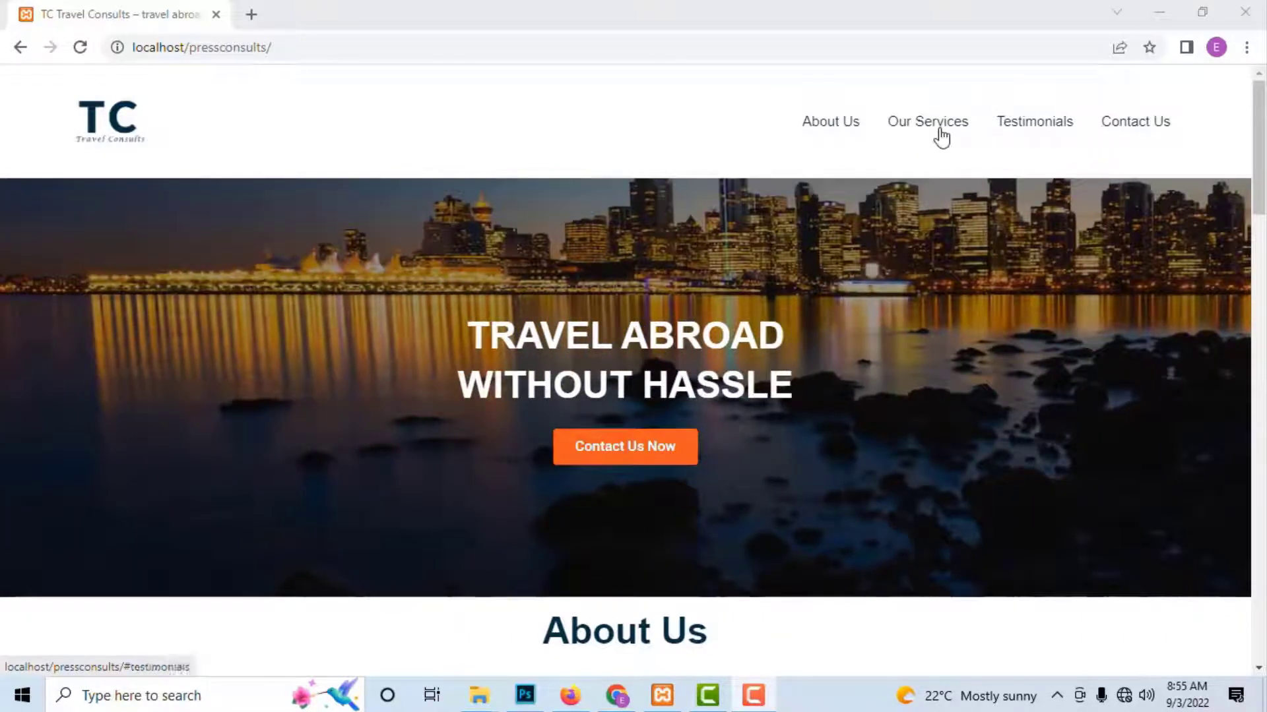
Step: Try the home page's About Us, Our Services and Contact Us menu links
click(826, 125)
scroll(911, 119, up, 8)
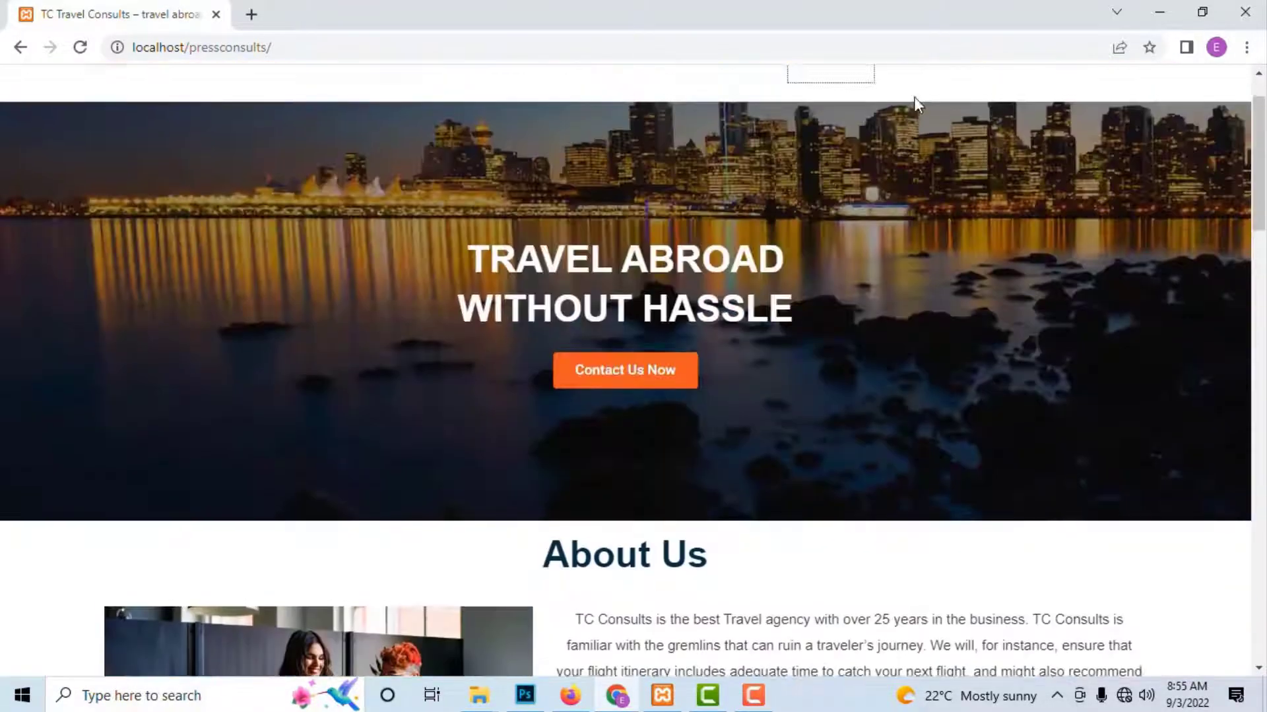
click(927, 121)
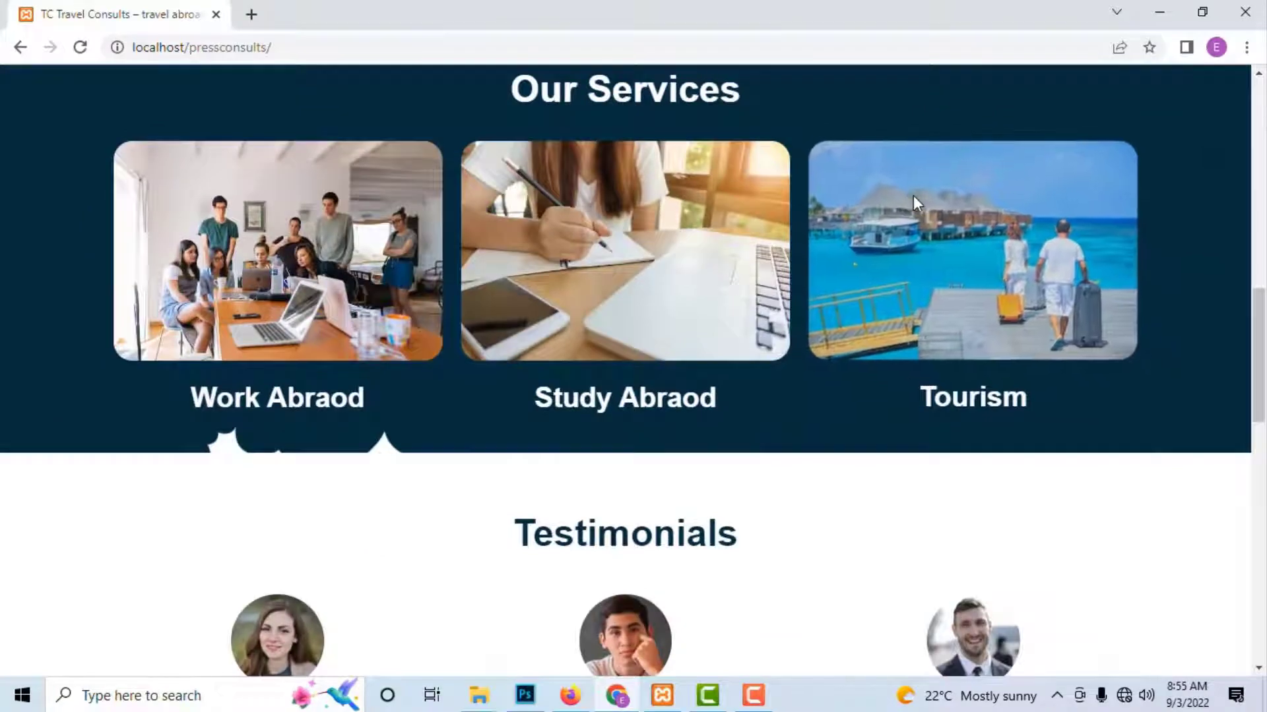
scroll(923, 165, up, 10)
scroll(1034, 147, down, 15)
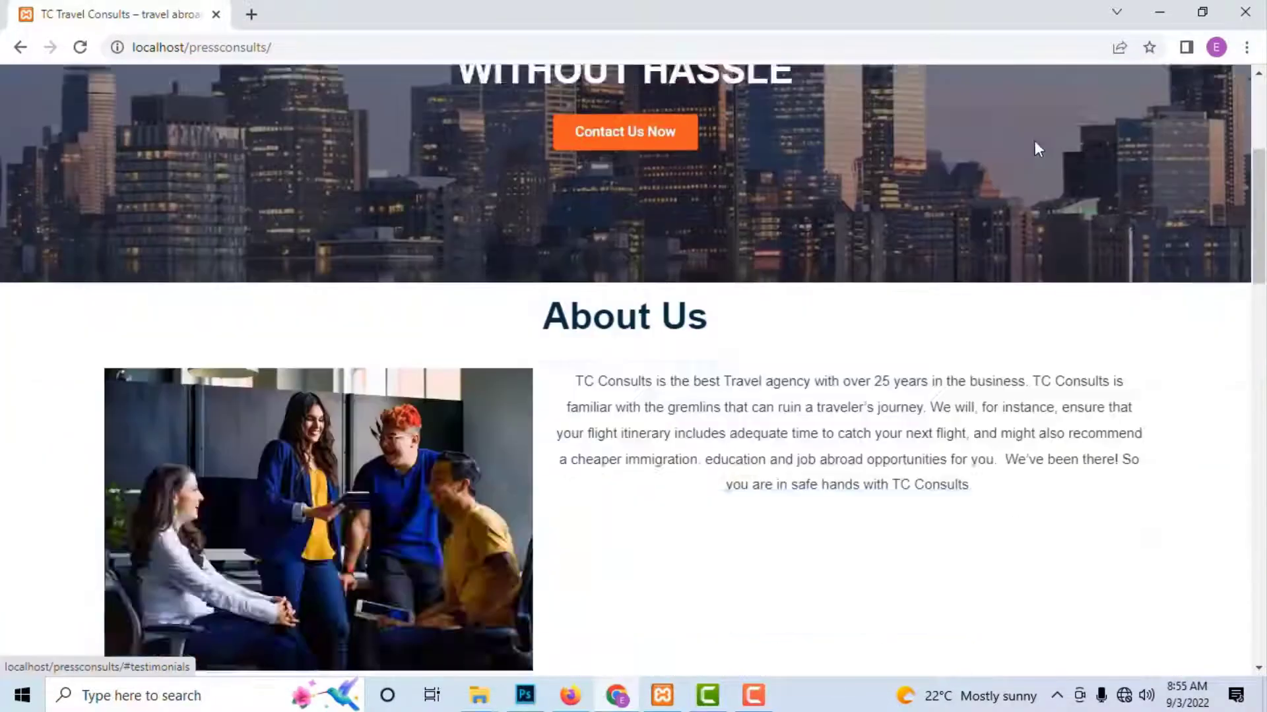
scroll(1042, 198, up, 15)
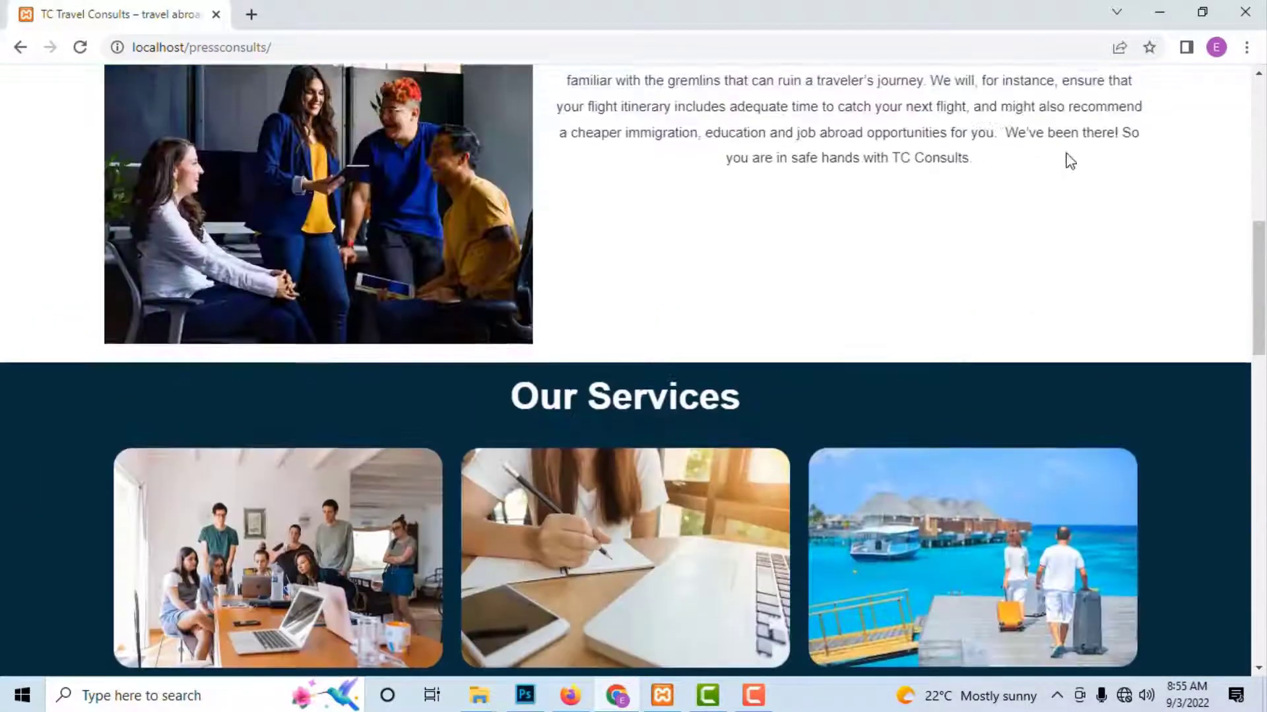
click(1167, 126)
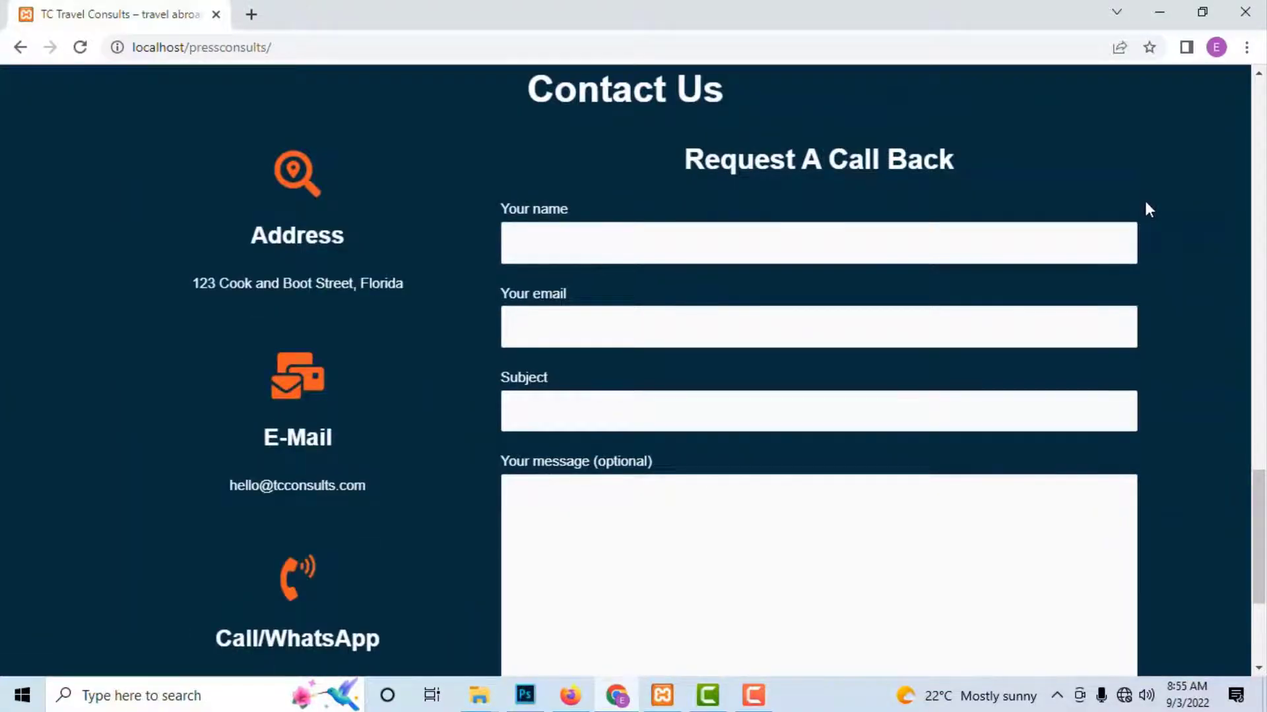
scroll(1148, 208, up, 15)
scroll(1155, 204, up, 8)
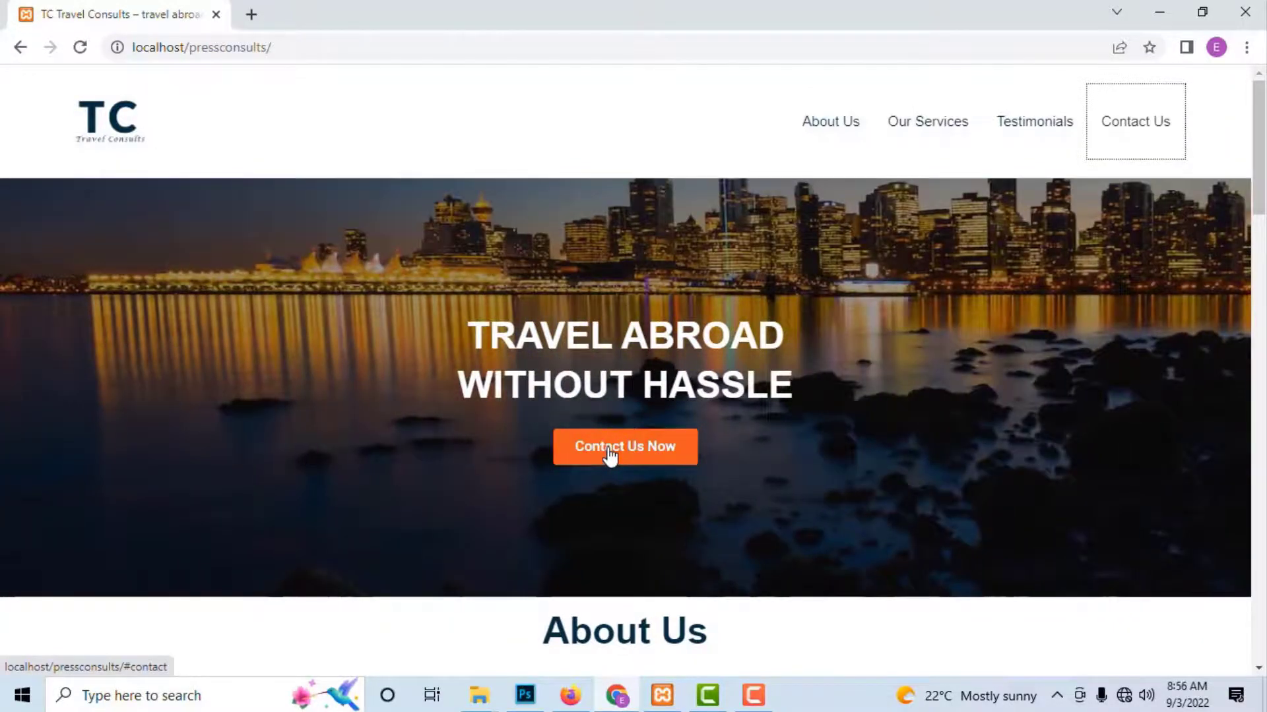
Step: Jump to the call-back form, select the About Us paragraph, then scroll down to Contact Us
click(609, 449)
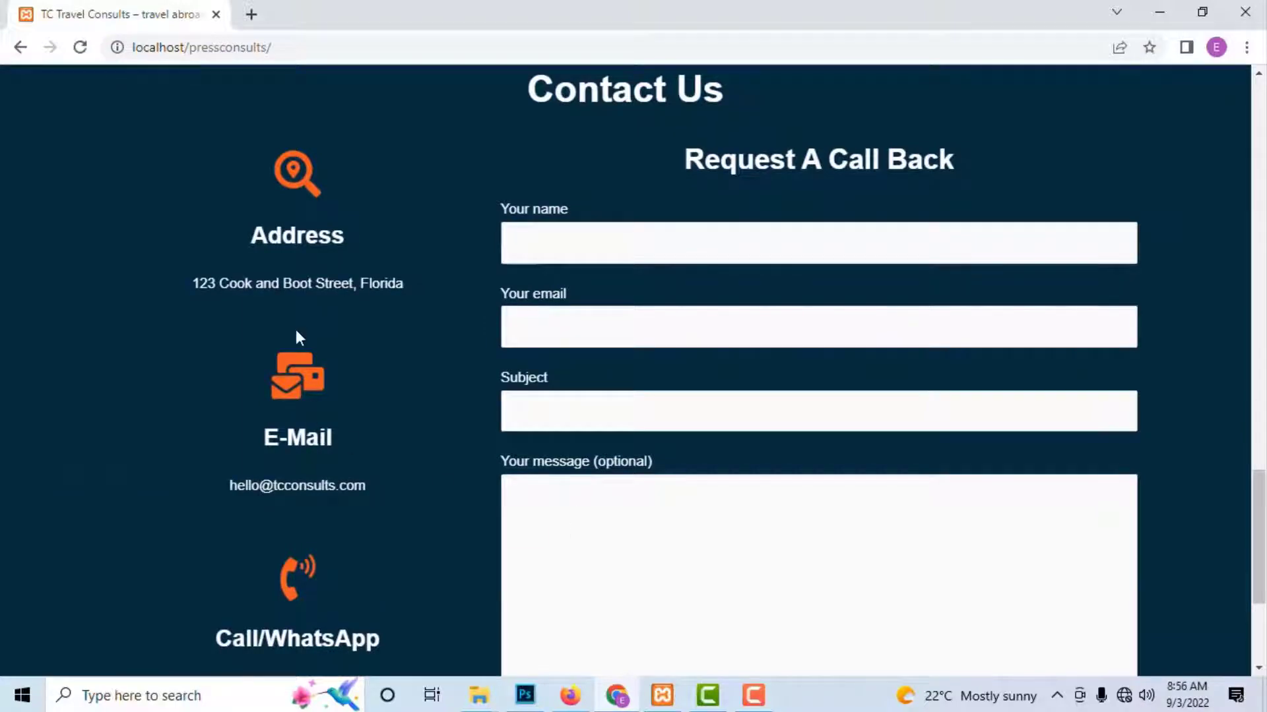
scroll(457, 390, up, 20)
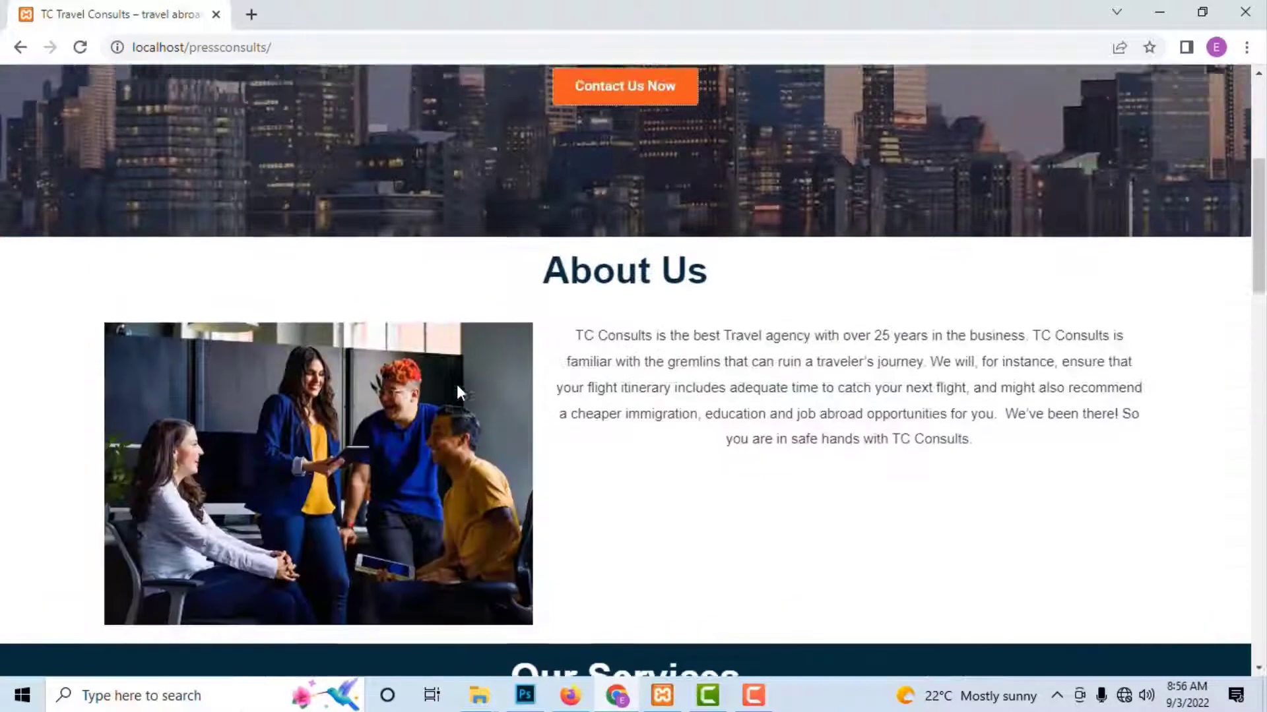
scroll(596, 472, down, 8)
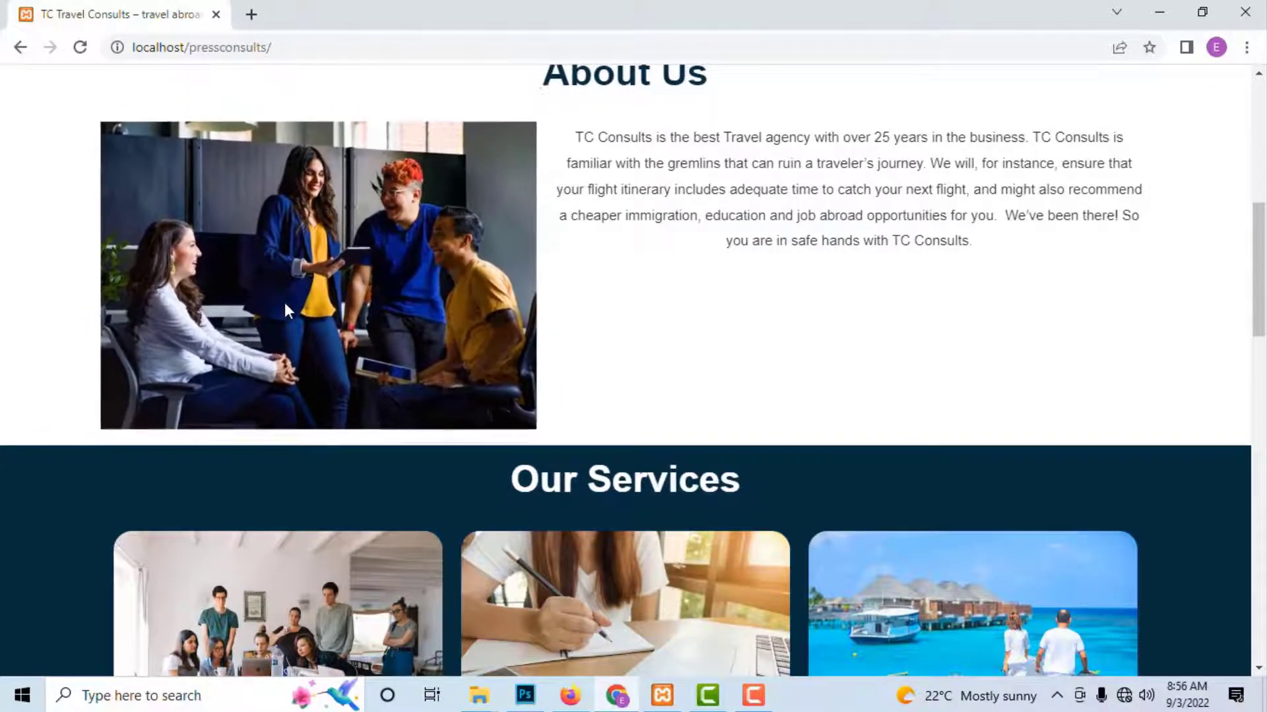
drag(575, 137, 983, 252)
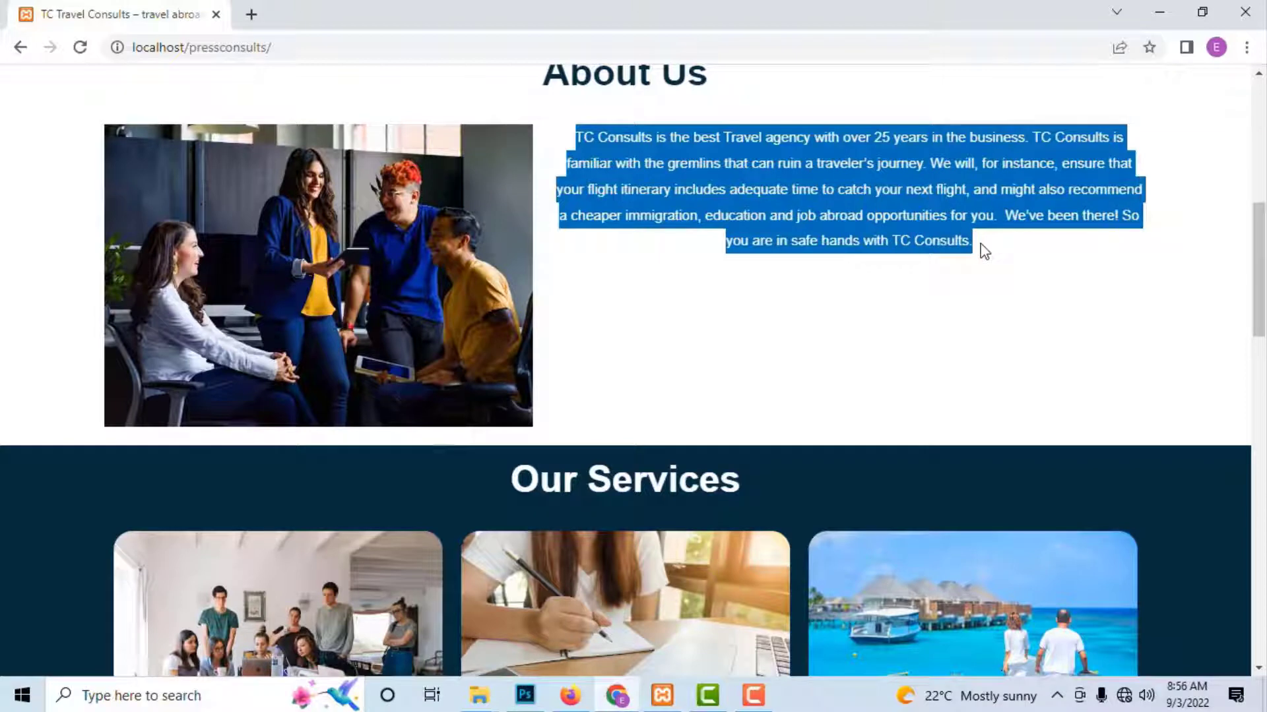
scroll(814, 376, down, 4)
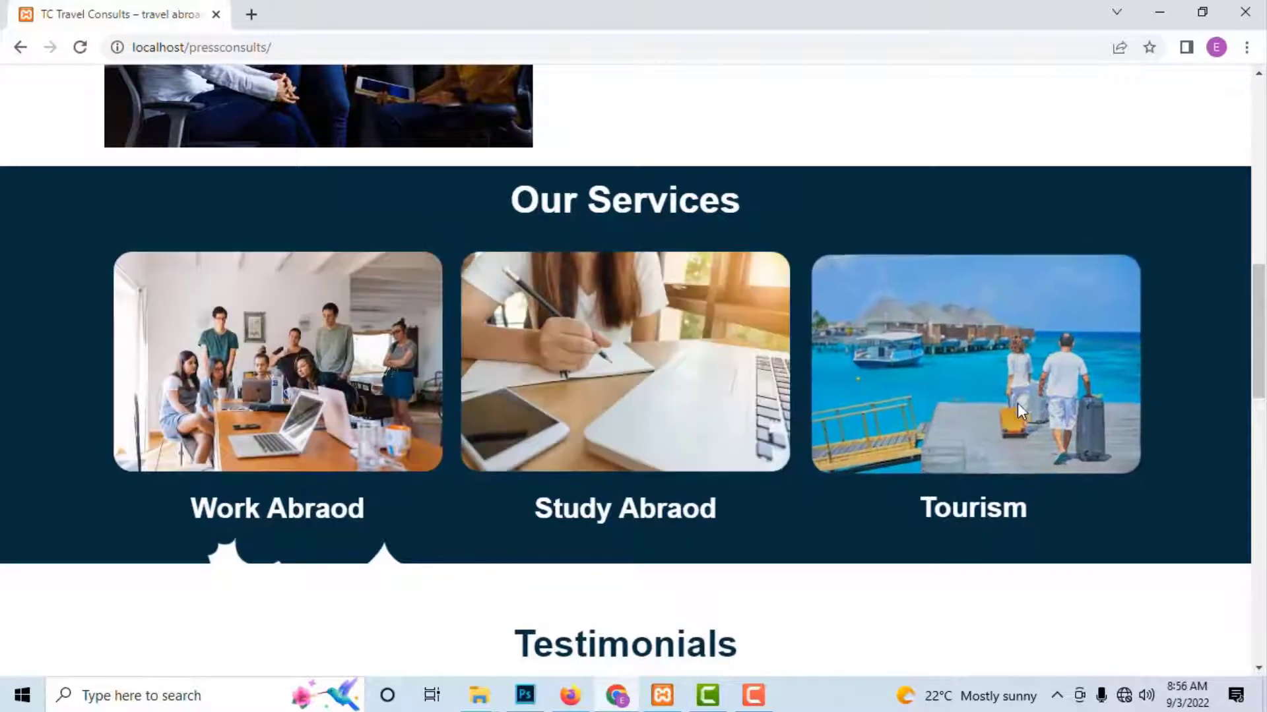
scroll(501, 480, down, 5)
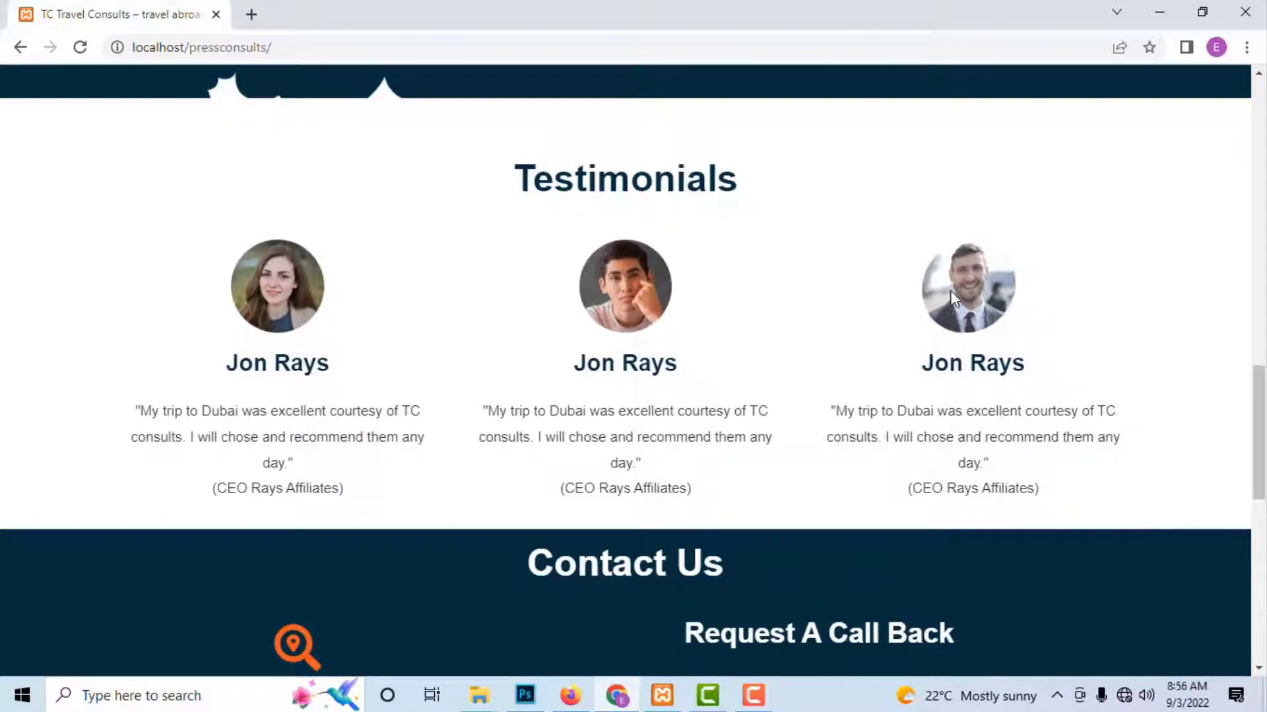
scroll(950, 300, down, 5)
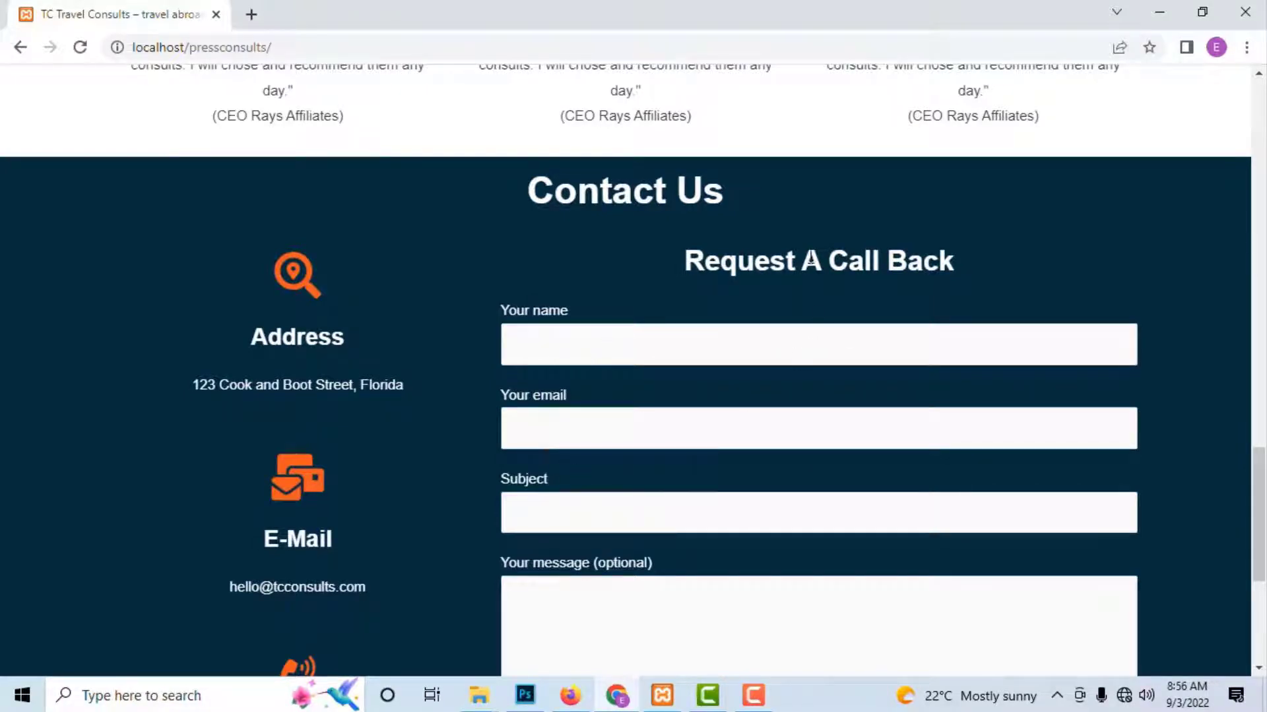
Step: Scroll through the contact form and footer, then back up to the 'Travel Abroad Without Hassle' banner
scroll(702, 454, down, 3)
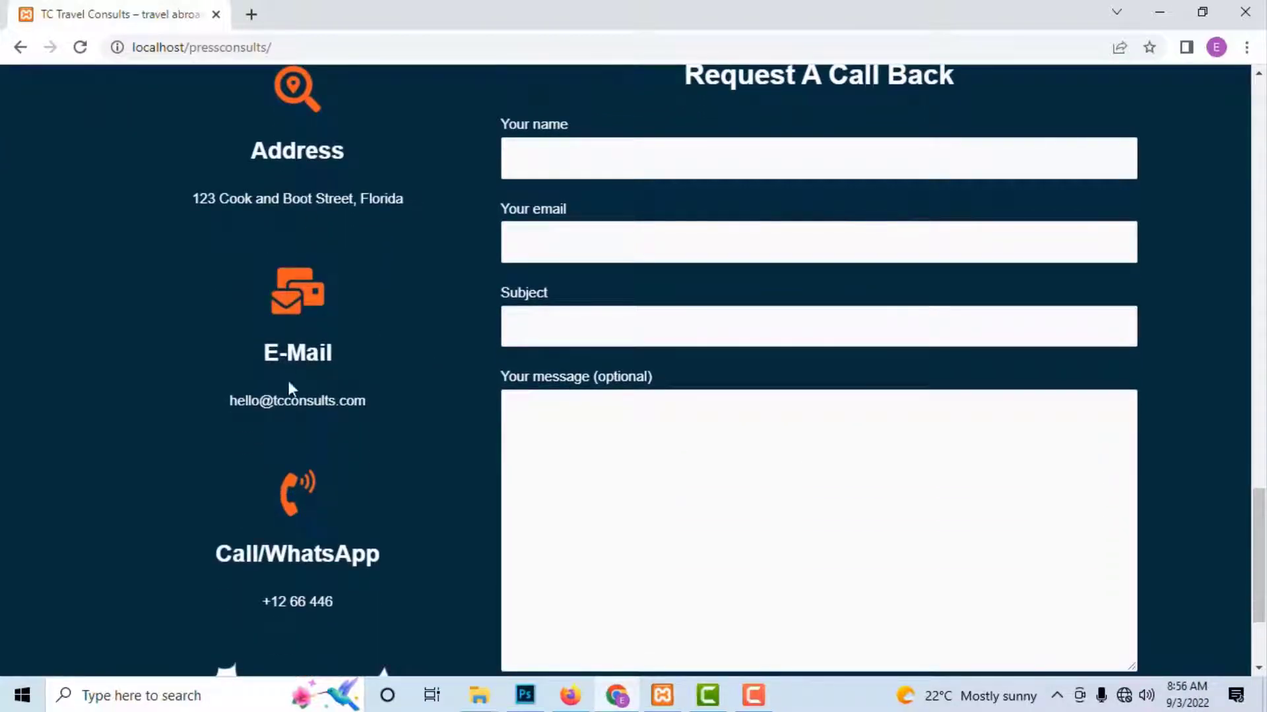
scroll(277, 570, down, 3)
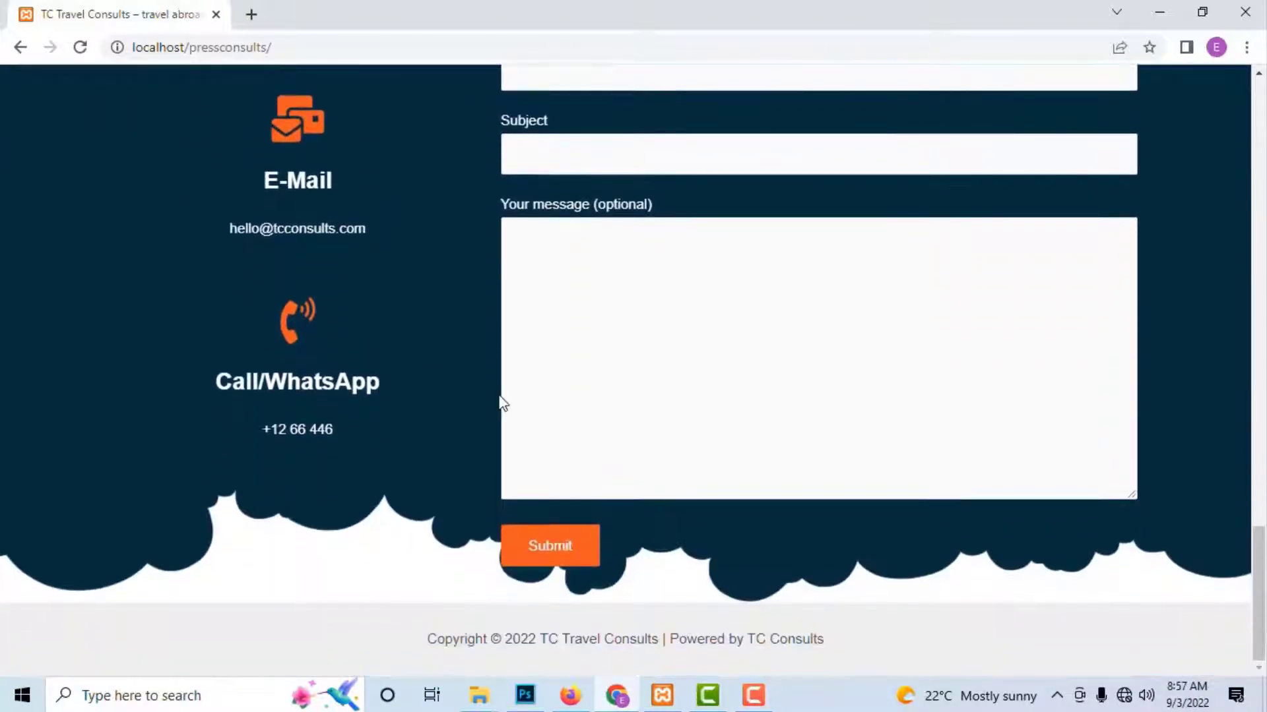
scroll(696, 310, up, 3)
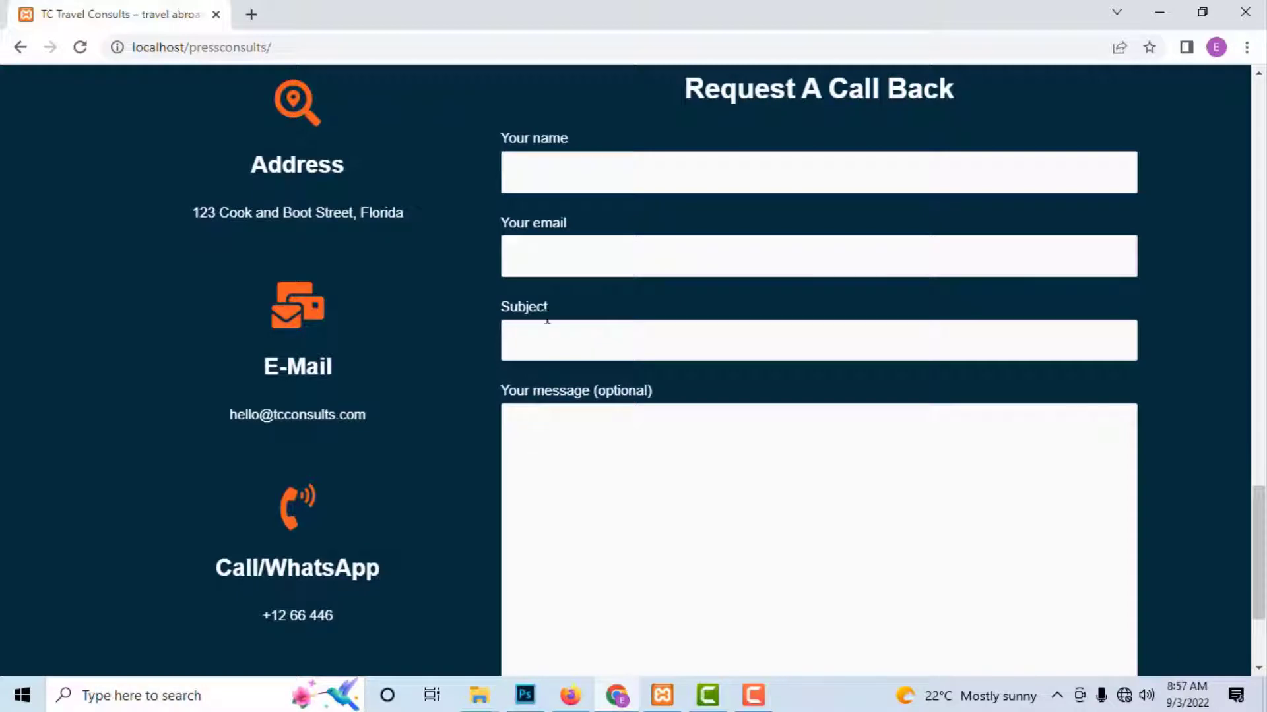
scroll(550, 410, down, 3)
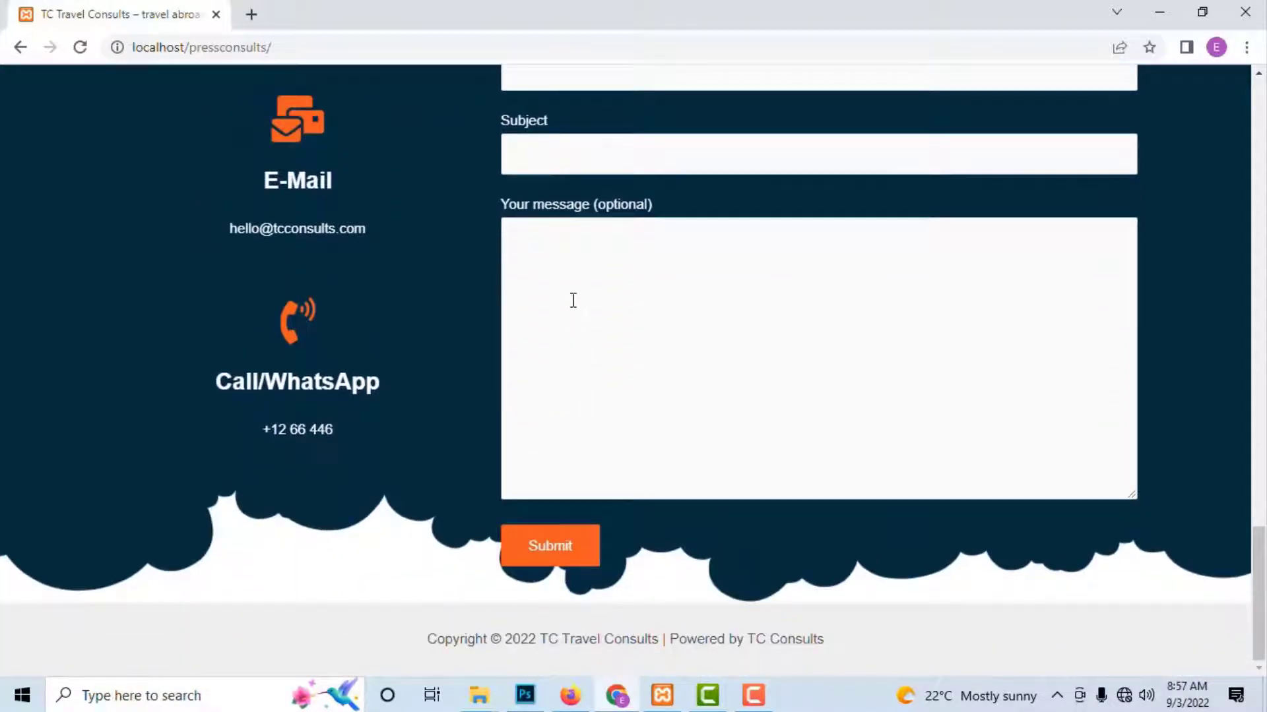
scroll(571, 299, up, 4)
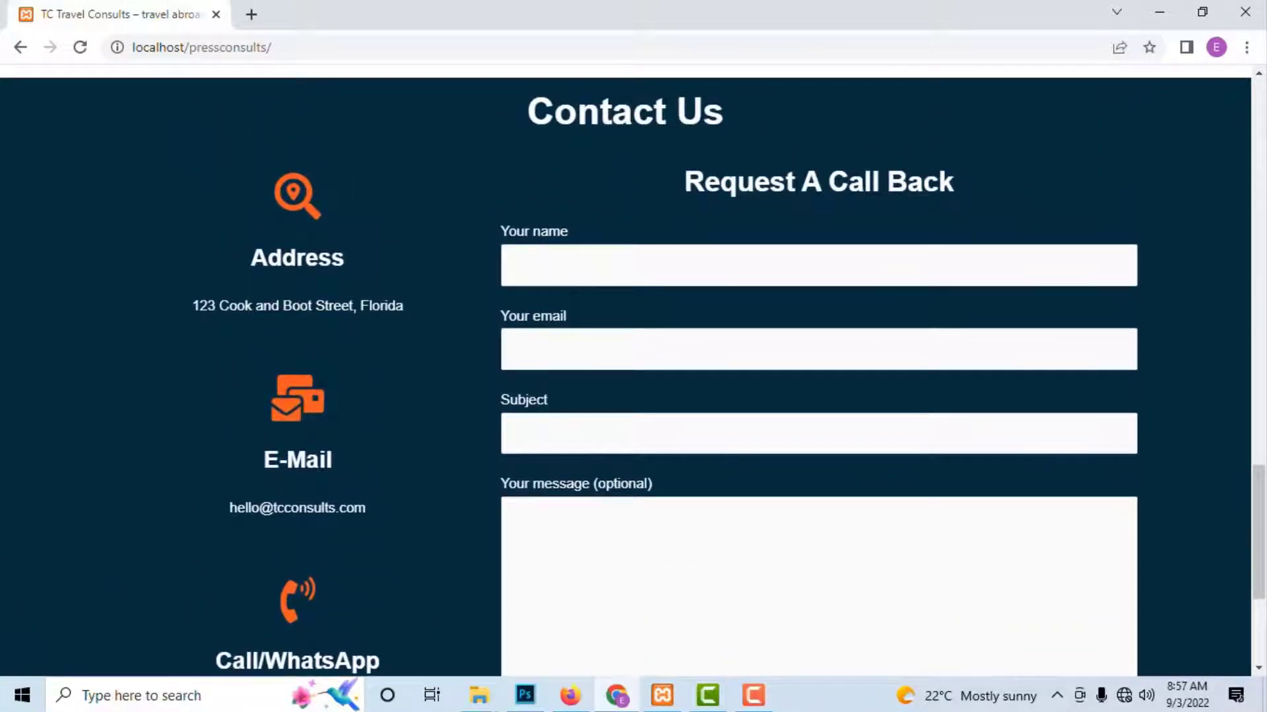
scroll(571, 304, down, 4)
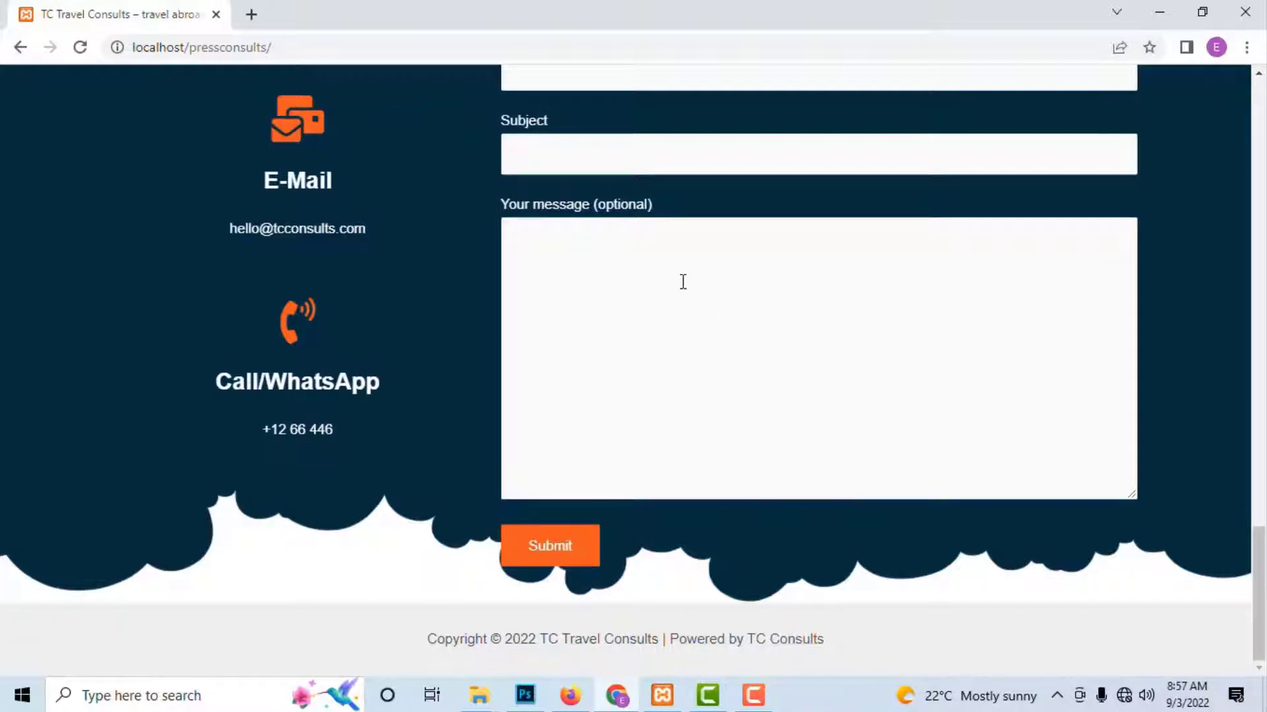
scroll(681, 282, up, 7)
scroll(681, 281, up, 20)
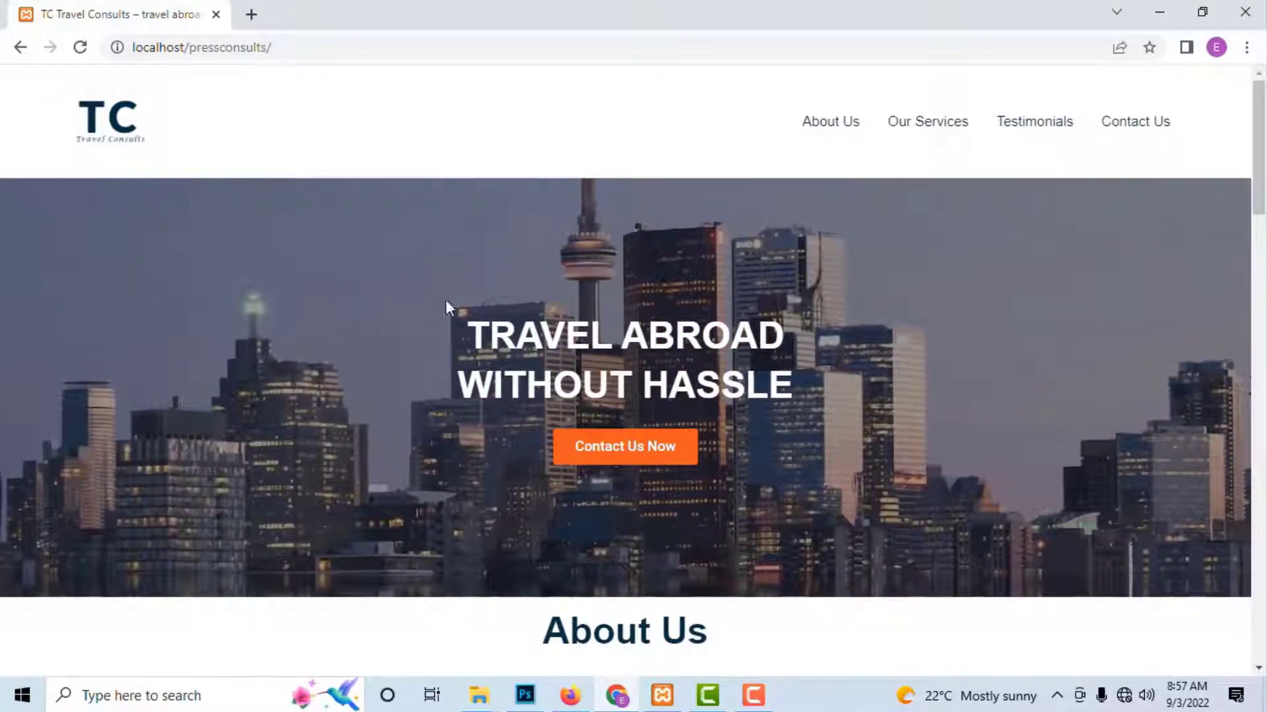
Step: Inspect the home page and toggle the device toolbar into a 400×570 responsive preview
right_click(381, 258)
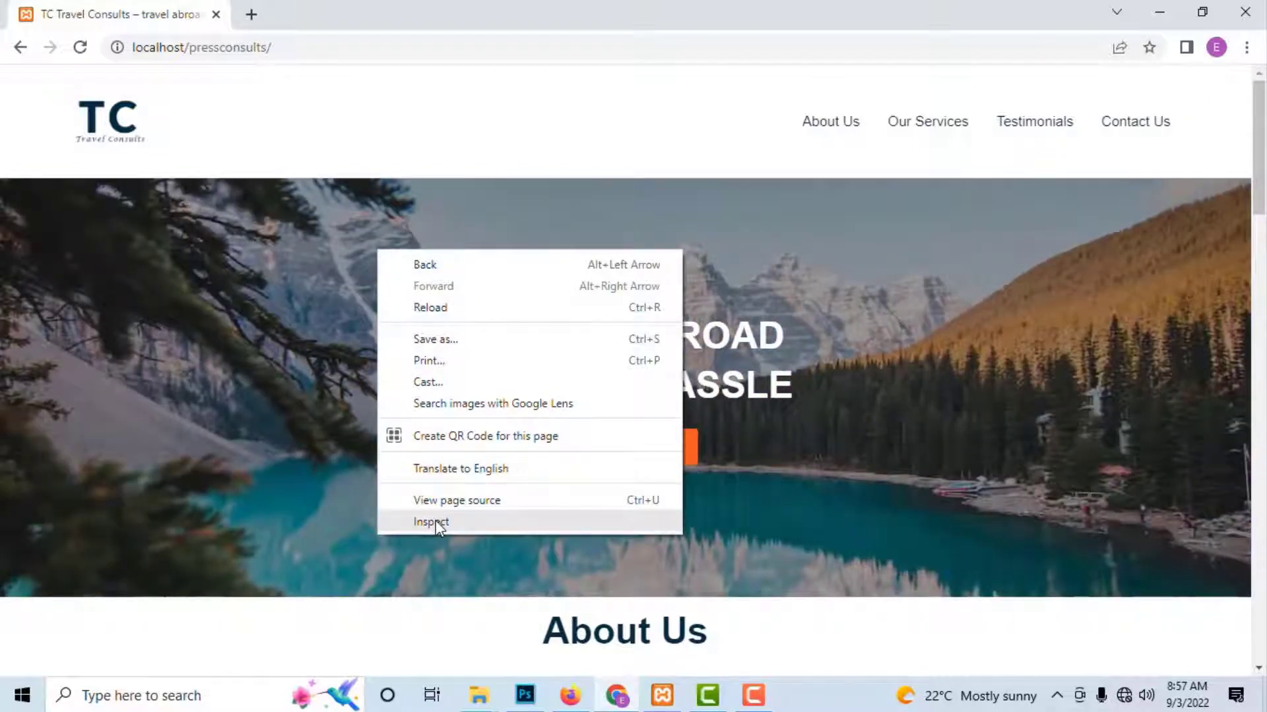
click(435, 521)
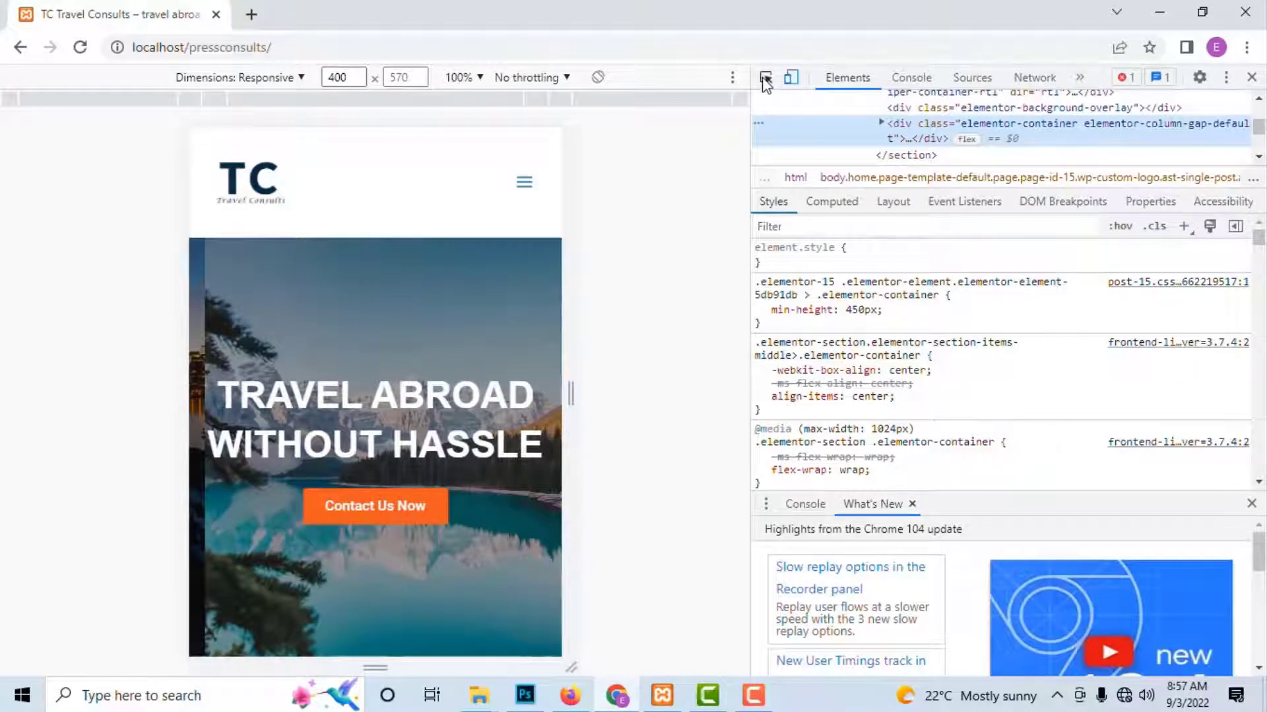
click(791, 79)
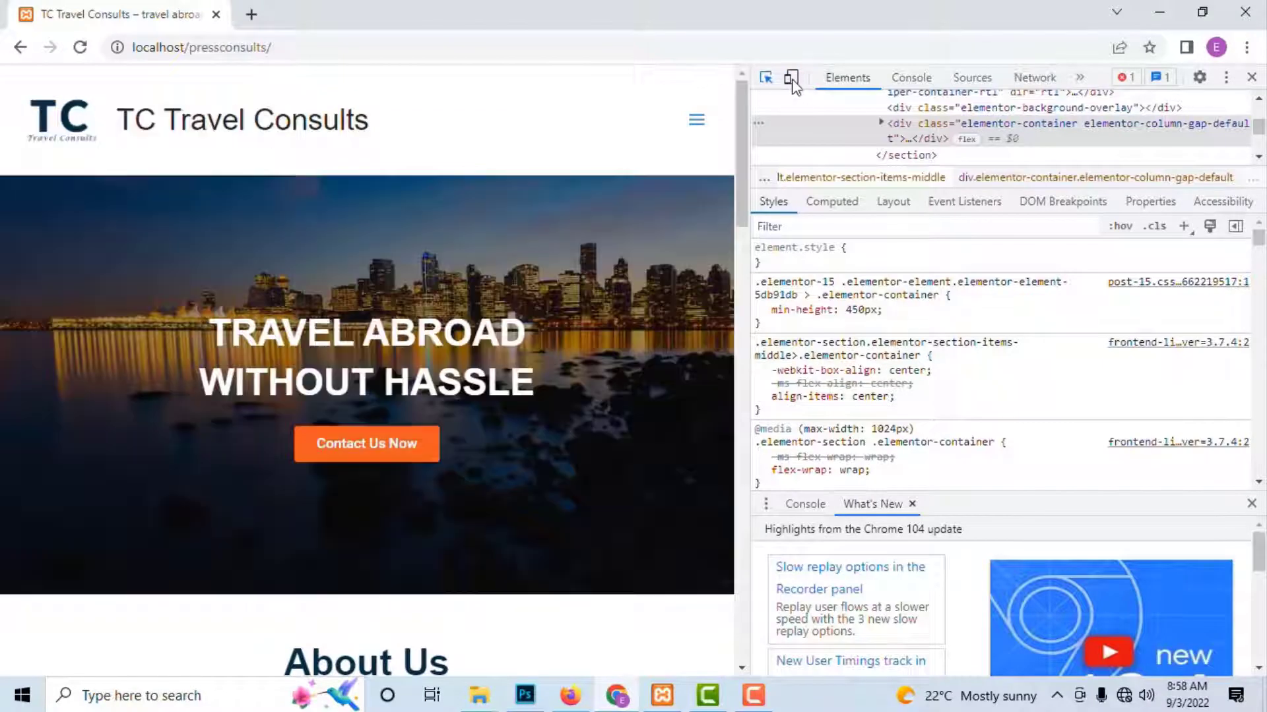
click(791, 80)
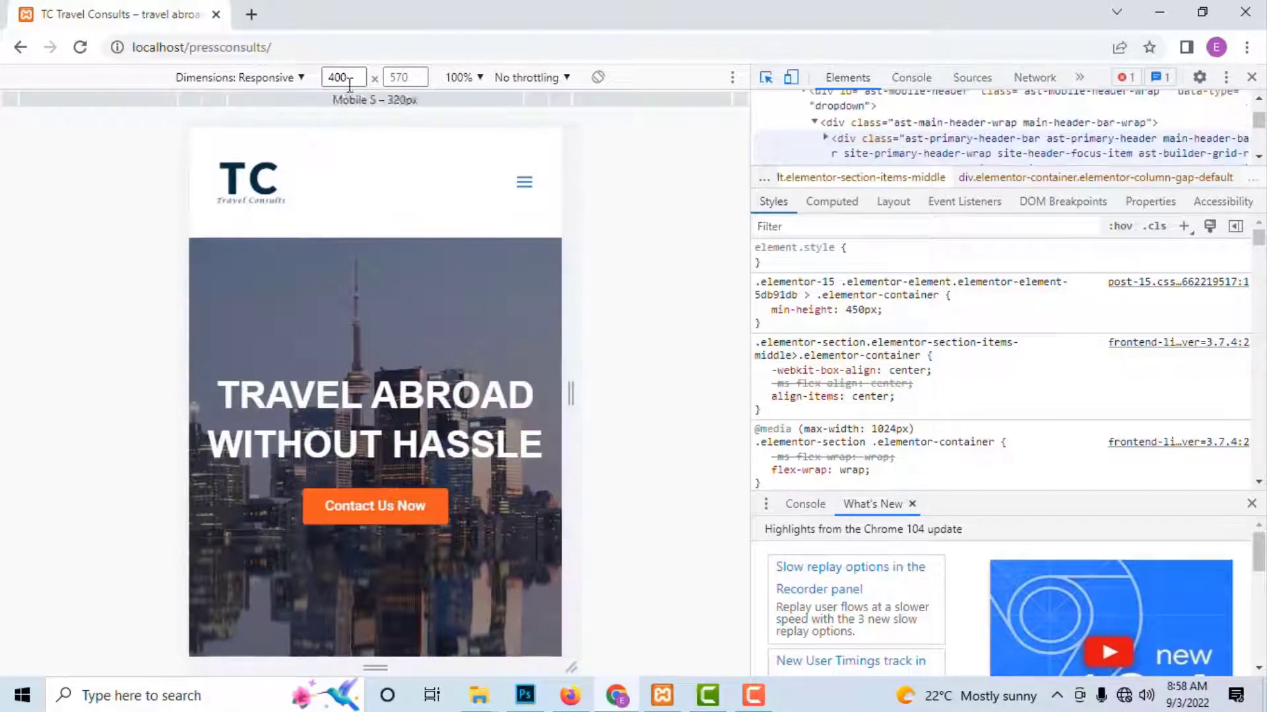
Step: Switch the device preview to iPhone SE and scroll through the mobile page
click(283, 77)
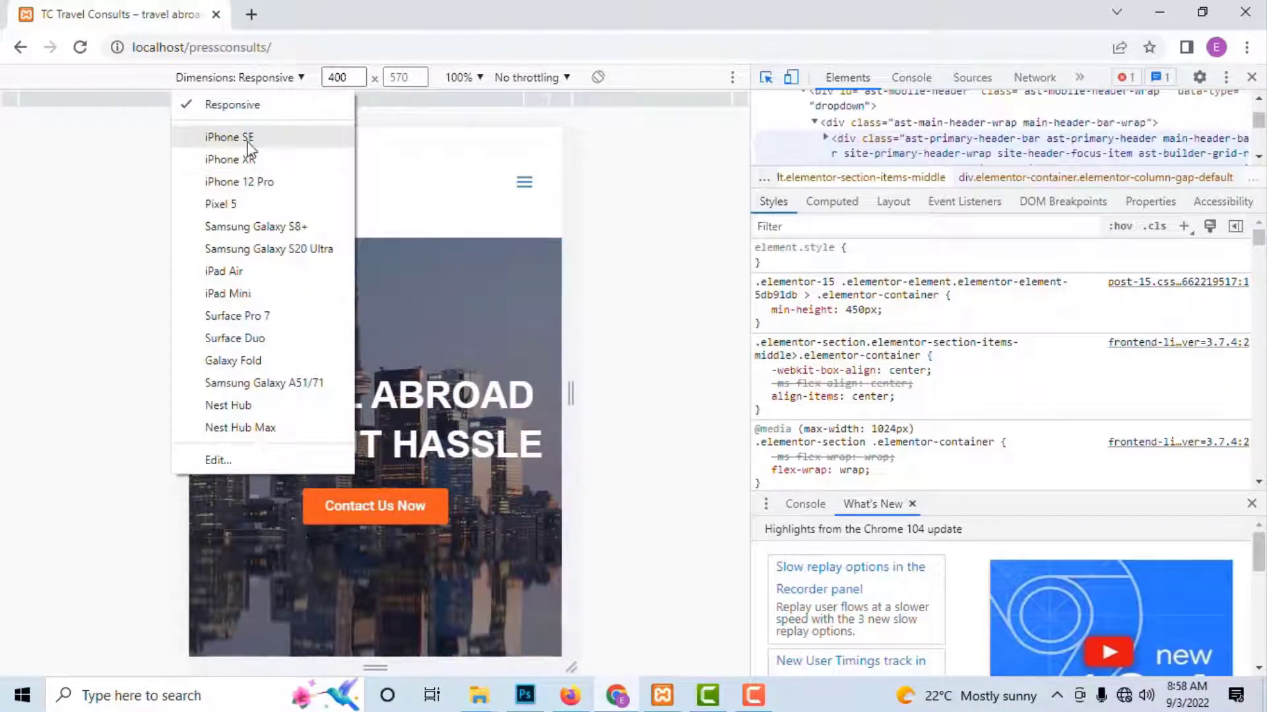
click(249, 140)
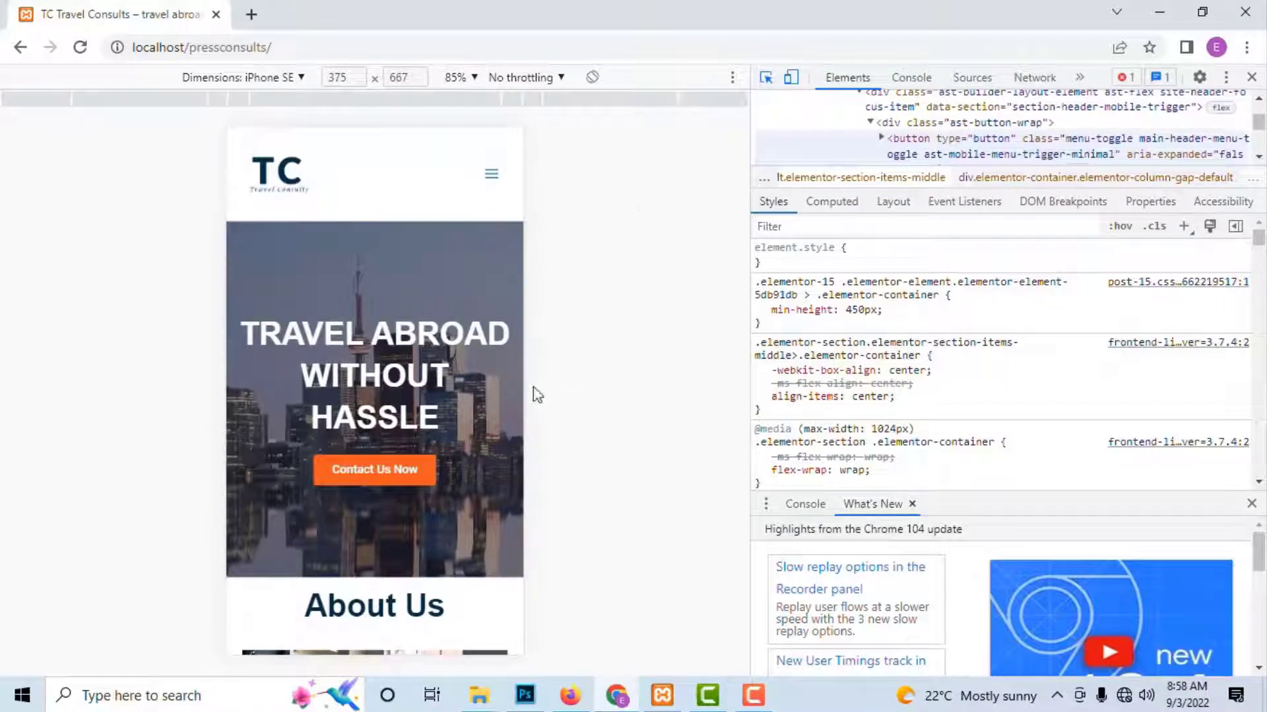
scroll(492, 422, down, 4)
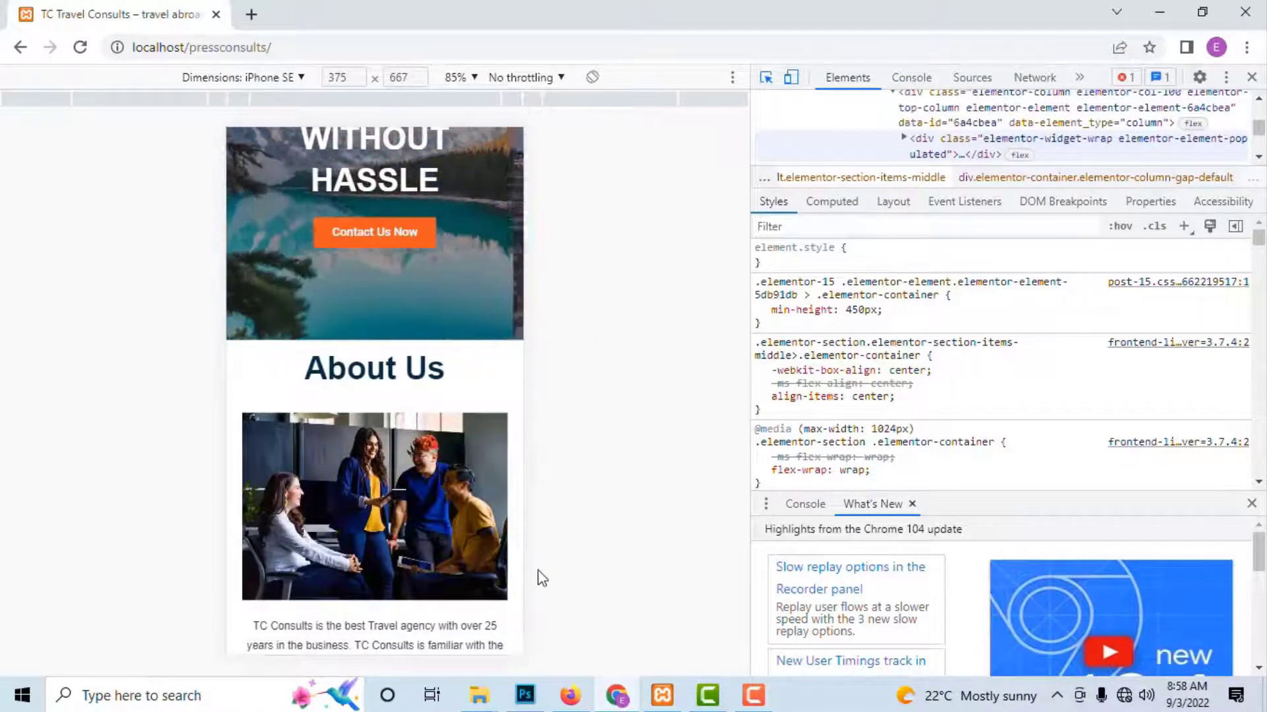
scroll(502, 581, down, 3)
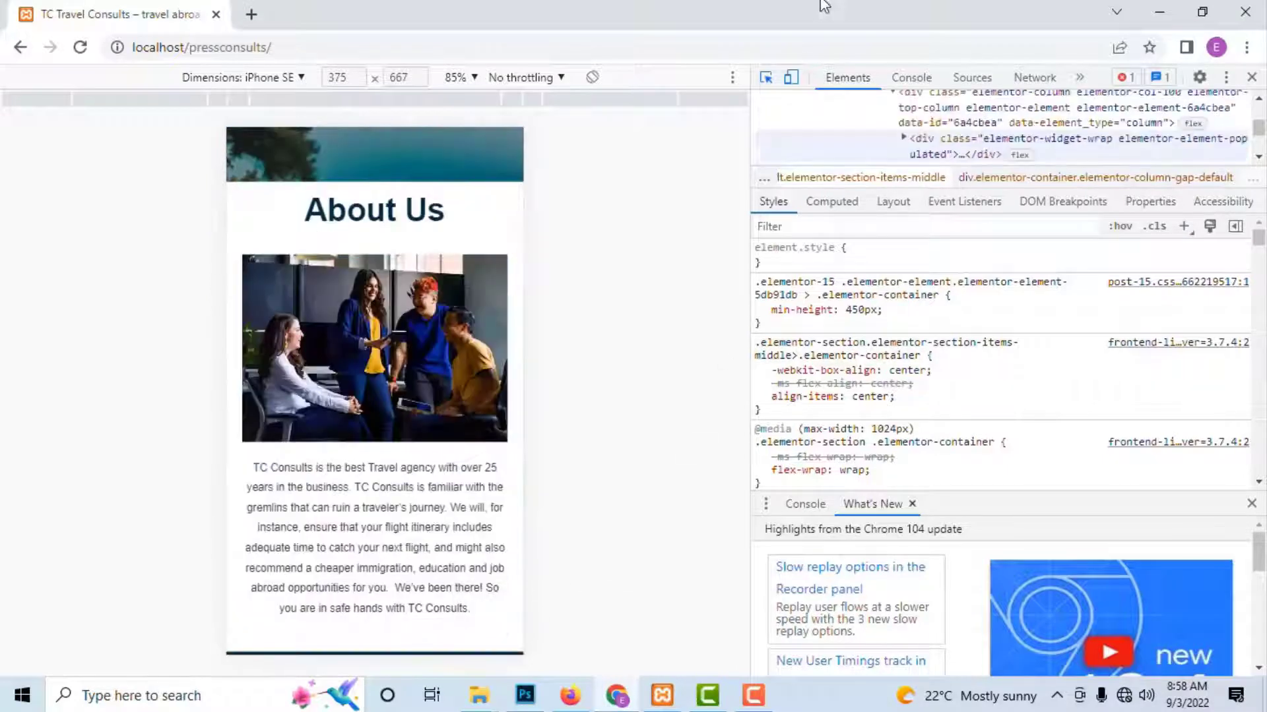
scroll(413, 419, down, 3)
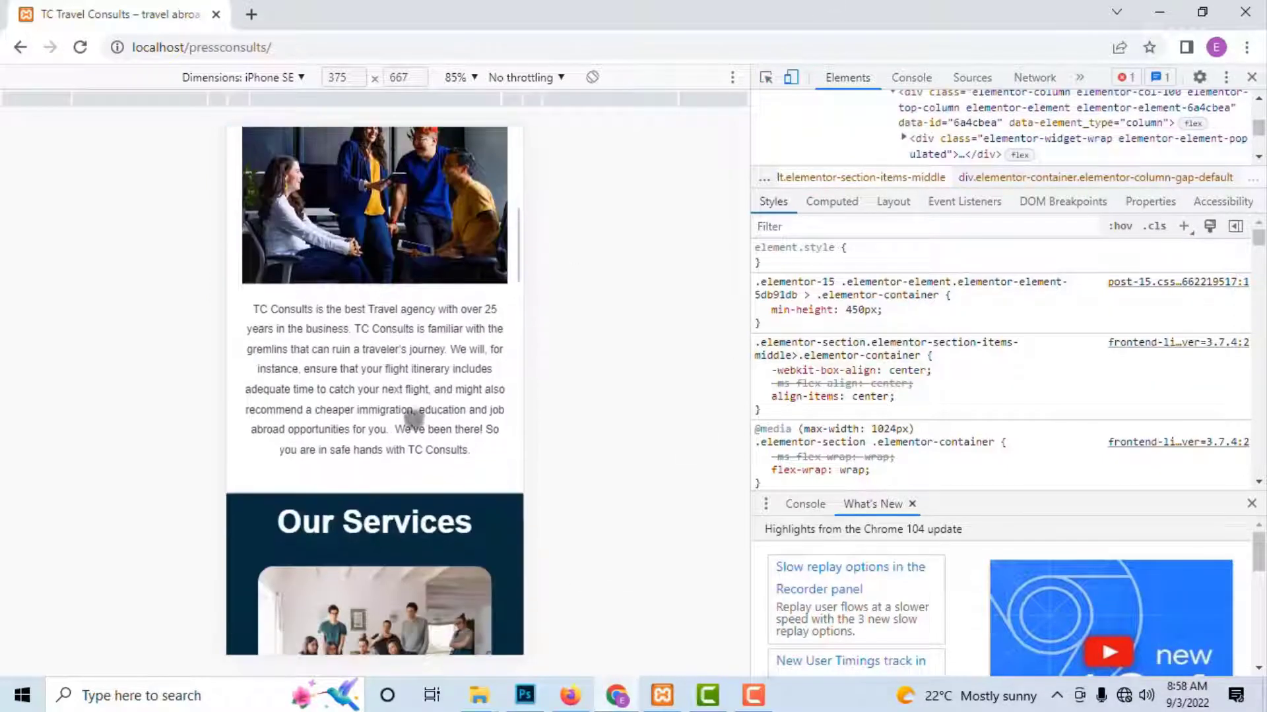
scroll(414, 419, down, 15)
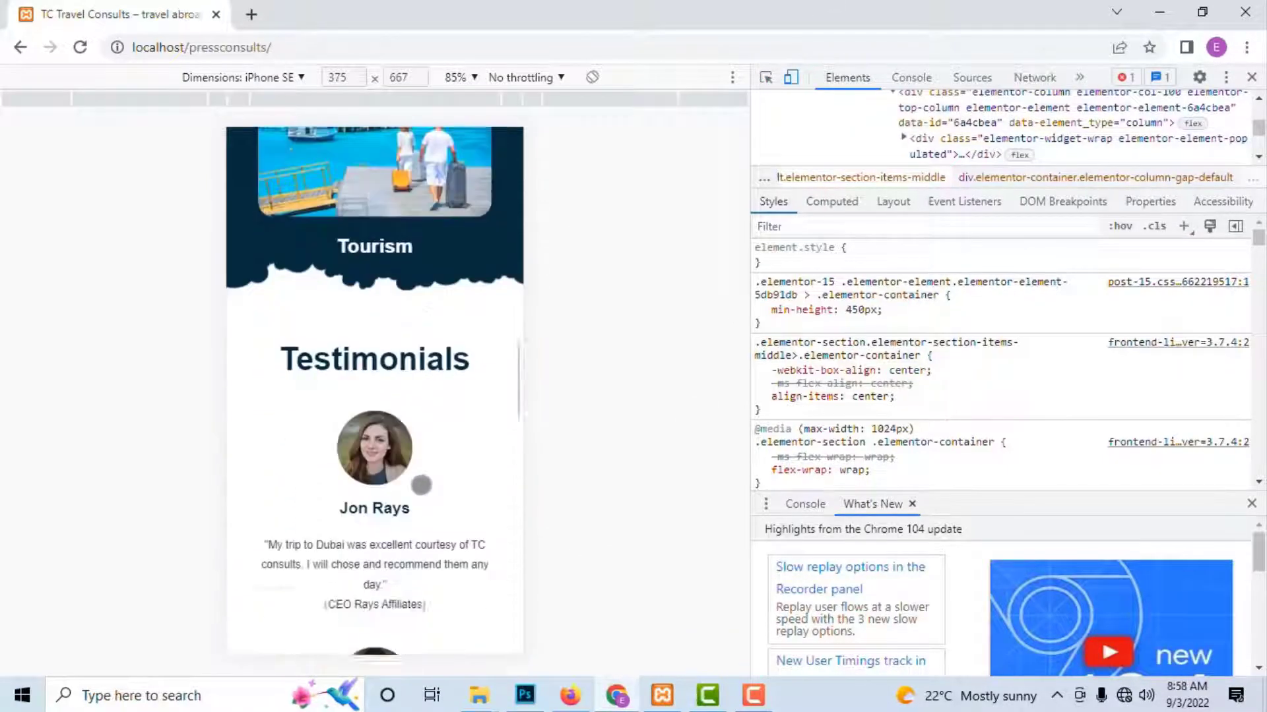
scroll(421, 485, down, 15)
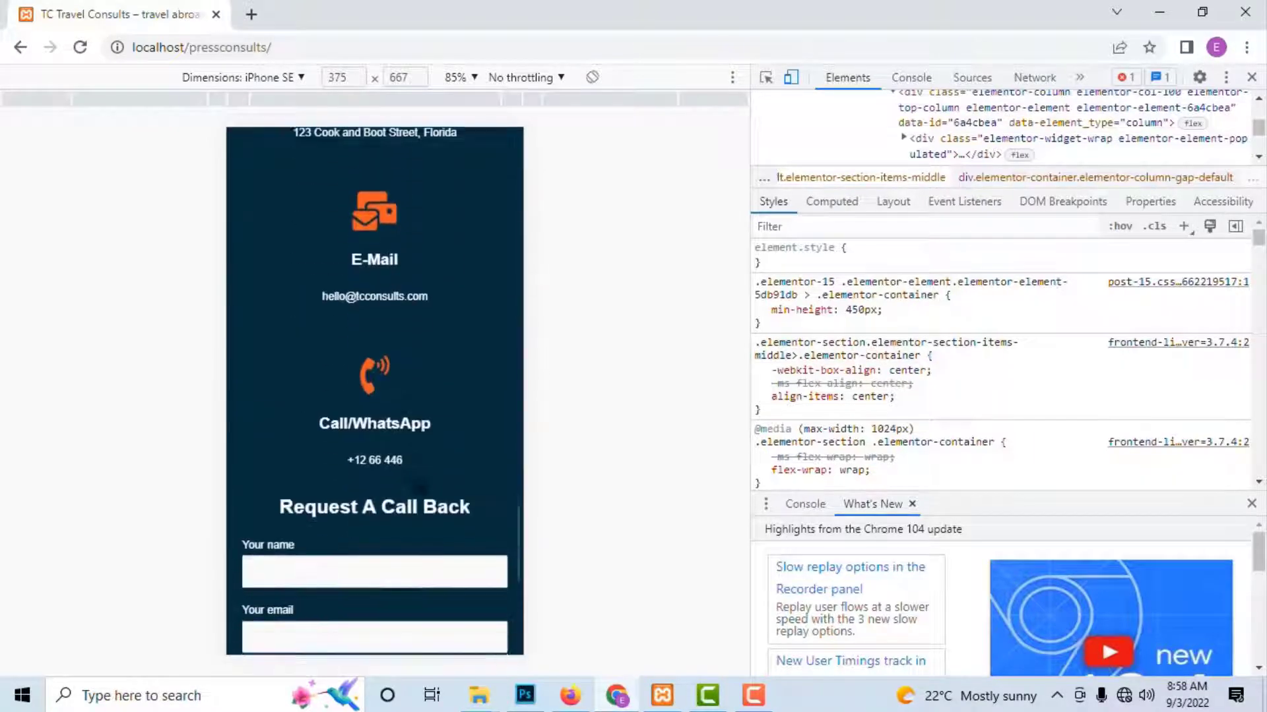
scroll(420, 487, down, 7)
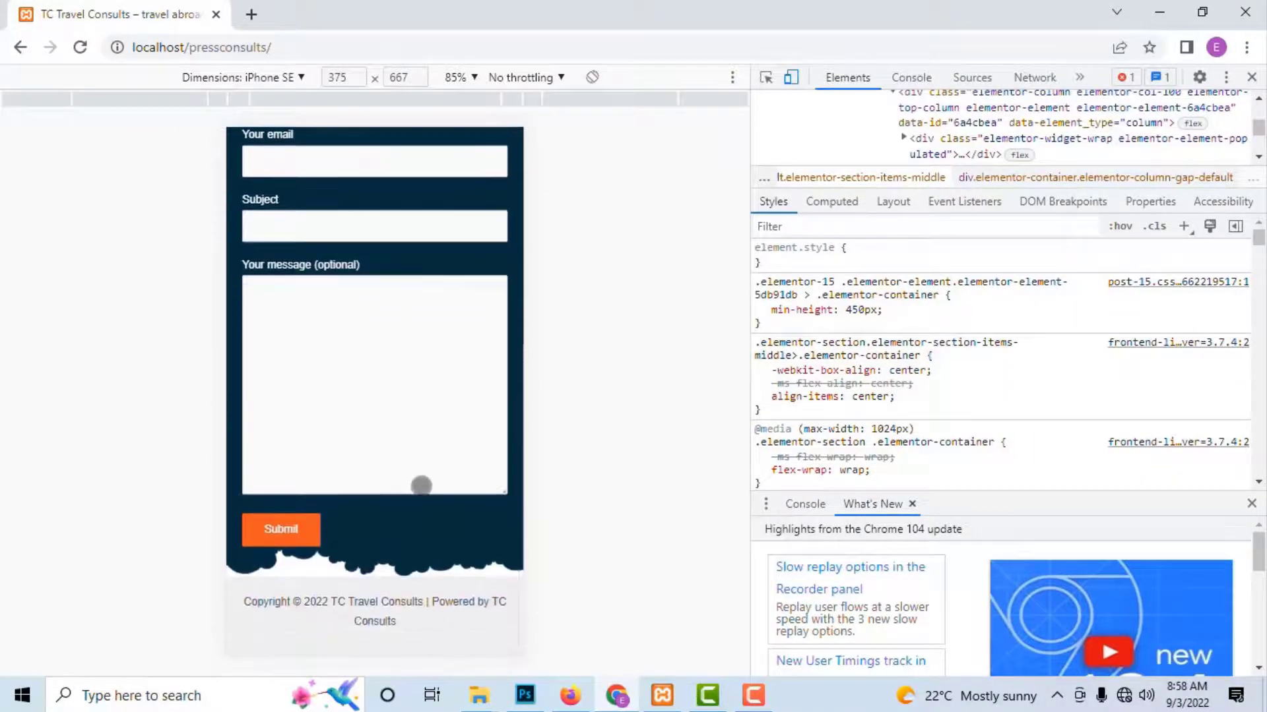
scroll(421, 487, up, 18)
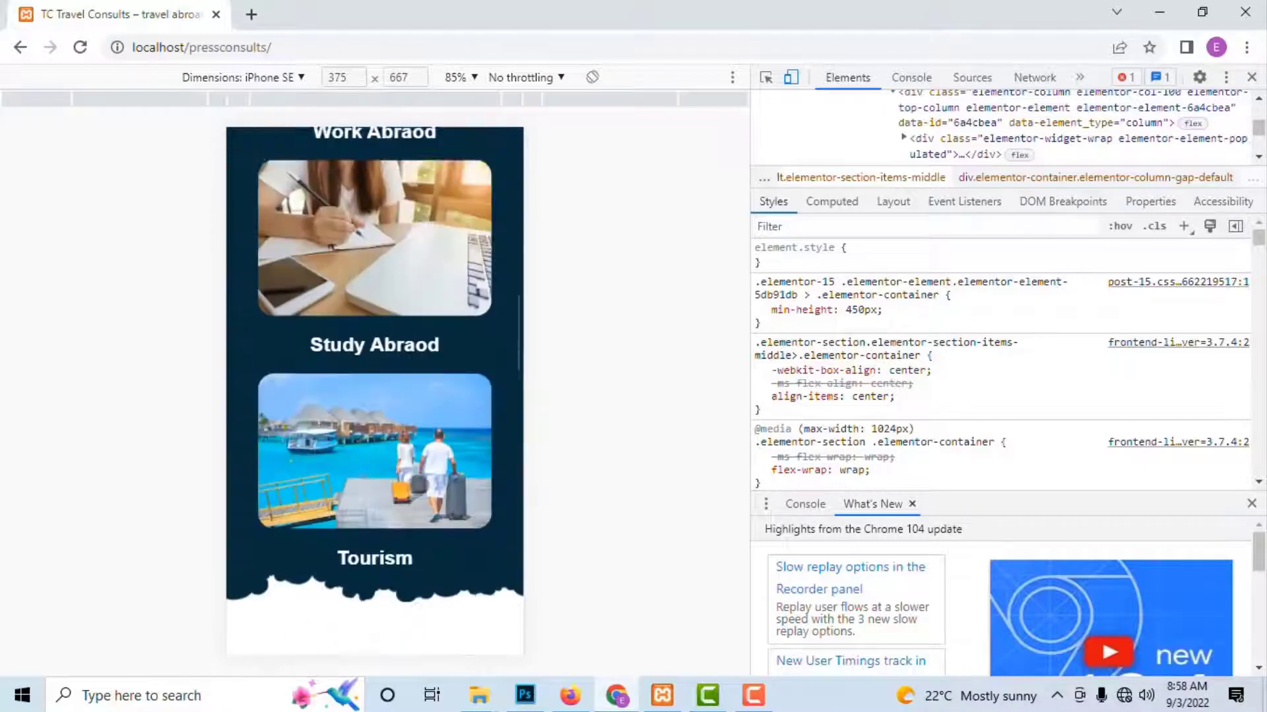
scroll(374, 396, up, 15)
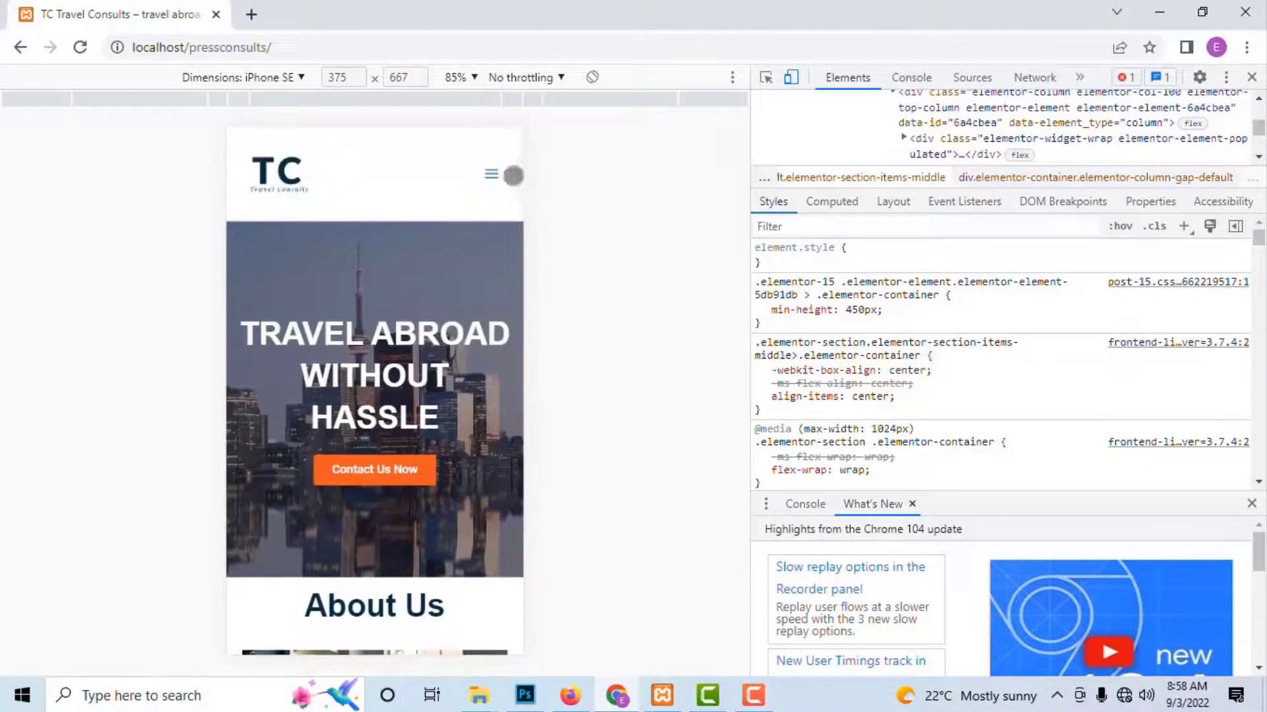
Step: Use the hamburger menu to jump to About Us, then to Testimonials
click(490, 173)
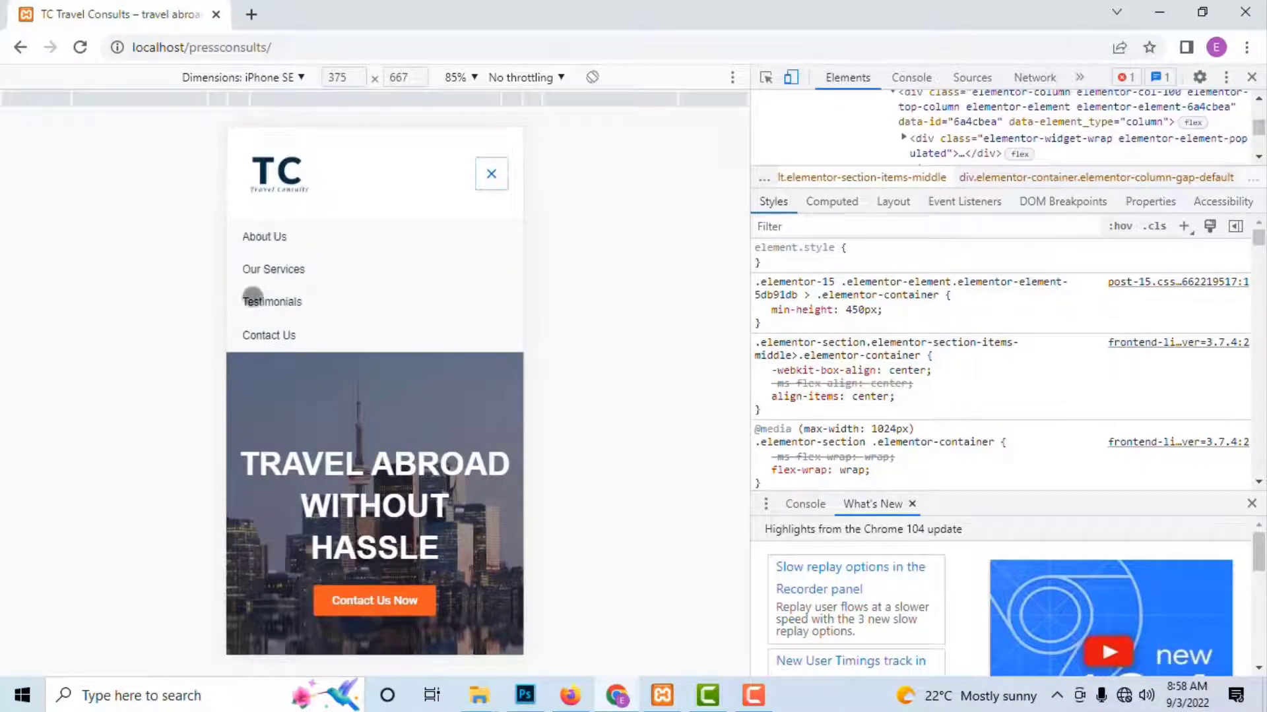
click(258, 236)
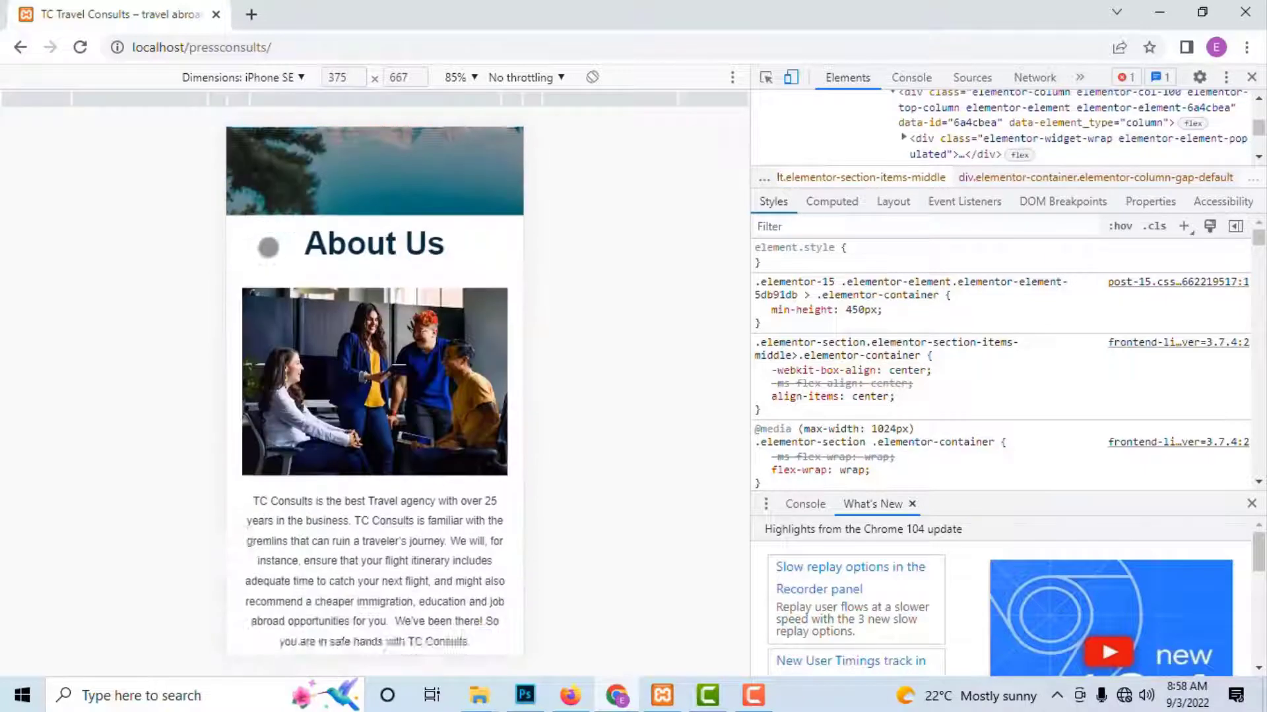
scroll(504, 190, up, 8)
click(494, 175)
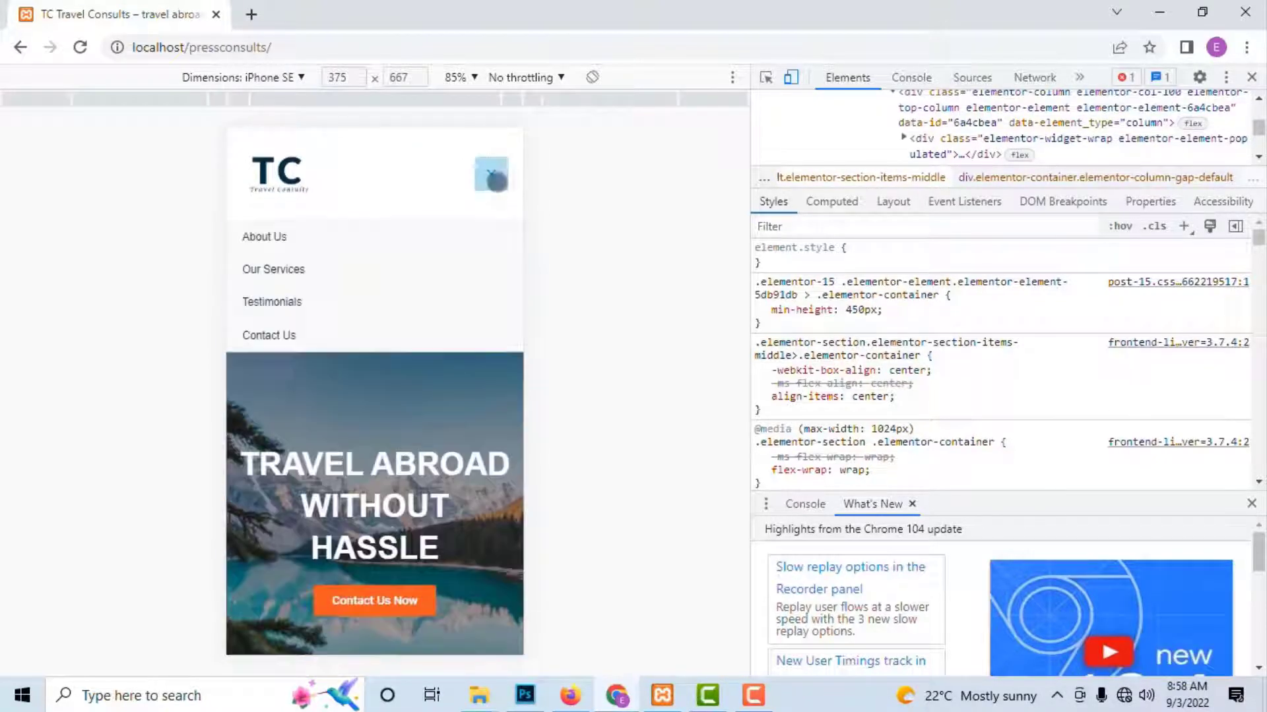
click(274, 298)
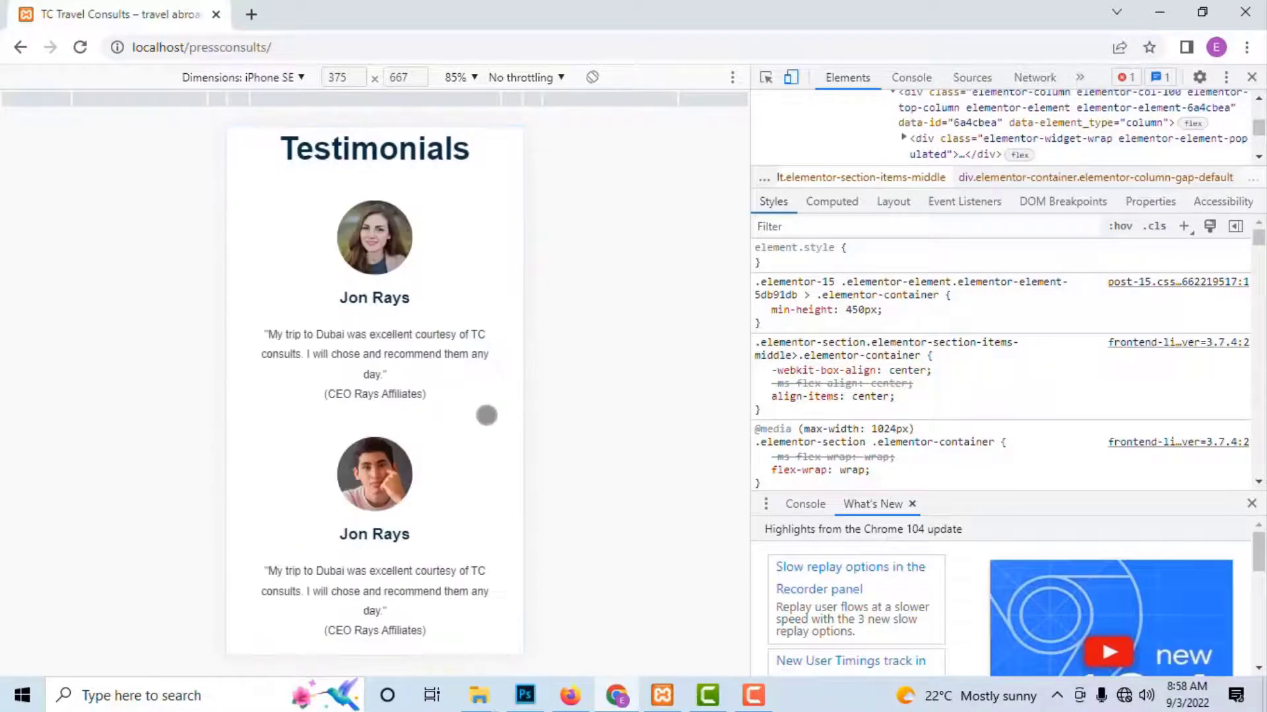
scroll(368, 416, down, 12)
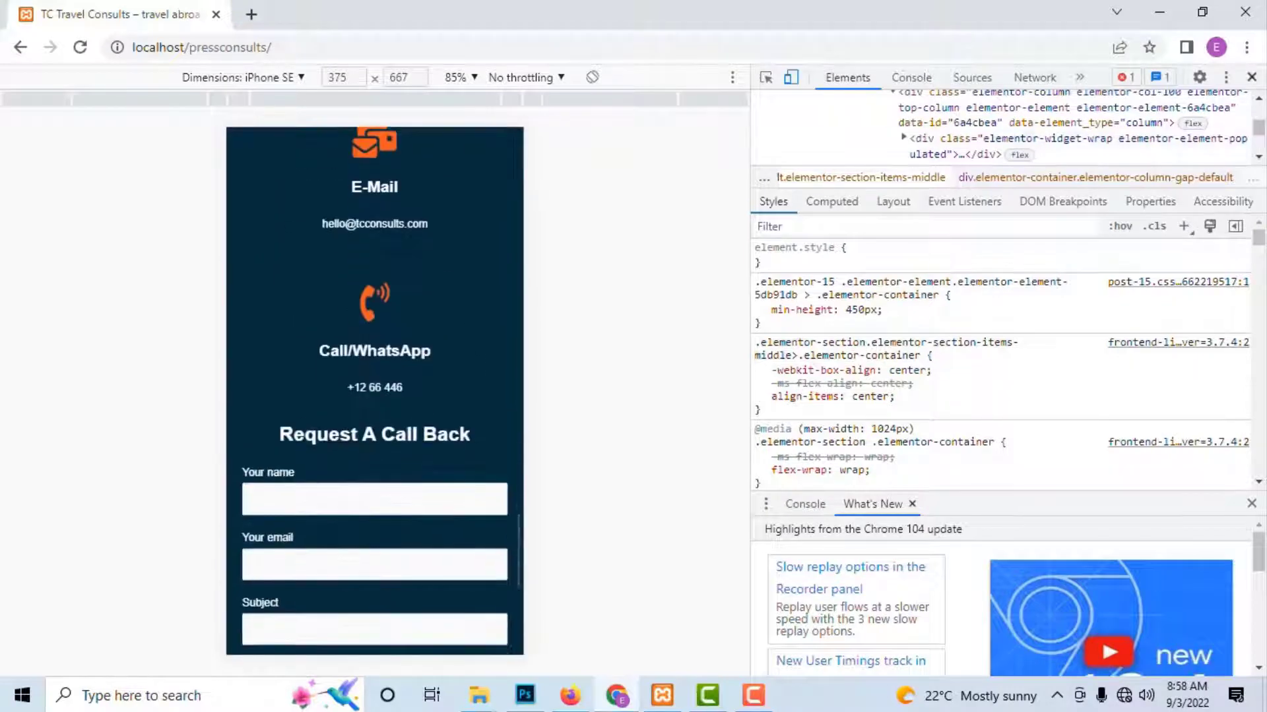
Step: Close DevTools and scroll the full-width home page from the hero banner to the contact form
click(1252, 77)
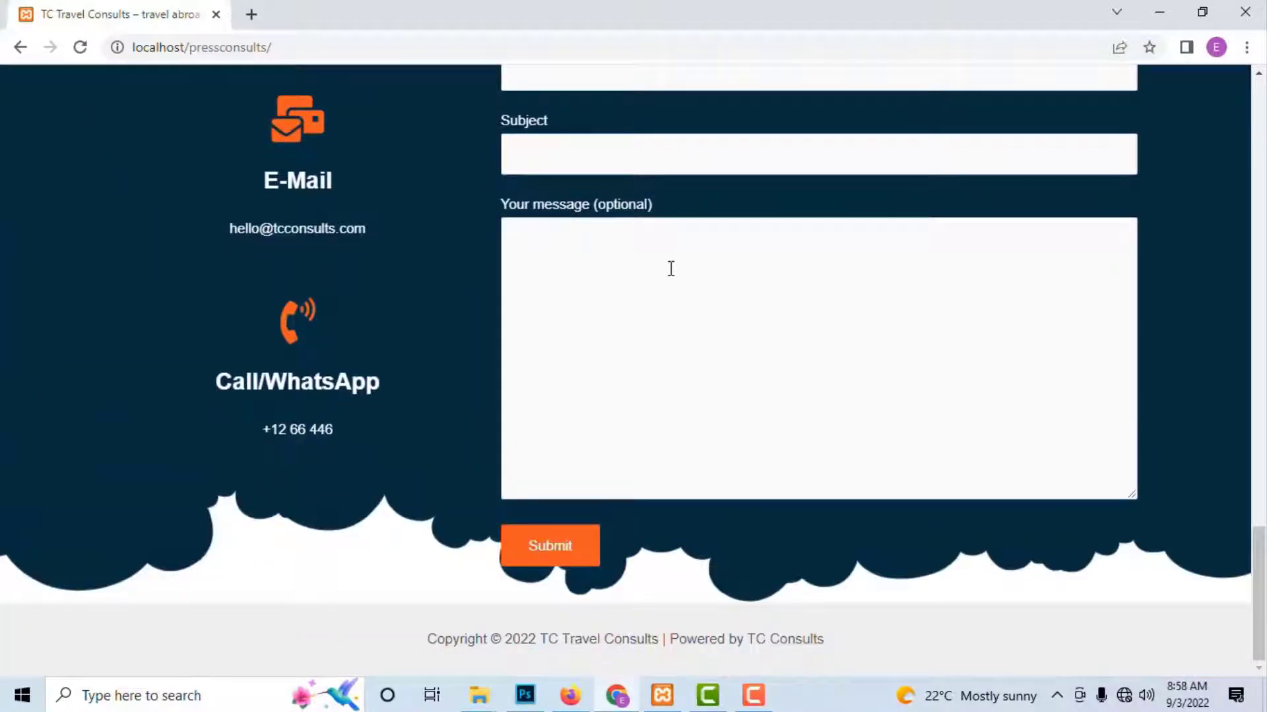
scroll(671, 269, up, 15)
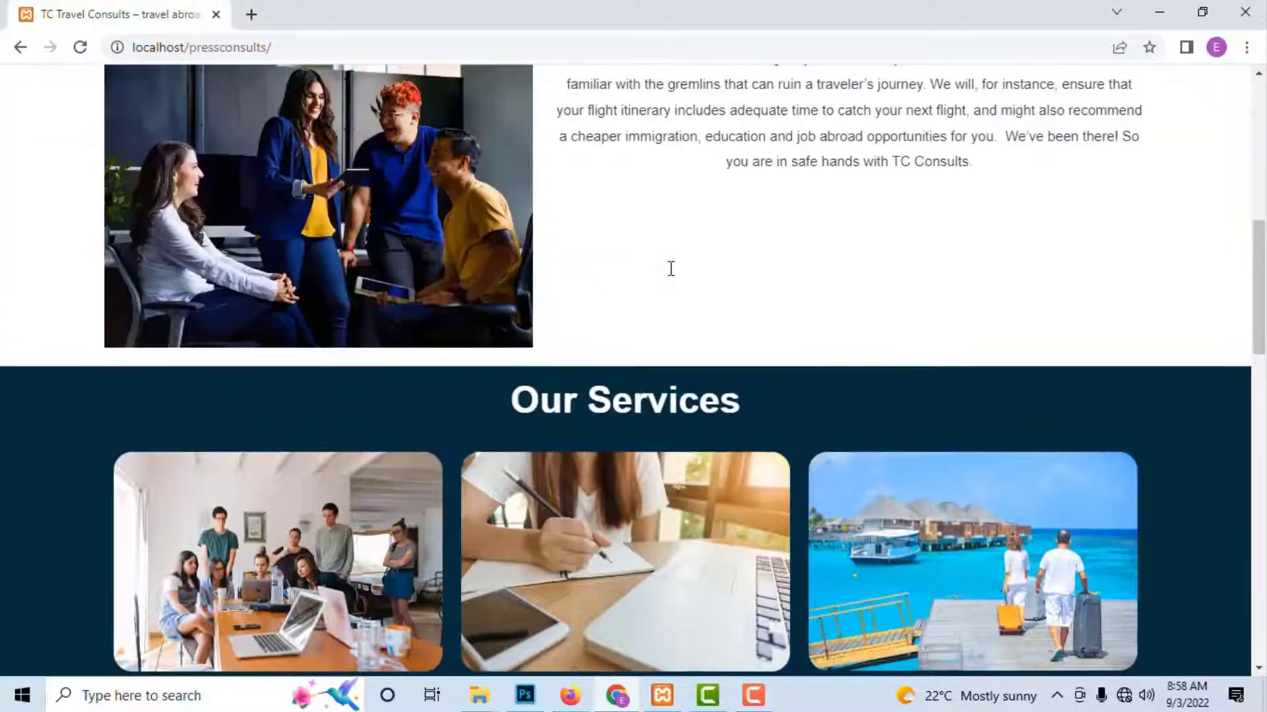
scroll(671, 268, up, 10)
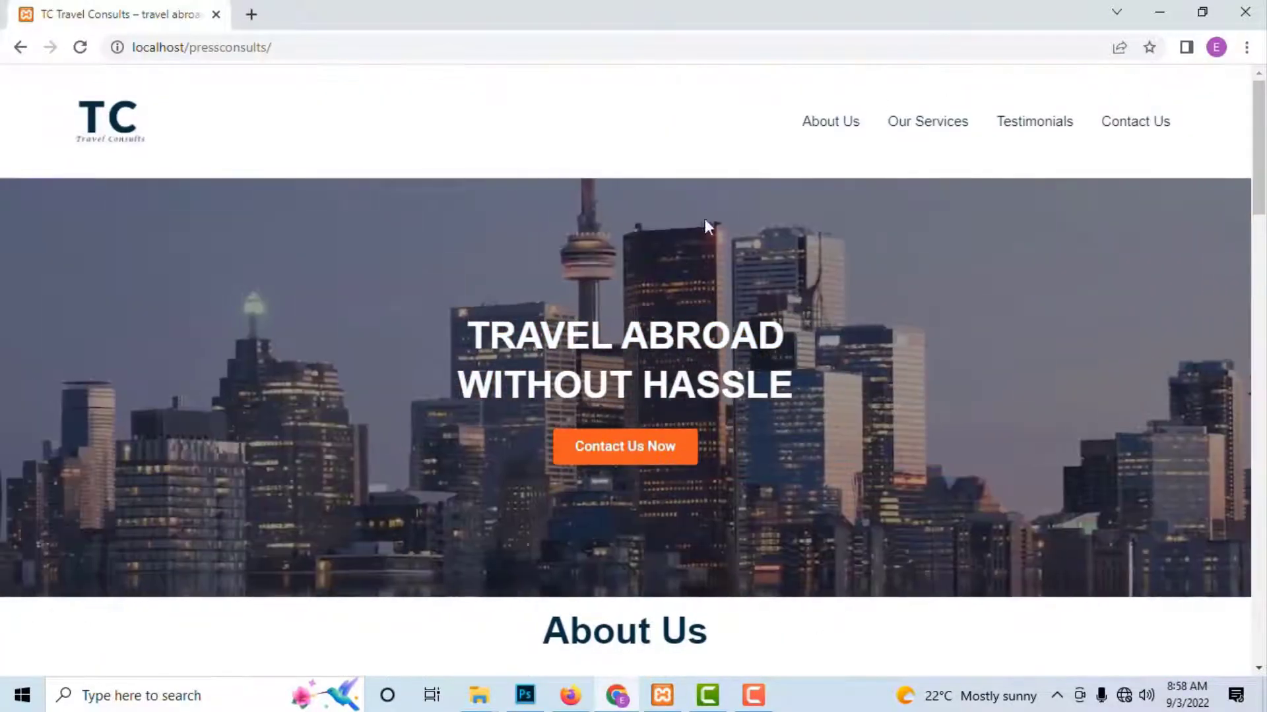
scroll(919, 309, down, 5)
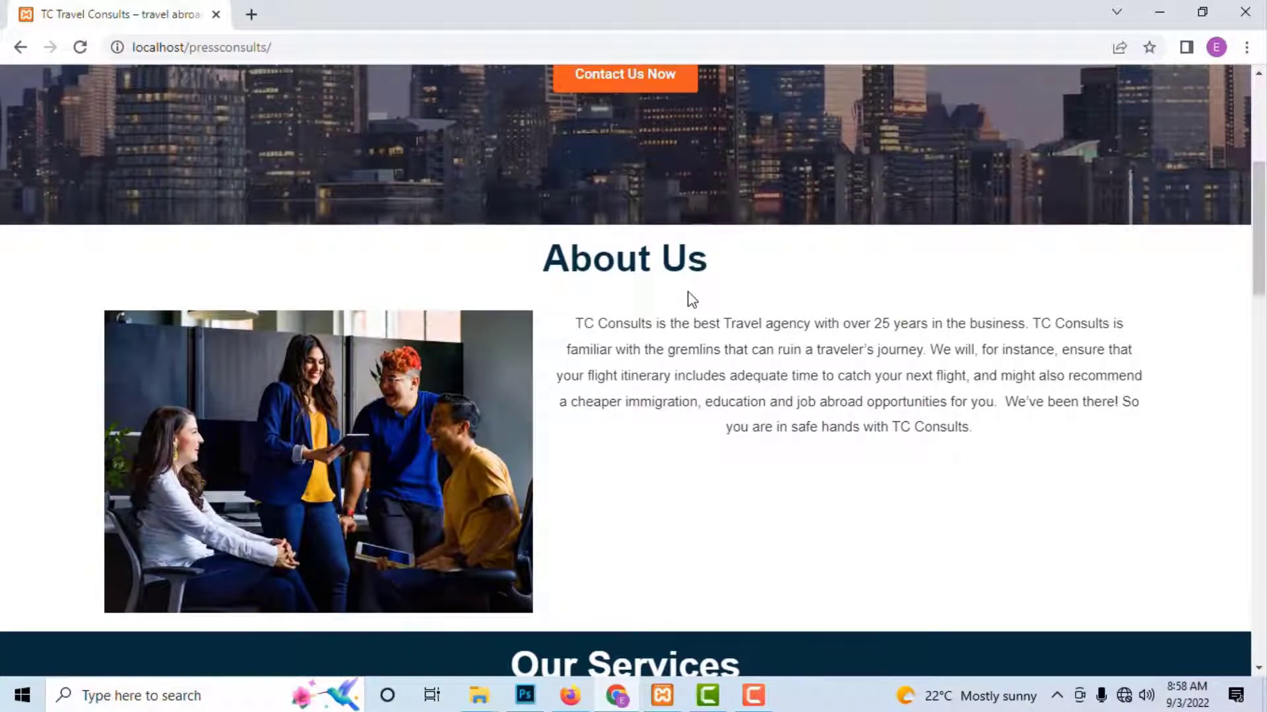
scroll(869, 242, up, 5)
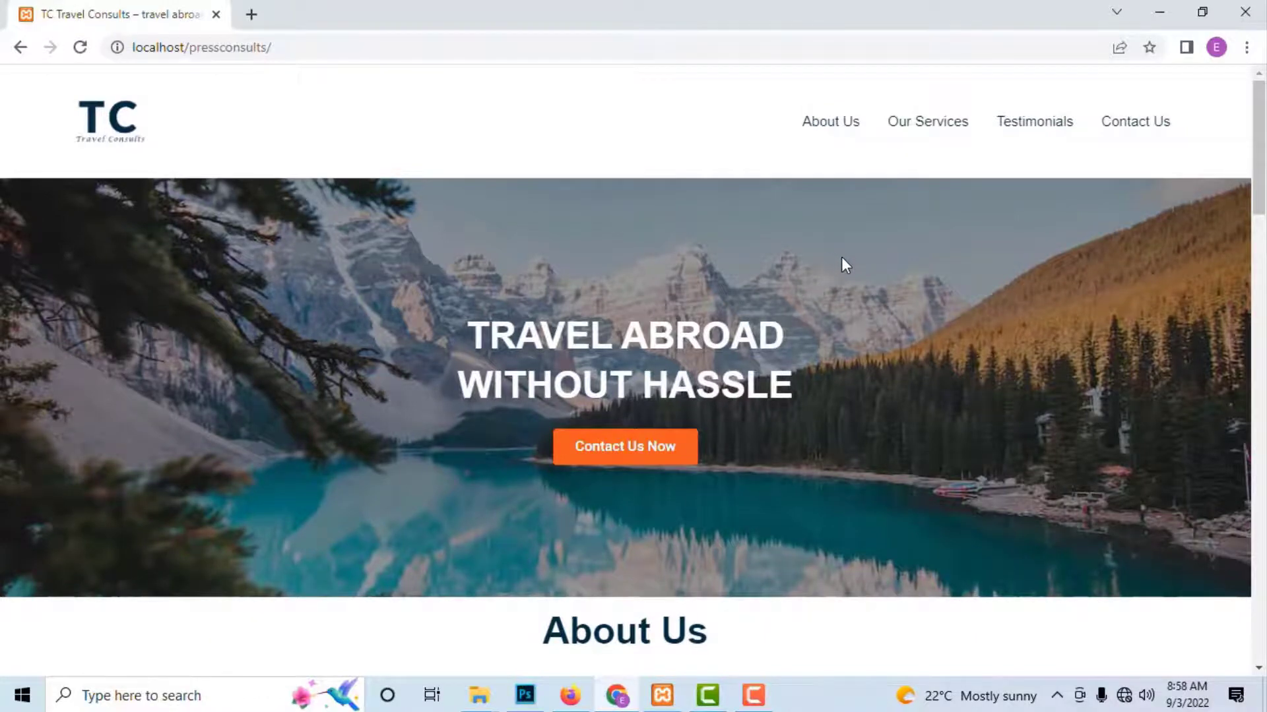
scroll(844, 267, down, 15)
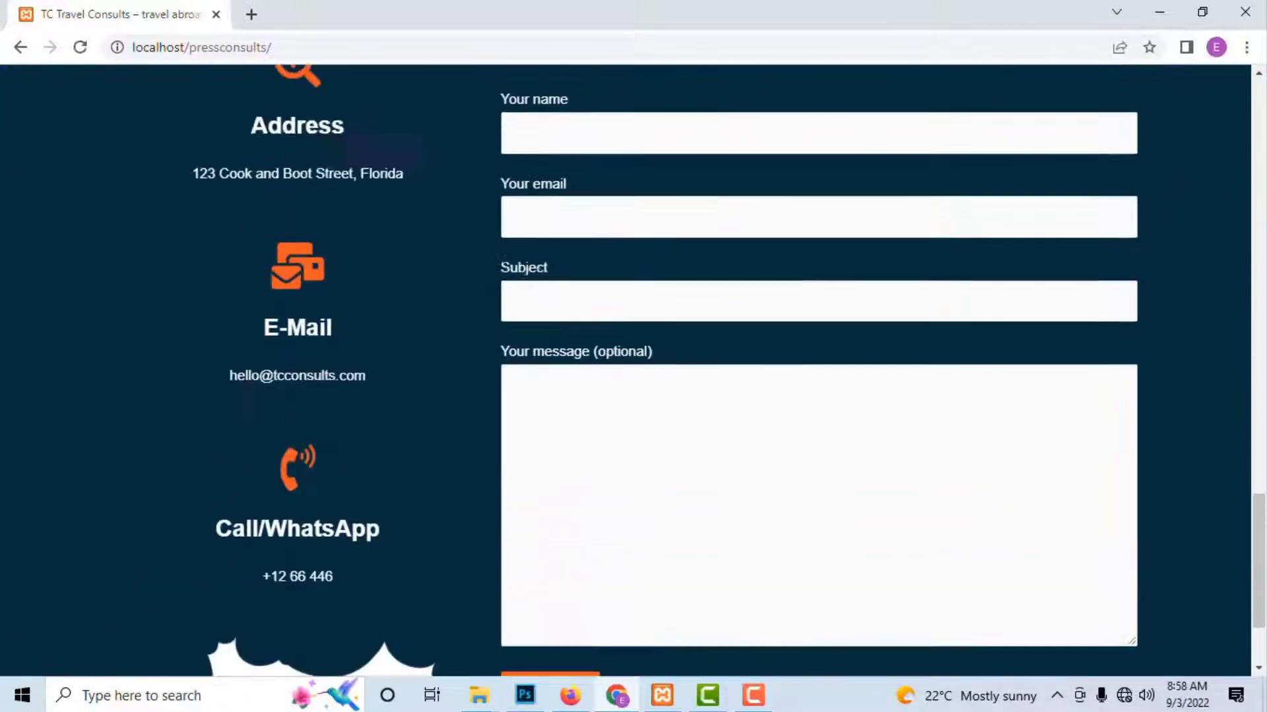
scroll(673, 447, up, 5)
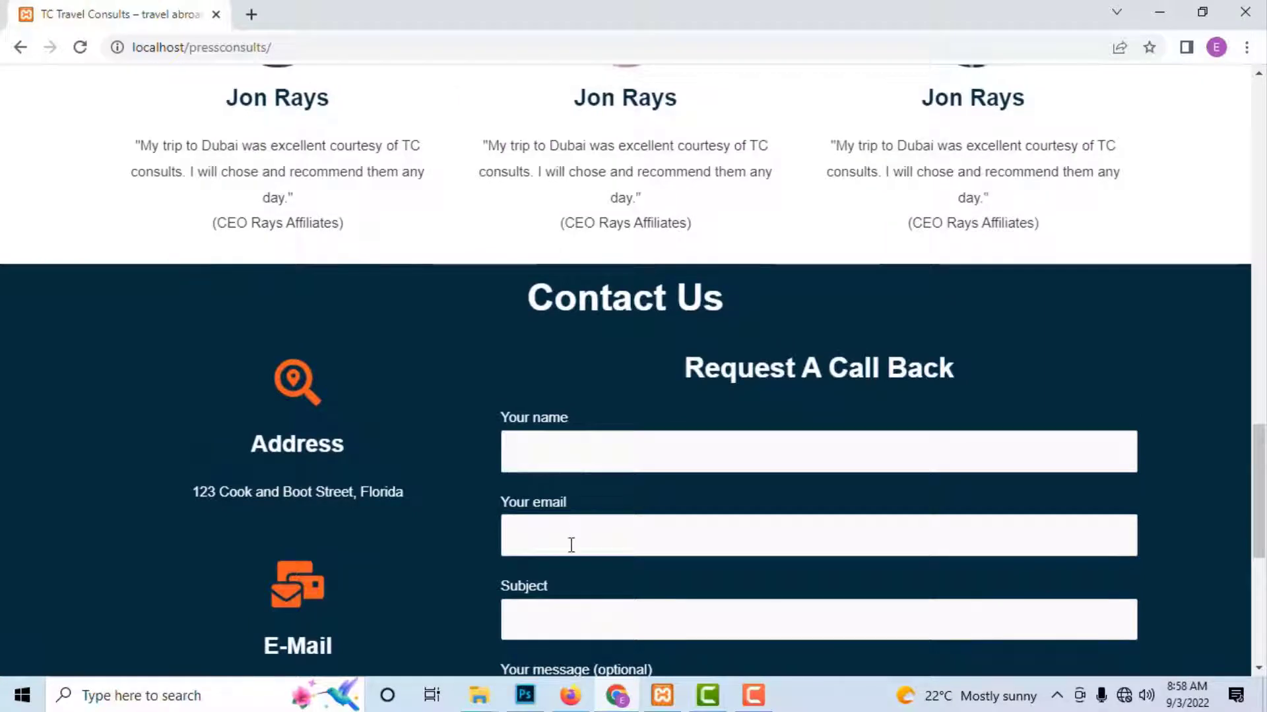
scroll(572, 535, down, 3)
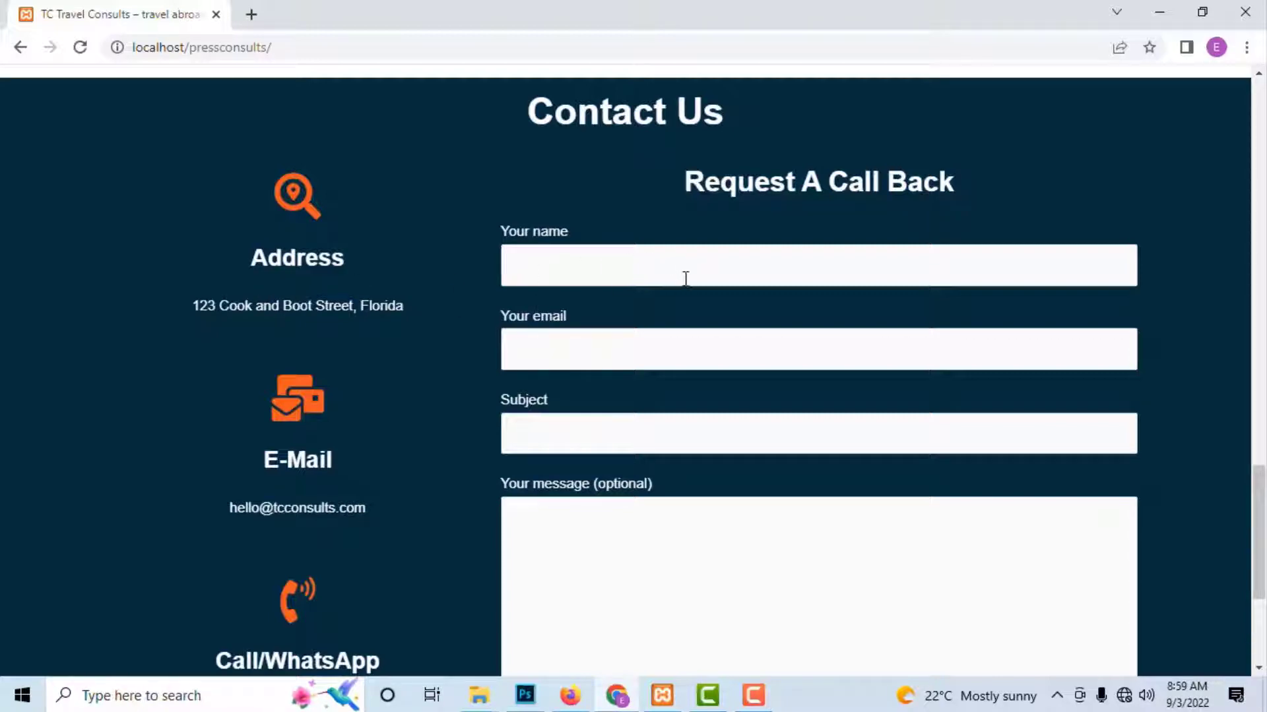
scroll(686, 280, down, 4)
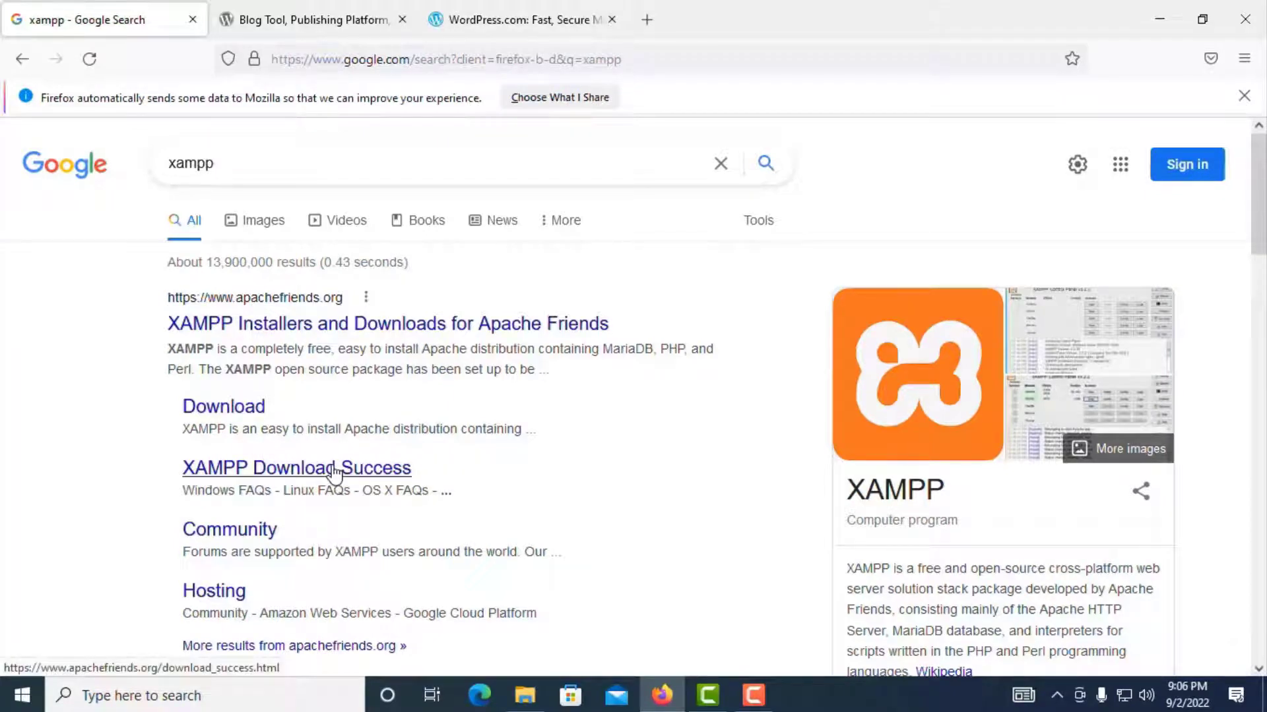
scroll(334, 473, down, 4)
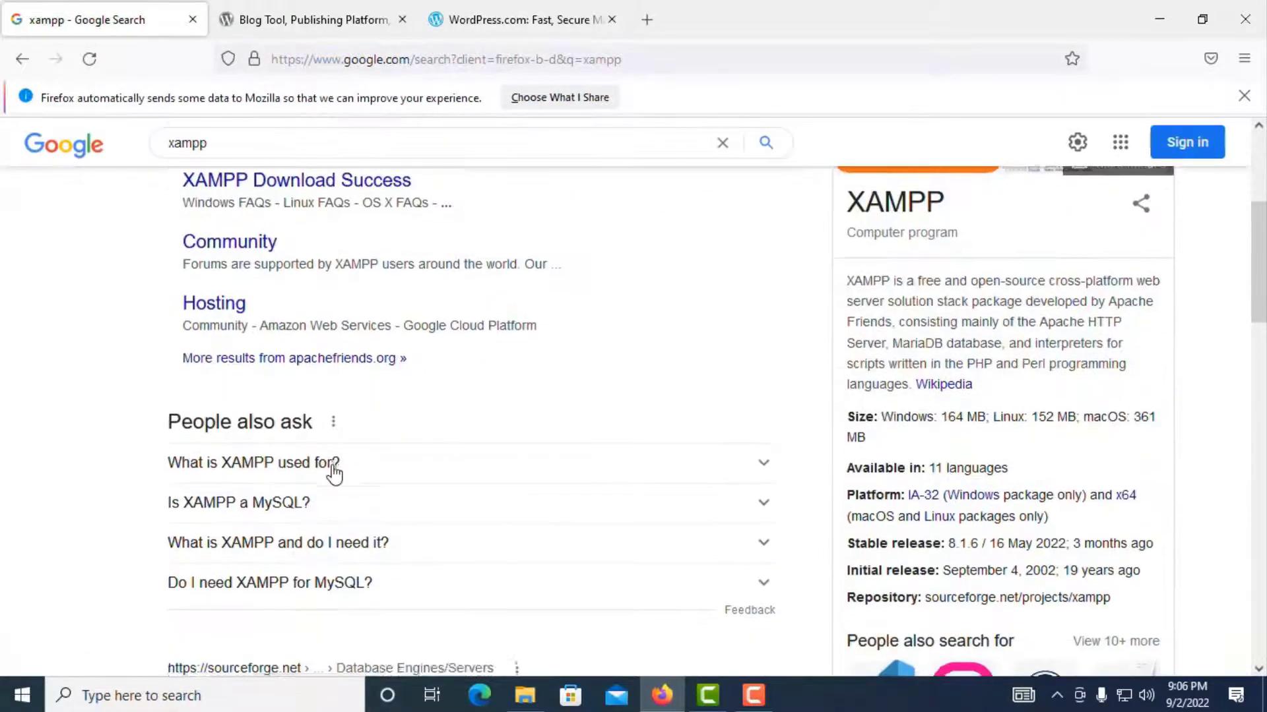
scroll(335, 473, down, 4)
scroll(335, 473, down, 3)
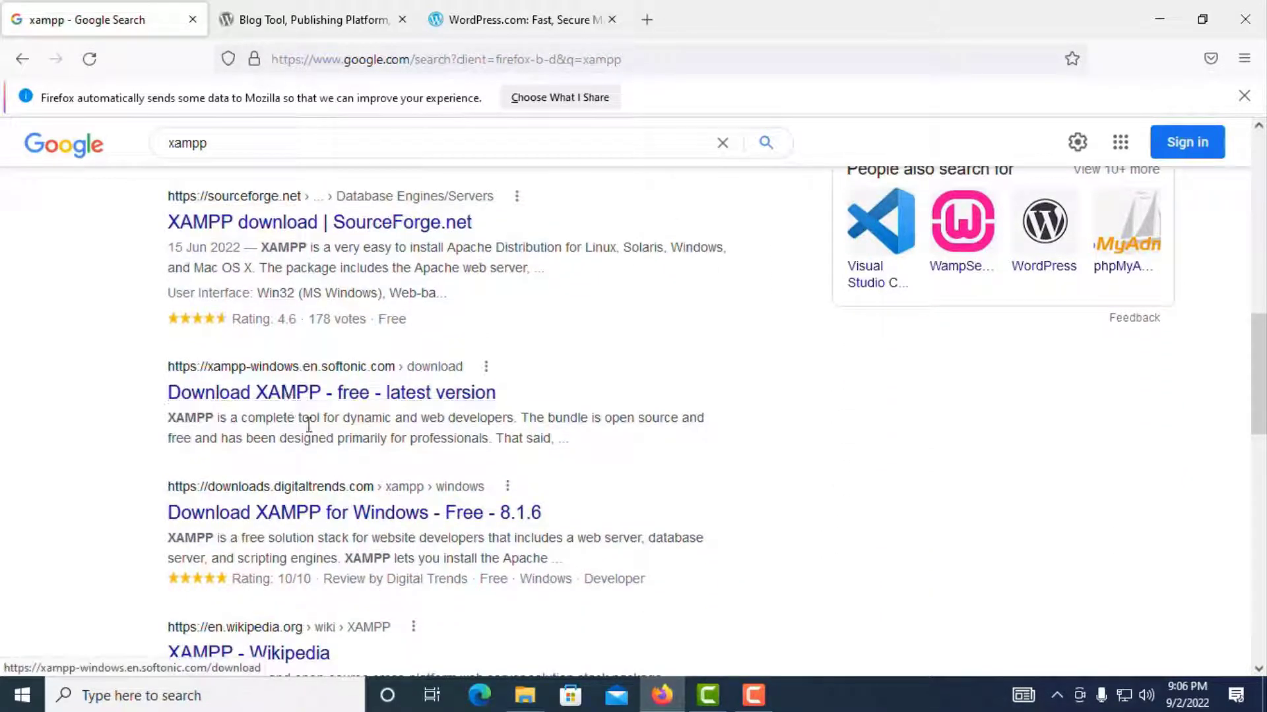
scroll(350, 517, down, 1)
scroll(352, 518, down, 2)
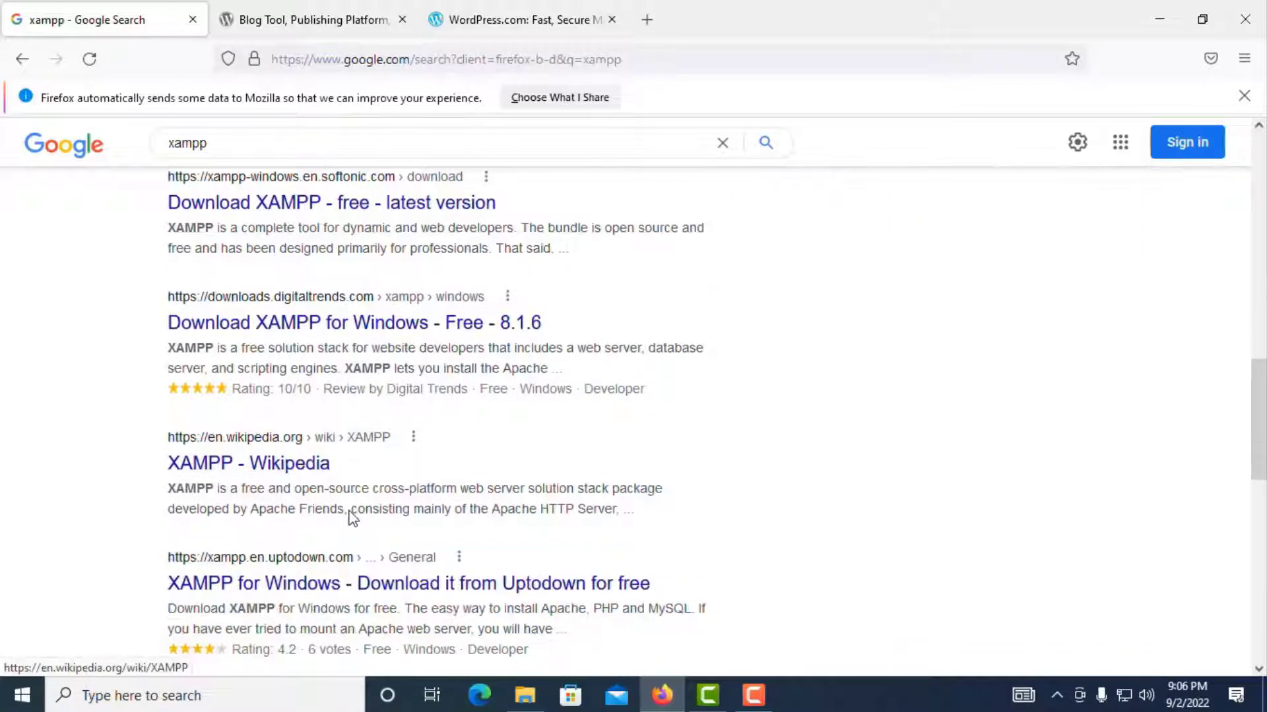
scroll(352, 518, down, 4)
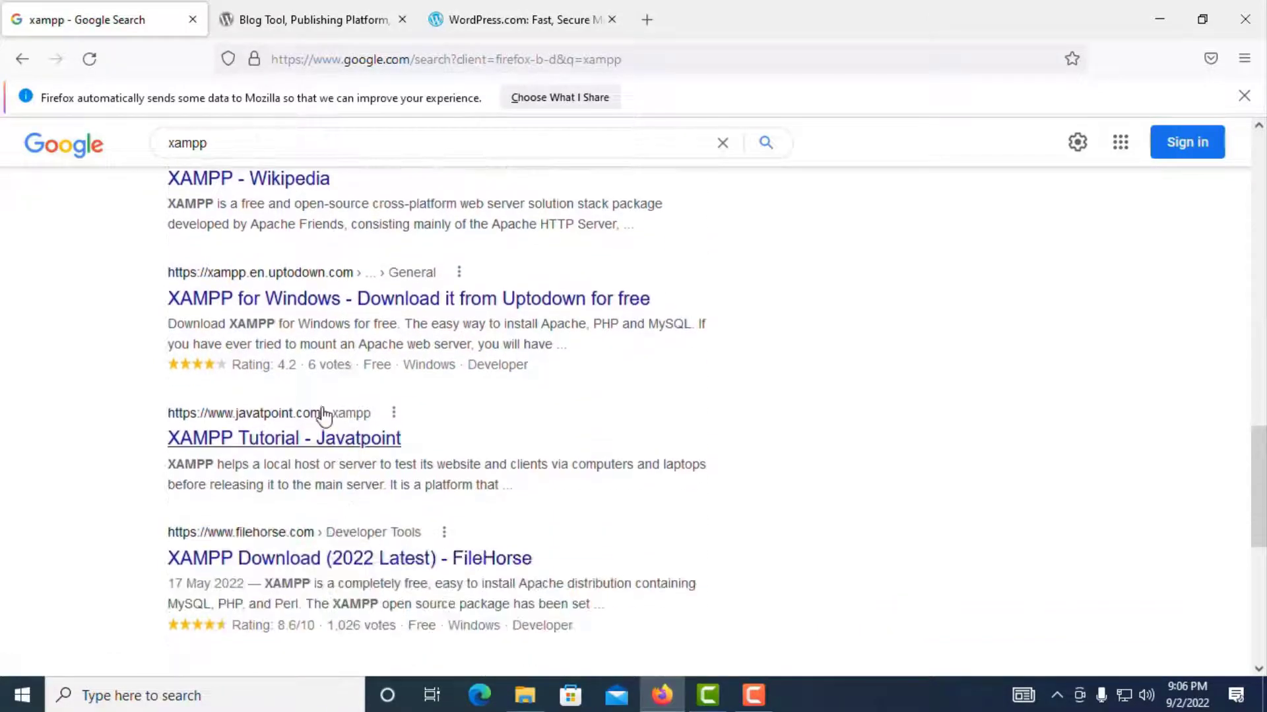
scroll(321, 426, up, 1)
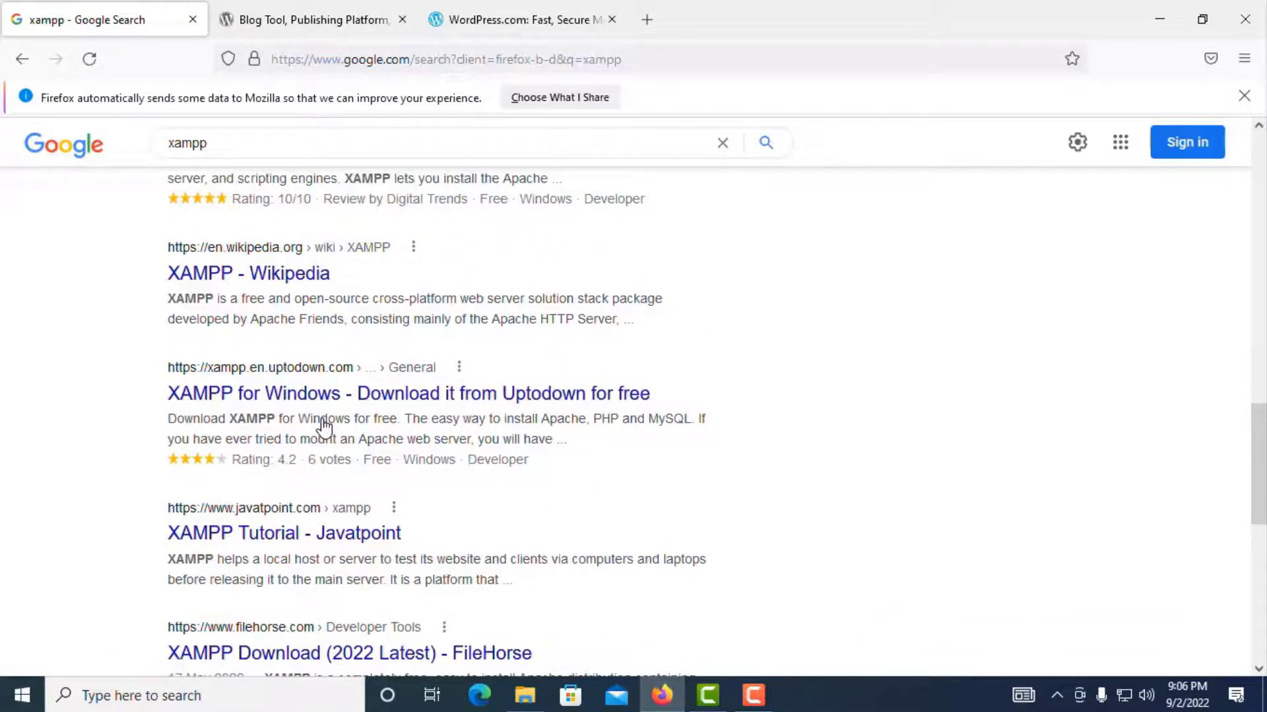
scroll(319, 420, down, 1)
scroll(319, 369, up, 3)
scroll(320, 309, up, 7)
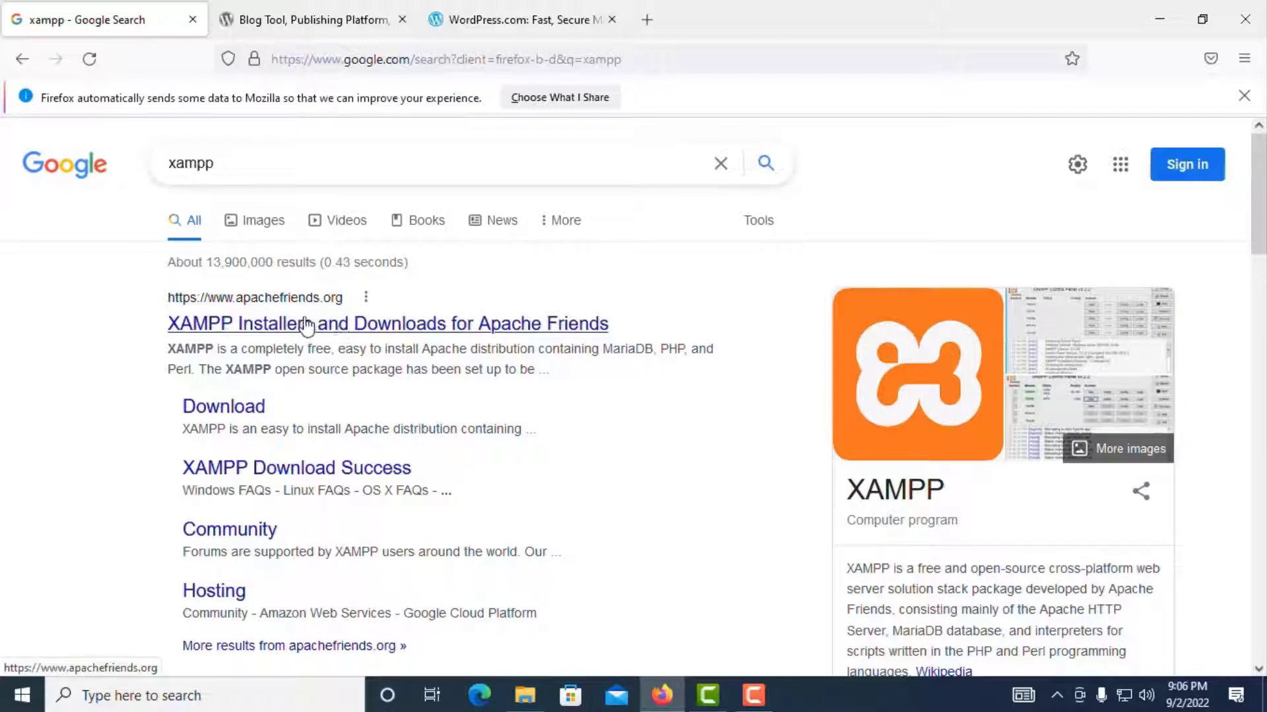
drag(269, 161, 132, 157)
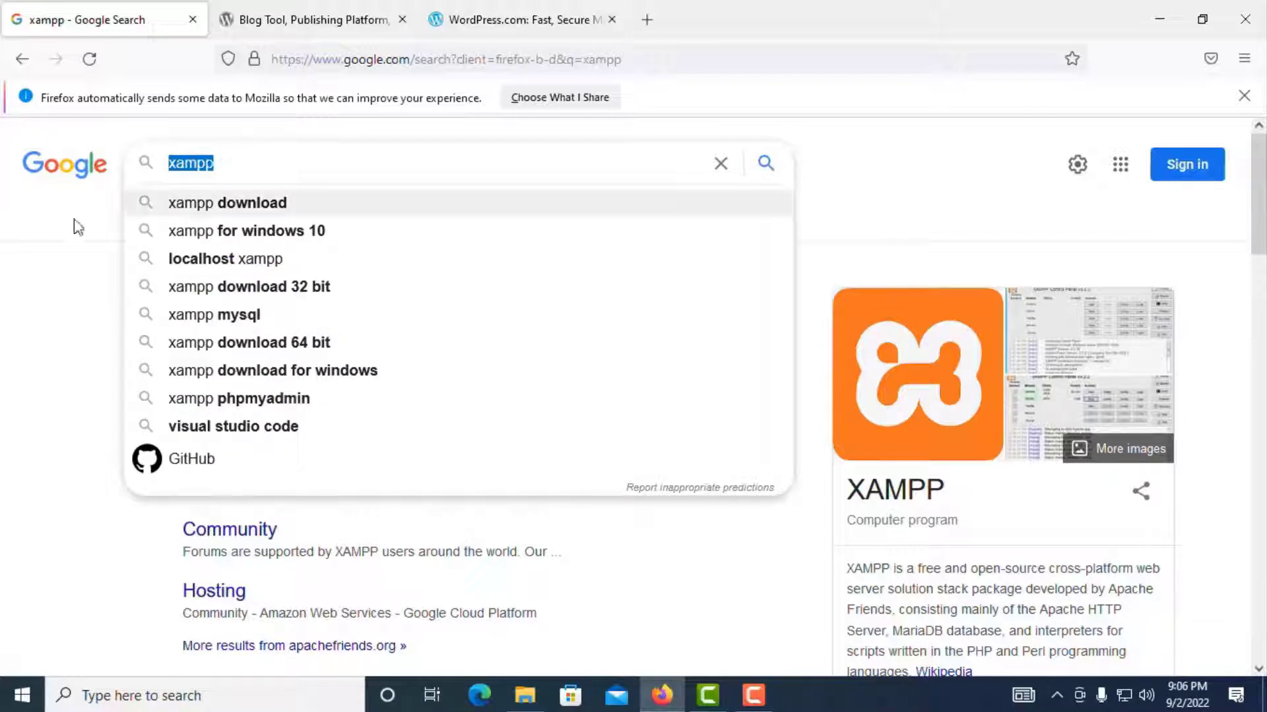
click(34, 319)
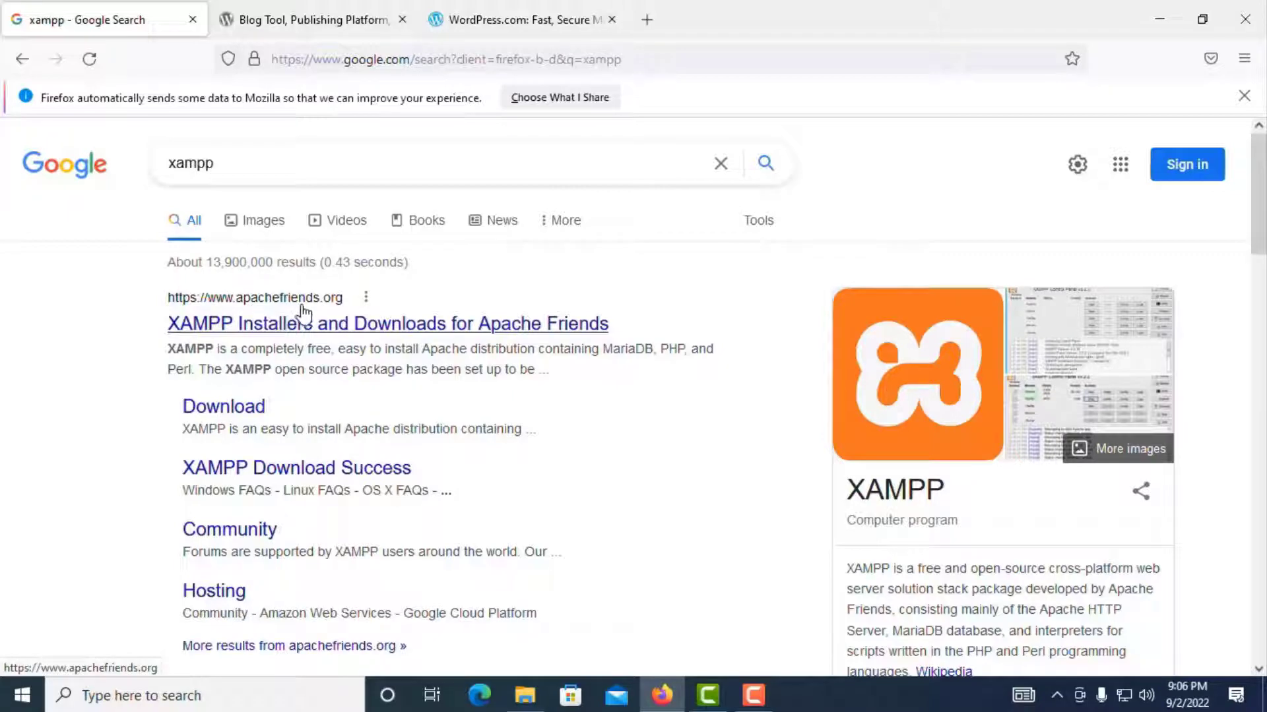
Step: Start downloading the Windows XAMPP 8.1.6 installer from apachefriends.org, then switch to the WordPress.org tab
click(365, 328)
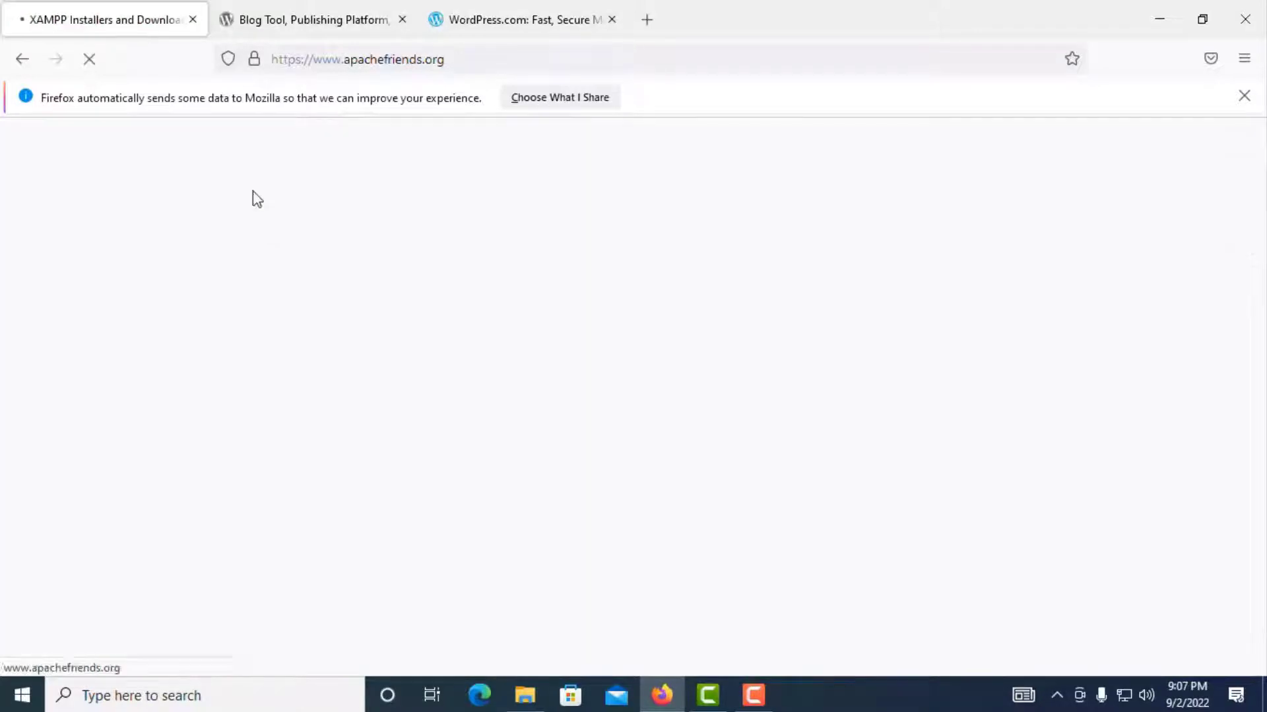
scroll(359, 406, down, 2)
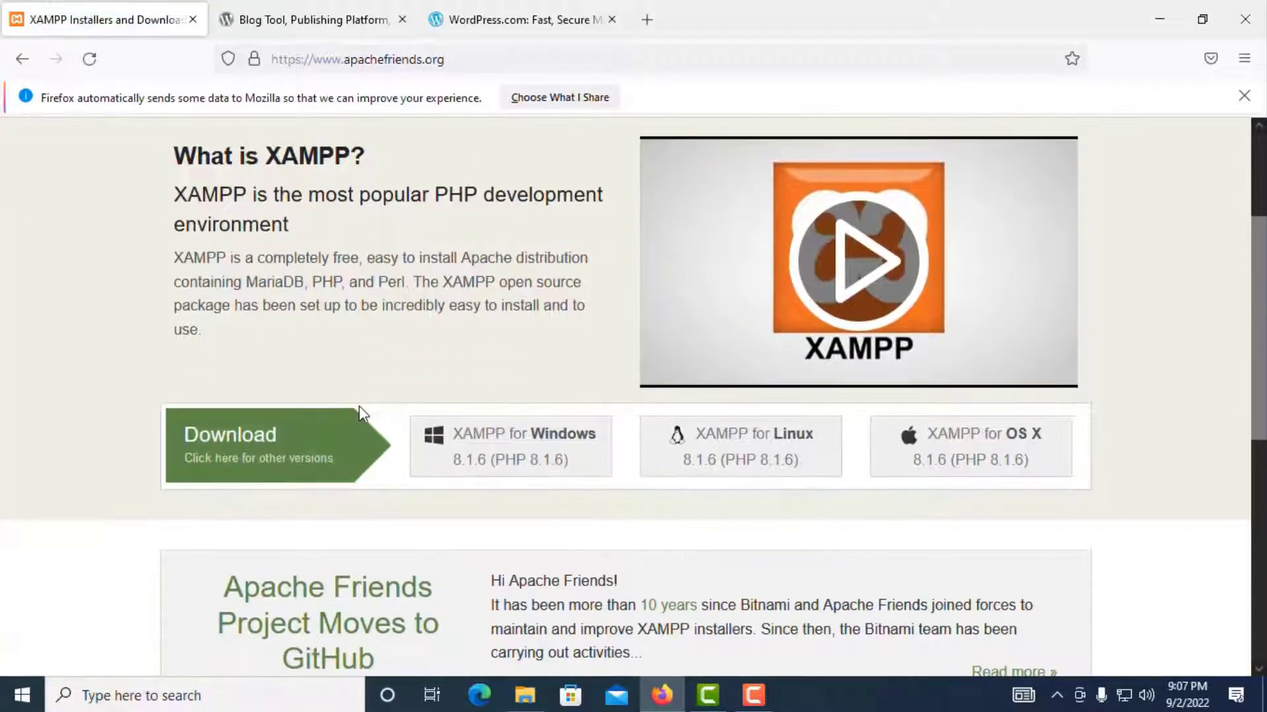
scroll(359, 414, down, 2)
scroll(316, 376, up, 2)
click(902, 467)
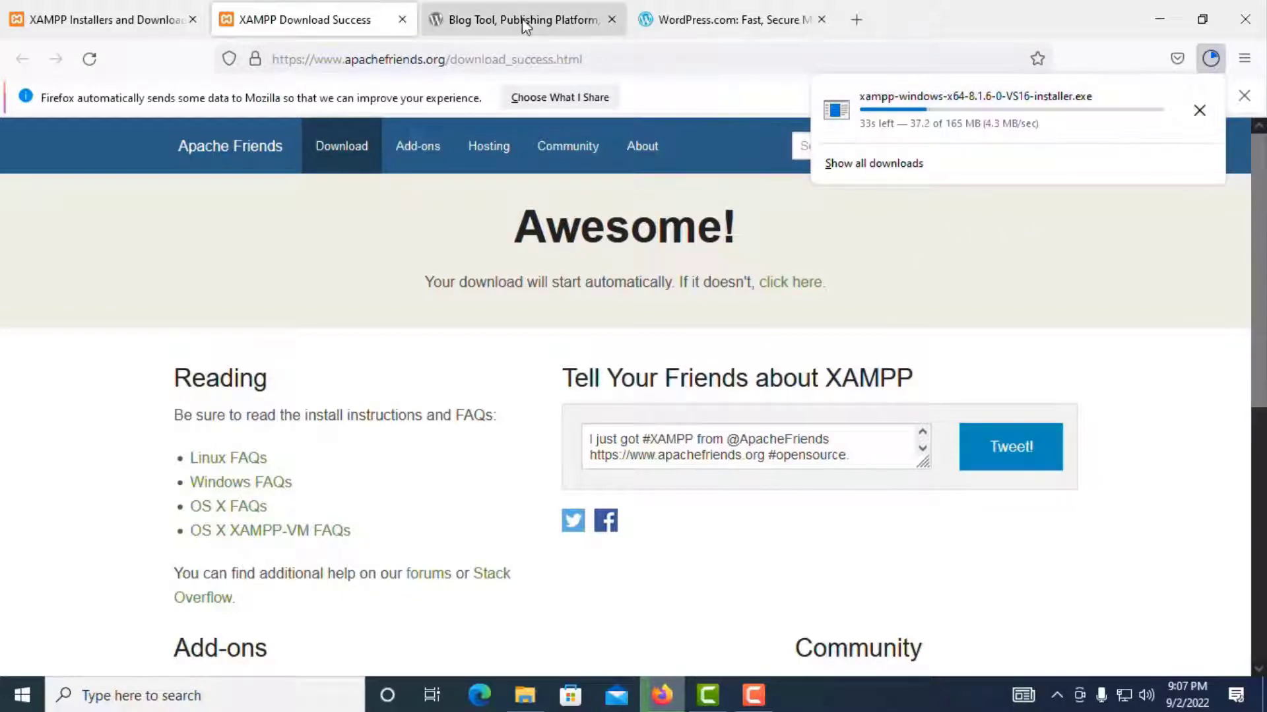
click(485, 21)
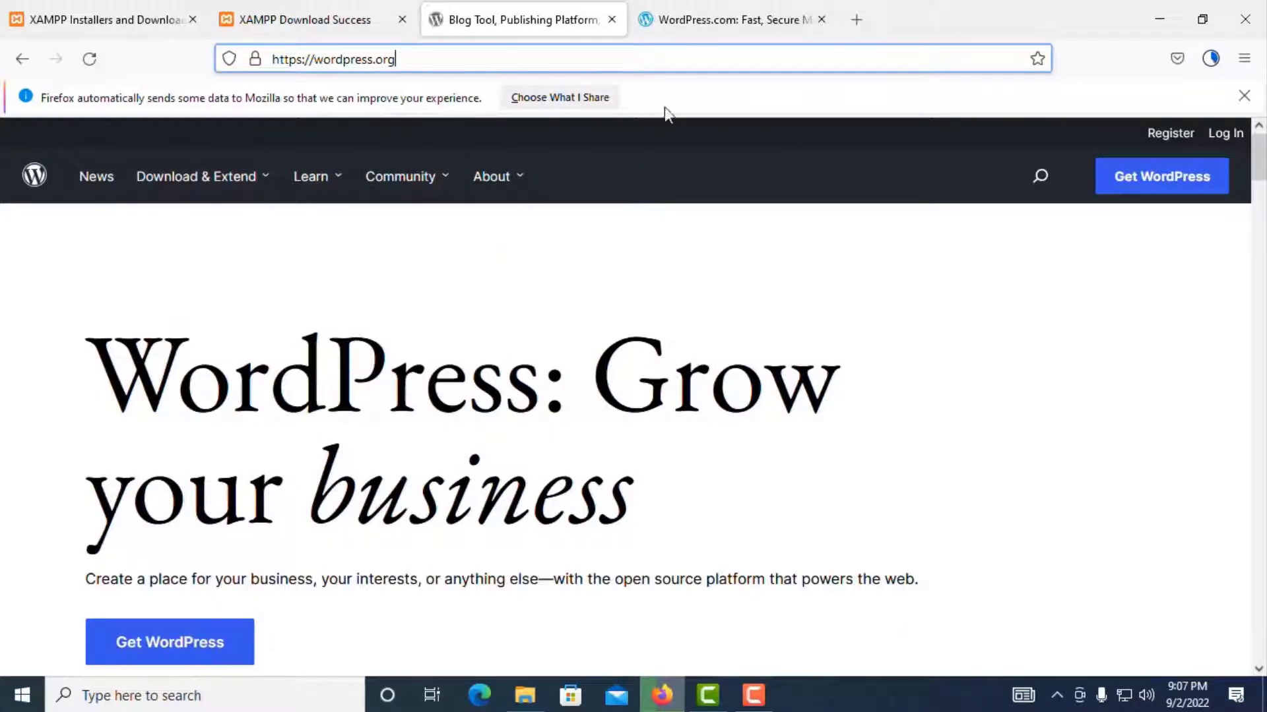
Step: Download the WordPress 6.0.2 zip, dismiss the thank-you popup and check both downloads' progress
scroll(360, 293, down, 3)
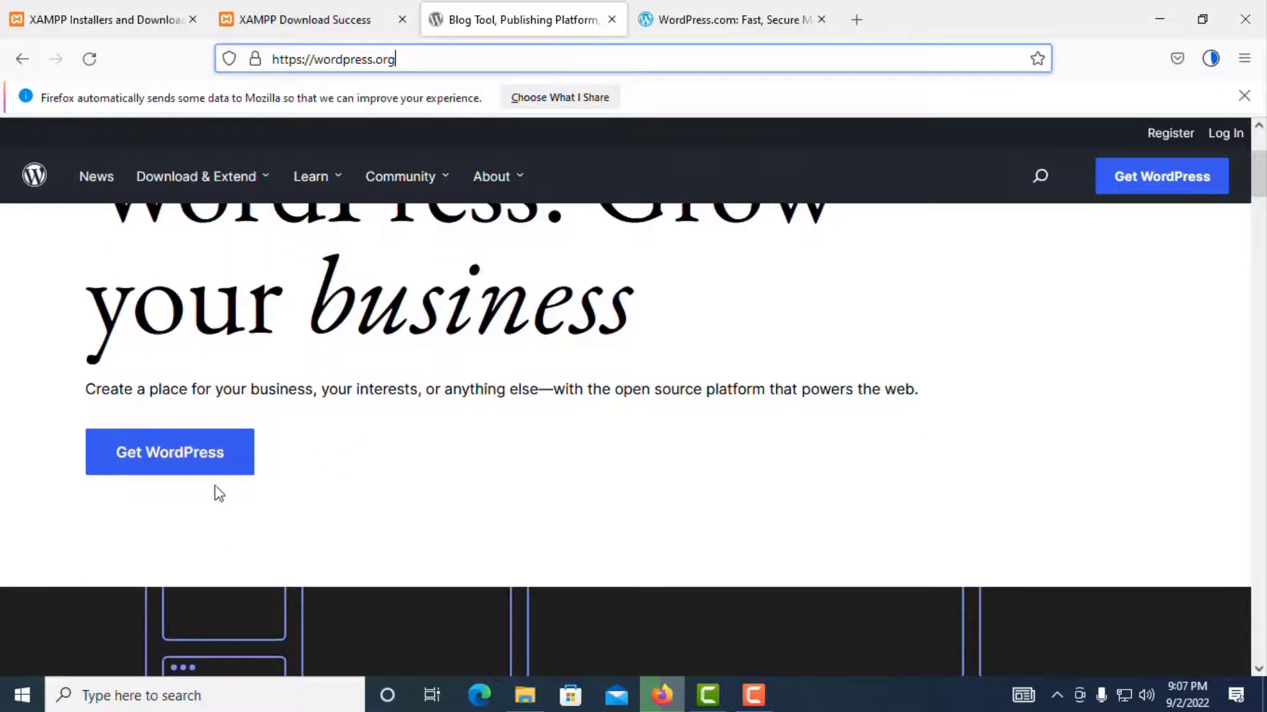
click(153, 460)
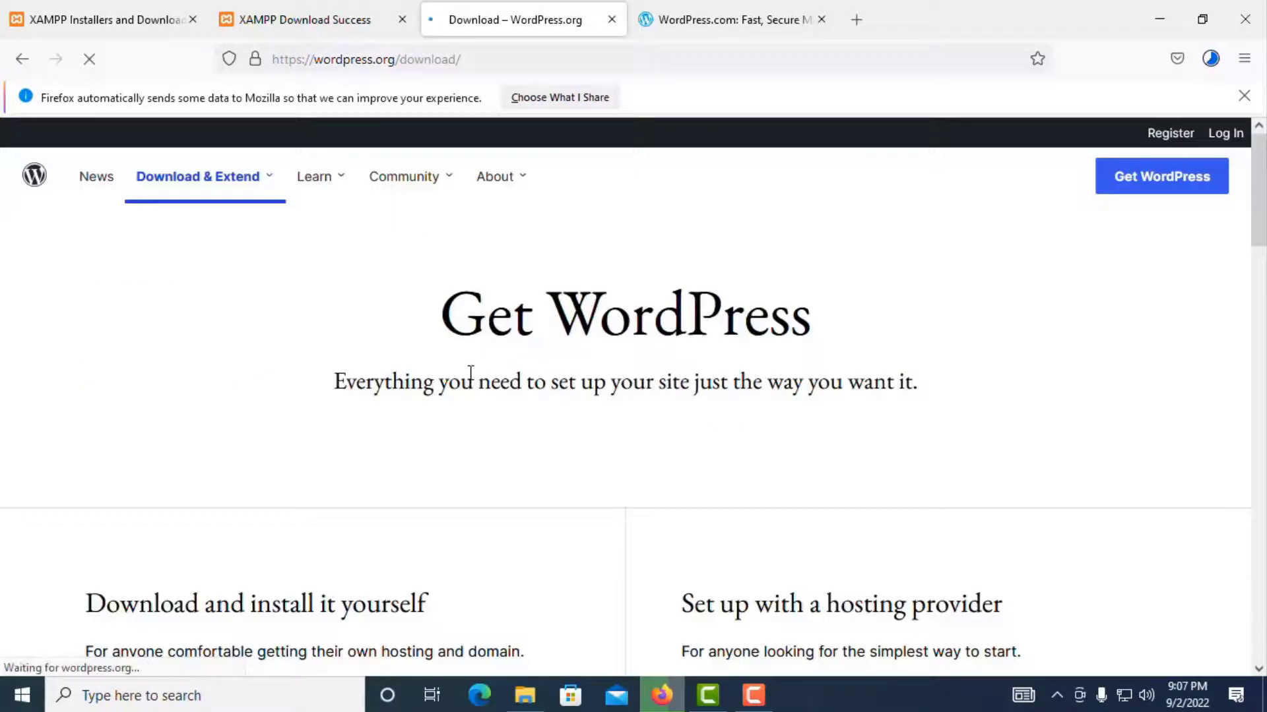
scroll(471, 376, down, 3)
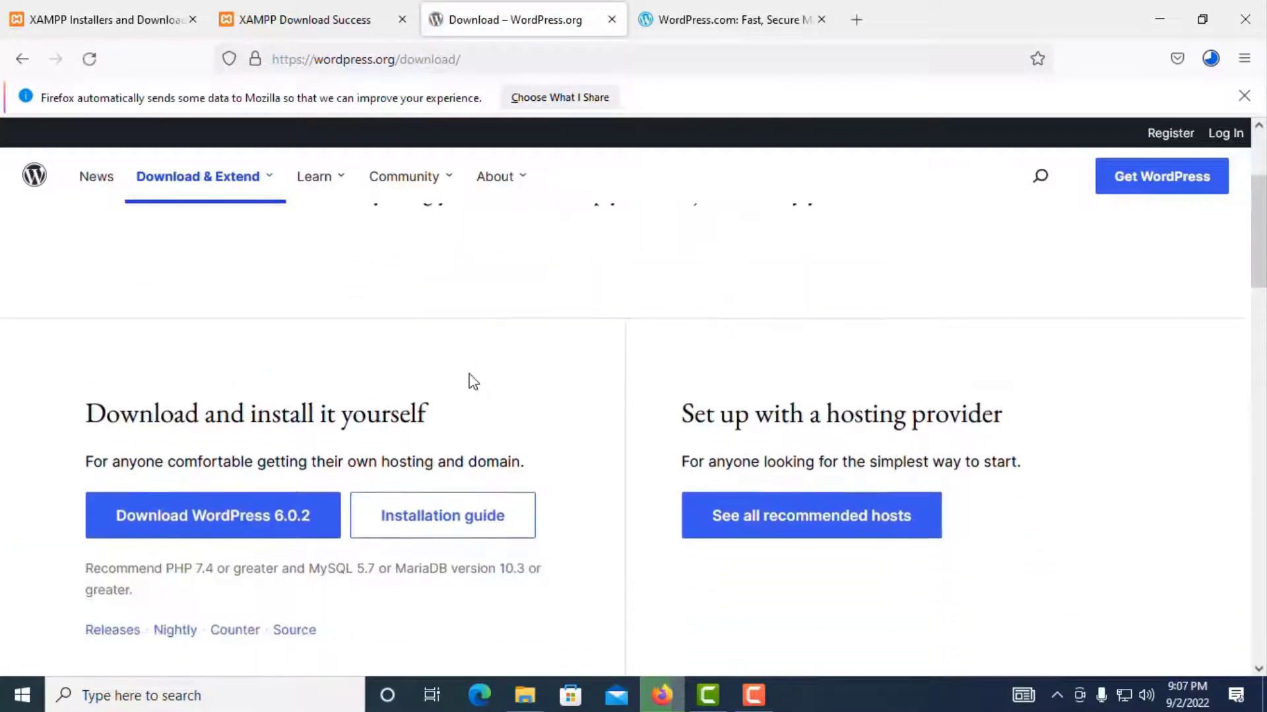
scroll(471, 381, down, 2)
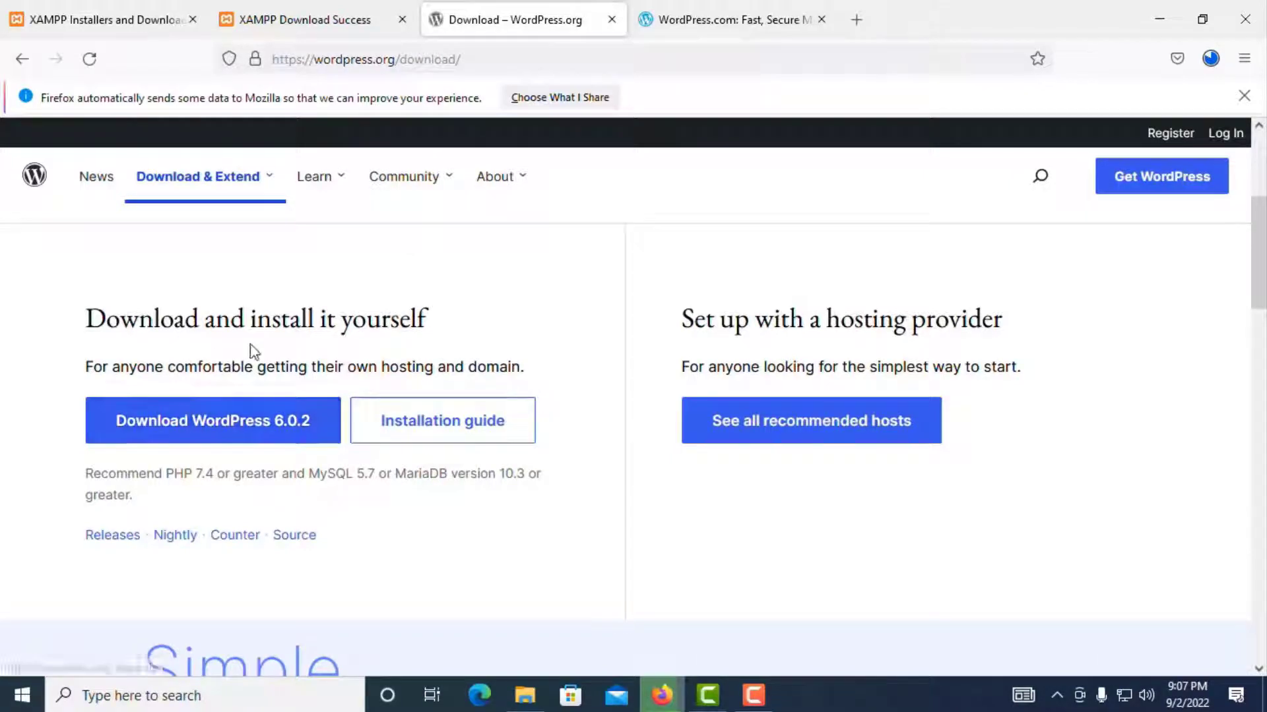
click(218, 434)
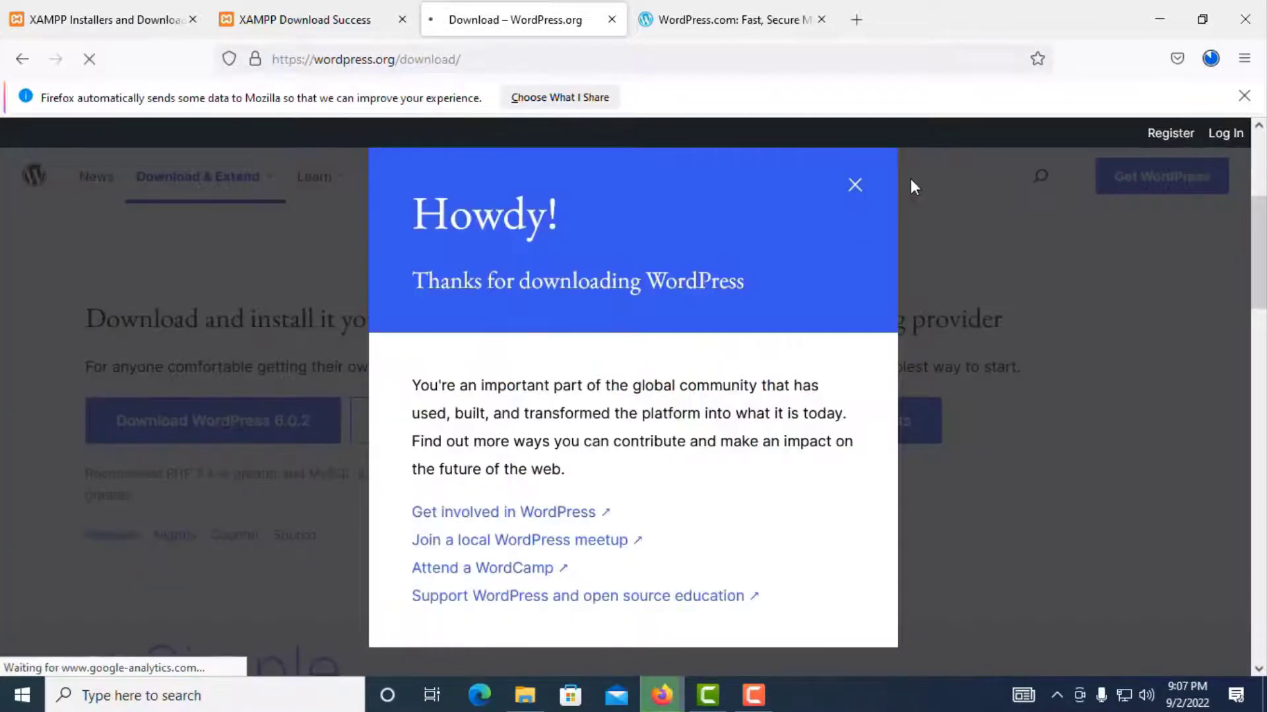
click(855, 185)
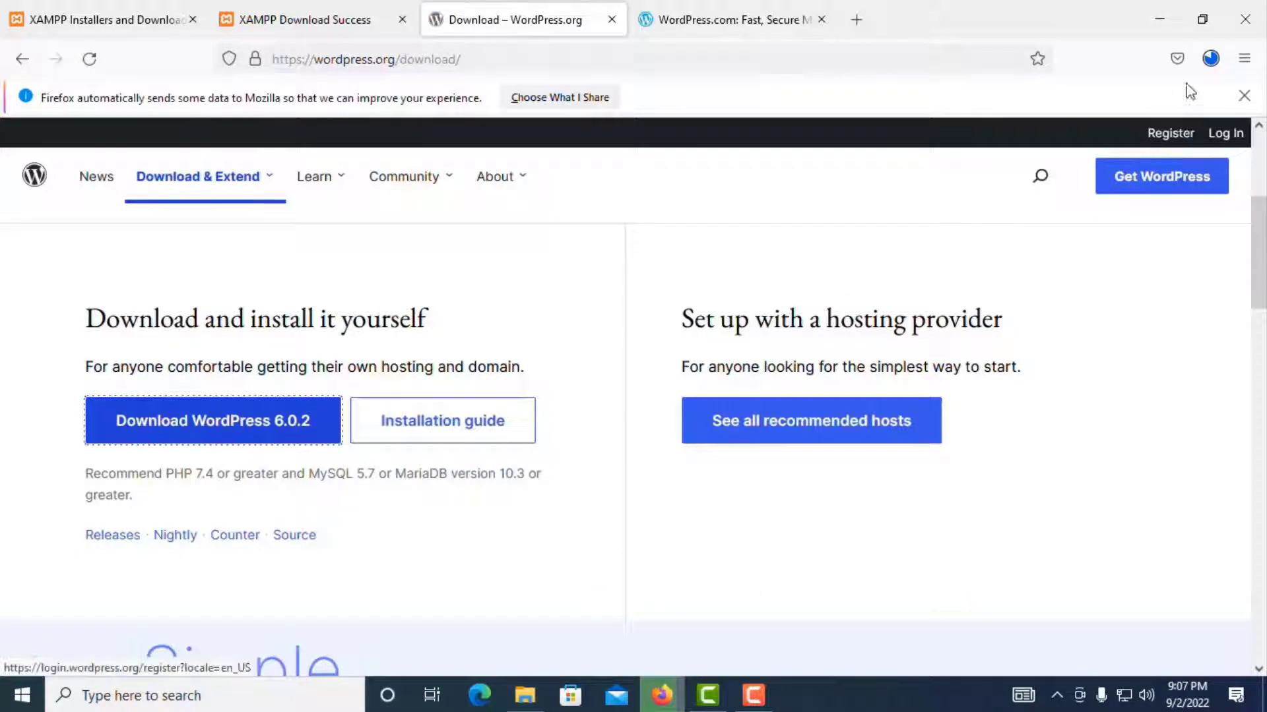
click(1208, 60)
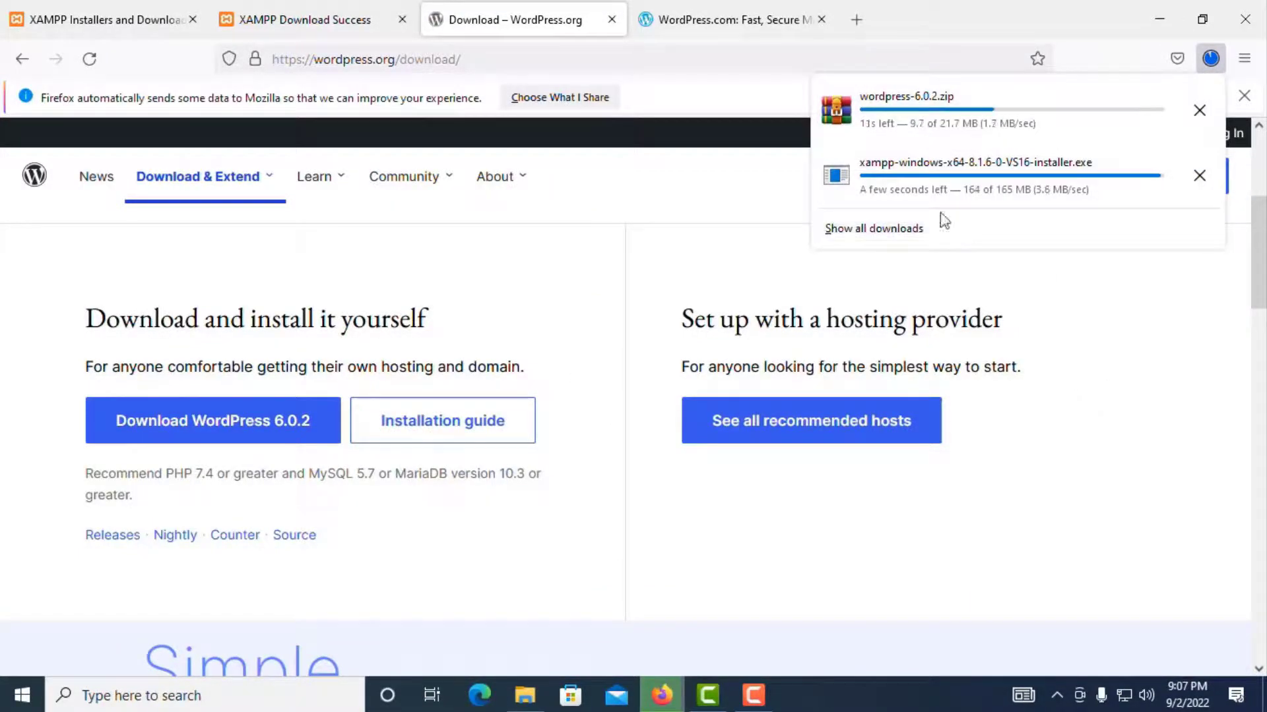
click(694, 17)
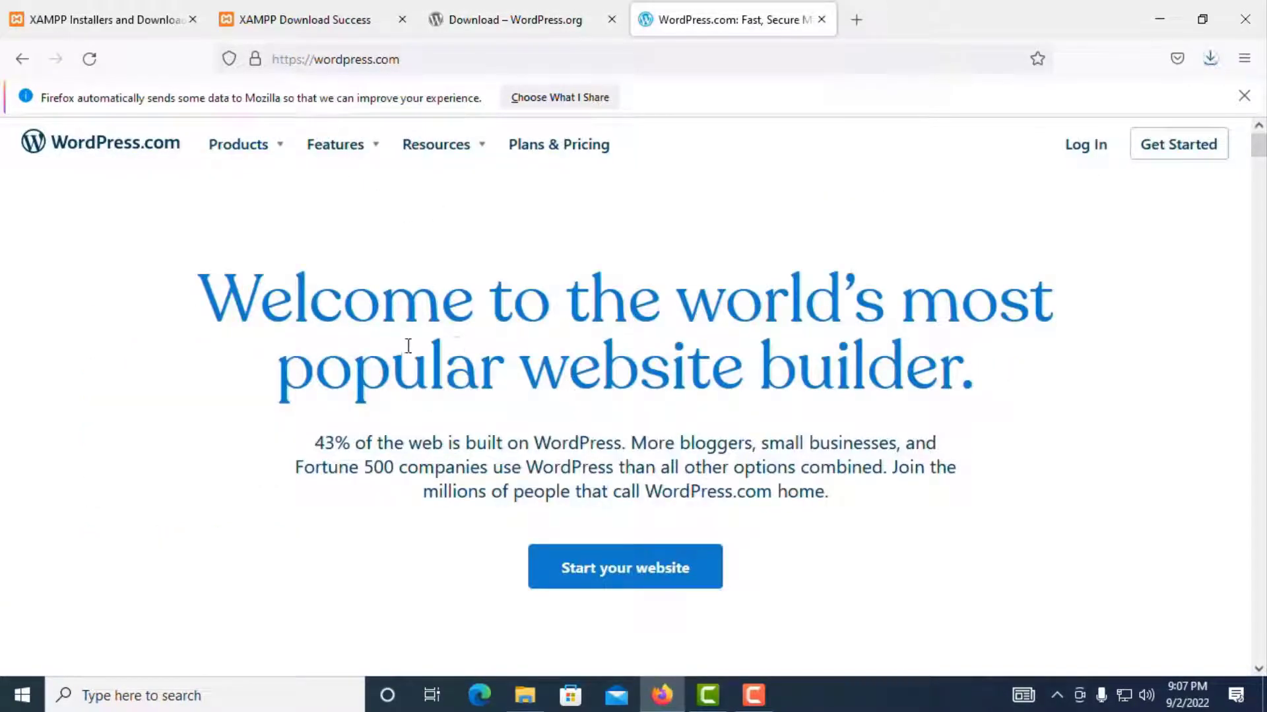
Step: Browse WordPress.com's Products and Features menus, then open the Plans & Pricing page
click(489, 18)
click(692, 19)
mouse_move(452, 156)
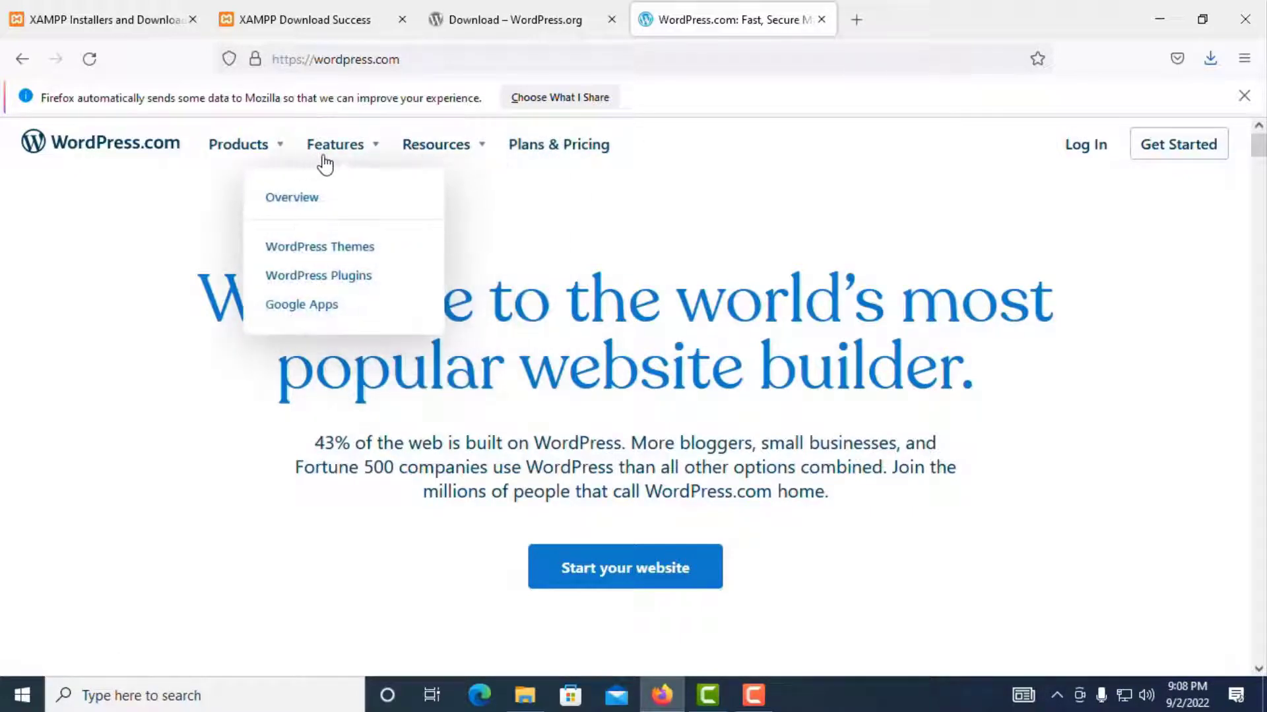
mouse_move(257, 158)
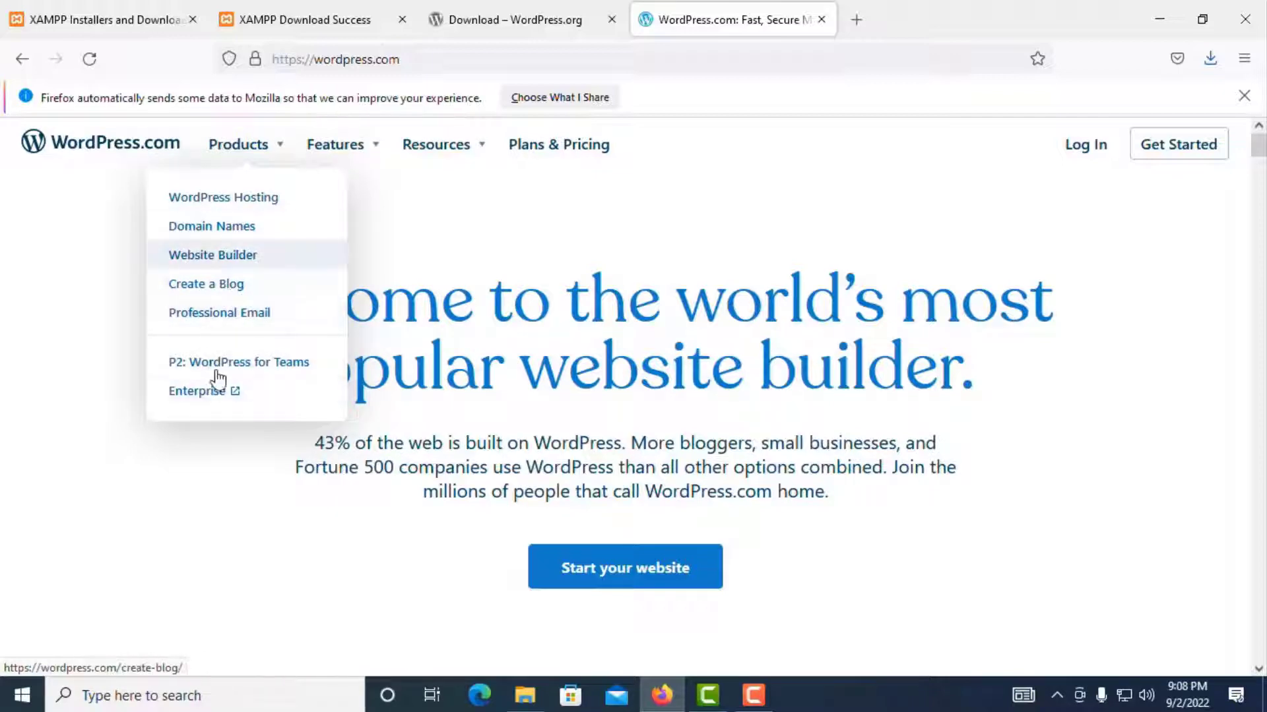
click(578, 153)
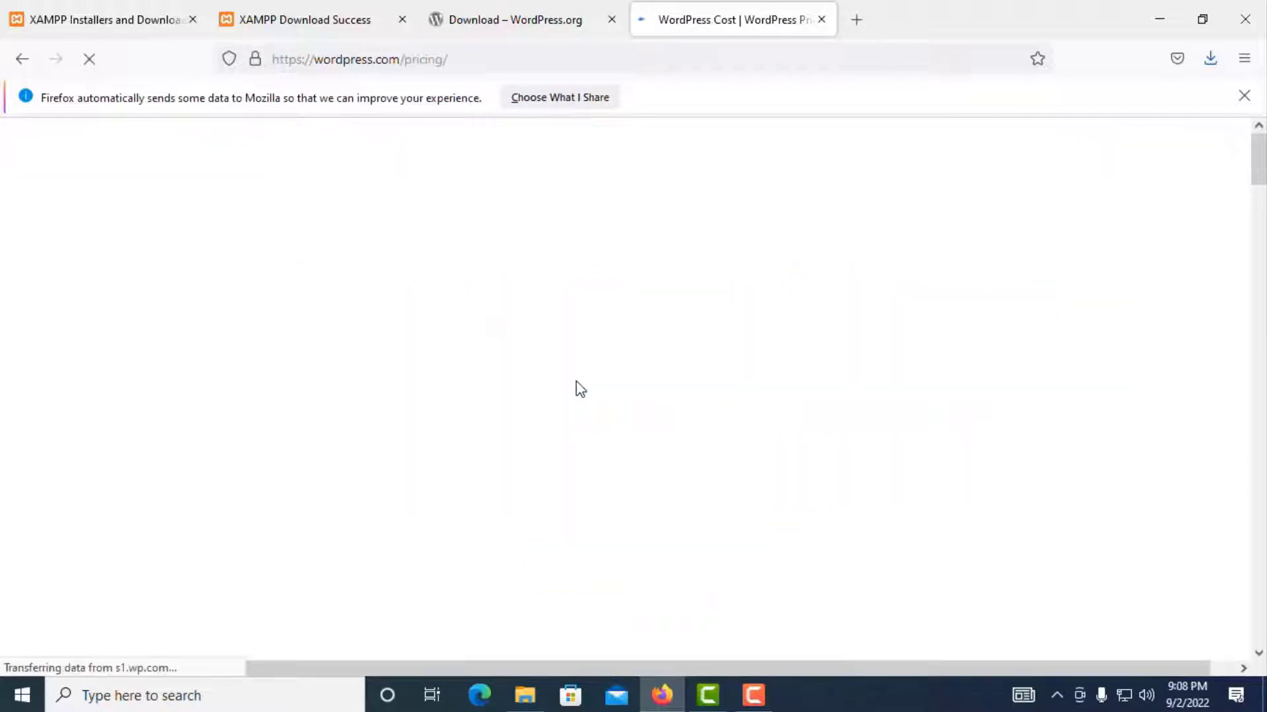
Step: Review the WordPress.com plans from Free to the $45 eCommerce tier, then return to WordPress.org
scroll(576, 389, down, 6)
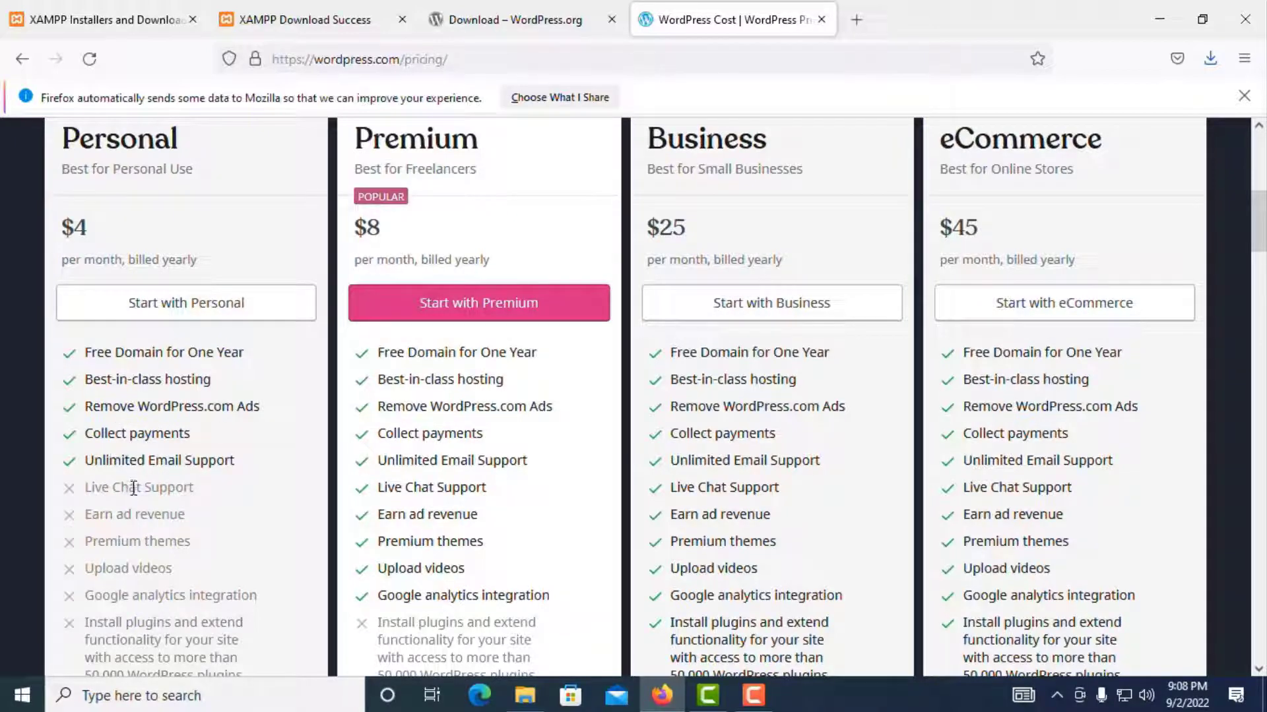
scroll(135, 481, up, 3)
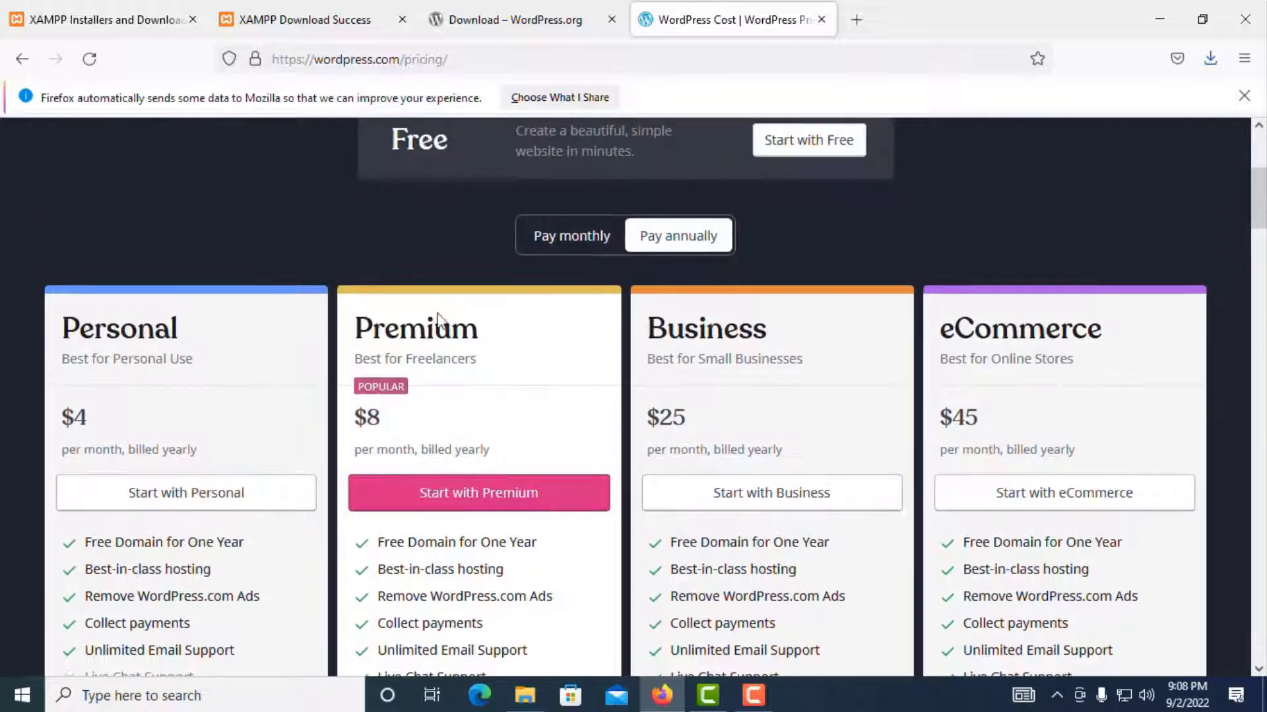
scroll(437, 321, up, 3)
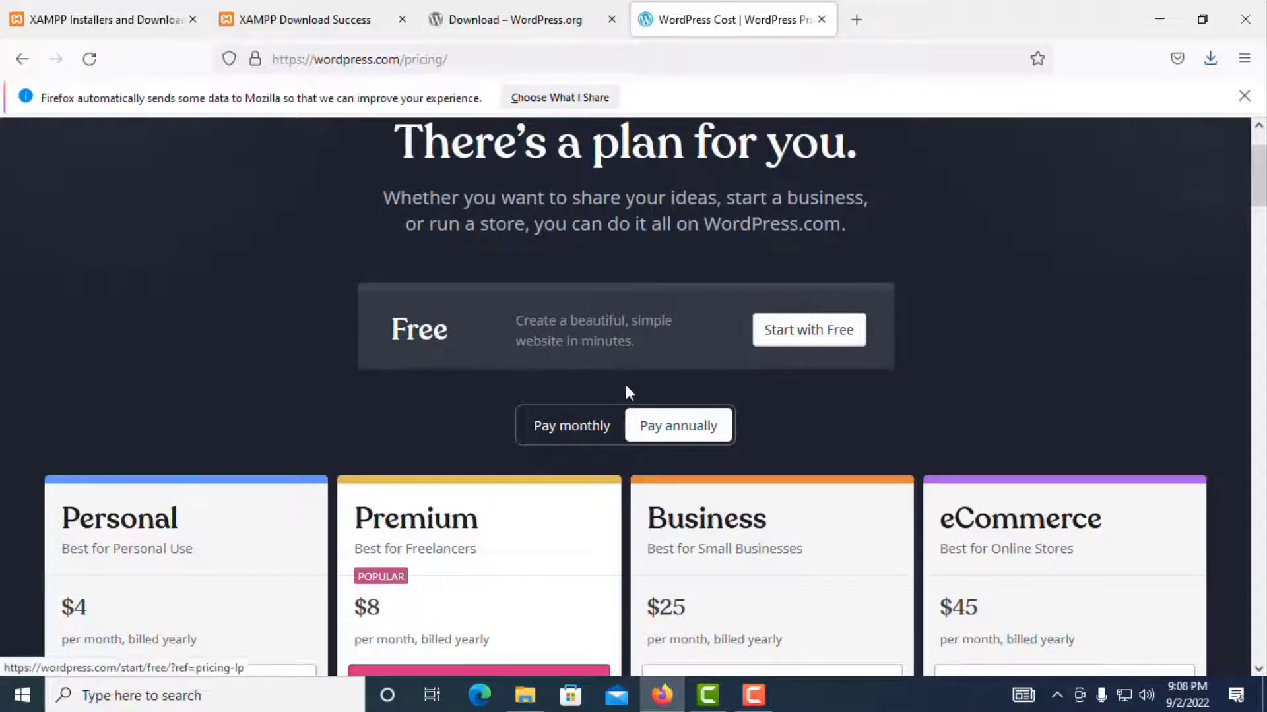
scroll(624, 381, down, 4)
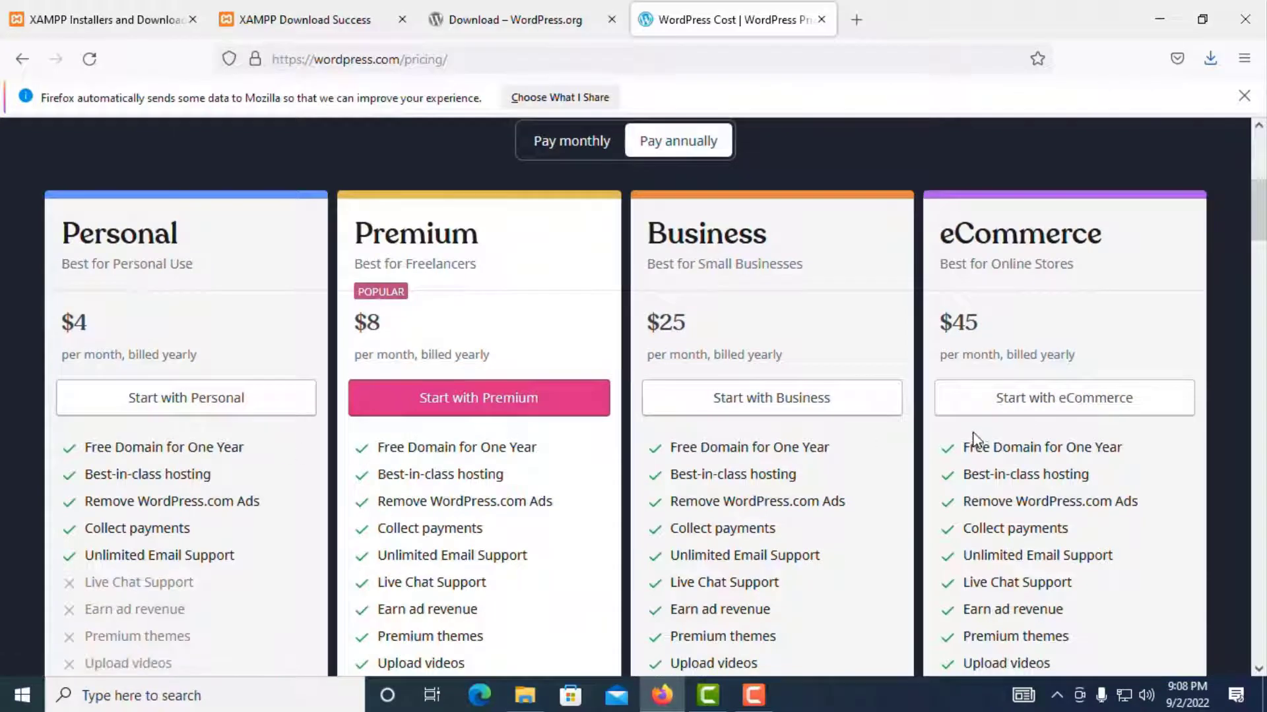
scroll(590, 473, down, 1)
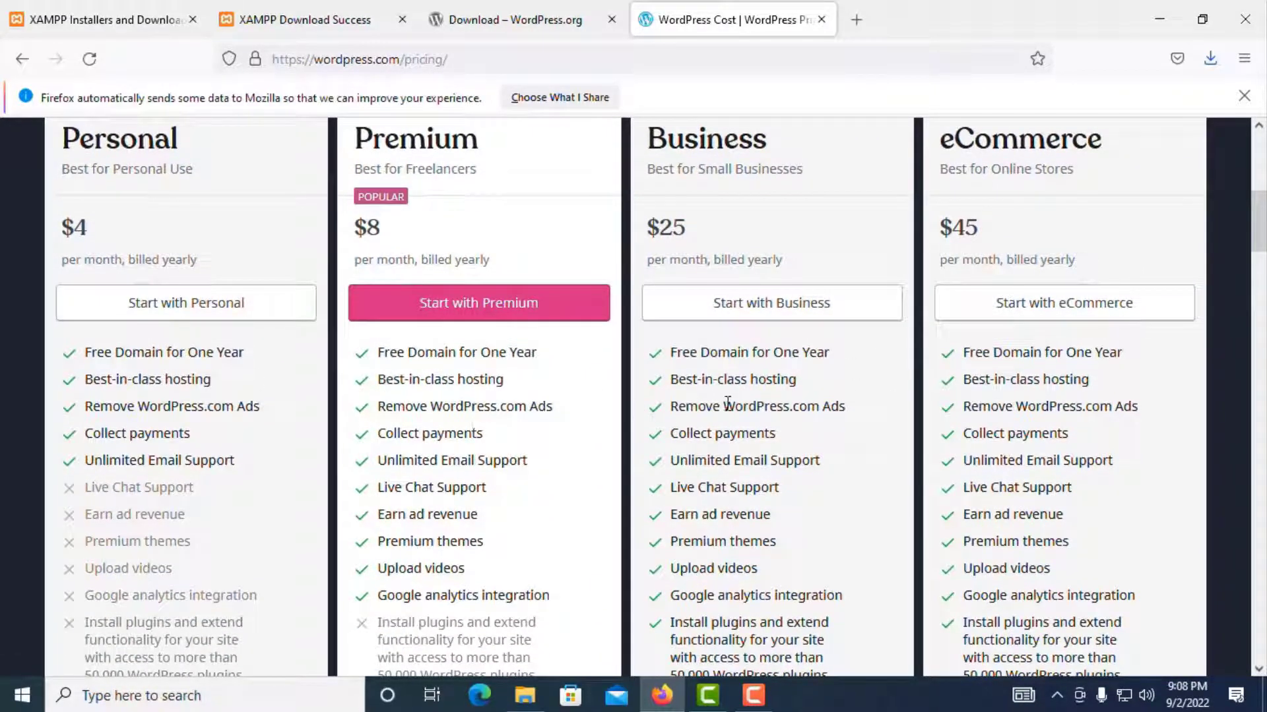
scroll(726, 404, up, 1)
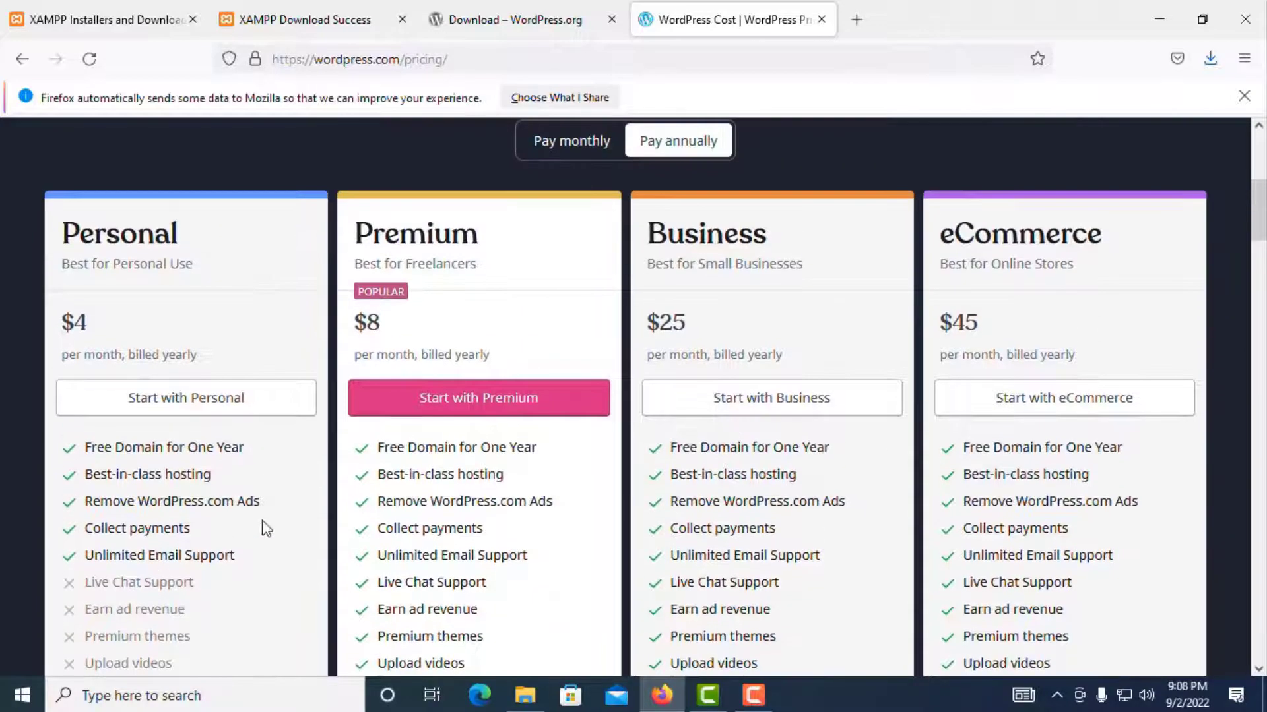
scroll(495, 280, up, 3)
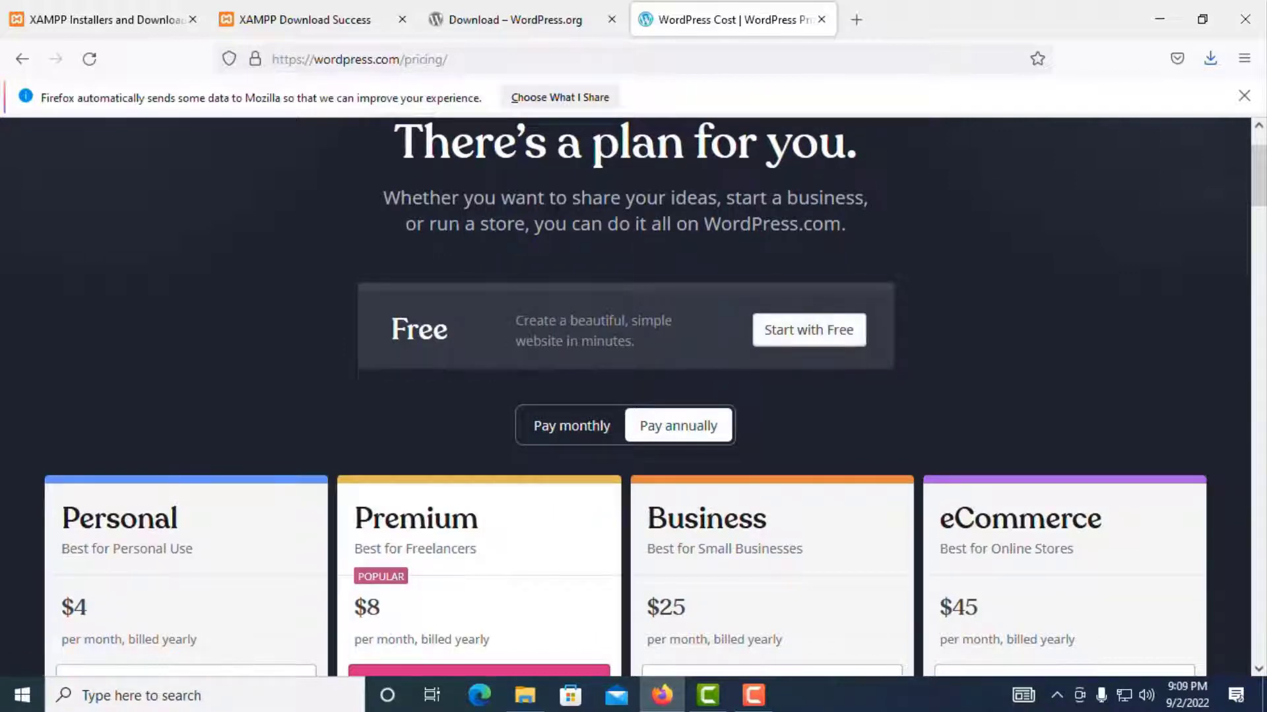
click(513, 17)
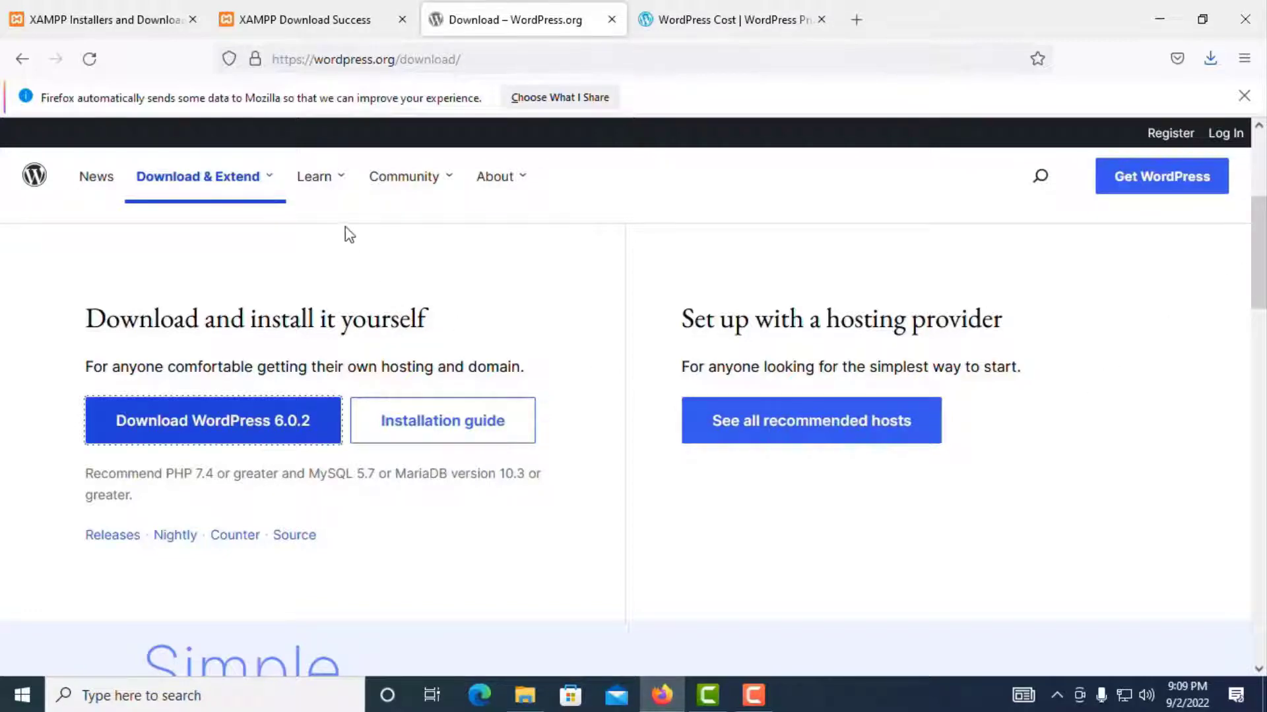
Step: Open the Downloads folder from Firefox, launch the XAMPP installer, then cancel its setup
click(317, 26)
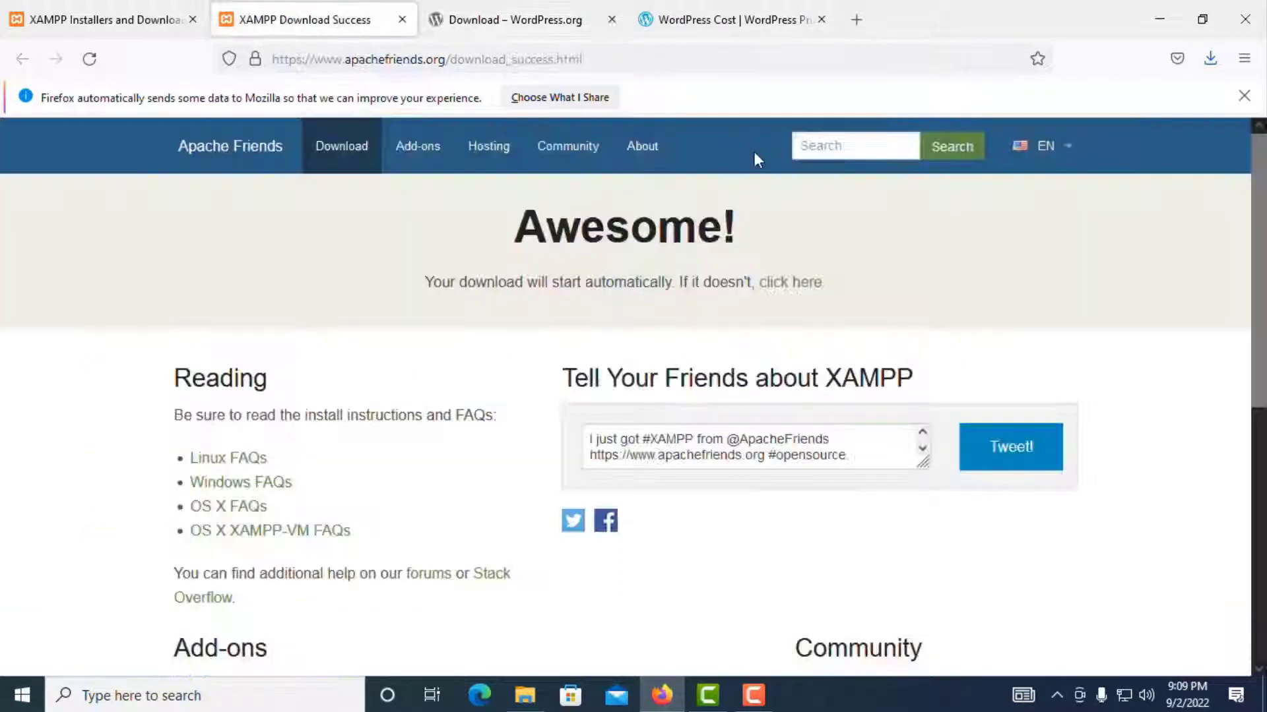
click(1210, 58)
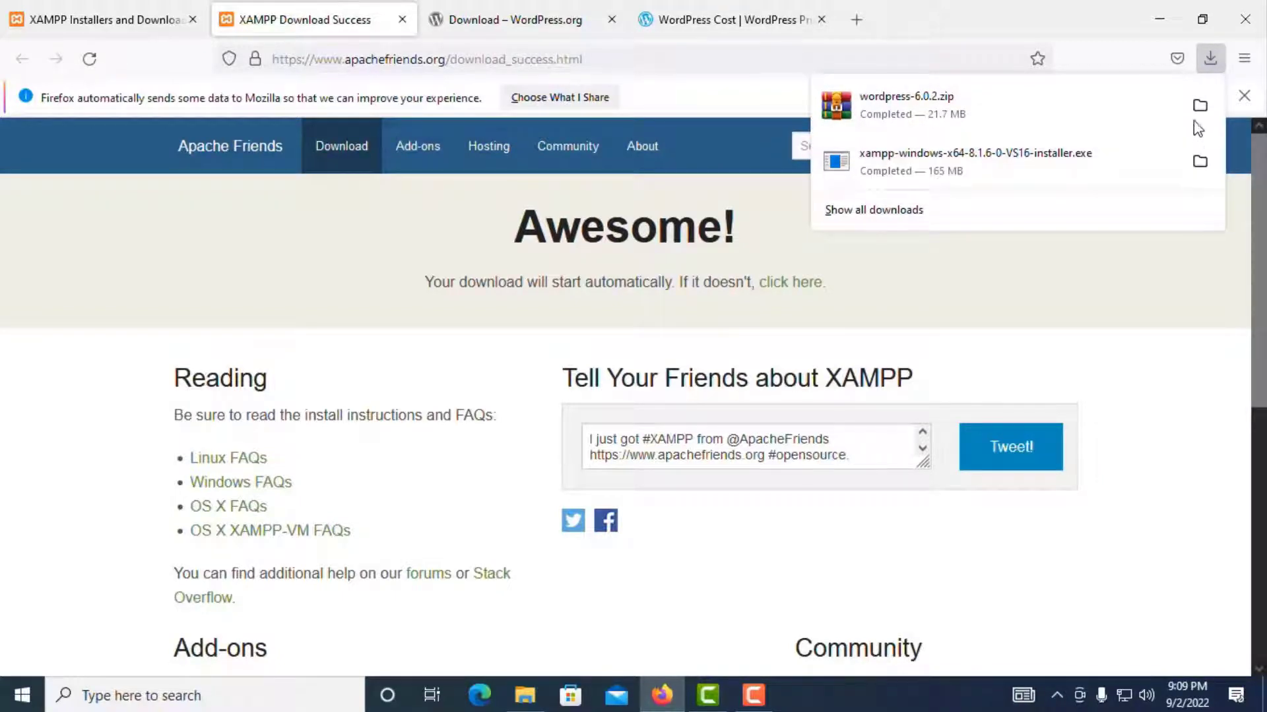
click(1200, 104)
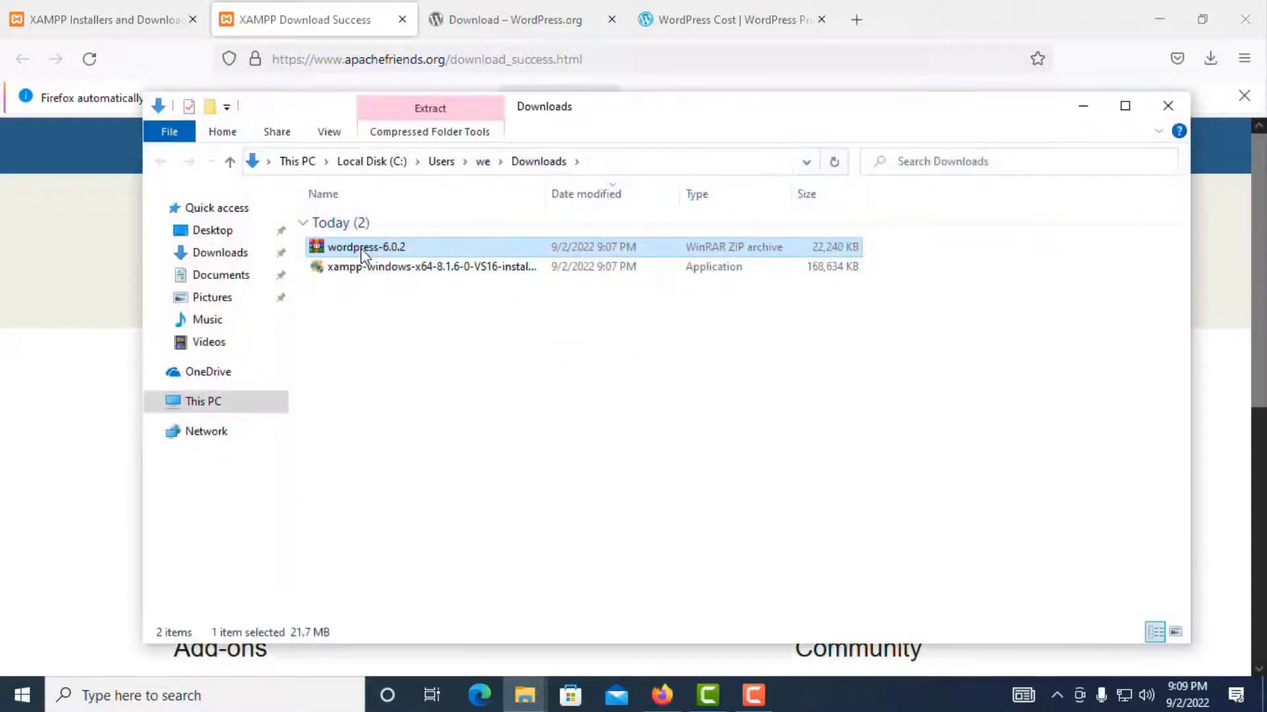
double_click(359, 267)
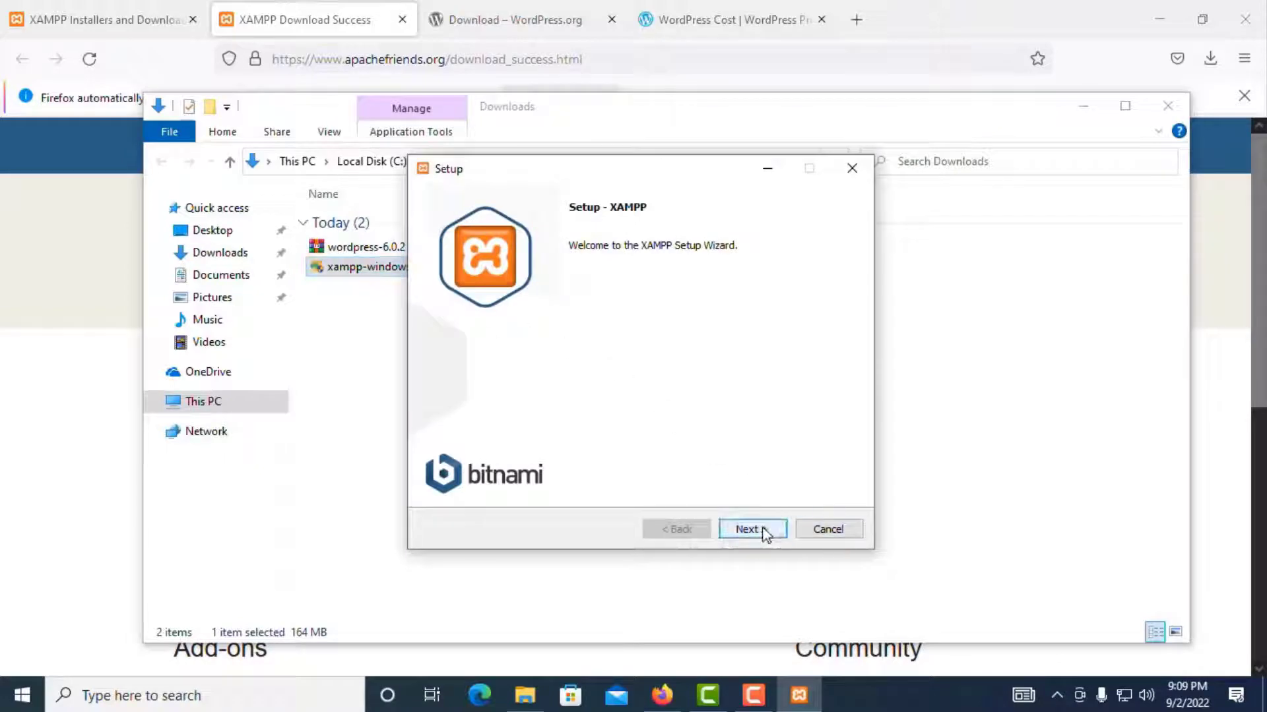
click(762, 528)
click(762, 528)
click(824, 529)
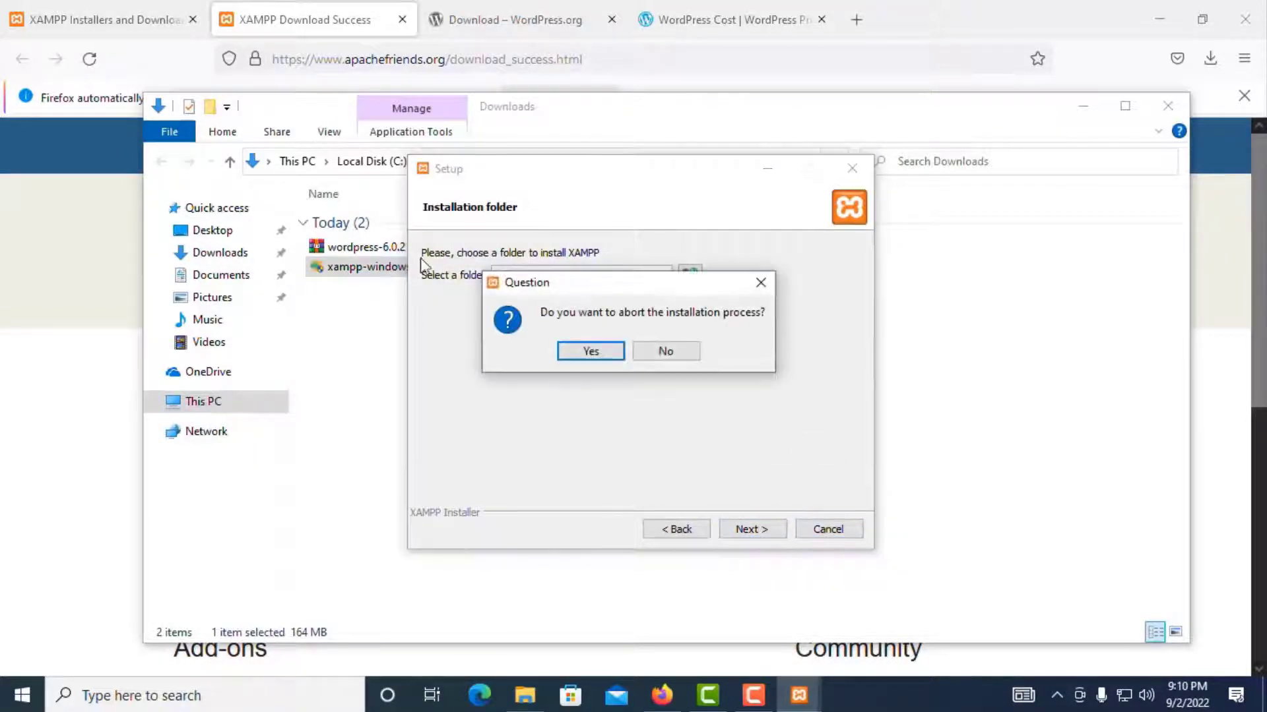
click(591, 351)
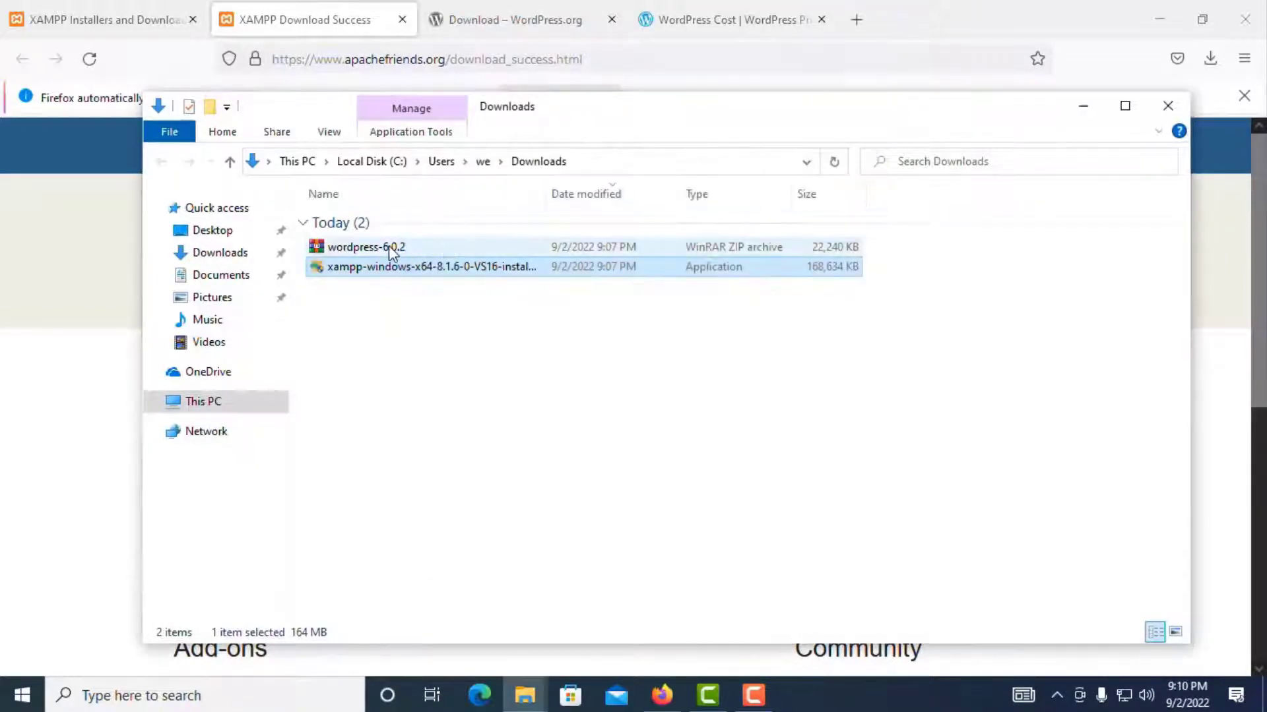
Step: Copy the wordpress-6.0.2 ZIP archive in the Downloads folder
click(363, 280)
click(362, 273)
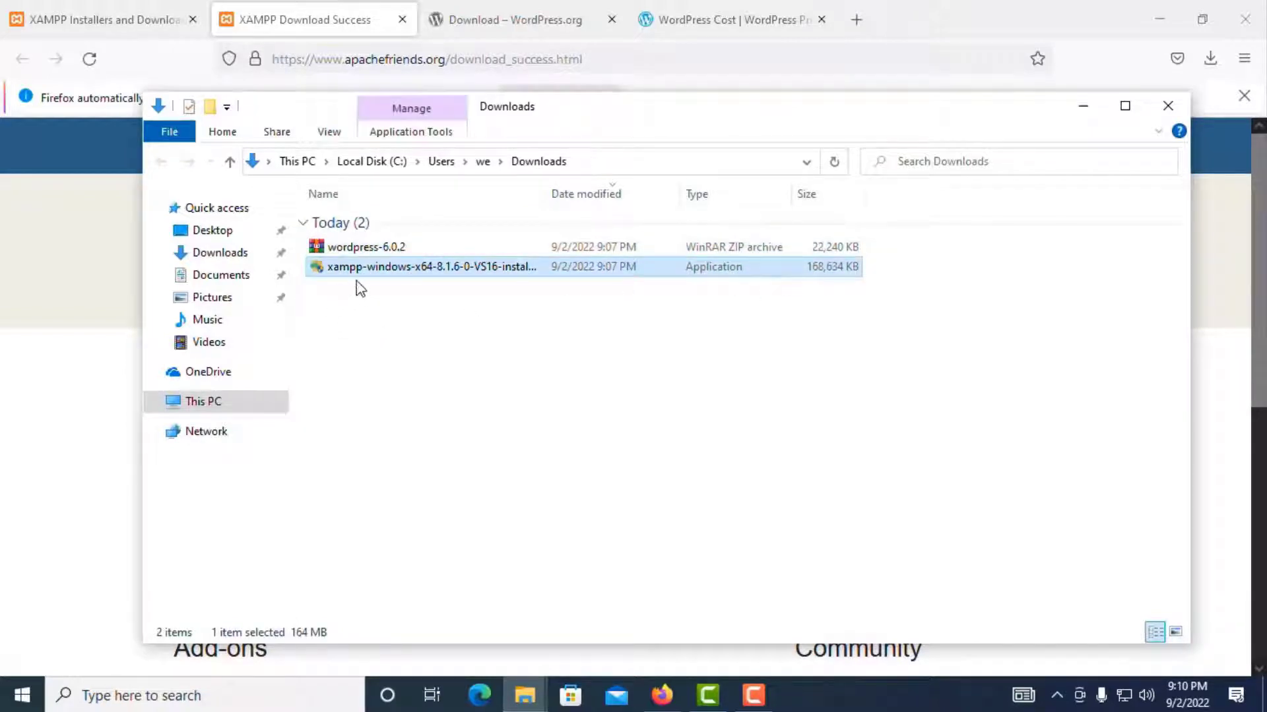
click(363, 248)
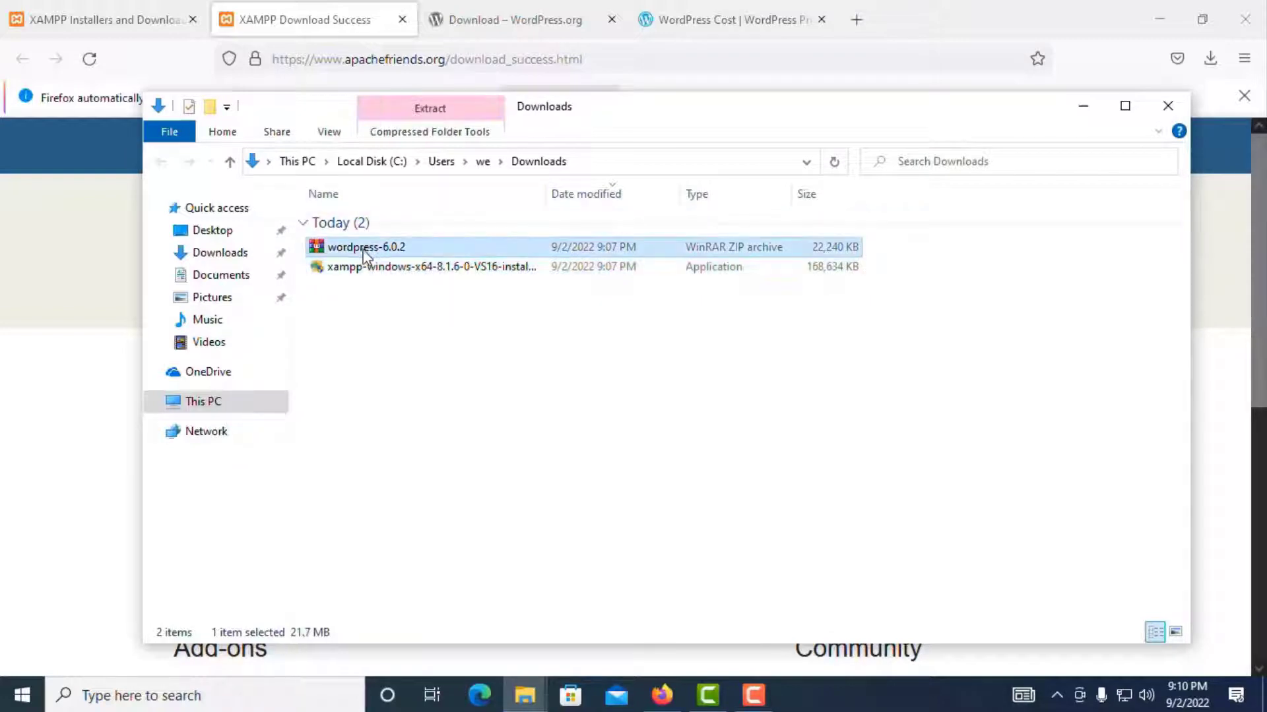
right_click(363, 247)
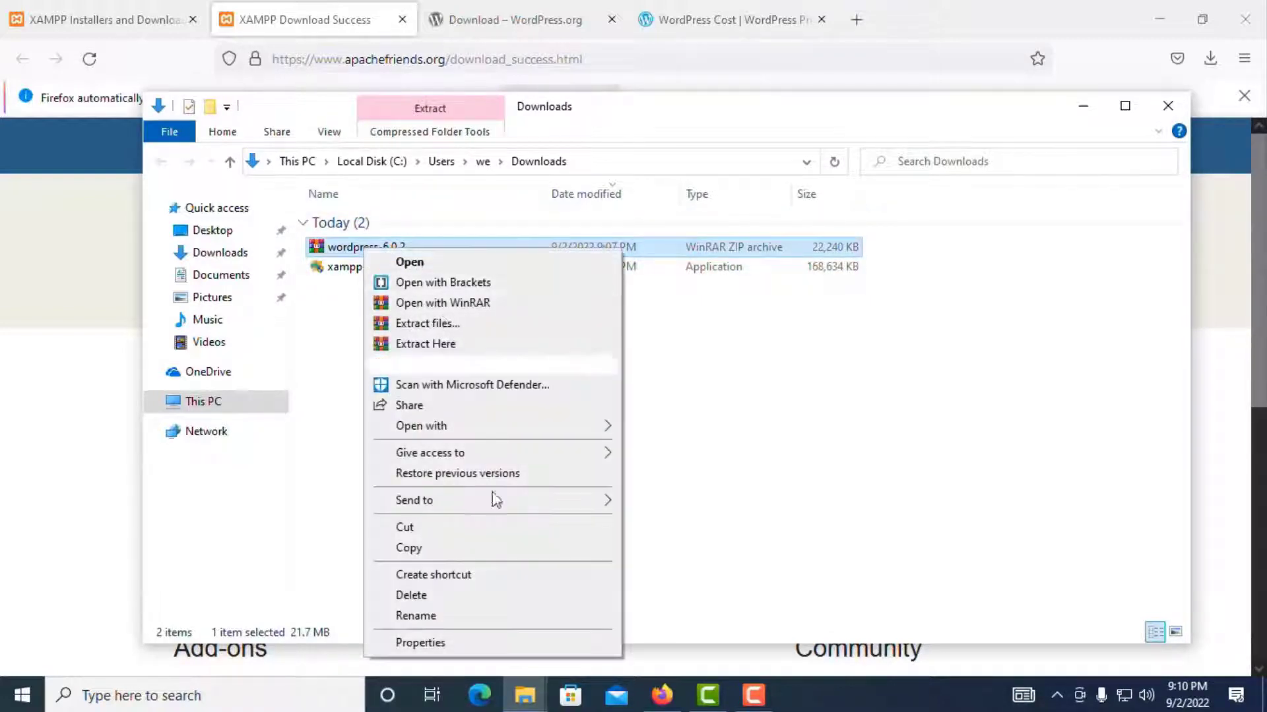
click(494, 550)
Step: Maximize File Explorer and navigate to C:\xampp\htdocs
click(1123, 111)
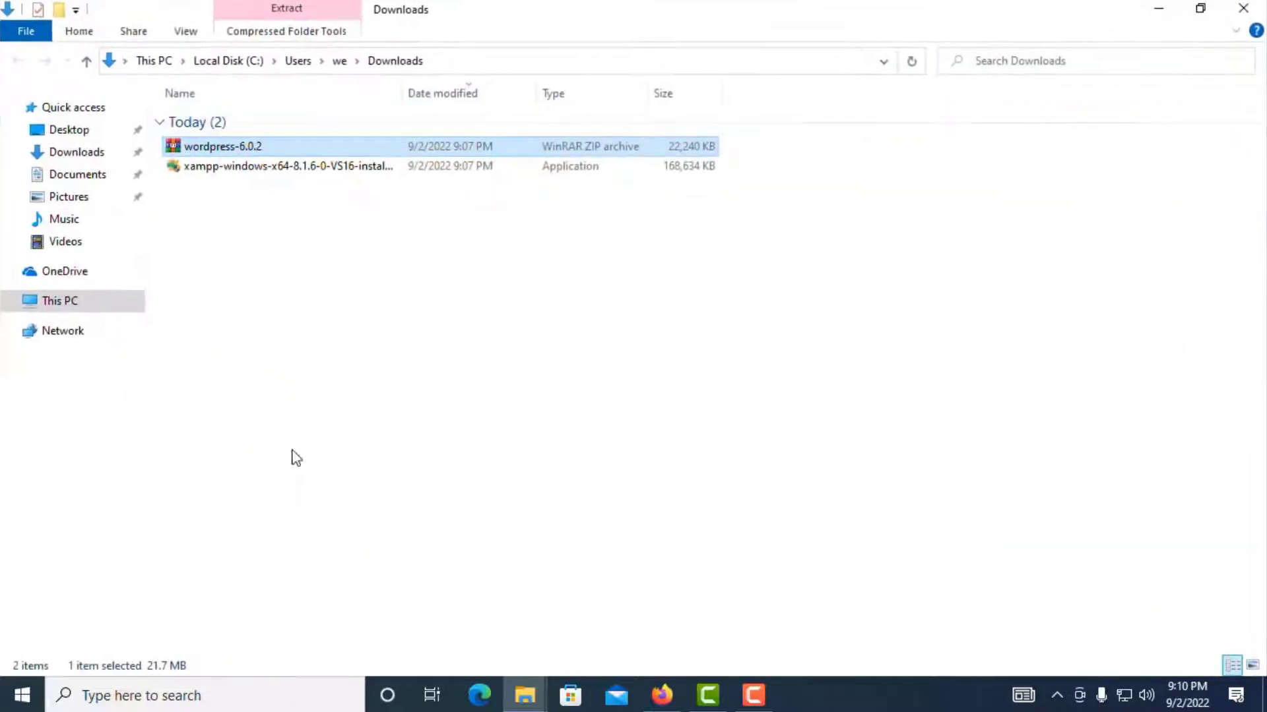
click(63, 304)
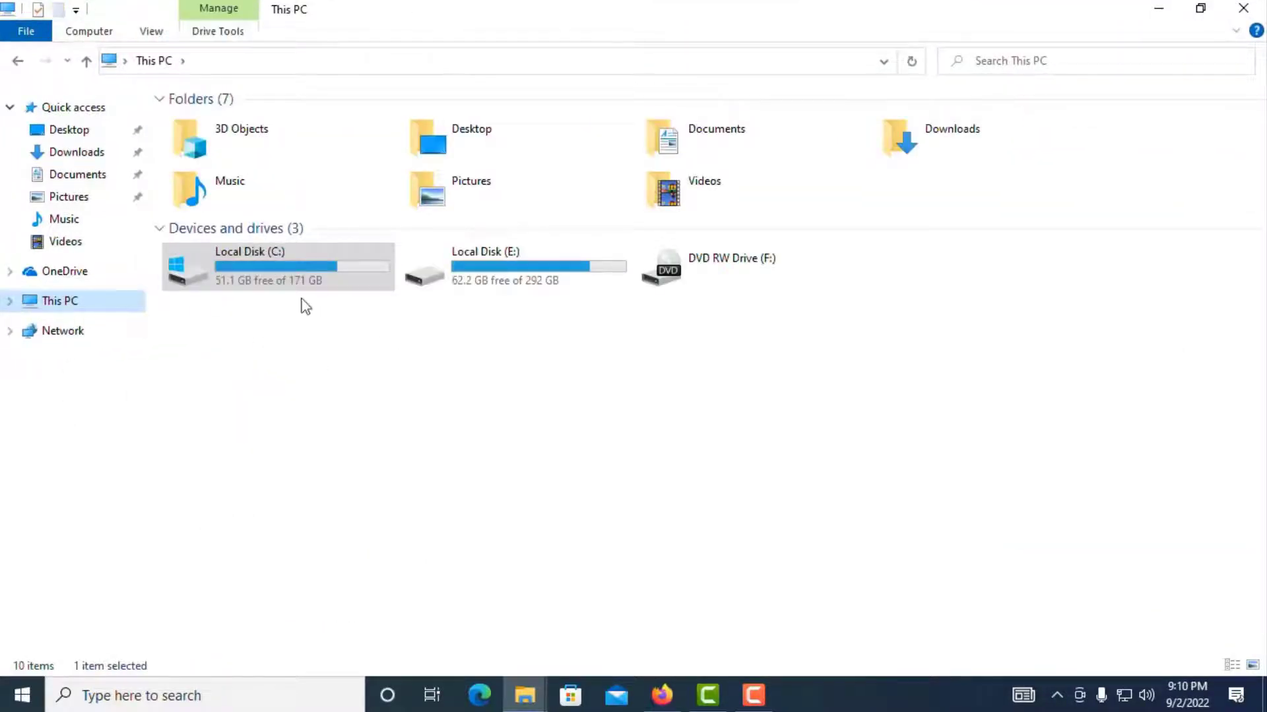
double_click(267, 265)
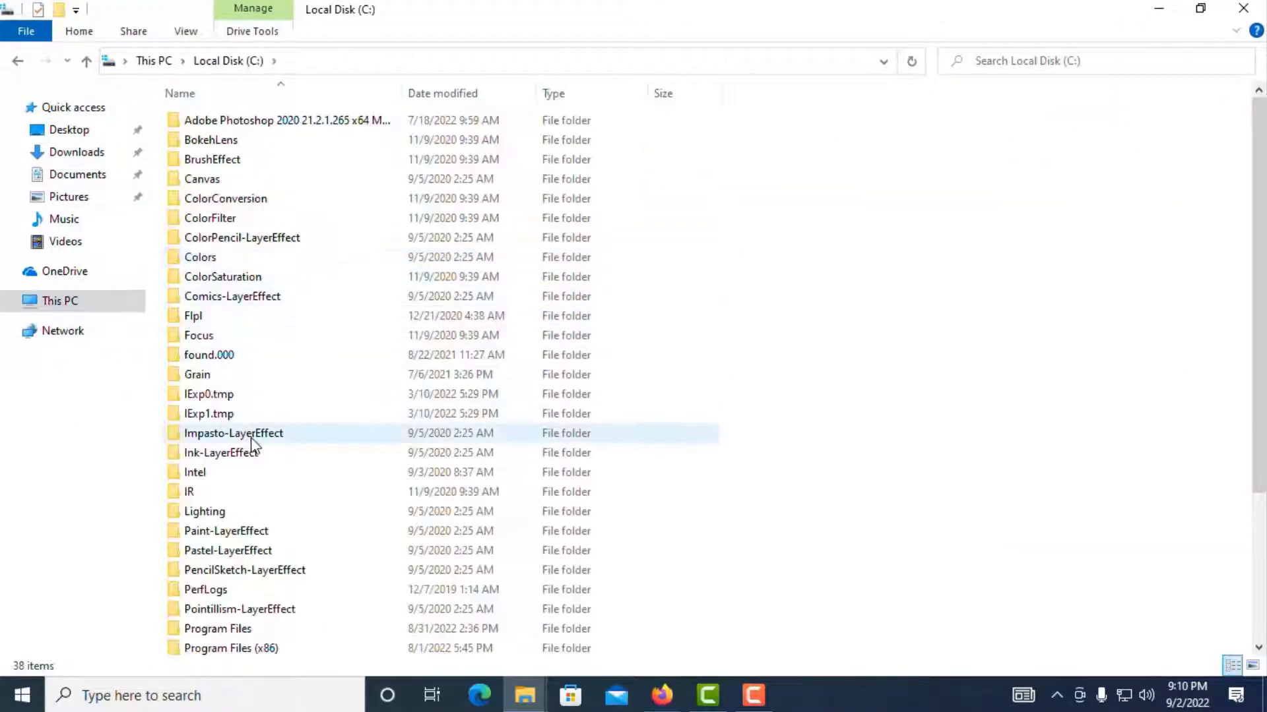
scroll(250, 438, down, 4)
click(227, 605)
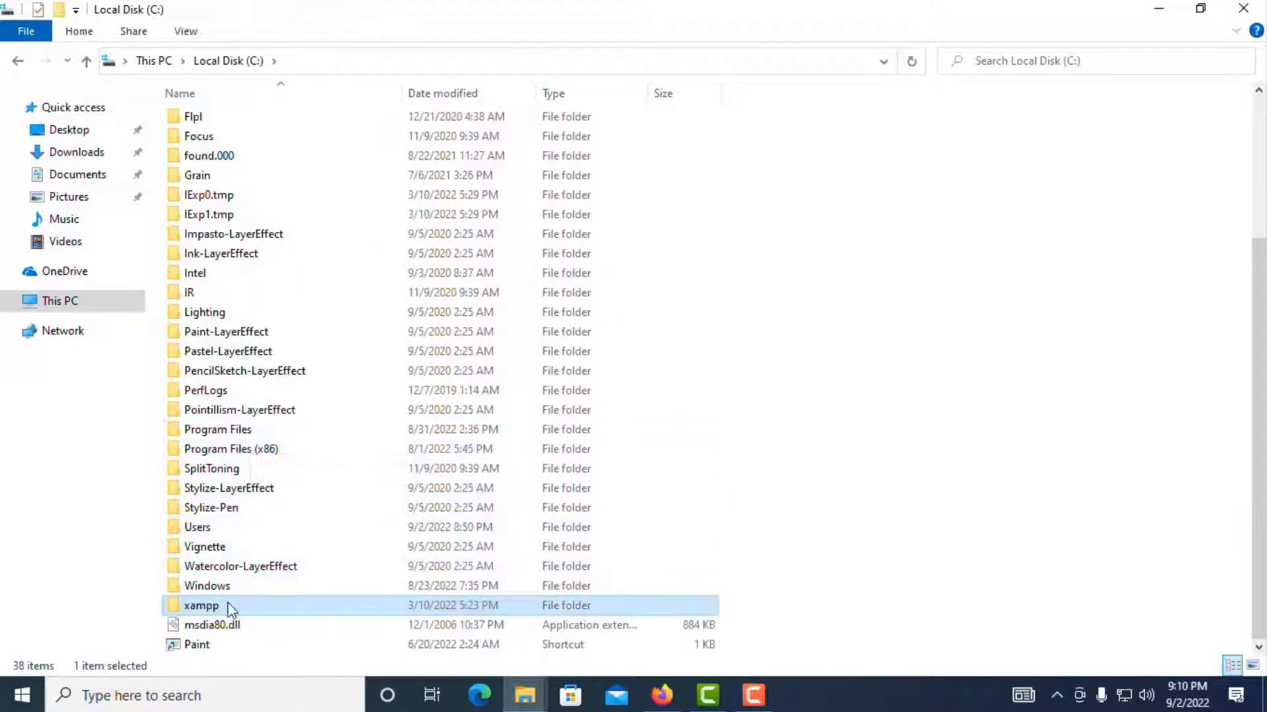
double_click(191, 606)
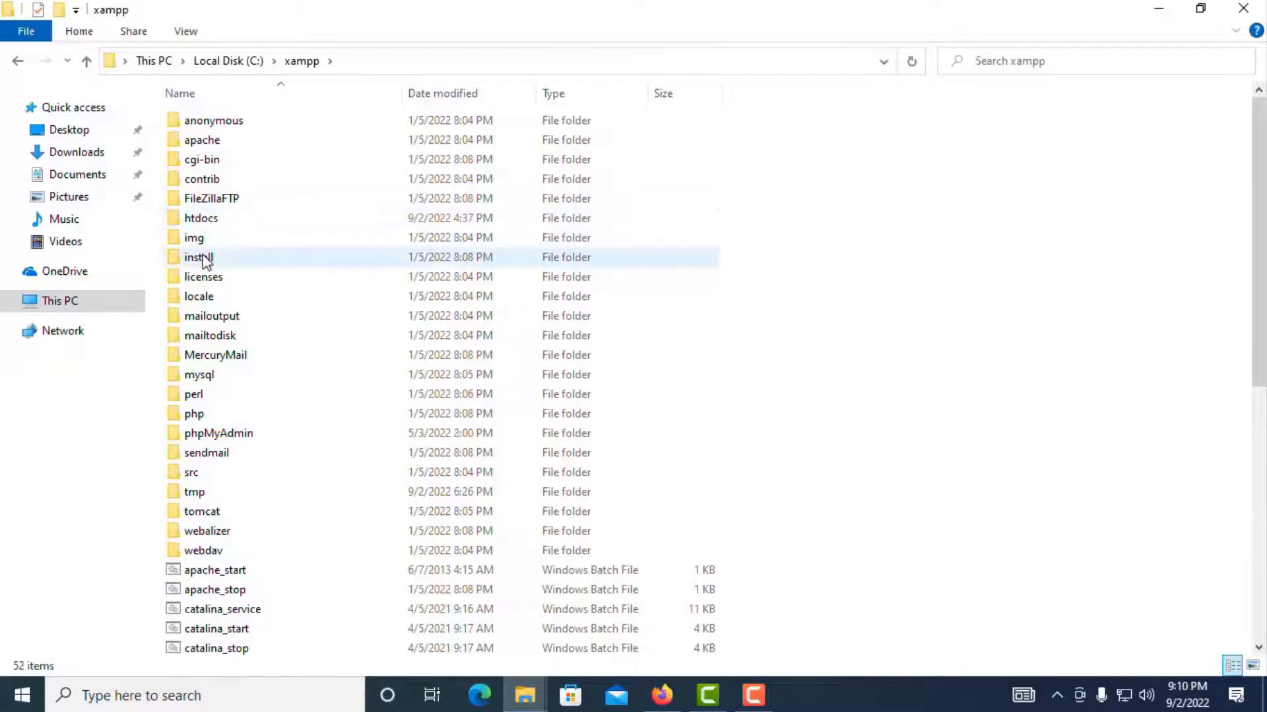
click(201, 218)
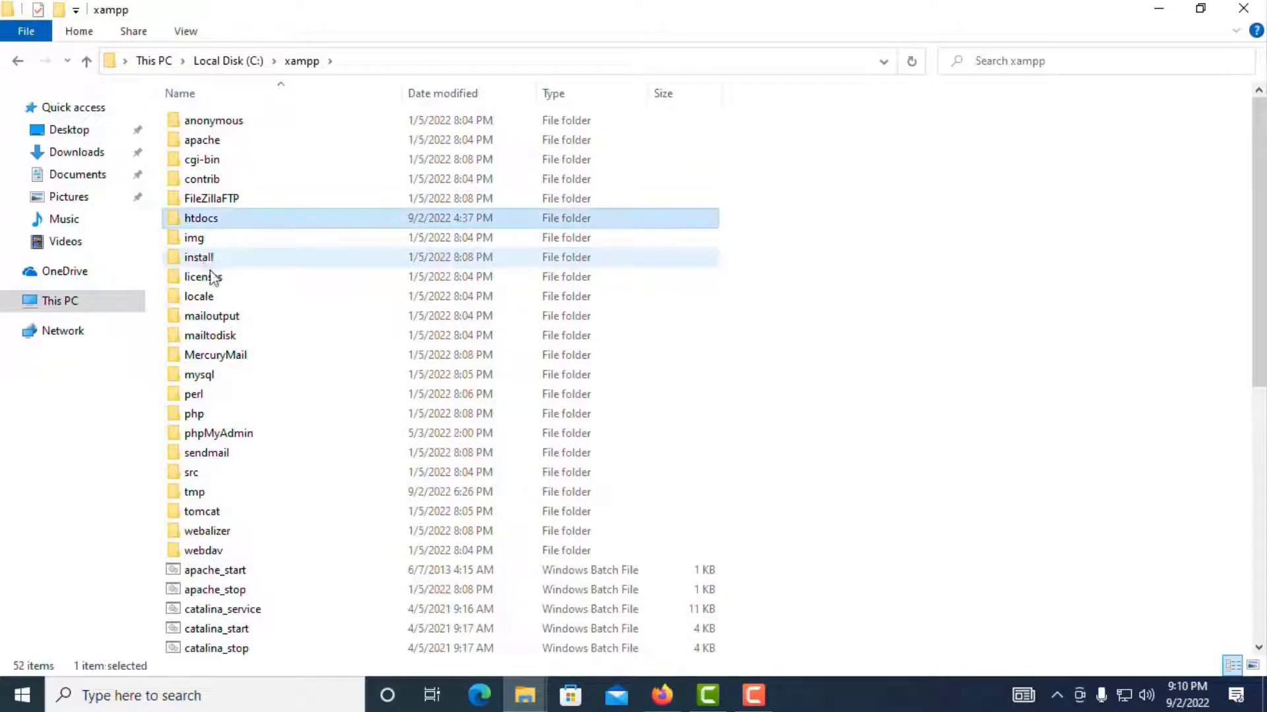
double_click(200, 221)
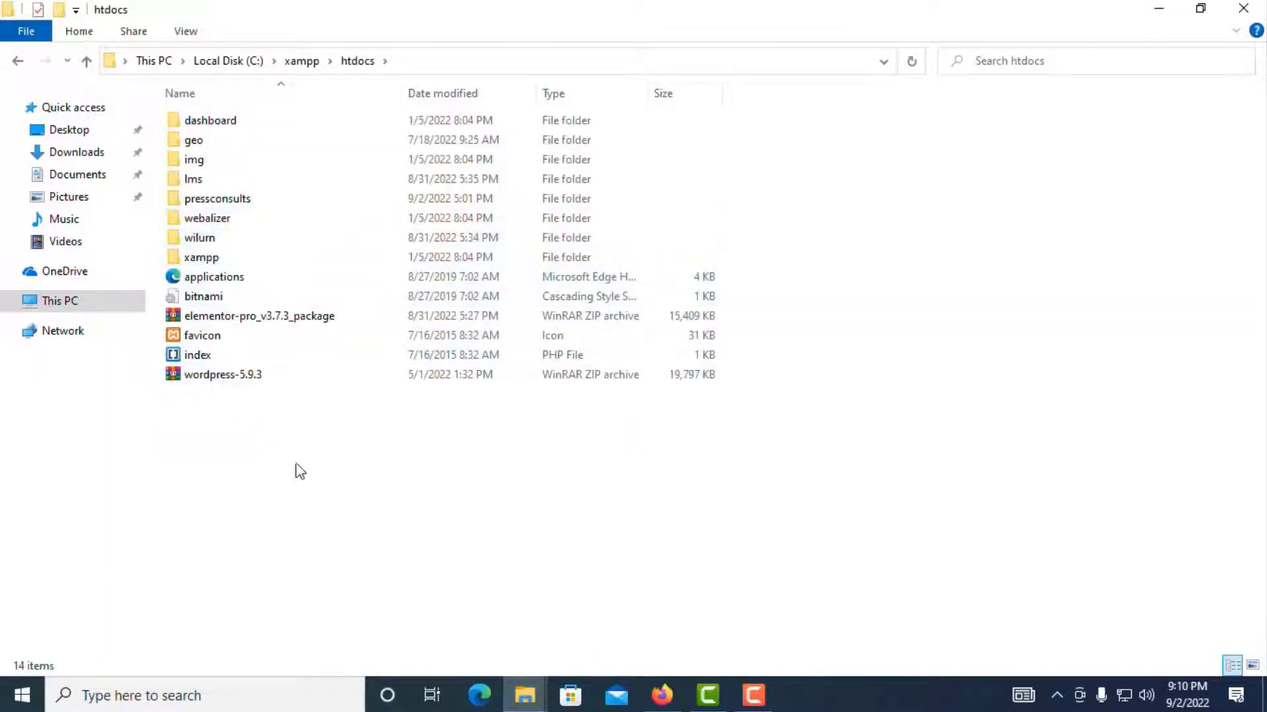
Step: Create a new folder named meandu in htdocs, copying its name before confirming
right_click(236, 482)
mouse_move(424, 441)
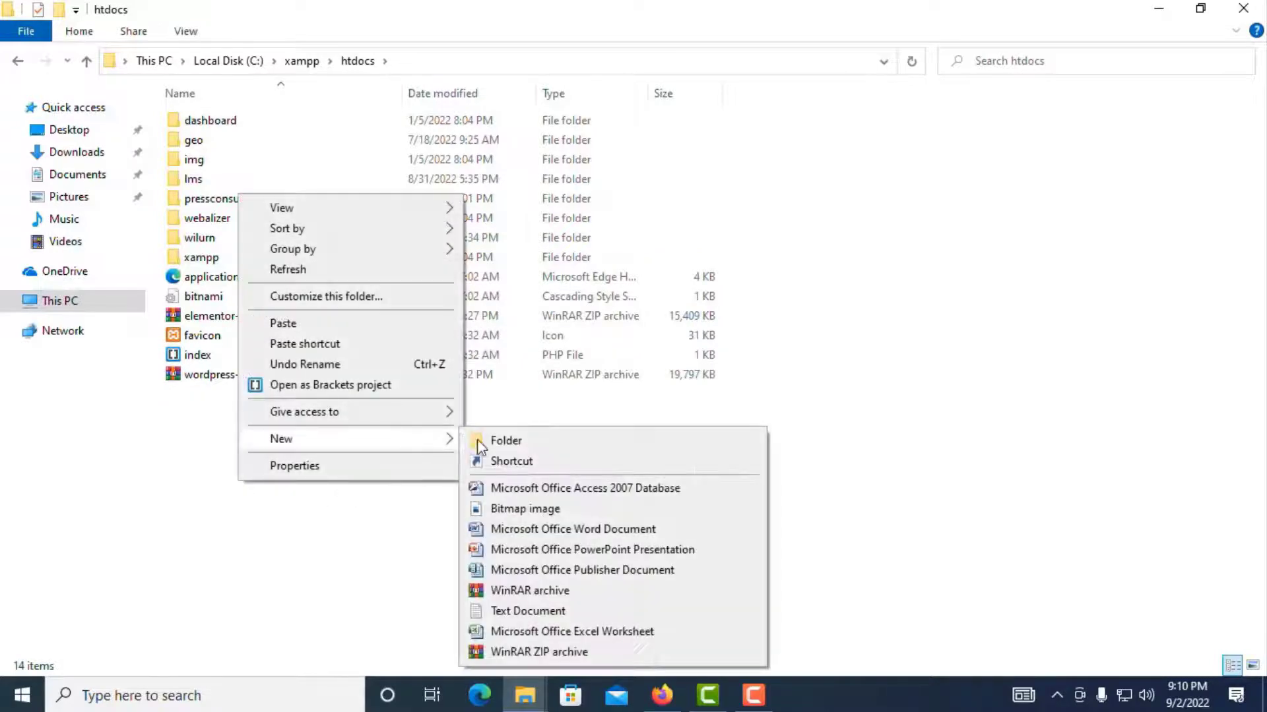
click(492, 442)
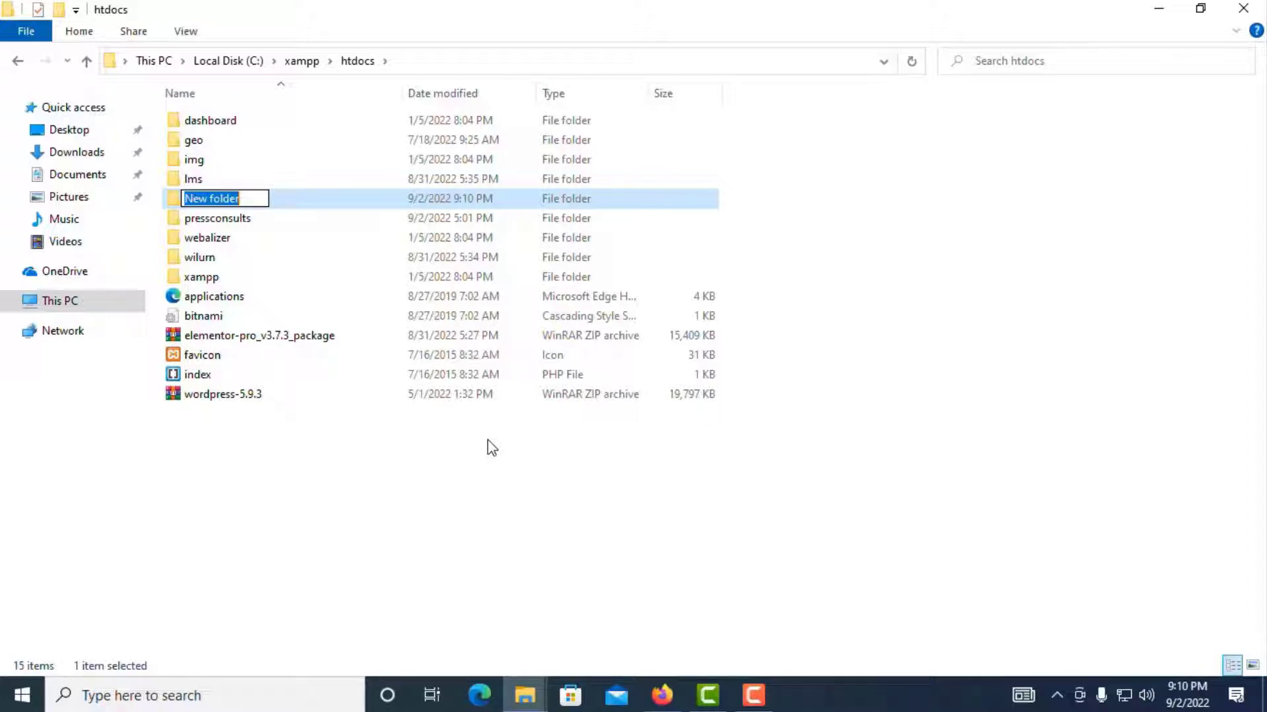
text(meandu)
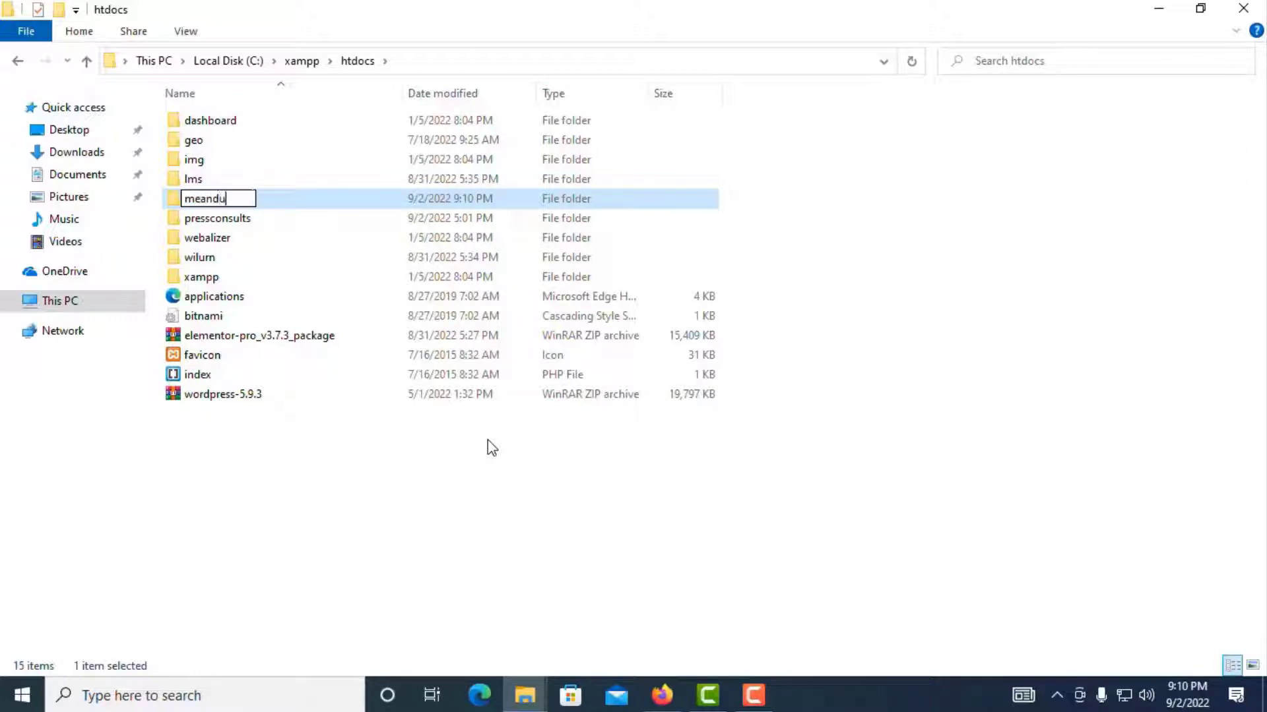
key(ctrl+a)
right_click(211, 200)
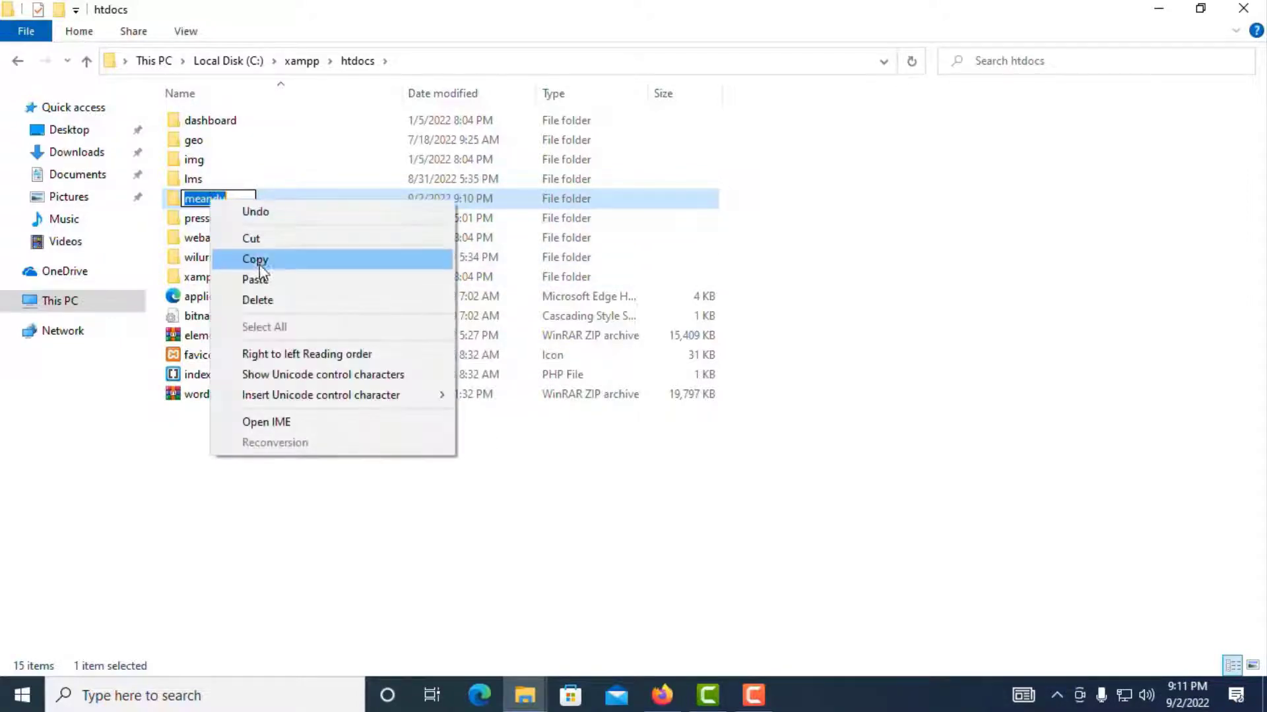
click(255, 259)
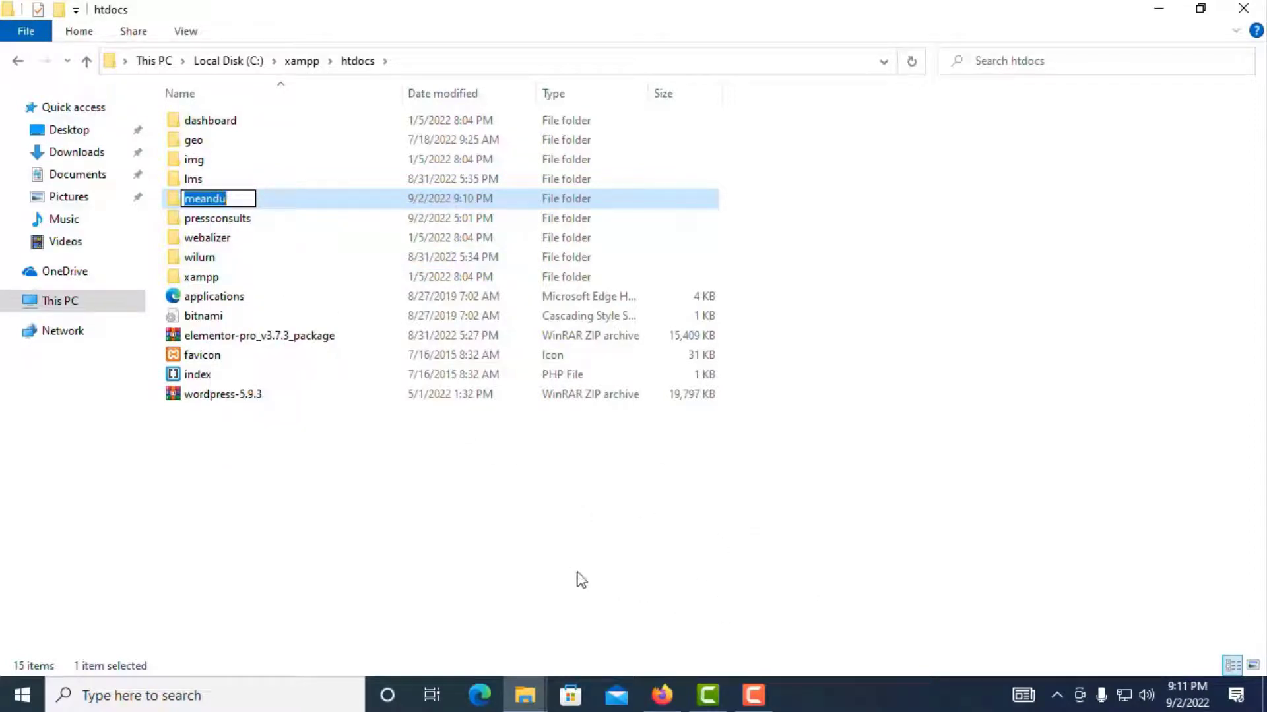
key(Return)
key(Return)
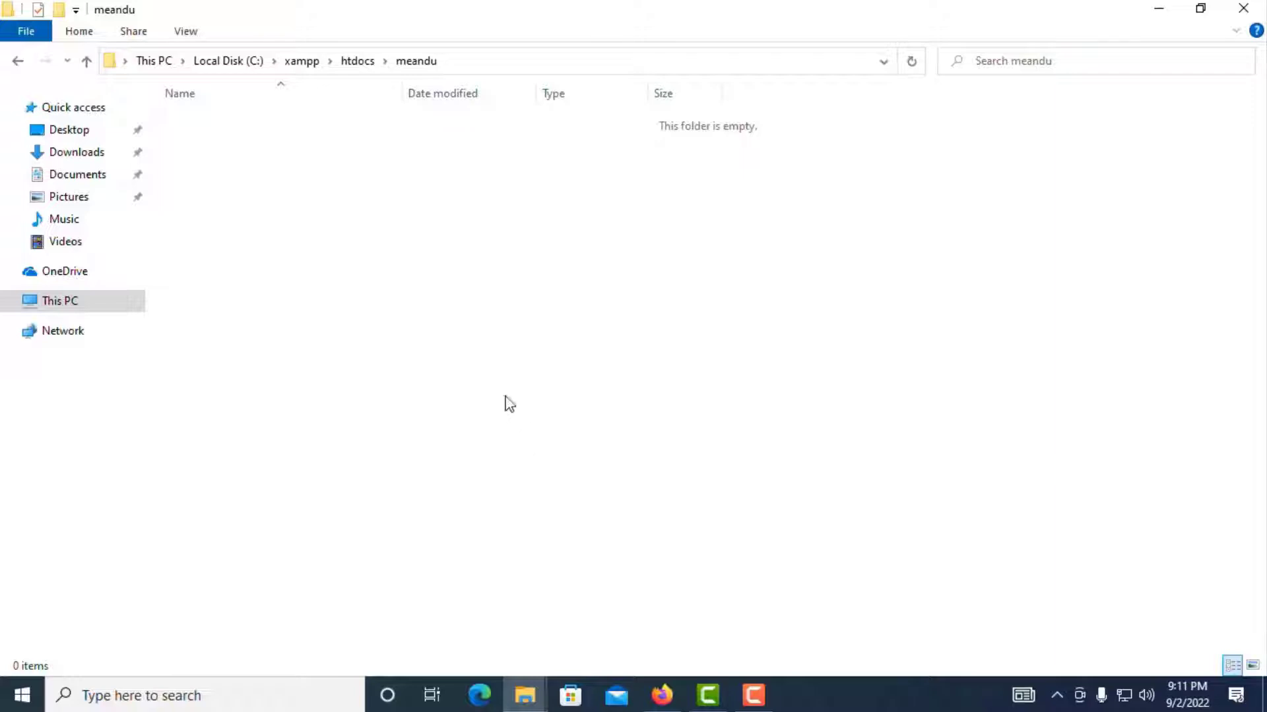
Step: Copy the wordpress-6.0.2 zip from Downloads into the meandu folder
click(77, 152)
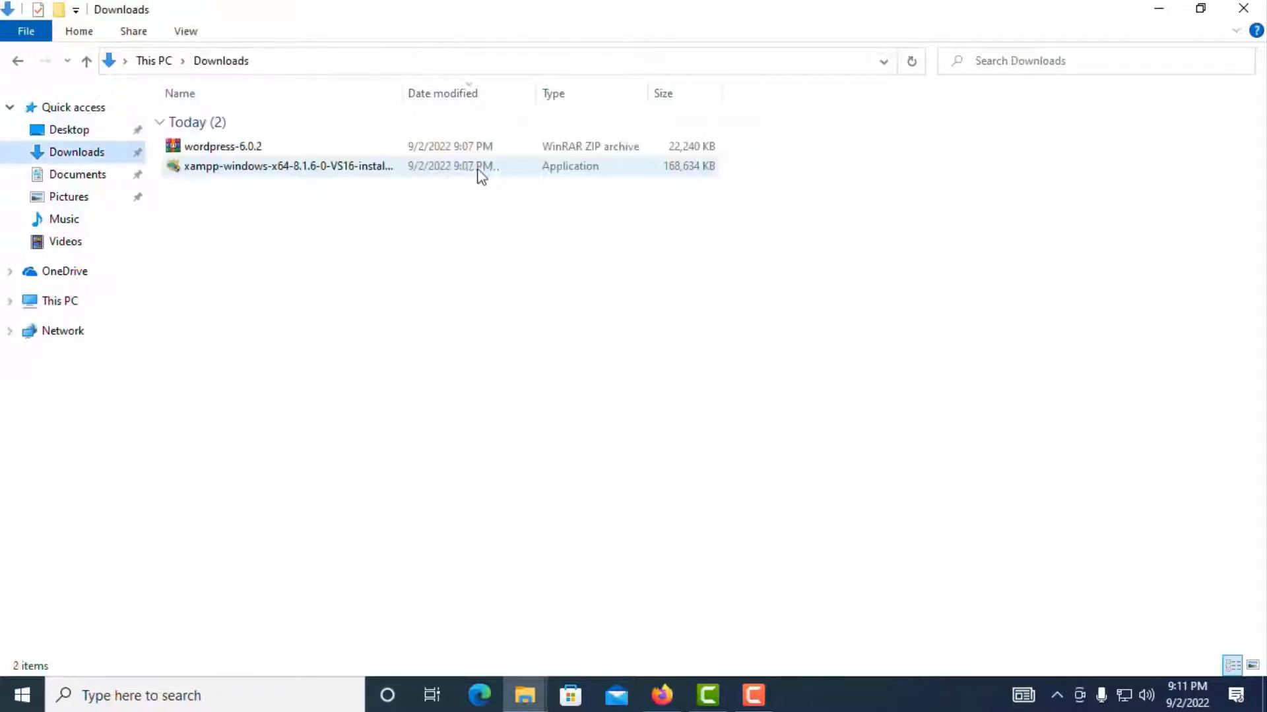
right_click(226, 151)
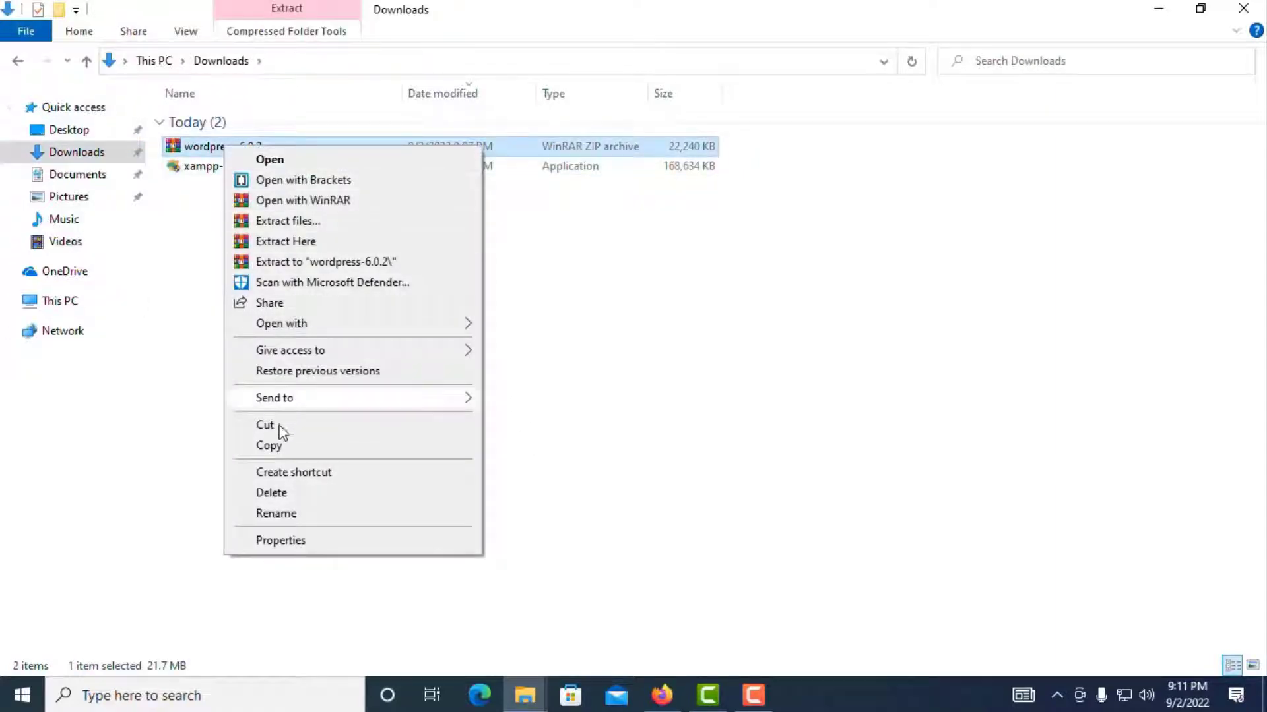
click(274, 444)
click(18, 61)
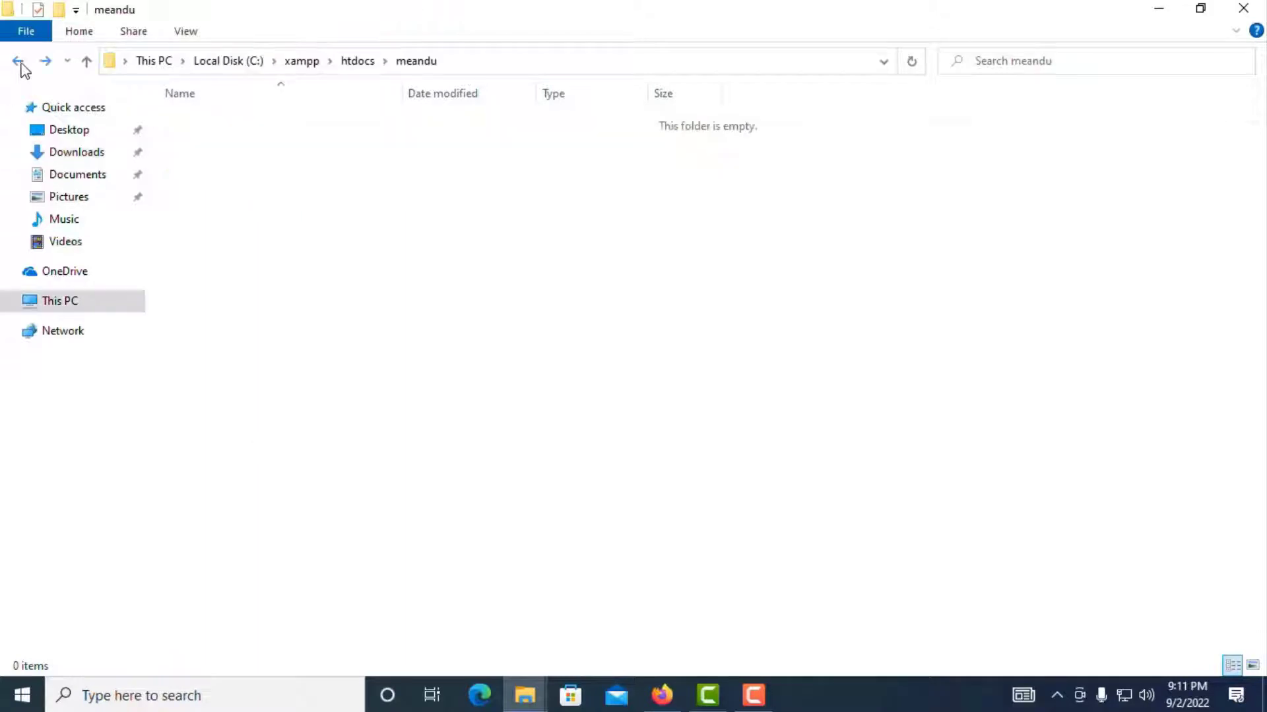
right_click(401, 243)
click(442, 367)
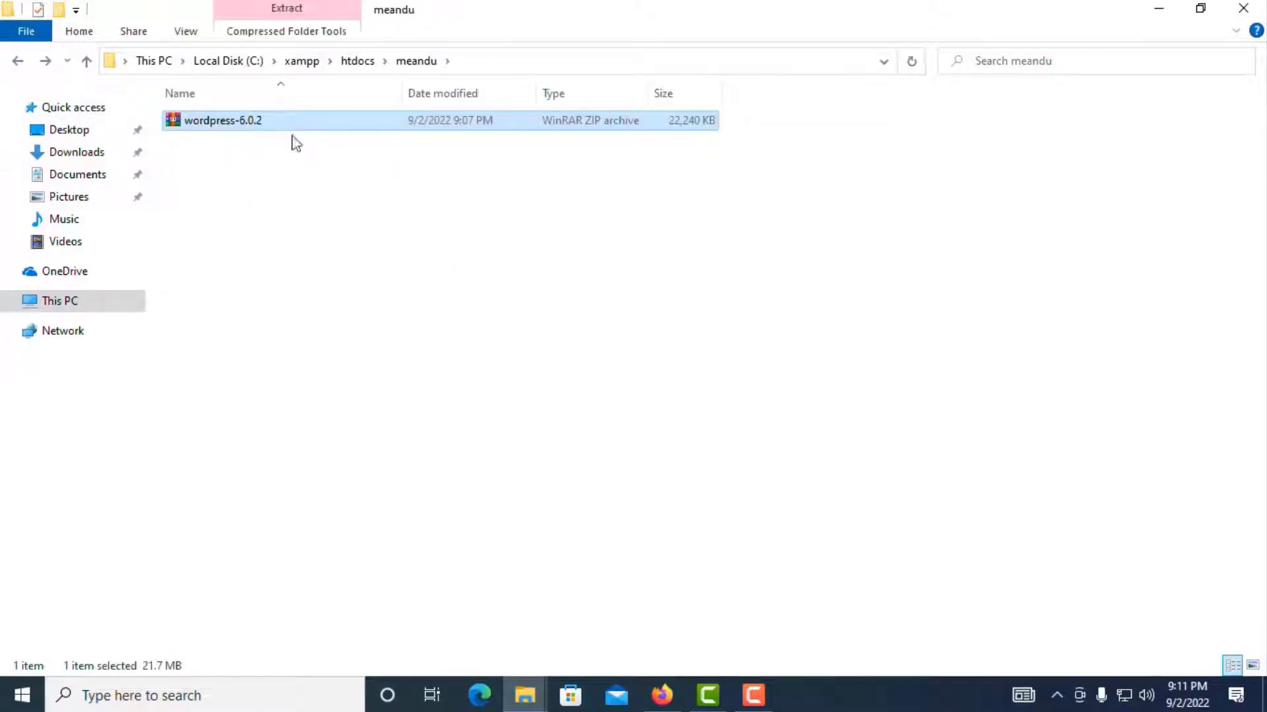
Step: Extract the wordpress-6.0.2 archive inside meandu, then delete the zip
right_click(232, 126)
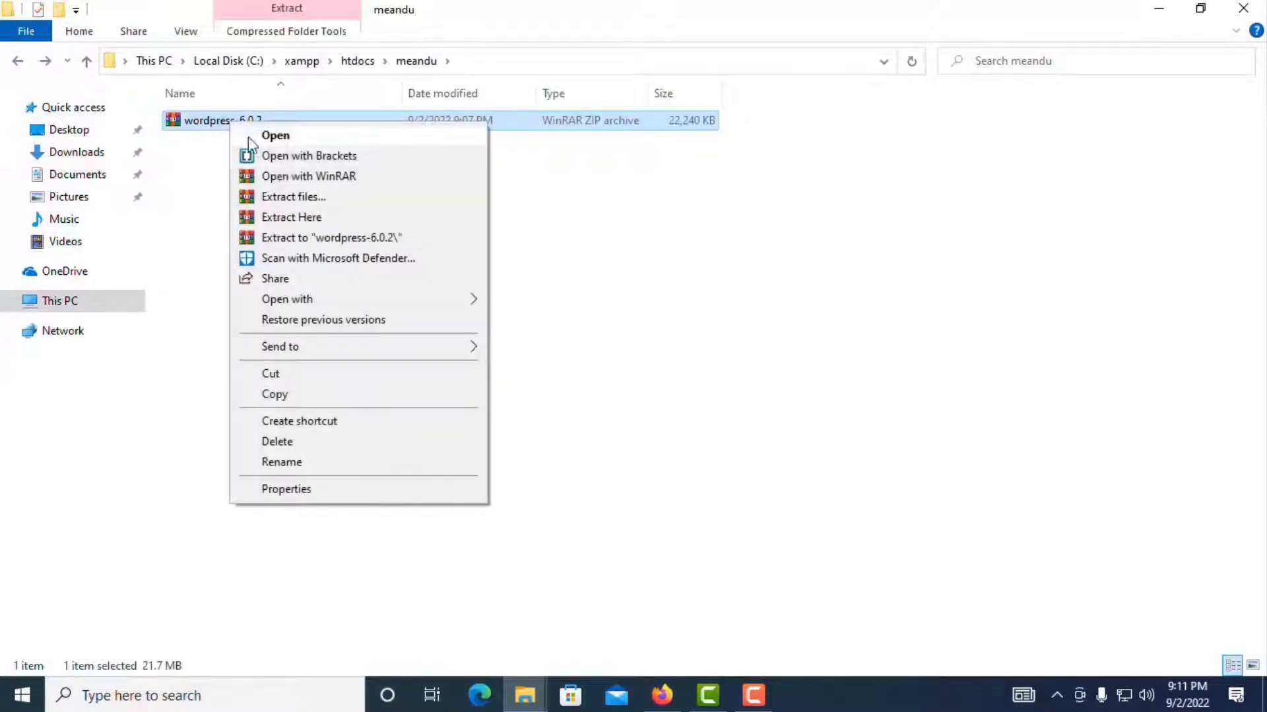
click(297, 195)
click(713, 555)
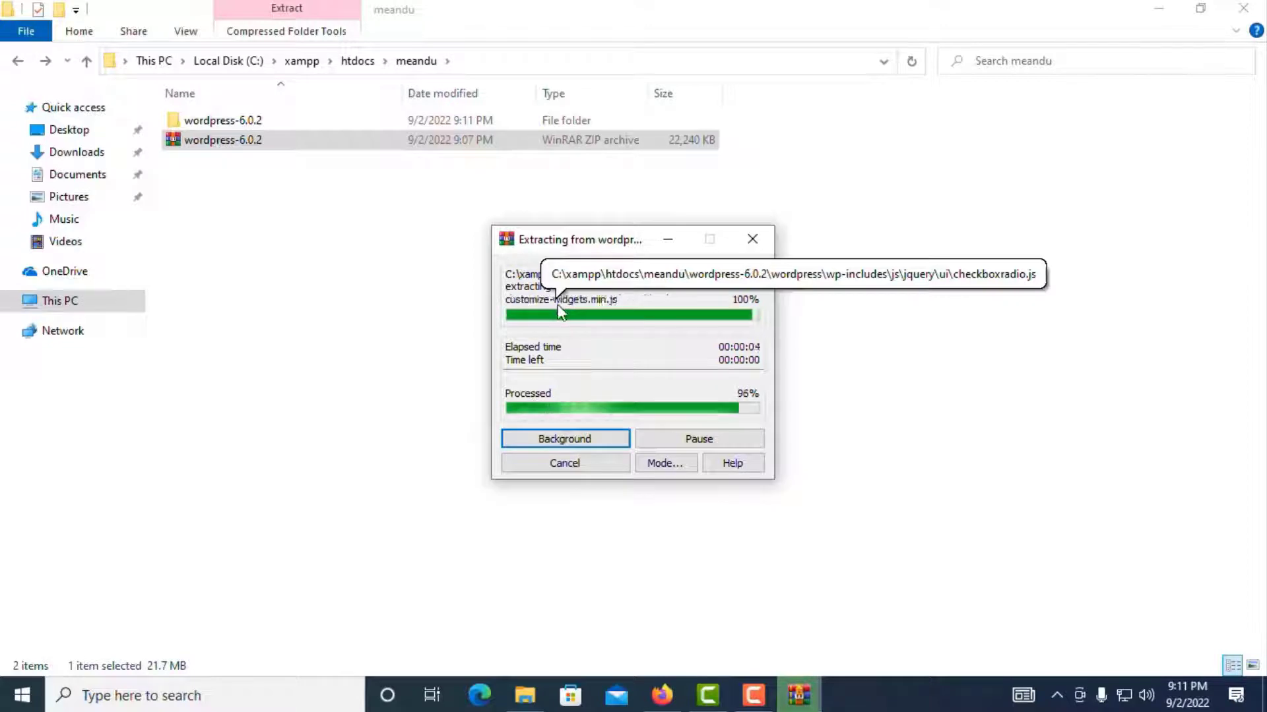
right_click(219, 147)
click(236, 459)
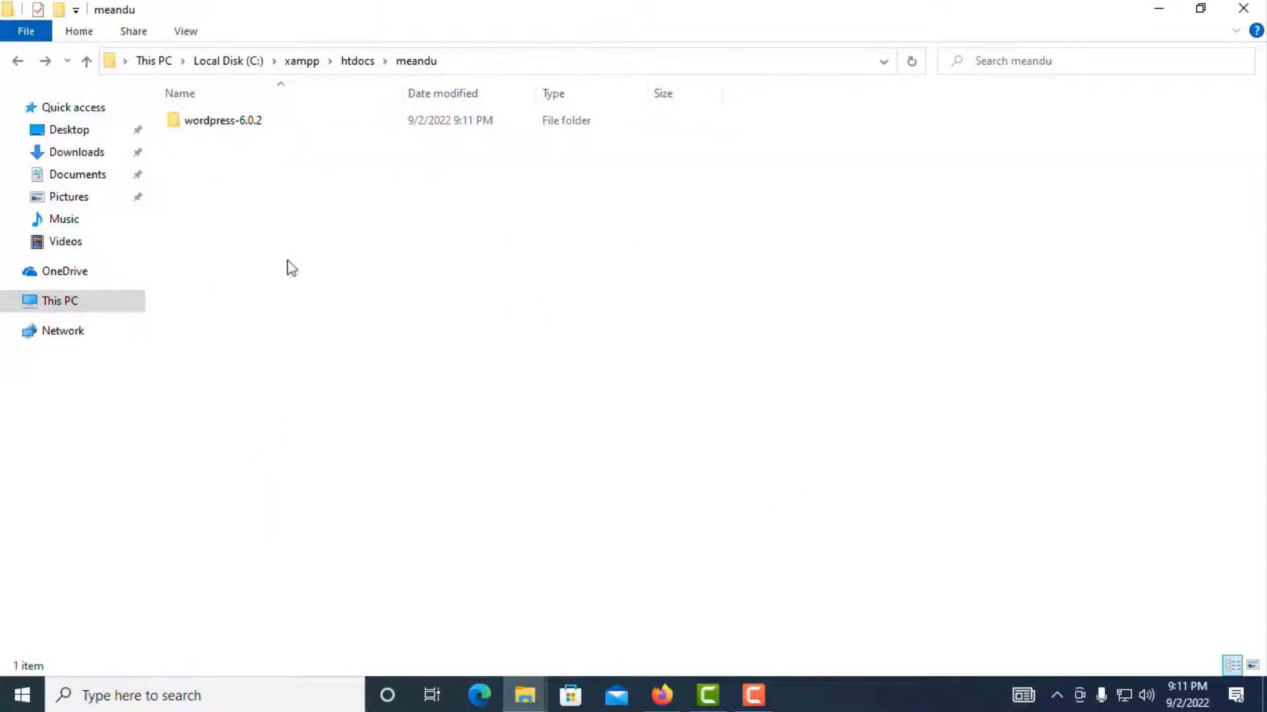
Step: Move the 19 inner WordPress items up into meandu and delete the wordpress-6.0.2 folder
double_click(231, 123)
double_click(228, 123)
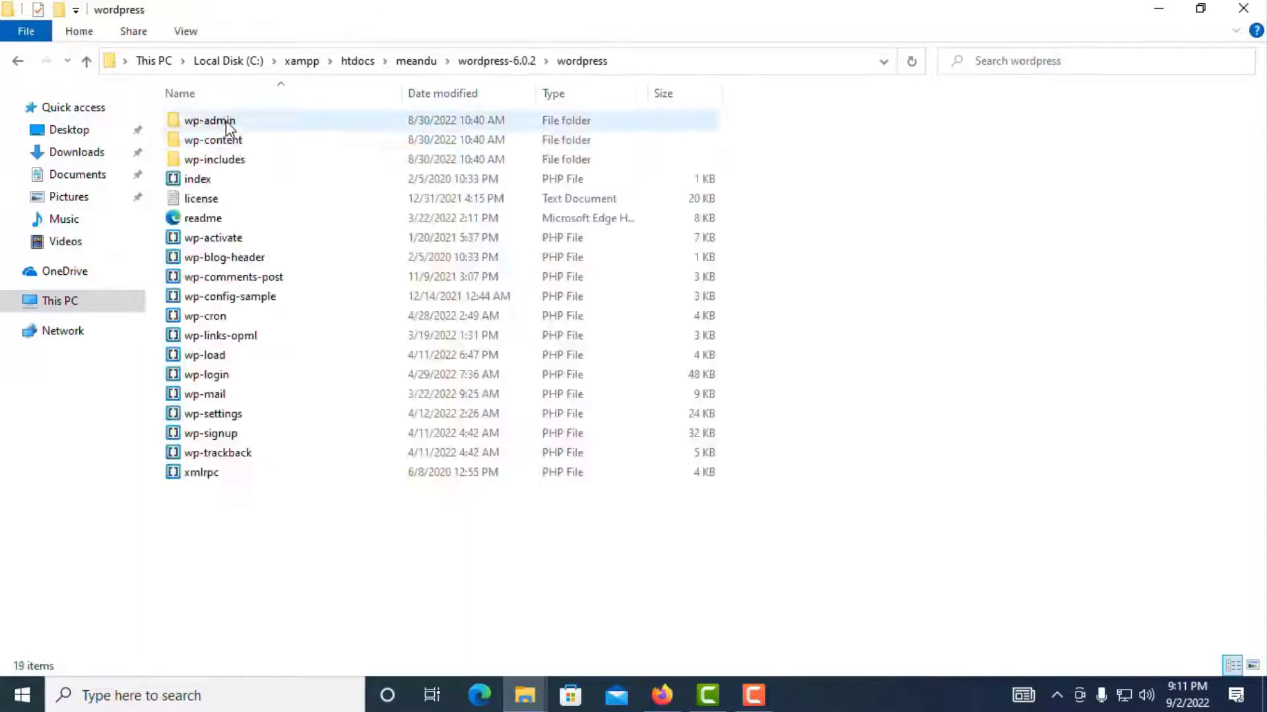
key(ctrl+a)
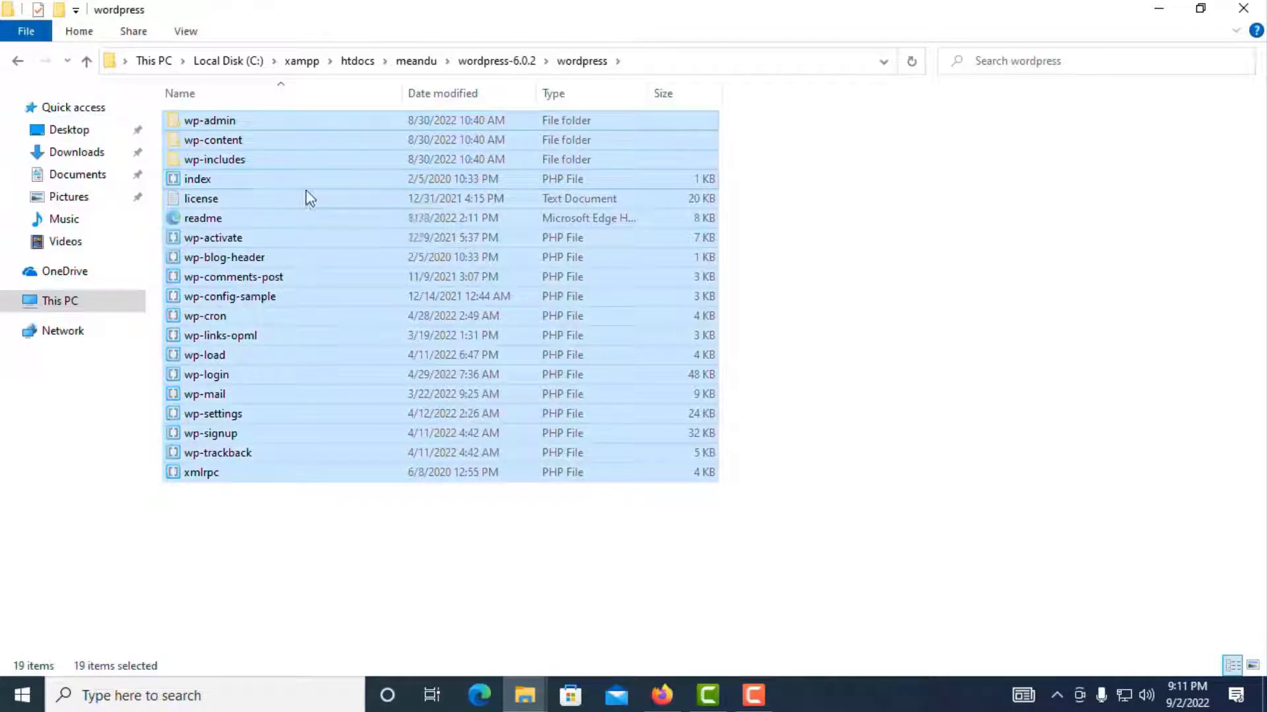
click(417, 60)
right_click(397, 243)
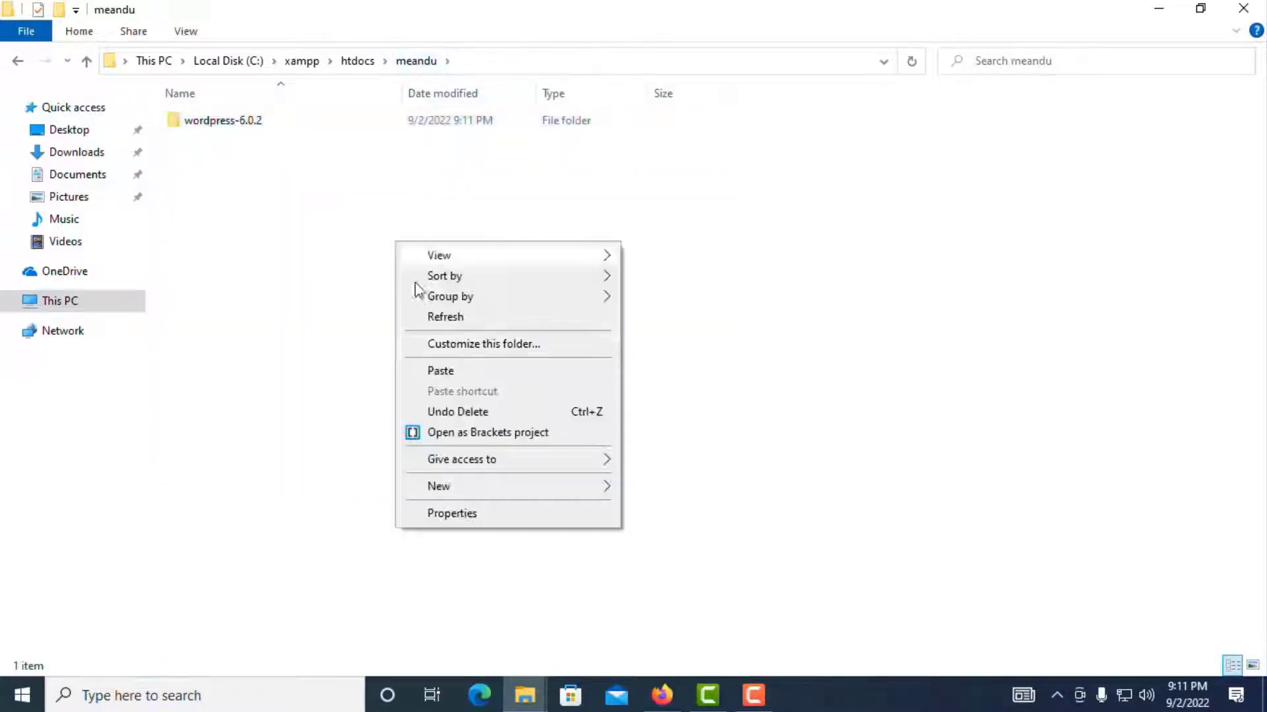
click(447, 373)
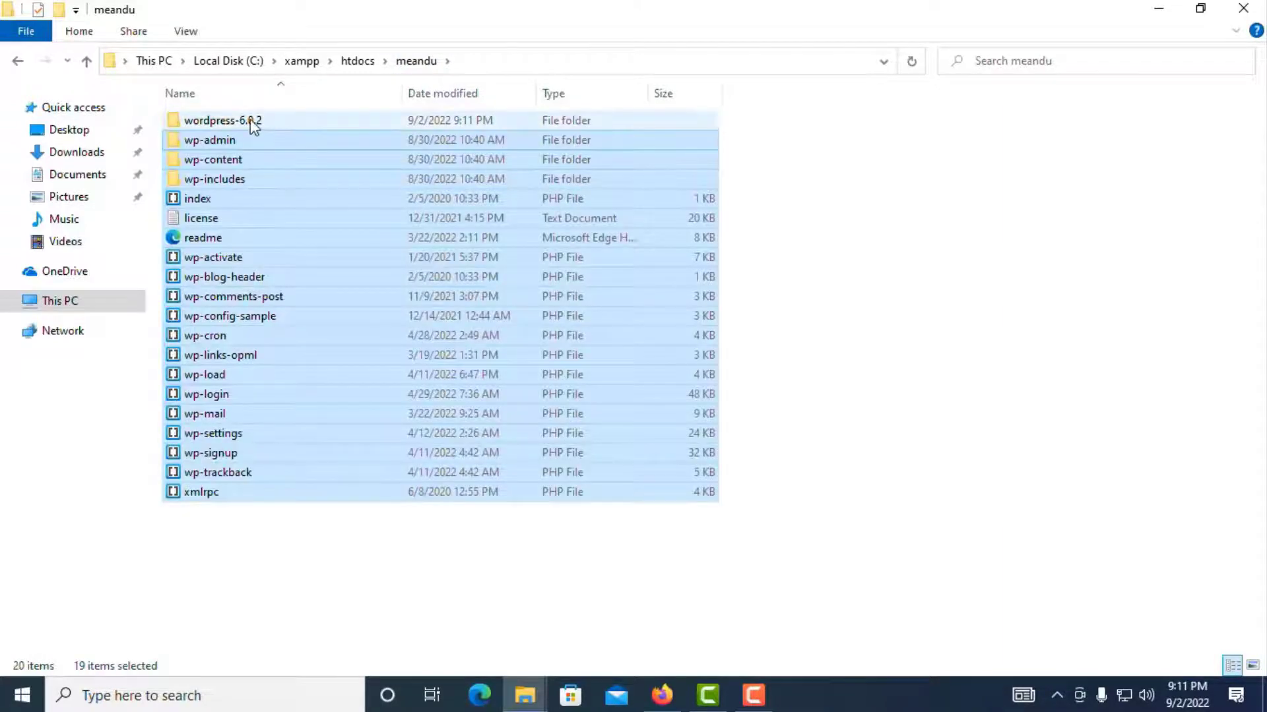
click(254, 125)
right_click(255, 125)
click(322, 573)
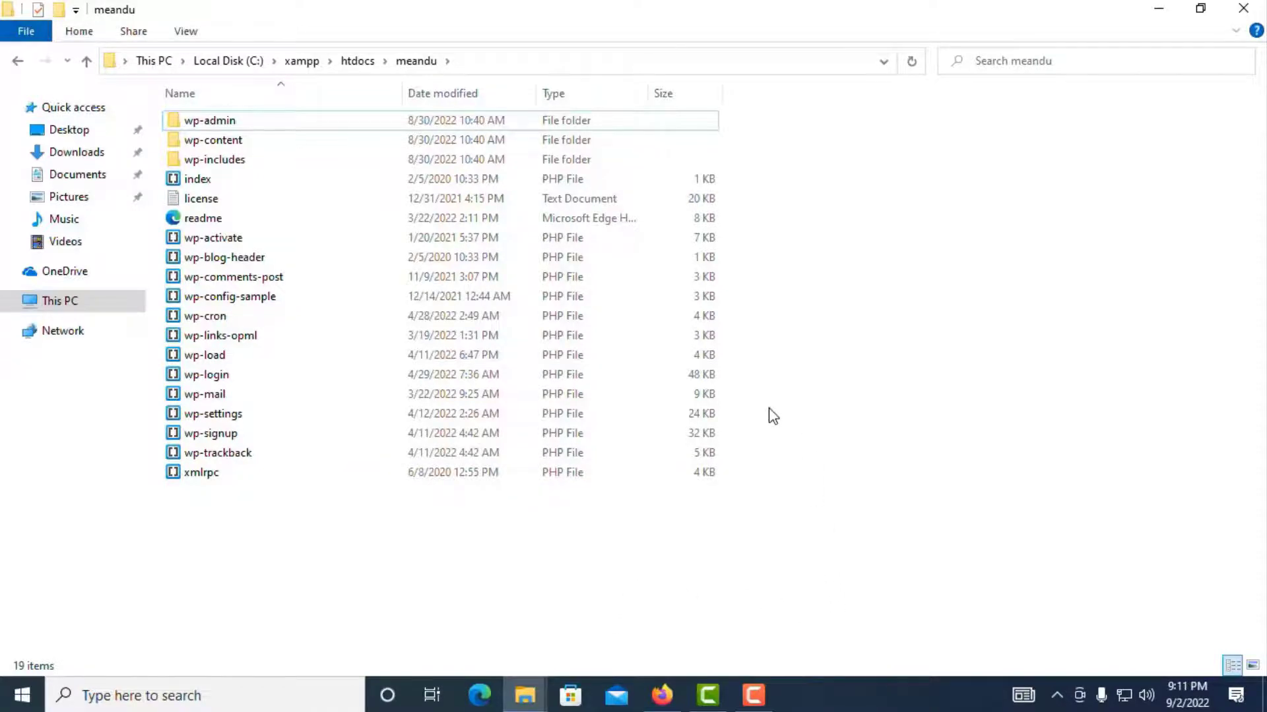
key(super)
Step: Launch XAMPP Control Panel, start Apache and MySQL, and return to Firefox
text(xa)
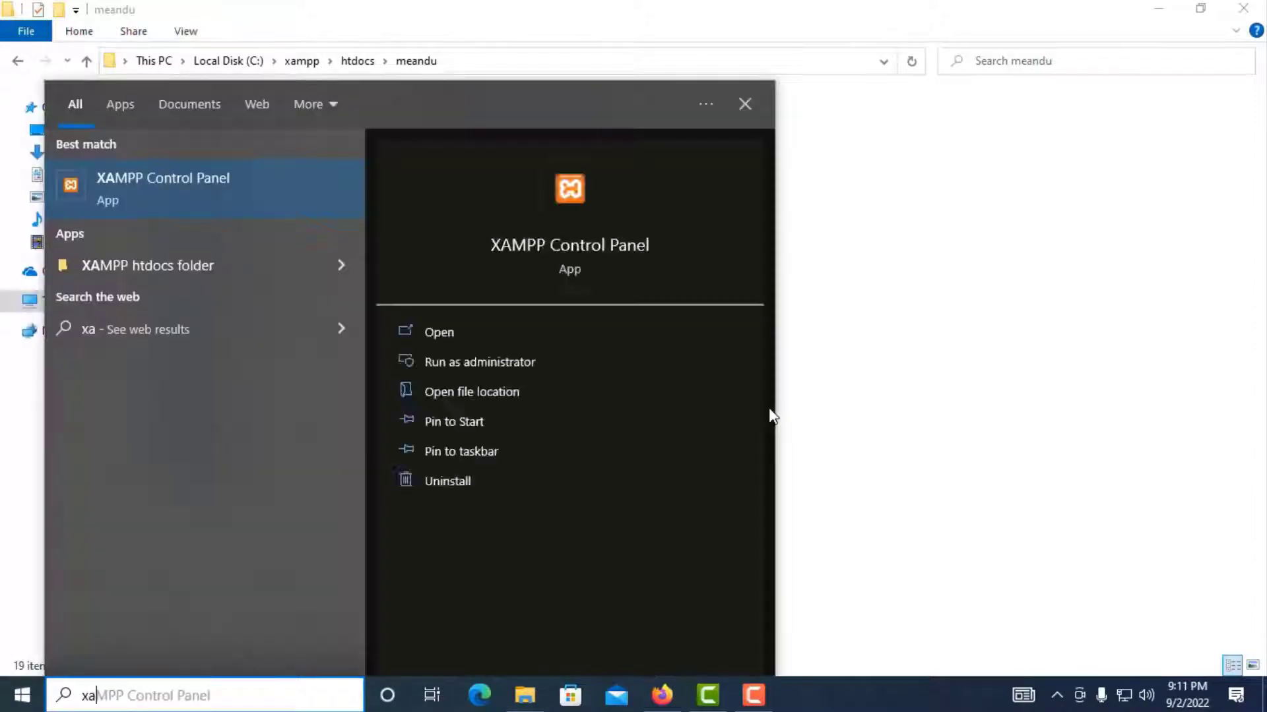
text(m)
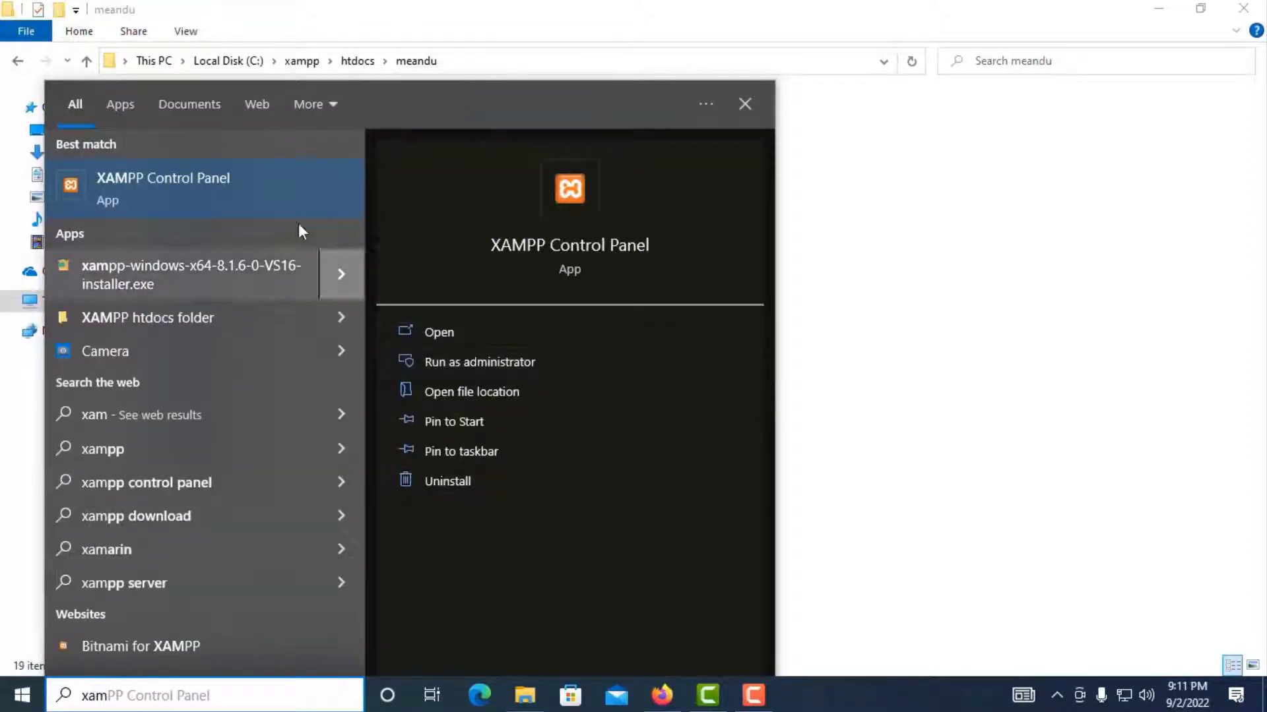
click(196, 188)
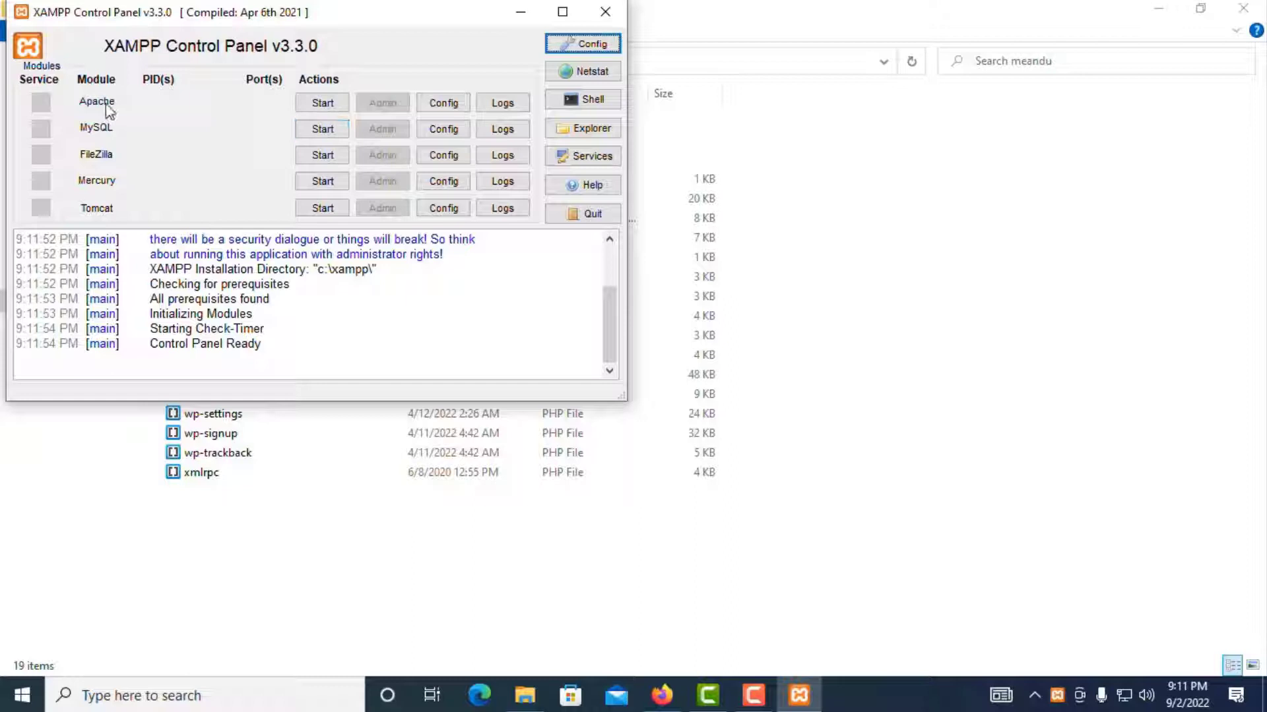
click(307, 107)
click(336, 129)
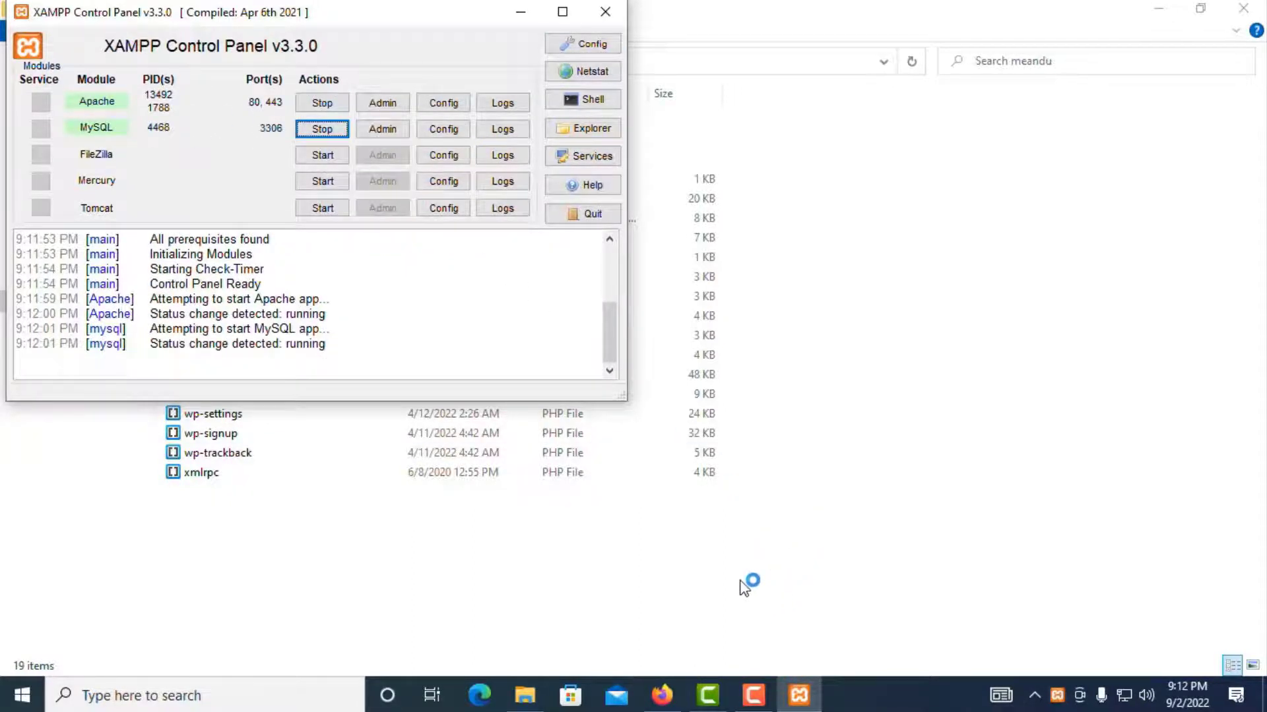
click(662, 695)
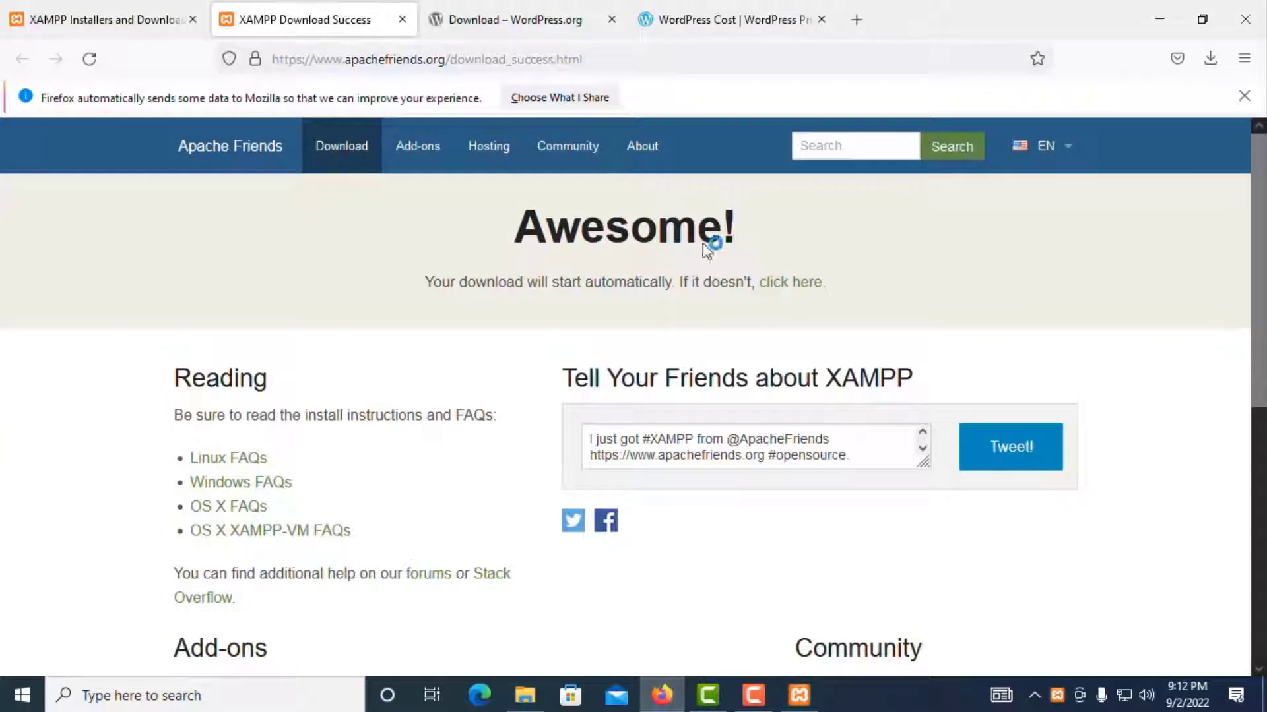
Step: Load localhost/phpmyadmin in a new tab and open the New database page
click(859, 19)
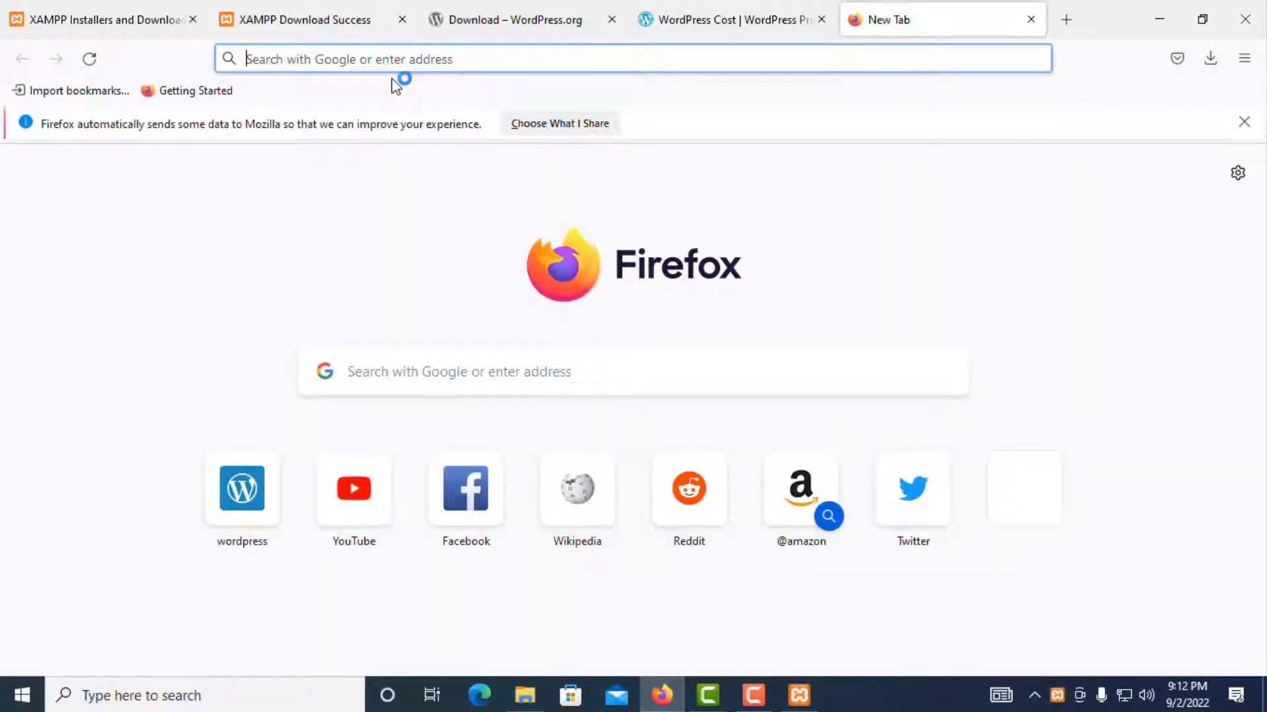
click(799, 698)
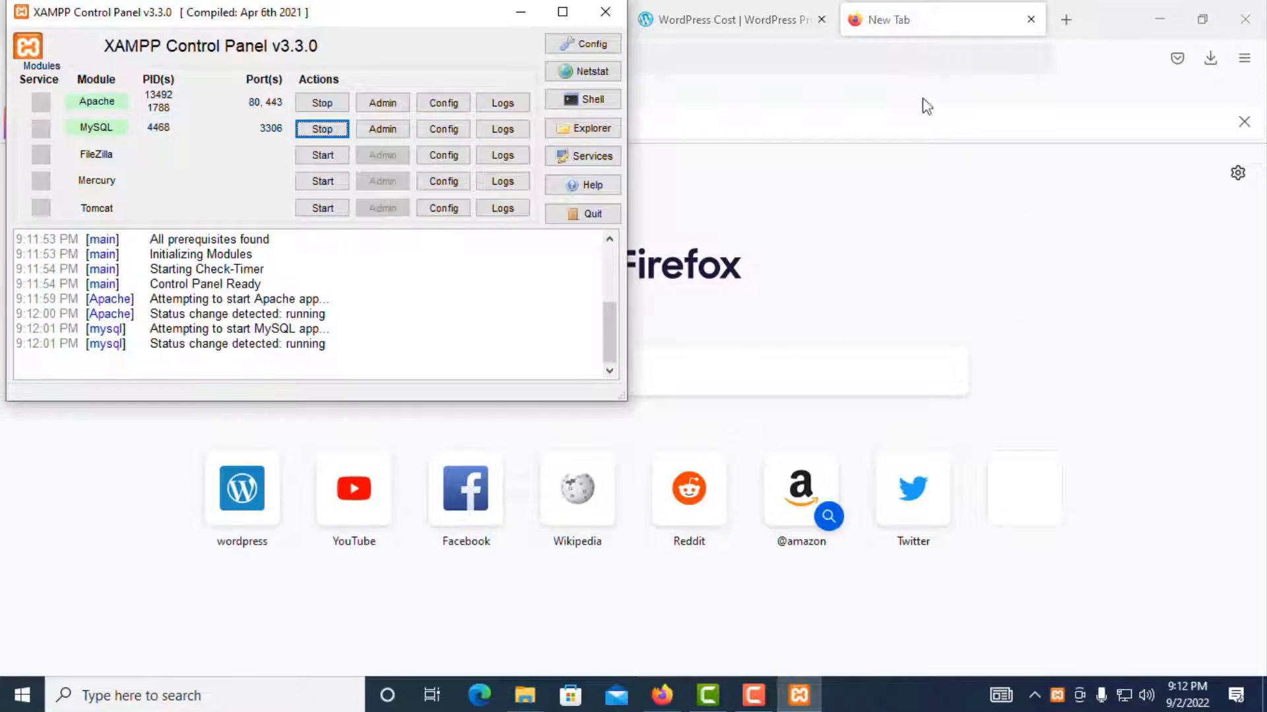
click(913, 57)
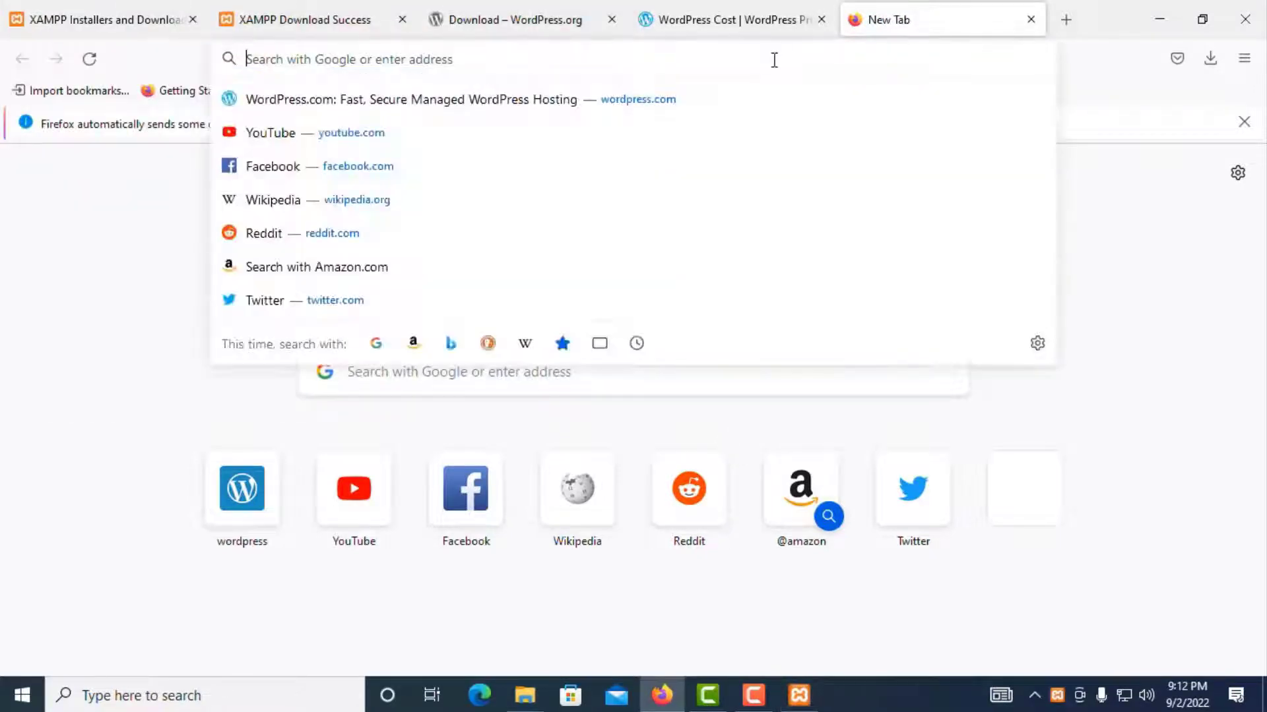
text(lo)
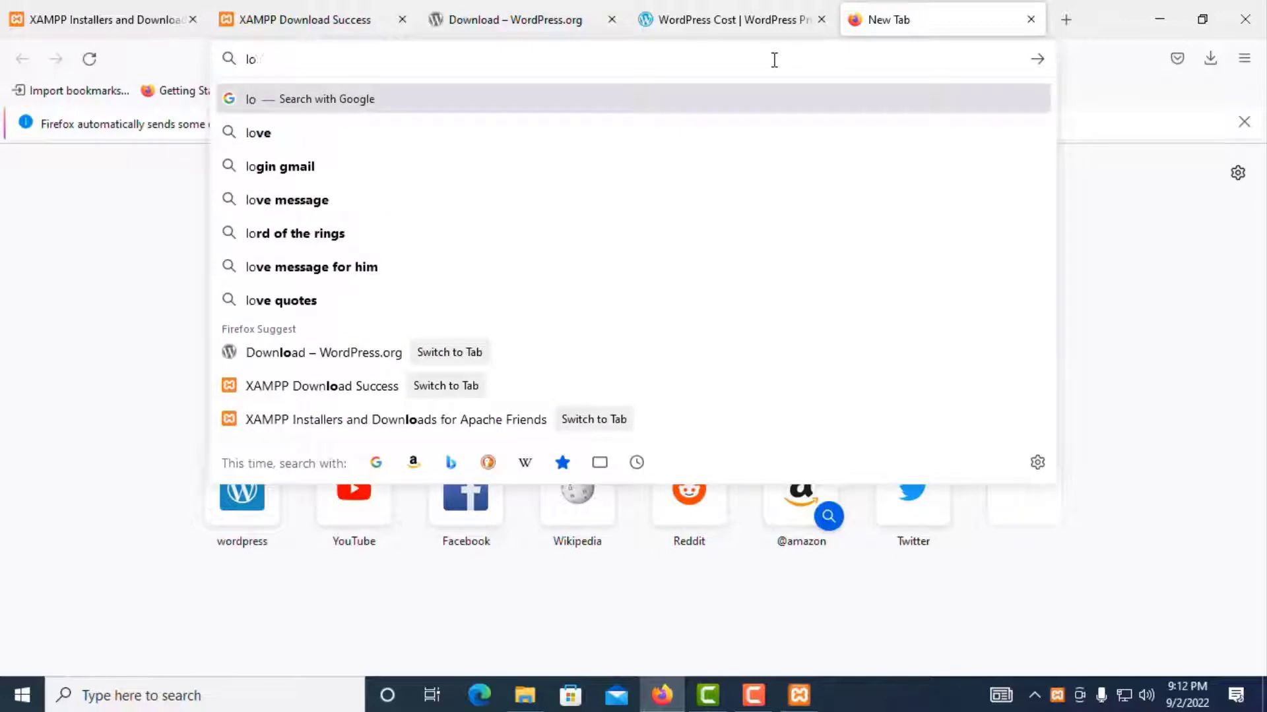
text(cal)
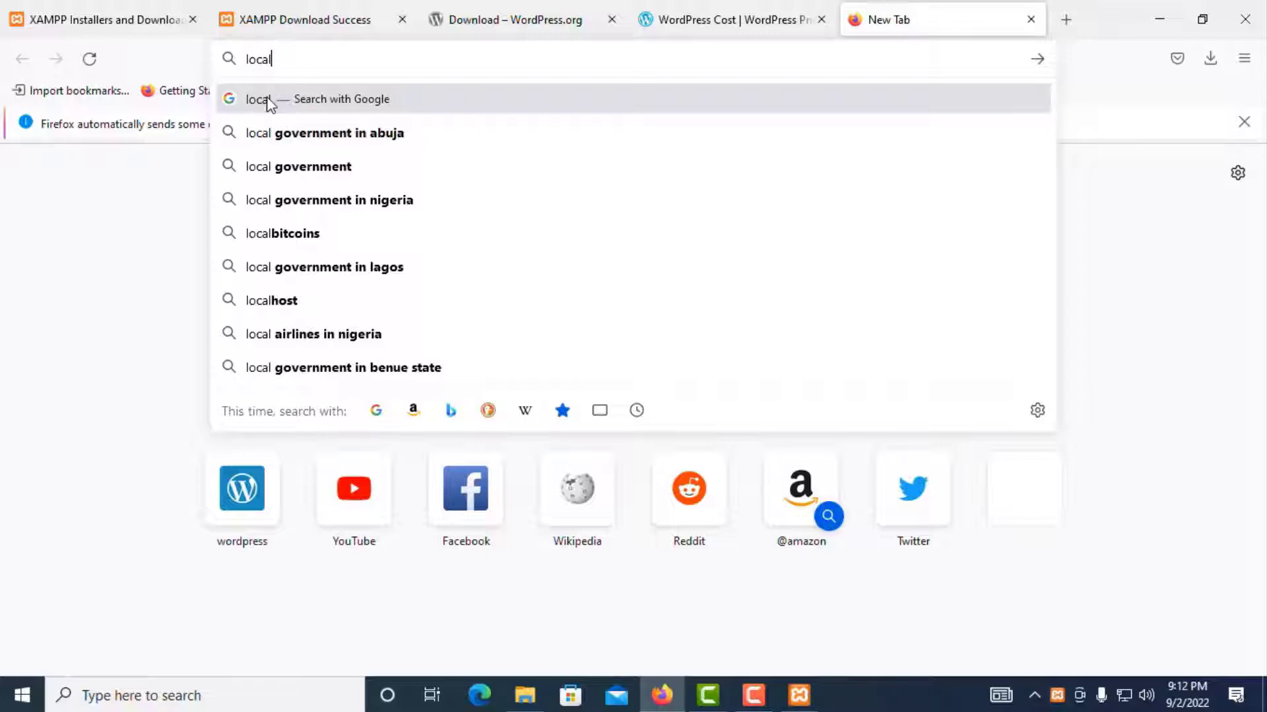
text(host)
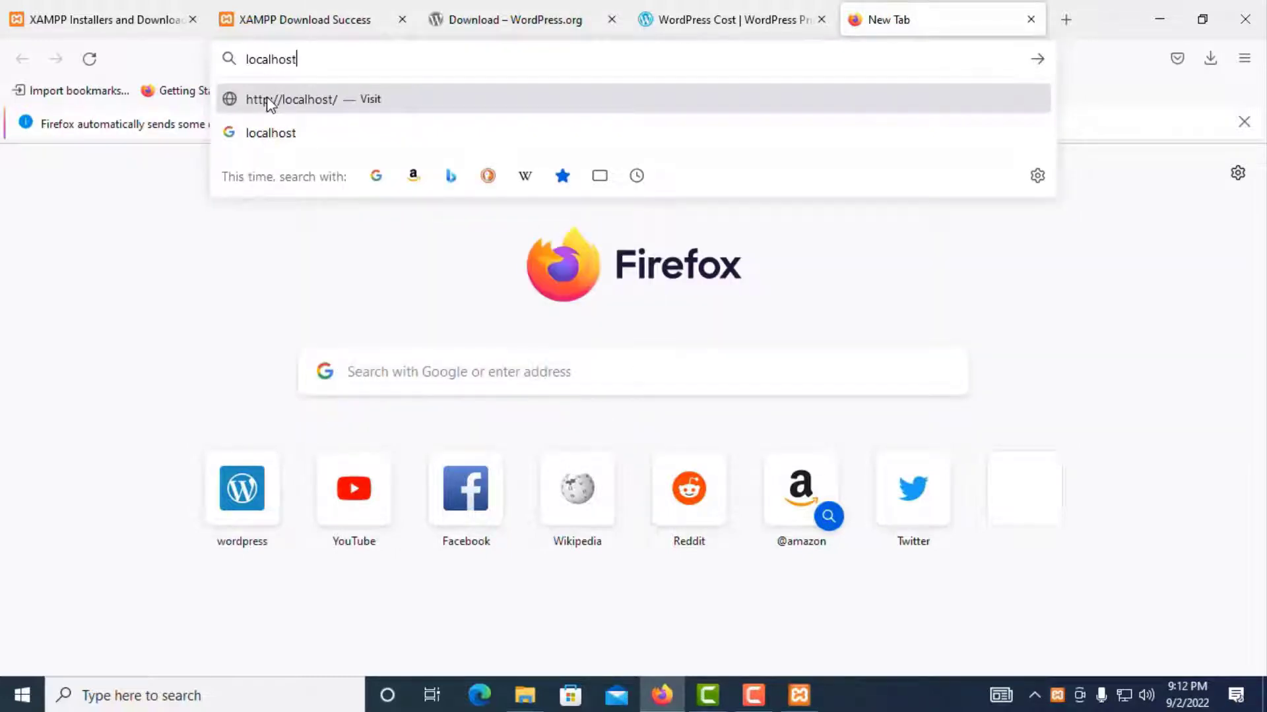
text(/p)
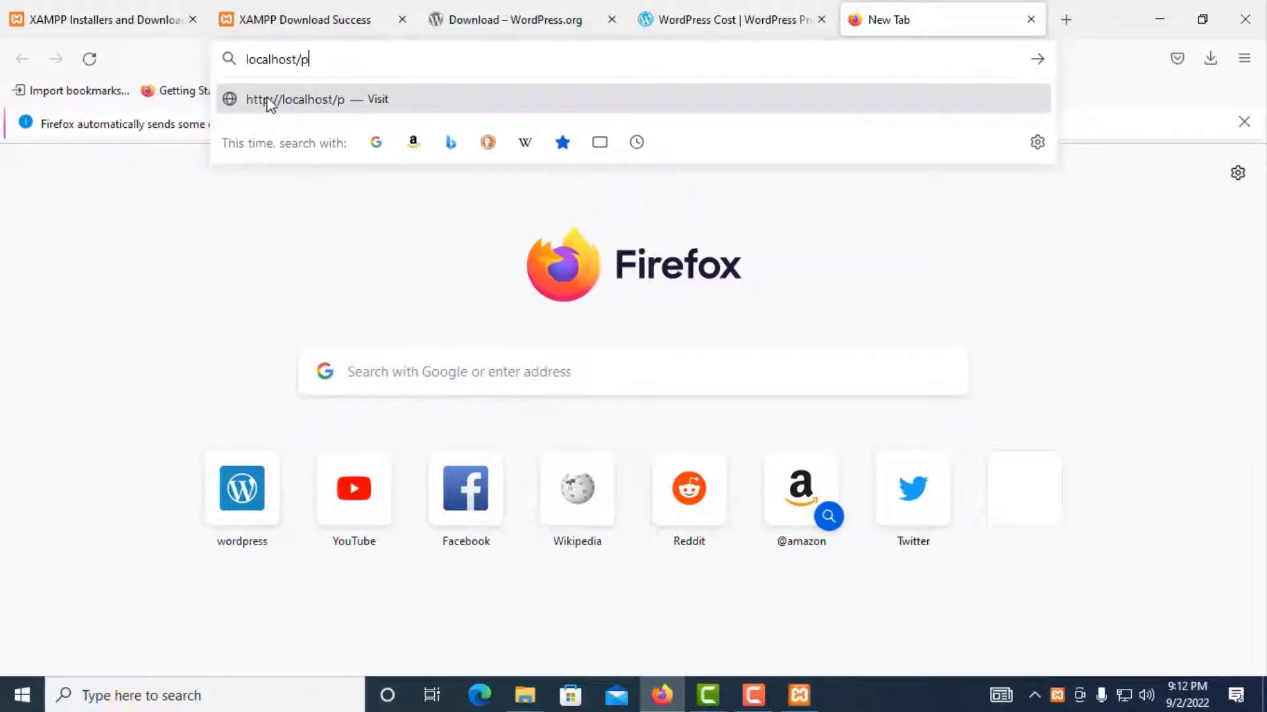
text(hpmyadmin)
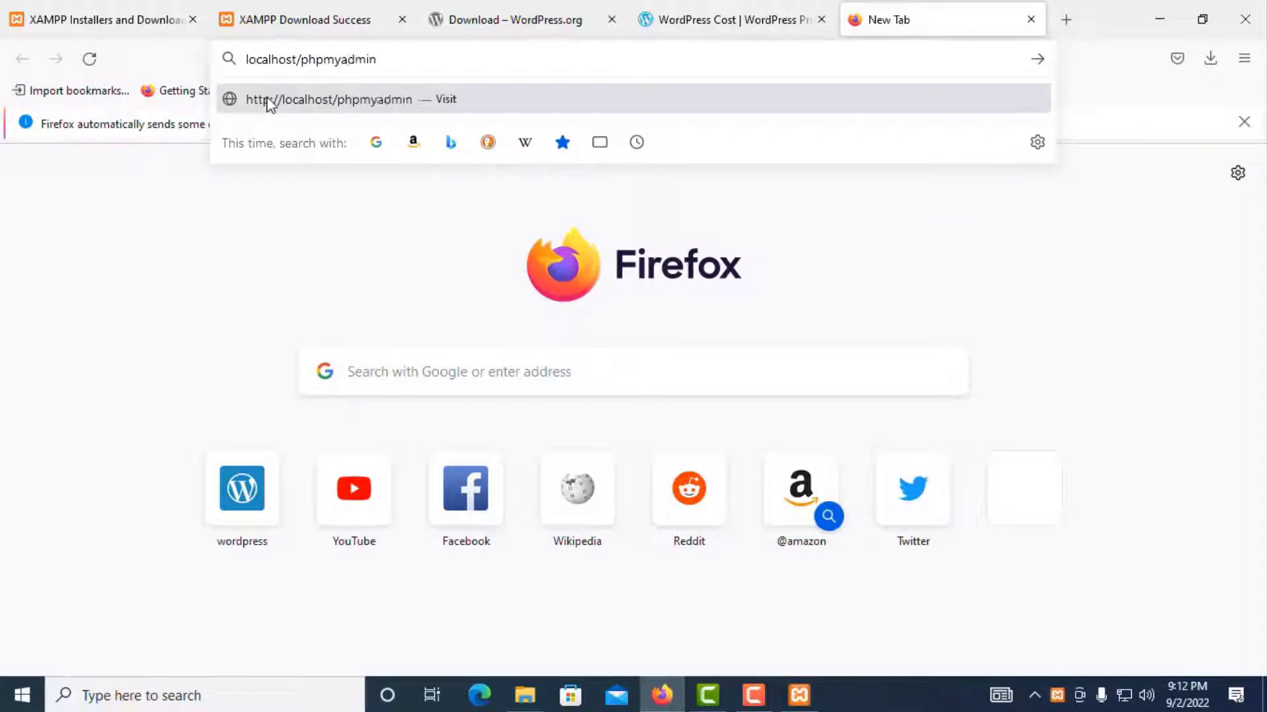
key(Return)
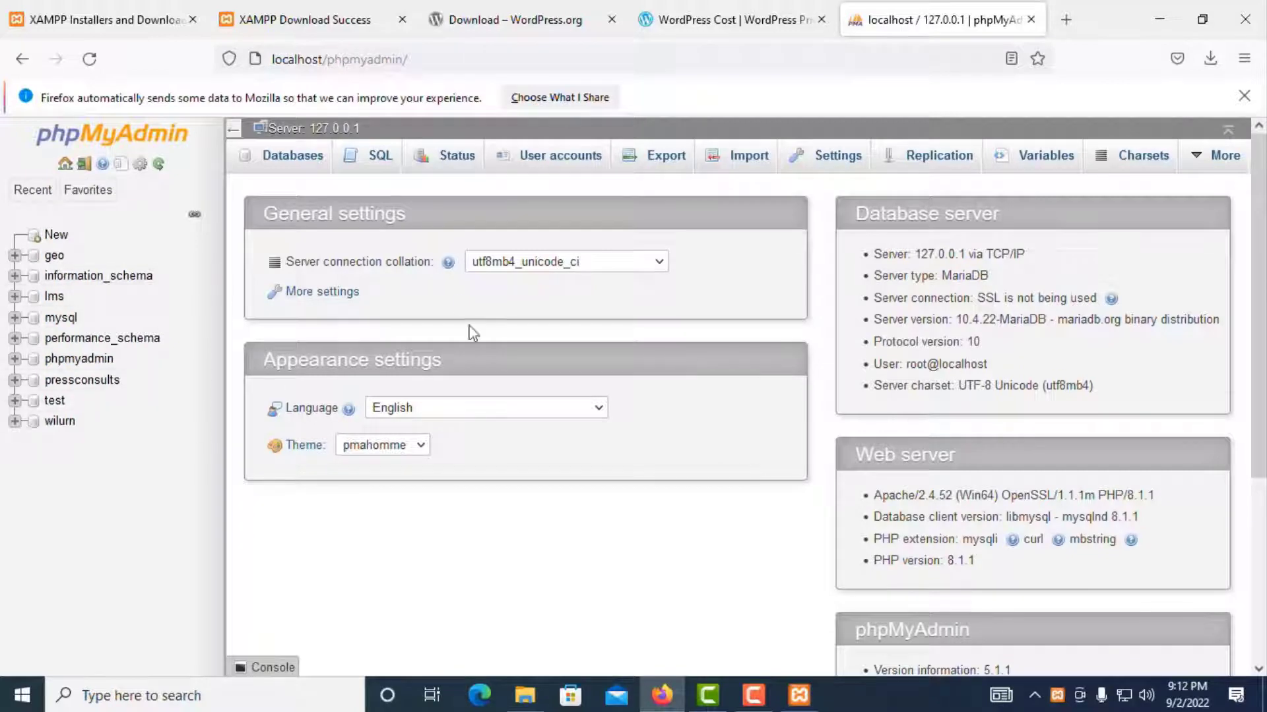
click(51, 239)
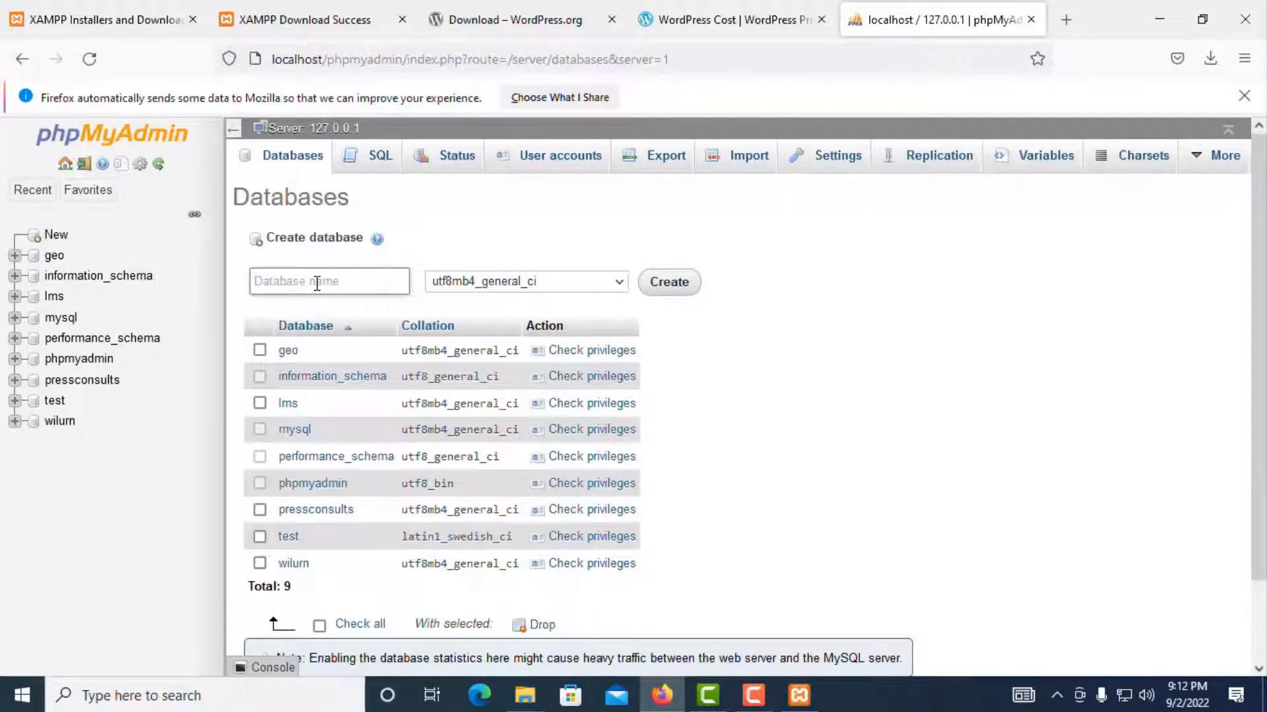
Step: Copy the meandu folder name from htdocs, then bring XAMPP Control Panel forward
click(536, 702)
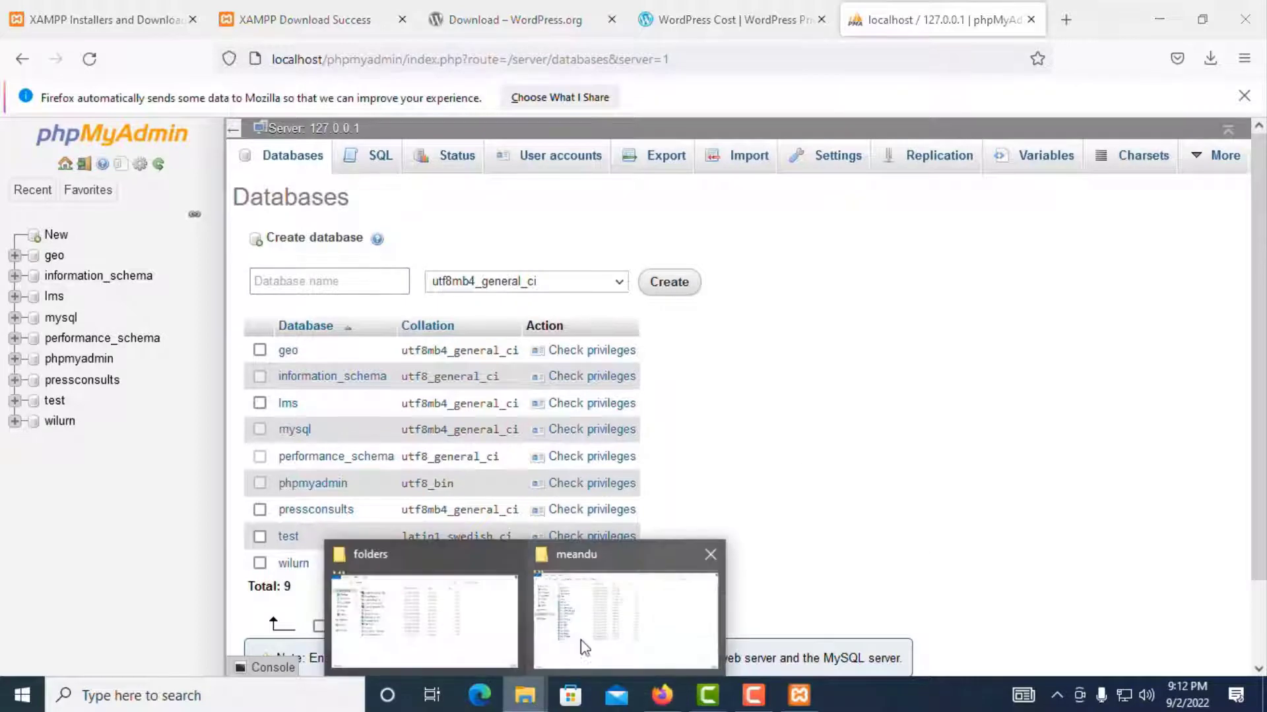
click(613, 620)
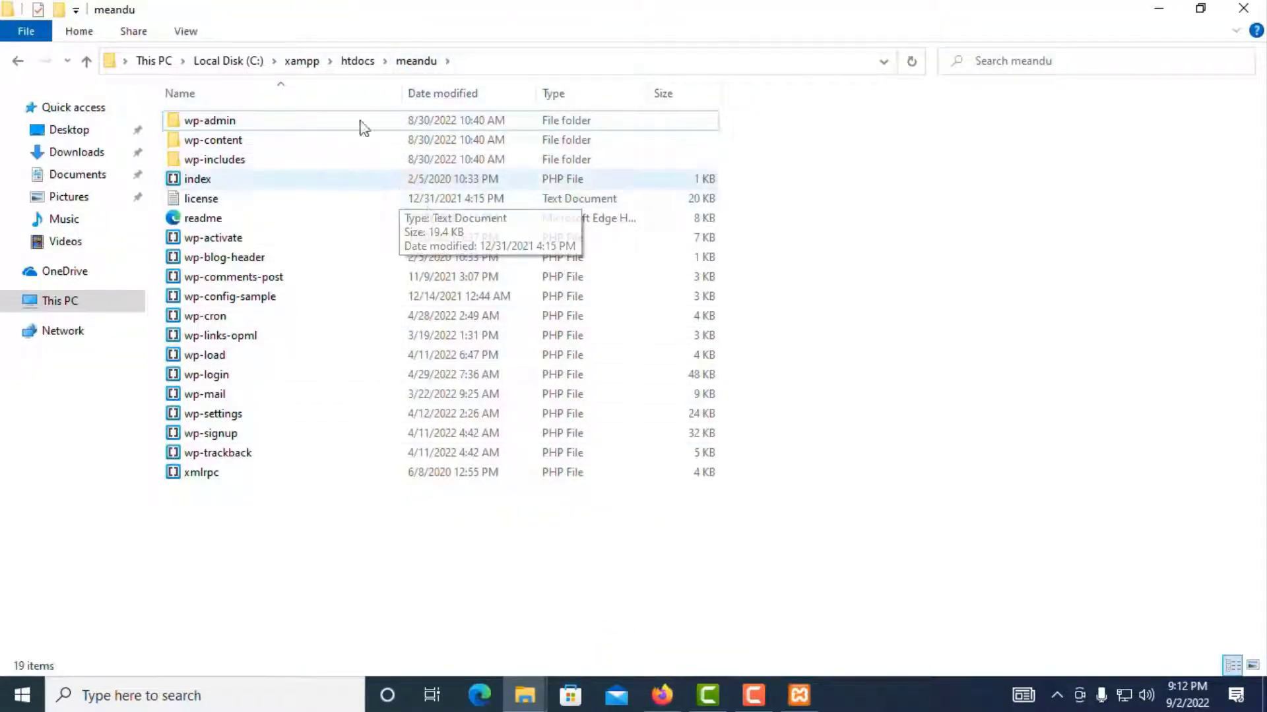
click(357, 61)
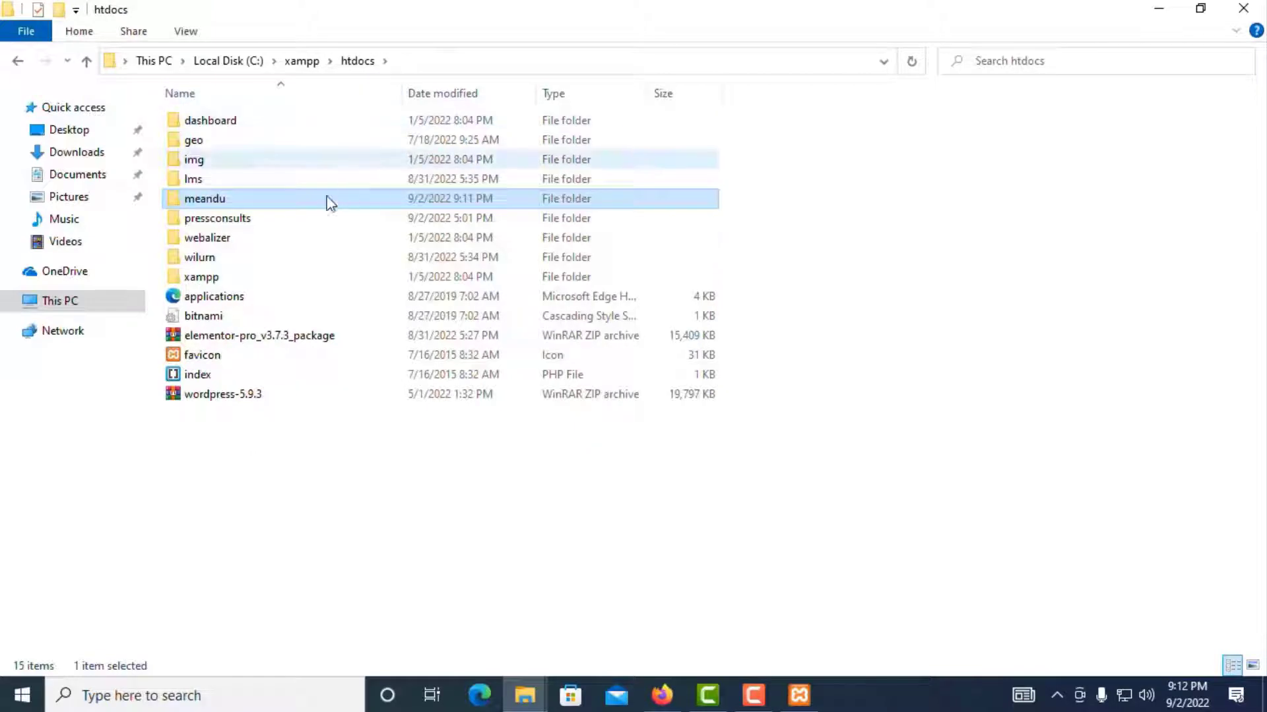
right_click(218, 201)
click(277, 635)
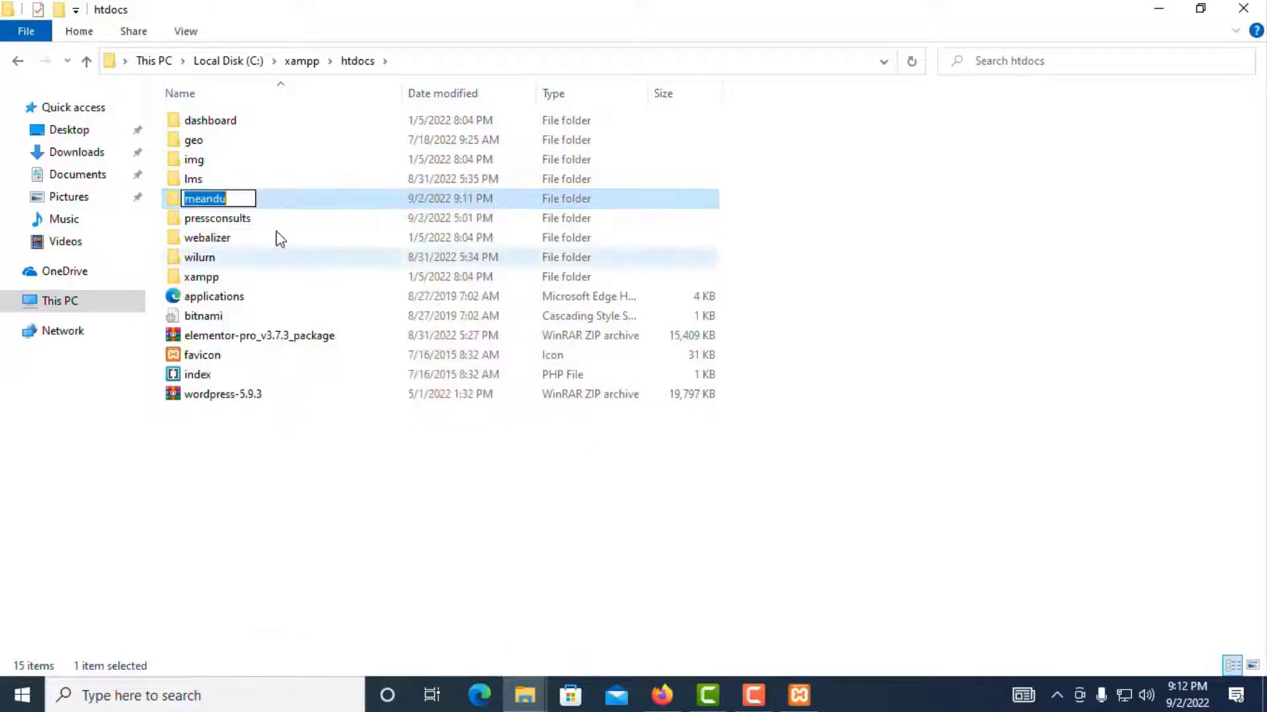
right_click(213, 201)
click(257, 258)
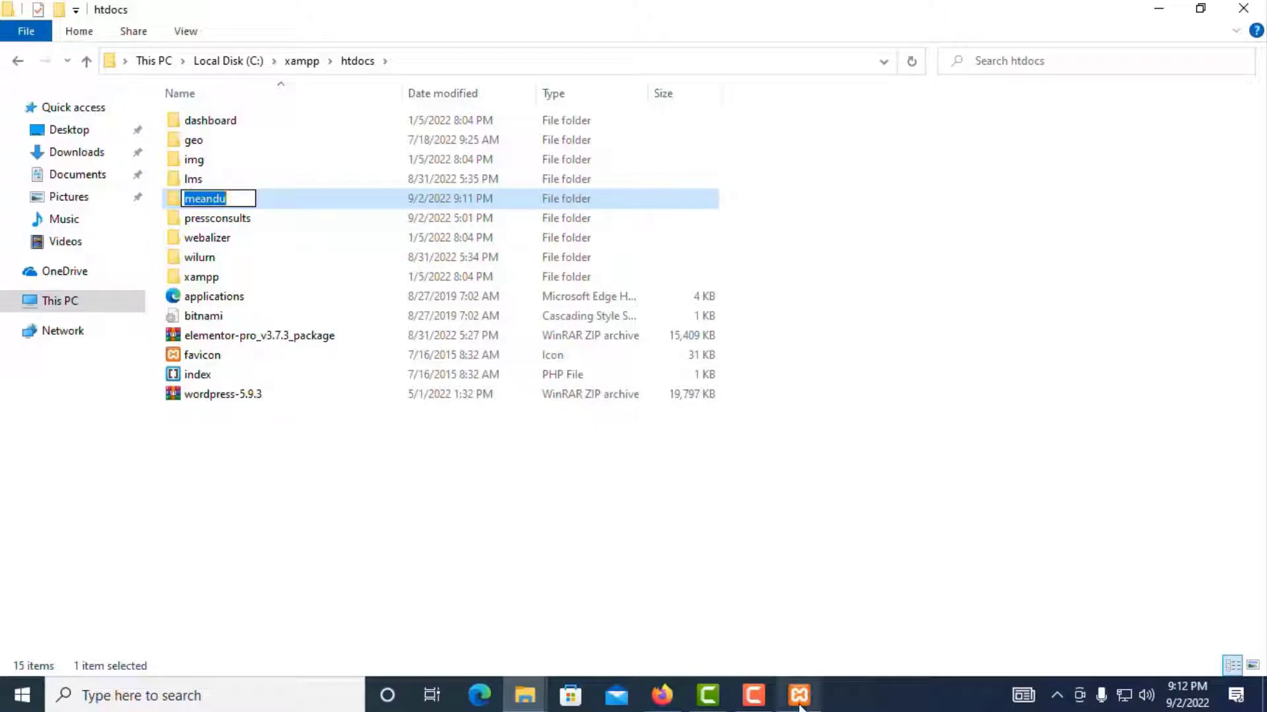
mouse_move(799, 693)
click(784, 628)
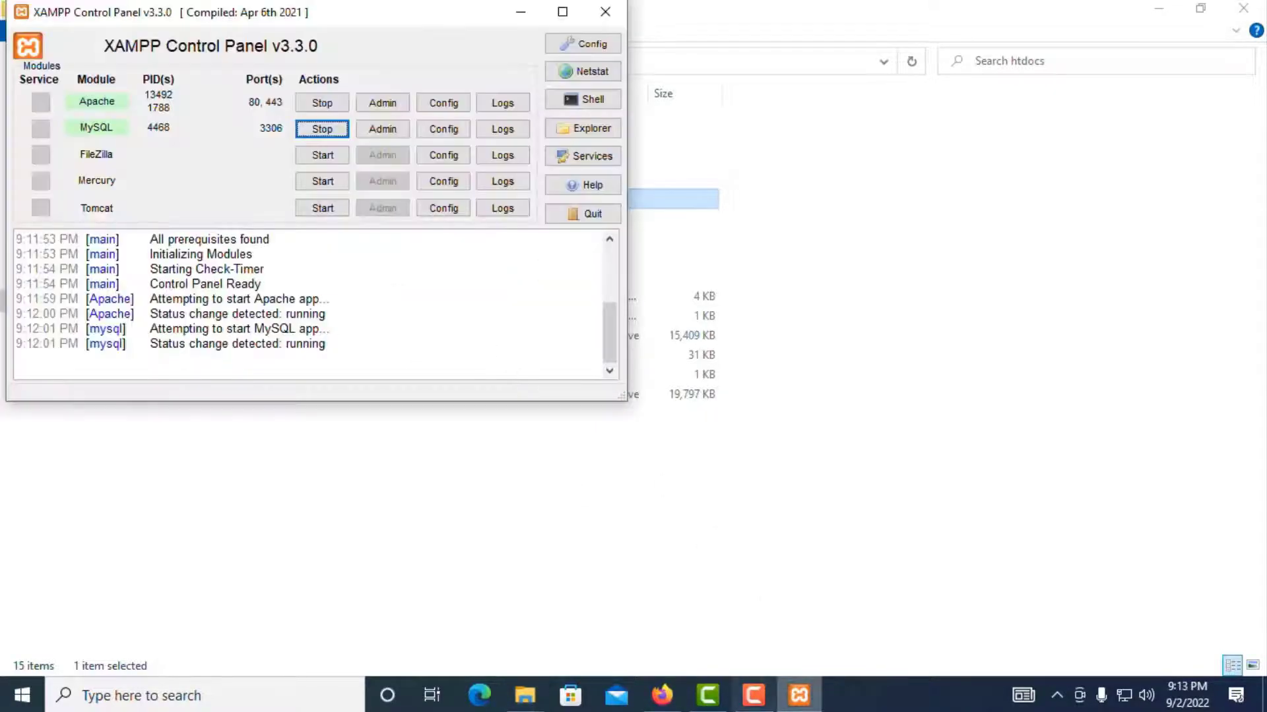
Step: Paste meandu as the database name in phpMyAdmin and create the database
click(662, 694)
click(289, 282)
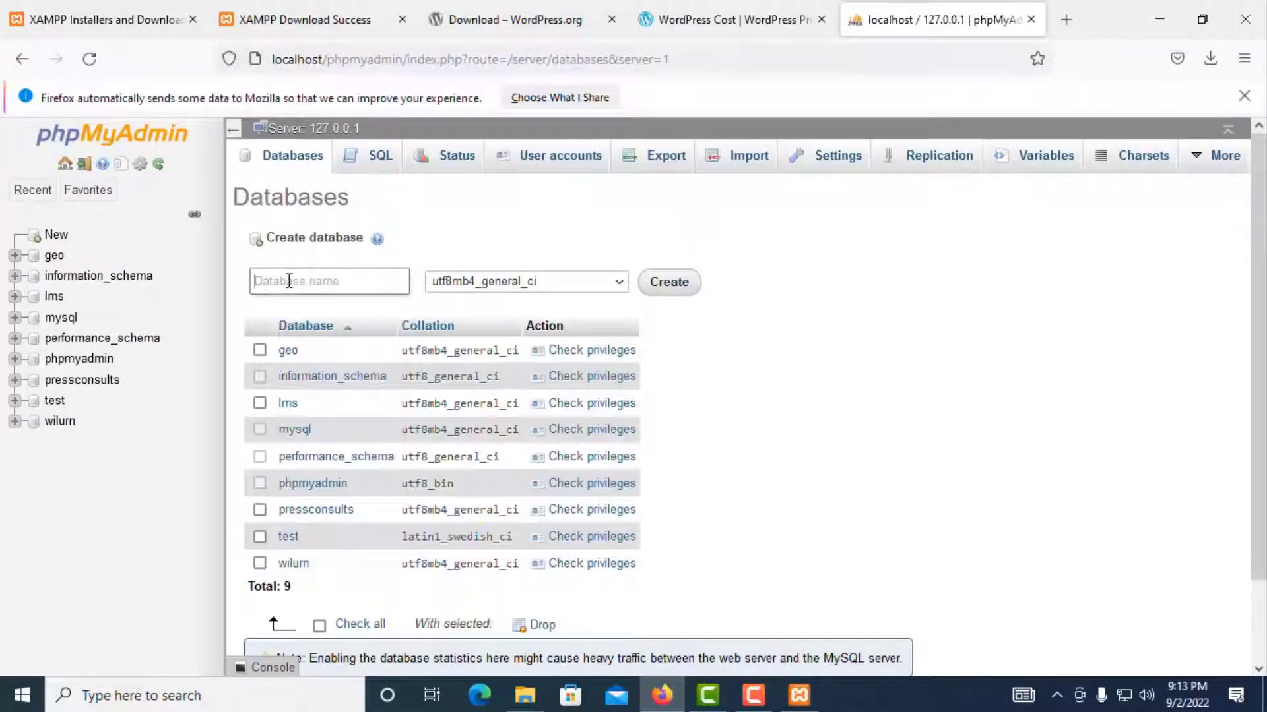
right_click(300, 279)
click(340, 423)
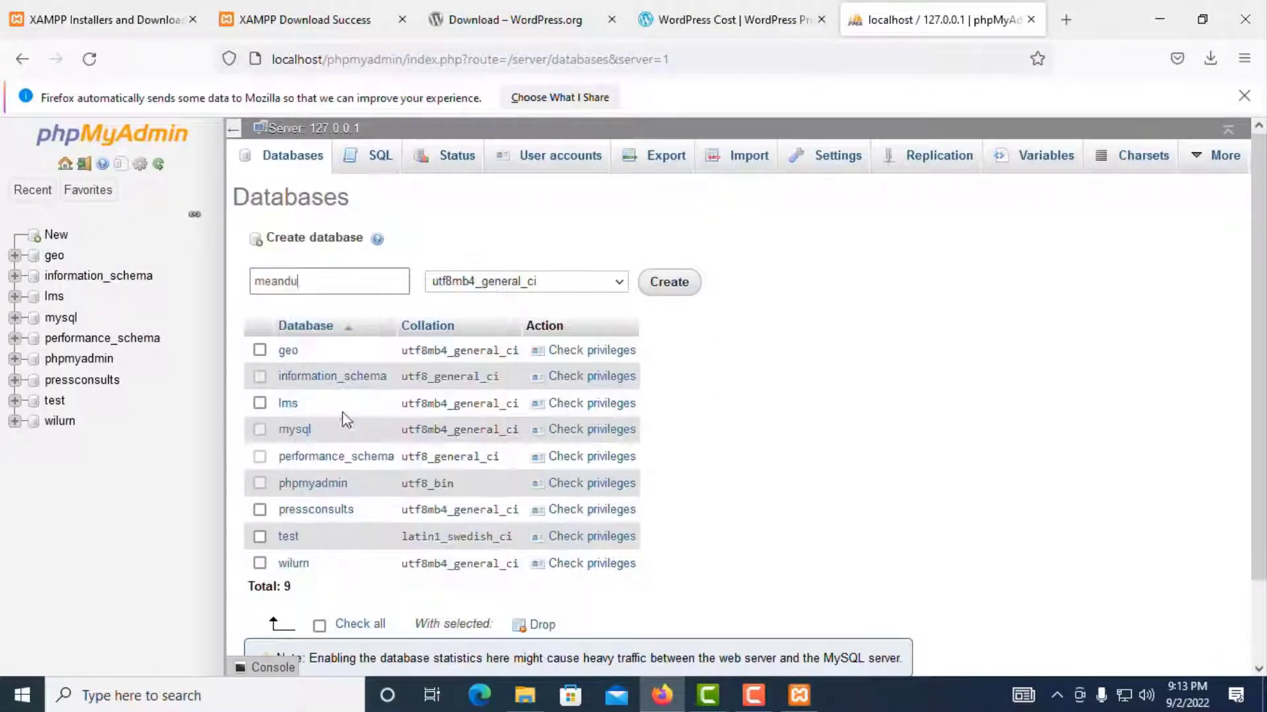
click(673, 284)
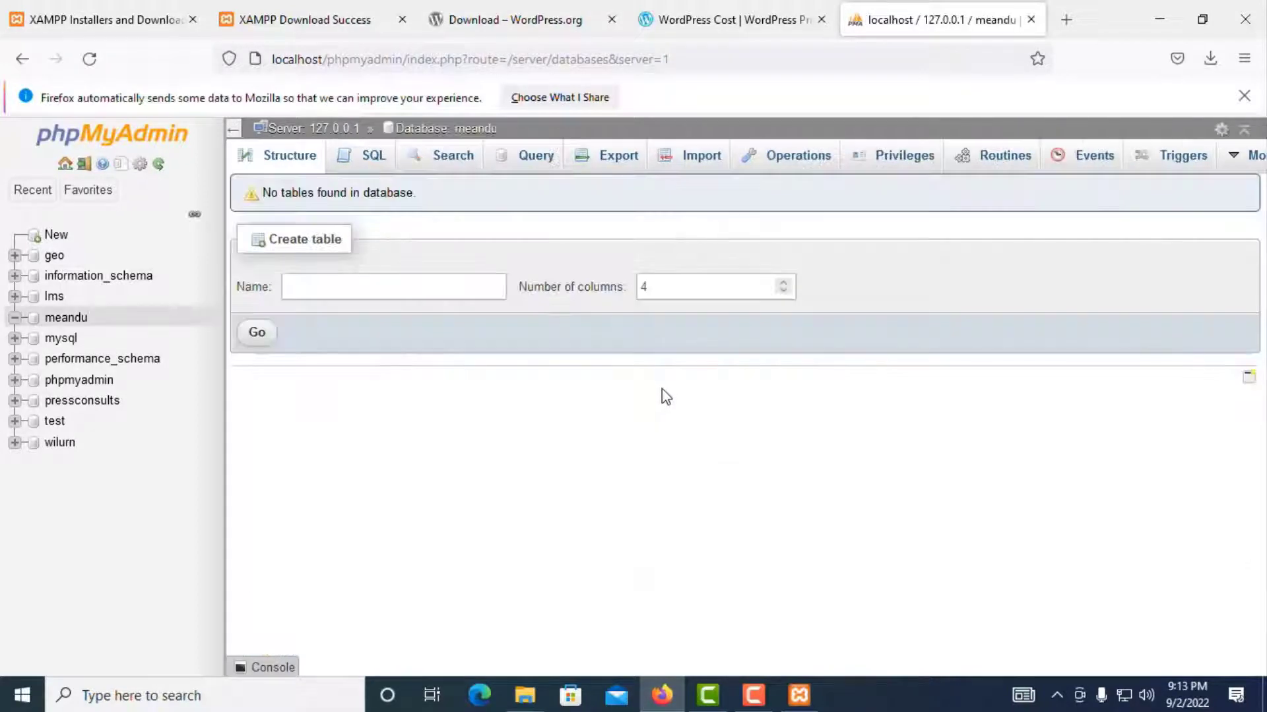
click(1067, 24)
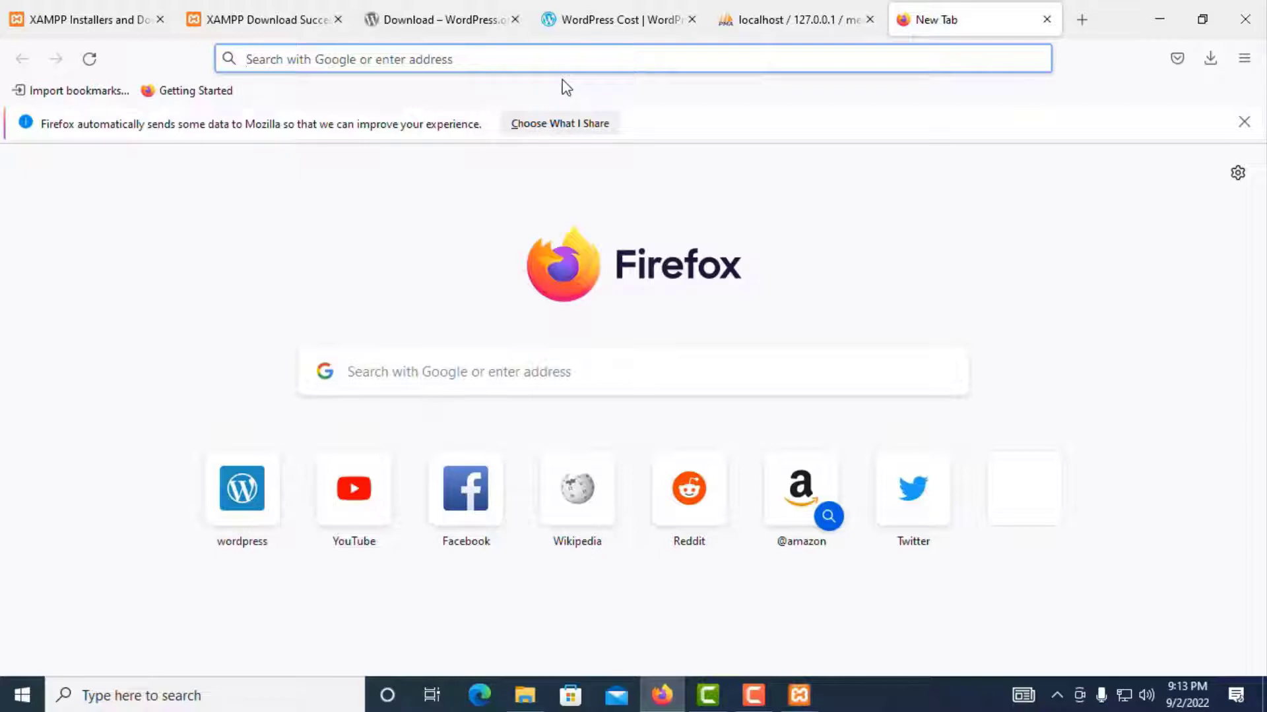
Step: Open localhost/meandu and continue setup with English (United States)
text(localhost/)
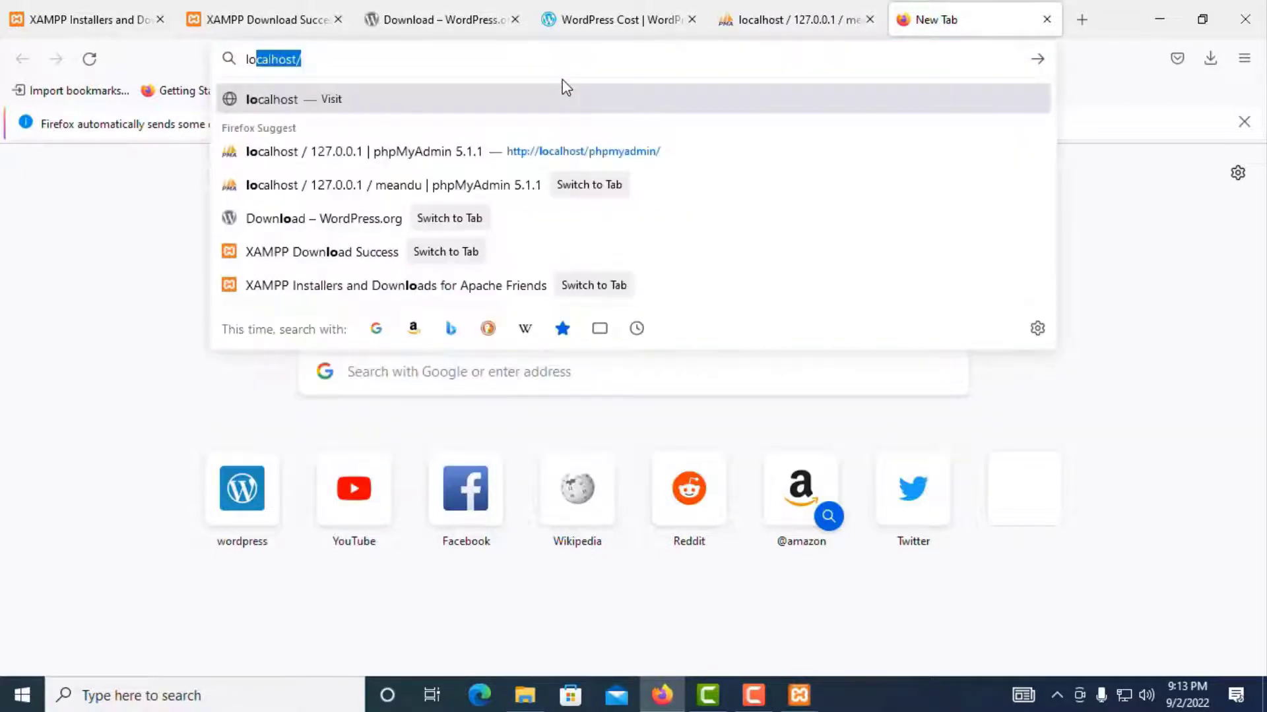
key(Right)
text(meandu)
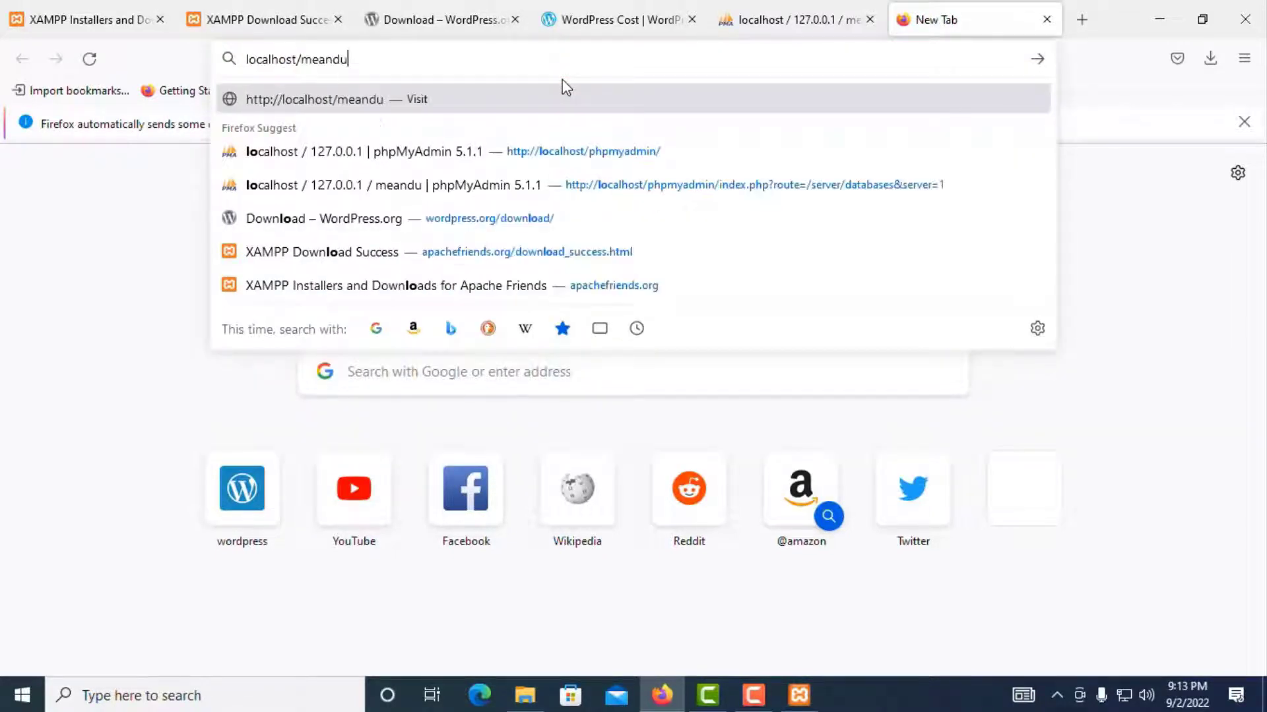
key(Return)
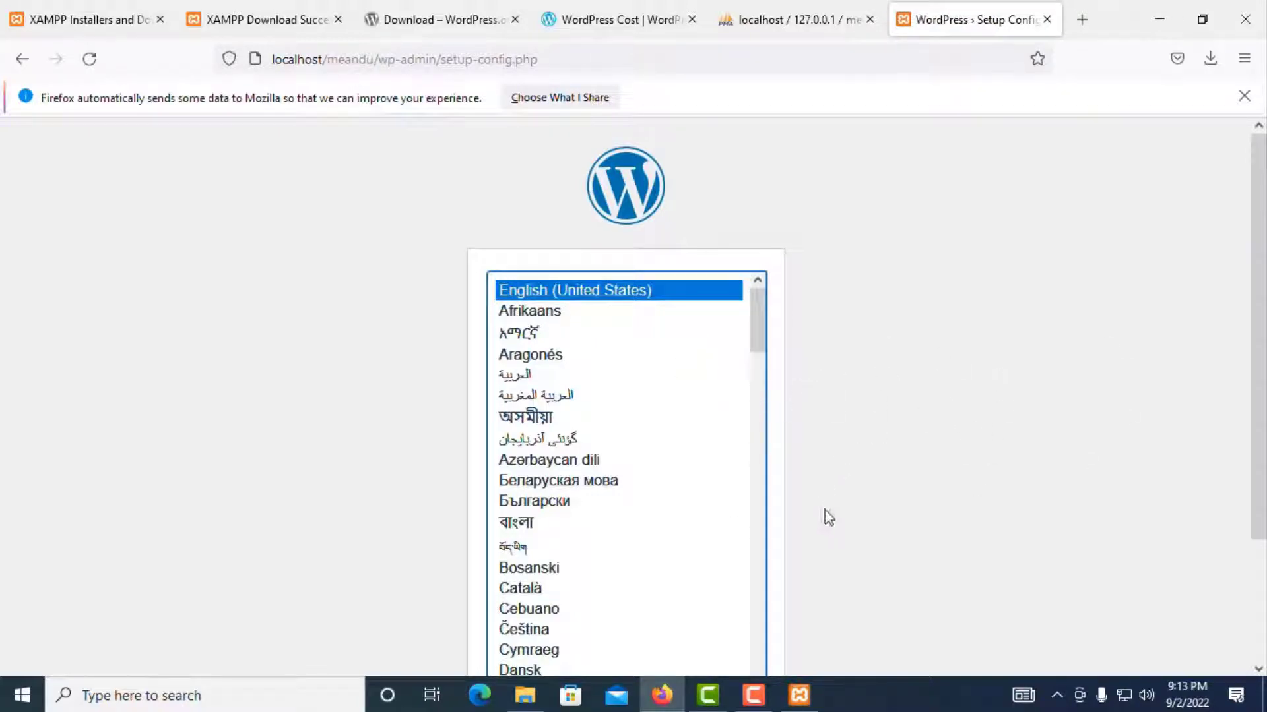
scroll(786, 381, down, 3)
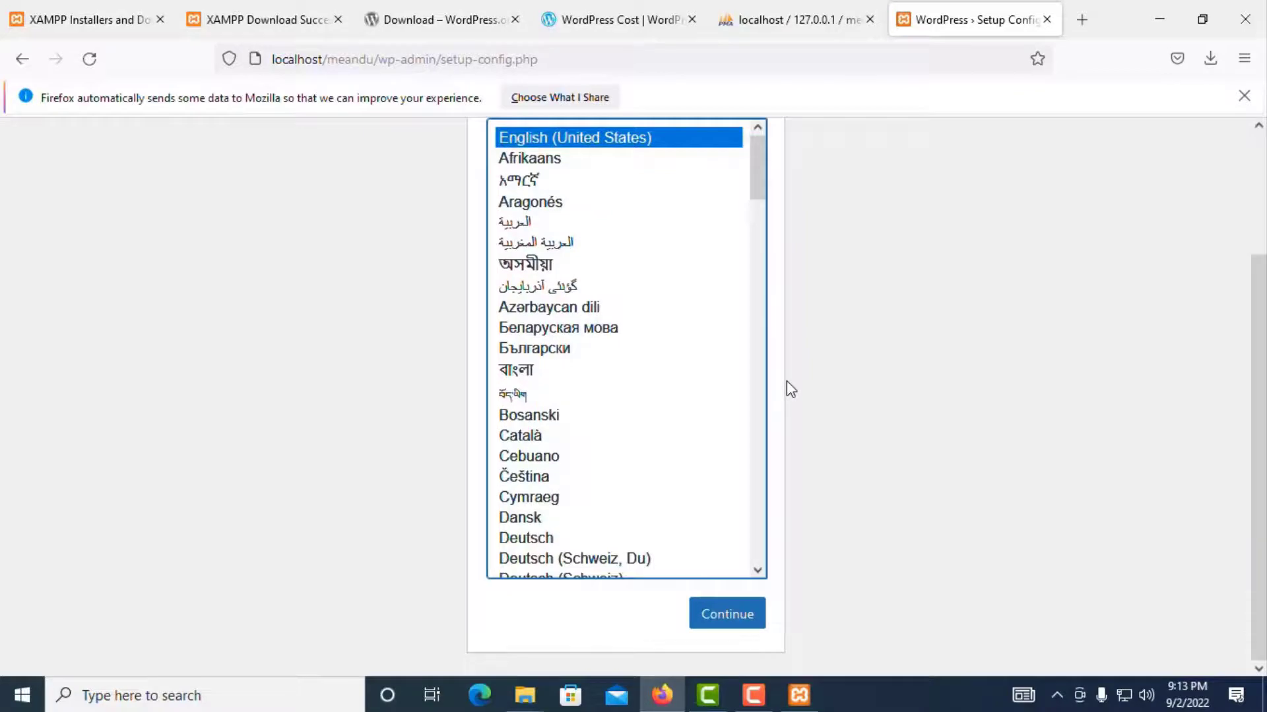
scroll(789, 387, up, 3)
scroll(701, 374, down, 1)
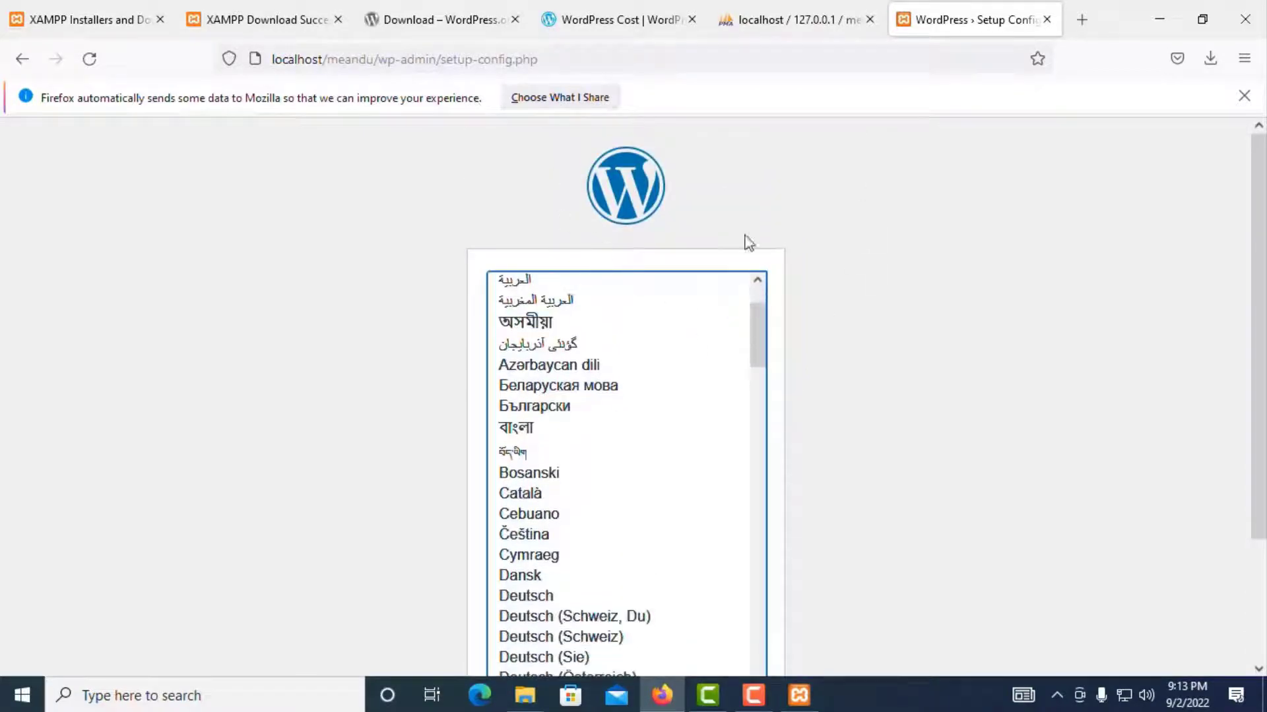
scroll(990, 306, down, 3)
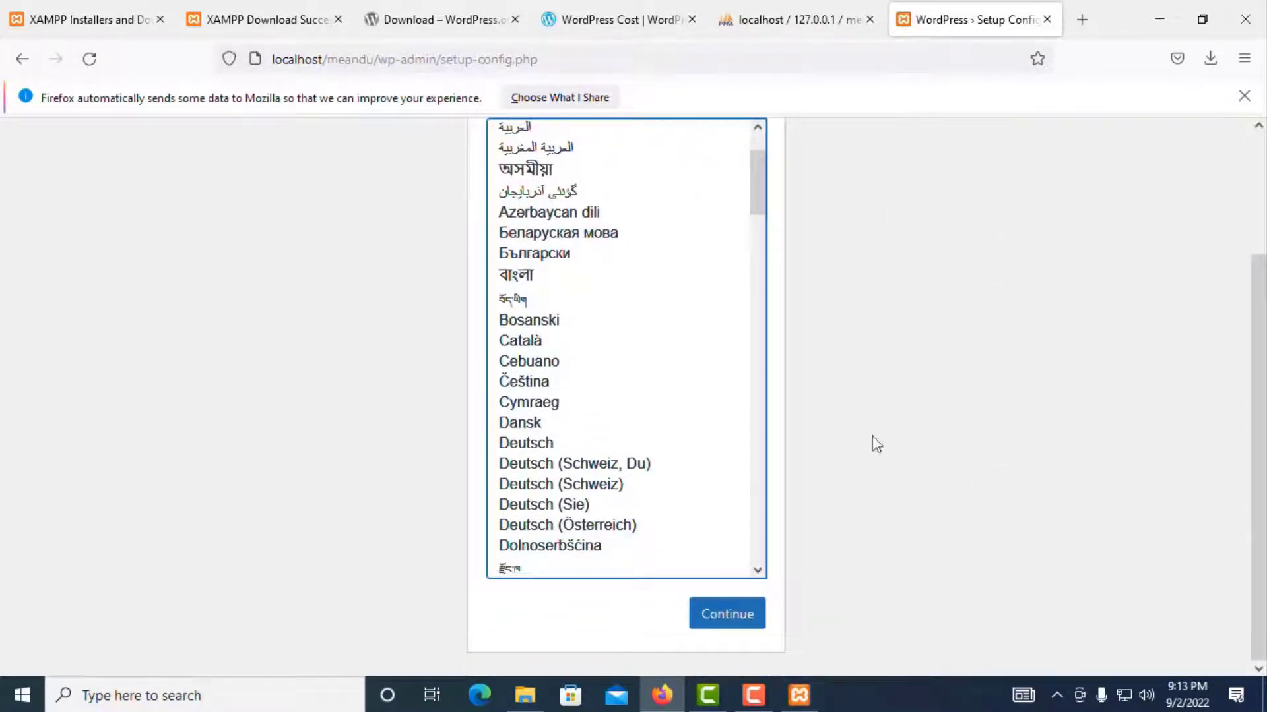
scroll(874, 442, up, 3)
scroll(752, 311, up, 1)
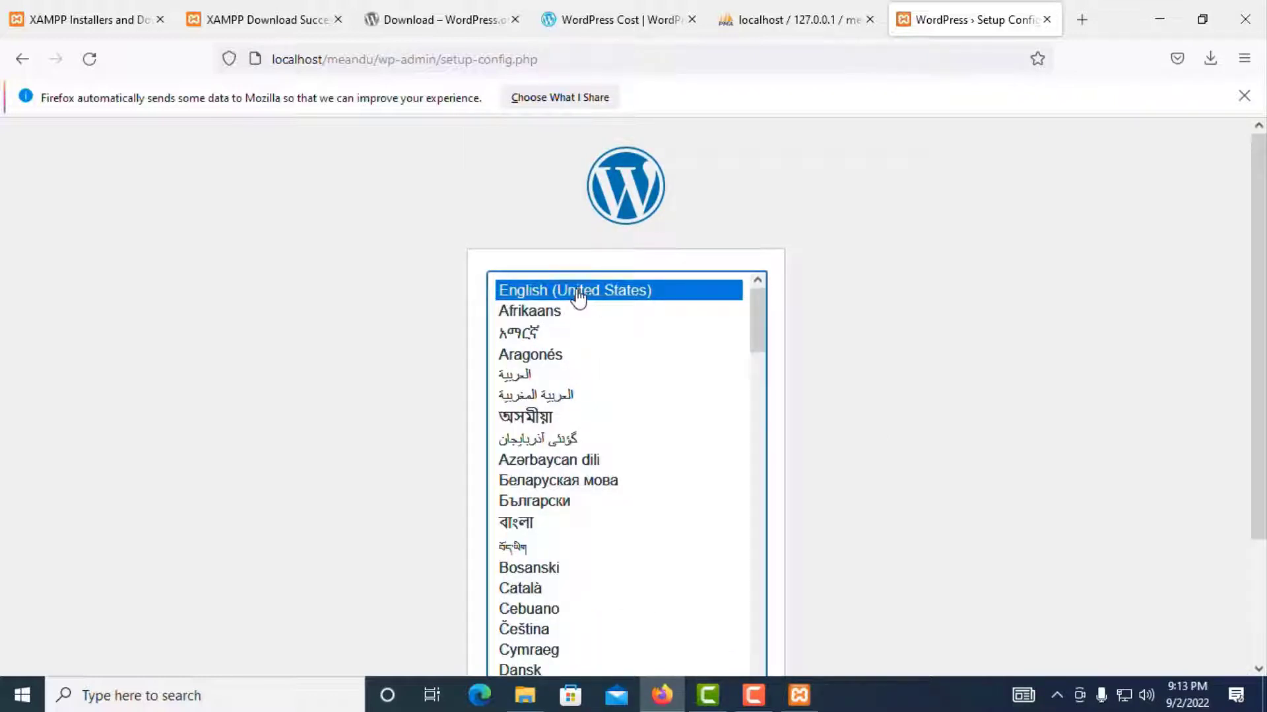
scroll(866, 336, down, 1)
scroll(867, 336, down, 2)
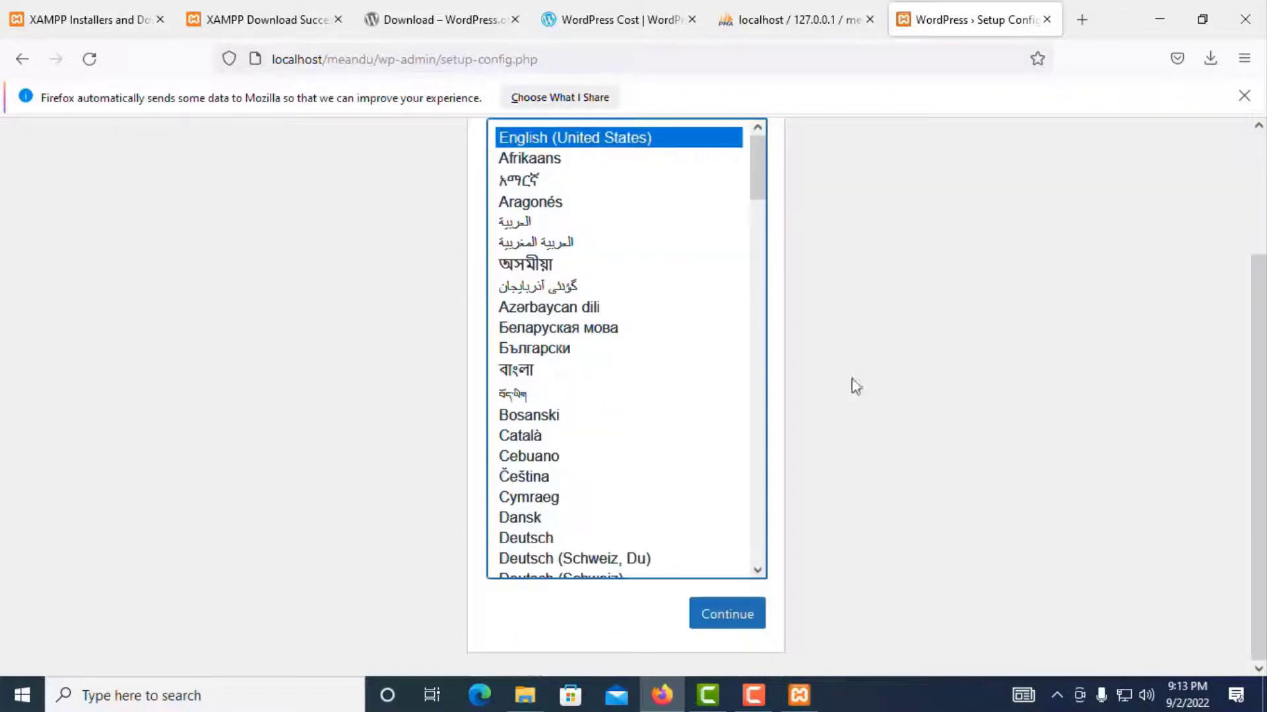
click(729, 620)
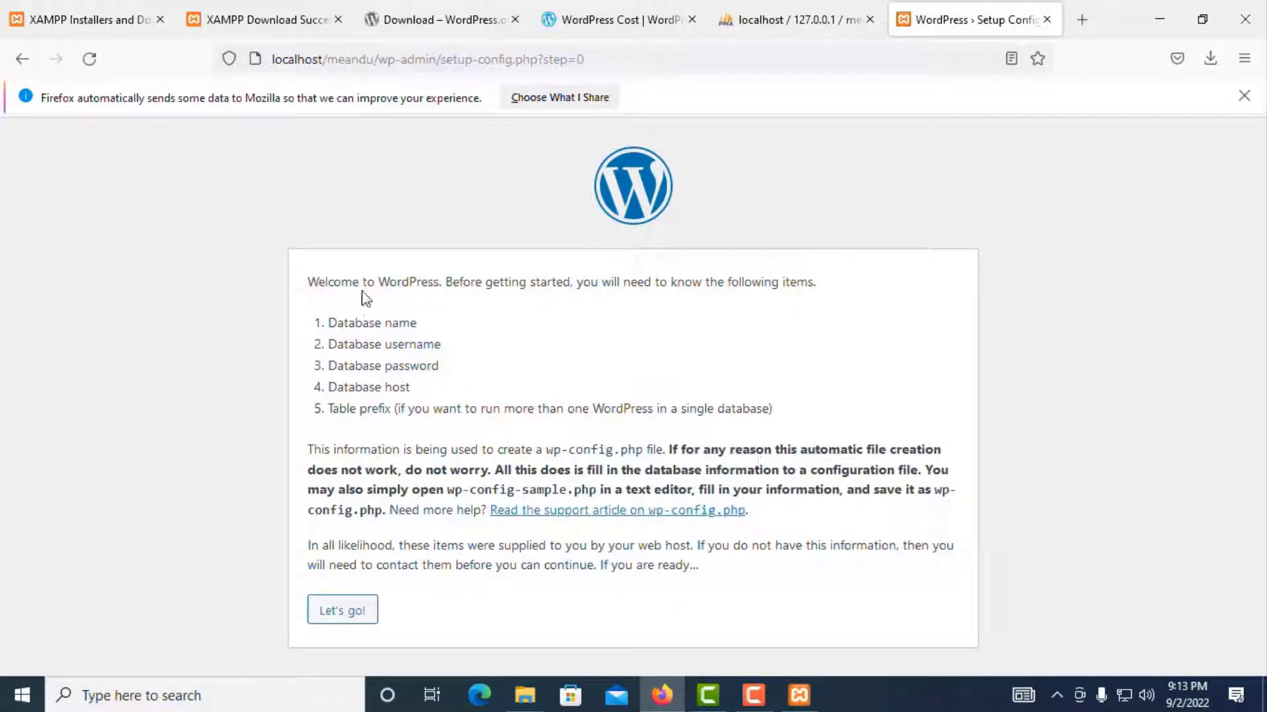
Step: Enter database name meandu, username root and a blank password, then submit
click(348, 614)
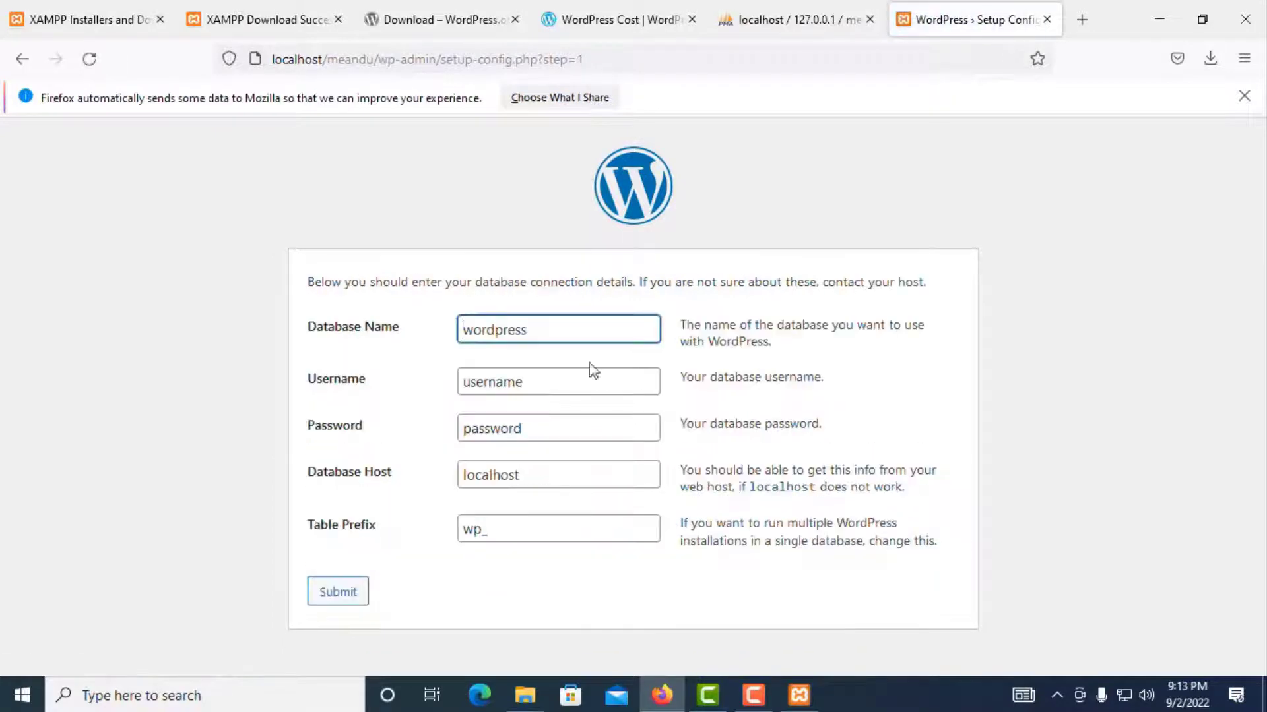
key(ctrl+a)
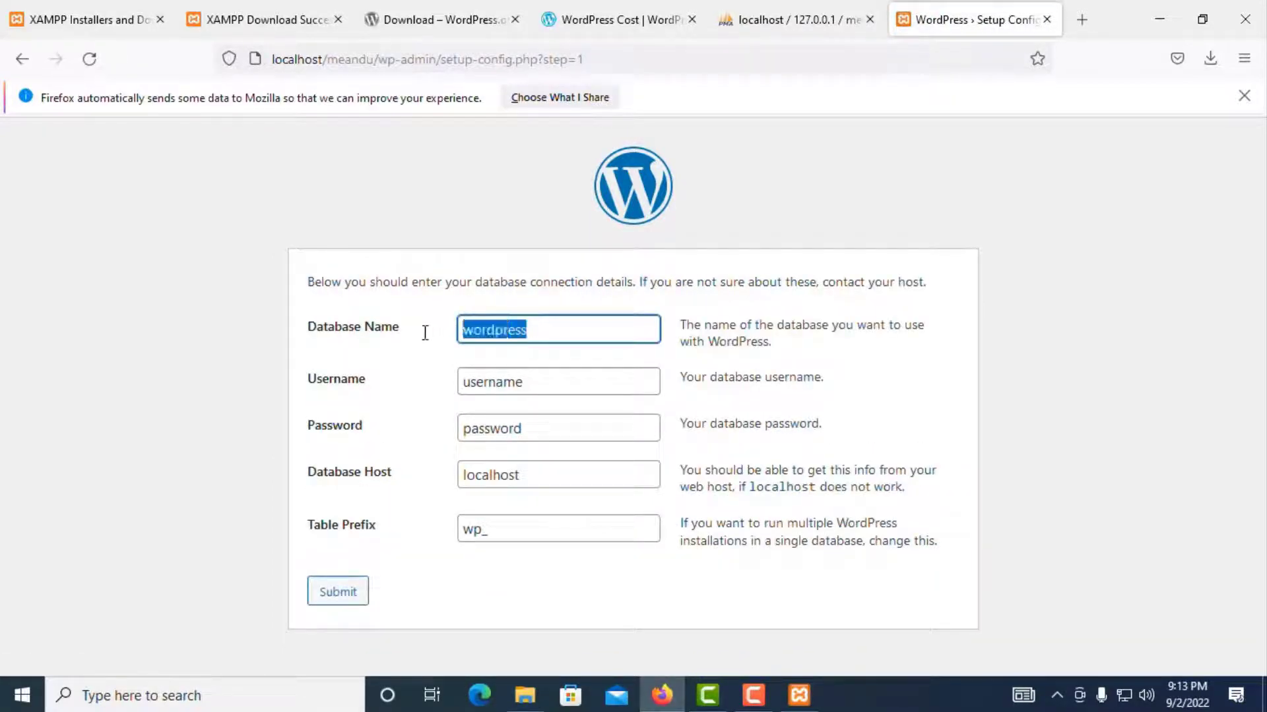
text(meandu)
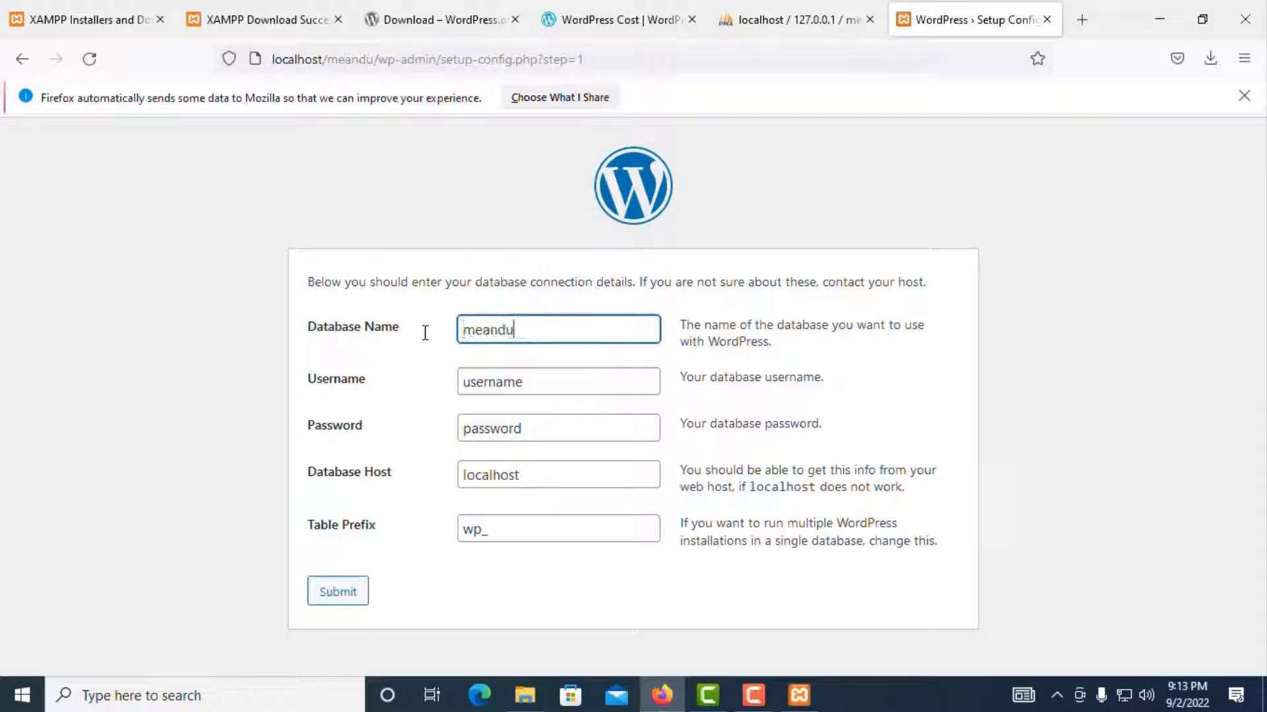
click(542, 383)
key(ctrl+a)
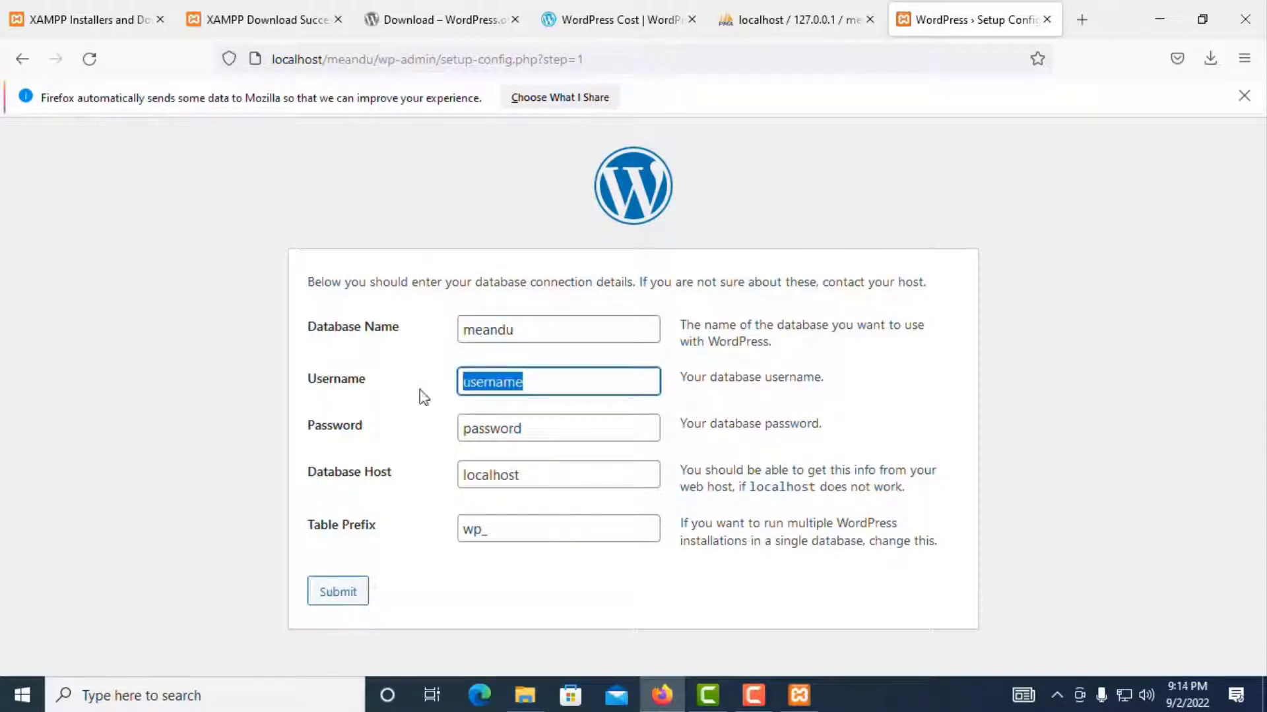
text(root)
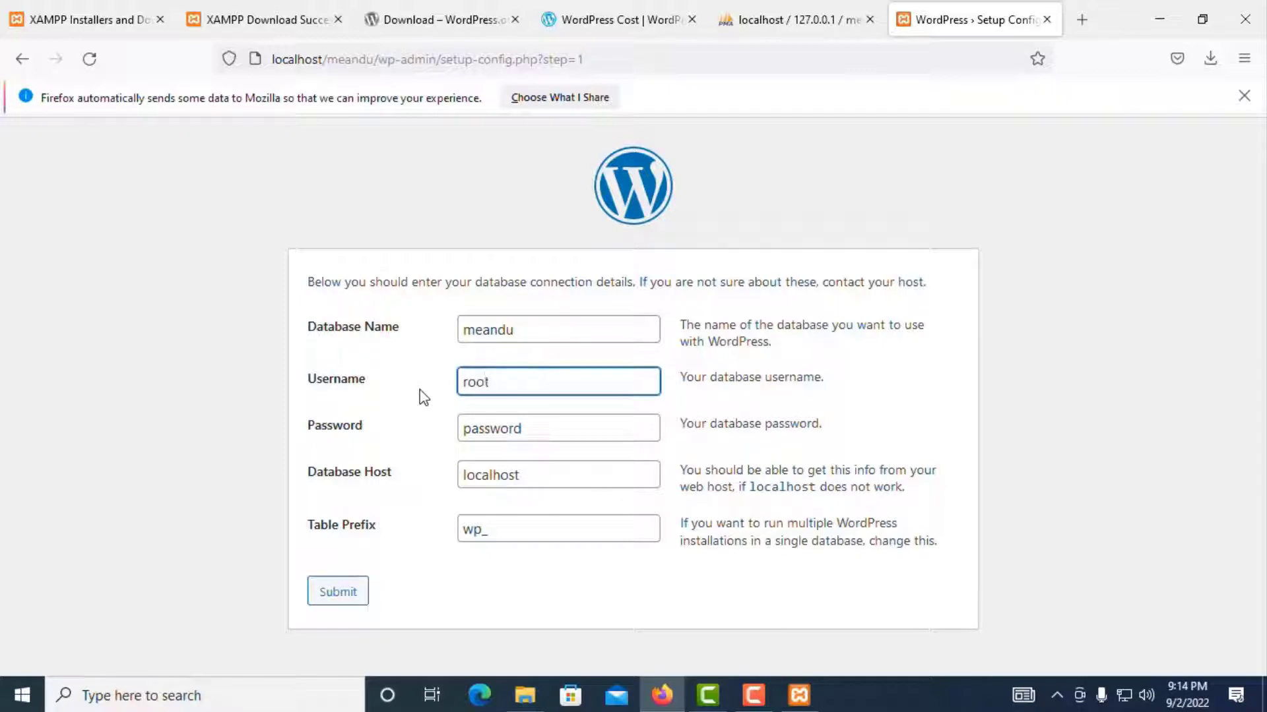
click(537, 424)
key(ctrl+a)
key(BackSpace)
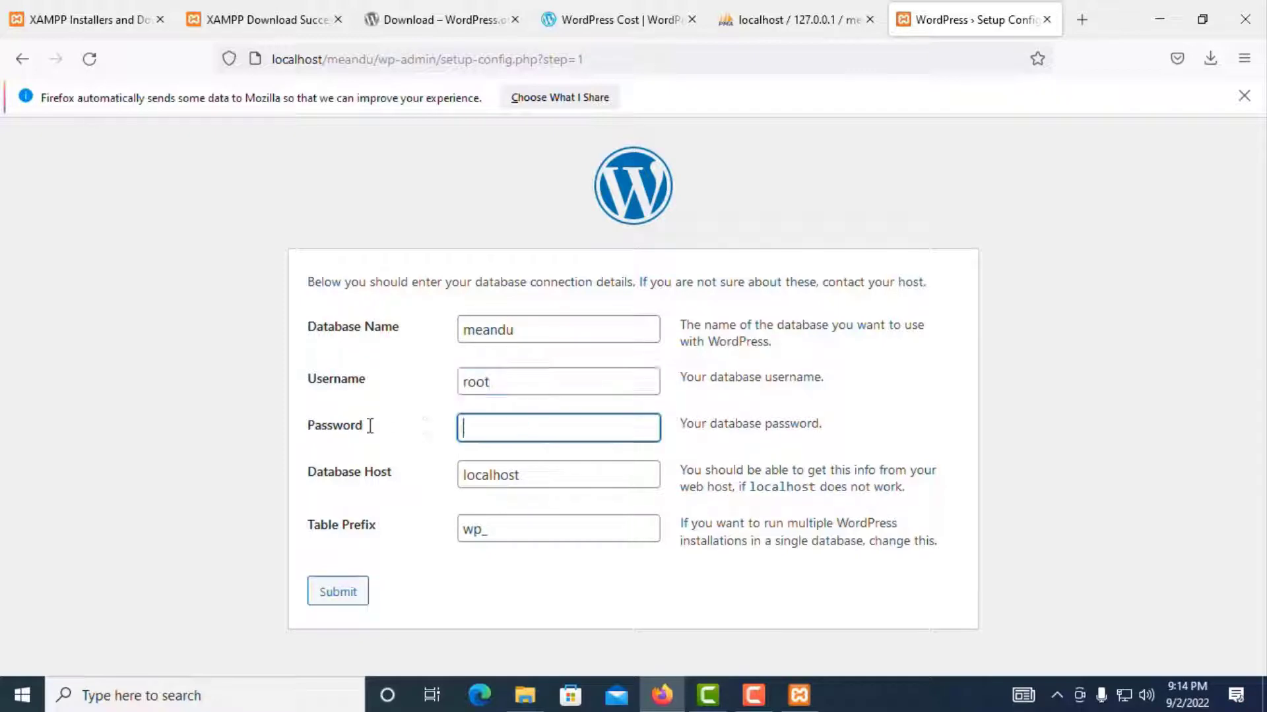
click(322, 605)
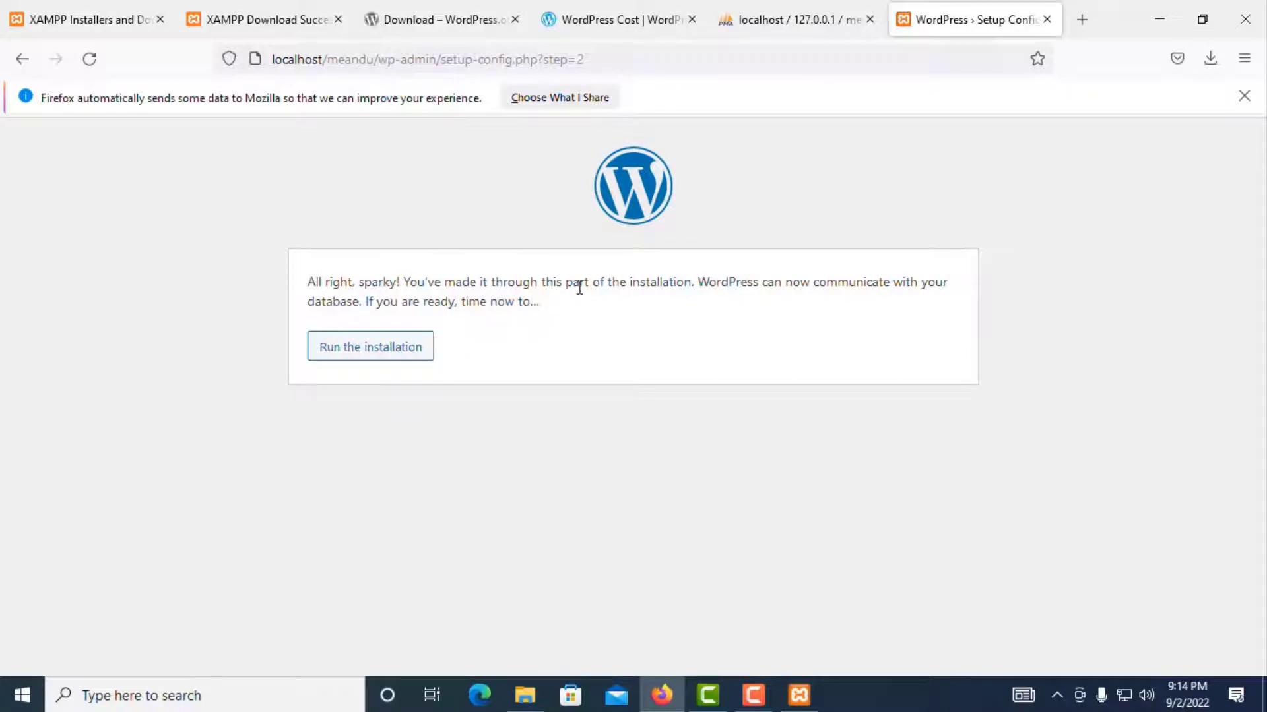
Step: Run the installation and set the site title to meandu
click(362, 353)
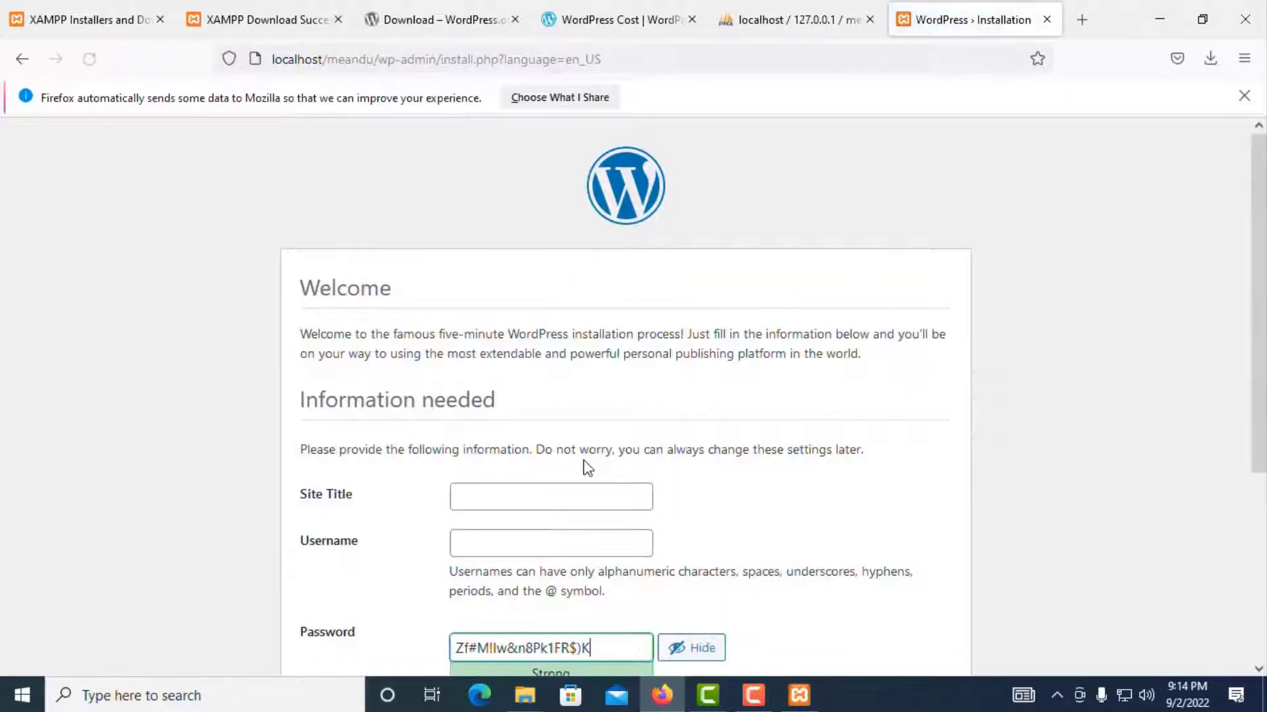
scroll(587, 469, down, 5)
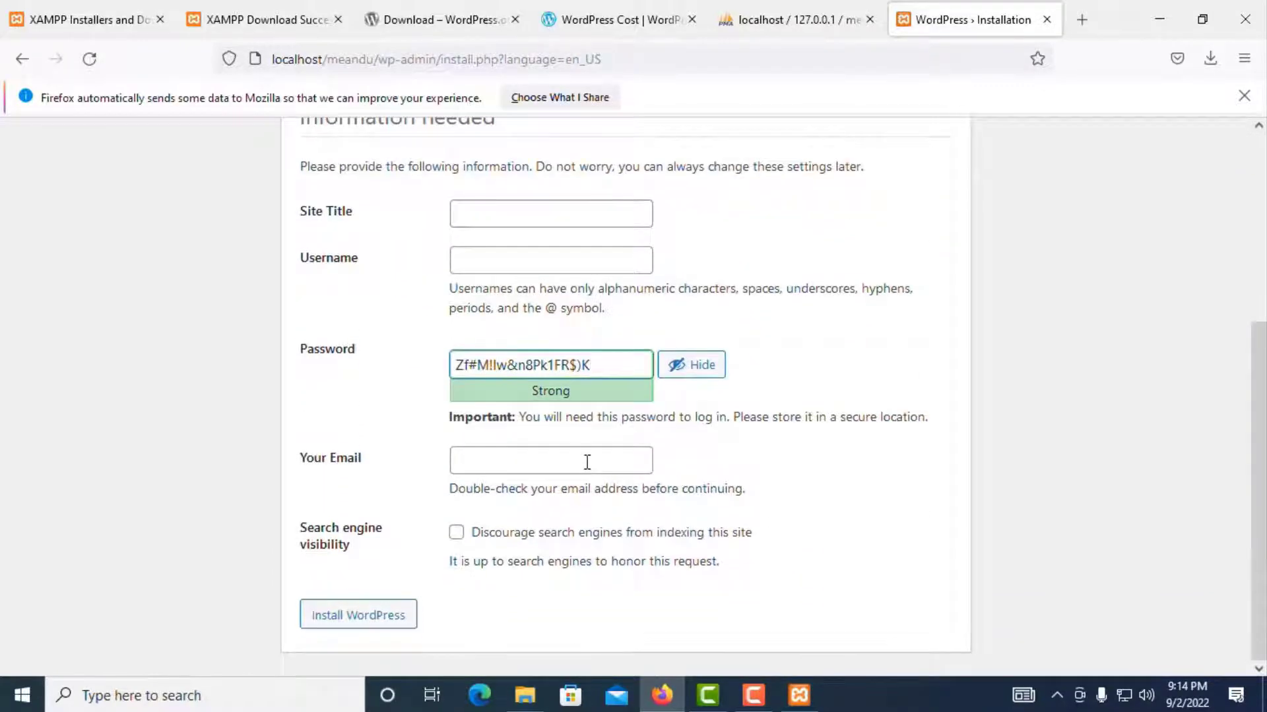
scroll(587, 462, up, 3)
click(504, 400)
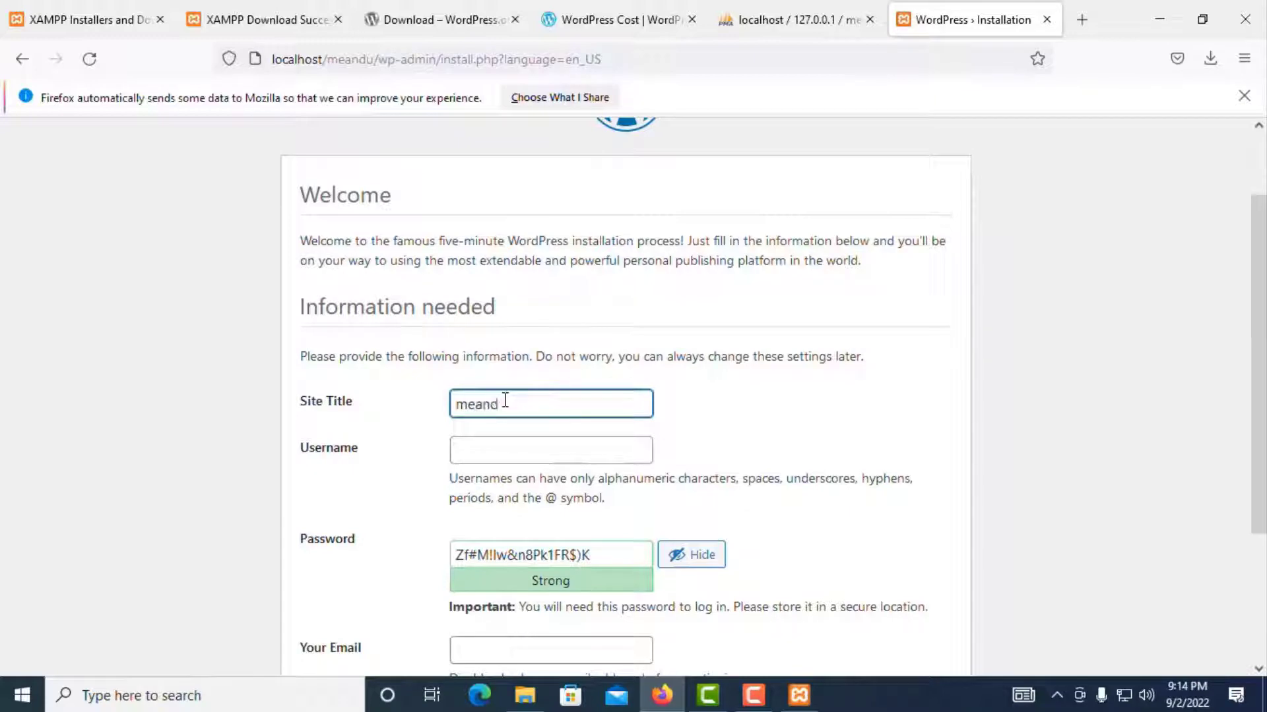
key(BackSpace)
key(BackSpace)
key(BackSpace)
key(BackSpace)
key(BackSpace)
text(meandu)
click(493, 455)
scroll(512, 438, down, 2)
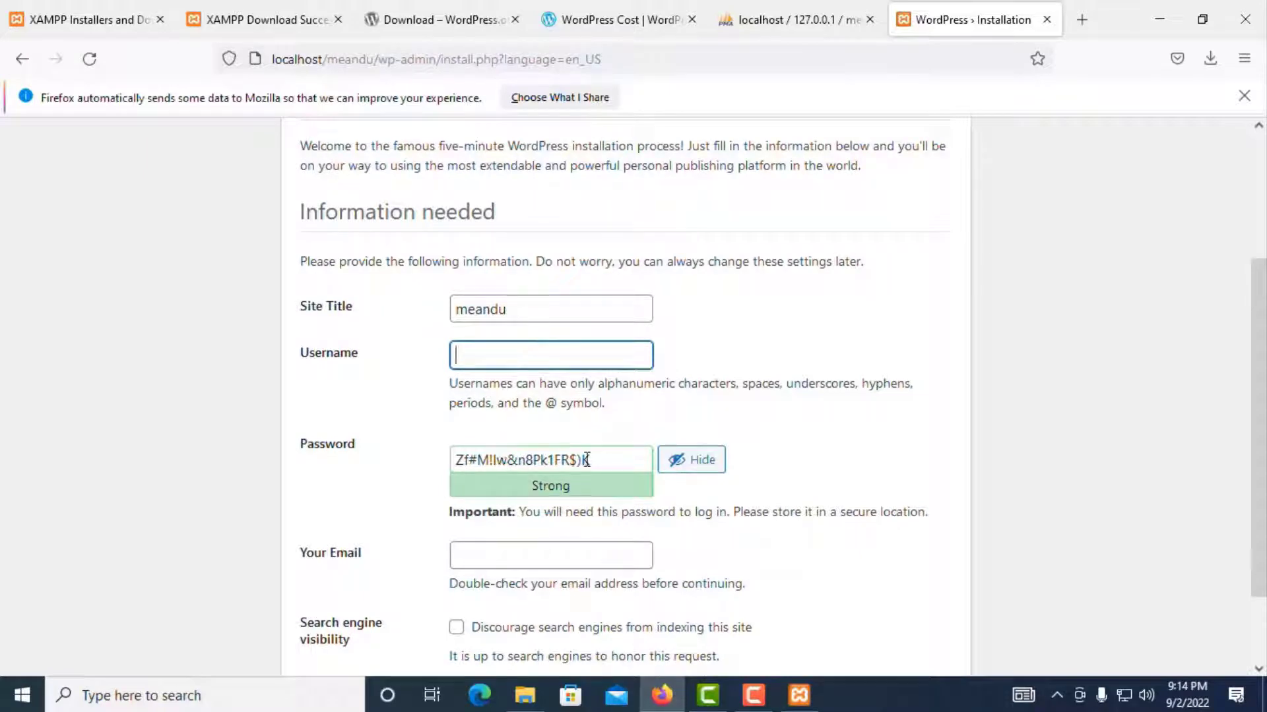
Step: Replace the generated password with a custom one and reuse it, trimmed, as the admin username
drag(586, 459, 435, 470)
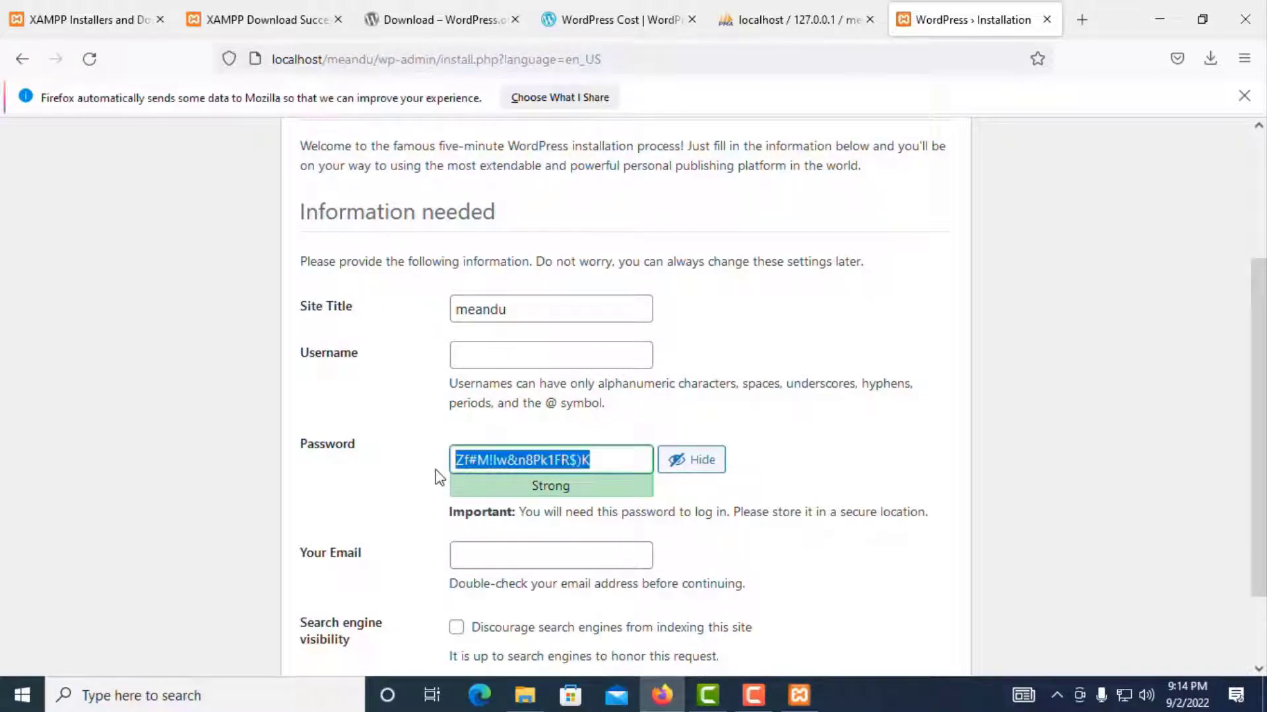
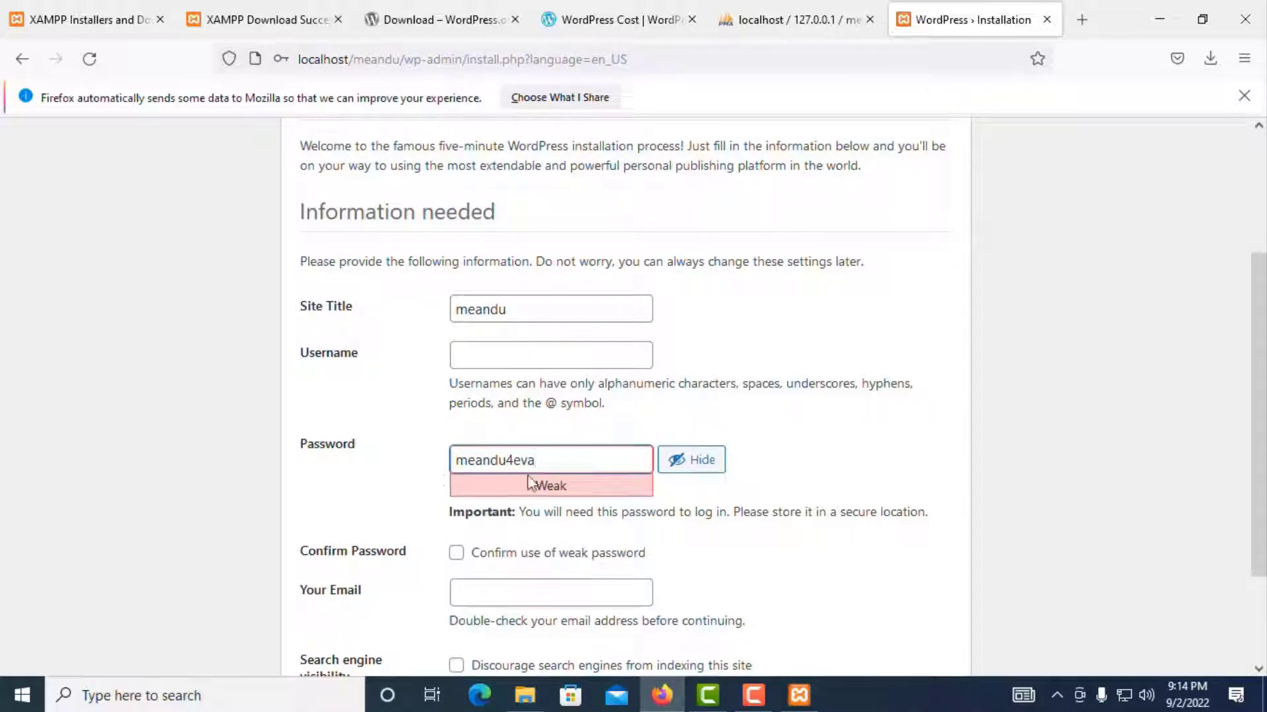
key(ctrl+a)
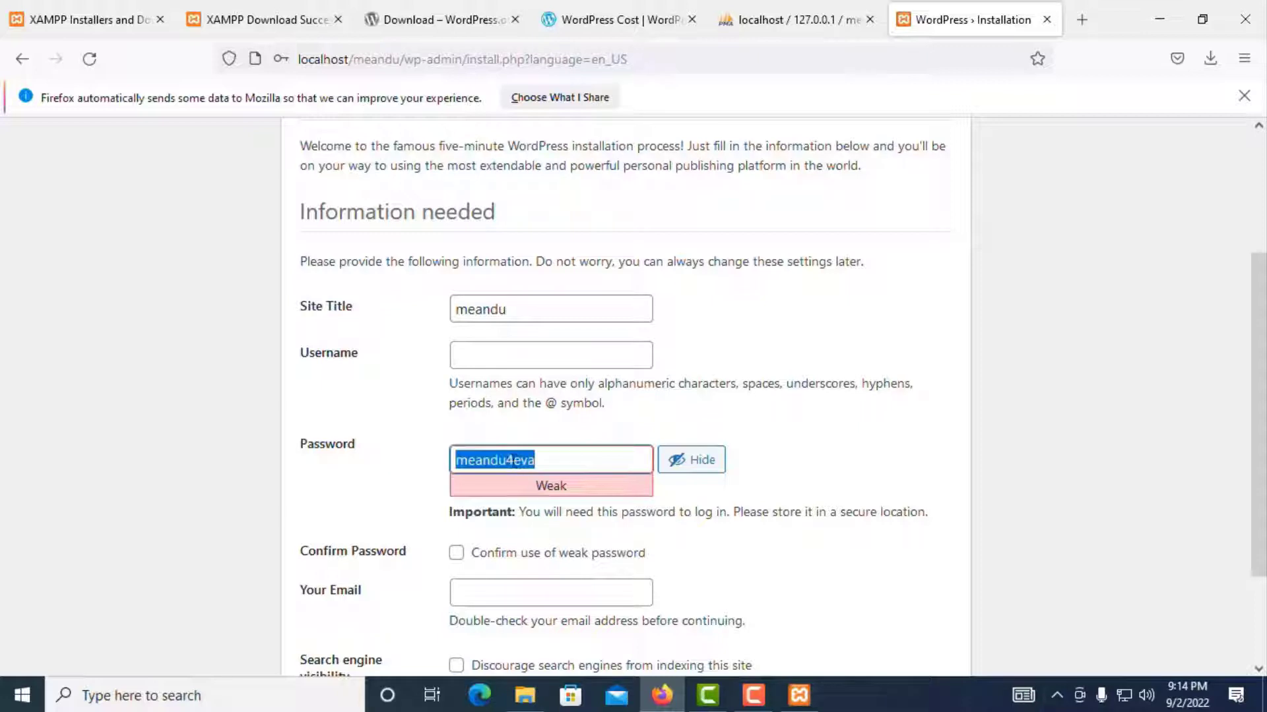
right_click(522, 462)
click(561, 259)
click(476, 354)
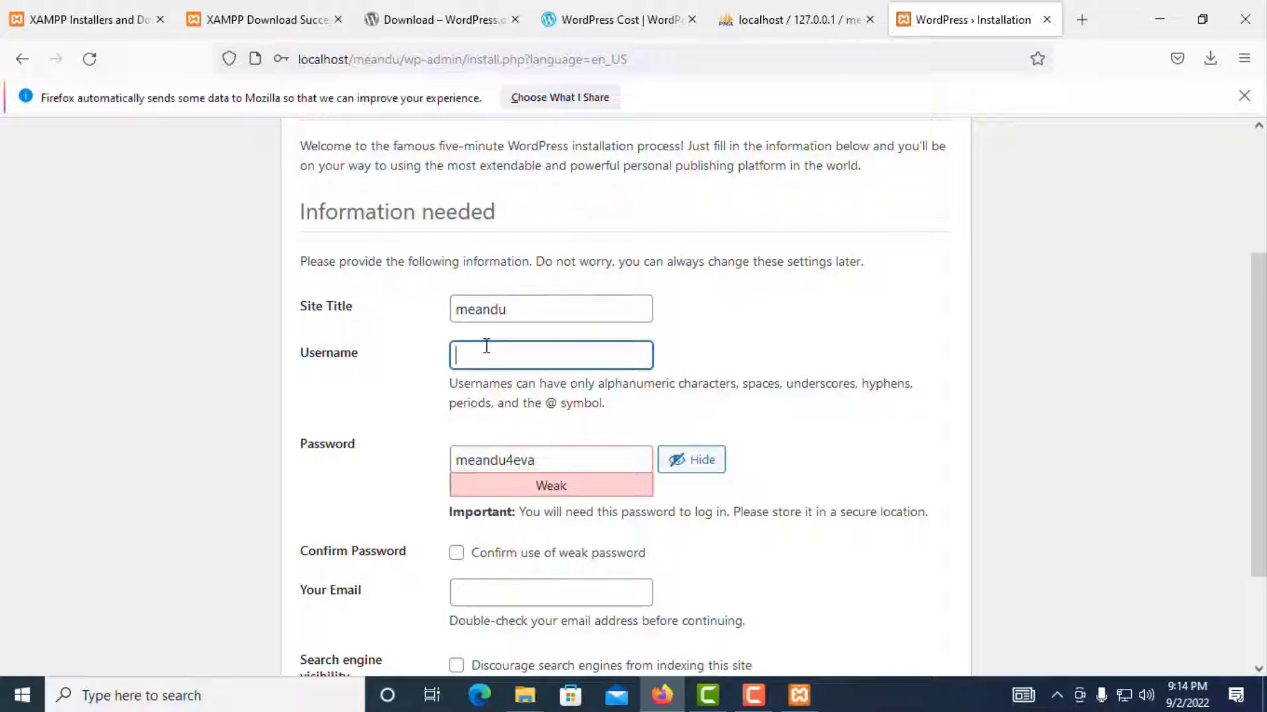
key(ctrl+v)
key(BackSpace)
key(BackSpace)
key(BackSpace)
Step: Enter the admin e-mail address, confirm the weak password, and install WordPress
scroll(726, 376, down, 2)
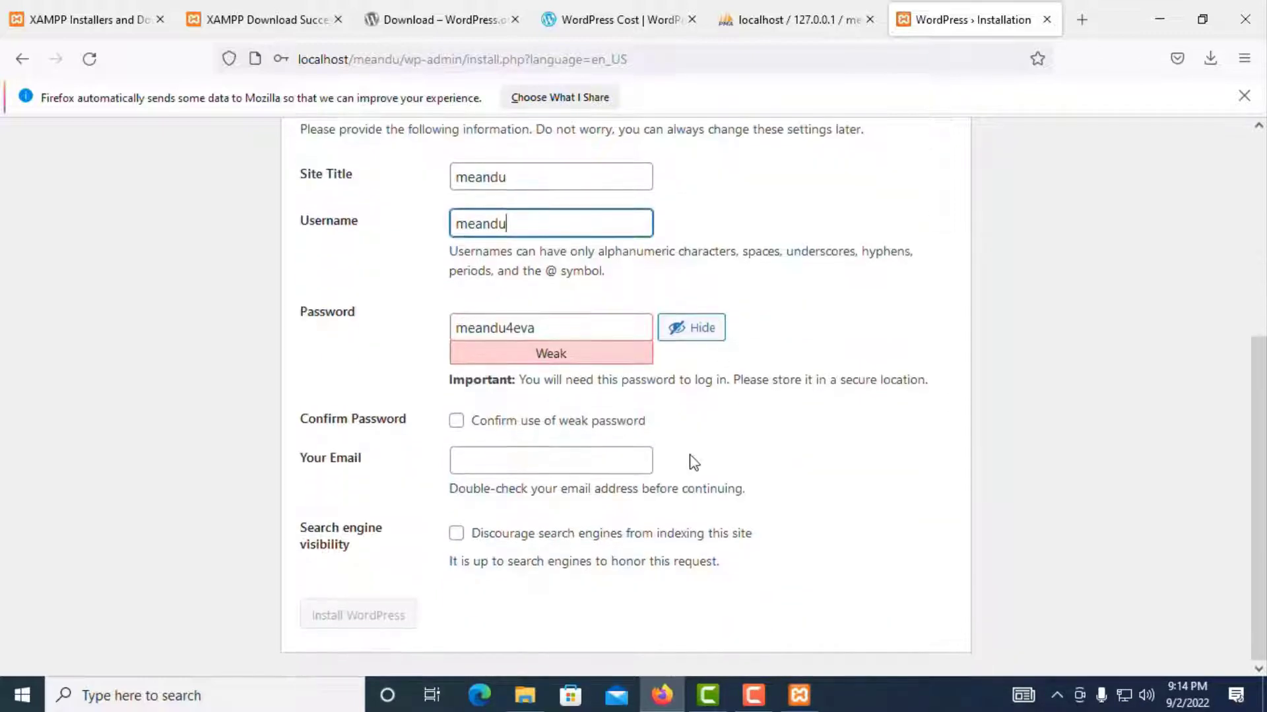
click(497, 470)
key(ctrl+v)
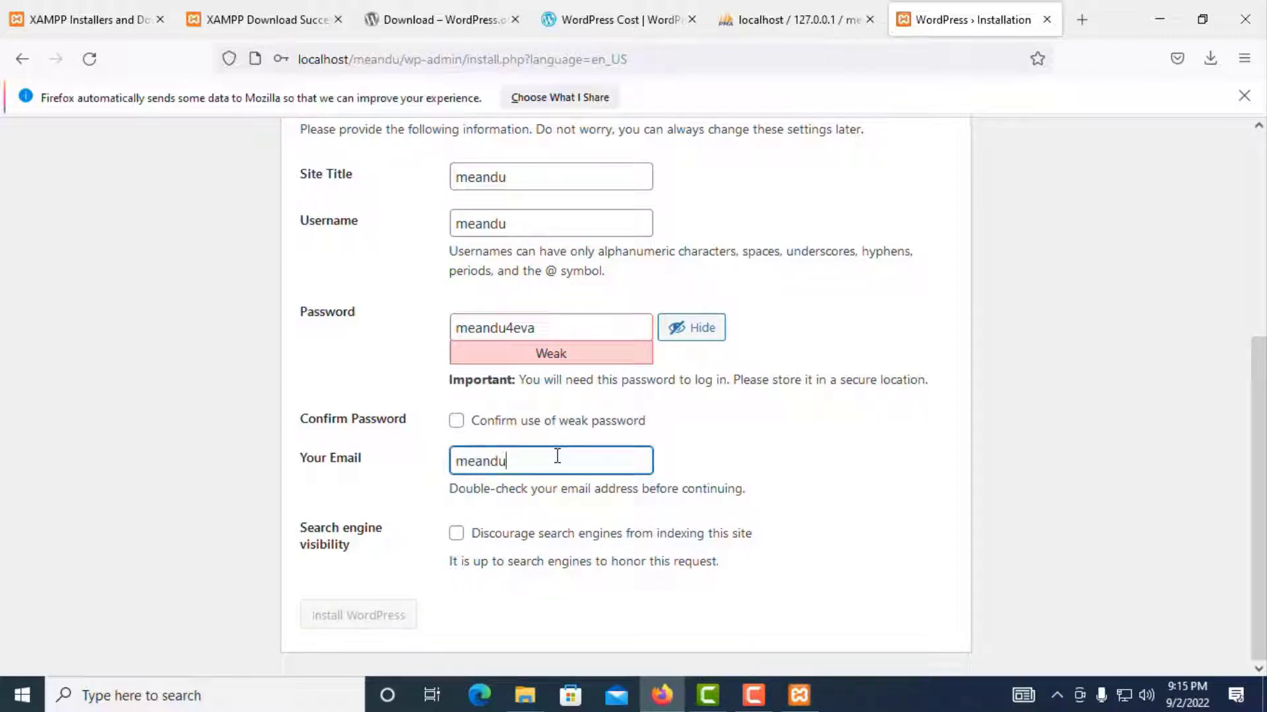
text(@gmail.com)
click(455, 421)
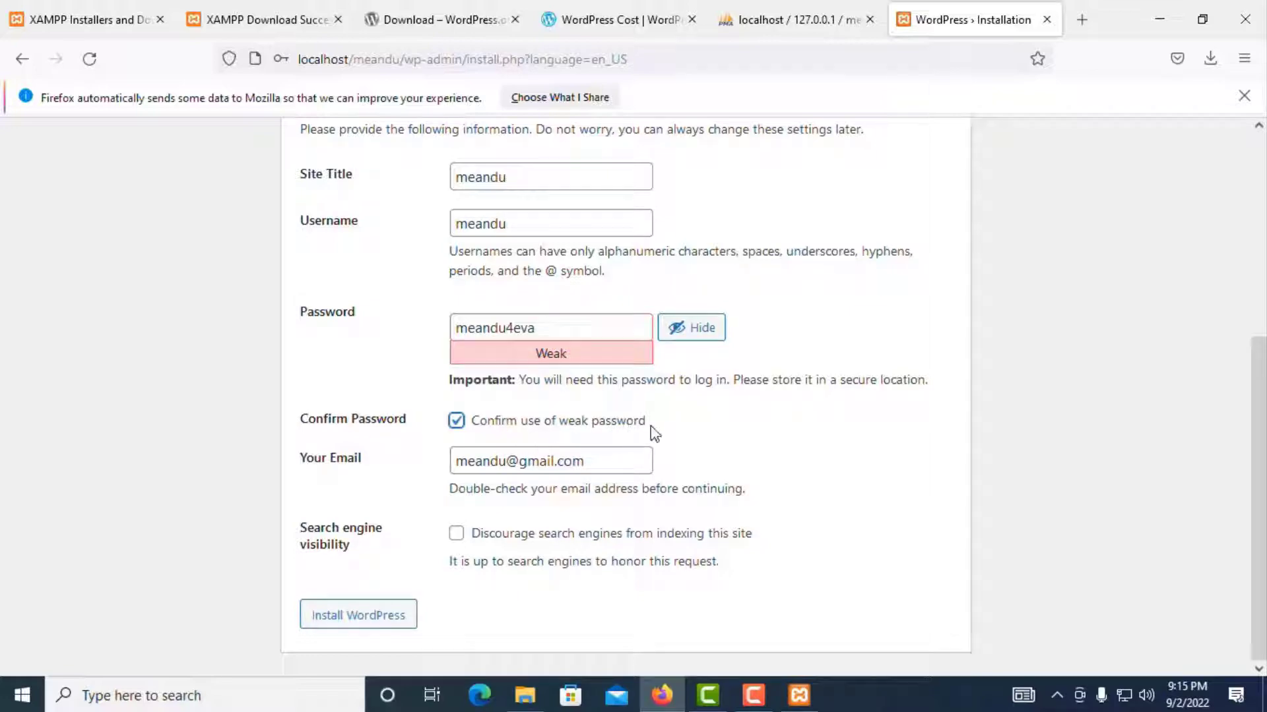
scroll(593, 459, up, 3)
scroll(546, 371, down, 3)
scroll(548, 373, up, 2)
scroll(512, 294, down, 2)
click(413, 607)
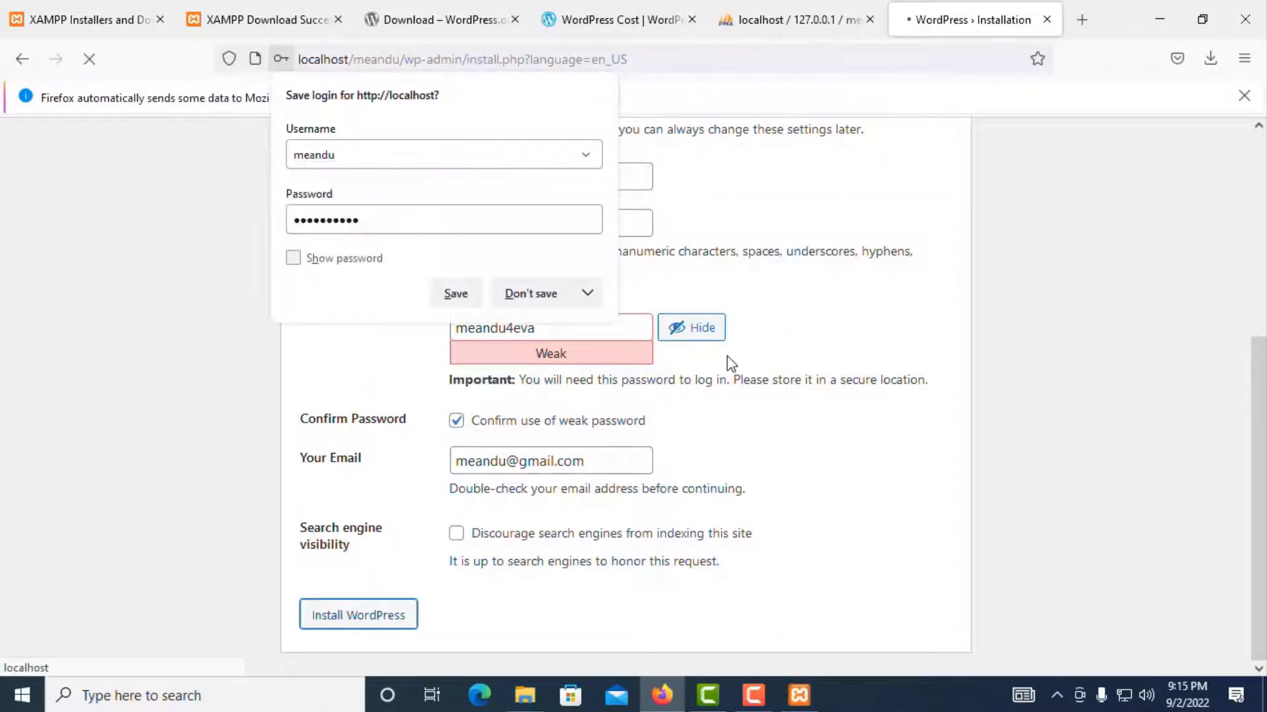
click(455, 299)
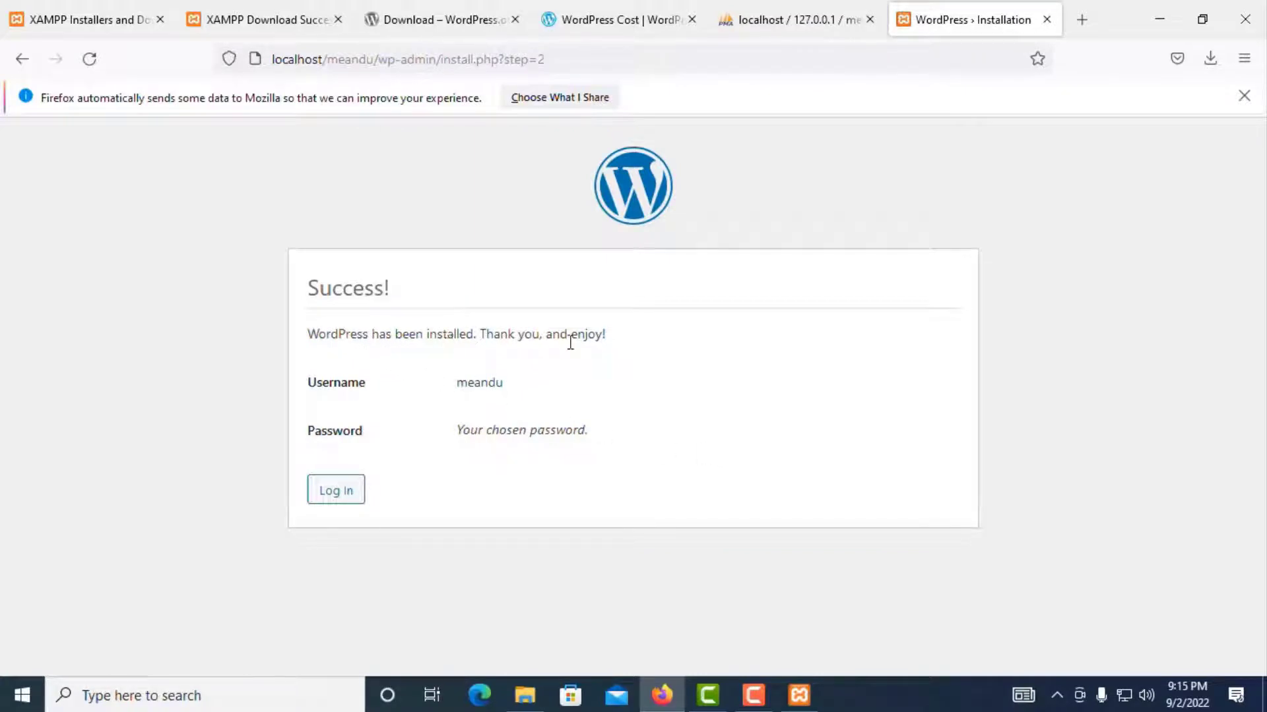
Step: Log in to the meandu dashboard from the Success page with the saved credentials
click(347, 498)
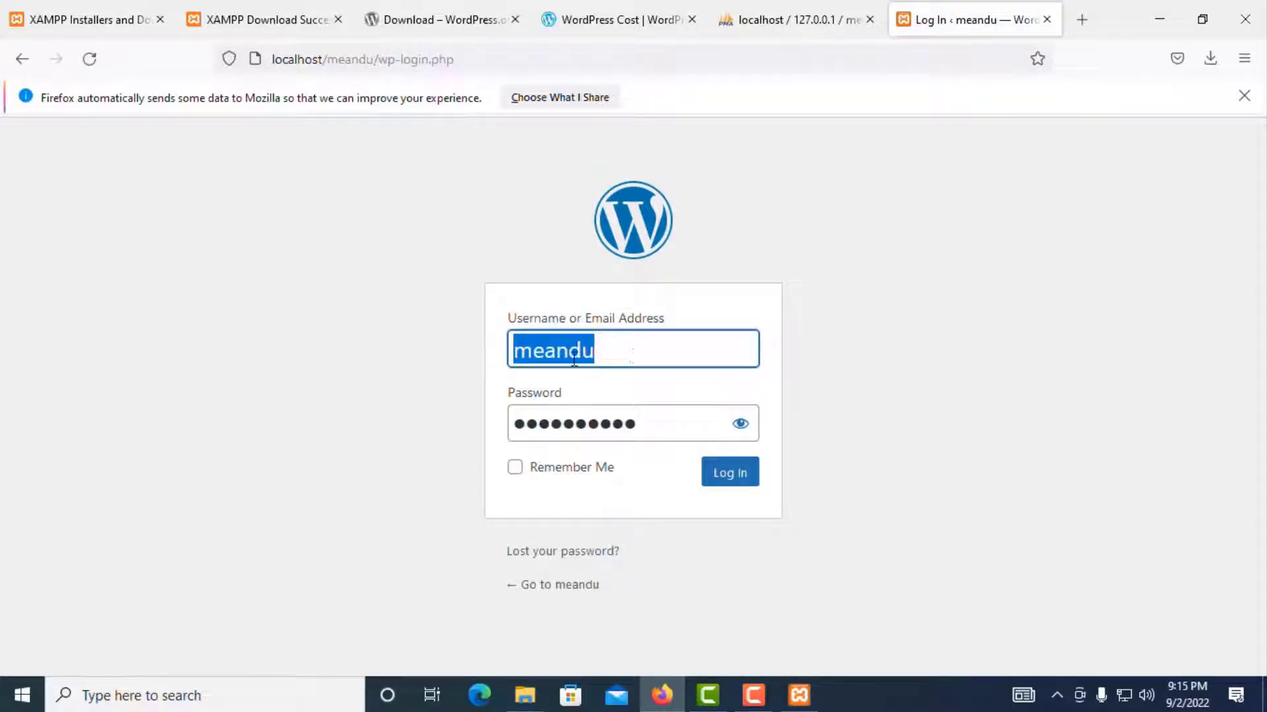
click(739, 481)
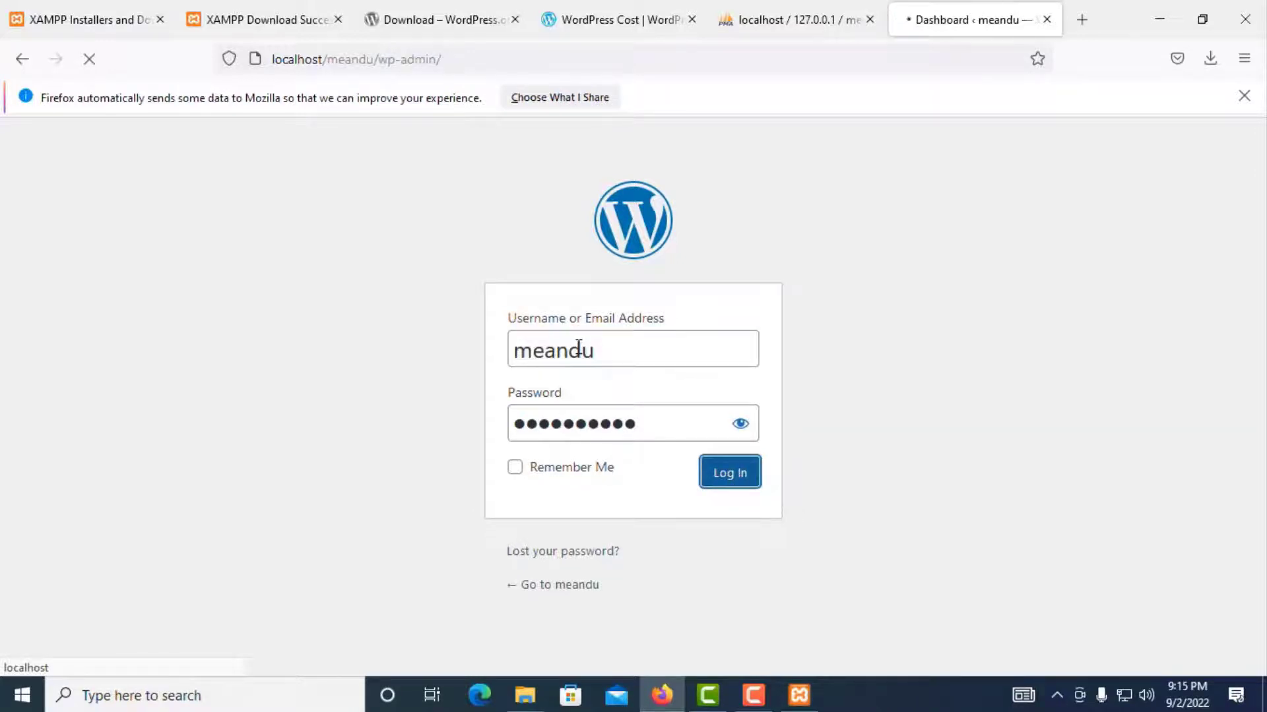
scroll(576, 385, up, 10)
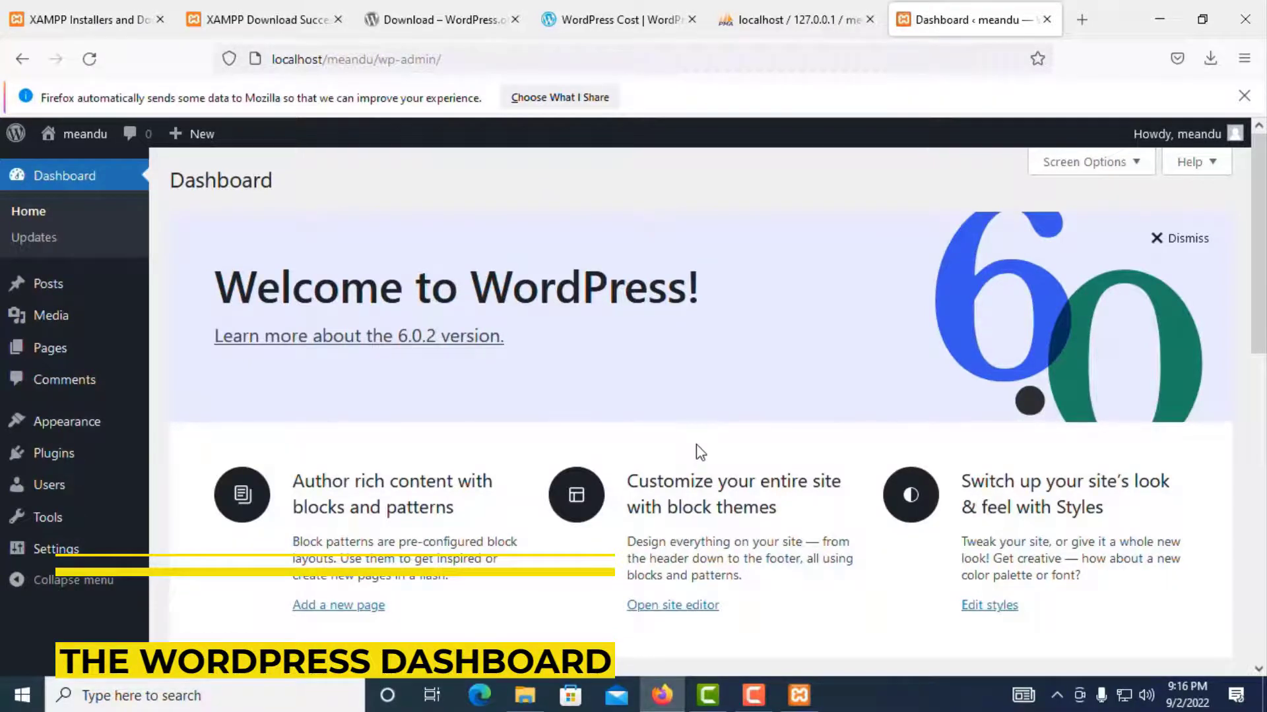
scroll(701, 452, down, 3)
scroll(698, 449, up, 3)
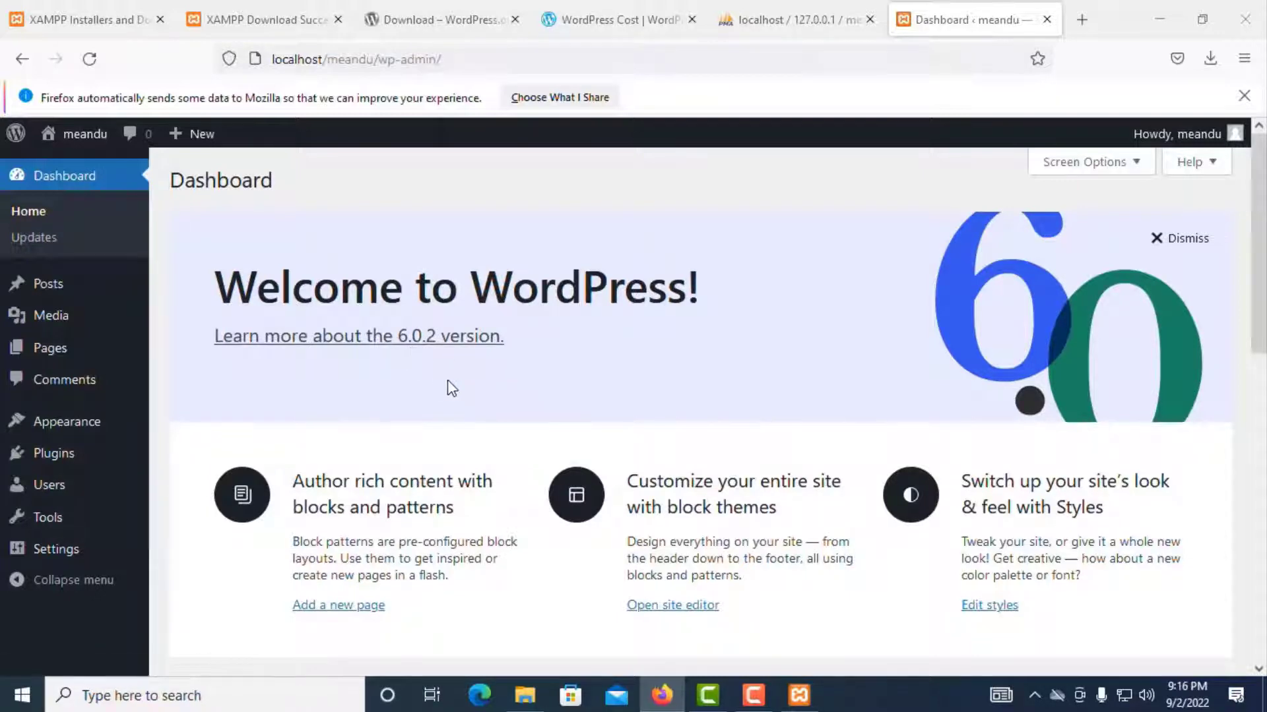
scroll(451, 388, down, 3)
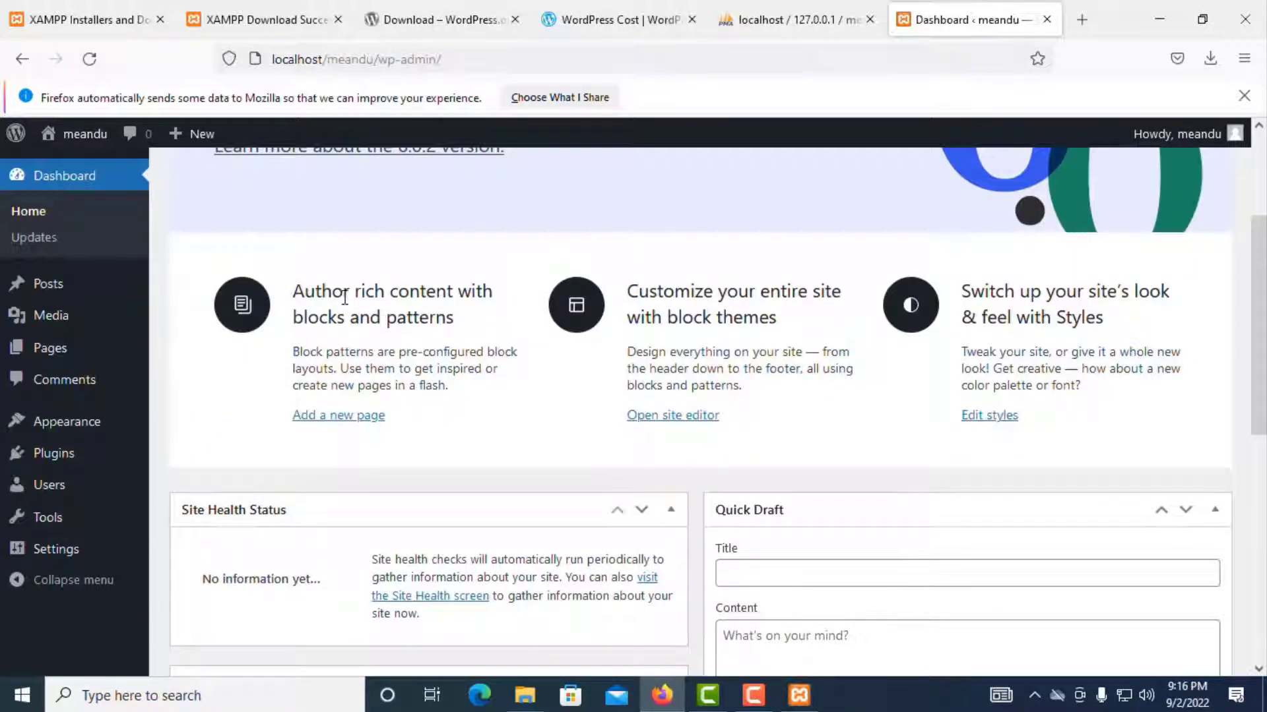
scroll(994, 405, down, 3)
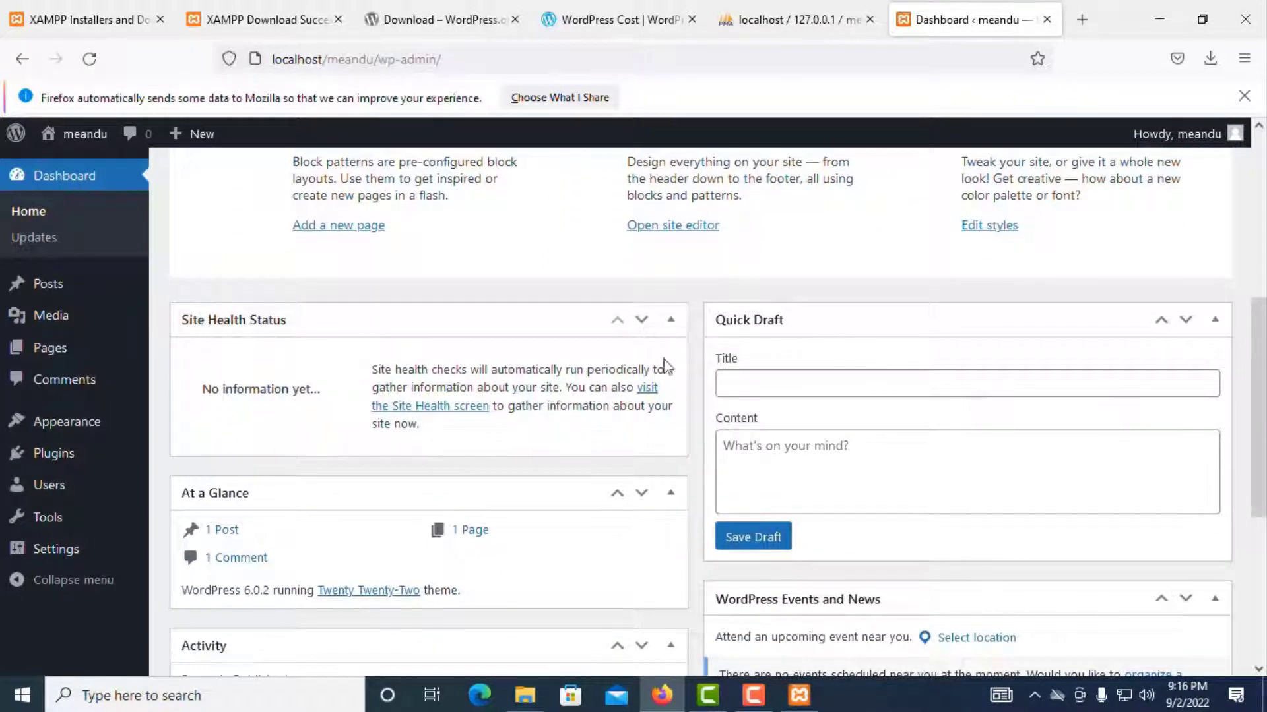
scroll(928, 343, down, 3)
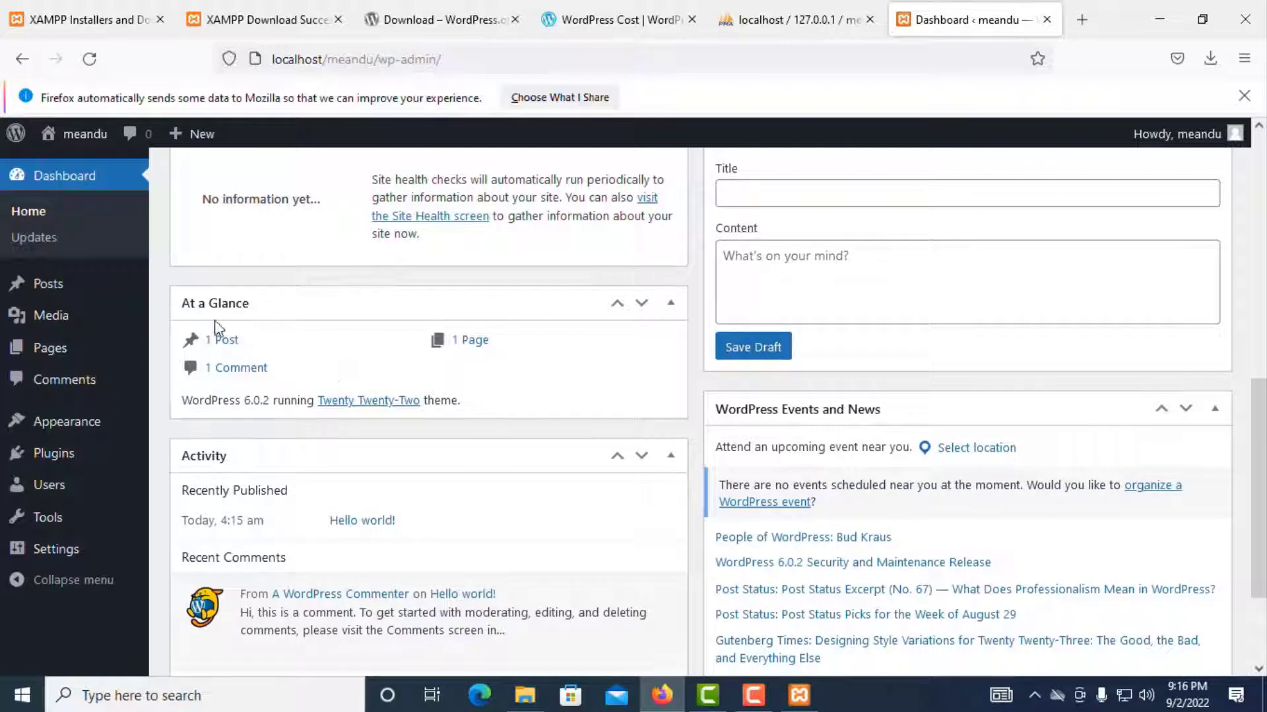
scroll(284, 305, up, 2)
scroll(277, 323, up, 1)
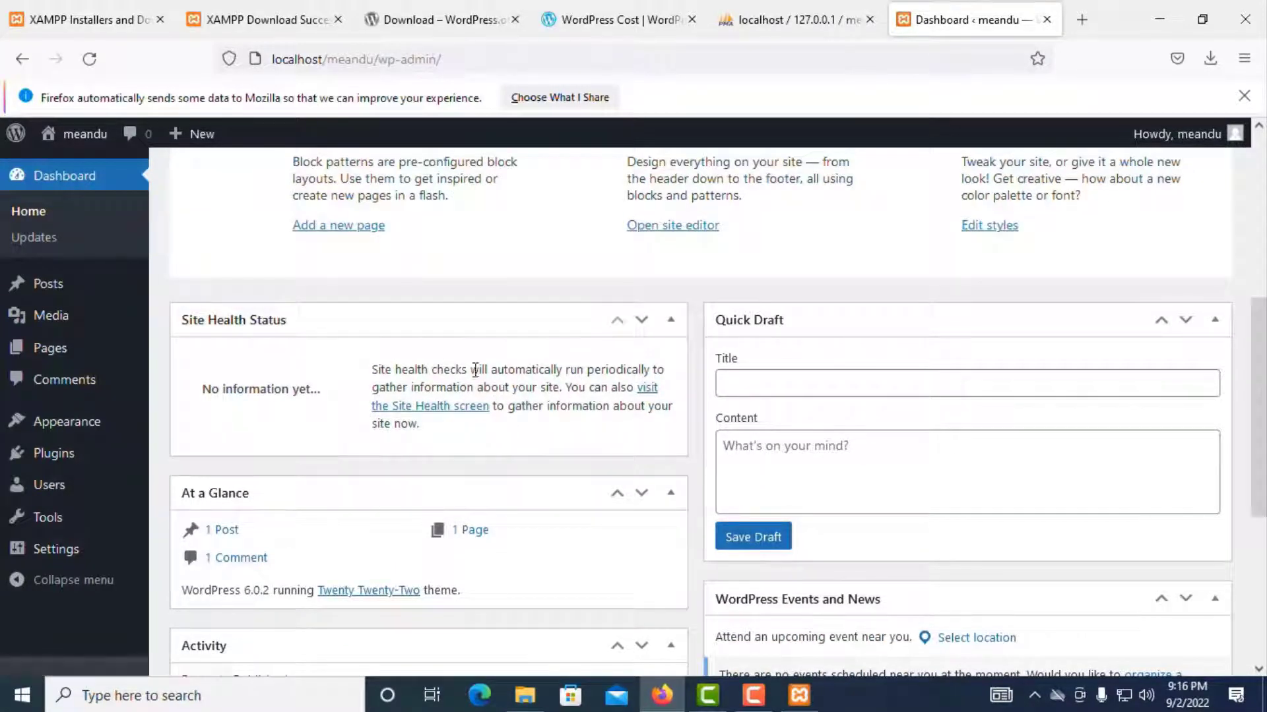
scroll(744, 311, down, 4)
scroll(840, 282, up, 3)
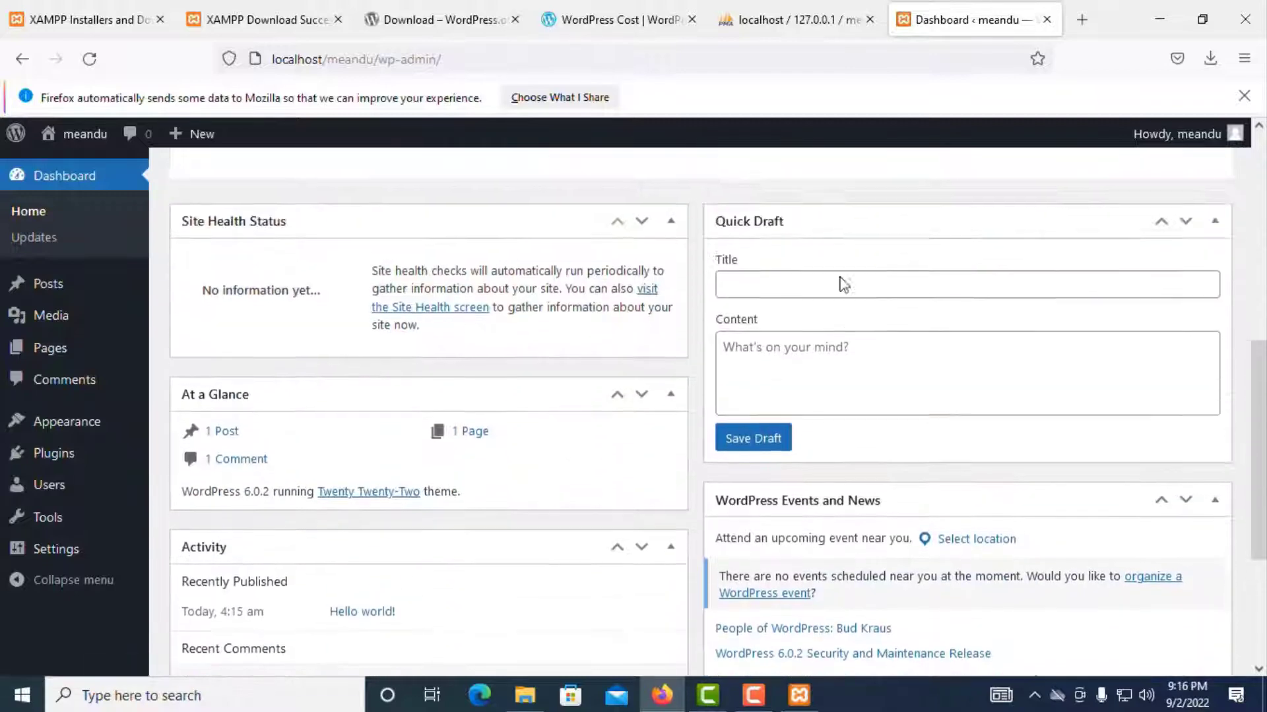
click(779, 293)
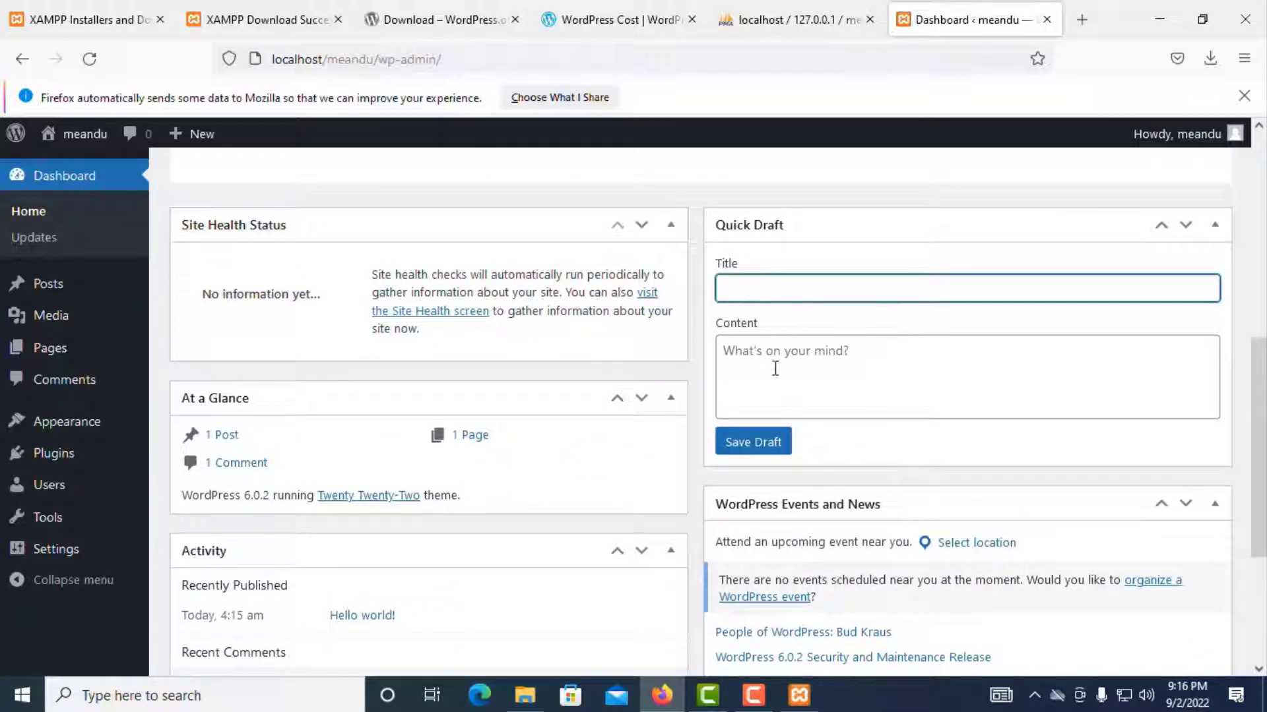
click(775, 357)
click(759, 290)
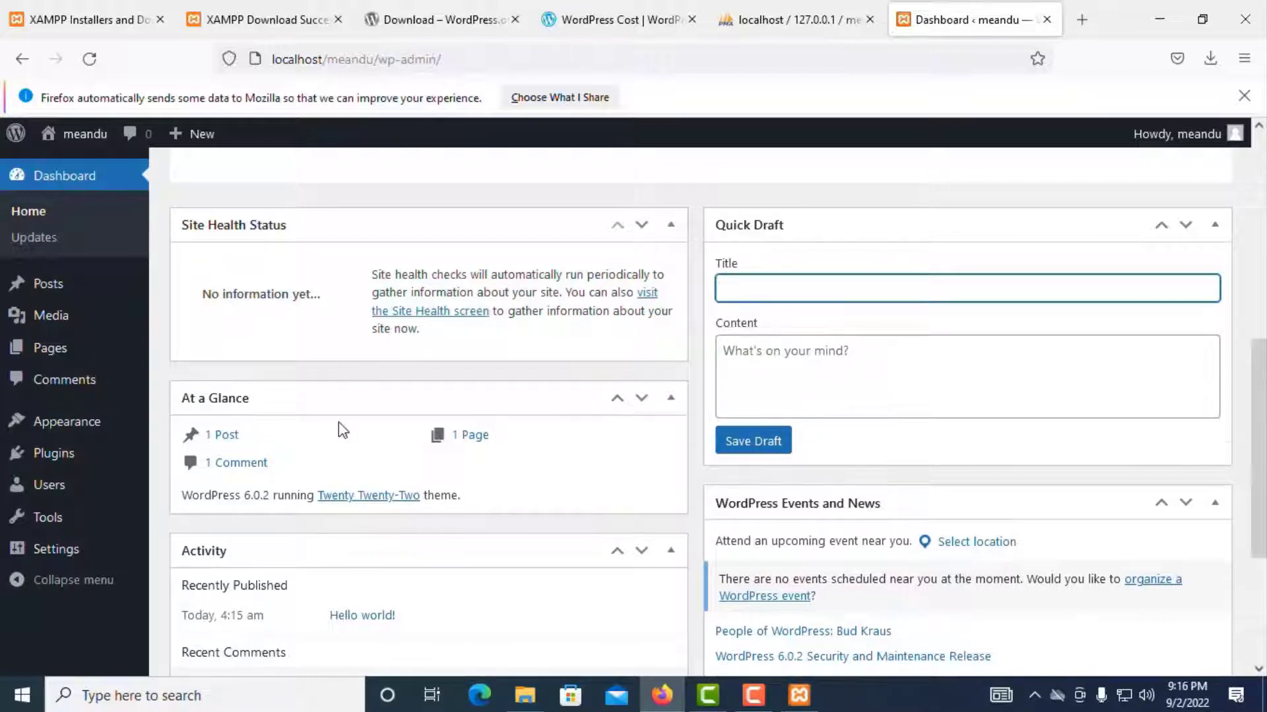
scroll(194, 336, down, 3)
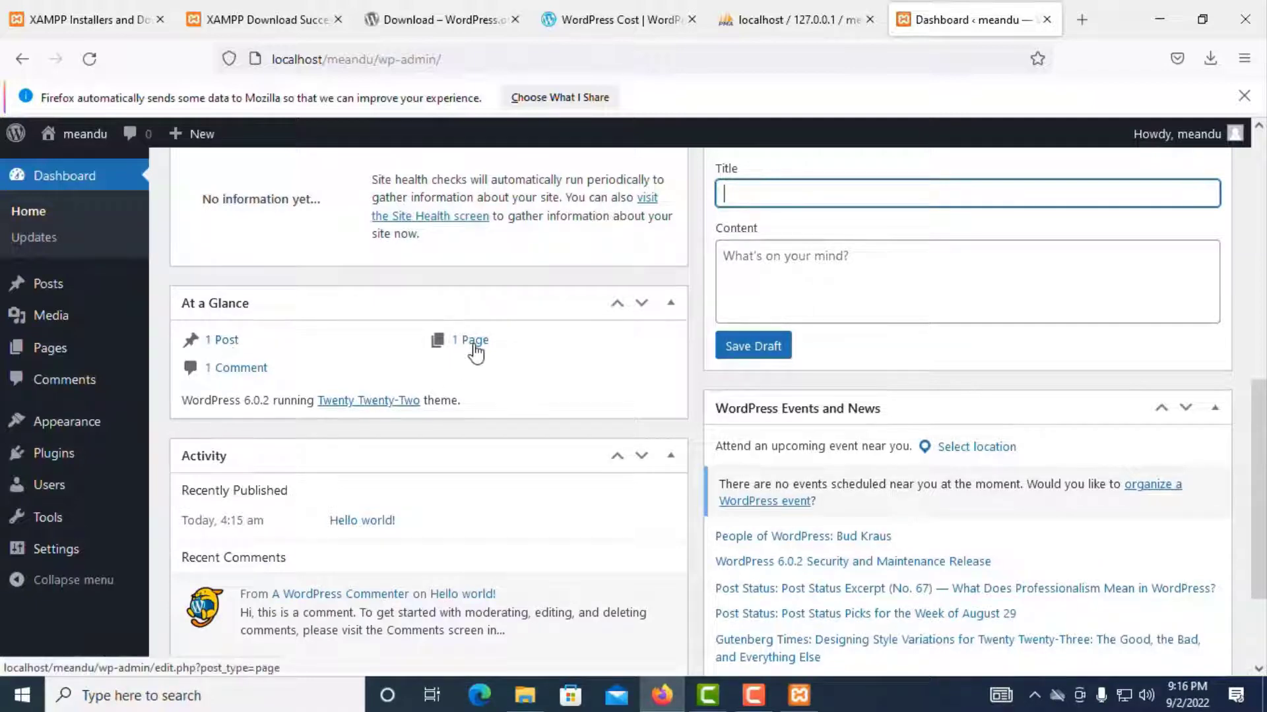
scroll(477, 352, down, 3)
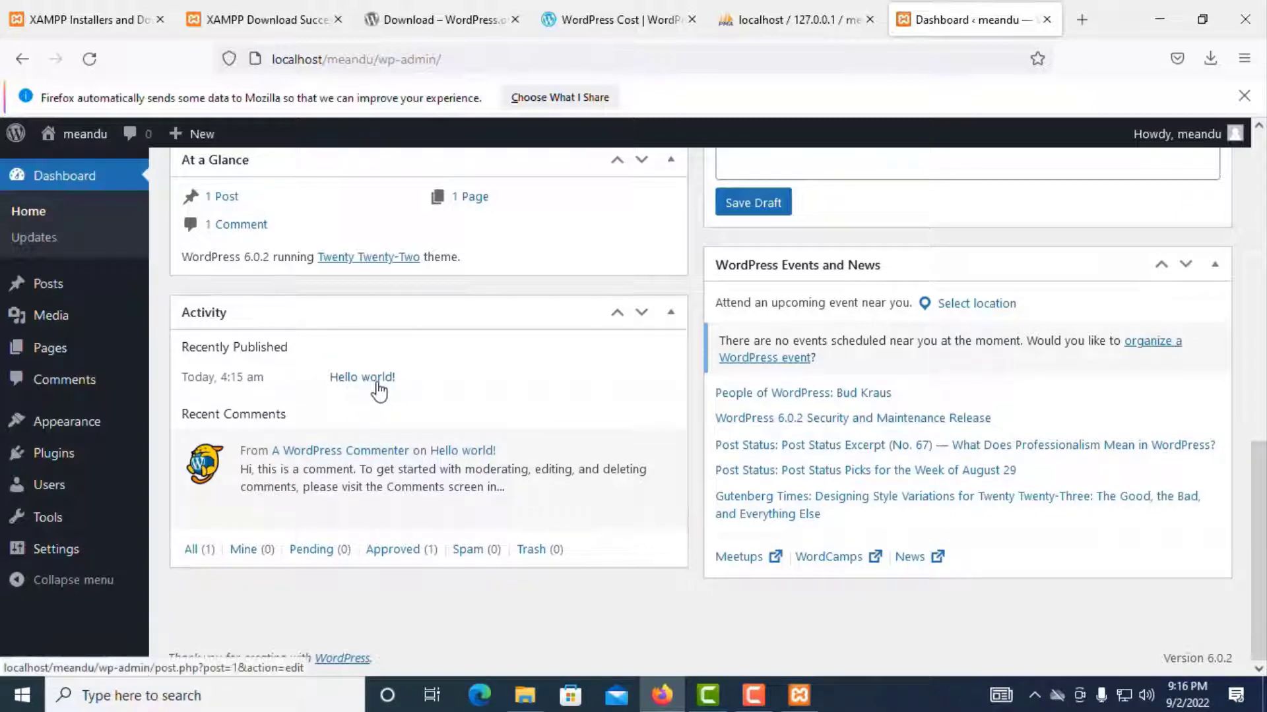
mouse_move(267, 469)
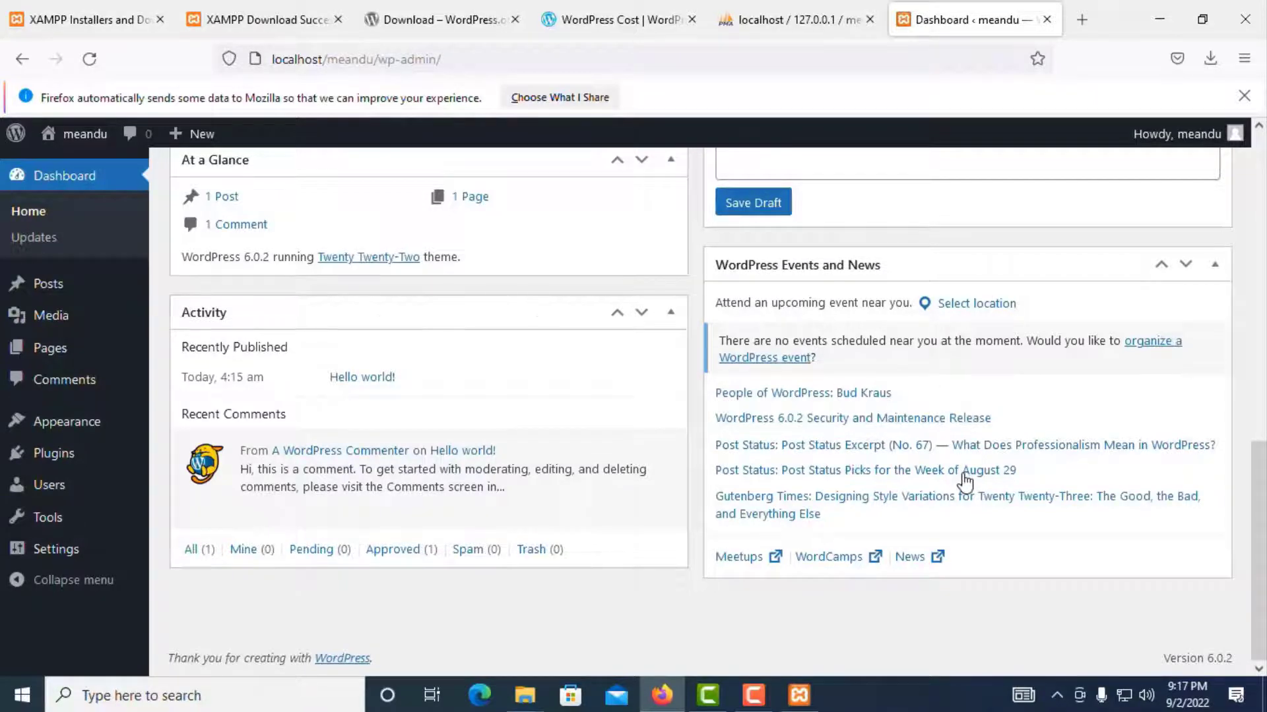
scroll(962, 479, up, 10)
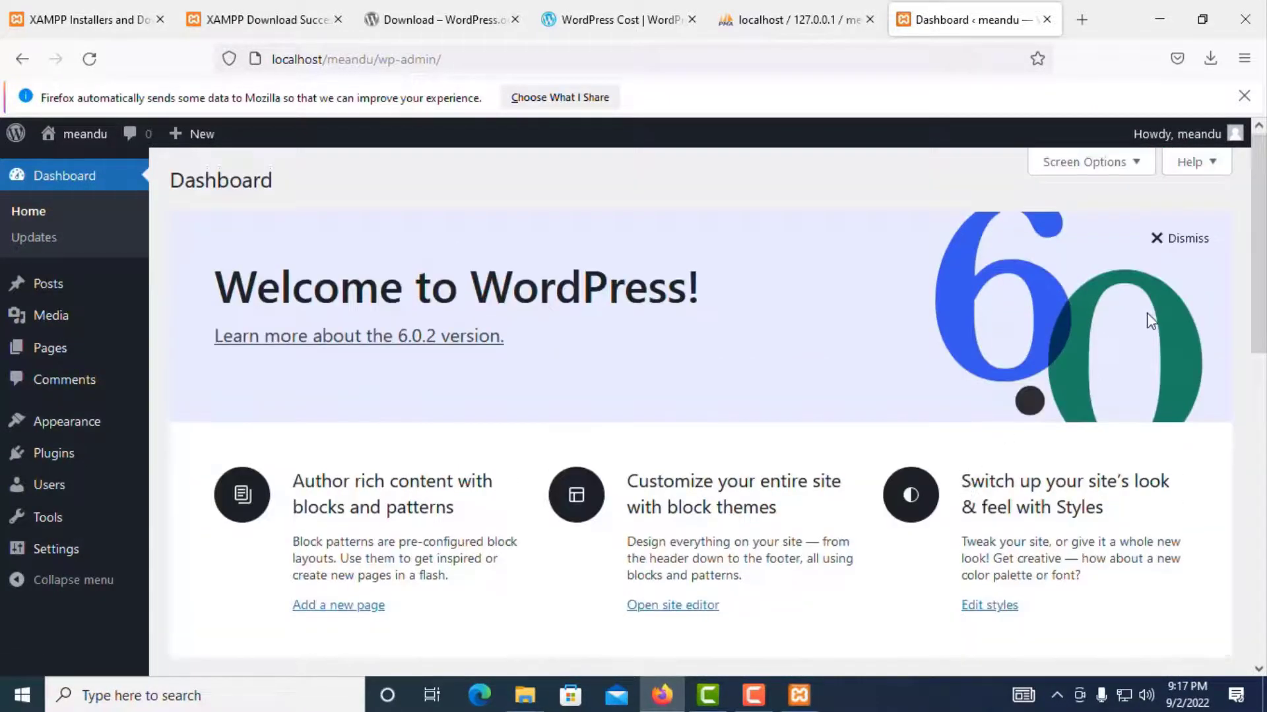
Step: Dismiss the Welcome to WordPress panel and leave it unchecked in Screen Options
click(1181, 239)
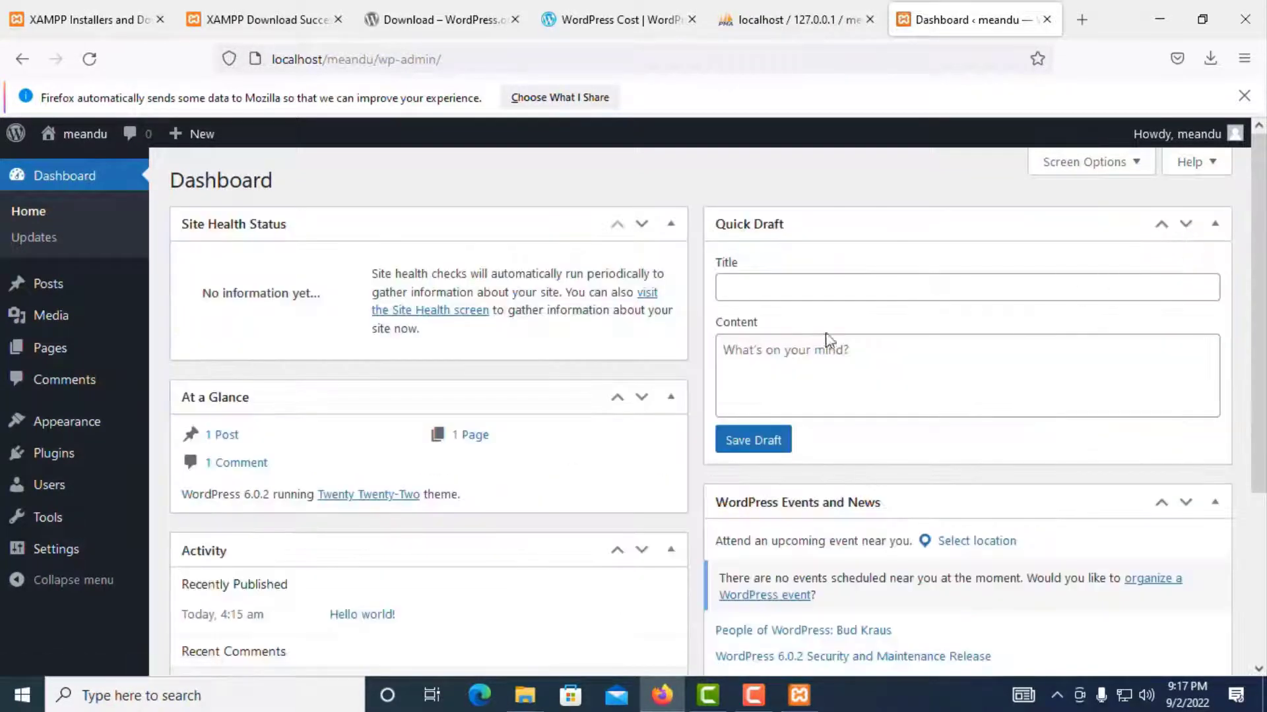
click(1107, 169)
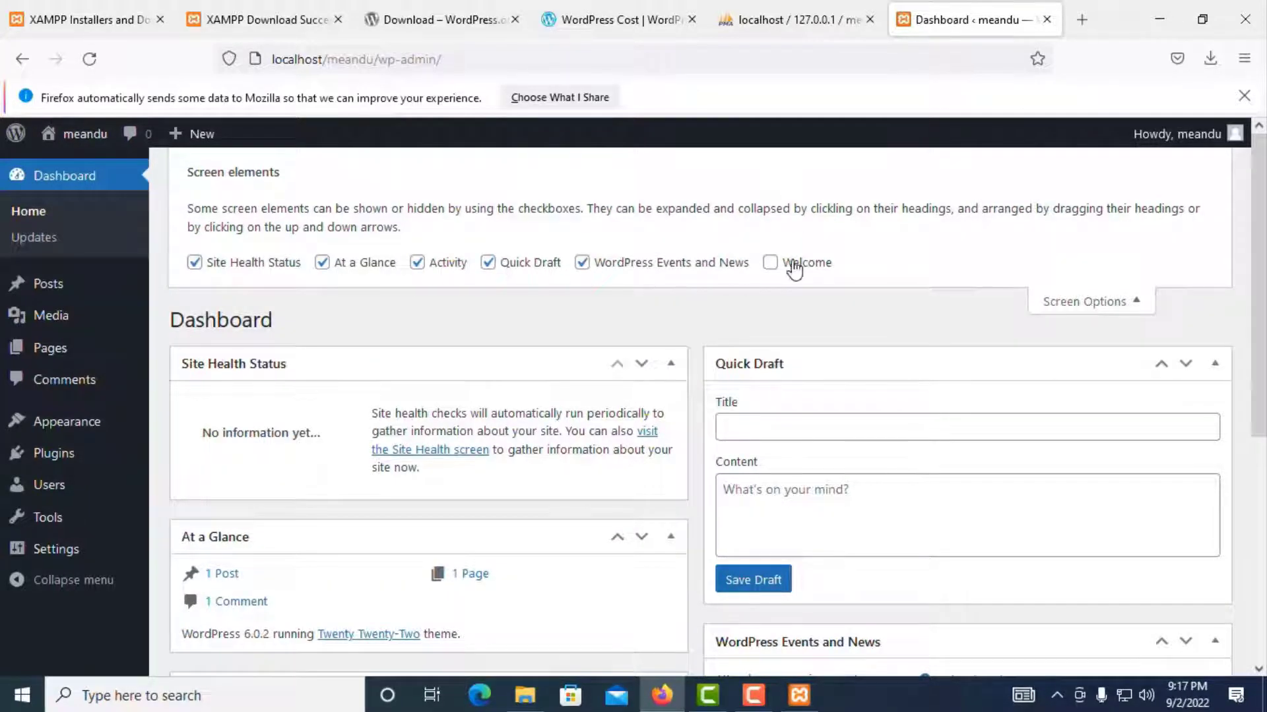
click(769, 264)
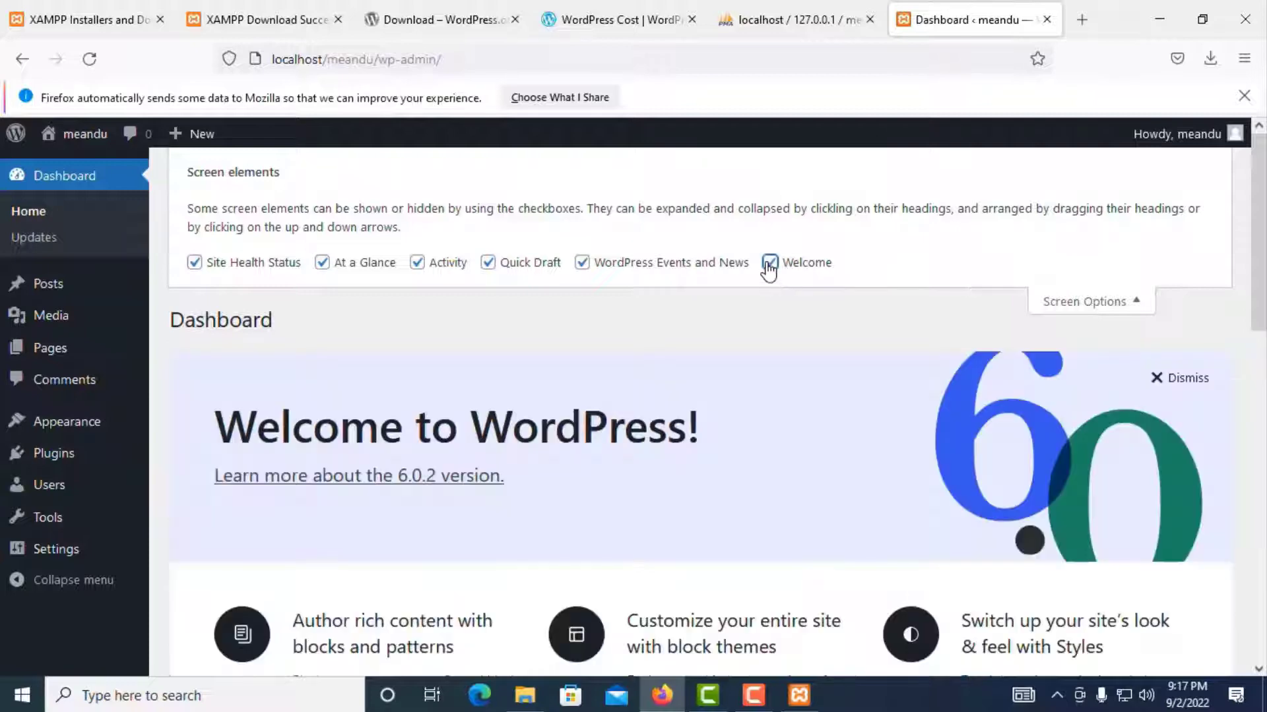
click(768, 264)
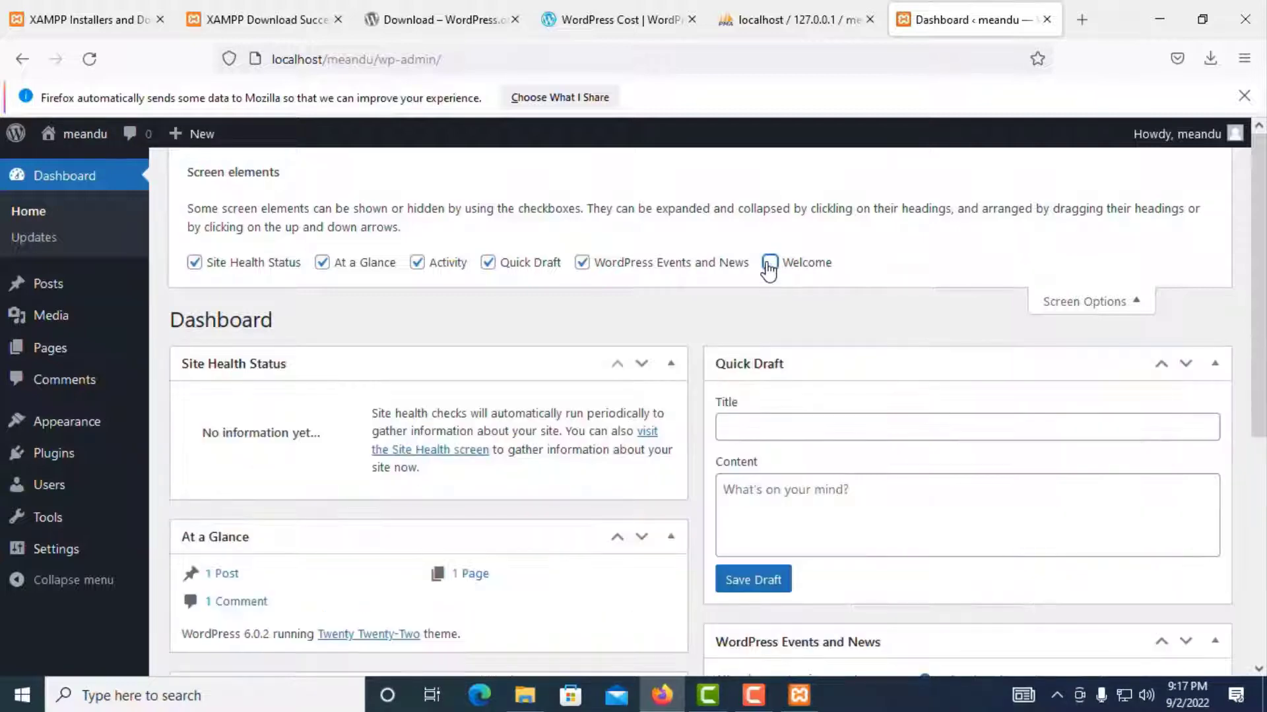
Step: Hide the WordPress Events and News, Quick Draft and Activity widgets
click(583, 264)
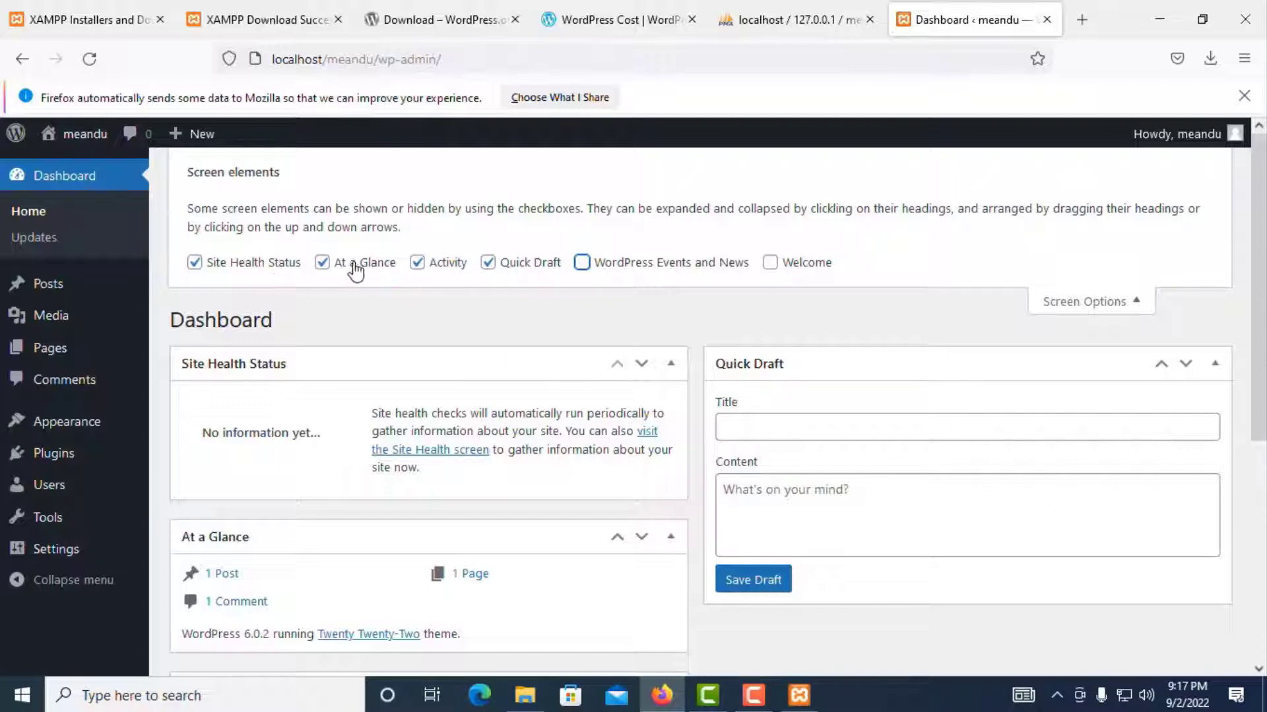
click(488, 264)
scroll(919, 314, down, 5)
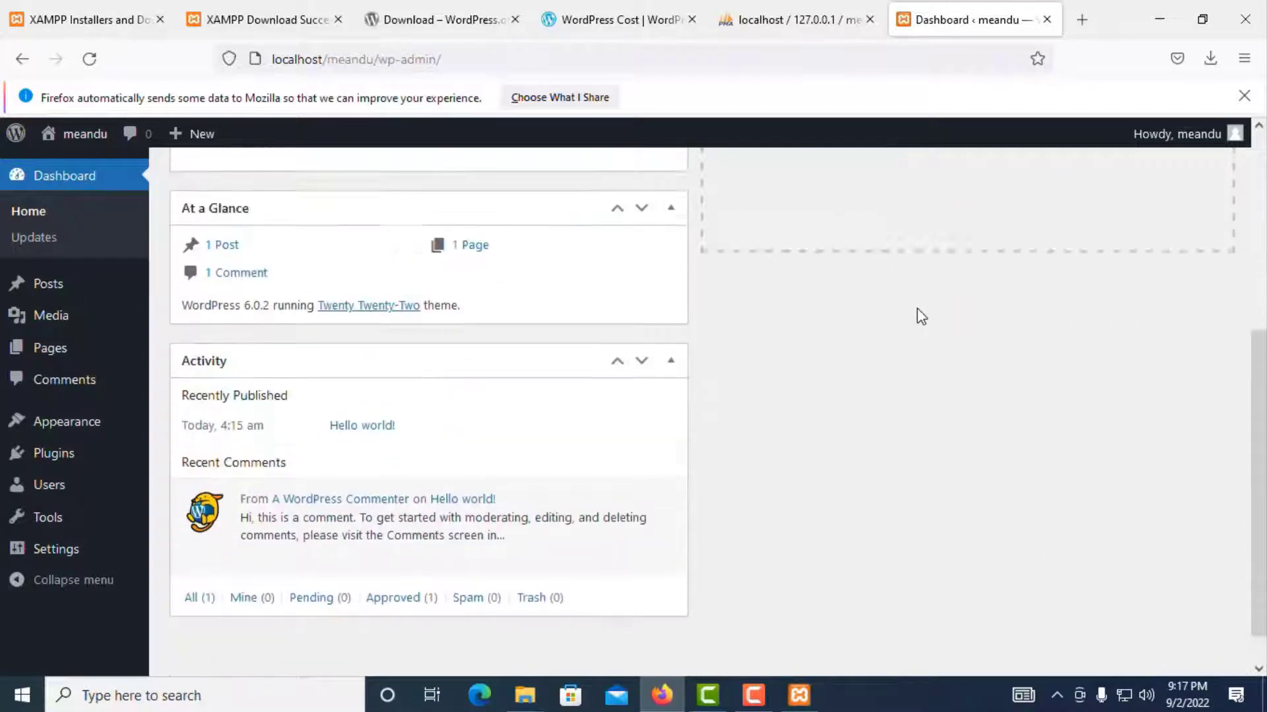
scroll(919, 314, up, 2)
scroll(602, 203, up, 3)
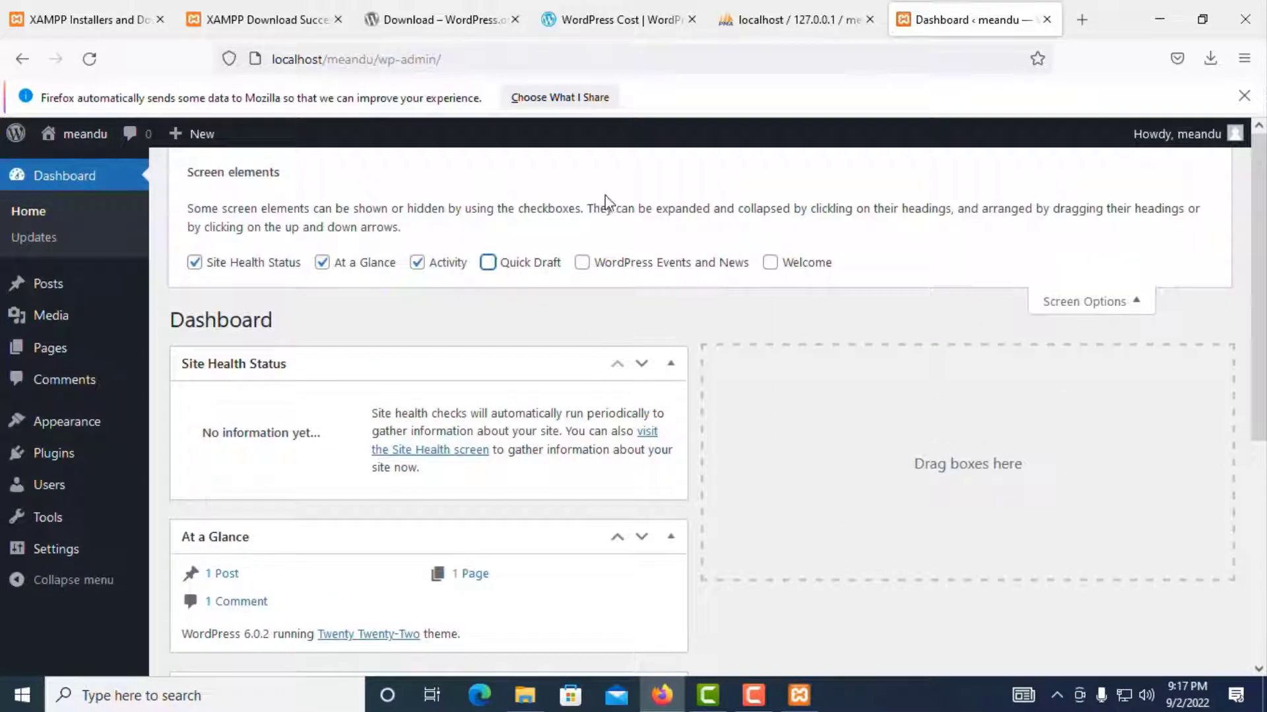
click(488, 263)
click(489, 263)
scroll(706, 277, down, 3)
scroll(473, 498, down, 3)
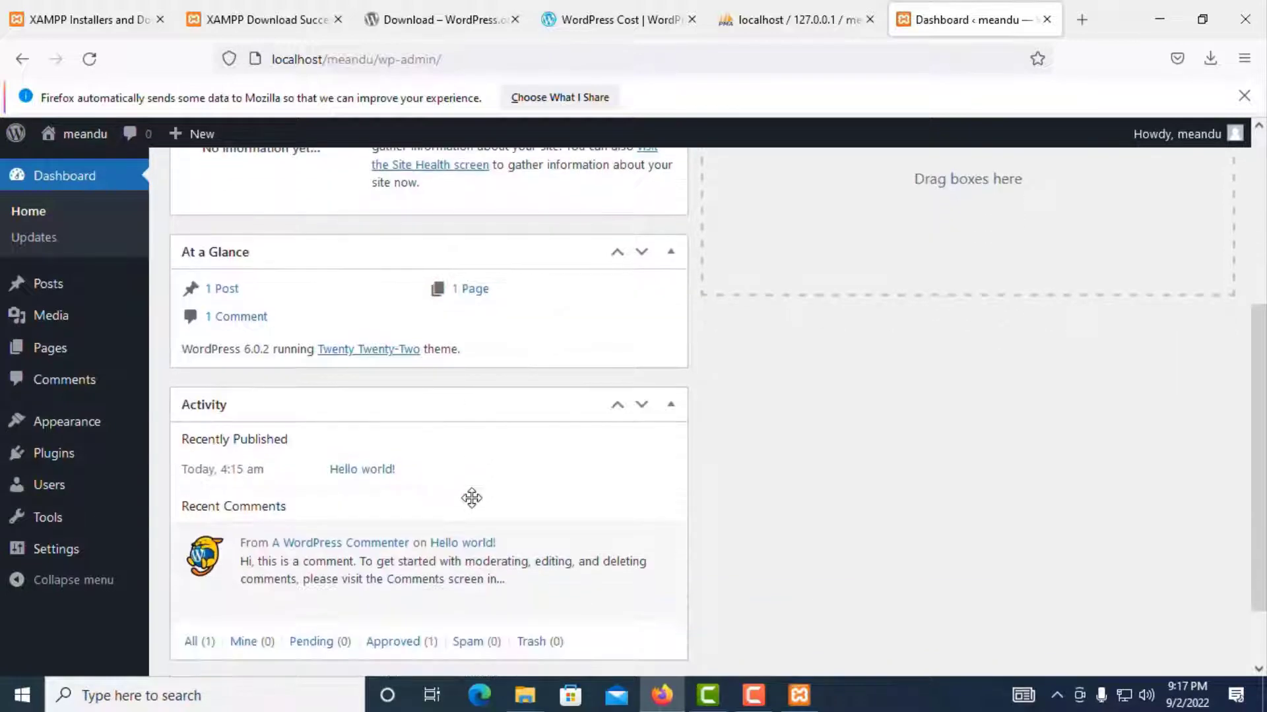
scroll(300, 537, up, 6)
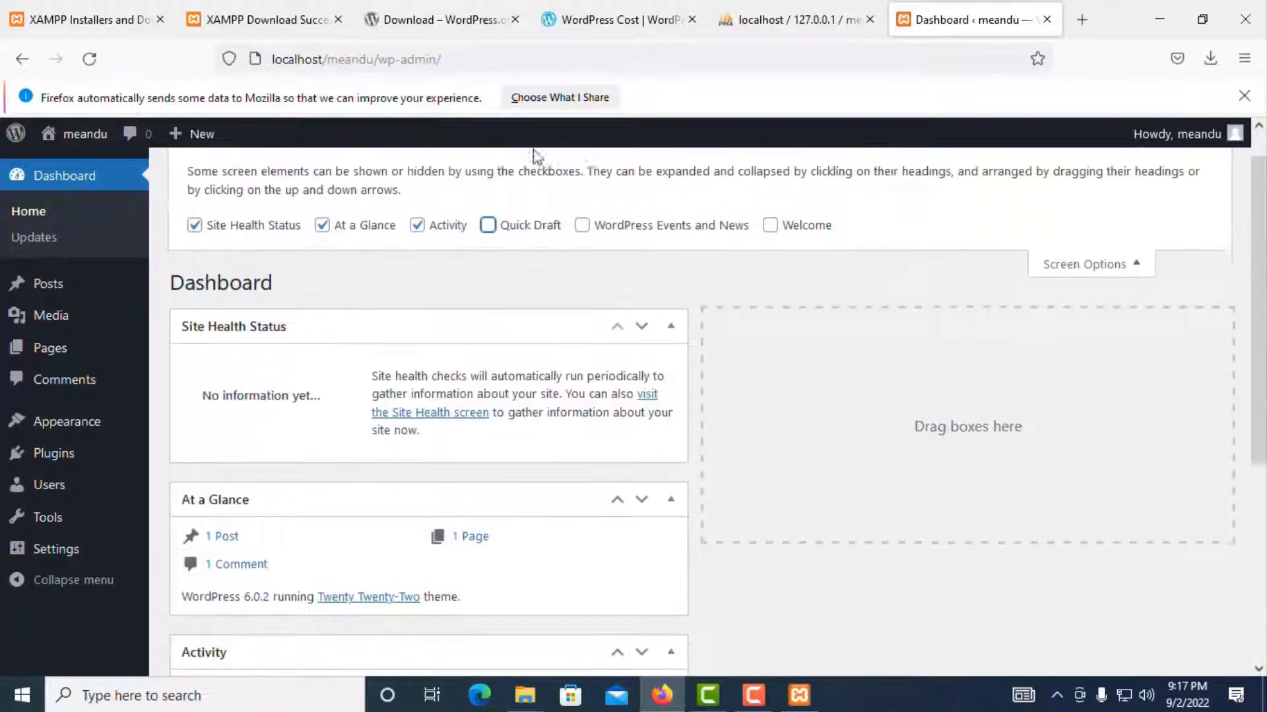
click(417, 263)
scroll(533, 380, down, 2)
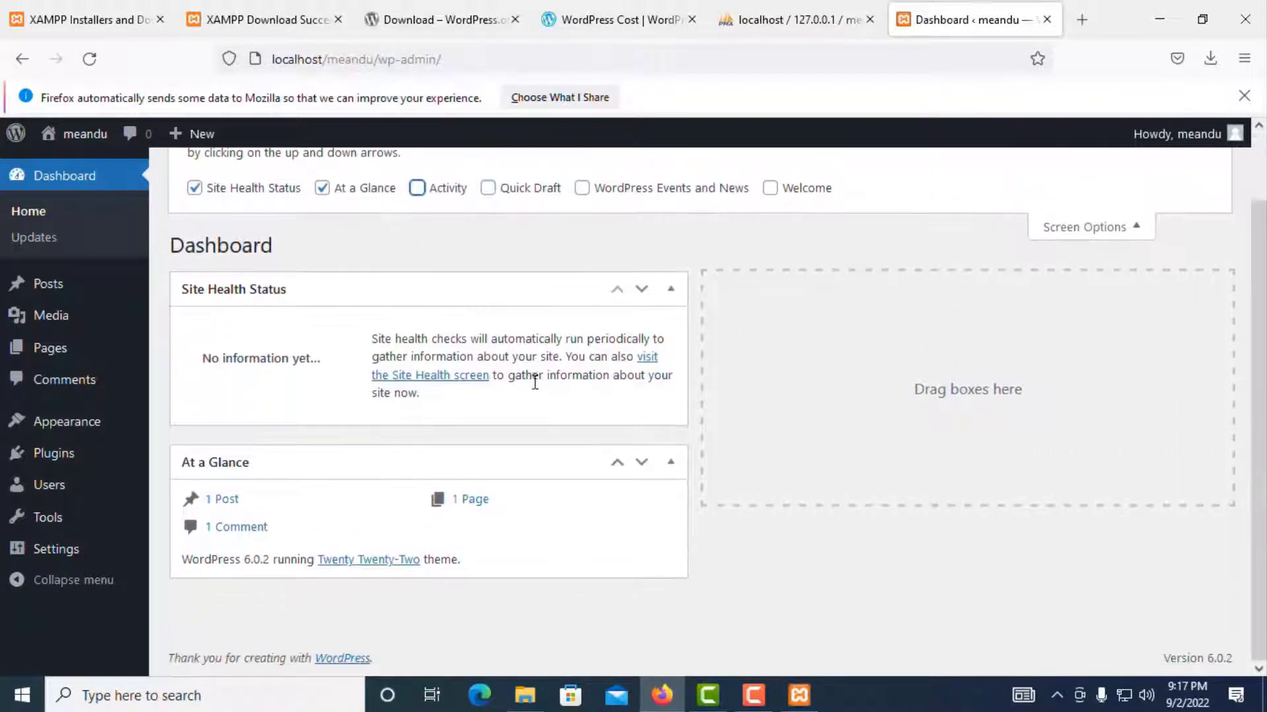
Step: Move At a Glance into the empty right column beside Site Health Status
drag(509, 467, 1082, 403)
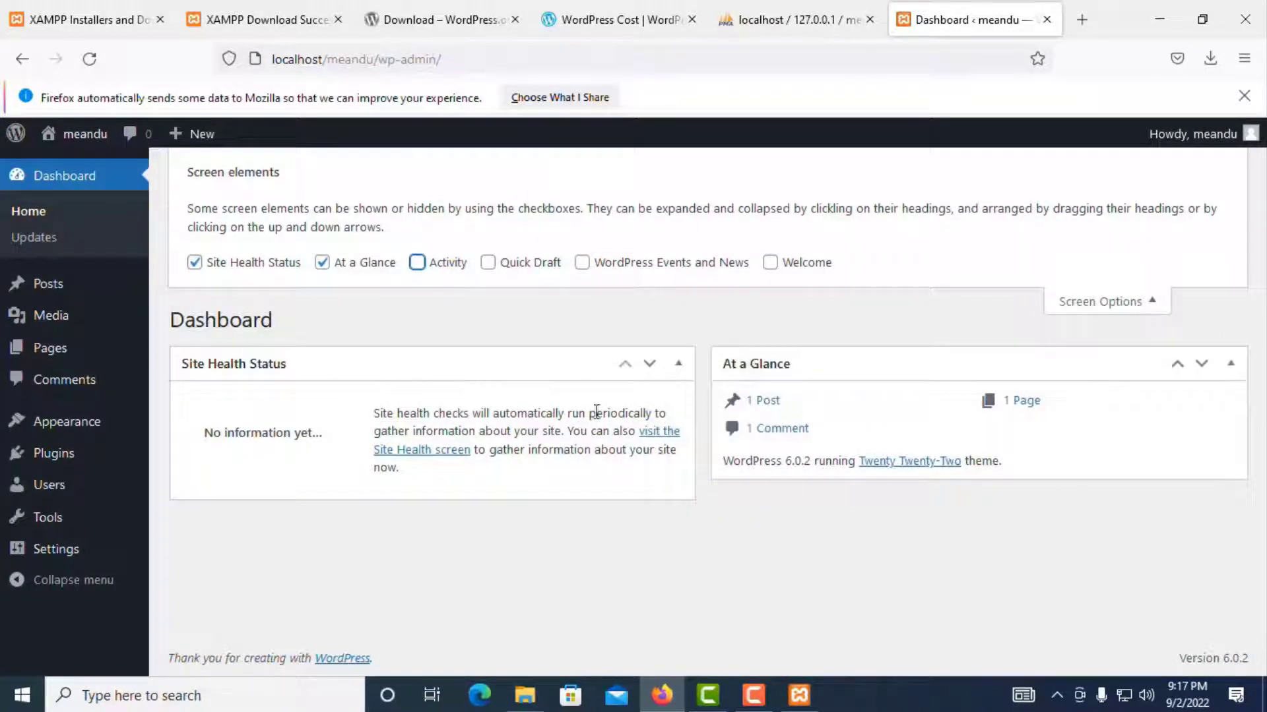
click(1151, 307)
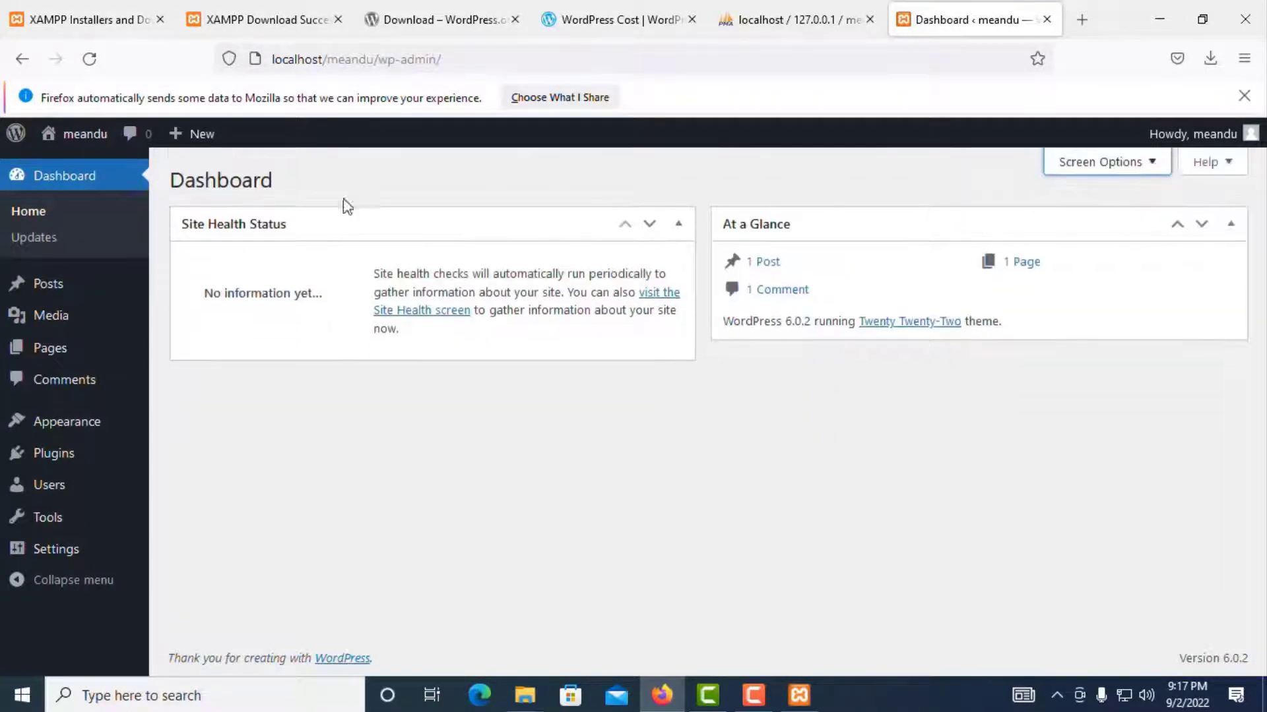
click(1128, 165)
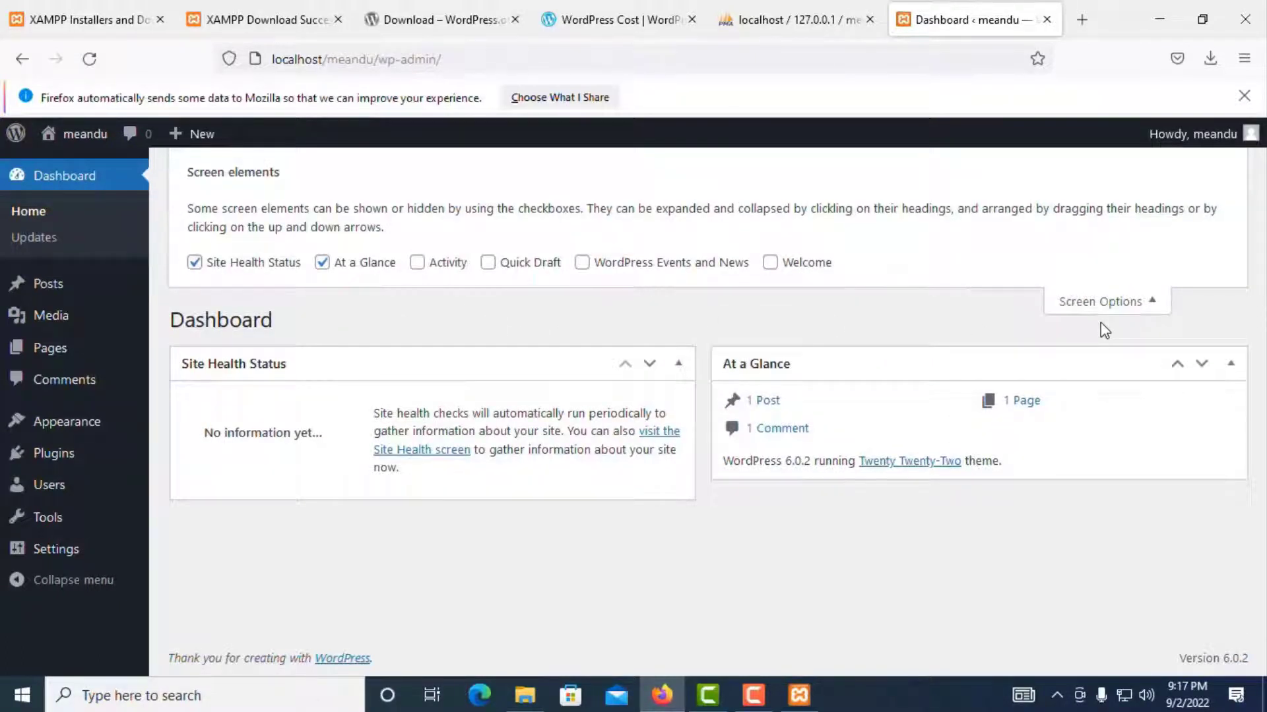
click(1125, 303)
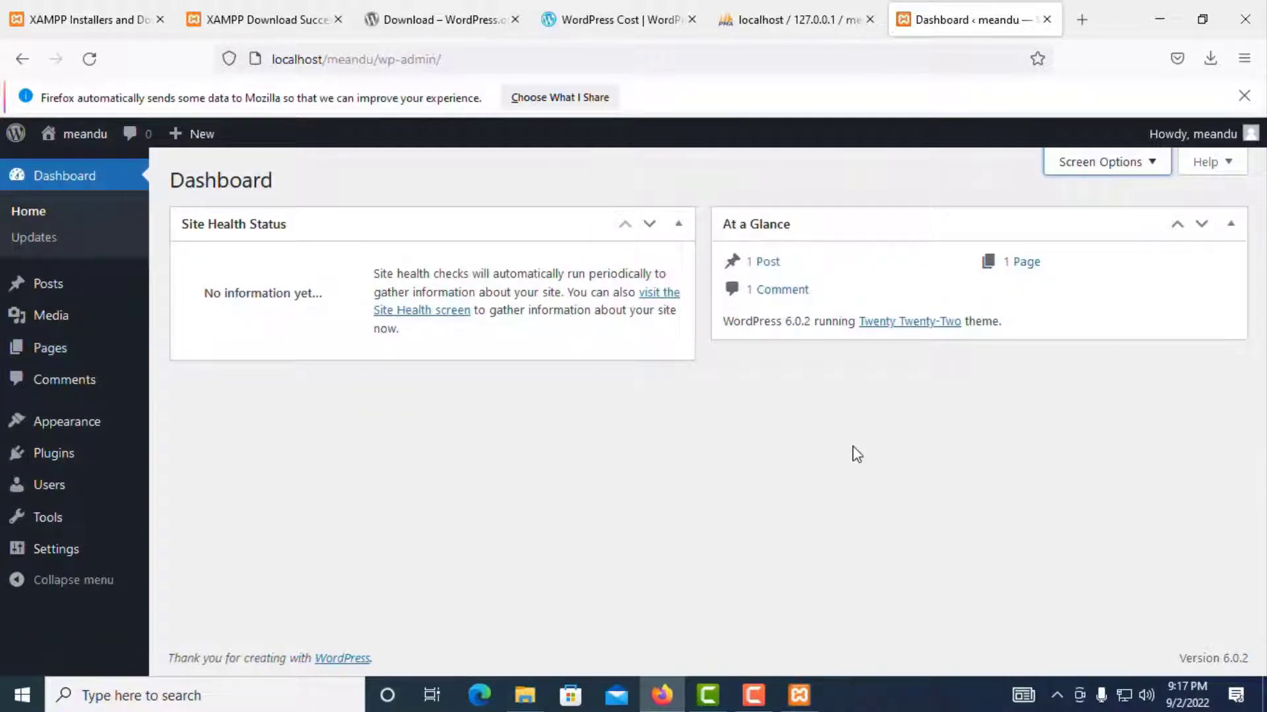
click(1209, 163)
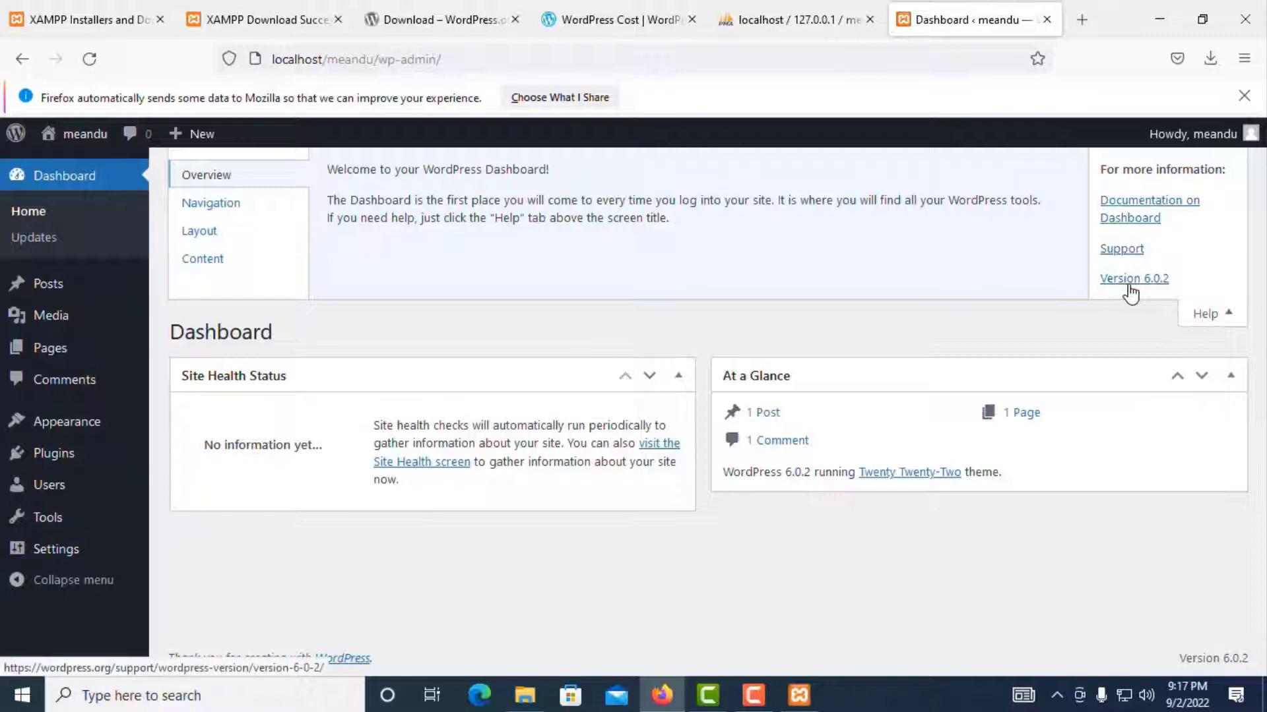
mouse_move(1206, 140)
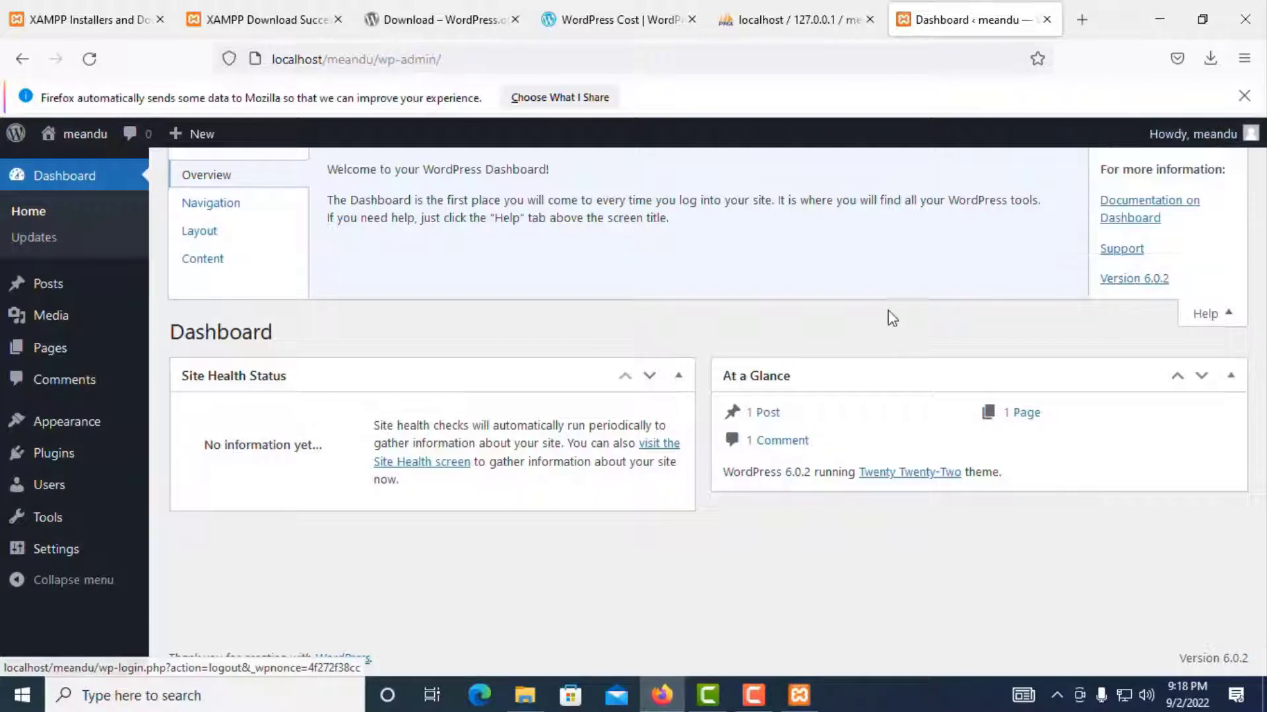
click(1213, 314)
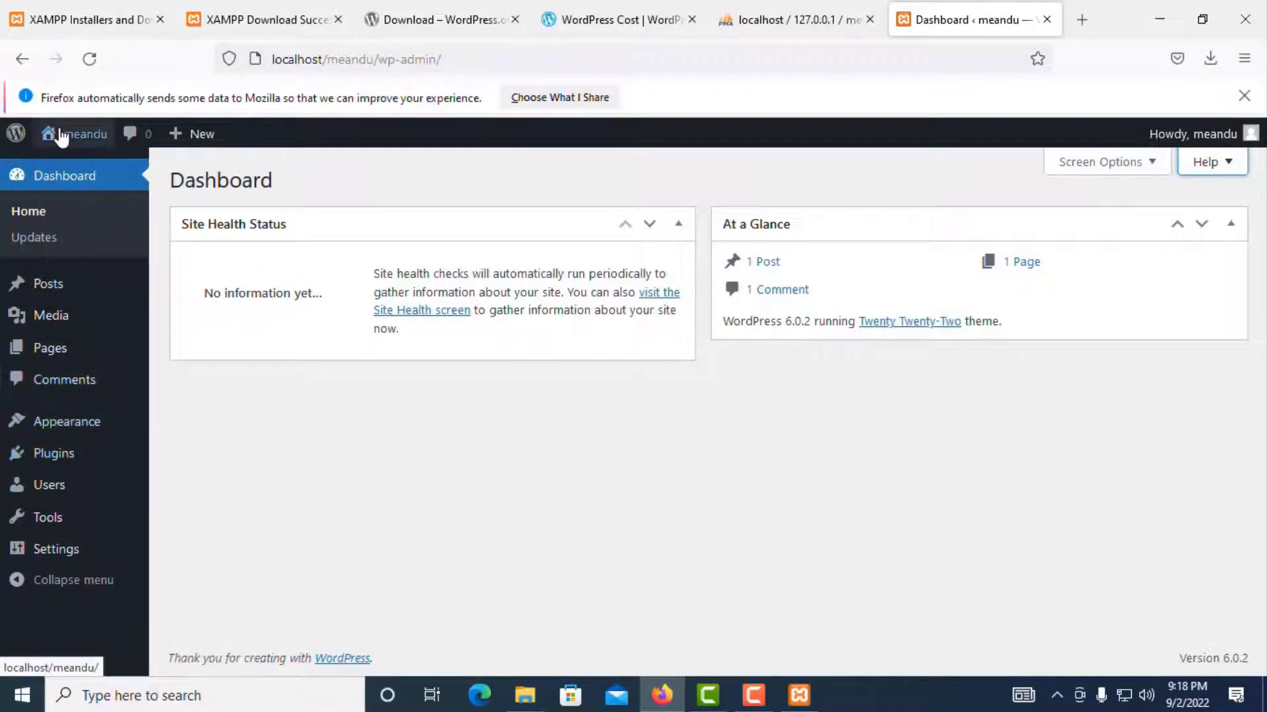
mouse_move(78, 143)
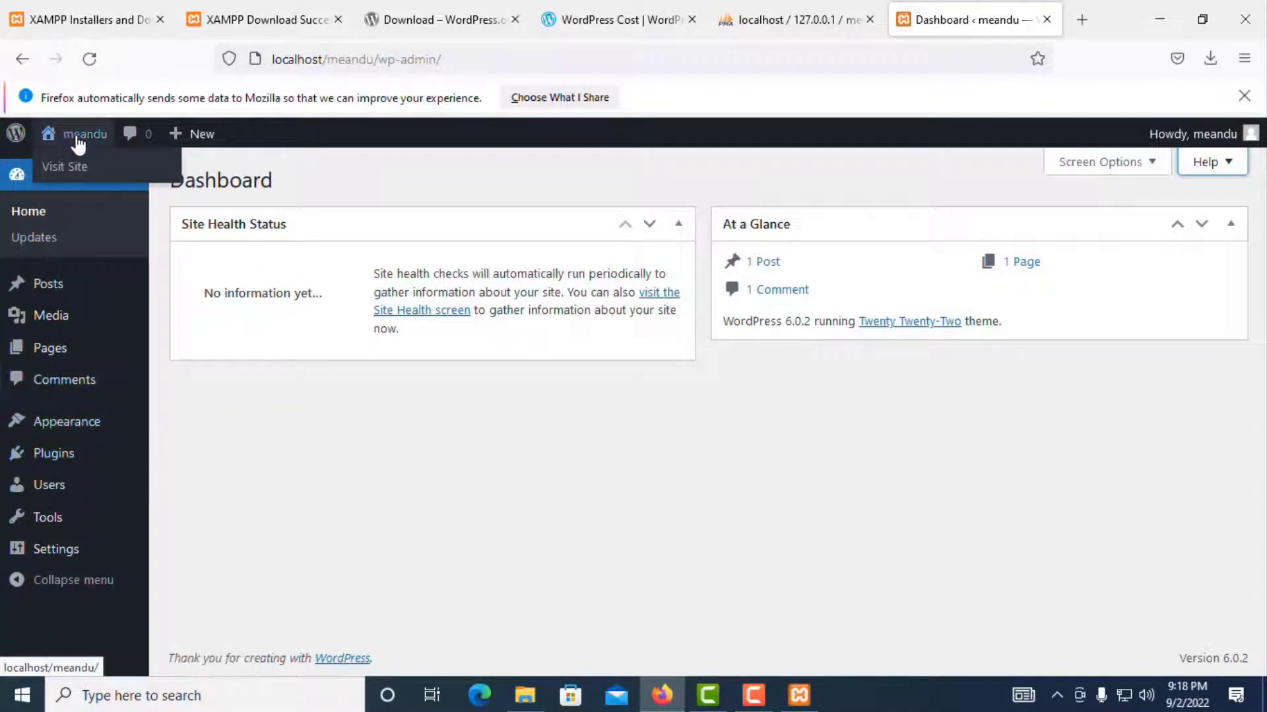
Step: Open the meandu public front page in a new tab from Visit Site
right_click(68, 175)
click(105, 188)
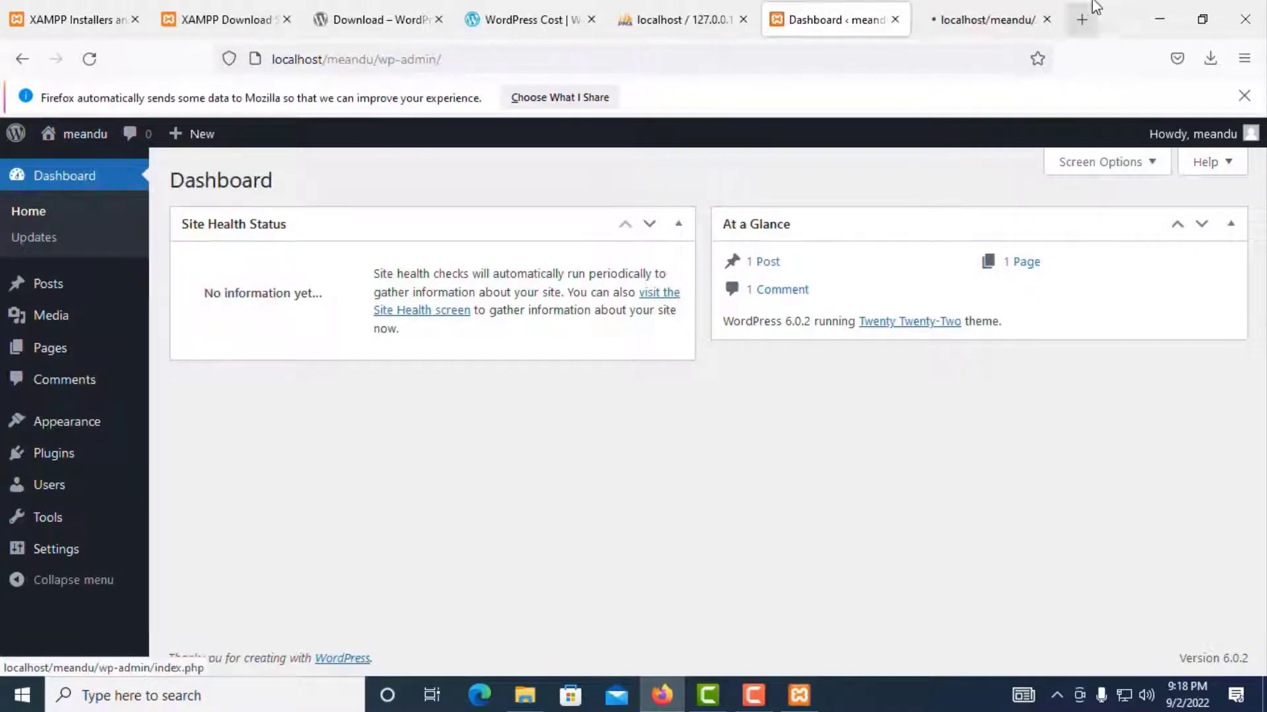
click(976, 30)
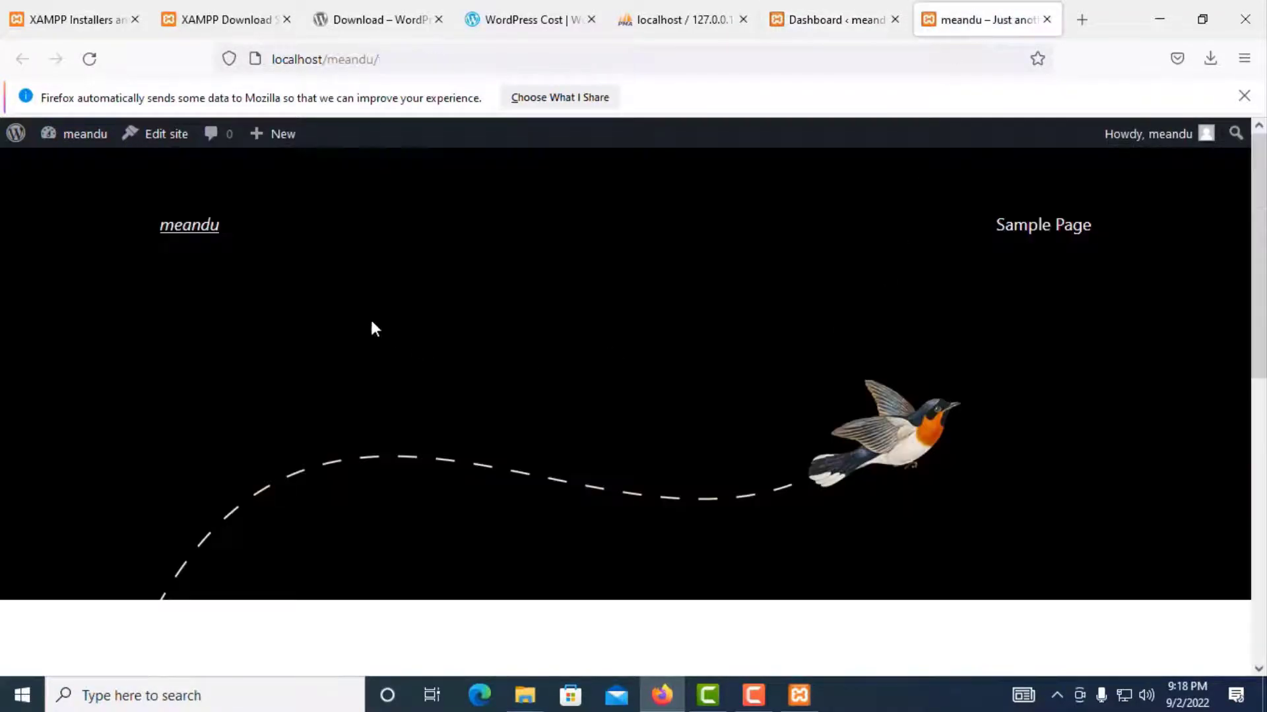
scroll(375, 328, down, 8)
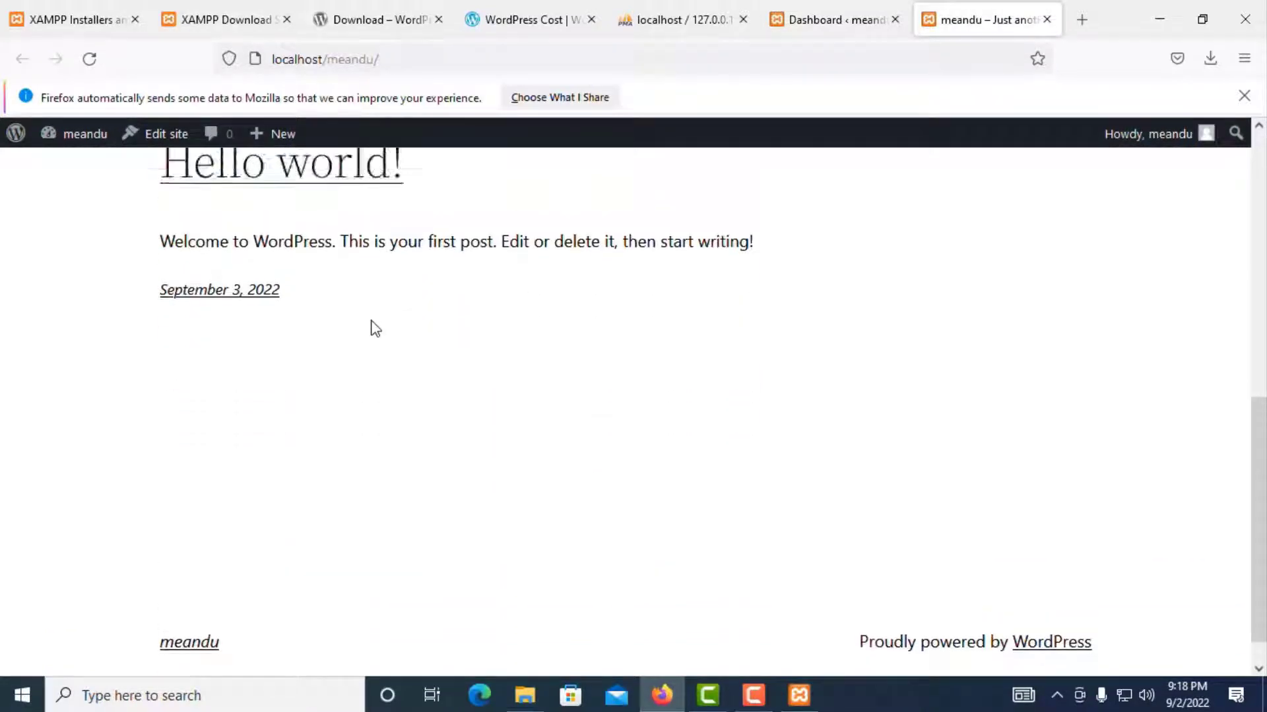
scroll(374, 329, up, 8)
Step: Look over the front page's bird header and Hello world! post
click(821, 23)
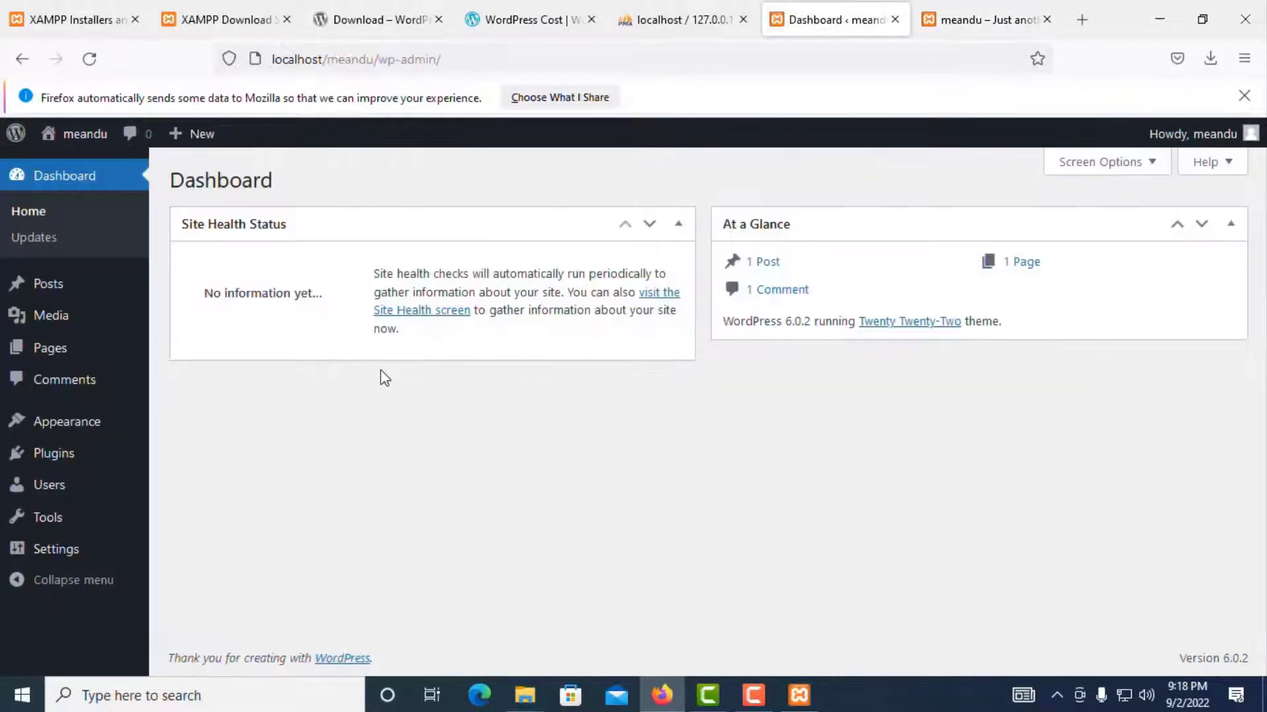
click(960, 20)
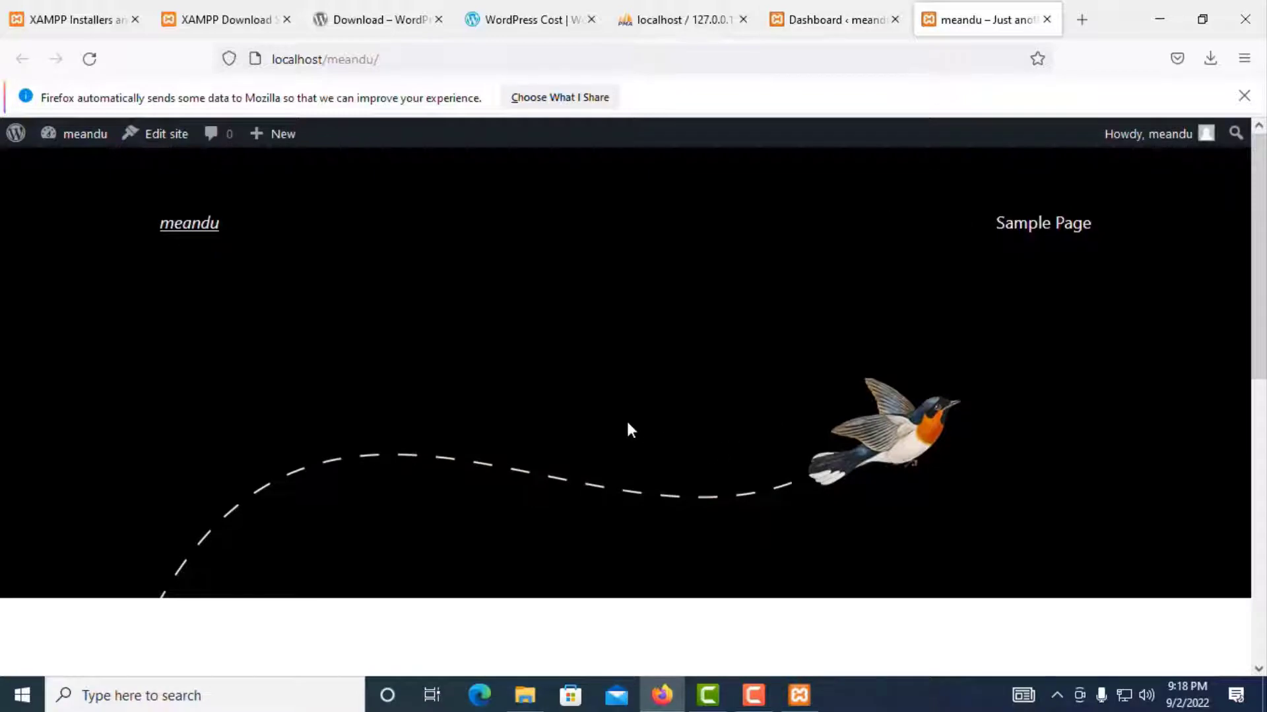
scroll(630, 429, down, 10)
scroll(631, 429, up, 8)
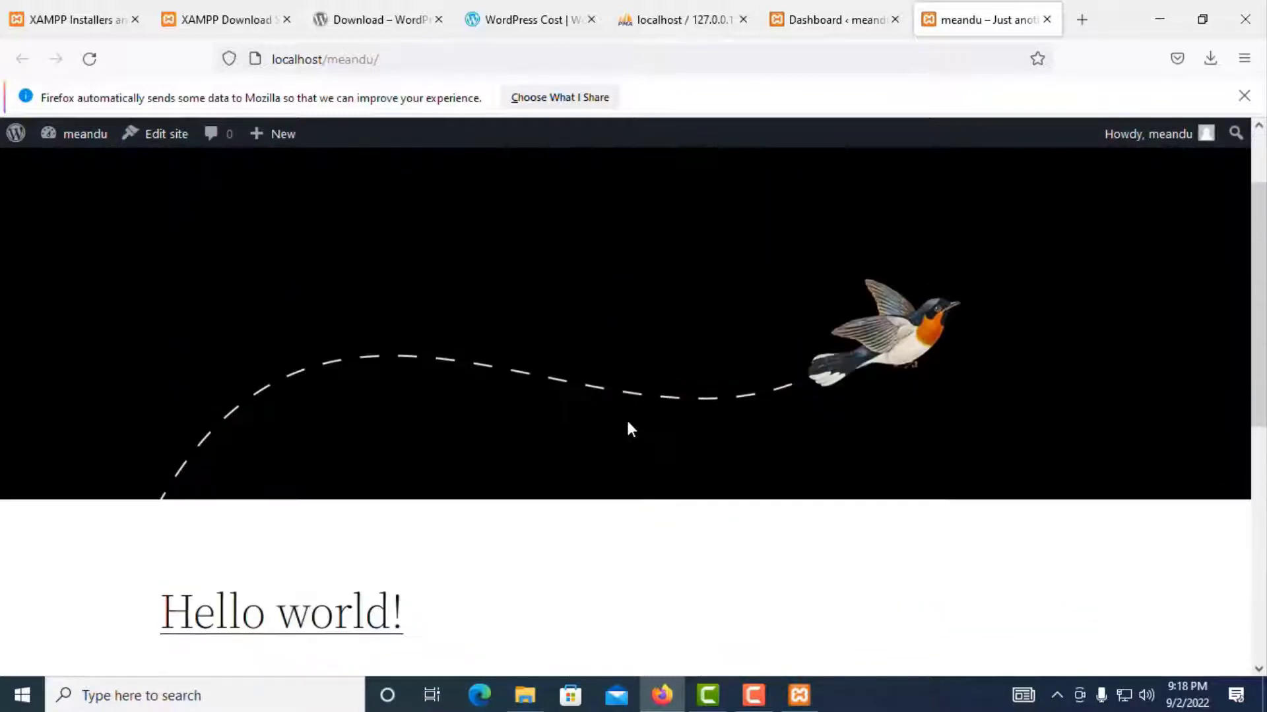
scroll(628, 424, up, 3)
scroll(532, 396, down, 4)
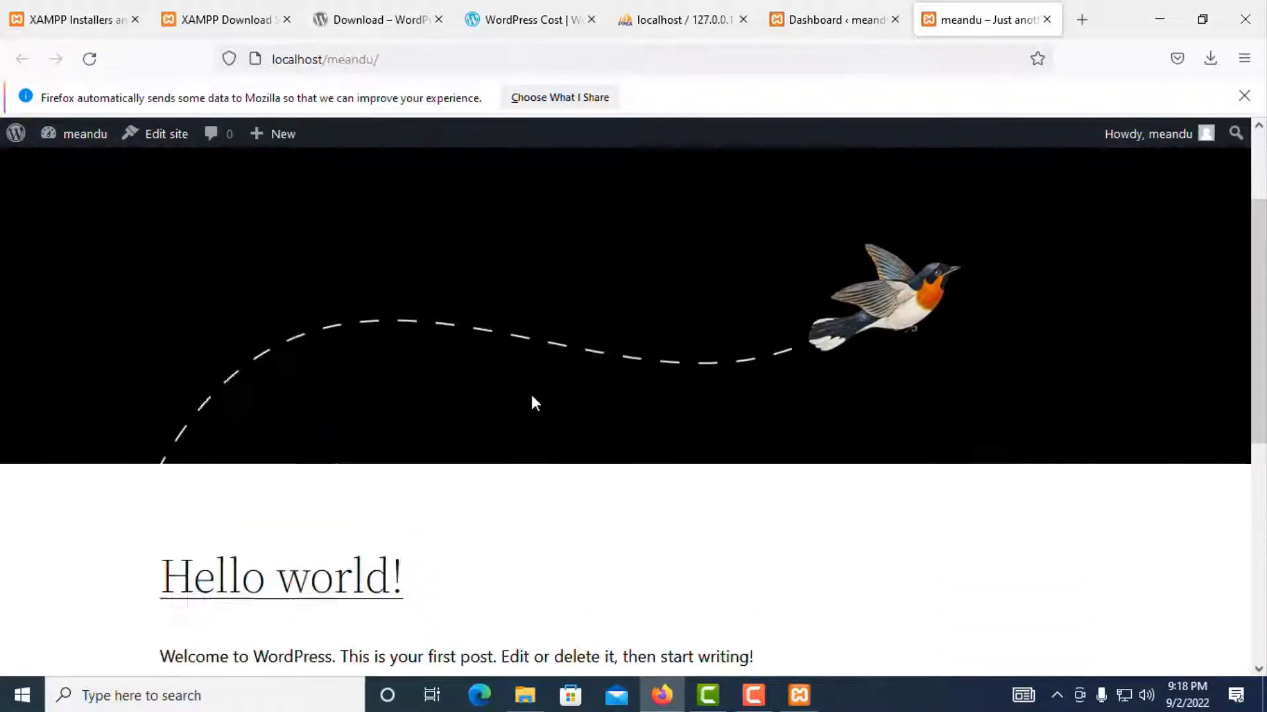
scroll(532, 396, up, 4)
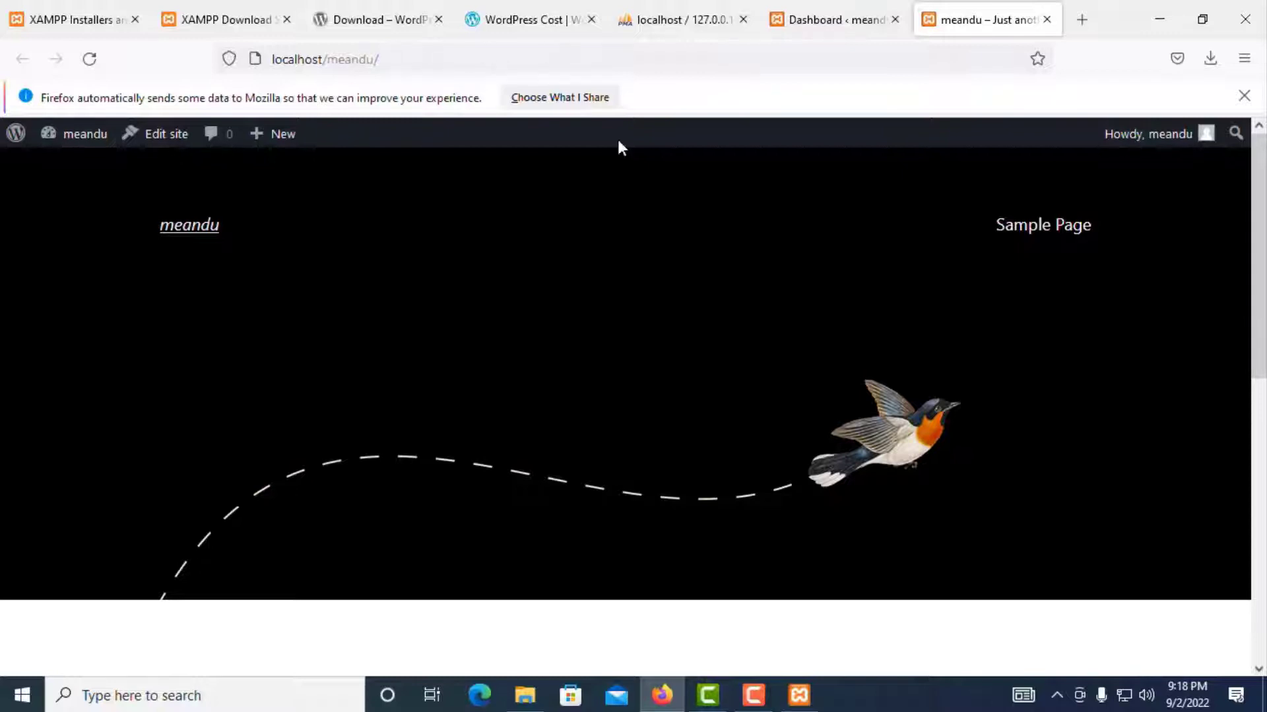
scroll(845, 406, down, 8)
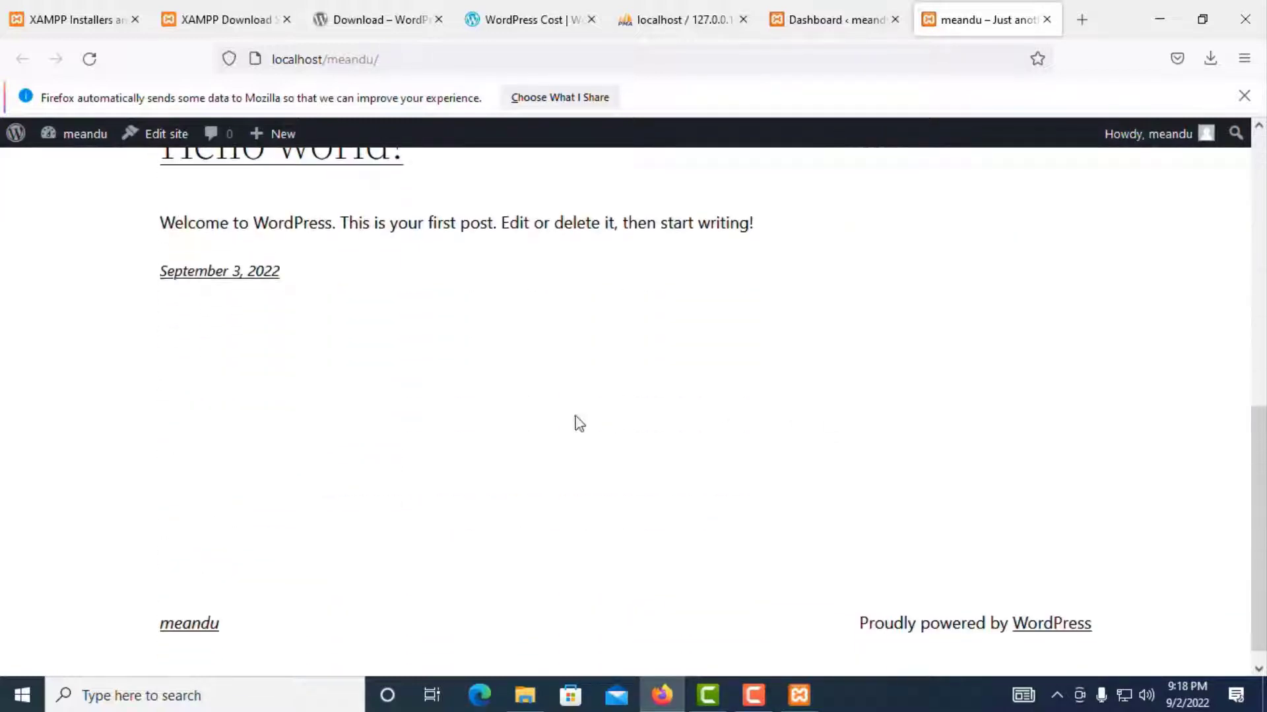
scroll(484, 438, up, 10)
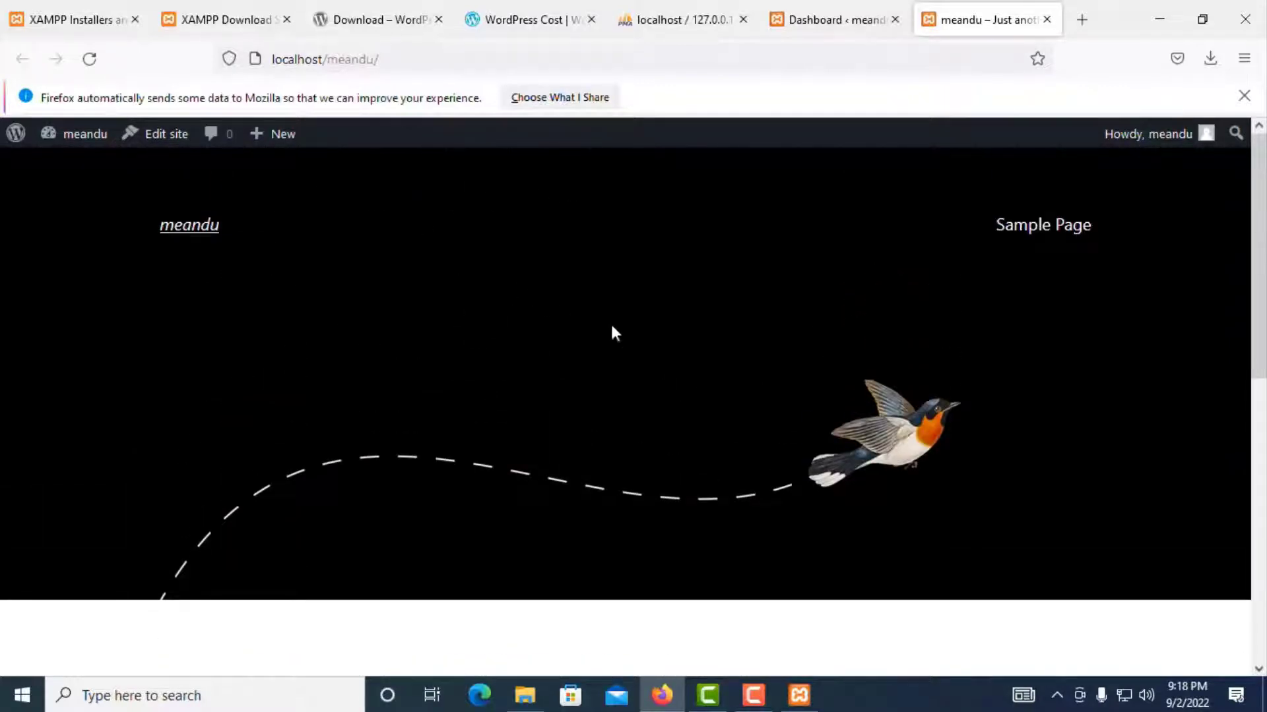
Step: Review the front page once more, then return to the Dashboard tab
click(833, 19)
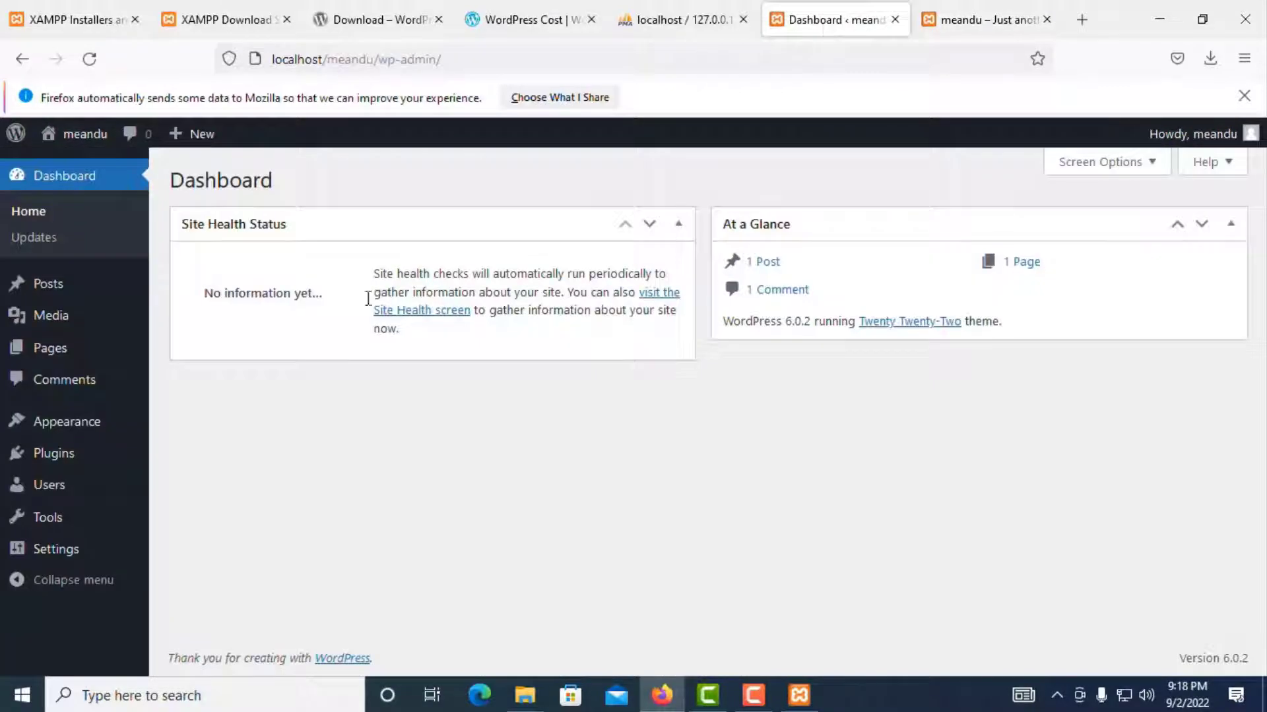
click(994, 30)
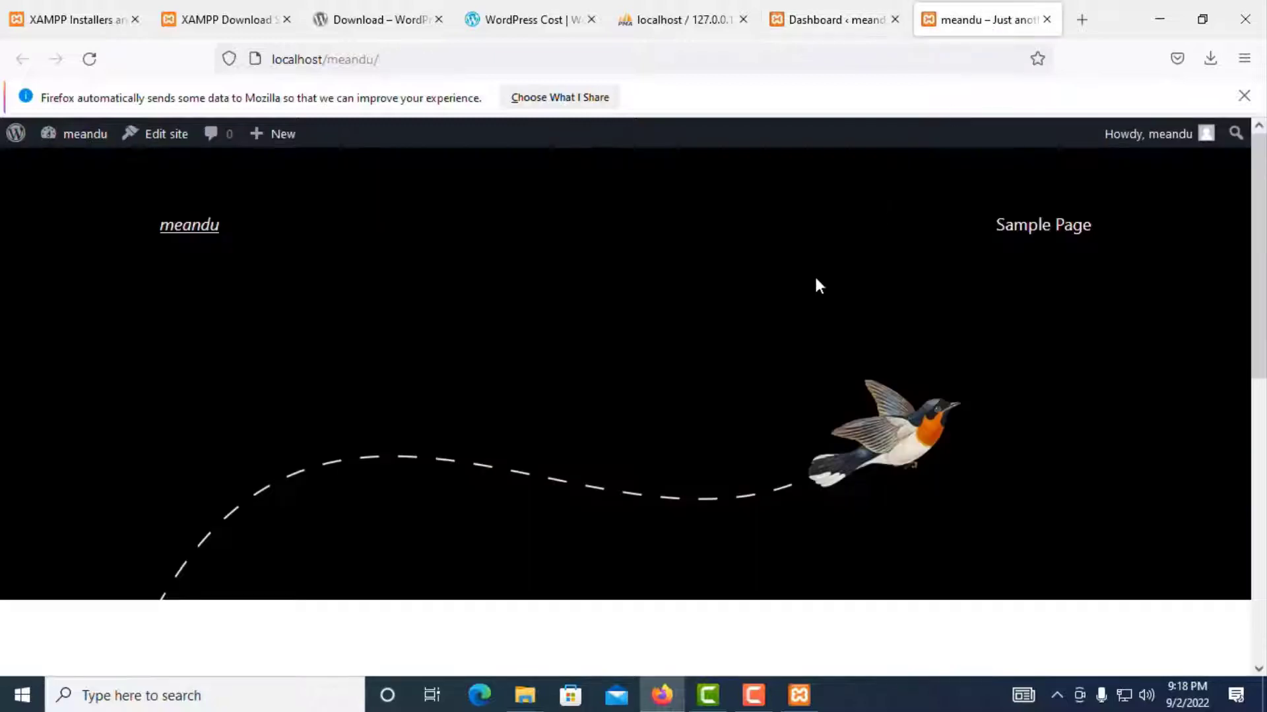
scroll(817, 282, down, 5)
scroll(323, 267, up, 2)
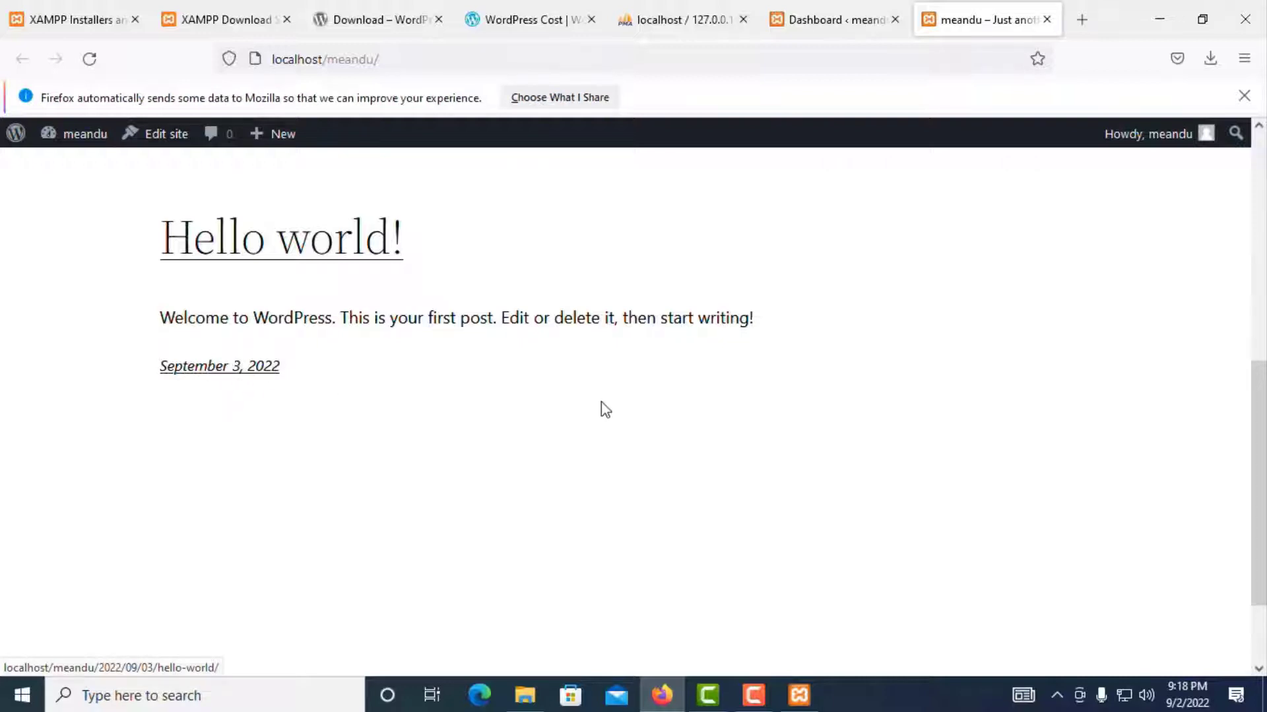
scroll(605, 409, down, 2)
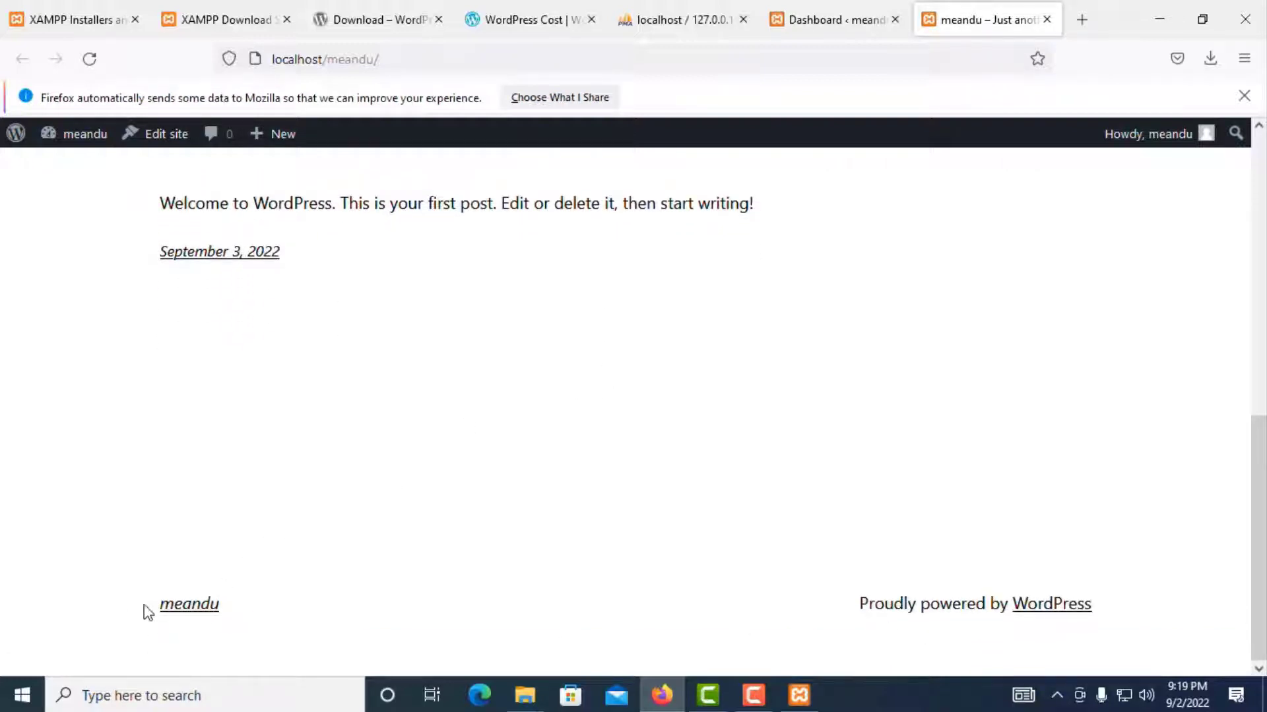
scroll(783, 506, up, 3)
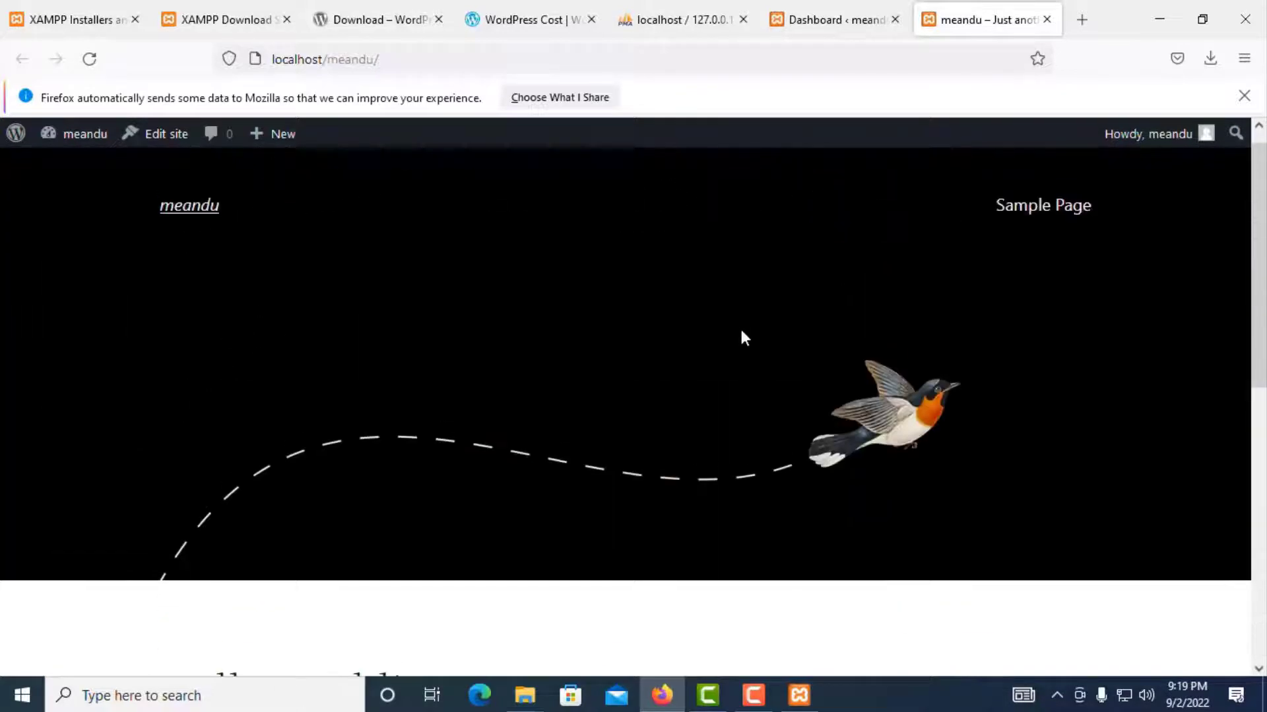
click(837, 20)
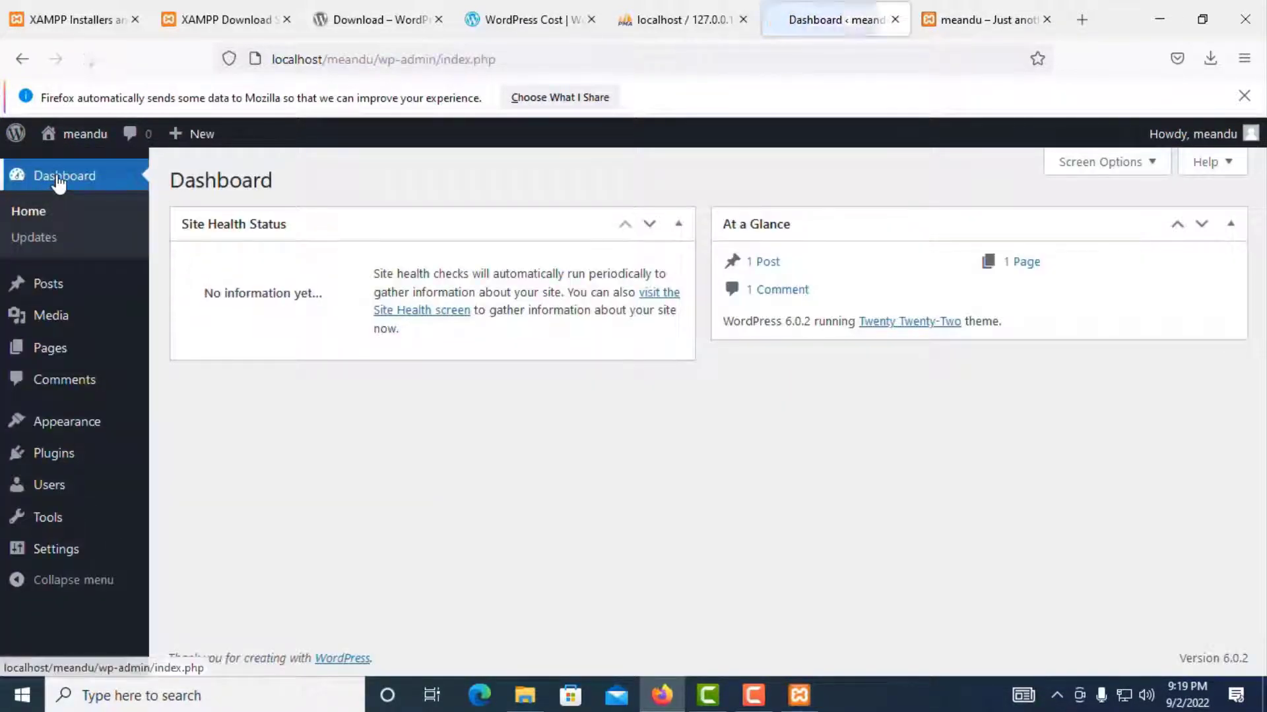
Step: Confirm on the Updates page that 6.0.2 is the latest version, then open All Posts
click(33, 241)
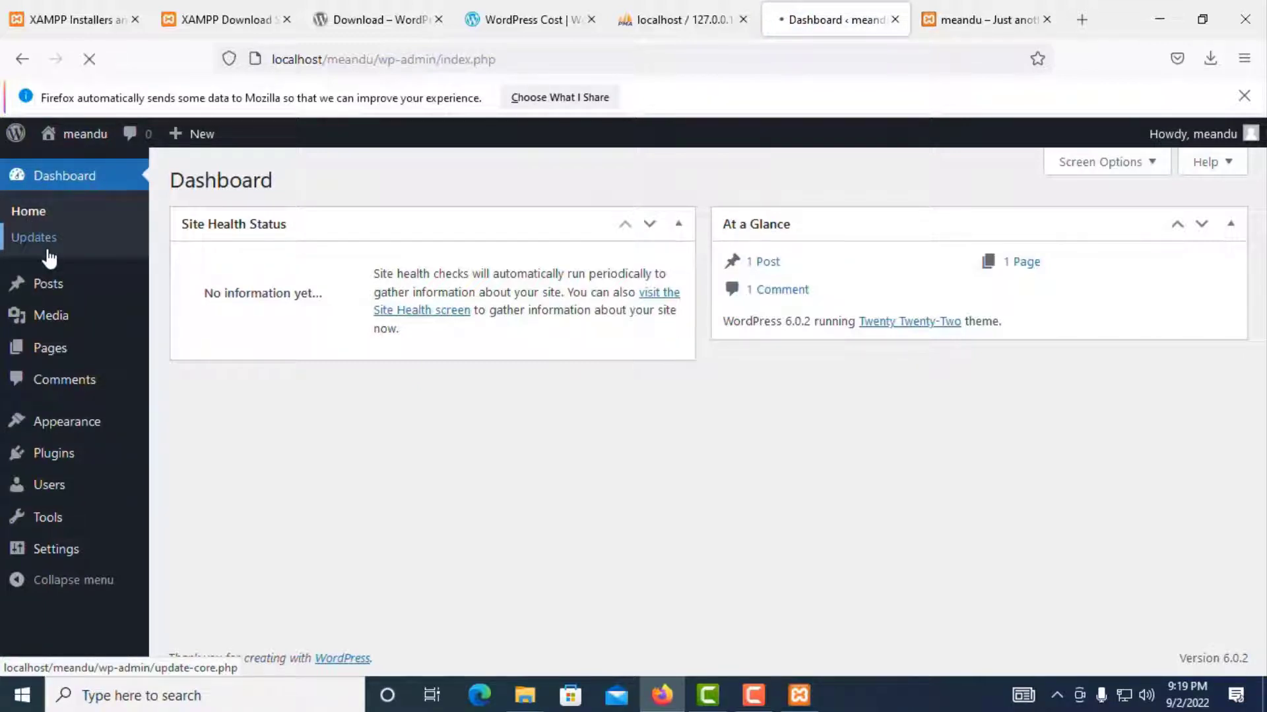
scroll(297, 330, down, 2)
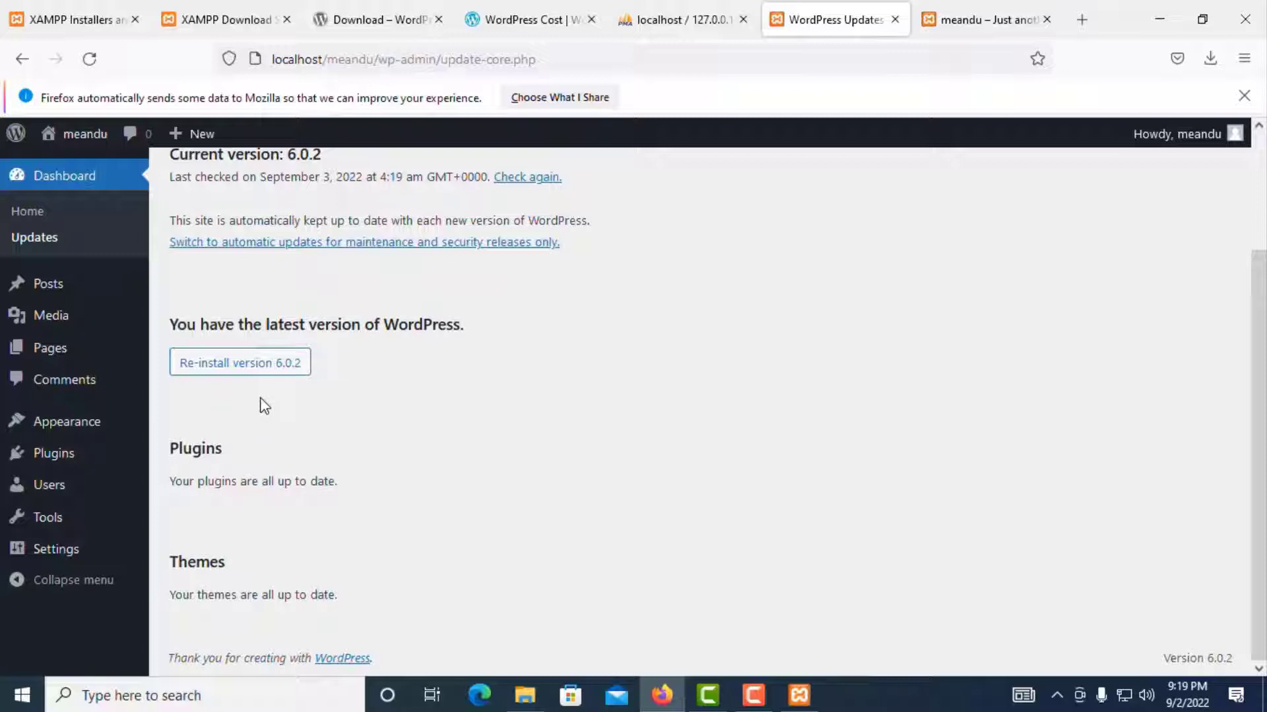
scroll(257, 413, up, 1)
scroll(257, 416, down, 1)
scroll(324, 501, up, 3)
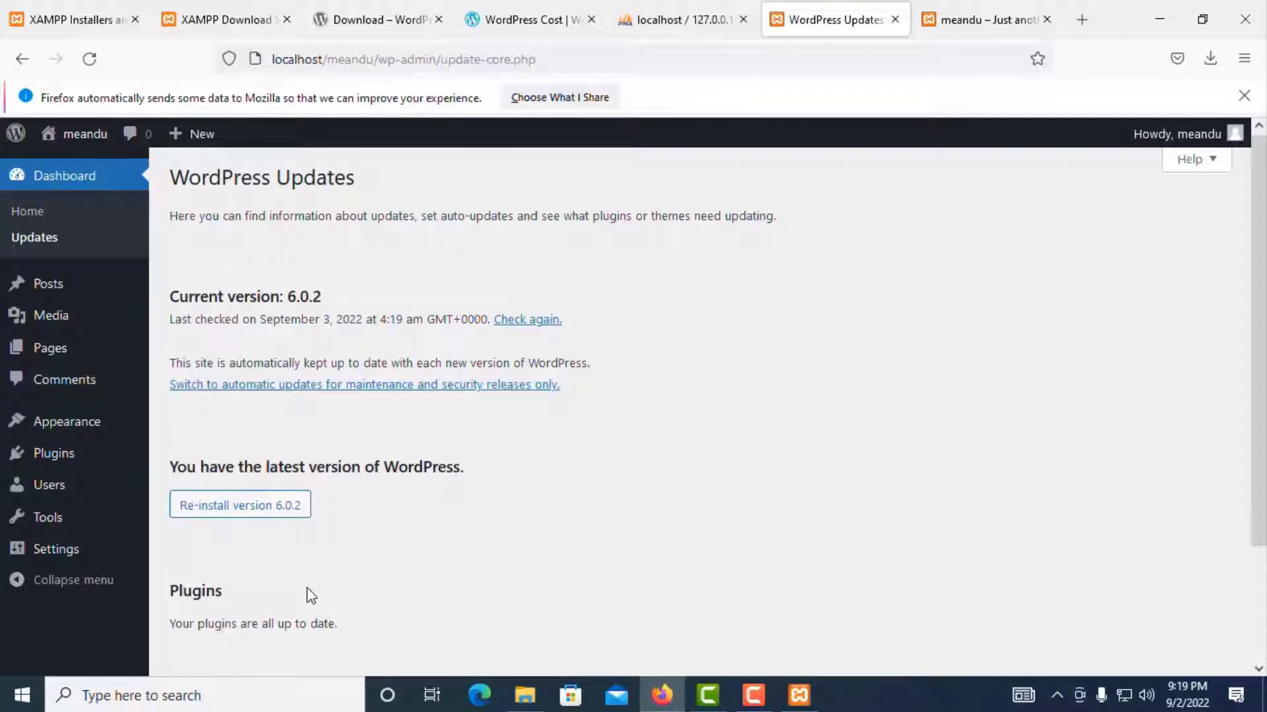
scroll(254, 472, down, 3)
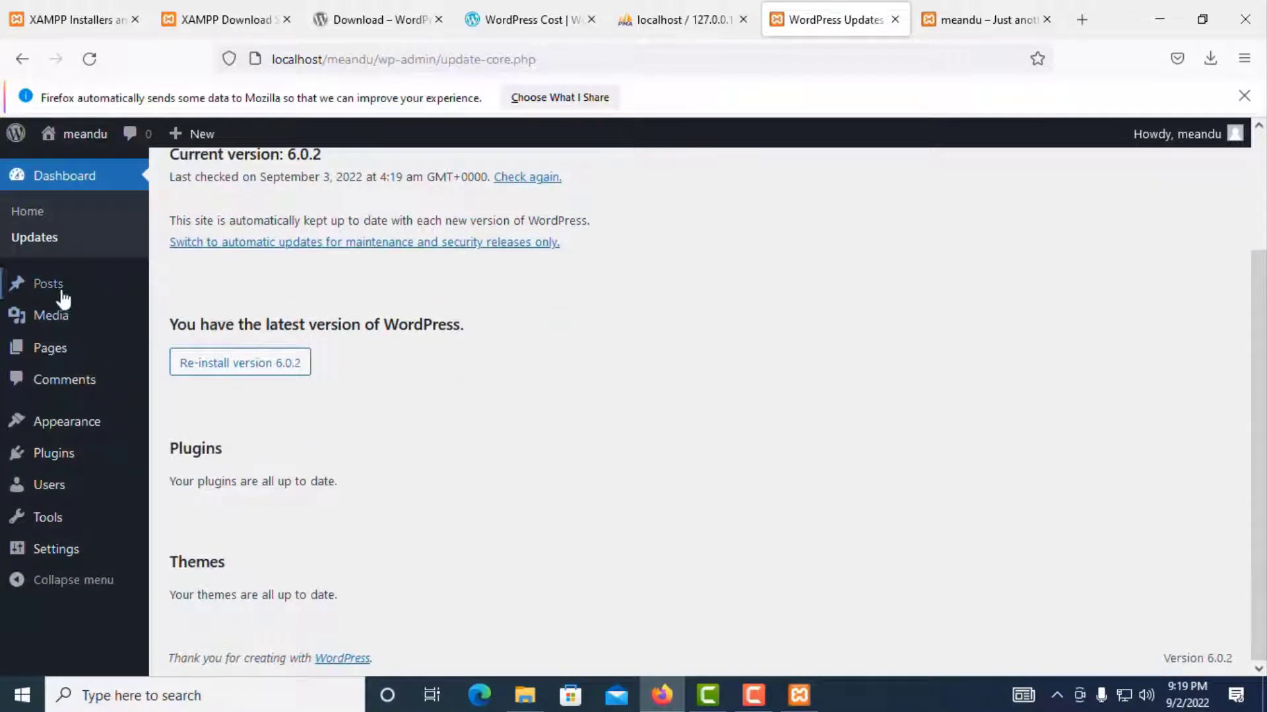
mouse_move(57, 285)
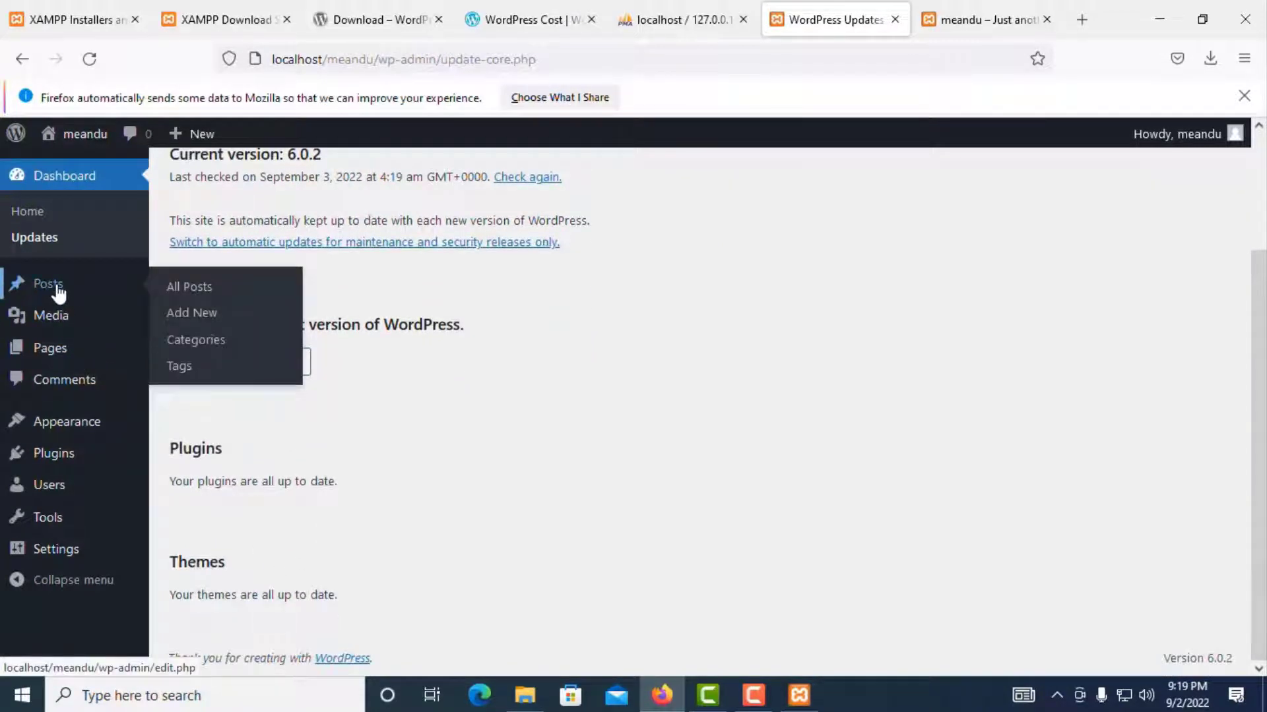
click(58, 292)
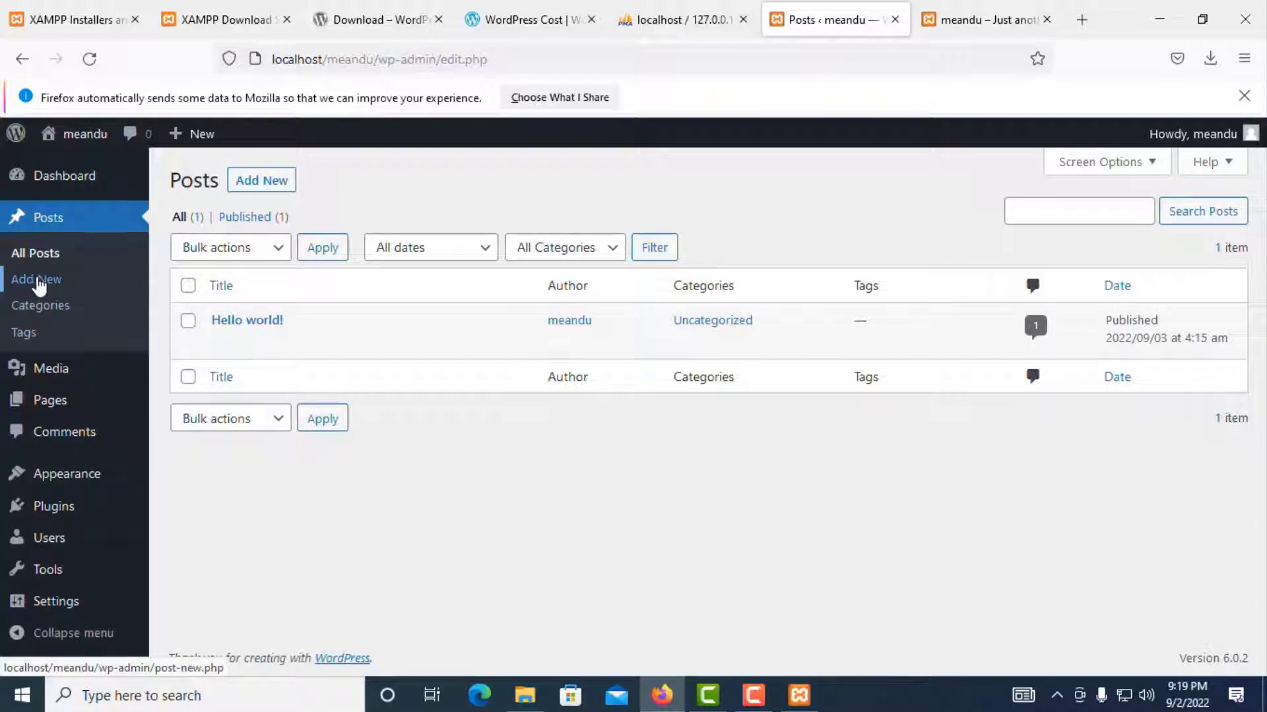
Step: Start a new post, dismiss the welcome guide, and title it 'Me and U'
click(84, 290)
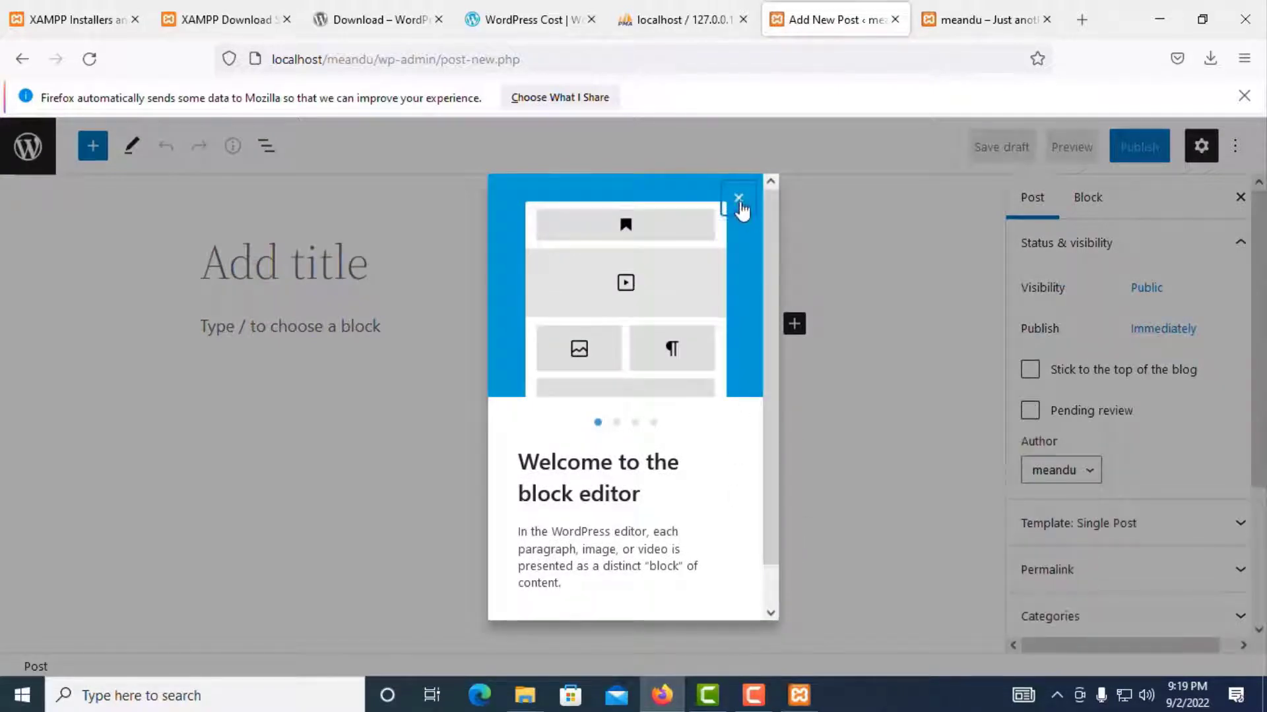
click(738, 200)
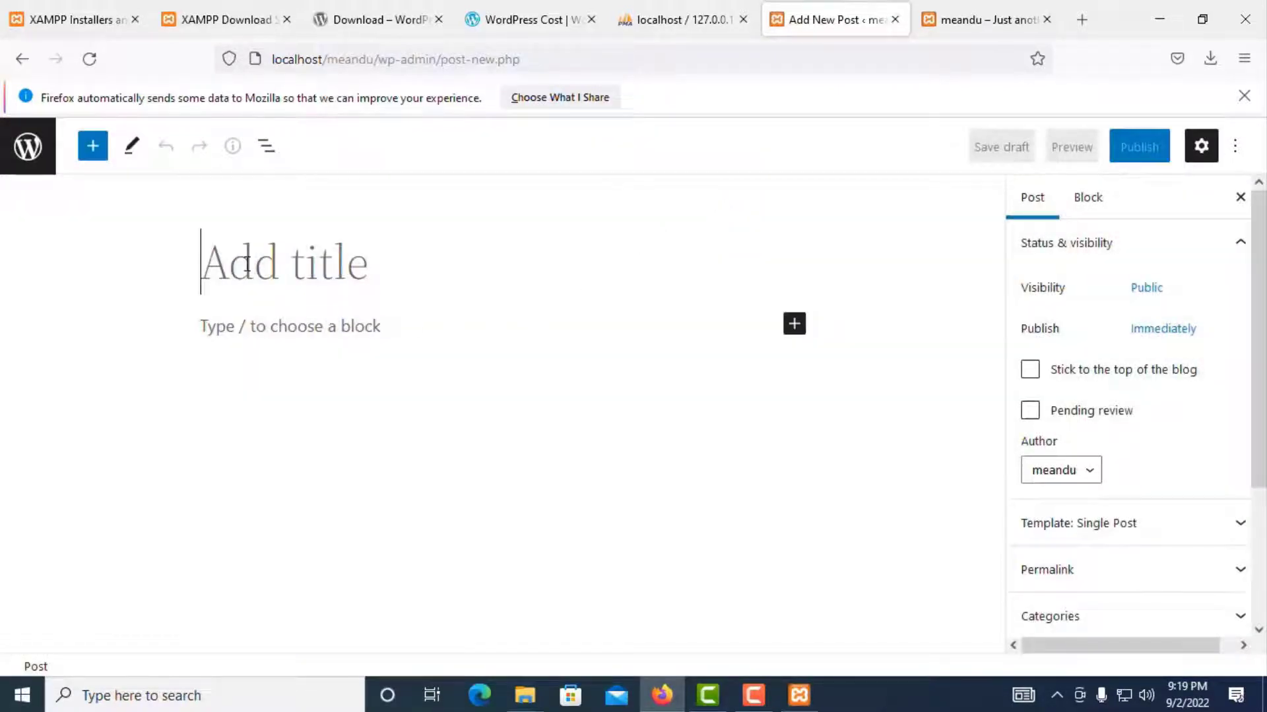
text(Me)
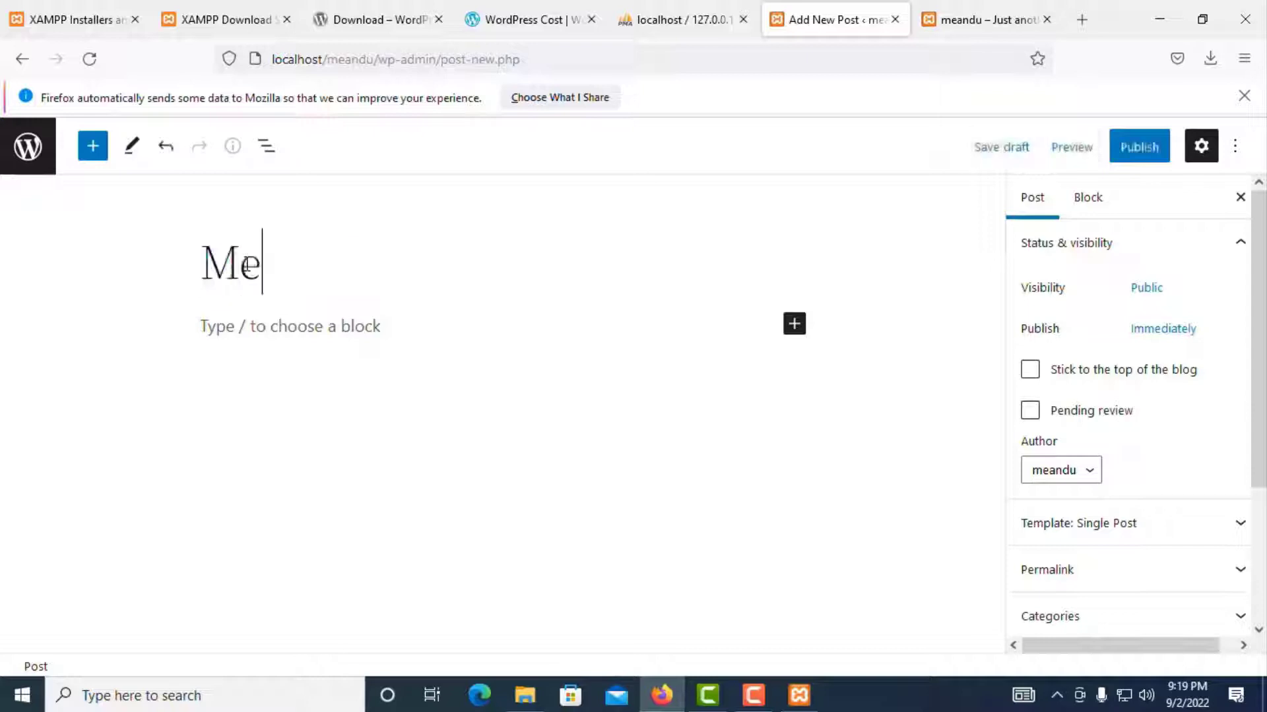
text( and U)
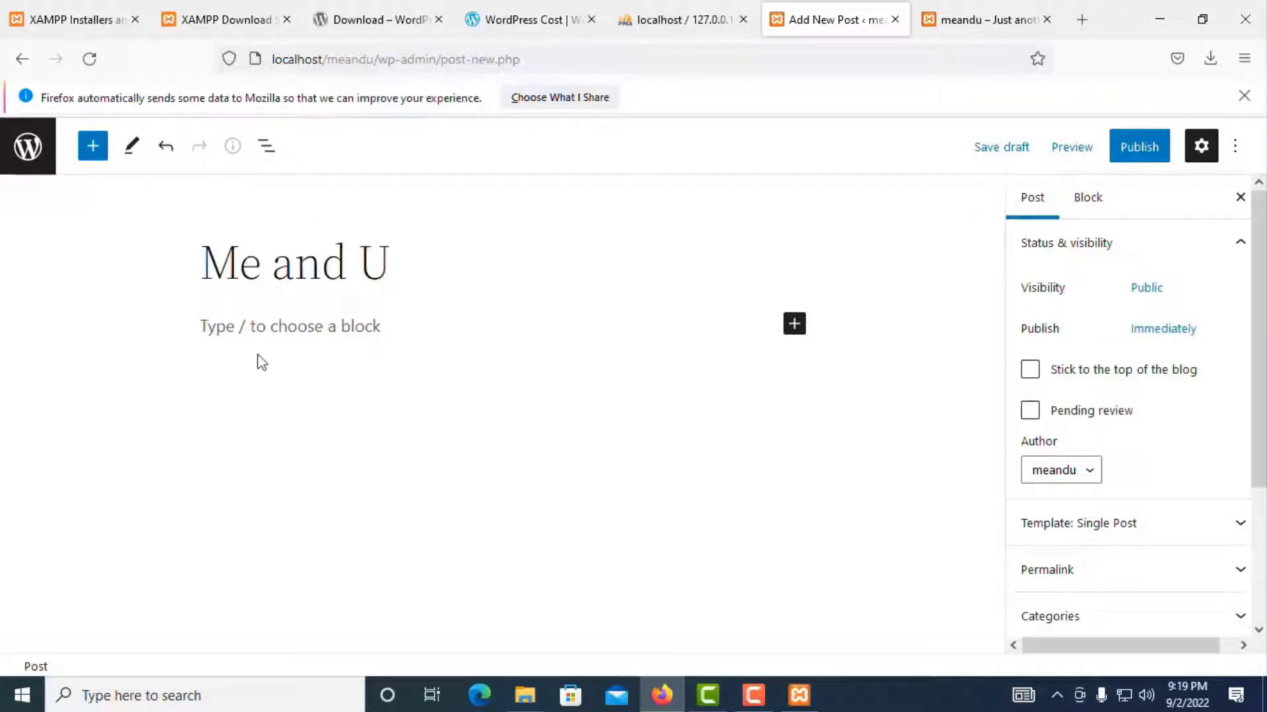
Step: Fill the first paragraph with three lines of pasted 'Me and U' text, then add an empty block below
drag(234, 267, 447, 264)
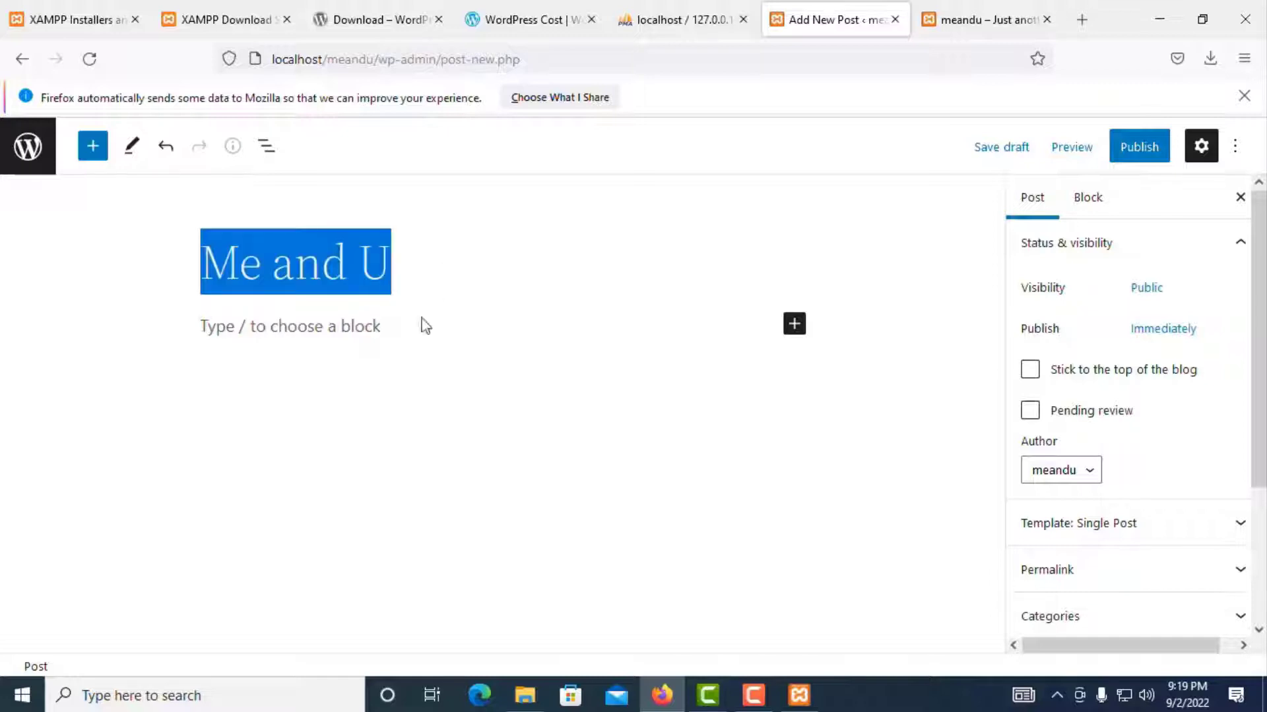
click(287, 357)
click(222, 326)
key(ctrl+v)
key(ctrl+v)
key(ctrl+v)
key(ctrl+v)
key(ctrl+v)
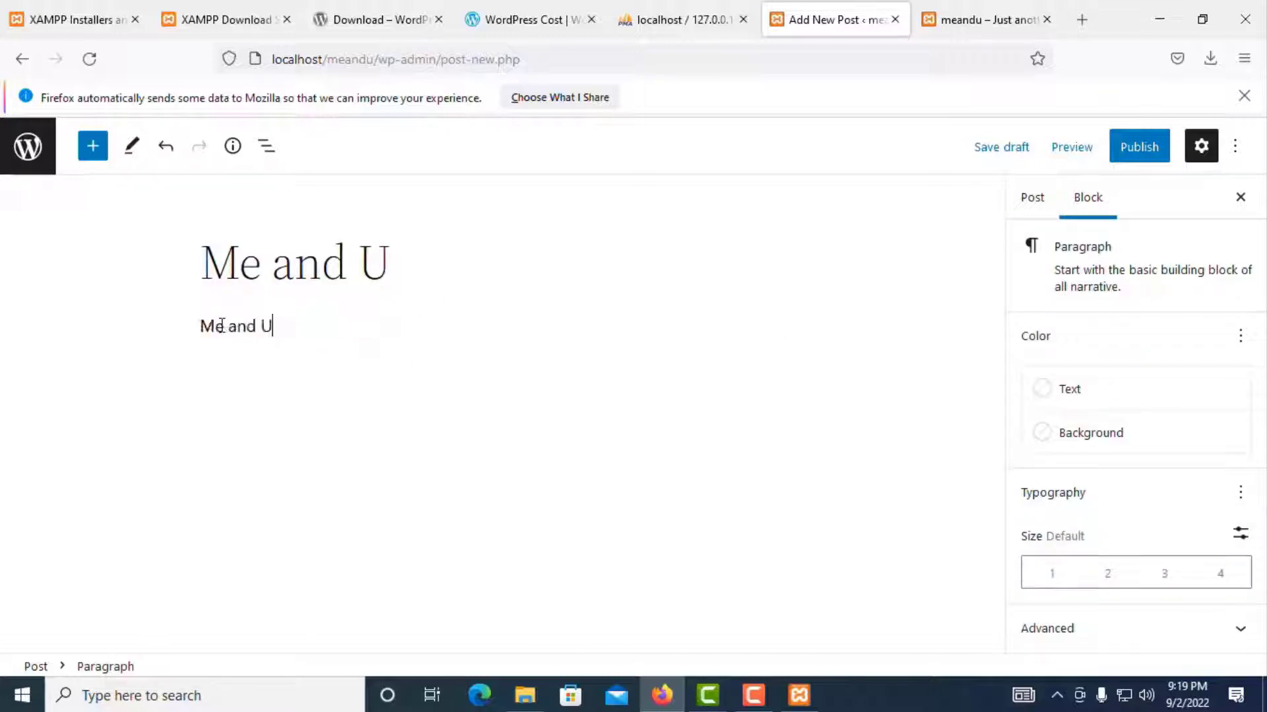
key(ctrl+v)
key(ctrl+v)
key(ctrl+v)
key(ctrl+v)
key(ctrl+v)
key(ctrl+v)
key(ctrl+v)
key(ctrl+v)
key(ctrl+v)
key(ctrl+v)
key(ctrl+v)
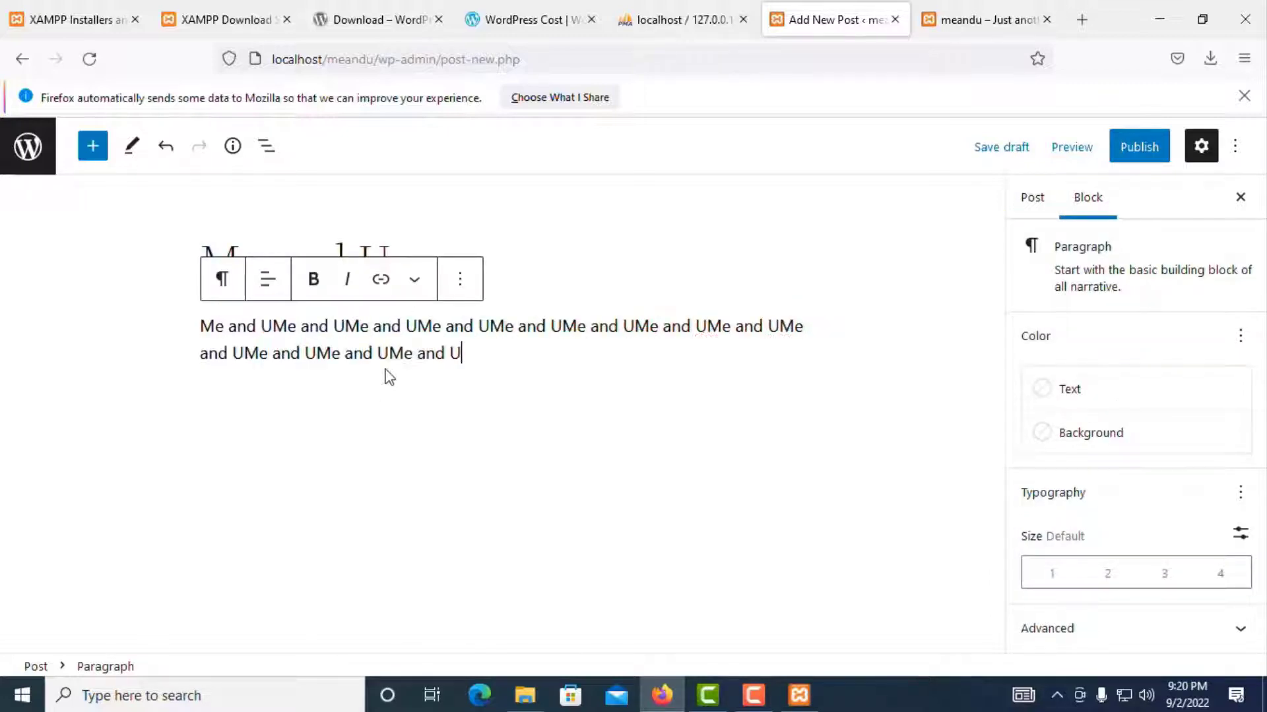
key(ctrl+v)
key(ctrl+v)
key(ctrl+v)
key(ctrl+v)
key(ctrl+v)
key(ctrl+v)
key(ctrl+v)
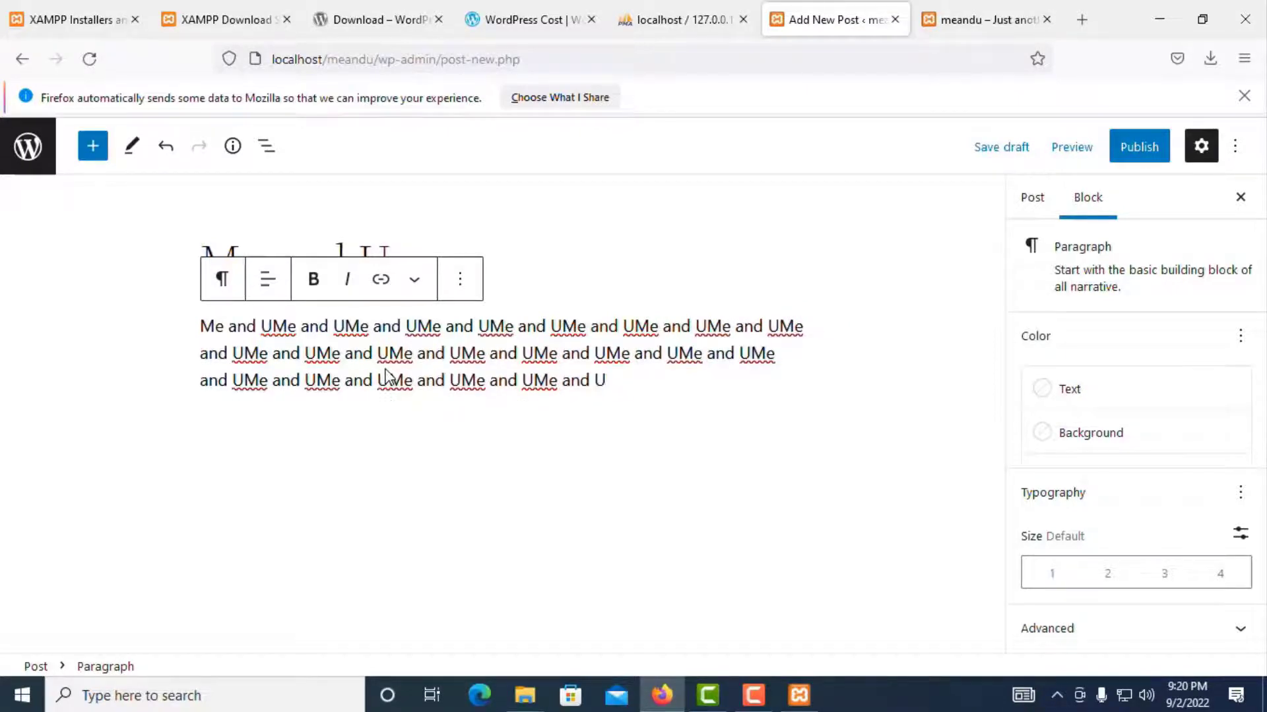
key(Return)
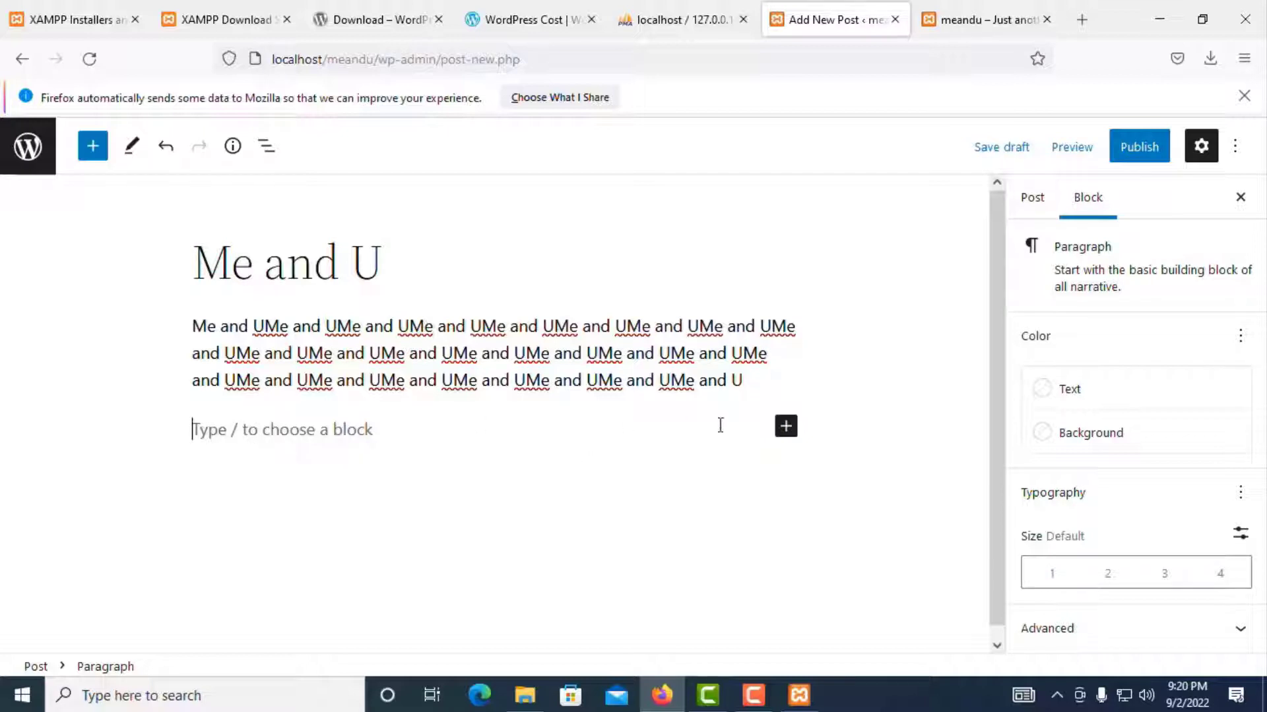
click(786, 426)
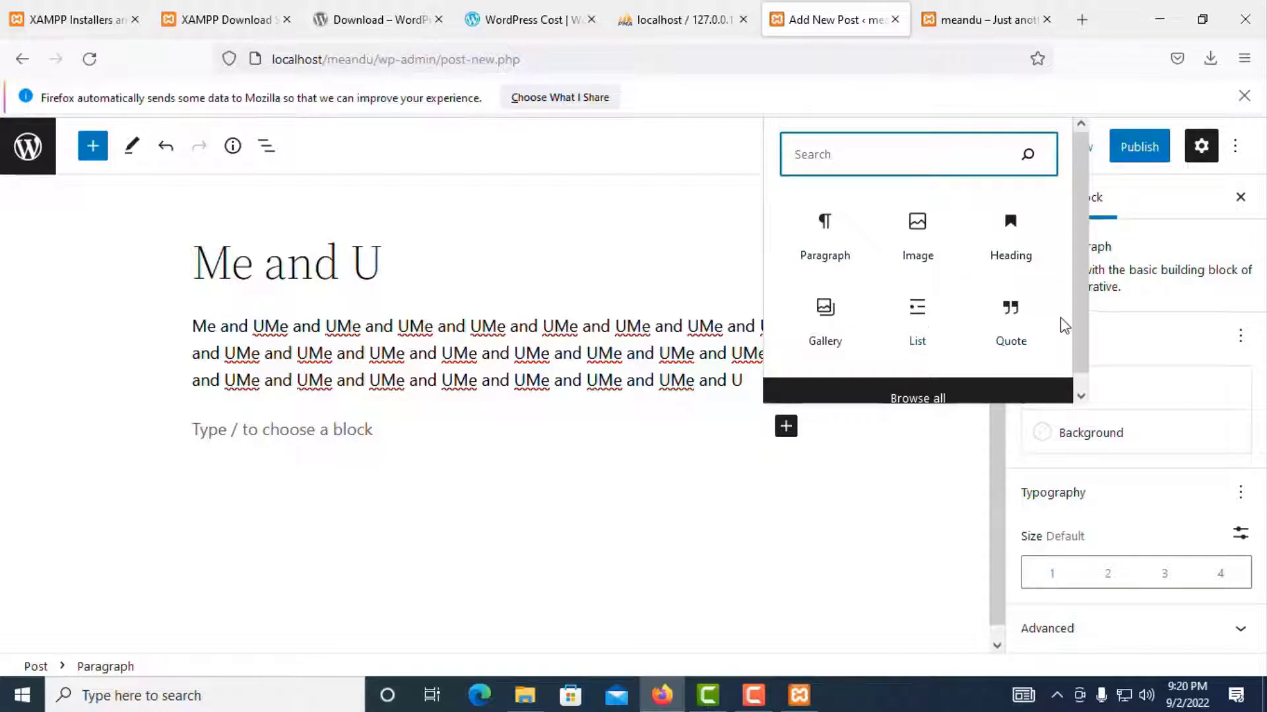
Step: Search the block library for 'cale' and insert a September 2022 Calendar block below the paragraph
scroll(1068, 310, down, 1)
click(922, 392)
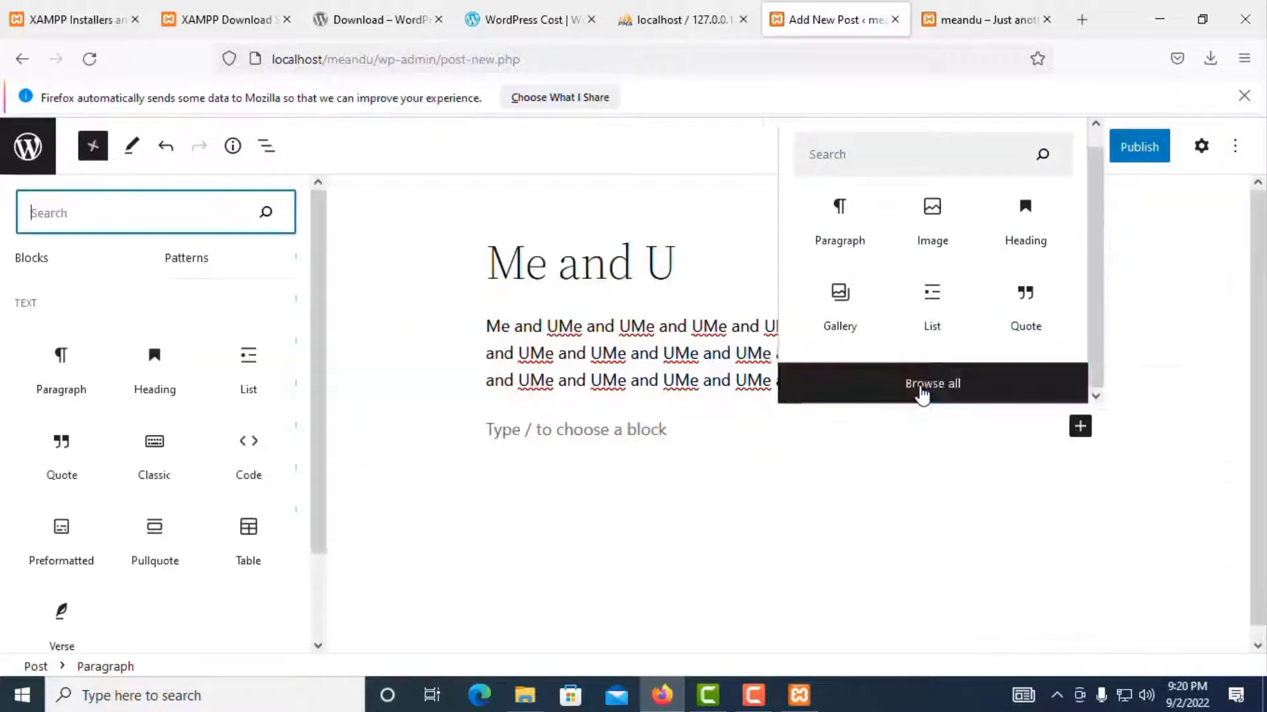
scroll(145, 422, down, 5)
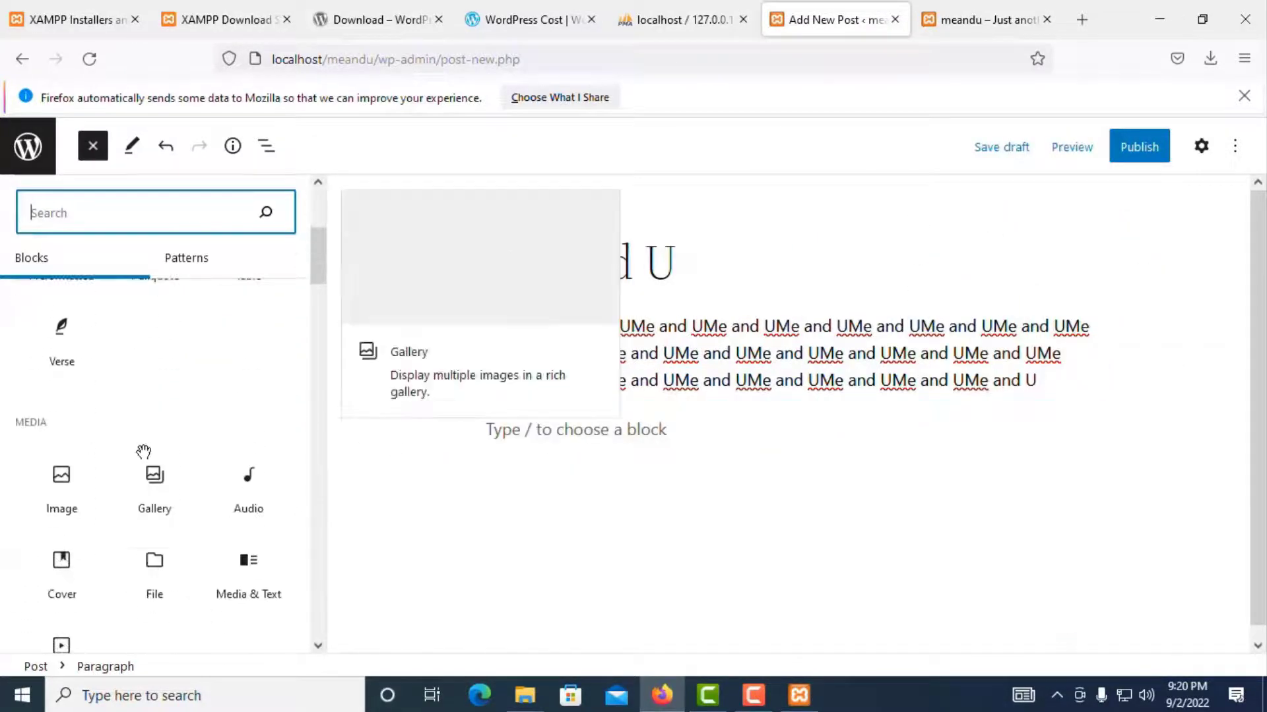
scroll(143, 452, down, 3)
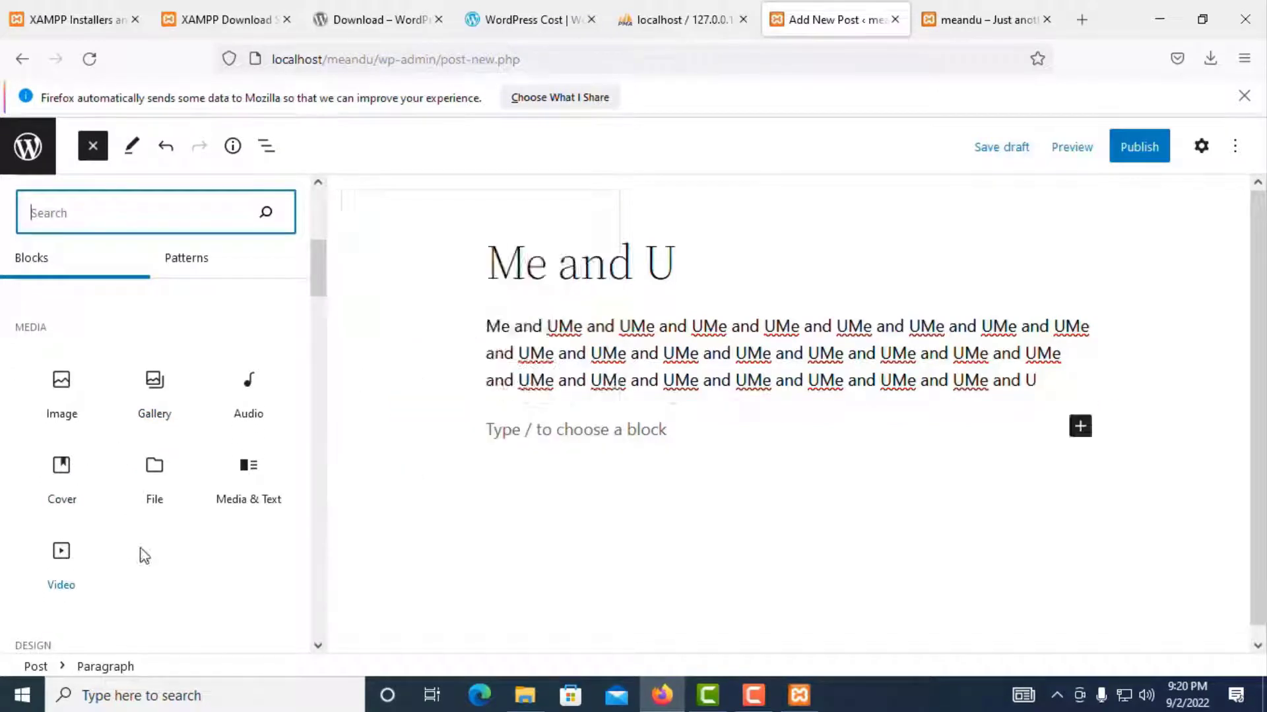
scroll(108, 528, down, 8)
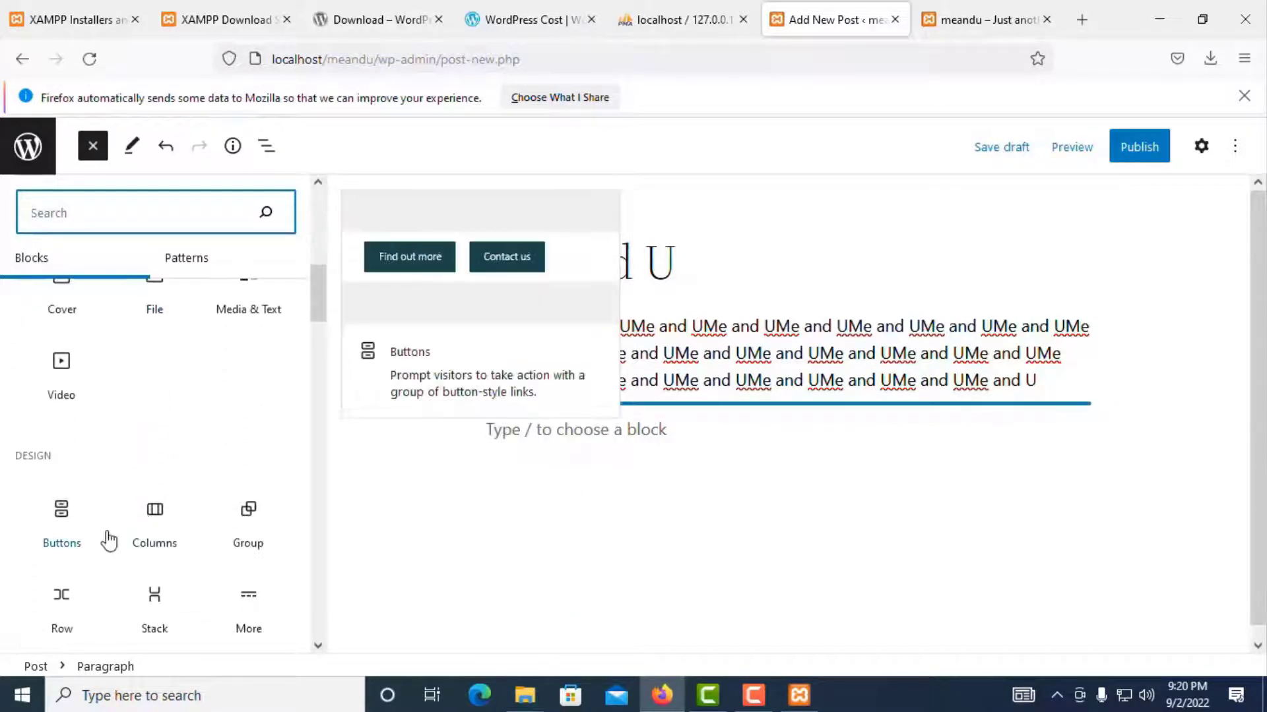
scroll(107, 545, down, 10)
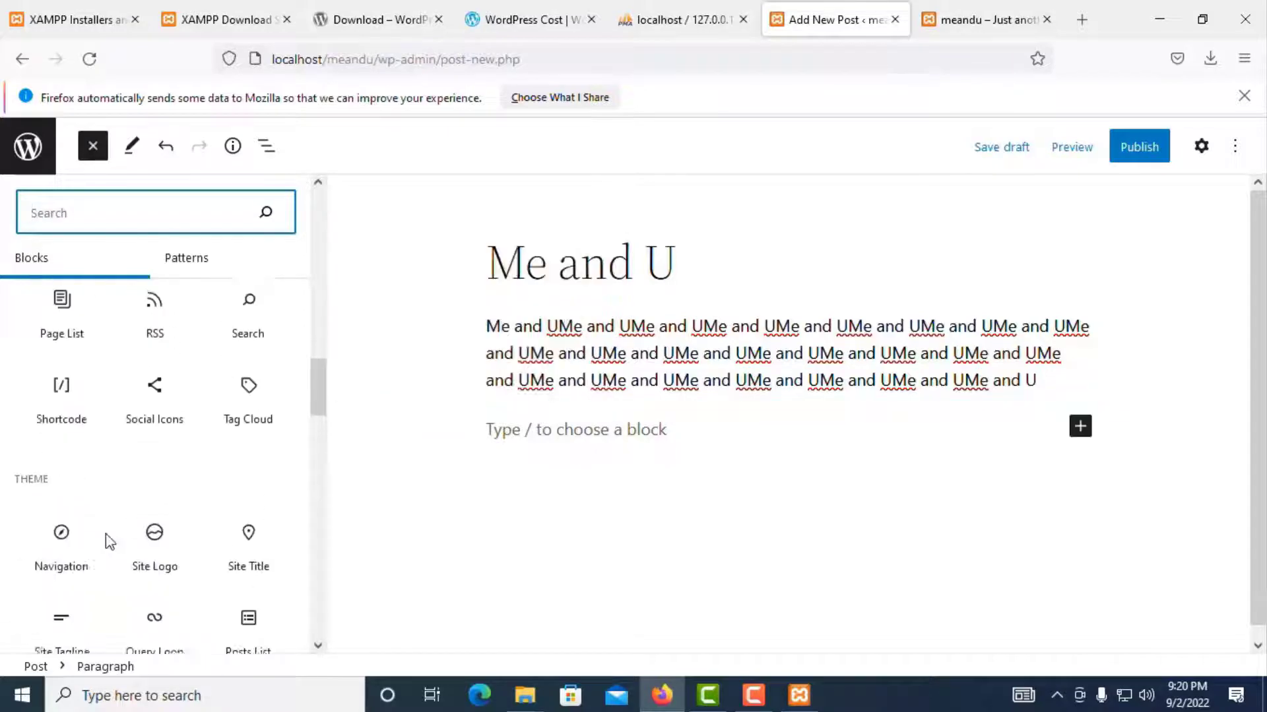
scroll(107, 549, down, 15)
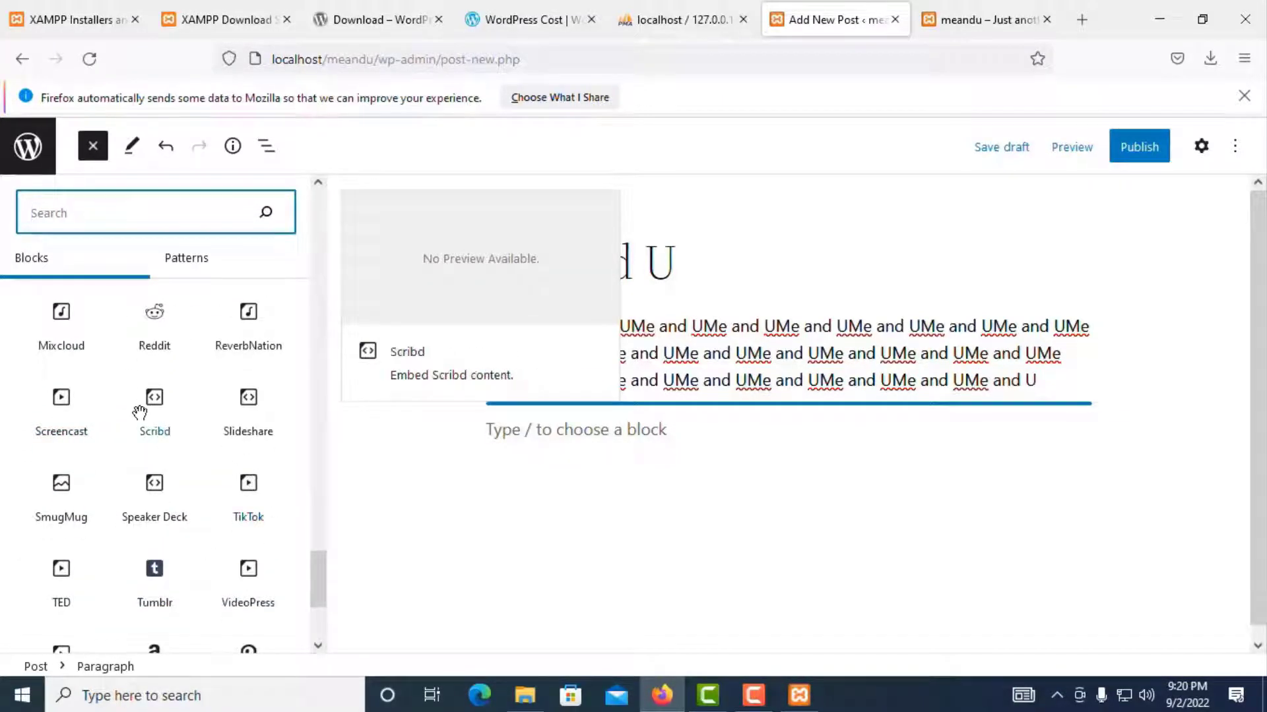
scroll(74, 389, up, 10)
scroll(74, 389, up, 1)
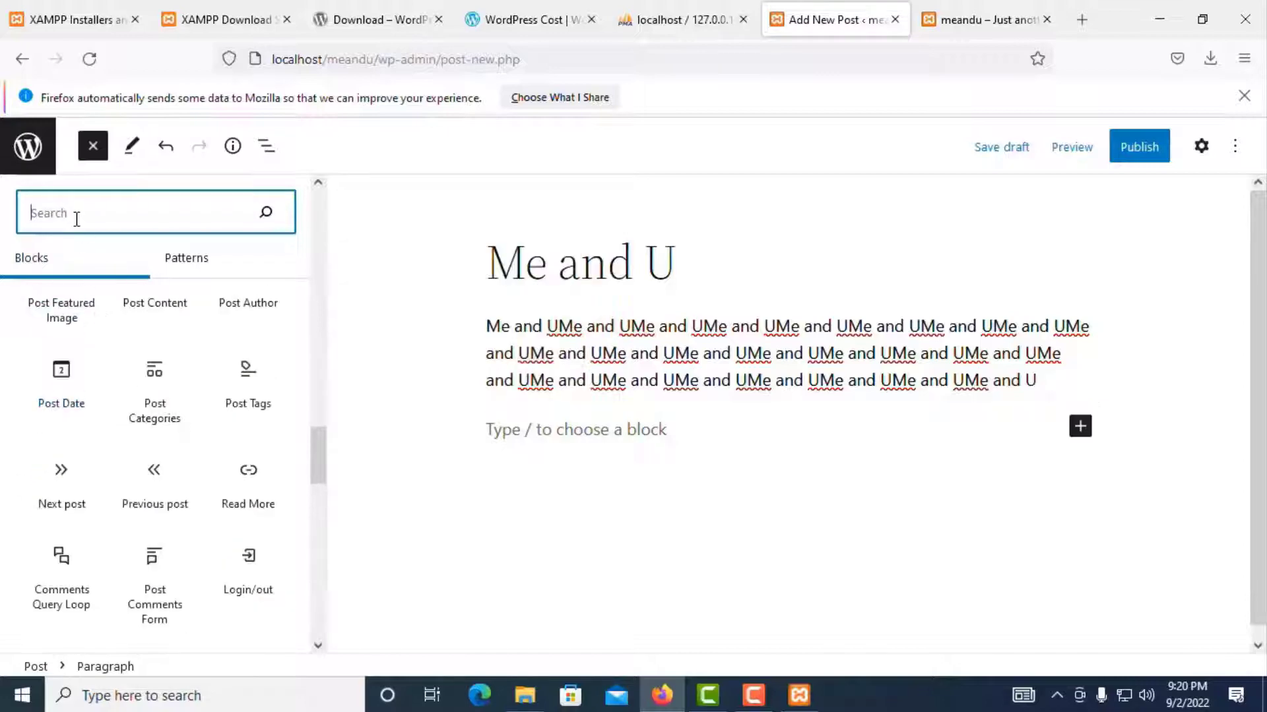
text(ca)
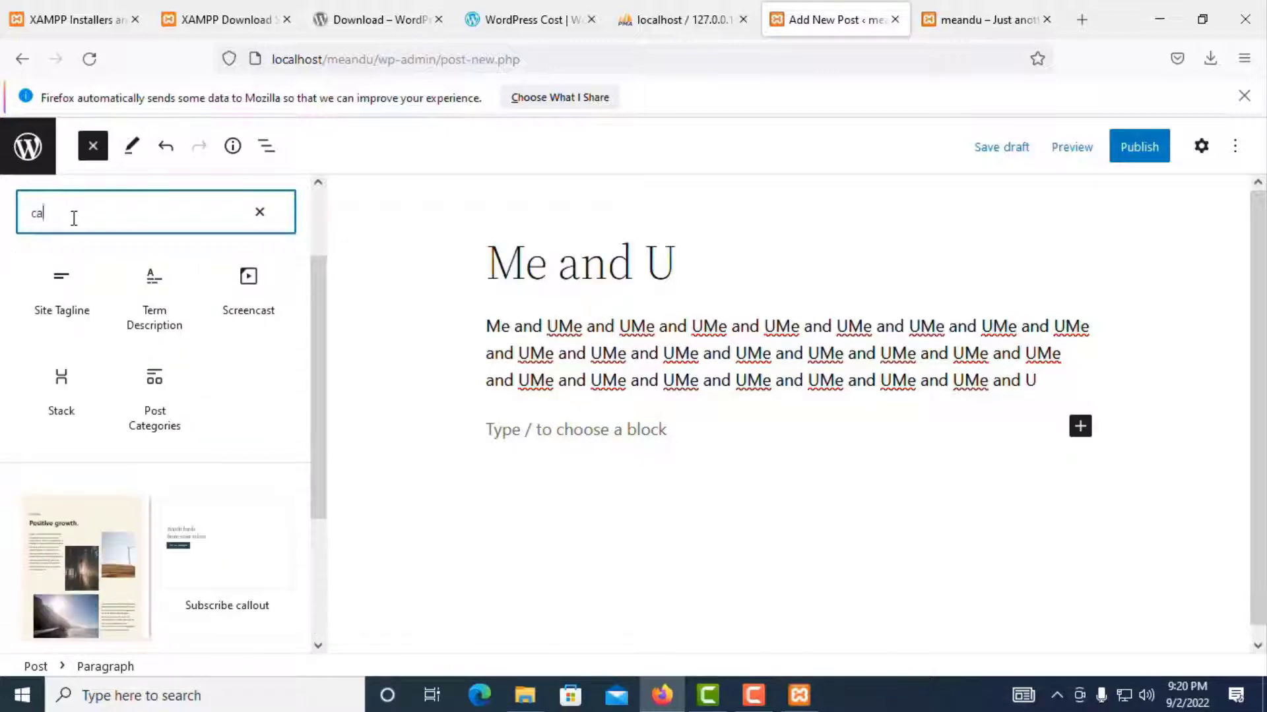
text(le)
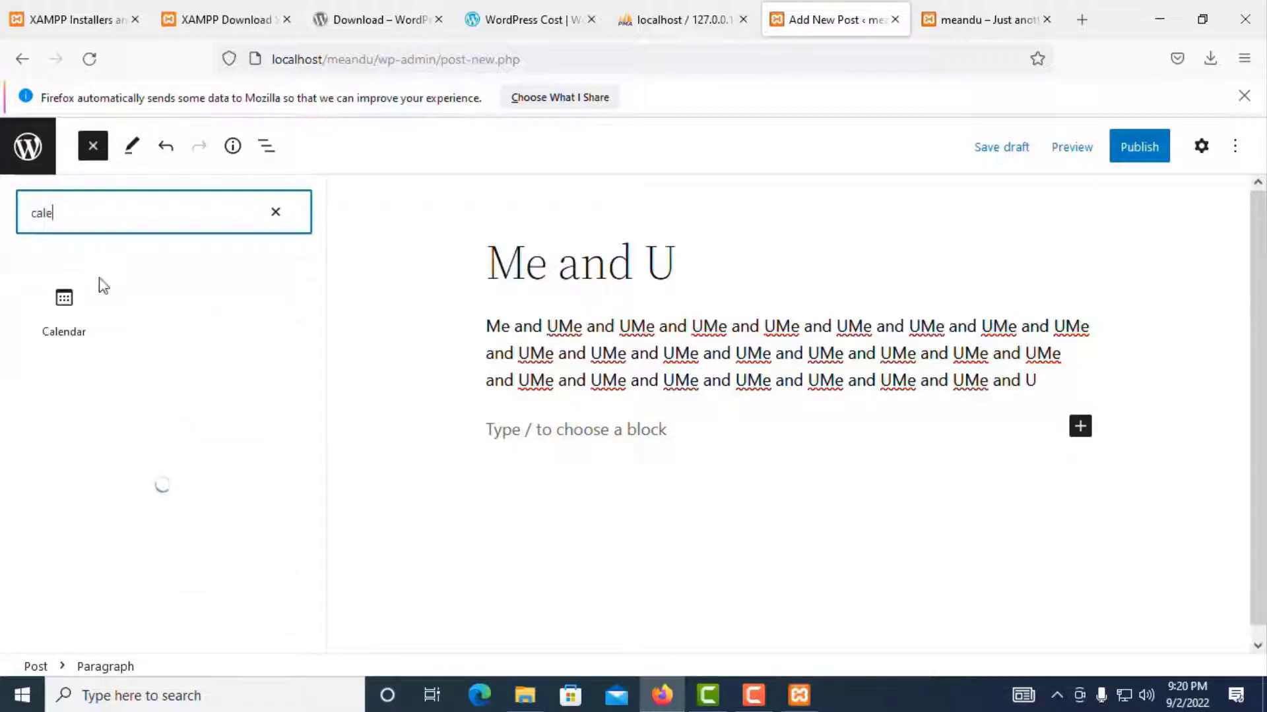
click(68, 329)
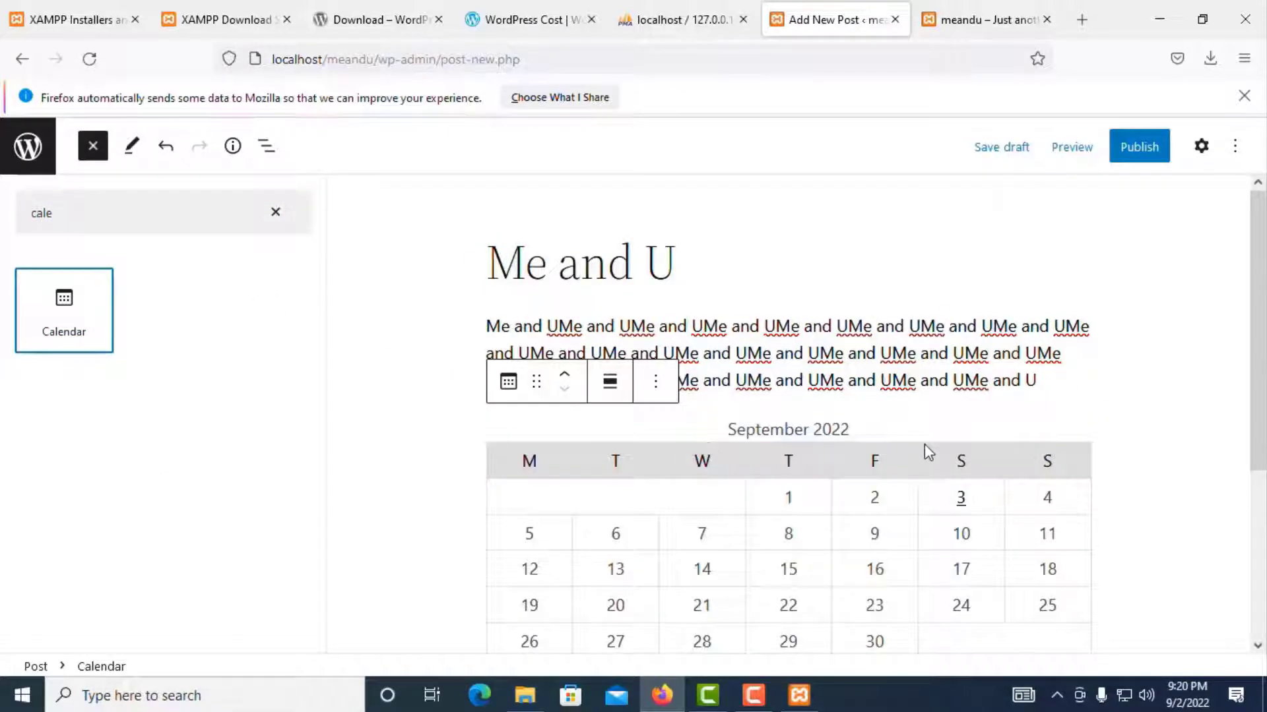
scroll(924, 446, down, 3)
scroll(785, 360, up, 3)
Step: Publish the Me and U post and view its live page
click(1127, 157)
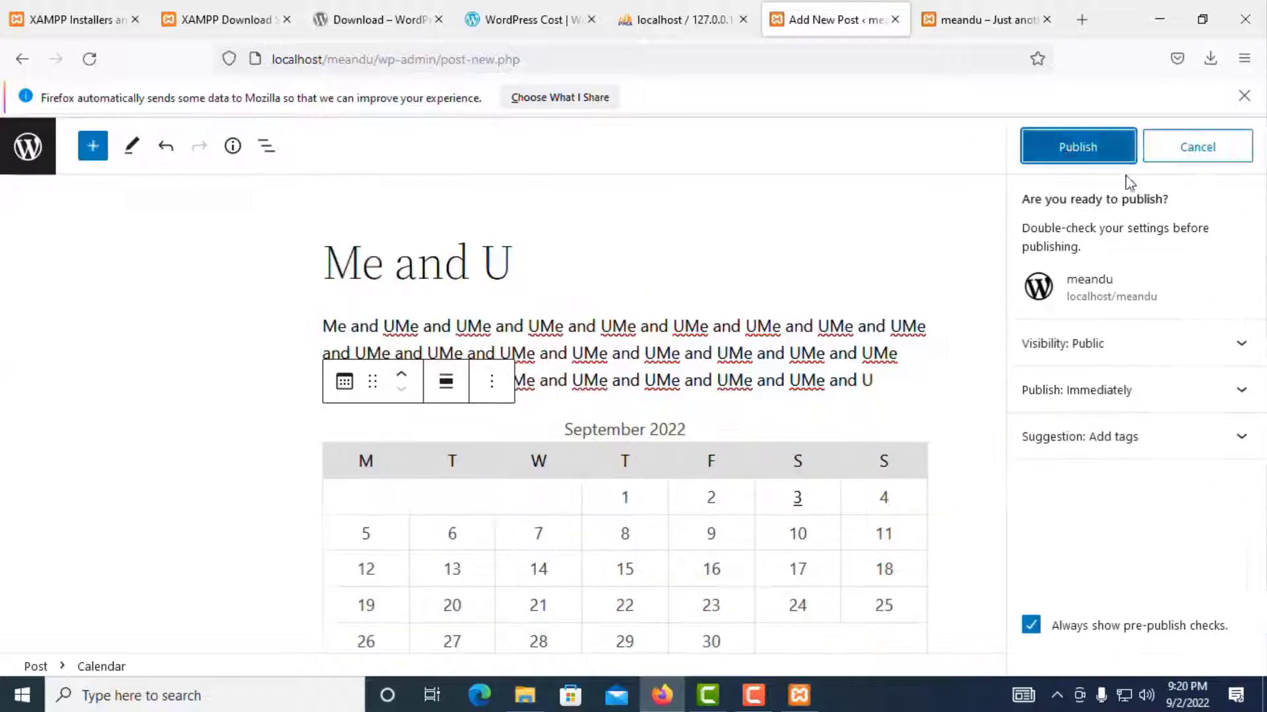
click(1089, 153)
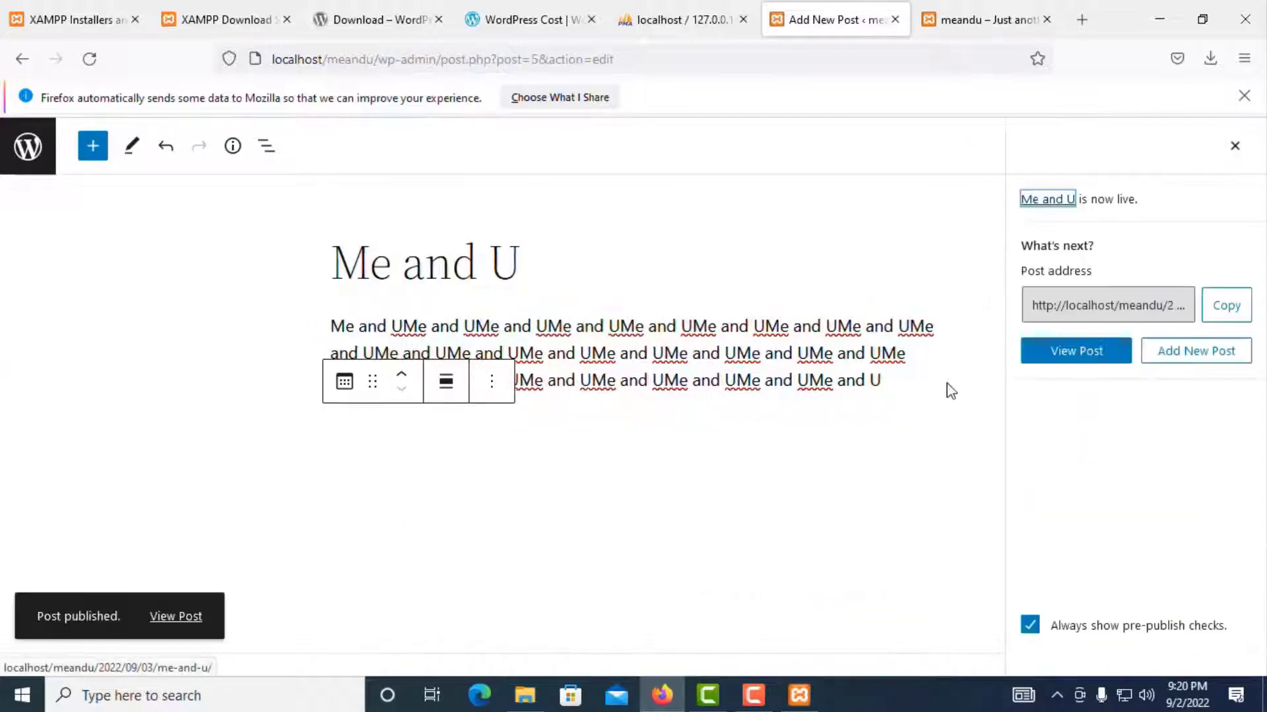
click(191, 623)
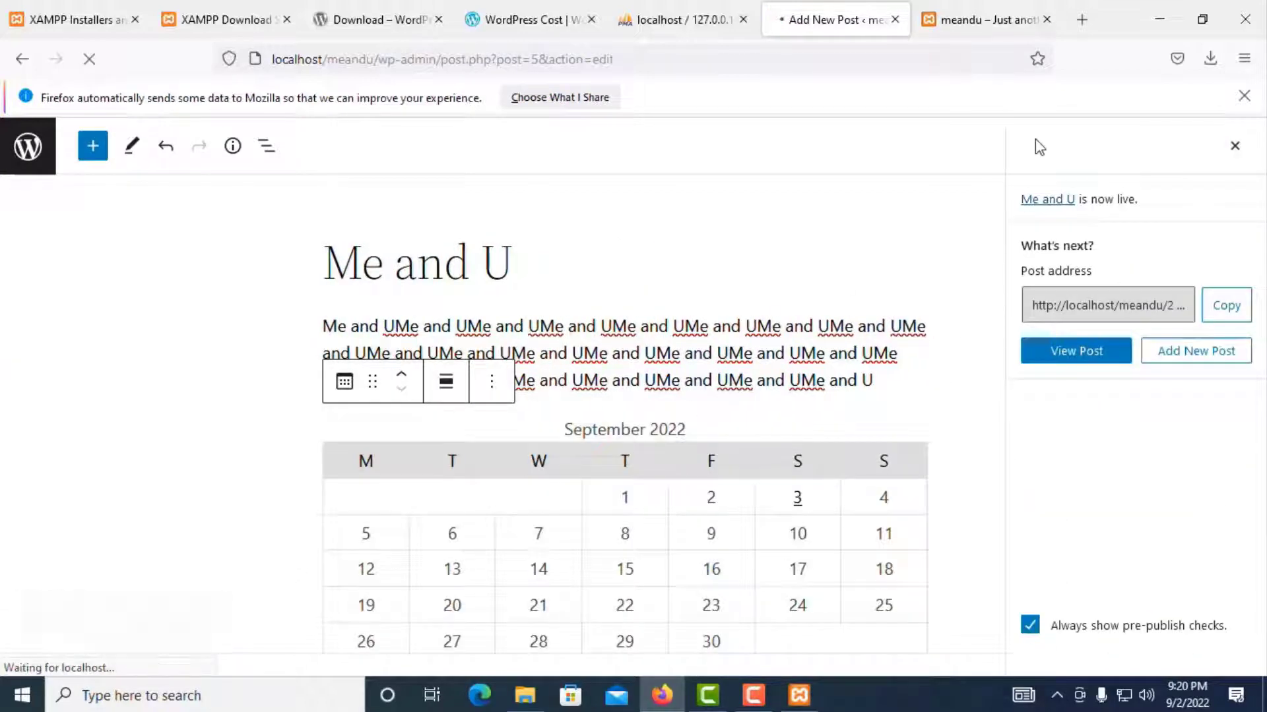
scroll(481, 404, down, 5)
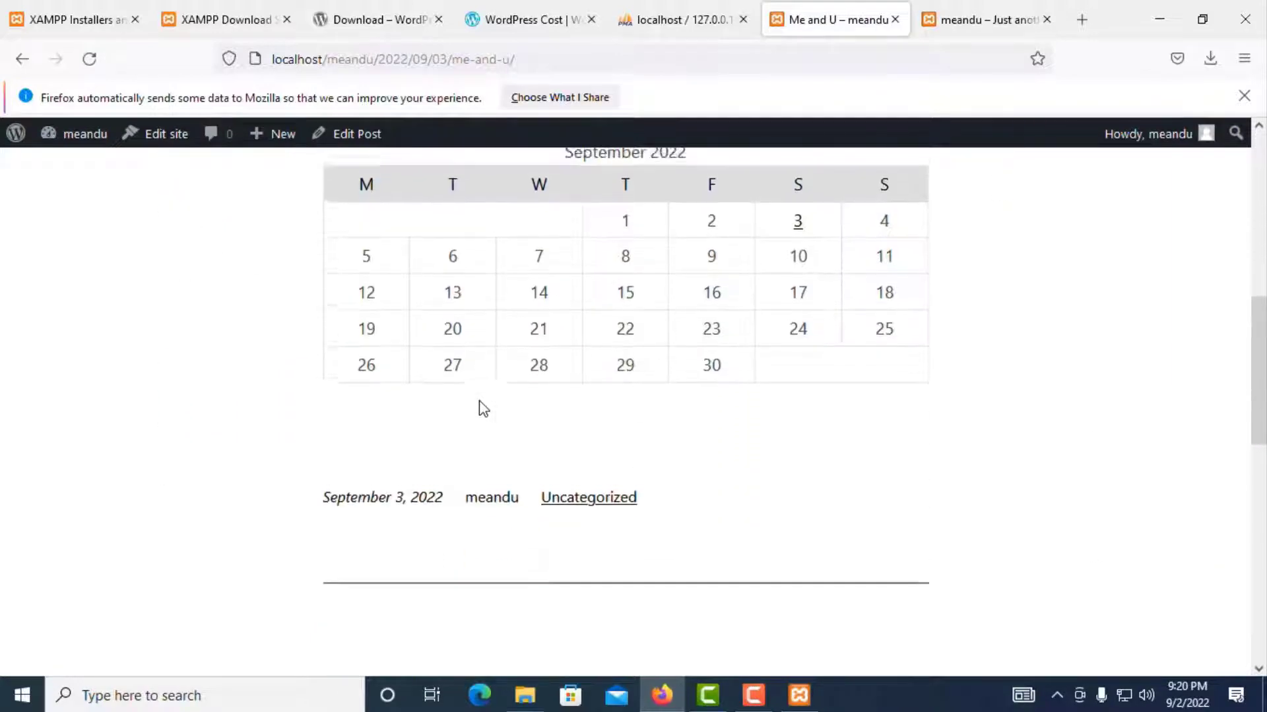
scroll(480, 406, up, 5)
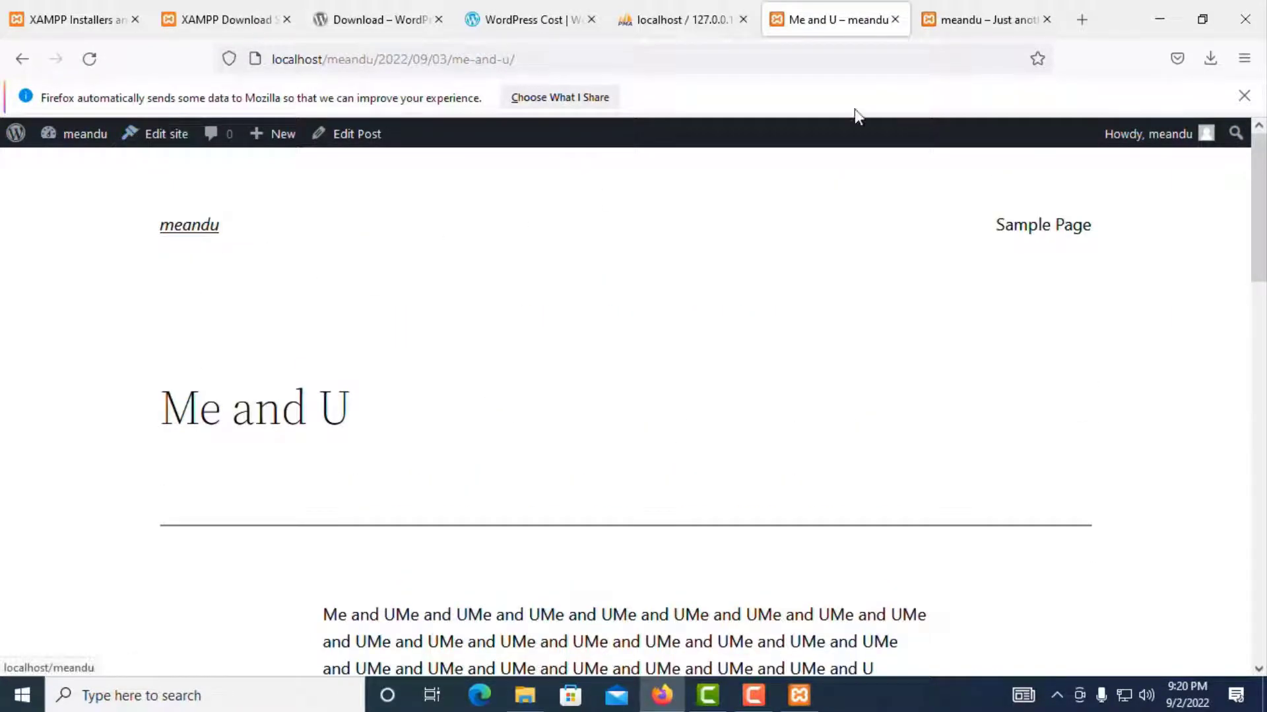
Step: Reload the site's home page and open the Me and U post from there
click(995, 19)
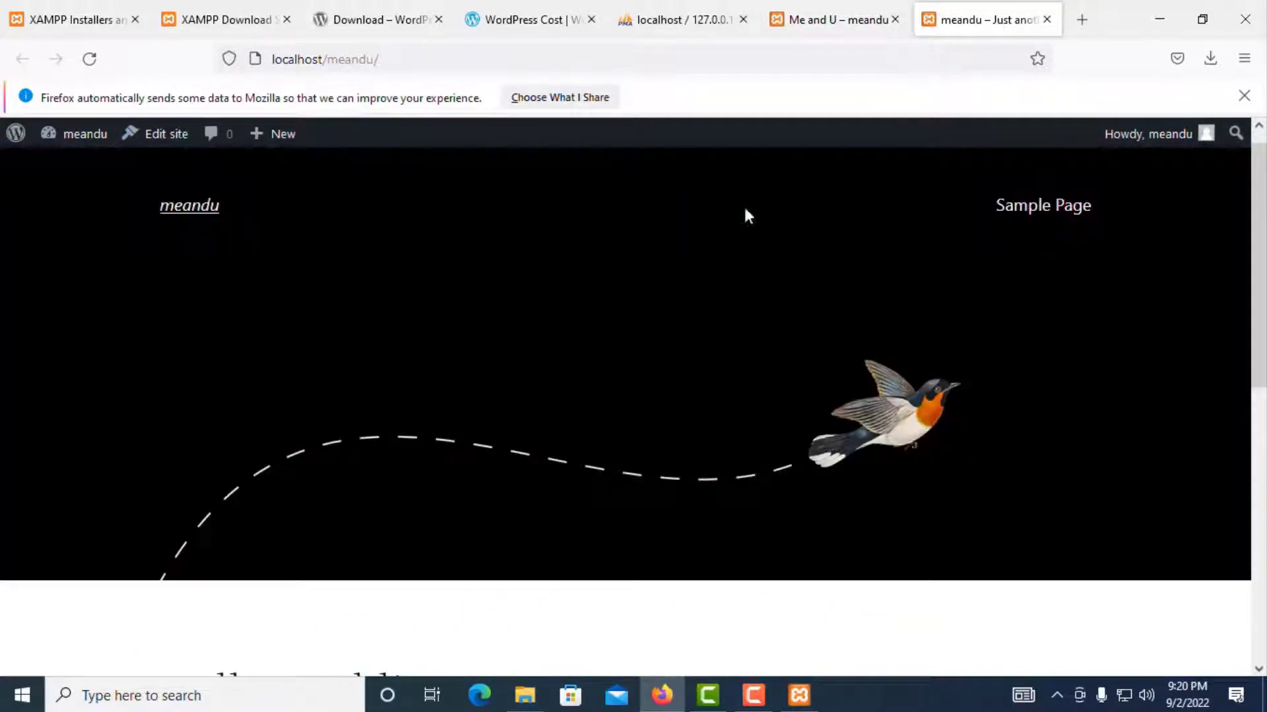
click(89, 59)
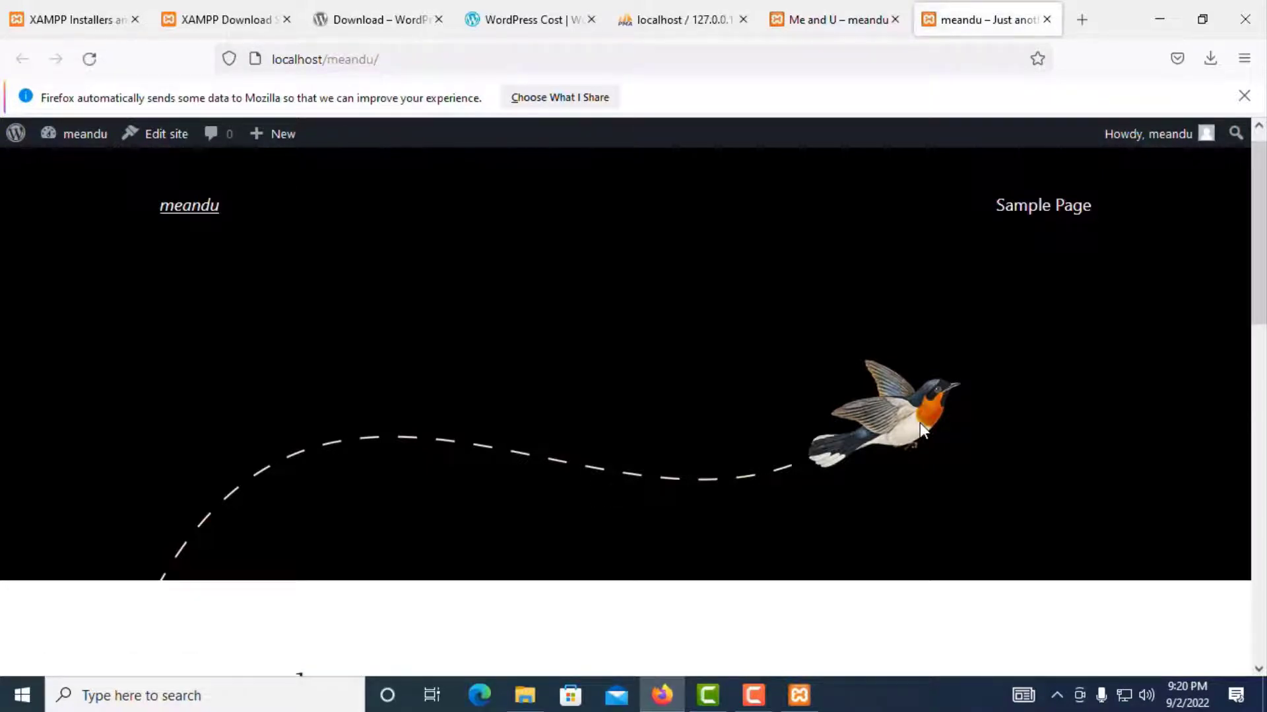
scroll(922, 429, down, 5)
scroll(254, 461, up, 2)
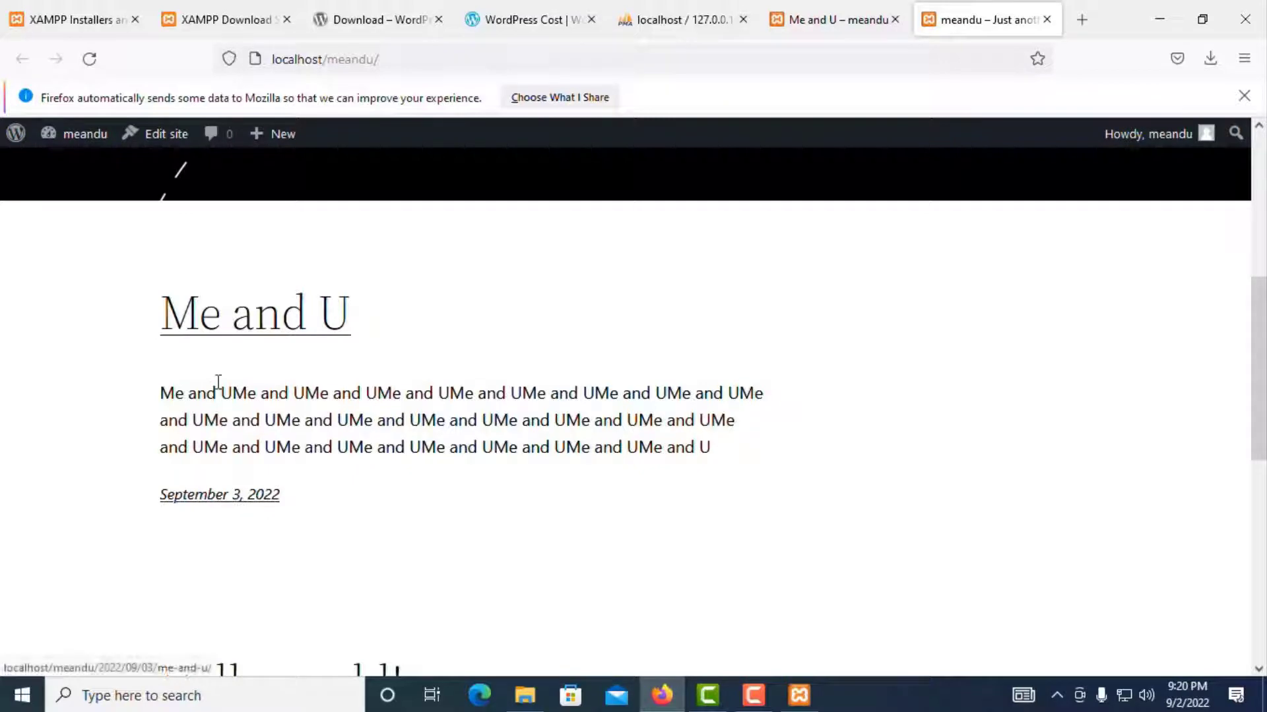
click(229, 332)
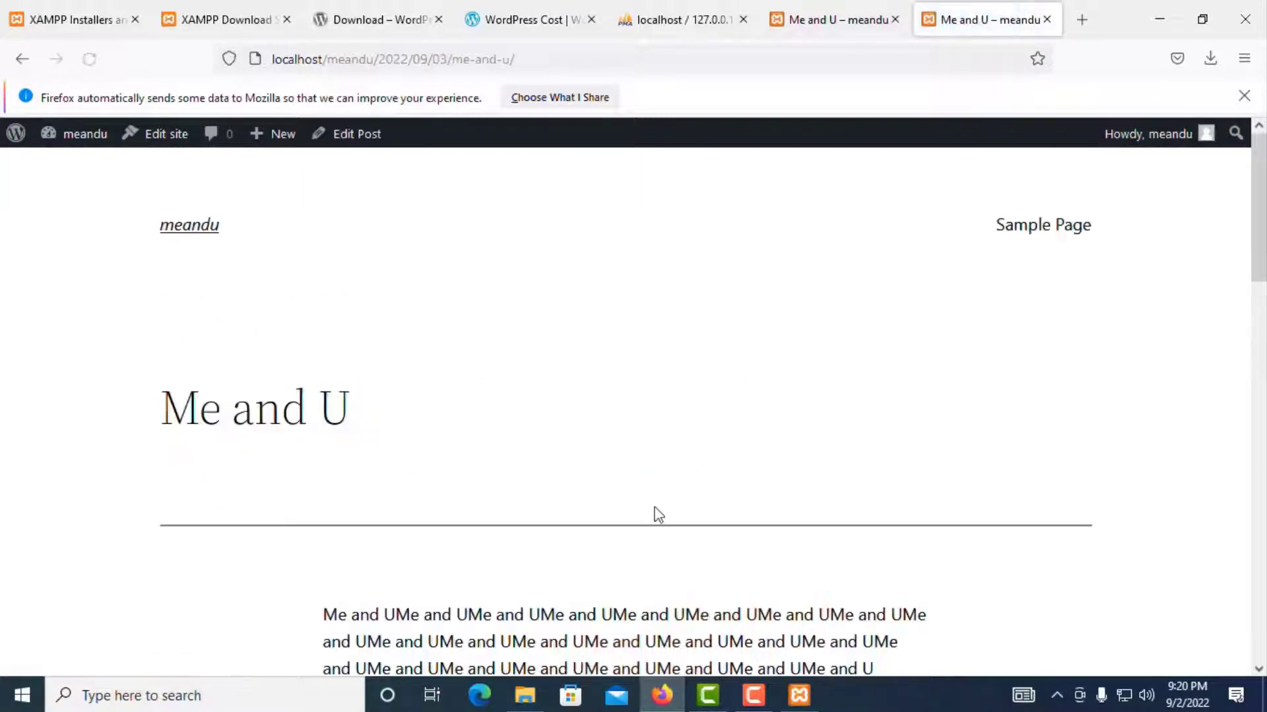
scroll(653, 512, down, 10)
scroll(666, 489, up, 3)
scroll(668, 466, up, 3)
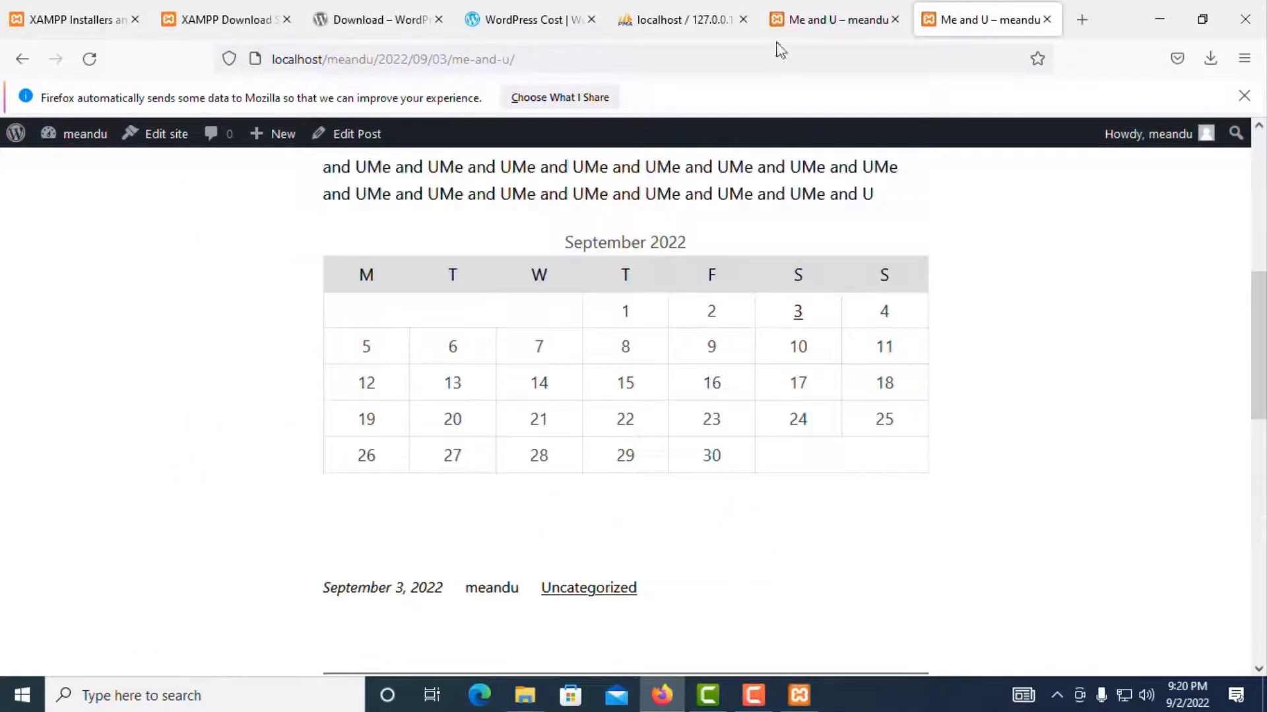
scroll(601, 486, up, 1)
scroll(602, 482, up, 10)
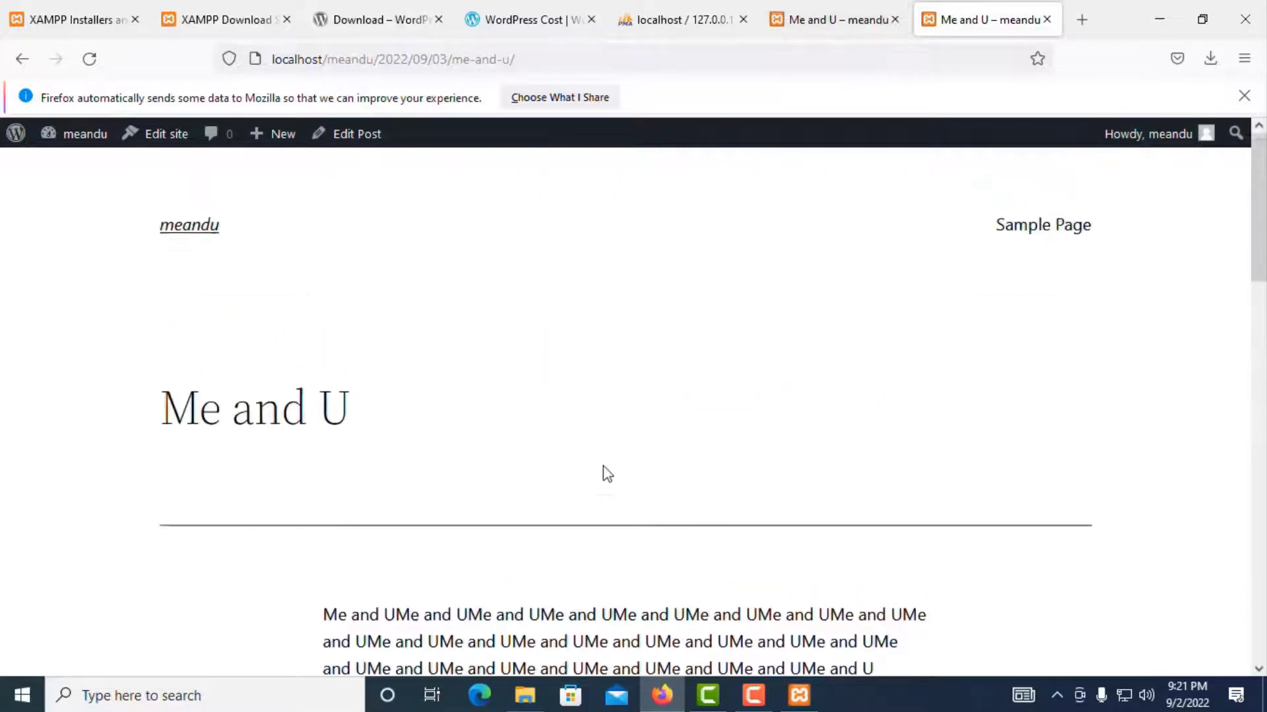
scroll(659, 330, down, 4)
Step: Glance at the phpMyAdmin tab, then return to the published post's tab
click(816, 25)
click(699, 24)
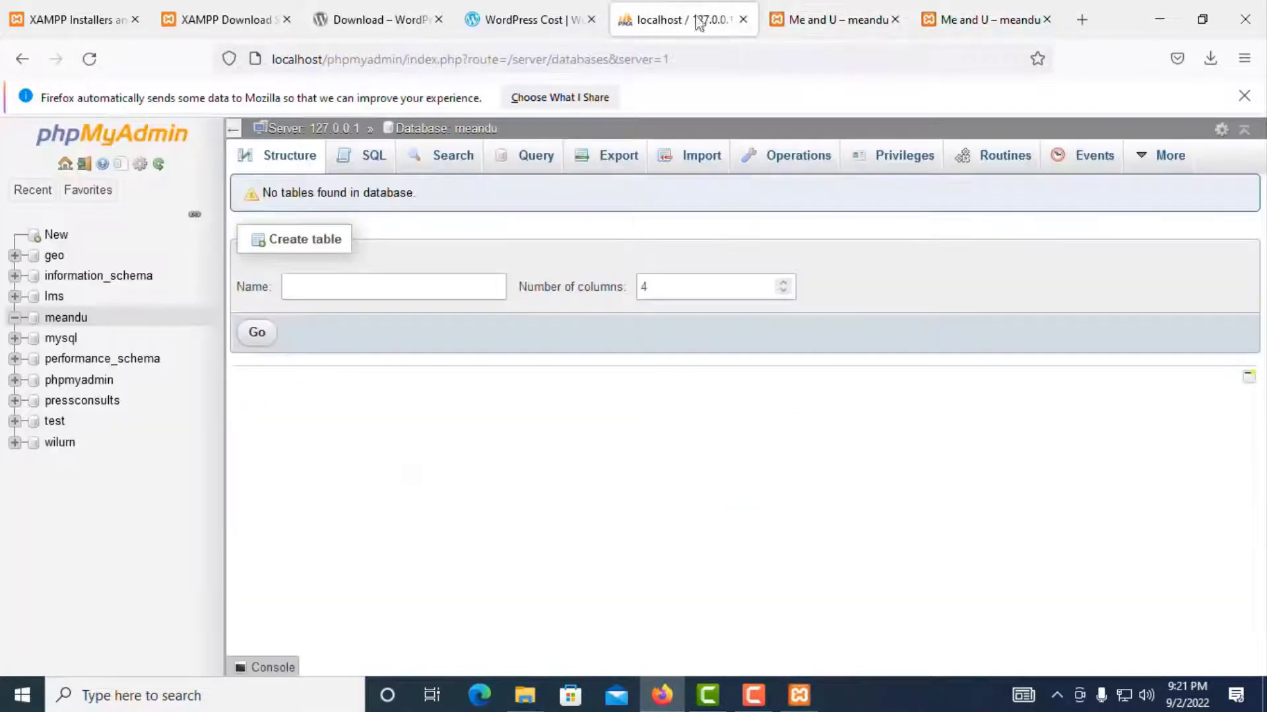
click(805, 20)
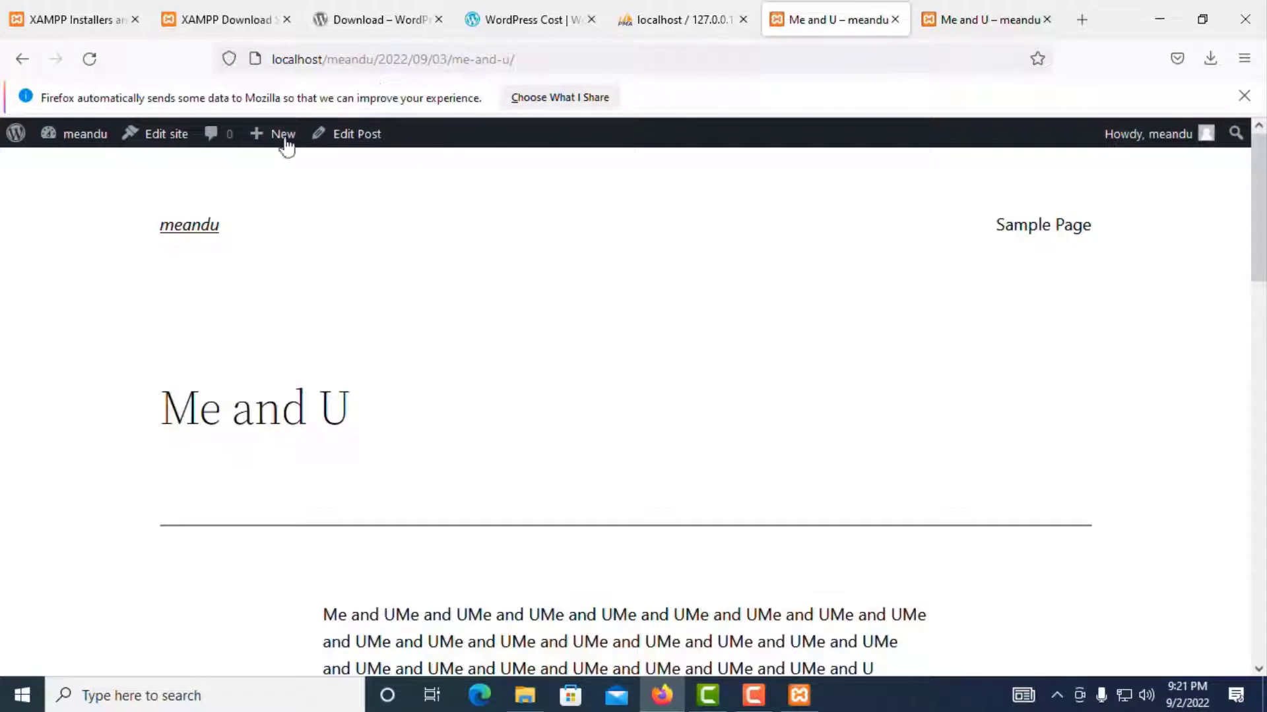
Step: Return to the admin posts list to confirm Me and U is listed, then open Categories
click(22, 59)
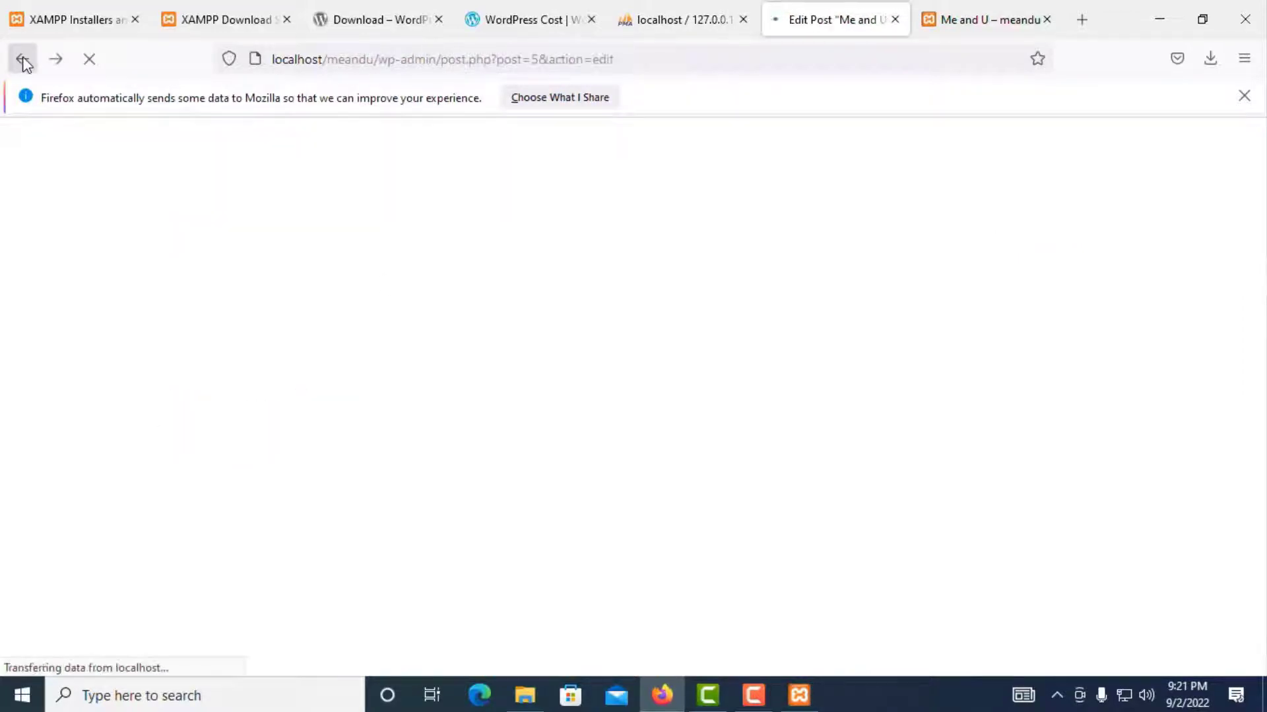
click(22, 59)
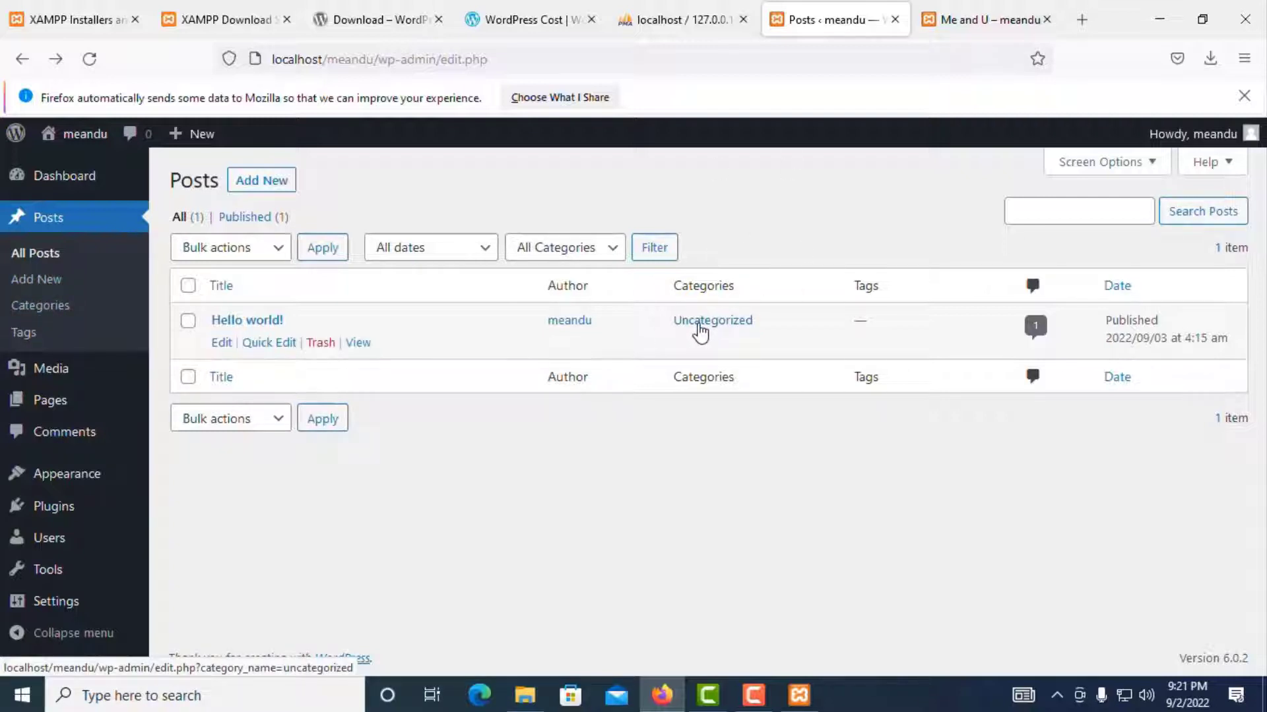
click(39, 252)
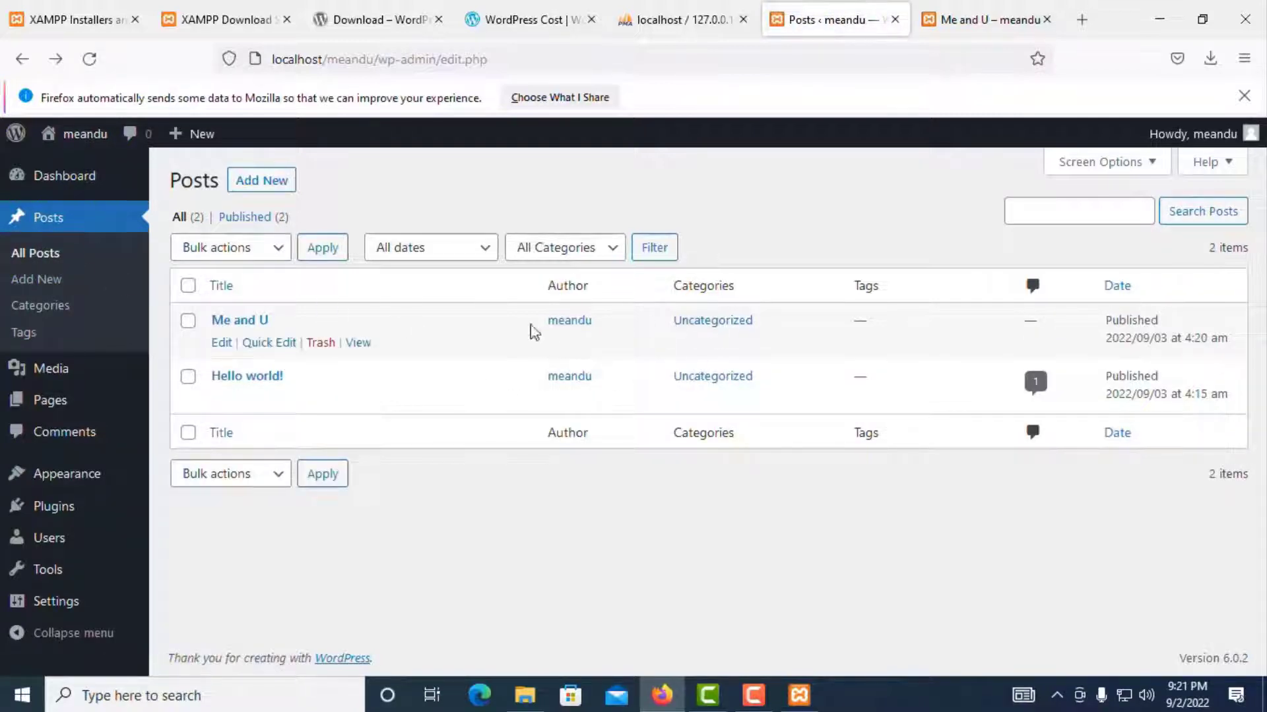
click(44, 309)
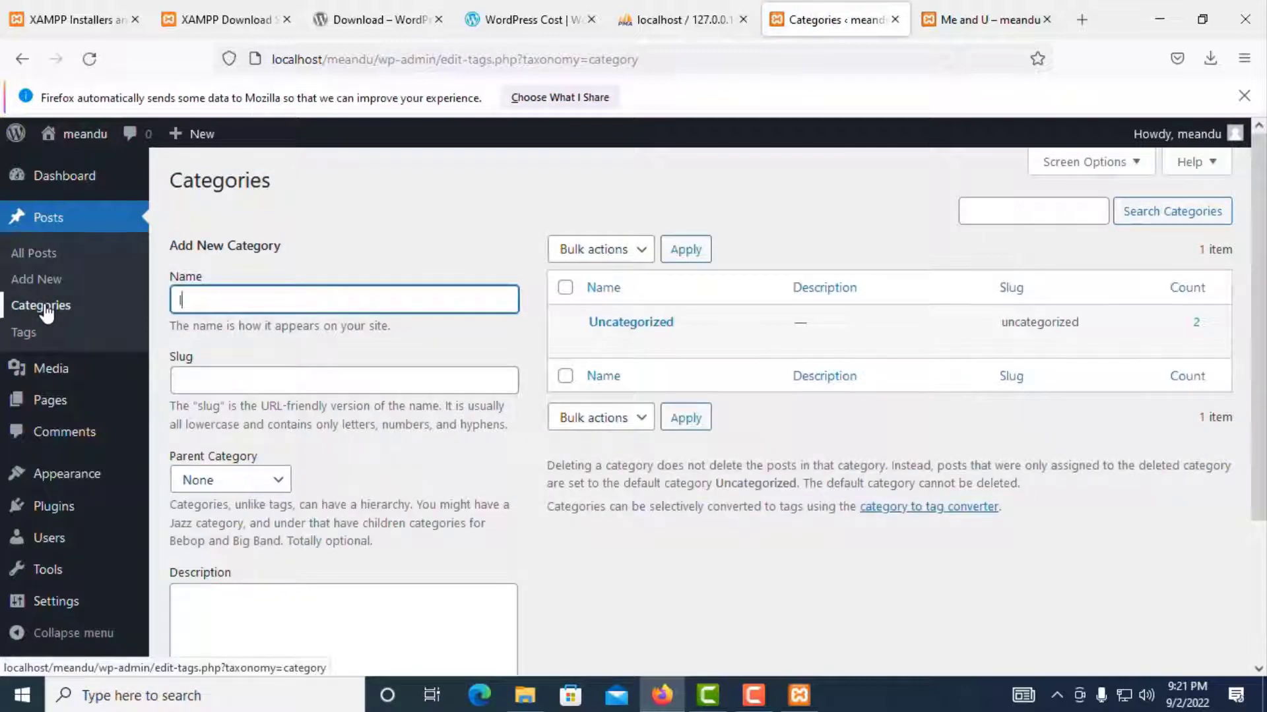
Step: Enter love as the category name, leaving Parent Category as None
click(212, 380)
click(232, 487)
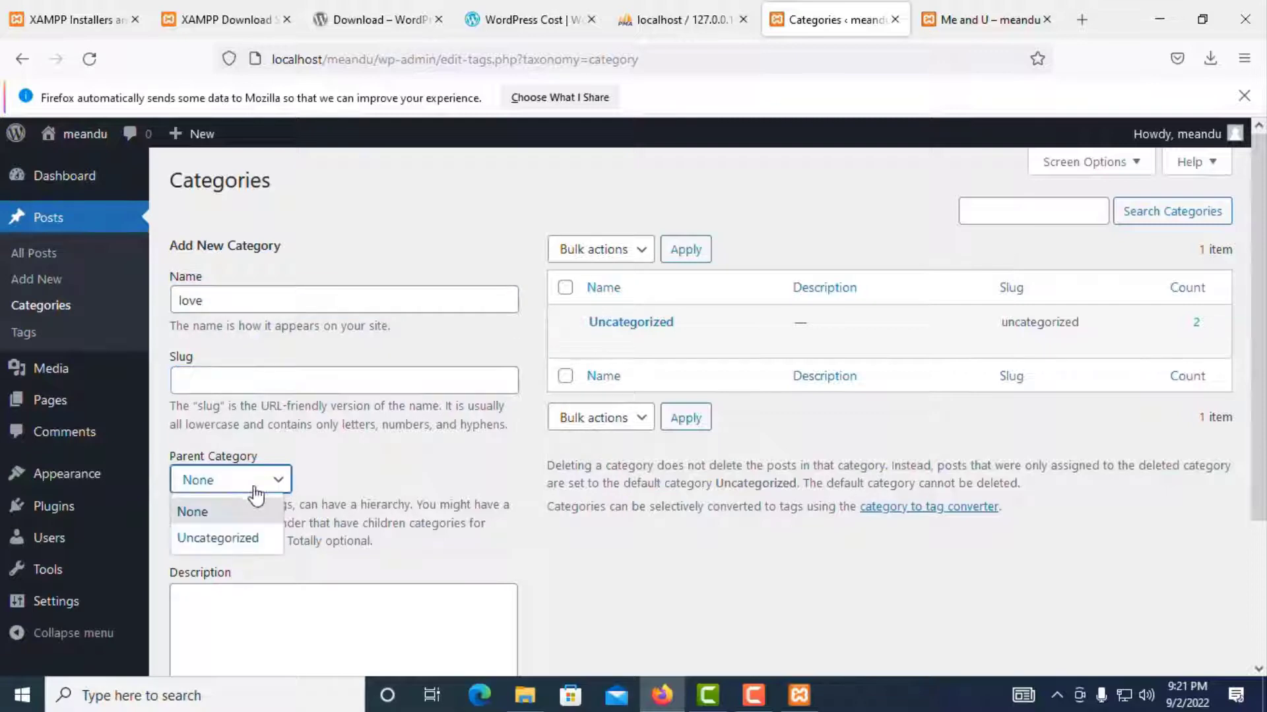
click(358, 504)
scroll(462, 429, down, 1)
scroll(598, 391, up, 1)
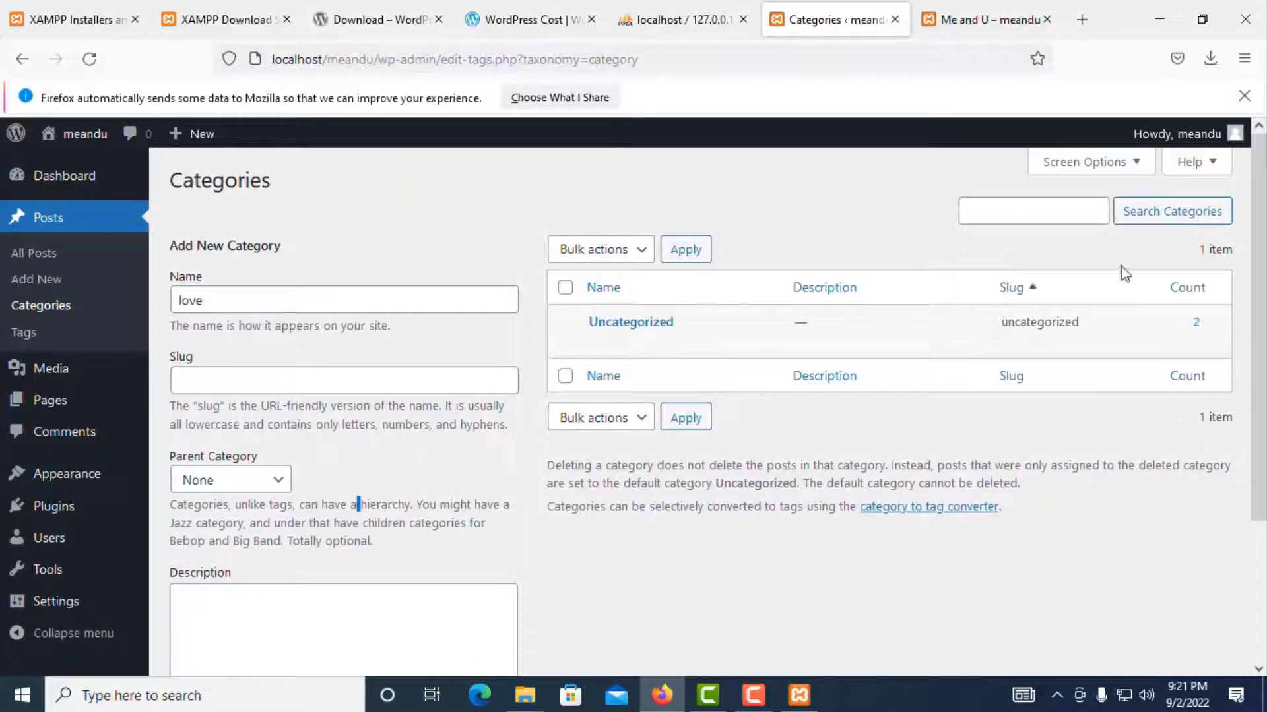
scroll(369, 425, down, 3)
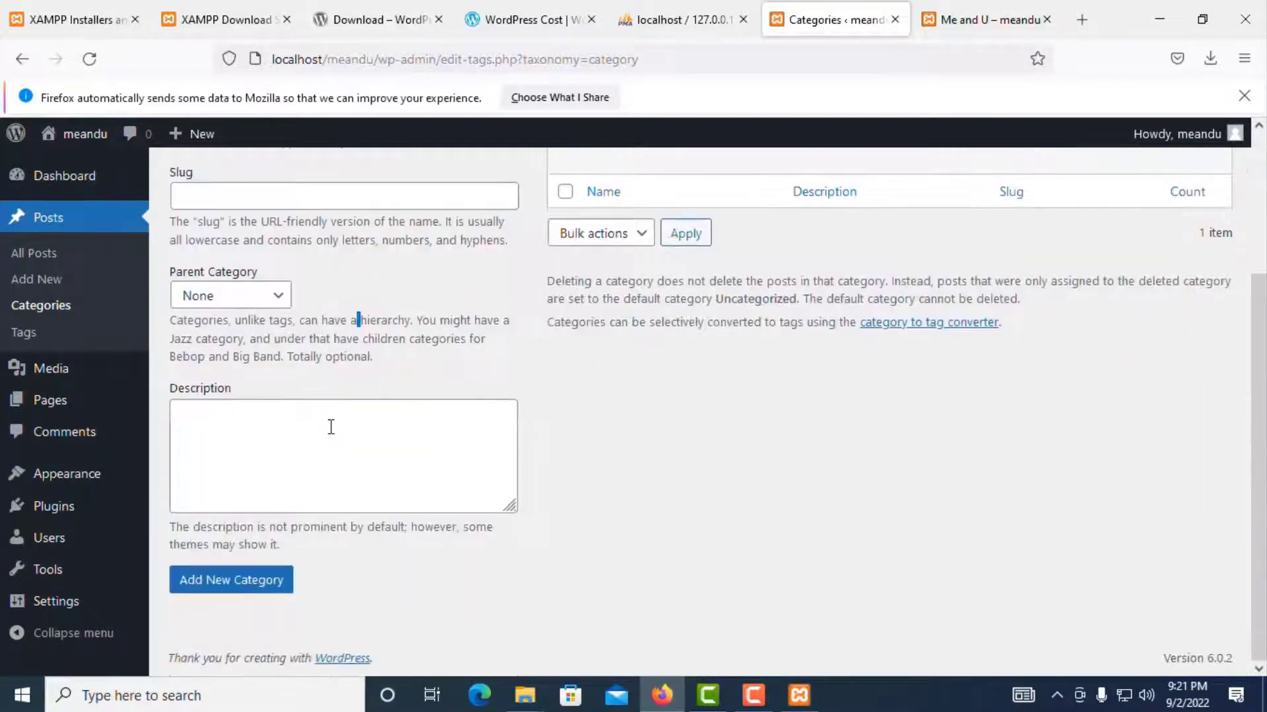
scroll(328, 427, up, 3)
click(238, 375)
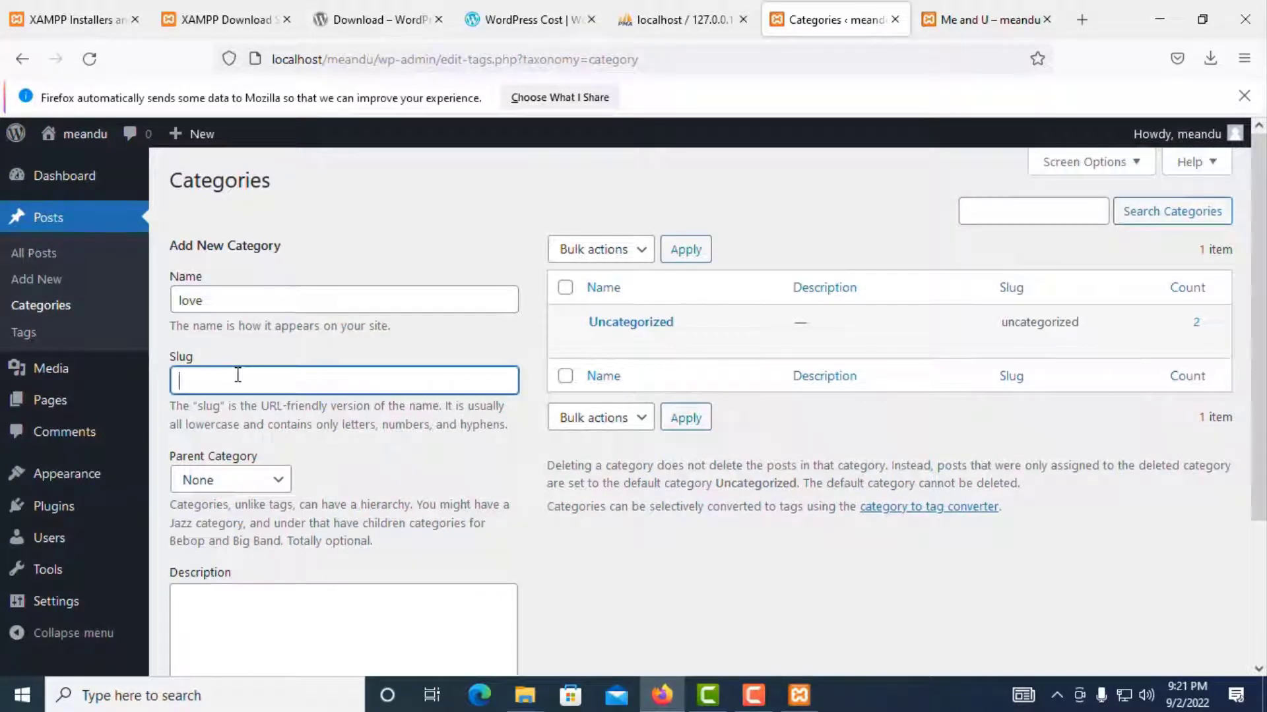
drag(238, 303, 144, 316)
right_click(188, 302)
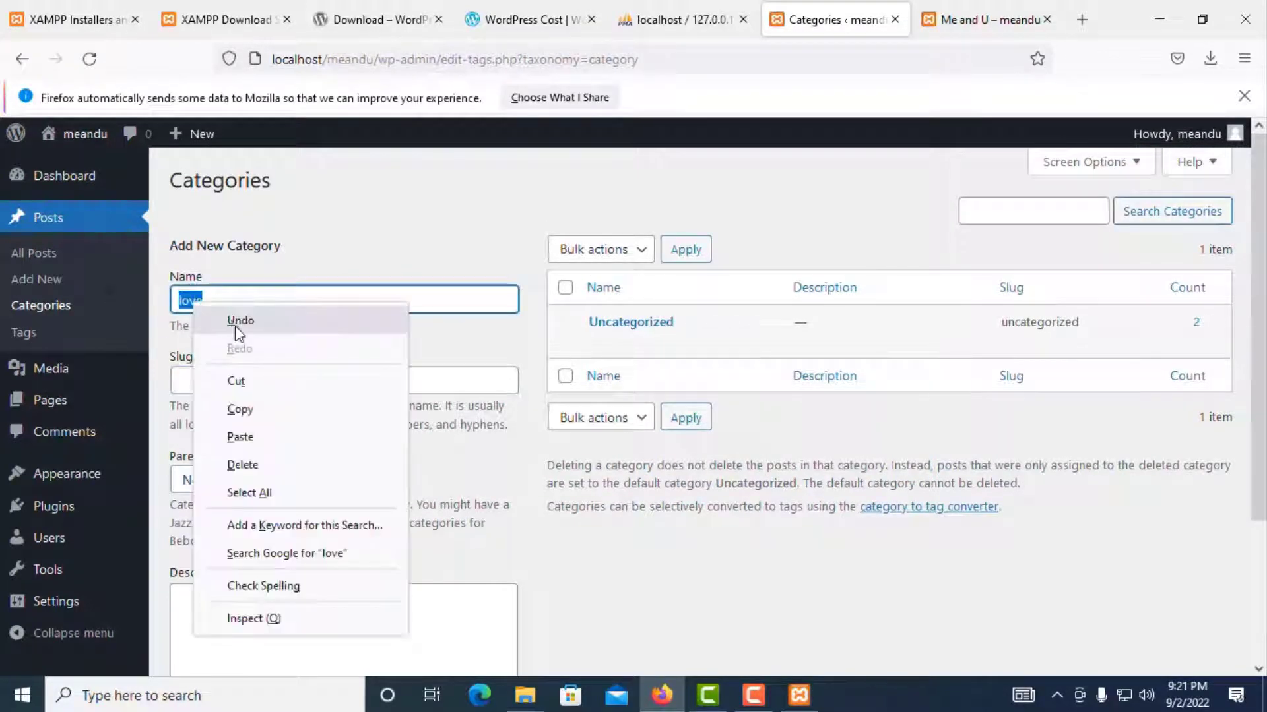
click(238, 376)
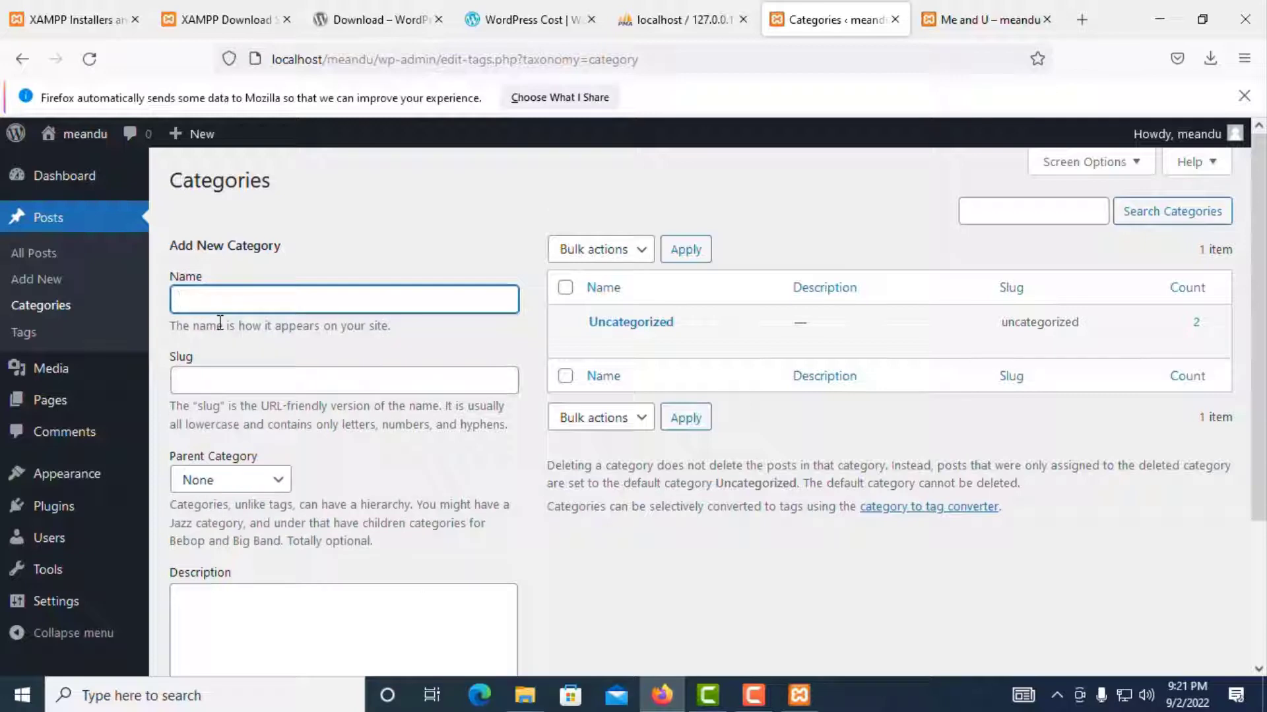
key(ctrl+v)
Step: Set the slug to love and add the new love category
click(250, 374)
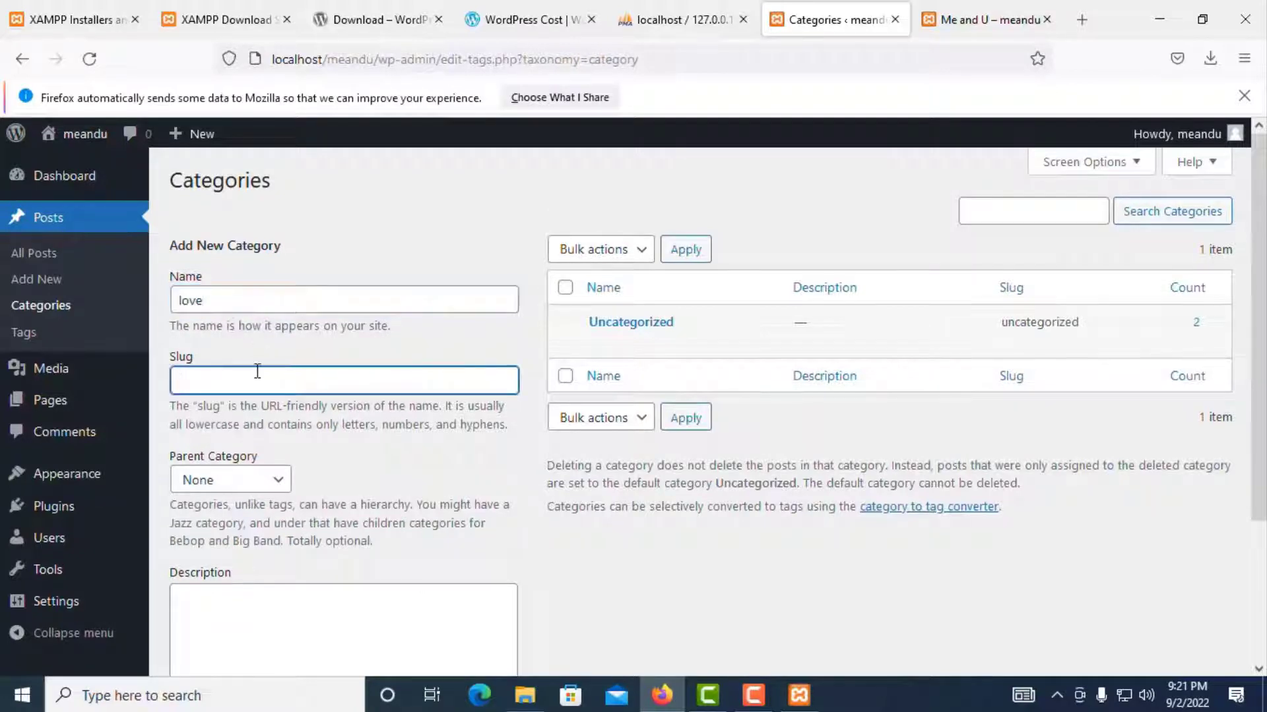
scroll(560, 404, down, 3)
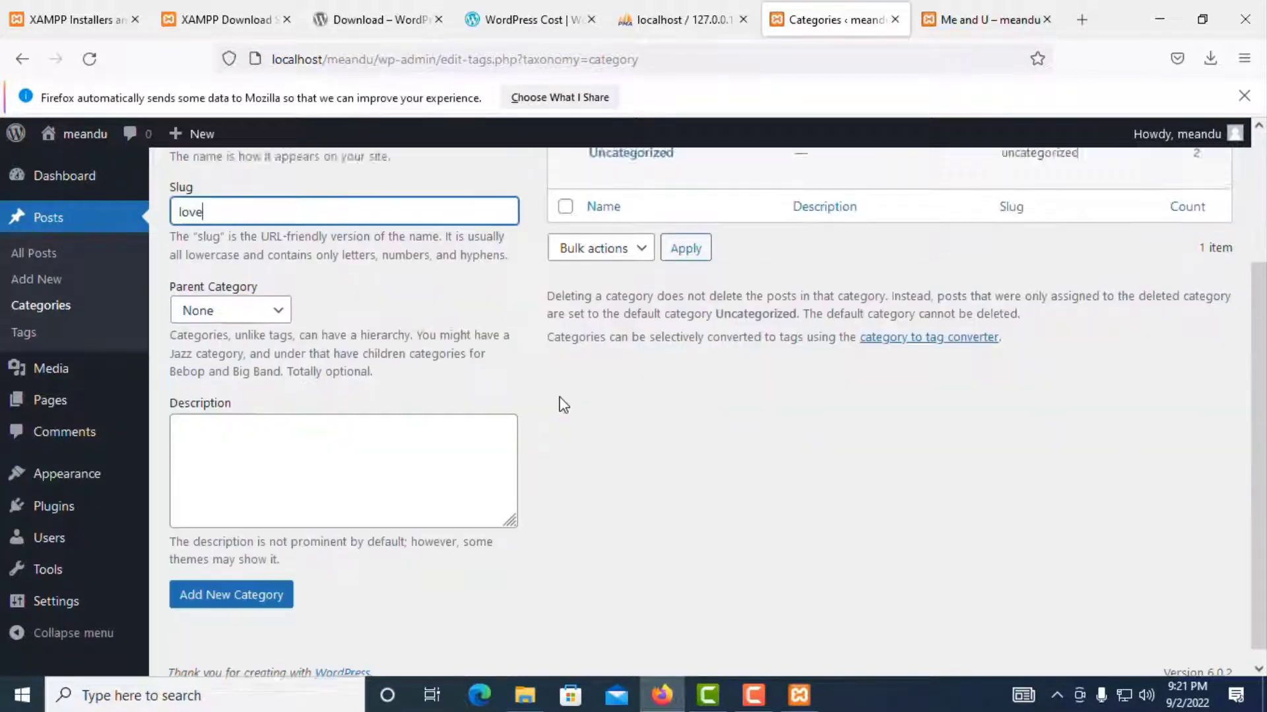
click(221, 584)
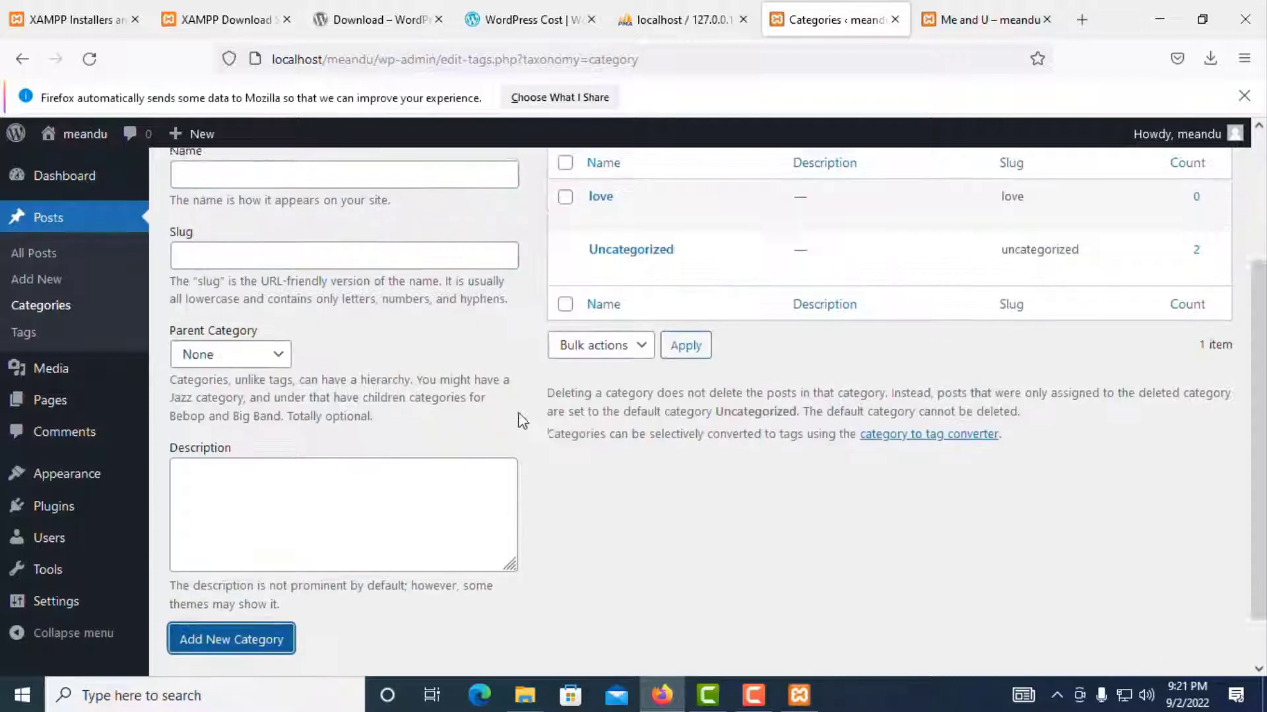
scroll(872, 404, up, 3)
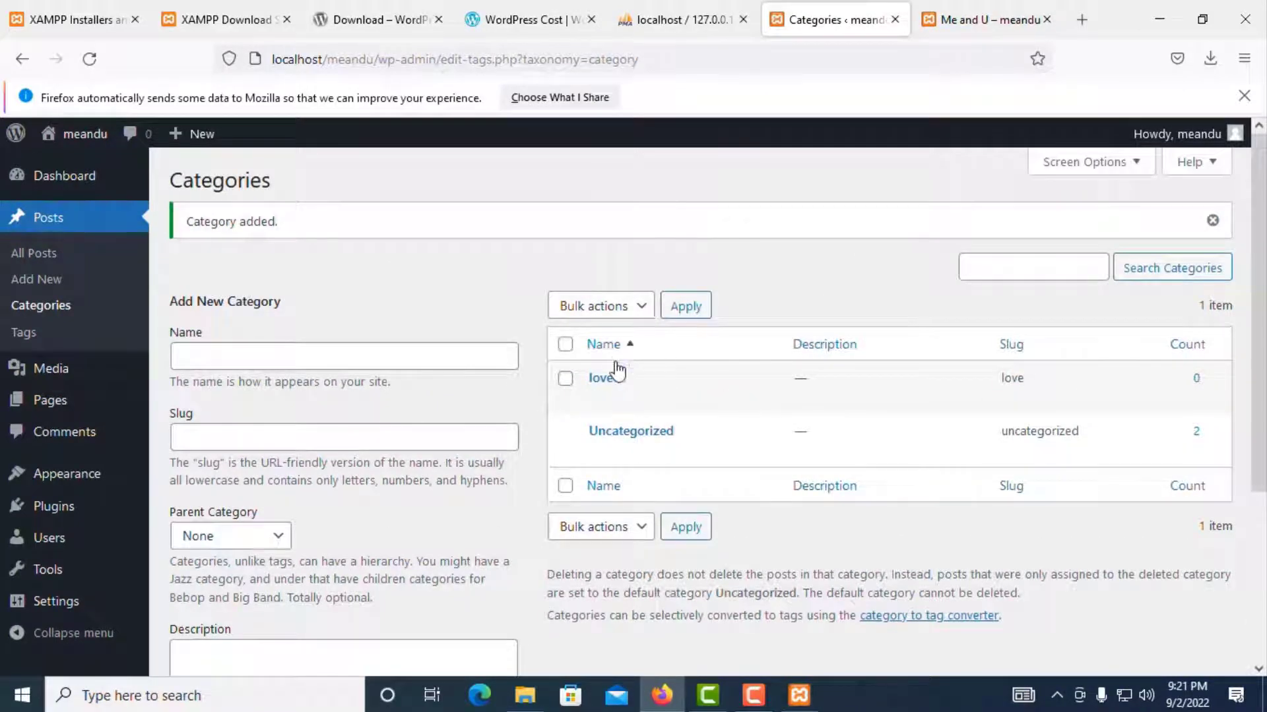
click(25, 256)
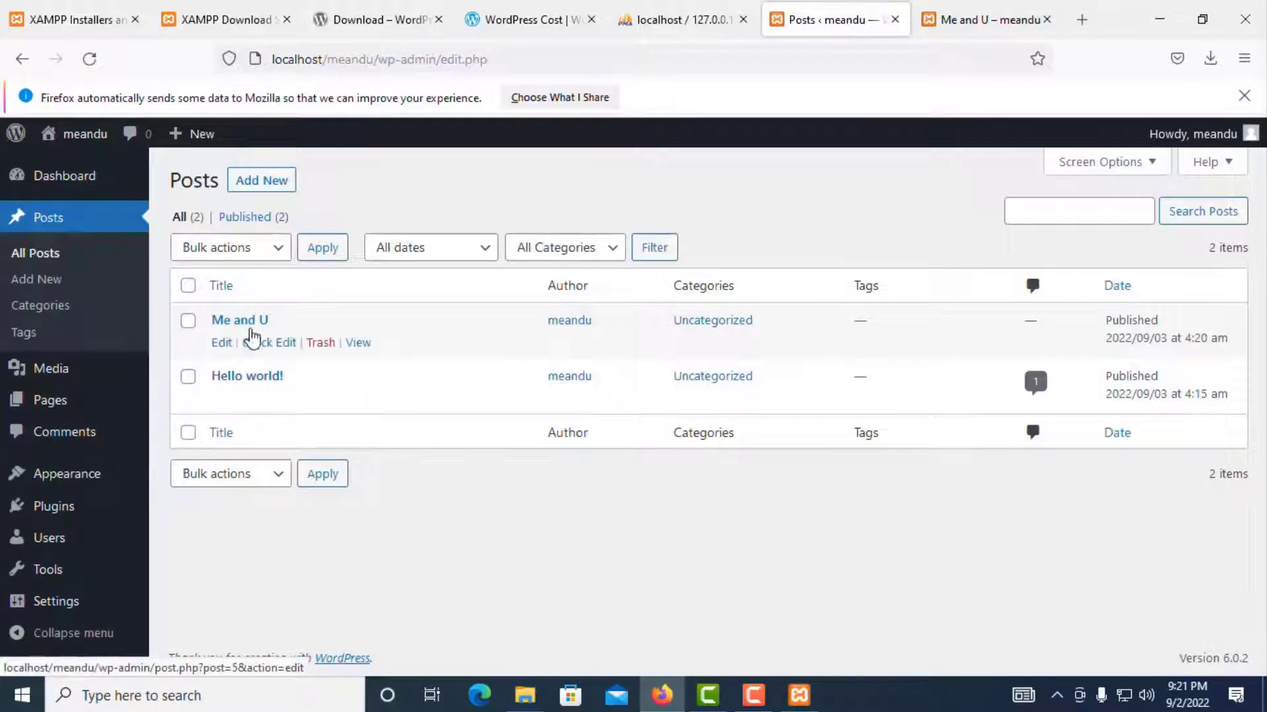
Step: File the Me and U post under love instead of Uncategorized and save the update
click(222, 343)
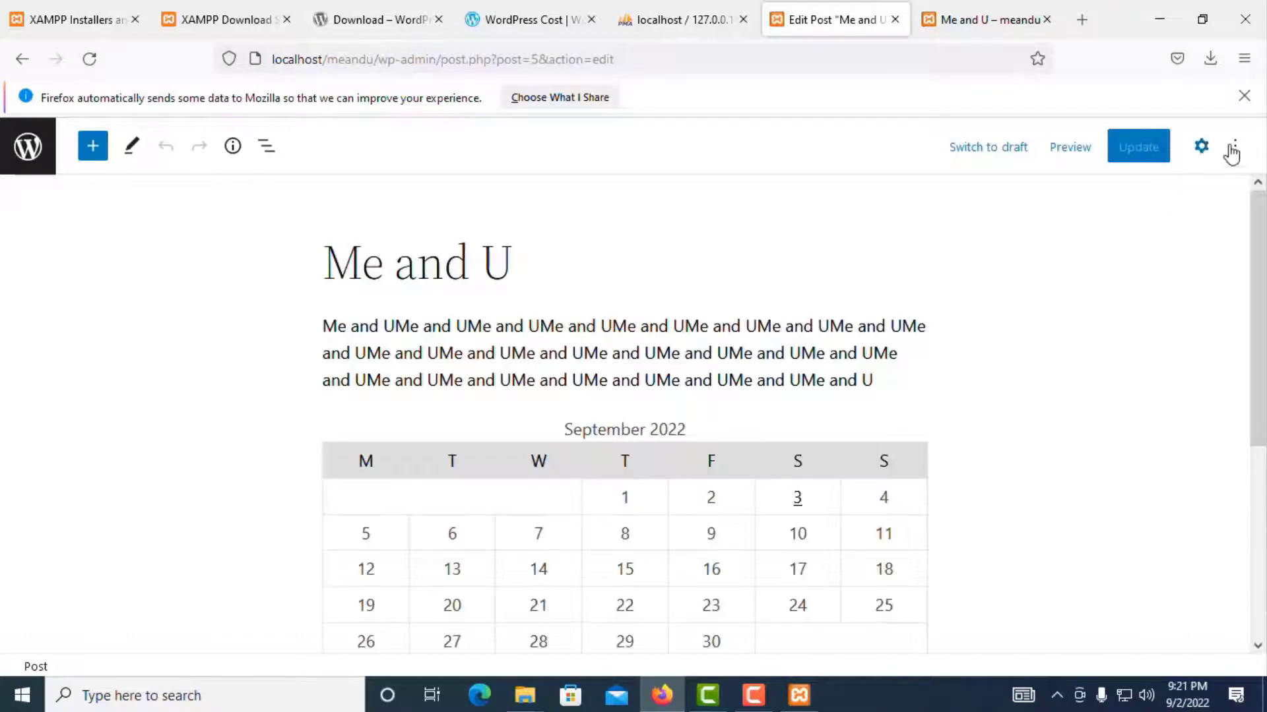
click(1201, 147)
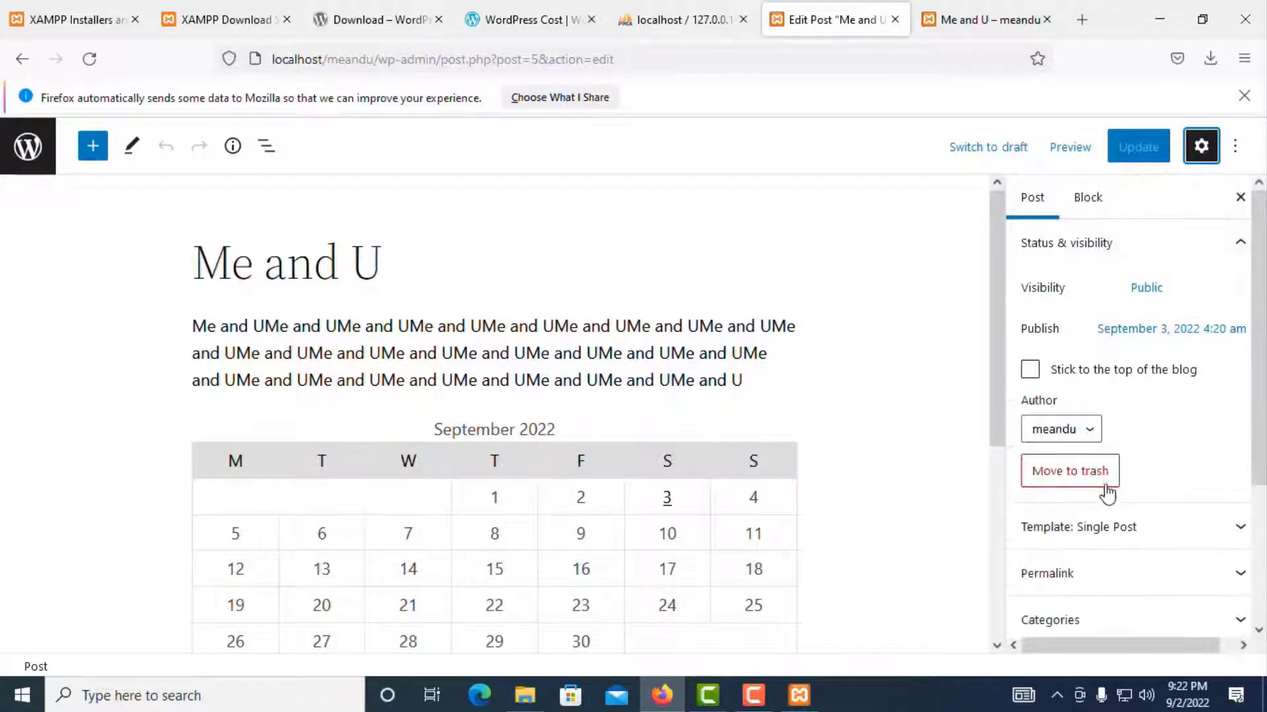
click(1085, 199)
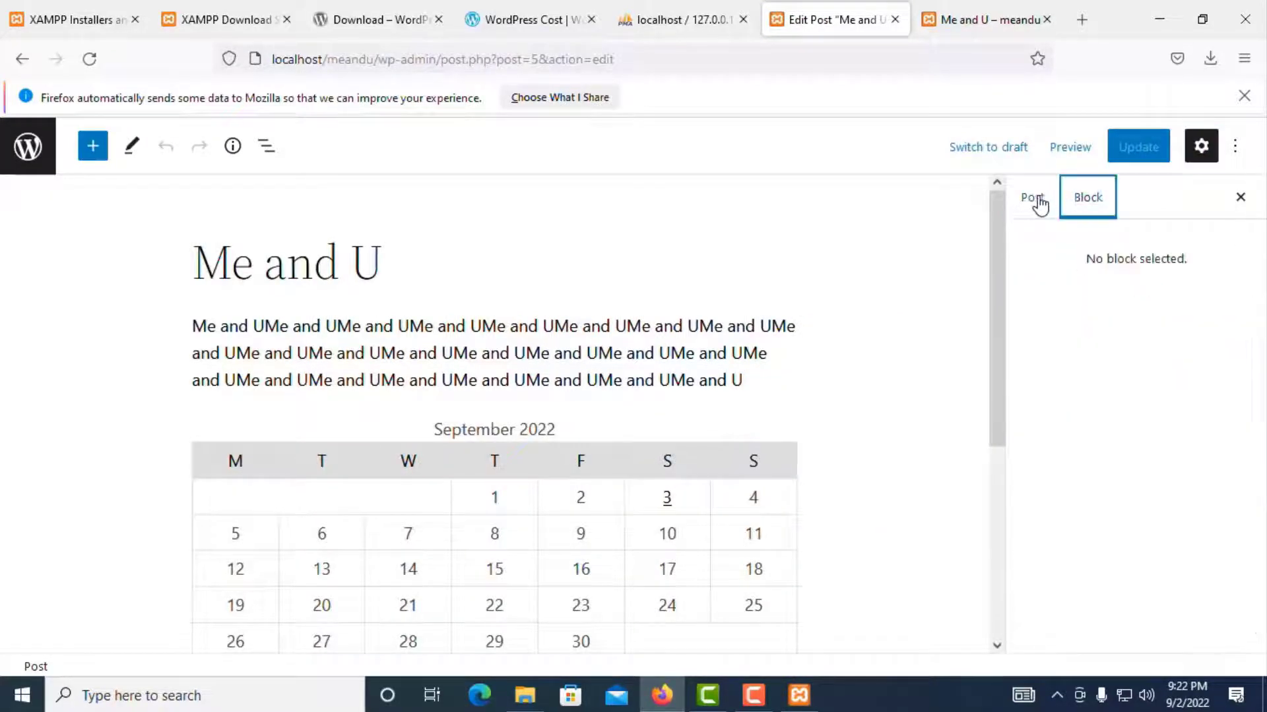
click(1035, 199)
scroll(1112, 449, down, 3)
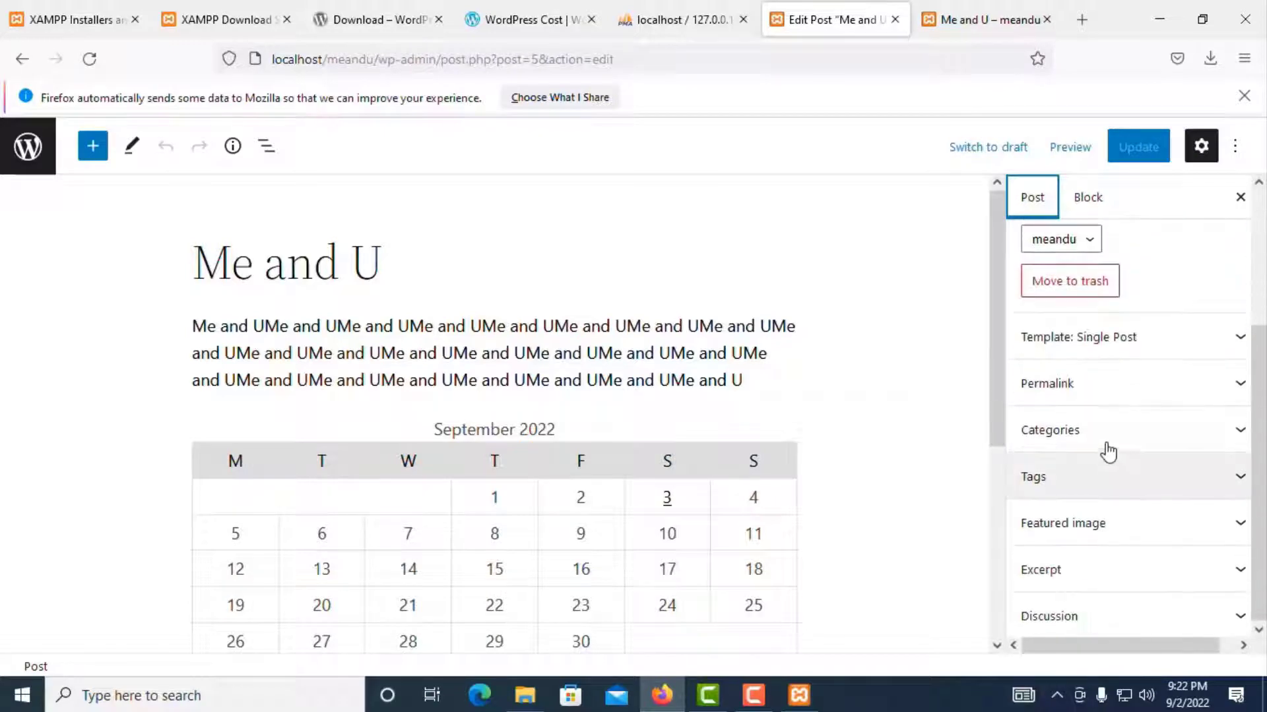
click(1099, 443)
click(1030, 496)
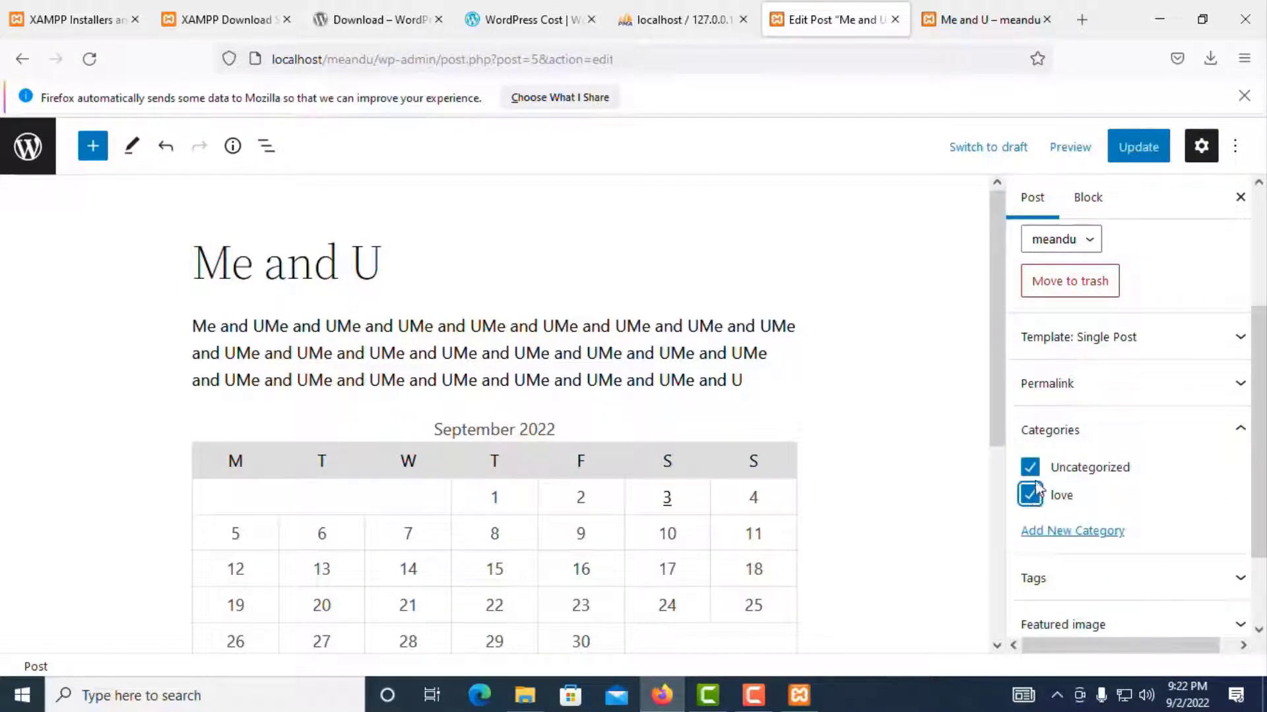
click(1030, 467)
click(1141, 148)
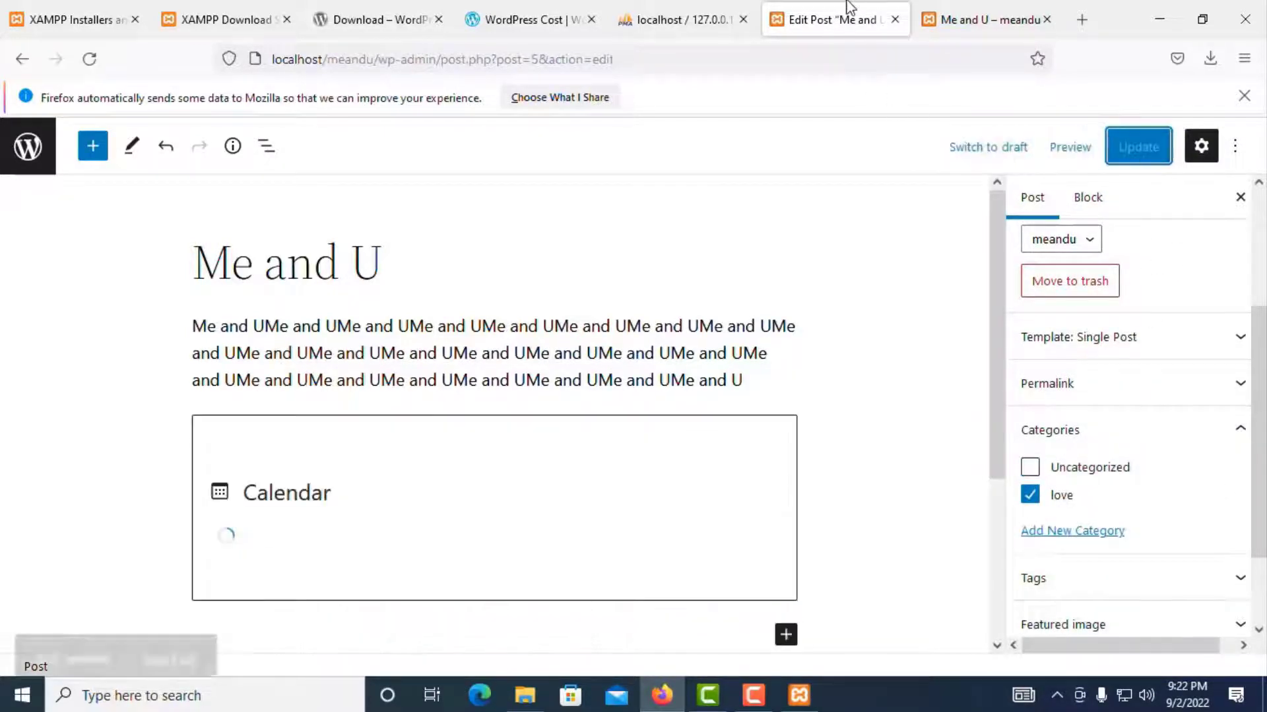
Step: Reload the live front page to confirm Me and U sits above Hello world!, then return to the editor
click(980, 20)
scroll(275, 238, up, 3)
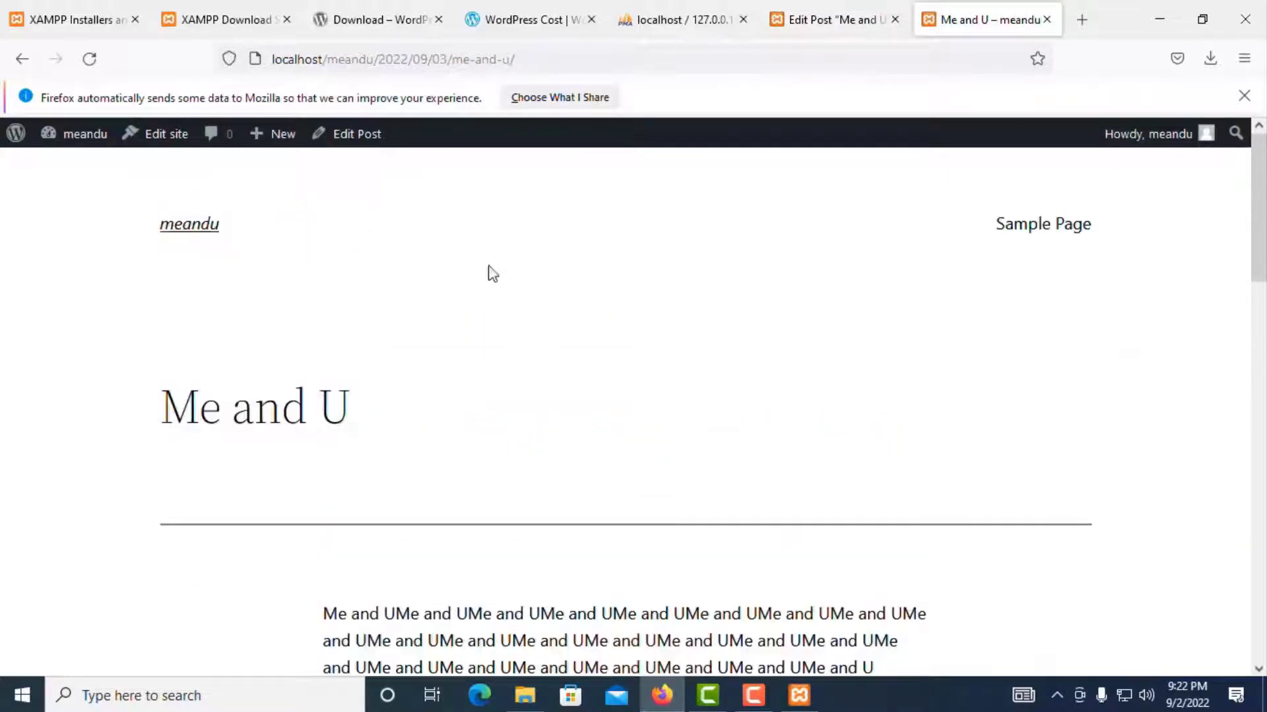
click(81, 66)
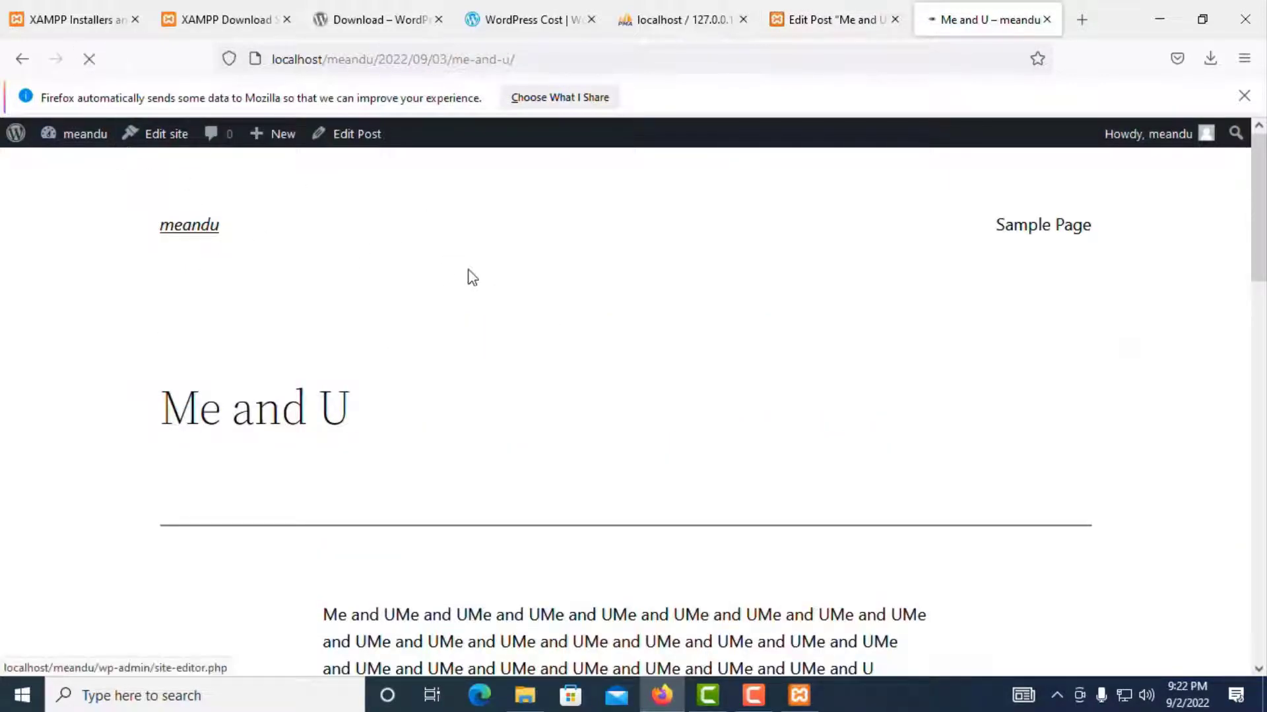
scroll(720, 421, up, 2)
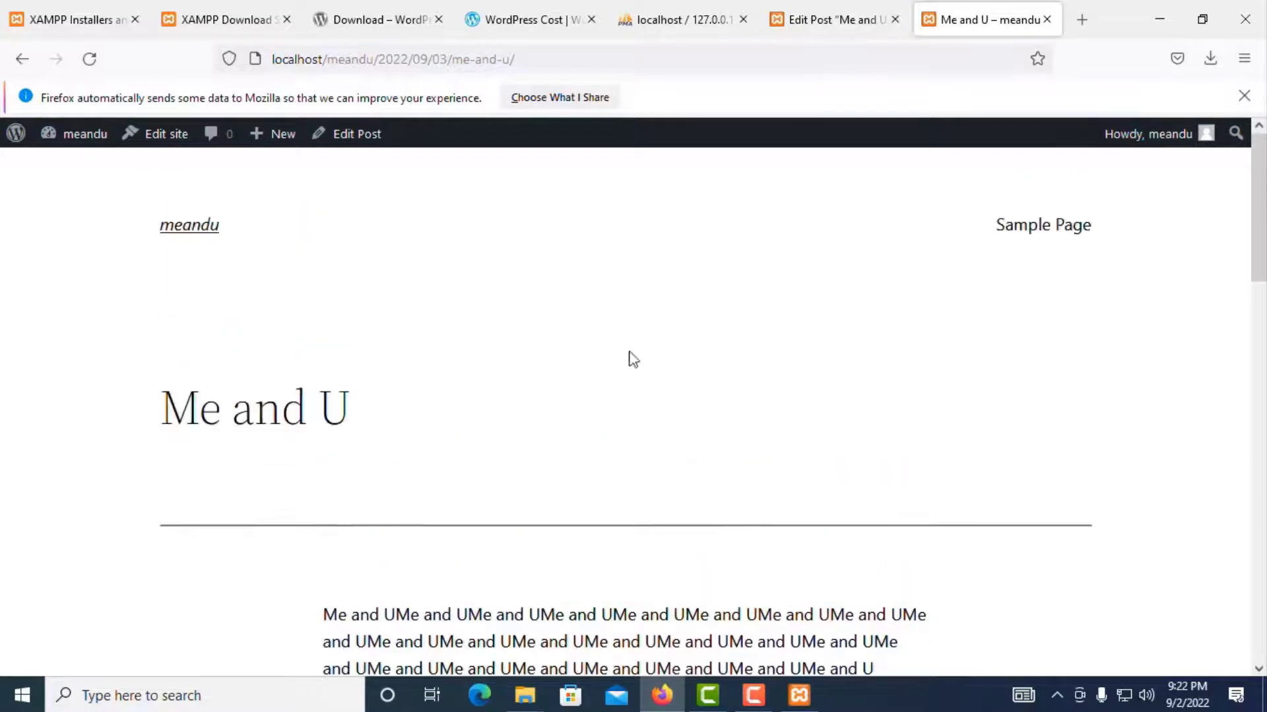
click(187, 236)
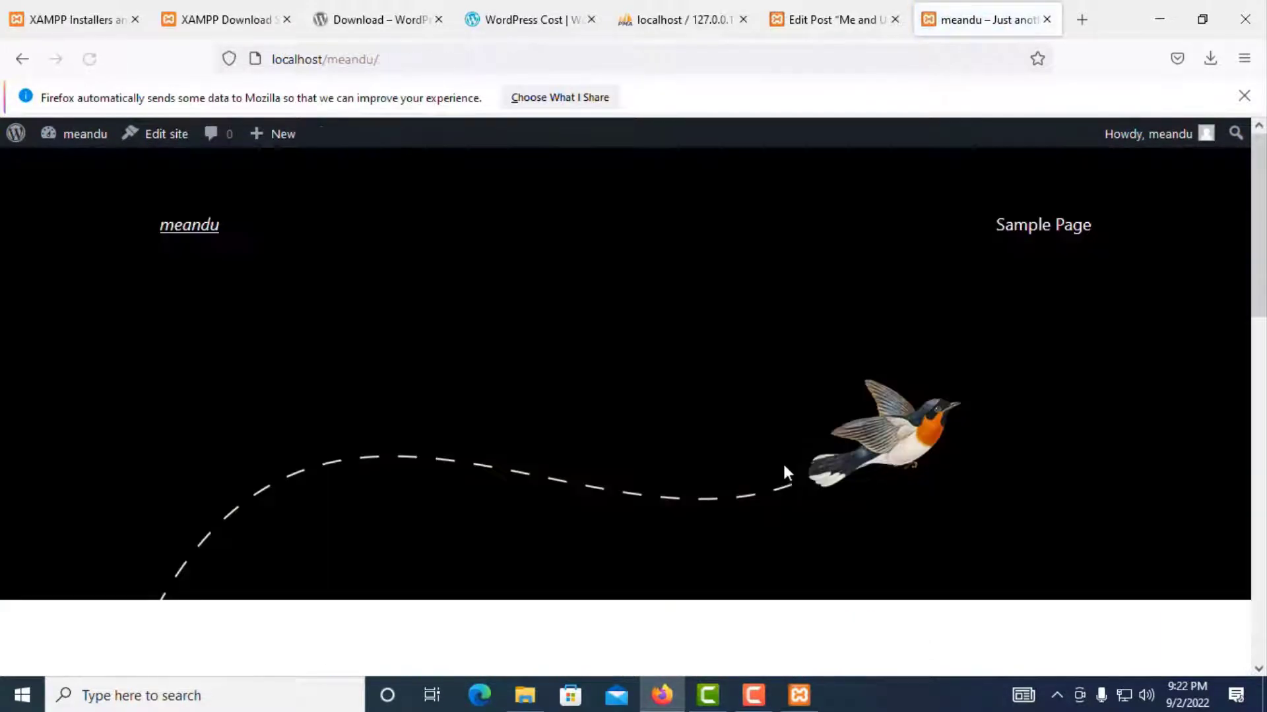
scroll(785, 481, down, 8)
scroll(446, 475, up, 3)
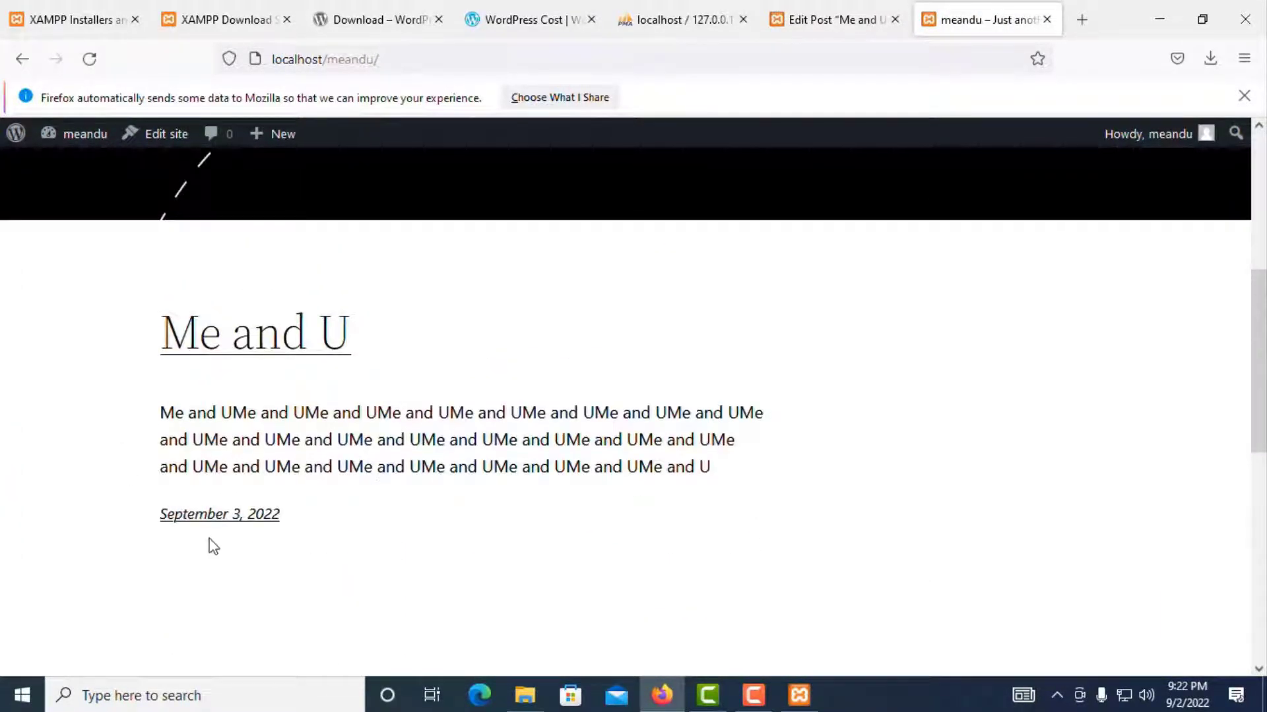
scroll(254, 509, down, 4)
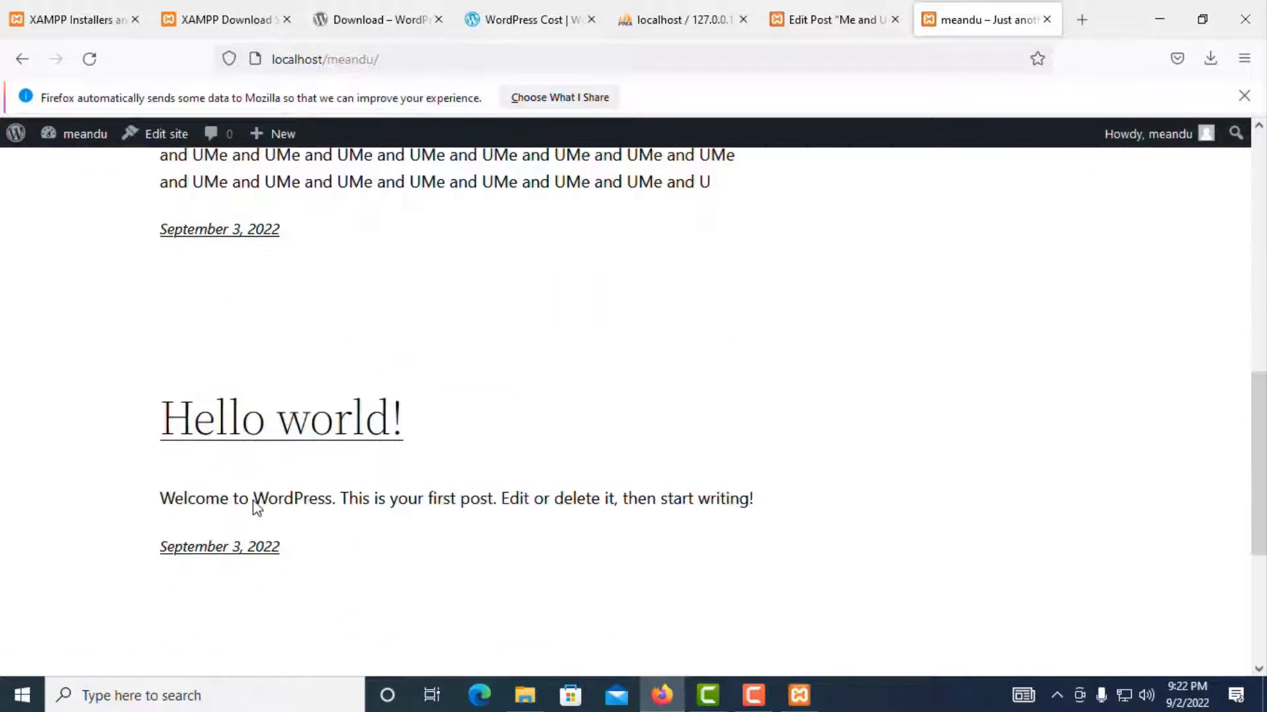
scroll(277, 506, up, 4)
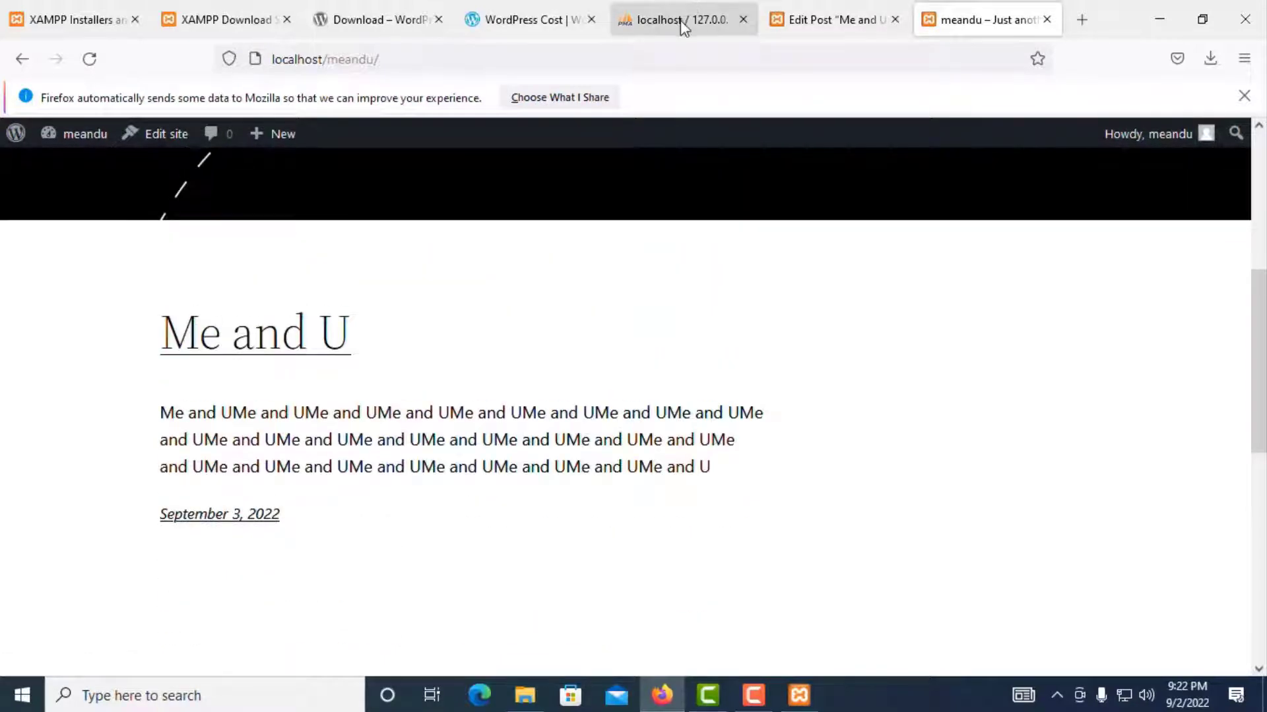
click(706, 20)
click(835, 19)
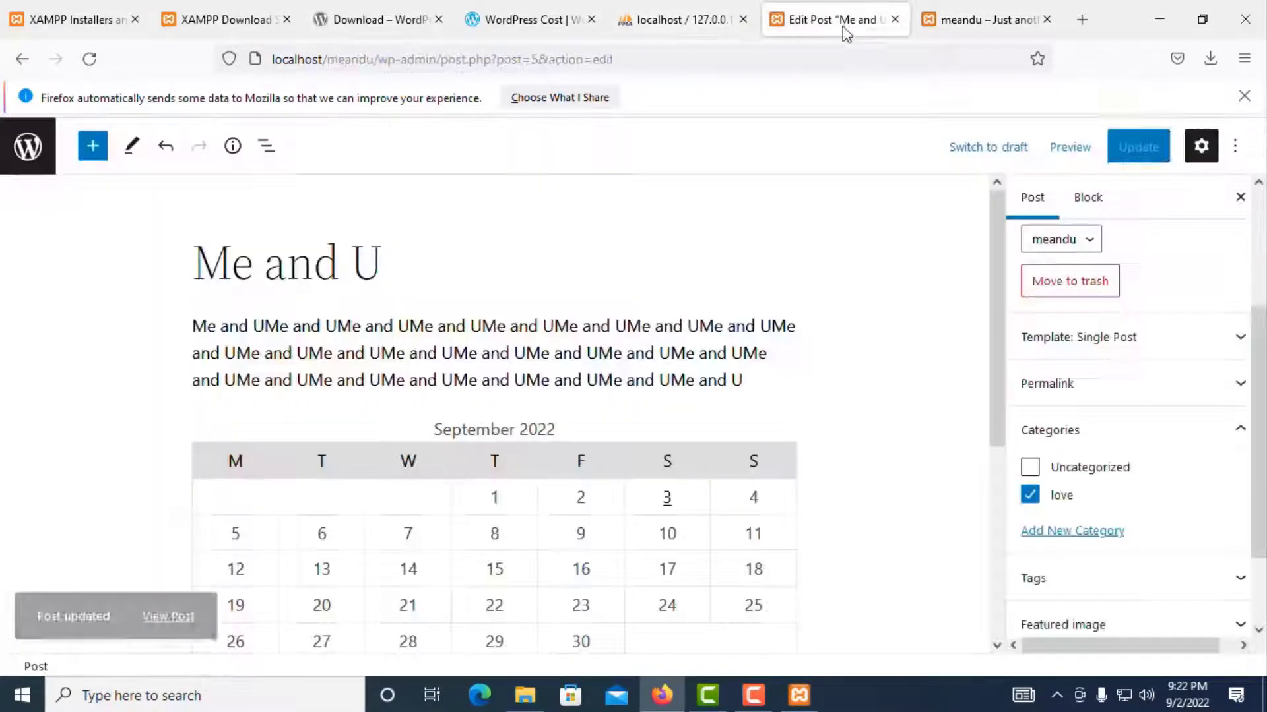
Step: Look over Tags, All Posts and the empty Media library, then start a new page from Pages
click(28, 142)
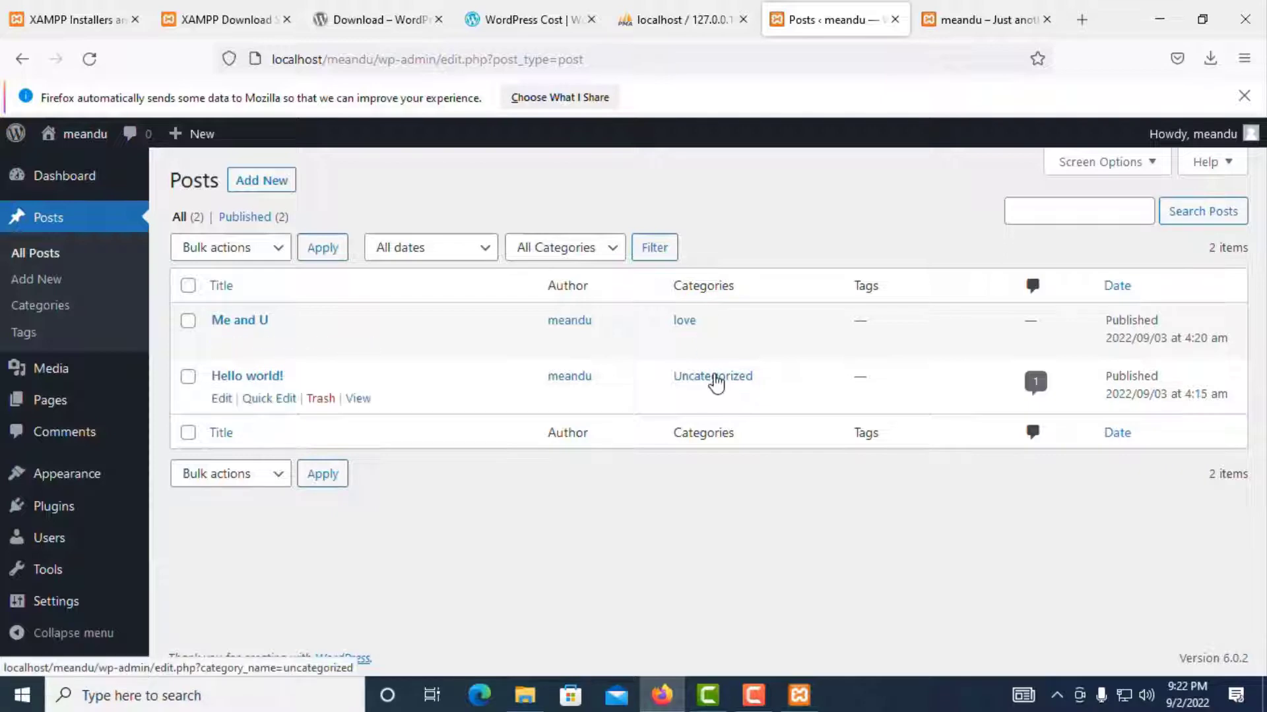
click(24, 333)
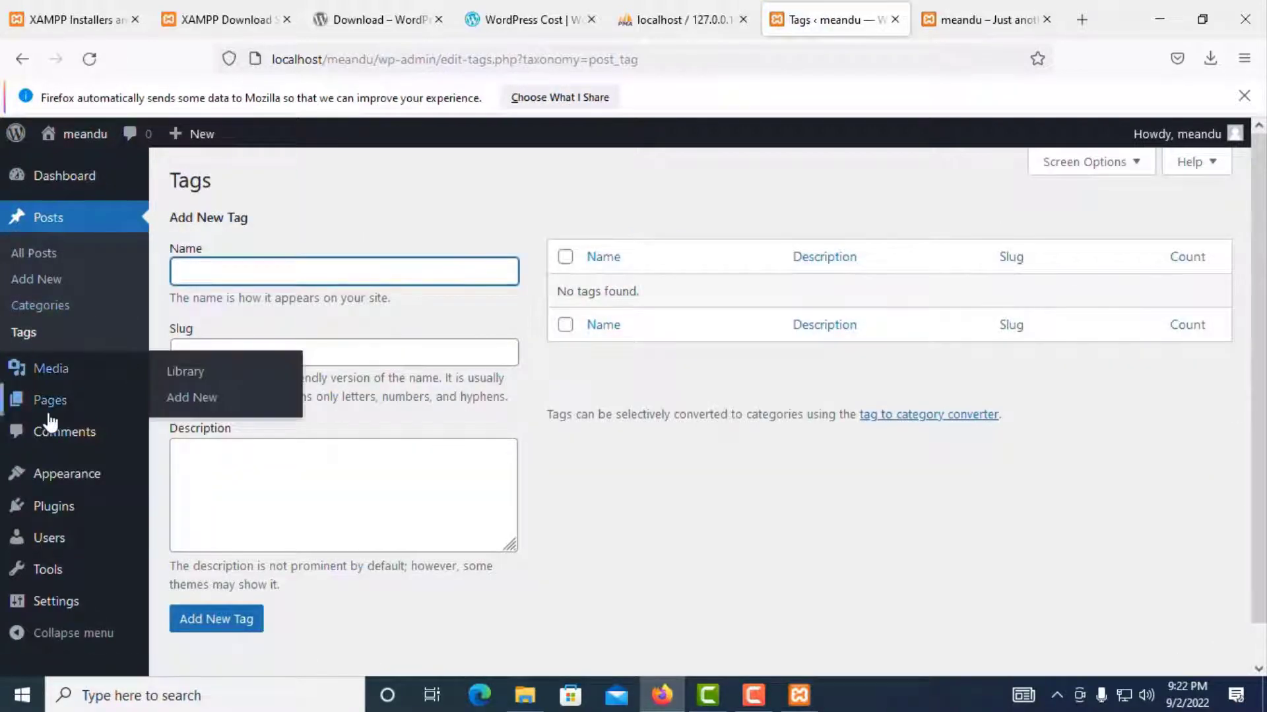
click(14, 220)
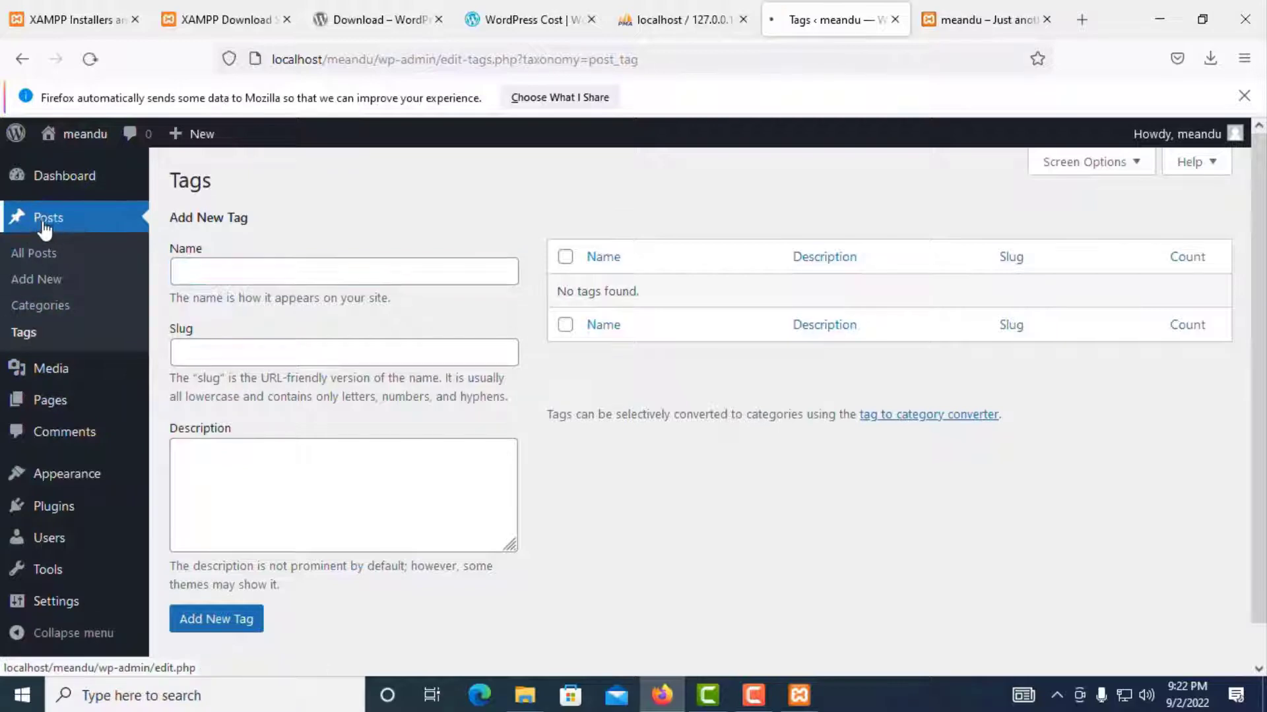
click(47, 380)
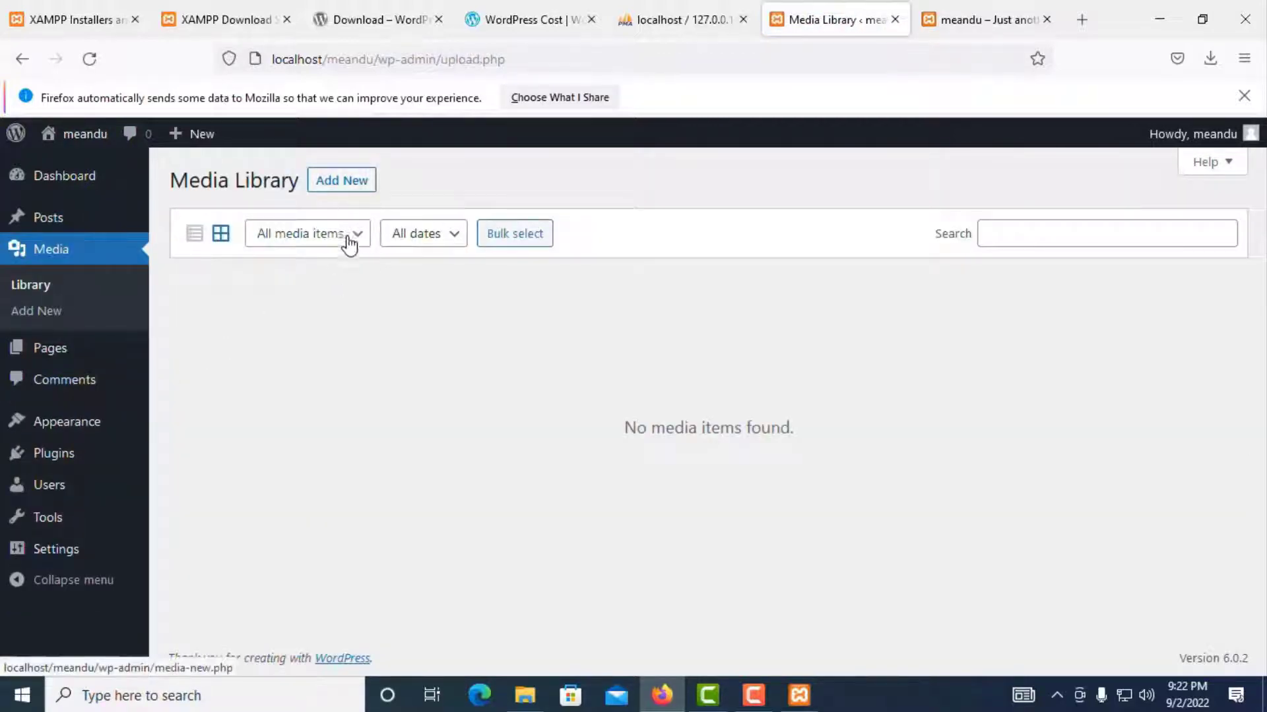
click(340, 185)
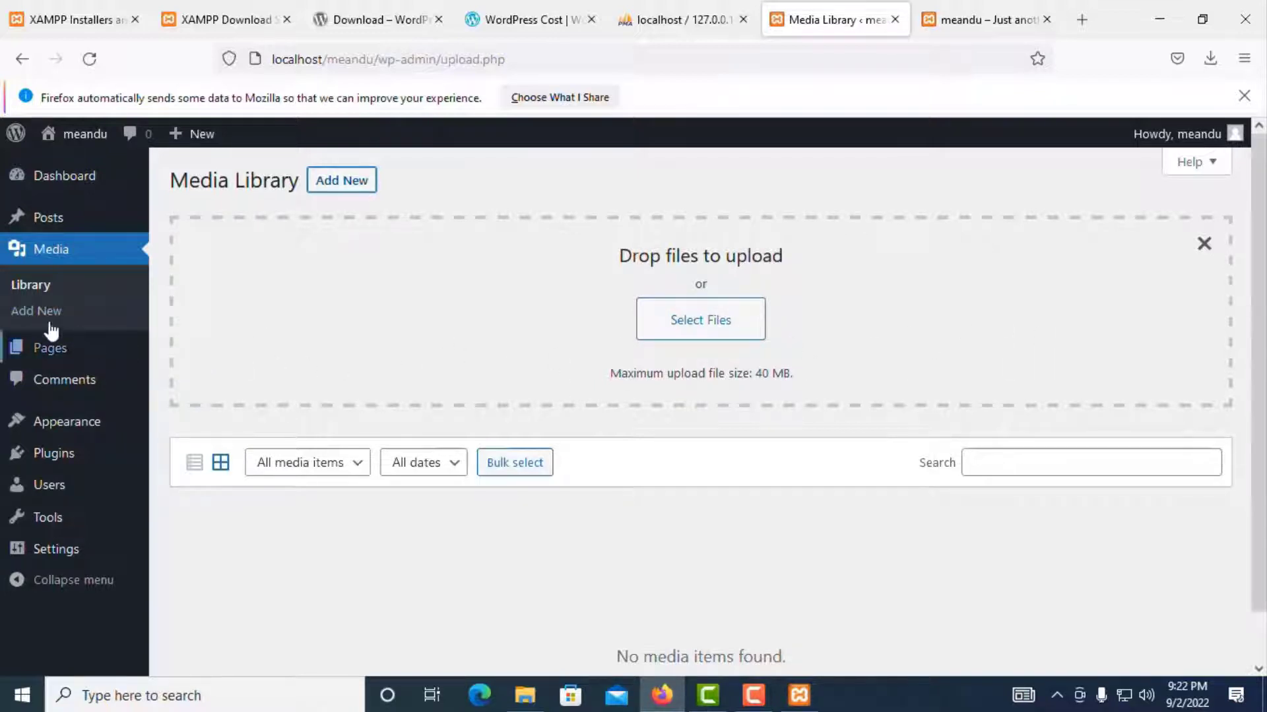
click(54, 360)
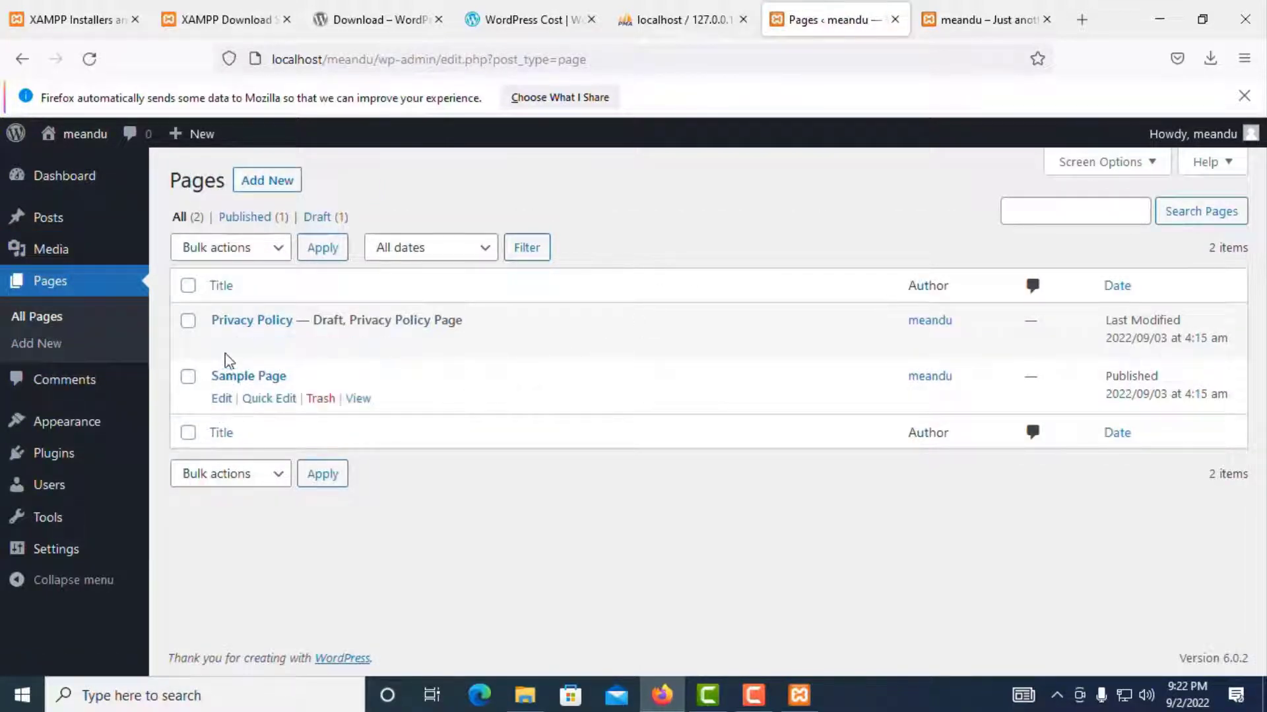
click(264, 186)
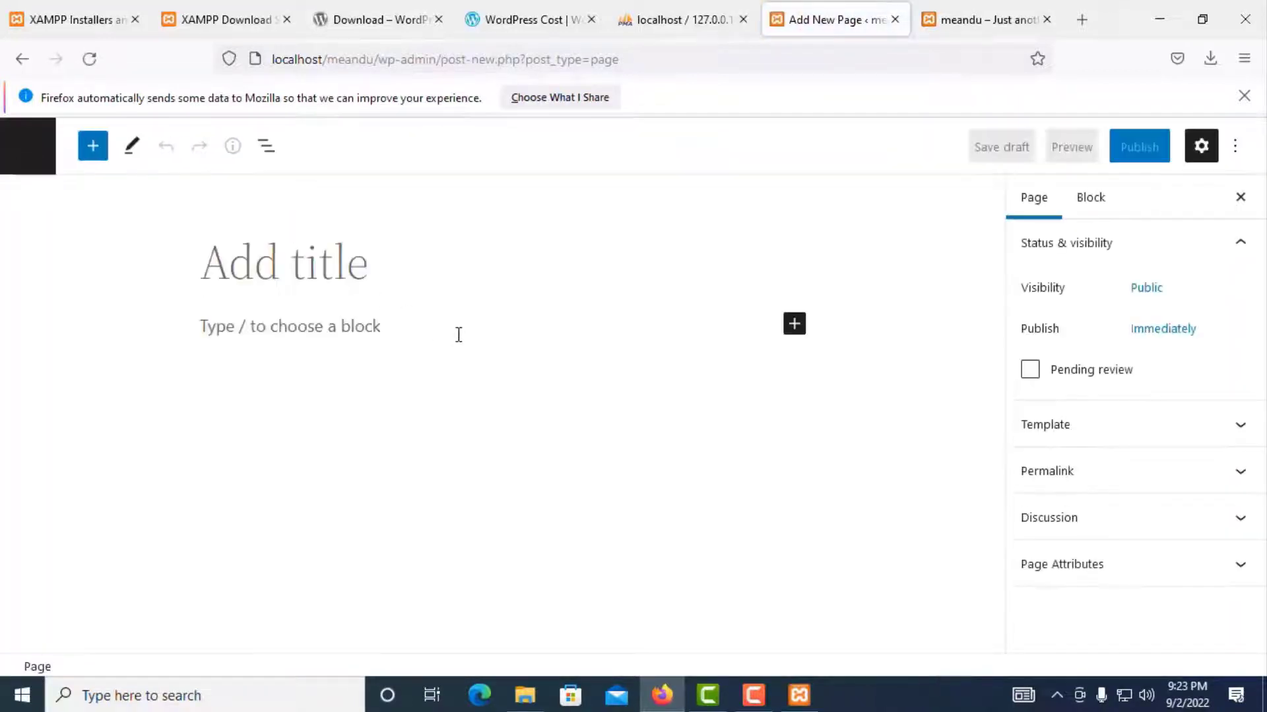
Step: Title the page 'Home' and fill its paragraph with 'Me and u Home' repeated four times
text(Home)
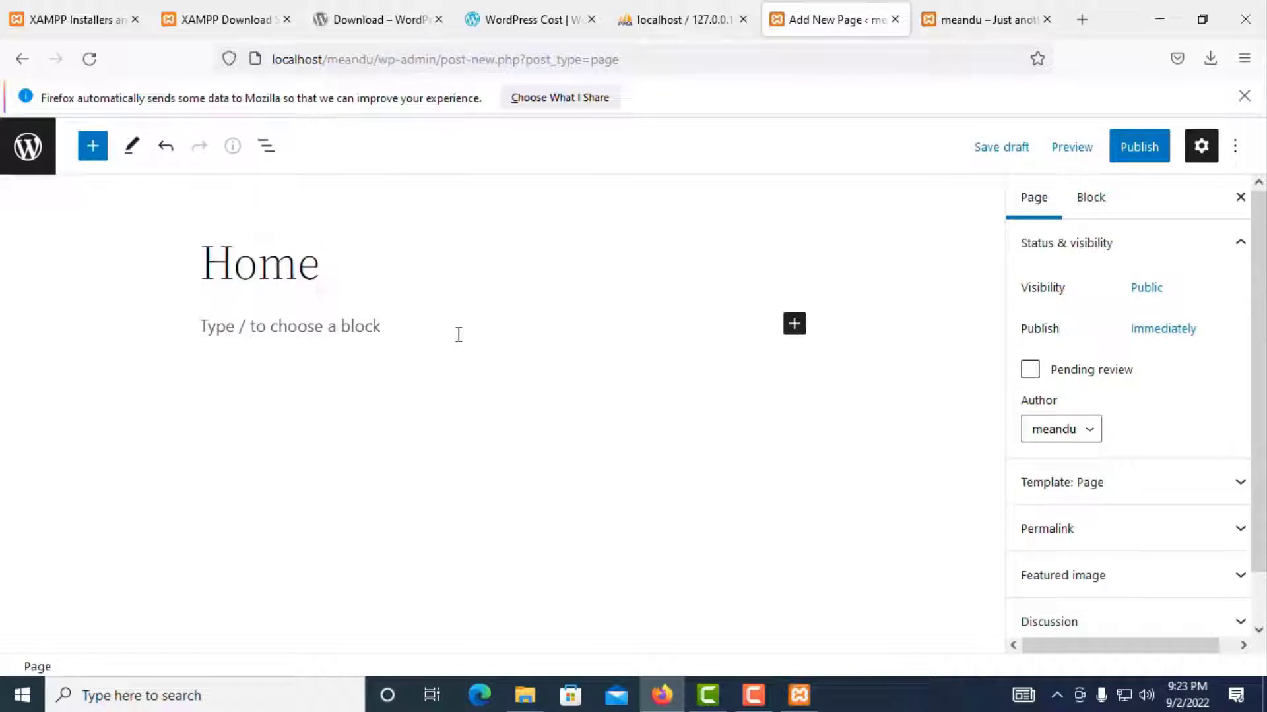
click(234, 325)
text(Me and u Home)
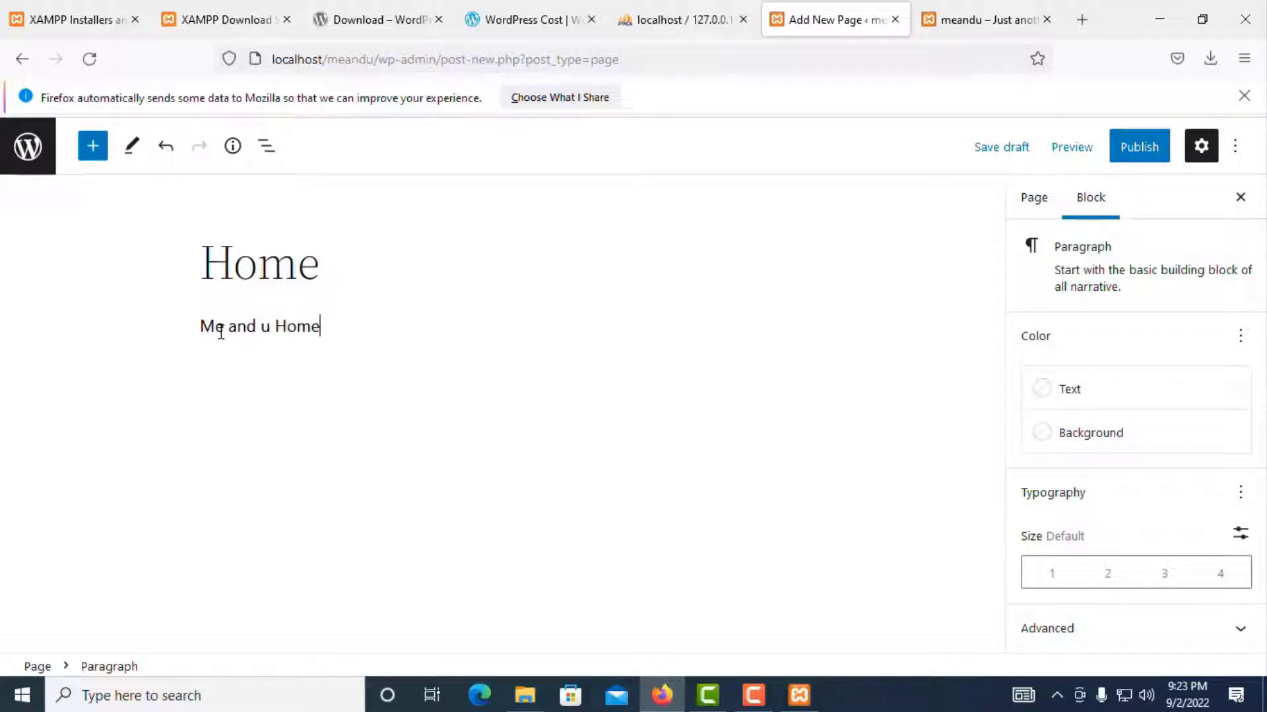
drag(321, 328, 88, 343)
key(ctrl+c)
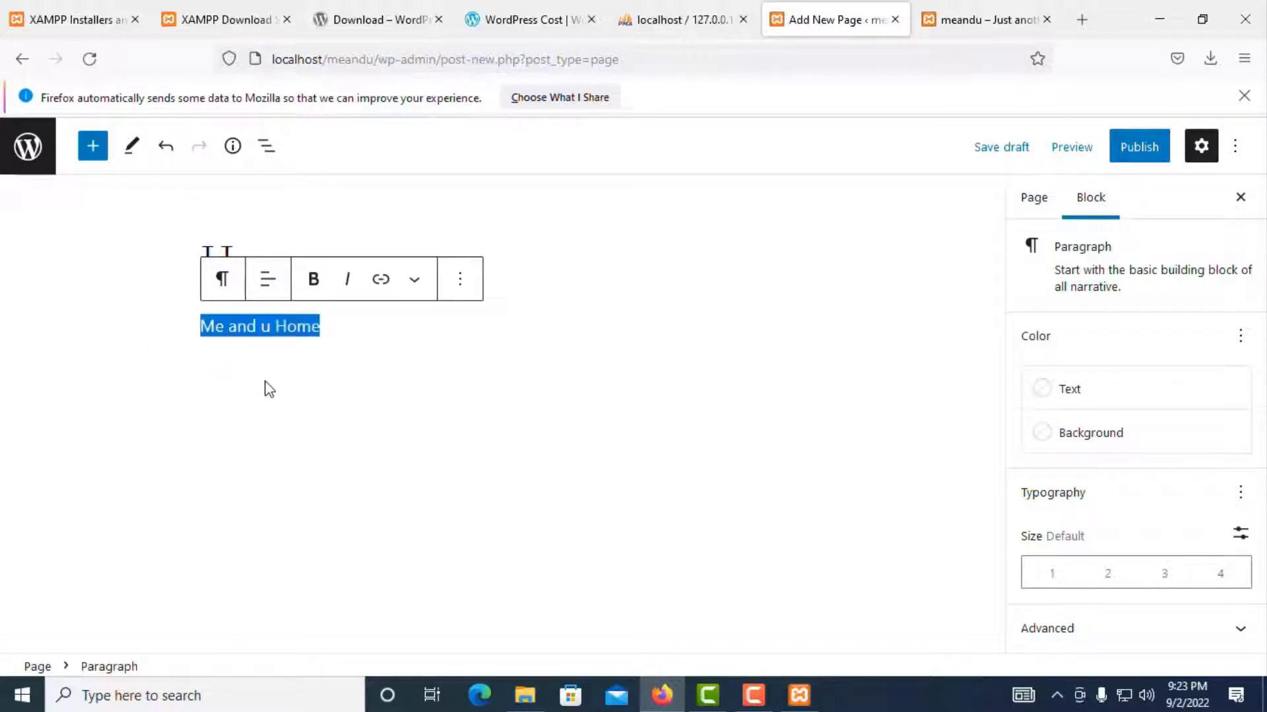
click(336, 334)
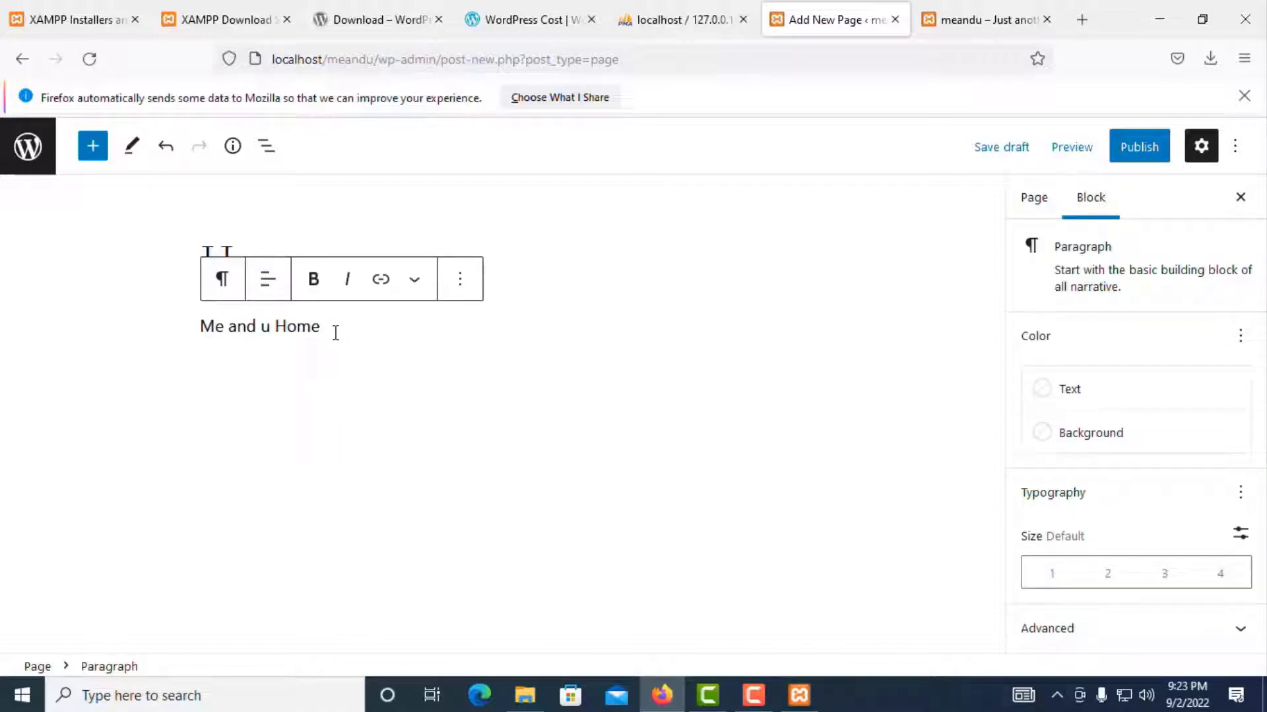
key(ctrl+v)
key(ctrl+v)
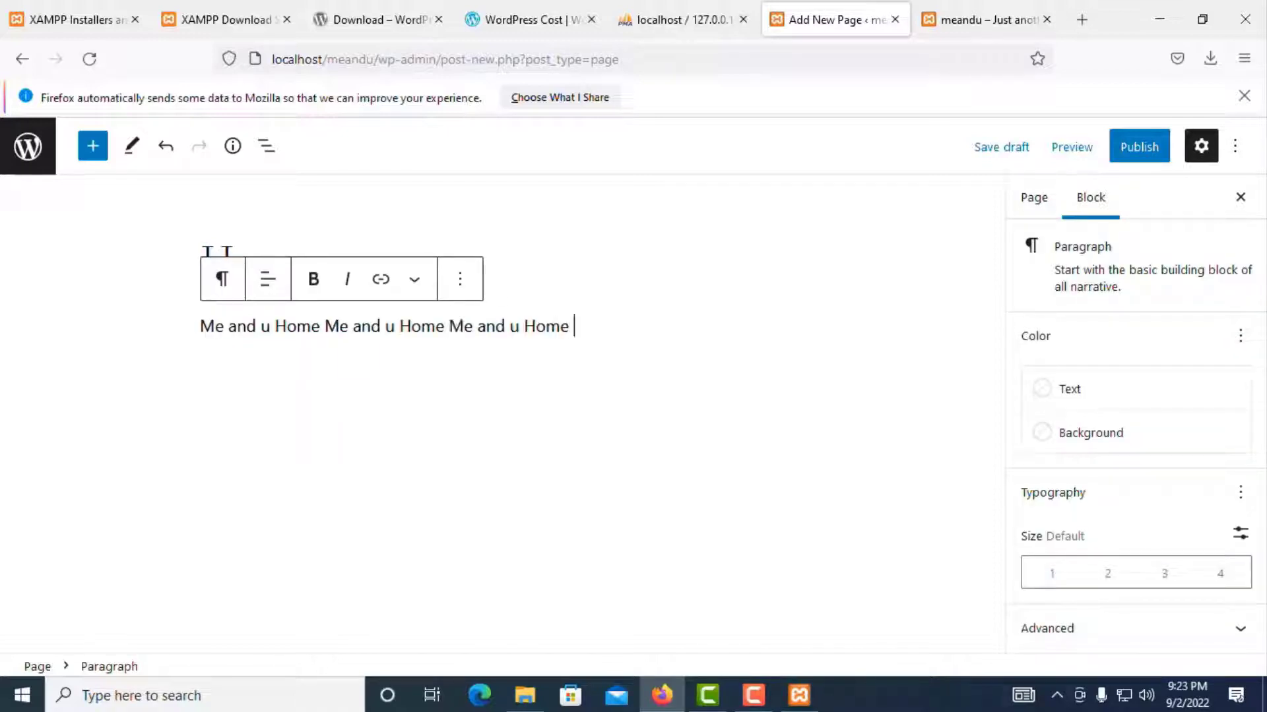
key(ctrl+v)
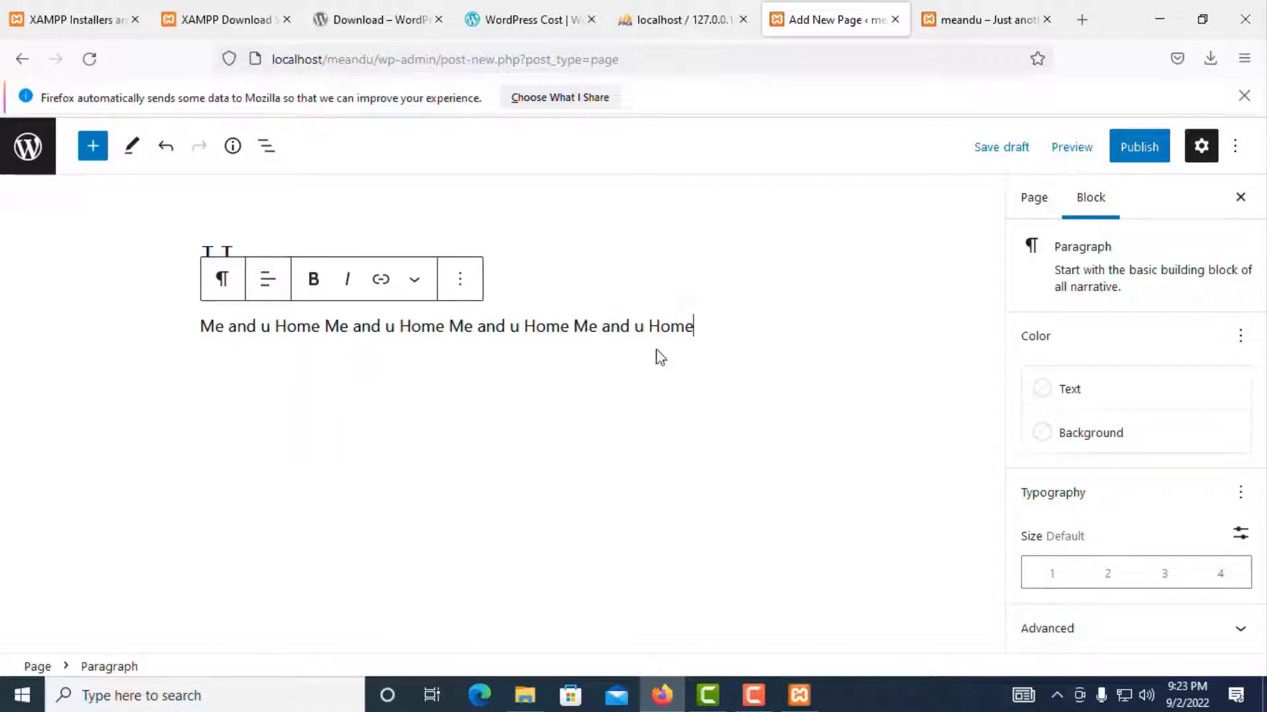
Step: Publish the Home page and return to the refreshed Pages list
click(1134, 148)
click(1117, 150)
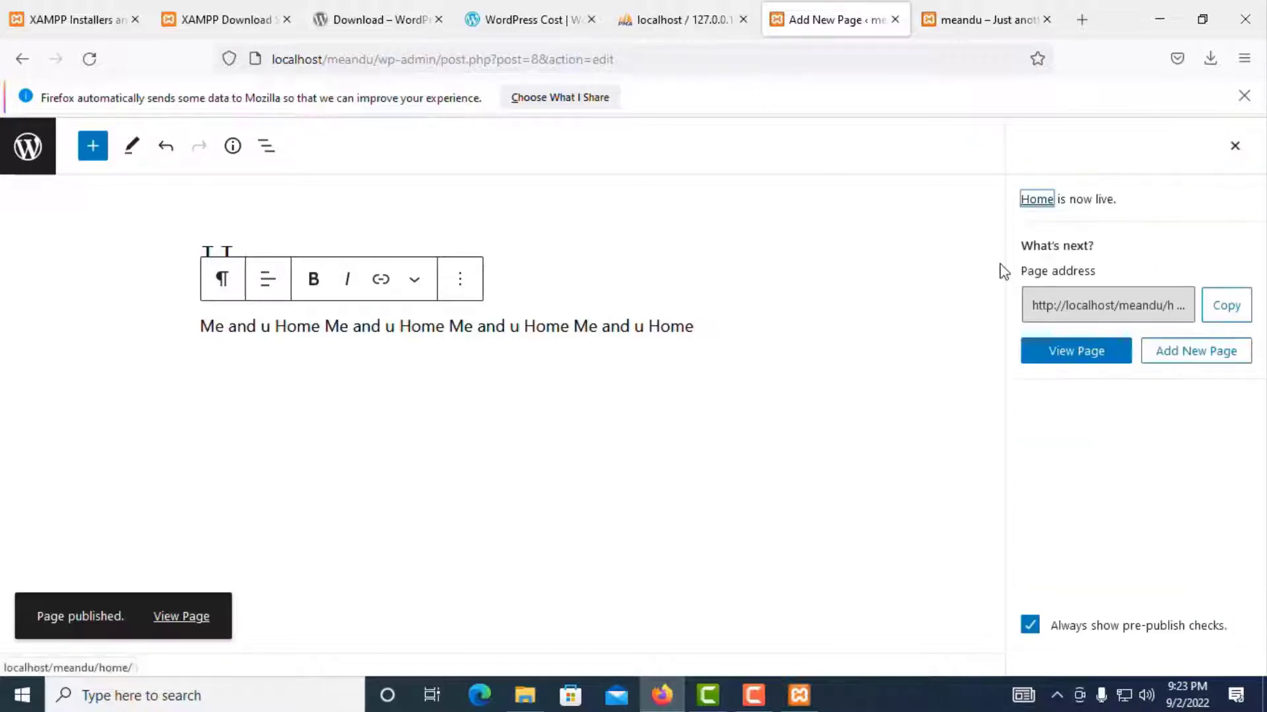
click(21, 58)
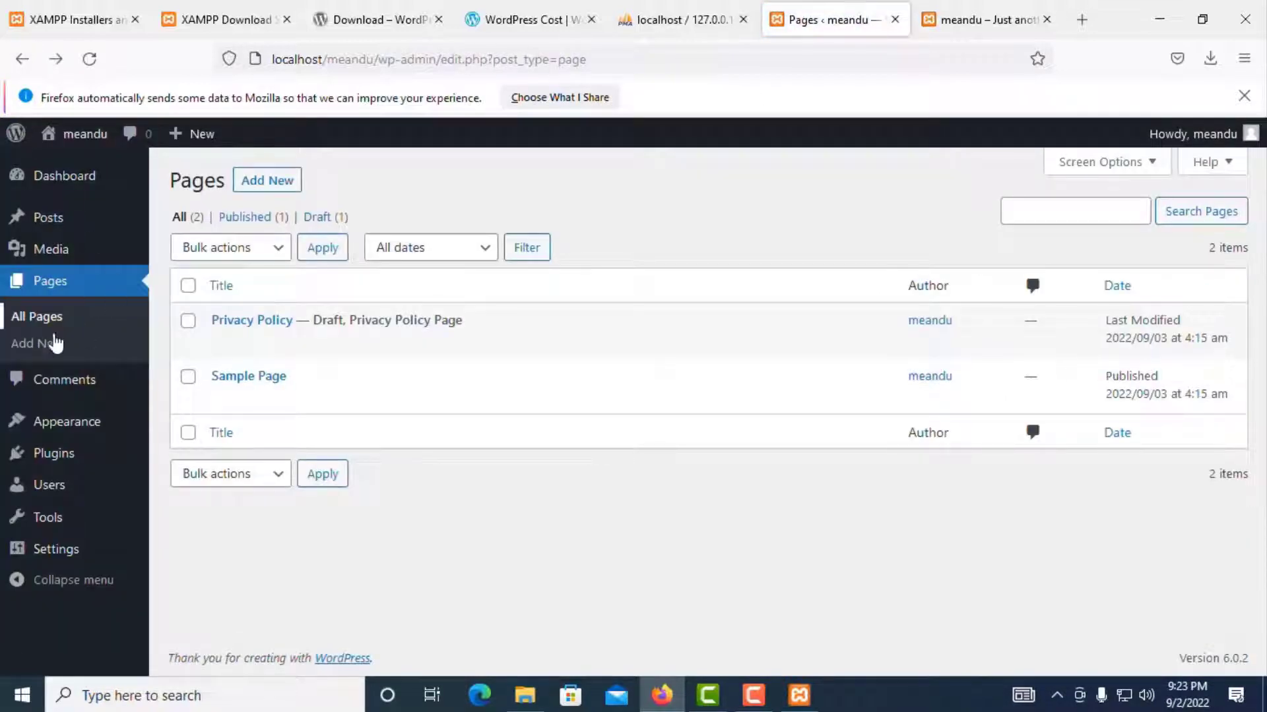
click(40, 321)
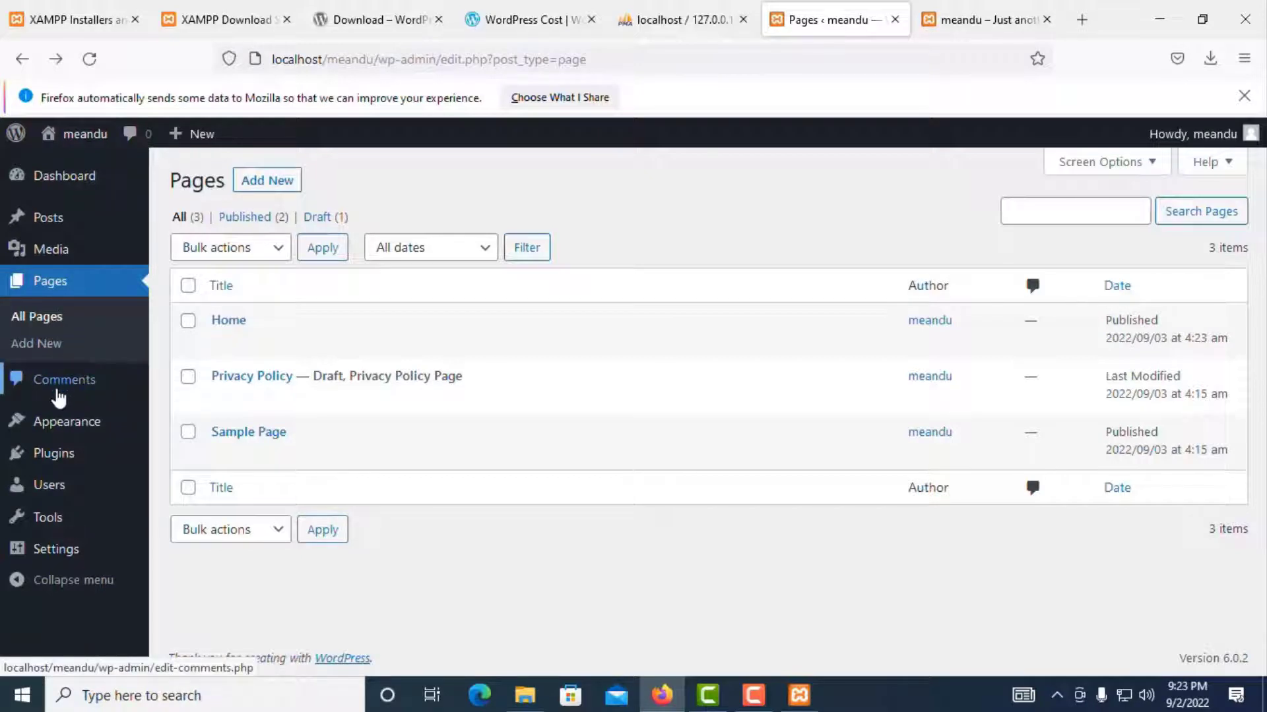
Step: Check the Comments page, then scroll through the live meandu site showing the Me and U post
click(46, 390)
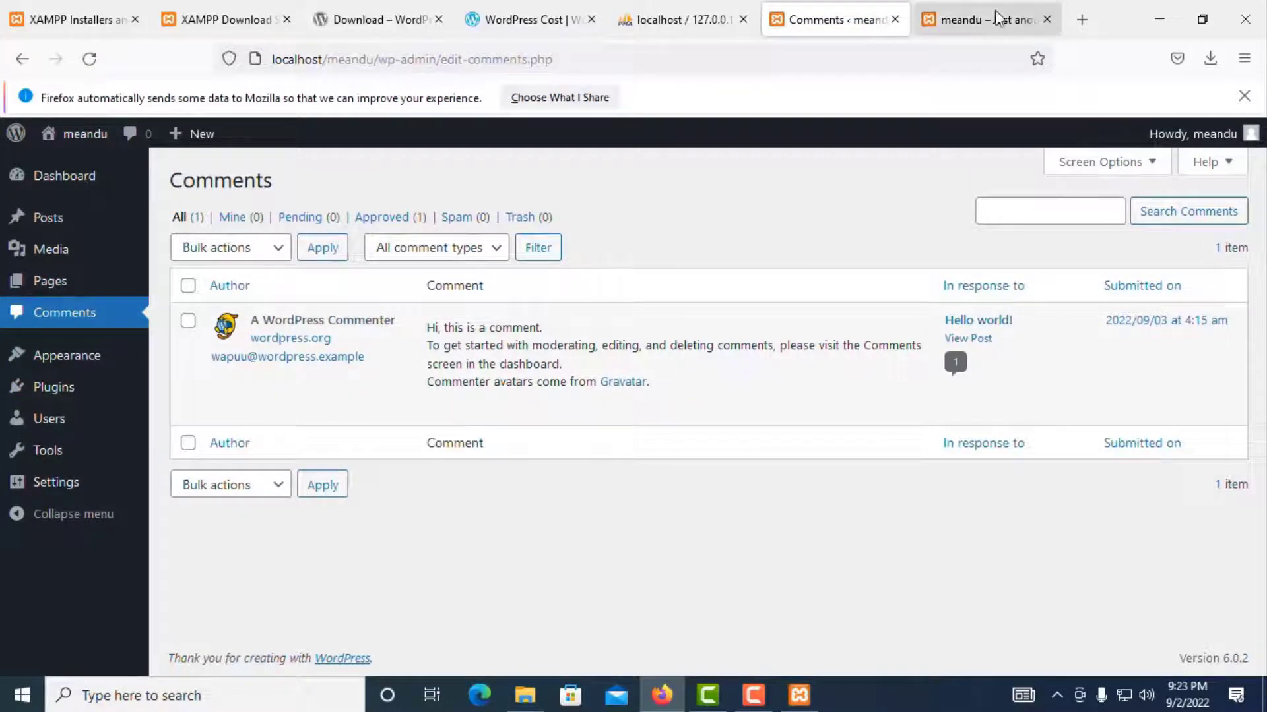
click(975, 19)
scroll(436, 450, down, 4)
scroll(434, 443, down, 4)
scroll(433, 441, up, 9)
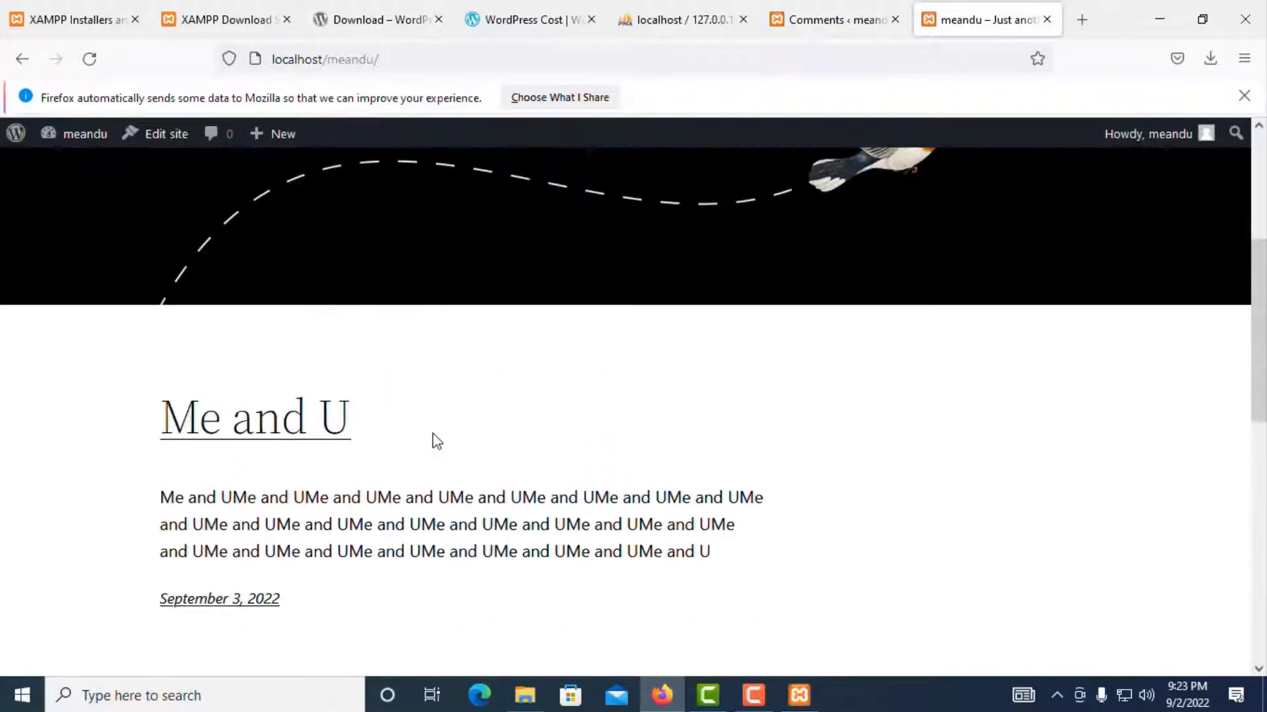
Step: Load the local meandu site in a new private browsing window
click(1083, 19)
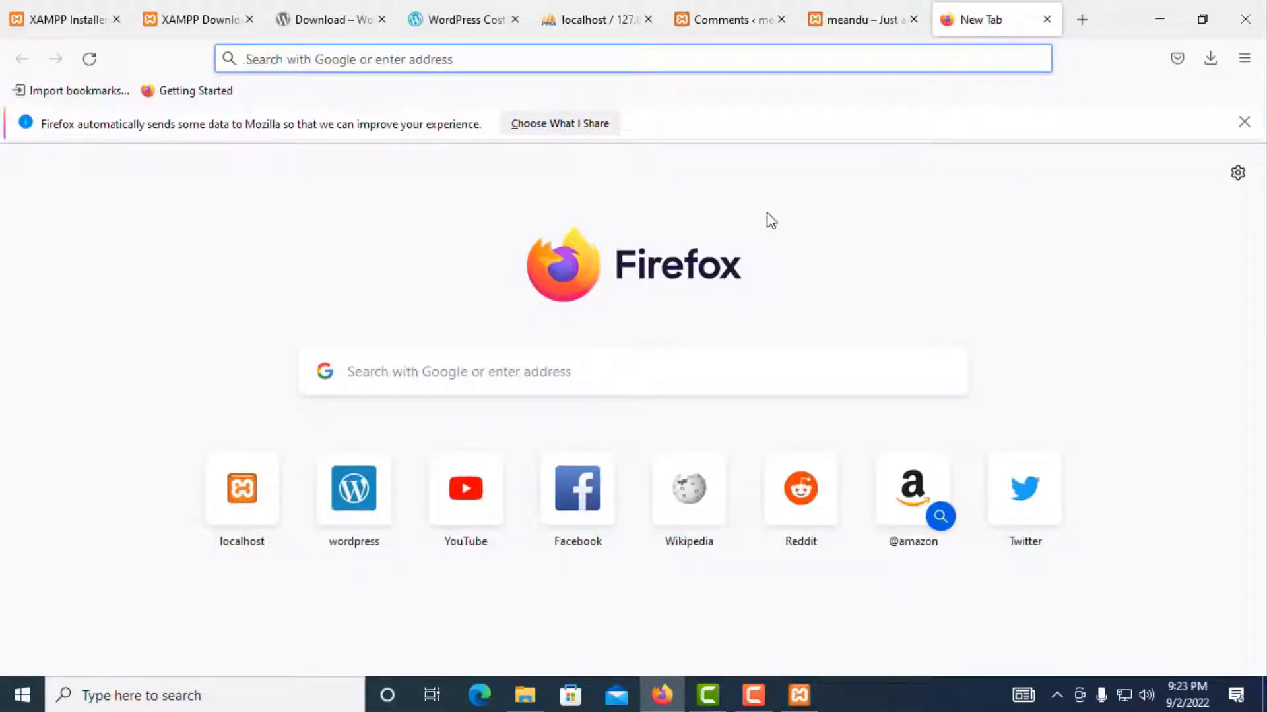
key(ctrl+shift+p)
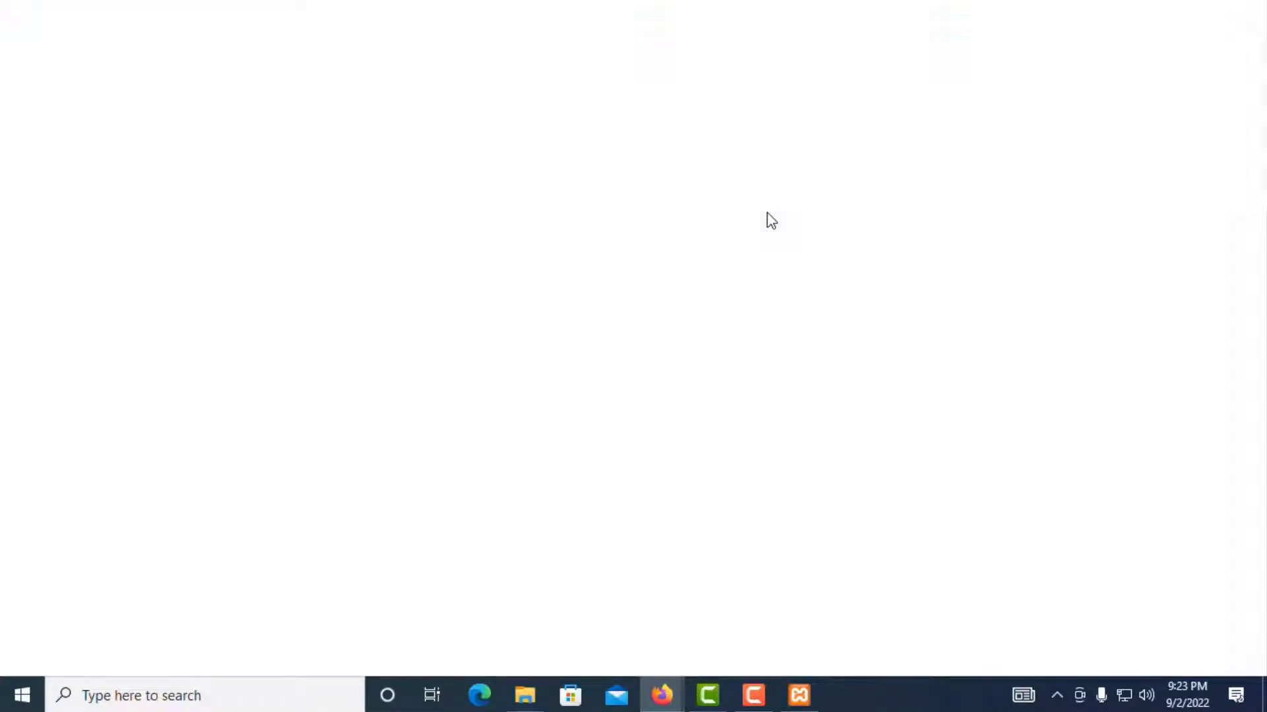
text(local)
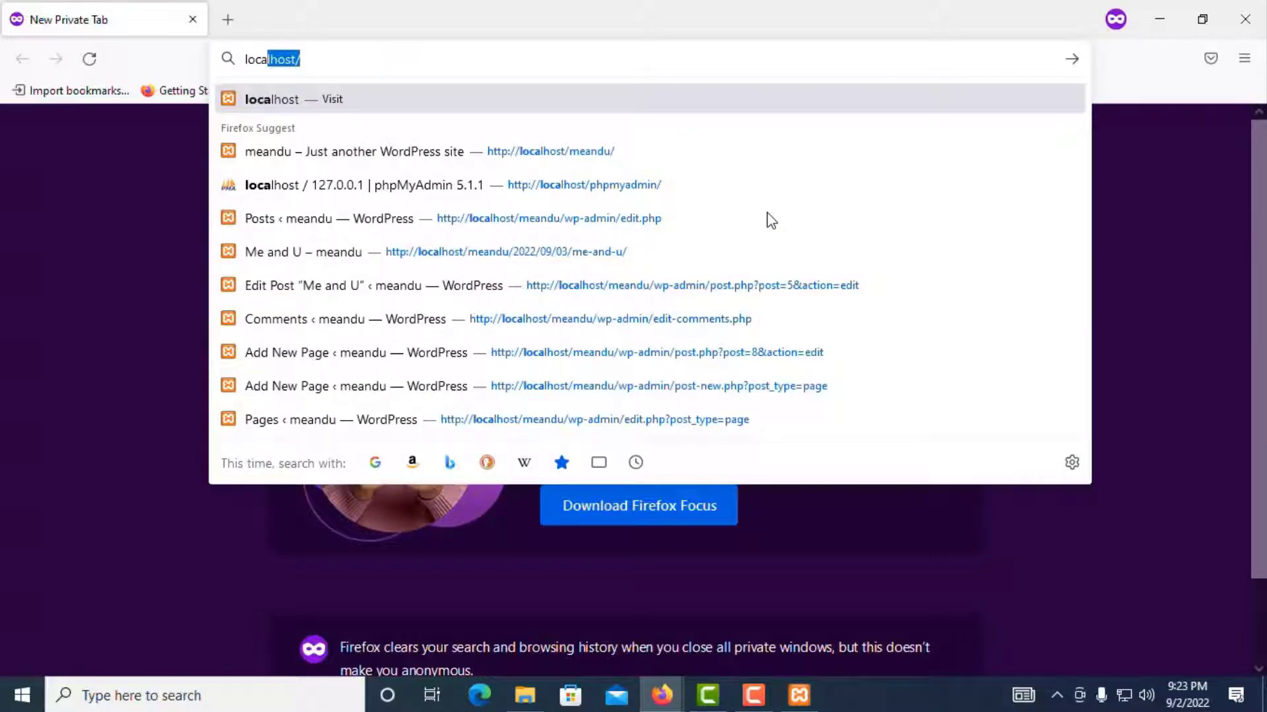
key(Right)
text(meandu/)
key(Return)
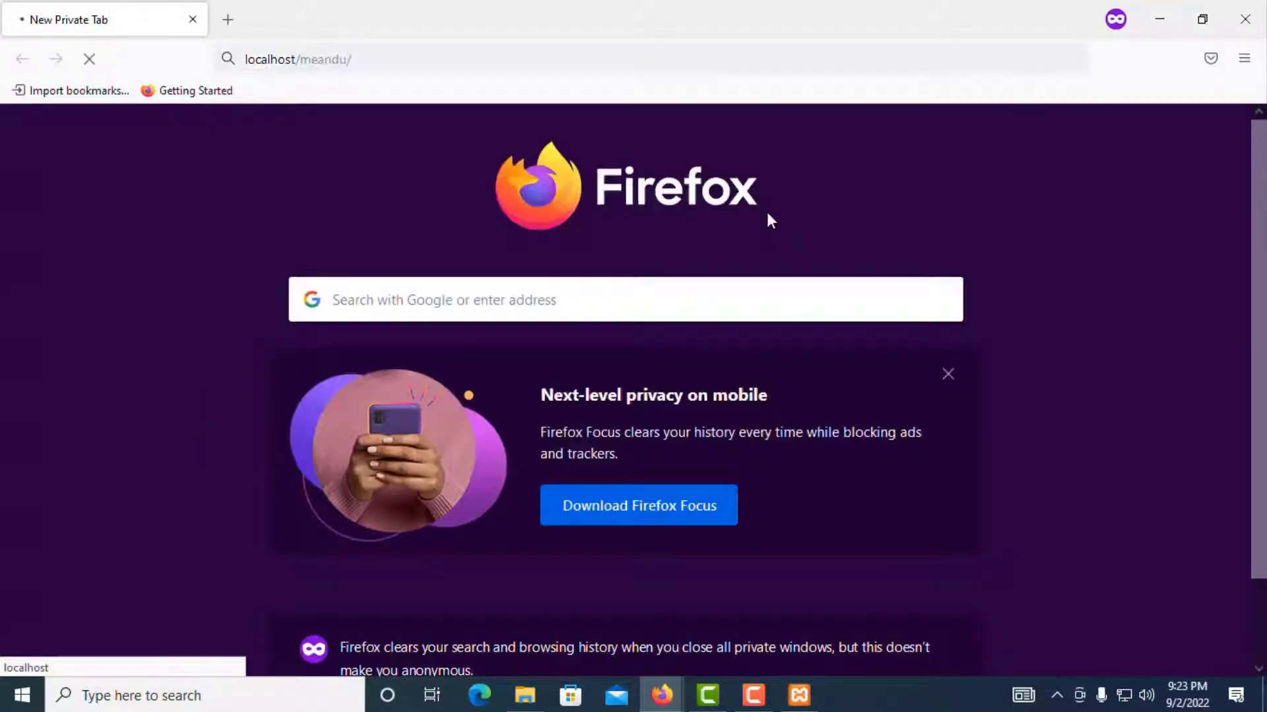
Step: Open the Me and U post and scroll down to its Leave a Reply form
scroll(485, 328, down, 5)
scroll(485, 329, up, 3)
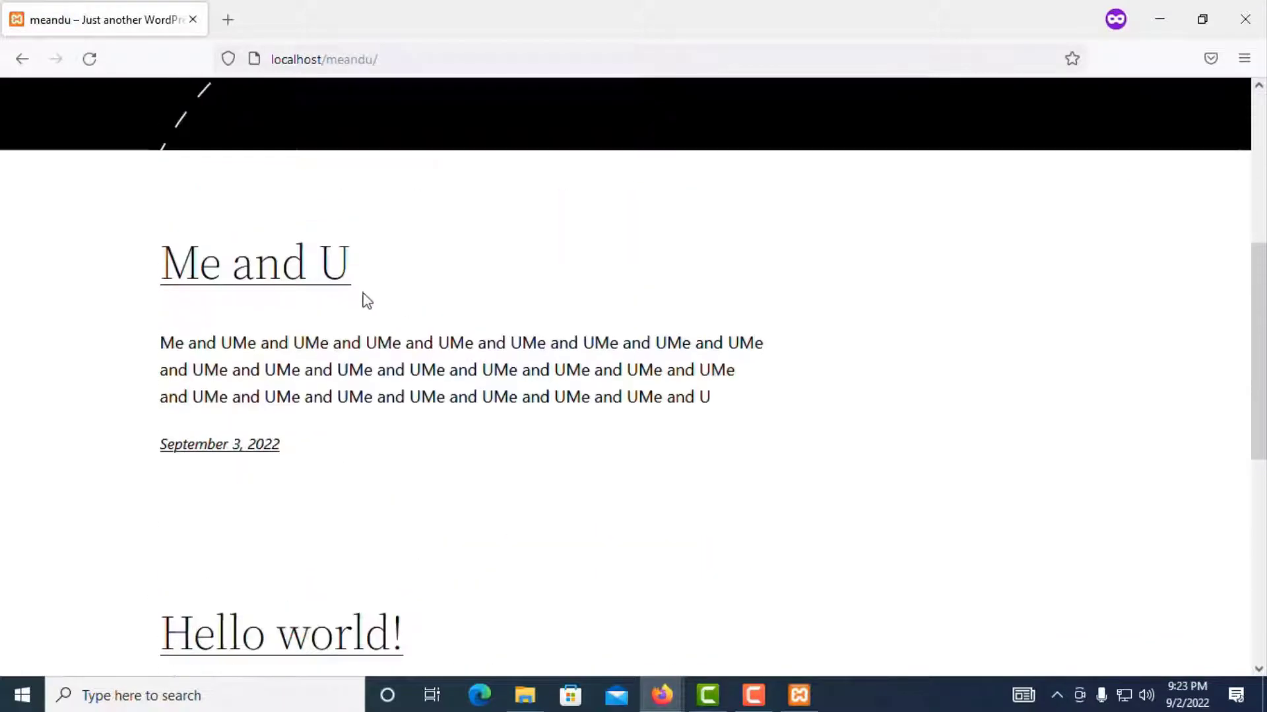
click(247, 279)
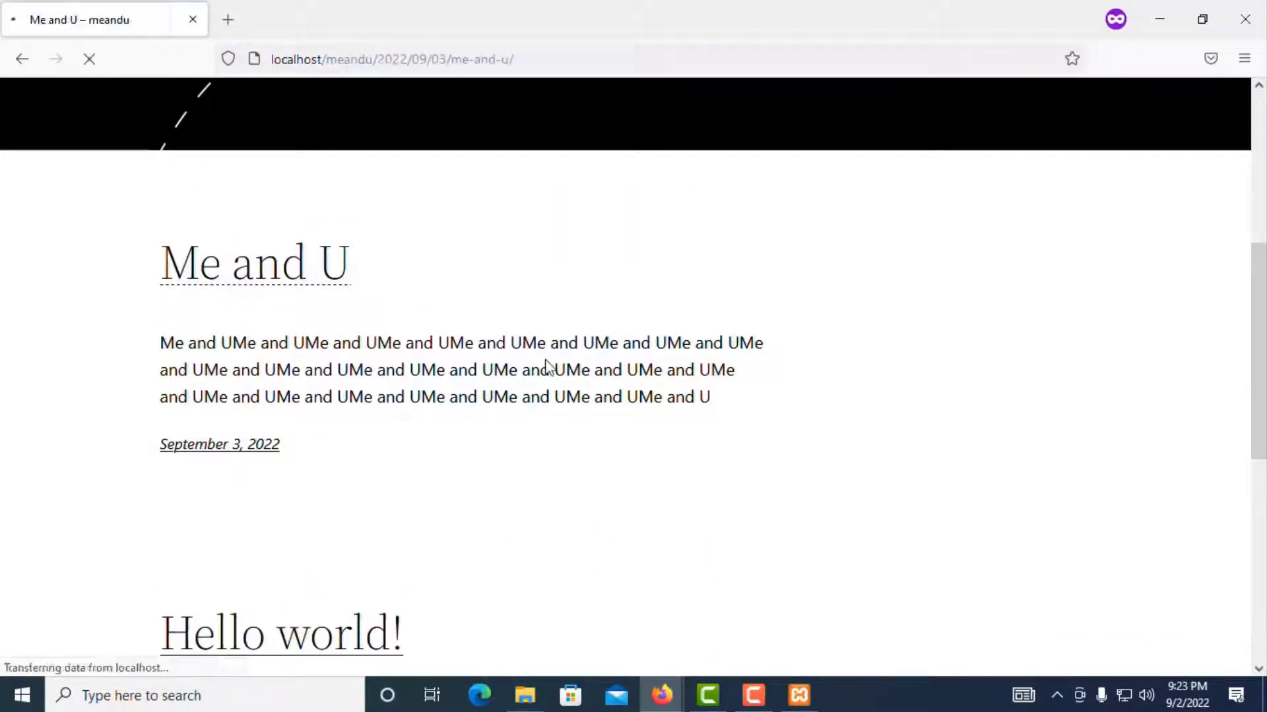
scroll(569, 370, down, 10)
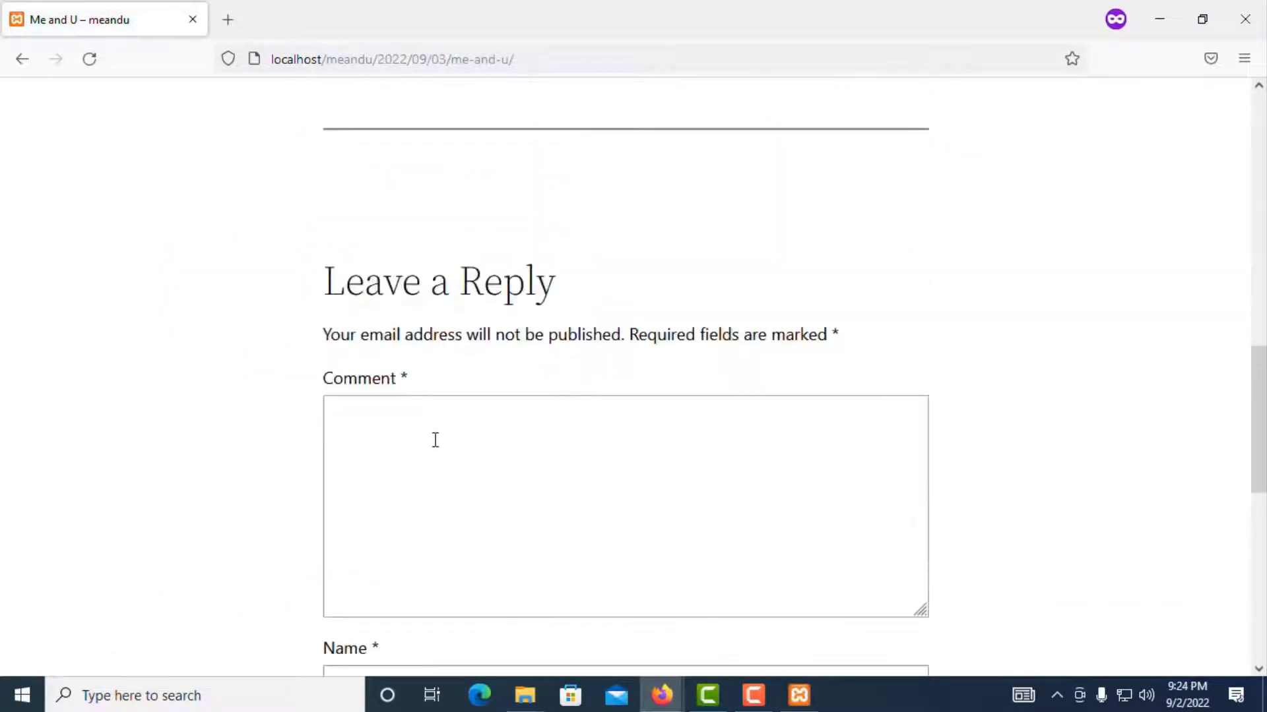
Step: Post a guest comment 'i love me and you' on Me and U, entering a name and e-mail
click(436, 440)
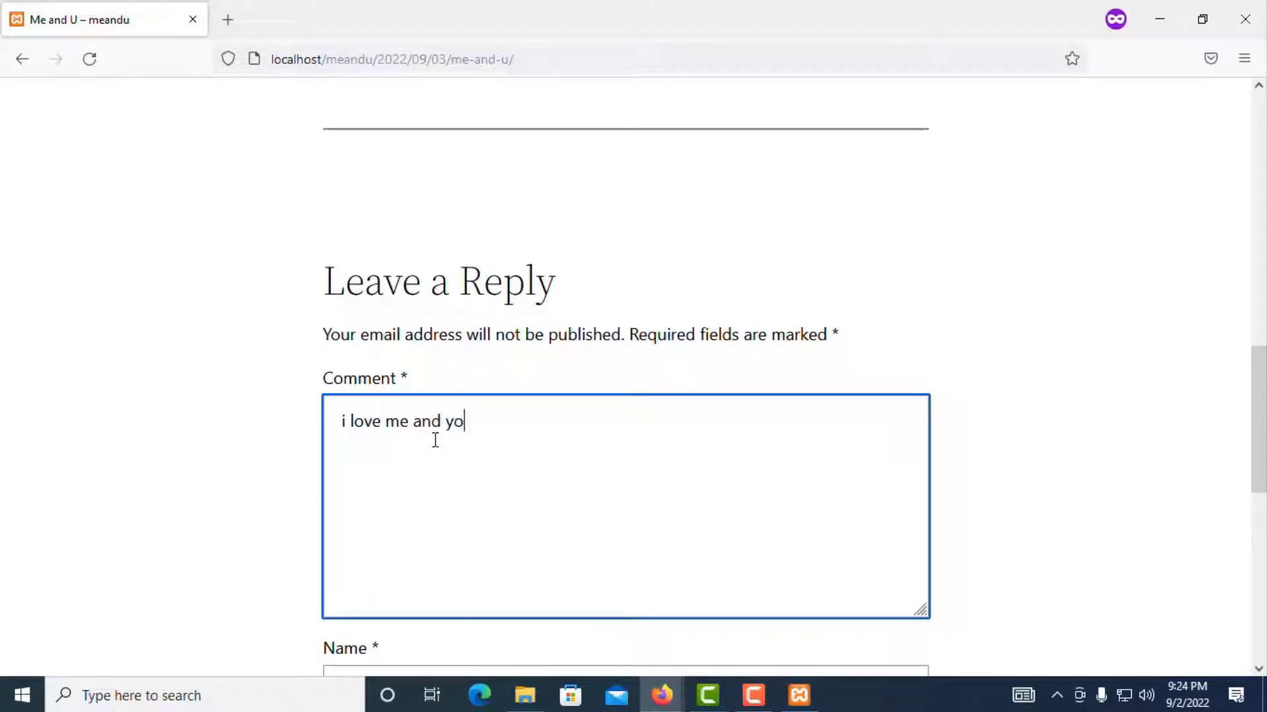
scroll(840, 427, down, 4)
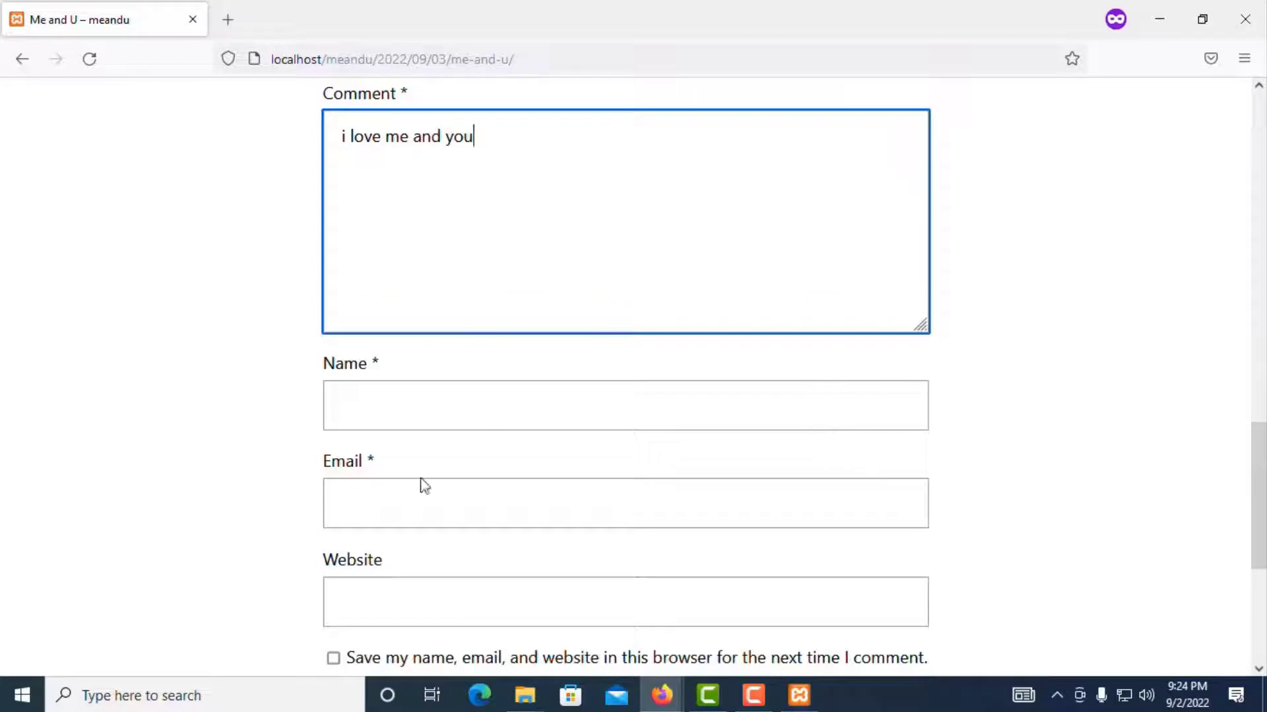
click(387, 410)
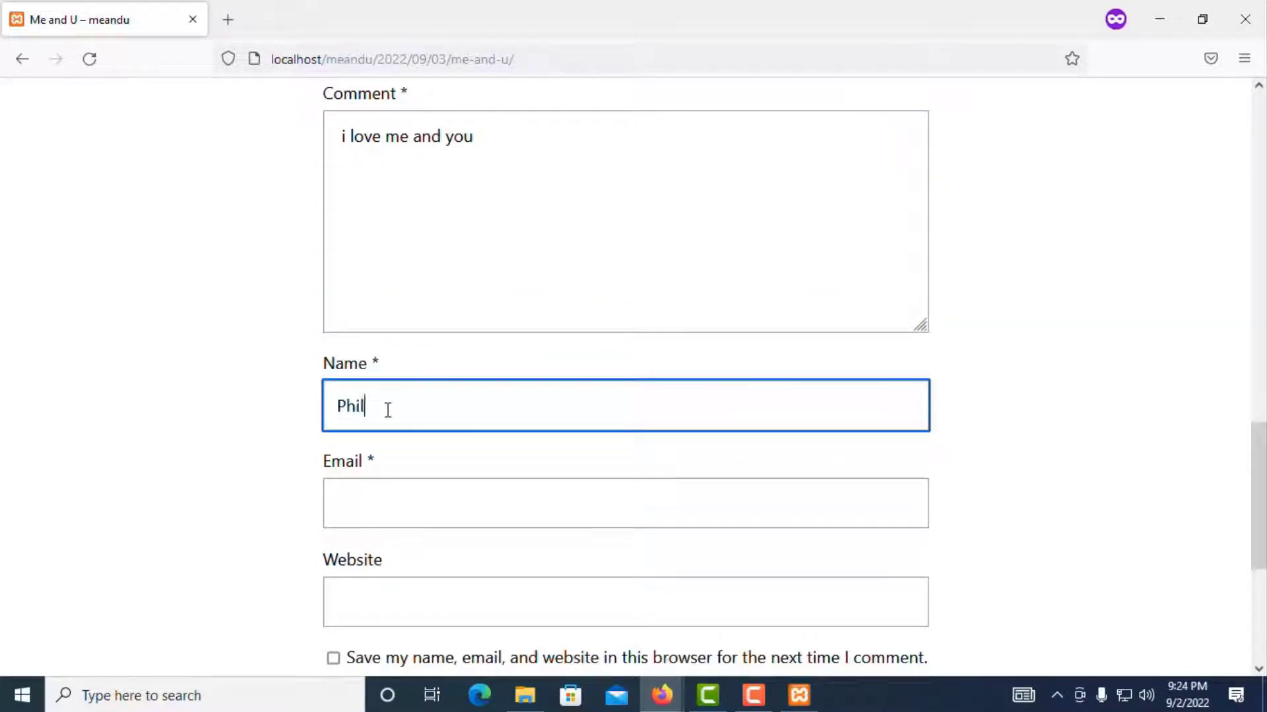
drag(363, 406, 296, 425)
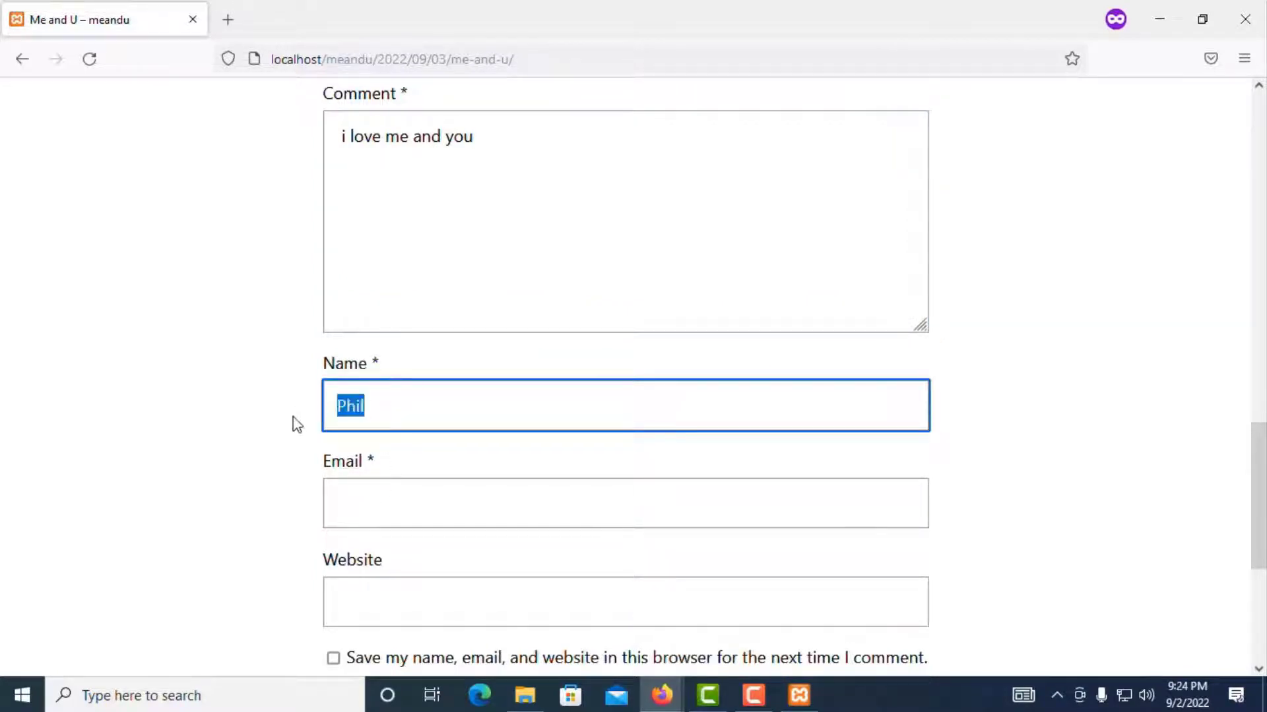
click(390, 504)
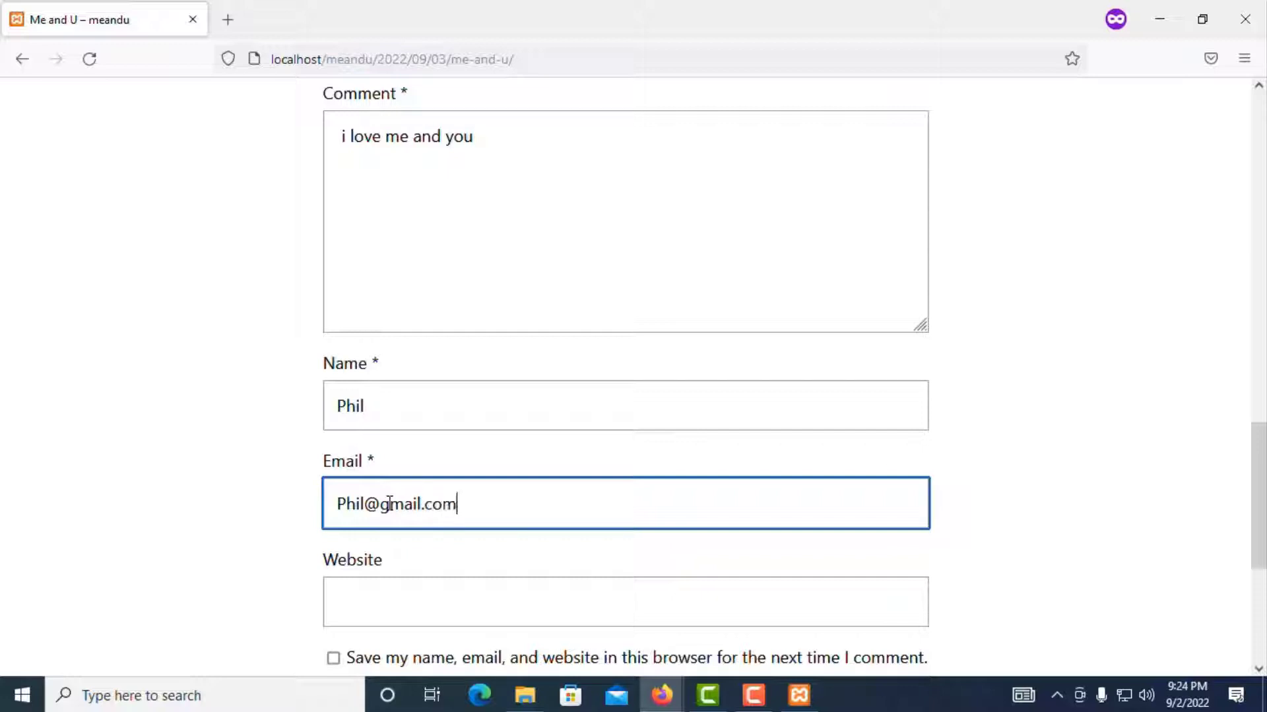
scroll(403, 561, down, 3)
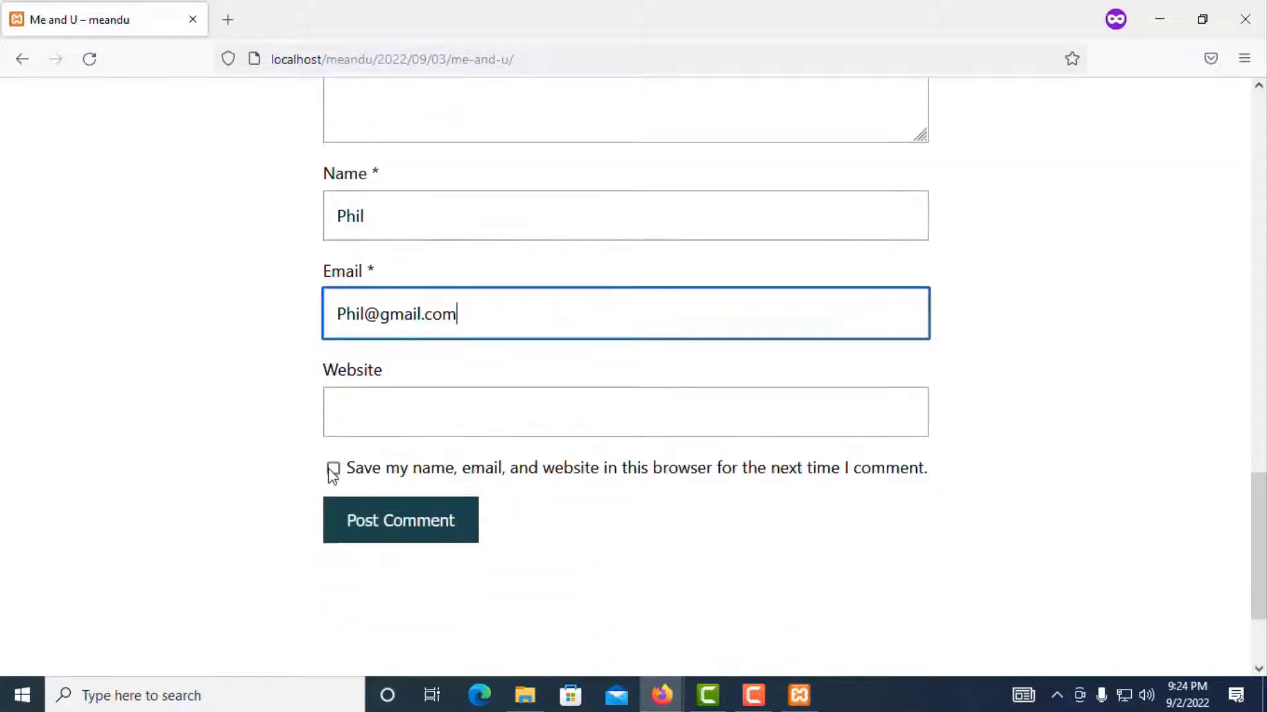
click(369, 519)
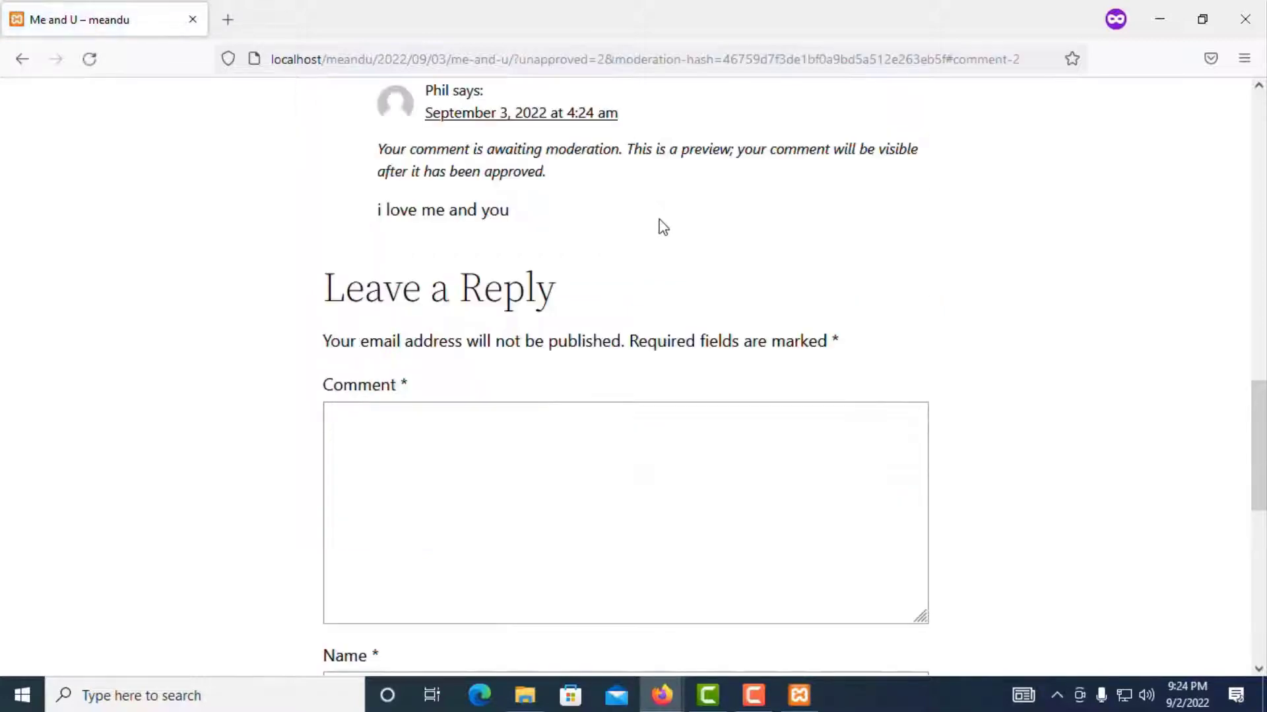
scroll(659, 224, up, 10)
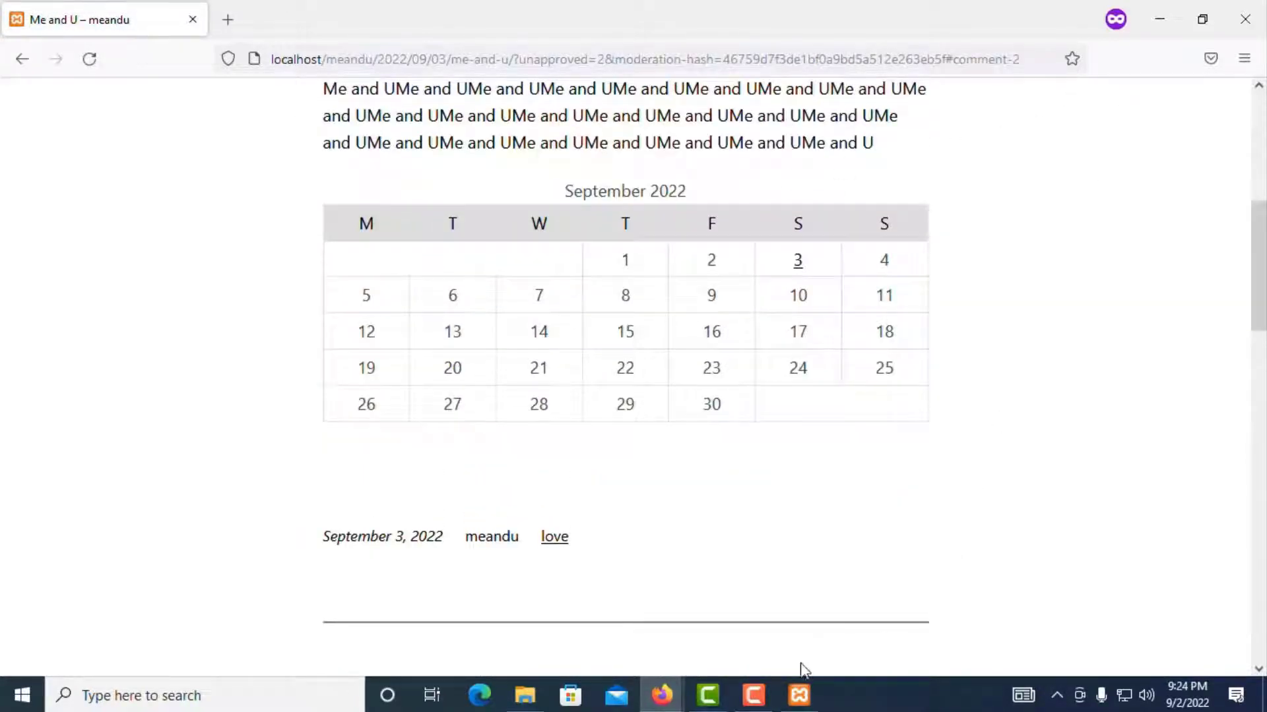
Step: Reload the admin Comments screen and approve the new pending guest comment
mouse_move(683, 694)
click(652, 631)
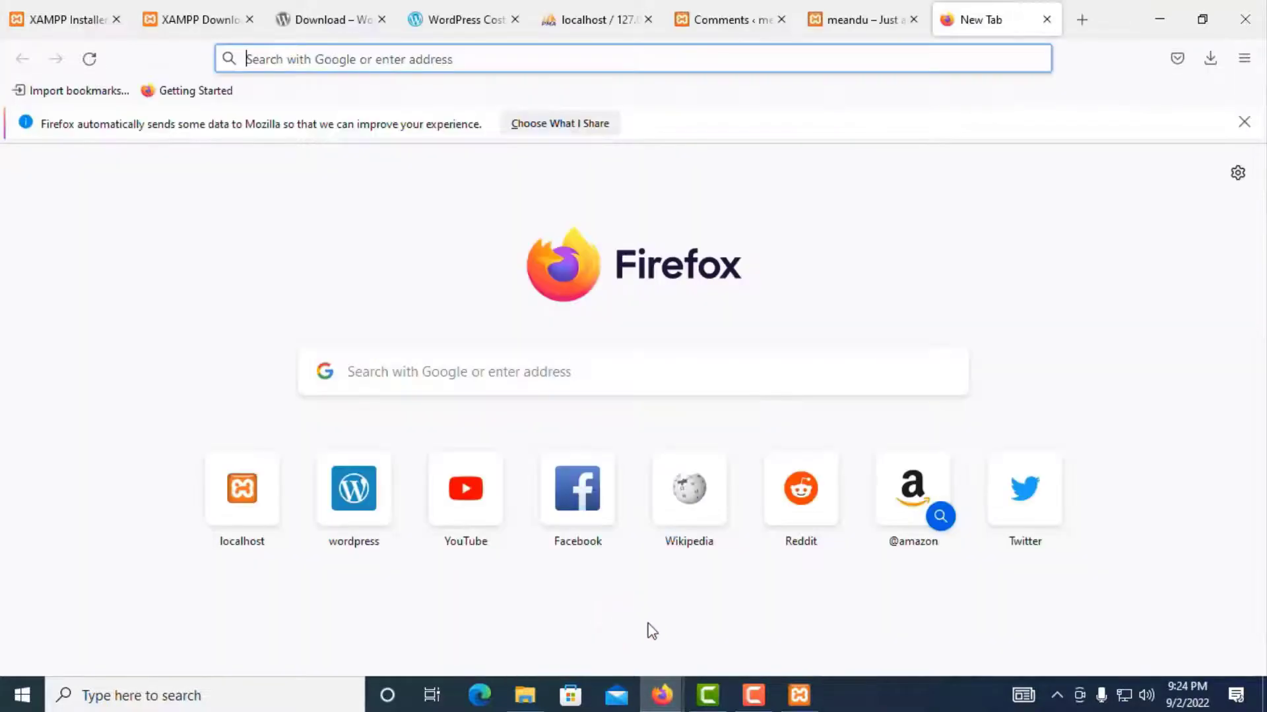
click(864, 21)
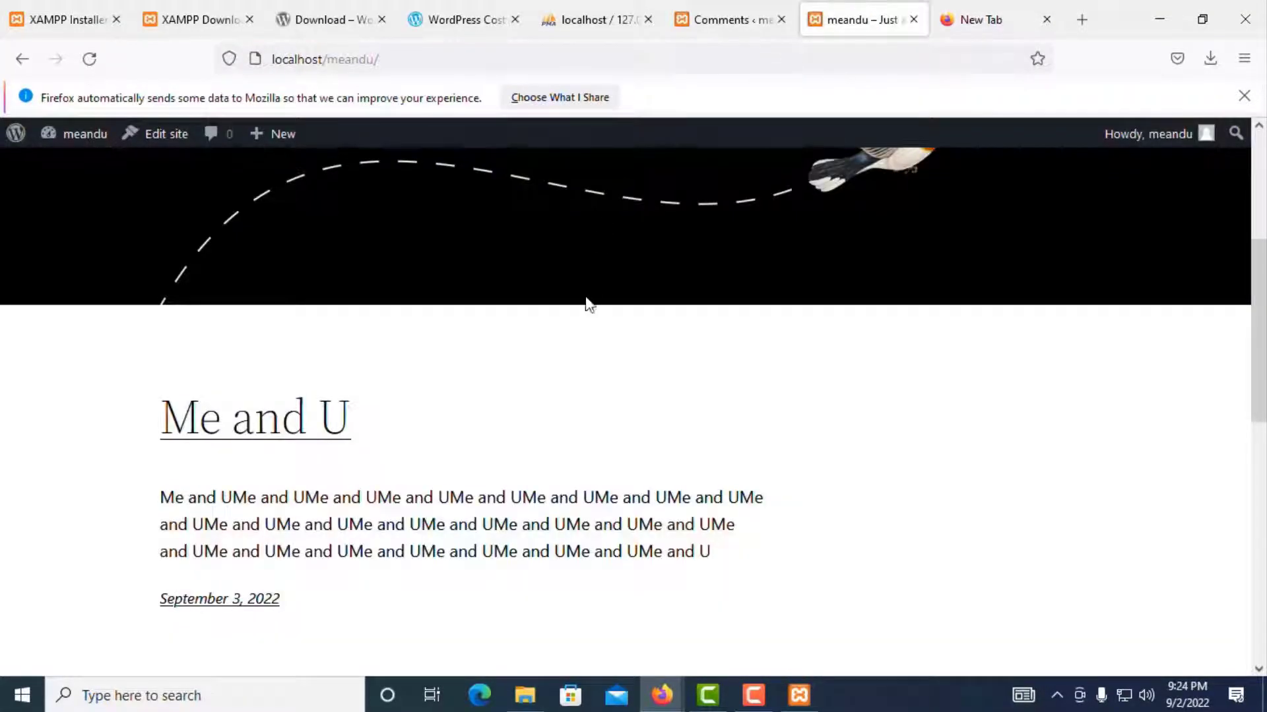
scroll(634, 198, up, 2)
click(706, 21)
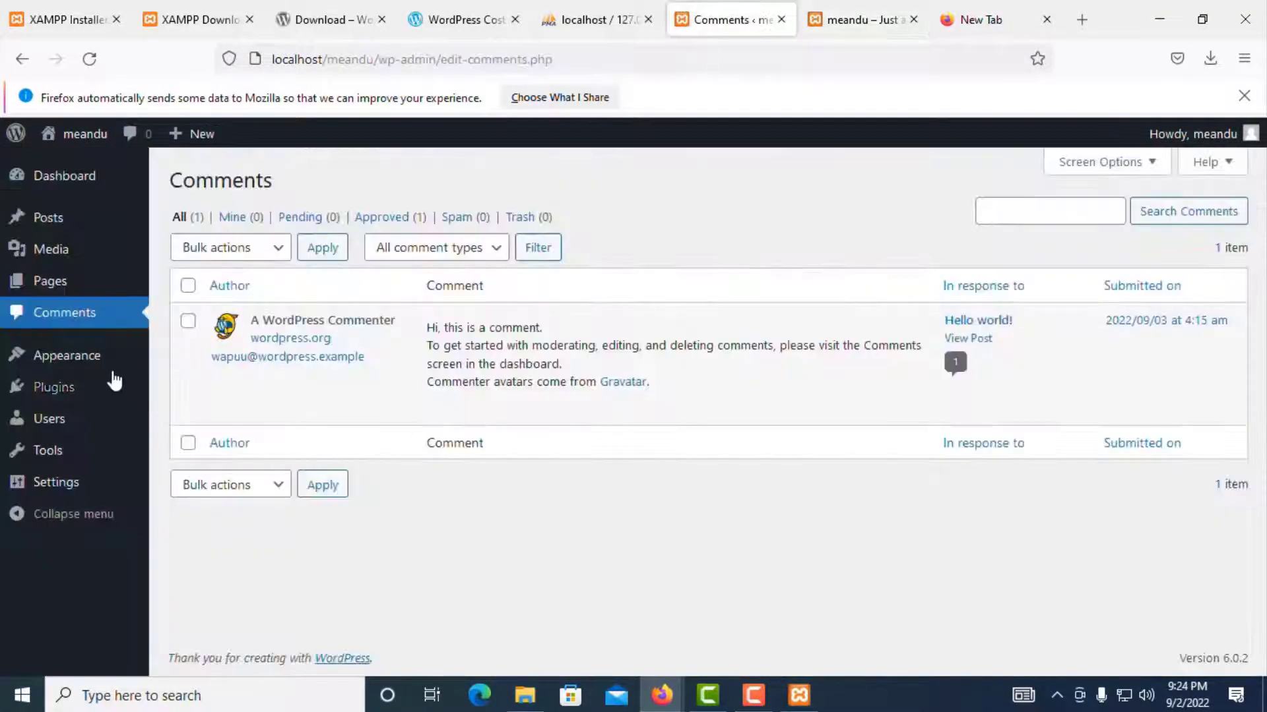
click(89, 58)
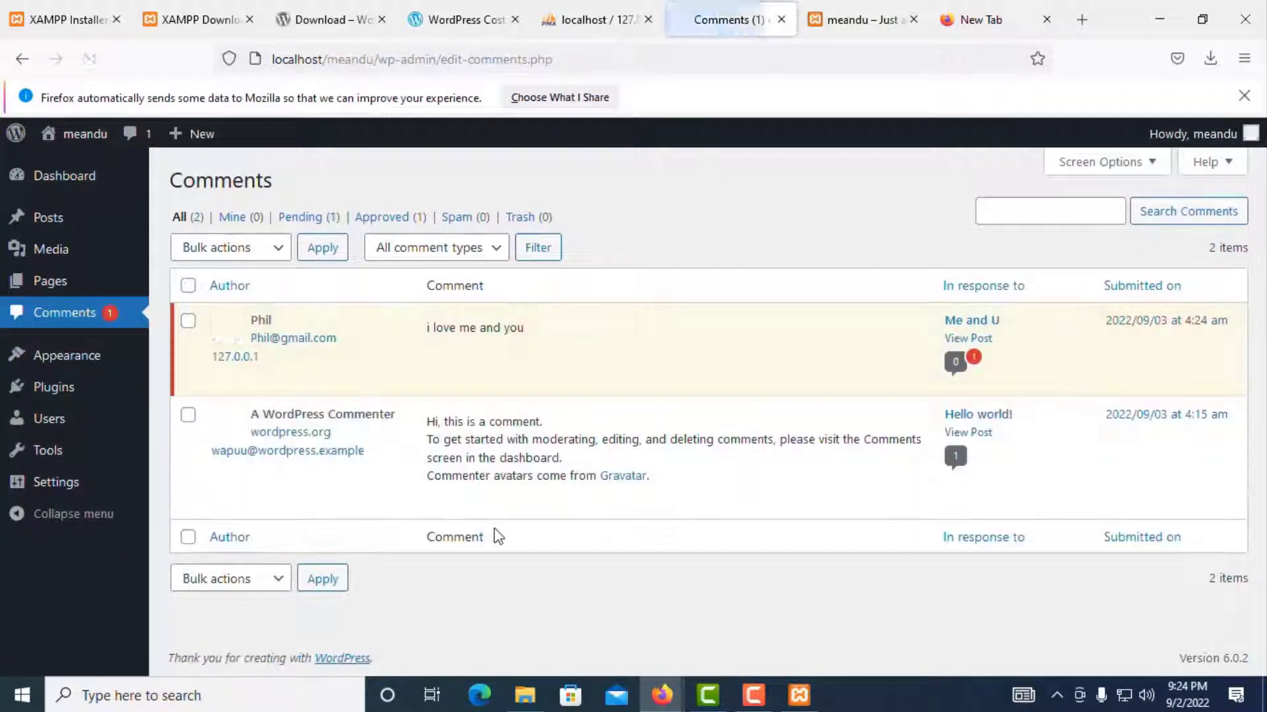
mouse_move(267, 355)
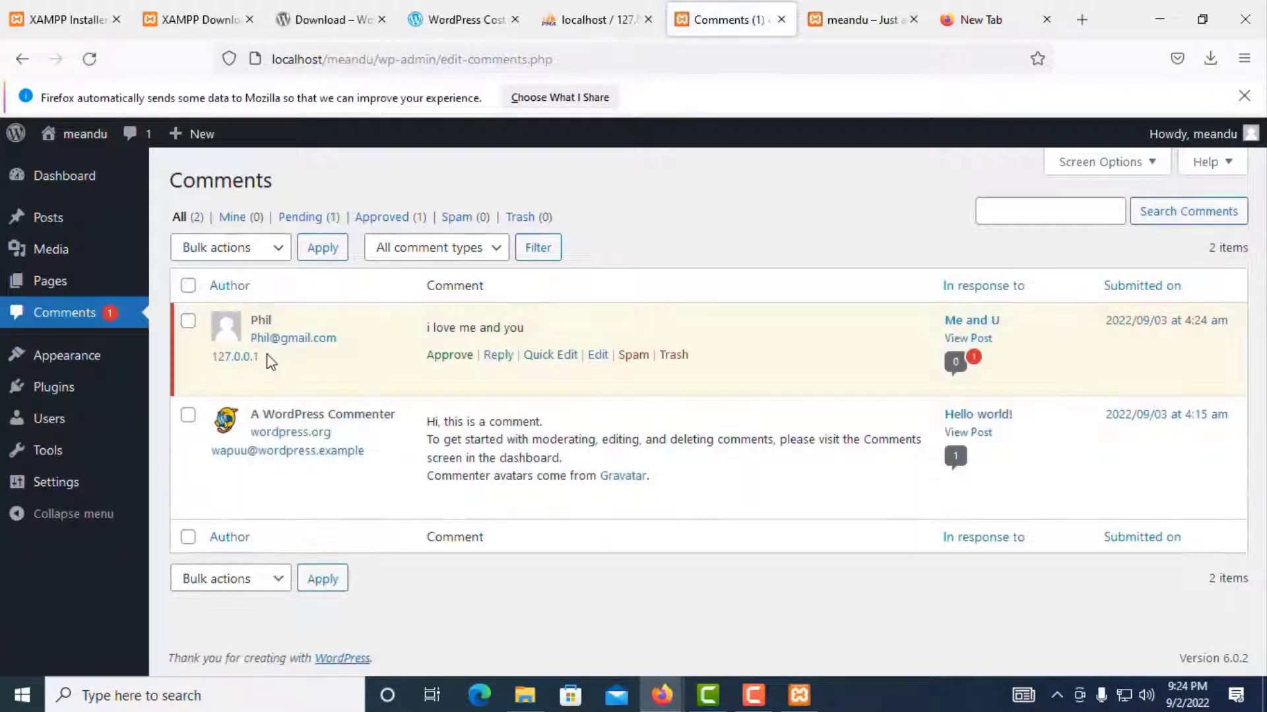
click(450, 356)
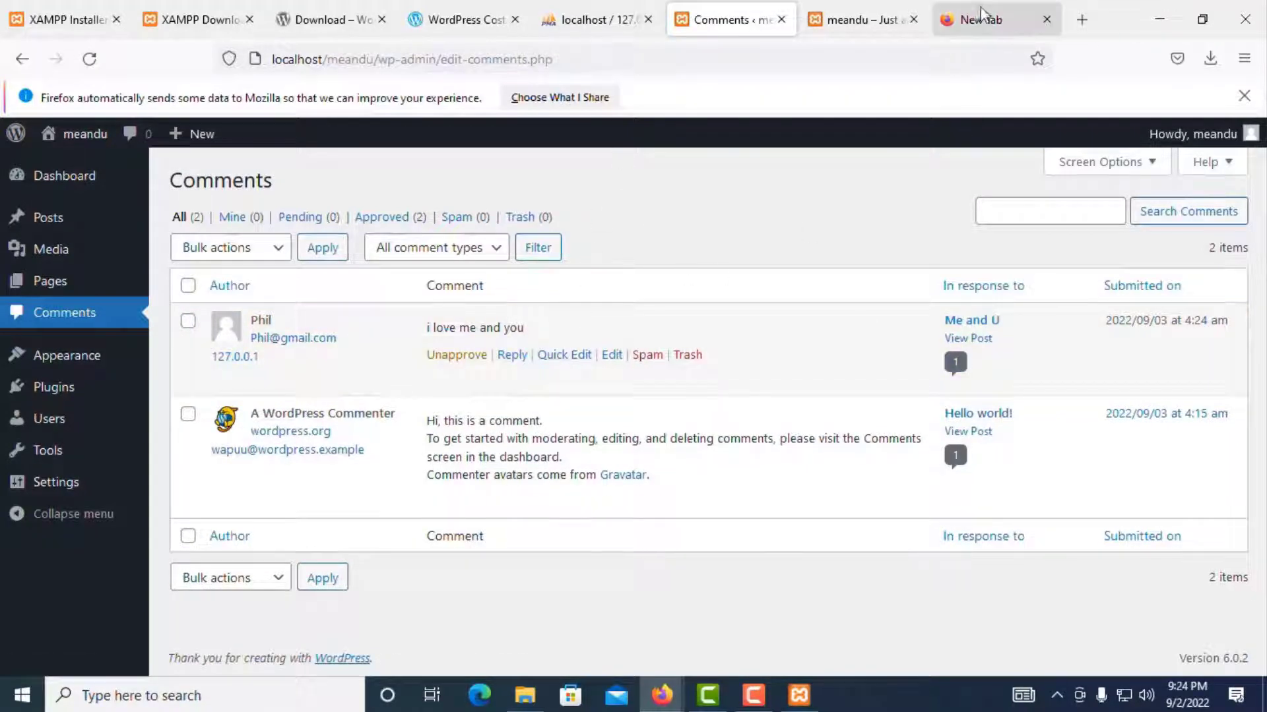
Step: Check the approved comment on the Me and U post, then go to Appearance > Themes
click(857, 19)
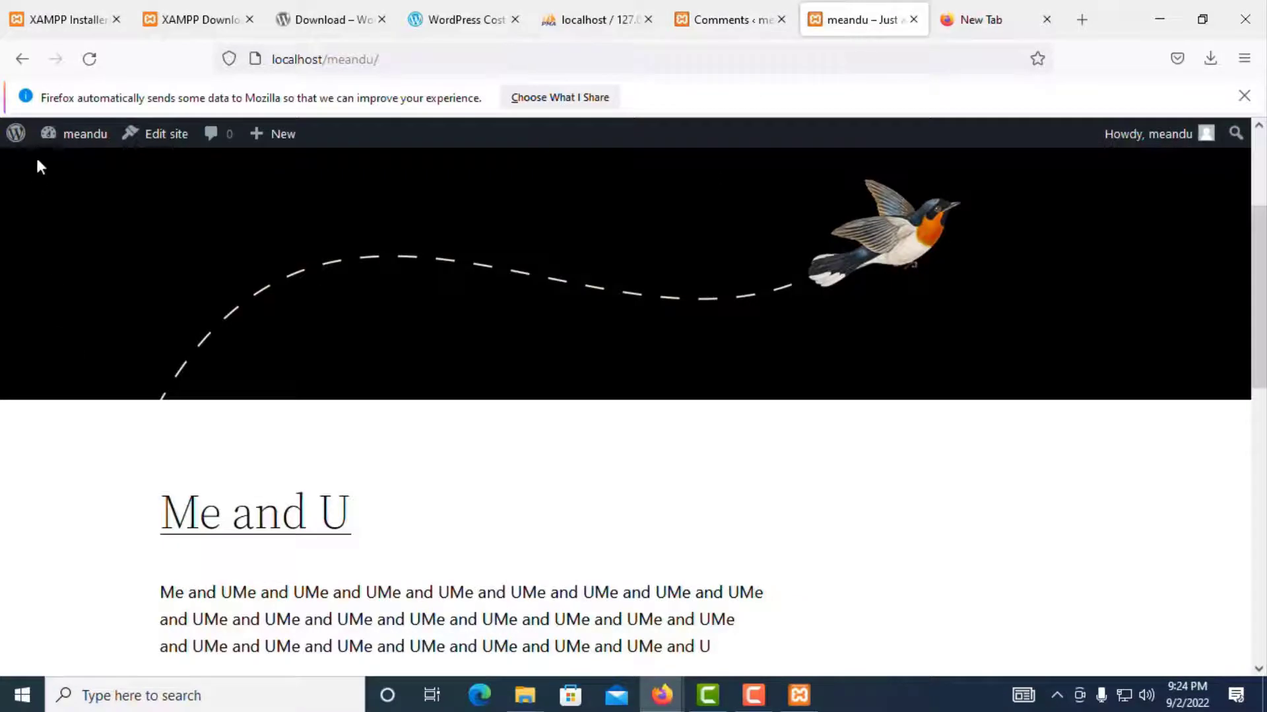
click(89, 59)
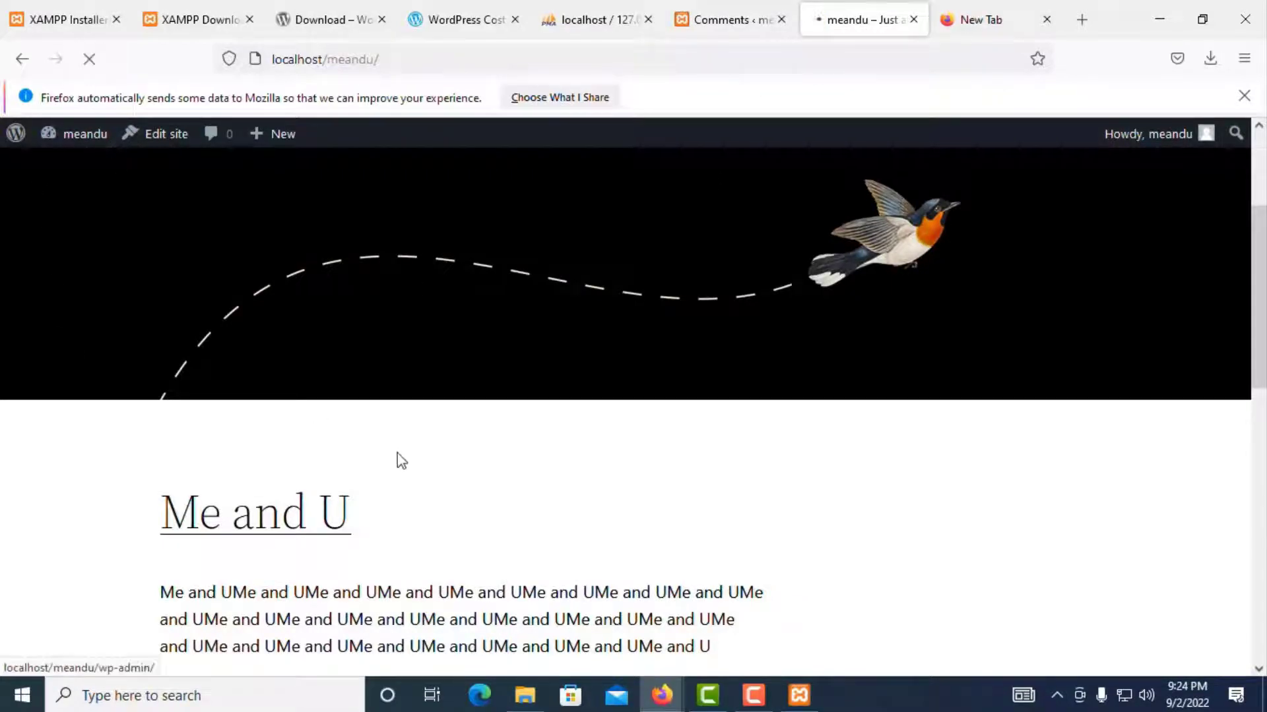
click(228, 531)
scroll(461, 451, down, 7)
scroll(472, 448, down, 8)
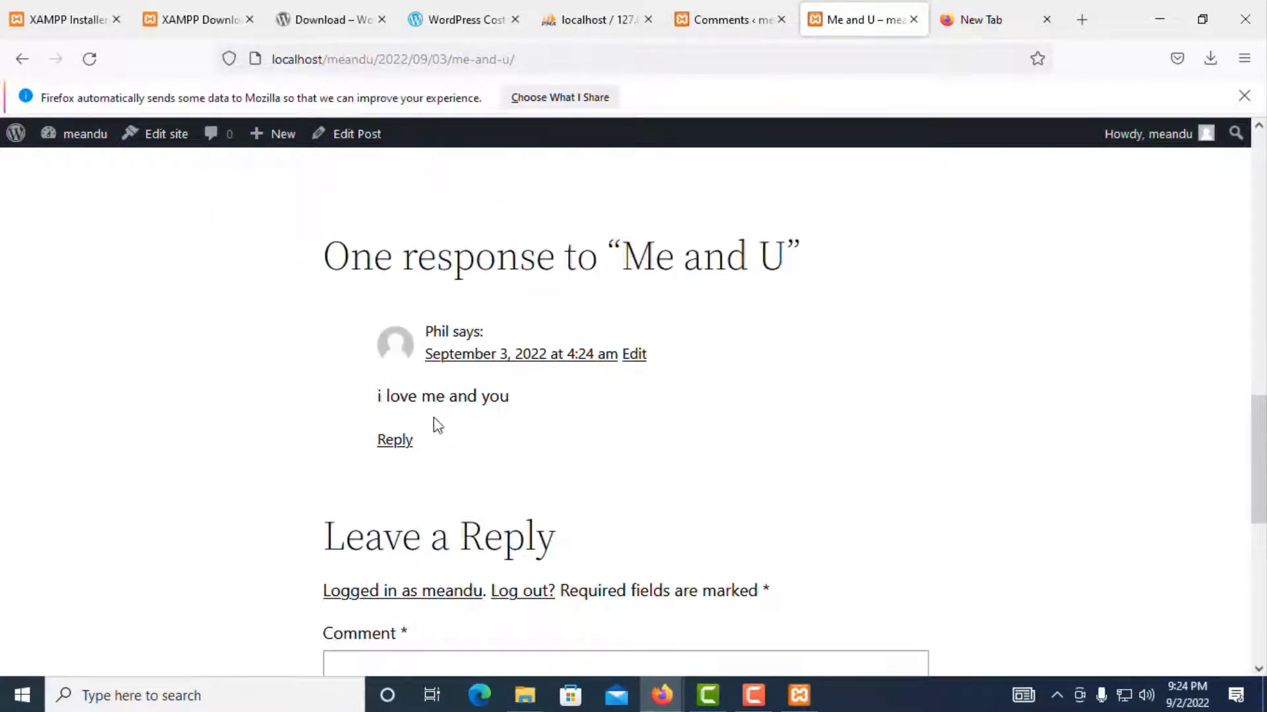
click(709, 18)
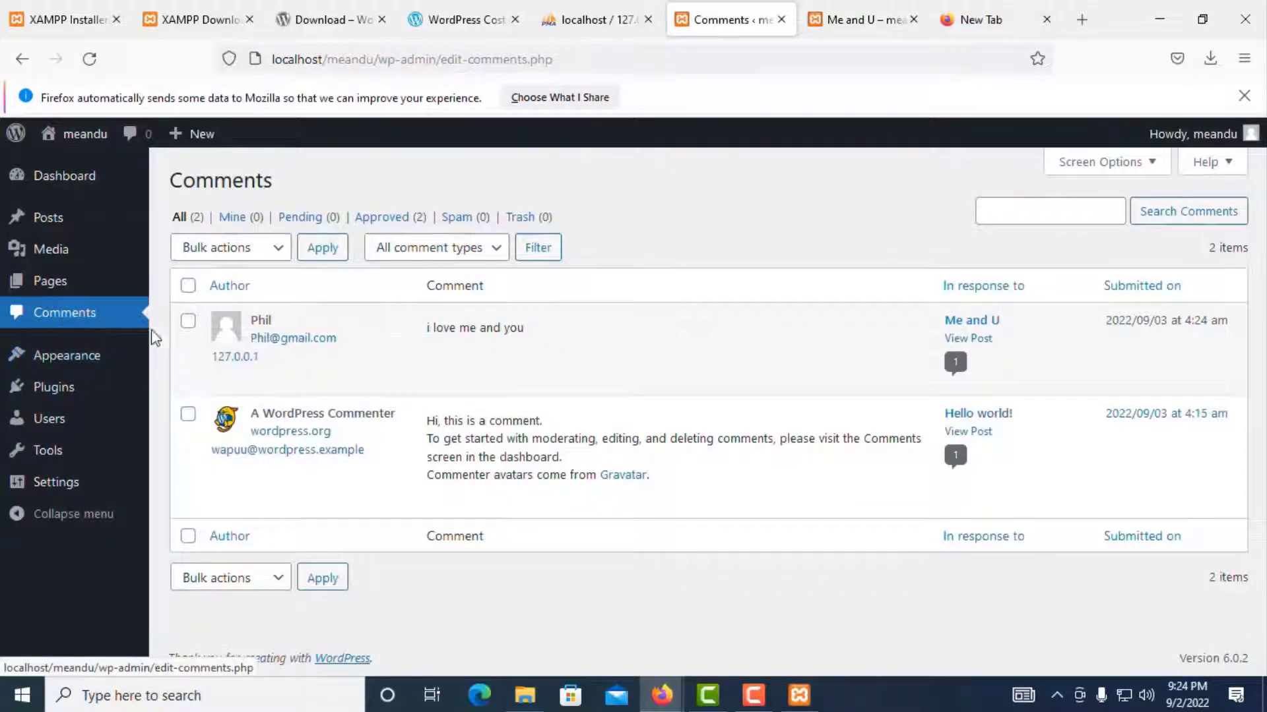
mouse_move(470, 391)
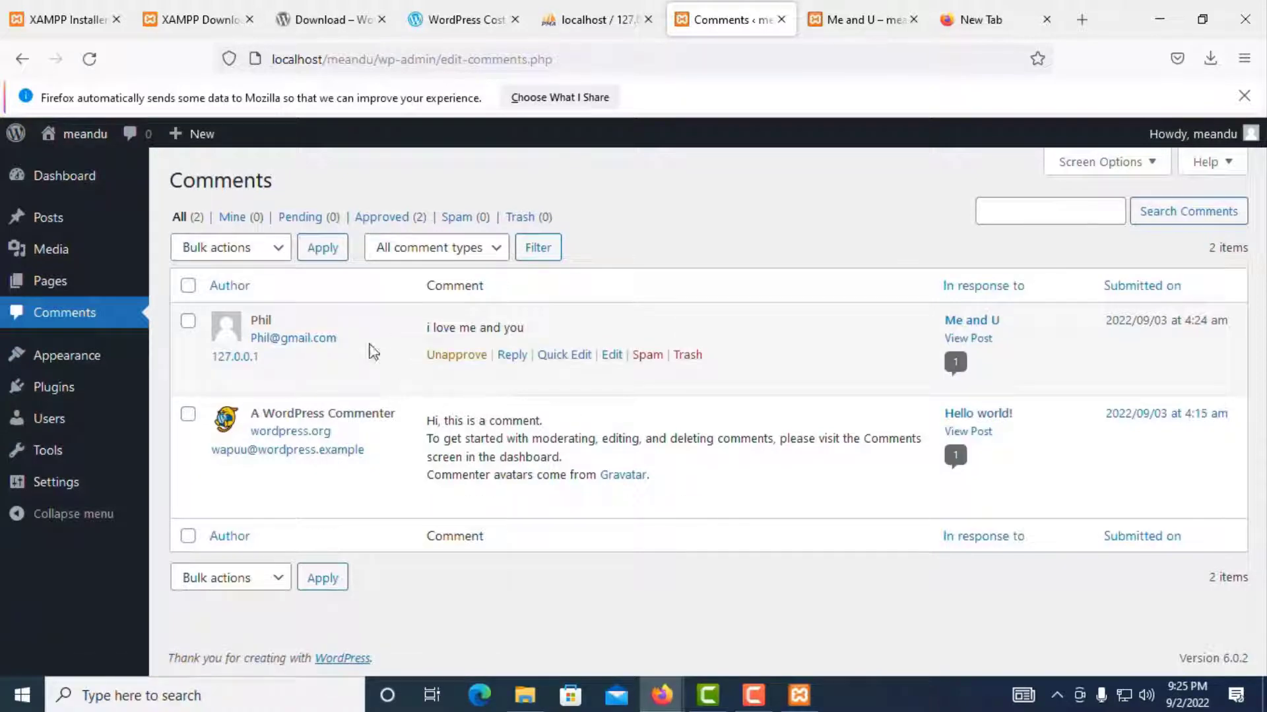
click(74, 364)
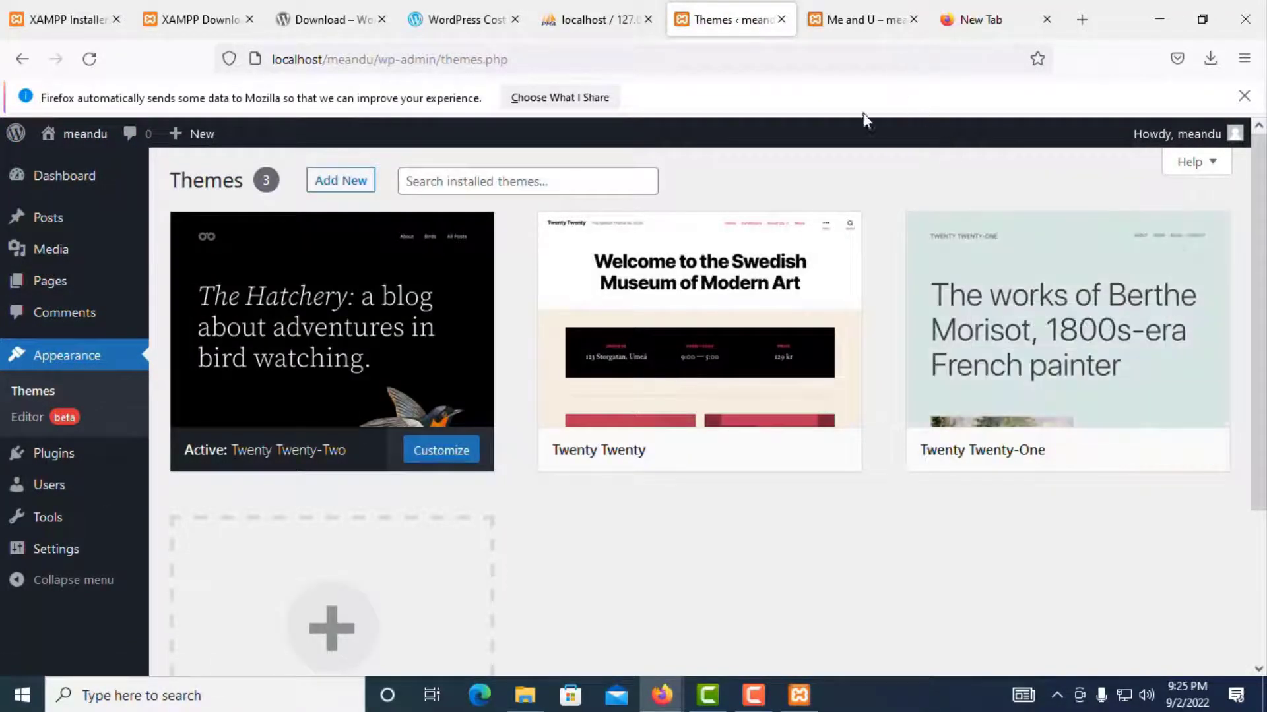
Step: Return from the Me and U post to the site's home page
click(851, 26)
scroll(368, 317, up, 10)
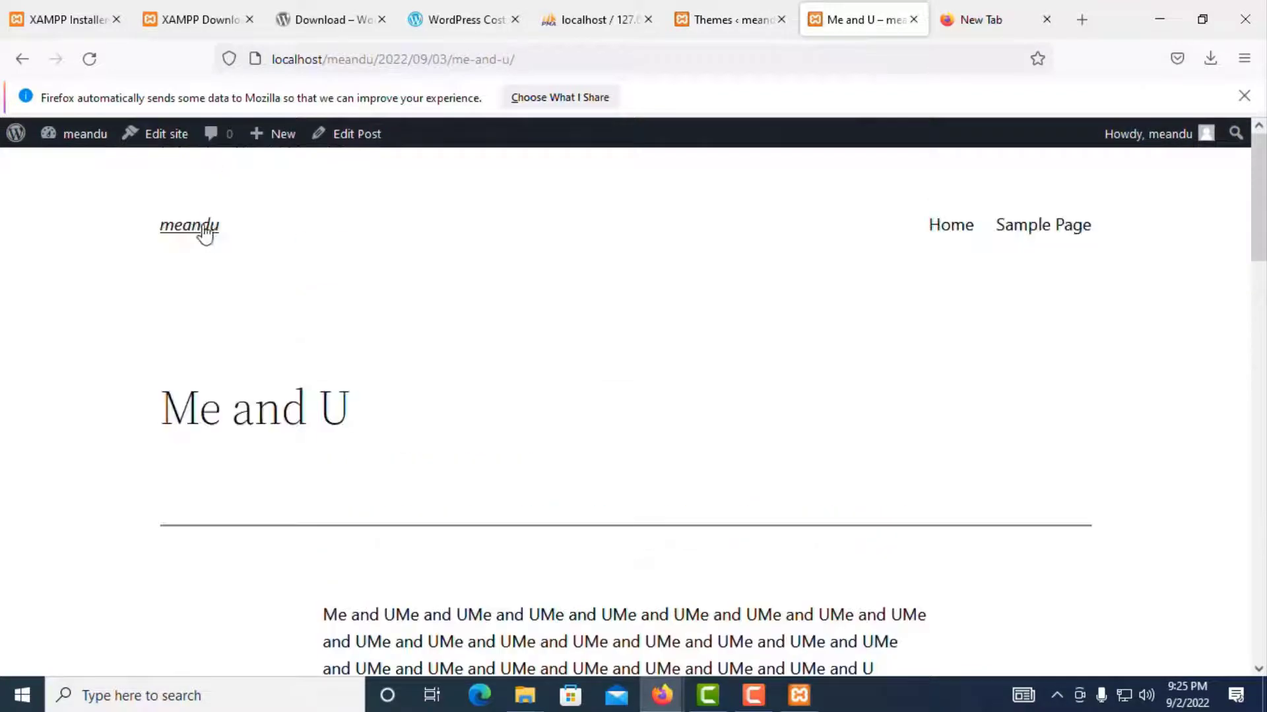
click(176, 232)
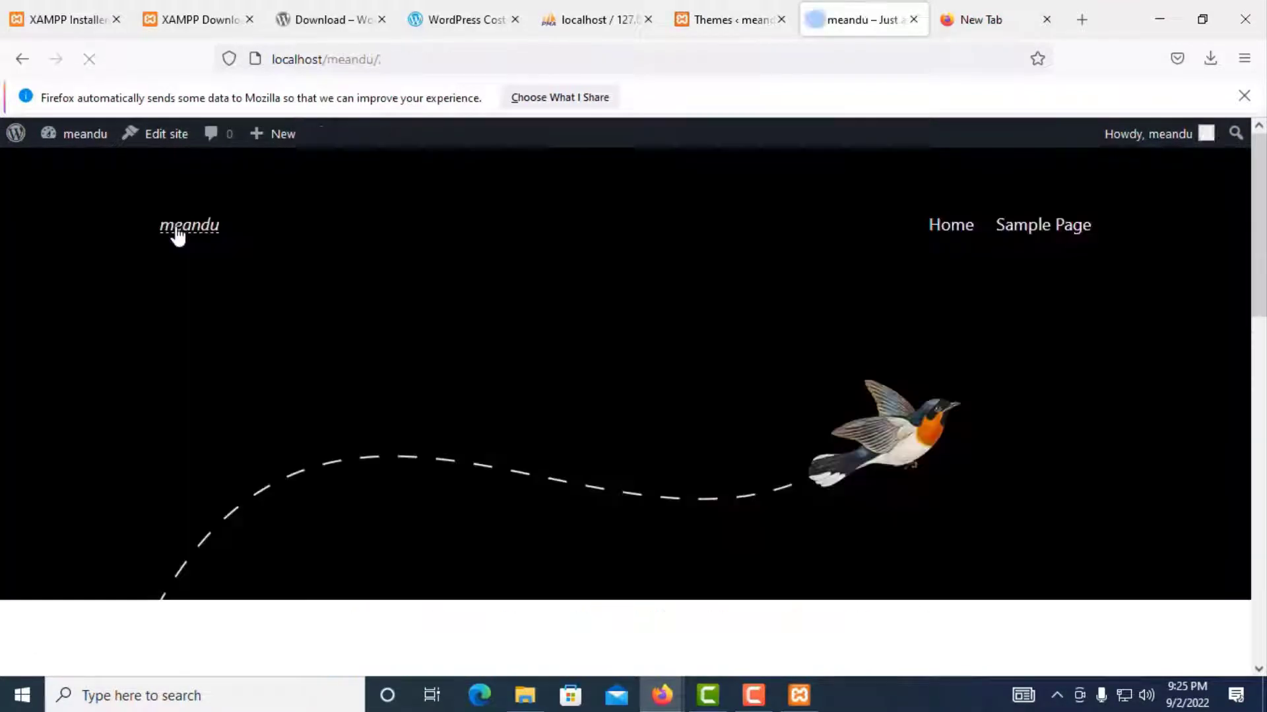
scroll(732, 325, down, 2)
scroll(352, 263, up, 2)
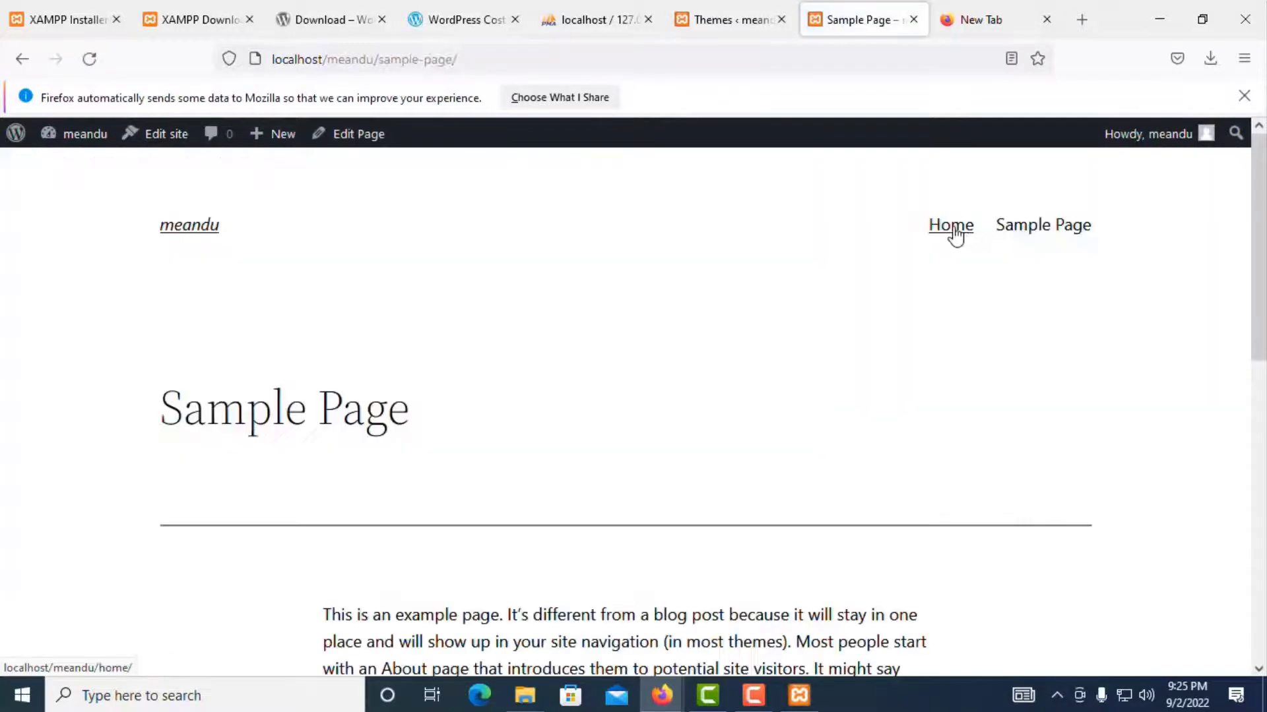
Step: Browse the Sample Page and the Home page from the site menu
click(1033, 226)
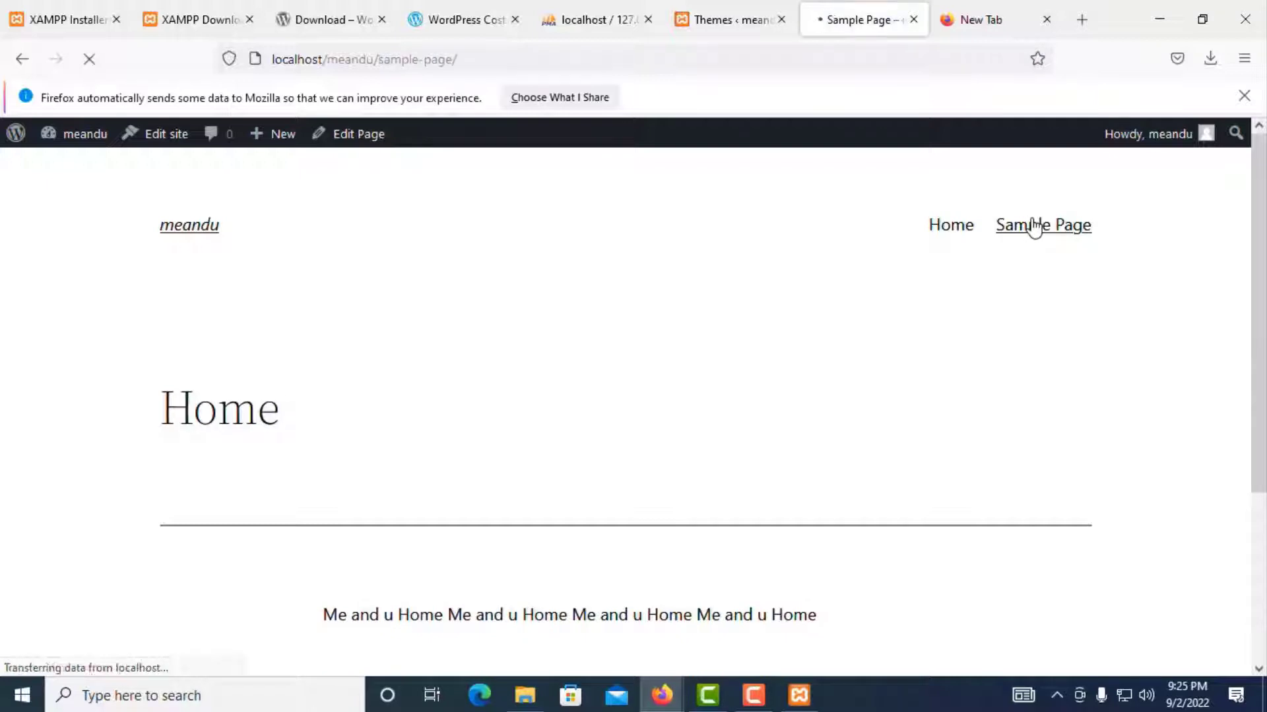
click(950, 228)
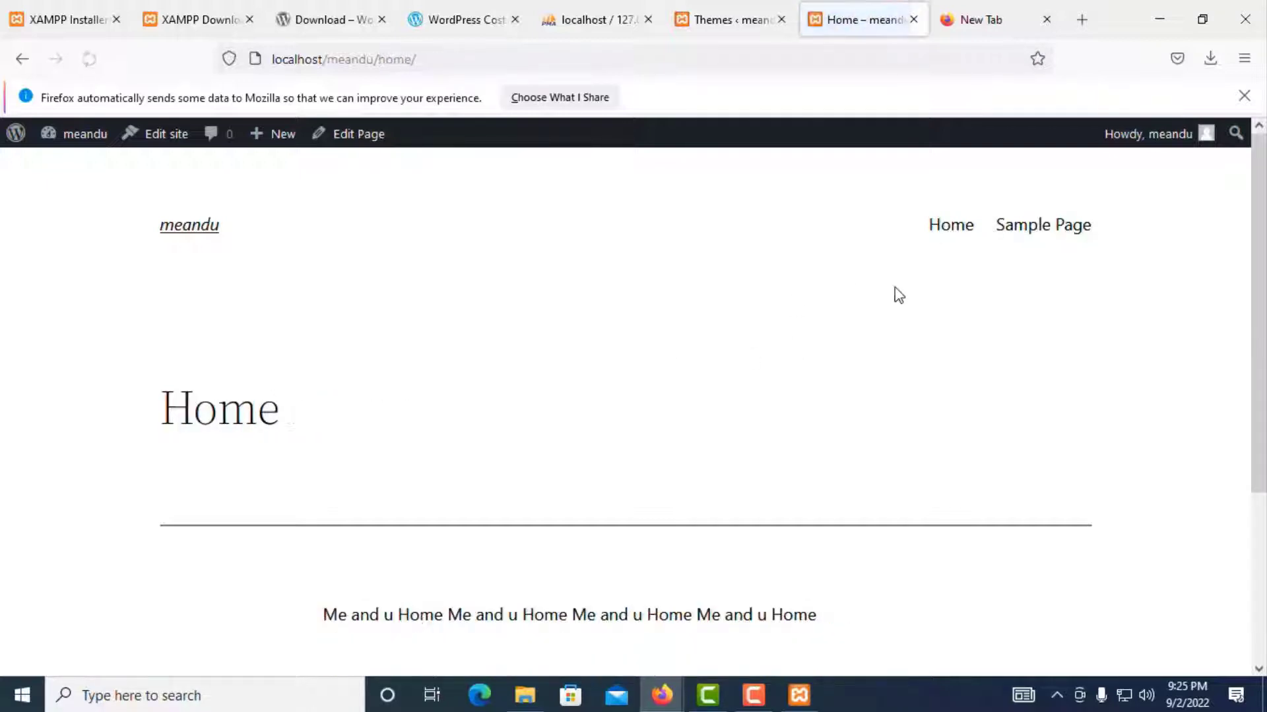
scroll(604, 450, down, 3)
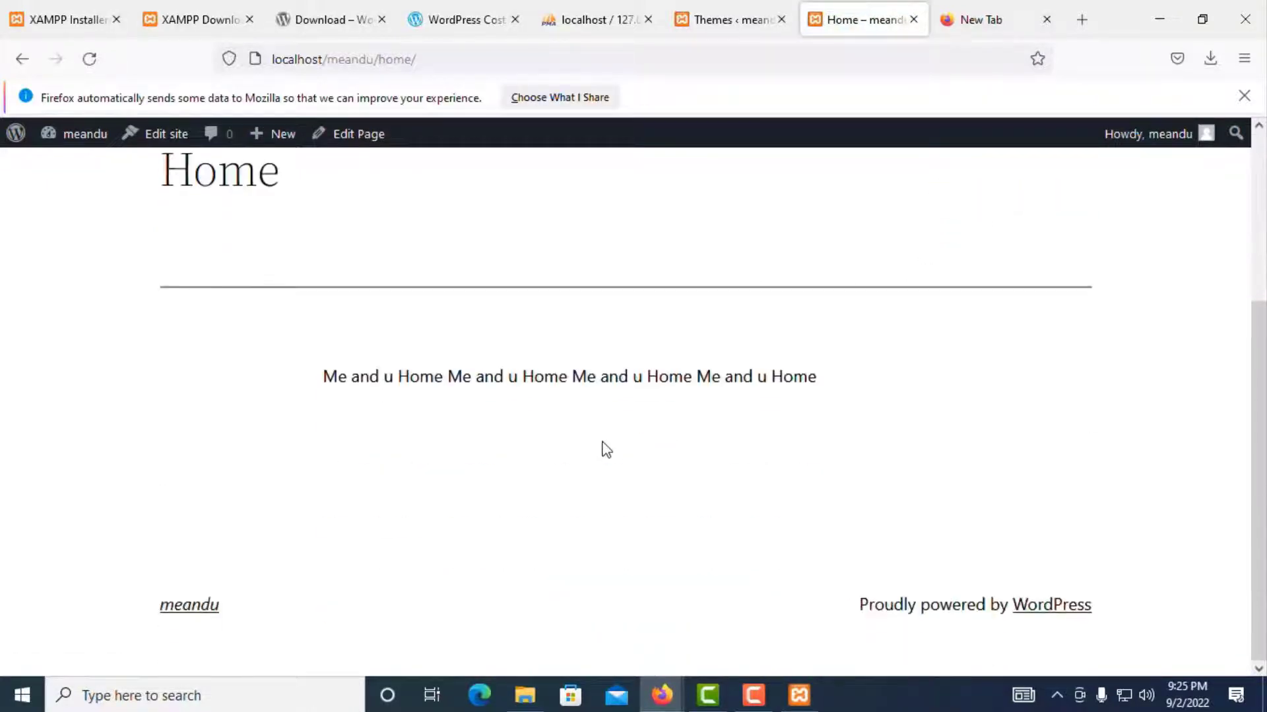
scroll(529, 532, up, 1)
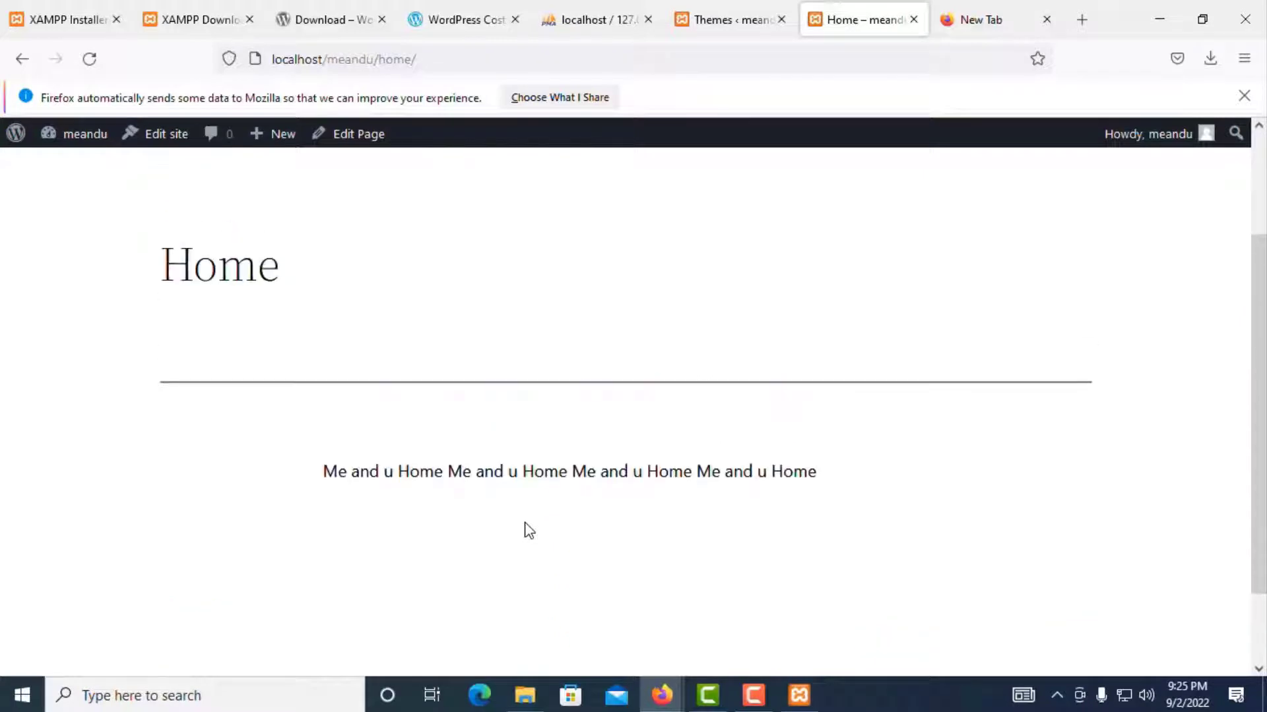
scroll(584, 471, up, 1)
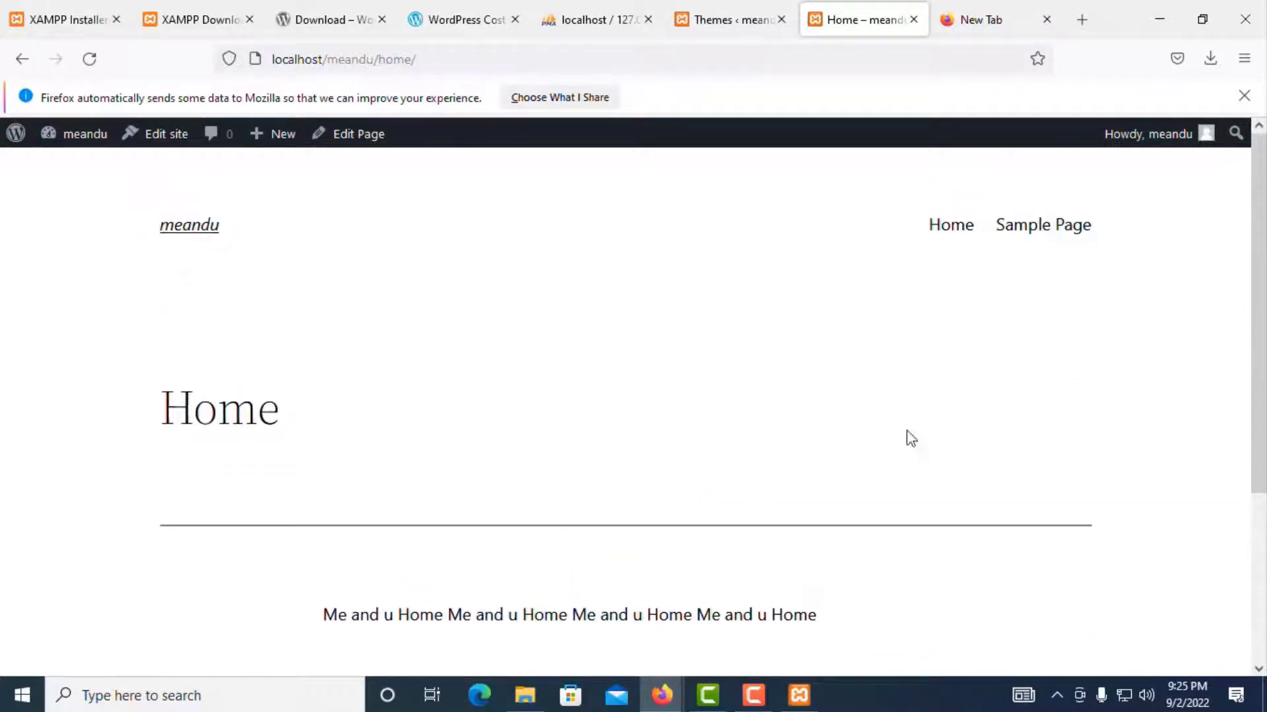
scroll(905, 435, down, 3)
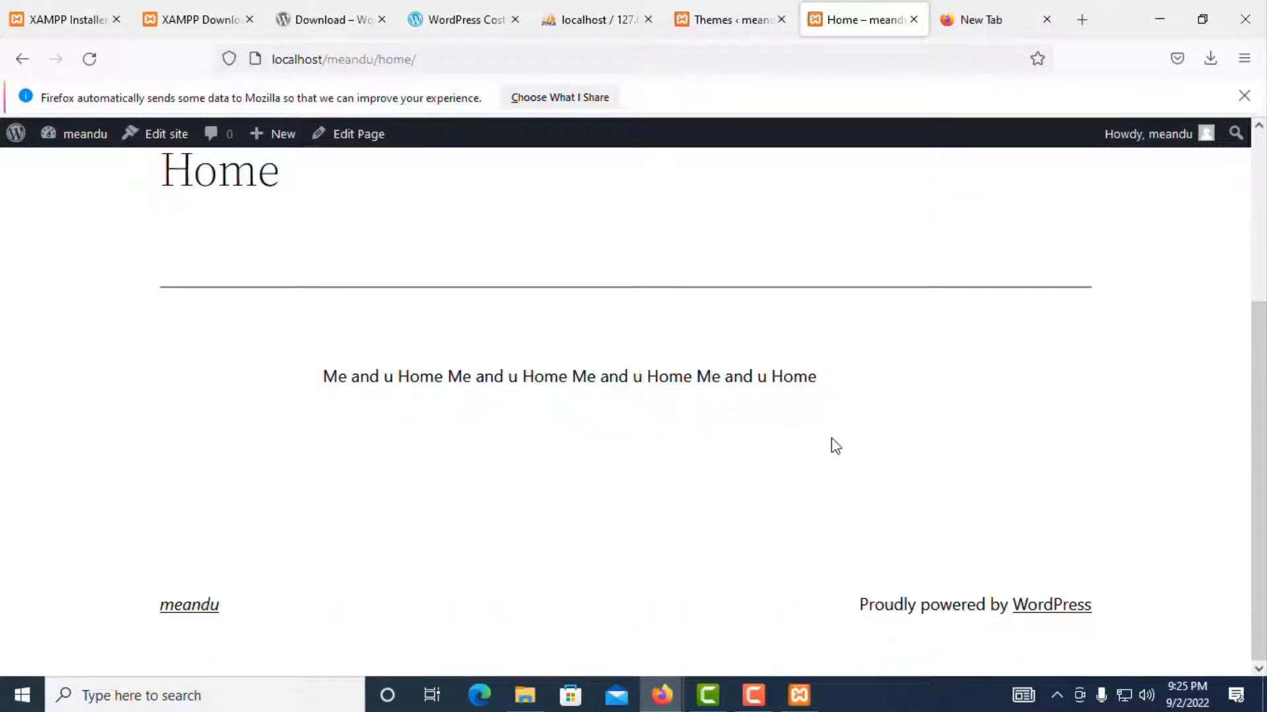
scroll(880, 391, up, 3)
click(1028, 235)
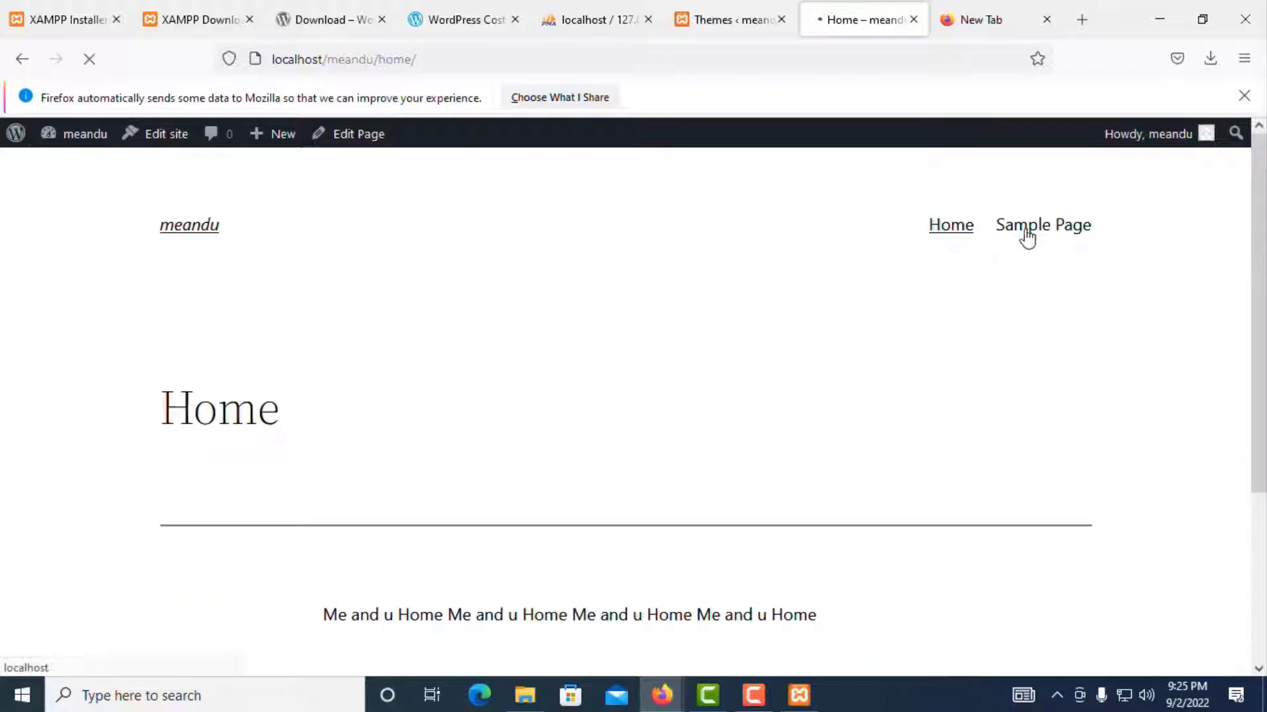
scroll(707, 440, down, 7)
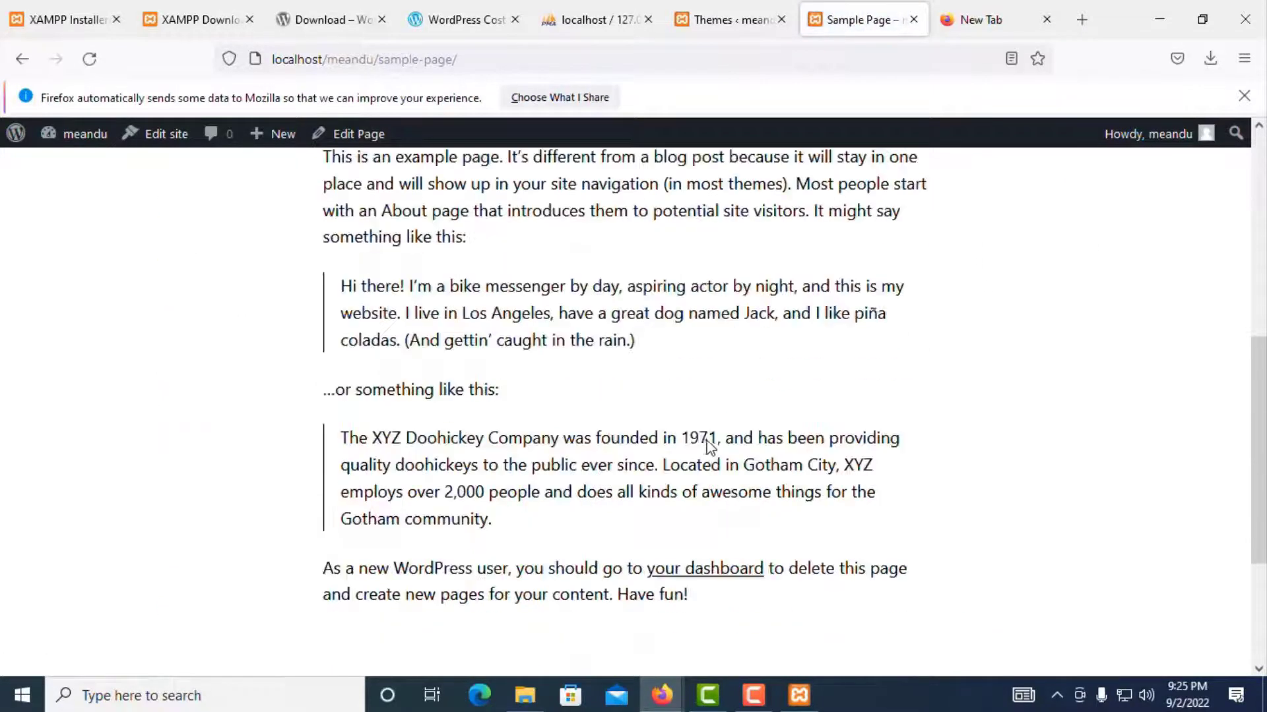
scroll(528, 362, up, 7)
Step: Scroll through the home page's posts, then switch to the Themes admin page
click(205, 231)
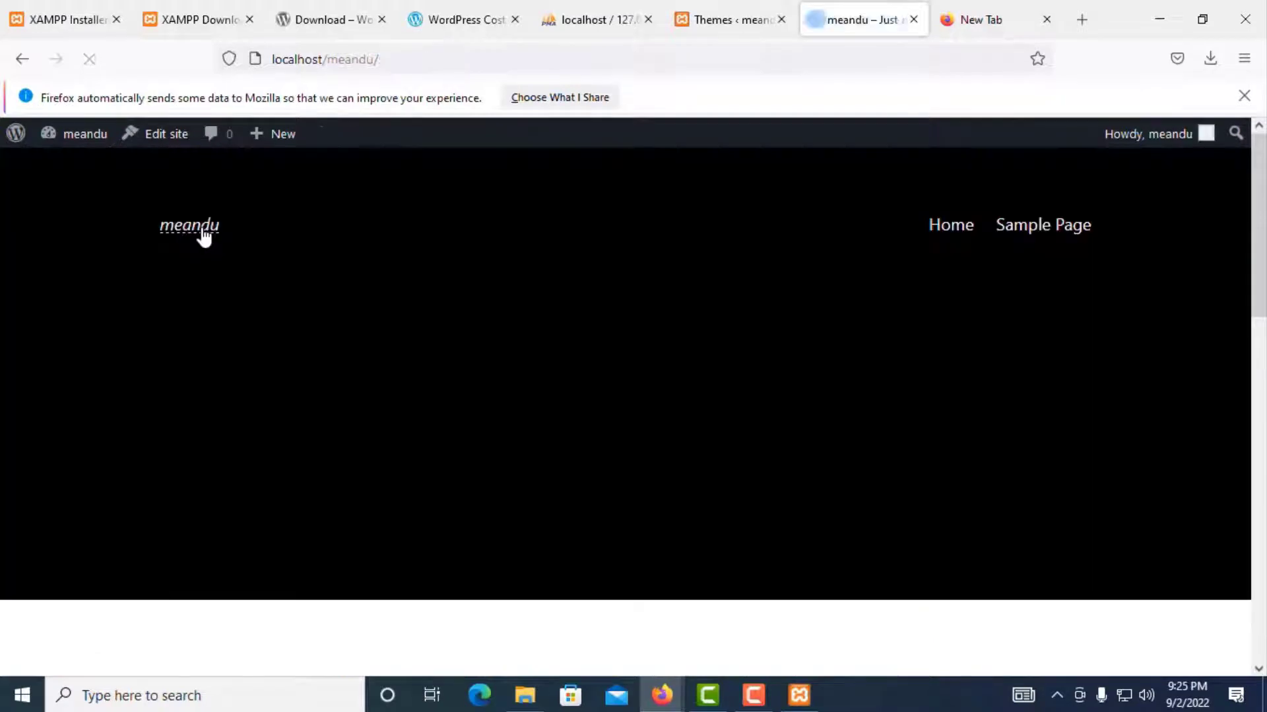
scroll(755, 409, down, 7)
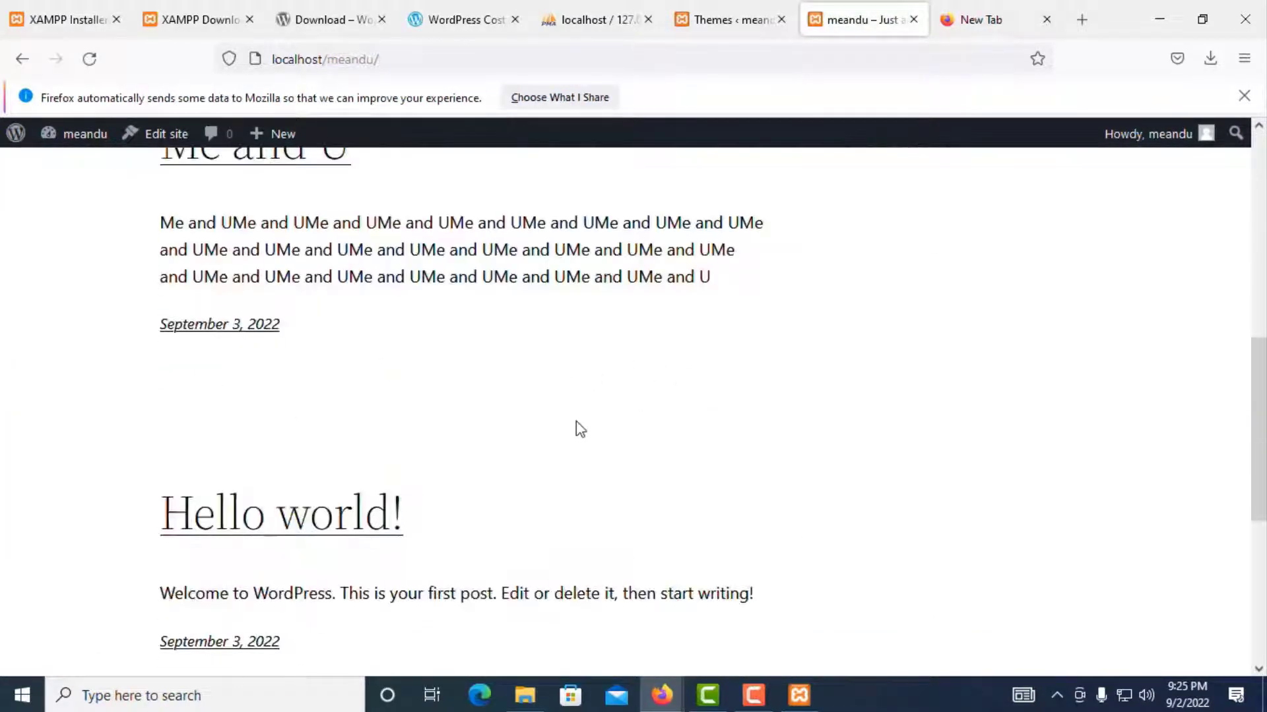
scroll(574, 436, up, 7)
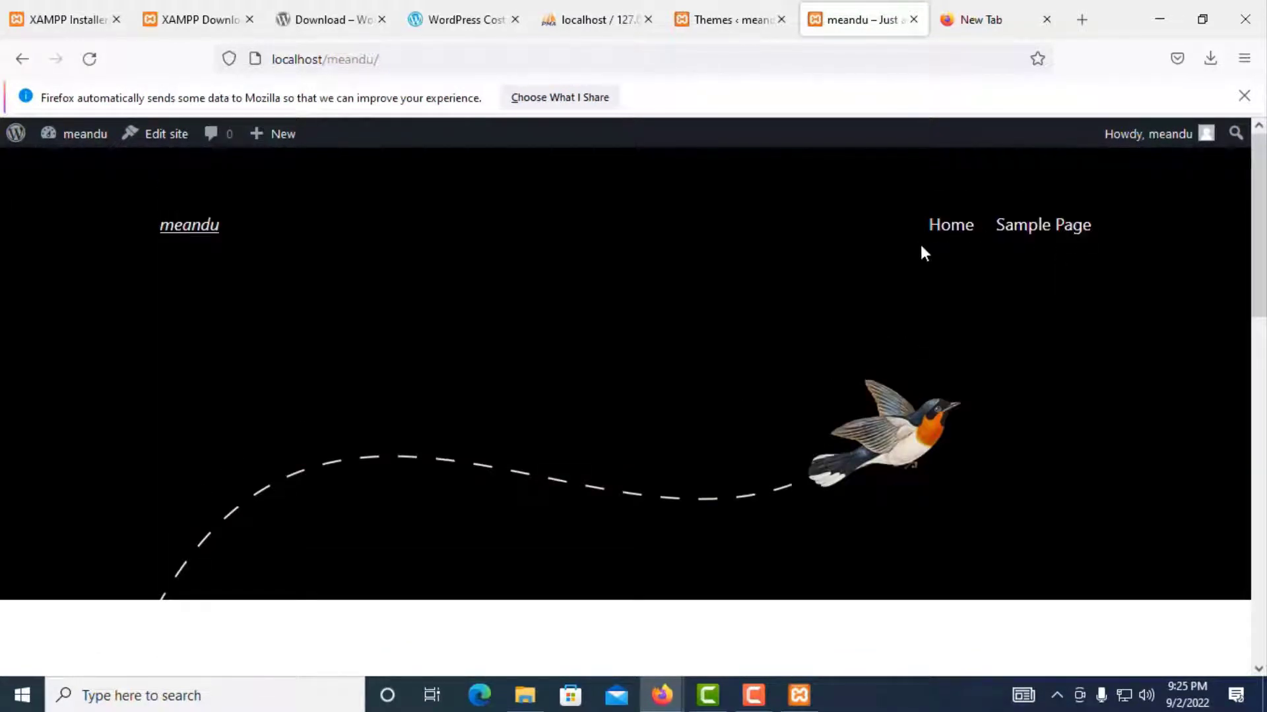
scroll(551, 467, down, 5)
scroll(317, 337, down, 3)
scroll(432, 362, up, 3)
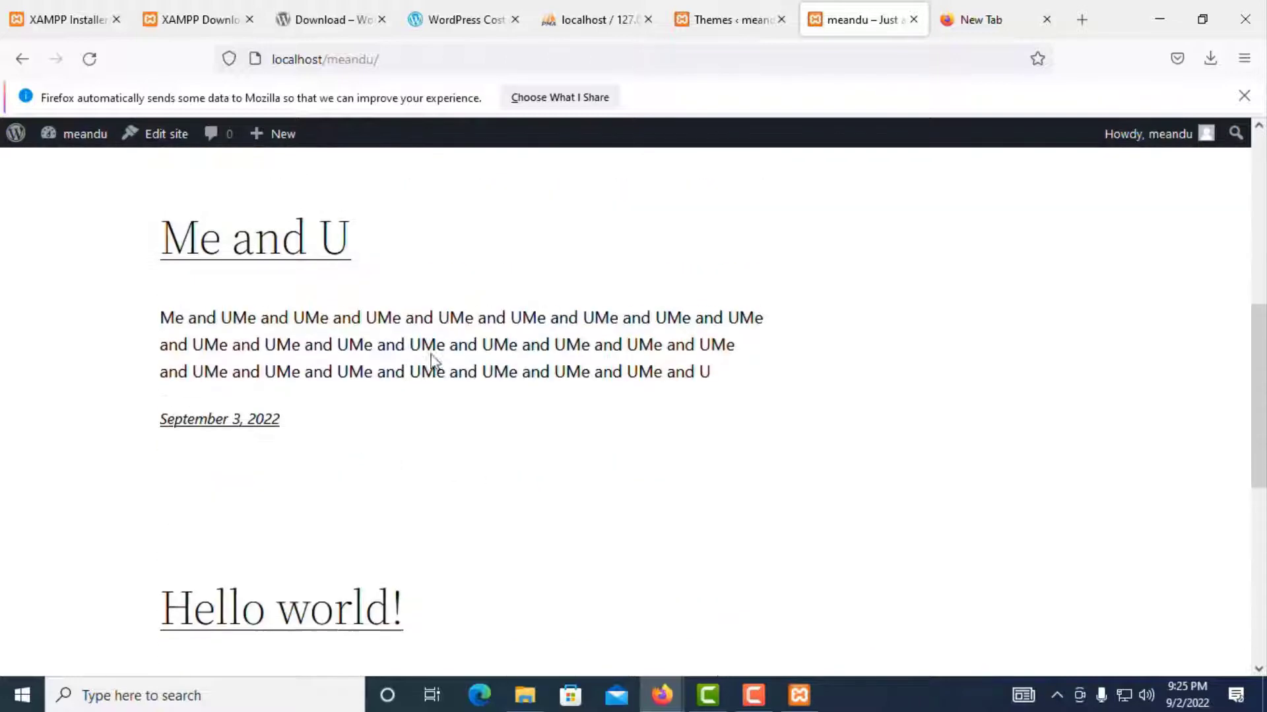
scroll(605, 310, up, 3)
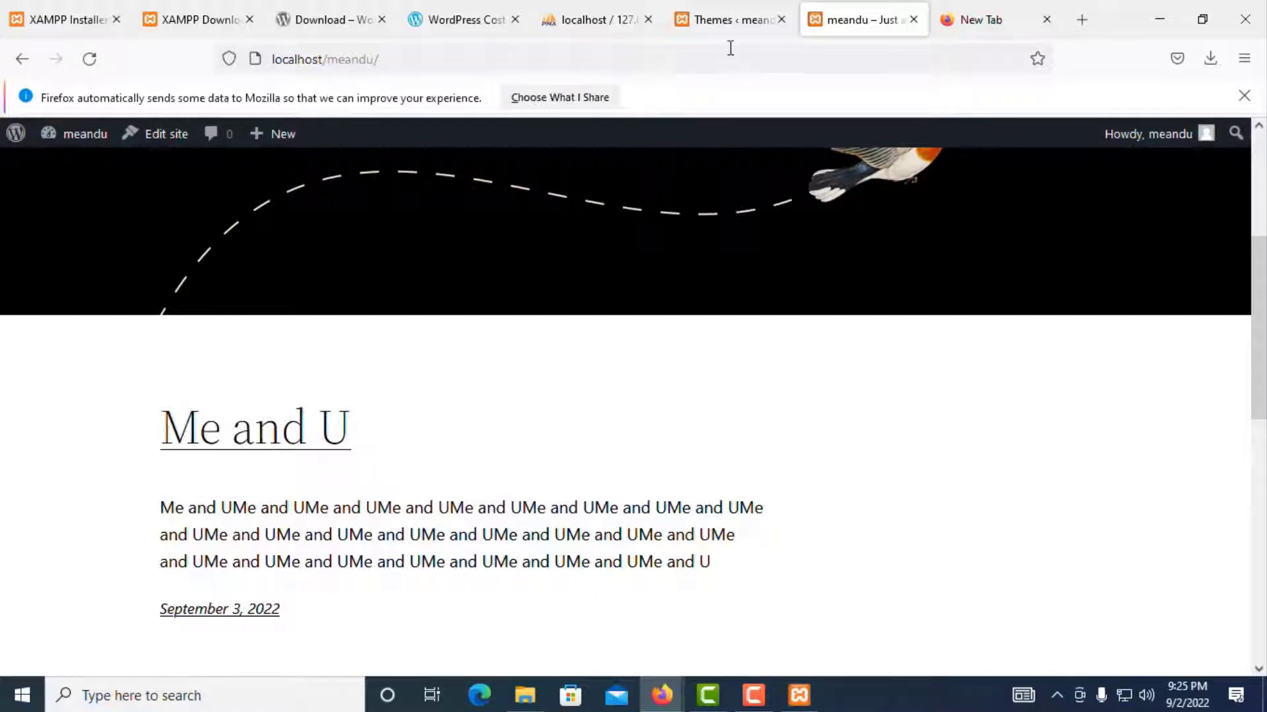
click(729, 20)
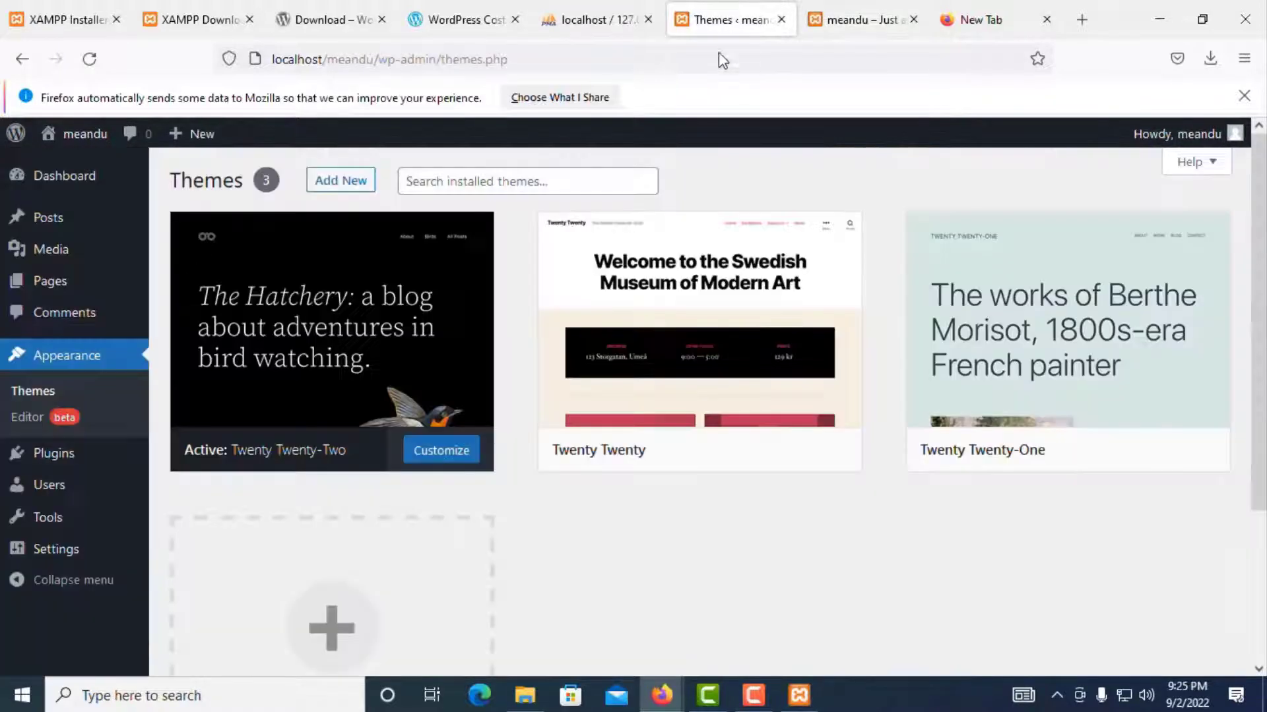
Step: Activate the Twenty Twenty theme on the Themes page
click(861, 21)
scroll(772, 244, up, 4)
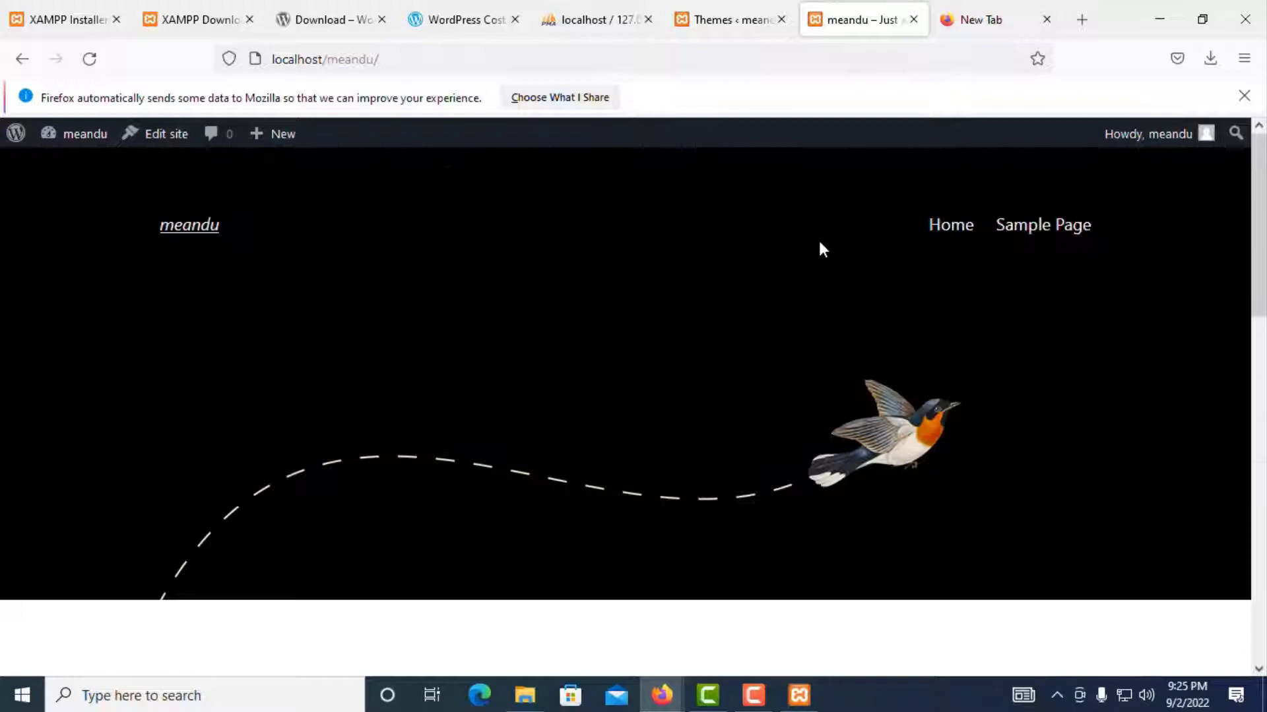
click(742, 20)
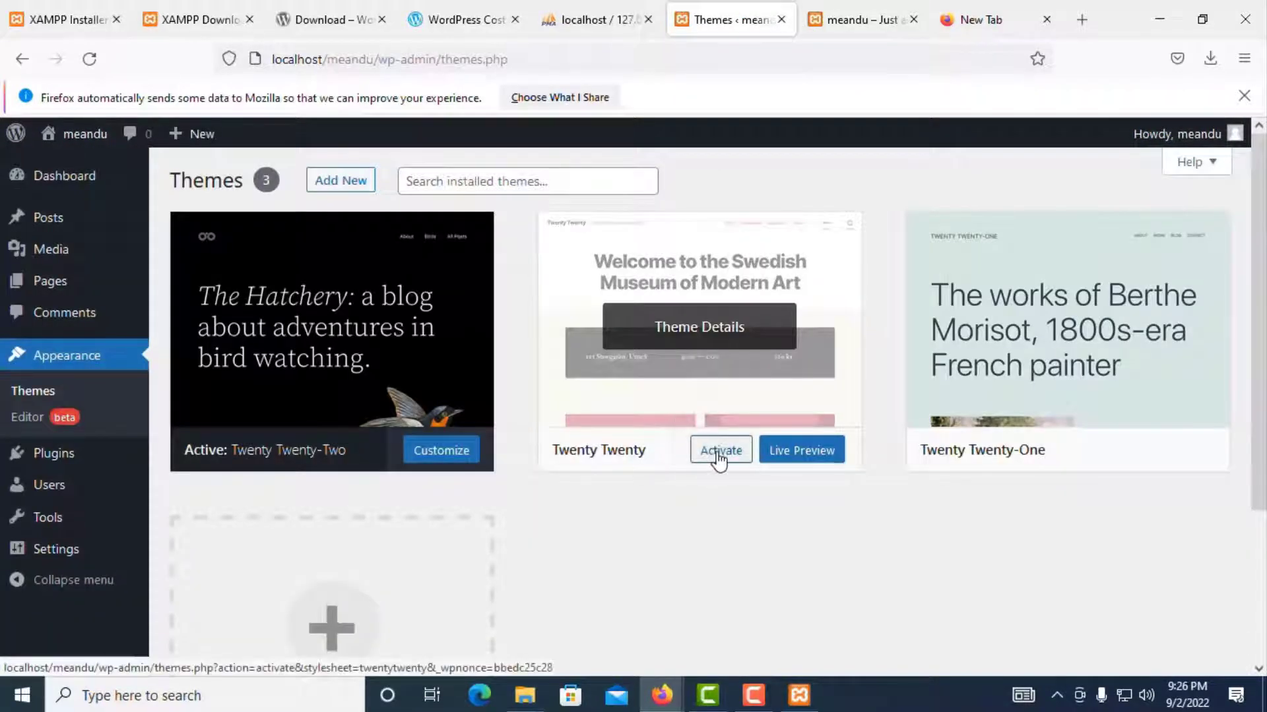
click(708, 454)
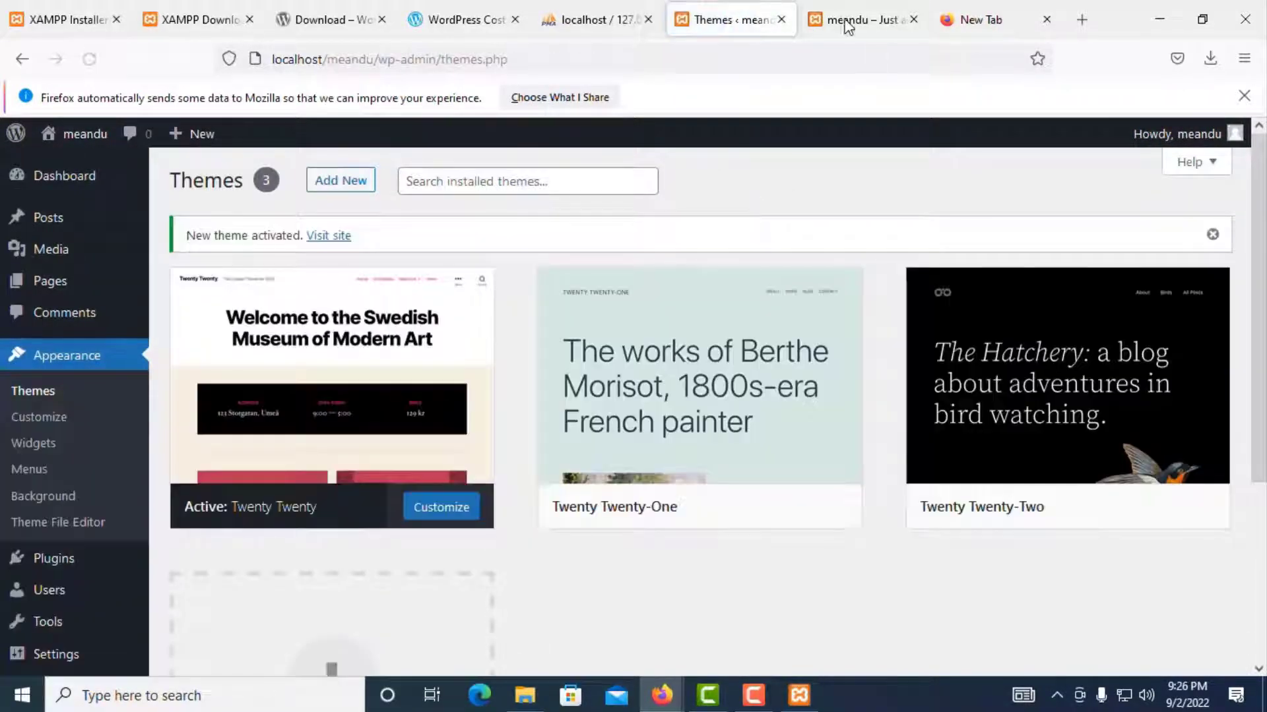
Step: Reload the front page and scroll through it in the Twenty Twenty style
click(848, 22)
click(87, 61)
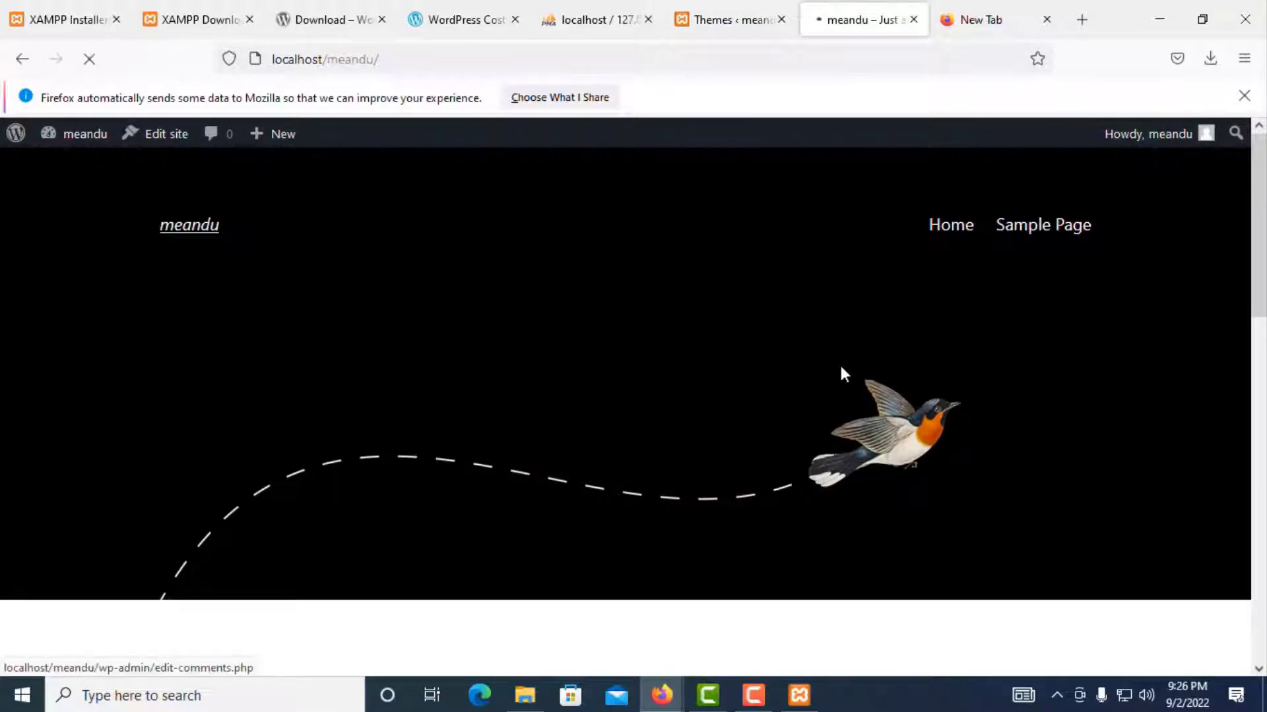
scroll(710, 338, down, 3)
scroll(711, 339, up, 3)
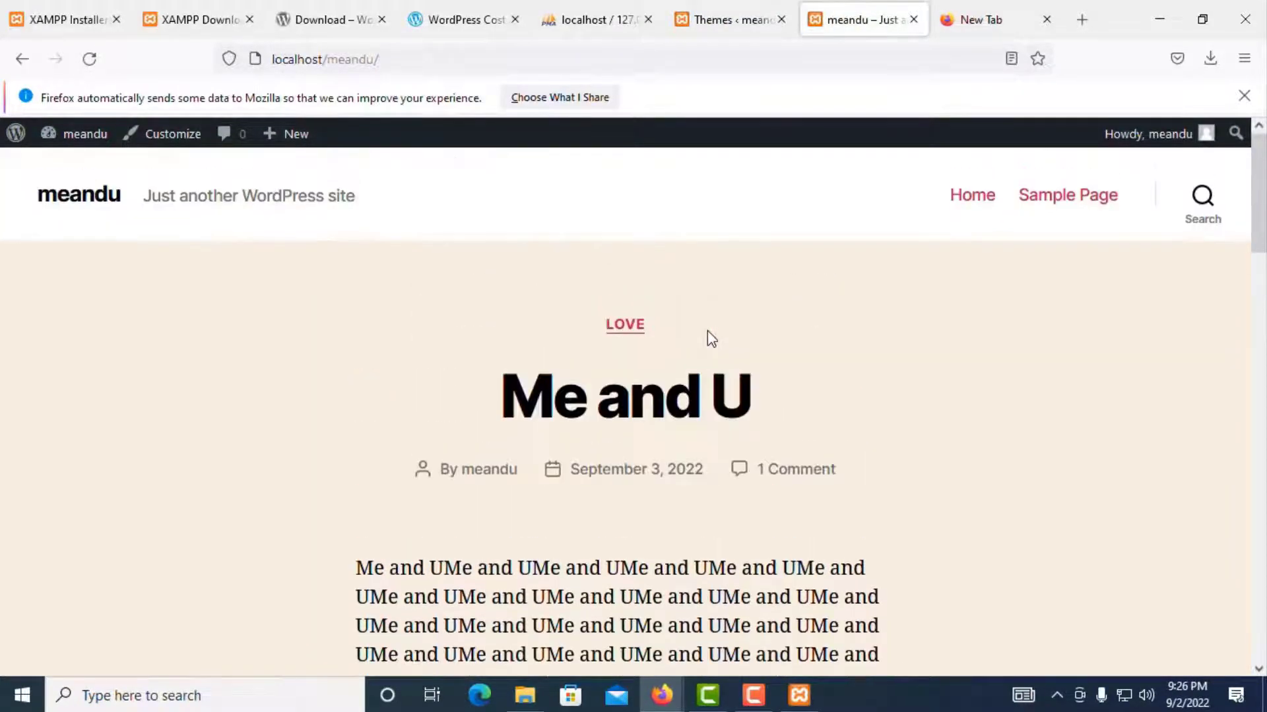
scroll(711, 339, down, 15)
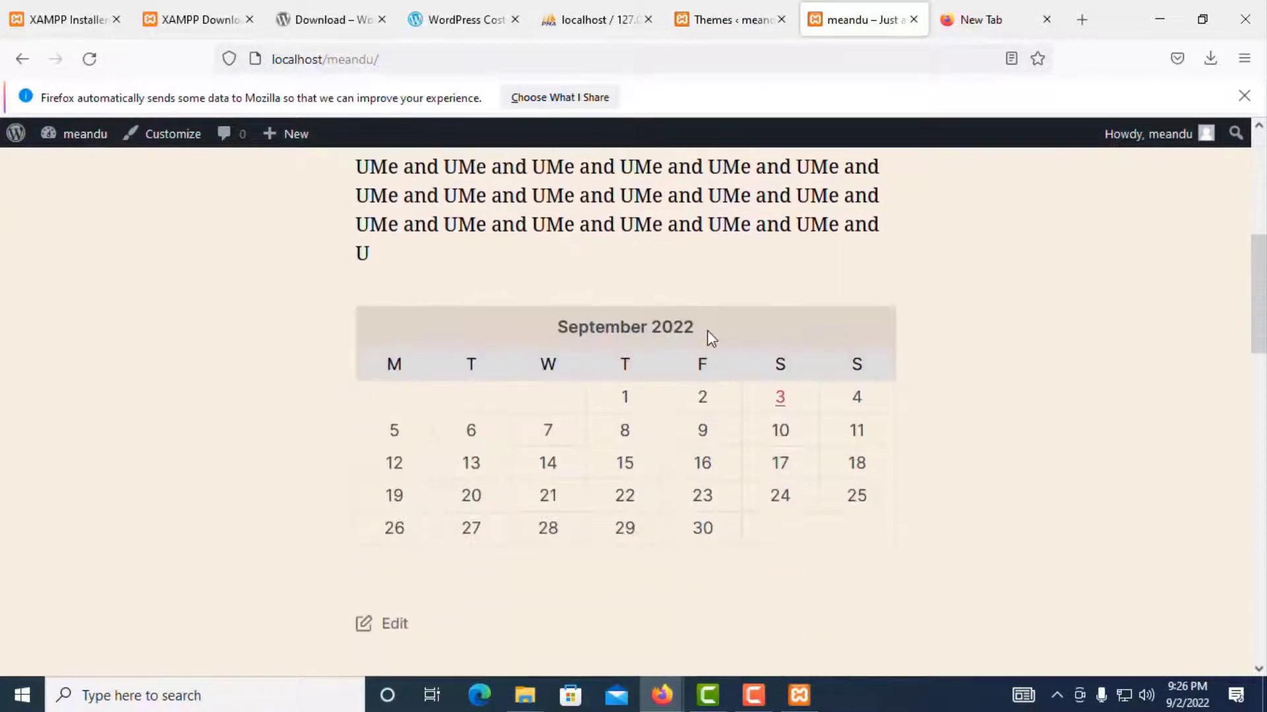
scroll(710, 339, down, 12)
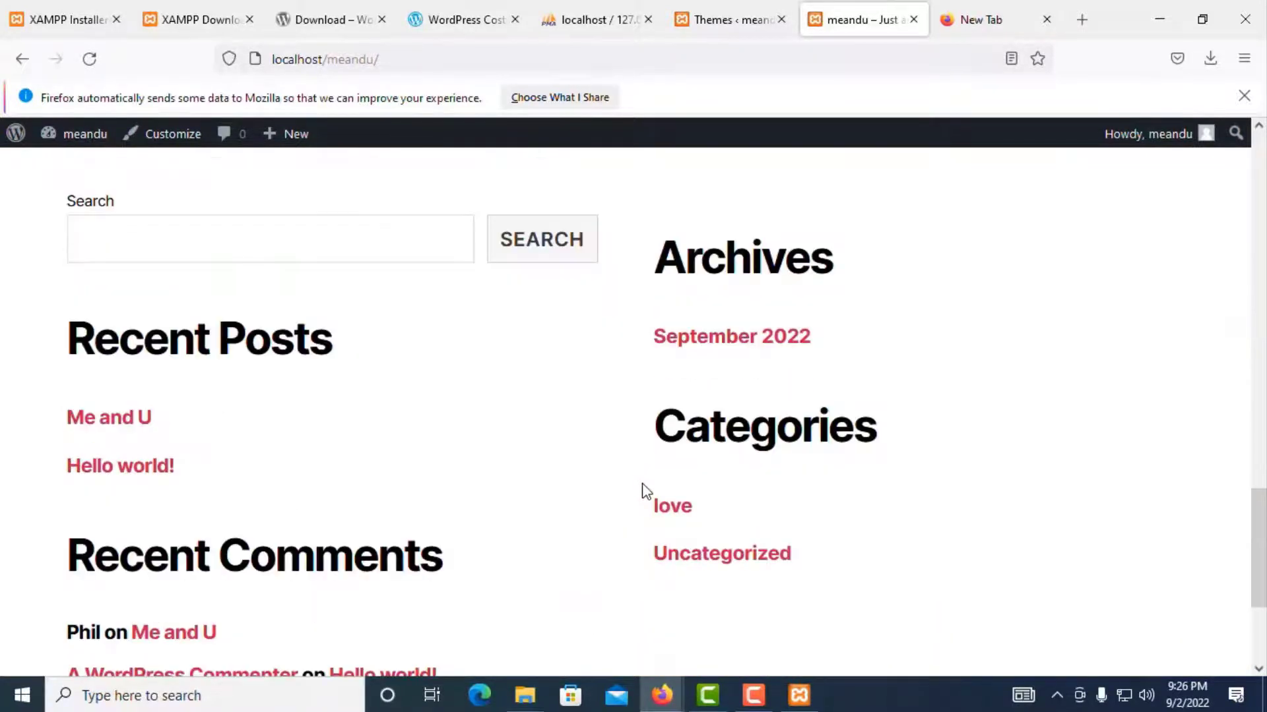
scroll(410, 473, up, 15)
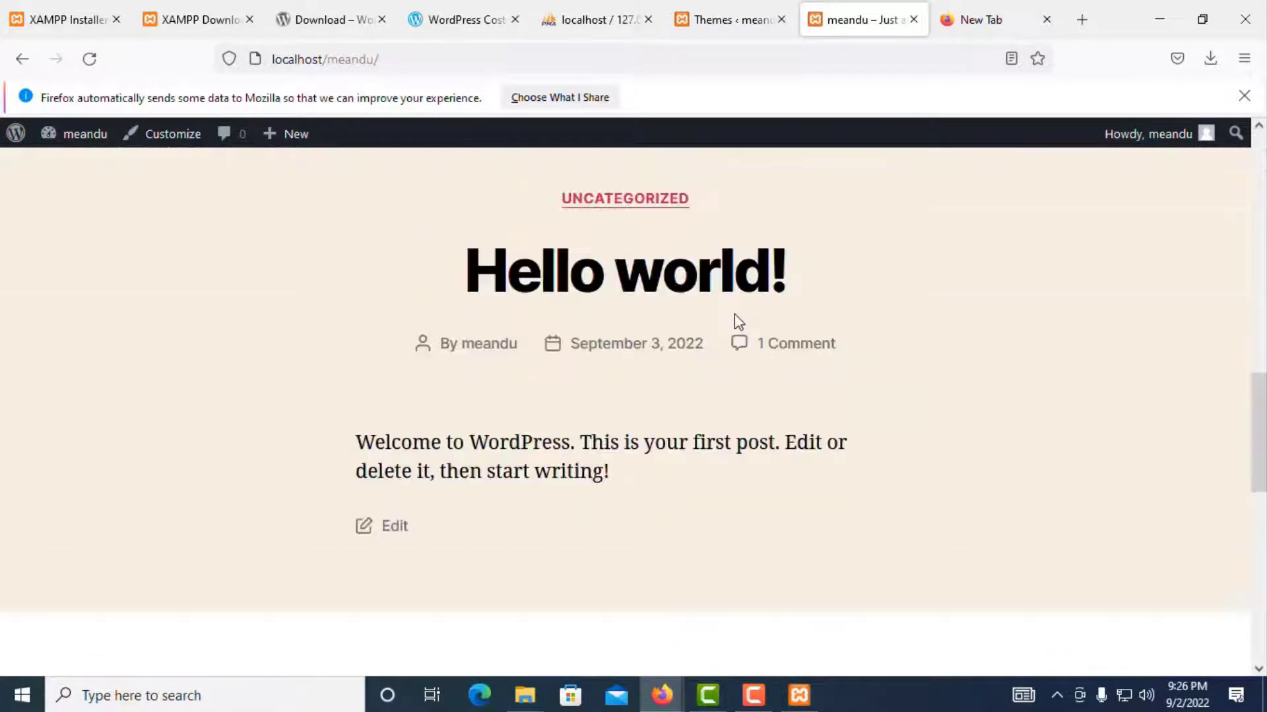
scroll(896, 262, up, 6)
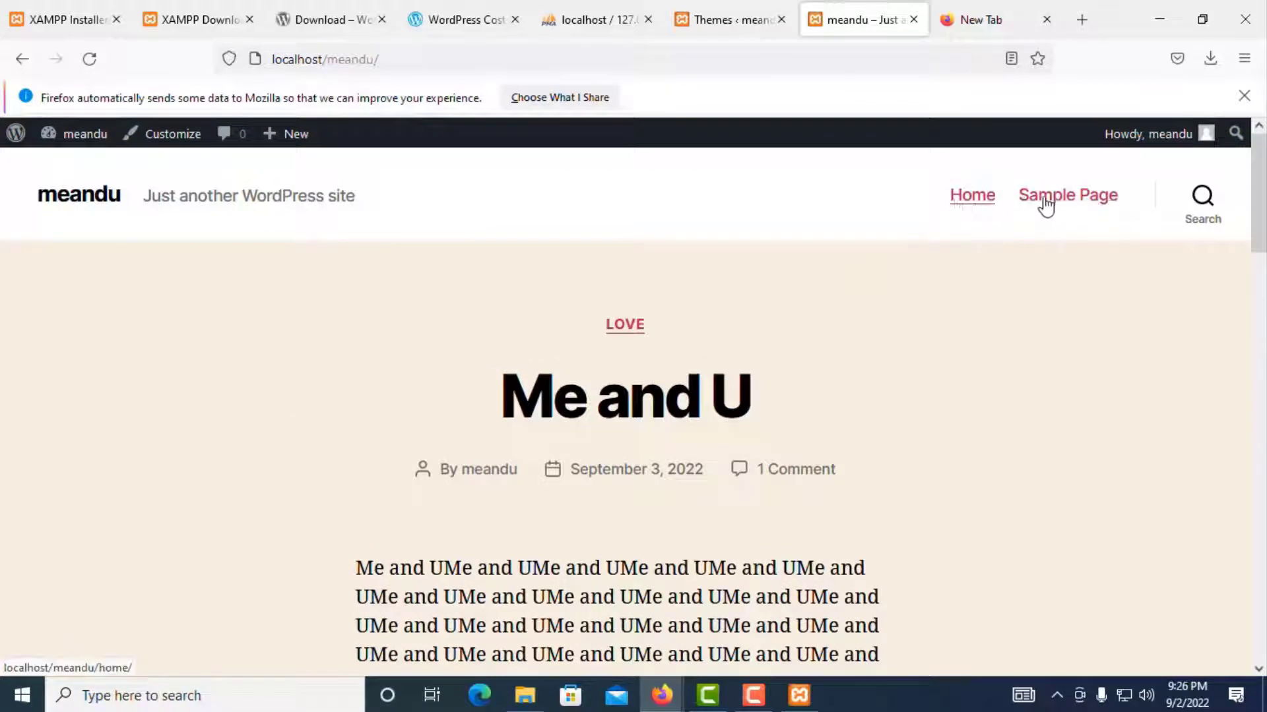
Step: Activate Twenty Twenty-One and reload the front page to show it
click(731, 20)
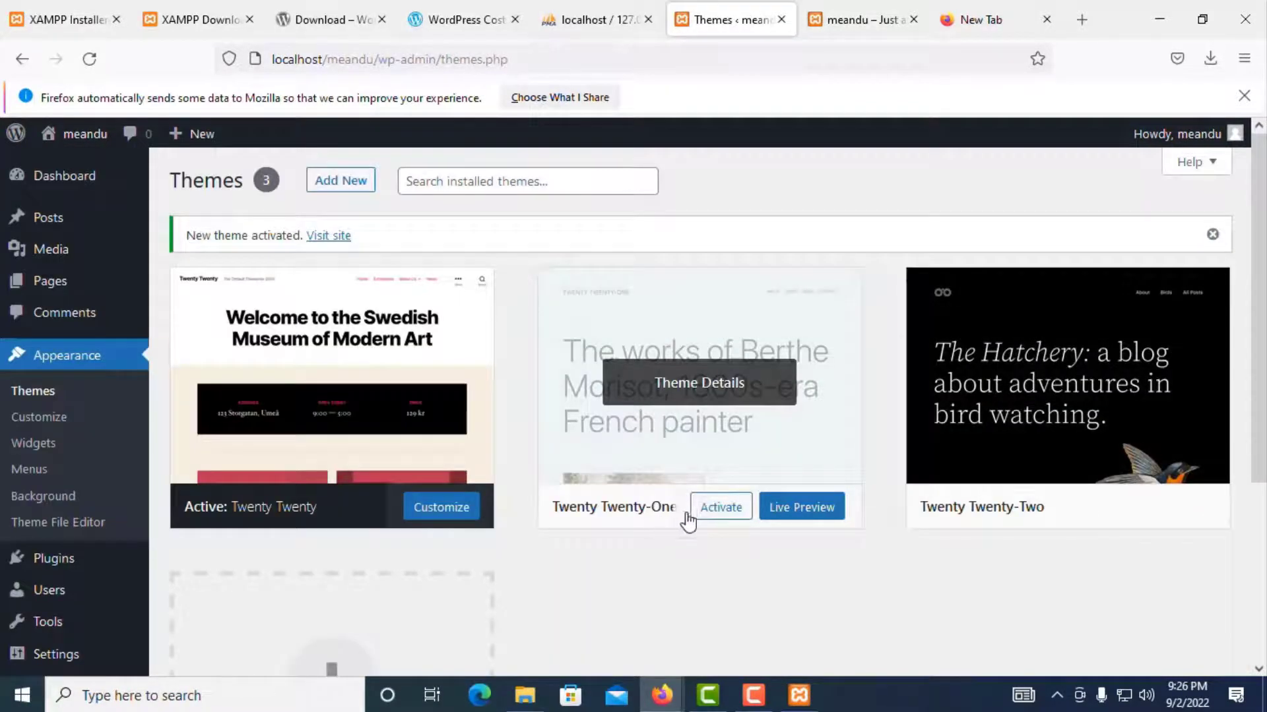
click(698, 507)
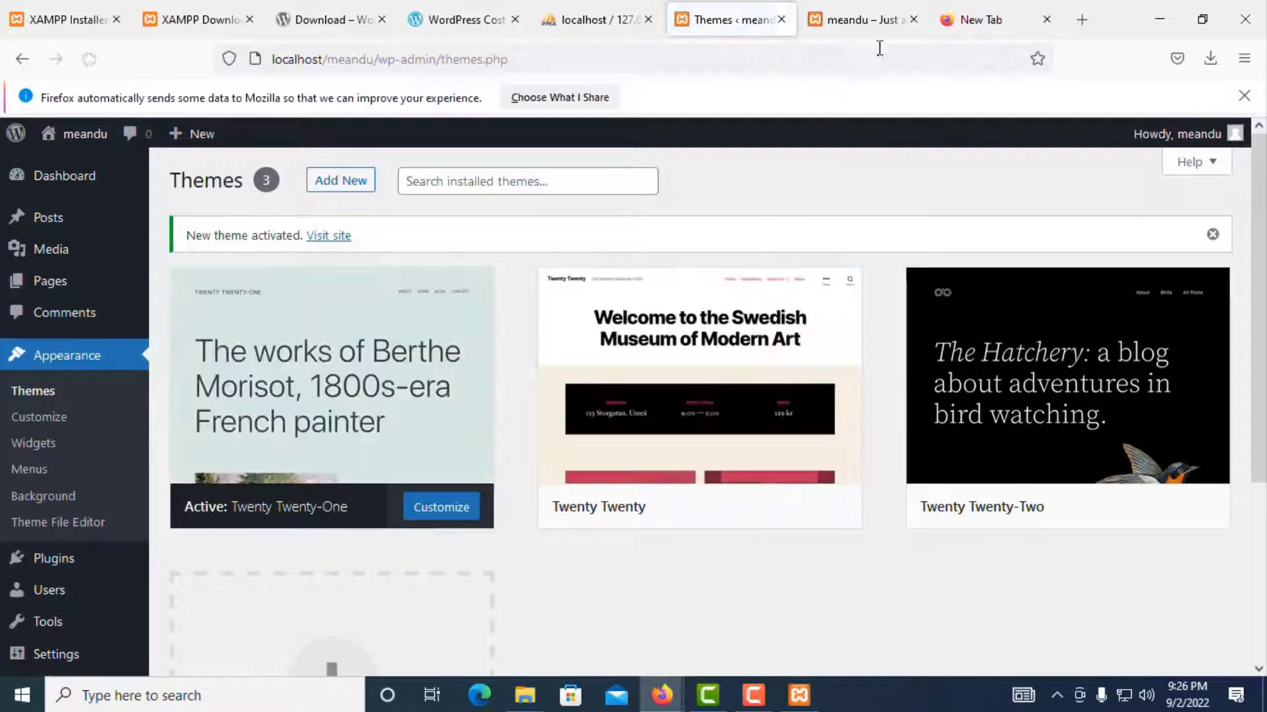
click(869, 19)
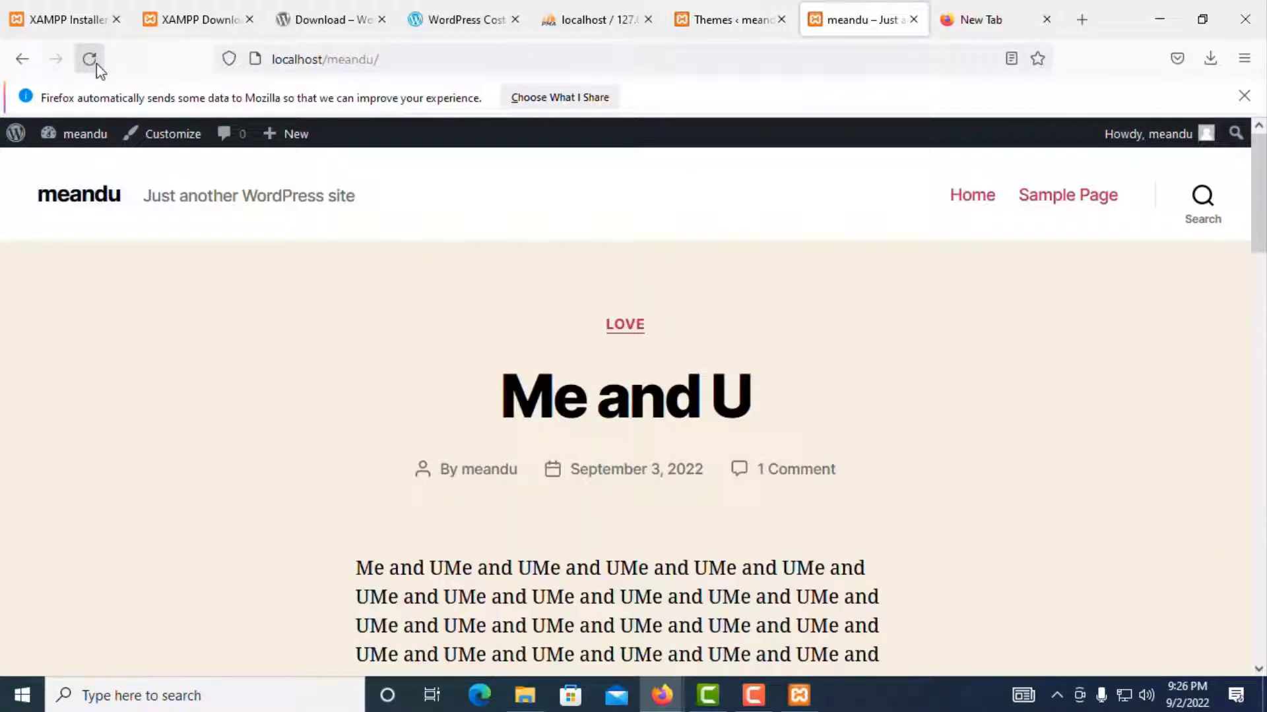
click(97, 63)
scroll(393, 409, down, 3)
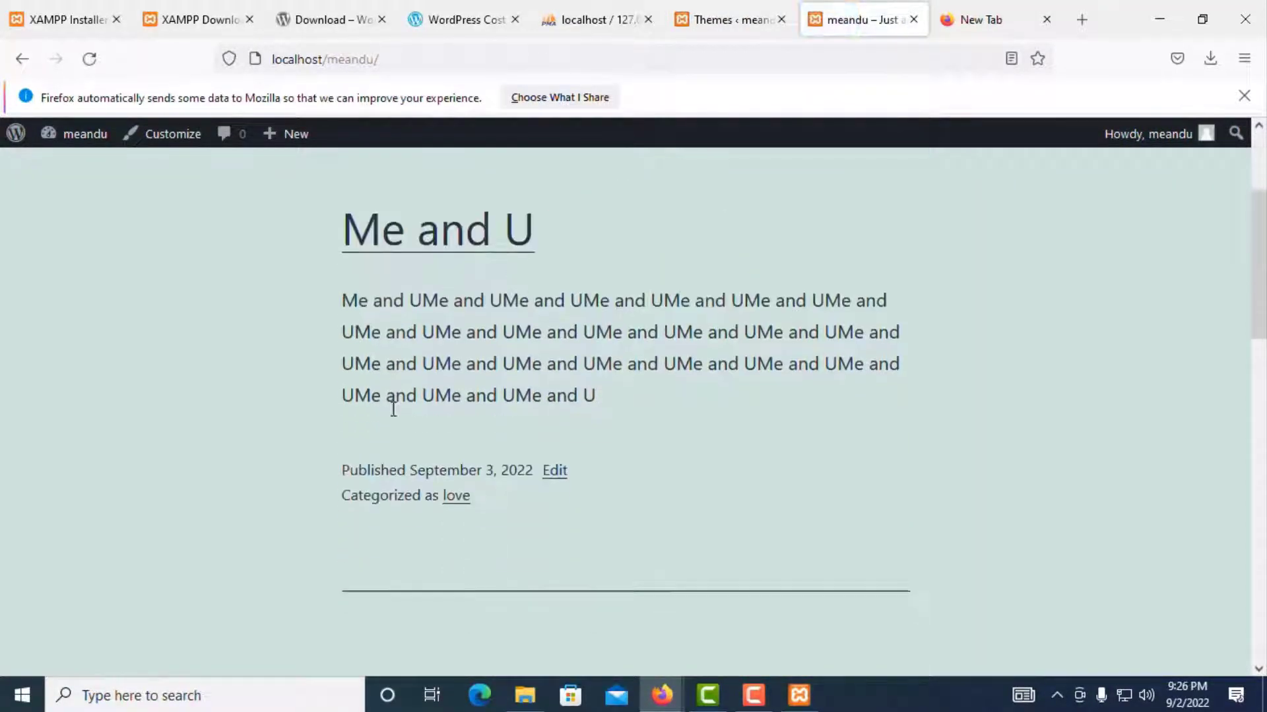
Step: Scroll through the front page in Twenty Twenty-One, then return to the Themes page
click(725, 20)
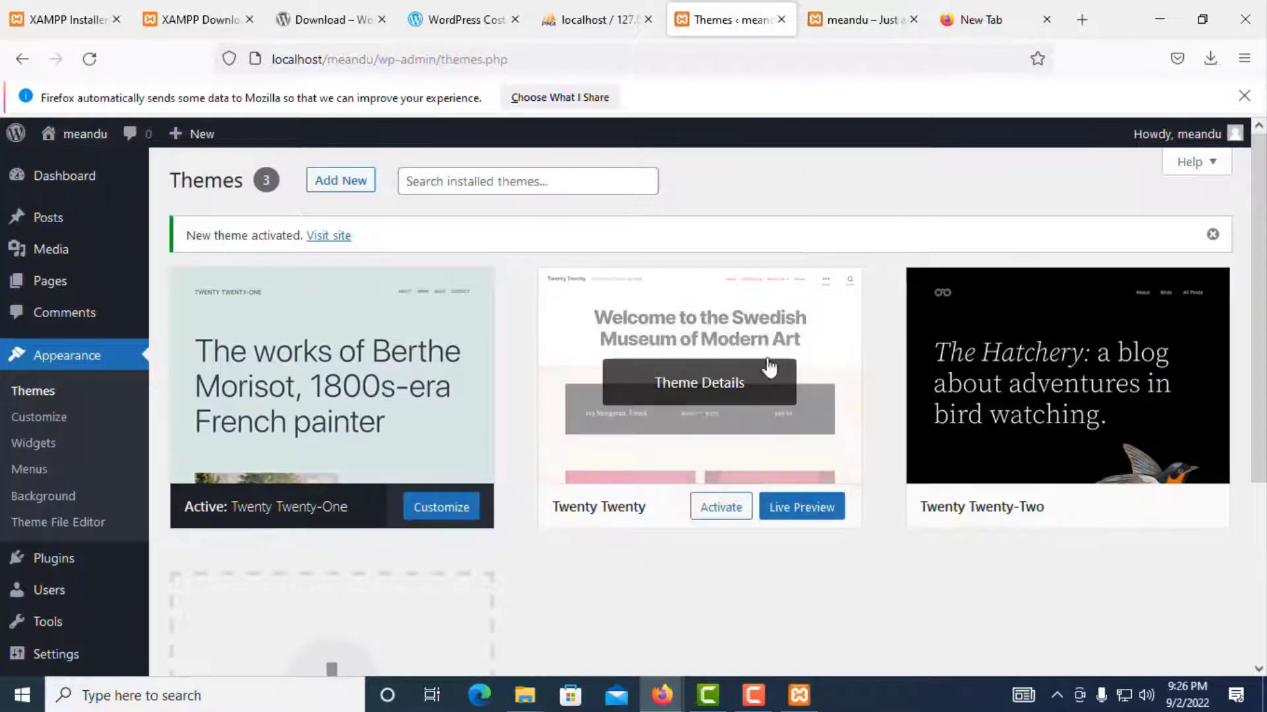
click(850, 13)
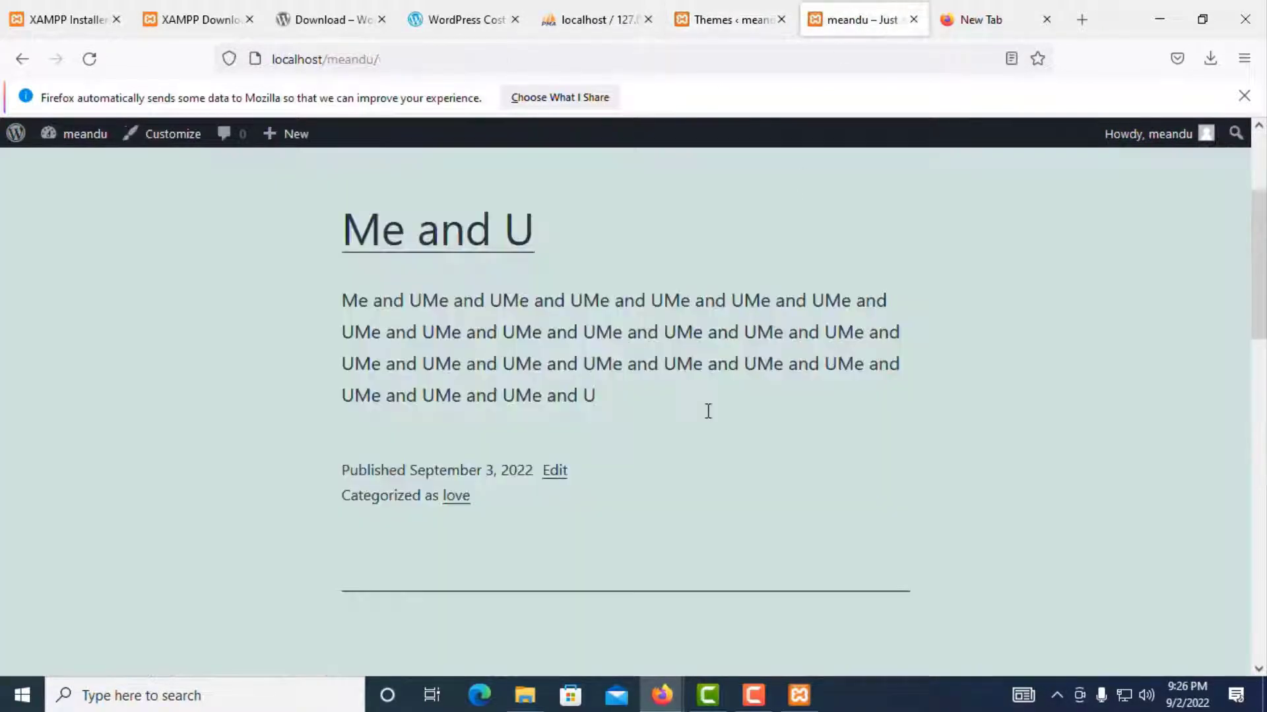
scroll(659, 462, down, 3)
scroll(650, 469, down, 10)
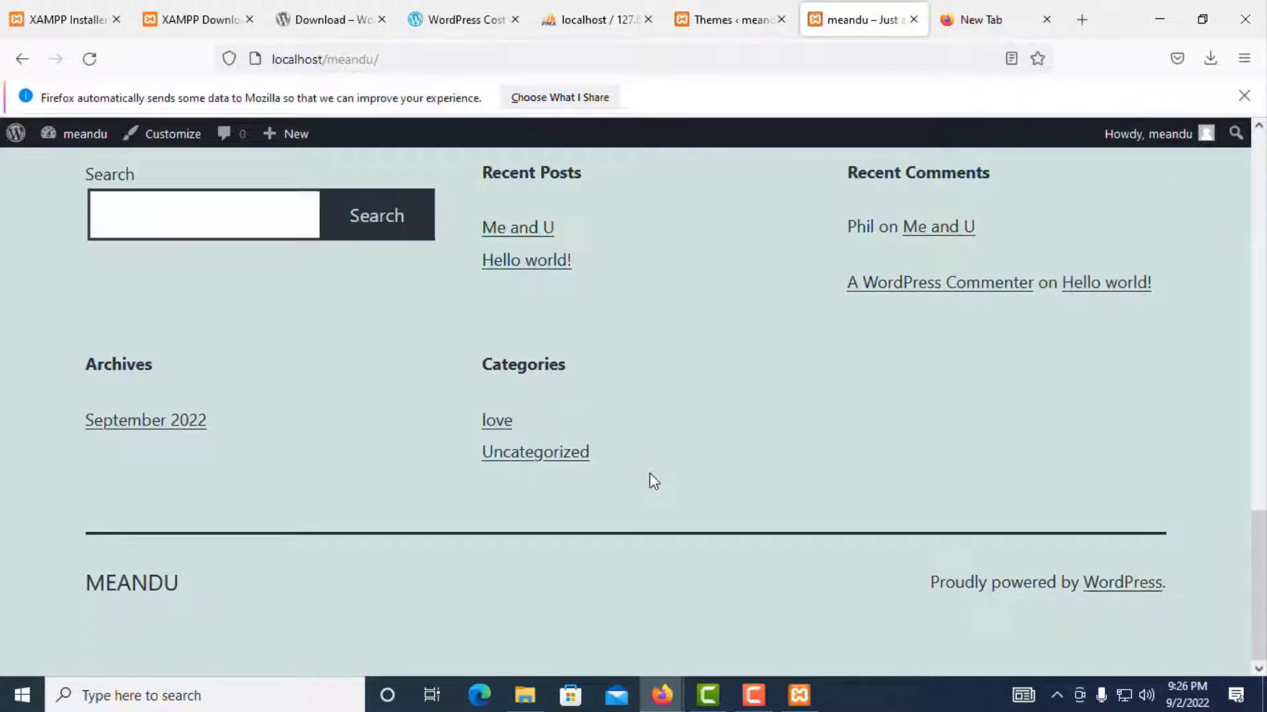
scroll(742, 353, up, 15)
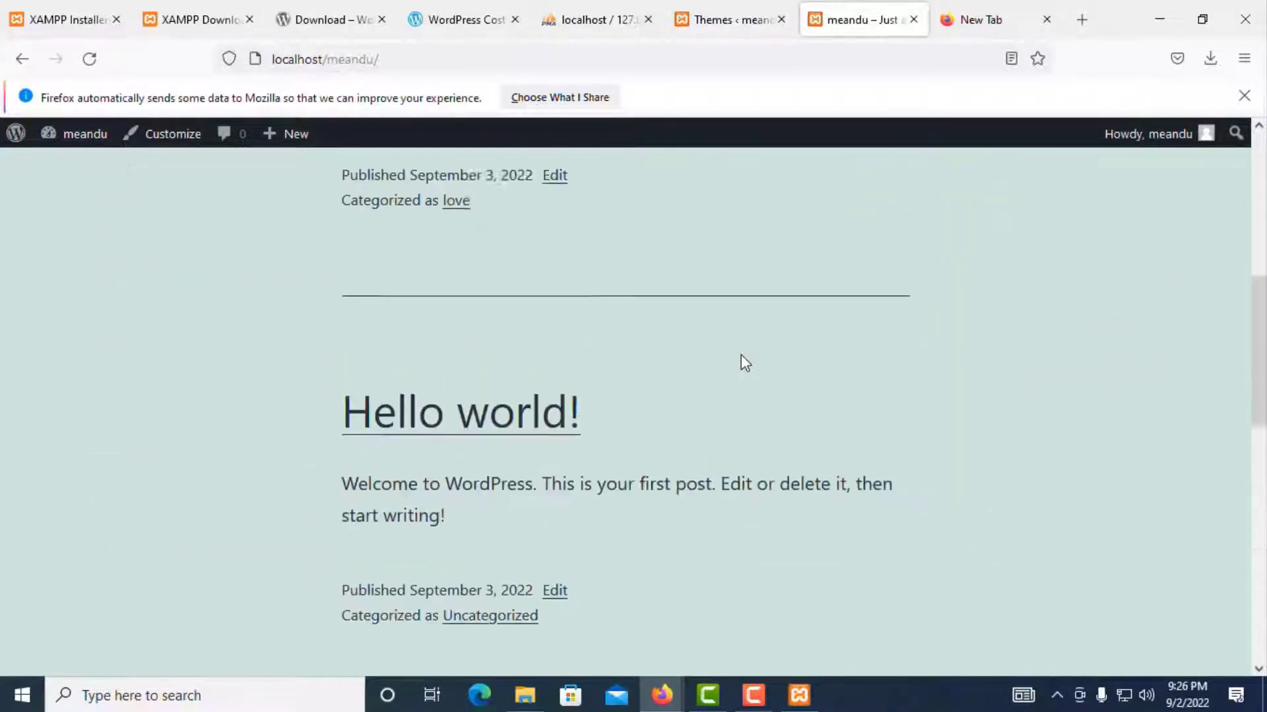
scroll(752, 359, up, 1)
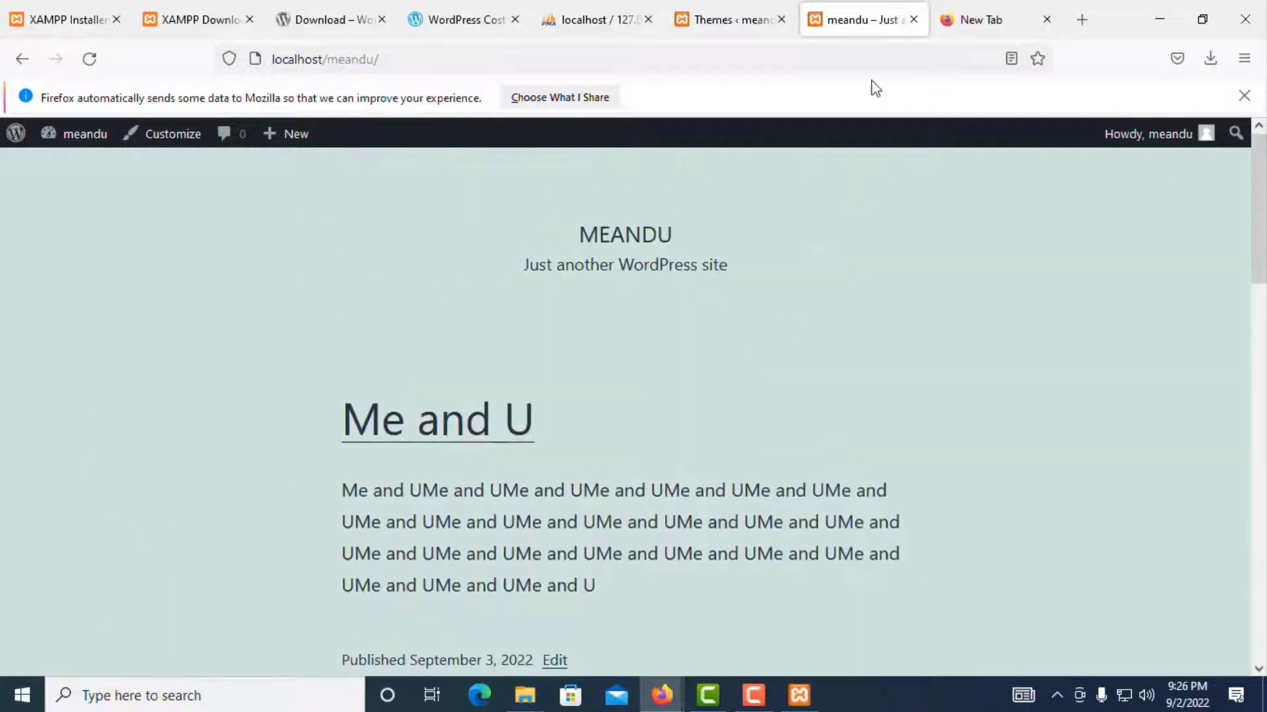
click(723, 20)
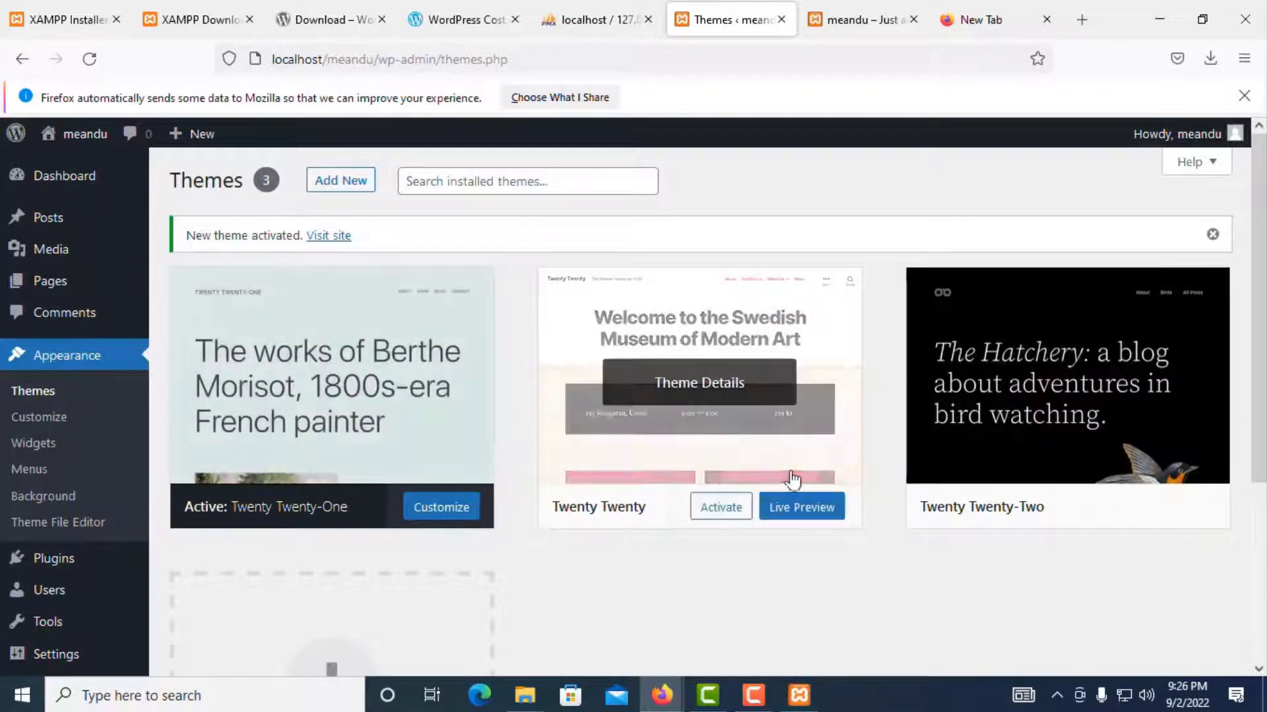
click(31, 426)
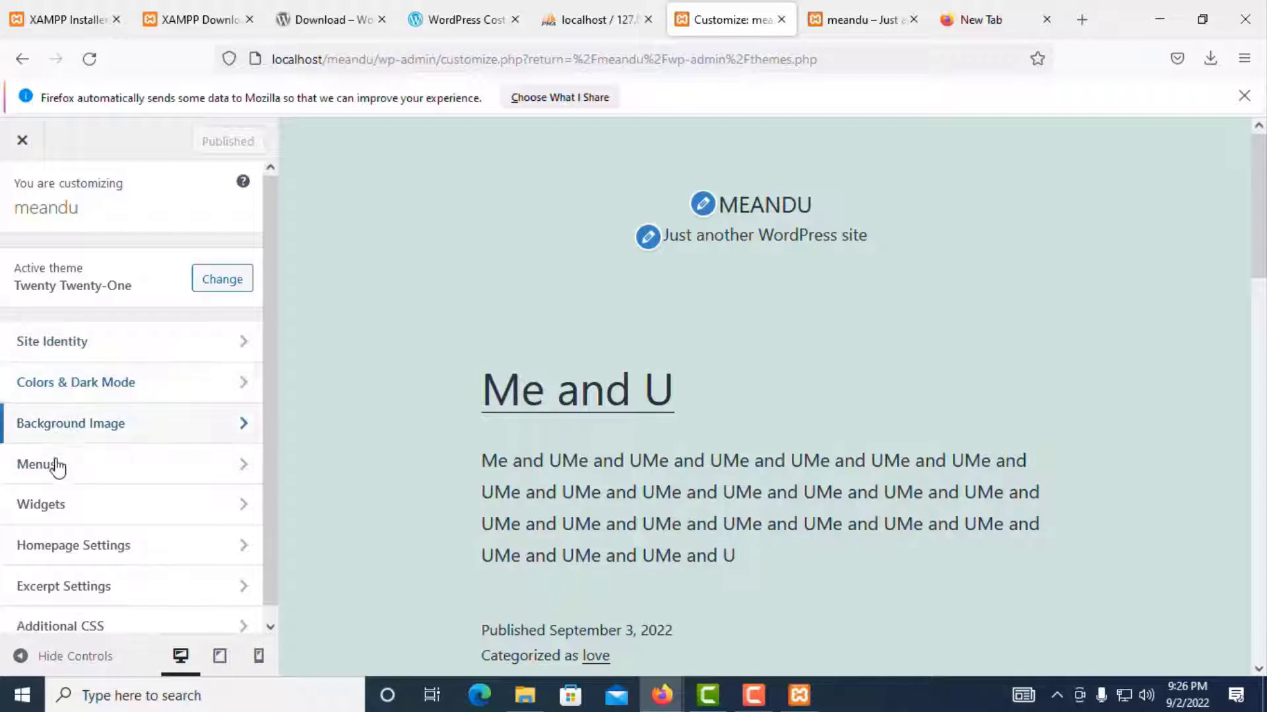
scroll(57, 469, down, 1)
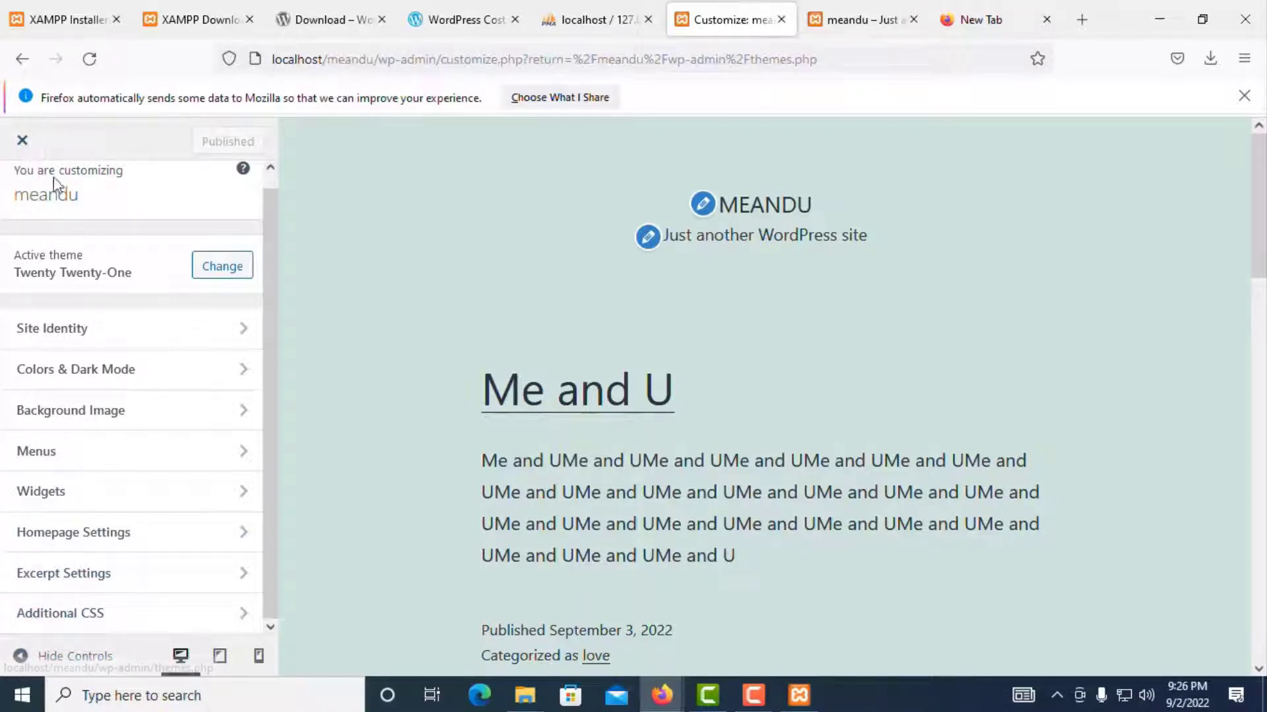
click(23, 142)
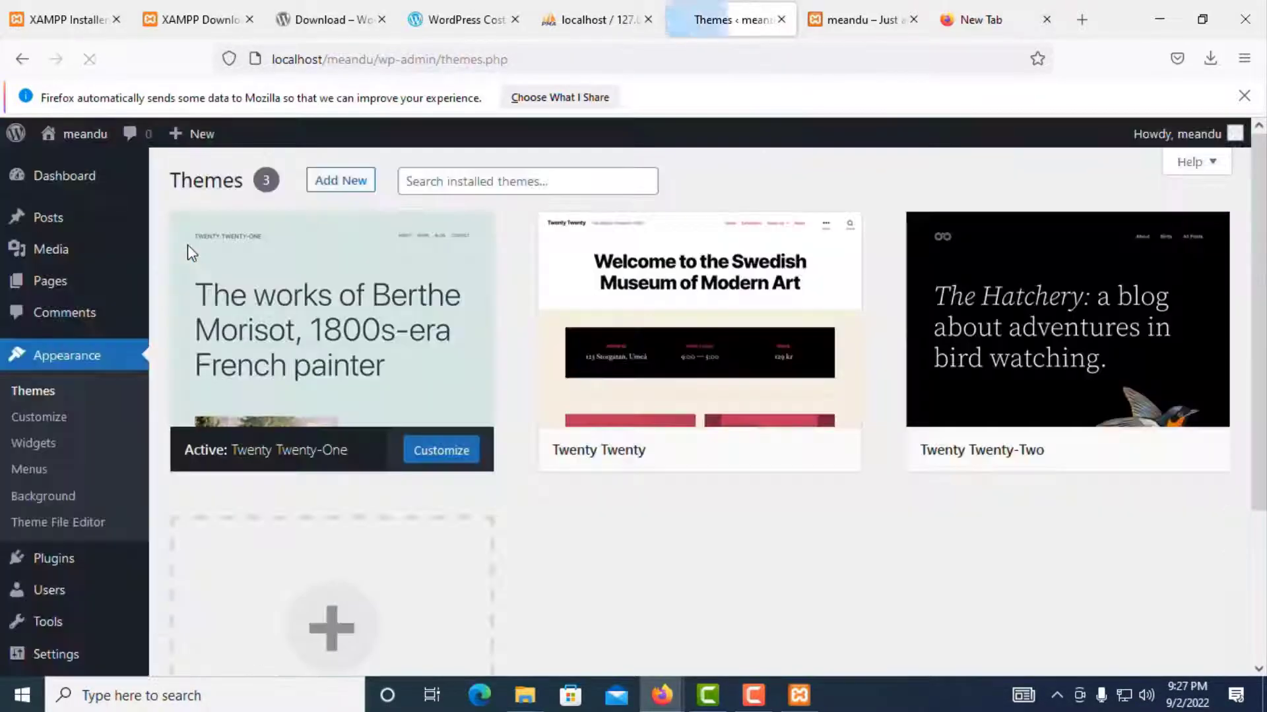
click(26, 449)
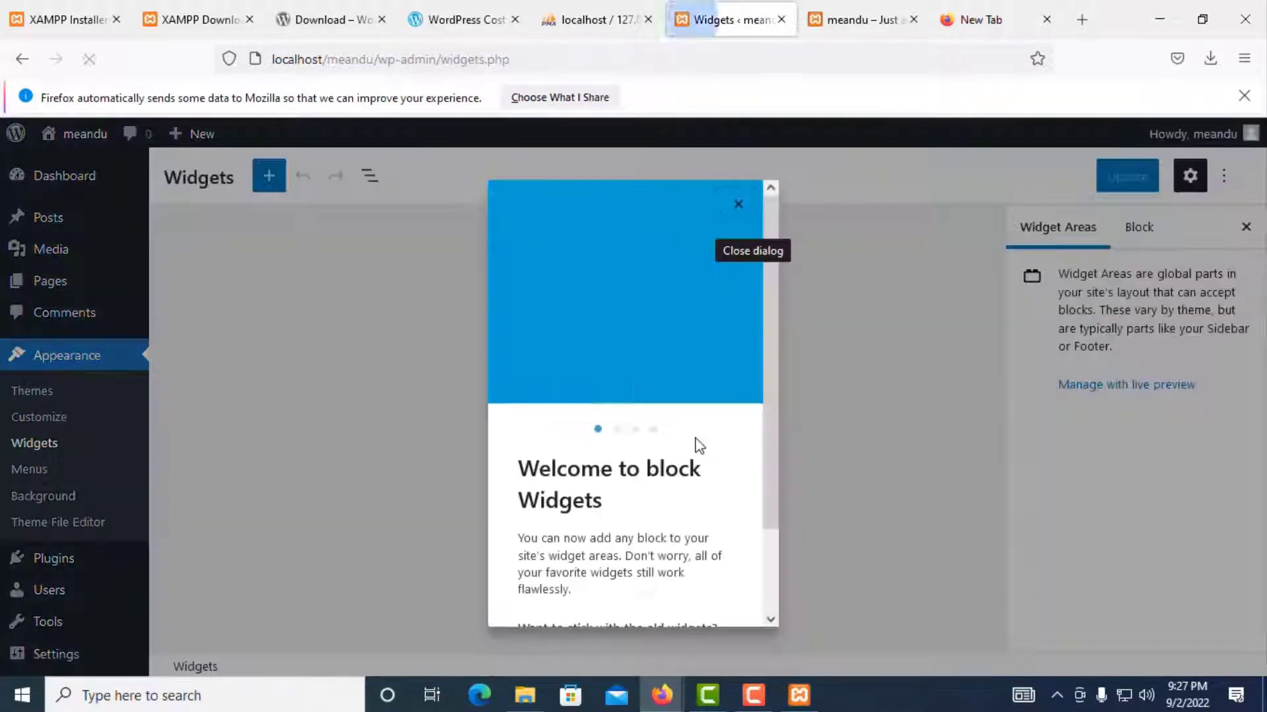
click(738, 198)
scroll(340, 419, down, 9)
scroll(945, 391, down, 2)
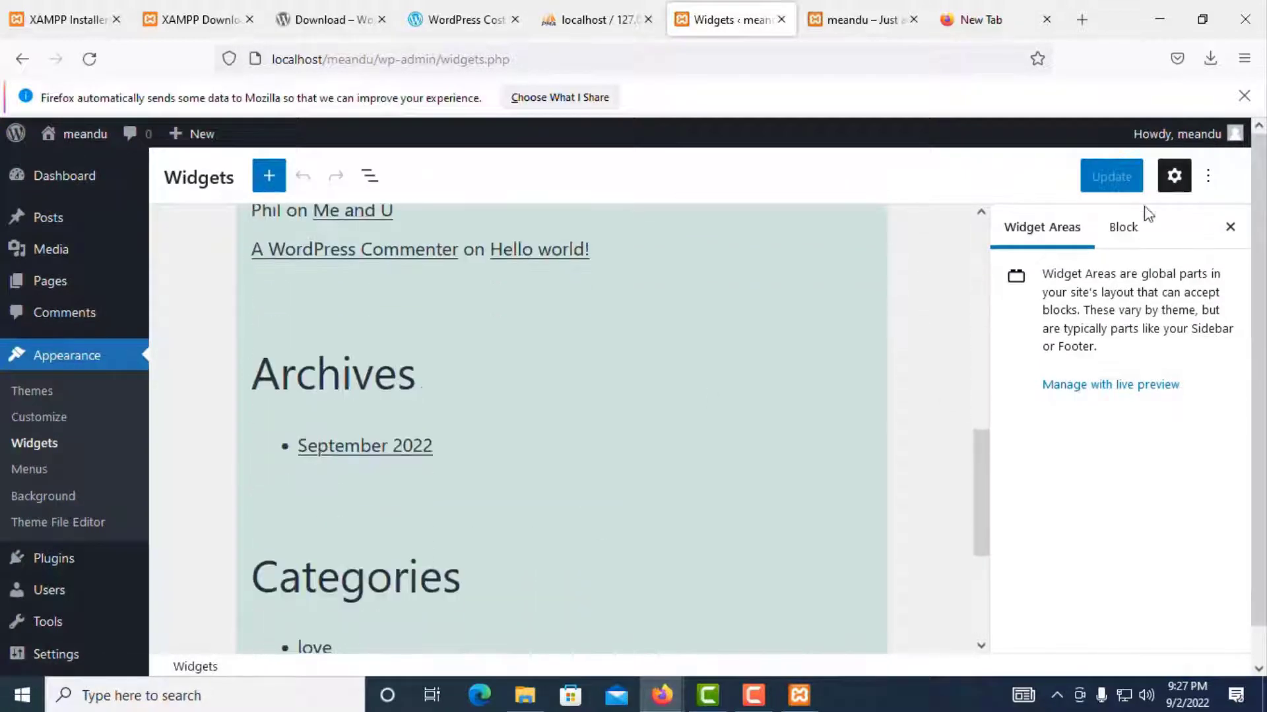
scroll(1097, 344, down, 1)
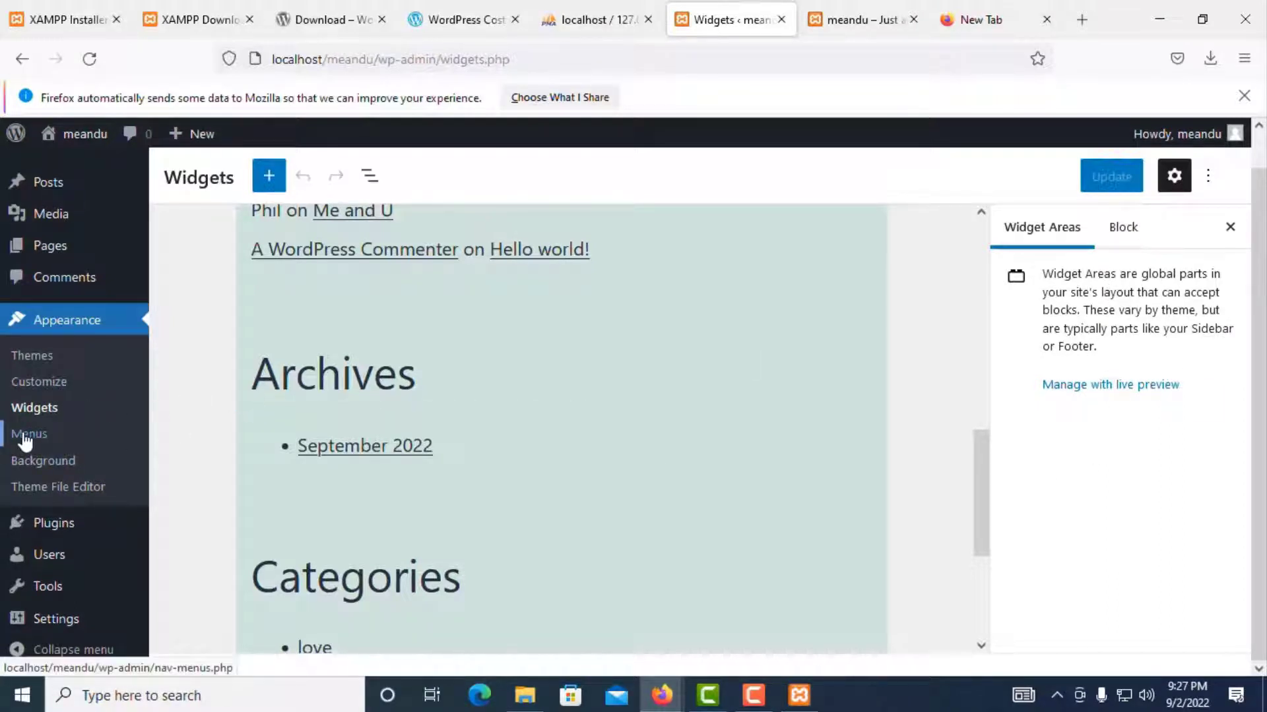
key(ctrl+Tab)
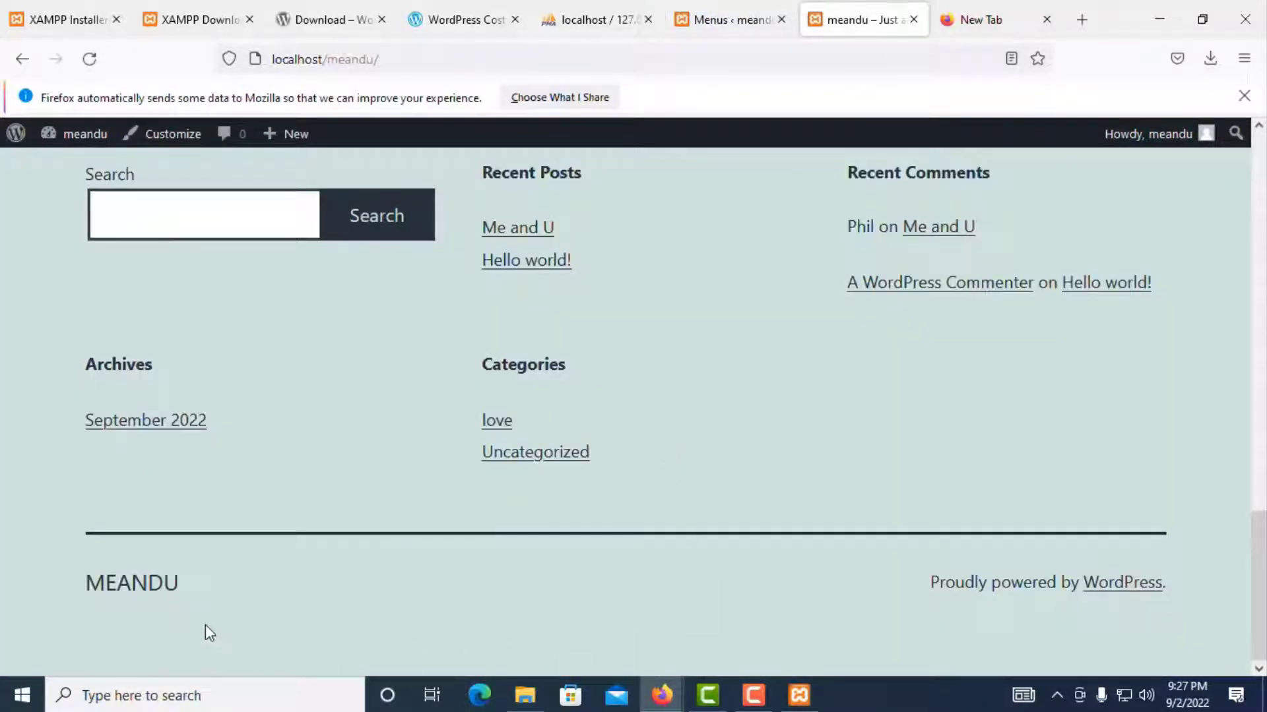
scroll(297, 515, up, 10)
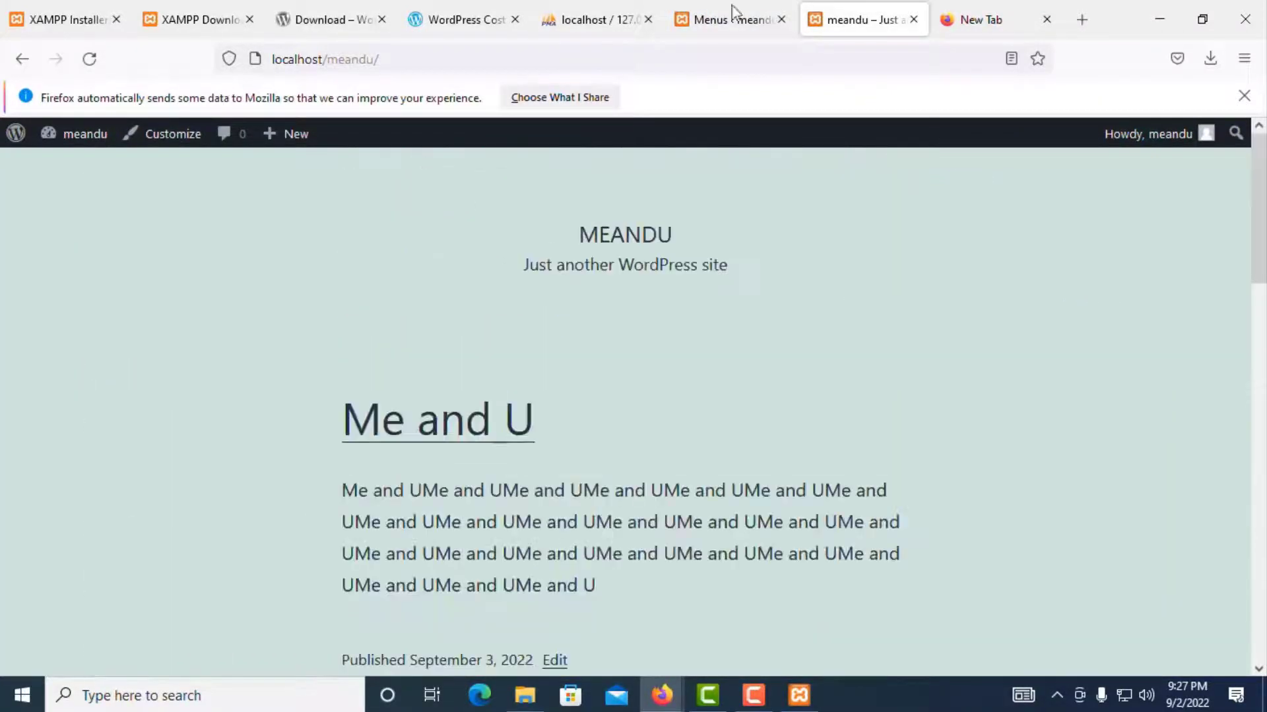
click(698, 20)
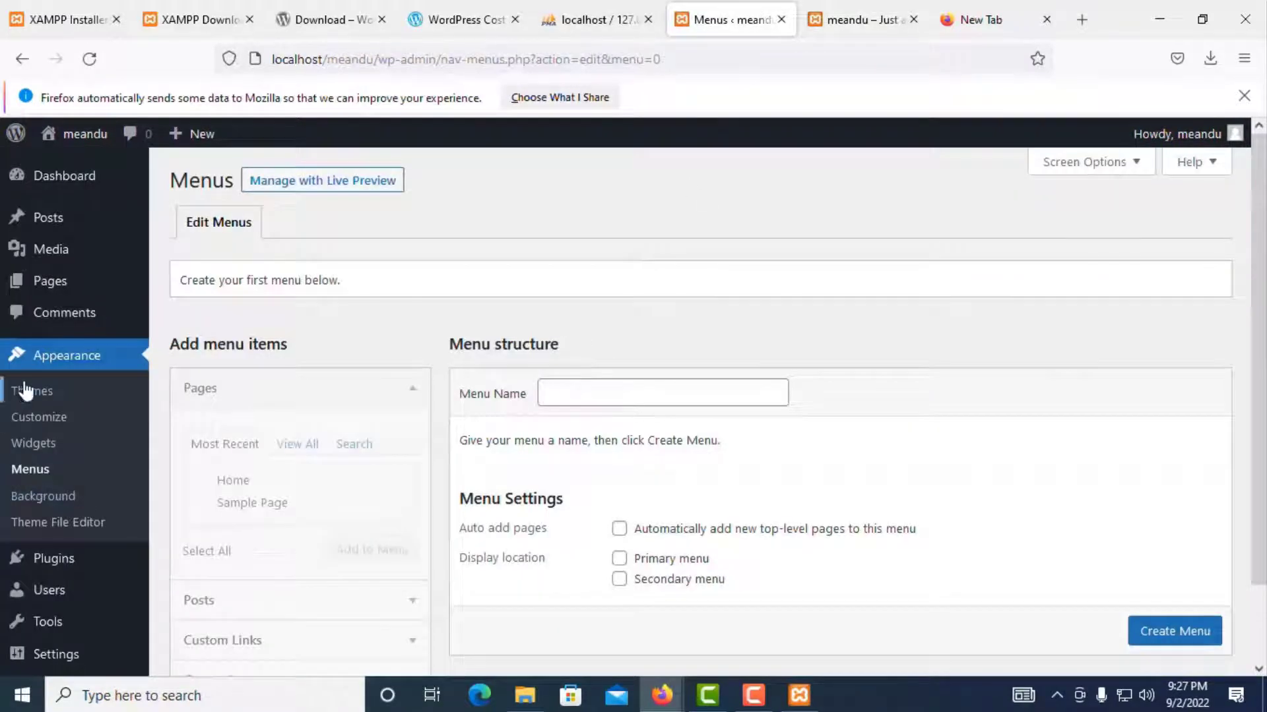
click(36, 394)
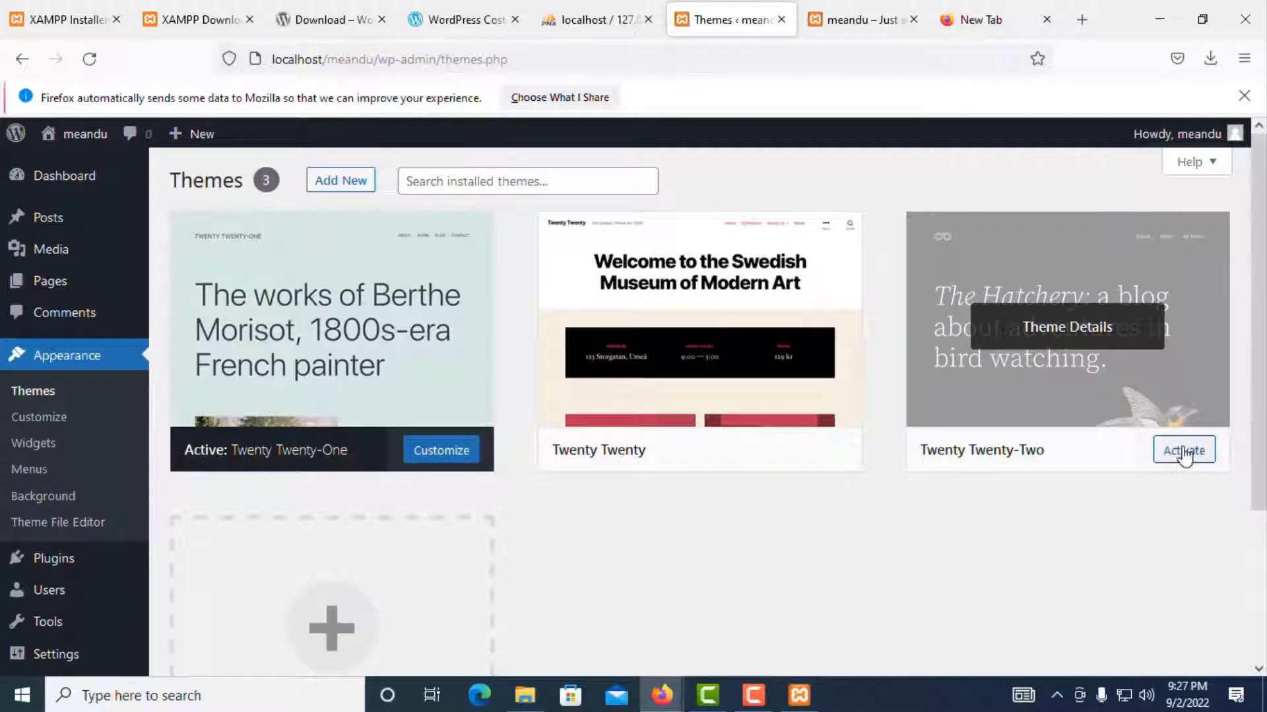
Step: Activate Twenty Twenty-Two, preview the reloaded front page, then reactivate Twenty Twenty
click(1182, 452)
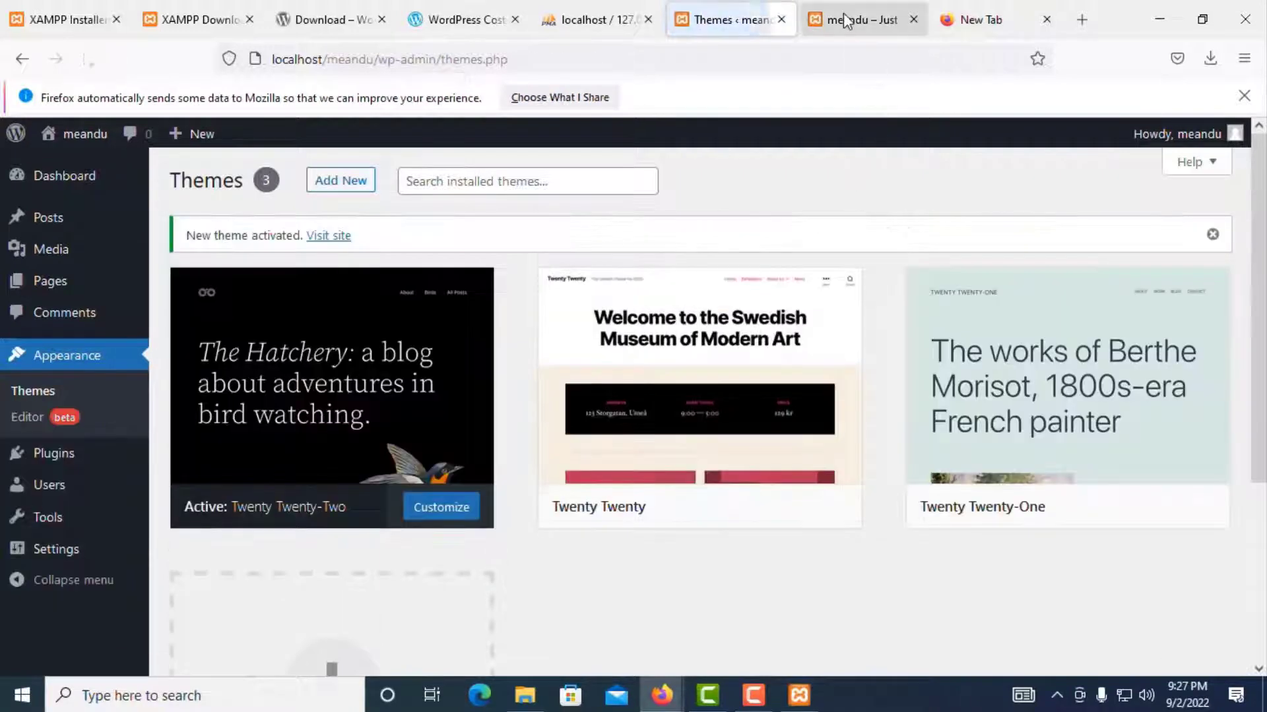
click(842, 19)
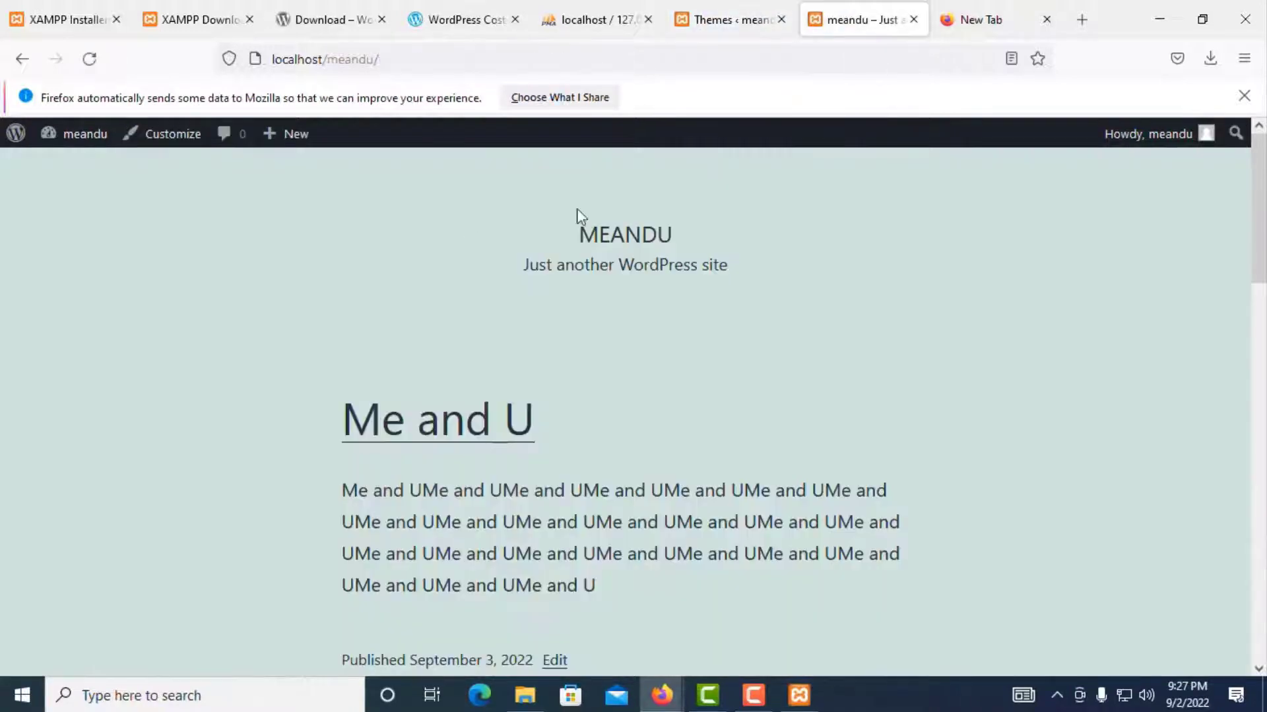
click(90, 58)
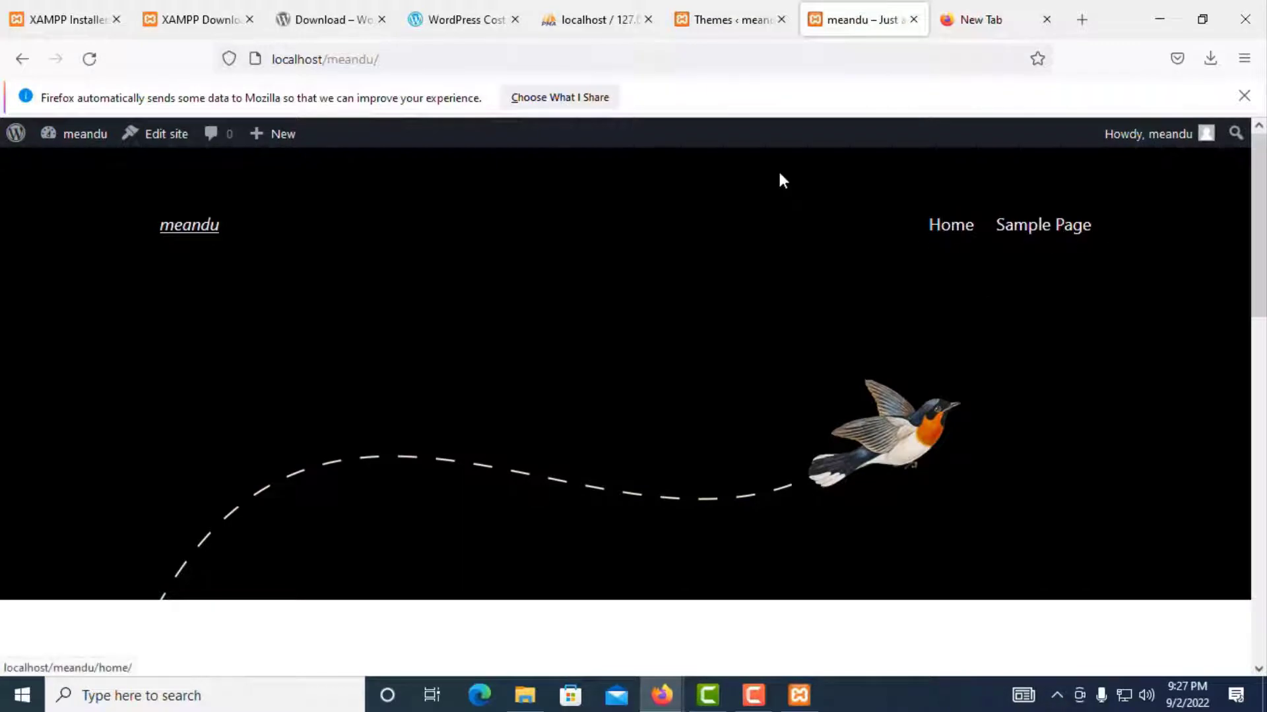
click(726, 19)
click(716, 507)
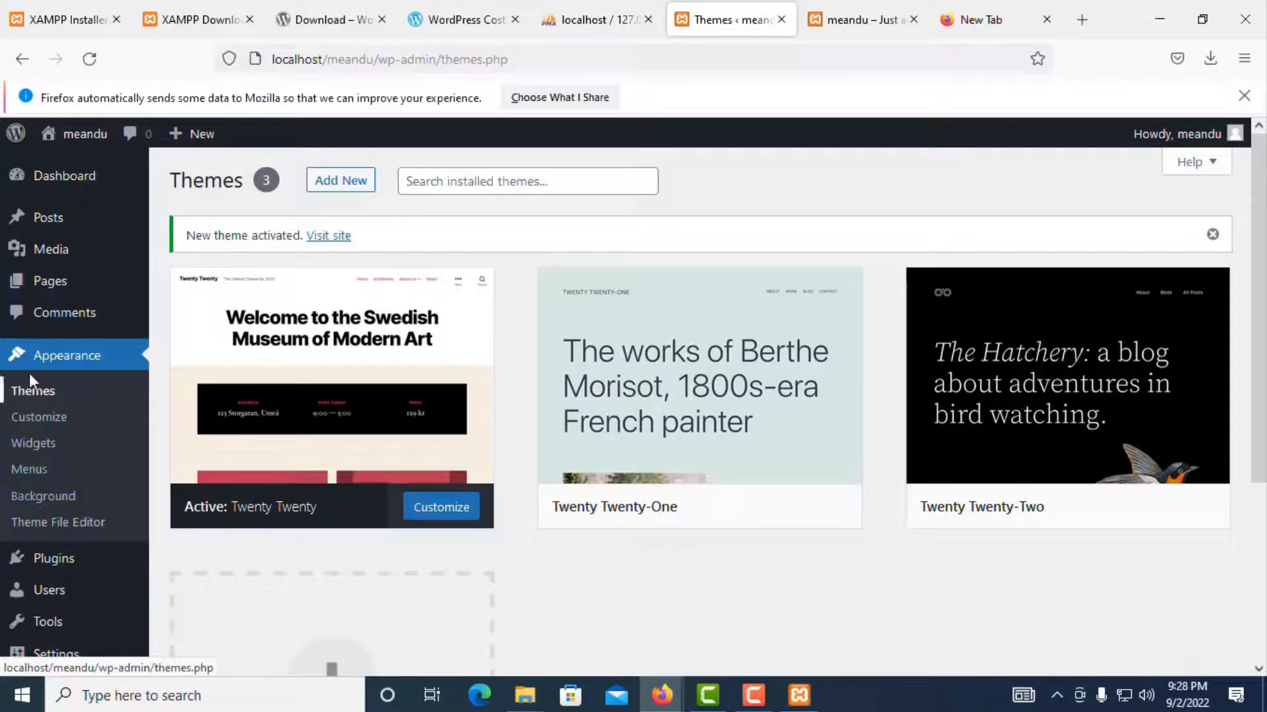
Step: Open the Theme File Editor past its warning and scroll through Twenty Twenty's style.css
click(67, 527)
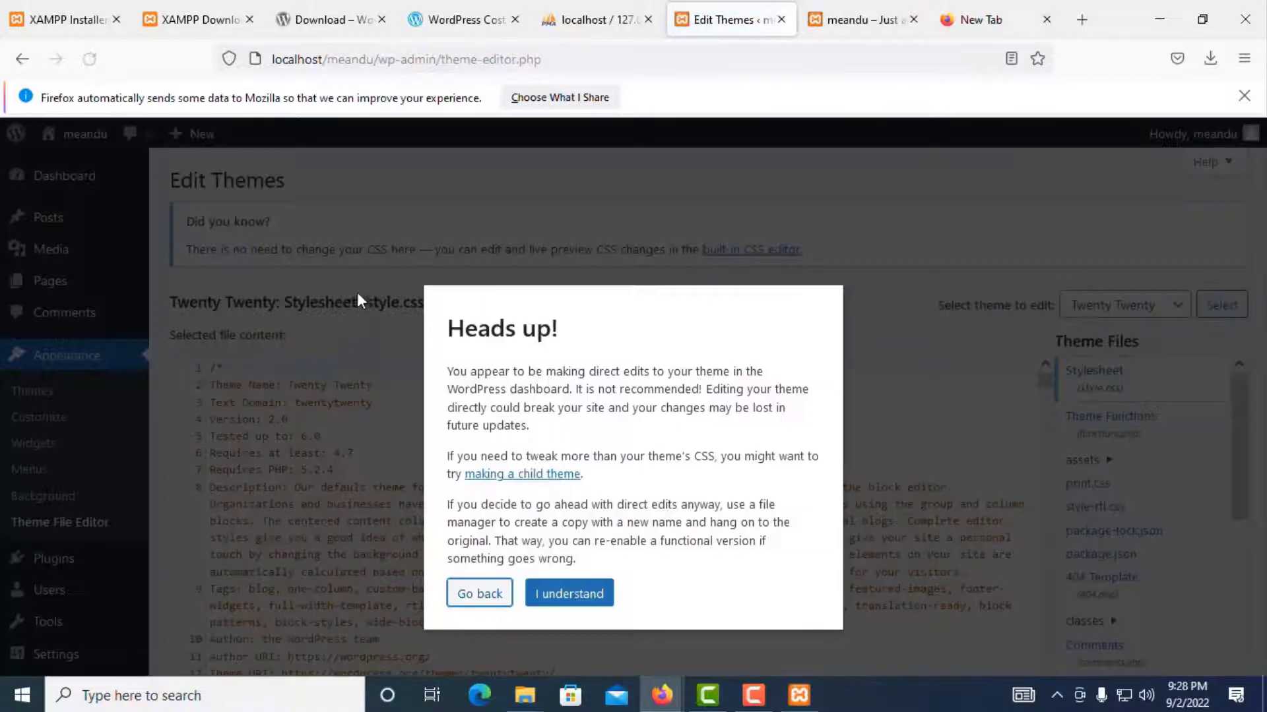
click(573, 596)
scroll(547, 323, down, 2)
scroll(426, 378, down, 10)
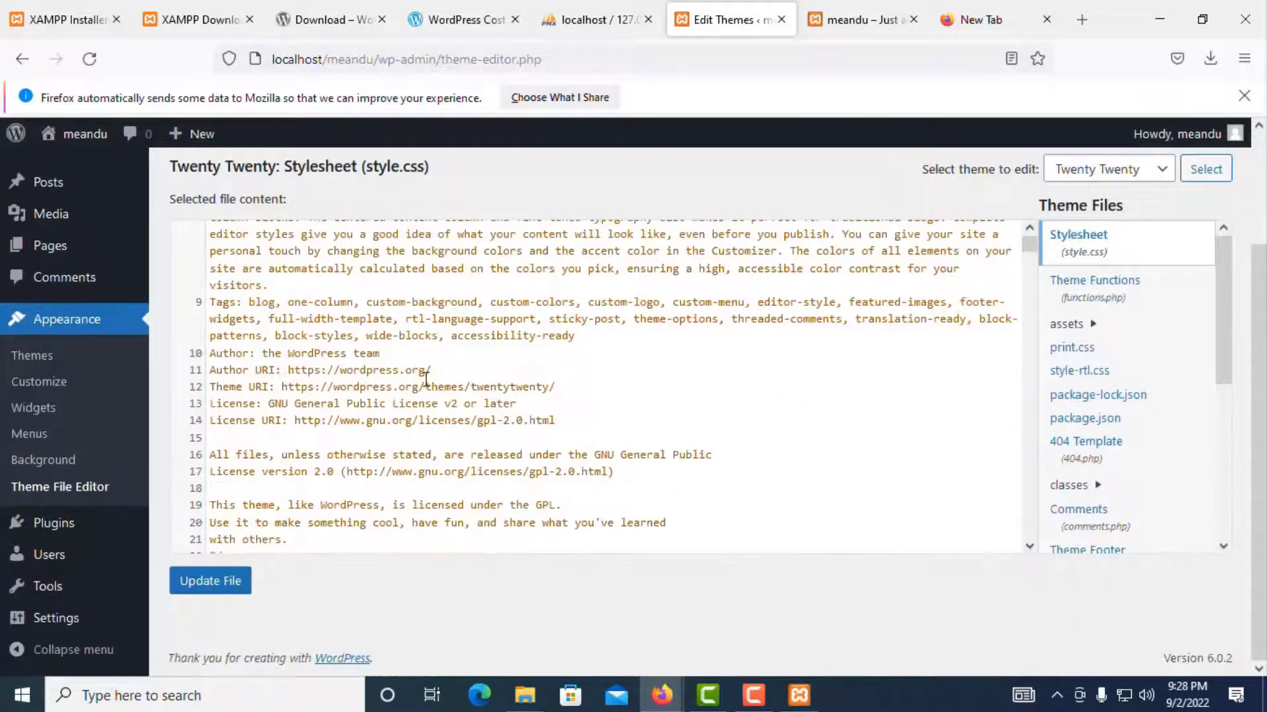
scroll(427, 378, down, 15)
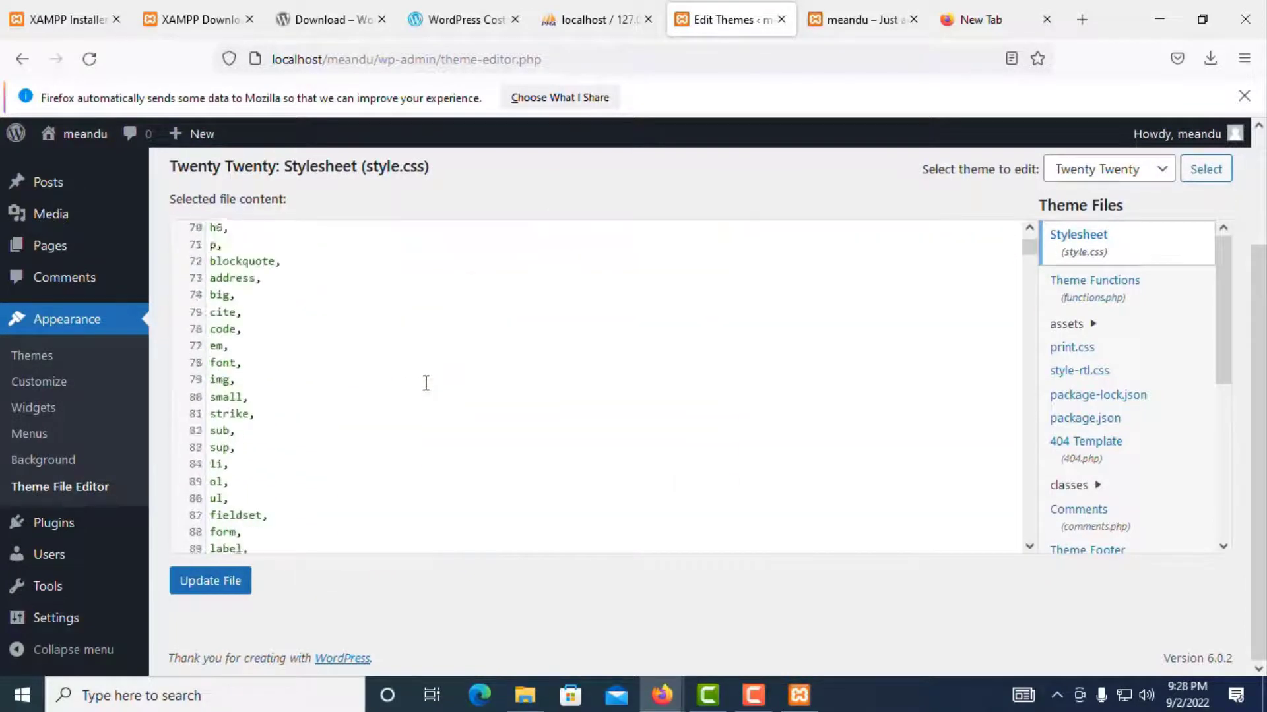
scroll(295, 470, down, 18)
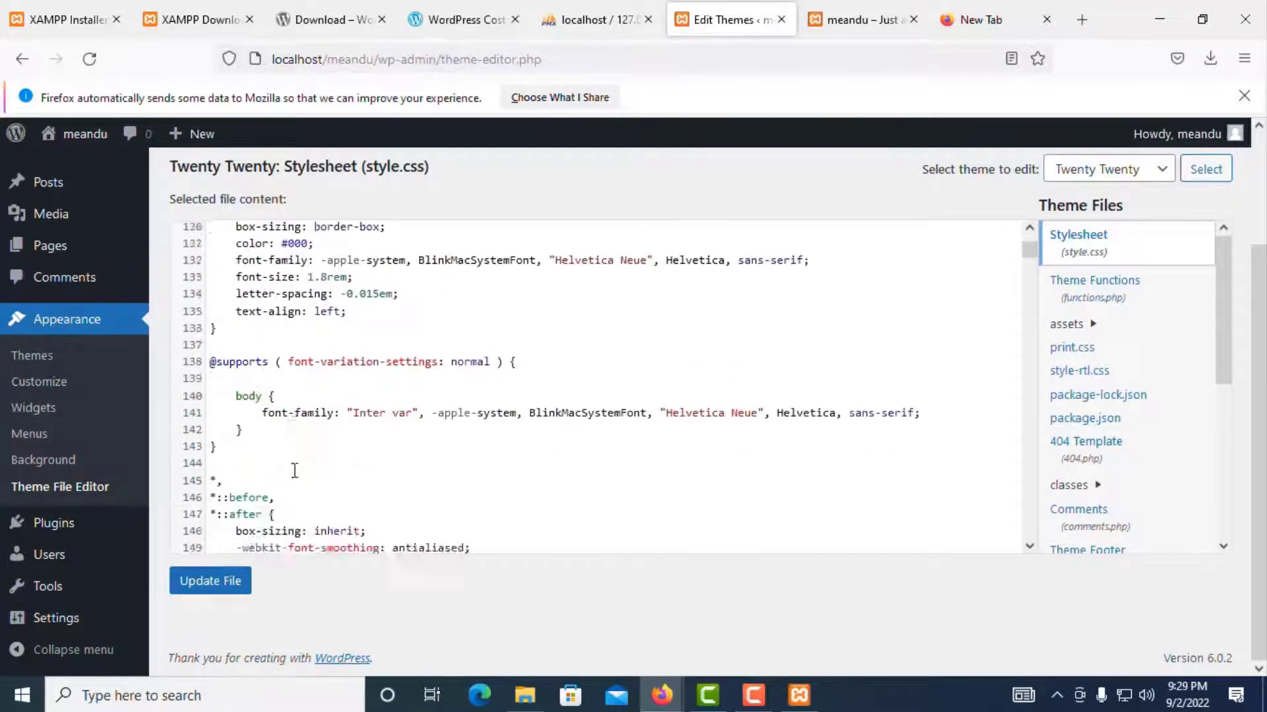
scroll(294, 470, down, 20)
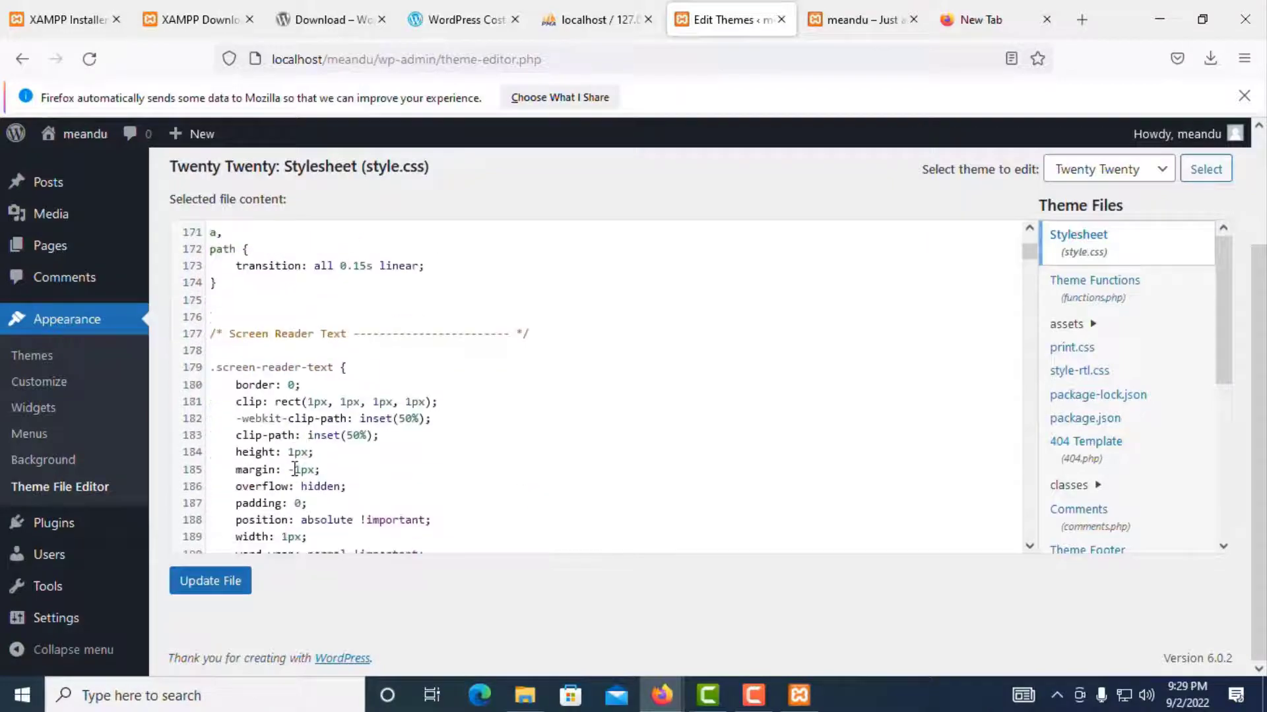
scroll(295, 470, down, 16)
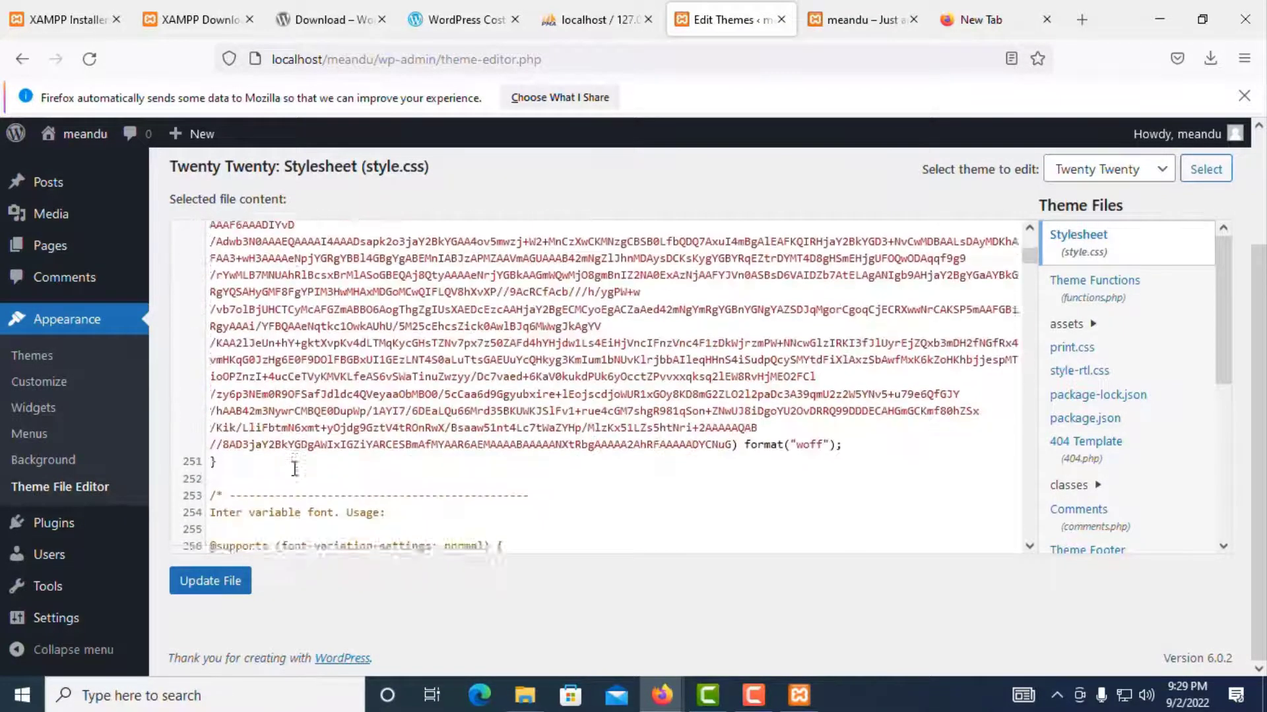
Step: Open the Background image setting, close the image picker without choosing, and exit the Customizer
click(31, 460)
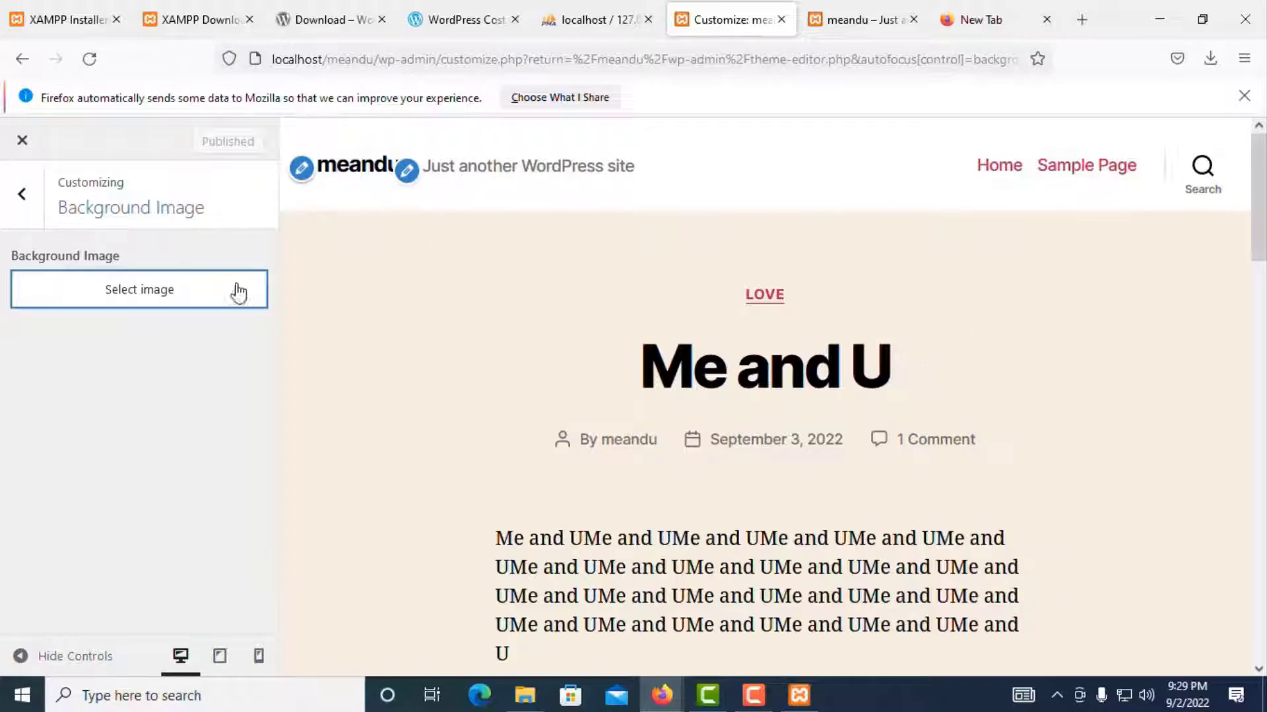
click(173, 290)
click(153, 206)
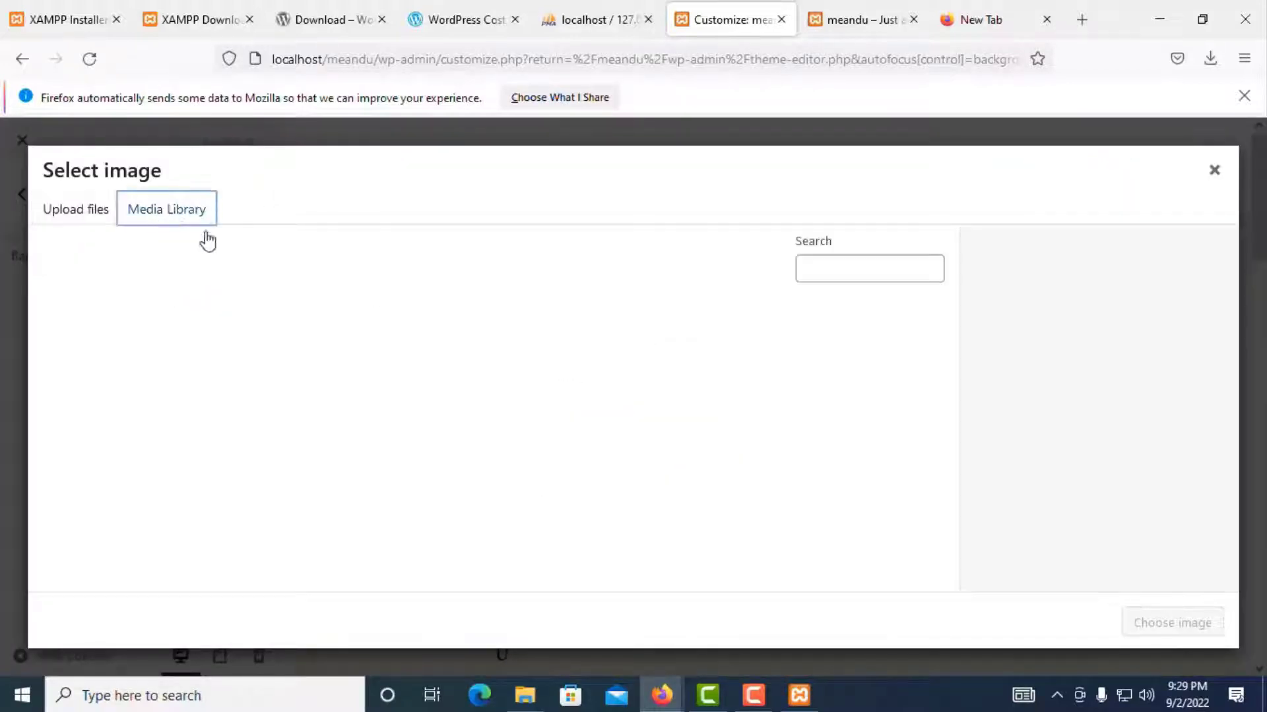
click(74, 213)
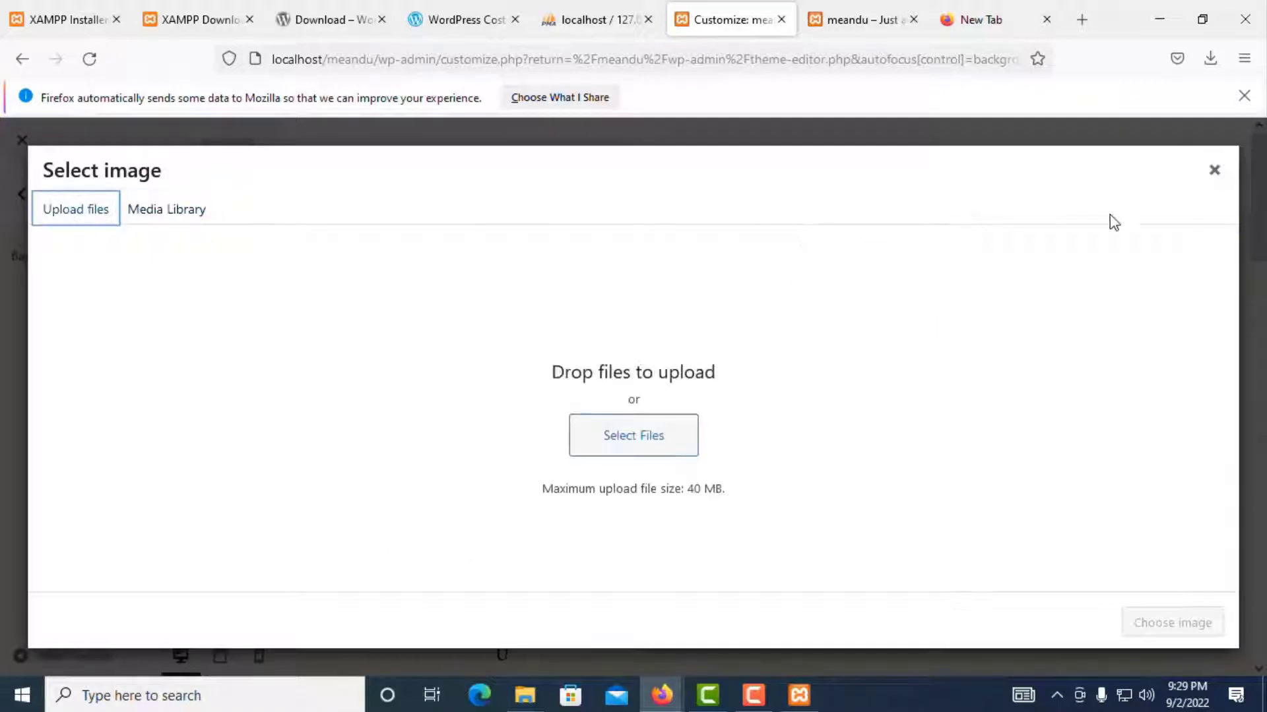
click(1214, 170)
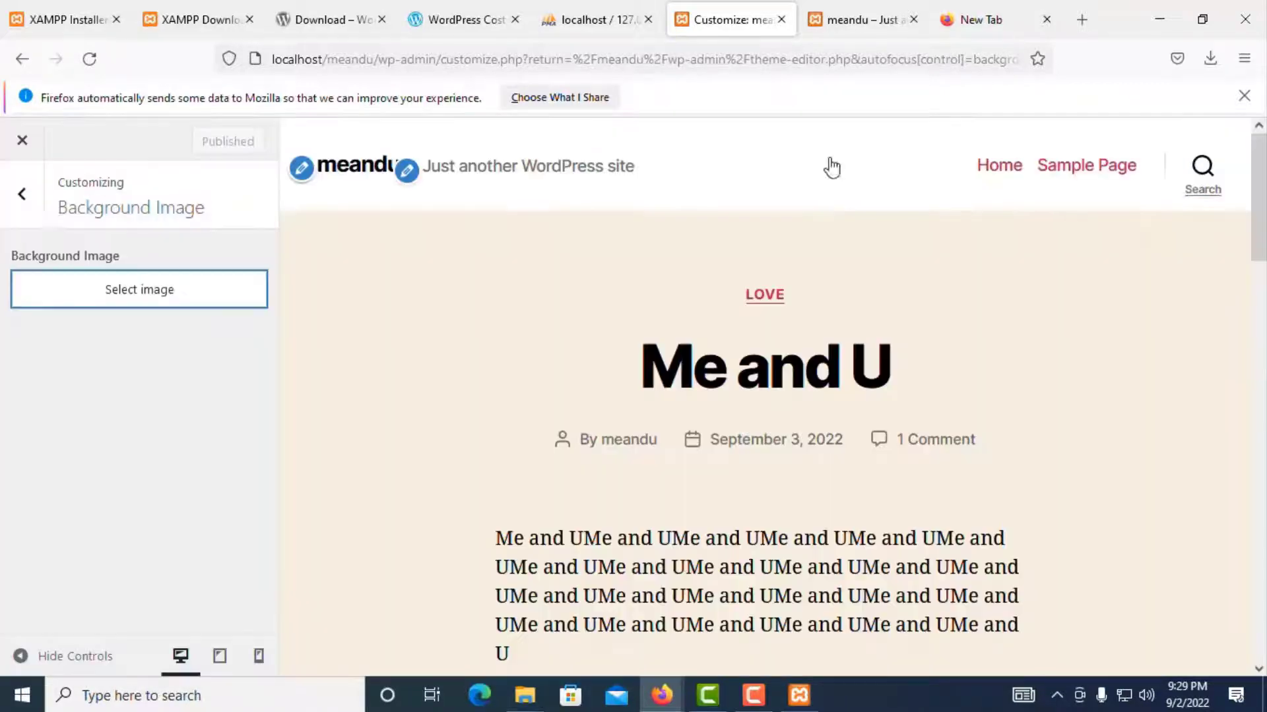
click(21, 197)
click(23, 142)
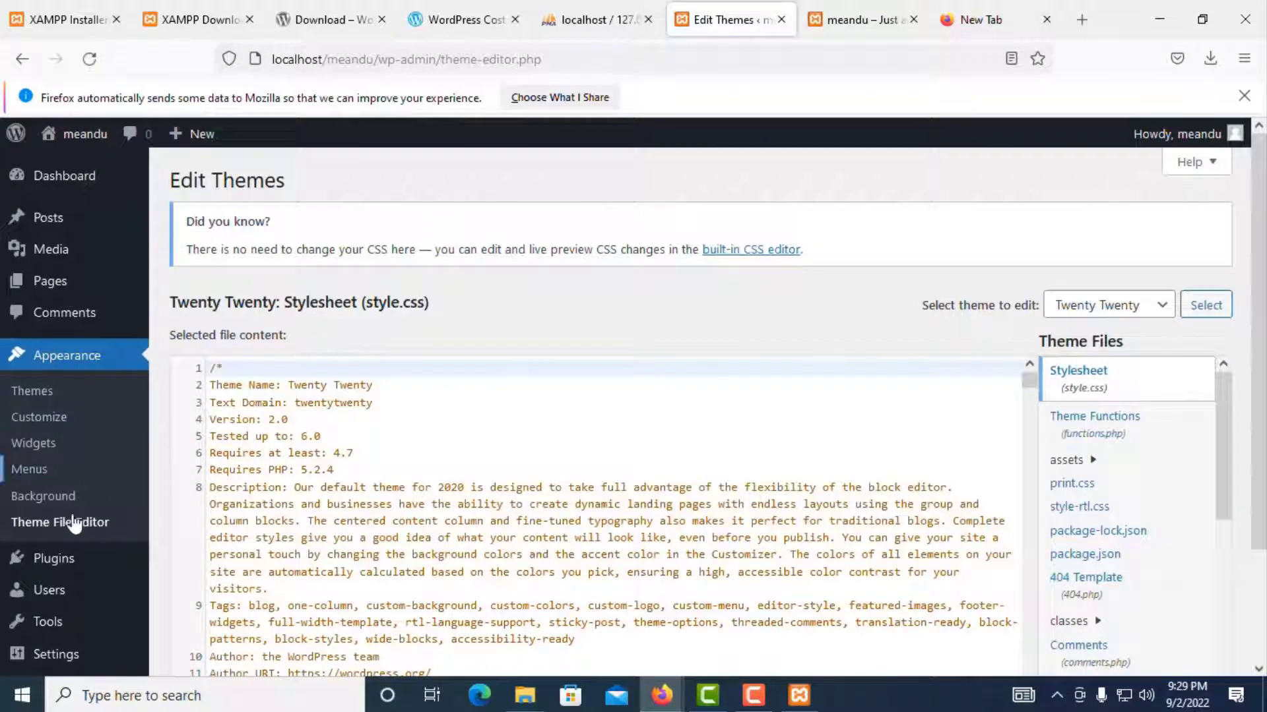
mouse_move(72, 554)
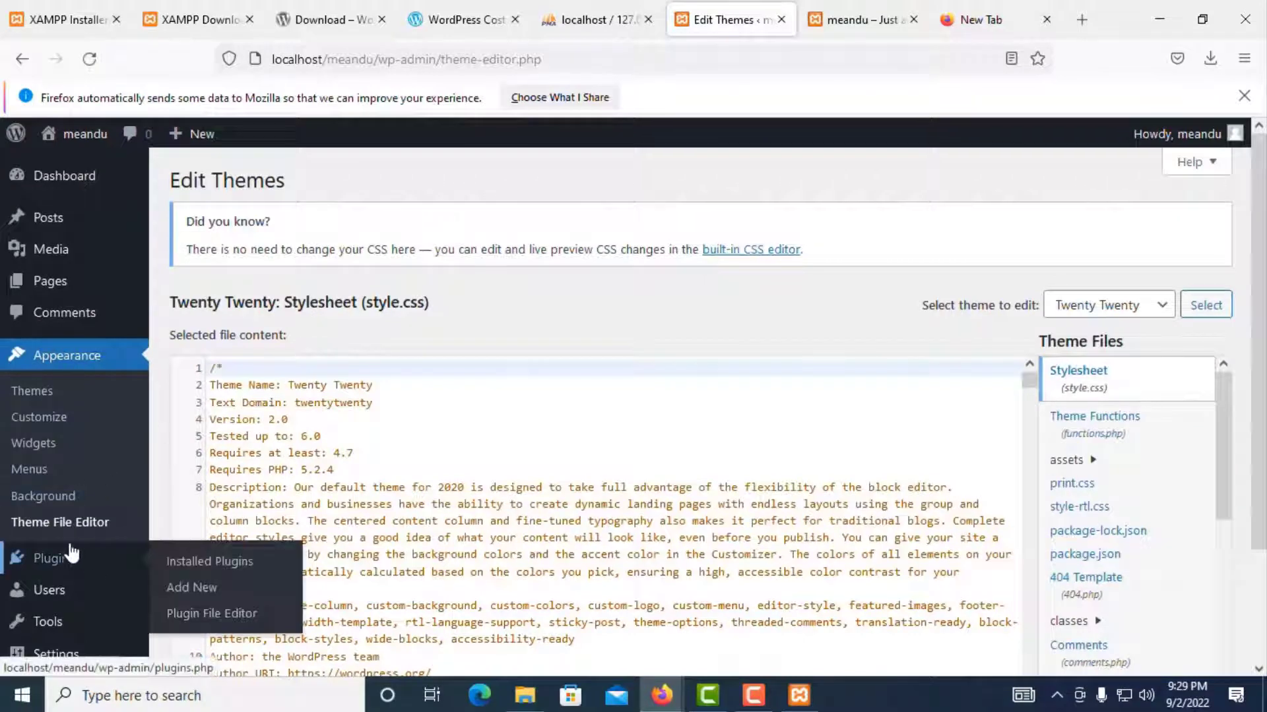
scroll(72, 554, down, 3)
Step: Go to Plugins > Add New, briefly viewing the zip upload panel
click(66, 517)
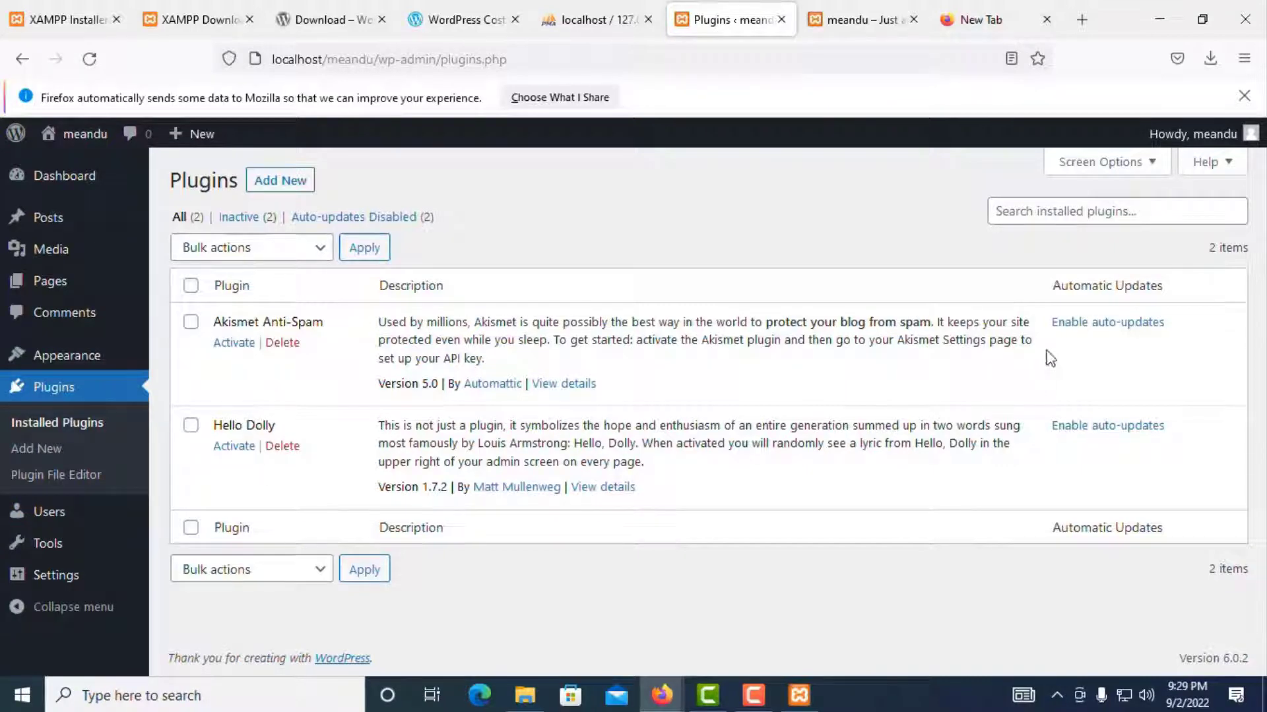
click(276, 195)
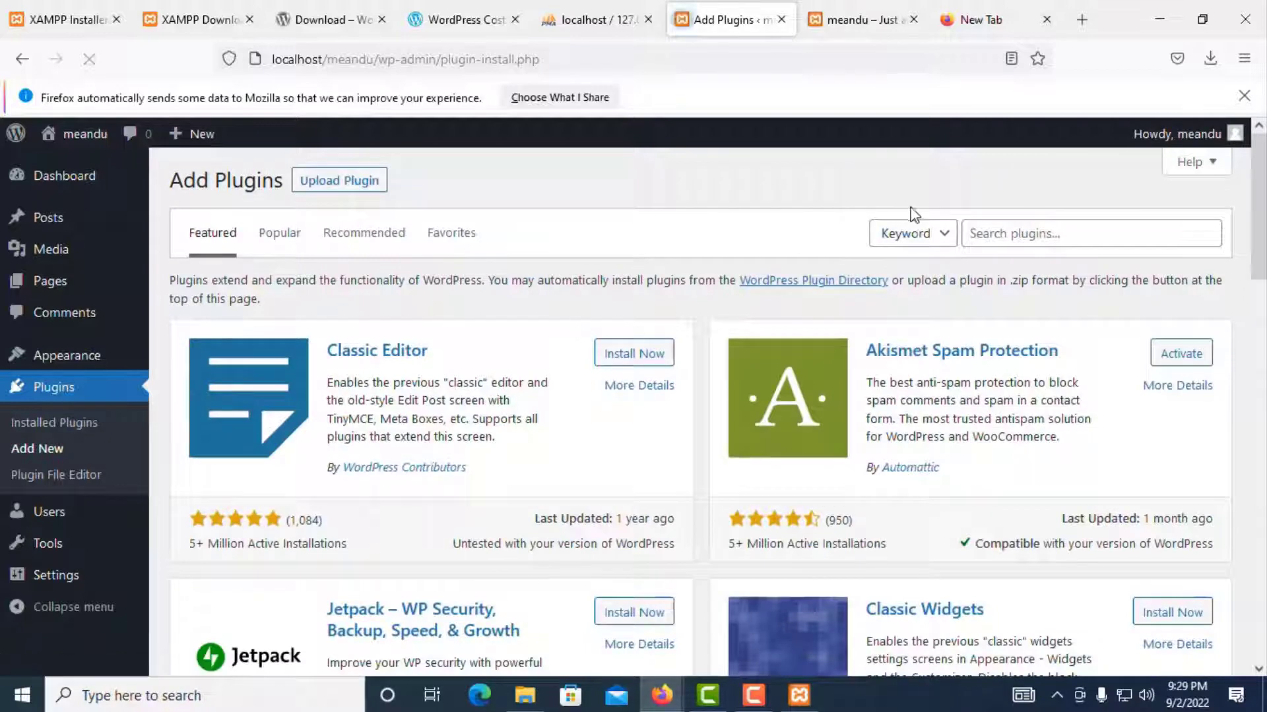
click(1011, 231)
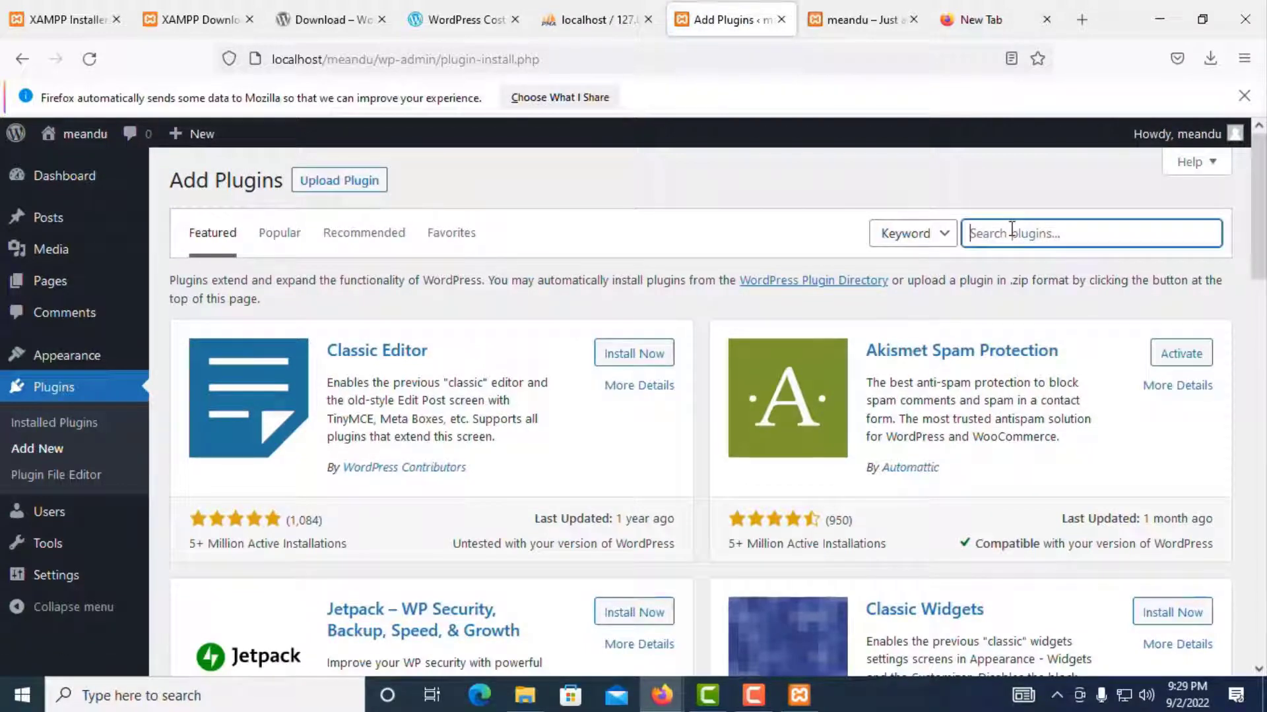
click(339, 180)
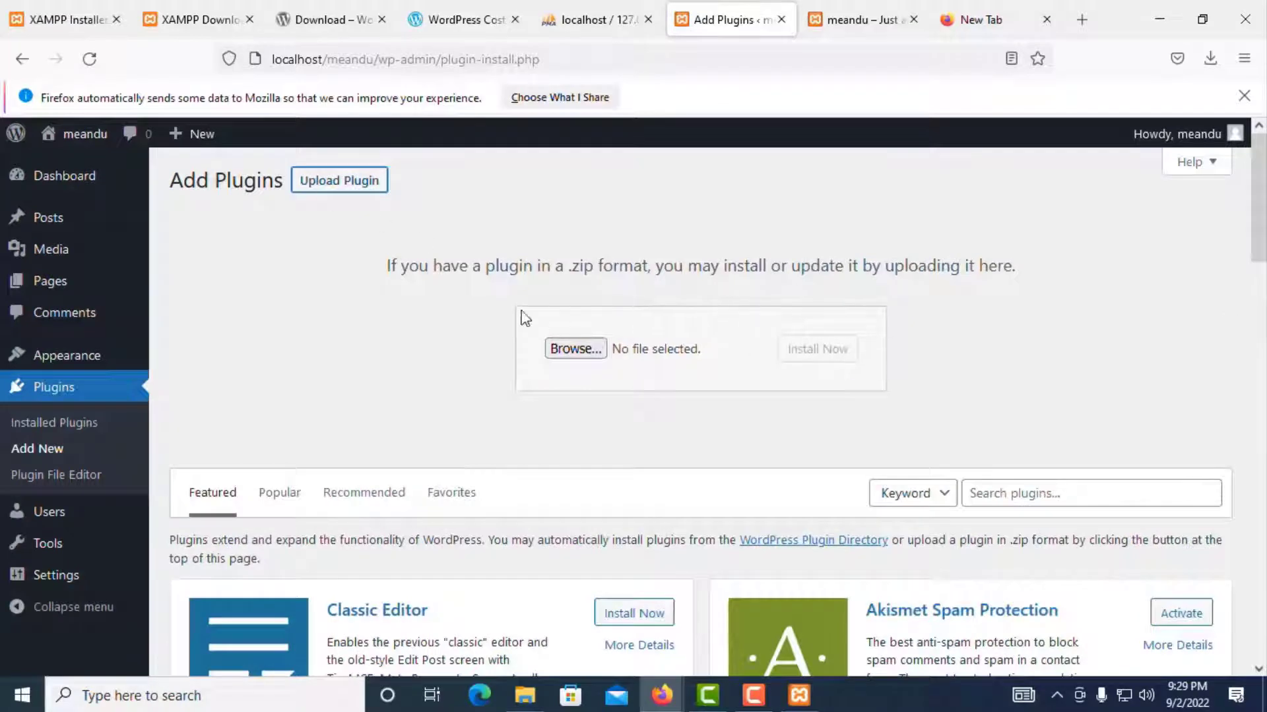
click(1072, 492)
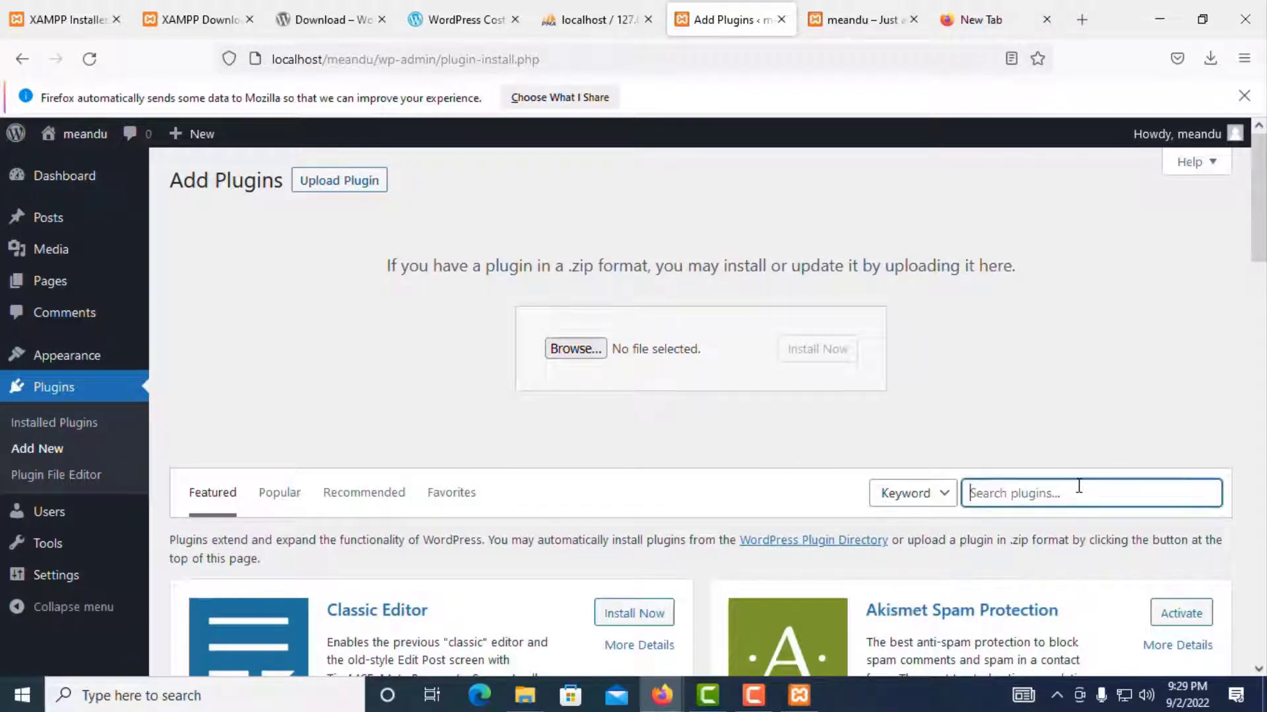
Step: Search plugins for 'wp form' and scroll through the contact-form results
scroll(1079, 486, down, 5)
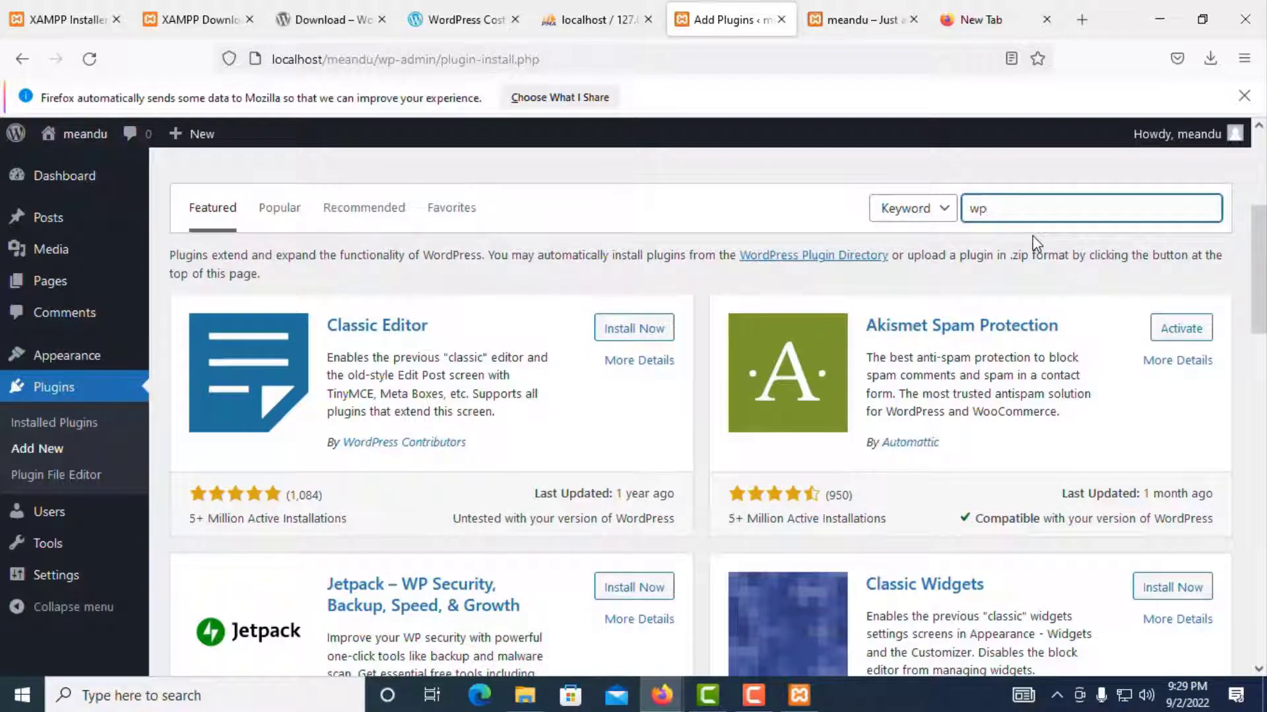
text(wp)
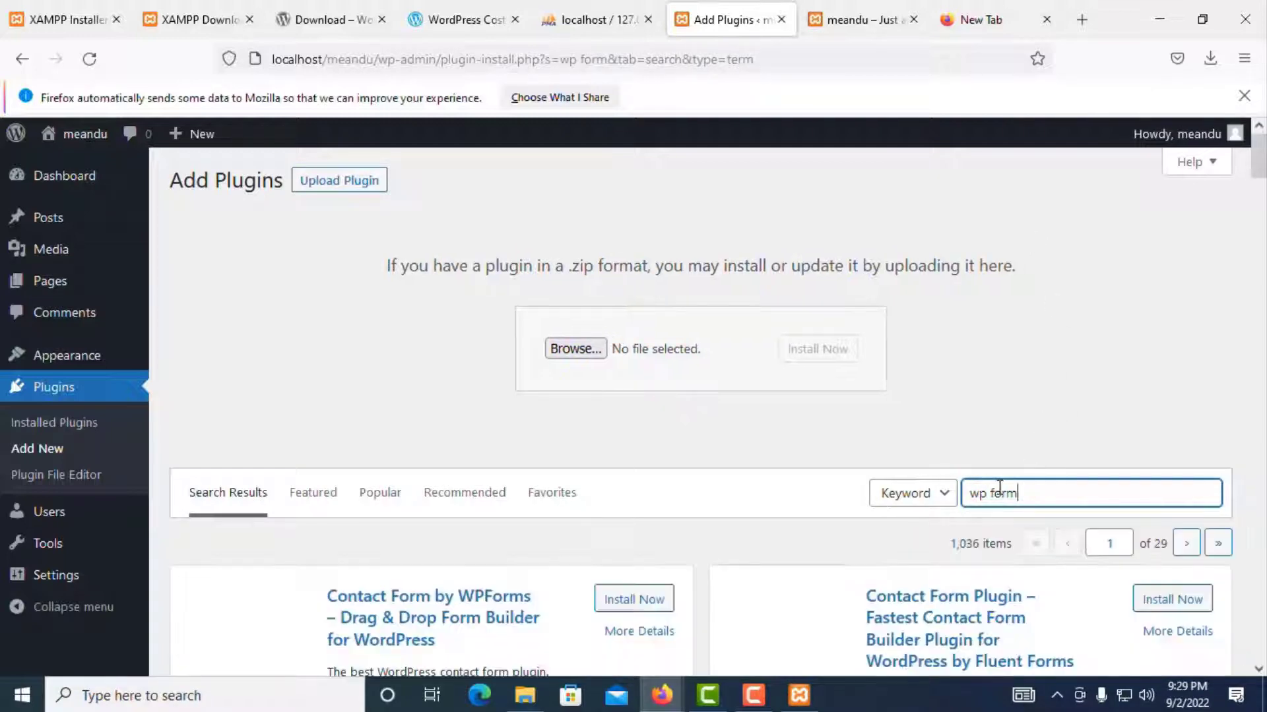
scroll(996, 492, down, 4)
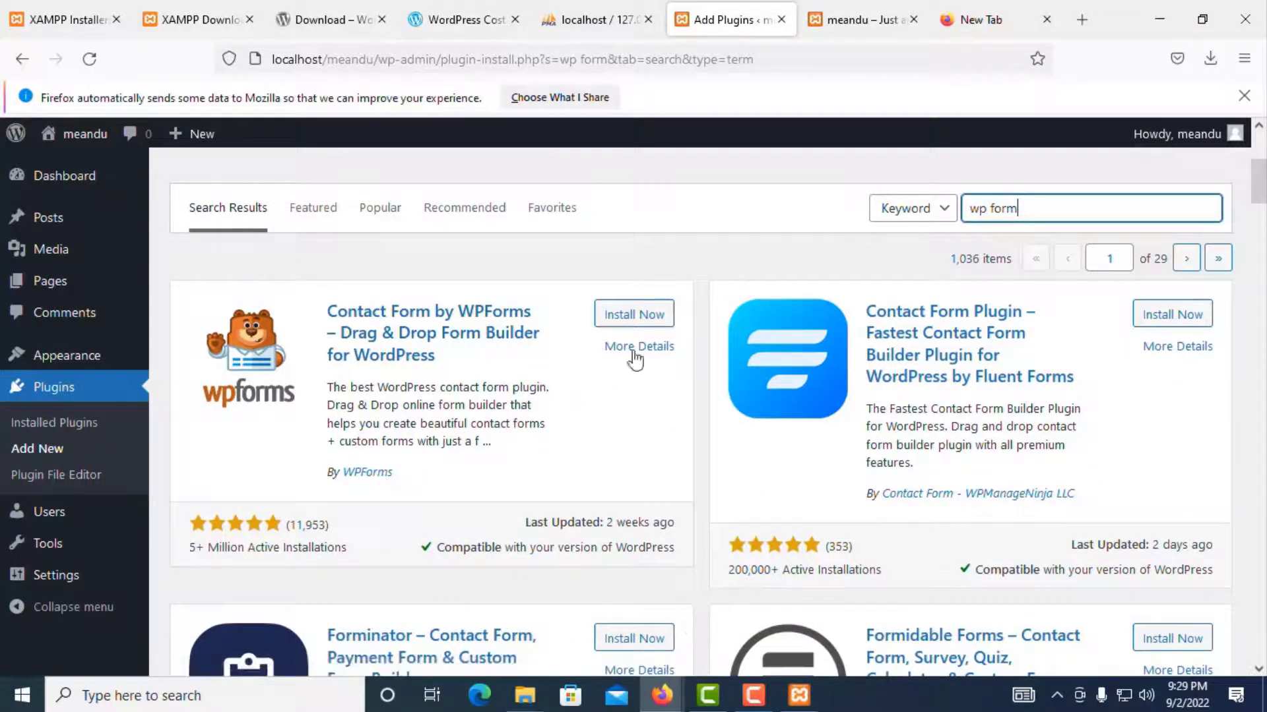
scroll(1034, 400, down, 10)
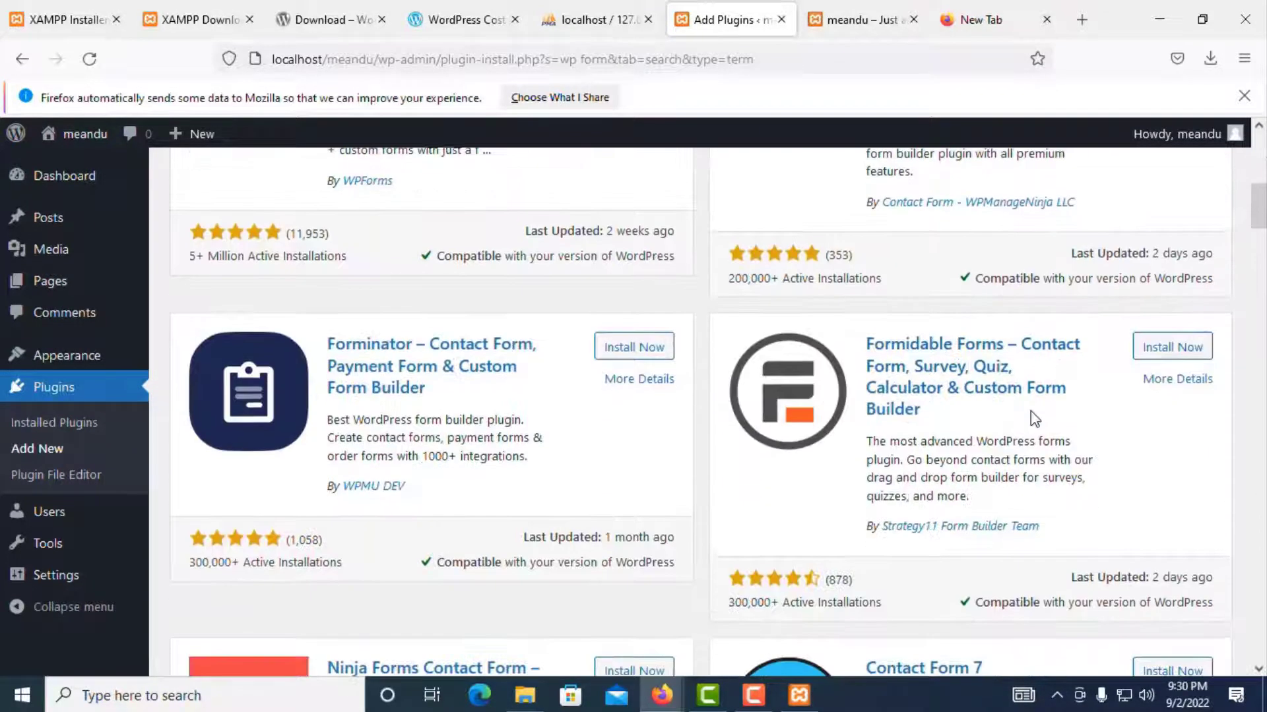
scroll(1033, 418, up, 15)
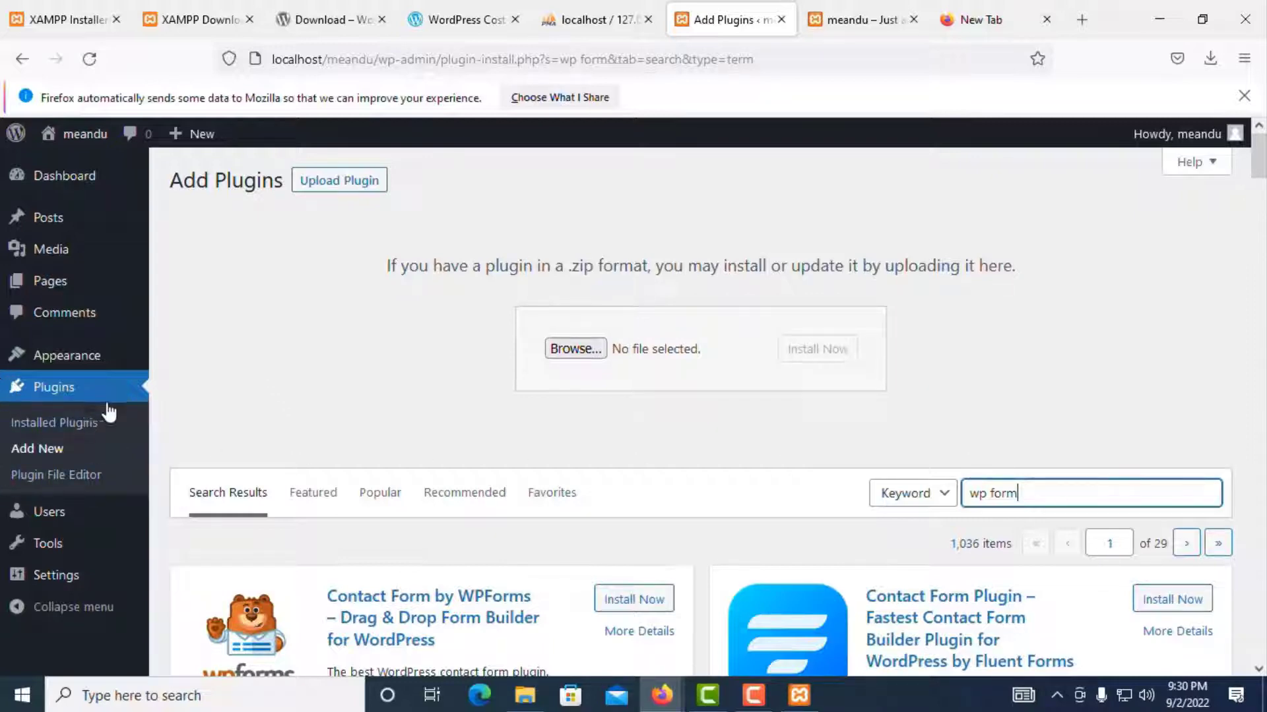
click(77, 485)
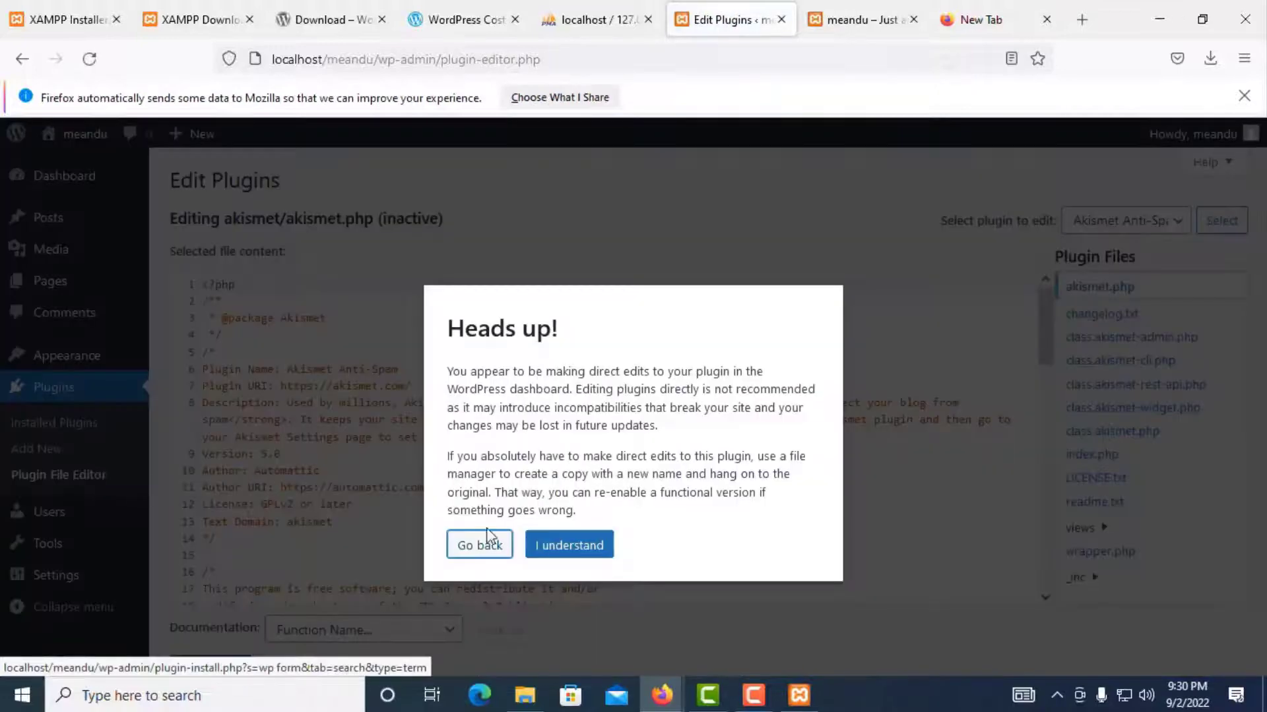
Step: Dismiss the plugin-editing warning and scroll through akismet.php's code
click(569, 545)
scroll(426, 420, down, 12)
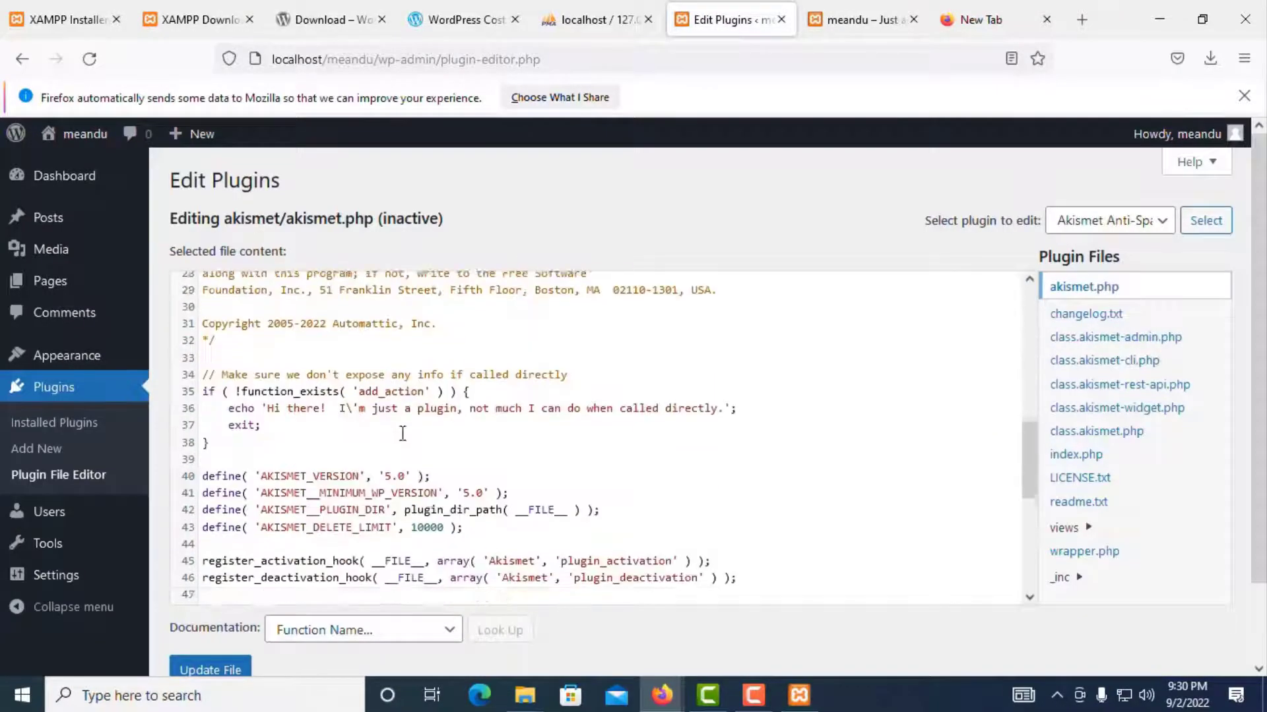
scroll(475, 485, up, 10)
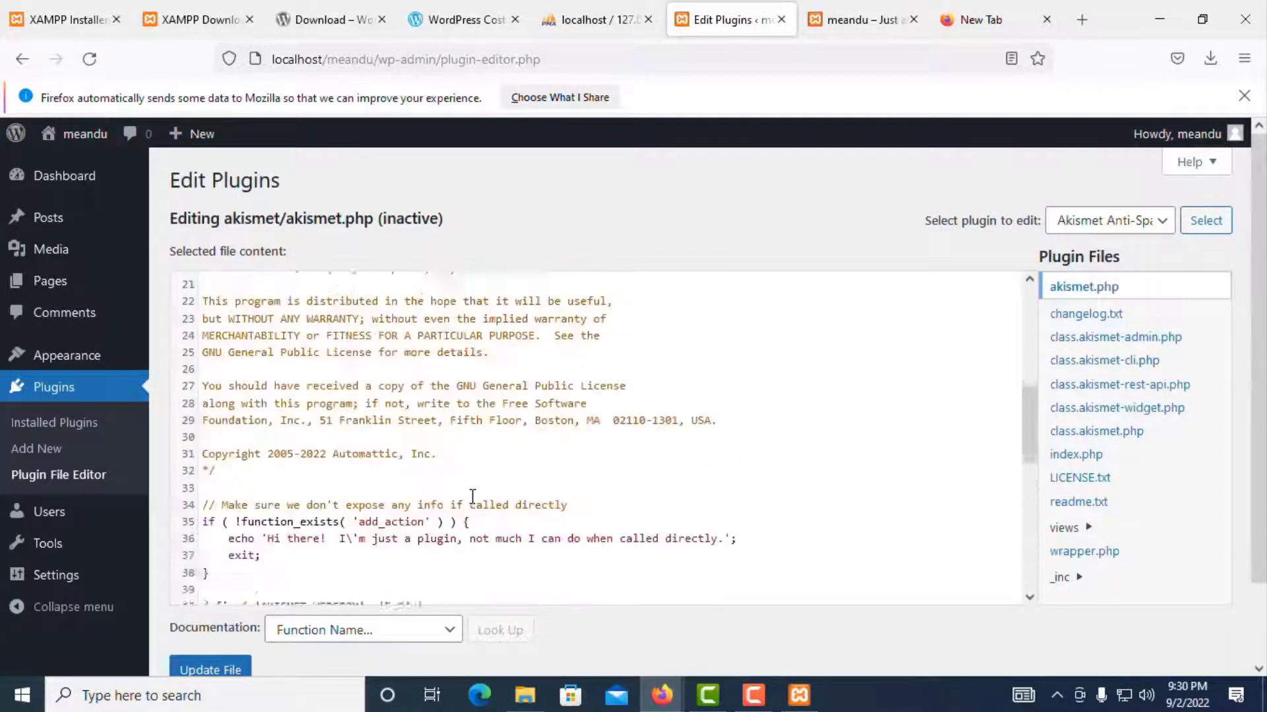
scroll(477, 486, up, 2)
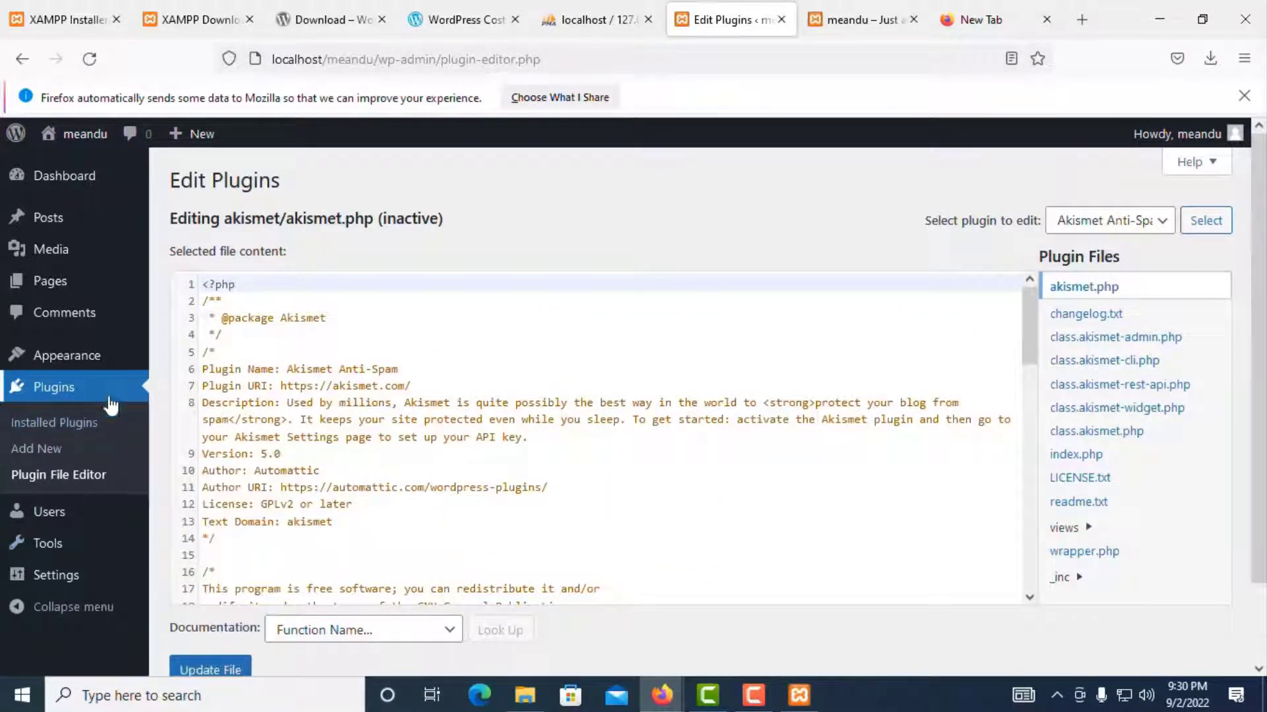
mouse_move(52, 538)
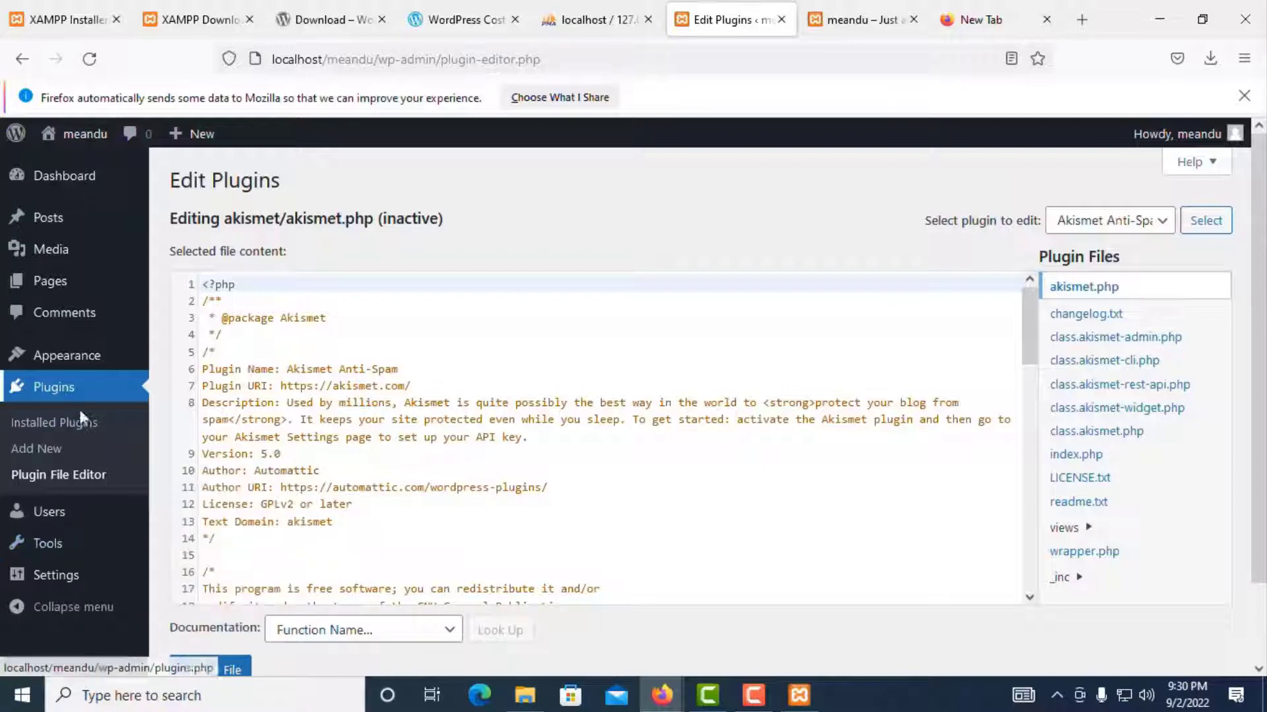
Step: Review the users list and Add New user Role options unchanged, then open the profile
click(45, 521)
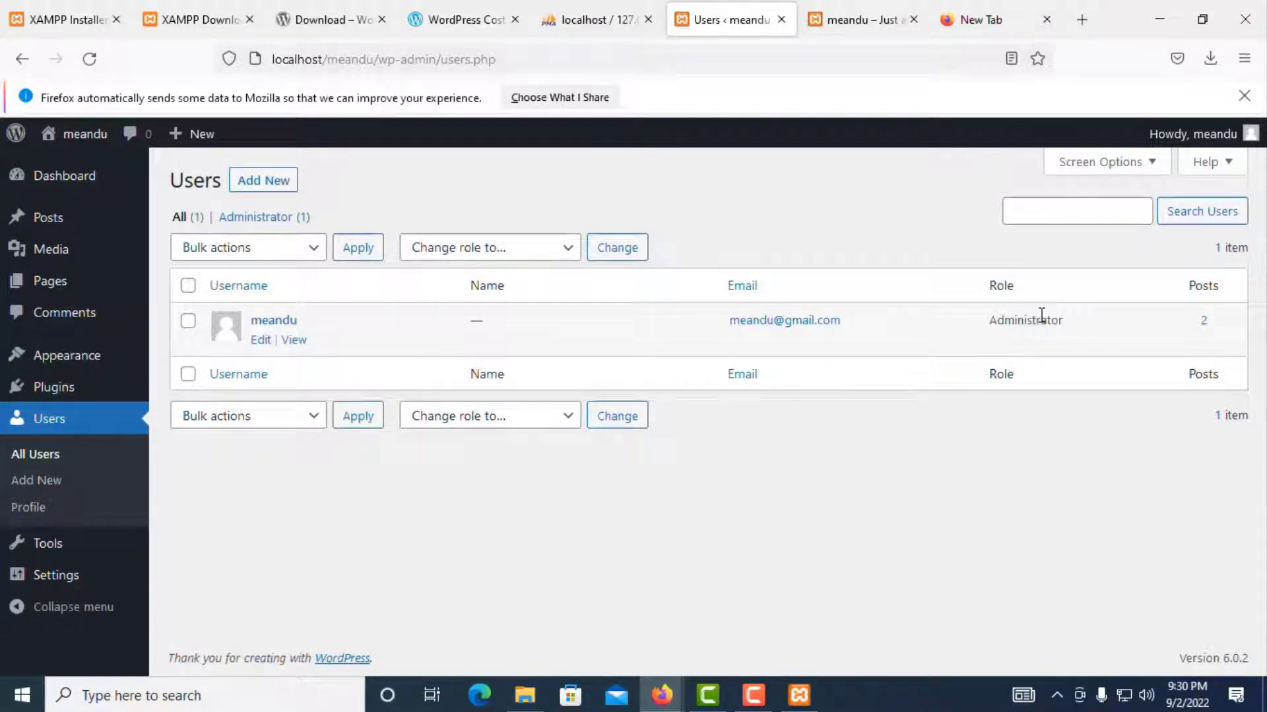
click(254, 186)
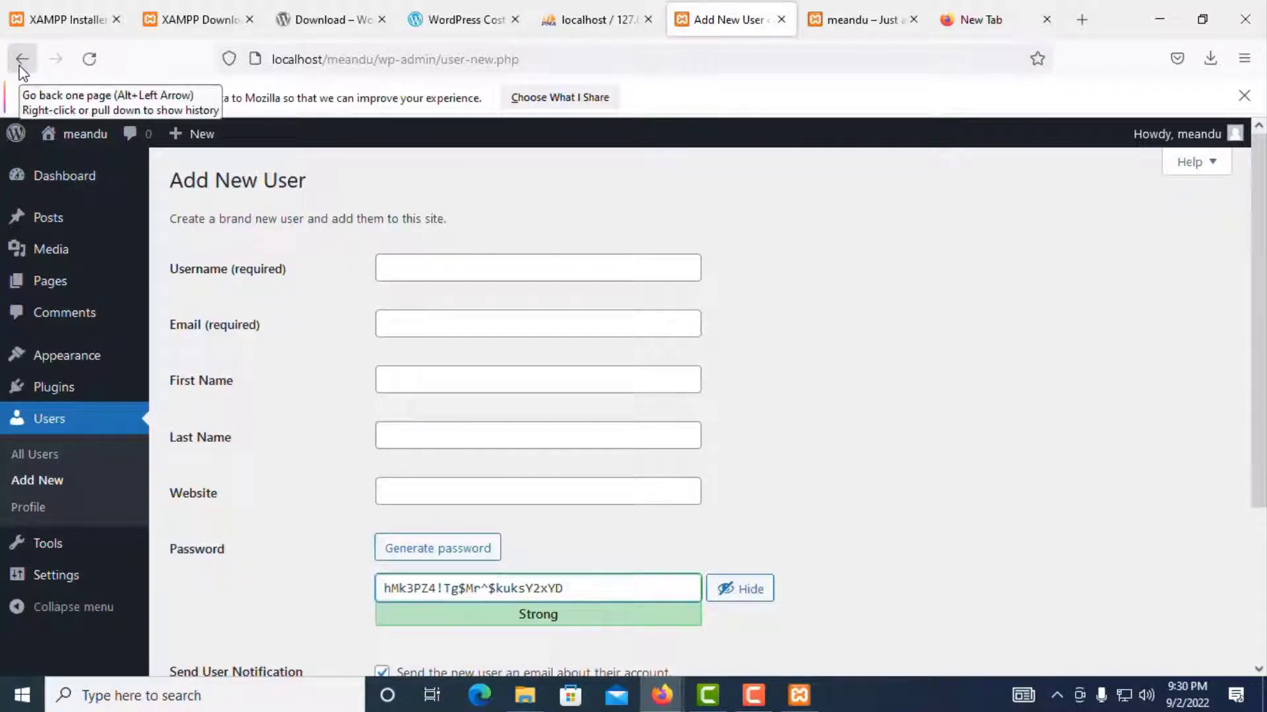
scroll(603, 534, down, 3)
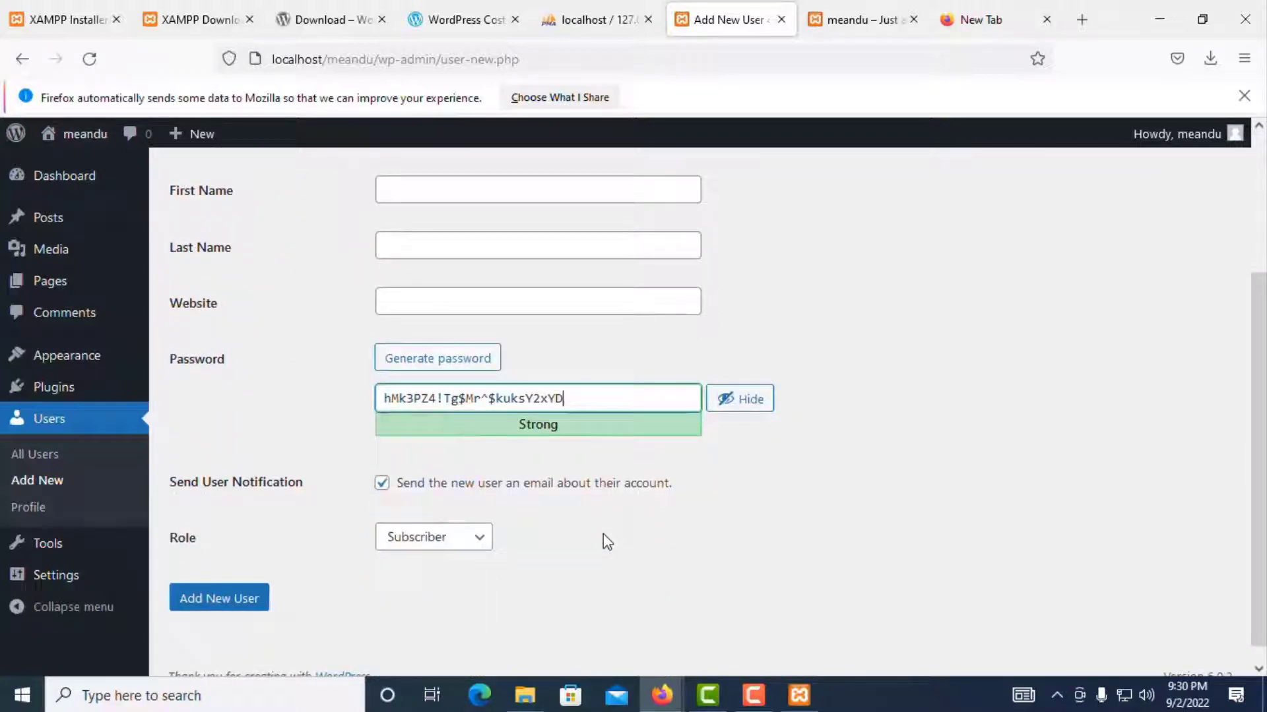
click(406, 545)
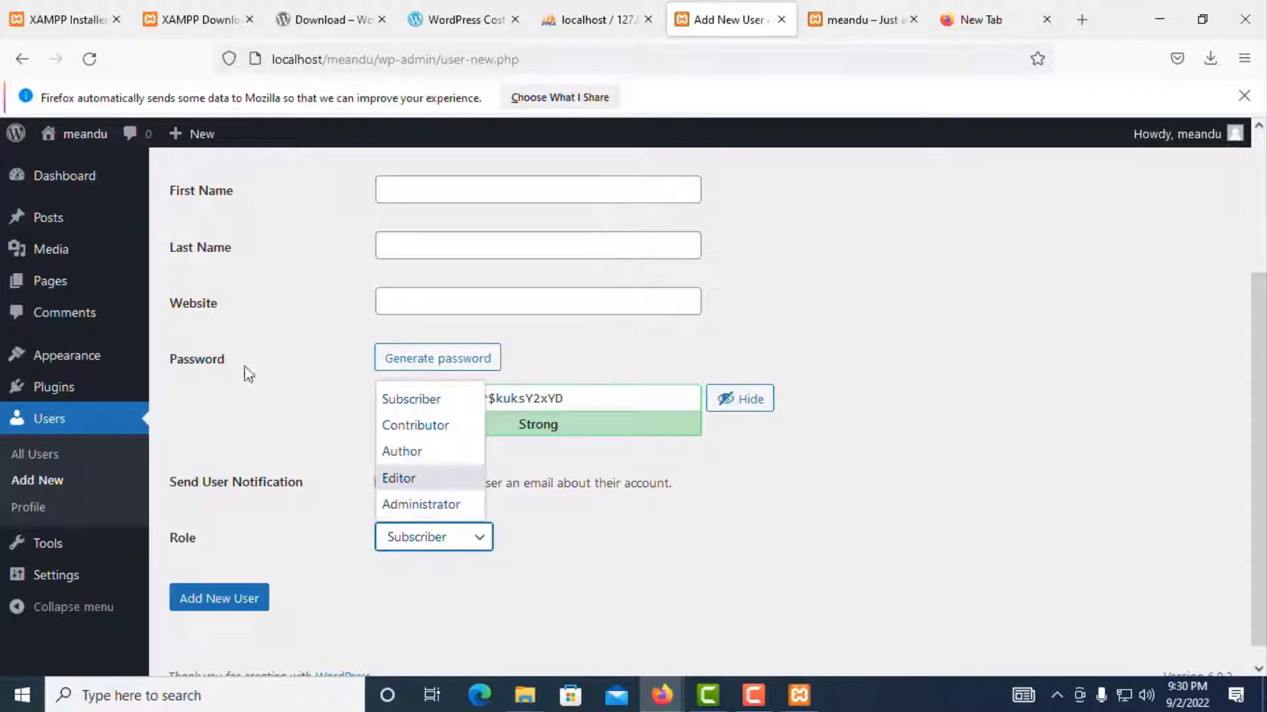
click(455, 635)
click(22, 58)
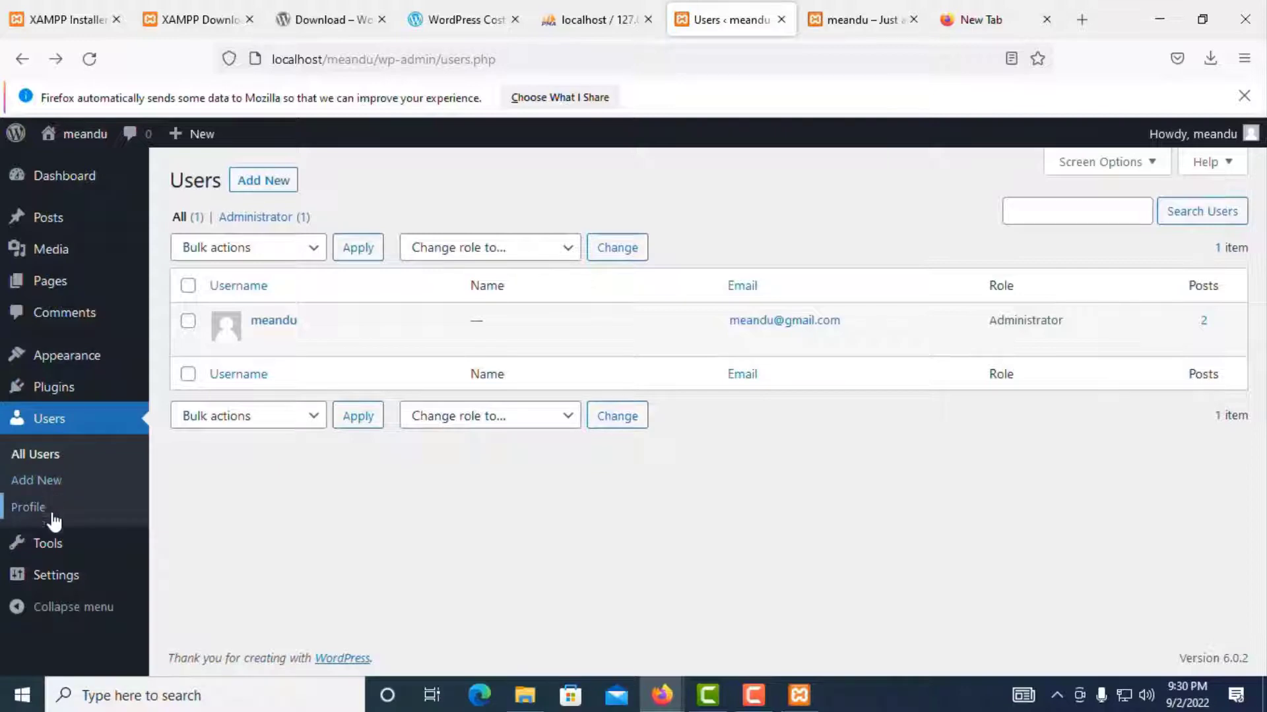
click(33, 515)
Step: Click into the First Name, Last Name and Nickname fields on the Profile page, leaving them blank
scroll(472, 429, down, 5)
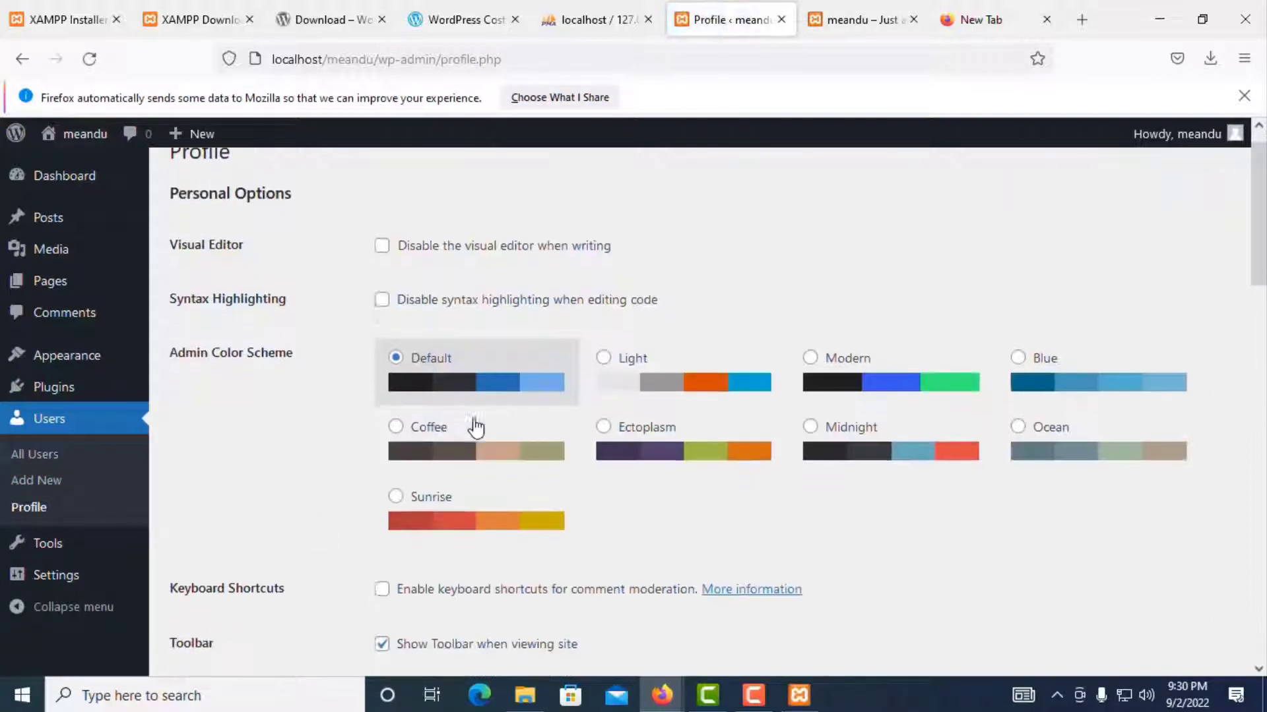
scroll(475, 422, up, 5)
scroll(270, 244, up, 2)
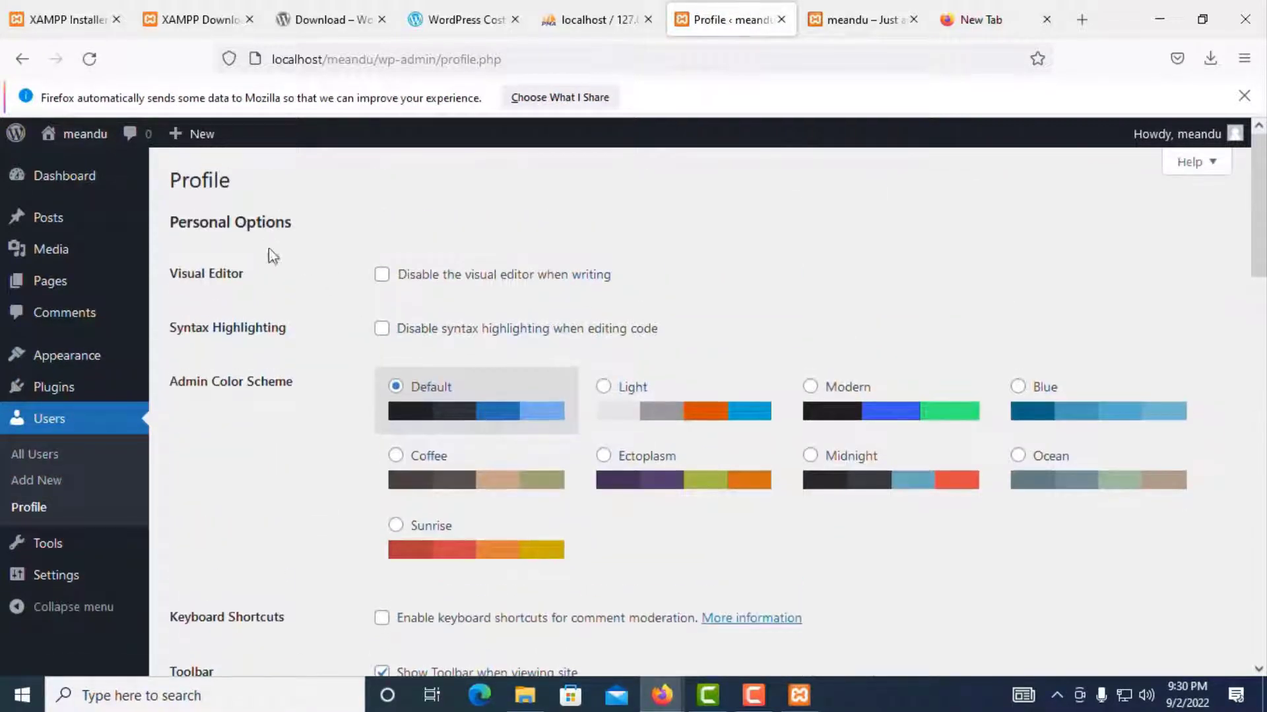
scroll(303, 420, down, 8)
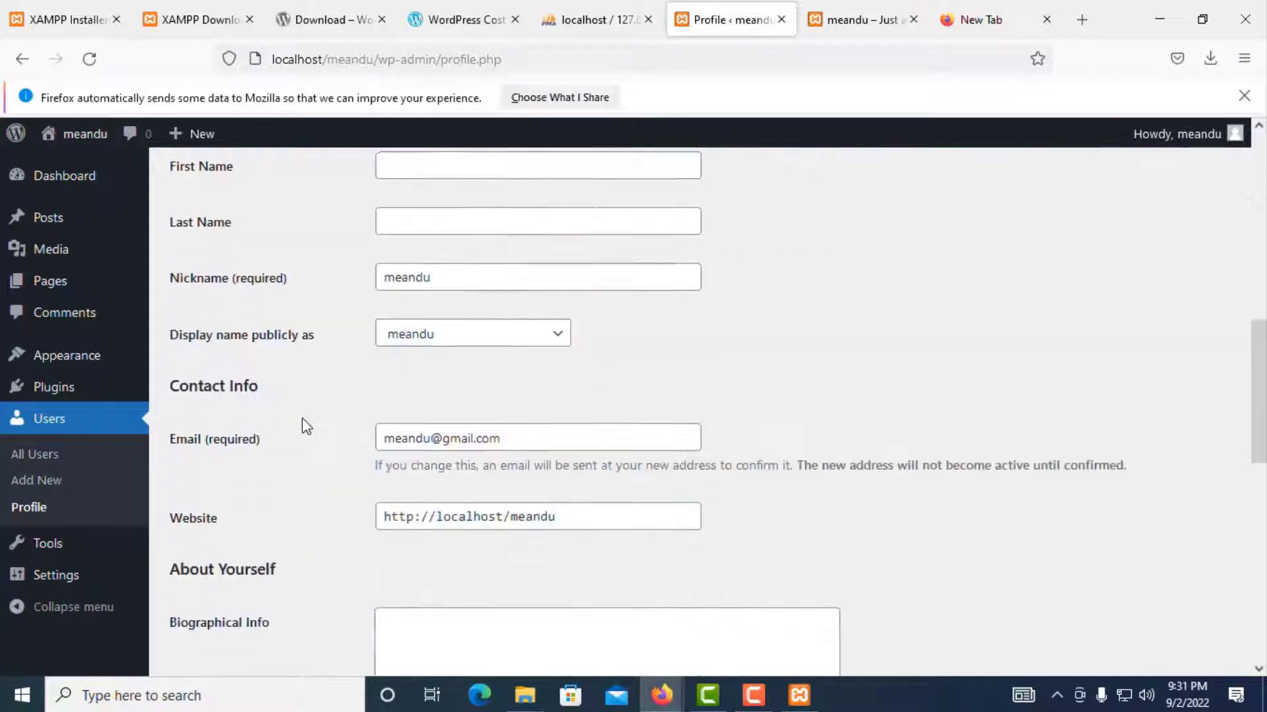
scroll(454, 402, down, 1)
scroll(454, 403, up, 4)
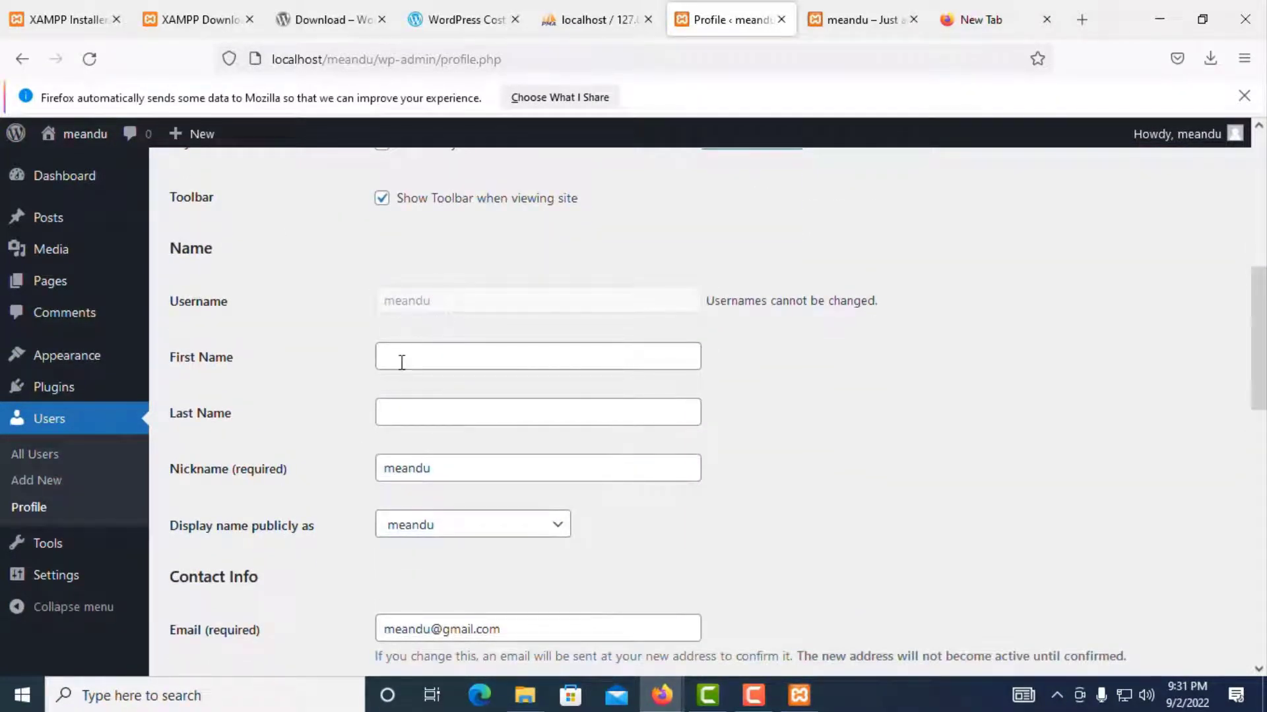
click(401, 363)
click(402, 414)
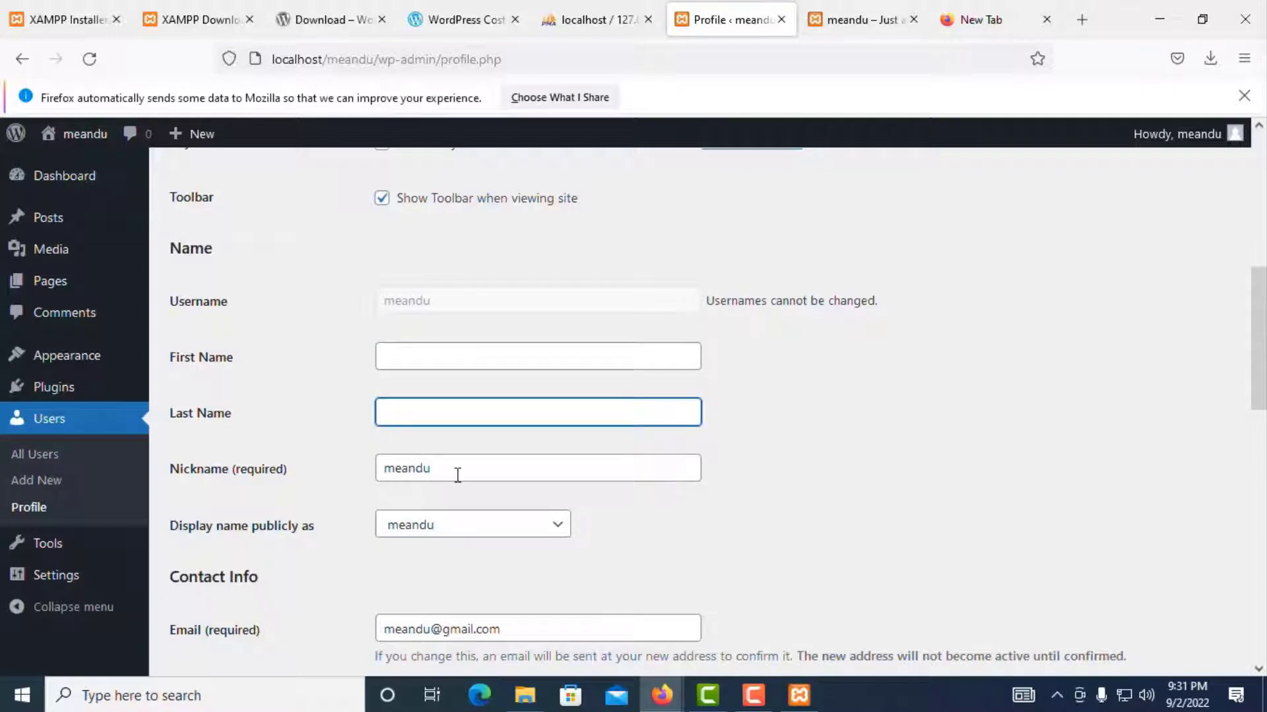
click(457, 475)
Step: Scroll through the profile's Contact Info and Account Management sections
scroll(497, 370, down, 4)
scroll(462, 330, down, 3)
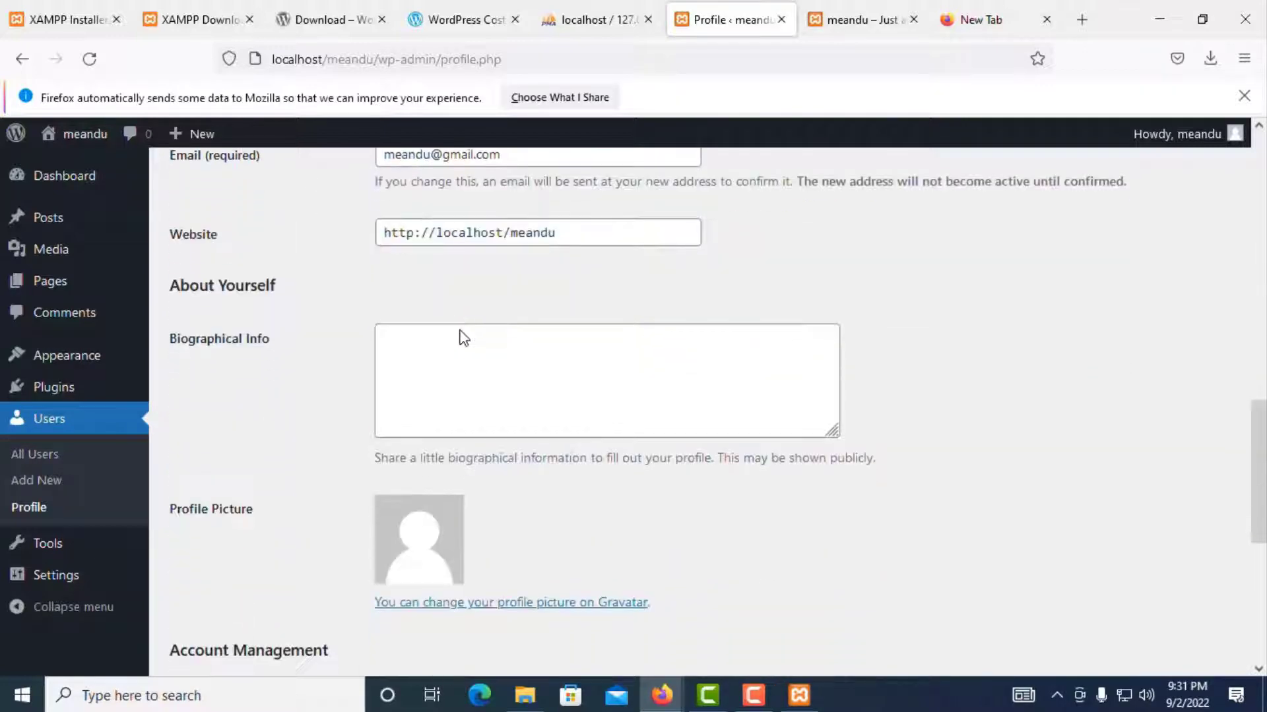
scroll(469, 310, up, 1)
scroll(481, 395, down, 5)
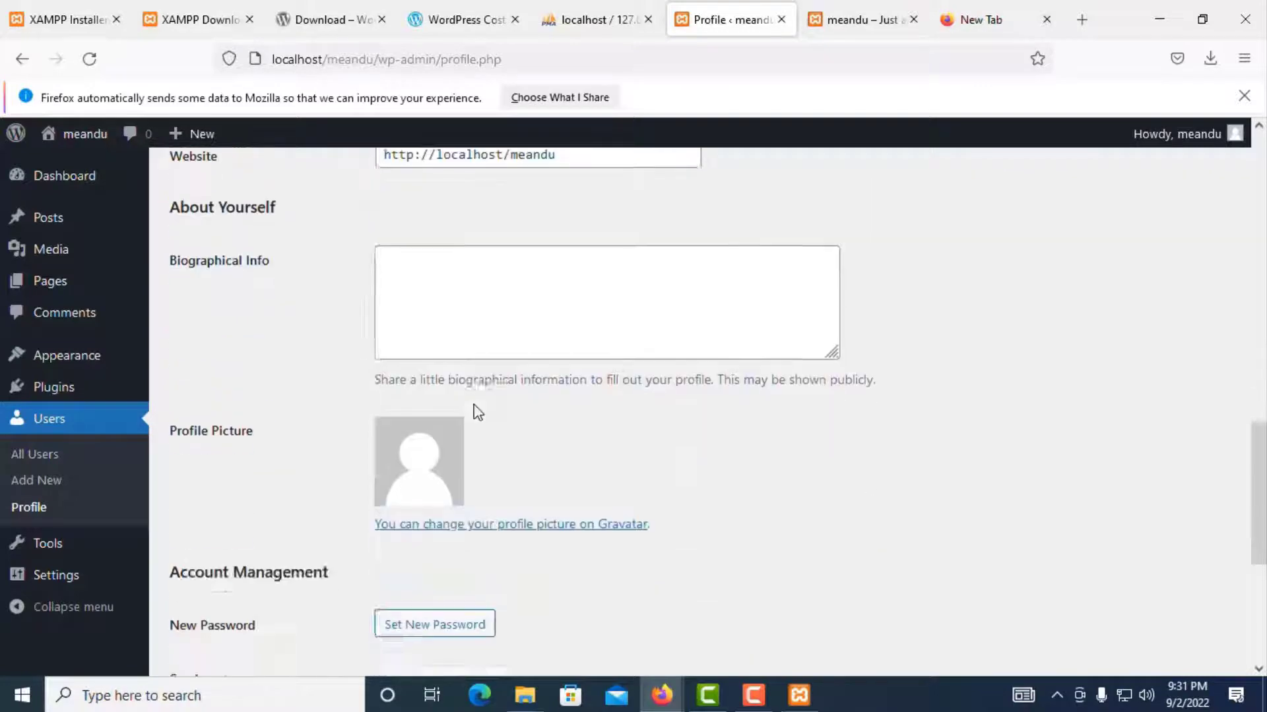
scroll(508, 442, down, 1)
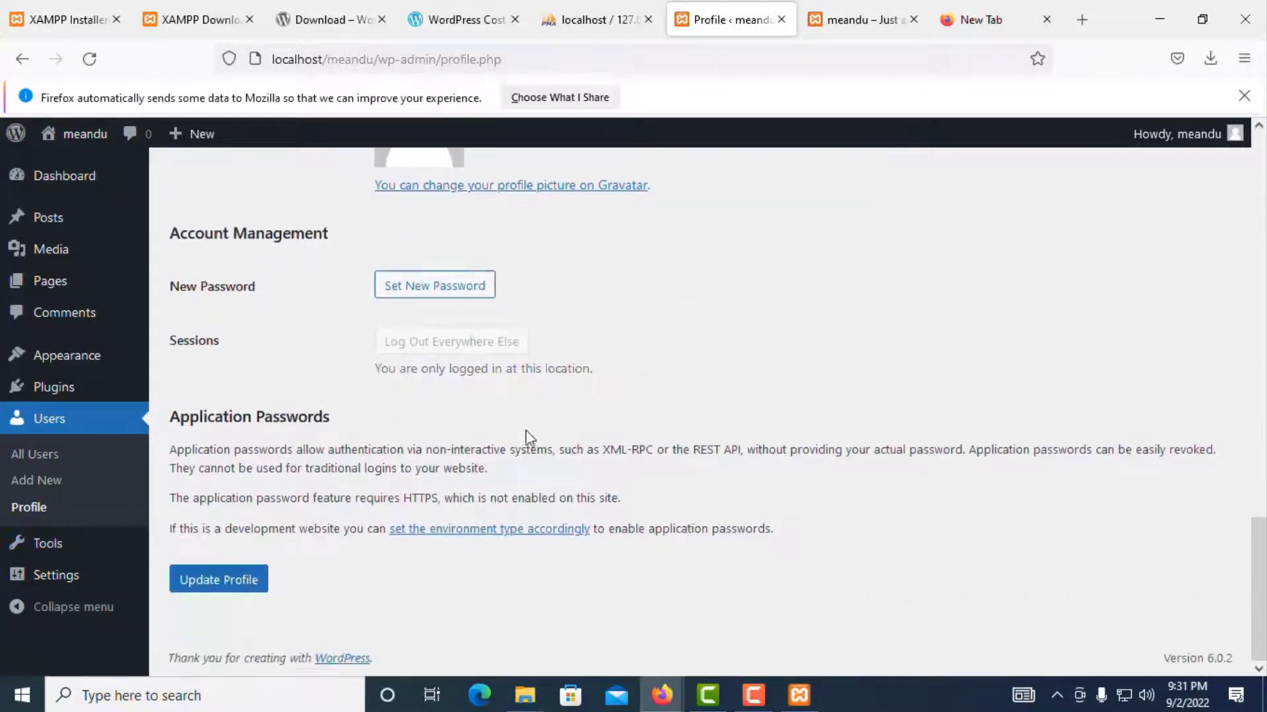
scroll(156, 476, up, 2)
scroll(122, 526, down, 1)
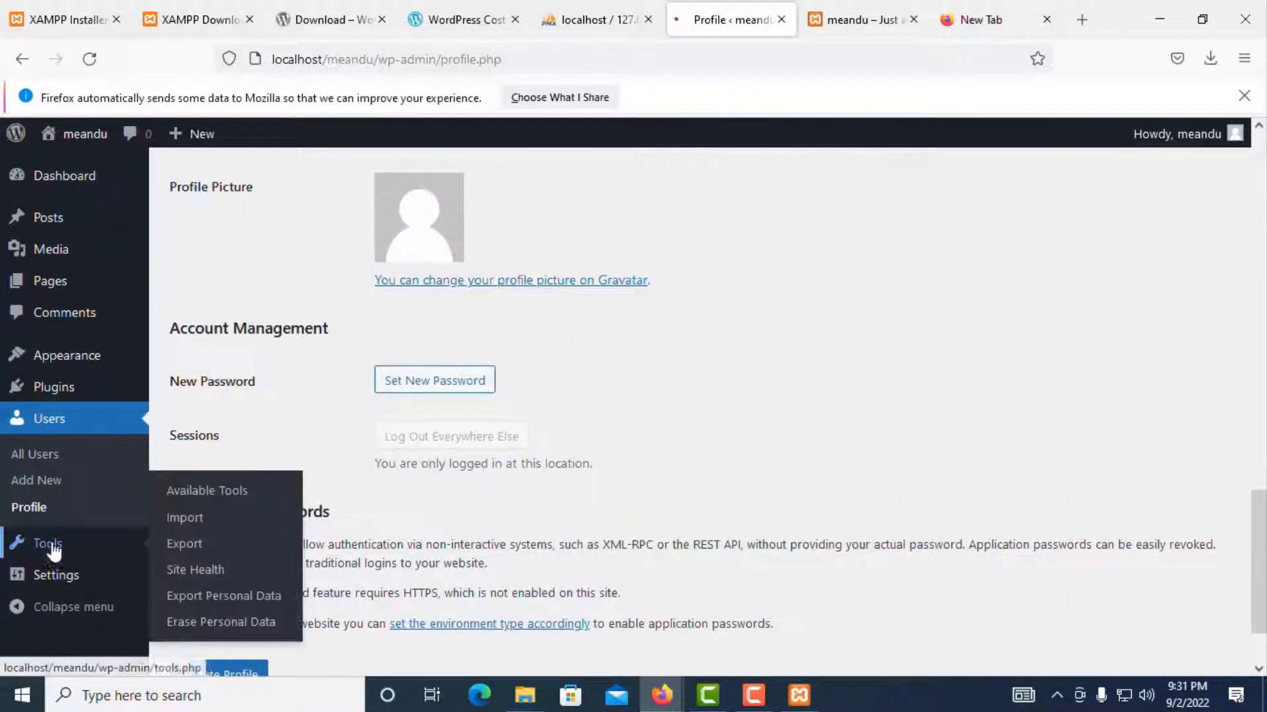
Step: Open Tools > Available Tools, which offers only the Categories and Tags Converter
click(47, 543)
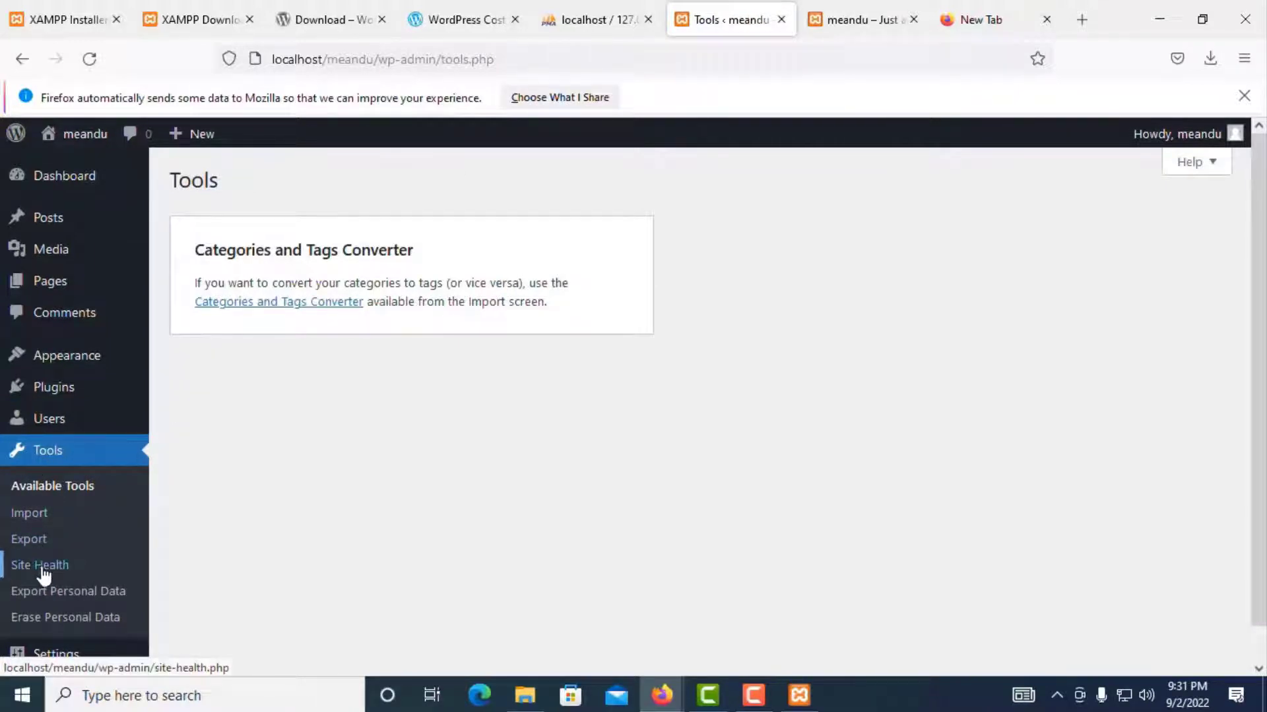
scroll(79, 627, down, 2)
click(69, 617)
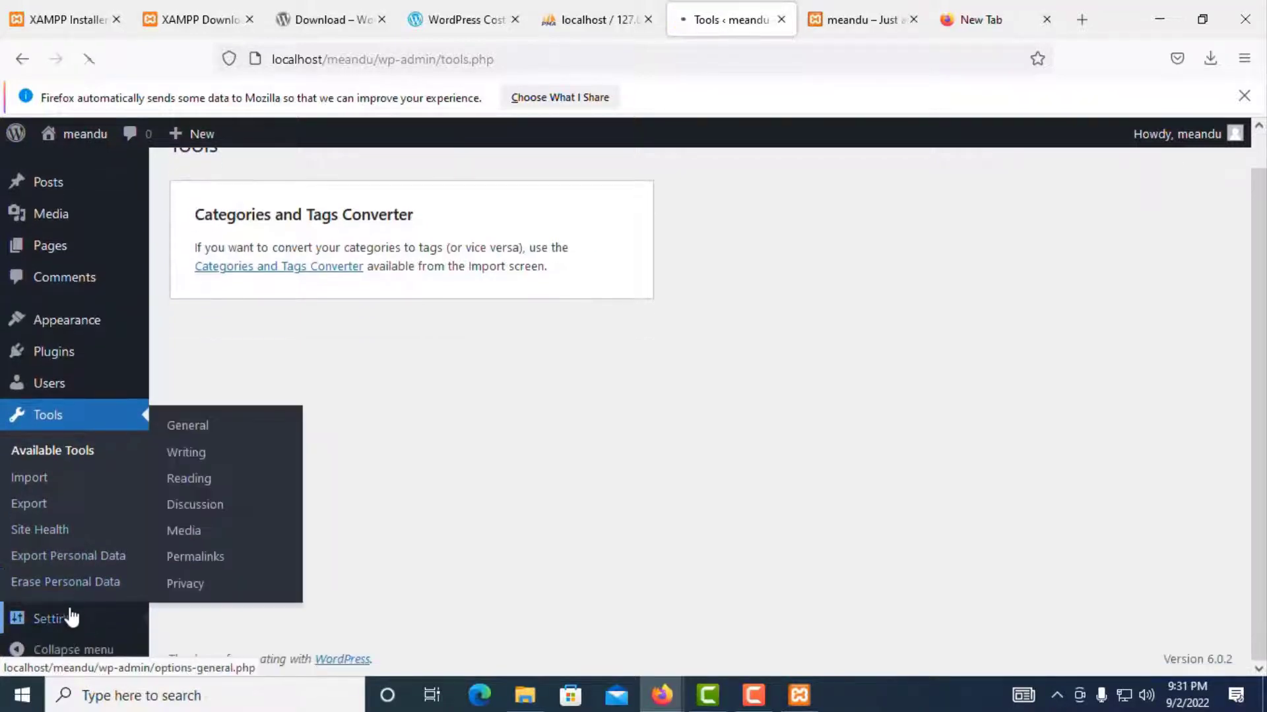
Step: Review the site title 'meandu', the tagline and the WordPress Address in General Settings without changing them
scroll(219, 390, down, 2)
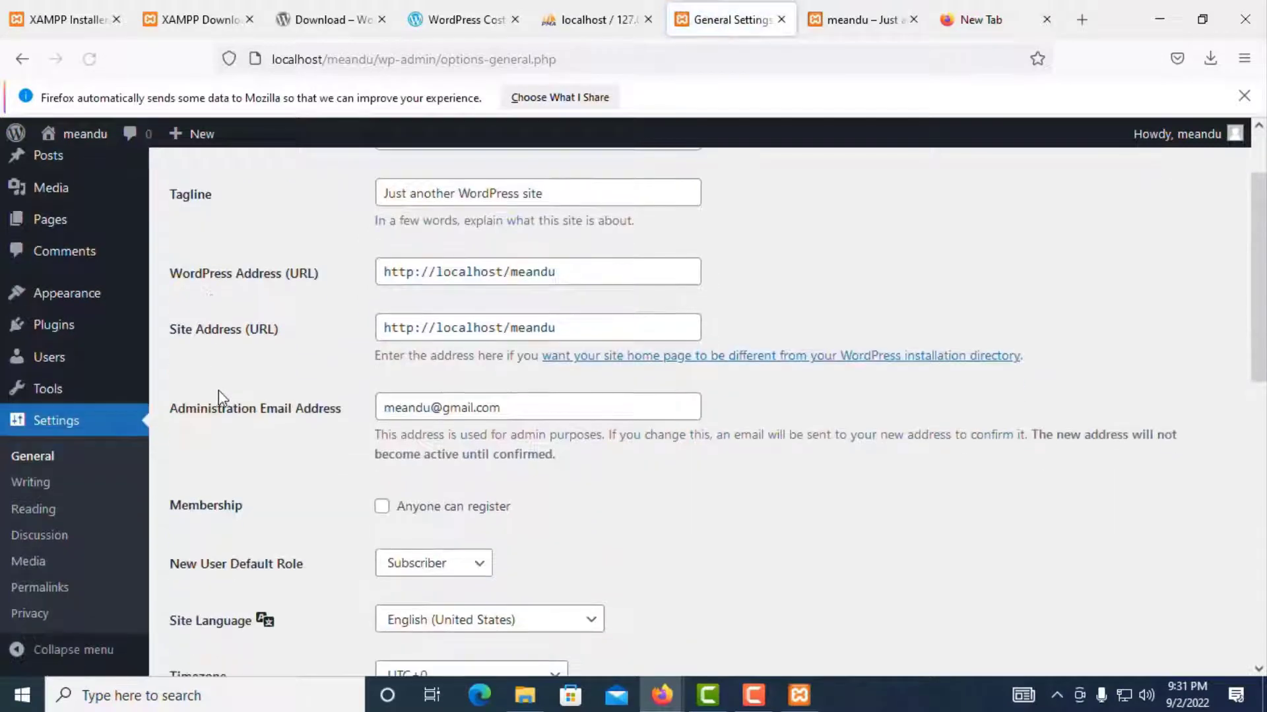
scroll(735, 448, up, 2)
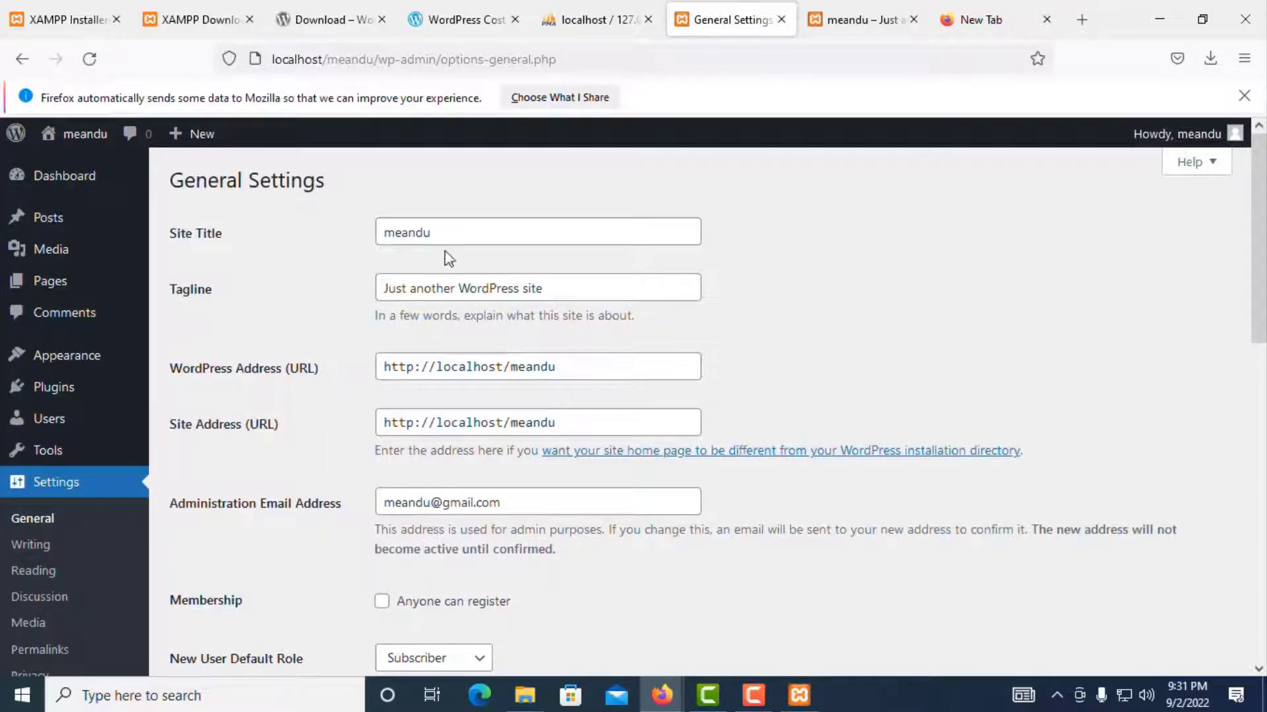
drag(463, 233, 353, 232)
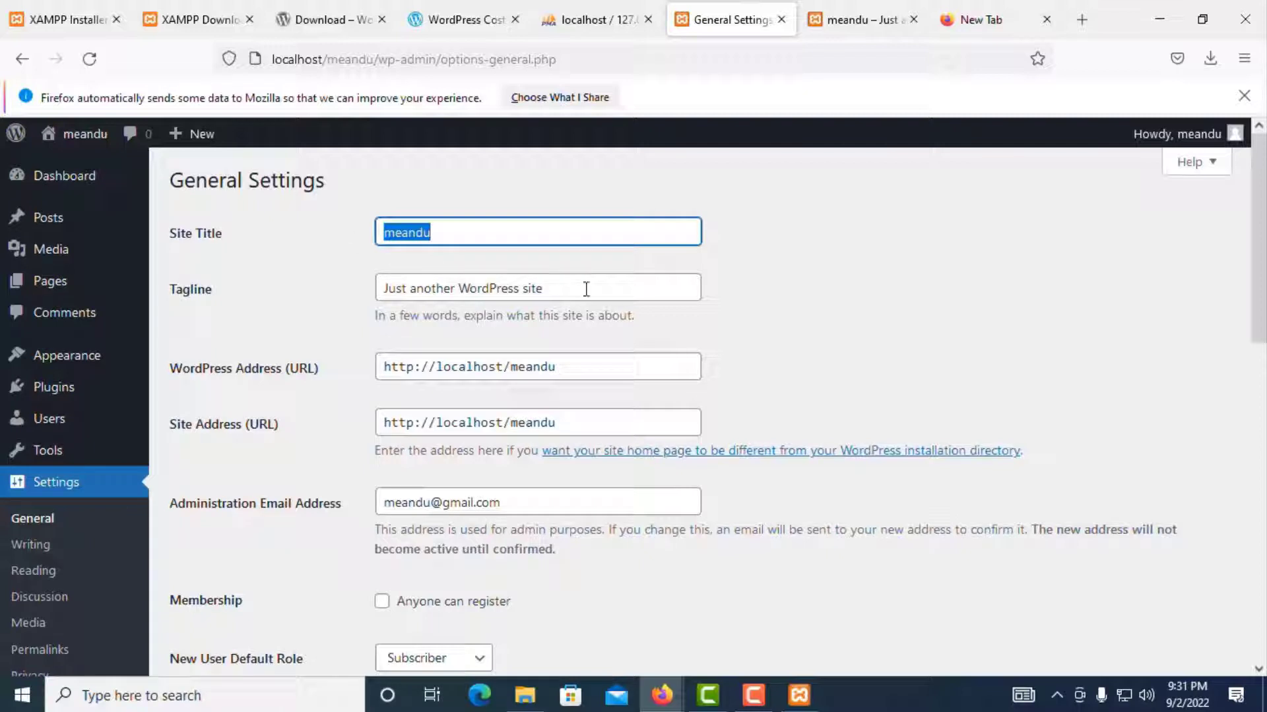
drag(598, 290, 355, 285)
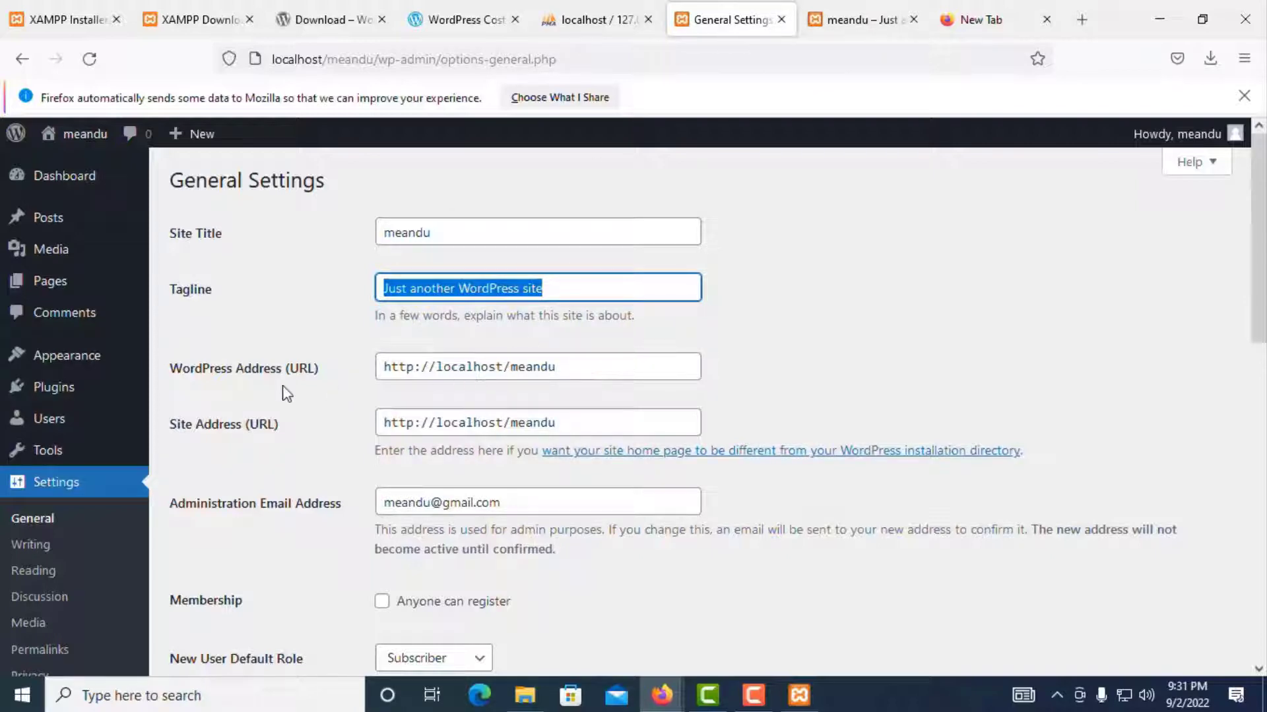
click(593, 369)
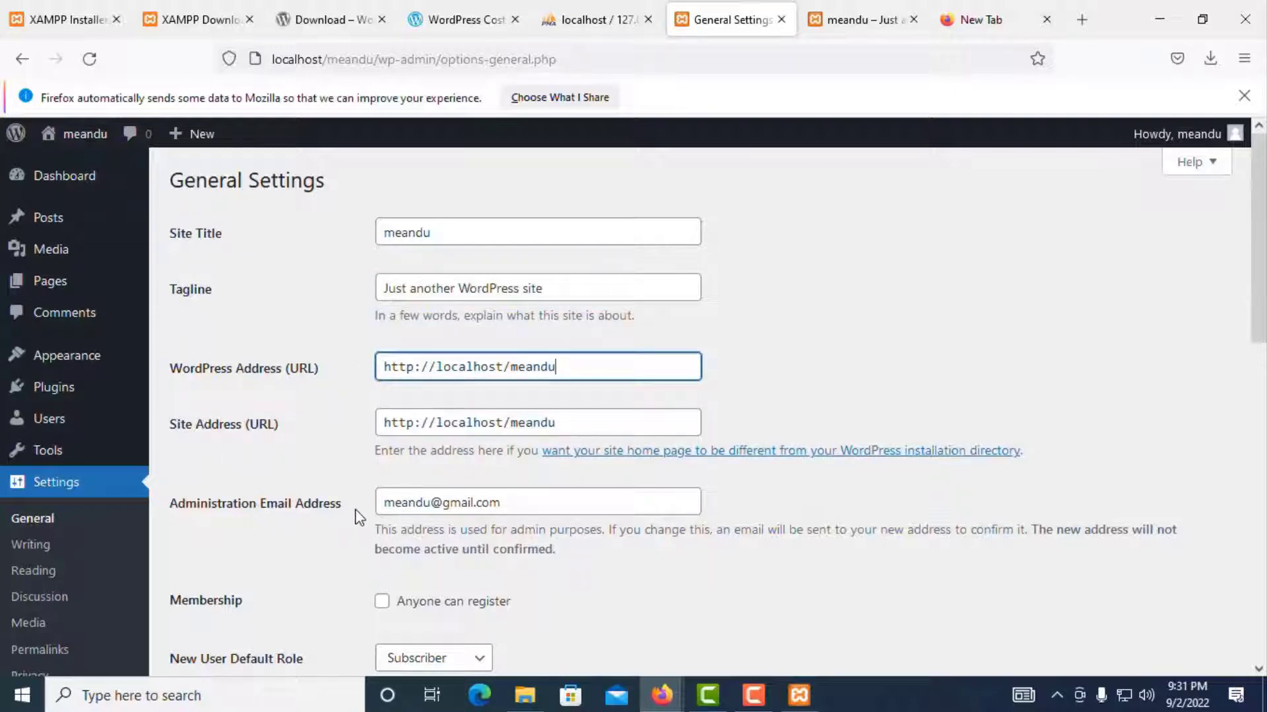
Step: Keep Subscriber as the New User Default Role and go to Writing Settings
scroll(359, 517, down, 3)
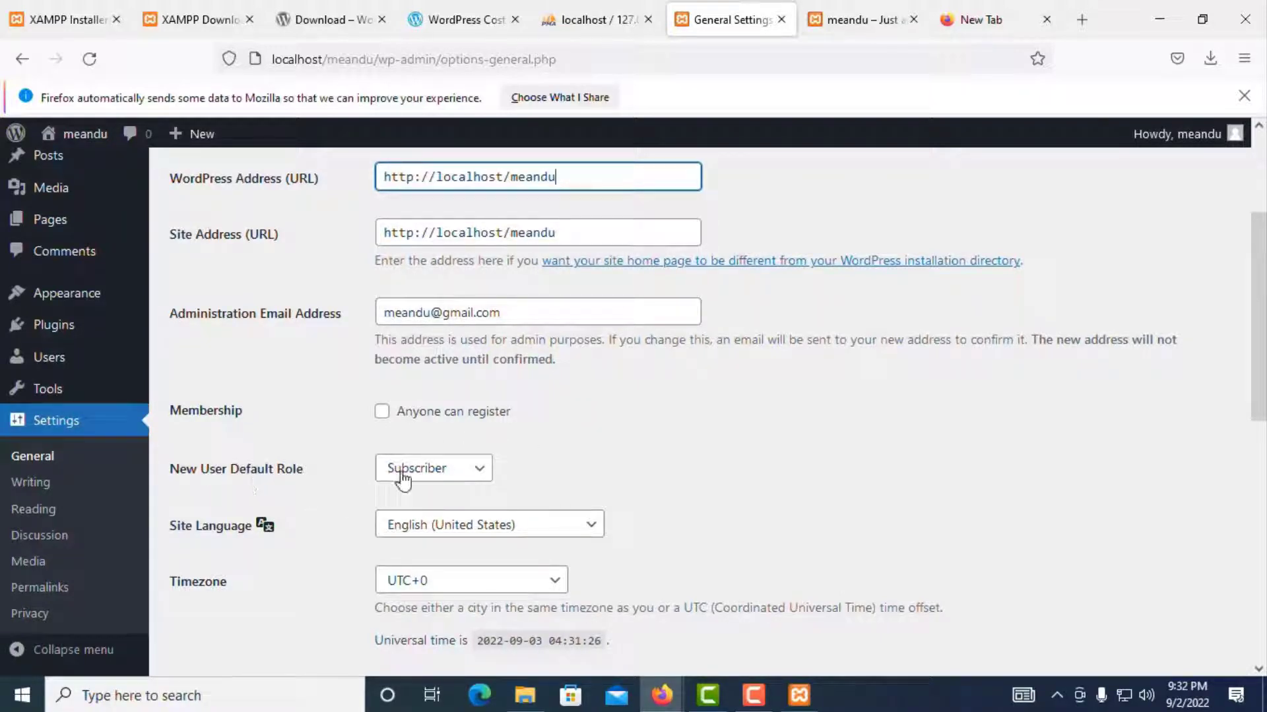
click(472, 472)
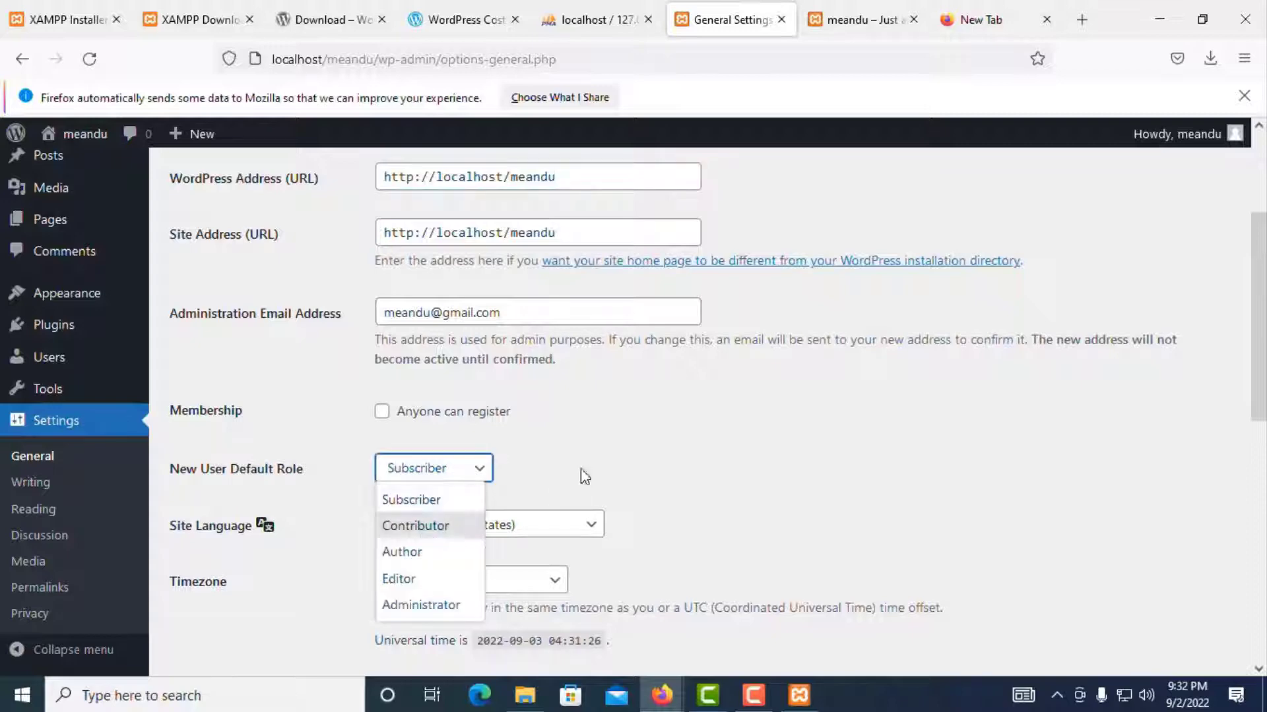
click(383, 501)
scroll(370, 514, down, 3)
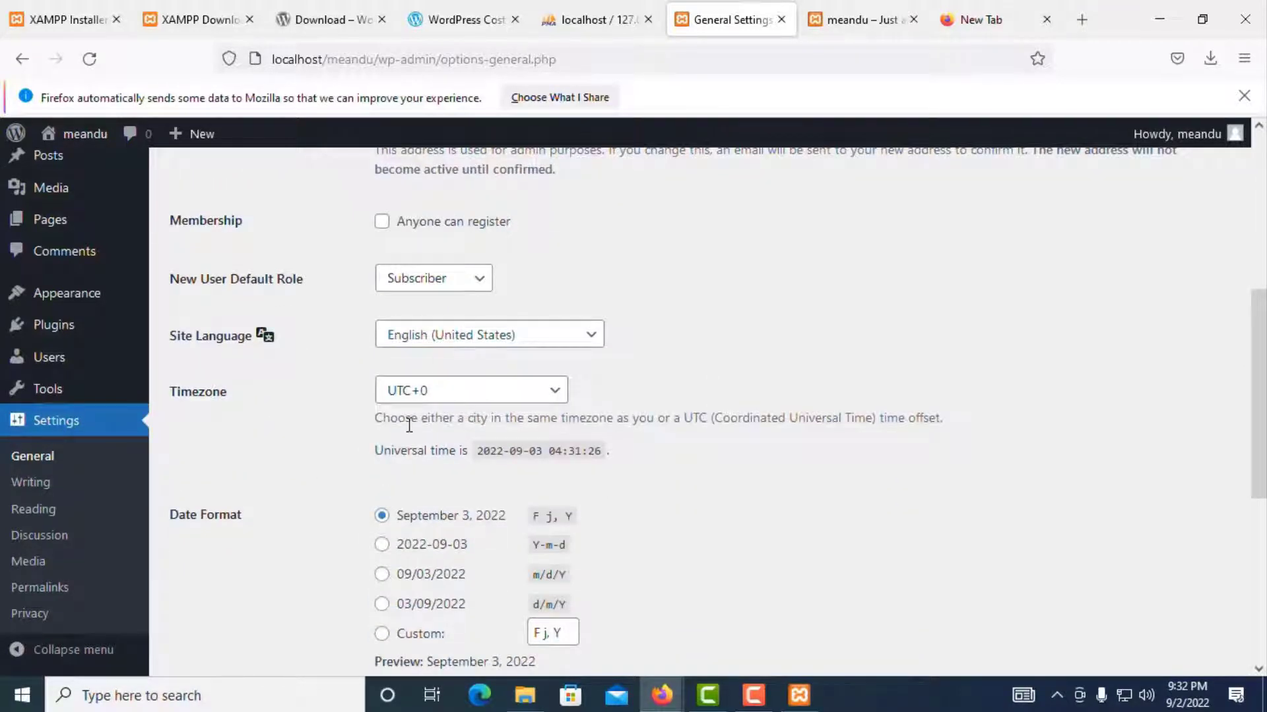
scroll(472, 411, down, 6)
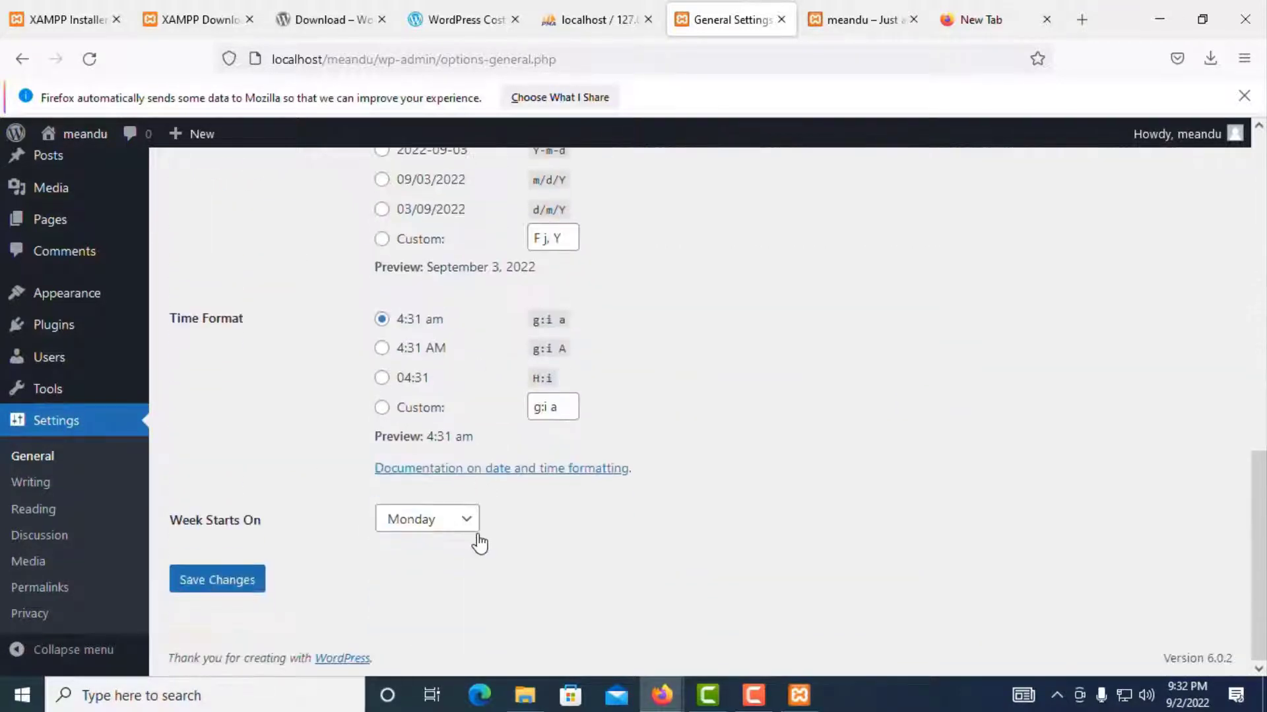
scroll(475, 517, up, 2)
scroll(393, 467, down, 2)
click(30, 482)
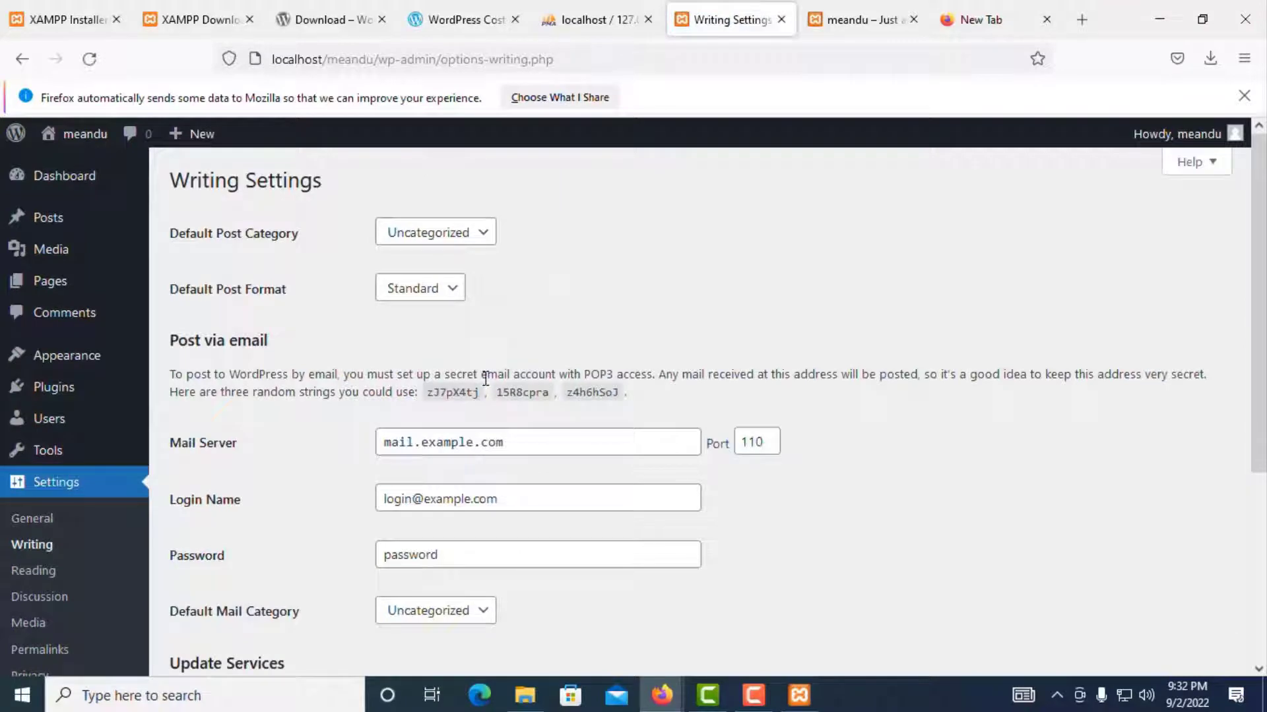
Step: Keep Uncategorized as the default post category and continue to Reading Settings
scroll(402, 455, down, 2)
scroll(435, 370, up, 2)
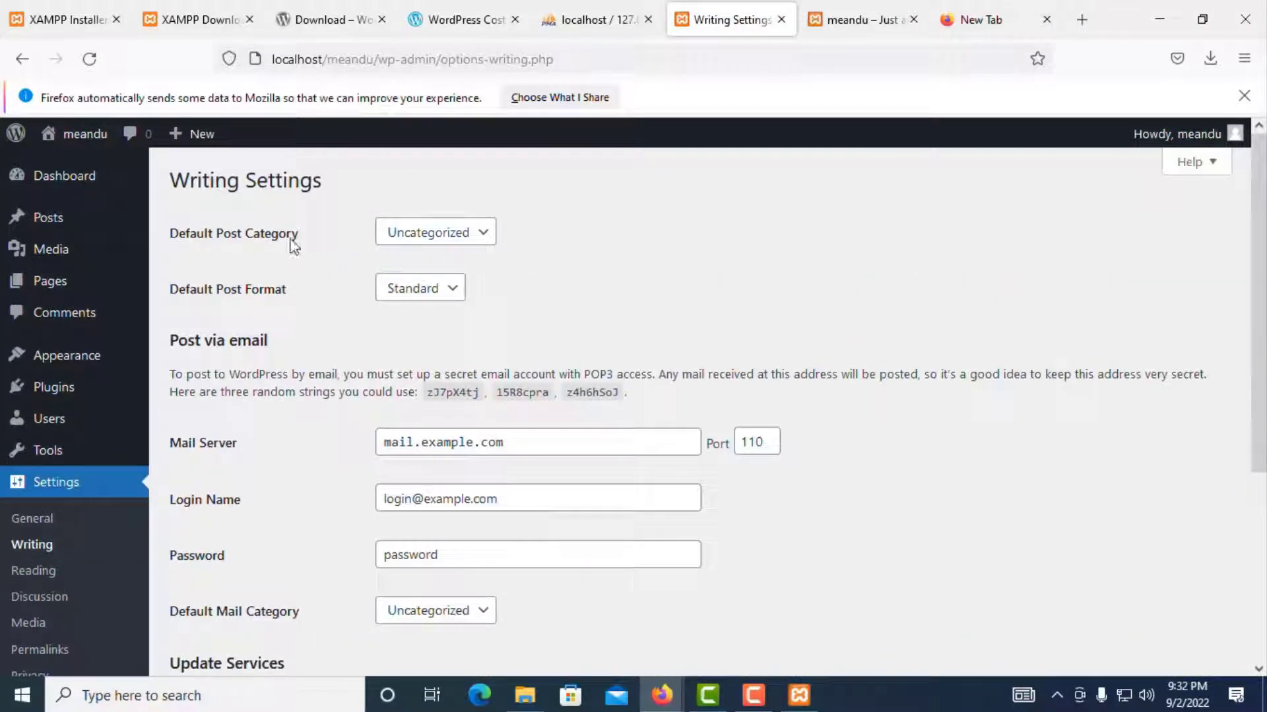
click(449, 235)
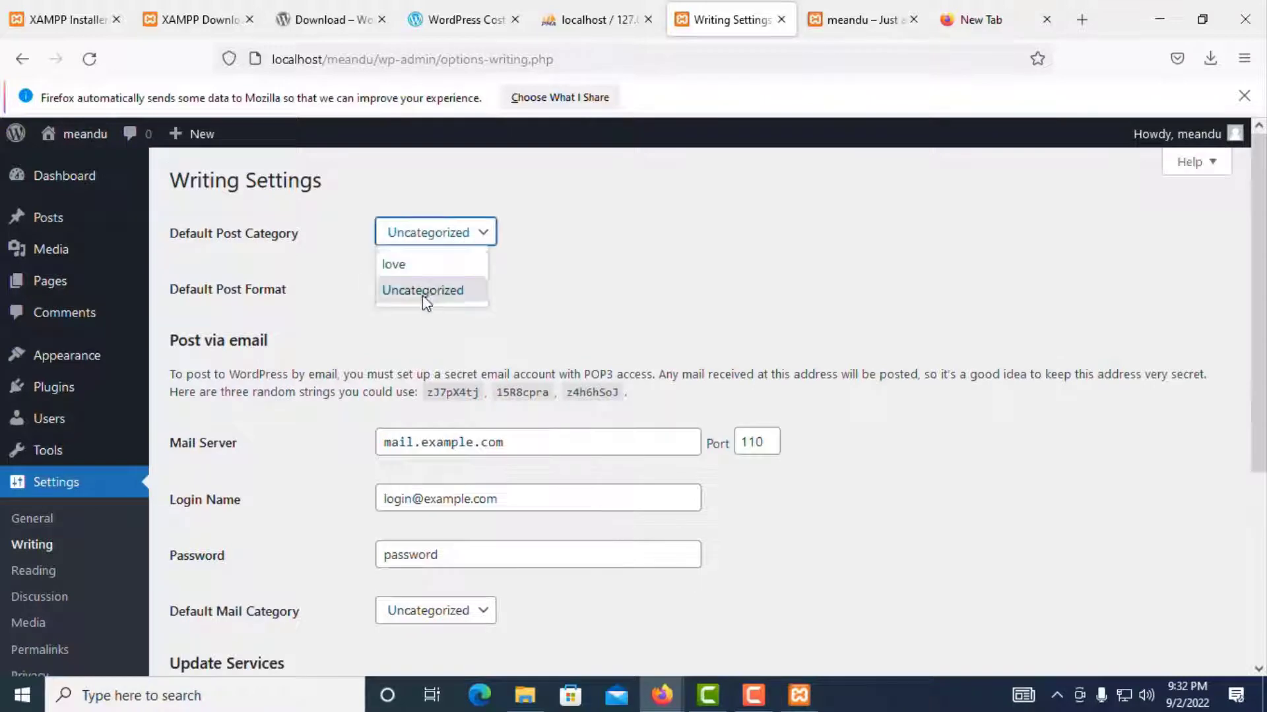
click(593, 290)
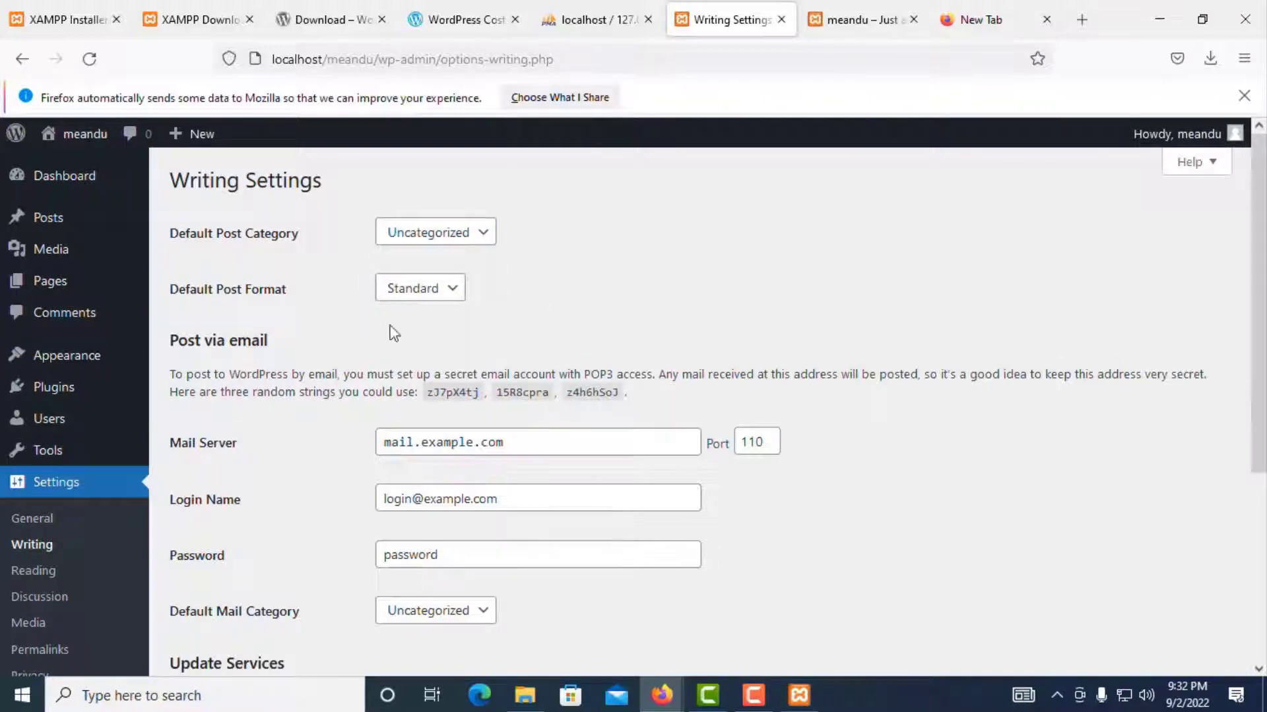
scroll(355, 329, down, 2)
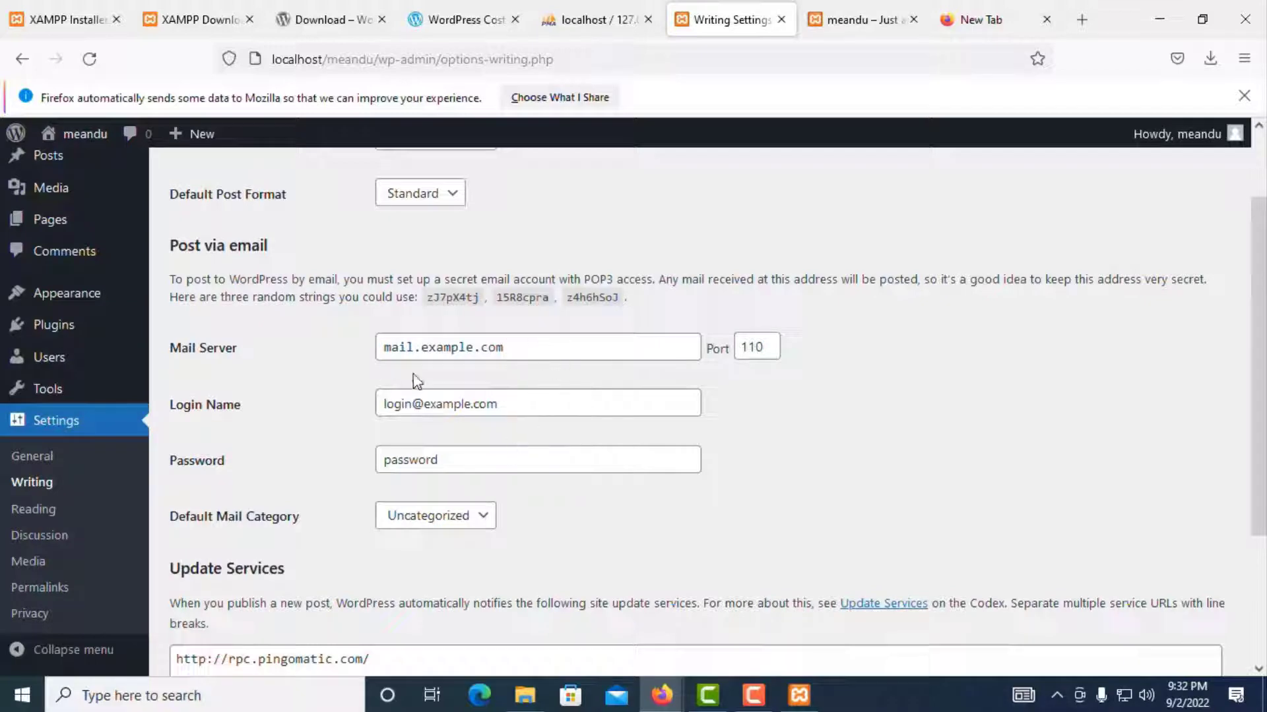
scroll(551, 524, down, 3)
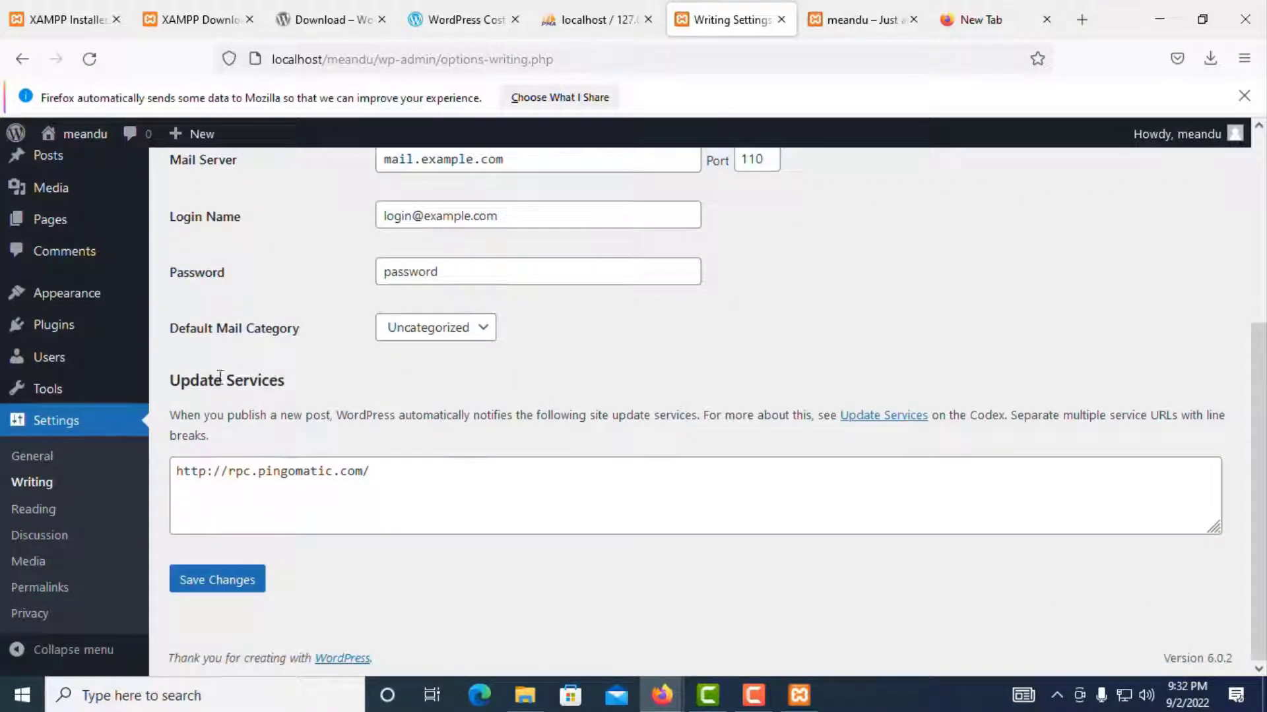
click(39, 510)
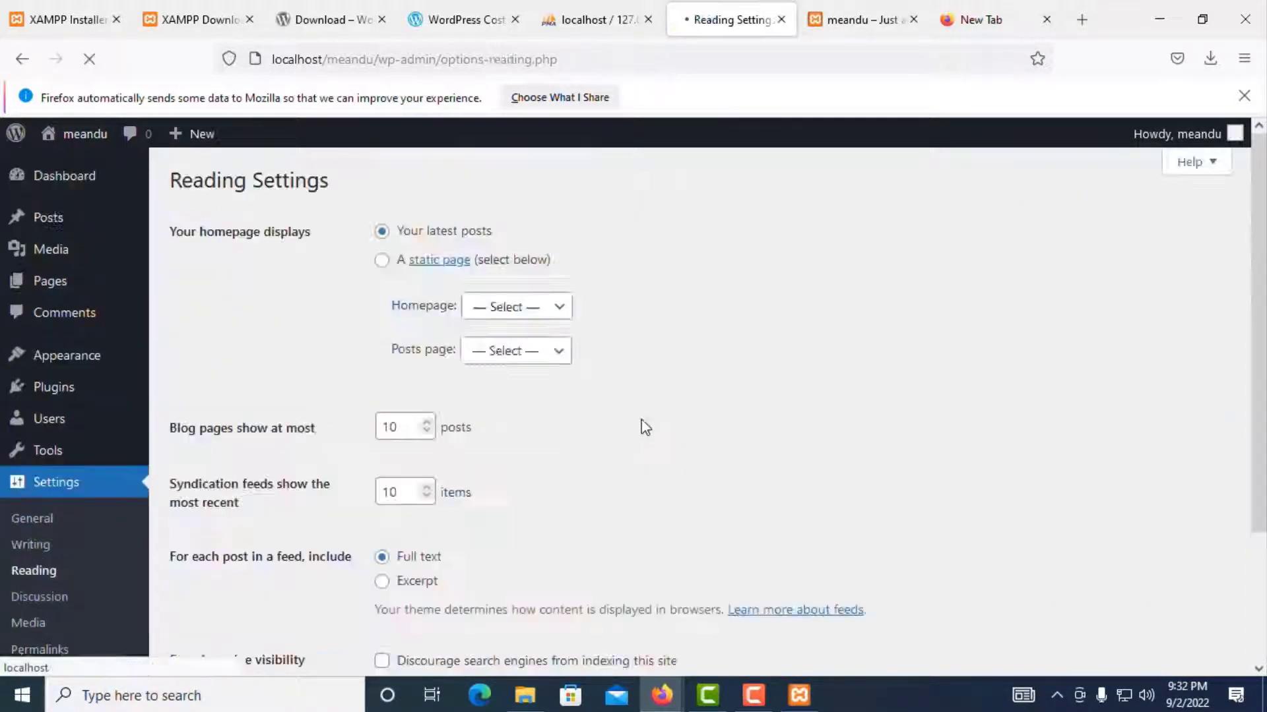
Step: Set the homepage to the static page Home, save, and switch to the meandu site tab
scroll(625, 338, down, 3)
scroll(623, 332, up, 3)
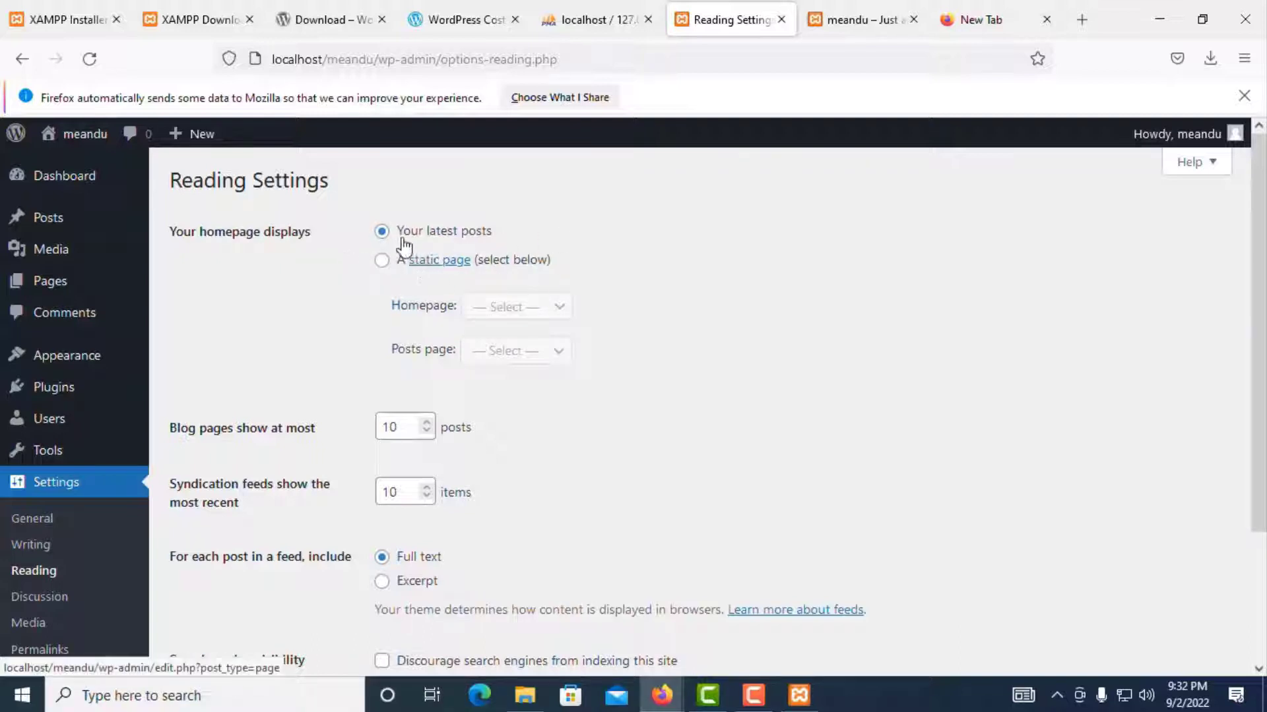
click(382, 263)
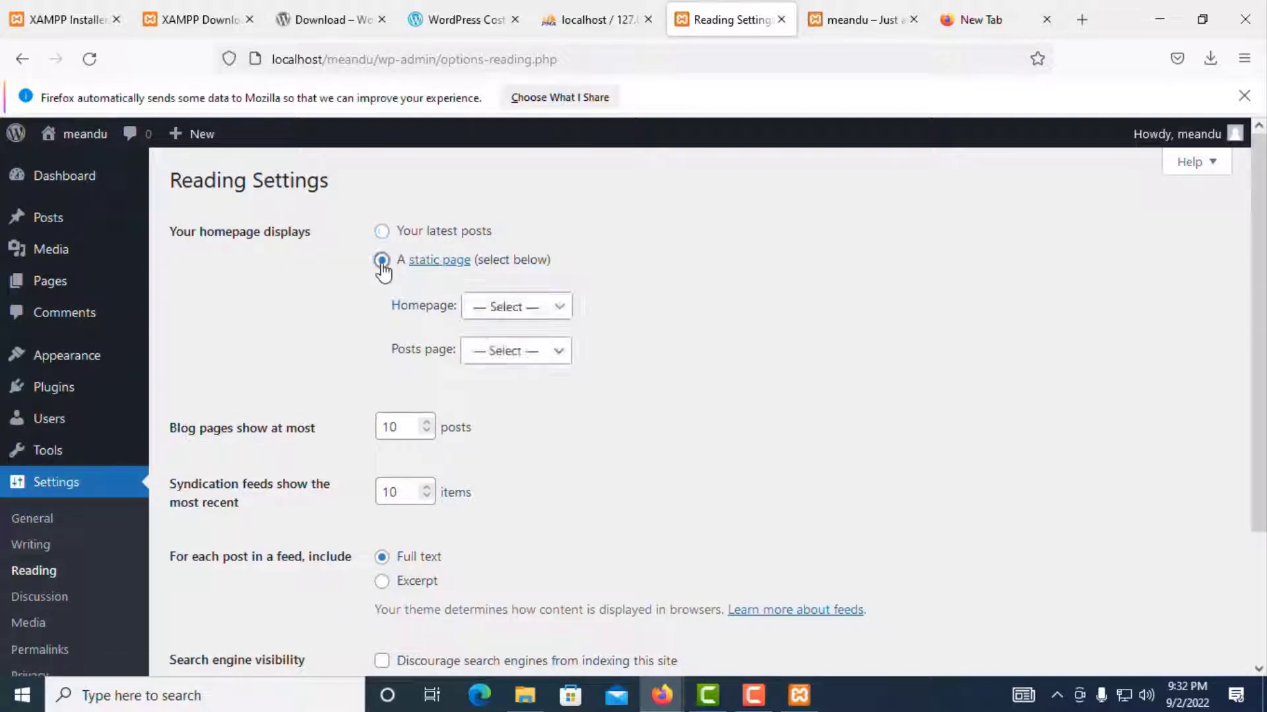
click(503, 309)
click(496, 371)
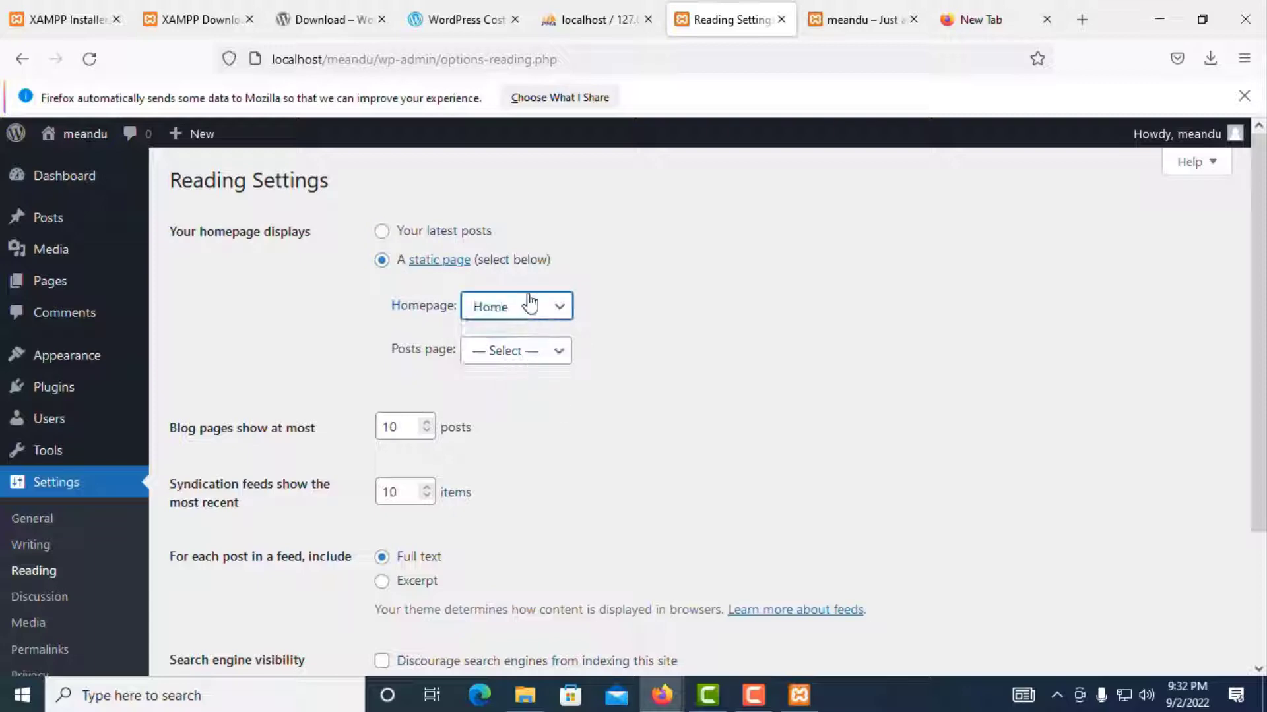
scroll(511, 327, down, 3)
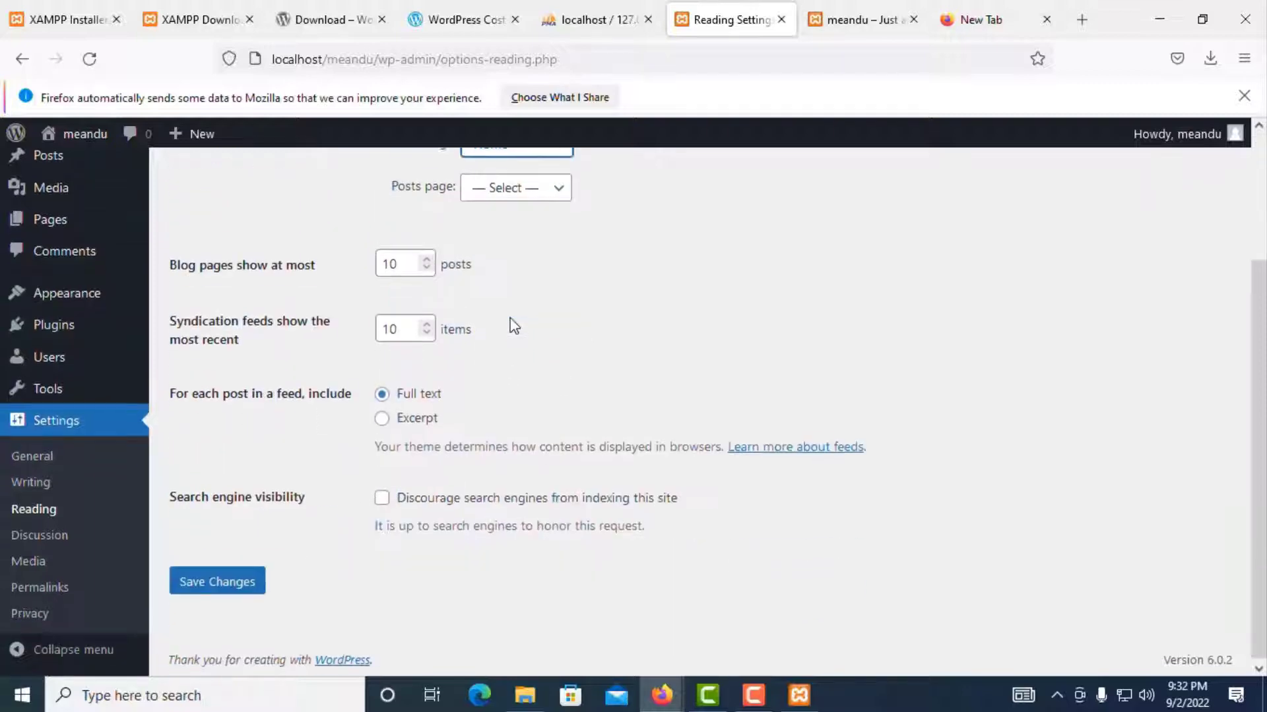
click(241, 587)
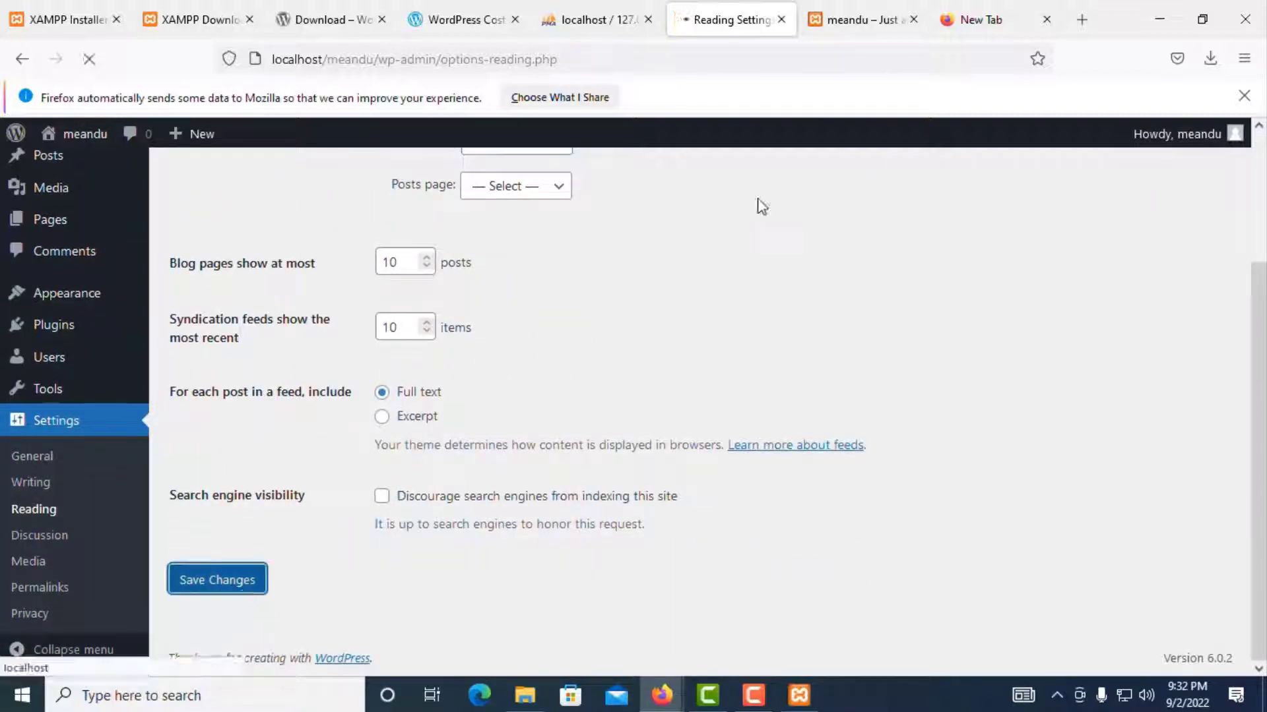
click(862, 20)
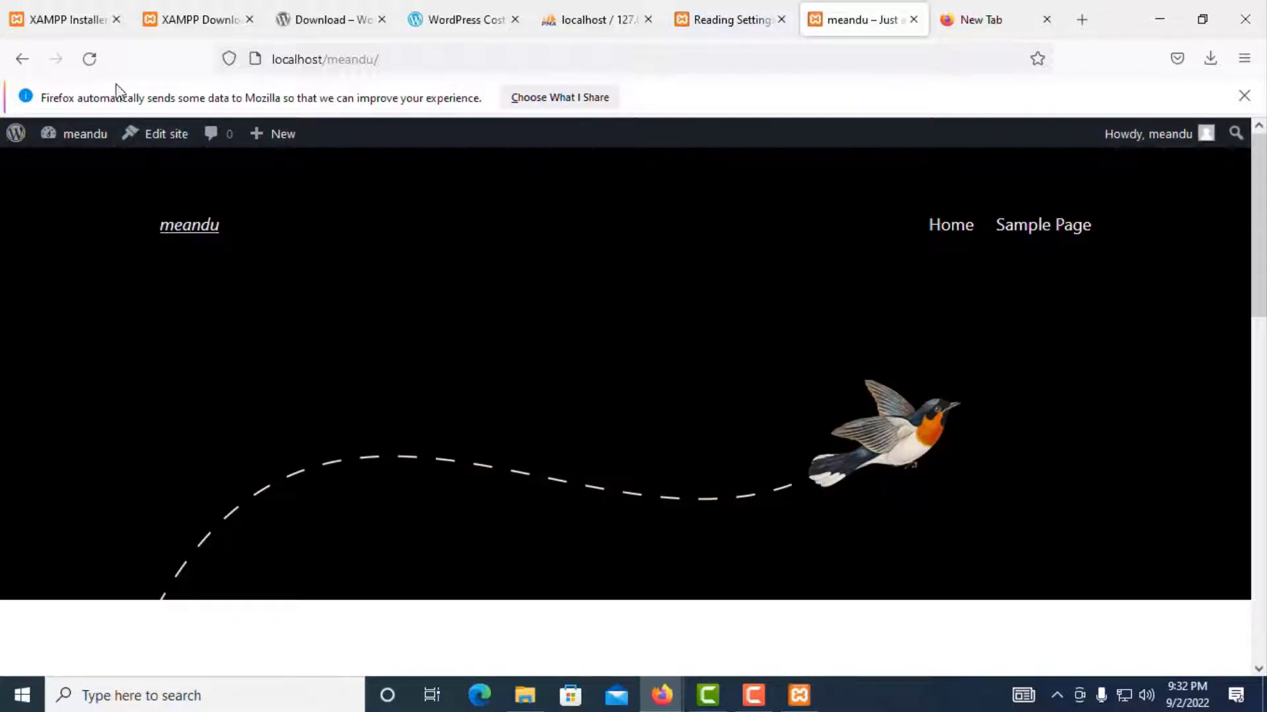
Step: Reload the meandu front page and scroll through its repeated 'Me and u Home' text
click(99, 69)
scroll(541, 317, down, 5)
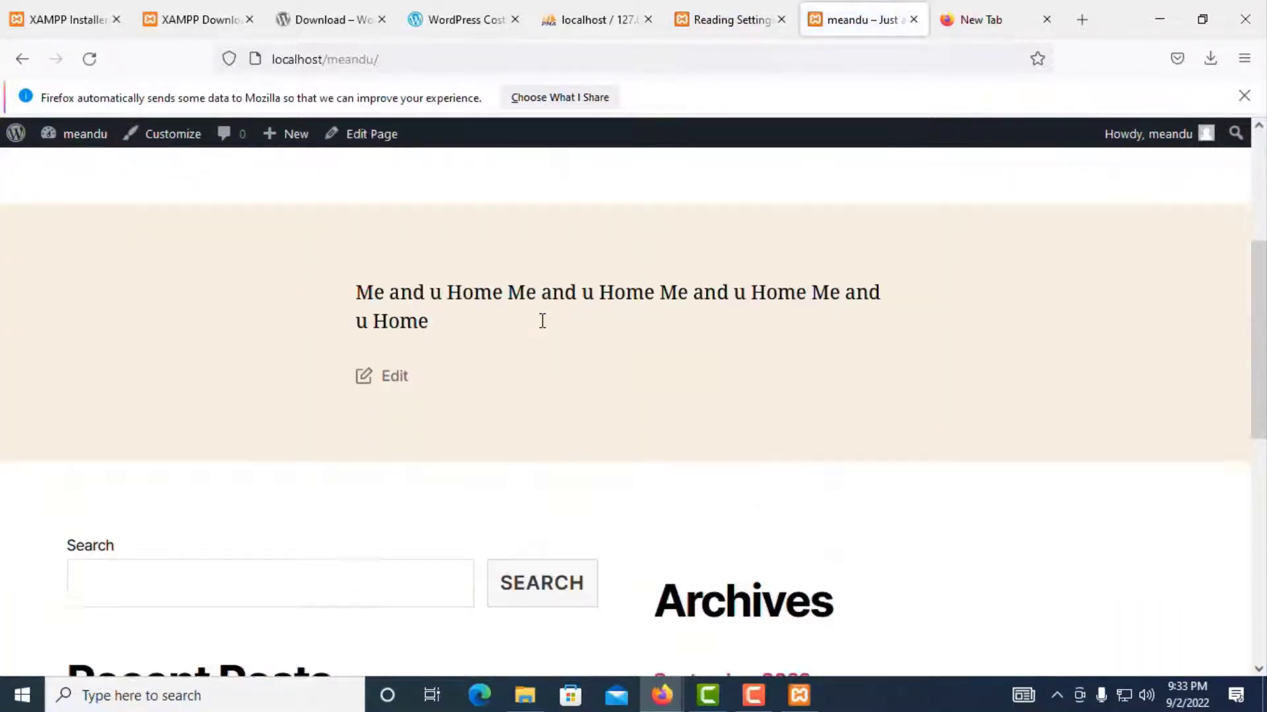
scroll(542, 323, down, 2)
scroll(543, 328, up, 3)
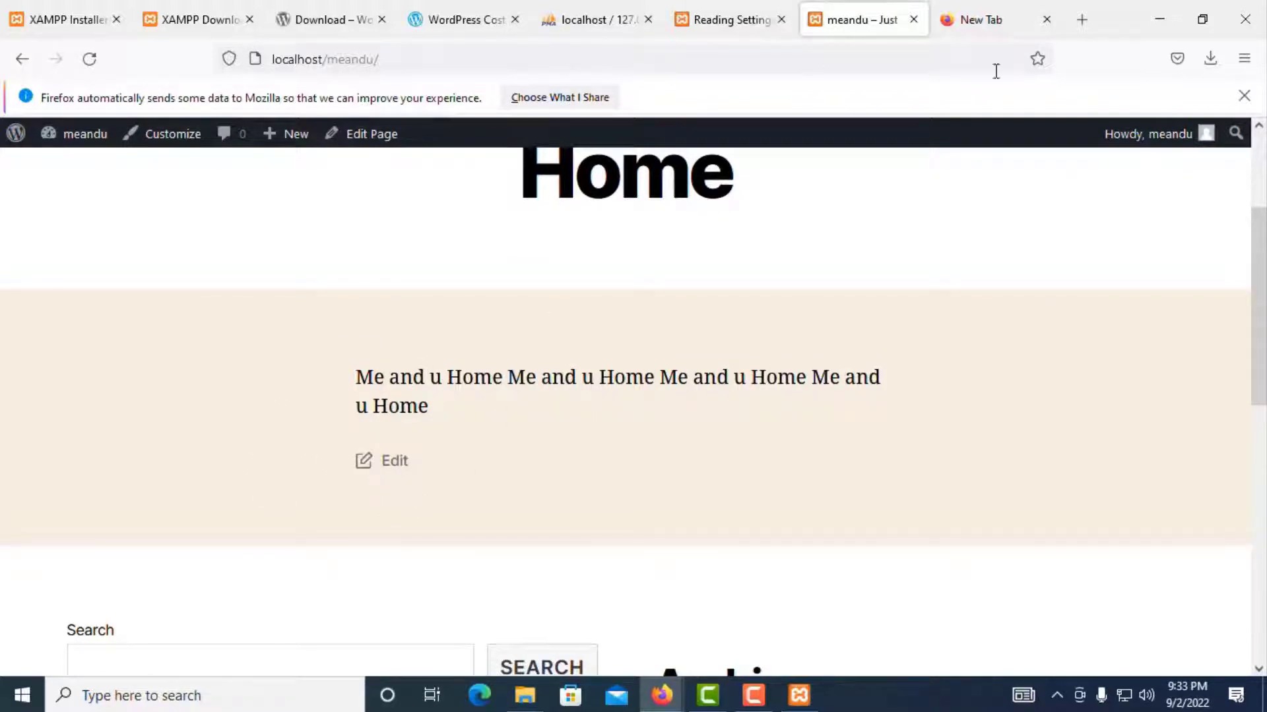
scroll(646, 424, down, 4)
scroll(645, 428, up, 7)
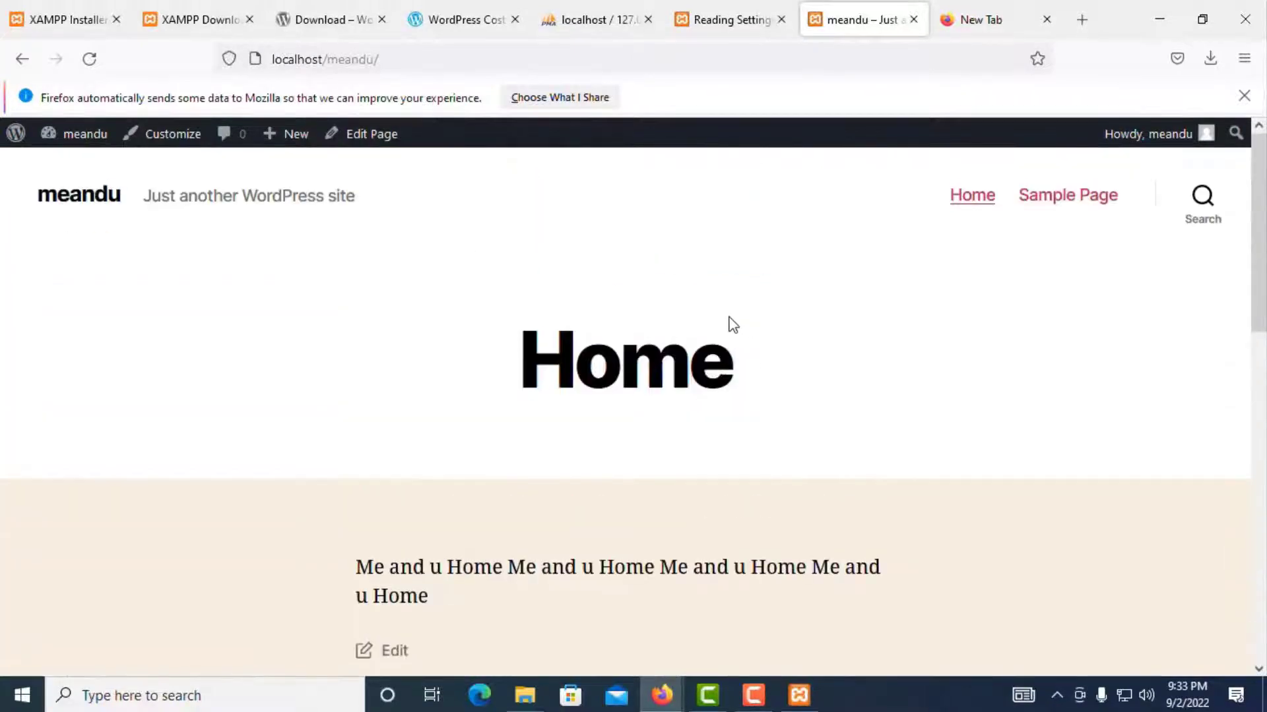
scroll(911, 426, down, 4)
scroll(594, 491, down, 4)
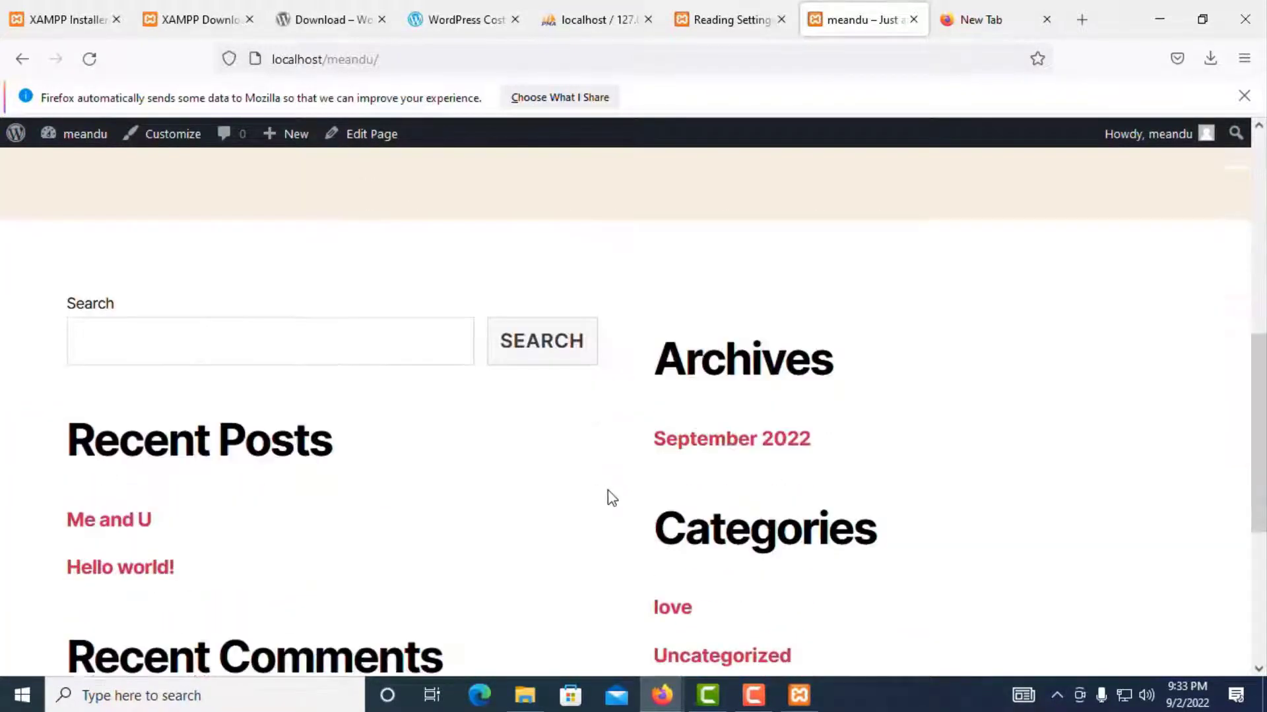
scroll(726, 406, up, 4)
scroll(838, 391, up, 4)
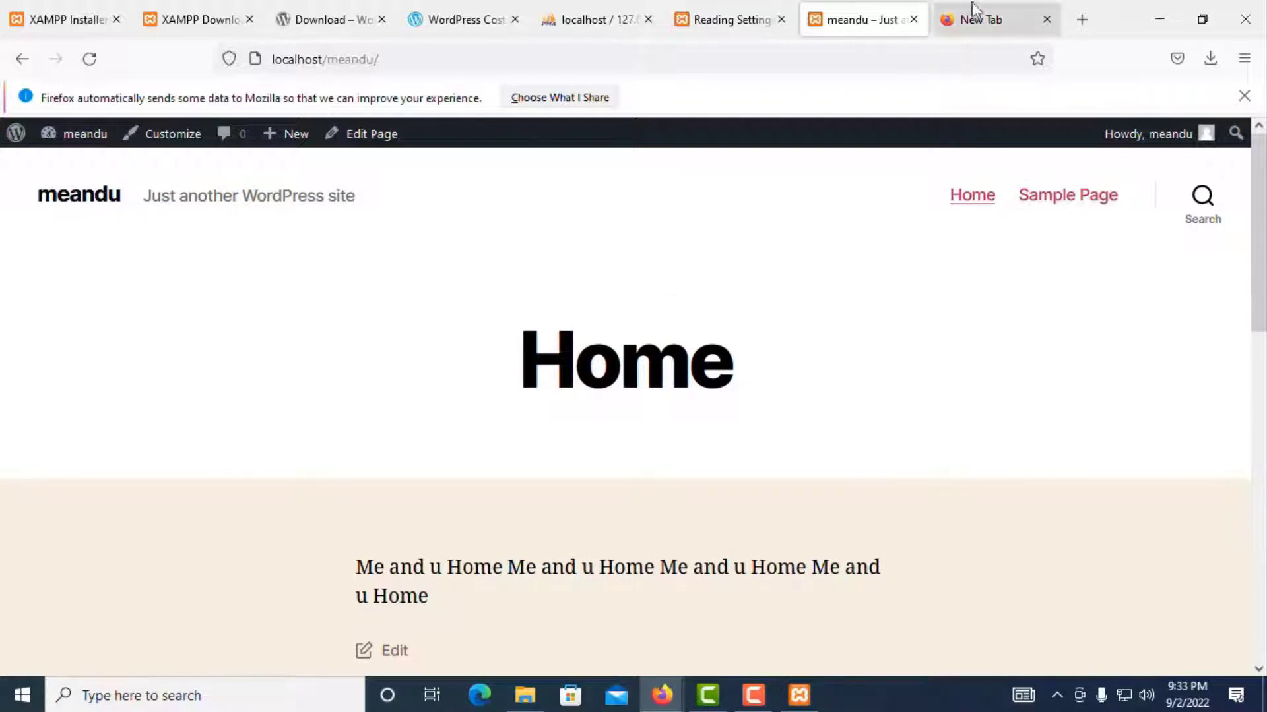
Step: Switch the homepage back to showing your latest posts and save the Reading Settings
click(714, 18)
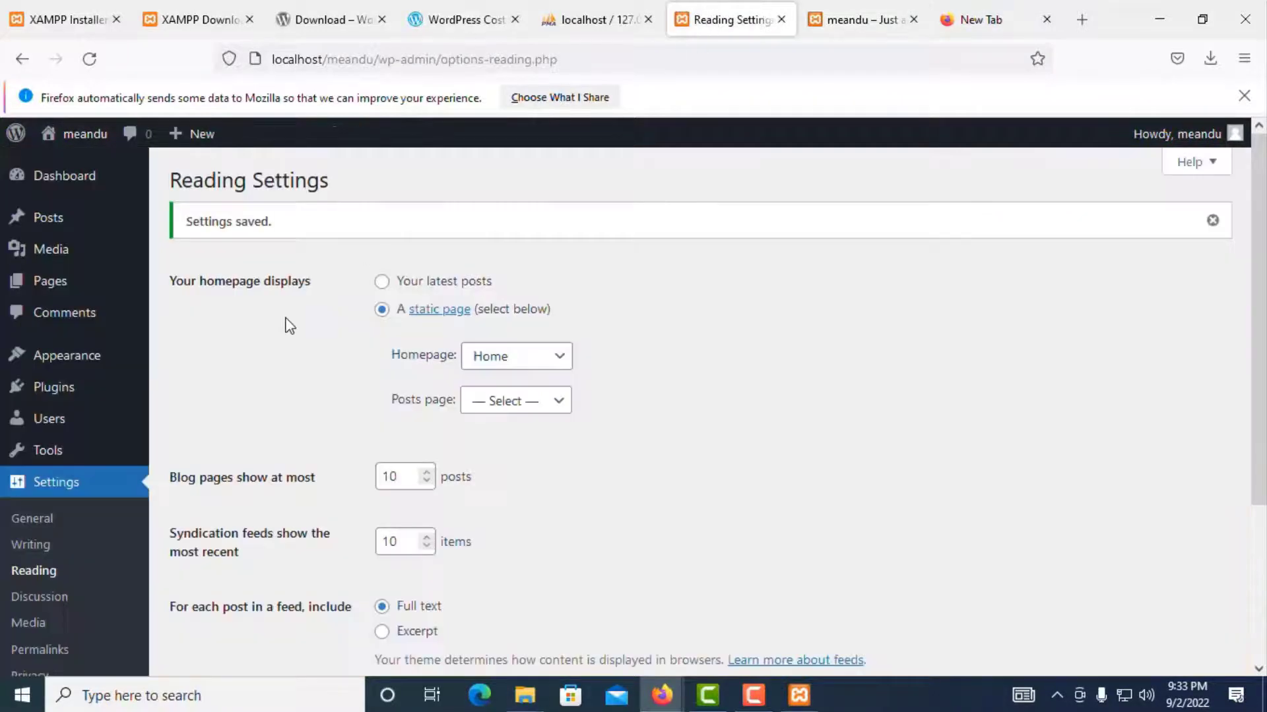
click(499, 358)
click(383, 283)
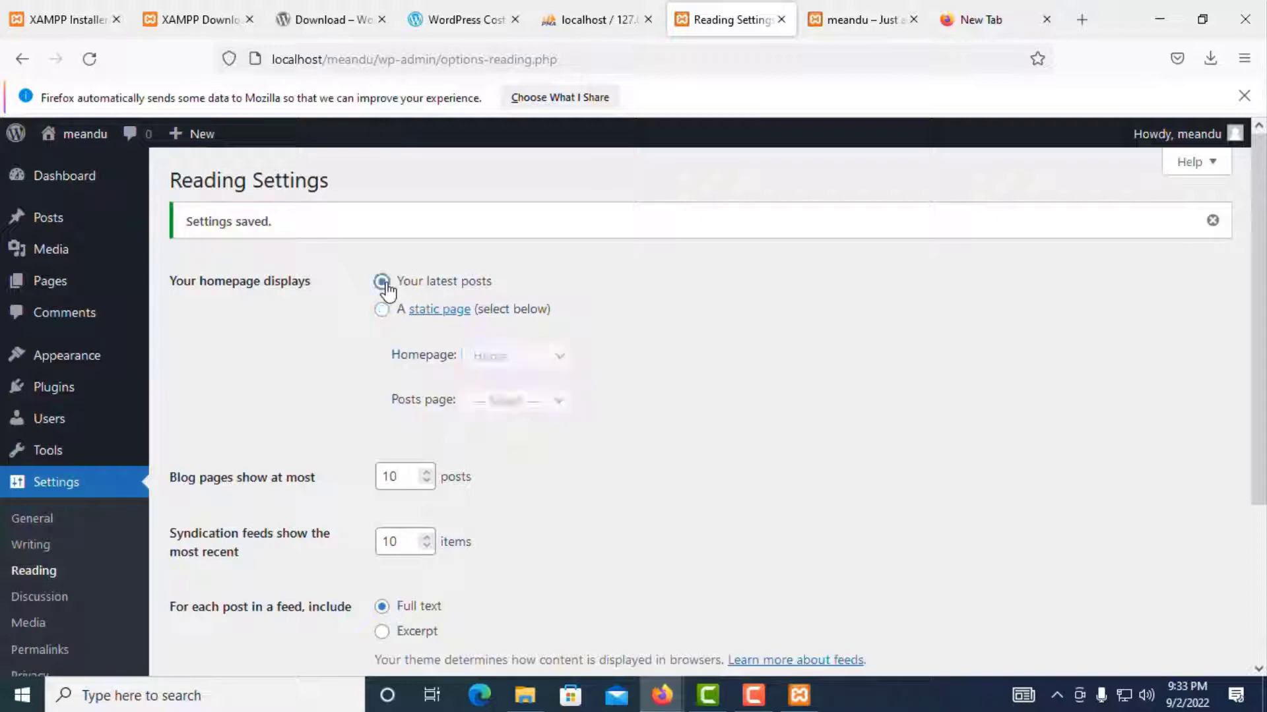
scroll(449, 429, down, 3)
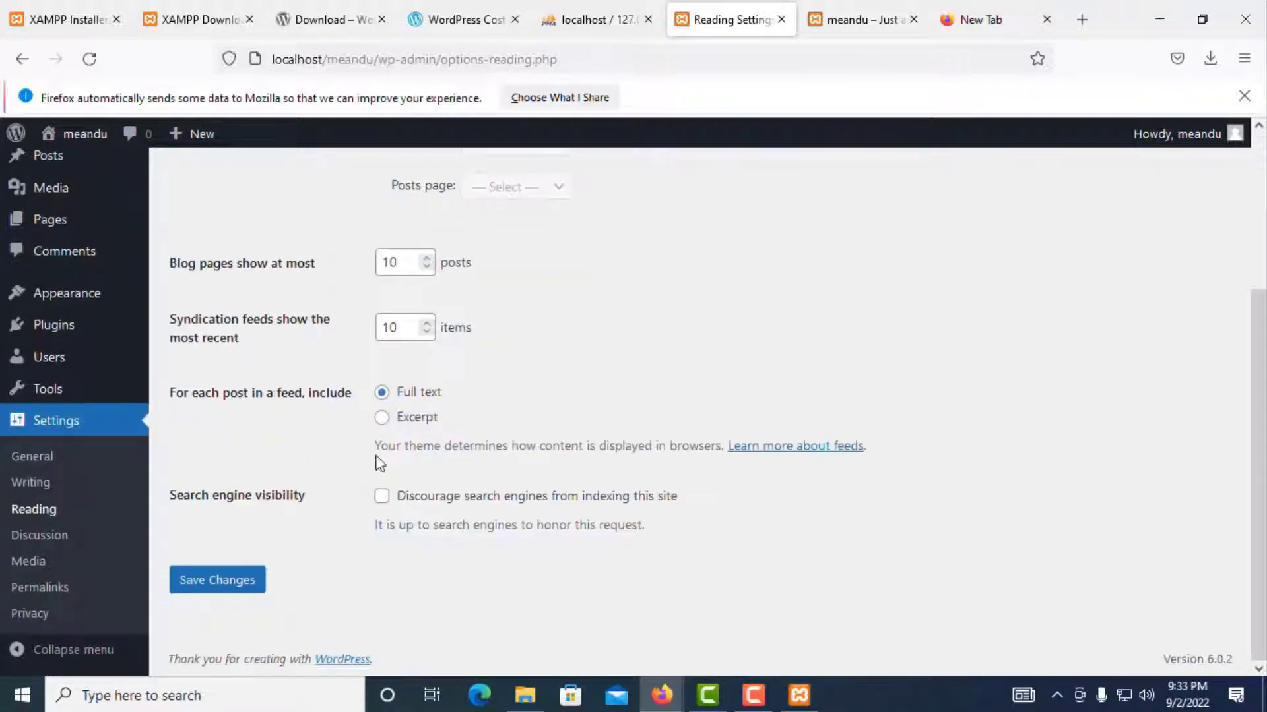
click(241, 581)
Step: Reload the meandu front page to confirm it now lists the latest posts
click(870, 26)
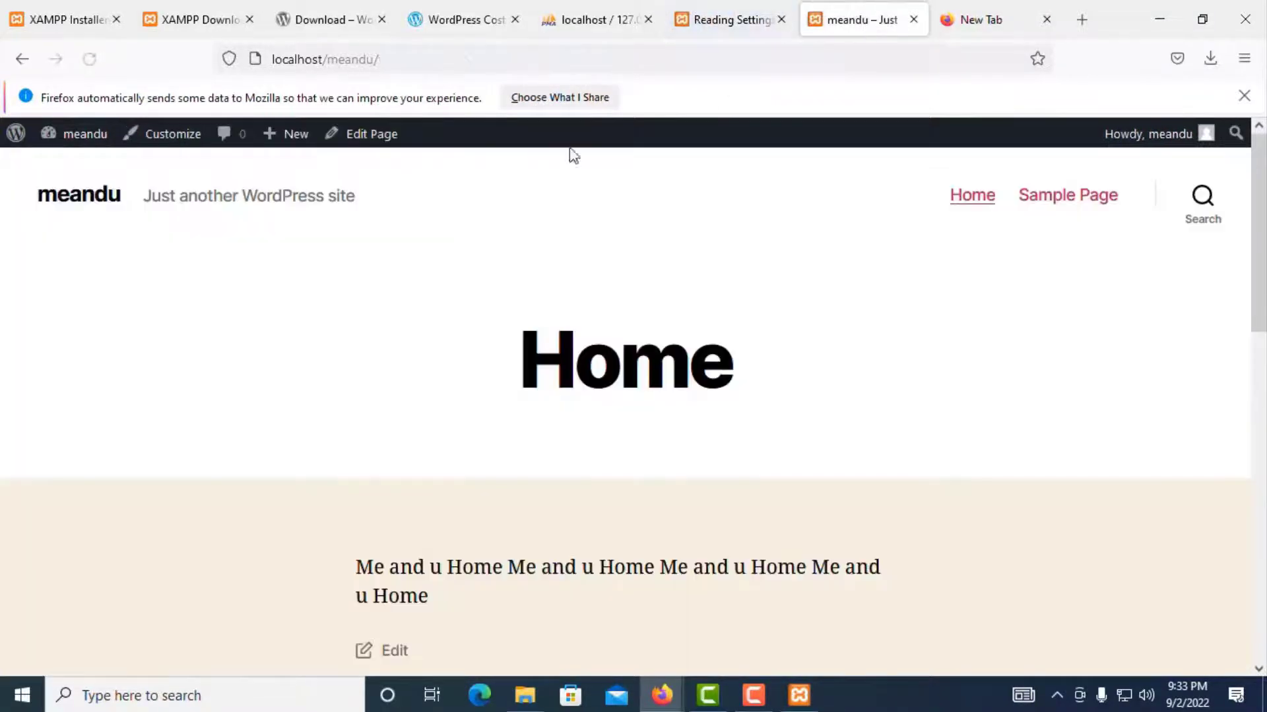
click(90, 70)
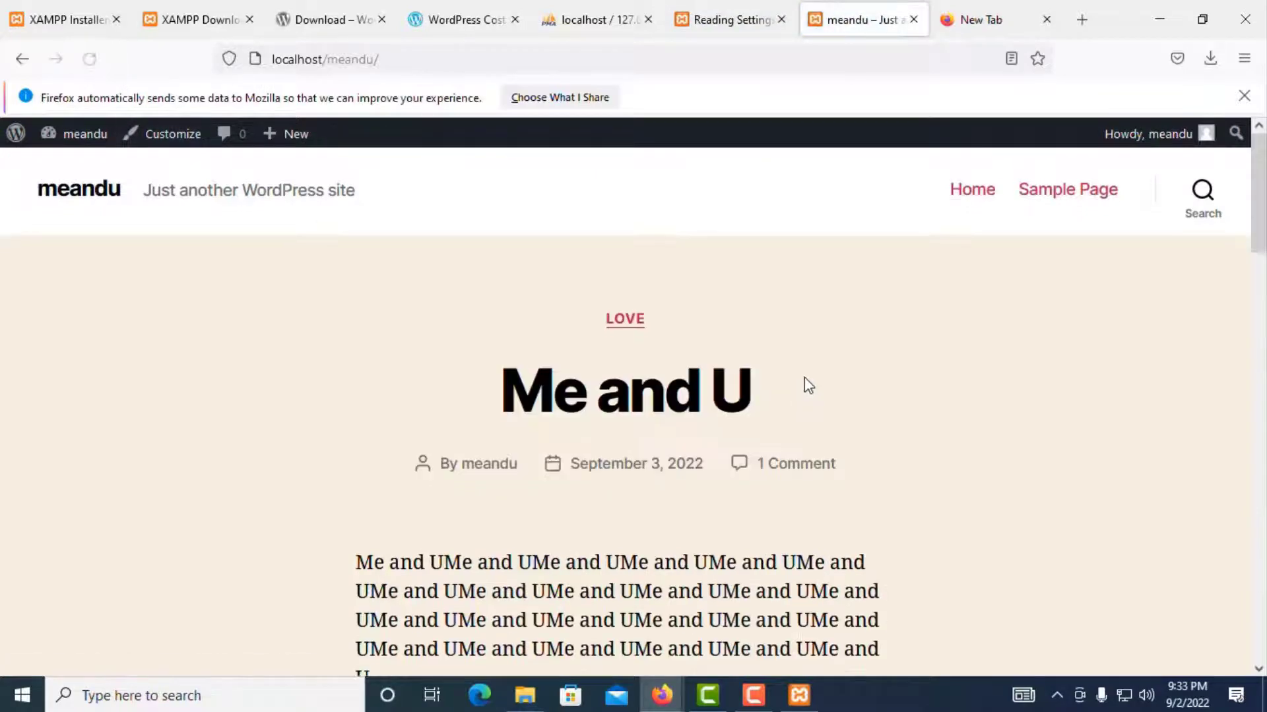
scroll(804, 379, down, 10)
scroll(689, 354, up, 7)
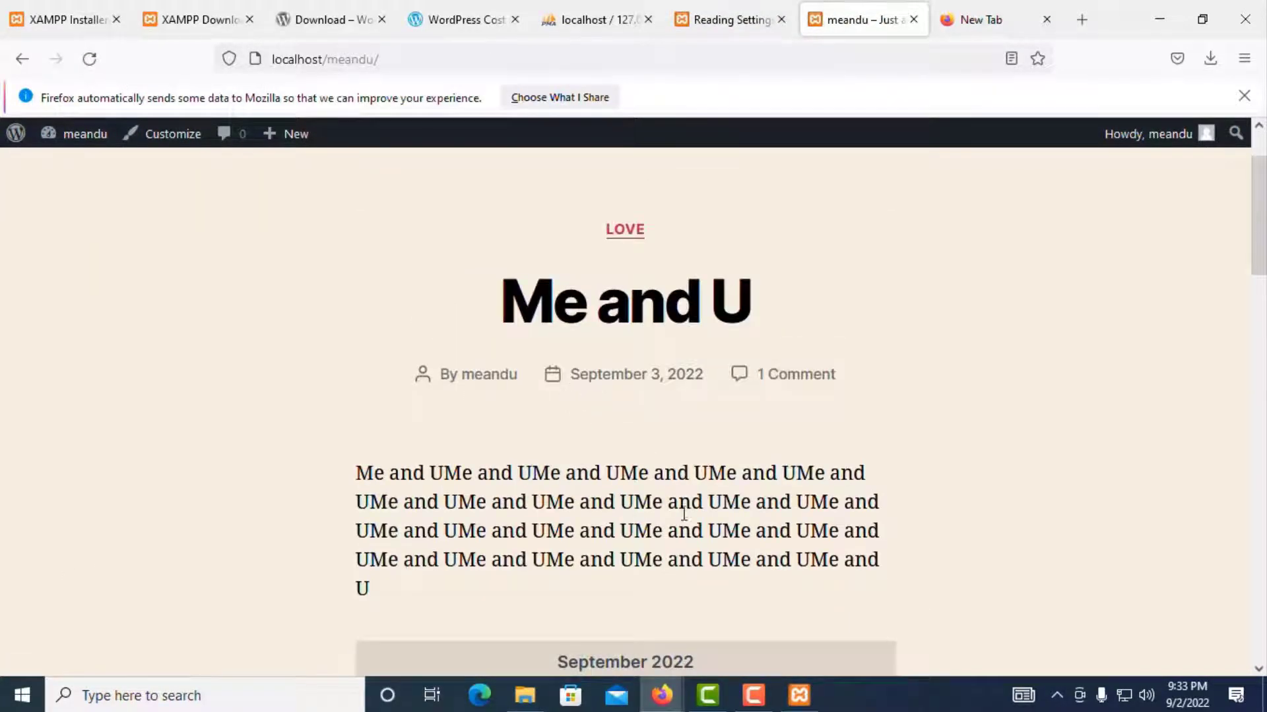
scroll(663, 363, down, 15)
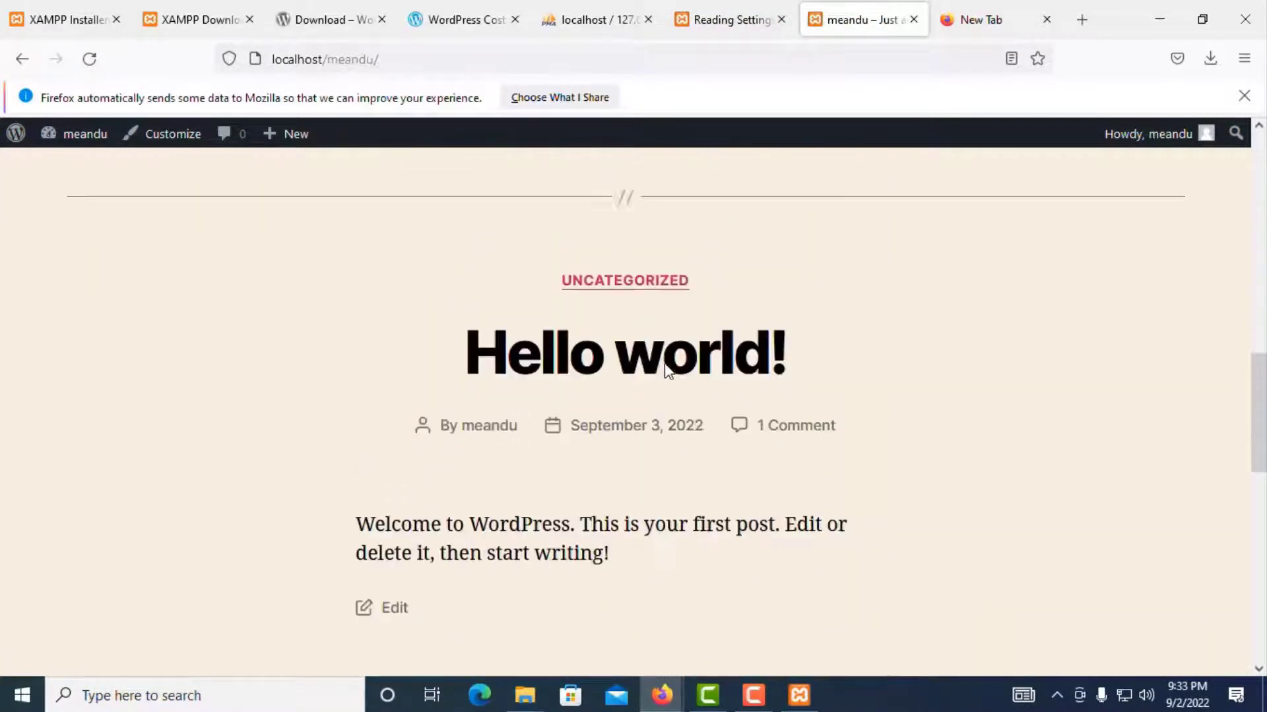
Step: Review the saved Reading Settings: 10 posts per page, 10 feed items, full-text feeds
click(742, 20)
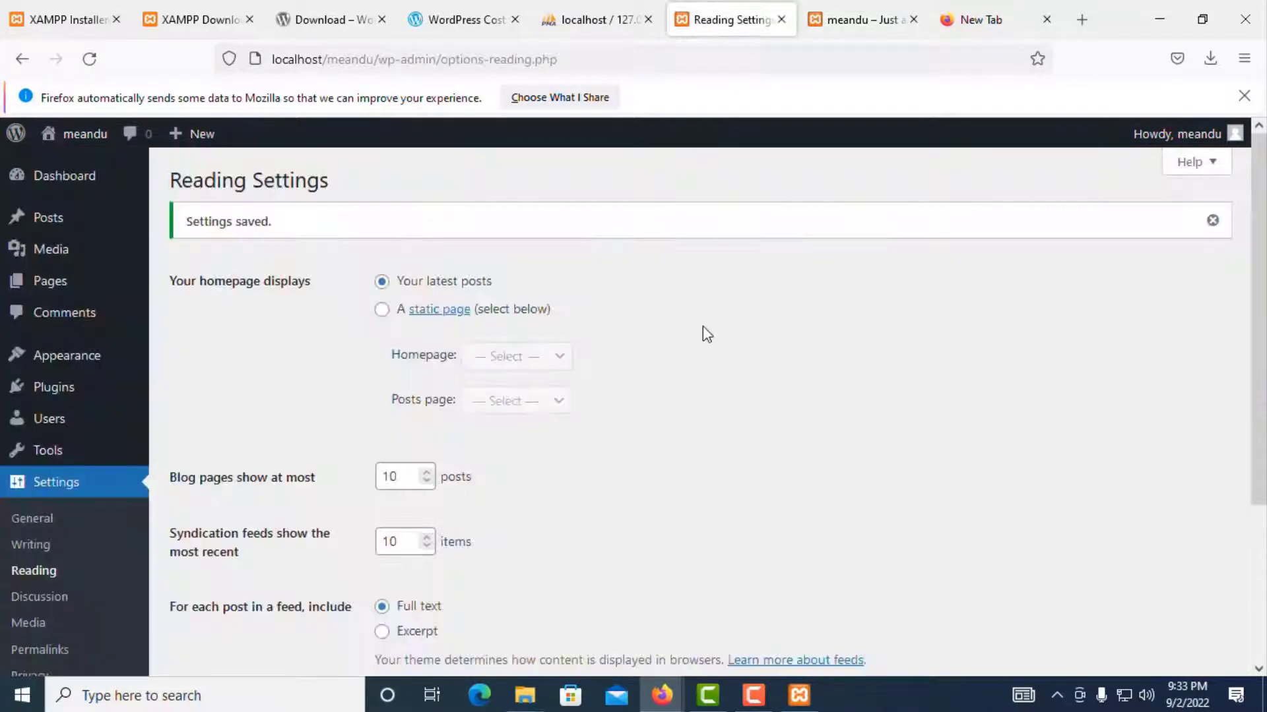
scroll(367, 398, down, 3)
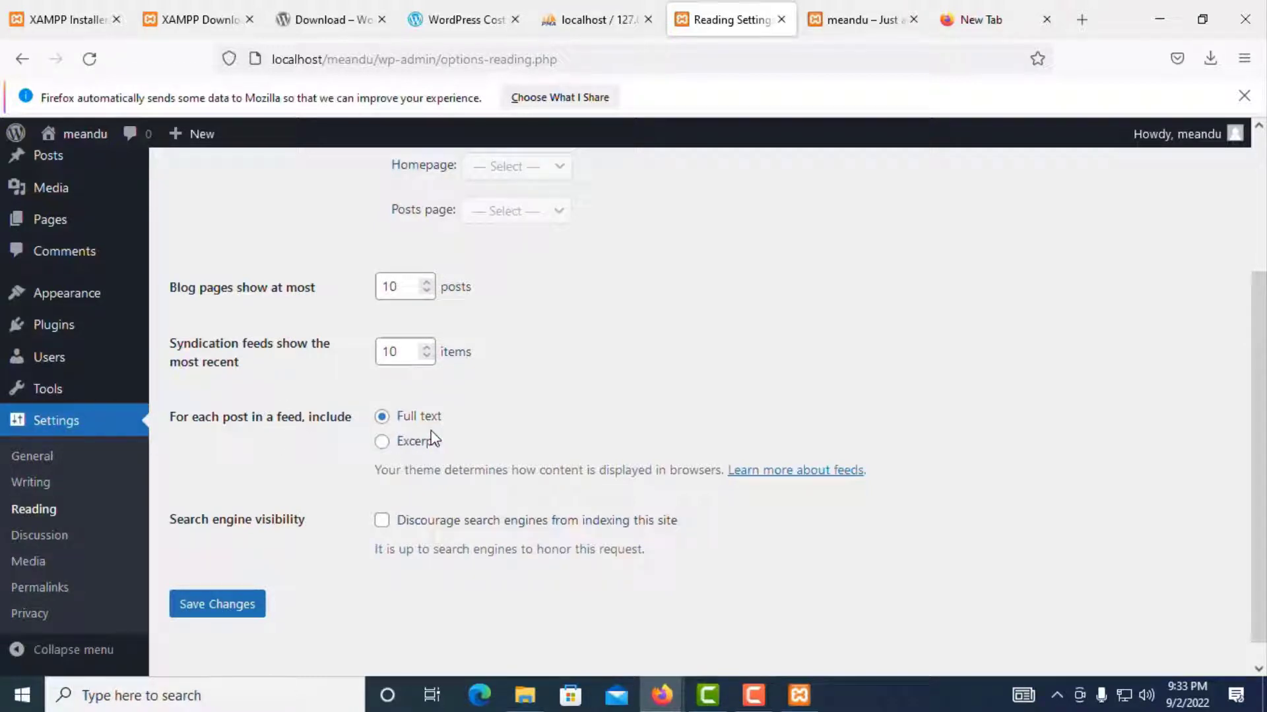
scroll(300, 519, down, 1)
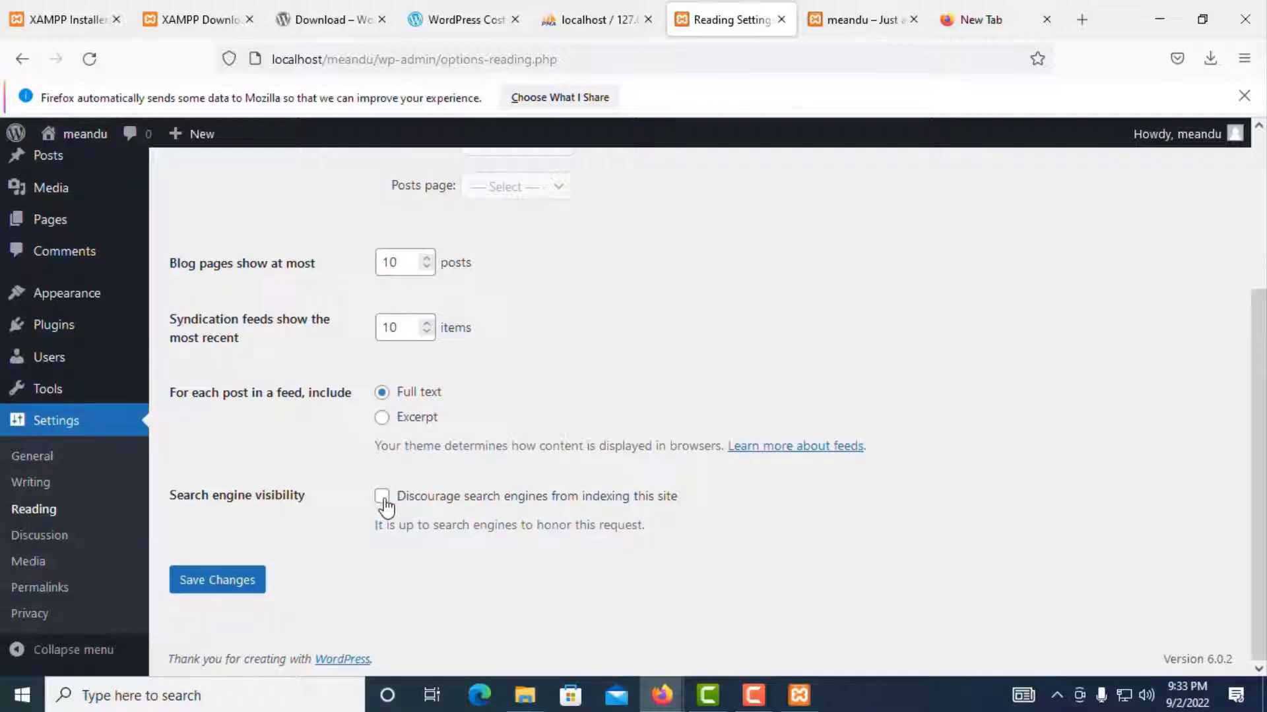
Step: Look through the Discussion settings without changing anything
click(30, 539)
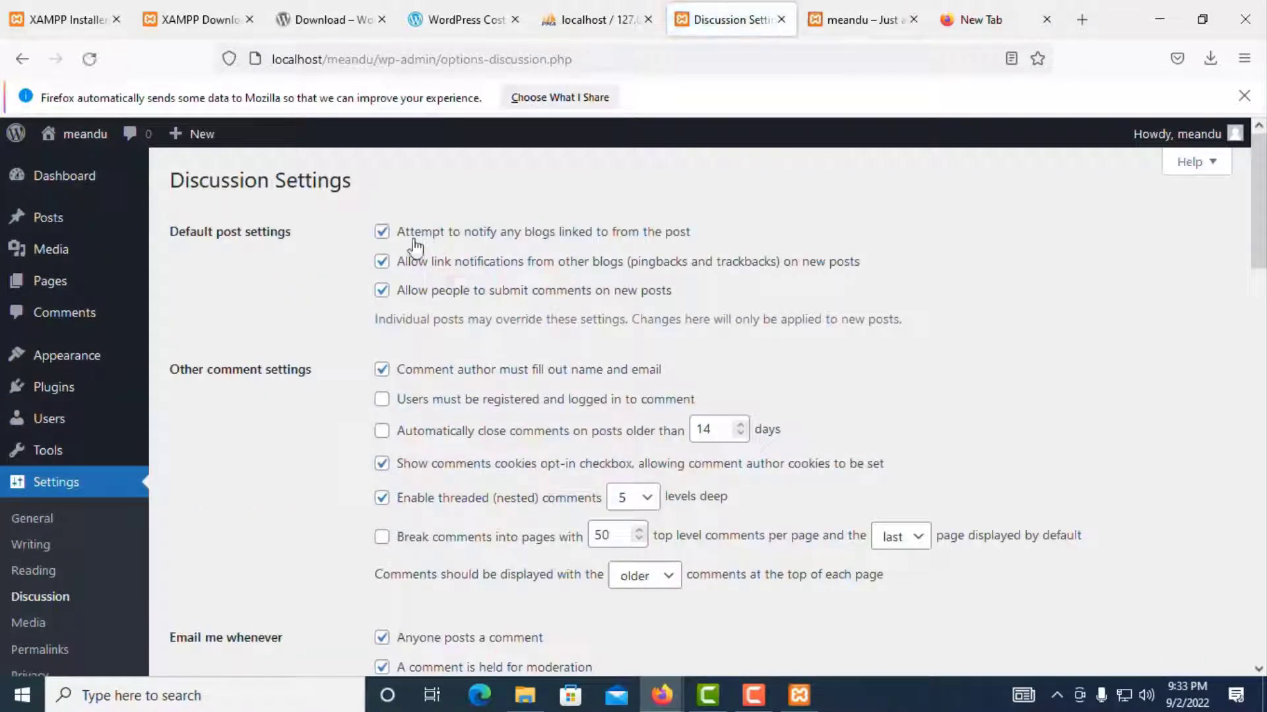
scroll(401, 472, down, 4)
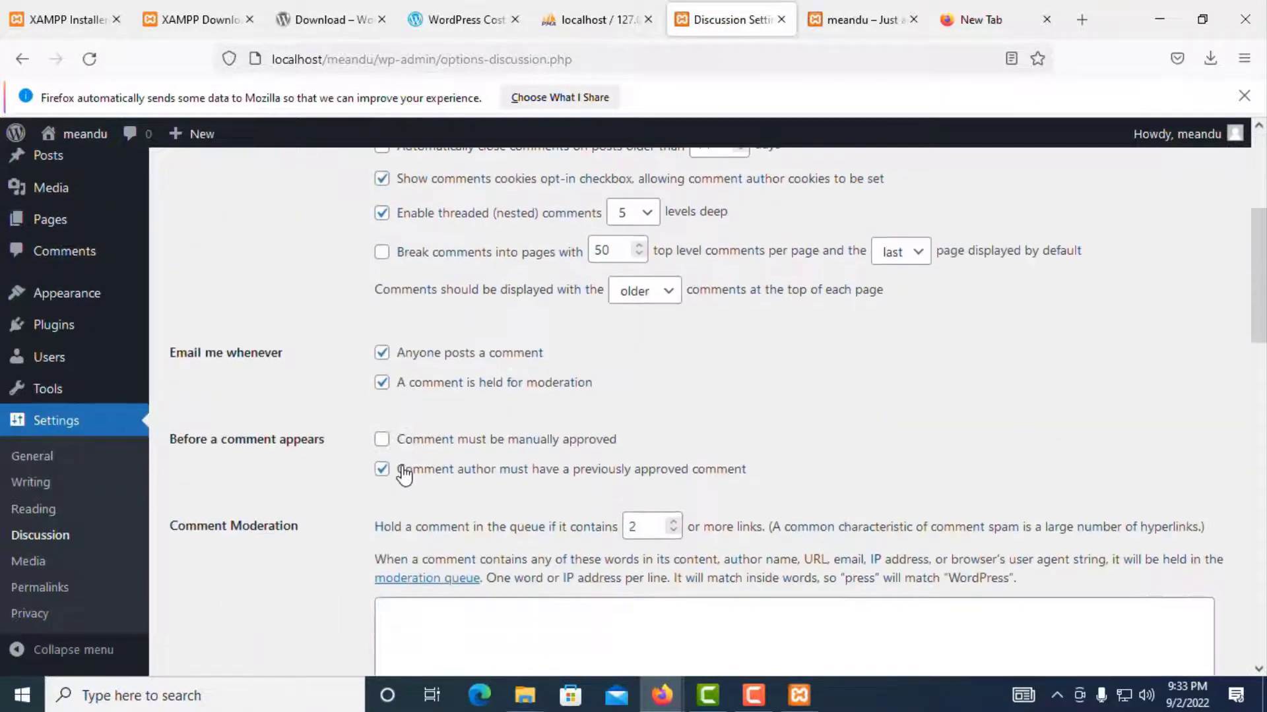
scroll(407, 386, down, 9)
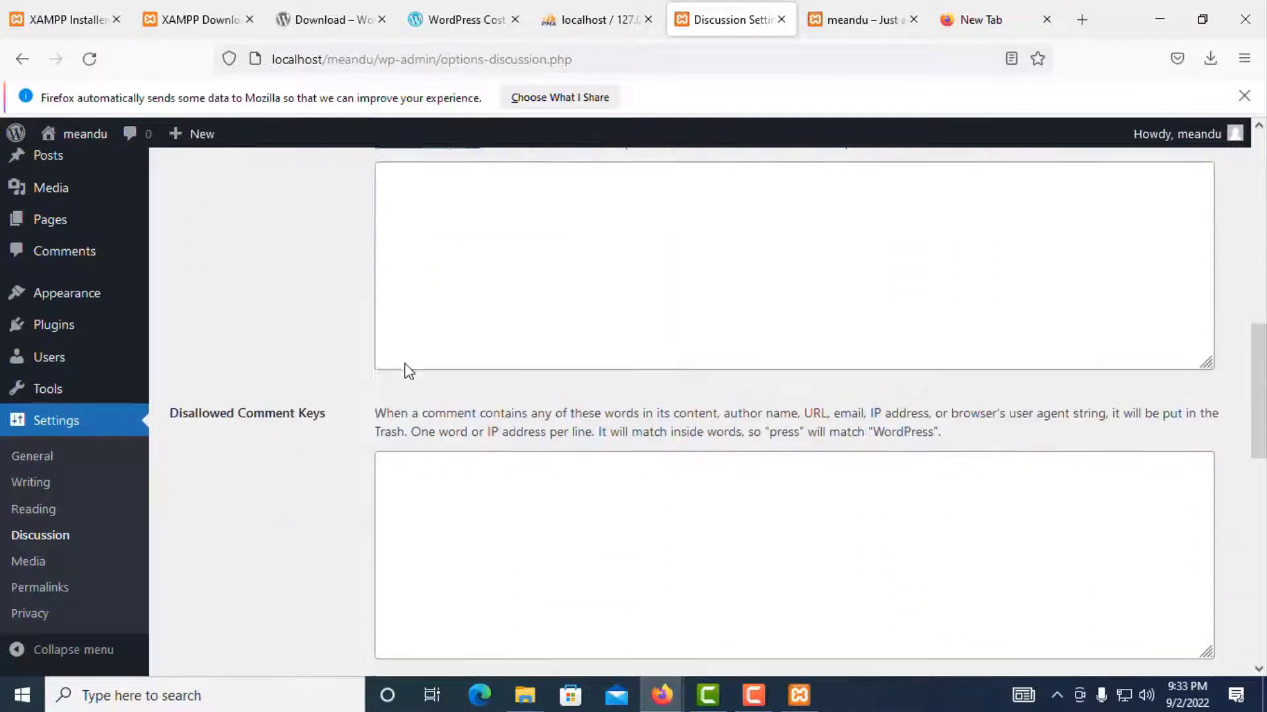
scroll(406, 365, down, 8)
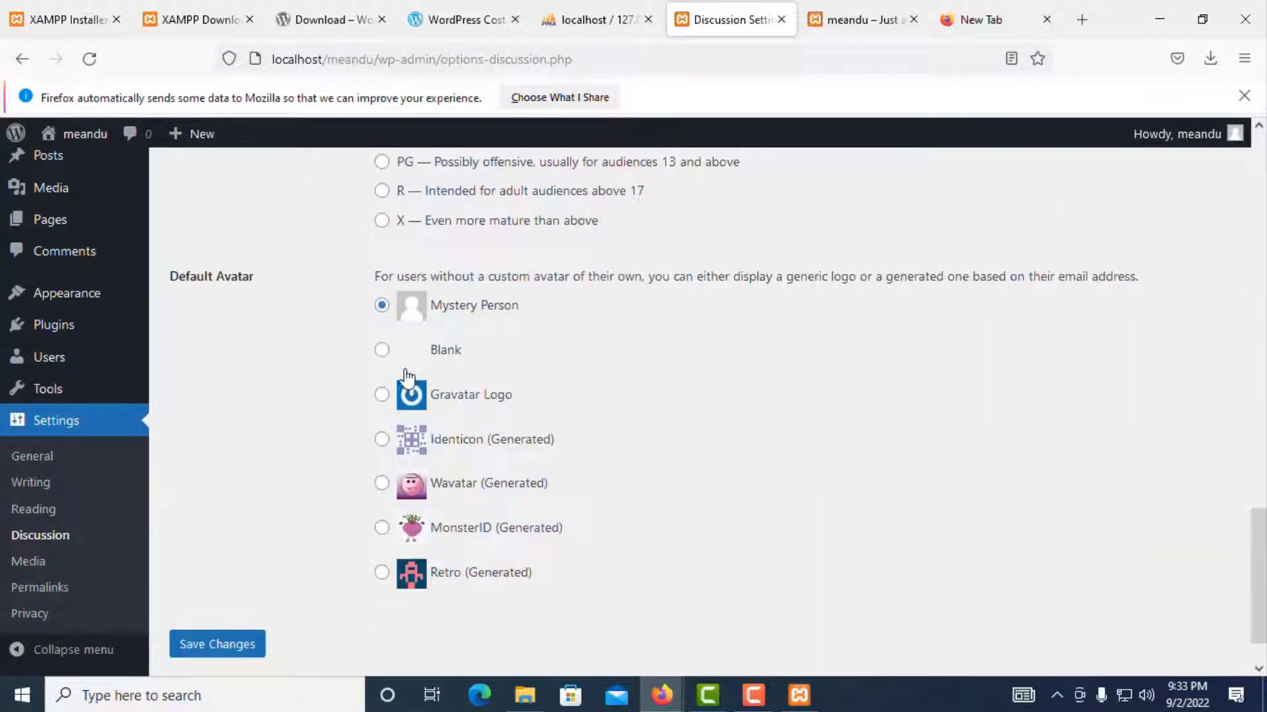
scroll(409, 376, up, 3)
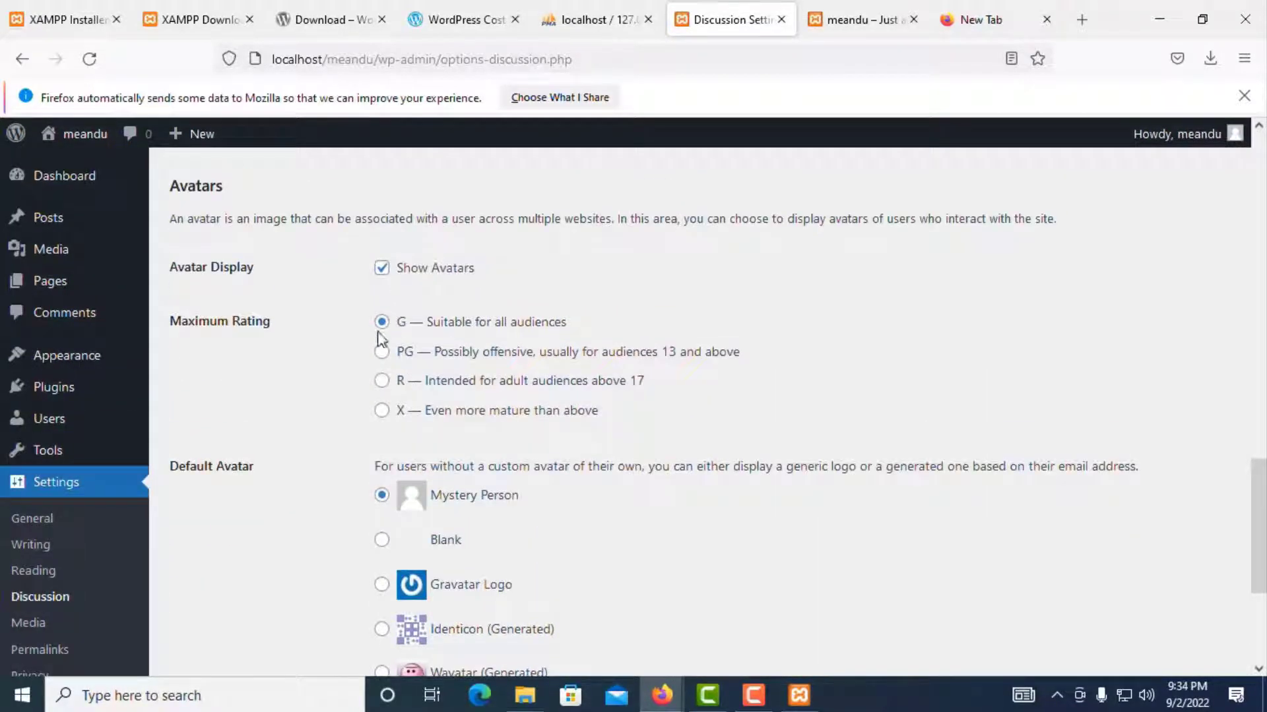
scroll(417, 554, down, 4)
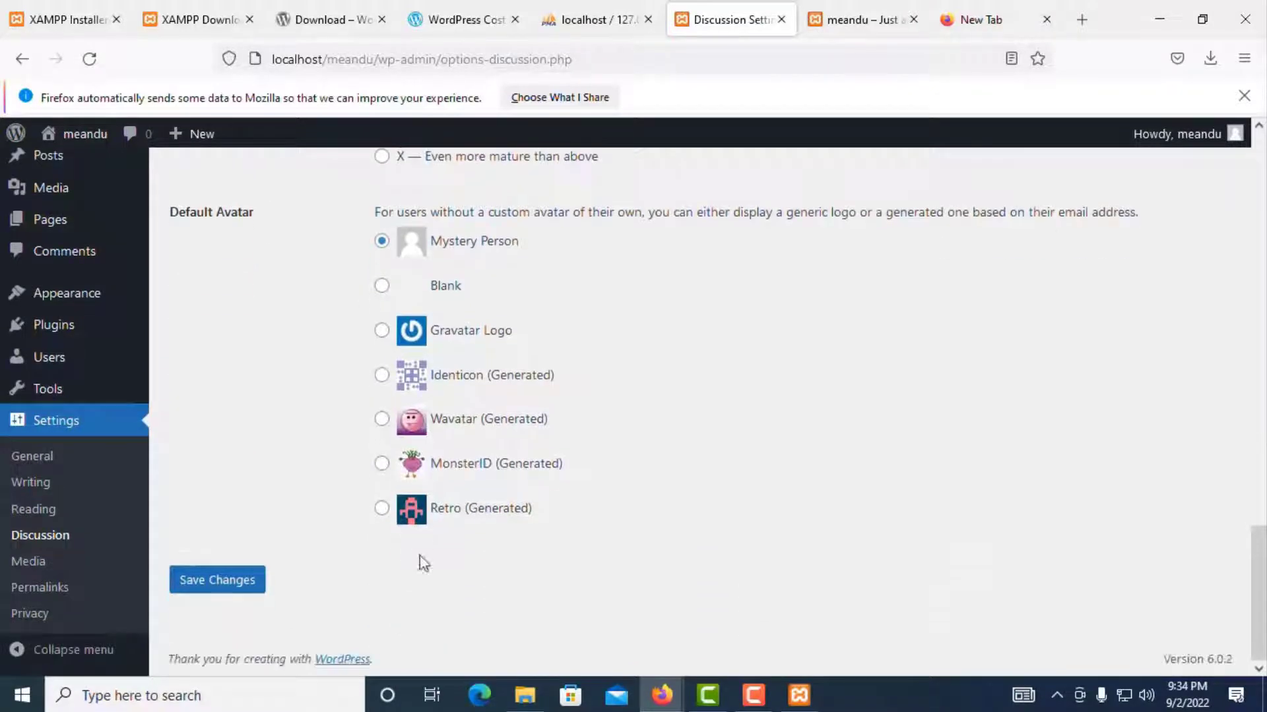
Step: Review Media Settings: 150×150 thumbnail, 300×300 medium and 1024×1024 large sizes
click(29, 561)
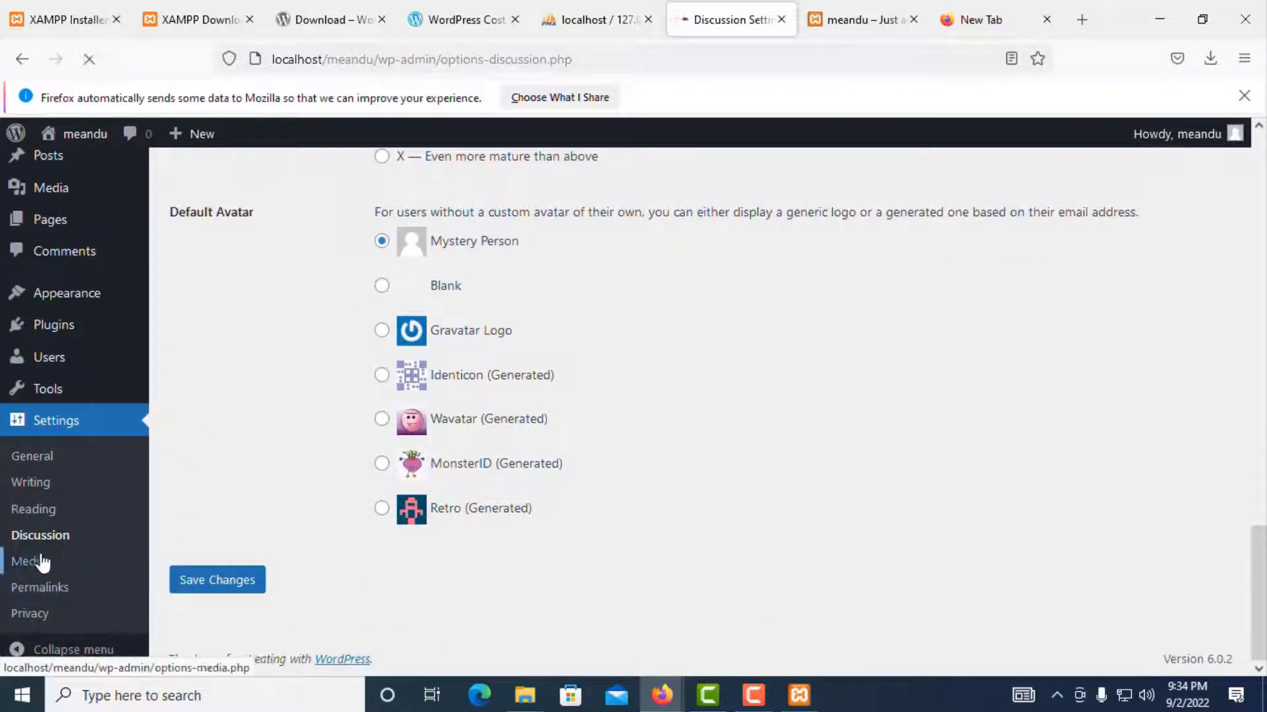
scroll(575, 389, down, 2)
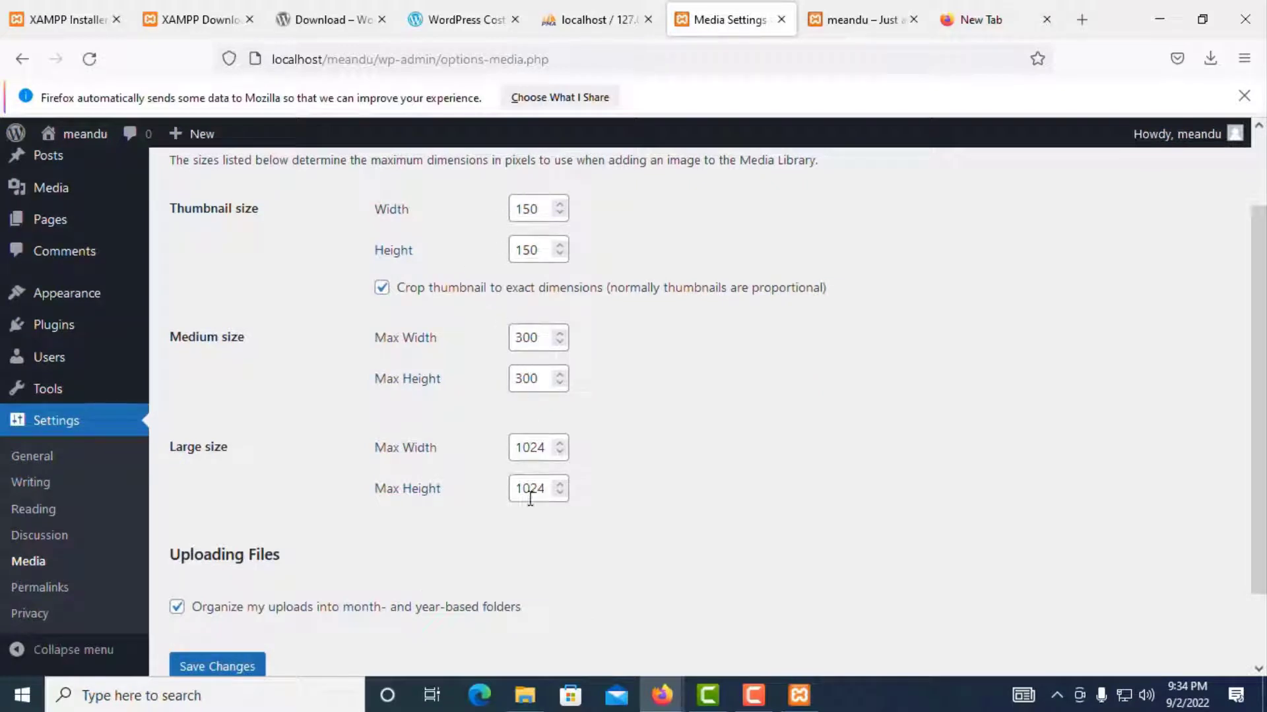
scroll(488, 514, down, 2)
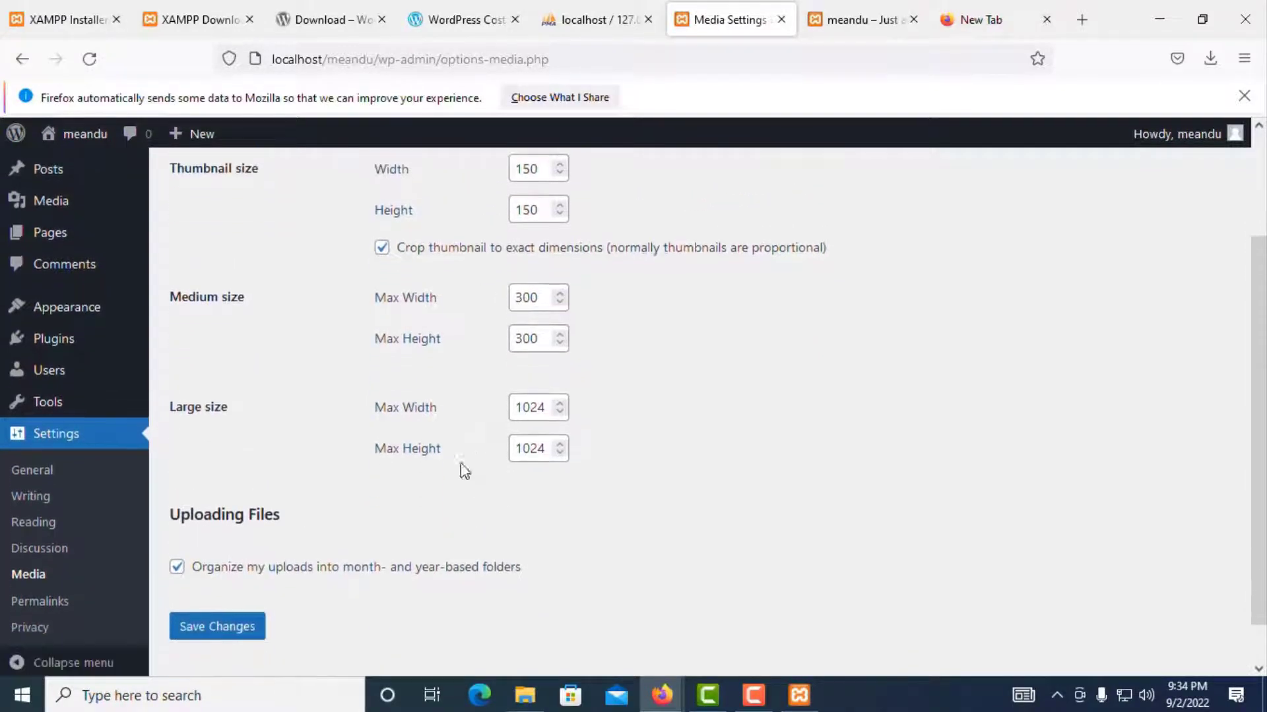
scroll(528, 336, up, 4)
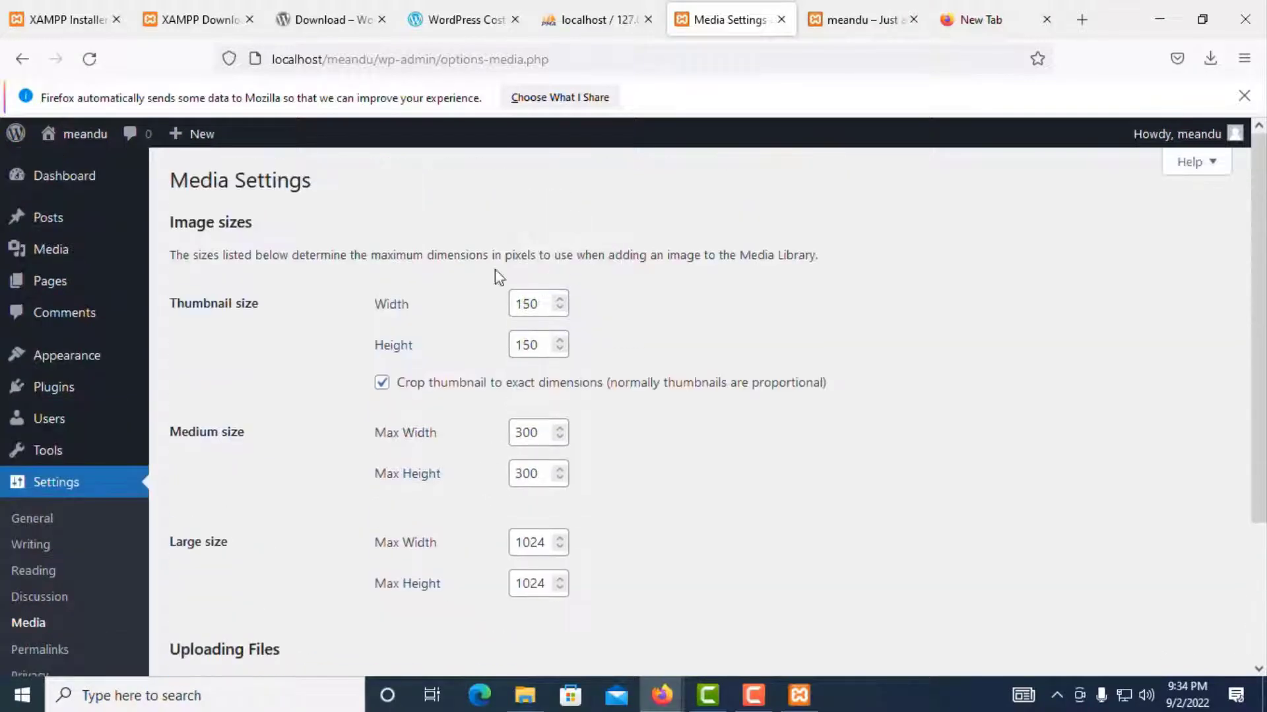
scroll(546, 433, down, 4)
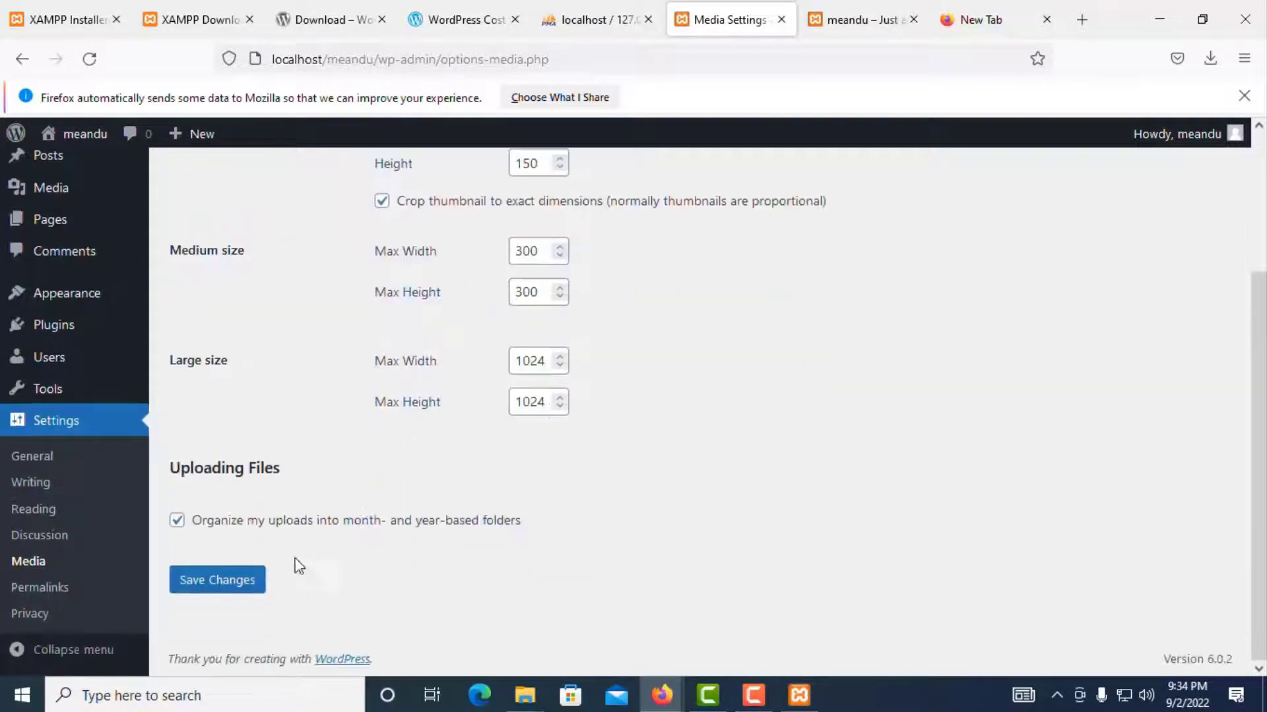
Step: Select the Post name (/%postname%/) permalink structure, then go to Privacy settings
click(36, 589)
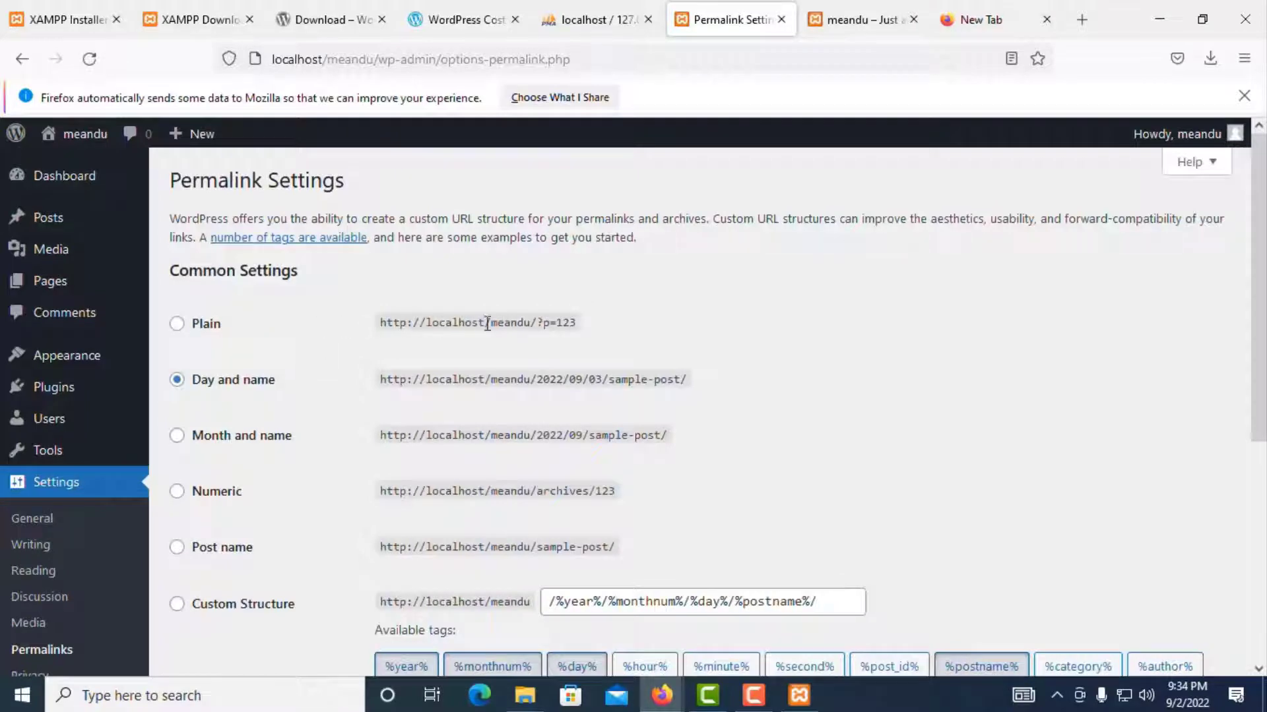
scroll(378, 381, down, 2)
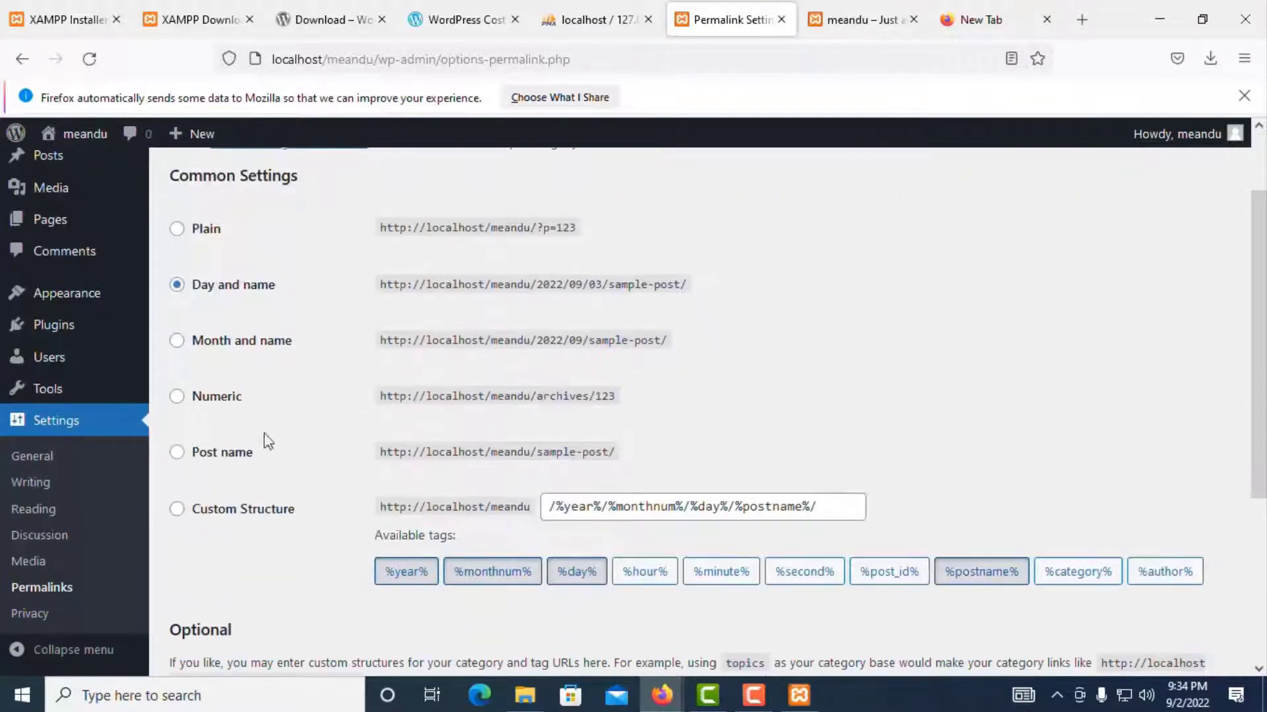
click(177, 454)
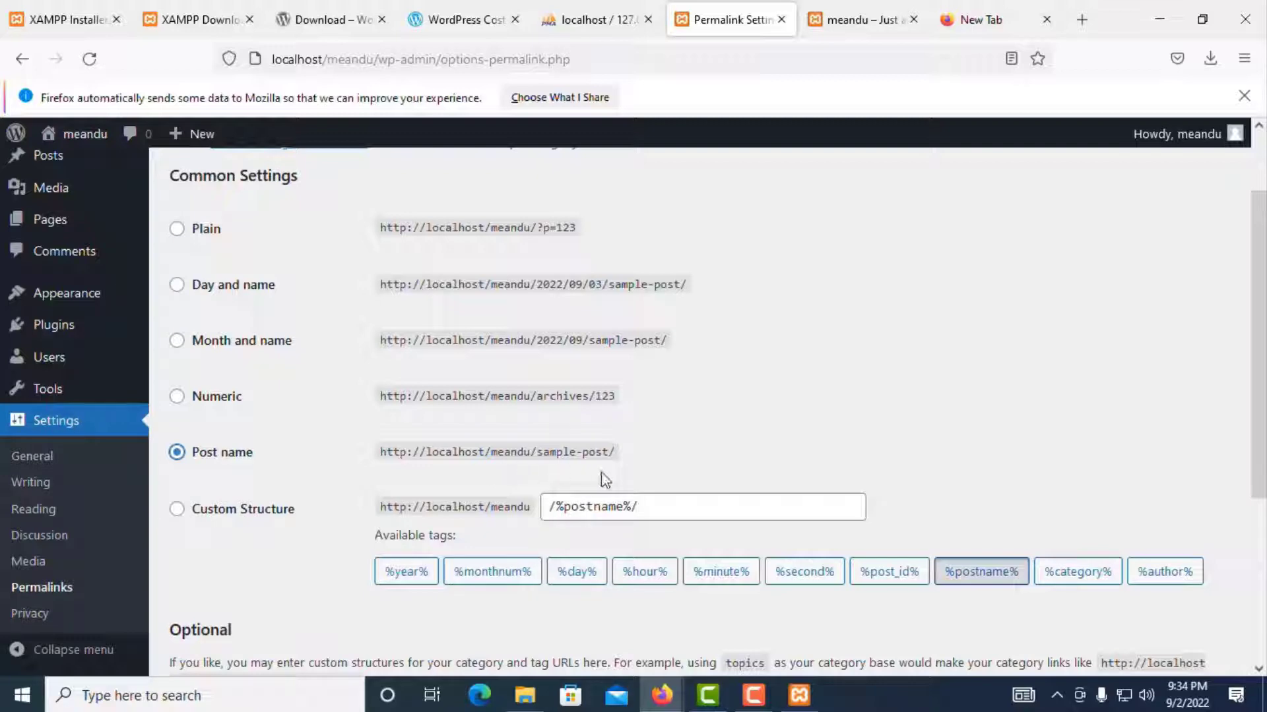
scroll(605, 480, down, 3)
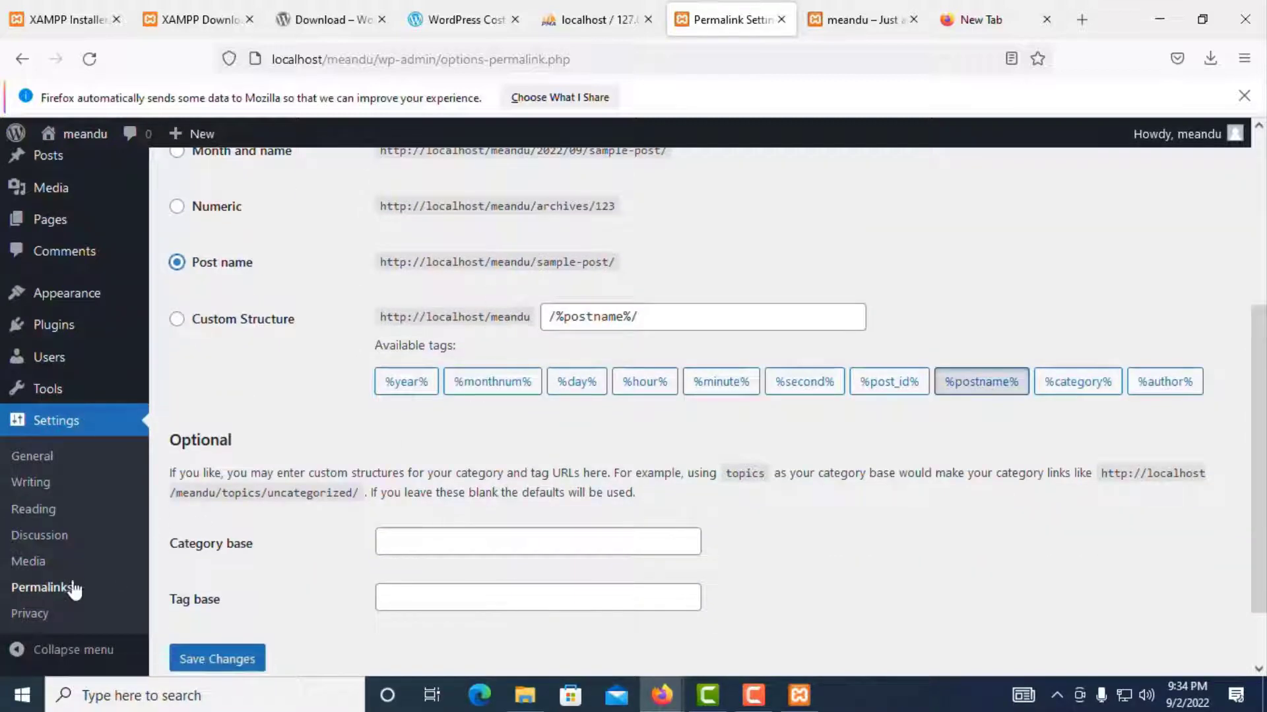
click(24, 613)
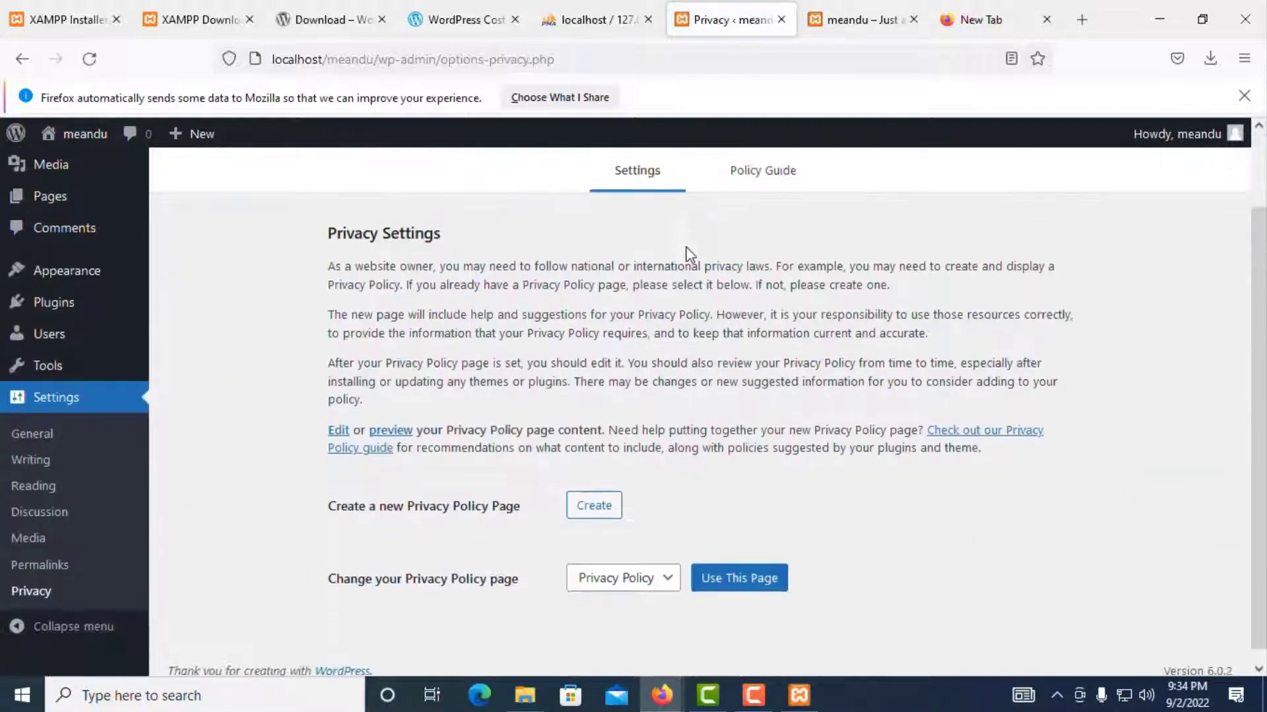
Step: Keep Privacy Policy as the privacy policy page after briefly choosing Home
scroll(721, 344, down, 1)
click(630, 573)
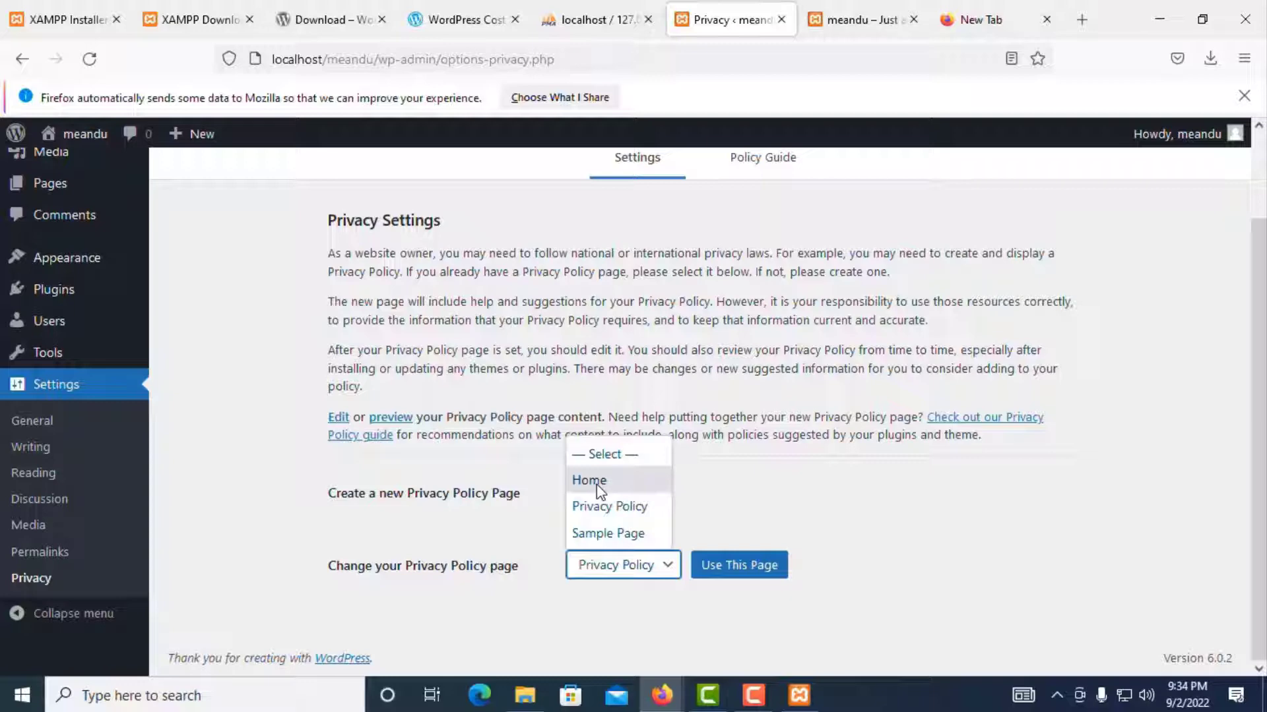
click(597, 489)
click(626, 568)
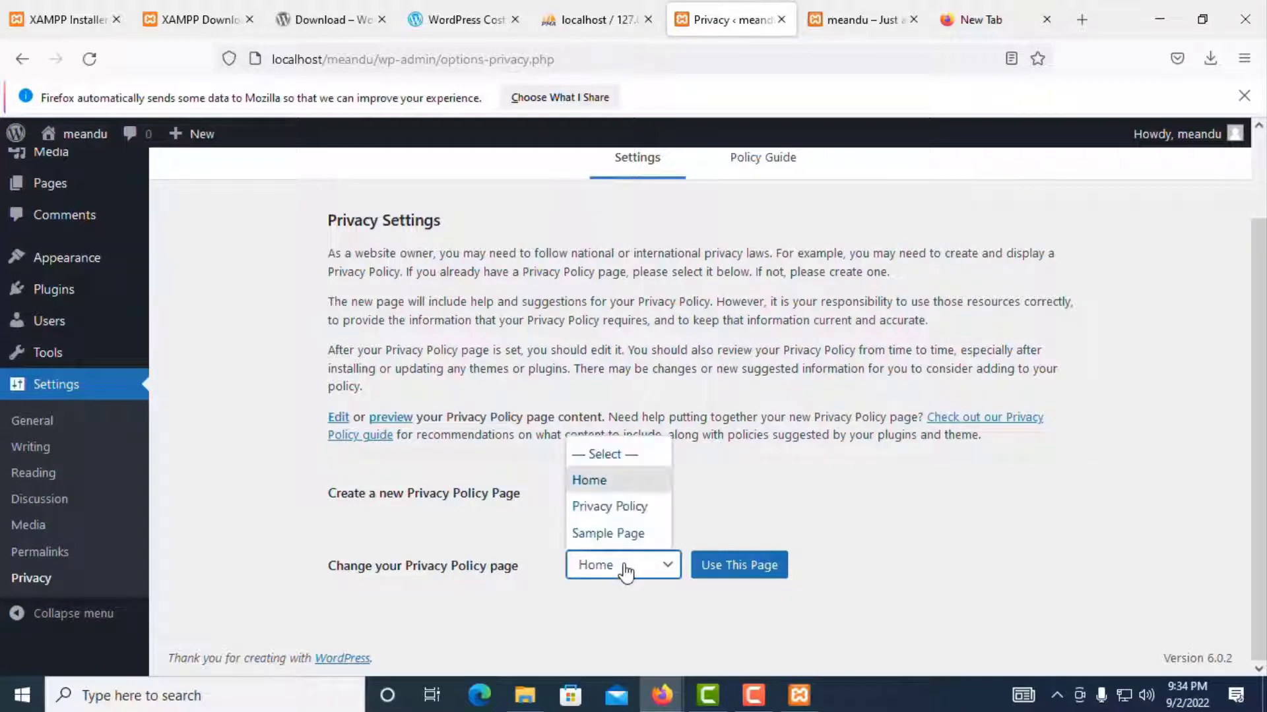
click(626, 511)
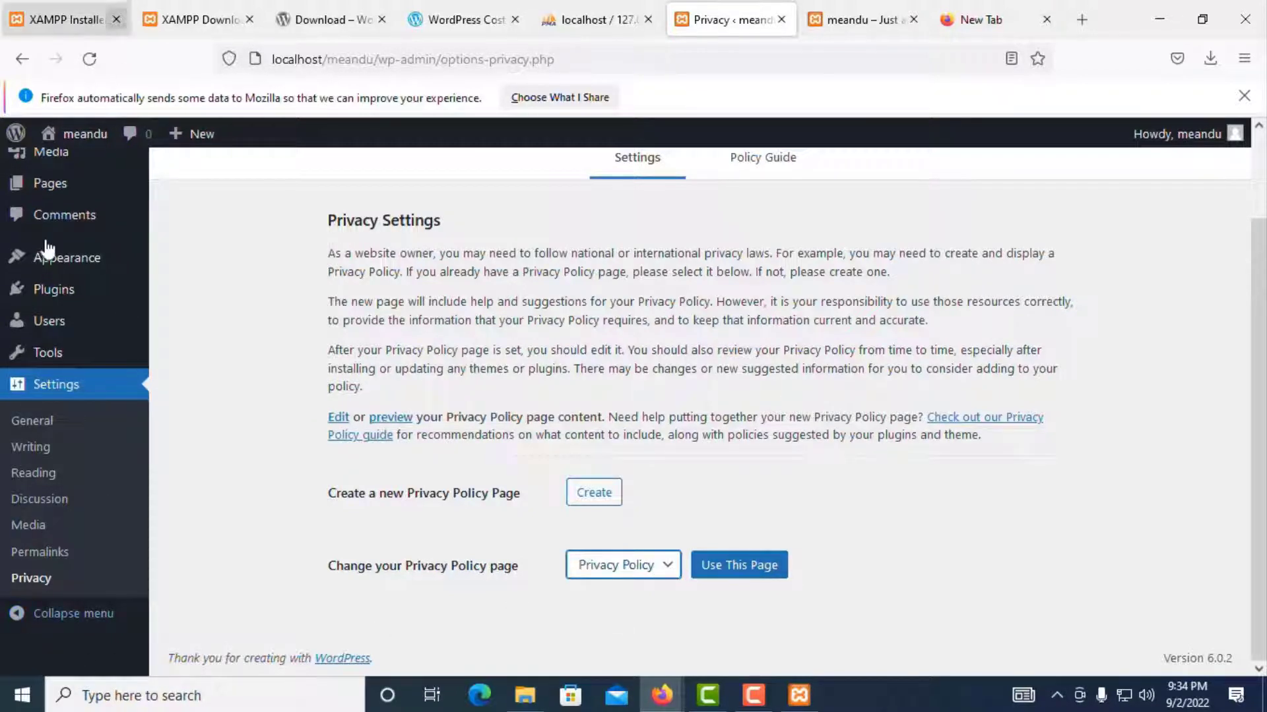
Step: Collapse and re-expand the admin sidebar, then go to the Dashboard
click(18, 618)
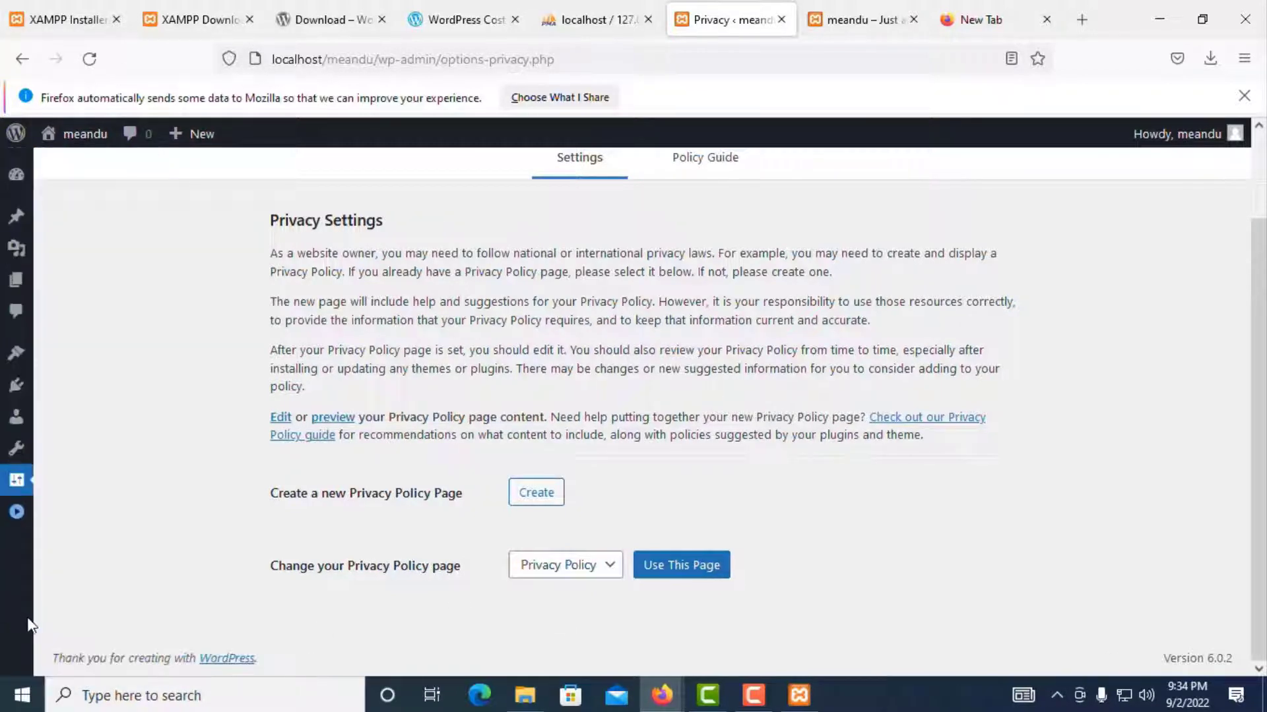
click(16, 518)
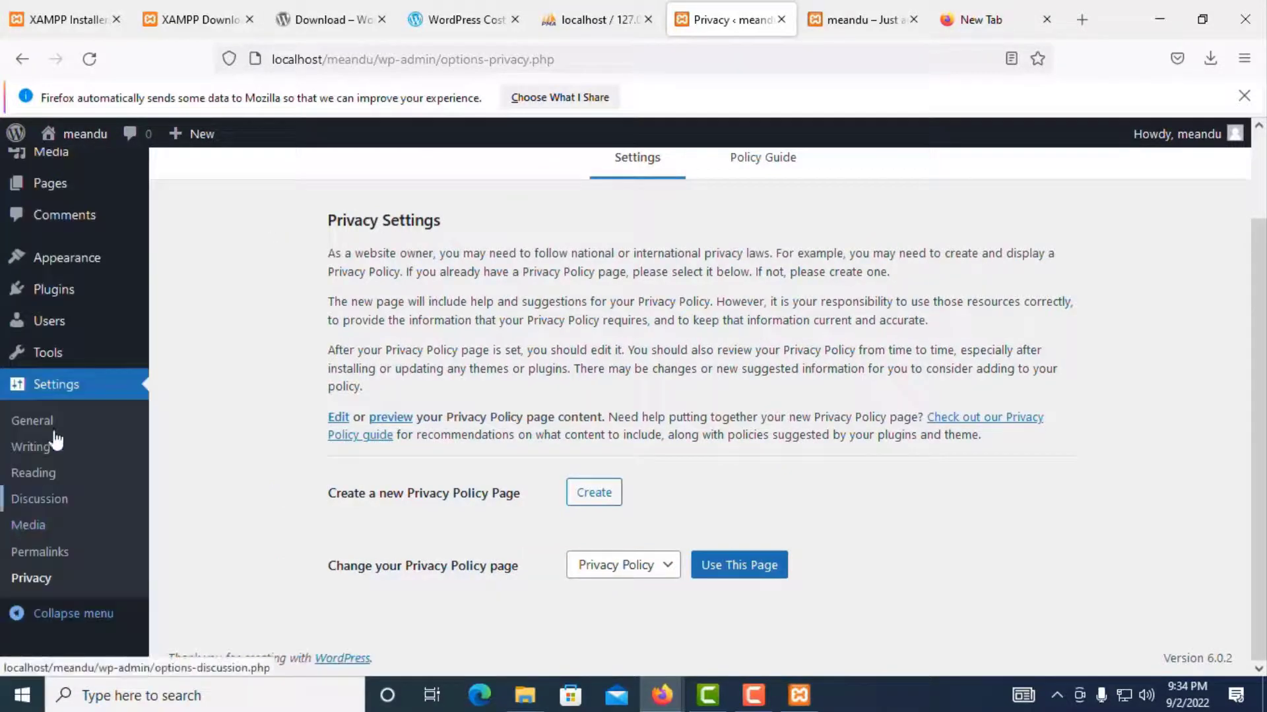
scroll(753, 382, up, 2)
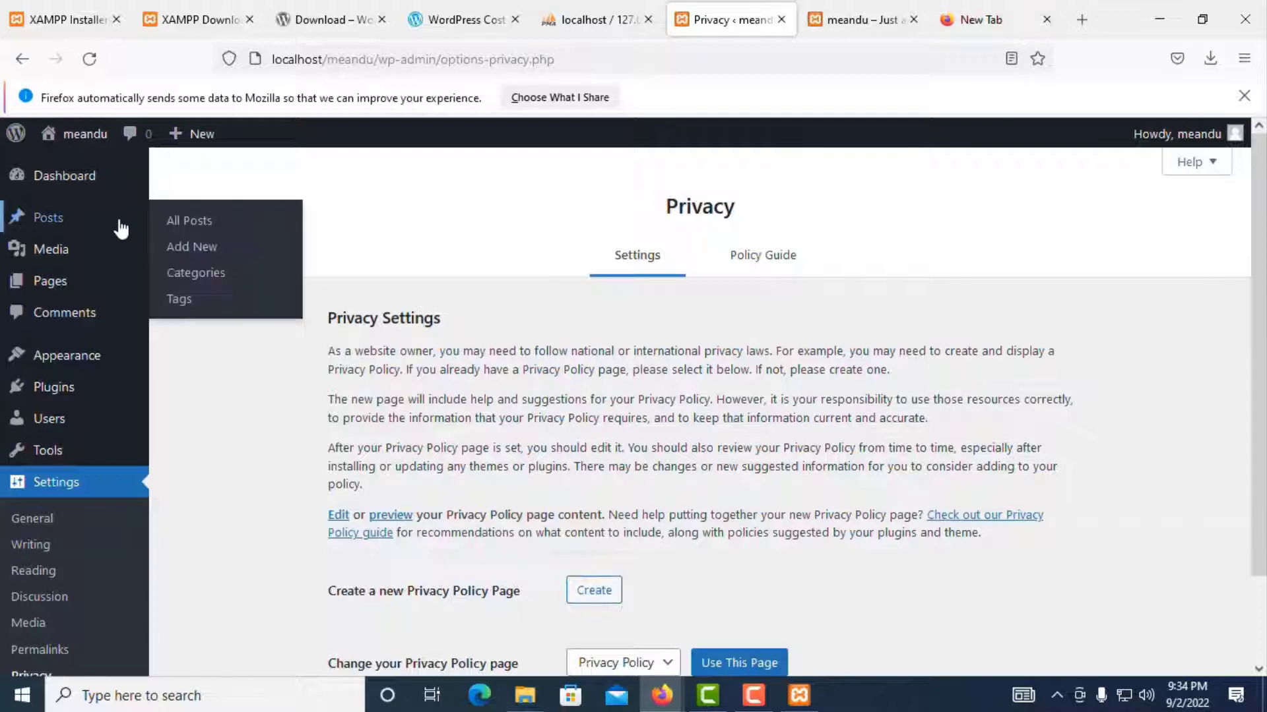
click(40, 178)
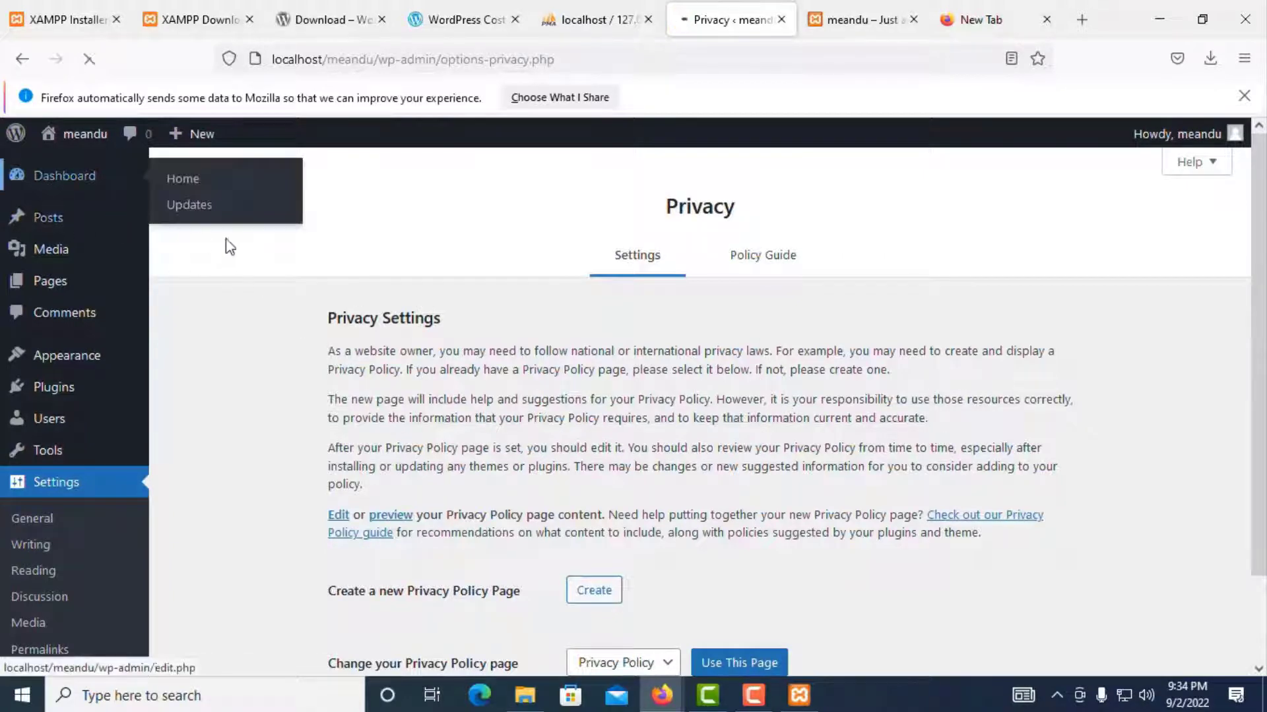
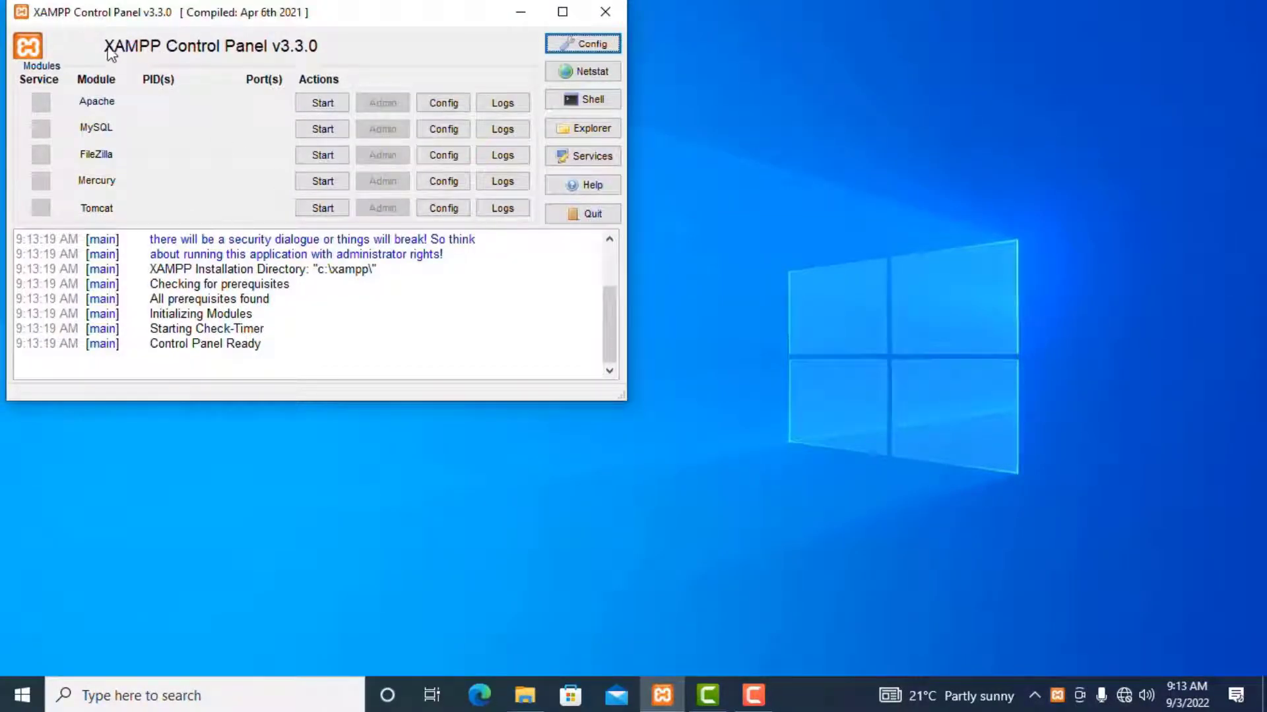
Step: Start Apache and MySQL in XAMPP and launch Firefox via a 'moz' search
click(318, 104)
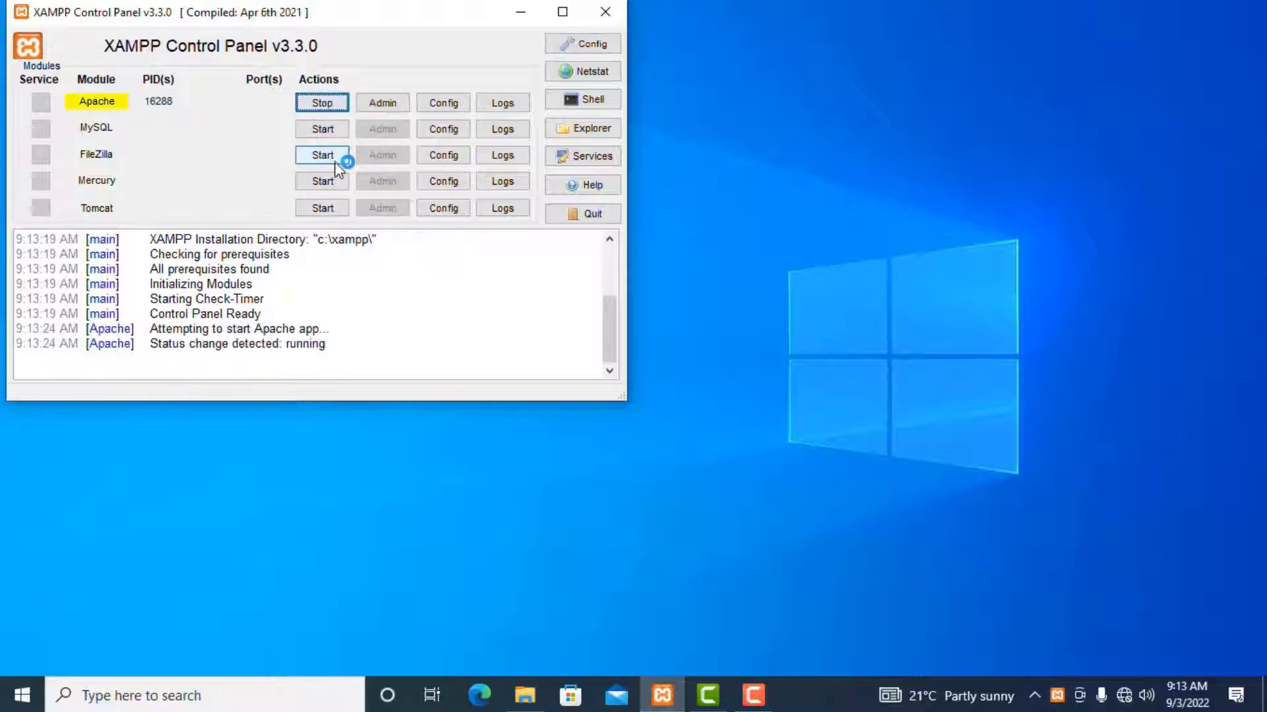
click(321, 130)
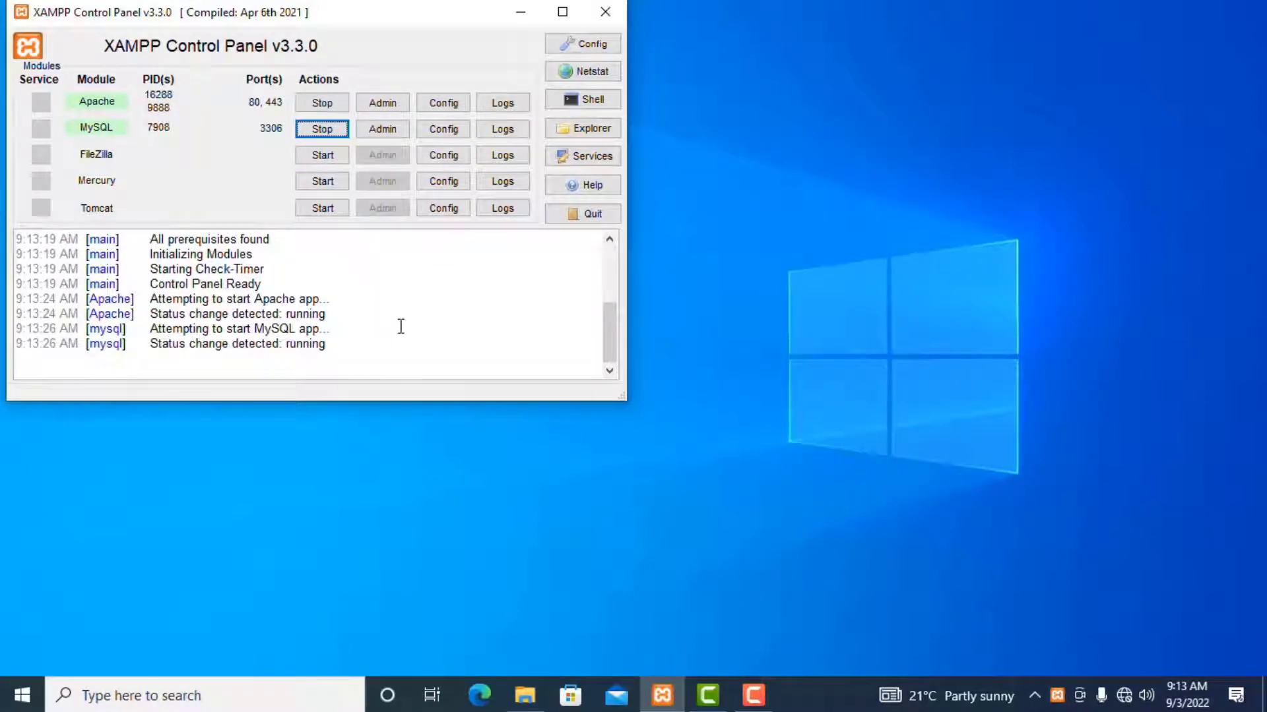
key(super)
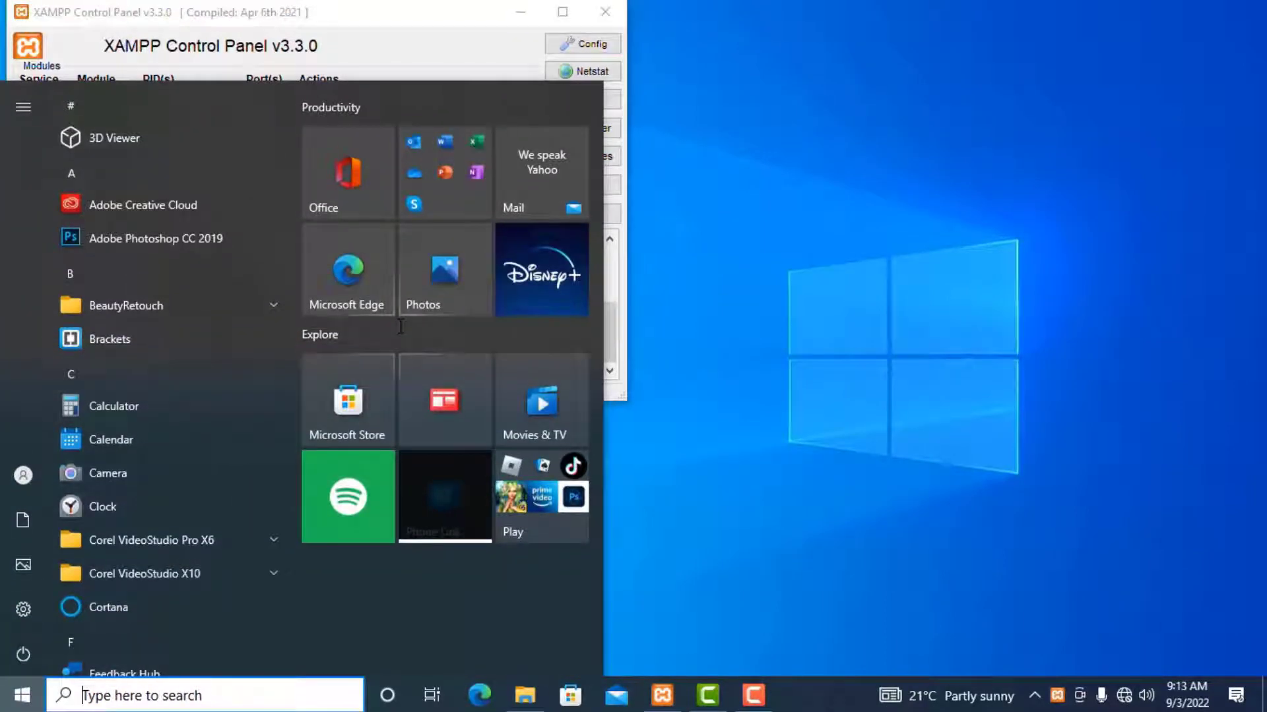
text(moz)
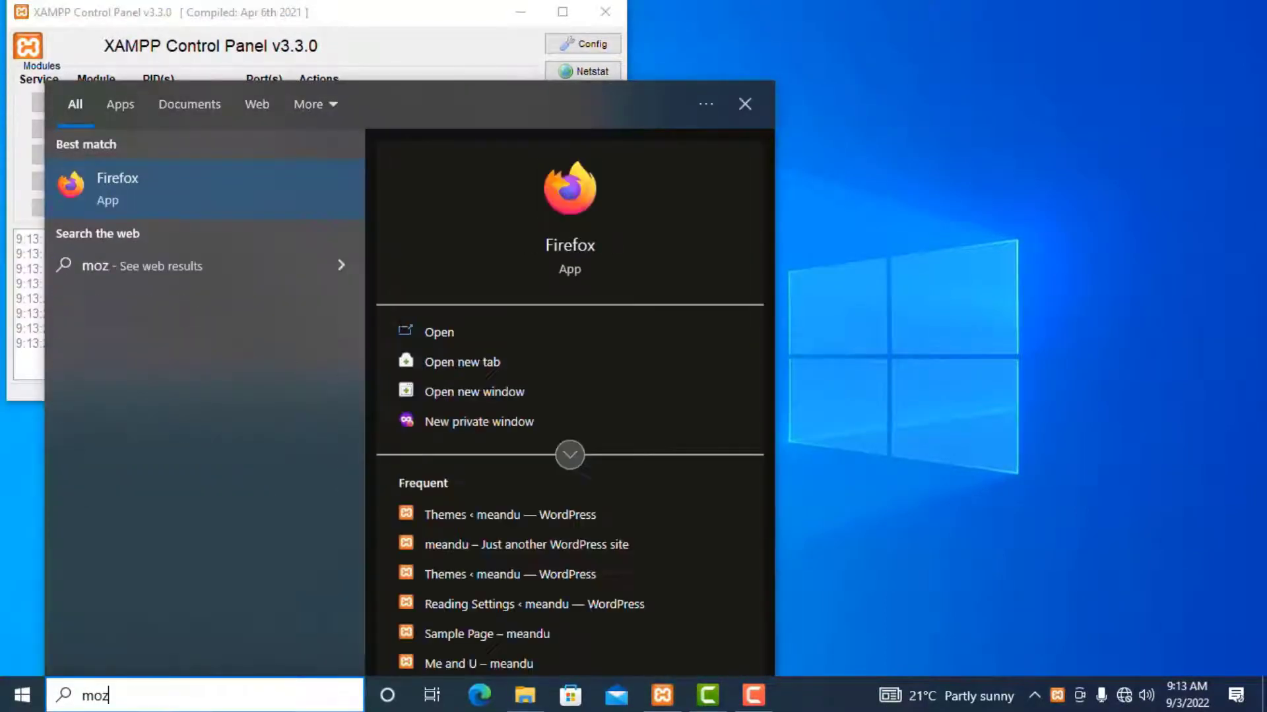
key(Return)
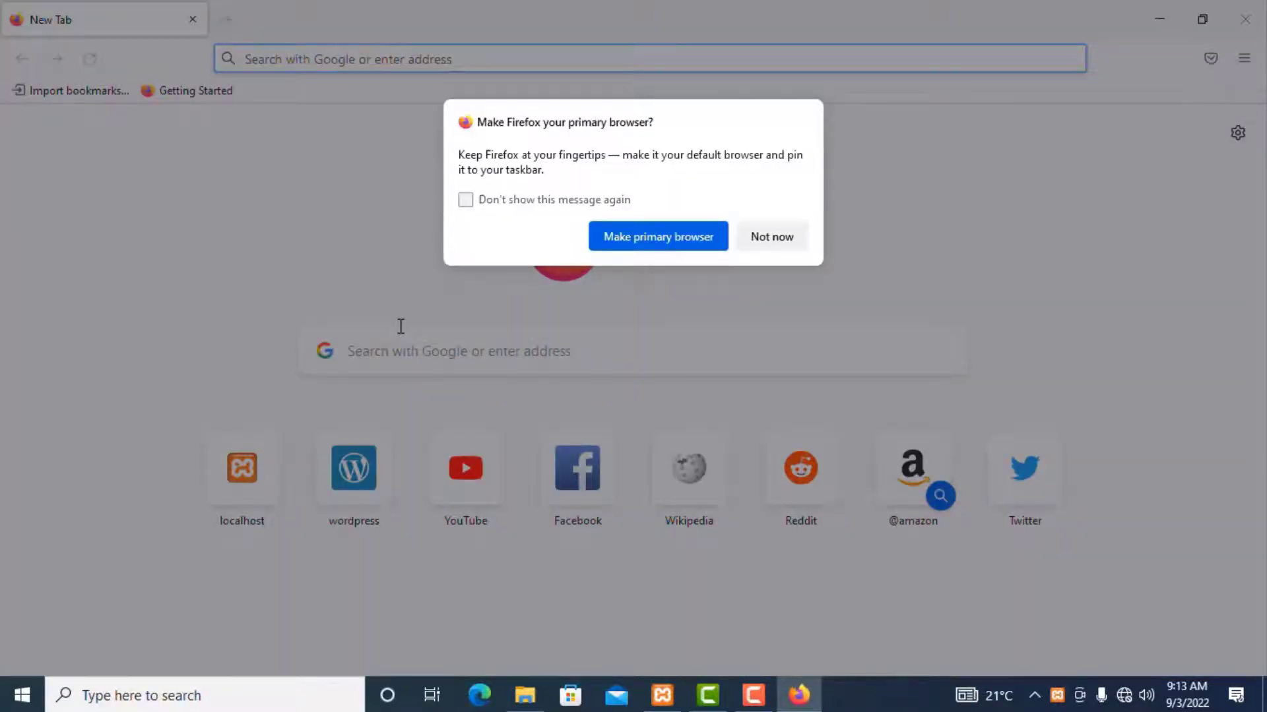
Step: Dismiss the default-browser prompt and load localhost/meandu/, showing the Me and U post
click(766, 236)
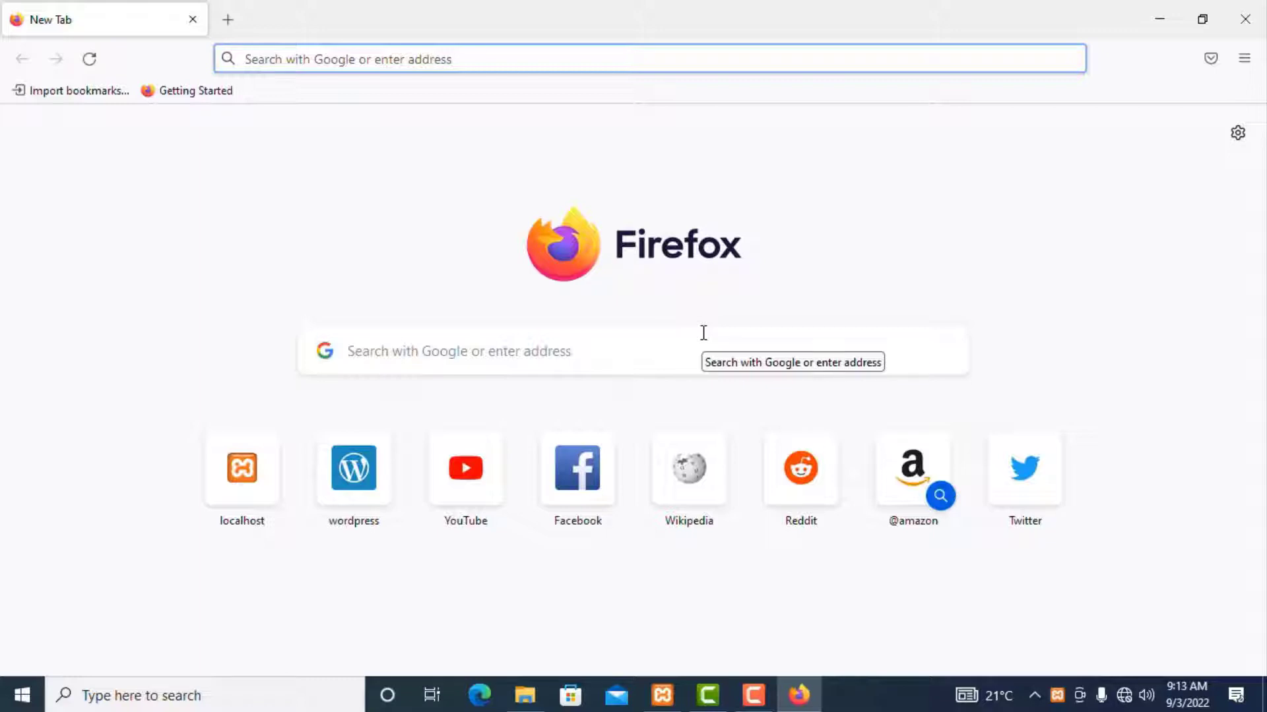
text(localhost/)
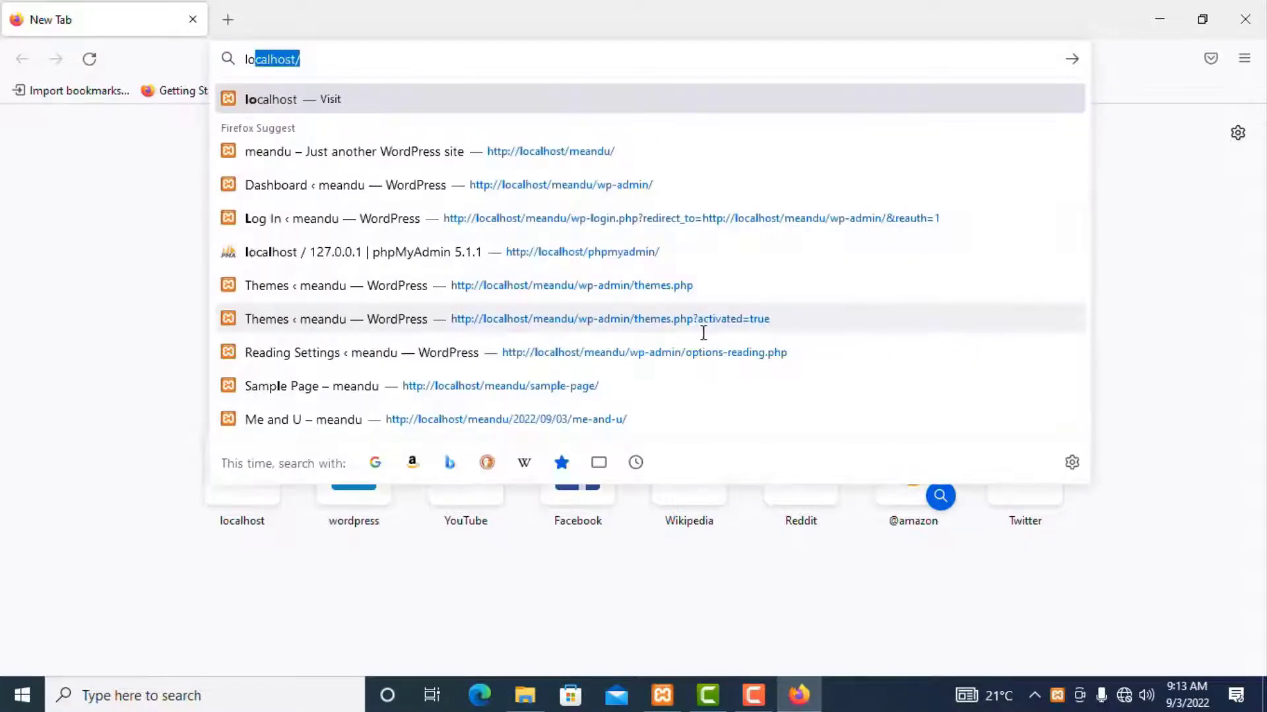
key(Right)
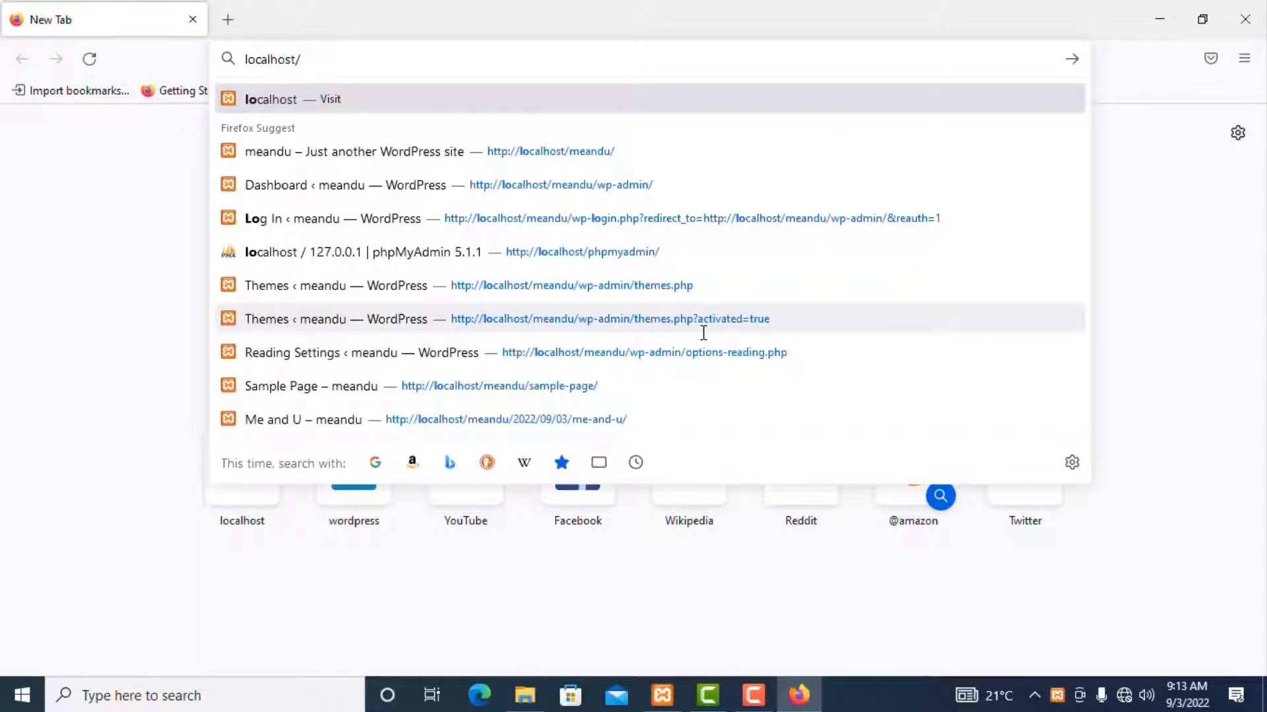
text(meandu/)
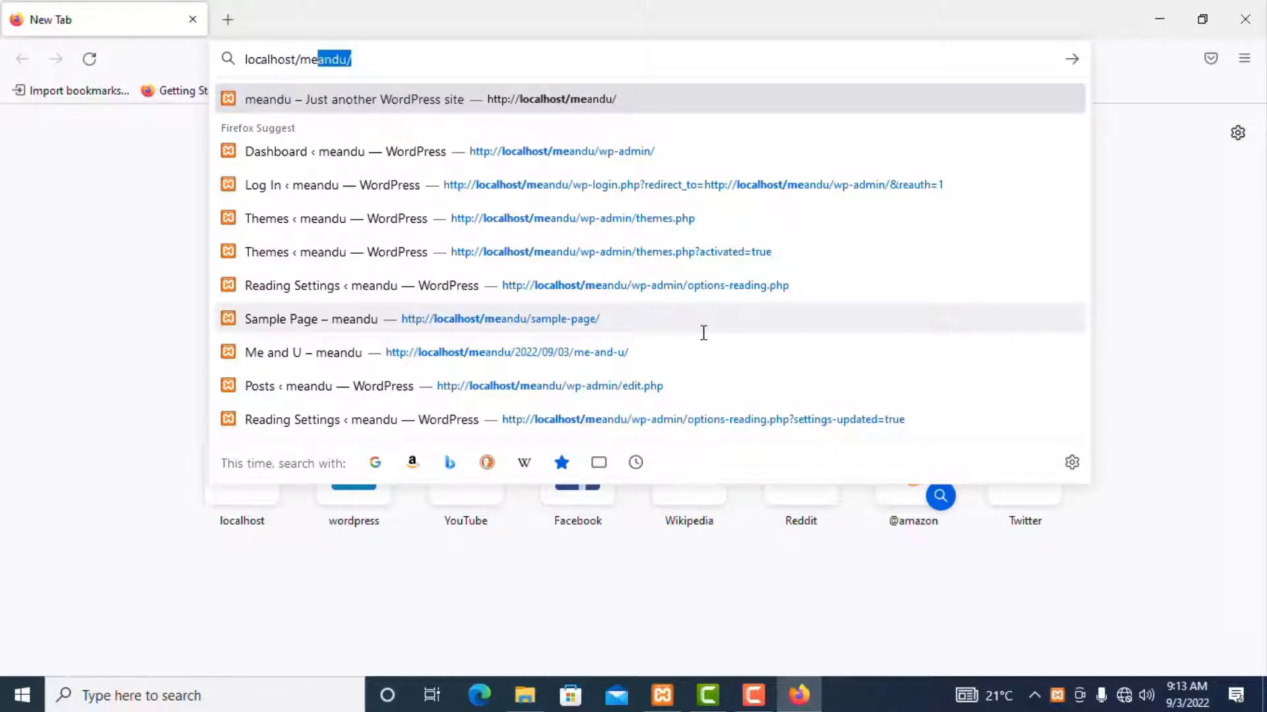
key(Return)
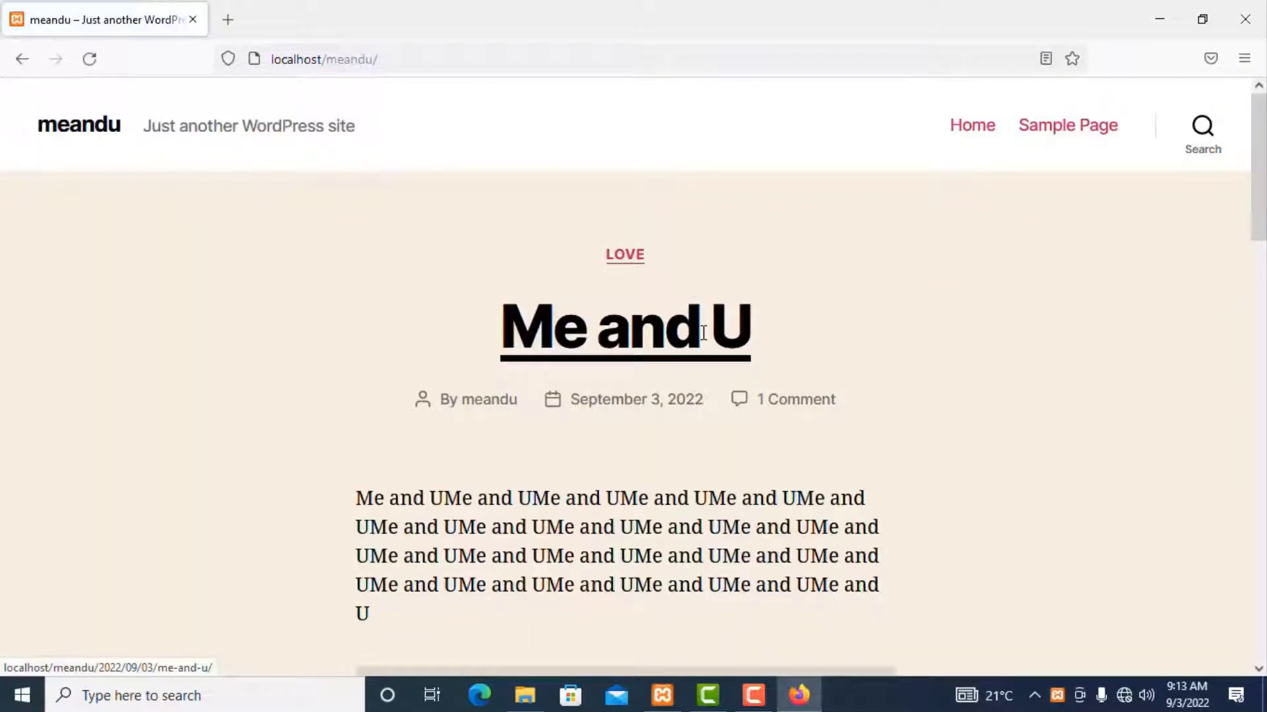
scroll(959, 444, down, 12)
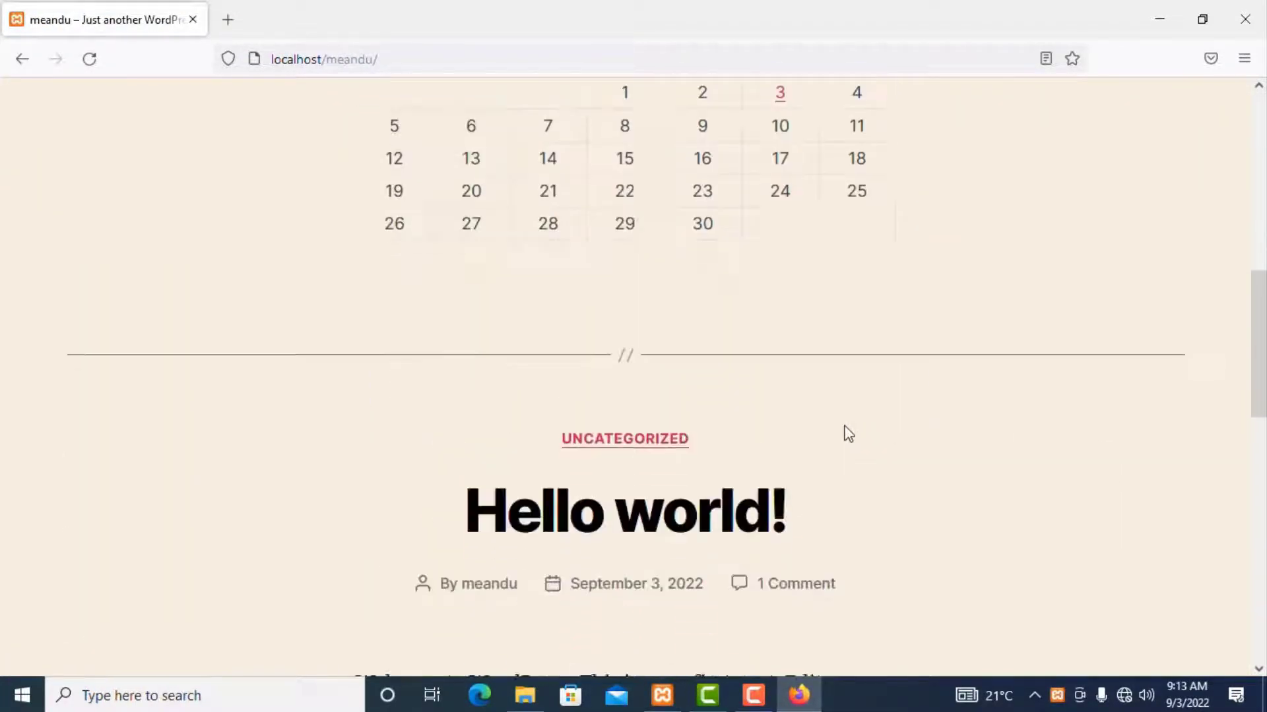
scroll(758, 369, down, 8)
scroll(755, 370, up, 15)
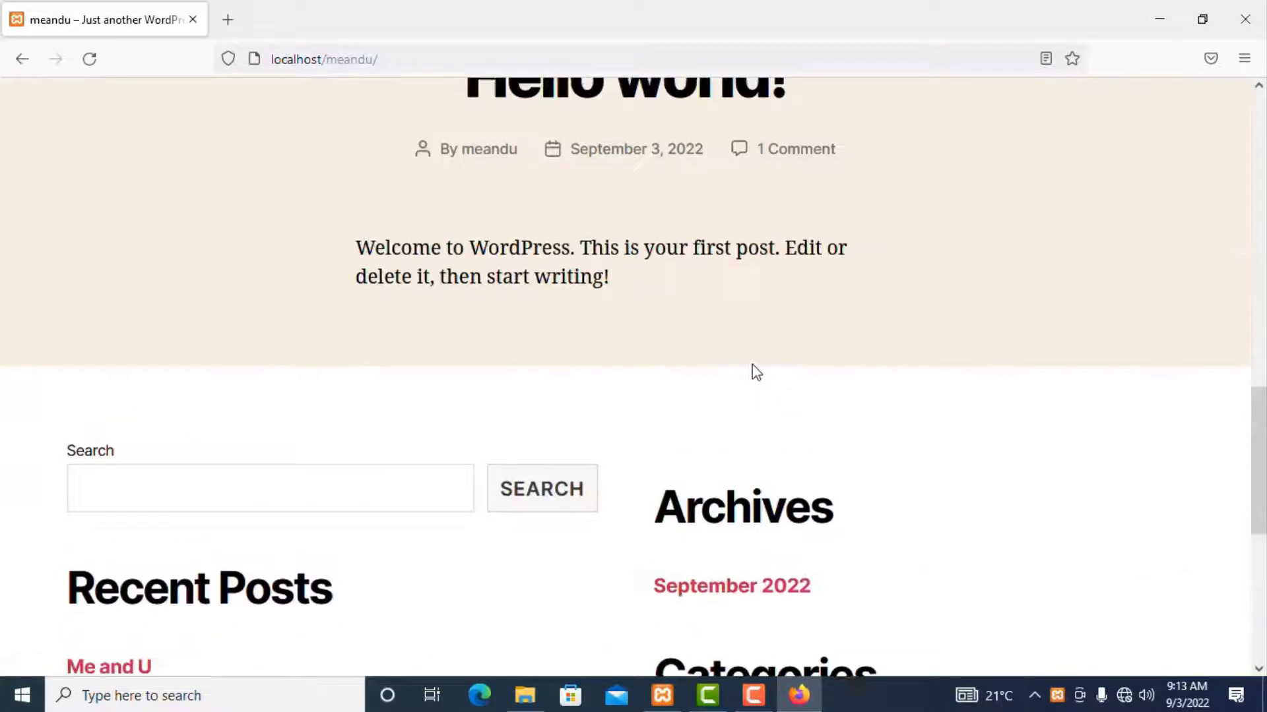
scroll(752, 370, up, 6)
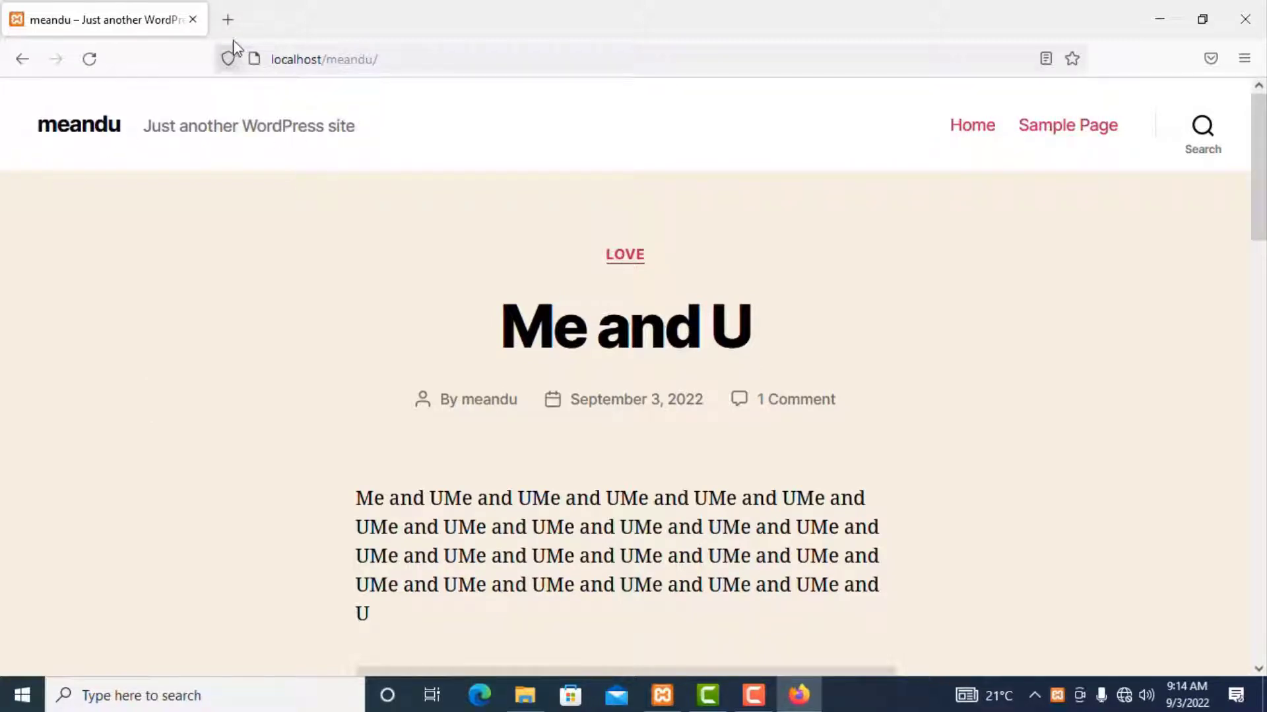
Step: Copy the localhost/meandu/ address into a second tab, then return to the first tab
click(227, 21)
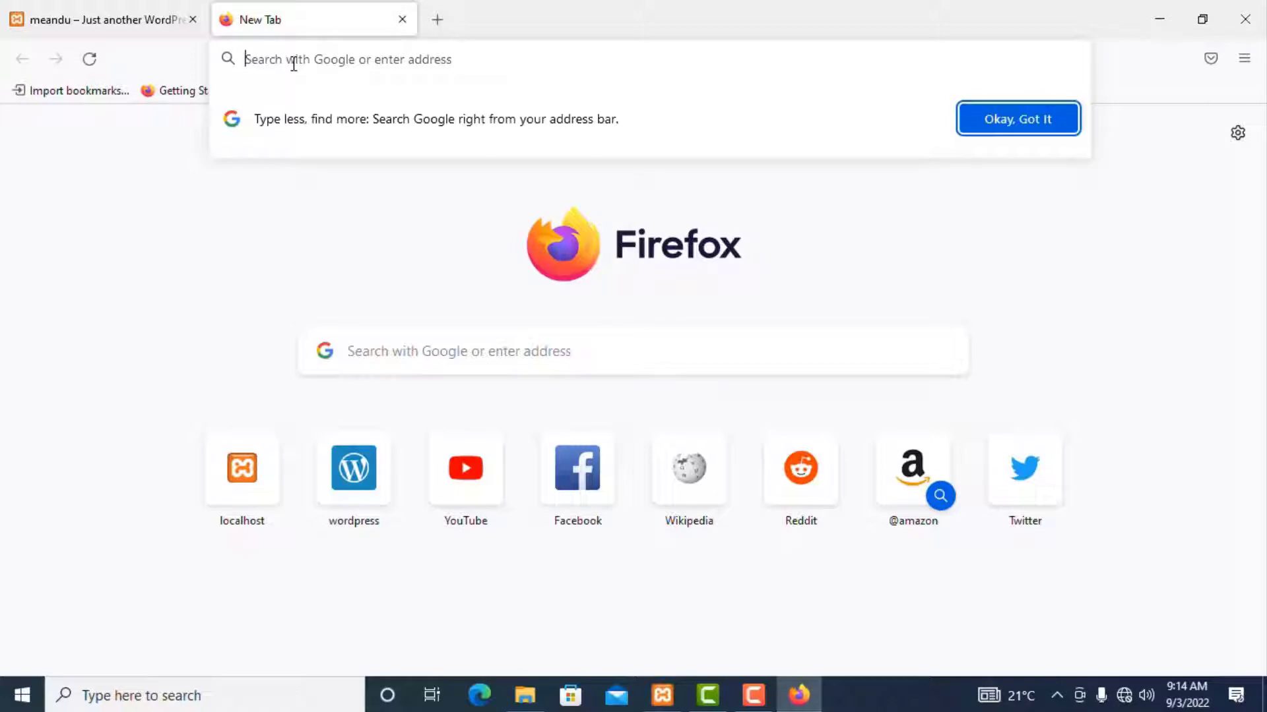
click(105, 17)
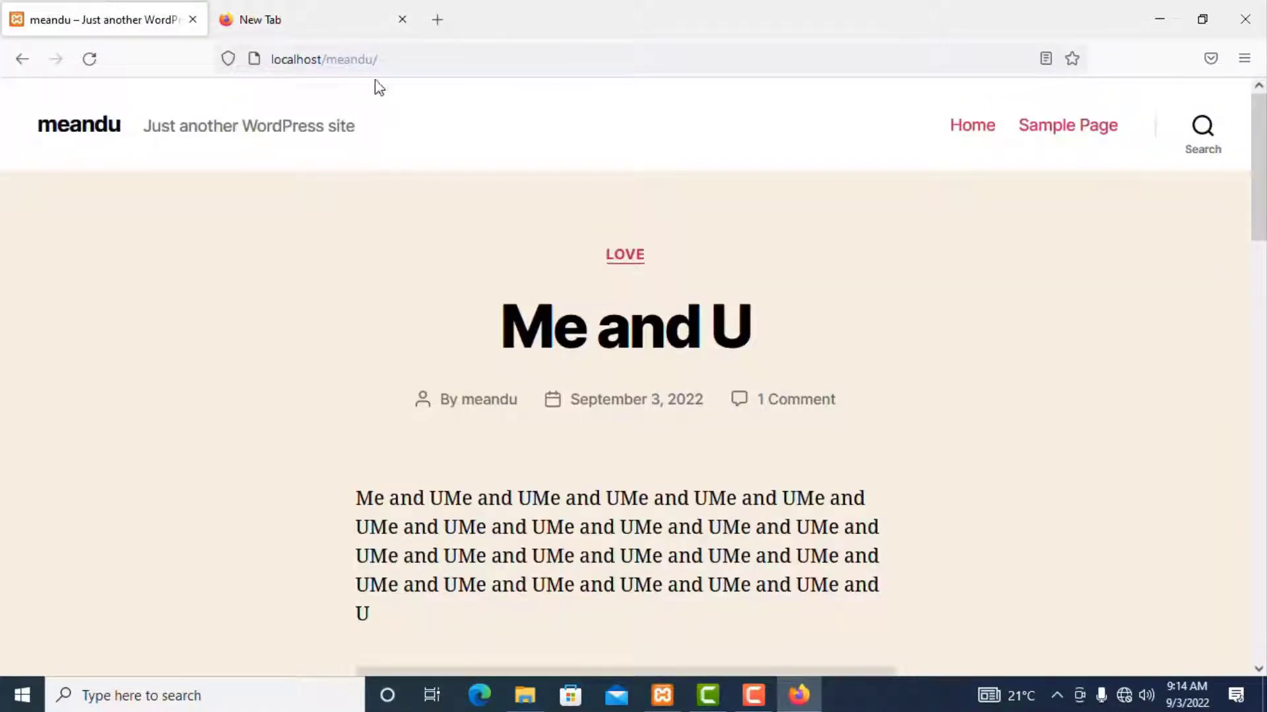
click(394, 66)
right_click(363, 62)
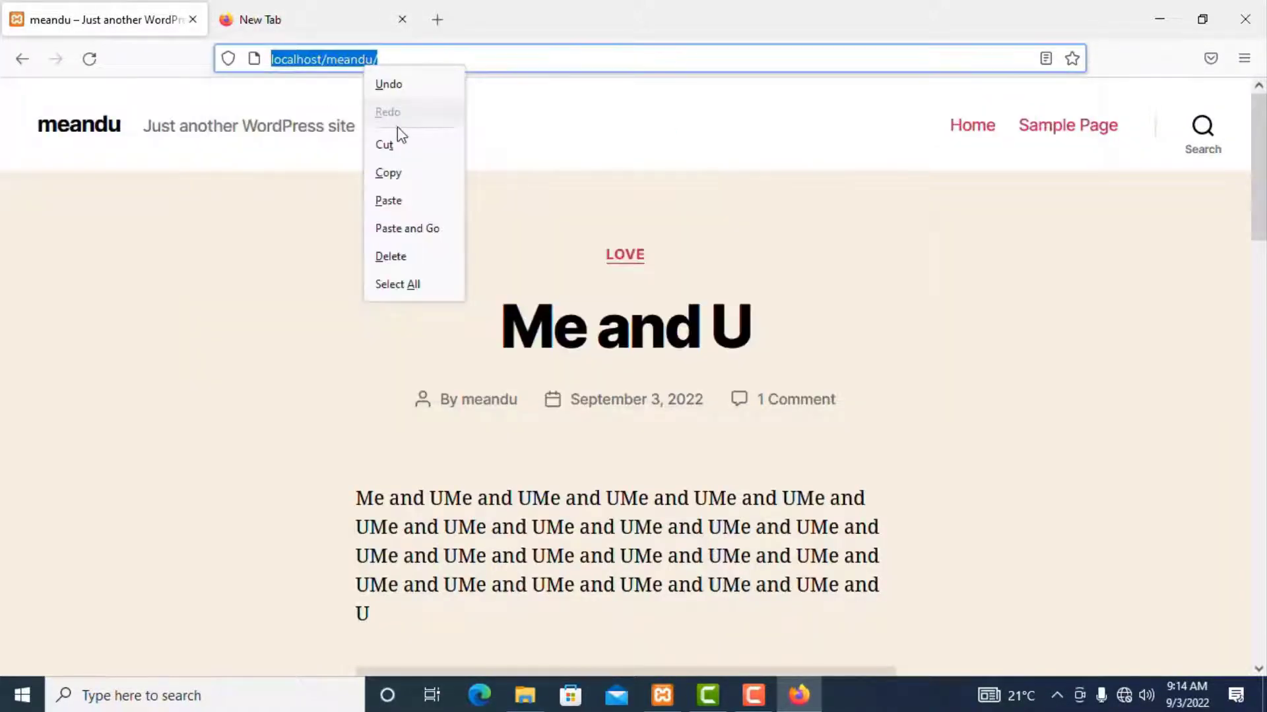
click(390, 173)
click(289, 23)
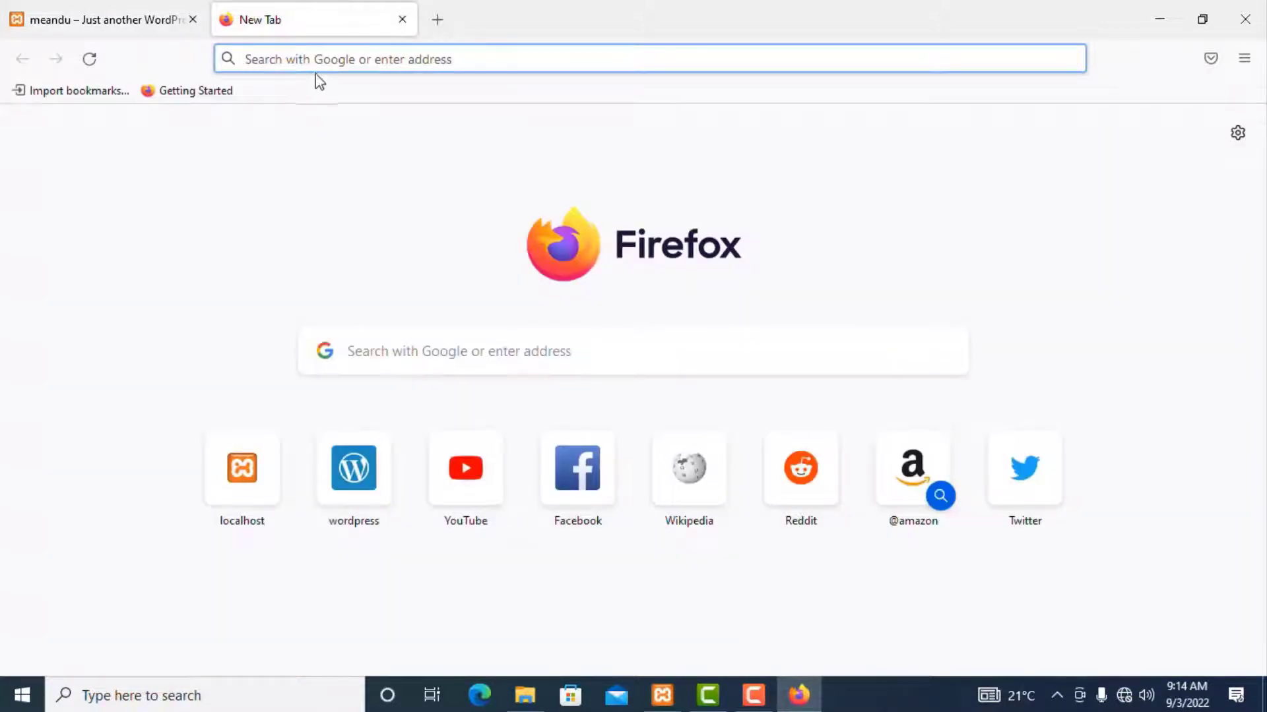
key(ctrl+v)
key(Return)
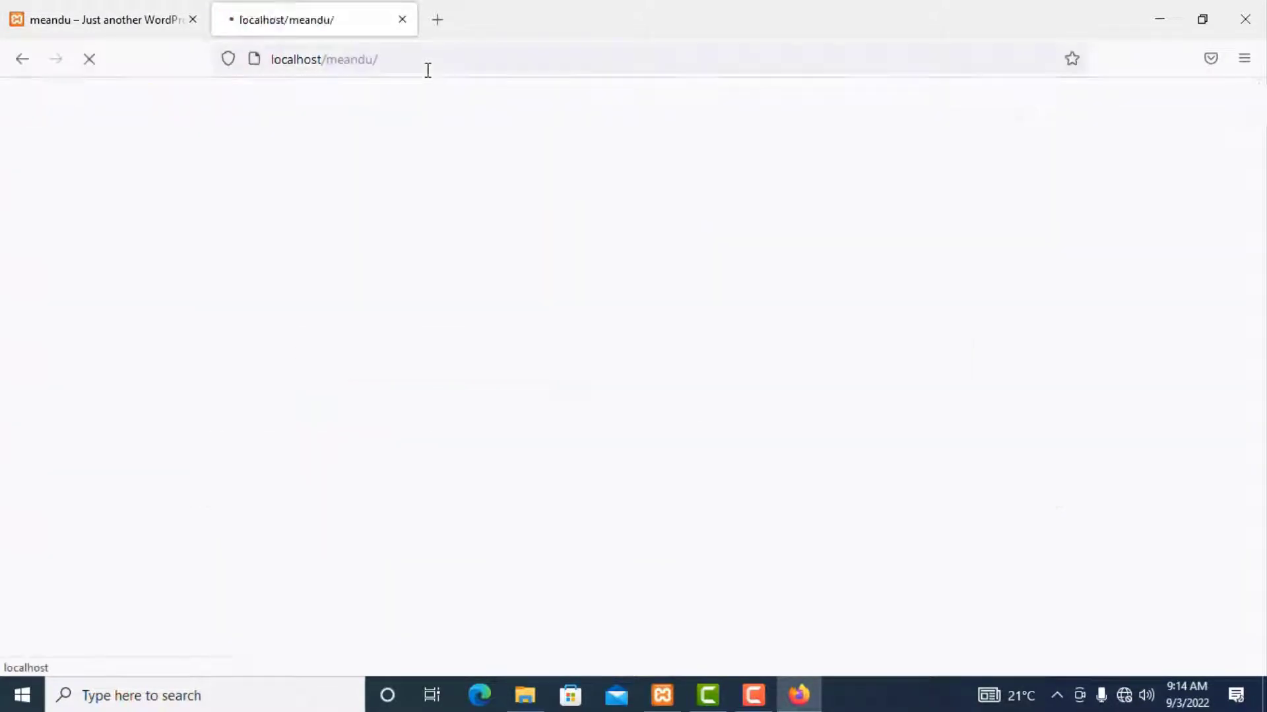
scroll(604, 243, down, 2)
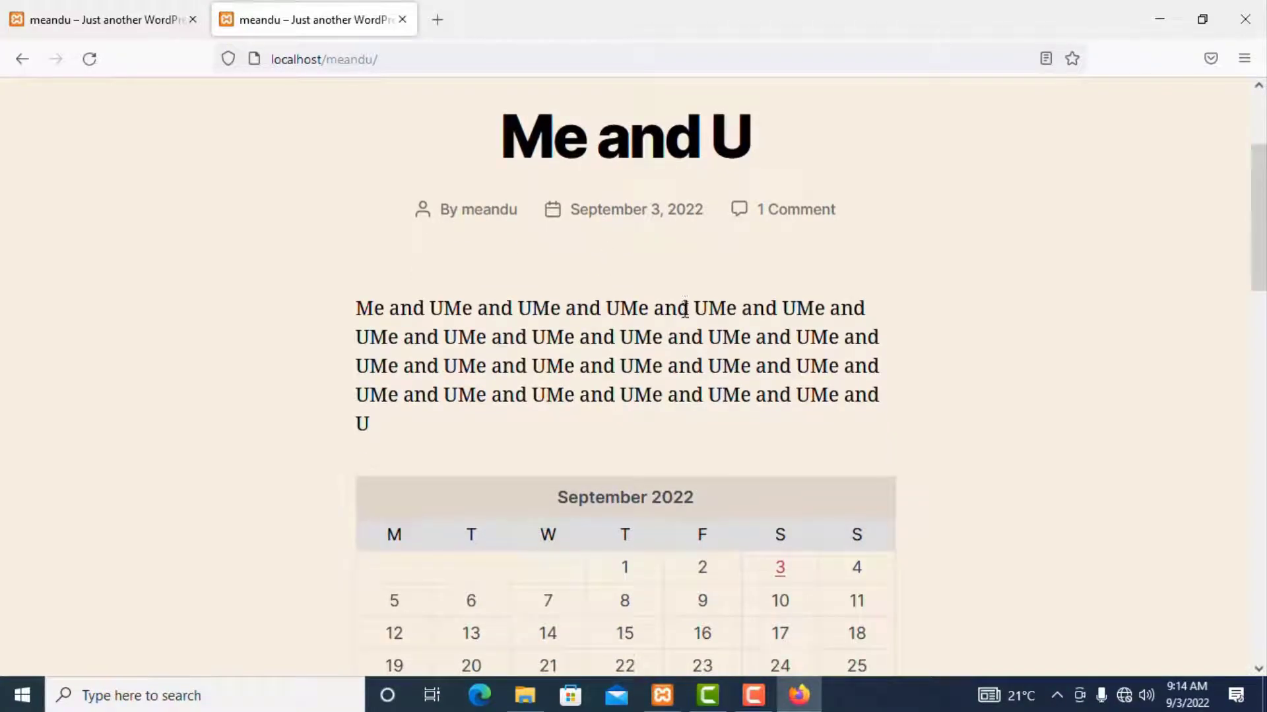
click(663, 696)
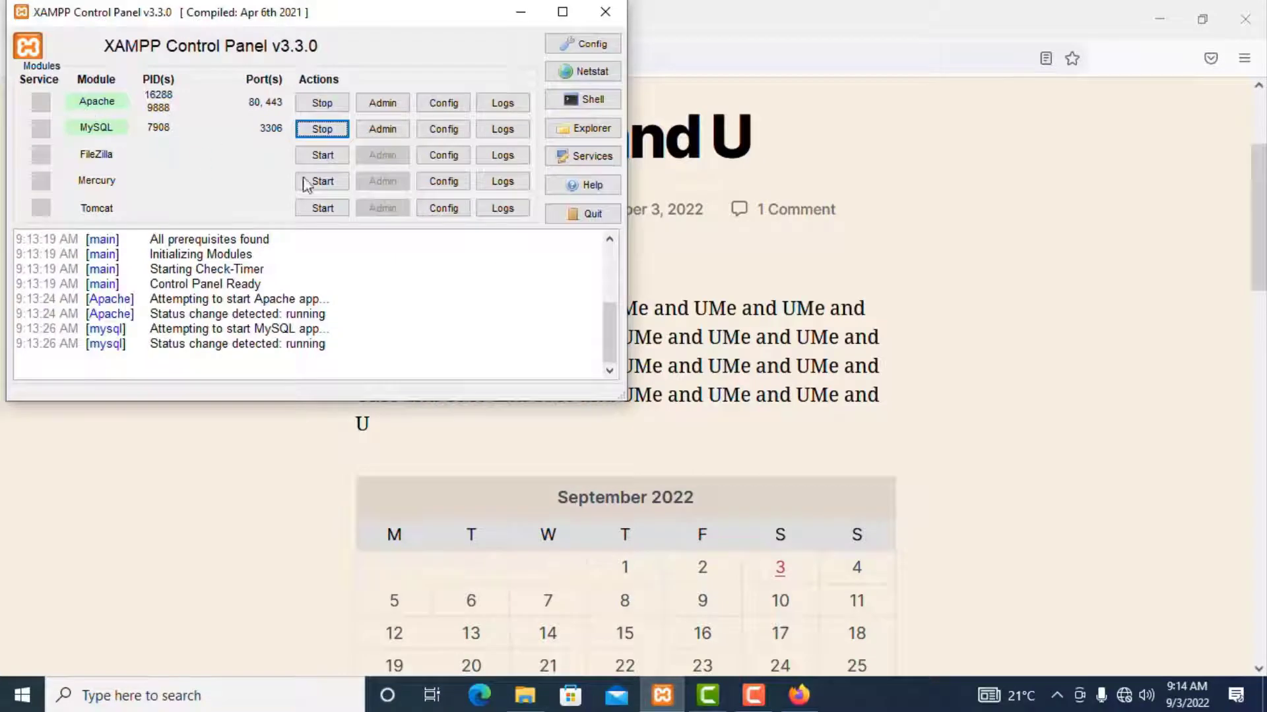
click(690, 215)
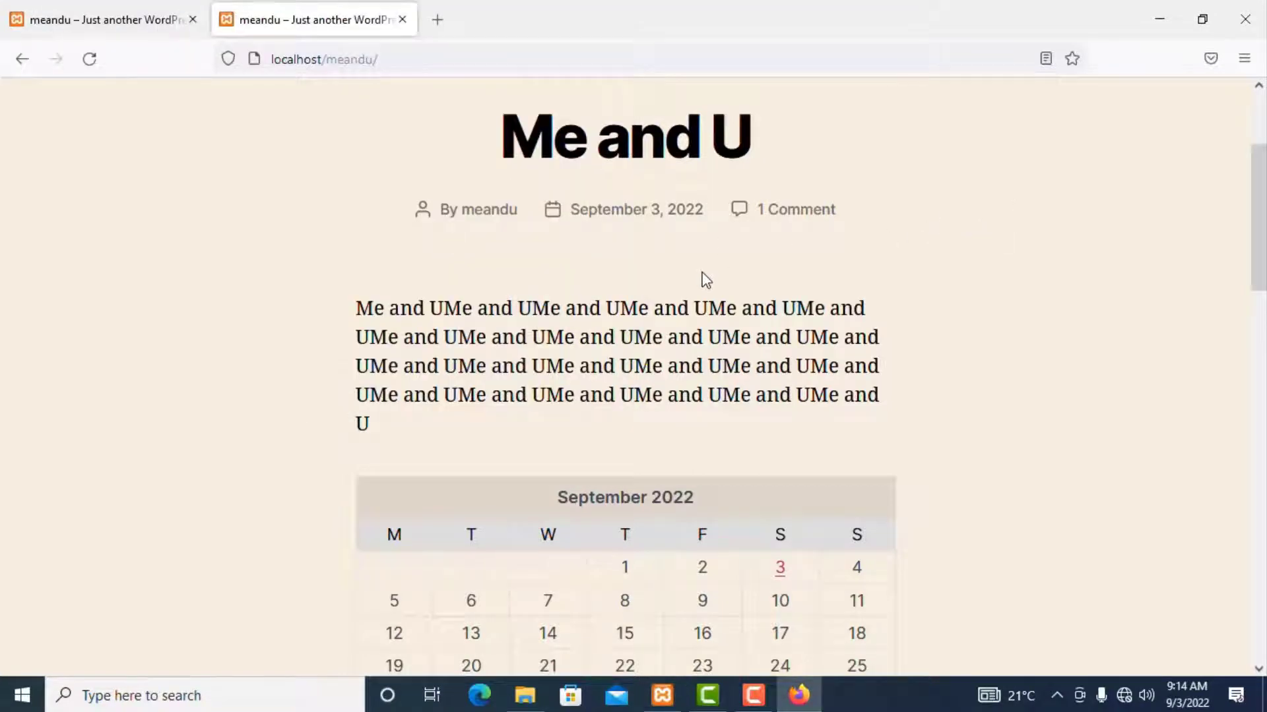
click(112, 20)
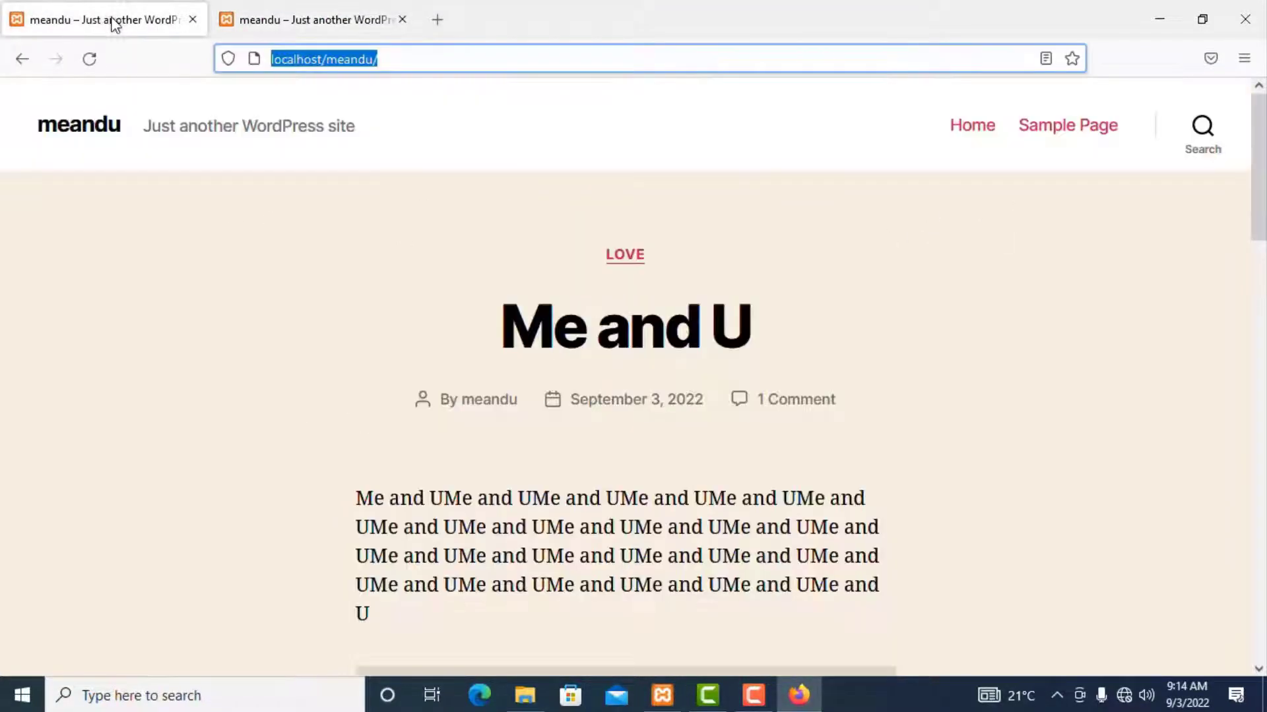
Step: Go to localhost/meandu/wp-admin/ and log in to the WordPress admin
click(395, 60)
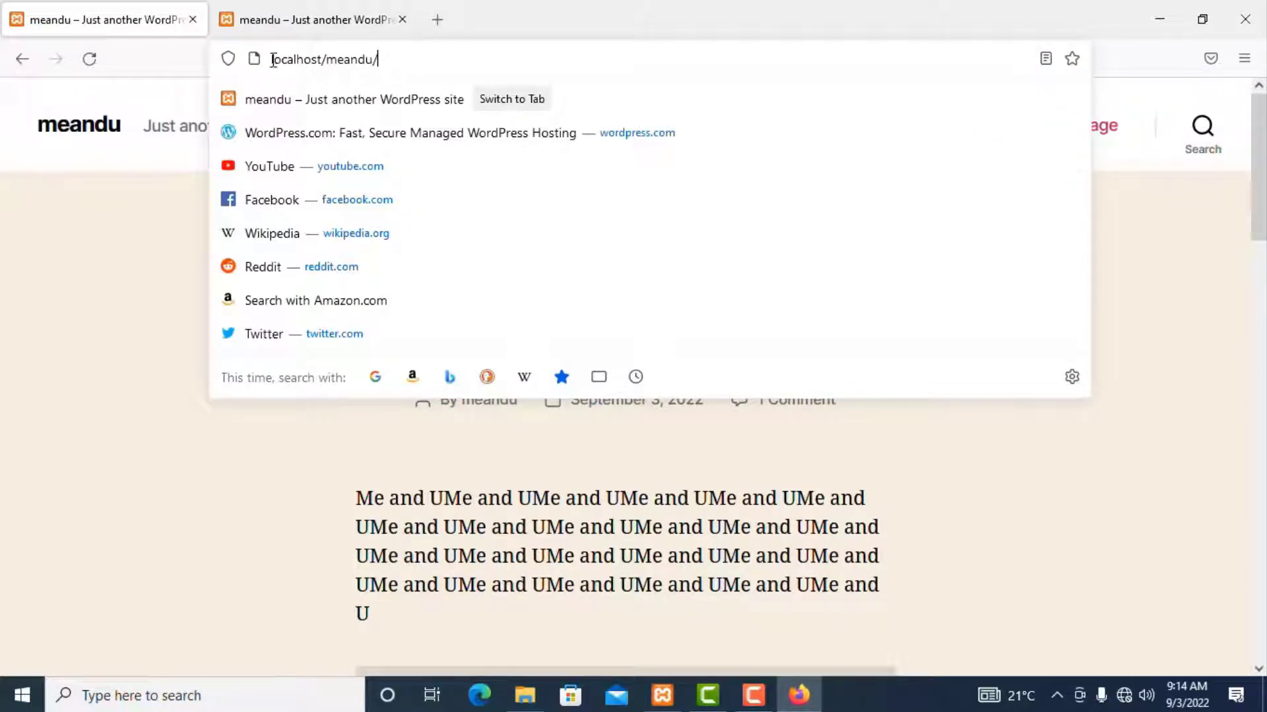
text(w)
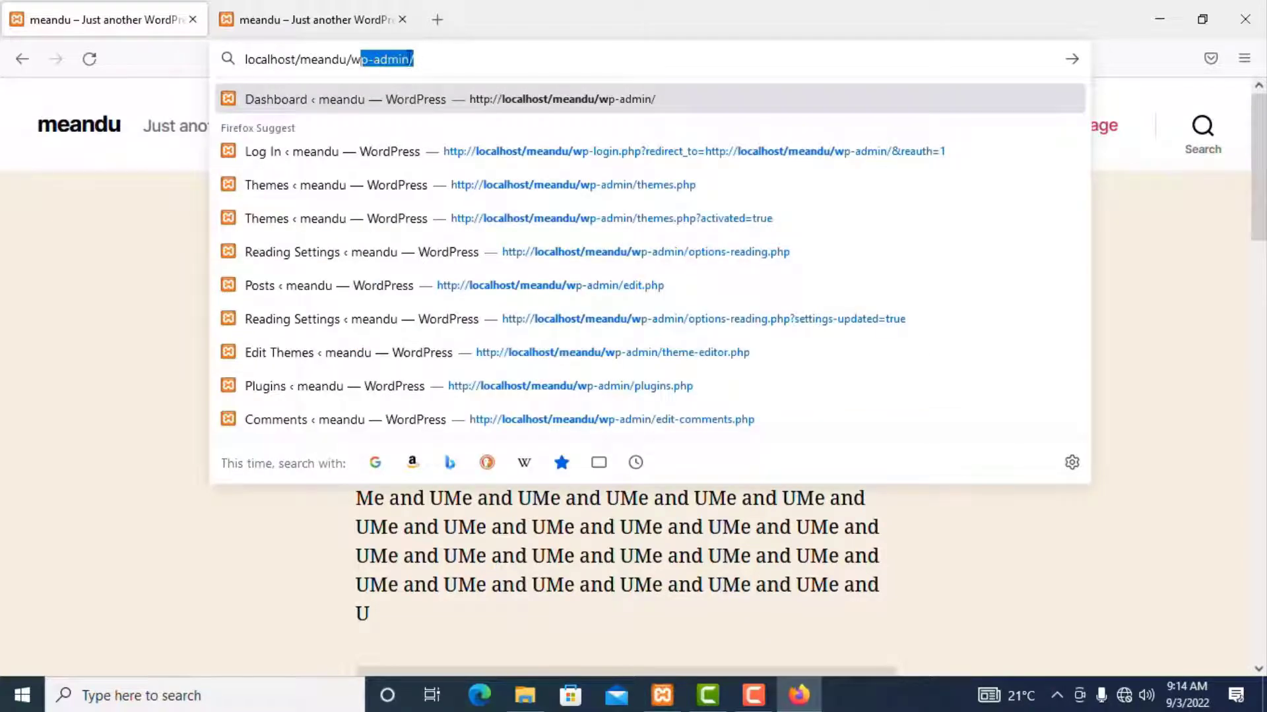
key(Return)
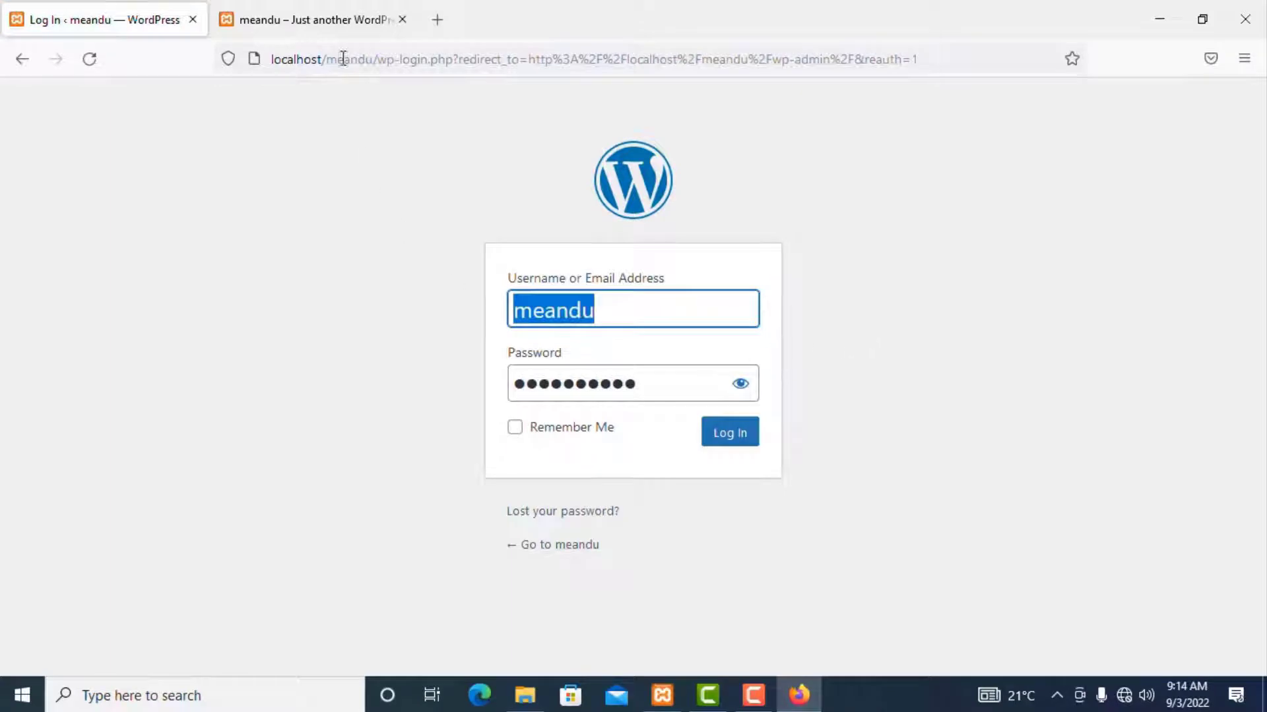
click(321, 21)
scroll(661, 402, down, 6)
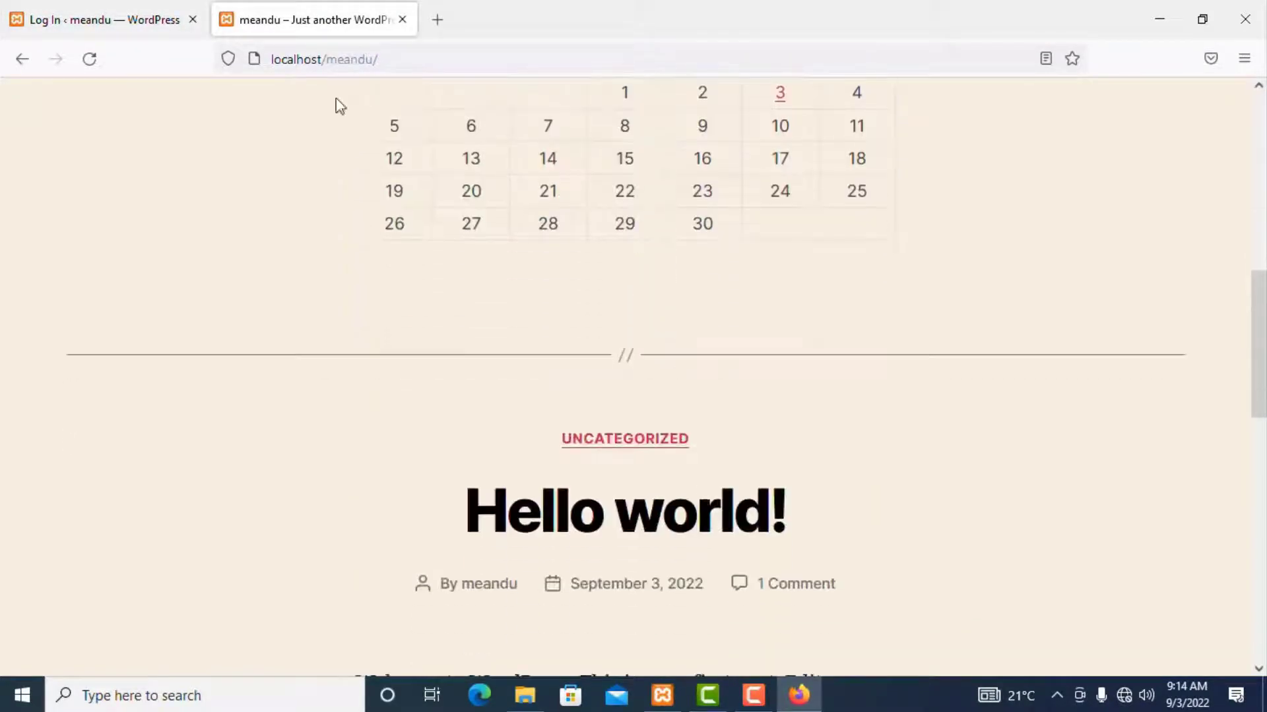
click(80, 18)
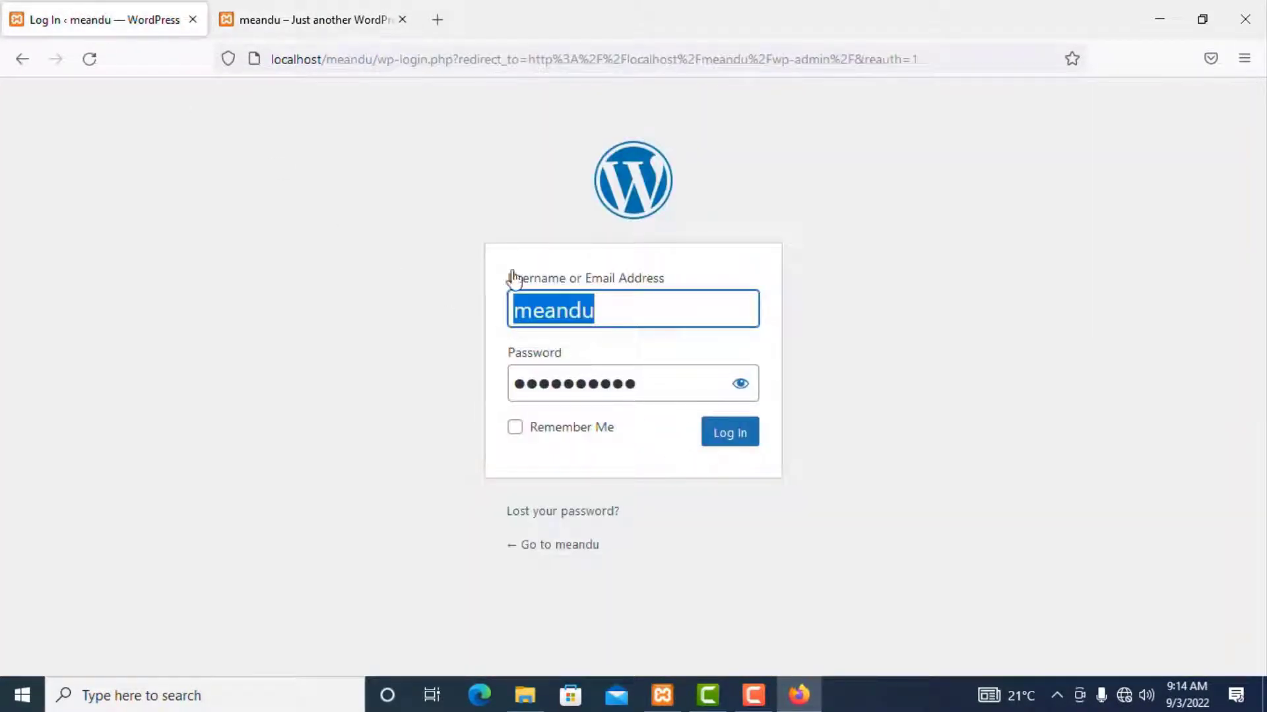
click(301, 20)
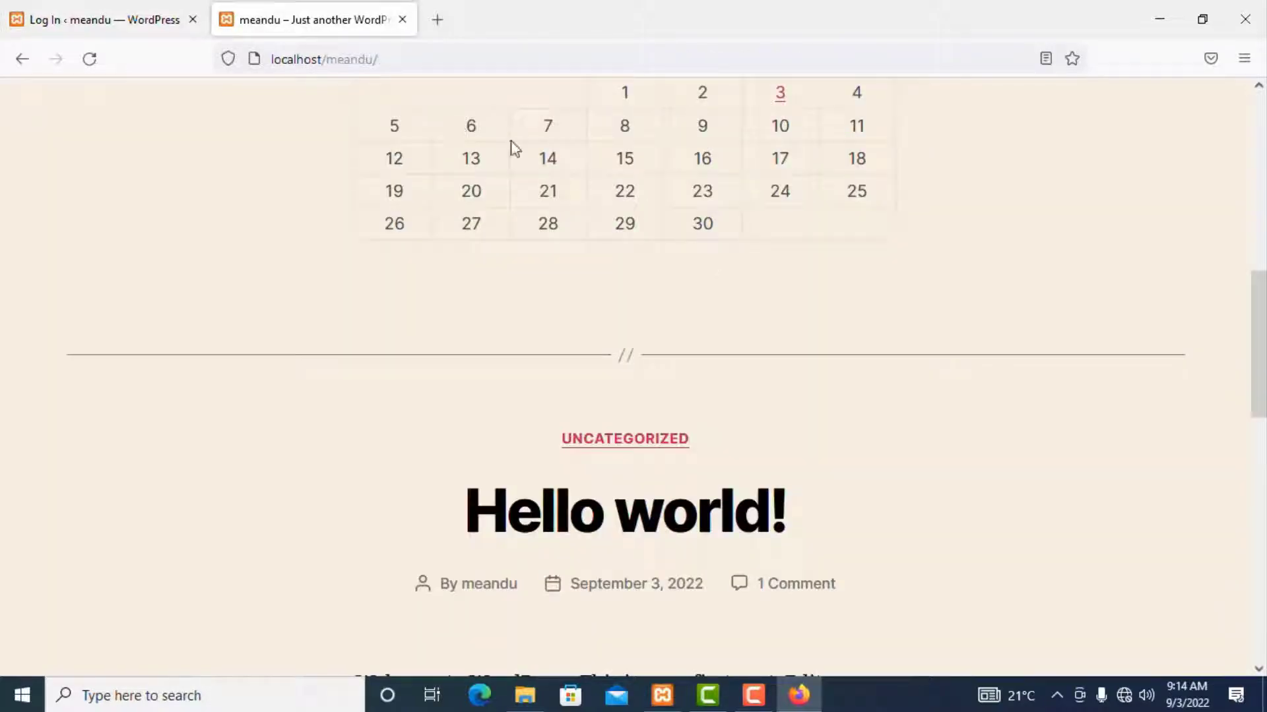
scroll(518, 243, up, 10)
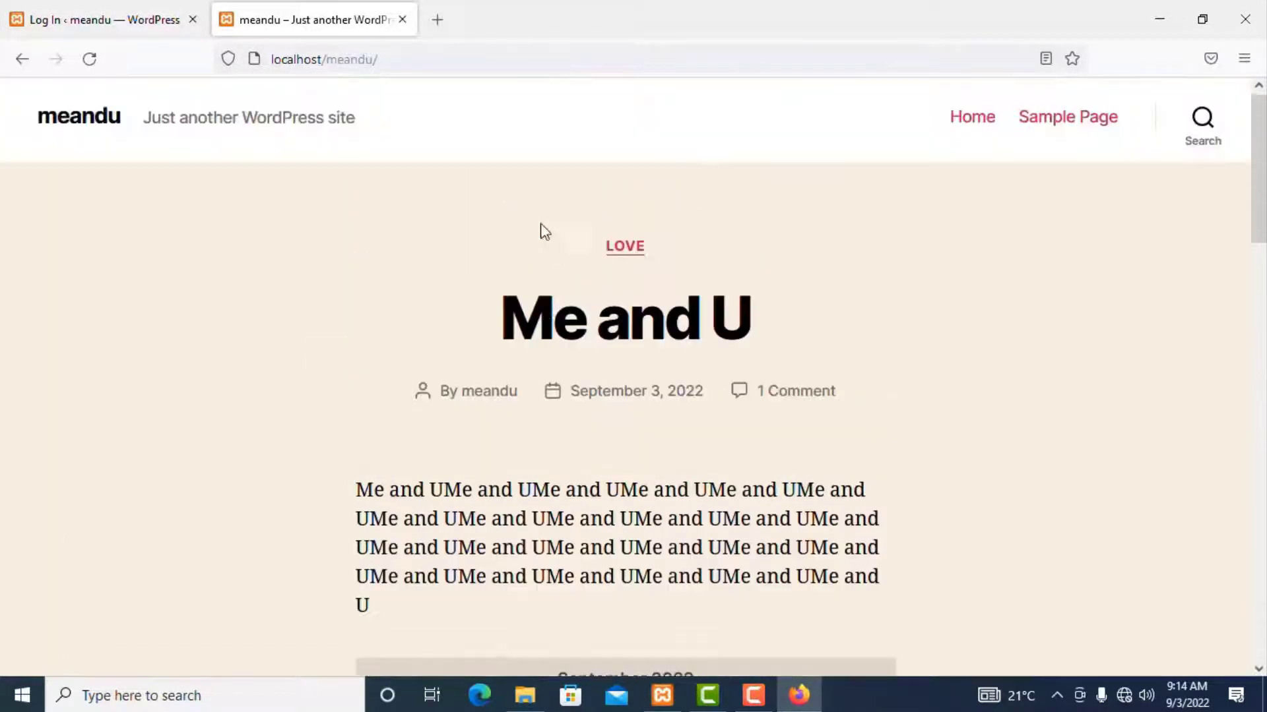
click(136, 21)
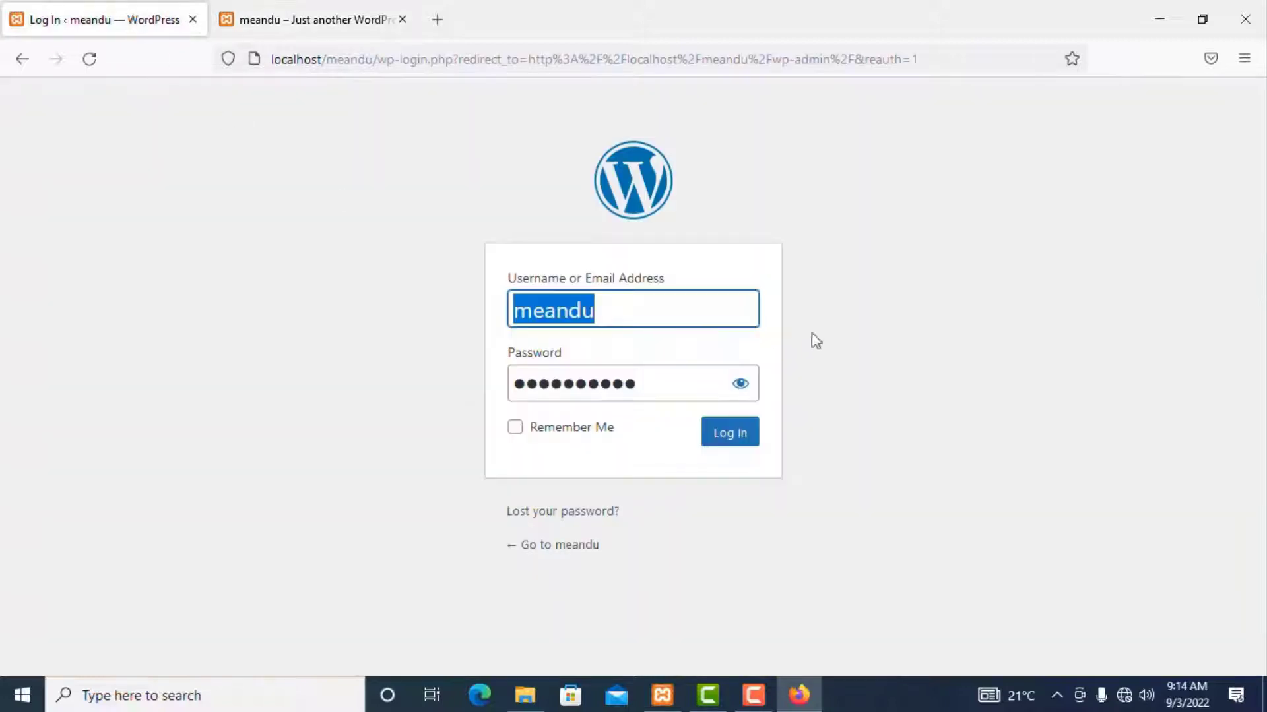
click(729, 437)
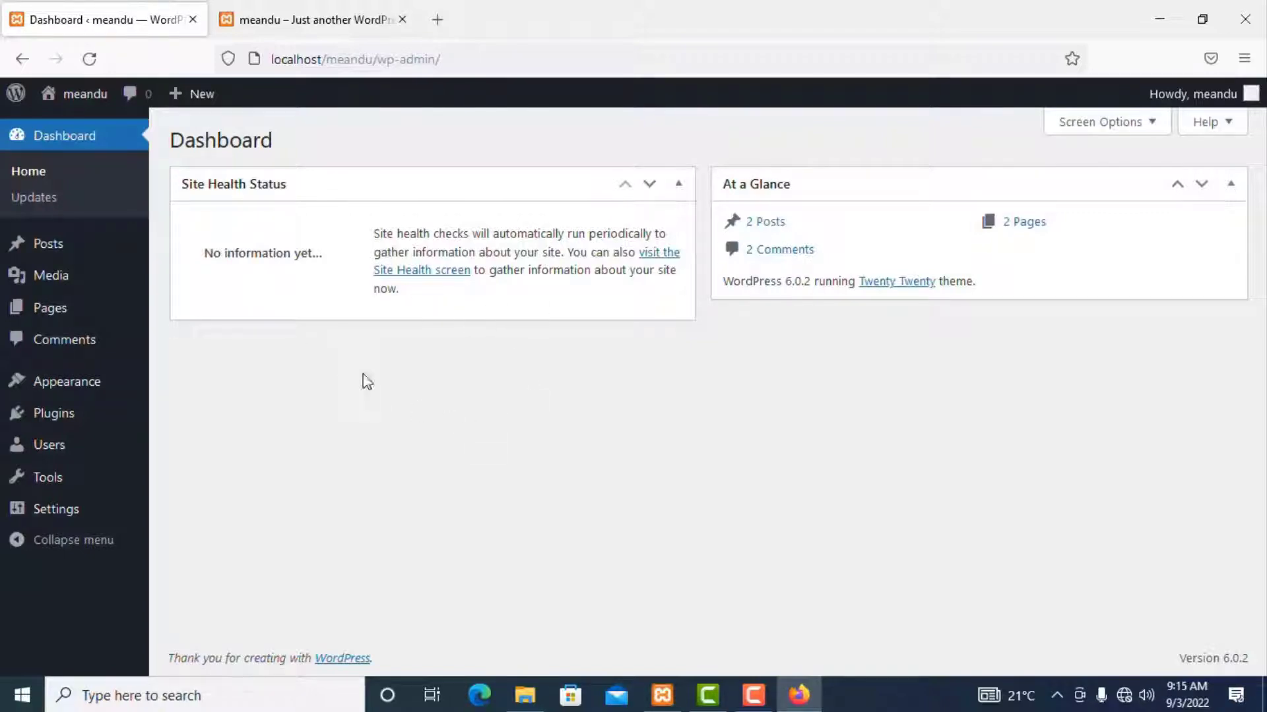
click(525, 695)
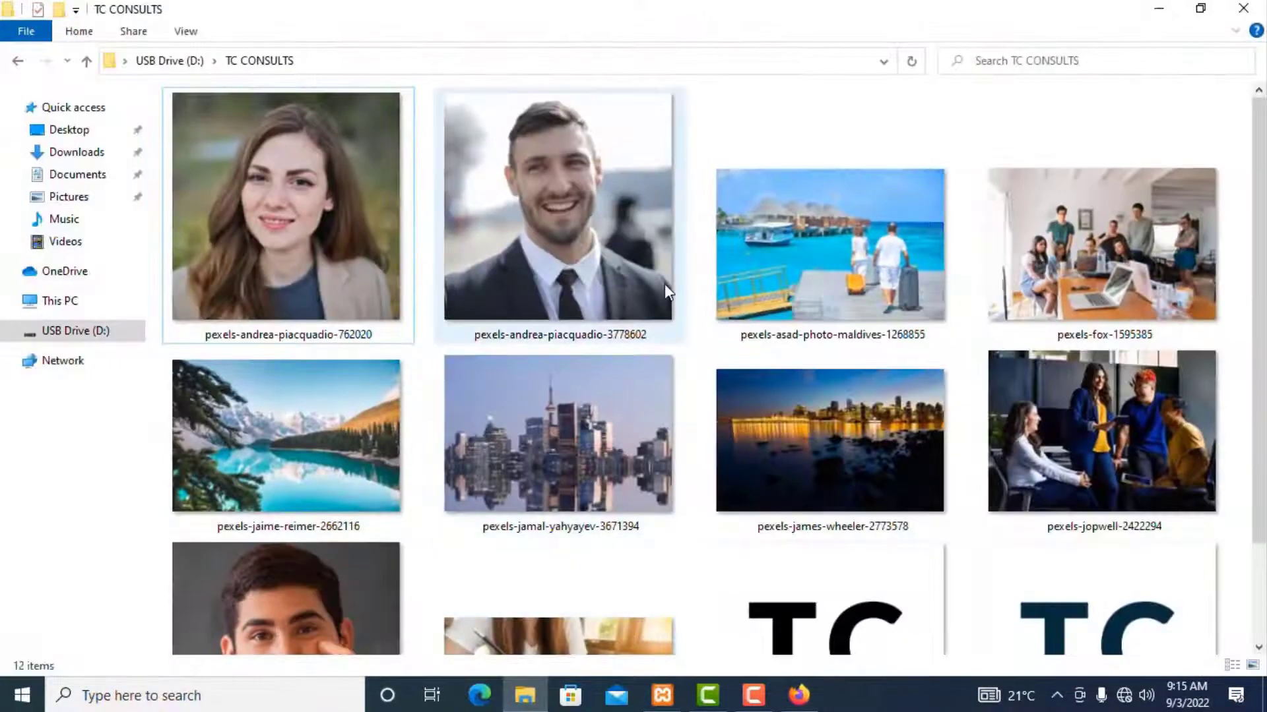
scroll(665, 288, down, 2)
scroll(664, 283, up, 2)
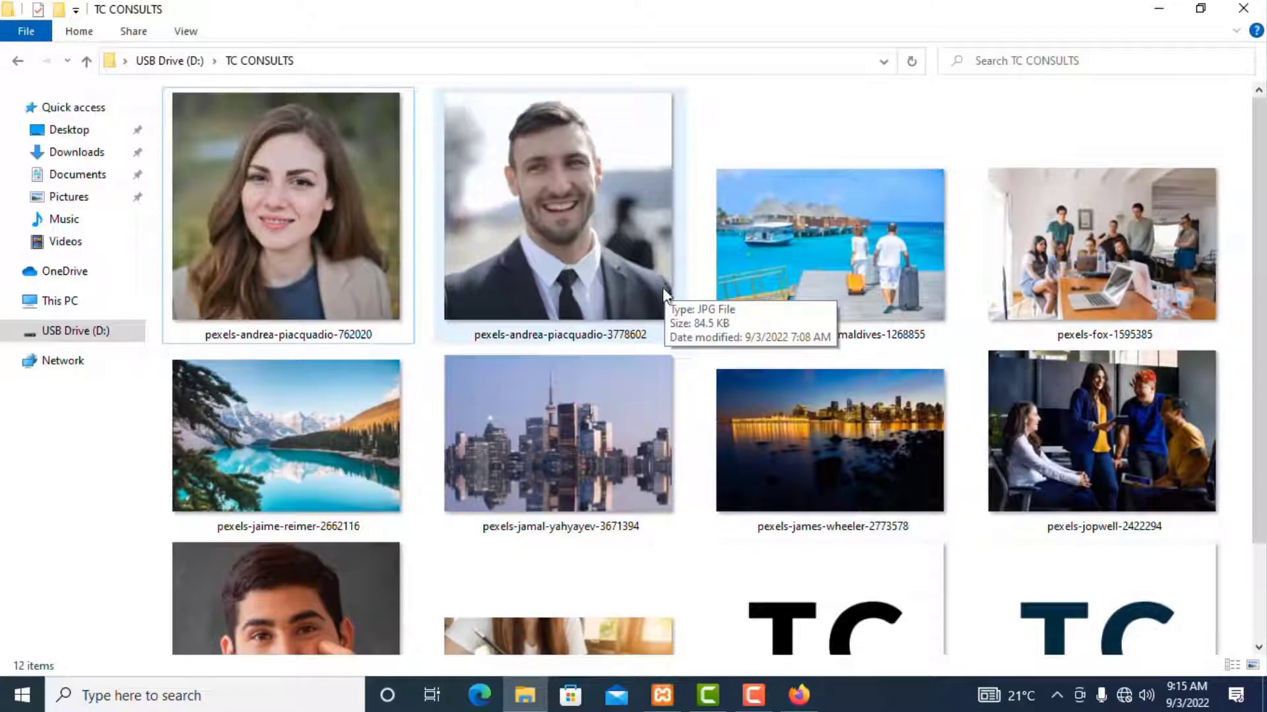
scroll(1263, 294, down, 2)
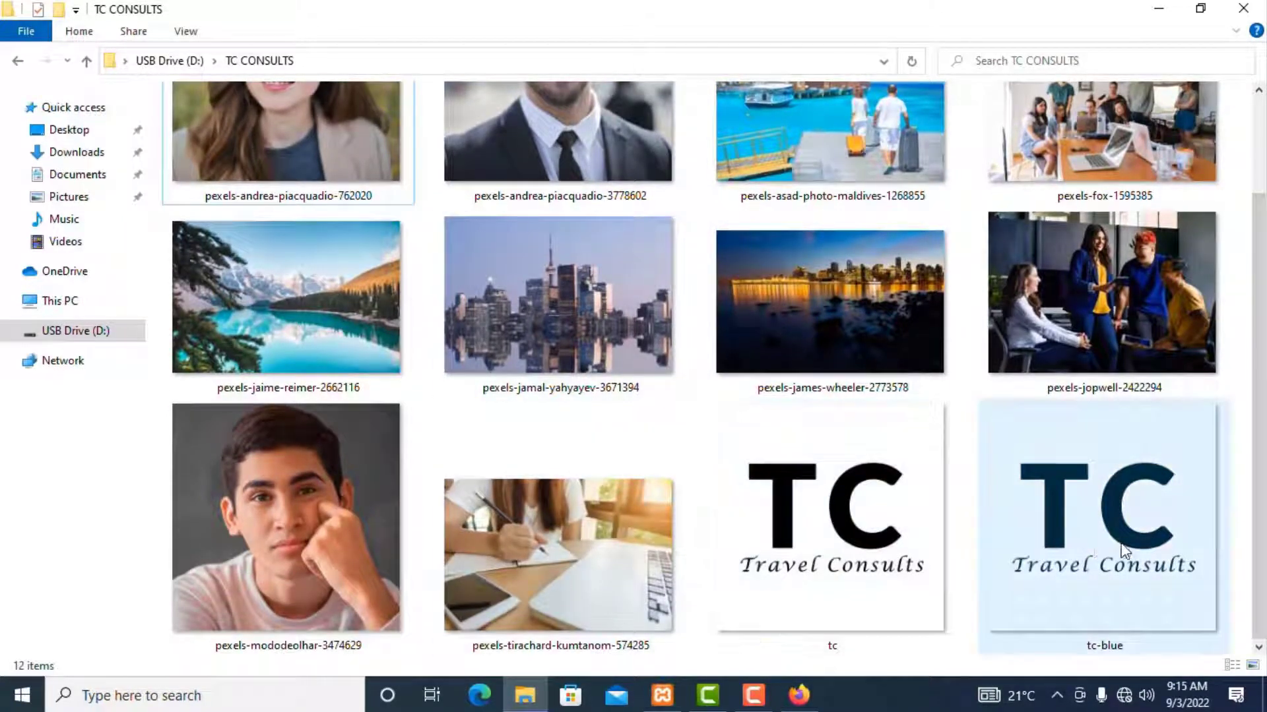
scroll(1263, 507, up, 2)
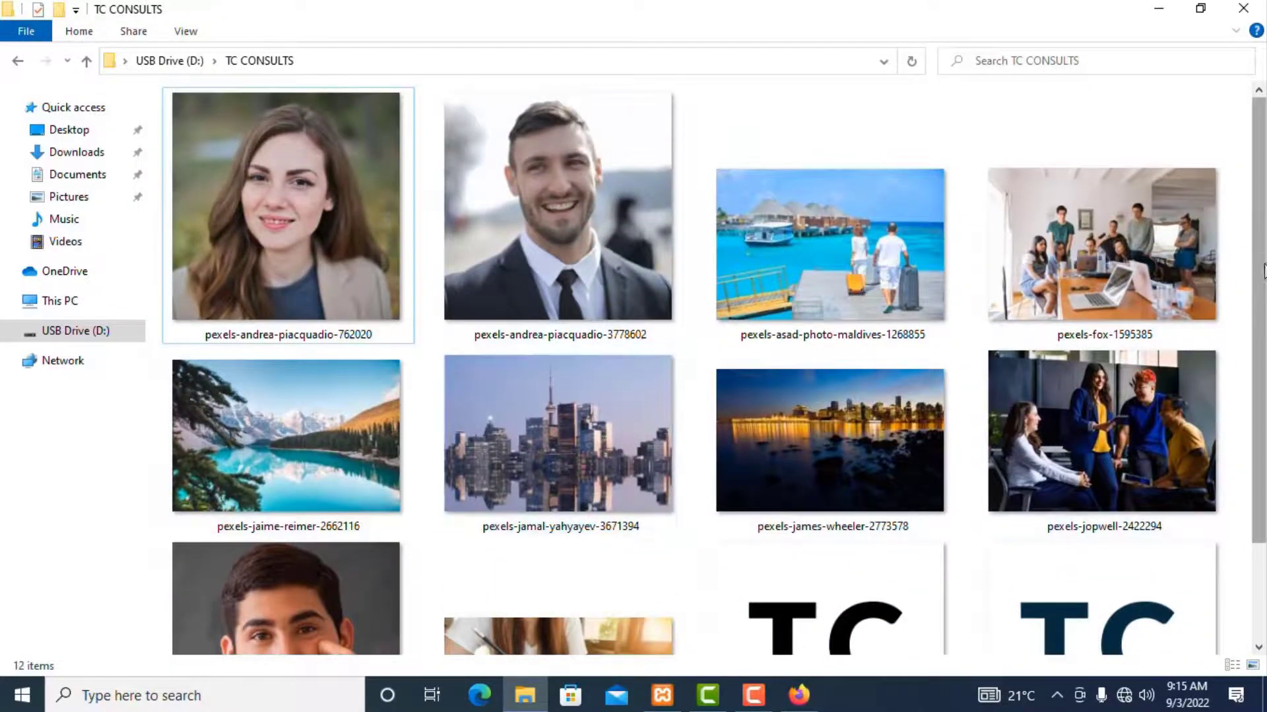
scroll(1264, 270, down, 2)
scroll(1247, 302, up, 1)
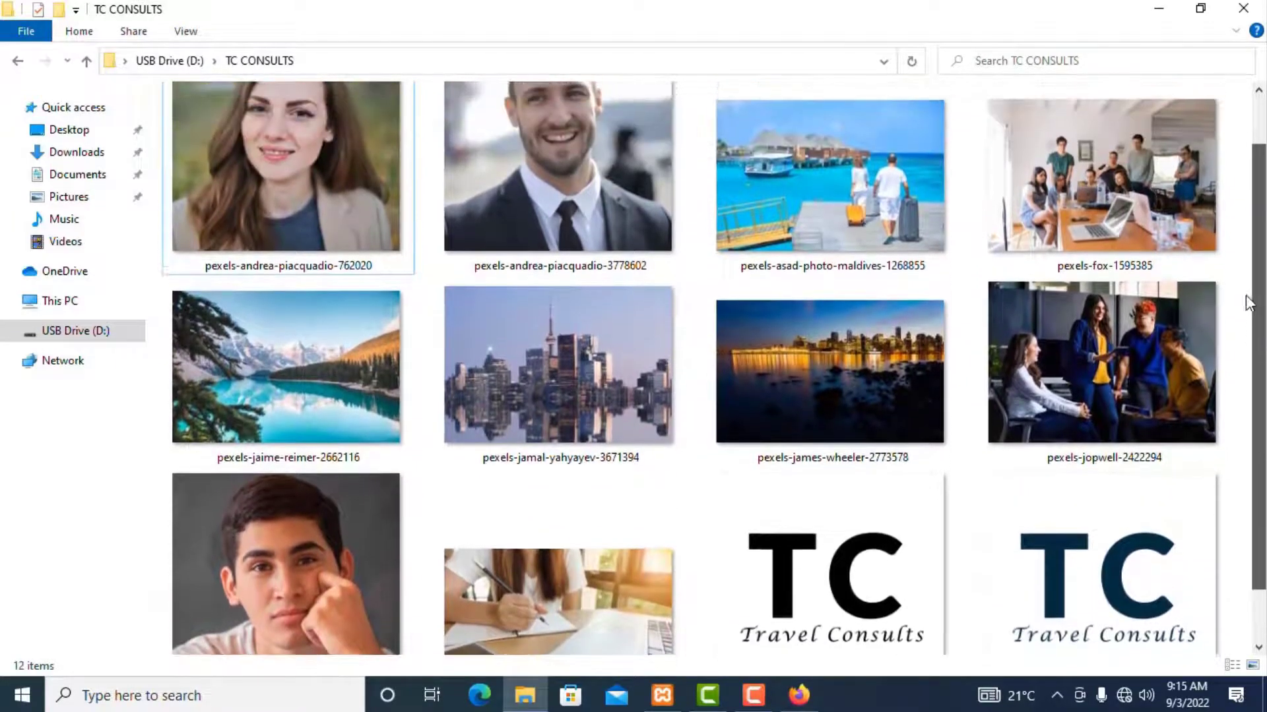
scroll(1244, 286, down, 2)
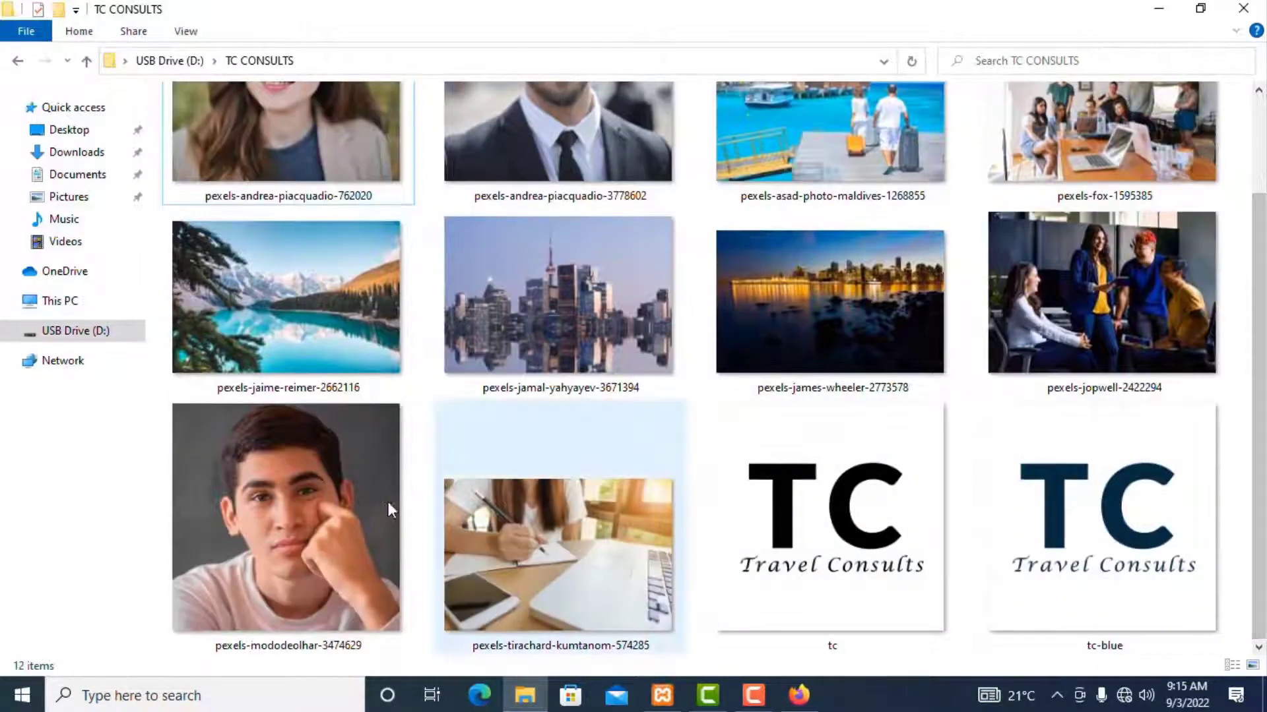
scroll(1260, 310, up, 1)
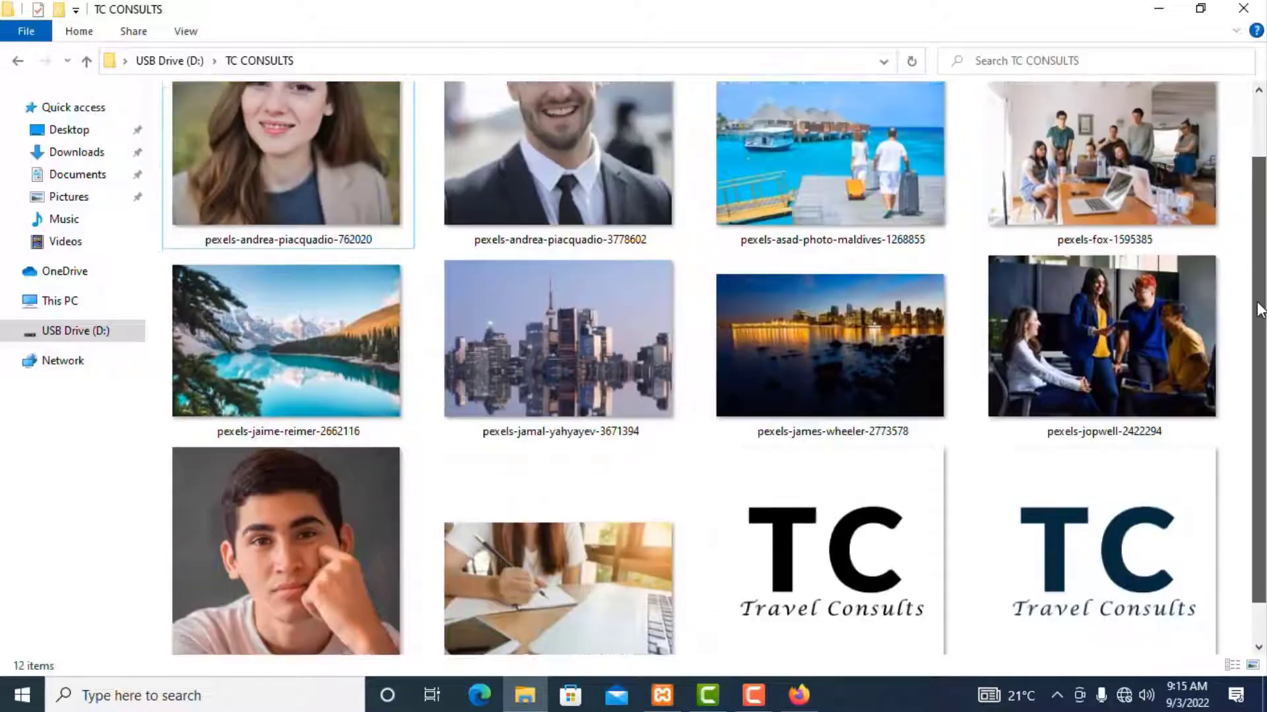
scroll(1260, 310, up, 1)
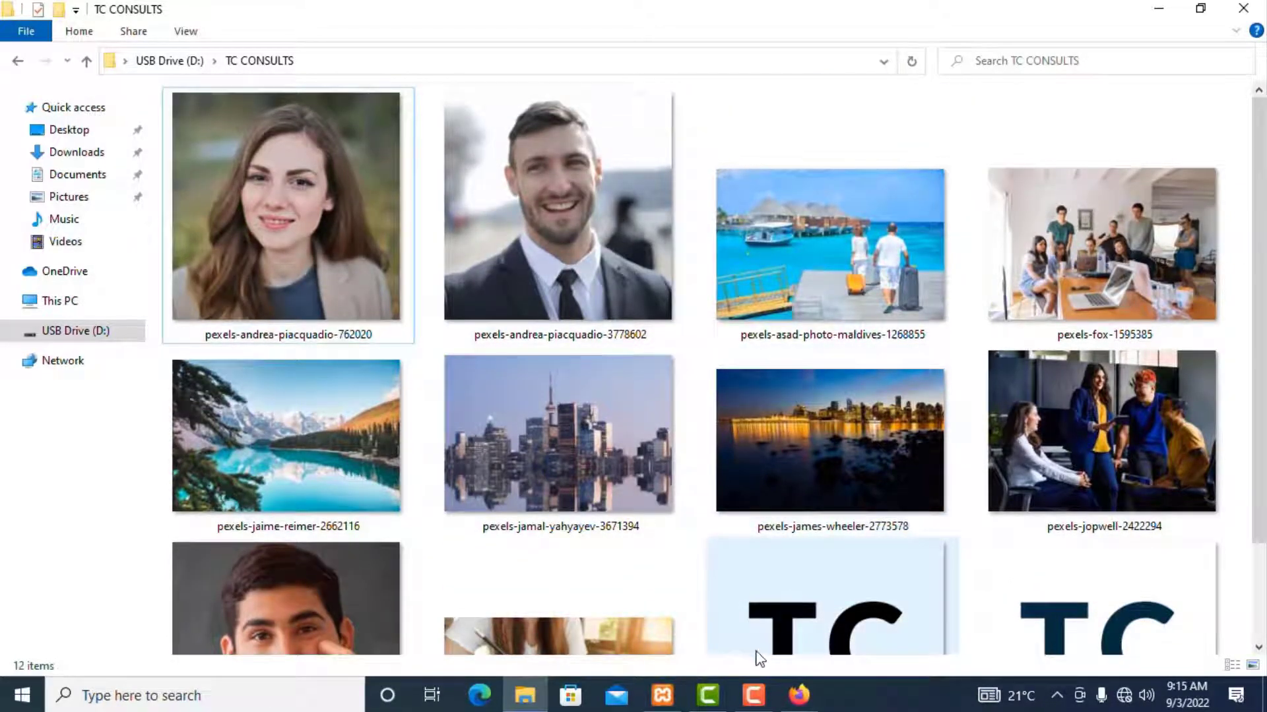
click(799, 695)
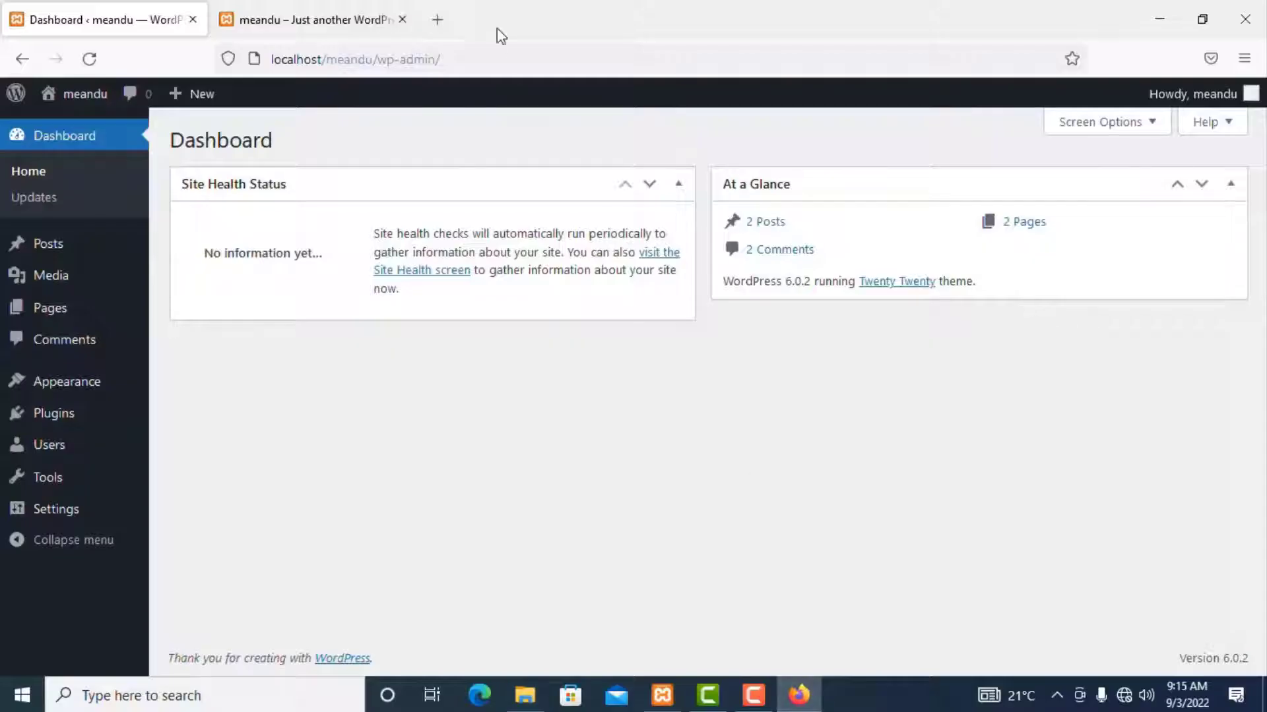
Step: Open localhost/pressconsults in a new tab to view the TC Travel Consults site
click(437, 19)
text(localhost/pressconsults)
key(Return)
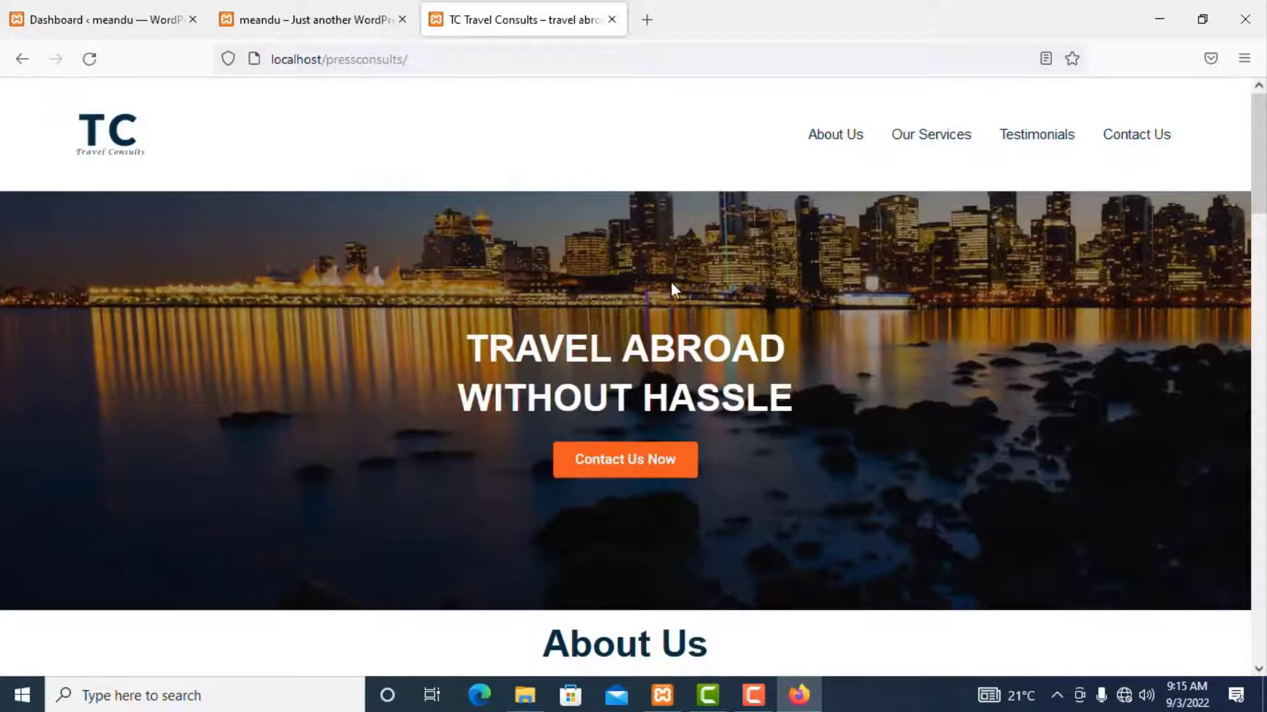
scroll(673, 317, down, 5)
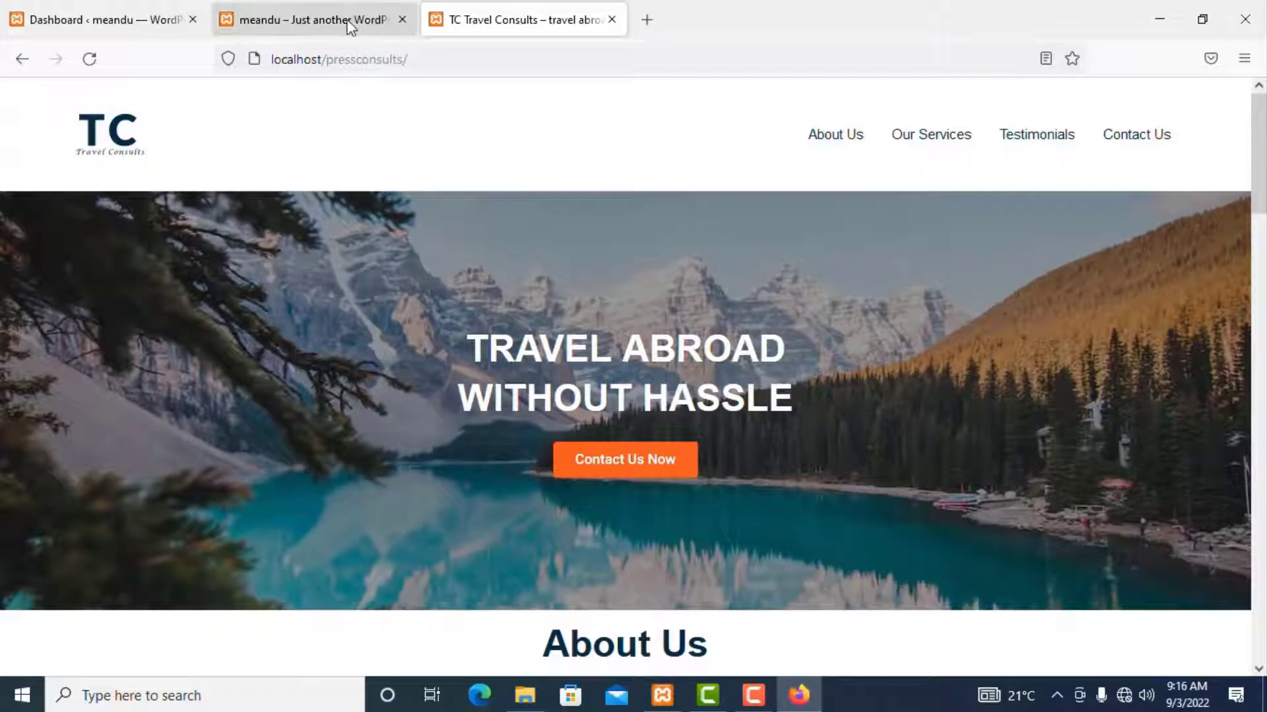
click(350, 21)
Step: Navigate from the Dashboard to the installed themes page under Appearance
click(116, 15)
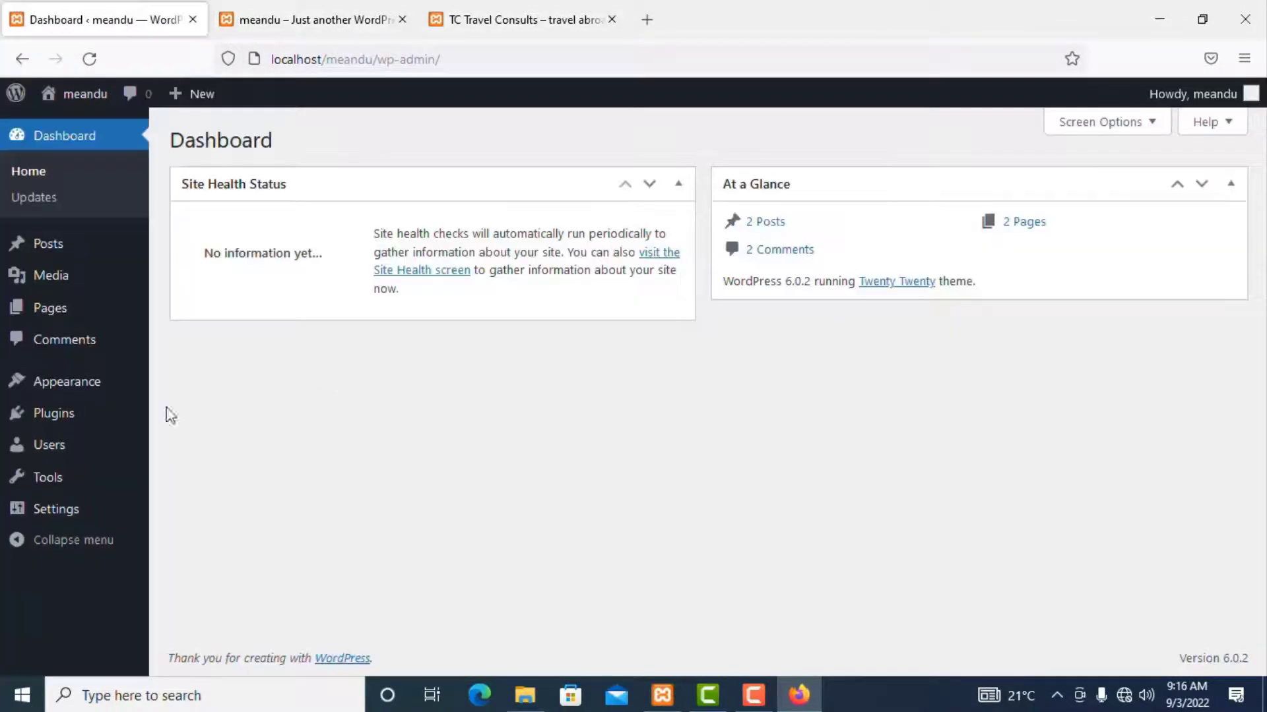
mouse_move(45, 421)
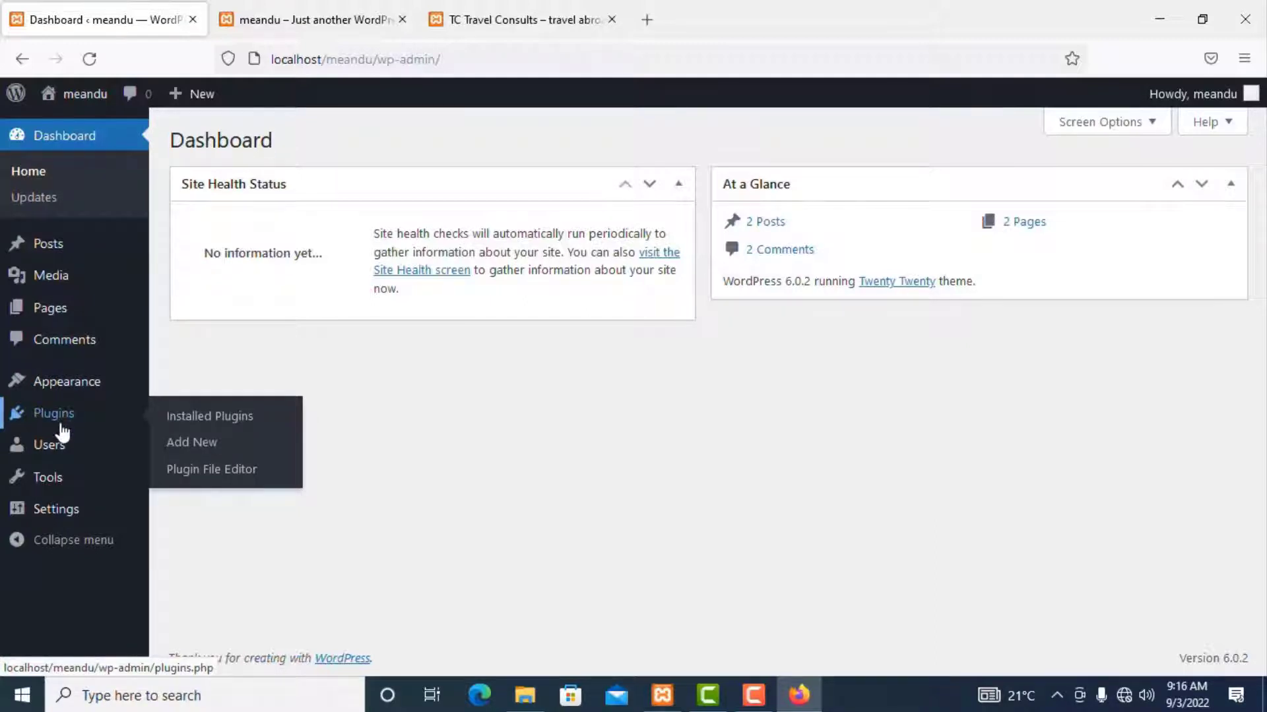
click(196, 449)
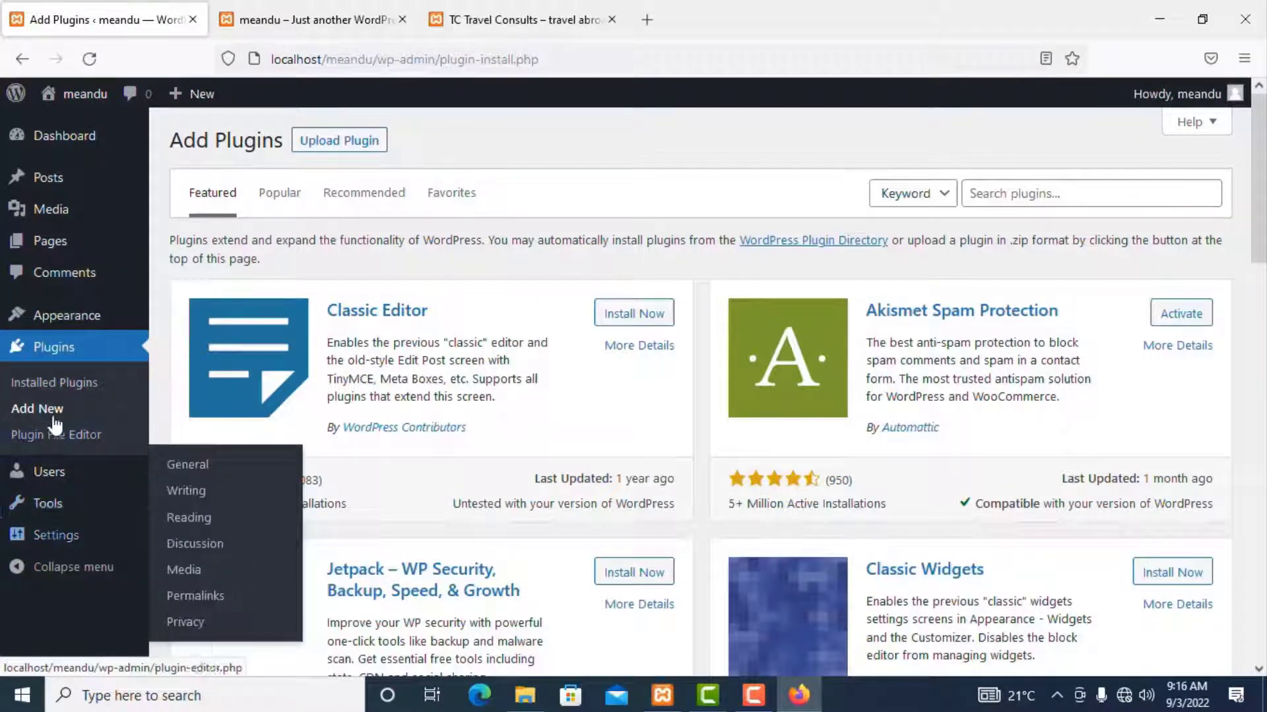
click(59, 323)
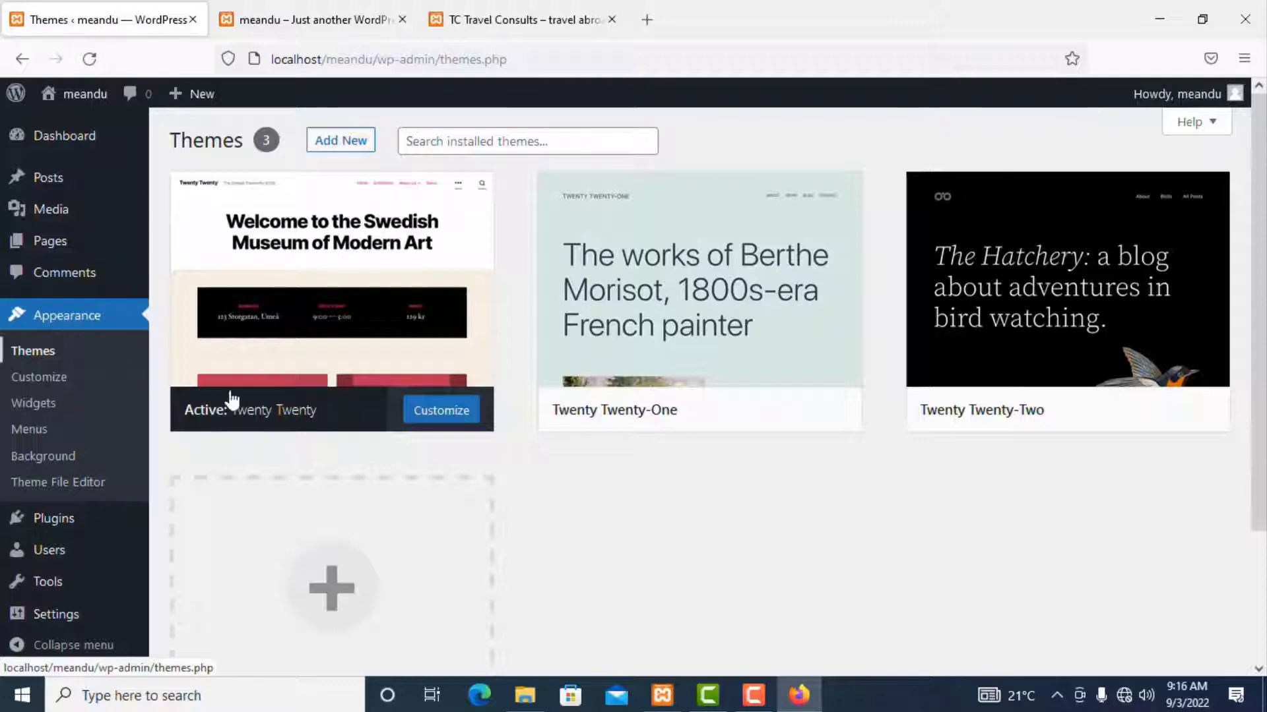
Step: Check the network connection, then open the Add Themes catalogue
click(1123, 696)
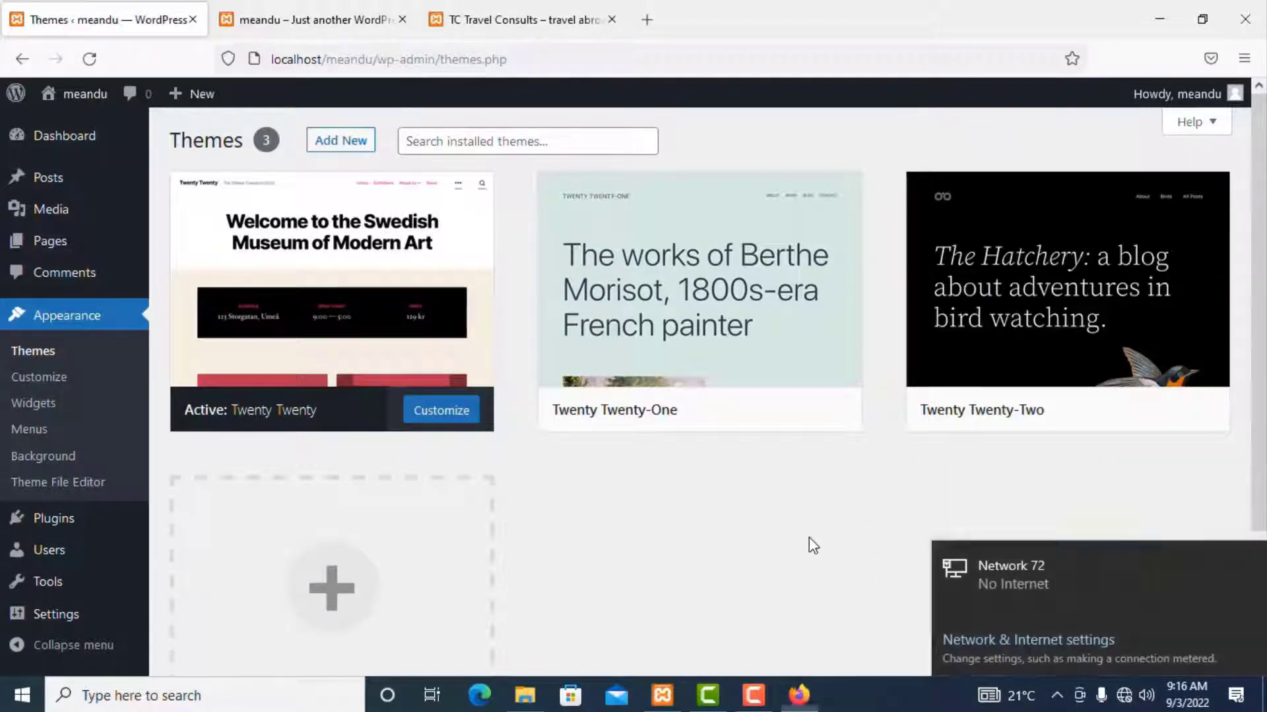
click(809, 538)
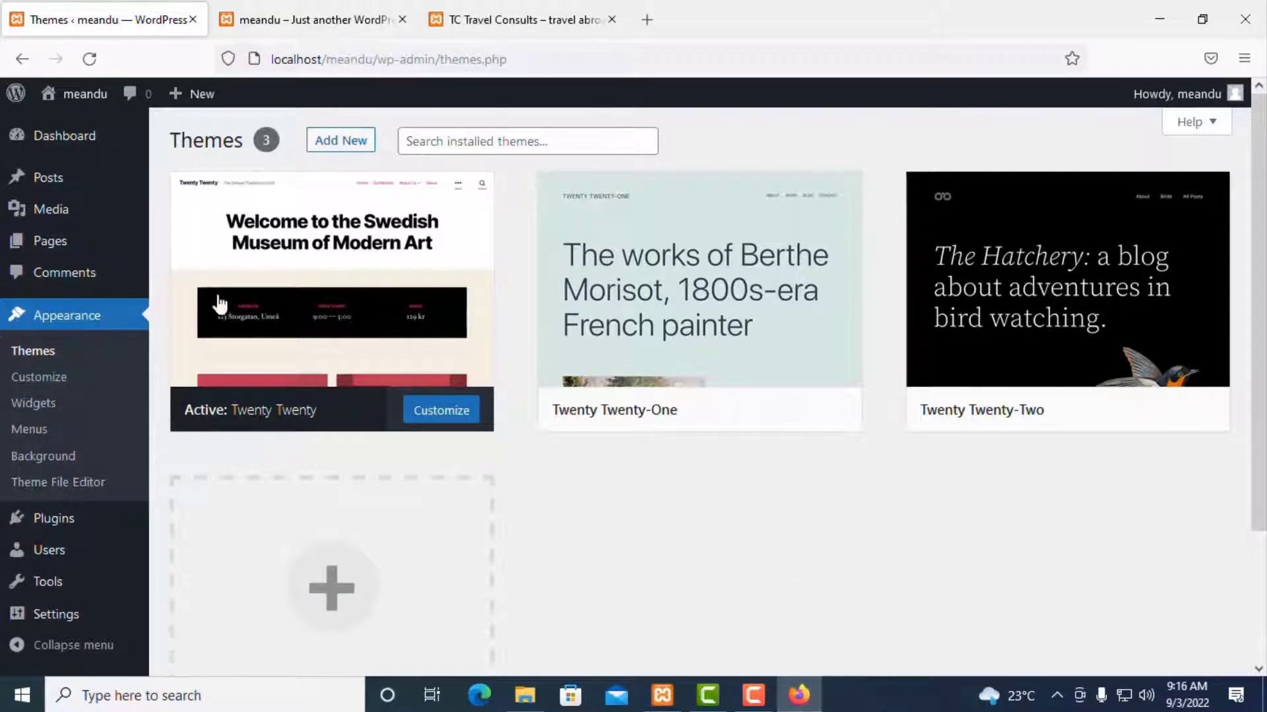
mouse_move(1049, 392)
click(441, 142)
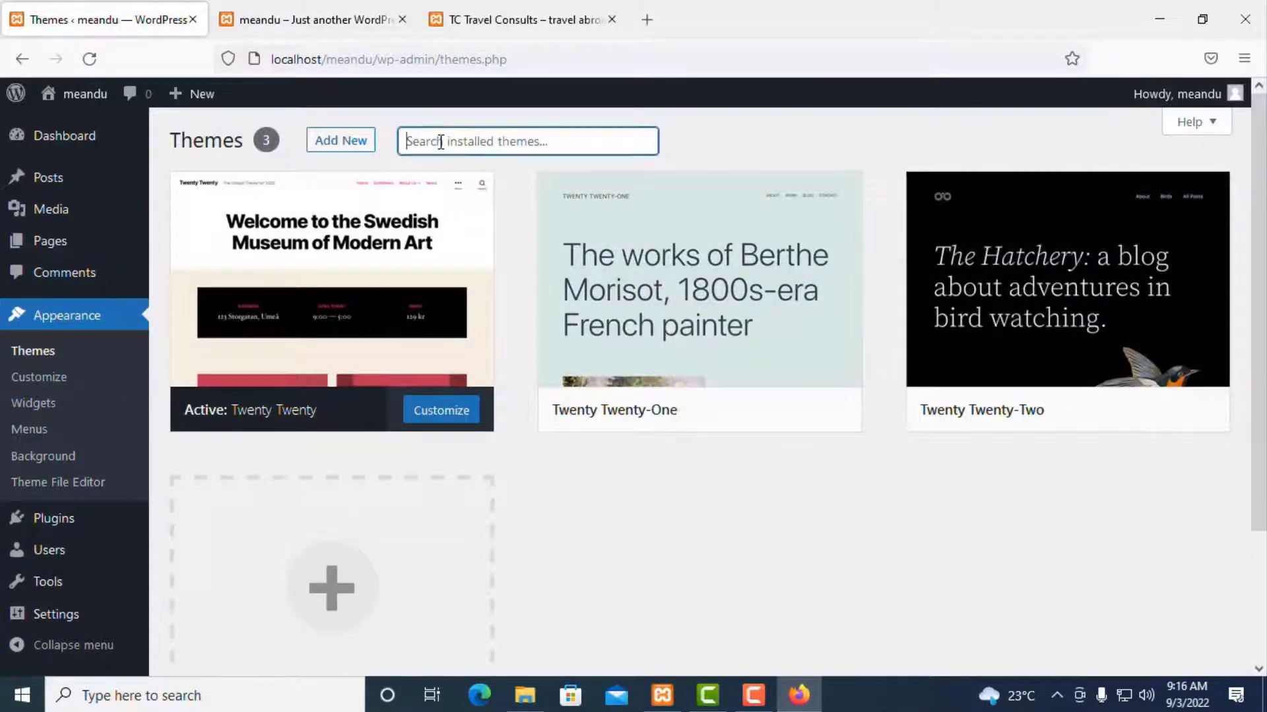
click(348, 147)
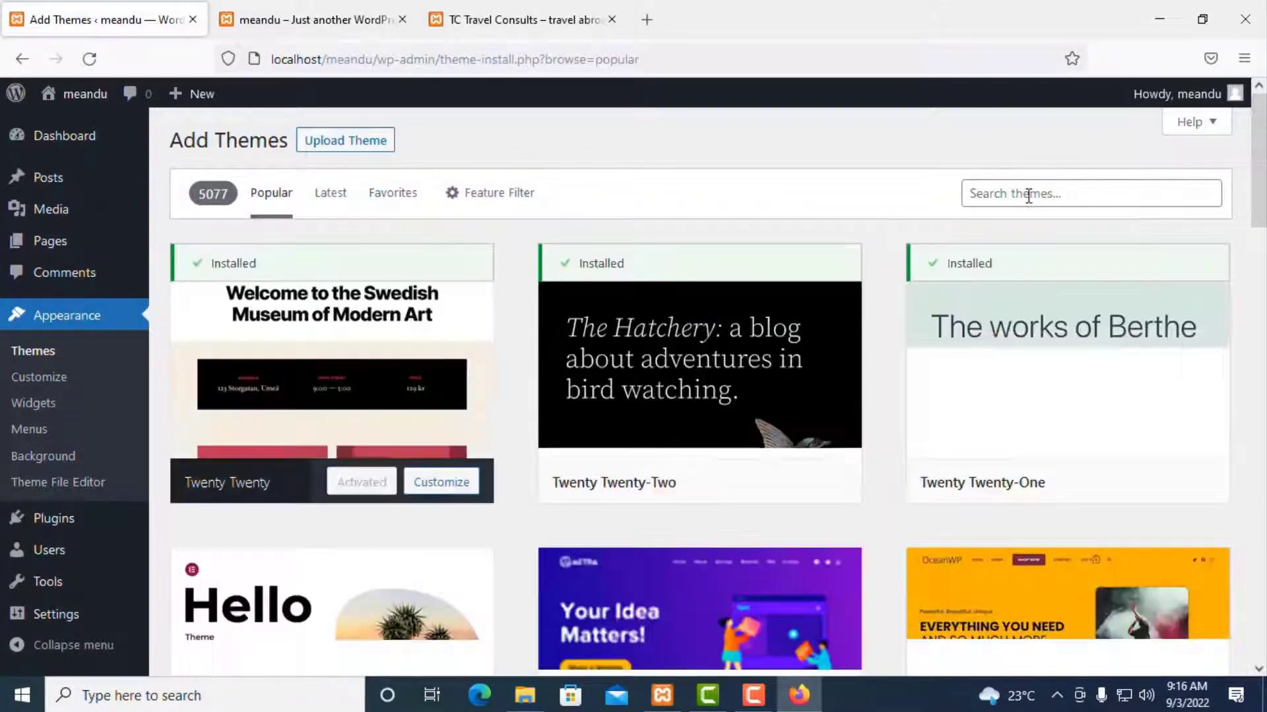
Step: Search themes for 'astra', preview the Astra theme, then install it
click(1028, 196)
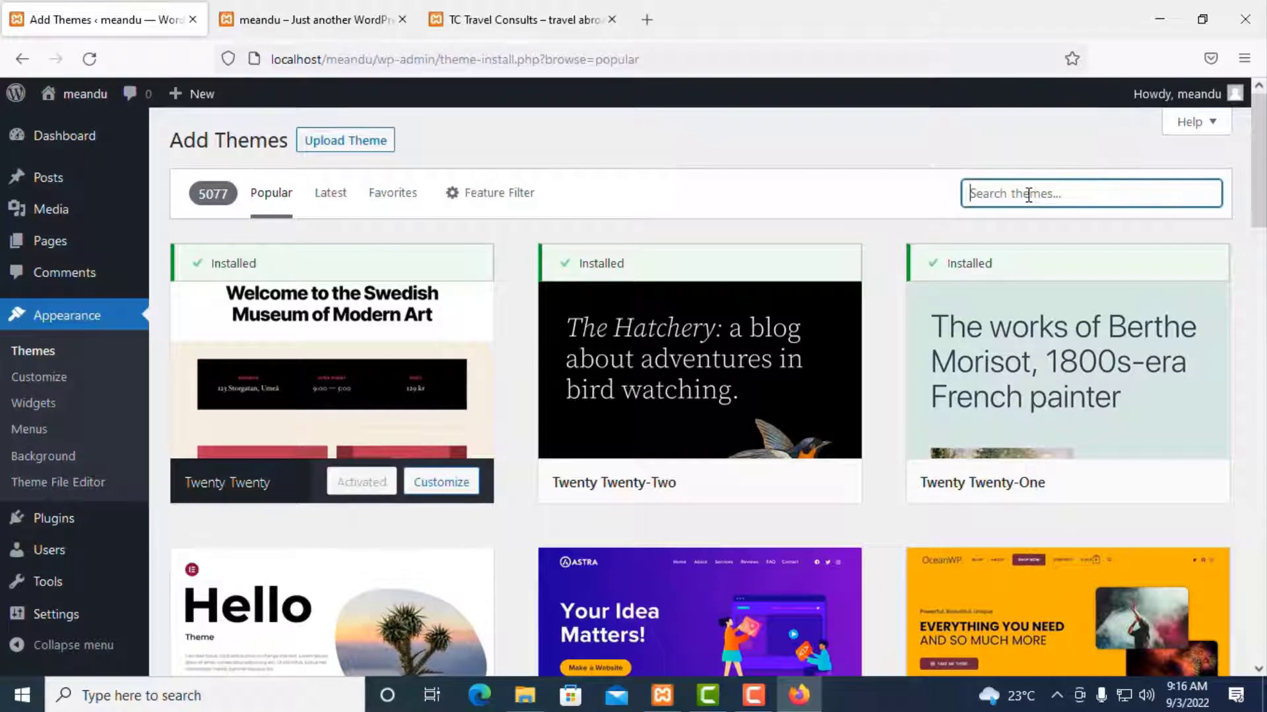
text(astra)
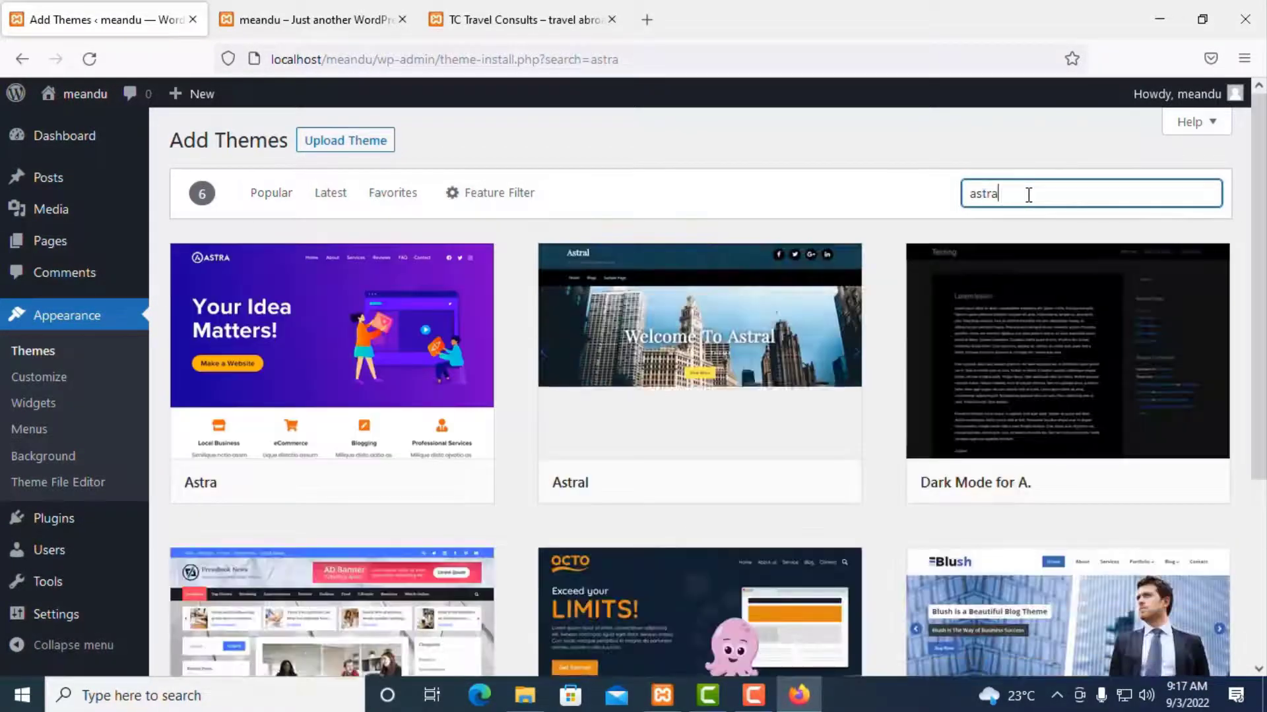
mouse_move(273, 375)
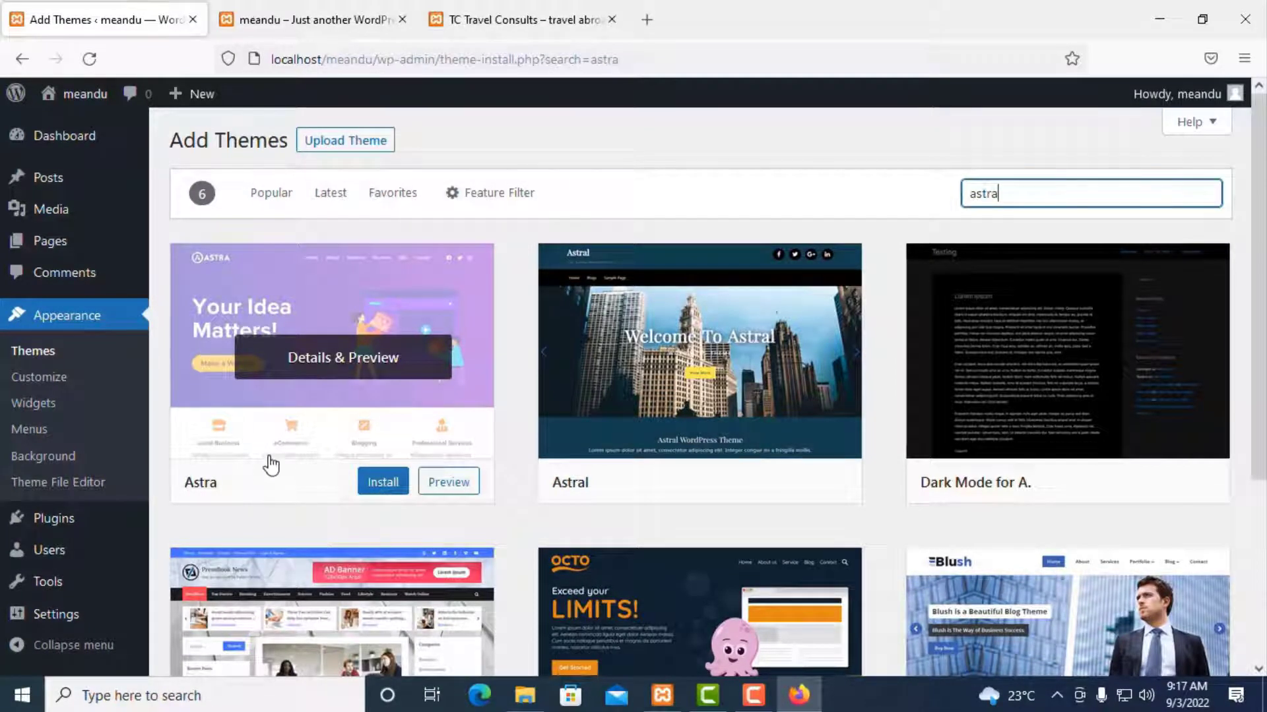
click(256, 426)
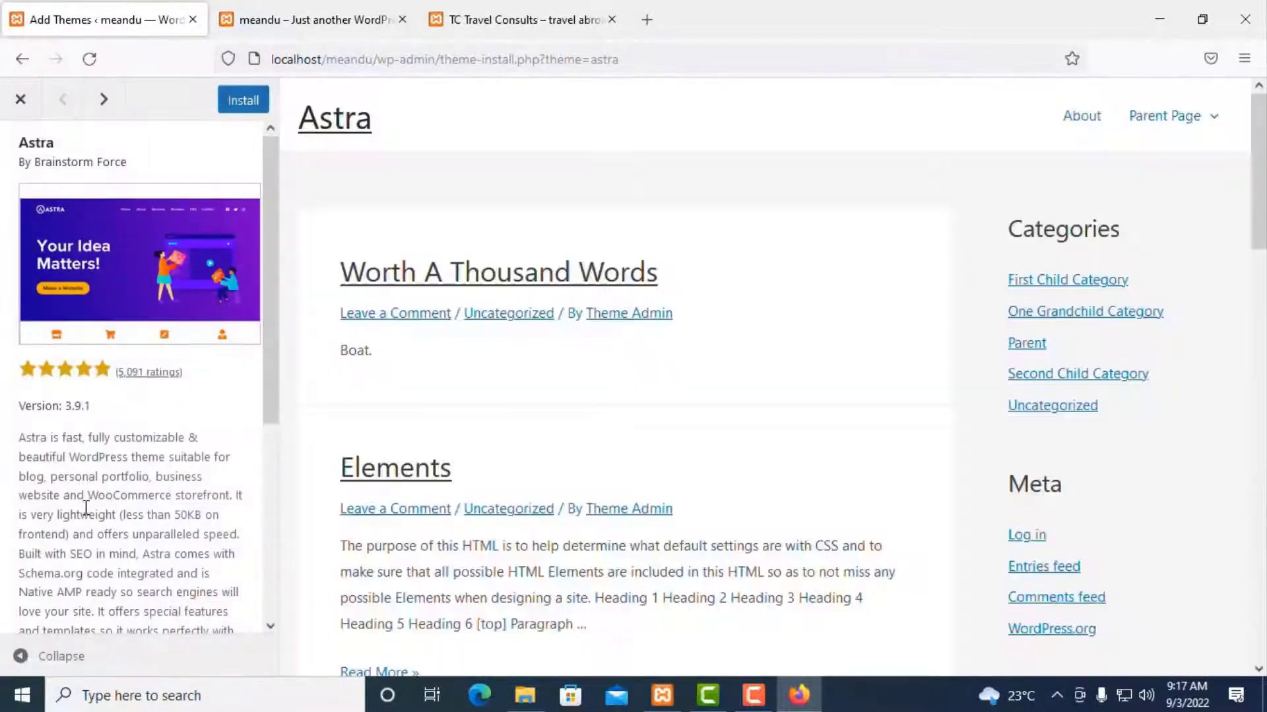
scroll(994, 258, down, 3)
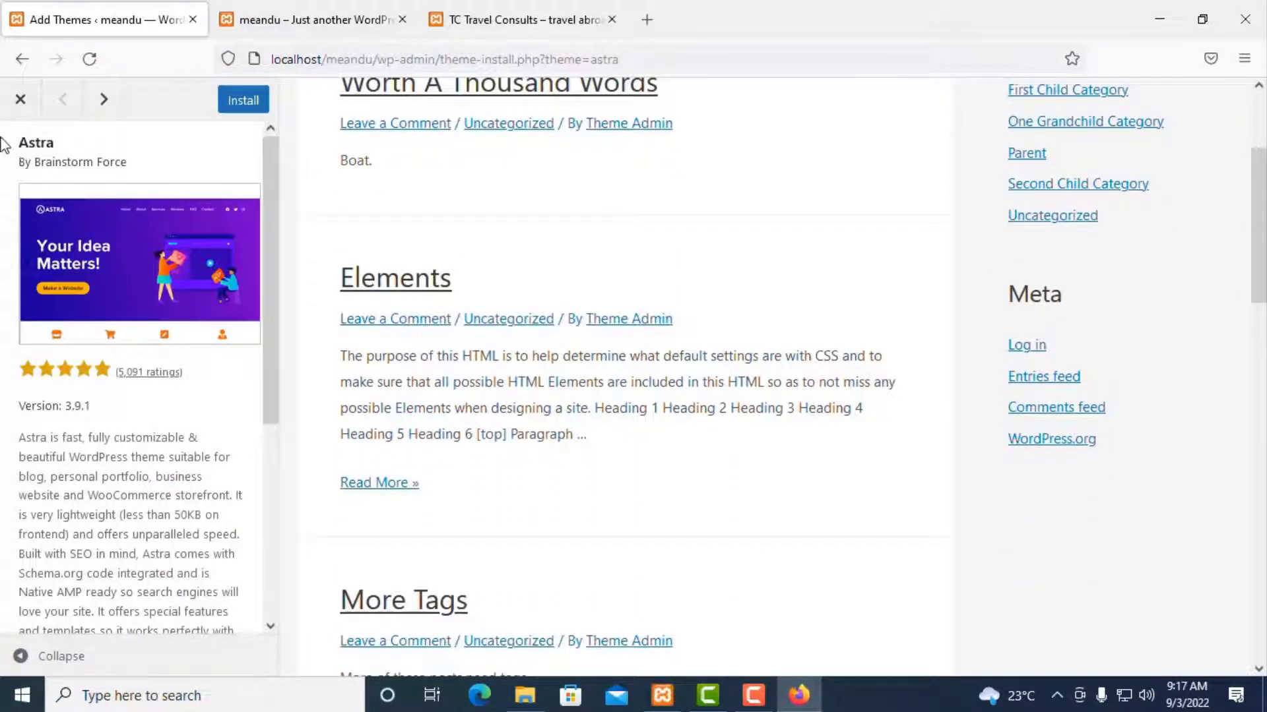
click(20, 99)
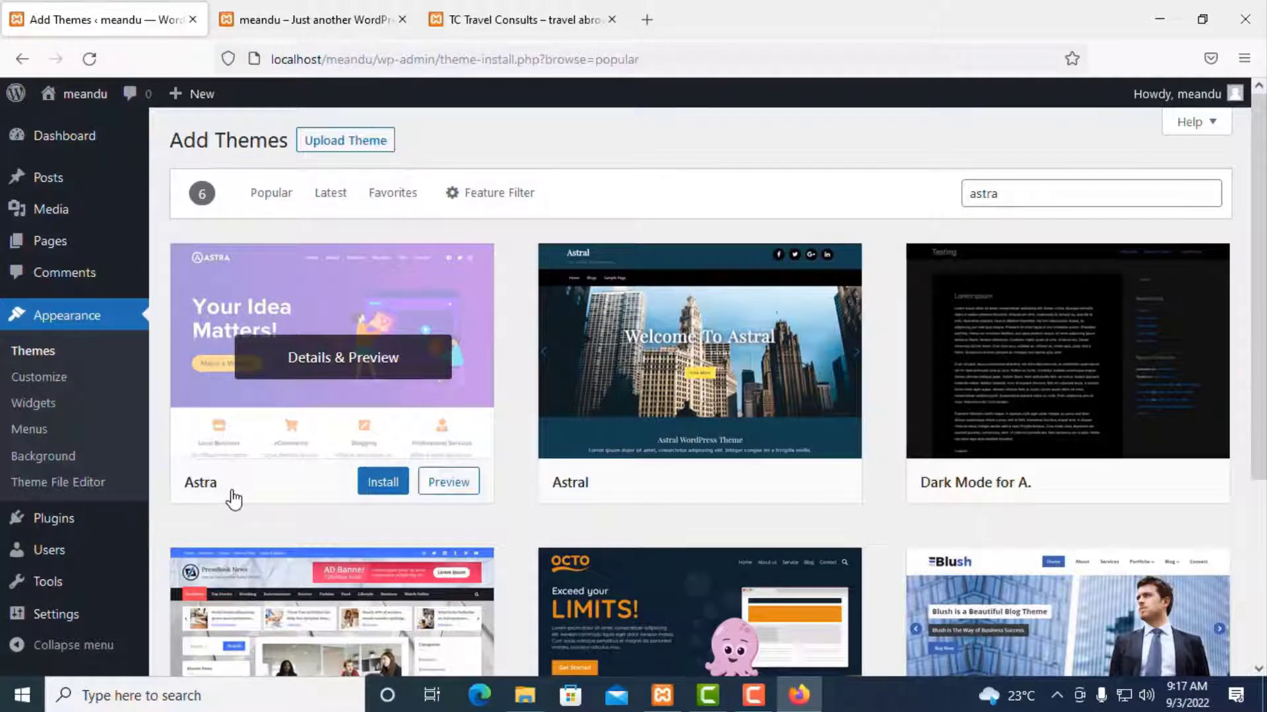
click(384, 490)
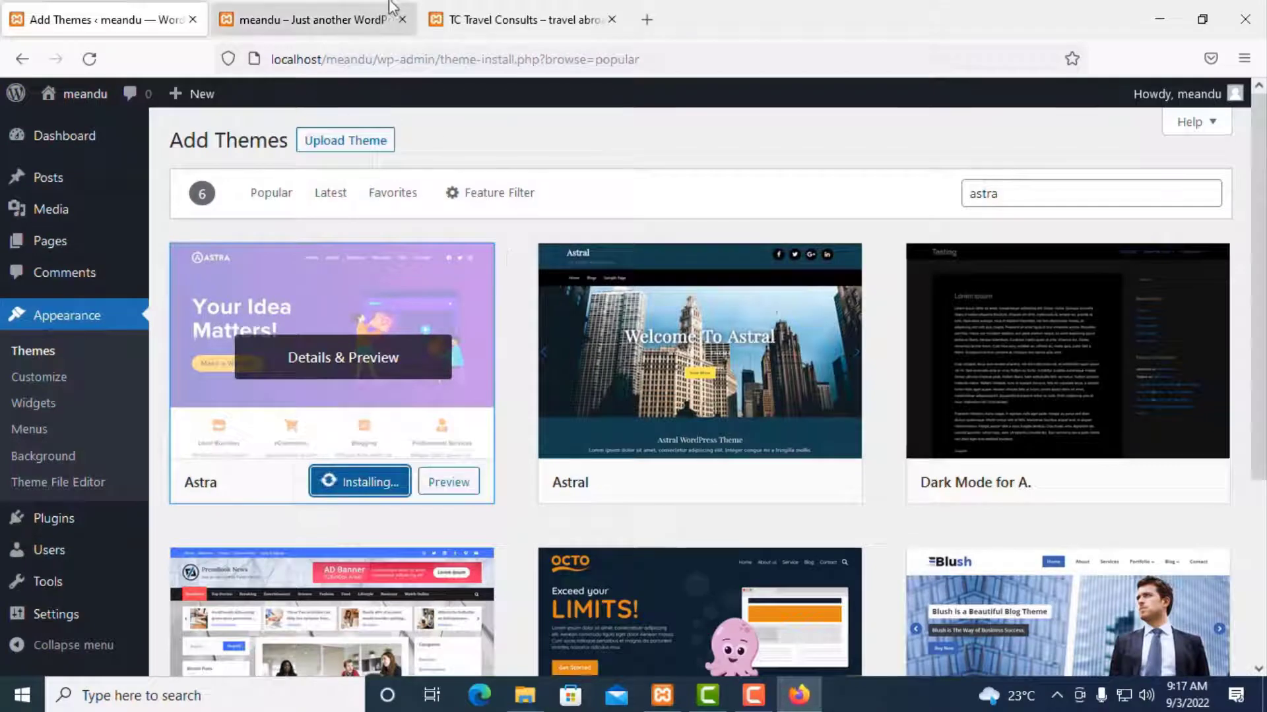
Step: Activate Astra and reload the meandu front page to confirm its new layout
click(322, 10)
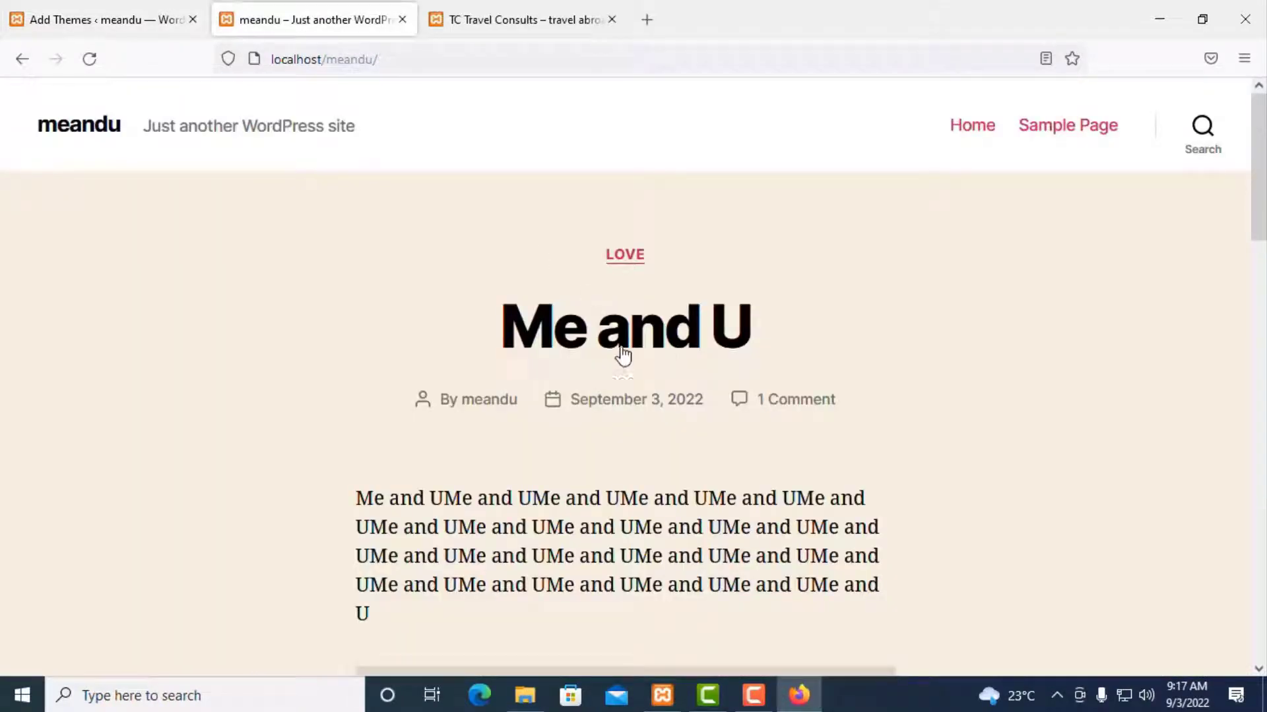
click(108, 20)
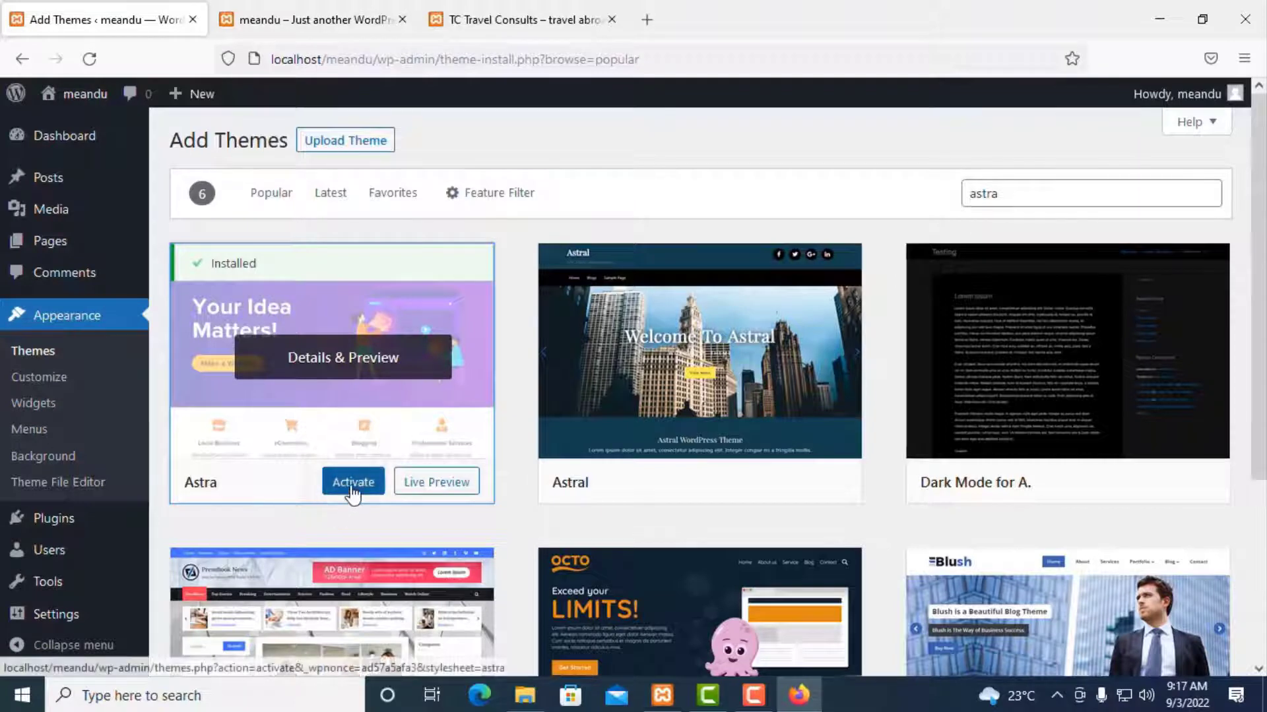
click(353, 484)
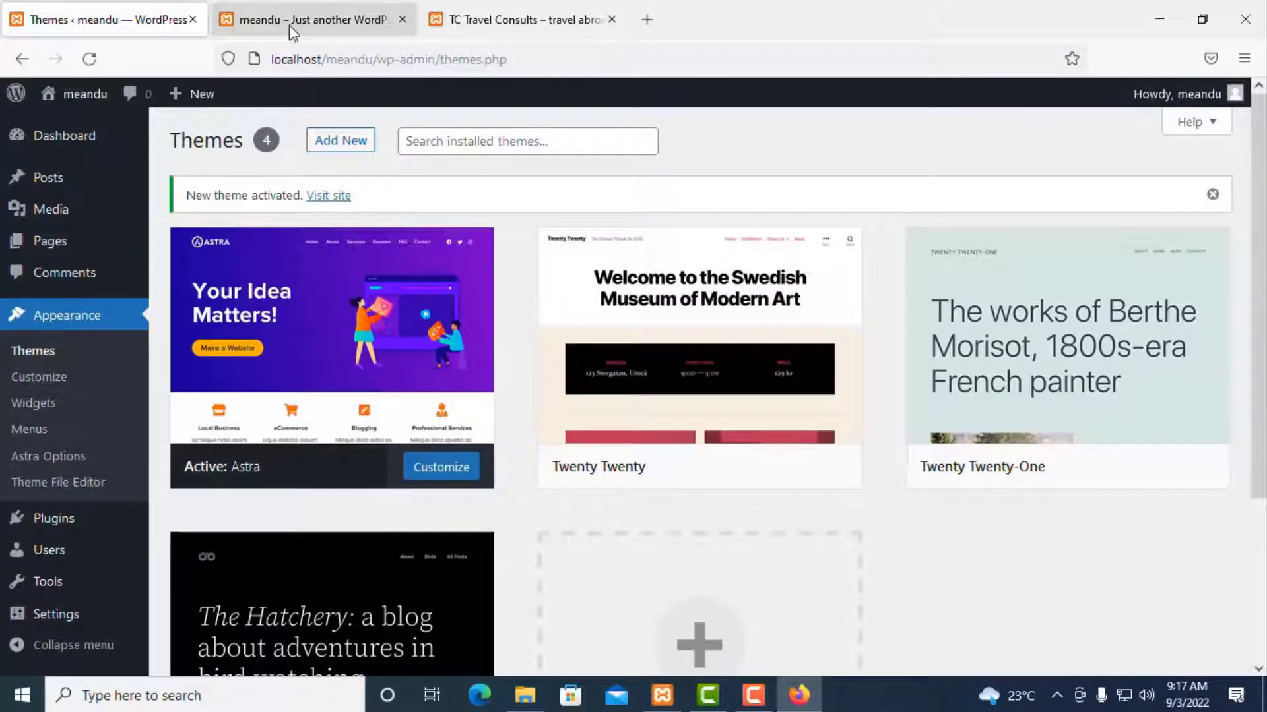
click(289, 23)
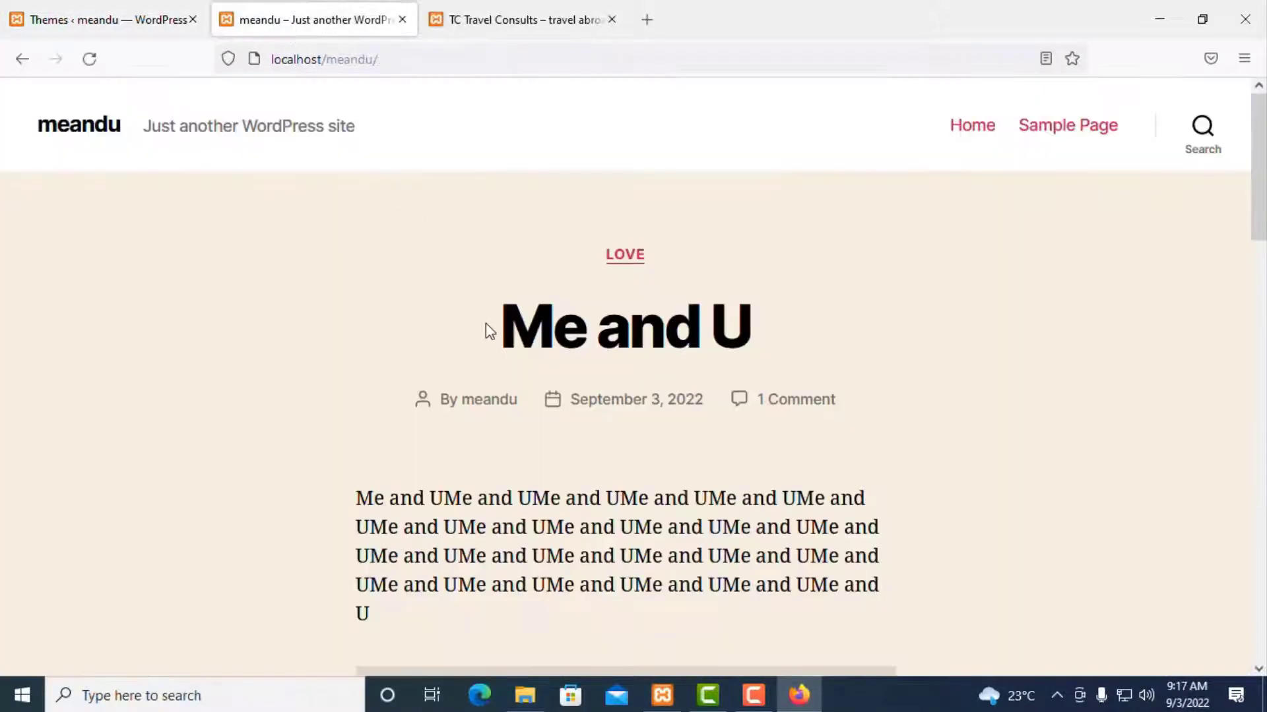
click(89, 59)
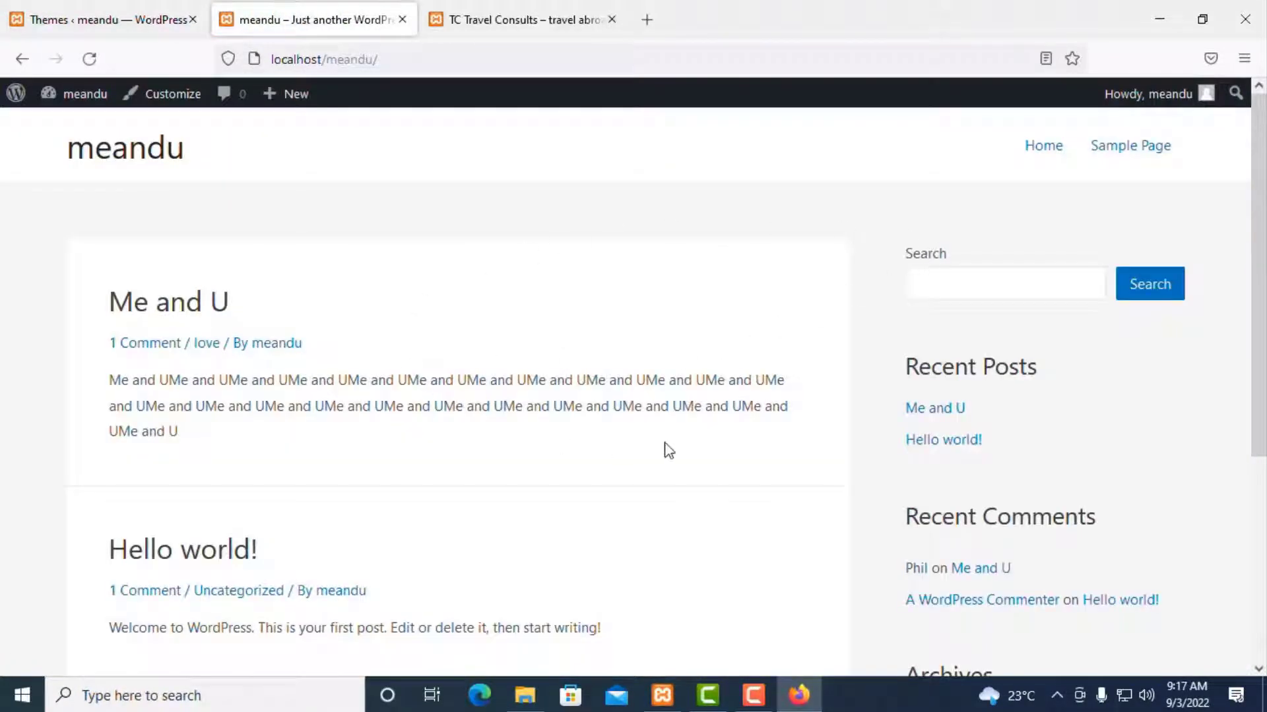
scroll(675, 441, down, 3)
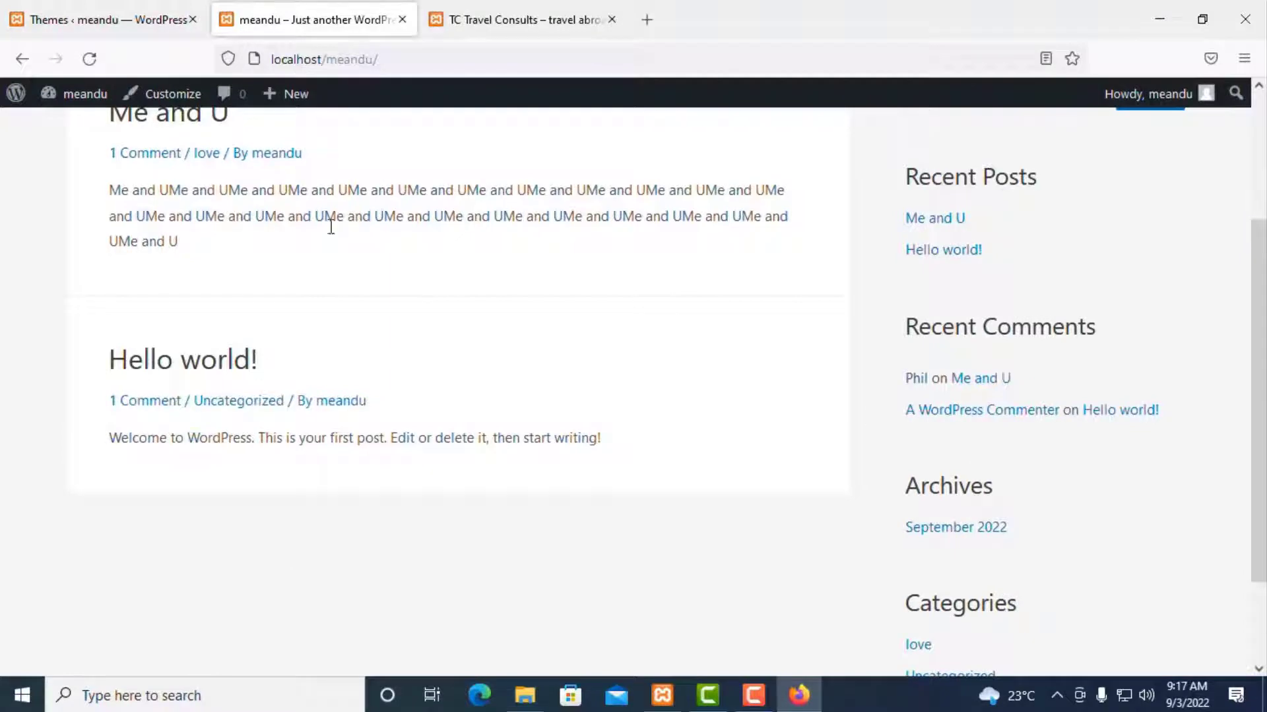
click(114, 22)
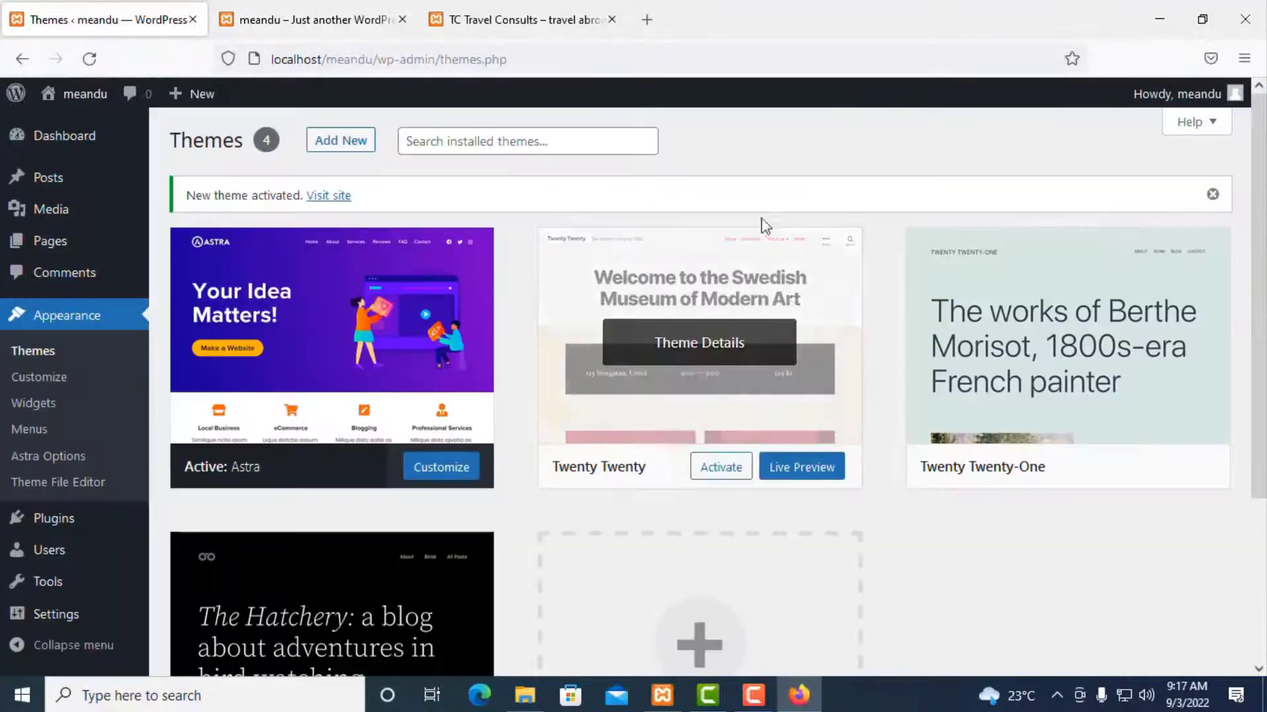
Step: Delete the Twenty Twenty-One, Twenty Twenty-Two and Twenty Twenty themes, confirming each
click(1088, 408)
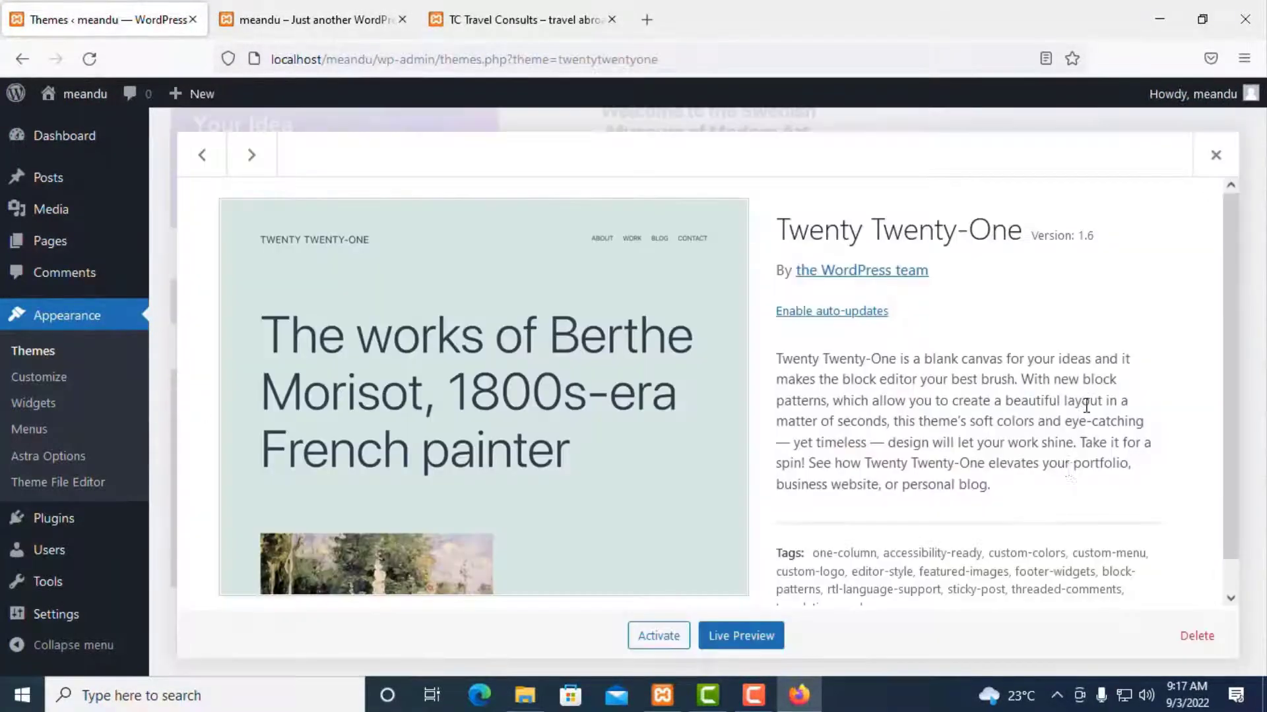
scroll(1044, 461, down, 1)
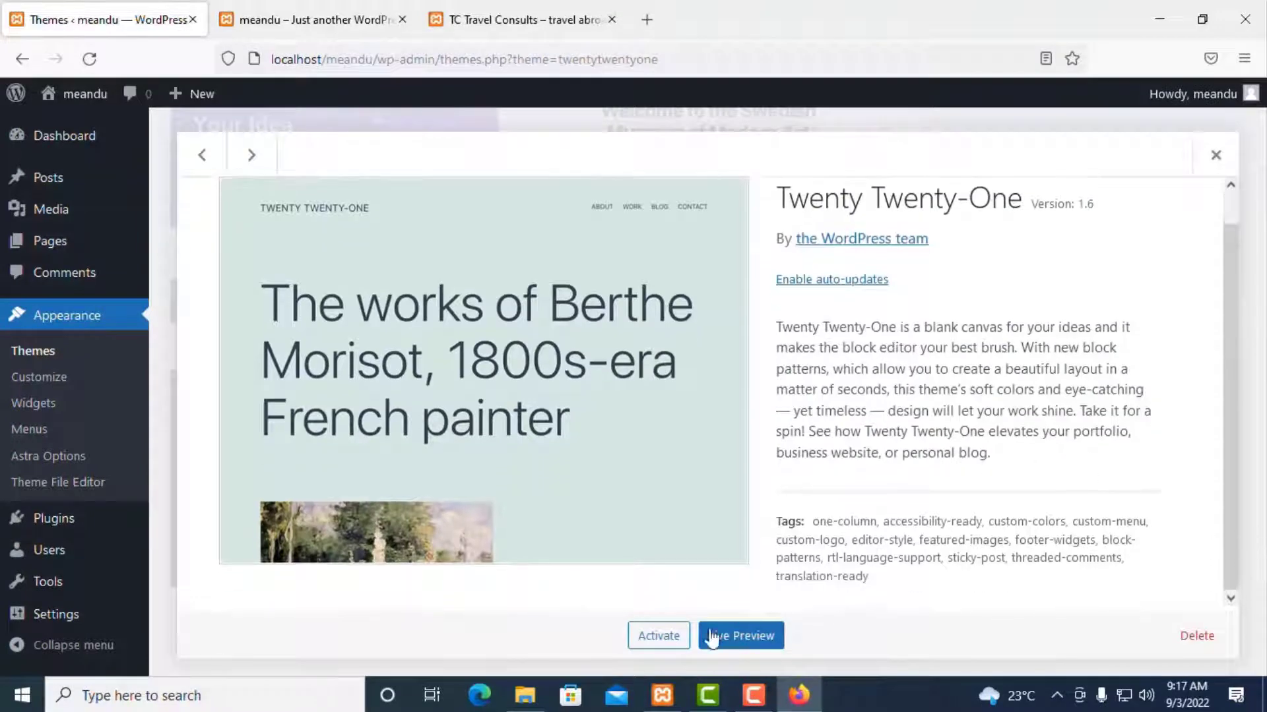
click(1196, 635)
click(726, 423)
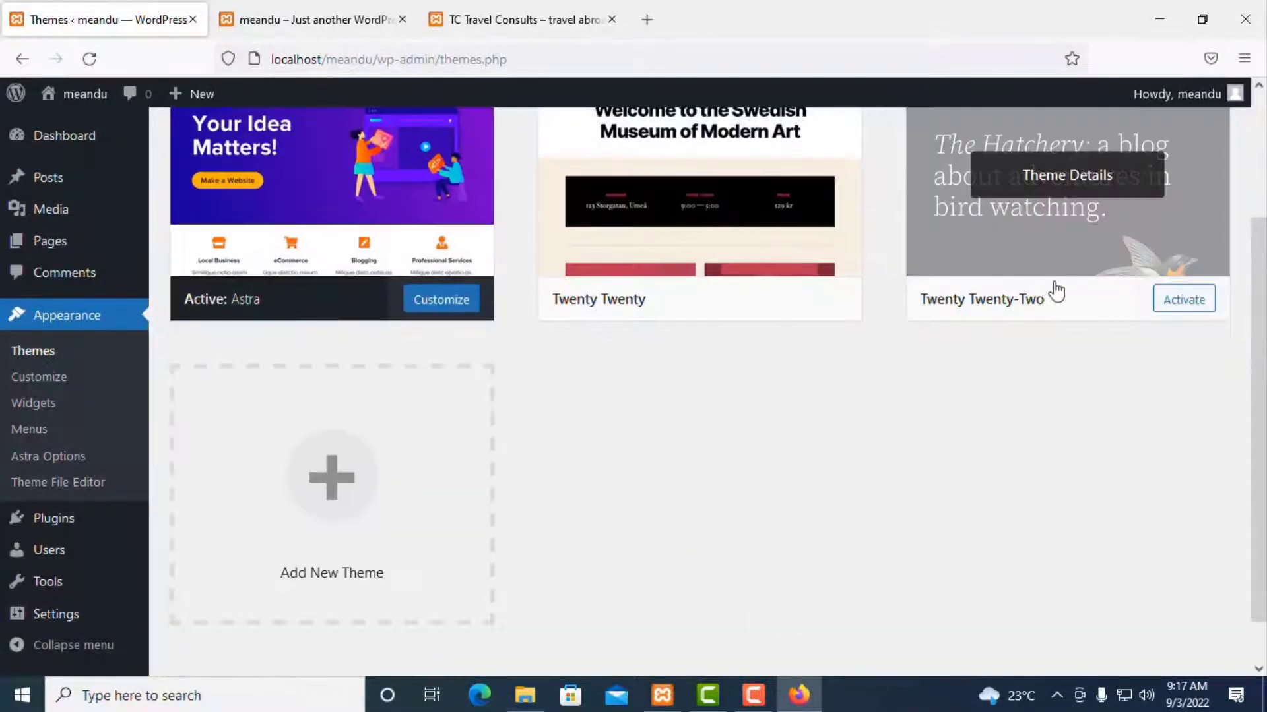
click(1069, 267)
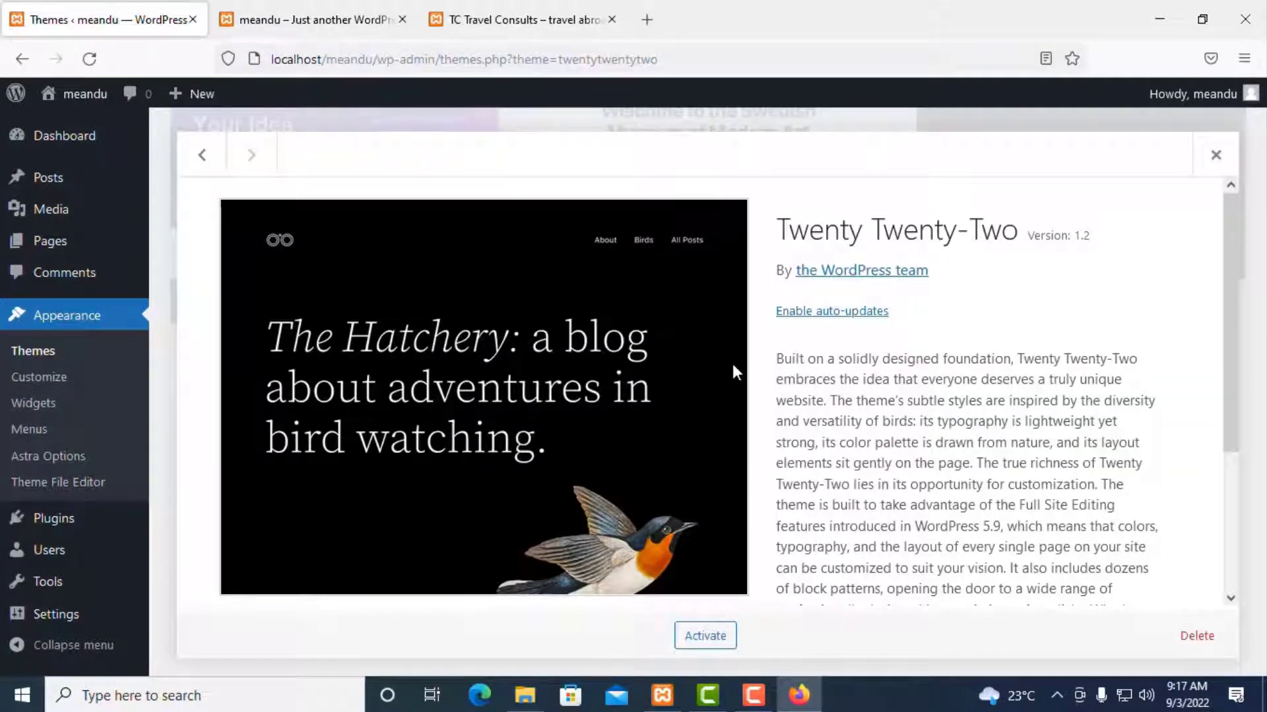
scroll(732, 363, down, 3)
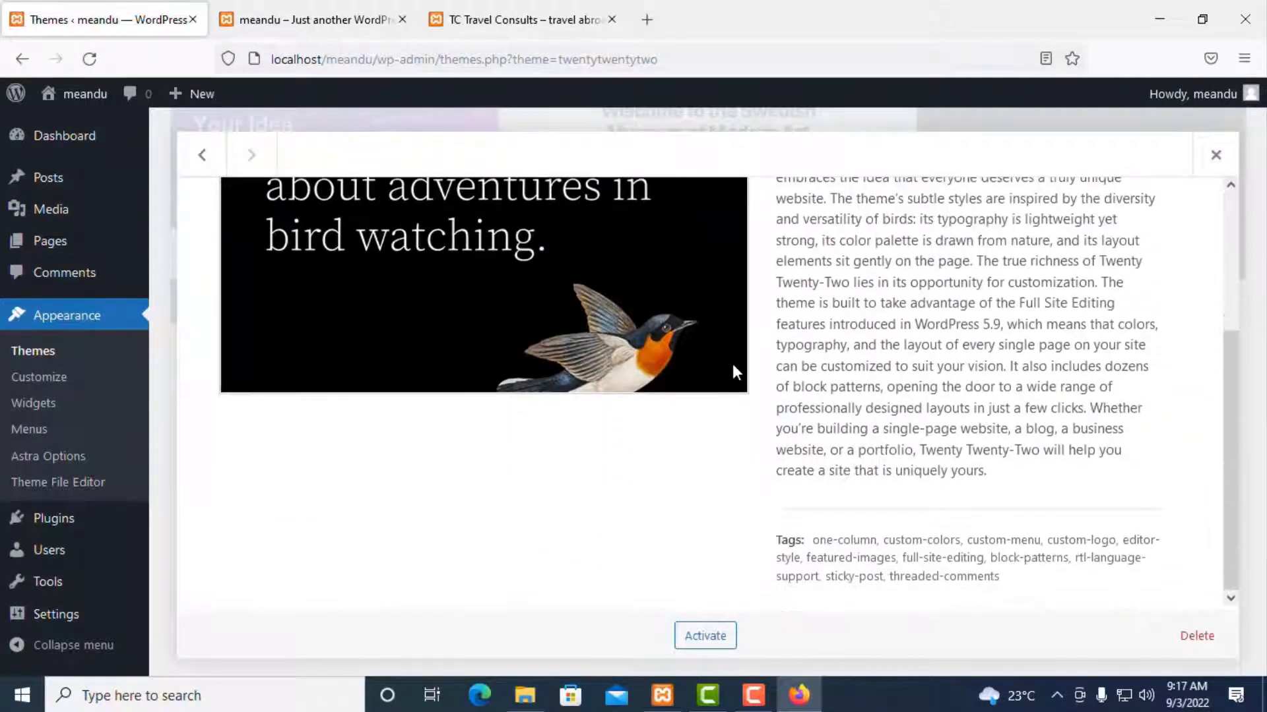
click(1195, 644)
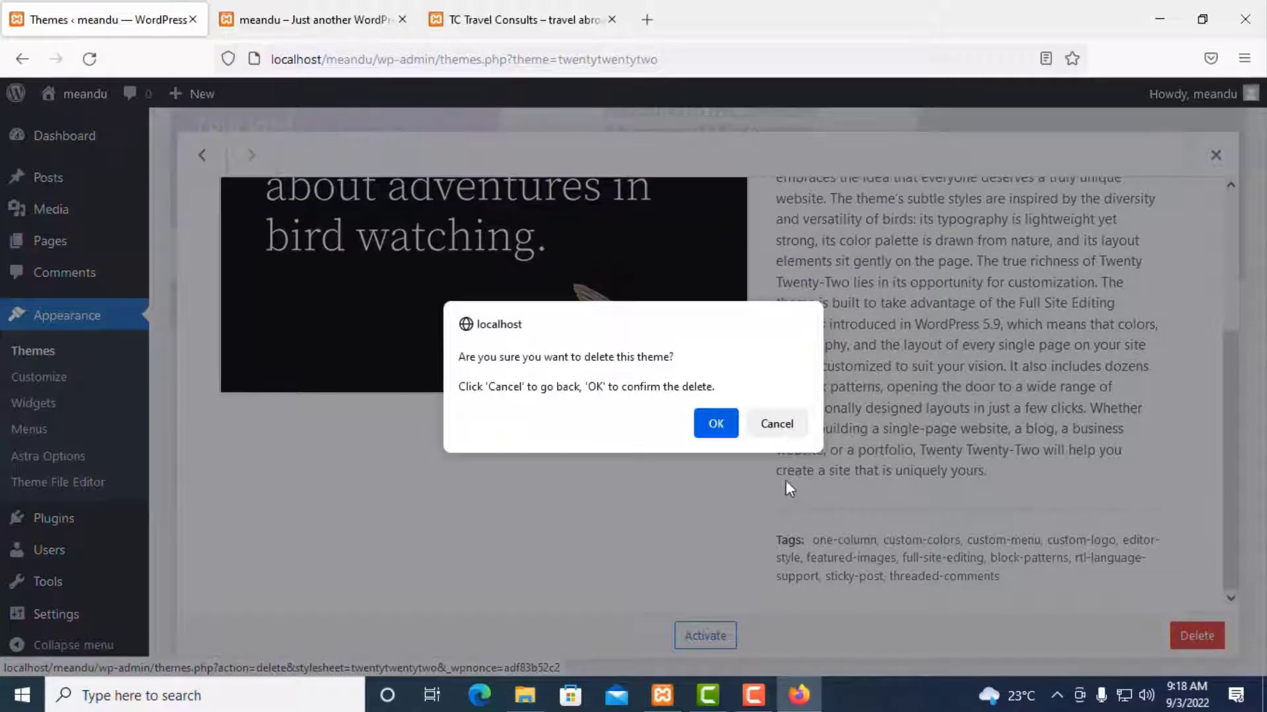
click(715, 420)
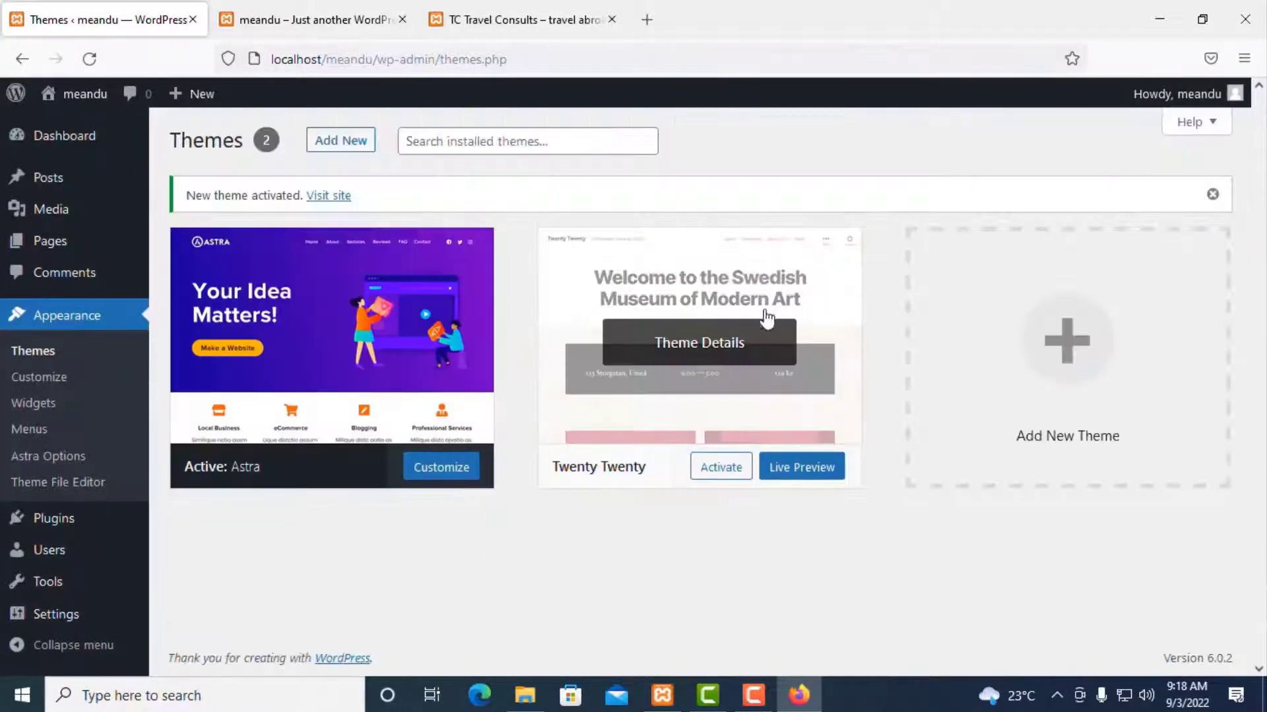
click(751, 417)
click(1196, 633)
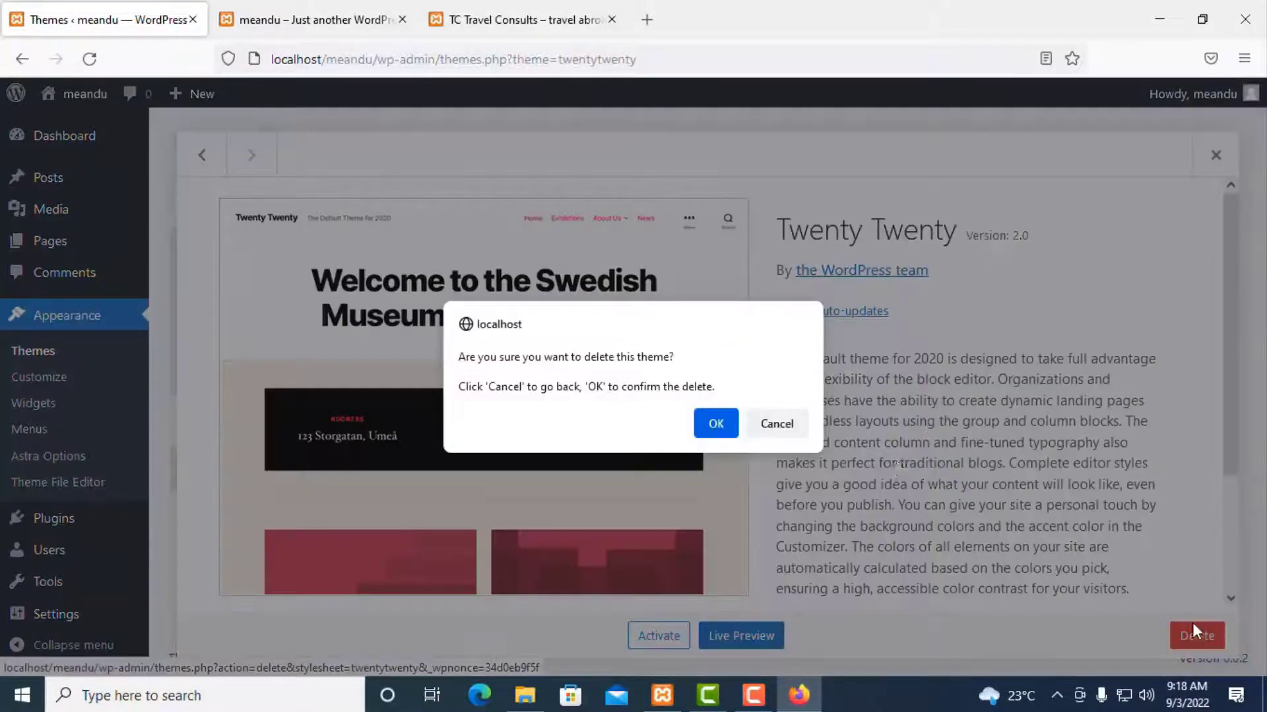
click(715, 423)
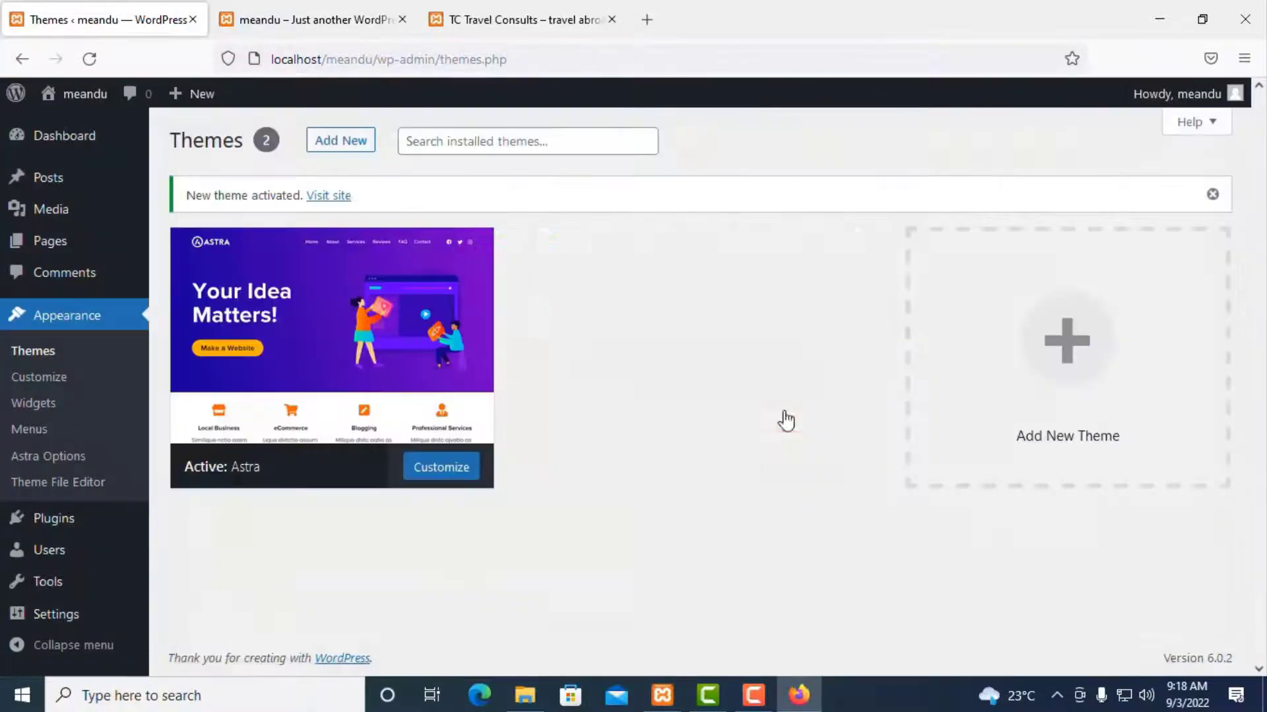
scroll(543, 480, up, 5)
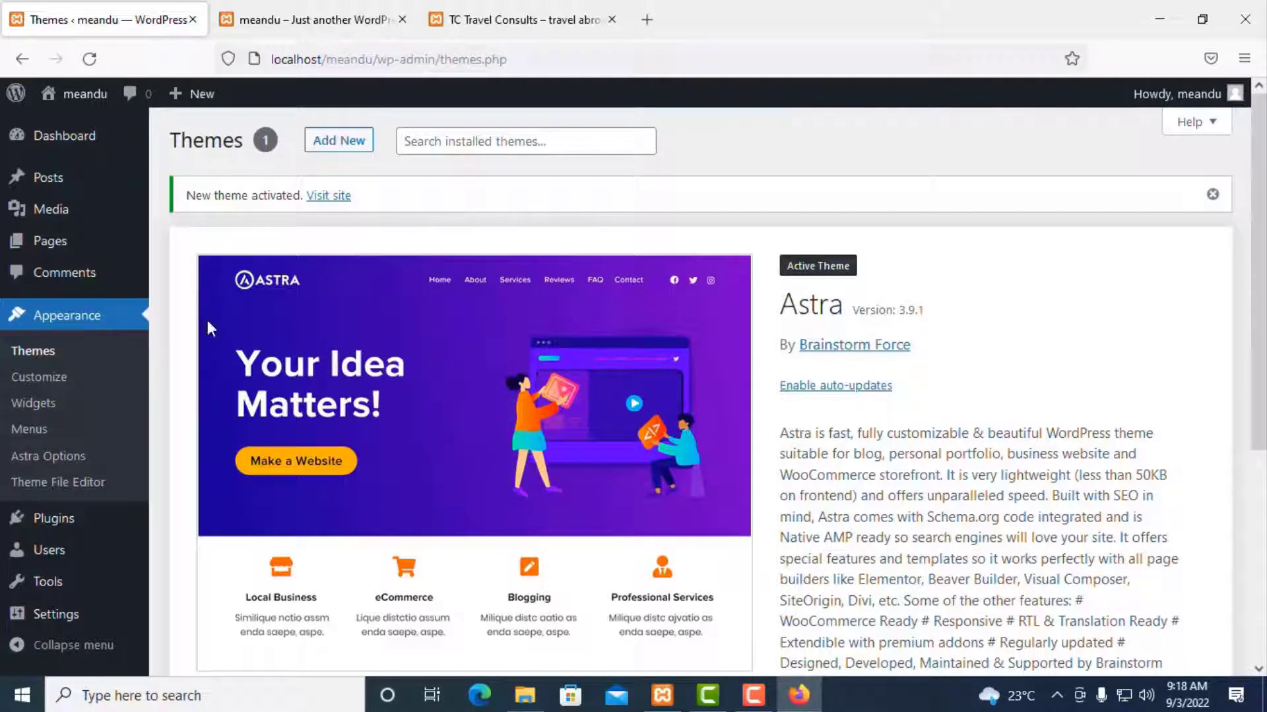
Step: Delete the Akismet Anti-Spam and Hello Dolly plugins from Installed Plugins, confirming each
scroll(49, 547, down, 4)
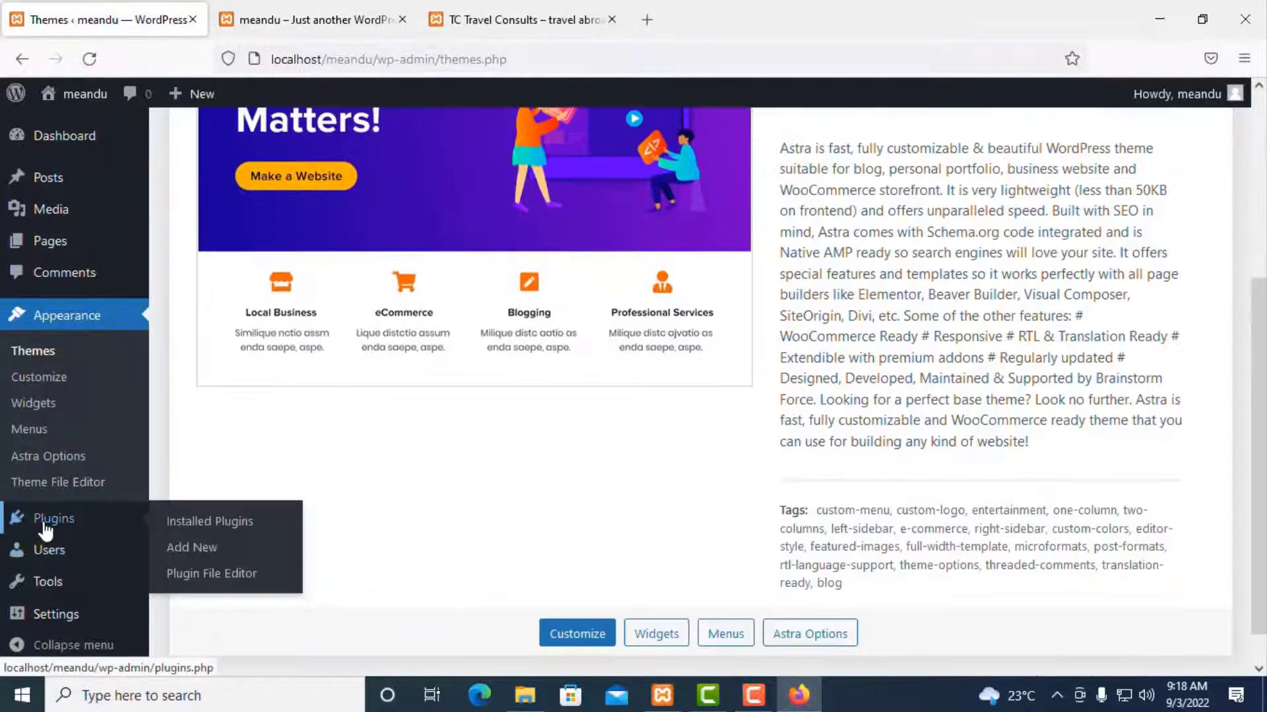
click(46, 529)
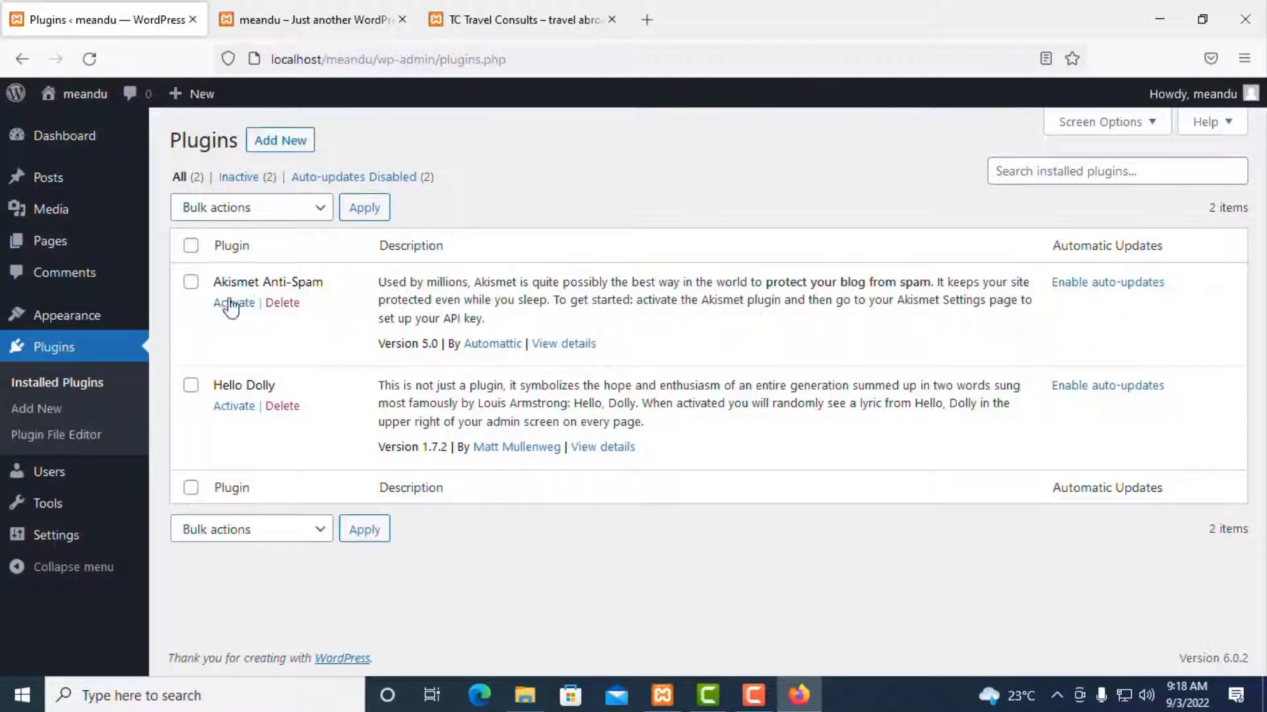
click(277, 303)
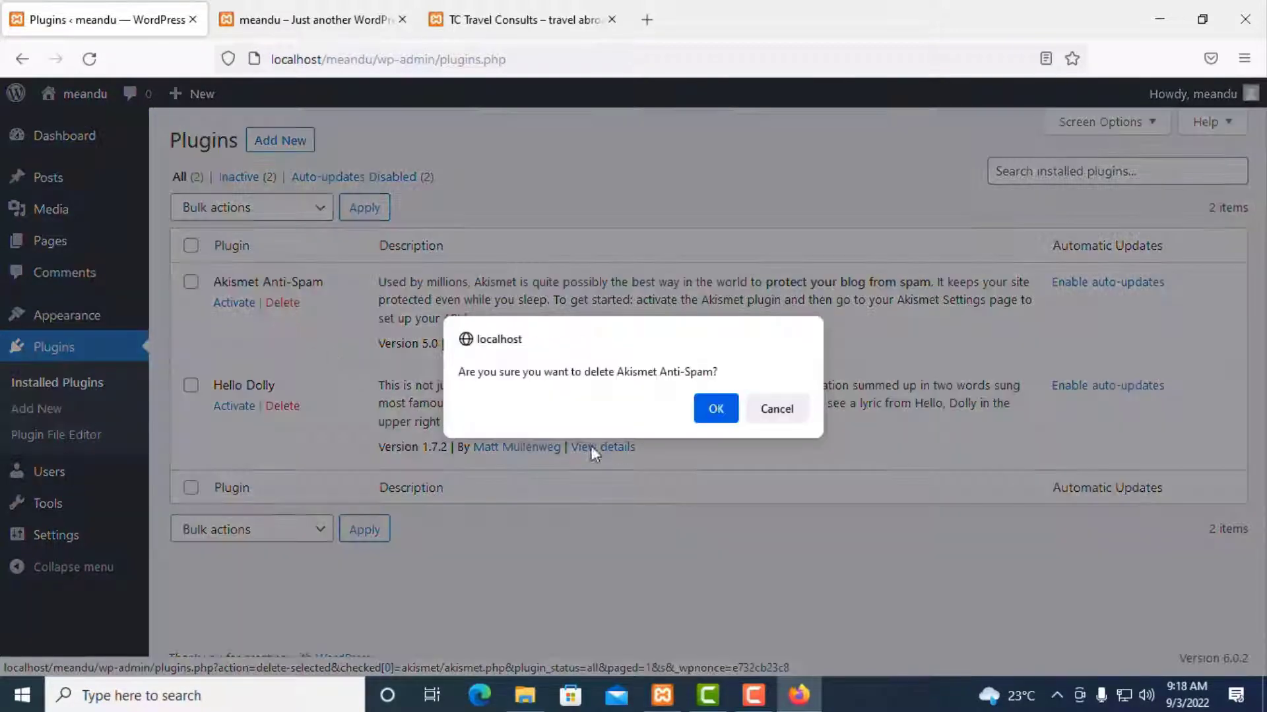
click(716, 408)
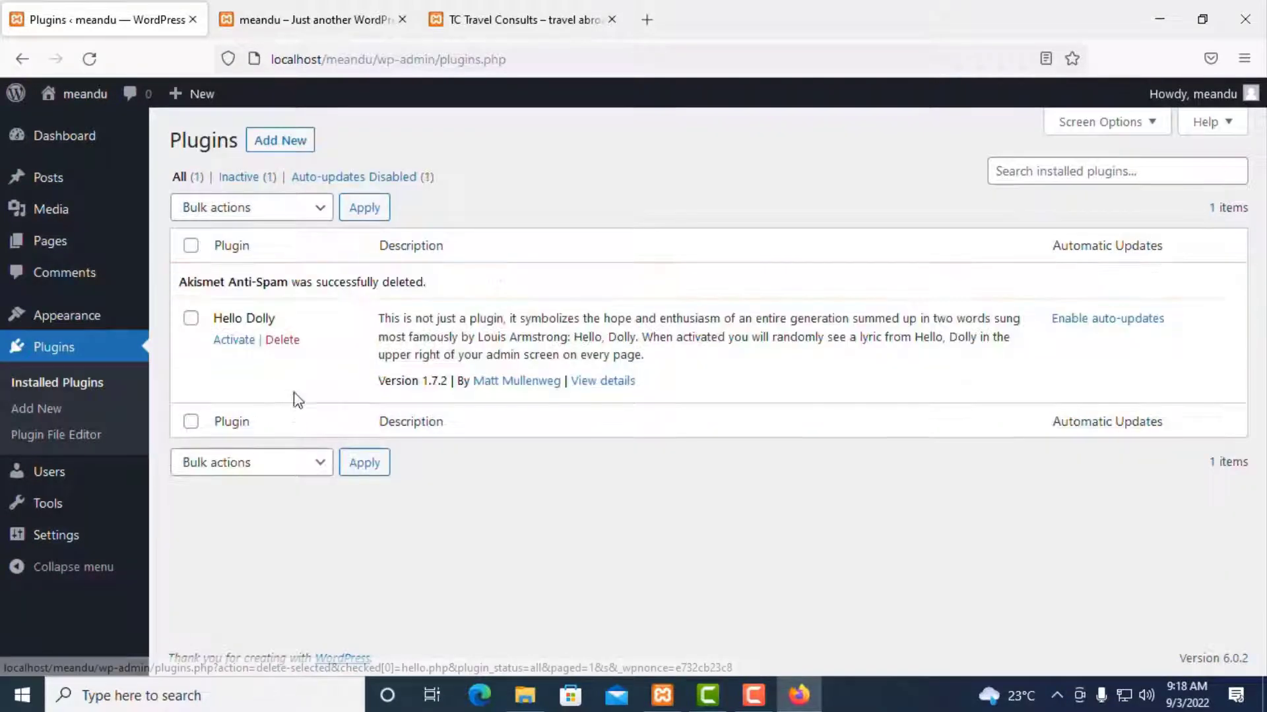
click(281, 340)
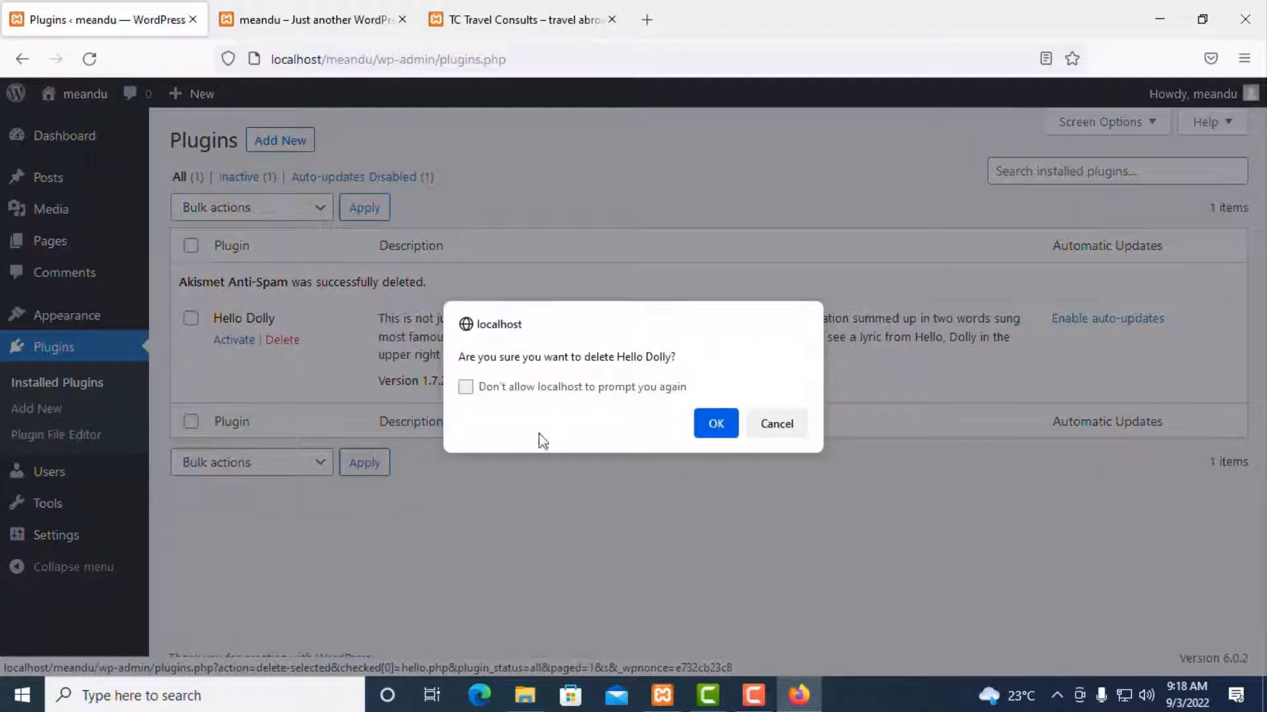
click(713, 427)
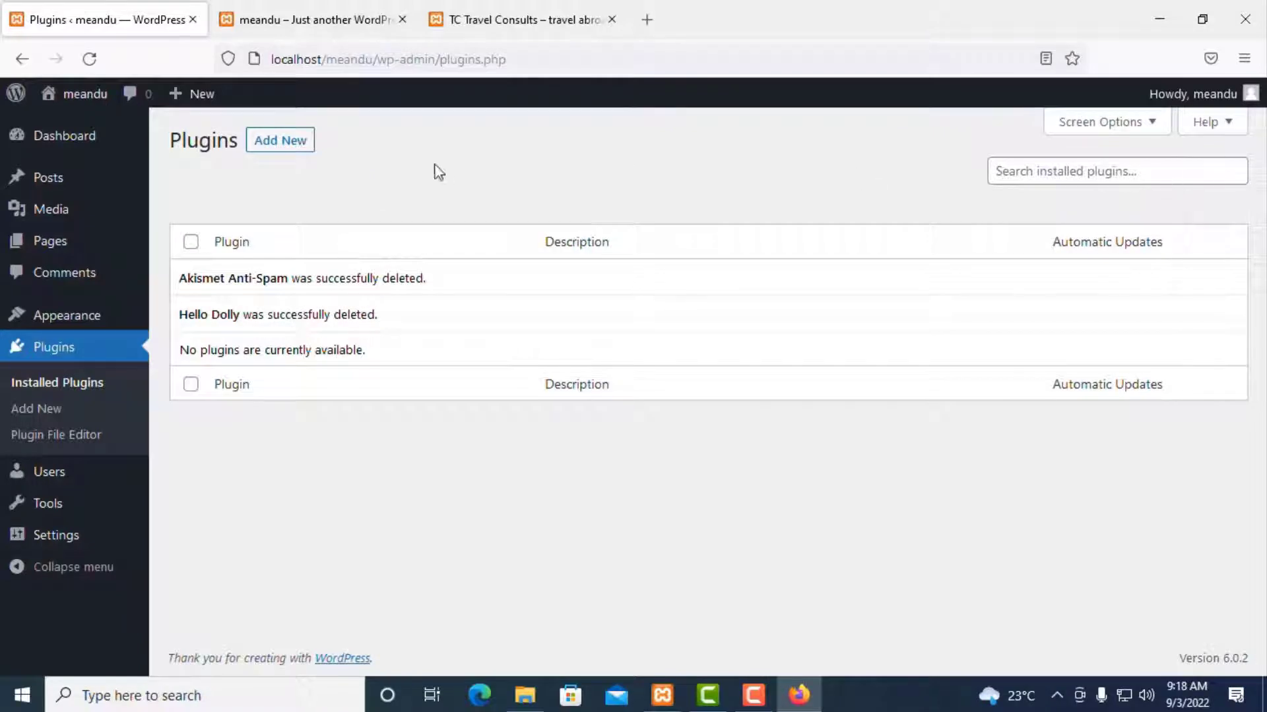
click(276, 145)
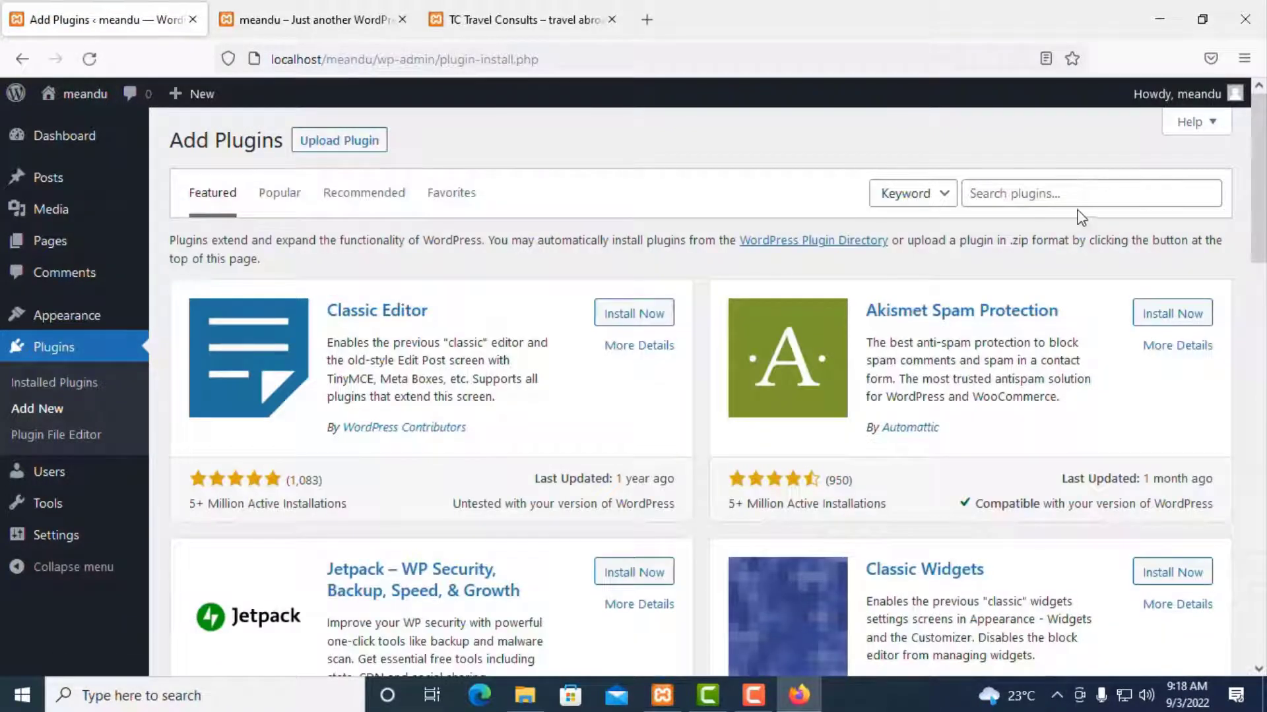
Step: Show the Upload Plugin .zip form and cancel the file picker without choosing a file
click(1049, 197)
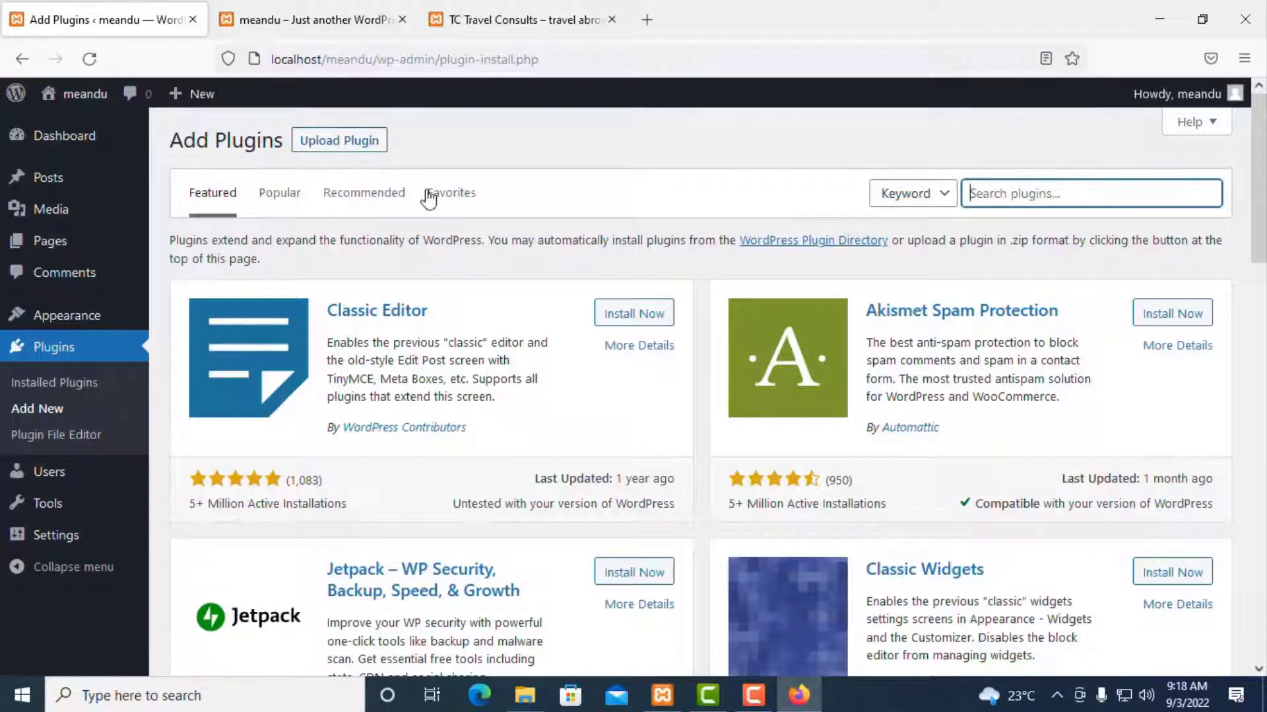
click(338, 139)
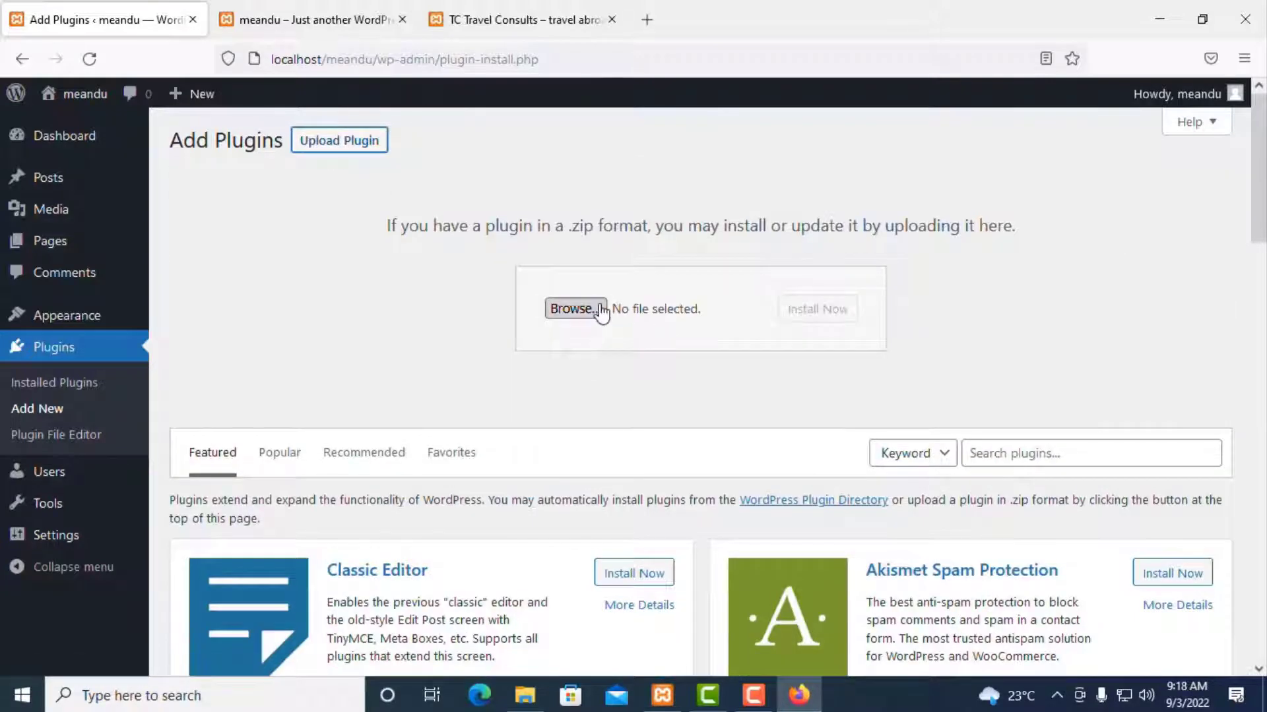
click(575, 309)
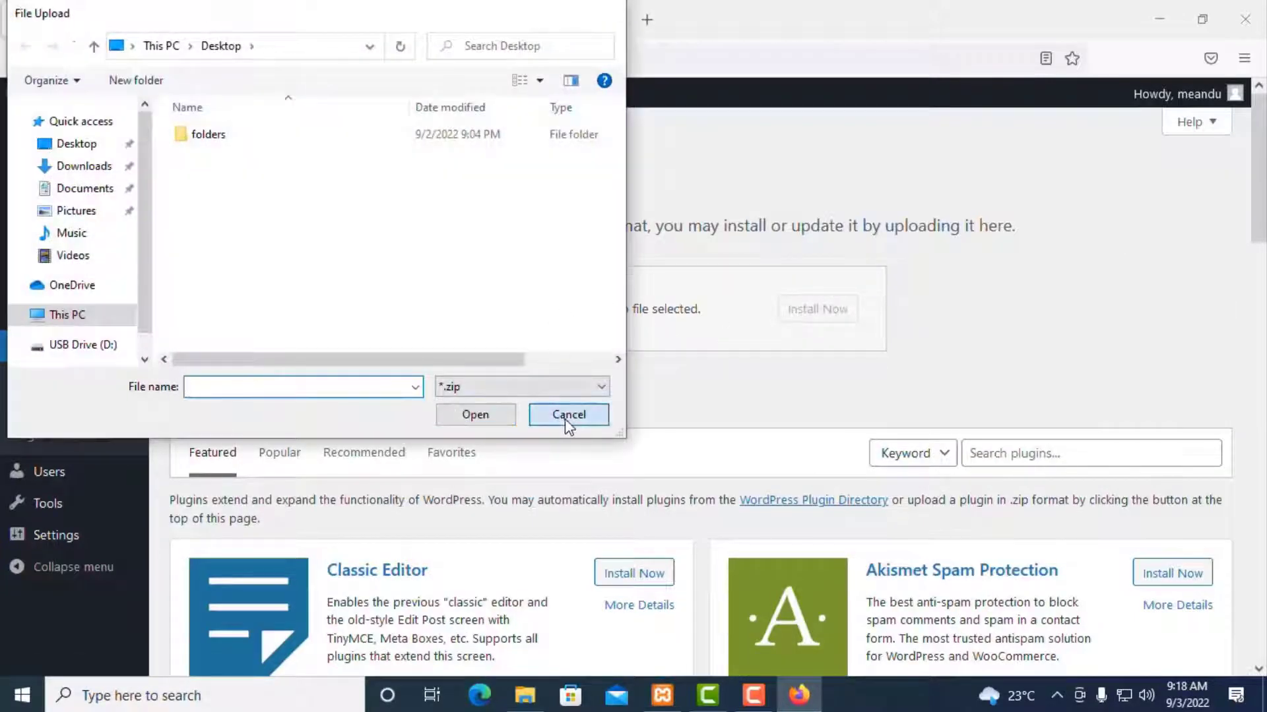
click(569, 415)
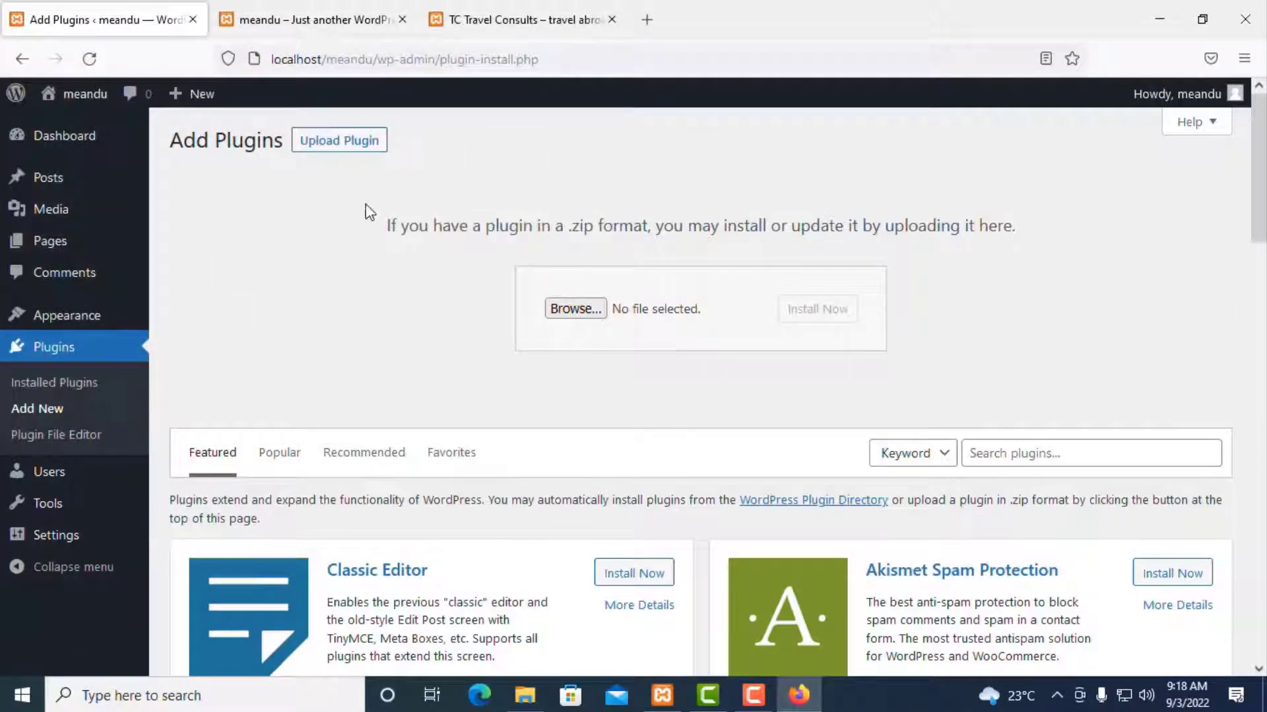
click(1054, 456)
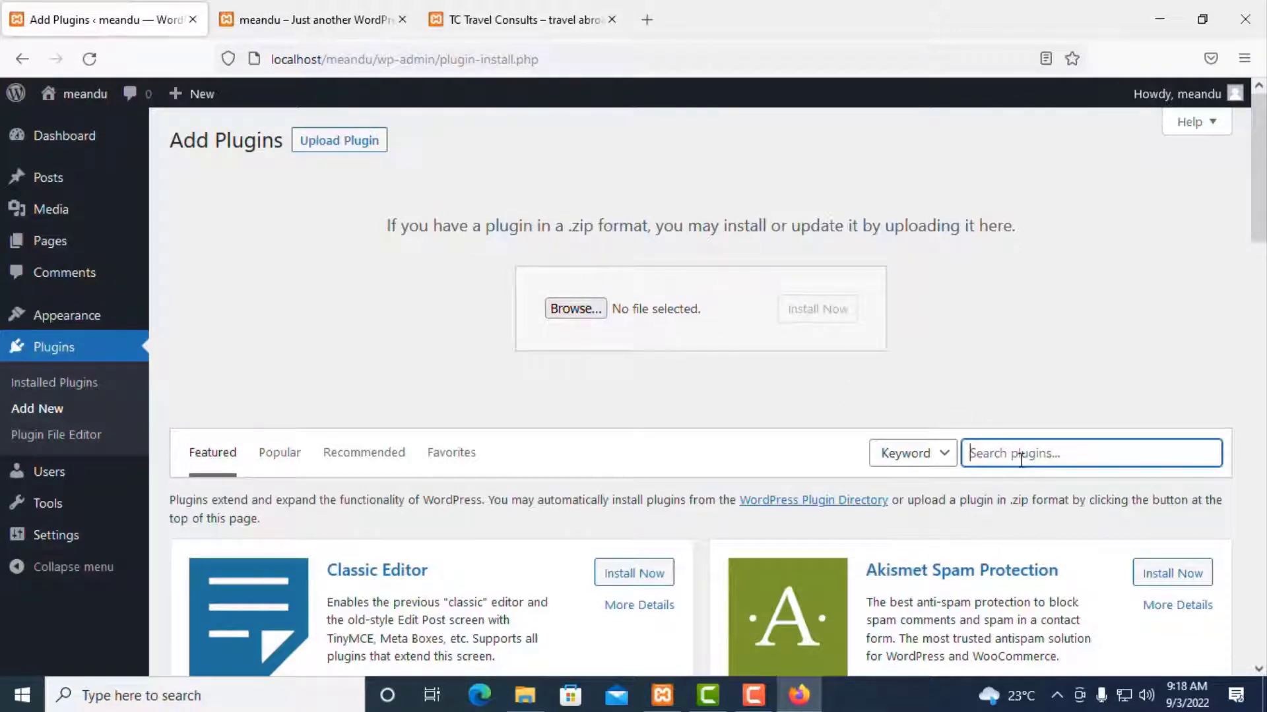
Step: Search plugins for Elementor, then install and activate Elementor Website Builder 3.7.4
text(elementor)
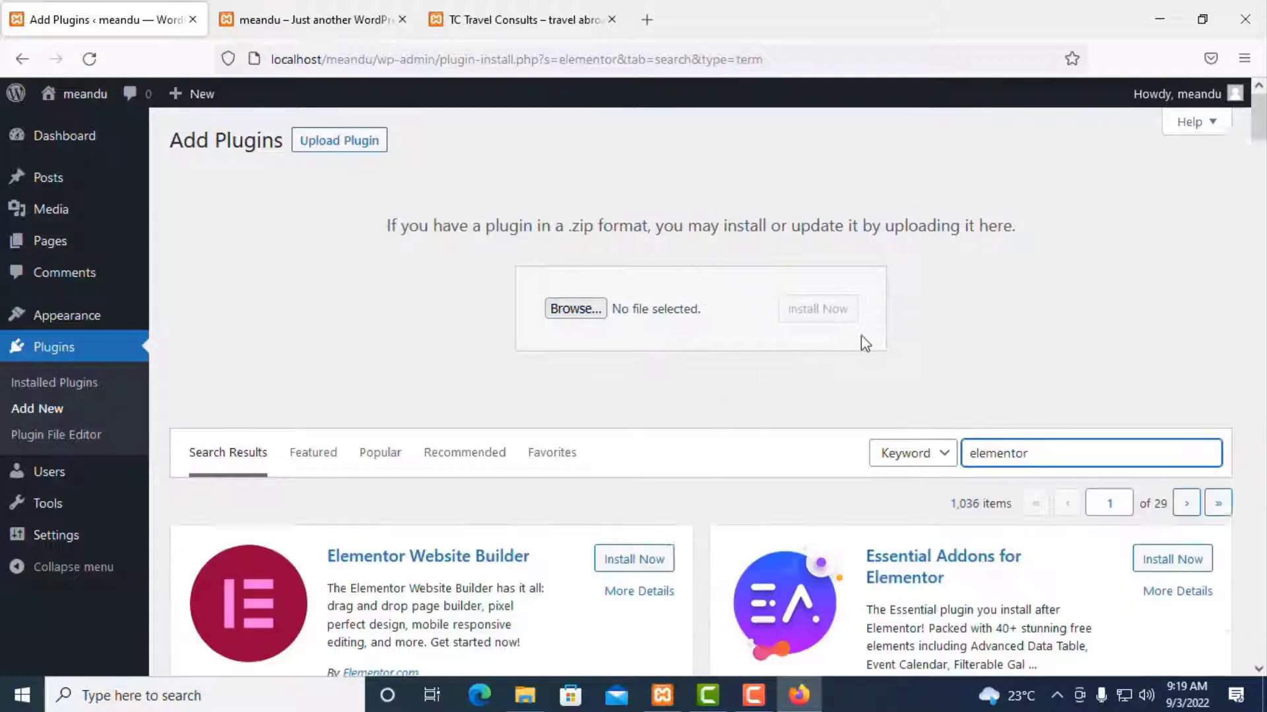
scroll(849, 316, down, 4)
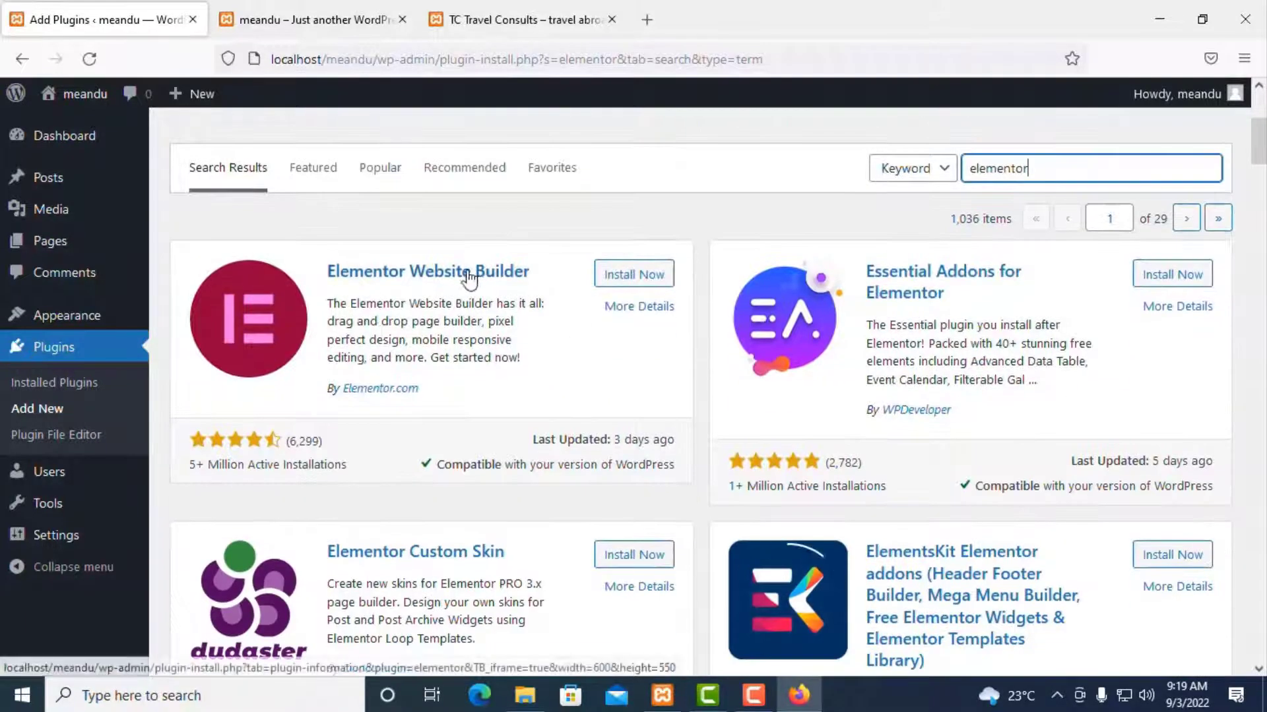
click(623, 276)
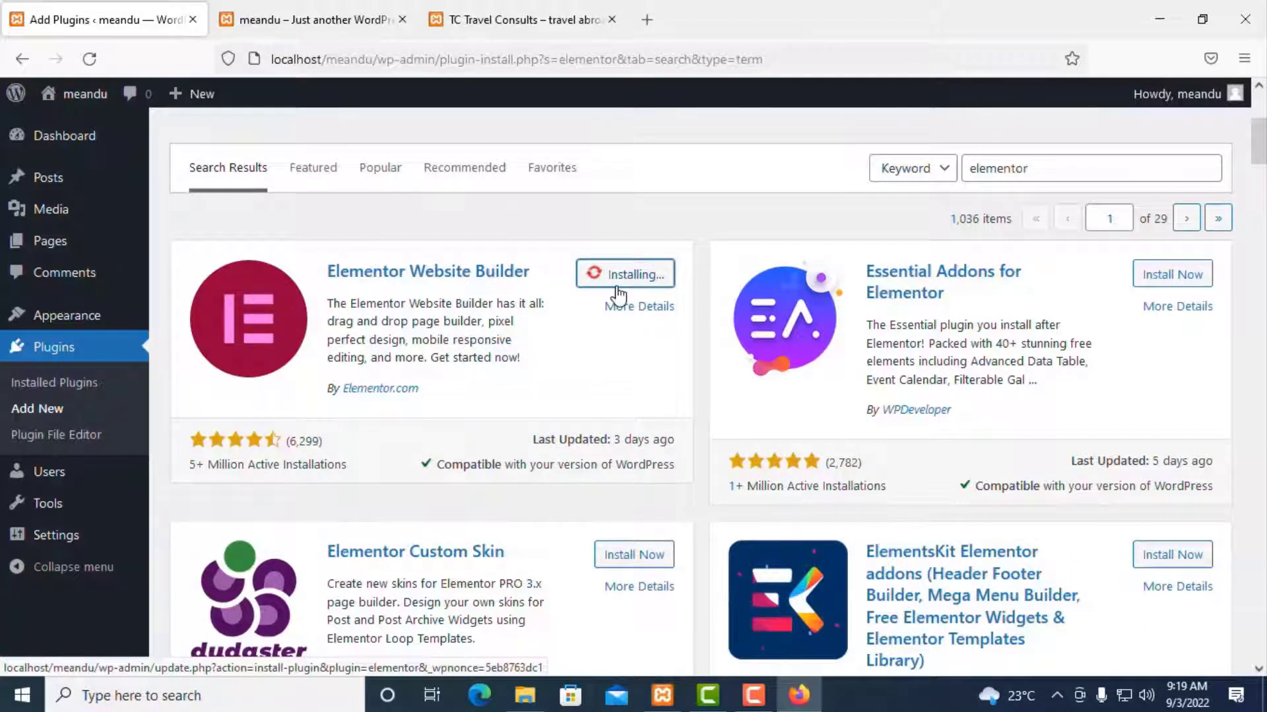
click(634, 289)
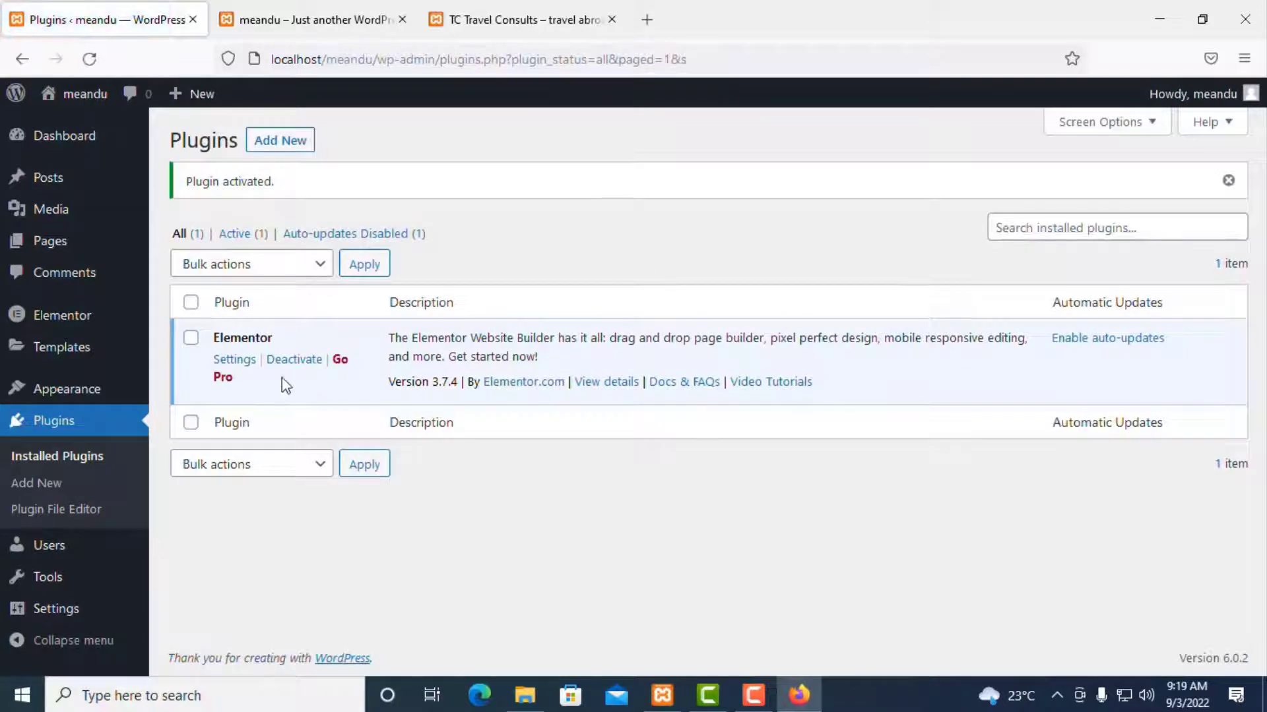
click(292, 147)
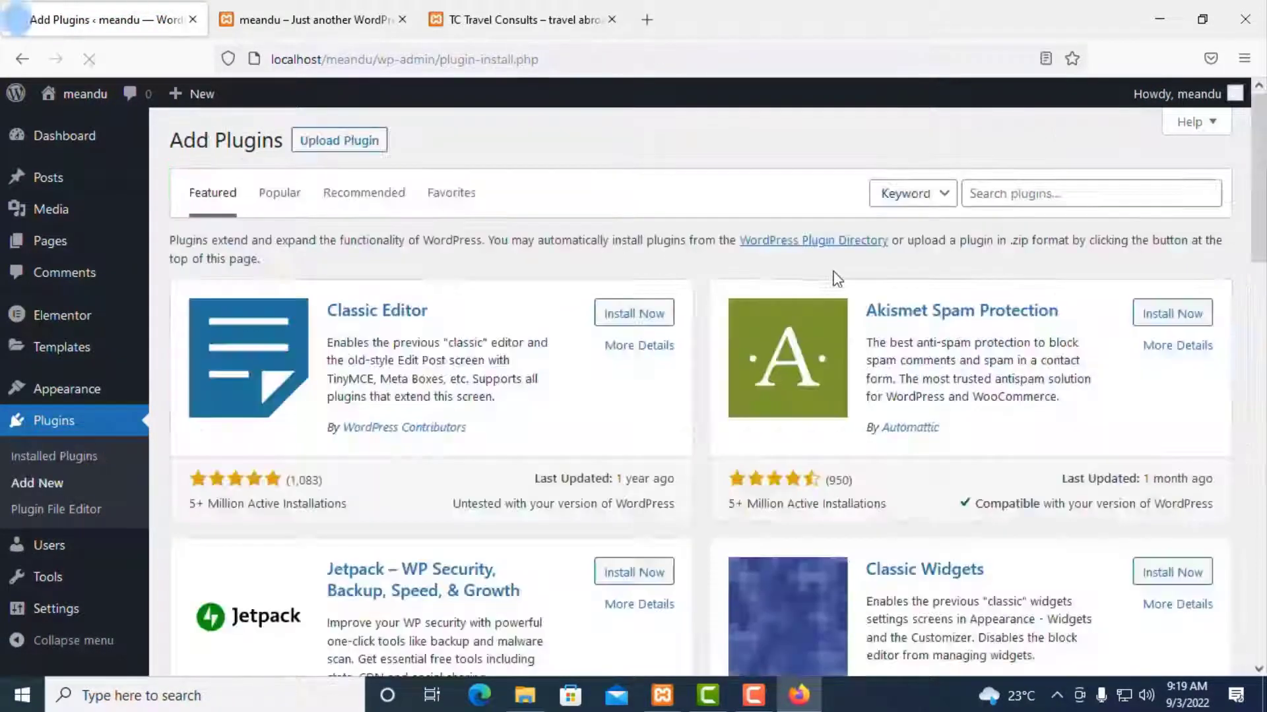
Step: Search the plugin directory for Contact Form 7, then install and activate it
click(1009, 193)
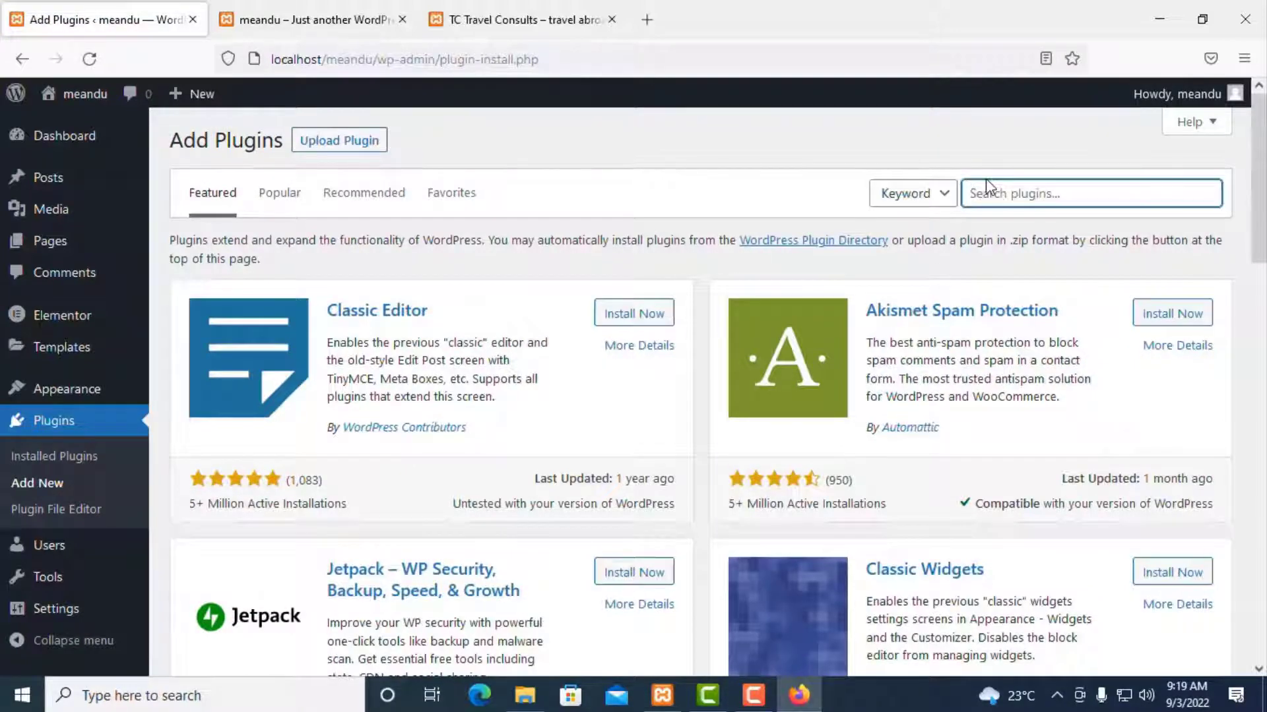
text(vc)
text(ntact)
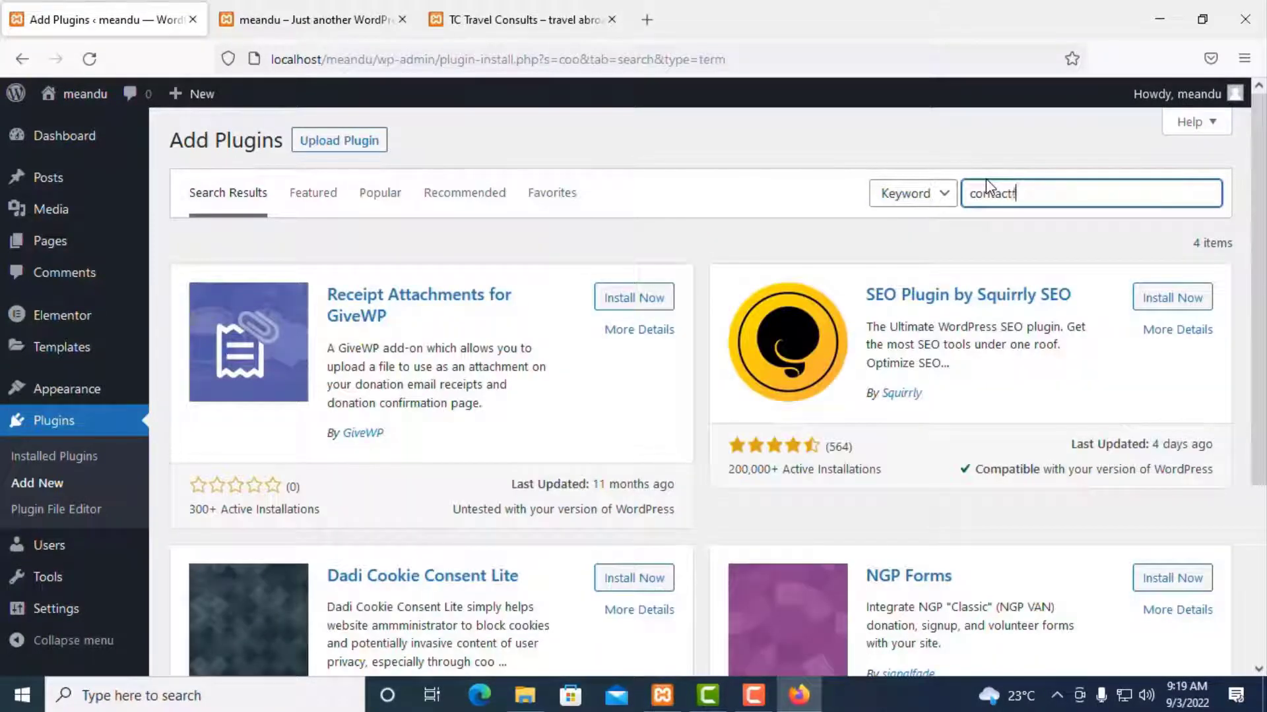
text(form 7)
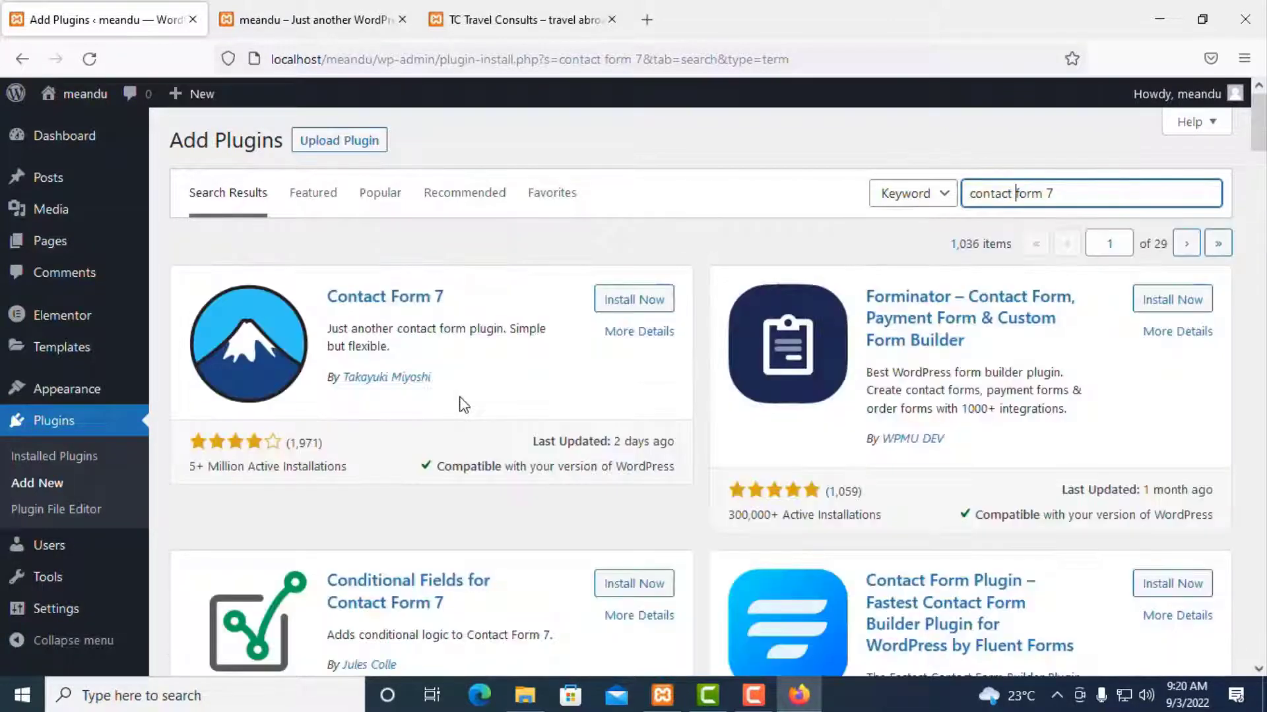
click(626, 305)
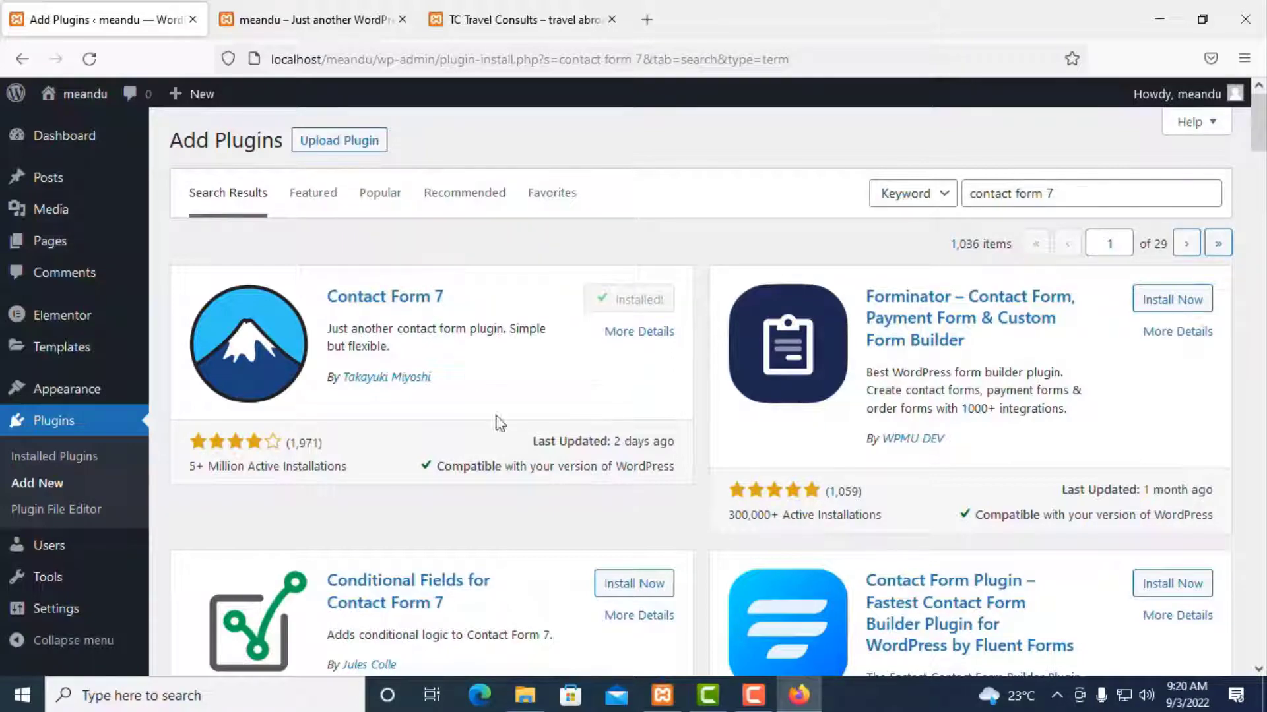
scroll(464, 488, down, 4)
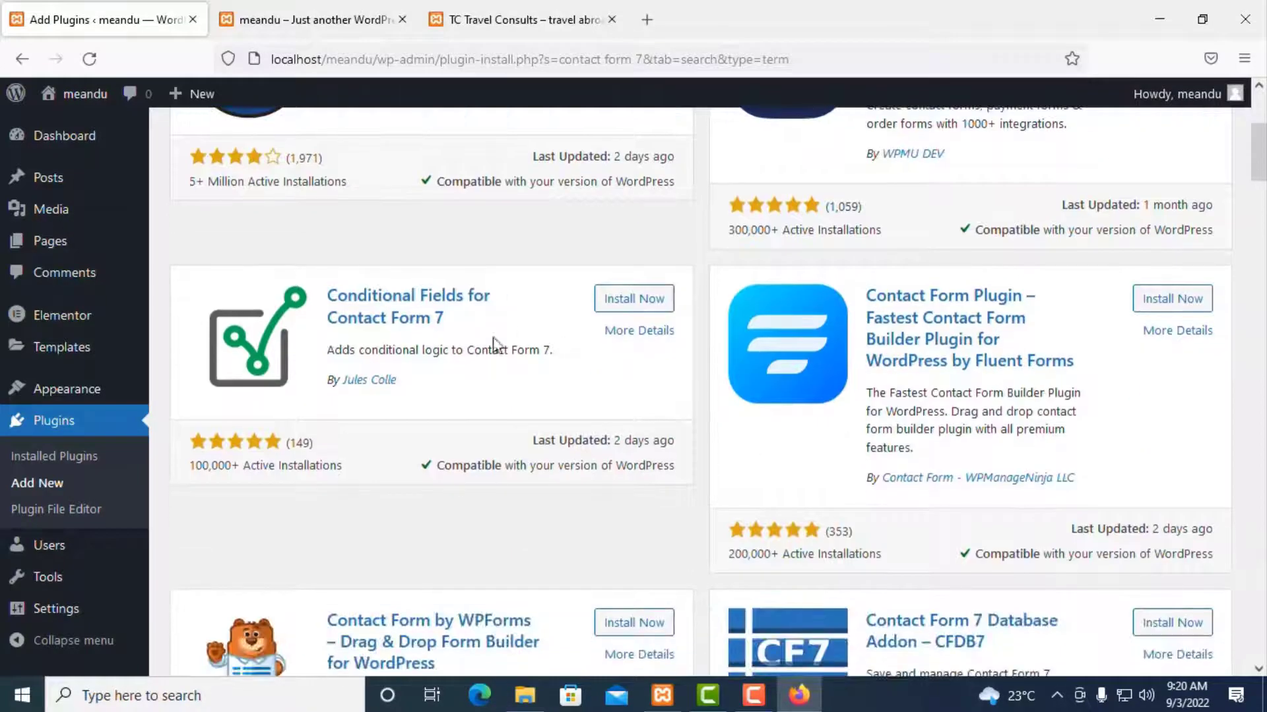
scroll(480, 508, down, 3)
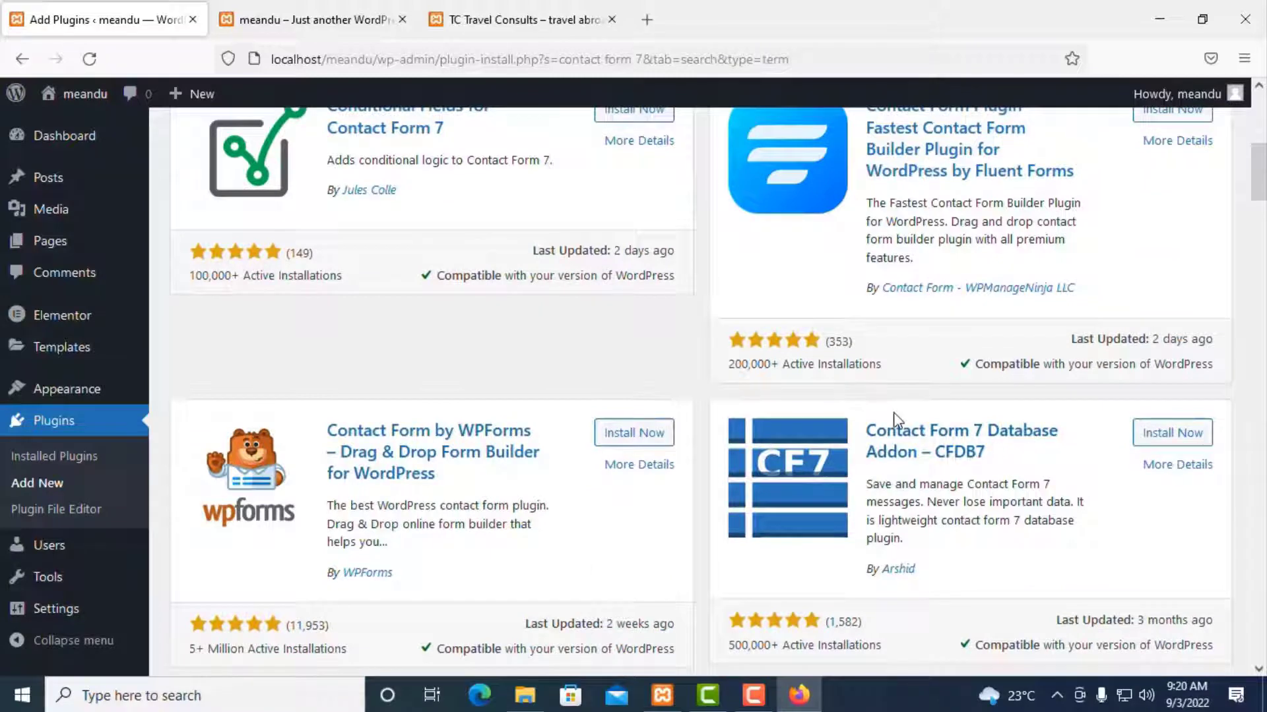
scroll(897, 420, up, 2)
scroll(897, 421, up, 5)
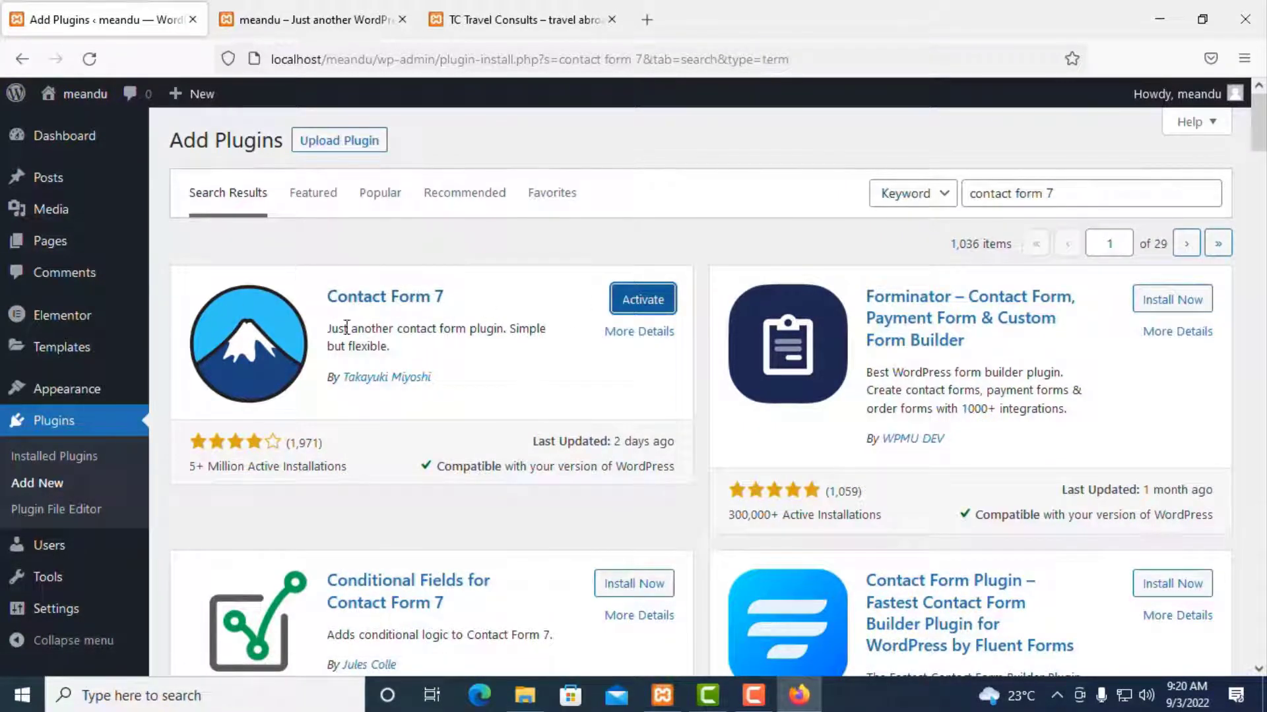
click(641, 305)
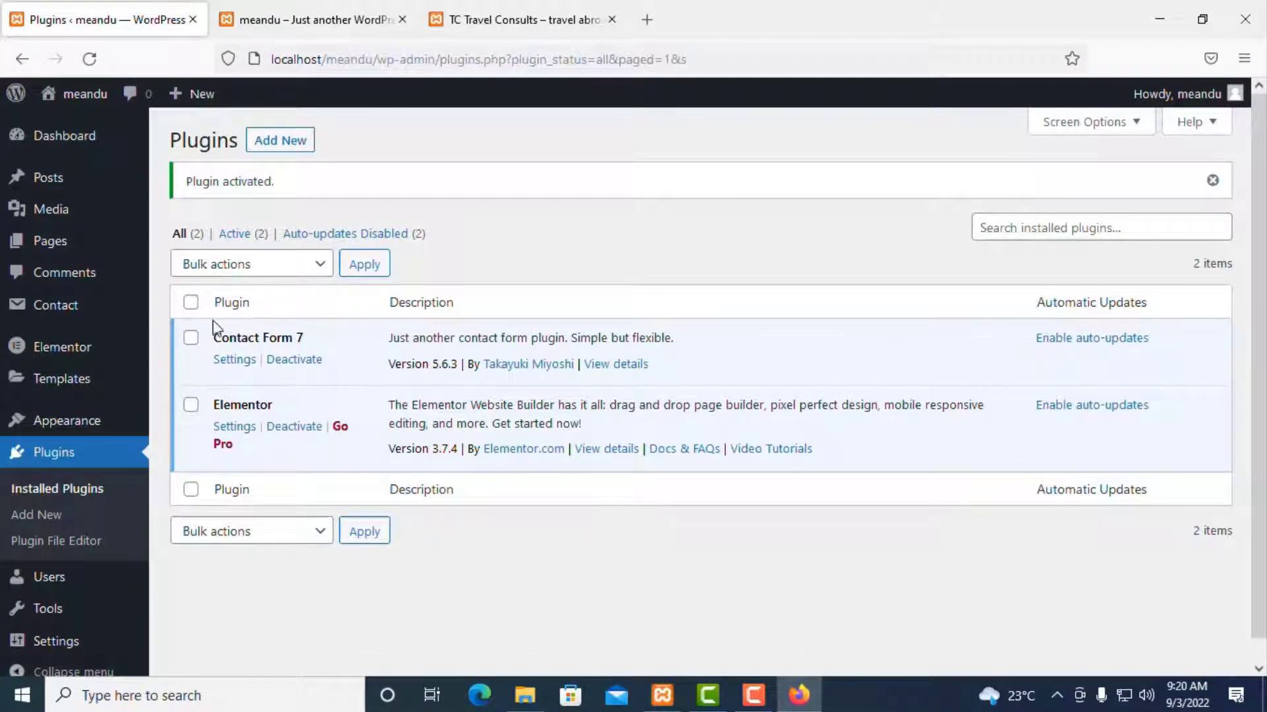
click(191, 337)
click(190, 404)
click(245, 273)
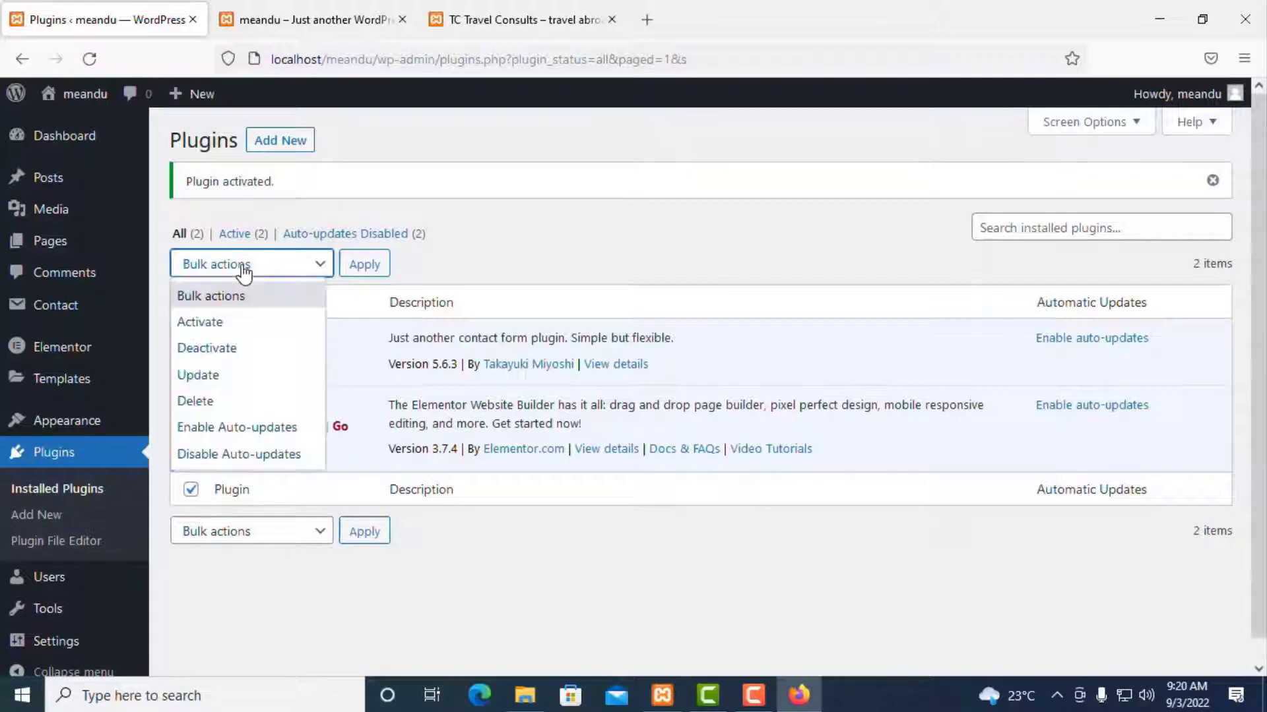
click(228, 350)
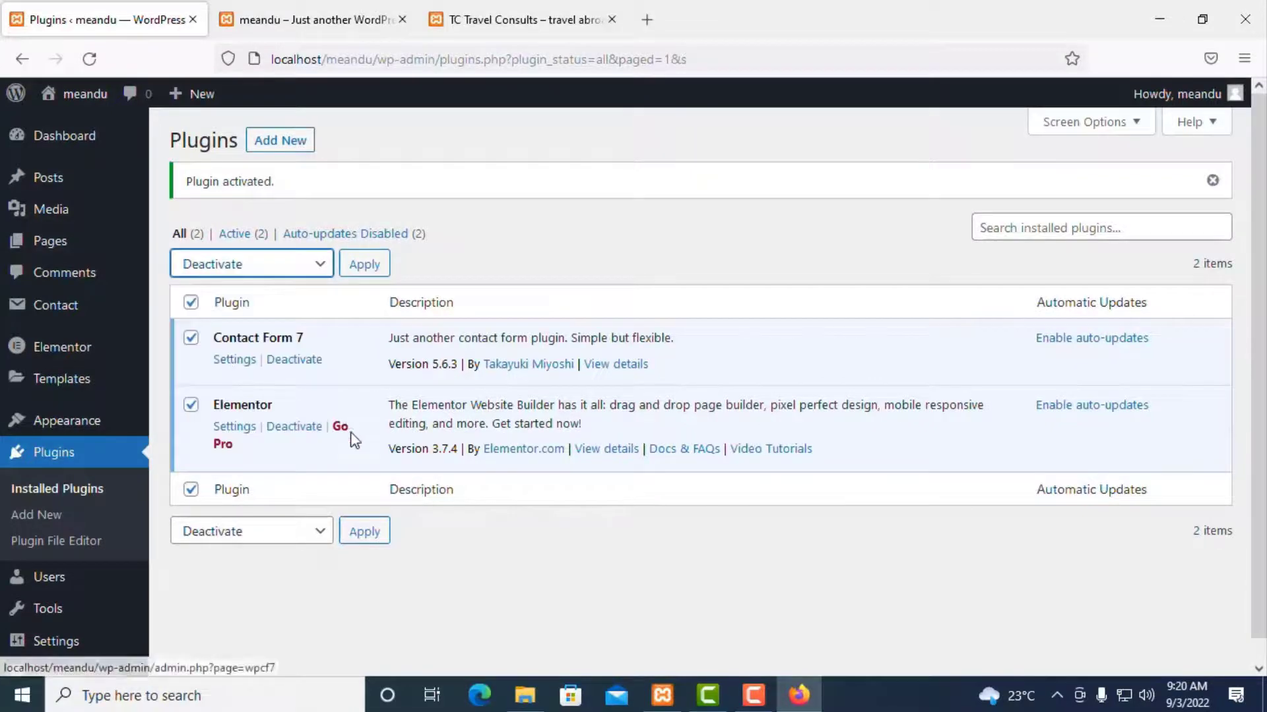
click(367, 266)
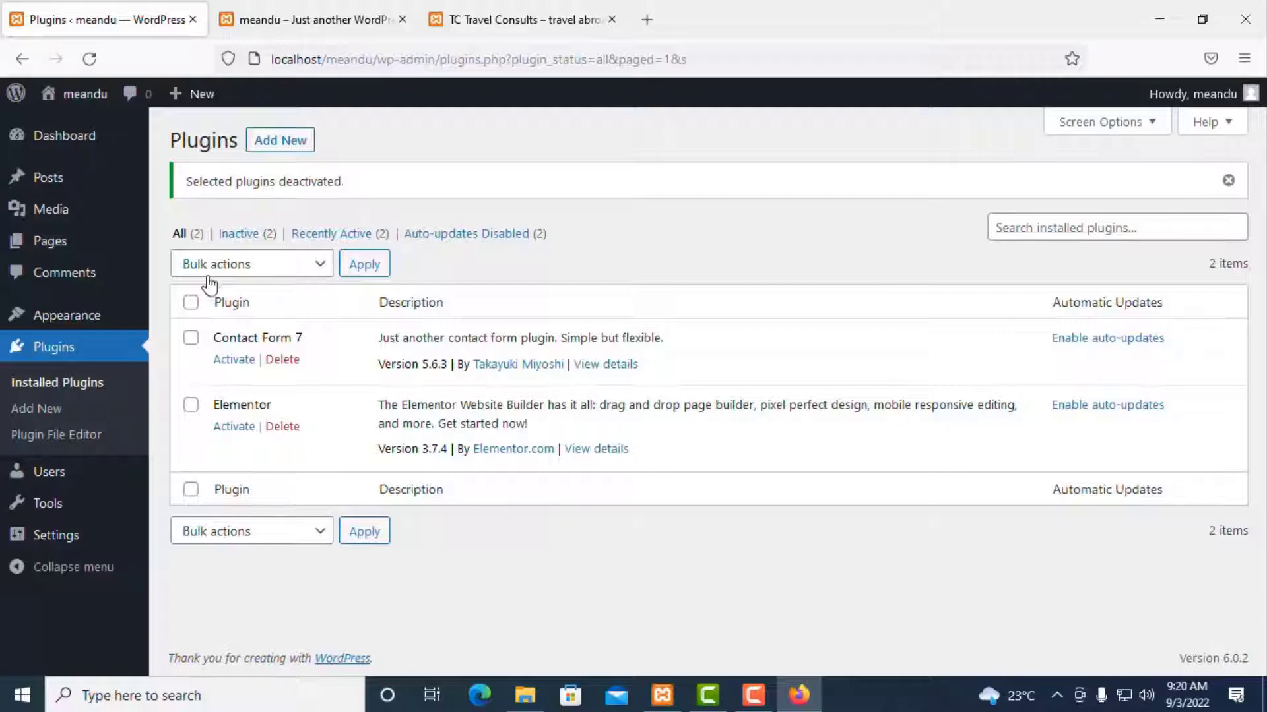
click(191, 302)
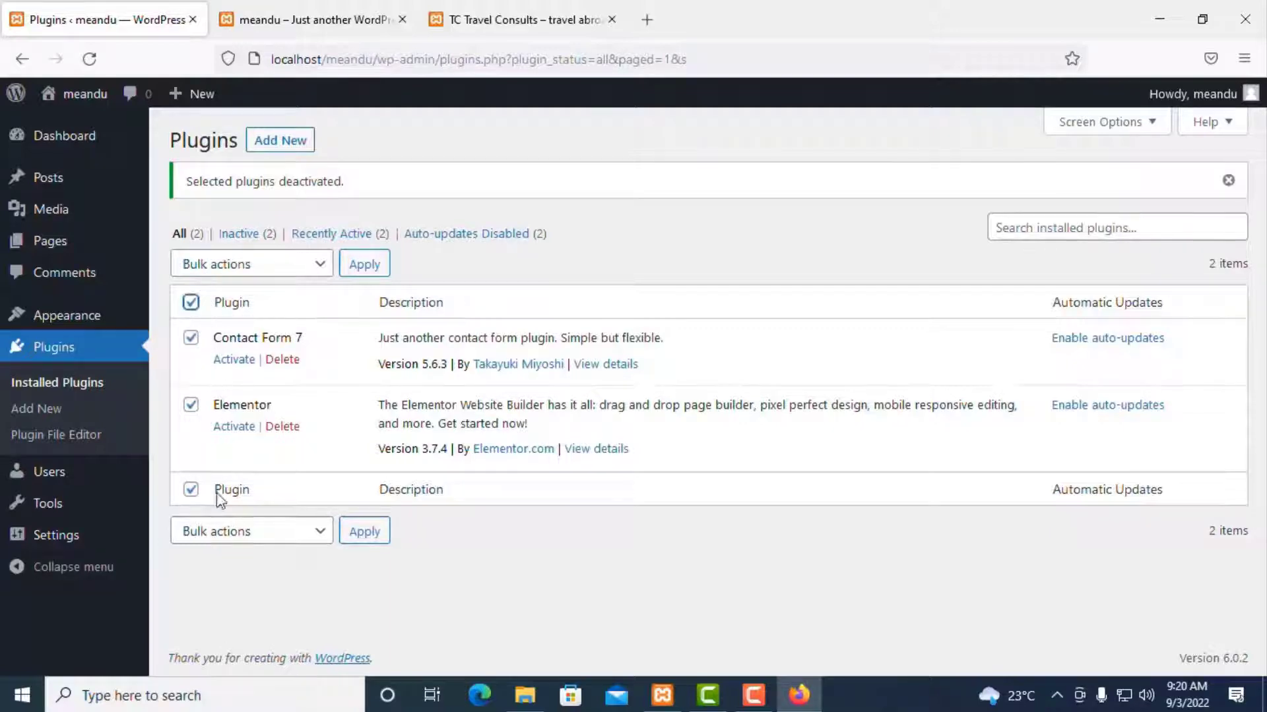
click(191, 338)
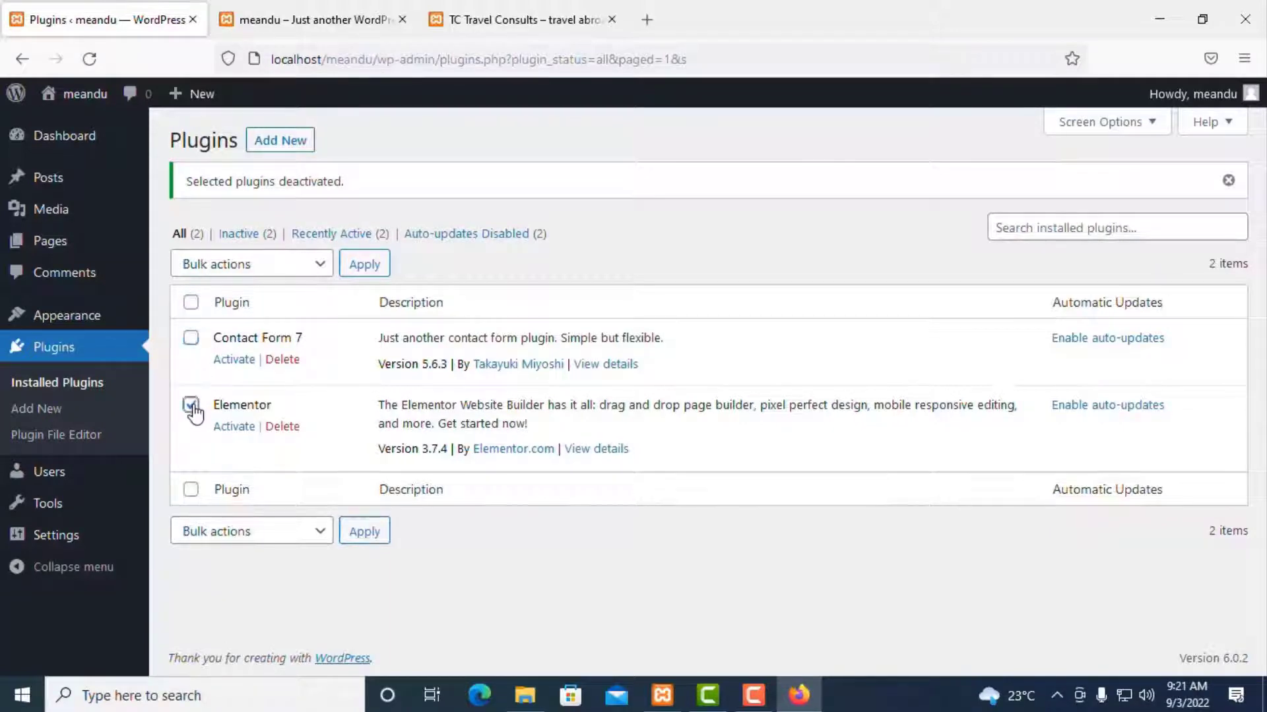
click(190, 338)
click(191, 406)
click(191, 407)
click(267, 269)
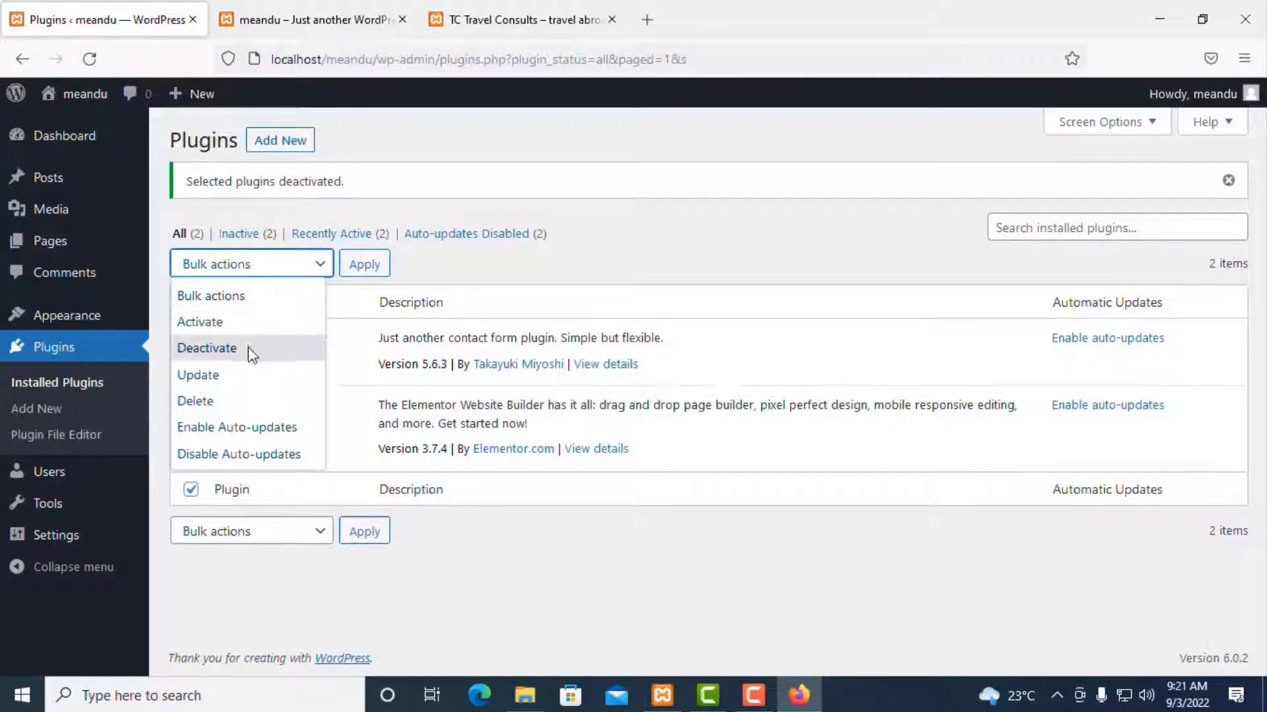
click(198, 401)
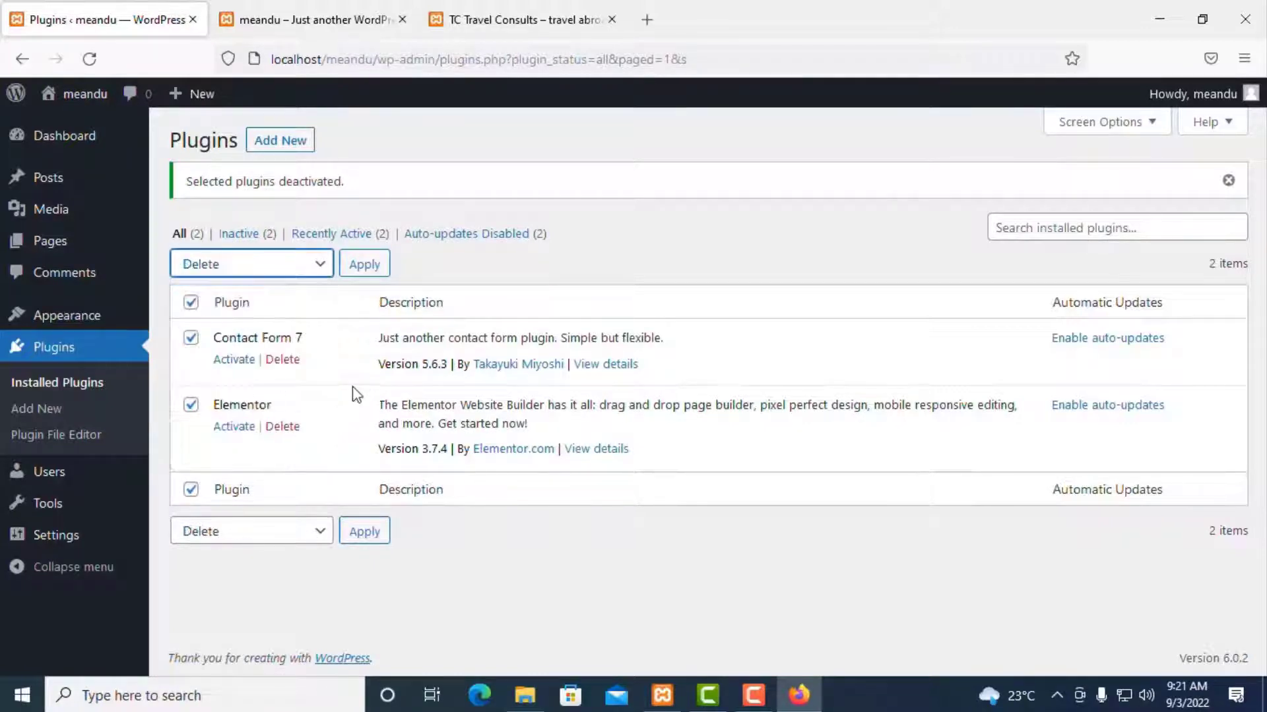
click(283, 264)
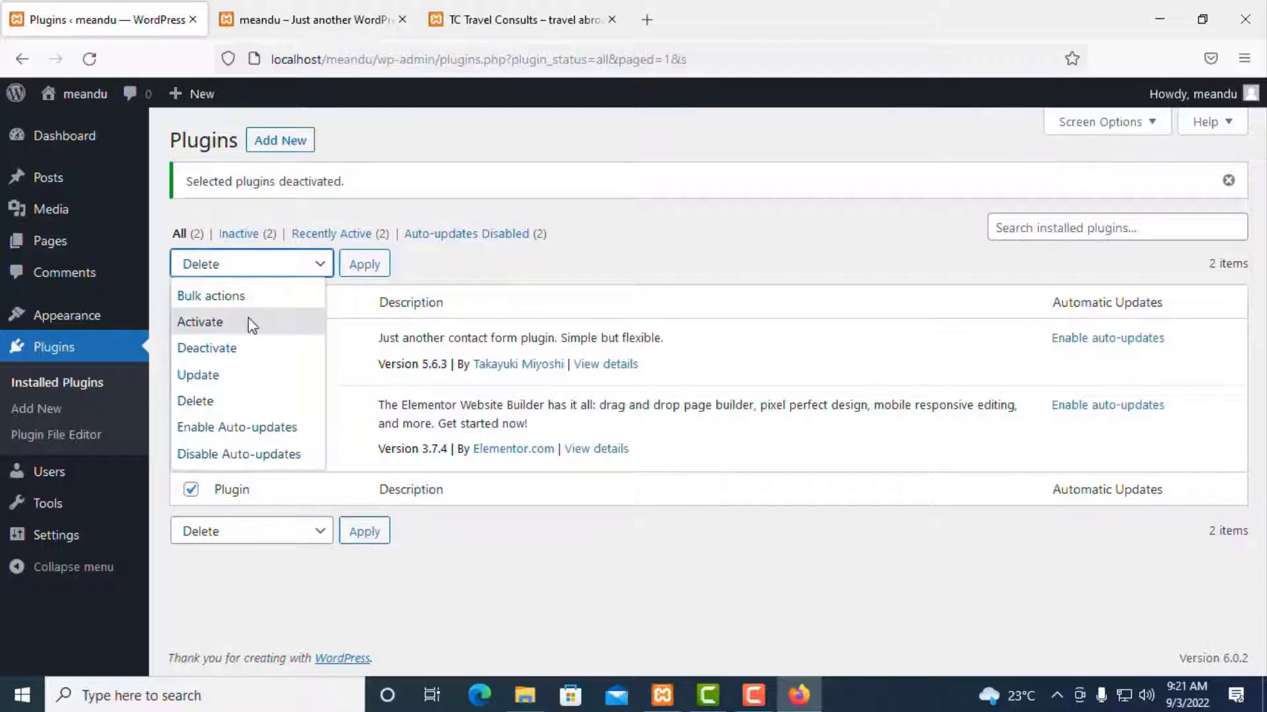
click(249, 321)
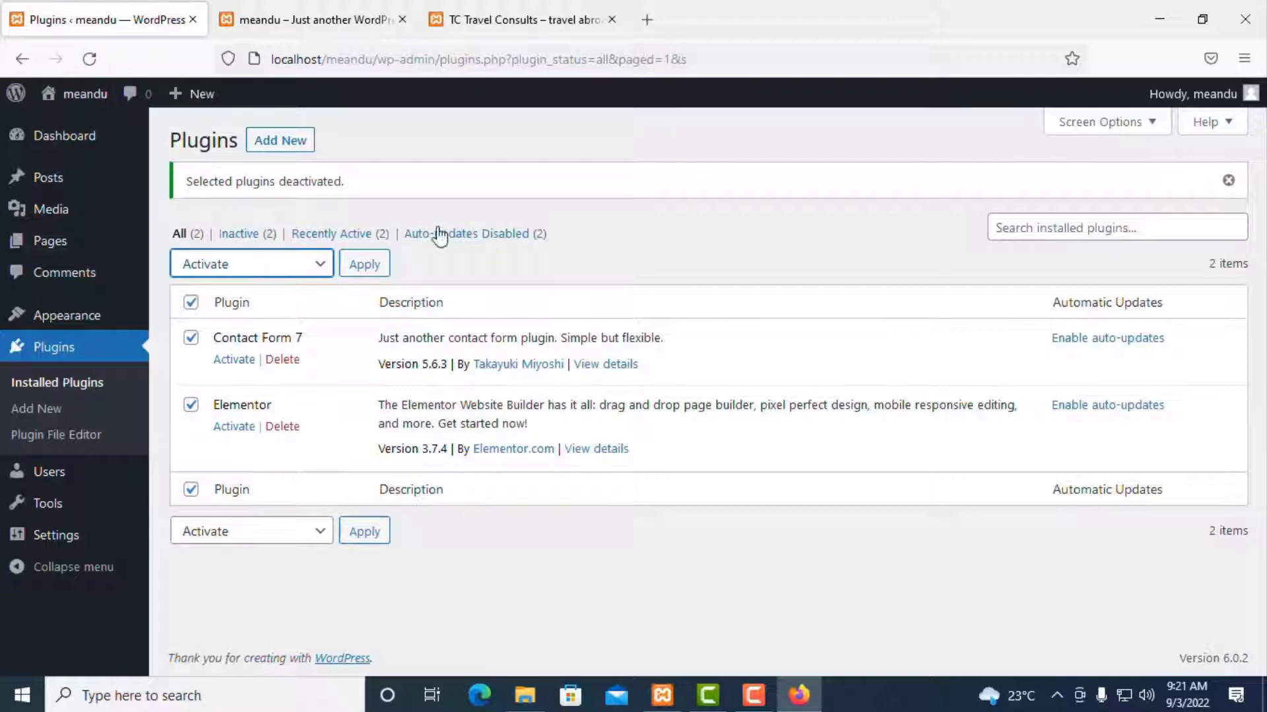
click(370, 266)
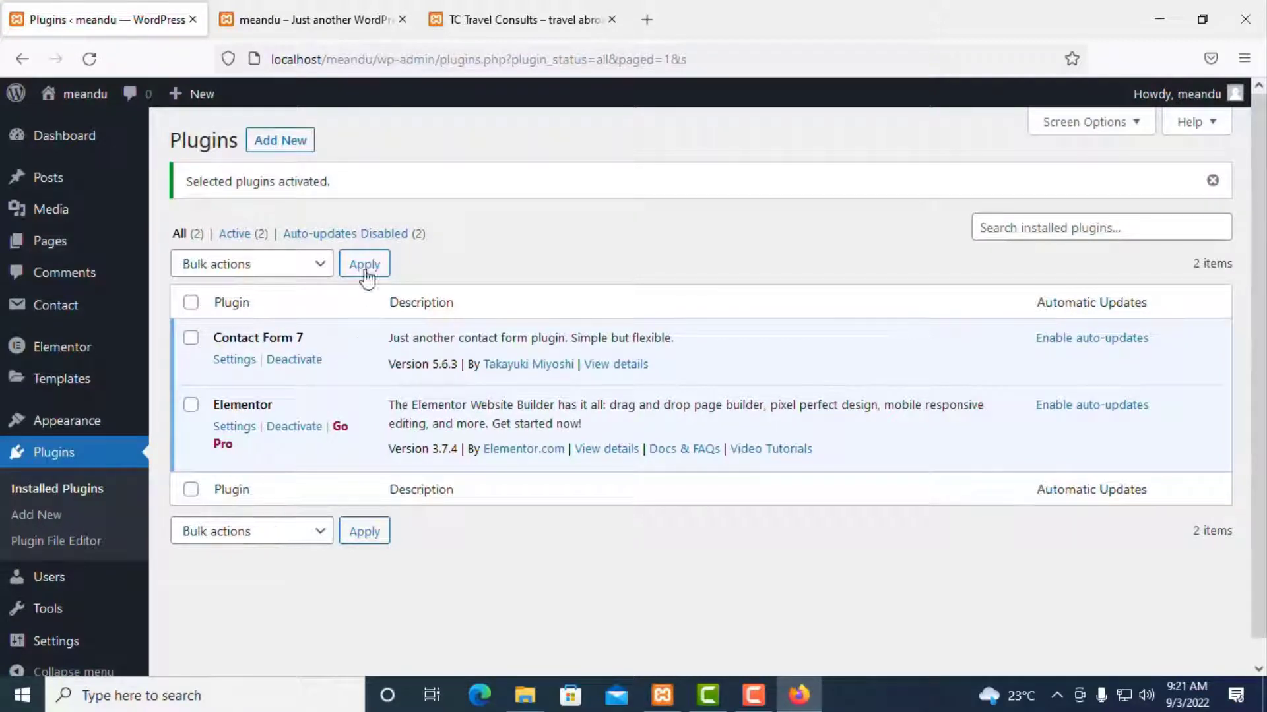
click(324, 20)
scroll(289, 277, up, 3)
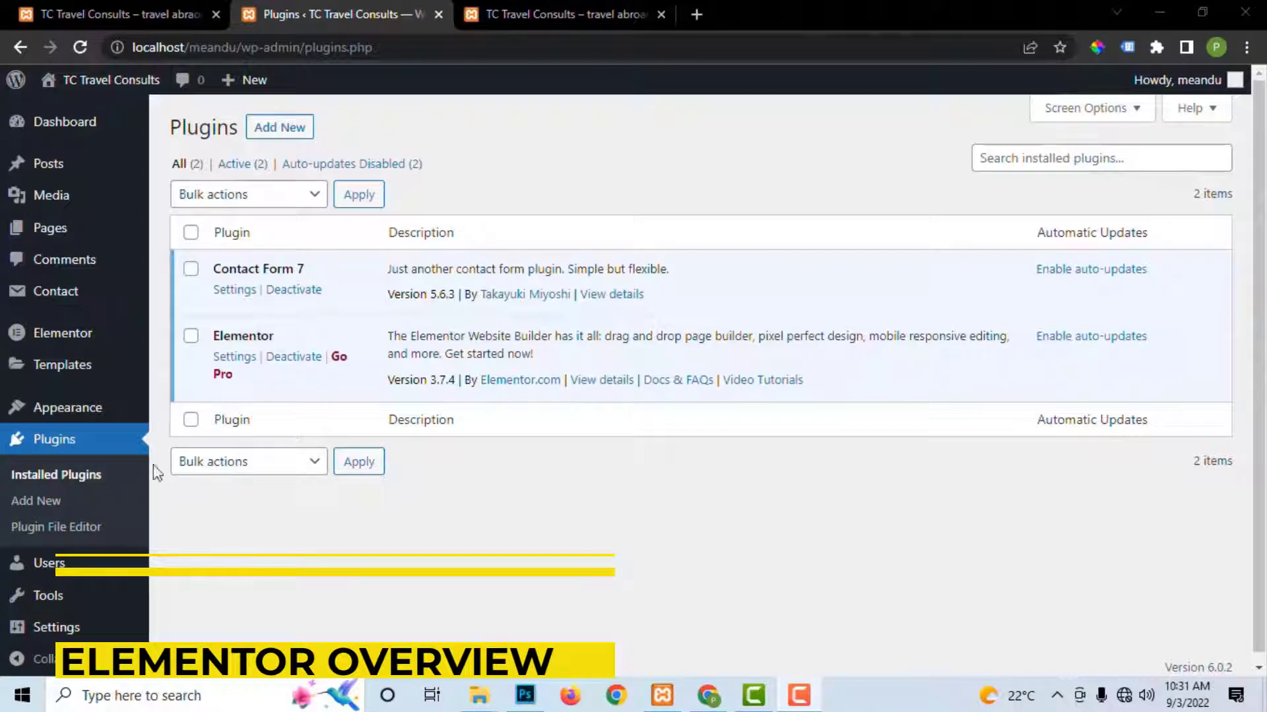
Step: Review Elementor's General, Integrations, Advanced and Experiments settings tabs, then go to Posts
click(64, 338)
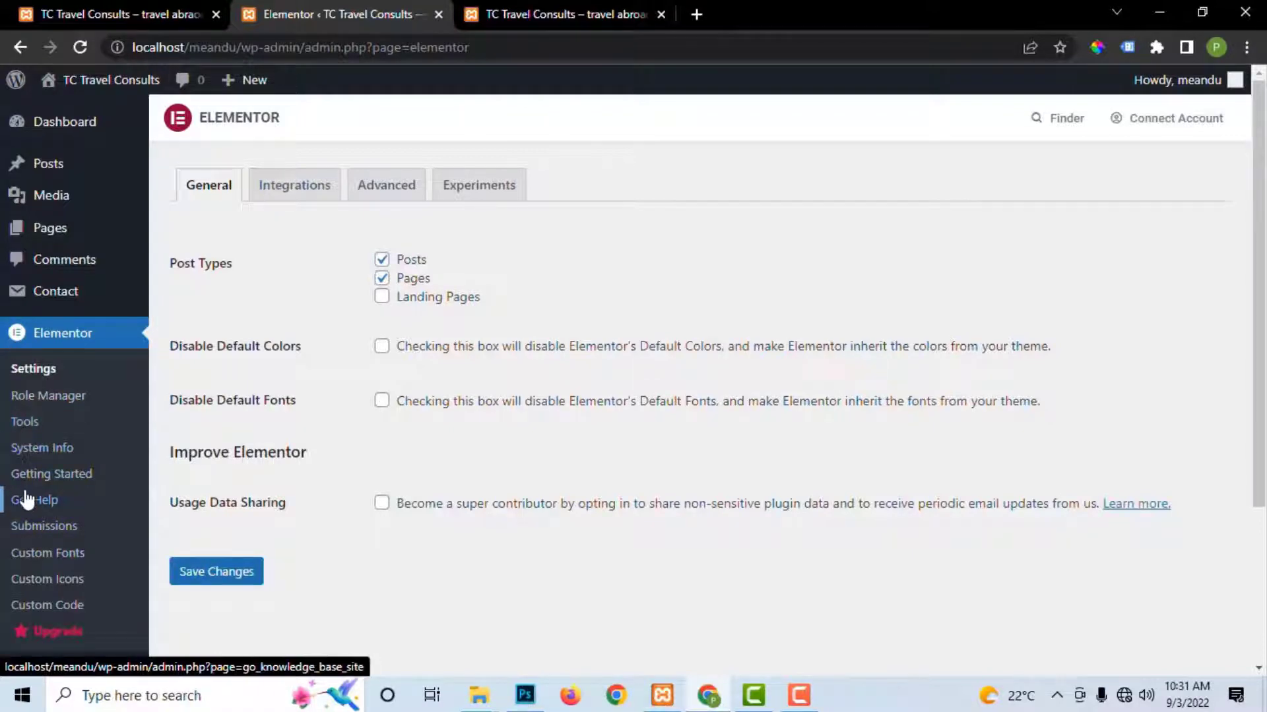
scroll(23, 499, down, 3)
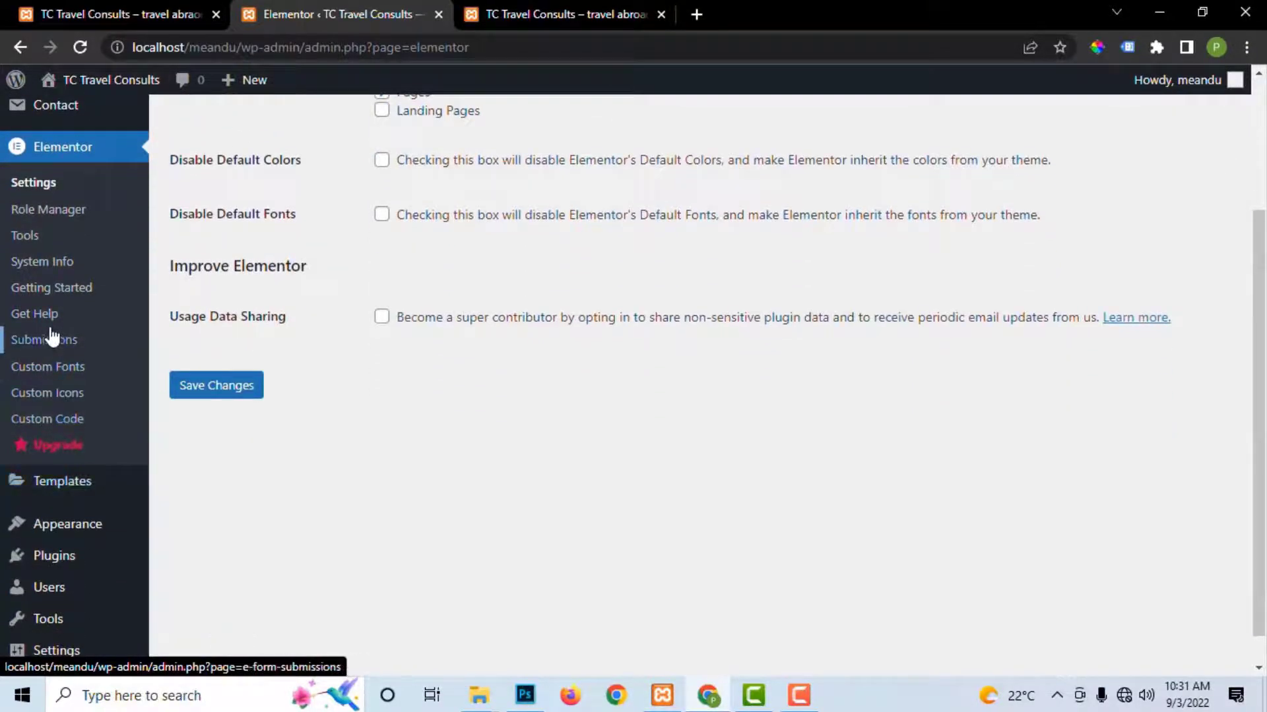
scroll(215, 305, up, 2)
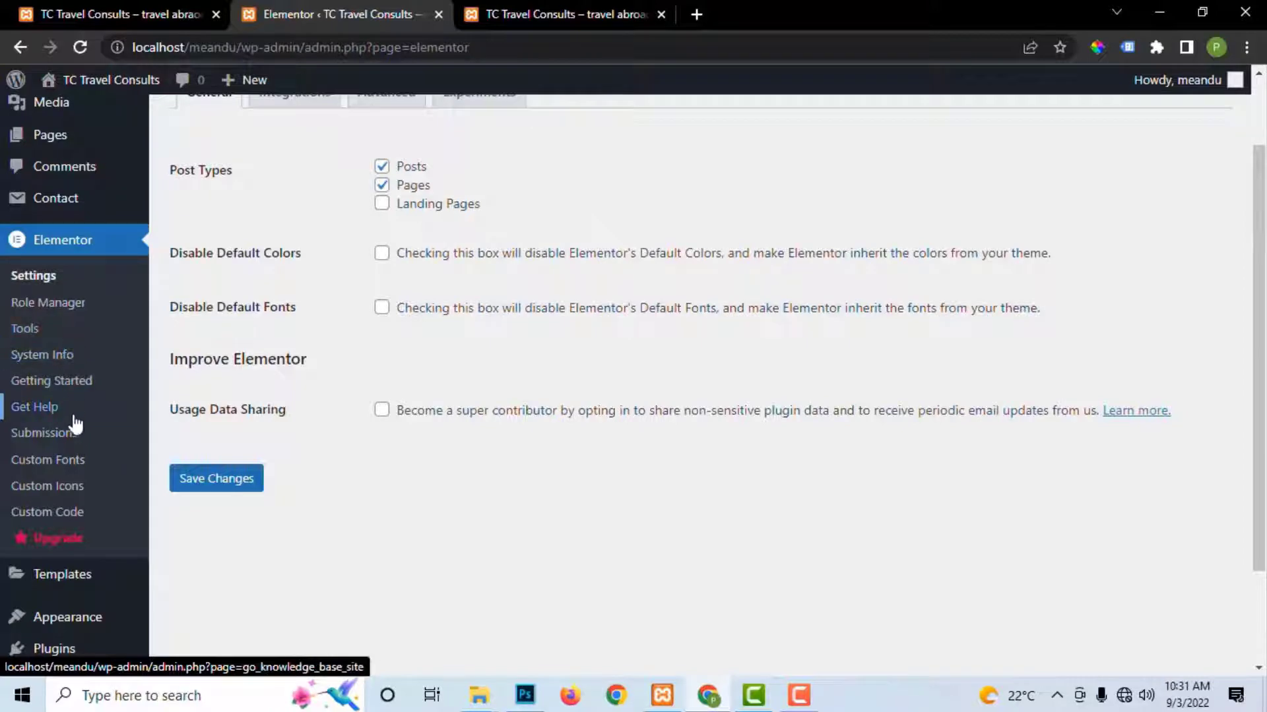
scroll(81, 336, up, 2)
scroll(374, 330, down, 2)
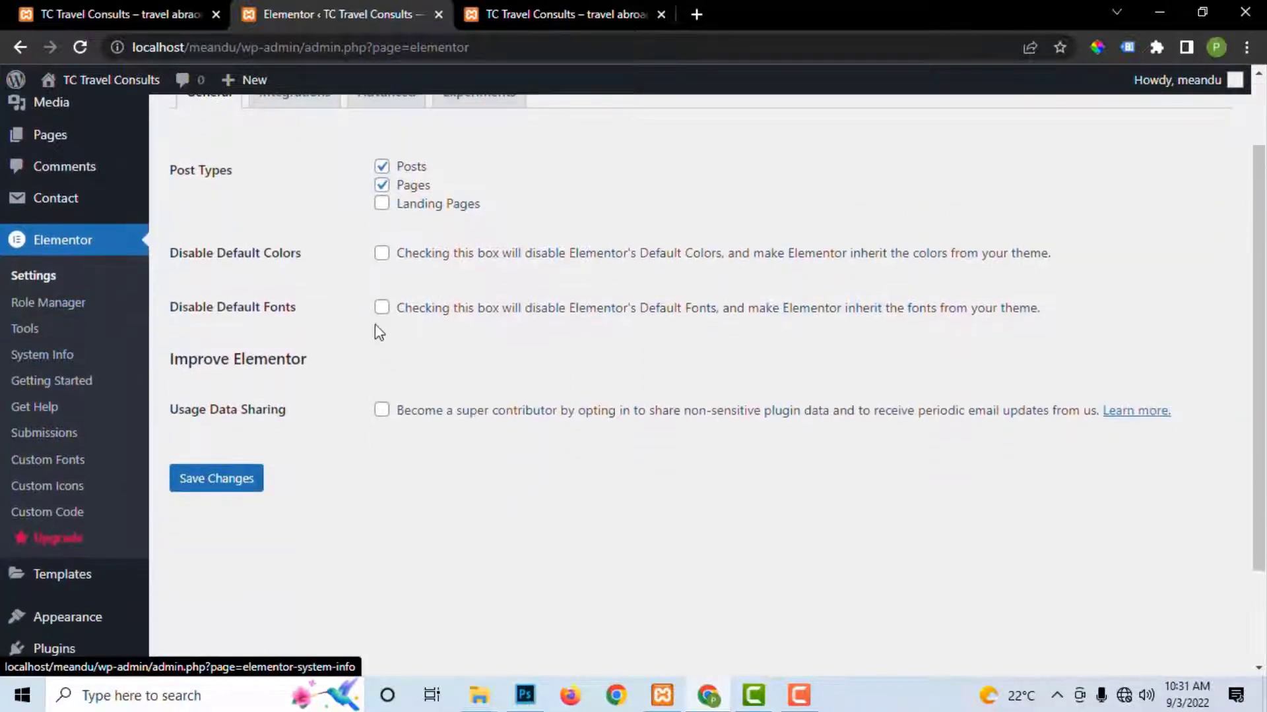
scroll(368, 317, up, 2)
click(280, 191)
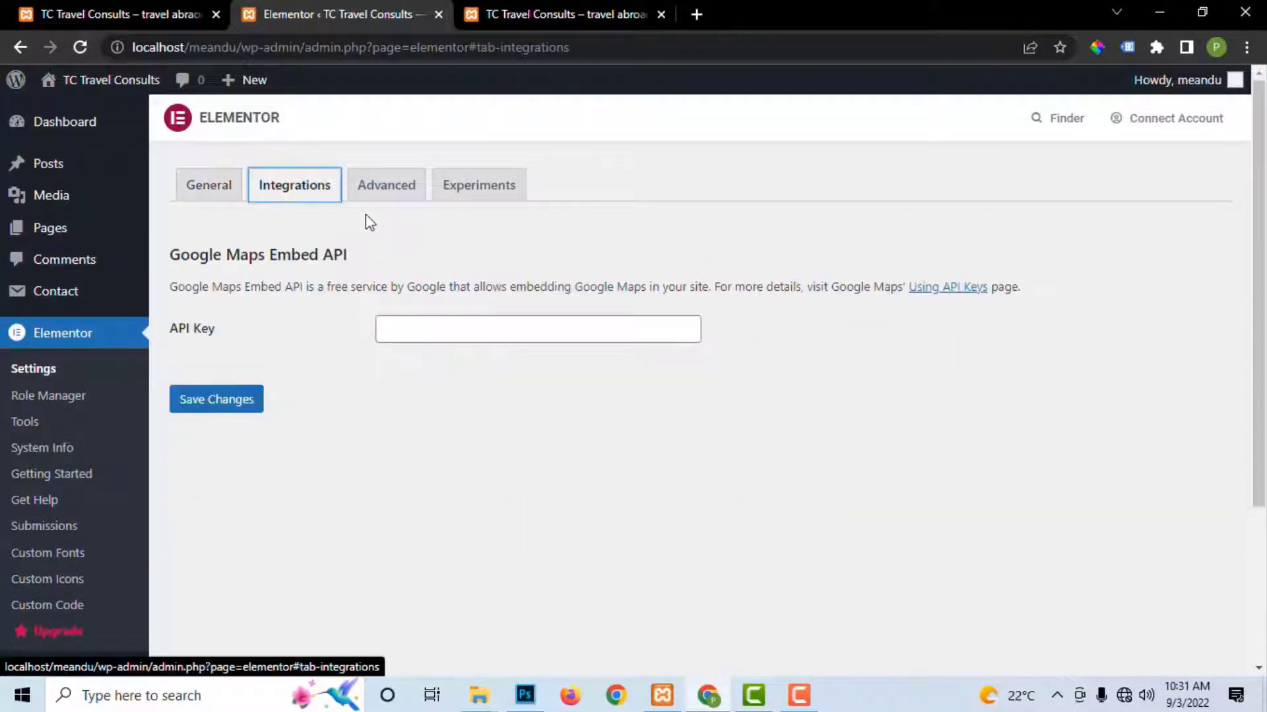
click(409, 197)
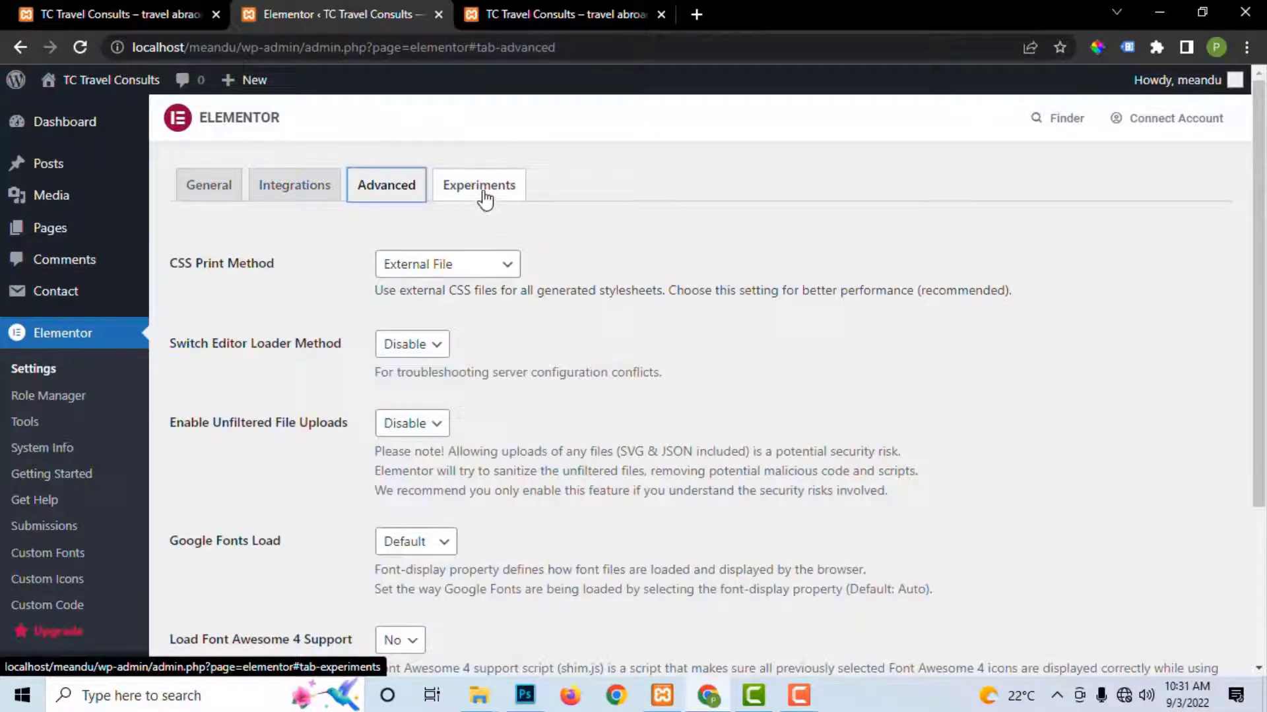
click(485, 192)
click(210, 190)
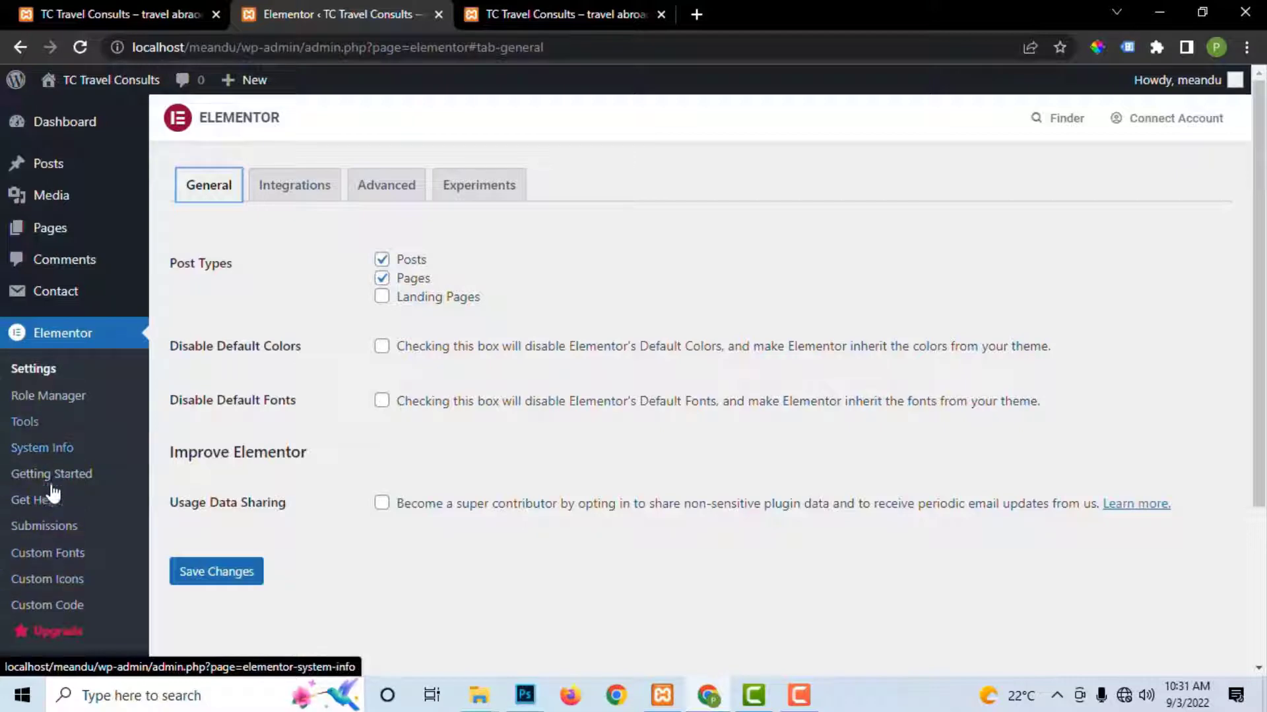
click(49, 166)
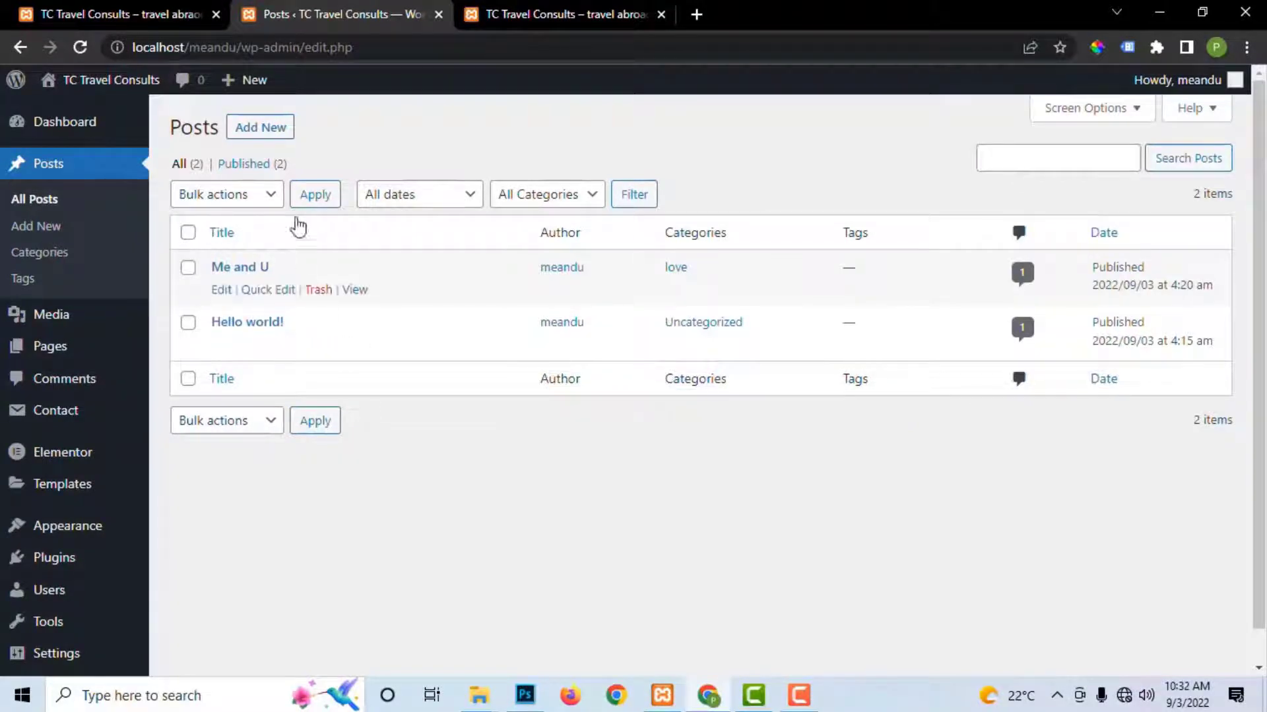
Step: Create a new post titled 'Home' and publish it
click(262, 130)
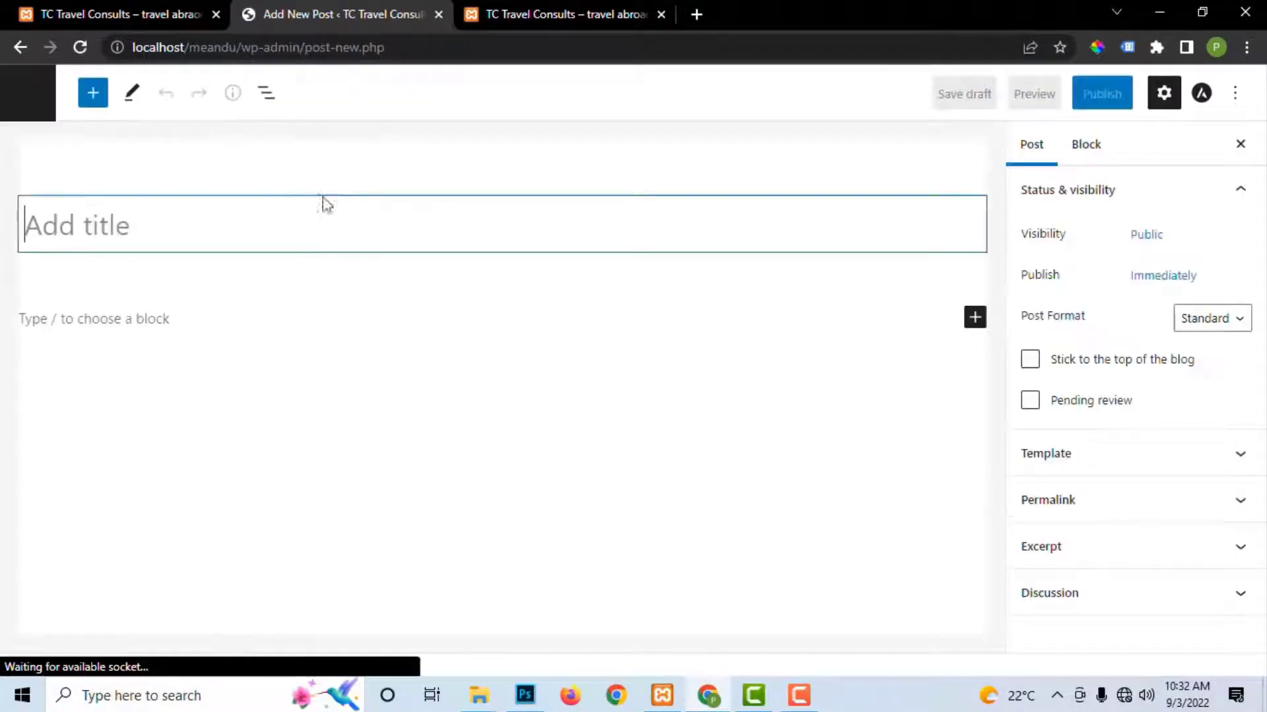
text(Home)
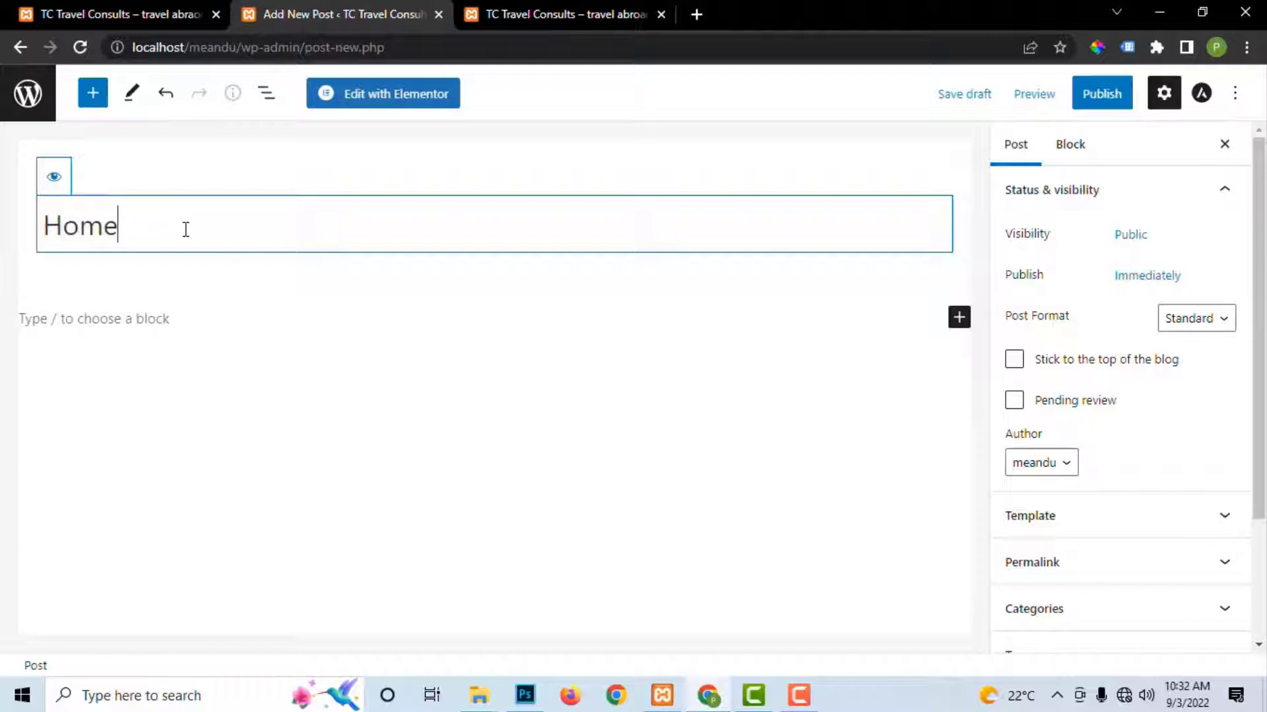
key(Return)
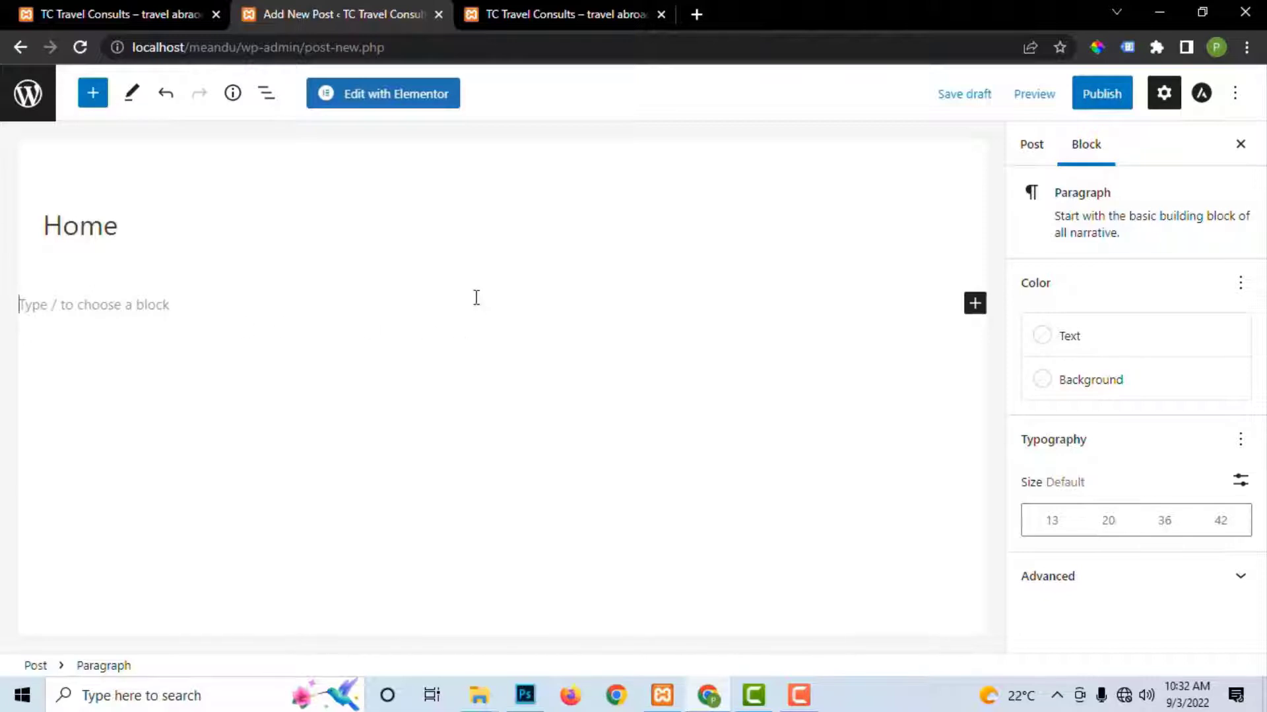
click(212, 201)
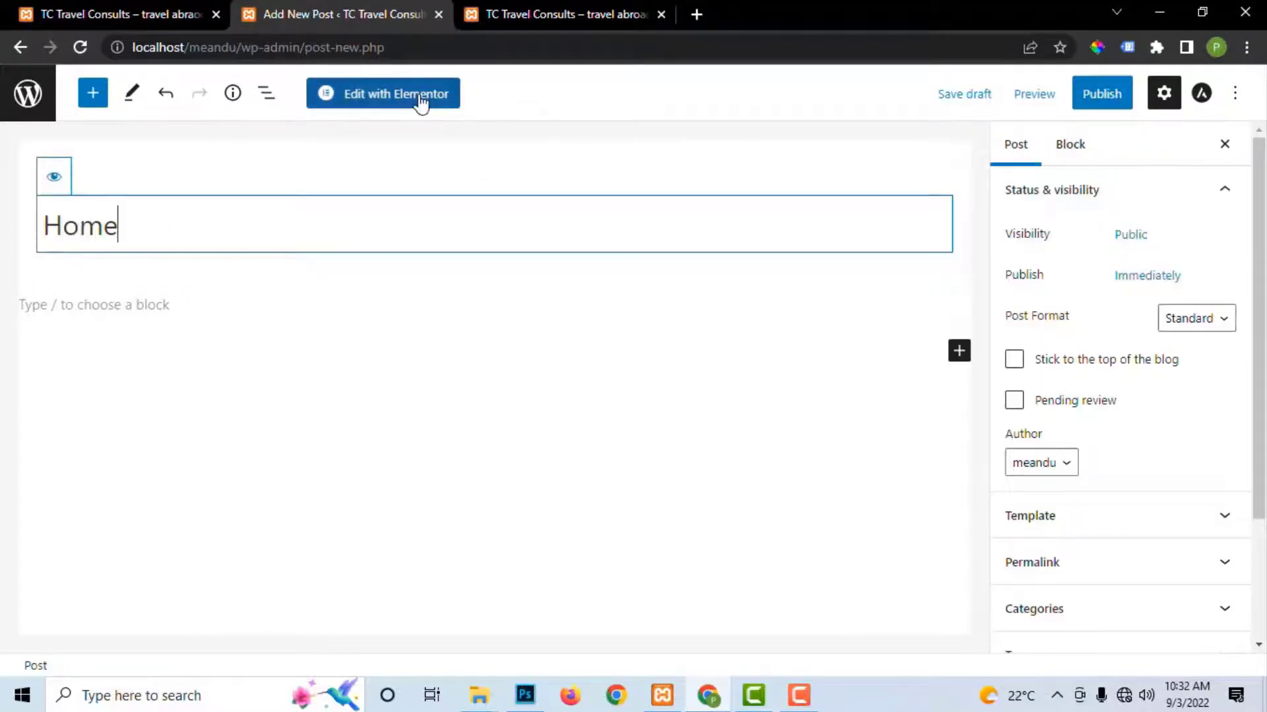
click(1098, 100)
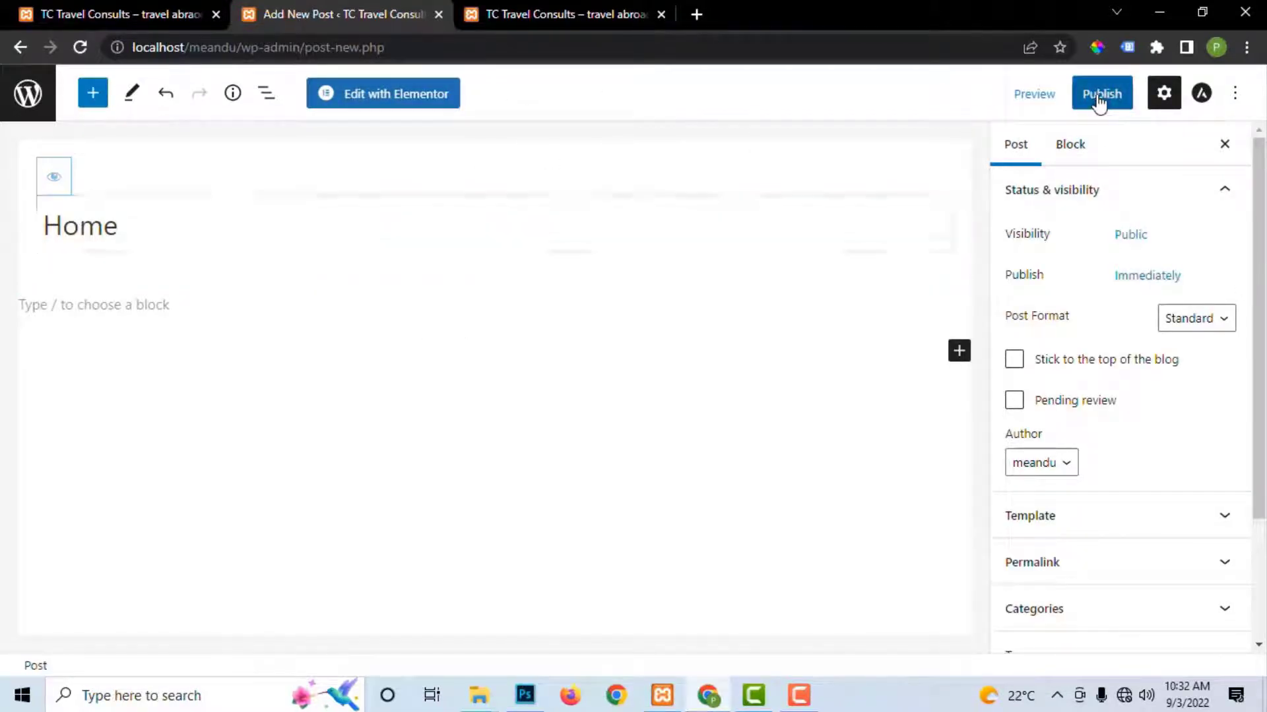
click(1094, 98)
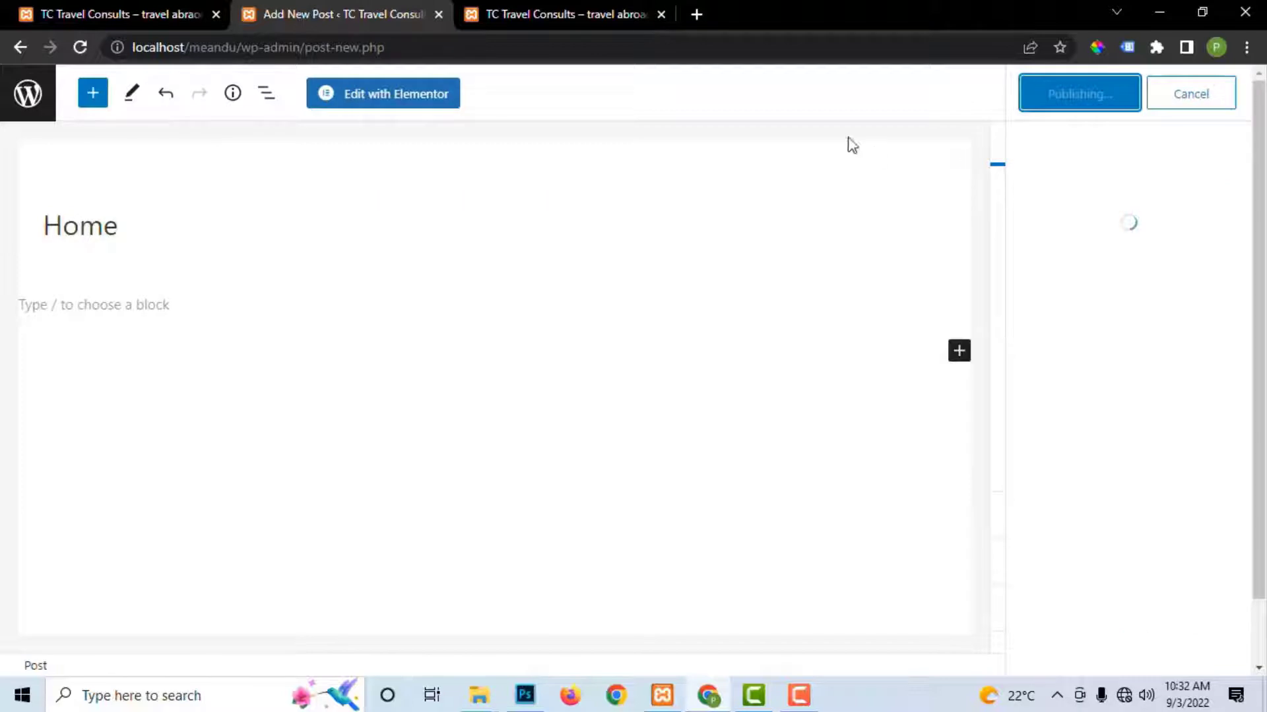
Step: Open the Home post in Elementor and set its Page Layout to Elementor Canvas
click(385, 103)
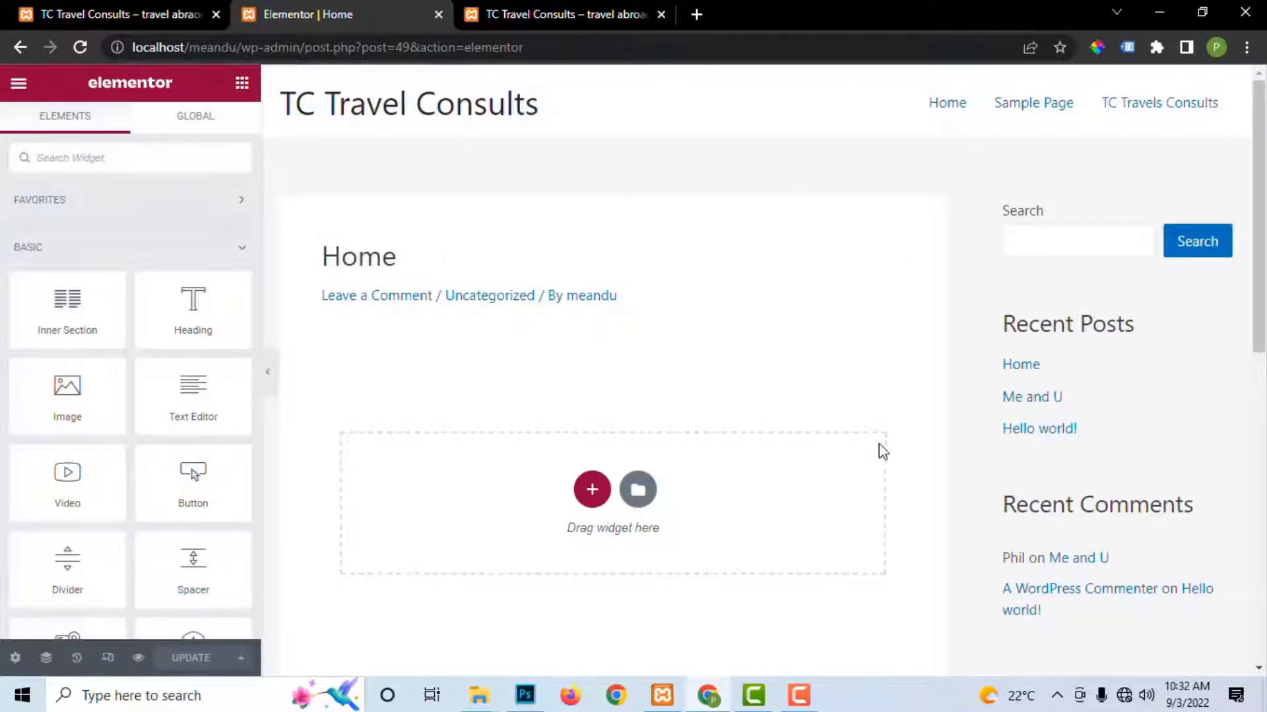
click(14, 658)
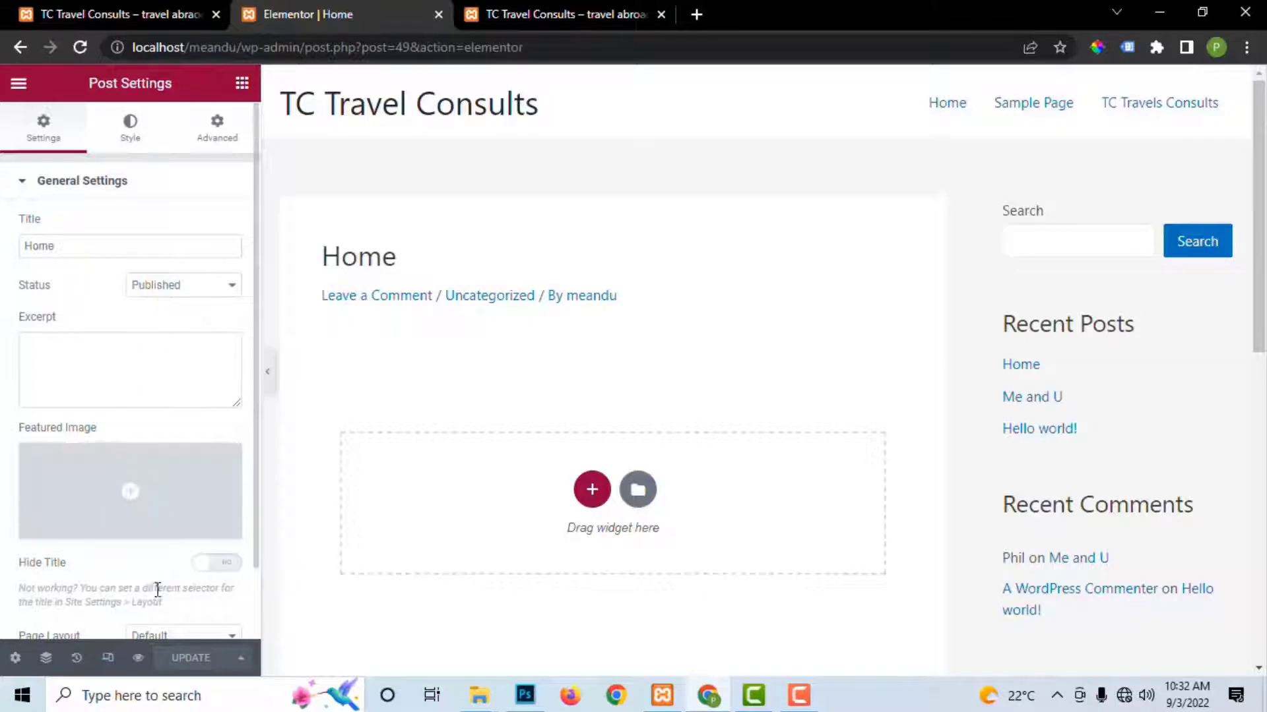
scroll(161, 588, down, 1)
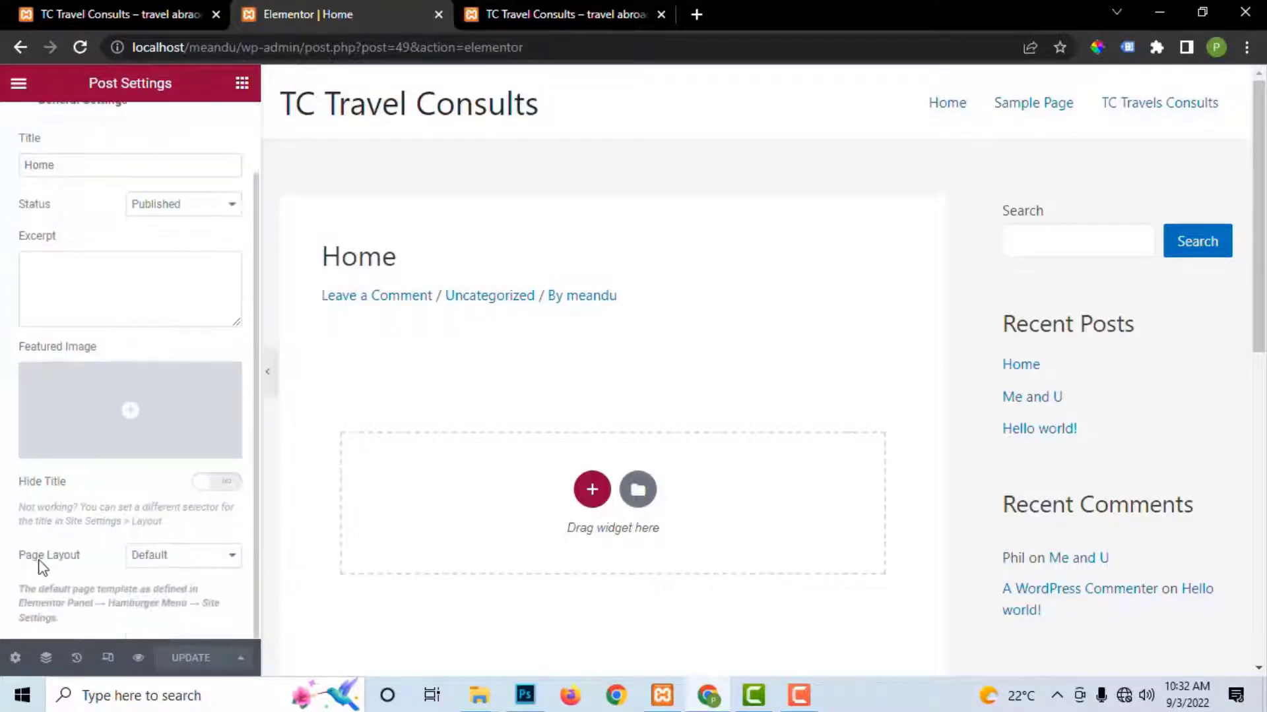
click(170, 560)
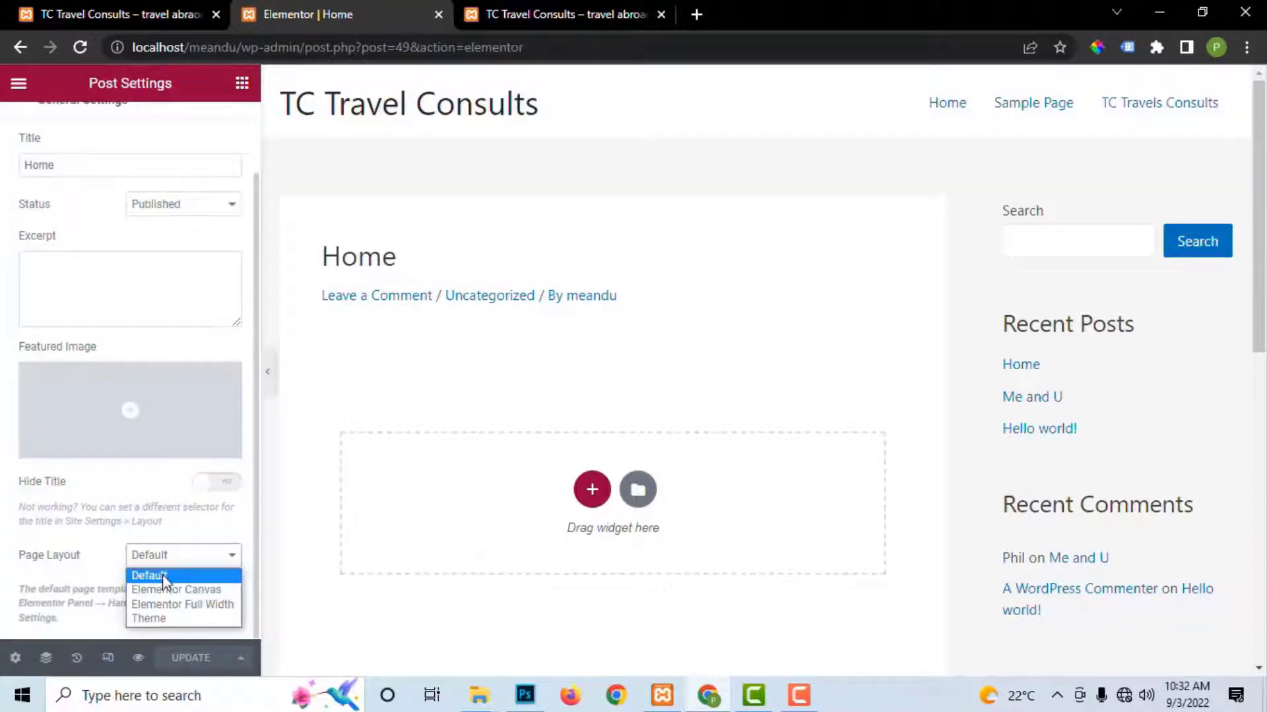
click(169, 589)
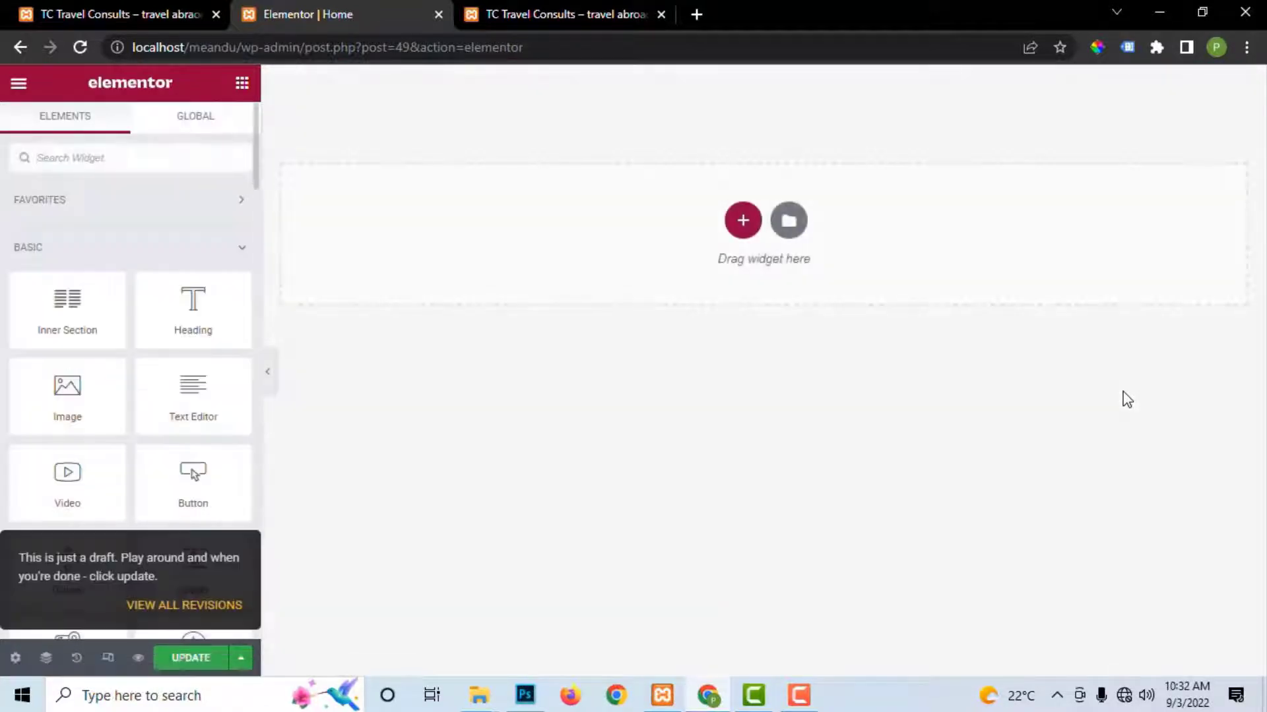
Step: Try the Elementor Full Width and Theme page layouts in turn
click(16, 658)
scroll(224, 571, down, 1)
click(175, 586)
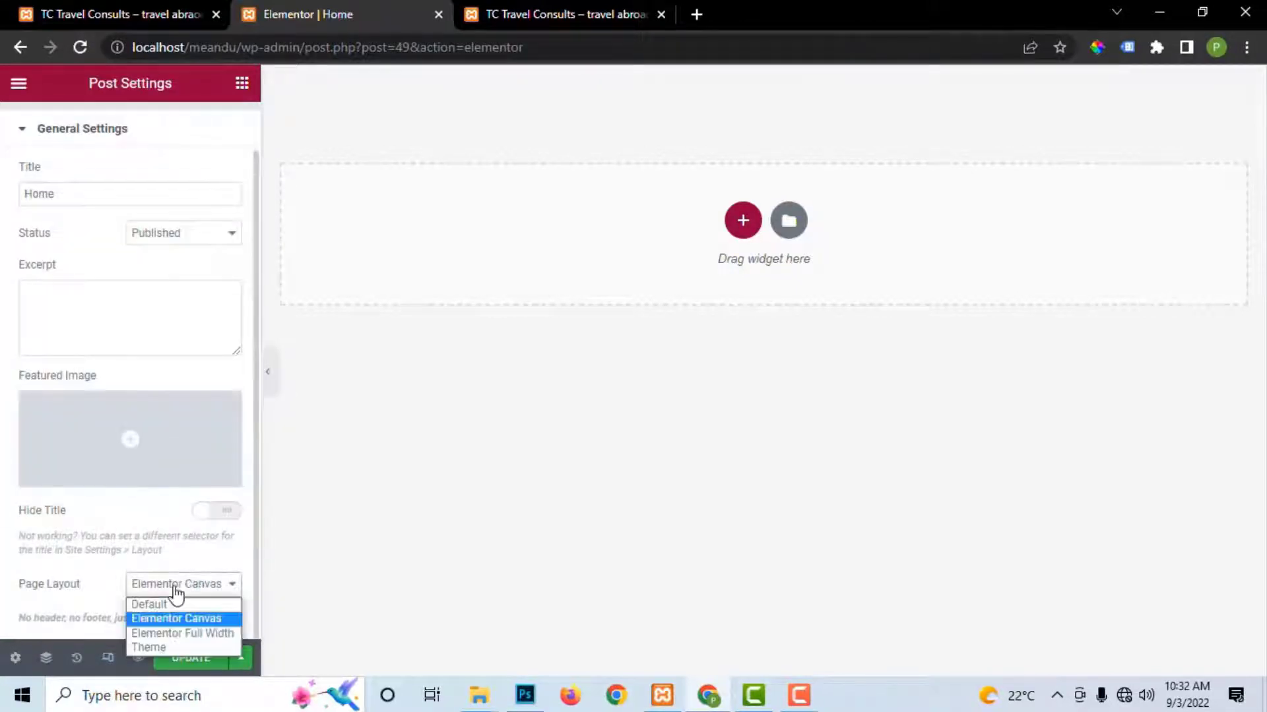
click(190, 635)
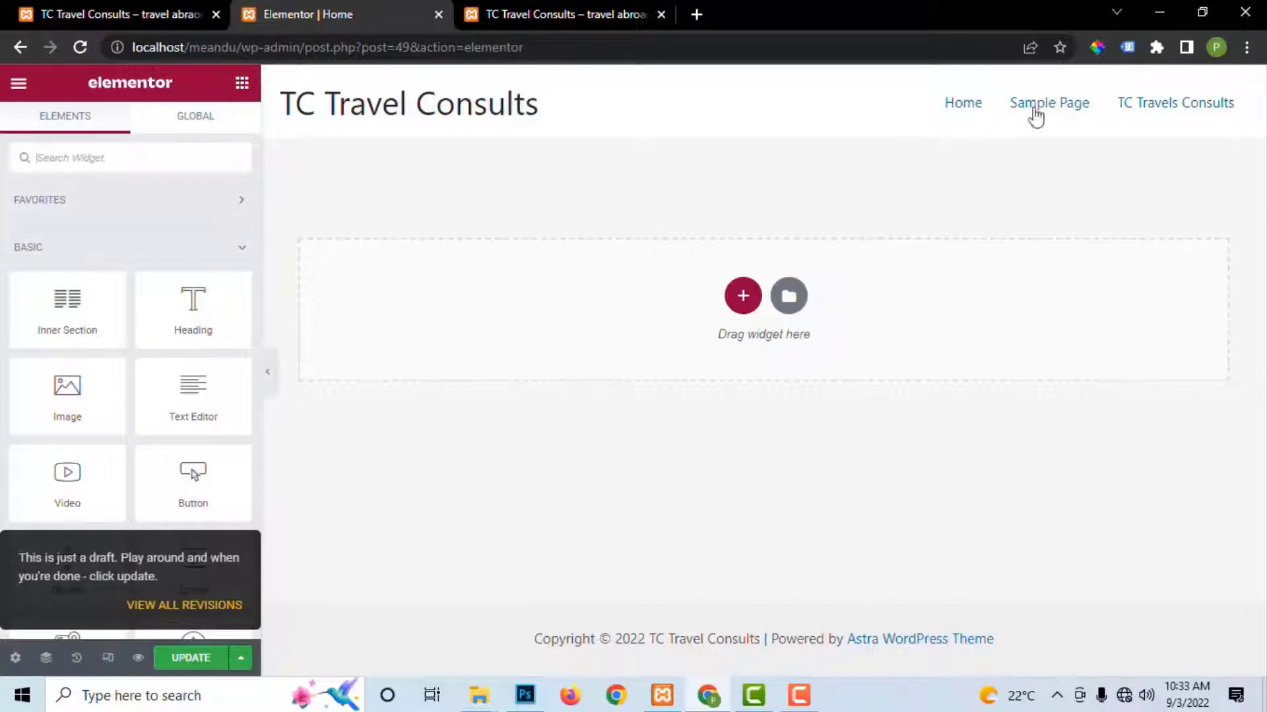
click(15, 658)
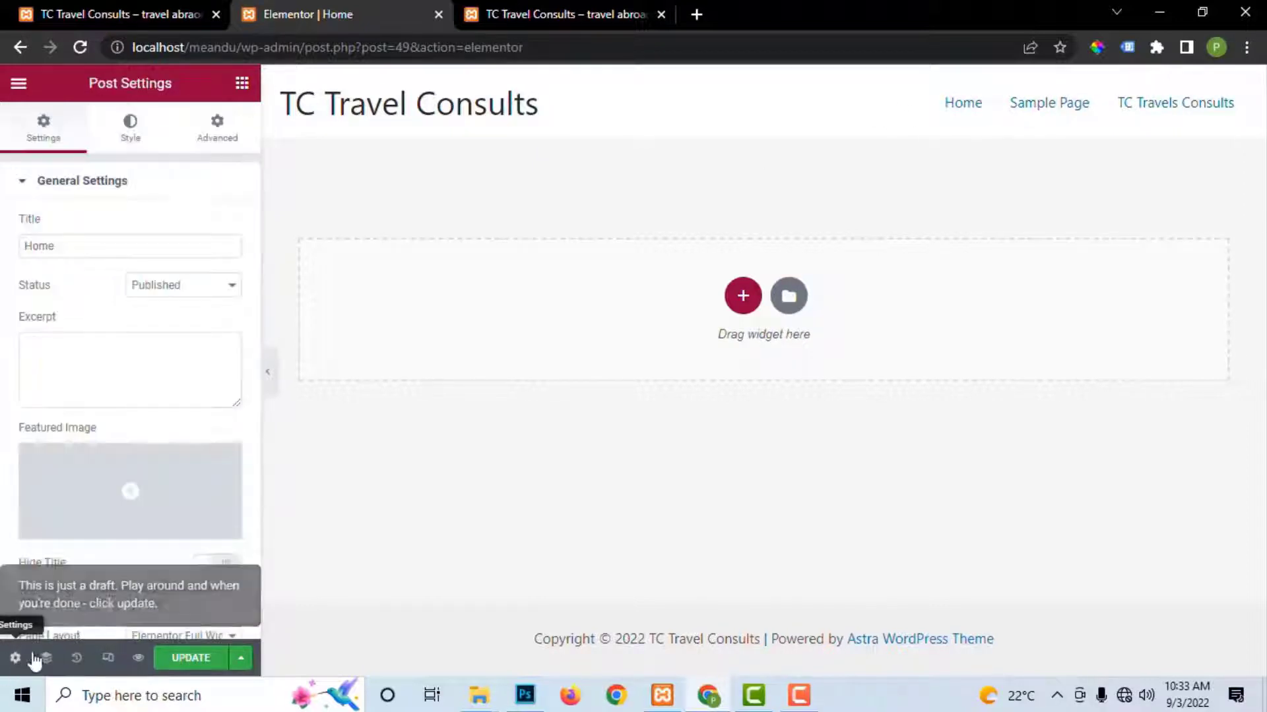
scroll(199, 580, down, 1)
click(198, 568)
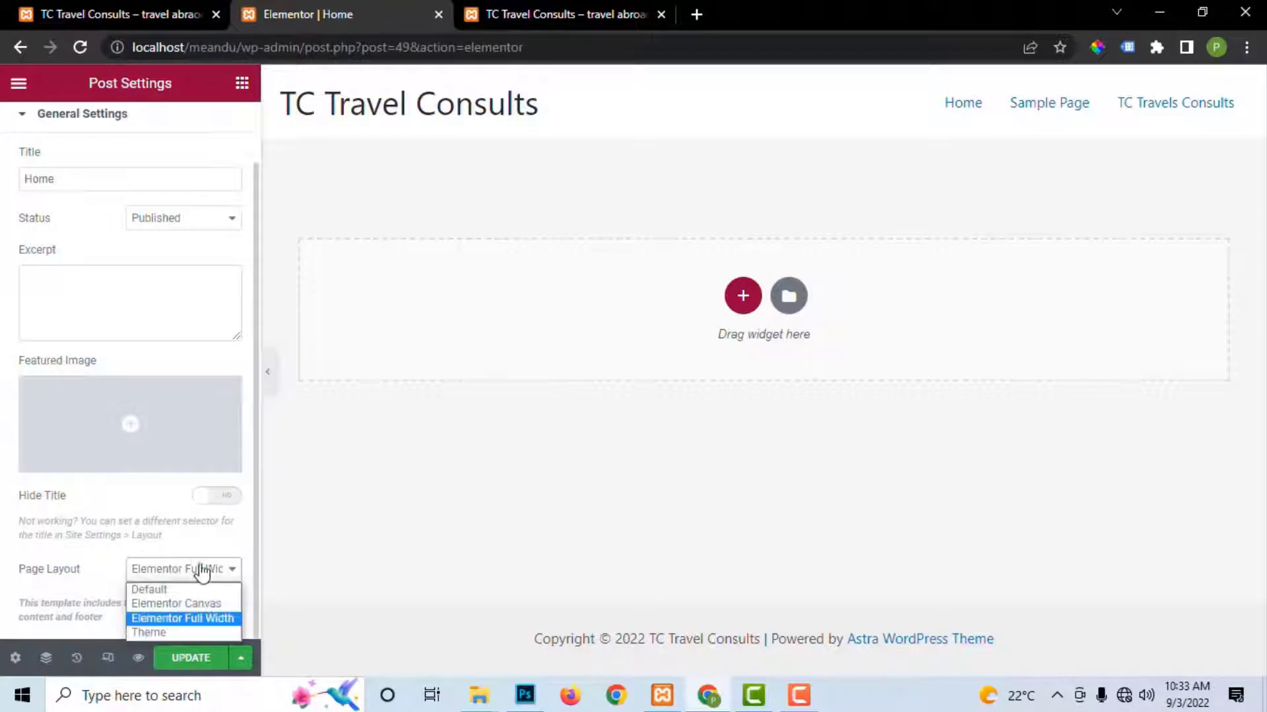
click(183, 633)
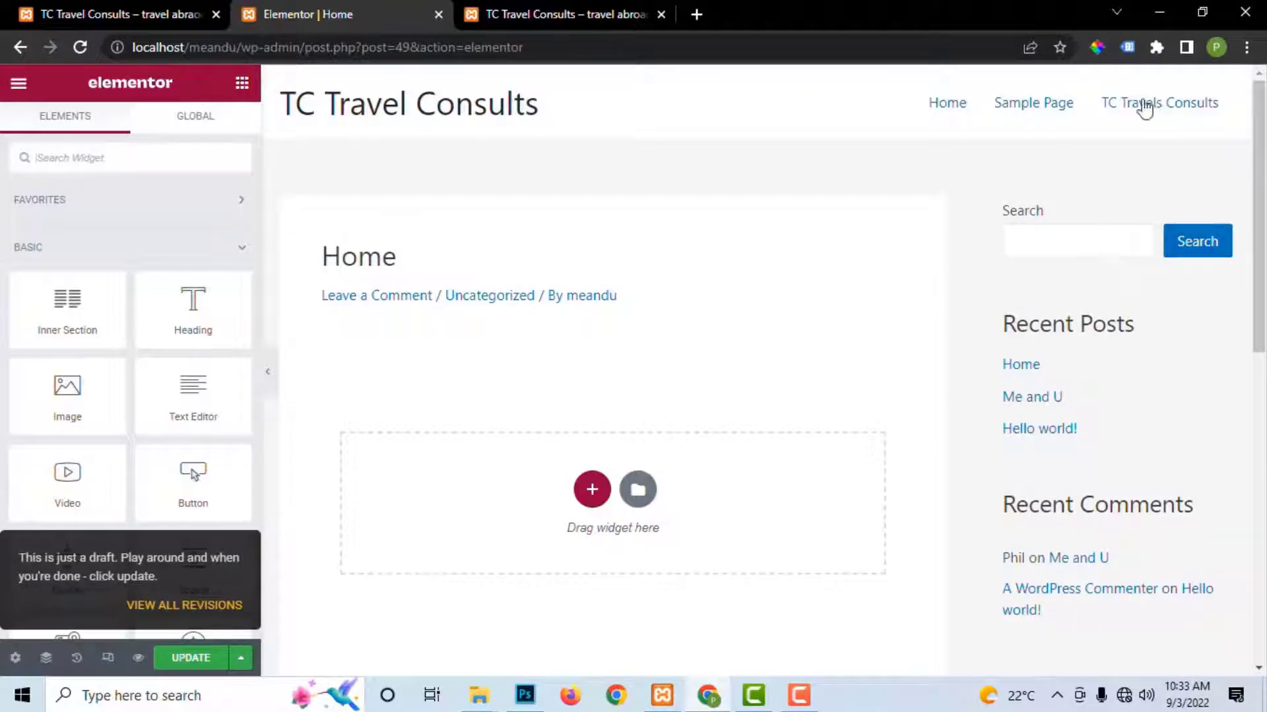
Step: Switch the Page Layout back to Elementor Canvas
click(15, 657)
scroll(190, 608, down, 1)
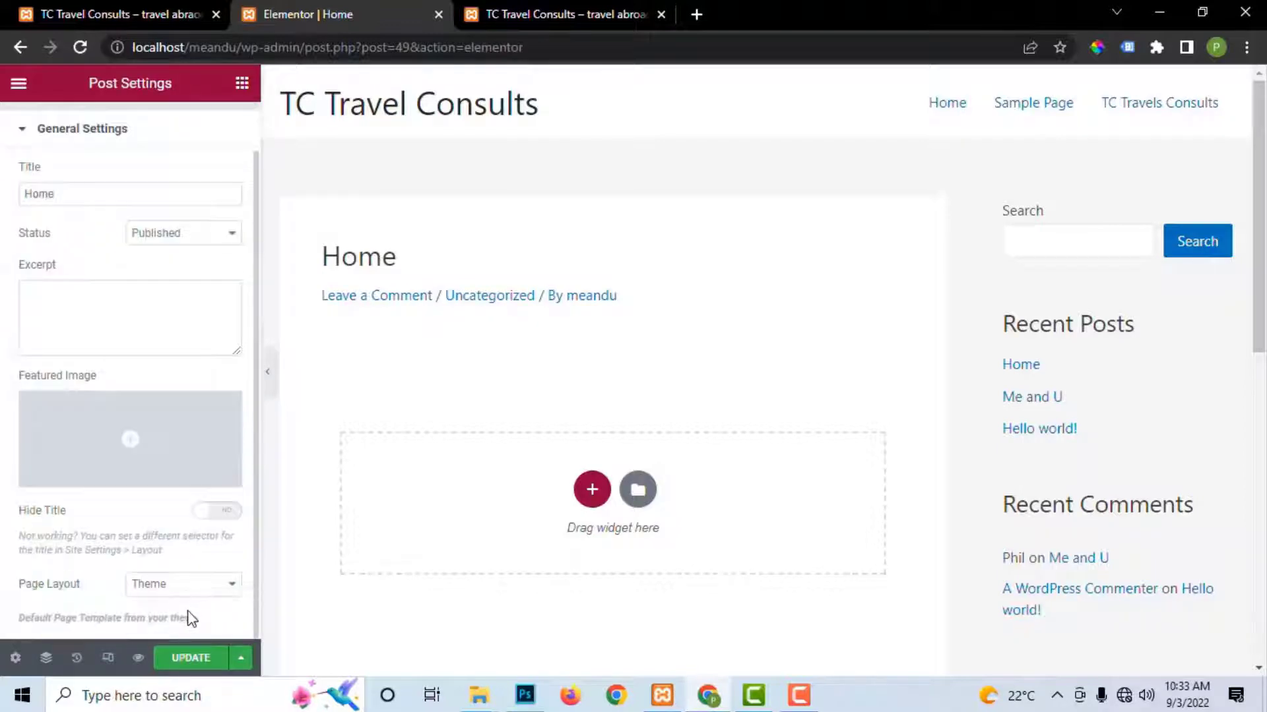
click(178, 585)
click(183, 616)
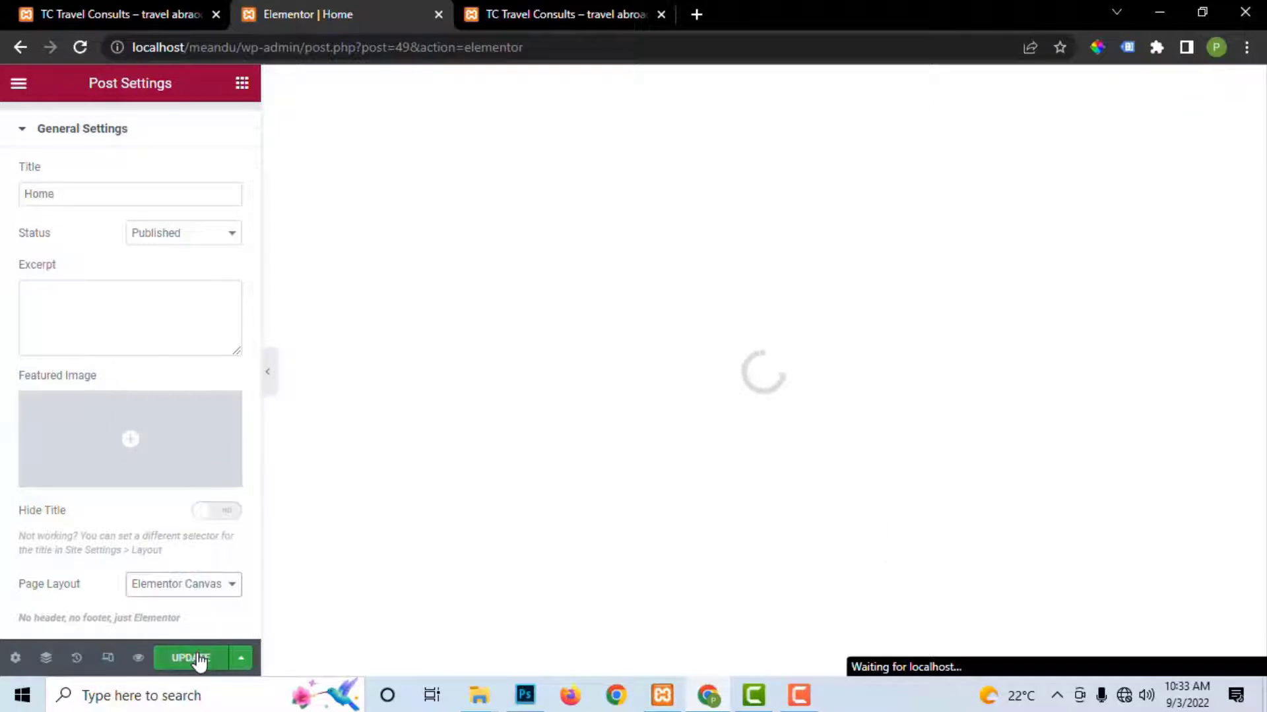
Step: Update the Home page, start a new section, and browse the widget panel
click(188, 658)
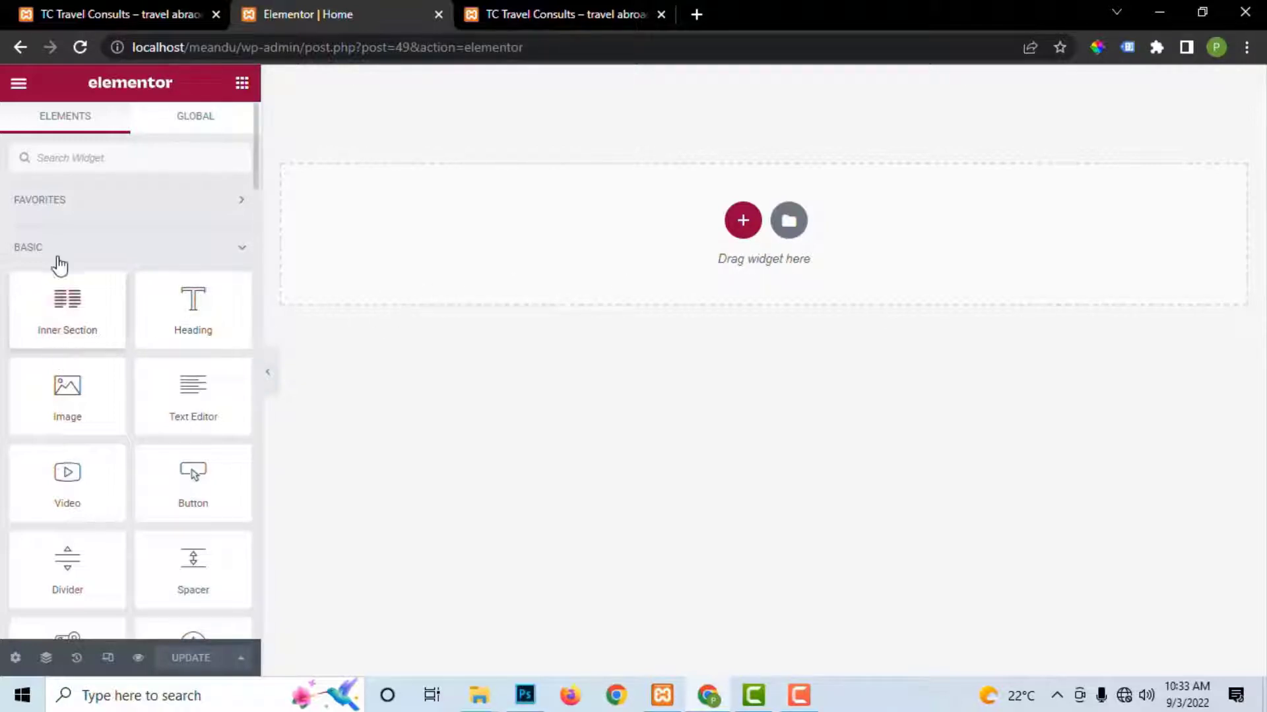
click(742, 222)
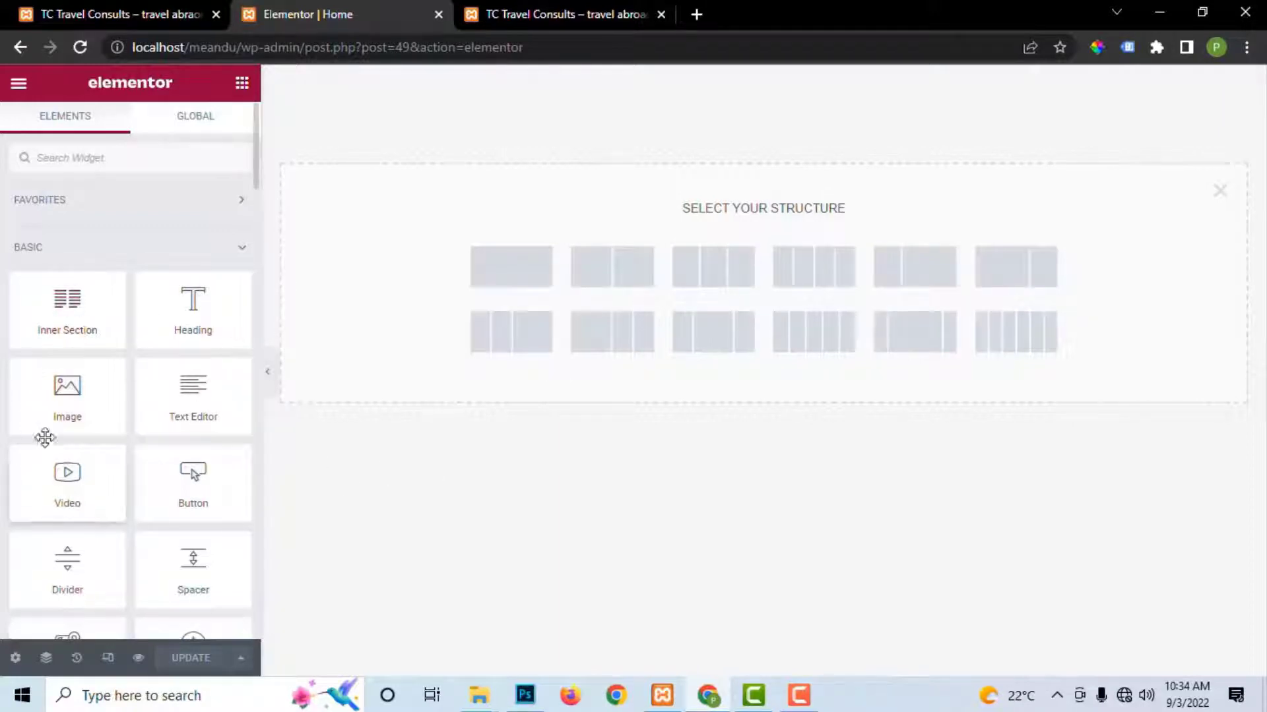
click(236, 201)
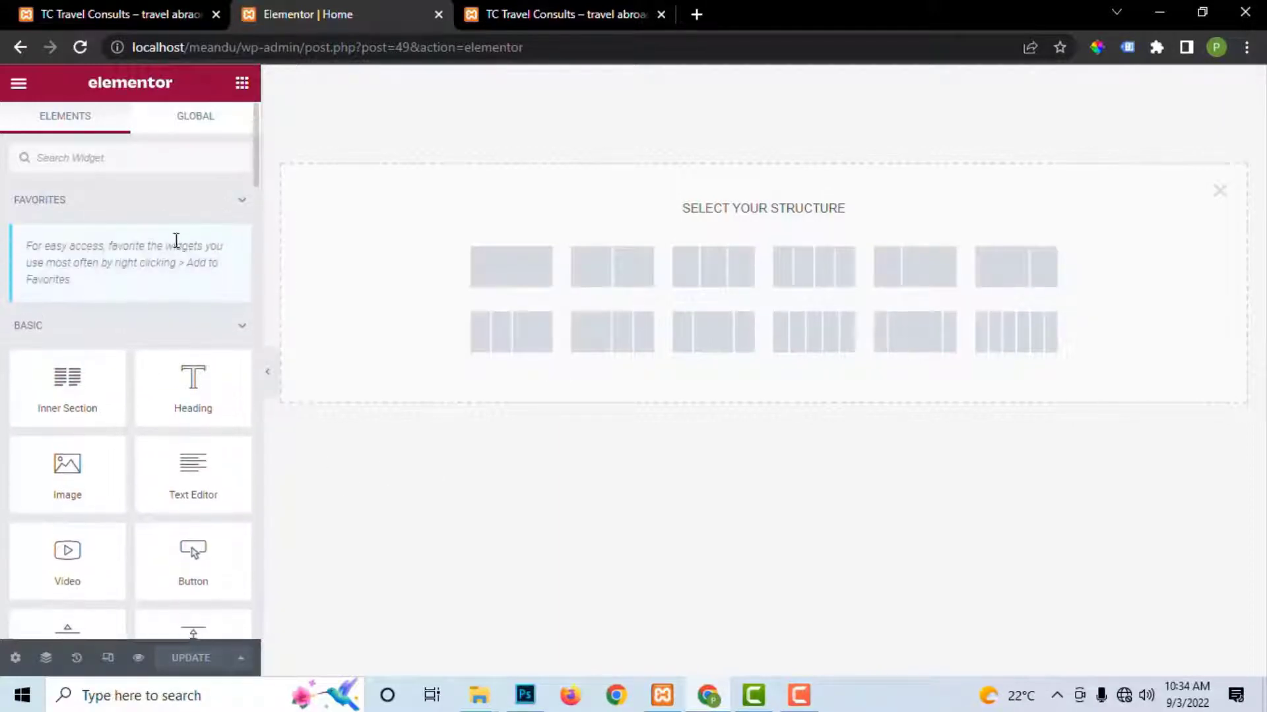
click(239, 201)
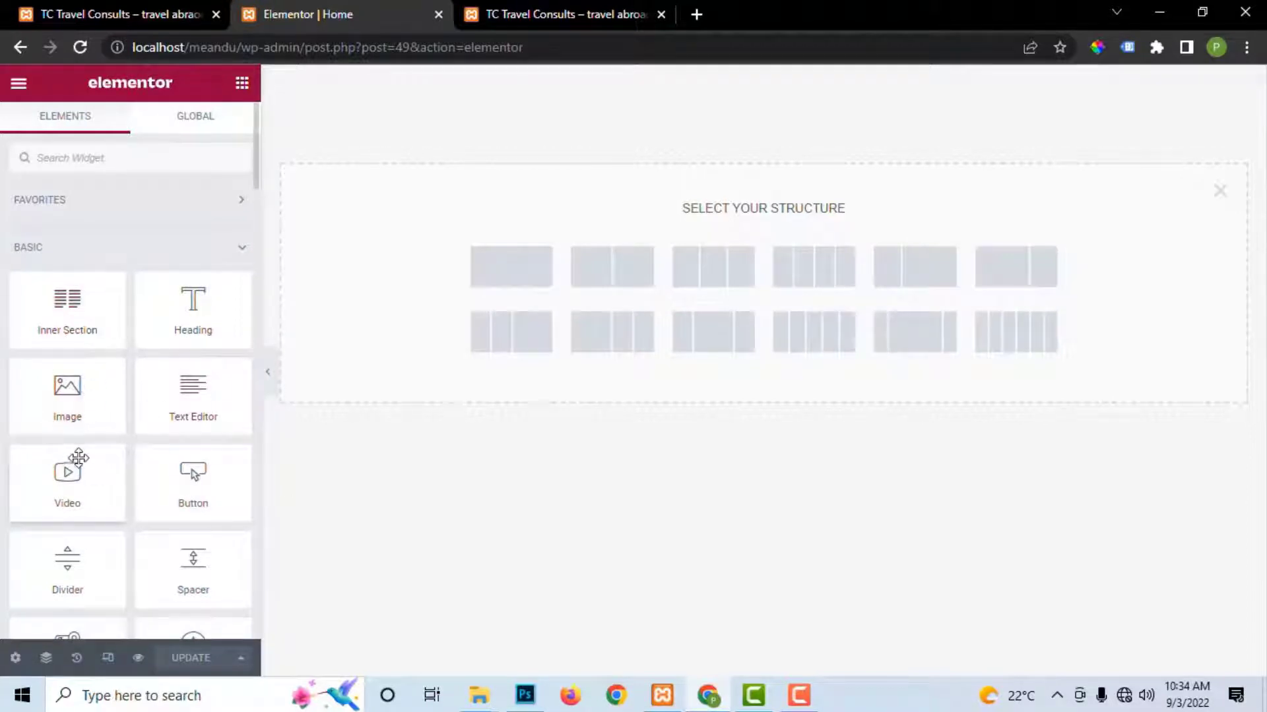
scroll(82, 442, down, 5)
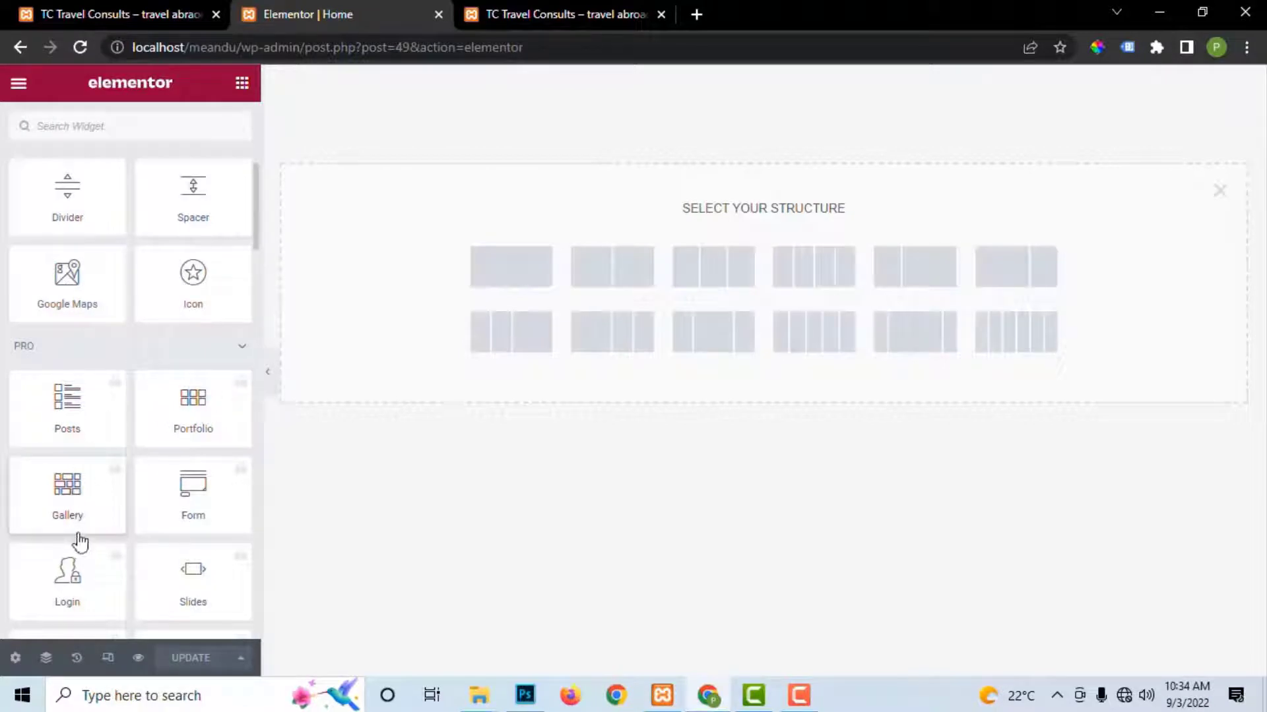
scroll(220, 508, down, 3)
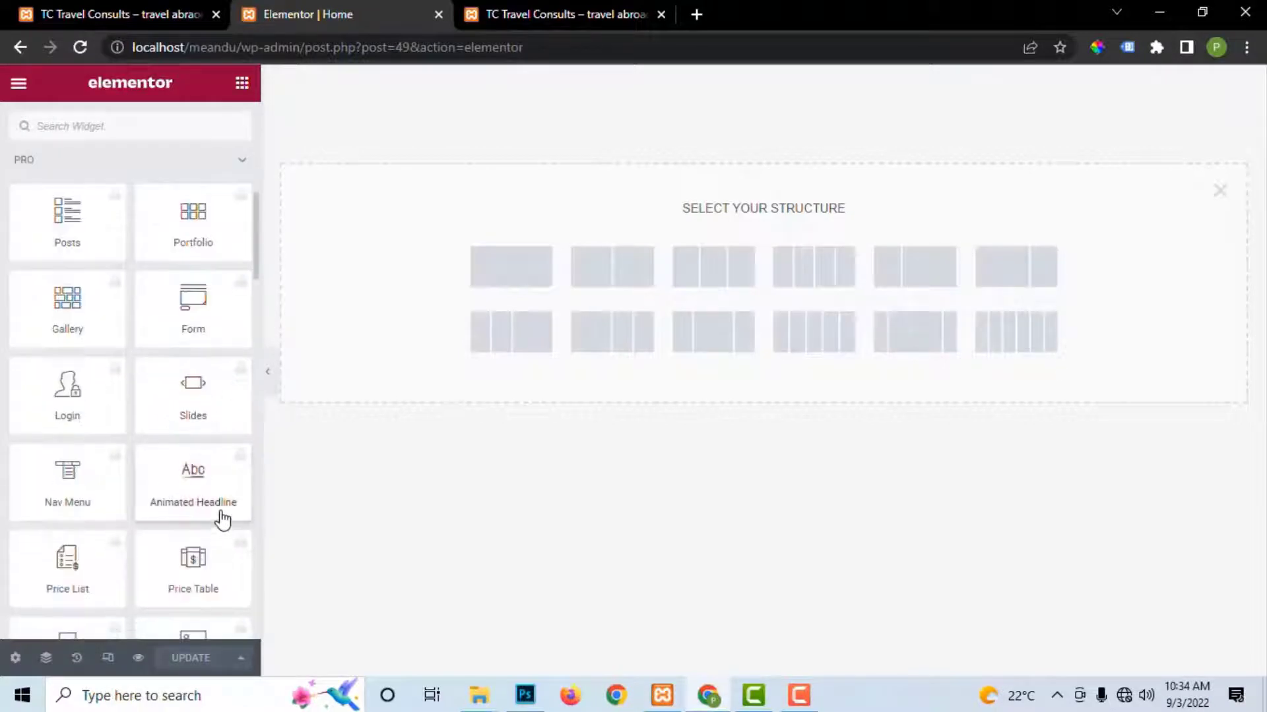
scroll(136, 499, down, 20)
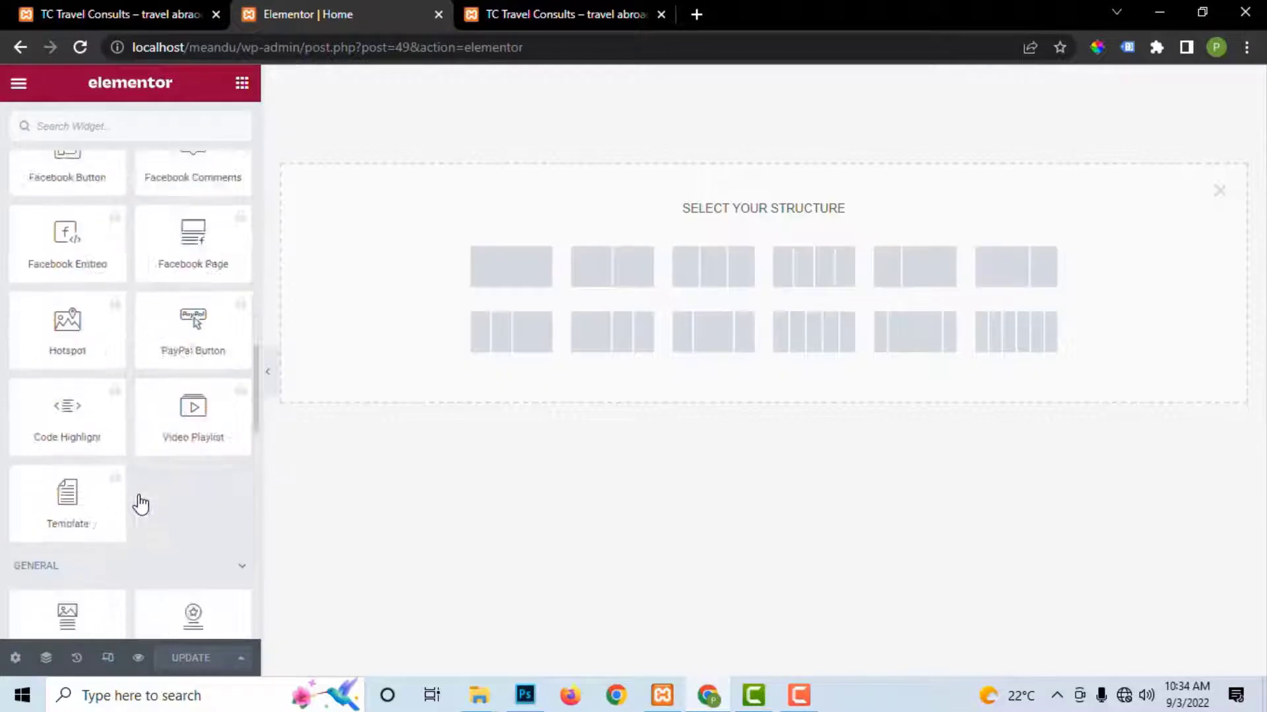
scroll(142, 498, down, 1)
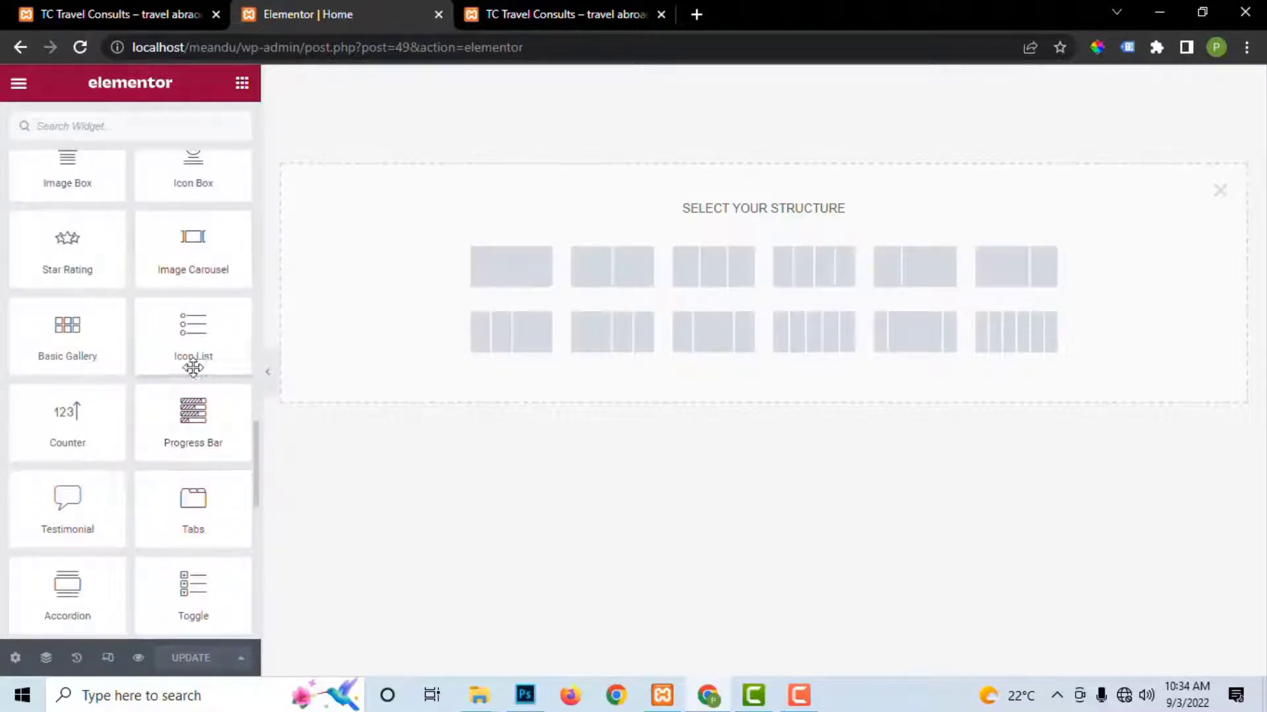
scroll(132, 554, down, 8)
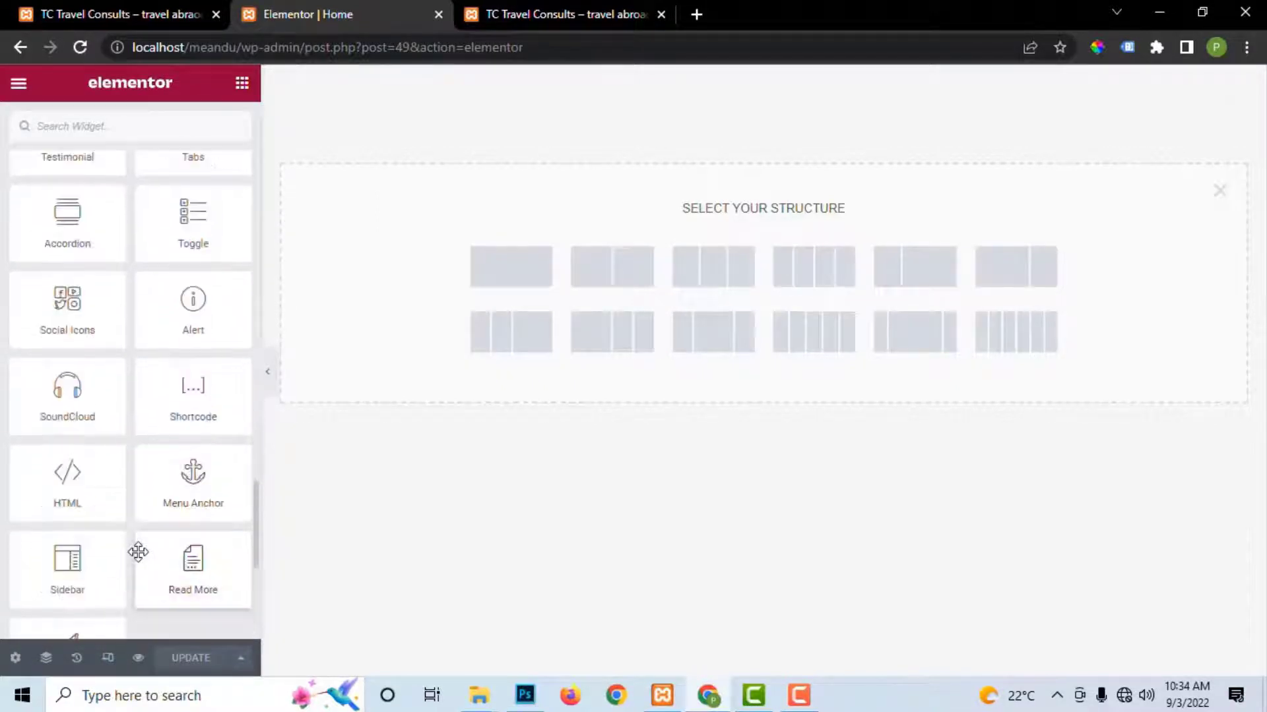
scroll(141, 561, down, 1)
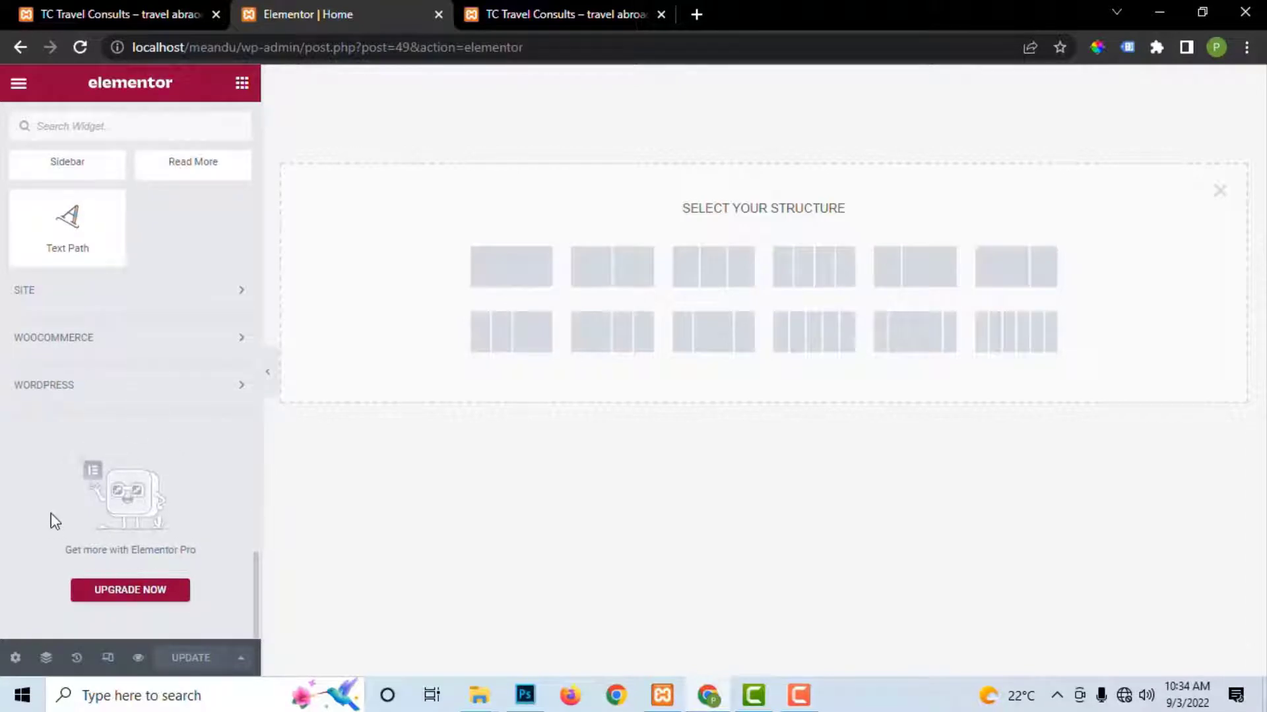
scroll(109, 258, up, 20)
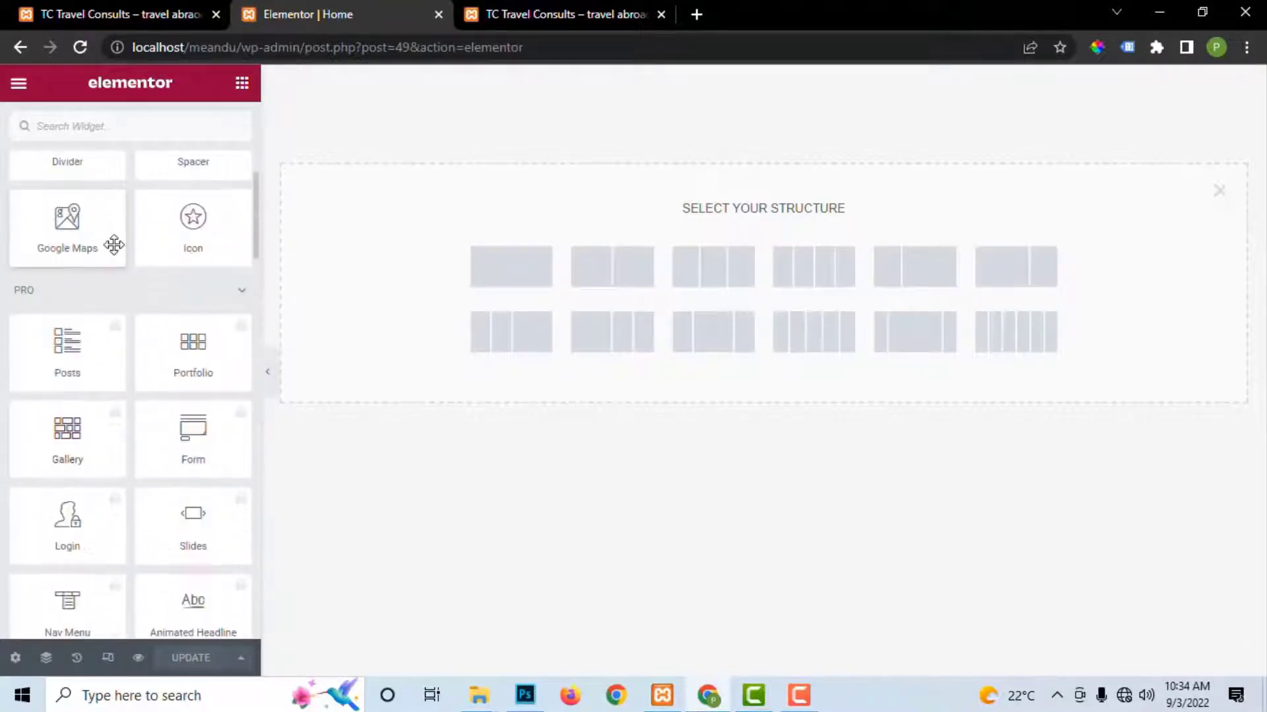
scroll(115, 250, up, 5)
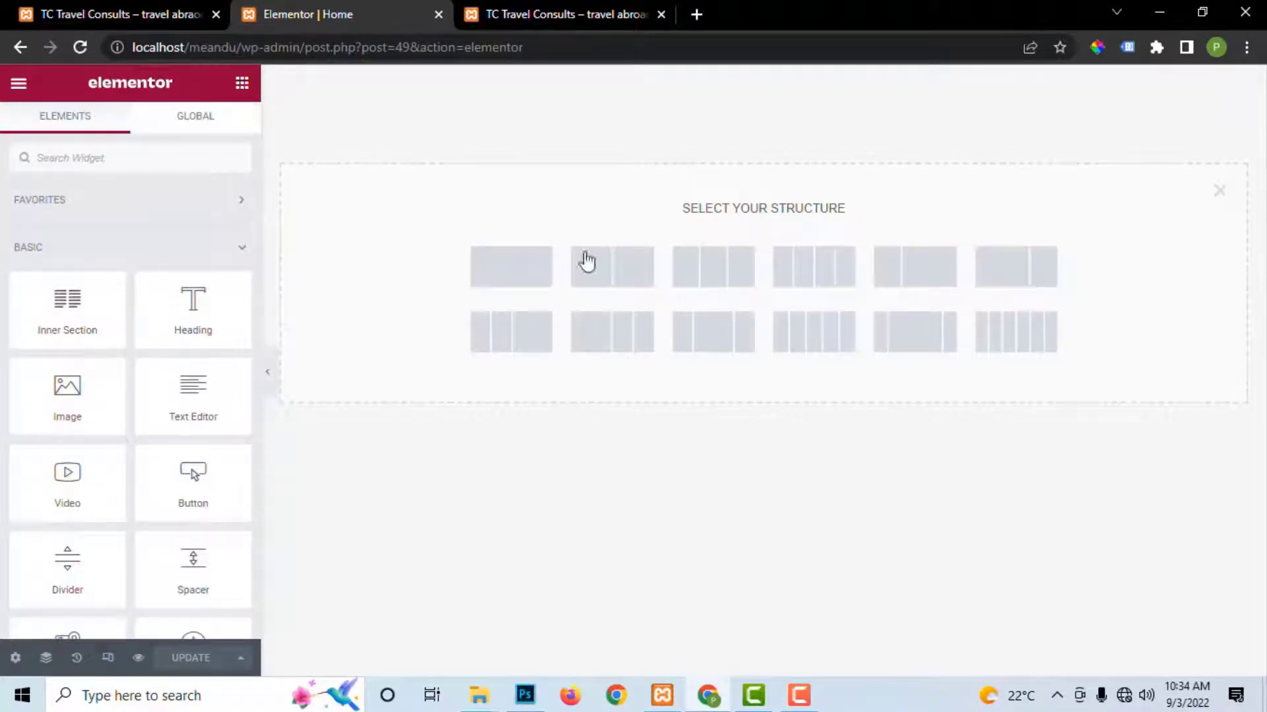
Step: Create a full-width single-column section with a minimum height of 367
click(526, 275)
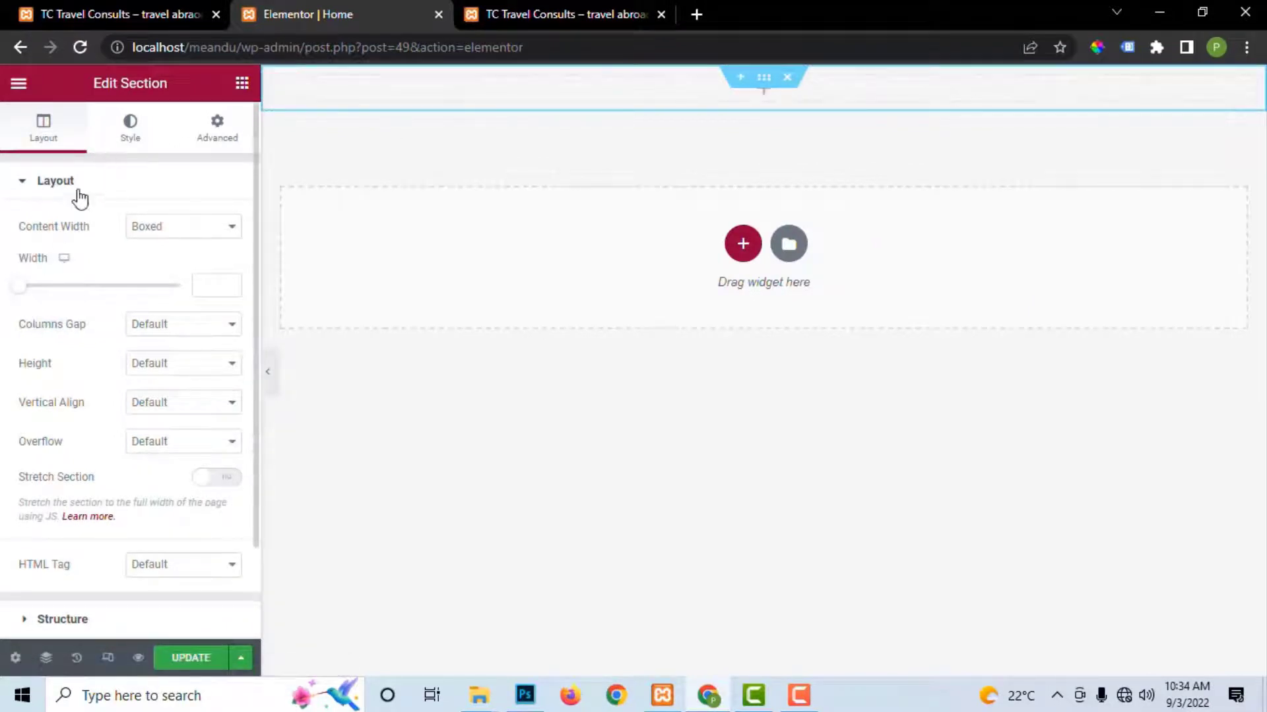
click(169, 232)
click(165, 256)
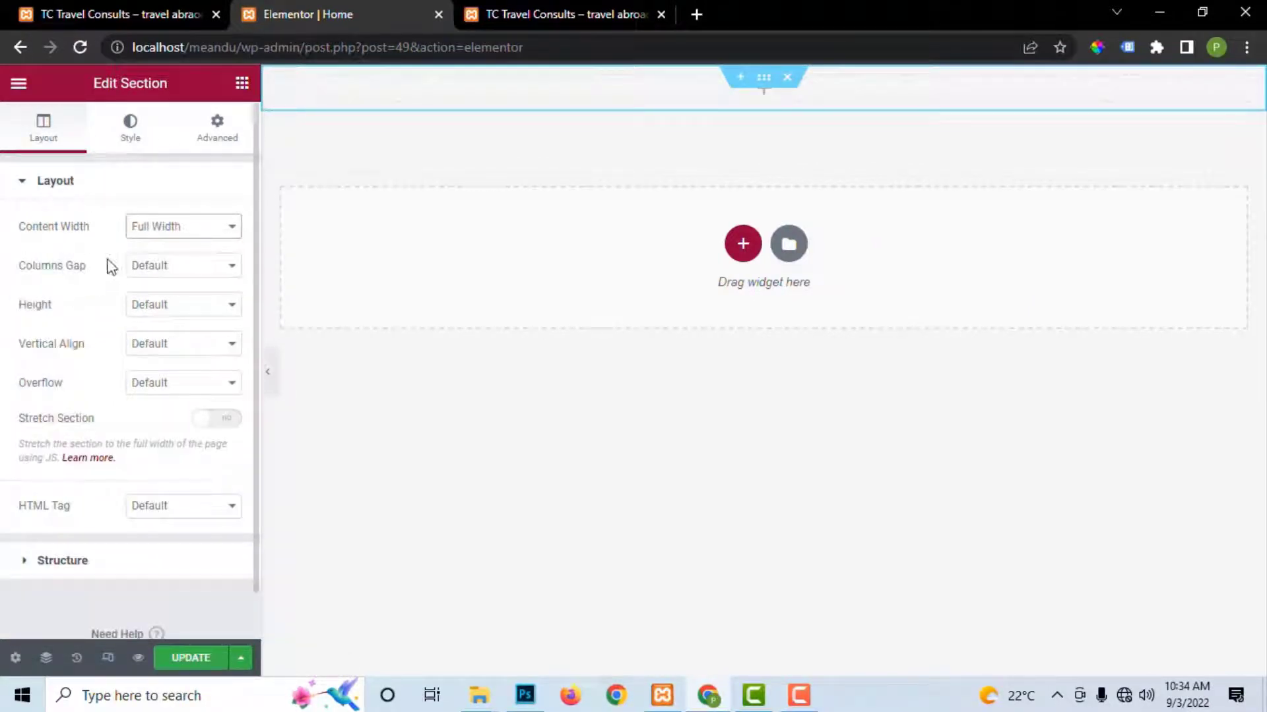
click(161, 306)
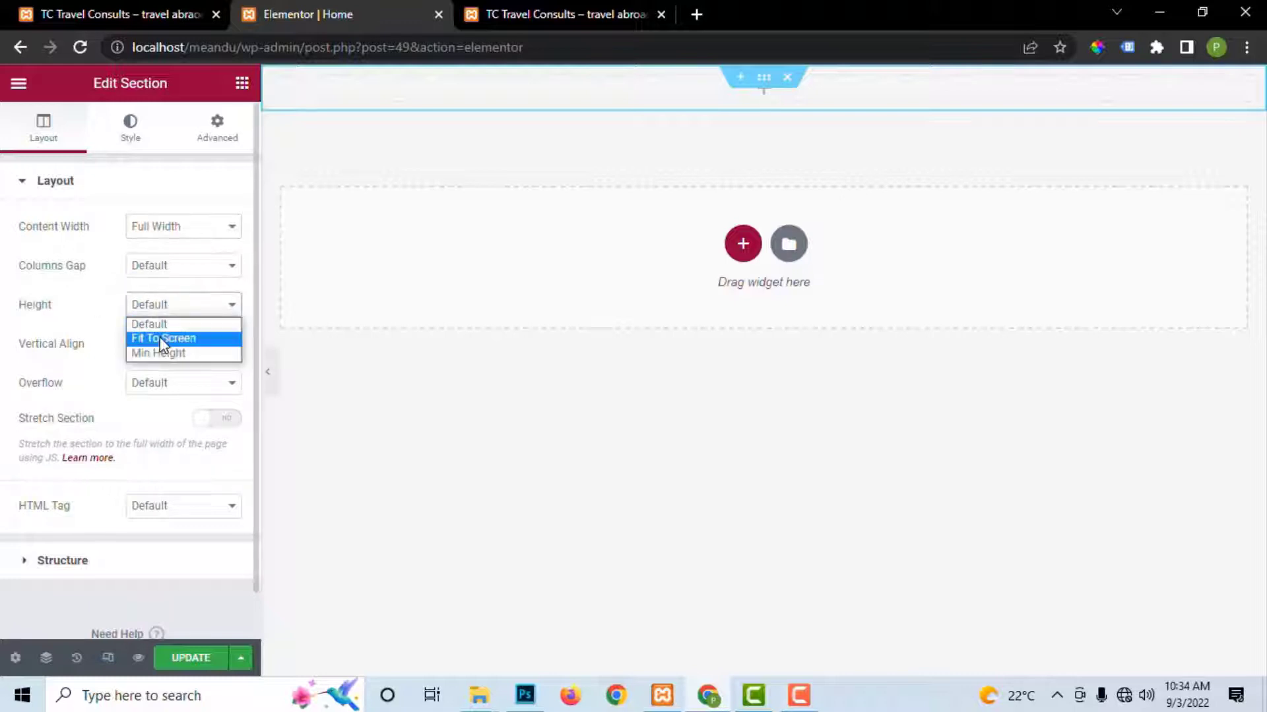
click(163, 341)
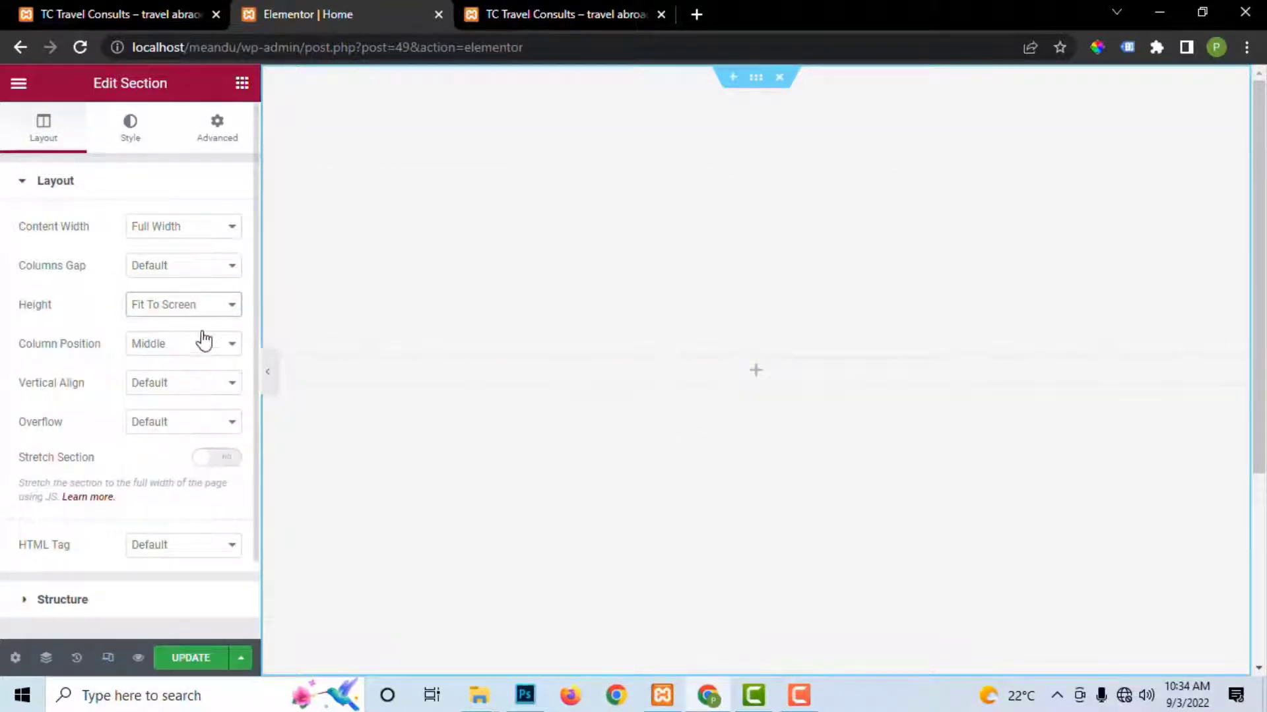
click(174, 307)
click(172, 354)
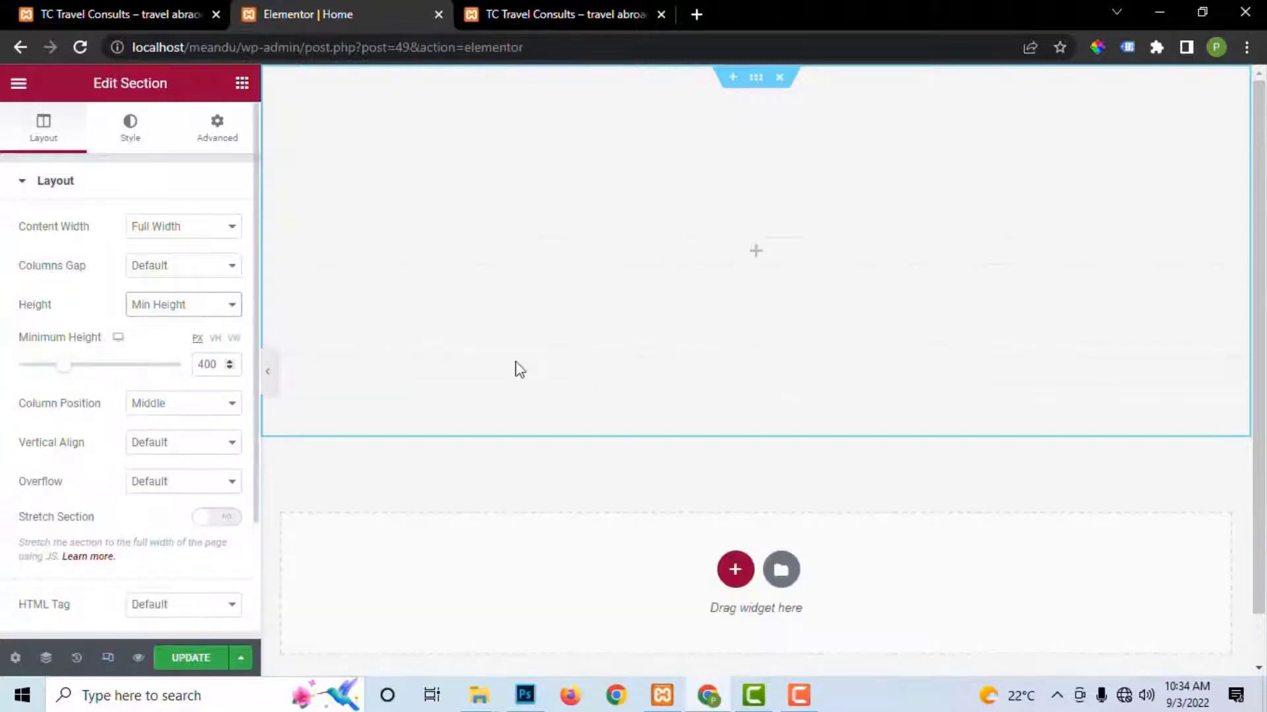
drag(73, 371, 60, 375)
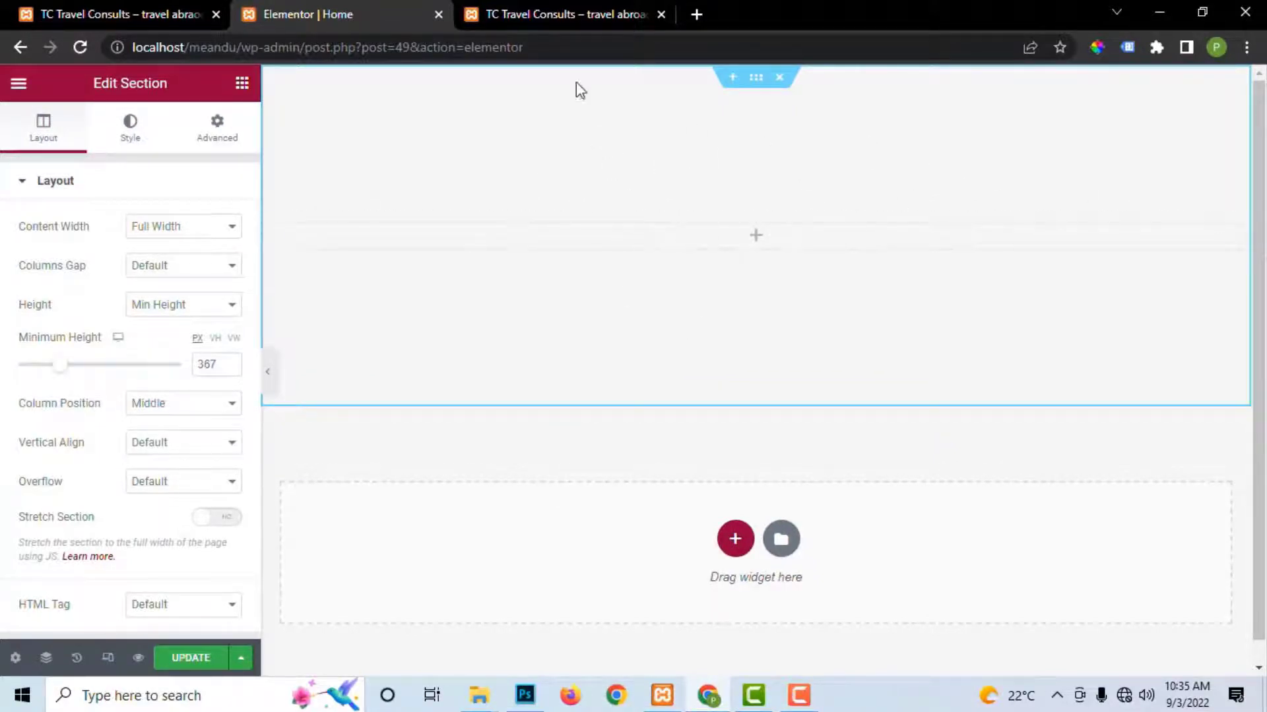
Step: Add a heading, a 'Click here' button and an image widget to the section
click(534, 19)
scroll(832, 355, down, 1)
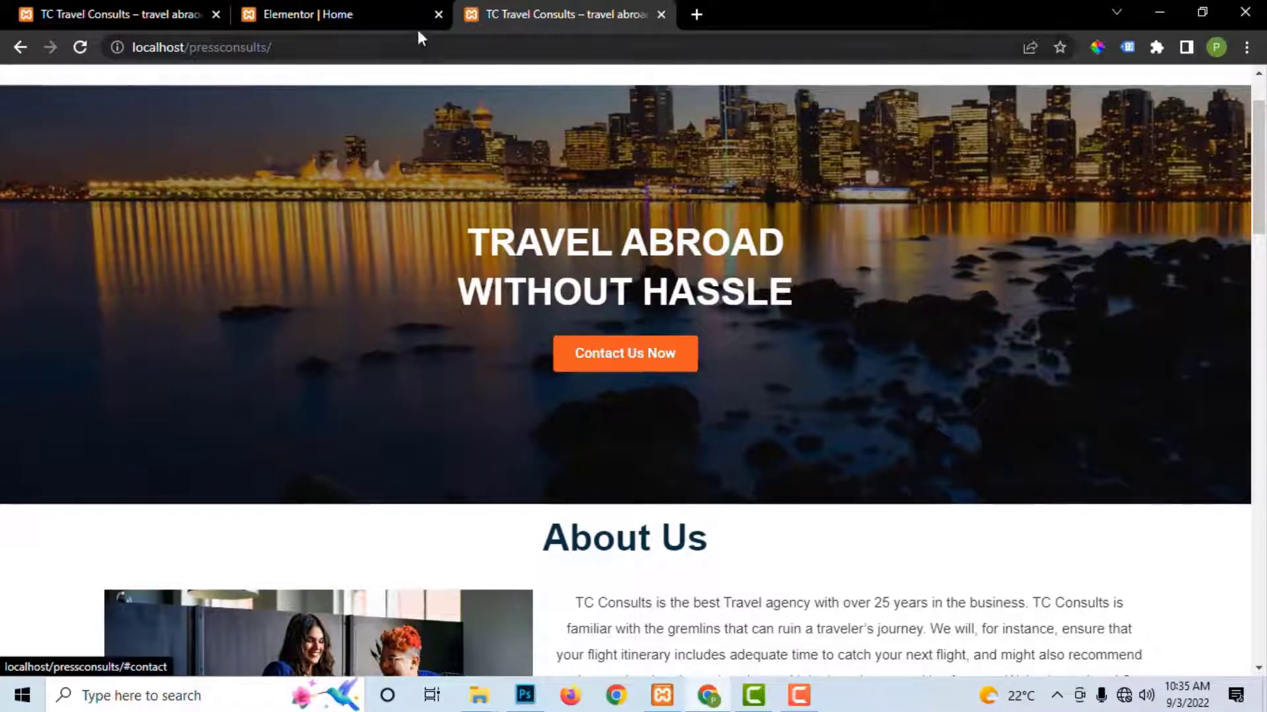
click(396, 14)
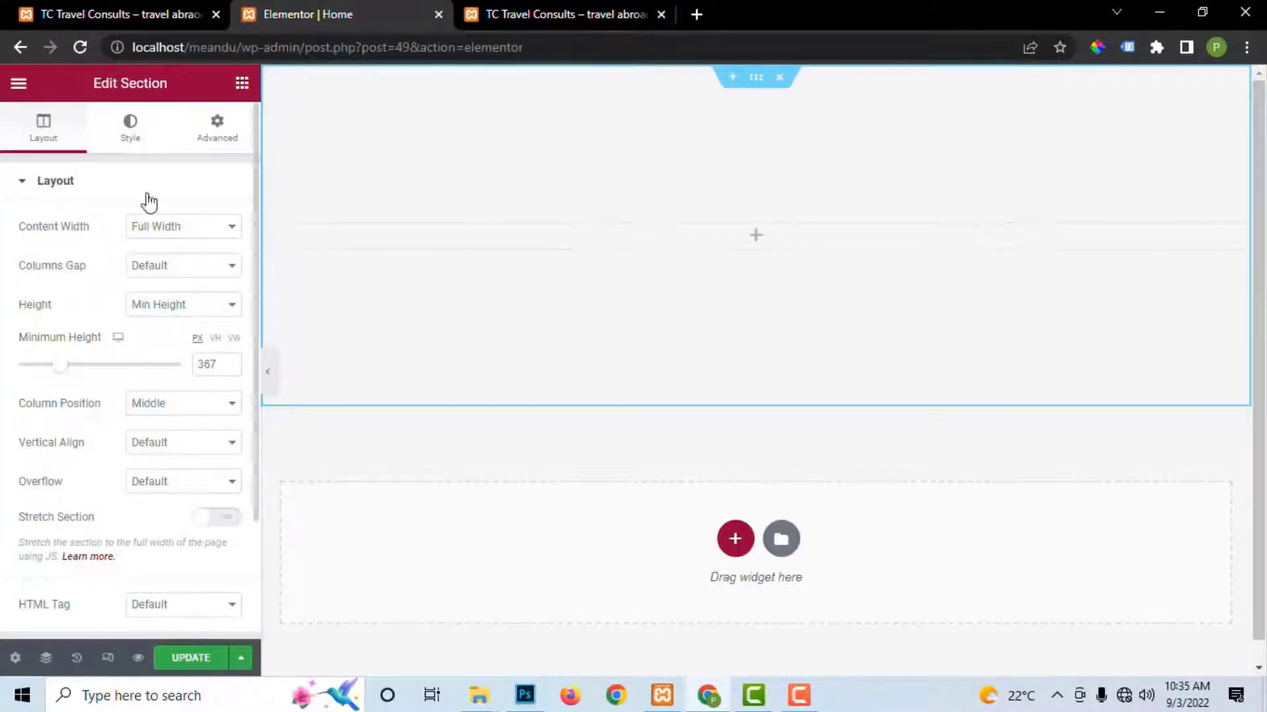
click(241, 85)
drag(193, 300, 769, 246)
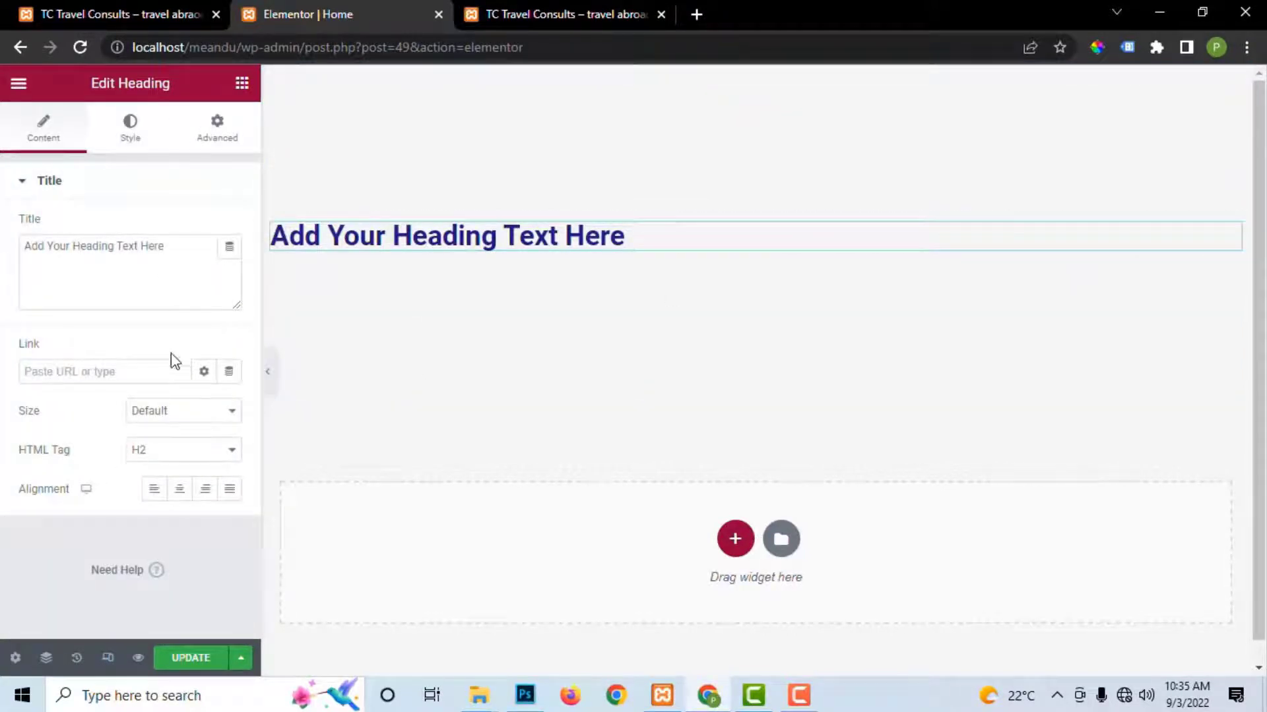
click(242, 84)
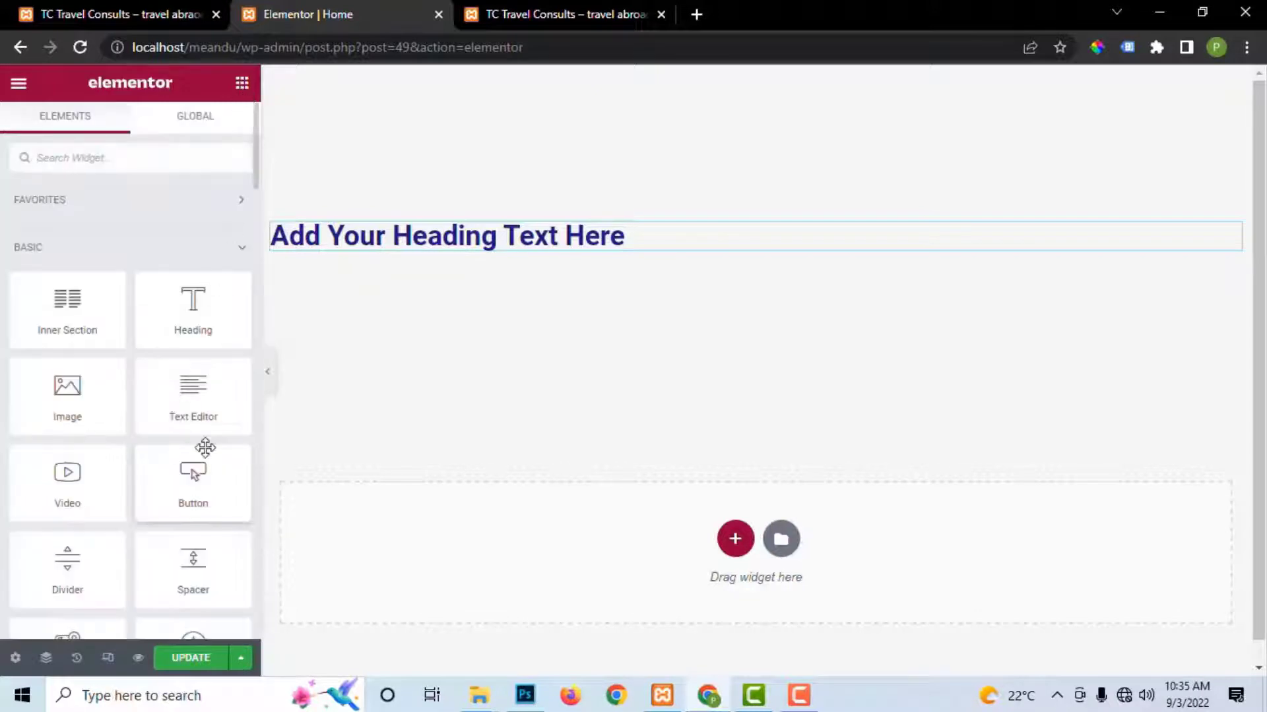
drag(526, 283, 522, 251)
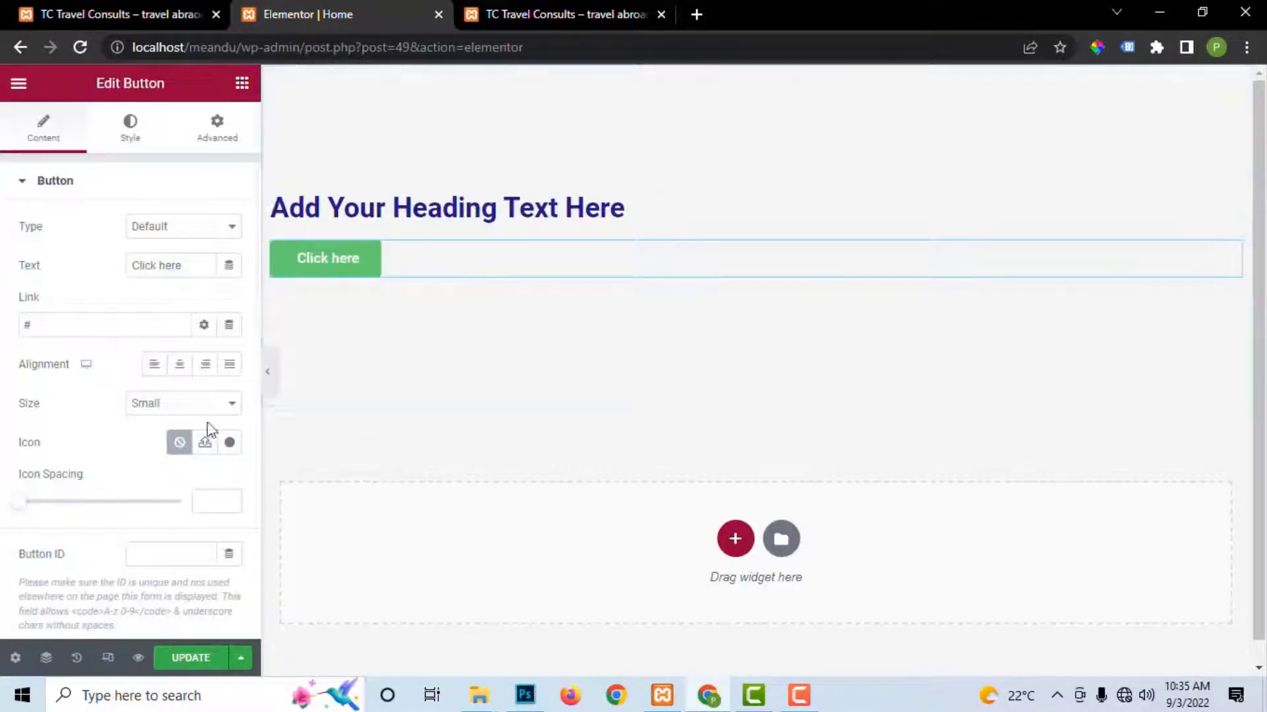
click(241, 83)
drag(68, 389, 539, 280)
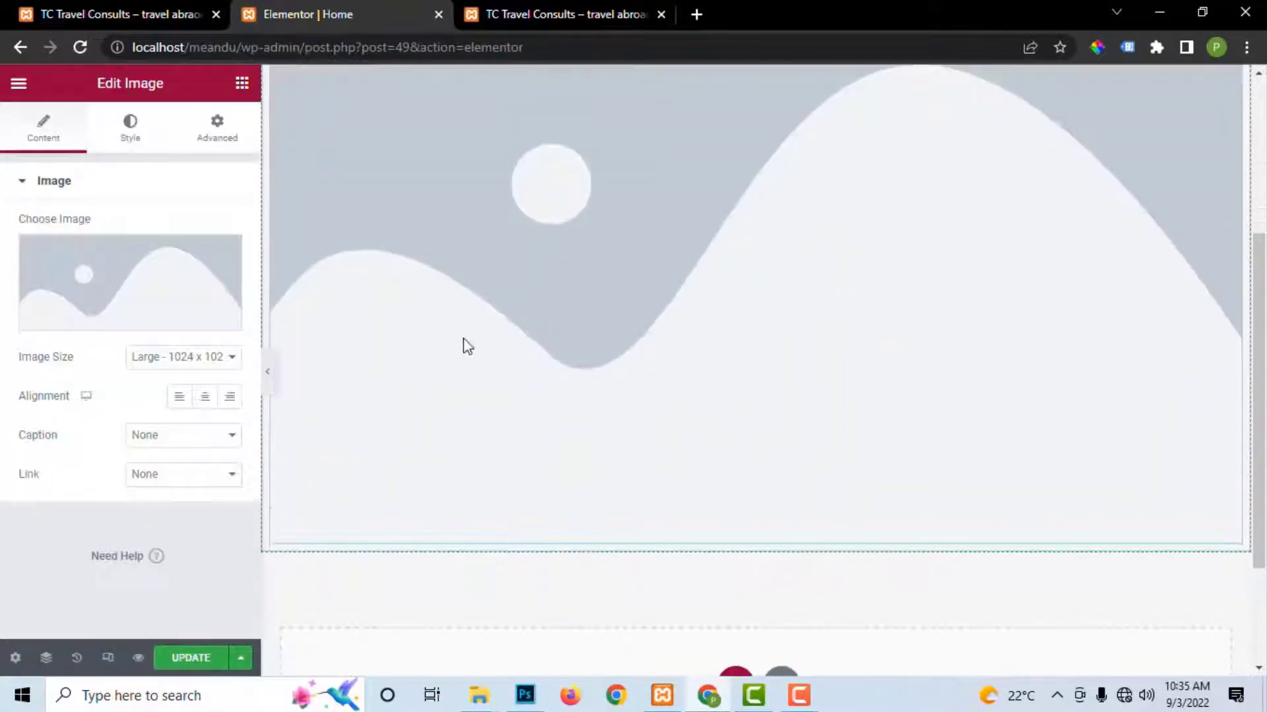
Step: Open the image block's media picker and select the TC Travel Consults logo
click(90, 320)
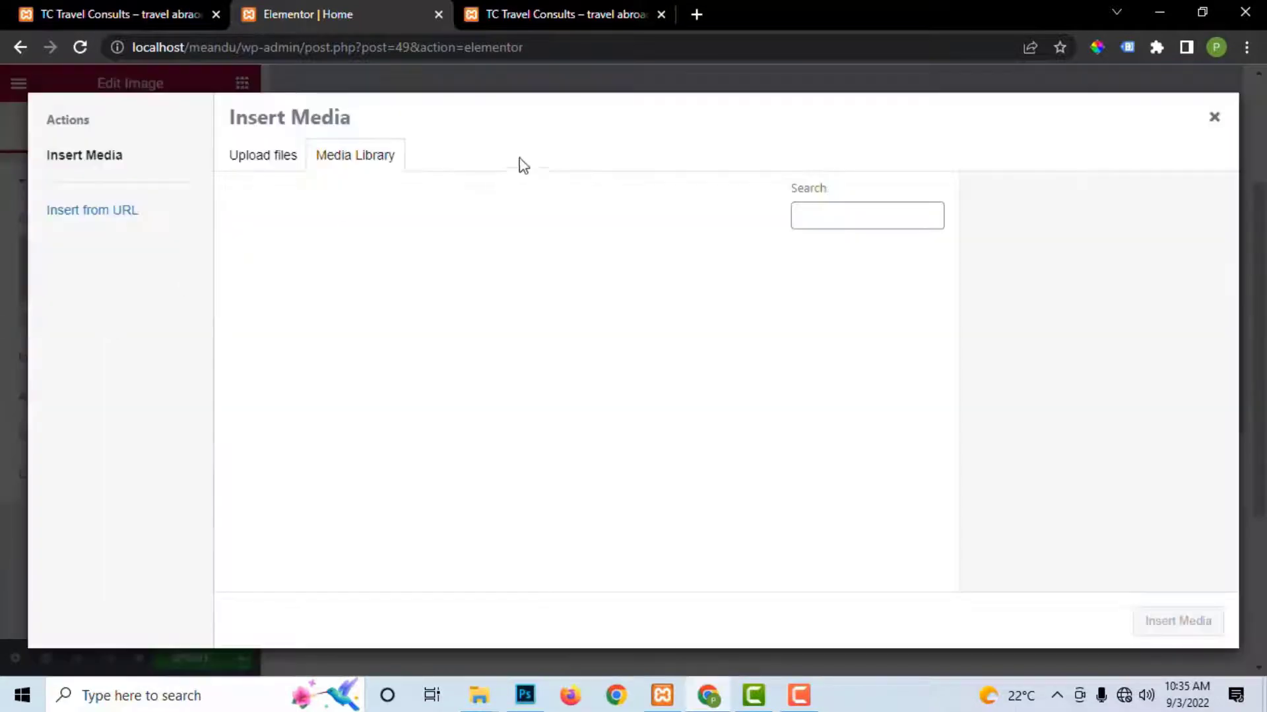
scroll(818, 295, down, 2)
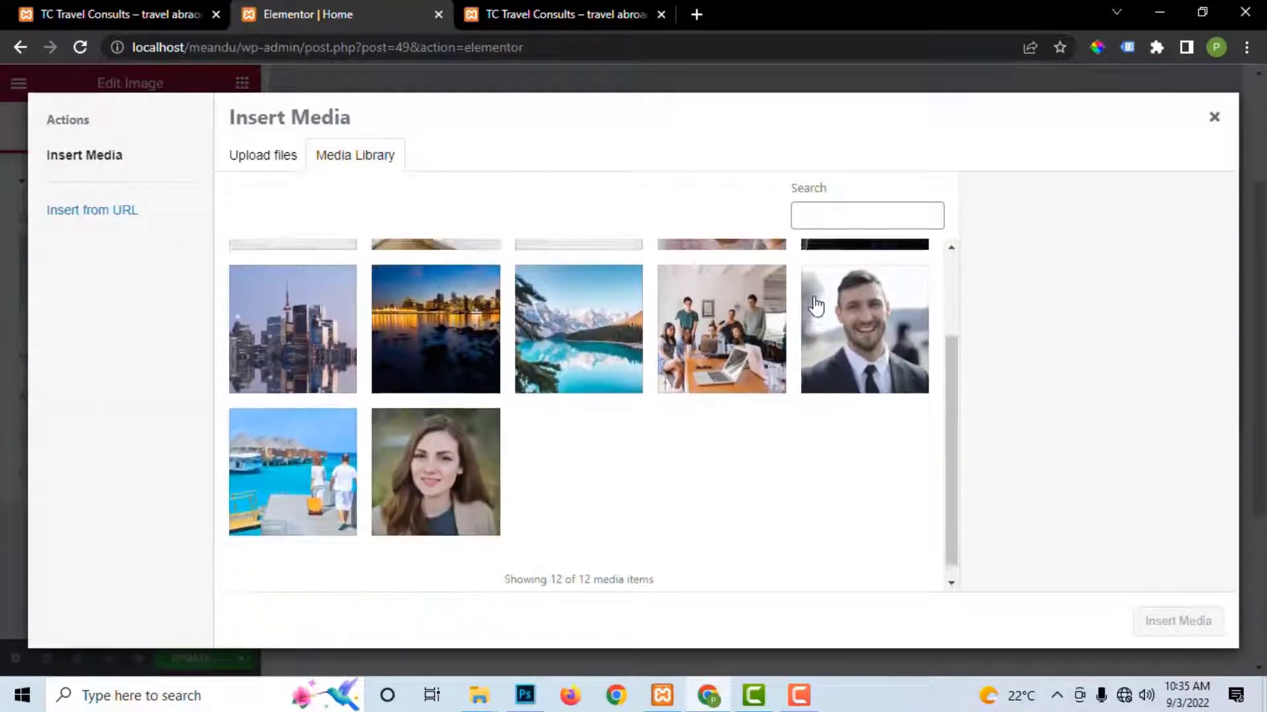
scroll(816, 305, up, 2)
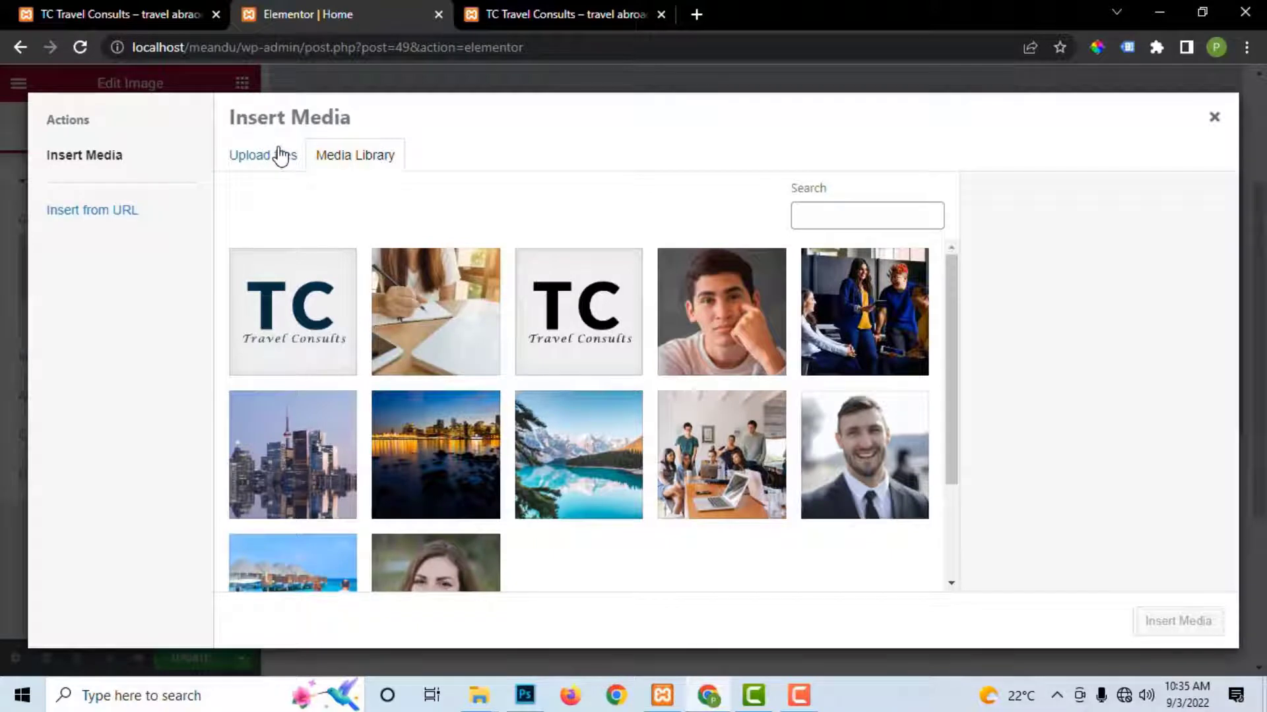
click(325, 308)
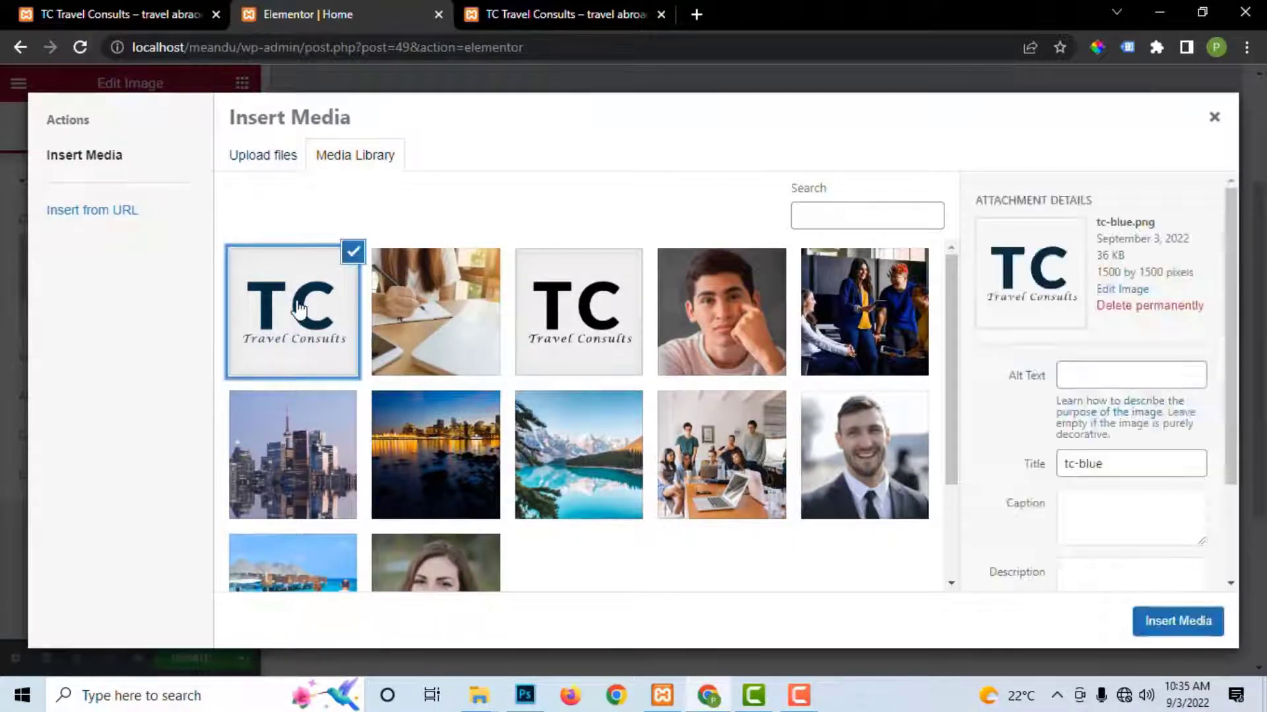
Step: Start a file upload and browse to the D:\TC CONSULTS folder
click(269, 158)
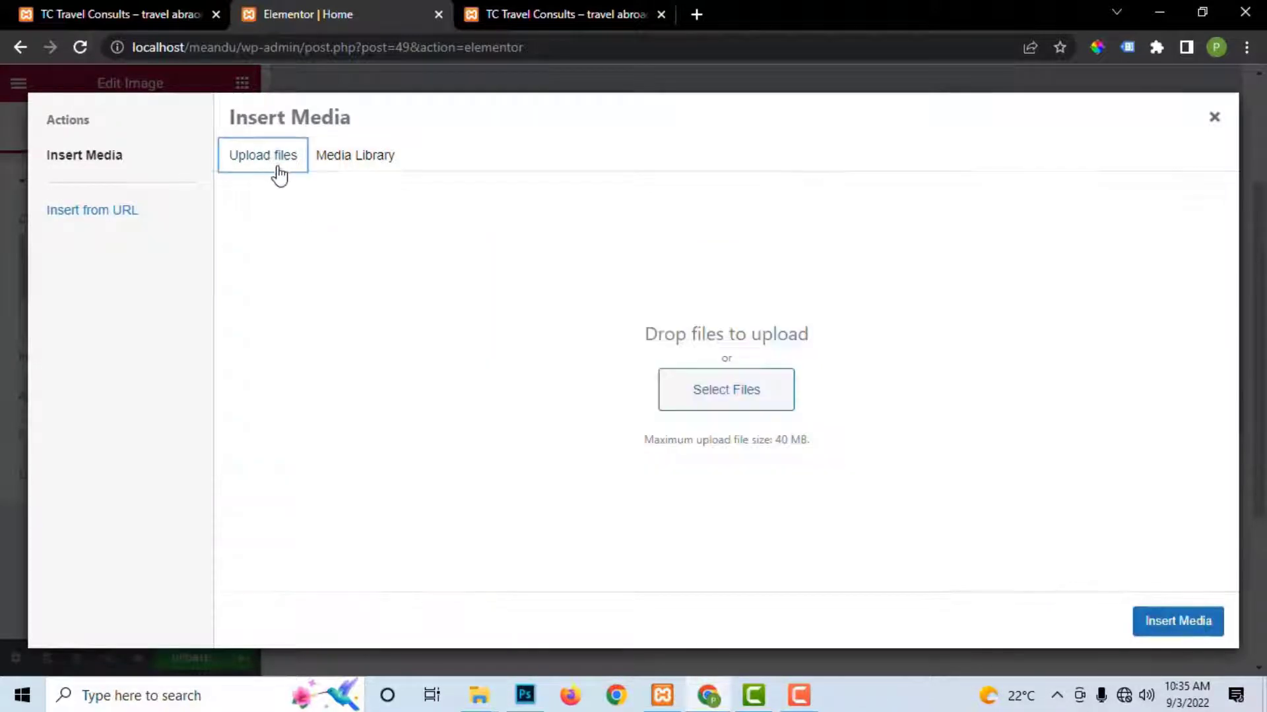
click(736, 398)
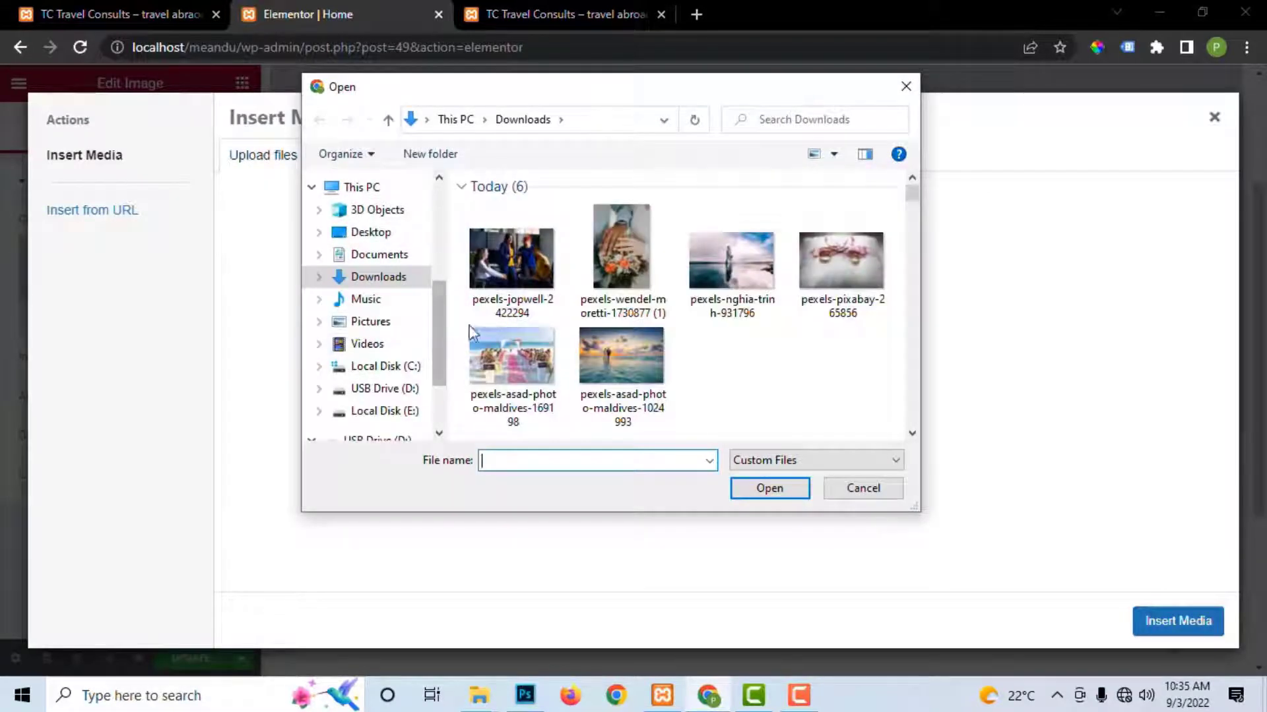
click(389, 411)
click(386, 390)
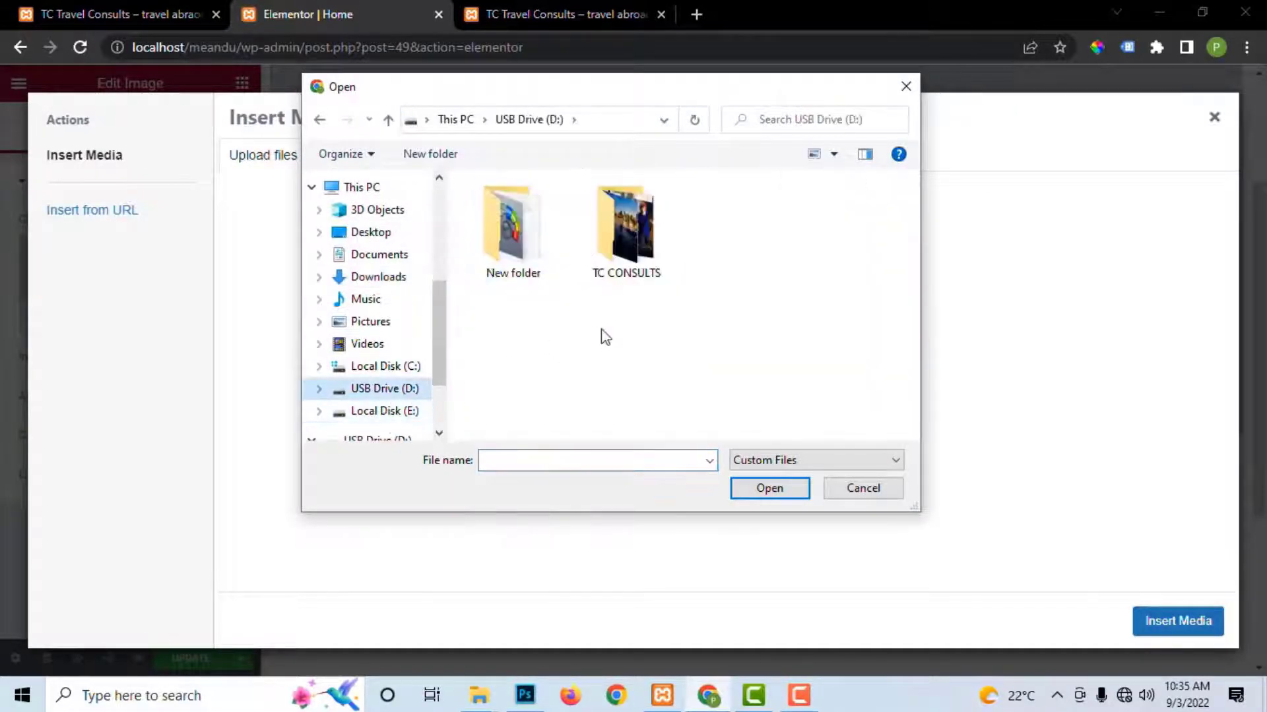
double_click(638, 231)
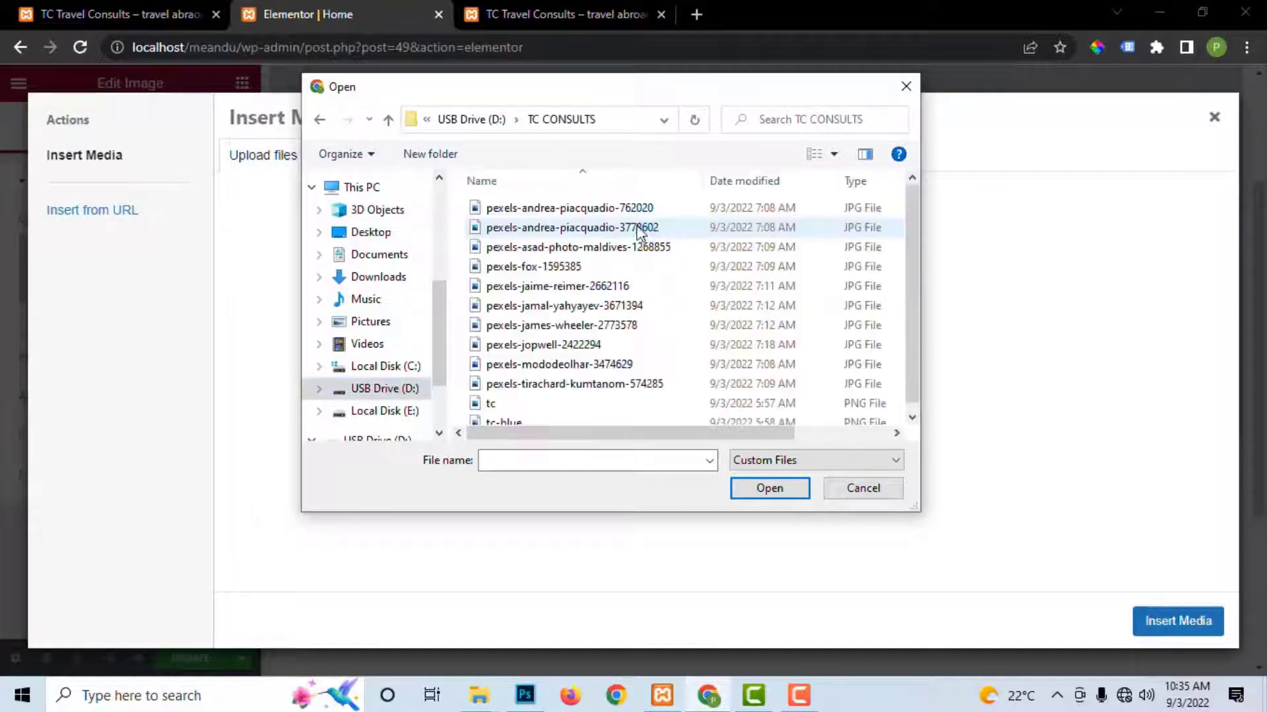
Step: Select both portrait photos in large-thumbnail view and upload them
click(500, 209)
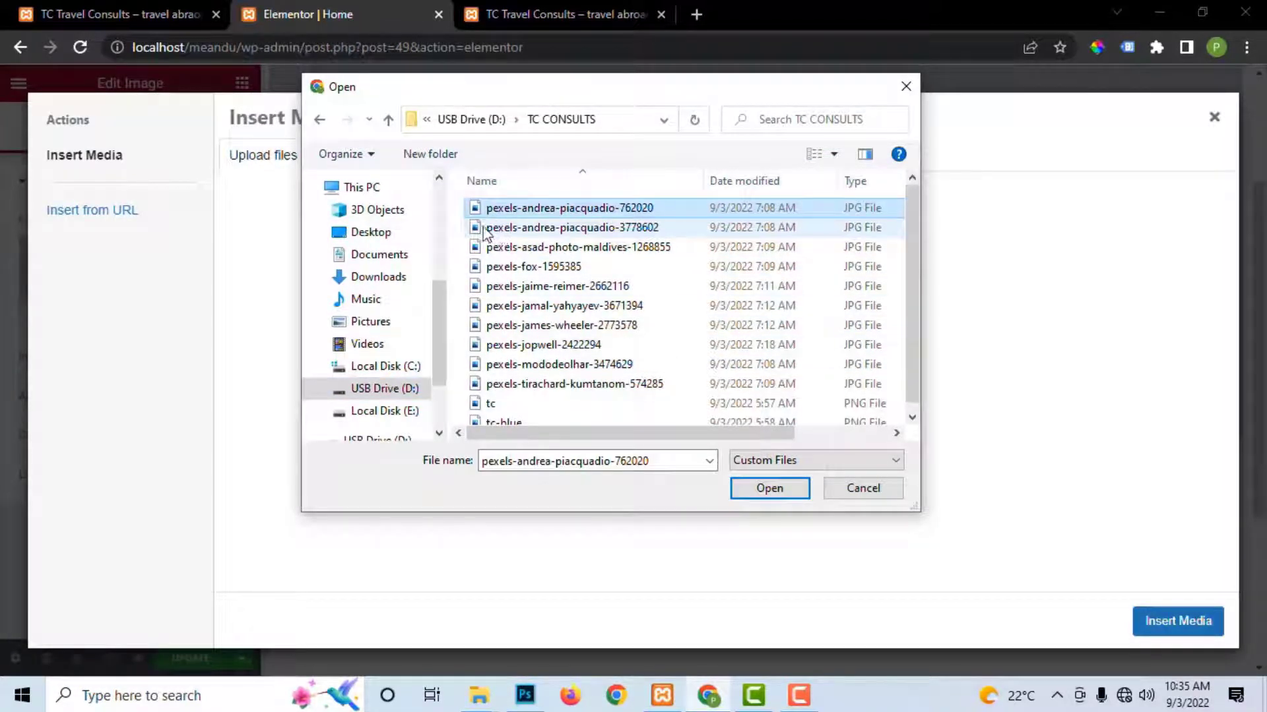
click(468, 227)
right_click(464, 231)
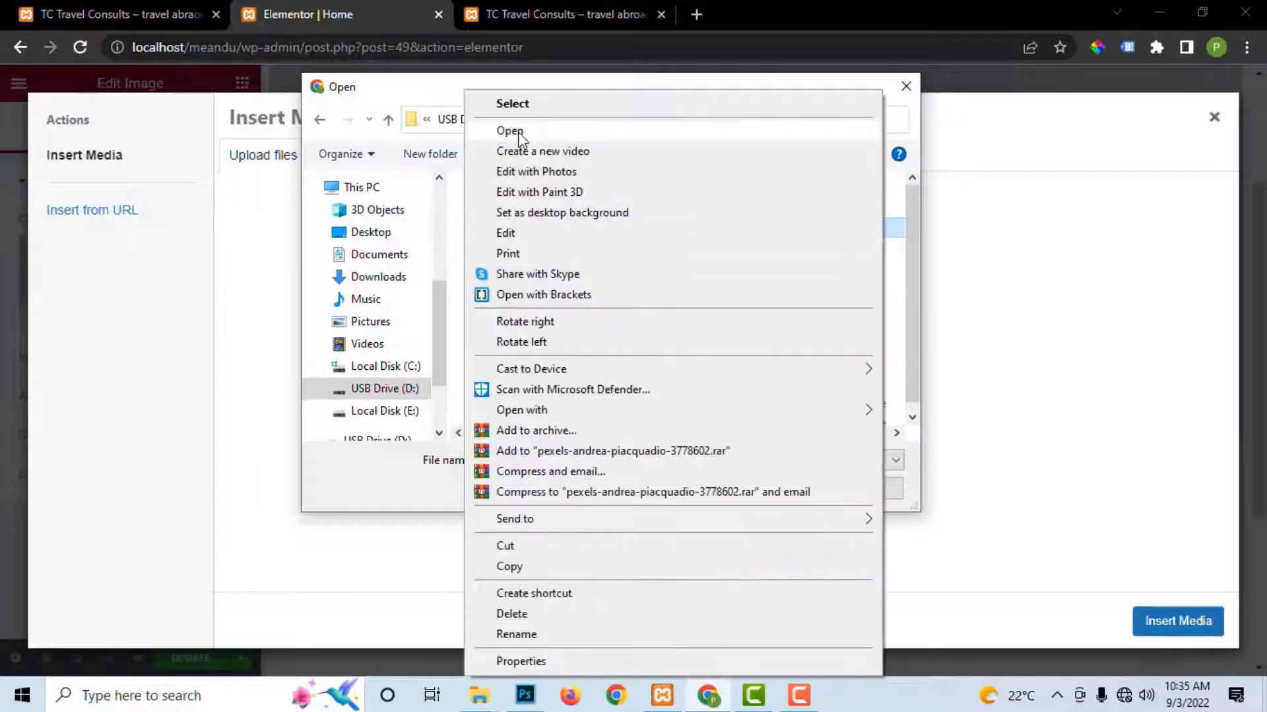
click(461, 301)
right_click(461, 300)
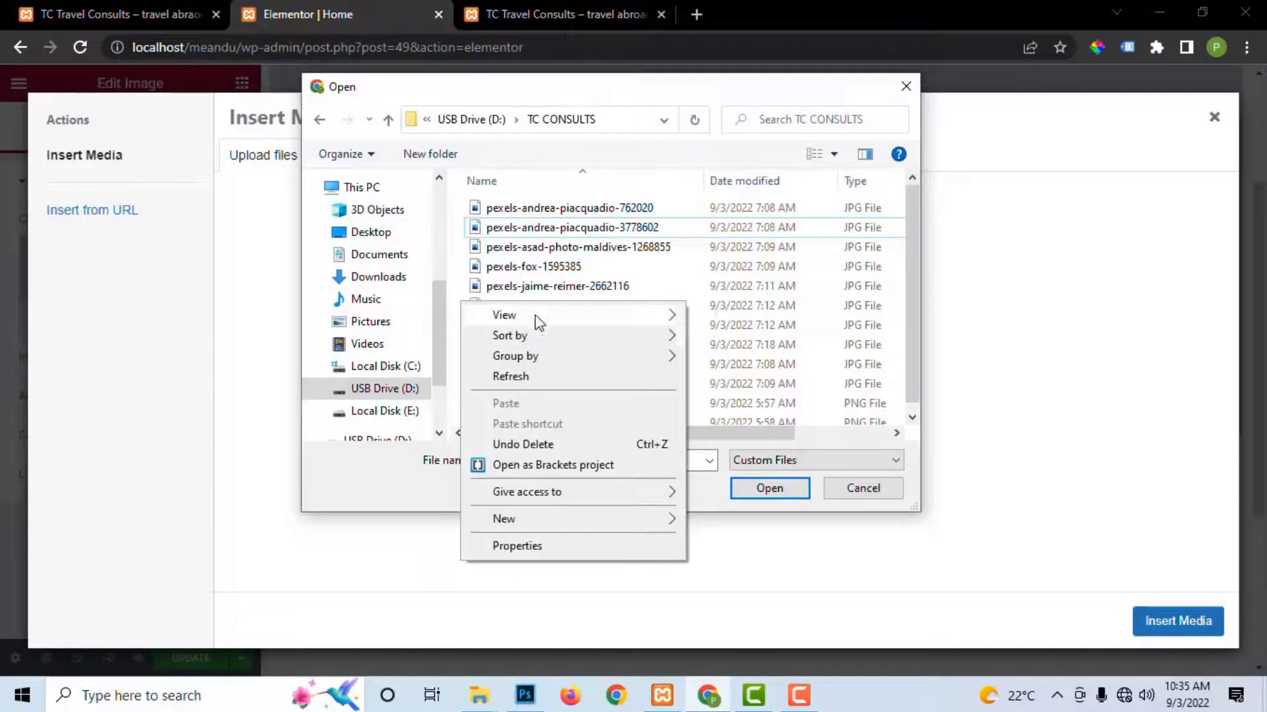
mouse_move(541, 315)
click(742, 335)
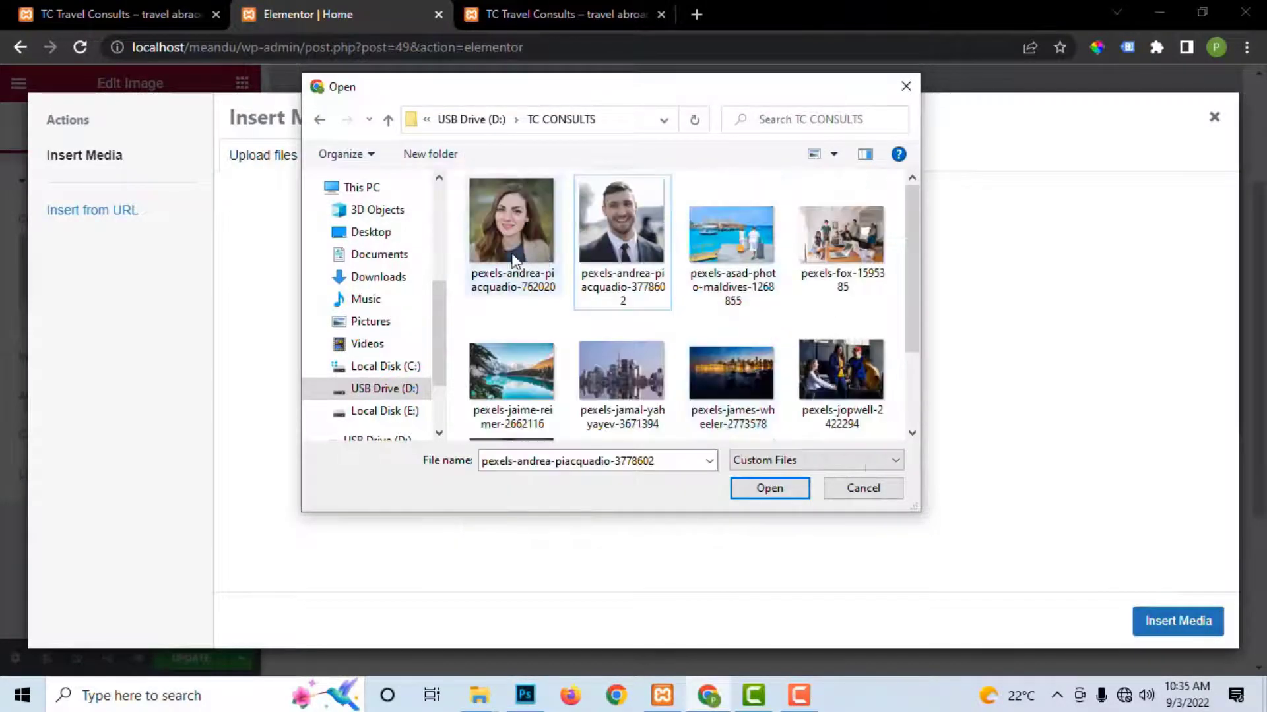
click(512, 224)
ctrl+click(609, 244)
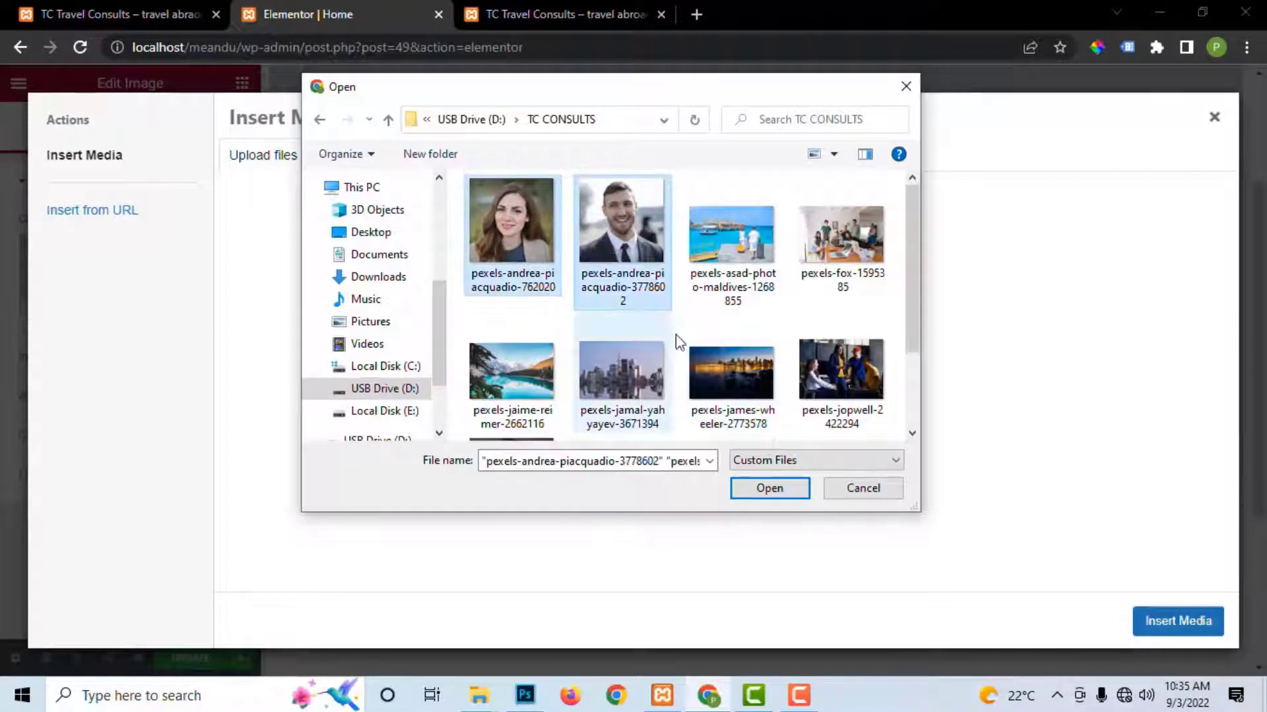
click(769, 488)
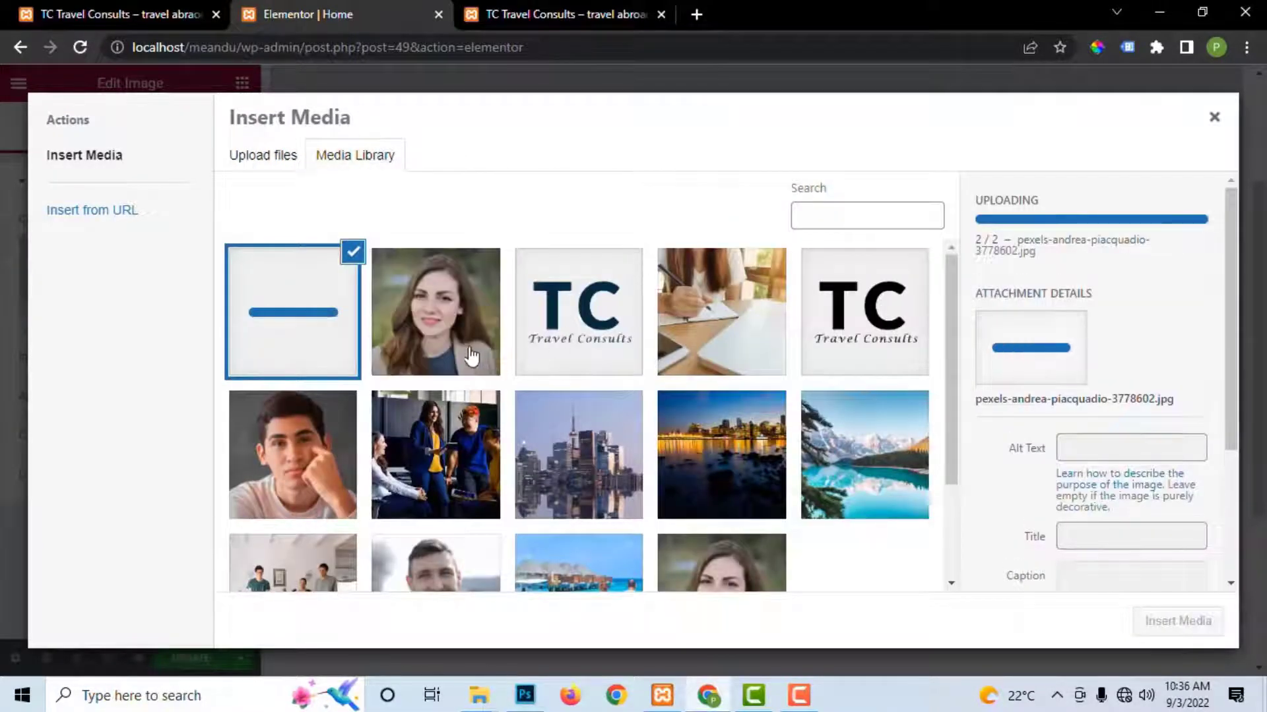
Step: Permanently delete the duplicate woman's portrait from the media library
scroll(704, 474, down, 3)
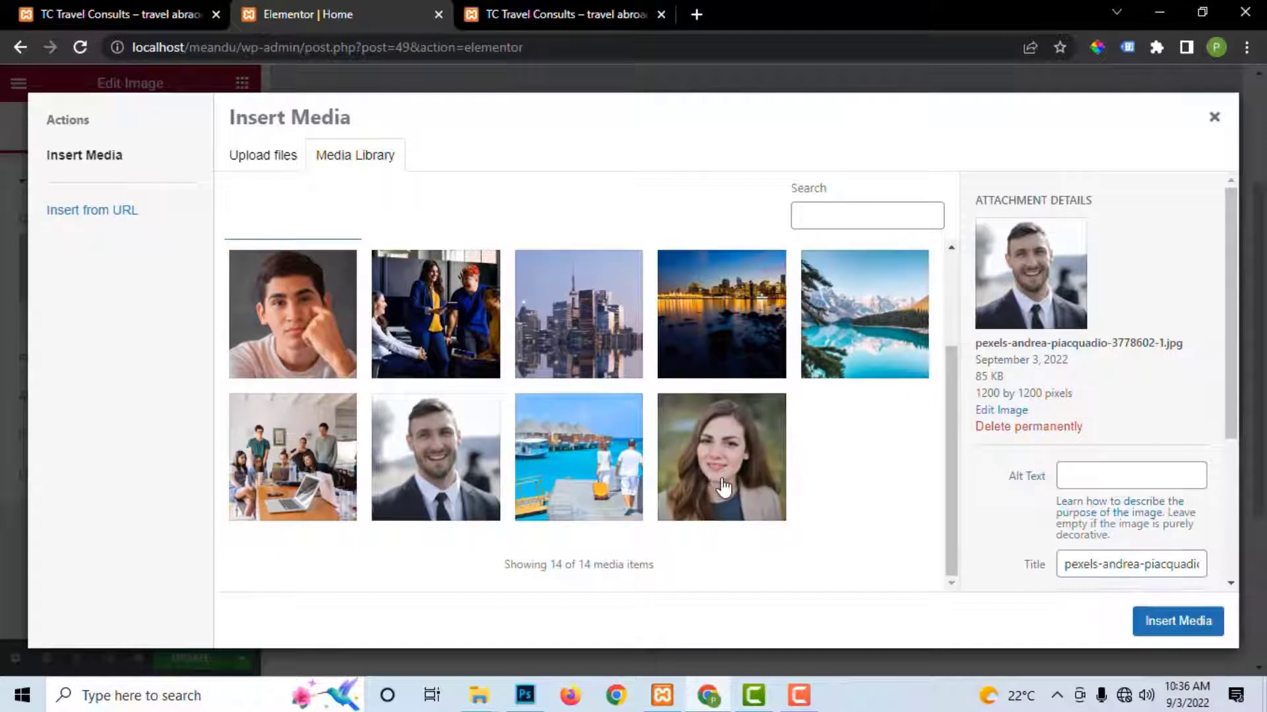
scroll(509, 351, up, 3)
click(276, 341)
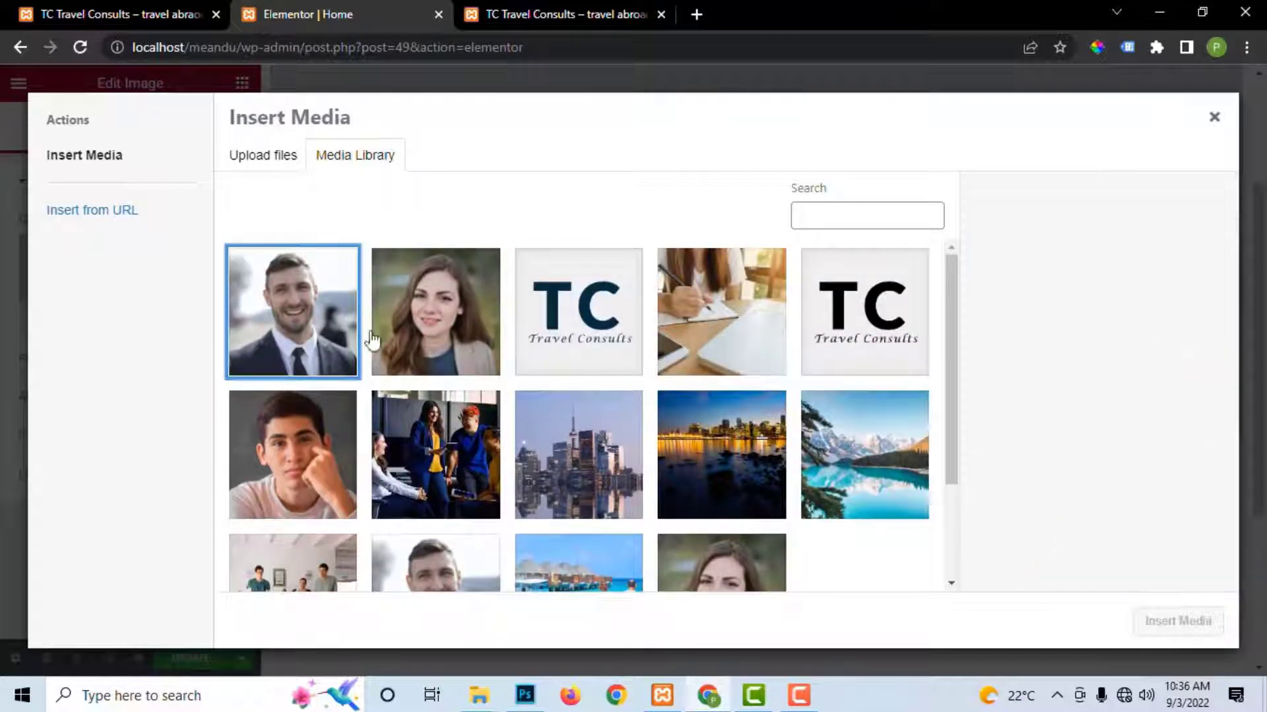
click(475, 337)
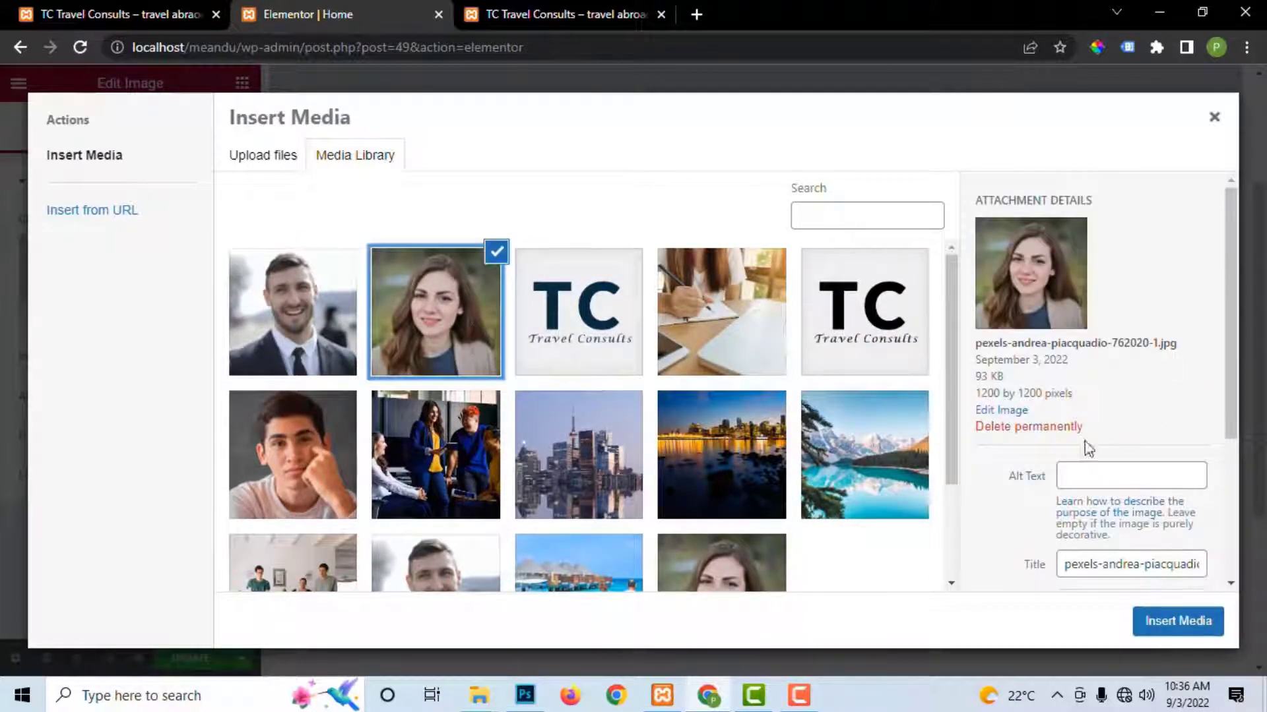
click(1038, 428)
click(718, 192)
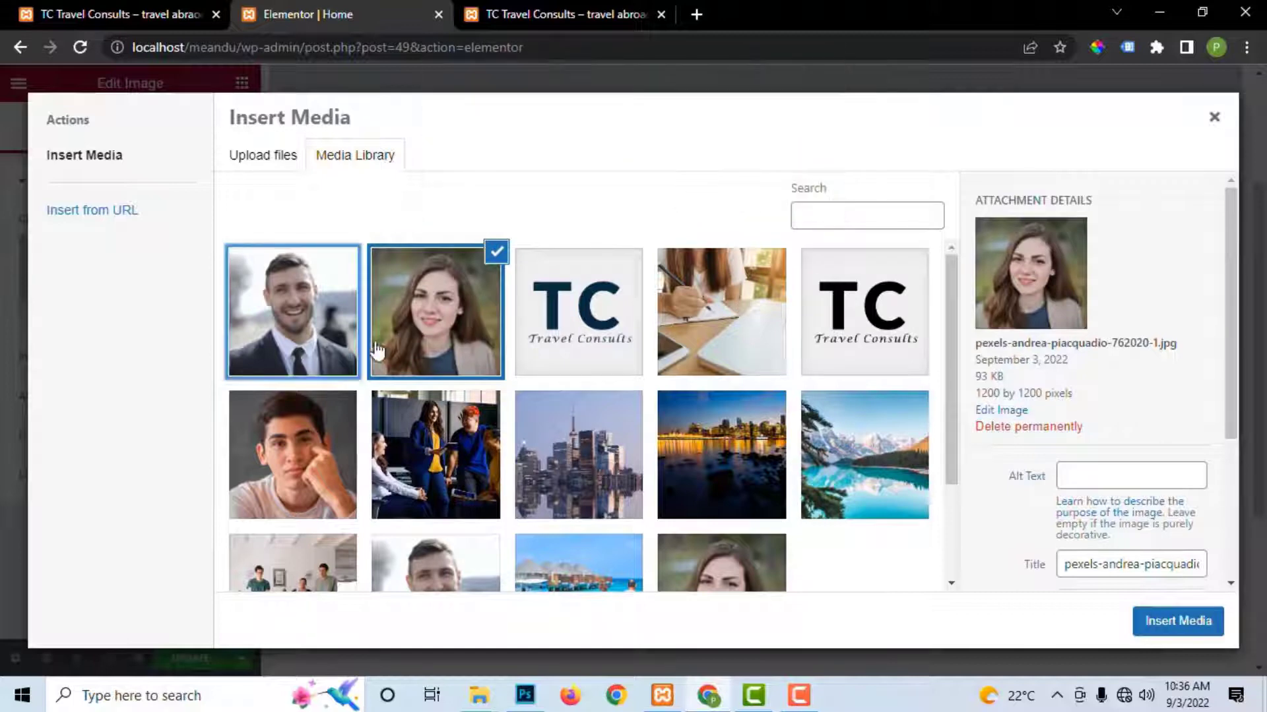
Step: Attempt to delete the man's portrait, dismiss the error, and close the media picker
click(283, 330)
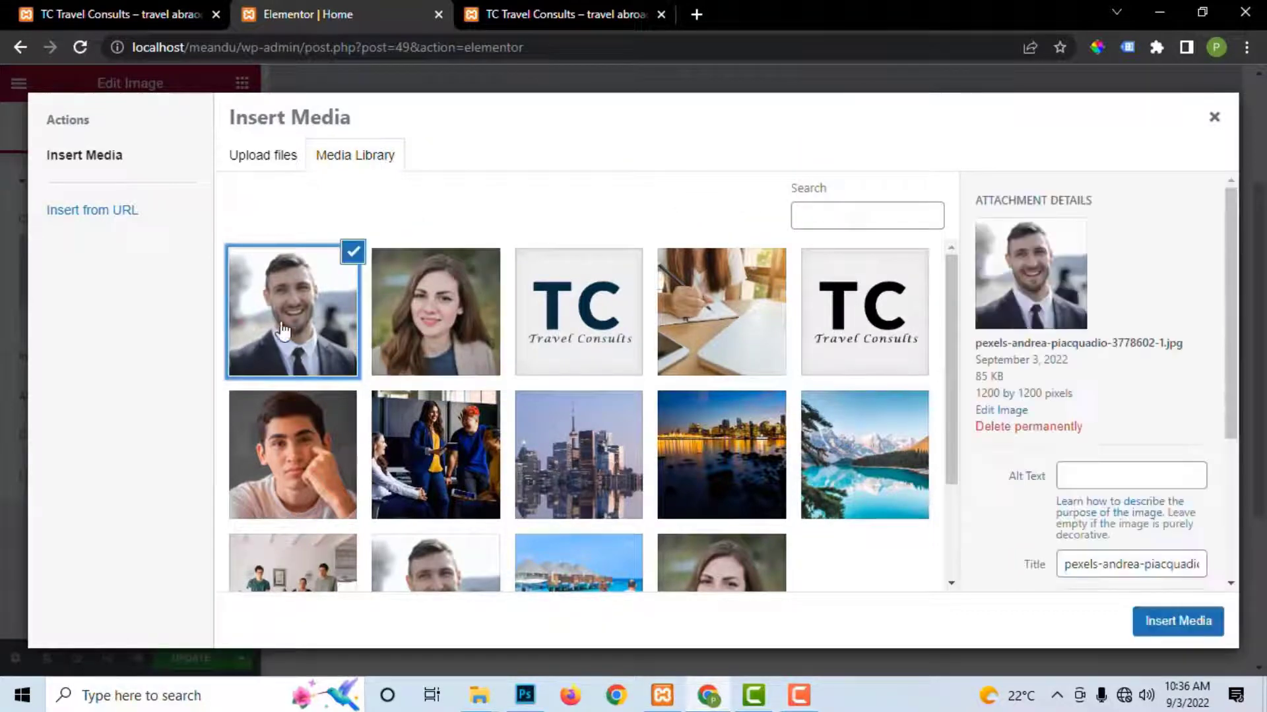
click(1058, 430)
click(725, 190)
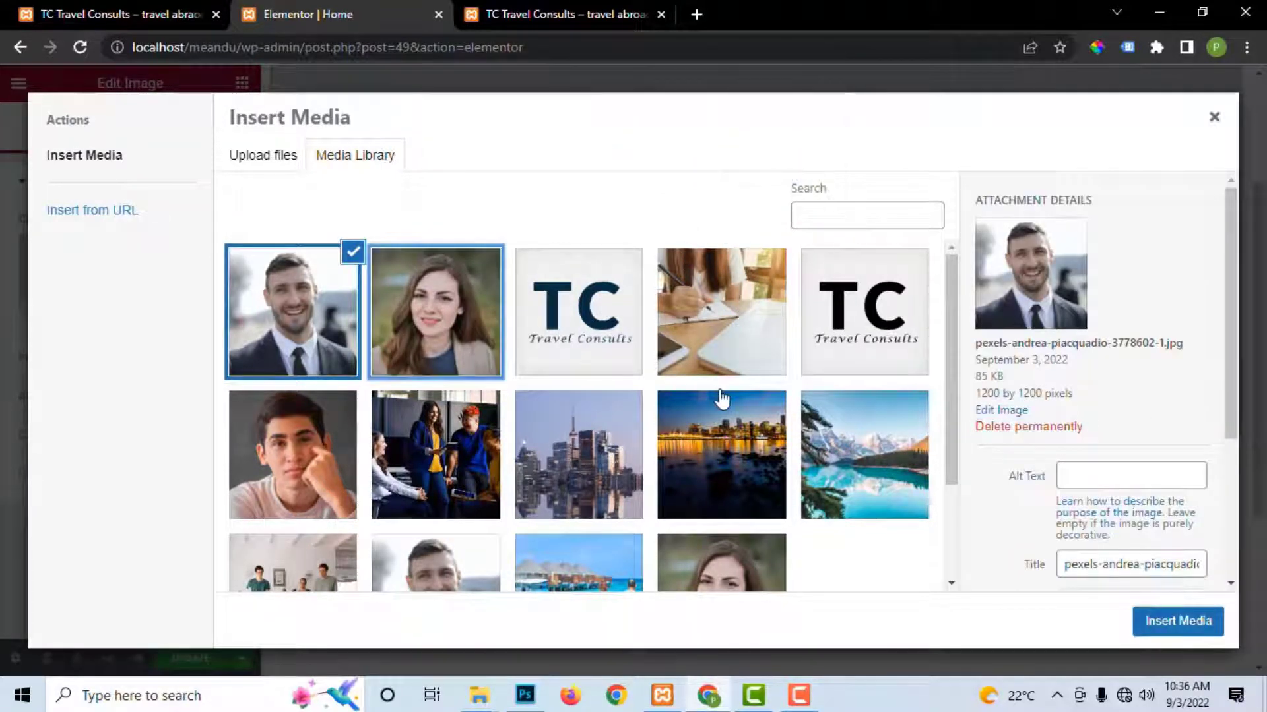
key(Return)
click(1216, 119)
scroll(651, 383, up, 3)
scroll(651, 384, down, 7)
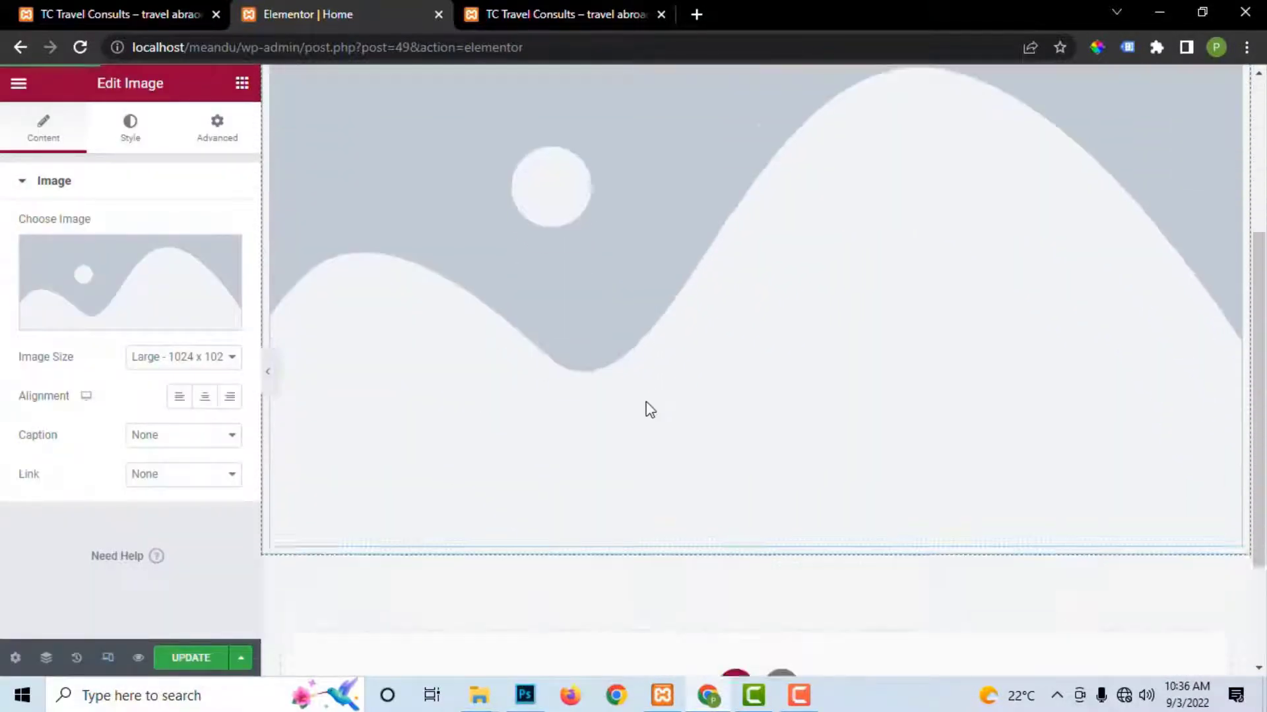
Step: Insert the woman's portrait into the image block, trying Thumbnail then Medium Large size
click(86, 324)
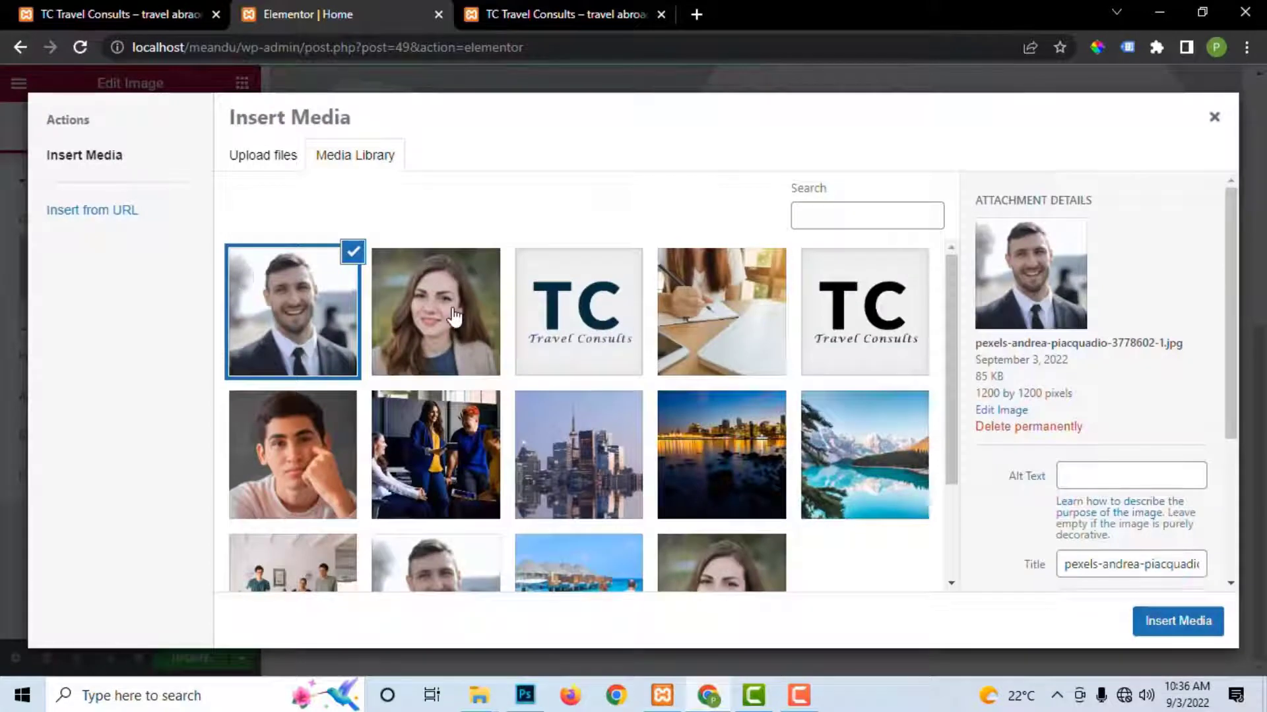
click(419, 296)
click(1174, 625)
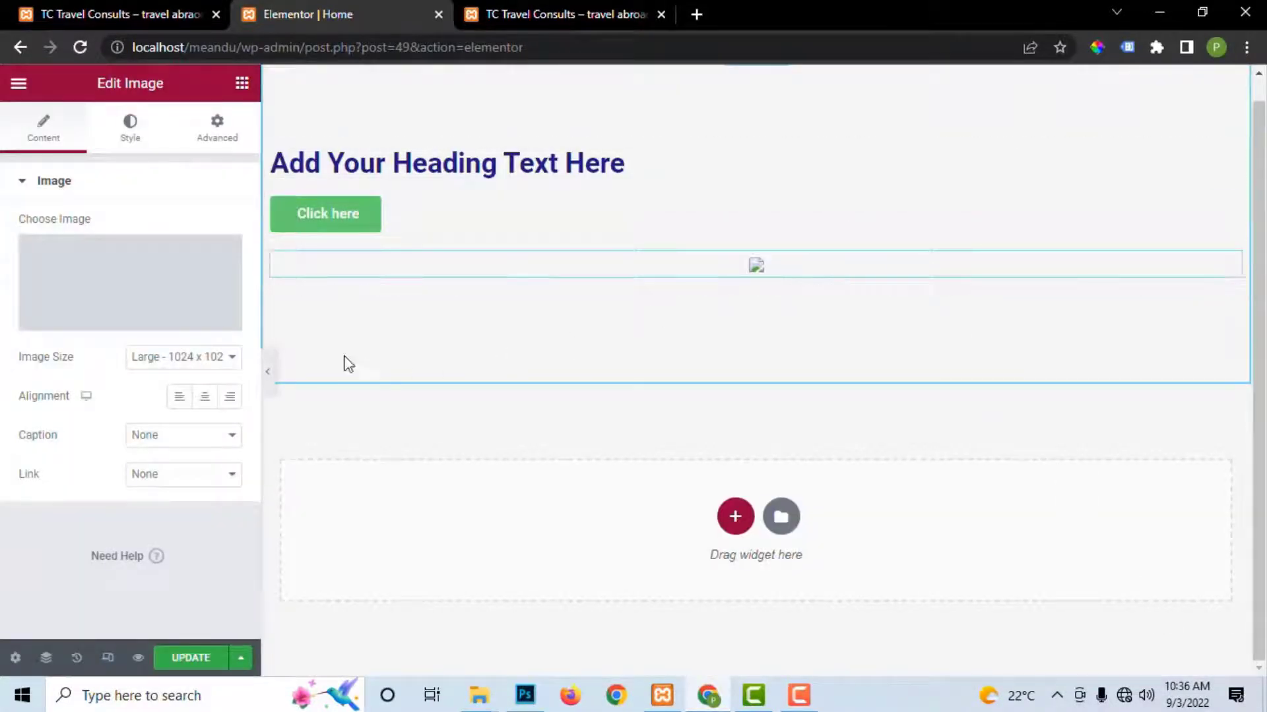
click(187, 362)
click(175, 377)
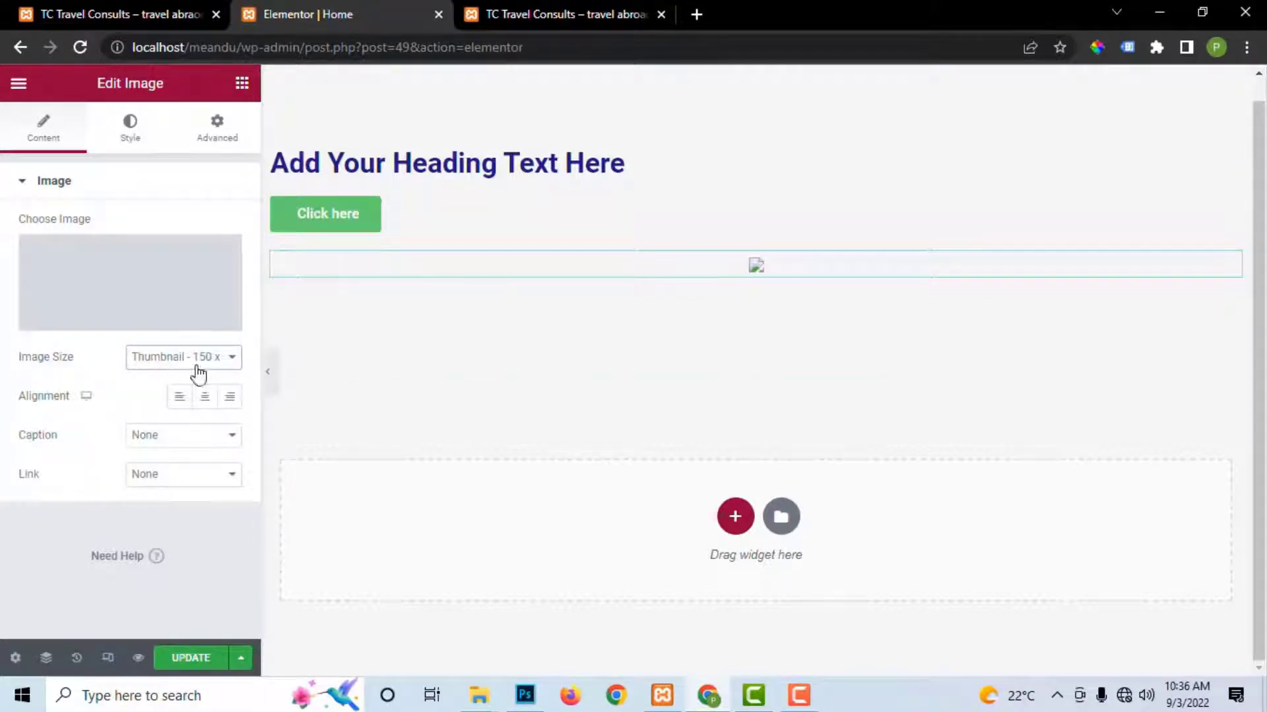
click(194, 363)
click(191, 406)
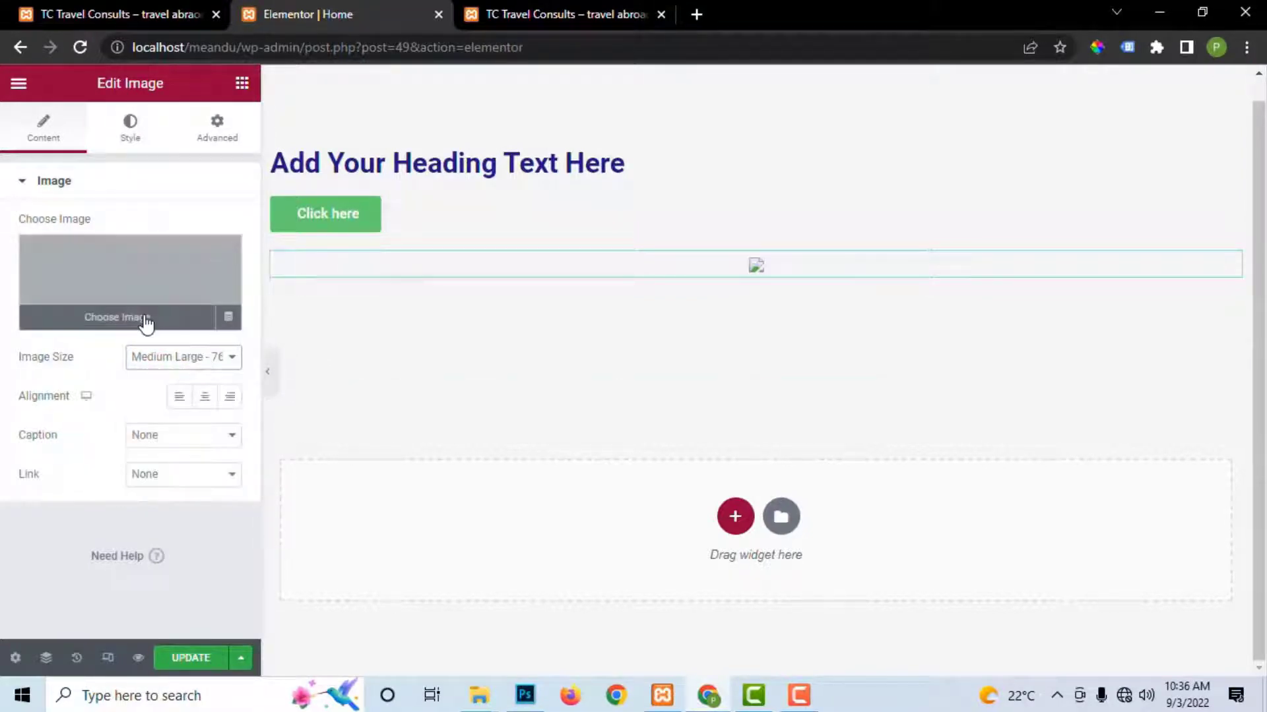
Step: Reinsert the pexels-andrea-piacquadio-762020 portrait at Thumbnail 150 x 150 and save the page
click(148, 326)
click(735, 556)
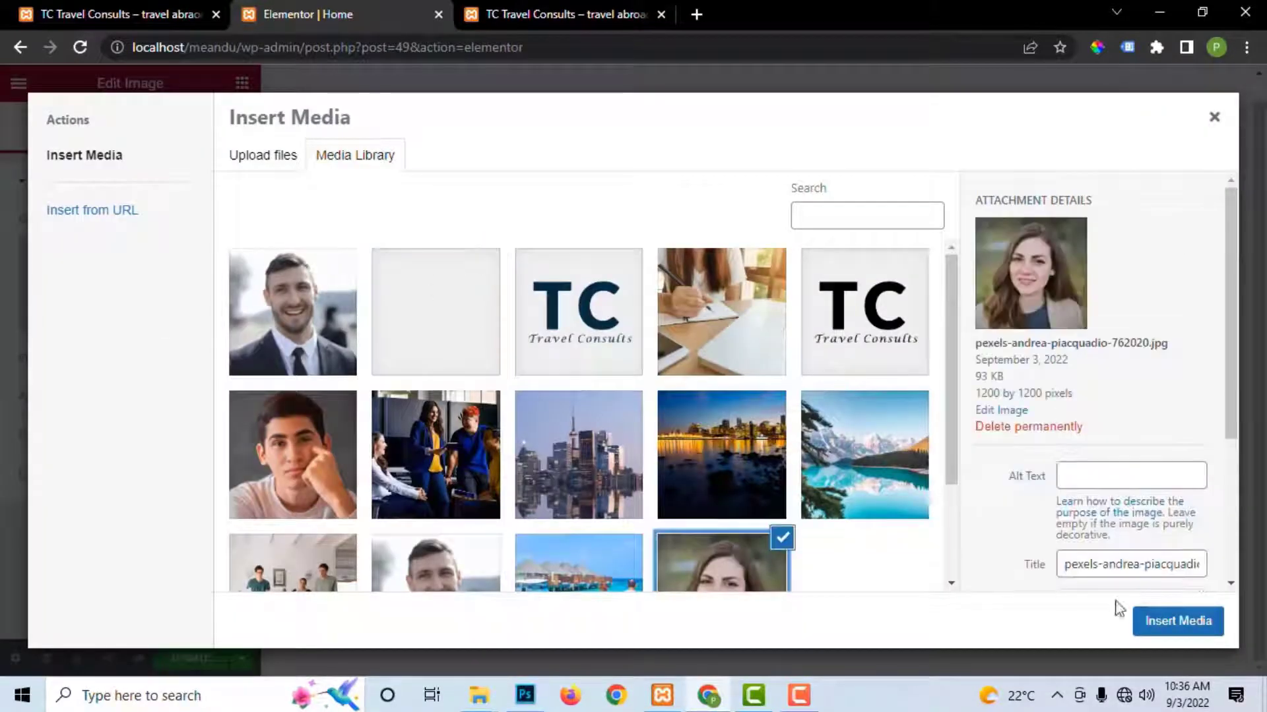
click(1169, 616)
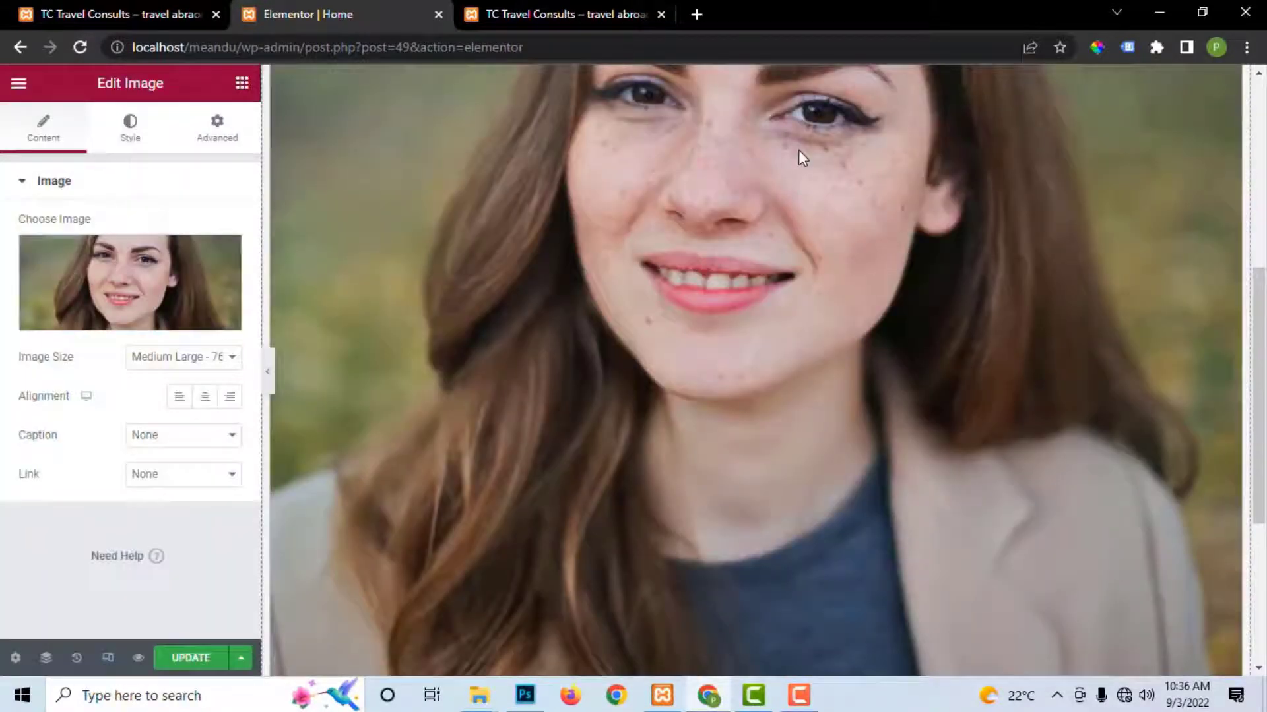
click(156, 356)
click(173, 377)
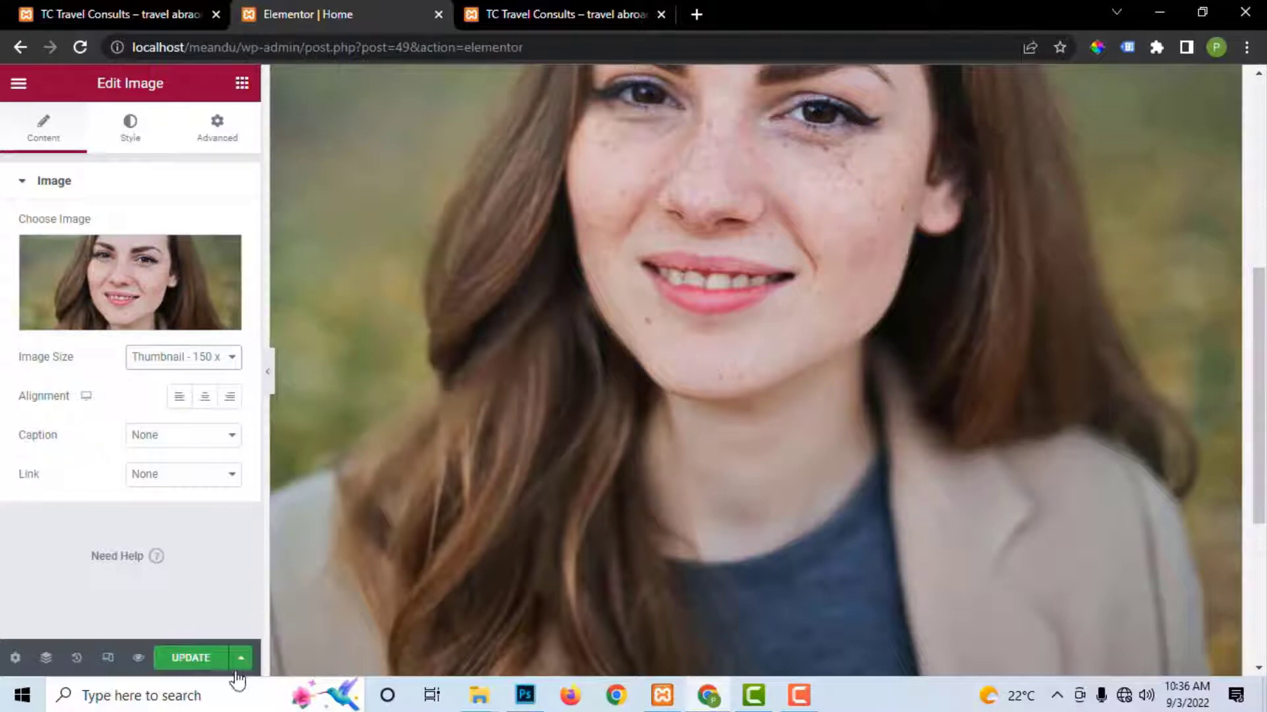
click(191, 658)
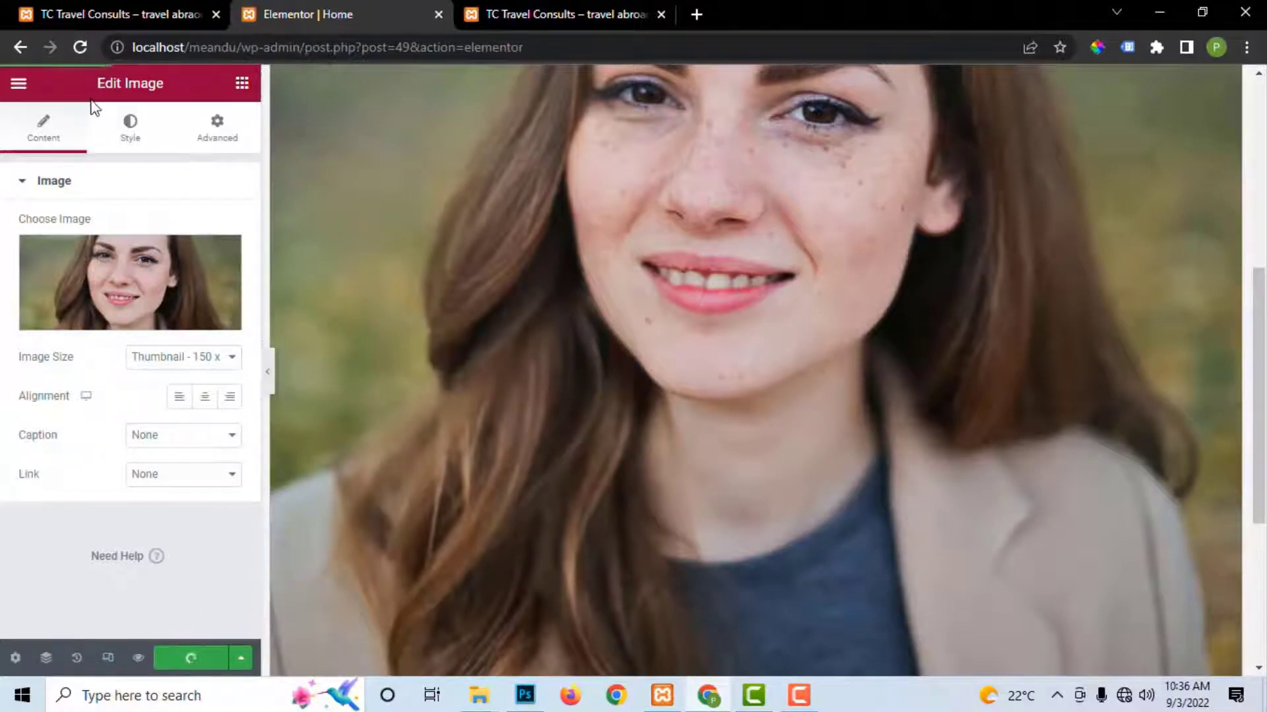
Step: Show the Elements widget list in the Elementor panel
scroll(687, 336, down, 4)
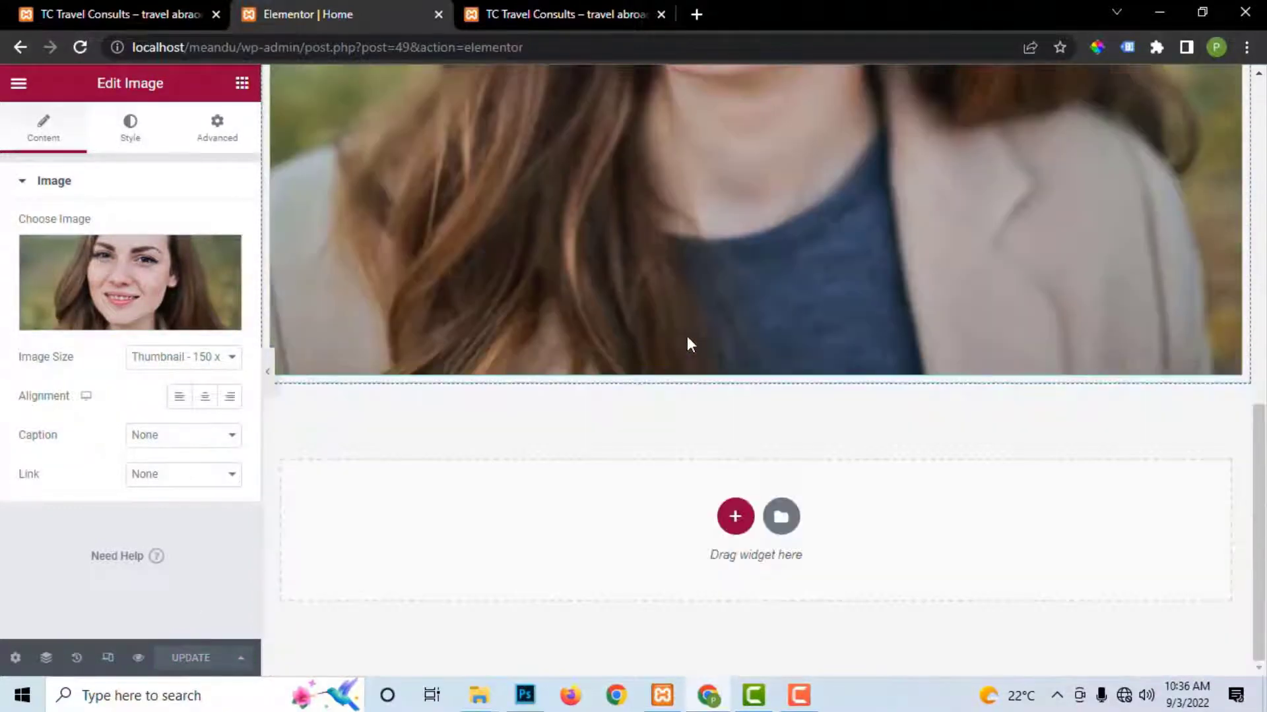
scroll(687, 335, up, 6)
scroll(689, 323, up, 4)
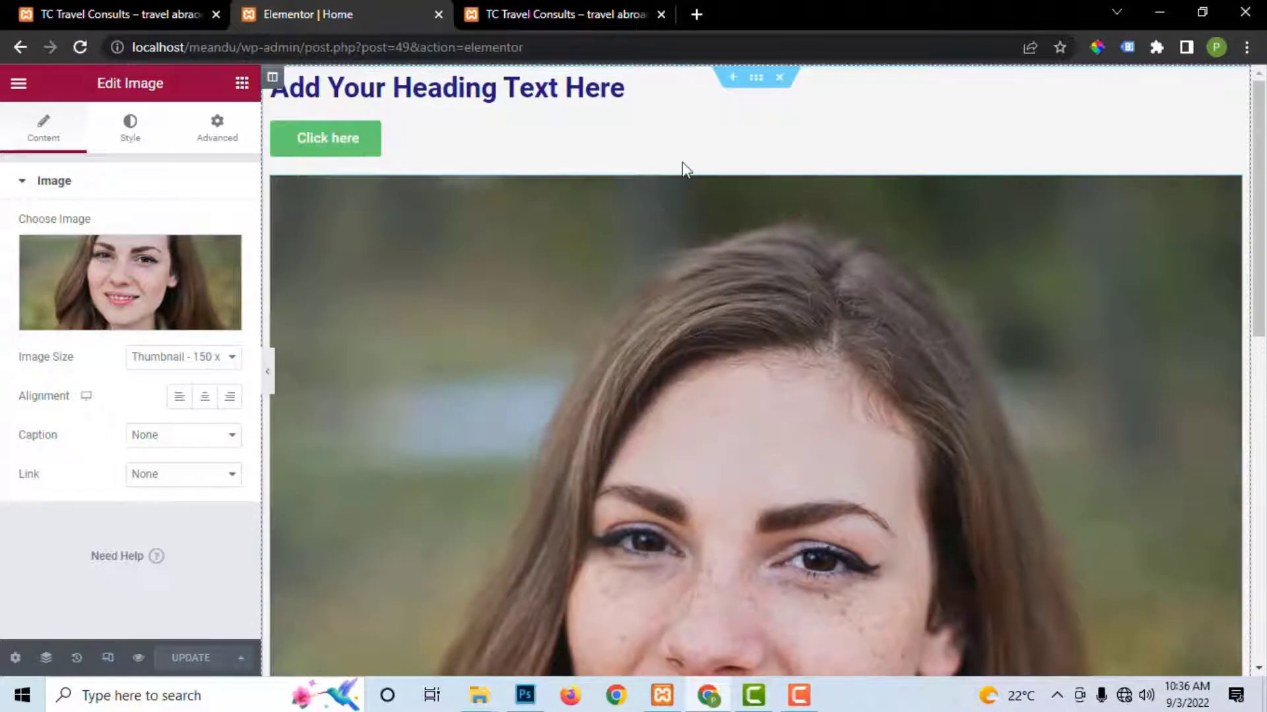
scroll(685, 168, down, 4)
click(241, 84)
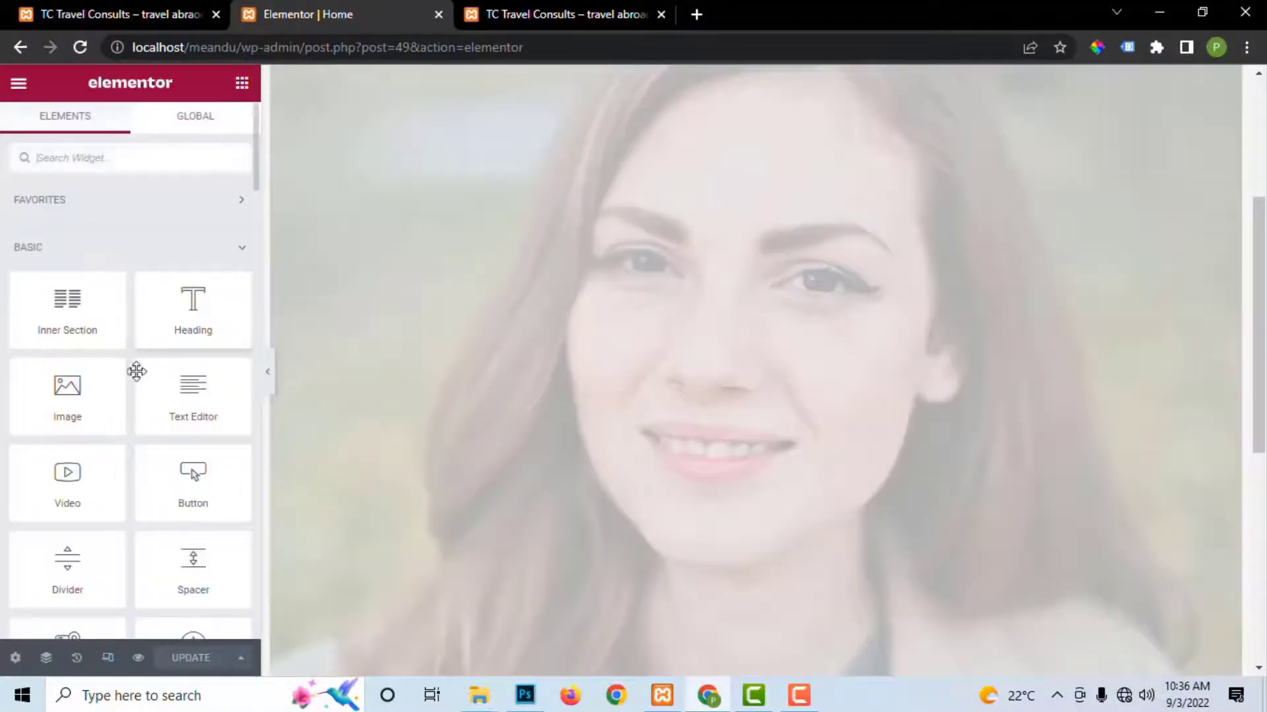
Step: Place an Icon widget below the portrait and insert the Android icon from the Icon Library
scroll(161, 547, down, 5)
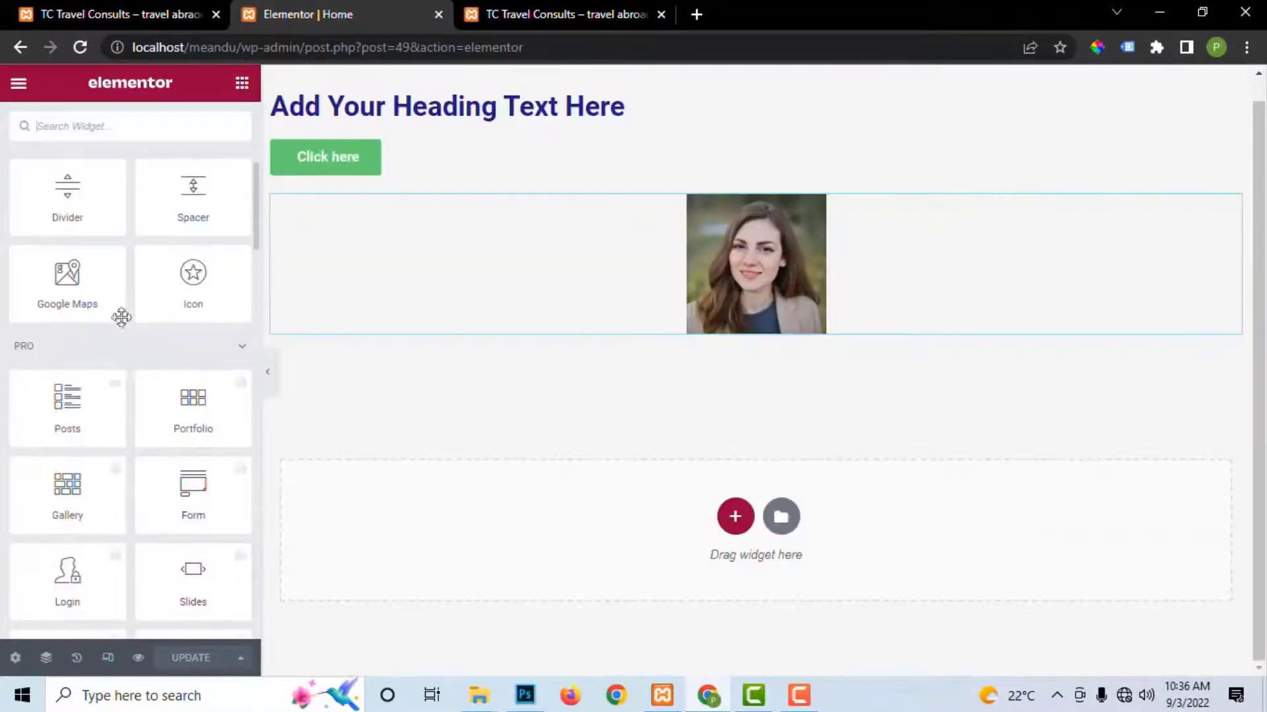
scroll(85, 396, down, 3)
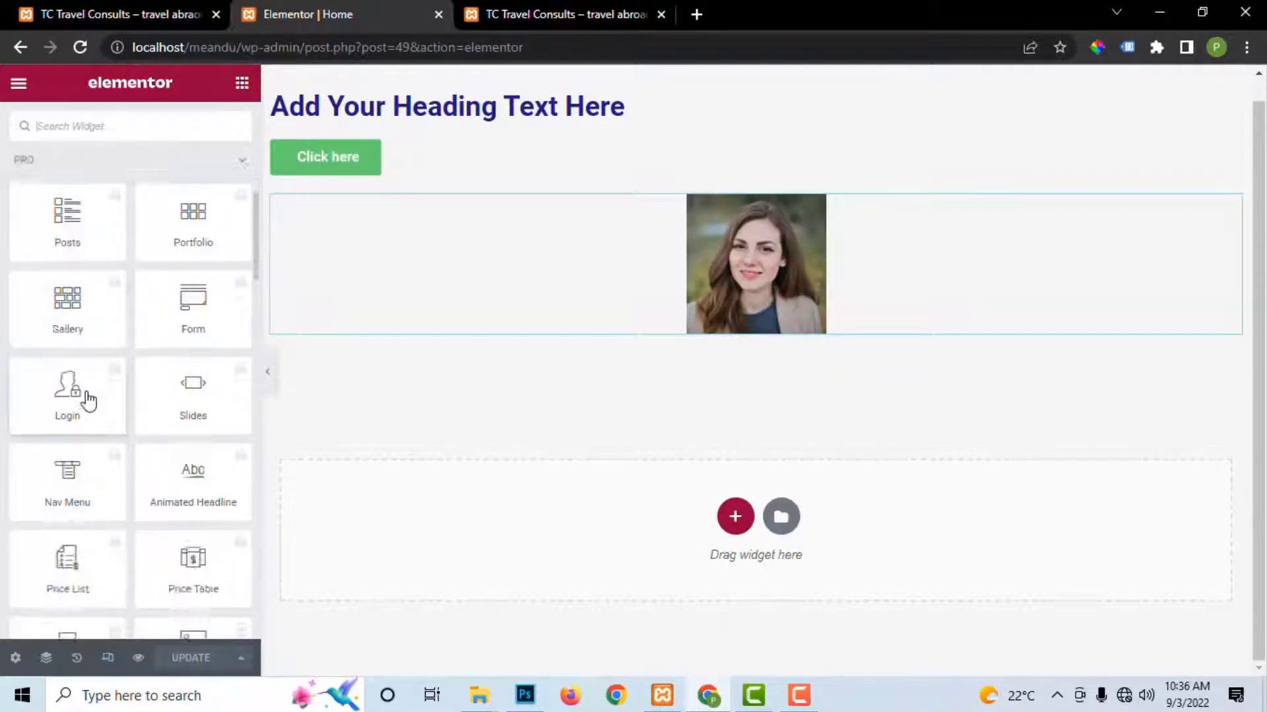
scroll(198, 317, up, 4)
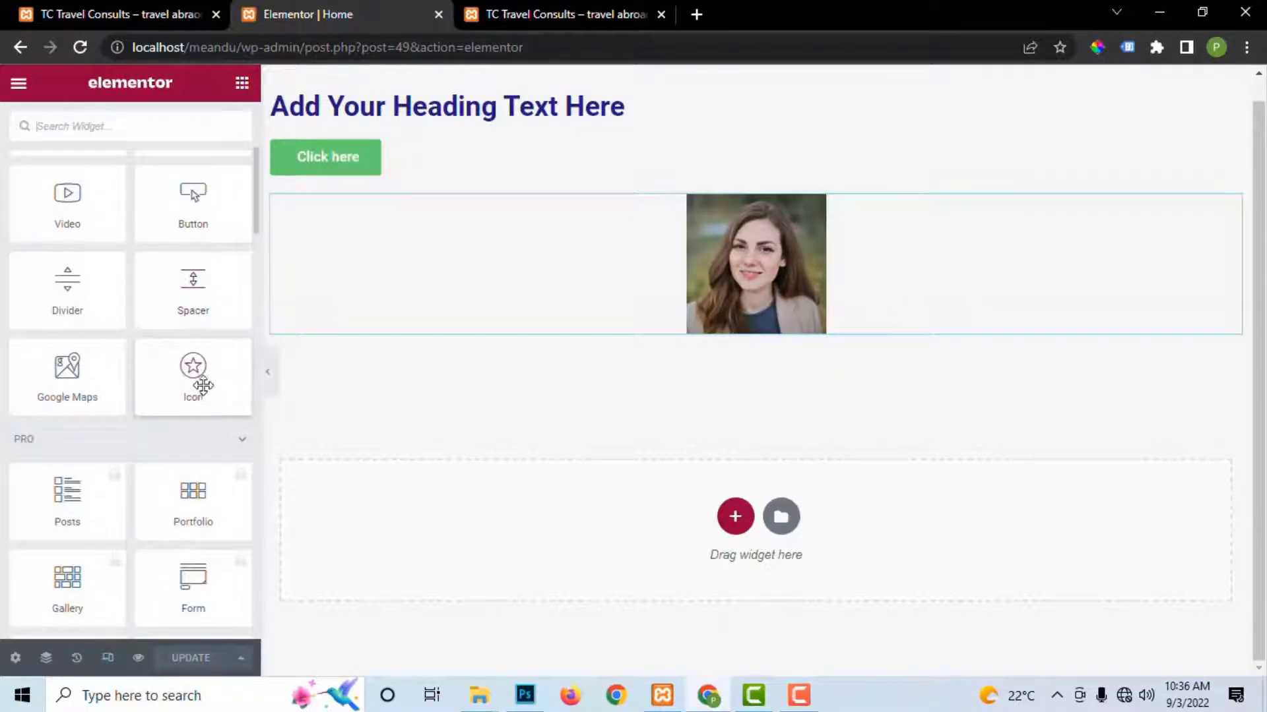
drag(184, 385, 757, 330)
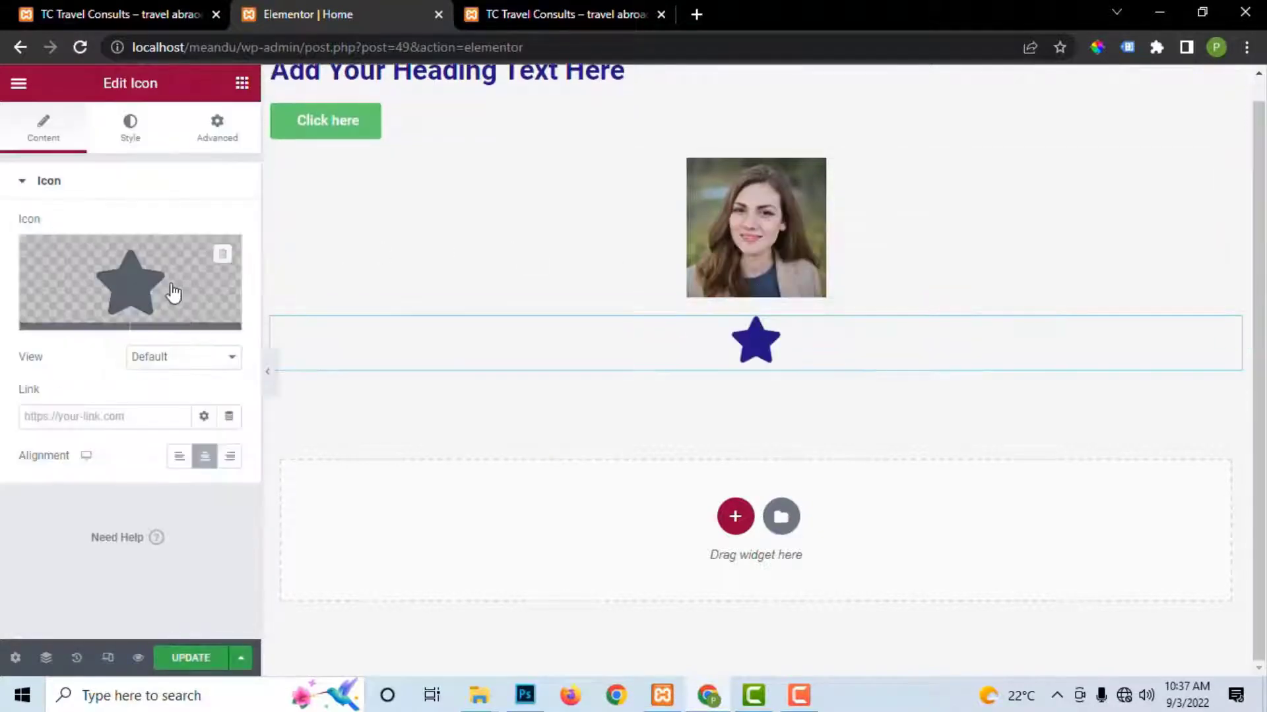
click(79, 322)
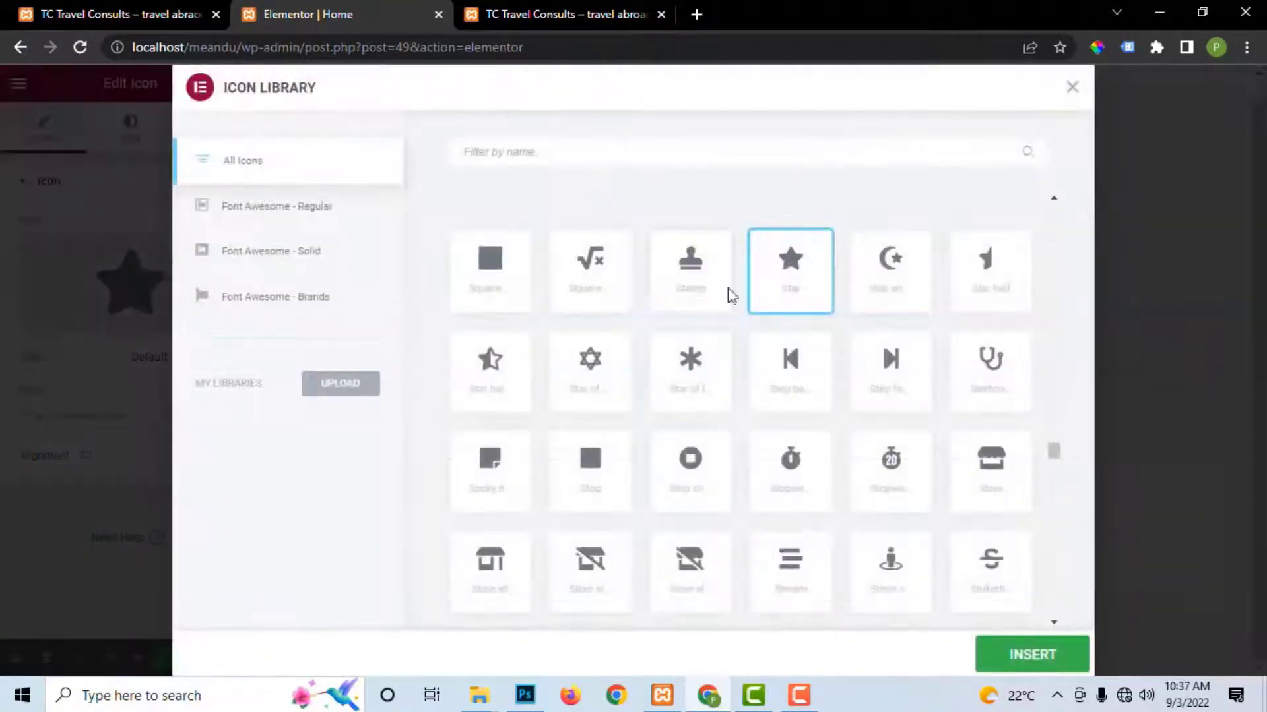
scroll(809, 362, down, 20)
scroll(811, 363, down, 10)
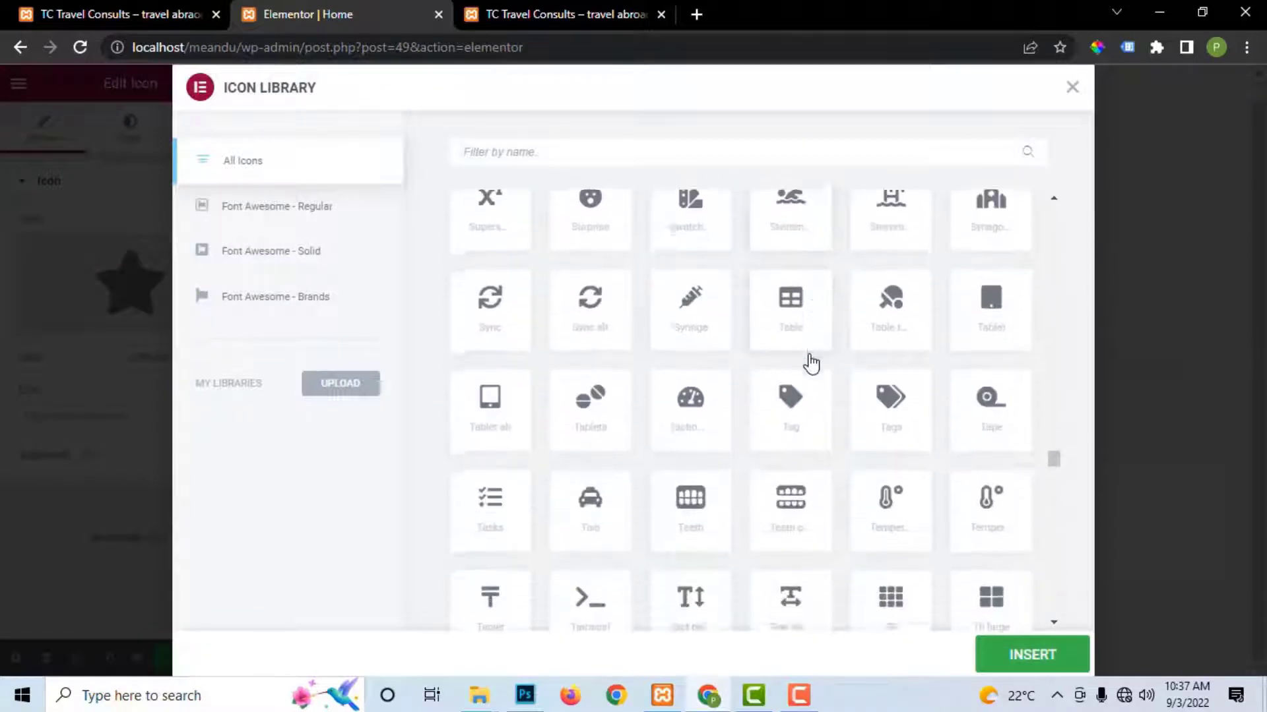
scroll(811, 363, down, 12)
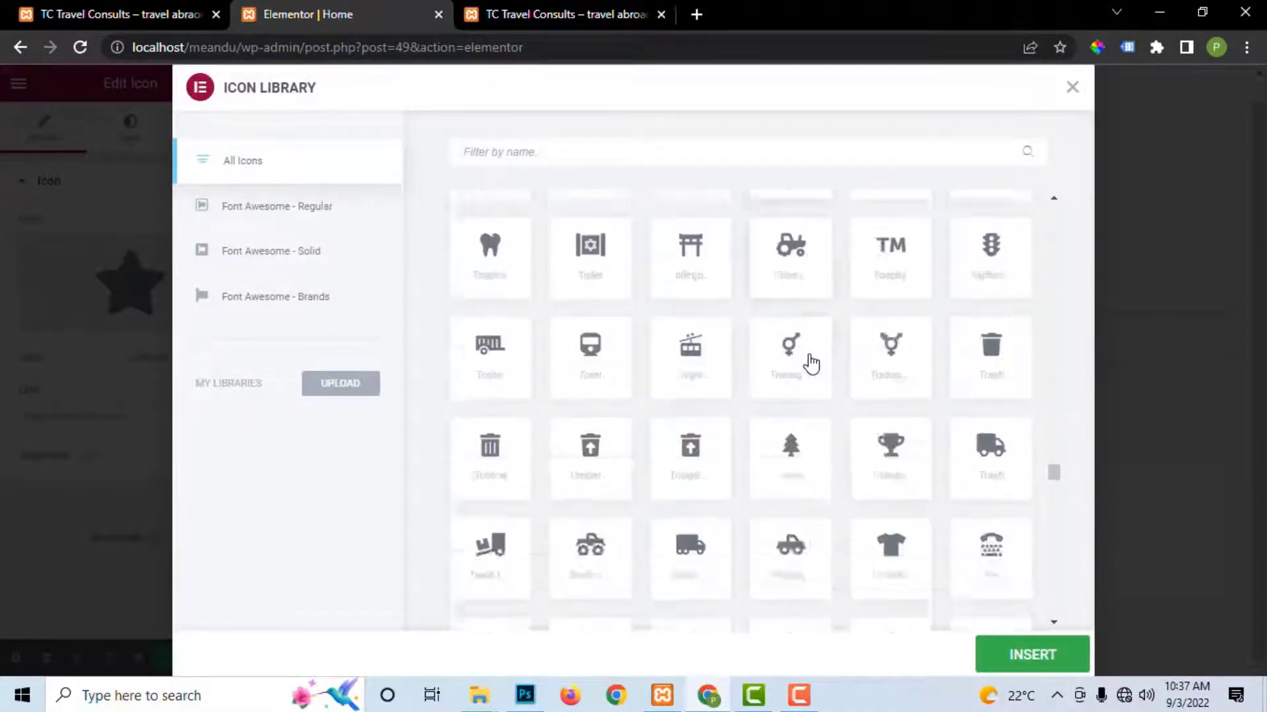
scroll(811, 363, down, 12)
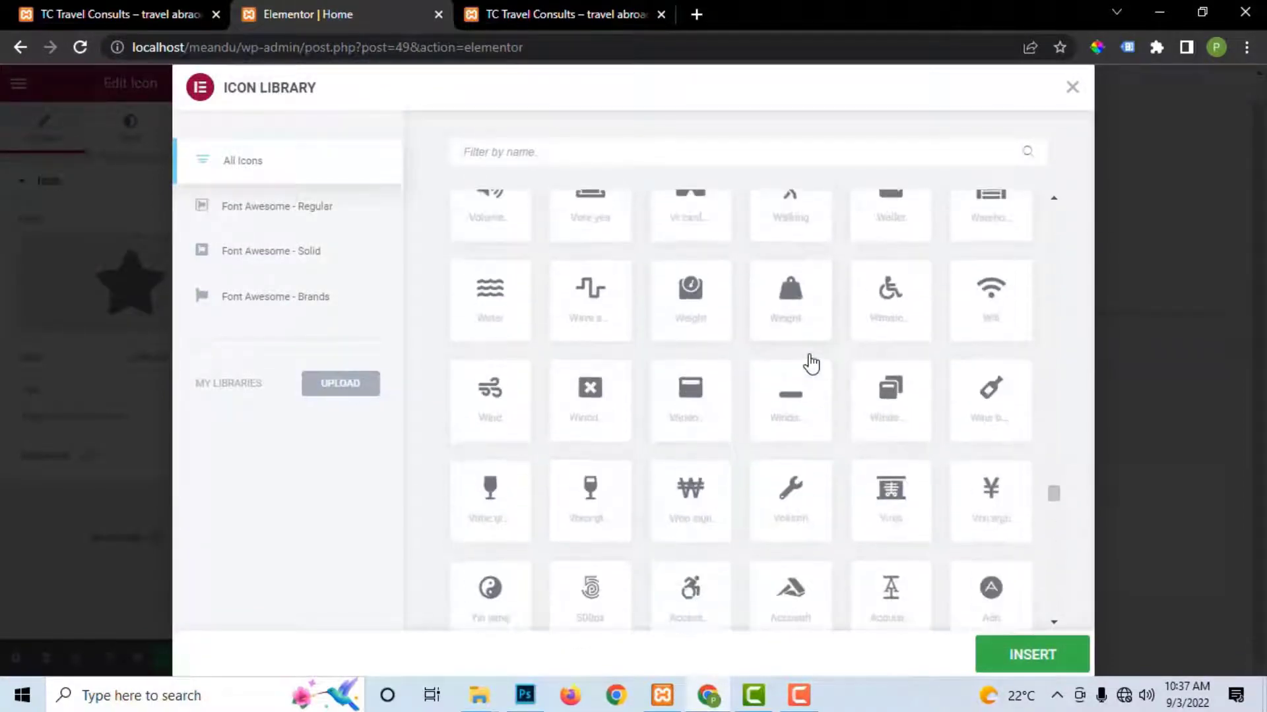
click(685, 273)
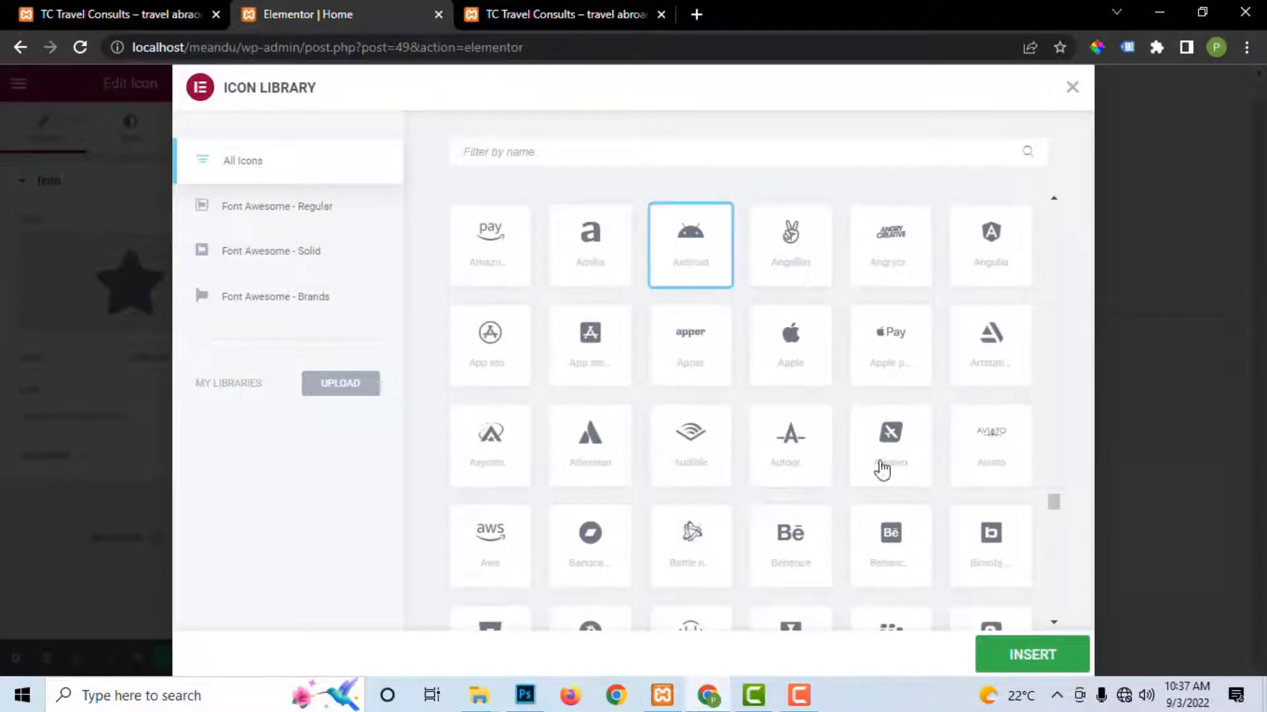
click(1004, 645)
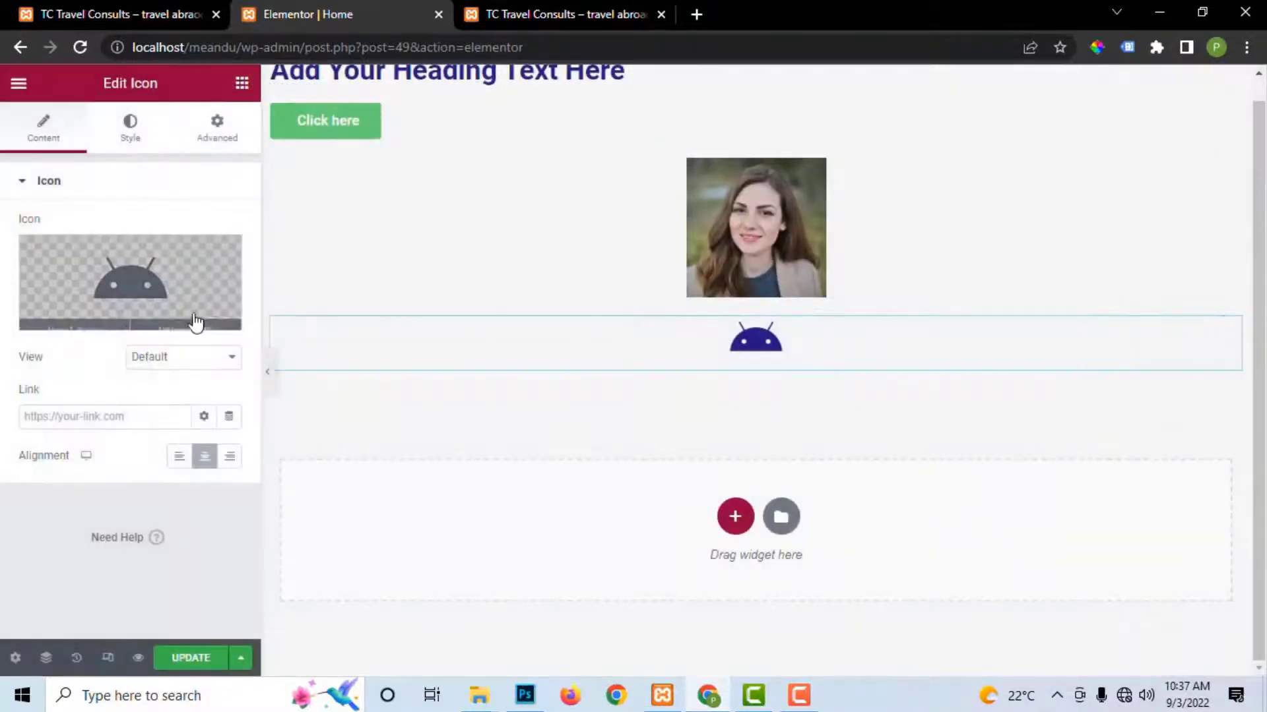
Step: Recolour the Android icon to lighter blue #4737CC and start a new section below it
click(130, 126)
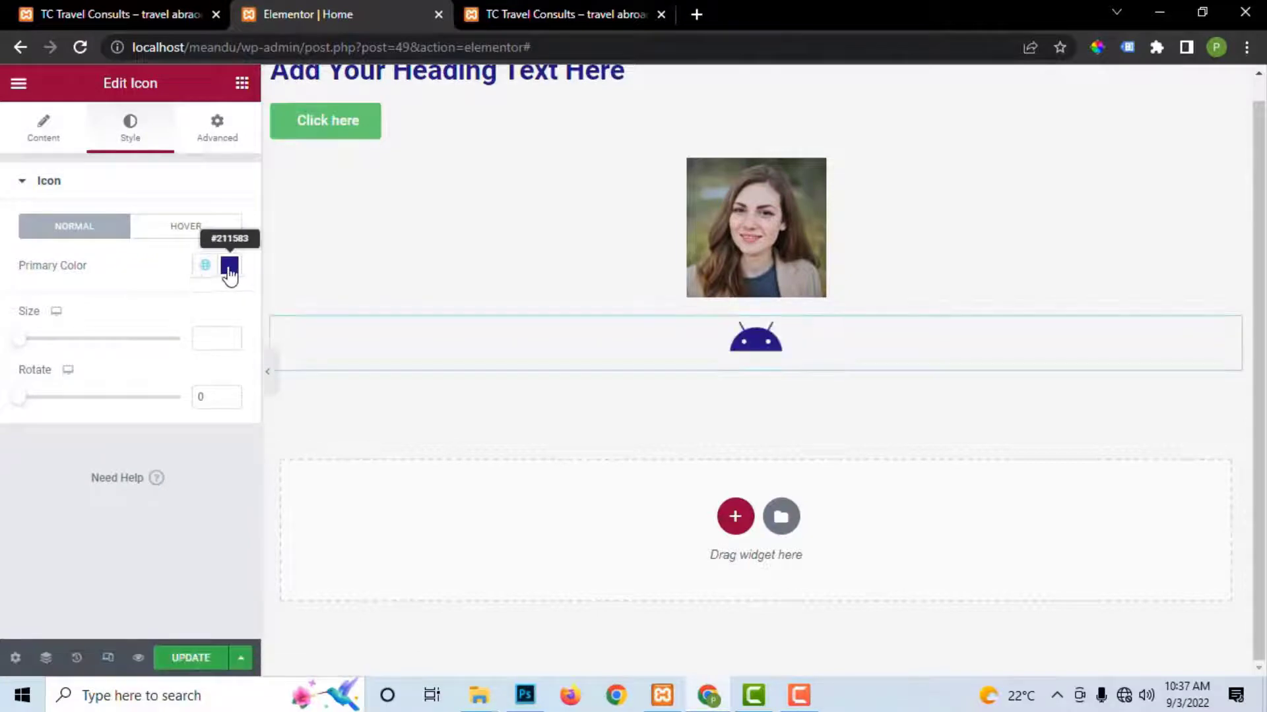
click(229, 267)
click(210, 380)
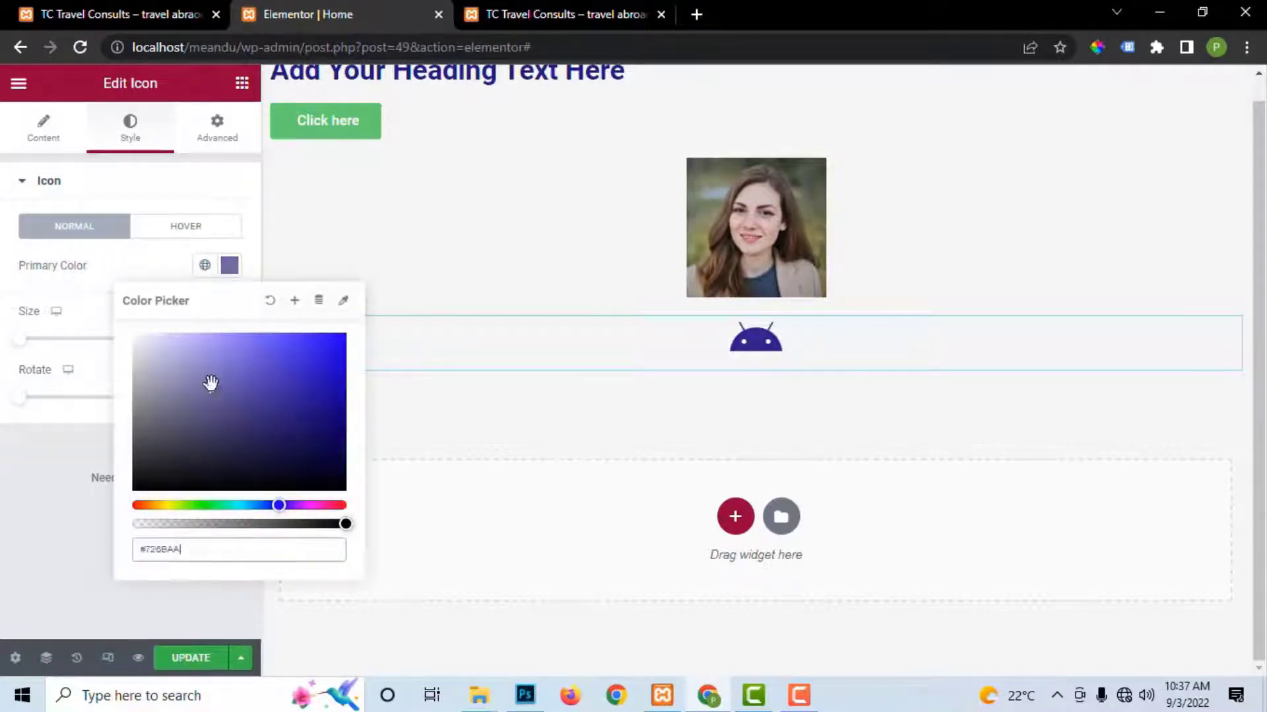
click(288, 362)
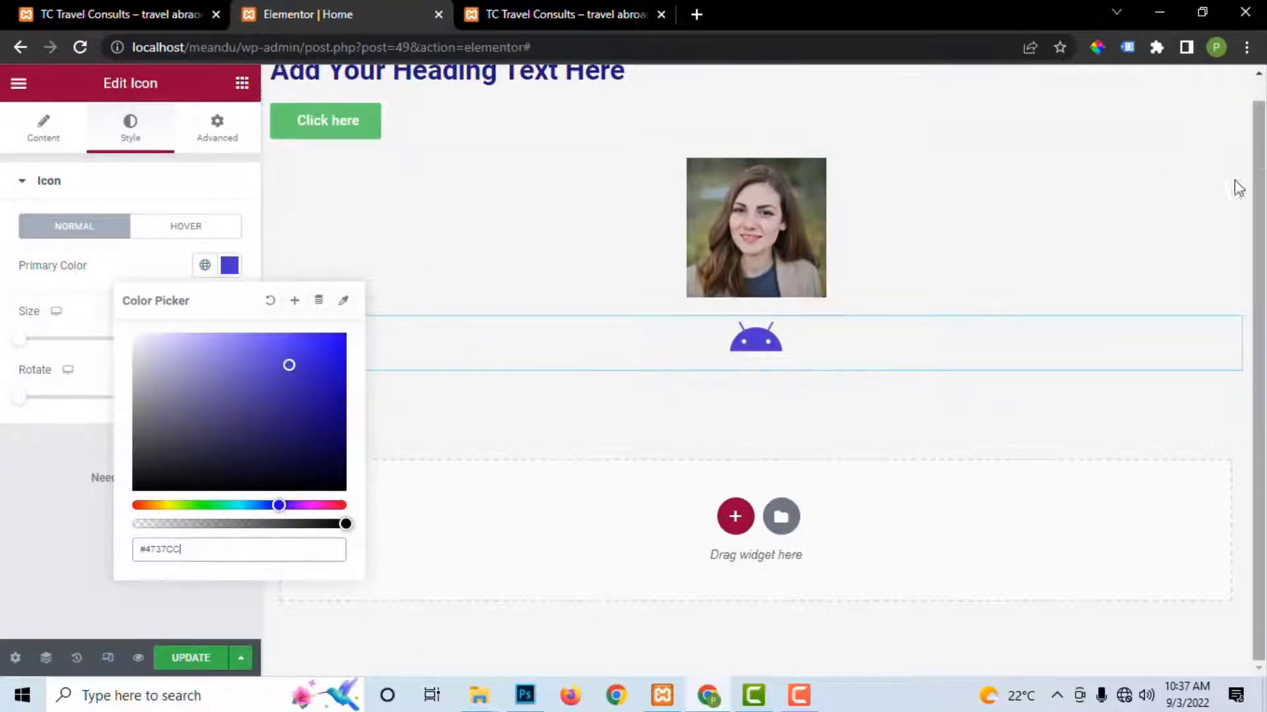
scroll(791, 282, up, 1)
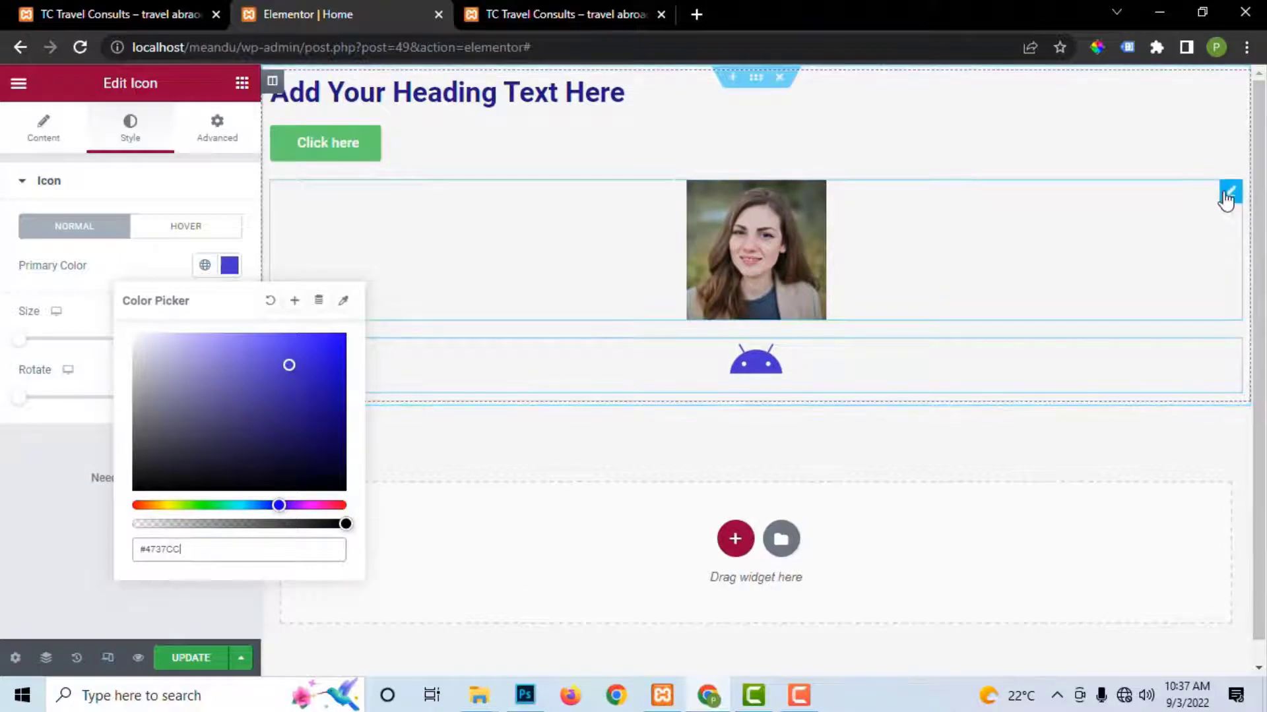
click(735, 539)
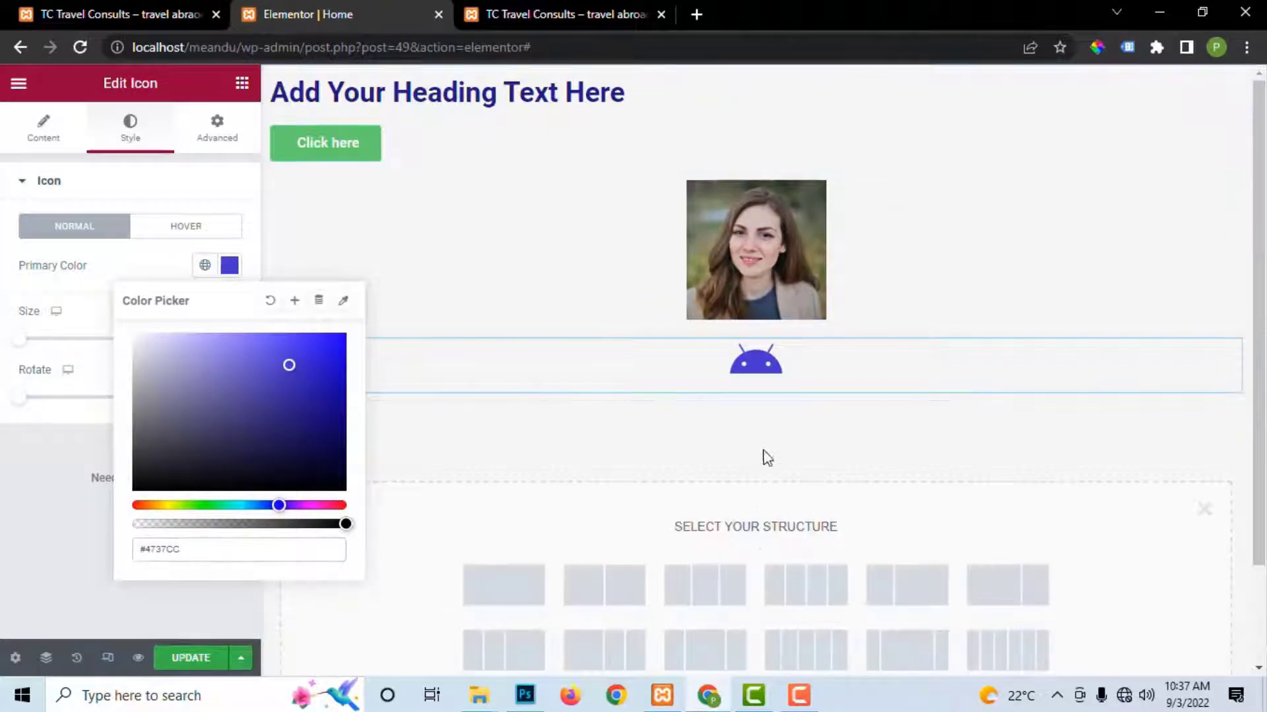
Step: Build a two-column section: Heading and Text Editor on the left, placeholder Image on the right
click(607, 592)
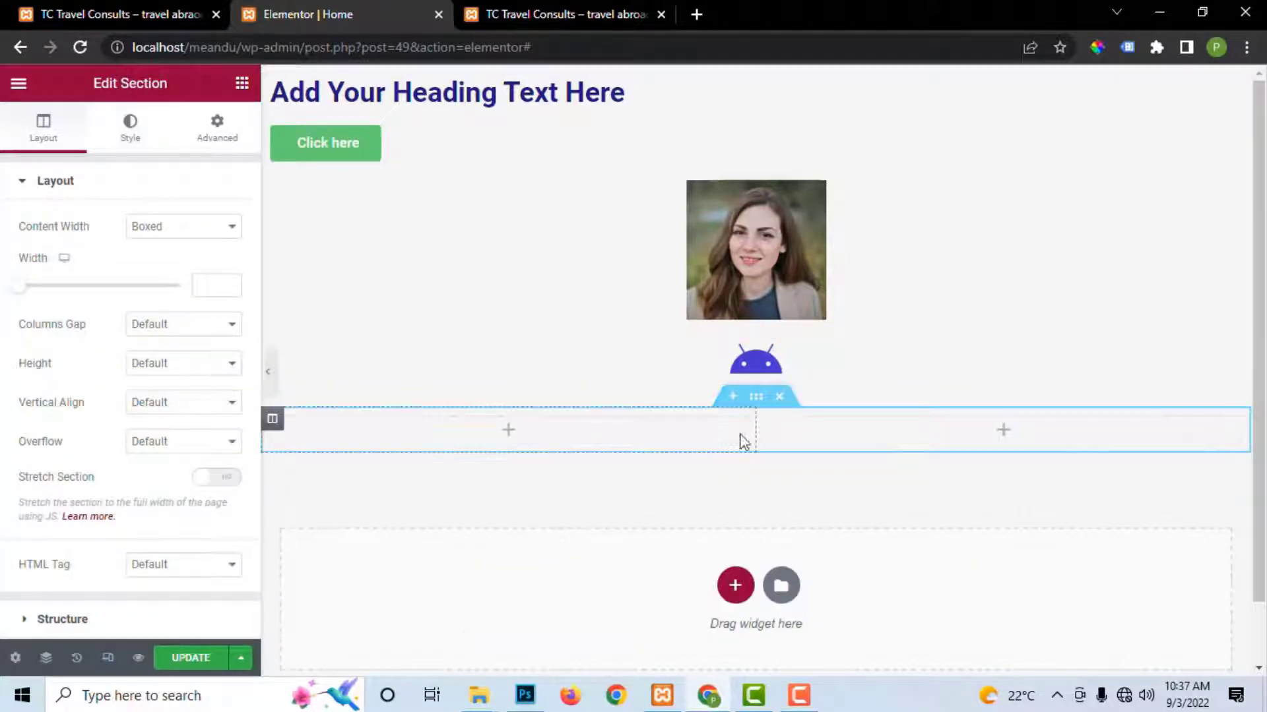
click(217, 131)
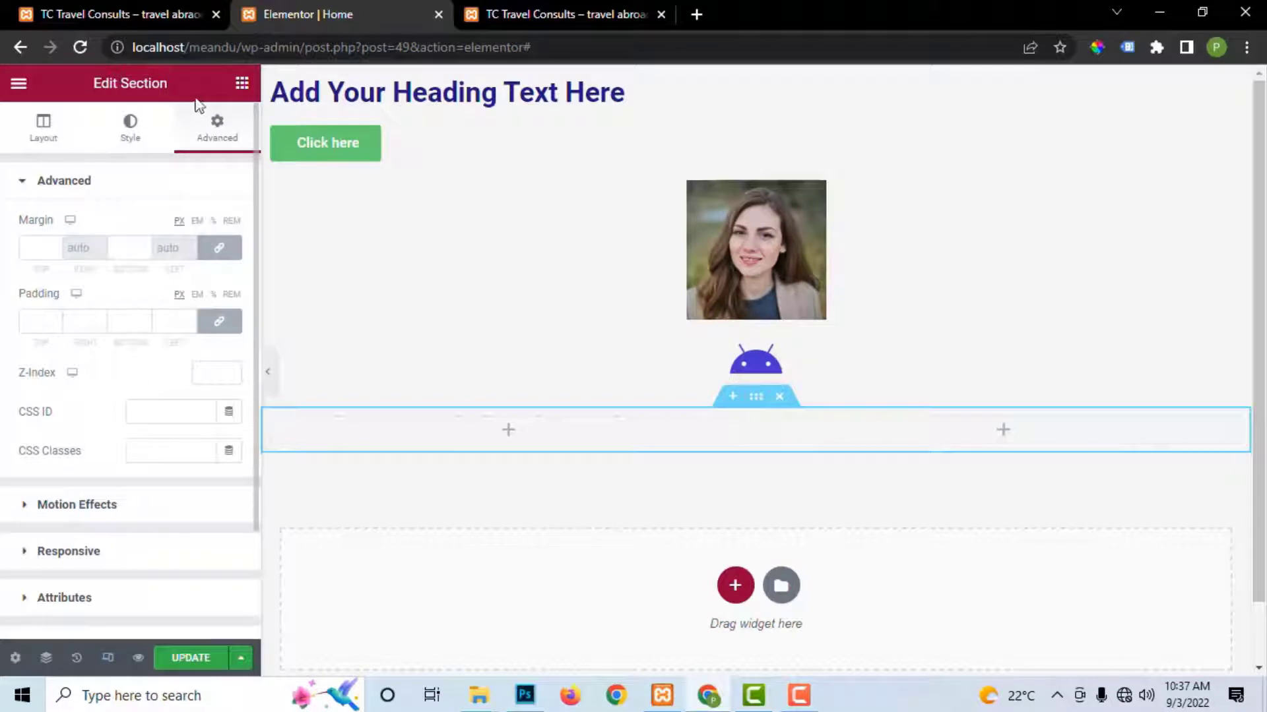
click(243, 83)
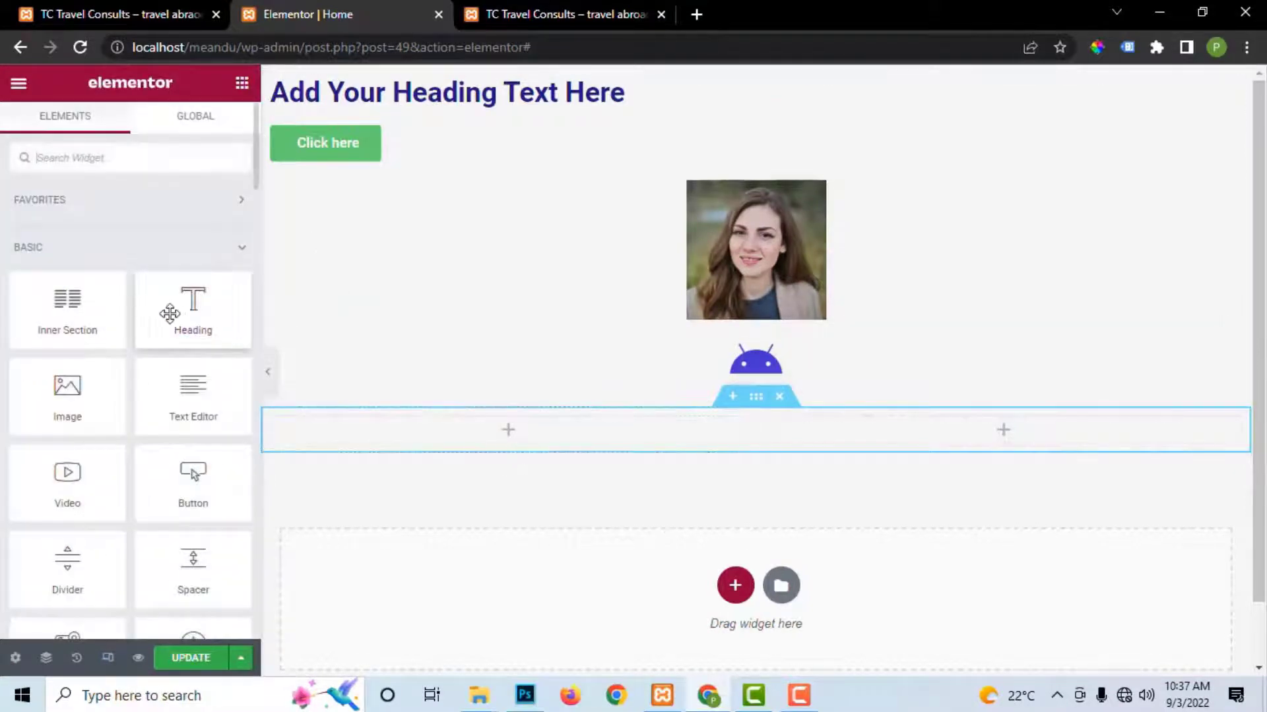
drag(170, 314, 546, 431)
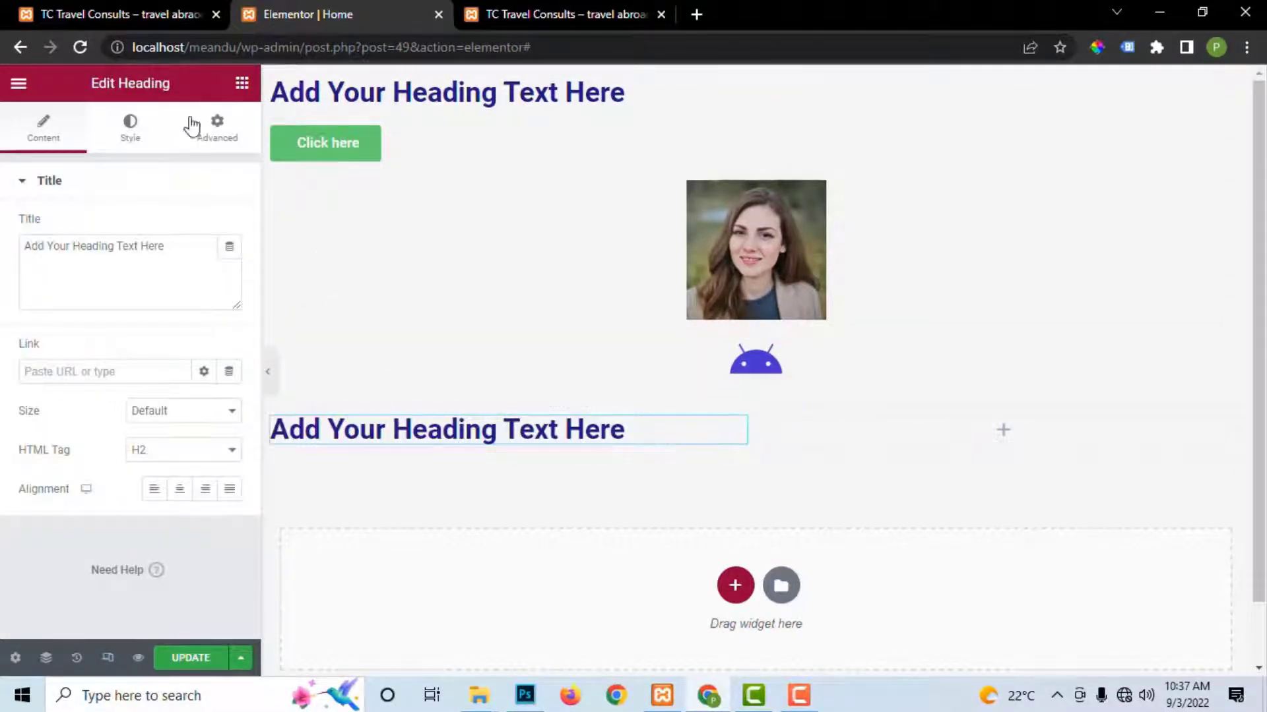
click(242, 85)
drag(70, 390, 937, 444)
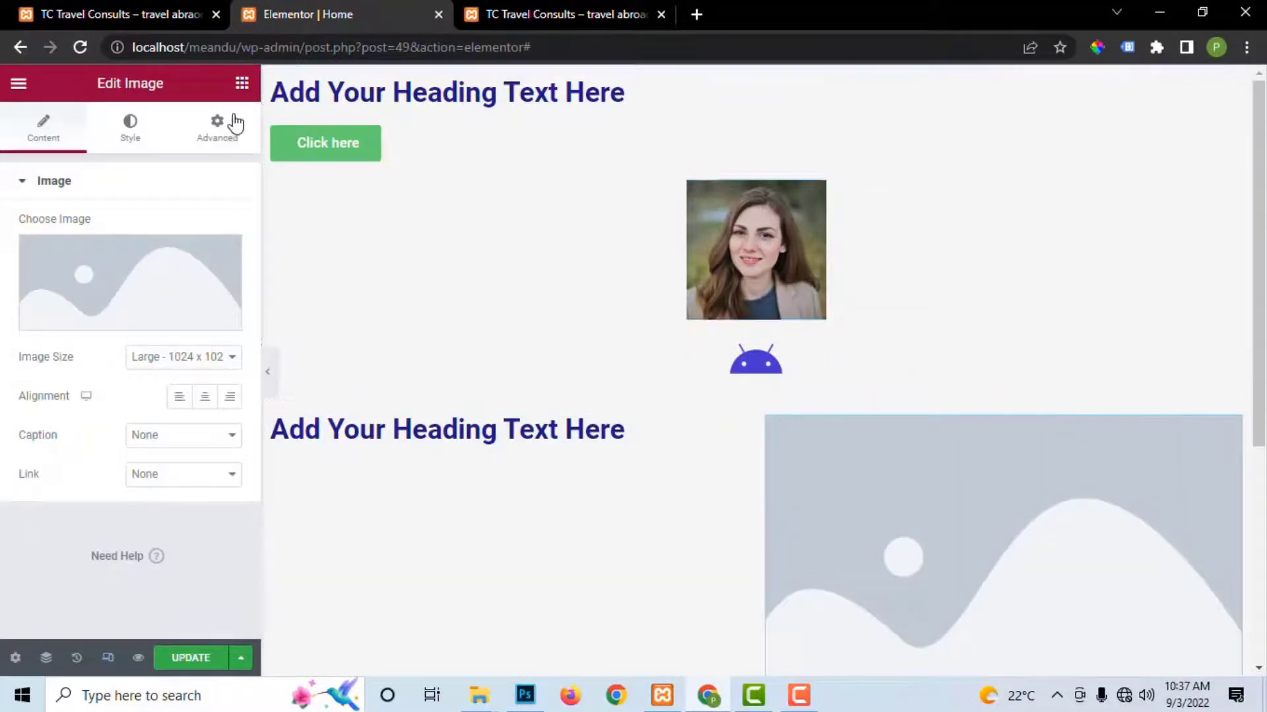
click(242, 83)
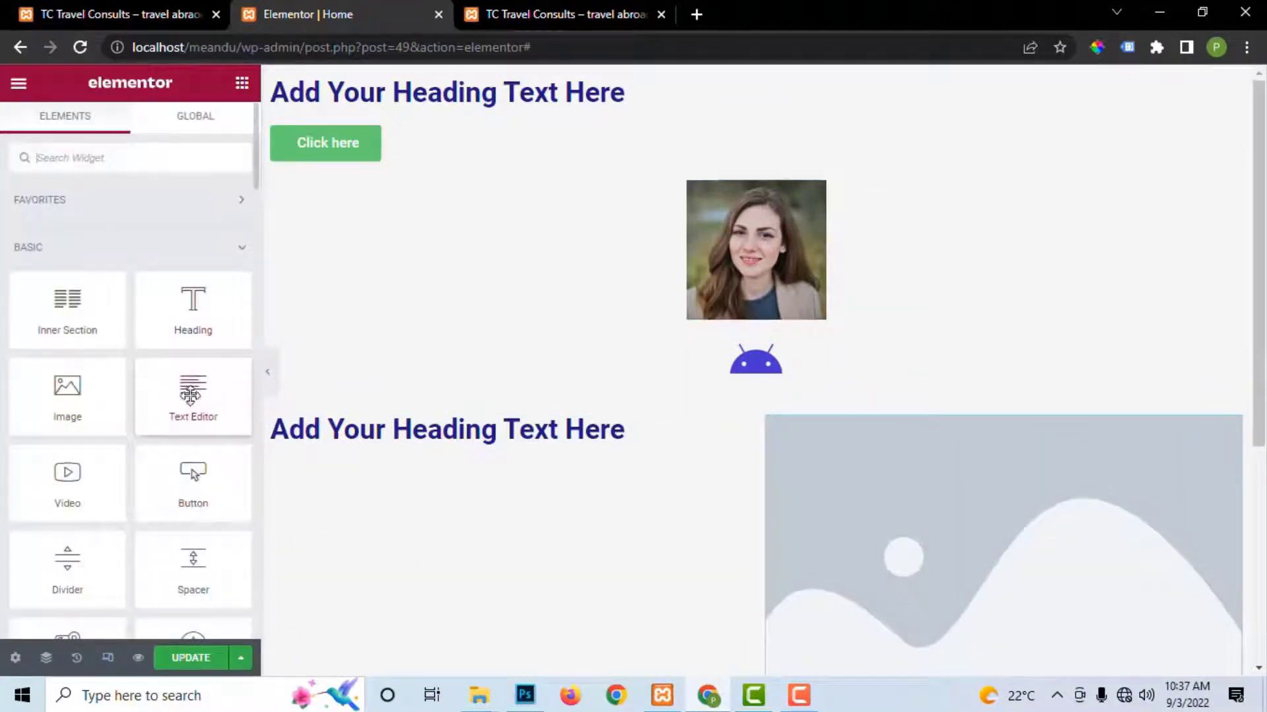
drag(190, 396, 397, 436)
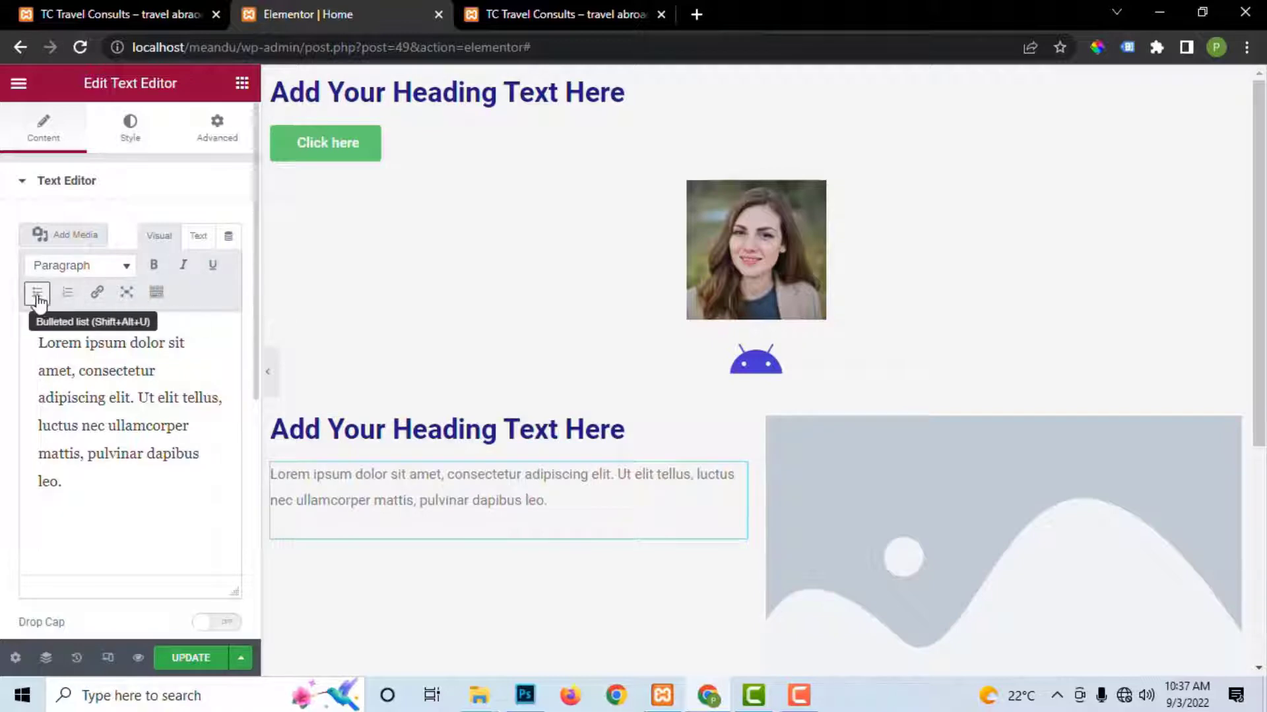
Step: Review the lorem ipsum text block's Content, Style and Advanced options, then select the placeholder image
click(128, 140)
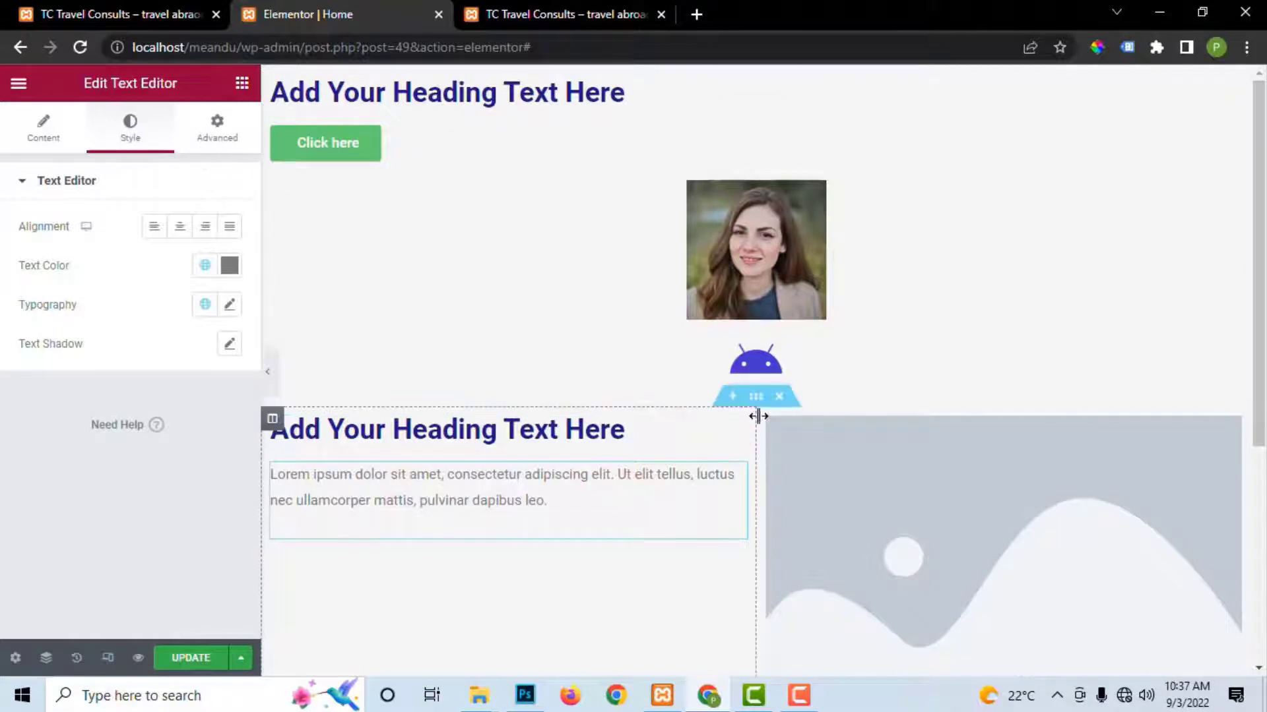
click(47, 132)
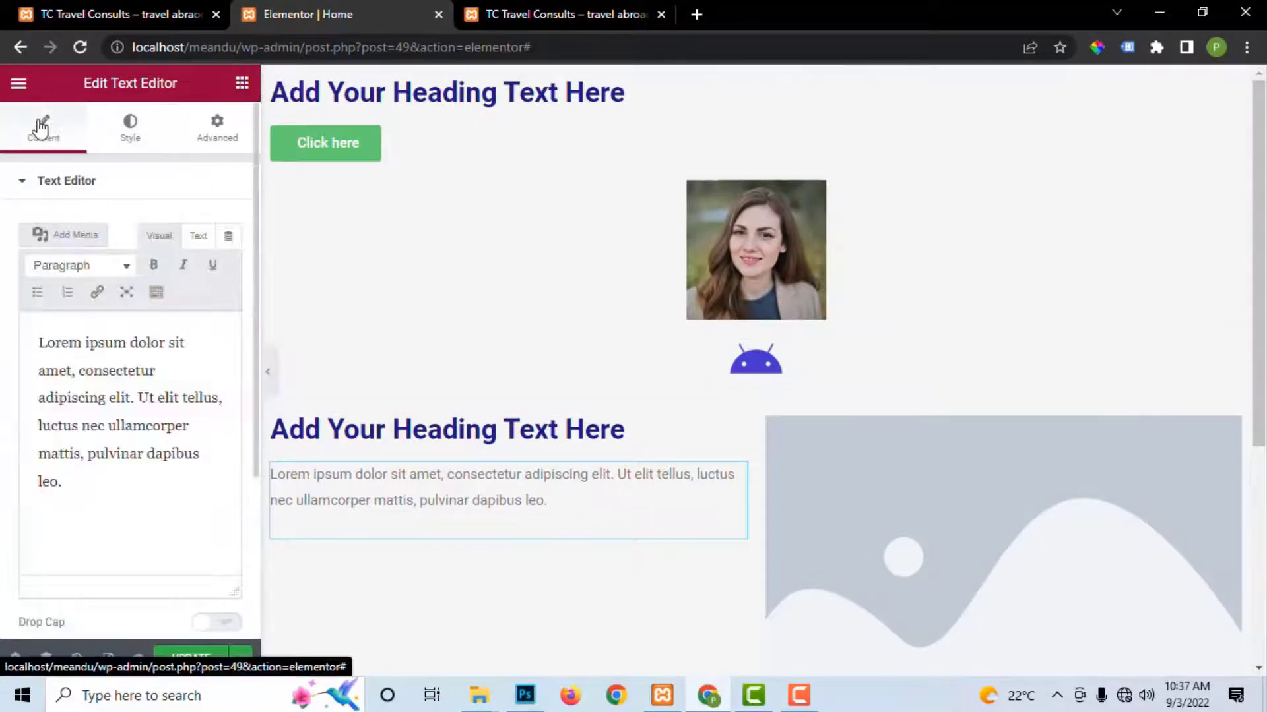
click(139, 140)
click(224, 135)
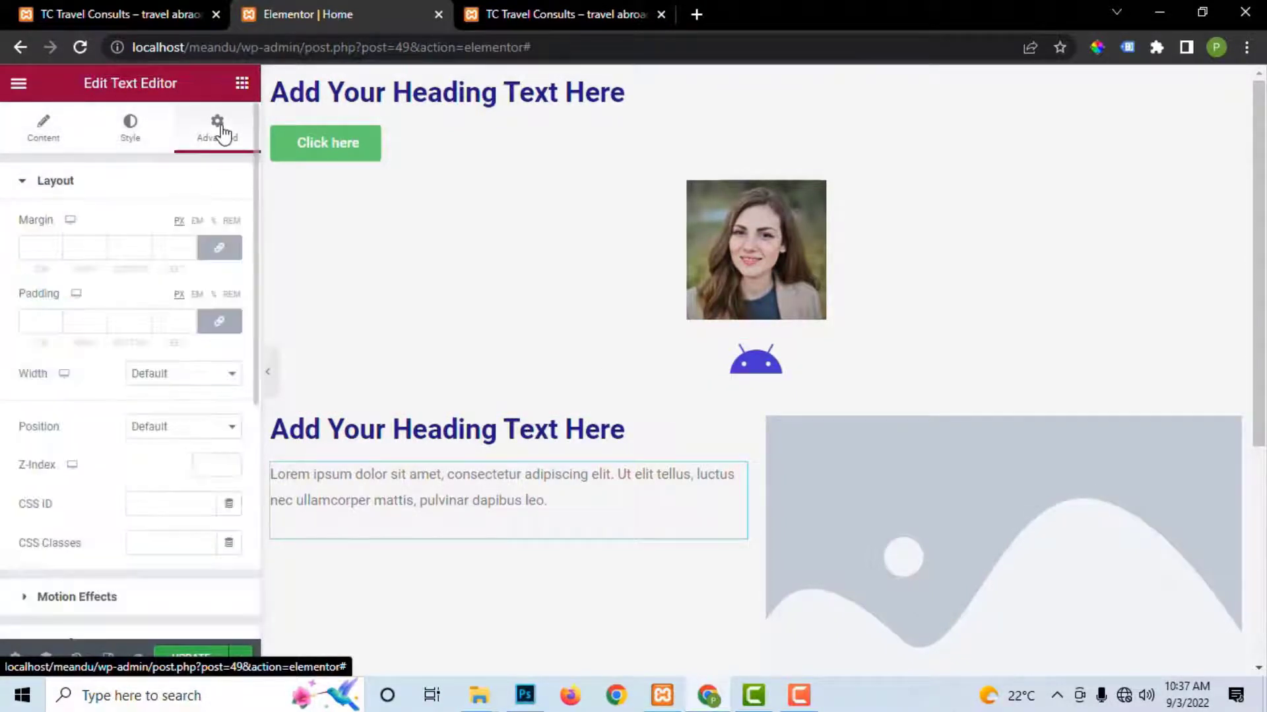
click(46, 132)
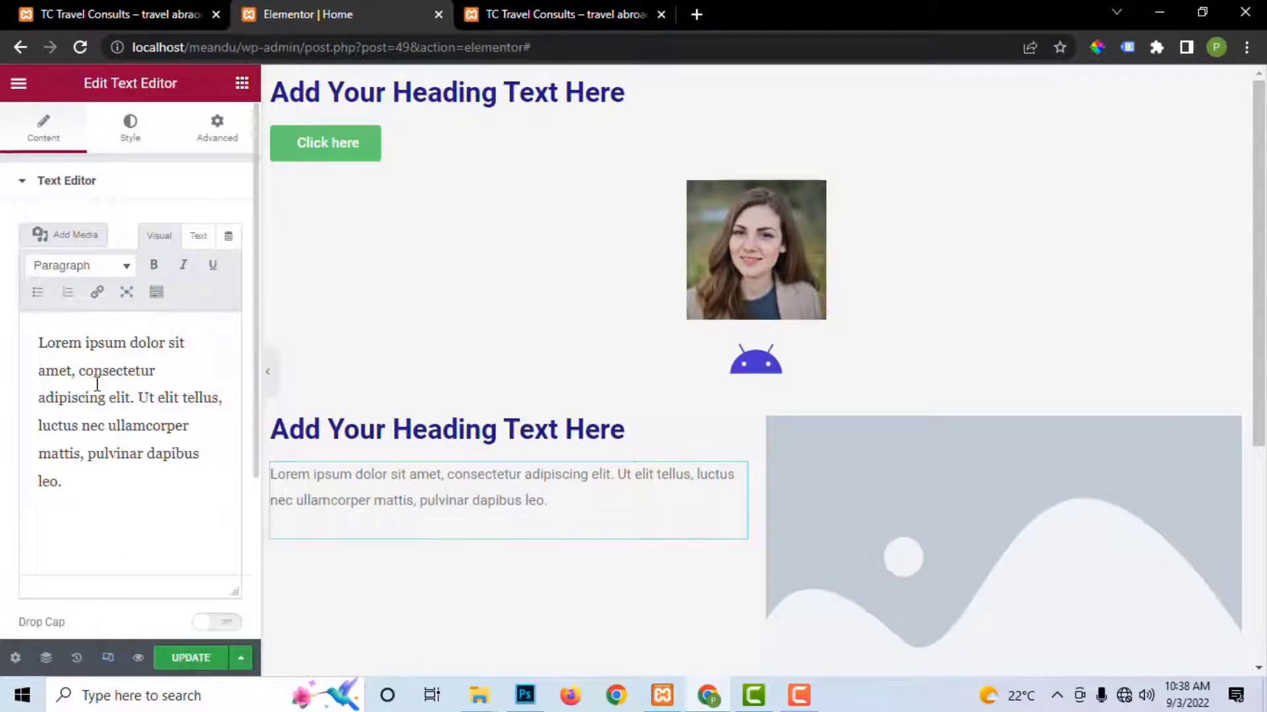
click(122, 149)
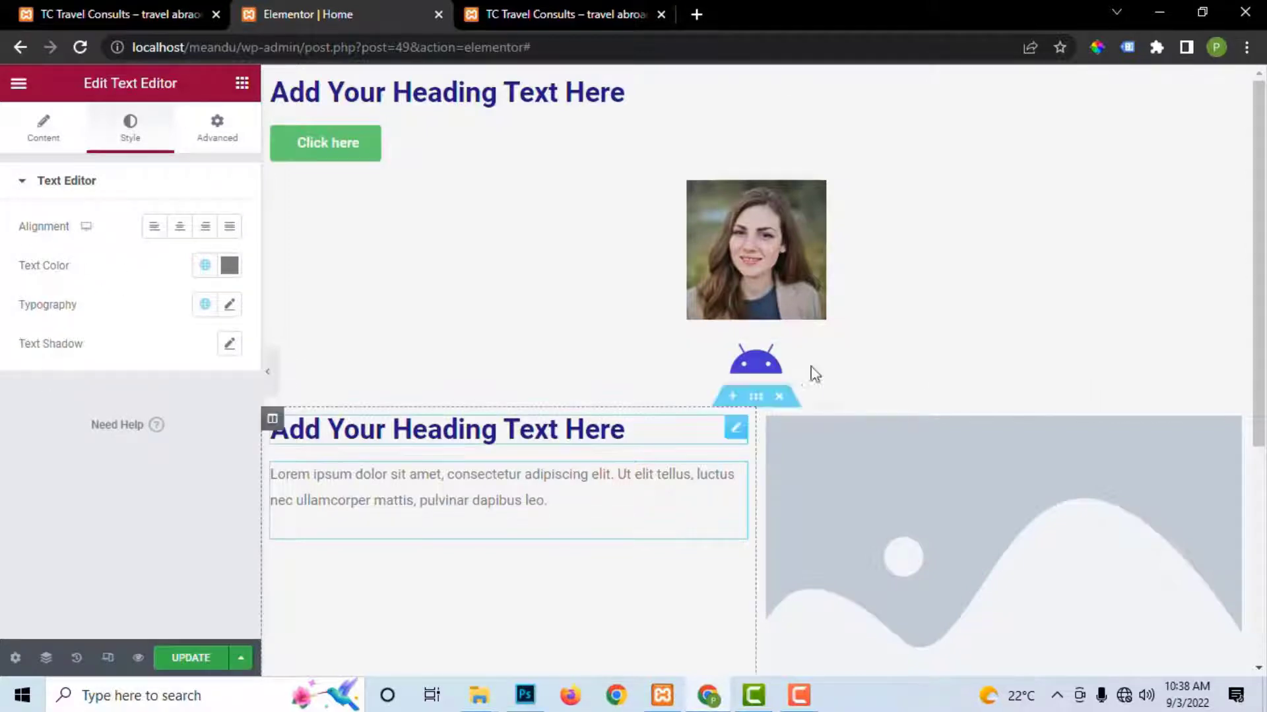
click(904, 532)
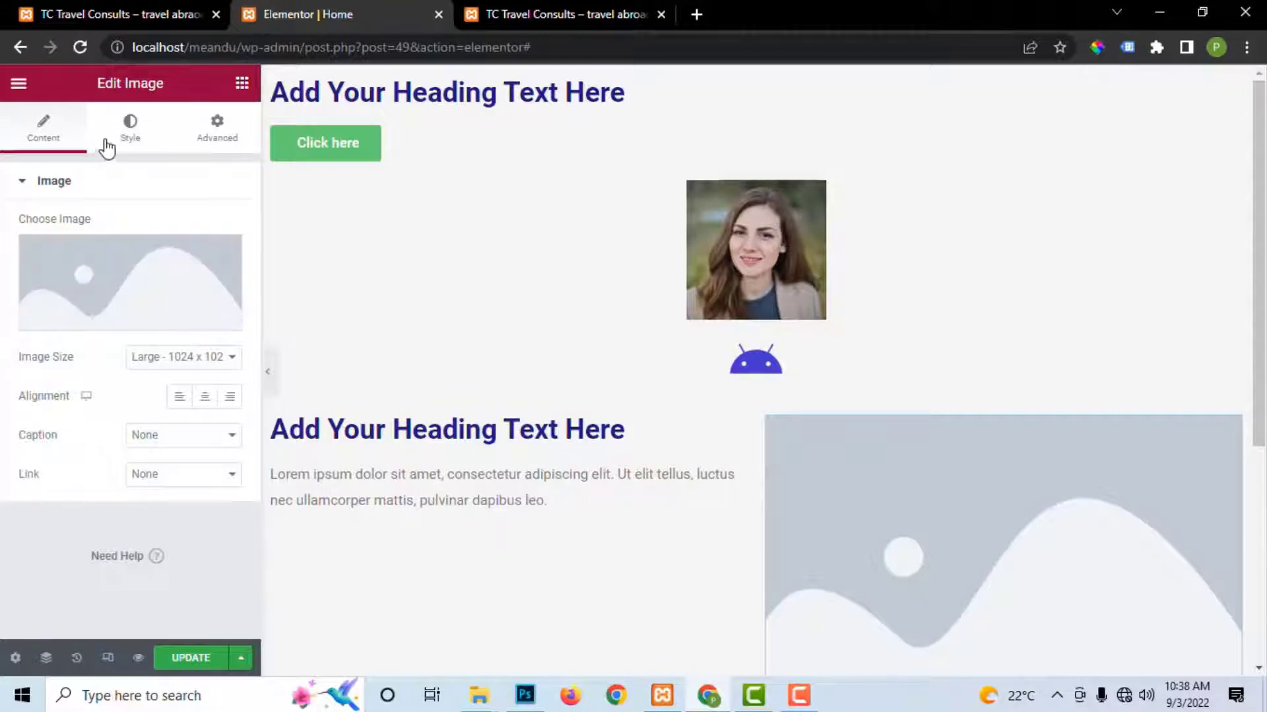
Step: Look through the image's Style options and its Advanced margin, padding and position settings
click(131, 130)
scroll(84, 341, down, 3)
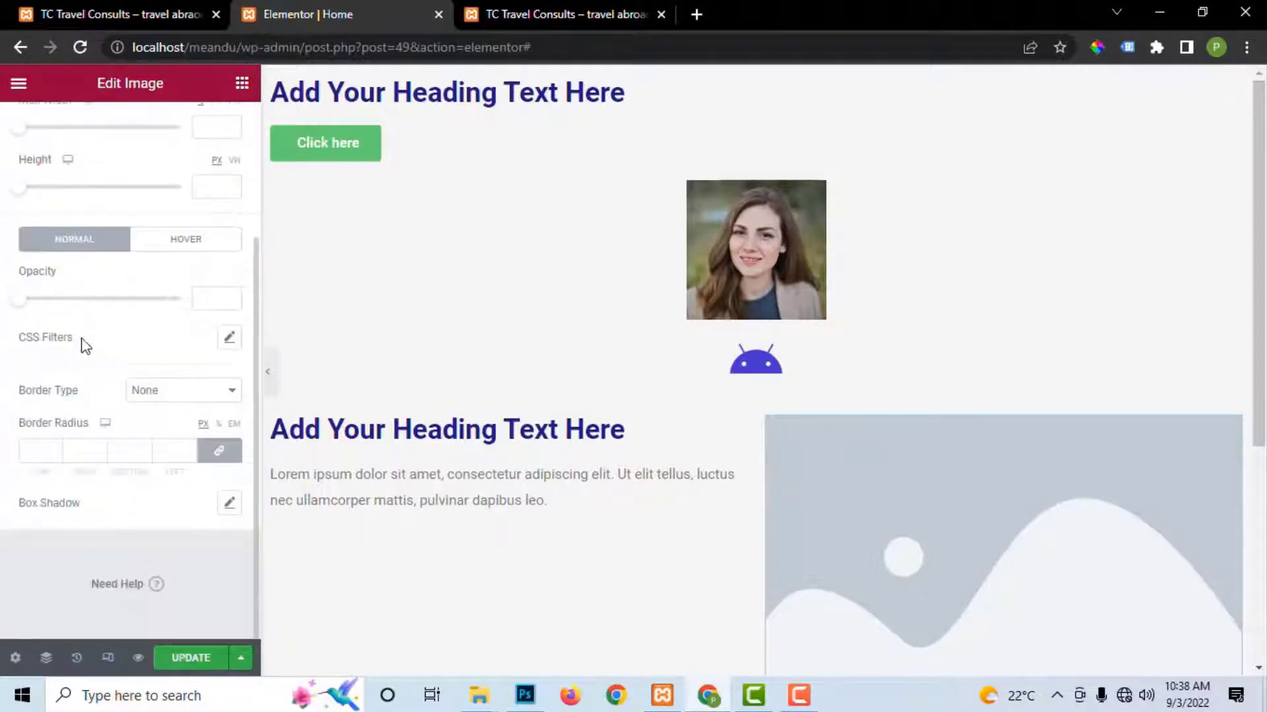
scroll(81, 285, up, 3)
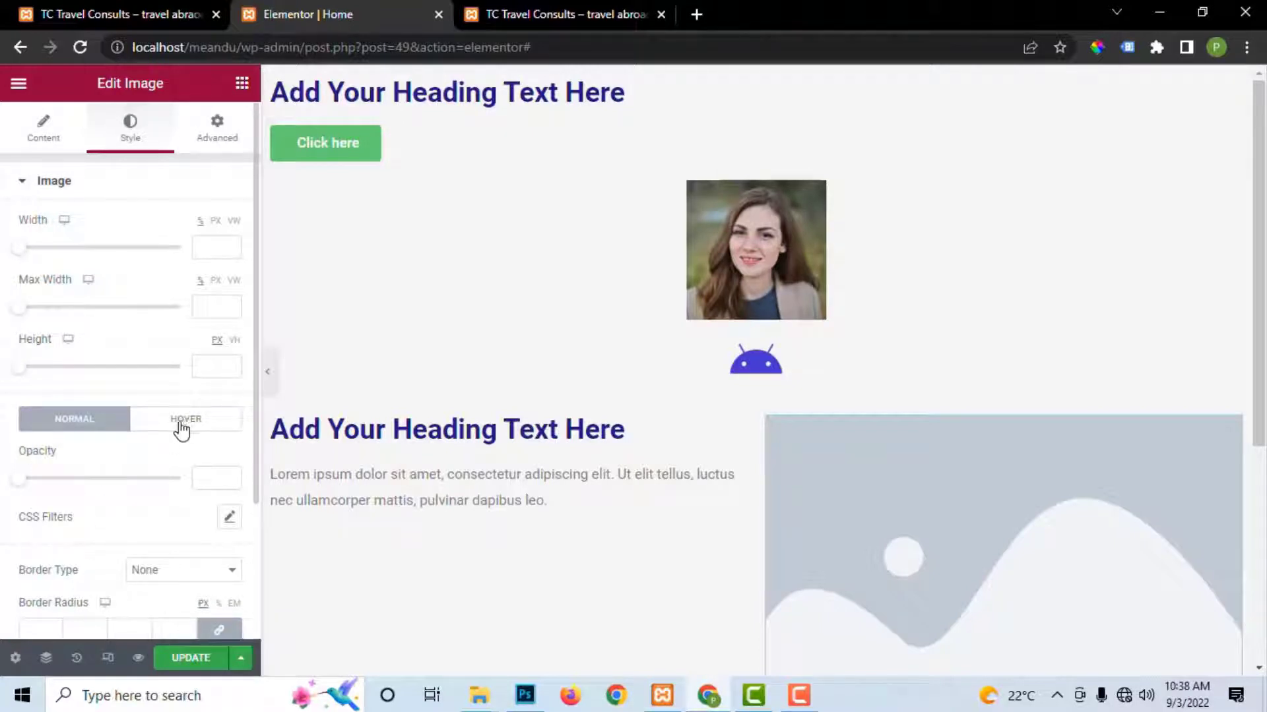
scroll(190, 428, down, 3)
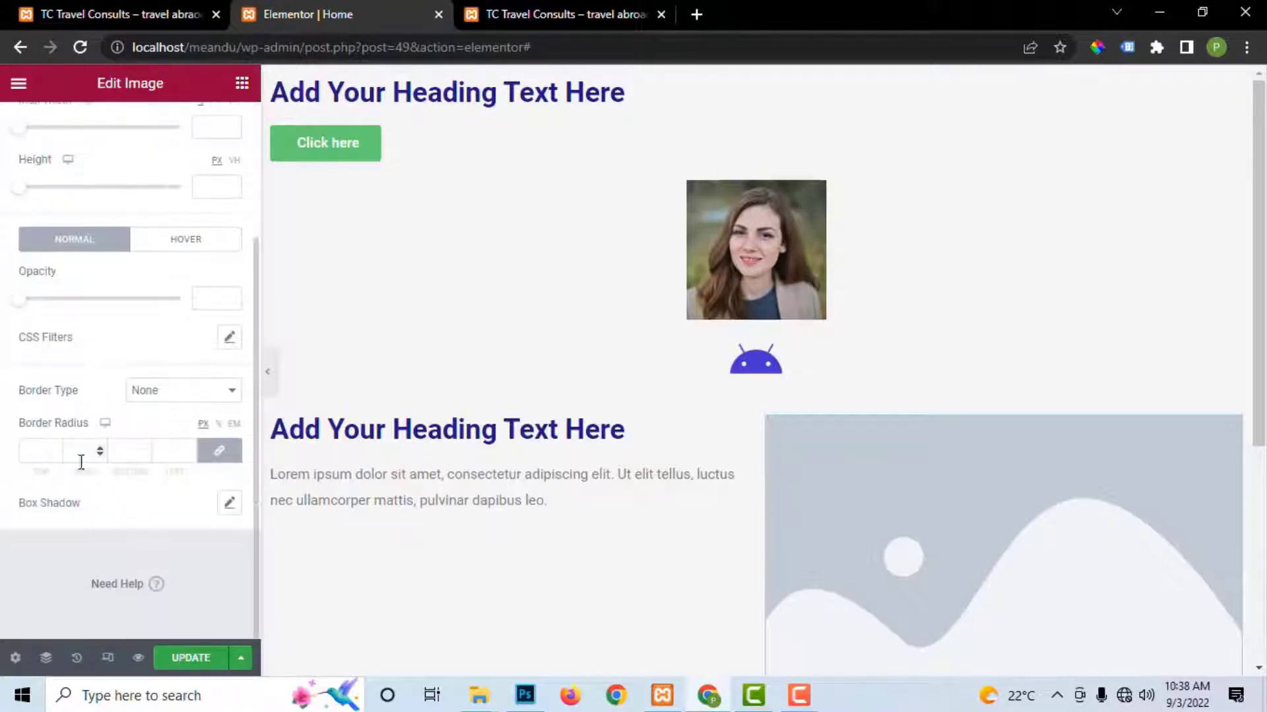
scroll(146, 256, up, 3)
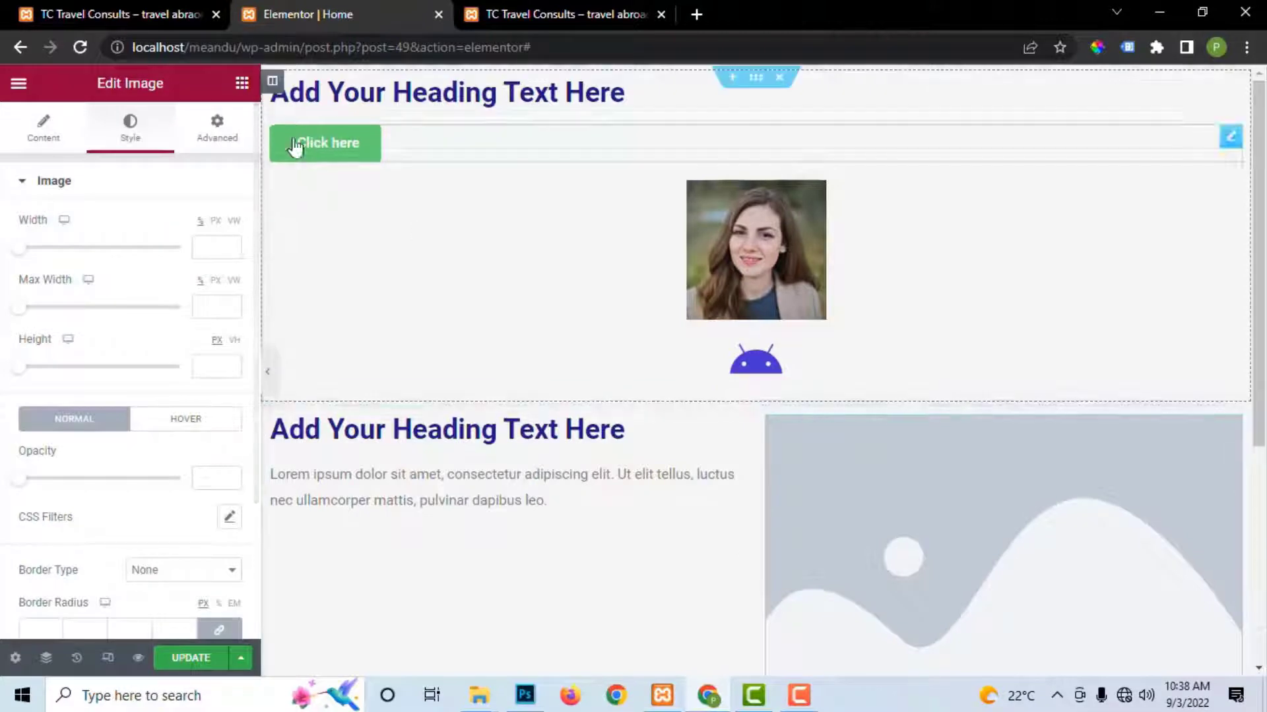
click(215, 132)
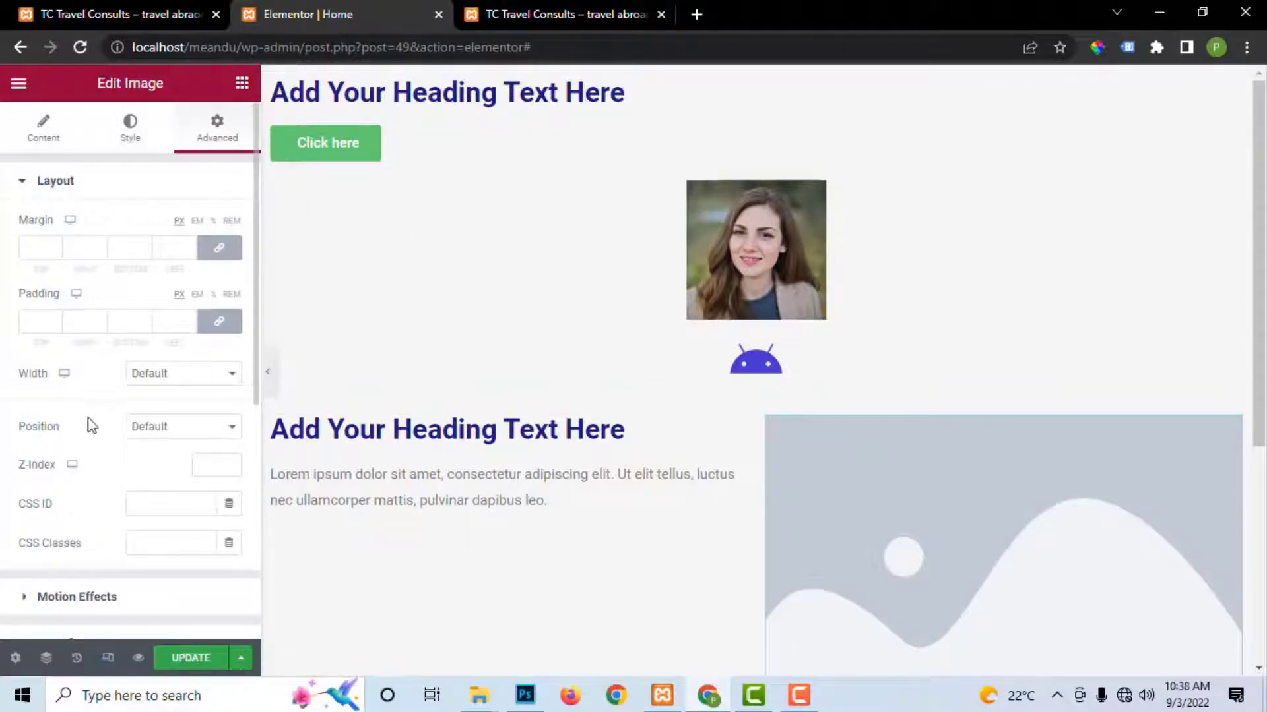
scroll(91, 425, down, 3)
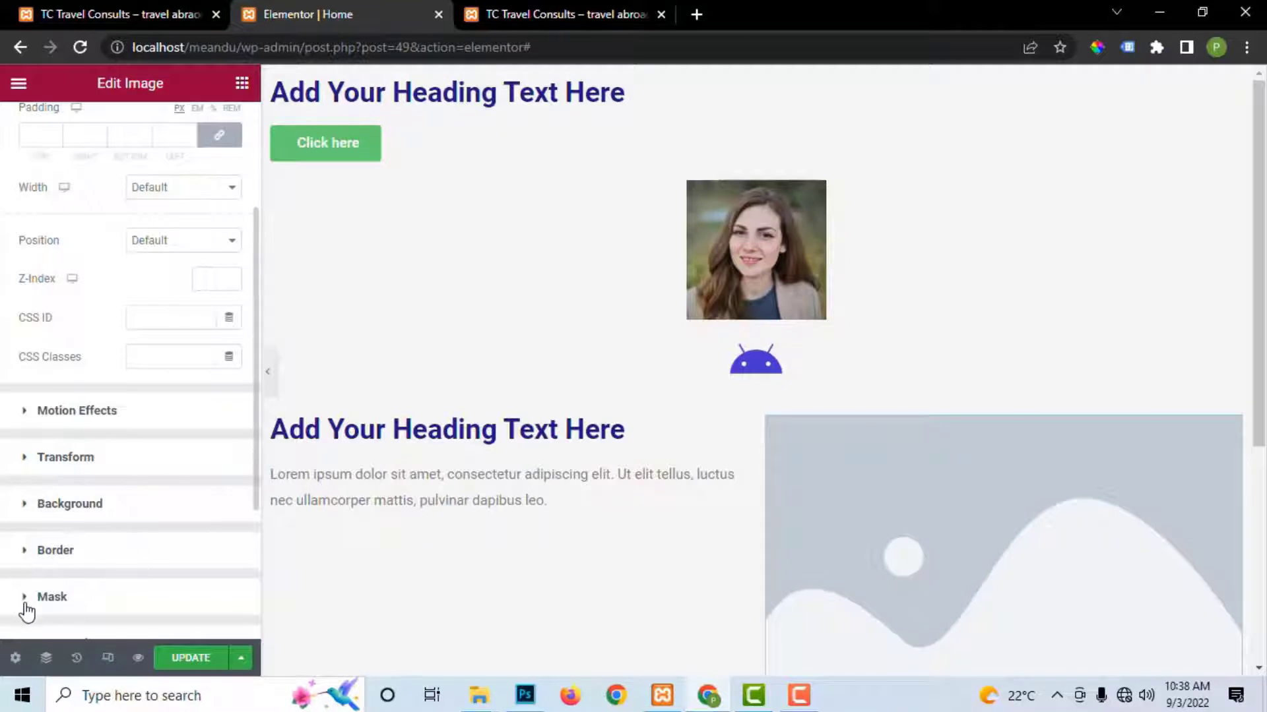
scroll(31, 612, down, 3)
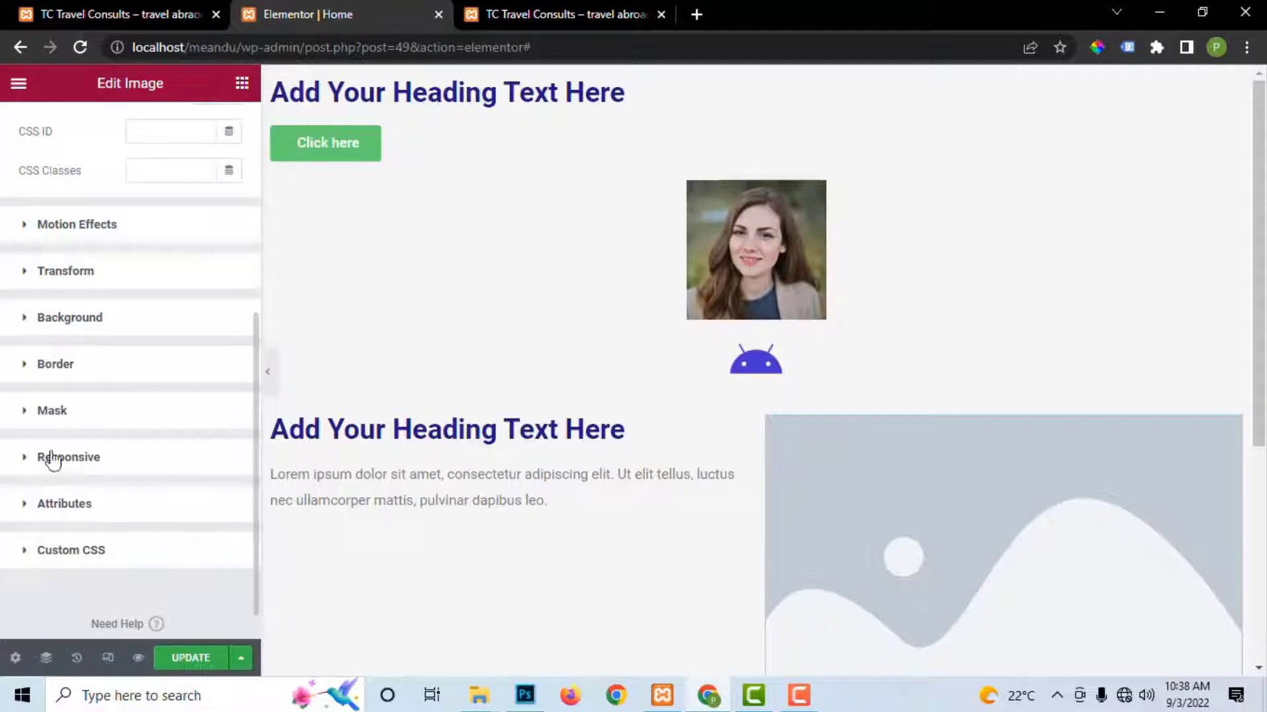
scroll(104, 362, up, 6)
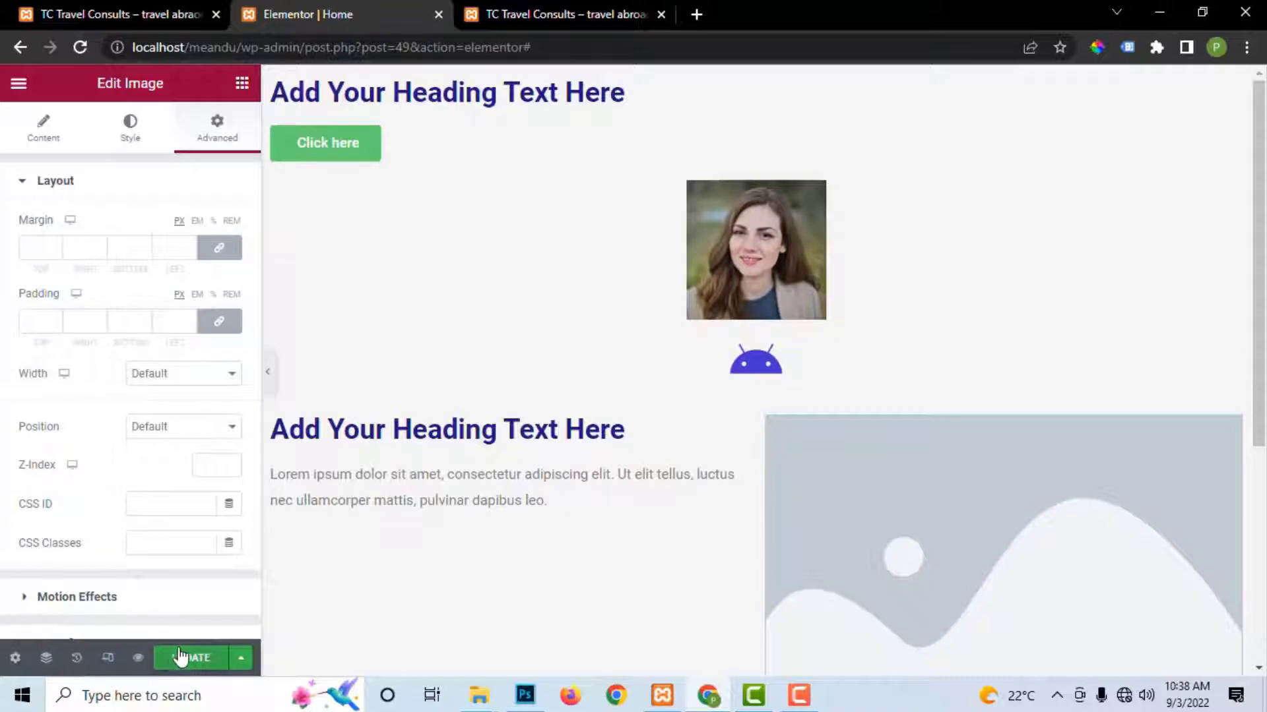
Step: Preview the Home page changes in a new browser tab, then return to the Elementor editor
click(137, 658)
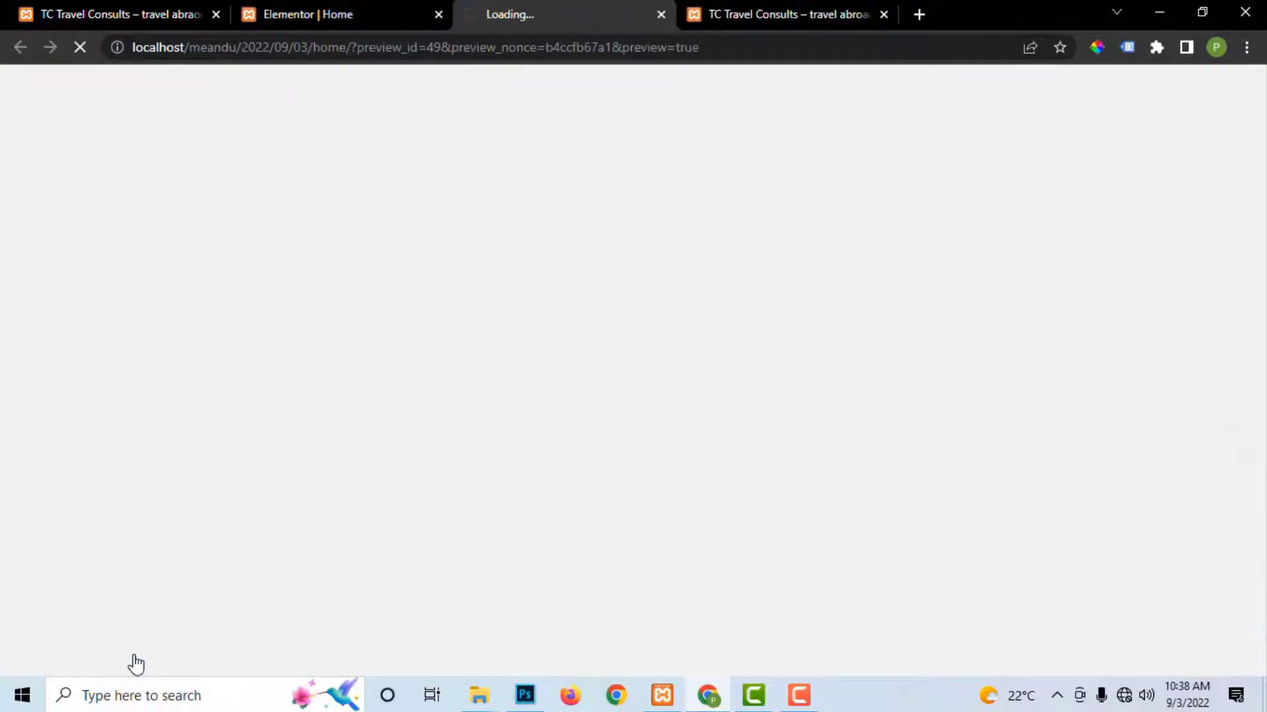
scroll(608, 318, down, 5)
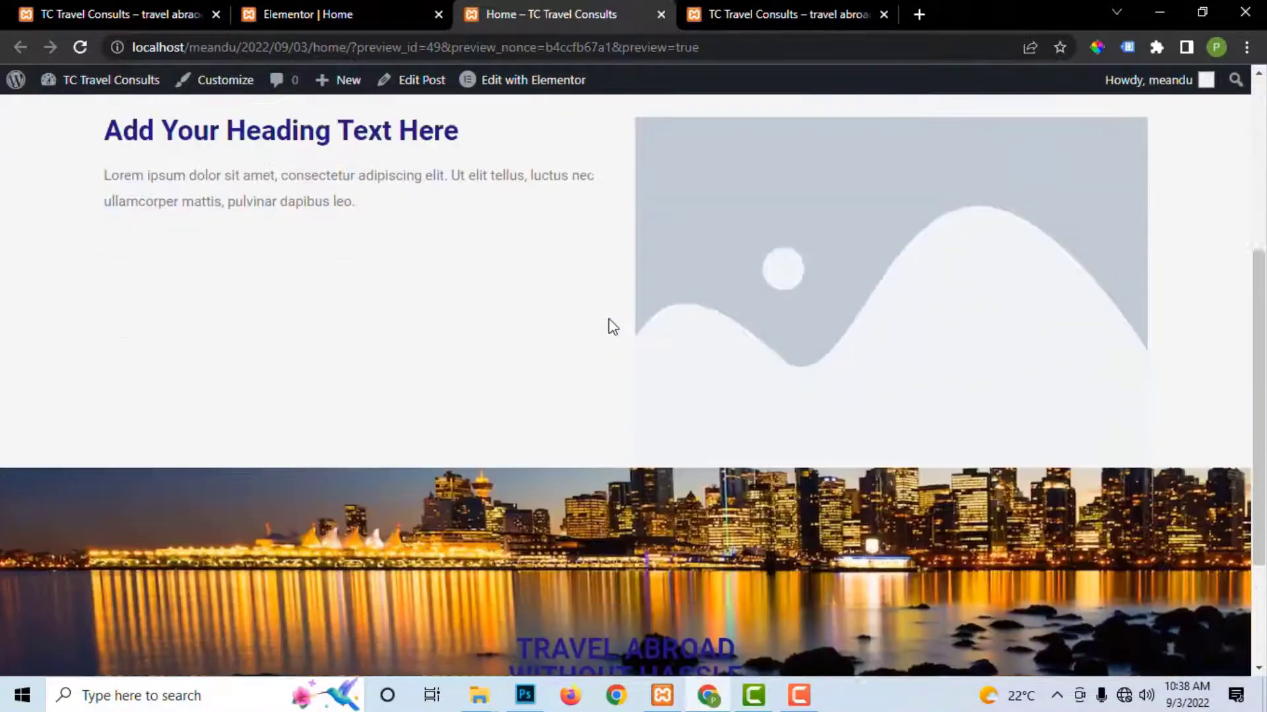
scroll(608, 319, down, 3)
scroll(608, 319, up, 8)
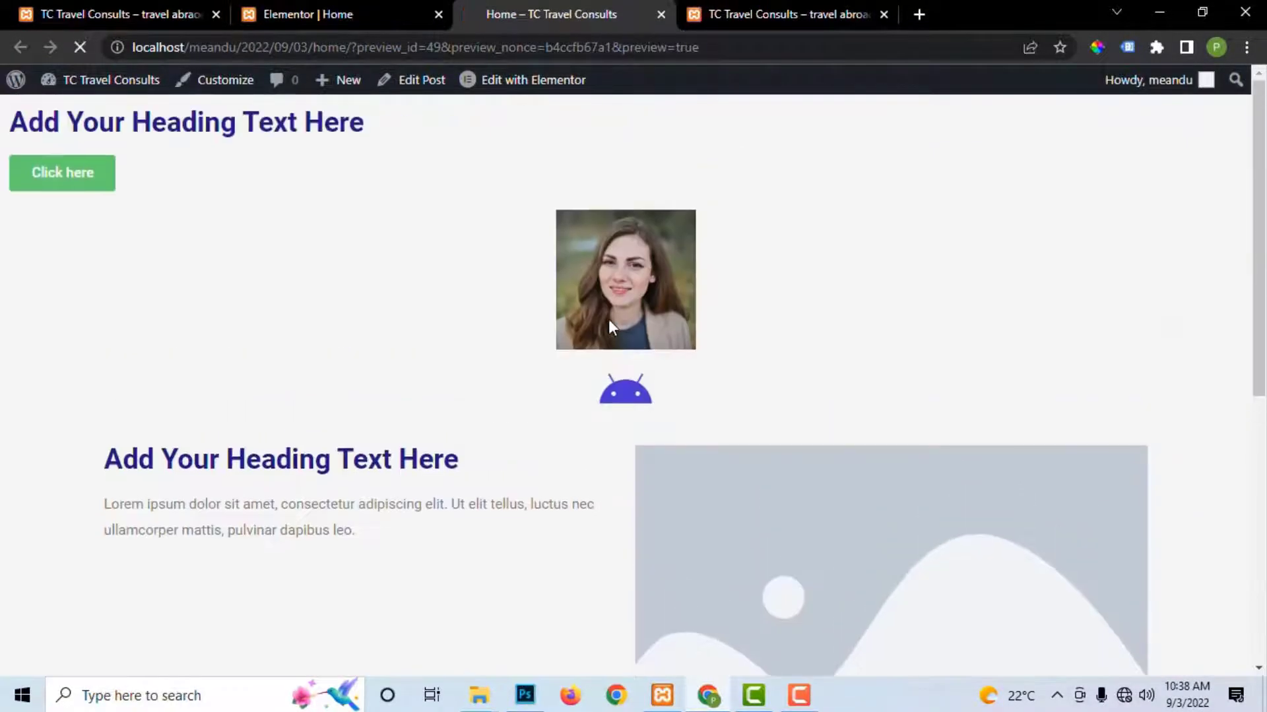
click(355, 20)
scroll(145, 557, down, 5)
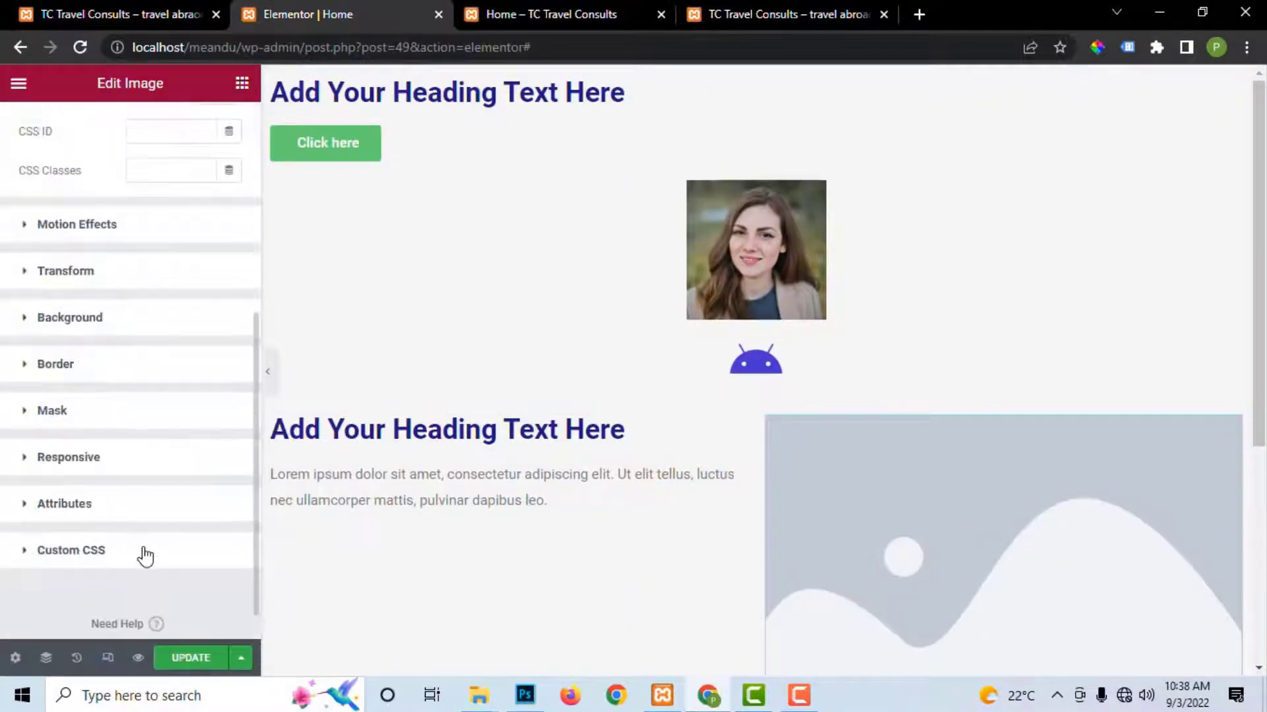
scroll(49, 531, up, 5)
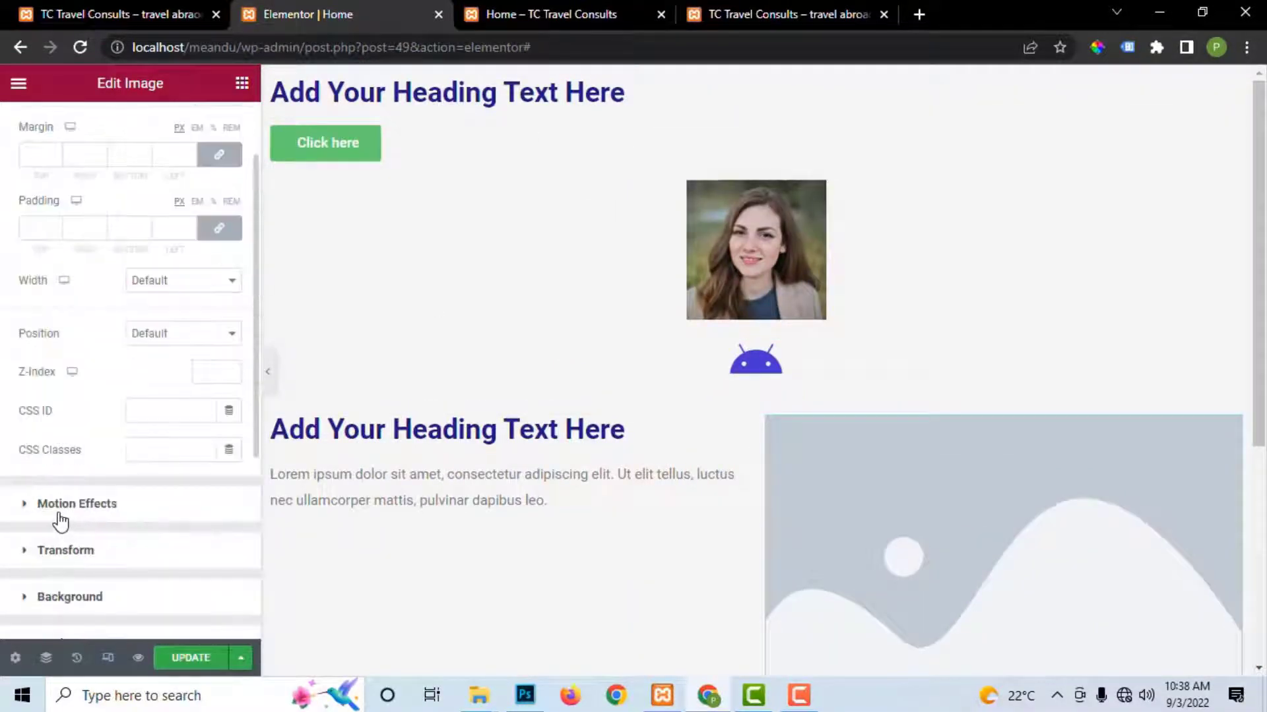
Step: Compare the Home page at mobile, tablet and desktop widths, ending on the 360 px mobile view
click(107, 660)
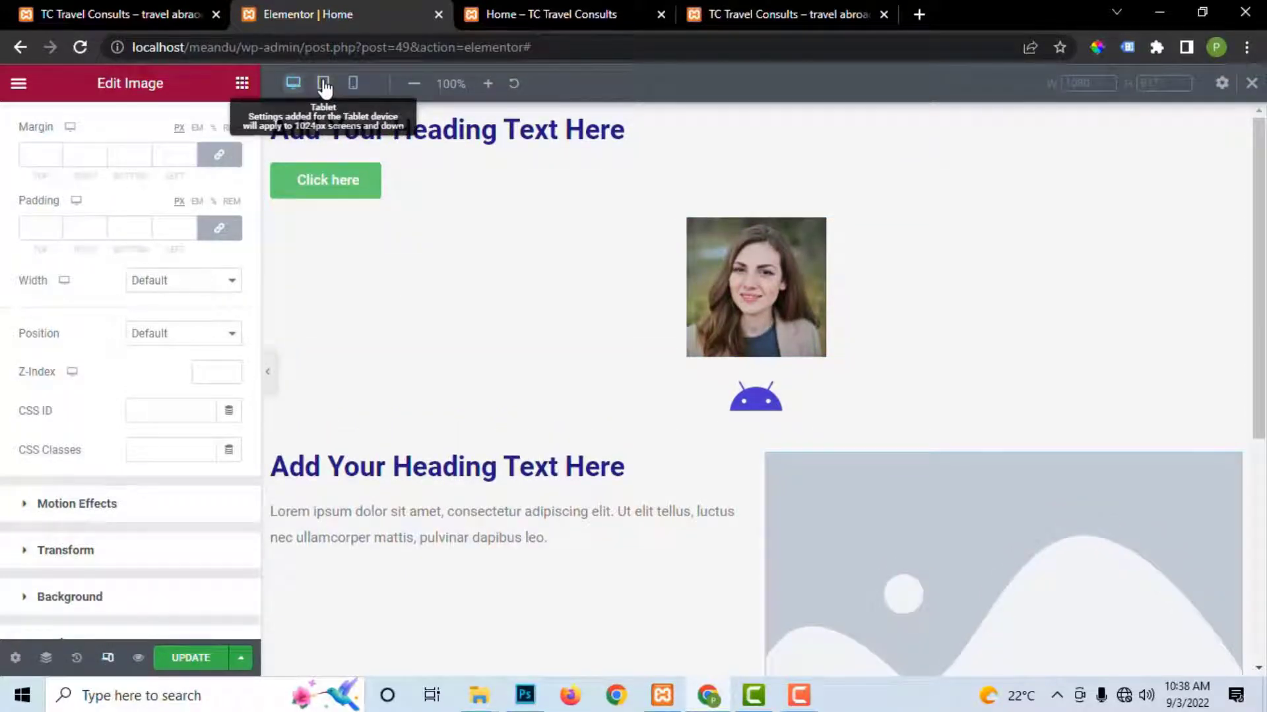
click(353, 83)
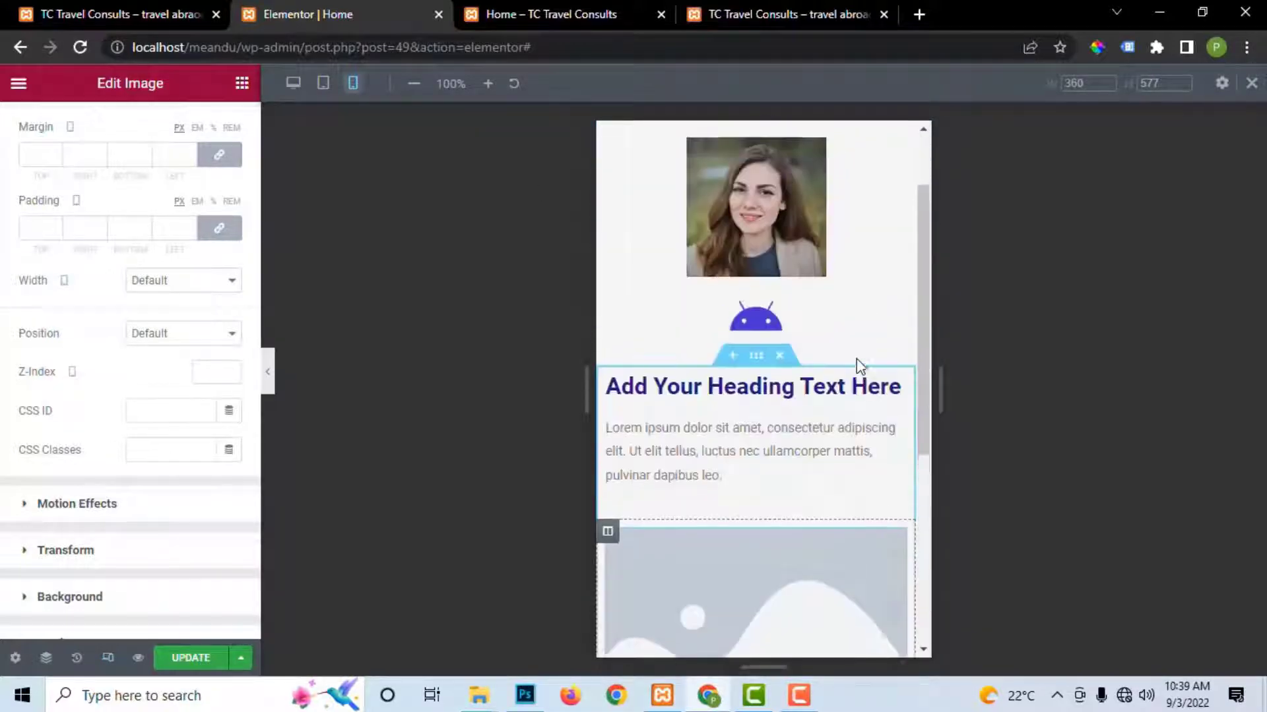
click(323, 83)
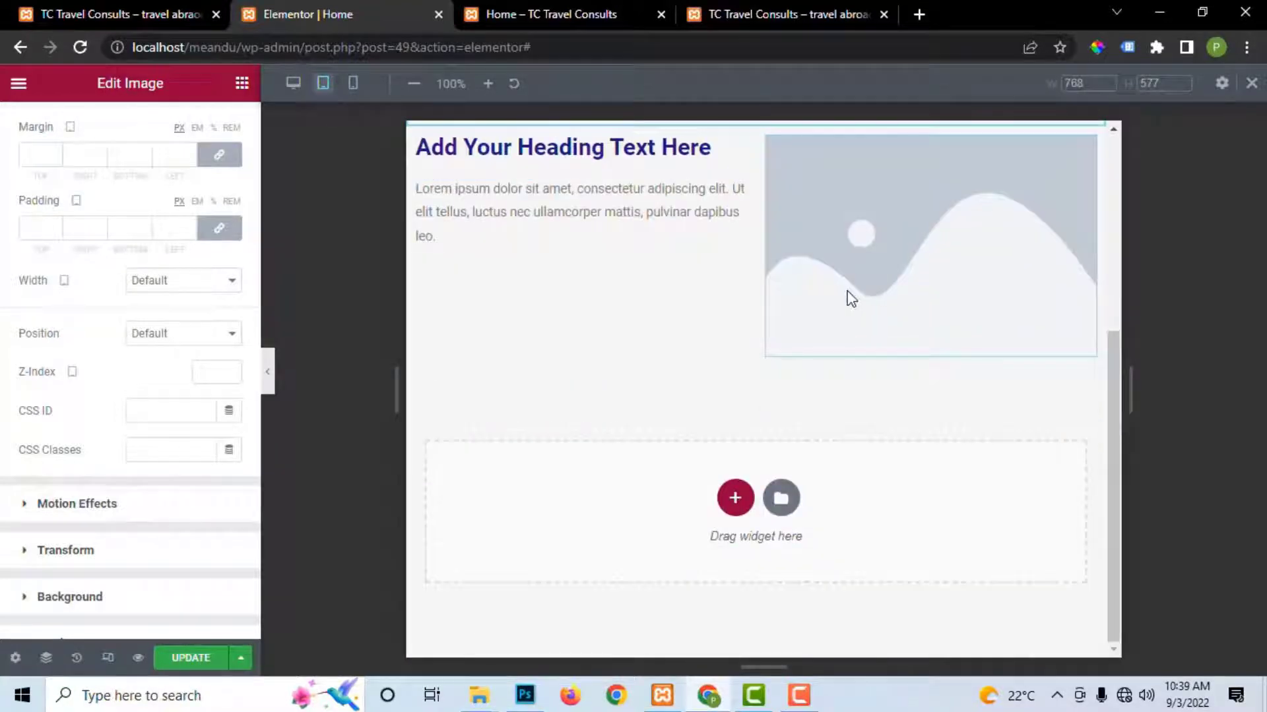
click(293, 84)
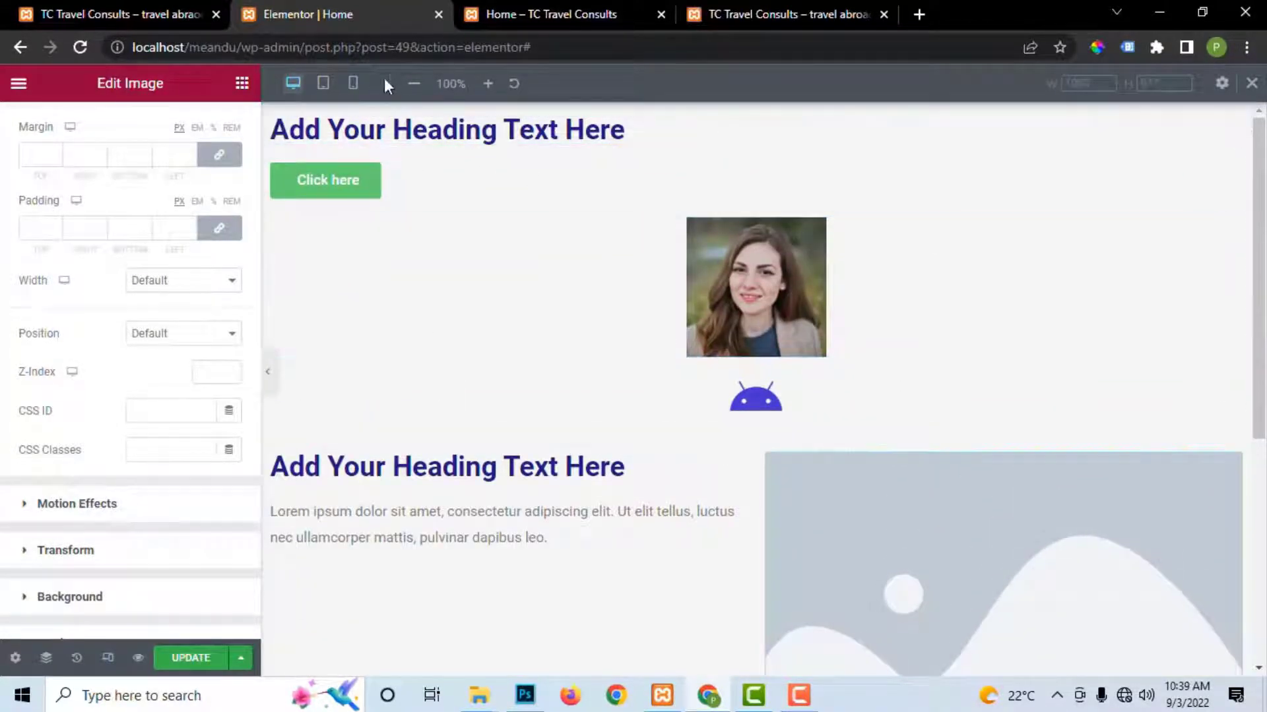
click(354, 86)
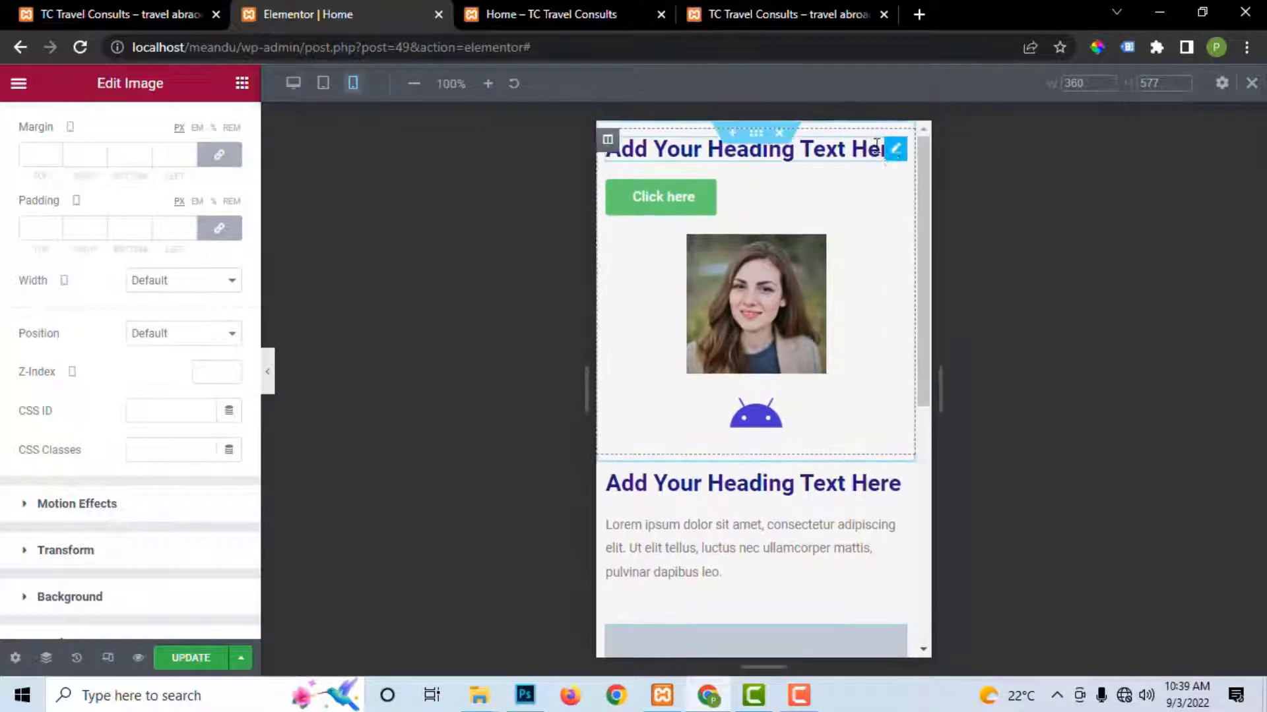
Step: Enlarge the top heading's mobile typography size to 49
click(804, 148)
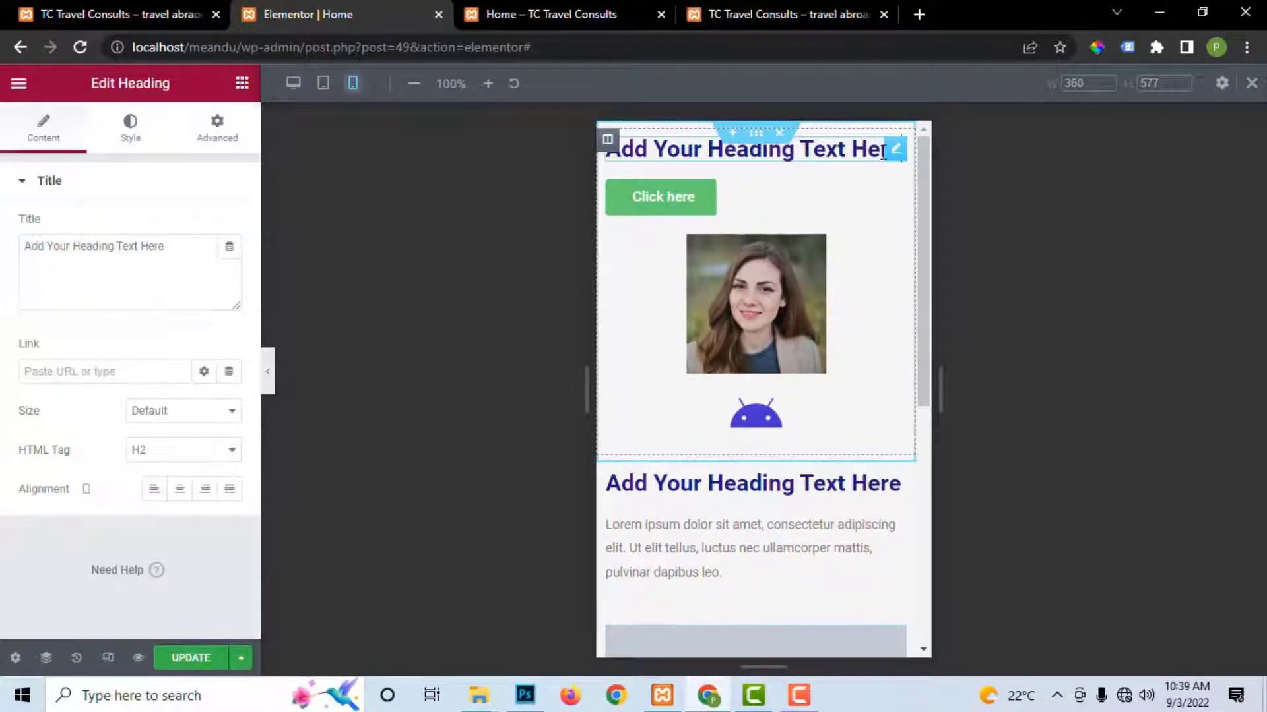
click(130, 132)
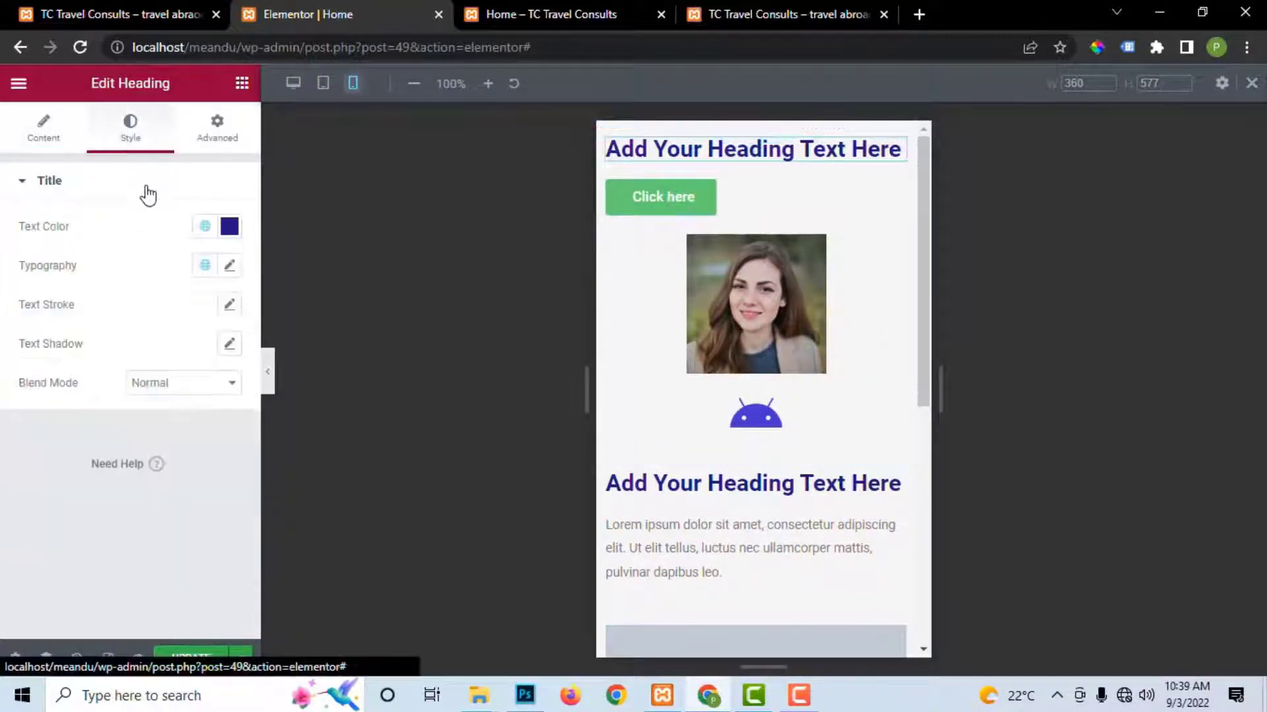
click(230, 267)
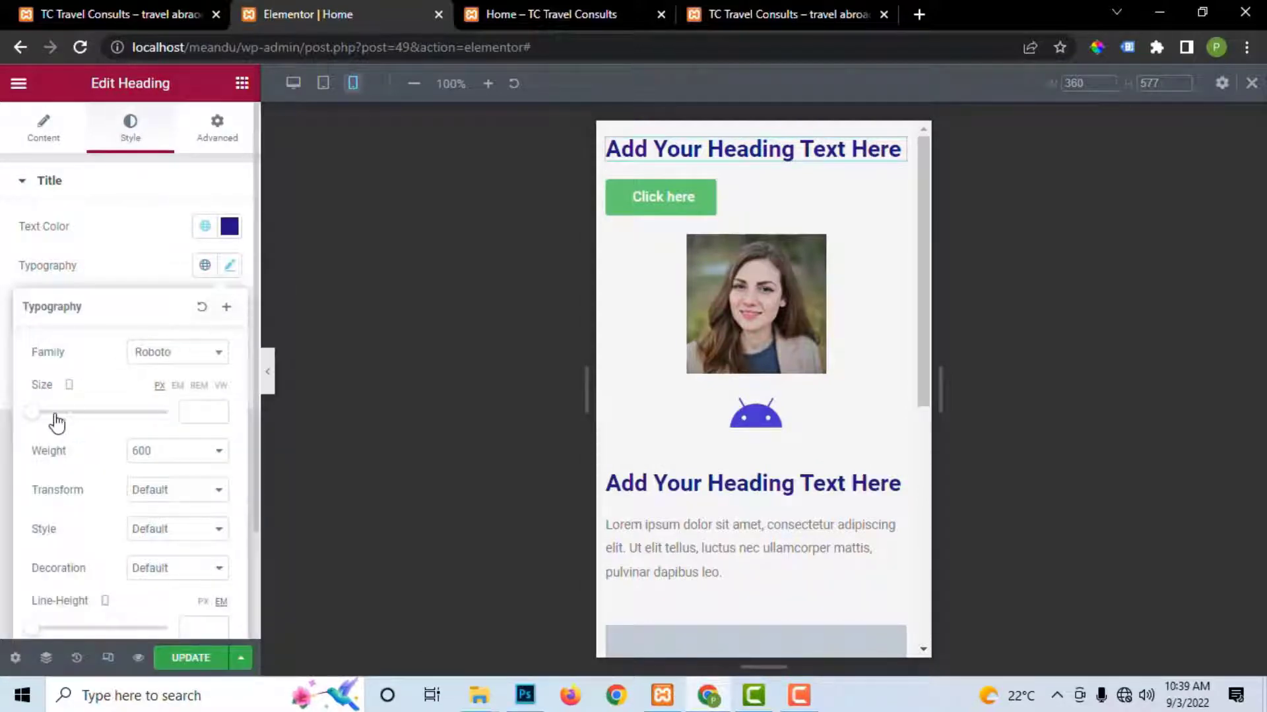
drag(38, 415, 65, 415)
click(229, 226)
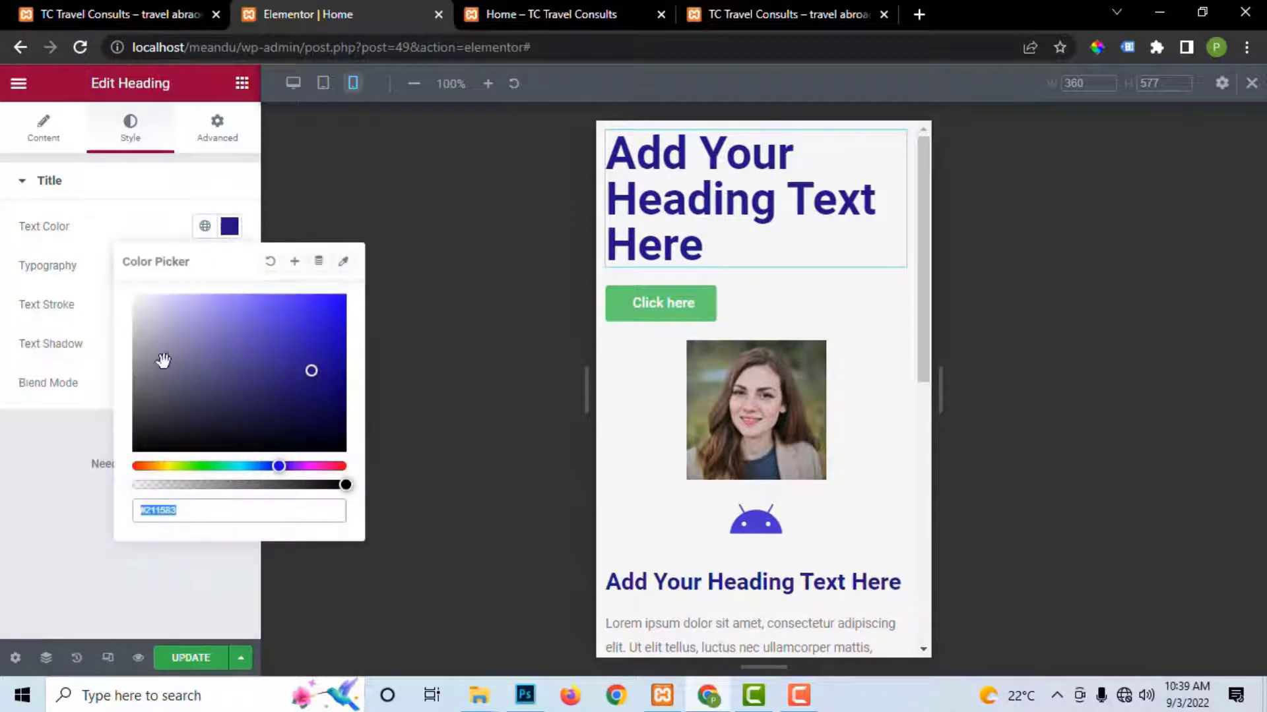
click(235, 239)
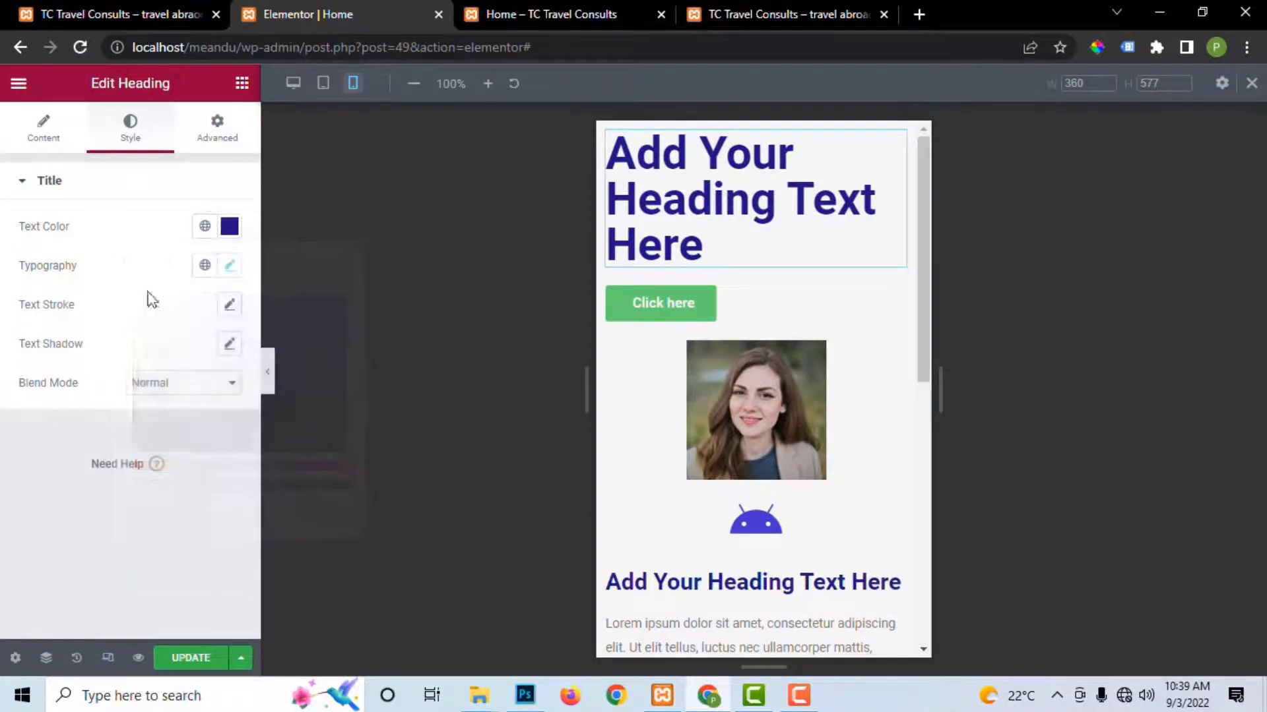
Step: Center the heading on mobile only, confirm tablet and desktop stay unchanged, and save with Update
click(57, 150)
click(179, 489)
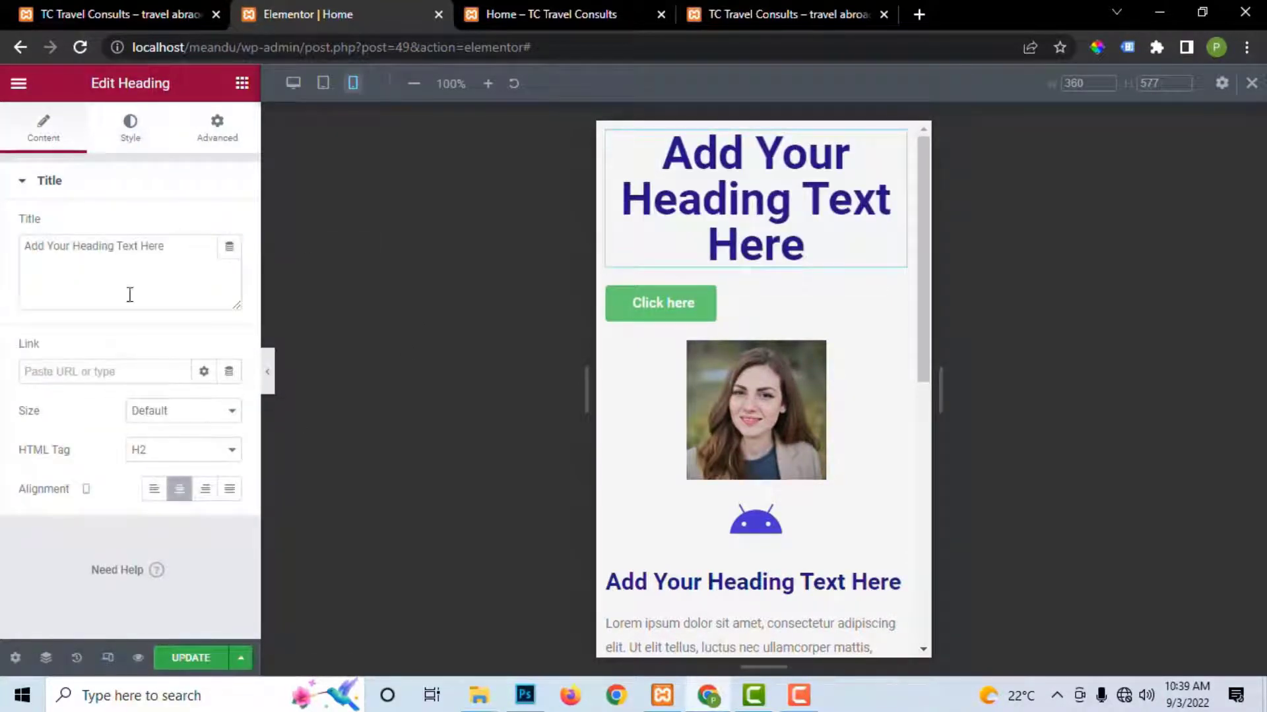
click(322, 84)
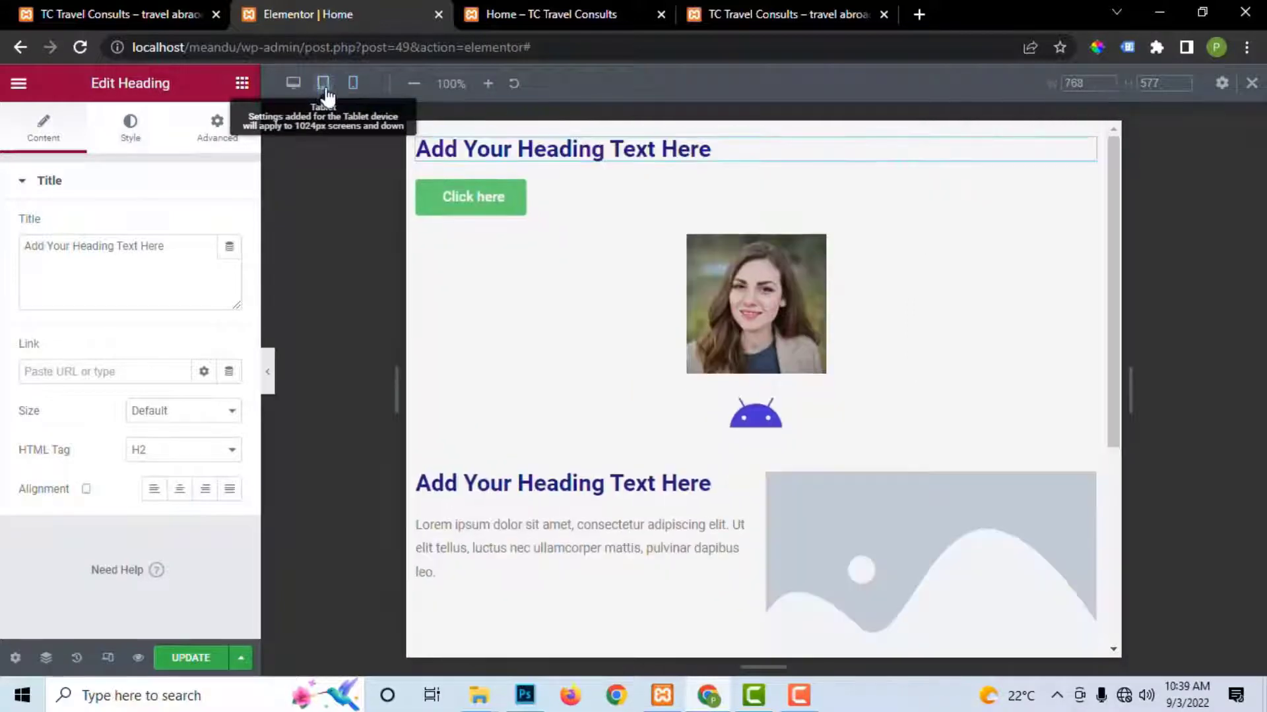
click(293, 83)
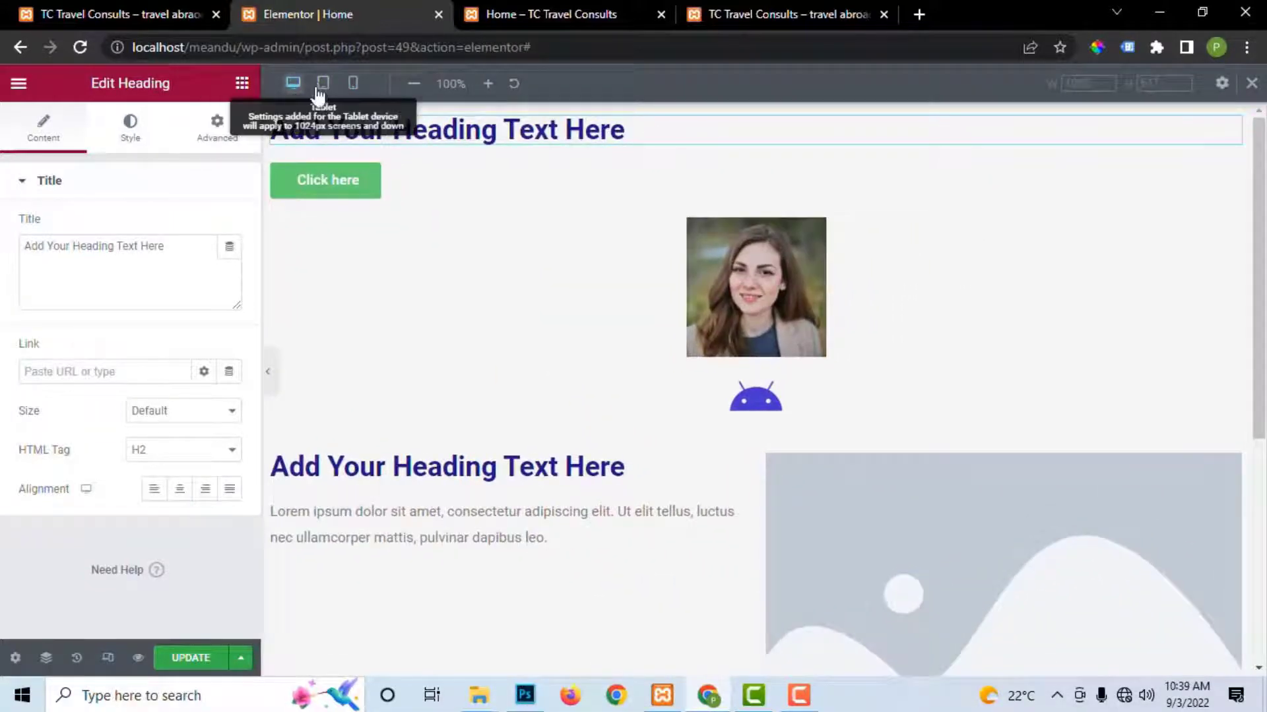
click(321, 85)
click(353, 84)
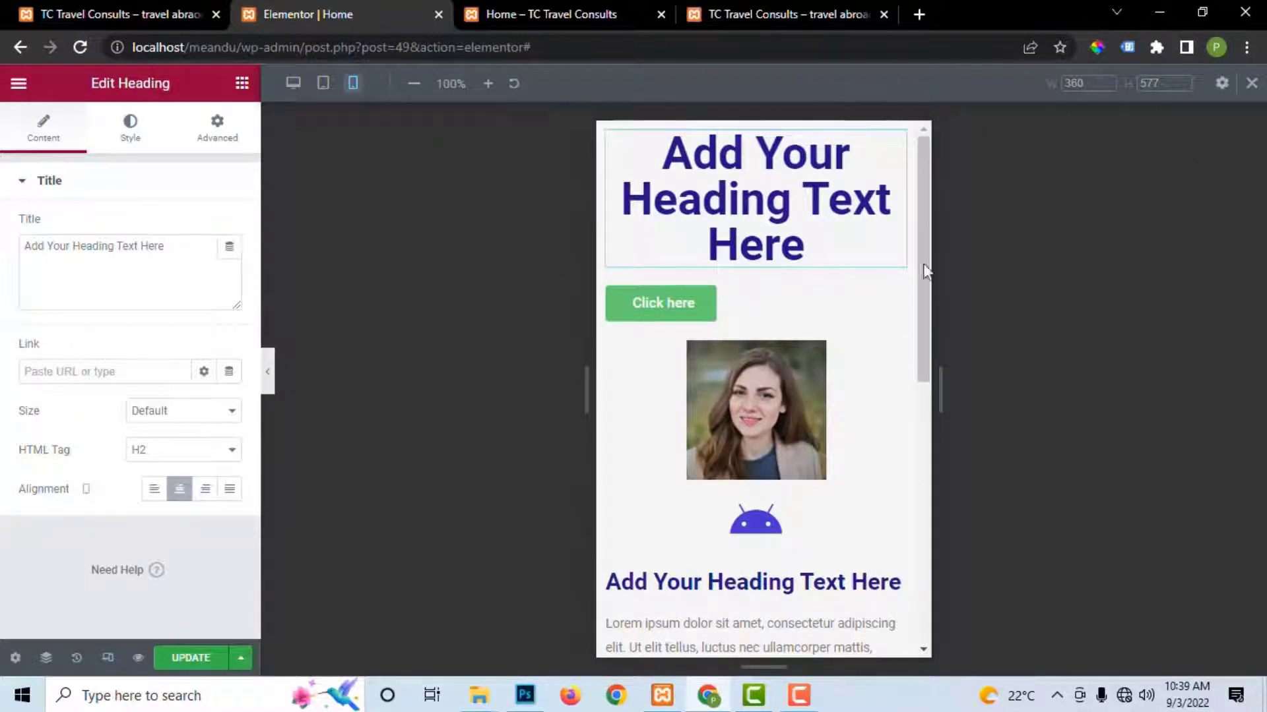
click(195, 661)
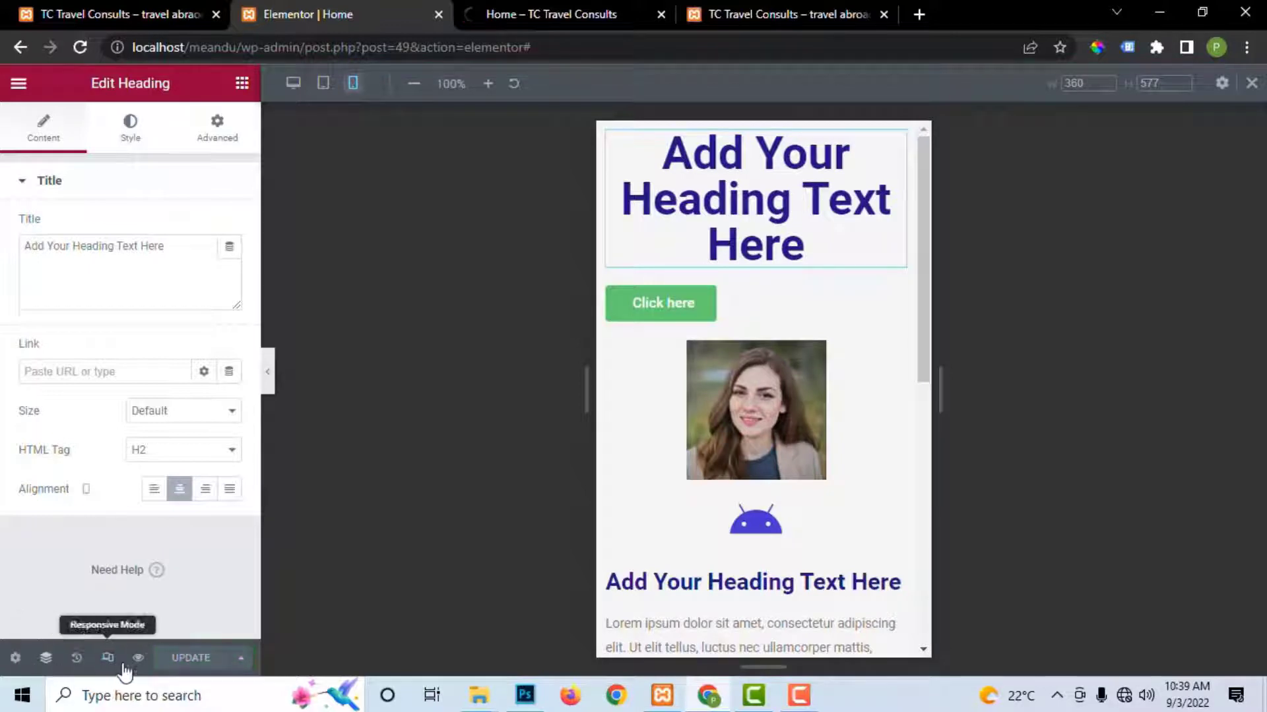
Step: Exit responsive mode and open Site Settings > Global Colors showing Primary #211583, Secondary, Text and Accent
click(14, 658)
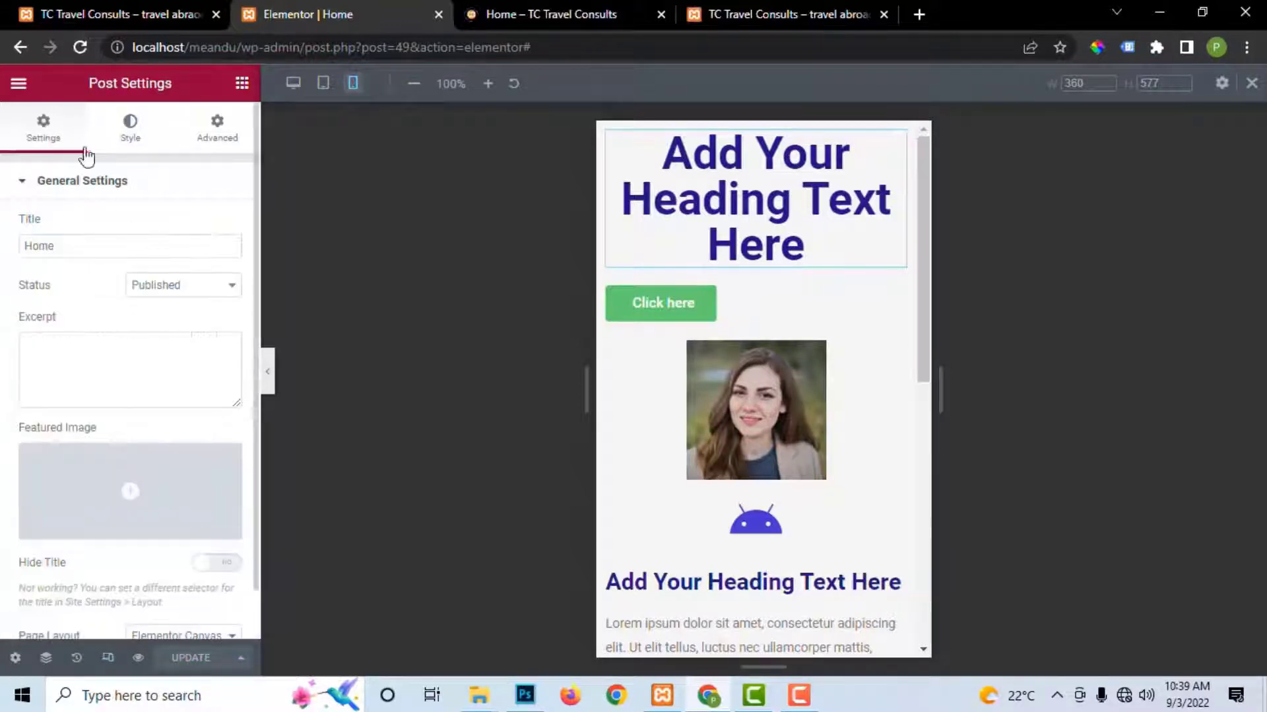
click(18, 83)
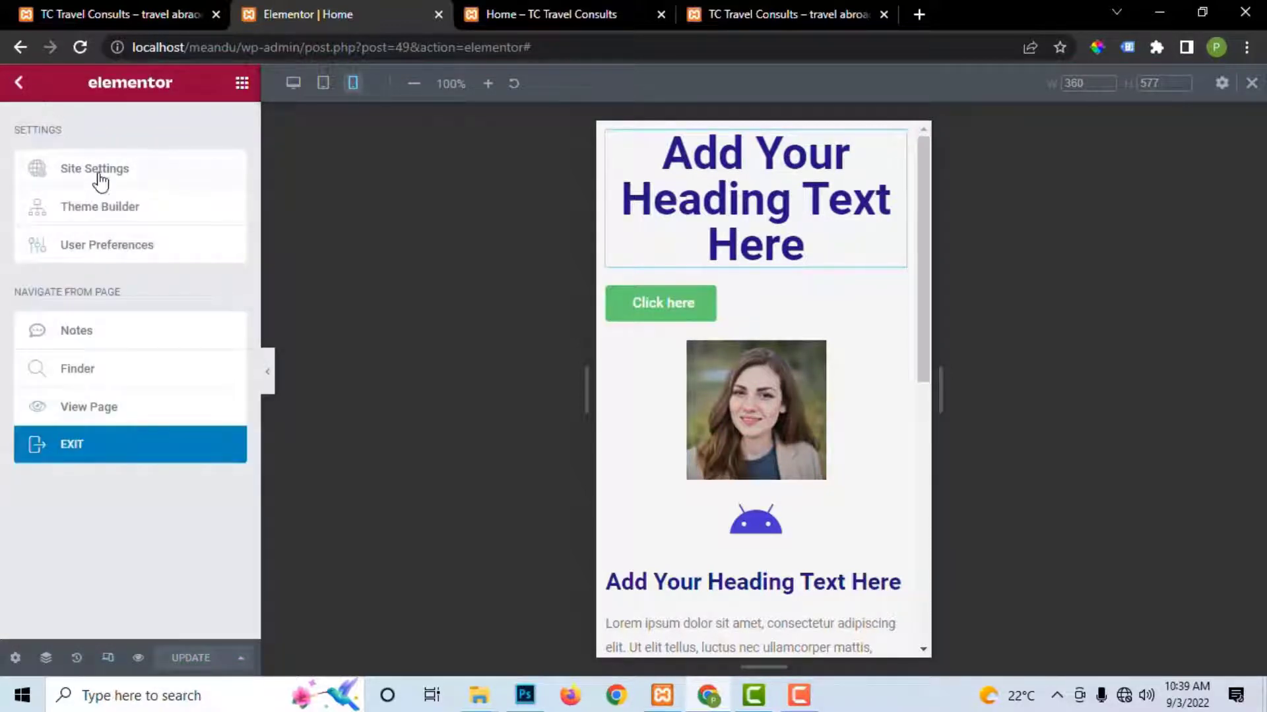
click(1253, 81)
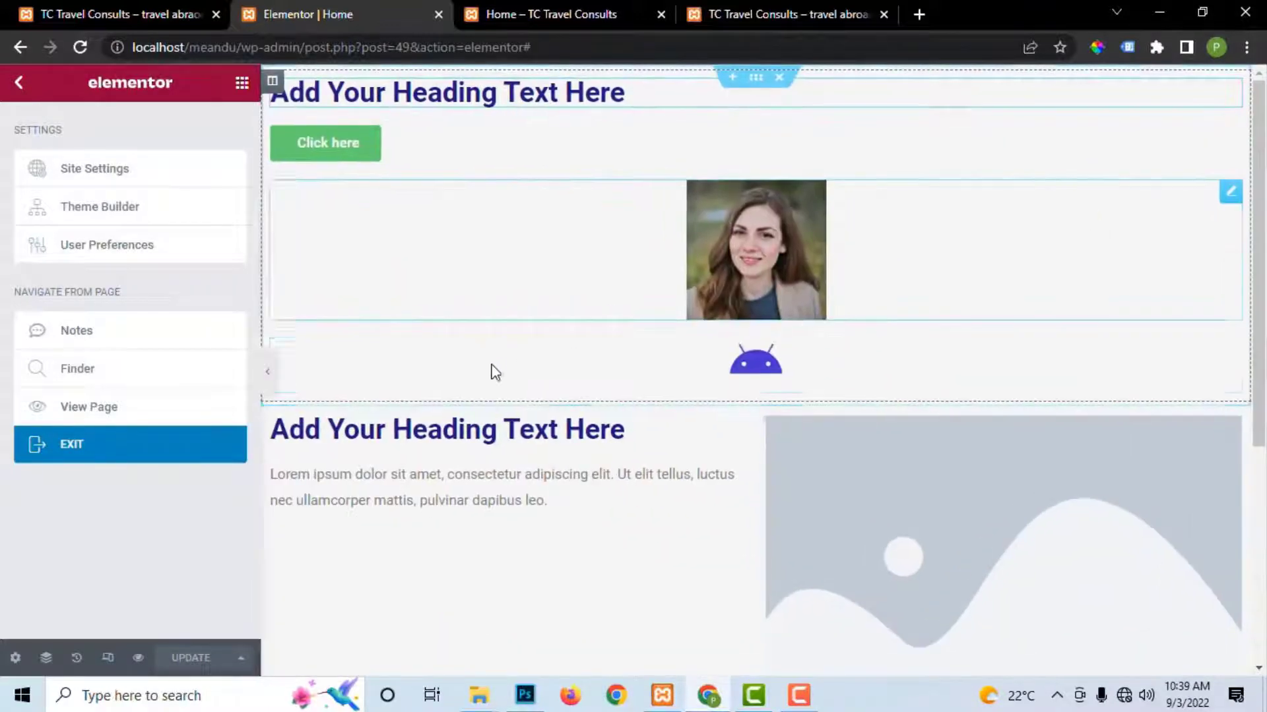
click(99, 172)
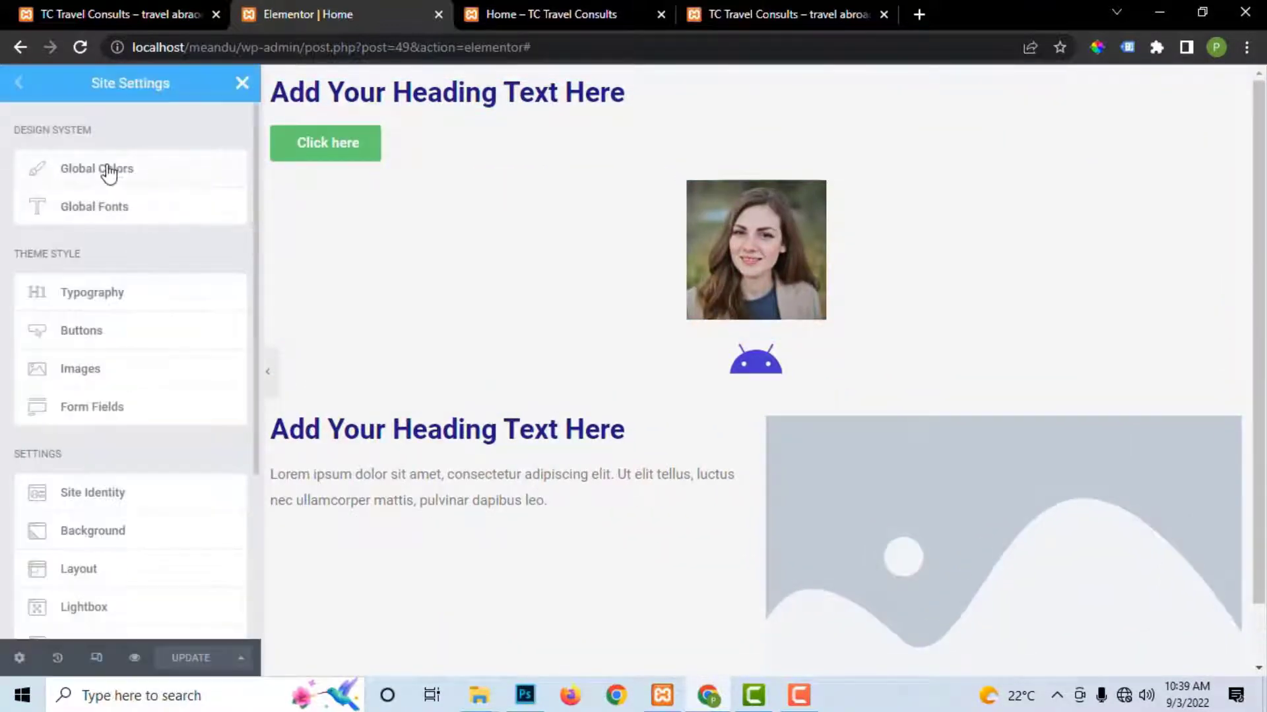
click(98, 172)
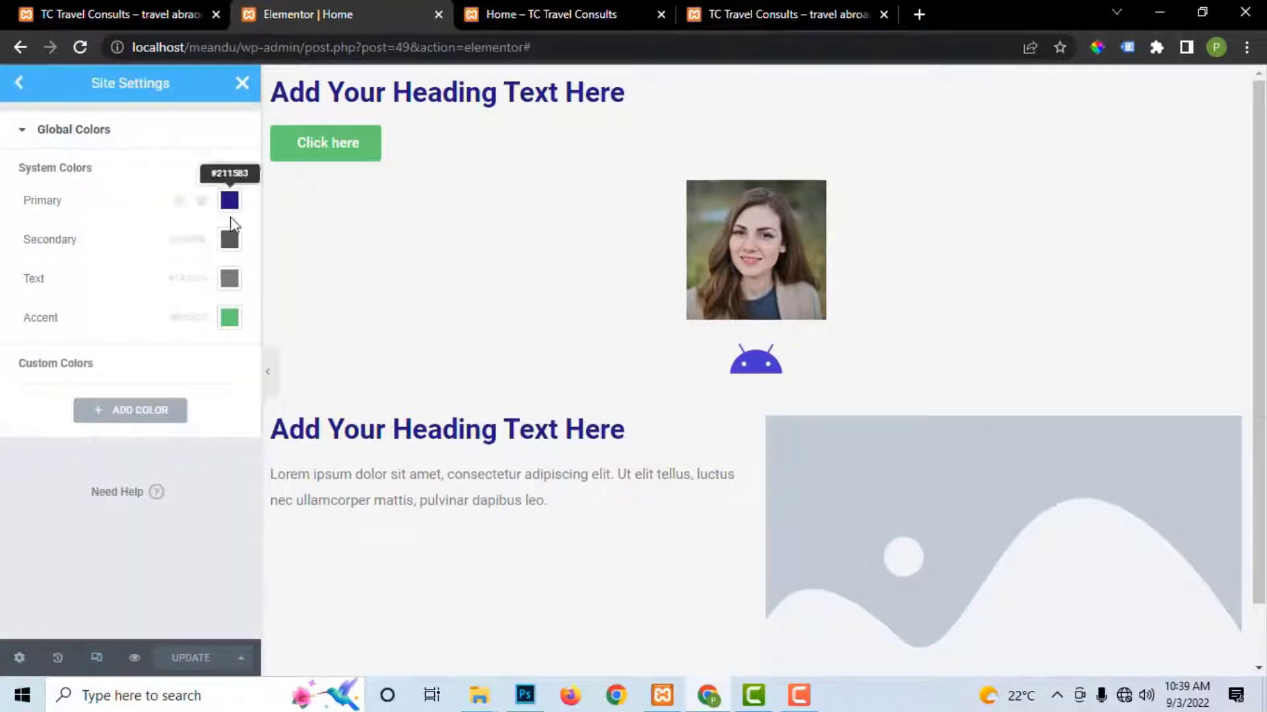
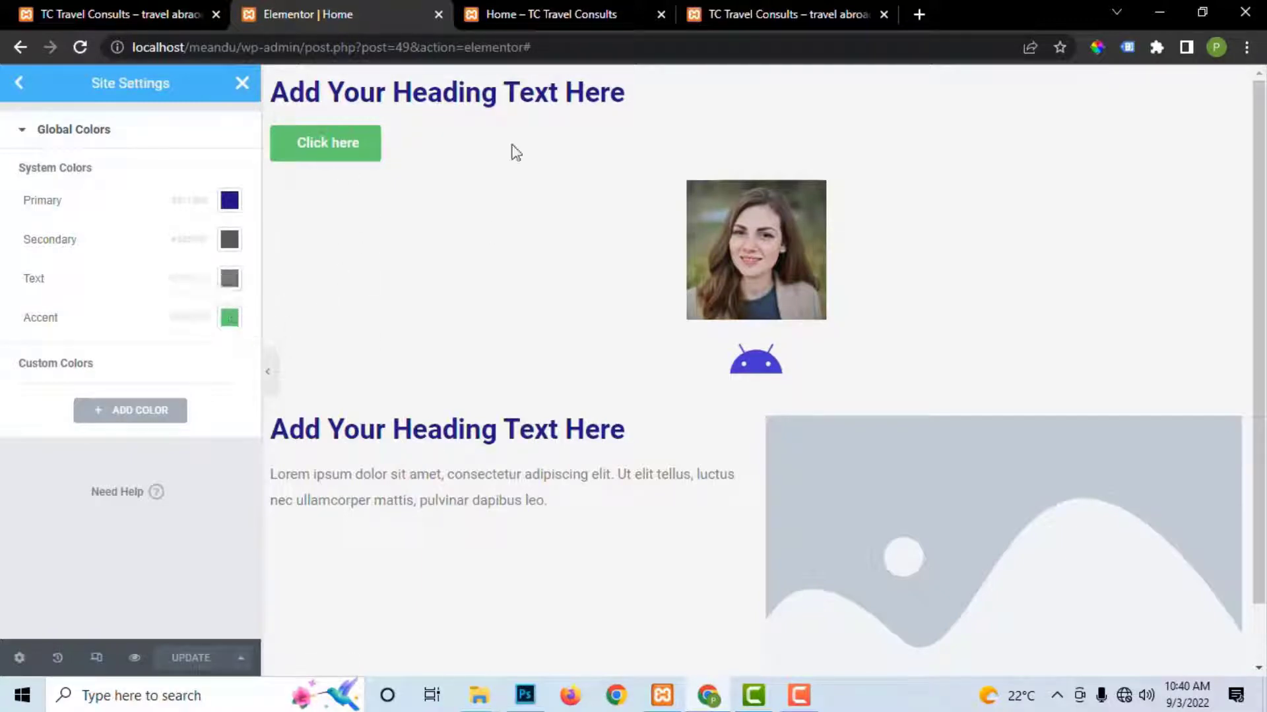
Step: Switch to the finished TC Travel Consults site and close the extra home-page preview tab
click(528, 14)
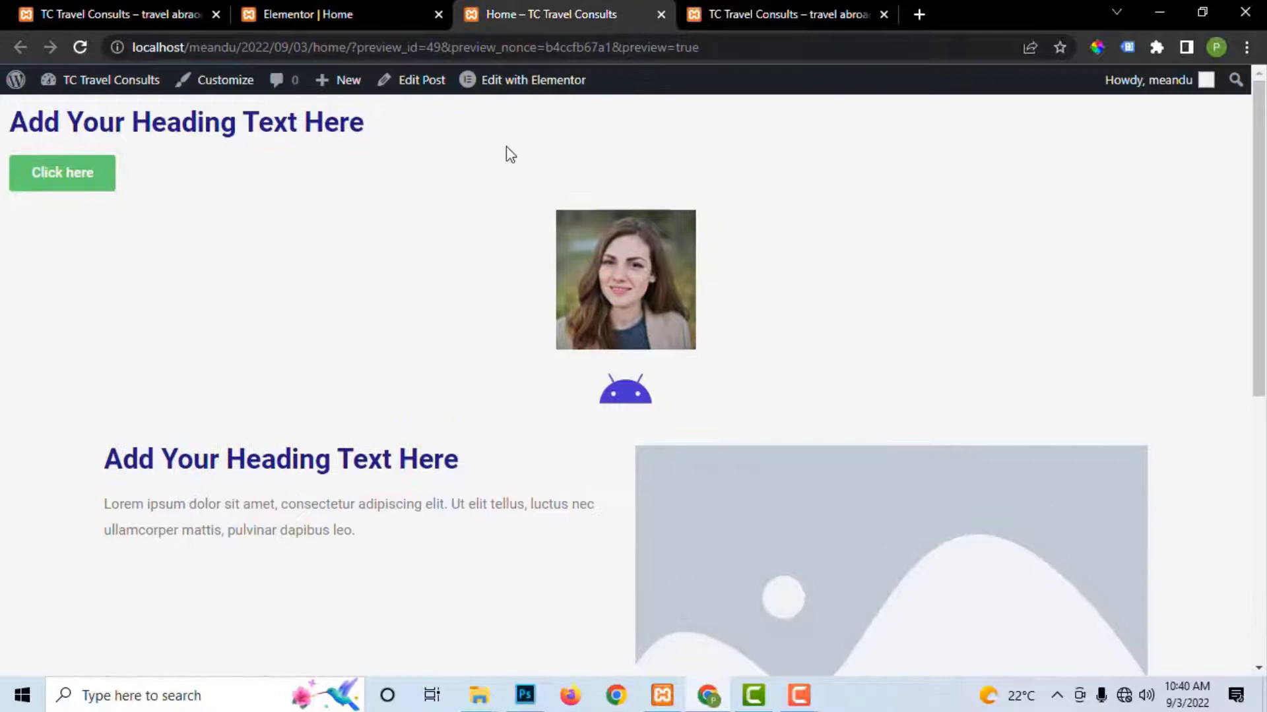
click(732, 14)
click(661, 14)
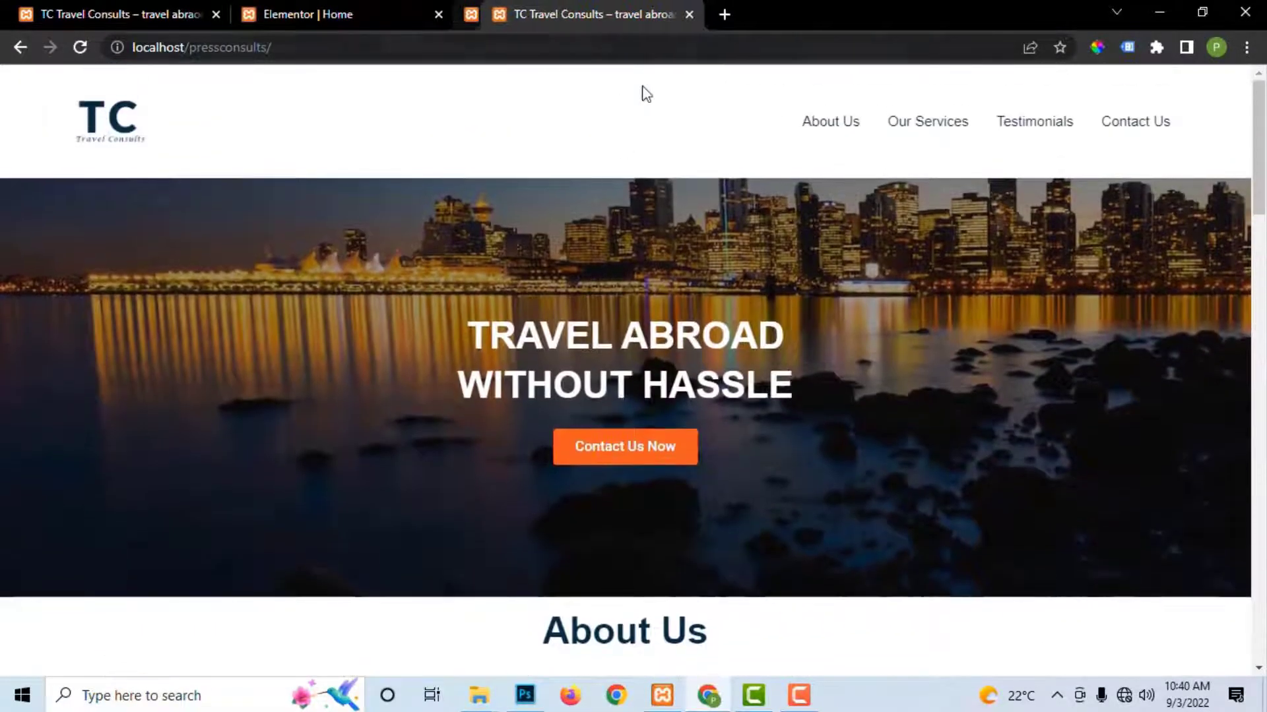
Step: Follow the reference site's Contact Us Now link, scroll through it, and return to Elementor
click(632, 451)
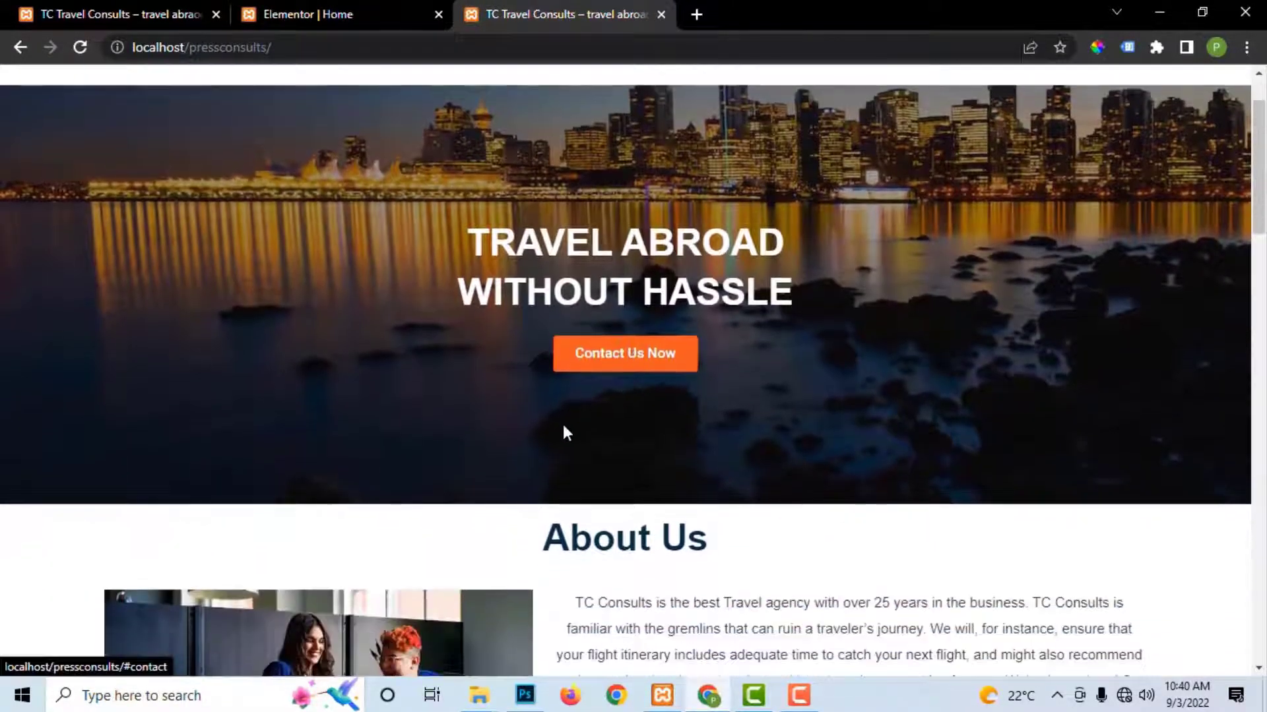
click(580, 354)
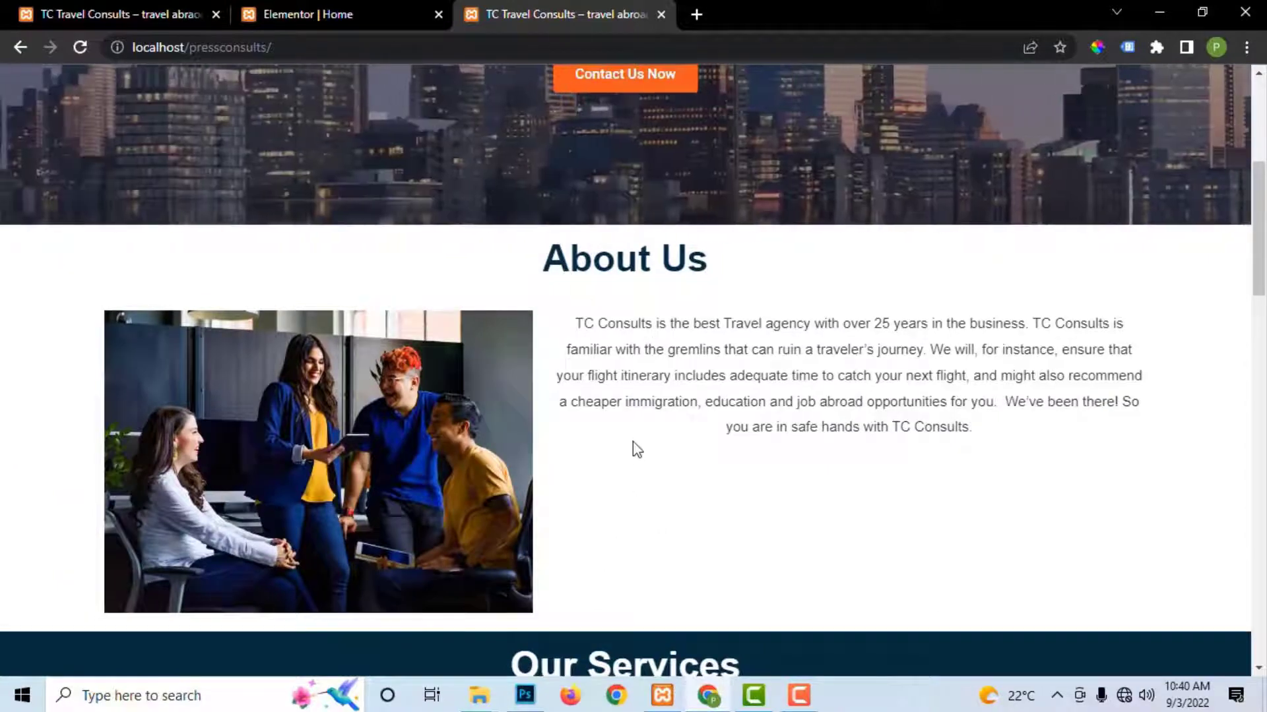
scroll(651, 532, down, 15)
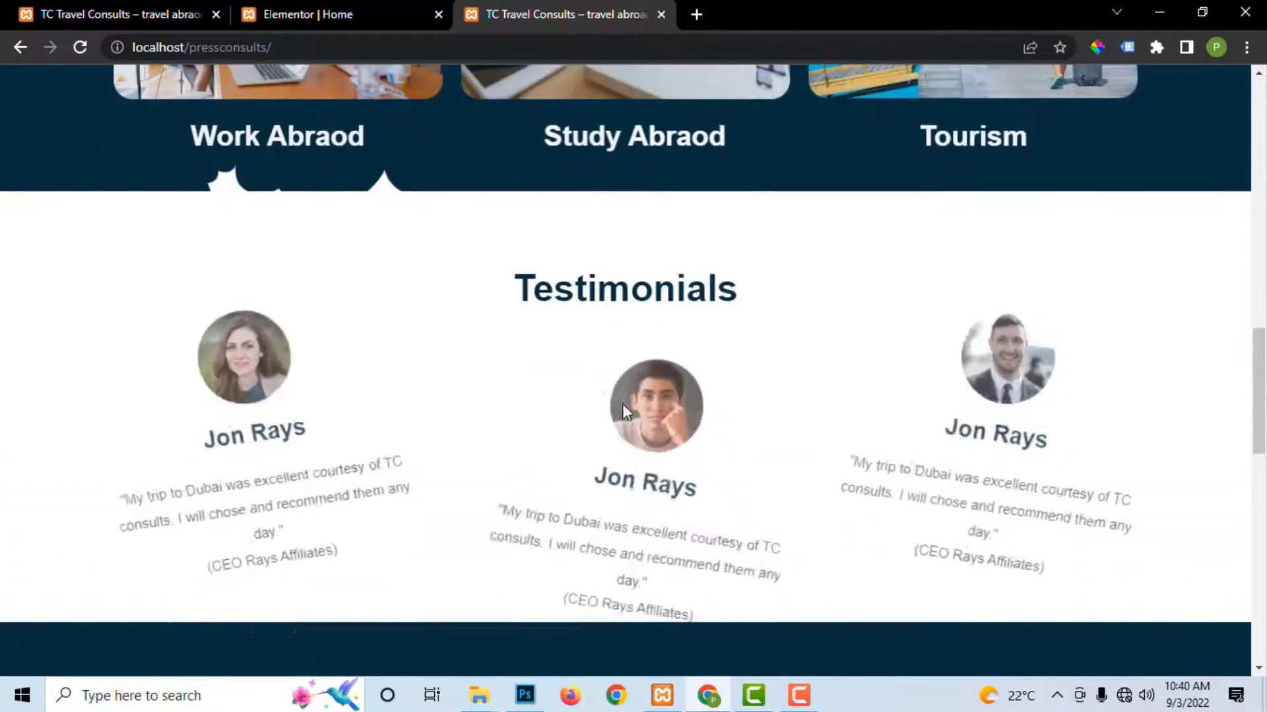
scroll(623, 409, down, 8)
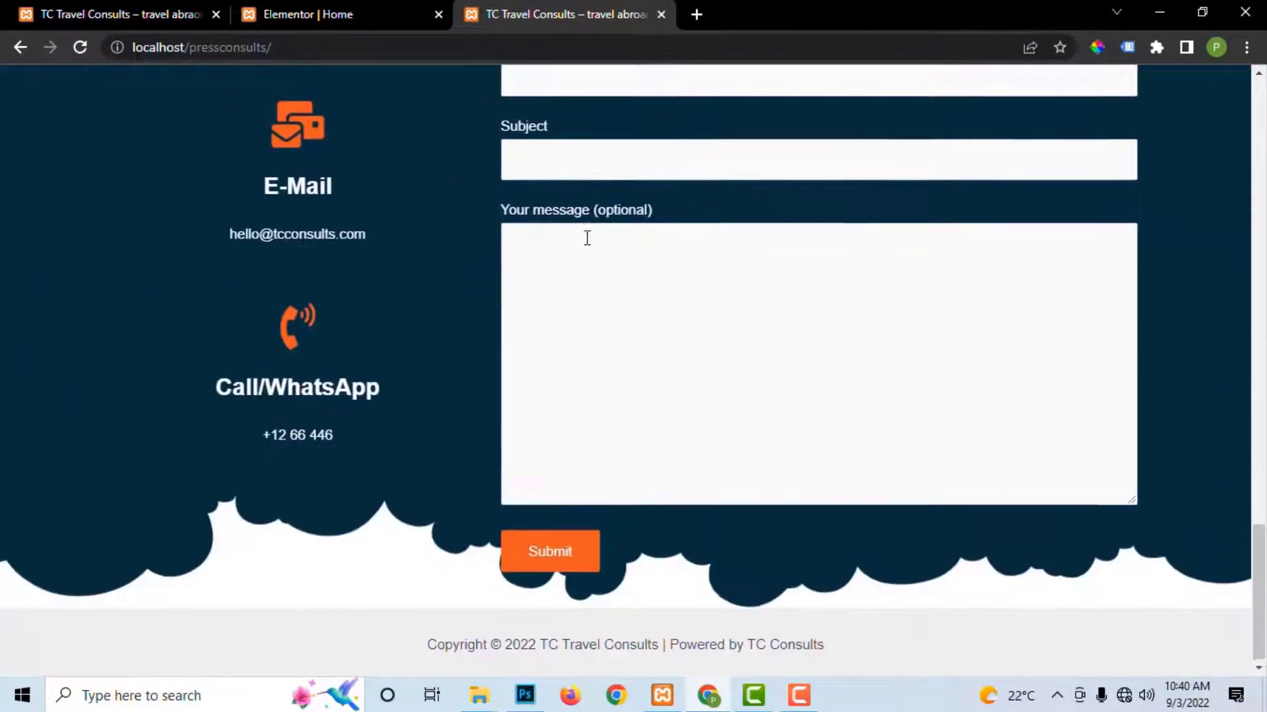
scroll(586, 237, up, 3)
click(327, 9)
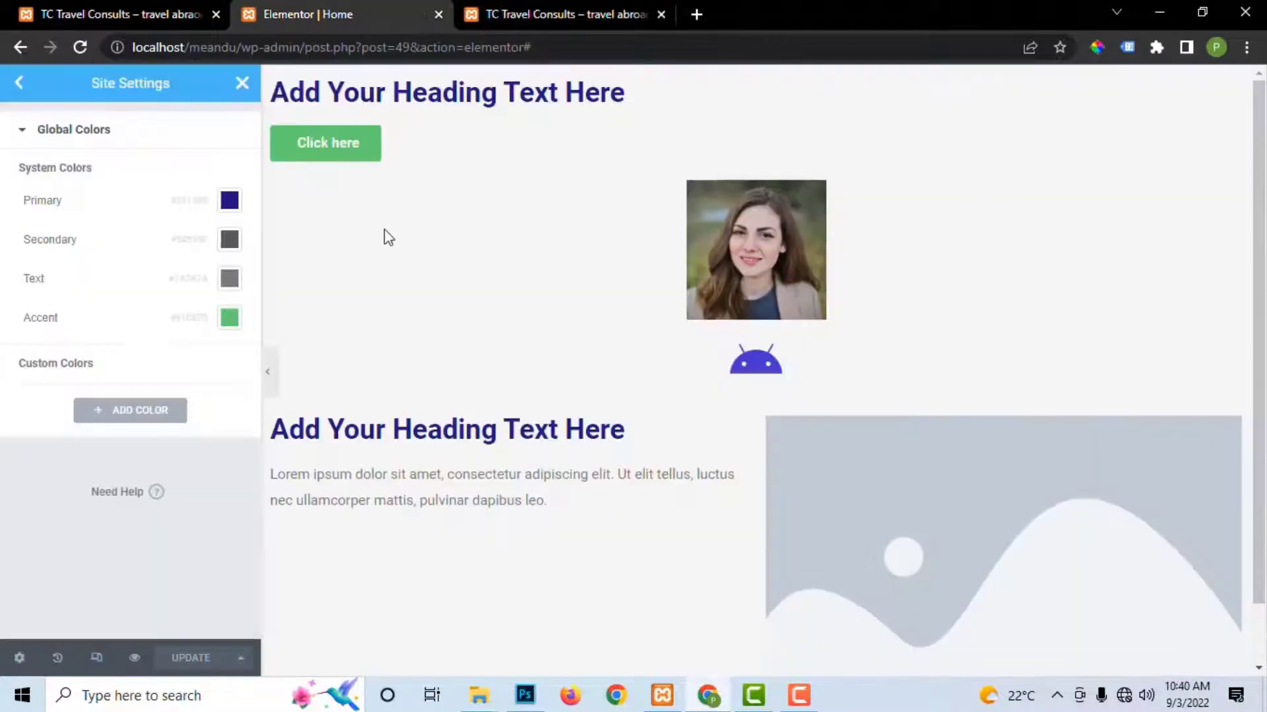
Step: Look over the Global Fonts and Theme Style Typography settings, ending on the main Site Settings list
click(21, 91)
click(96, 210)
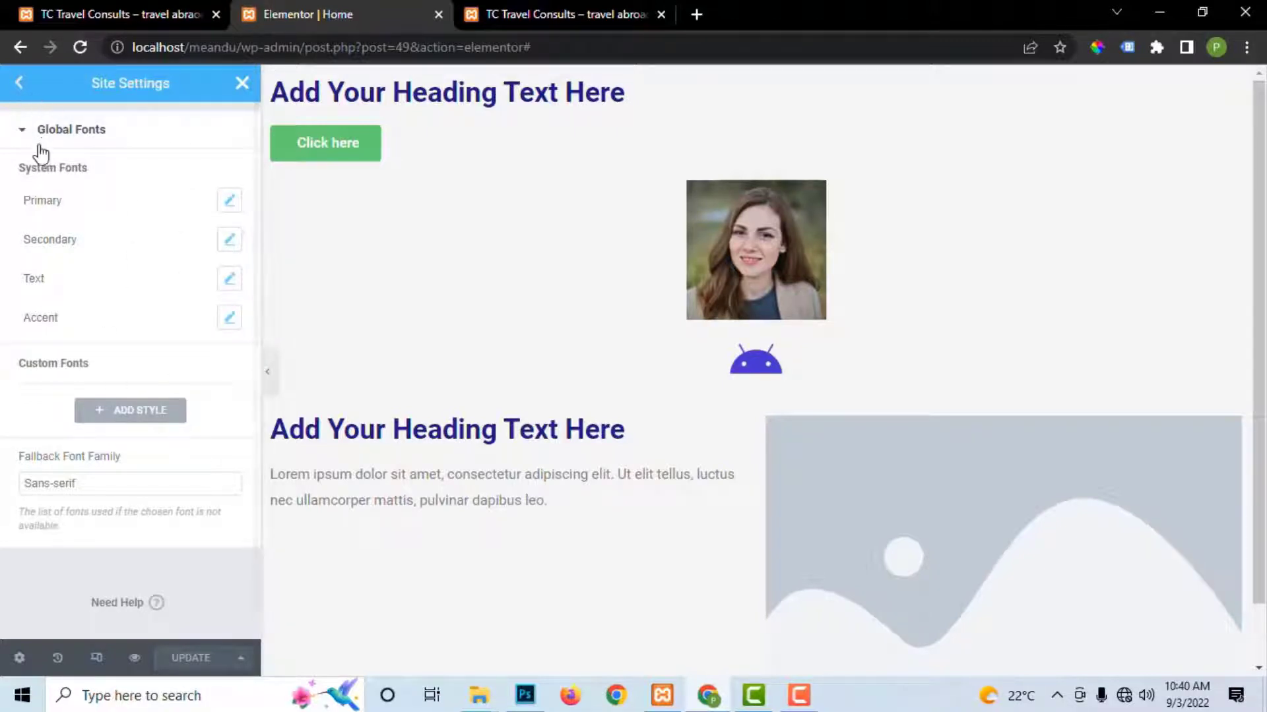
click(18, 81)
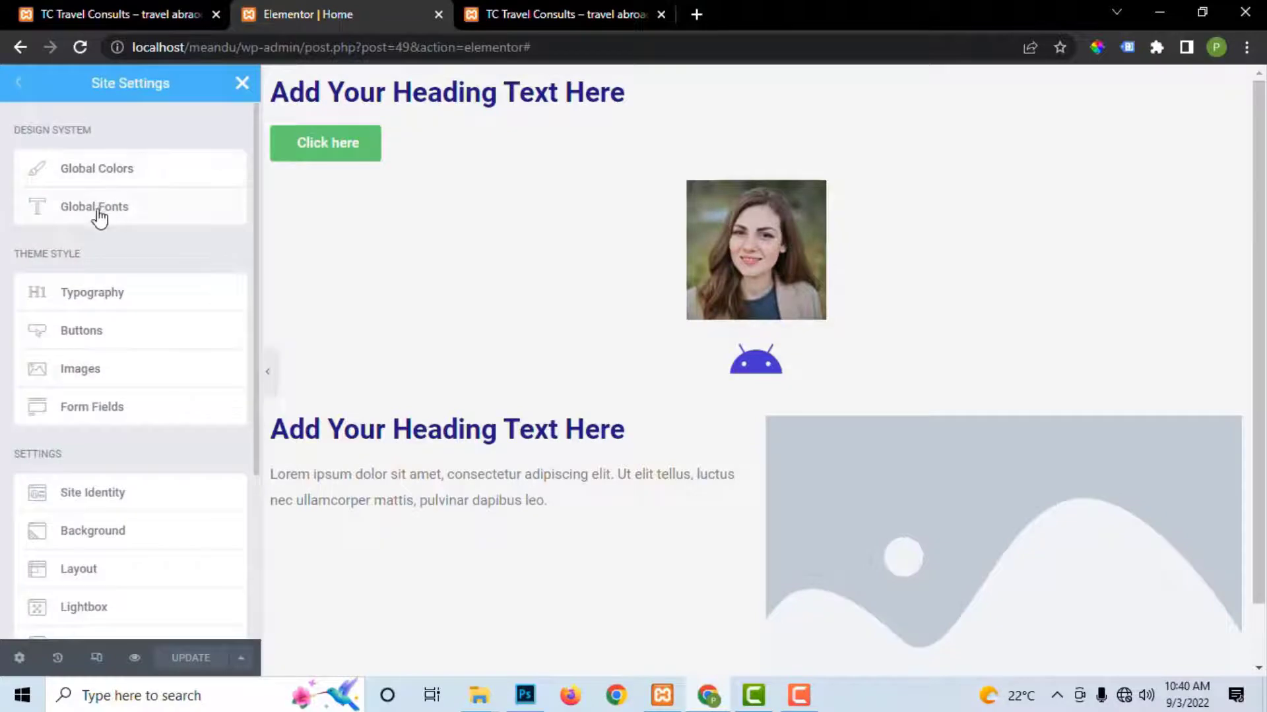
click(113, 296)
scroll(165, 462, down, 5)
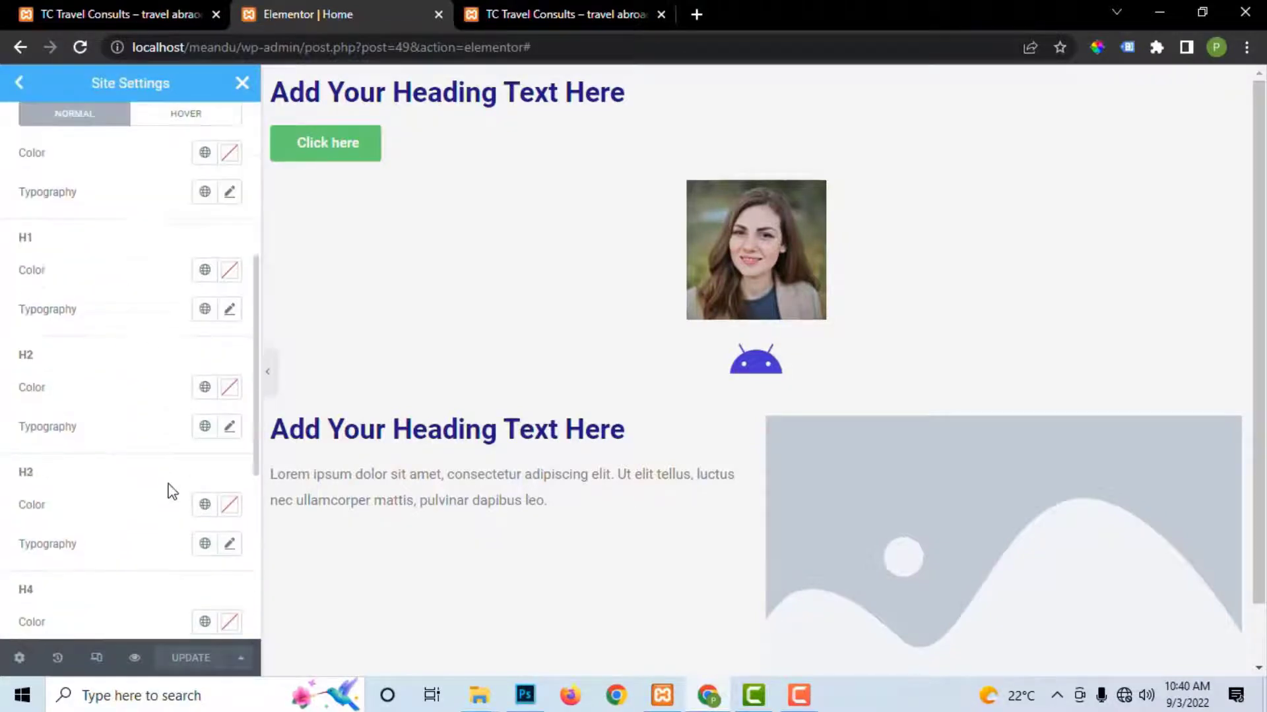
scroll(145, 329, up, 5)
click(17, 82)
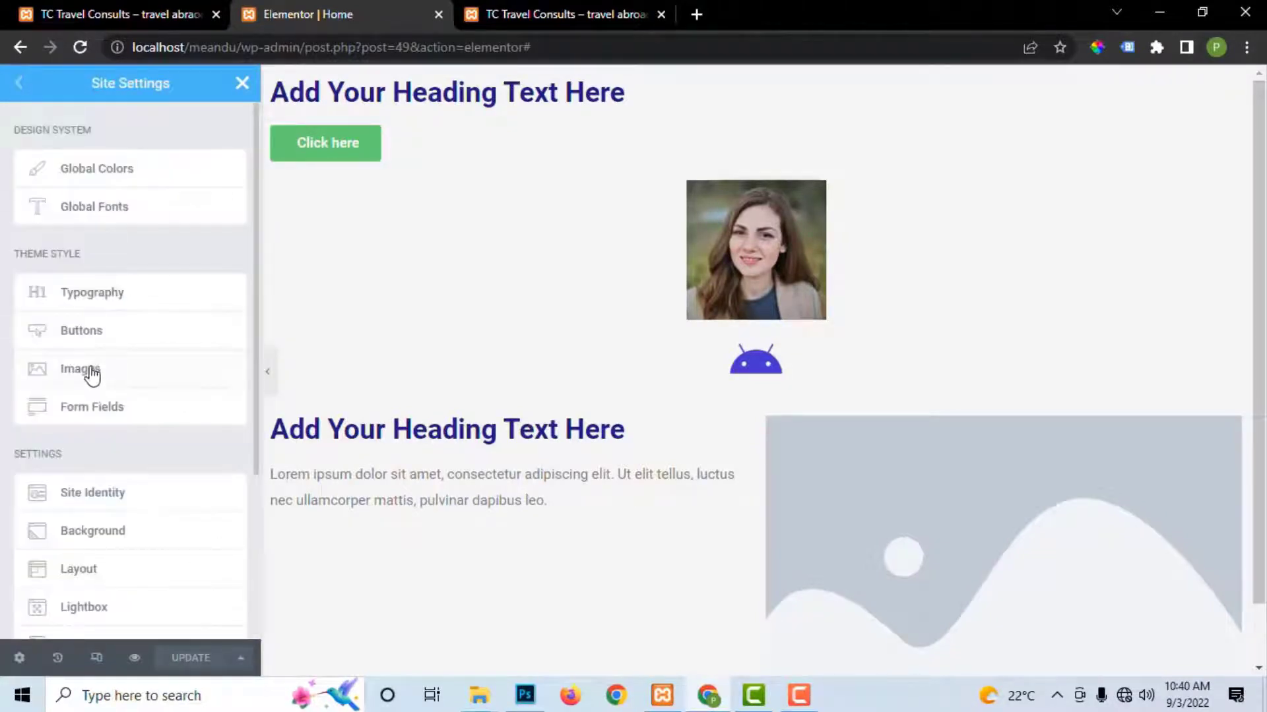
scroll(111, 419, down, 3)
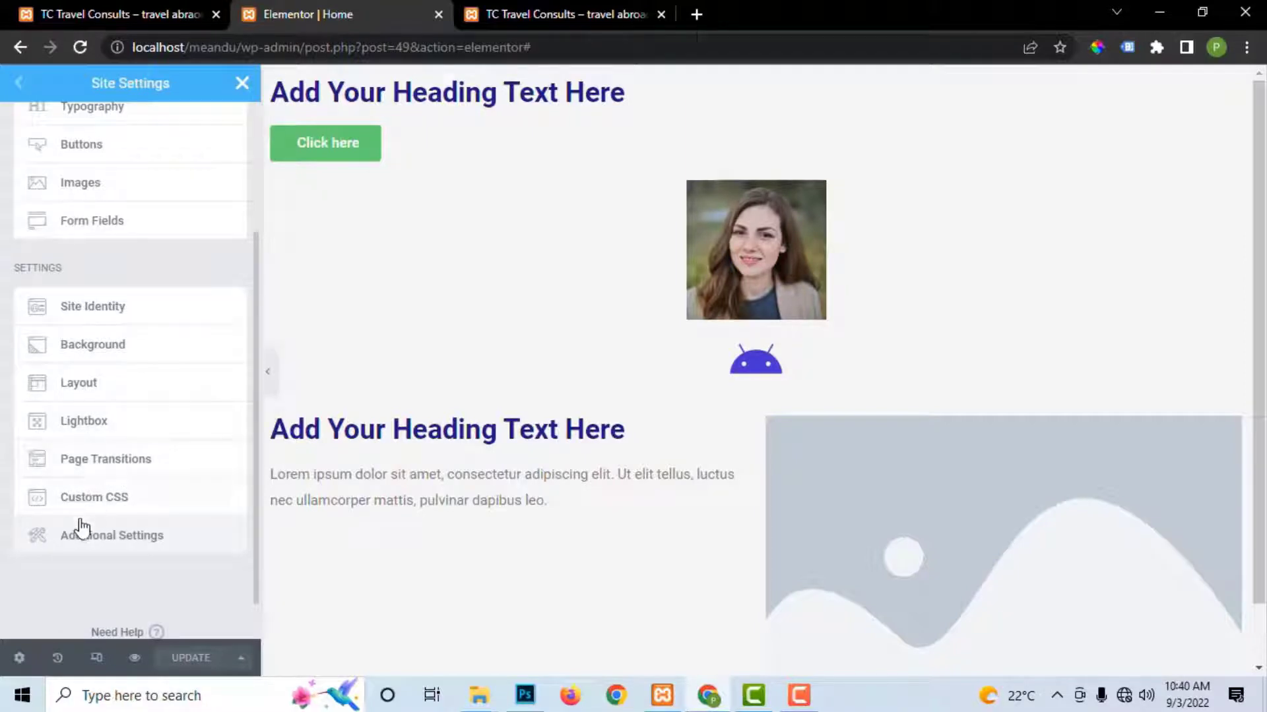
scroll(103, 321, up, 3)
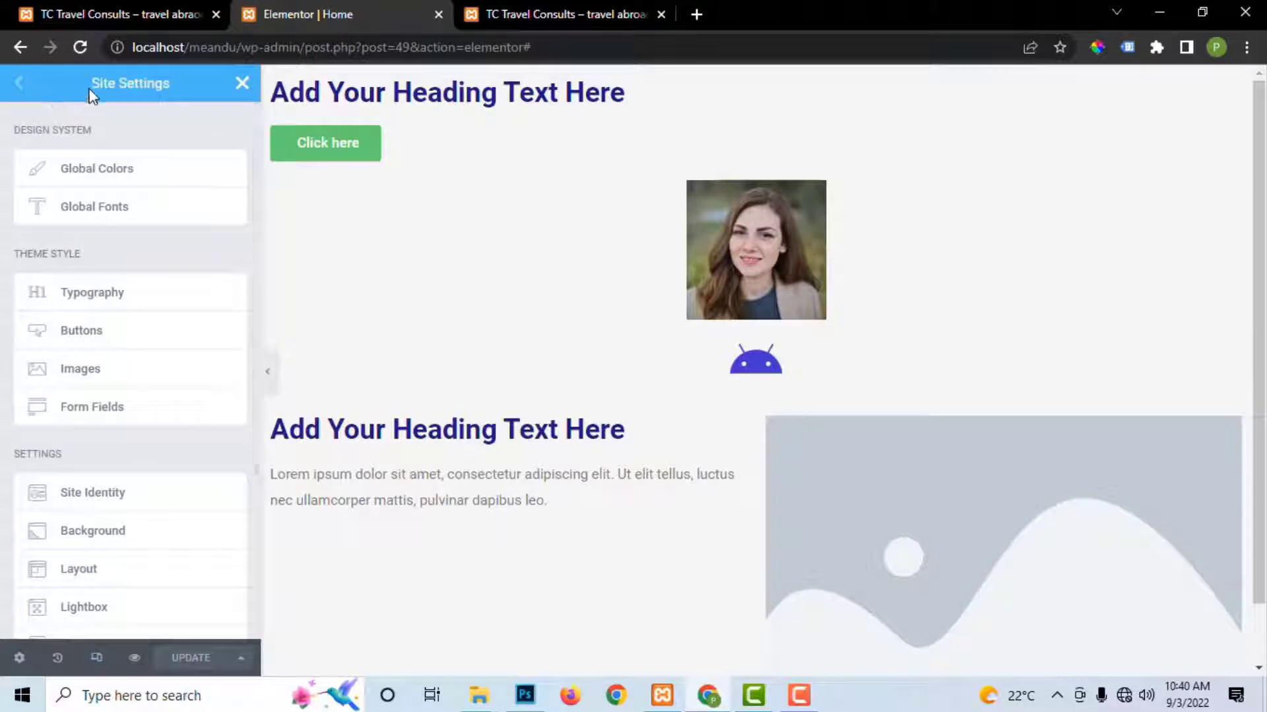
Step: Close Site Settings, scroll to the empty bottom section, and open its Add Template library
click(241, 87)
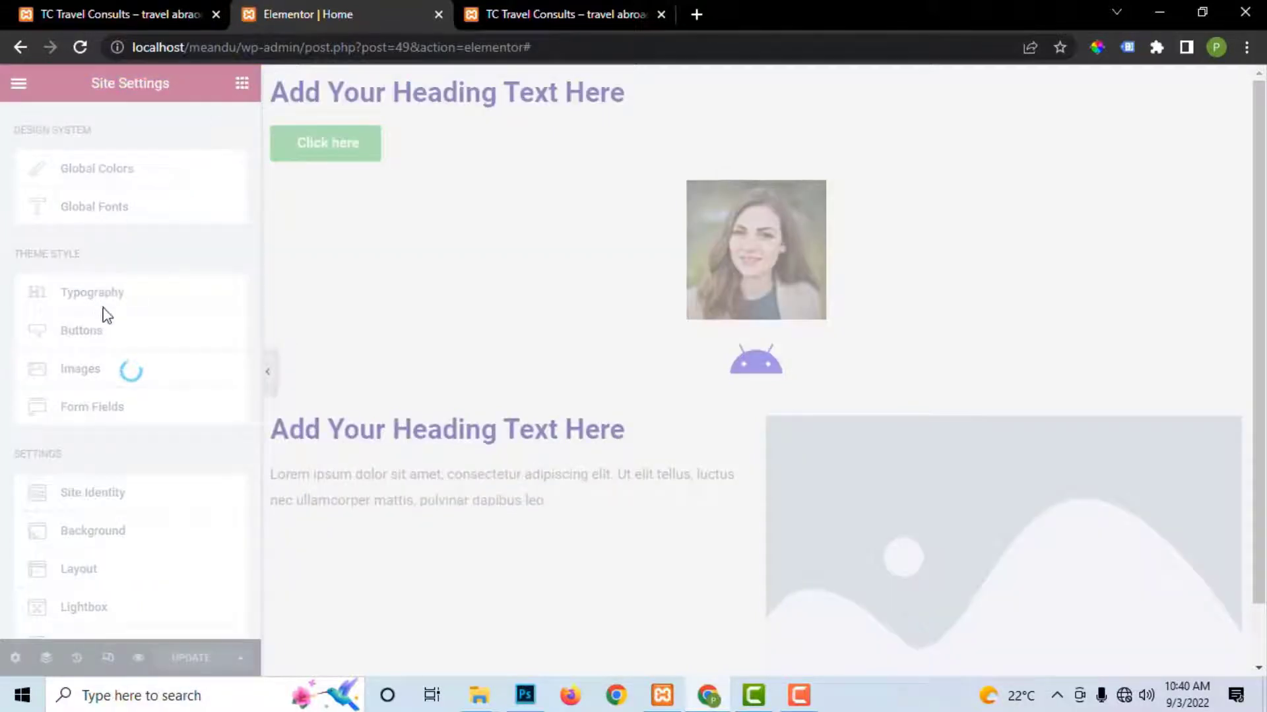
scroll(133, 300, up, 1)
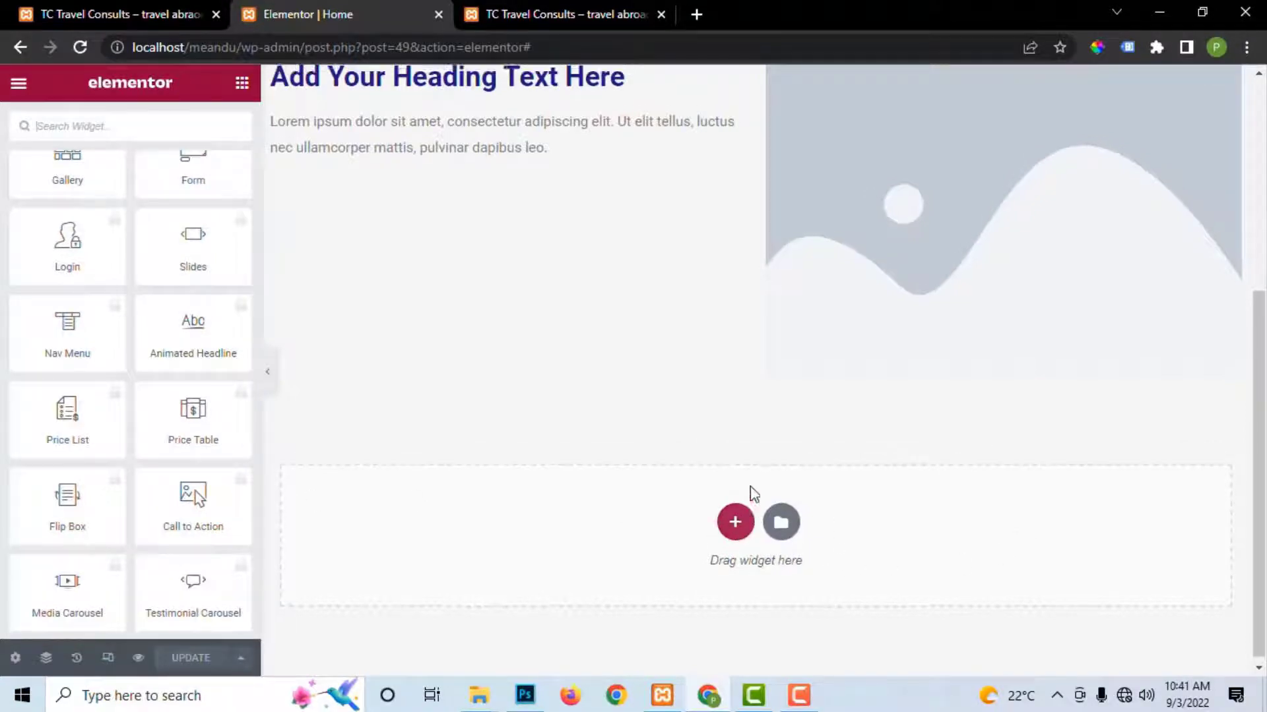
scroll(749, 492, up, 5)
scroll(531, 237, down, 1)
scroll(746, 266, up, 2)
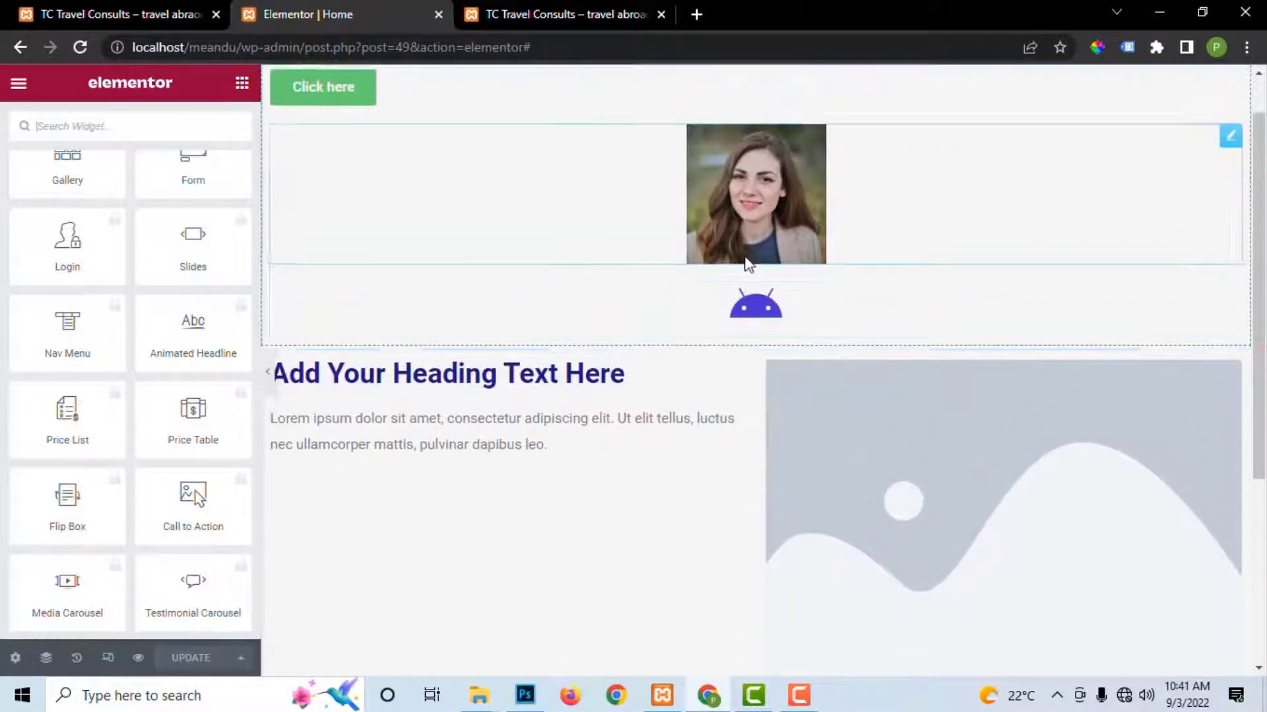
scroll(809, 429, down, 5)
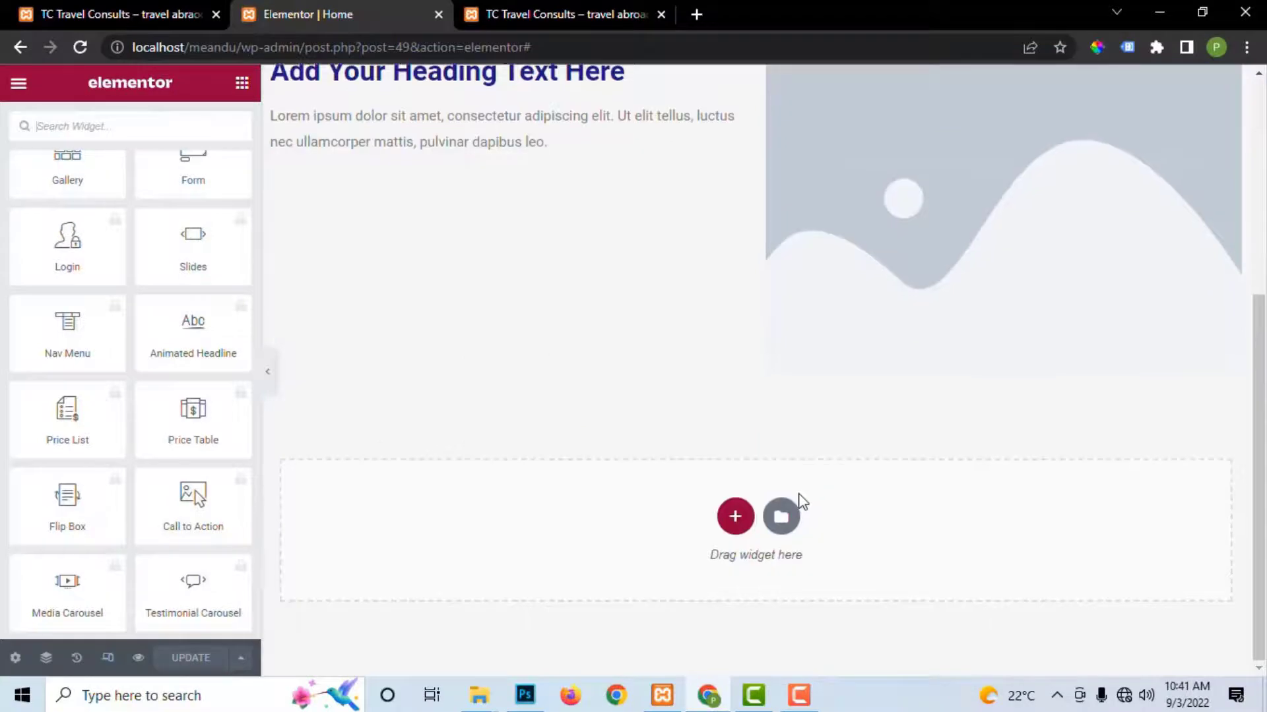
click(783, 516)
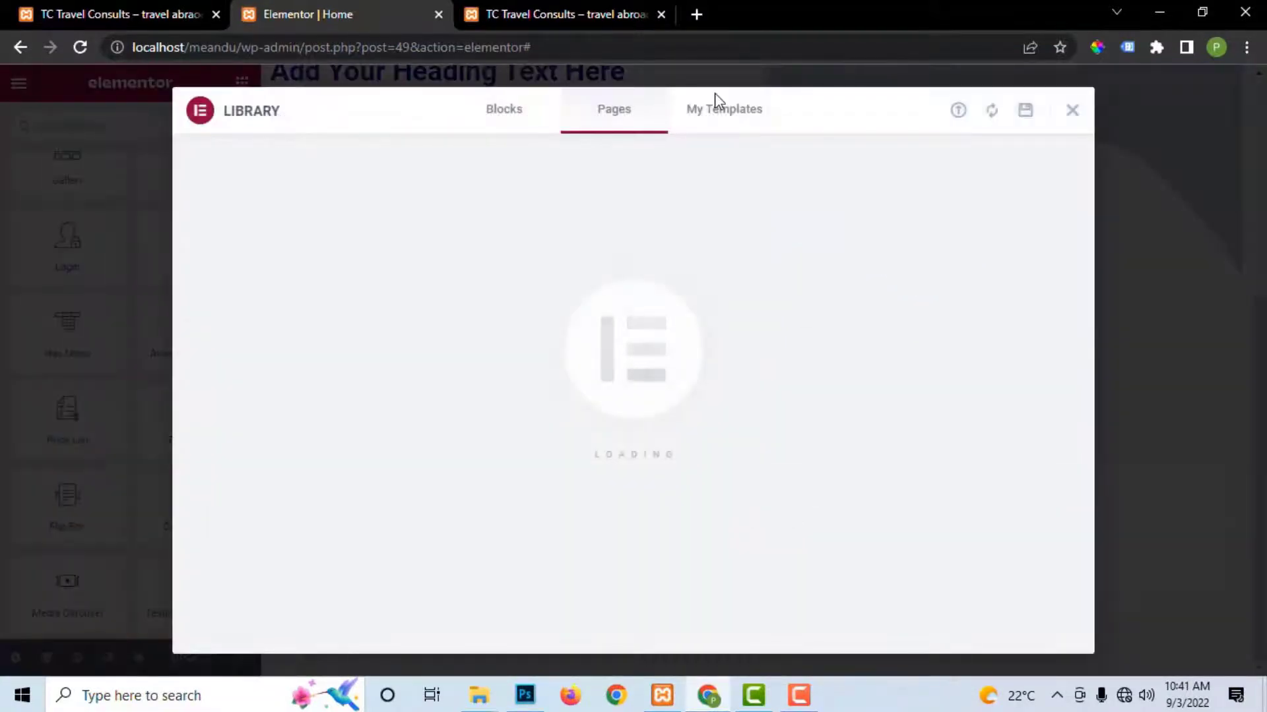
Step: Check My Templates plus the save and import options, then close the library
click(719, 107)
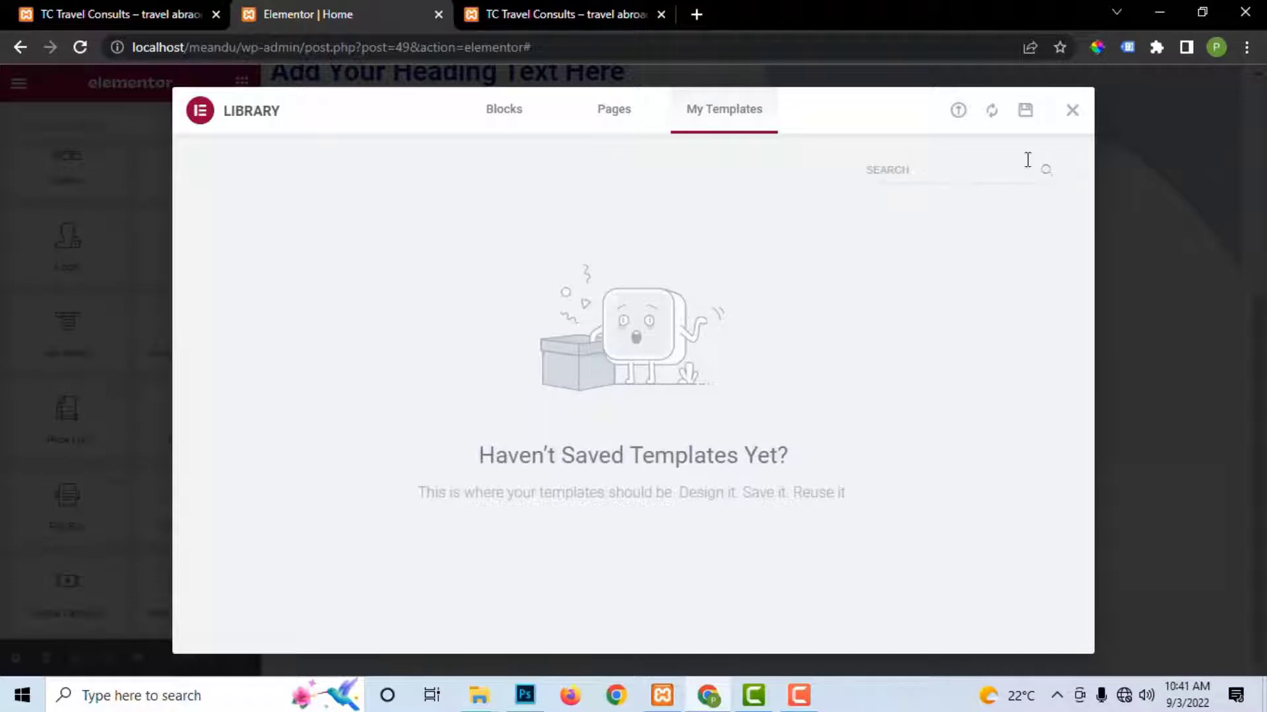
click(1024, 113)
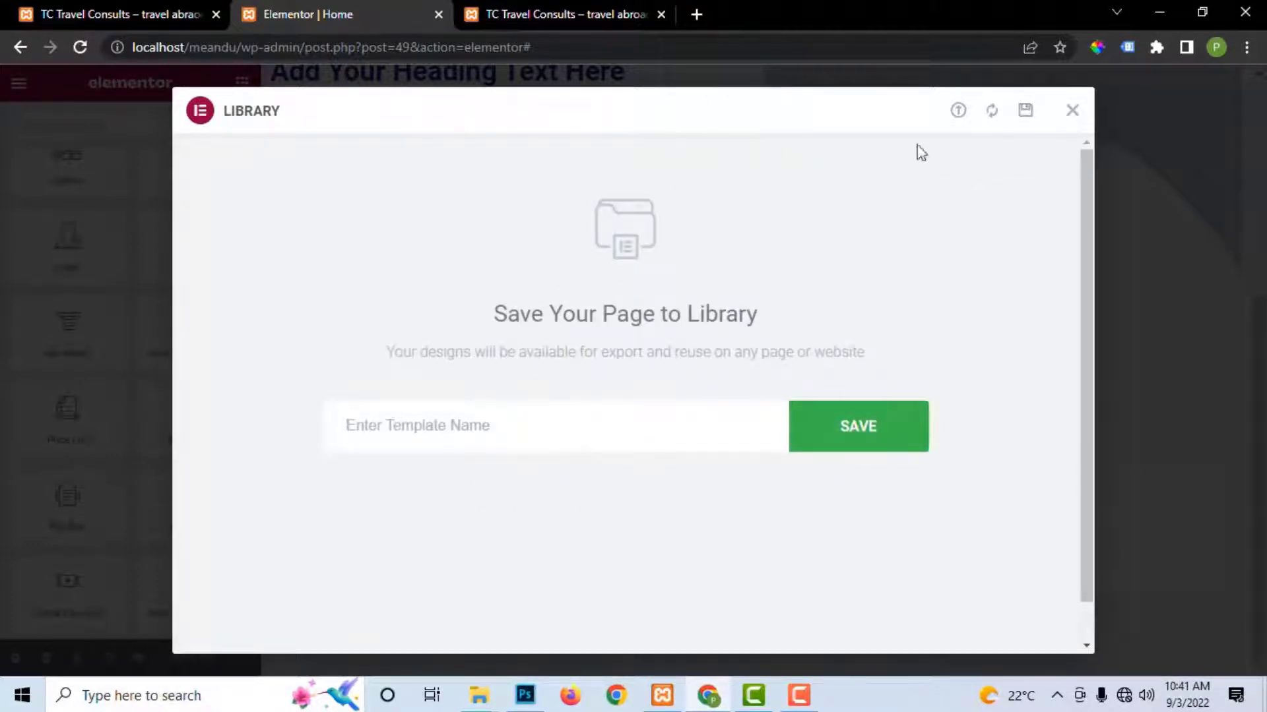
click(958, 114)
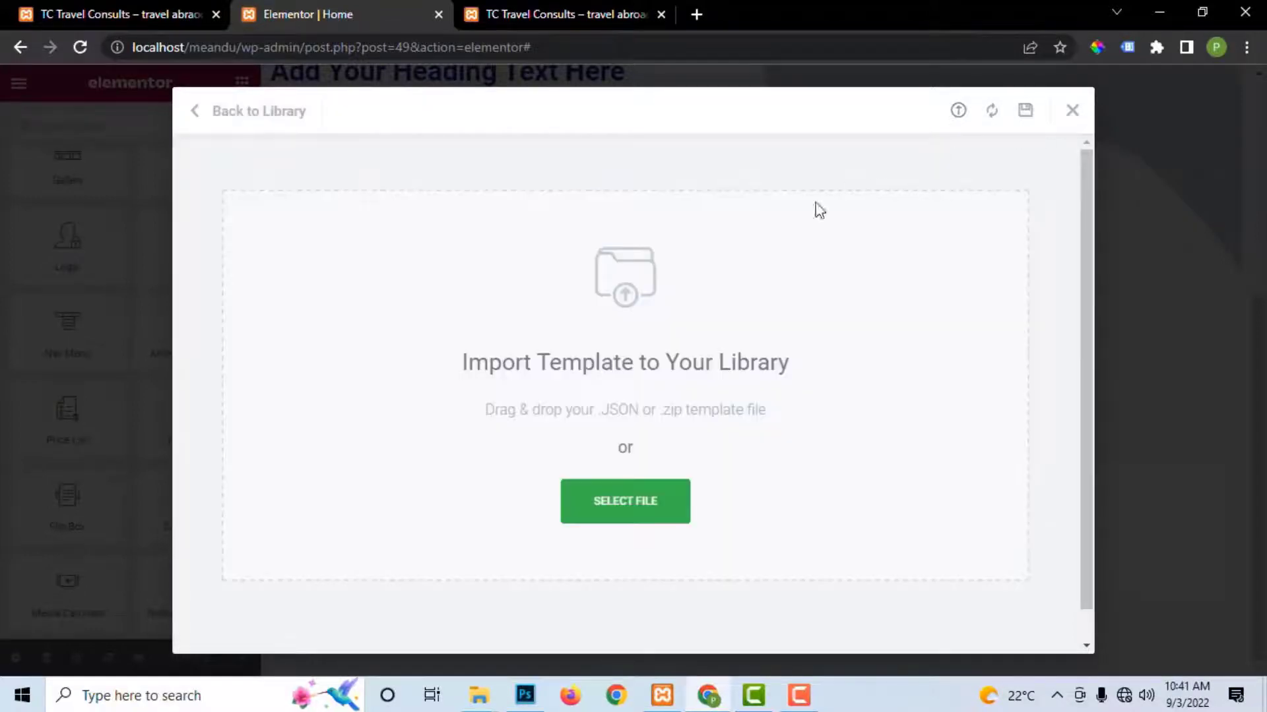
click(1070, 115)
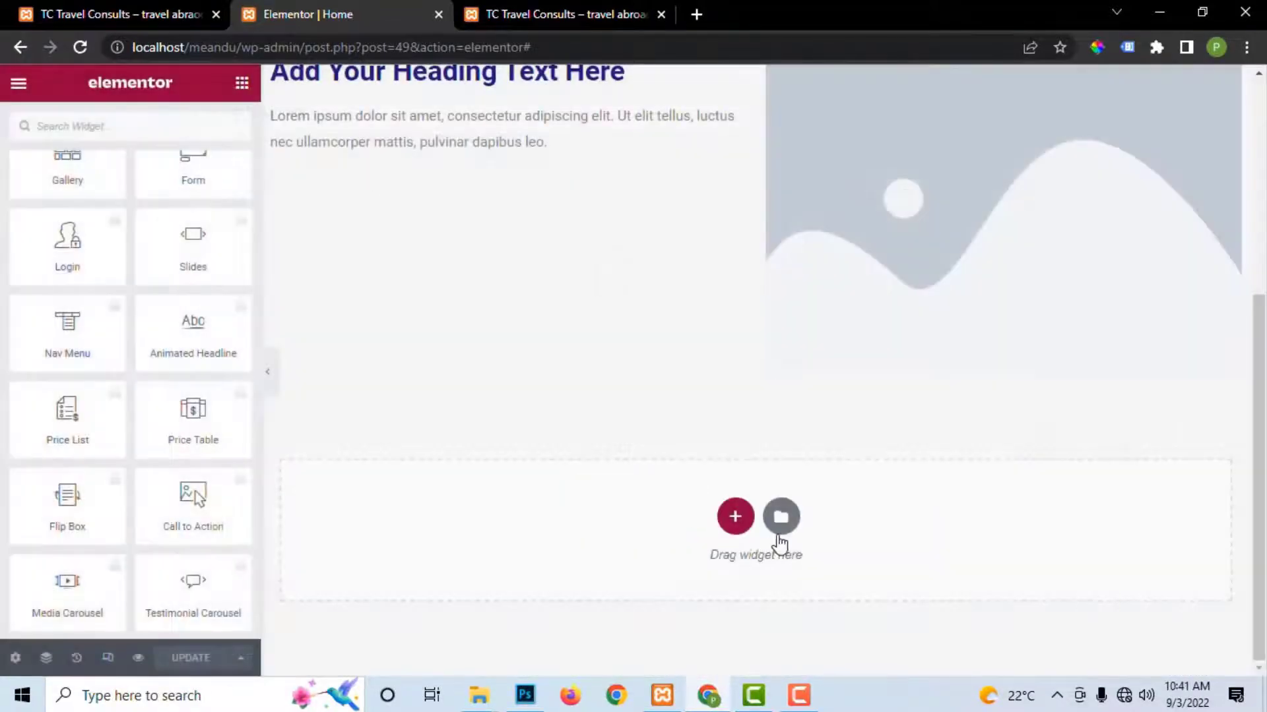
Step: Reopen the library, compare the Pages and My Templates tabs, then close it
click(780, 515)
click(610, 112)
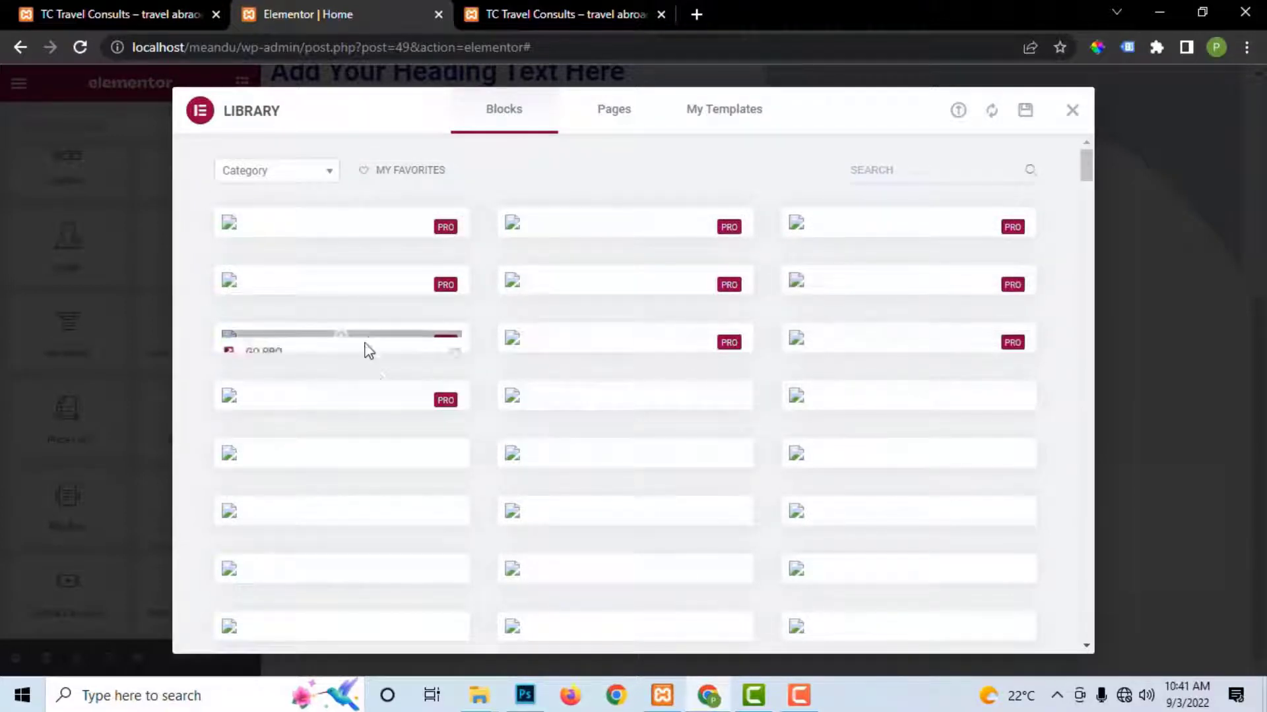
click(604, 118)
click(747, 120)
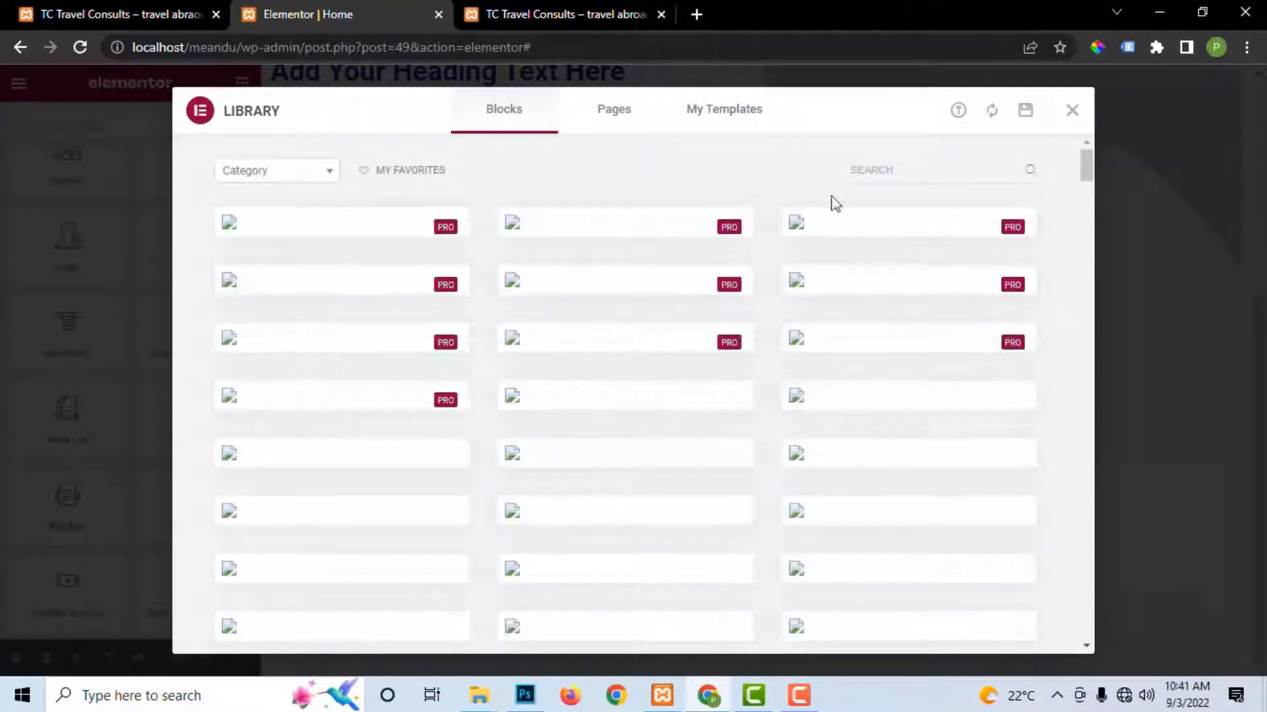
click(731, 121)
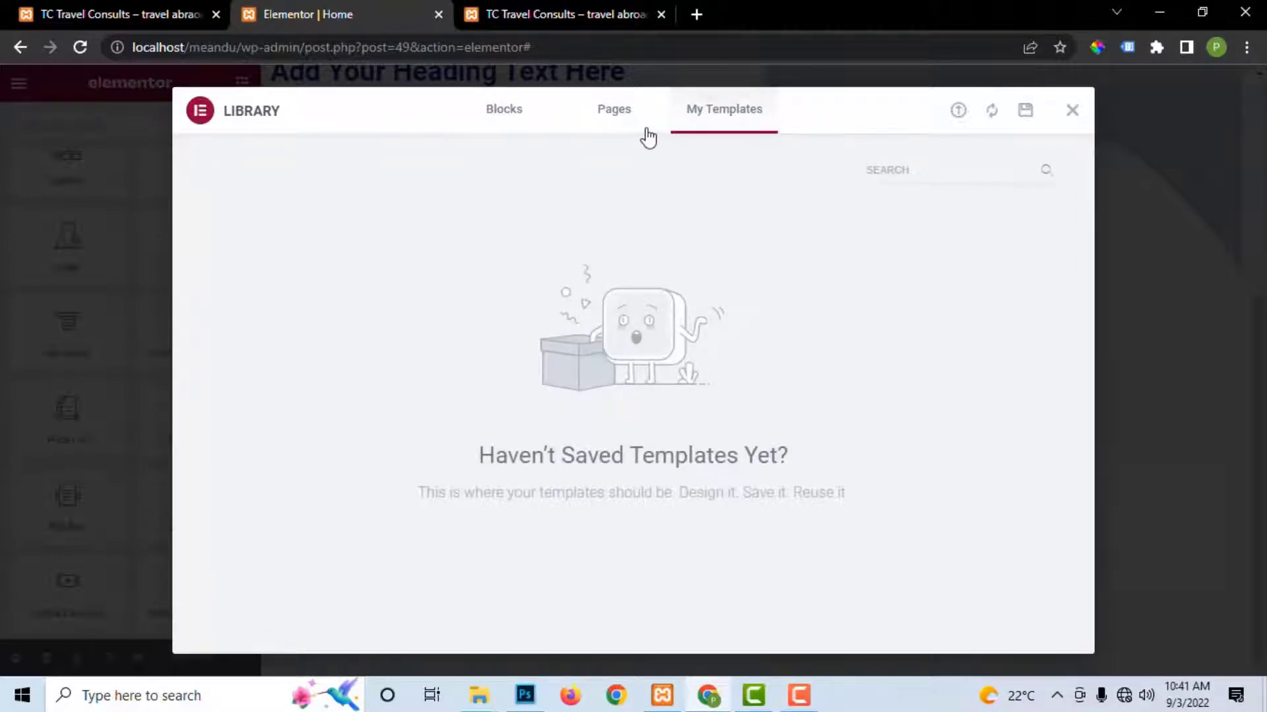
click(612, 119)
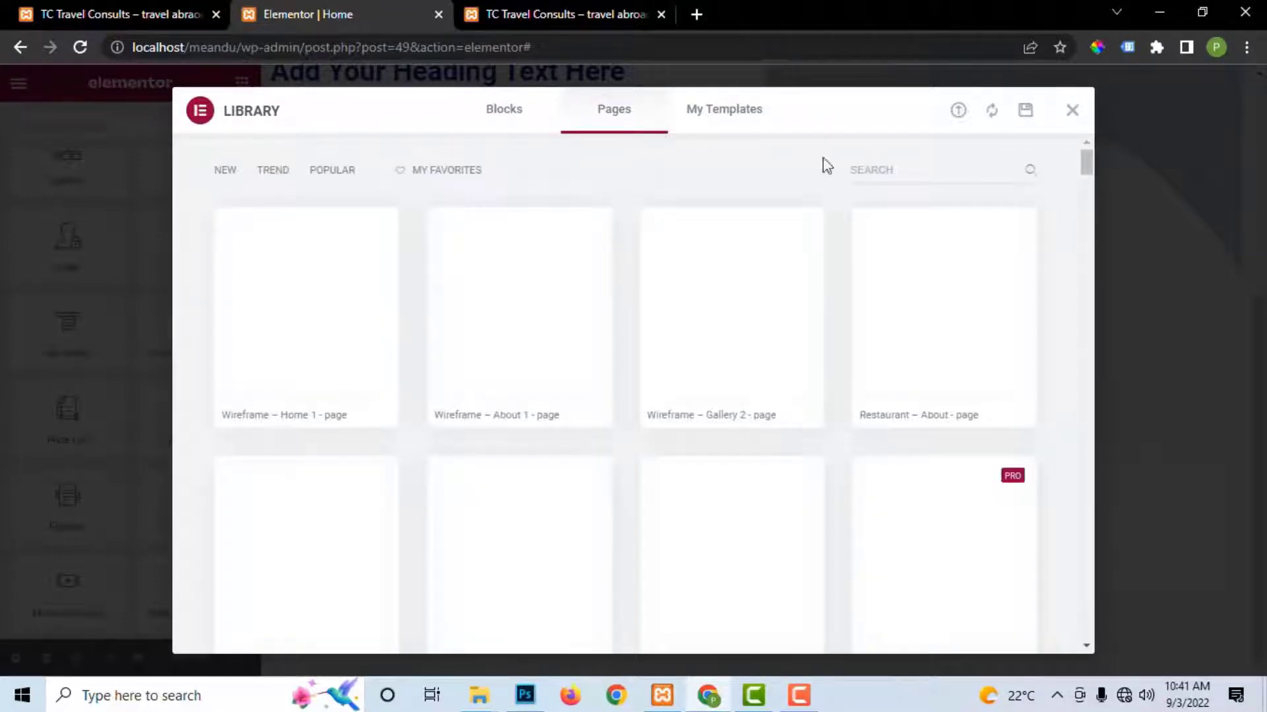
click(747, 113)
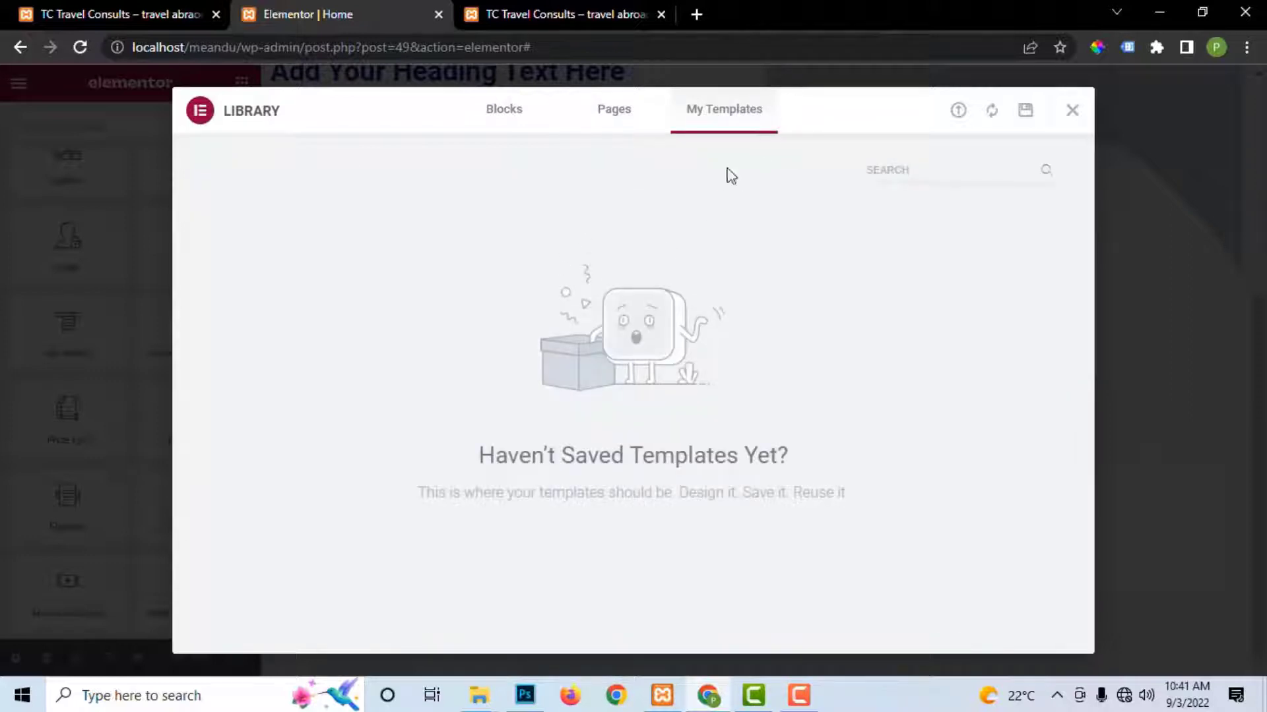
click(1072, 112)
scroll(649, 321, up, 4)
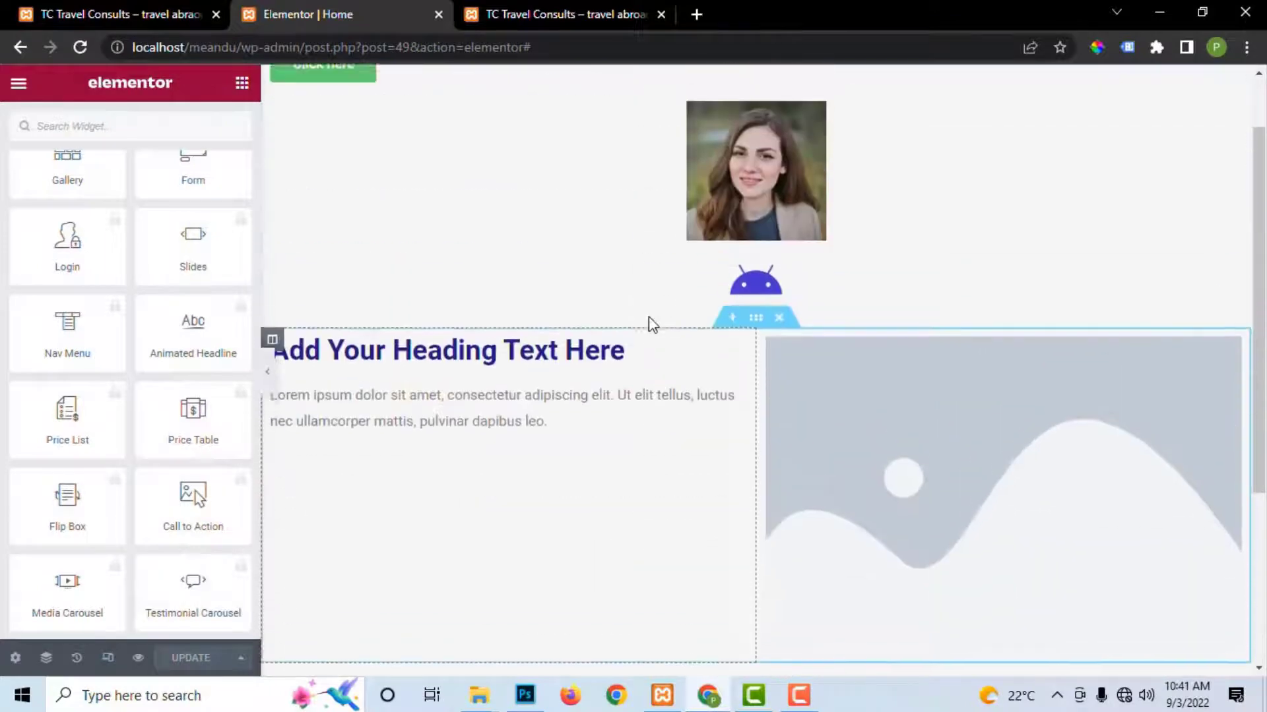
scroll(650, 328, up, 1)
scroll(662, 348, down, 5)
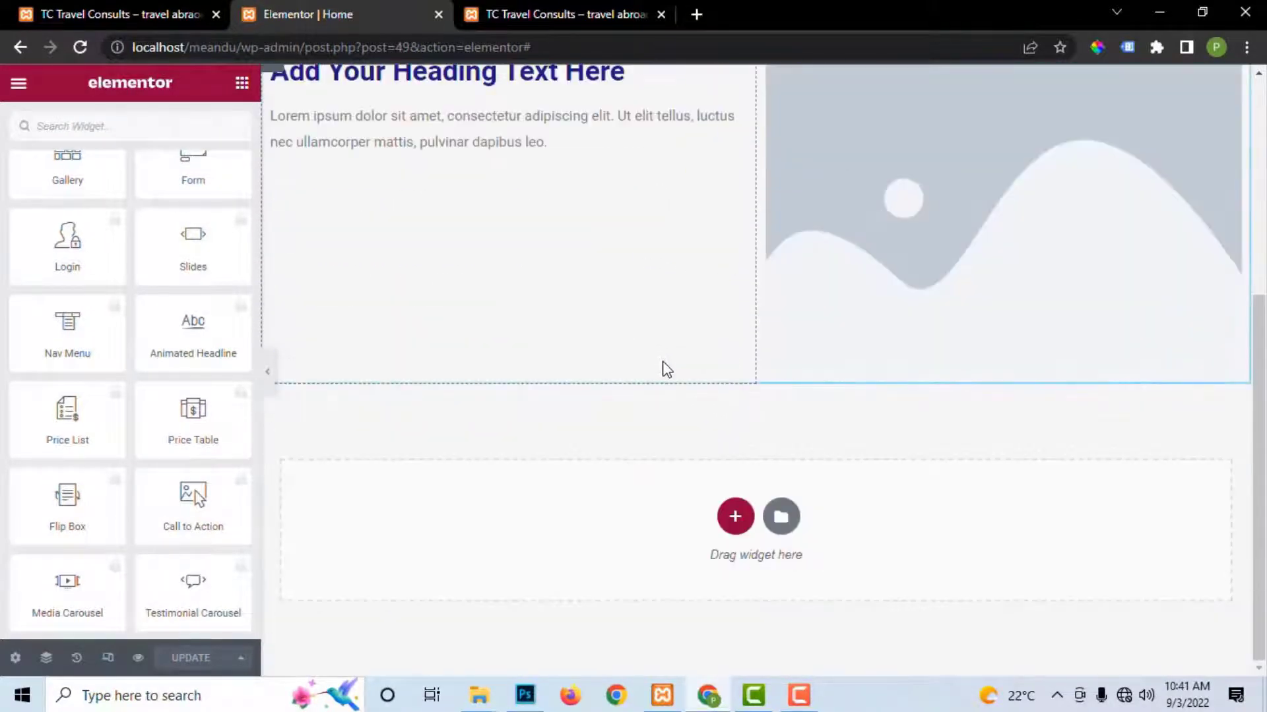
scroll(666, 369, up, 5)
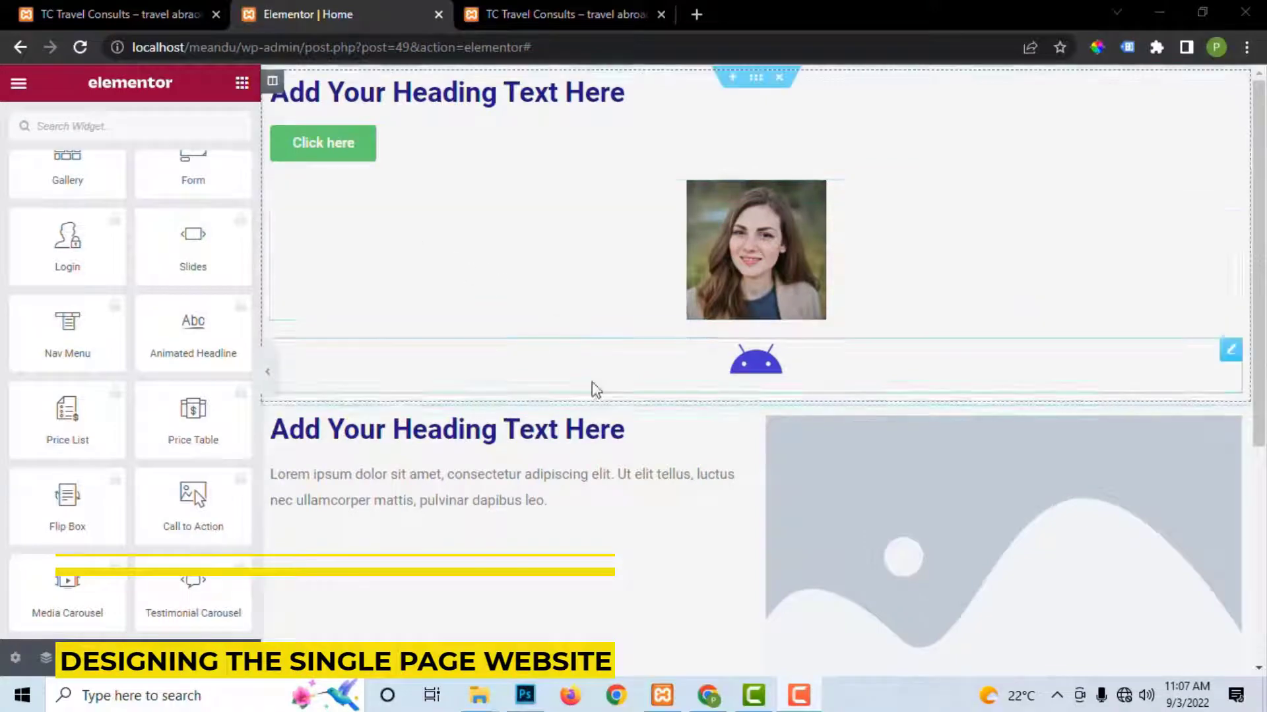
scroll(739, 430, down, 5)
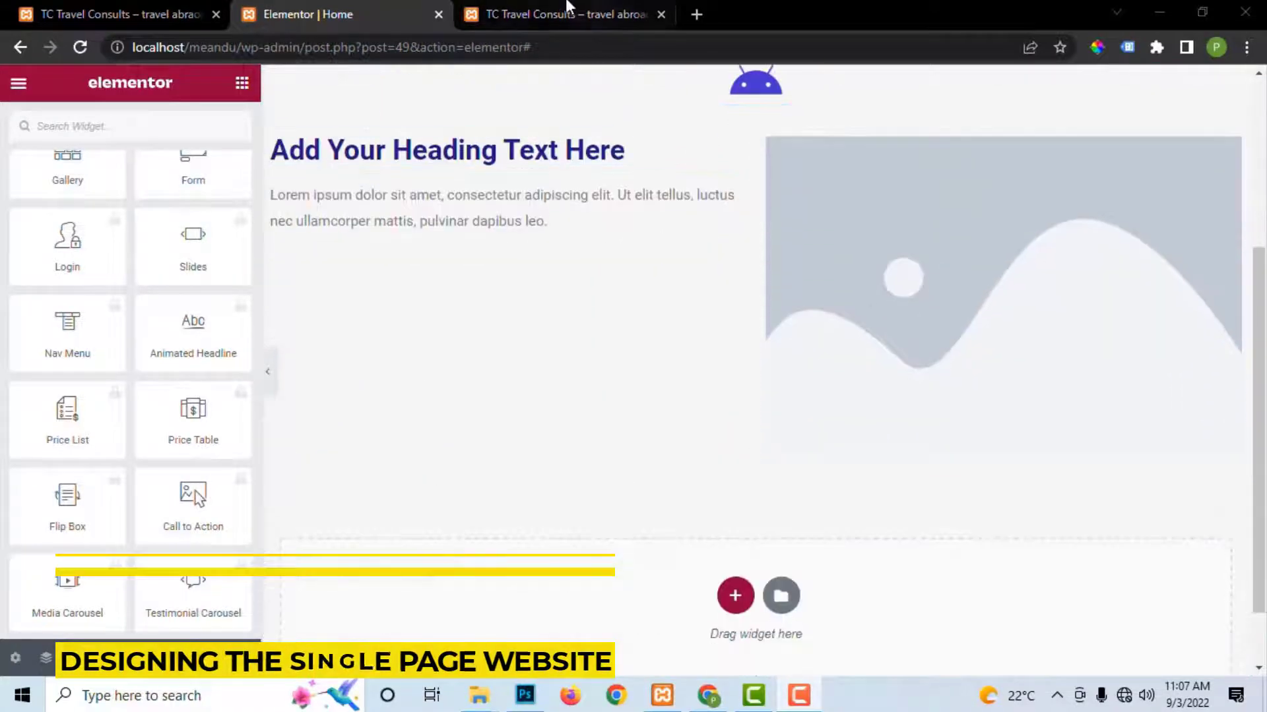
click(545, 15)
scroll(718, 356, down, 20)
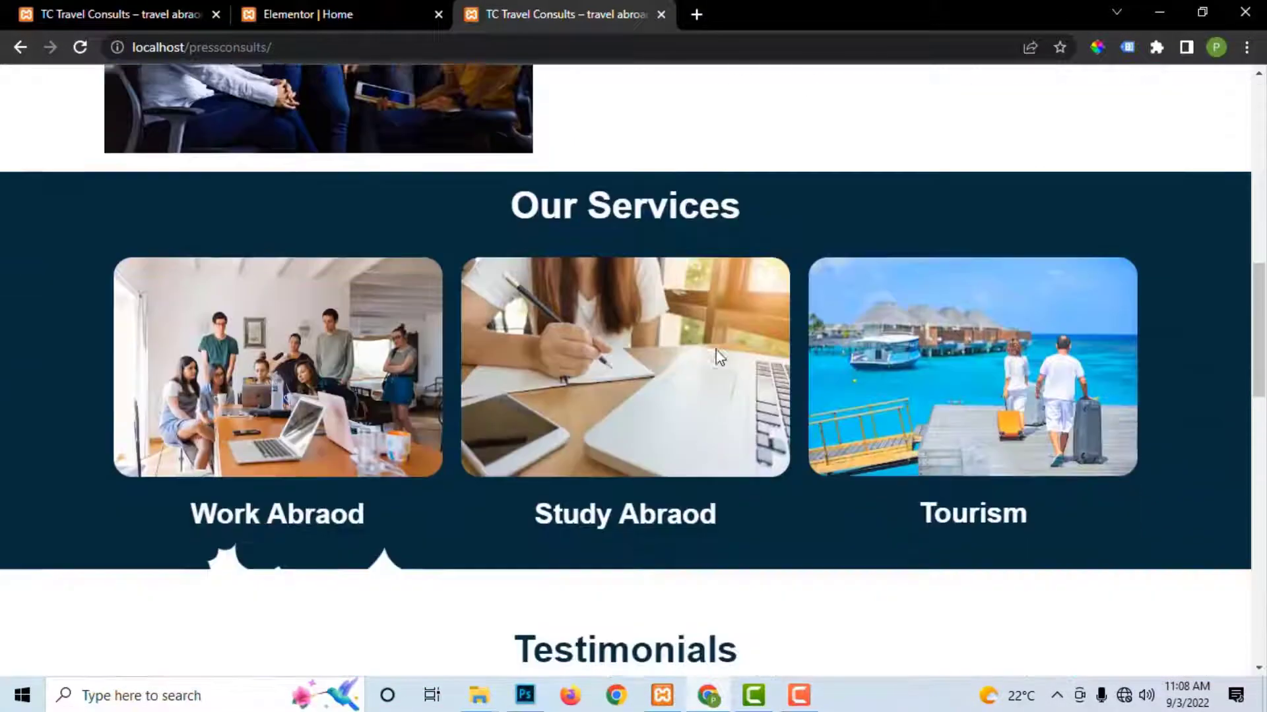
scroll(718, 356, down, 3)
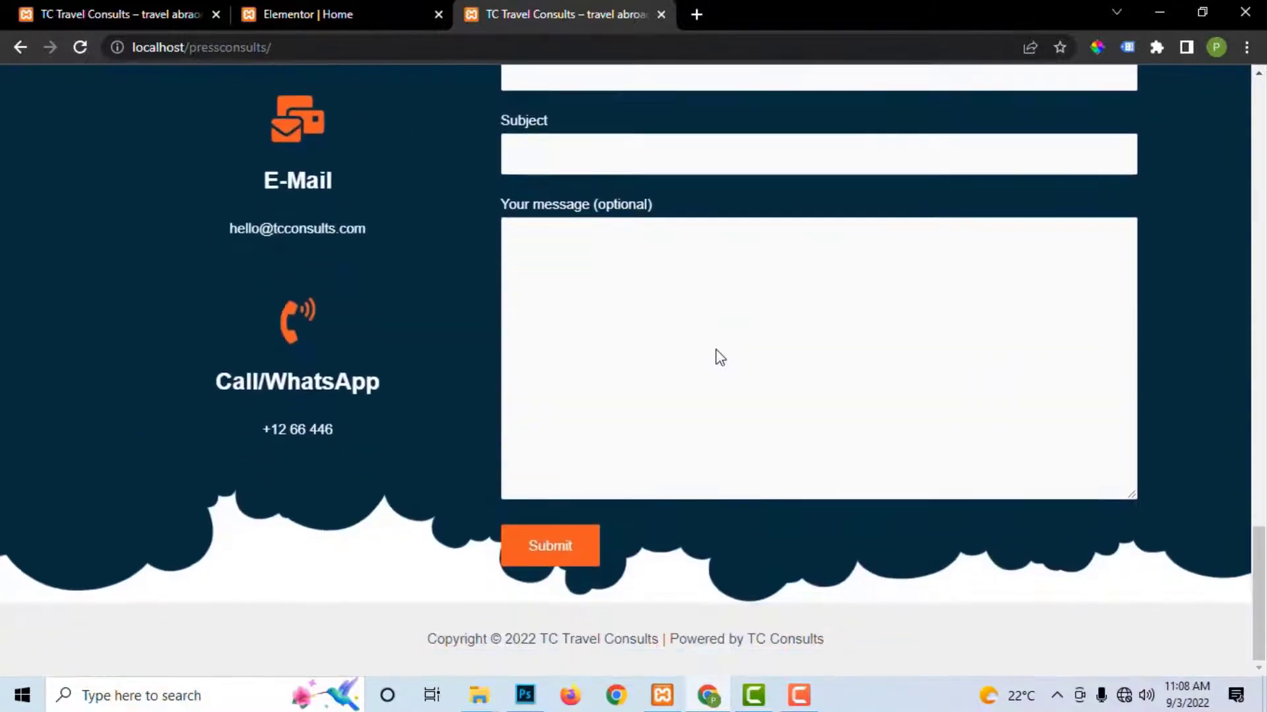
scroll(717, 357, up, 10)
scroll(718, 356, up, 12)
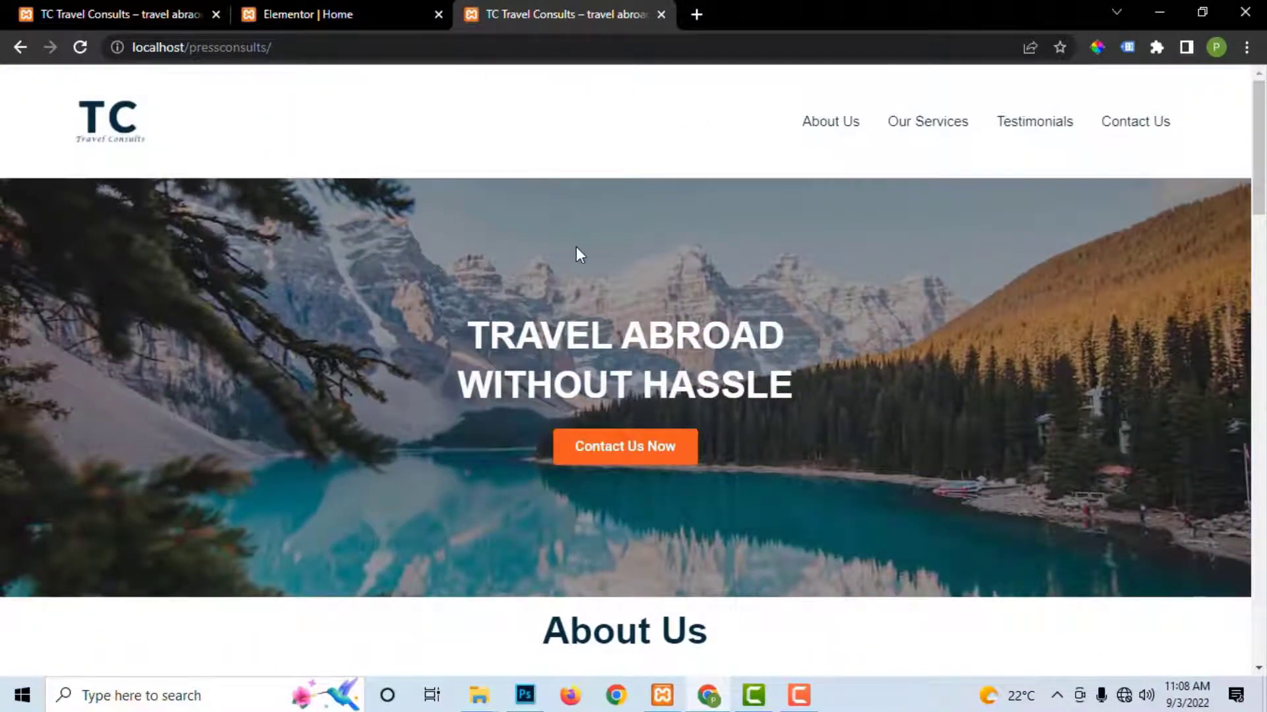
click(325, 14)
scroll(611, 227, up, 4)
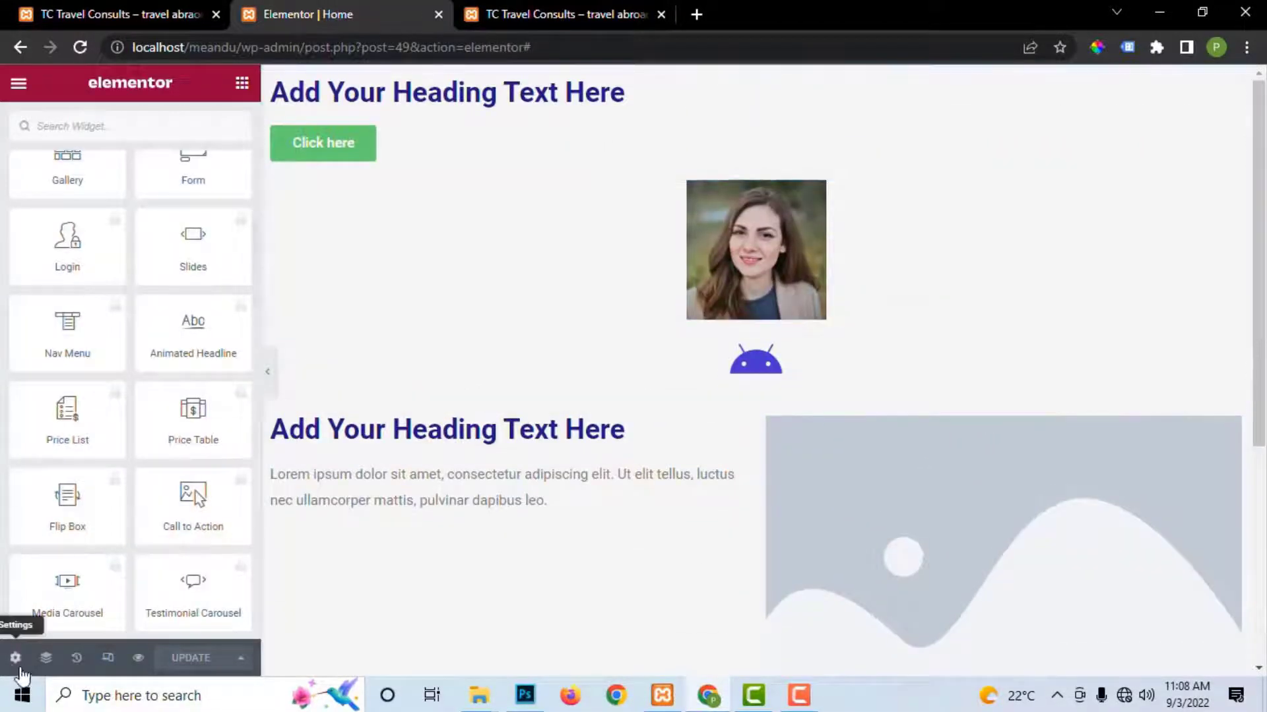
Step: Try the Default page layout, then set the Home page layout back to Elementor Canvas
click(15, 658)
scroll(181, 521, down, 1)
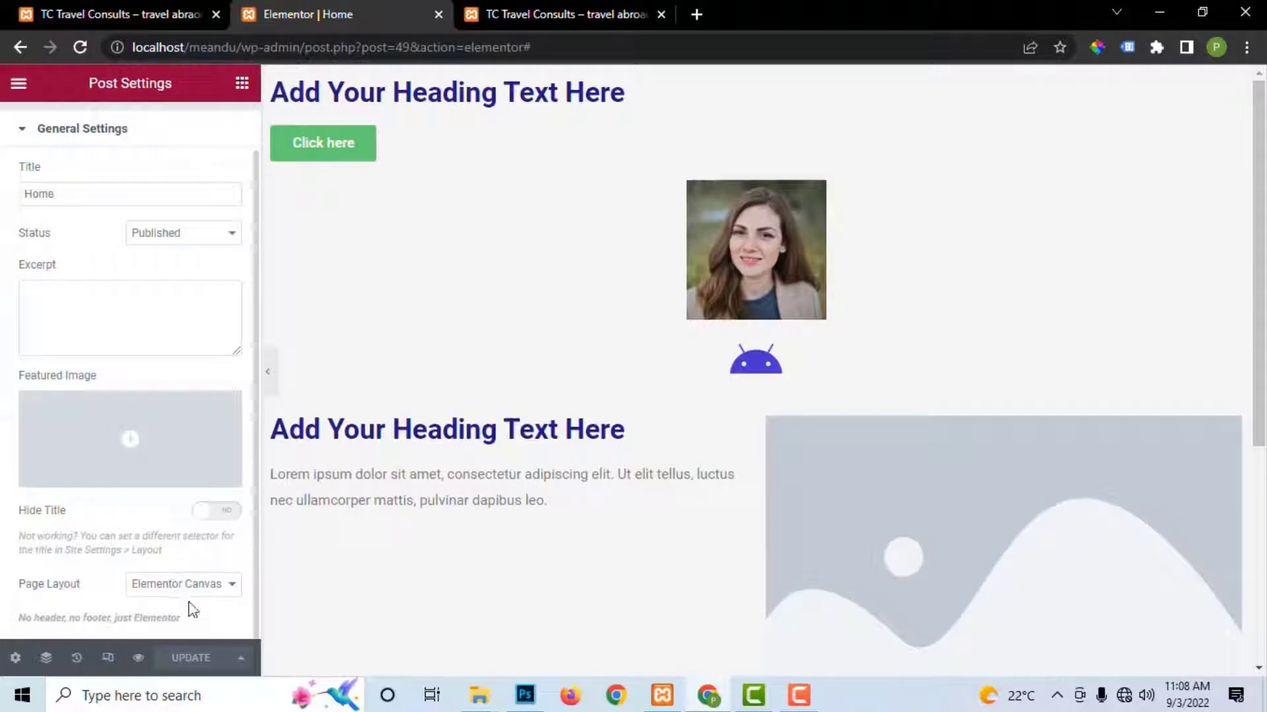
click(184, 585)
click(162, 598)
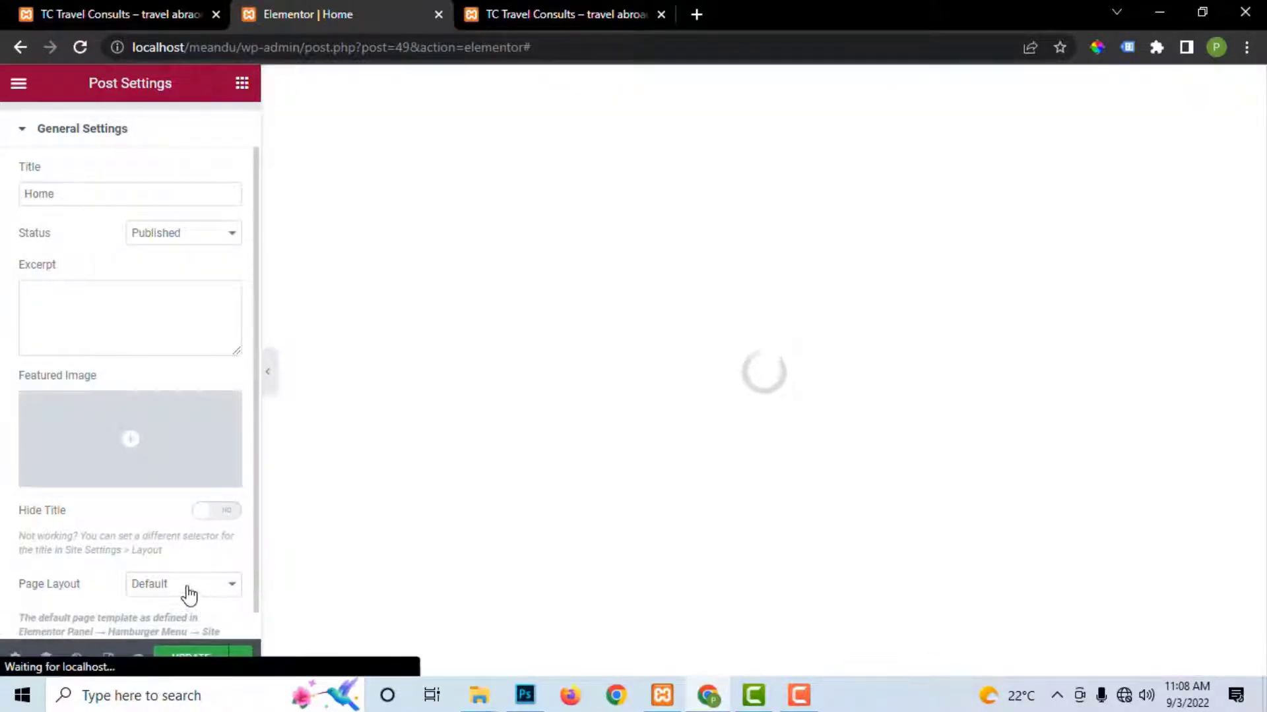
click(189, 595)
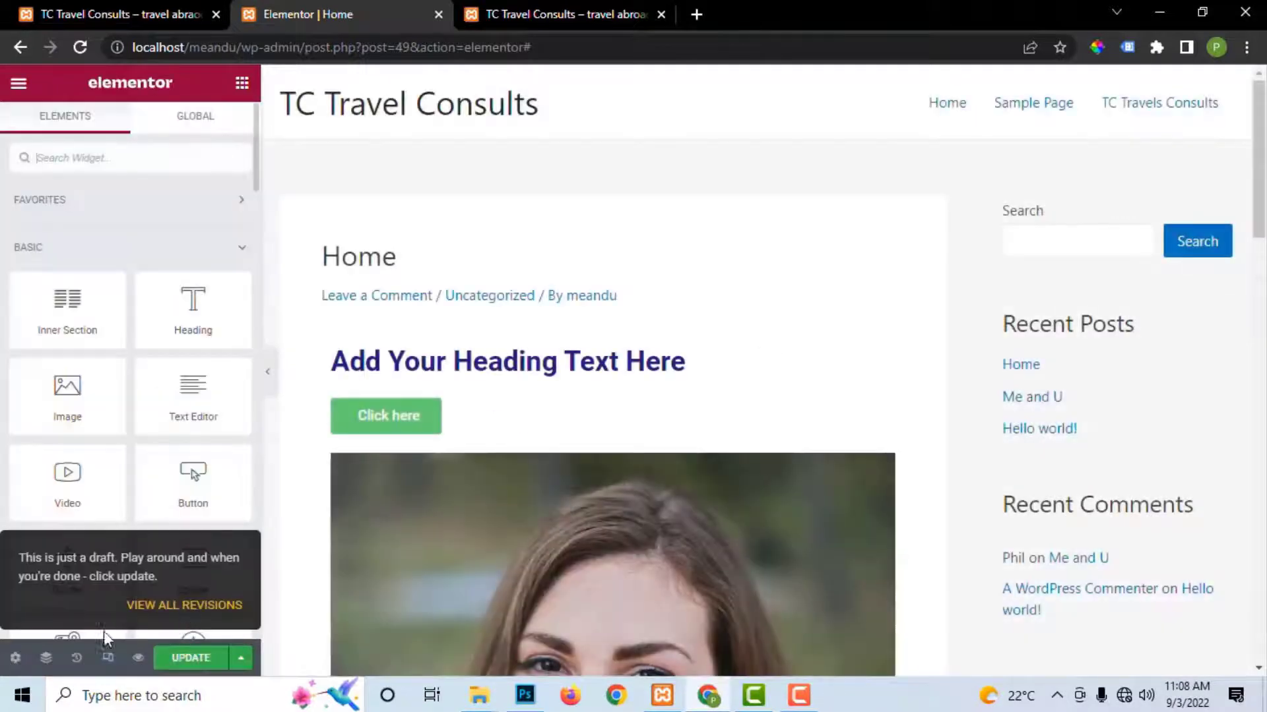
click(15, 658)
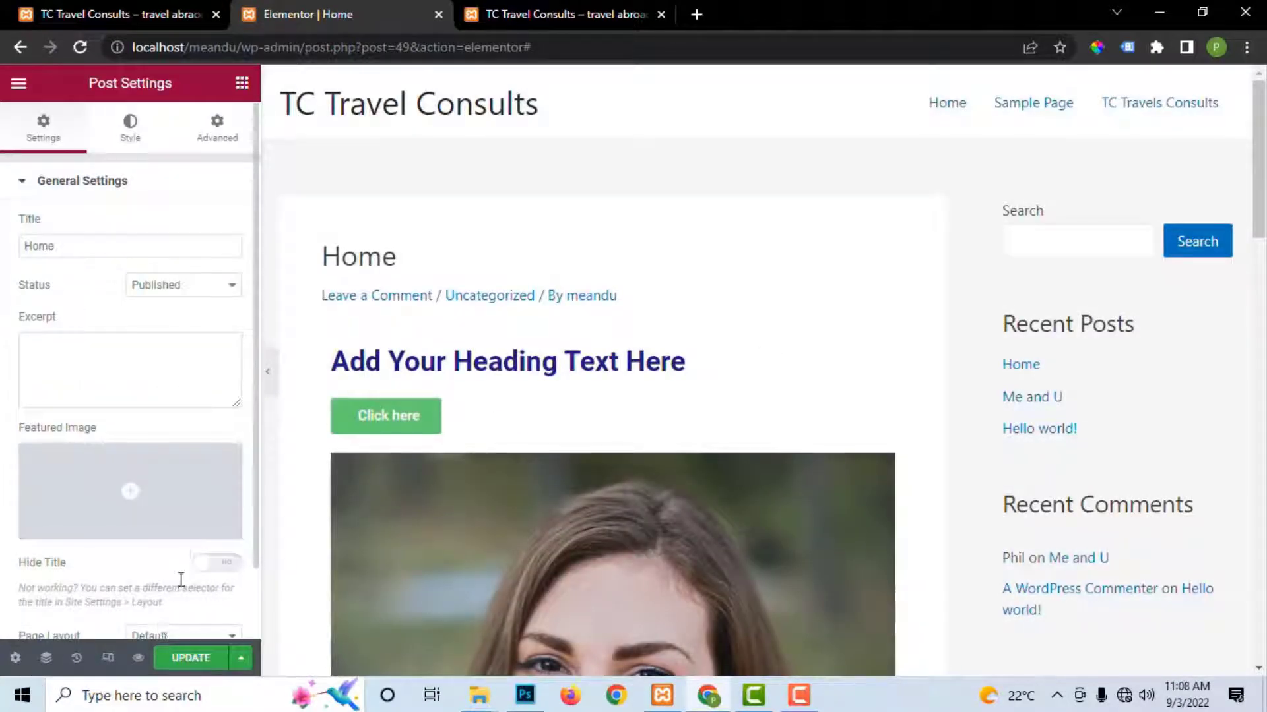
scroll(181, 579, down, 1)
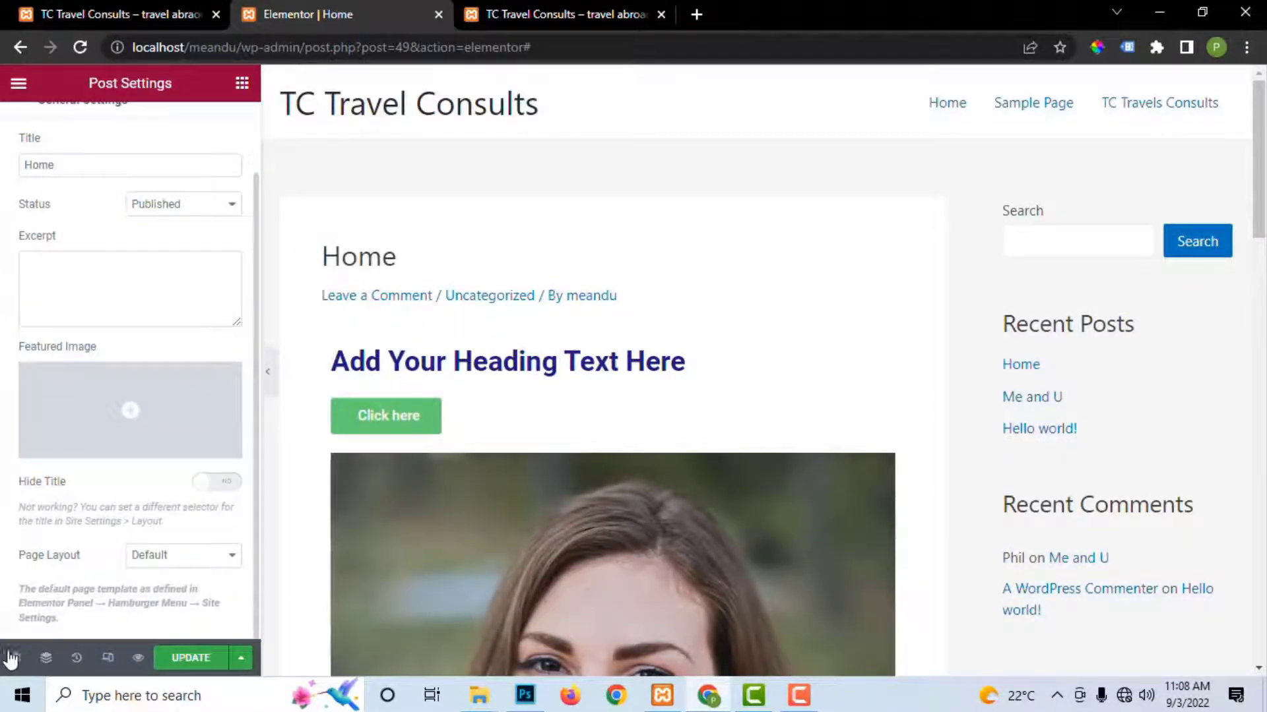
click(199, 560)
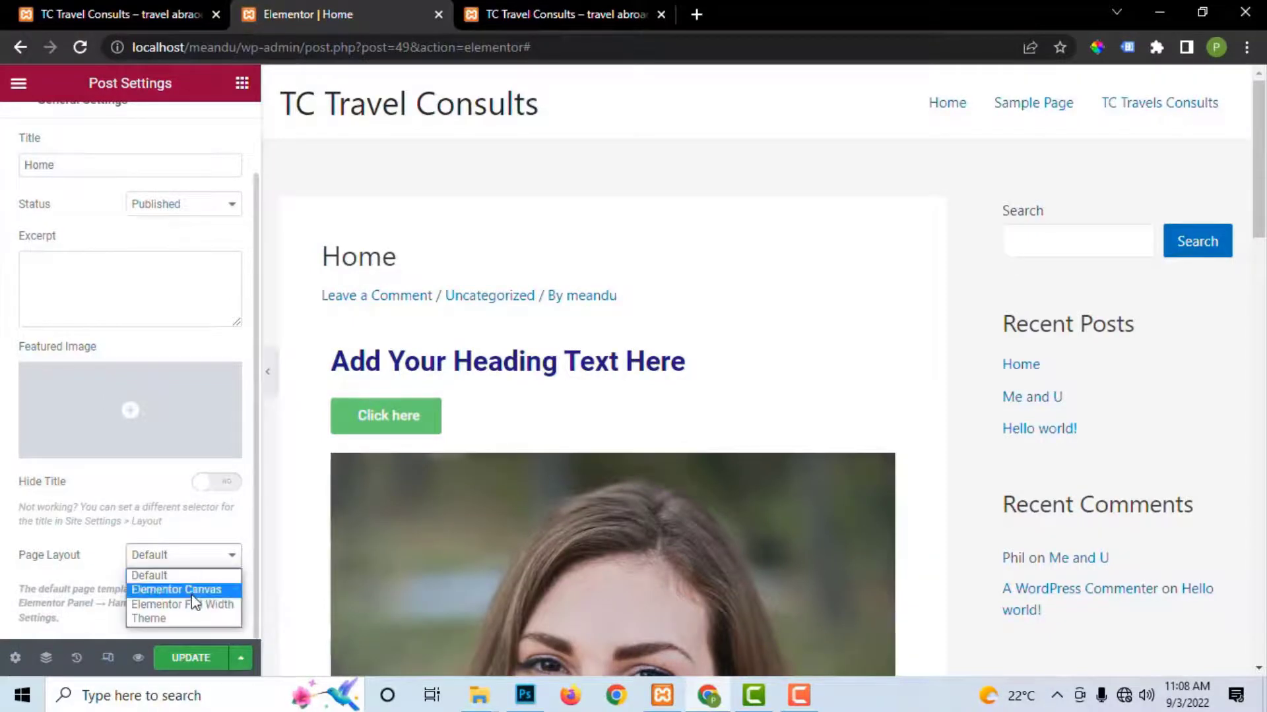
click(193, 593)
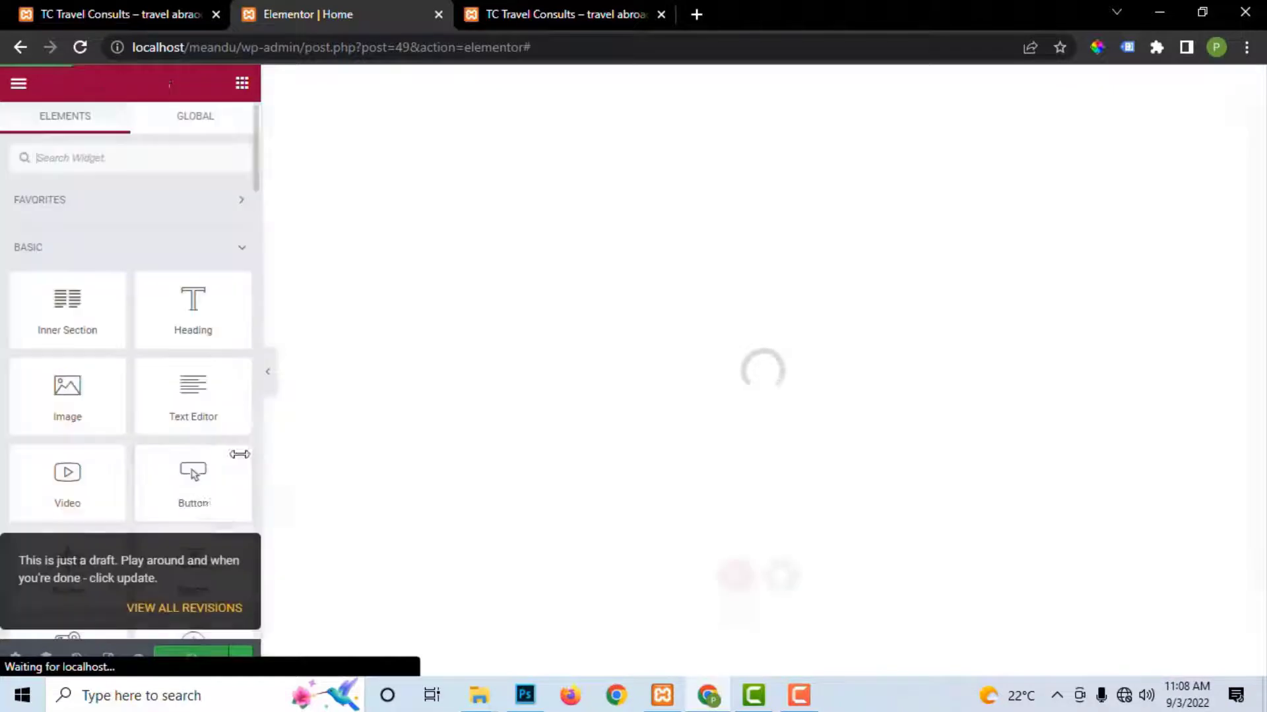
scroll(132, 475, down, 4)
scroll(89, 511, down, 2)
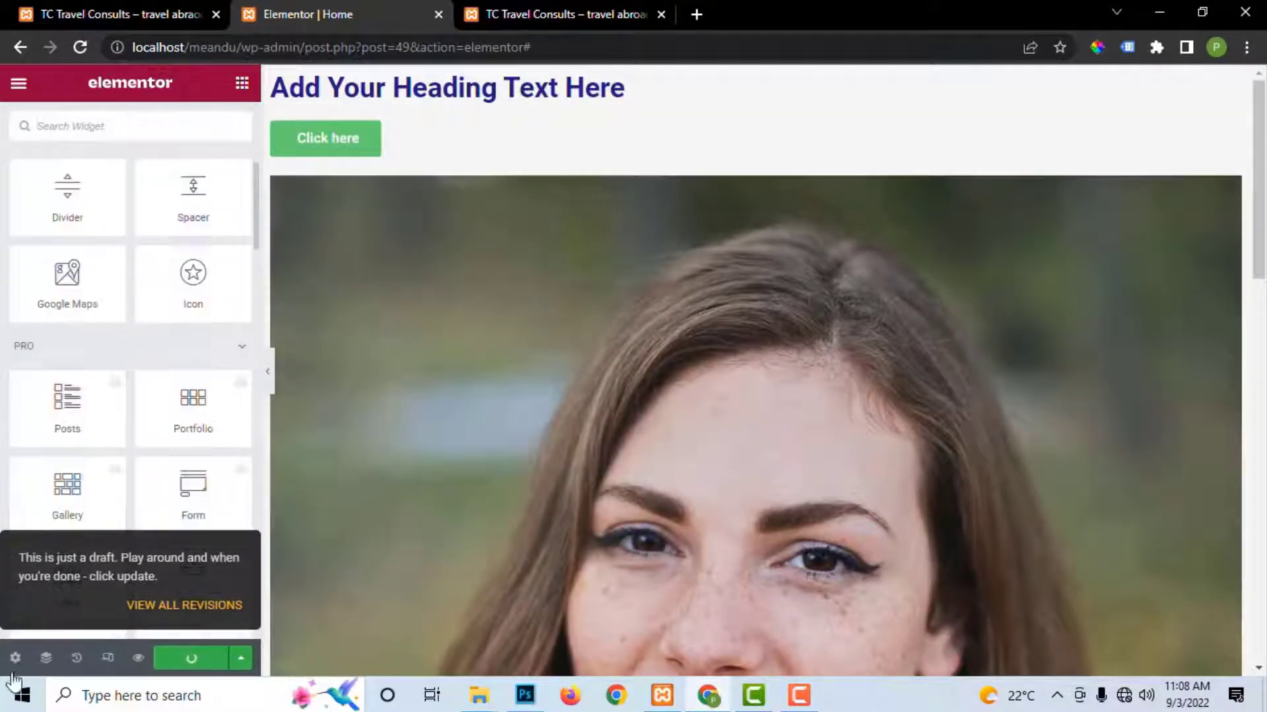
Step: Switch Hide Title to YES and save the page with Update
click(16, 657)
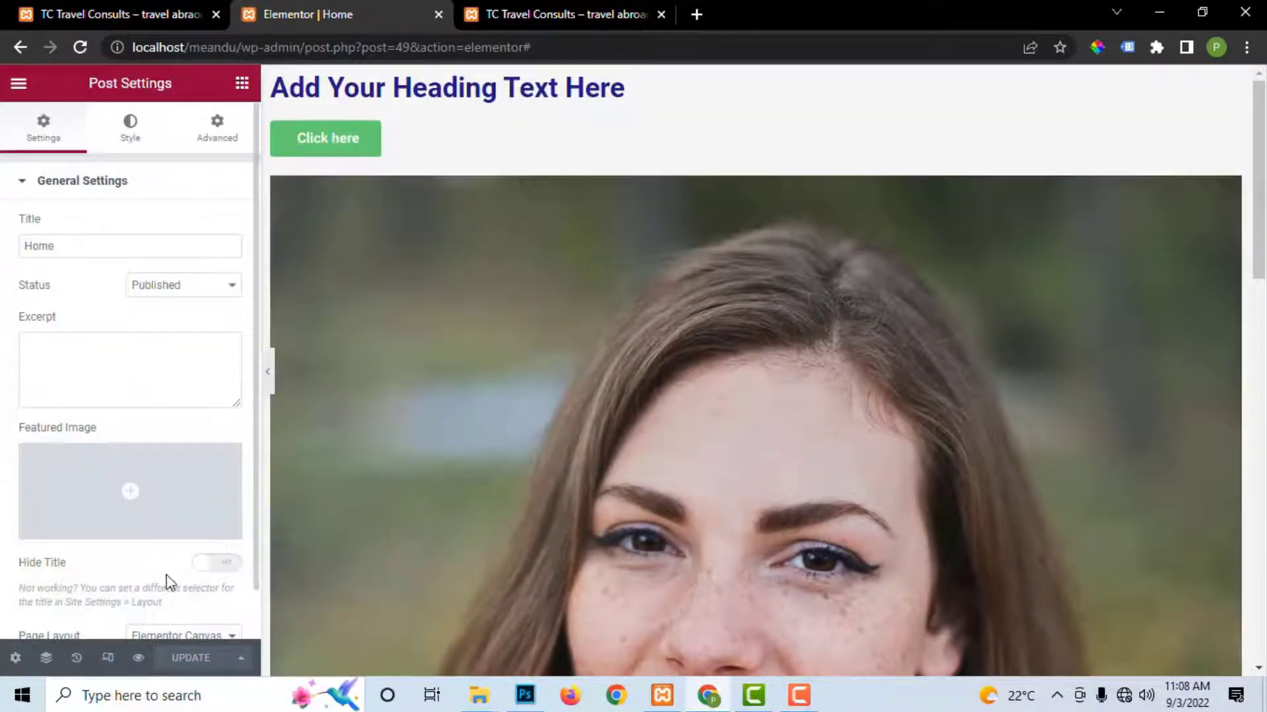
click(212, 565)
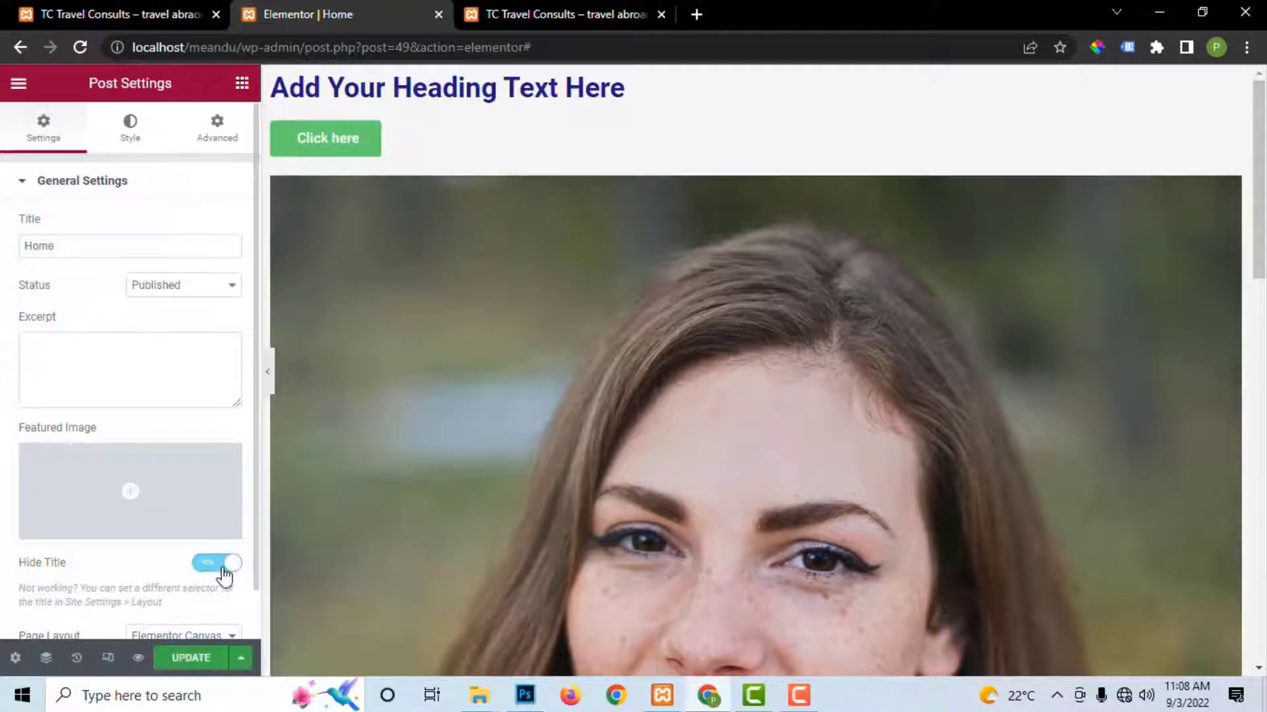
click(200, 658)
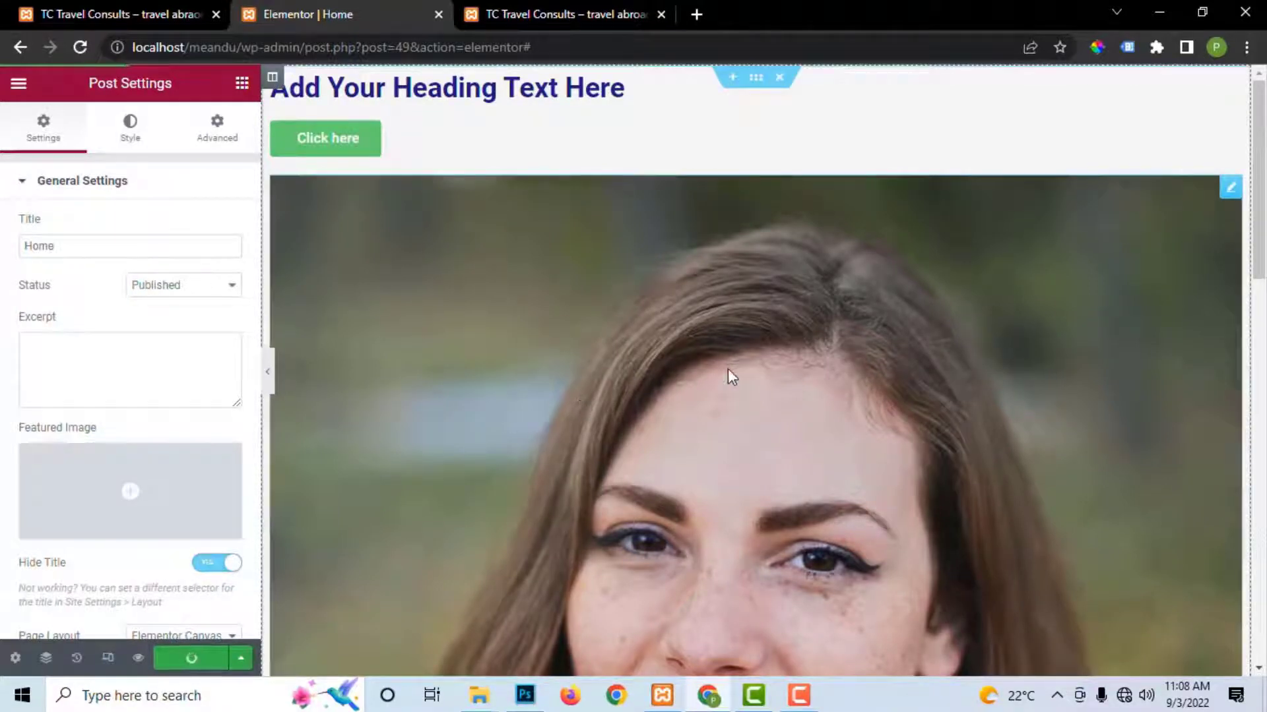
scroll(732, 369, down, 3)
scroll(738, 370, up, 3)
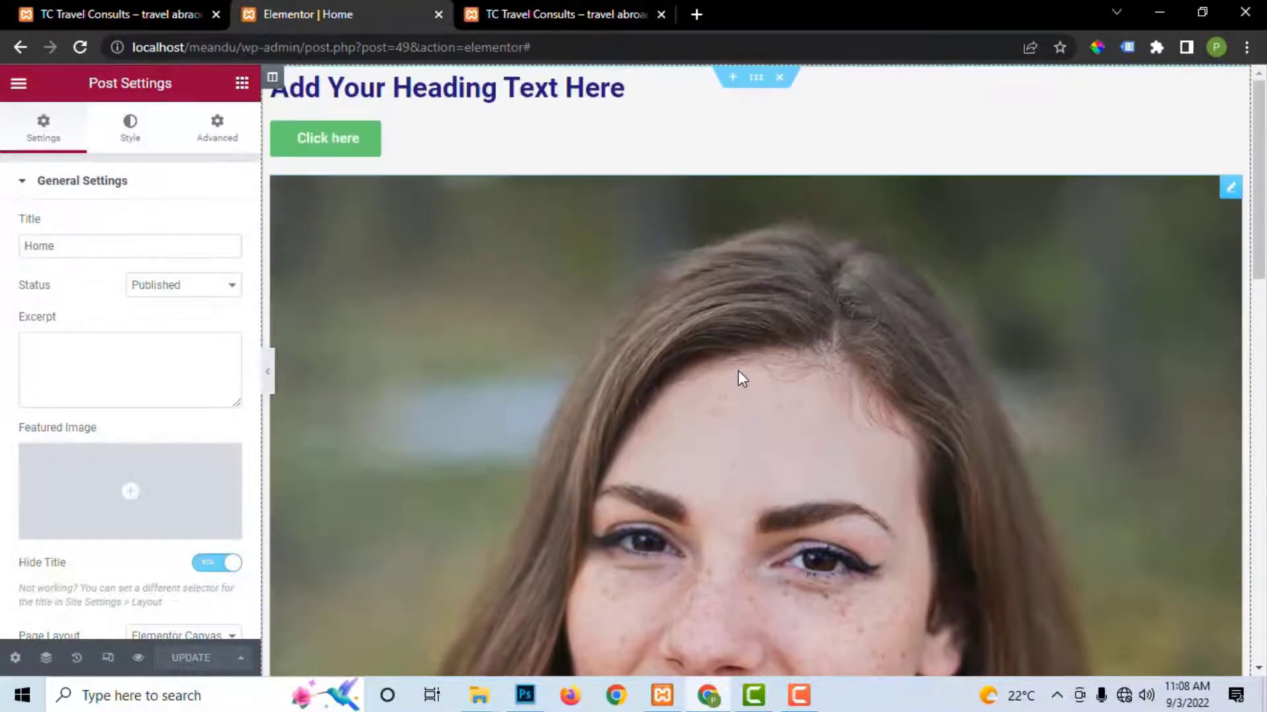
scroll(738, 364, down, 10)
scroll(737, 363, up, 7)
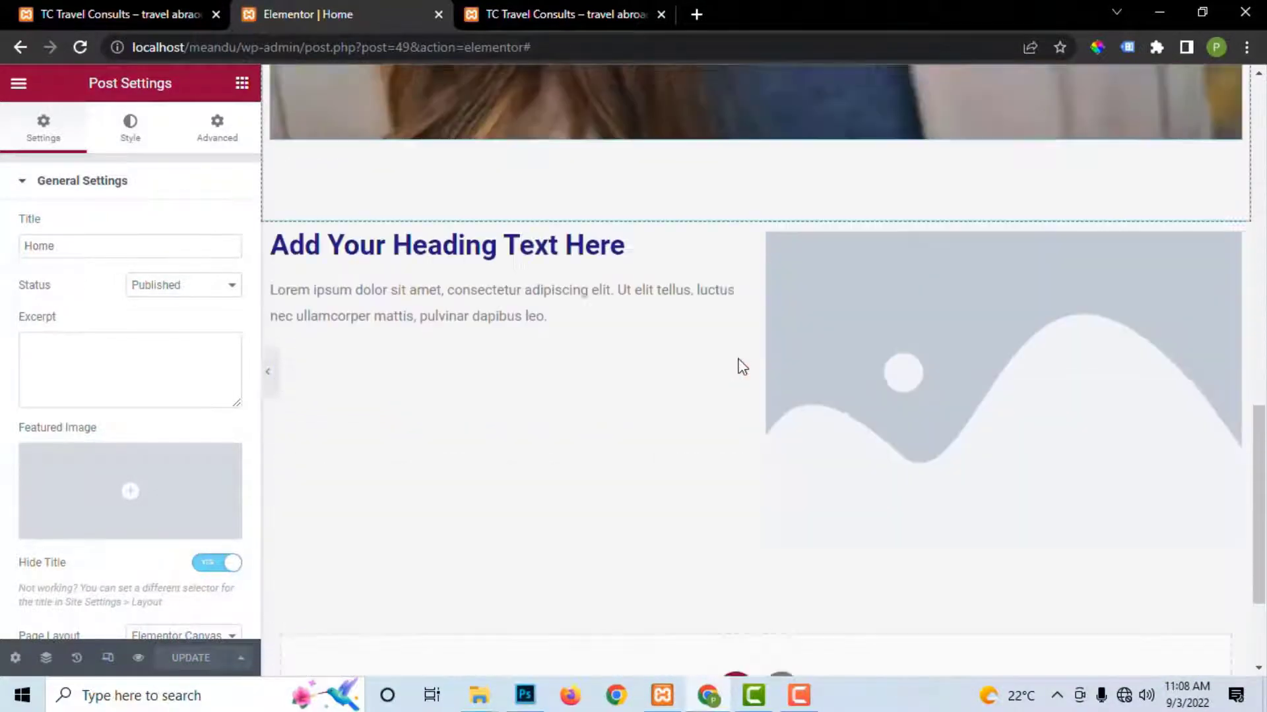
scroll(738, 356, up, 5)
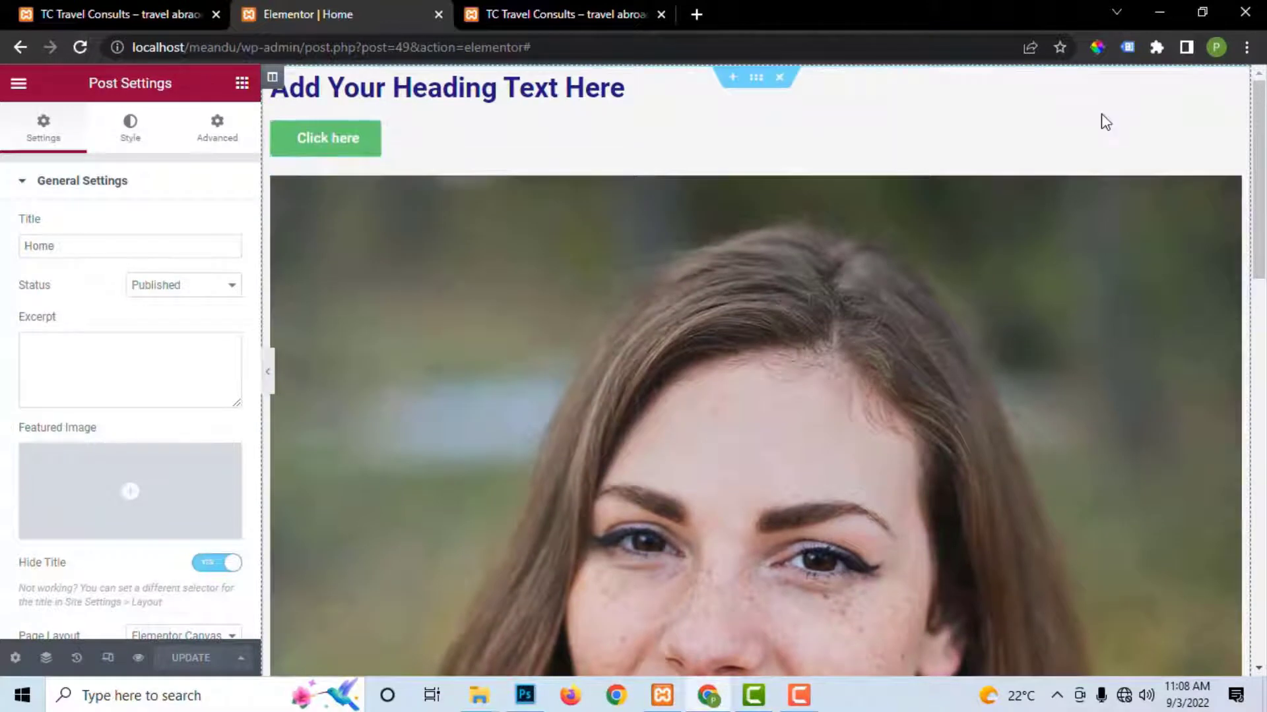
Step: Delete the heading-button-photo section, the left heading-and-text column, and the image placeholder section
click(780, 80)
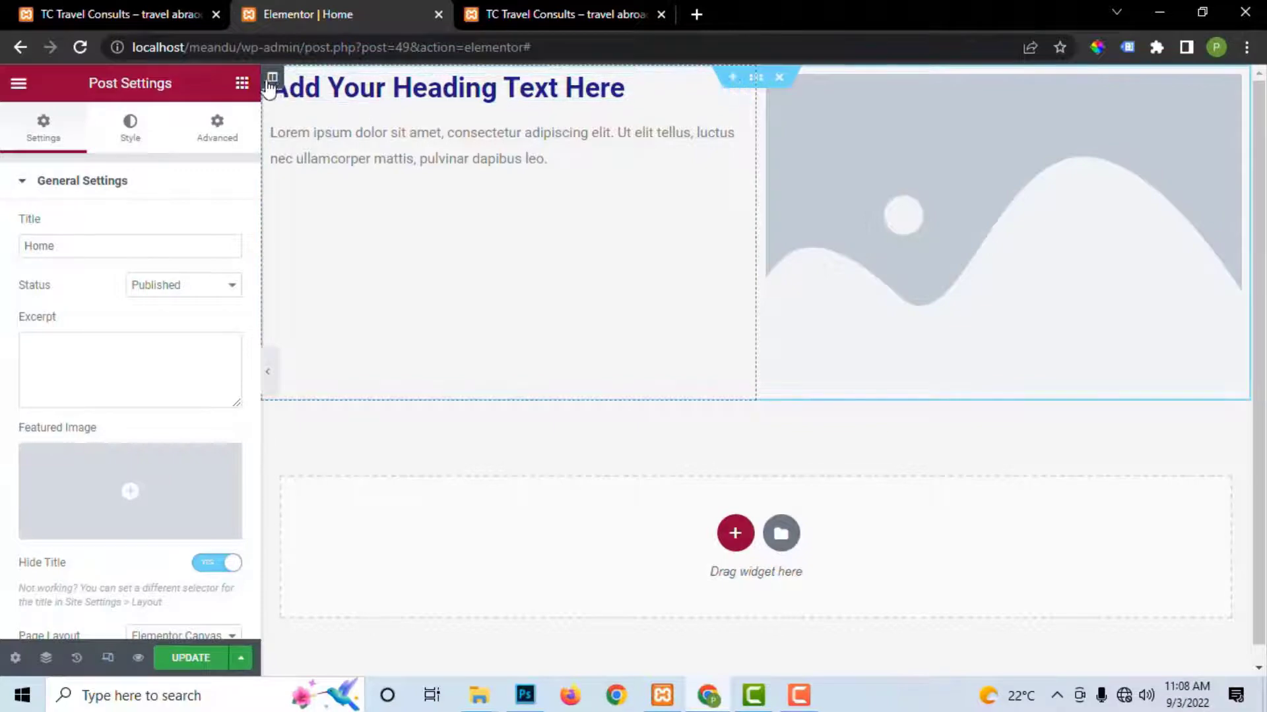
right_click(275, 86)
right_click(522, 191)
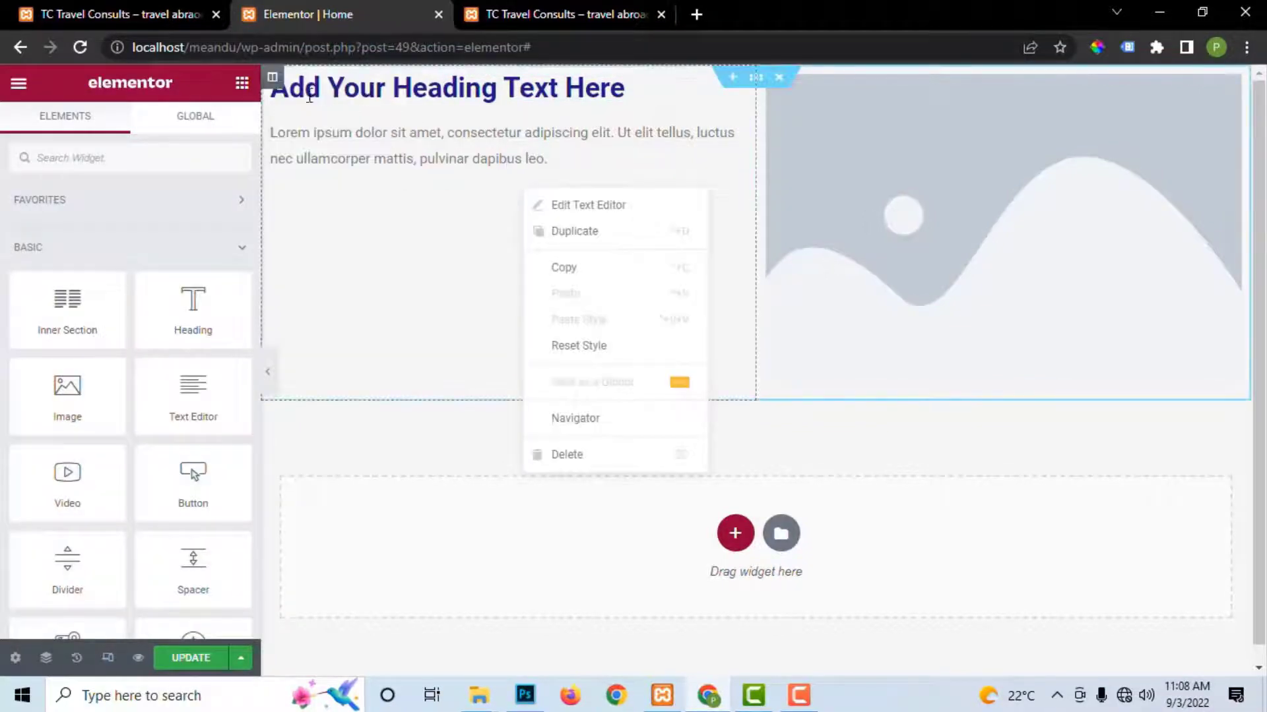
right_click(276, 85)
click(329, 356)
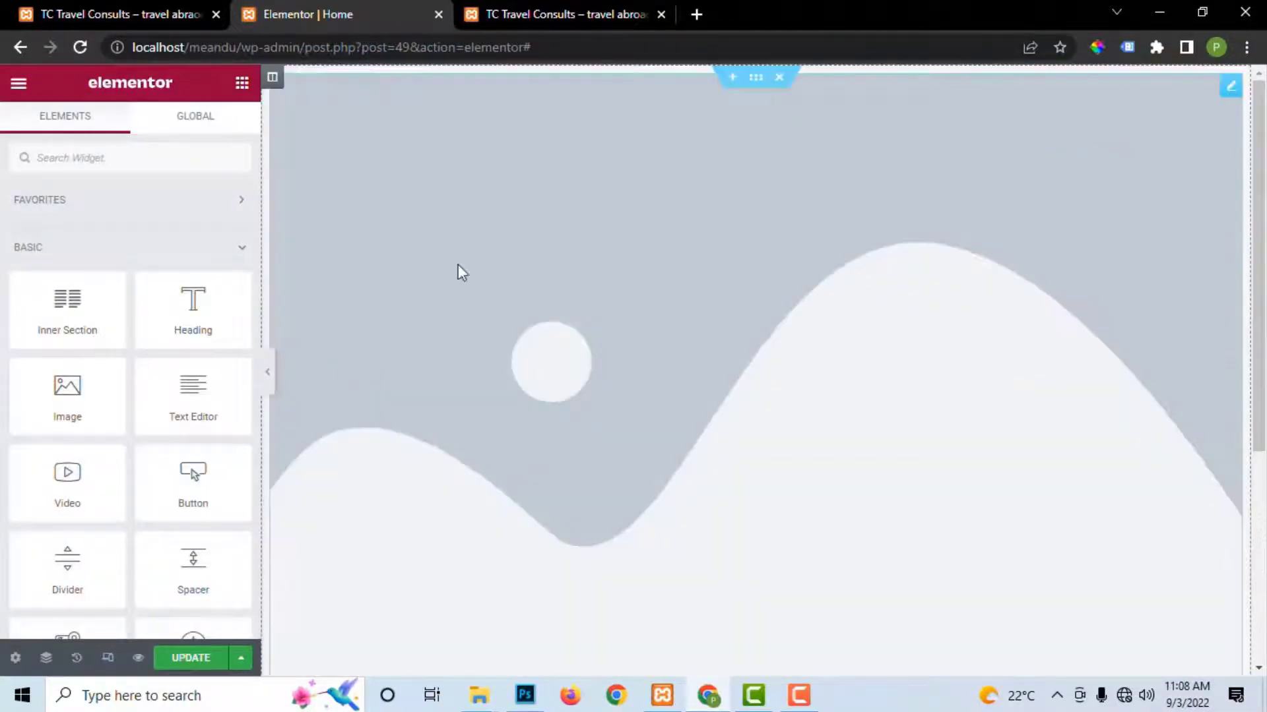
click(778, 79)
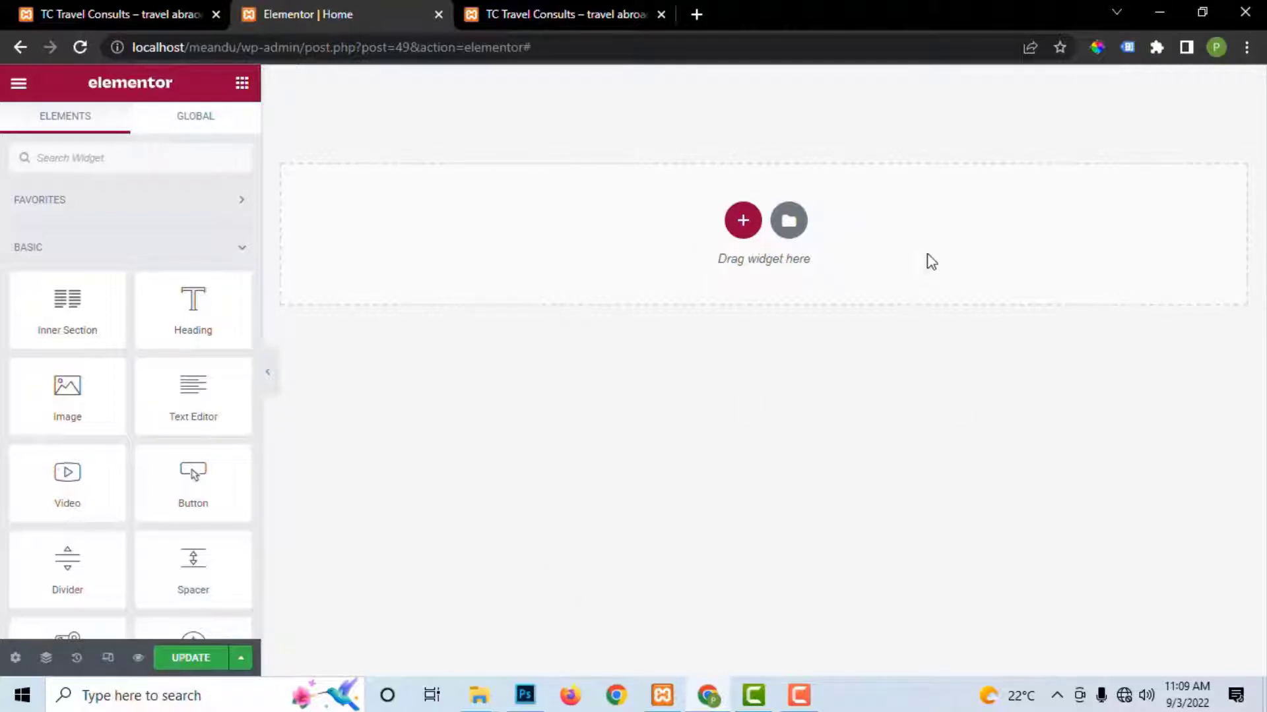
Step: Save the emptied Home page and check it on the live site tab
click(204, 660)
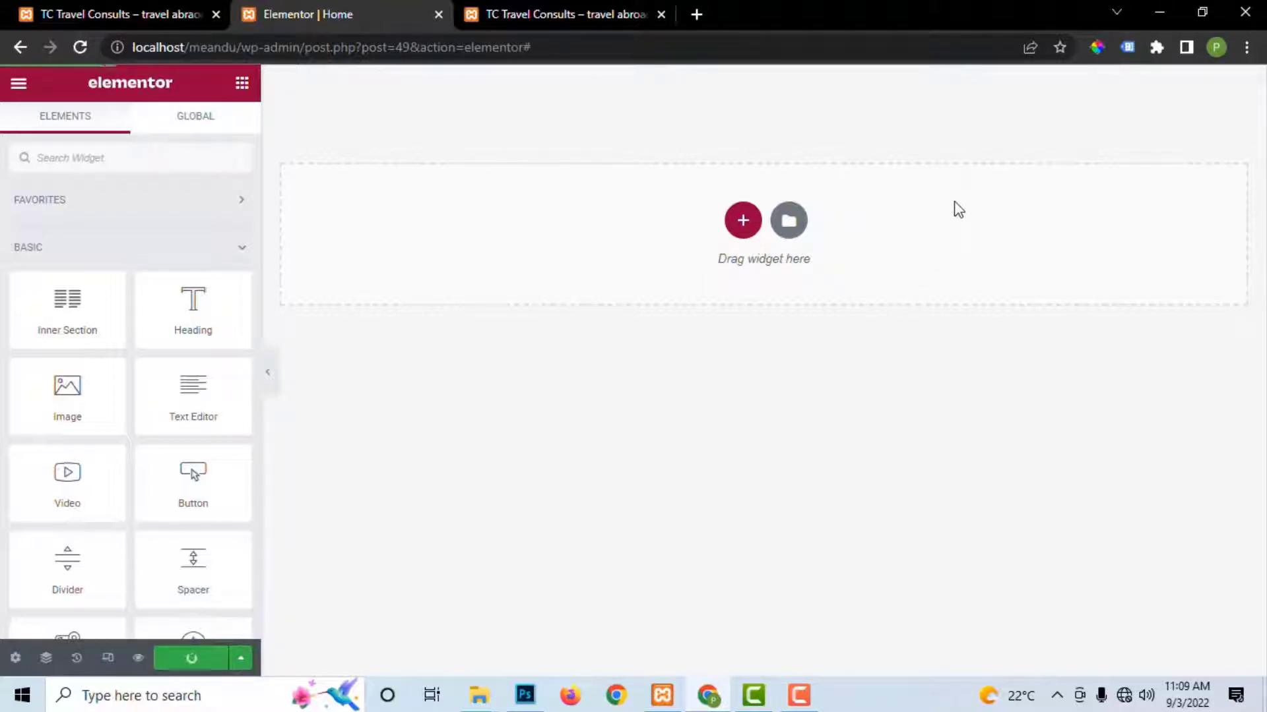
click(574, 8)
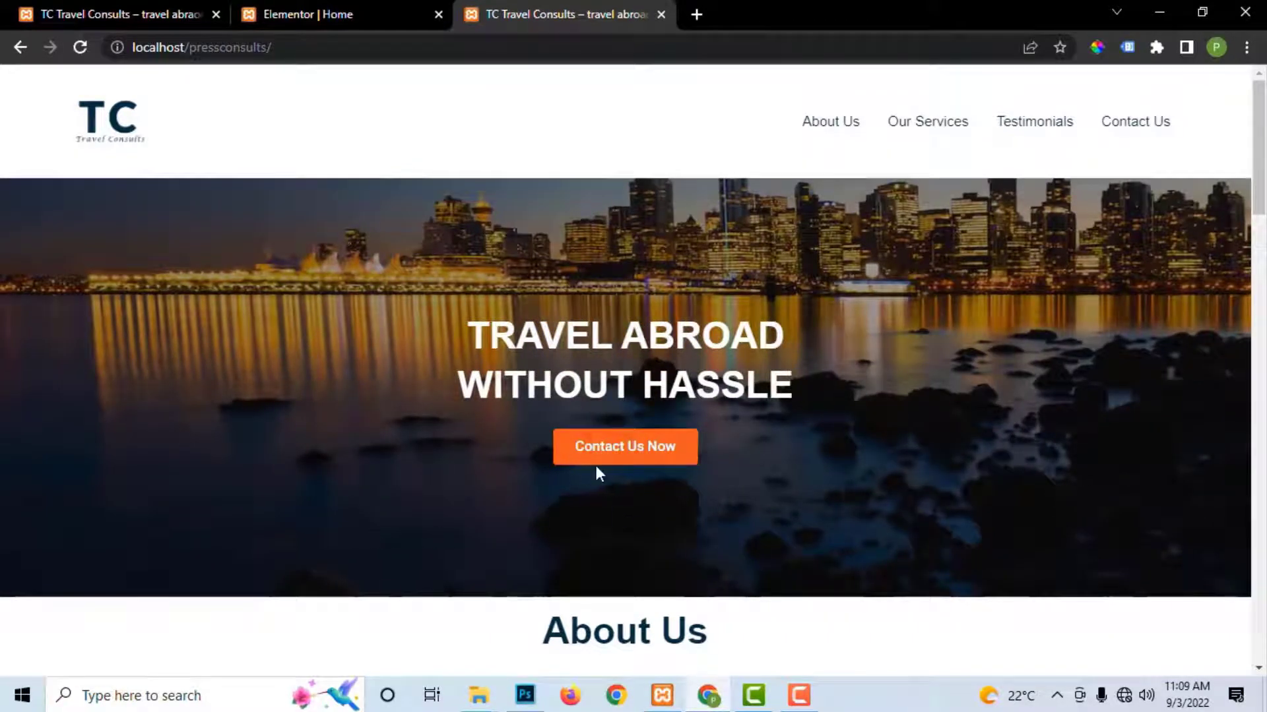
click(322, 14)
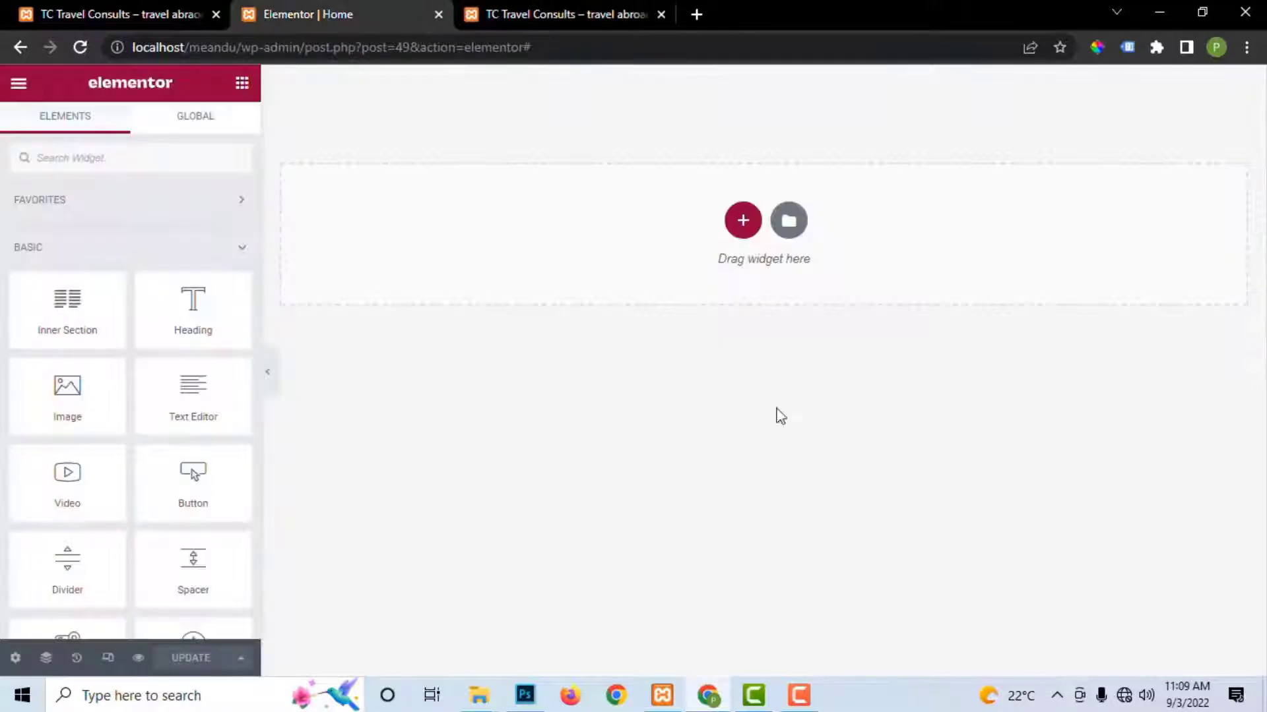
click(743, 225)
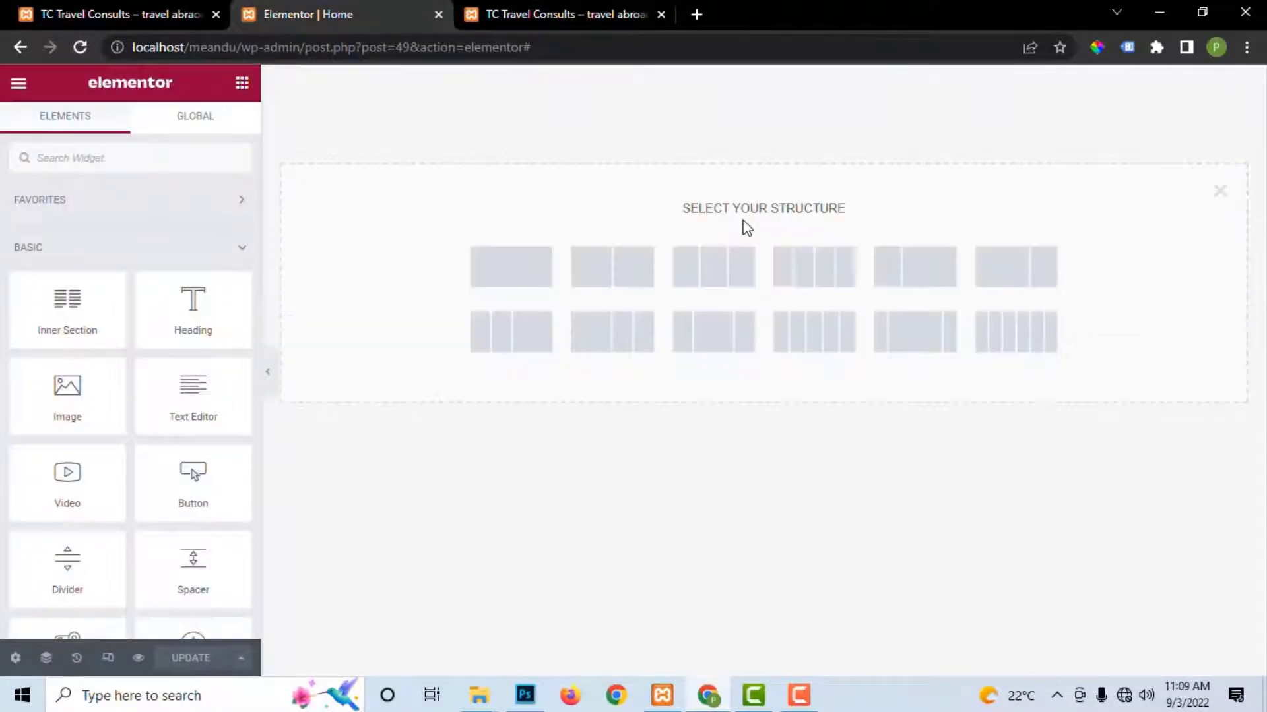
Step: Add a single-column section with a minimum height and show its Style settings
click(515, 279)
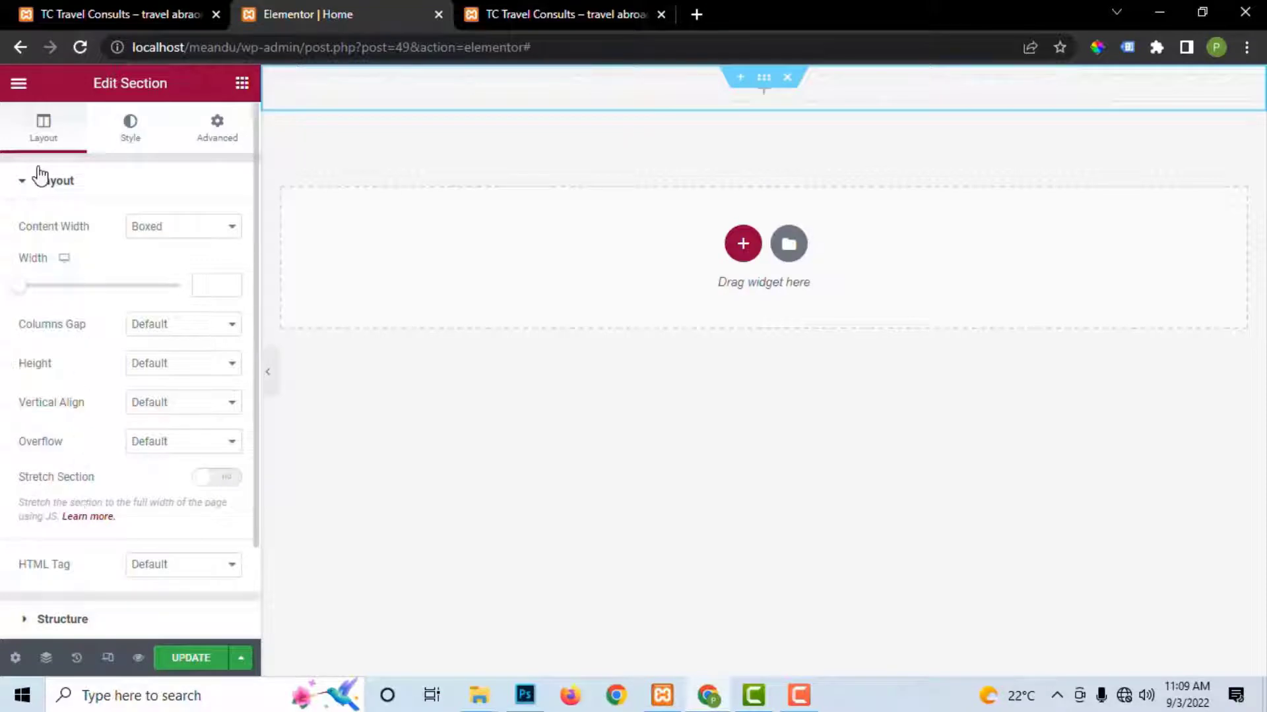
click(147, 369)
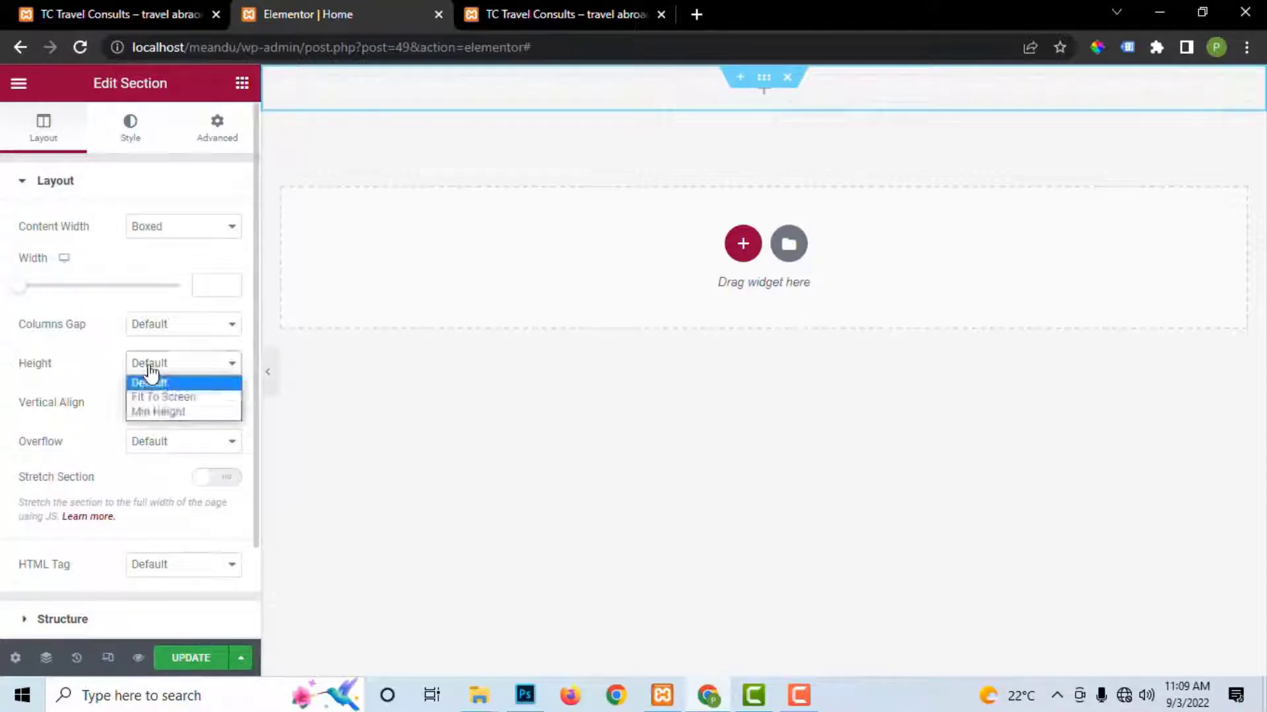
click(160, 409)
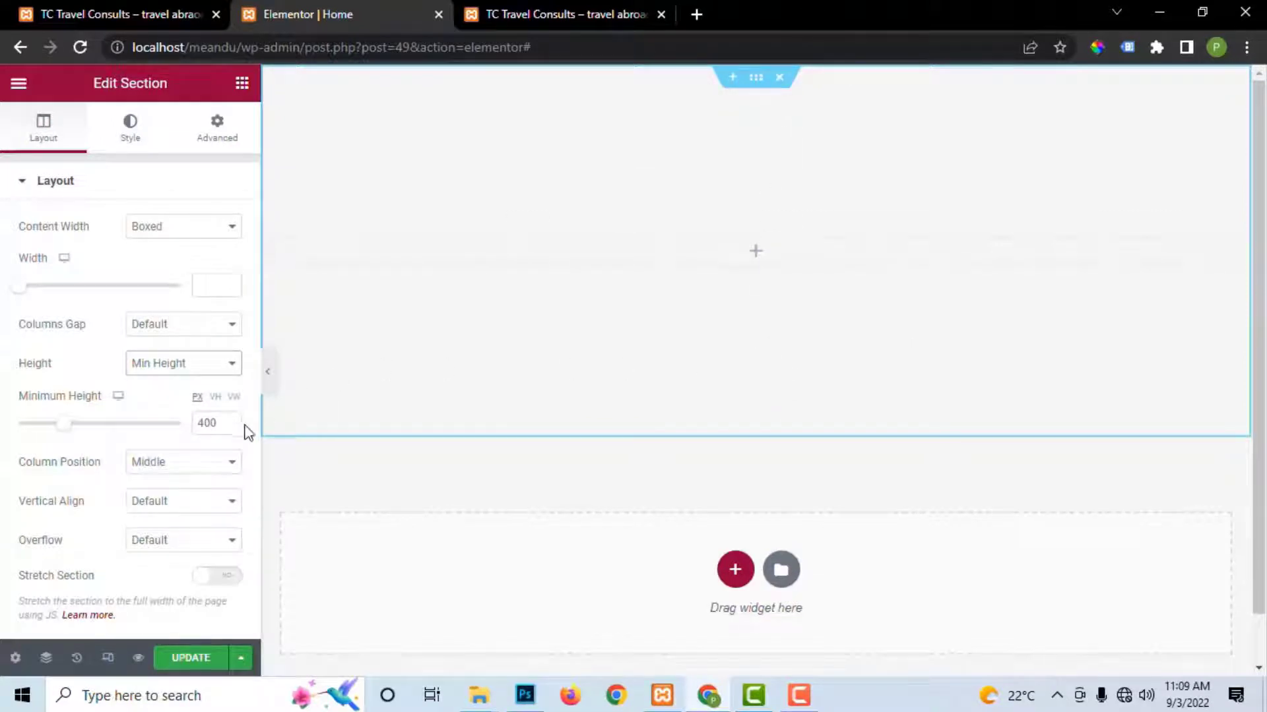
click(207, 426)
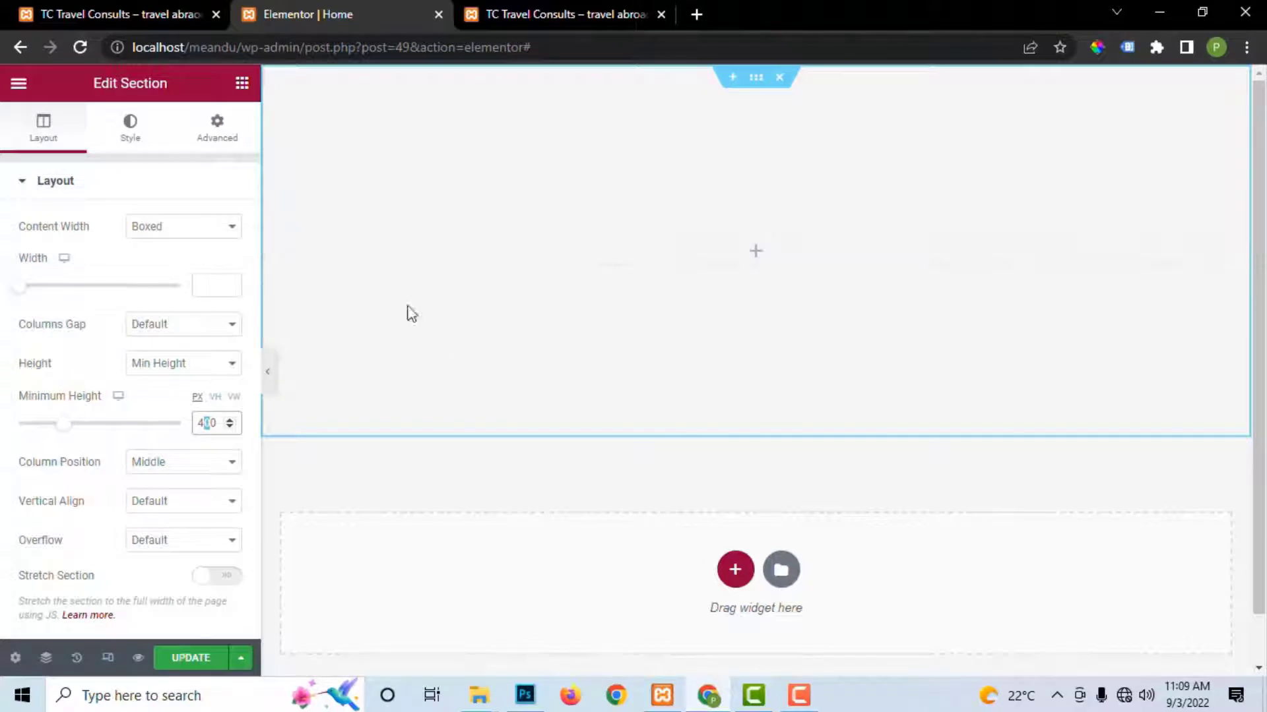
click(132, 136)
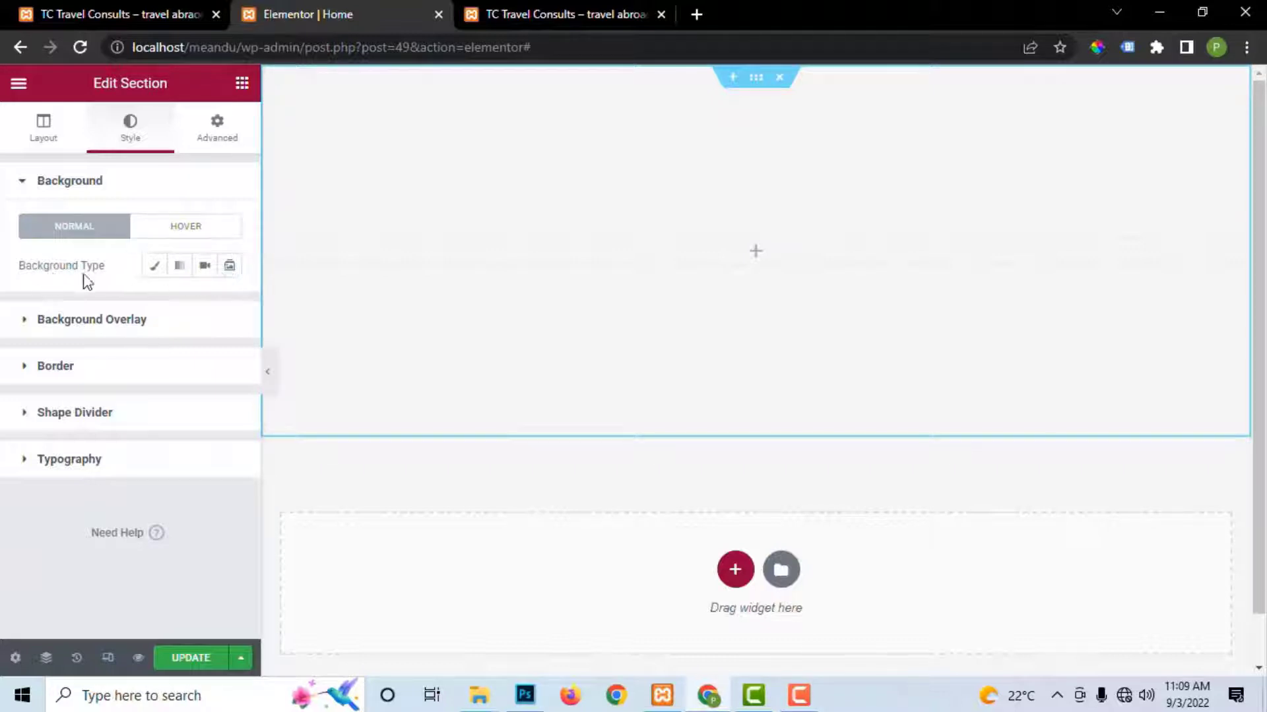
Step: Set the section Background Type to Slideshow and start uploading new images
click(230, 267)
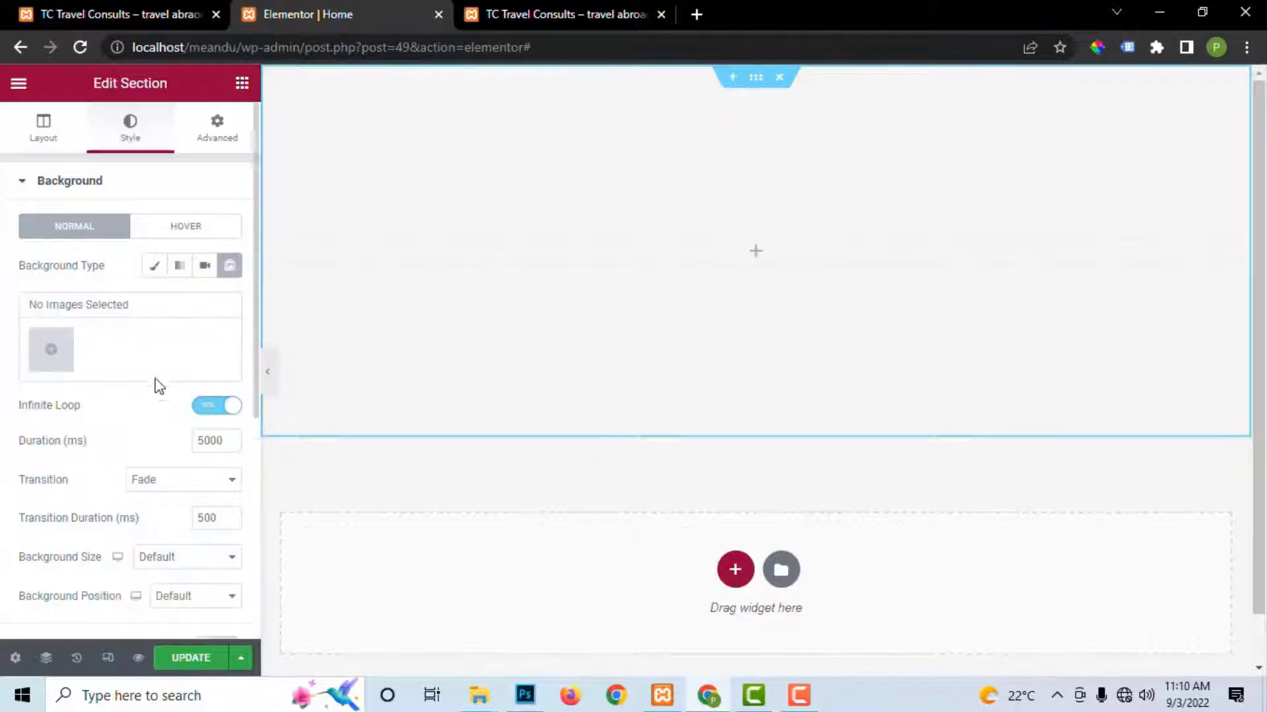
click(51, 359)
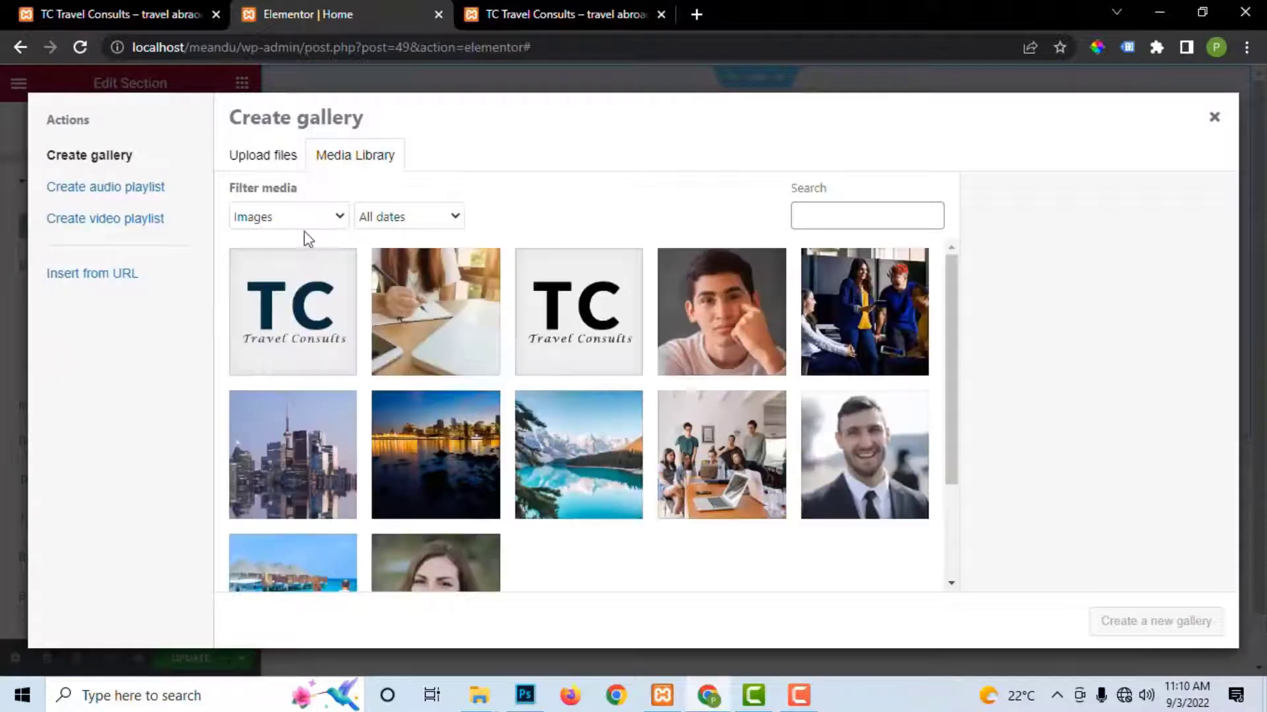
scroll(667, 411, down, 3)
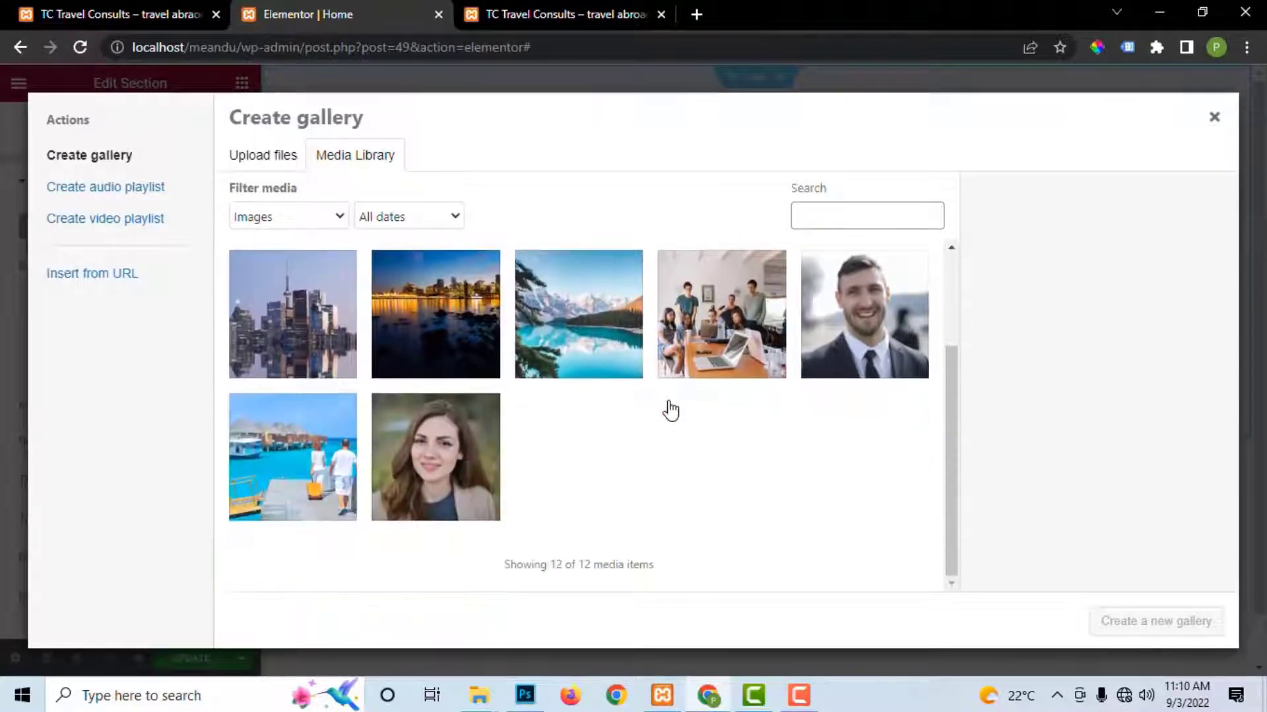
scroll(657, 411, up, 3)
scroll(574, 429, down, 3)
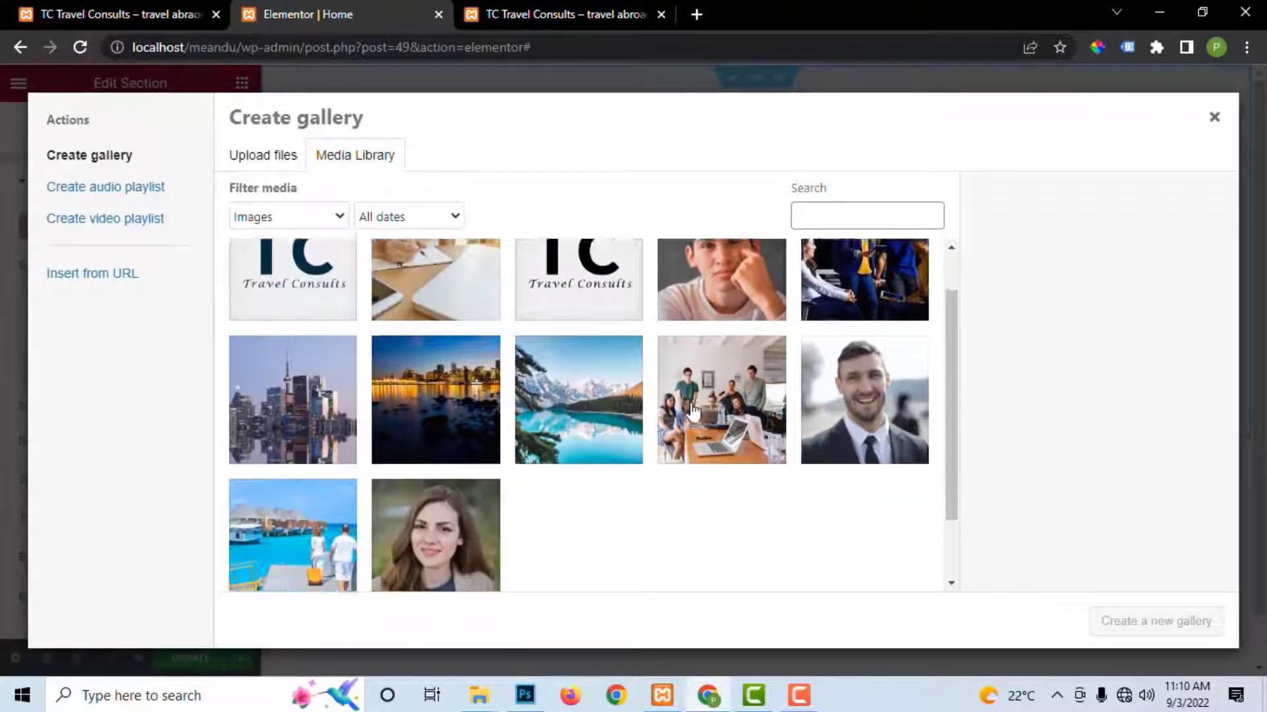
click(260, 163)
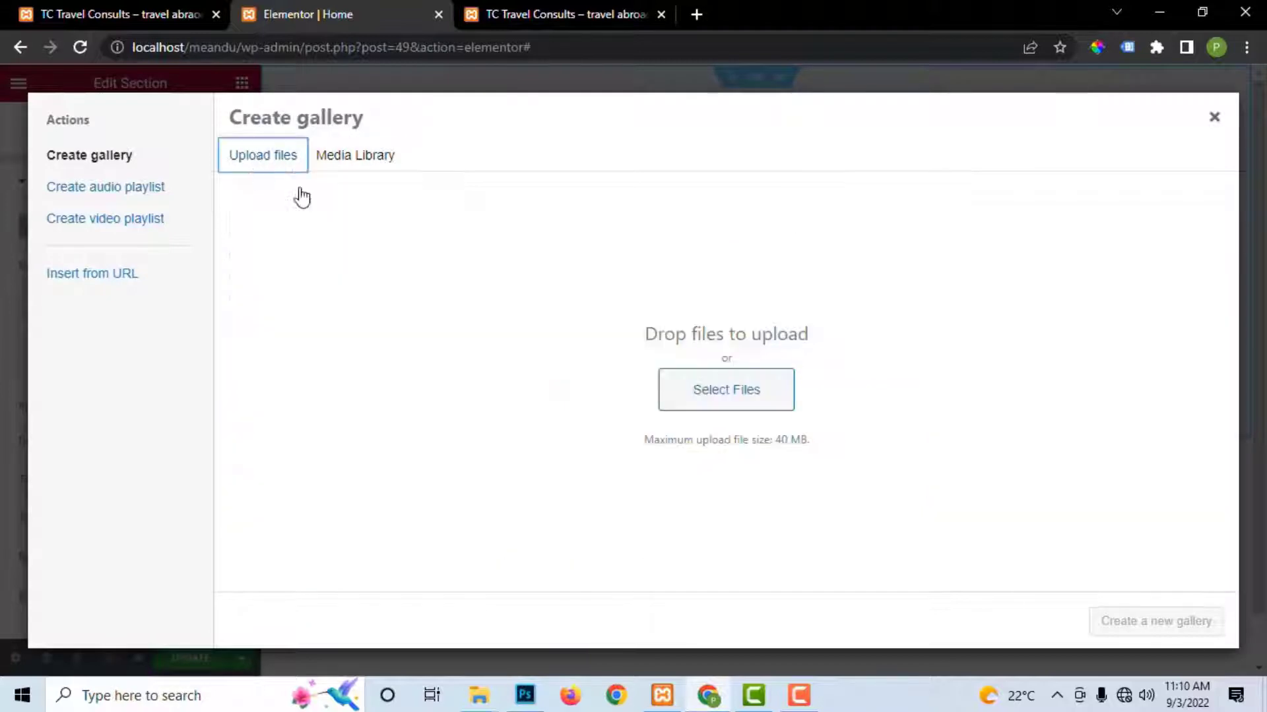
click(724, 397)
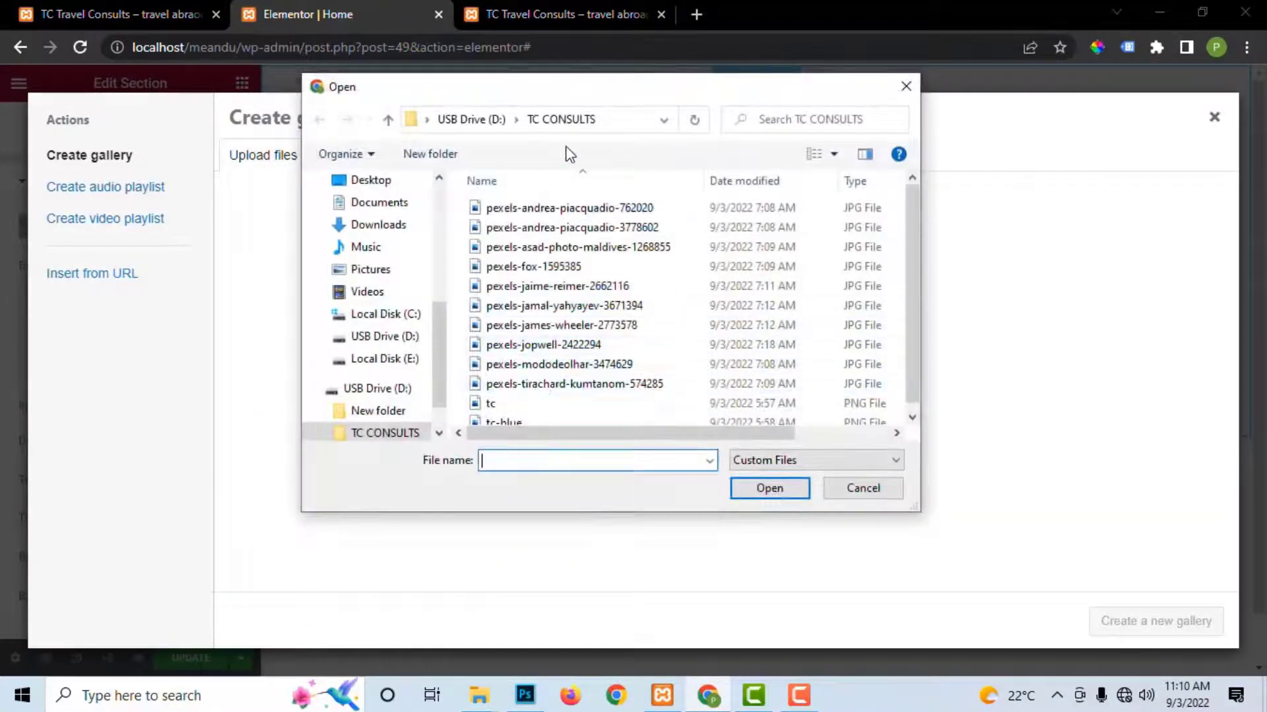
Step: Upload the night harbour, city skyline and mountain lake photos from the USB TC CONSULTS folder into a new gallery
click(379, 395)
double_click(517, 229)
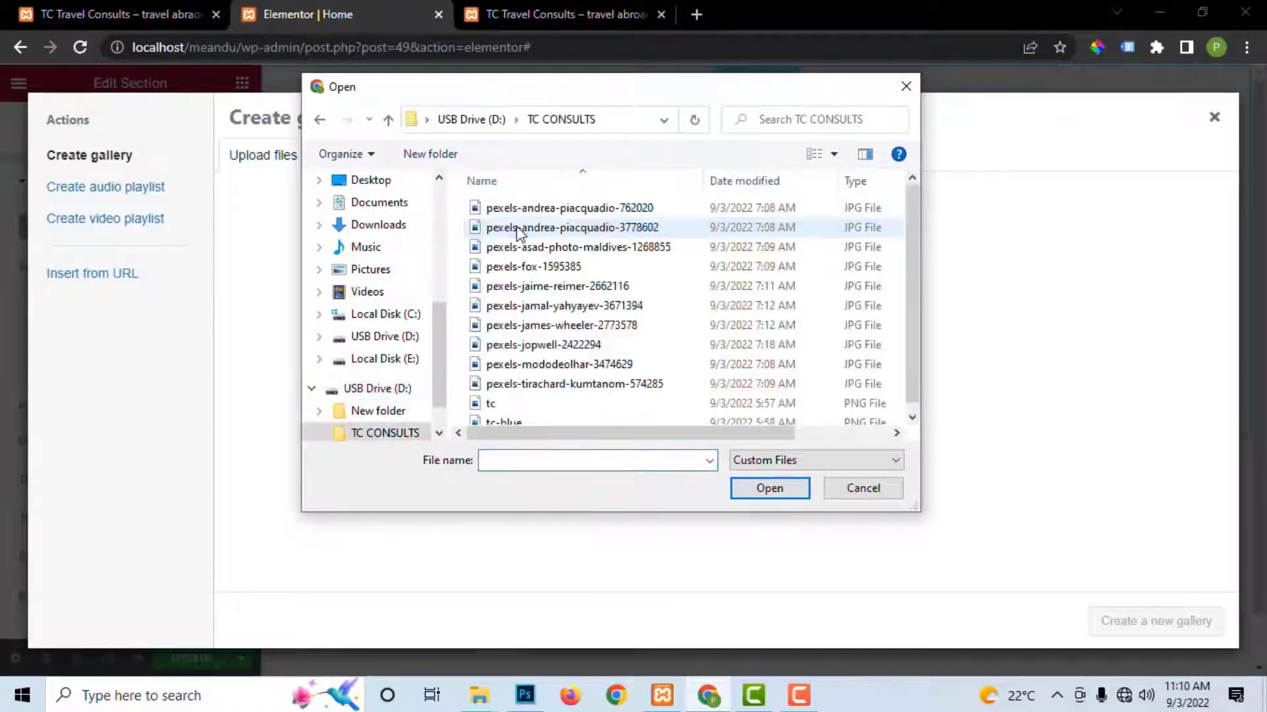
right_click(470, 283)
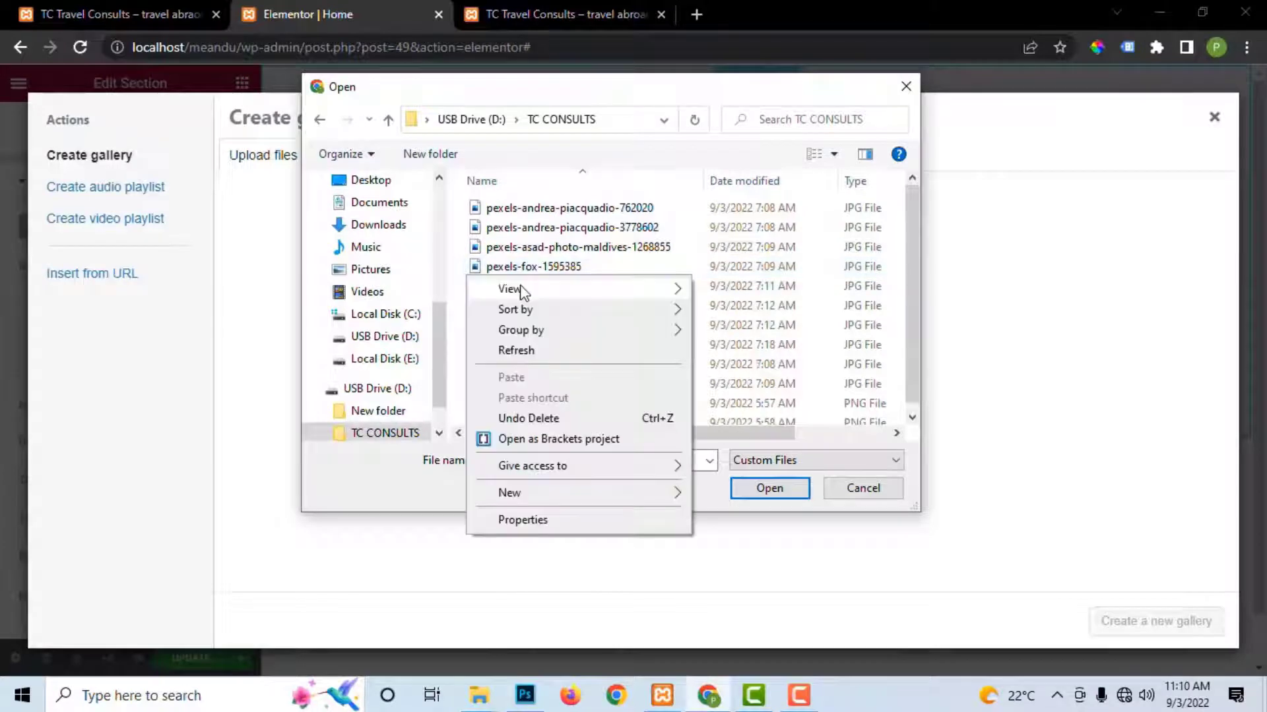
mouse_move(508, 286)
click(760, 389)
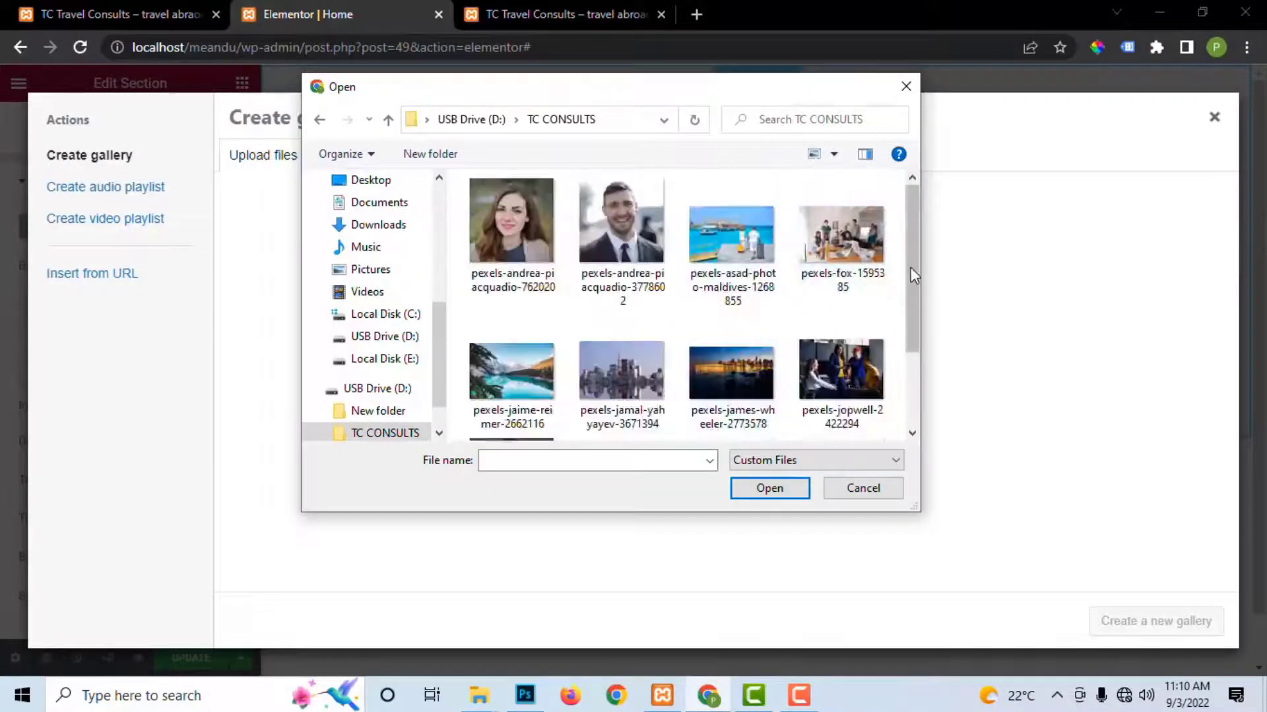
drag(912, 271, 901, 311)
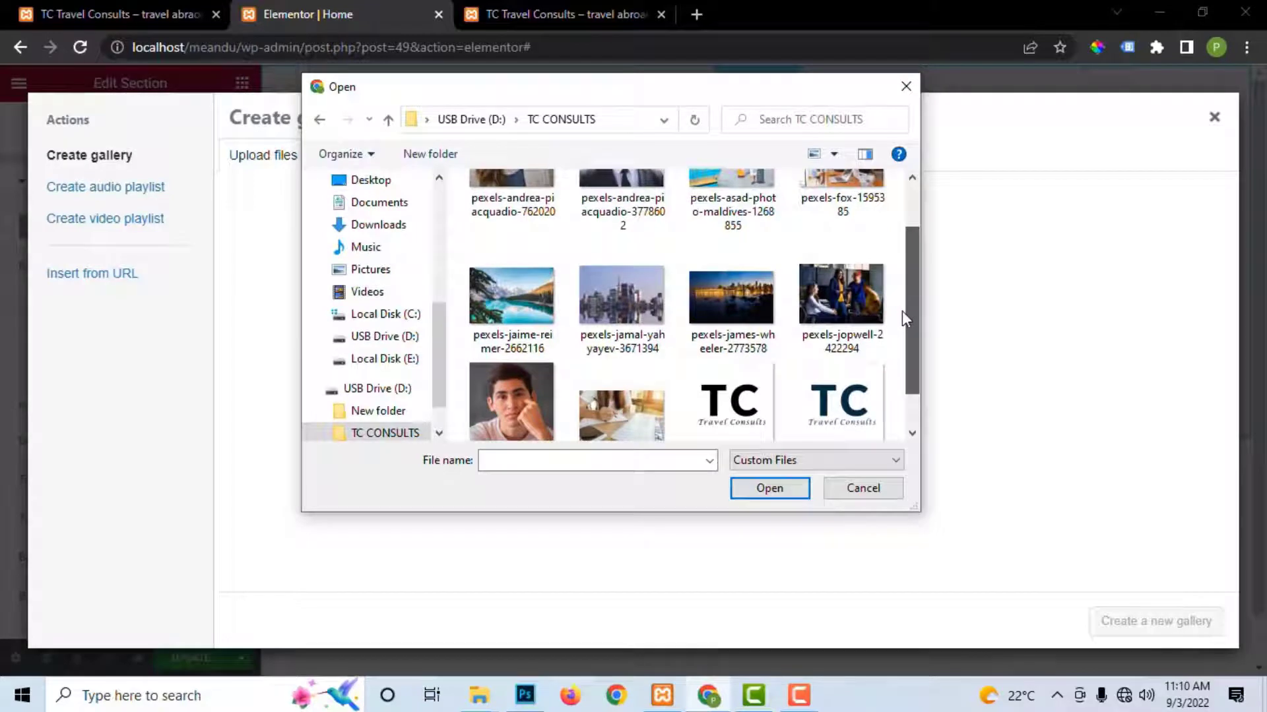
click(729, 302)
ctrl+click(620, 339)
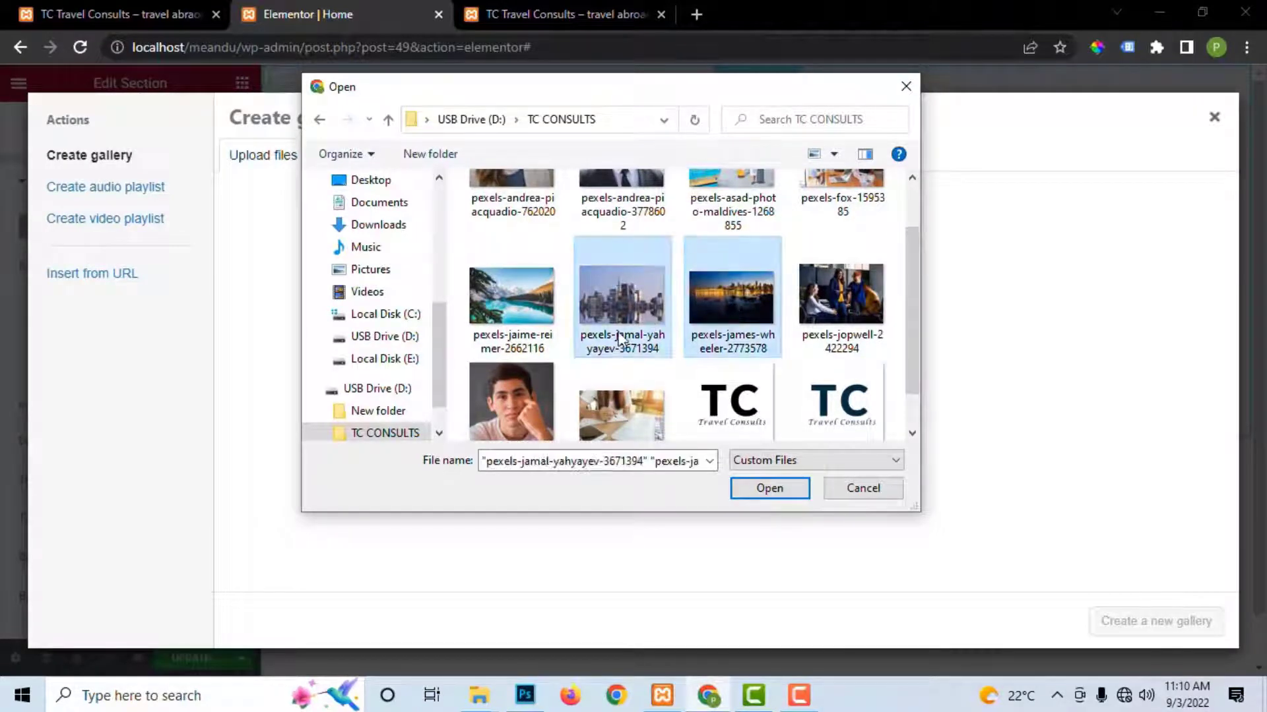
ctrl+click(512, 300)
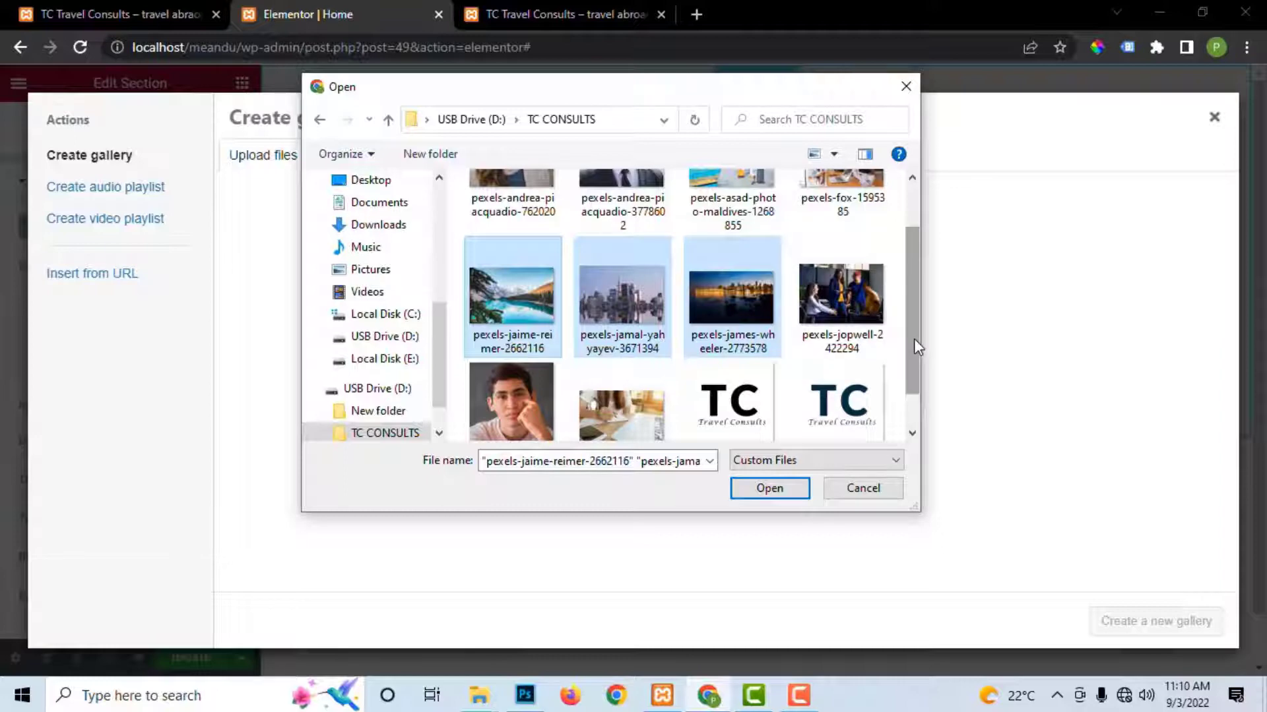
drag(913, 338, 915, 318)
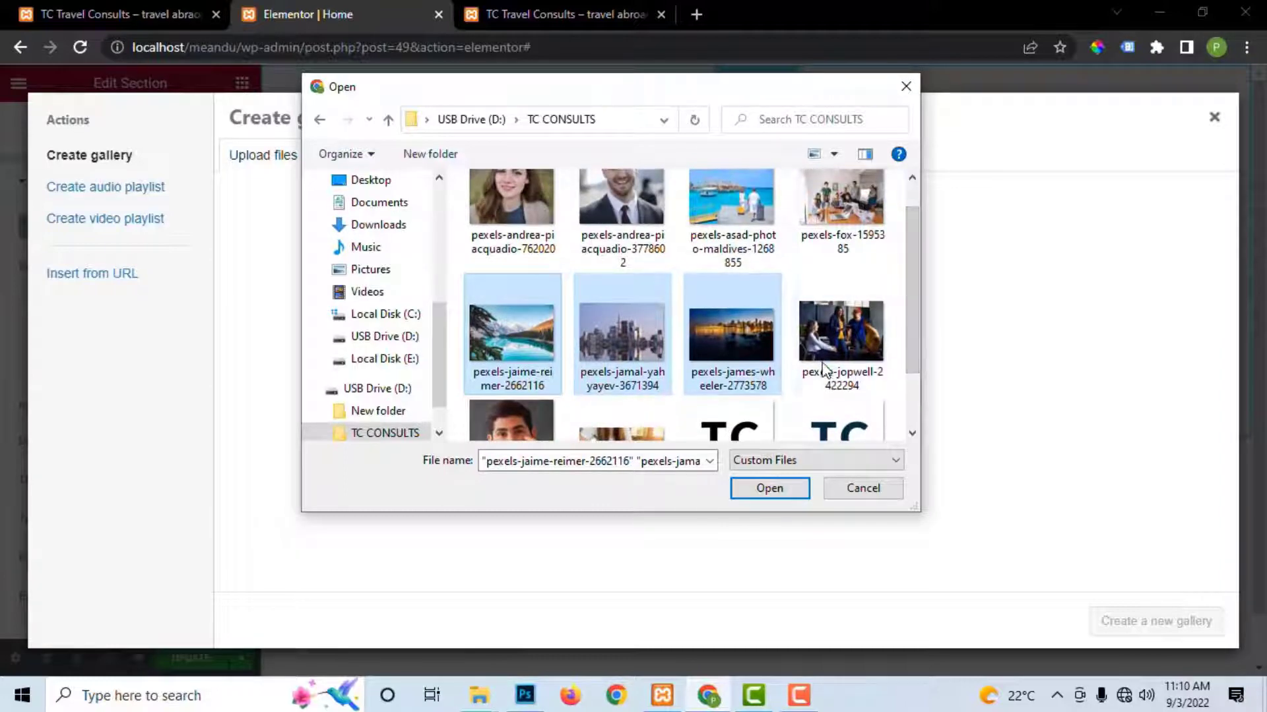
click(769, 490)
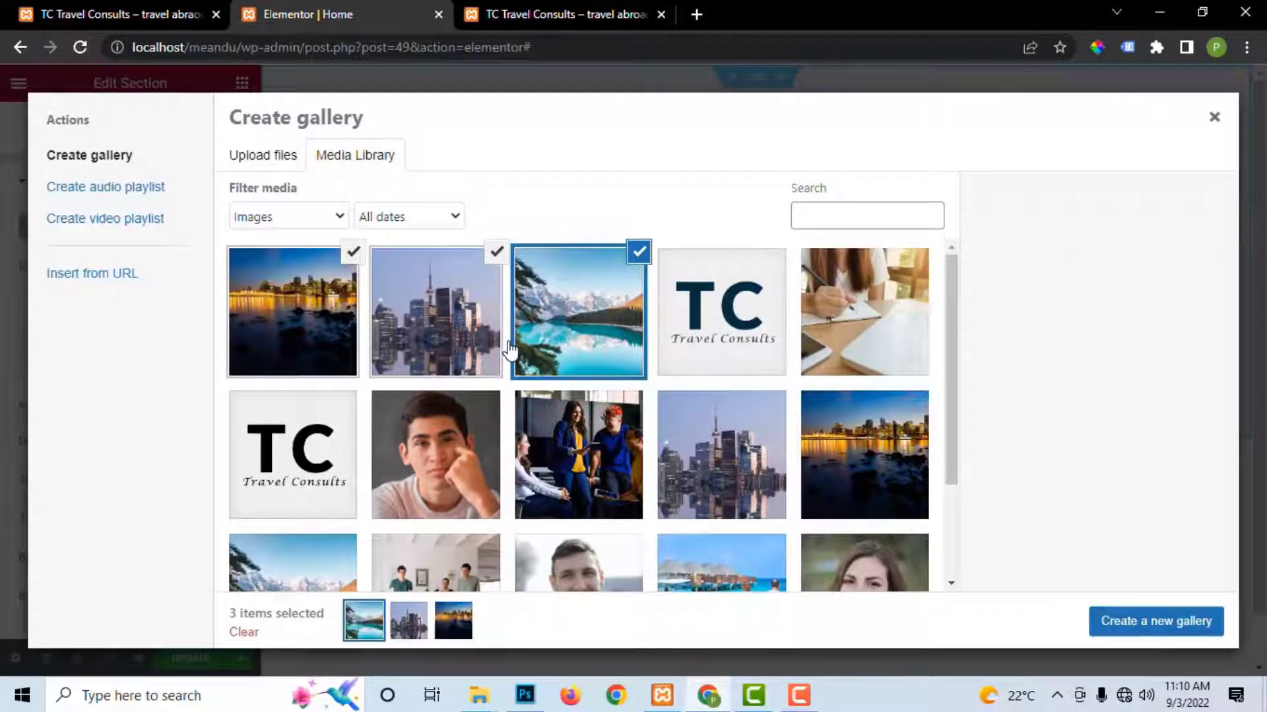
click(1161, 630)
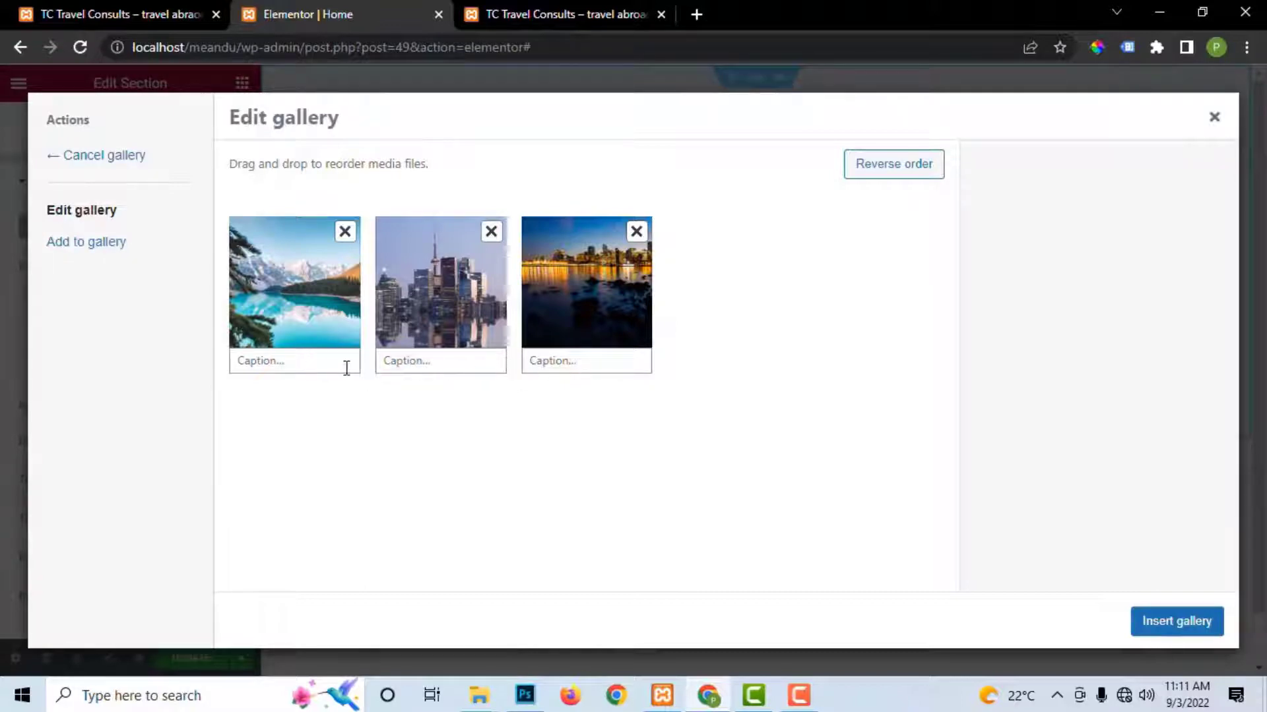
Step: Insert the gallery as slideshow images with a Slide Right transition
click(1178, 620)
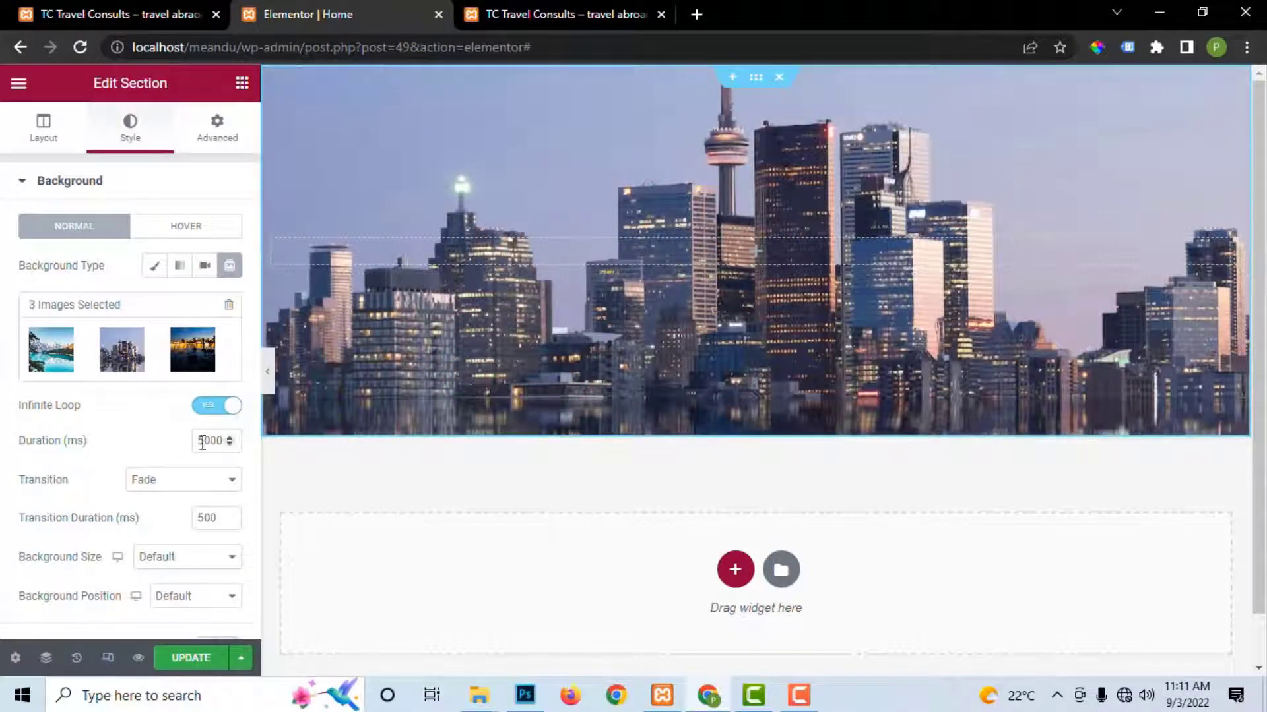
scroll(177, 485, down, 1)
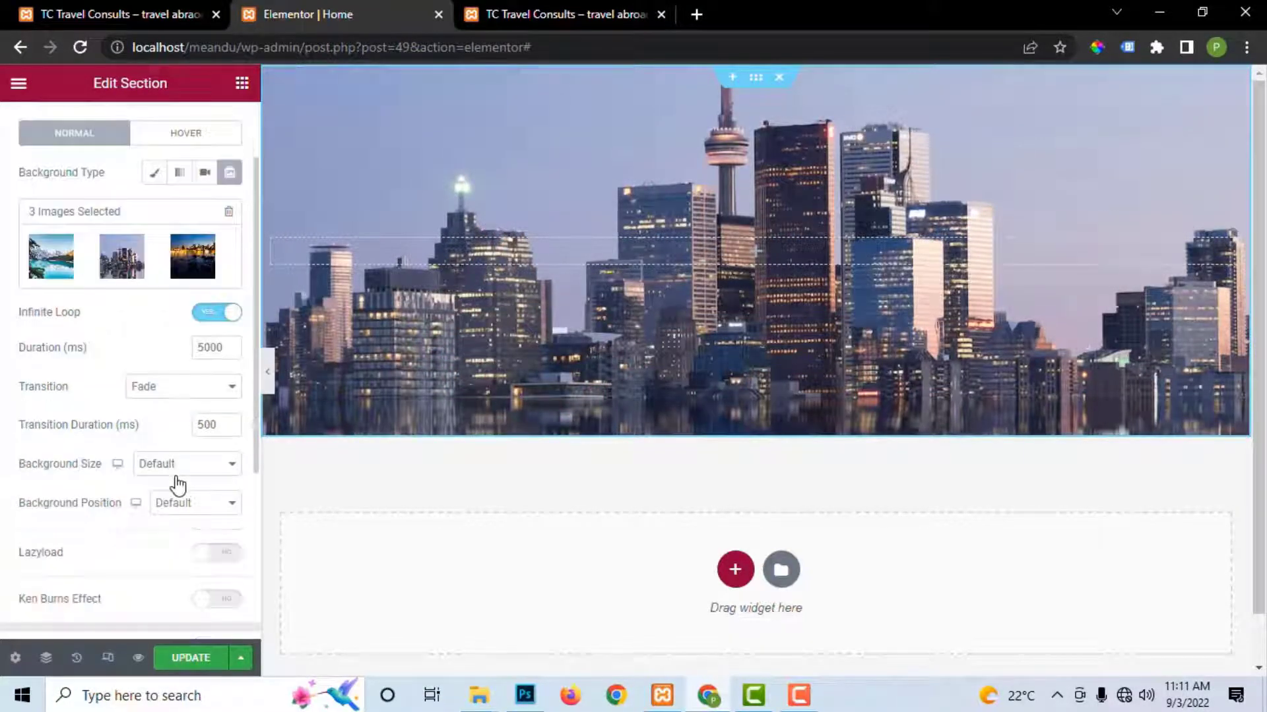
click(165, 394)
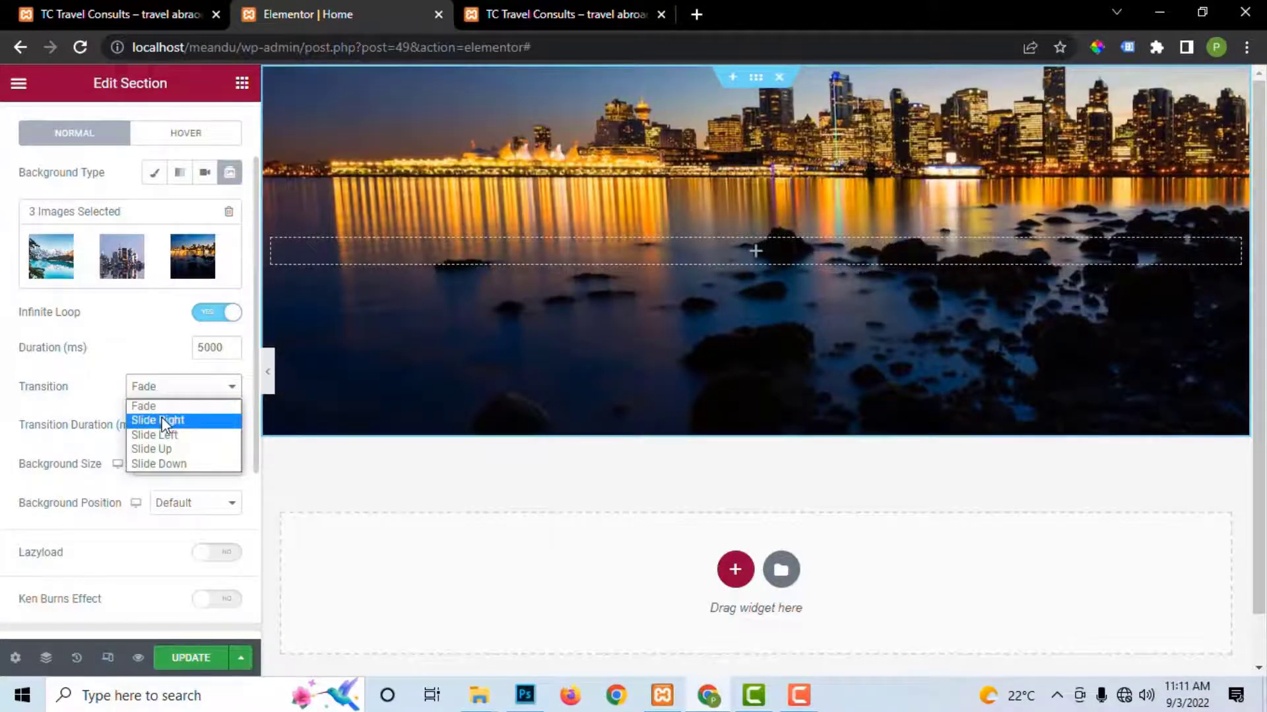
click(161, 420)
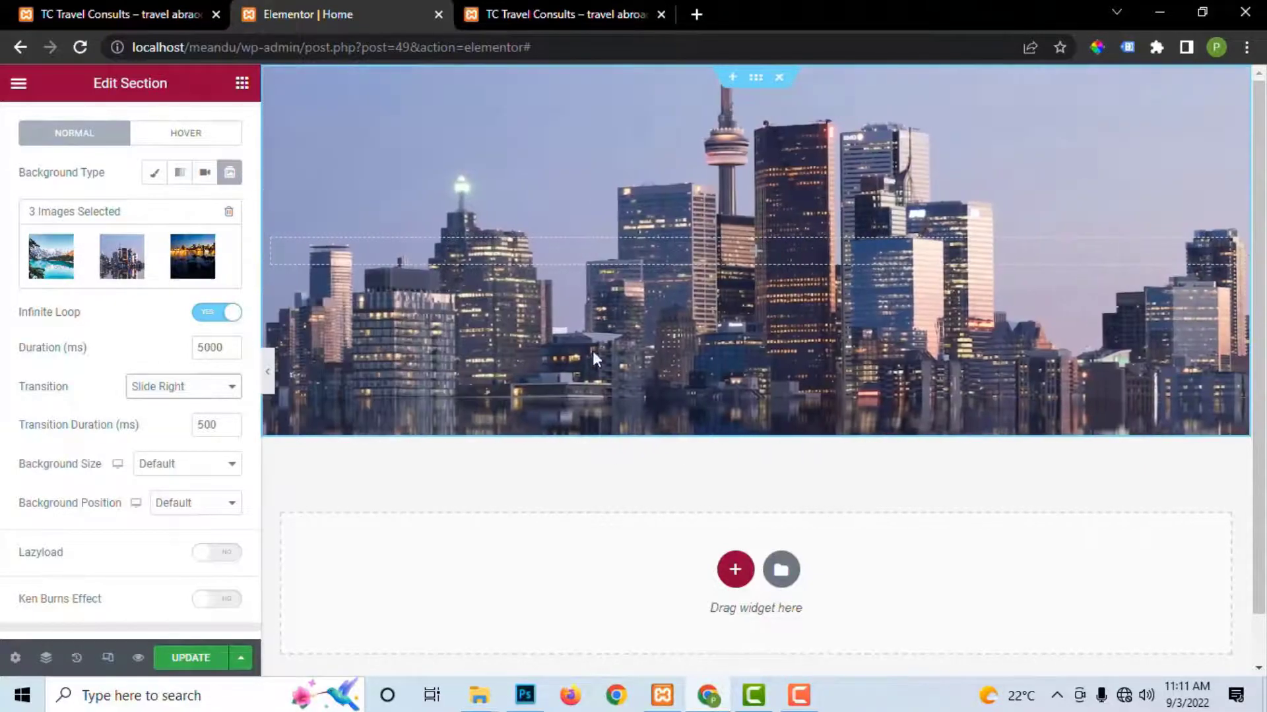
Step: Set background position to Center Center and size to Cover, then view the live site
click(185, 502)
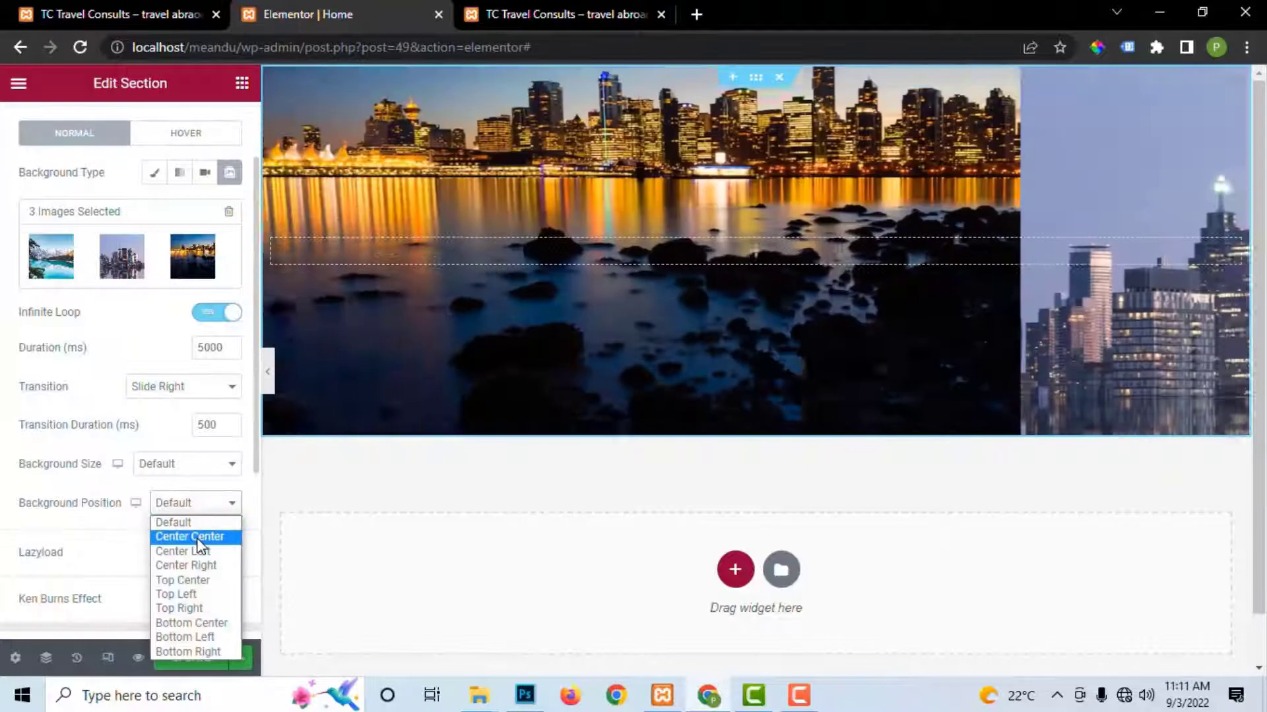
click(188, 537)
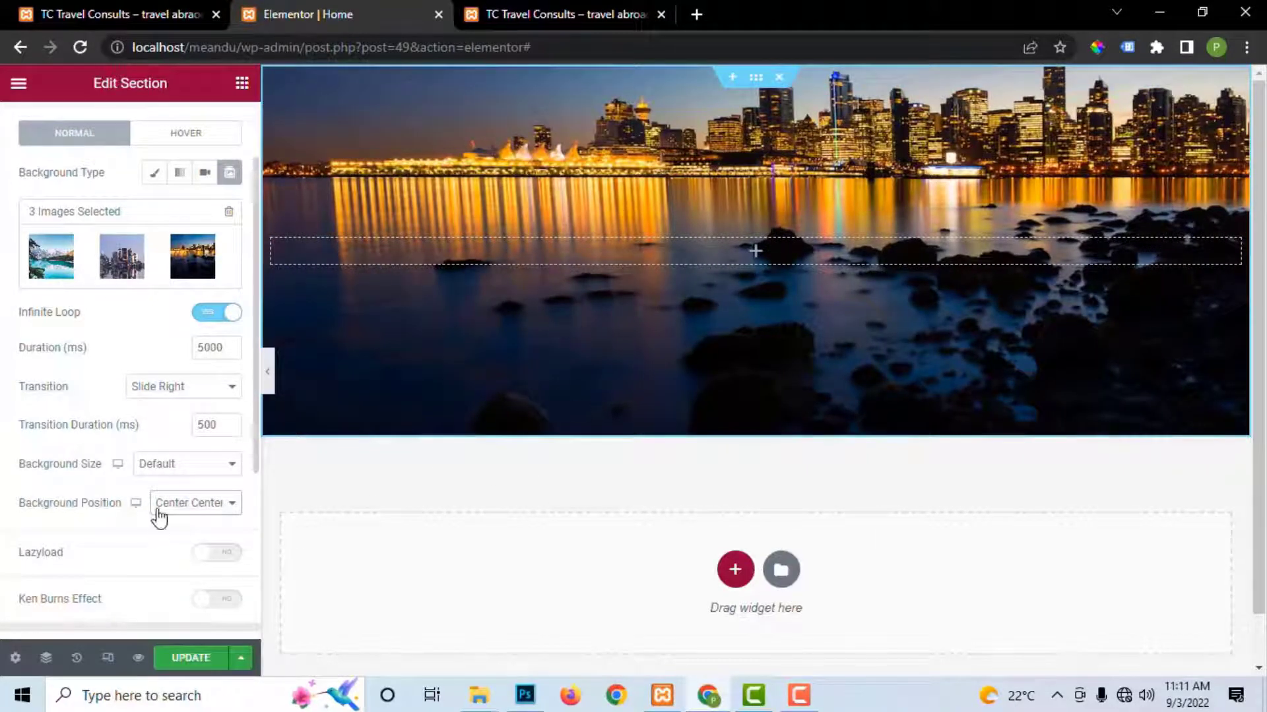
scroll(184, 504, down, 2)
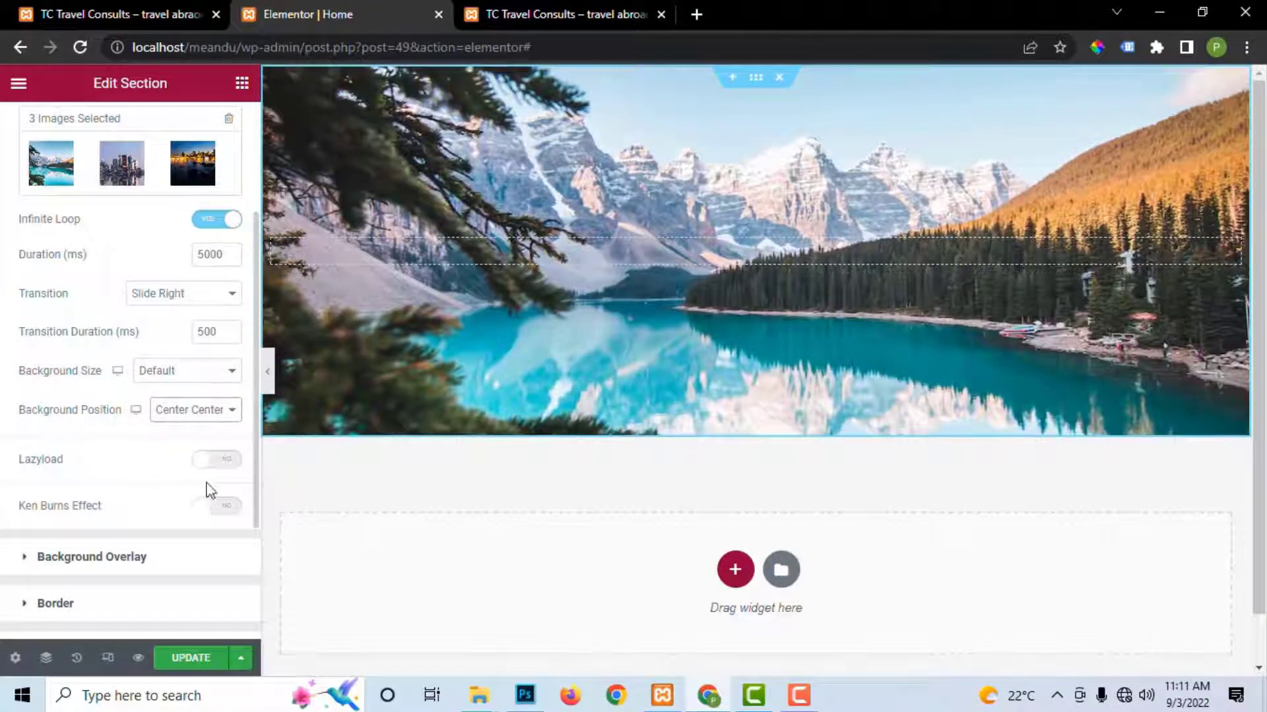
click(181, 370)
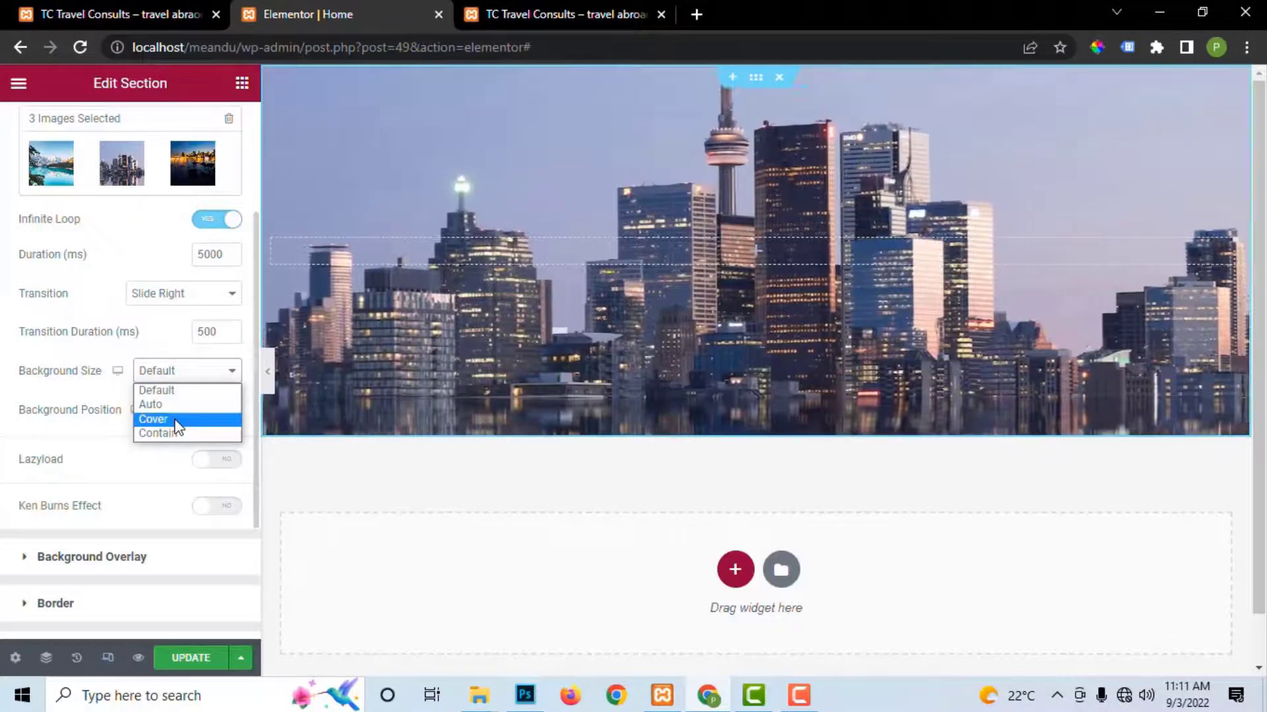
click(175, 420)
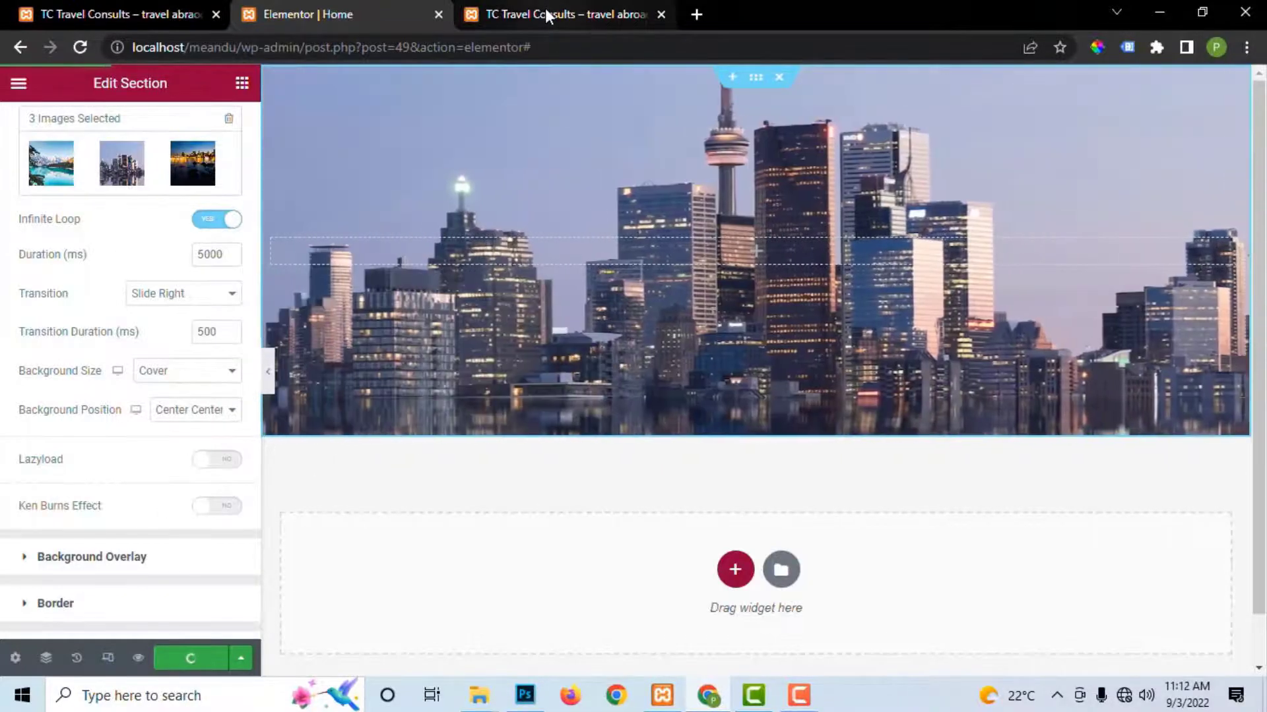
click(545, 10)
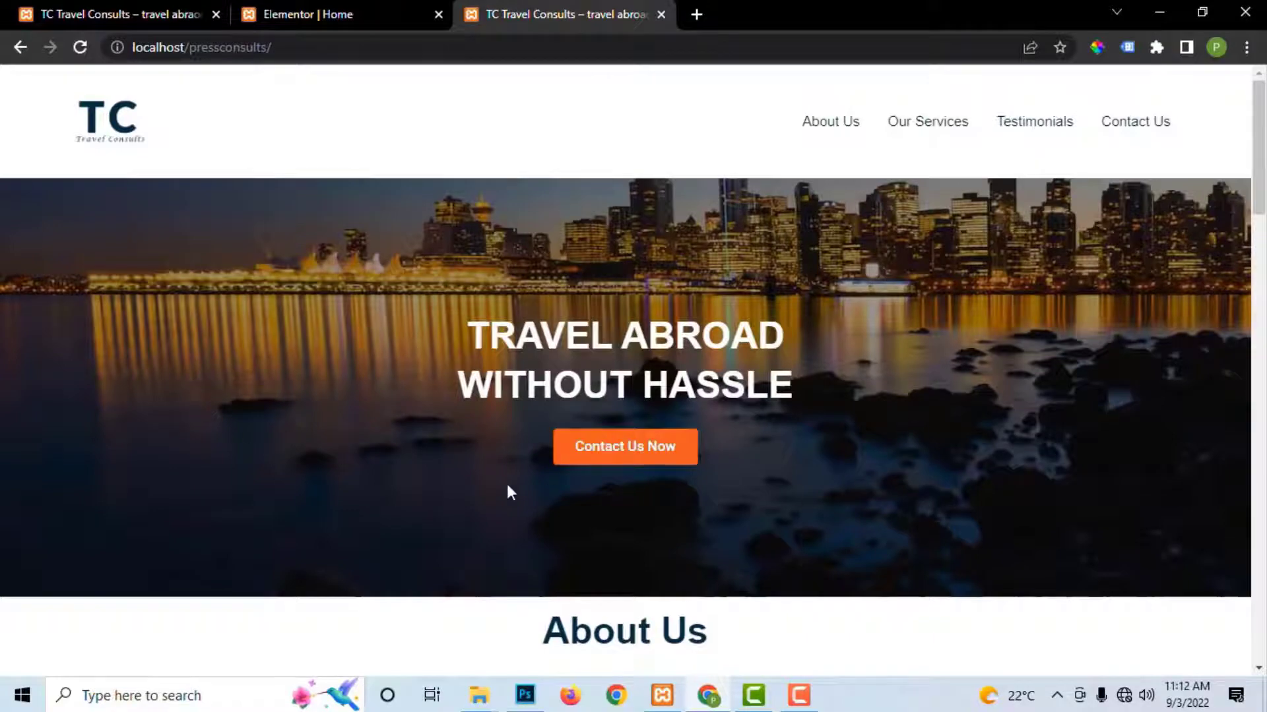
Step: Give the hero a classic colour background overlay darkened to #101010
click(387, 16)
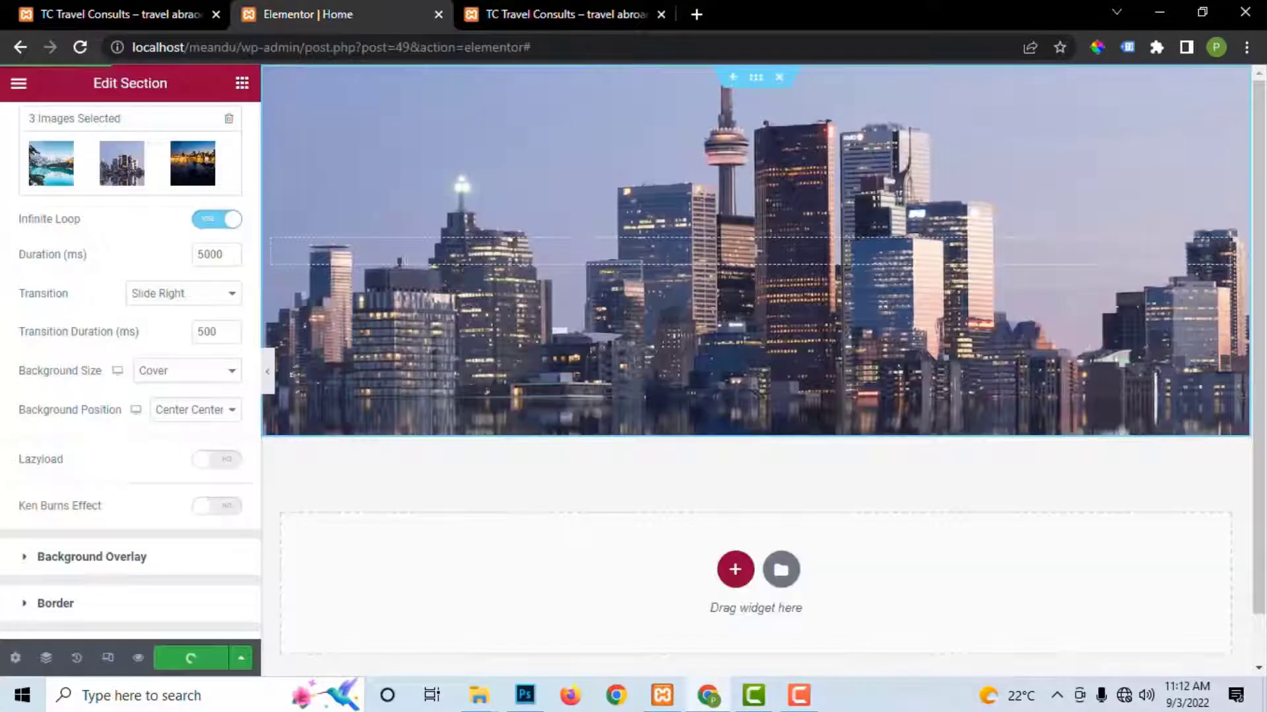
click(71, 558)
click(202, 317)
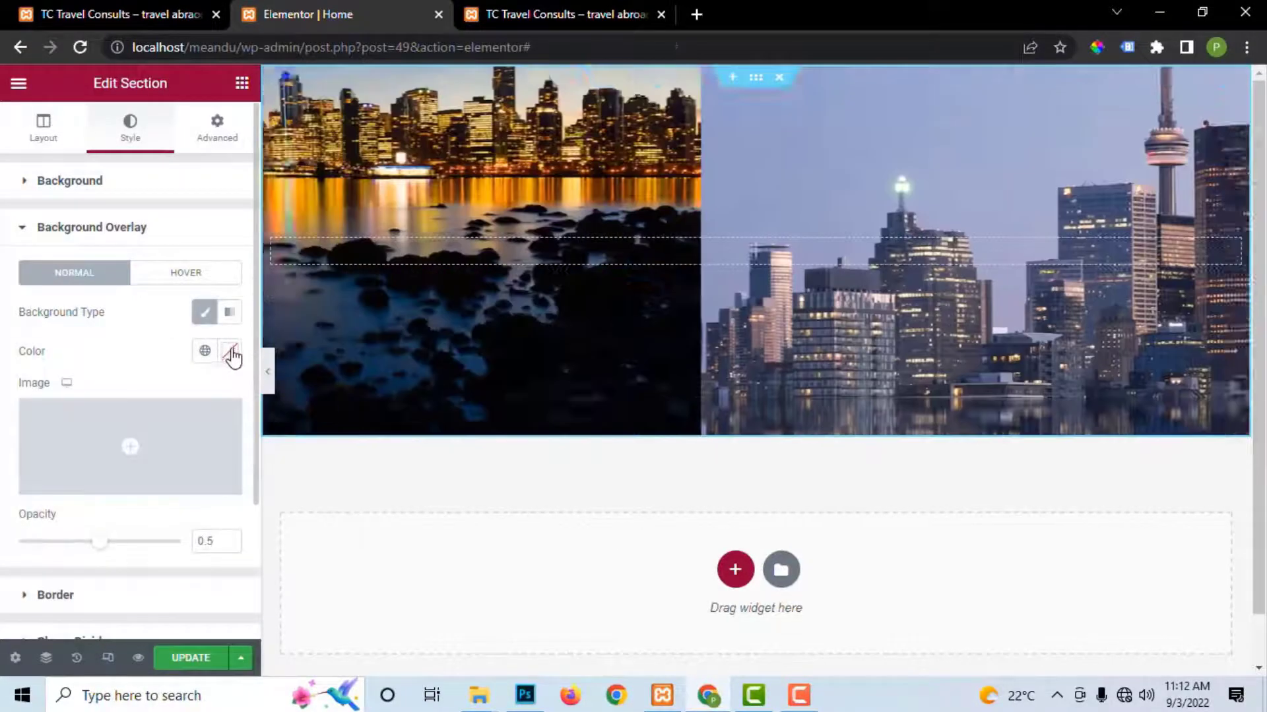
click(228, 353)
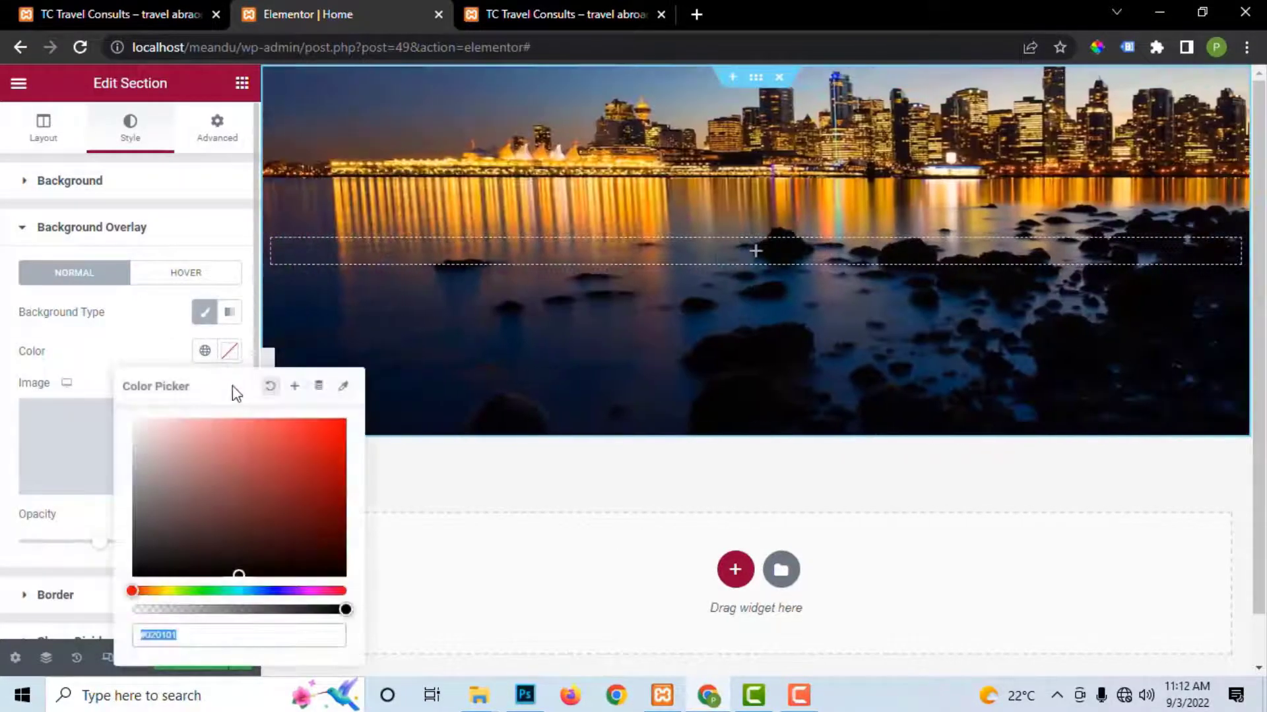
click(145, 549)
click(134, 554)
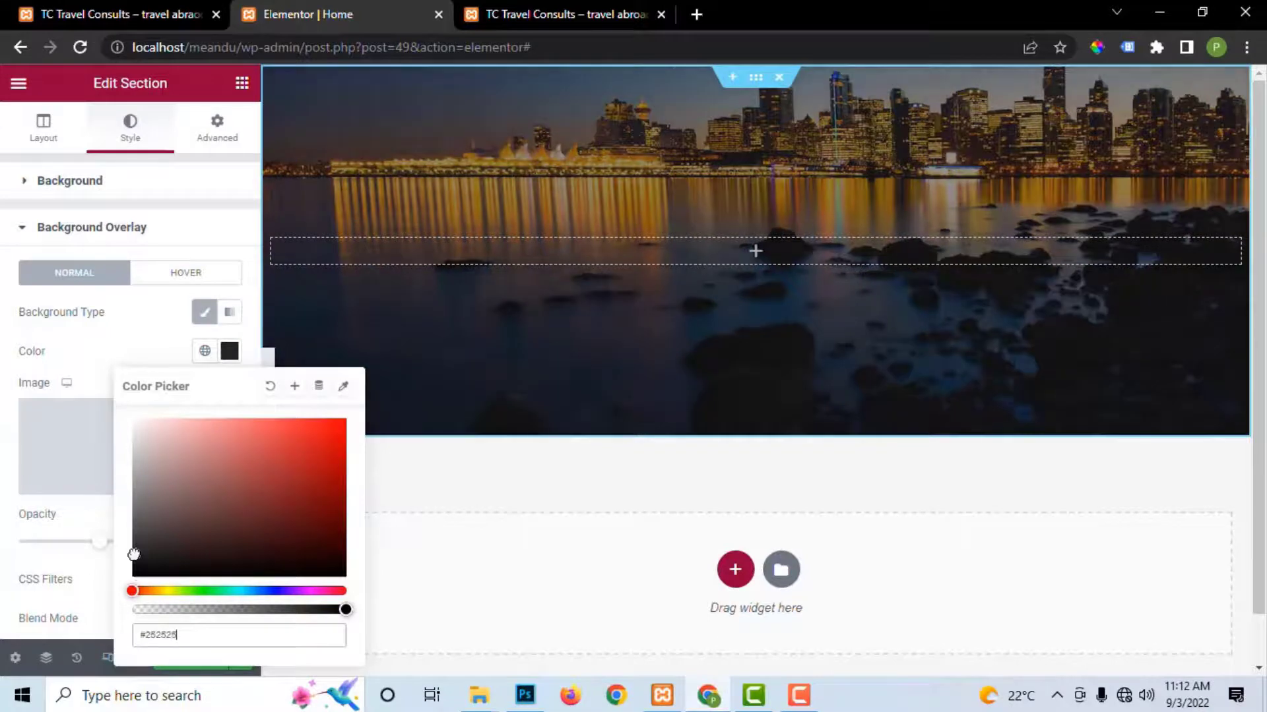
drag(131, 558, 132, 567)
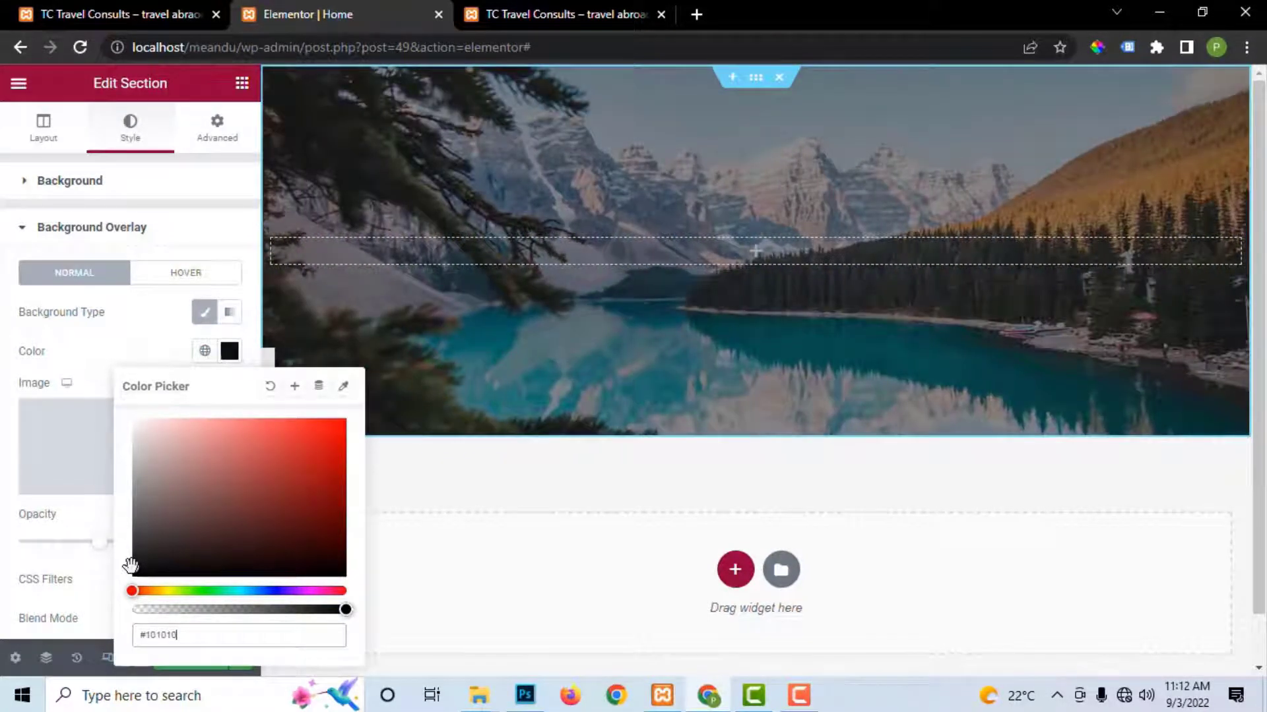
click(95, 574)
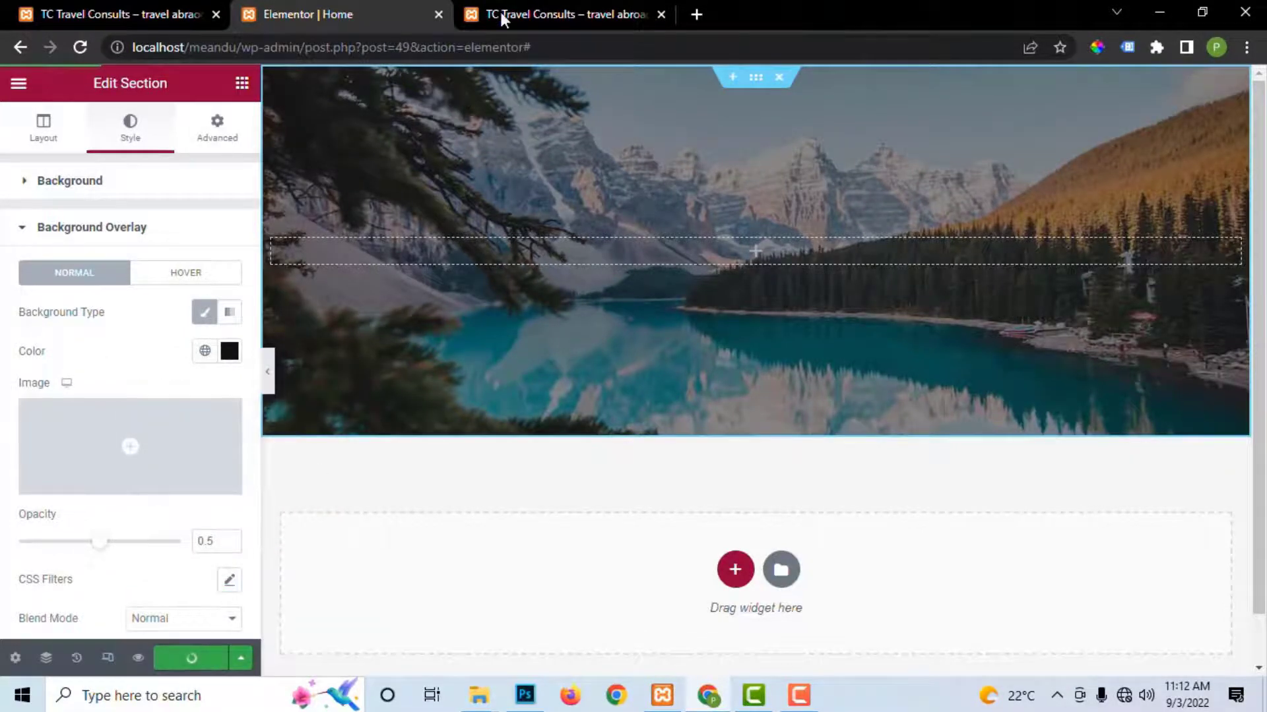
Step: Compare with the live site's hero, then drag a Heading widget into the hero column
click(518, 12)
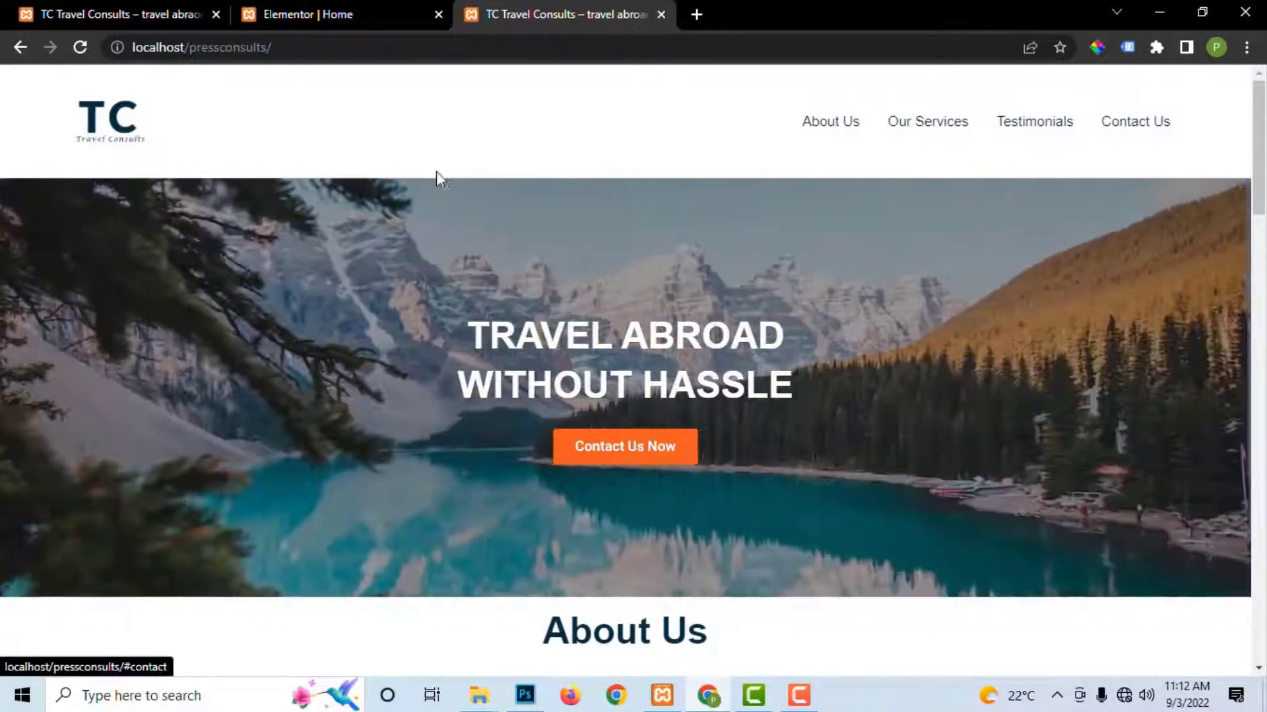
click(298, 13)
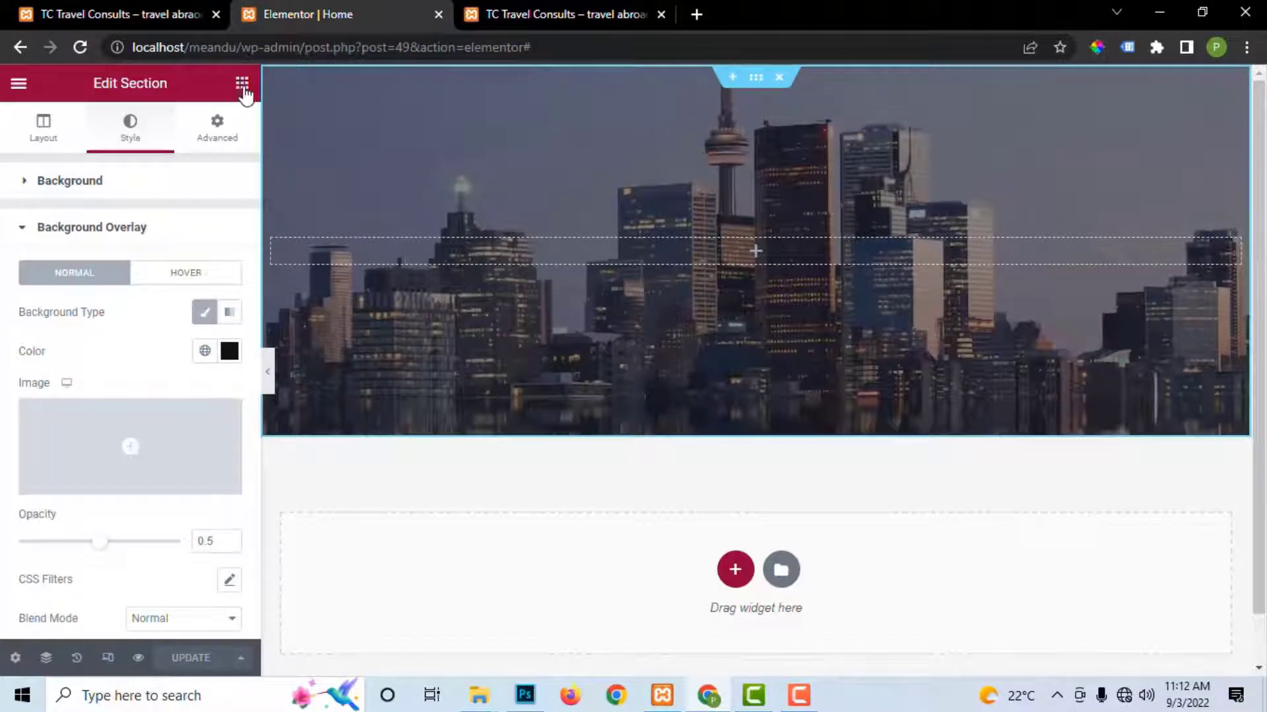
click(243, 86)
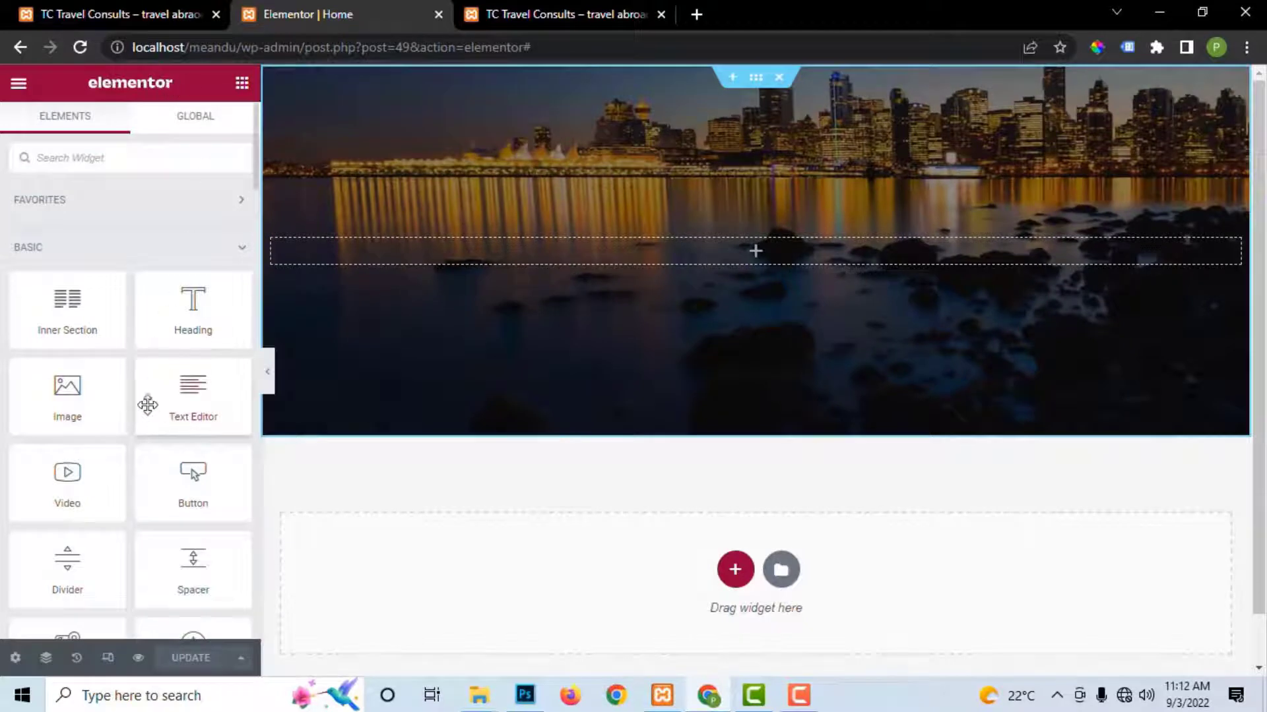
drag(185, 305, 640, 247)
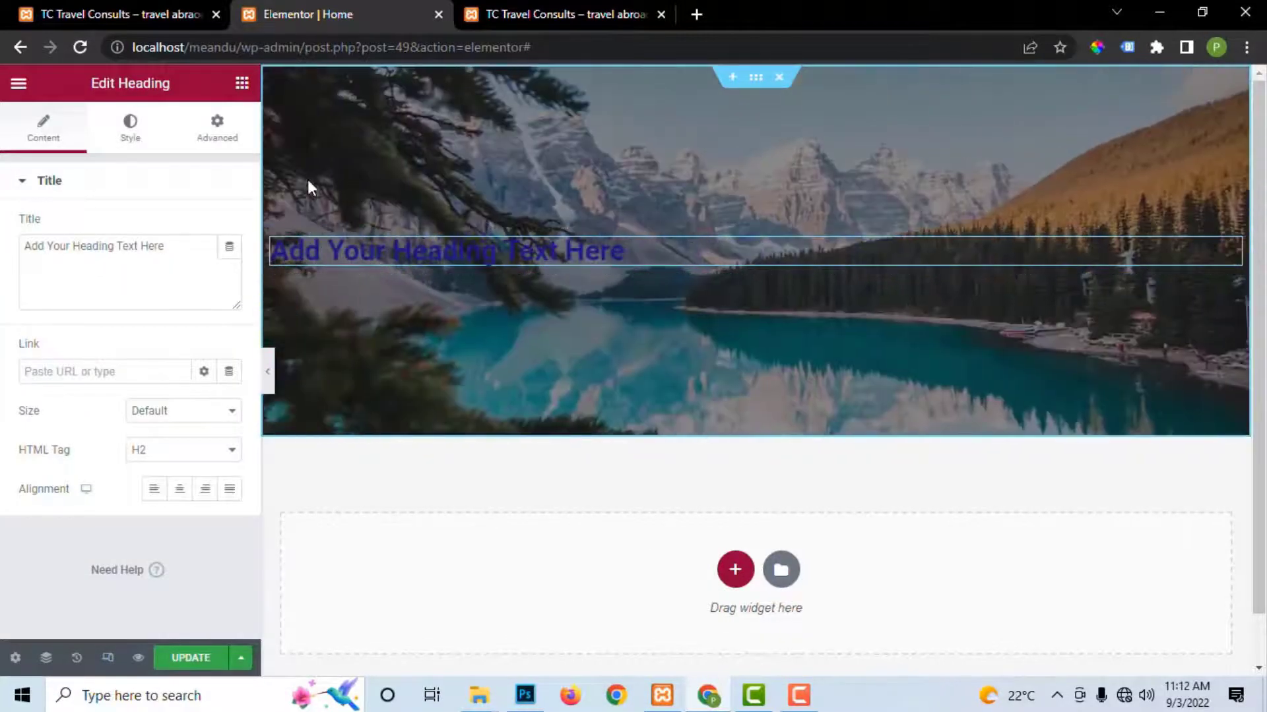
Step: Copy the live site's headline and paste 'TRAVEL ABROAD WITHOUT HASSLE' over the placeholder heading text
click(569, 18)
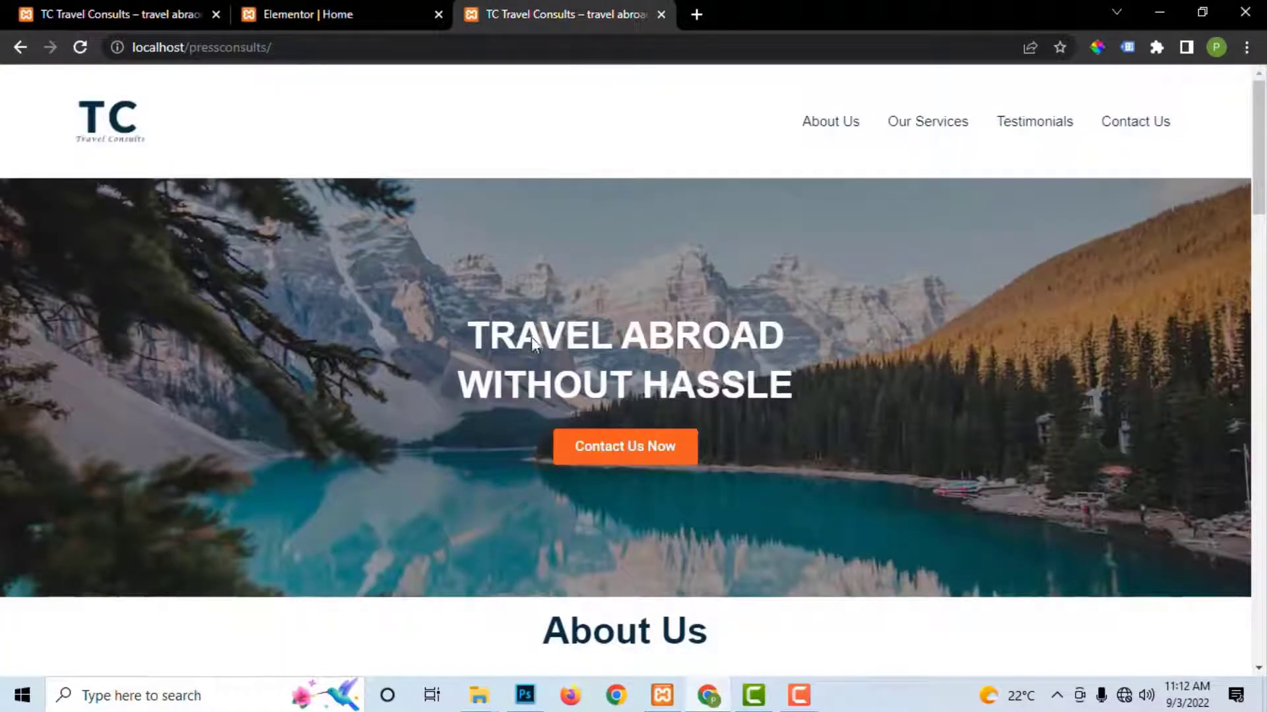
drag(474, 335, 782, 395)
right_click(779, 393)
click(822, 407)
click(307, 14)
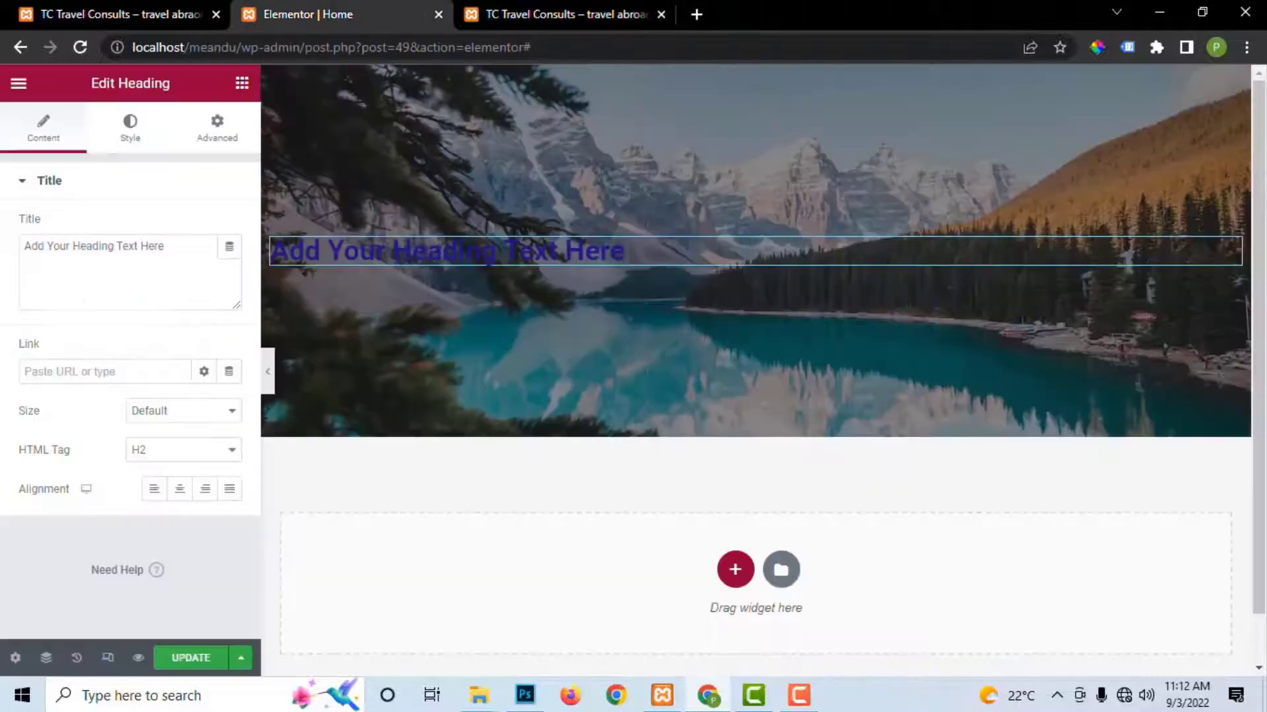
click(144, 251)
drag(181, 248, 3, 261)
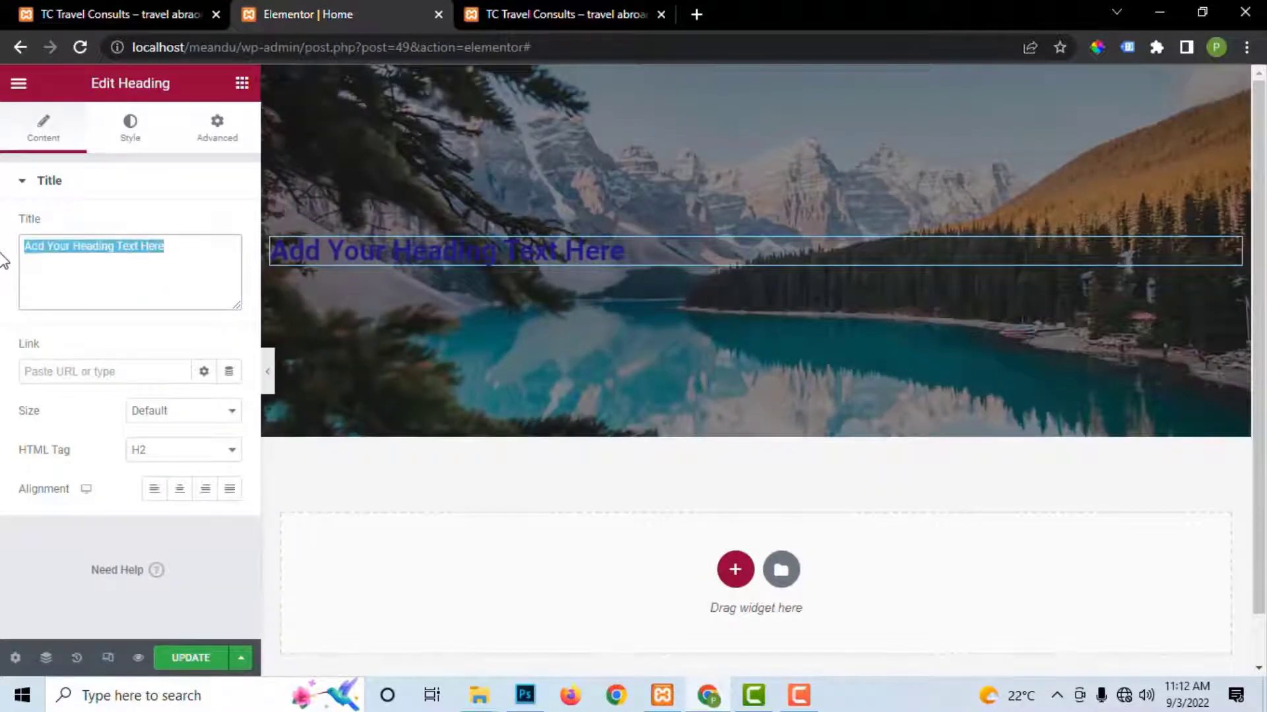
key(ctrl+v)
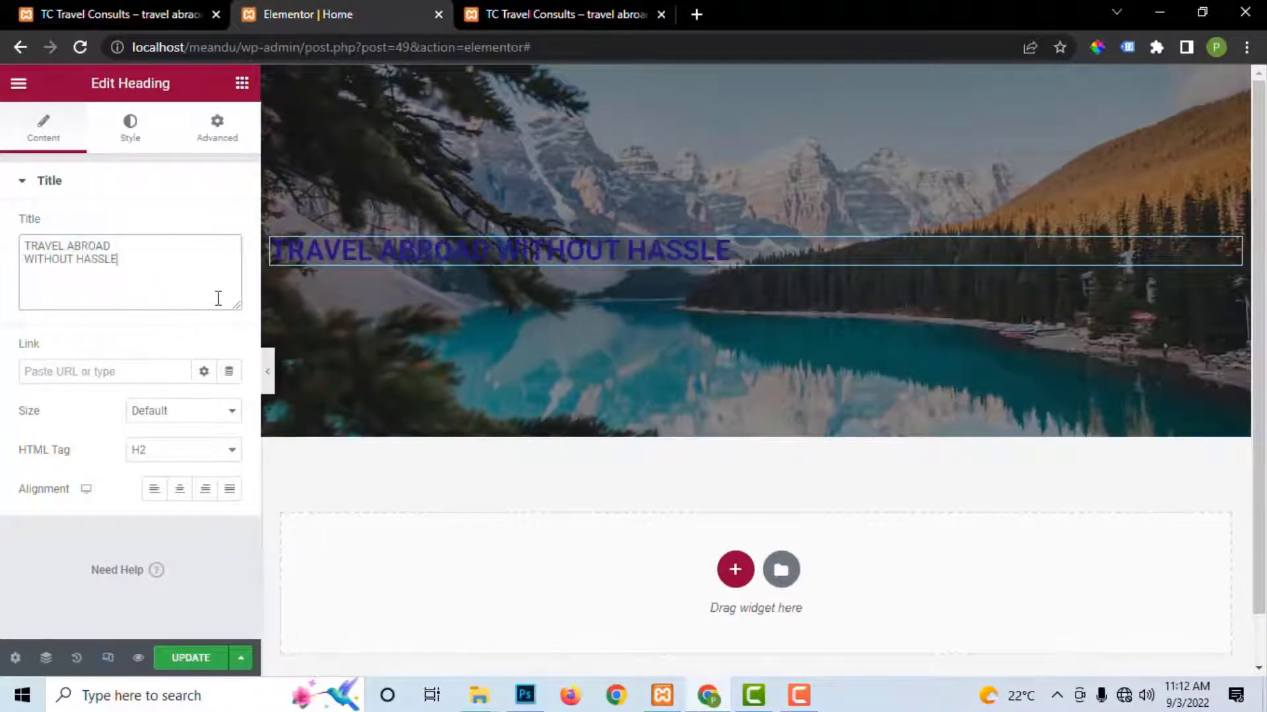
Step: Centre the heading, set its HTML tag to H1, and update the page
click(179, 489)
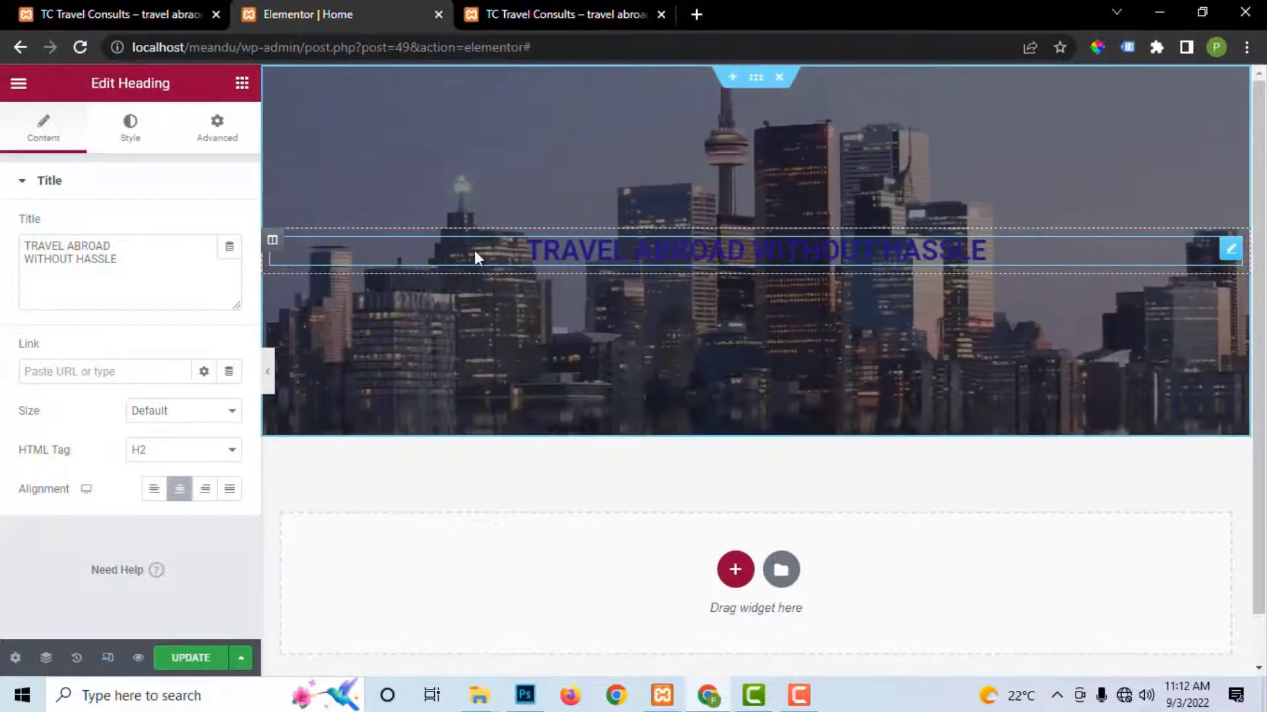
click(187, 455)
click(179, 471)
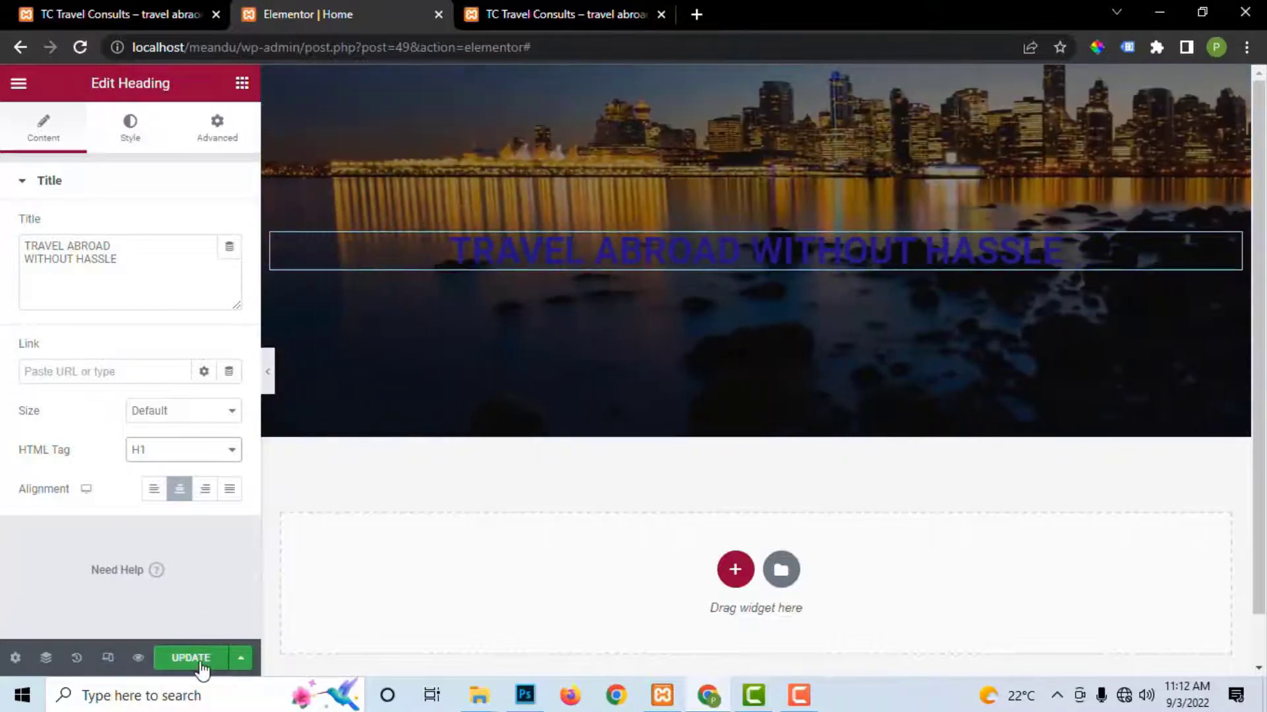
click(198, 662)
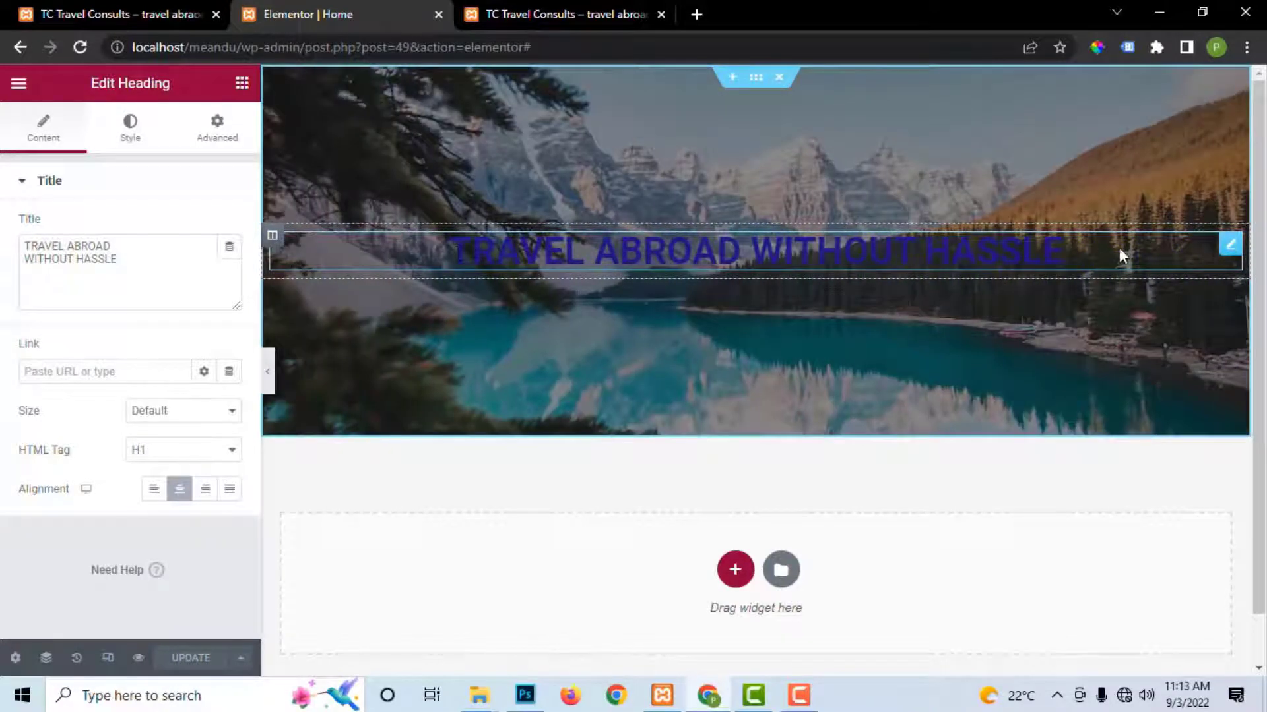
Step: Set the hero heading's text colour to white (#FFFFFF)
click(130, 129)
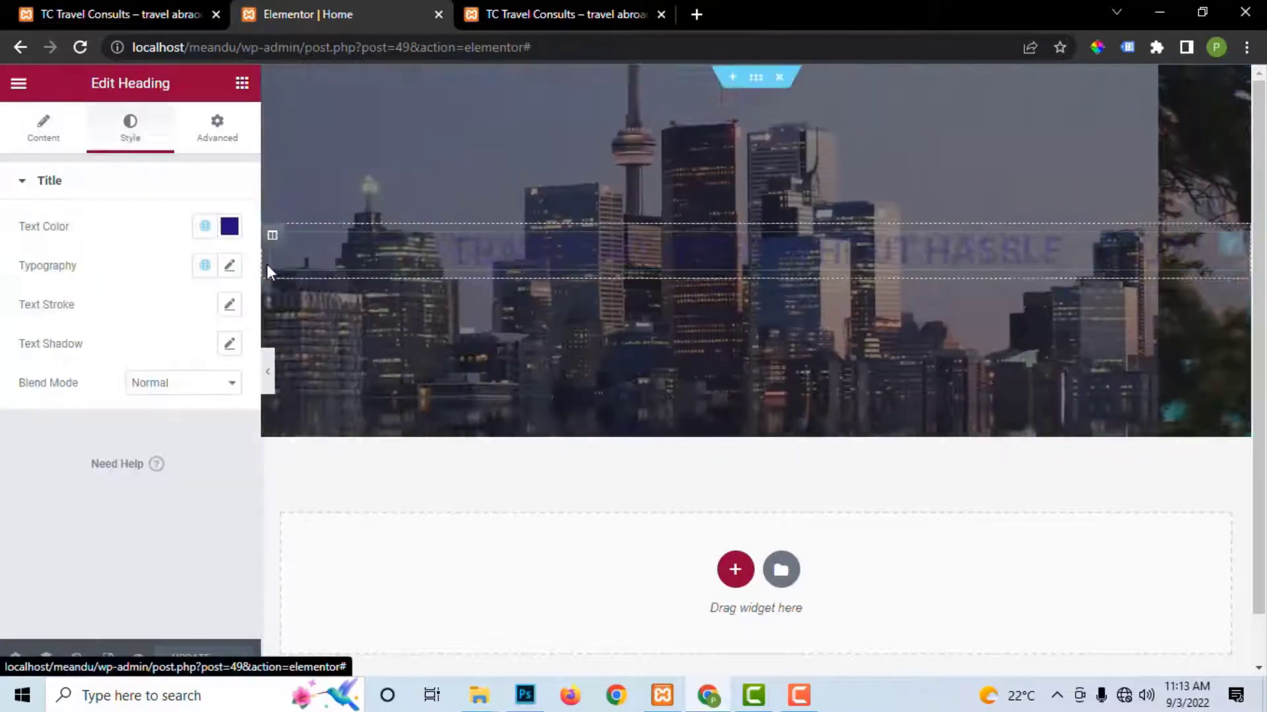
click(231, 230)
drag(161, 312, 33, 240)
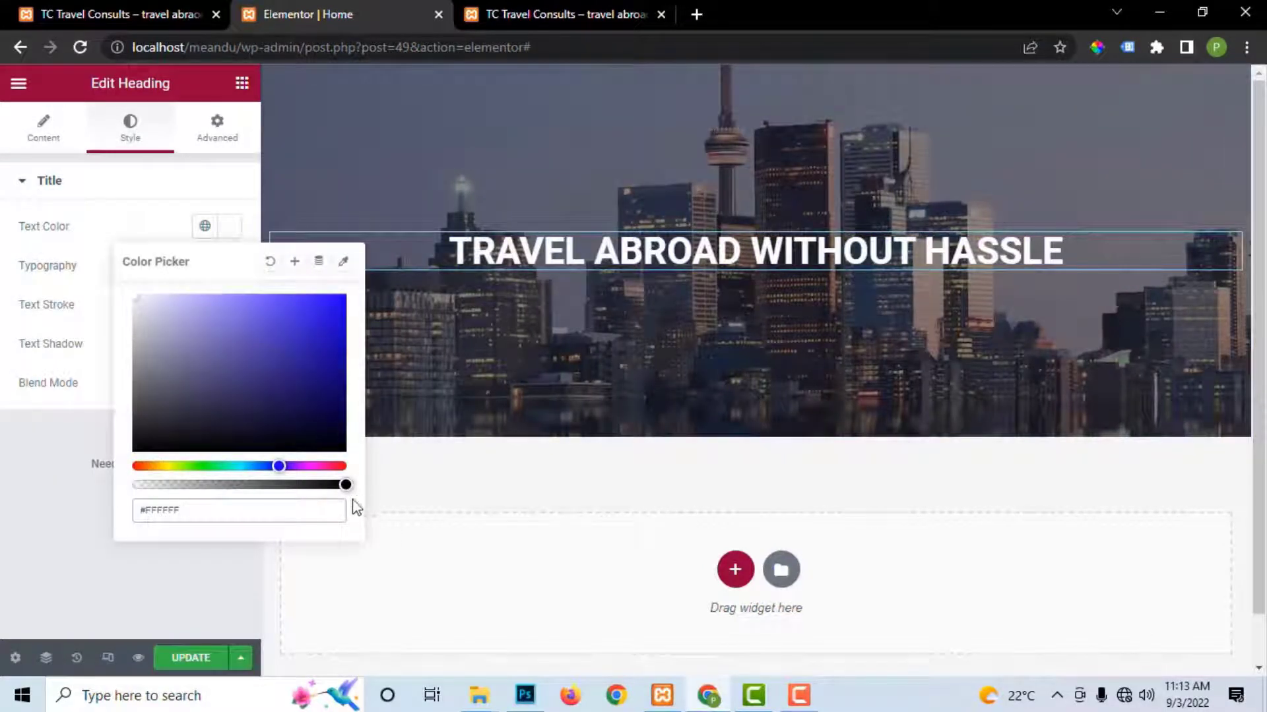
click(191, 657)
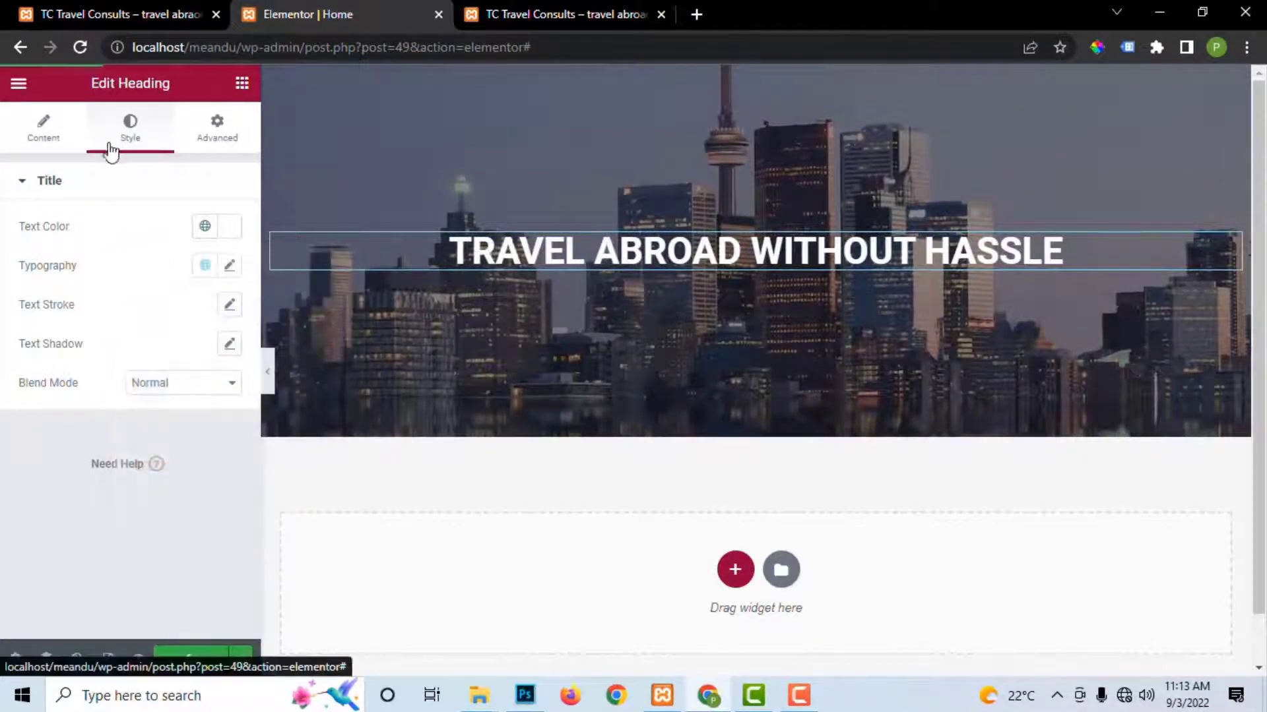
Step: Insert a <br> after ABROAD in the heading title and update the page
click(46, 135)
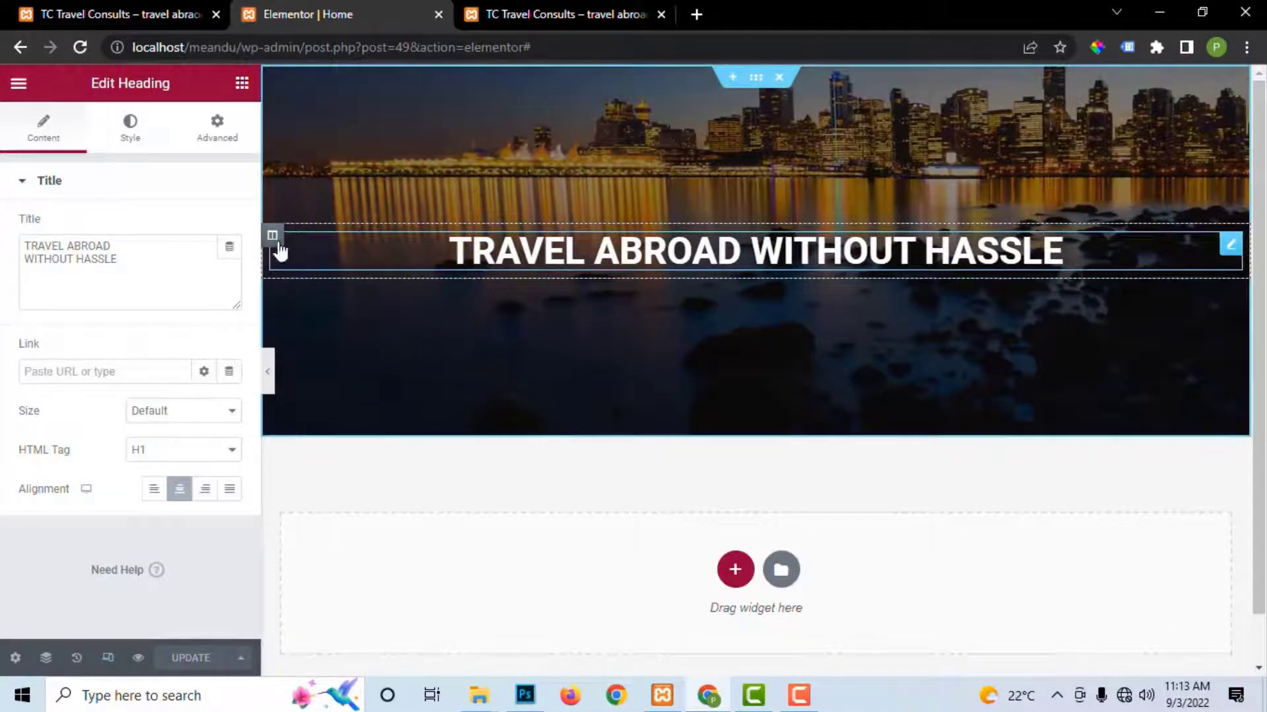
click(118, 249)
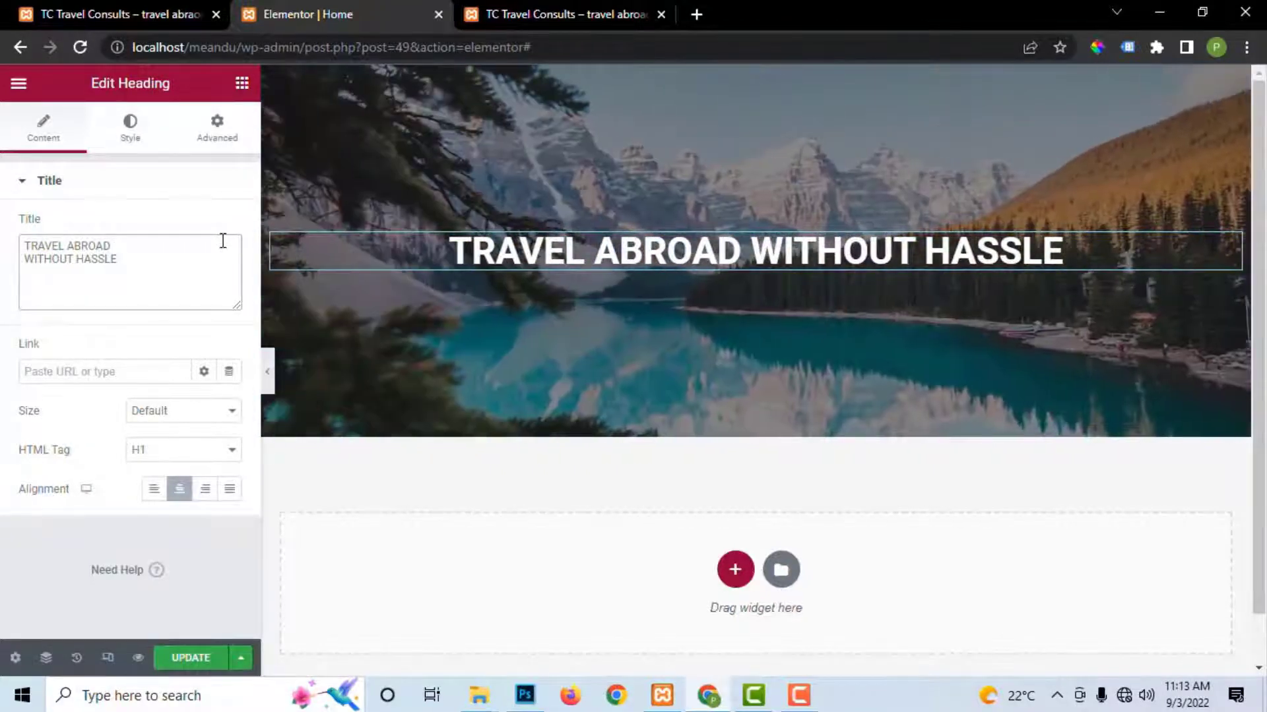
text(<>)
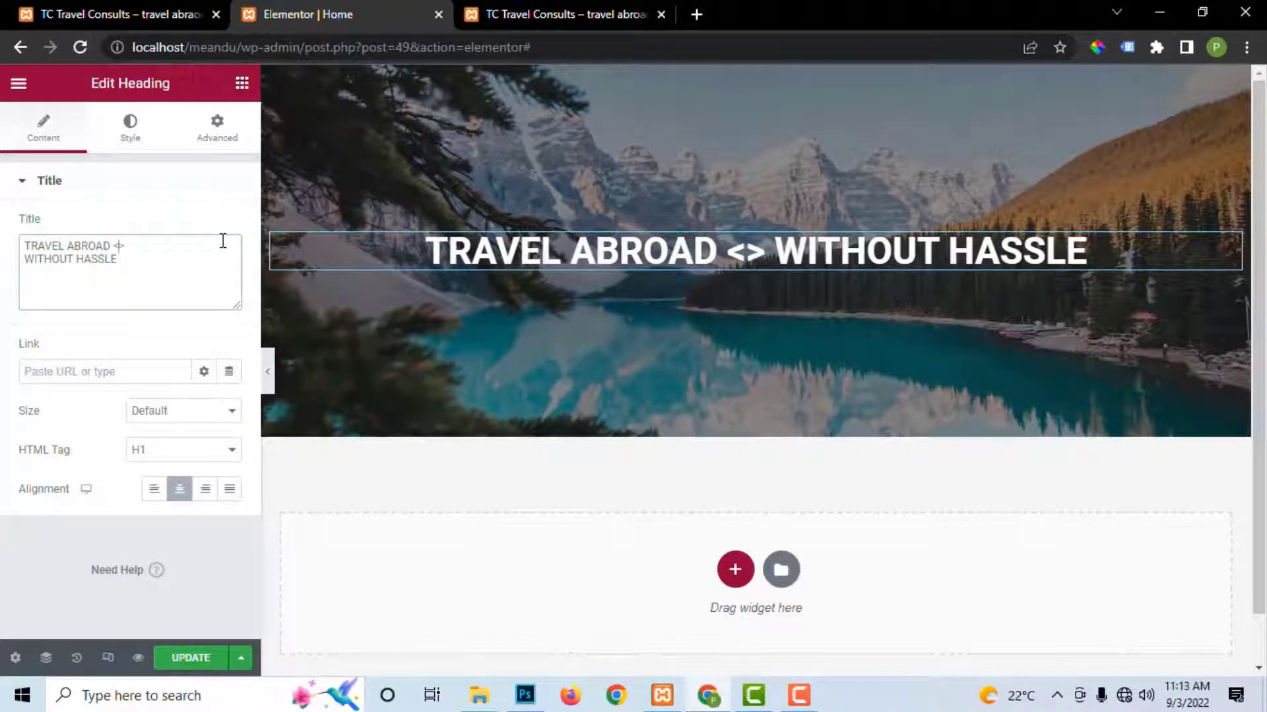
text(br)
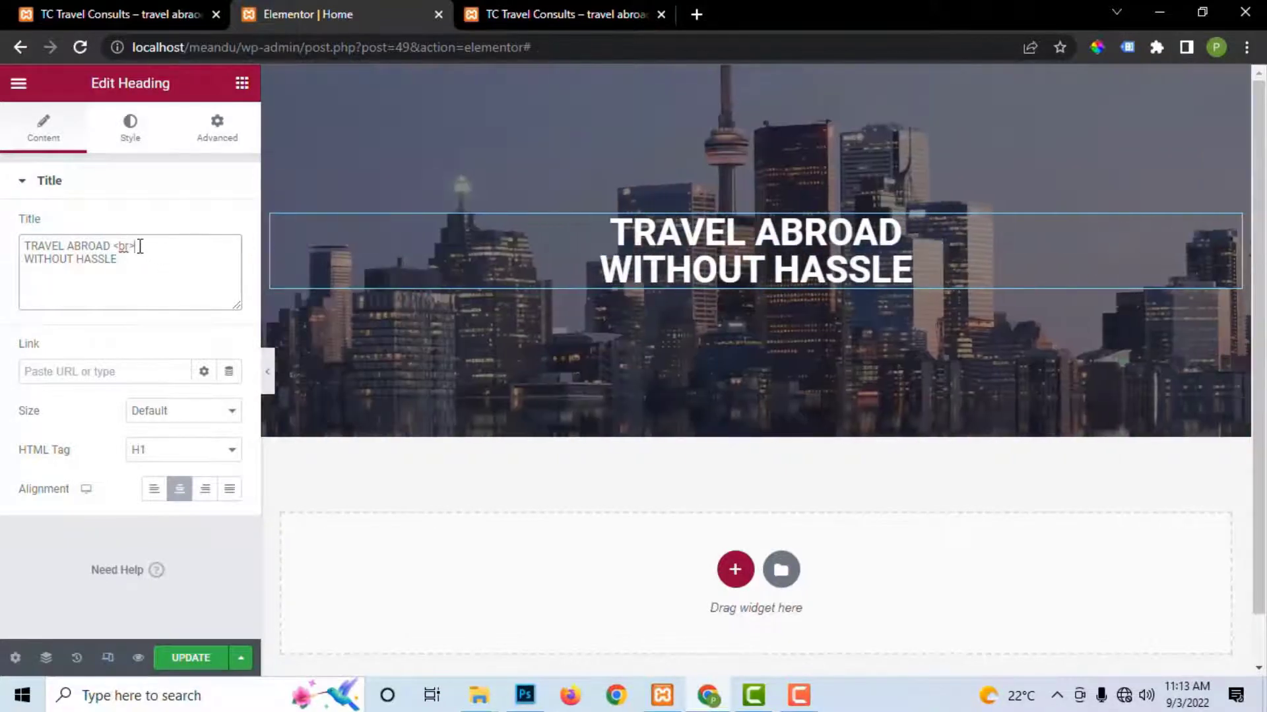
drag(135, 247, 112, 248)
click(195, 658)
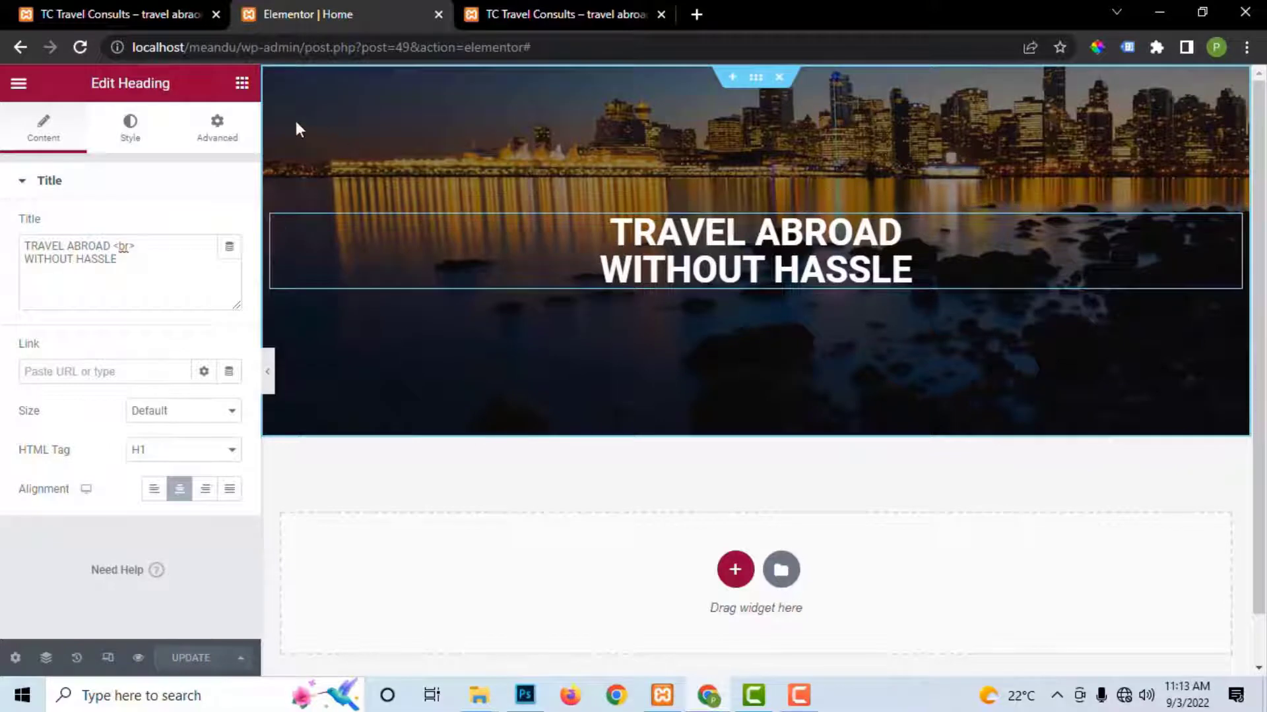
click(242, 84)
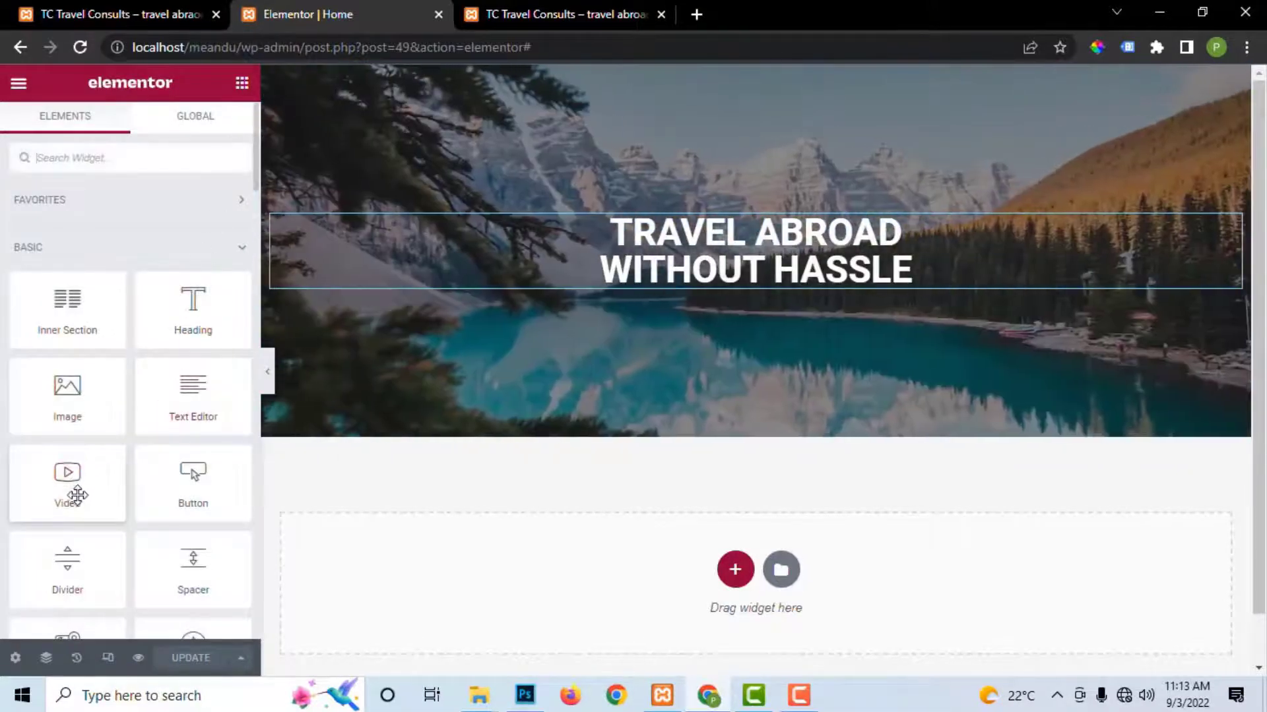
Step: Drop a Button widget under the heading, align it Center, update, and compare with the live site
drag(198, 486, 713, 258)
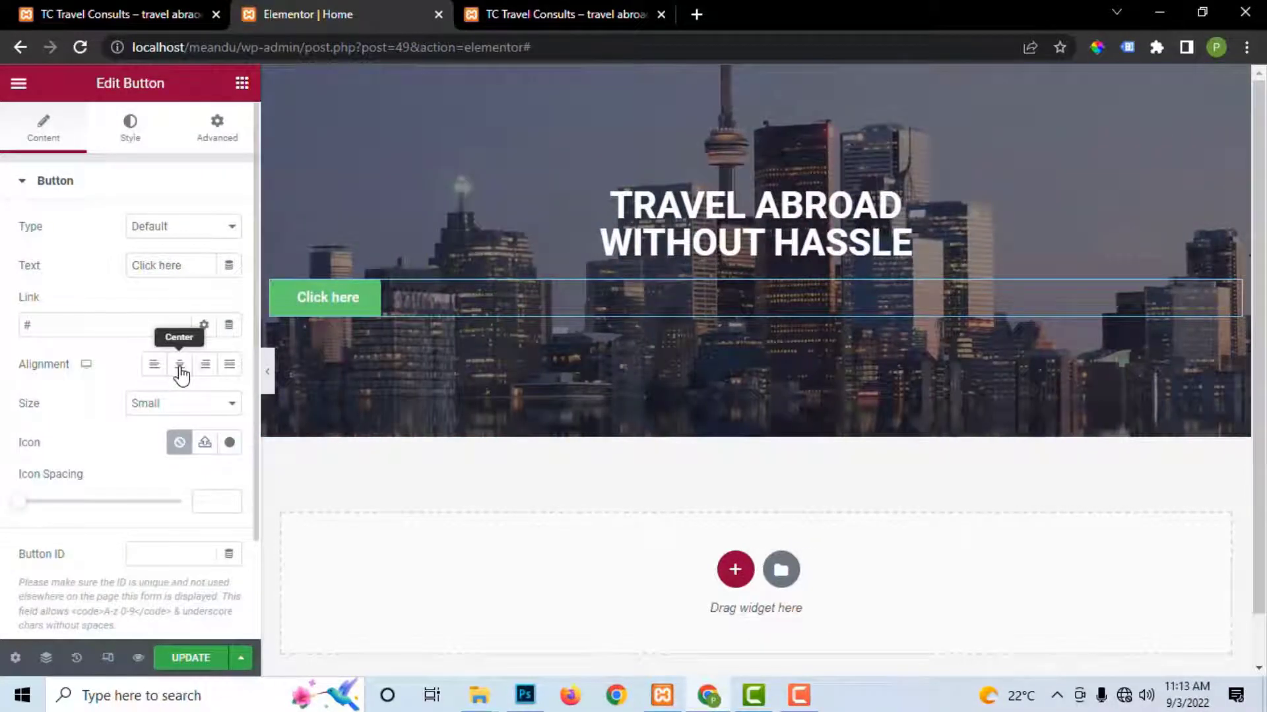
click(180, 367)
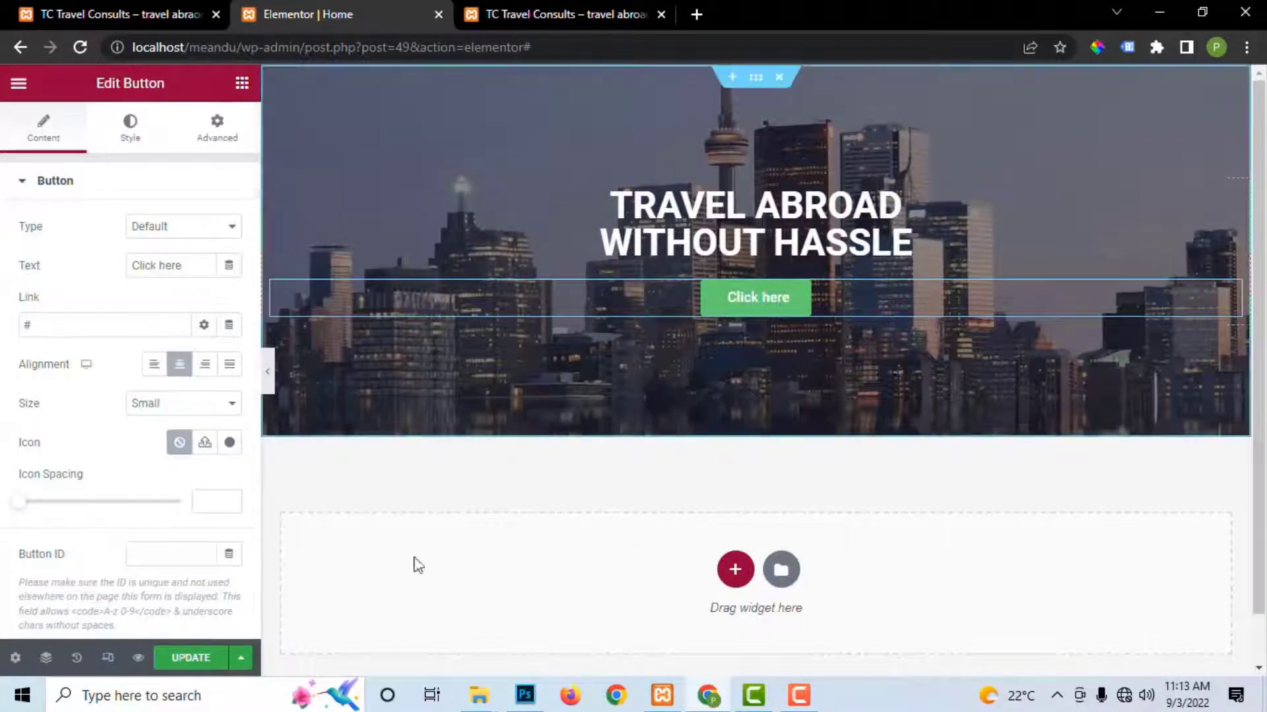
click(191, 658)
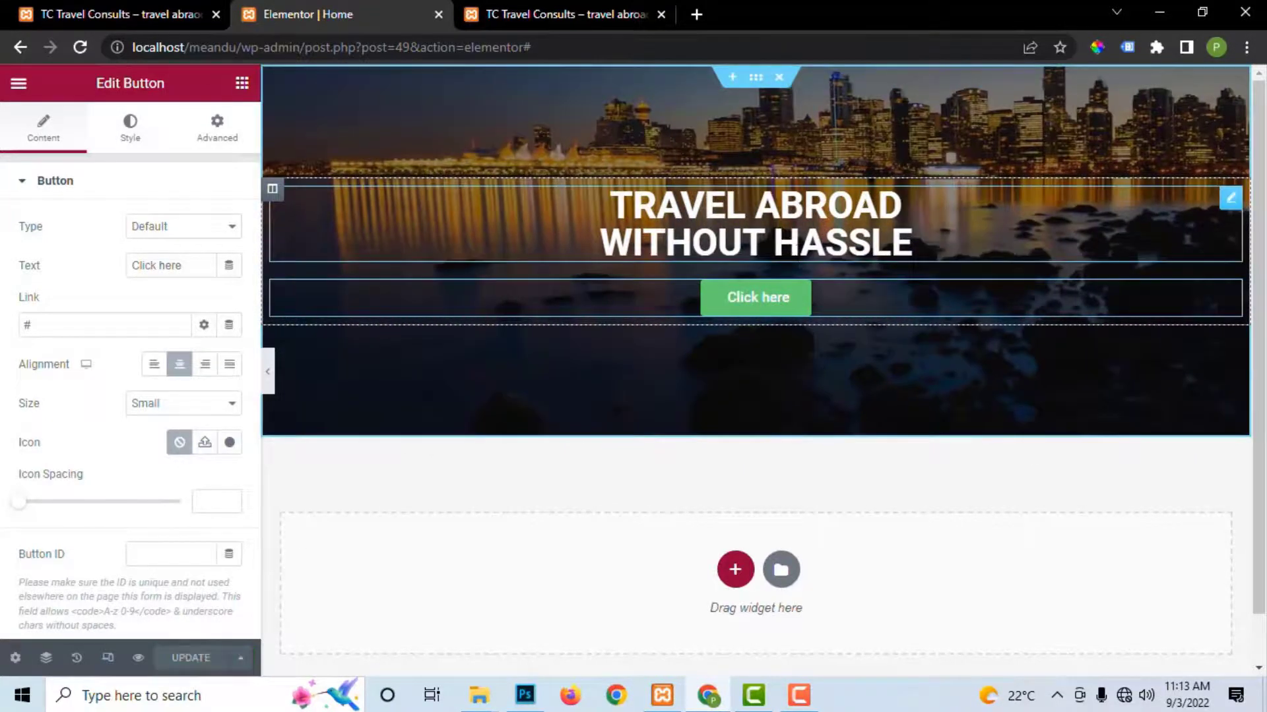
click(549, 2)
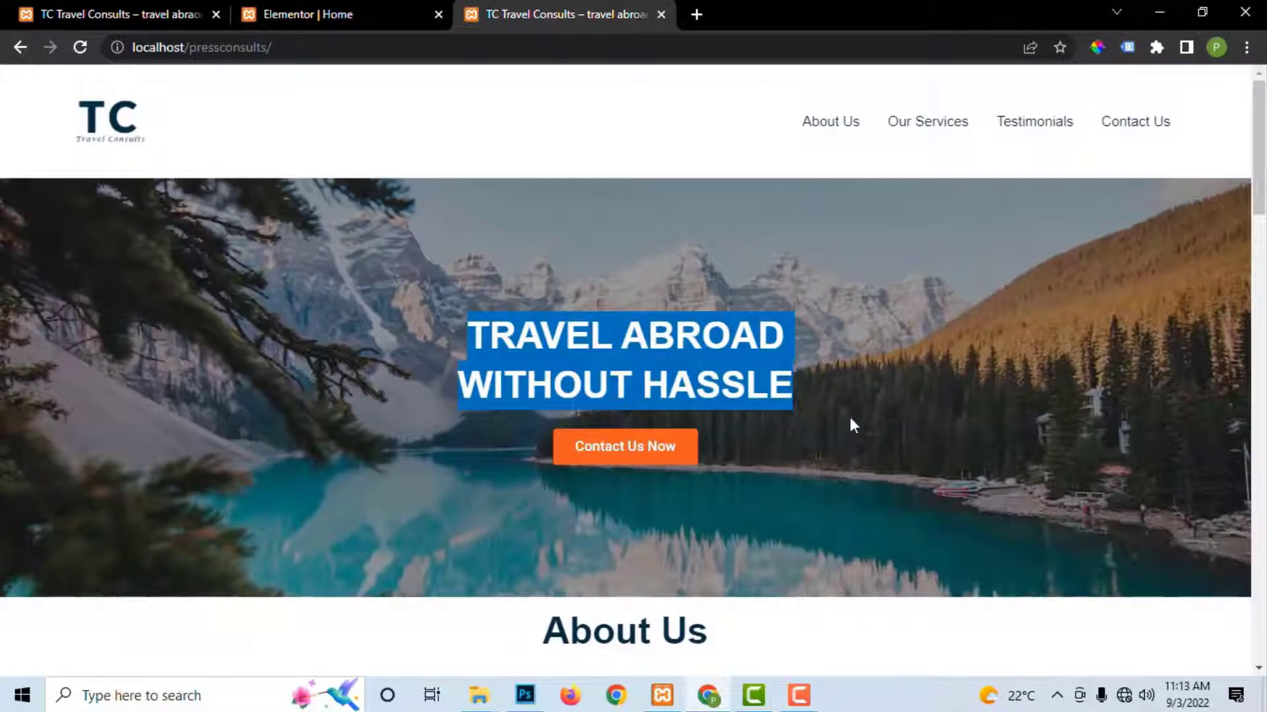
click(312, 14)
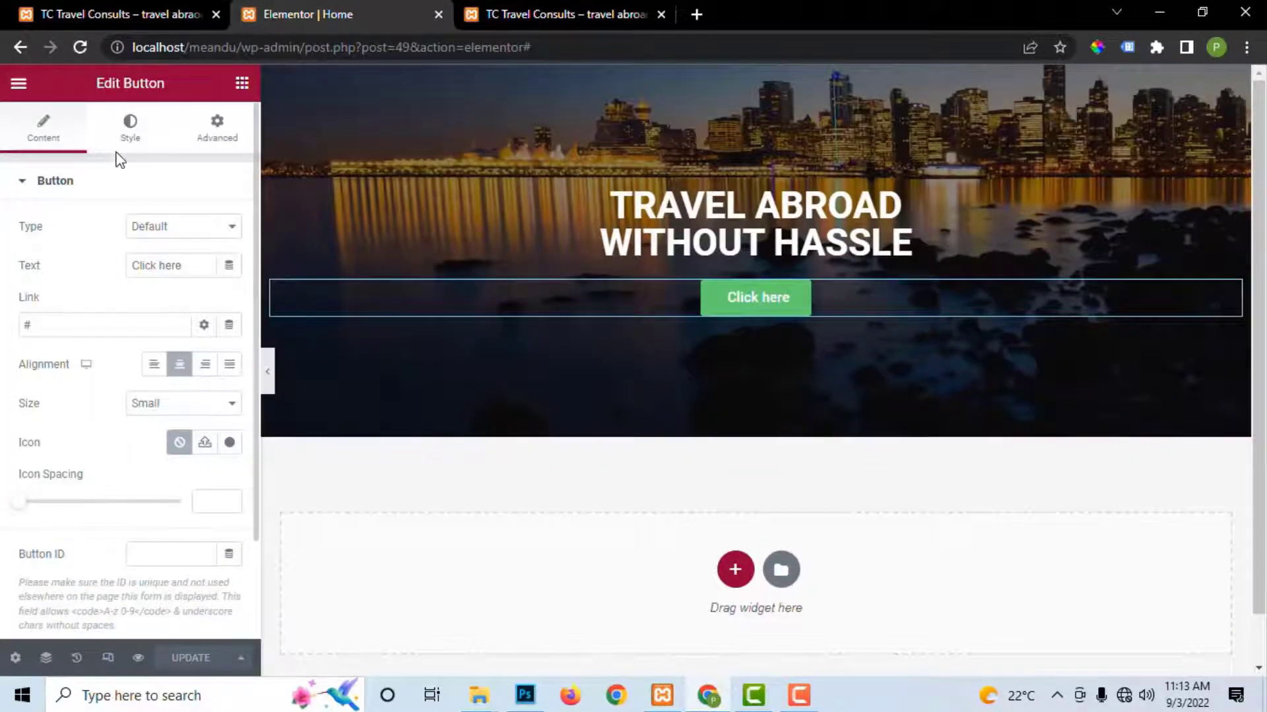
Step: Set the hero section's Content Width to Full Width and update the page
click(756, 79)
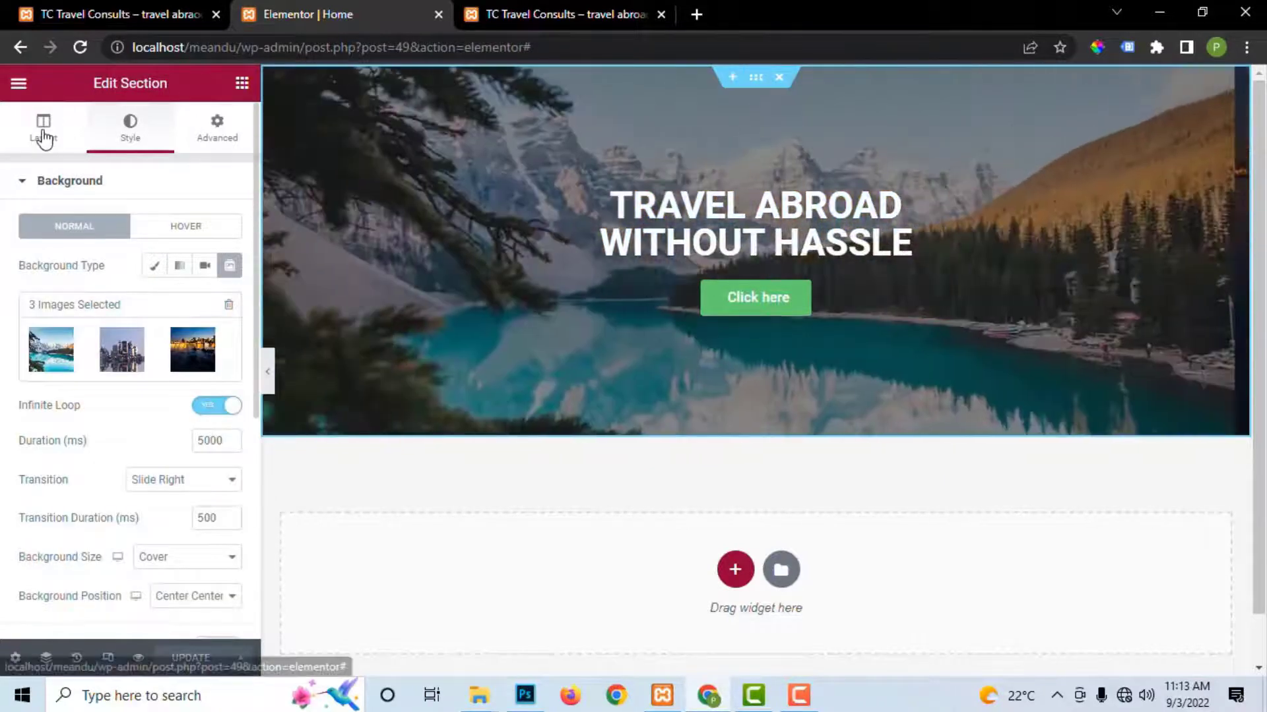
click(43, 128)
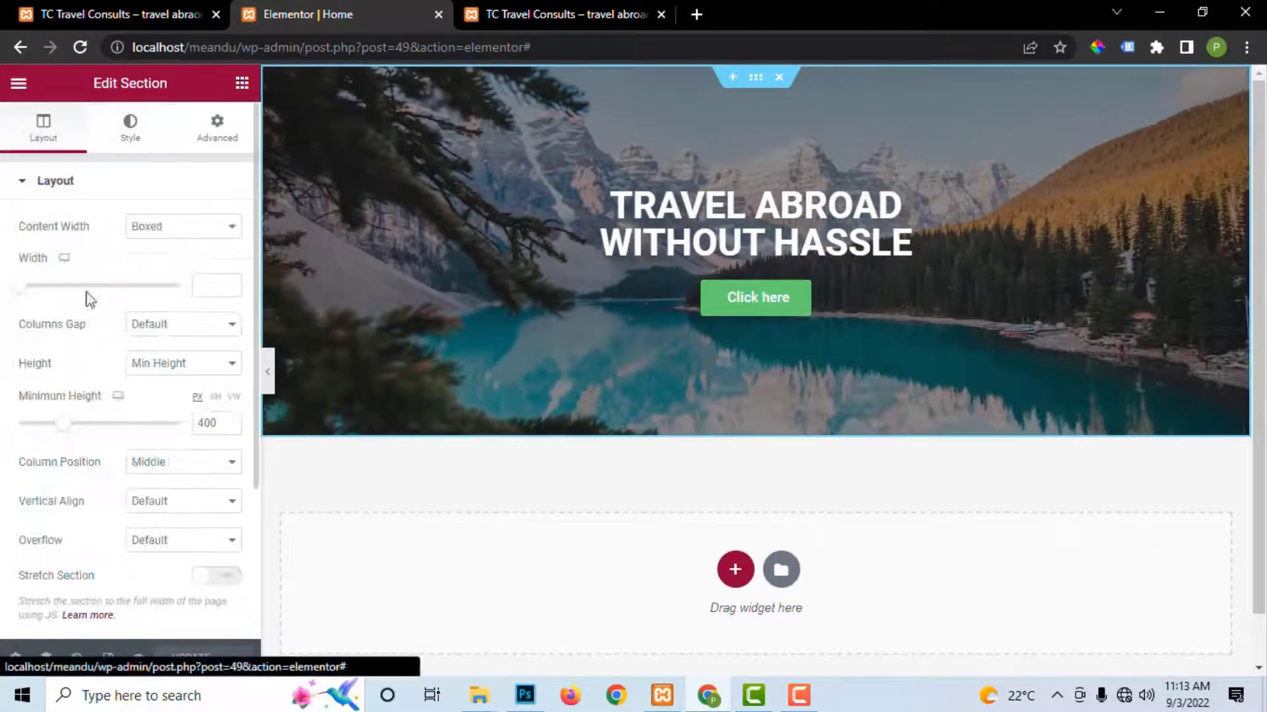
click(167, 324)
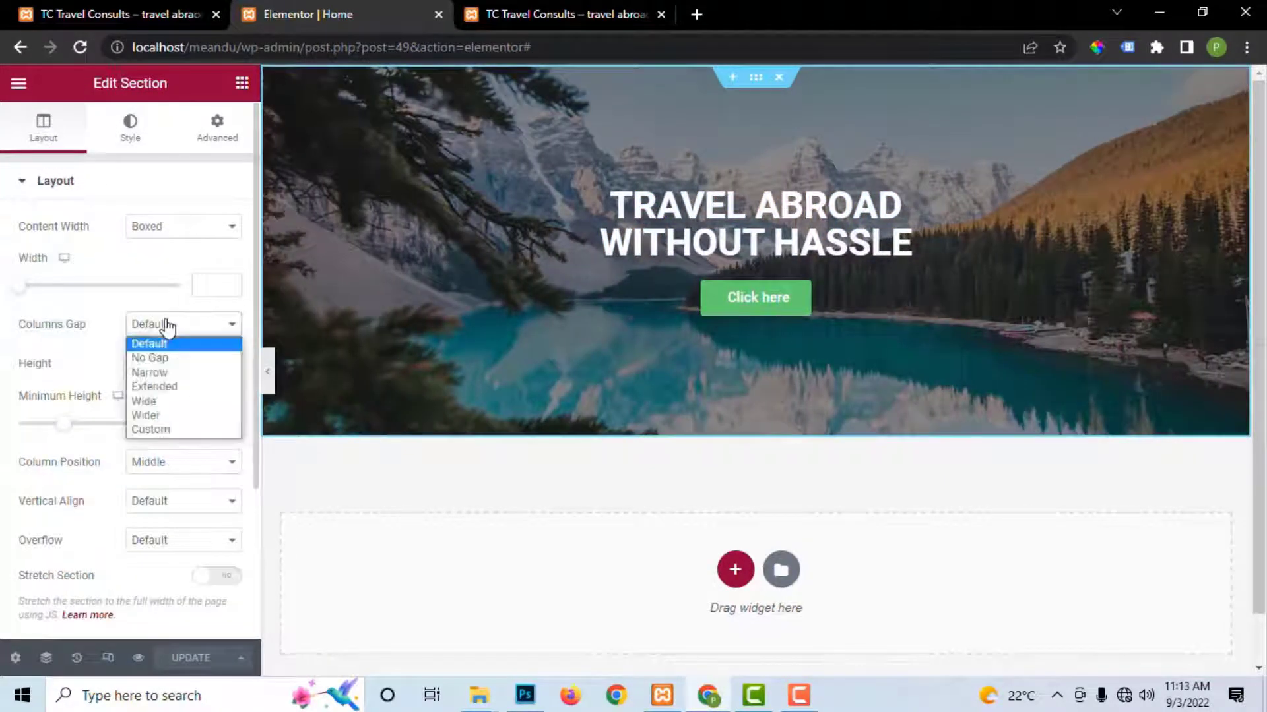
click(167, 323)
click(161, 229)
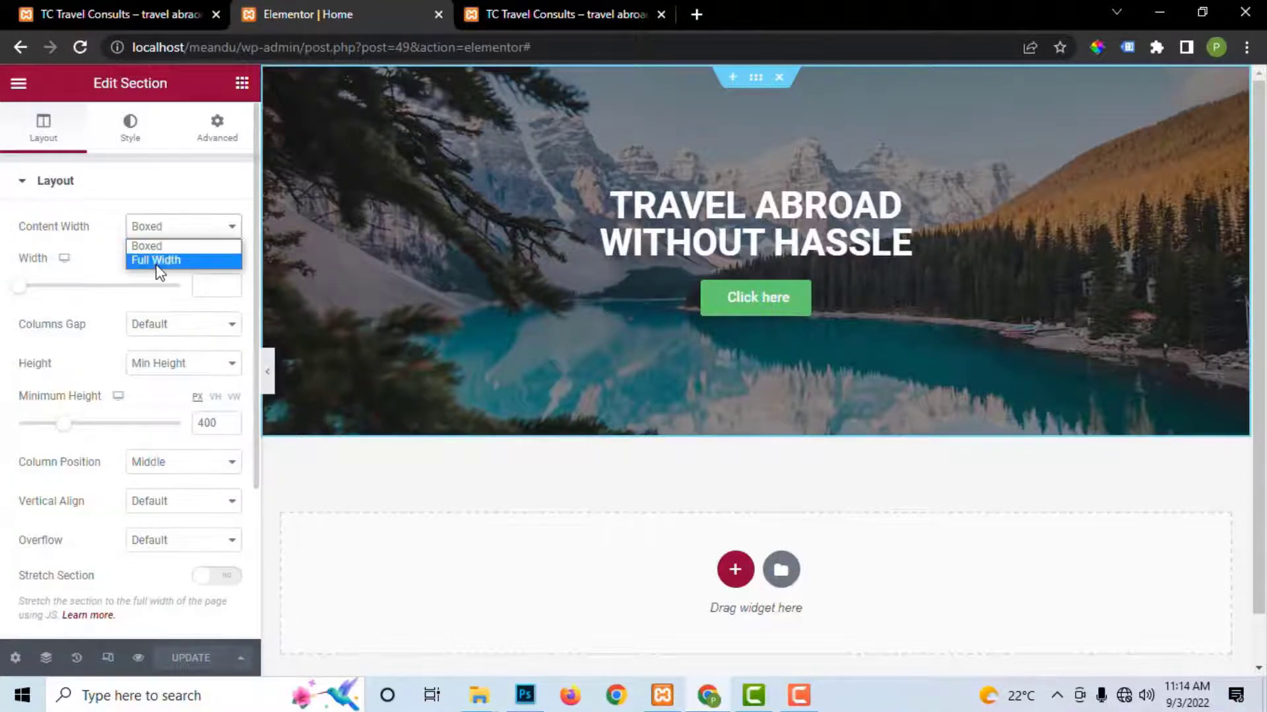
click(160, 262)
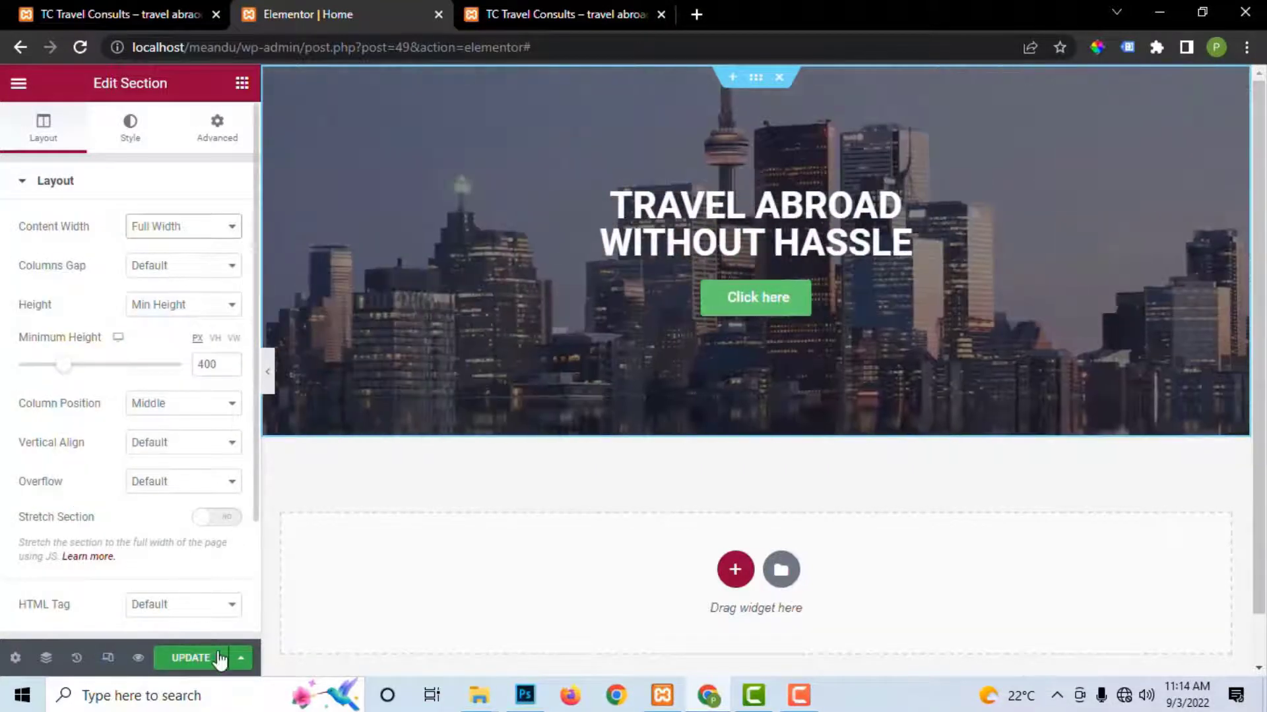
click(200, 657)
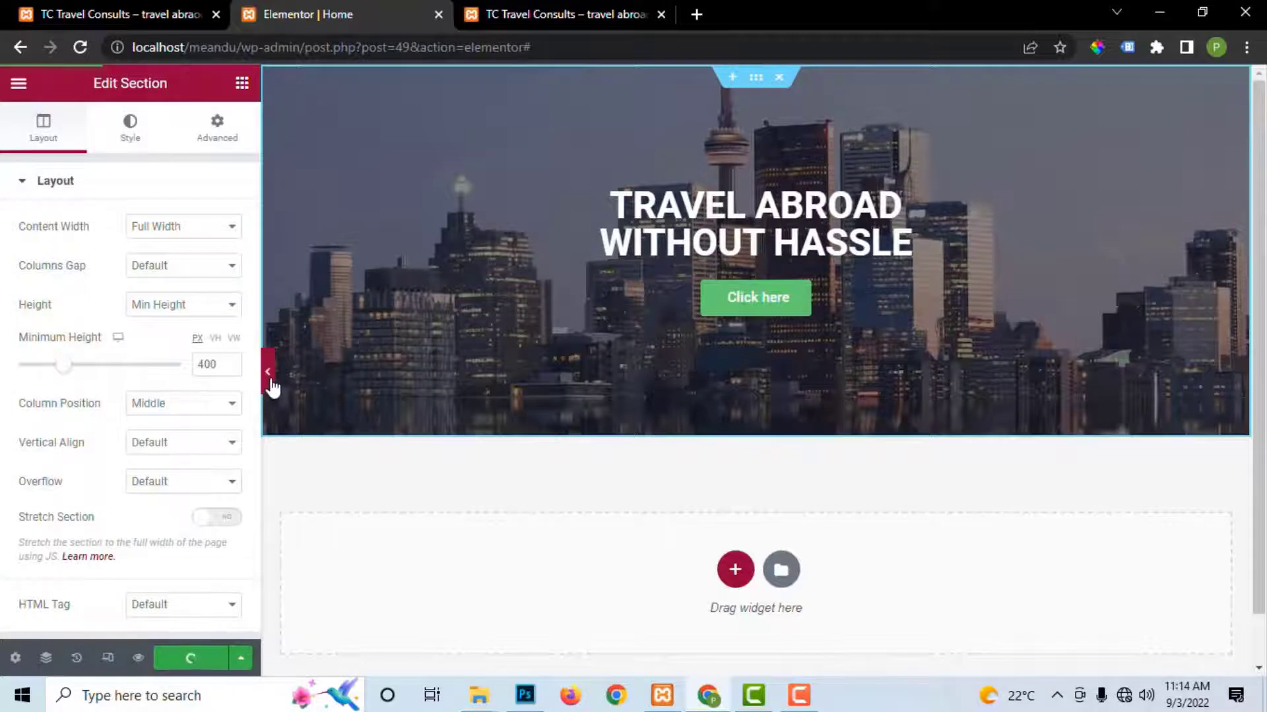
Step: Preview the full-width hero without the editing panel, then view the live site for comparison
click(270, 386)
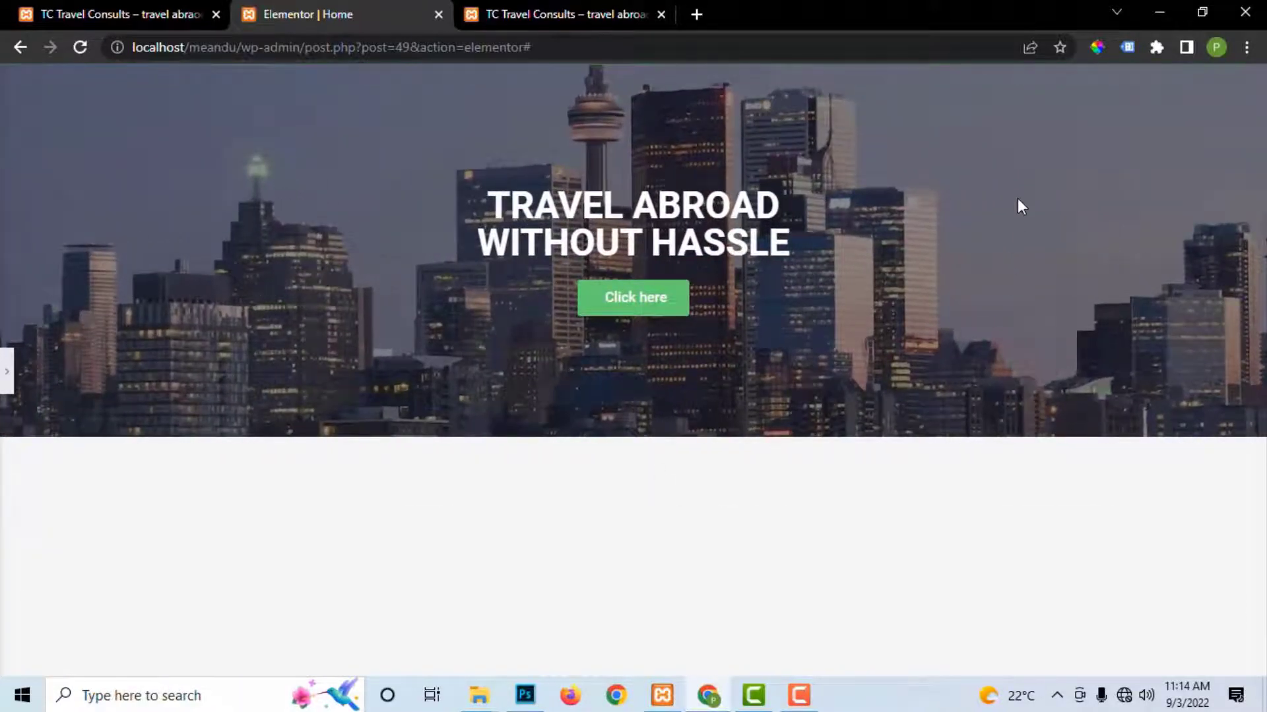
click(6, 383)
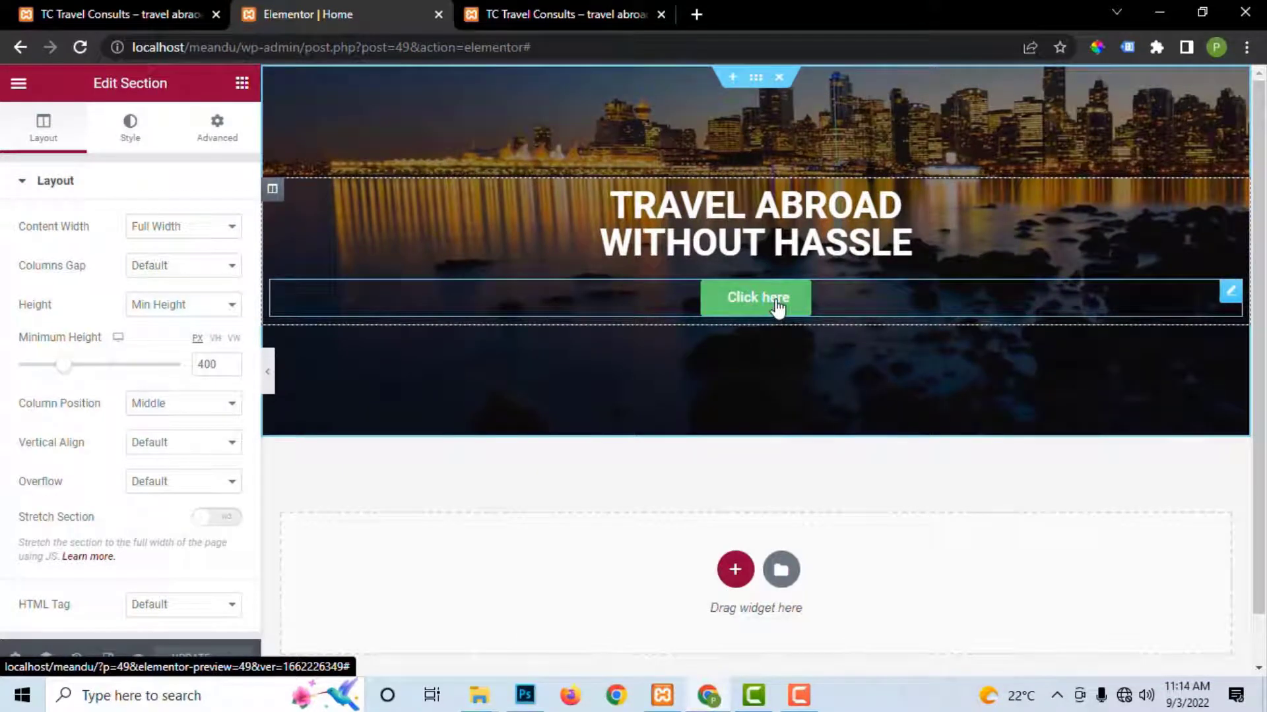
click(515, 10)
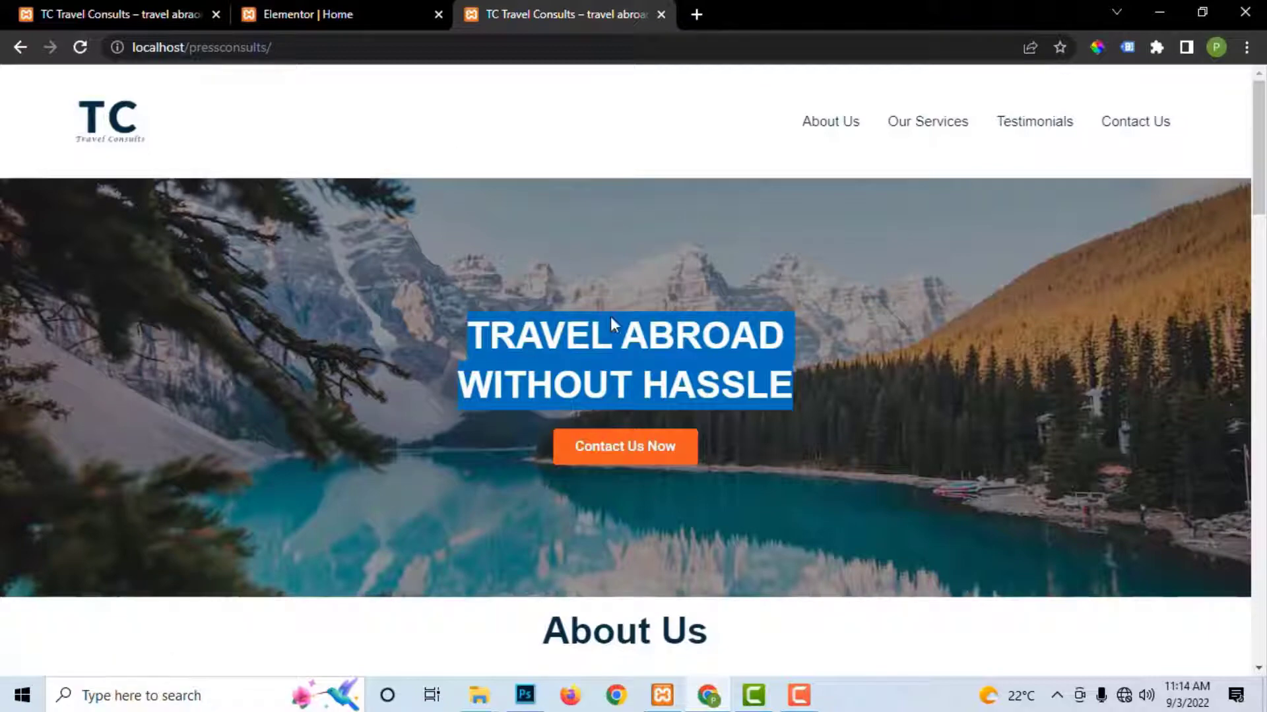
Step: Clear the live site's headline selection and check the browser extensions list
click(754, 339)
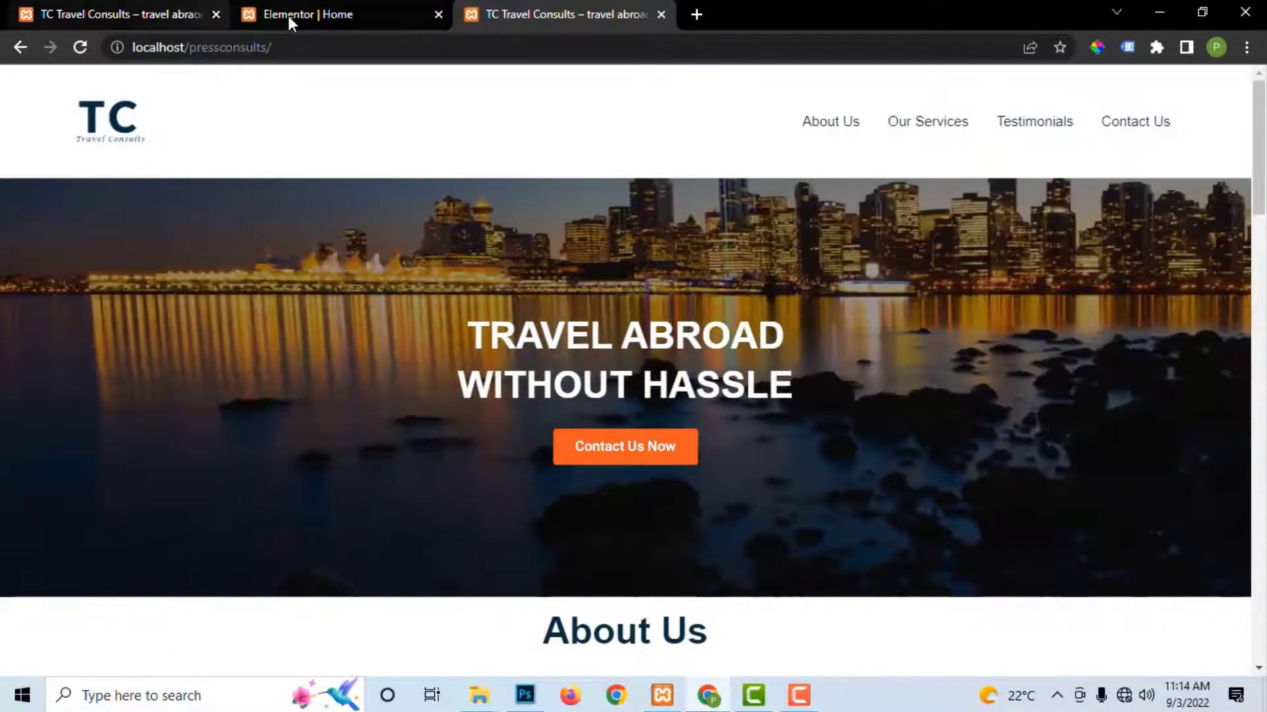
click(288, 16)
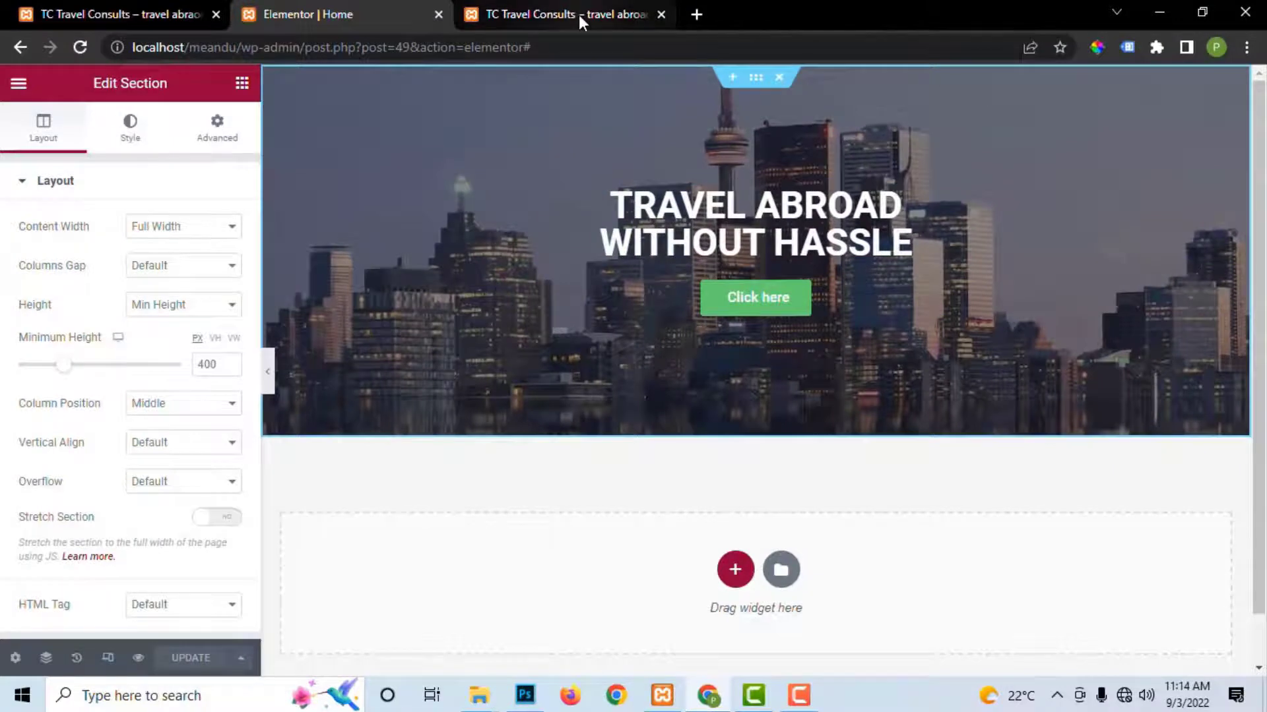
click(579, 15)
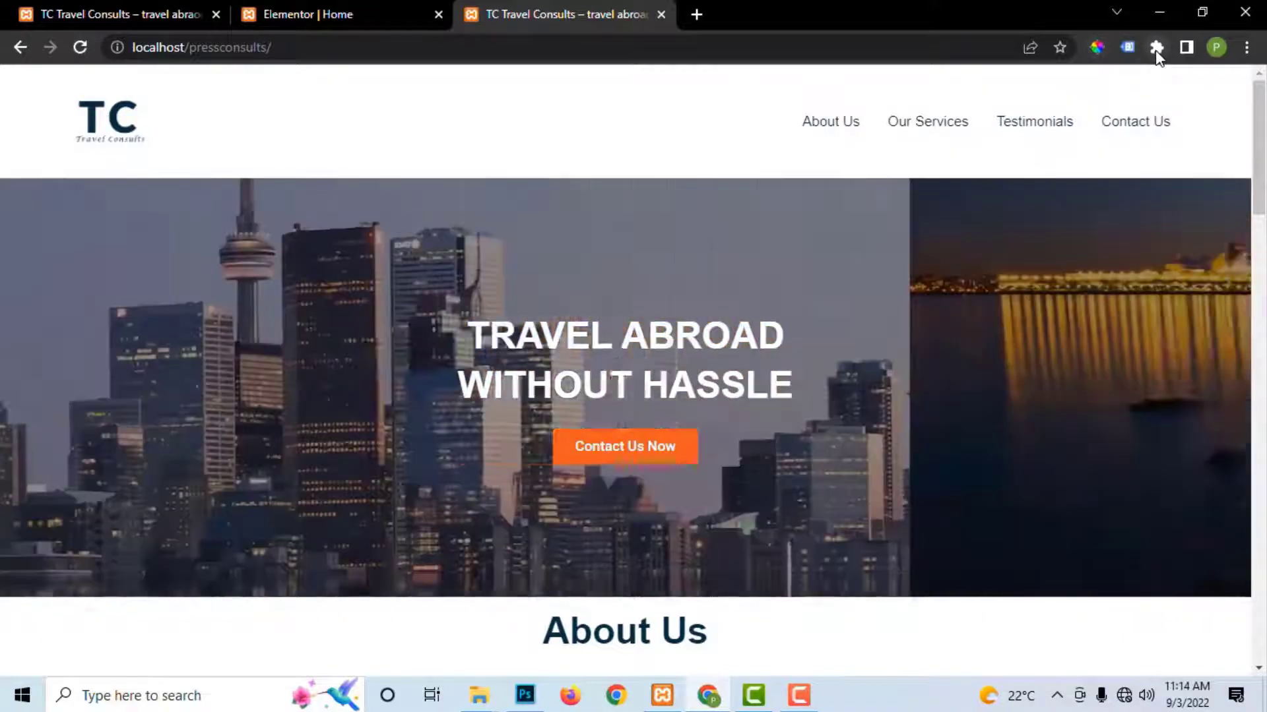
click(1156, 47)
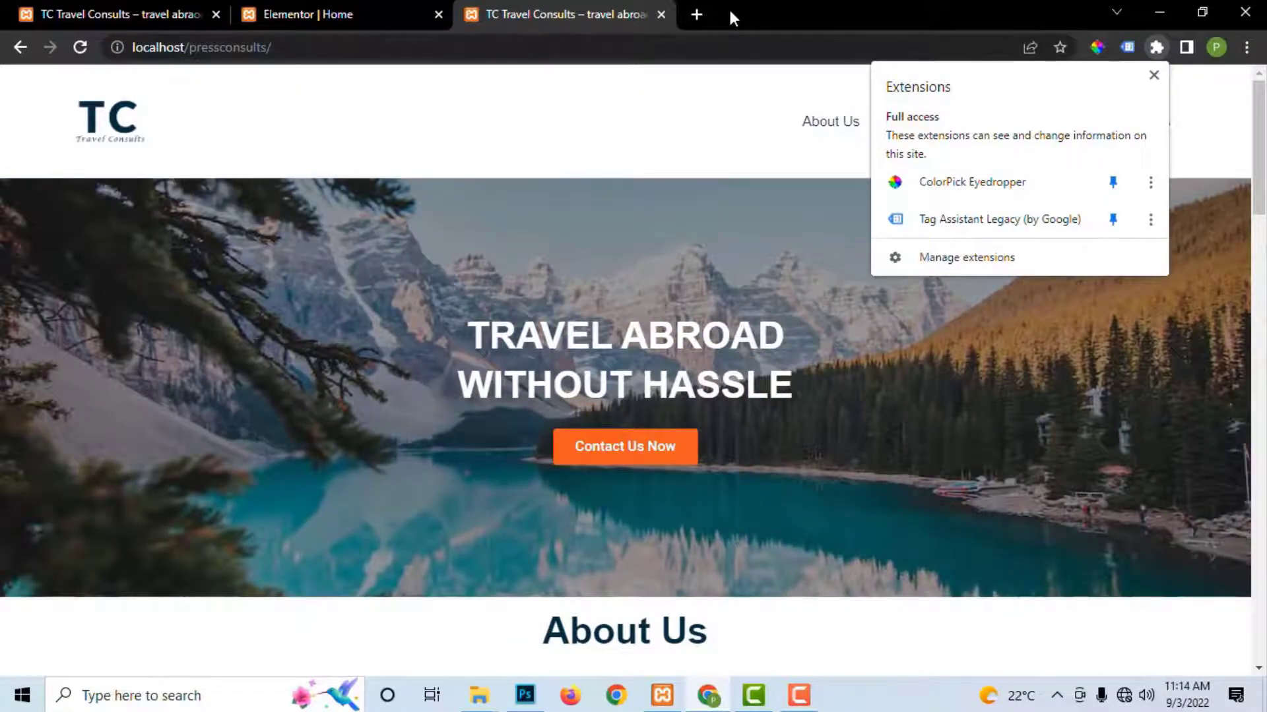
click(732, 14)
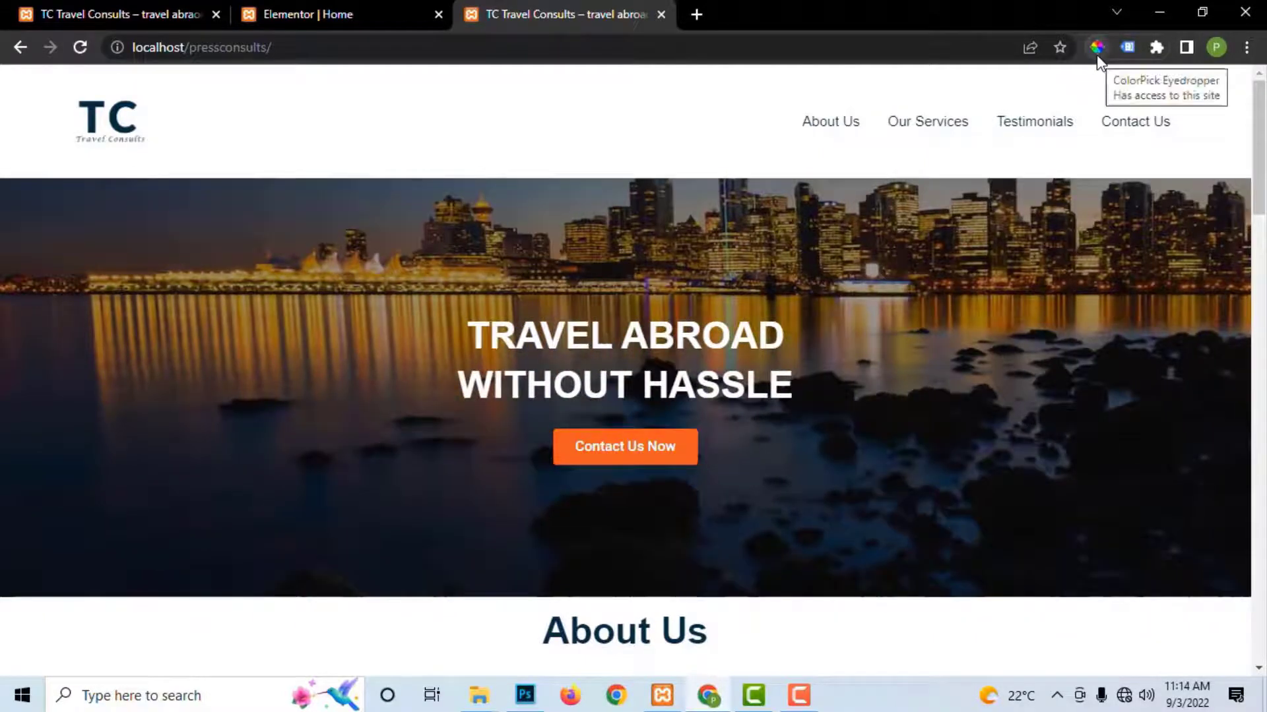
Step: Sample the Contact Us Now button's orange with the eyedropper and copy hex F15A22
click(1096, 47)
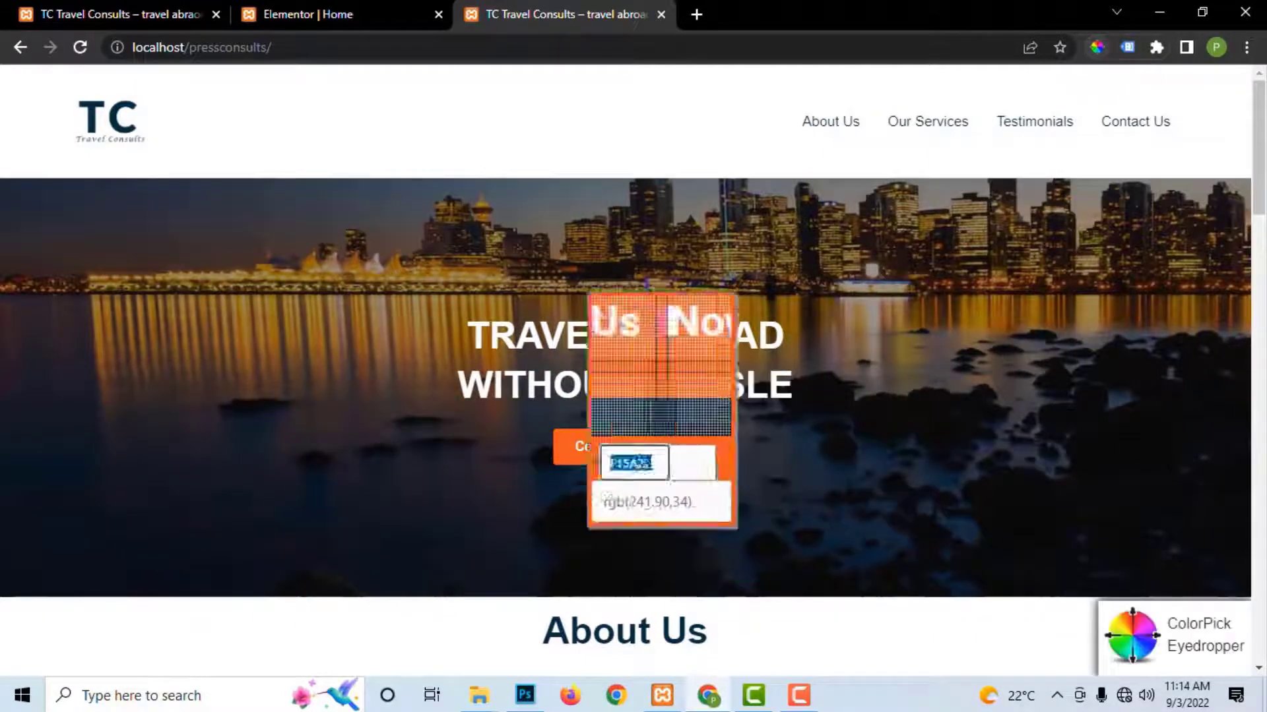
click(689, 440)
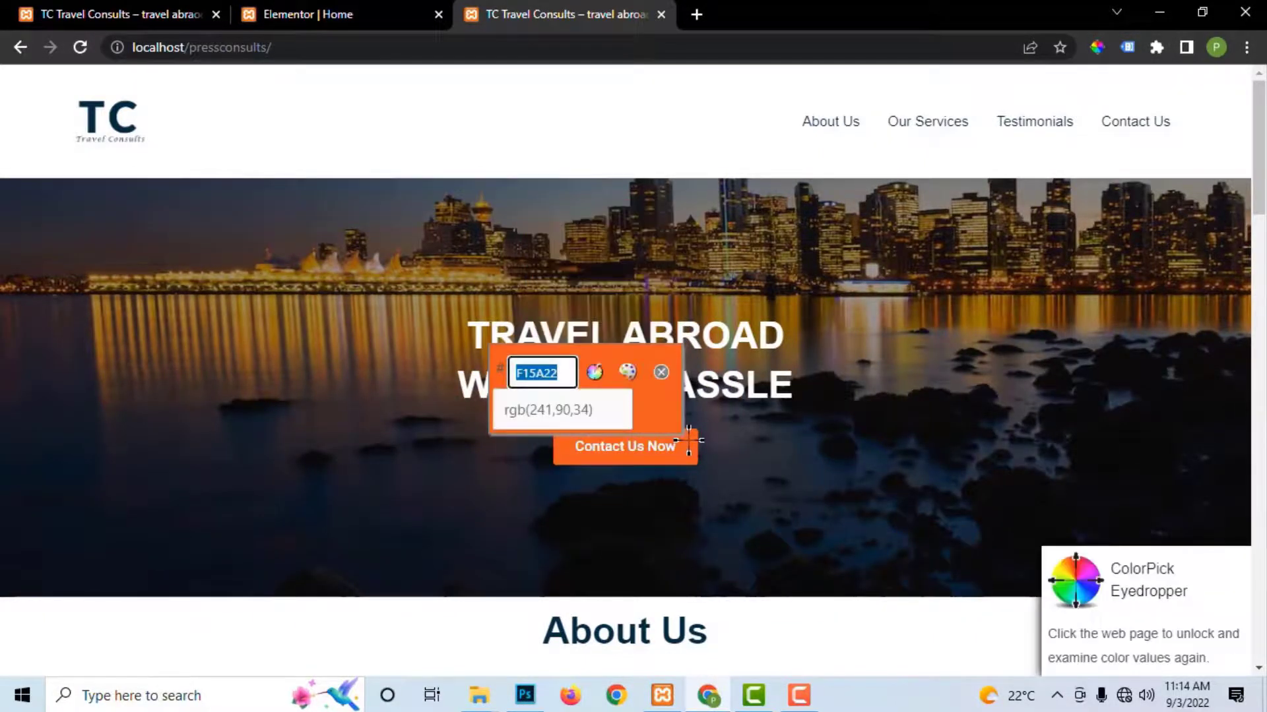
right_click(559, 371)
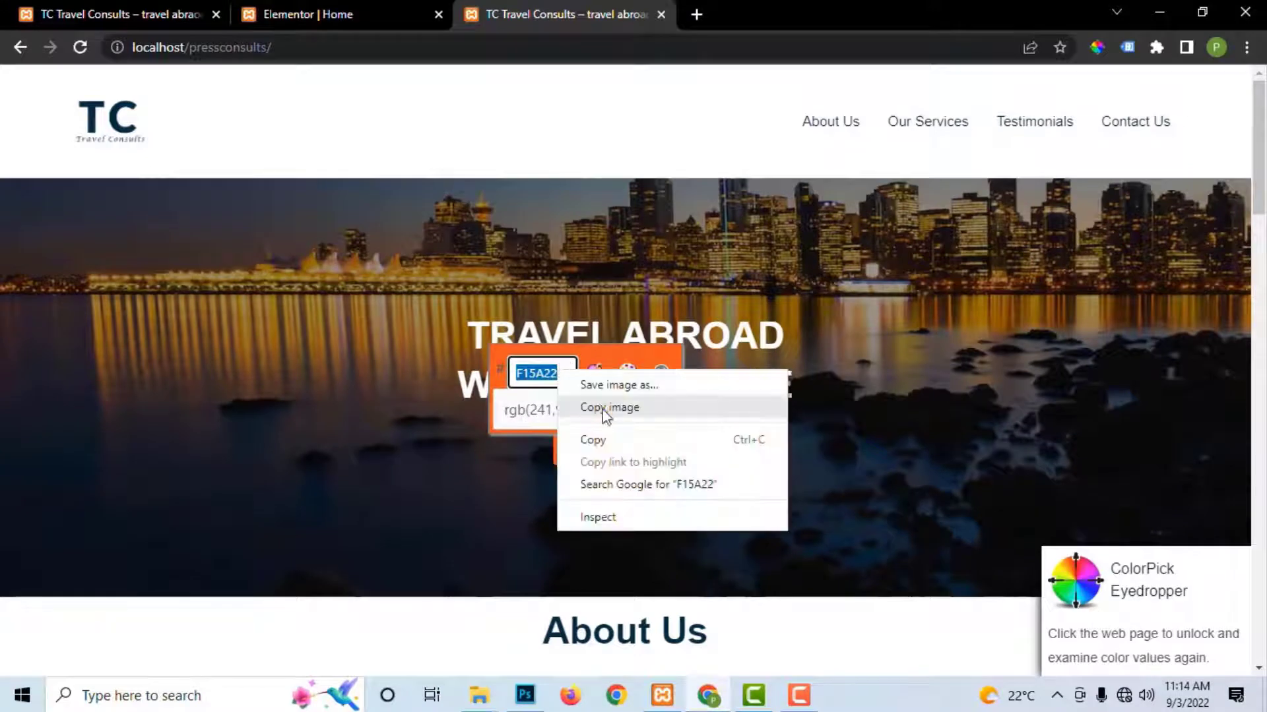
click(600, 438)
click(333, 8)
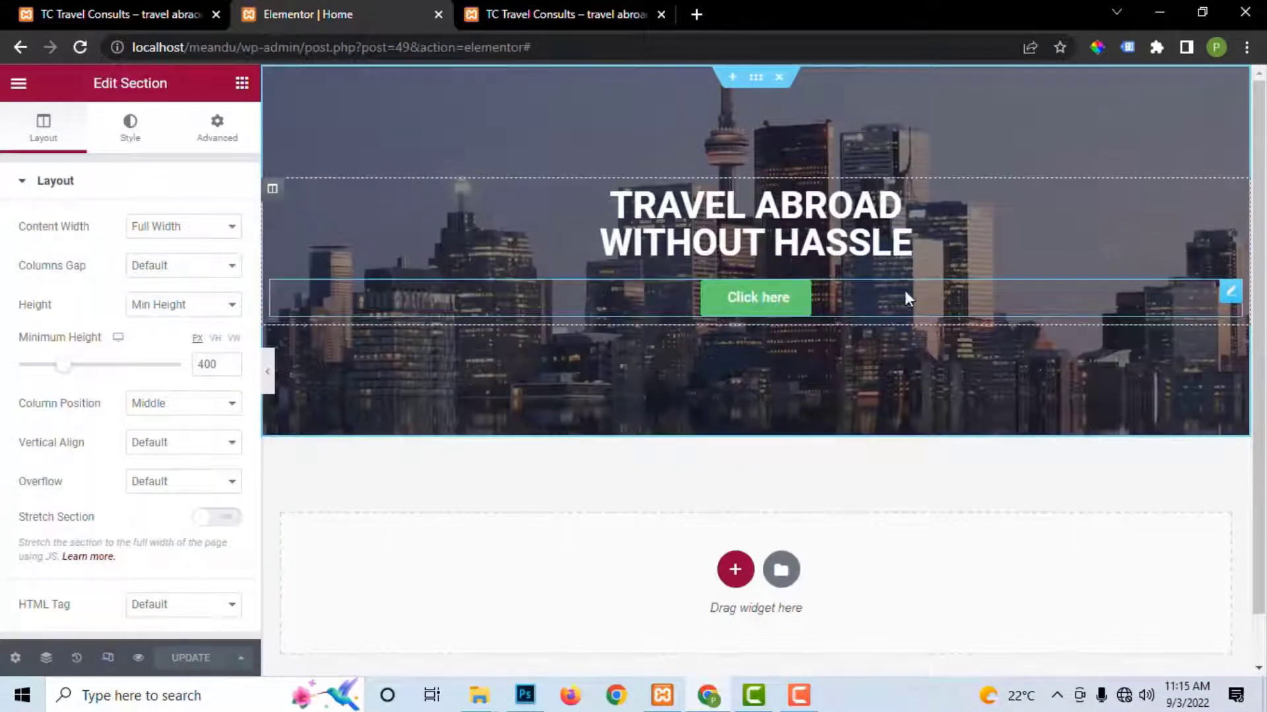
Step: Paste F15A22 as the Click here button's background colour and update the page
click(130, 128)
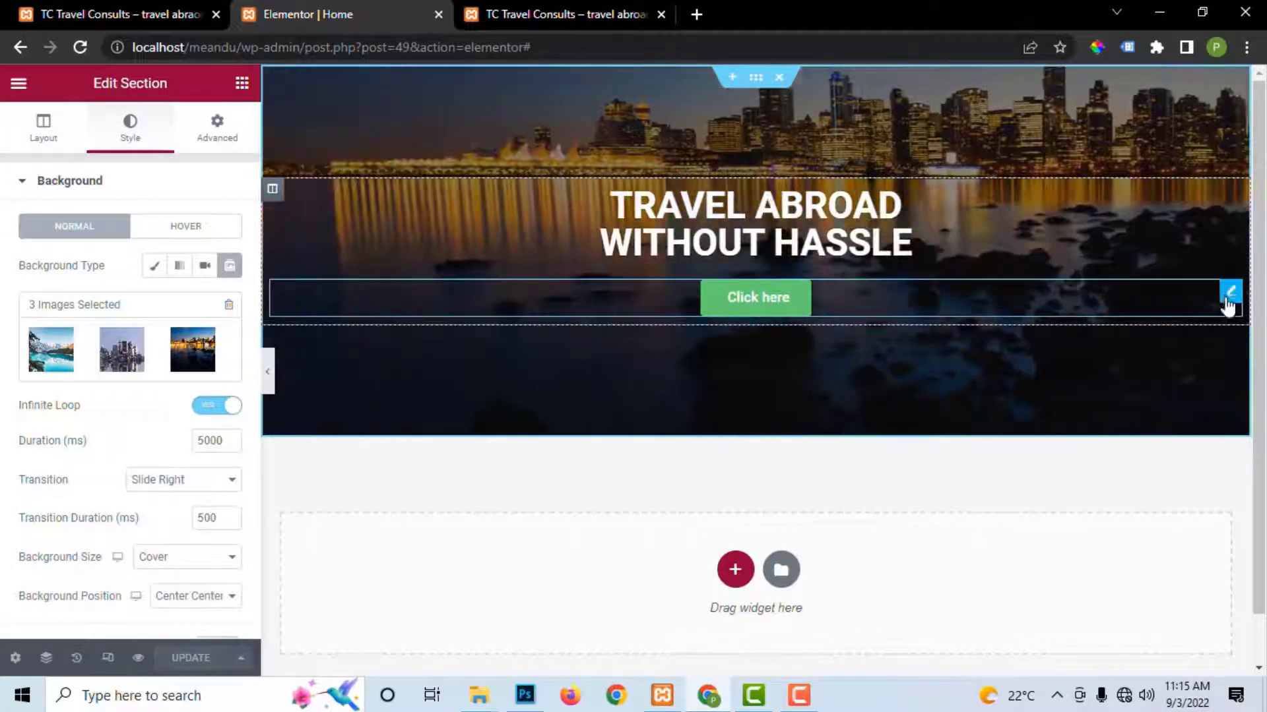
click(1228, 297)
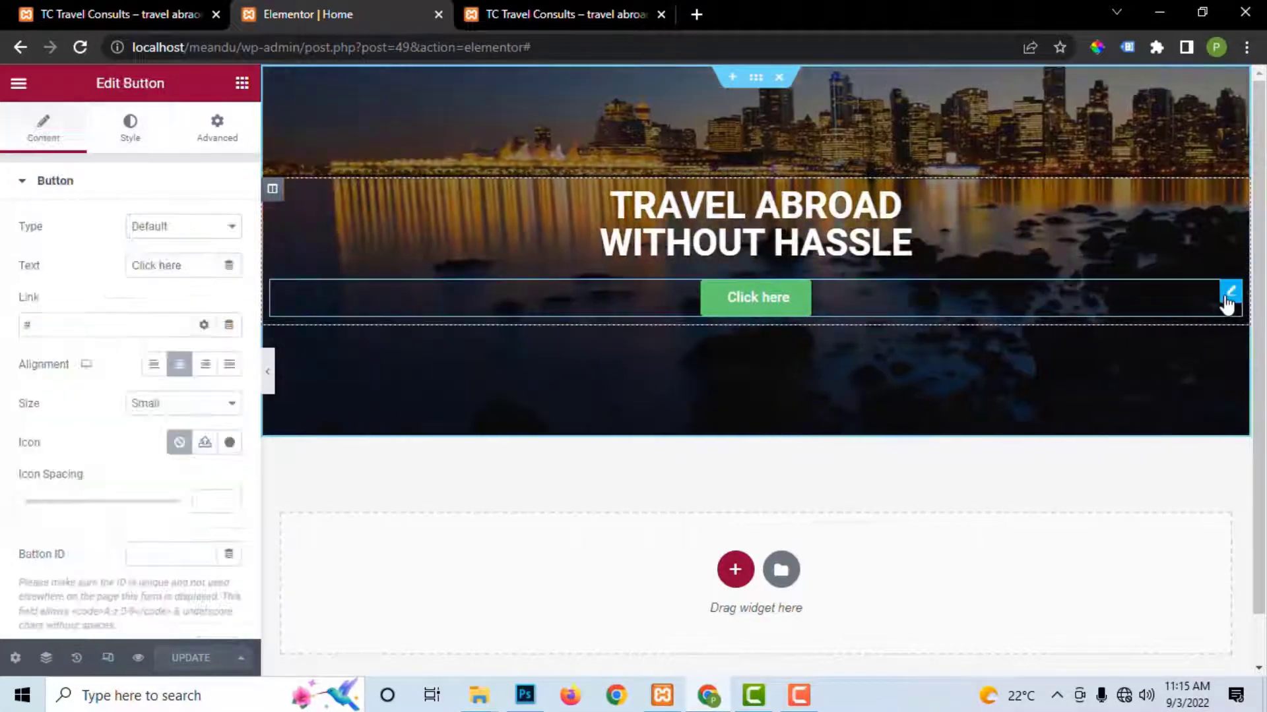
click(130, 129)
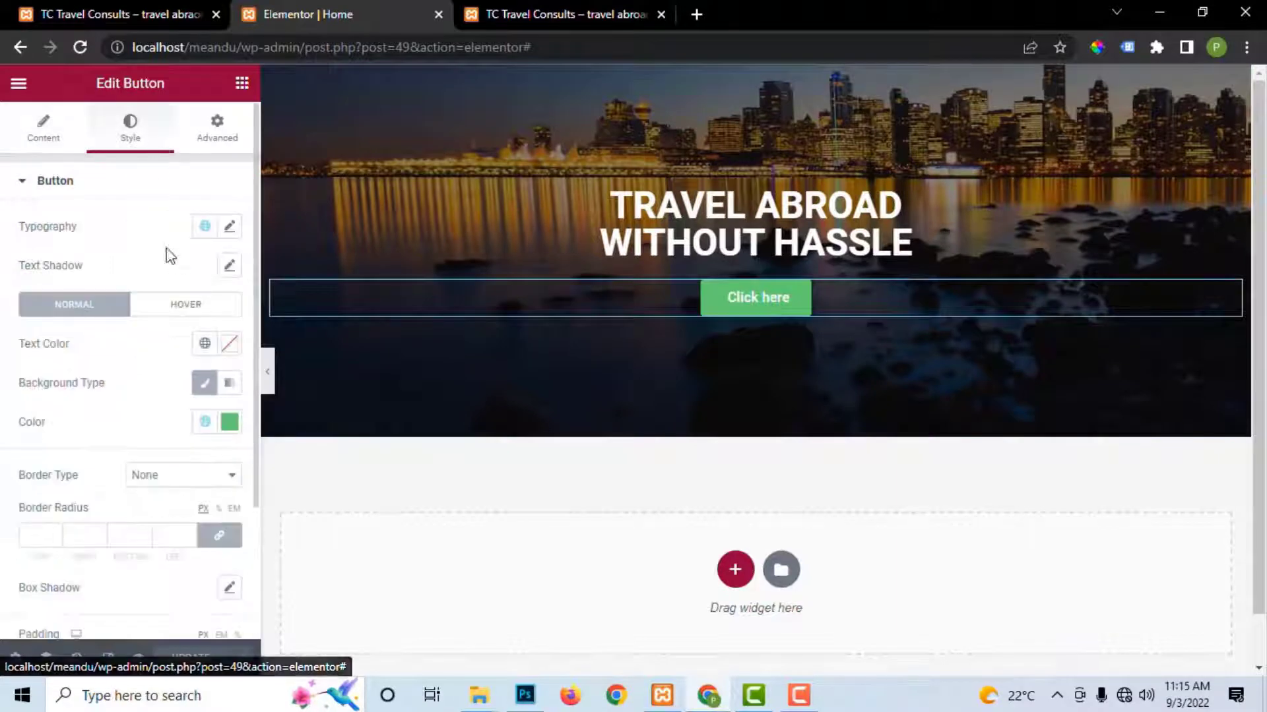
click(229, 422)
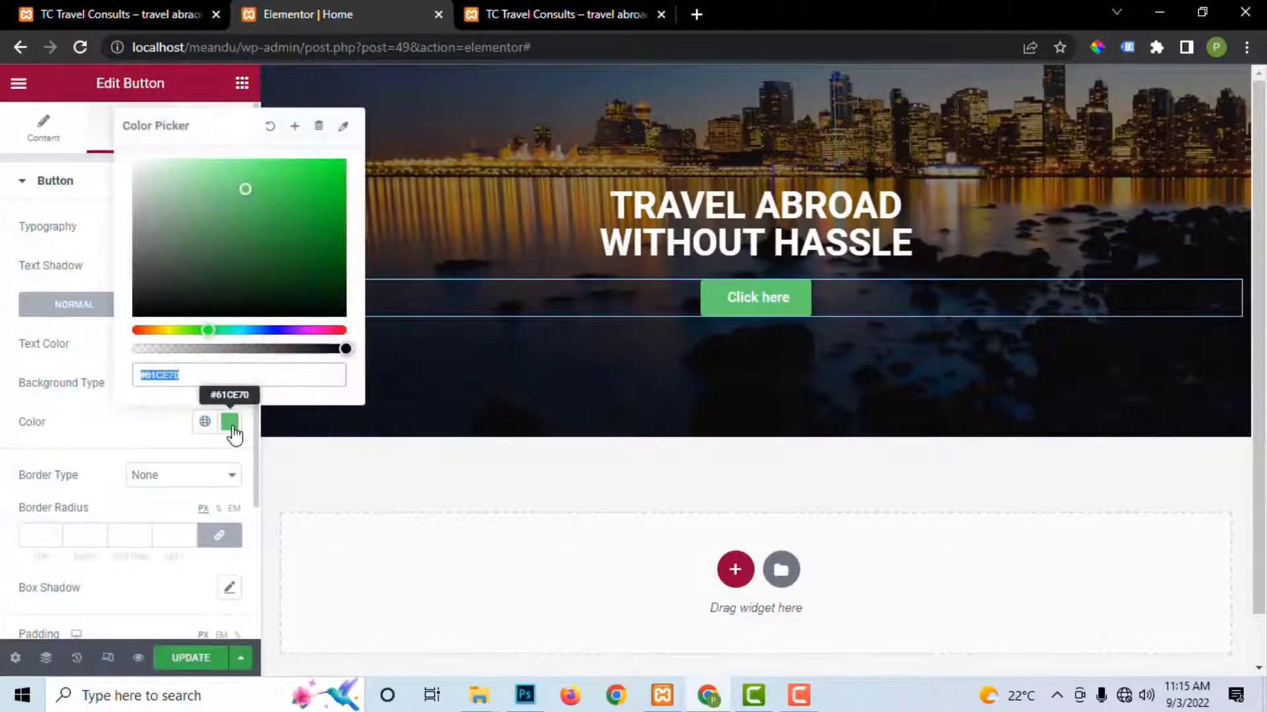
key(ctrl+v)
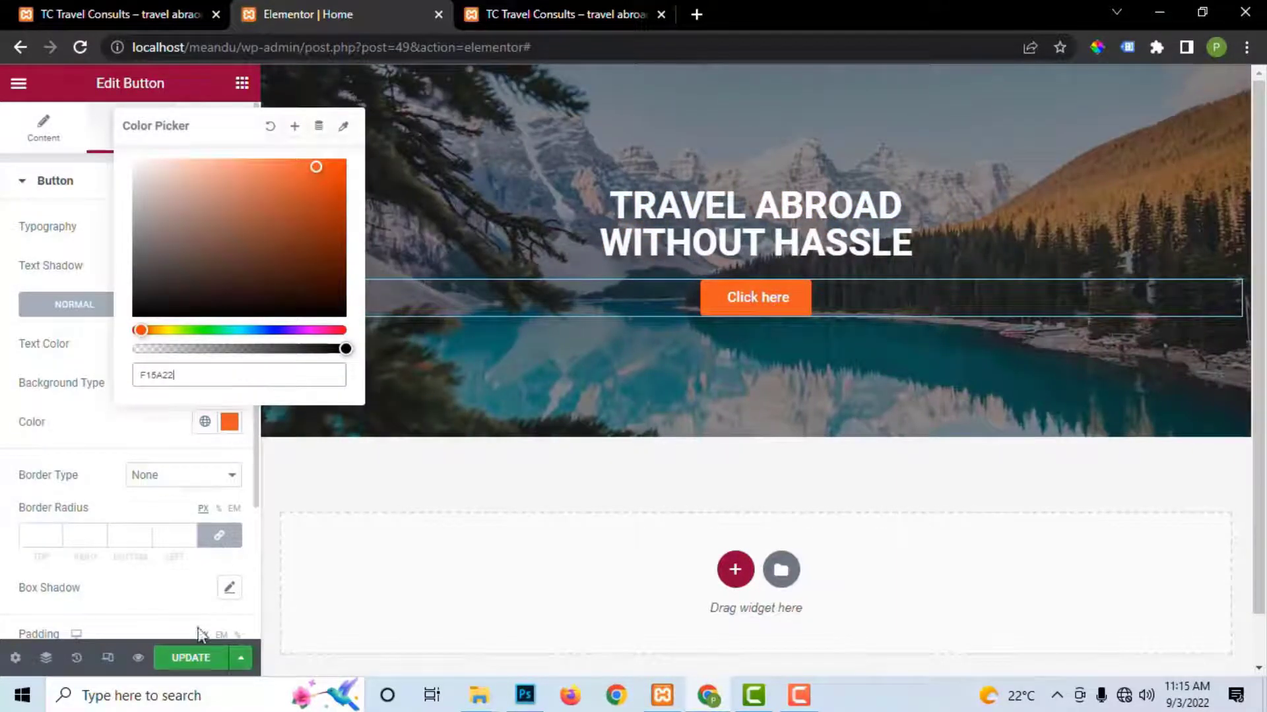
click(191, 658)
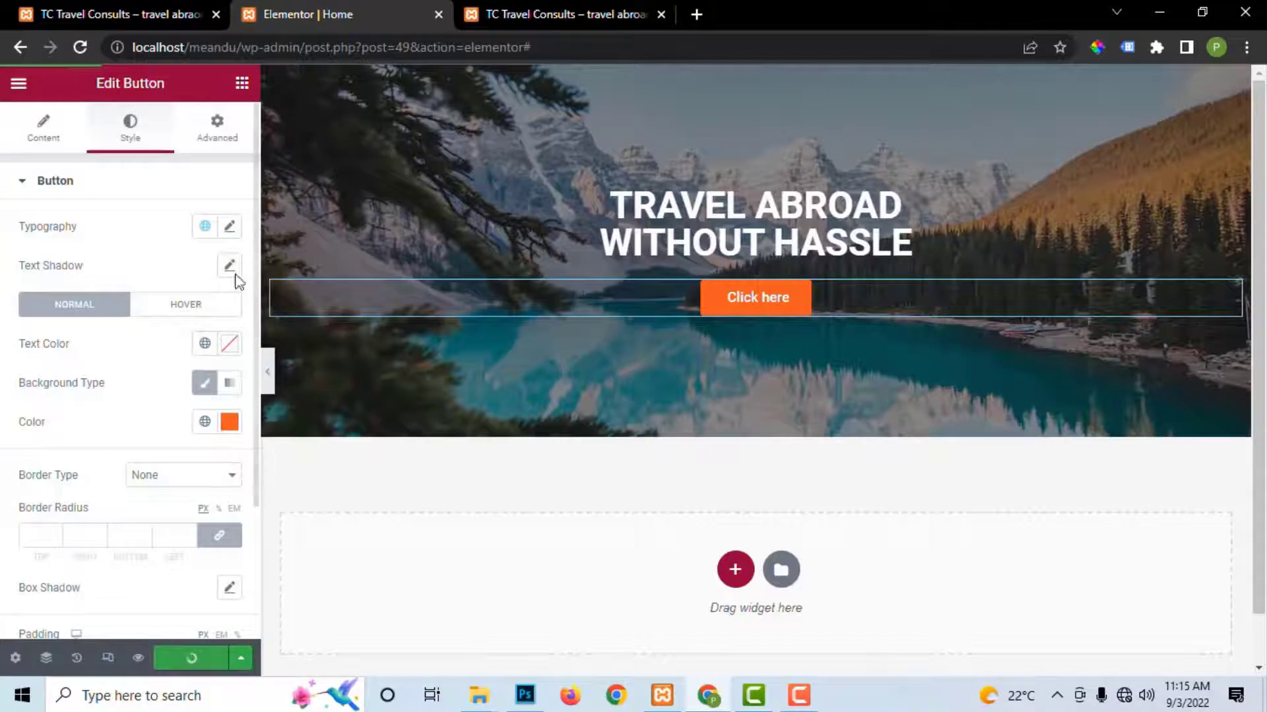
click(44, 140)
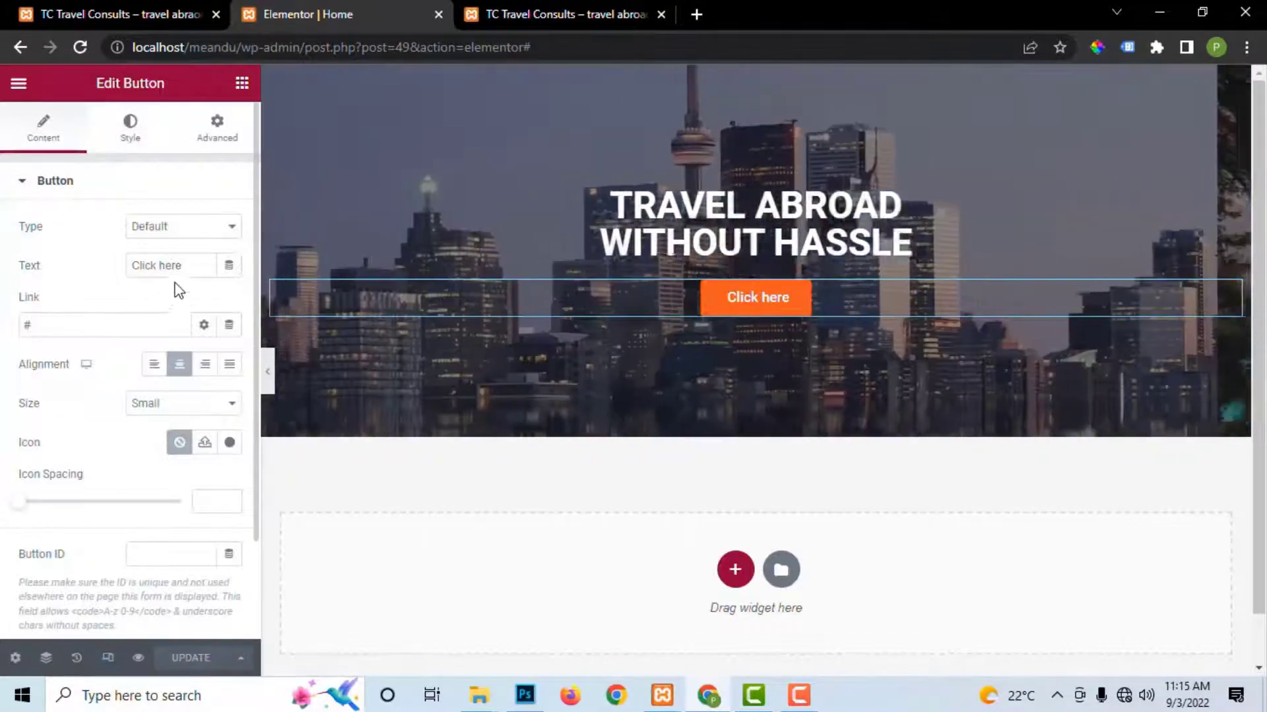
click(173, 263)
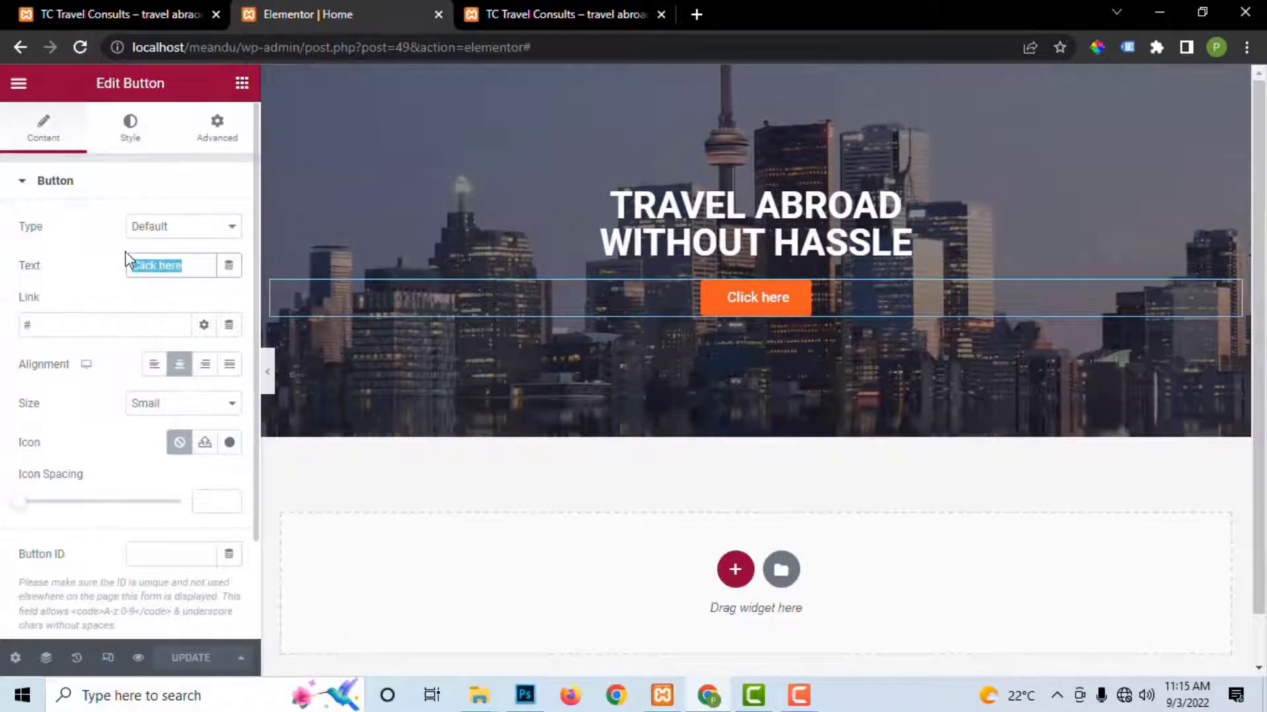
Step: Change the button text to 'Contact Us Now' and update the page
text(Cpo)
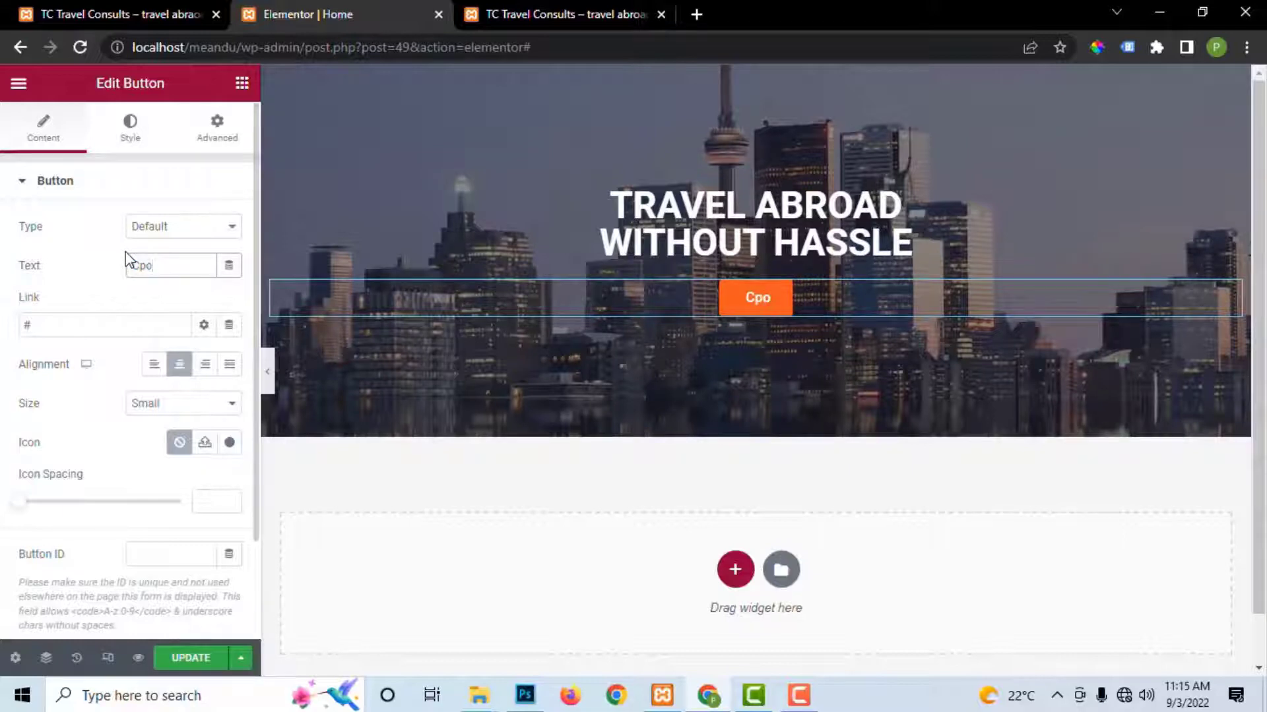
text(ontac)
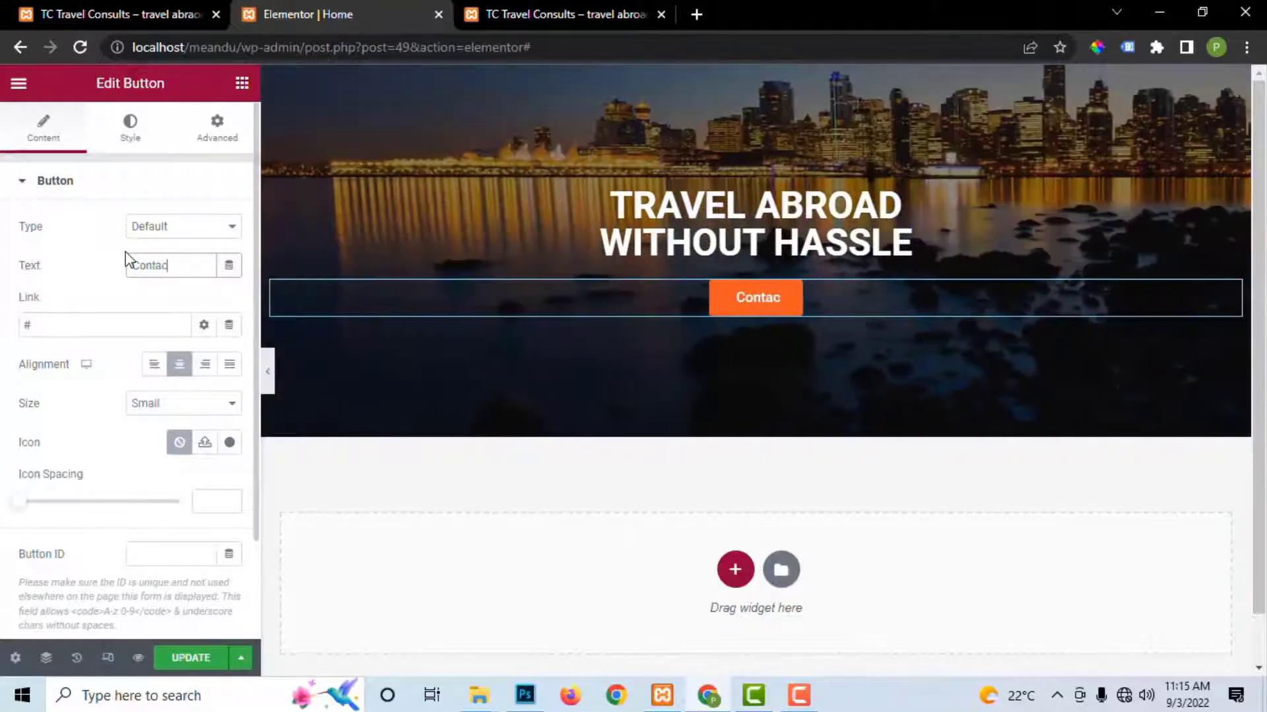
text(t Usw)
key(BackSpace)
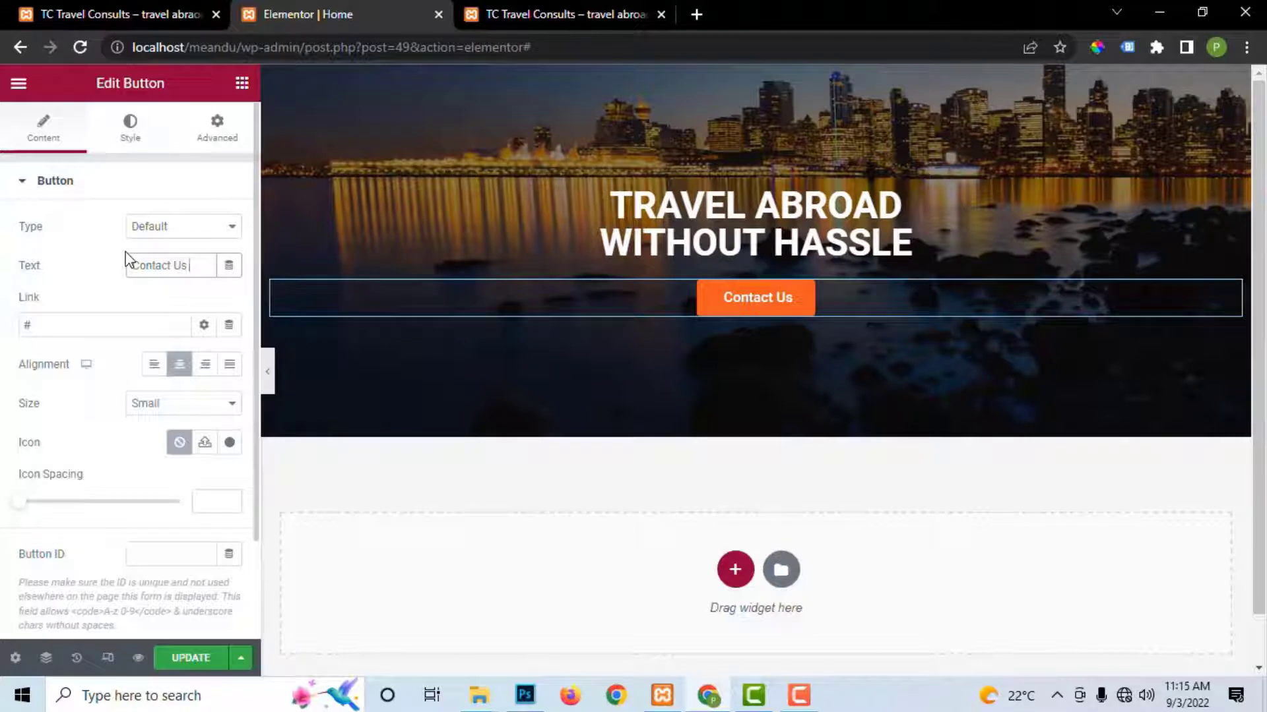
text(Now)
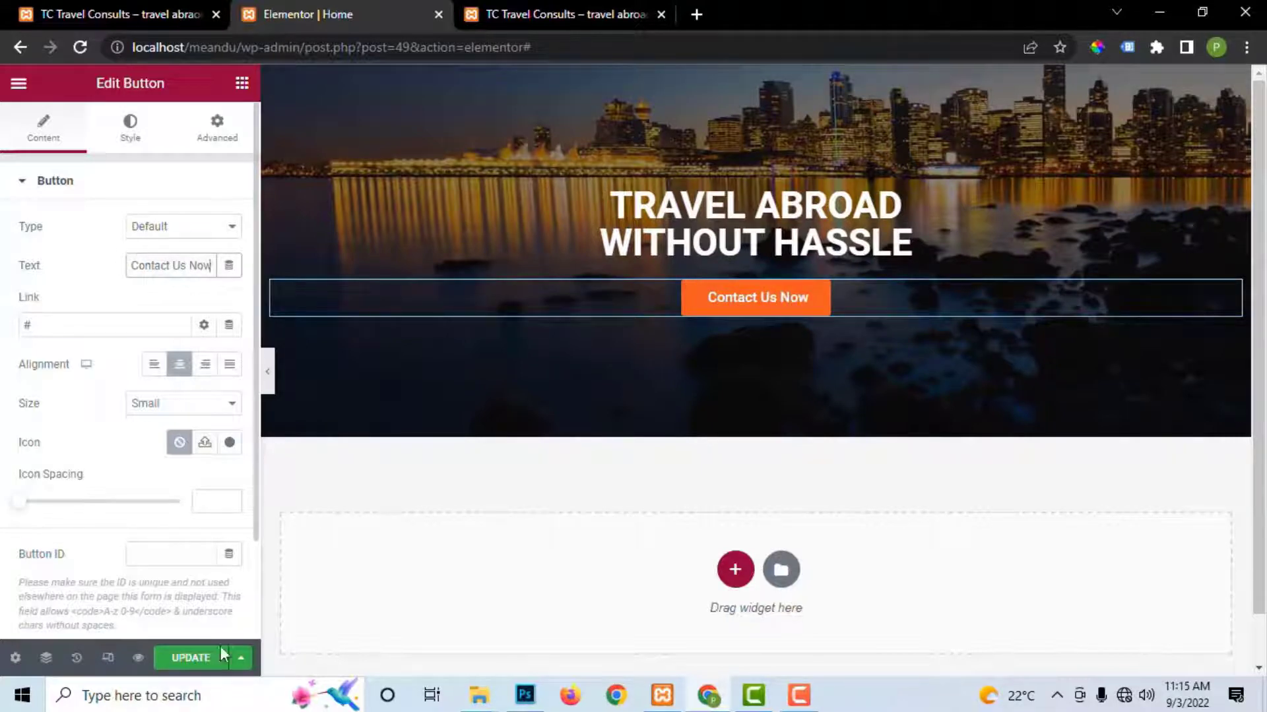
click(221, 651)
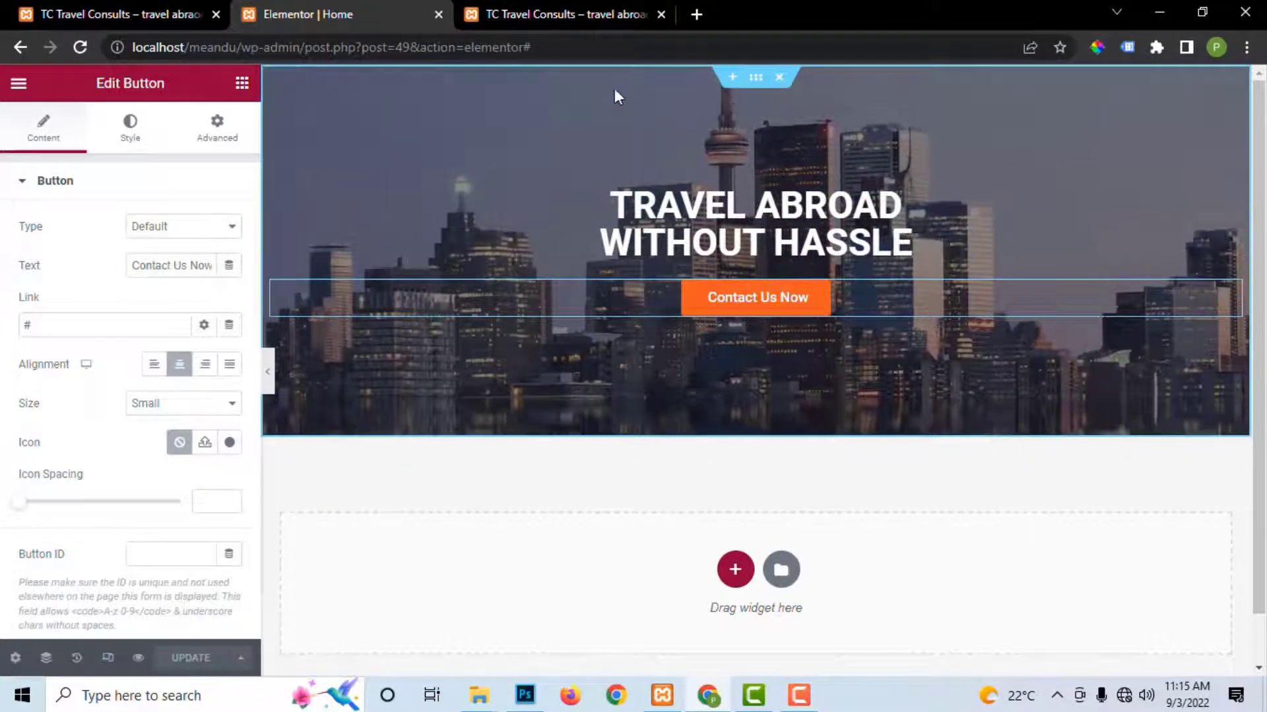
Step: In the hero heading's typography, try font weight 500, then settle on 600
click(549, 21)
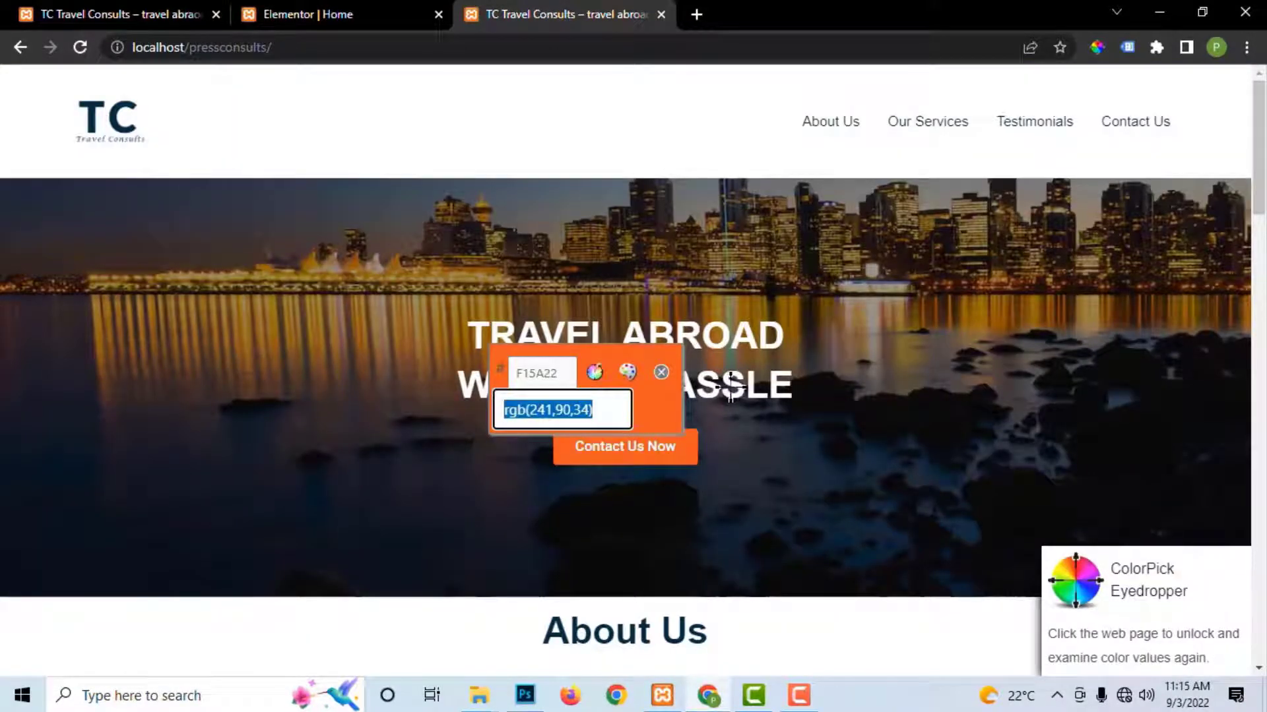
key(Escape)
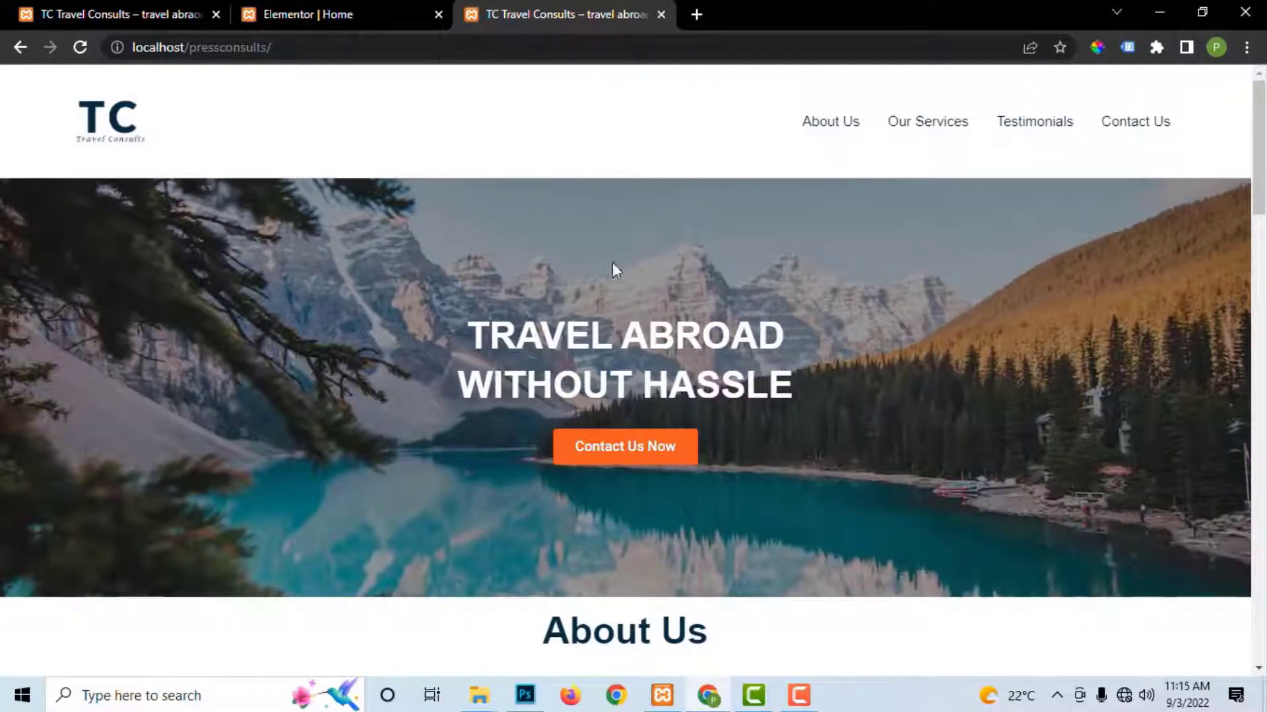
click(334, 15)
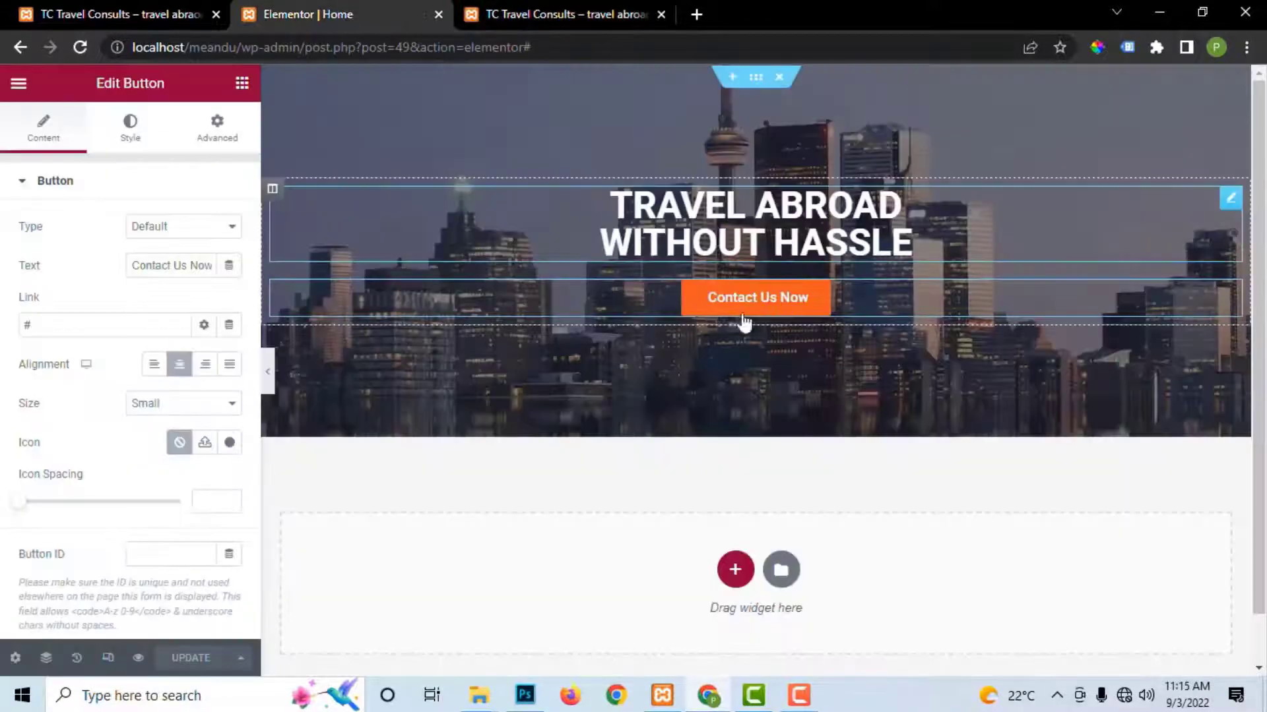
click(1231, 201)
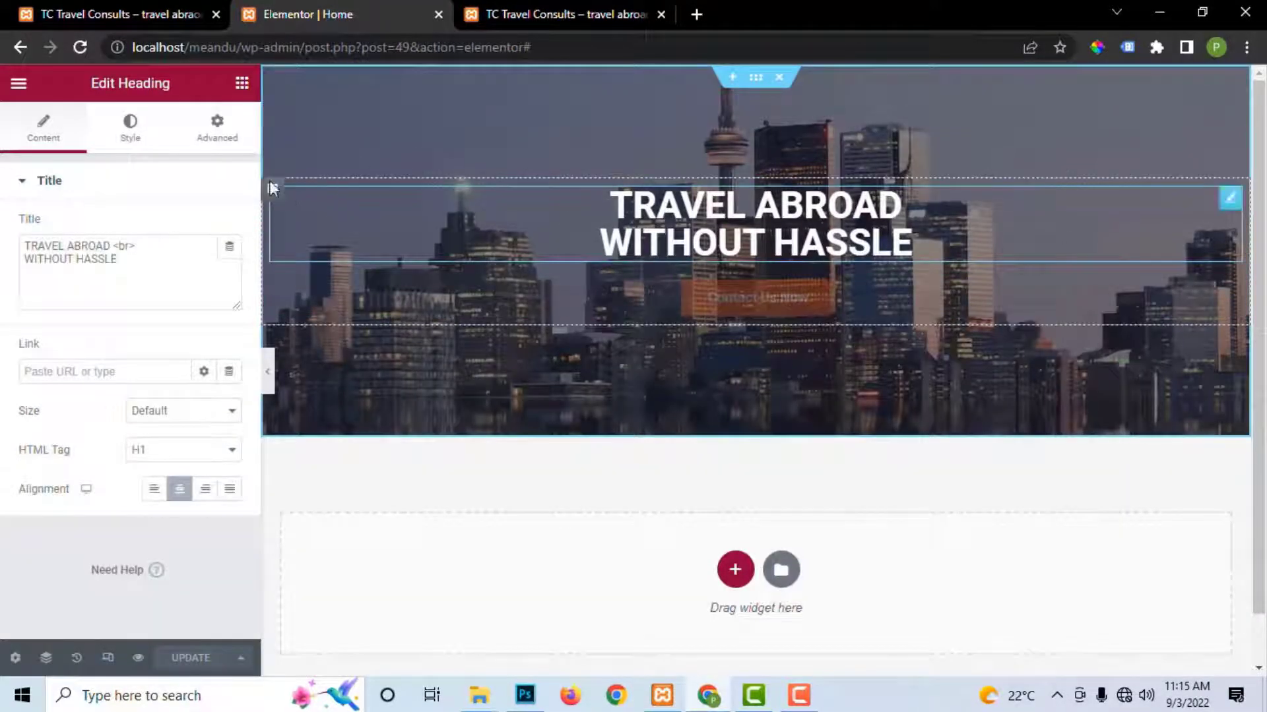
click(132, 138)
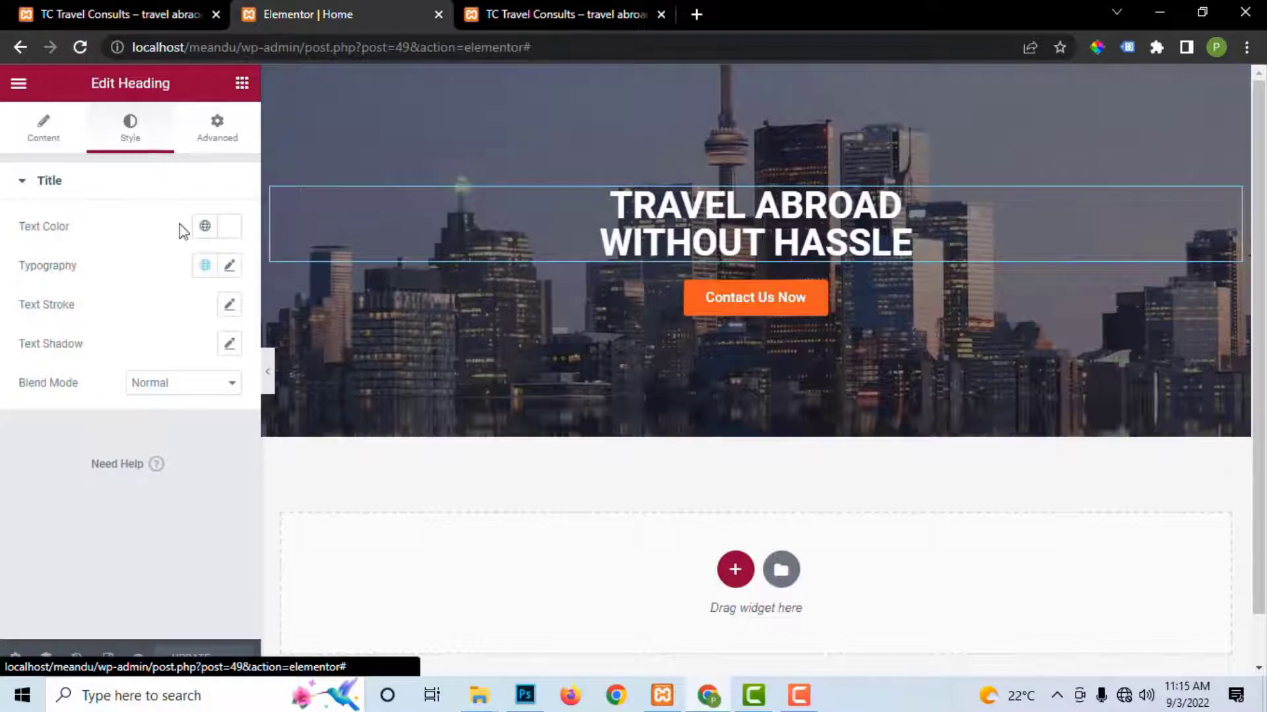
click(229, 267)
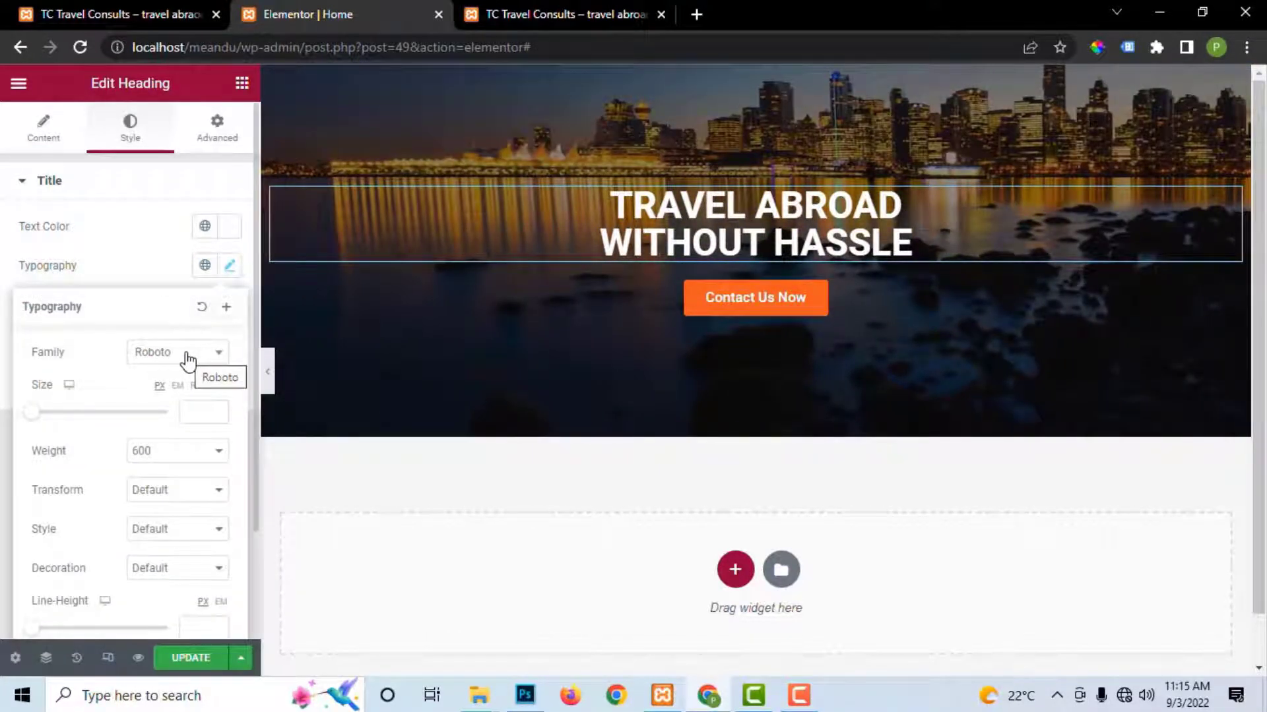
click(169, 454)
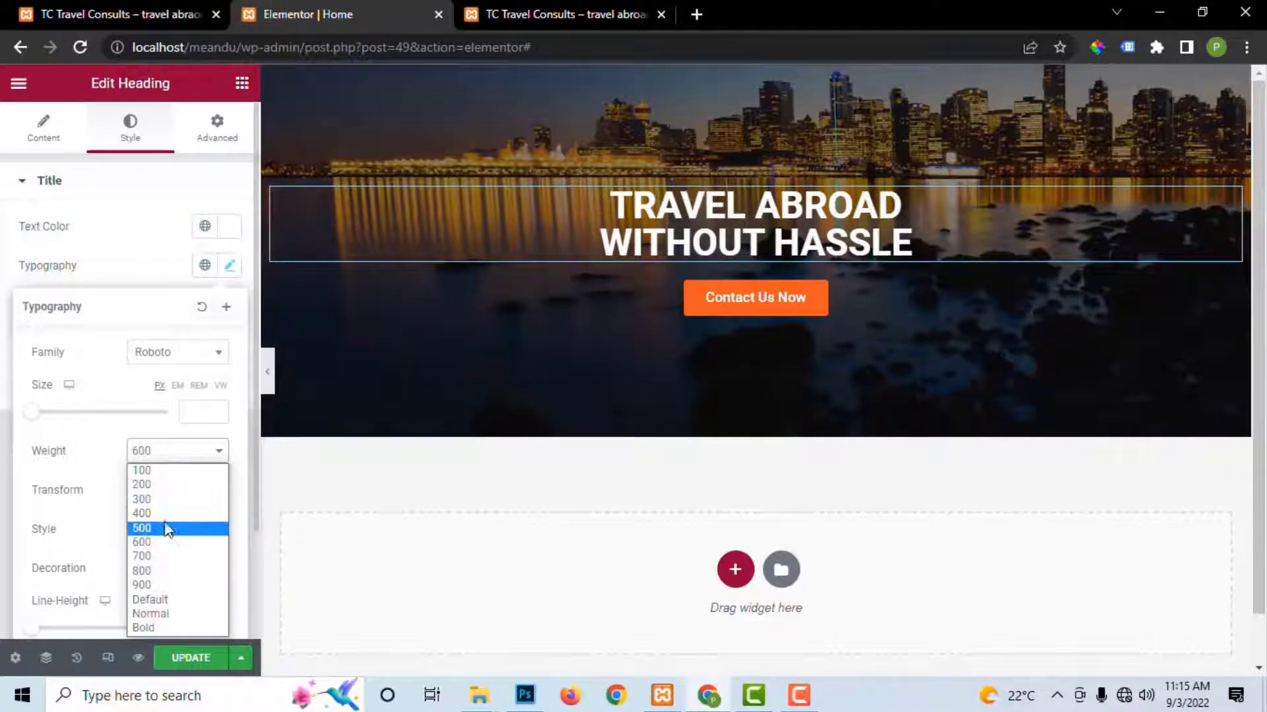
click(166, 529)
click(167, 462)
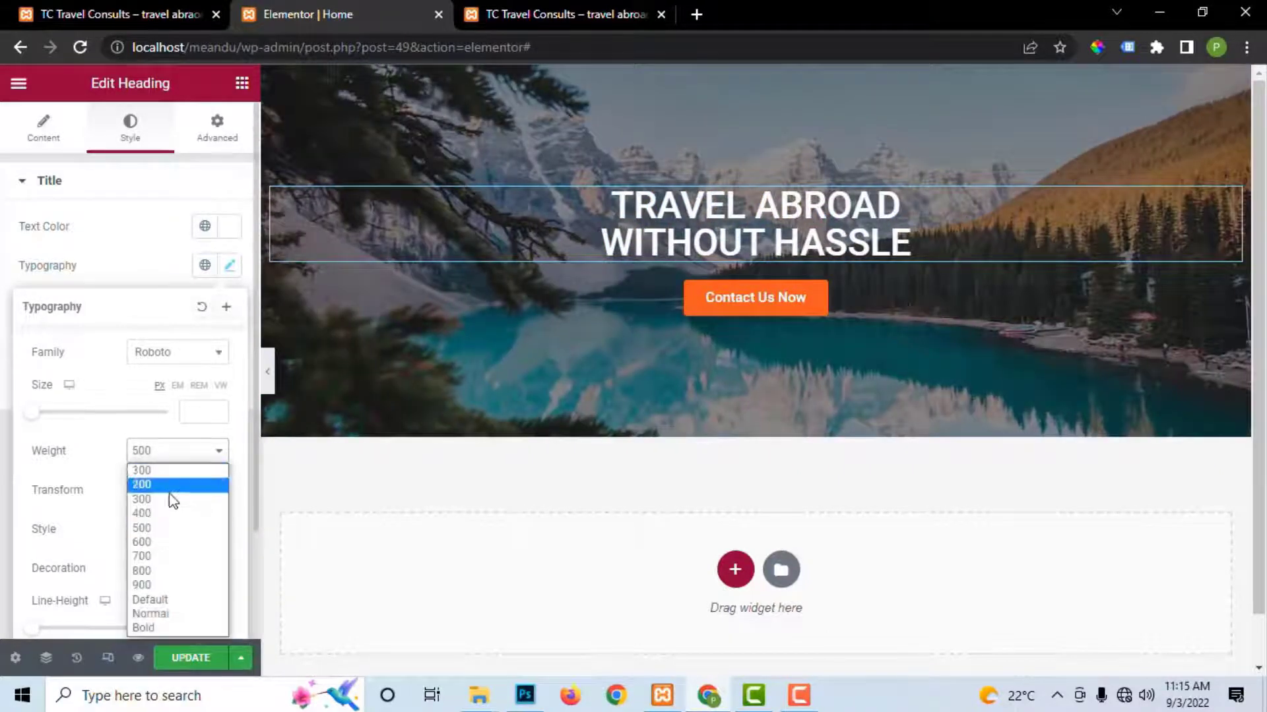
click(168, 542)
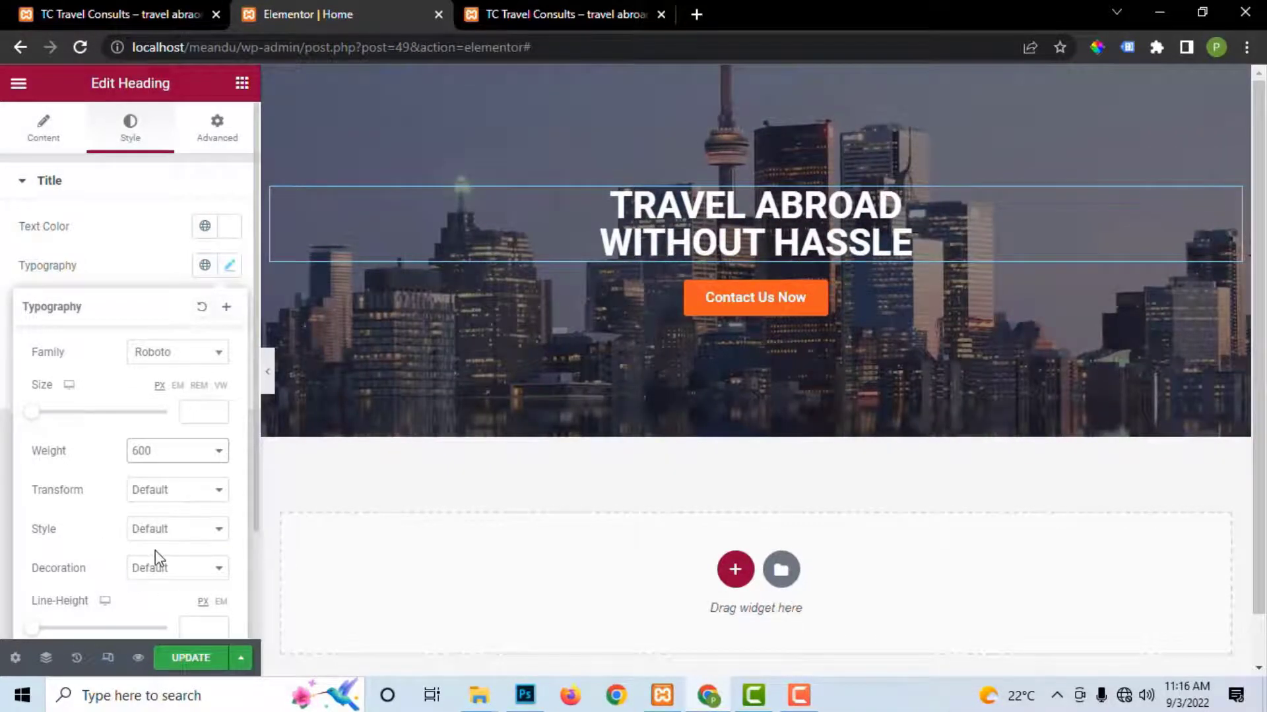
Step: Drag the heading's line height to 49 and update the page
scroll(157, 560, down, 1)
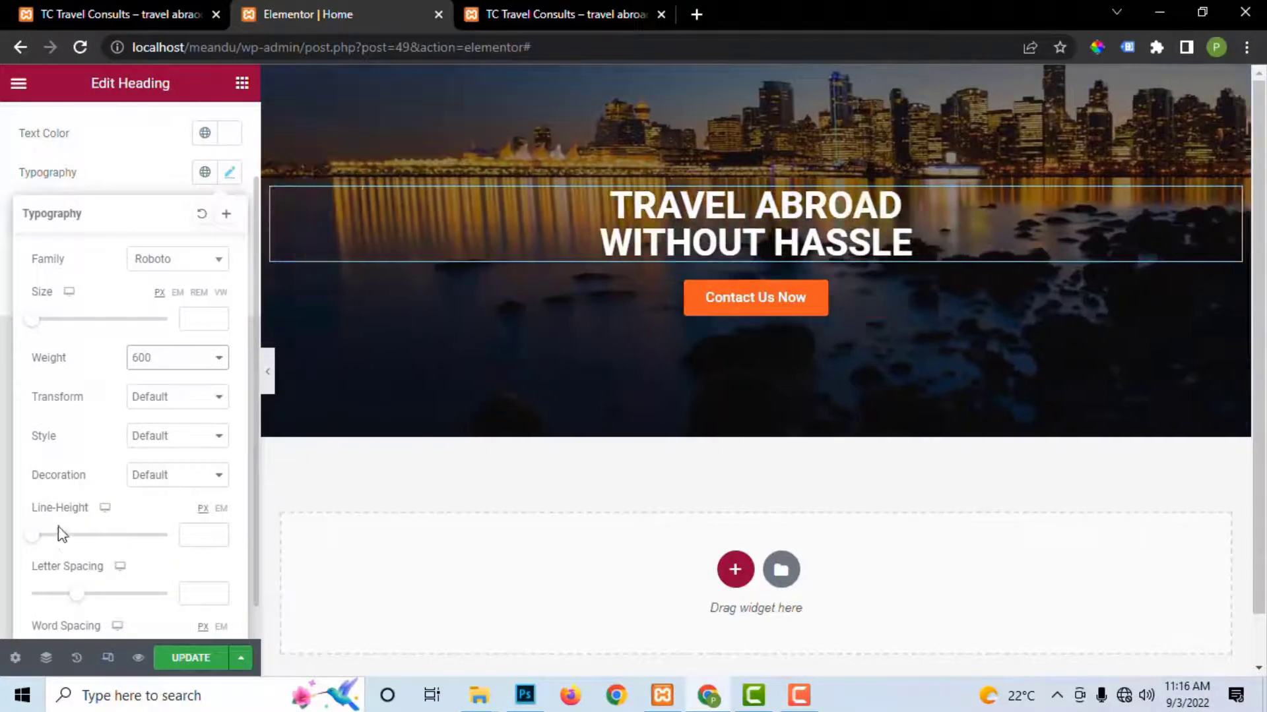
scroll(217, 590, down, 1)
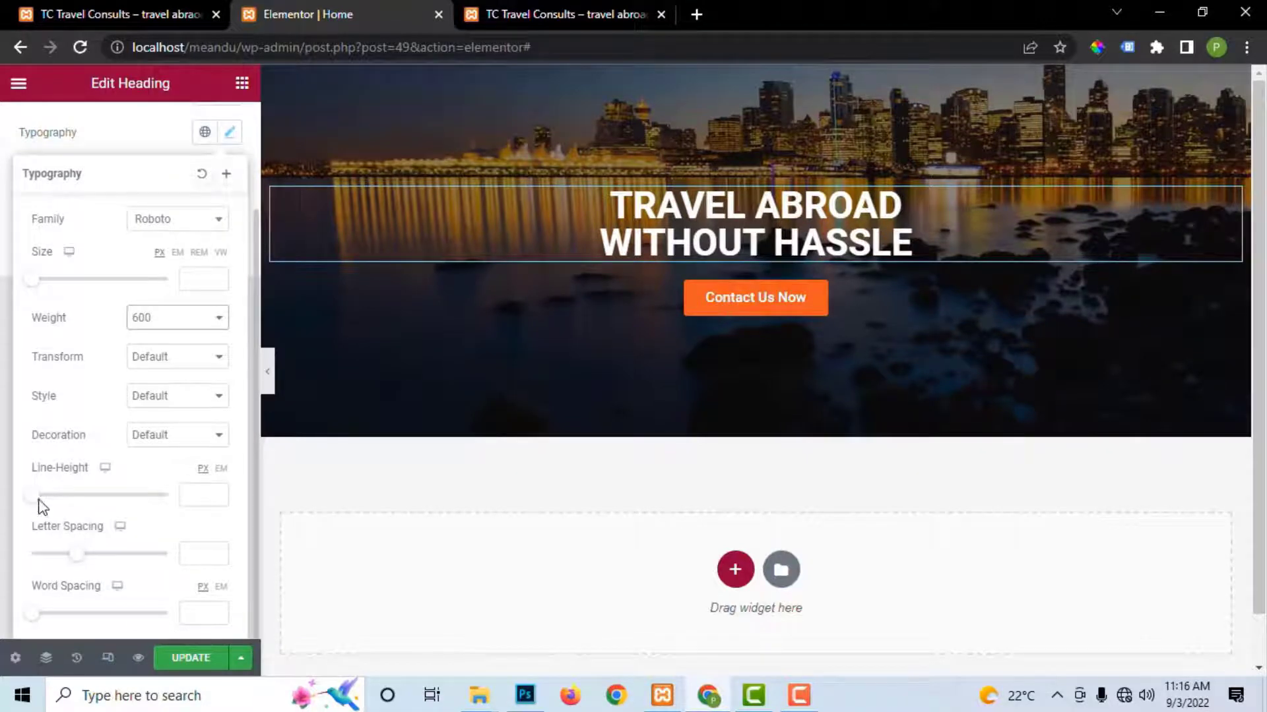
drag(38, 506, 104, 508)
click(190, 658)
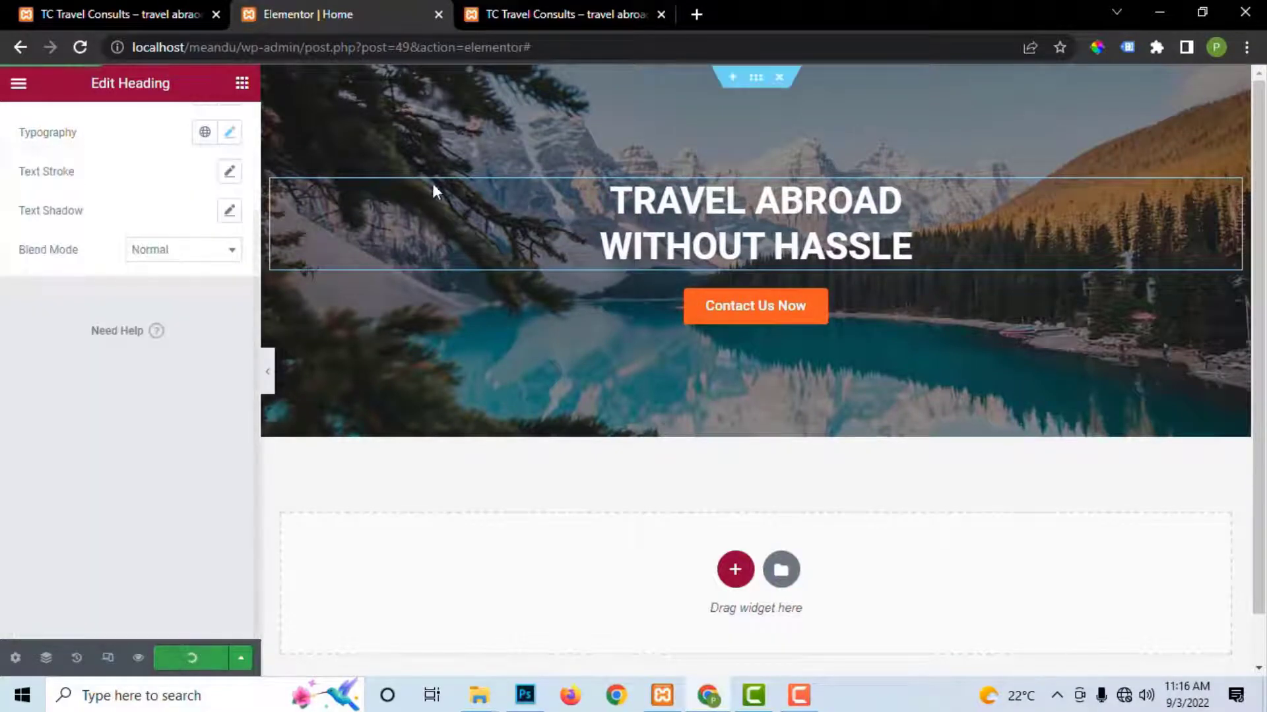
click(558, 14)
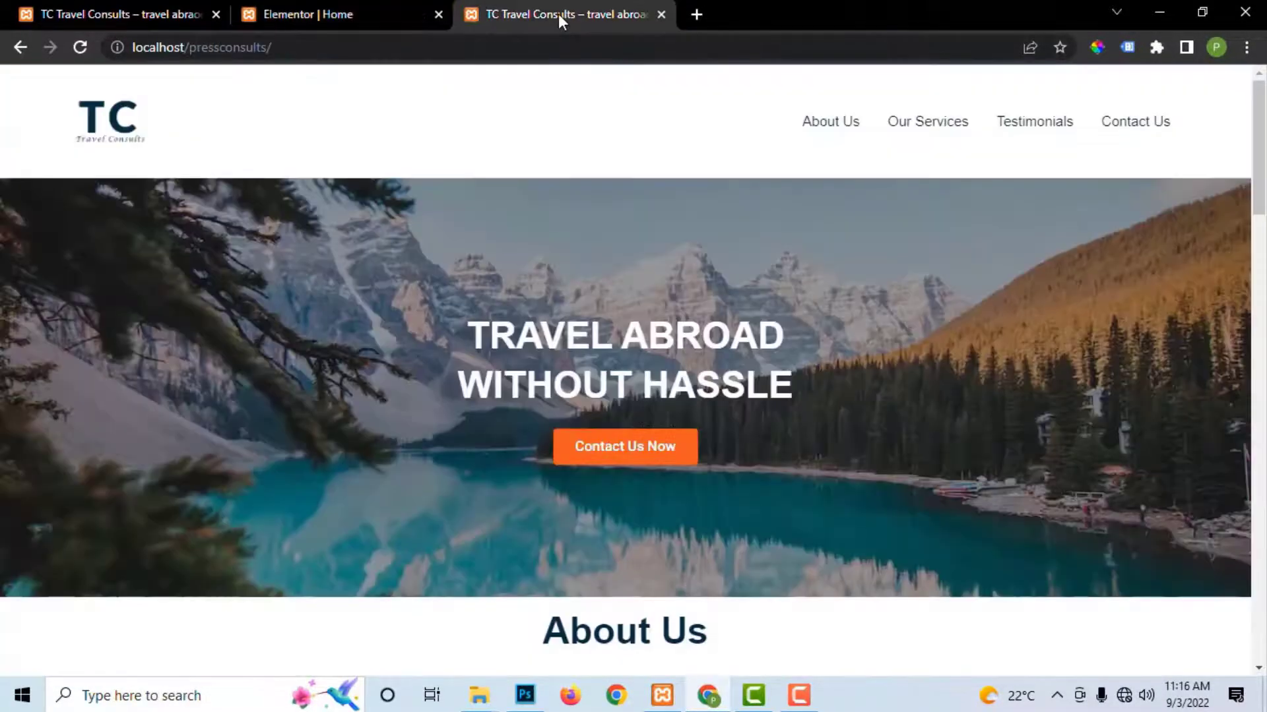
click(360, 12)
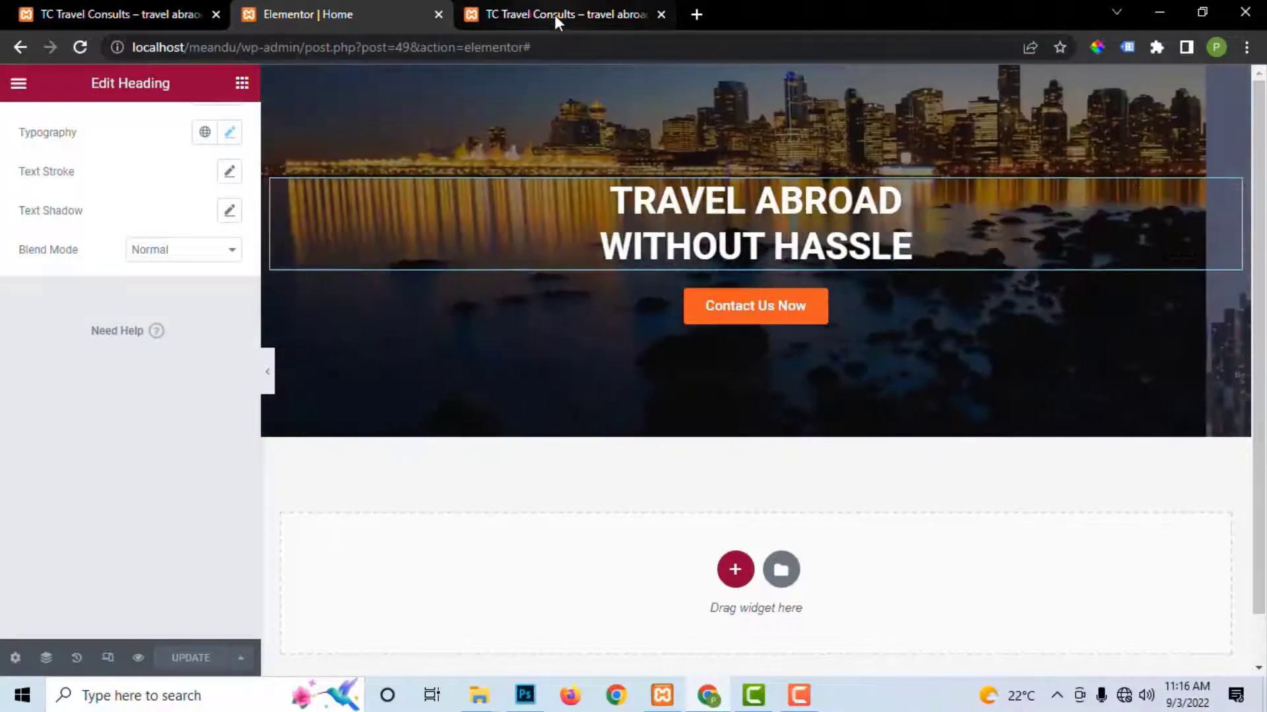
click(554, 15)
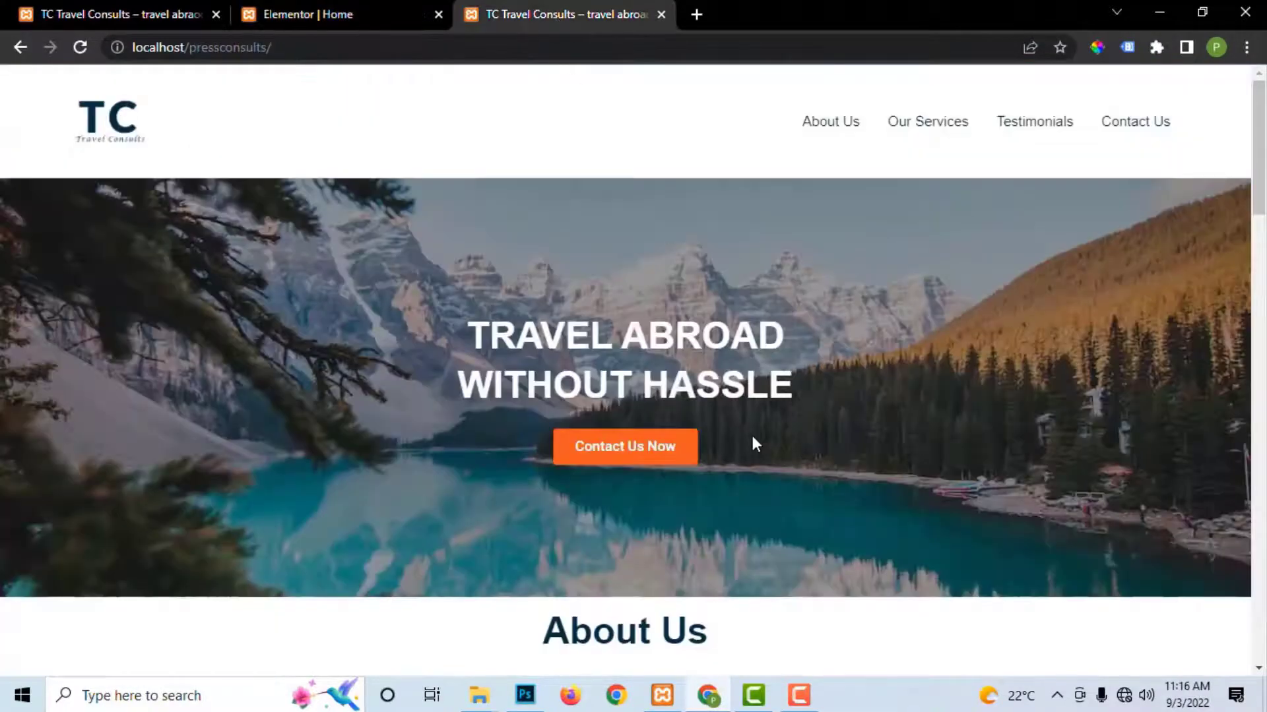
scroll(752, 439, down, 5)
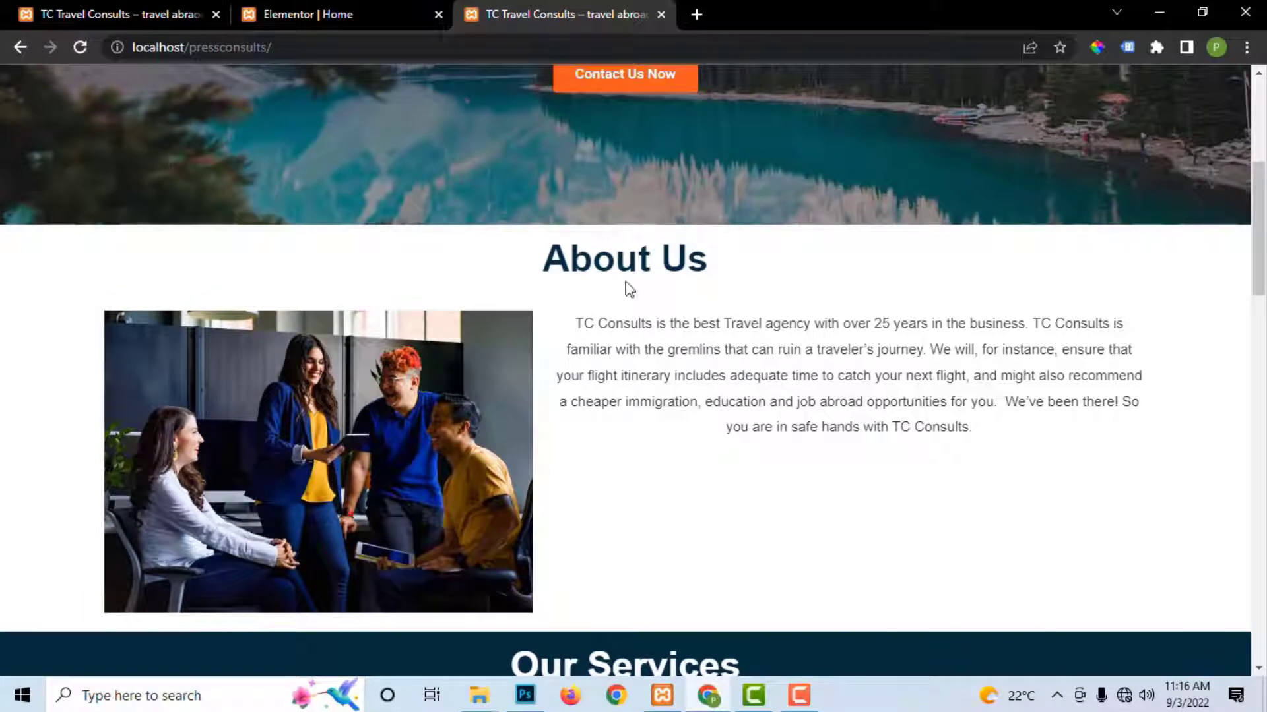
click(310, 10)
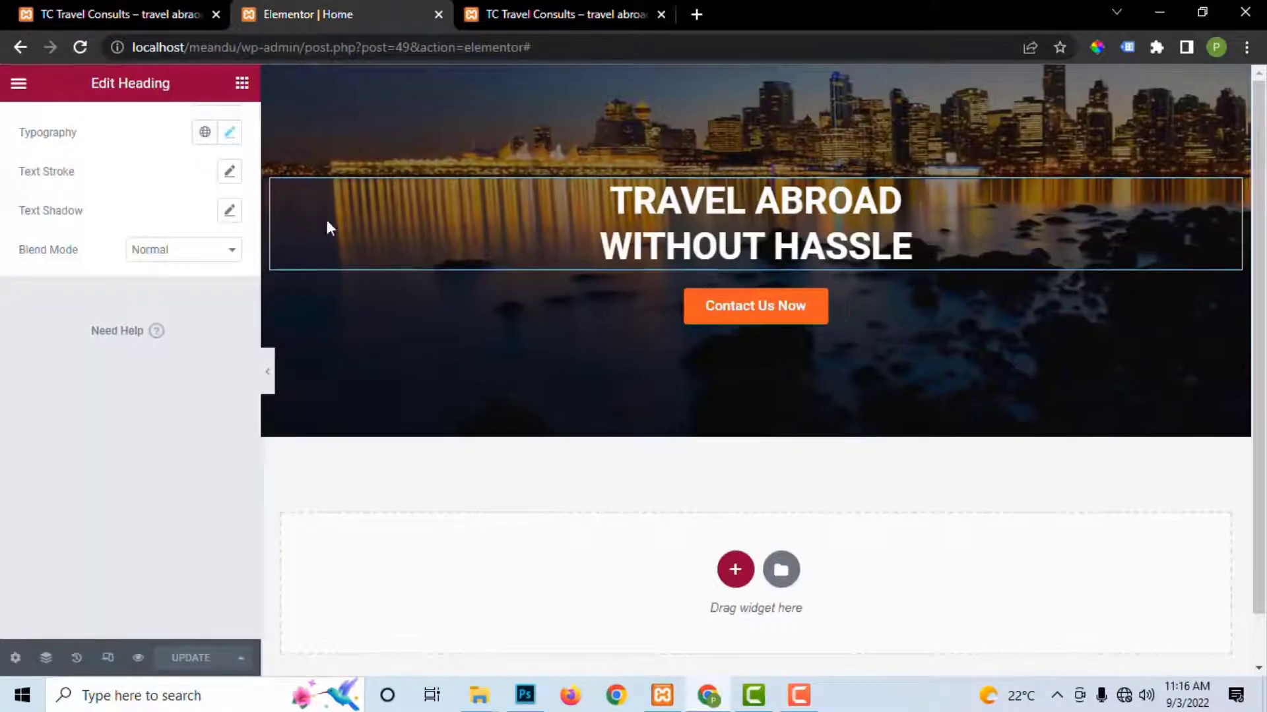
Step: Add a single-column section below the hero, after trying and deleting other section layouts
click(735, 571)
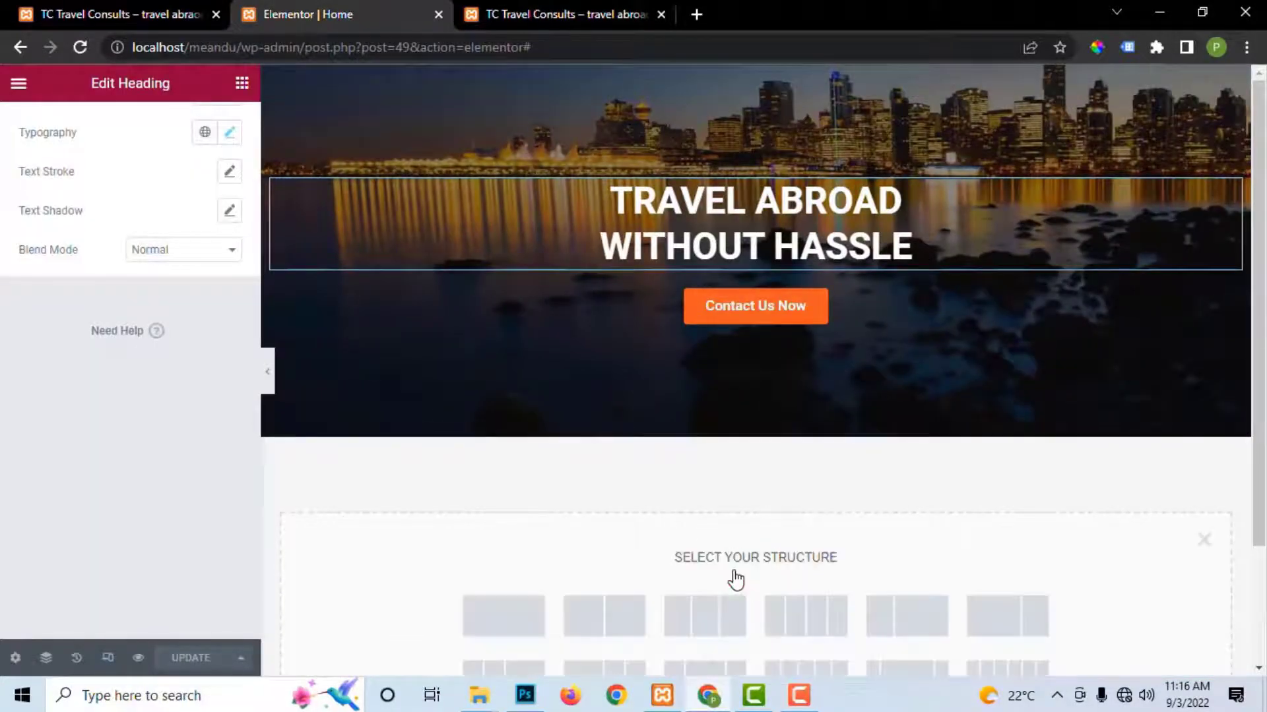
click(525, 627)
scroll(785, 525, down, 2)
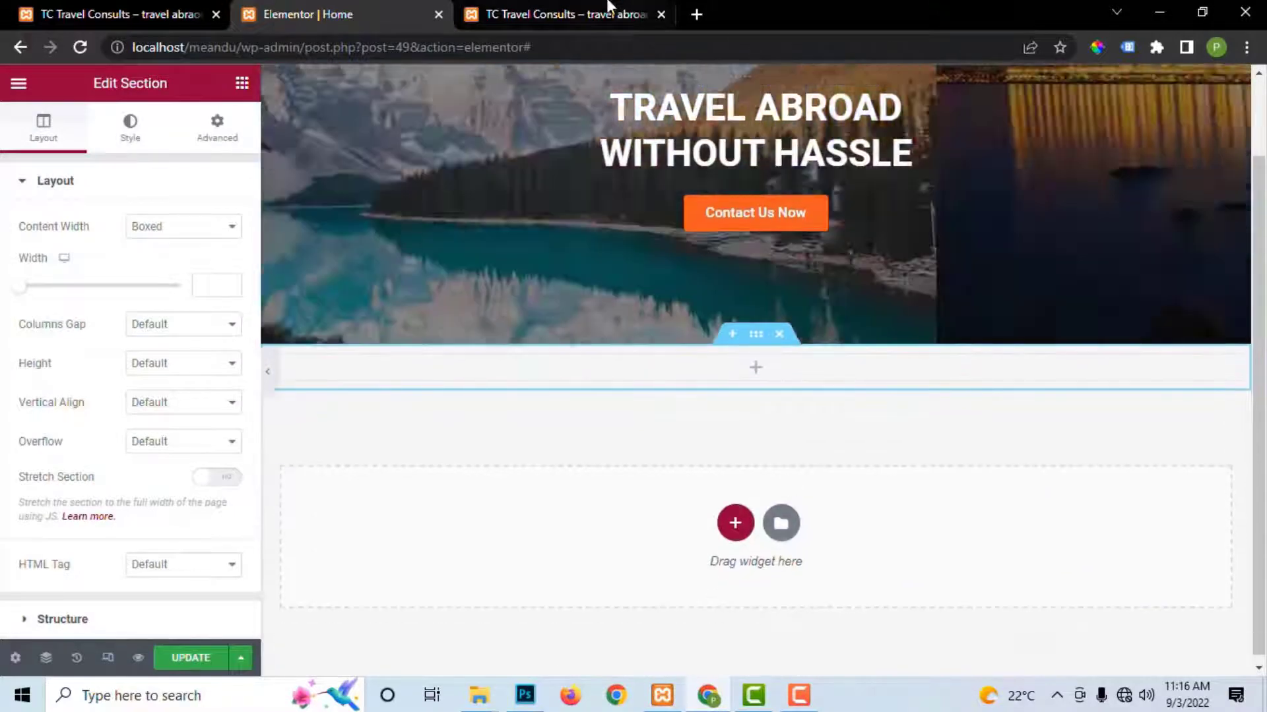
click(604, 8)
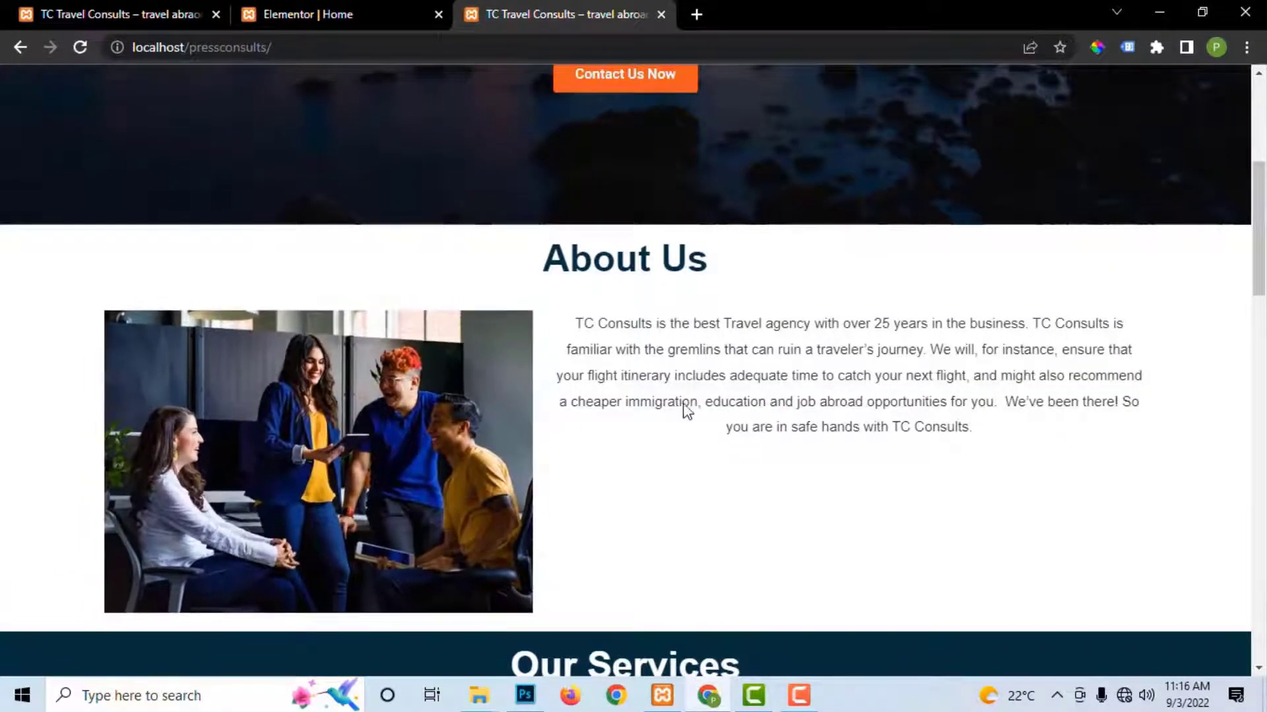
click(342, 14)
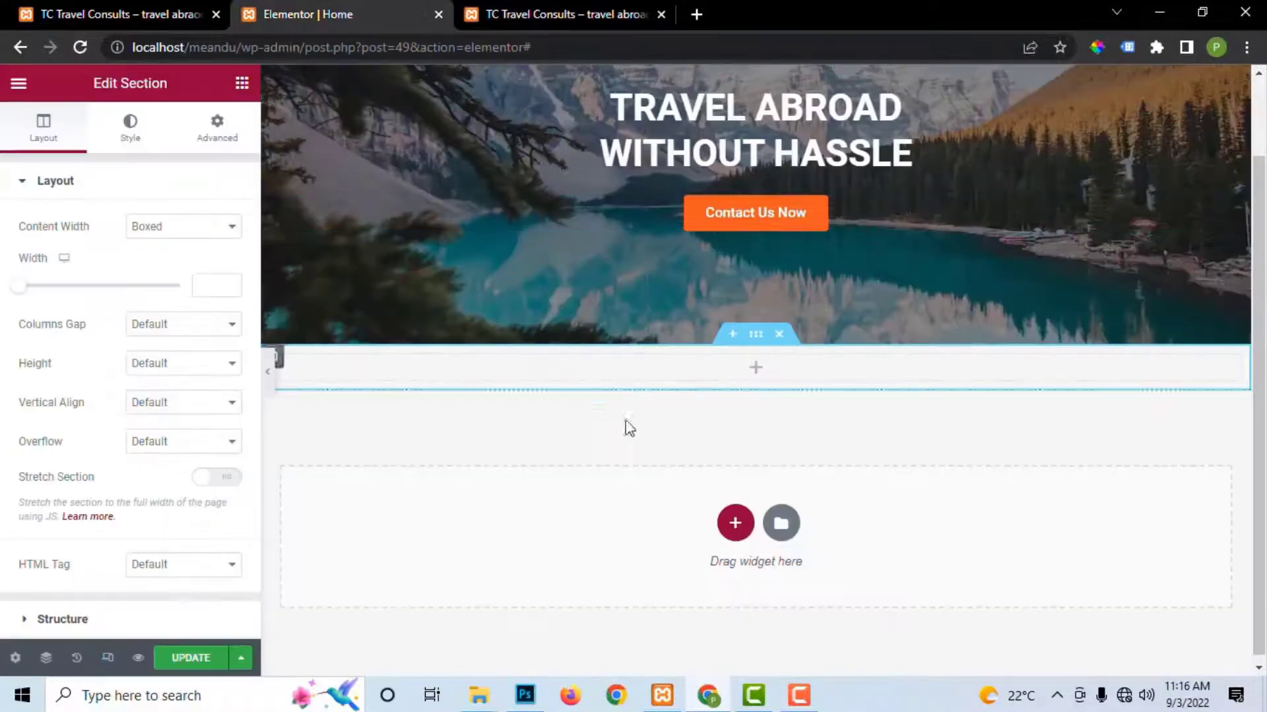
click(778, 335)
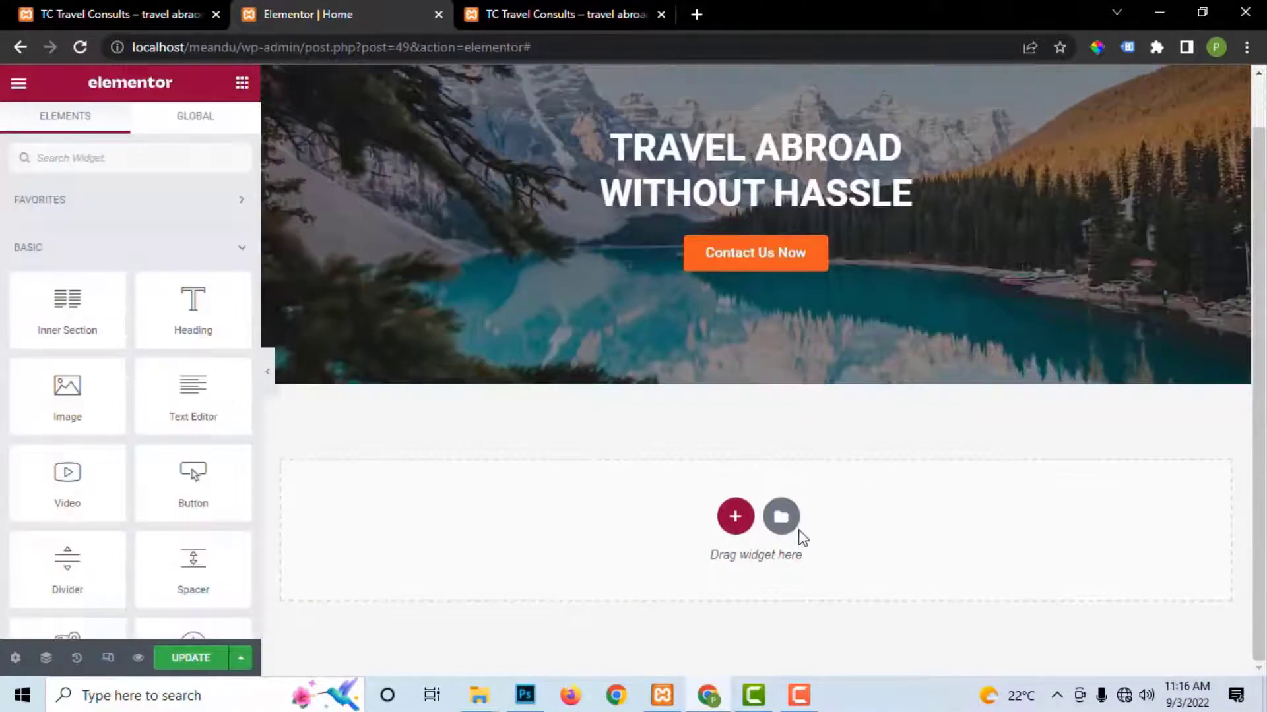
click(781, 521)
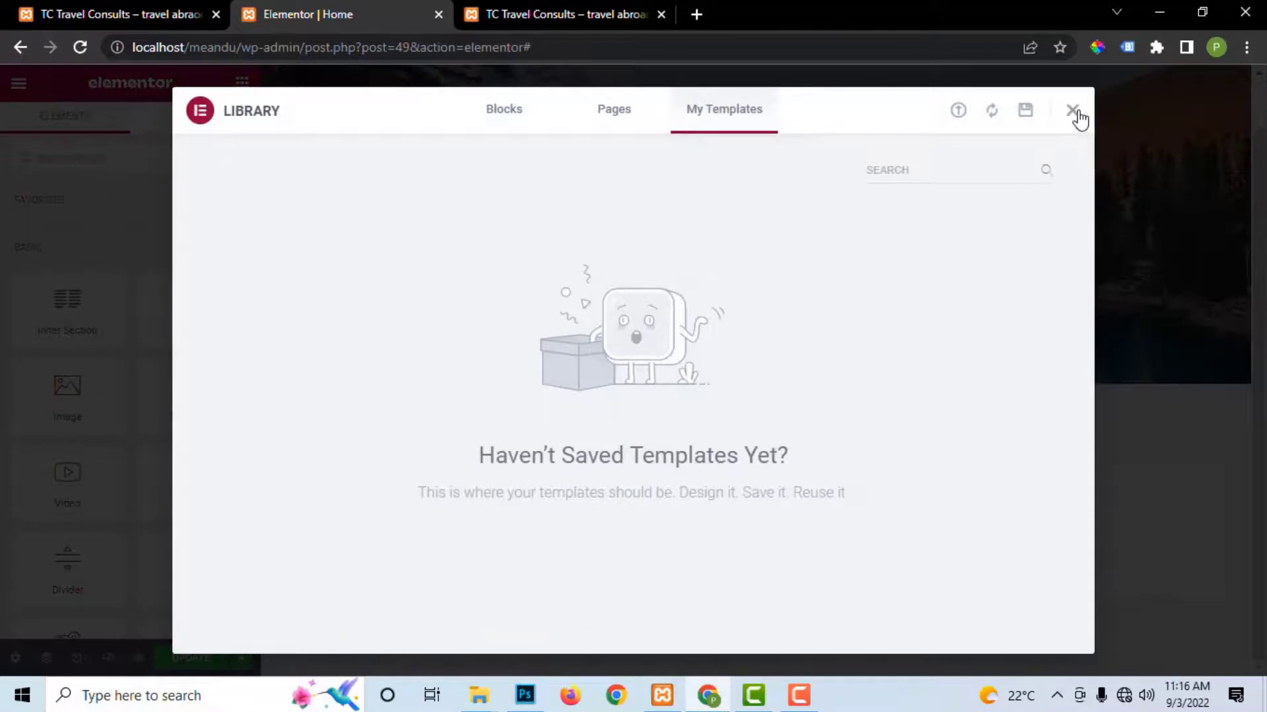
click(1077, 115)
click(736, 517)
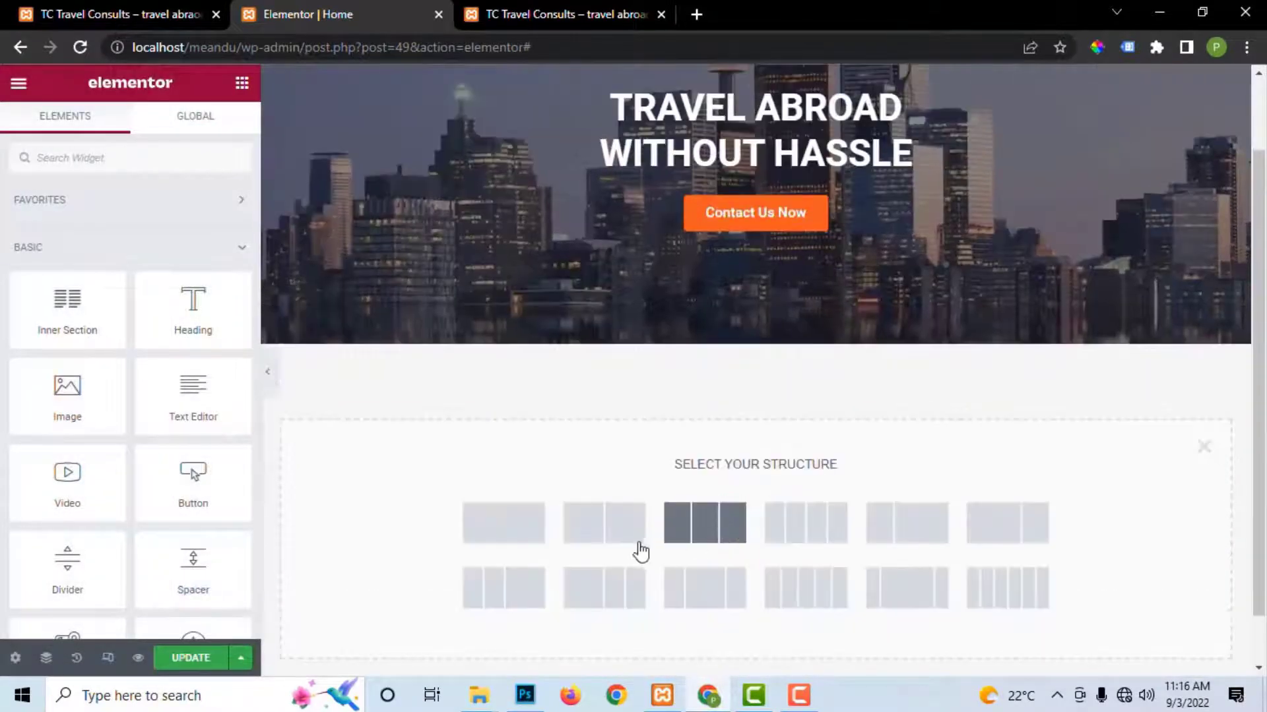
click(612, 536)
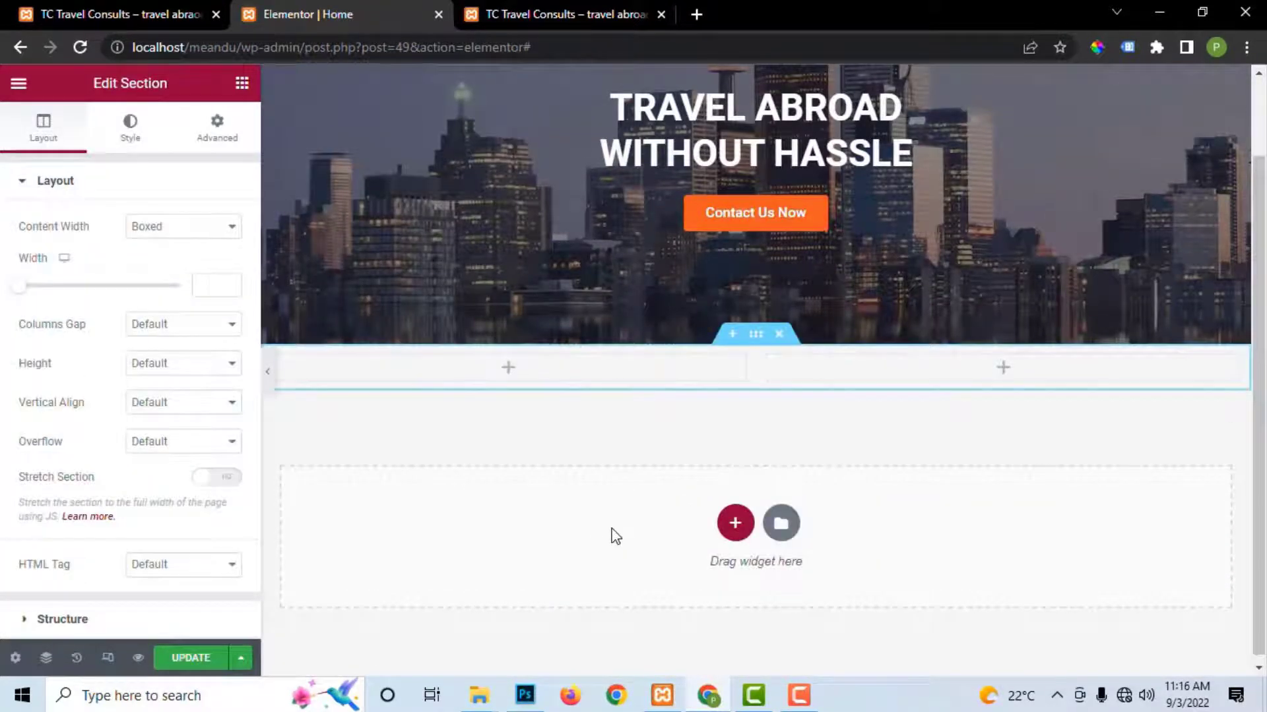
click(780, 334)
click(521, 534)
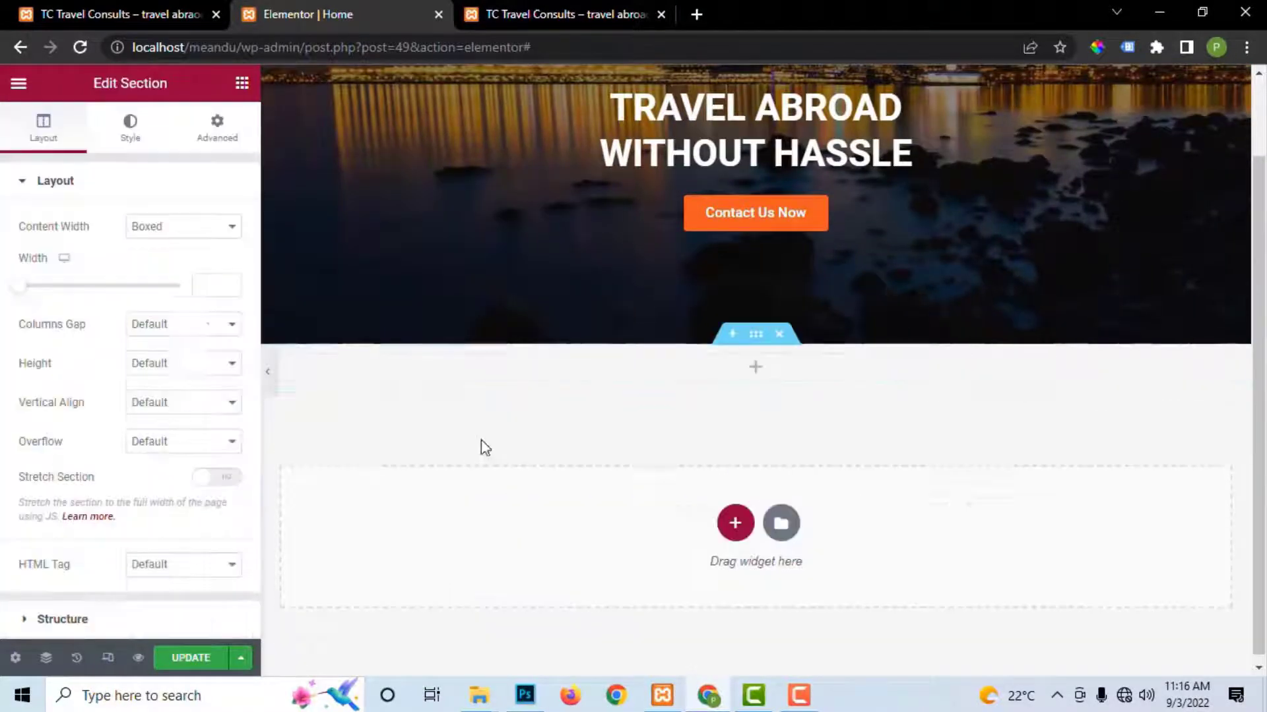
Step: Drop an Inner Section into it, duplicate one column, then delete the middle column
click(242, 83)
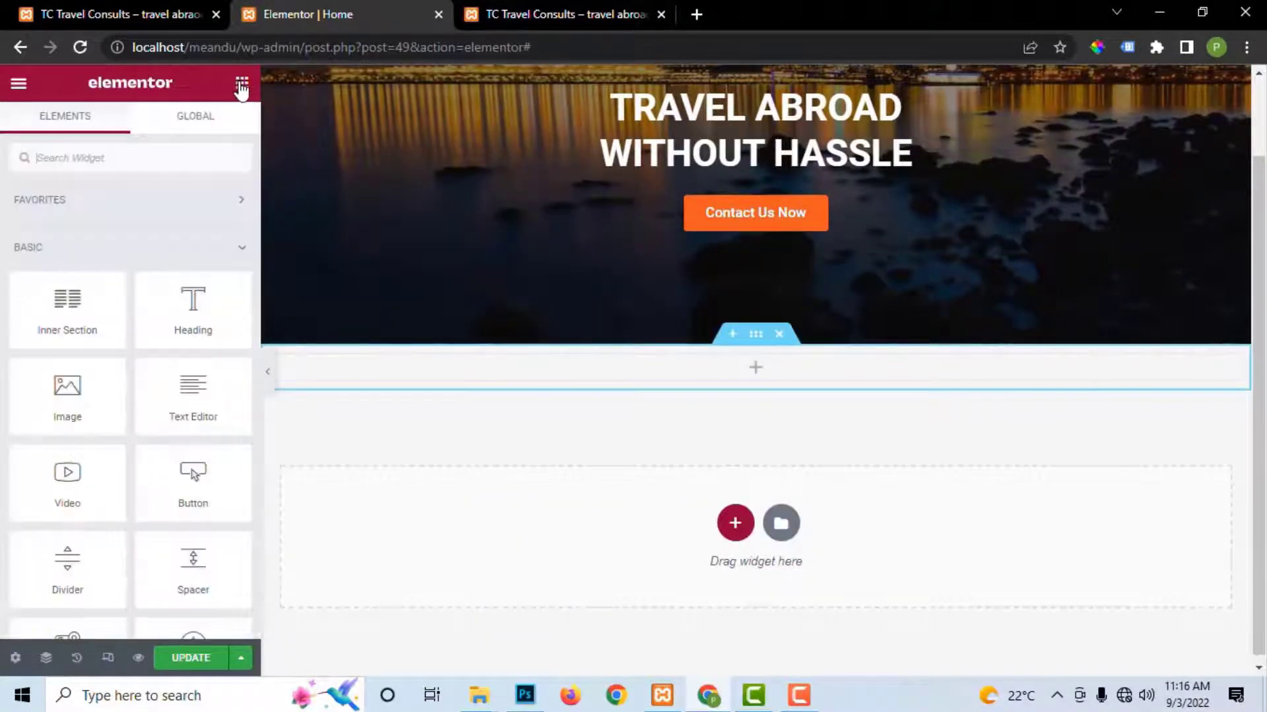
drag(58, 310, 683, 376)
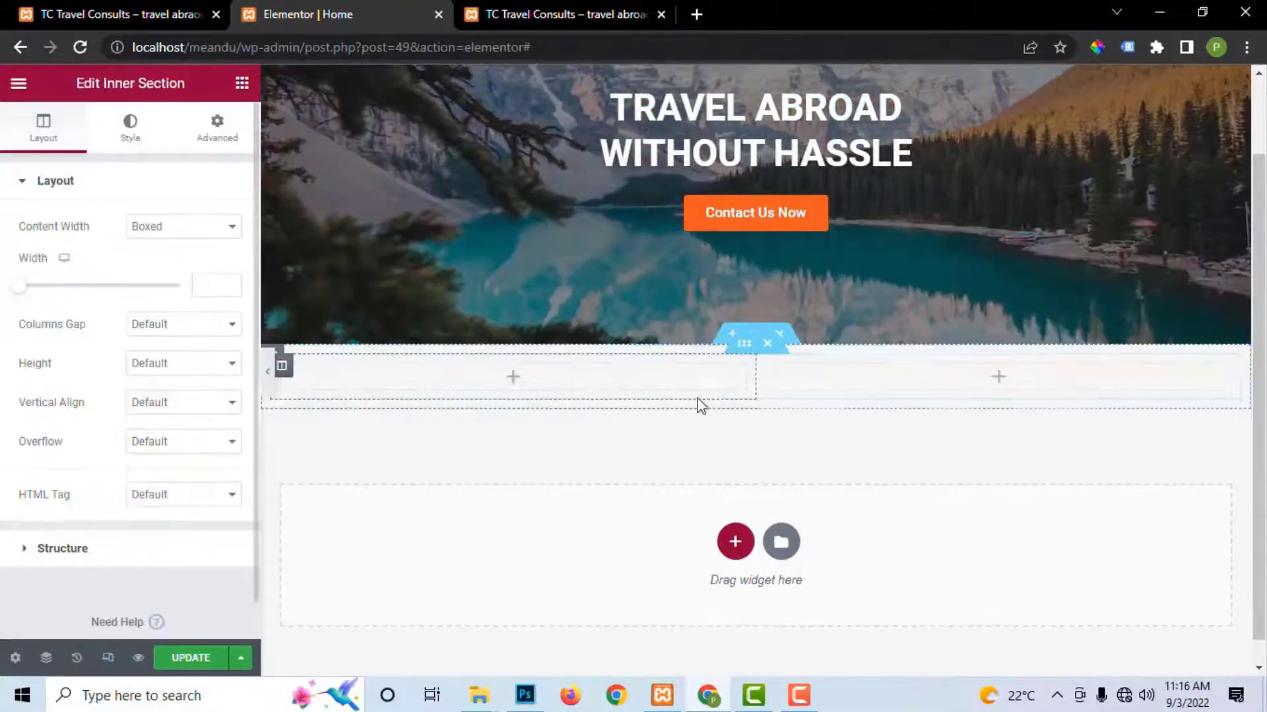
right_click(284, 370)
click(346, 411)
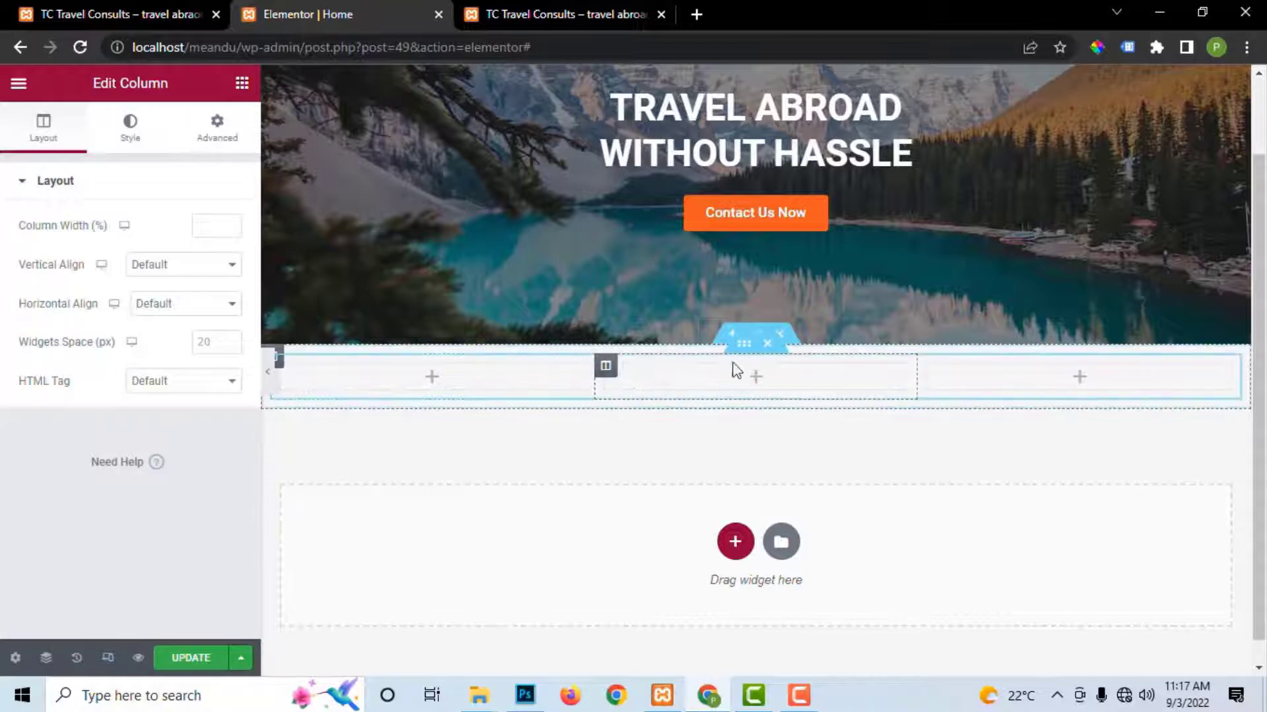
right_click(605, 375)
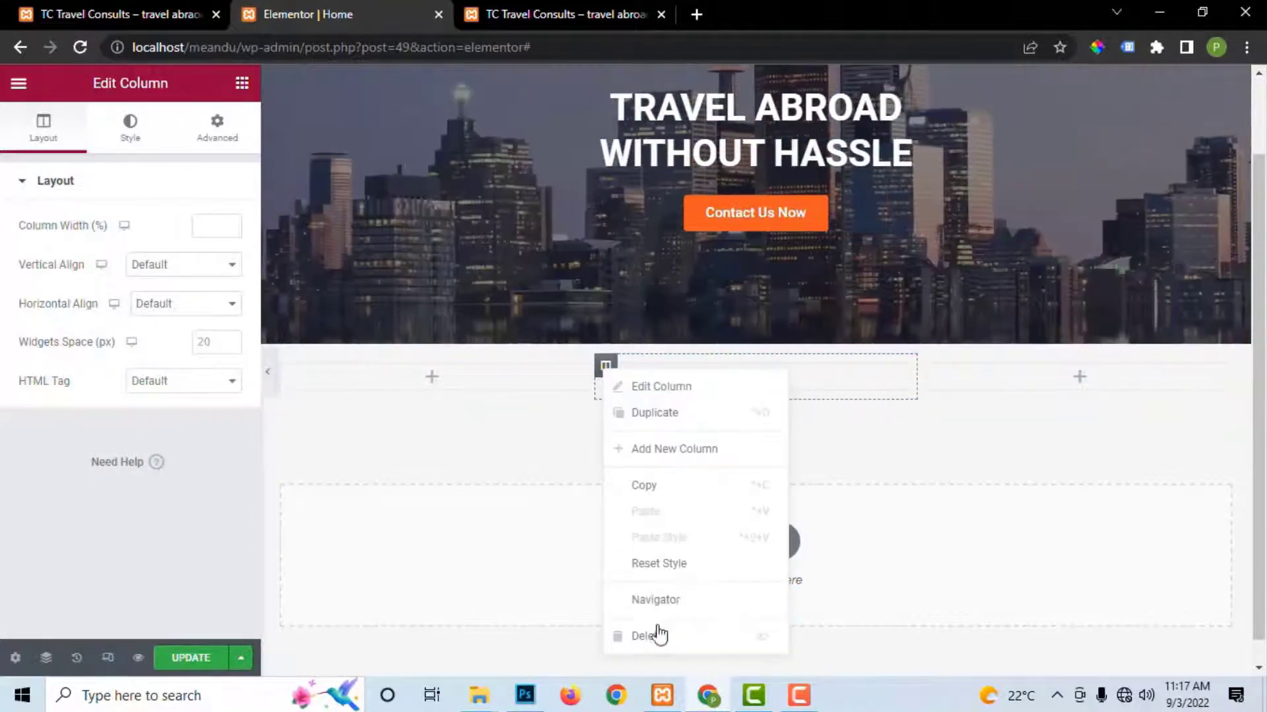
click(654, 635)
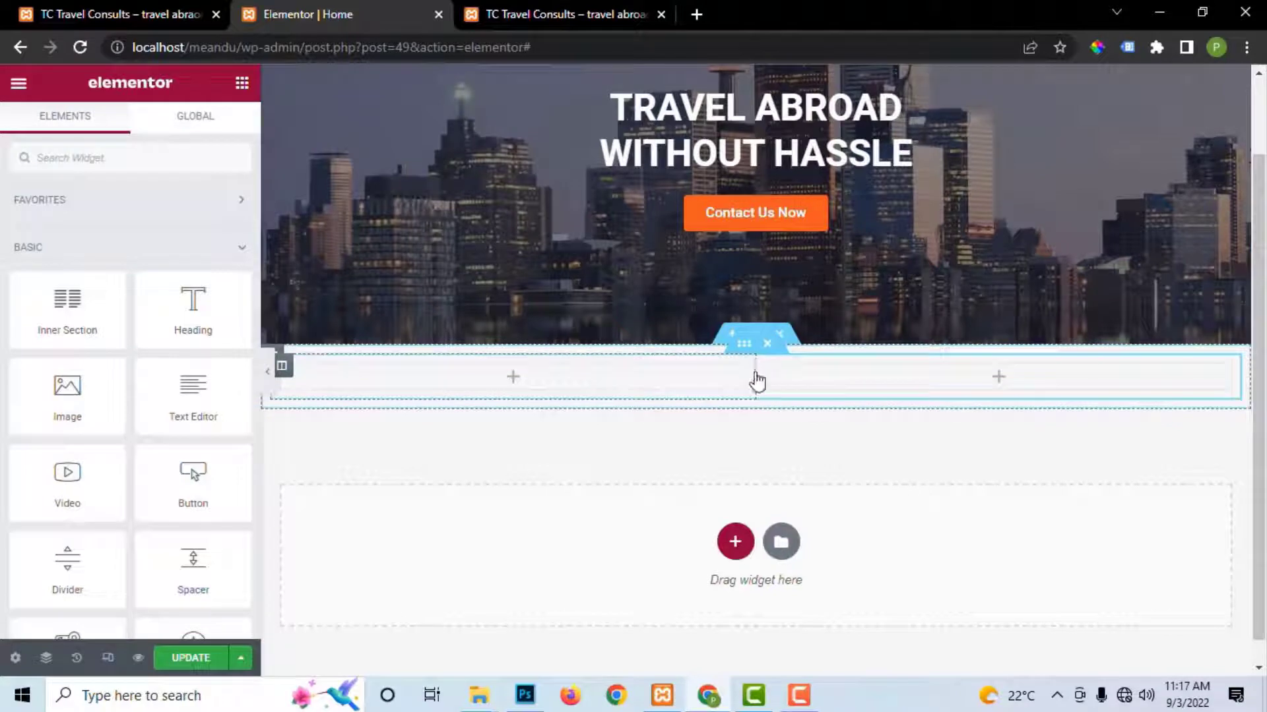
Step: Narrow the left column and drop a Heading widget above the two columns
drag(757, 381, 650, 380)
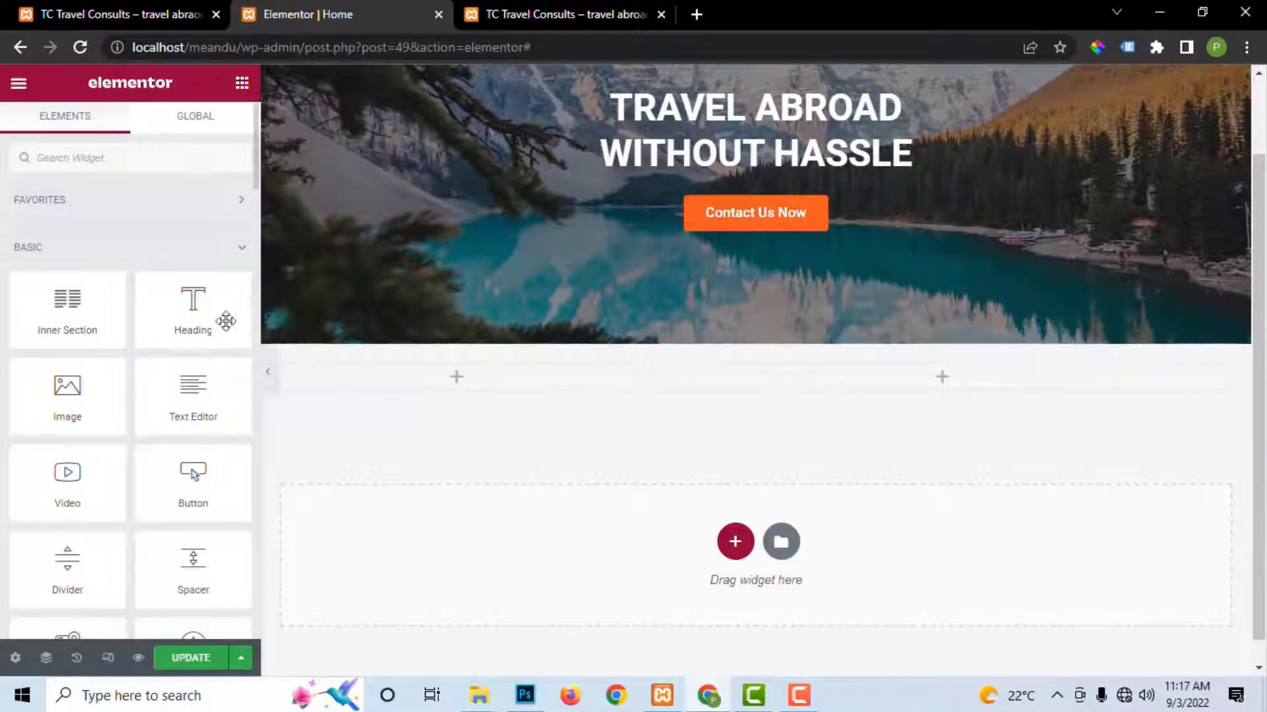
drag(221, 319, 597, 366)
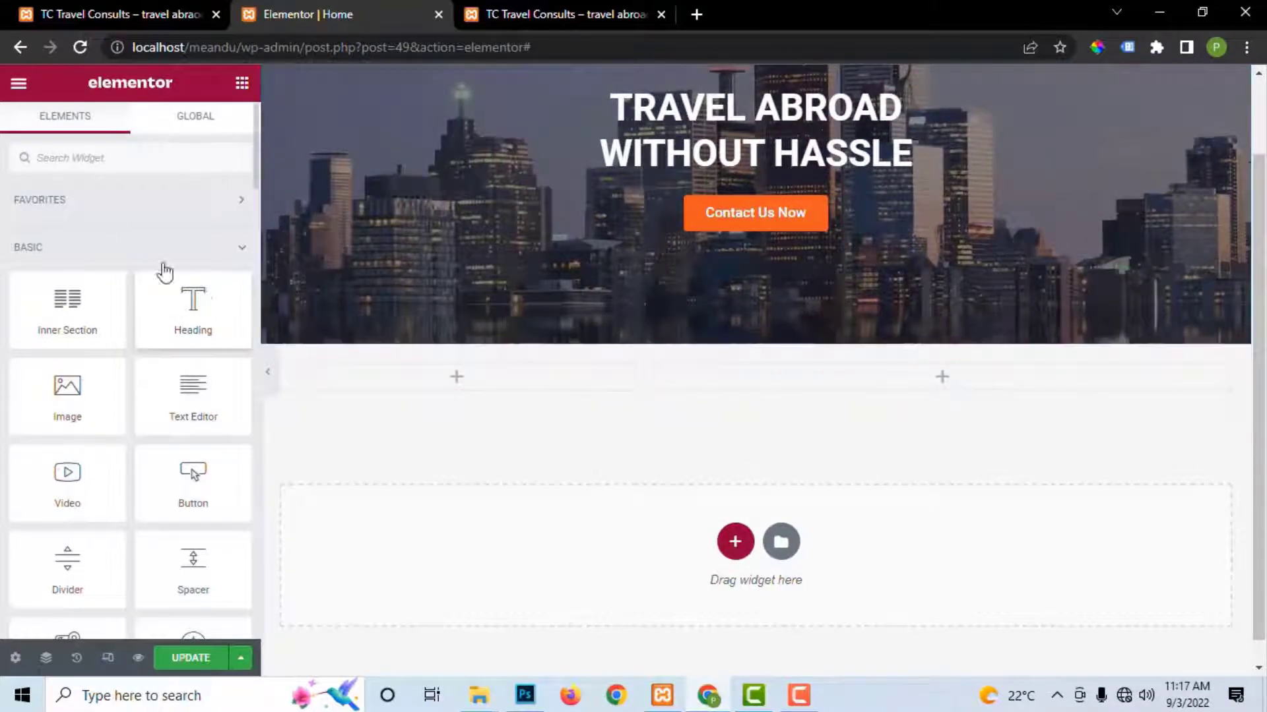
drag(196, 301, 627, 365)
Step: Replace the heading text with 'About Us' copied from the live site and centre it
drag(197, 243, 17, 249)
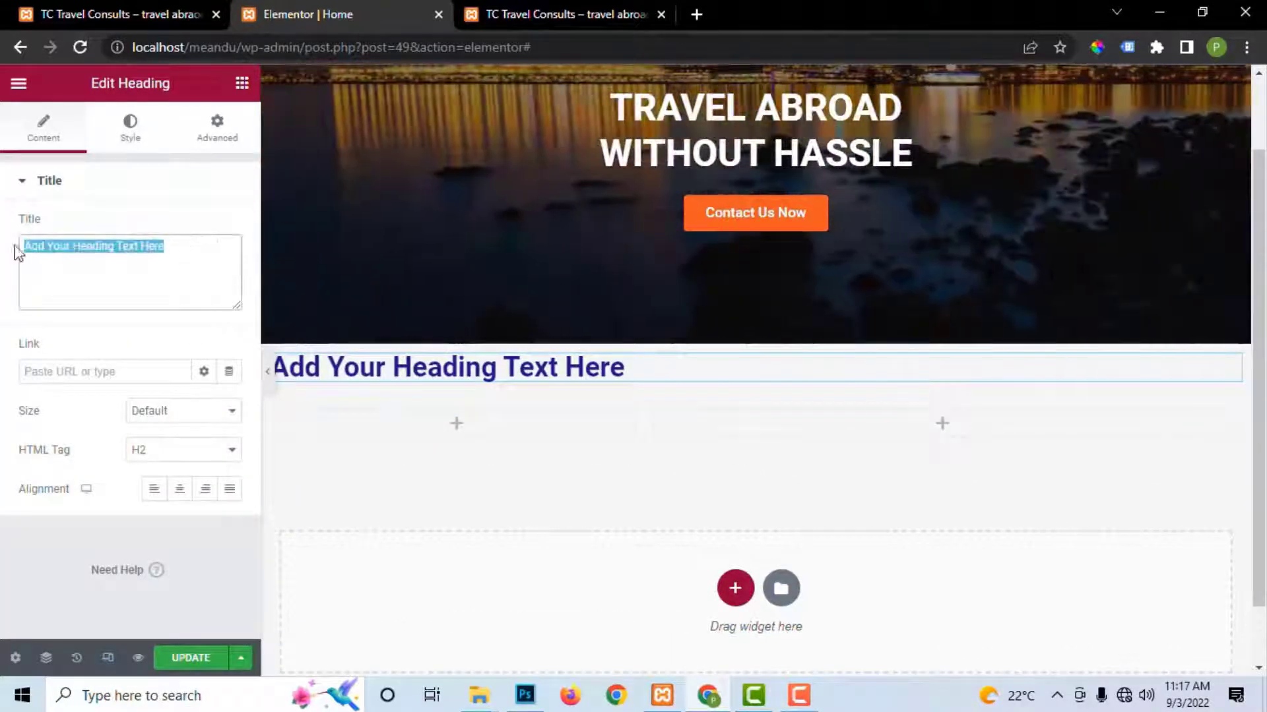
click(531, 23)
drag(554, 261, 712, 264)
right_click(711, 264)
click(720, 278)
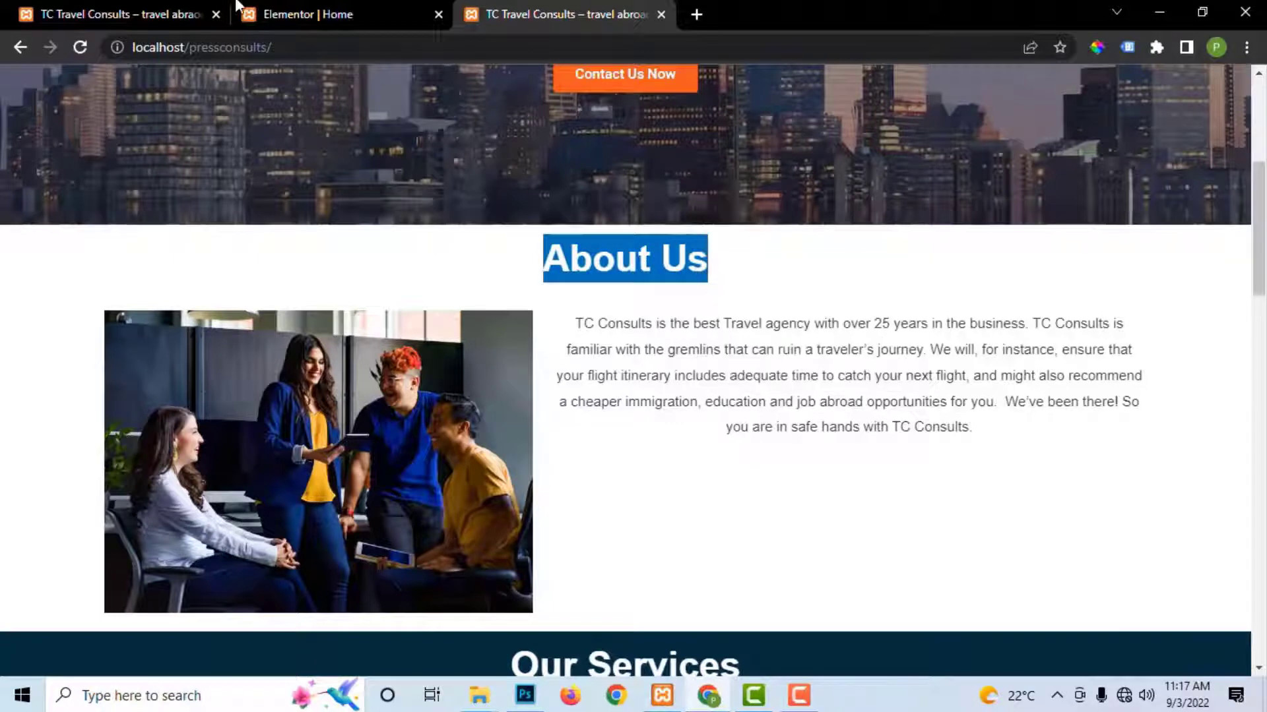
click(299, 14)
key(ctrl+v)
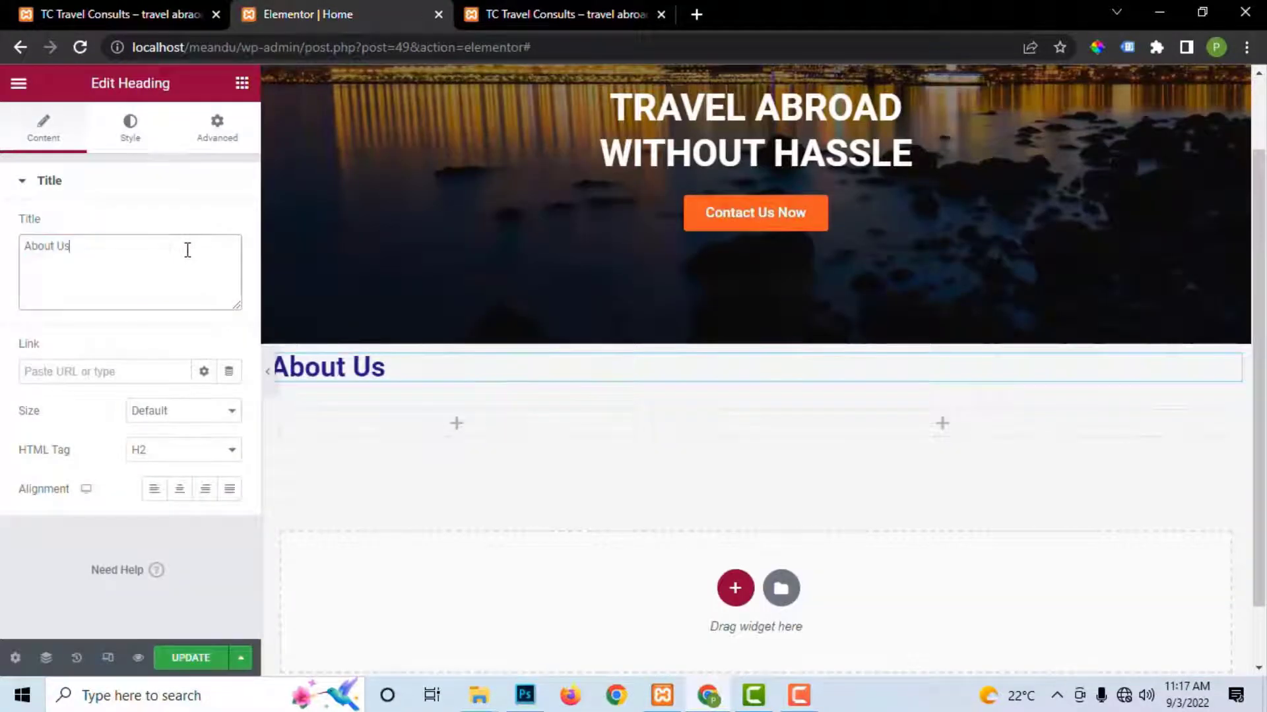
click(178, 491)
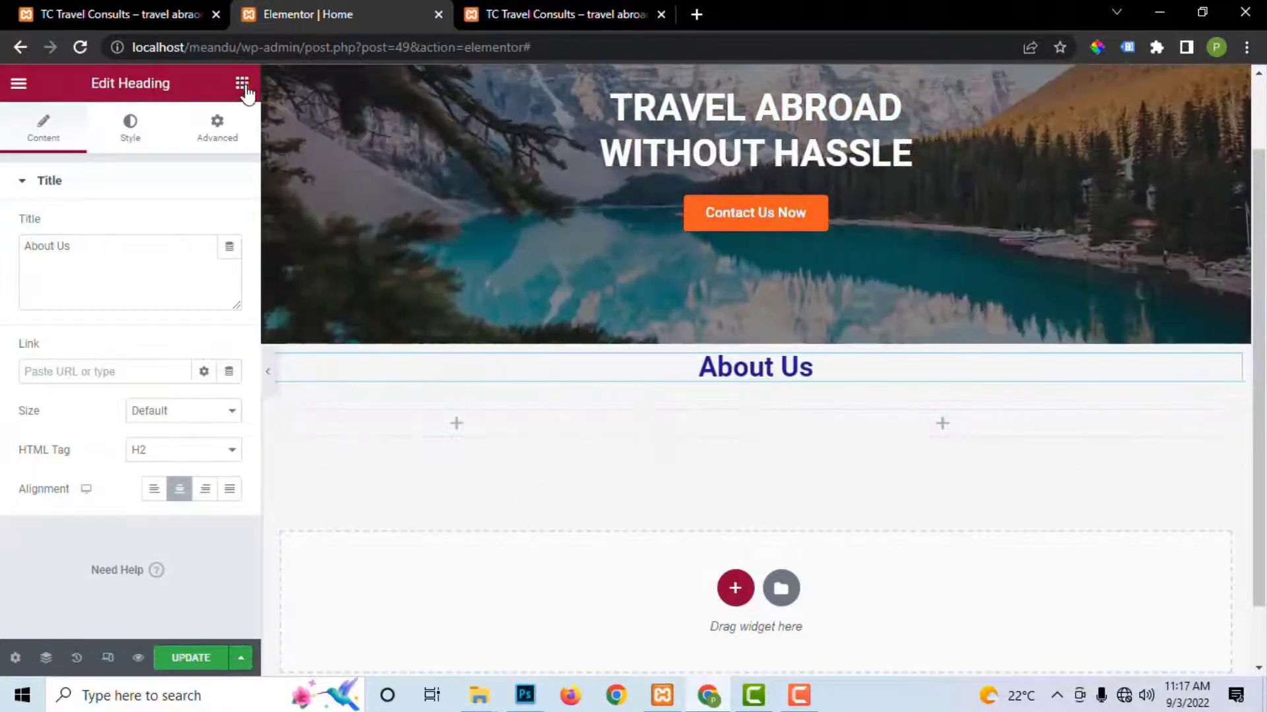
Step: Add an Image widget to the left column showing the four-colleagues team photo (pexels-jopwell-2422294)
click(240, 87)
drag(79, 396, 422, 432)
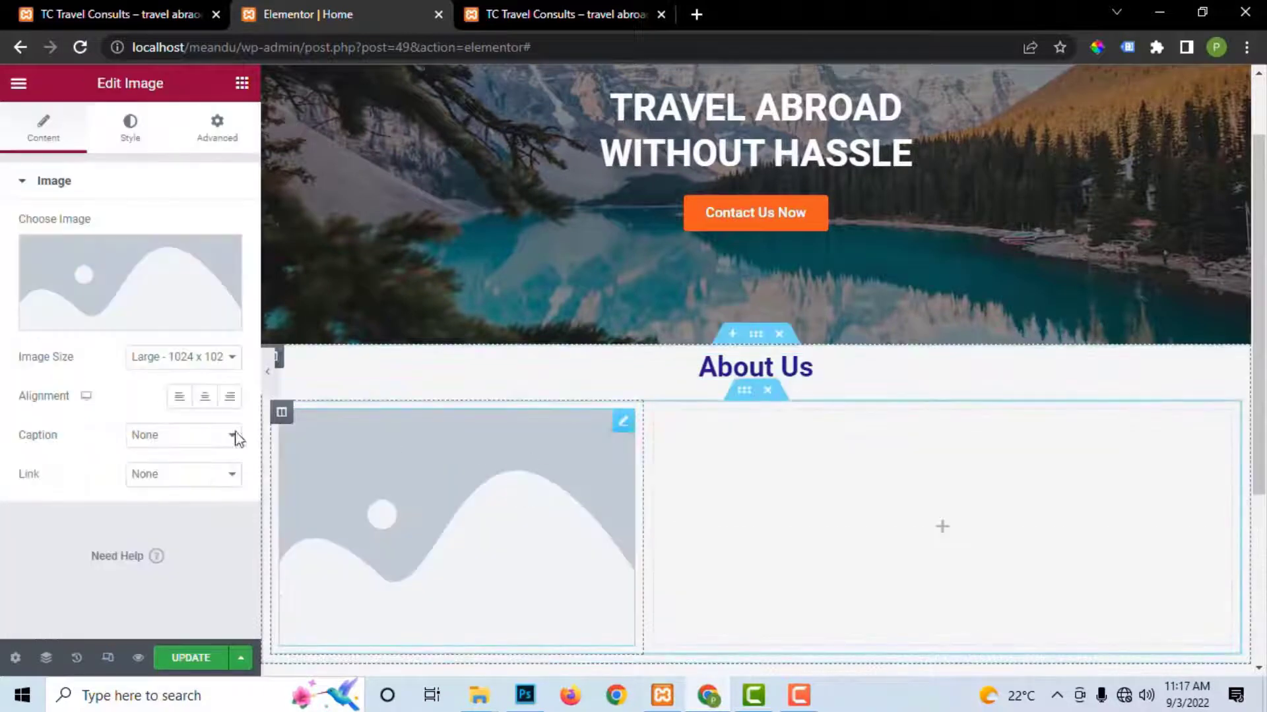
click(116, 318)
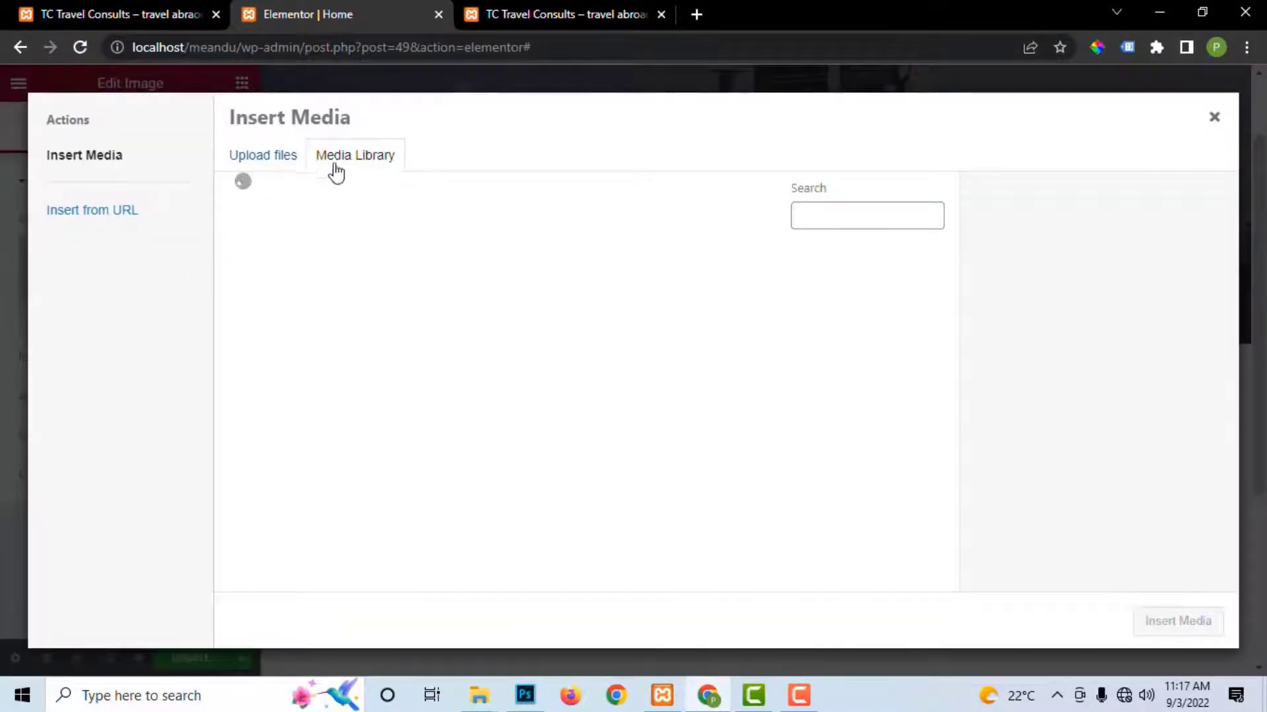
scroll(650, 462, down, 3)
click(592, 330)
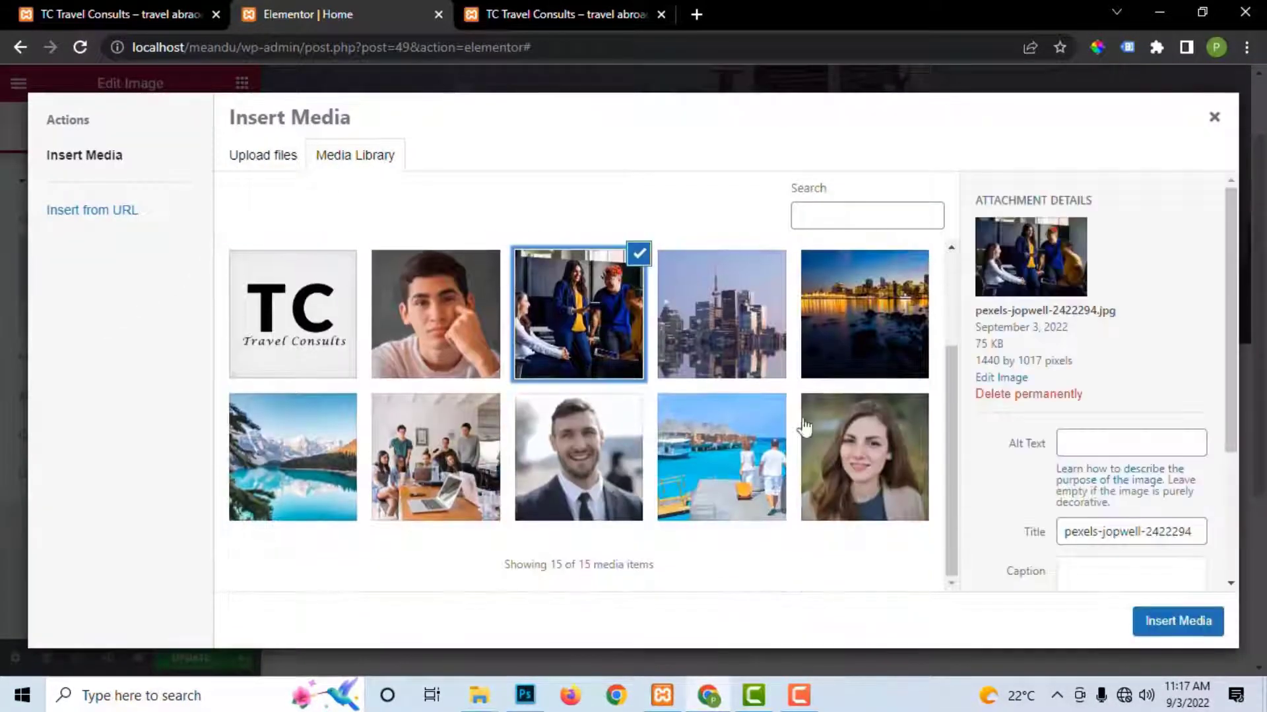
click(1209, 621)
scroll(518, 424, down, 1)
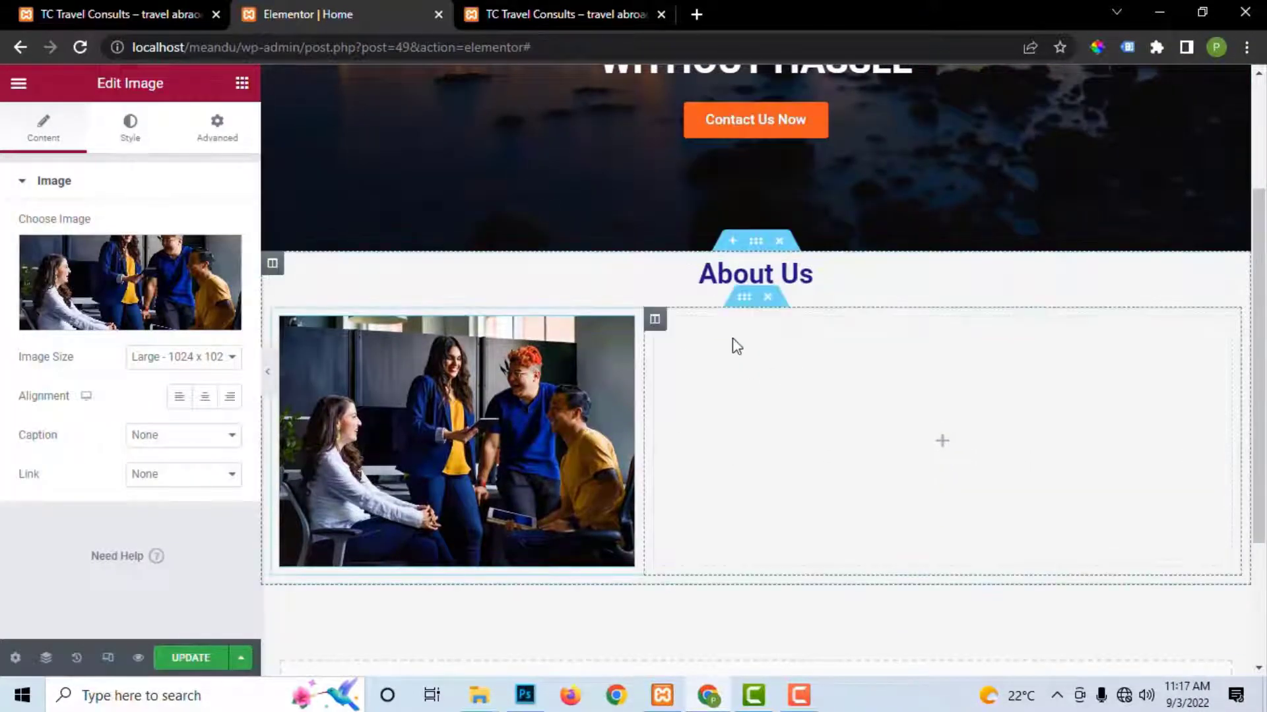
click(576, 15)
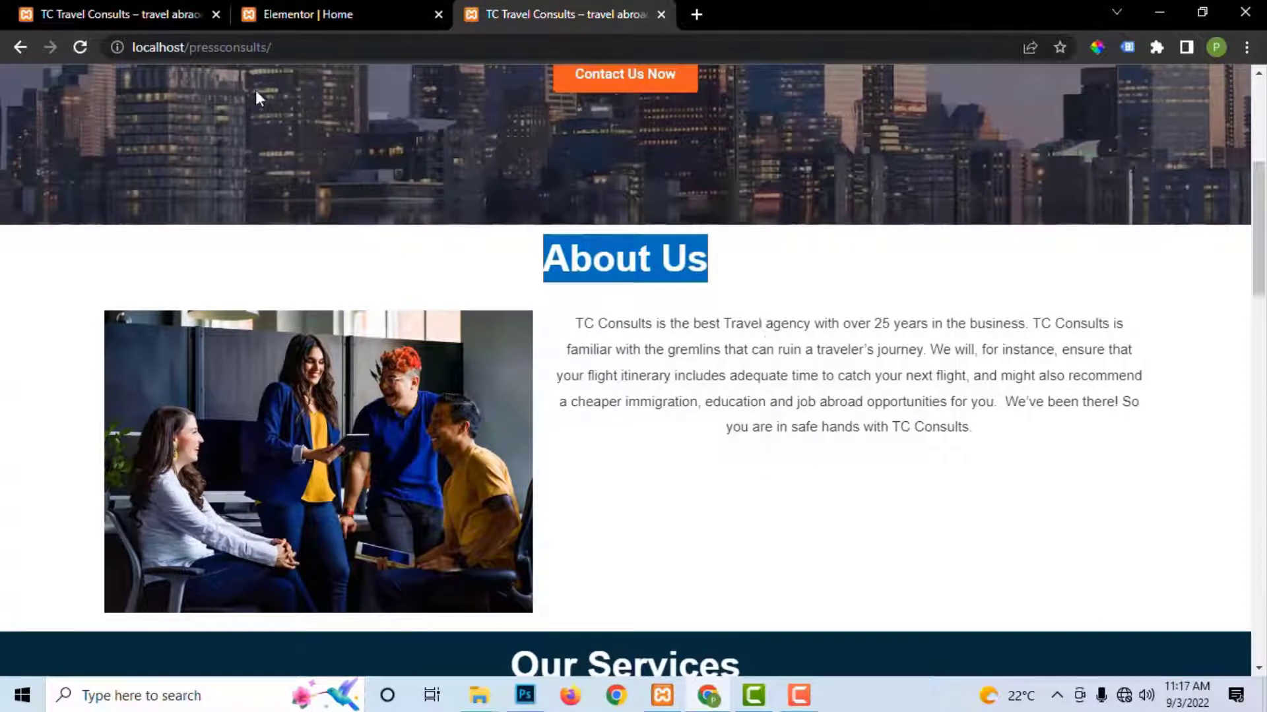
click(314, 12)
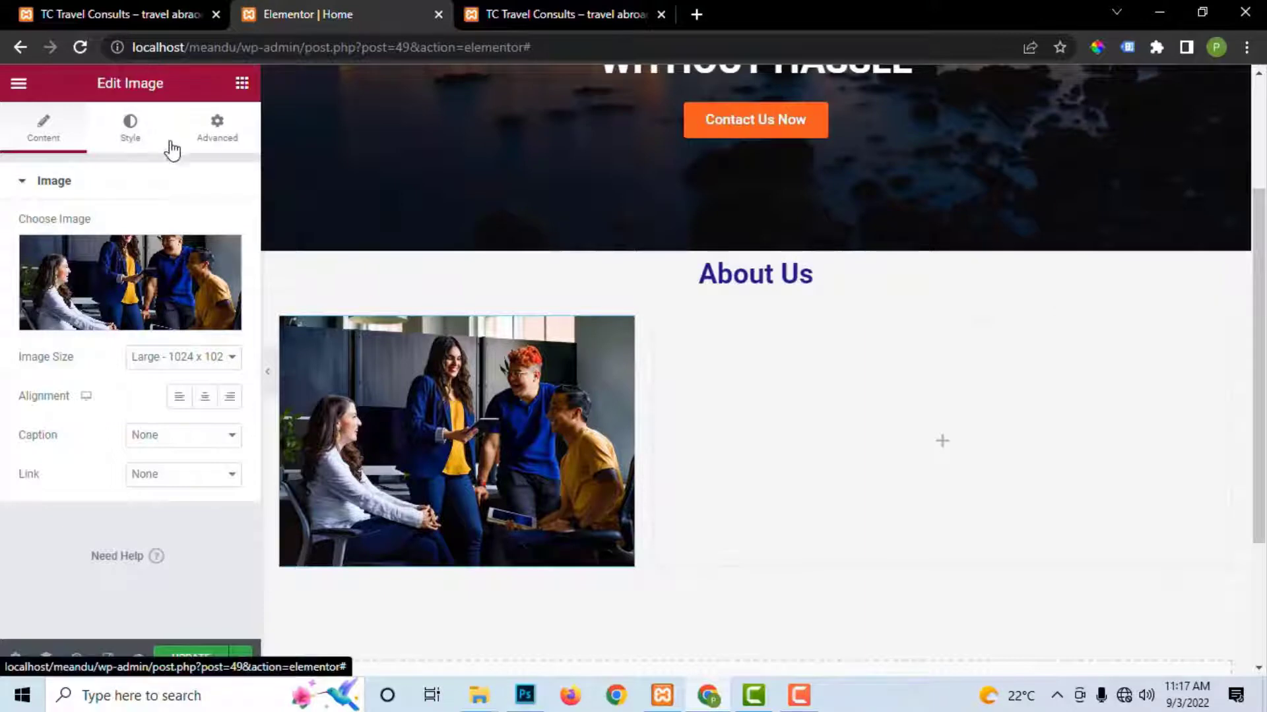
Step: Drop a Text Editor widget with placeholder lorem ipsum into the right column and update the page
click(242, 84)
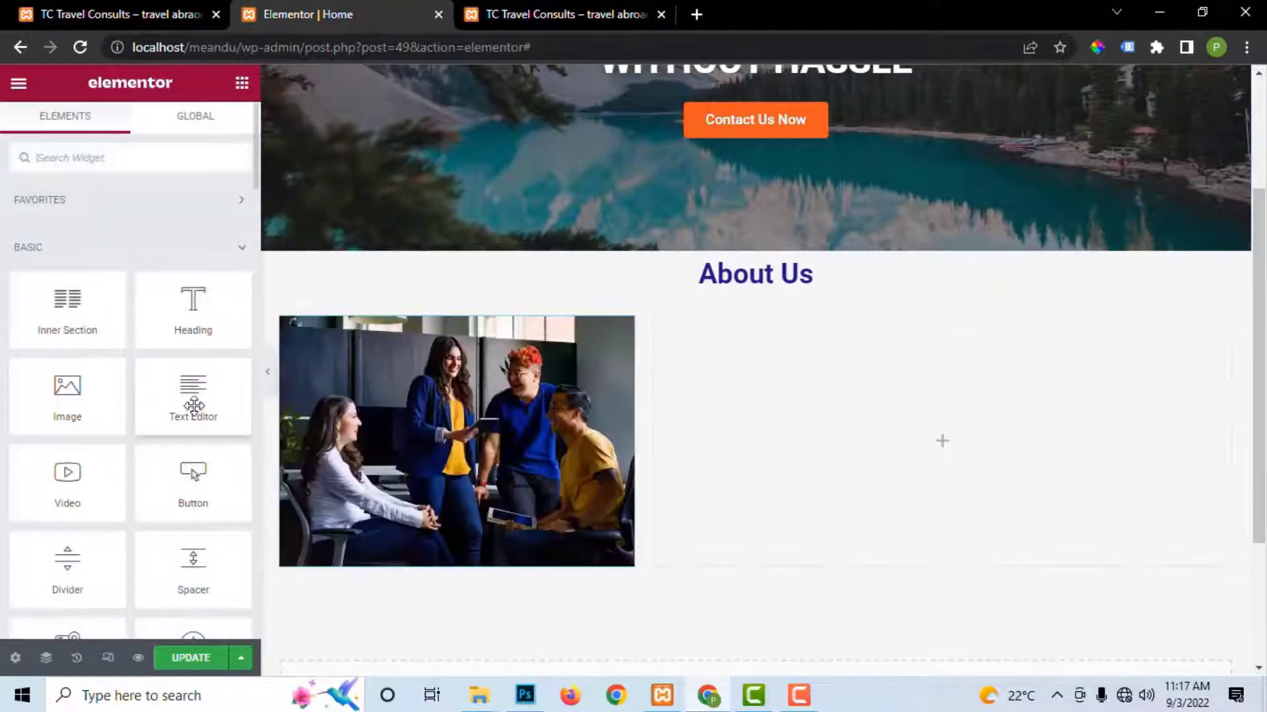
drag(193, 405, 821, 388)
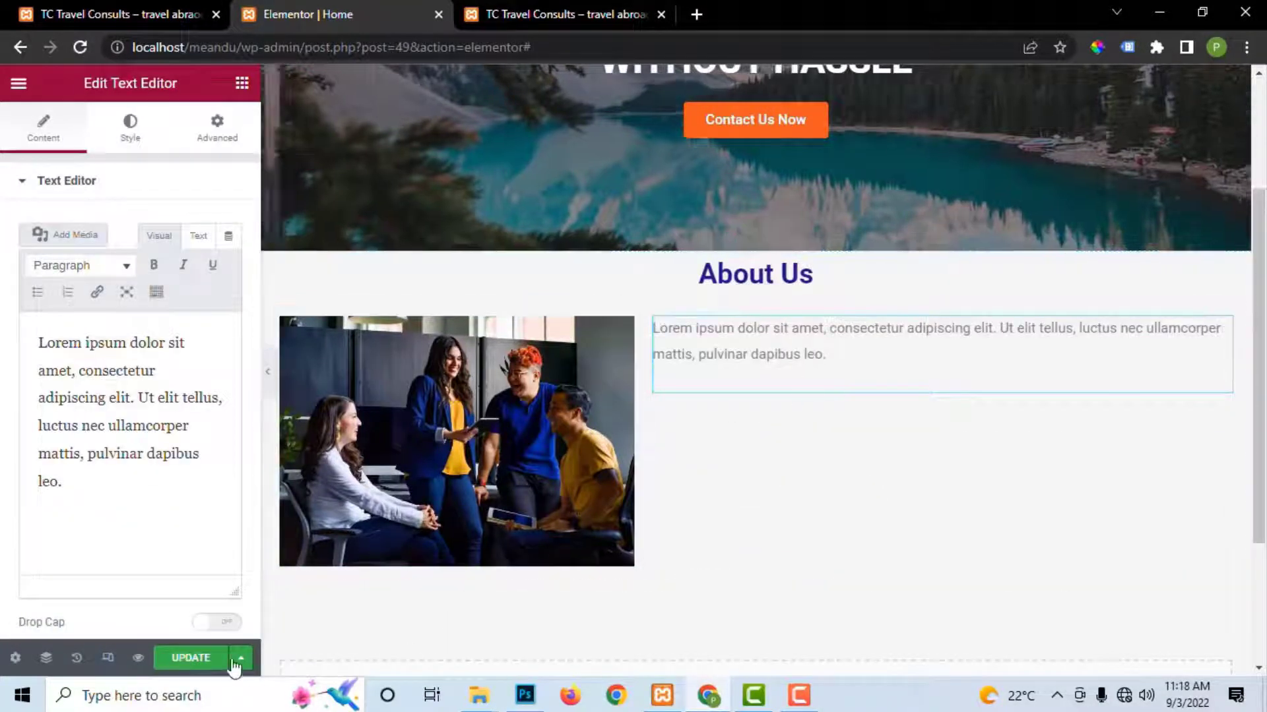
click(221, 656)
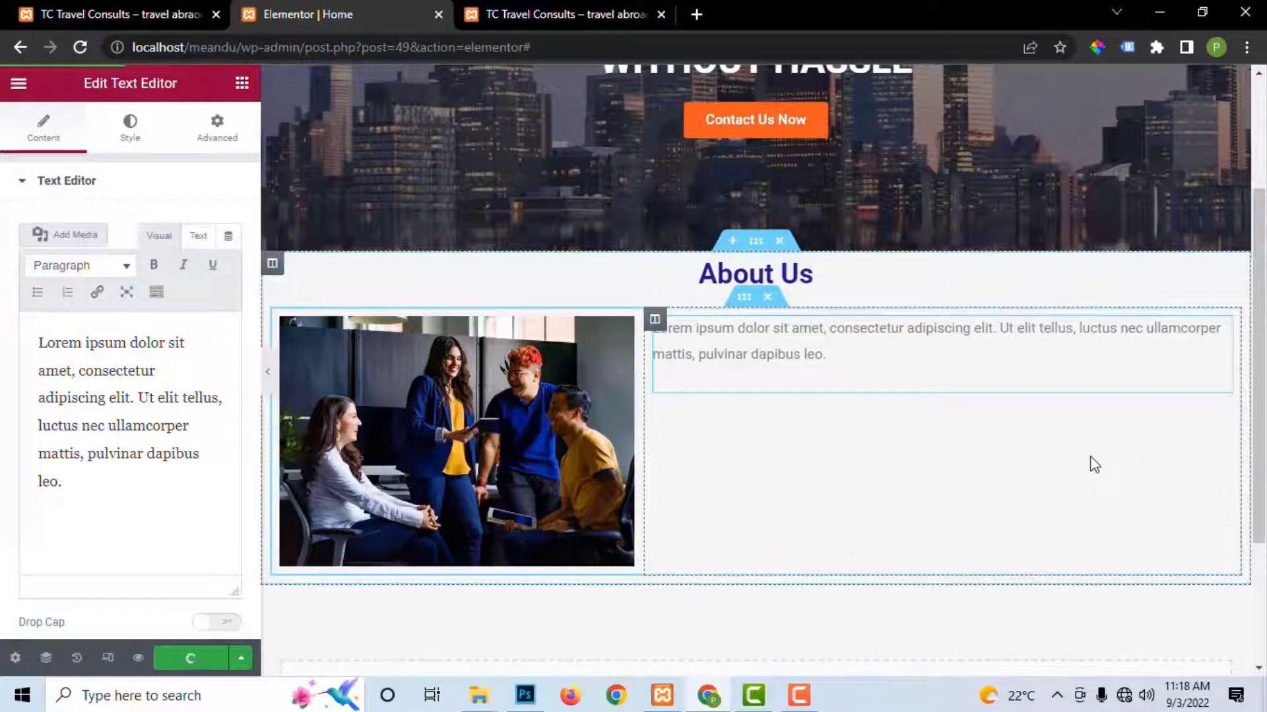
scroll(848, 305, up, 3)
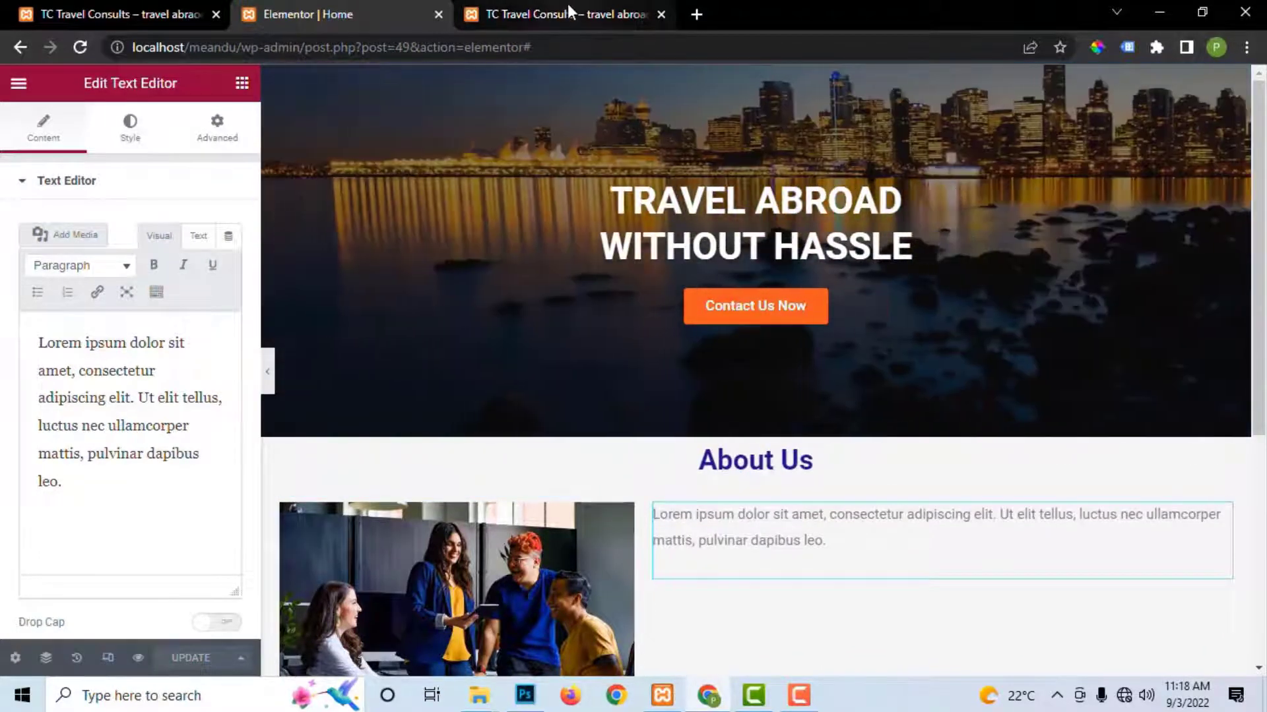
Step: Sample the live site's About Us heading colour with the ColorPick eyedropper
click(568, 9)
click(874, 276)
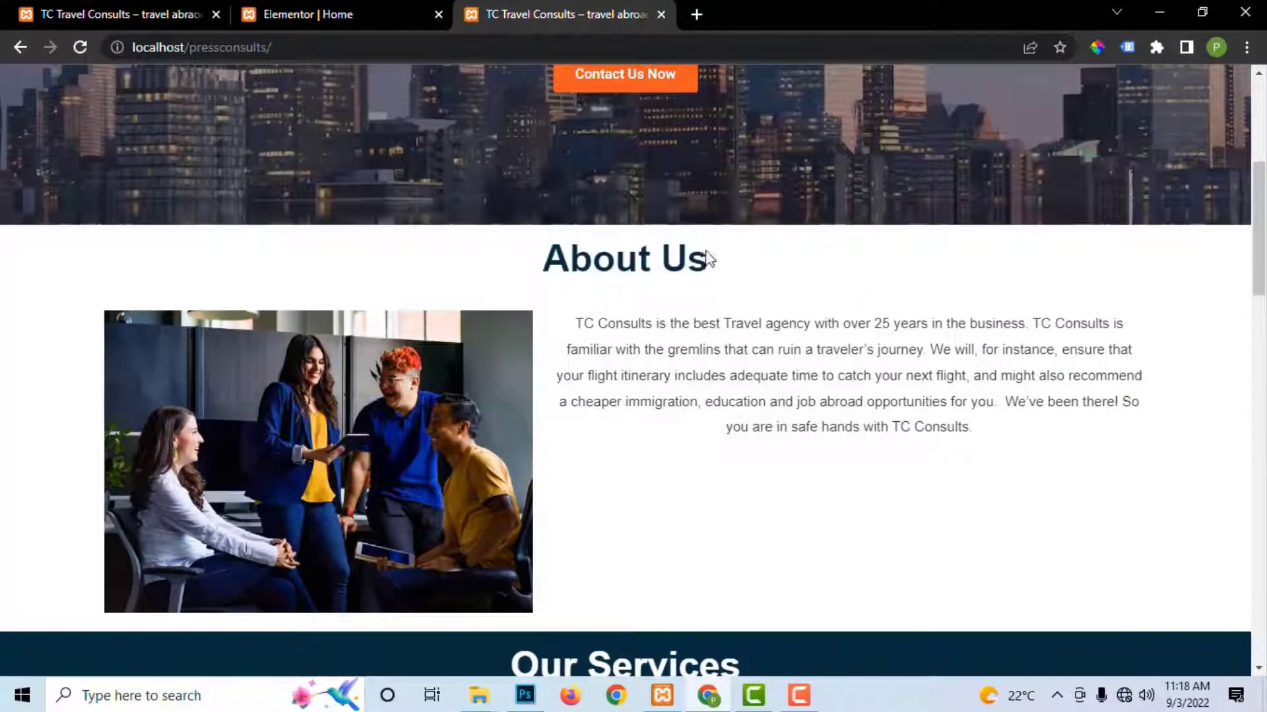
click(1098, 48)
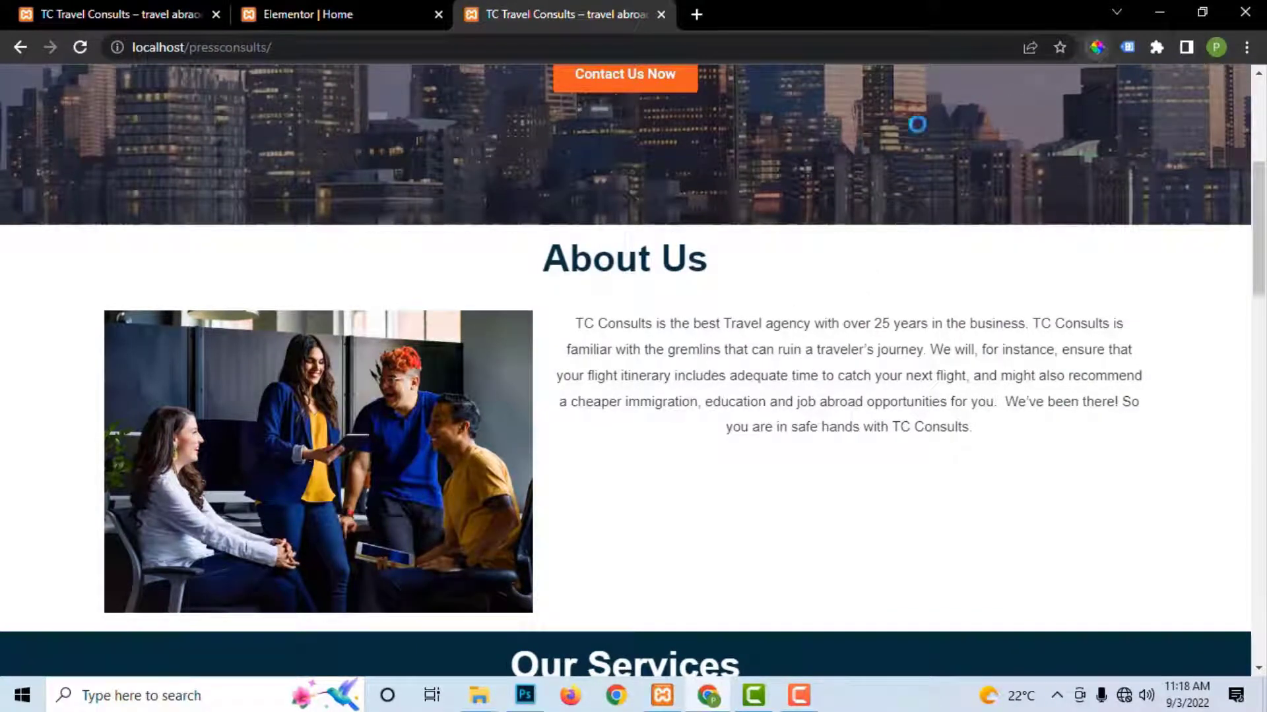
click(683, 254)
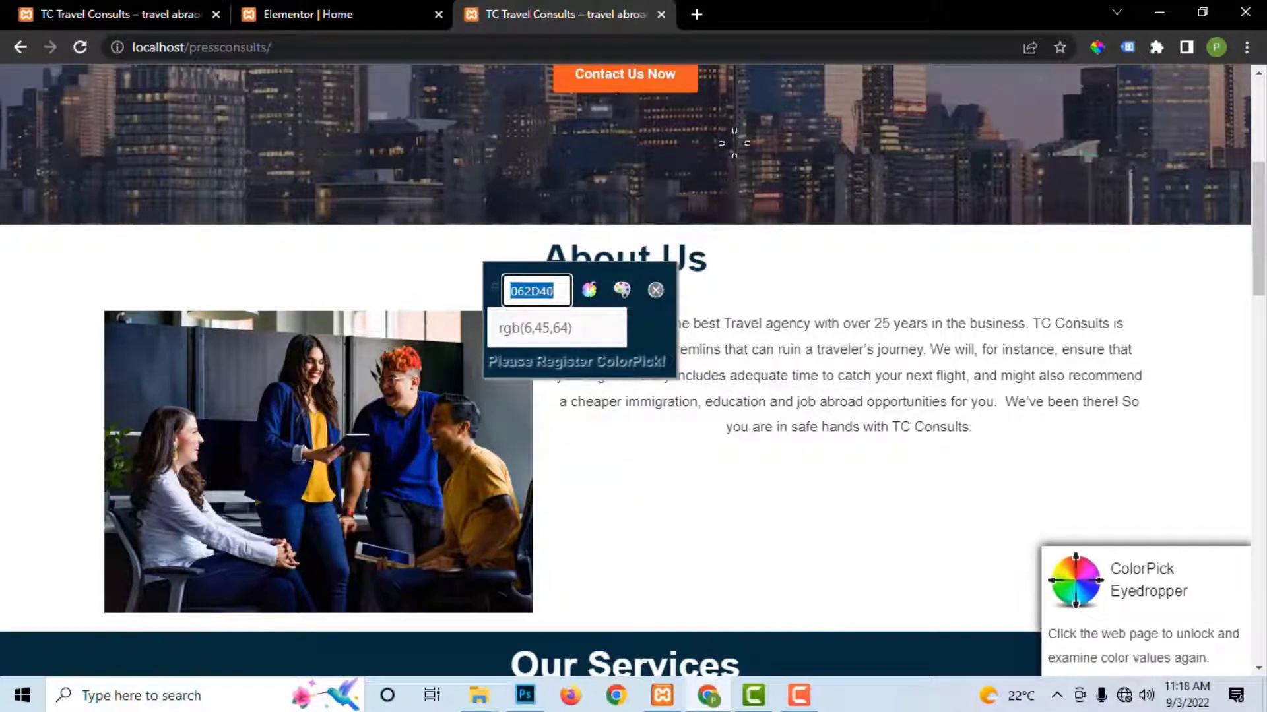
click(444, 23)
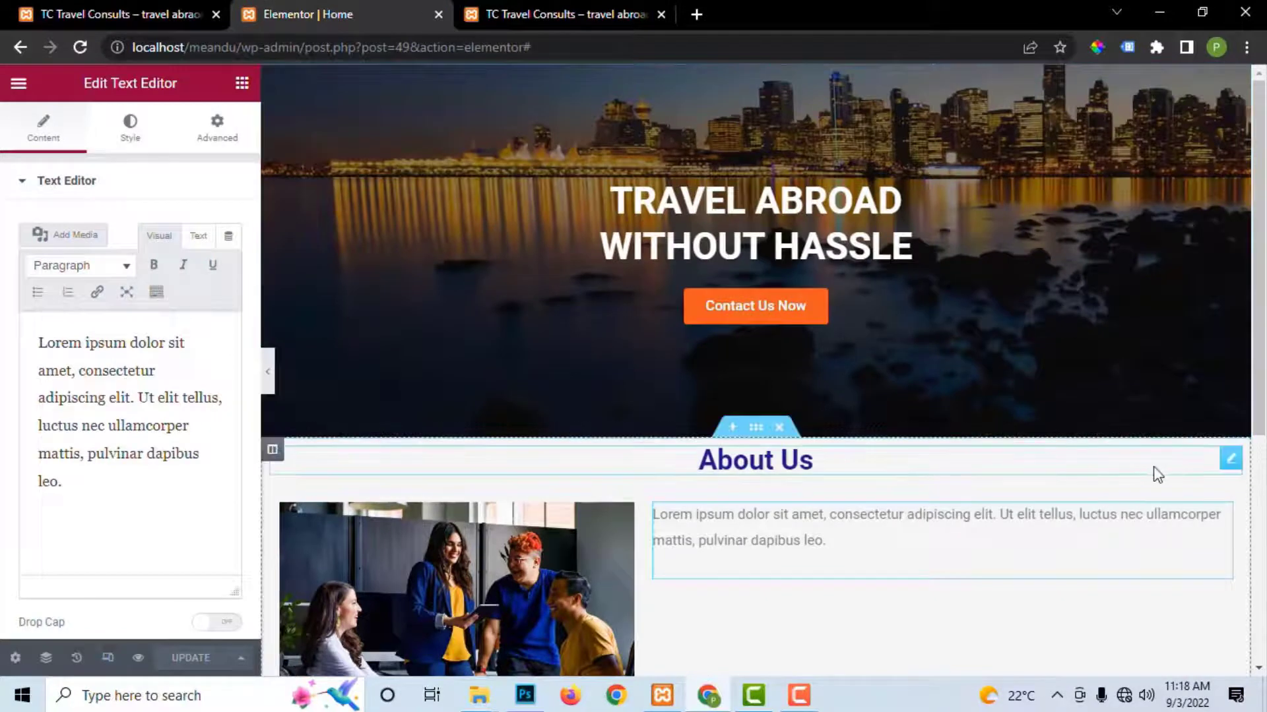
Step: Set the About Us heading's text colour to 062D40 and update the page
click(1230, 458)
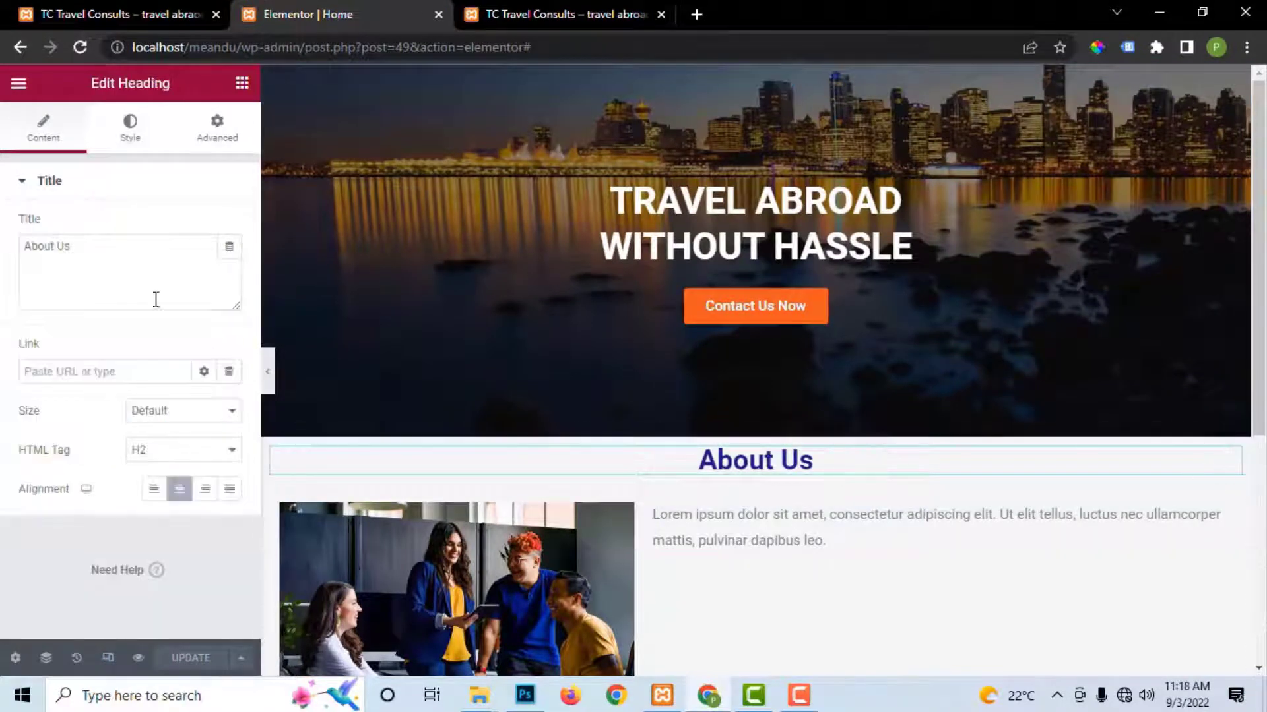
click(128, 131)
click(230, 230)
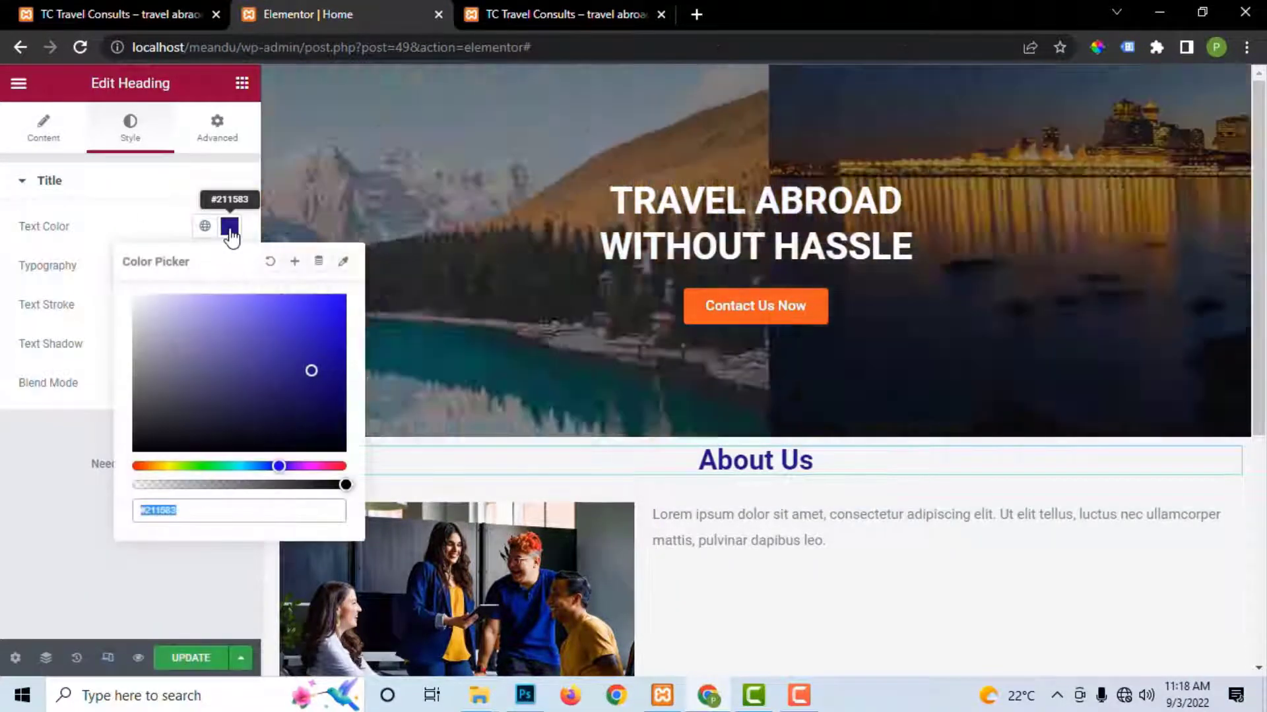
key(ctrl+v)
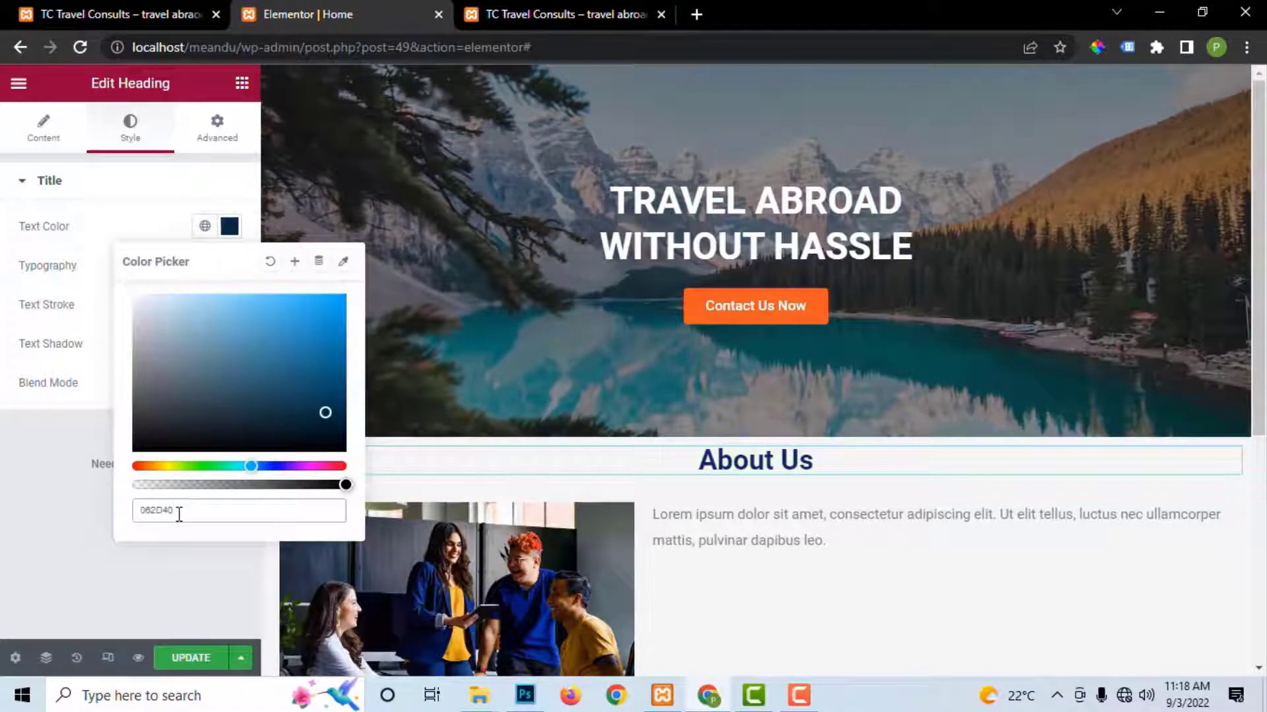
click(191, 658)
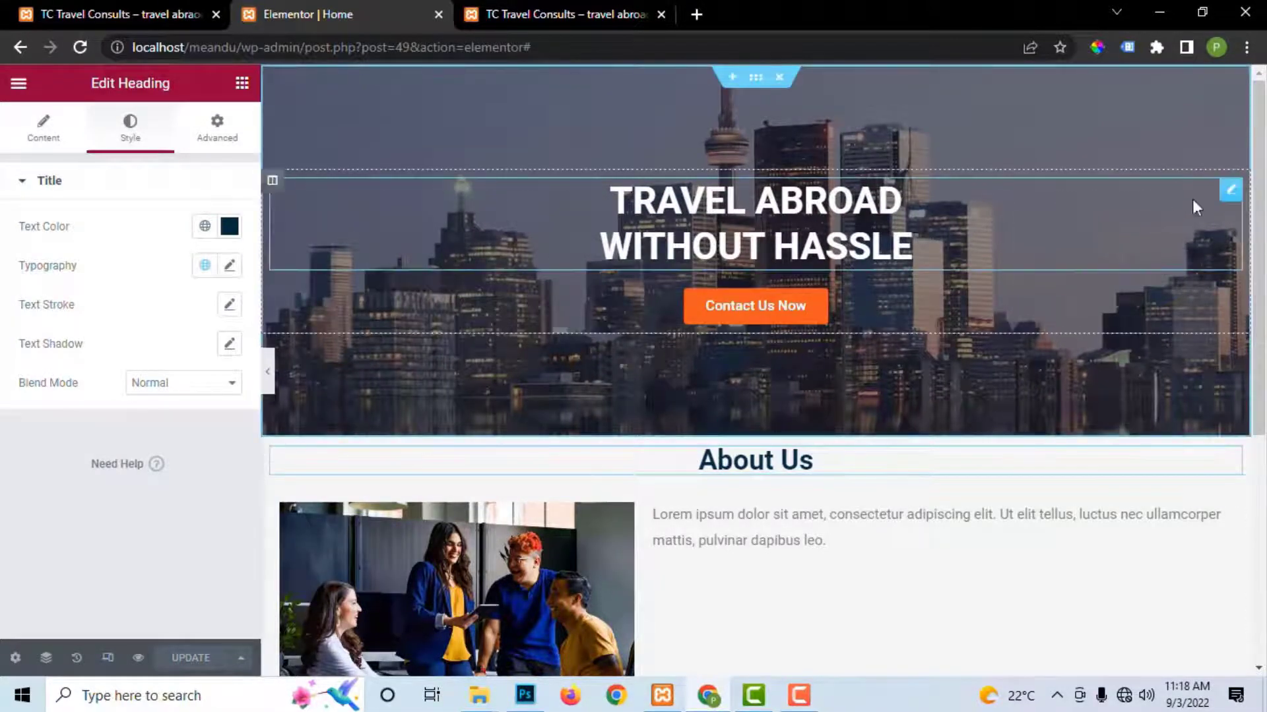
Step: Set the TRAVEL ABROAD WITHOUT HASSLE heading's typography size to 40 px and update
click(1231, 192)
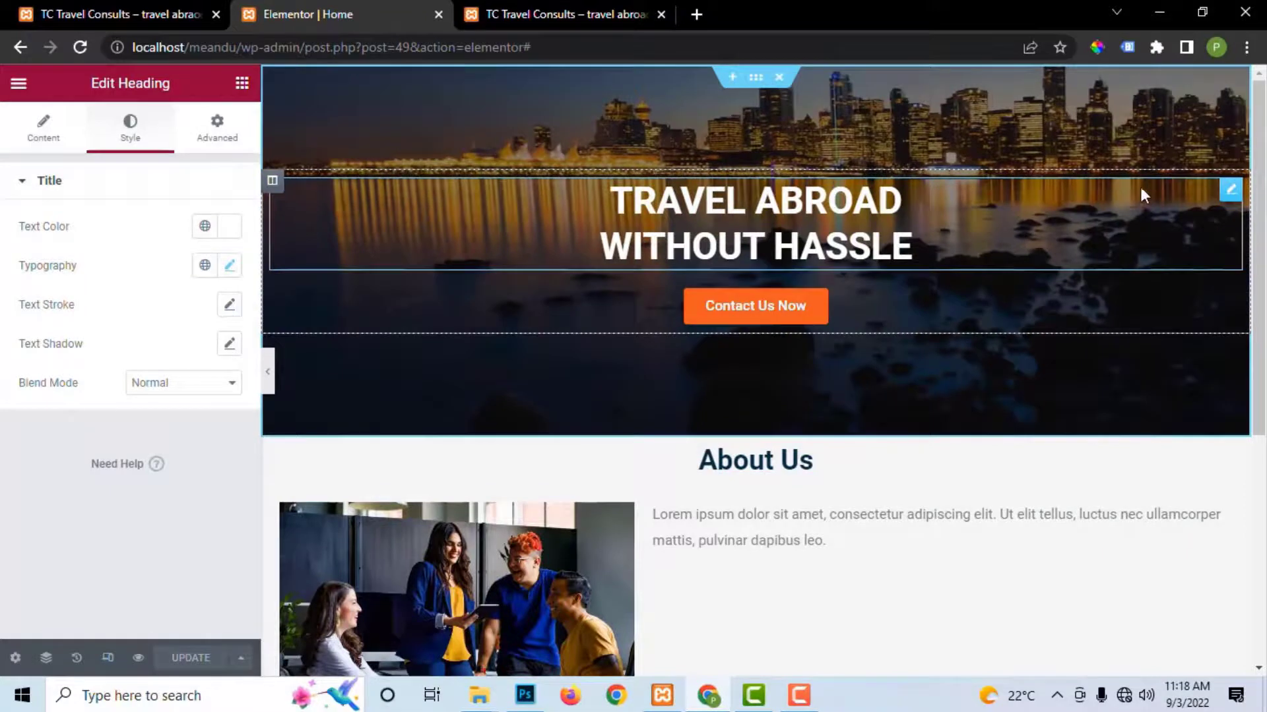
click(229, 263)
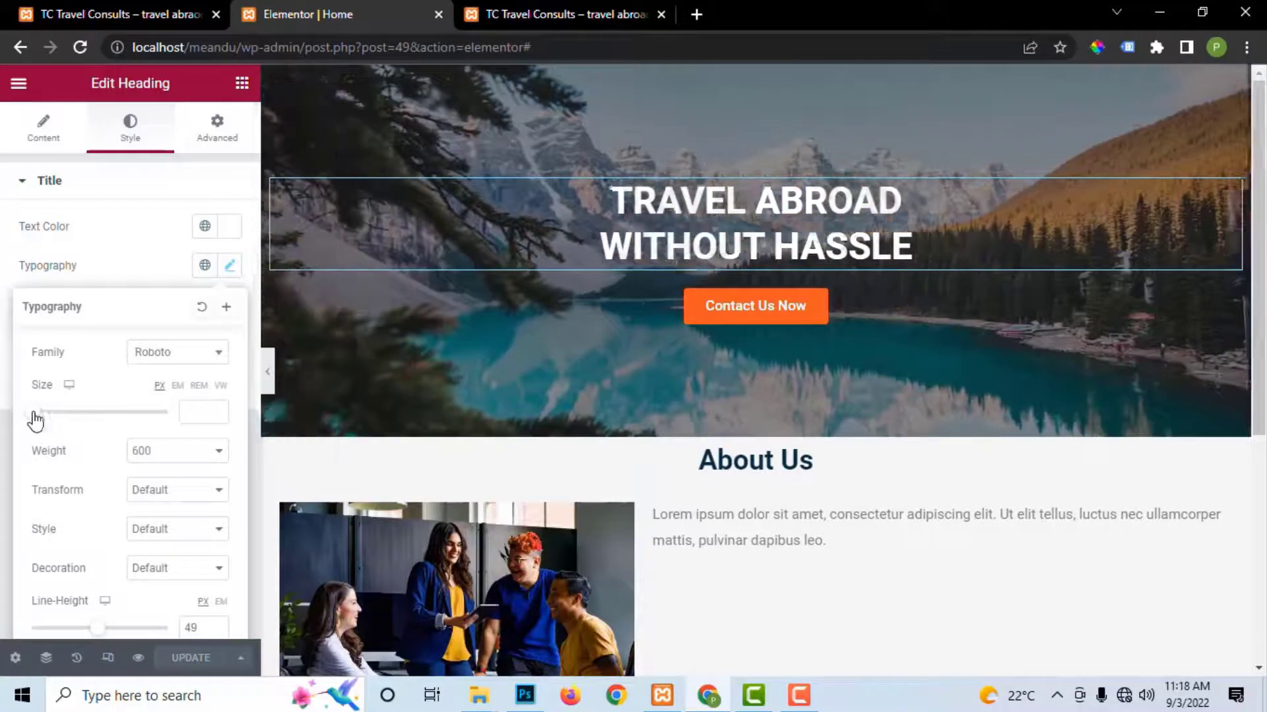
drag(33, 414, 62, 420)
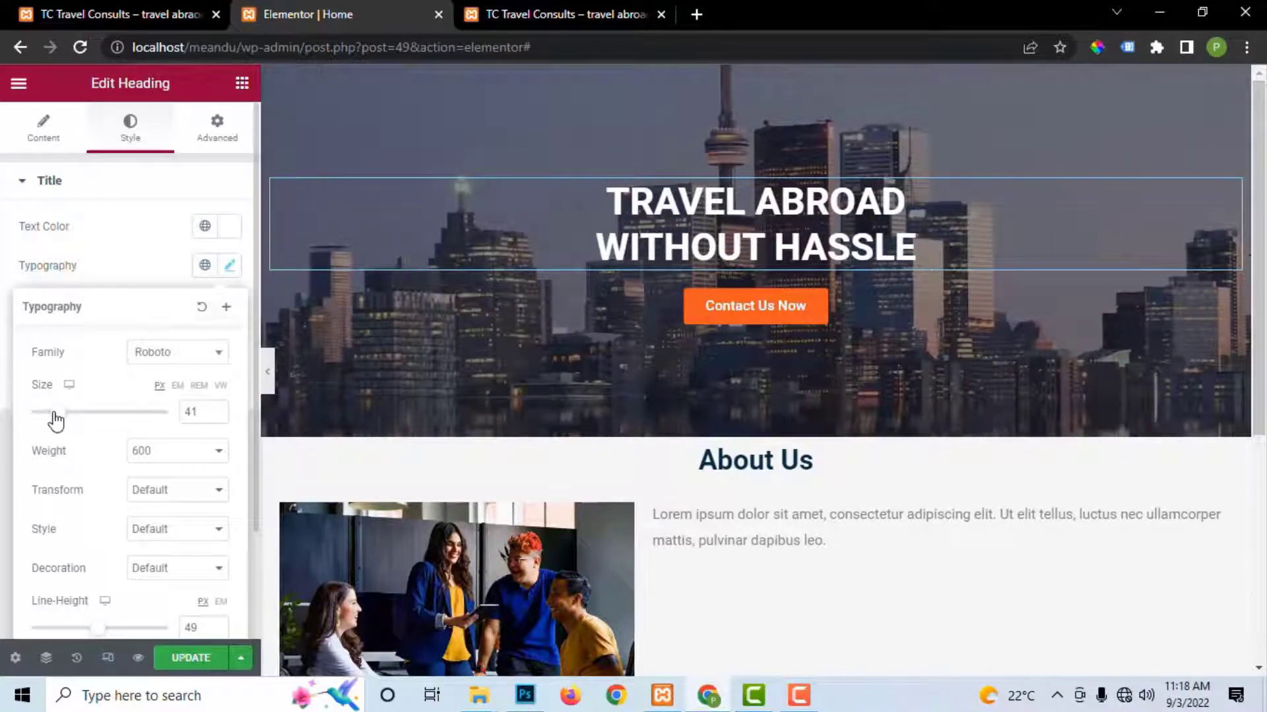
drag(56, 420, 56, 421)
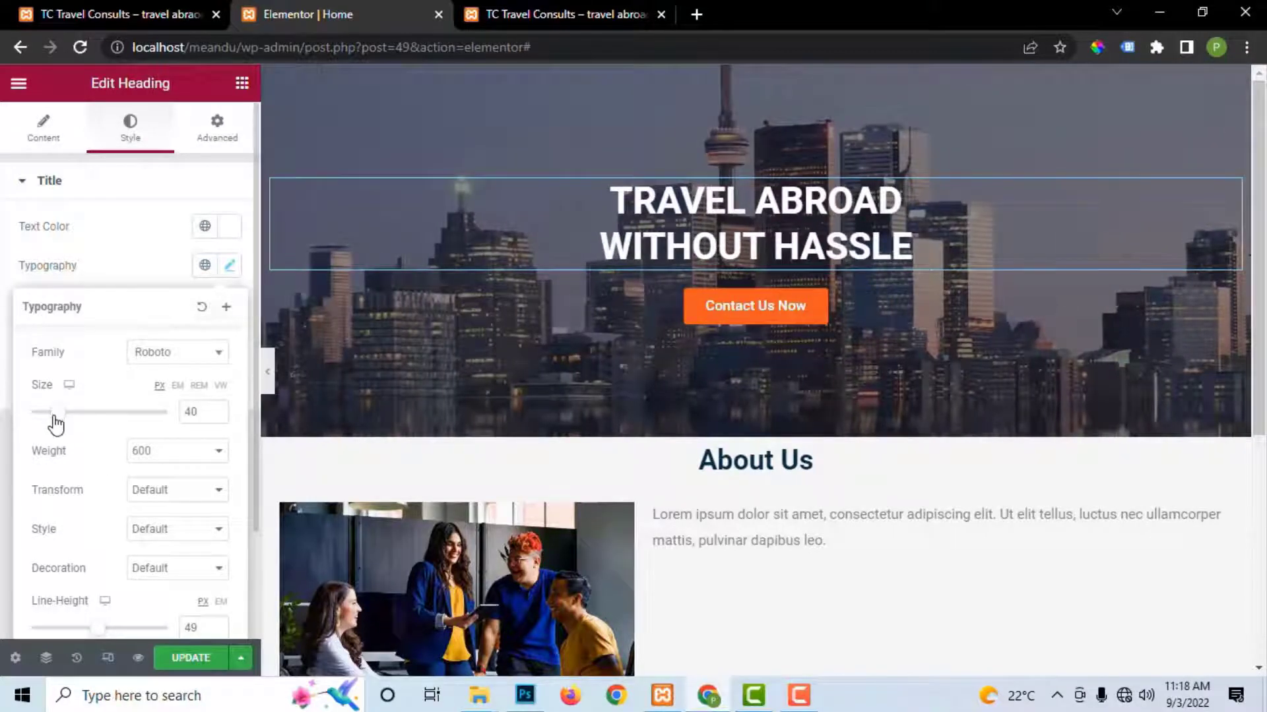
click(190, 657)
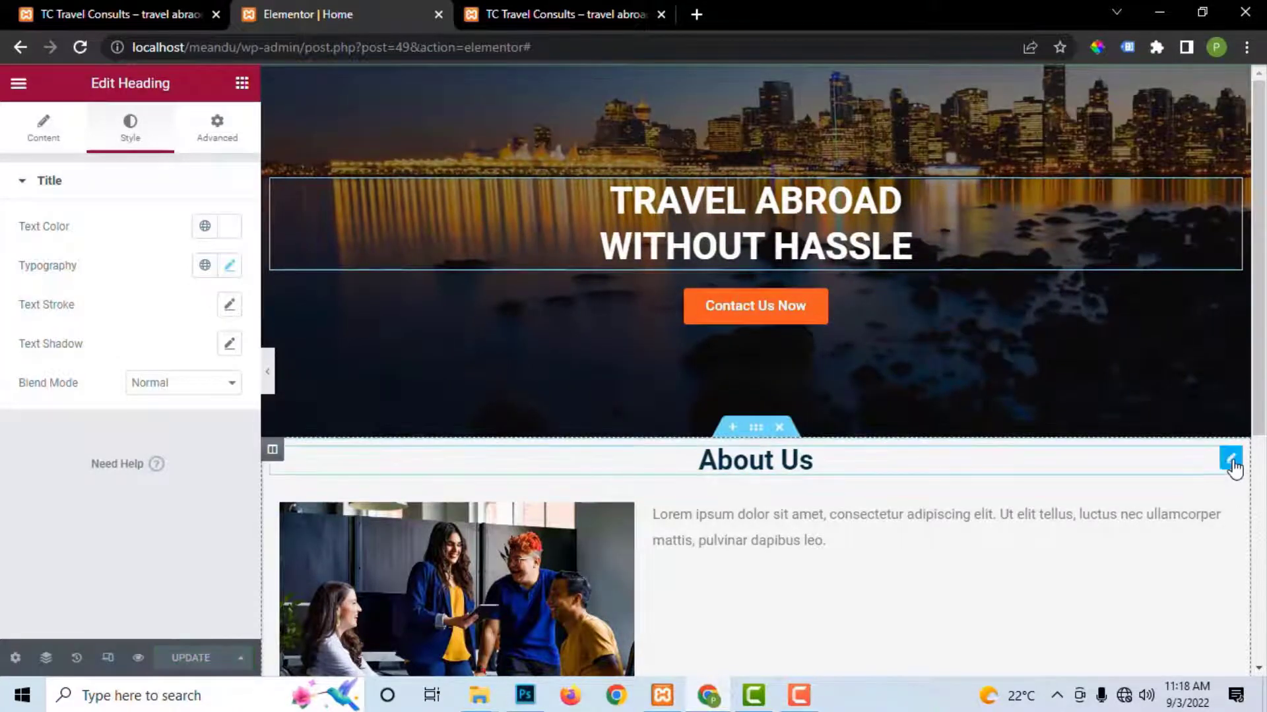
Step: Copy the TC Consults About Us paragraph from the live site
scroll(716, 481, down, 1)
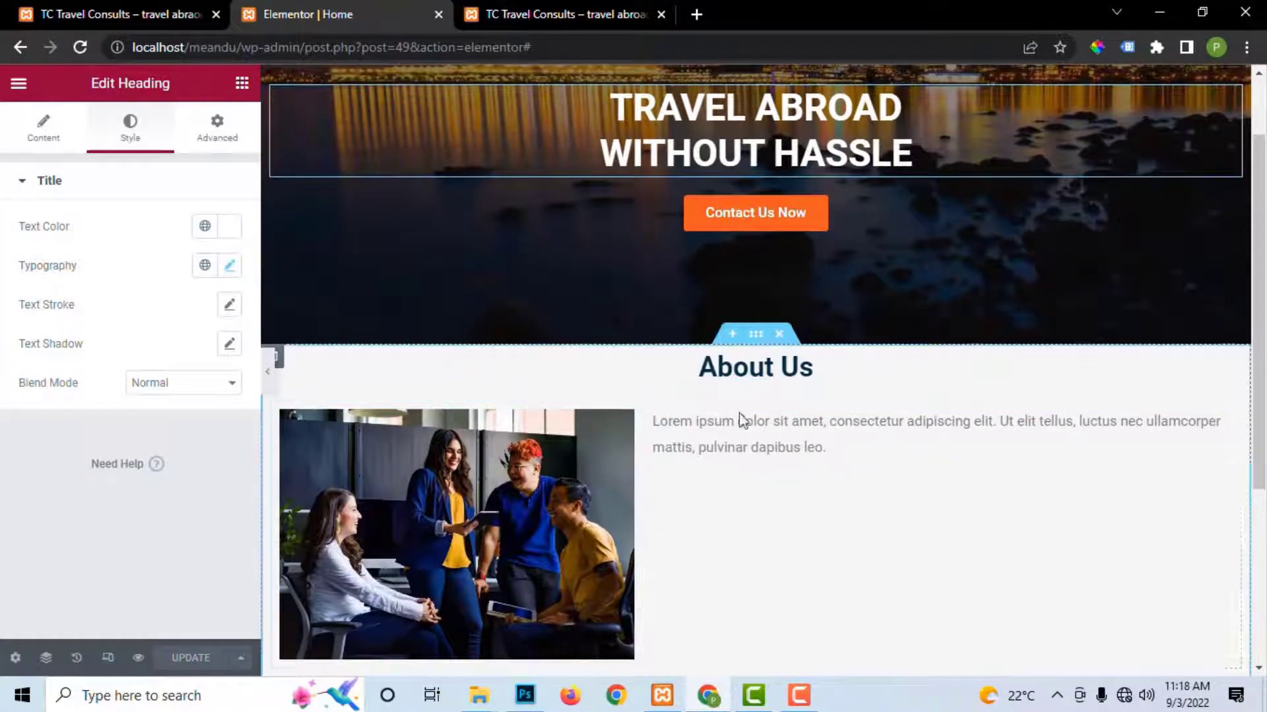
scroll(742, 429, down, 1)
click(576, 14)
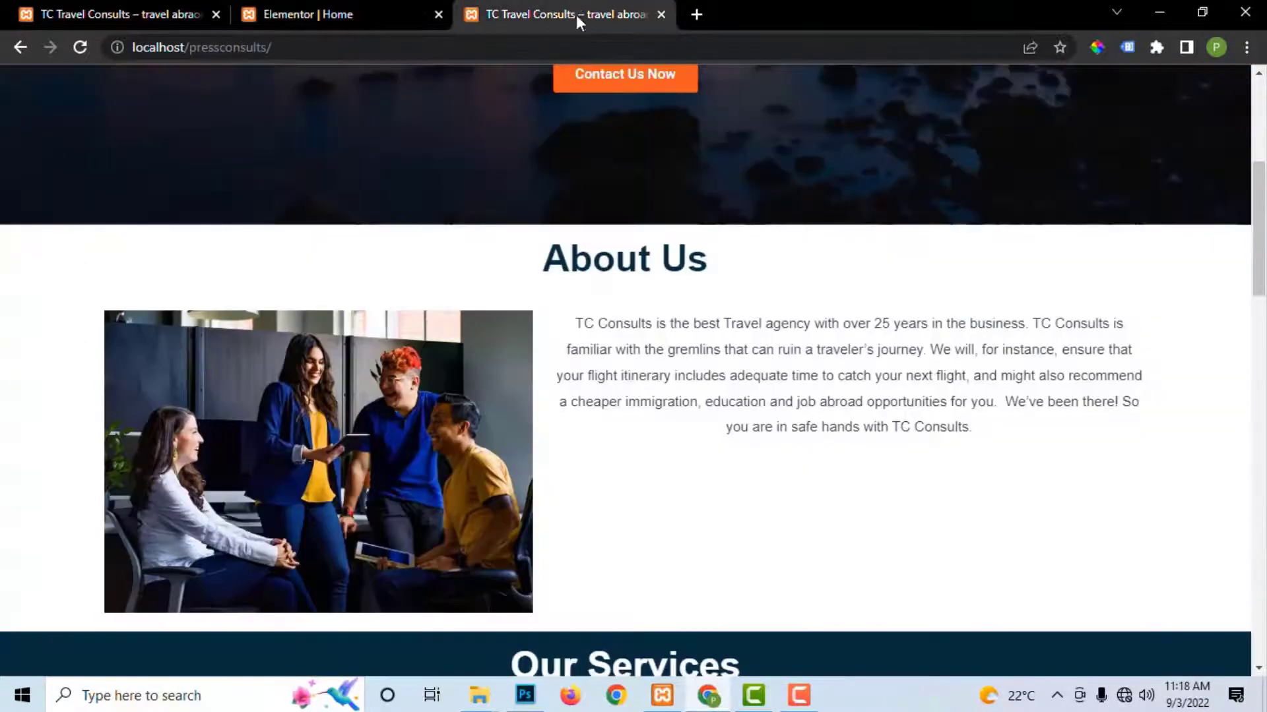
drag(571, 325, 979, 447)
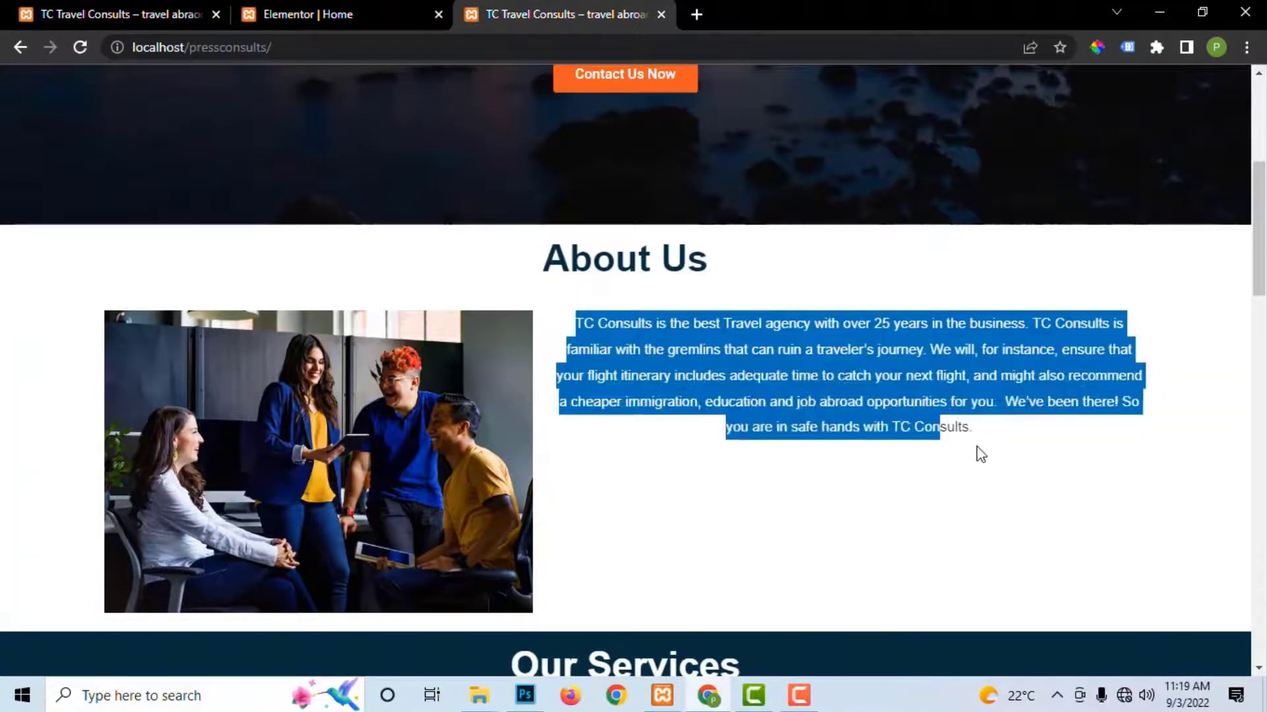
right_click(961, 434)
click(961, 434)
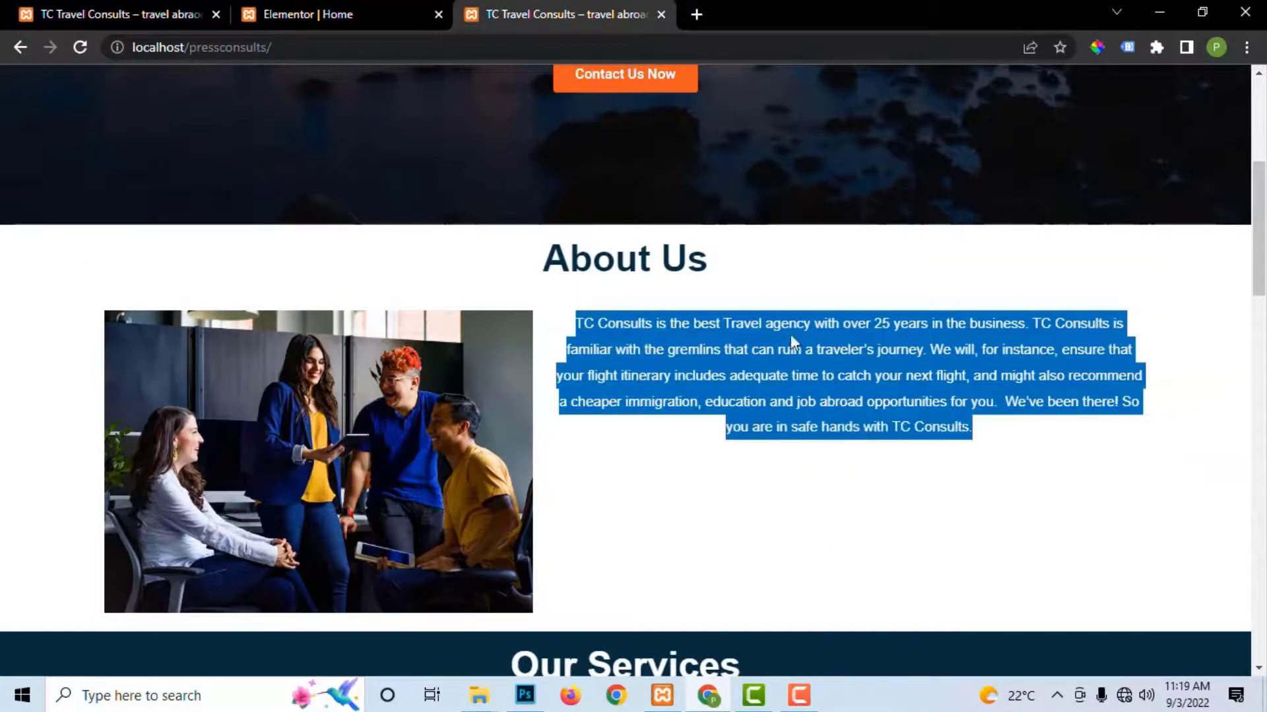
Step: Replace the placeholder lorem ipsum in the Text Editor widget with the copied paragraph and update
click(374, 13)
click(752, 351)
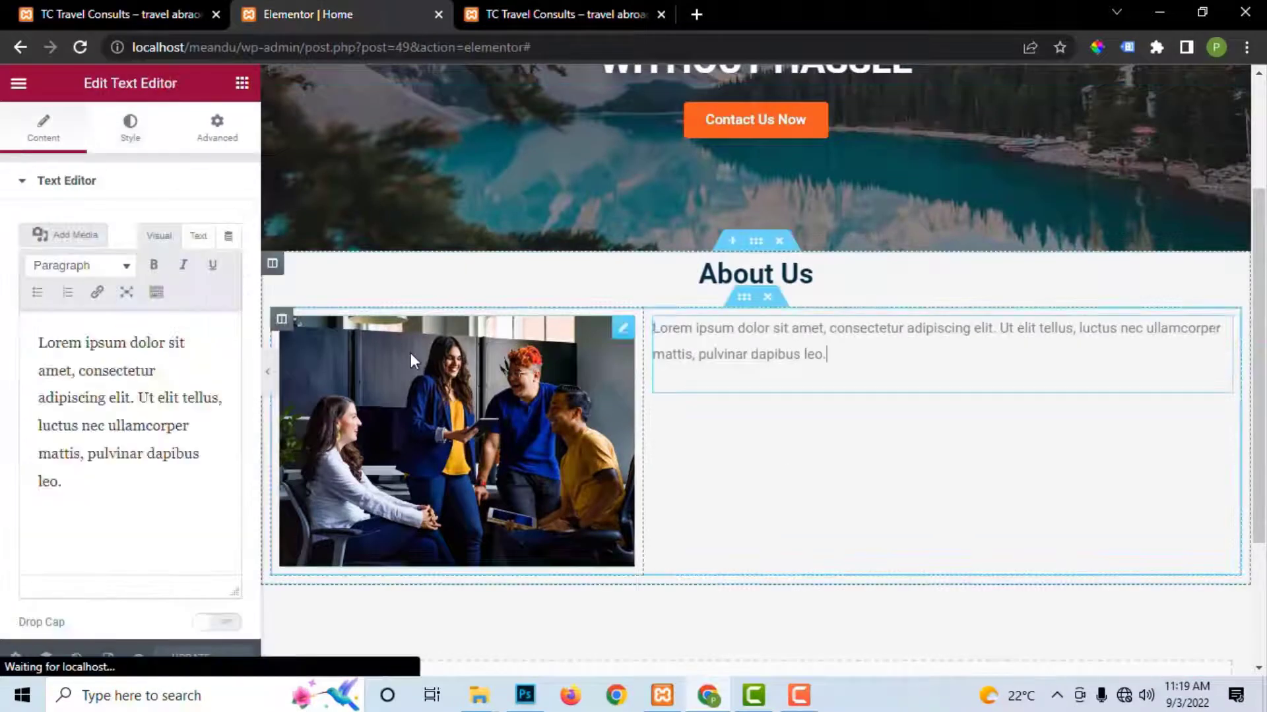
click(155, 531)
key(ctrl+a)
key(ctrl+v)
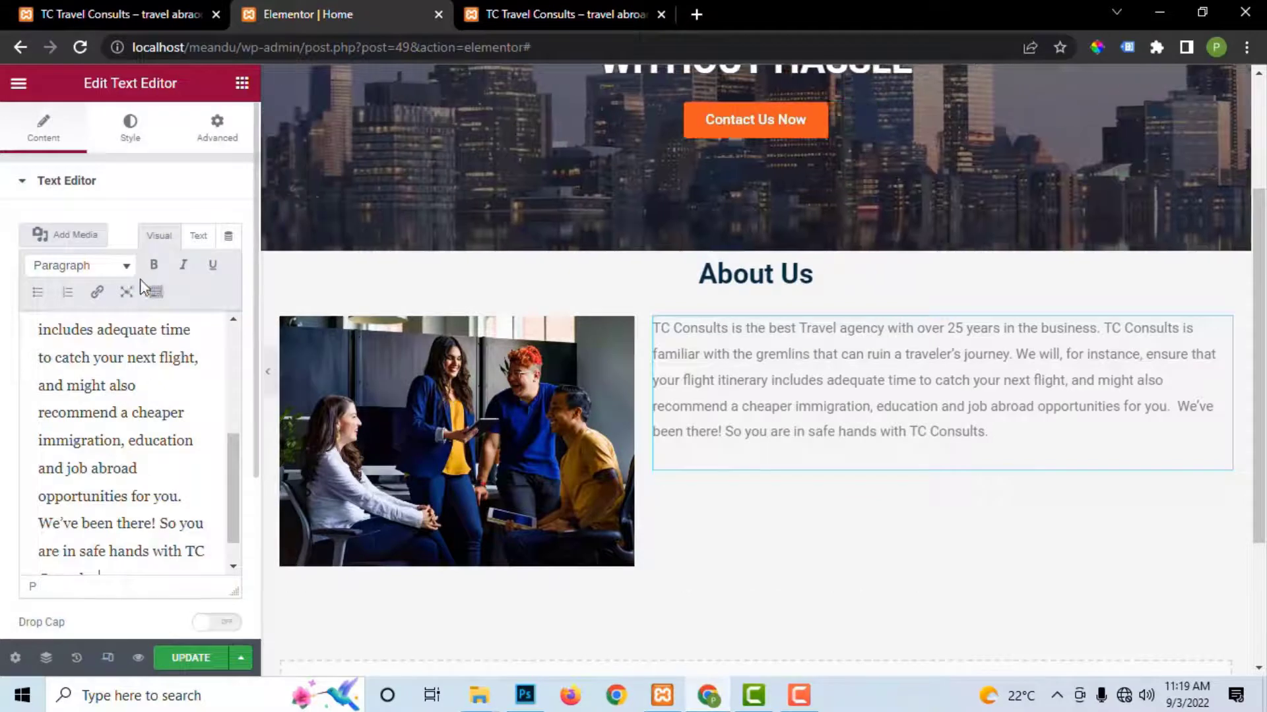
click(188, 659)
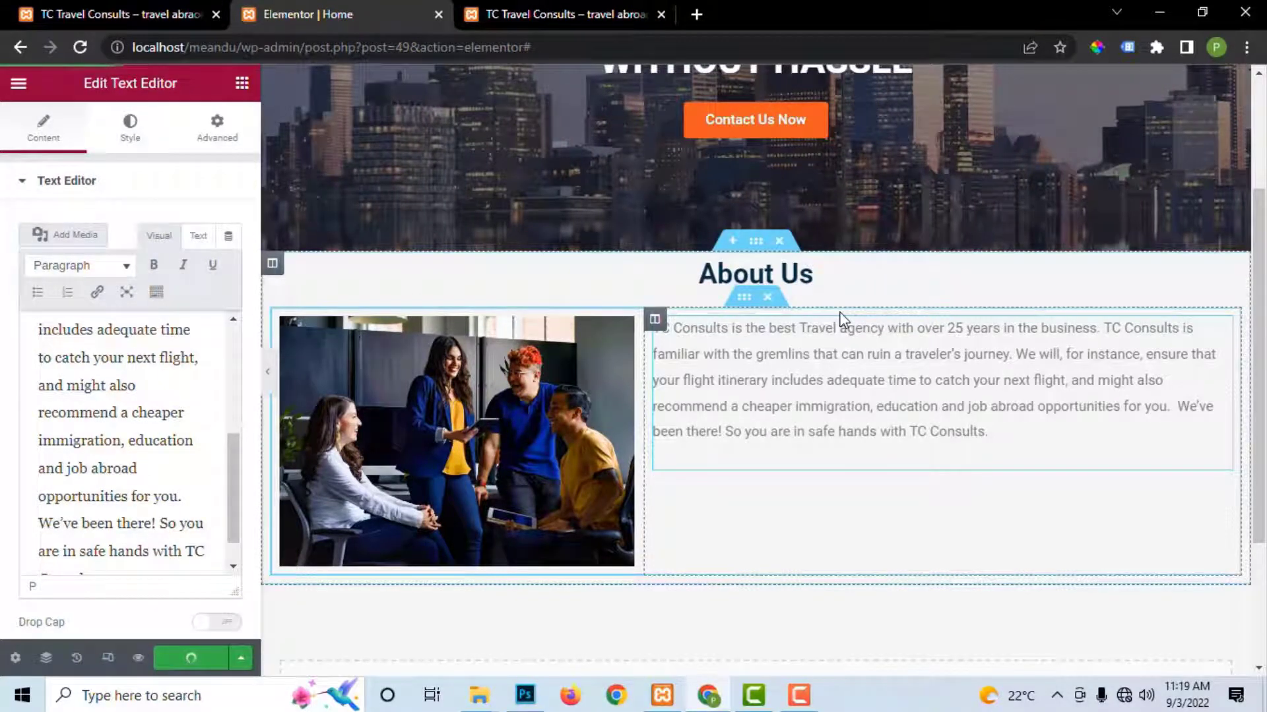
Step: Sample a colour from the live site's About Us paragraph area with the eyedropper
click(627, 14)
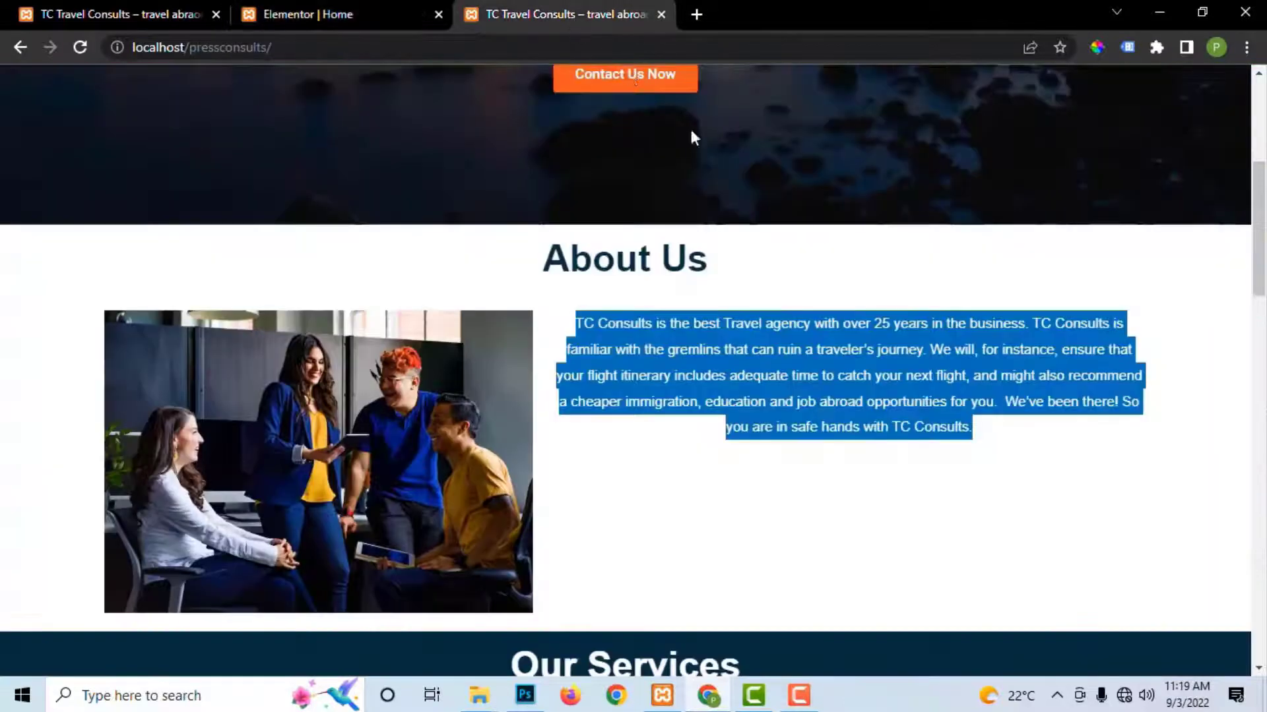
click(1052, 482)
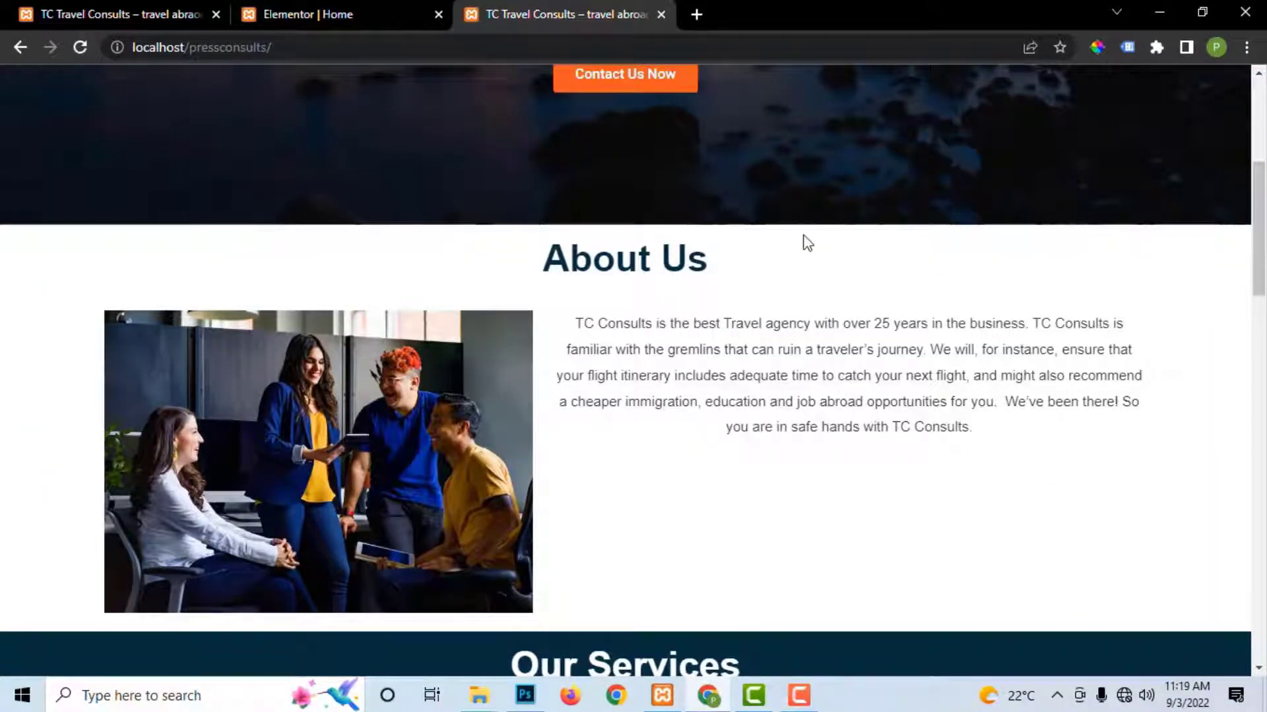
click(1097, 46)
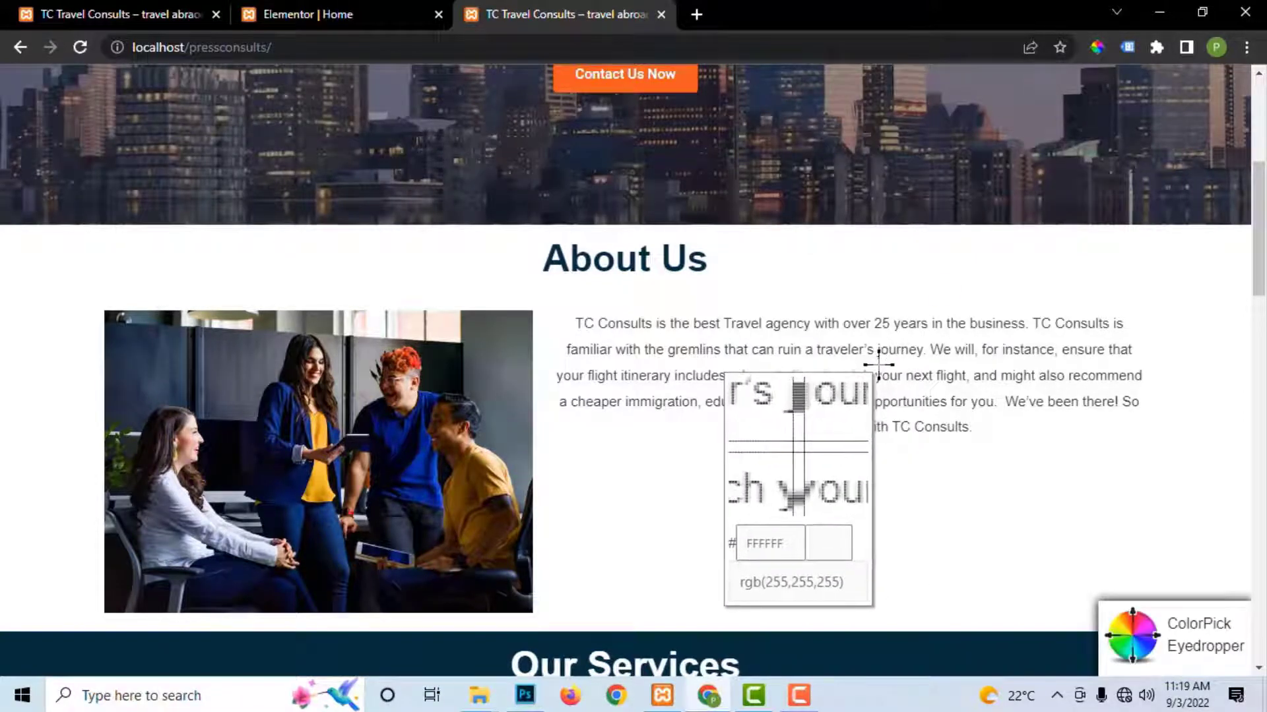
click(878, 365)
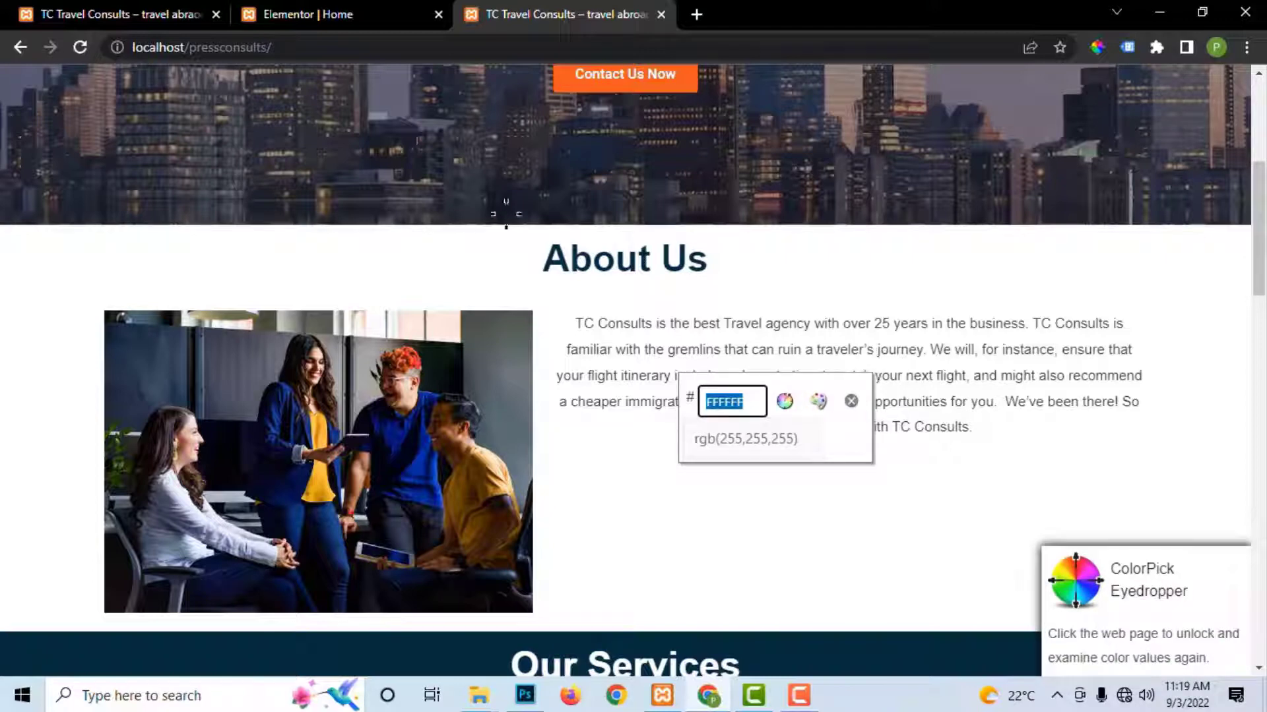
click(373, 13)
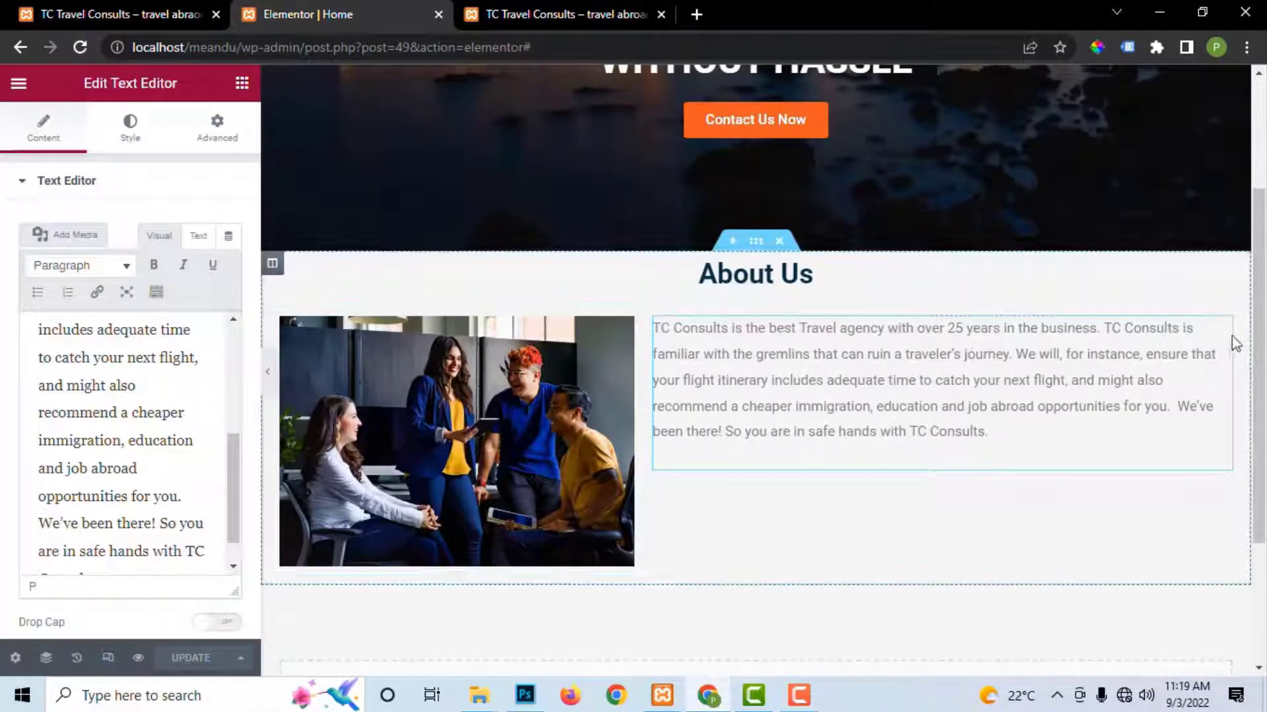
Step: Change the About Us paragraph's text colour from grey to black and update the page
click(131, 132)
click(231, 269)
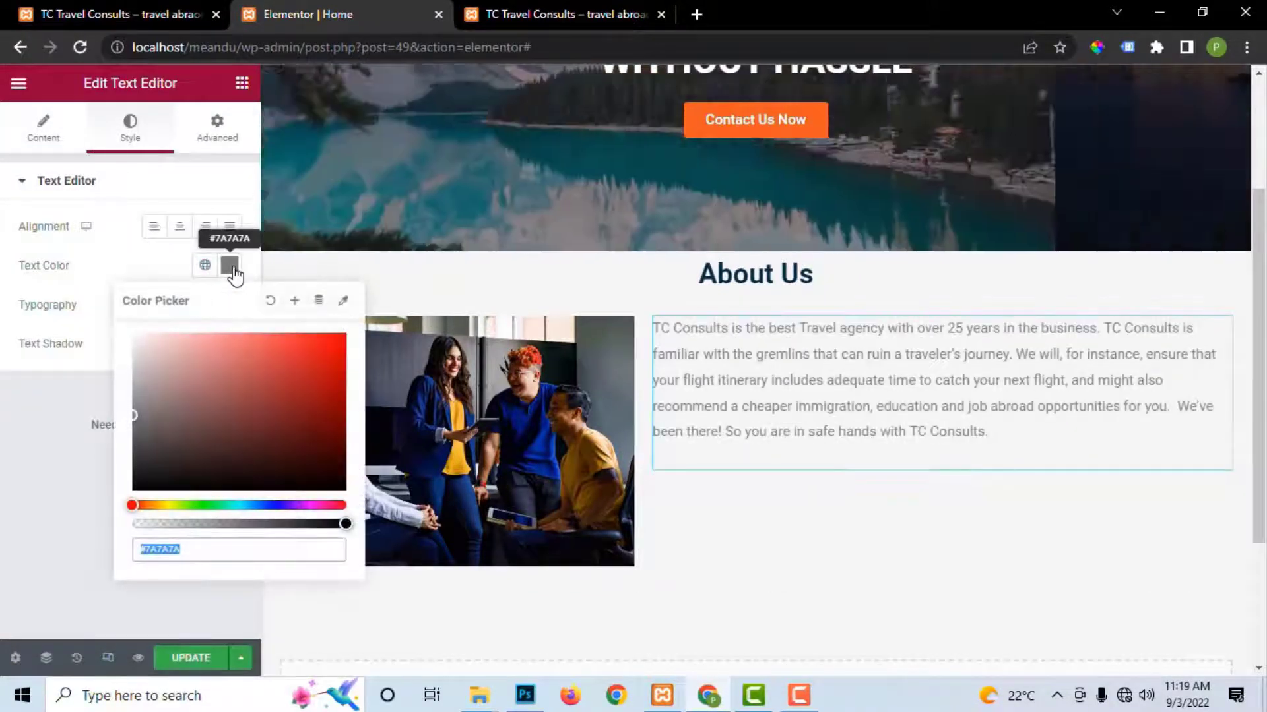
key(ctrl+v)
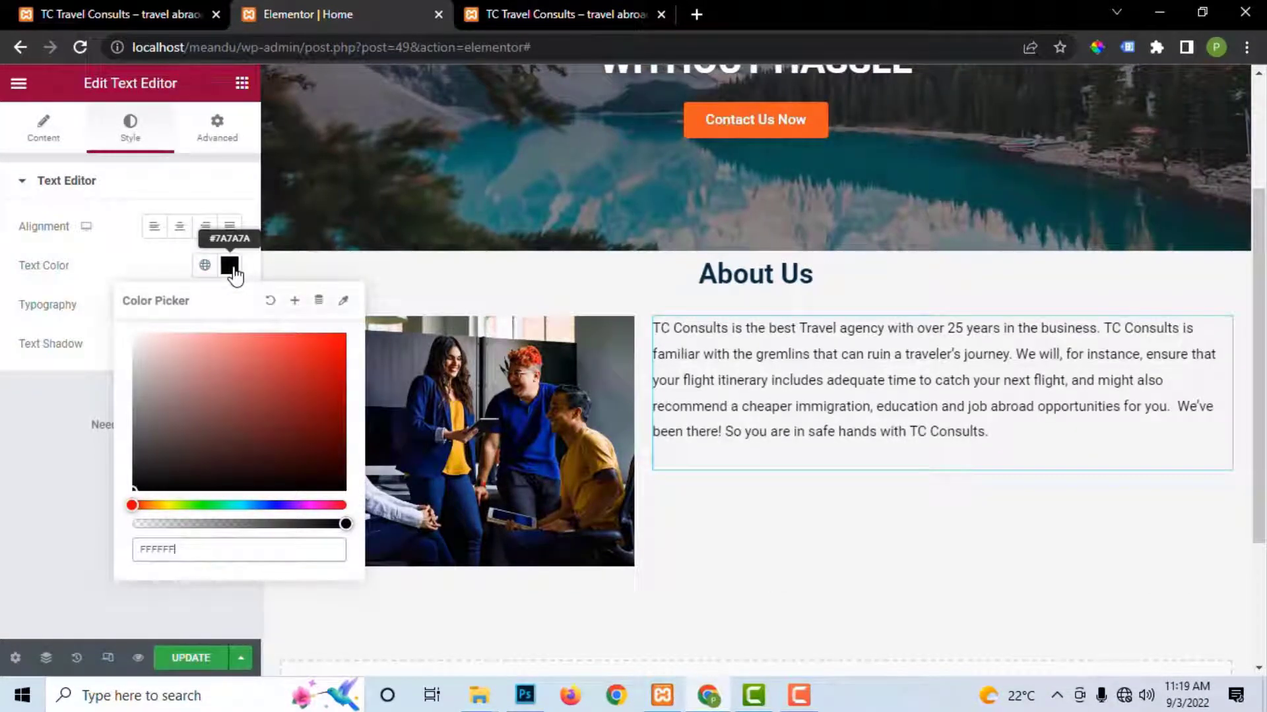
click(192, 660)
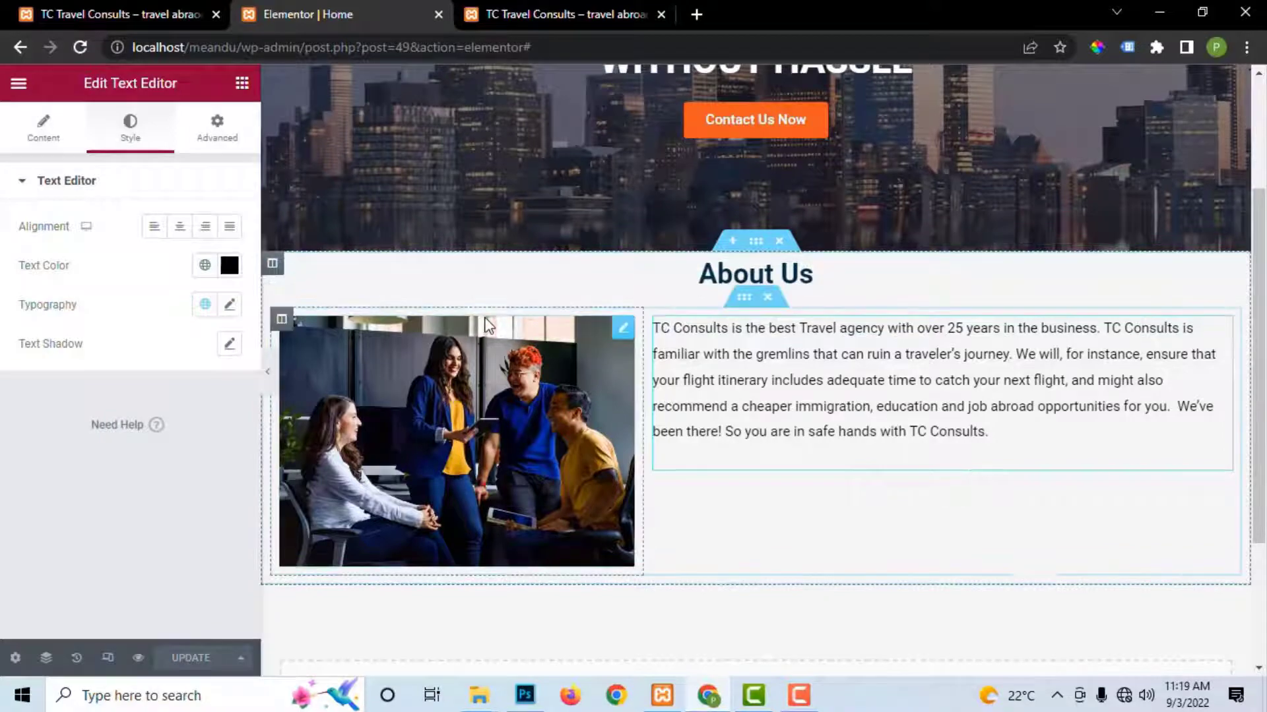
scroll(873, 342, down, 3)
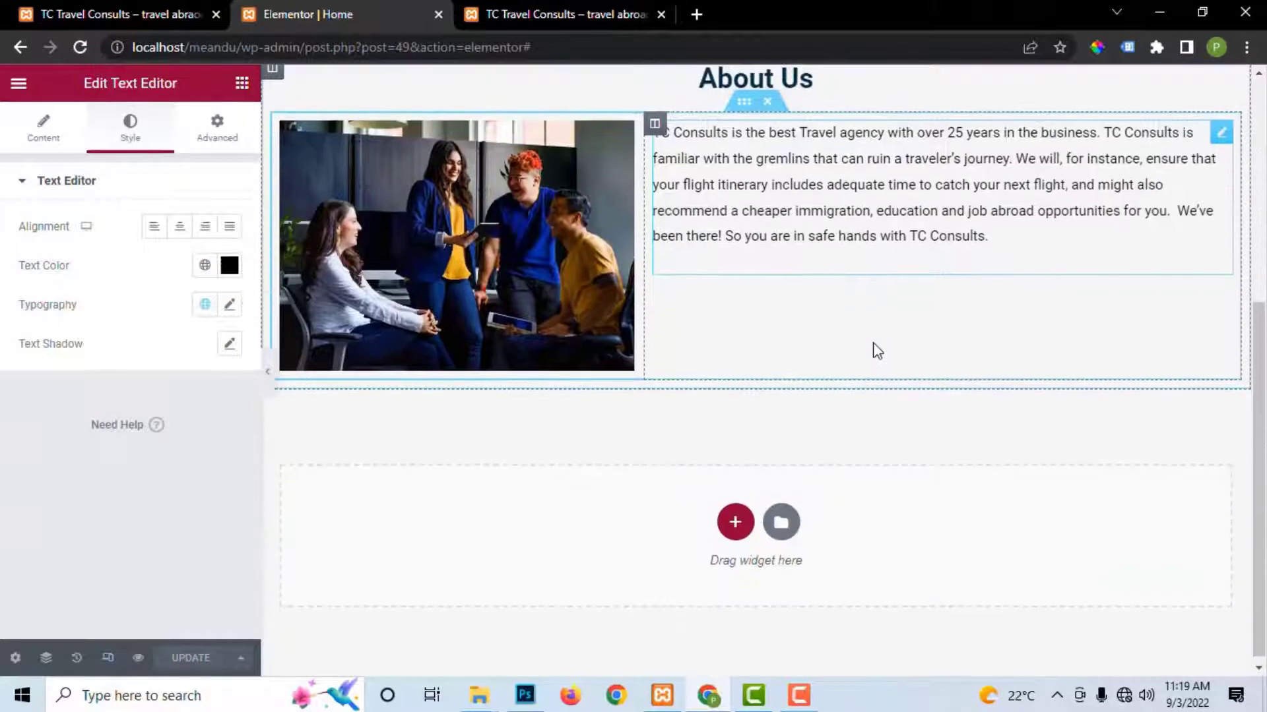
scroll(874, 351, up, 5)
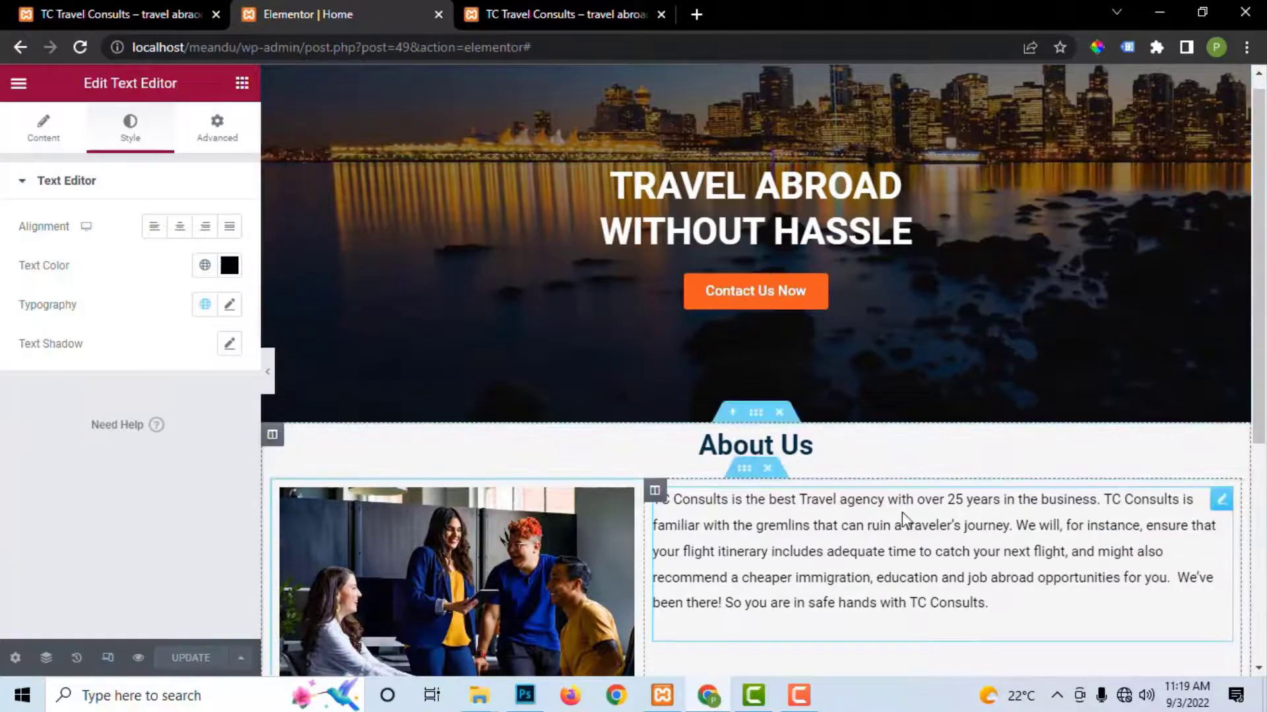
scroll(901, 515, down, 5)
scroll(903, 518, up, 4)
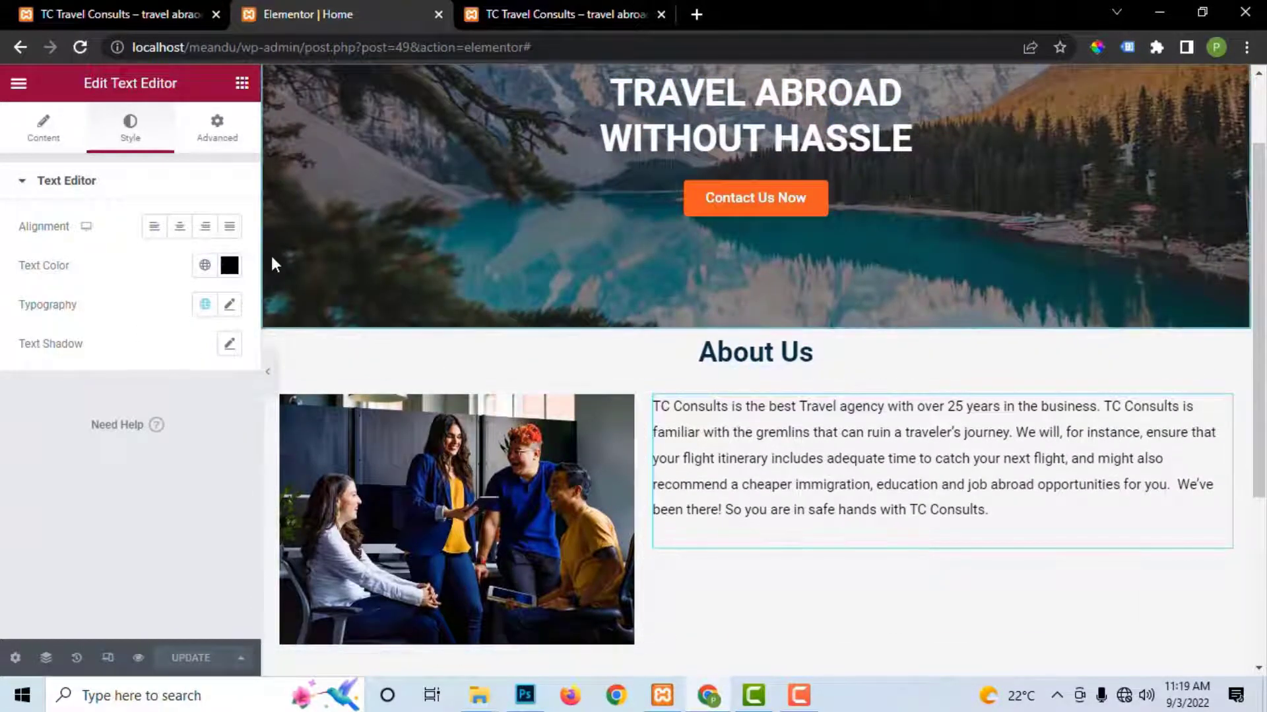
Step: Open Site Settings' Global Colors and sample the live About Us heading's navy with ColorPick
click(18, 84)
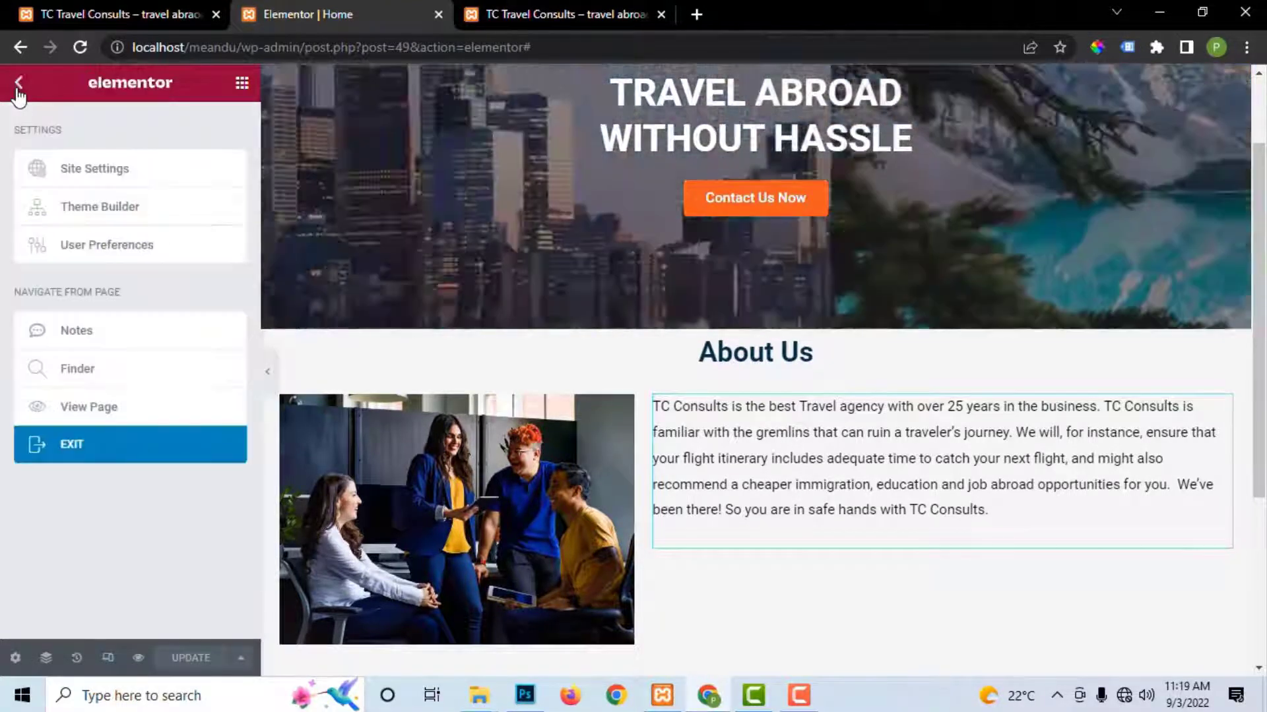
click(96, 175)
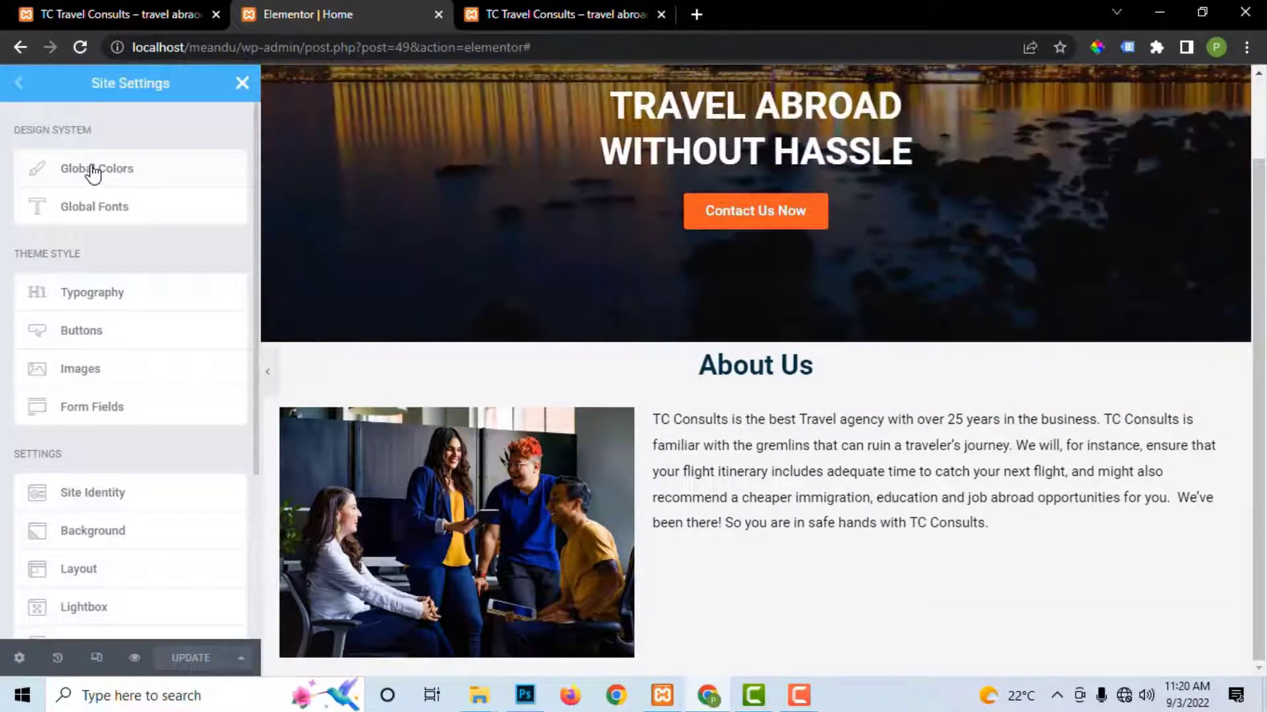
click(96, 173)
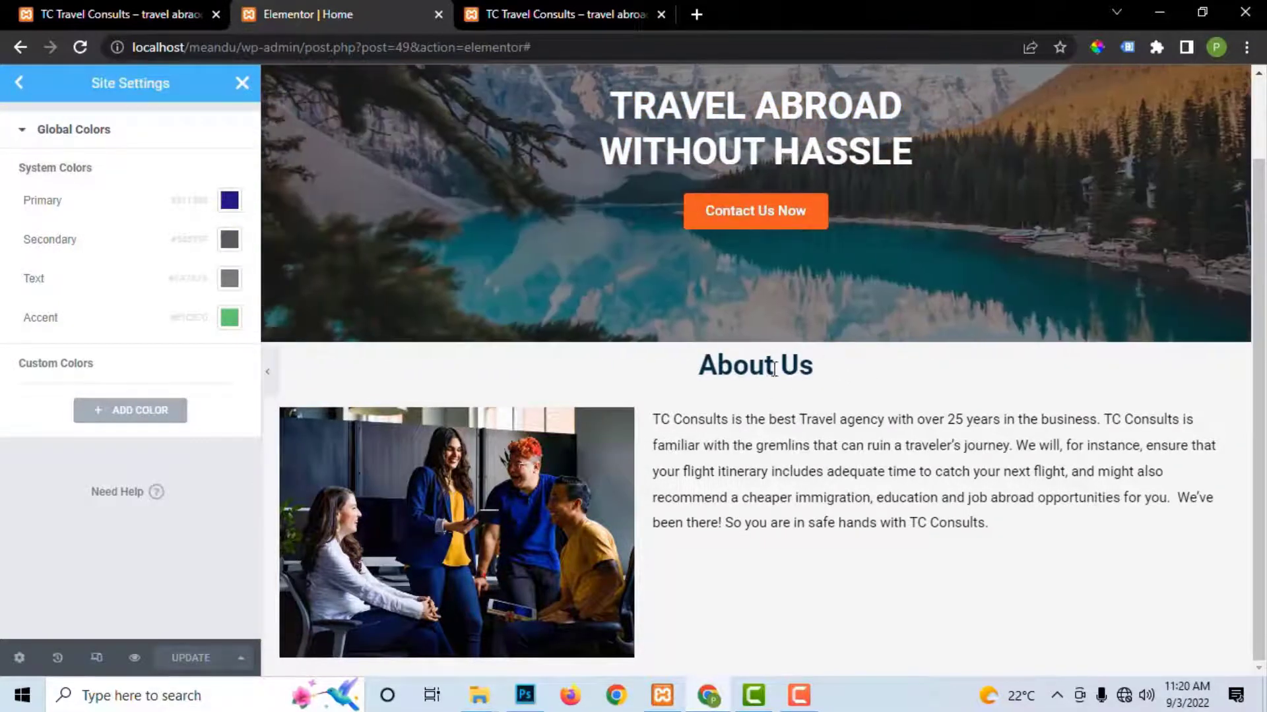
click(600, 10)
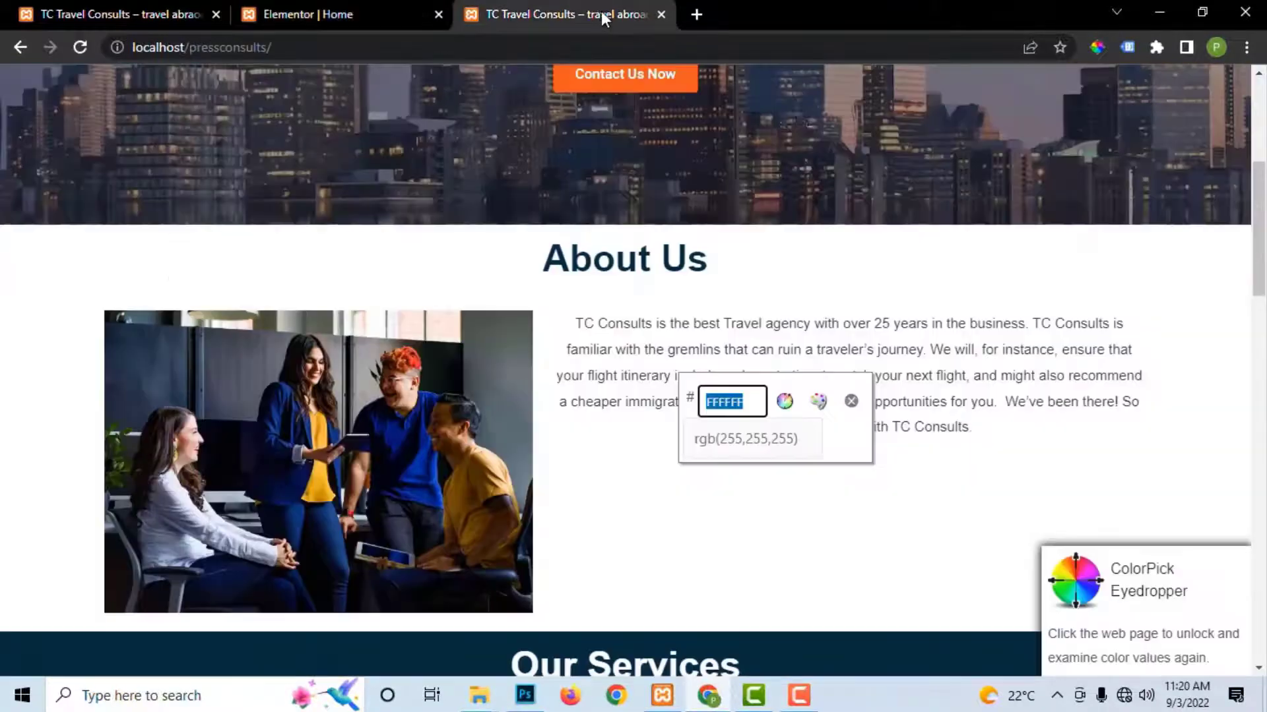
click(1096, 47)
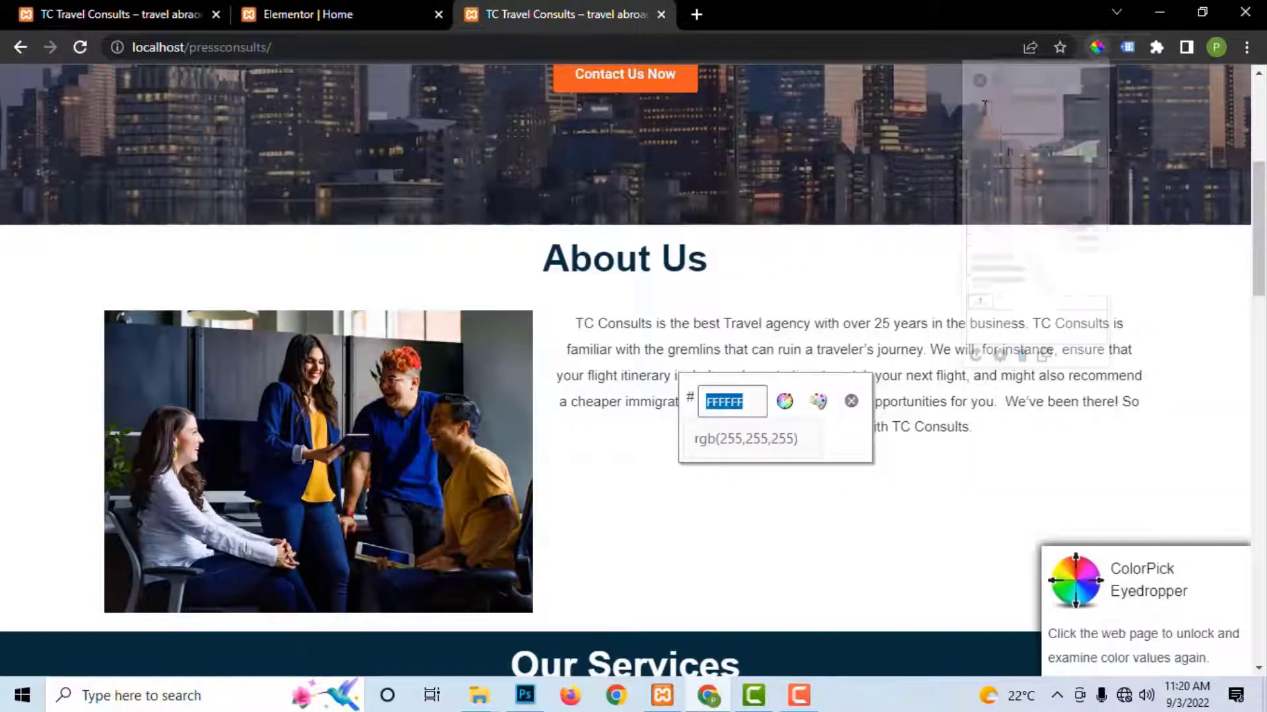
click(665, 257)
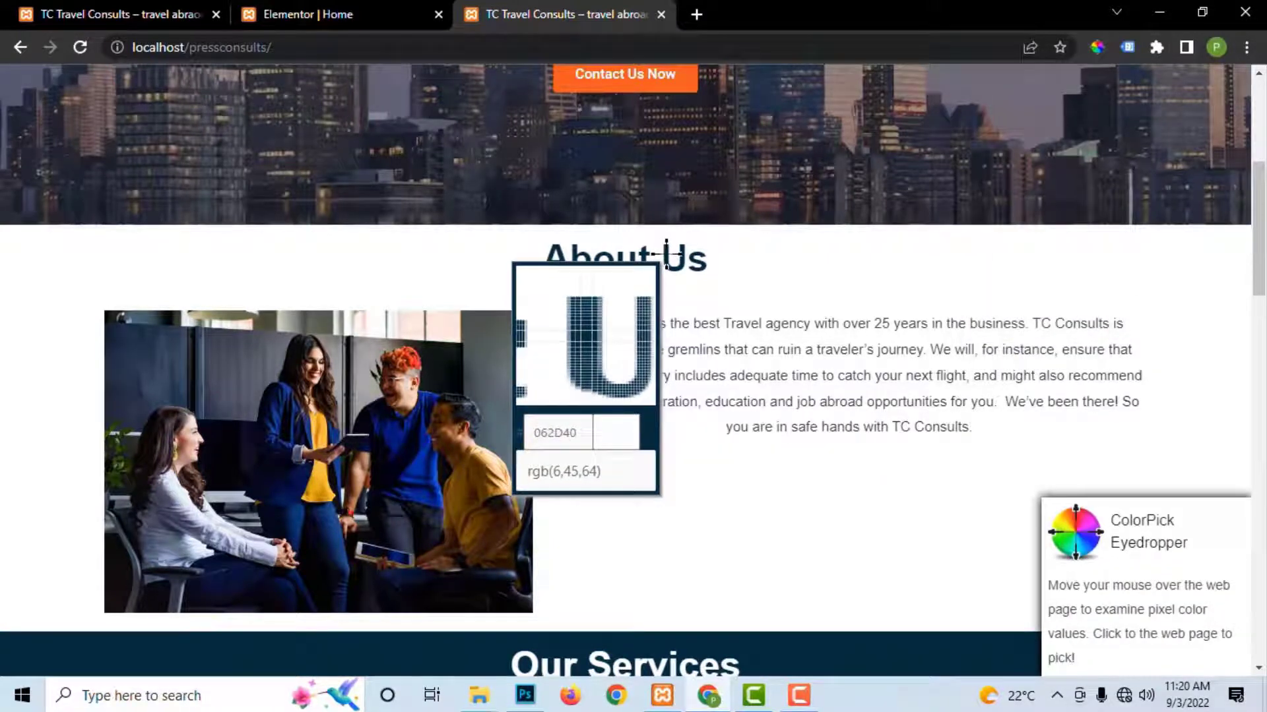
click(666, 254)
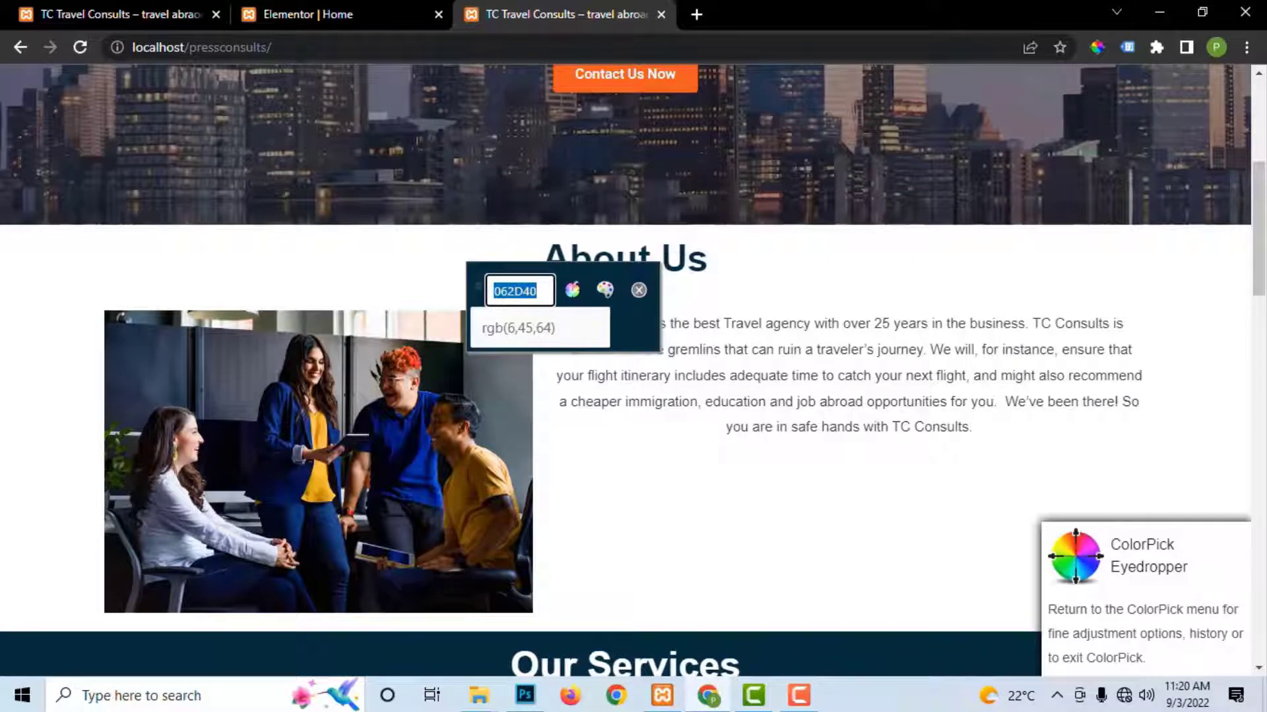
click(310, 15)
Step: Set the Primary global colour to 062D40 and update
click(232, 202)
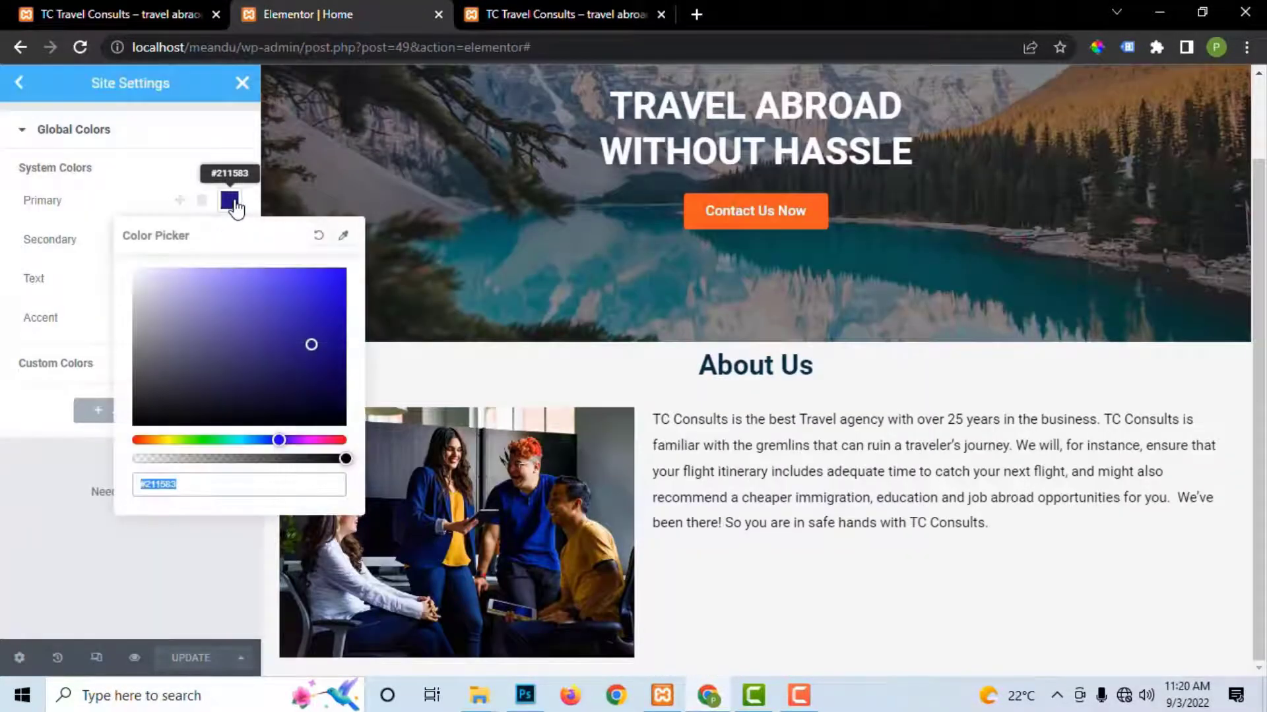
key(ctrl+v)
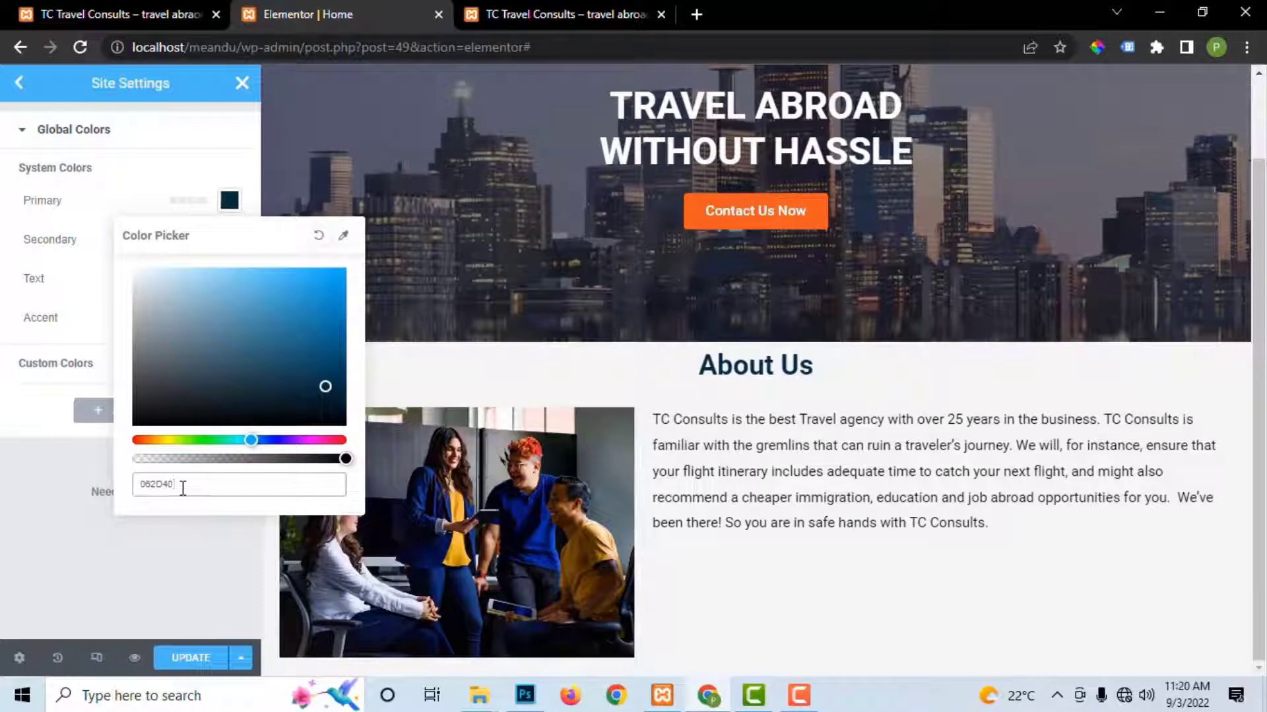
click(188, 656)
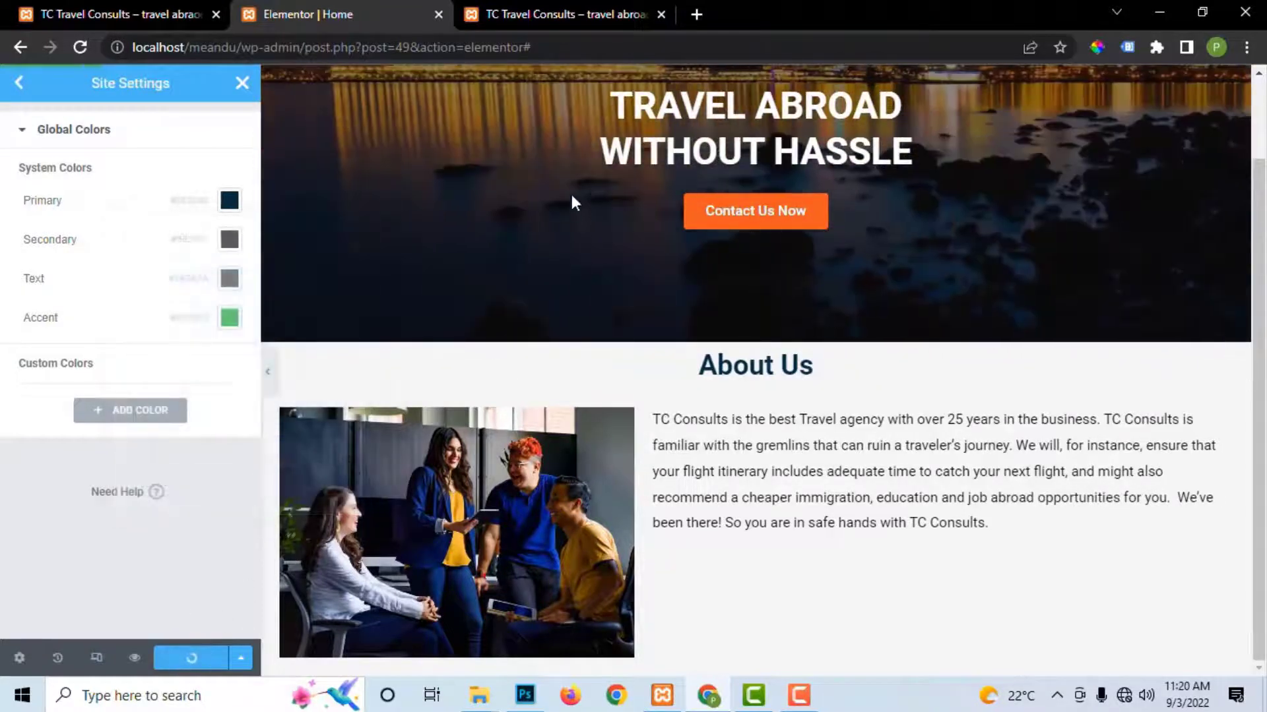
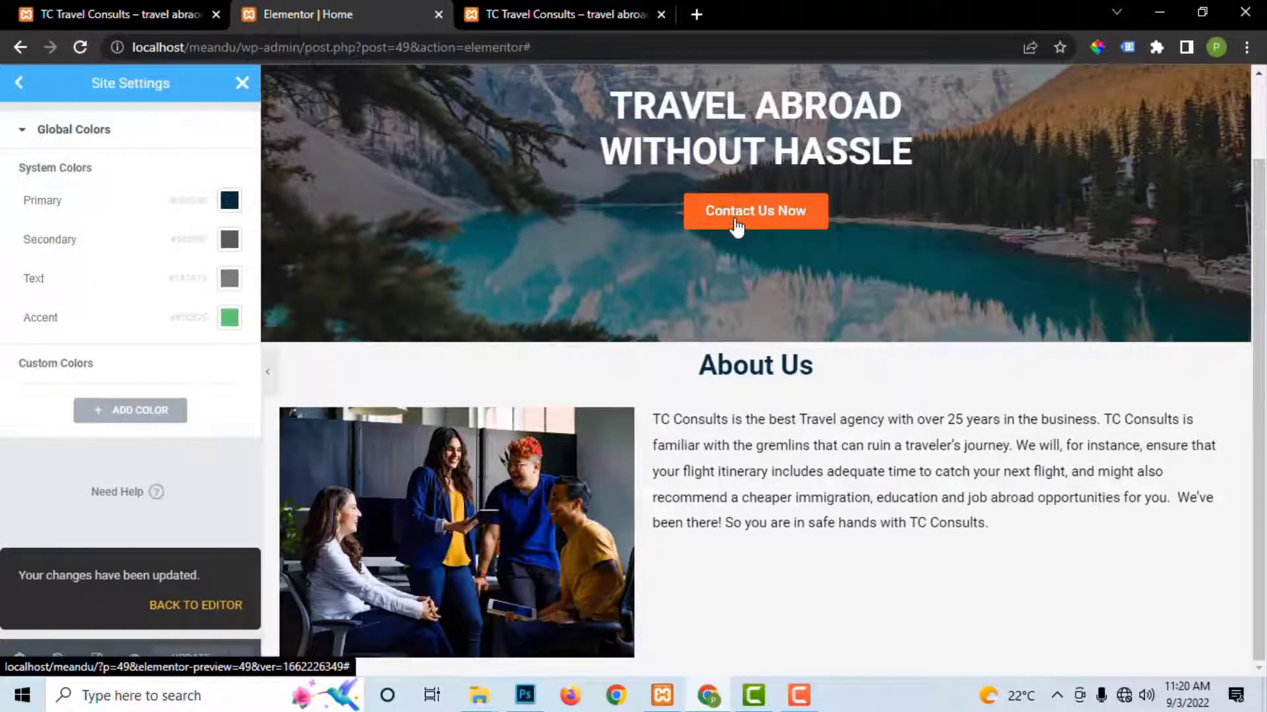
Step: Sample the orange of the reference site's Contact Us Now button with ColorPick
click(599, 19)
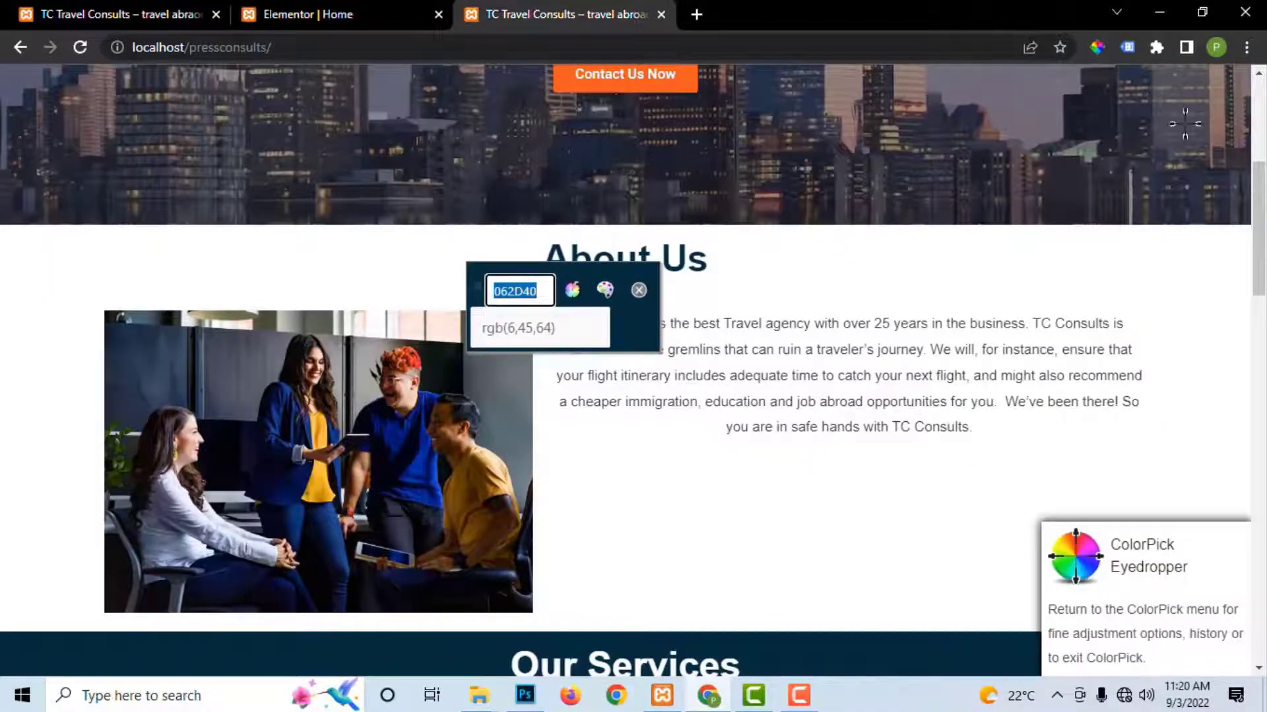
click(1096, 47)
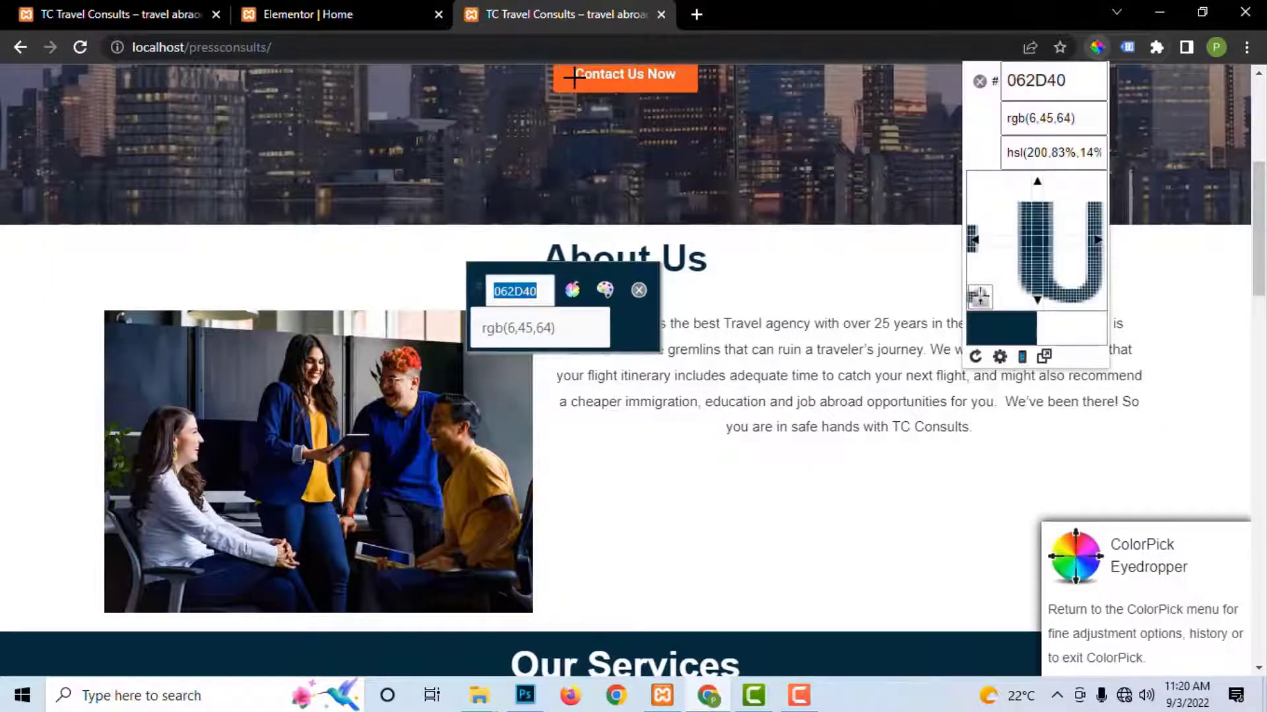
click(574, 78)
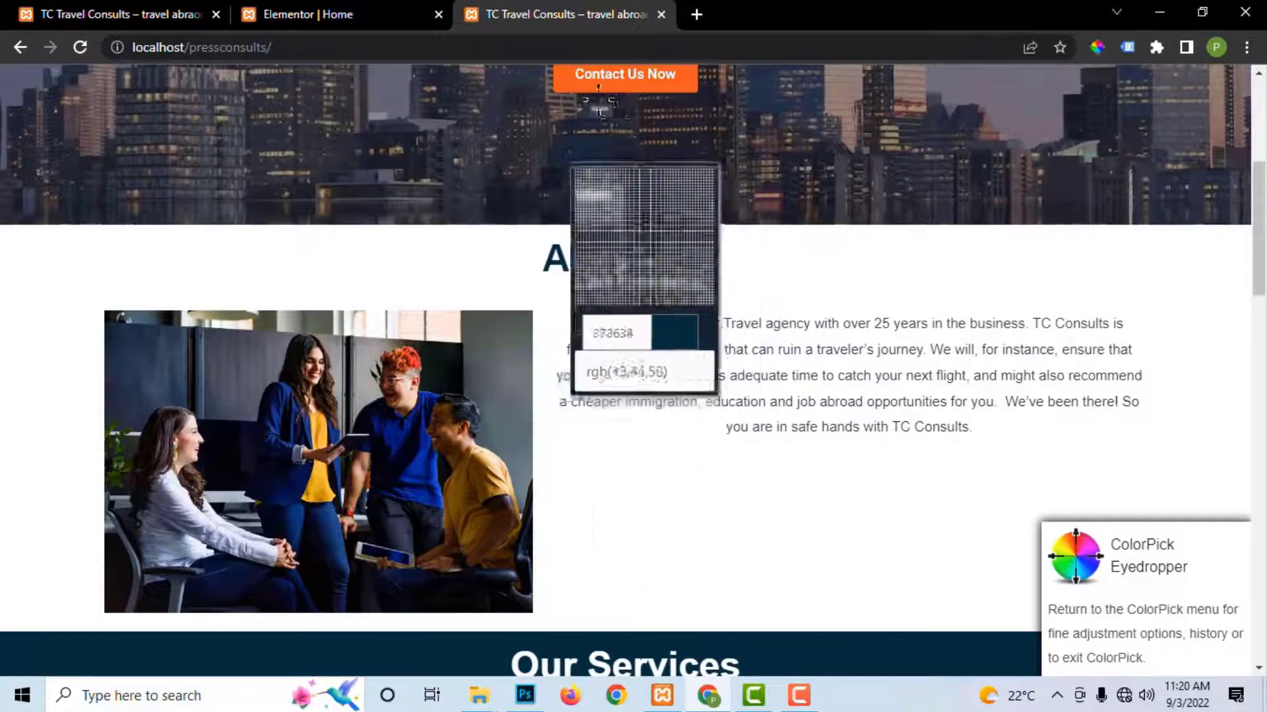
click(564, 77)
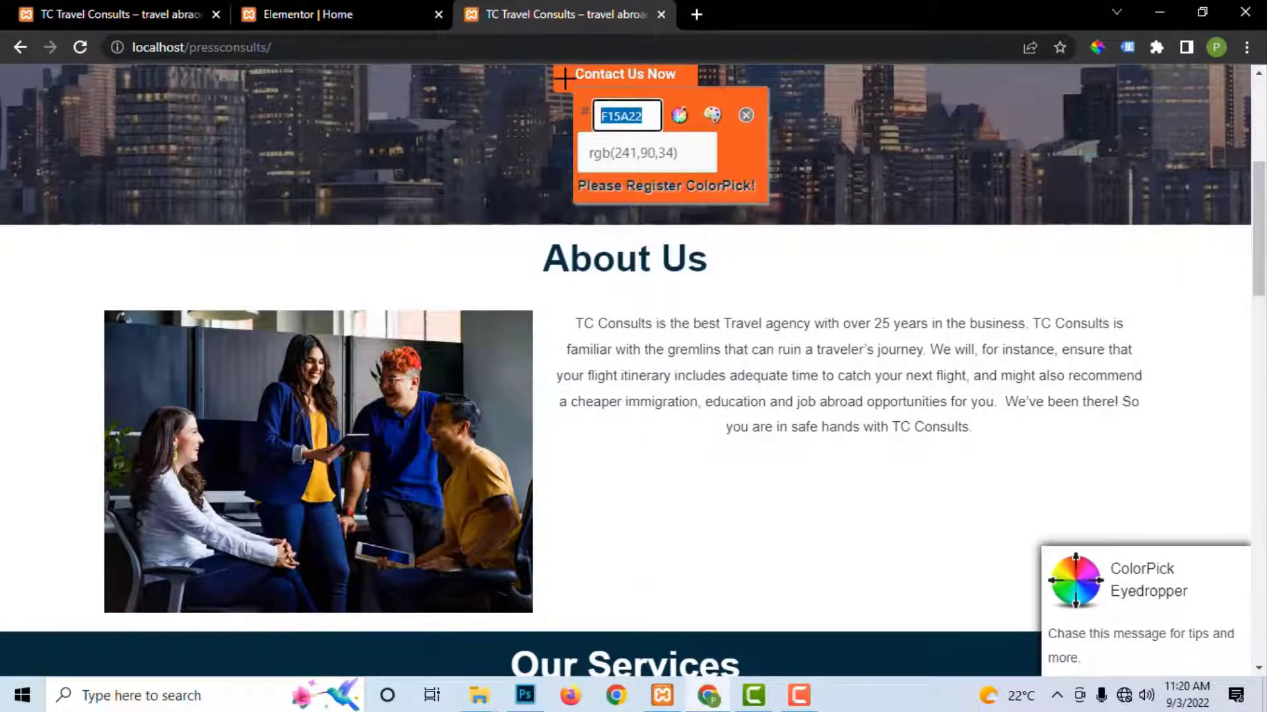
Step: Set the Accent global colour to F15A22, update, and close Site Settings
click(328, 14)
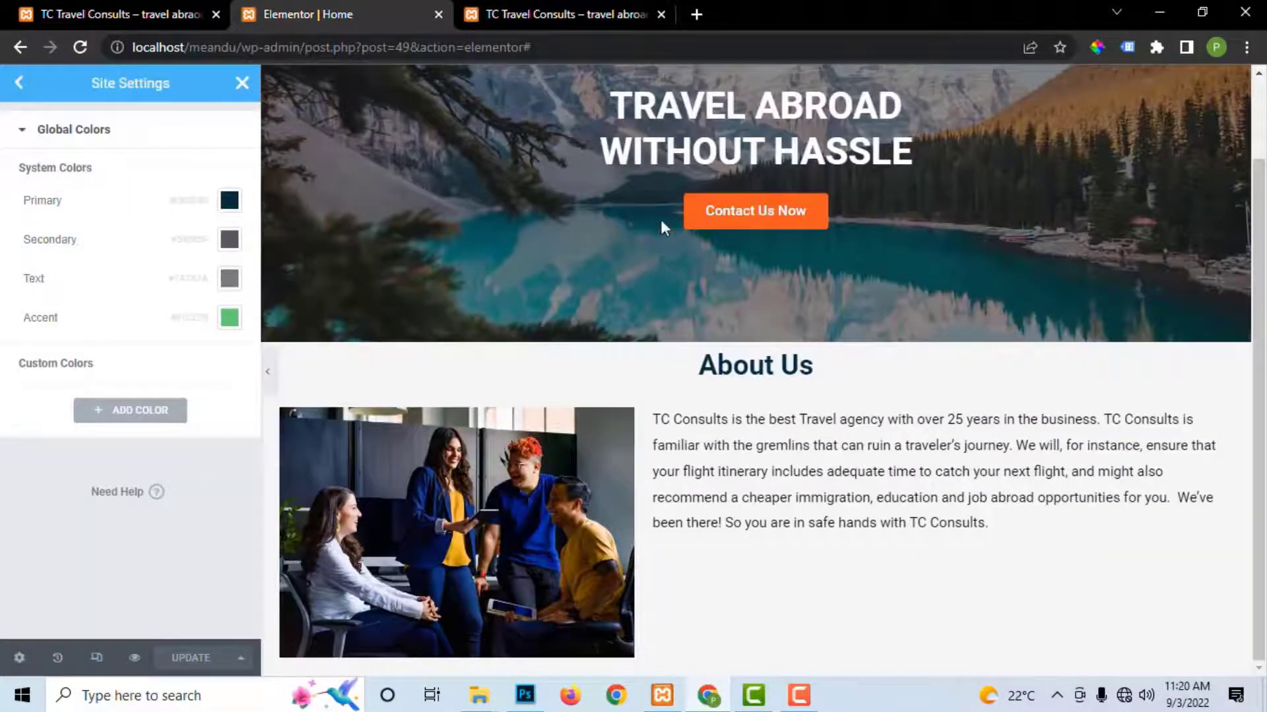
click(229, 322)
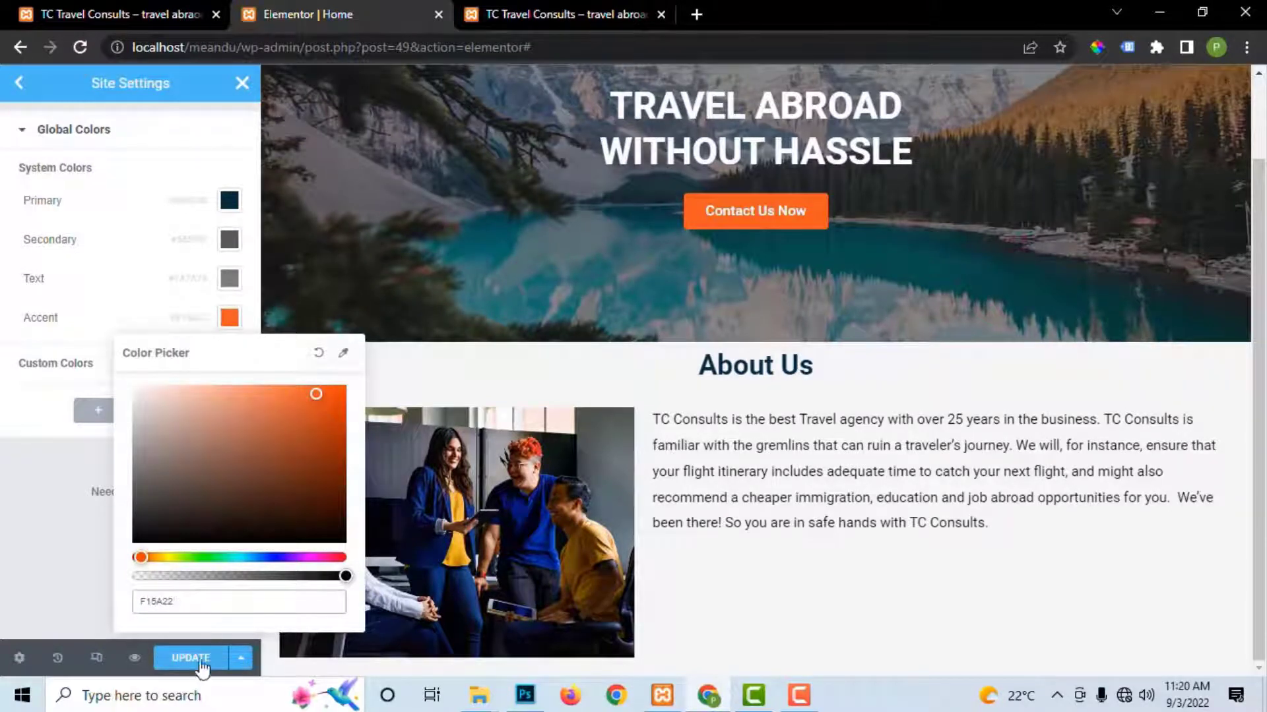
click(201, 659)
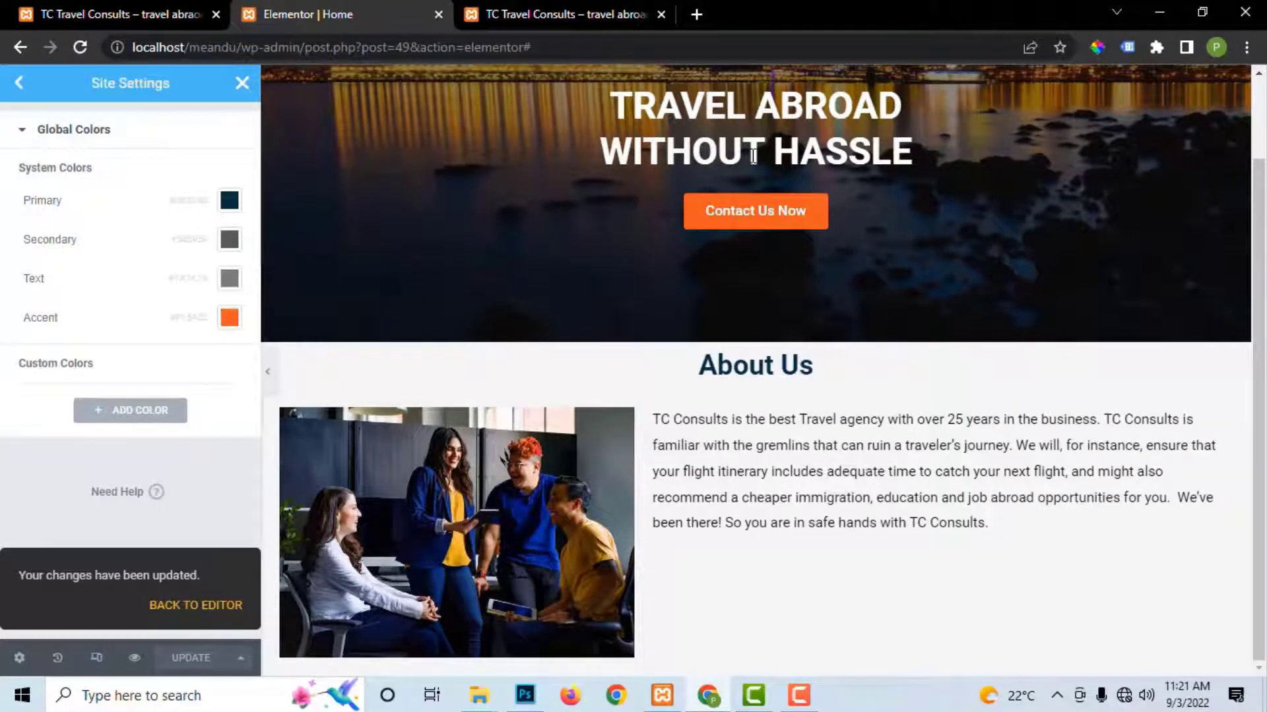
click(243, 83)
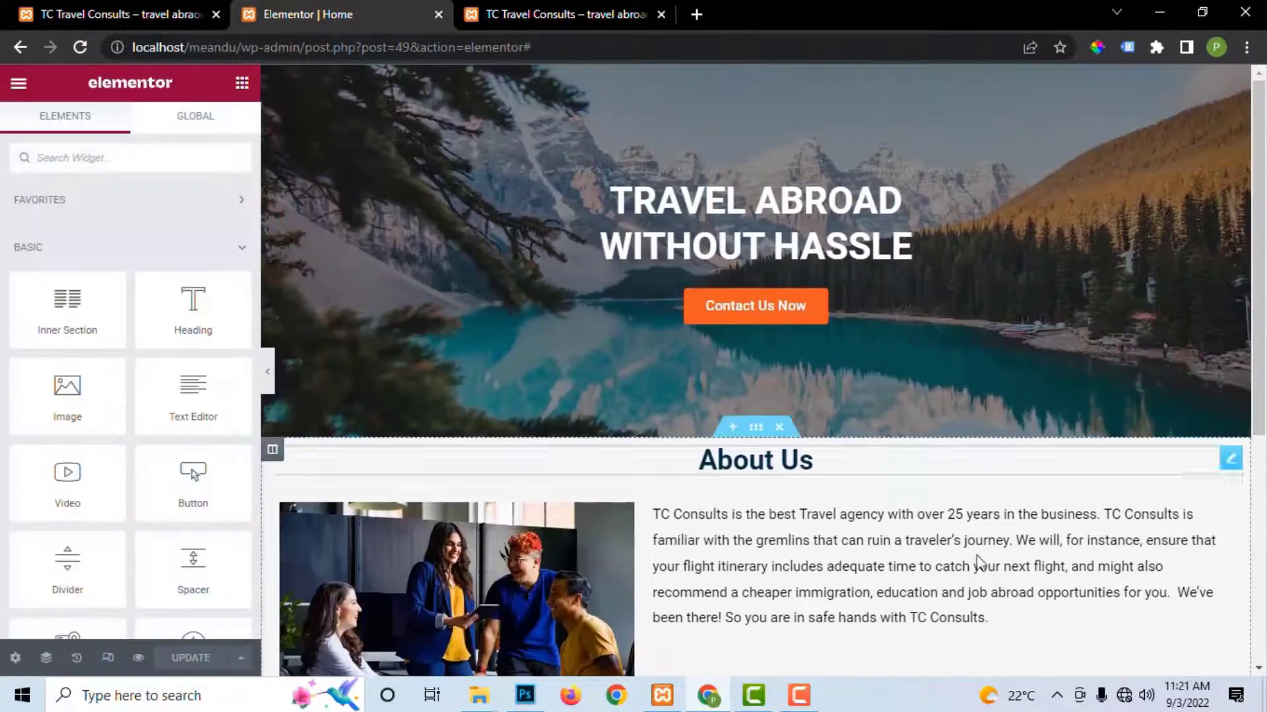
Step: Review the About Us paragraph's text colour, then open Site Settings' Global Colors
click(1222, 512)
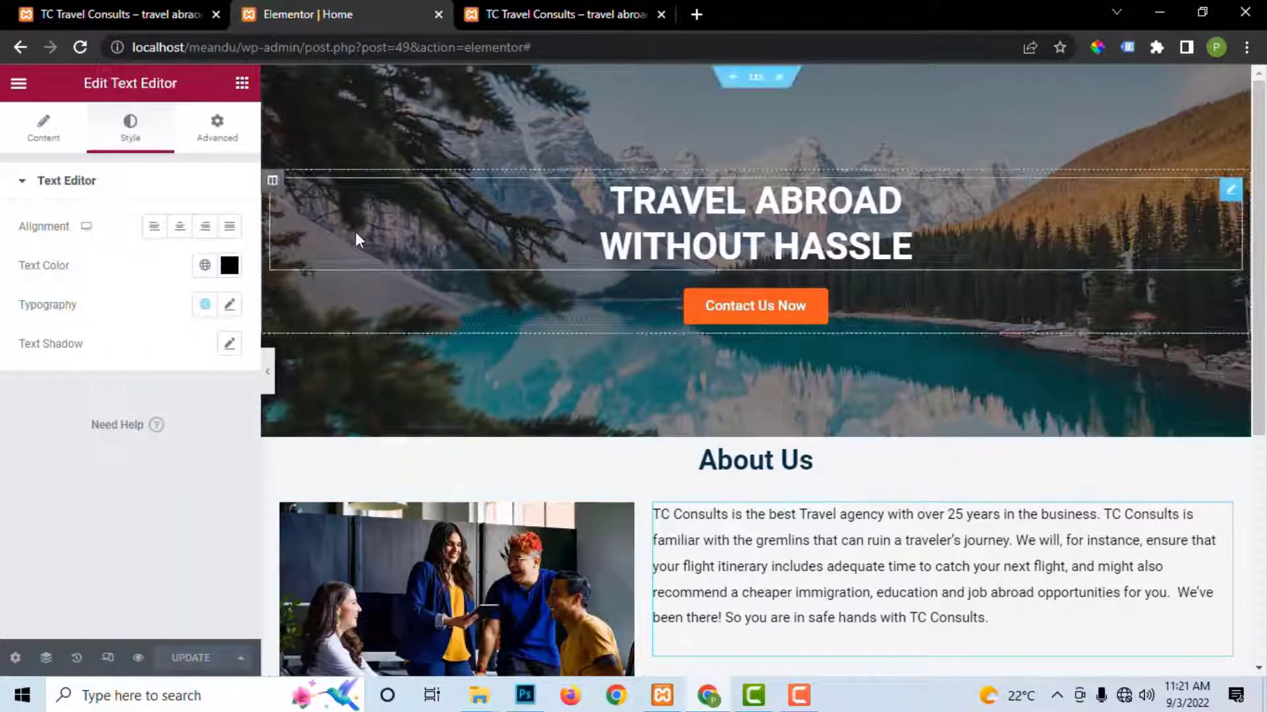
click(231, 266)
key(ctrl+c)
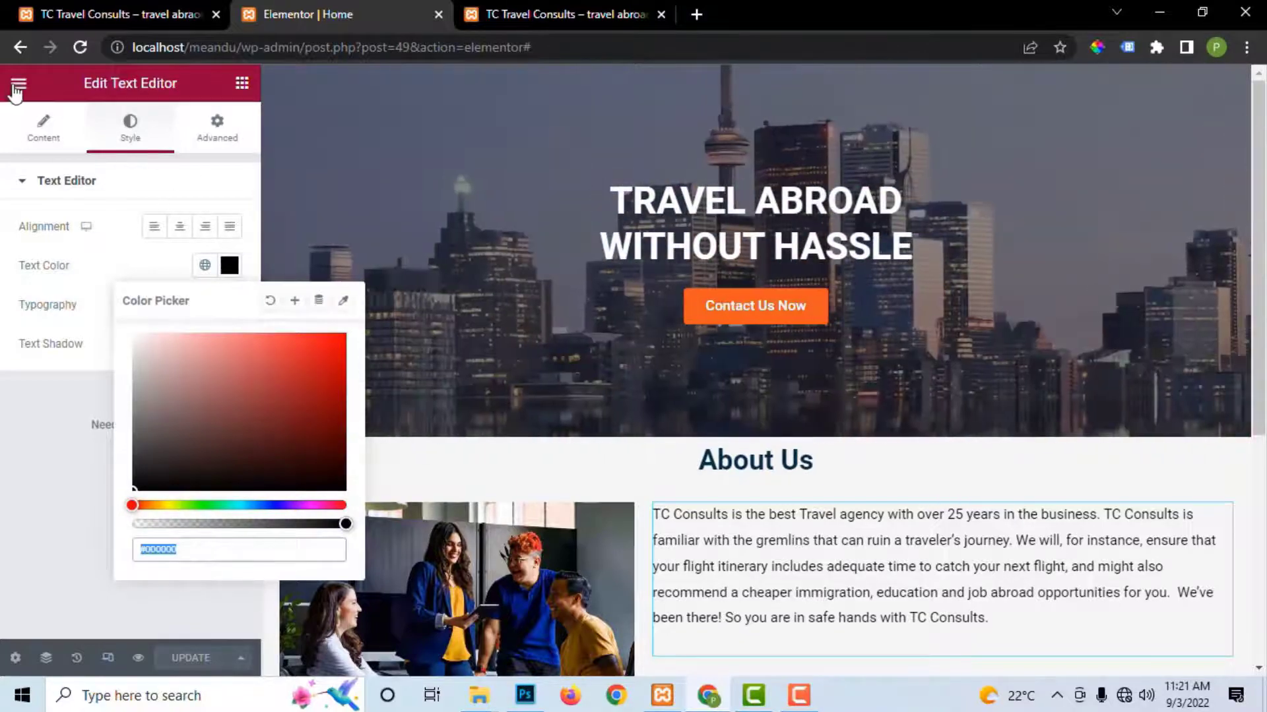
click(18, 84)
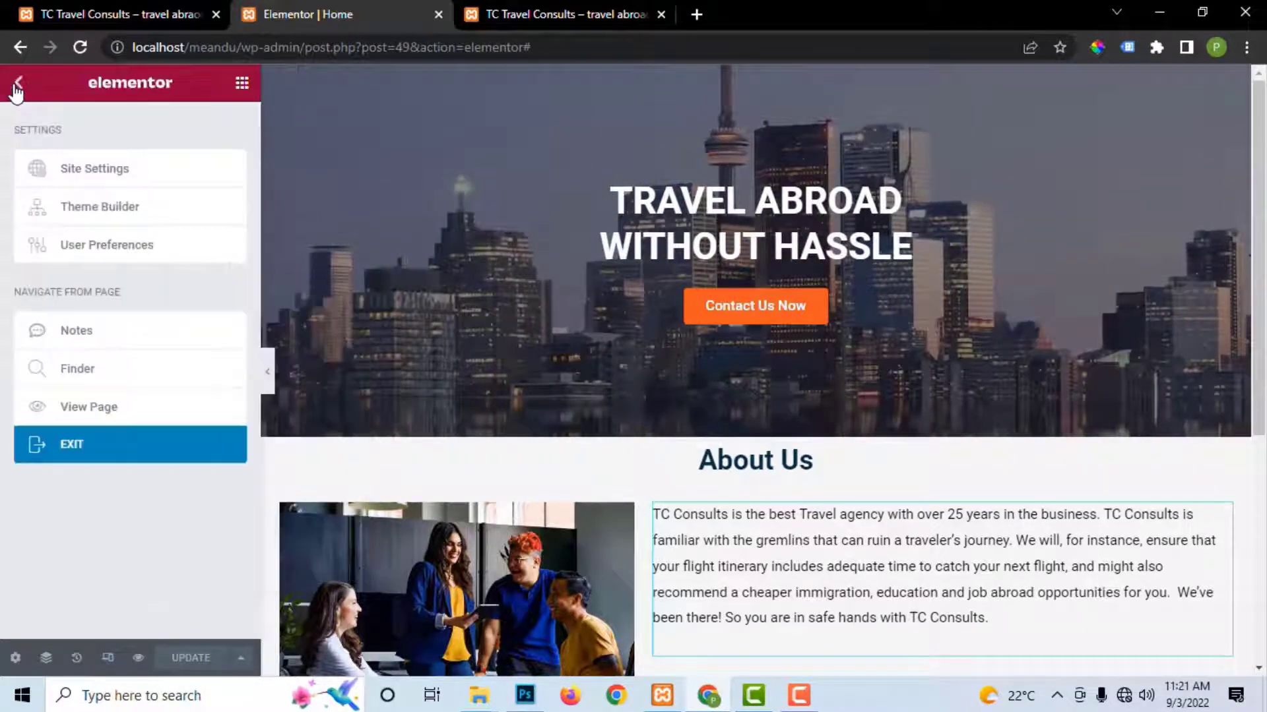
click(93, 173)
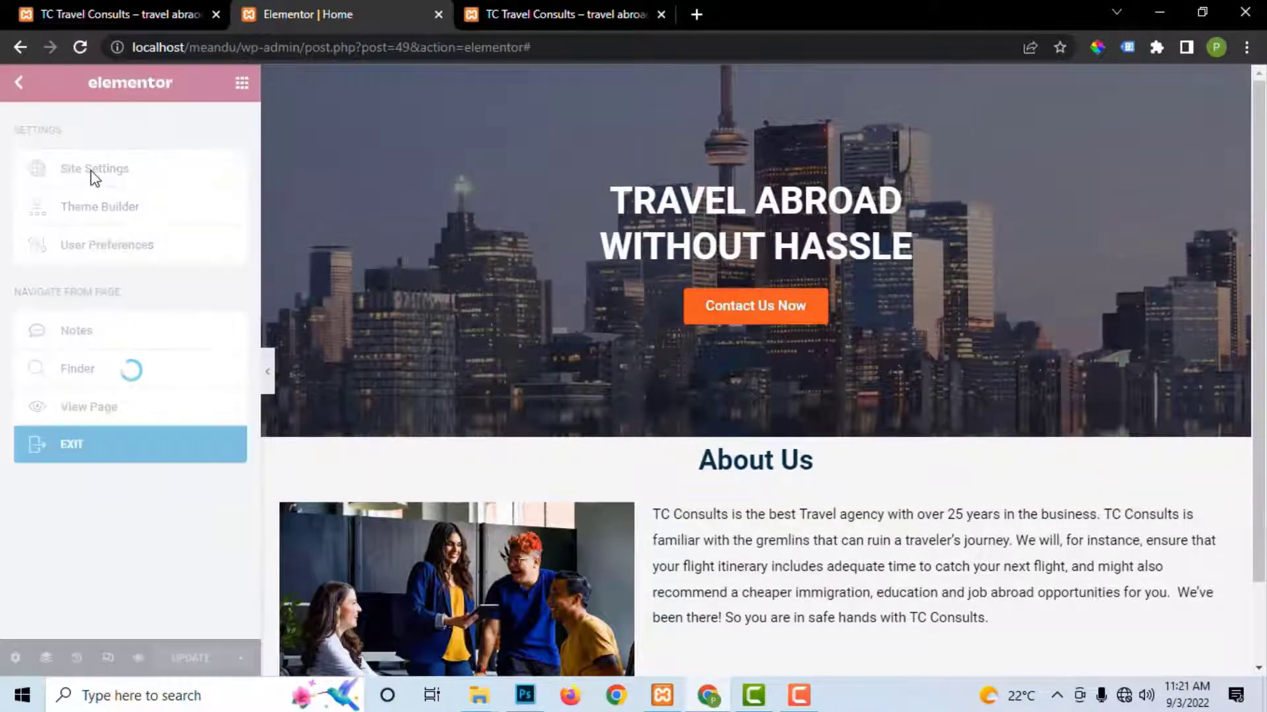
click(95, 173)
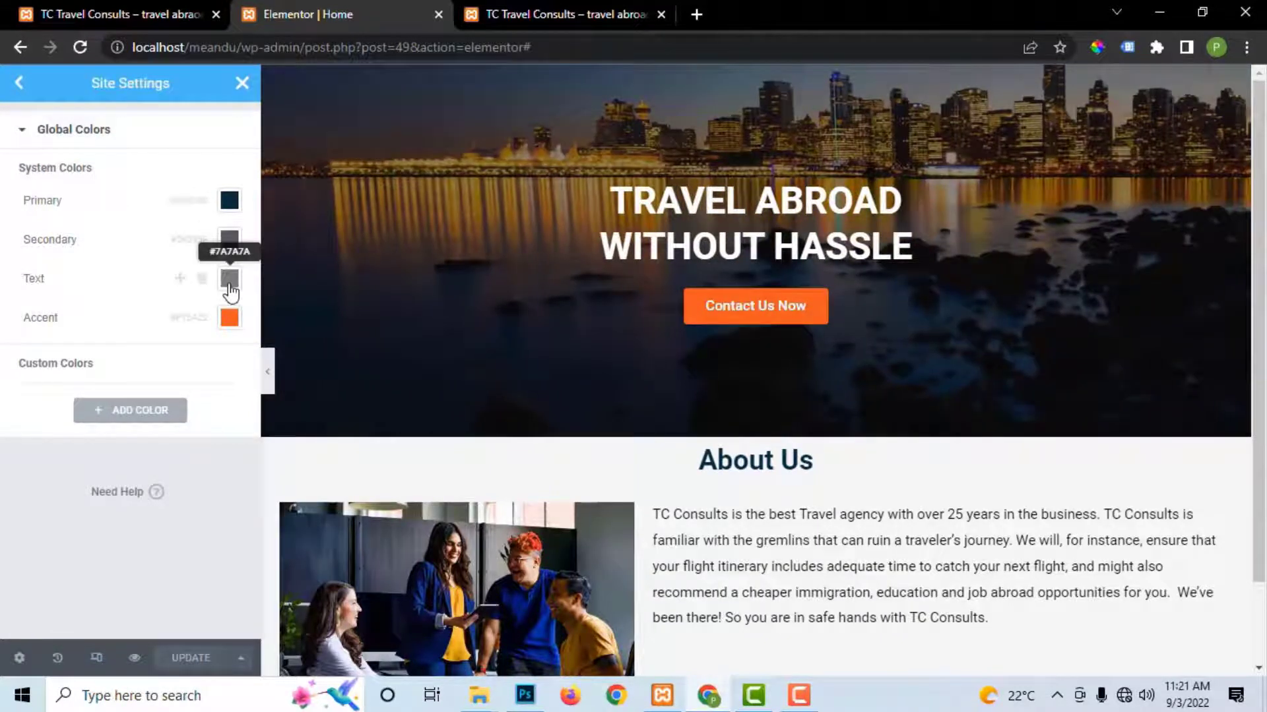
Step: Set the global Text and Secondary colours to #000000, updating after each
click(230, 279)
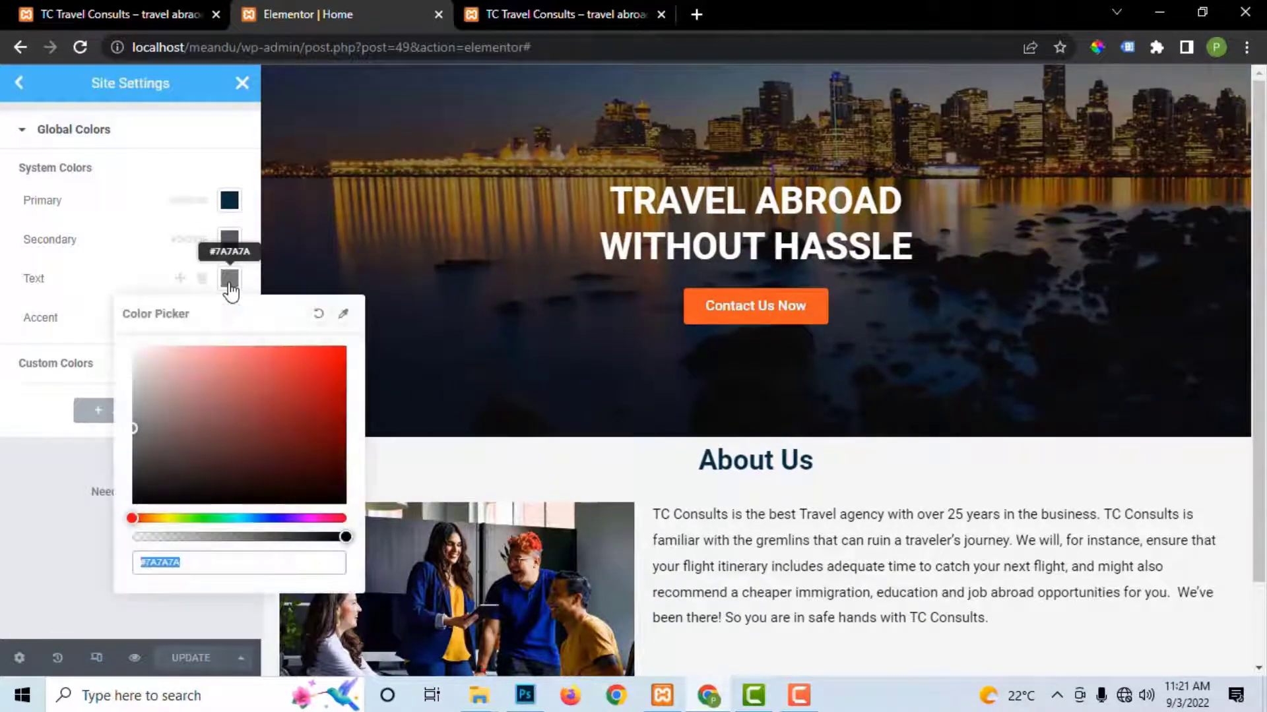
key(ctrl+v)
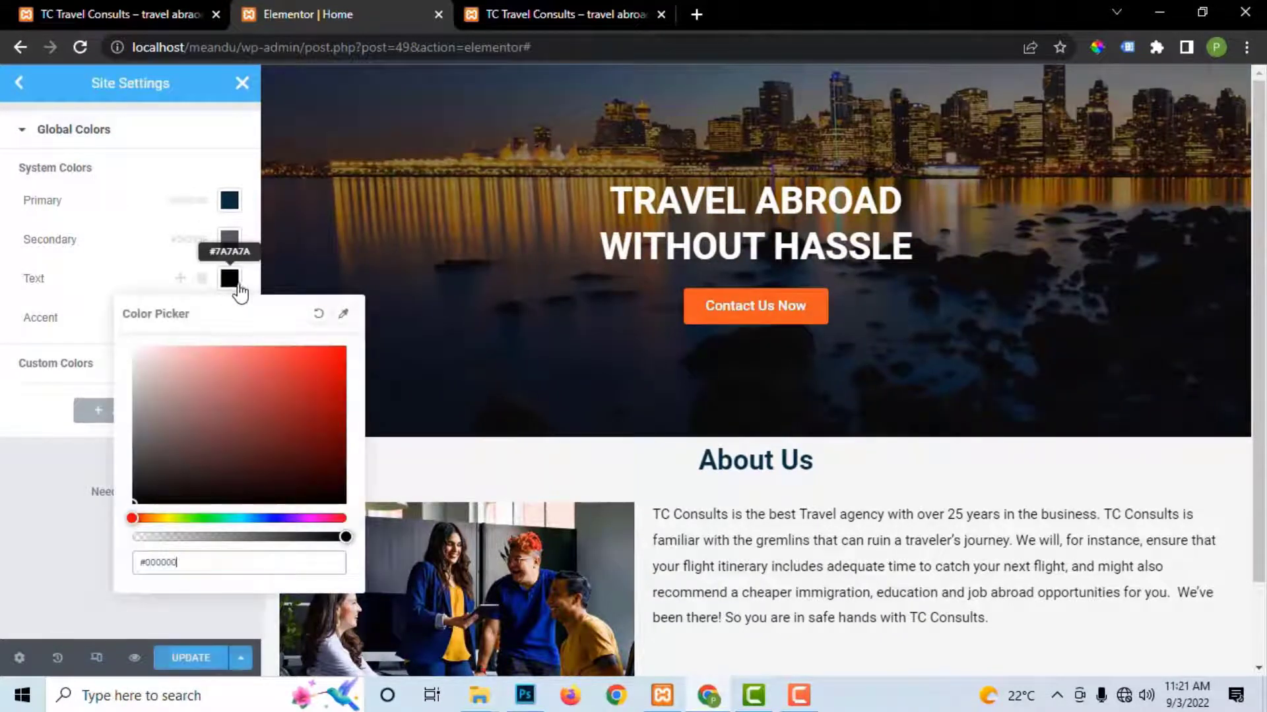
click(195, 660)
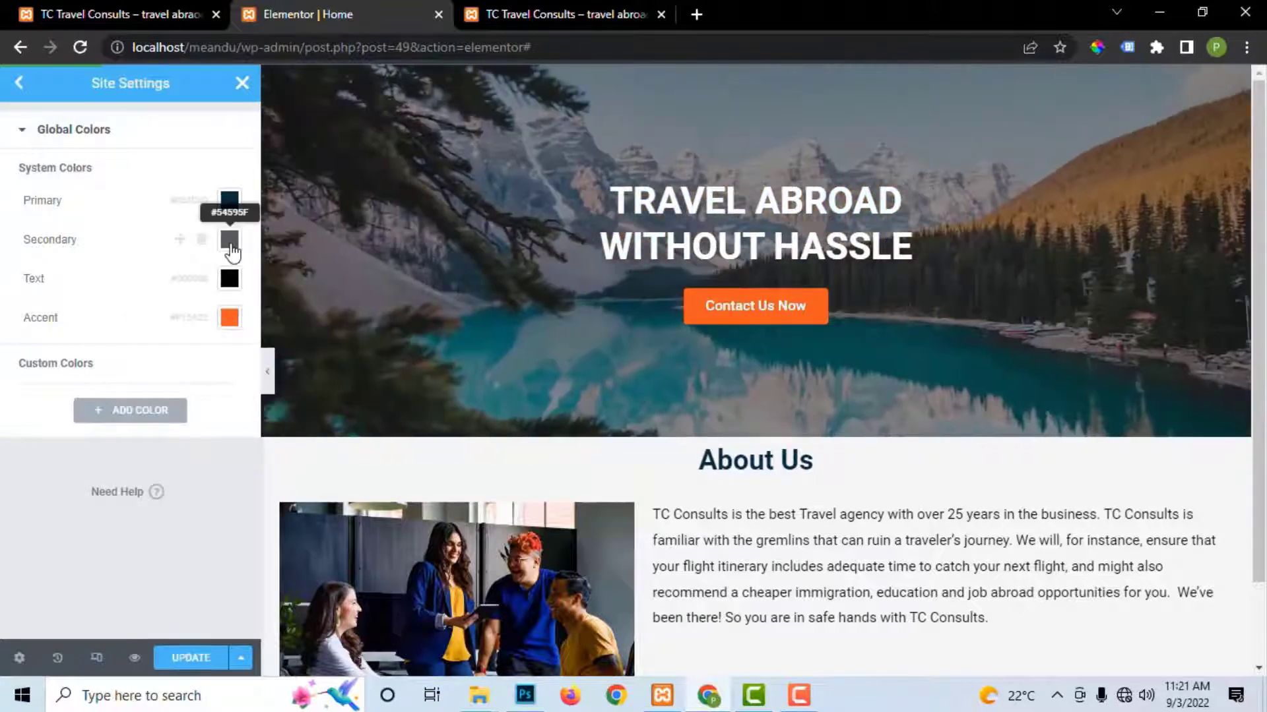
click(229, 241)
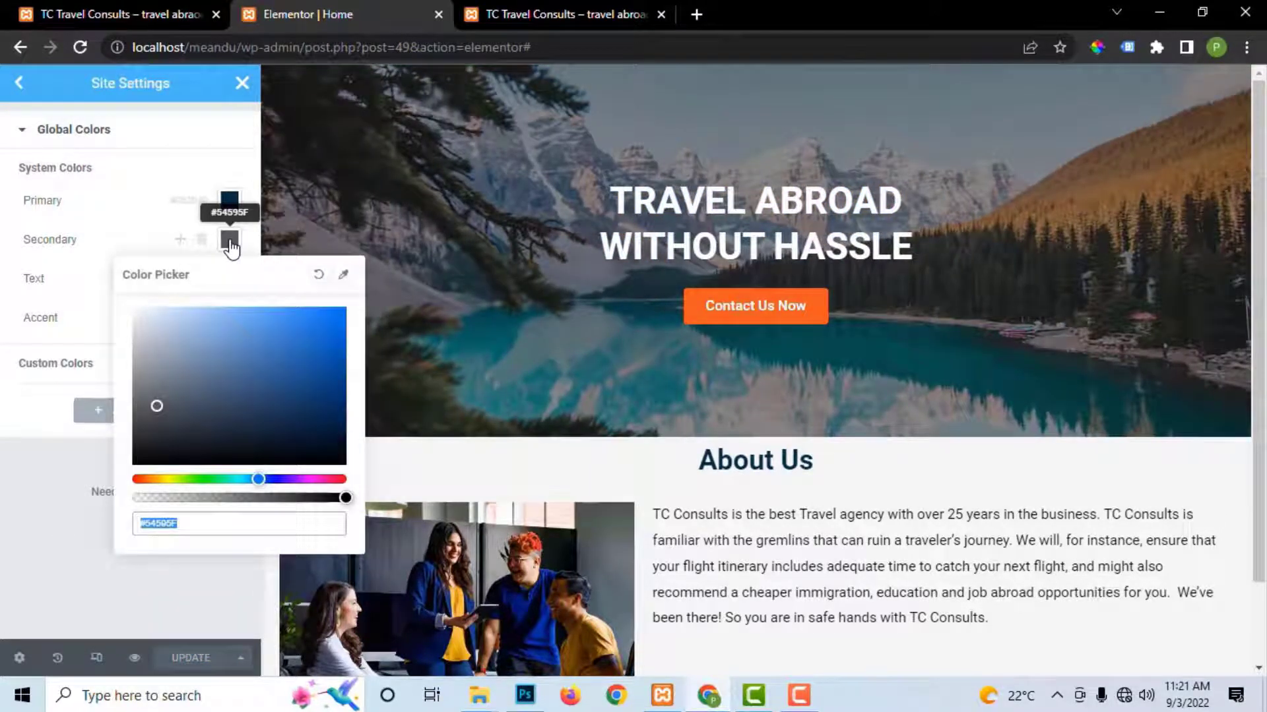
key(ctrl+v)
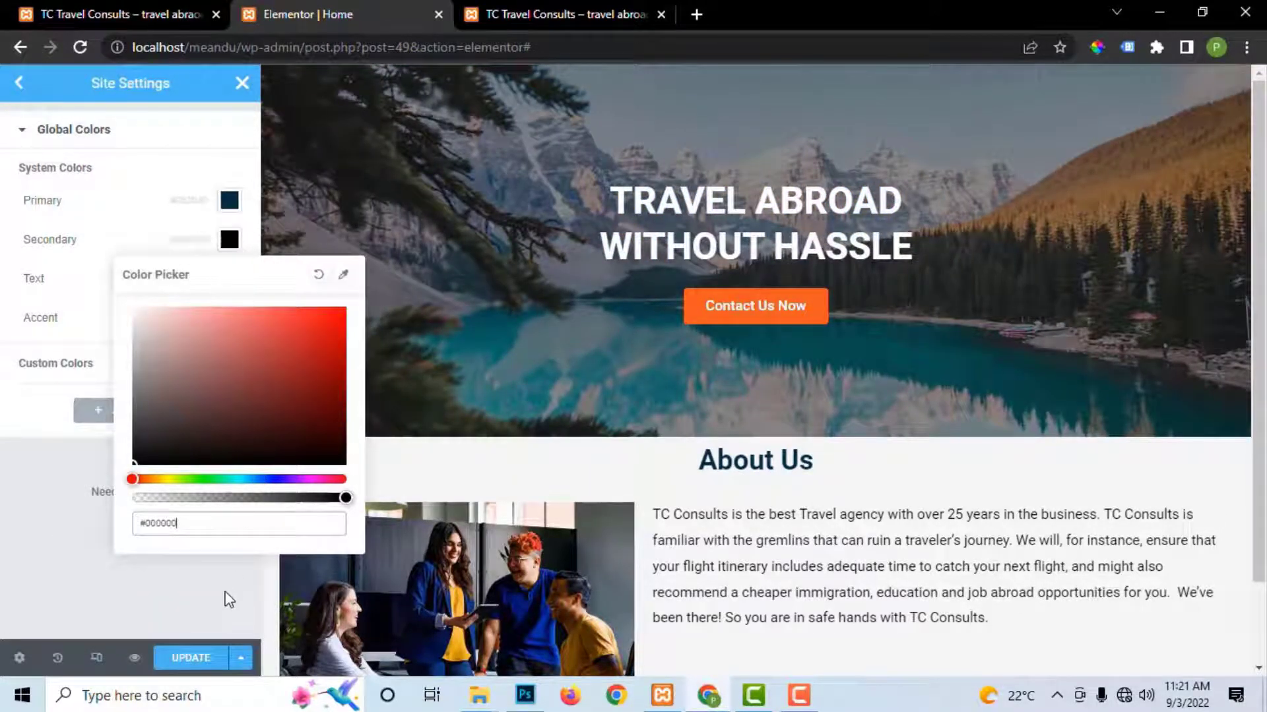
click(203, 658)
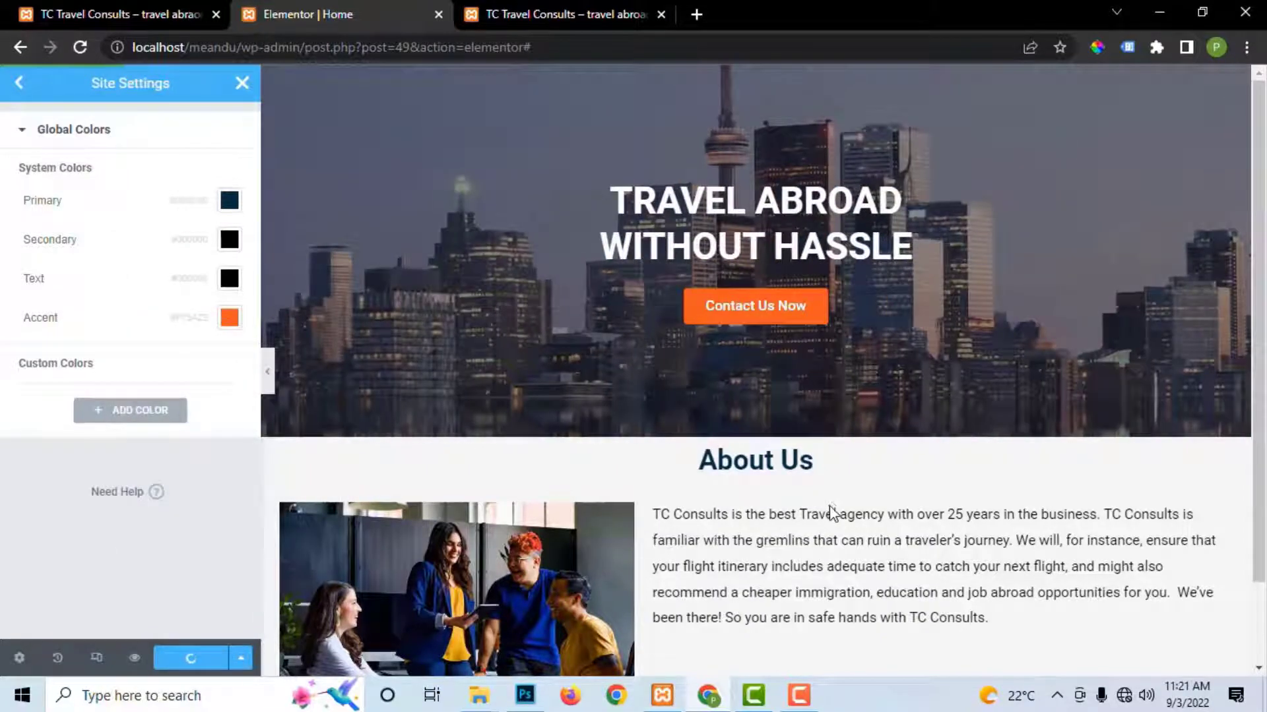
Step: Check the About Us heading and paragraph on the canvas, then return to the Site Settings menu
scroll(839, 508, down, 2)
scroll(849, 390, up, 2)
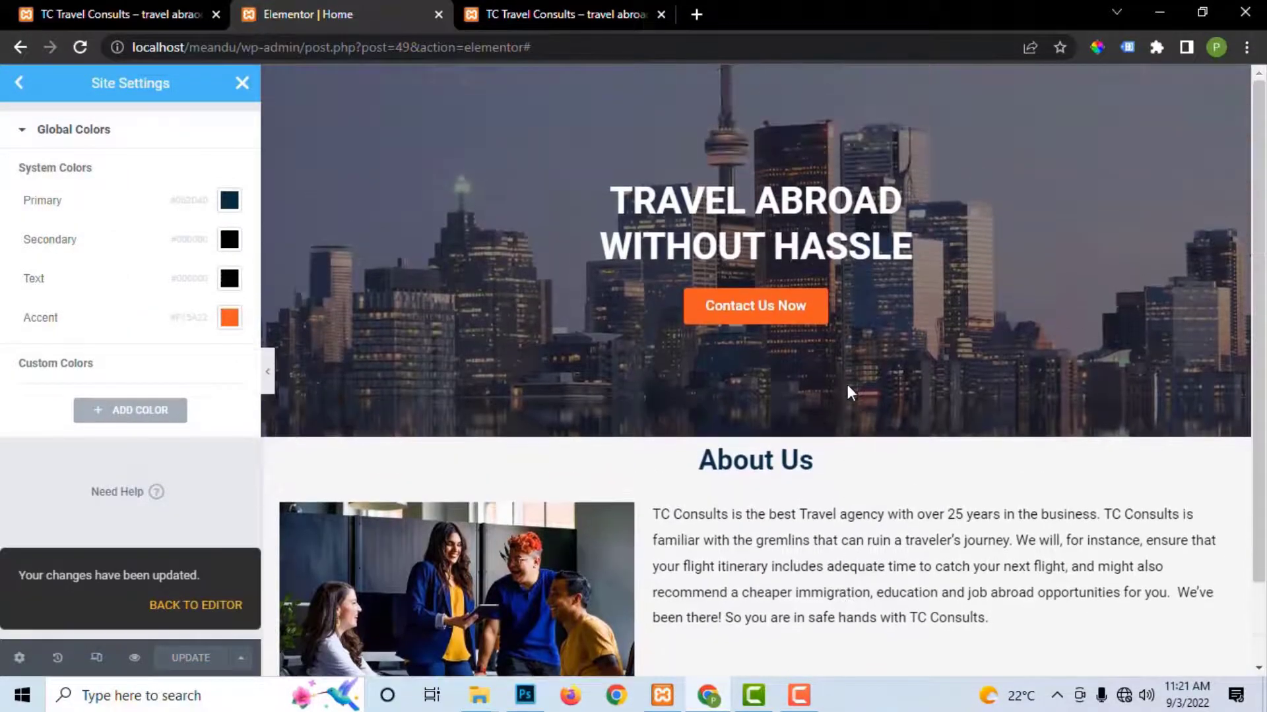
scroll(848, 391, down, 2)
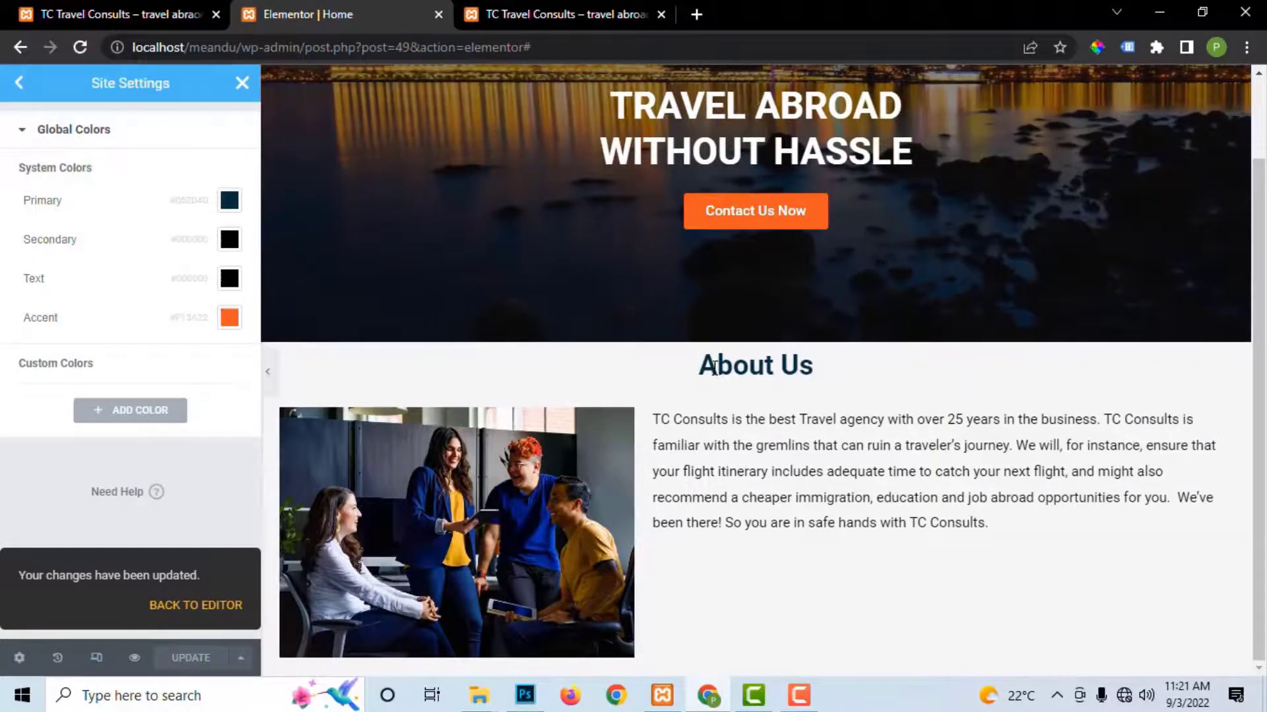
drag(700, 378, 837, 375)
click(748, 465)
triple_click(705, 445)
click(944, 585)
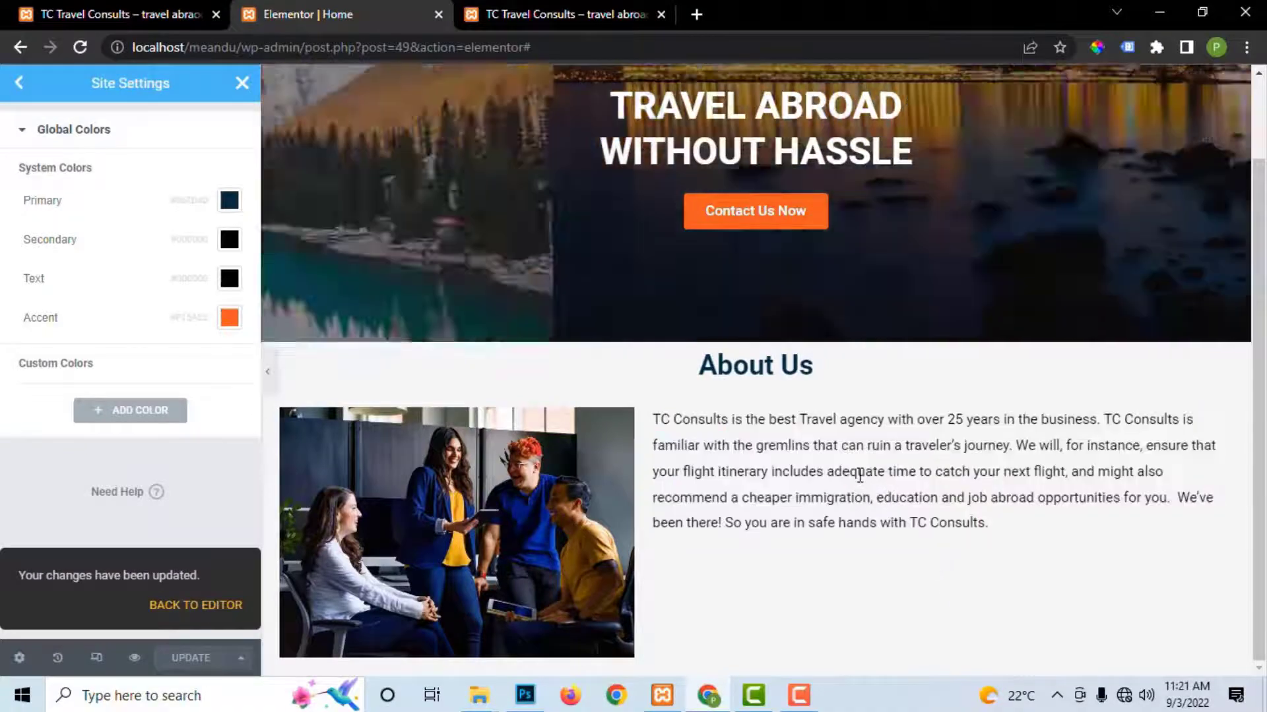
click(20, 85)
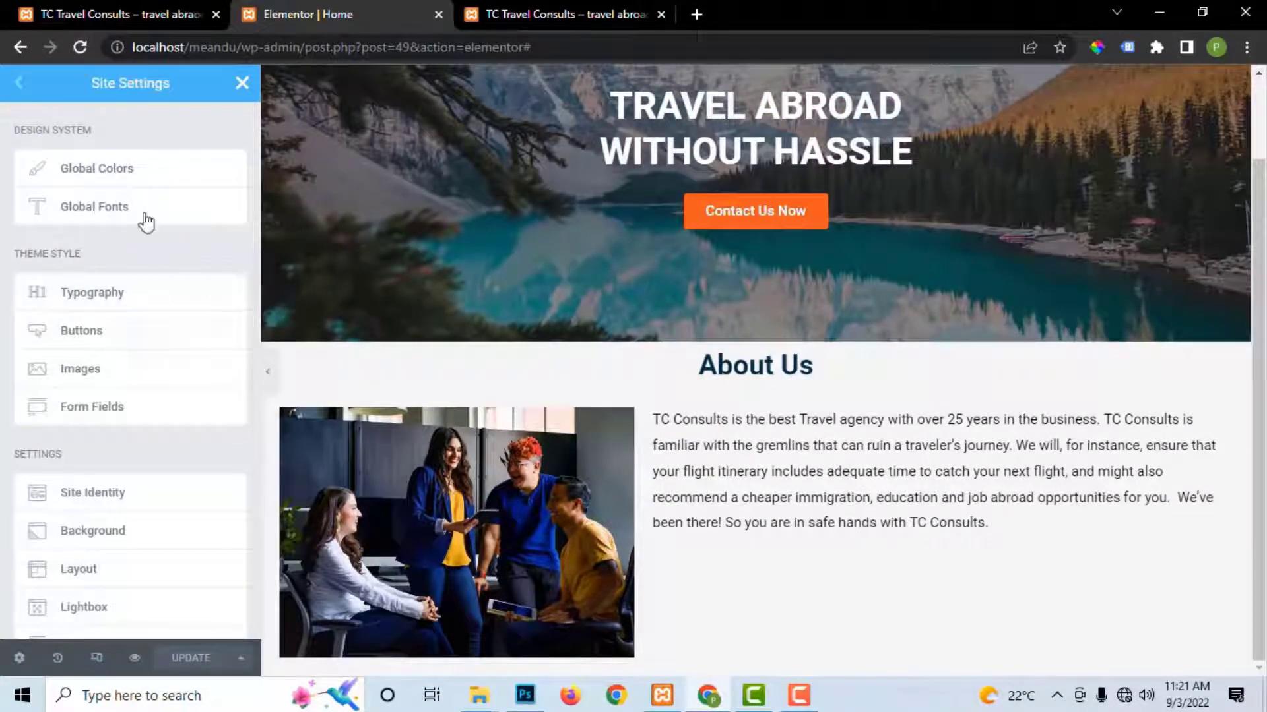
Step: Inspect the Primary global font (Roboto, weight 600) in Global Fonts, then close Site Settings
click(106, 209)
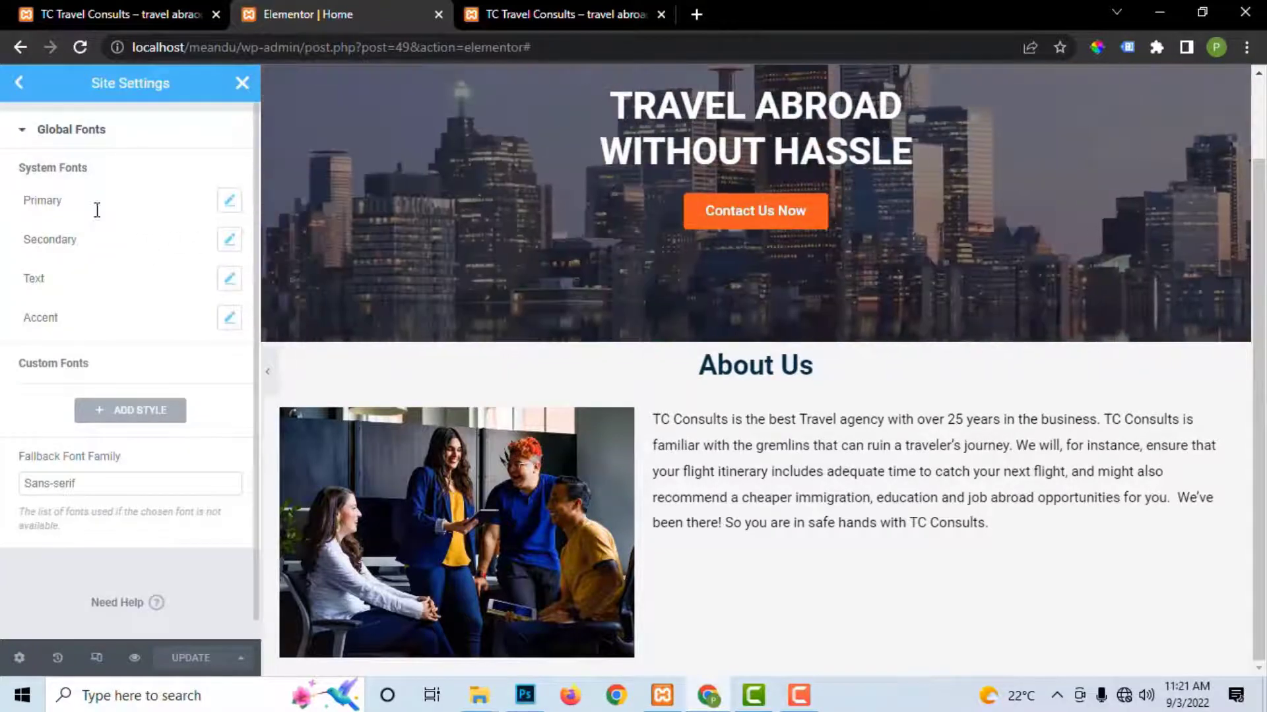
click(230, 202)
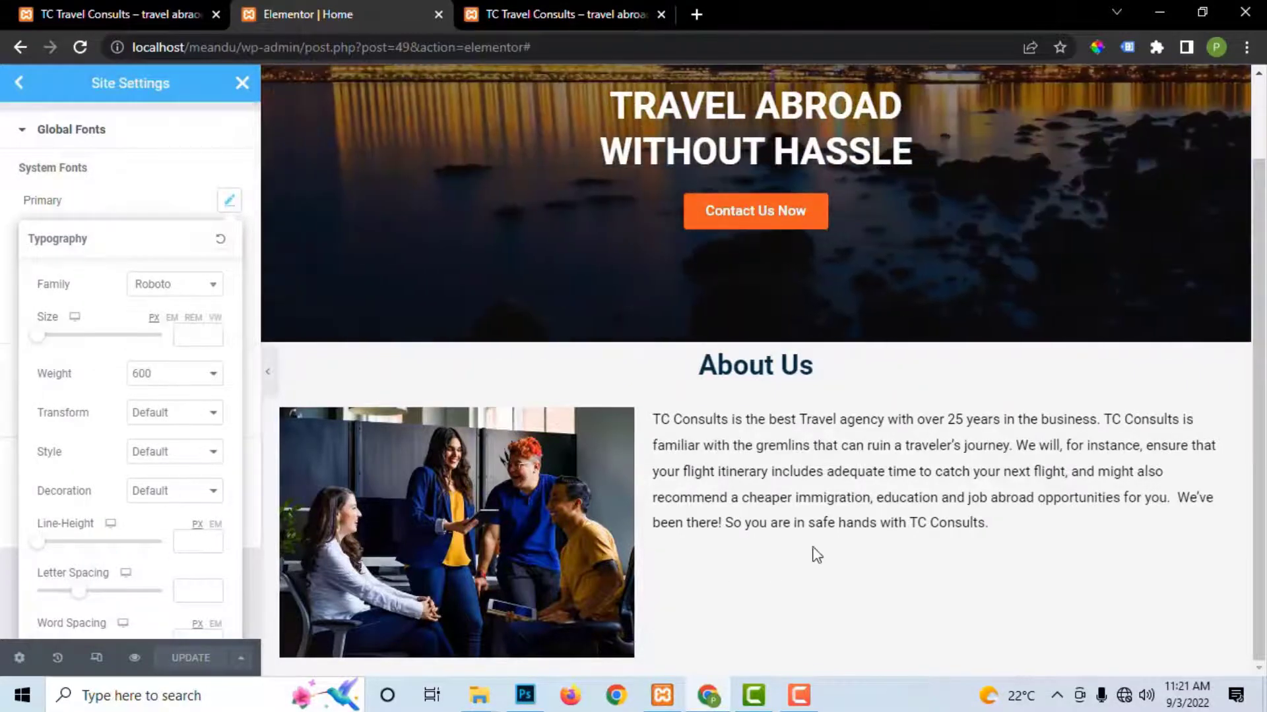
click(19, 83)
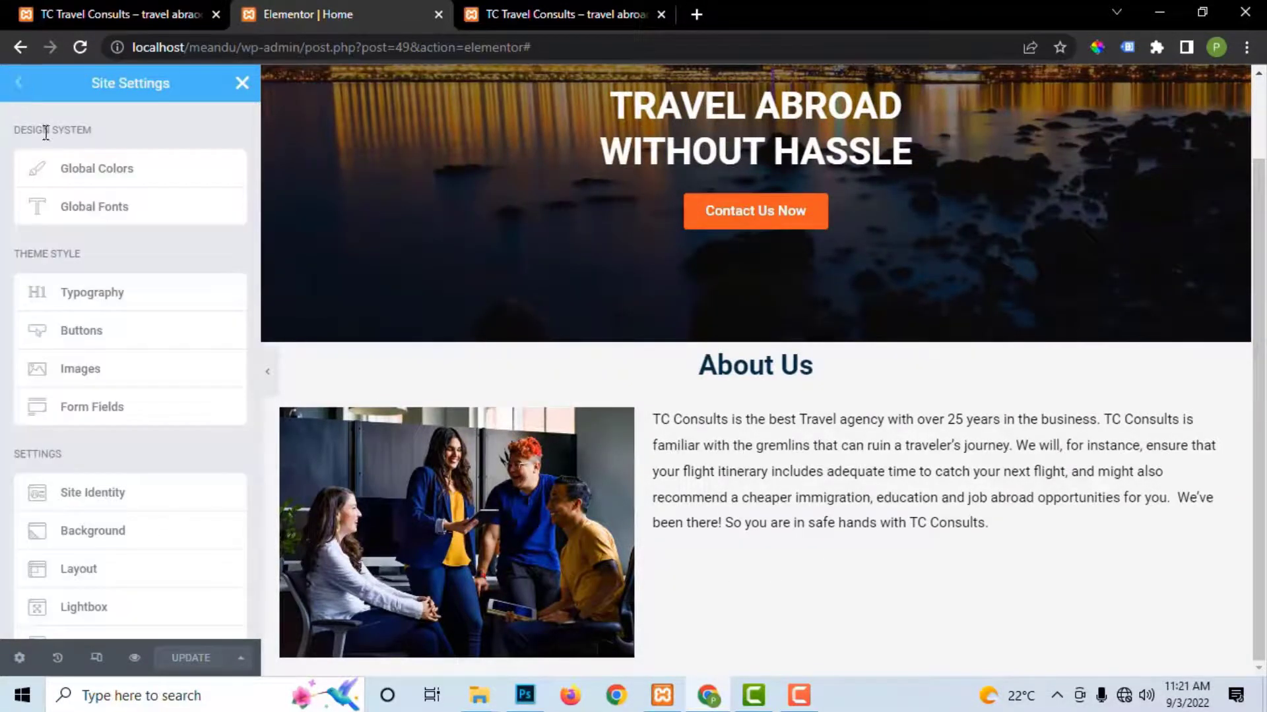
click(243, 84)
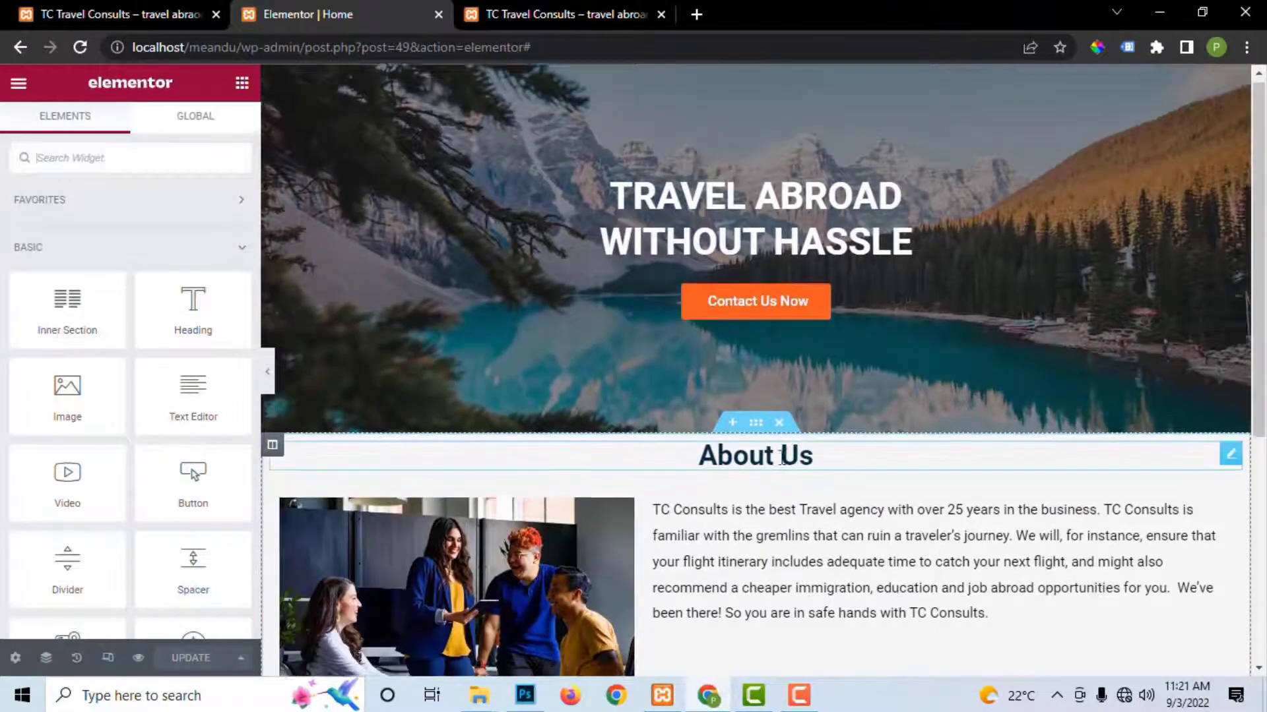
scroll(816, 498, down, 5)
scroll(816, 498, up, 5)
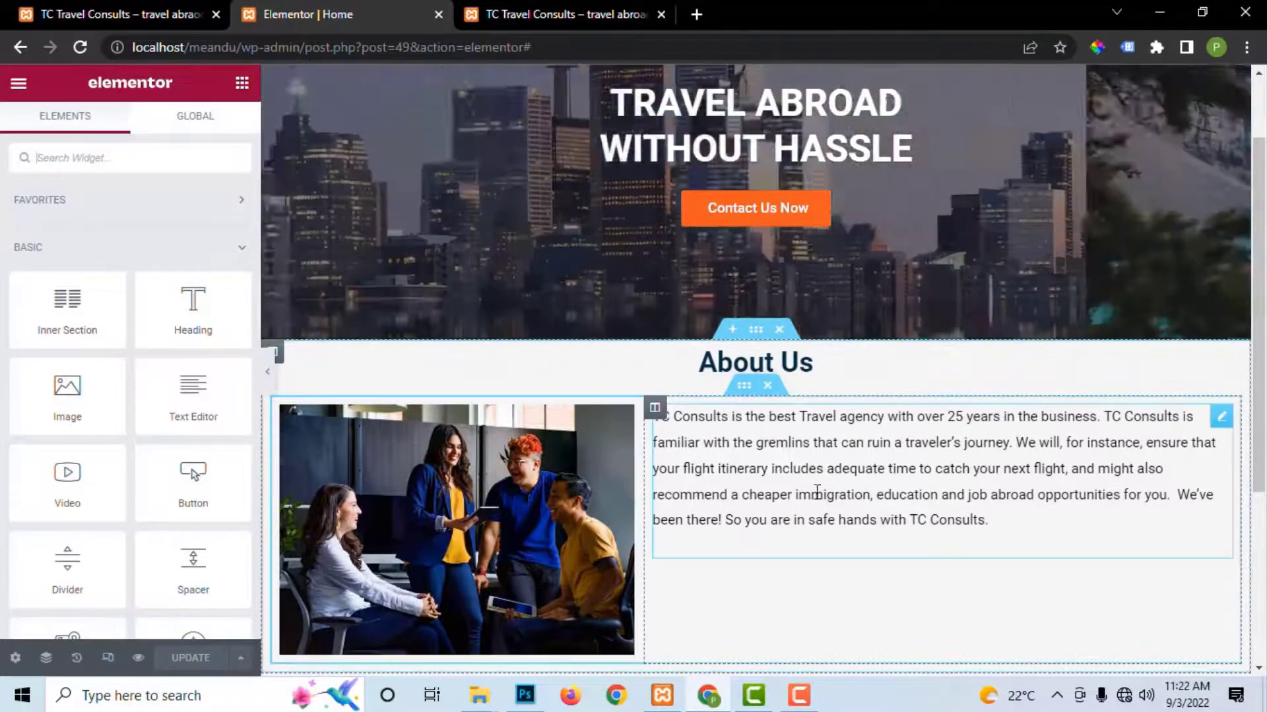
scroll(721, 342, down, 2)
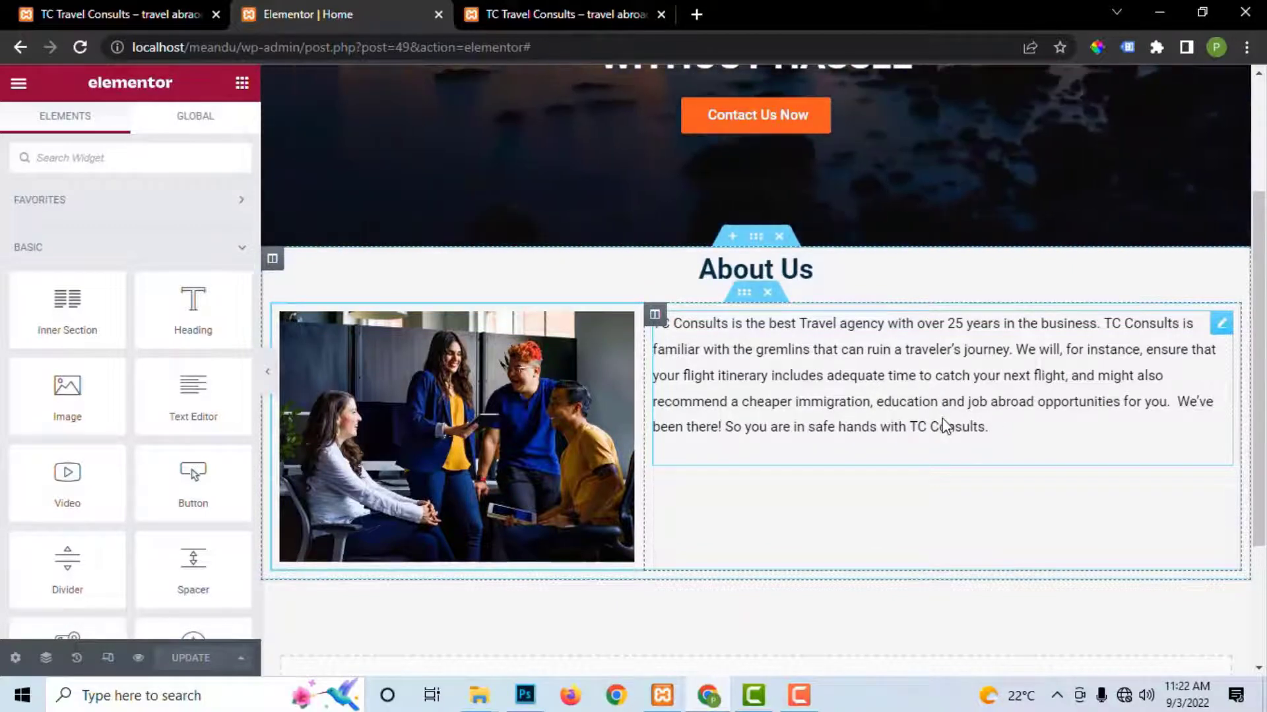
scroll(944, 396, up, 2)
scroll(934, 392, down, 3)
click(587, 14)
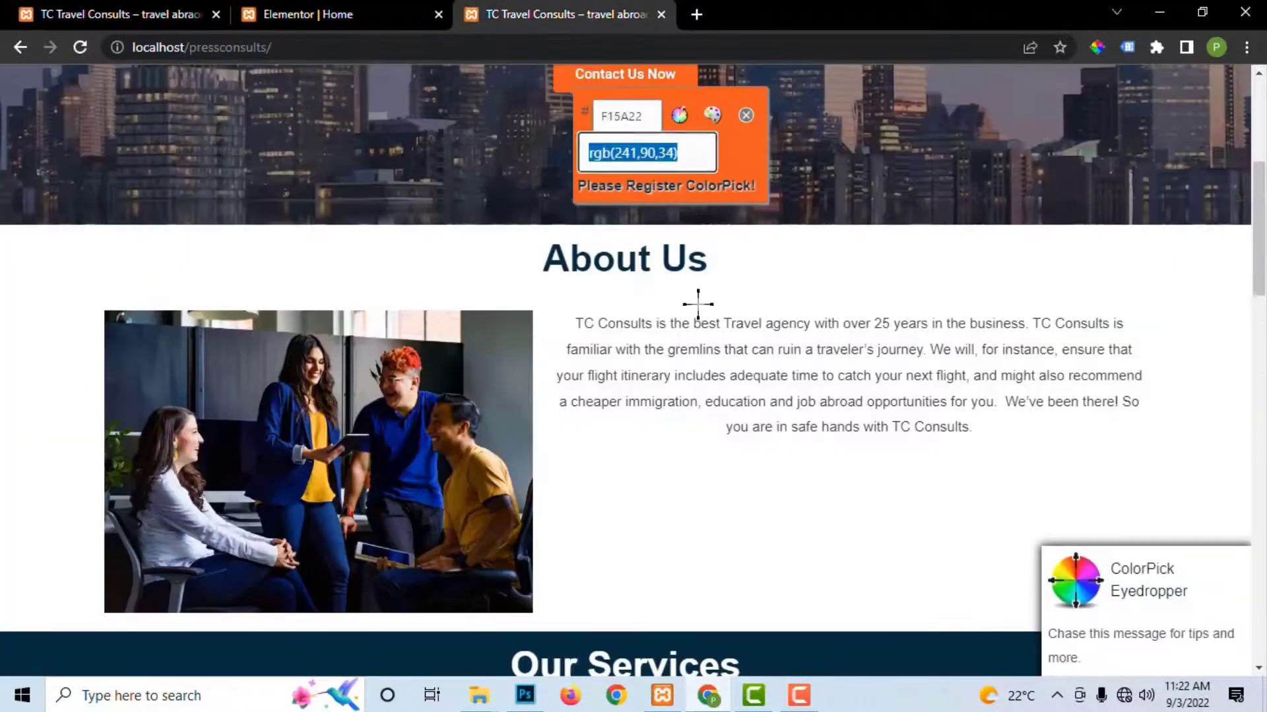
scroll(699, 396, down, 5)
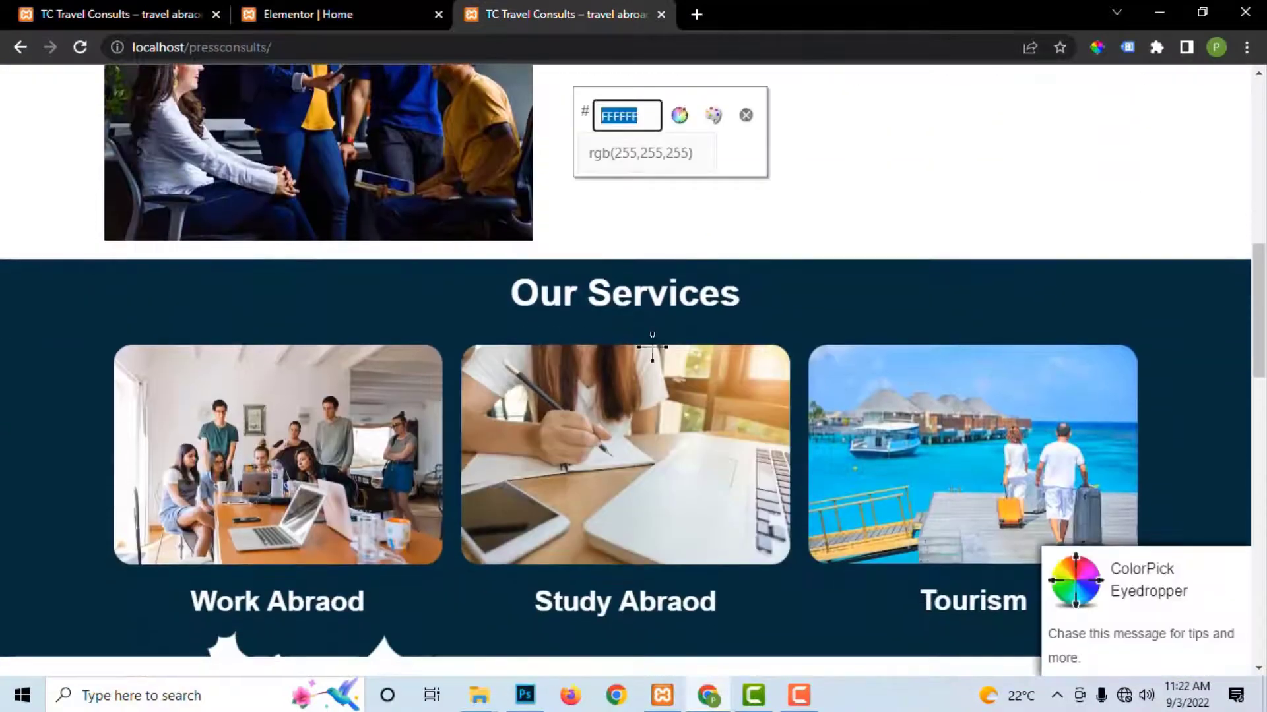
key(Escape)
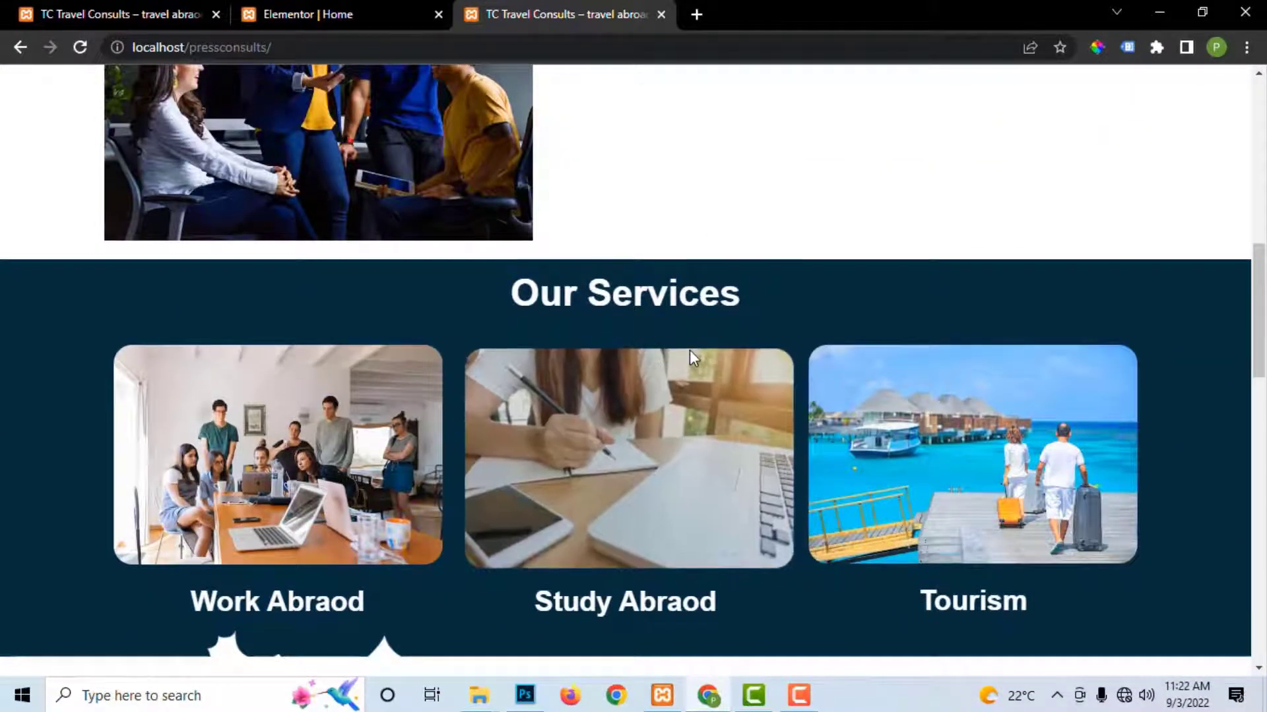
scroll(690, 350, down, 3)
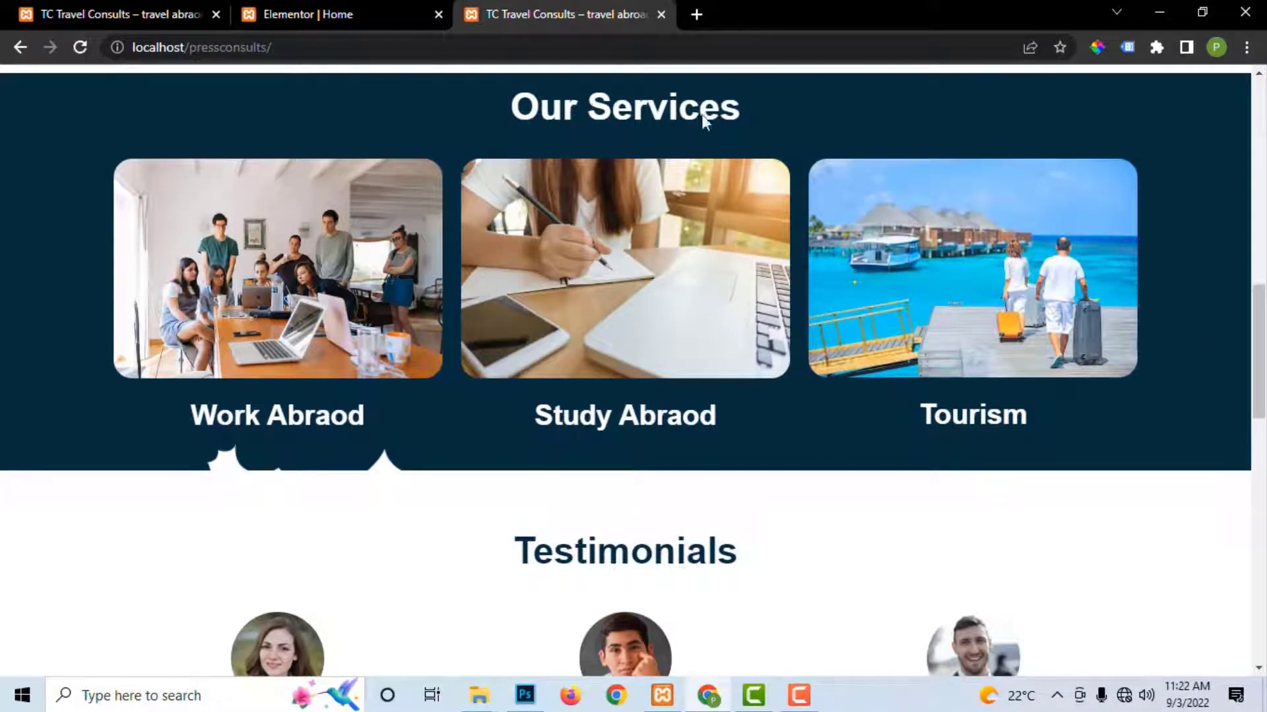
click(347, 14)
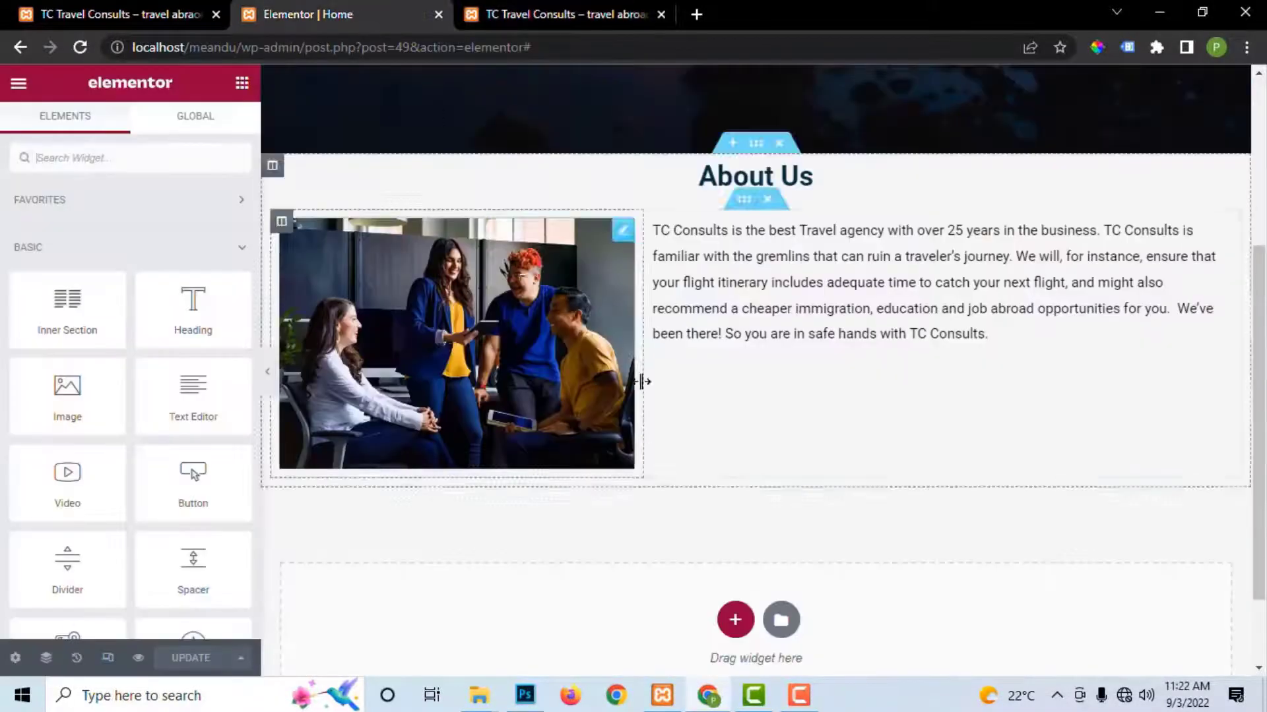
click(559, 9)
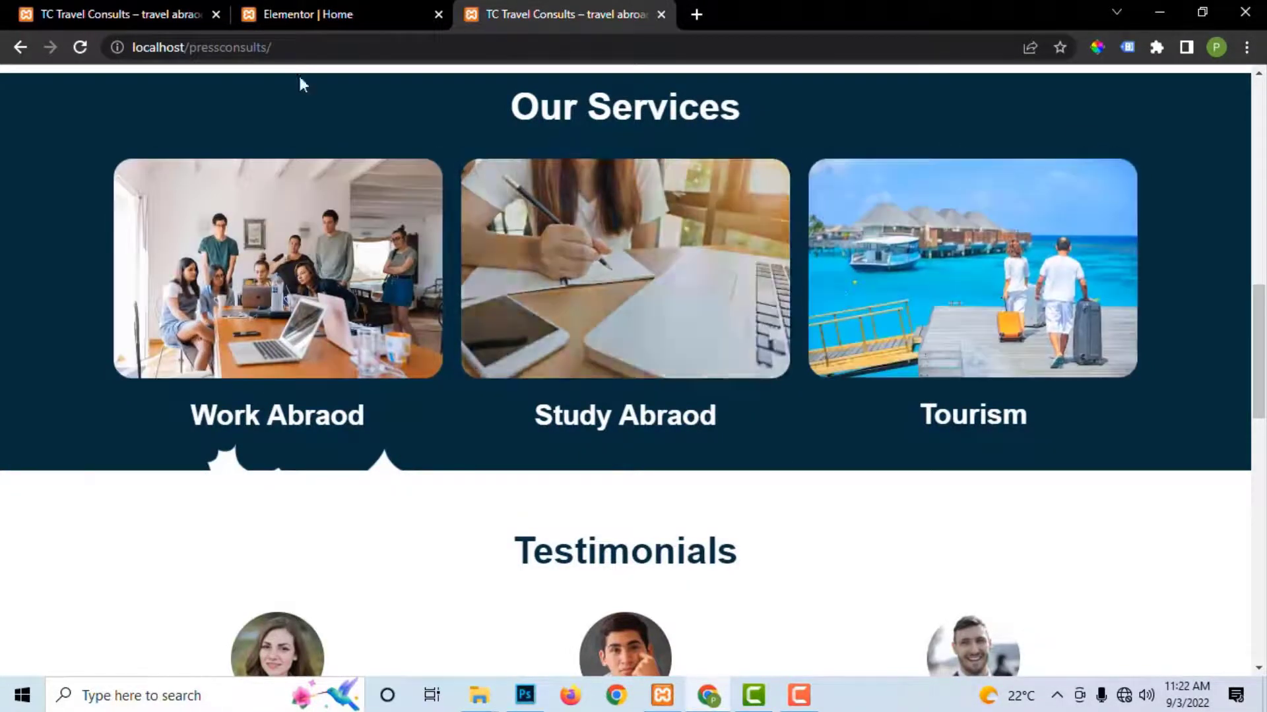
click(319, 13)
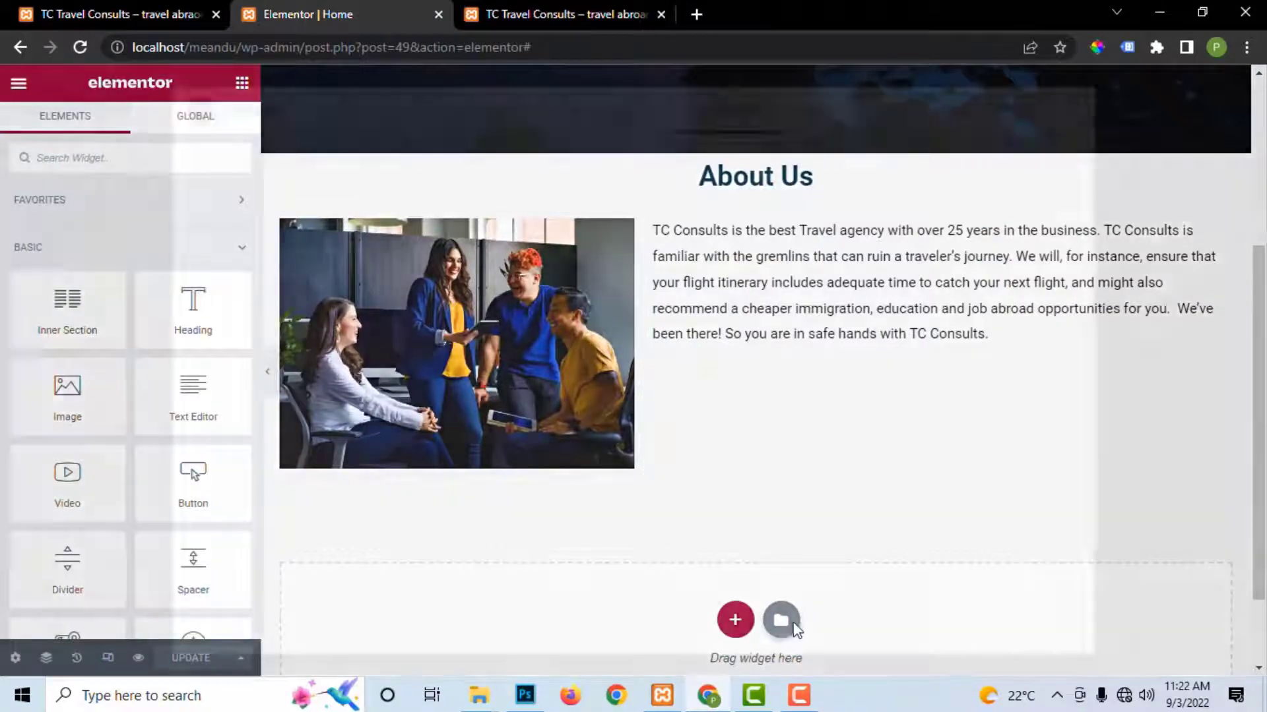
Step: Add a three-column section below About Us and view the live site's Our Services section
click(795, 625)
click(1073, 110)
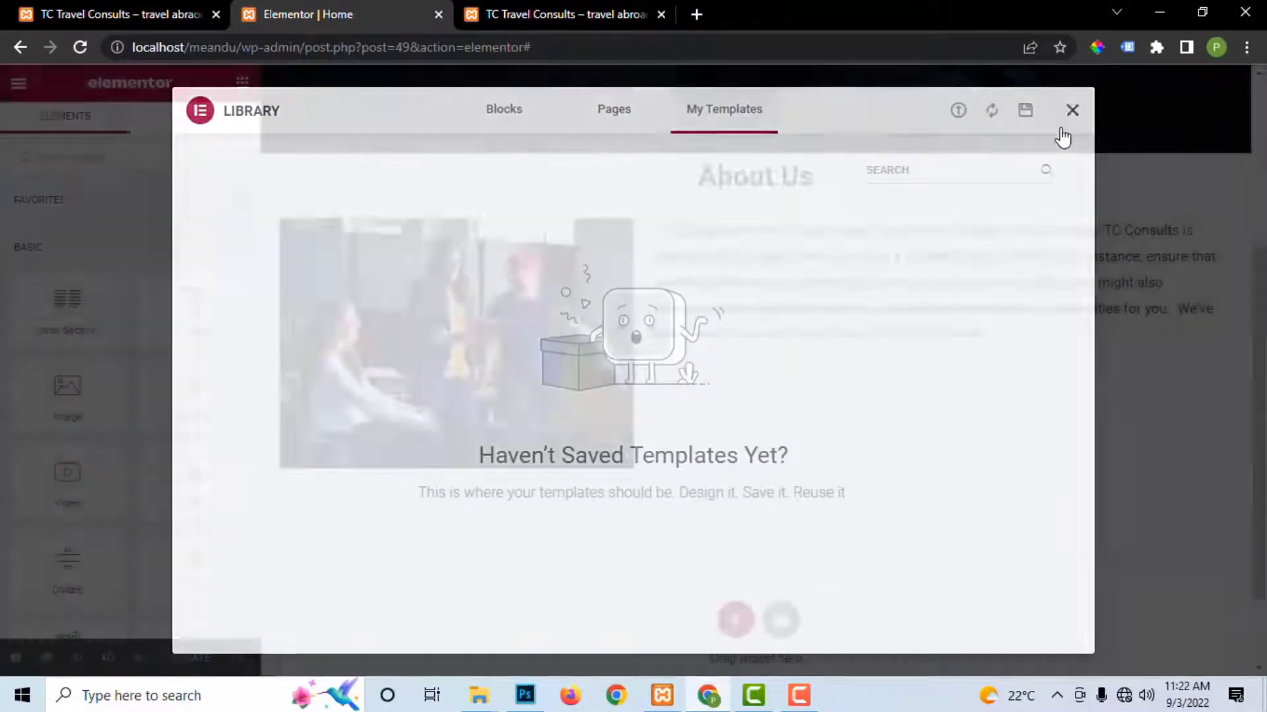
click(738, 623)
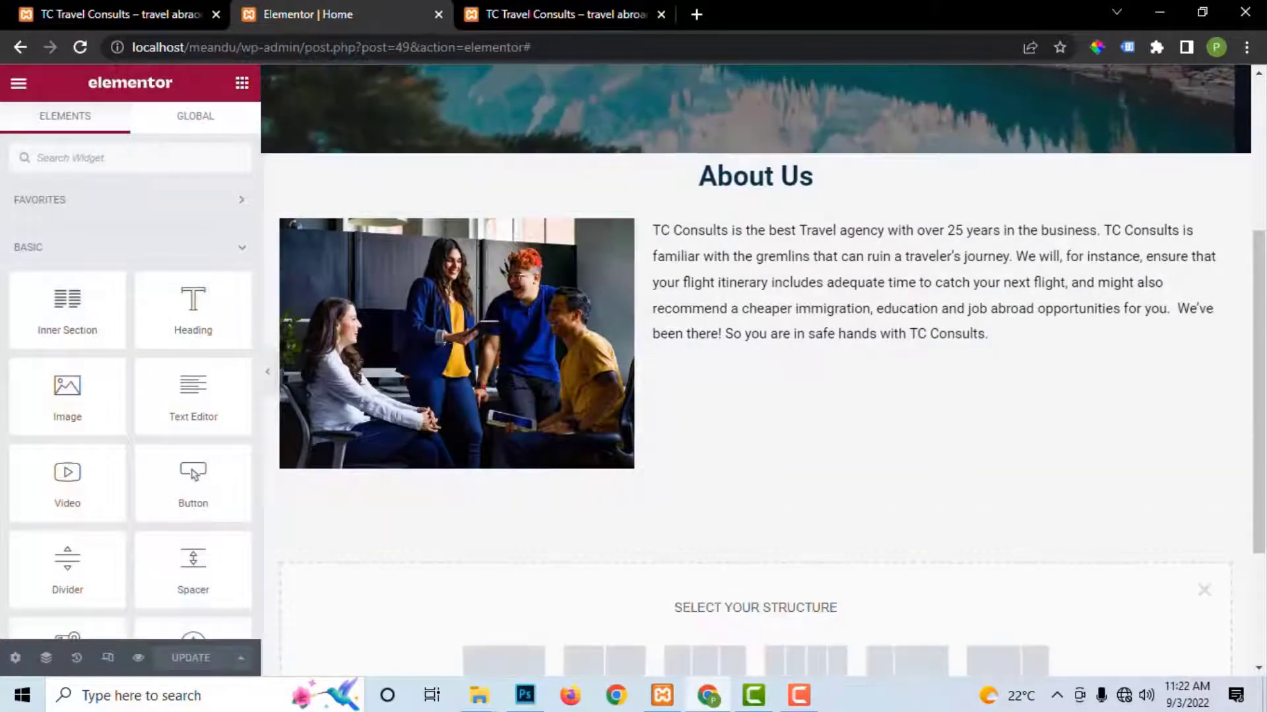
click(717, 671)
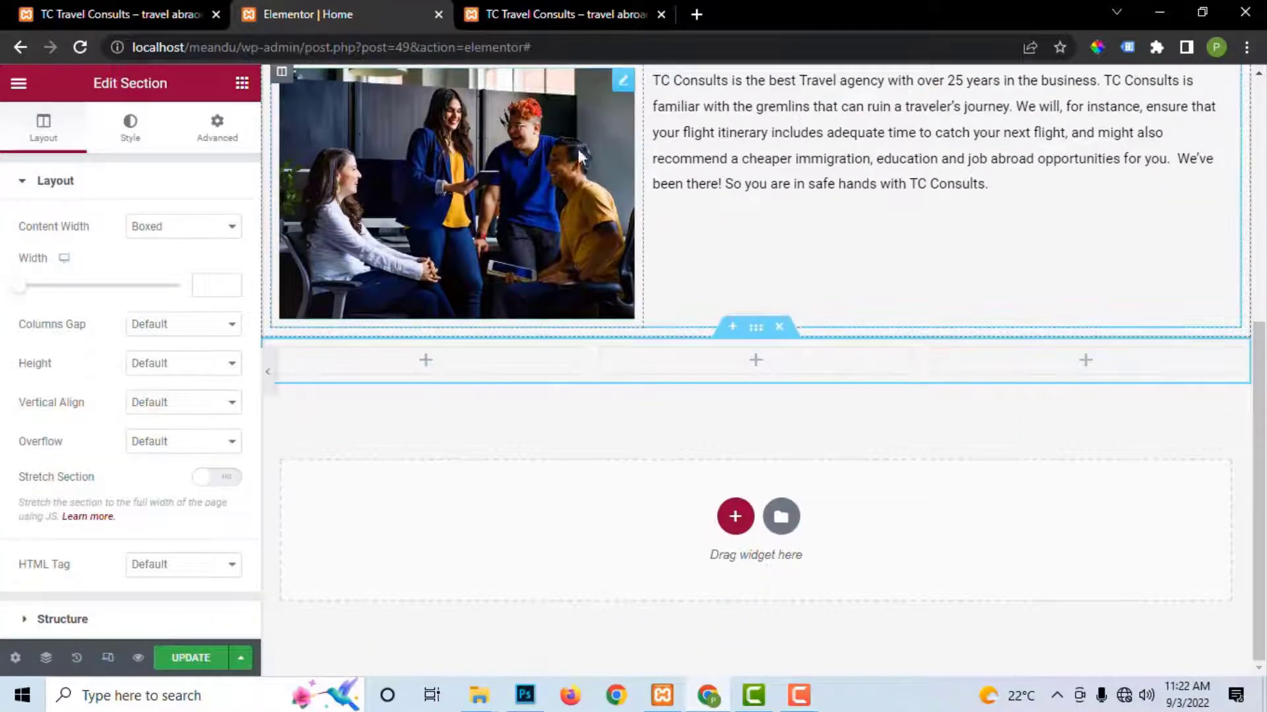
click(597, 14)
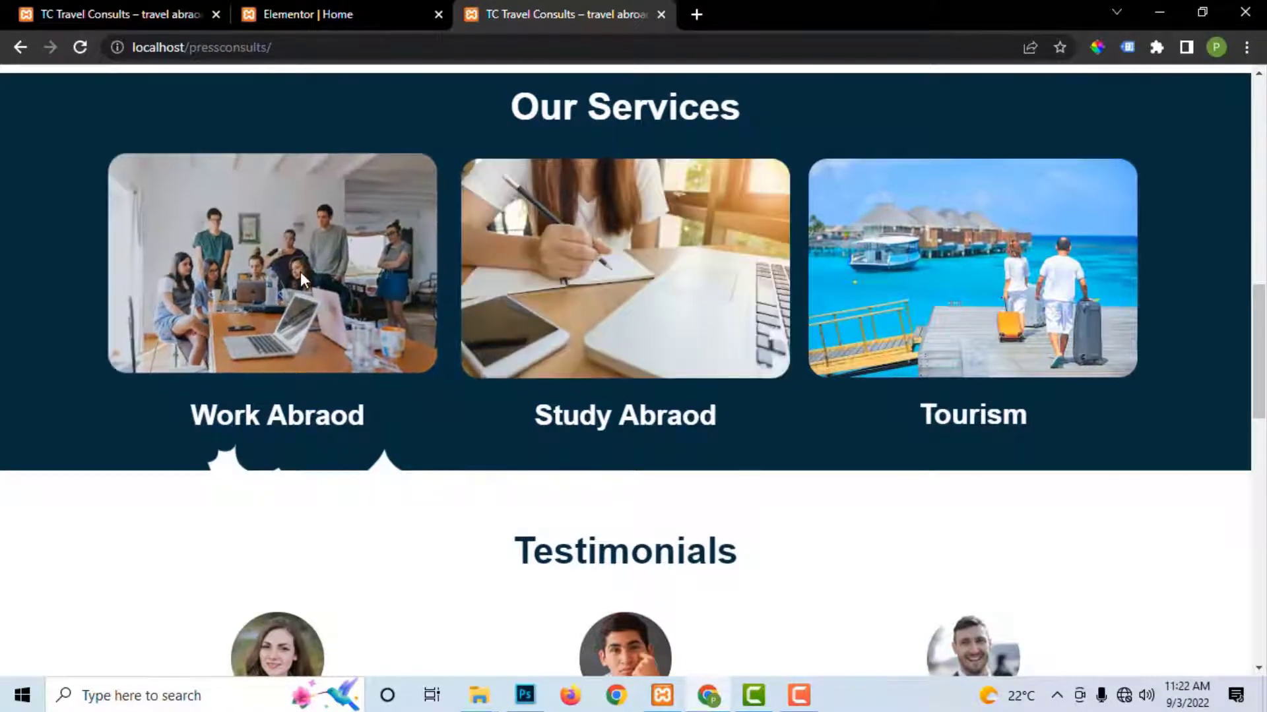
Step: Drop a heading into the three-column section, then undo the misplaced heading
click(320, 14)
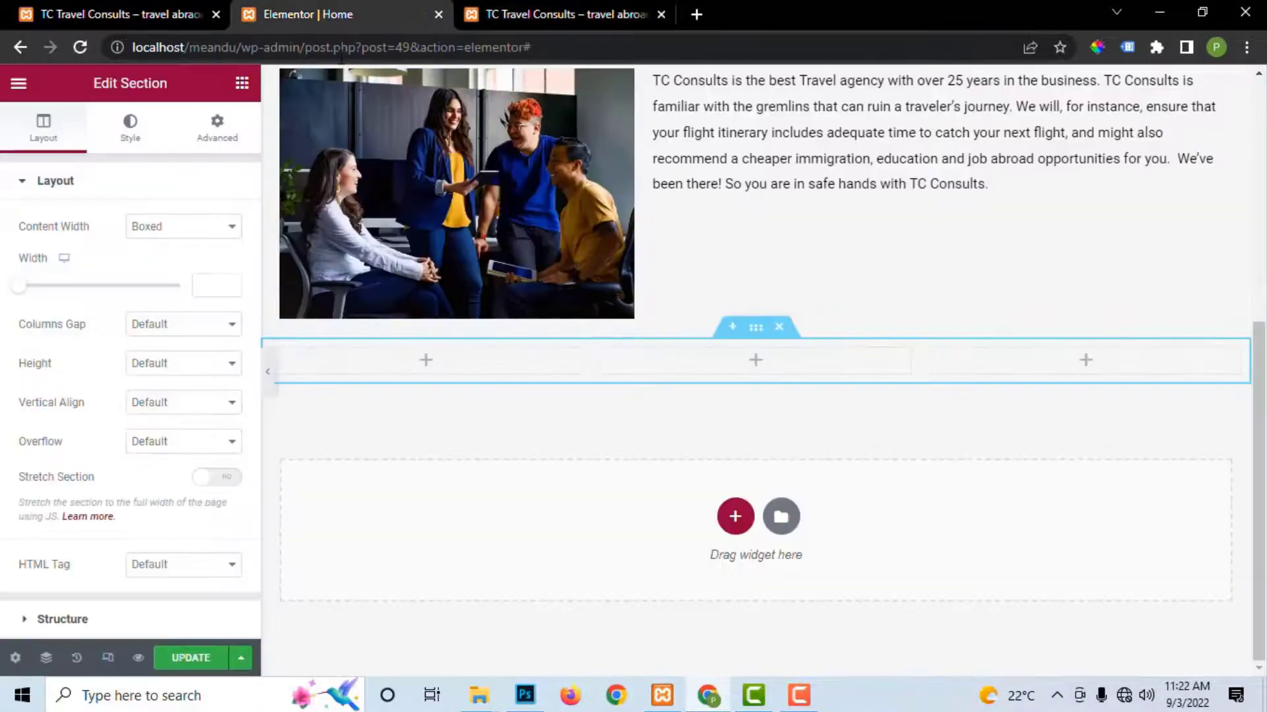
click(243, 82)
drag(193, 297, 640, 337)
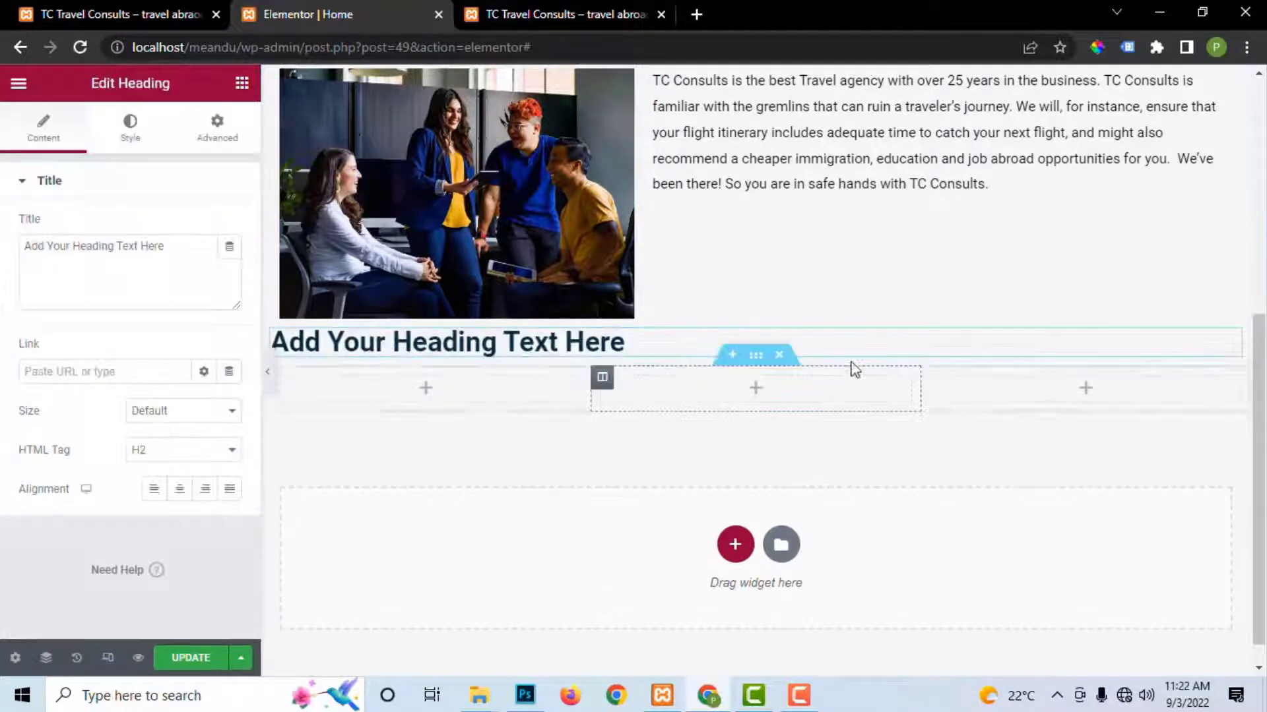
key(ctrl+z)
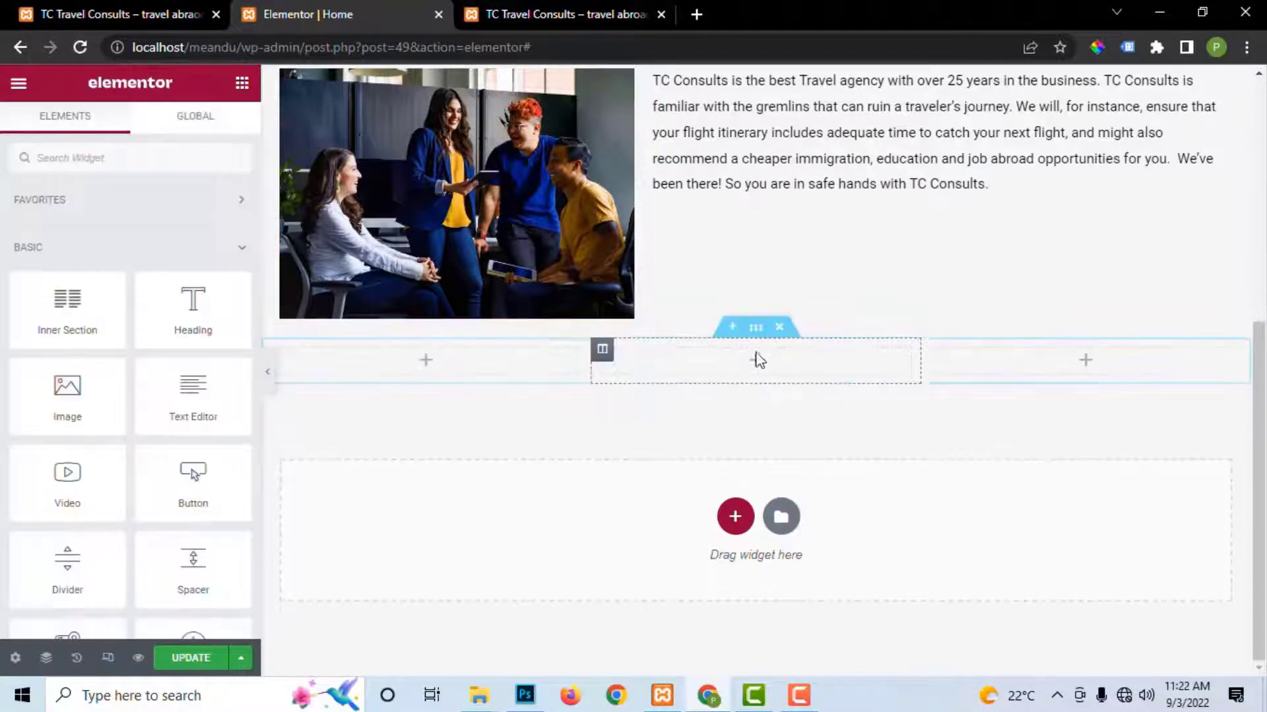
scroll(785, 330, up, 1)
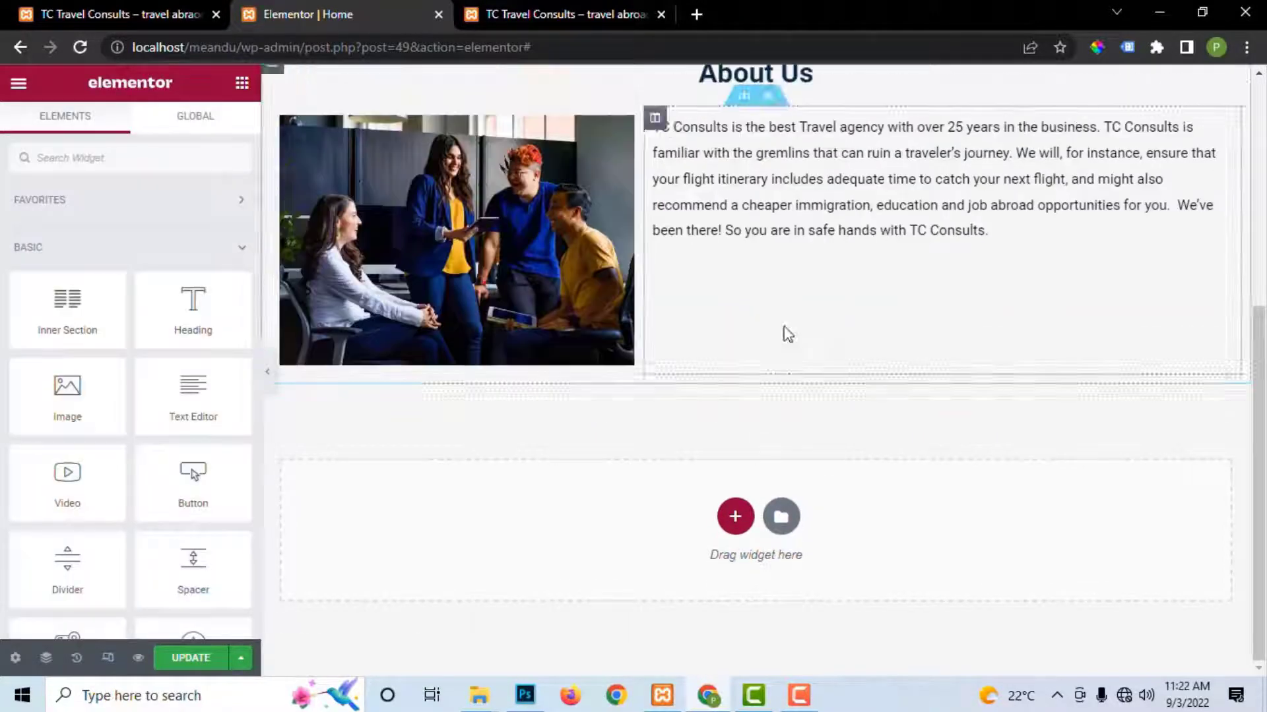
Step: Add a one-column section containing a centre-aligned heading
click(735, 517)
click(536, 524)
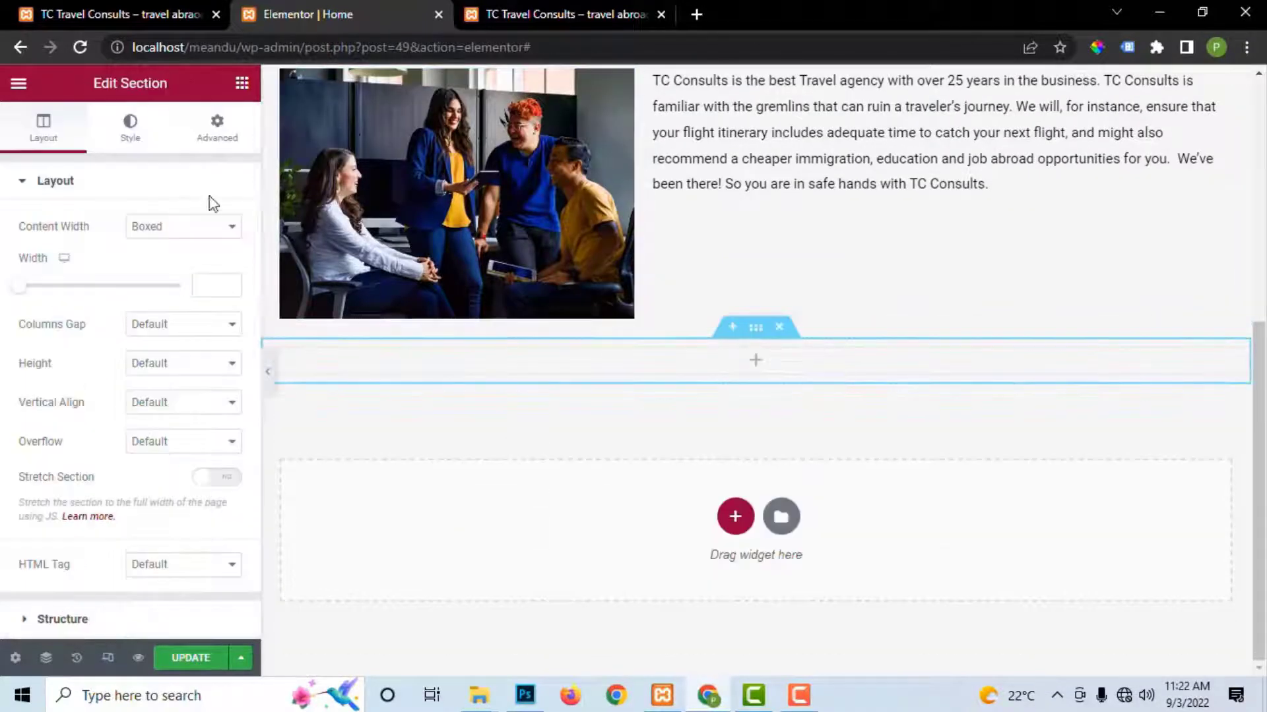
click(242, 83)
drag(192, 309, 623, 363)
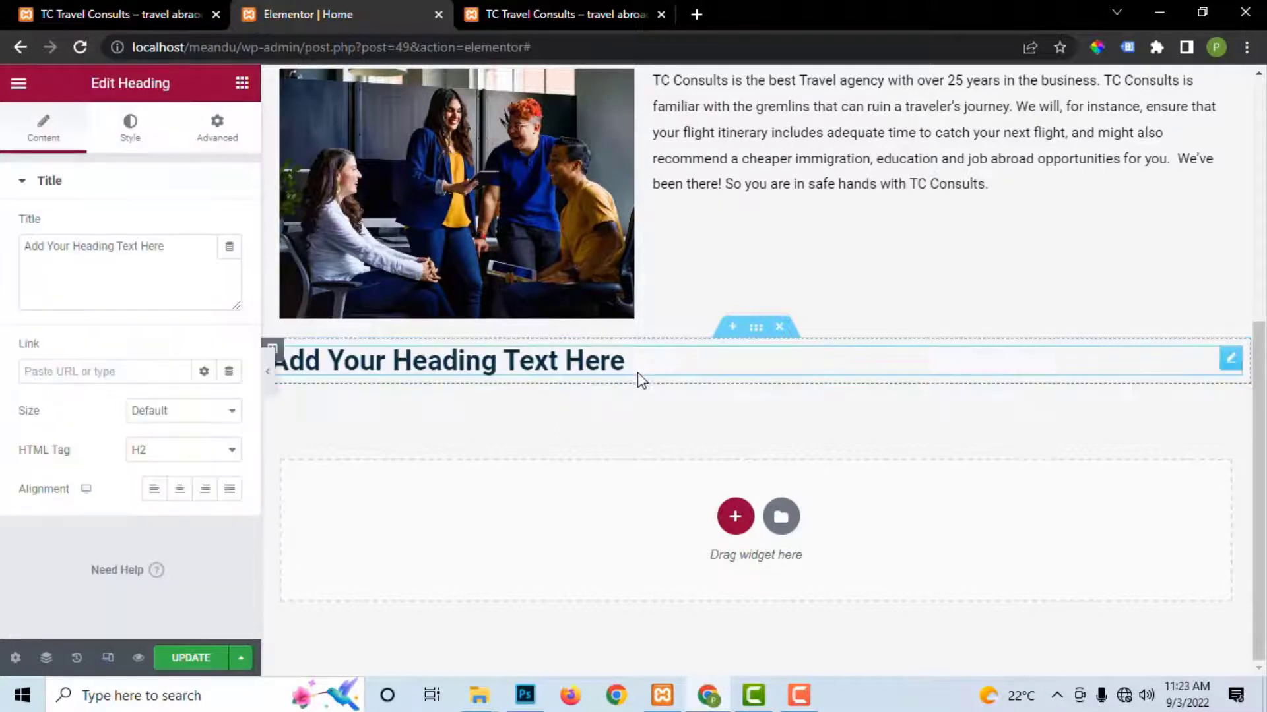
click(182, 494)
Step: Add an inner section below the heading, duplicate a column to make three, and put an Image widget in the first
click(242, 84)
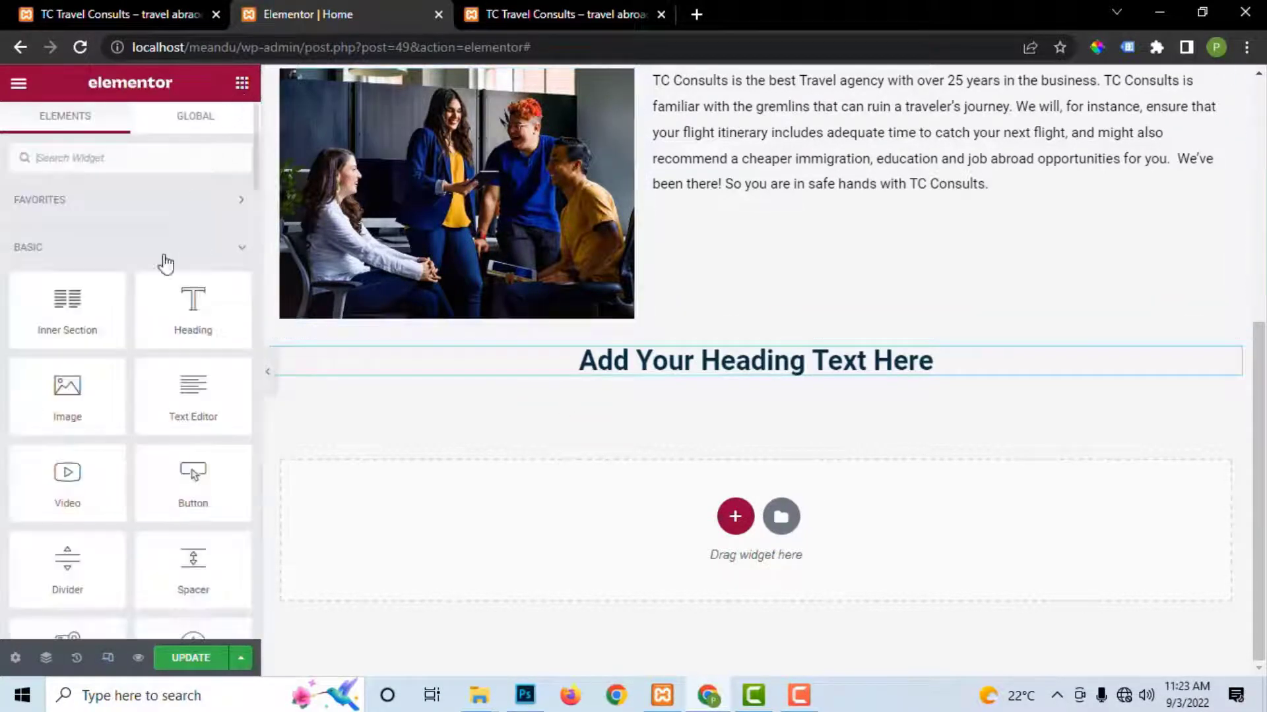
drag(84, 324, 659, 364)
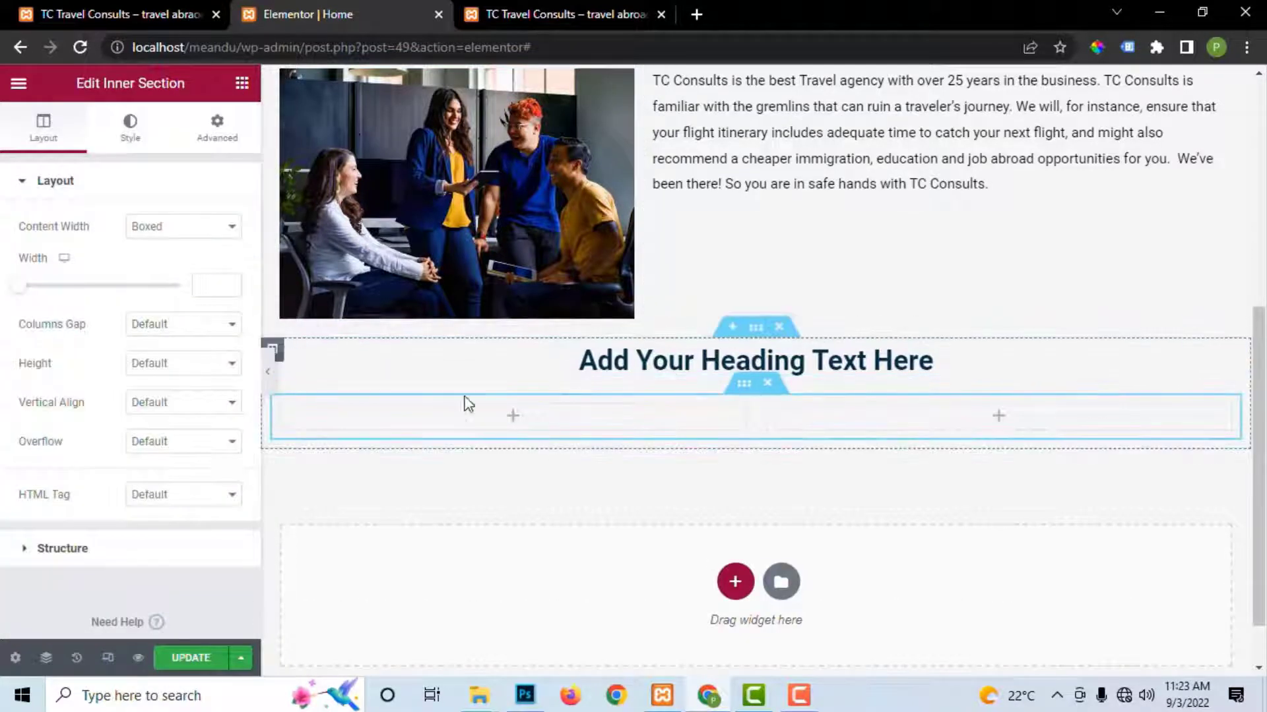
right_click(282, 417)
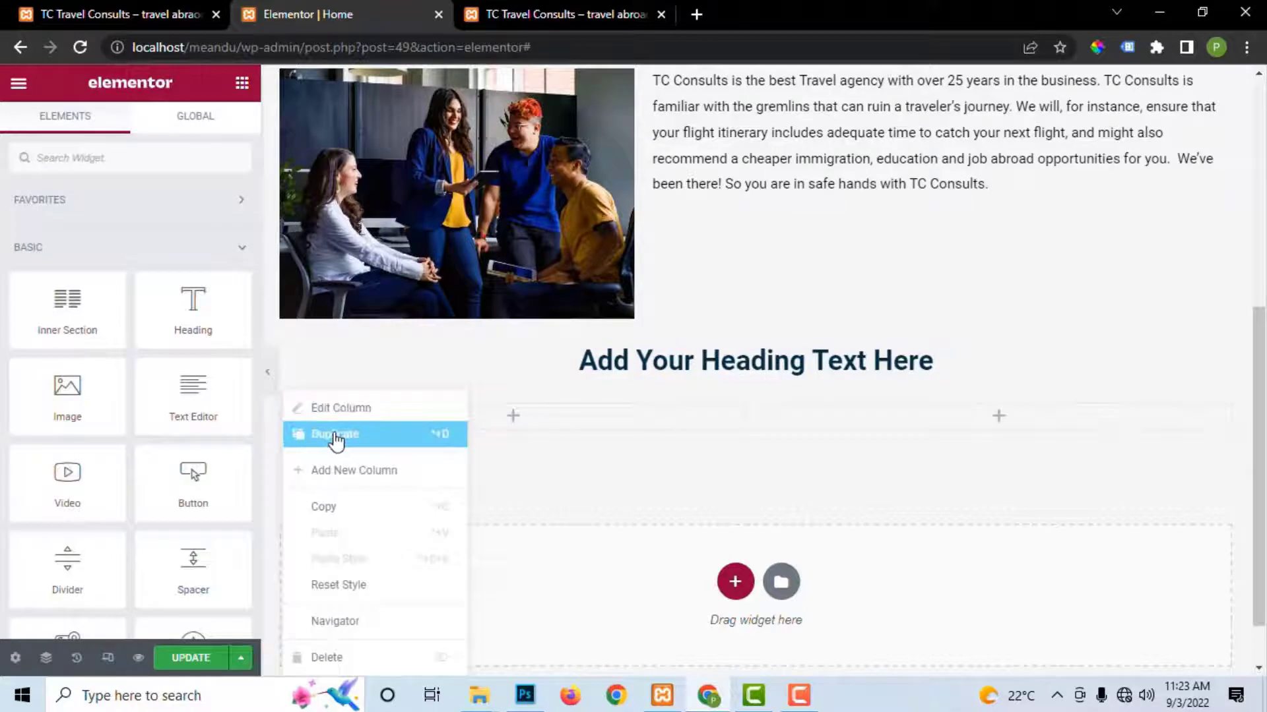
click(334, 437)
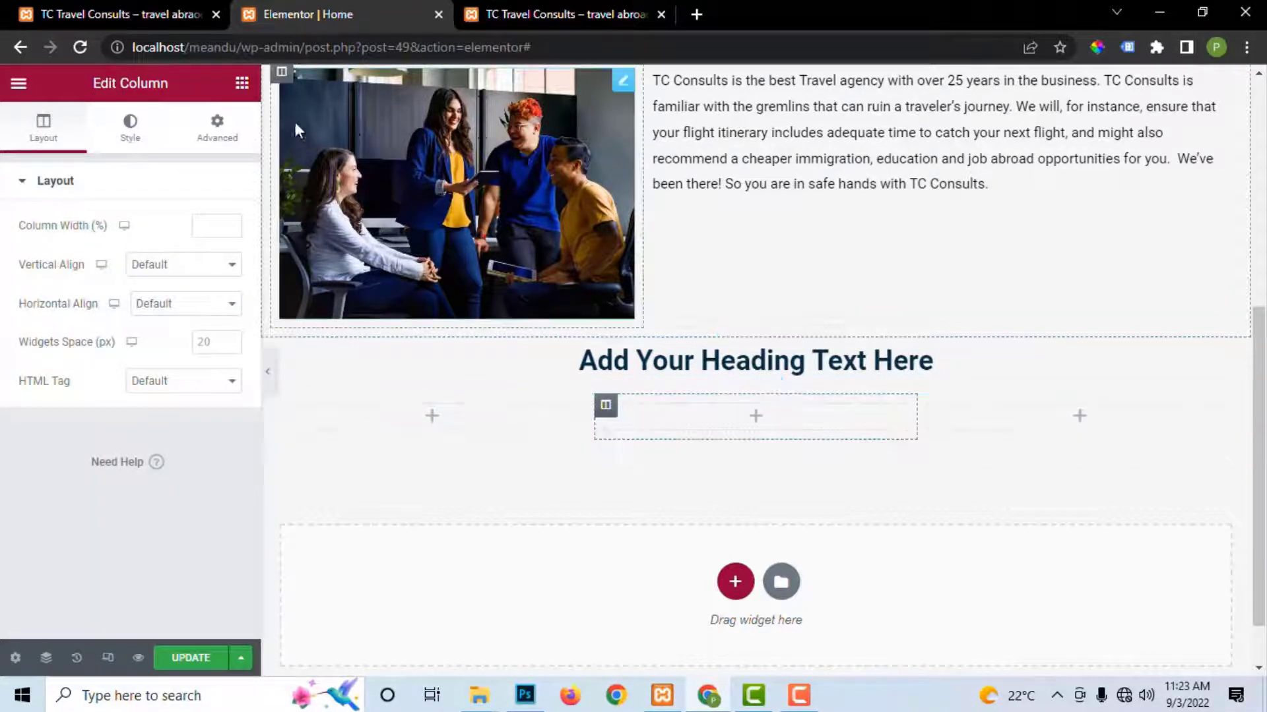
click(241, 83)
drag(68, 395, 435, 415)
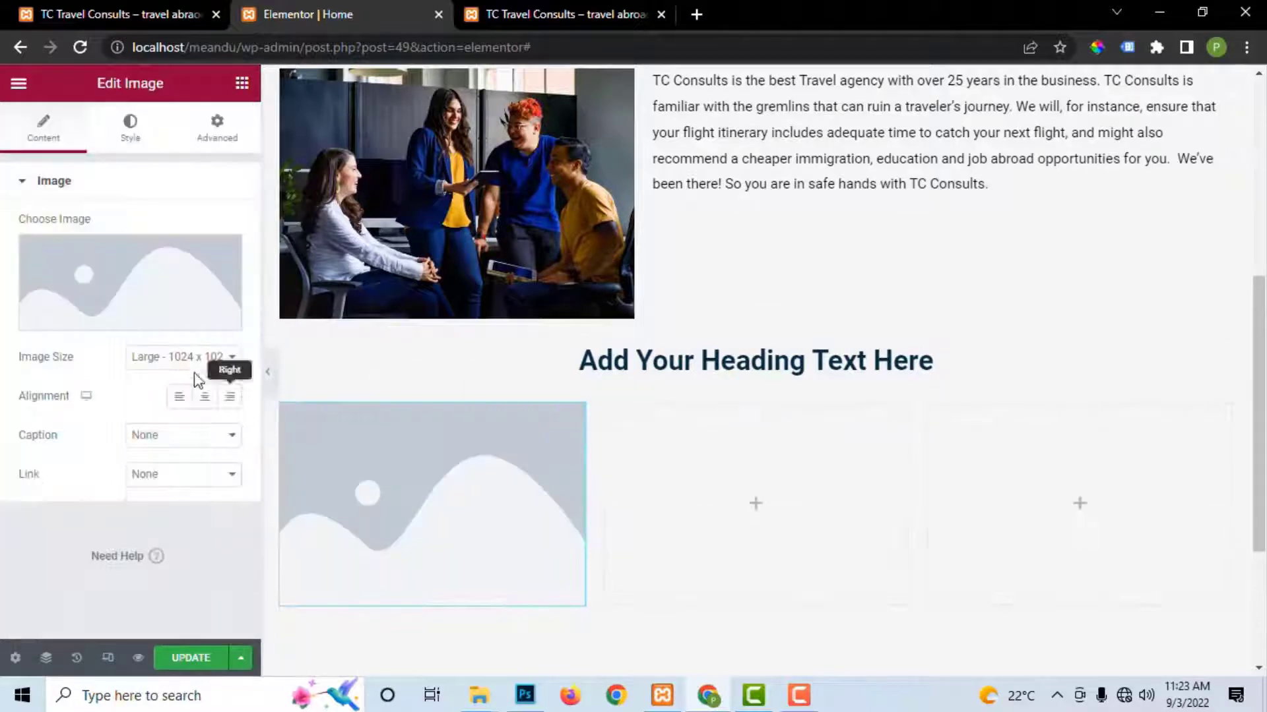
Step: Add an image to the second column and a heading under the first column's image
click(241, 83)
drag(71, 396, 782, 473)
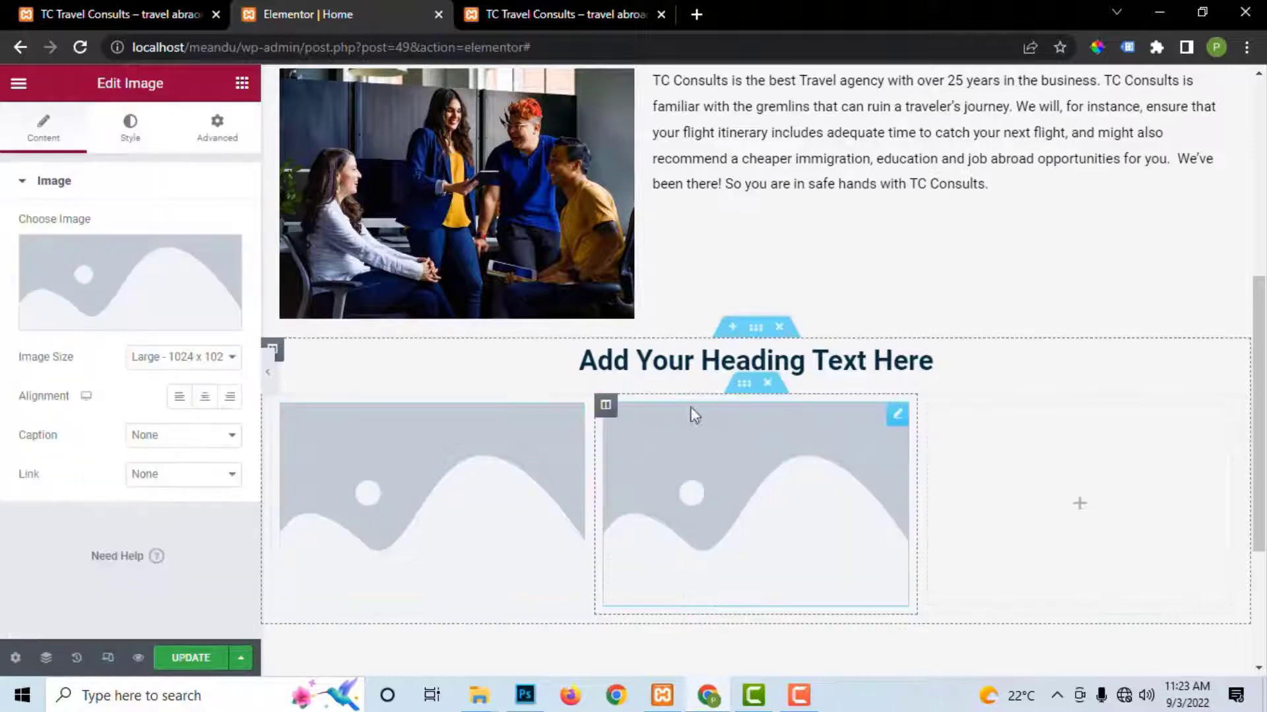
click(241, 82)
drag(193, 310, 347, 594)
scroll(712, 435, down, 2)
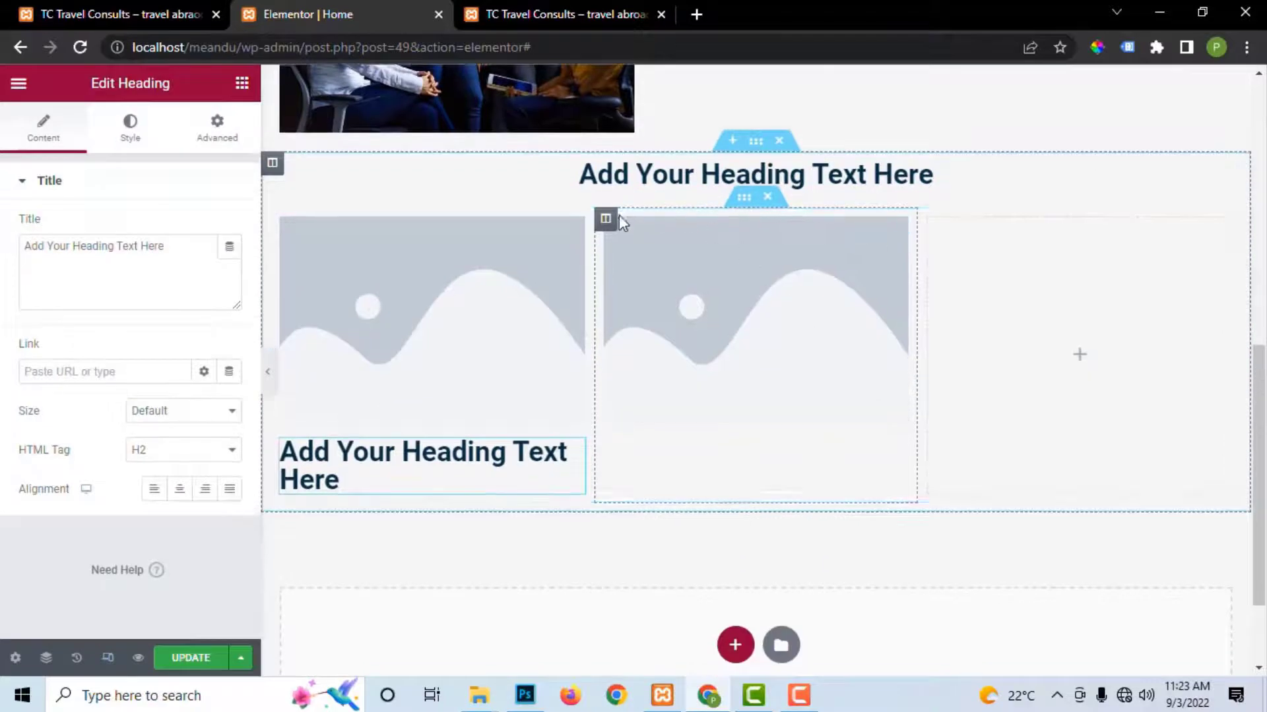
Step: Duplicate the image-and-heading column and delete the extra columns, leaving three identical cards
right_click(605, 220)
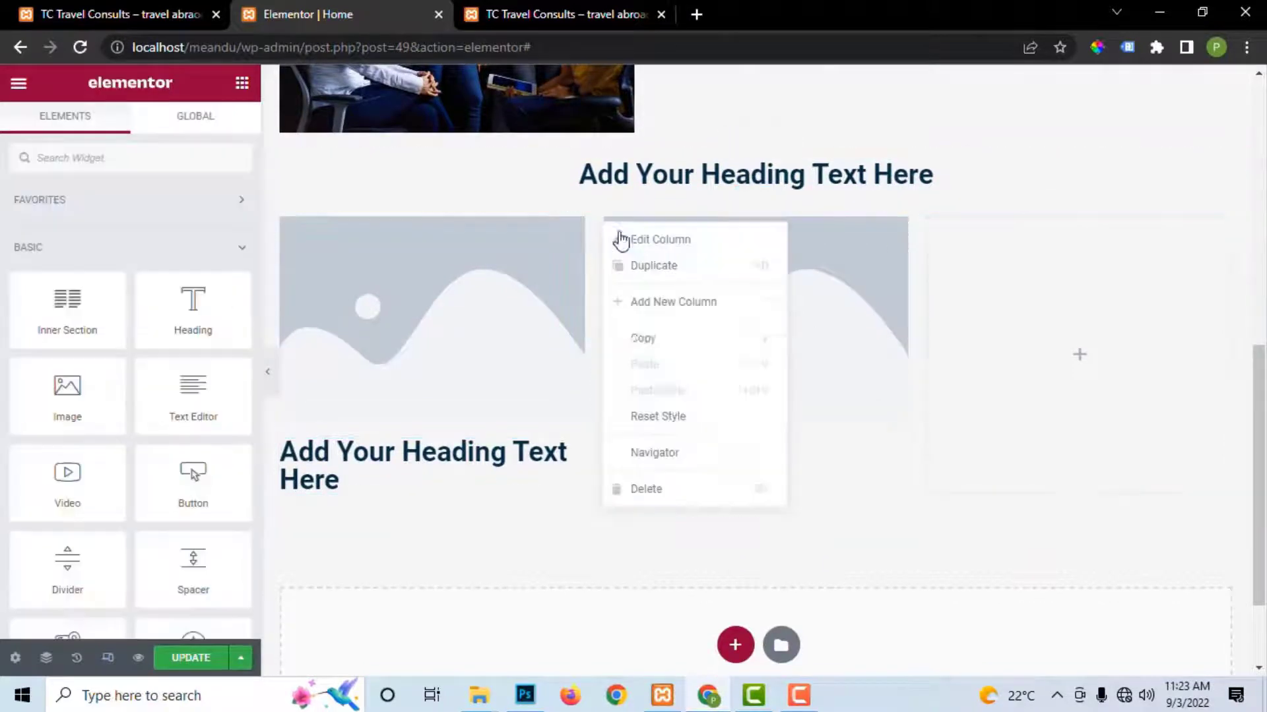
click(646, 489)
right_click(281, 228)
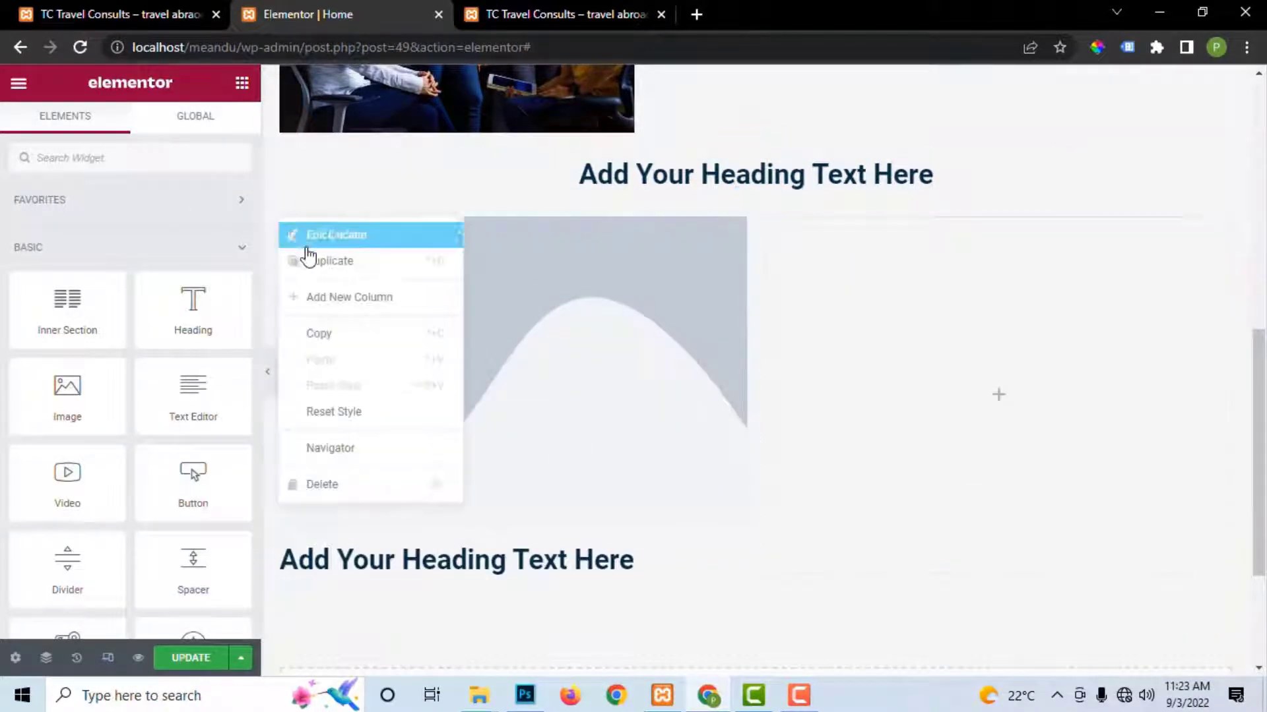
click(314, 261)
right_click(286, 224)
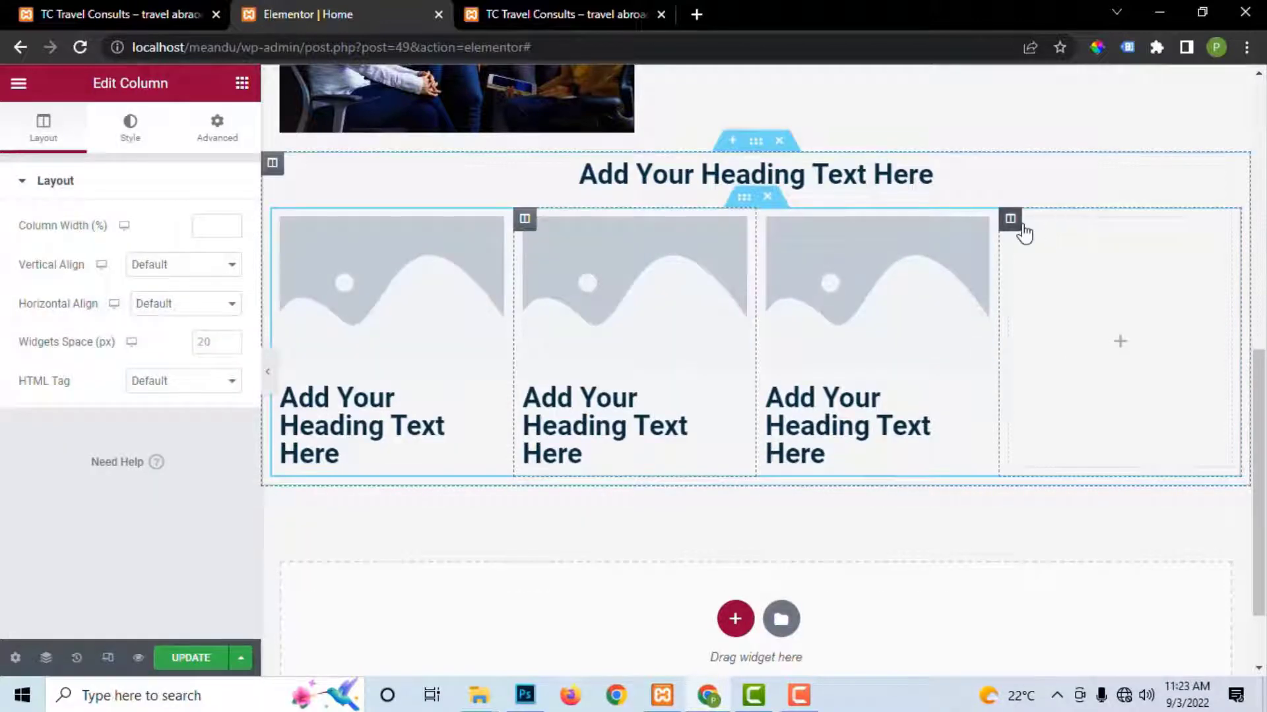
right_click(1020, 230)
click(1054, 488)
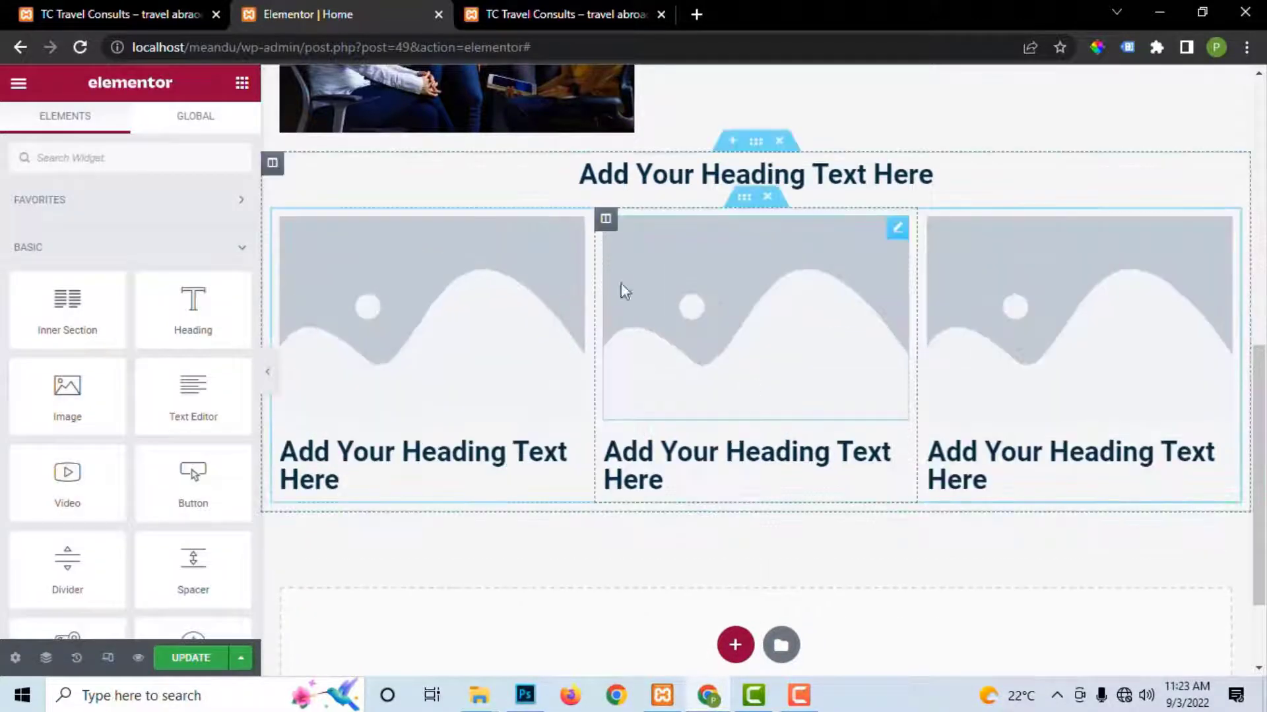
click(508, 22)
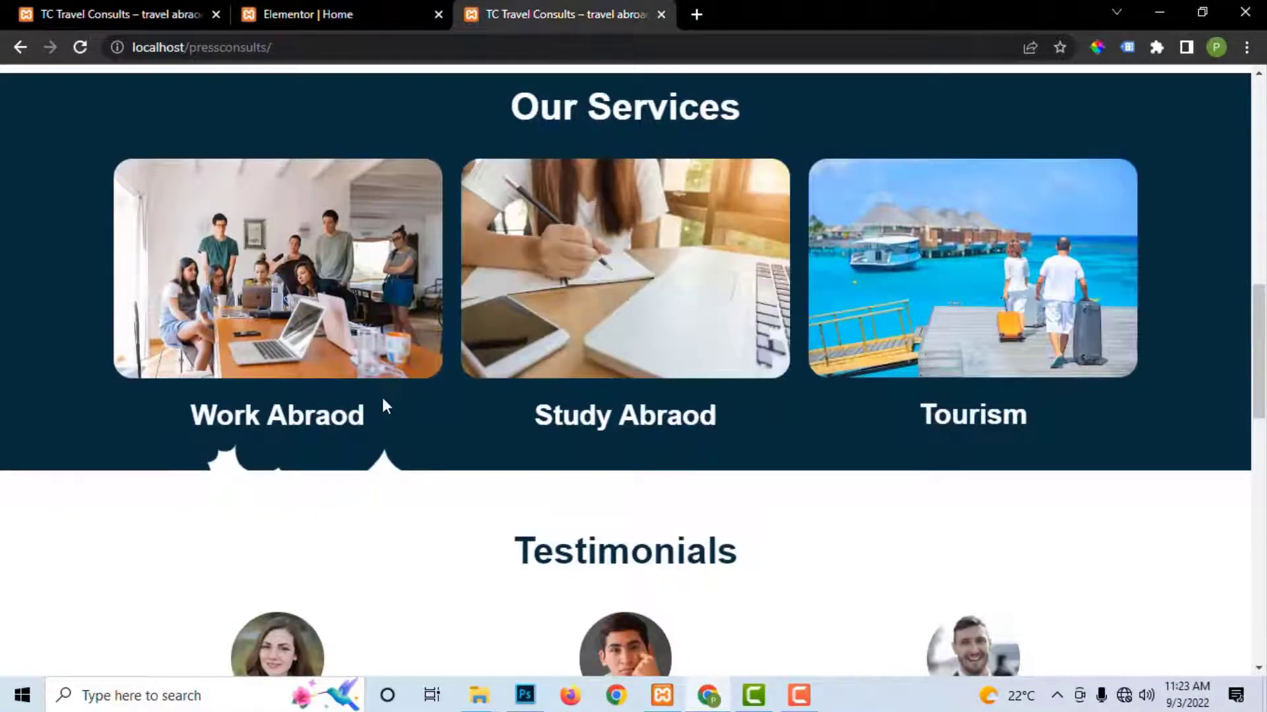
Step: Copy 'Work Abraod' from the reference site into the first card's heading and centre it
drag(228, 417, 194, 418)
right_click(218, 414)
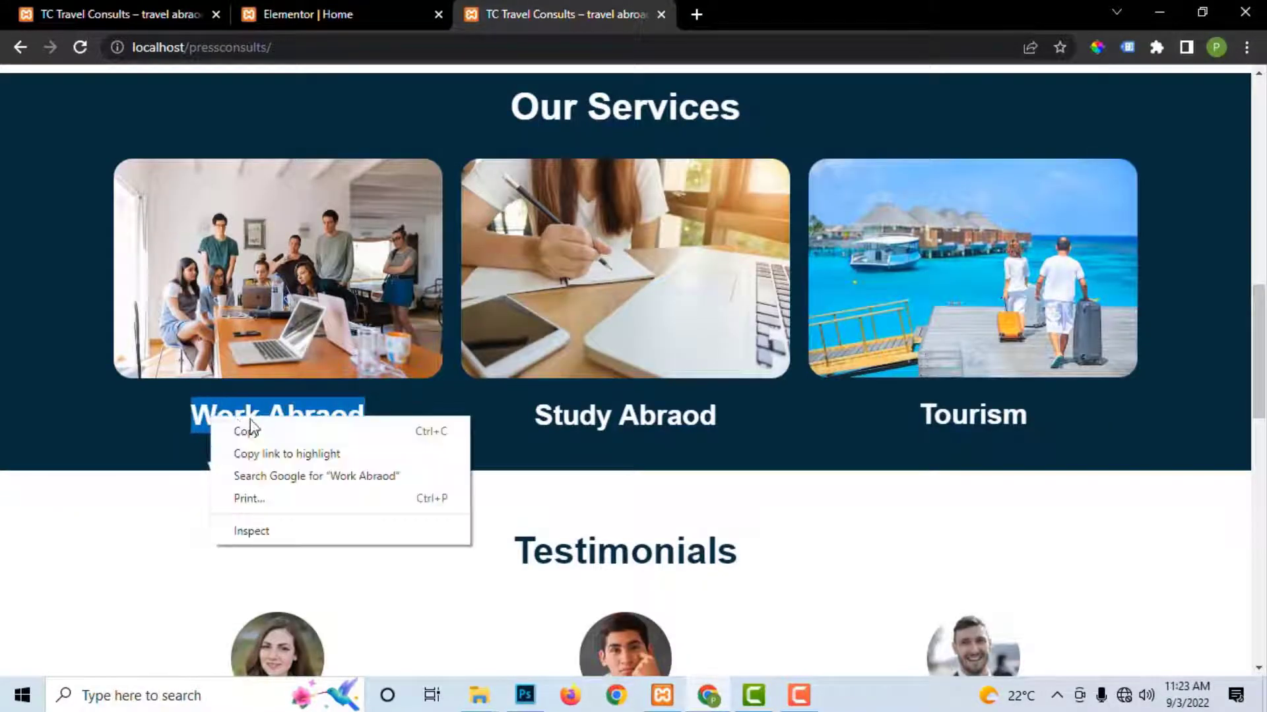
click(261, 428)
click(365, 13)
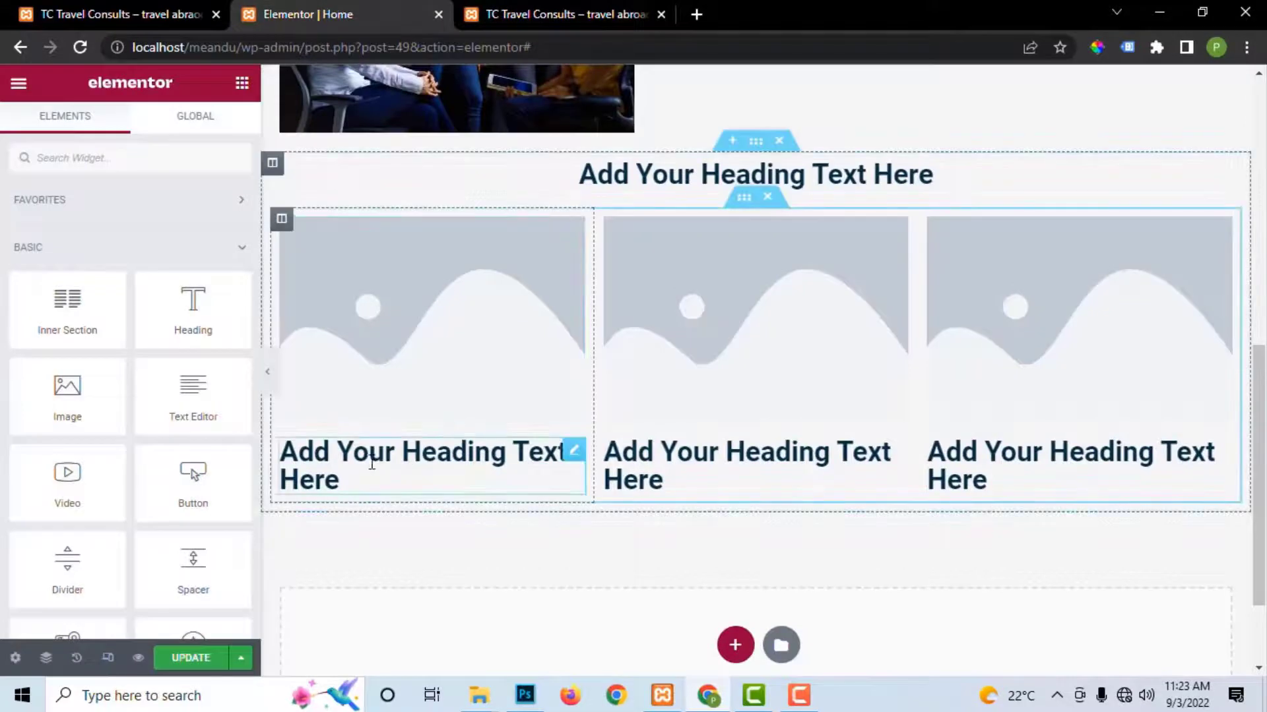
click(339, 479)
drag(194, 246, 3, 249)
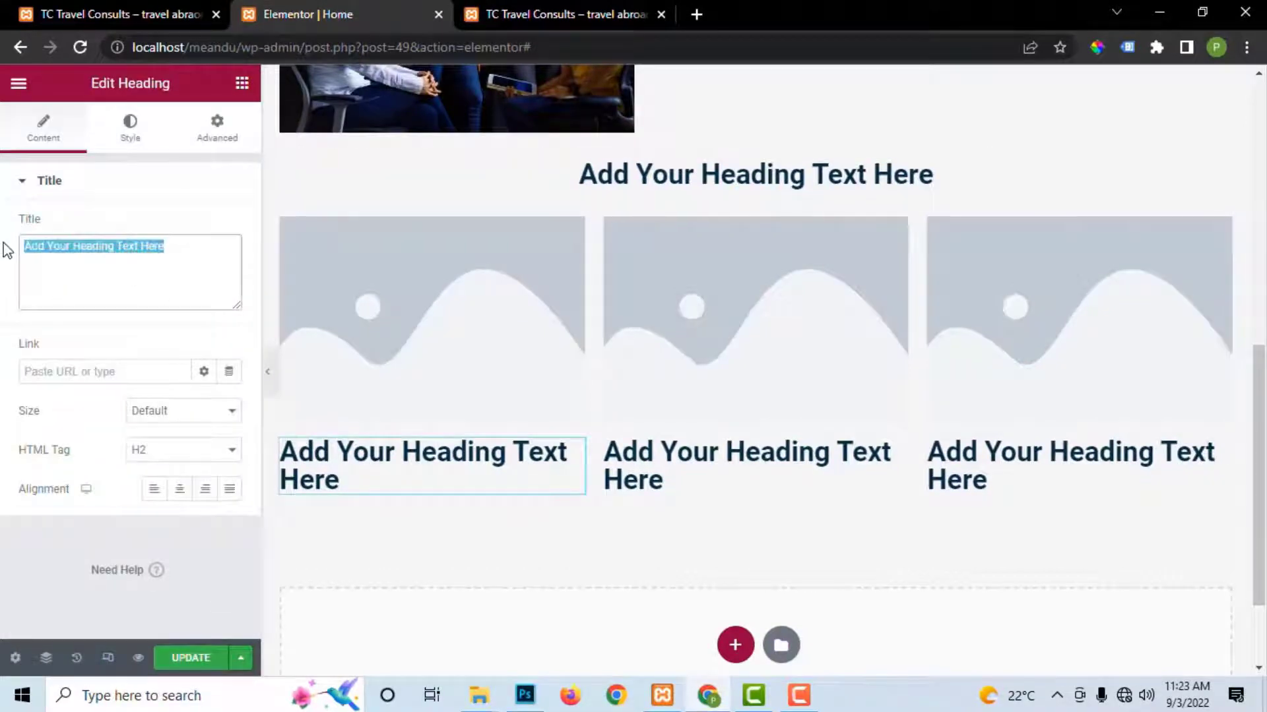
key(ctrl+v)
click(180, 490)
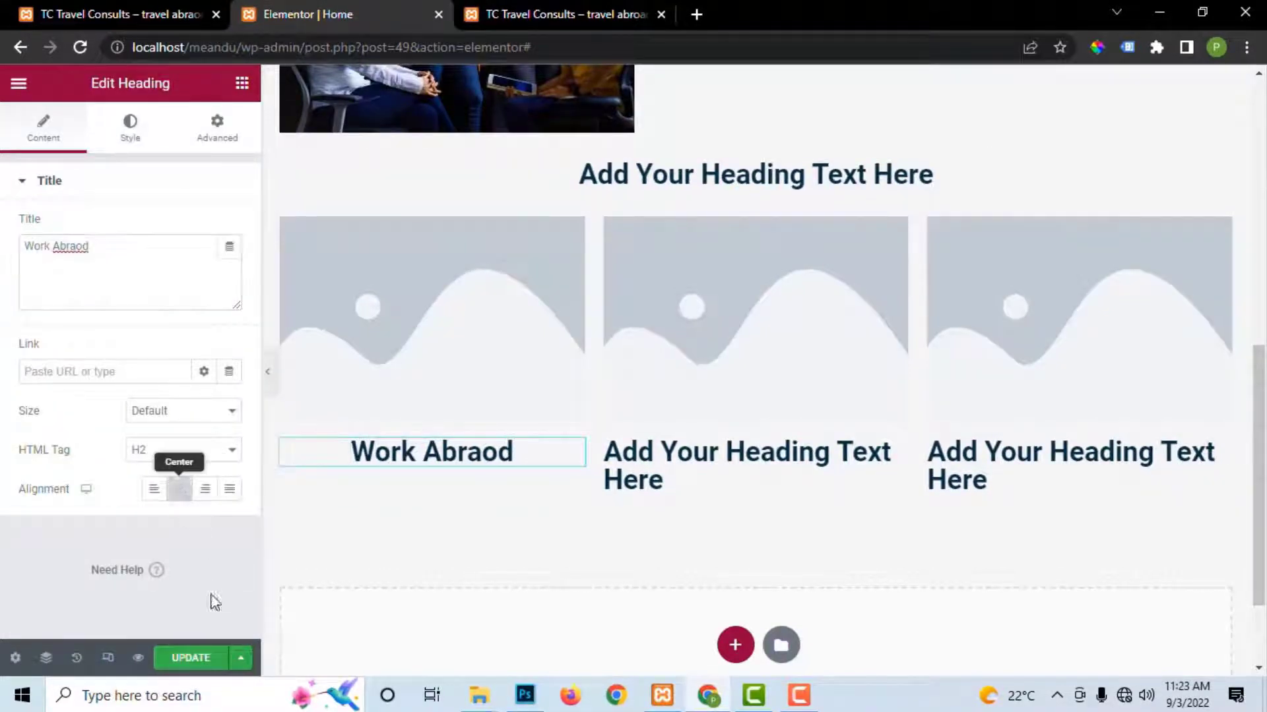
Step: Copy 'Our Services' from the reference site into the section's main heading and update
click(557, 15)
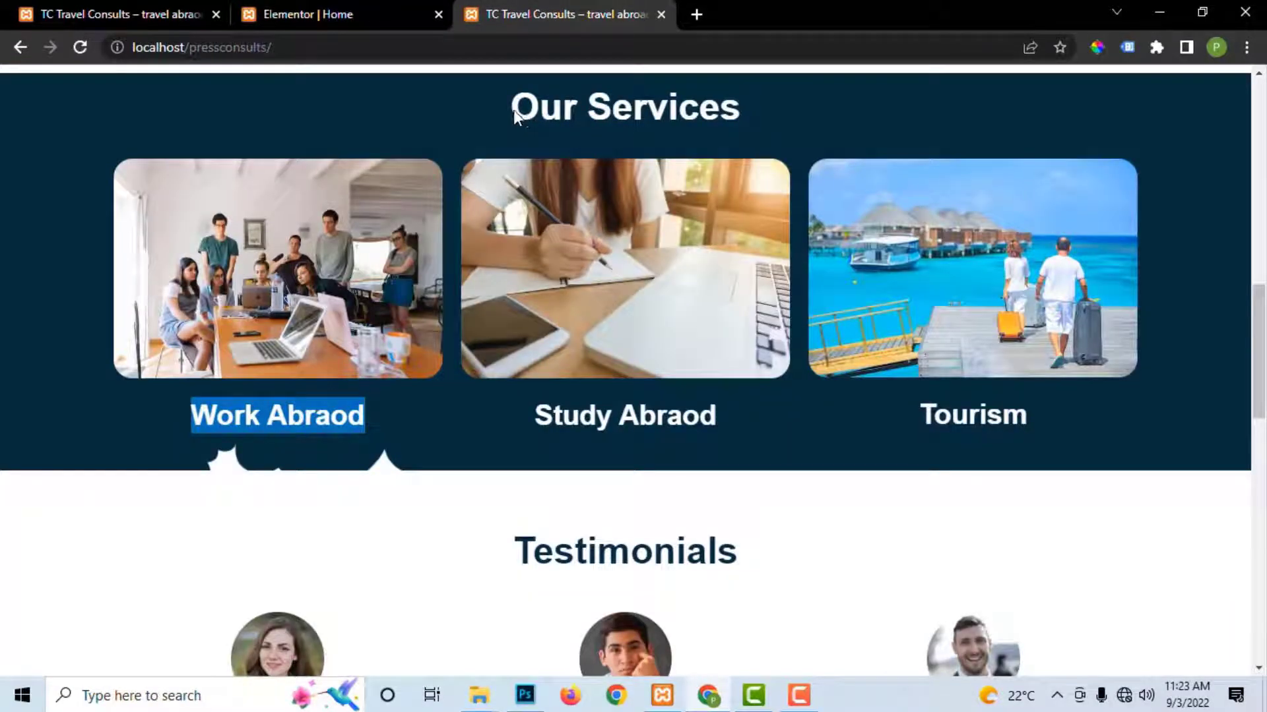
drag(519, 106, 764, 105)
right_click(712, 108)
click(732, 122)
click(310, 15)
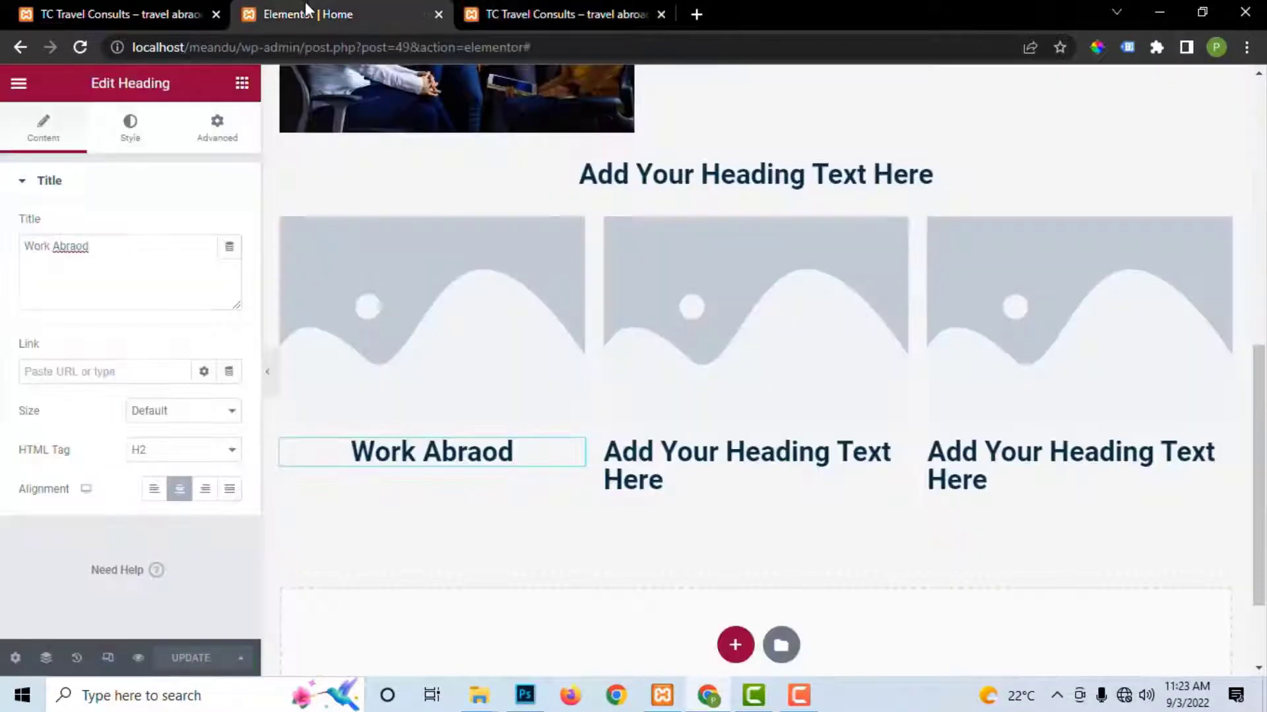
click(695, 173)
drag(190, 252, 5, 265)
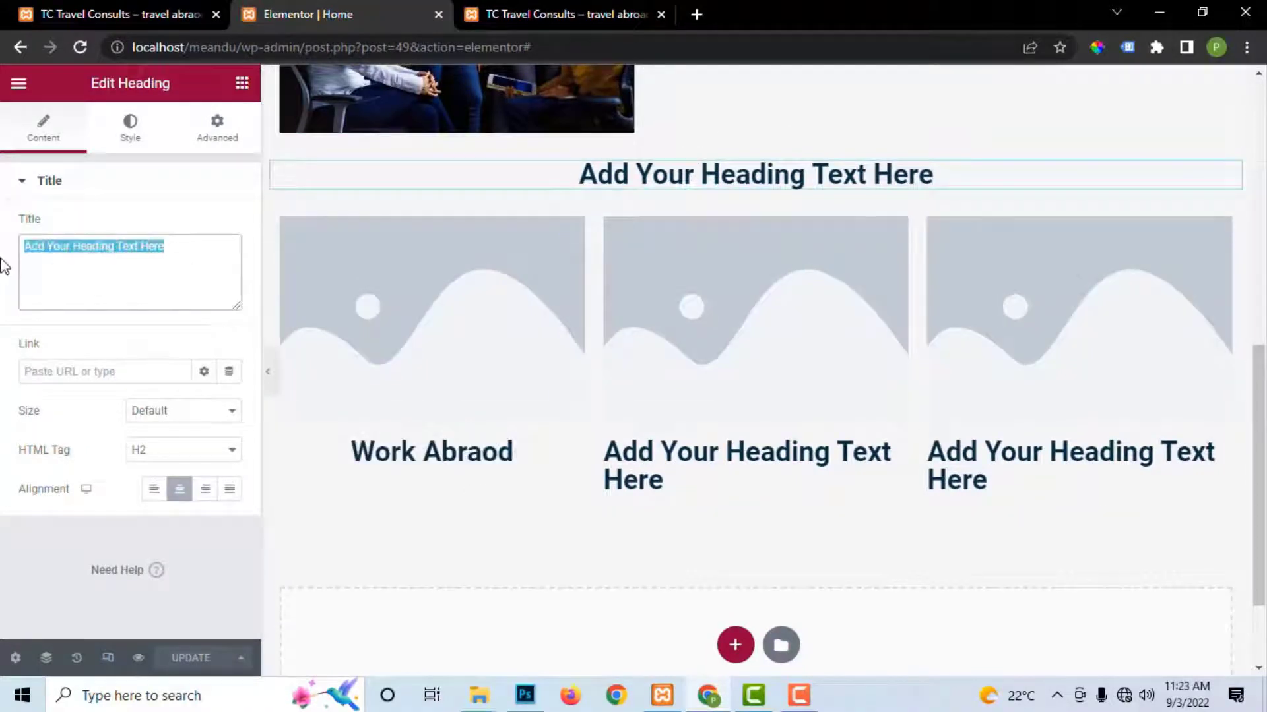
key(ctrl+v)
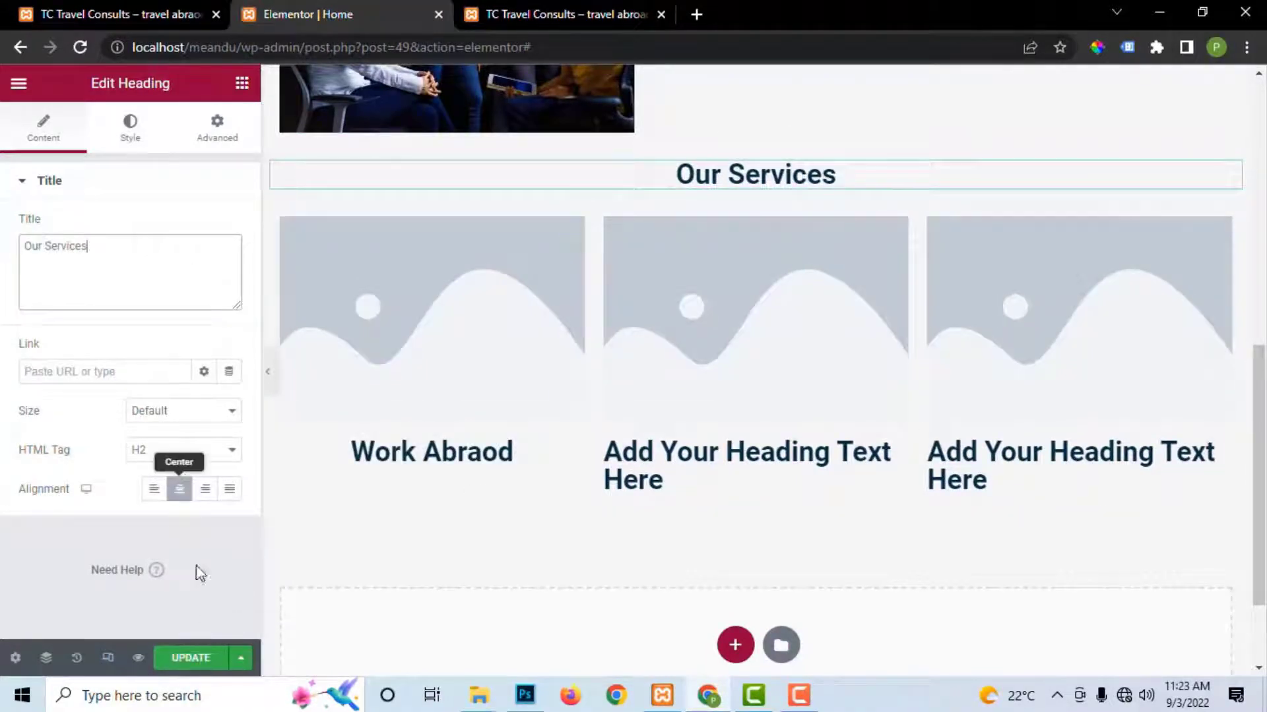
click(190, 658)
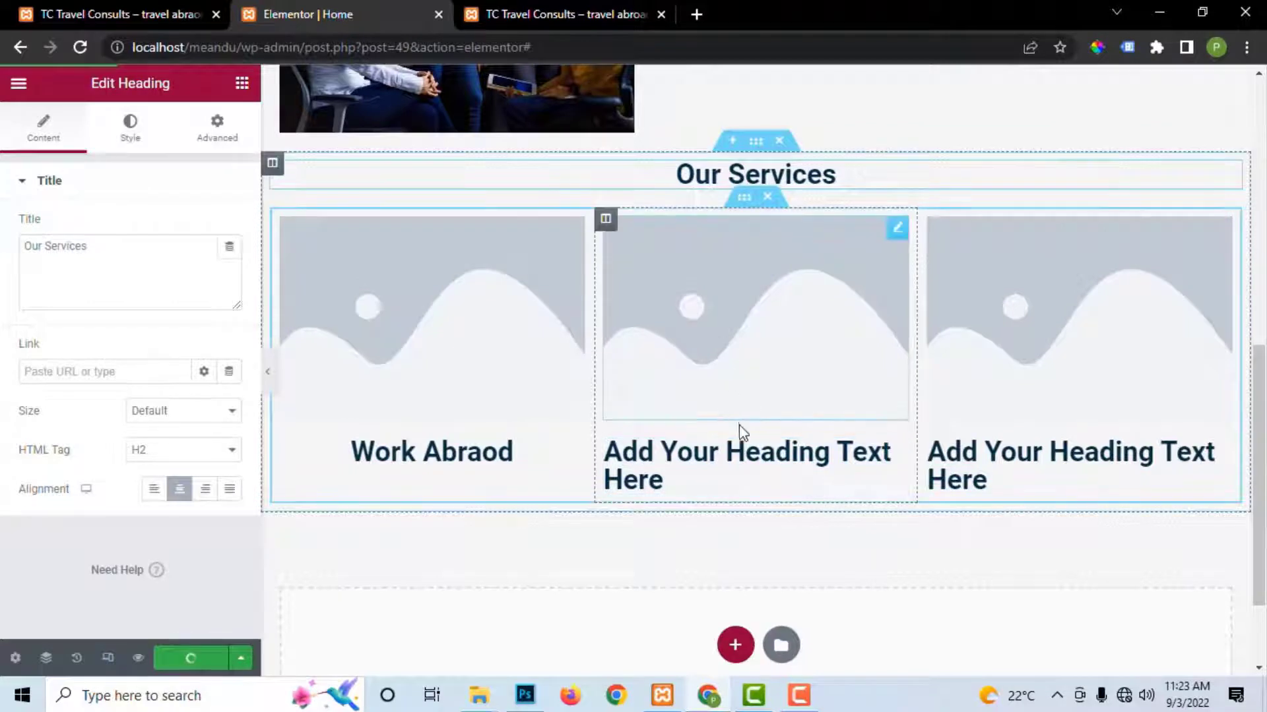
Step: Title the other two cards 'Study Abroad' and 'Tourism', centre them, and update
click(760, 465)
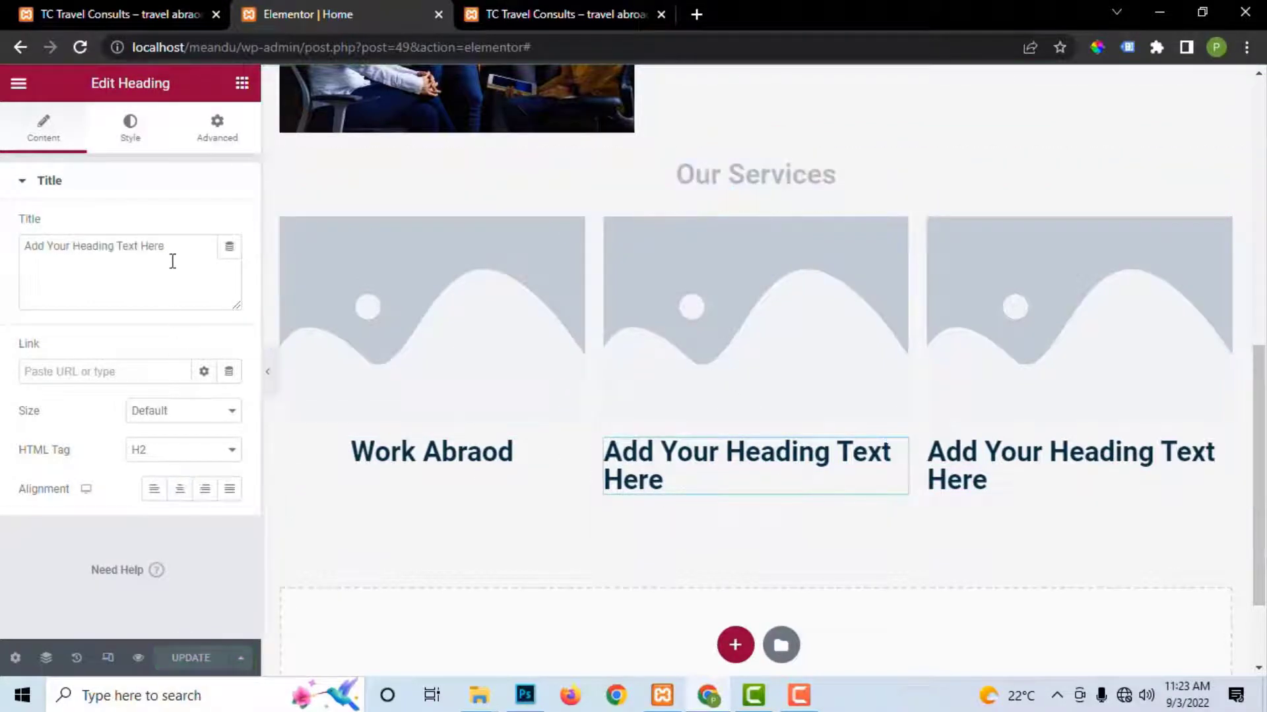
drag(172, 261, 3, 266)
text(Study Abroad)
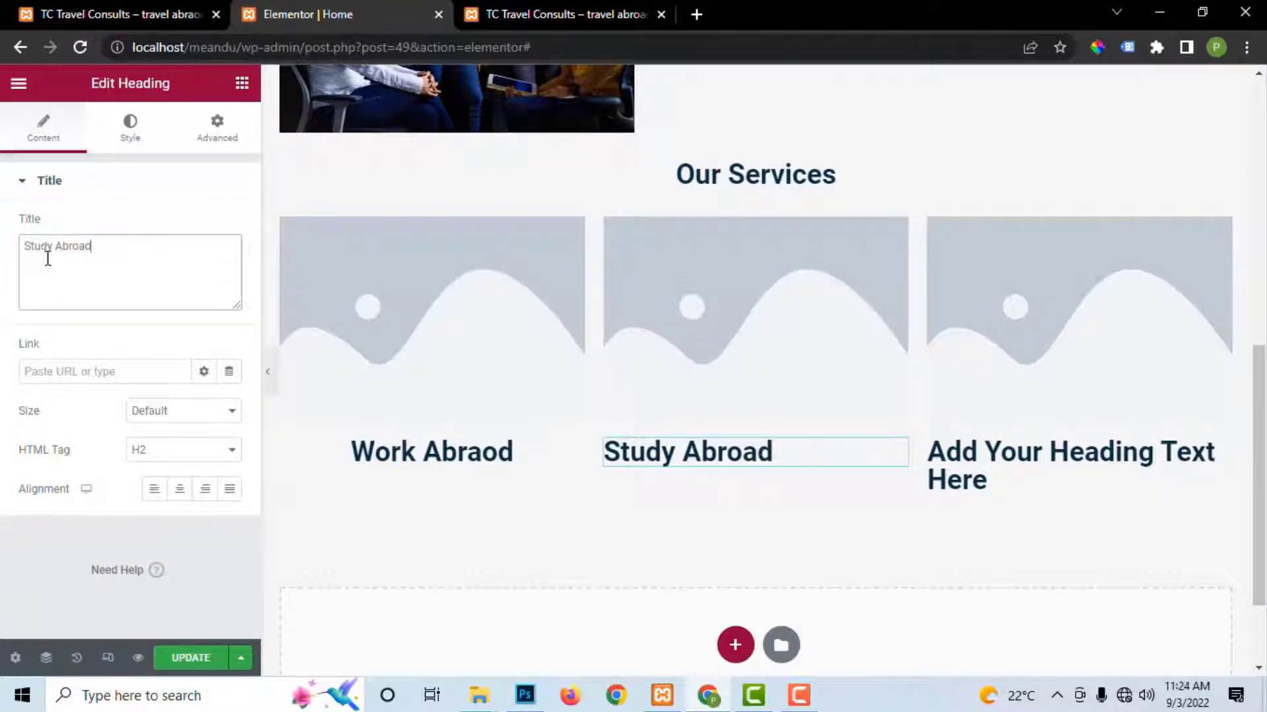
click(179, 489)
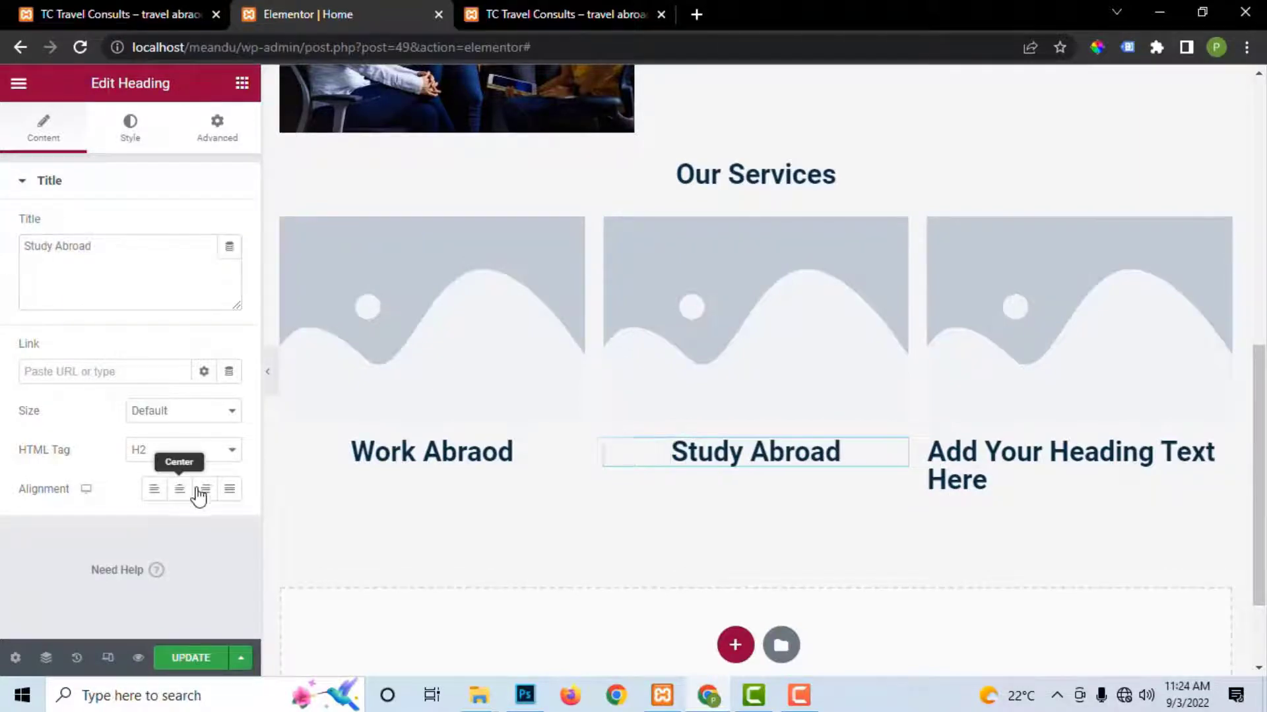
click(1056, 484)
drag(158, 248, 3, 243)
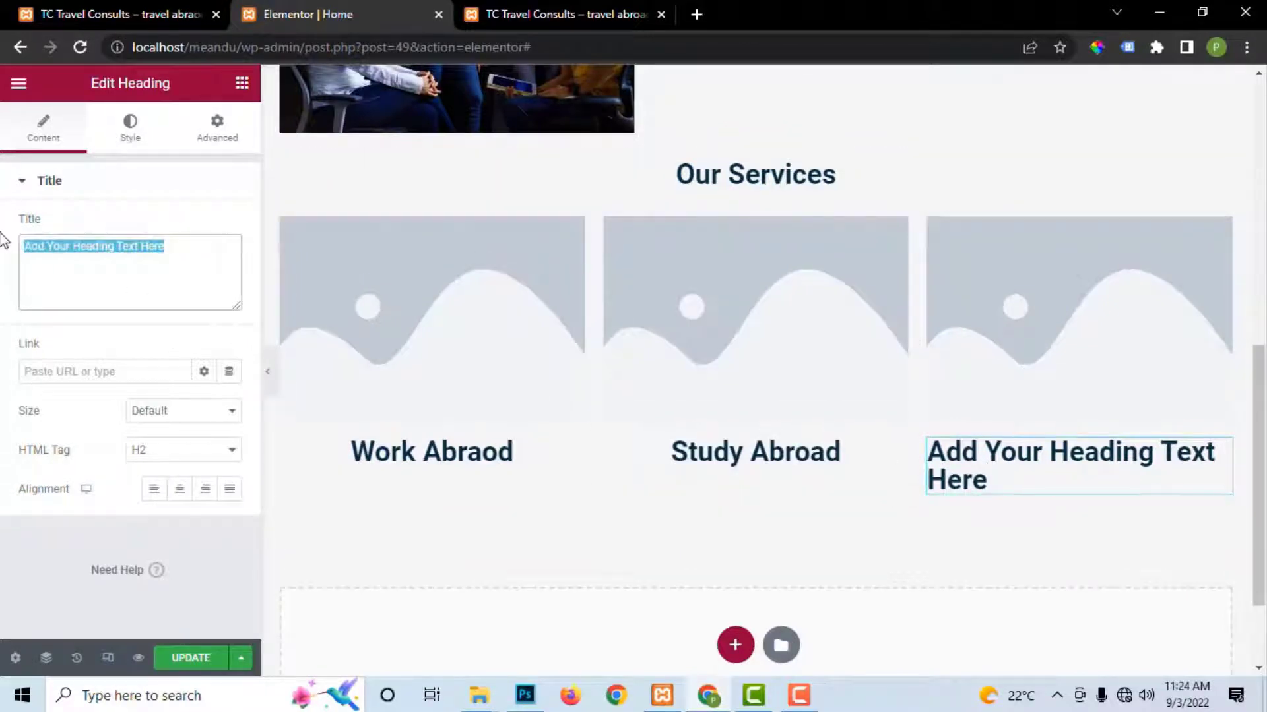
text(Tour)
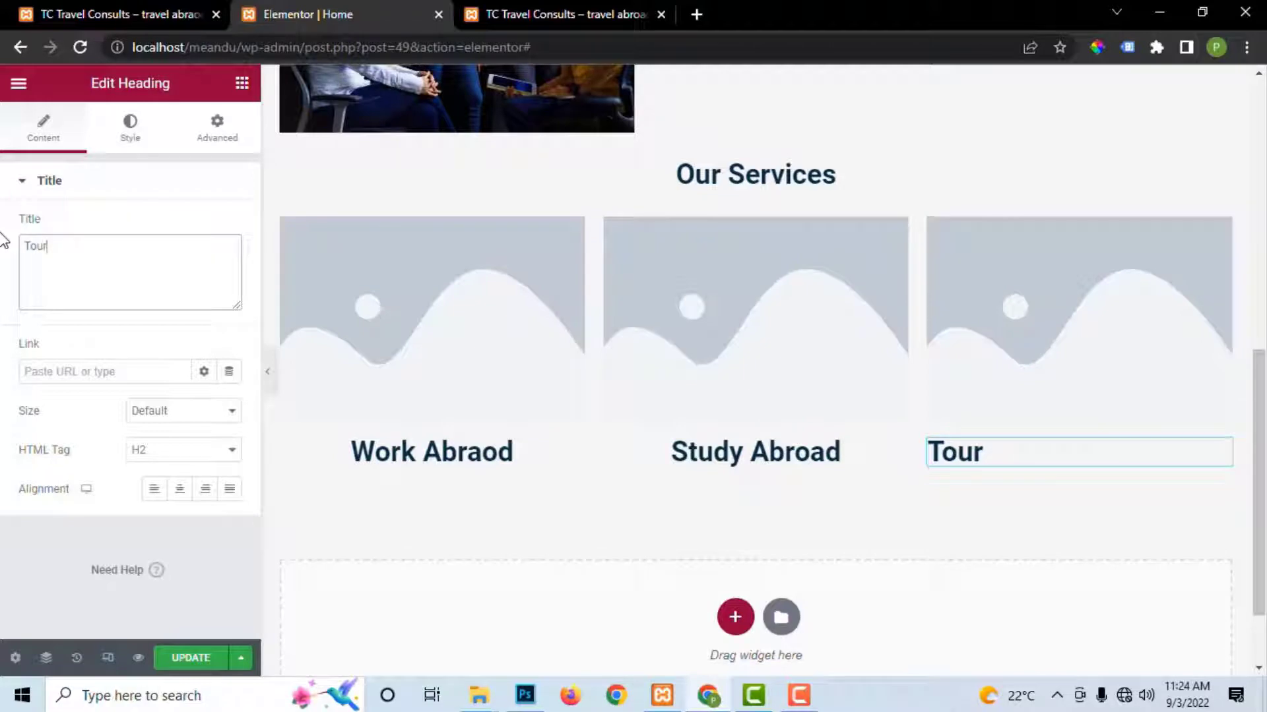
text(m)
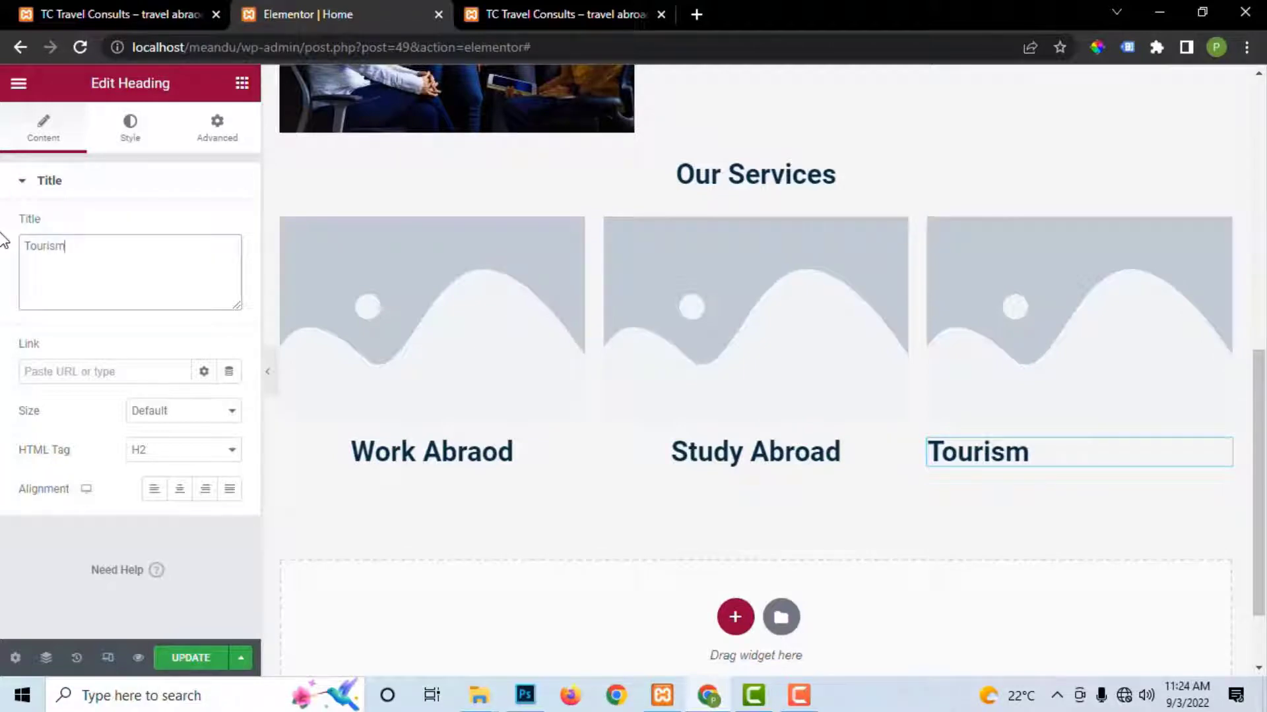
click(179, 489)
click(188, 658)
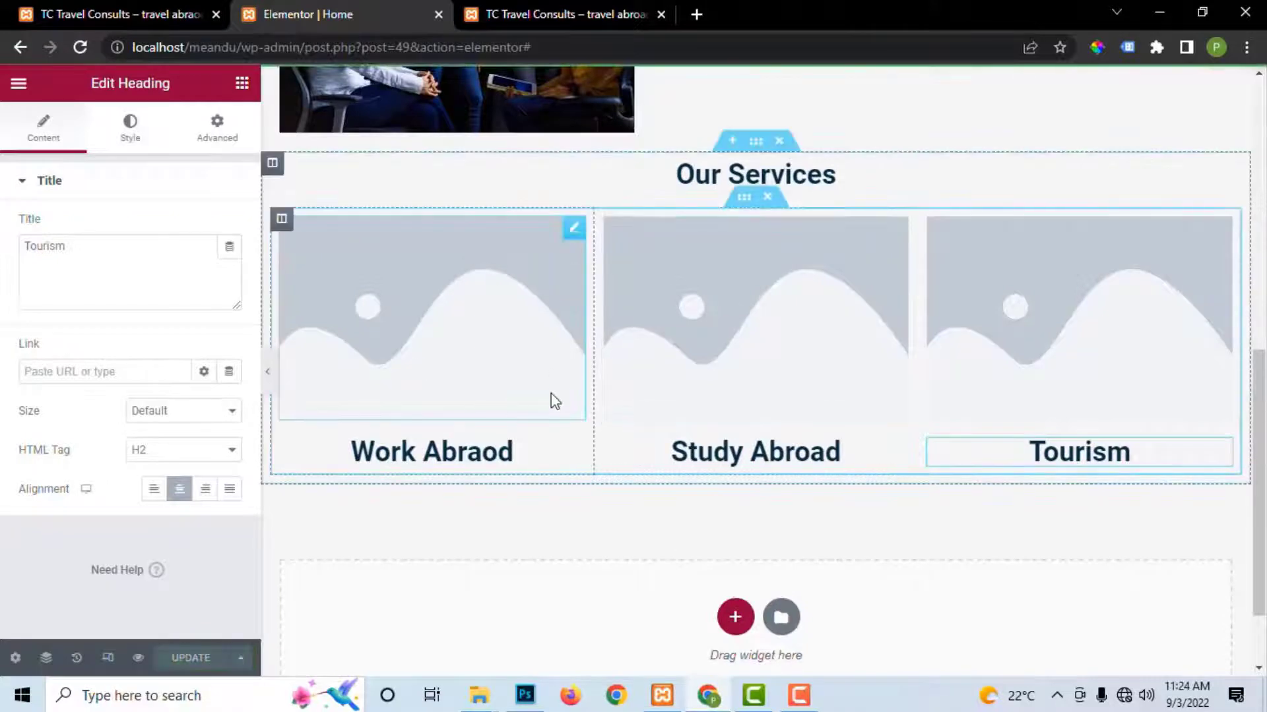
Step: Pick pexels-tirachard-kumtanom-574285.jpg from the Media Library for the Work Abraod card's image
click(396, 395)
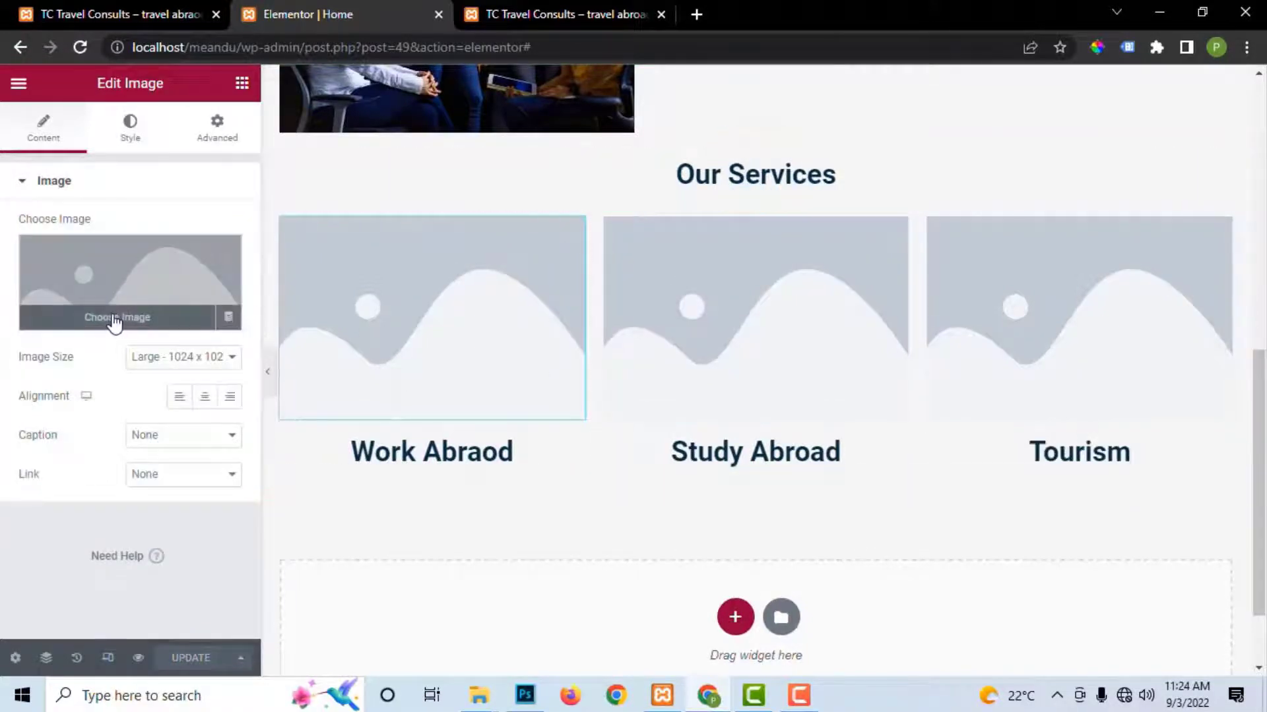
click(114, 322)
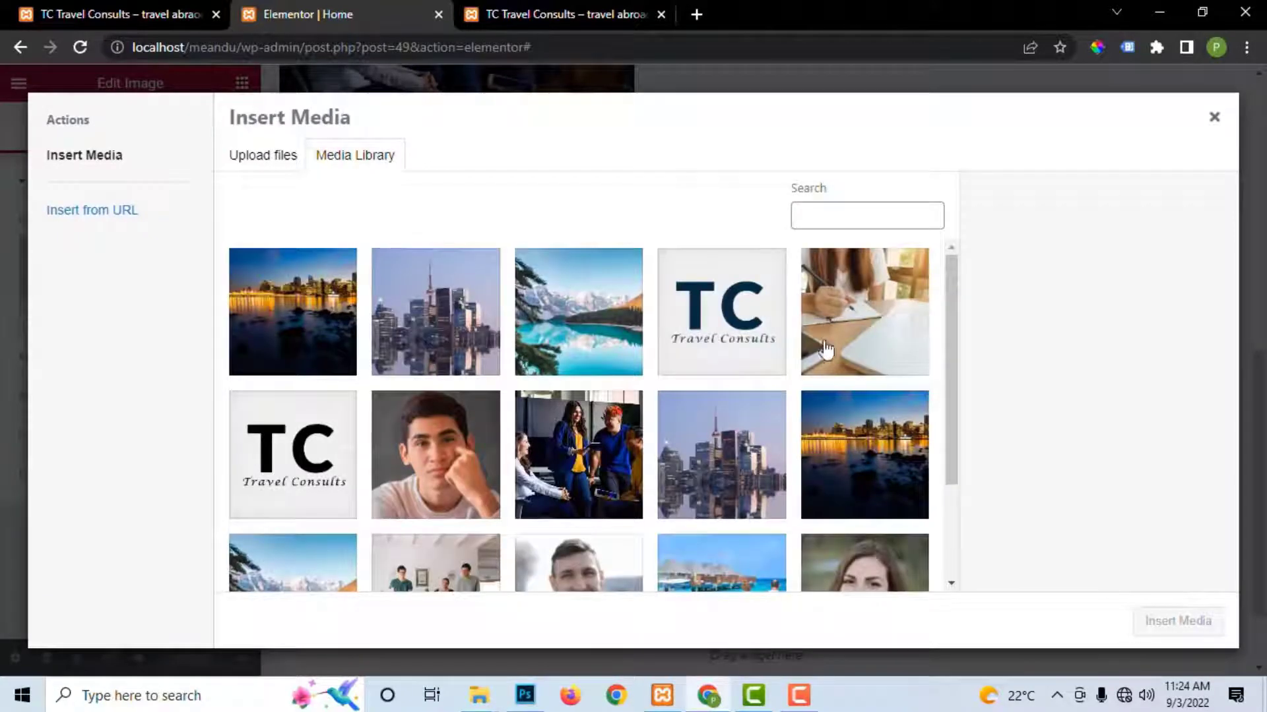
scroll(494, 508, down, 2)
scroll(515, 487, up, 2)
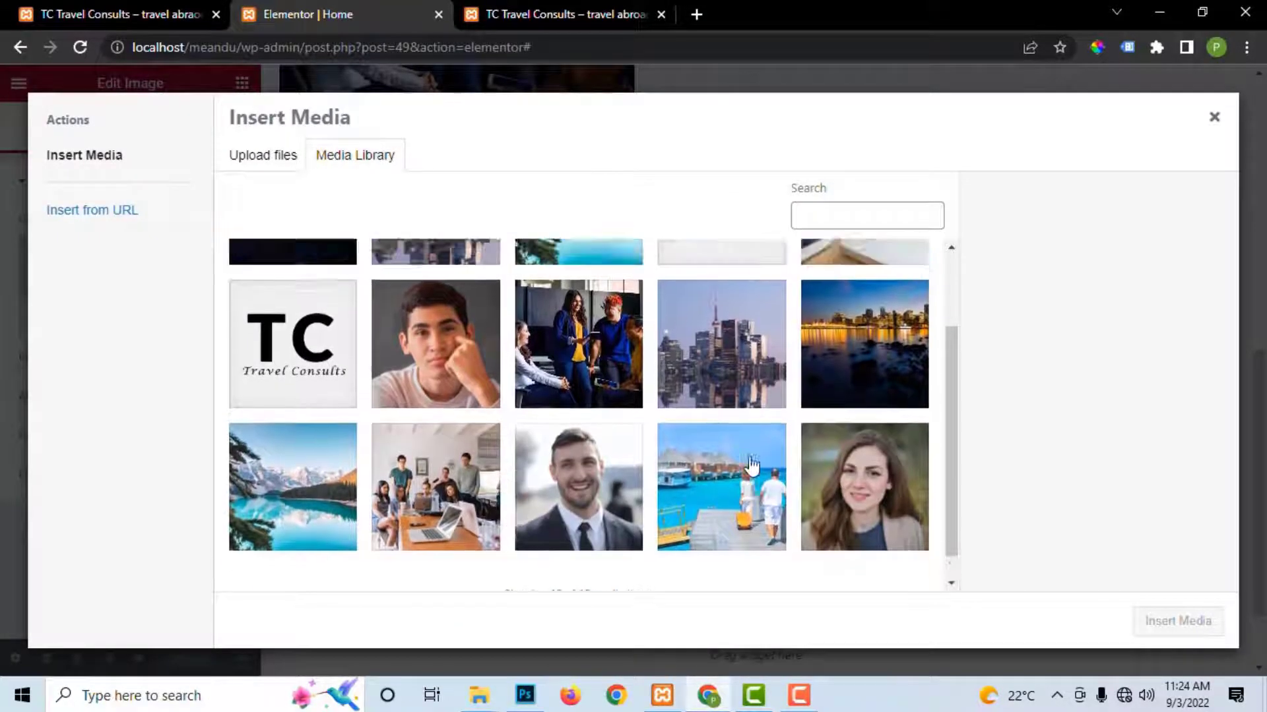
click(838, 369)
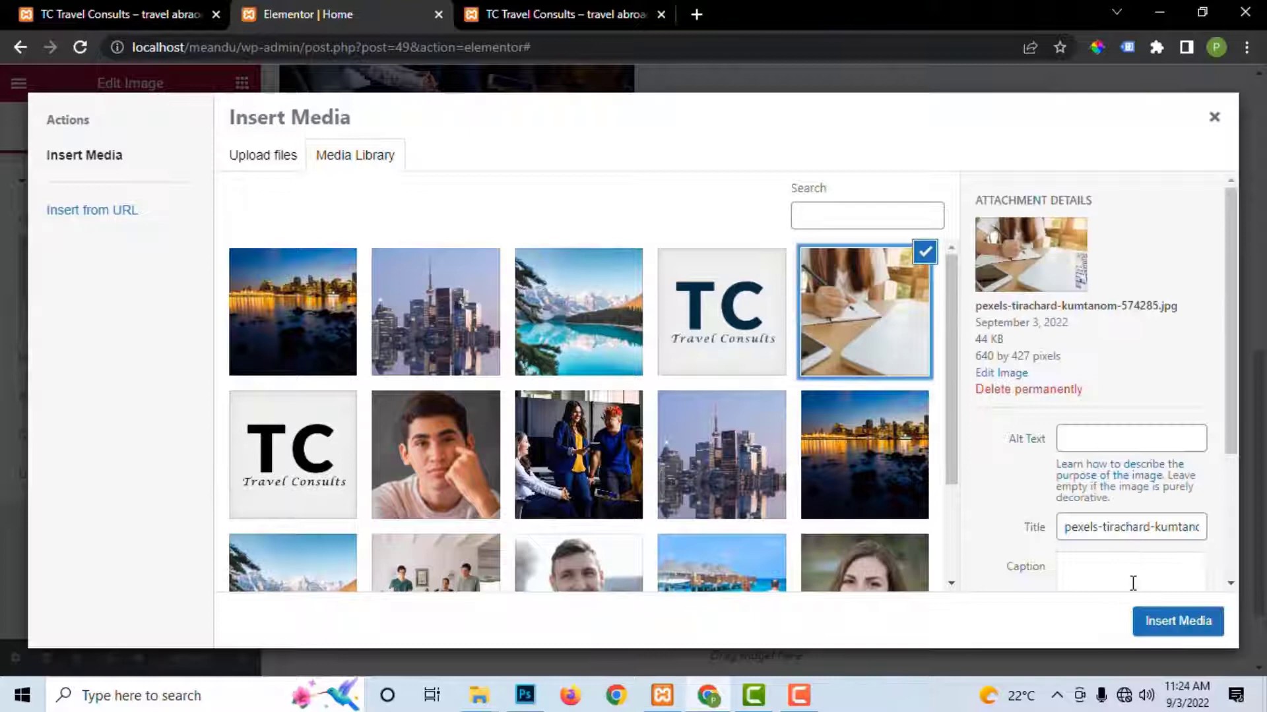
click(1163, 623)
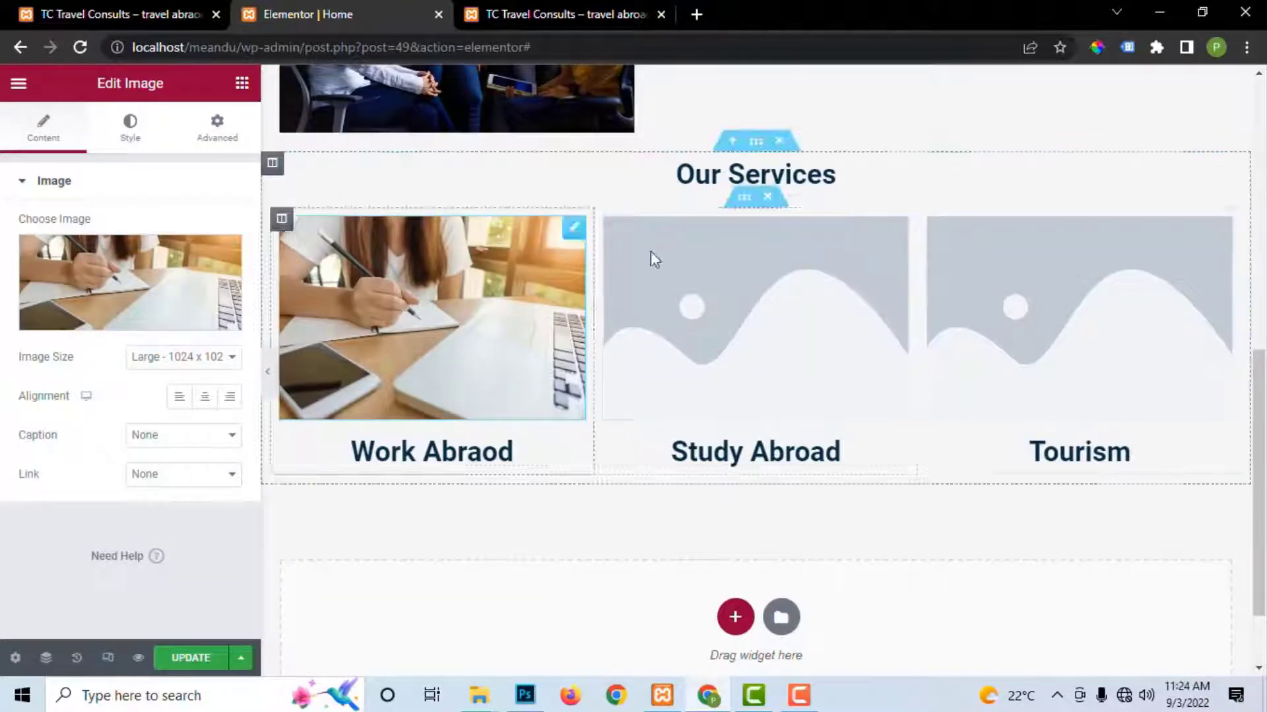
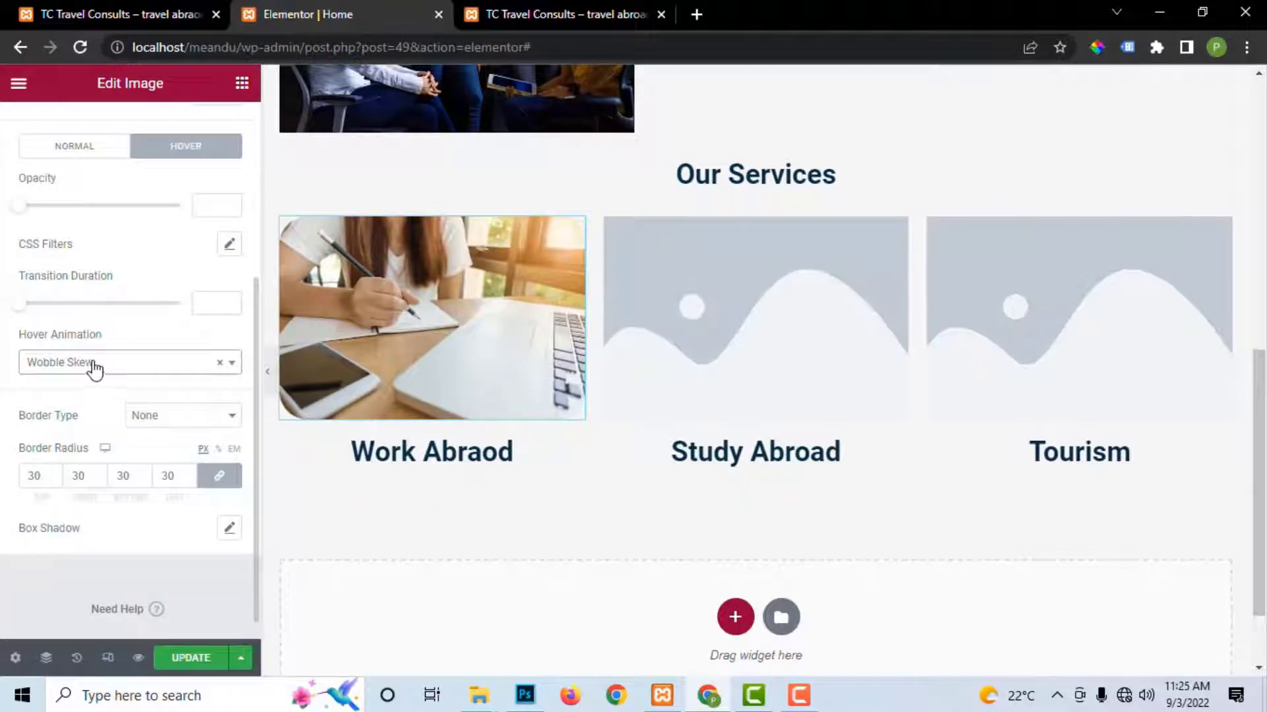
Step: Give the Work Abraod image a Wobble To Bottom Right hover animation and 0.85 hover opacity, then save
click(95, 368)
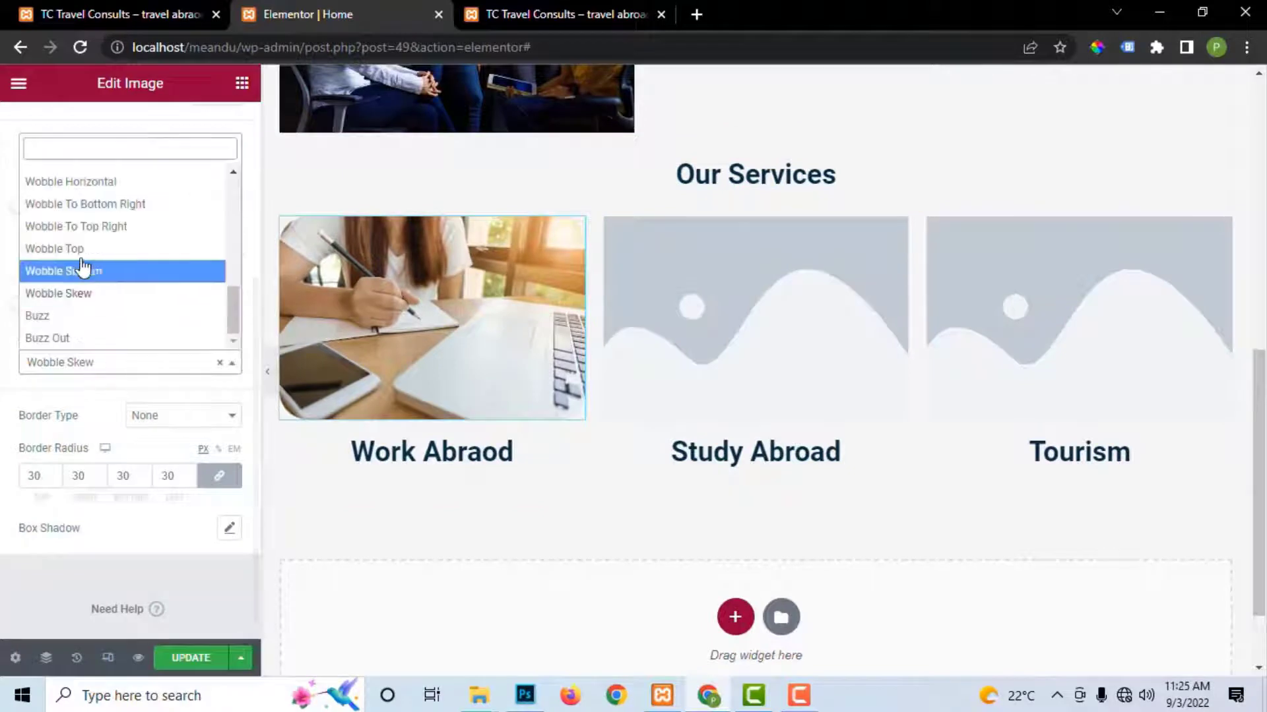
click(79, 206)
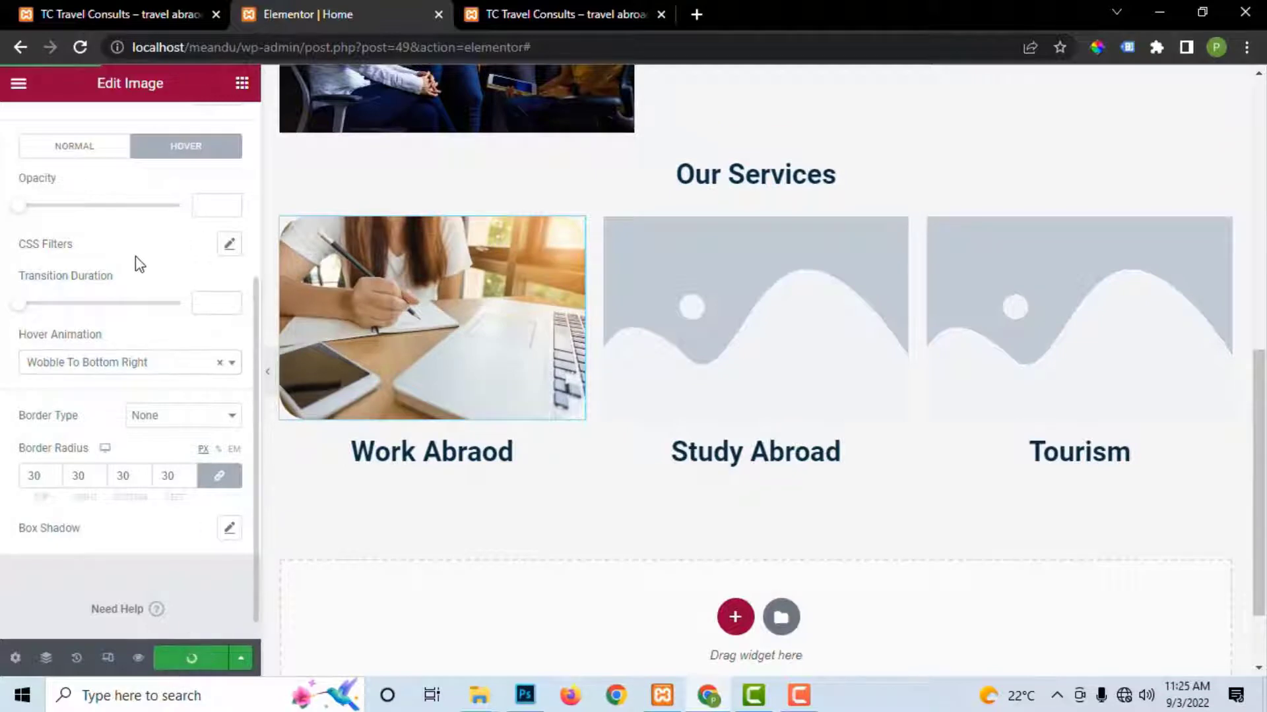
scroll(184, 194, up, 1)
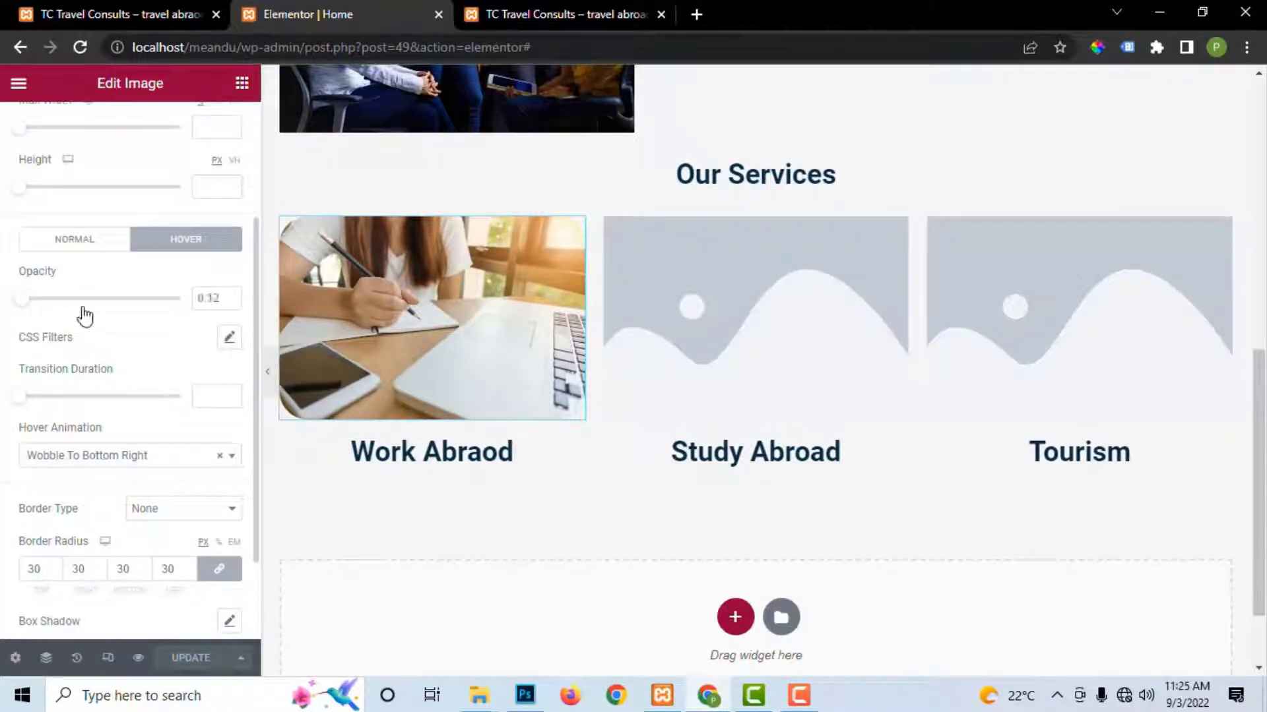
click(136, 298)
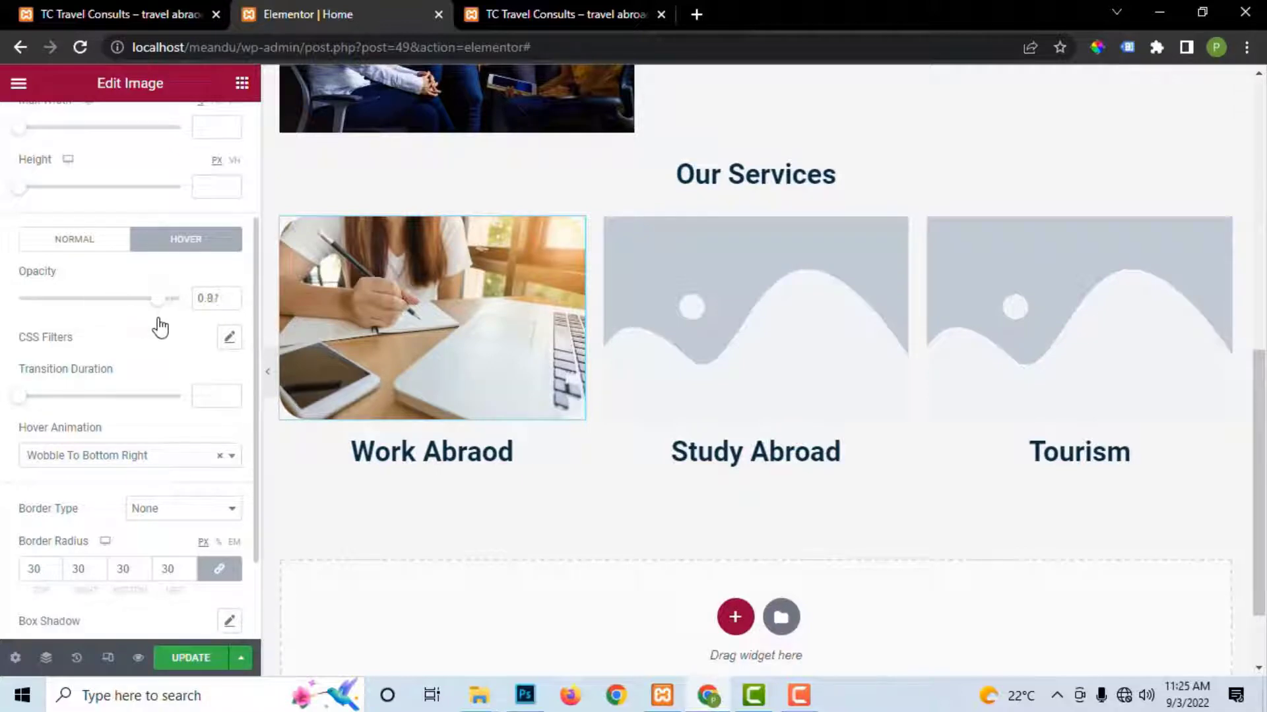
drag(155, 319, 153, 319)
click(196, 658)
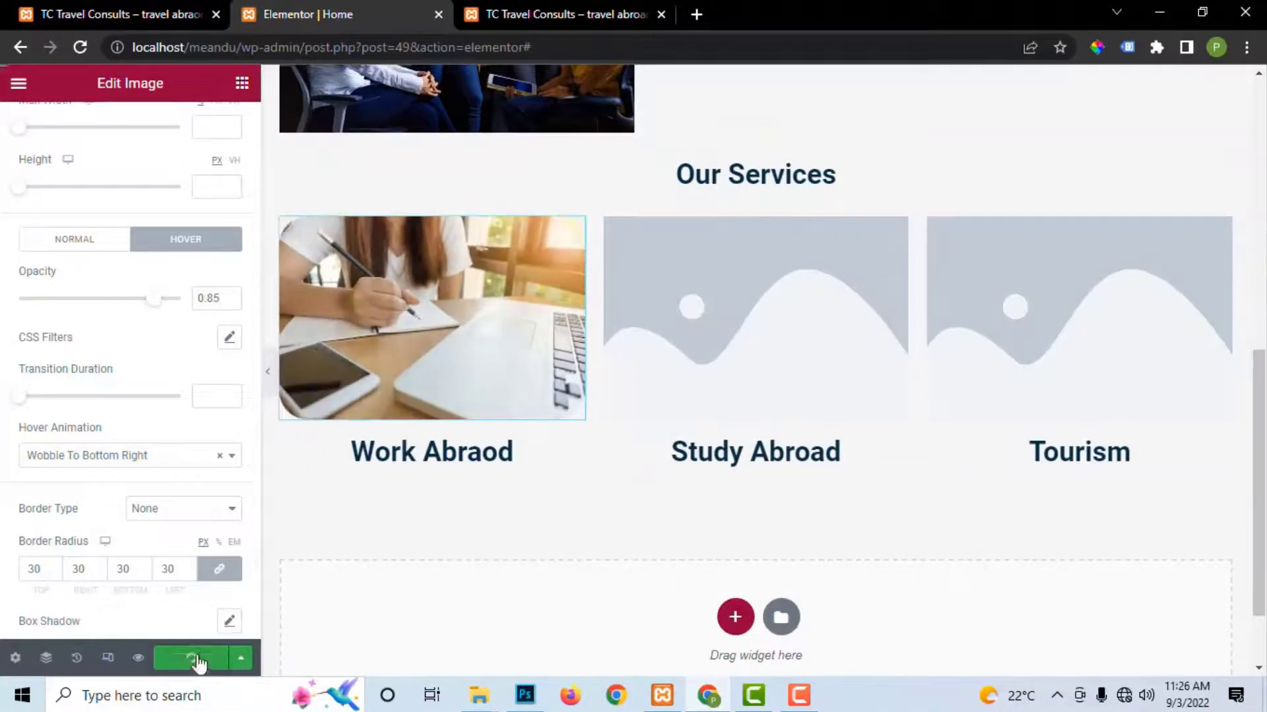
Step: Insert the woman-writing photo from the Media Library into the Study Abroad image
right_click(457, 307)
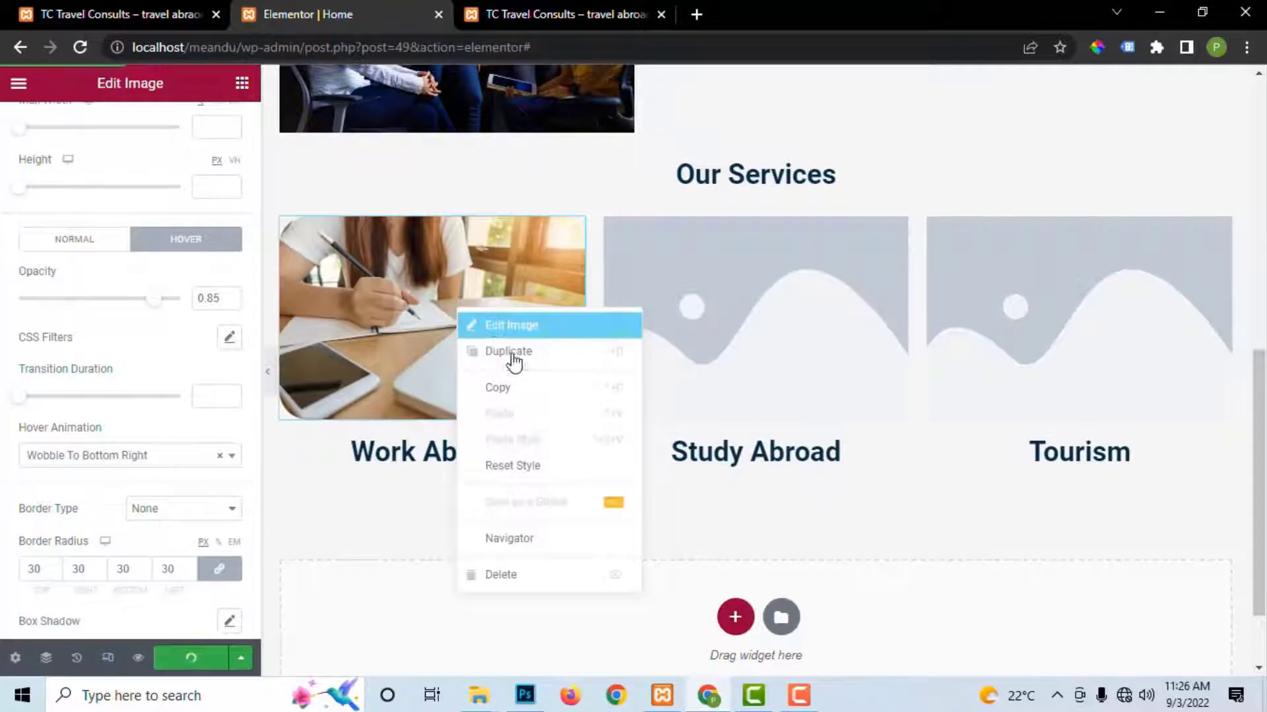
click(518, 393)
click(727, 339)
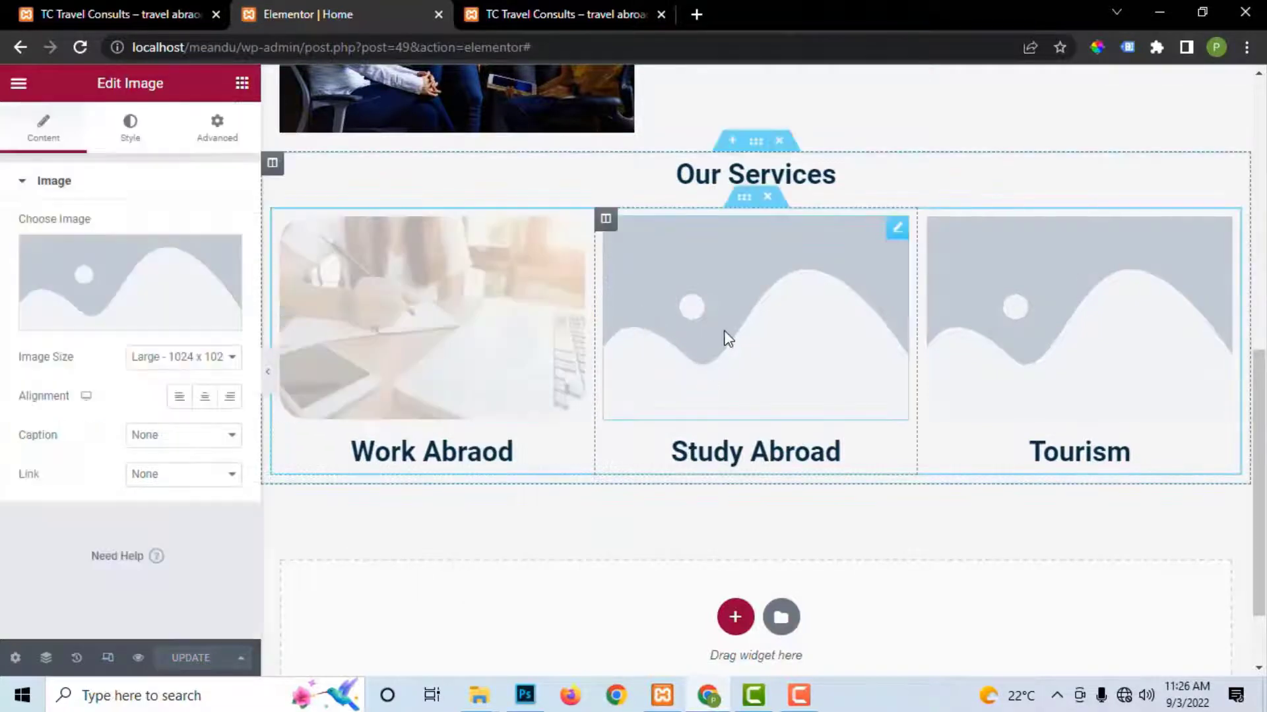
click(106, 318)
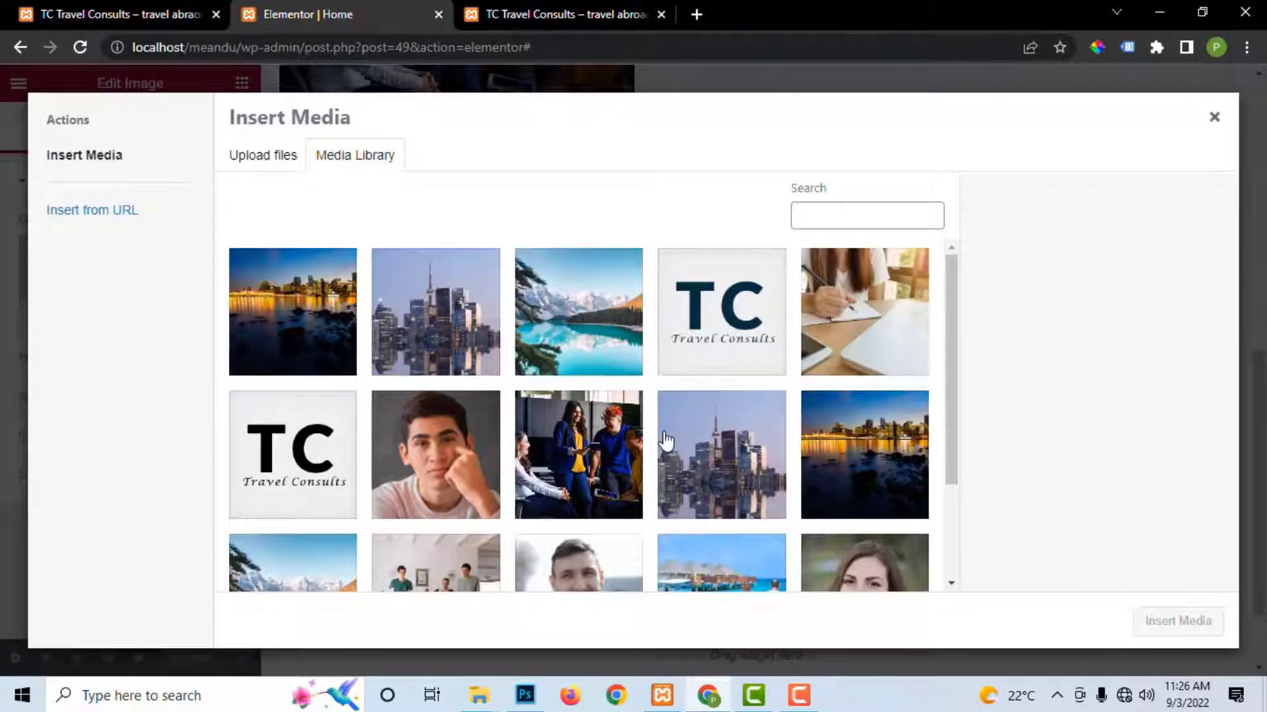
scroll(725, 439, down, 1)
scroll(818, 415, down, 2)
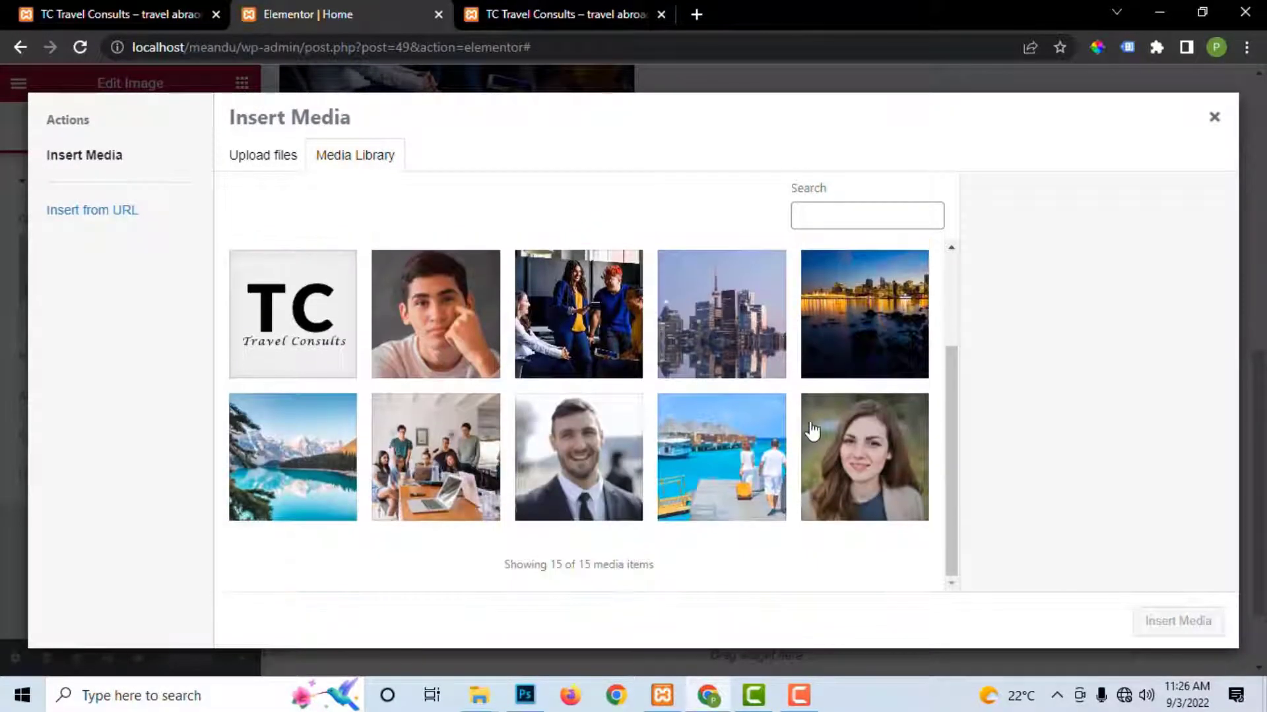
click(1215, 118)
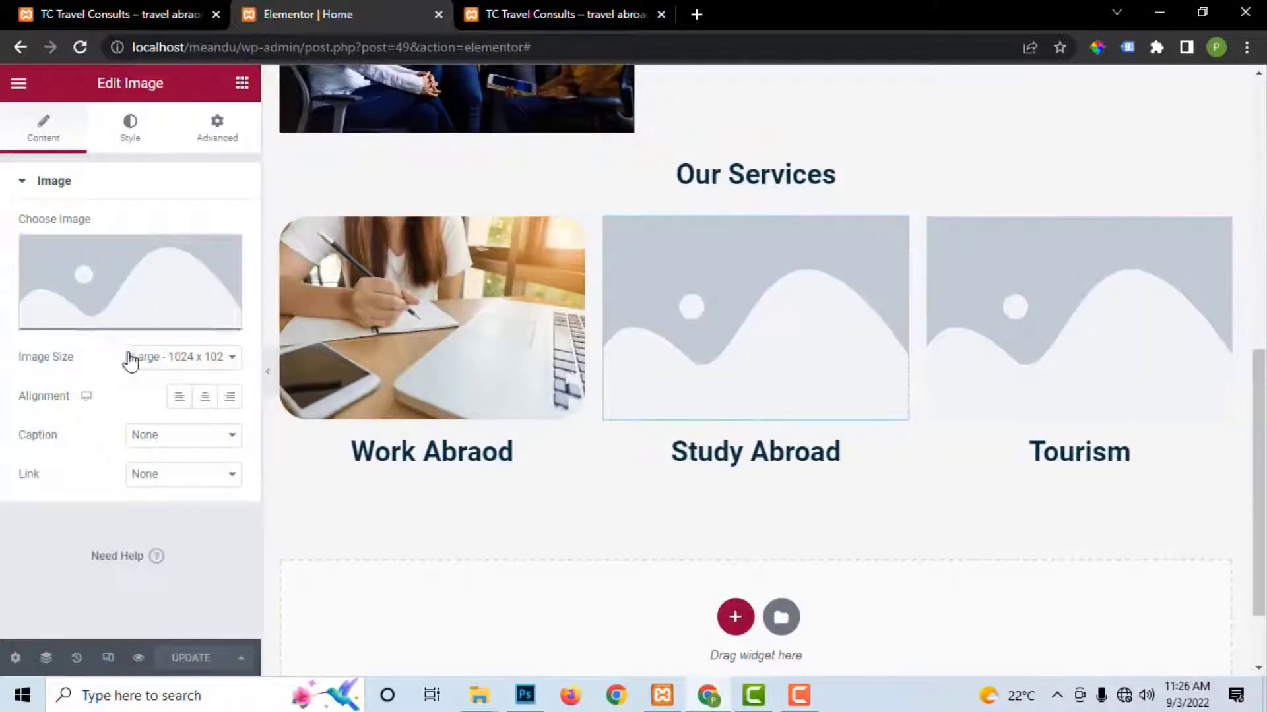
click(119, 319)
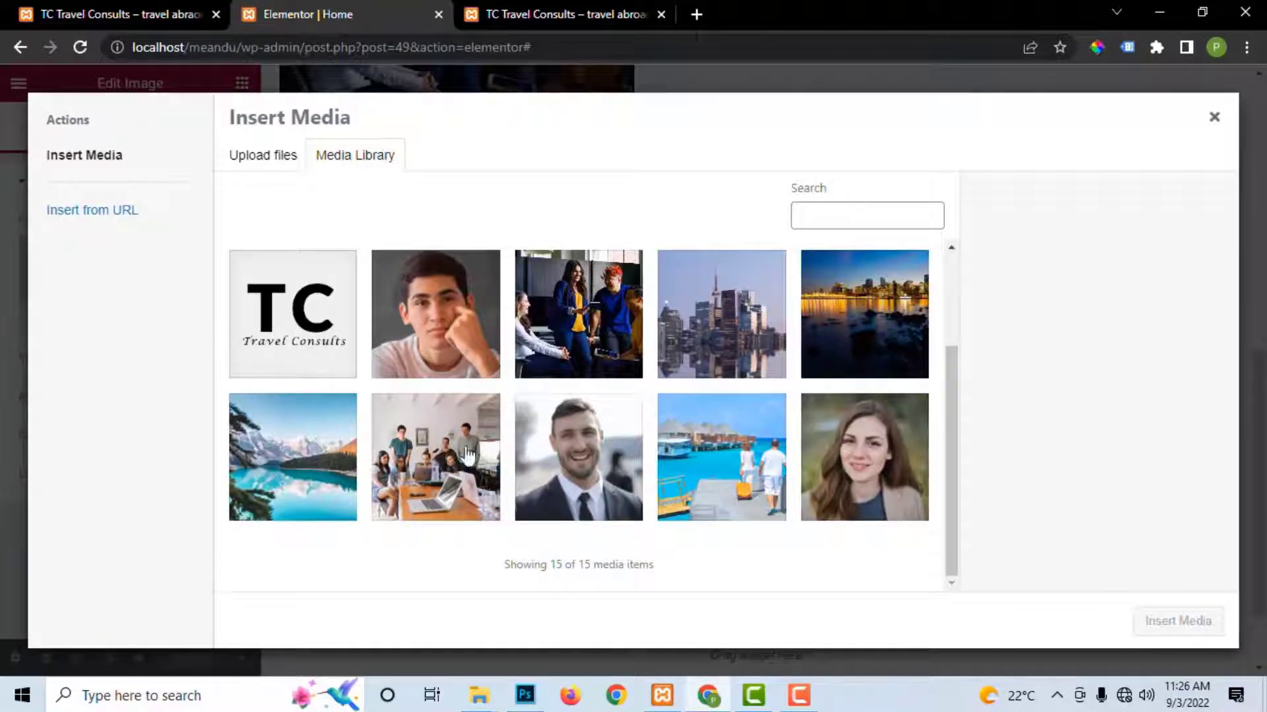
scroll(669, 440, down, 1)
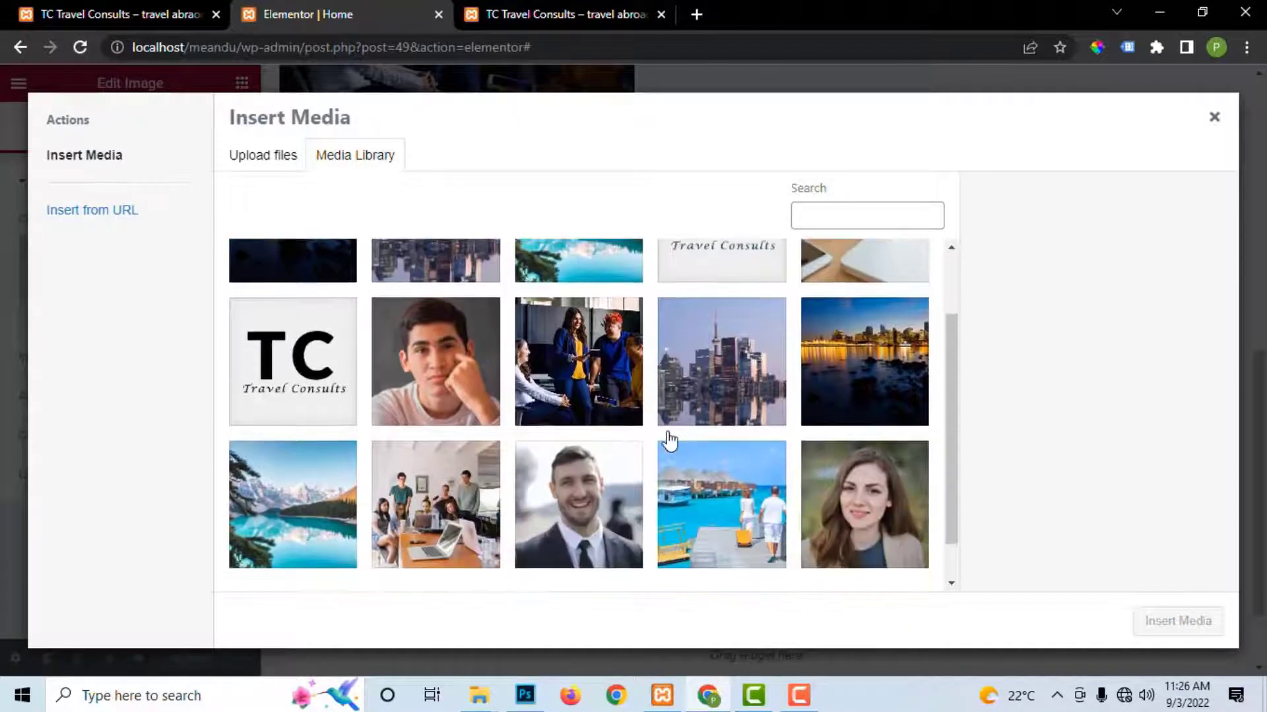
scroll(905, 326, up, 1)
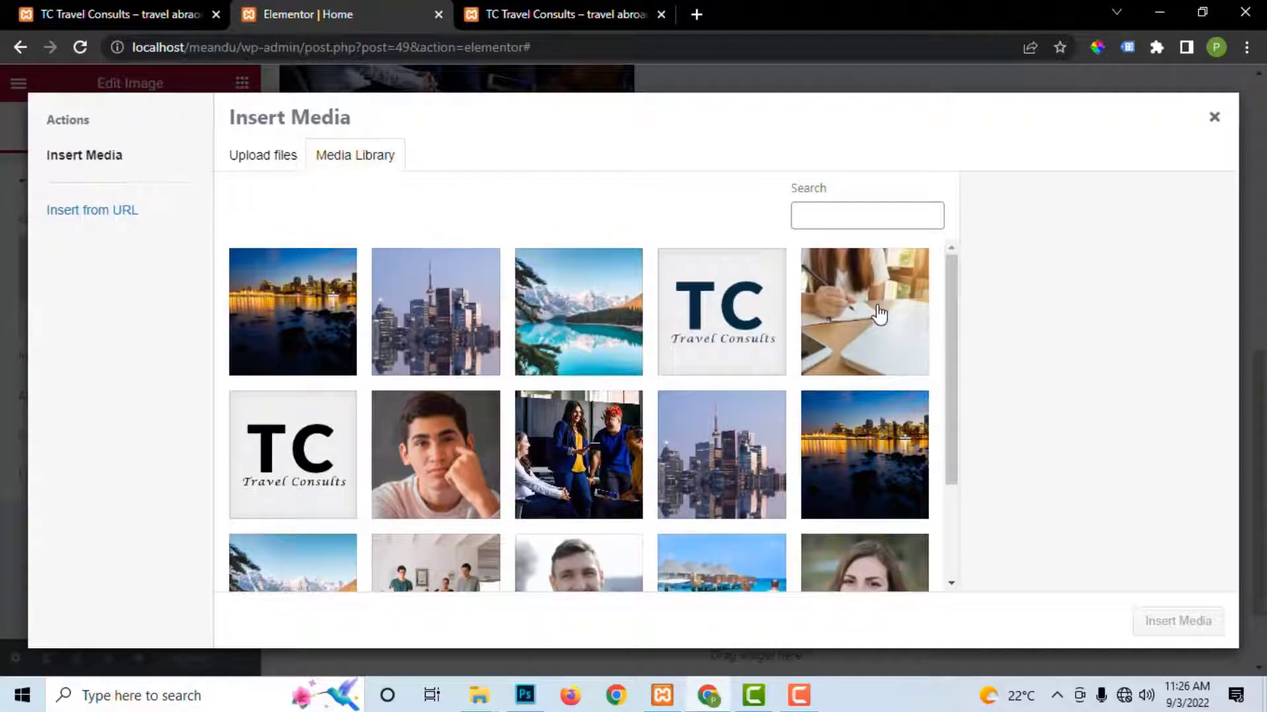
scroll(879, 315, down, 2)
scroll(868, 288, up, 2)
click(860, 311)
click(1164, 620)
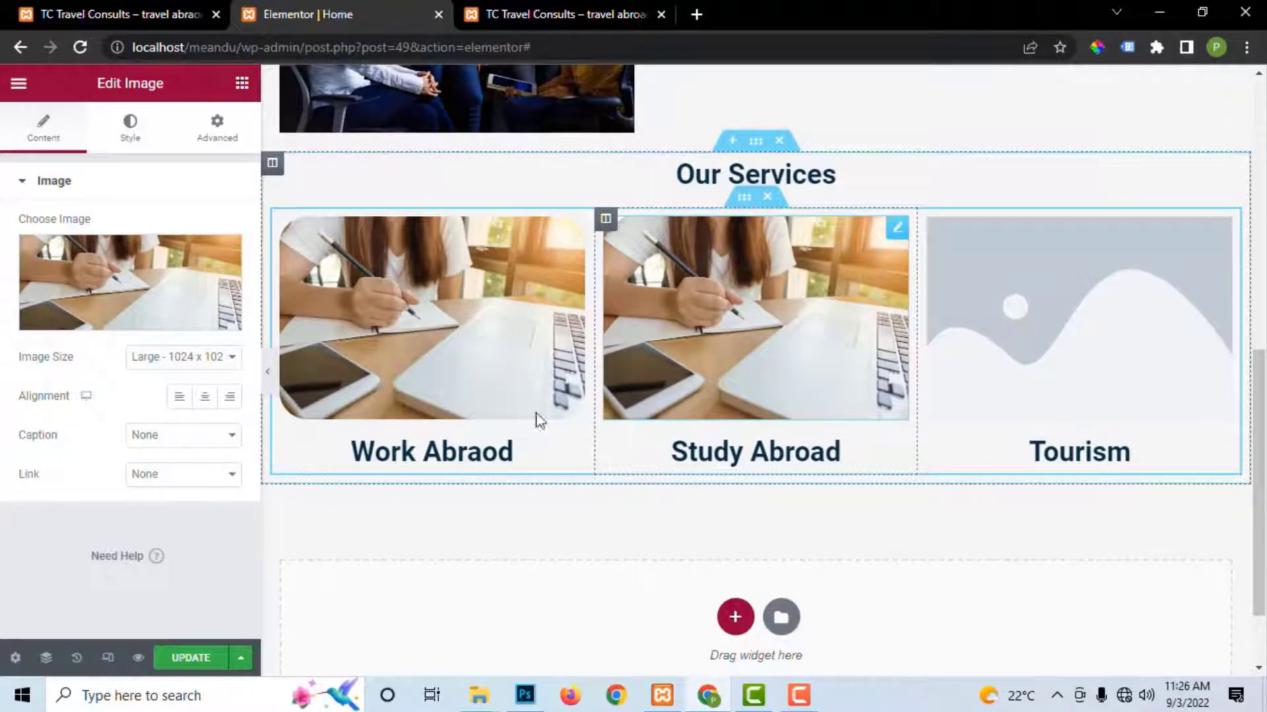
Step: Insert the office-team photo into the Work Abraod image
click(130, 126)
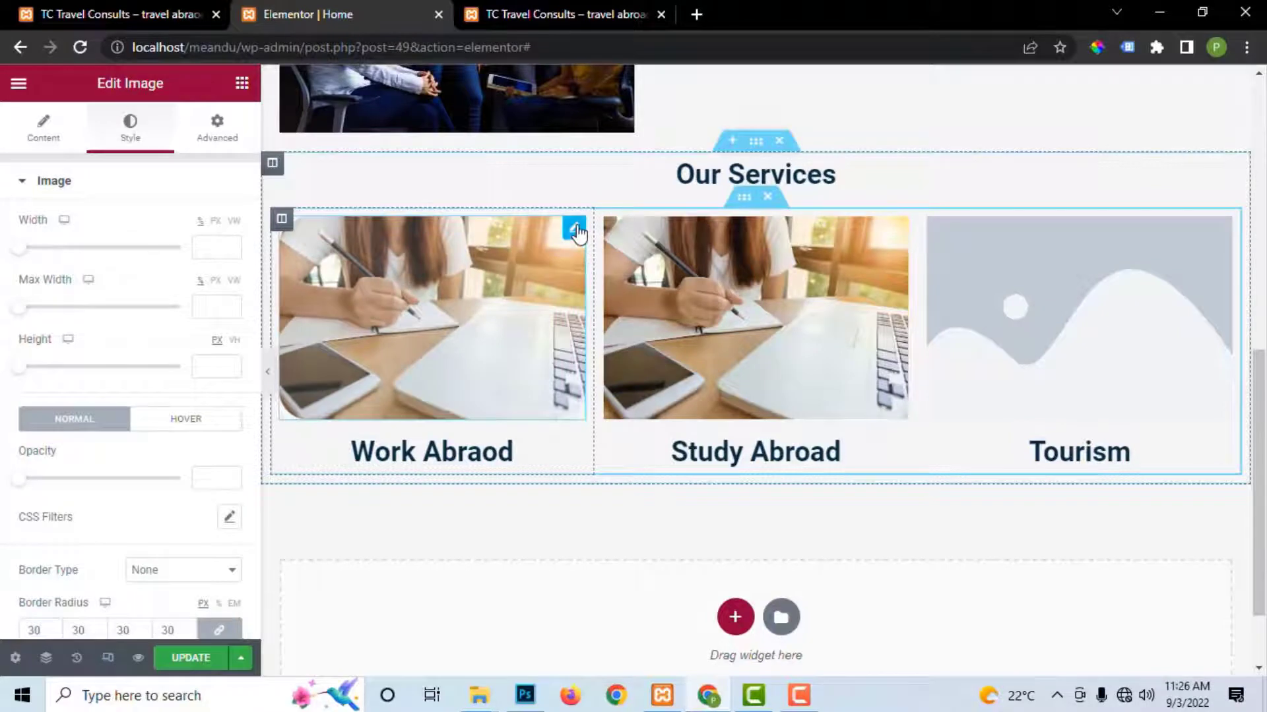
click(43, 125)
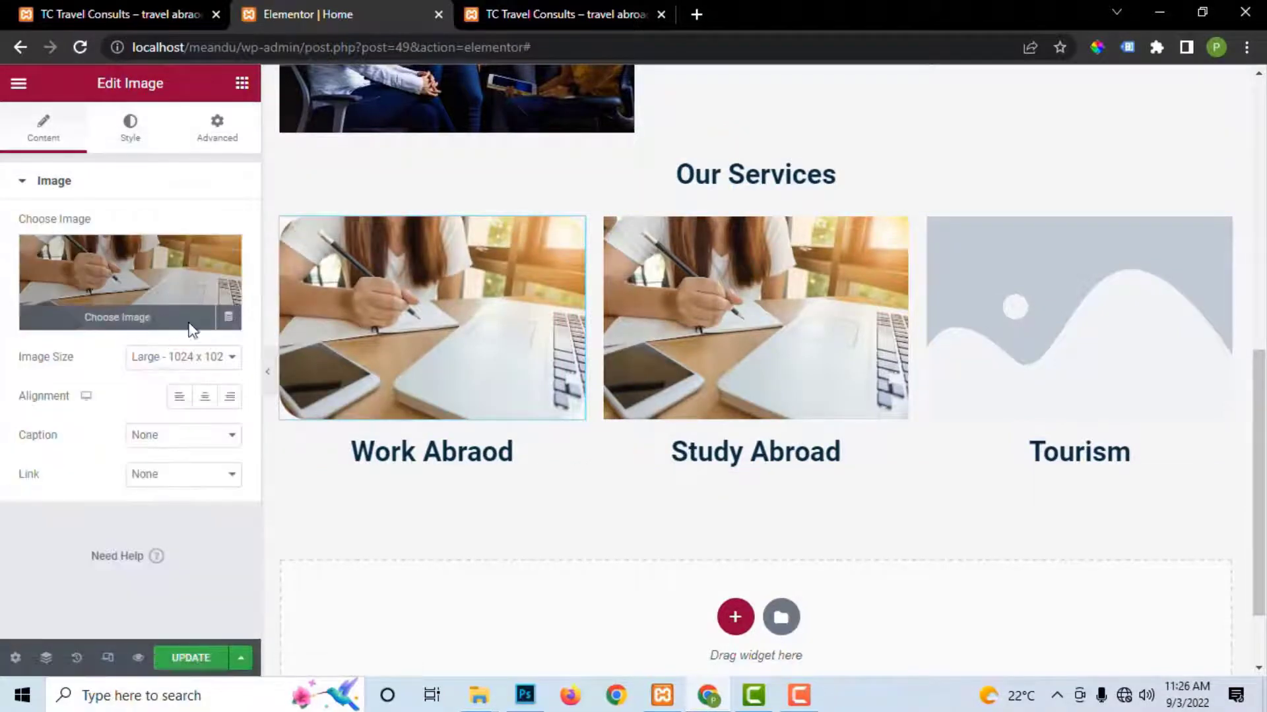
click(189, 325)
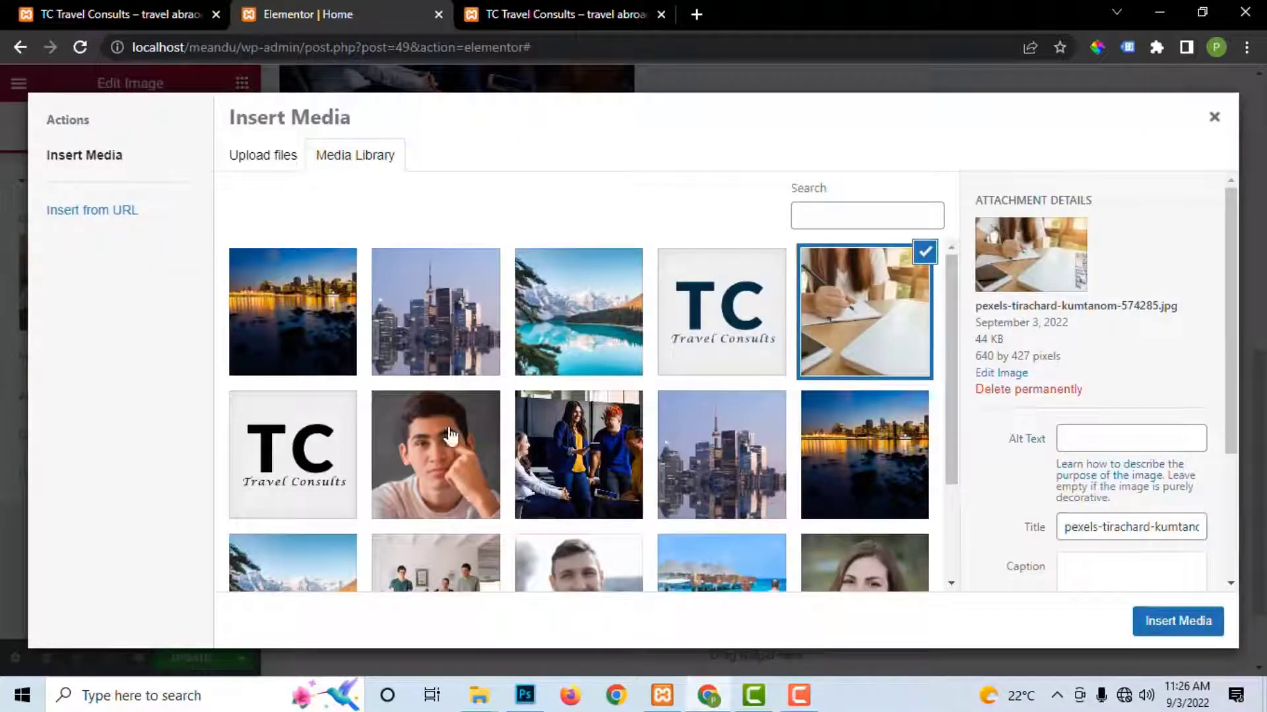
scroll(953, 375, down, 2)
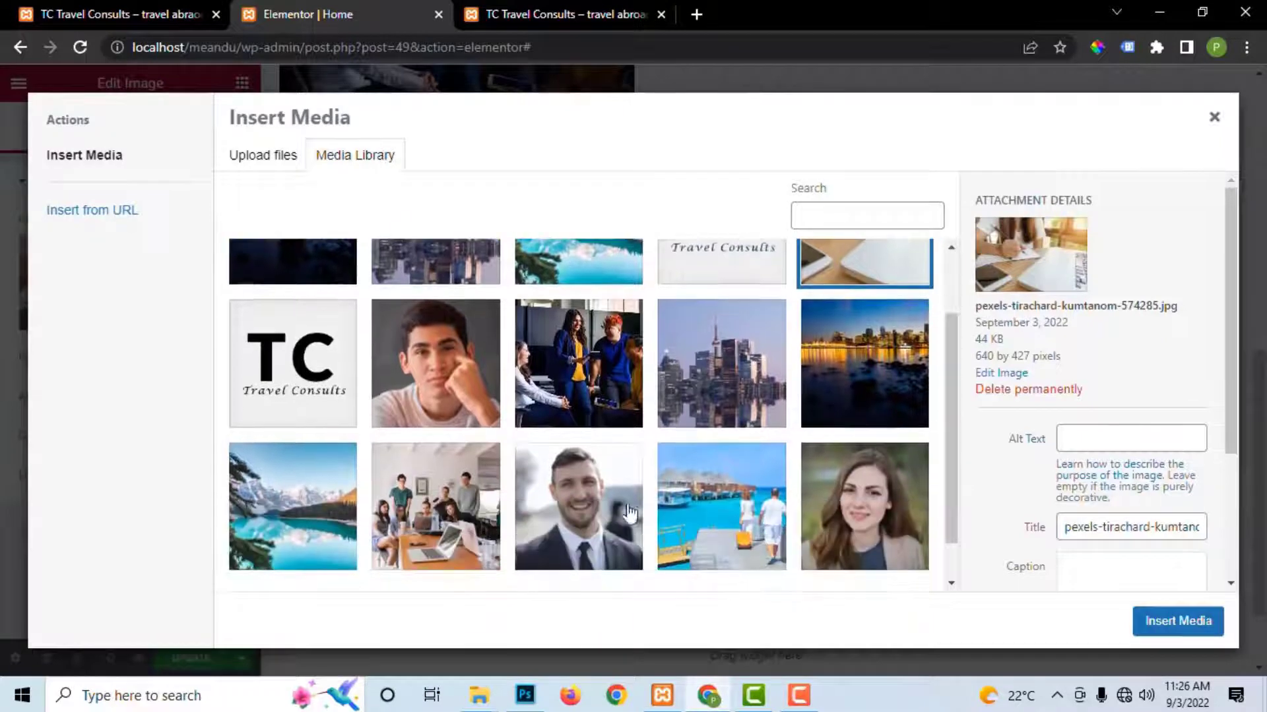
click(436, 506)
click(1178, 621)
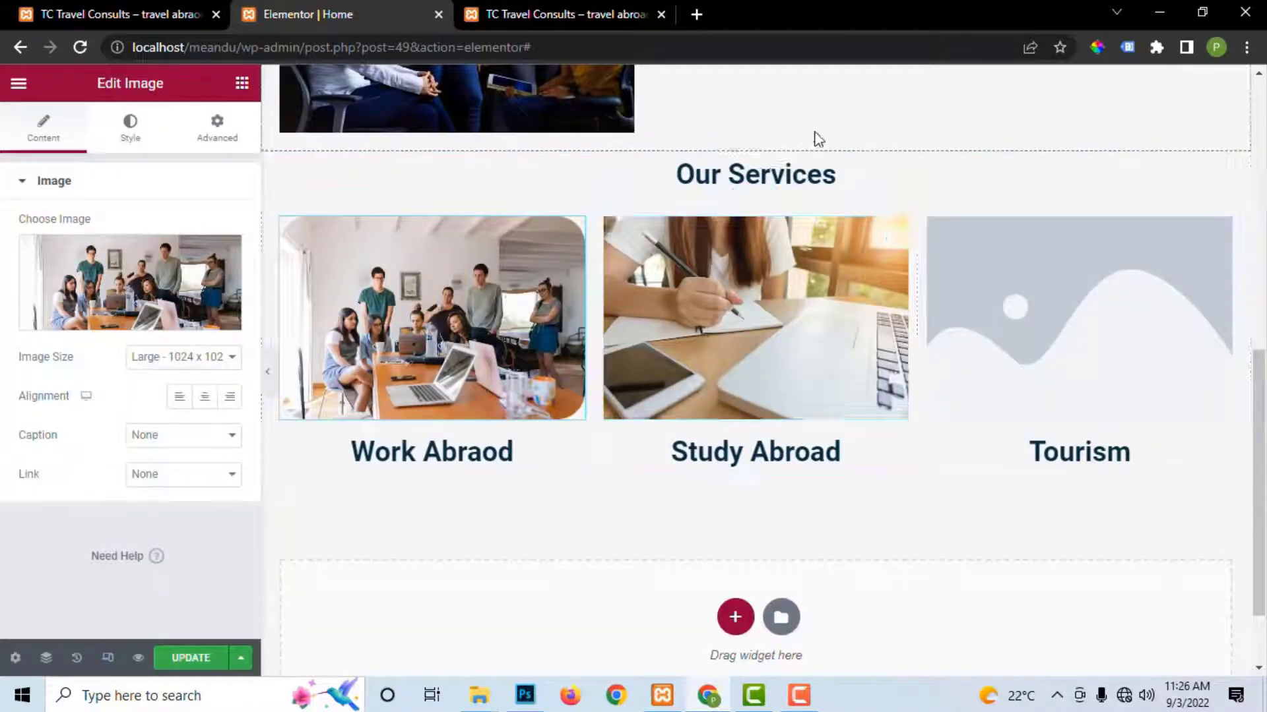
Step: Insert the Maldives beach photo into the Tourism image and view the live page
click(1114, 307)
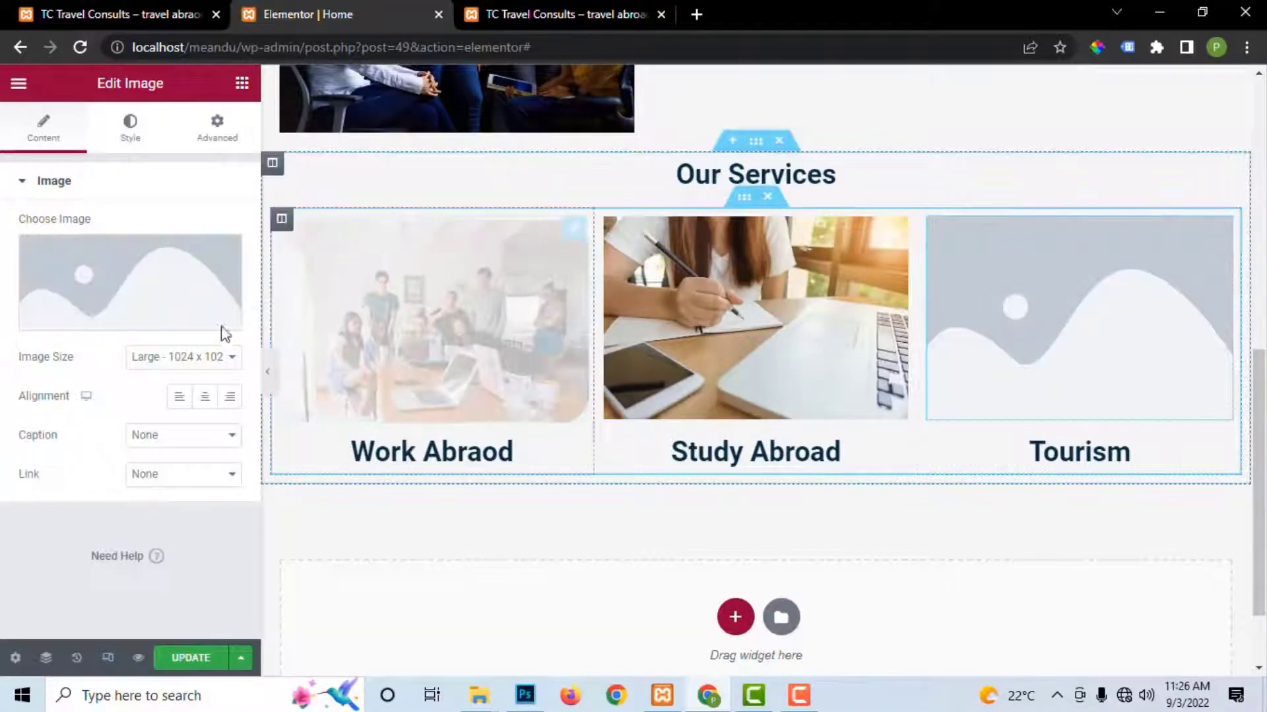
click(129, 327)
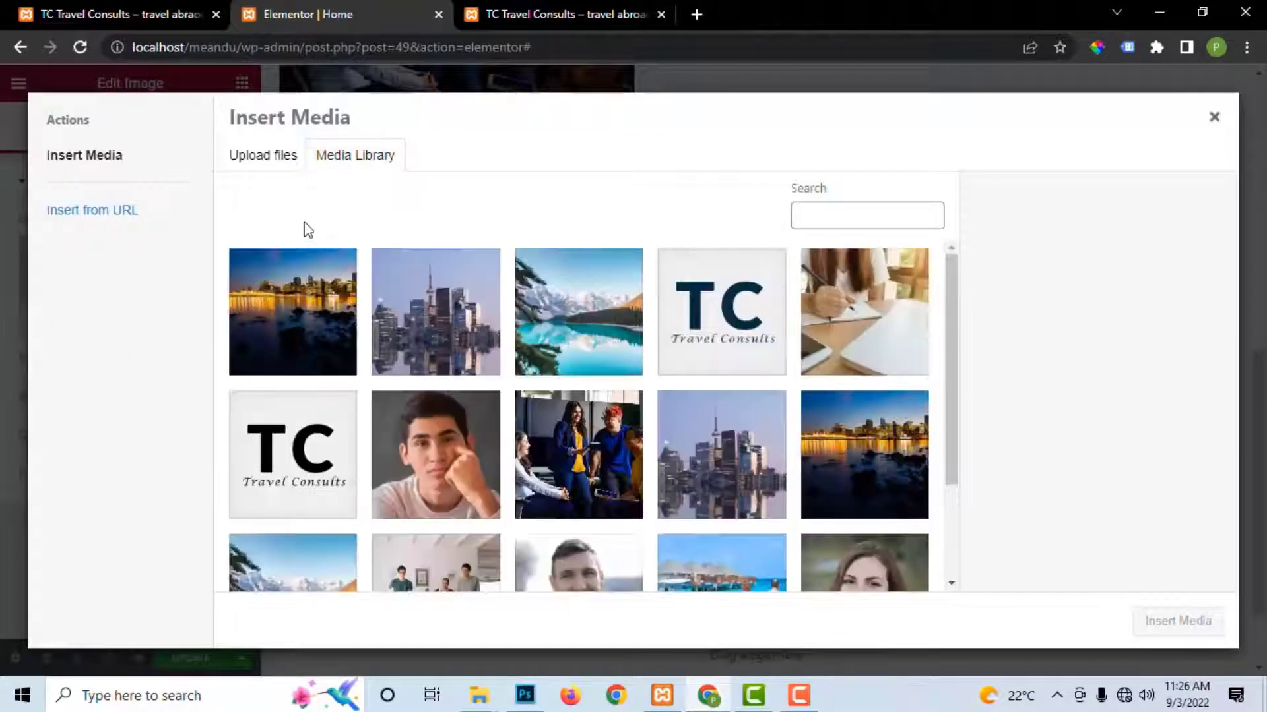
click(586, 341)
scroll(669, 435, down, 2)
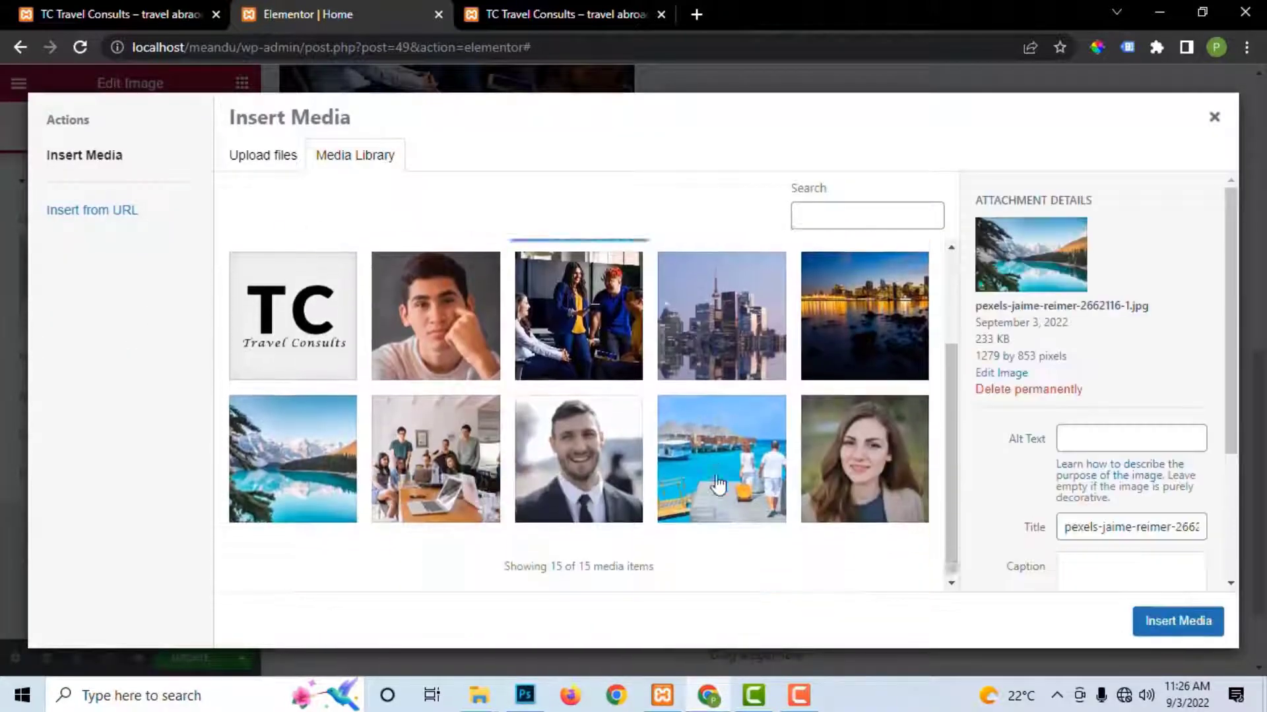
click(686, 442)
click(1154, 627)
click(601, 14)
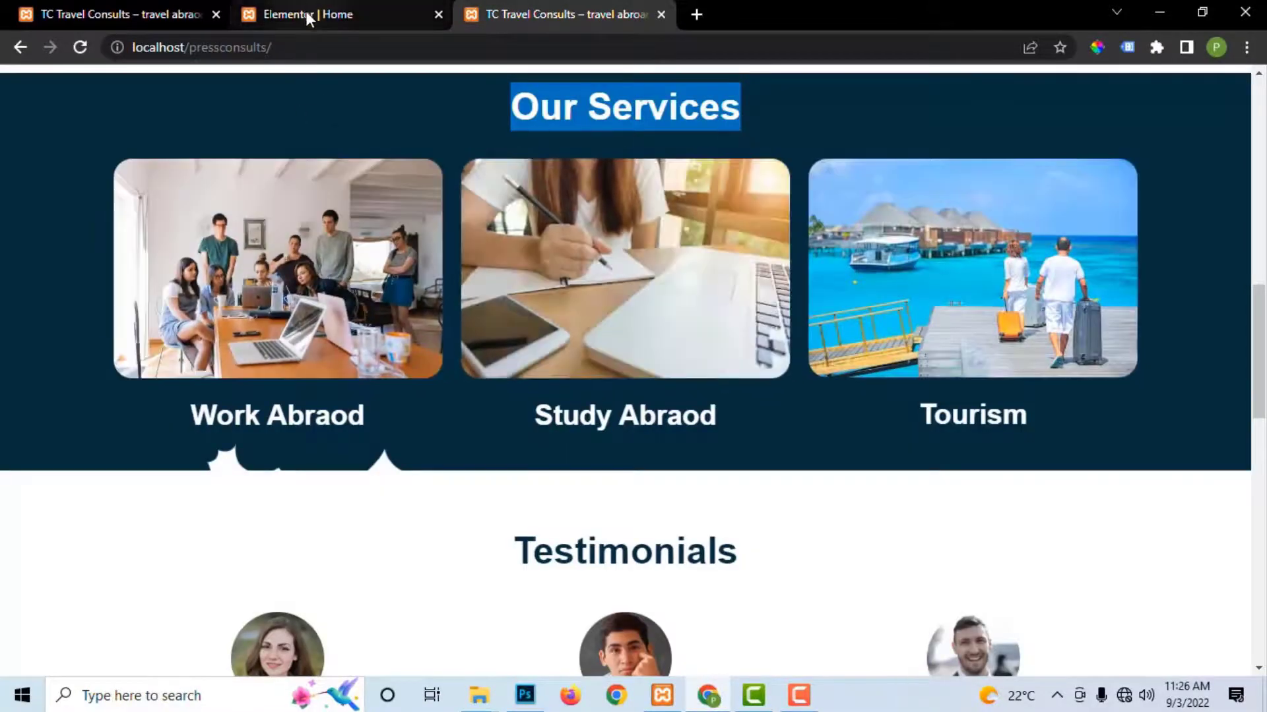
Step: Copy the Work Abraod image's style, paste it onto the Study Abroad and Tourism images, and save
click(306, 12)
click(193, 658)
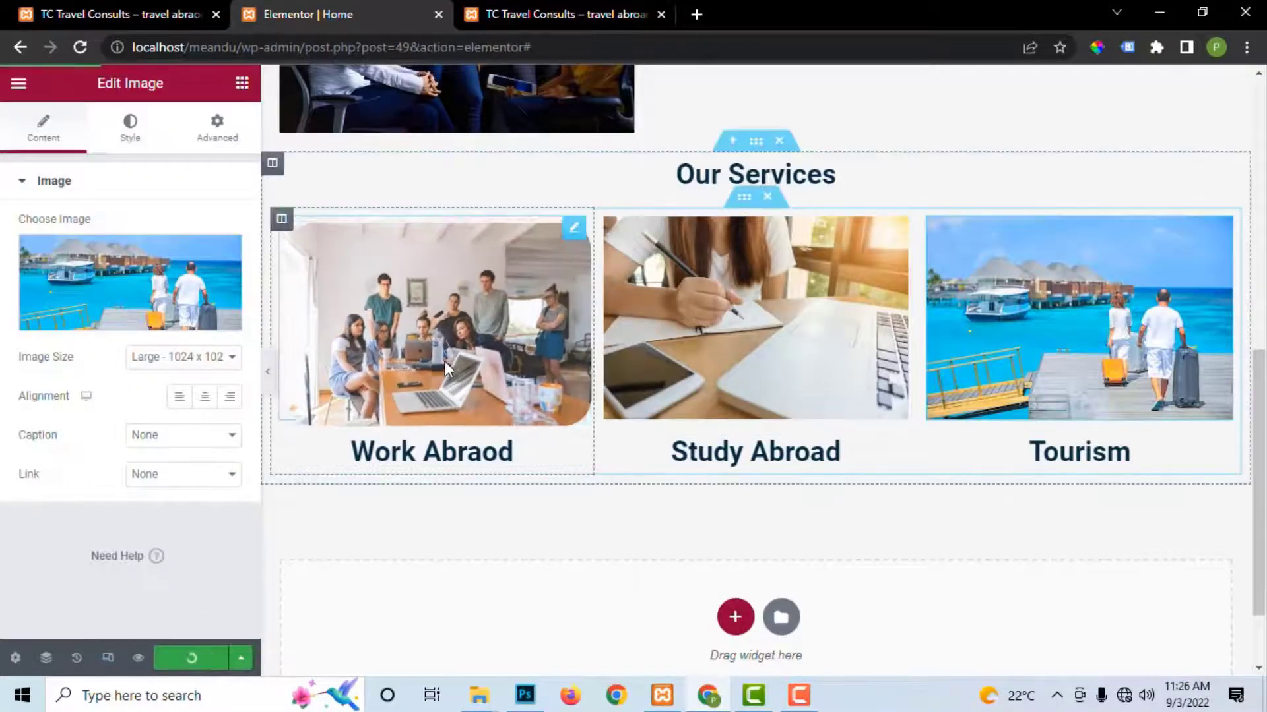
right_click(465, 302)
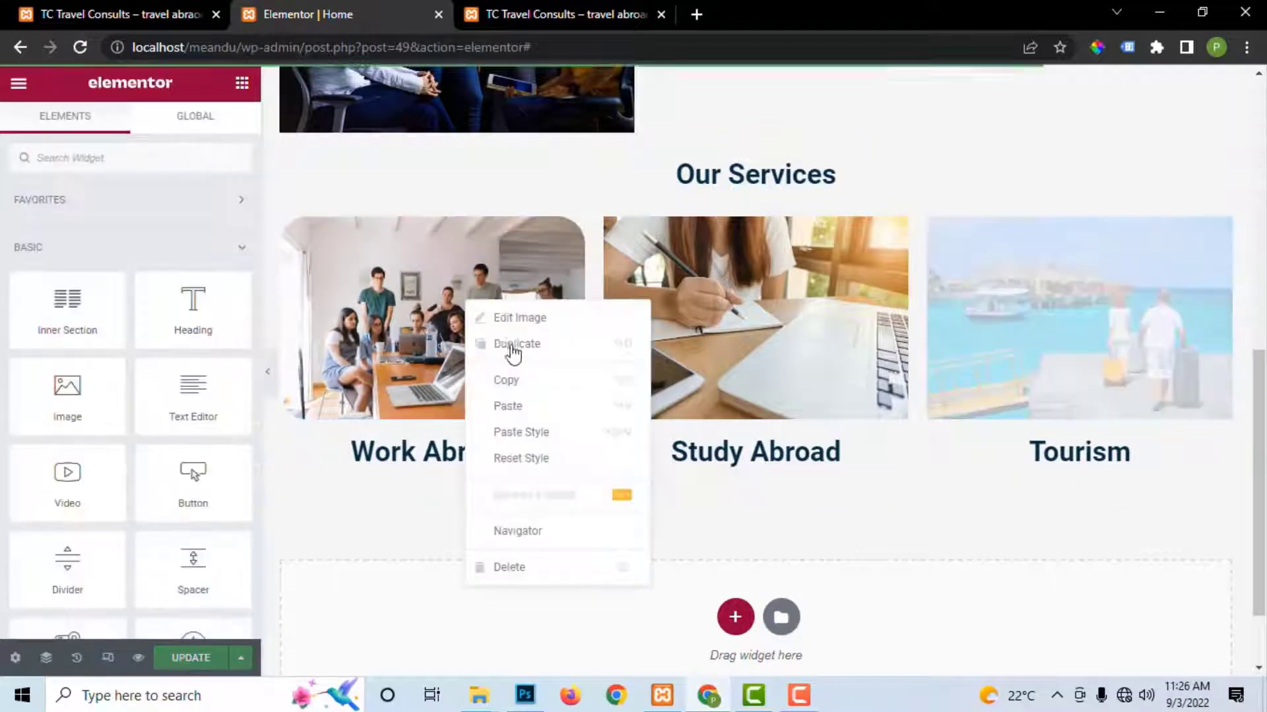
click(518, 378)
right_click(771, 299)
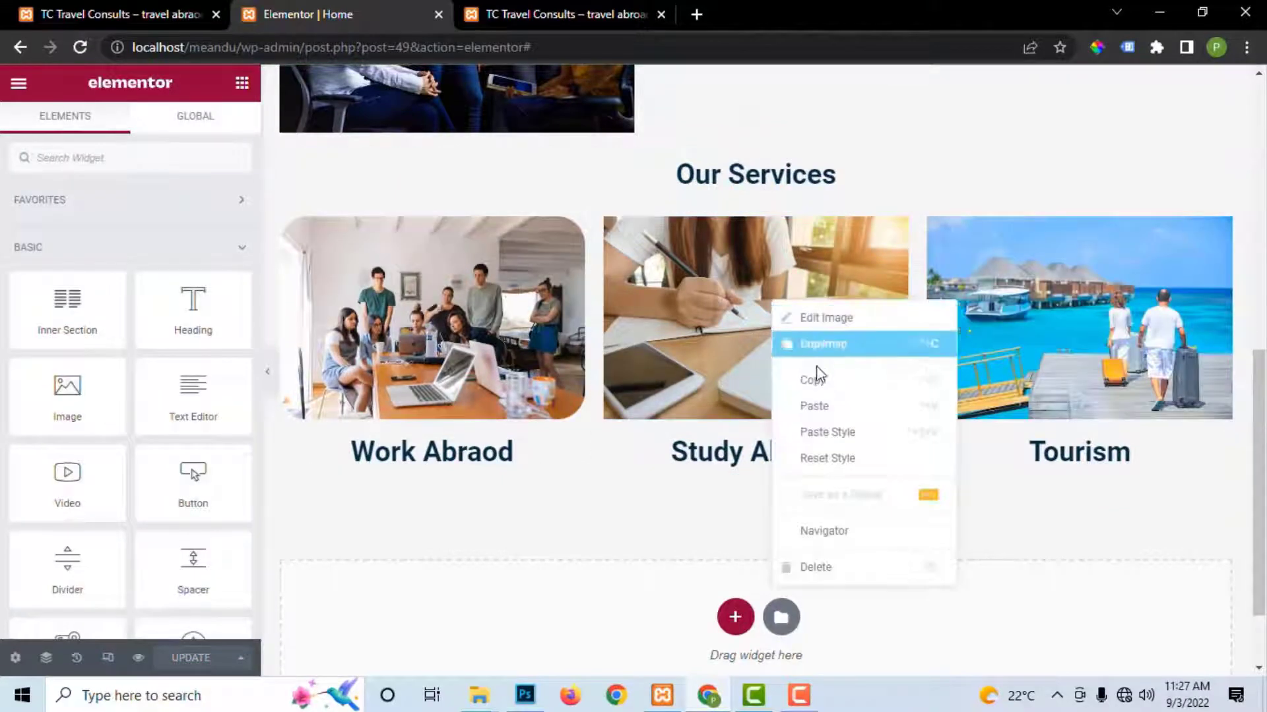
click(838, 433)
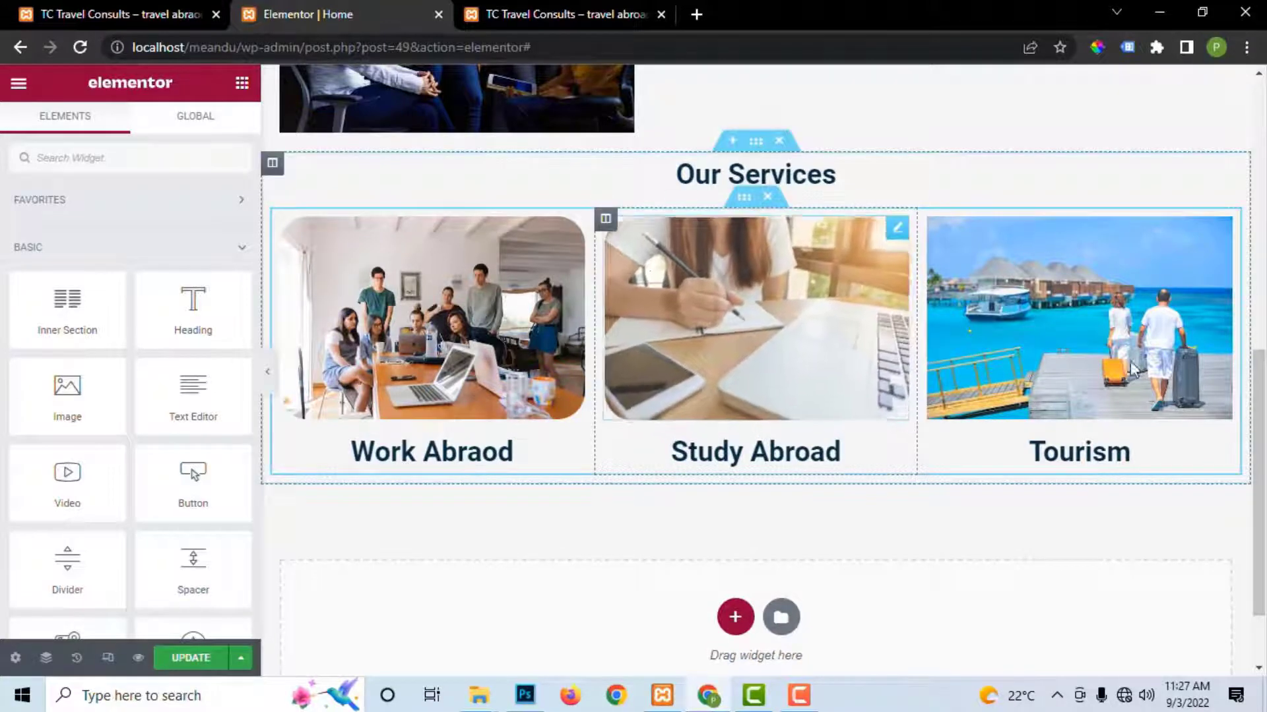
right_click(1048, 311)
click(1111, 441)
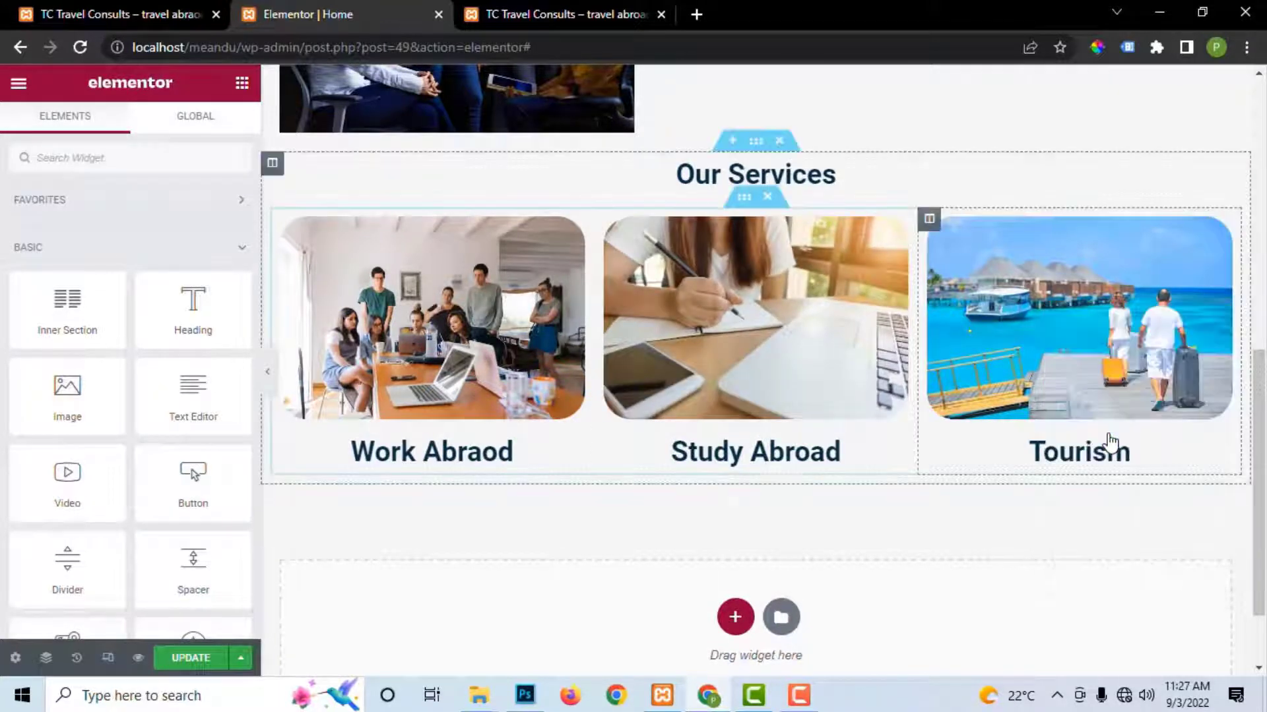
click(181, 658)
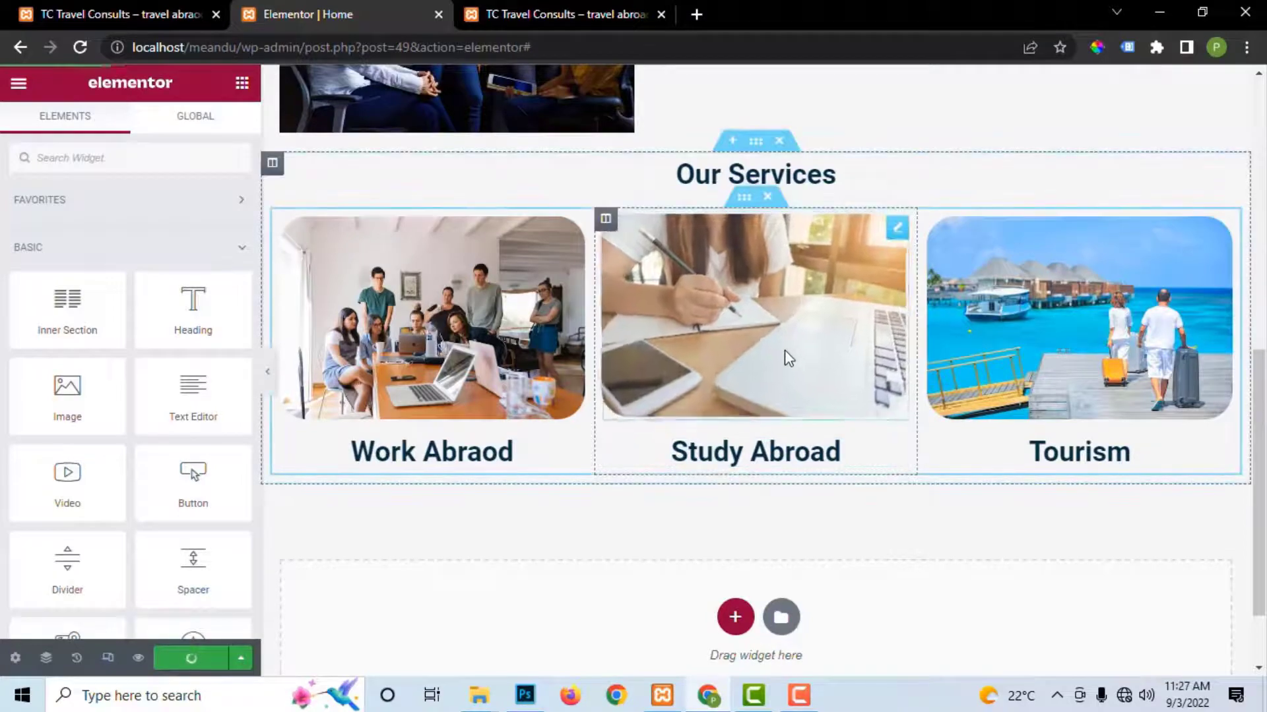
Step: Check the rounded service images on the live site, then return to the editor
scroll(810, 322, up, 3)
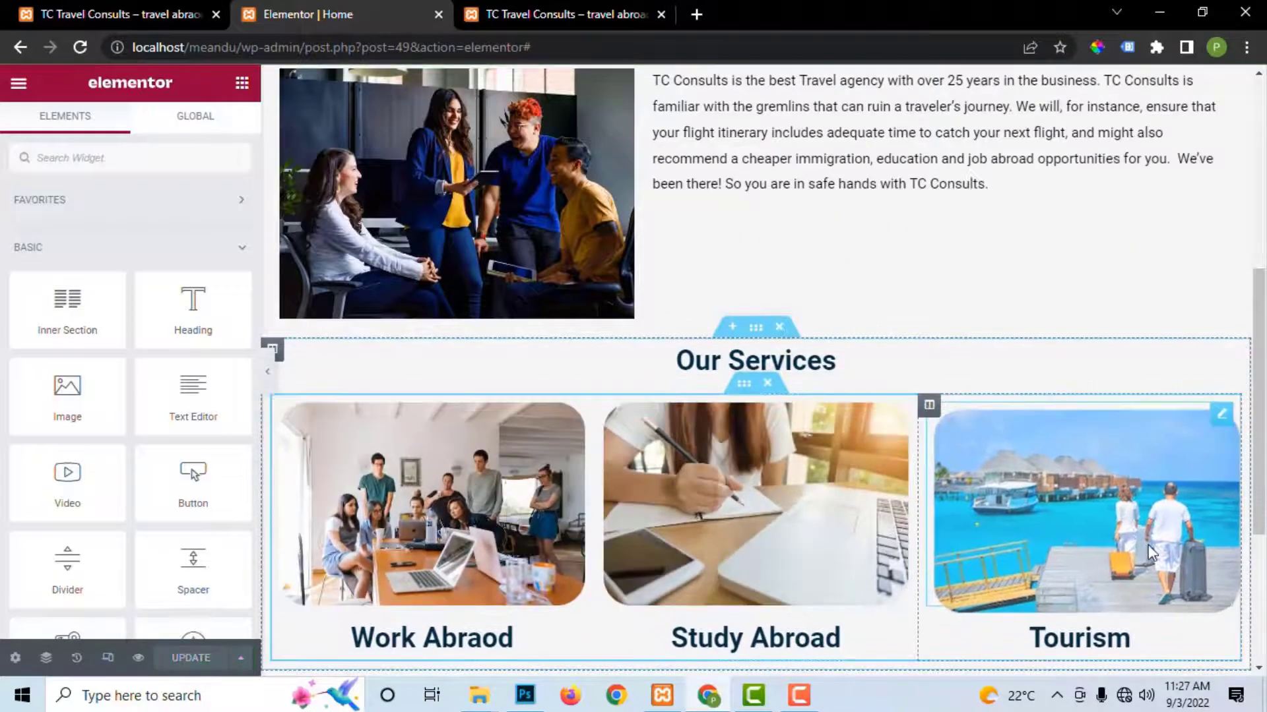
scroll(775, 526, down, 4)
scroll(803, 342, up, 3)
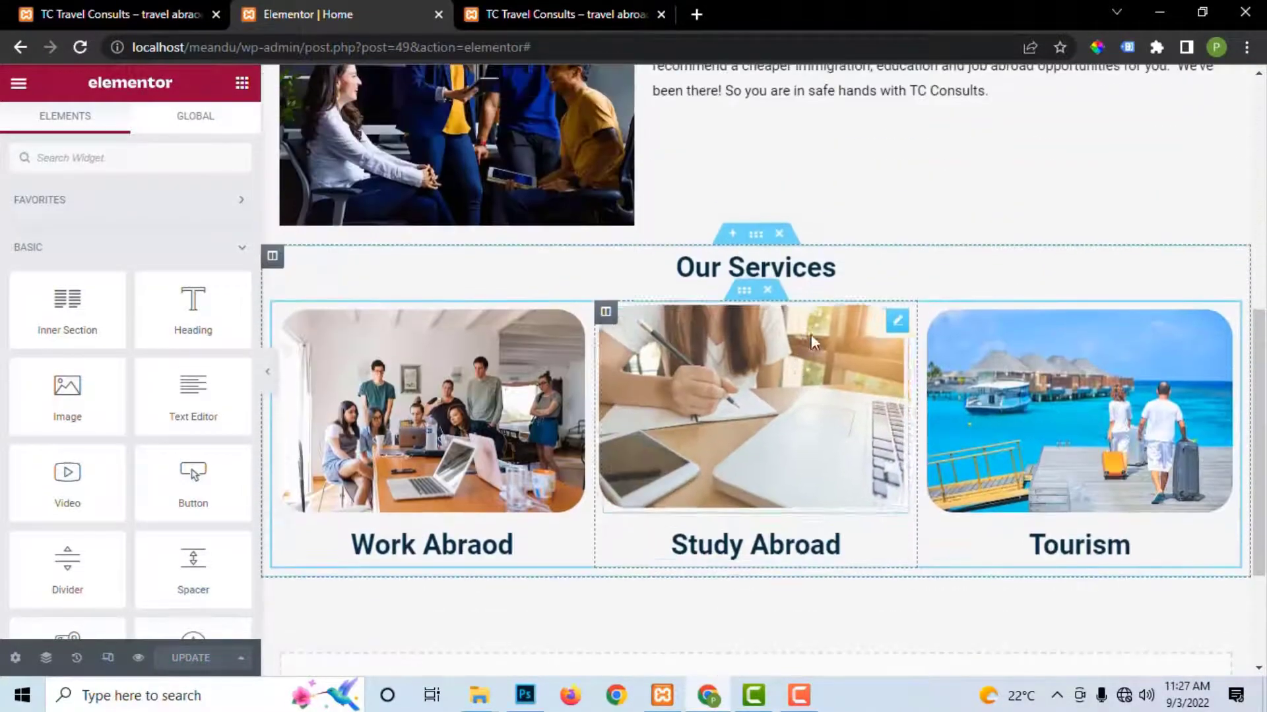
scroll(750, 234, up, 9)
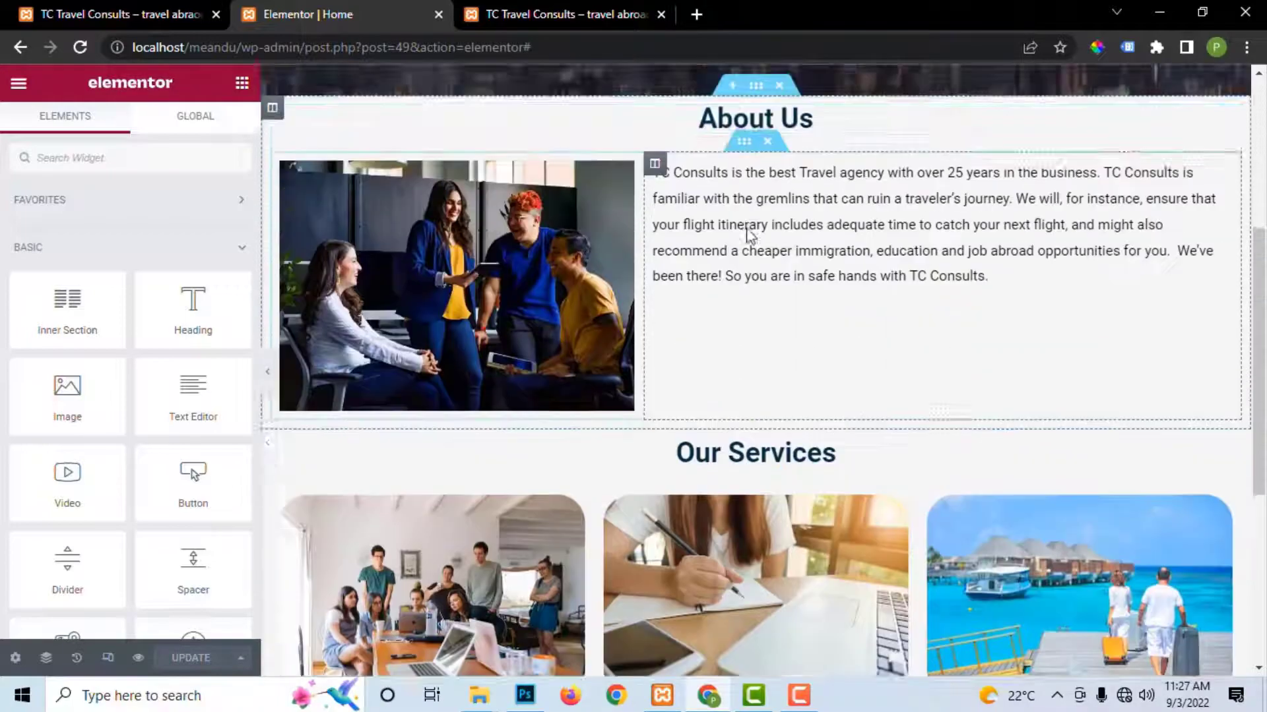
scroll(916, 320, down, 10)
scroll(916, 319, up, 5)
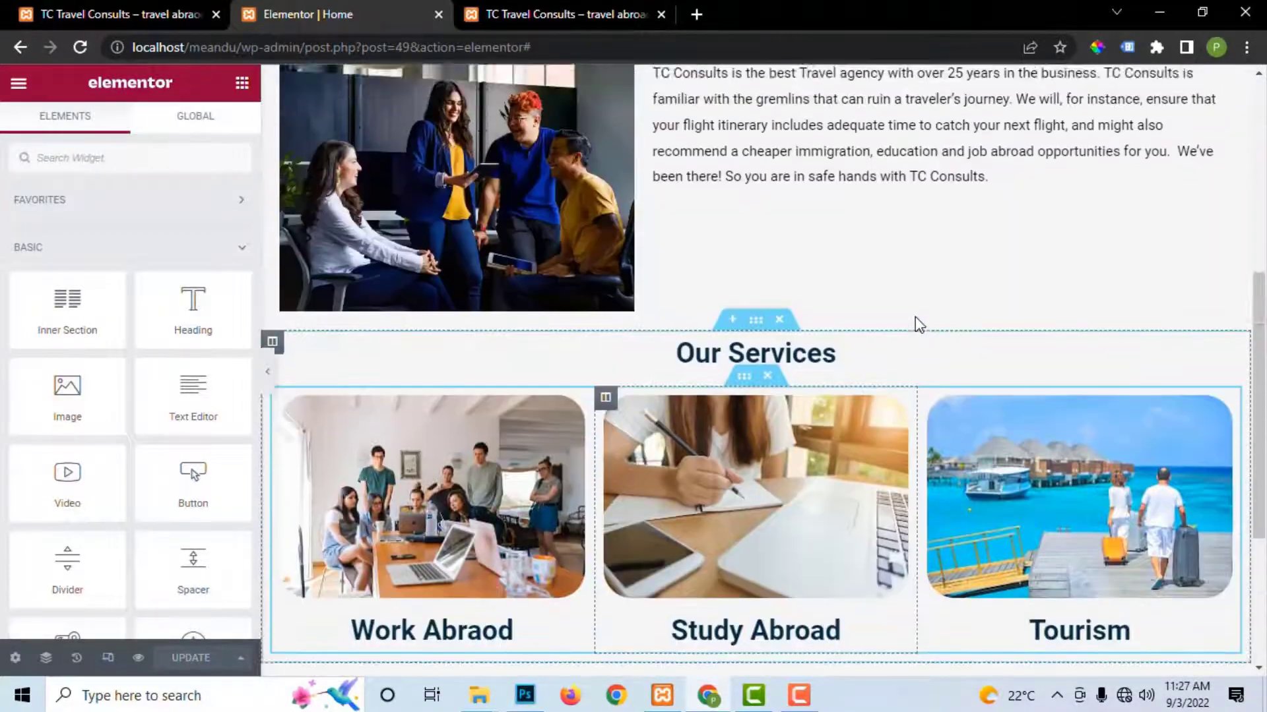
click(549, 14)
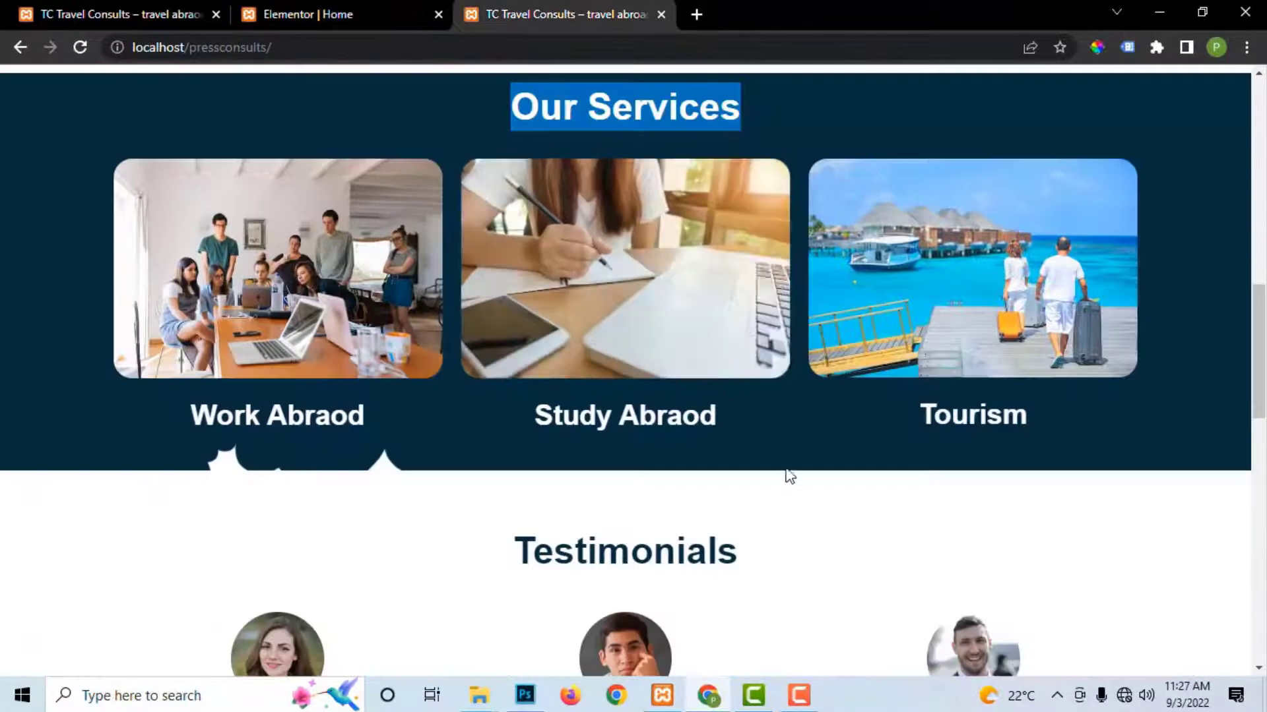
scroll(790, 481, down, 2)
scroll(785, 481, up, 6)
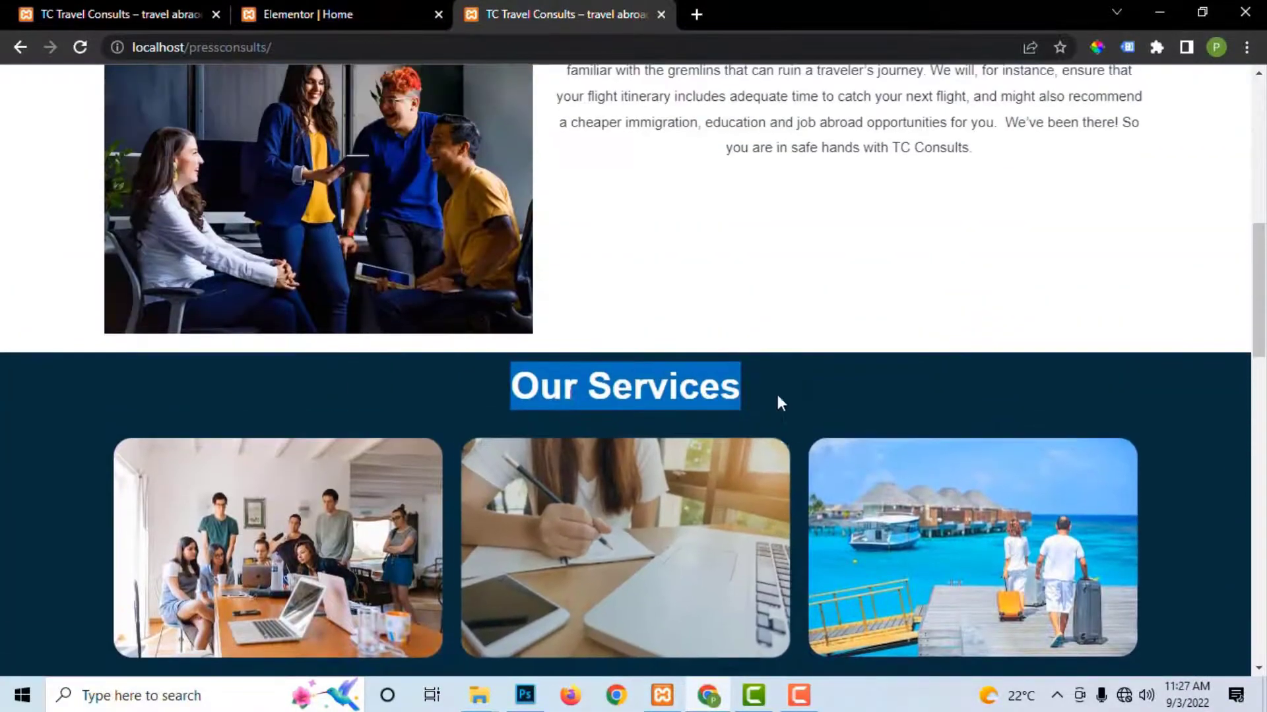
click(771, 362)
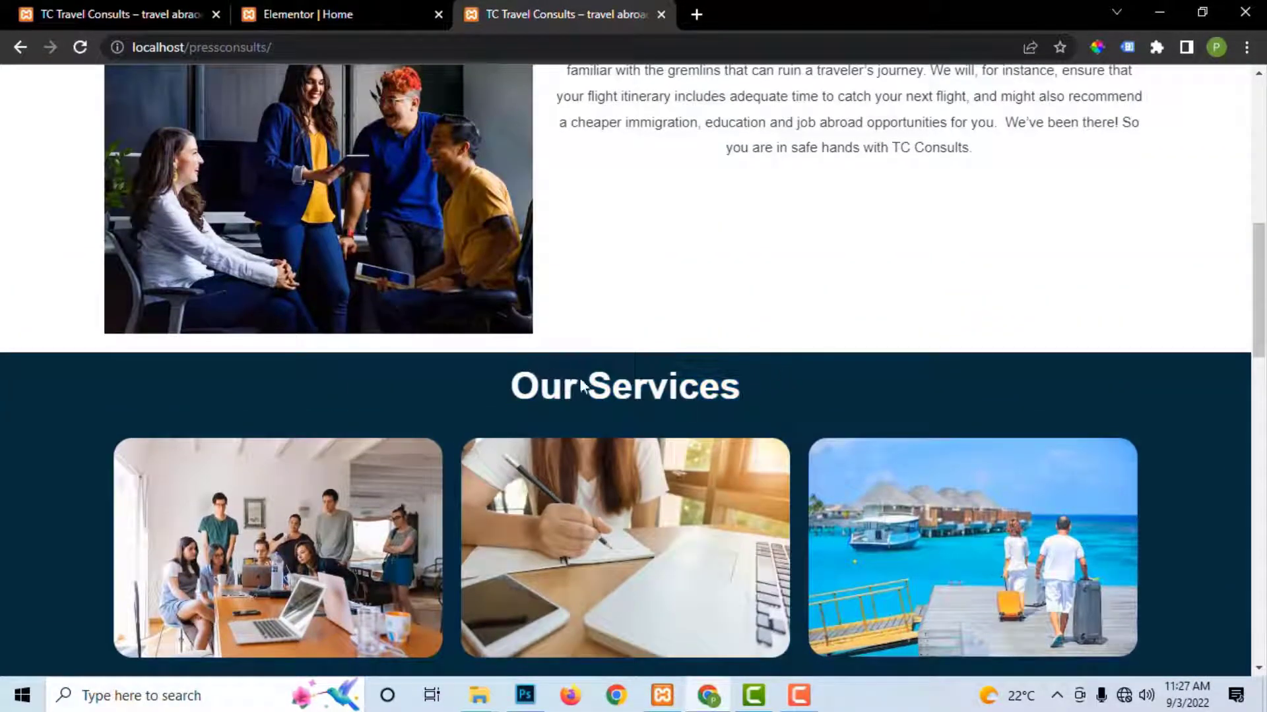
scroll(617, 395, up, 3)
scroll(614, 394, down, 8)
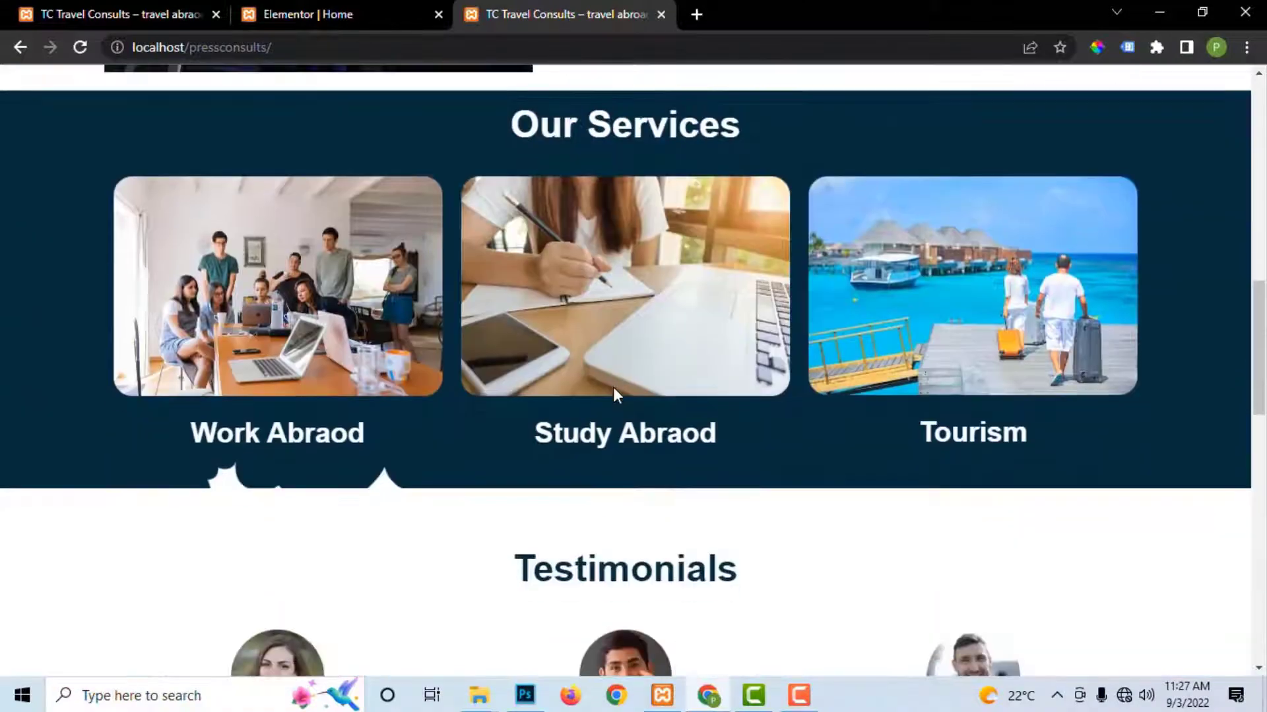
scroll(614, 390, up, 3)
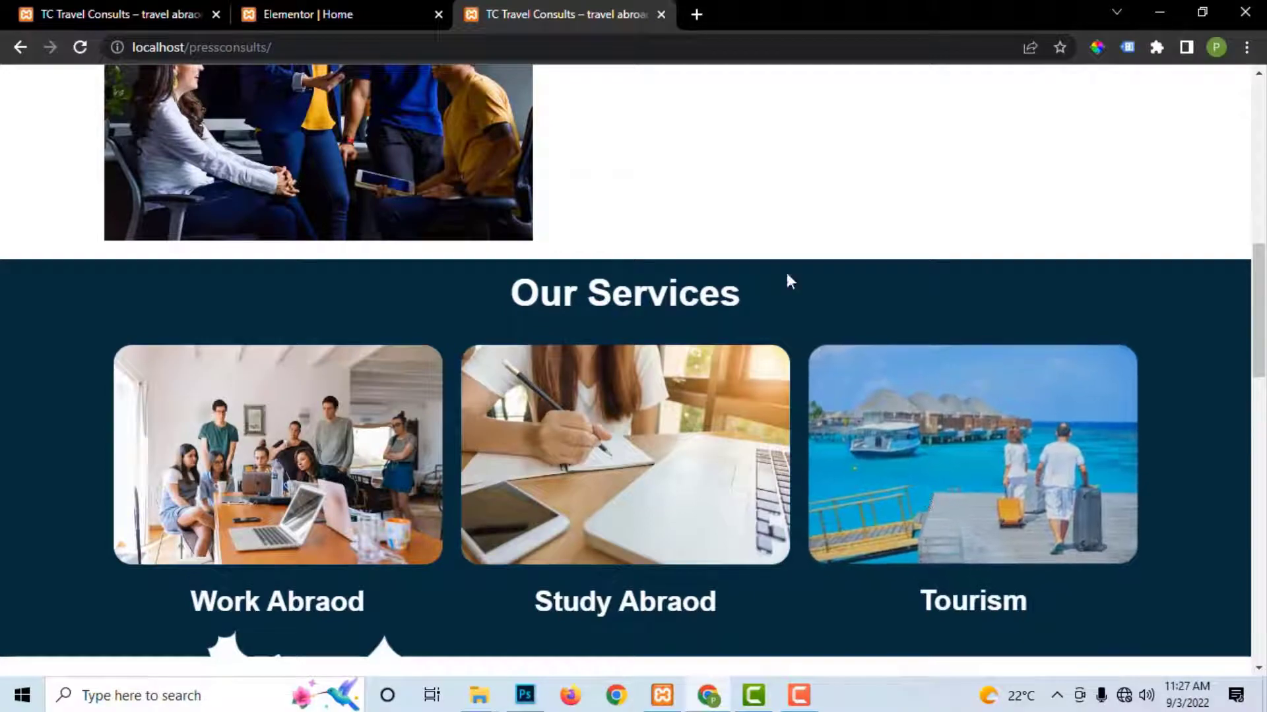
click(374, 9)
Step: Give the Our Services section a Classic #062D40 background colour and save
scroll(863, 491, down, 3)
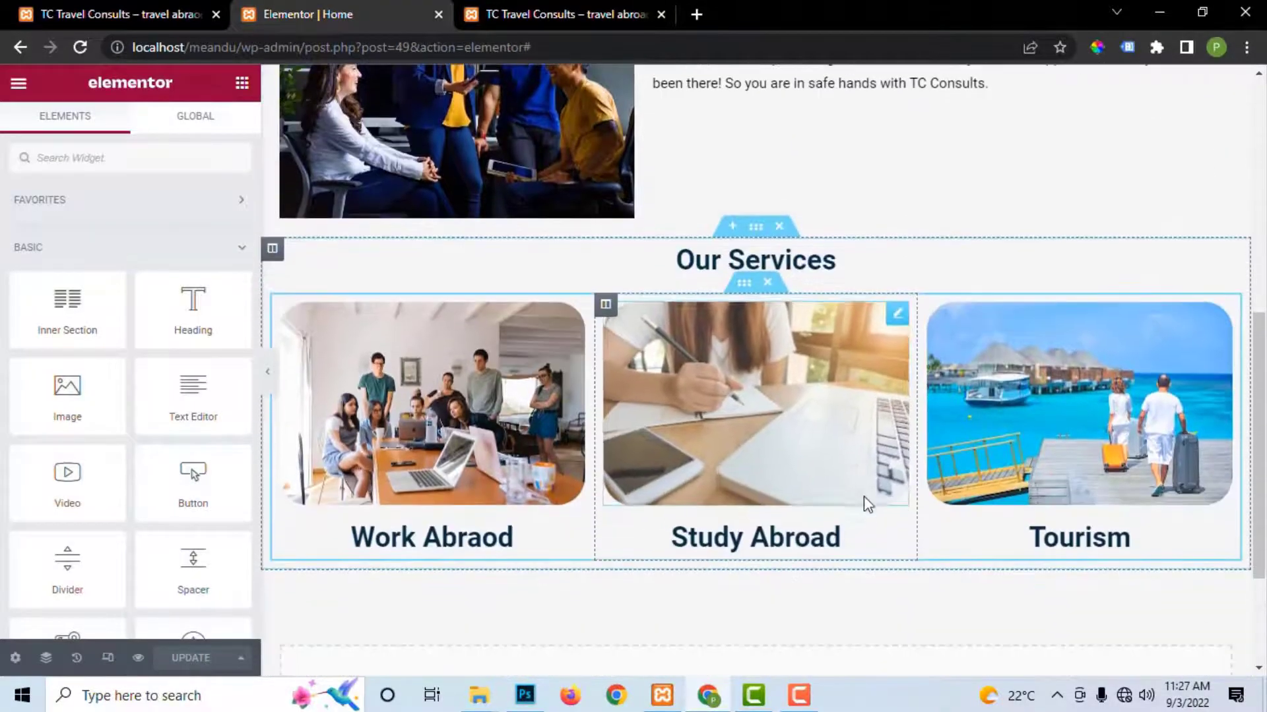
click(756, 228)
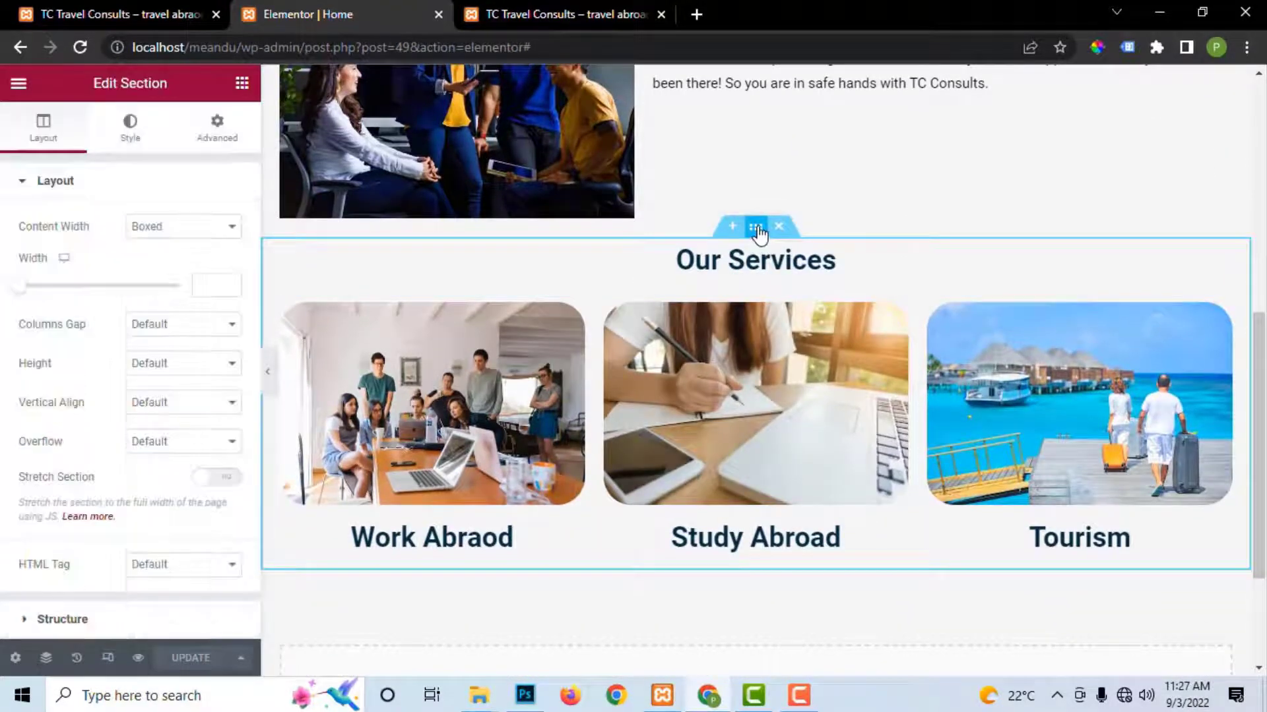
click(131, 132)
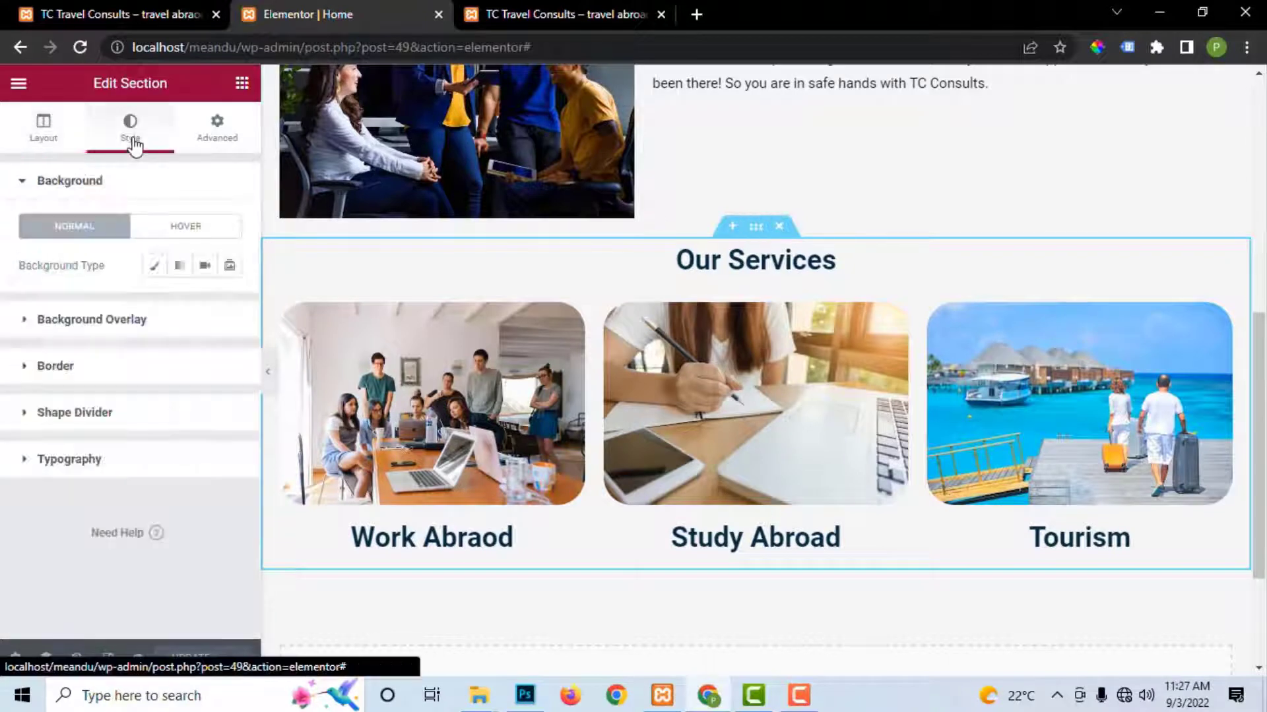
click(154, 266)
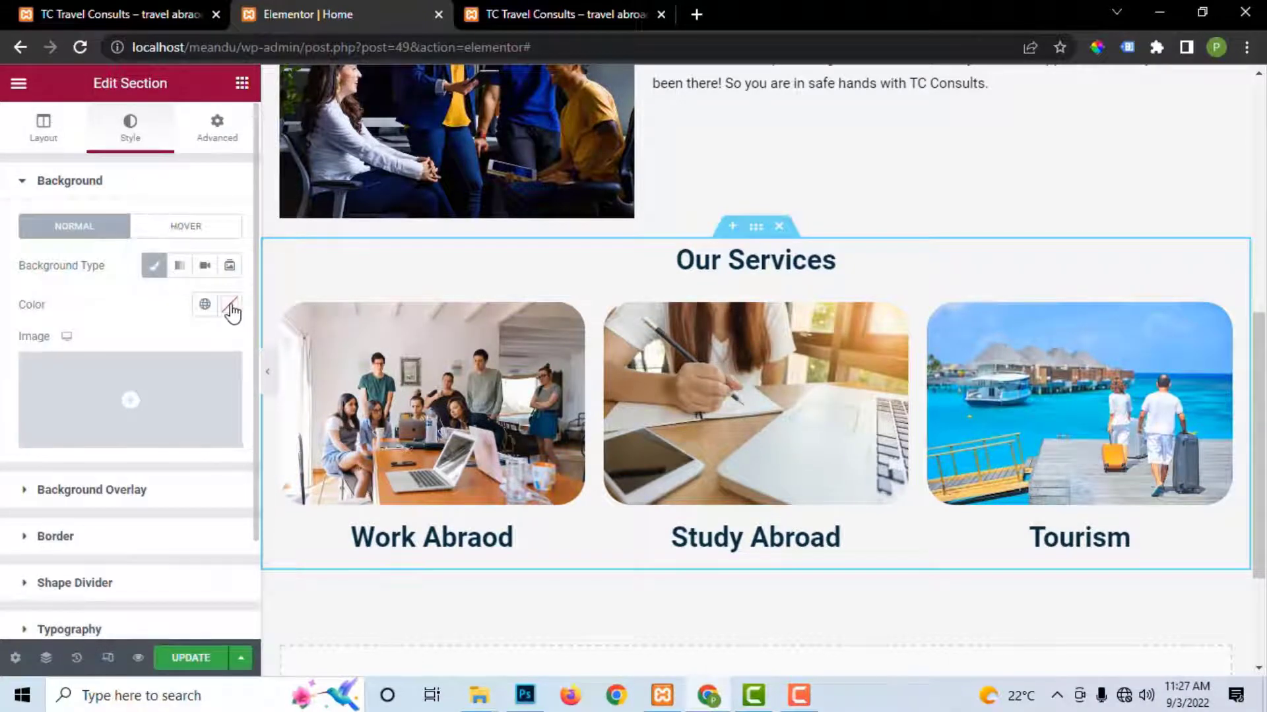
click(1231, 264)
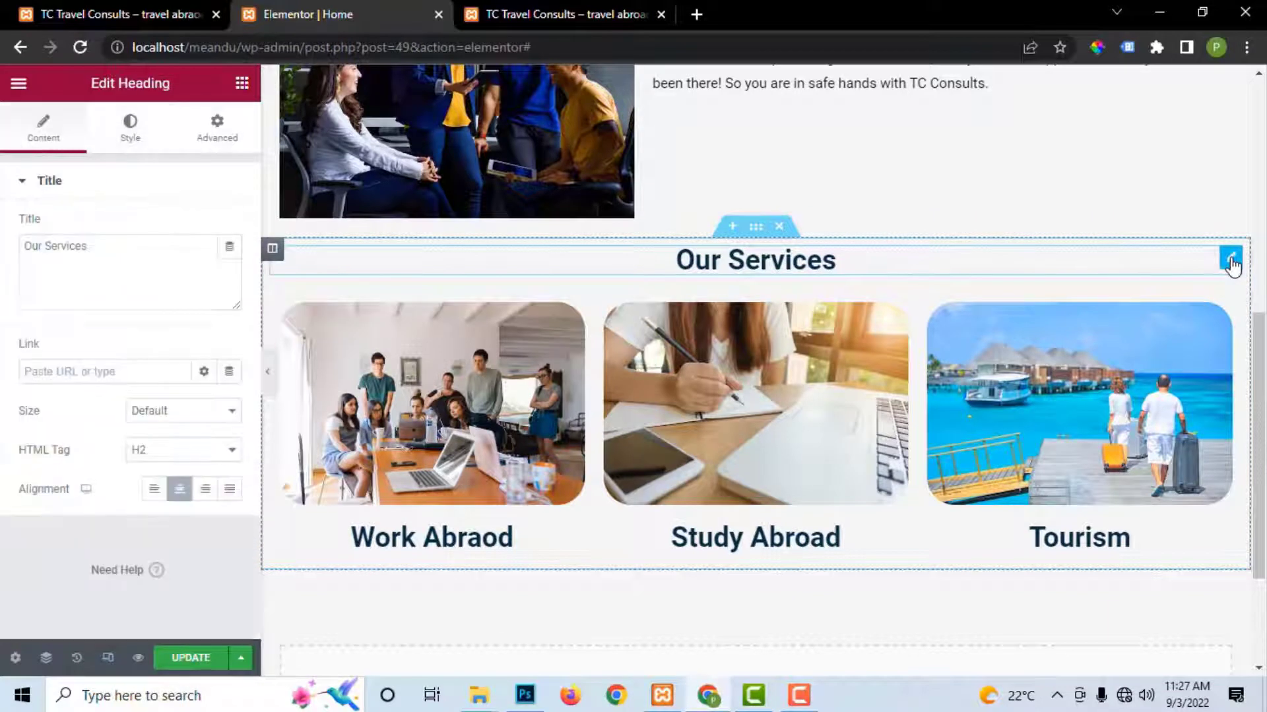
click(130, 129)
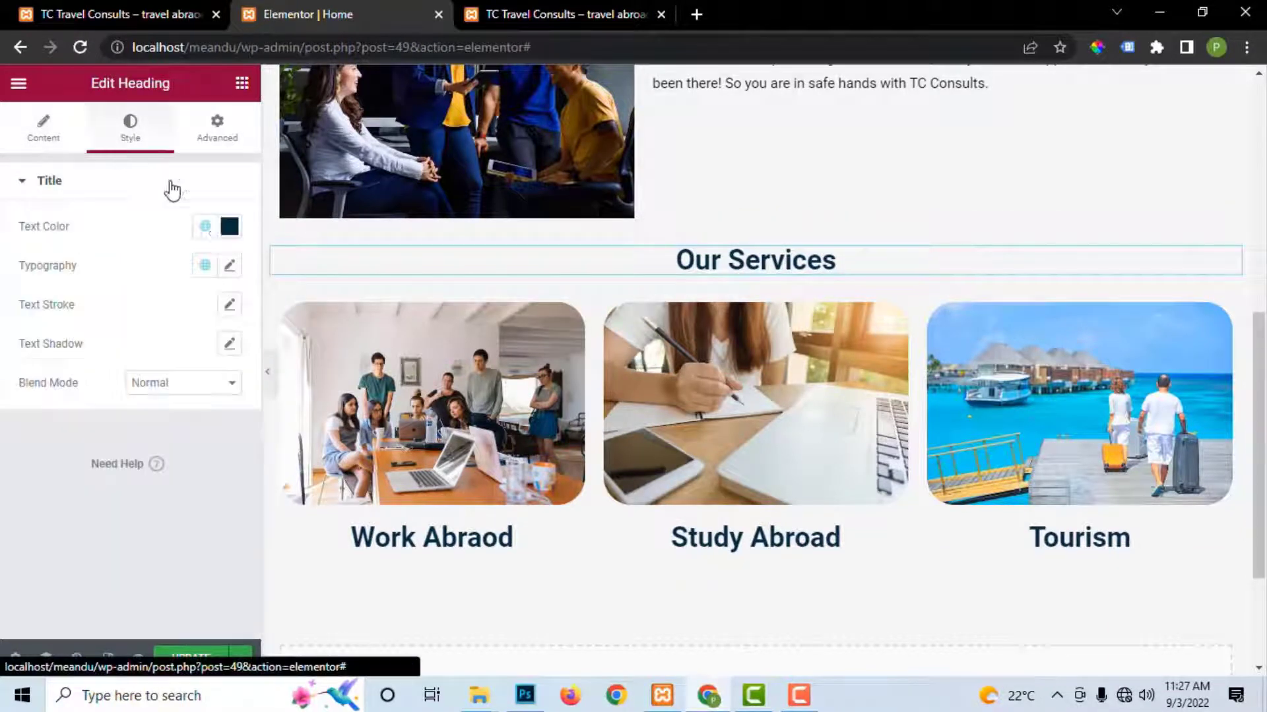
click(230, 226)
key(ctrl+c)
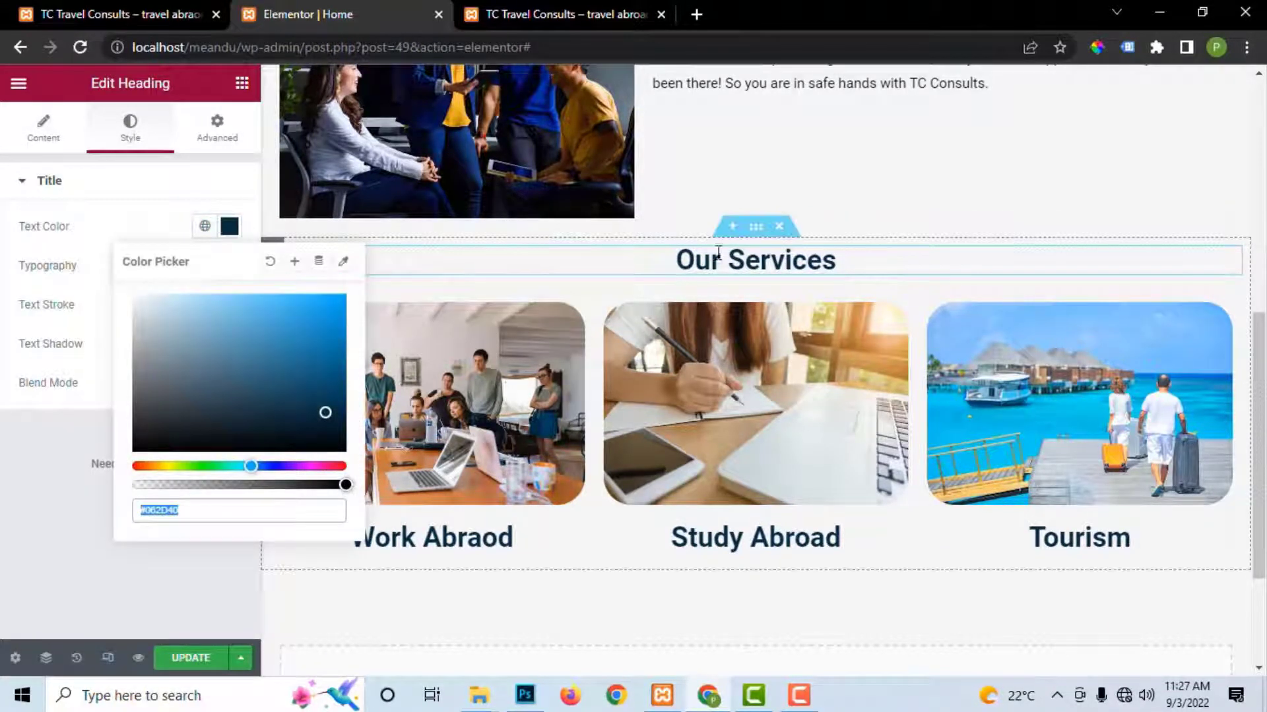
click(756, 228)
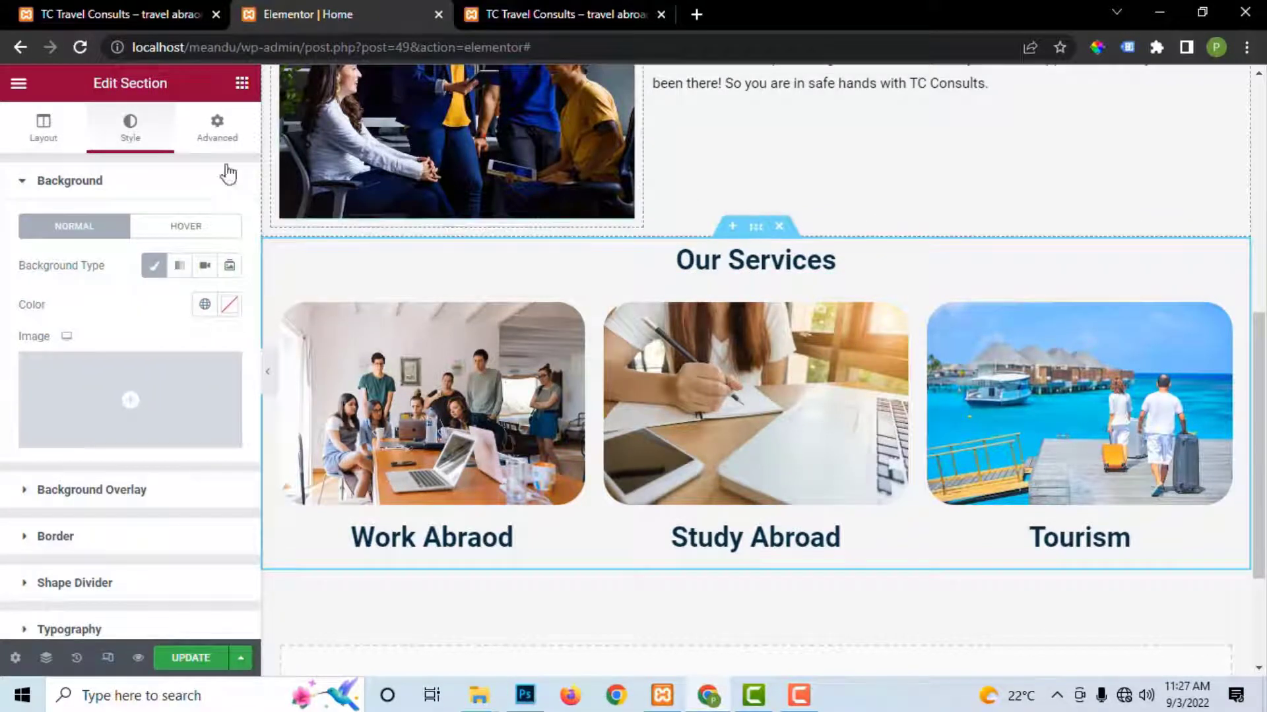
click(155, 266)
click(155, 266)
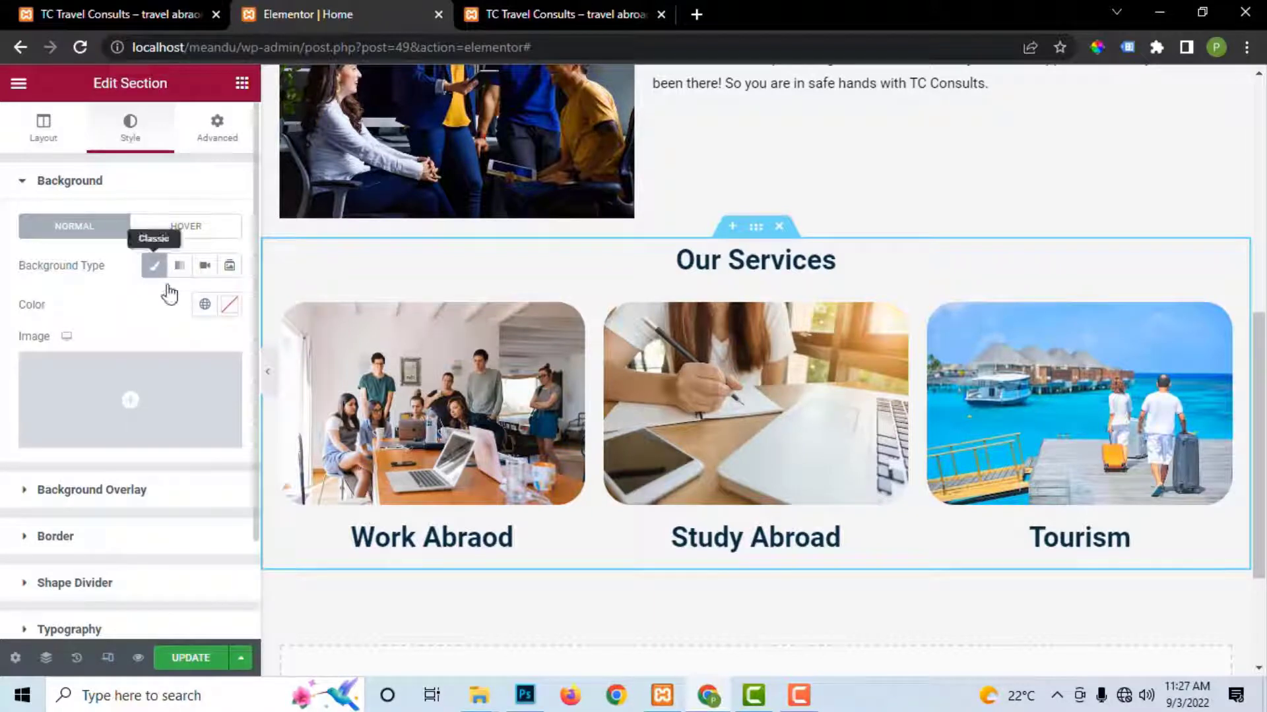
click(229, 305)
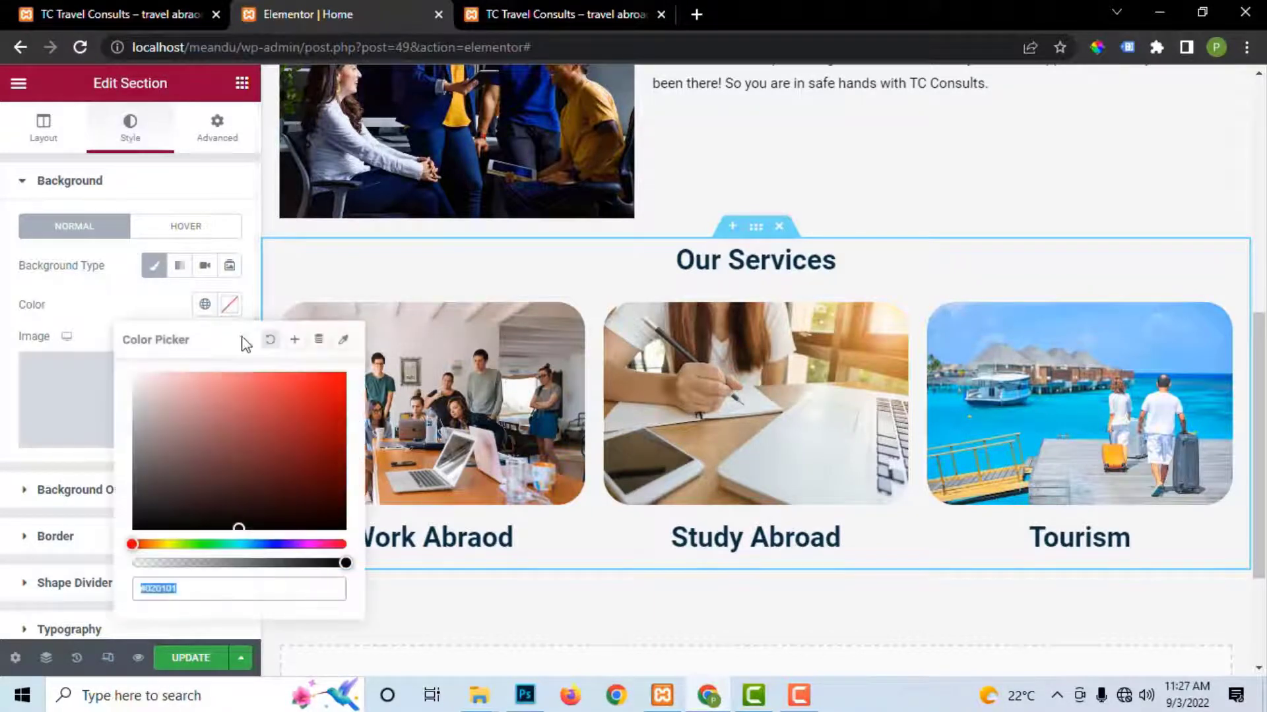
key(ctrl+v)
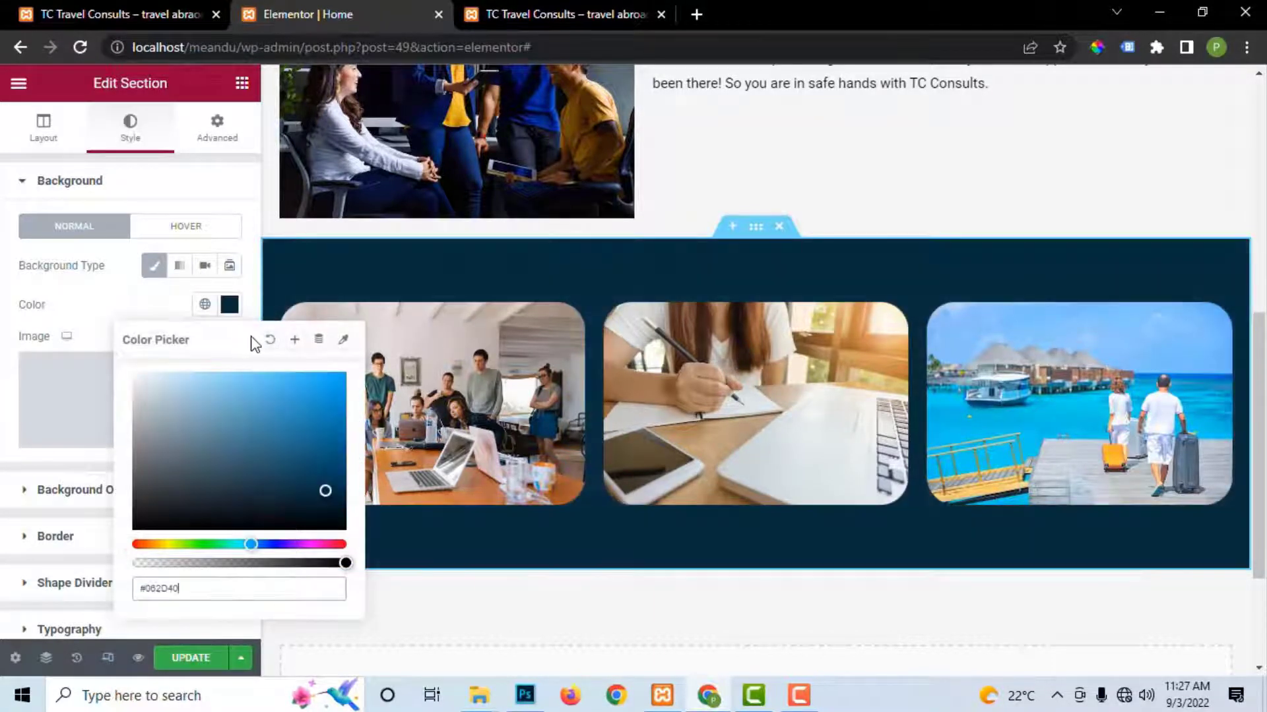
click(188, 673)
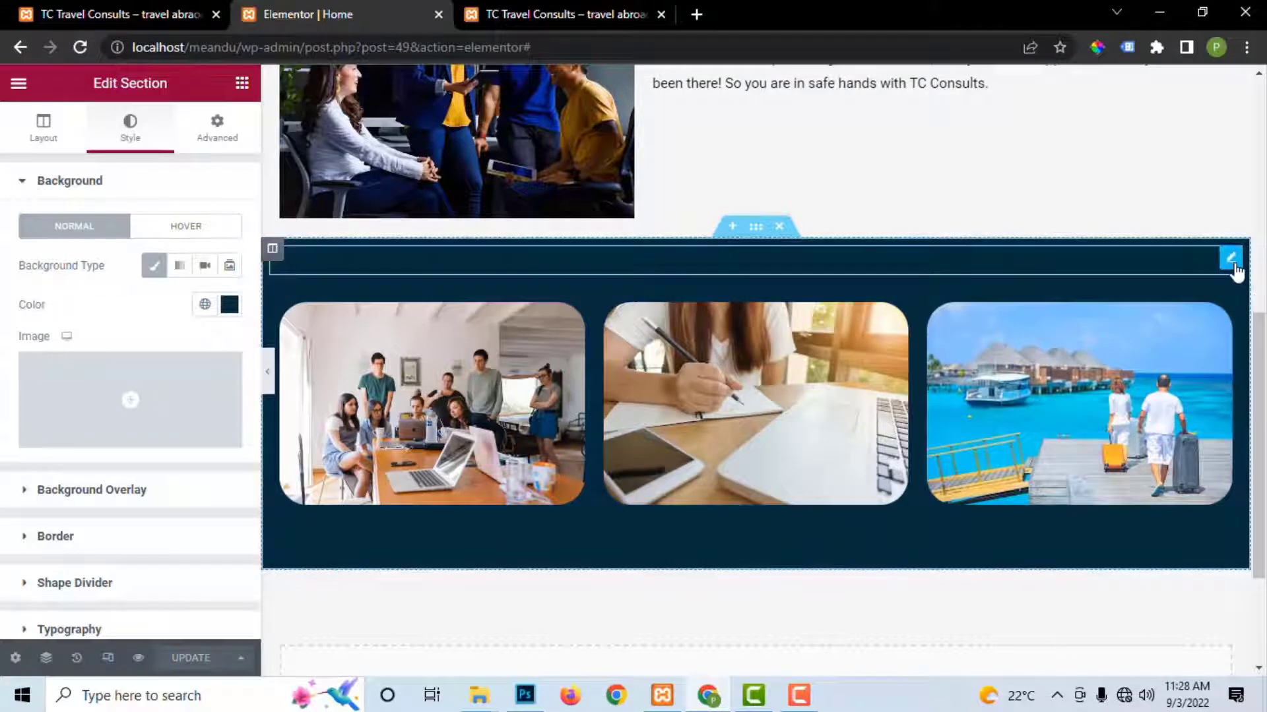
Step: Set the Our Services and Work Abraod headings to #FFFFFF and save
click(1231, 262)
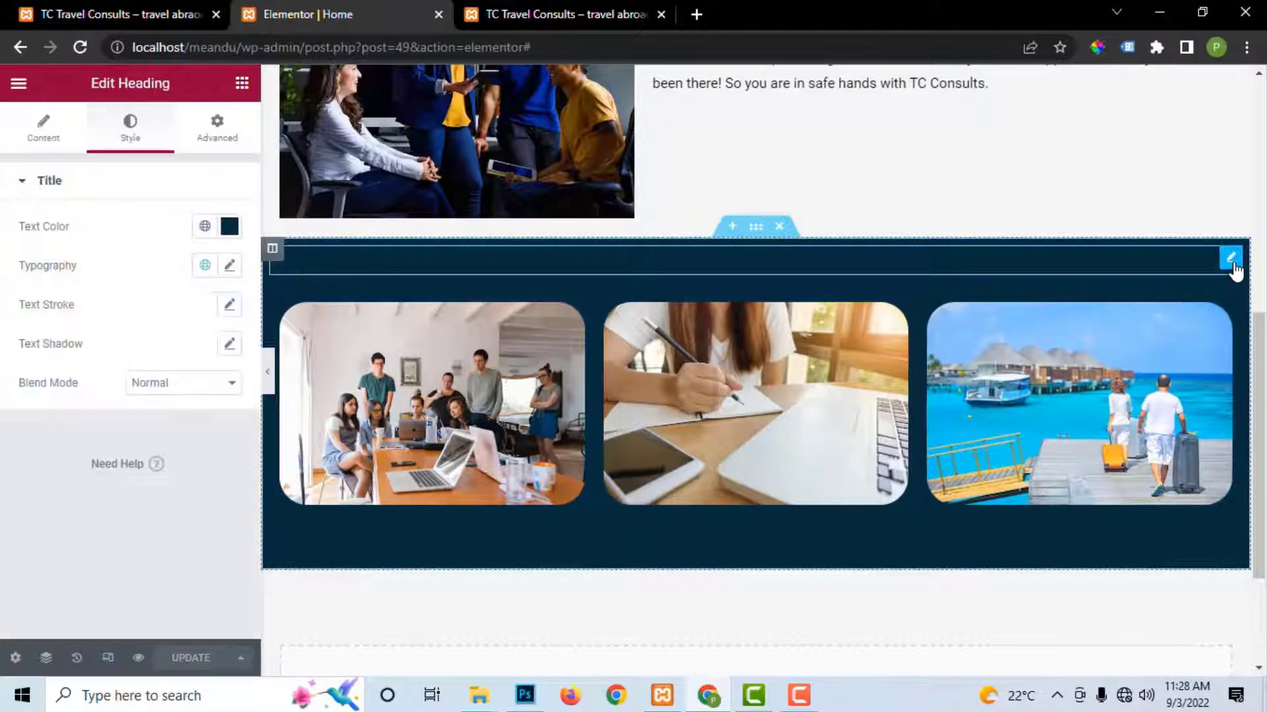
click(229, 227)
text(#FFFFFF)
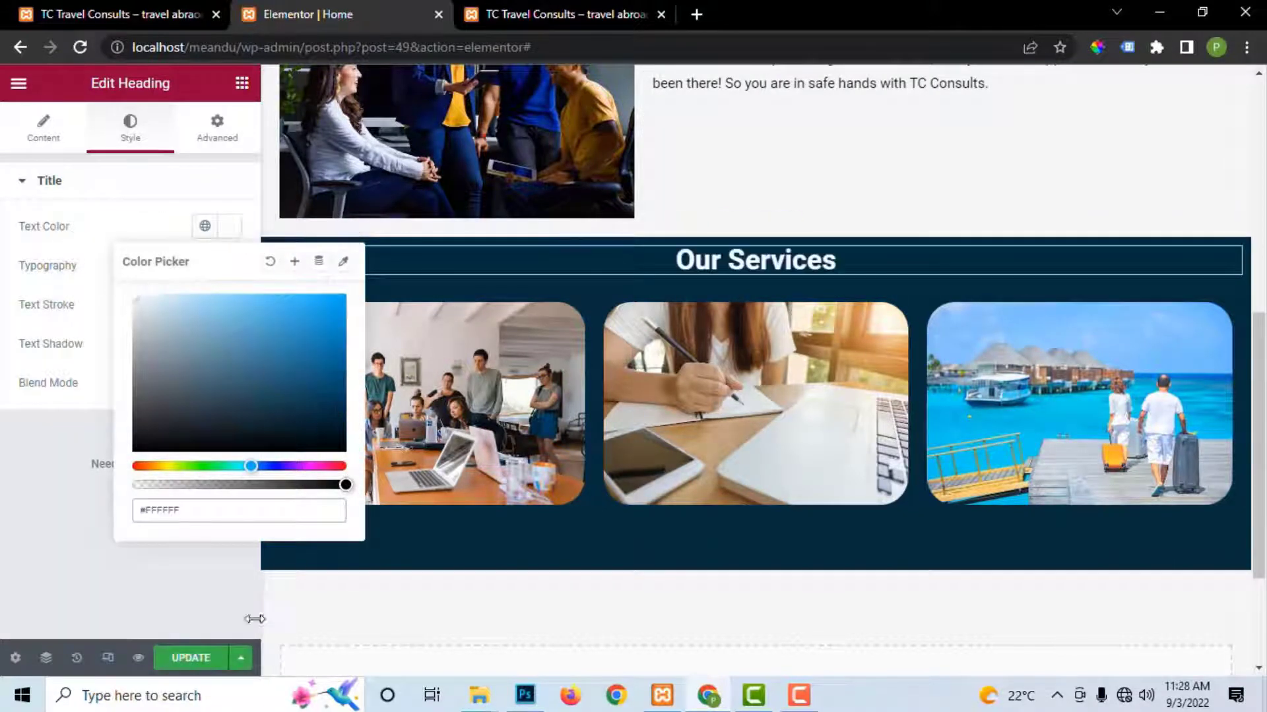
click(190, 658)
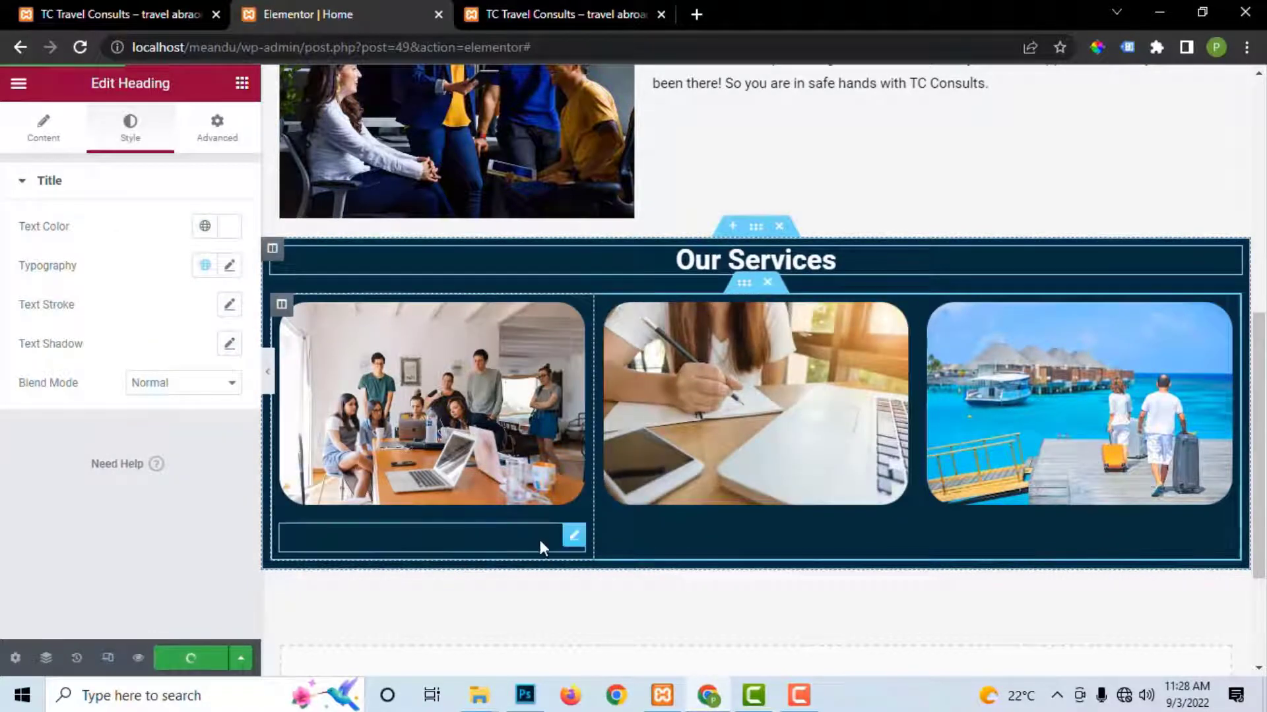
click(571, 547)
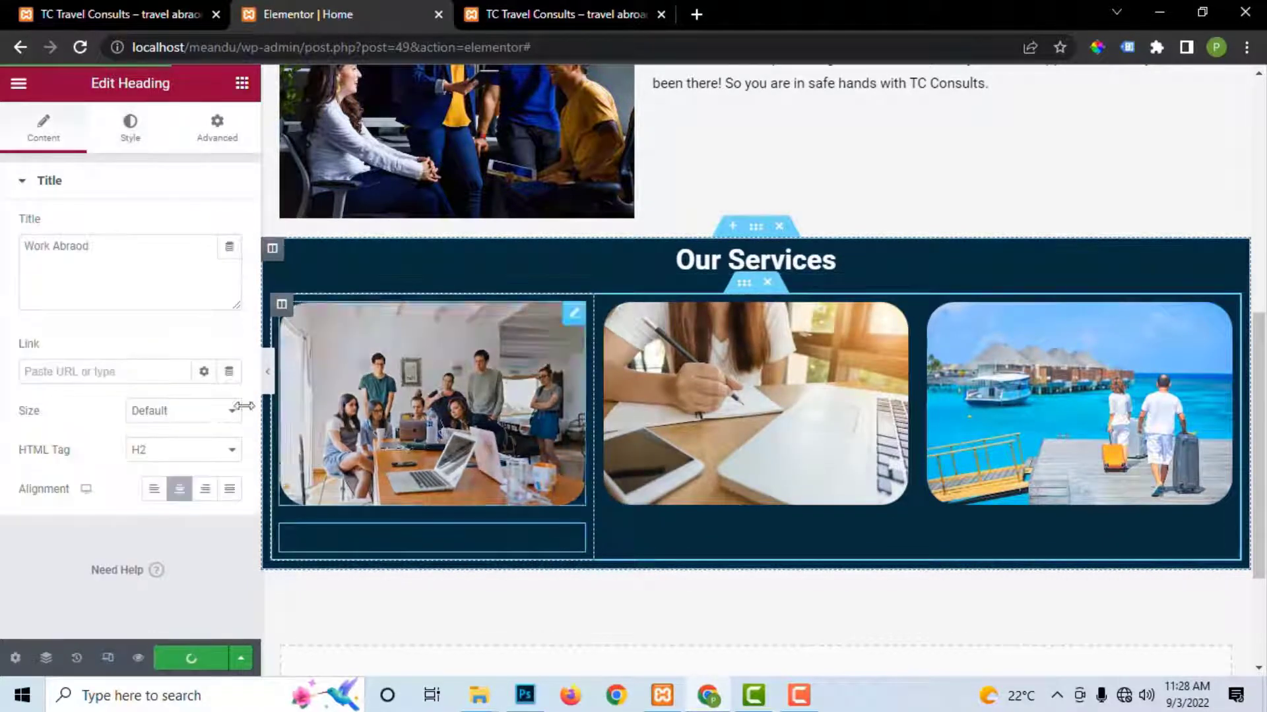
click(130, 128)
click(230, 228)
text(#FFFFFF)
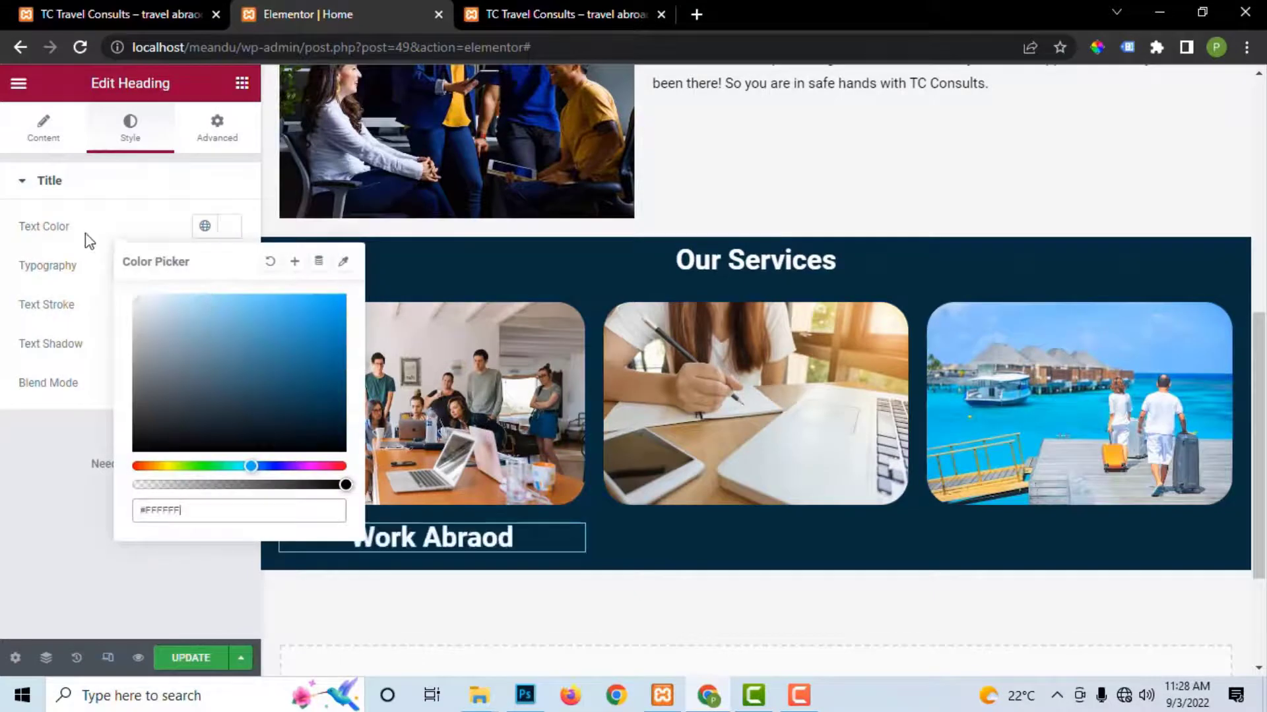
click(190, 658)
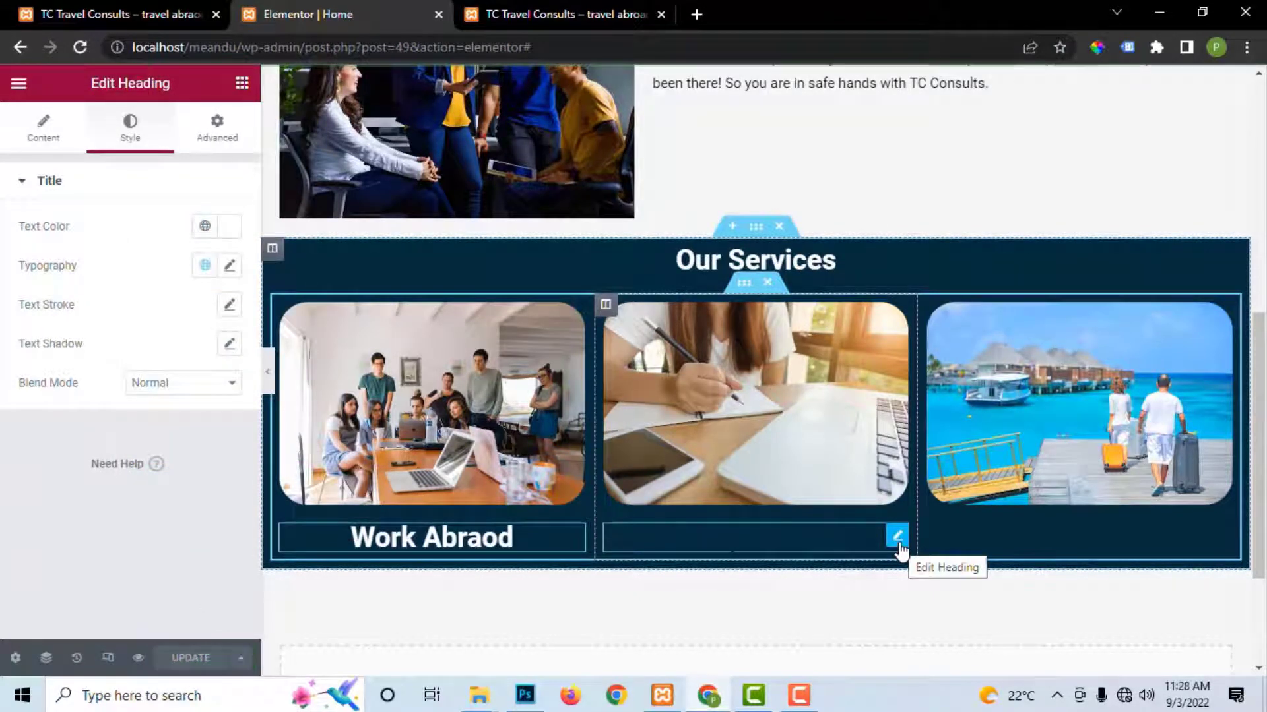
Step: Set the Study Abroad and Tourism headings to #FFFFFF, save, and preview the live site
click(897, 536)
click(129, 132)
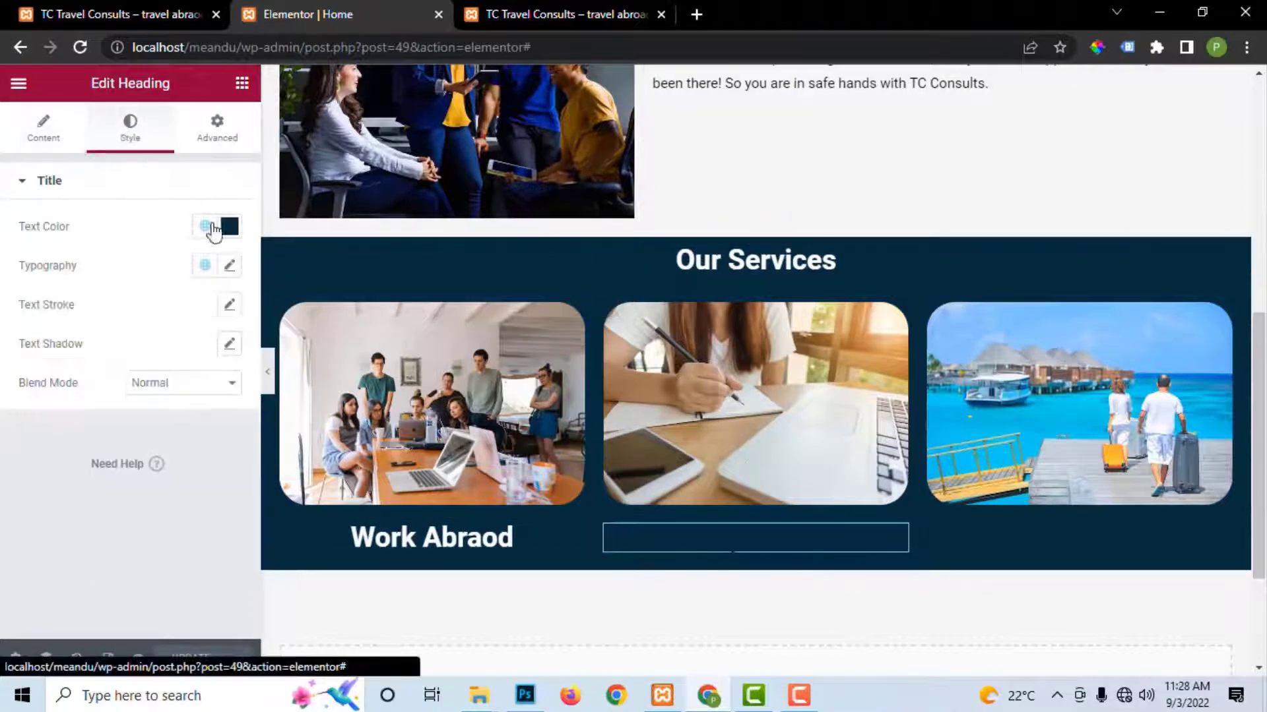
click(230, 227)
text(#FFFFFF)
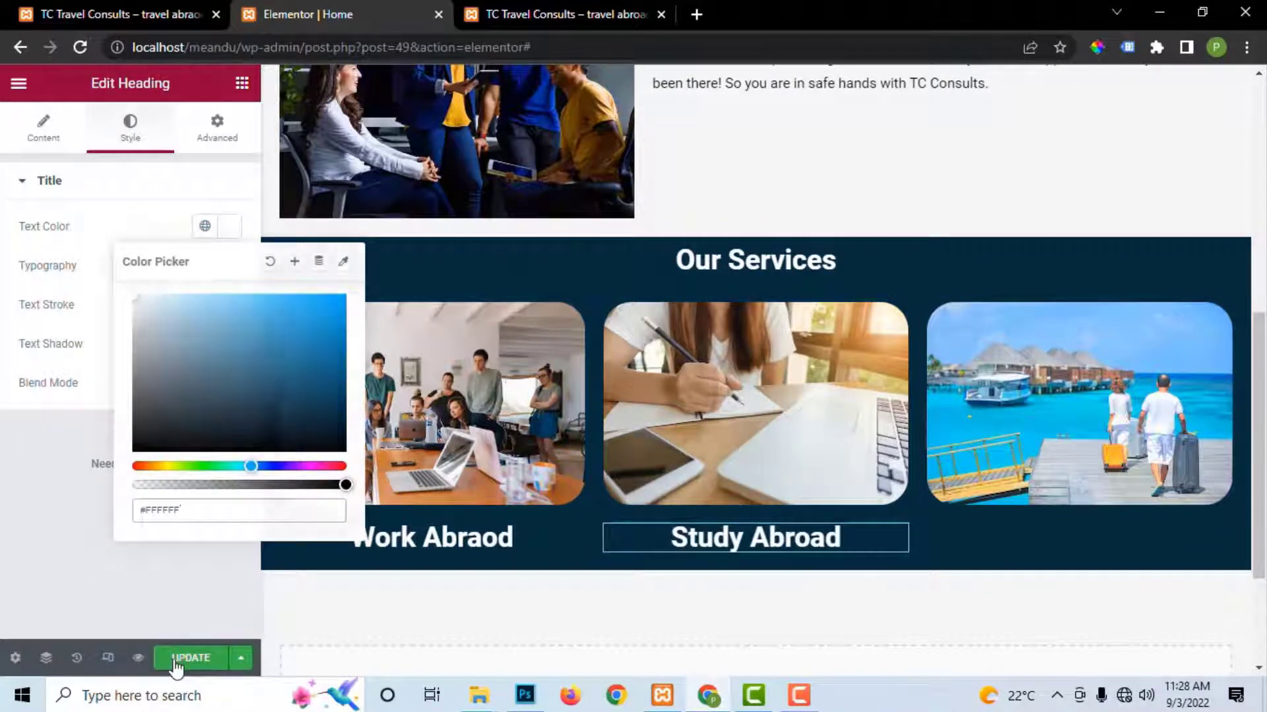
click(174, 660)
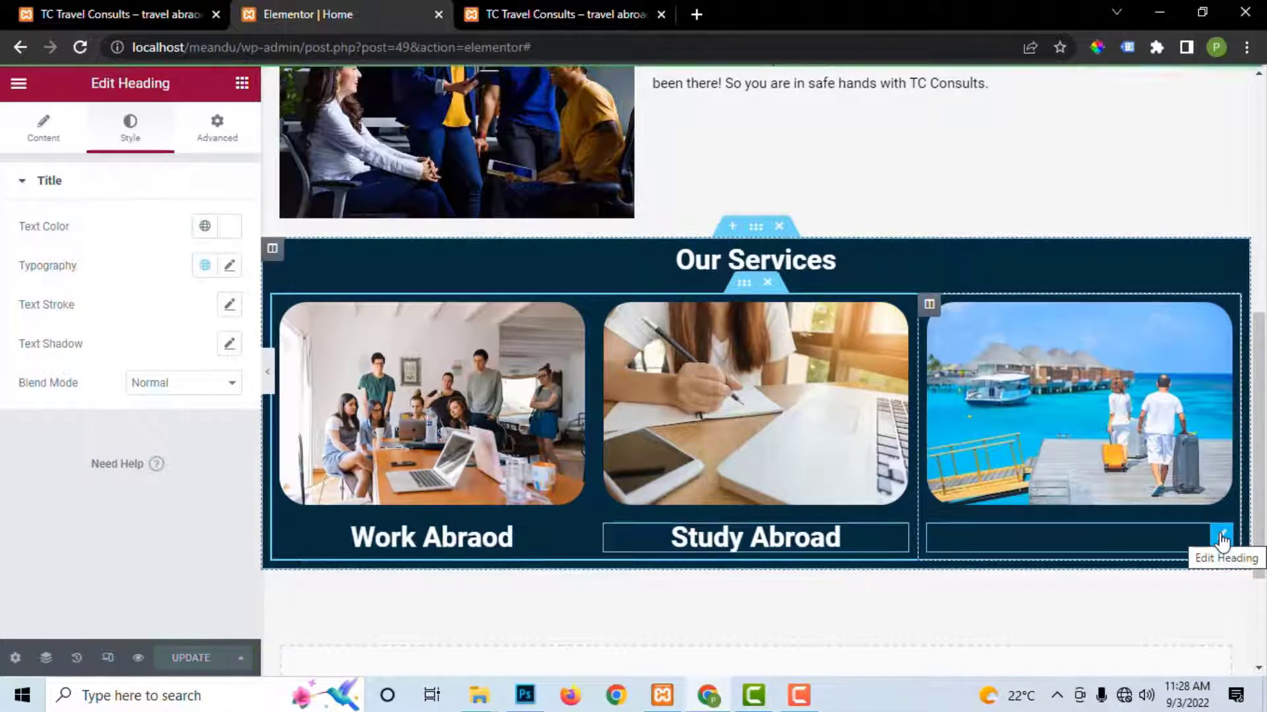
click(1221, 538)
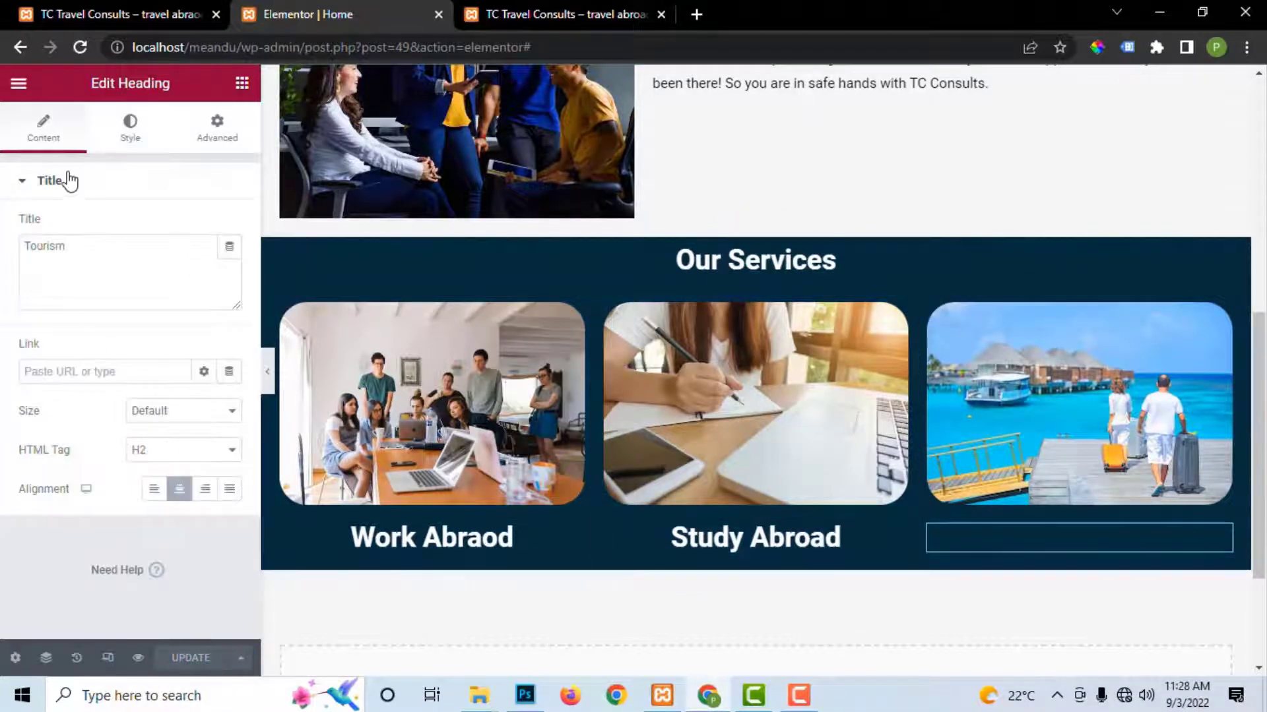
click(130, 132)
click(229, 228)
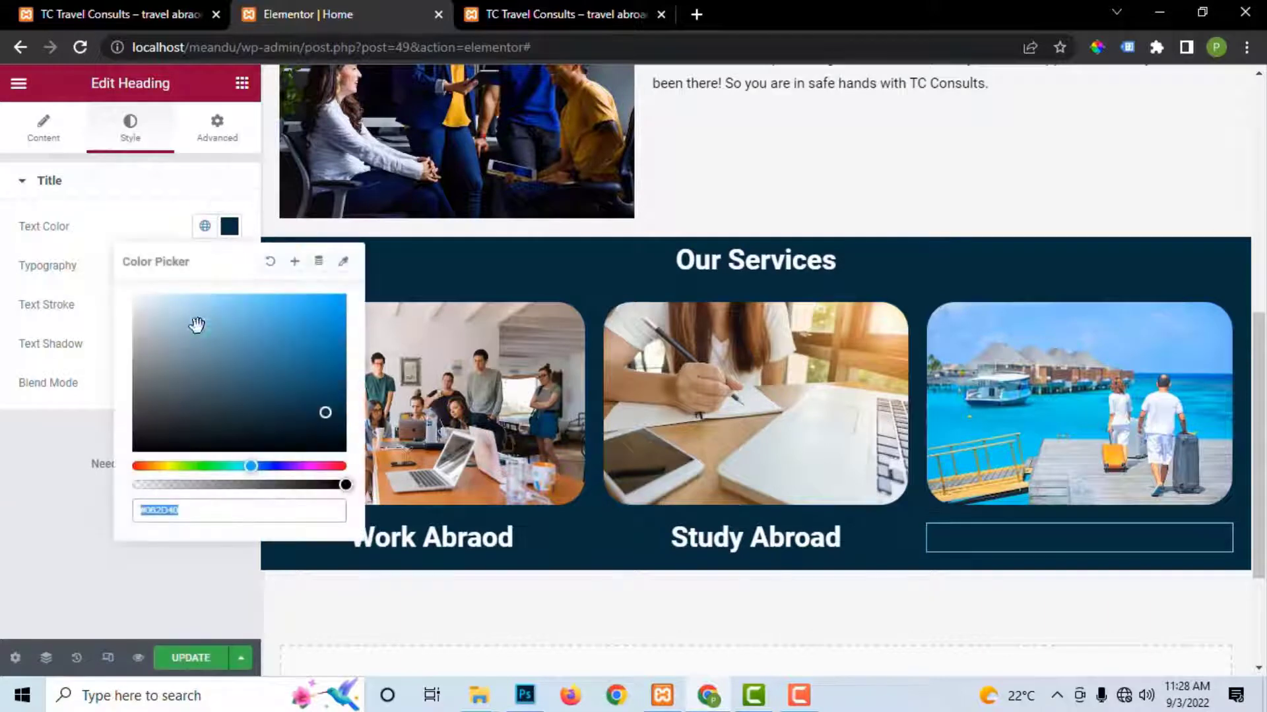
text(#FFFFFF)
click(196, 653)
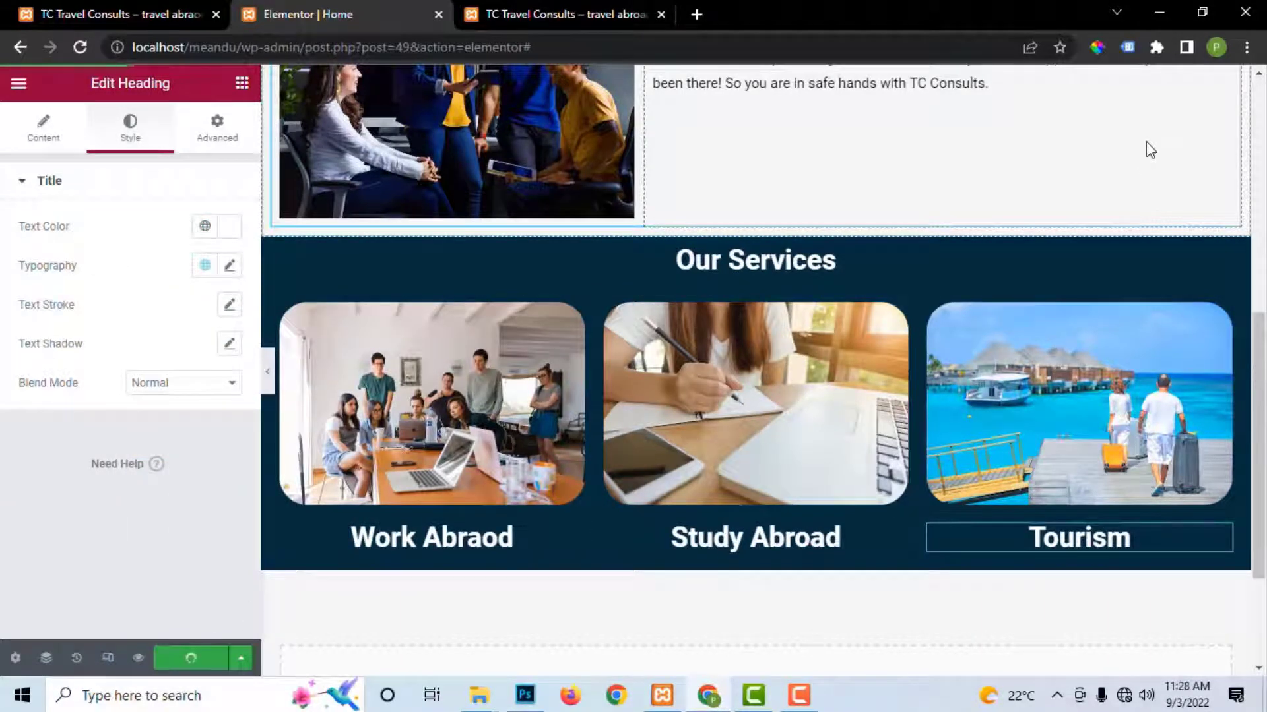
key(ctrl+Tab)
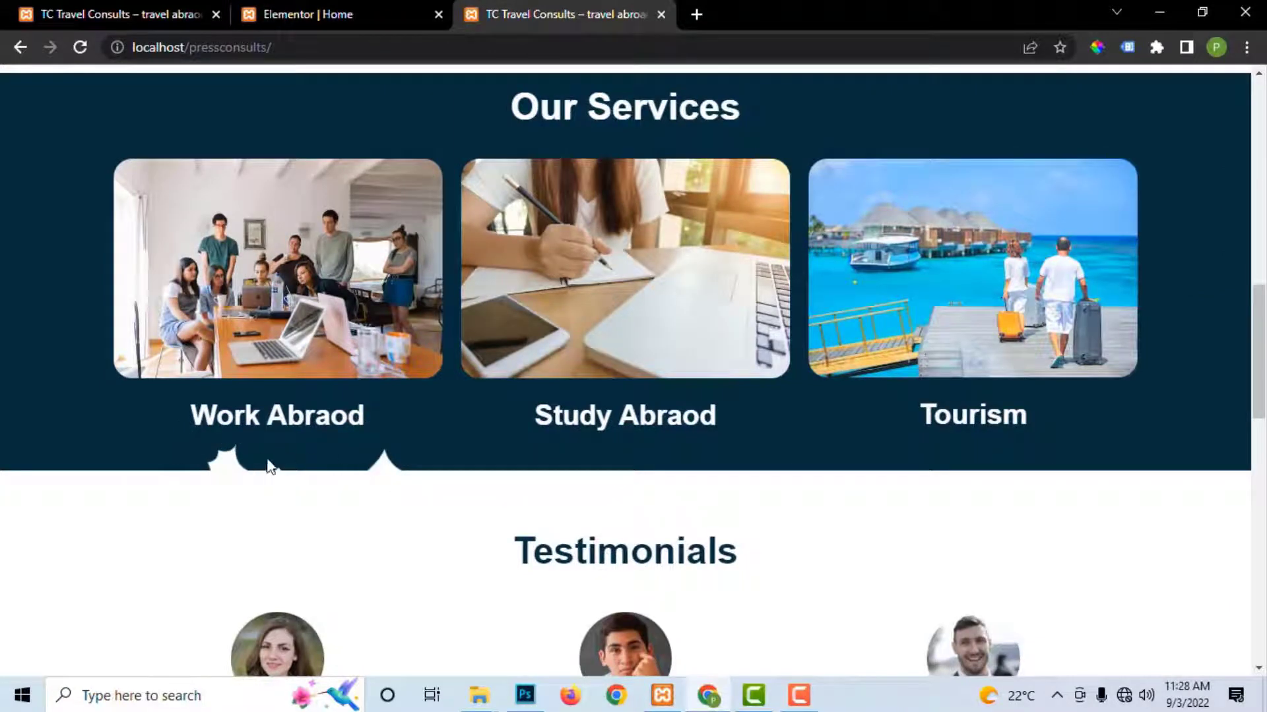
Step: Scroll up the live TC Travel Consults page and go back to the 'Elementor | Home' editor
scroll(415, 128, up, 1)
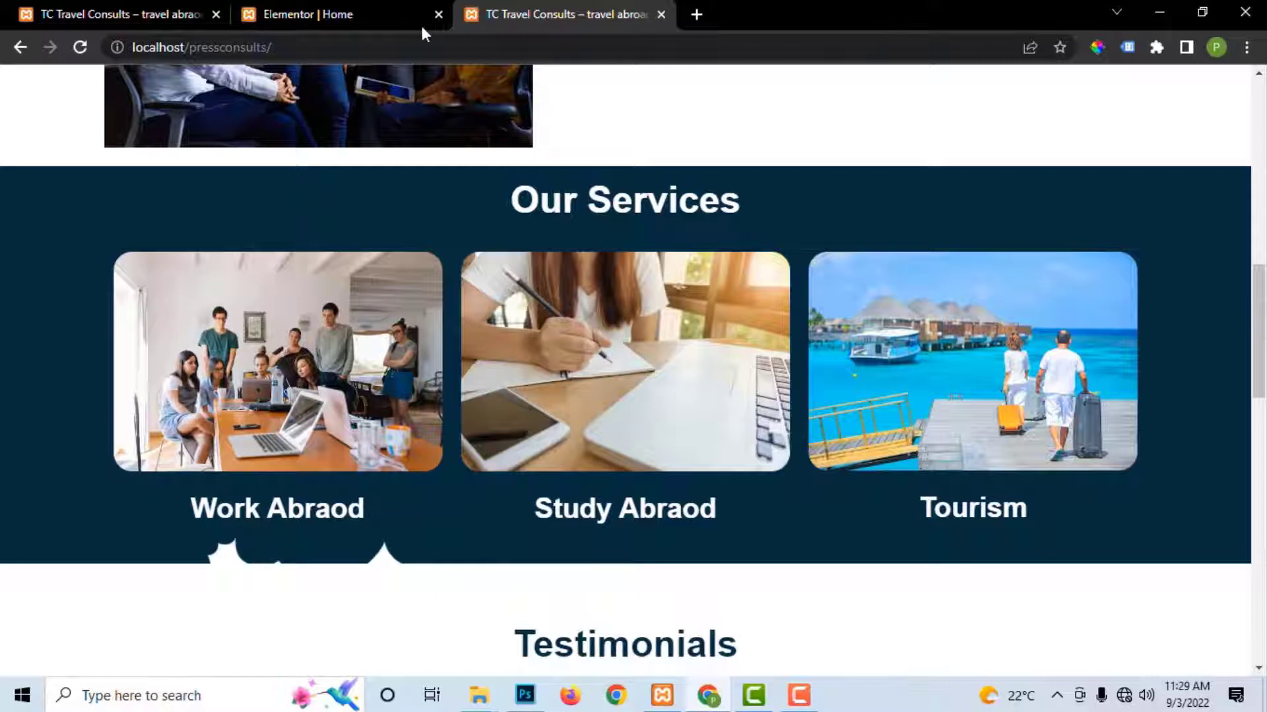
click(296, 14)
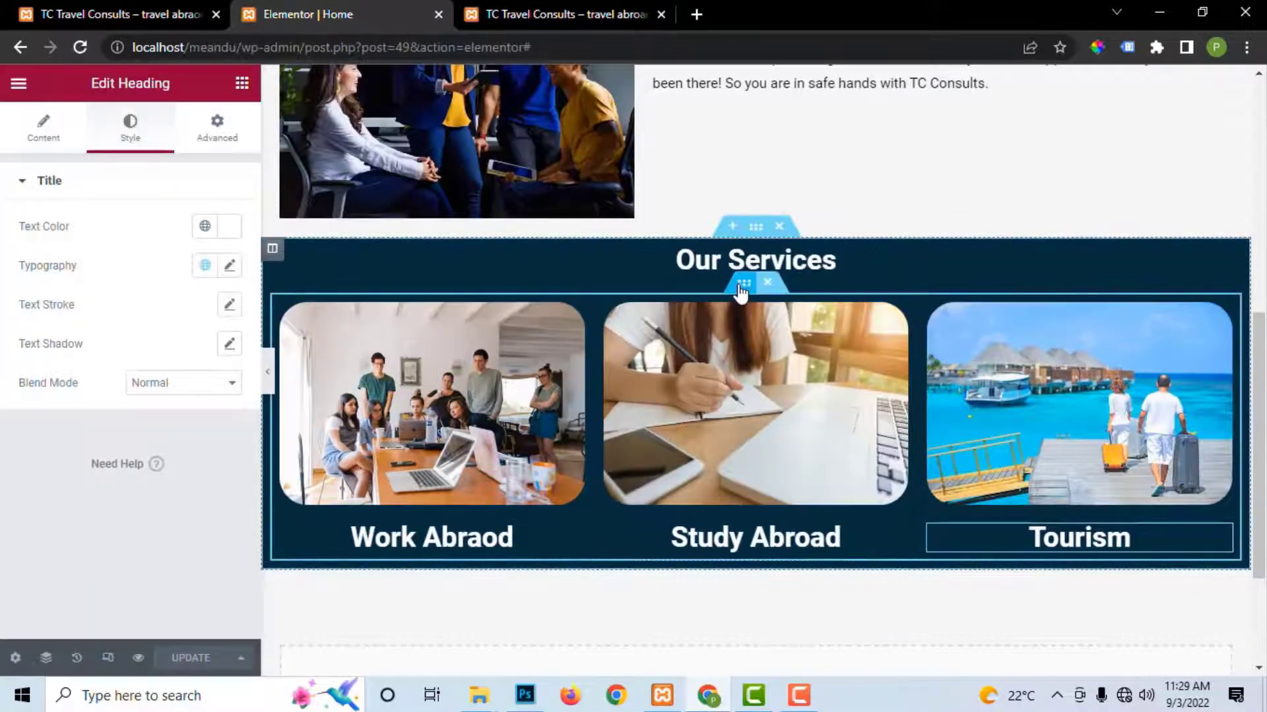
Step: Select the Work Abraod column inside the cards' inner section and show its Advanced spacing settings
click(744, 285)
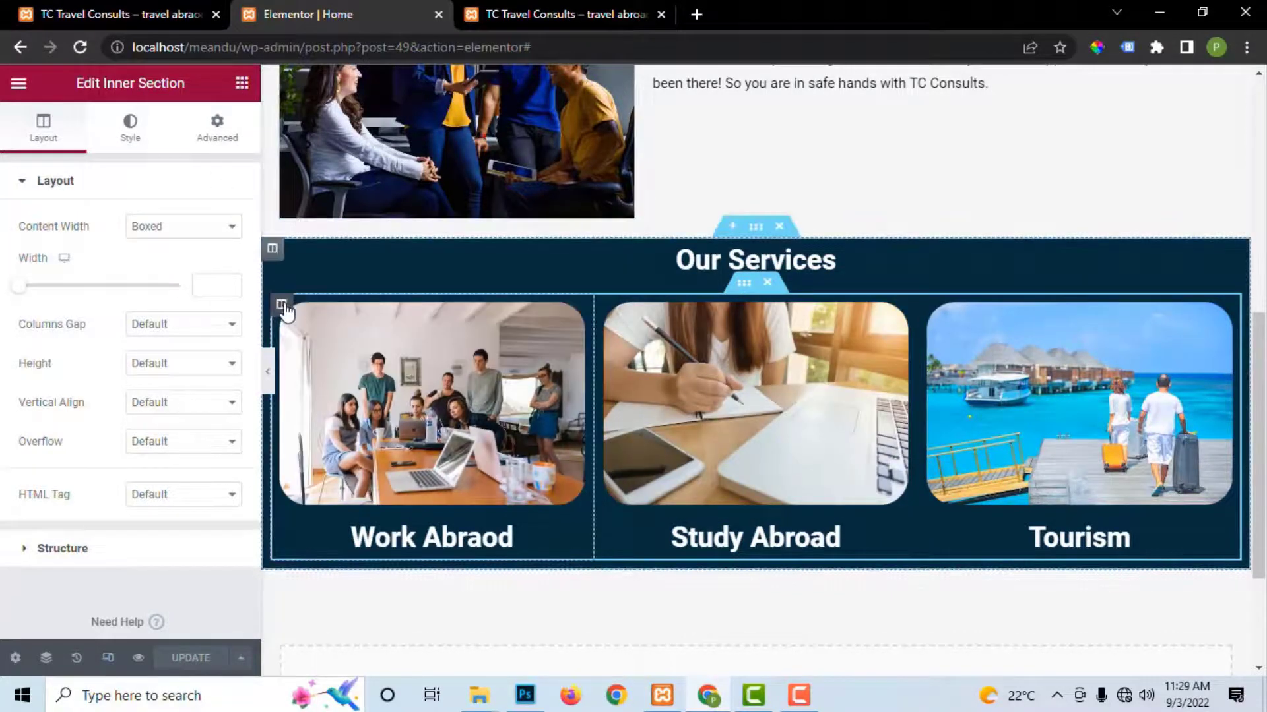
click(282, 305)
click(219, 127)
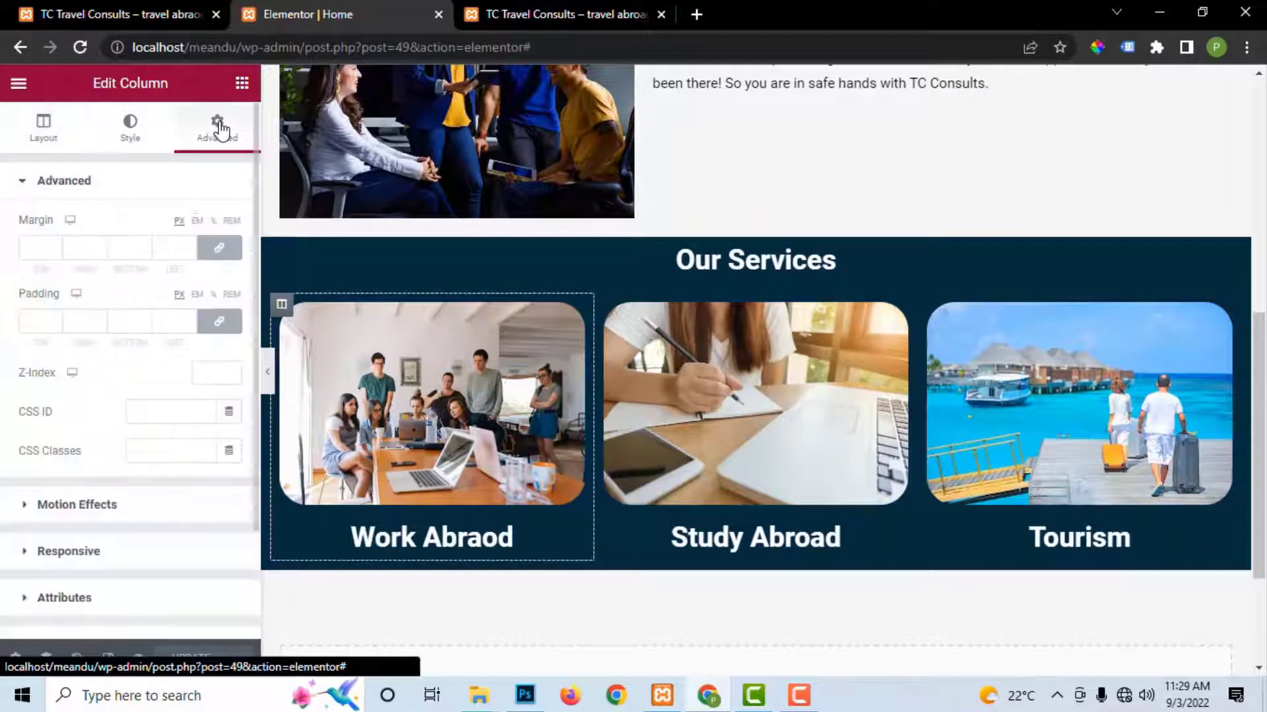
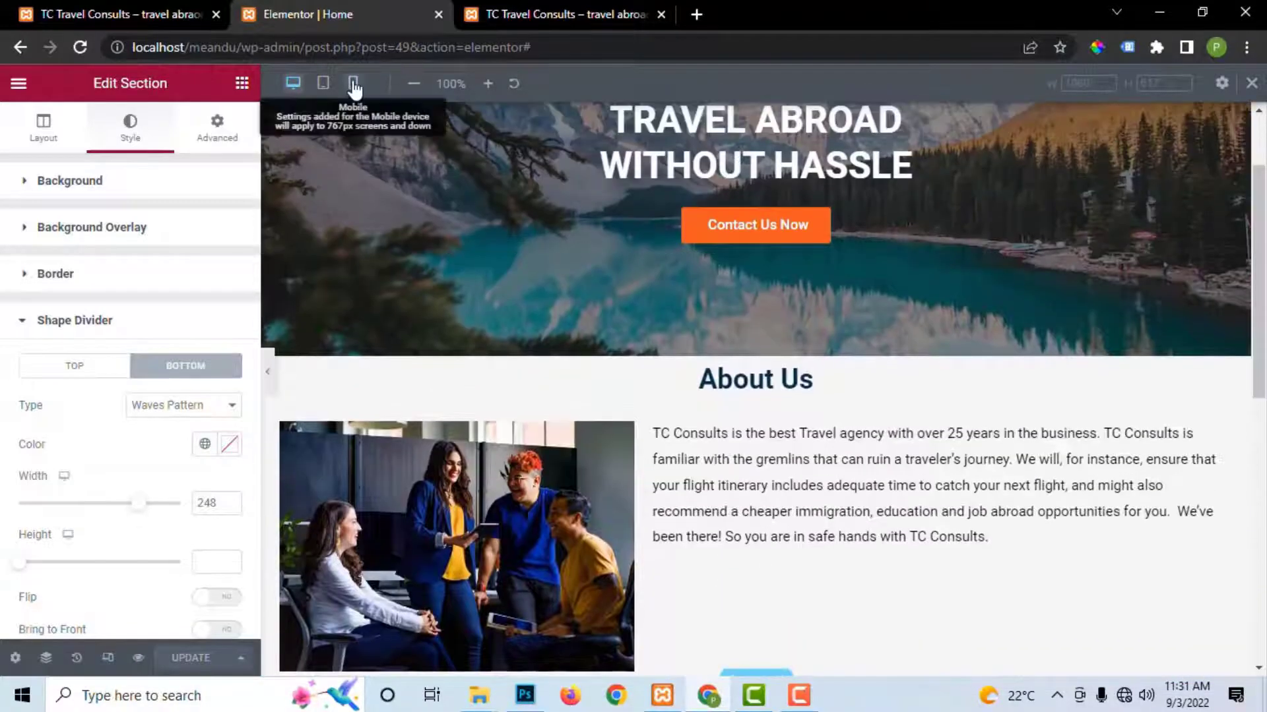
Step: Preview the page at tablet width, return to desktop width, and select the About Us section
click(322, 83)
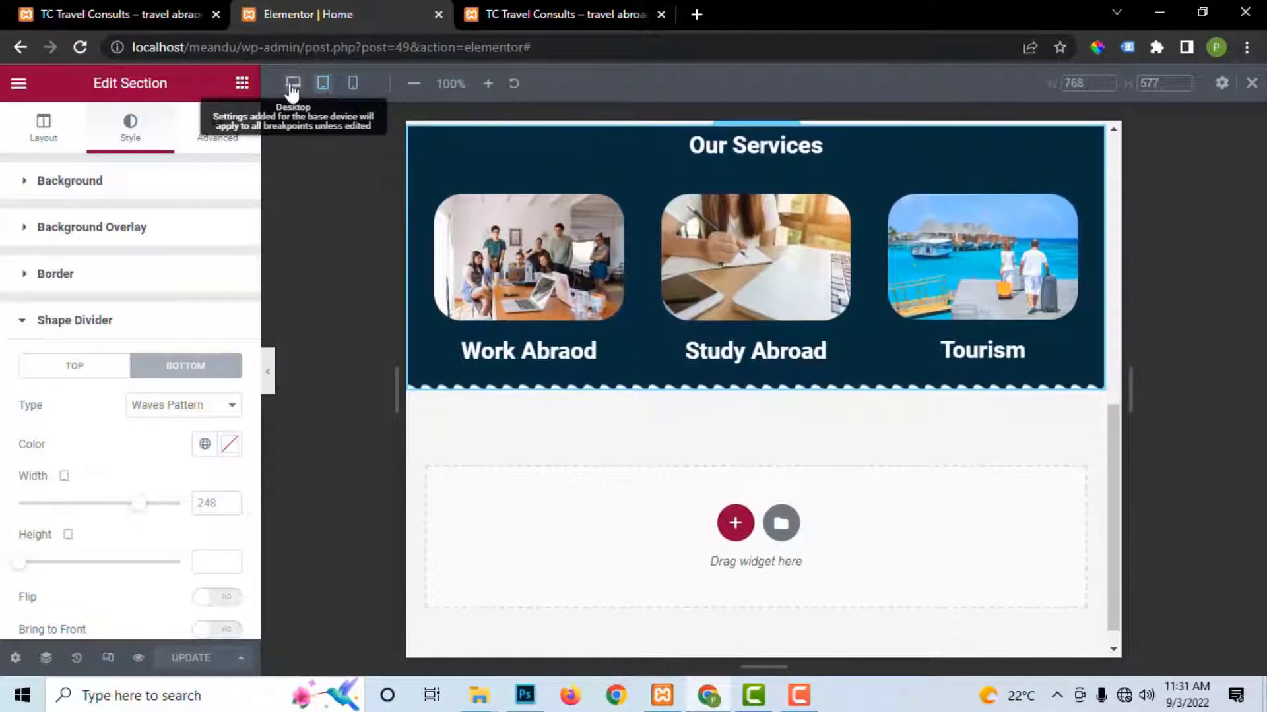
click(293, 84)
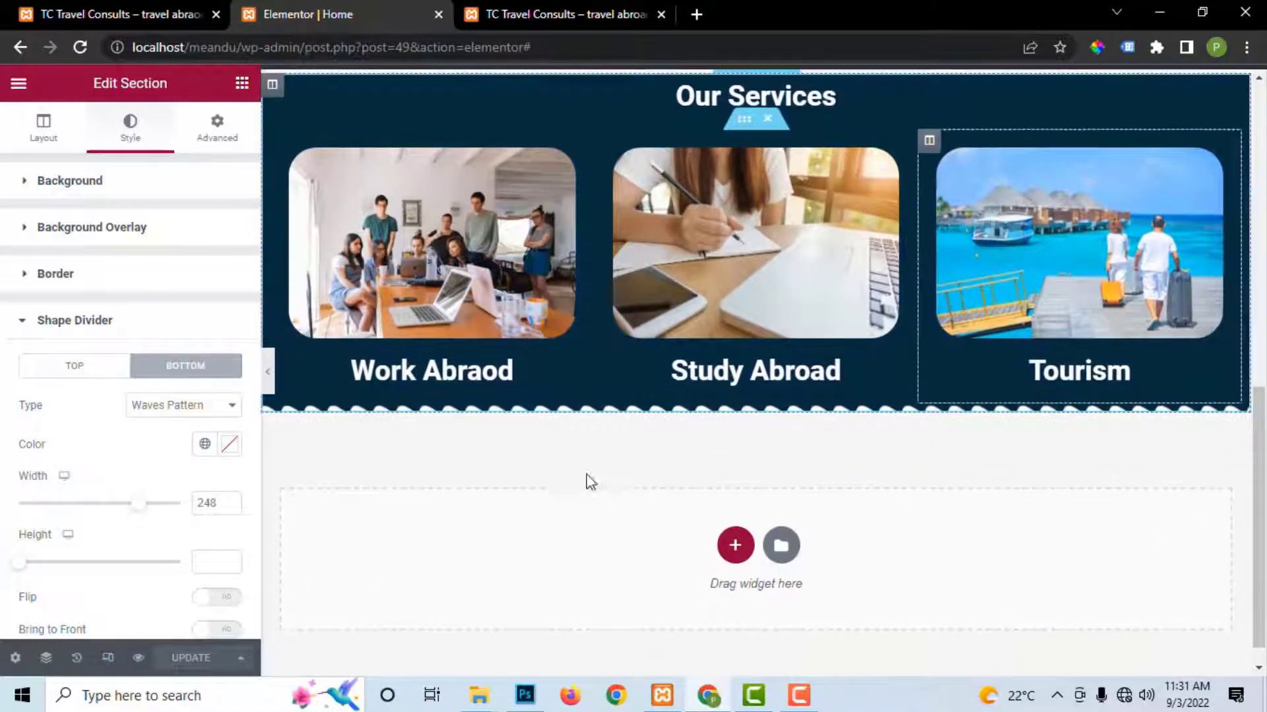
scroll(856, 284, up, 3)
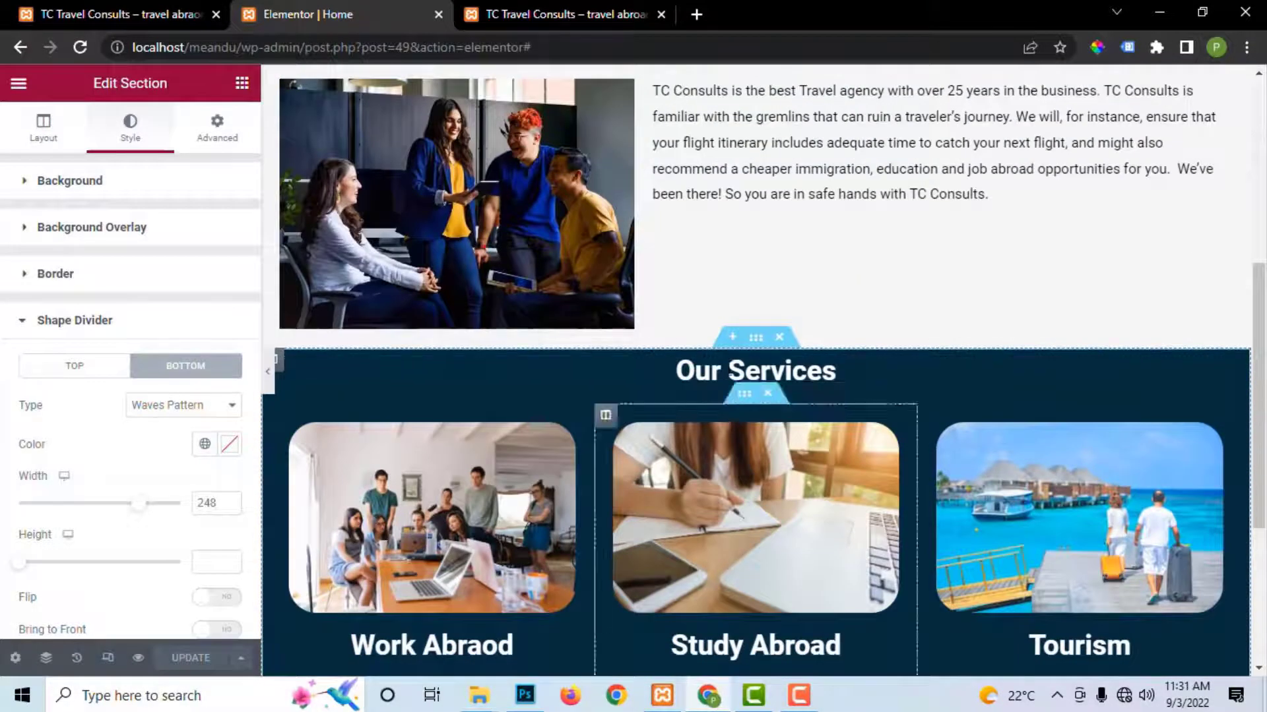
scroll(759, 228, up, 5)
scroll(762, 240, down, 3)
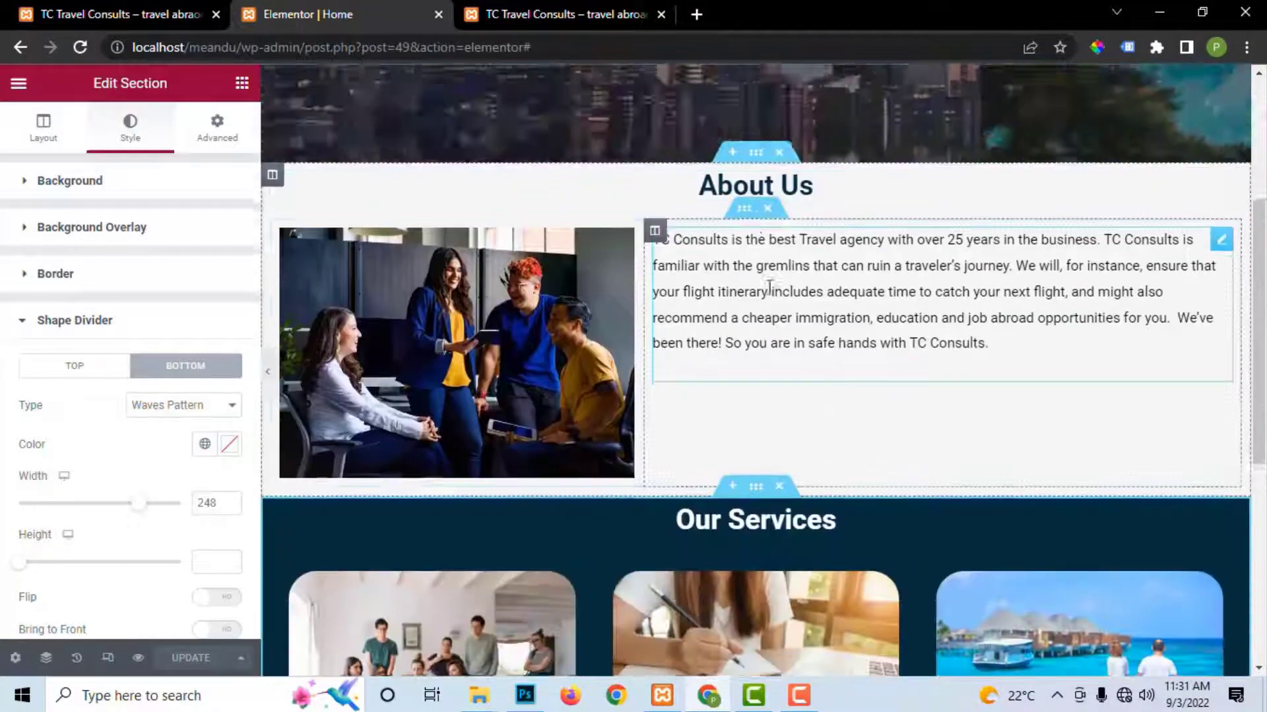
click(750, 165)
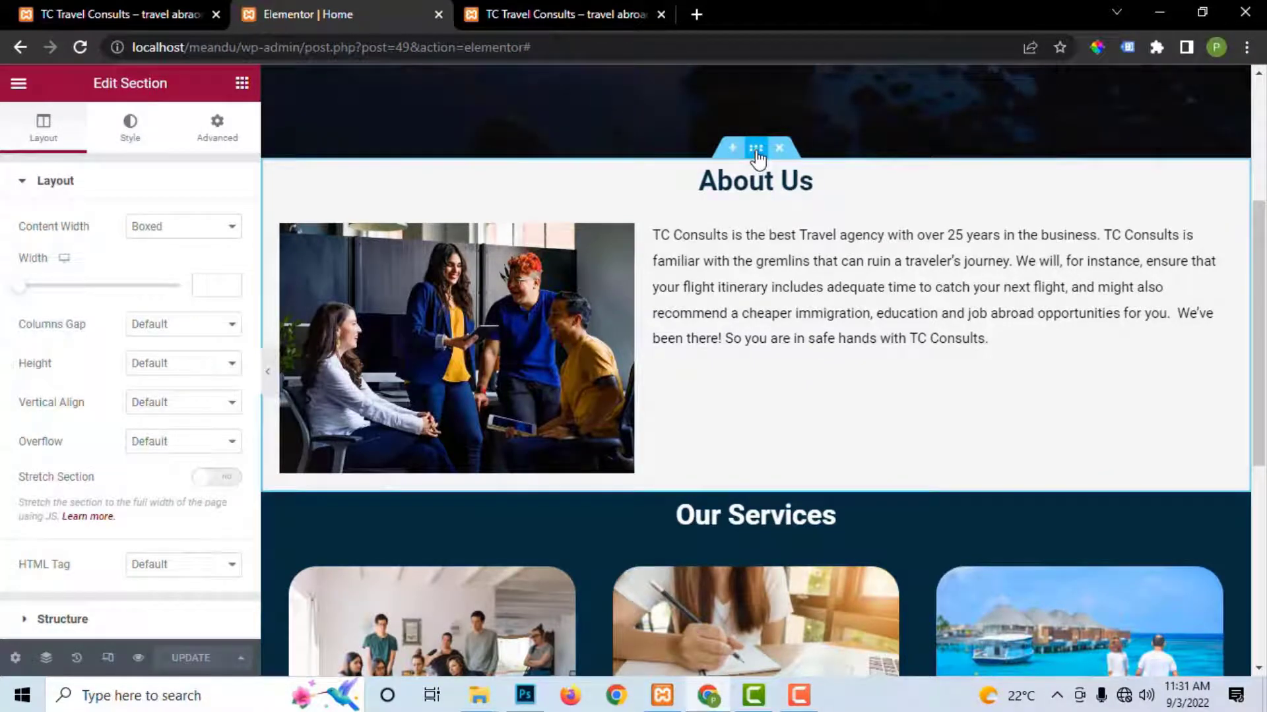
Step: Give About Us zero padding and a 30 px top margin with zero elsewhere, then save
click(218, 137)
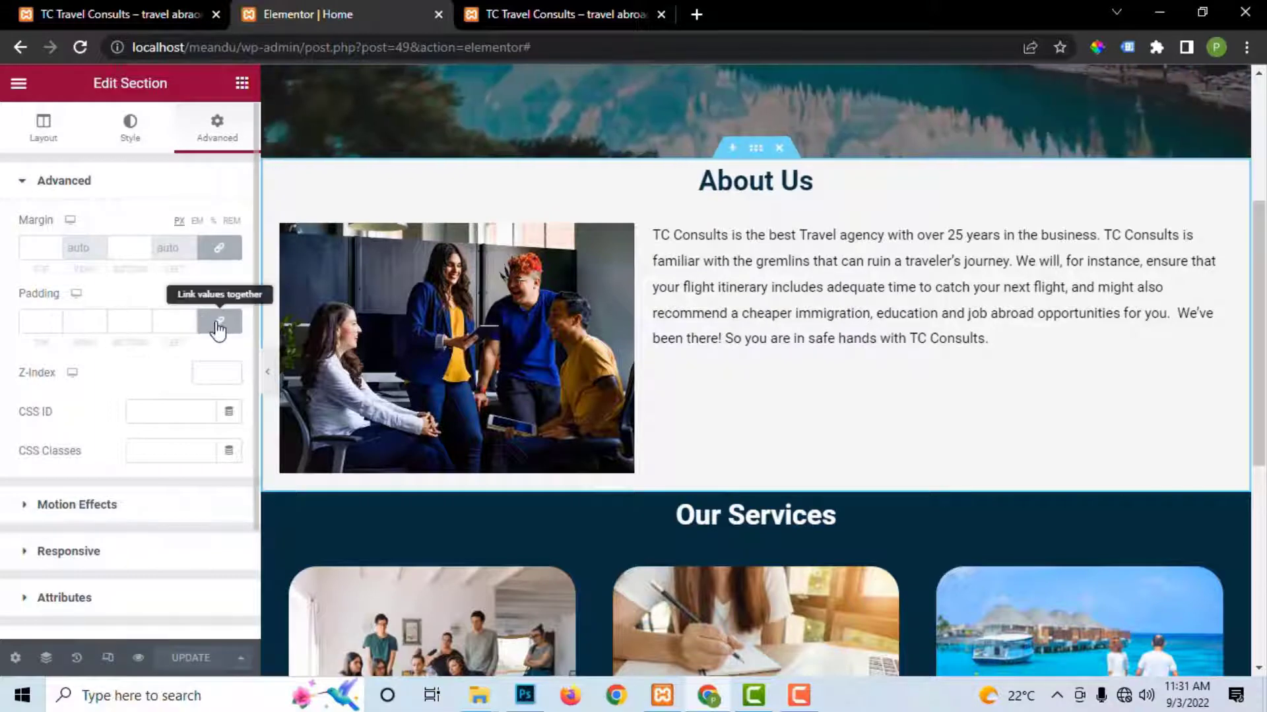
click(218, 323)
click(219, 248)
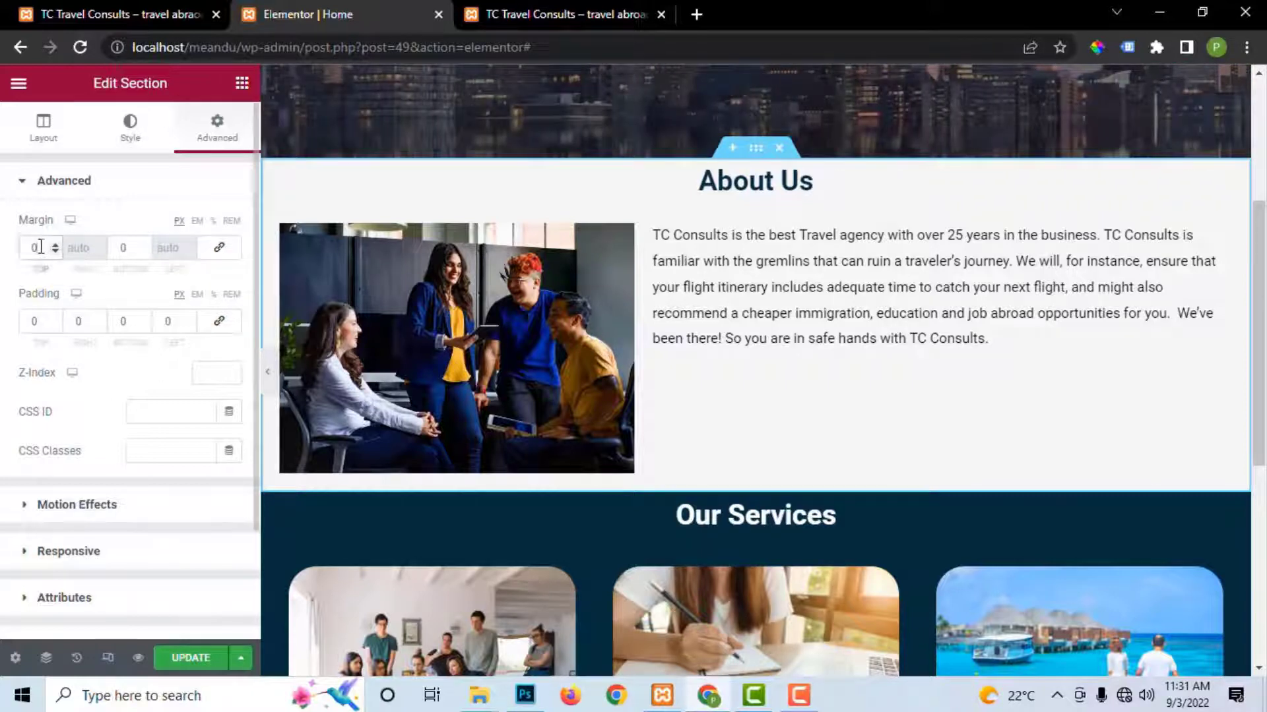
click(219, 248)
drag(43, 249, 18, 267)
text(20)
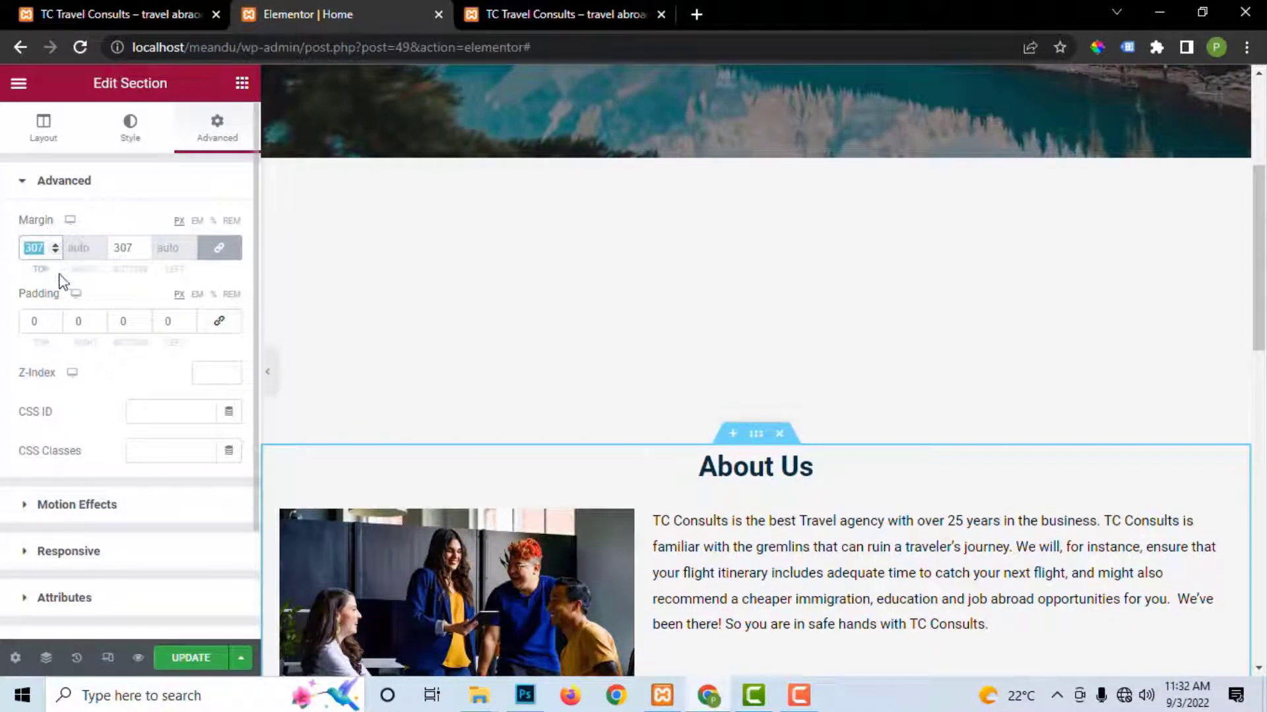
text(0)
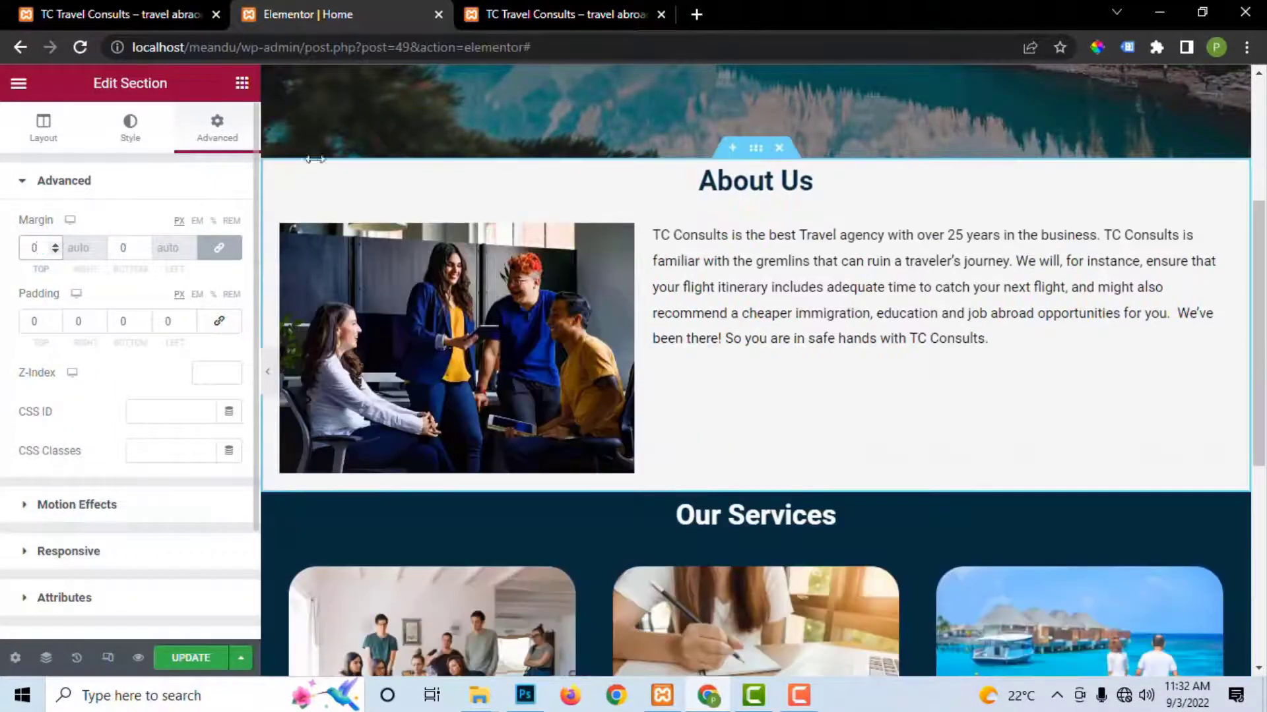
click(219, 248)
click(26, 247)
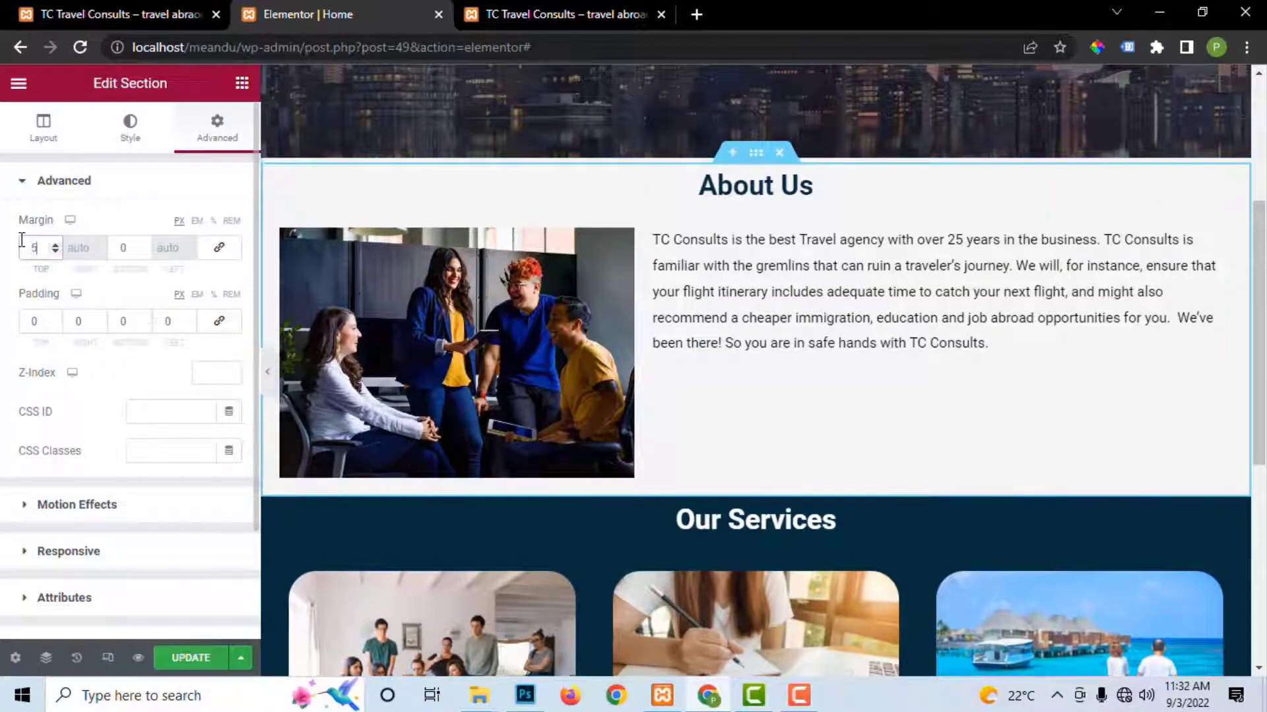
text(50)
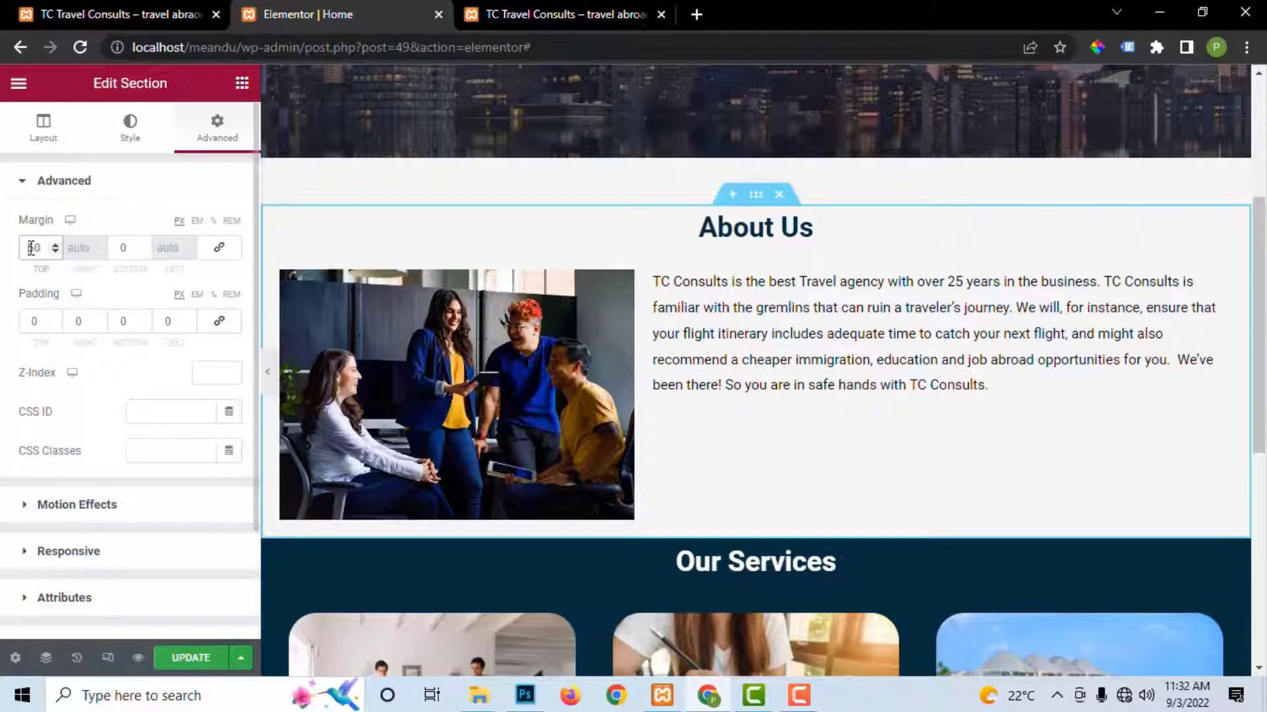
key(Down)
key(Down)
key(Down)
key(Down)
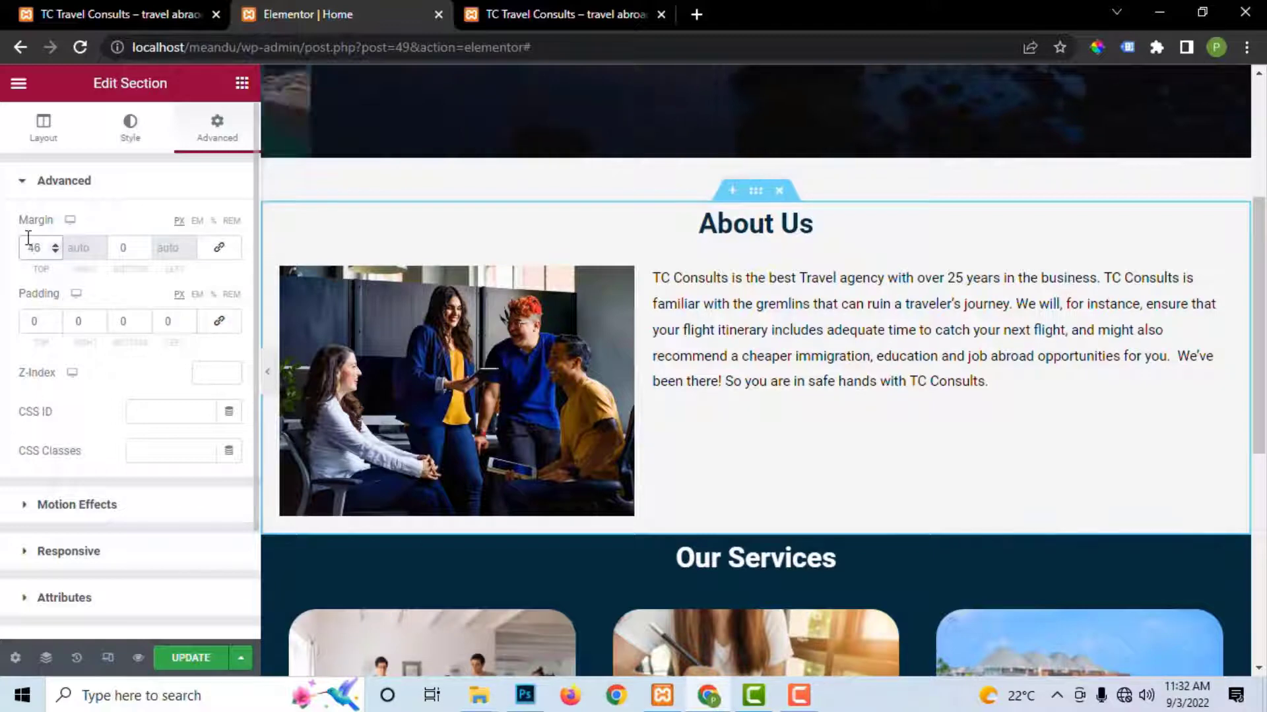
text(30)
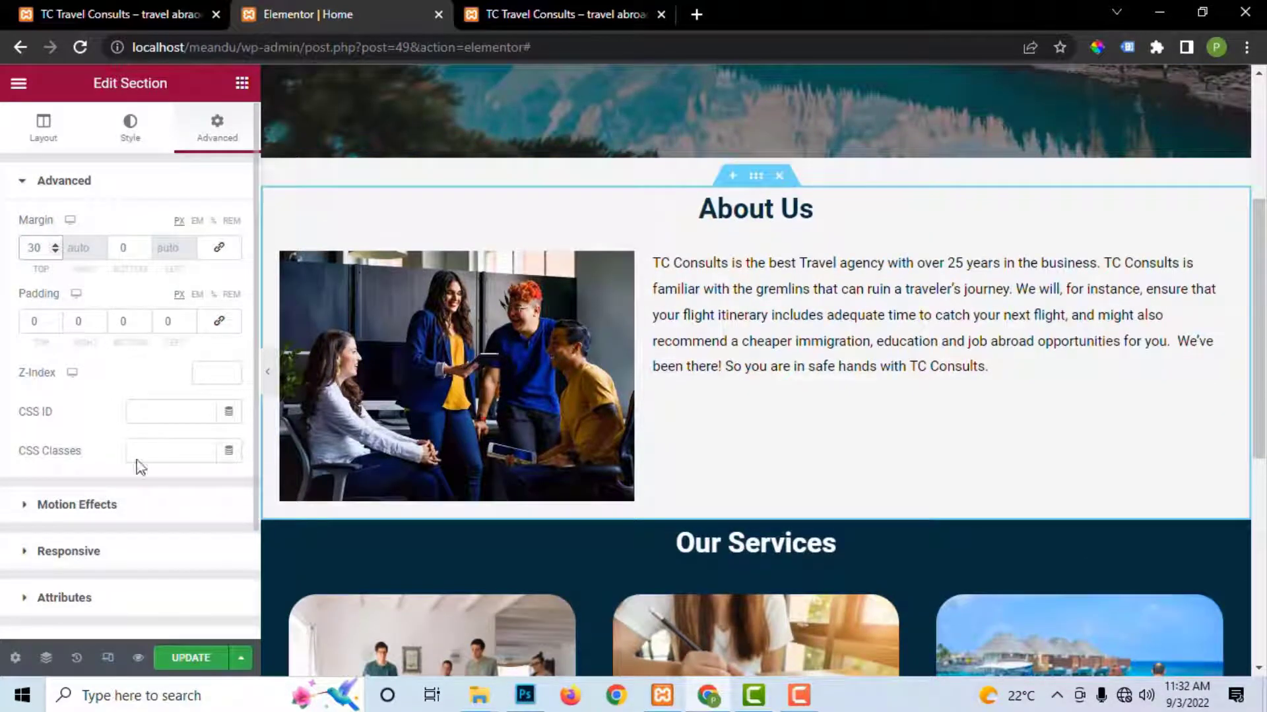
click(178, 657)
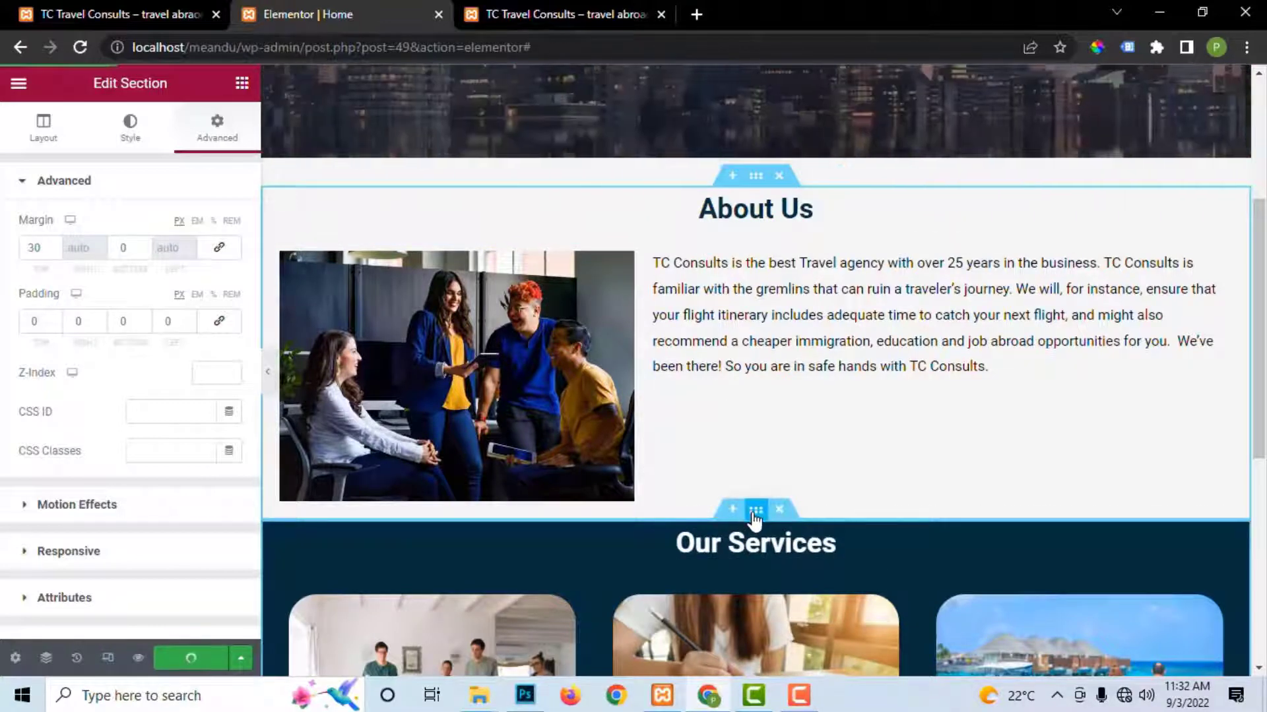
Step: Set the Our Services section's top margin to 30 px and save the page
click(755, 512)
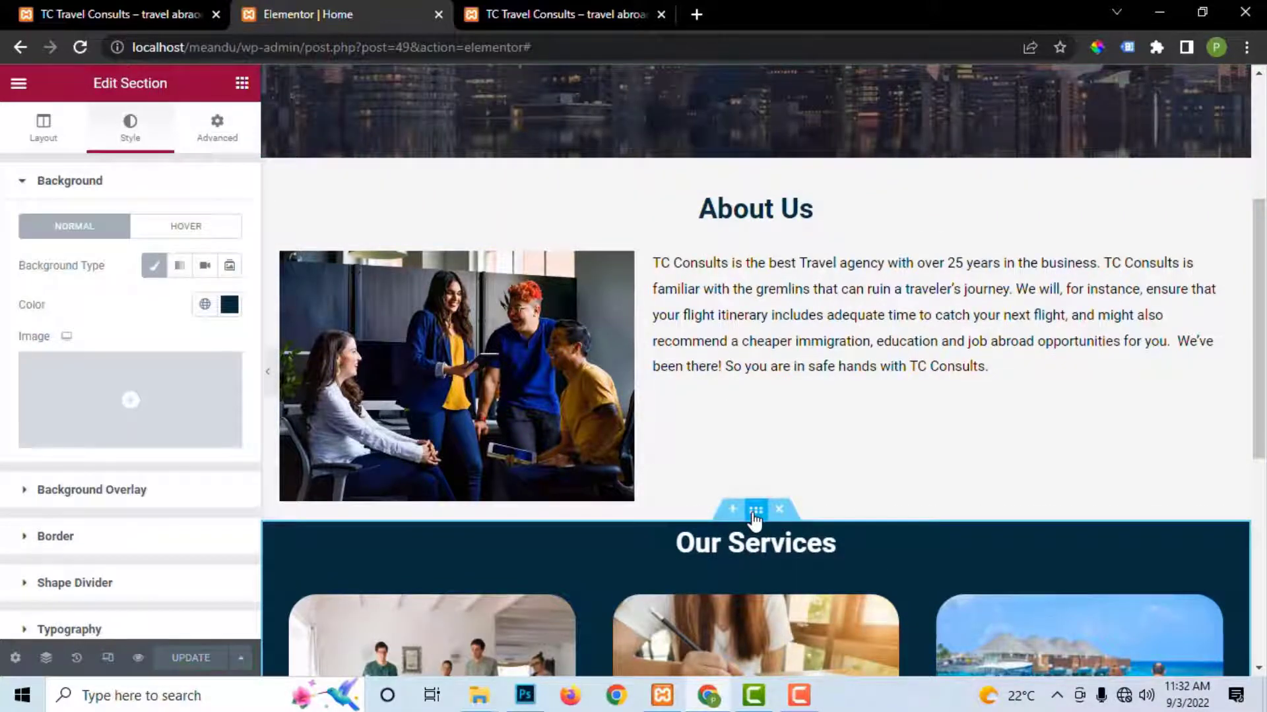
click(217, 127)
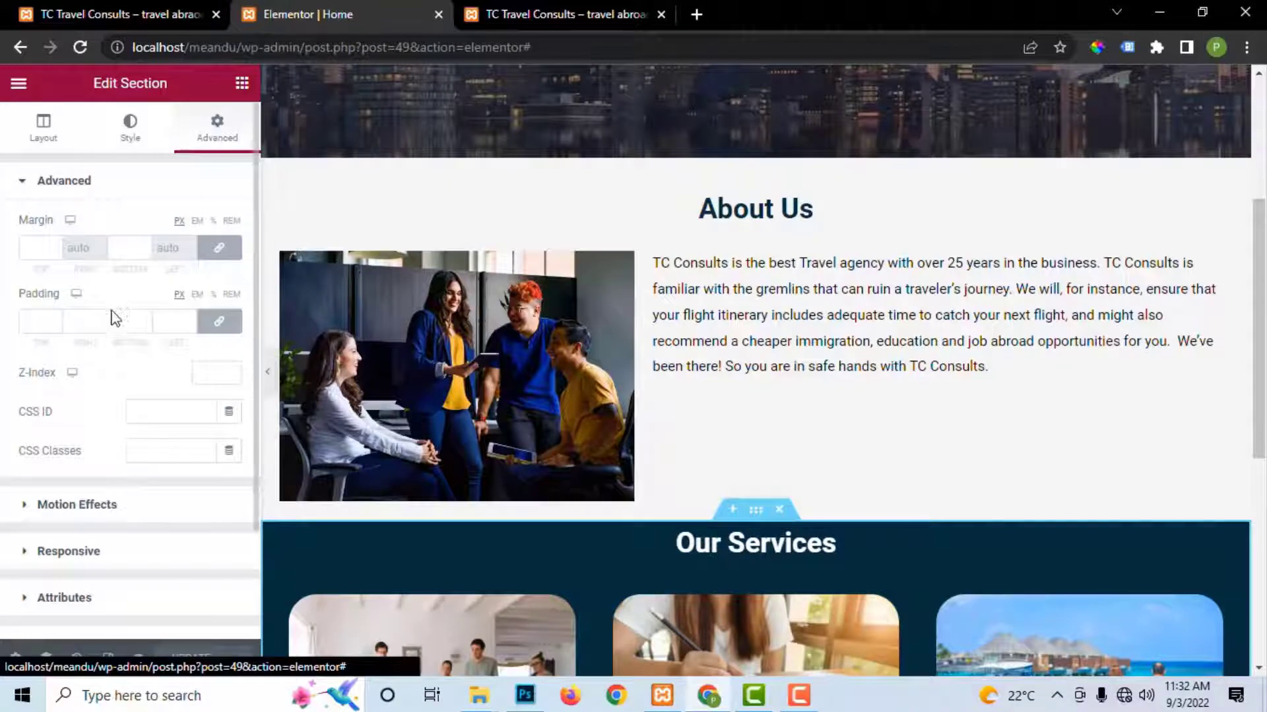
click(214, 248)
click(29, 247)
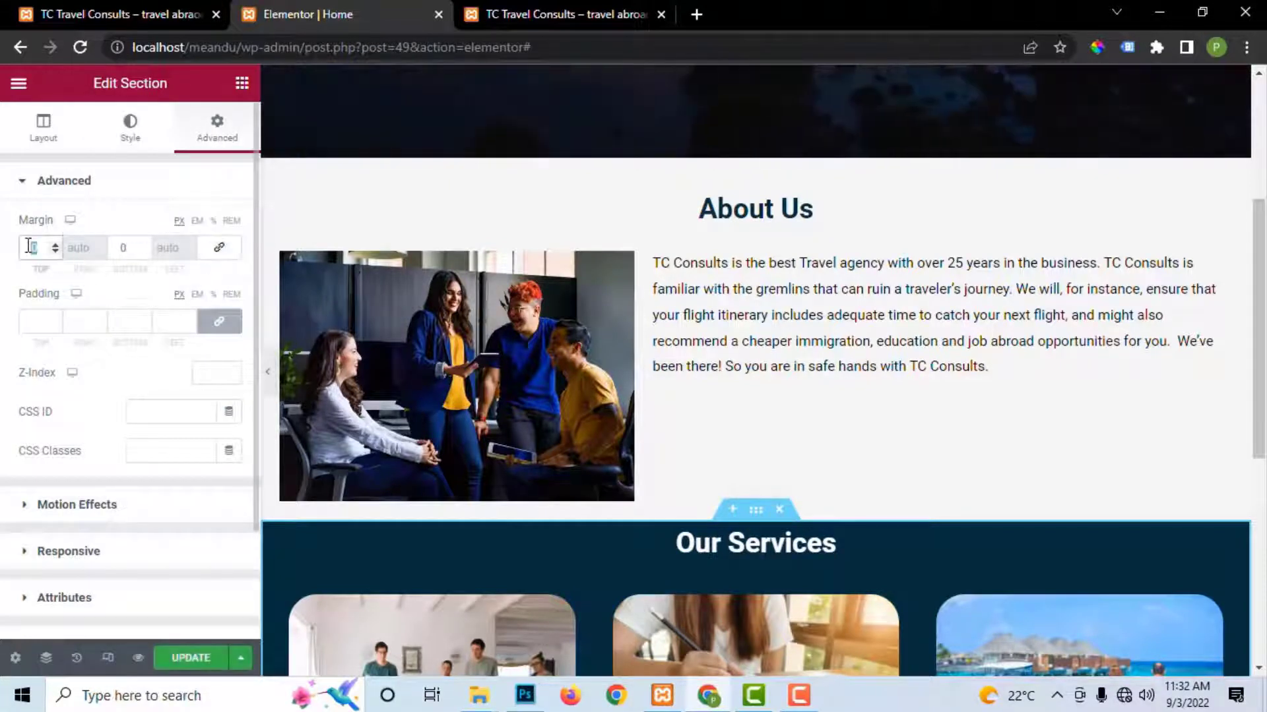
text(30)
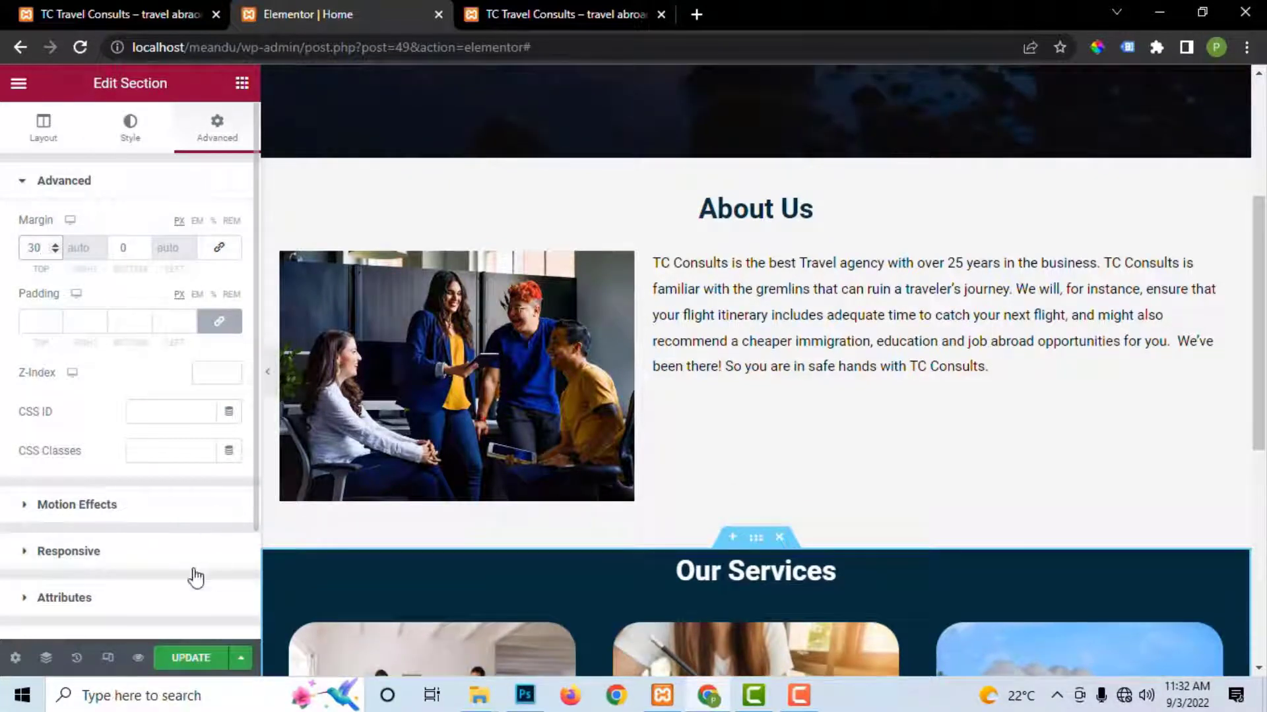
click(175, 658)
Step: Check the new section spacing on the live site, then start a new section below Our Services
scroll(719, 396, down, 3)
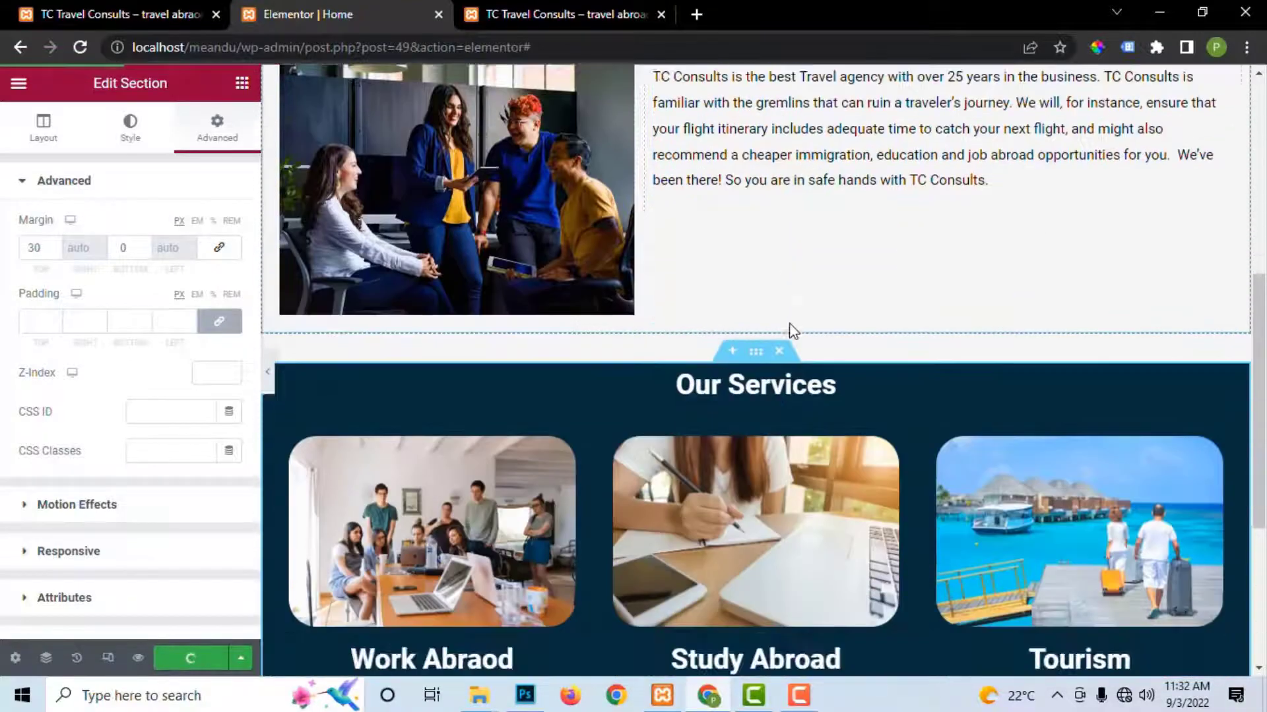
scroll(792, 333, up, 4)
scroll(830, 283, up, 3)
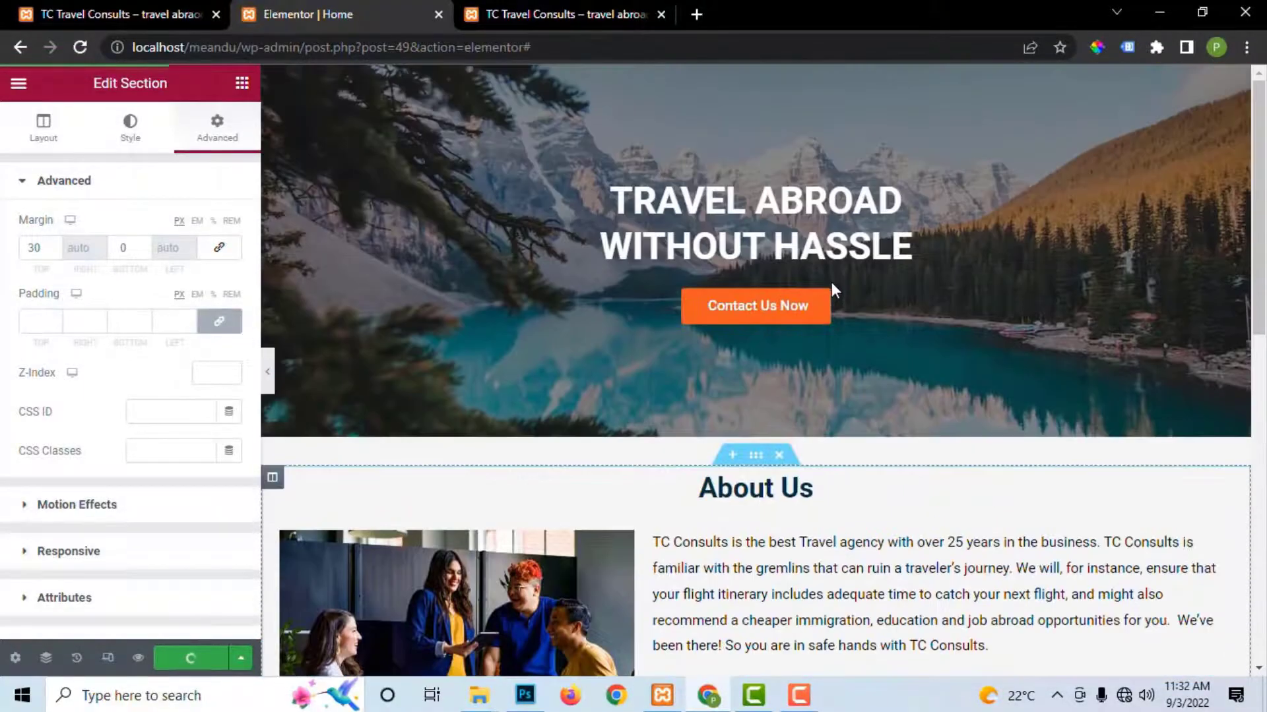
scroll(832, 290, down, 6)
scroll(833, 297, down, 5)
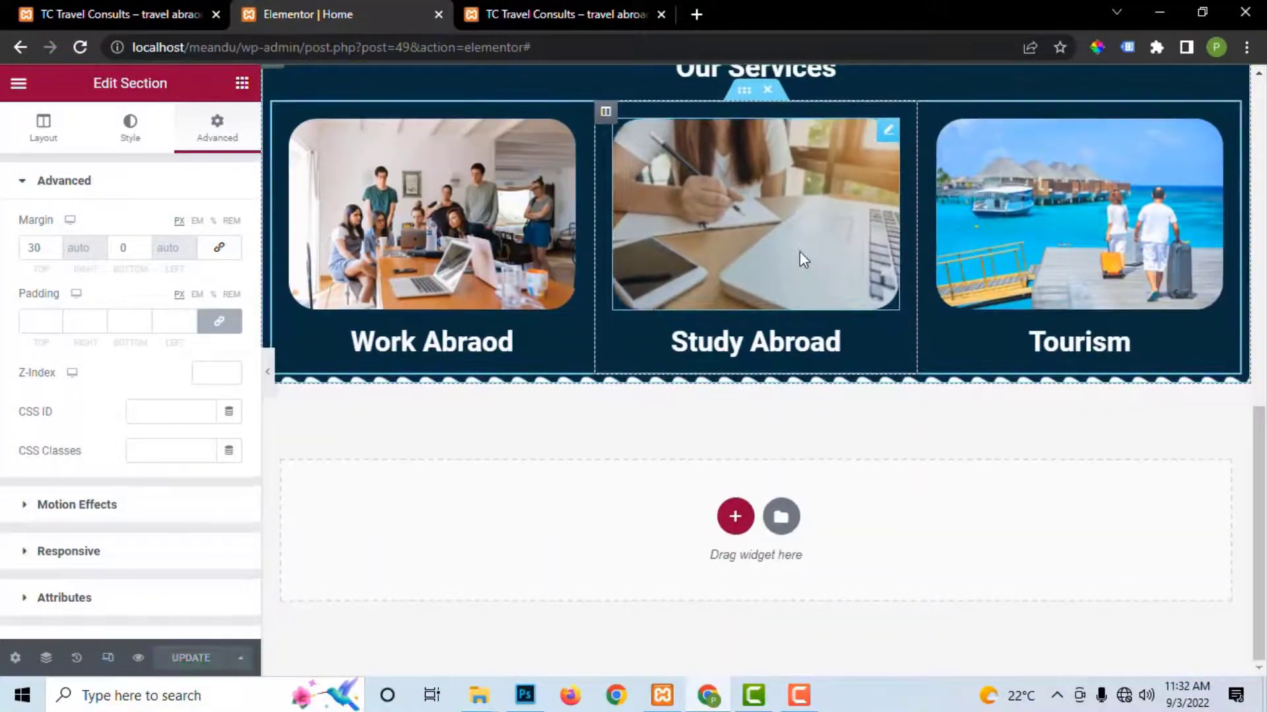
scroll(797, 348, up, 1)
scroll(798, 347, down, 2)
click(547, 15)
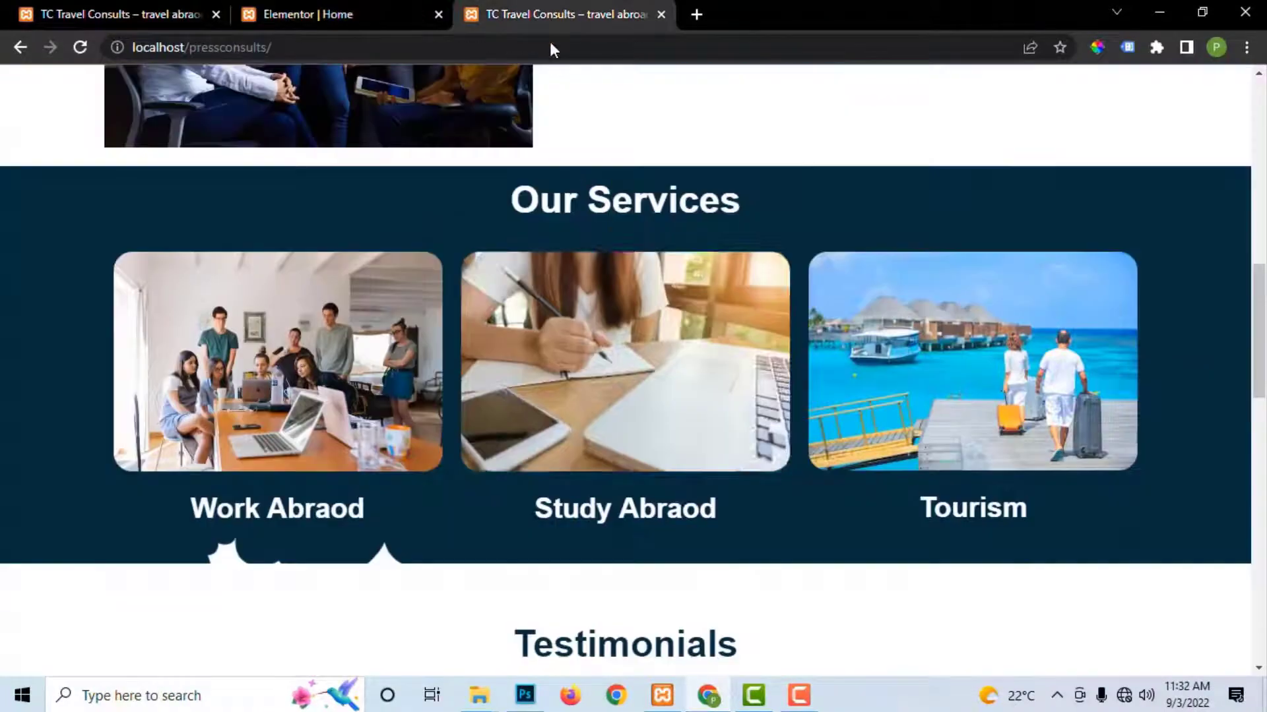
scroll(729, 416, down, 6)
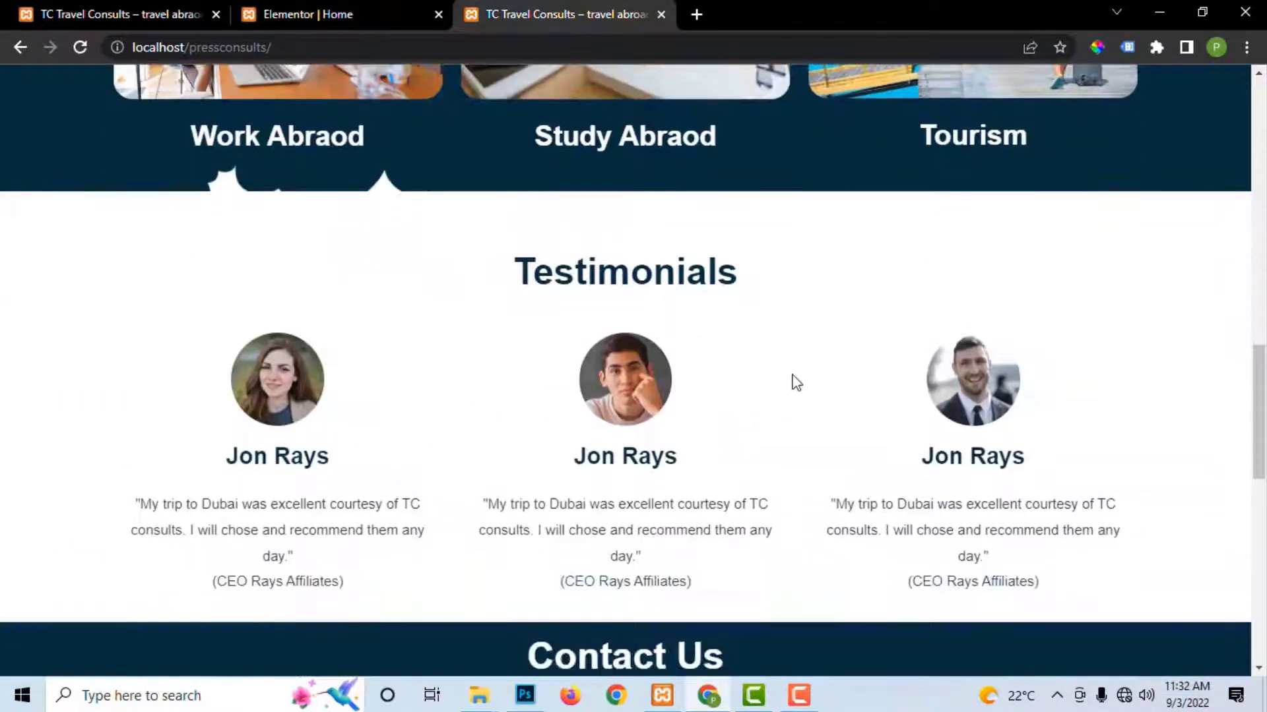
scroll(795, 381, down, 3)
scroll(795, 382, up, 3)
click(353, 14)
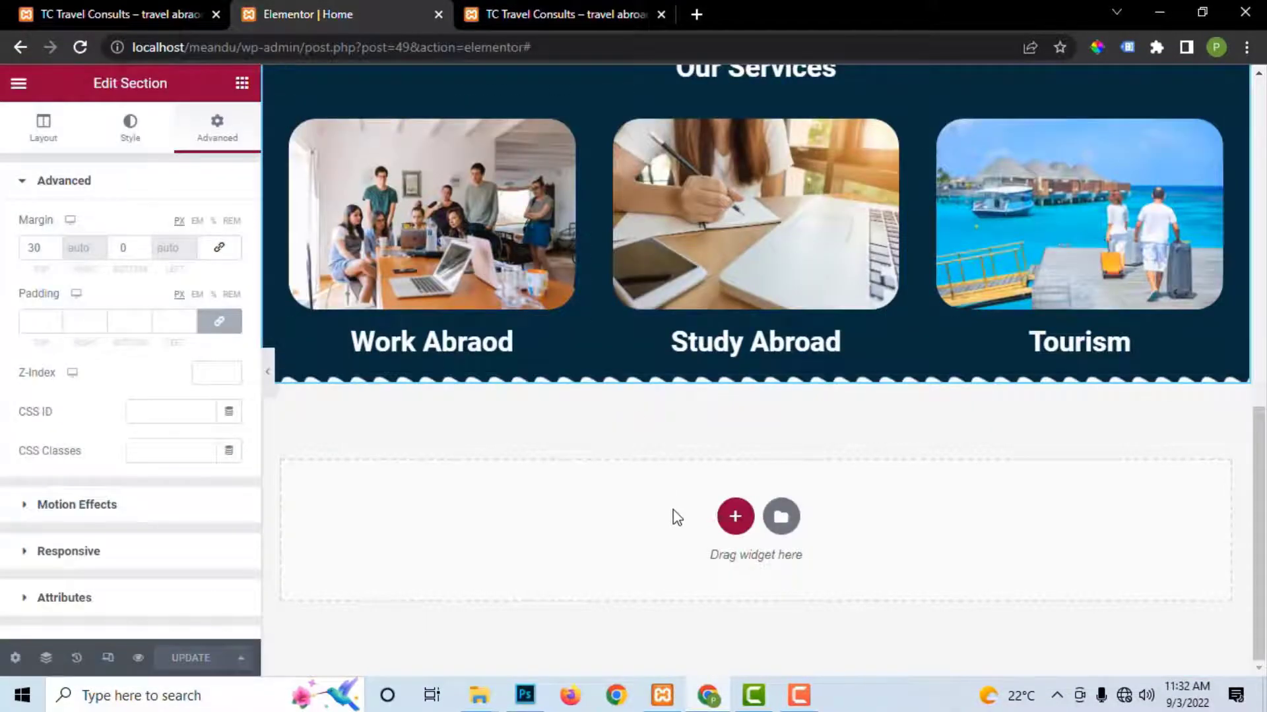
click(733, 518)
Step: Add a single-column section holding a centre-aligned Heading widget
click(518, 564)
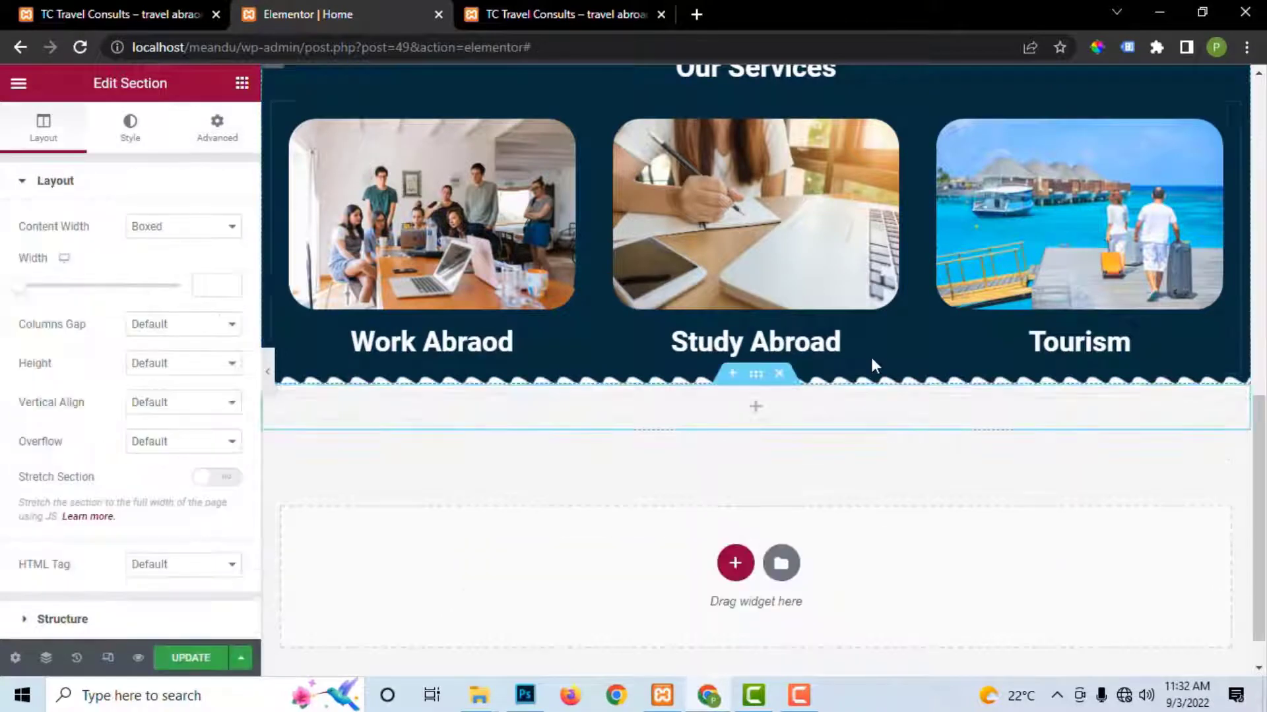
scroll(744, 321, up, 1)
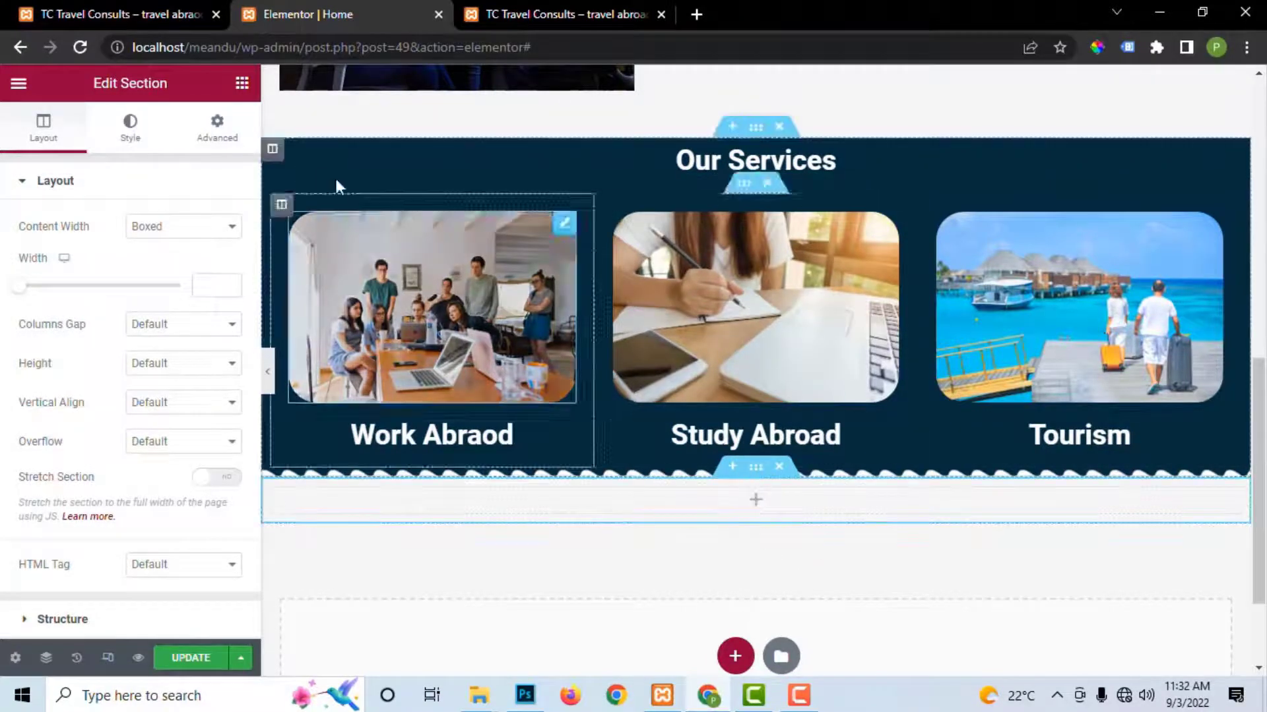
click(242, 83)
drag(194, 310, 702, 500)
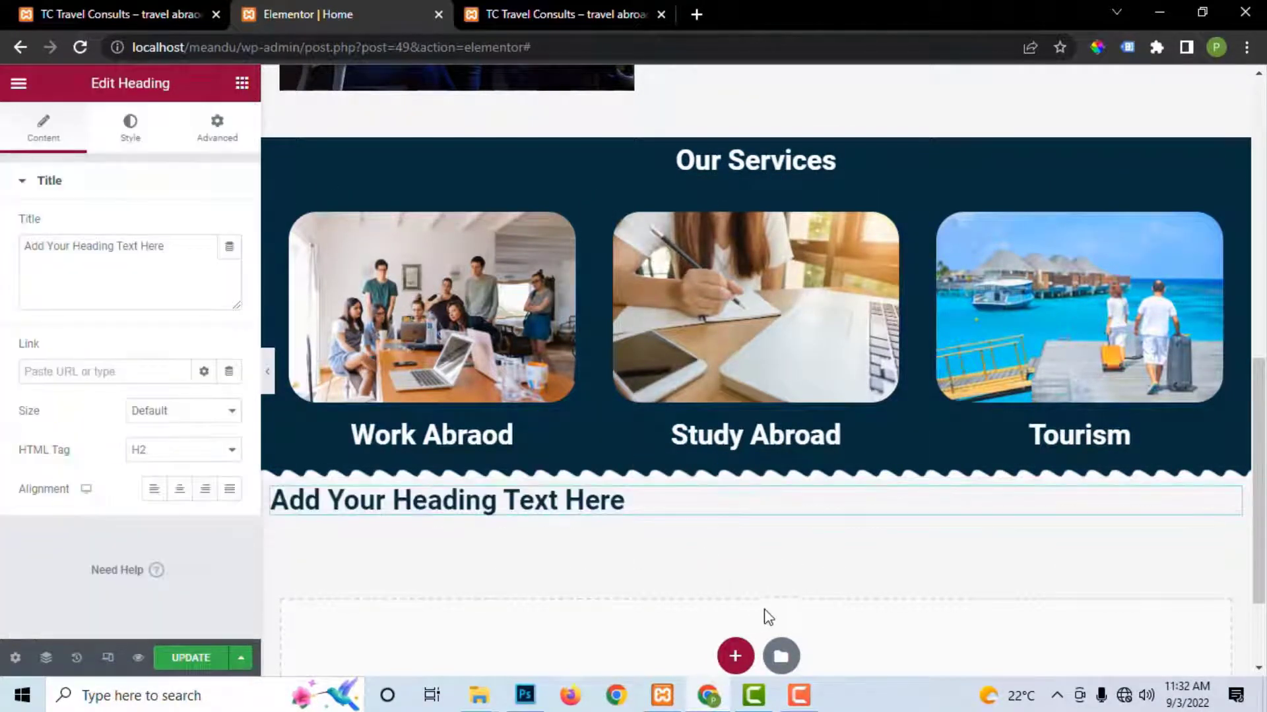
click(189, 489)
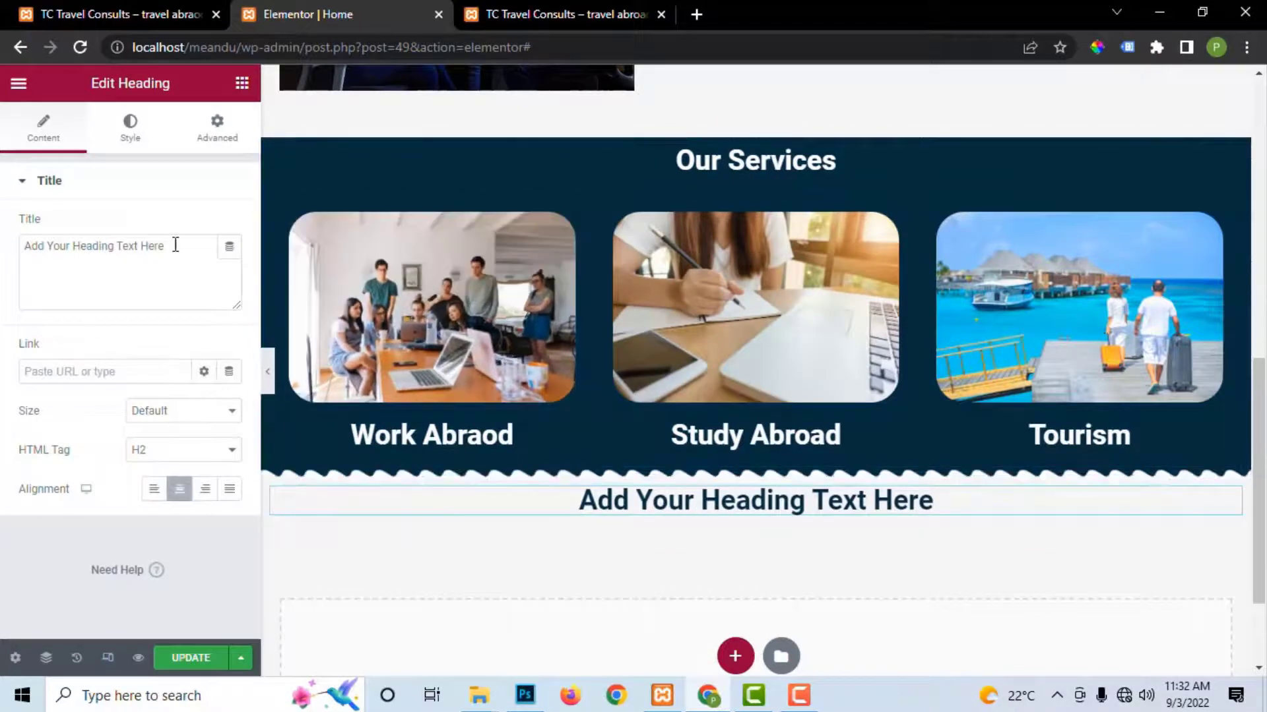
Step: Set the heading title to 'Testimonials', copied from the live site, and save the page
click(536, 18)
drag(514, 272, 741, 283)
right_click(741, 283)
click(753, 285)
click(317, 15)
drag(184, 238, 7, 222)
key(ctrl+v)
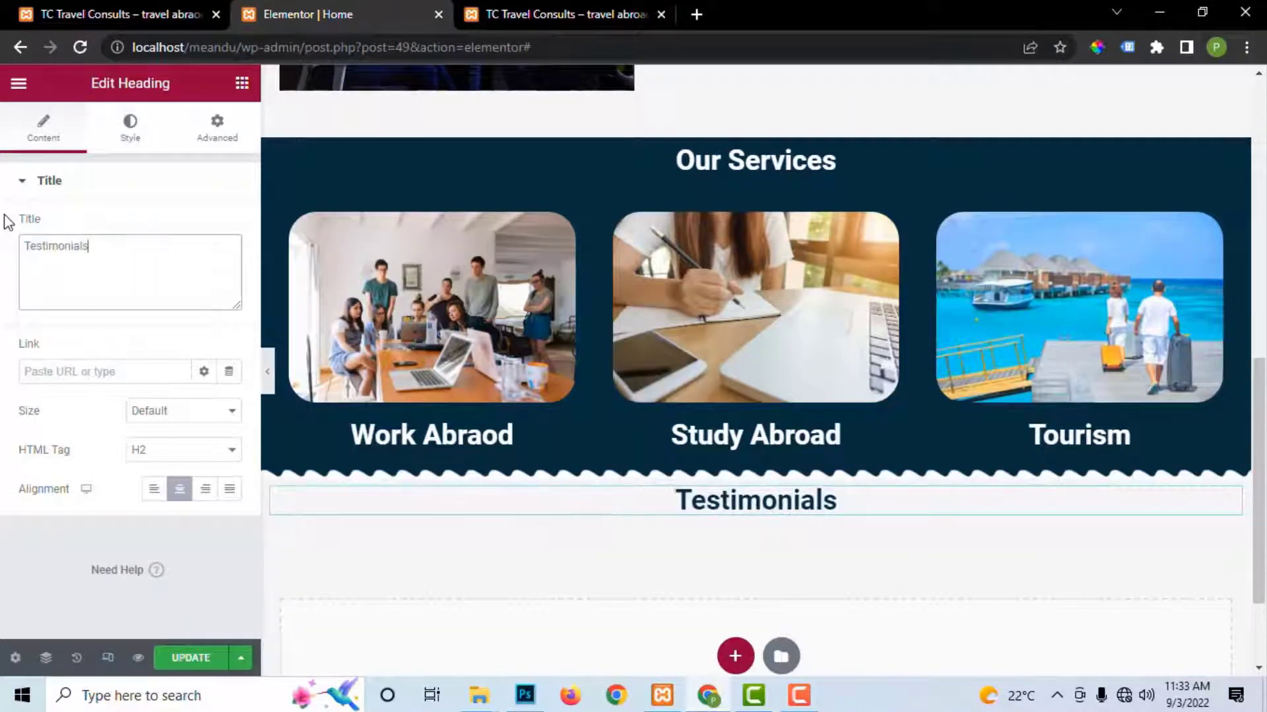
click(190, 662)
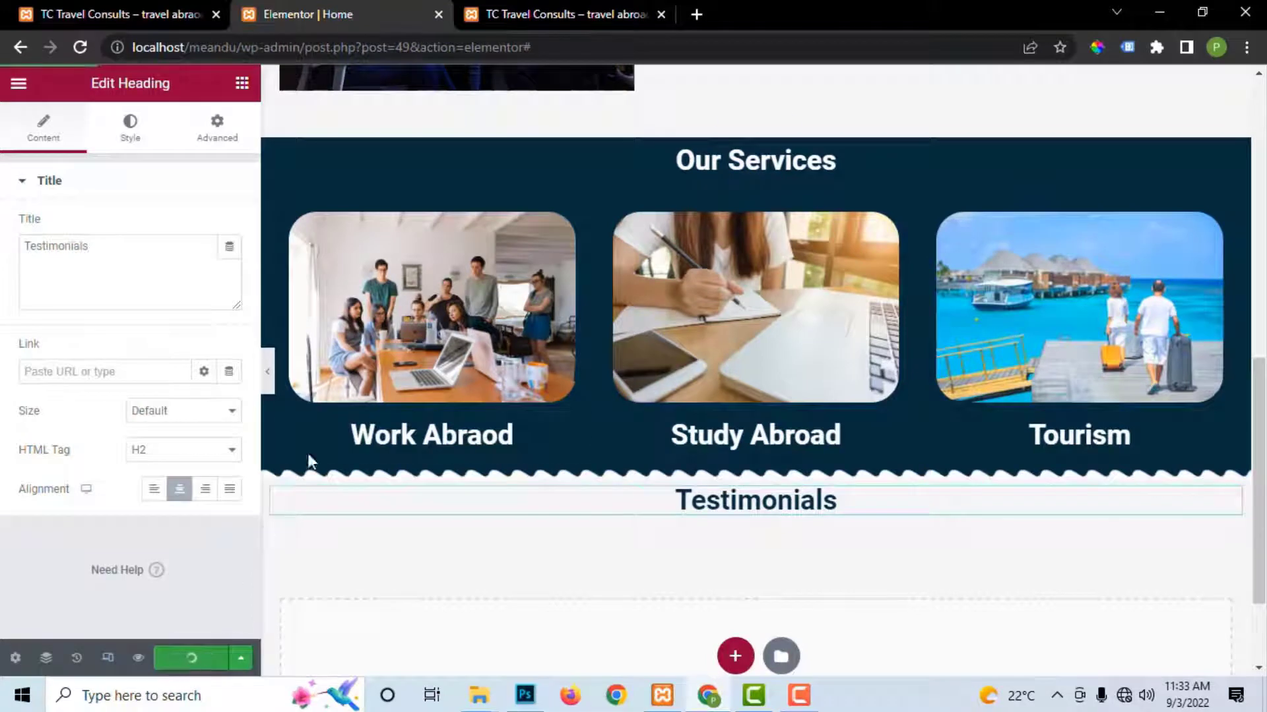
click(570, 15)
Step: Scroll the live site to review the three testimonial cards with photos, names and quotes
scroll(825, 442, down, 2)
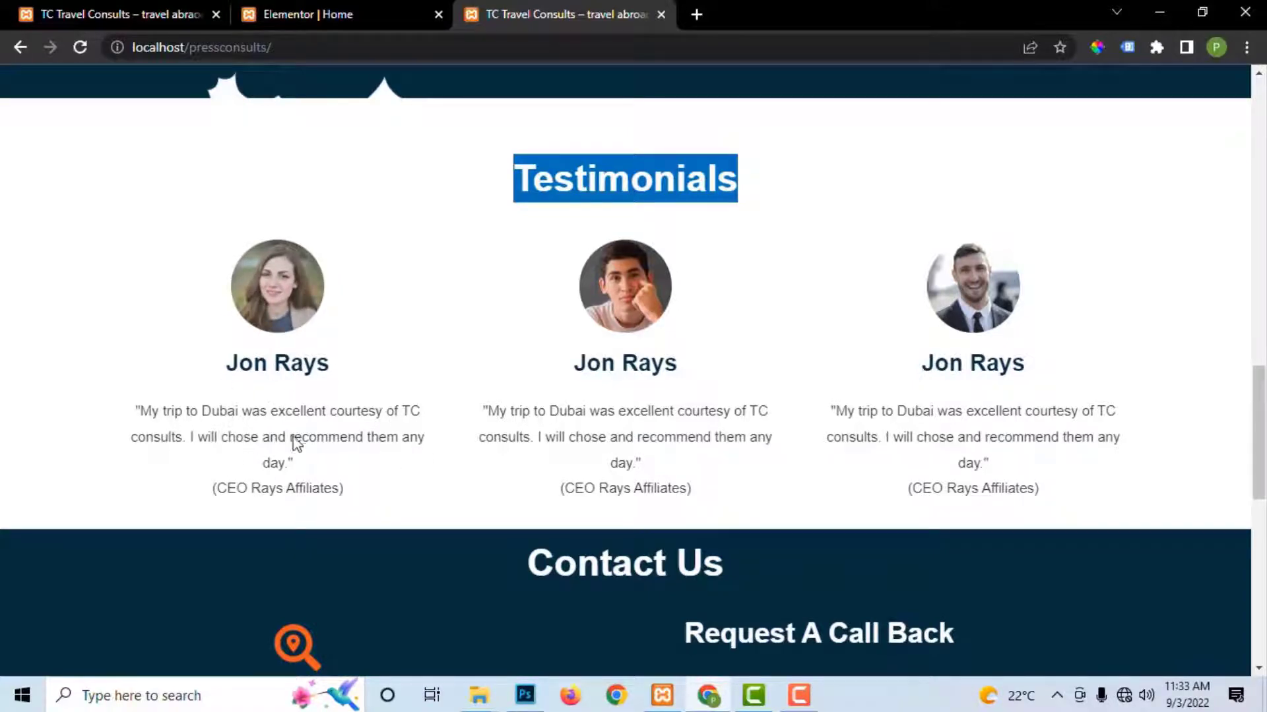
click(405, 461)
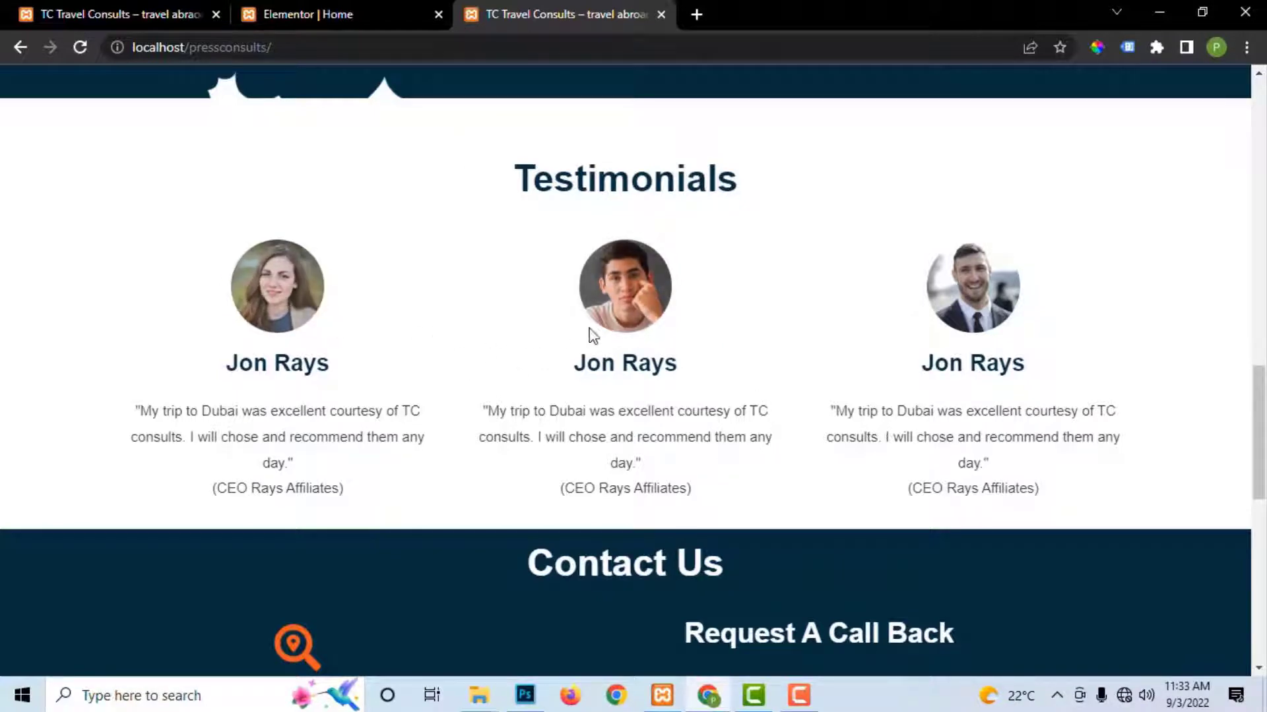
Step: Add an inner section under Testimonials and duplicate a column to make three columns
click(339, 14)
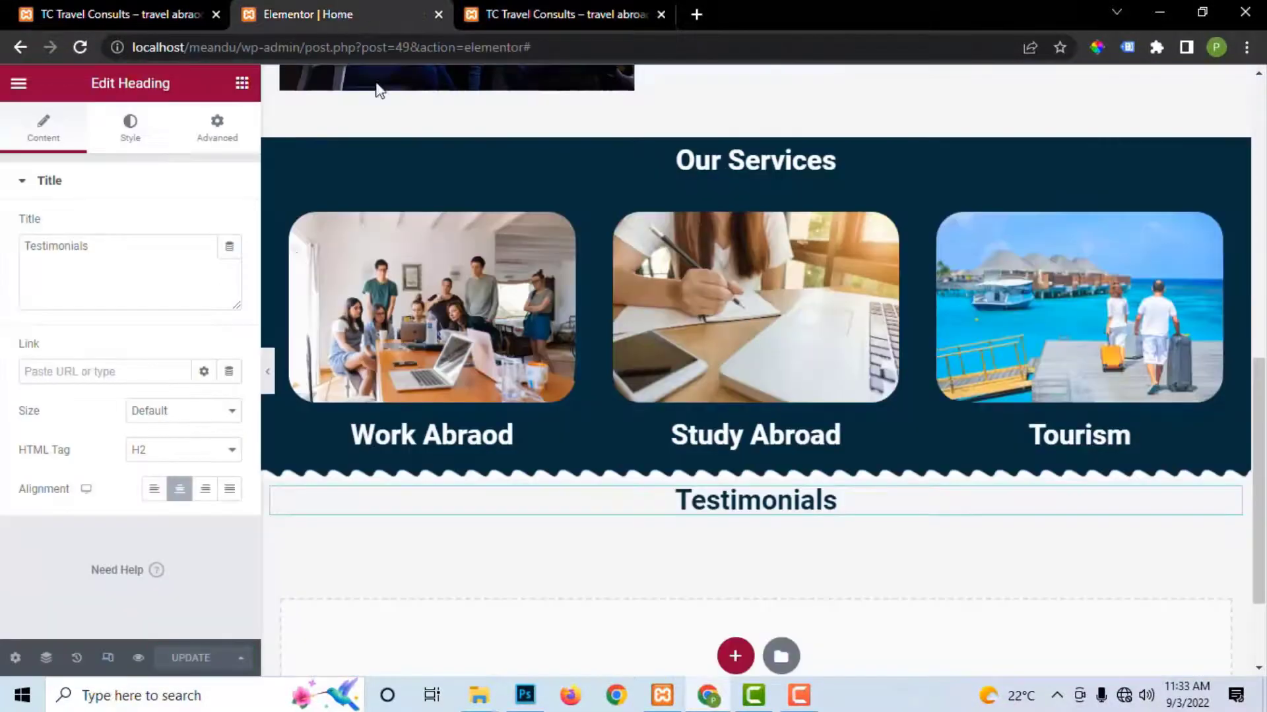
click(242, 84)
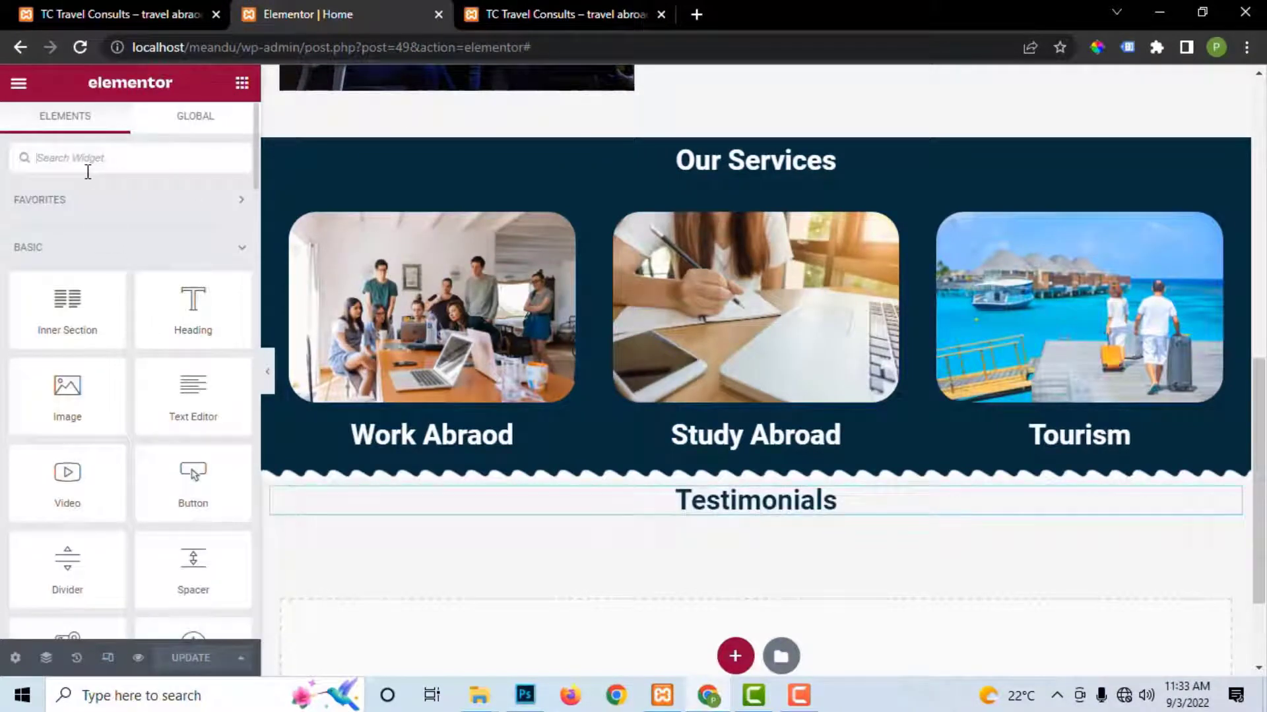
text(ima)
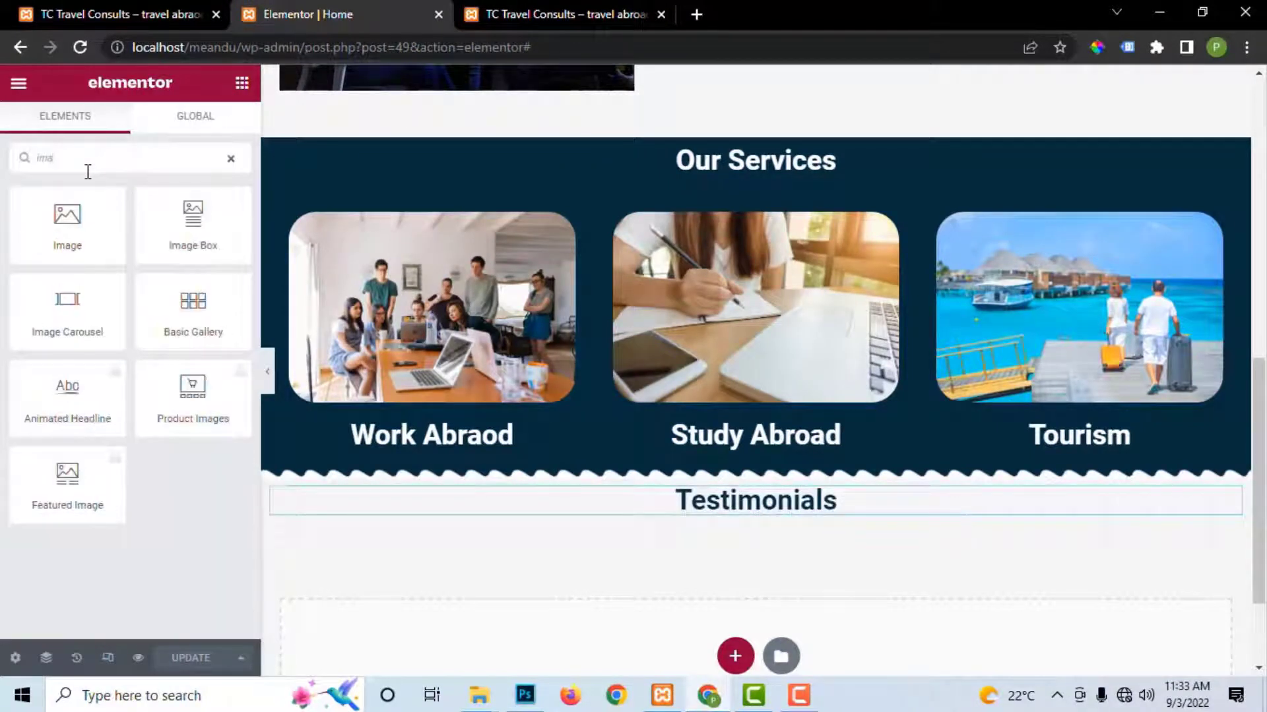
text(g)
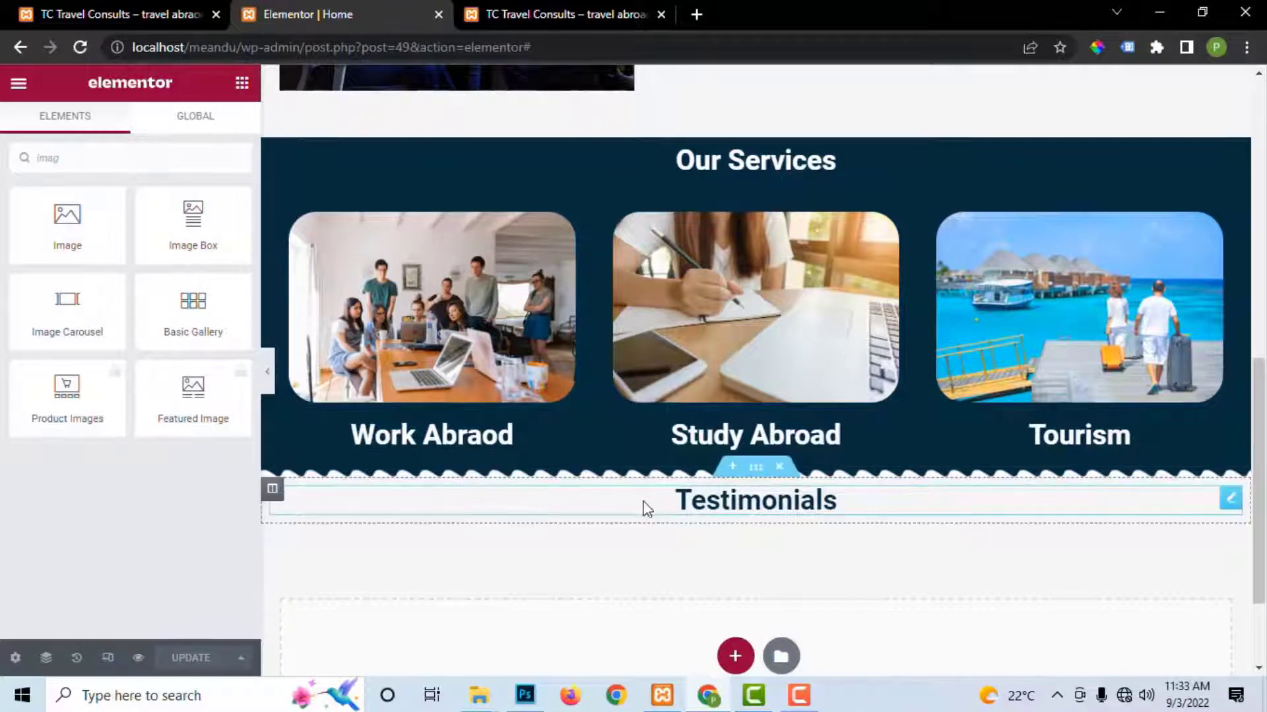
drag(66, 158, 3, 169)
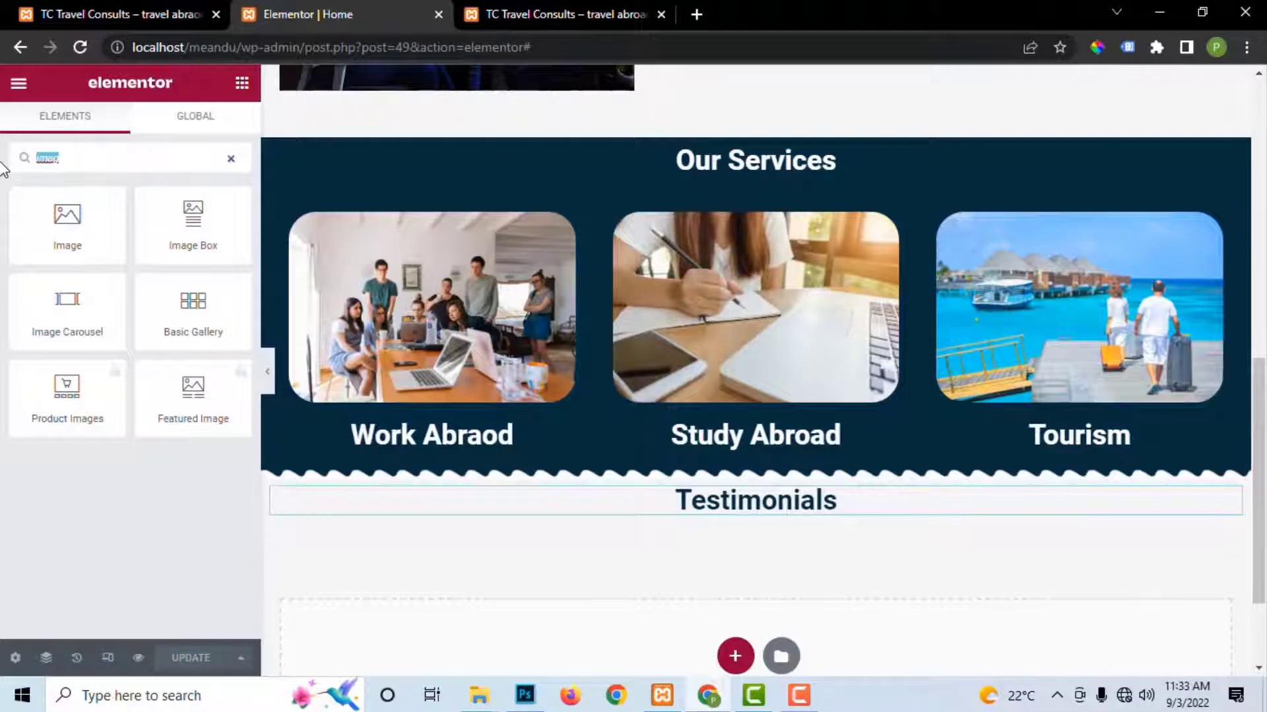
key(BackSpace)
drag(66, 307, 684, 513)
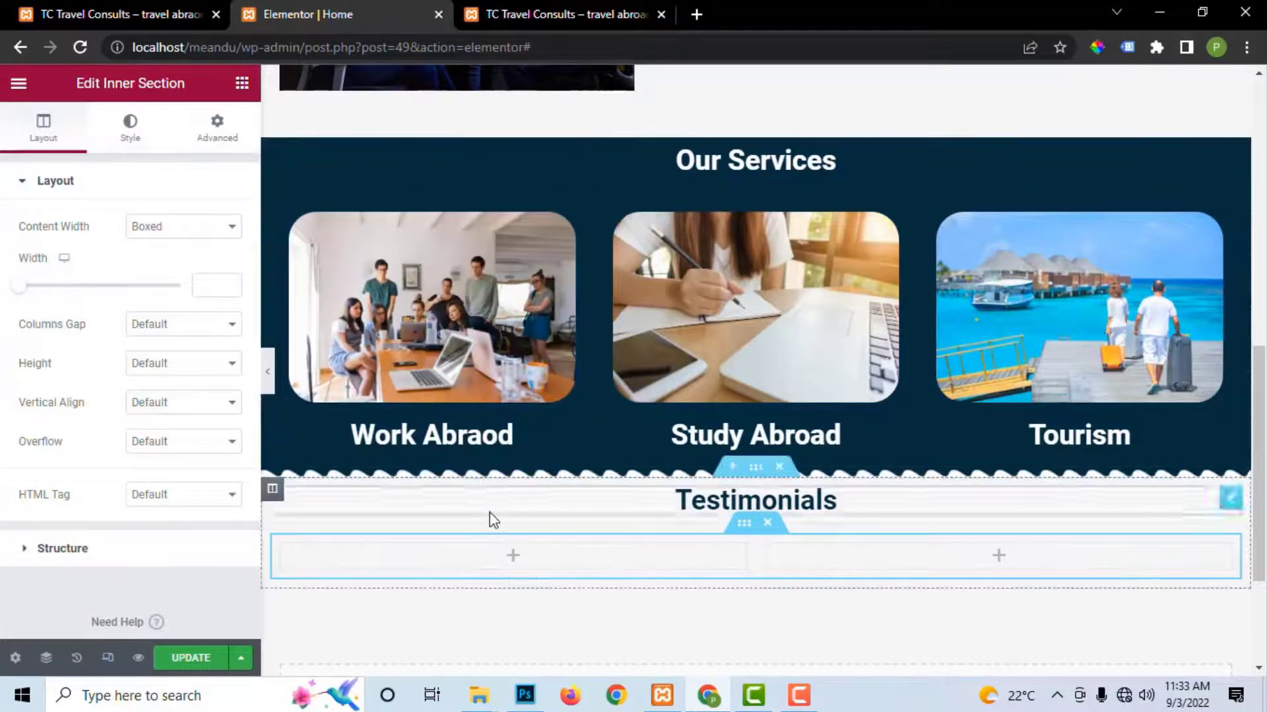
right_click(282, 547)
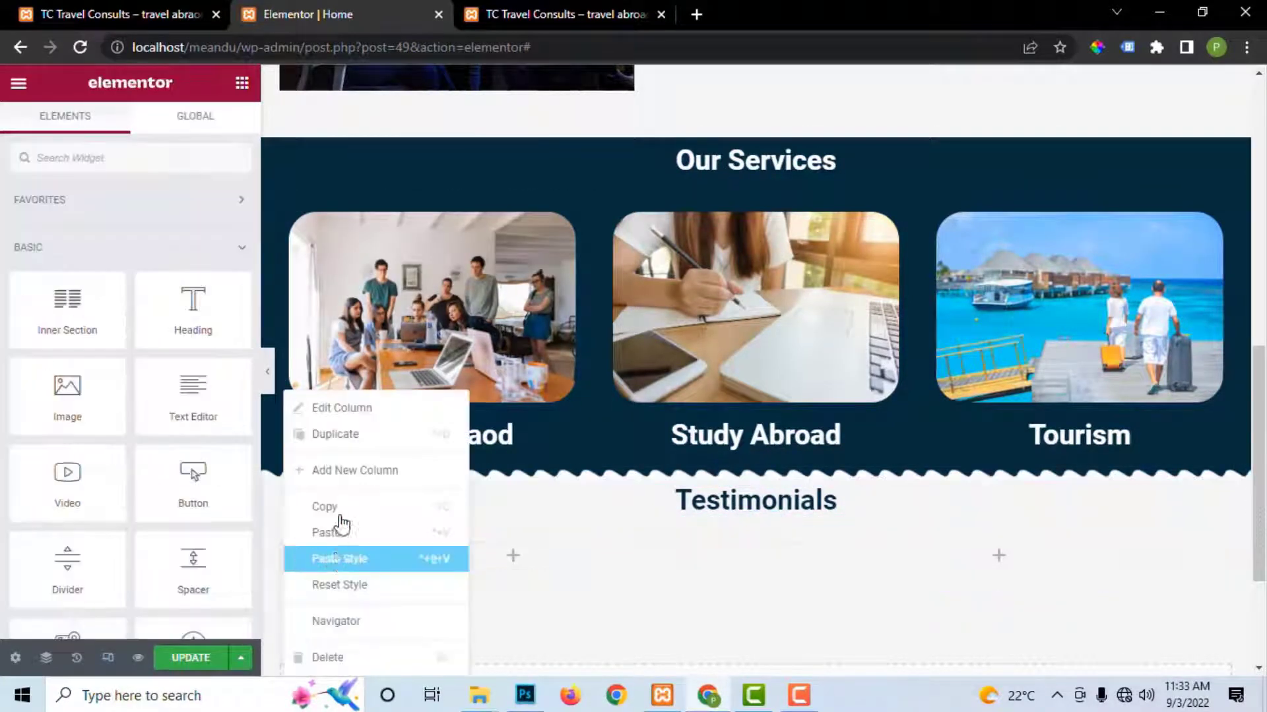
click(343, 435)
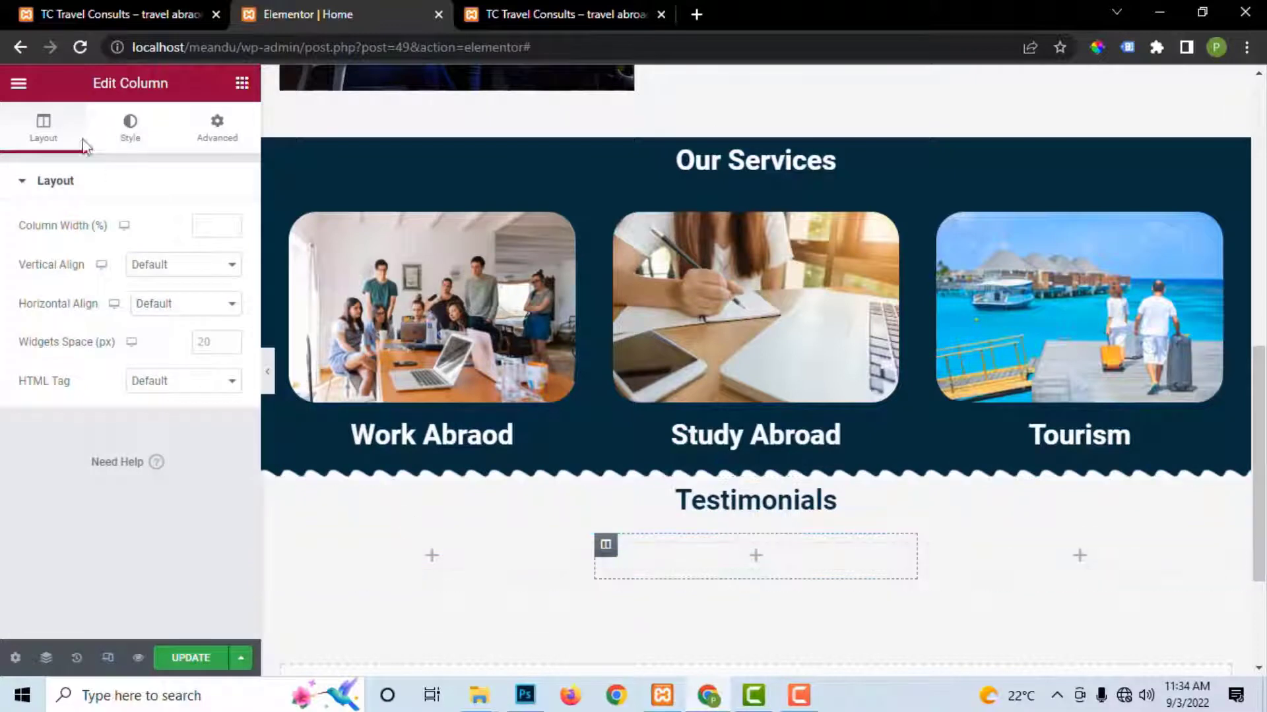
Step: Place an Image Box widget in the first column
click(242, 84)
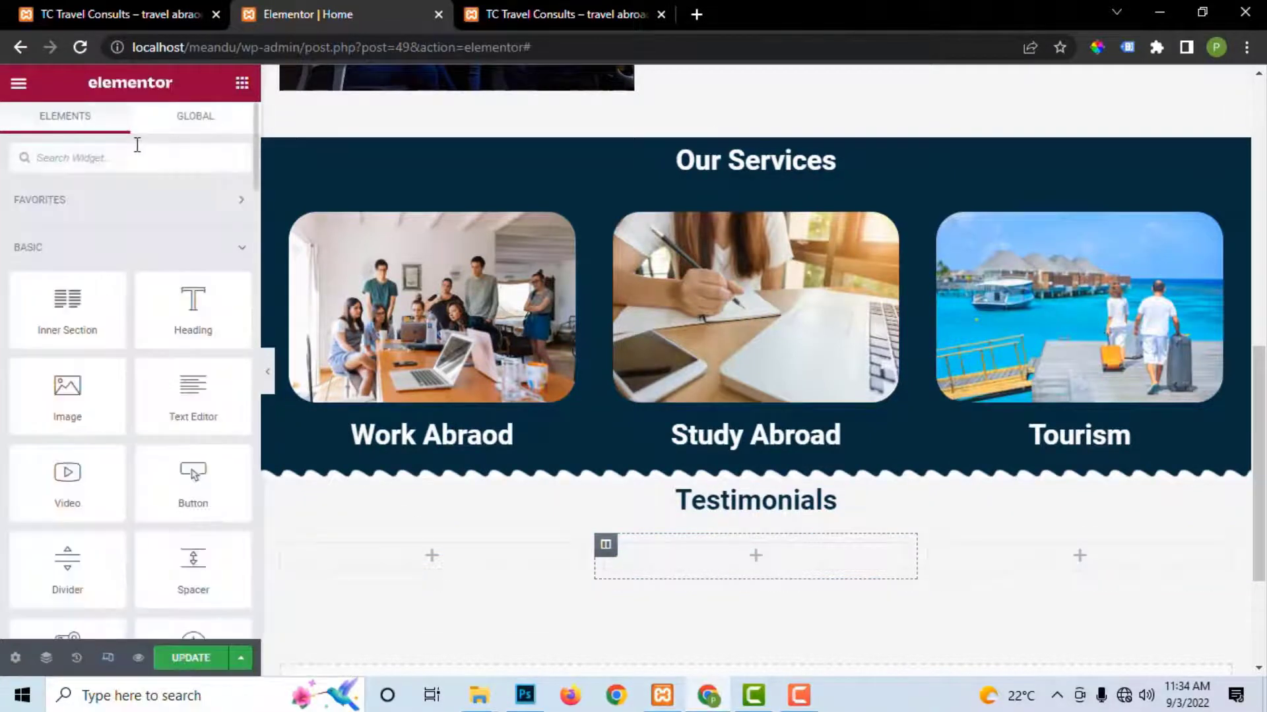
text(ima)
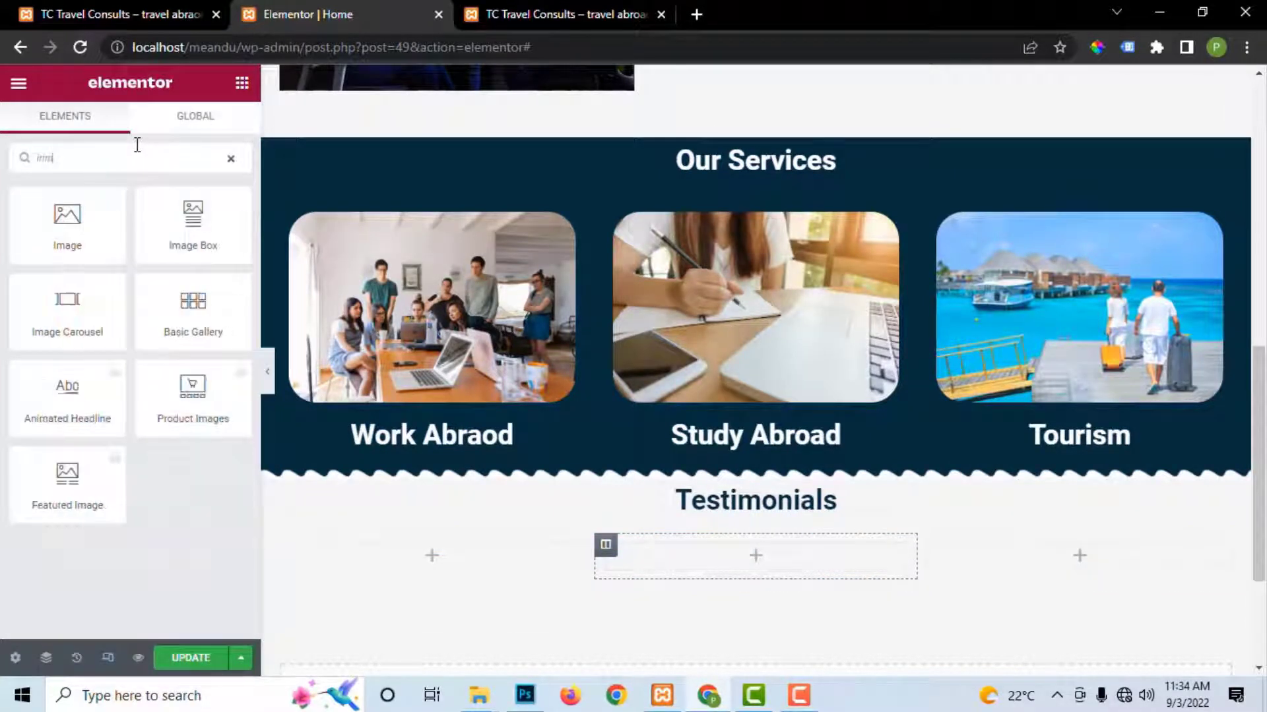
drag(192, 226, 390, 553)
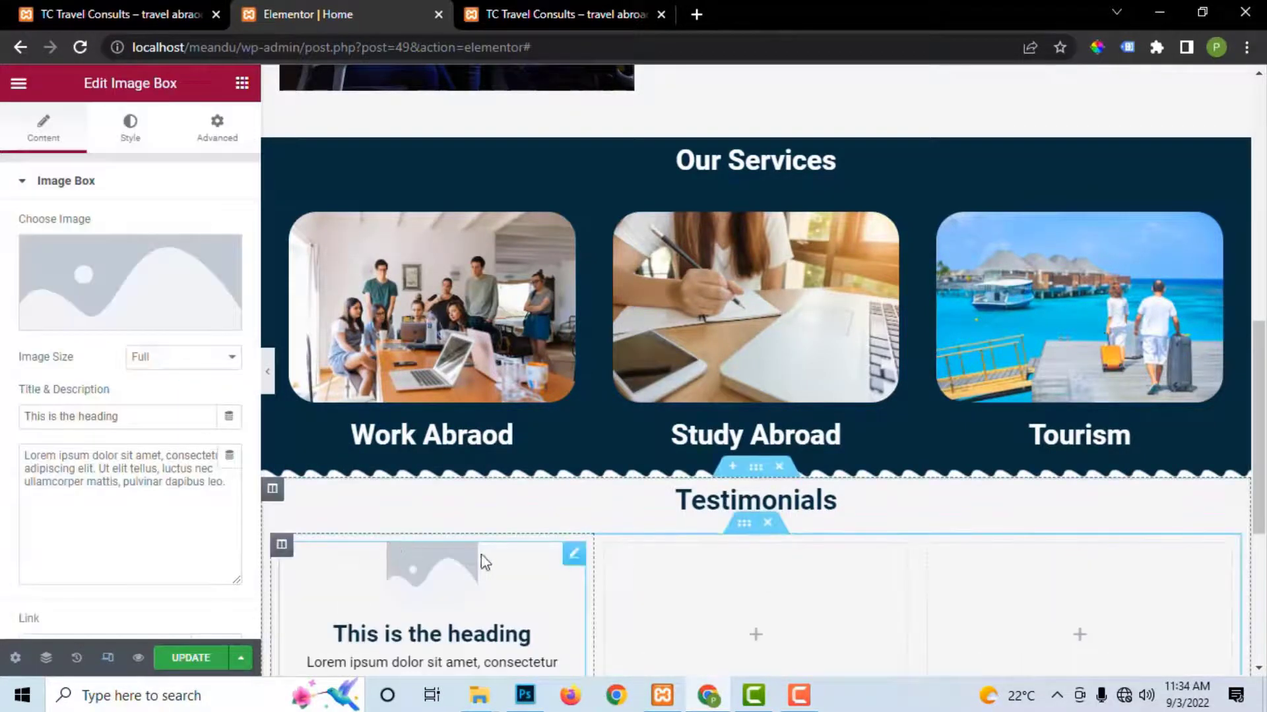
Step: Insert the young man's photo from the Media Library as the first image box's image
scroll(498, 564, down, 4)
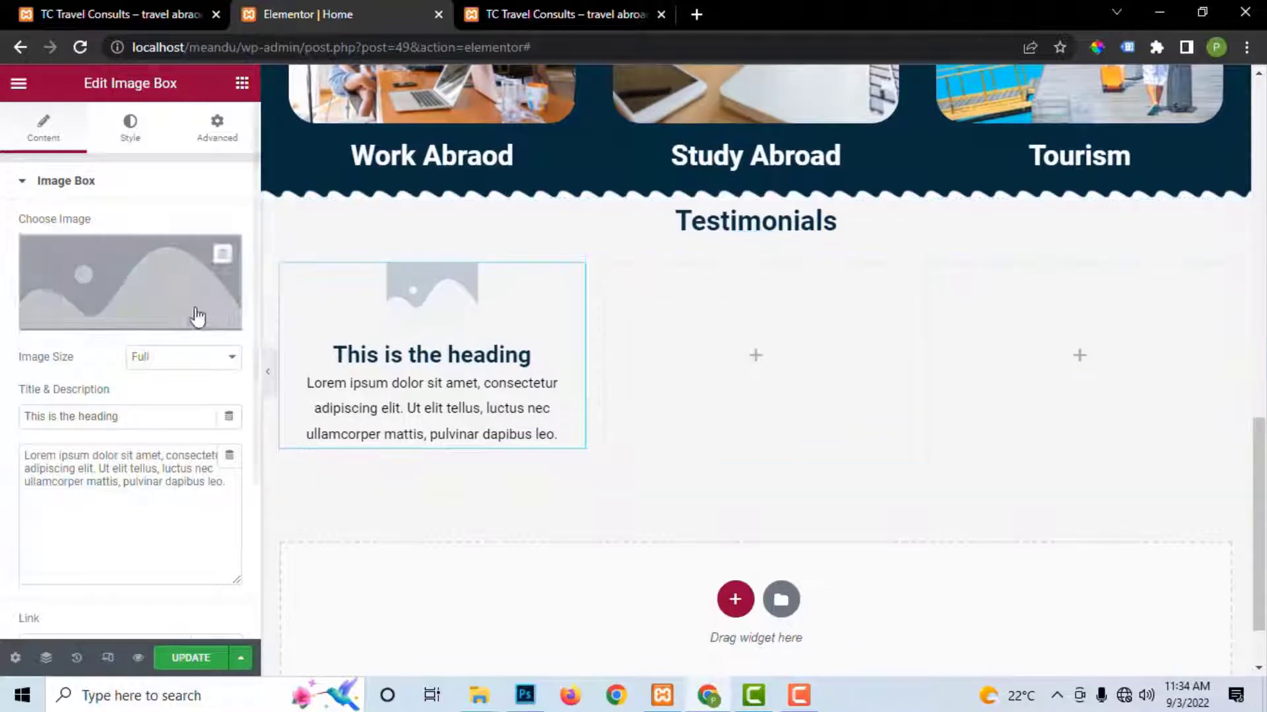
click(113, 320)
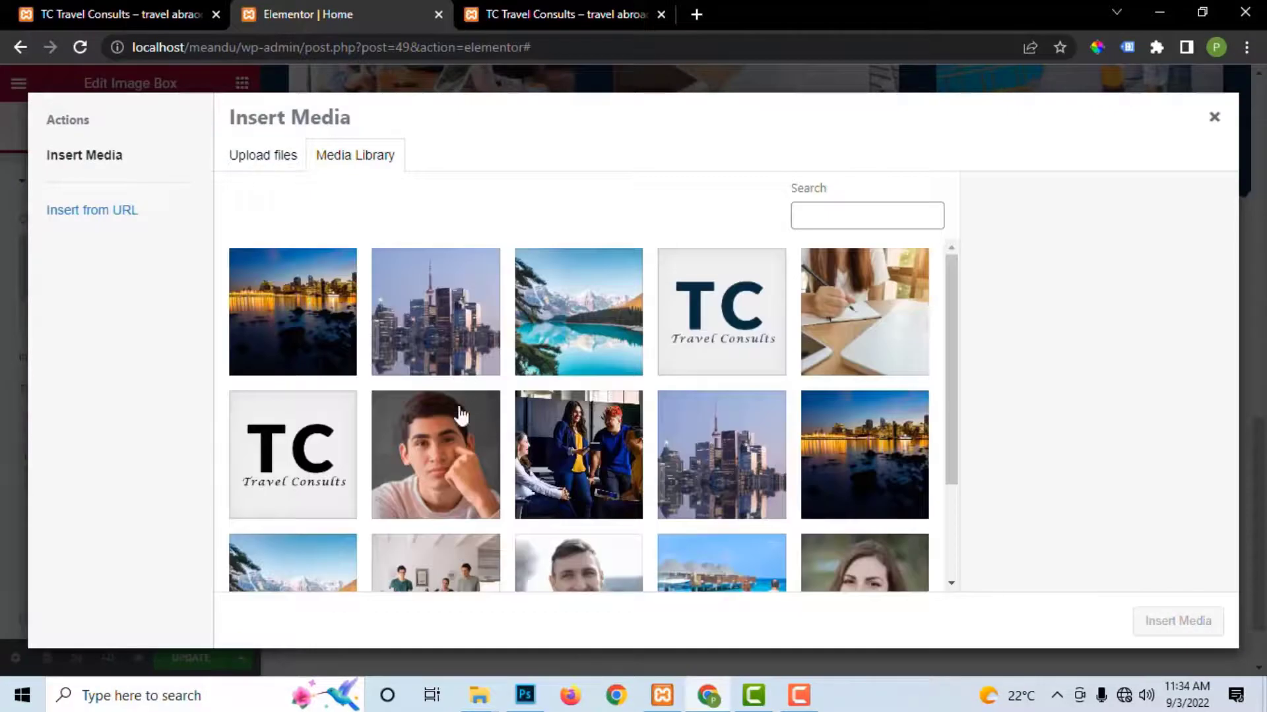
click(445, 458)
click(1159, 626)
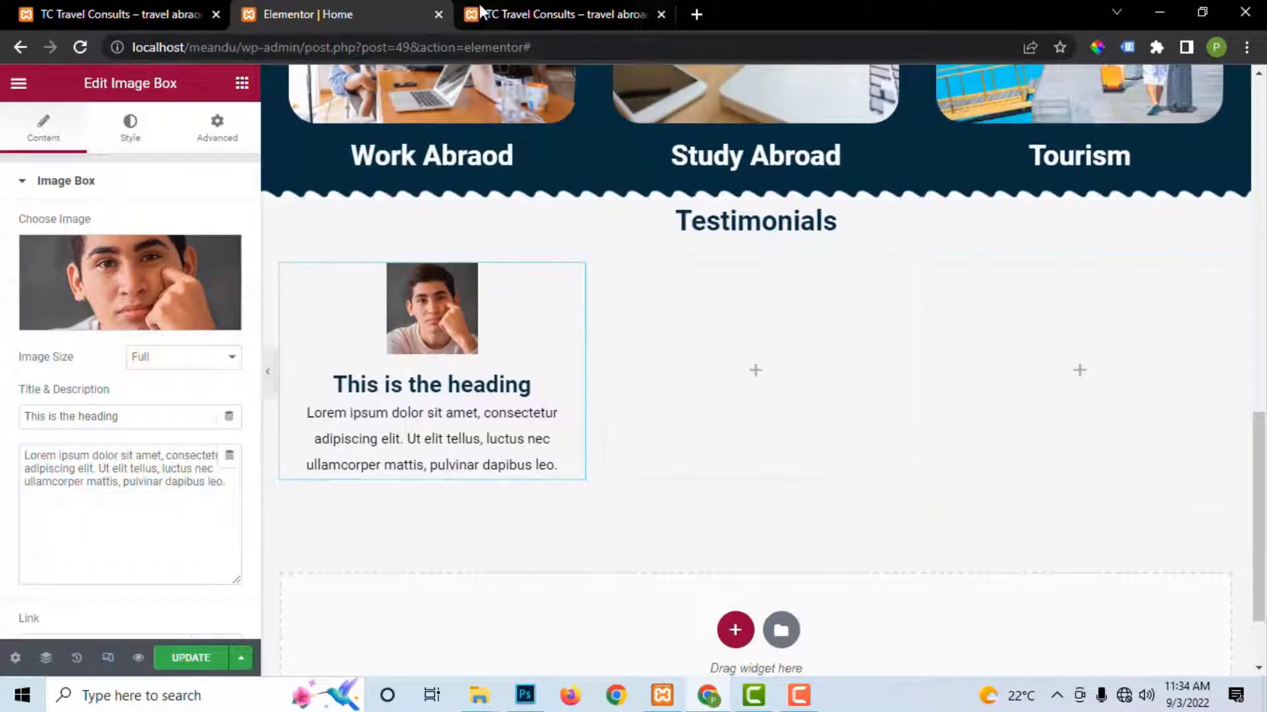
Step: Set the testimonial photo's image size to Thumbnail - 150 x 150
click(516, 15)
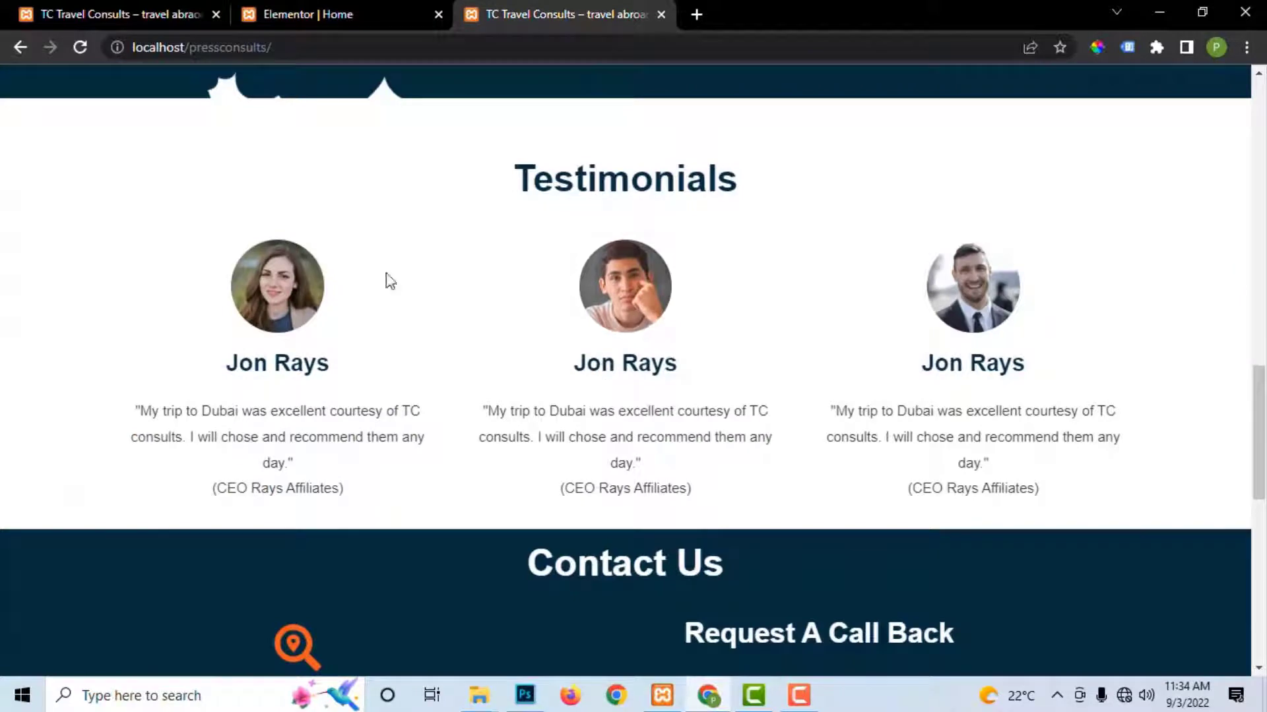
click(327, 14)
click(165, 361)
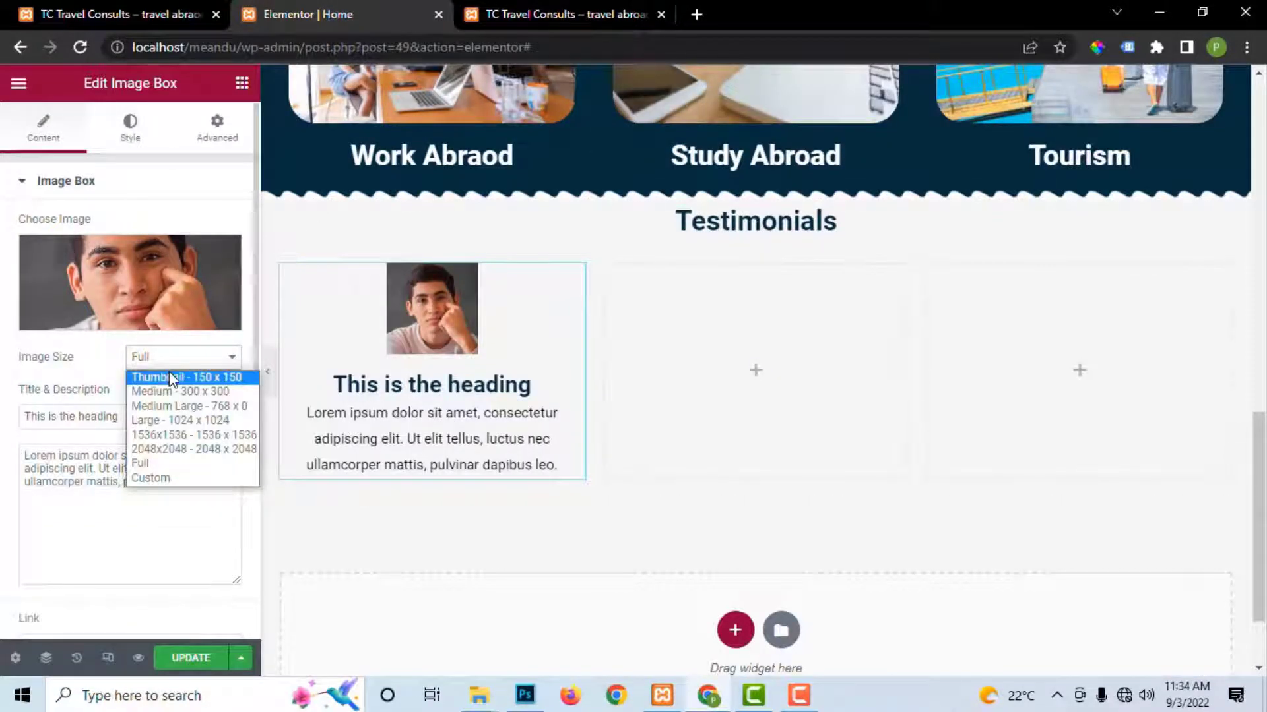
click(170, 378)
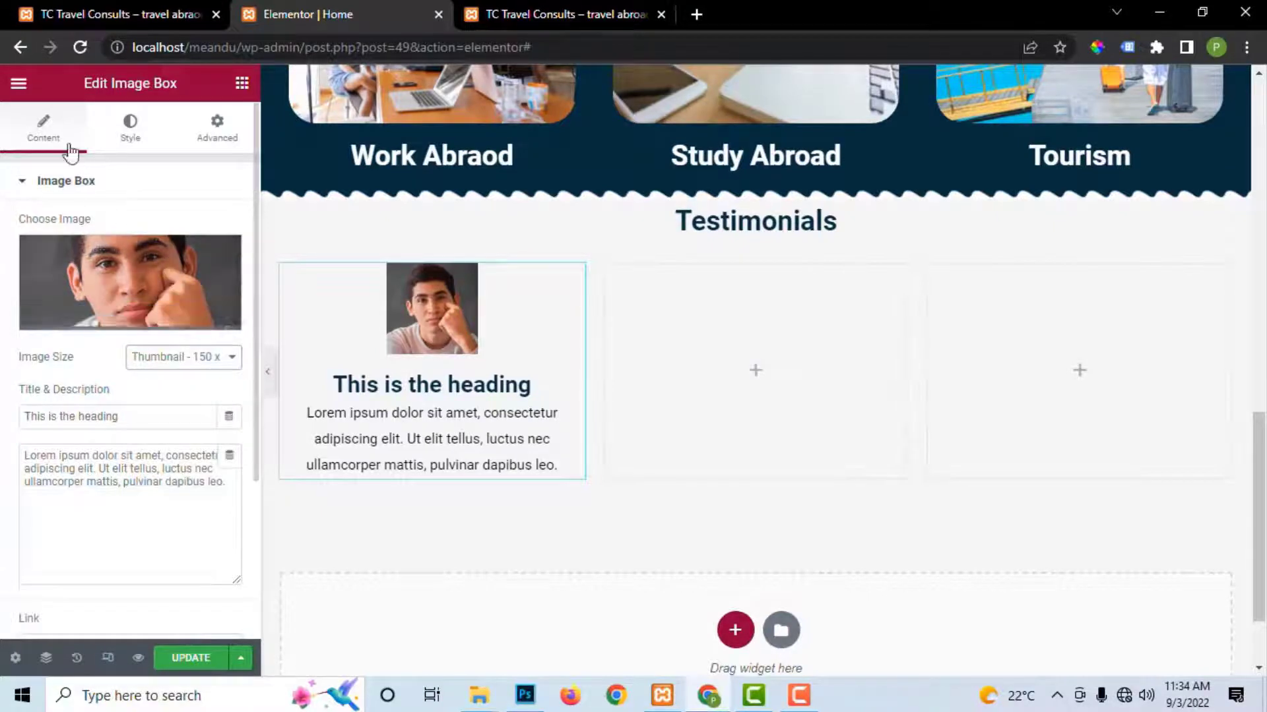
Step: Round the photo with a 100 border radius, save, and select the first reviewer's name on the live site
click(132, 130)
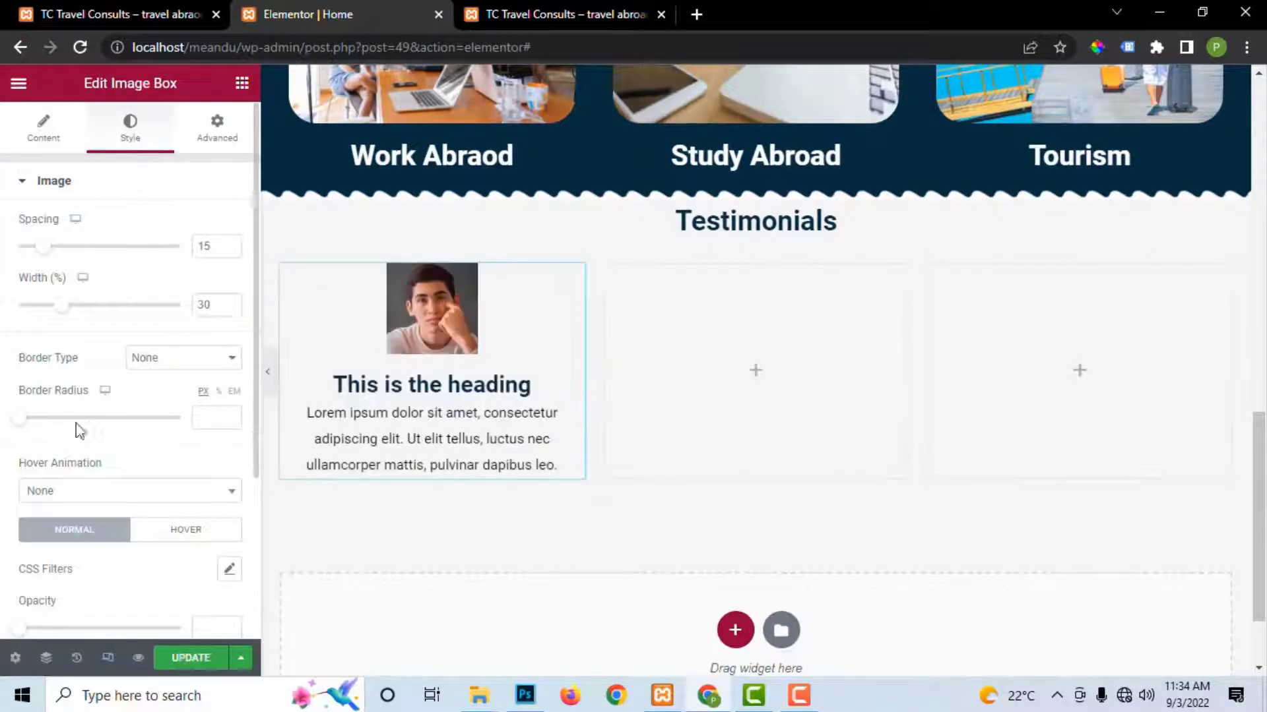
drag(67, 430, 226, 447)
click(195, 659)
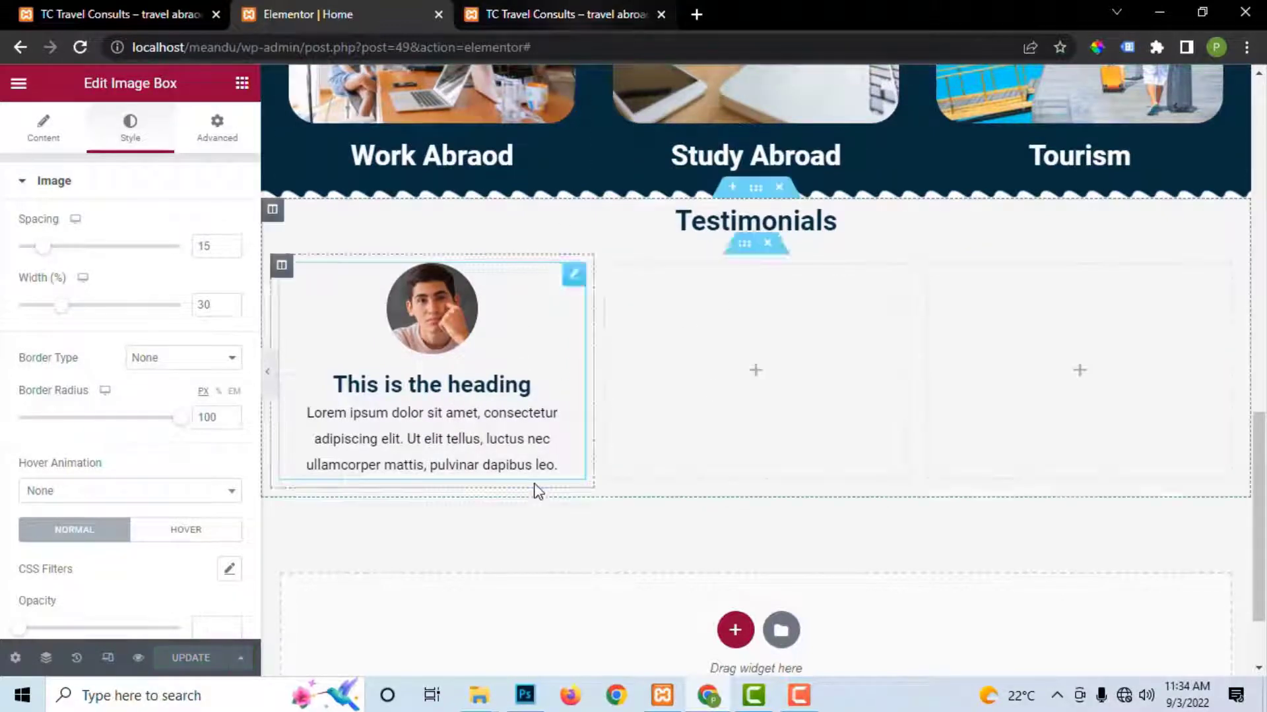
click(542, 12)
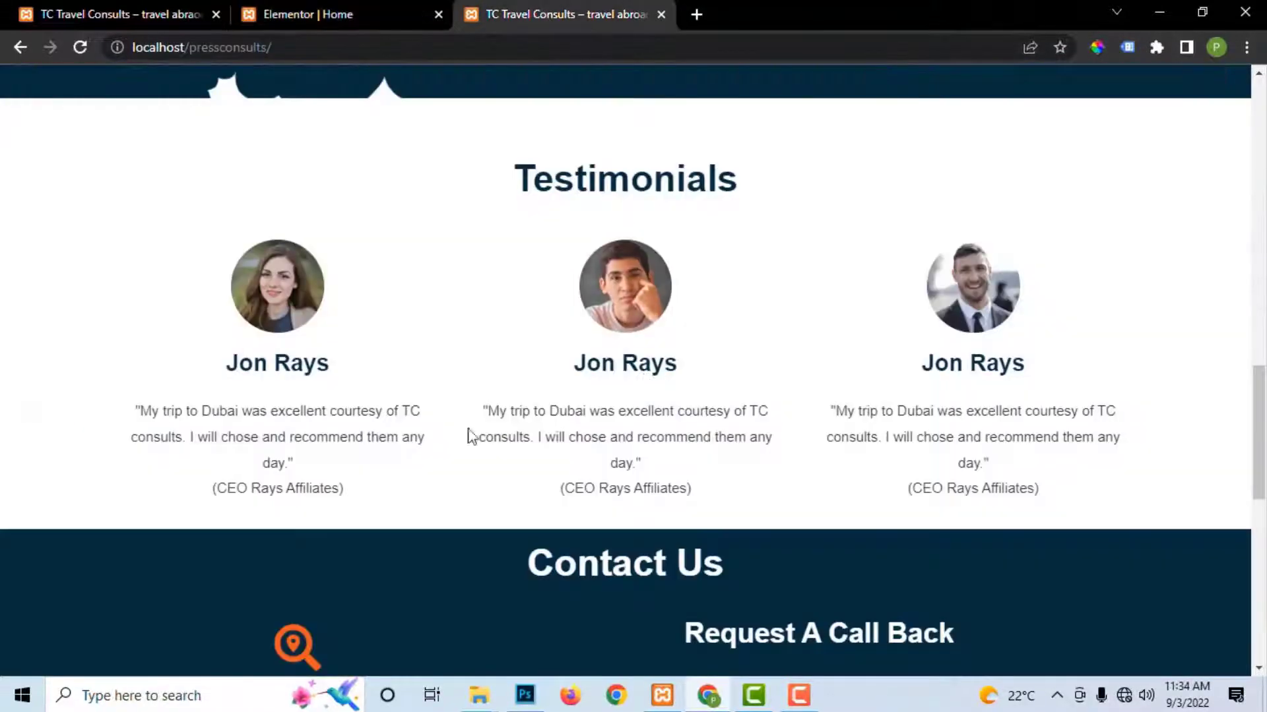
drag(228, 364, 348, 370)
Step: Replace the image box's placeholder title with the first reviewer's name
right_click(314, 368)
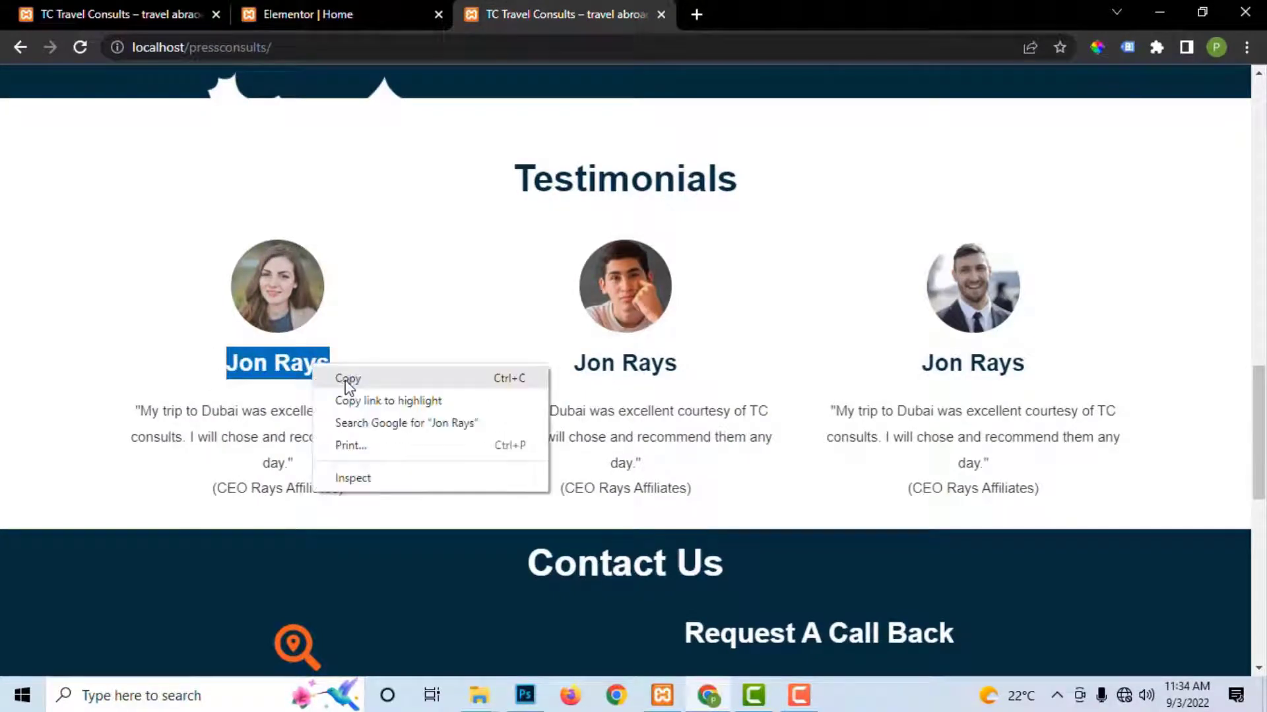
click(348, 379)
click(280, 12)
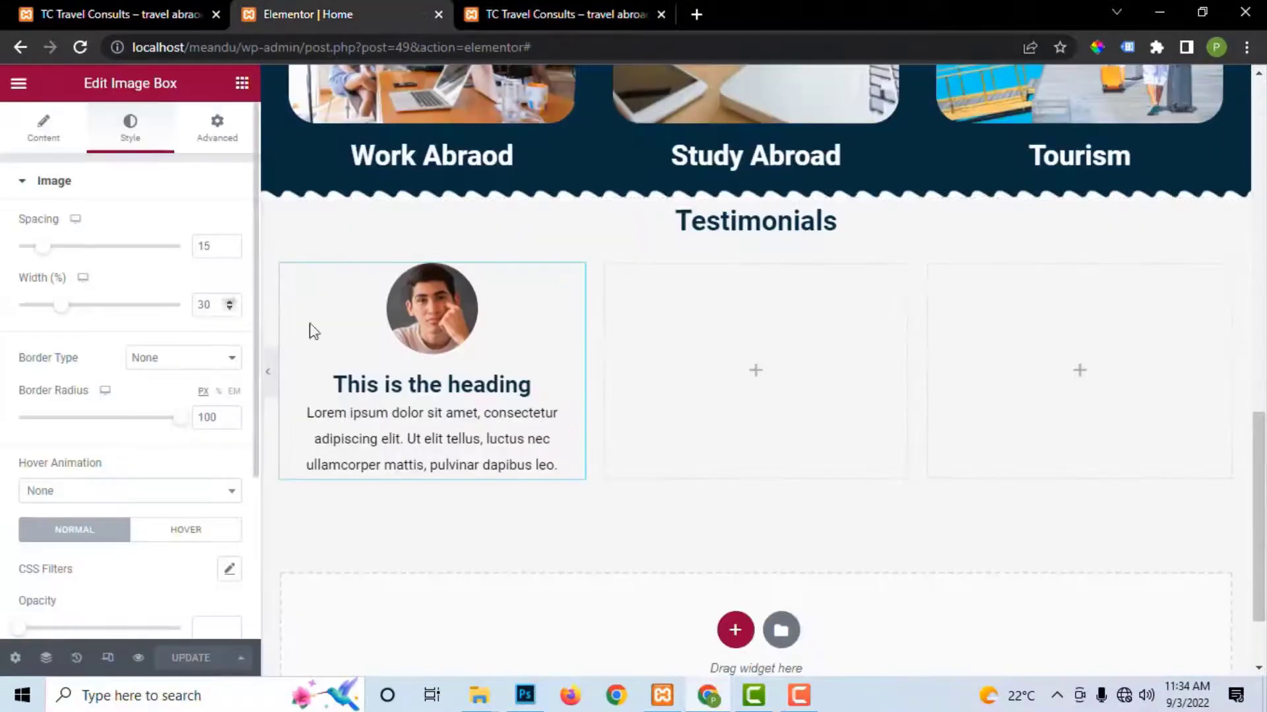
click(63, 145)
drag(137, 416, 99, 440)
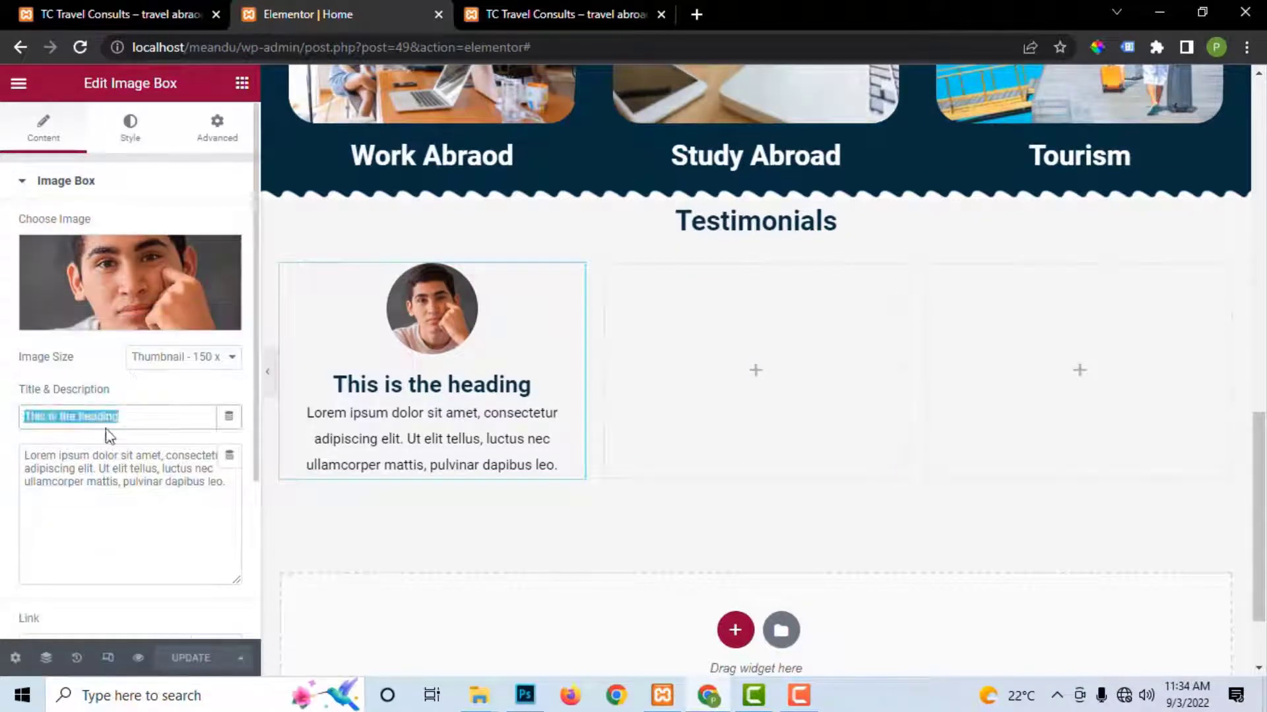
key(BackSpace)
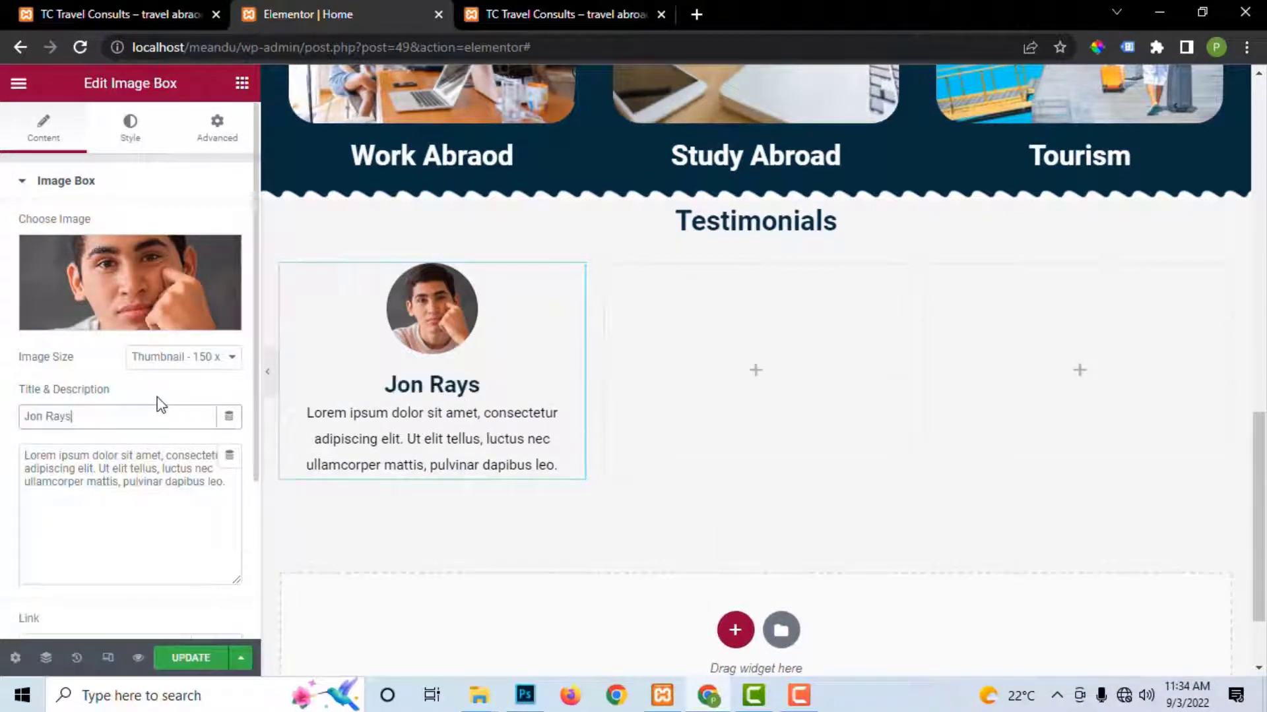
Step: Copy the first Dubai-trip quote with its byline from the live site into the description
click(528, 14)
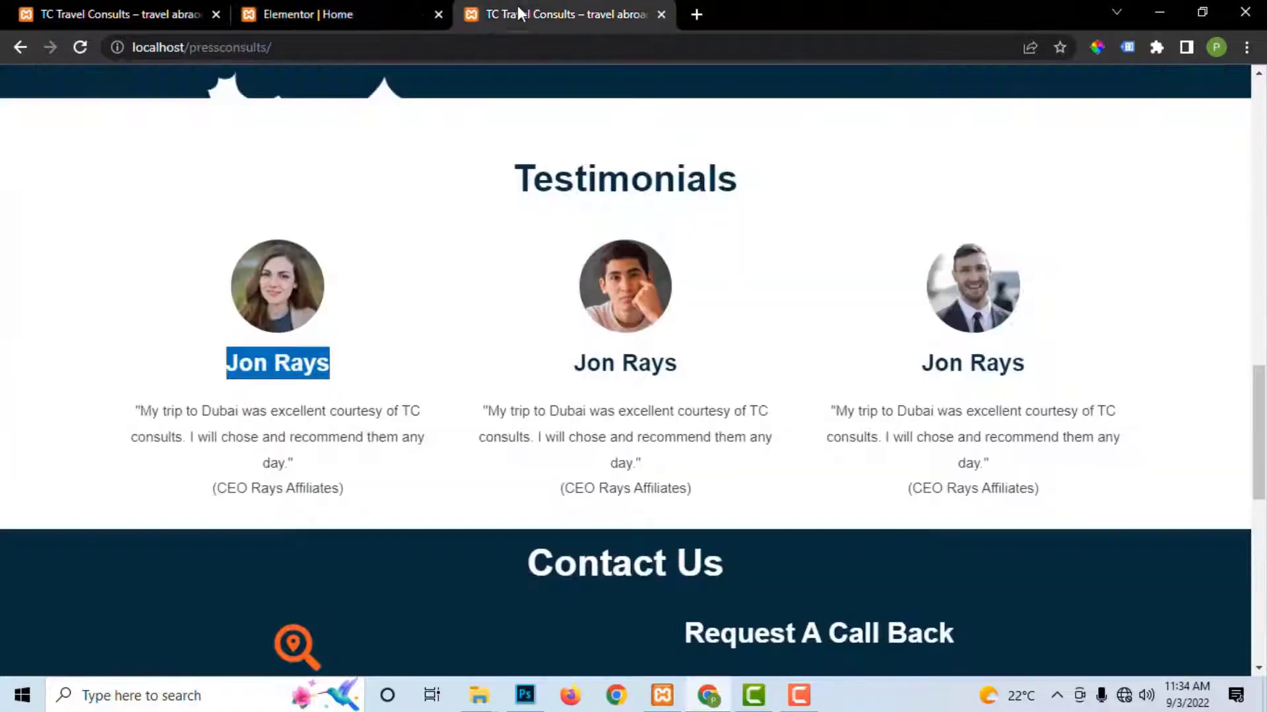
drag(140, 413, 372, 491)
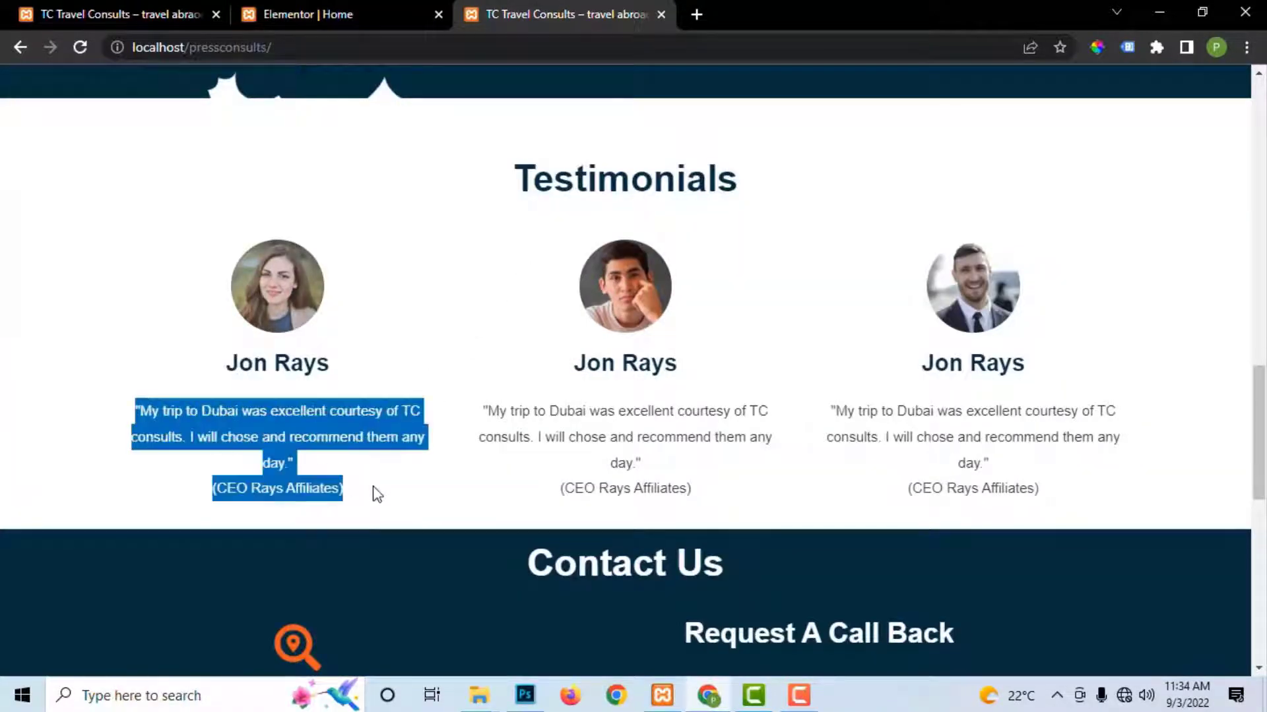
right_click(302, 472)
click(331, 485)
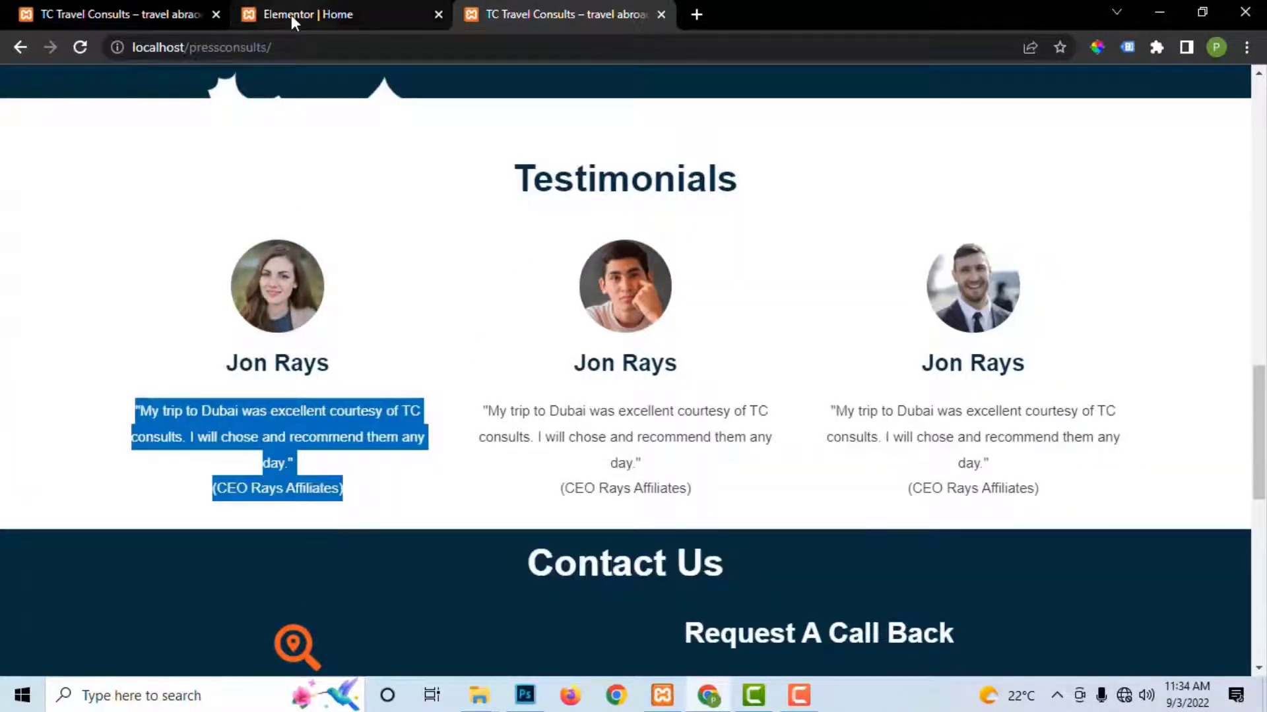
click(308, 13)
drag(228, 484, 3, 448)
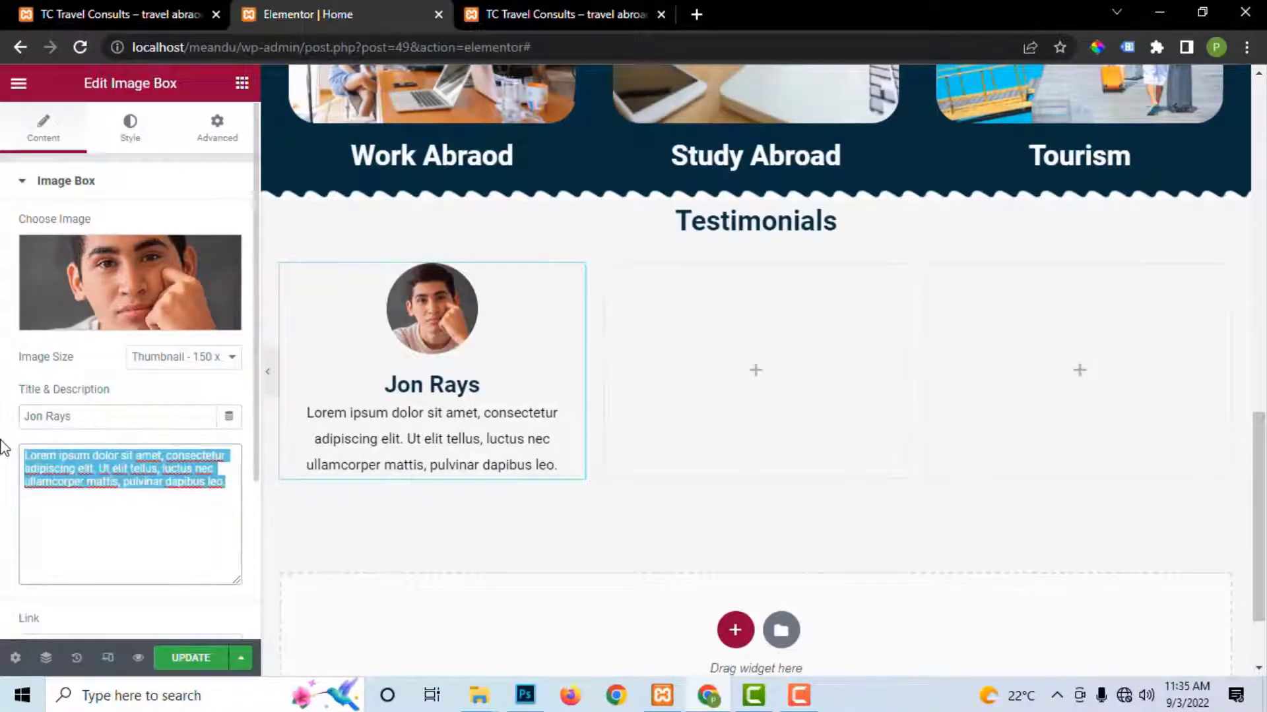
key(BackSpace)
key(ctrl+v)
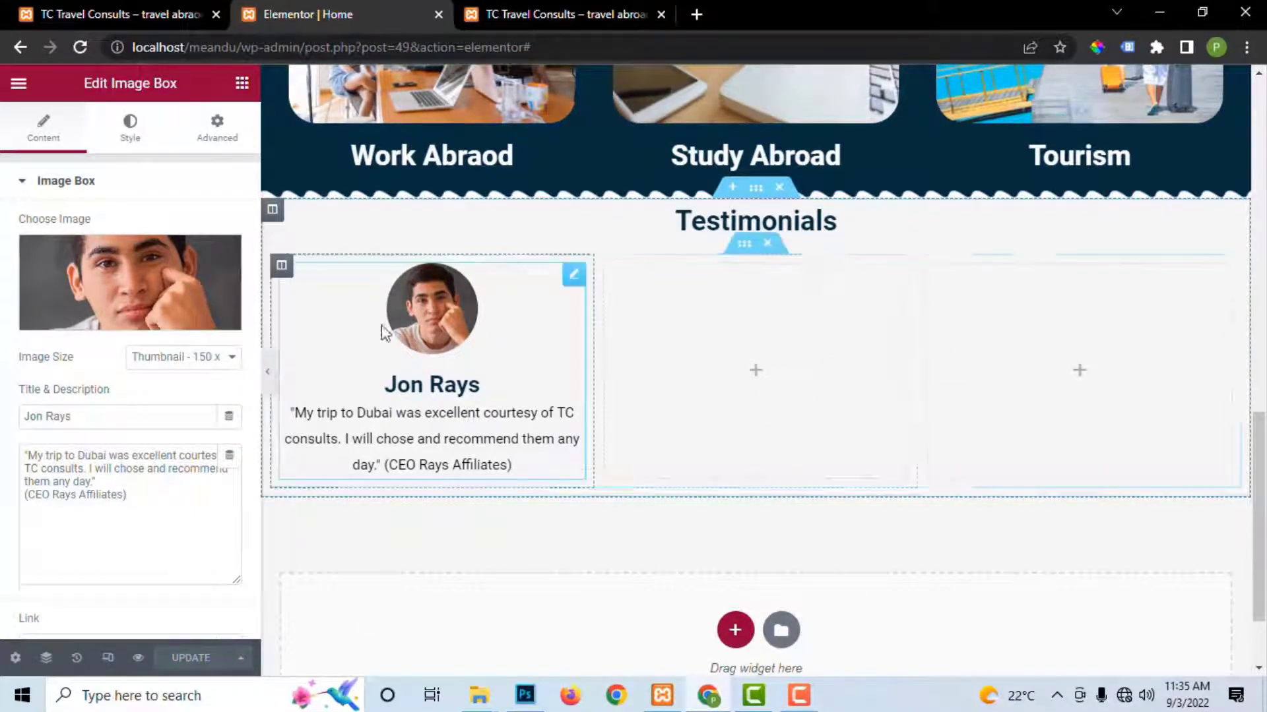
Step: Duplicate the first testimonial column into the second column
right_click(281, 265)
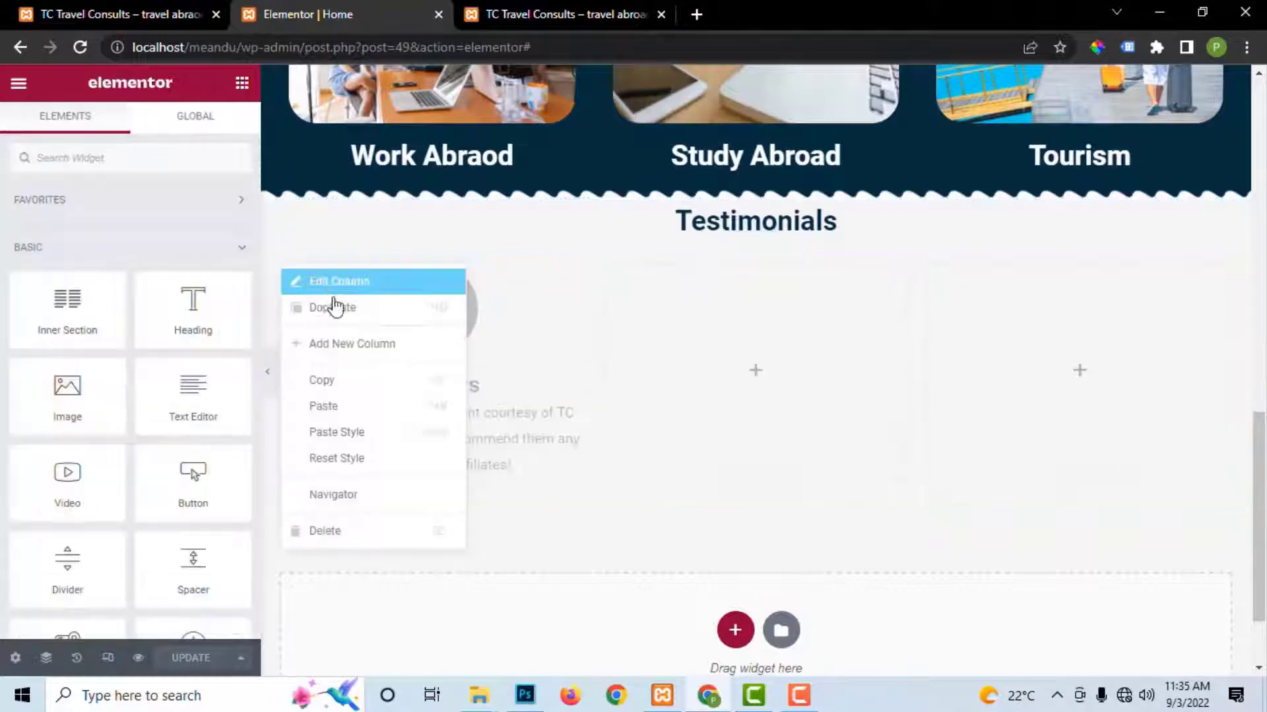
click(356, 319)
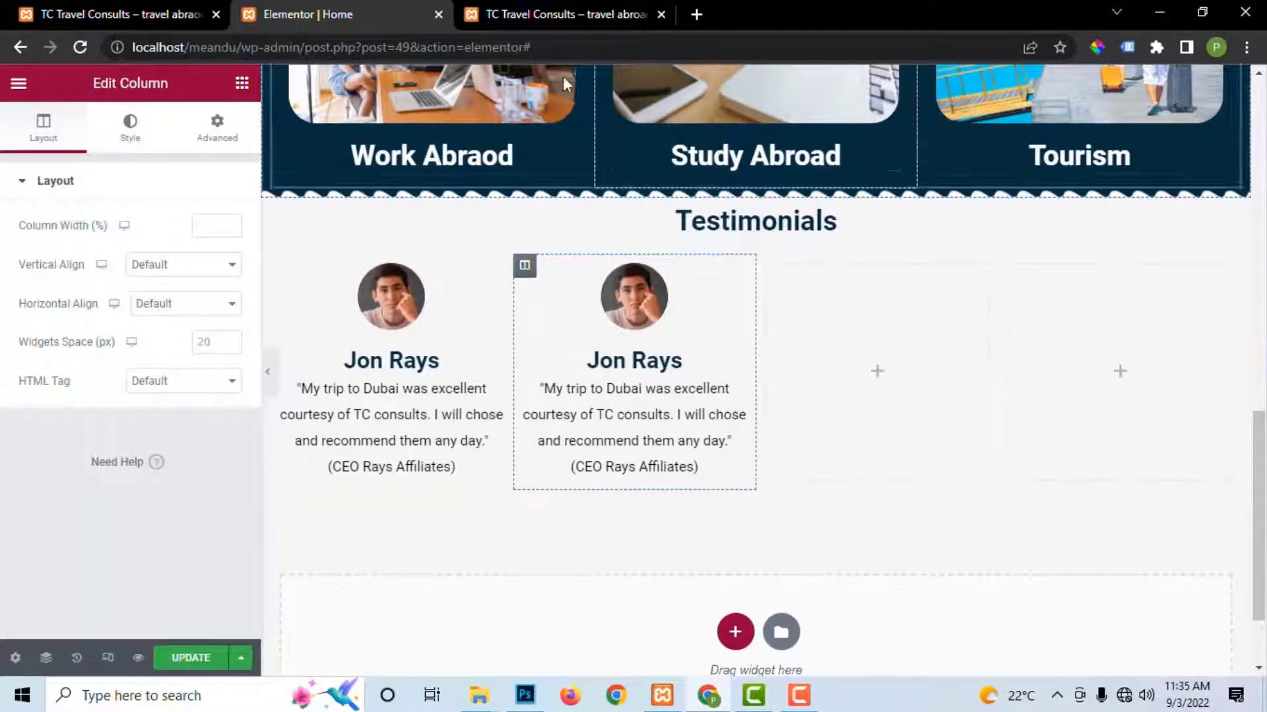
click(567, 14)
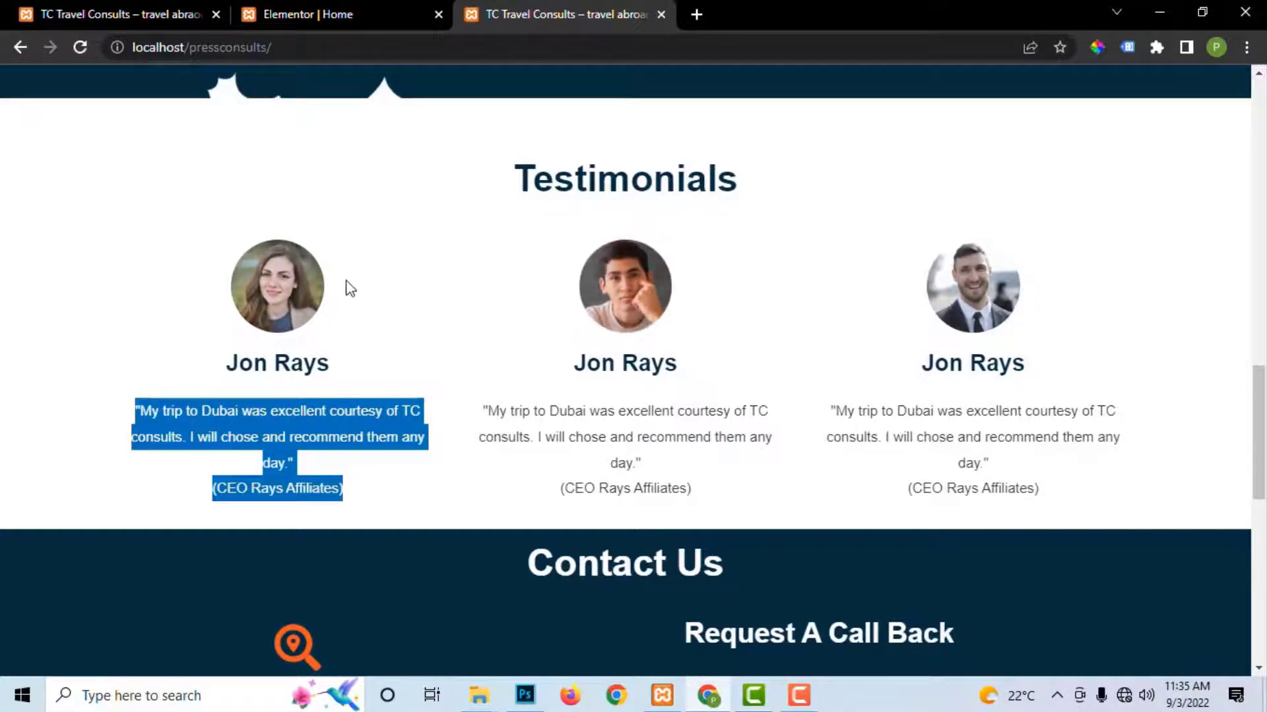
click(306, 14)
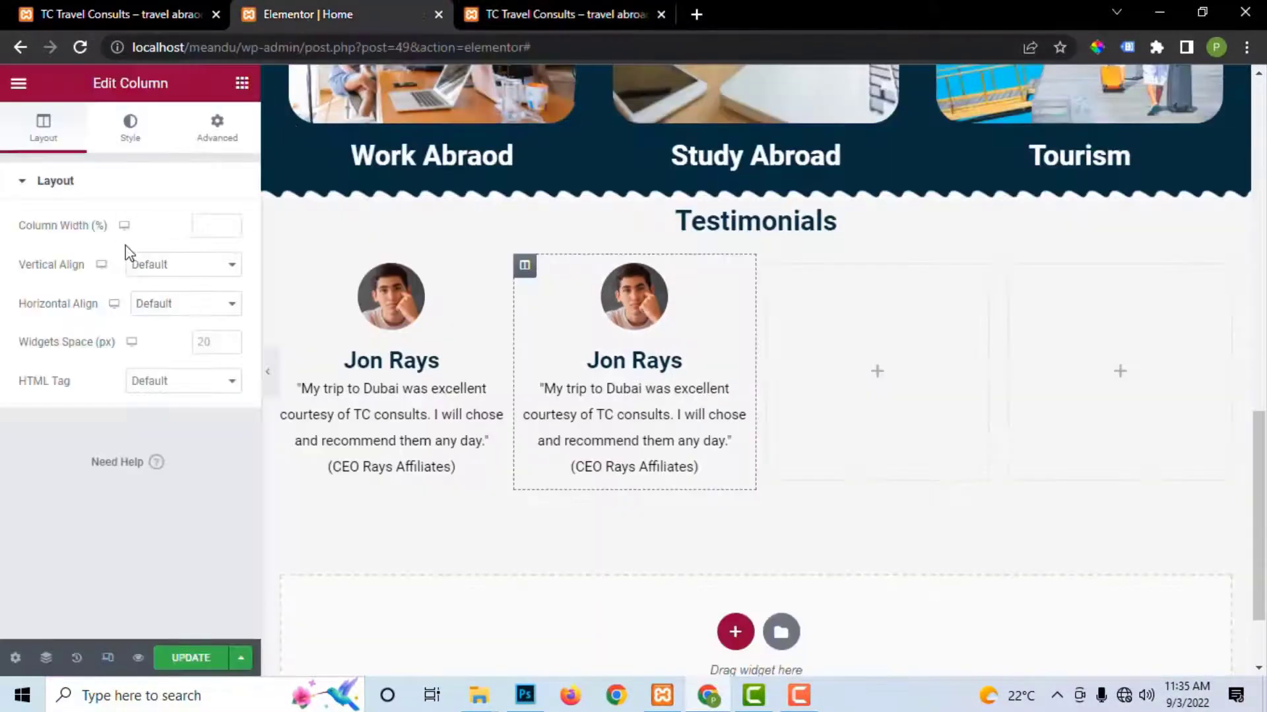
Step: Open the hover style settings of the first testimonial's image box
click(129, 127)
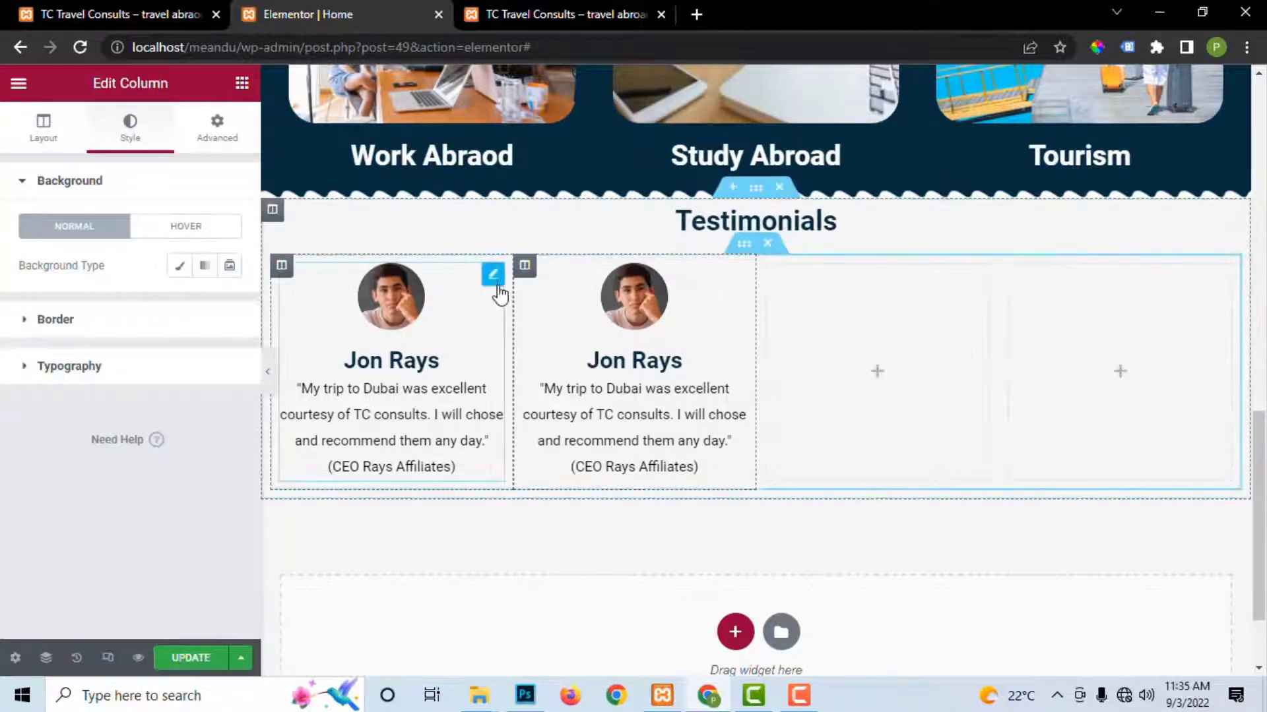
click(493, 280)
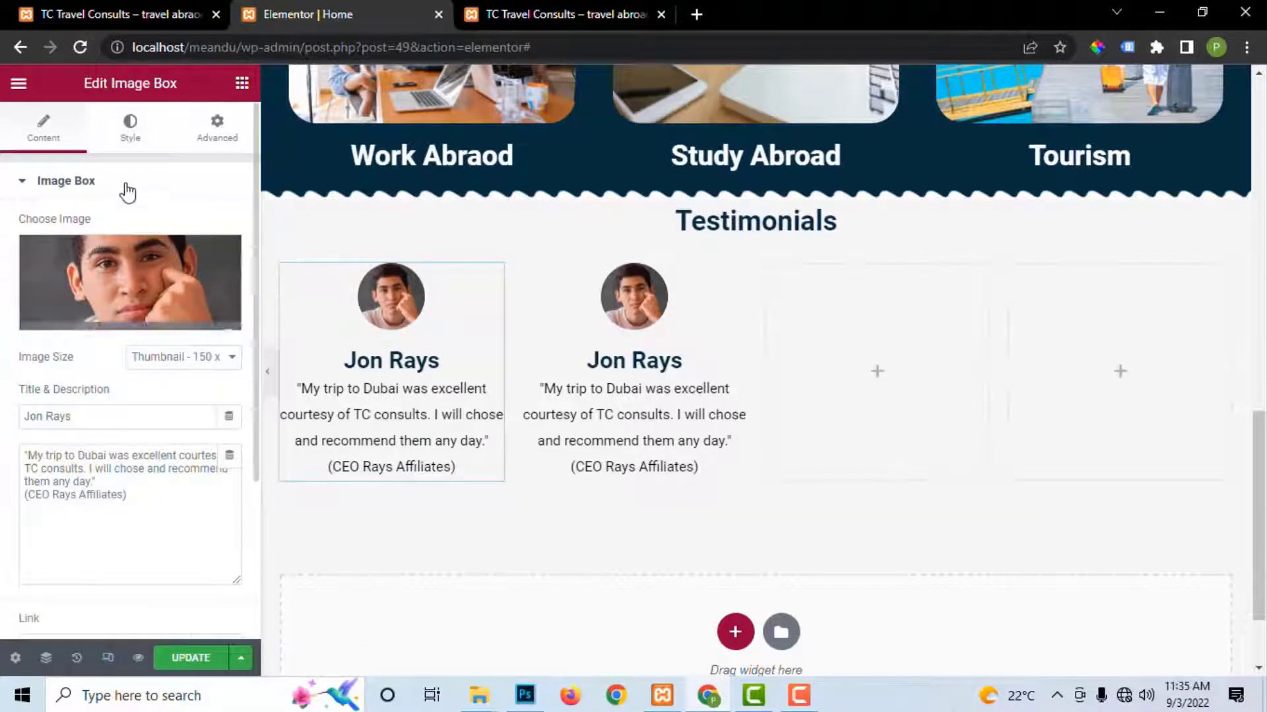
click(129, 134)
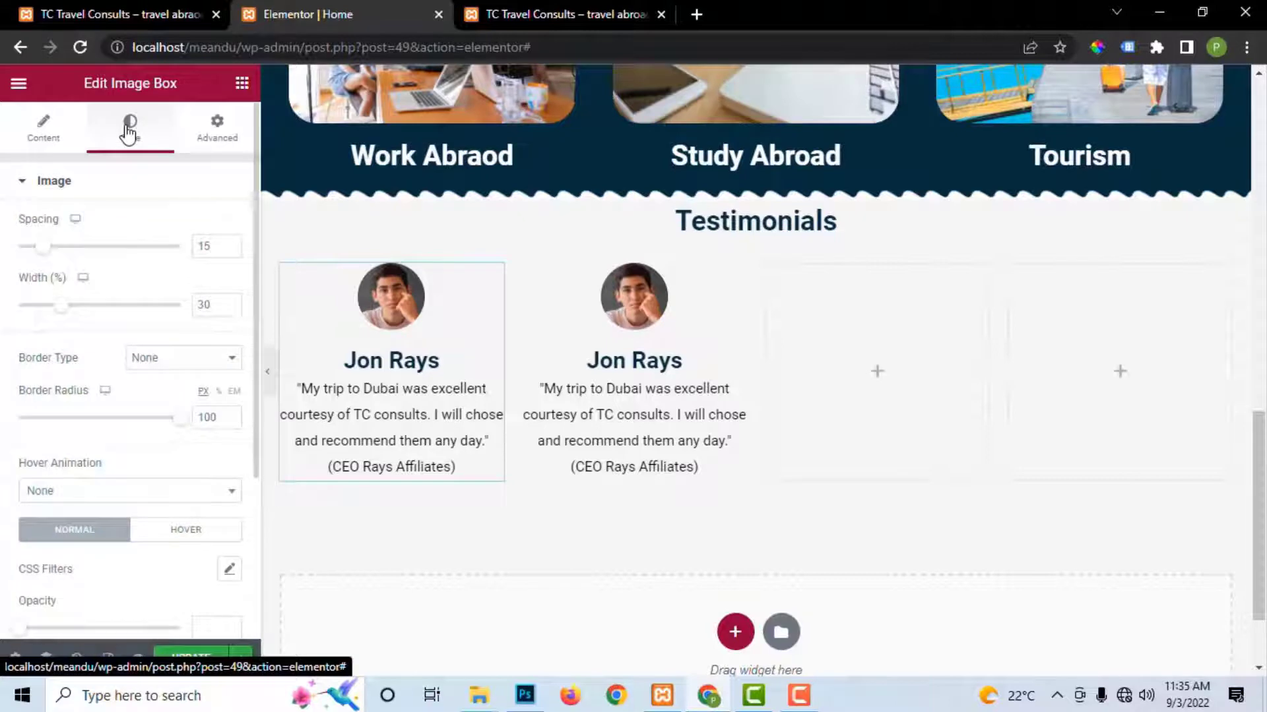
click(181, 533)
scroll(178, 511, down, 1)
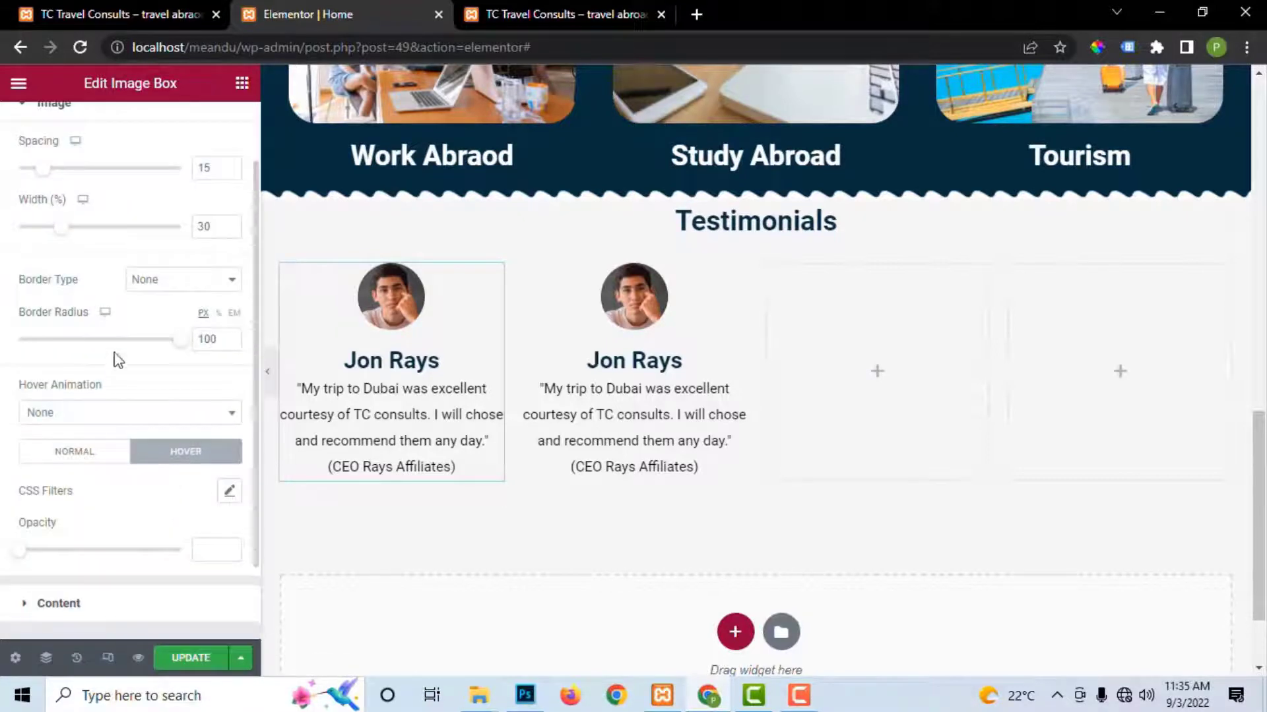
scroll(138, 283, down, 2)
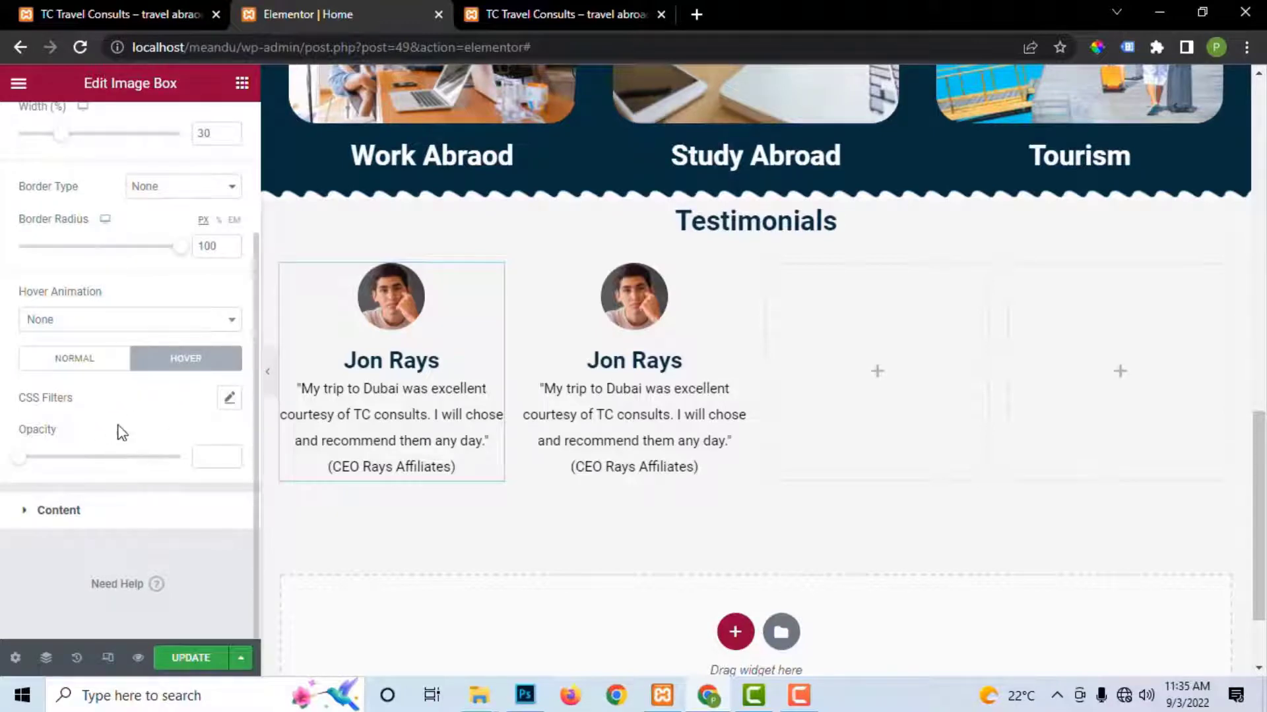
scroll(105, 337, up, 1)
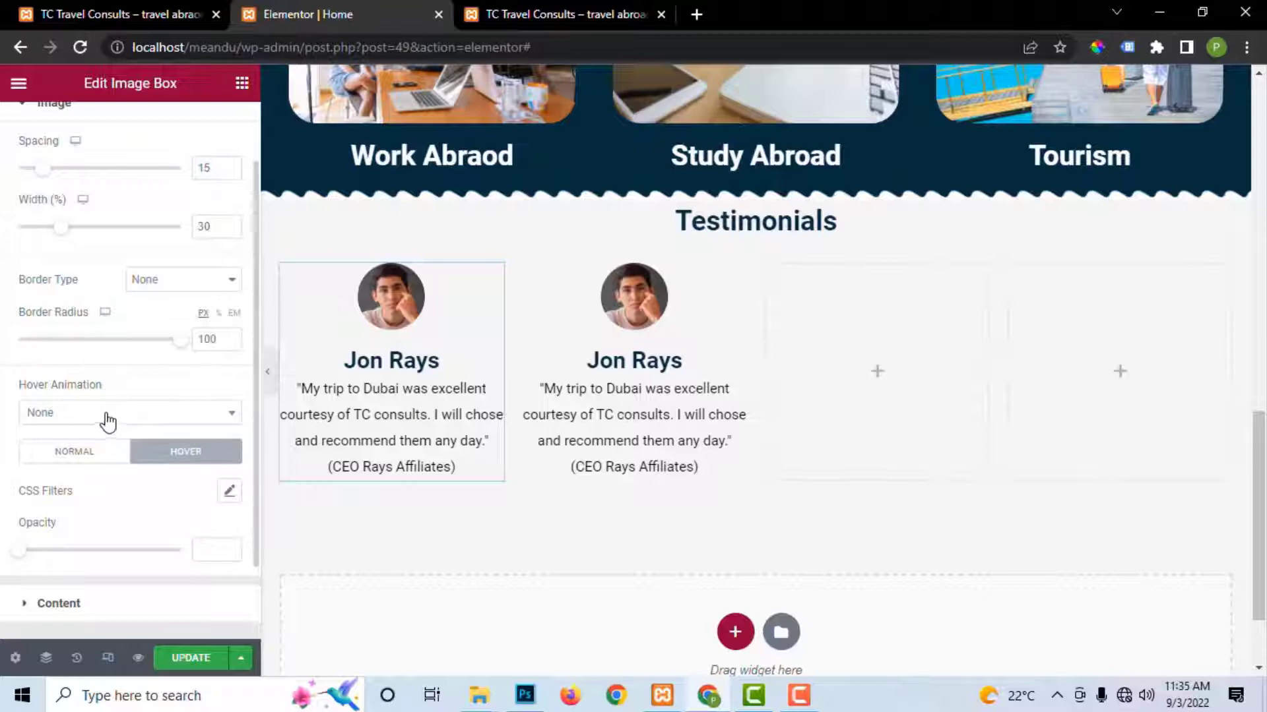
scroll(108, 420, up, 1)
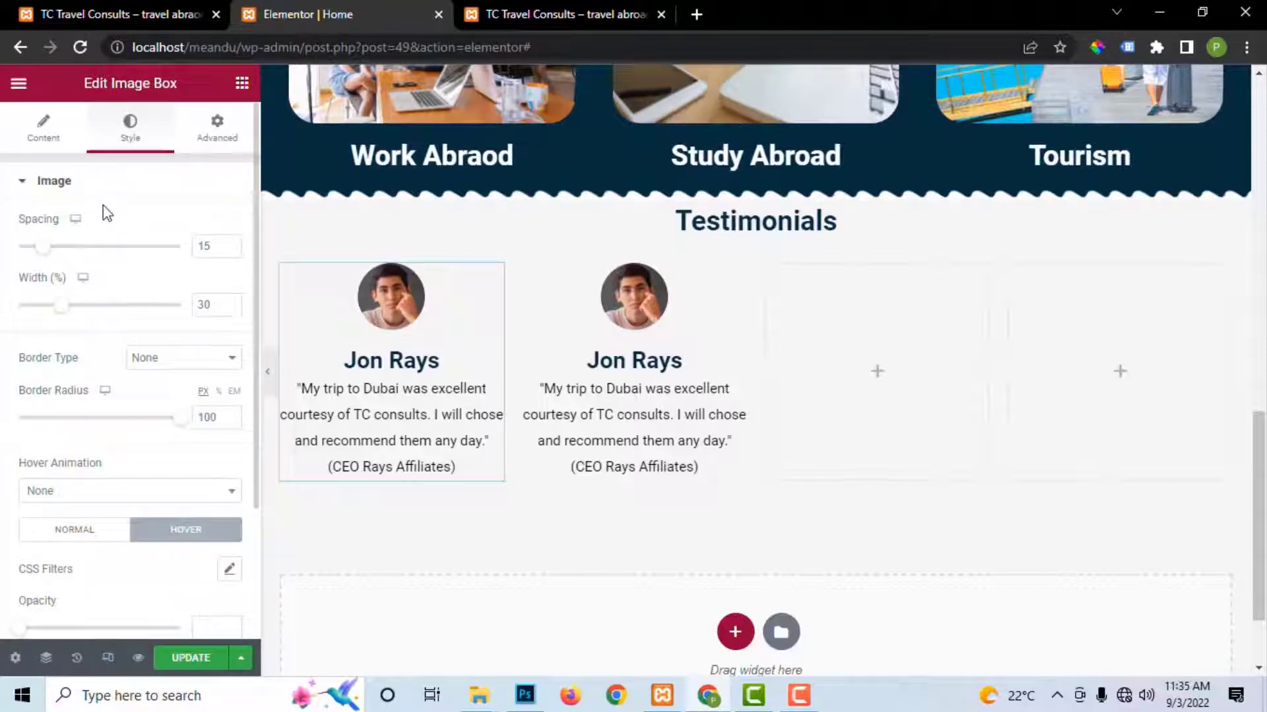
Step: After trying Pulse Grow and Pop, set the hover animation to Wobble Vertical and save
click(114, 495)
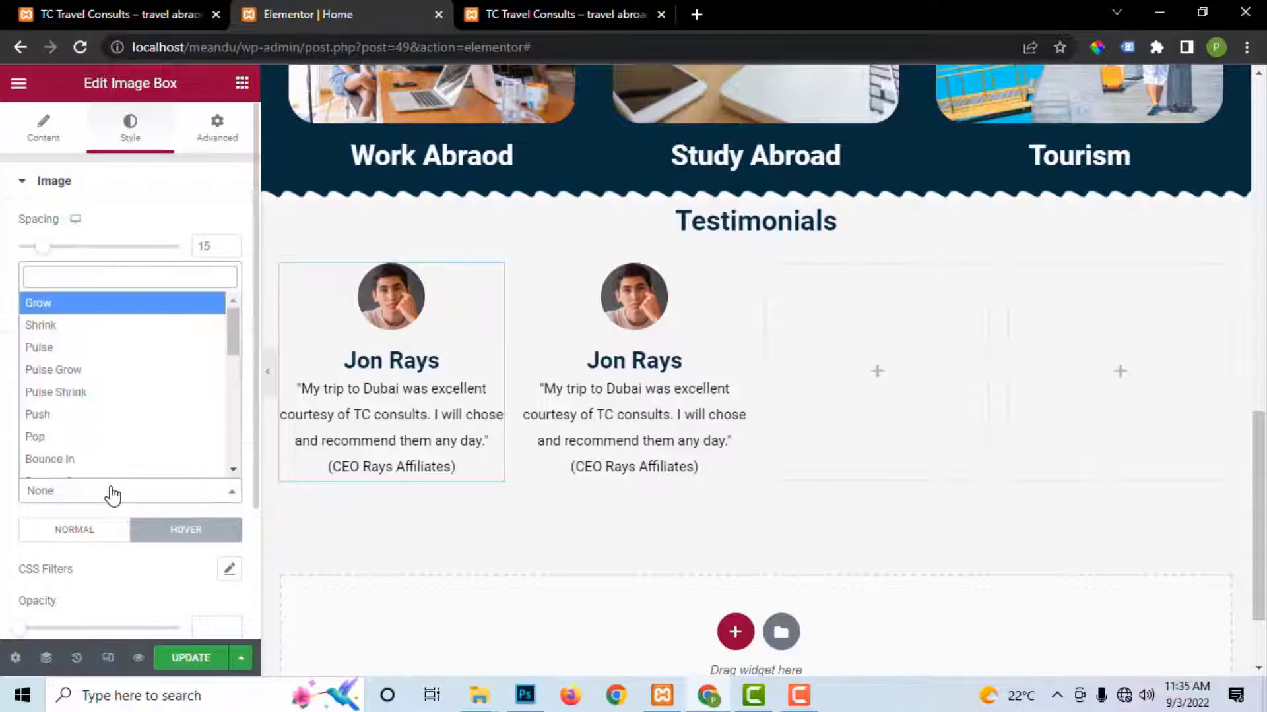
click(76, 380)
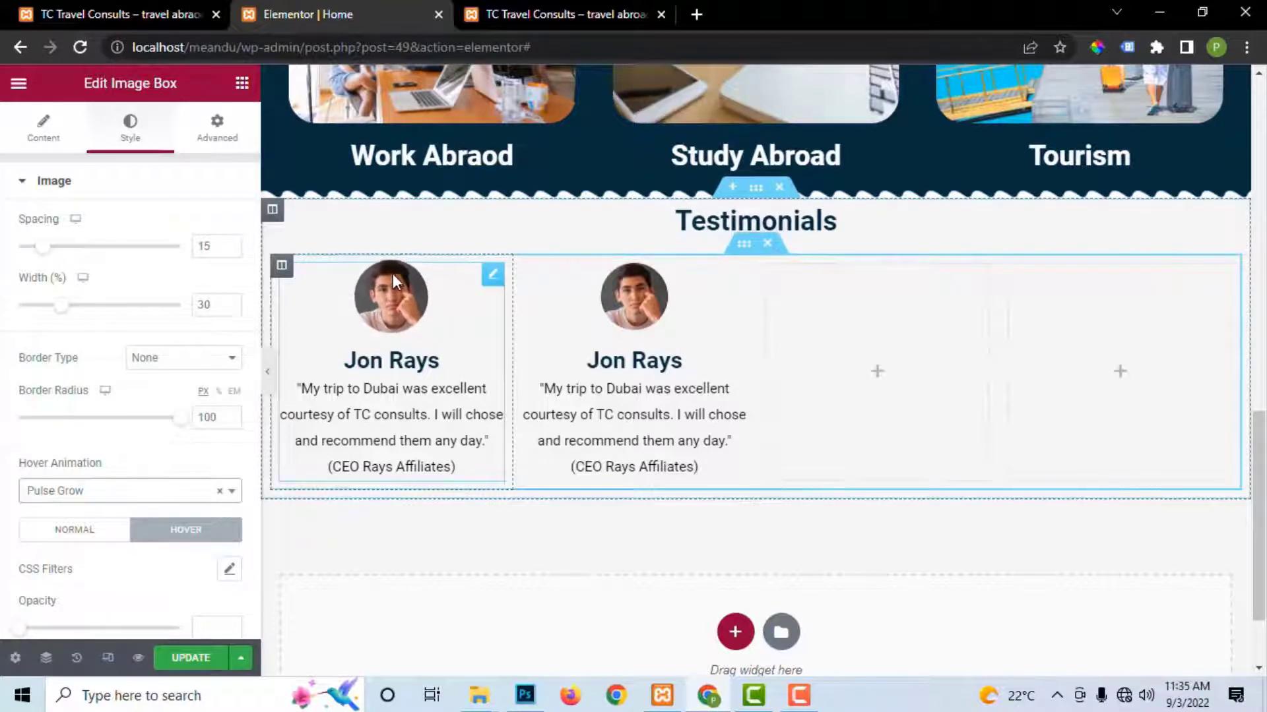
click(93, 498)
click(88, 440)
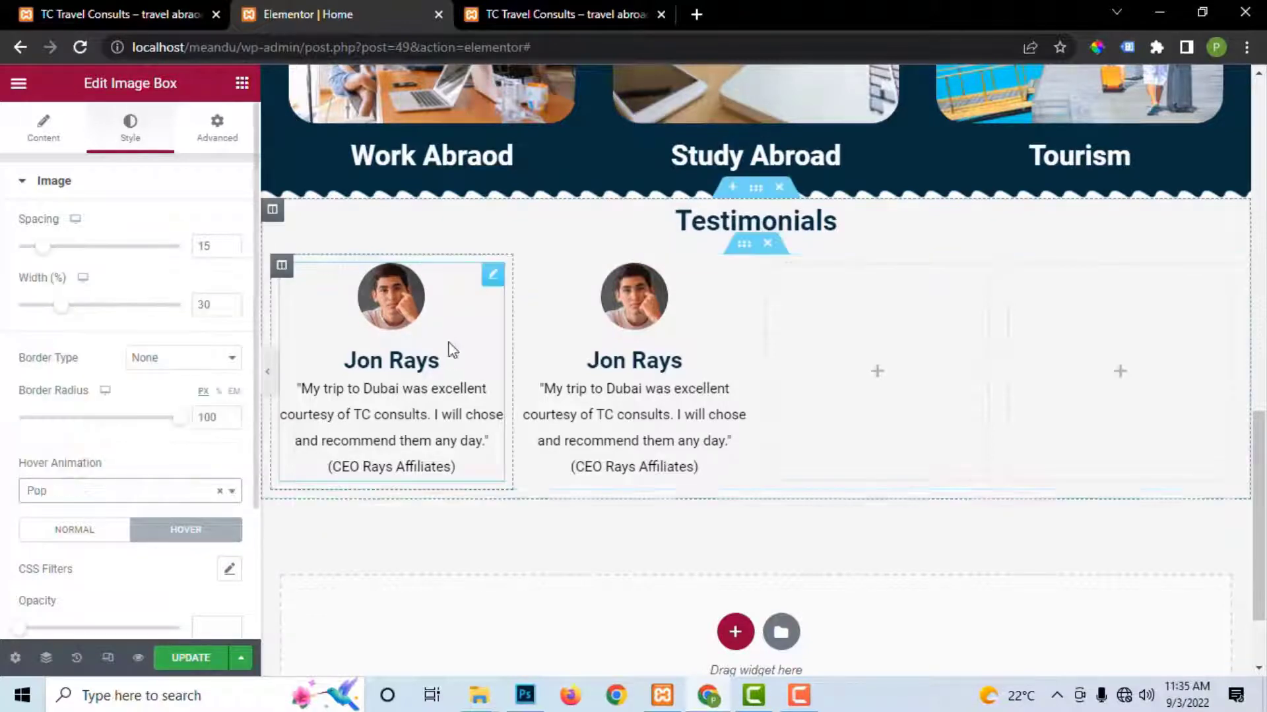
scroll(132, 479, down, 2)
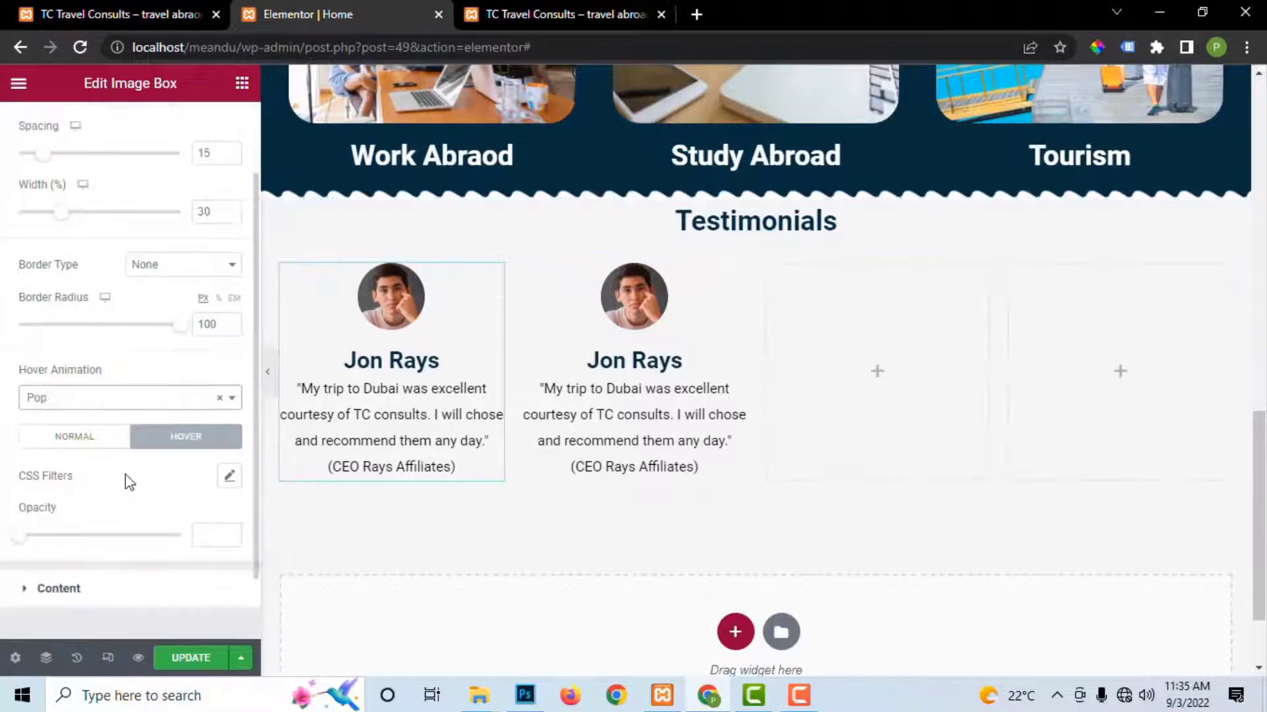
click(119, 401)
scroll(96, 330, down, 4)
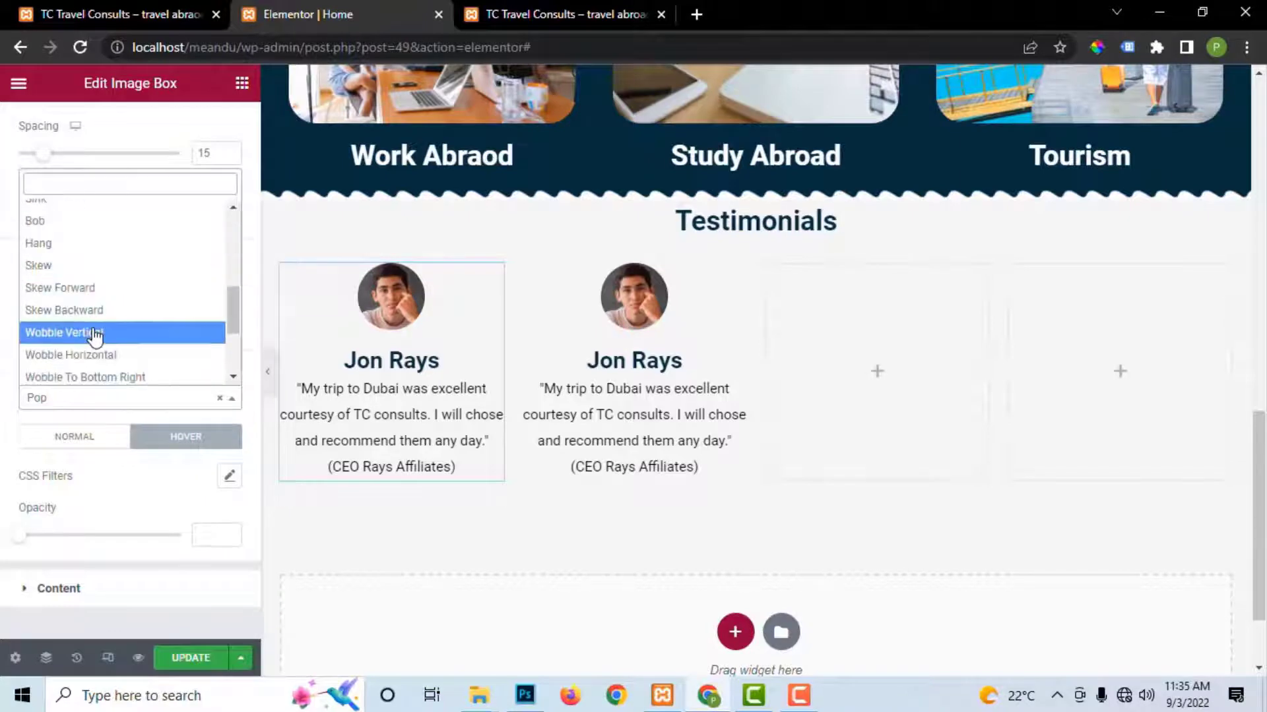
click(98, 332)
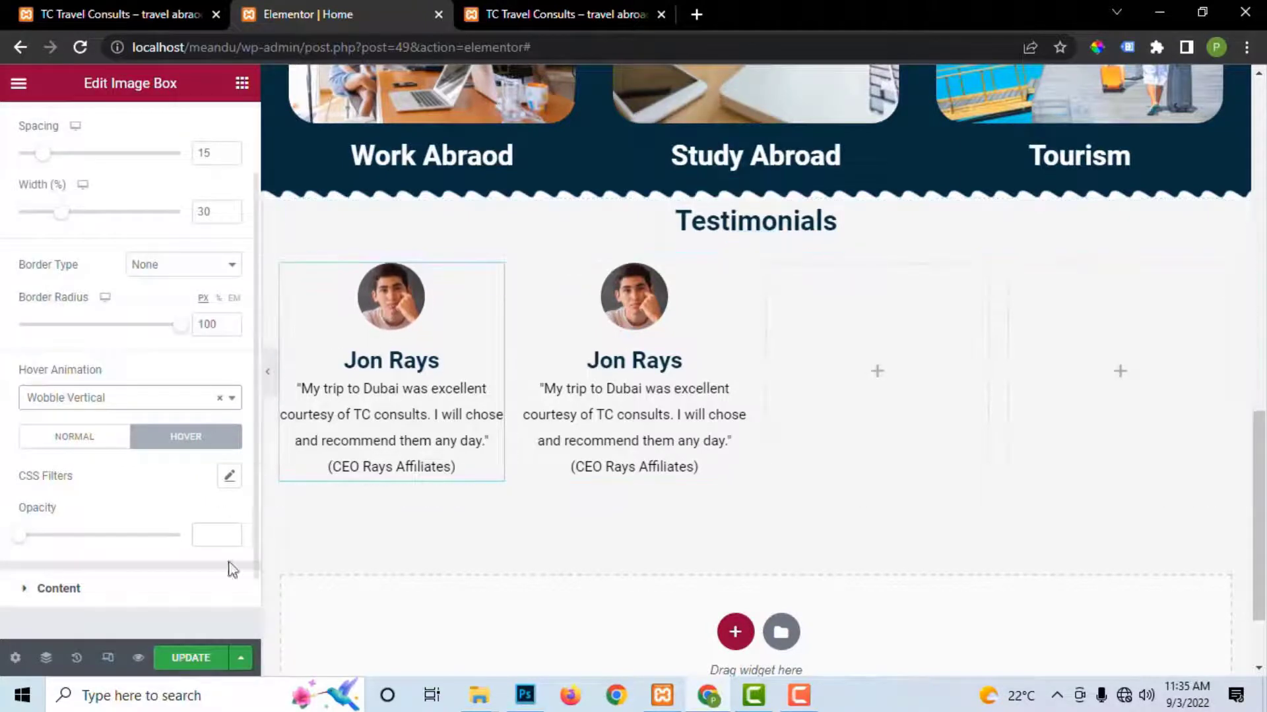
click(198, 658)
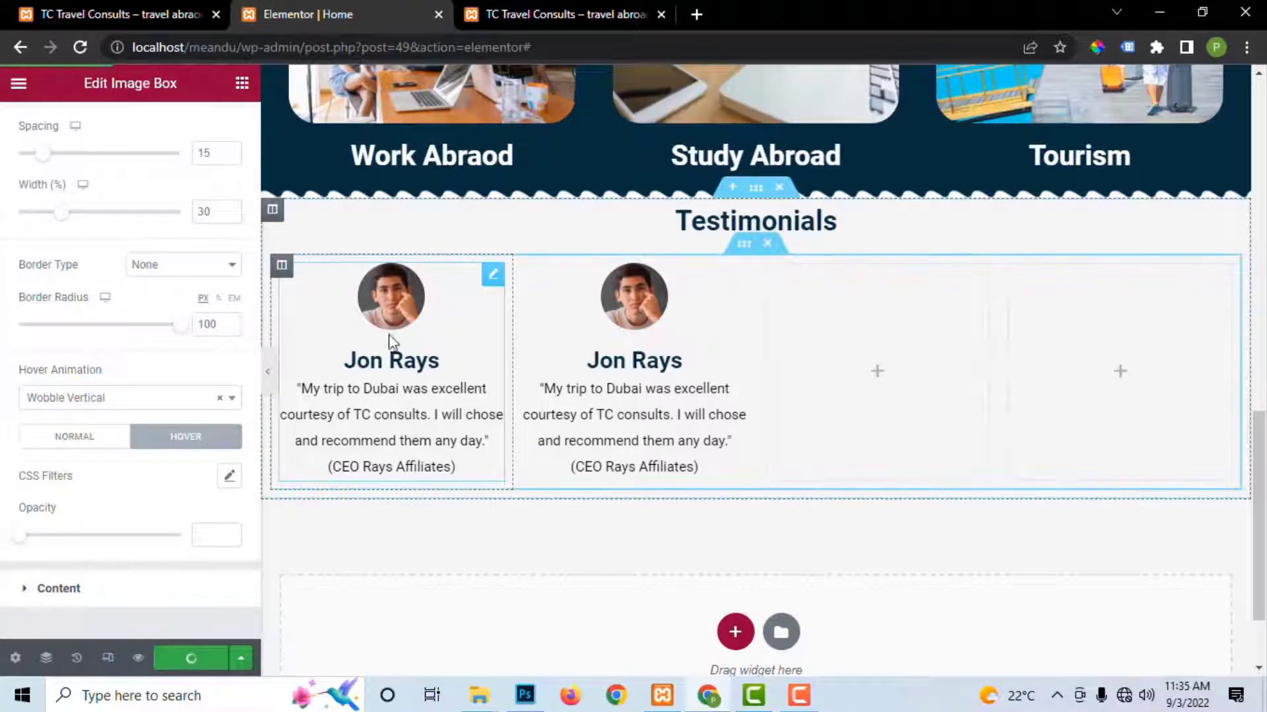
Step: Copy the first testimonial image box's style and paste it onto the second
right_click(397, 298)
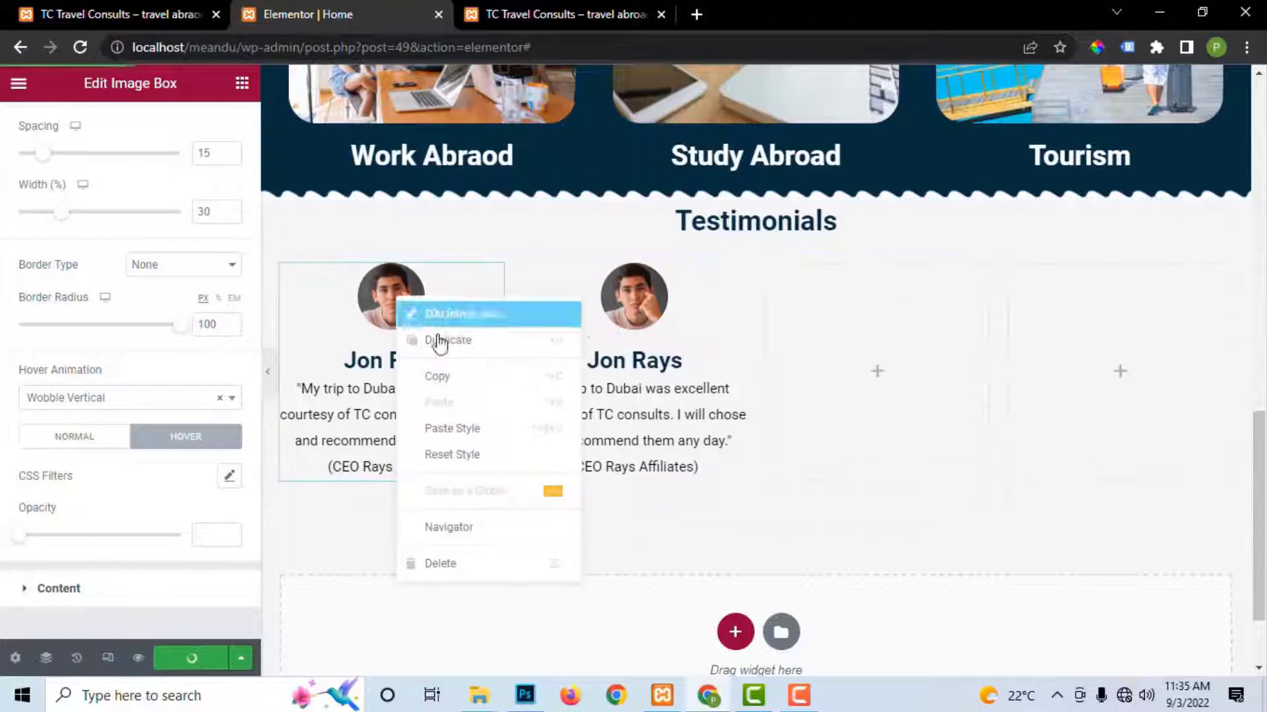
click(448, 376)
right_click(636, 297)
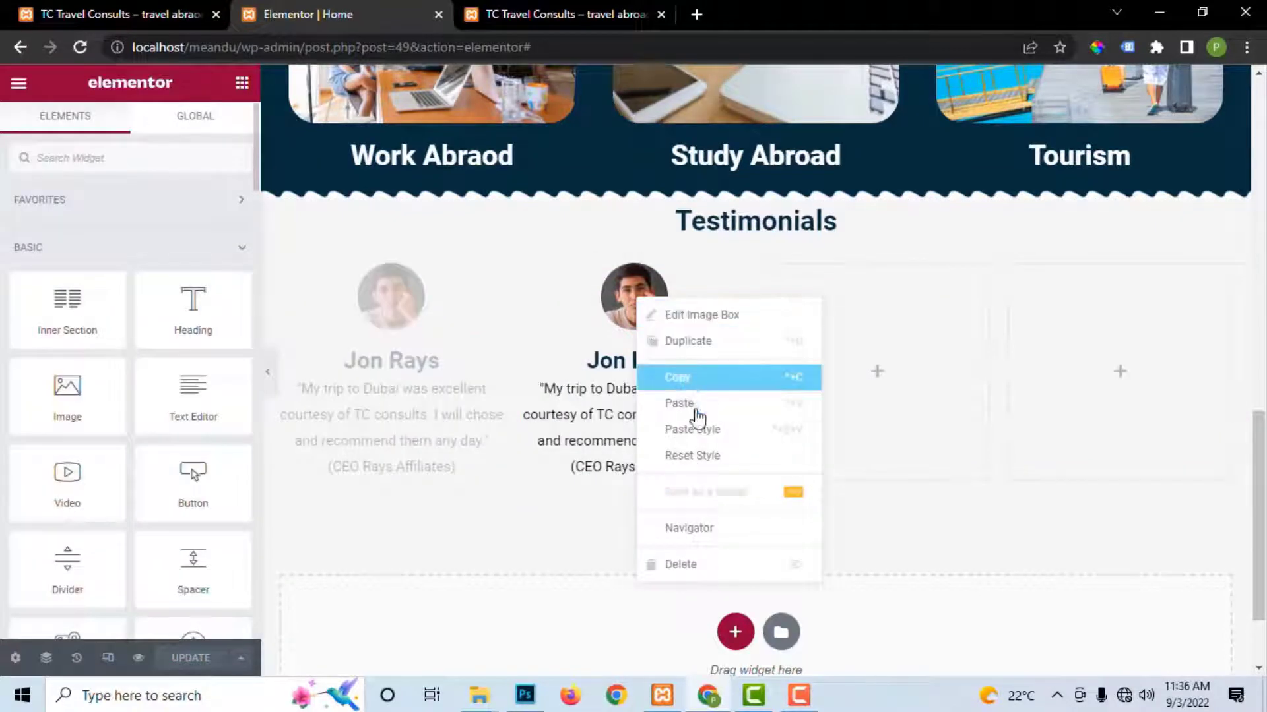
click(702, 436)
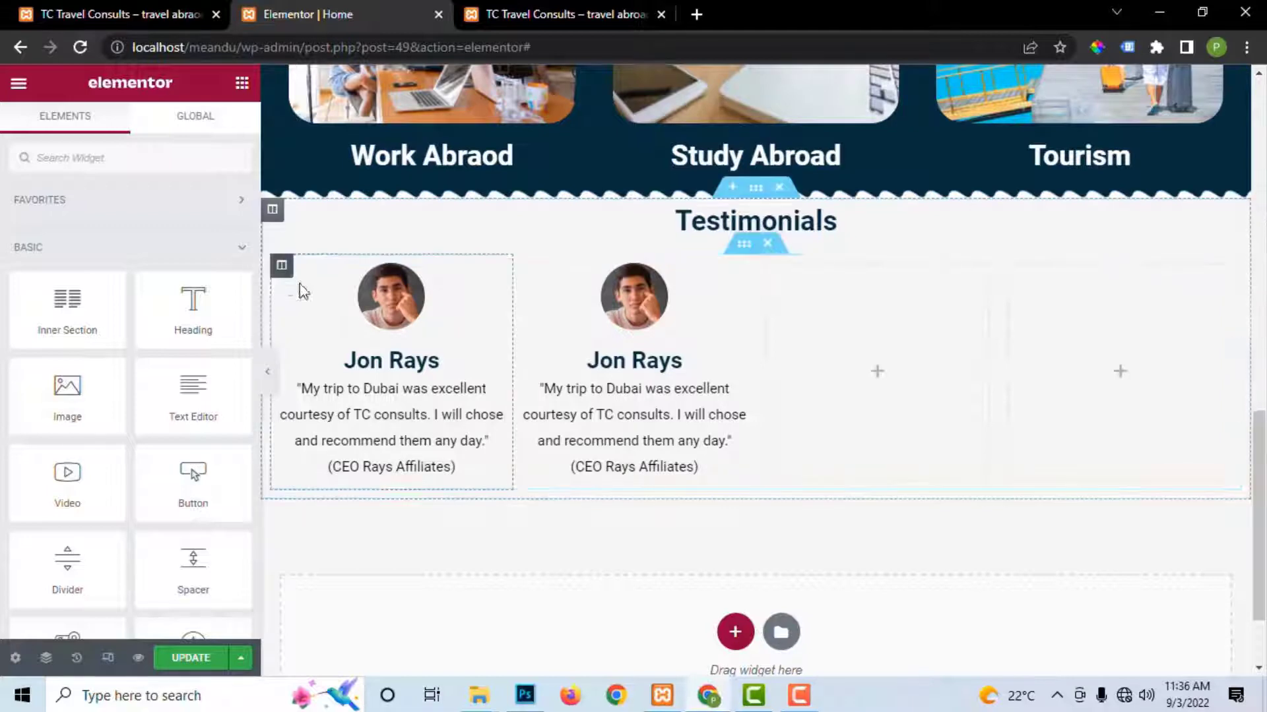
Step: Duplicate the first testimonial column into a third and delete the two empty columns
right_click(283, 271)
click(330, 311)
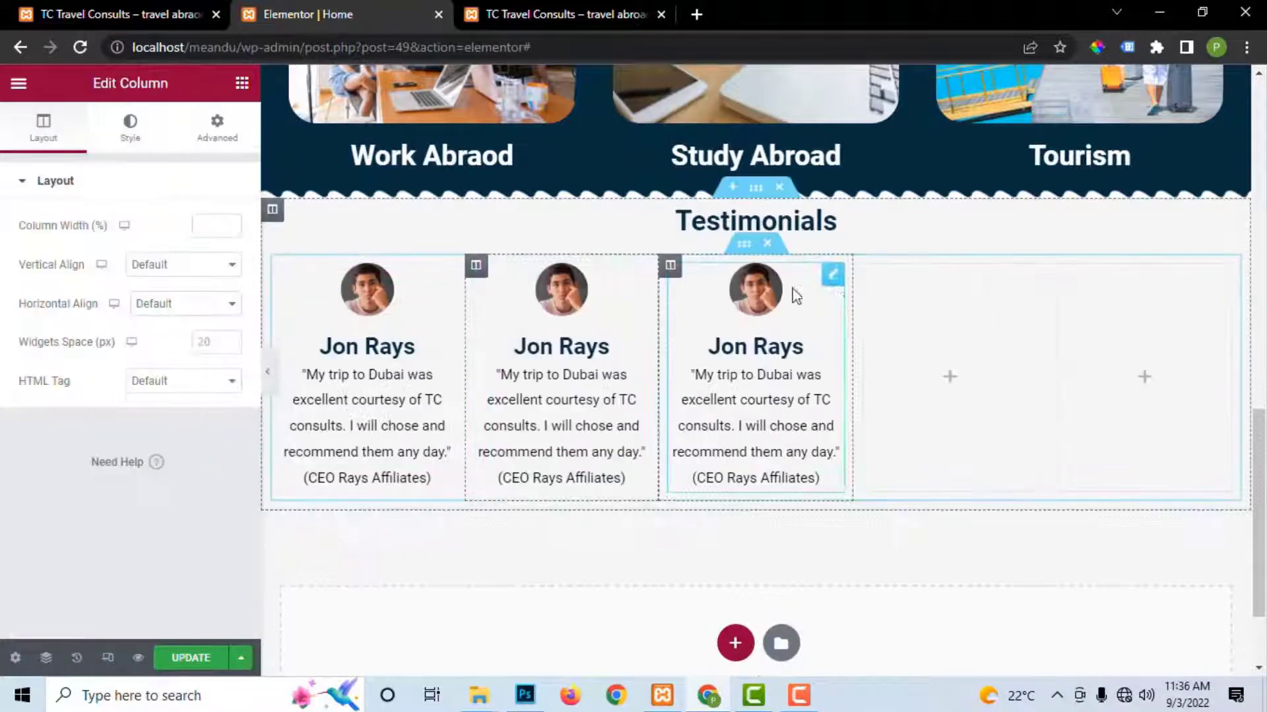
right_click(864, 267)
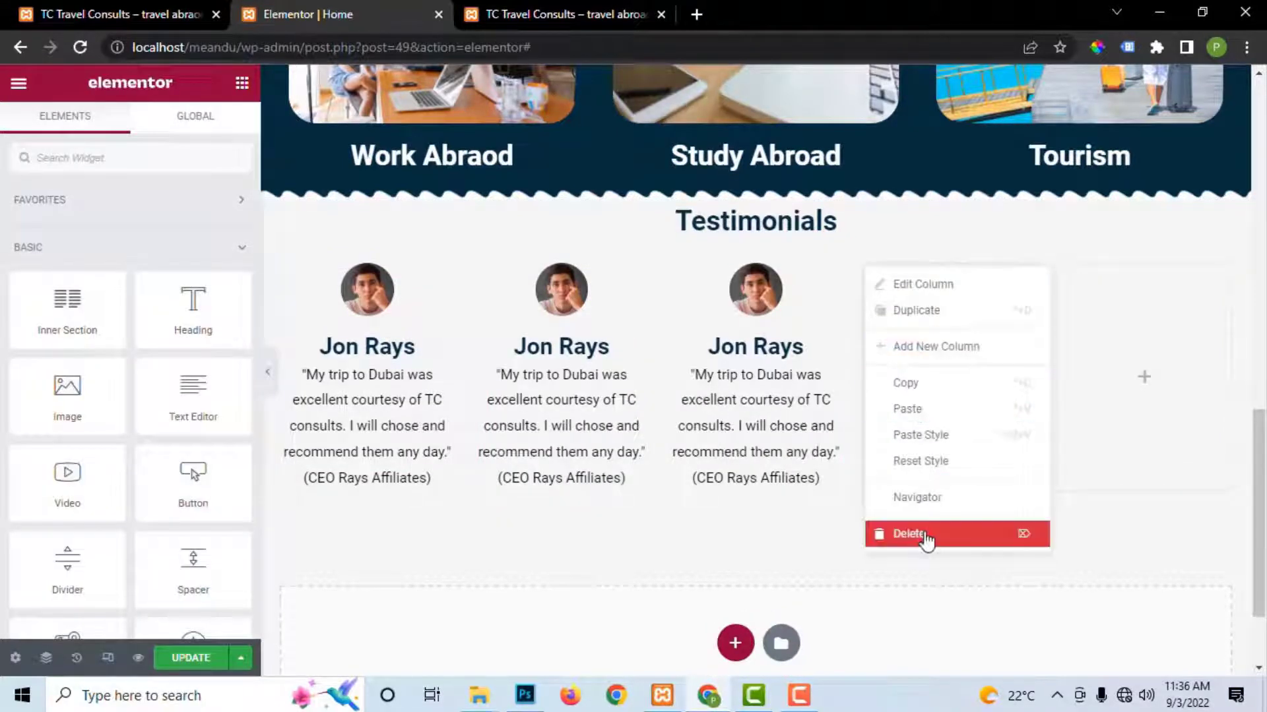
click(924, 535)
right_click(1016, 277)
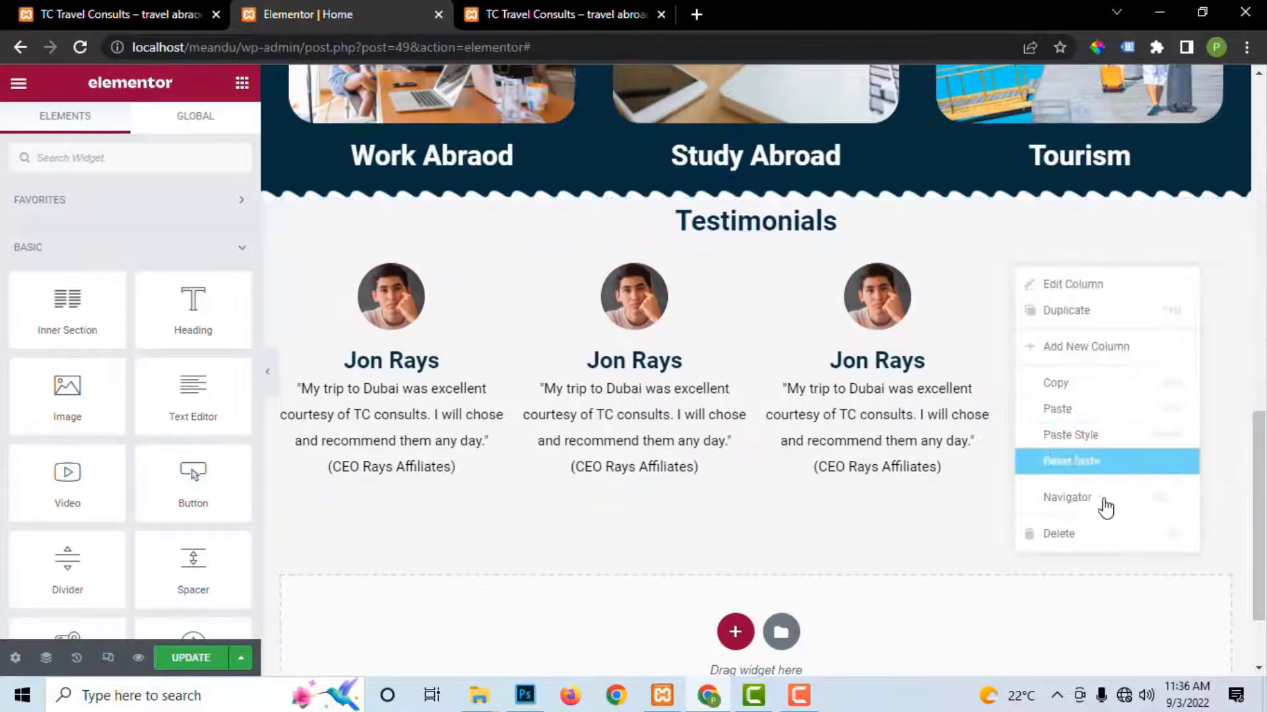
click(1099, 533)
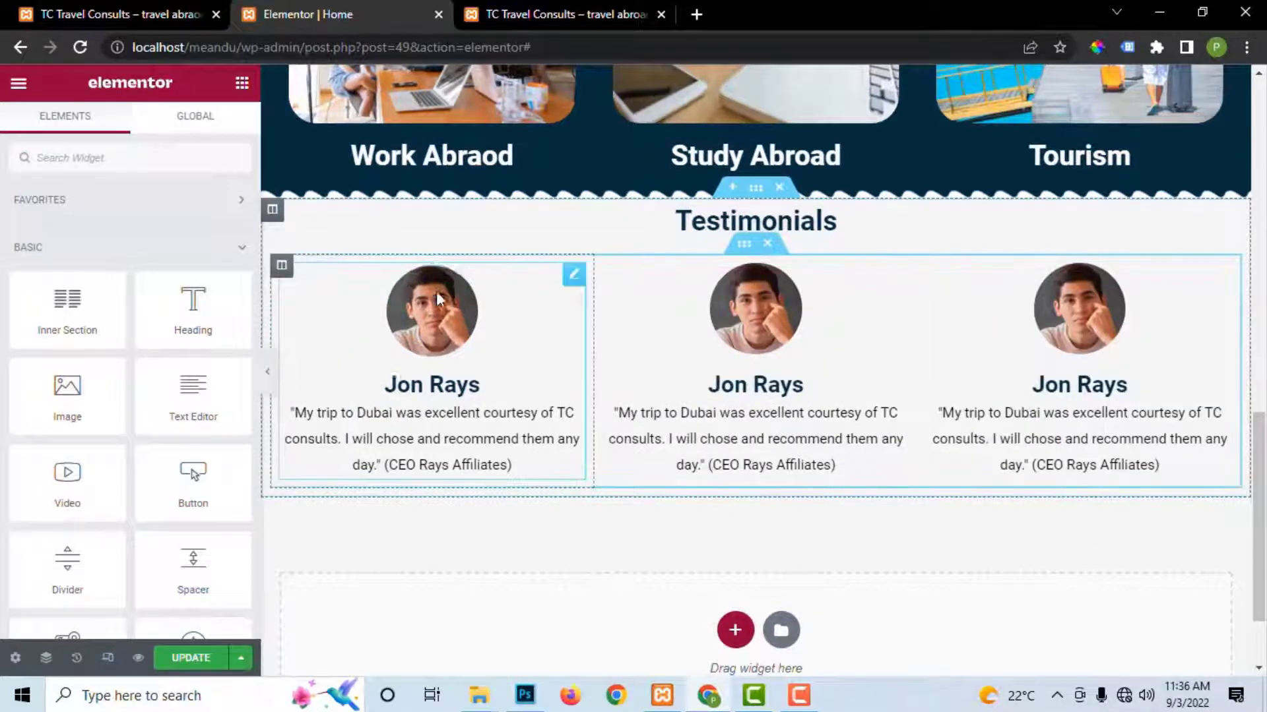
click(574, 276)
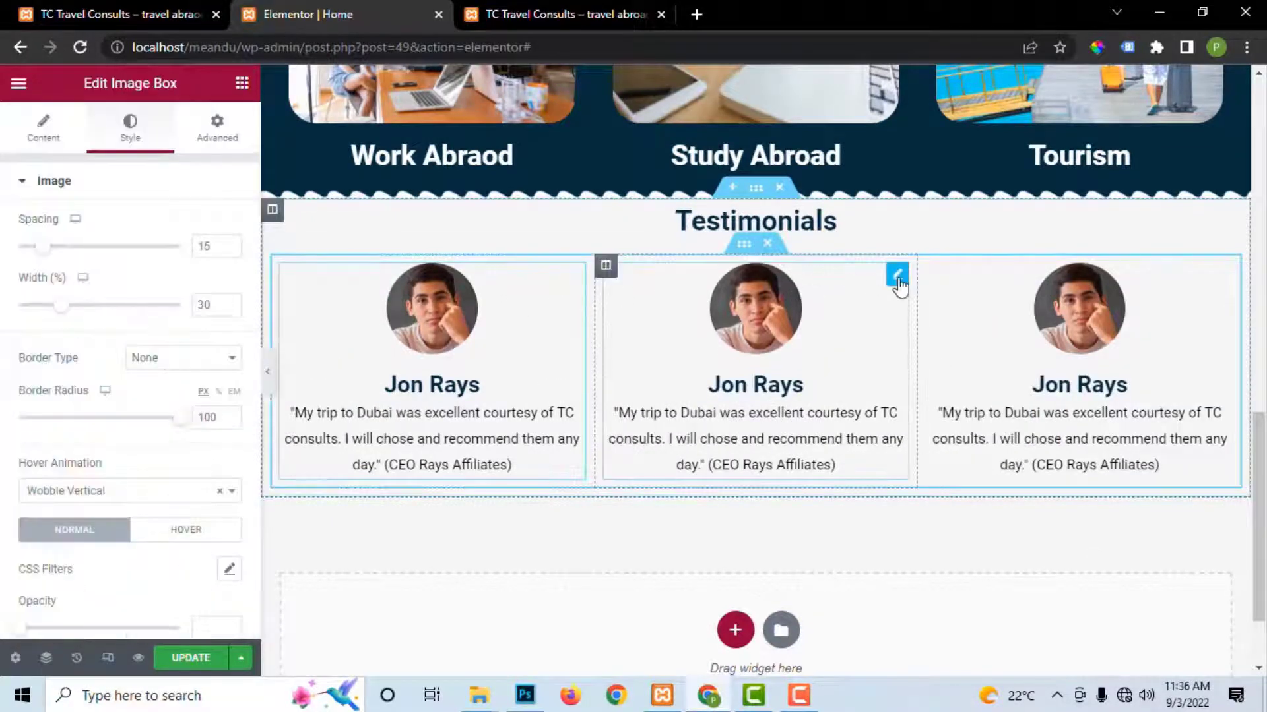
Step: Replace the second testimonial's photo with the suited man from the Media Library
click(898, 274)
click(99, 344)
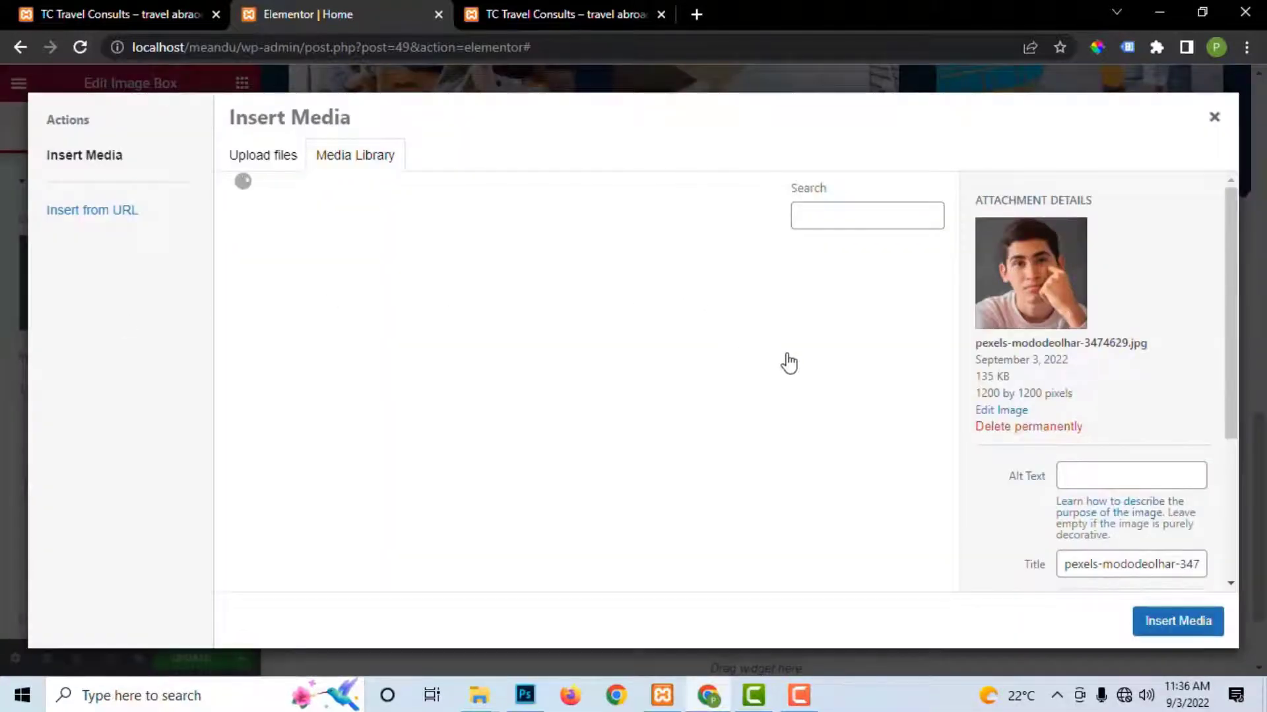
click(581, 557)
click(1153, 612)
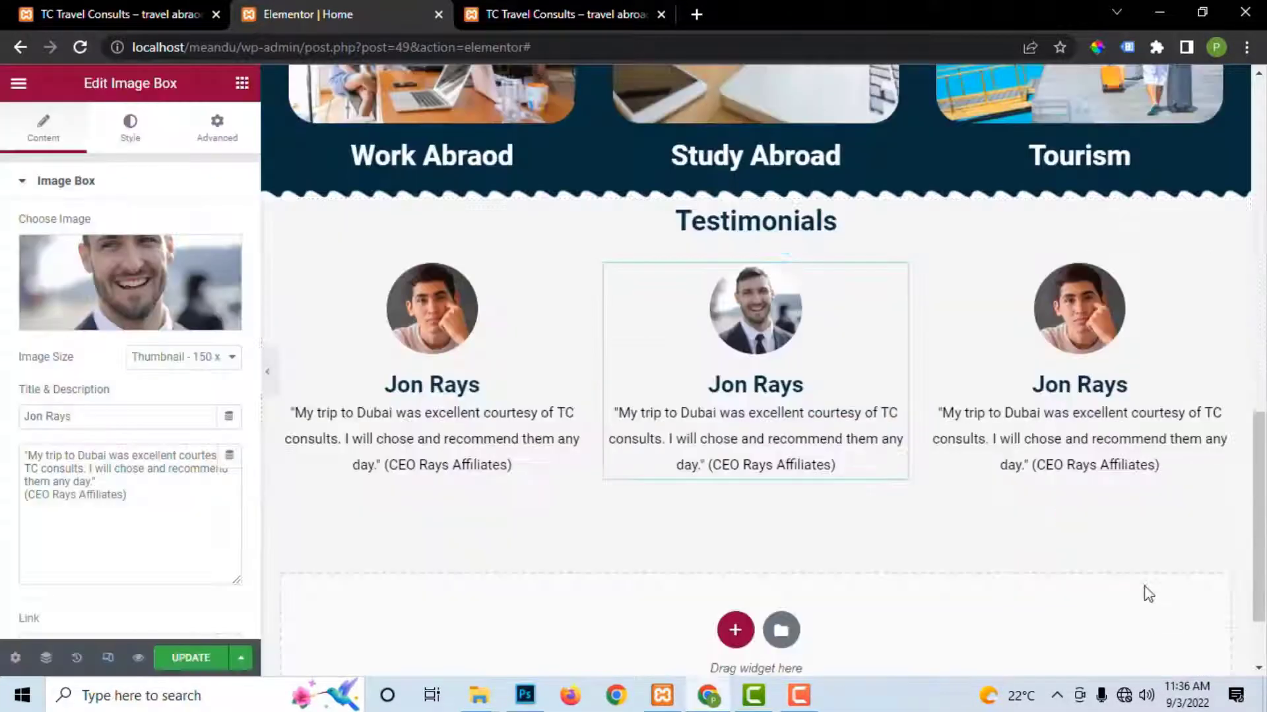
mouse_move(1146, 293)
Step: Pick the smiling woman's photo for the third testimonial's image box
click(1221, 280)
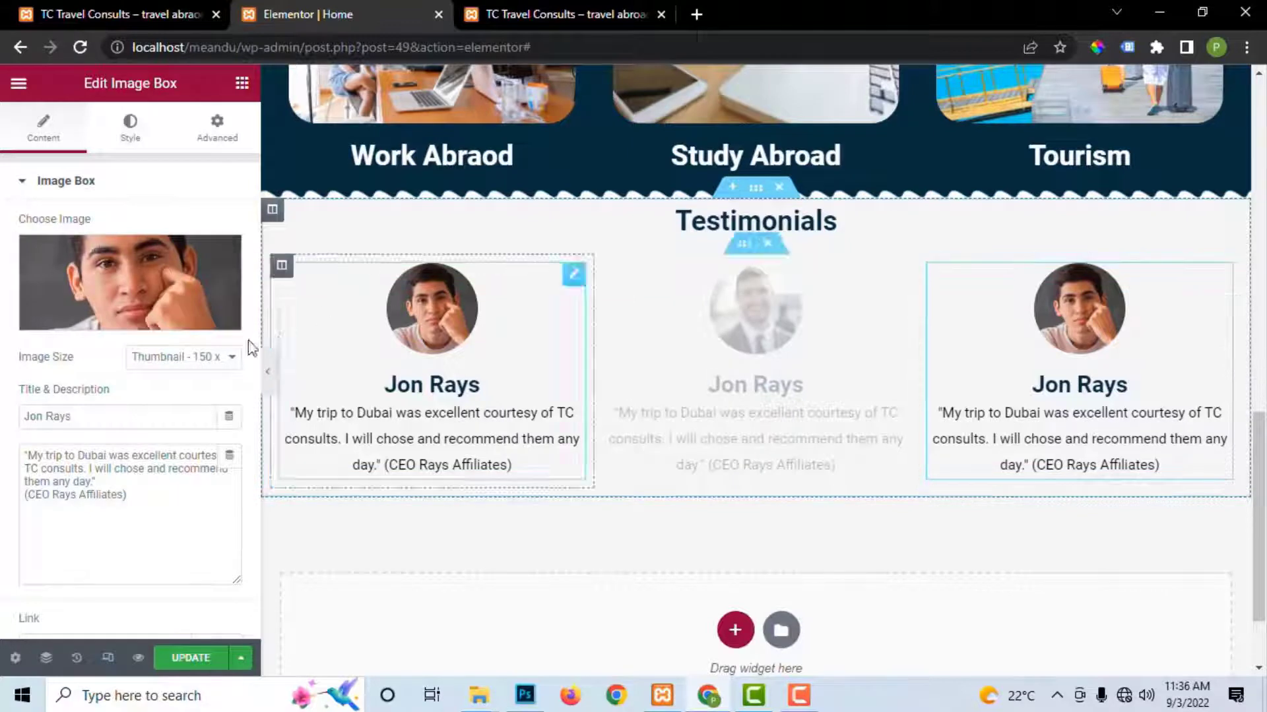
click(104, 324)
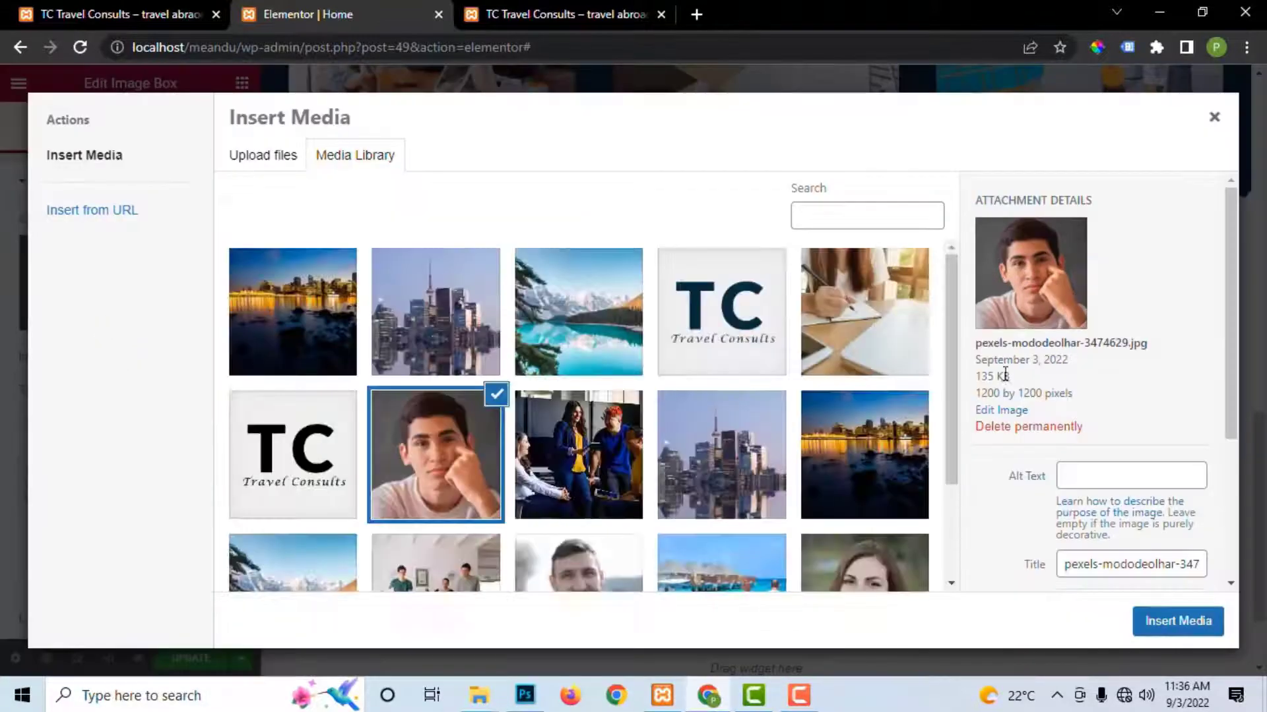
click(870, 559)
Step: Insert the woman's photo into the third testimonial, save, and preview the live testimonials
click(1174, 621)
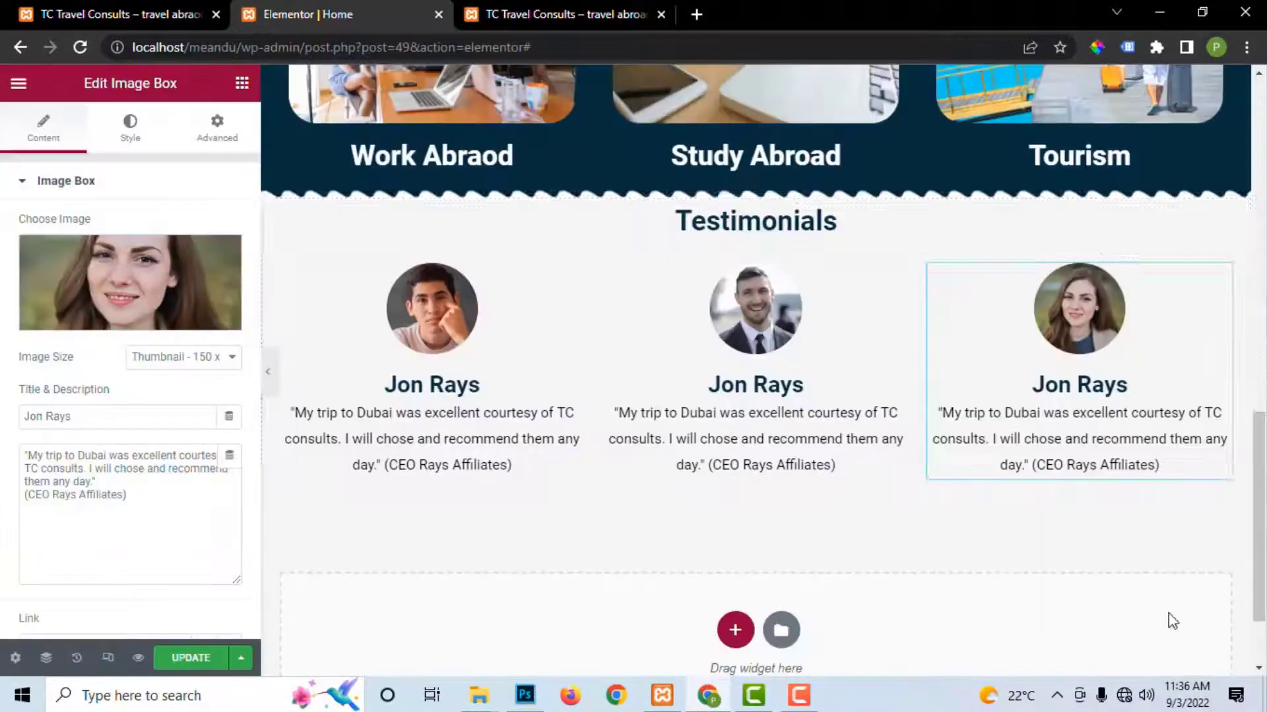
click(186, 668)
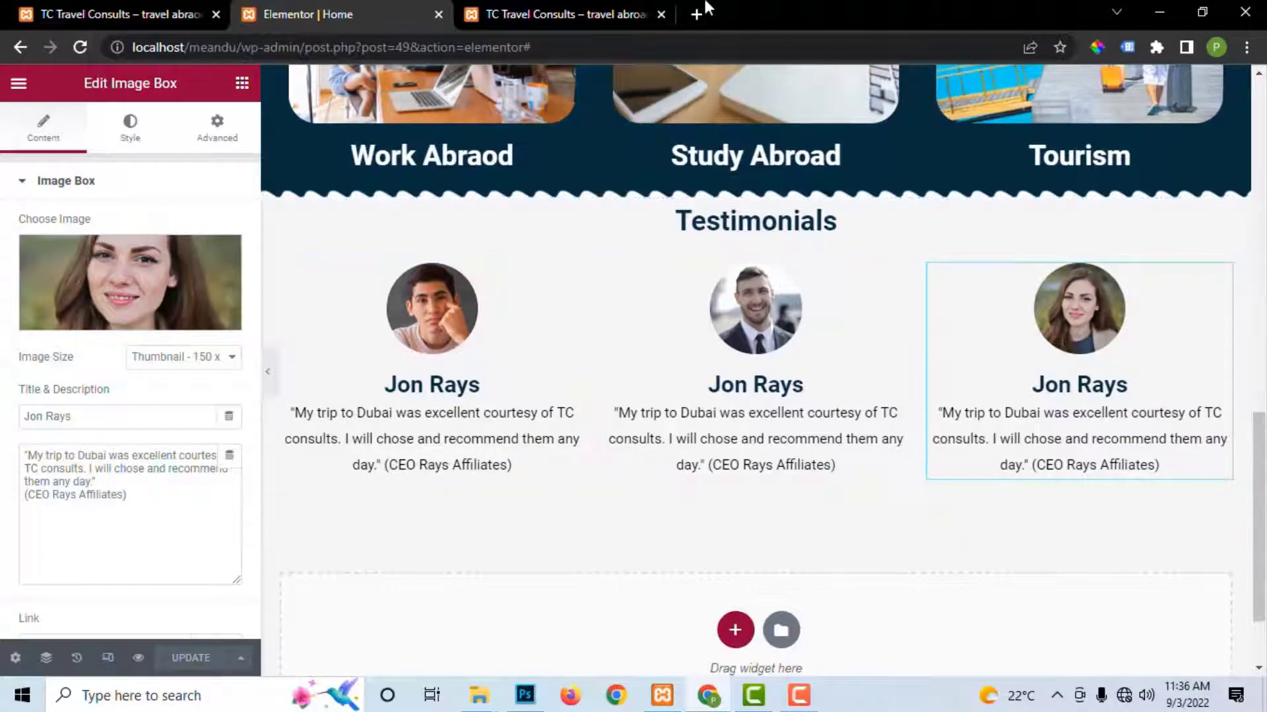
click(577, 11)
click(756, 375)
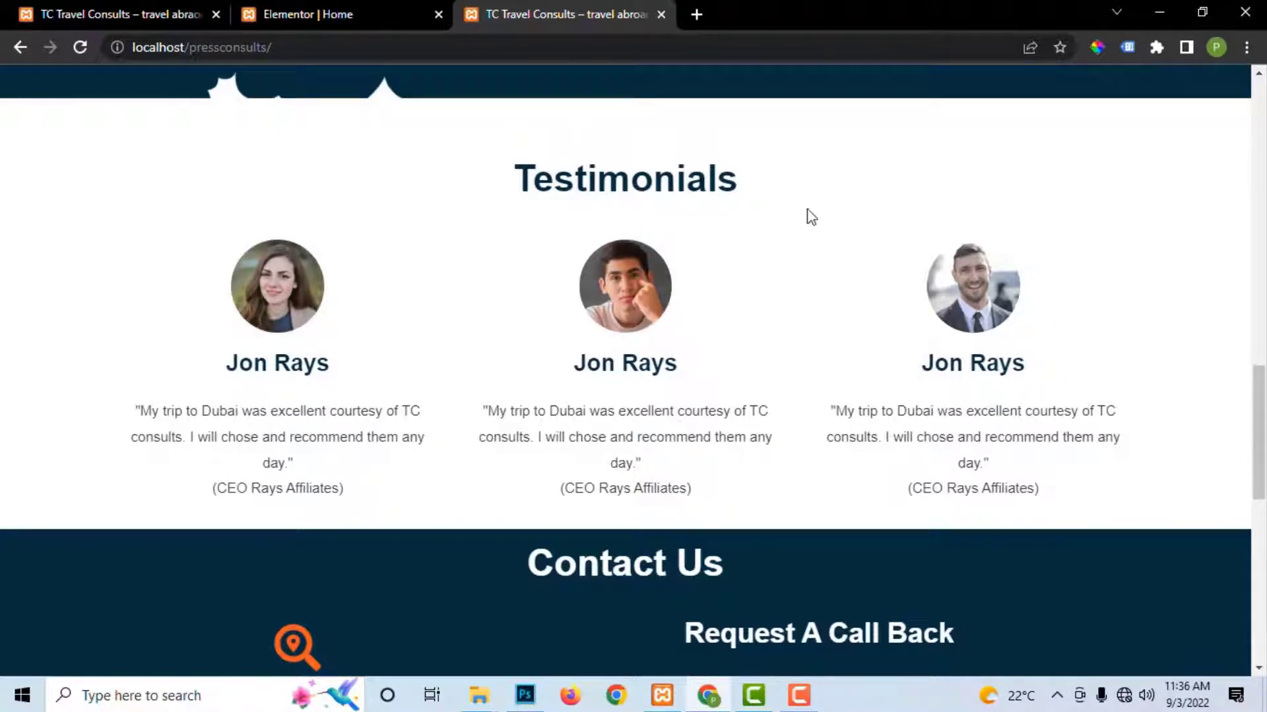
click(351, 10)
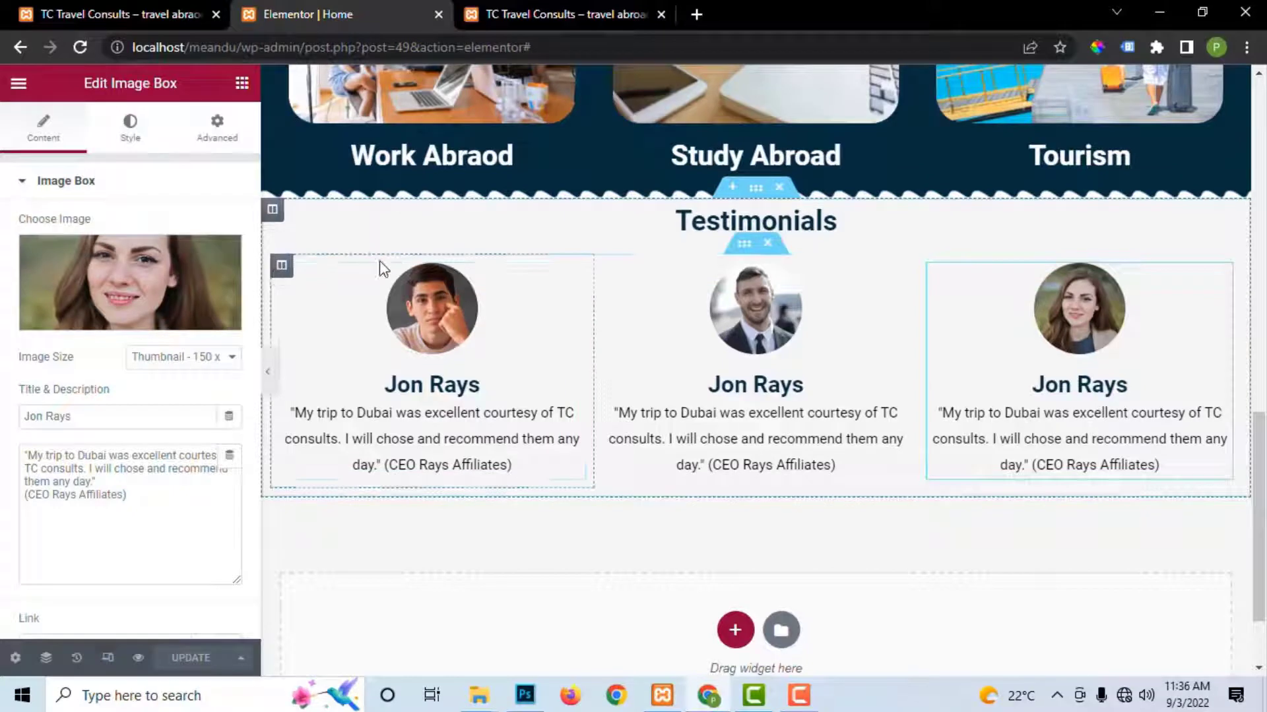
Step: Give each of the three testimonial columns 20 px padding on all sides
click(281, 265)
click(215, 132)
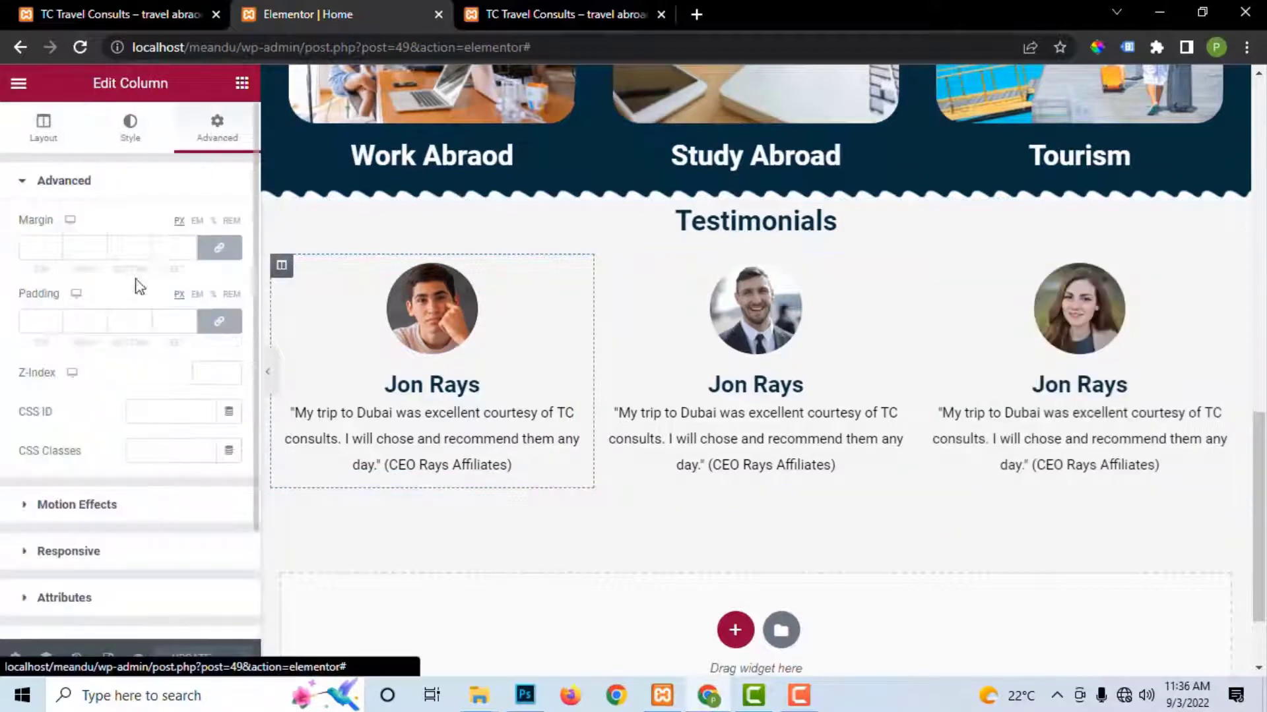
click(40, 322)
text(20)
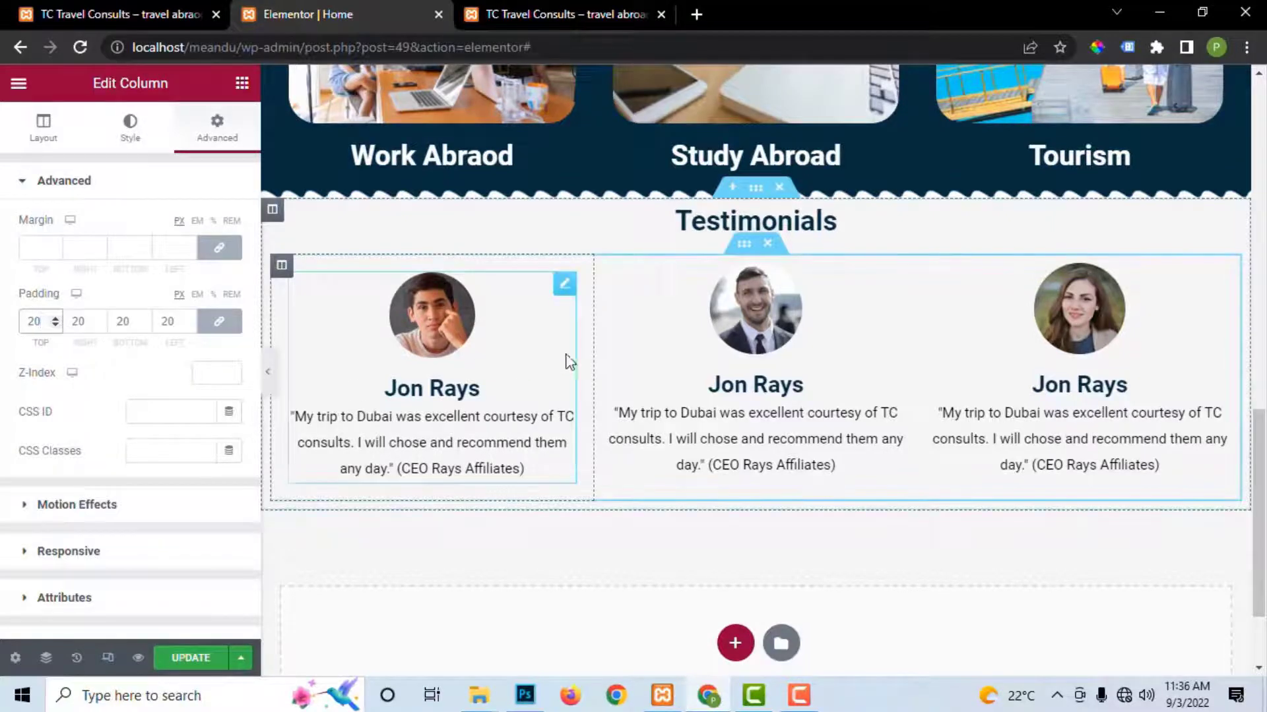
click(605, 267)
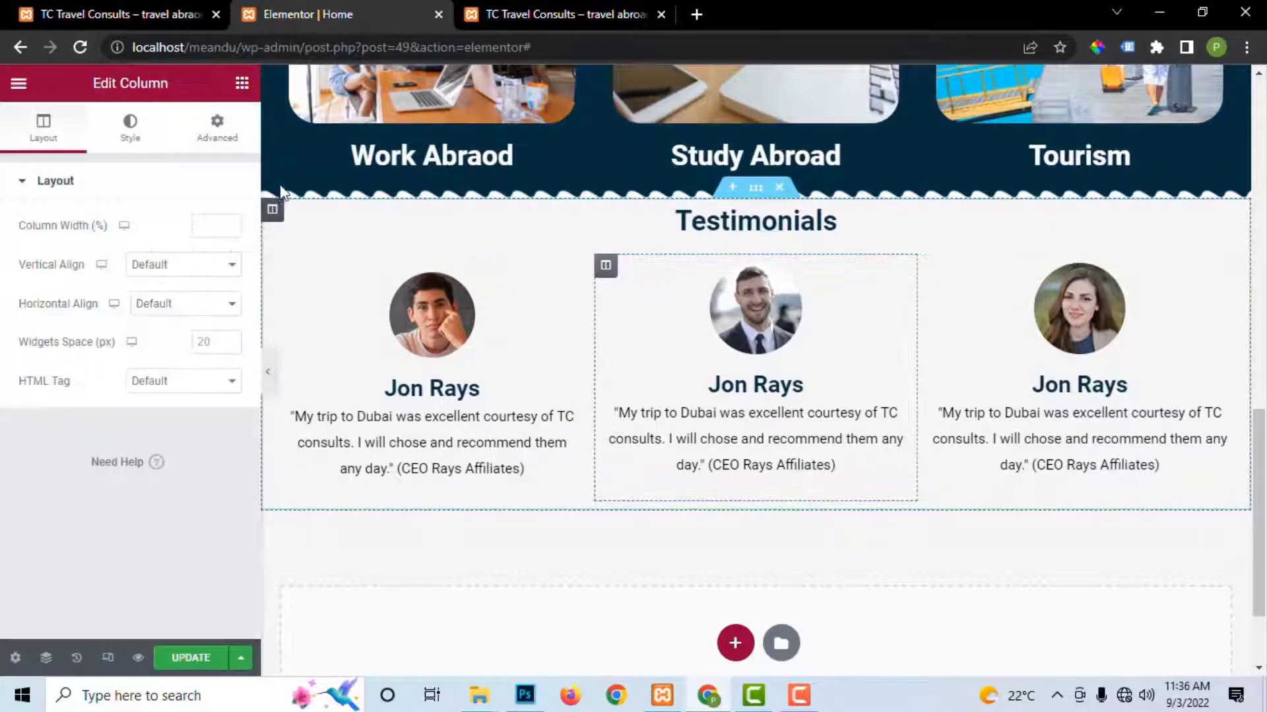
click(217, 128)
click(37, 320)
text(20)
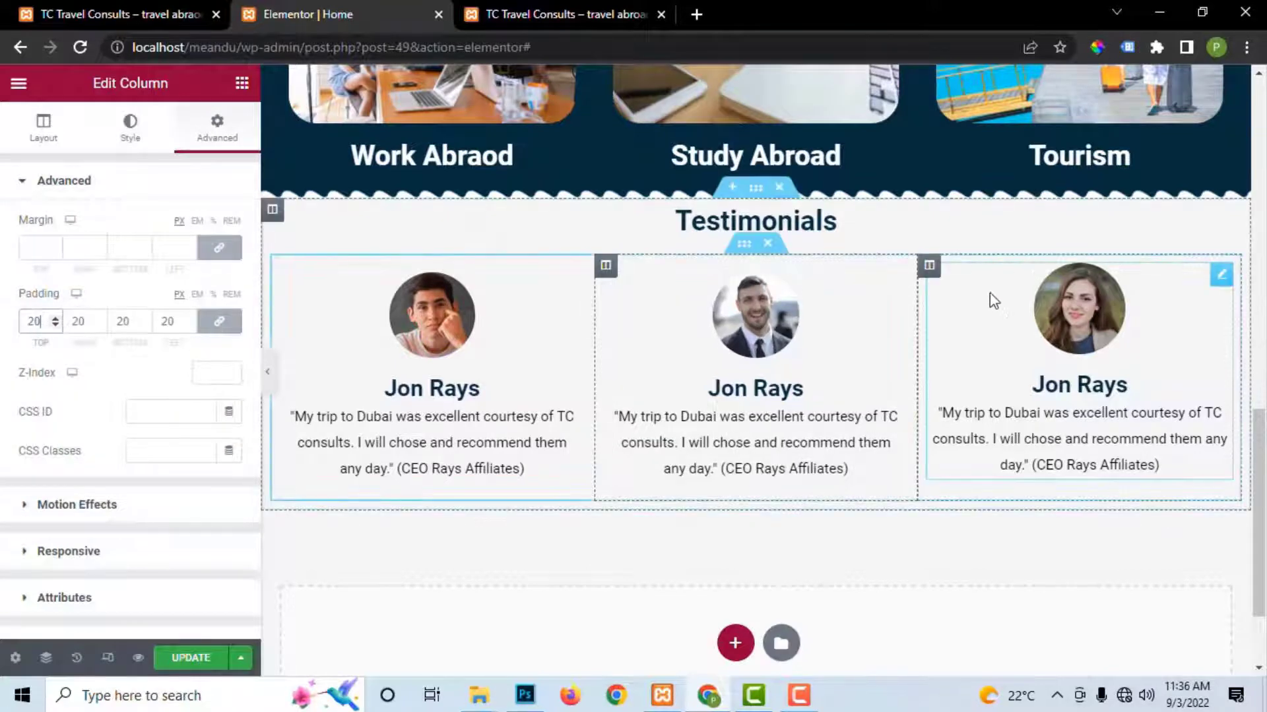
click(928, 266)
click(217, 126)
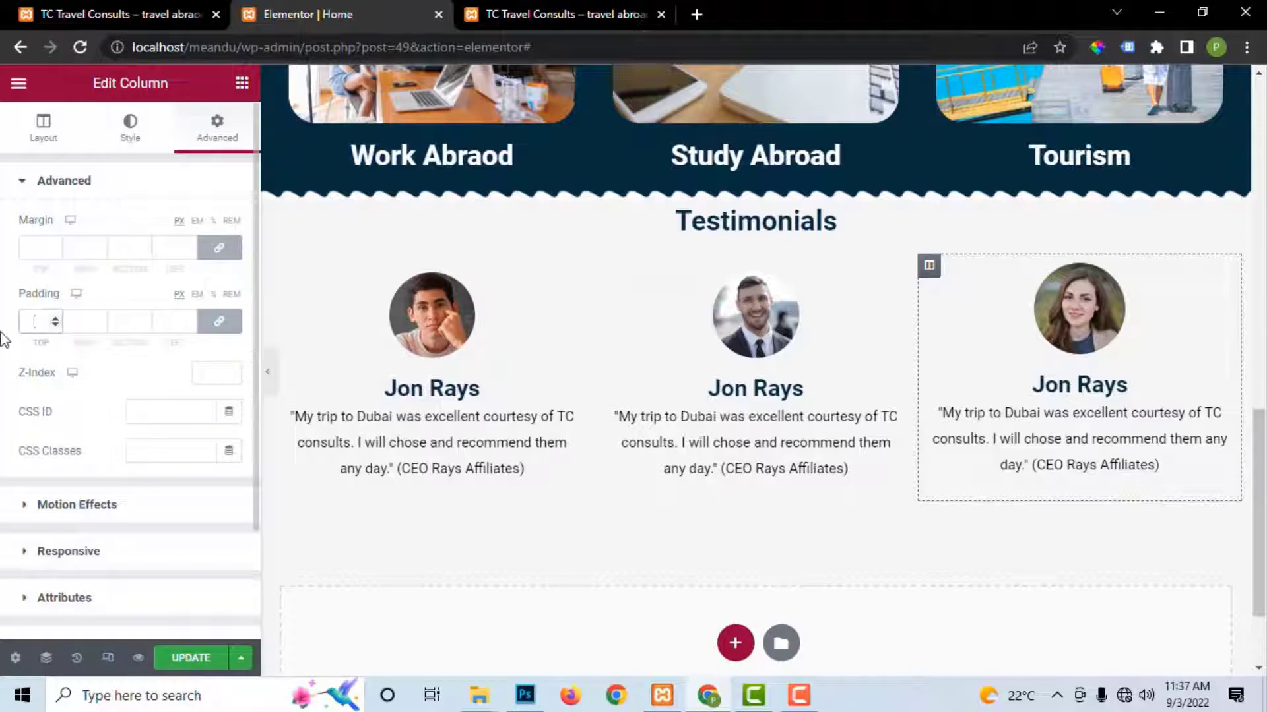
text(20)
Step: Save the page and view the updated testimonials on the live site
click(207, 658)
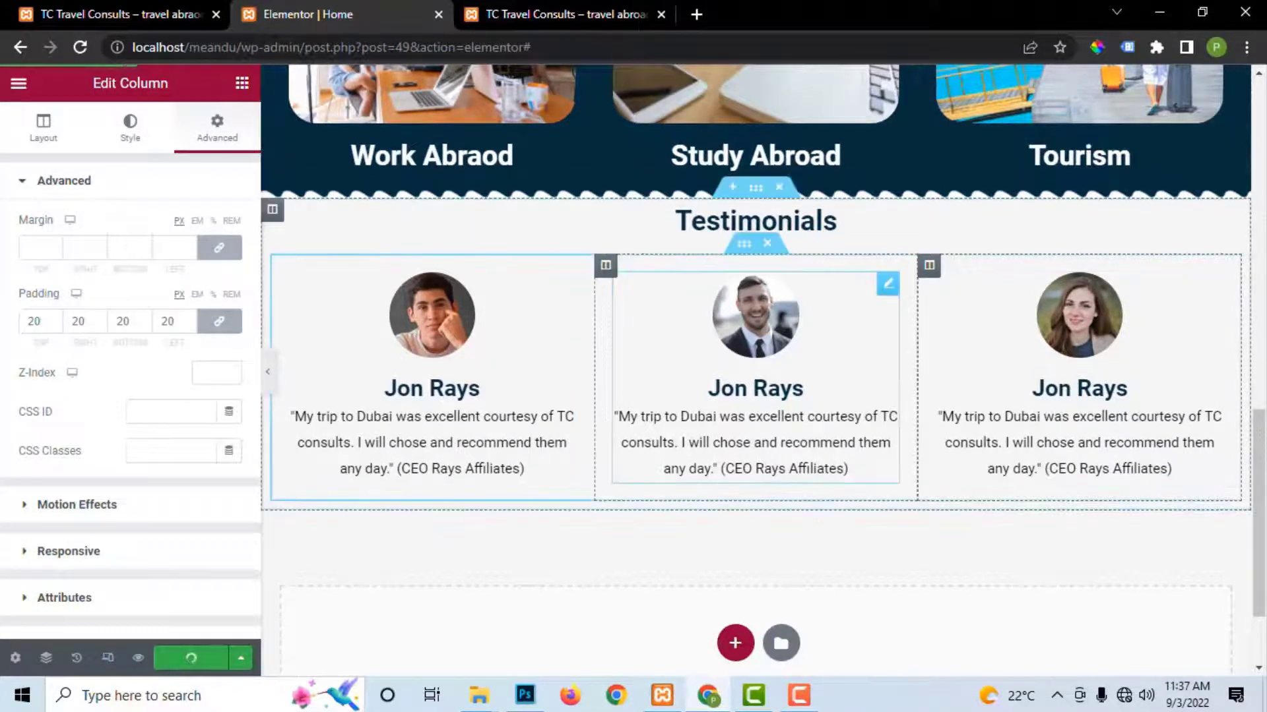
click(539, 18)
scroll(664, 402, down, 5)
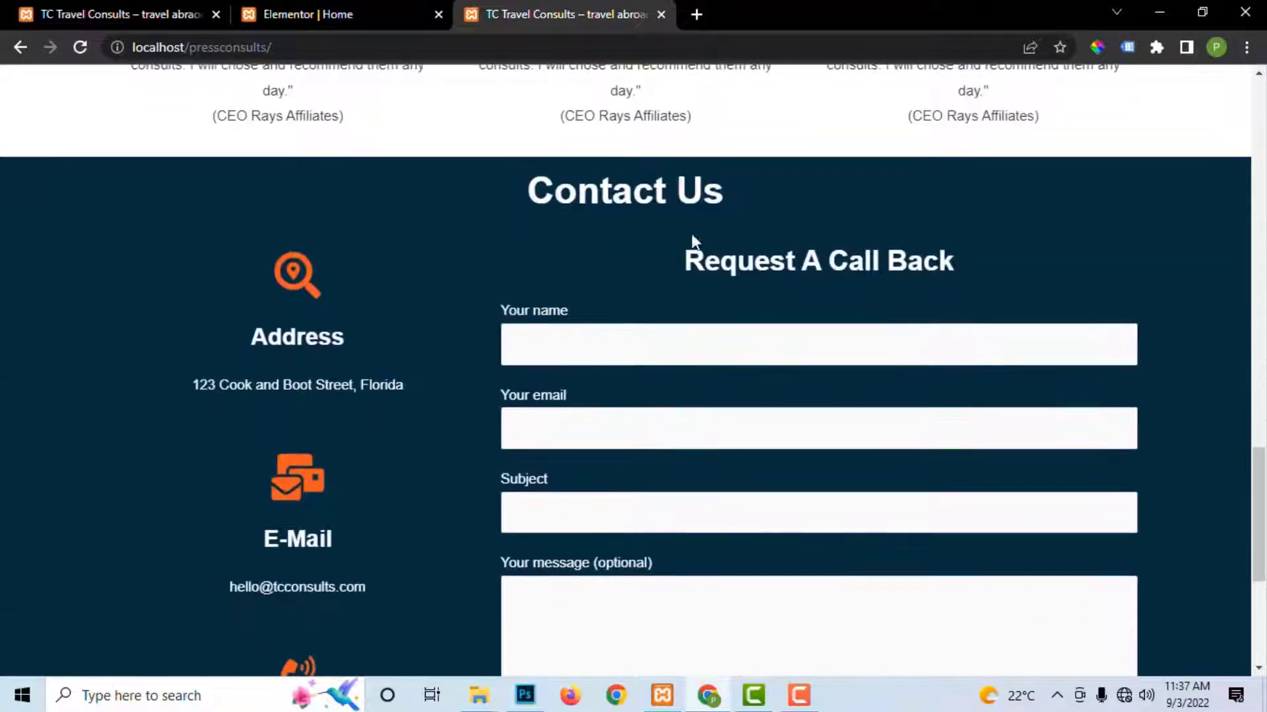
Step: Scroll through the live Contact Us form and footer, then return to the Elementor Home editor
scroll(818, 280, down, 5)
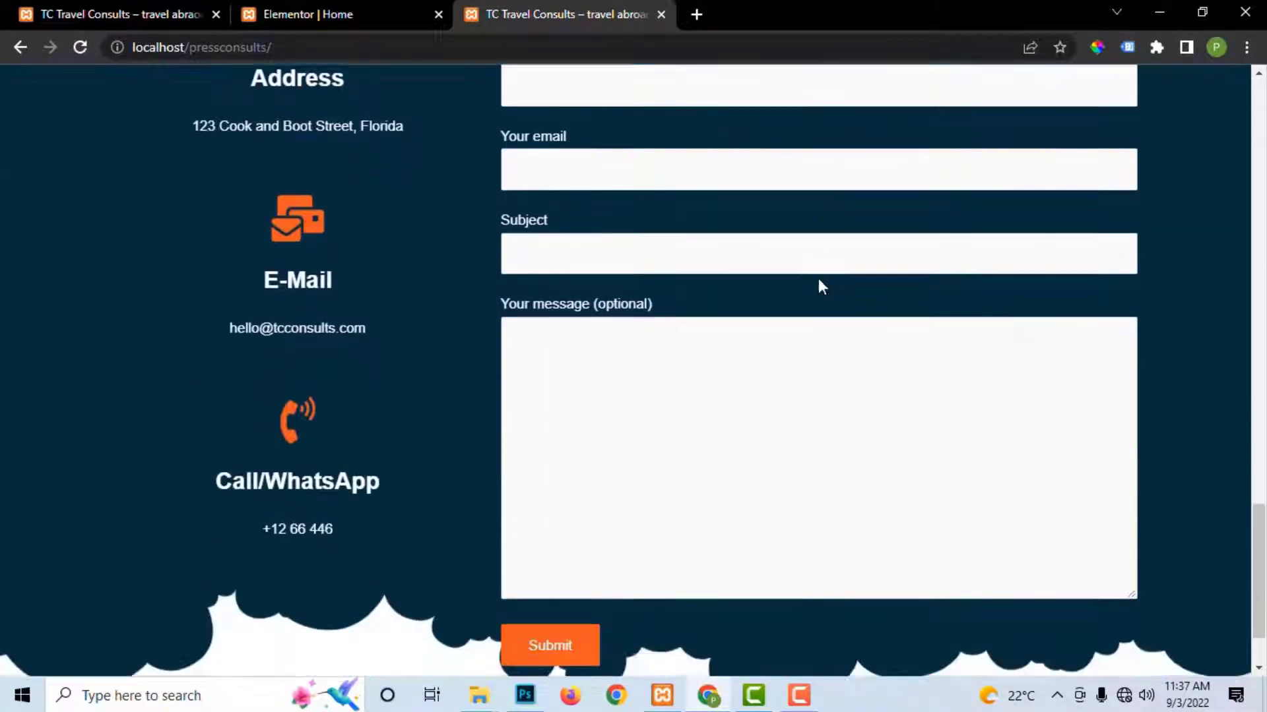
scroll(817, 309, up, 3)
scroll(818, 123, down, 3)
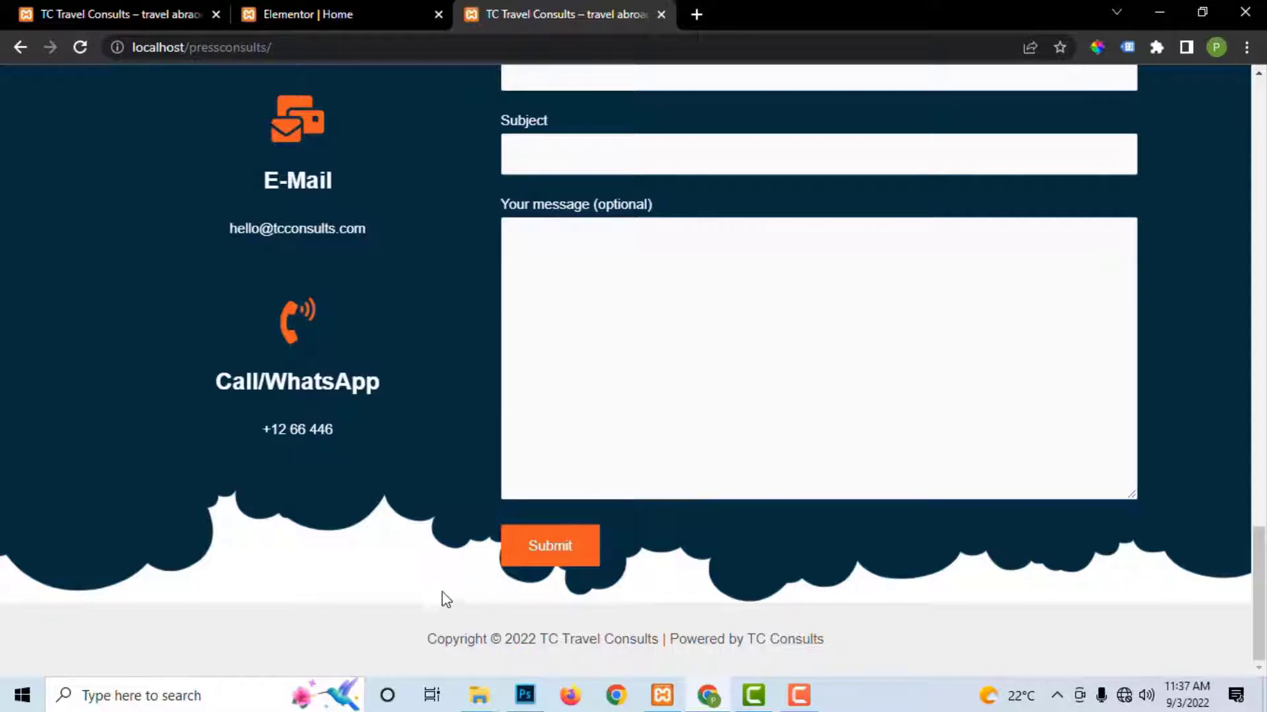
scroll(682, 402, up, 6)
scroll(810, 294, up, 1)
scroll(888, 573, down, 4)
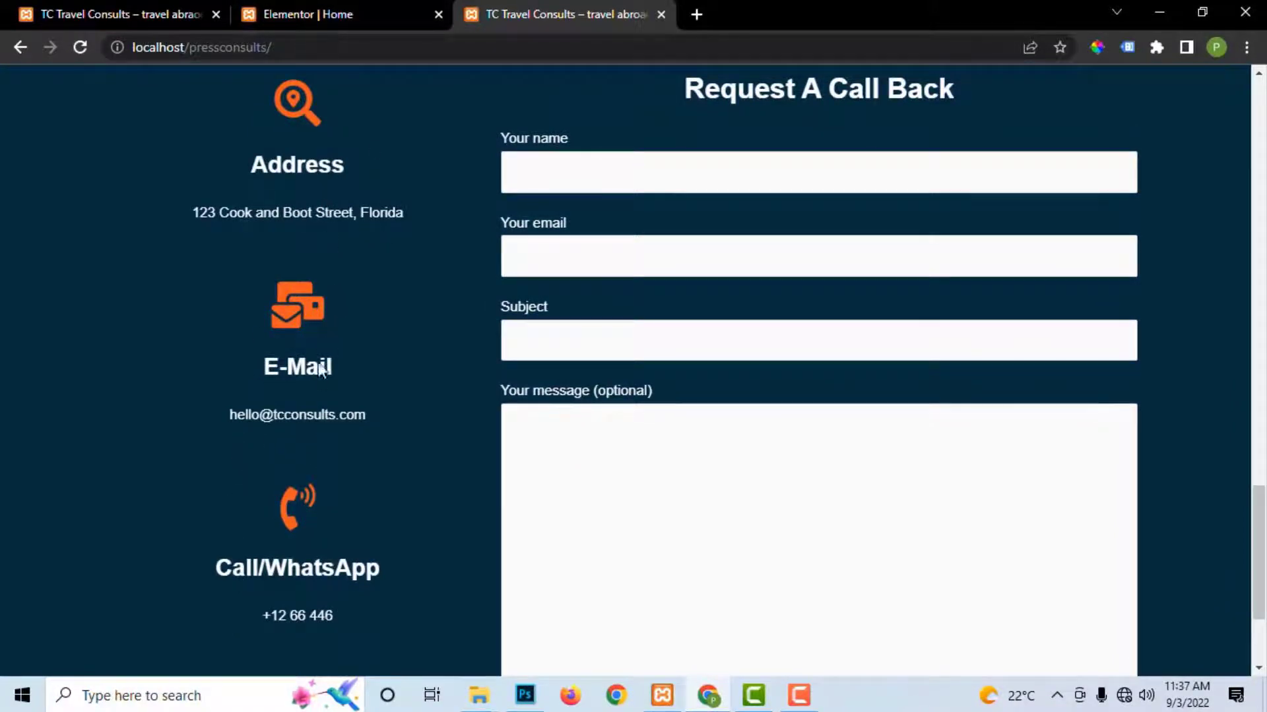
scroll(329, 406, down, 3)
click(381, 9)
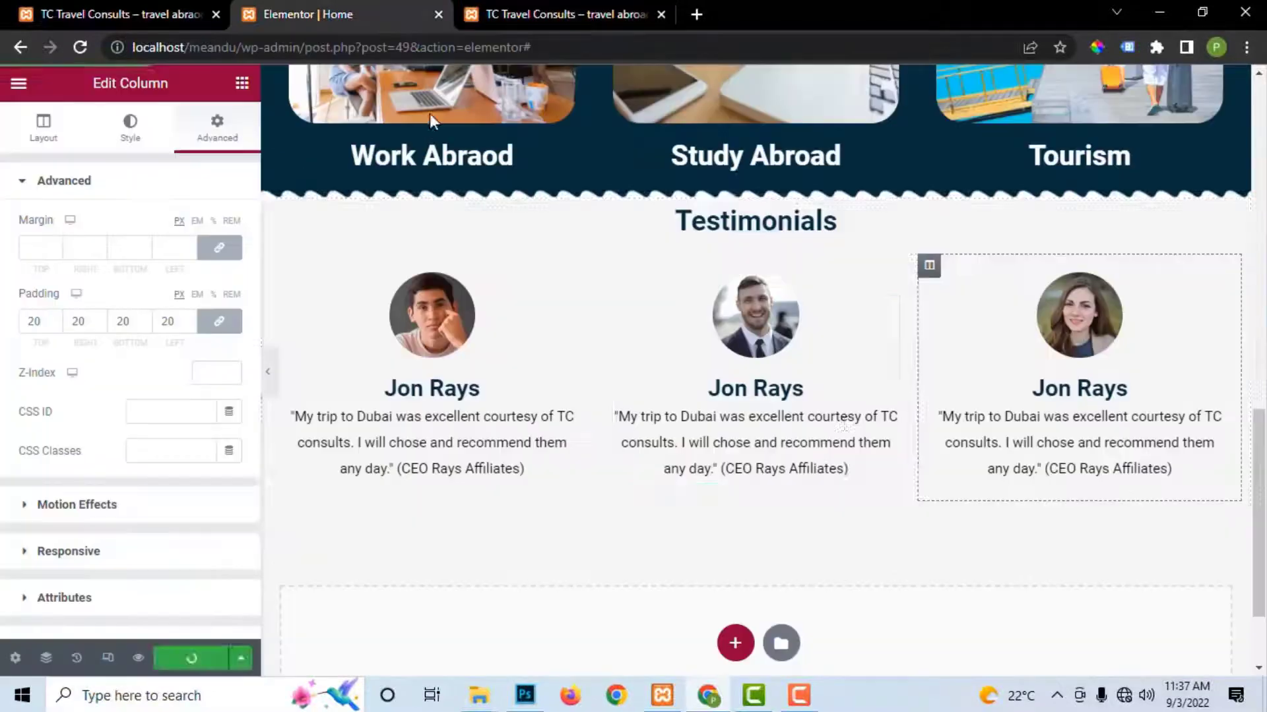
scroll(847, 410, down, 2)
Step: Add a new single-column section below the testimonials
click(733, 519)
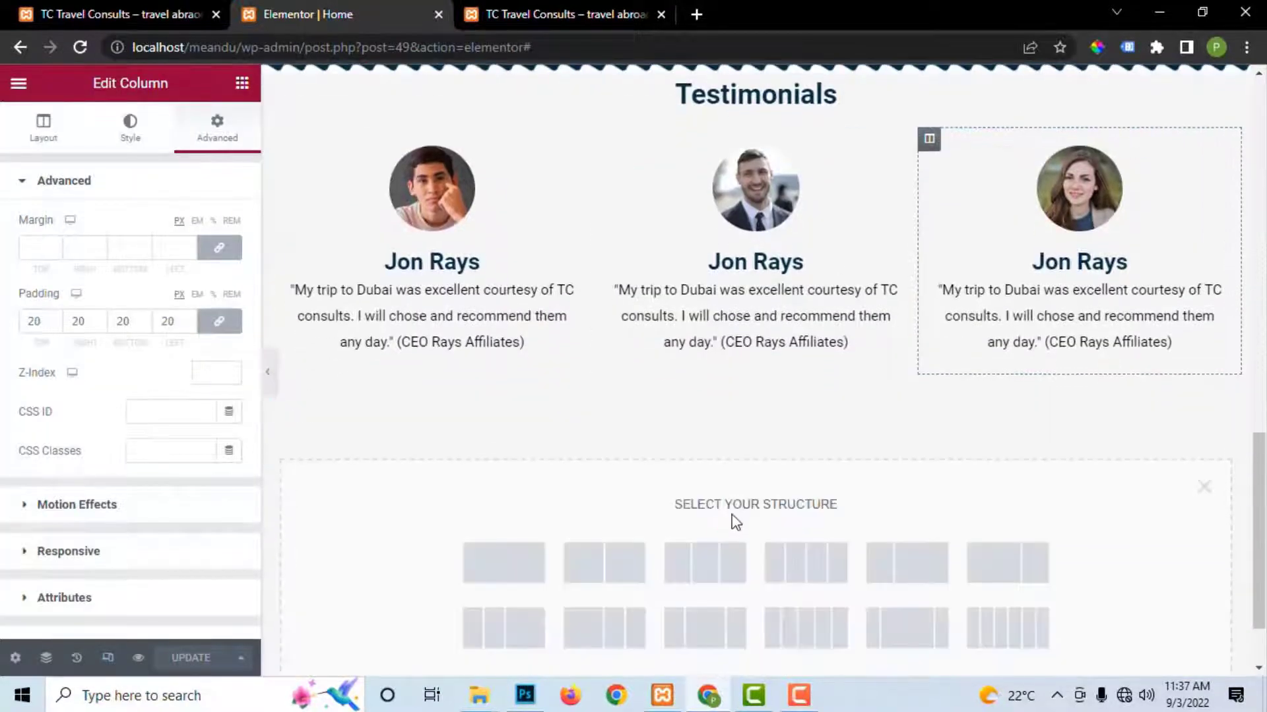
click(505, 564)
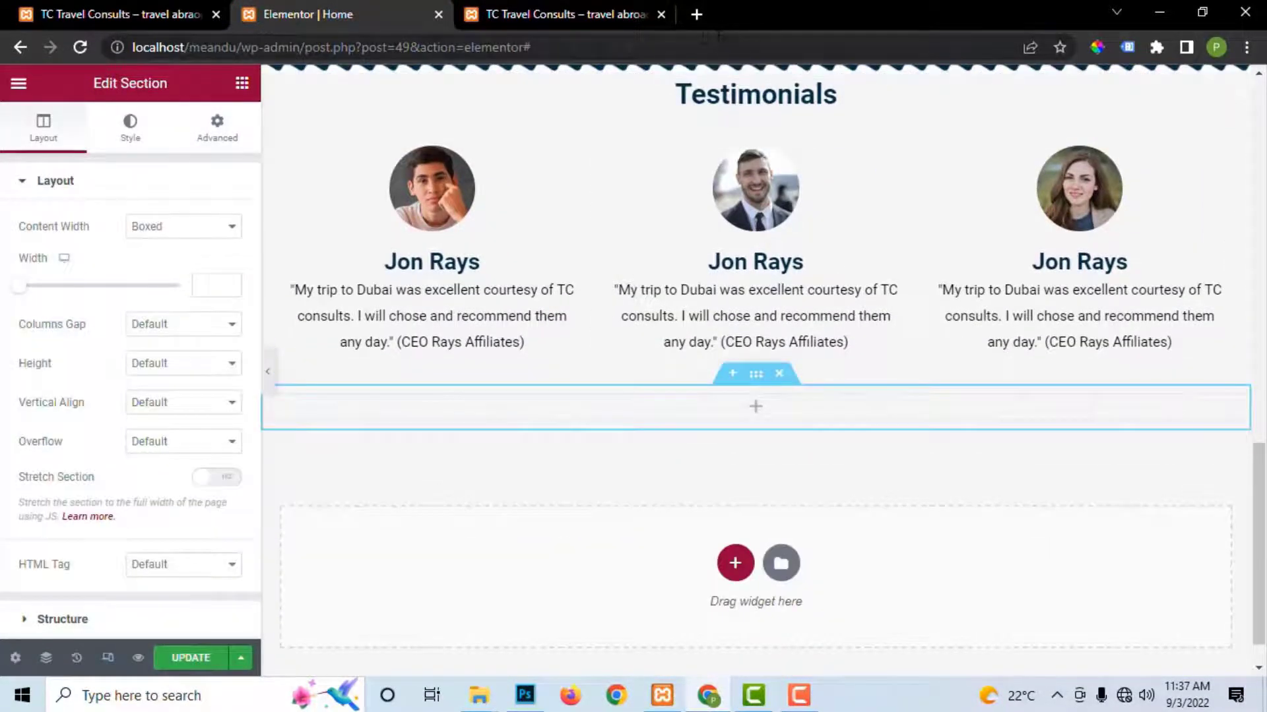
click(561, 14)
scroll(853, 422, up, 5)
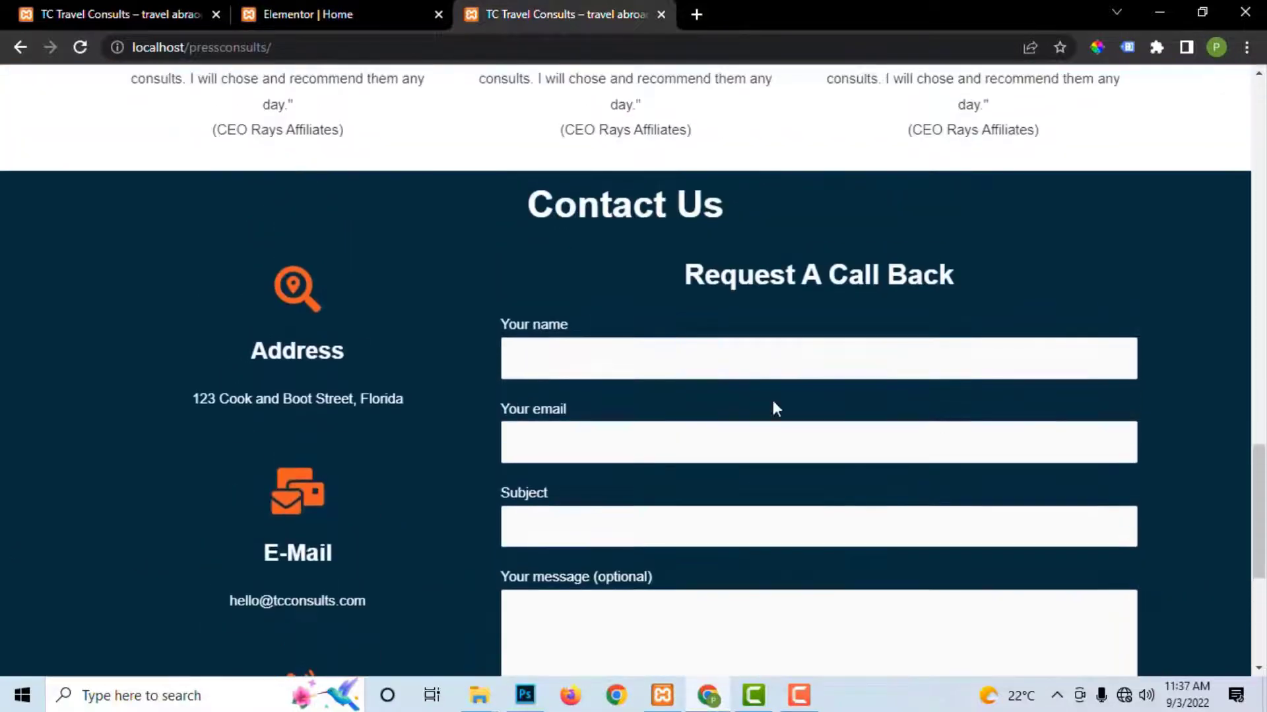
click(342, 14)
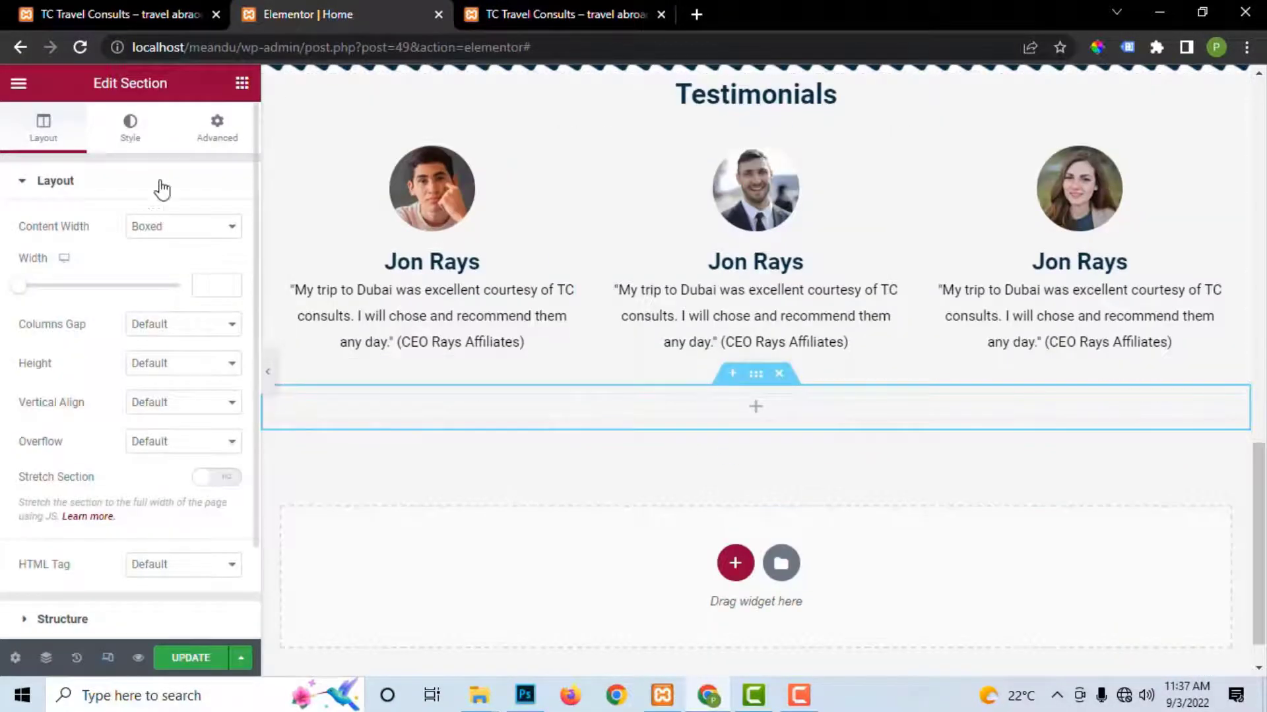
Step: Drop a Heading widget into the new empty section
click(239, 84)
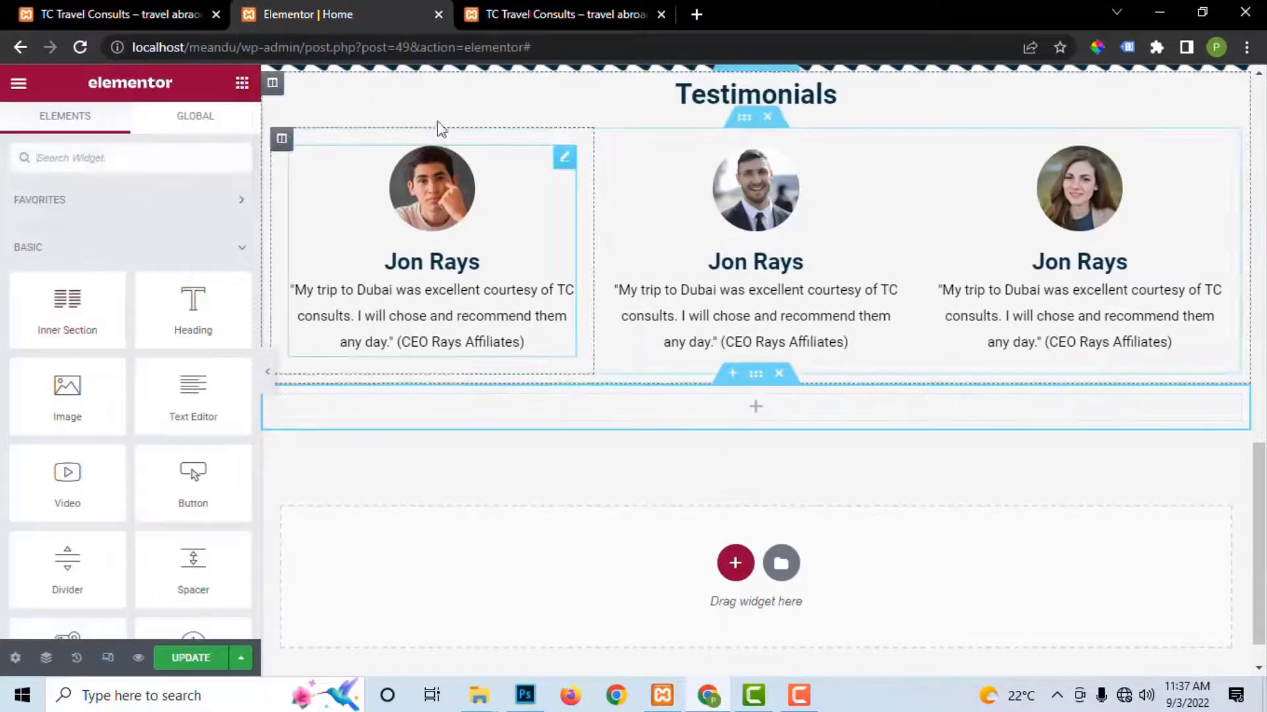
drag(186, 326, 685, 416)
drag(185, 254, 5, 249)
Step: Copy 'Contact Us' from the live site into the heading and center it
click(567, 14)
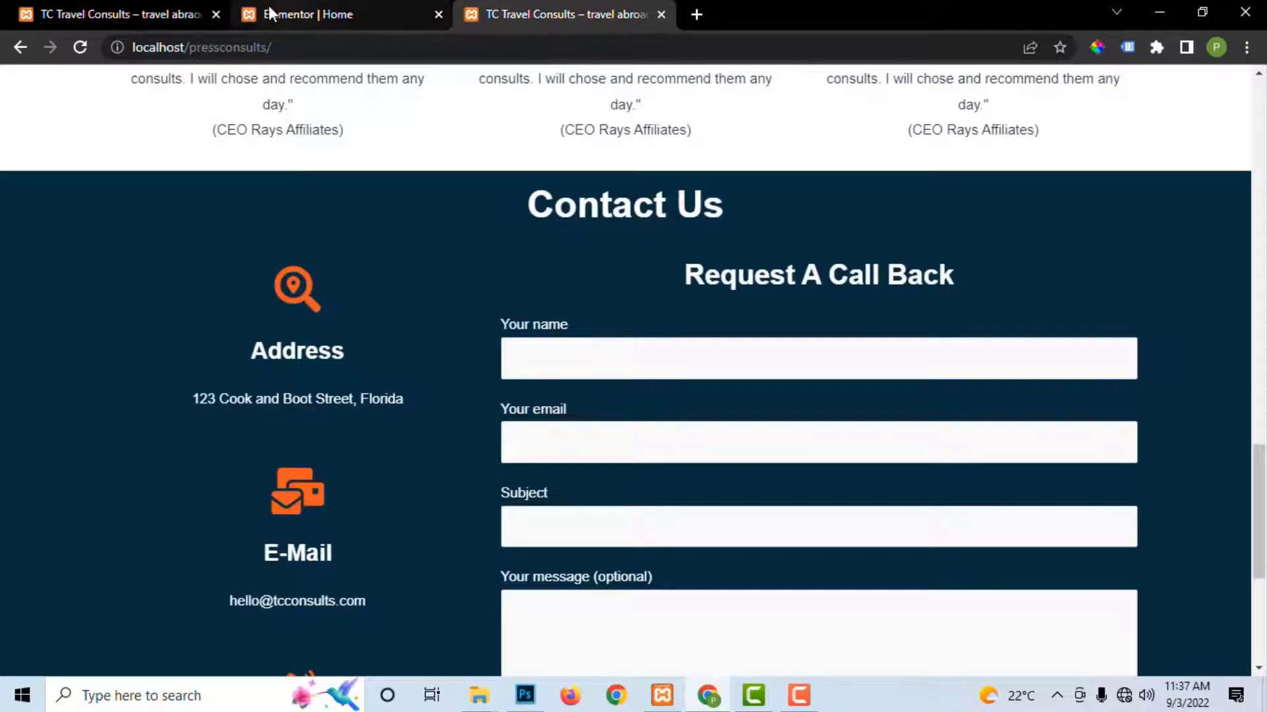
click(328, 10)
click(600, 13)
drag(546, 208, 709, 208)
right_click(699, 207)
click(729, 220)
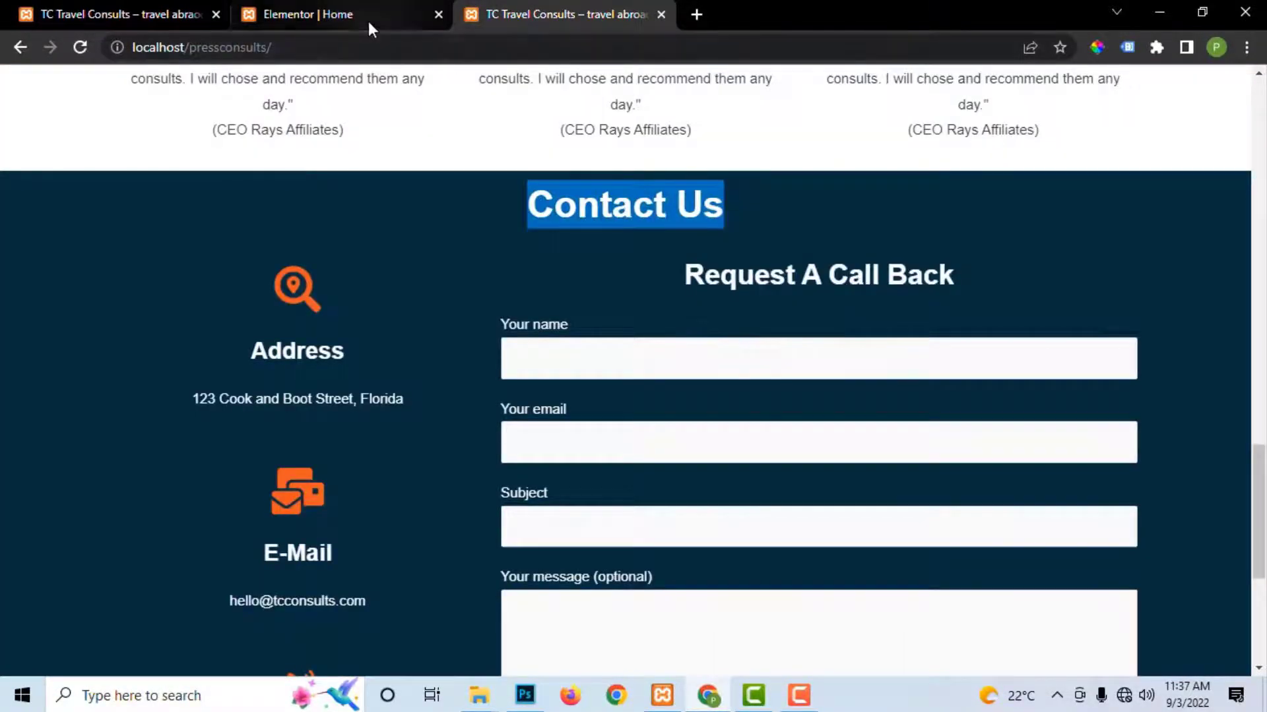
click(368, 18)
key(ctrl+v)
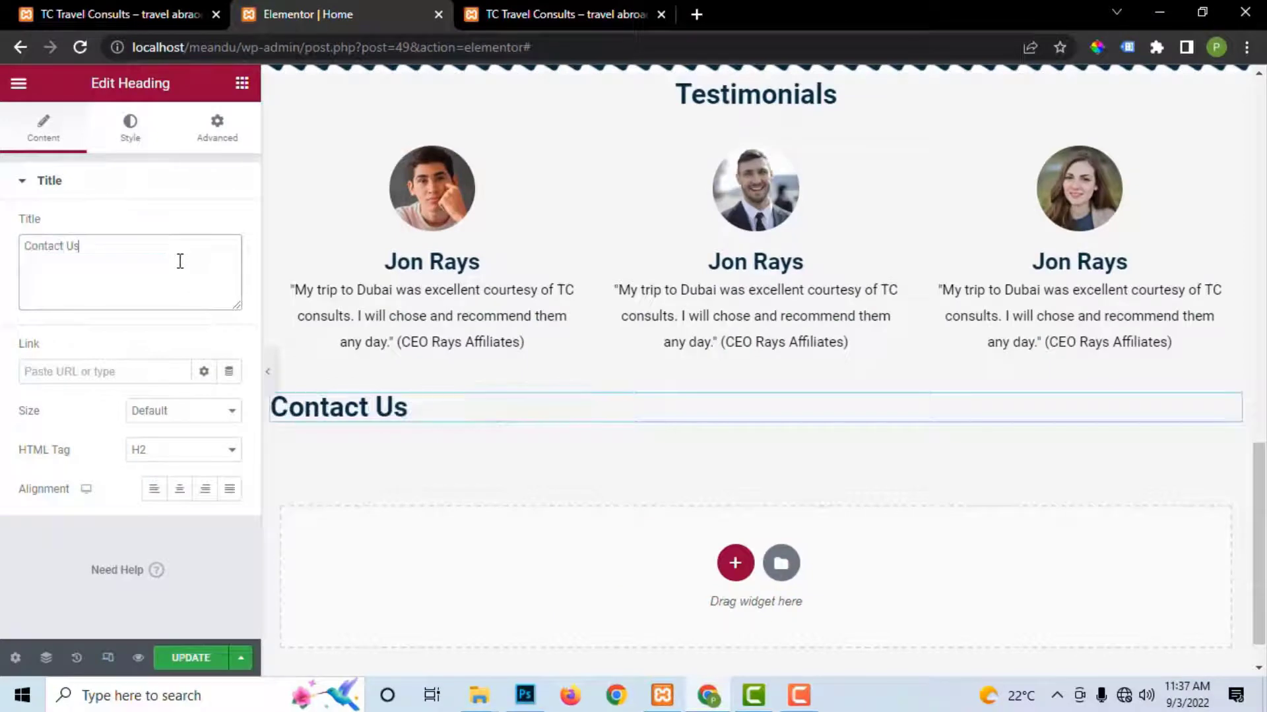
click(179, 489)
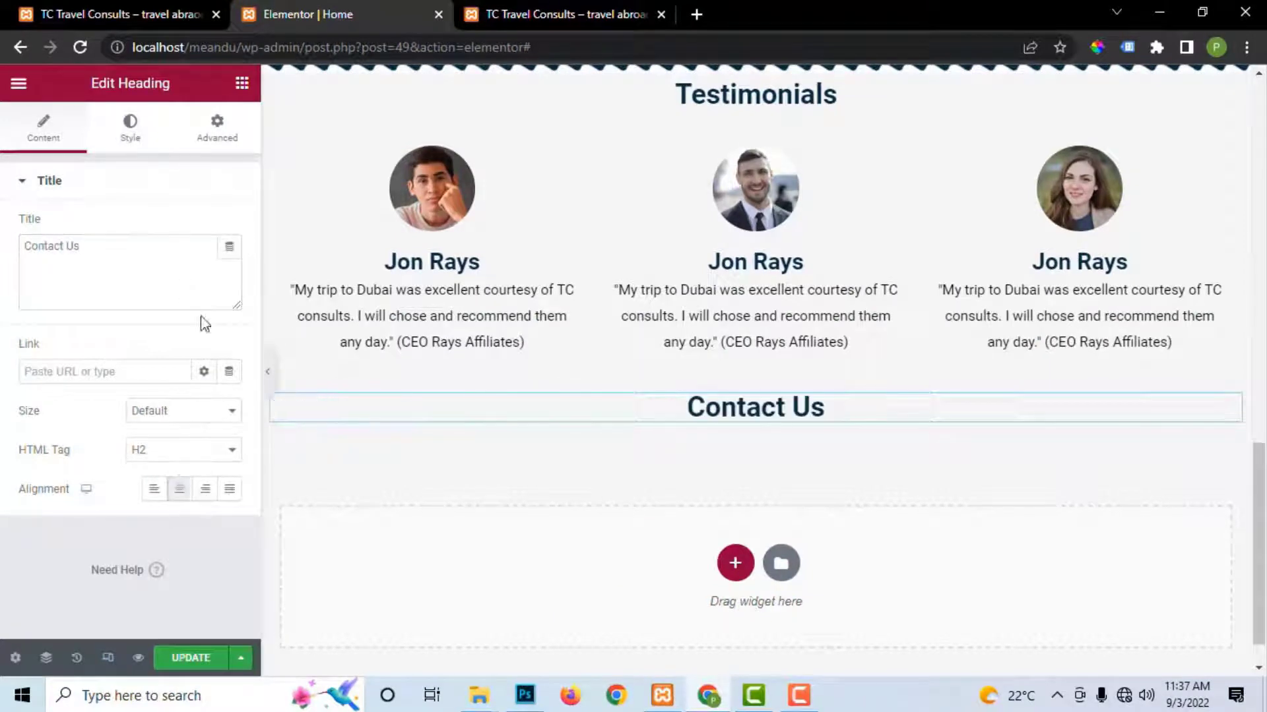
Step: Add a two-column inner section under the heading and give the section a solid-colour background
click(242, 85)
drag(79, 319, 741, 417)
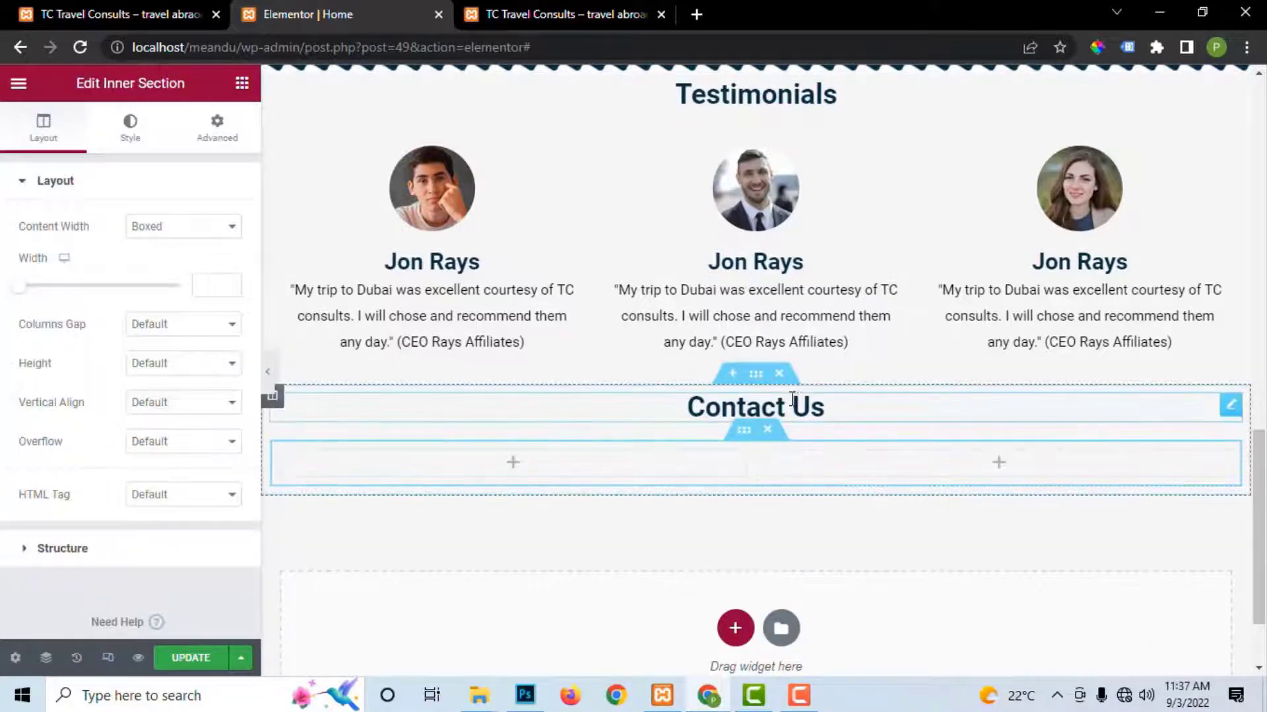
click(756, 373)
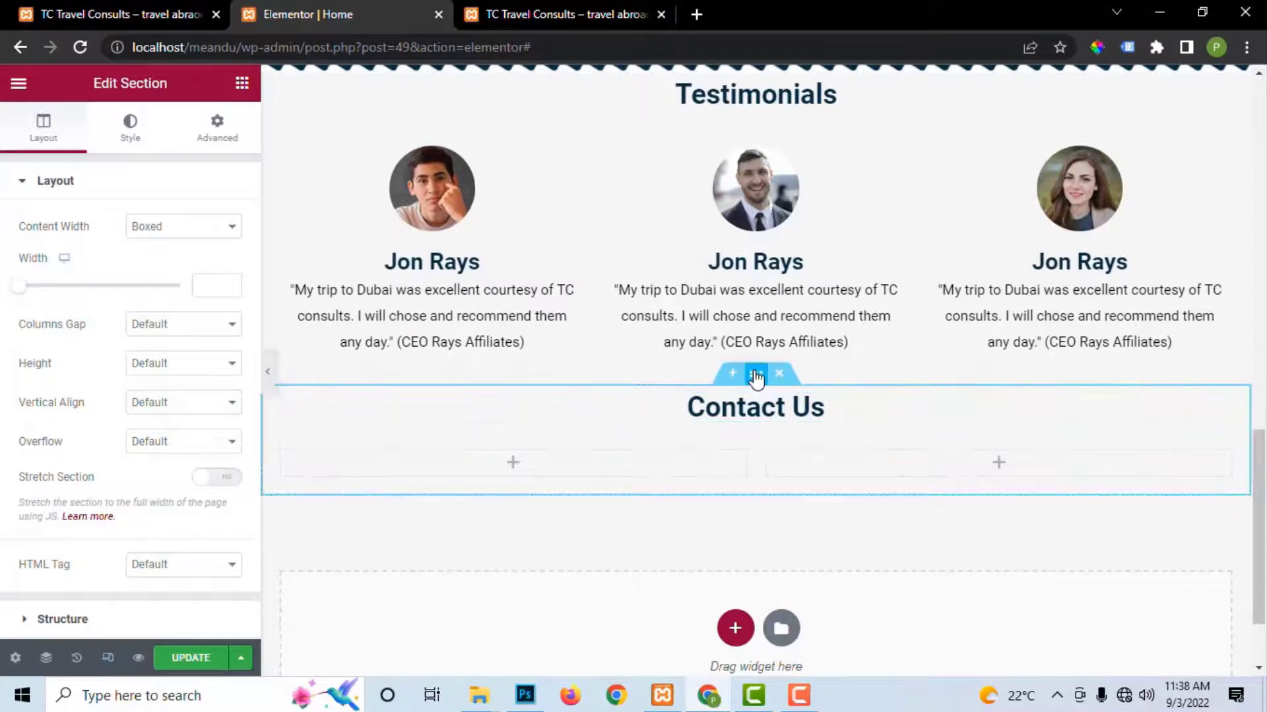
click(130, 132)
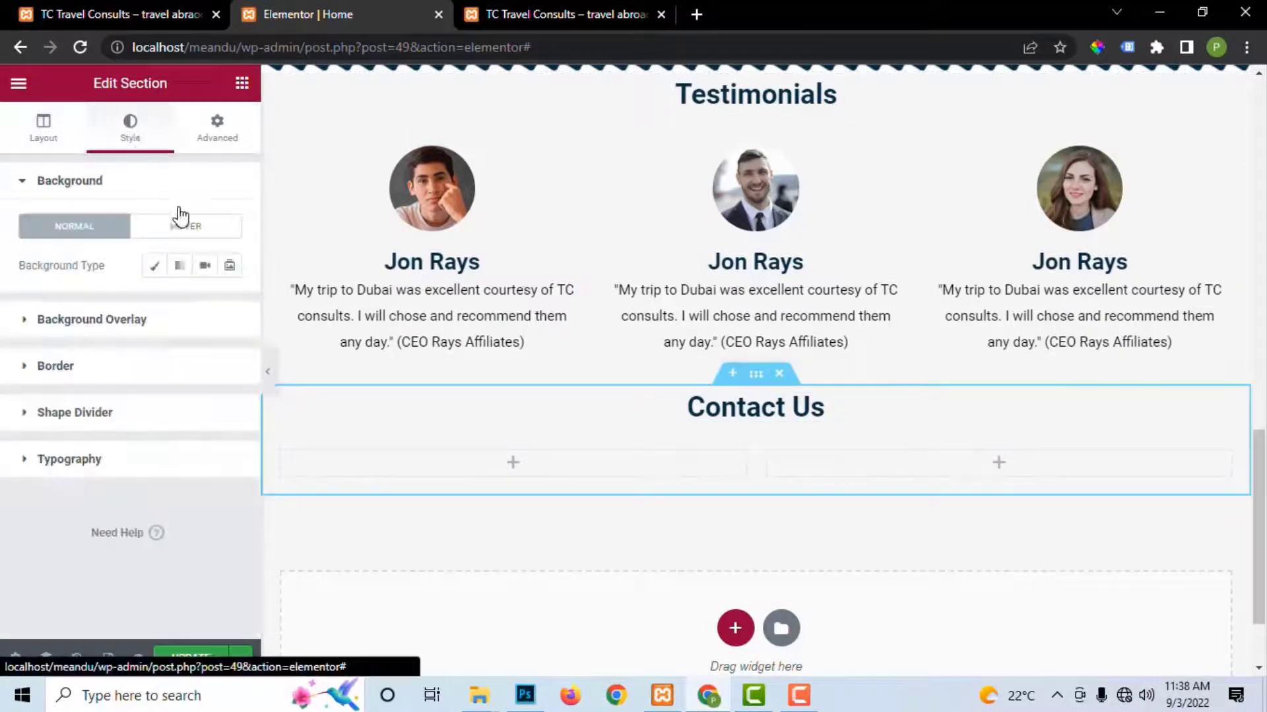
click(155, 266)
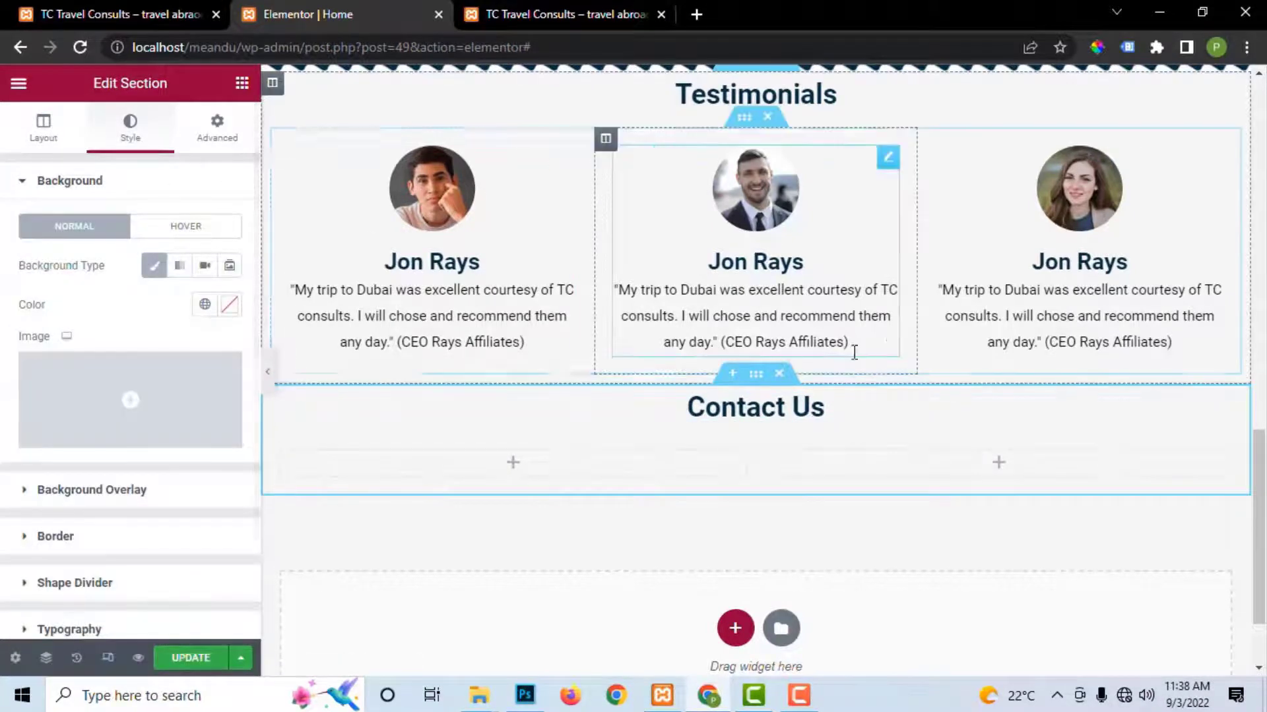
Step: Look up the Testimonials heading's #062D40 text colour
scroll(890, 333, up, 4)
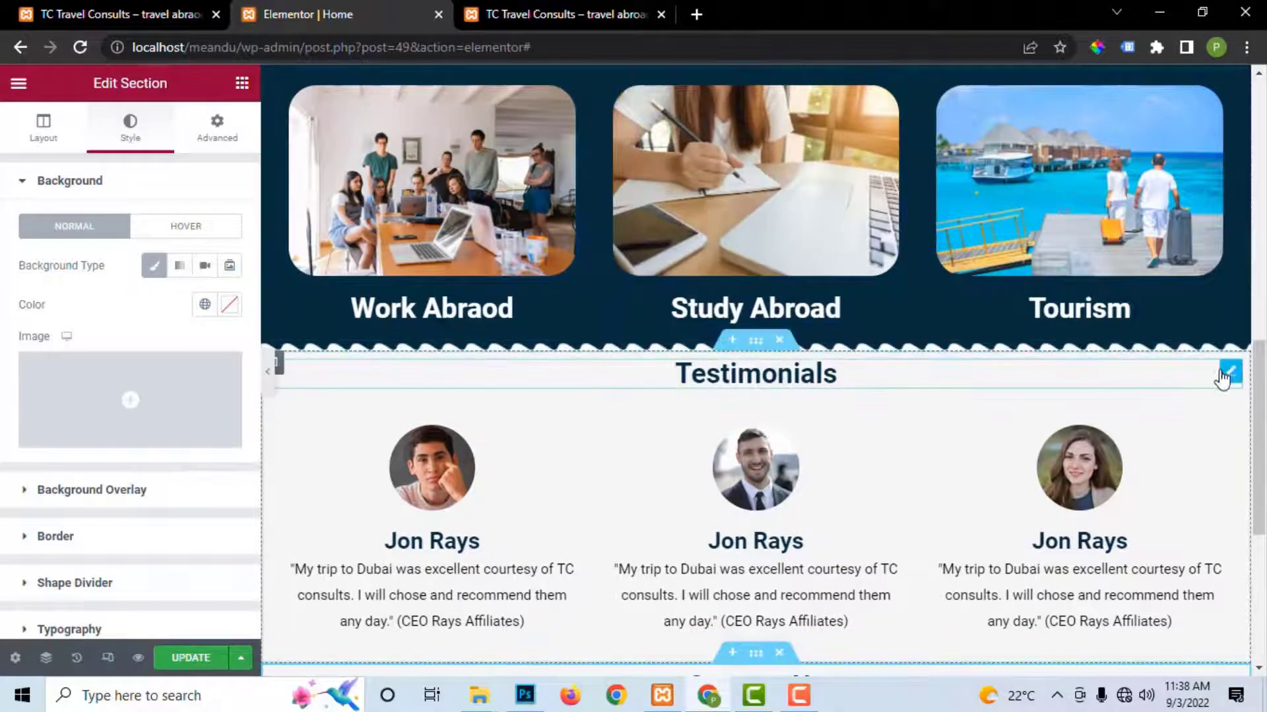
click(1228, 372)
click(130, 128)
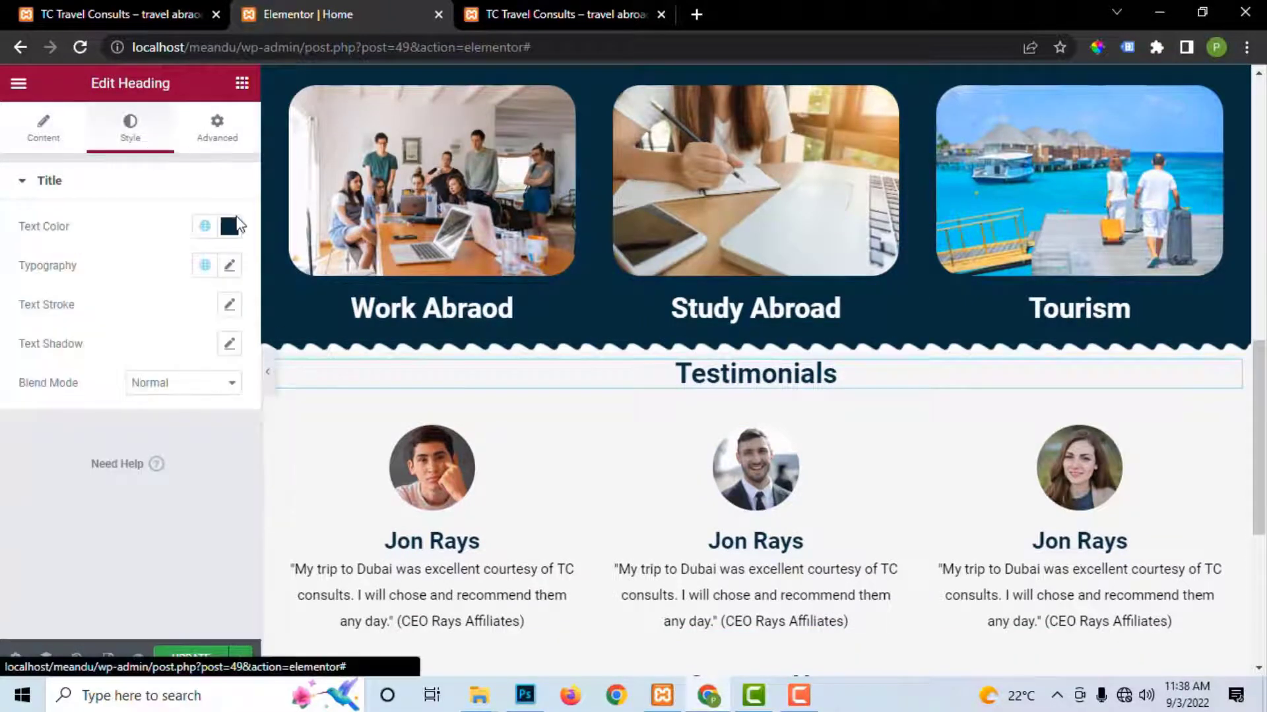
click(228, 226)
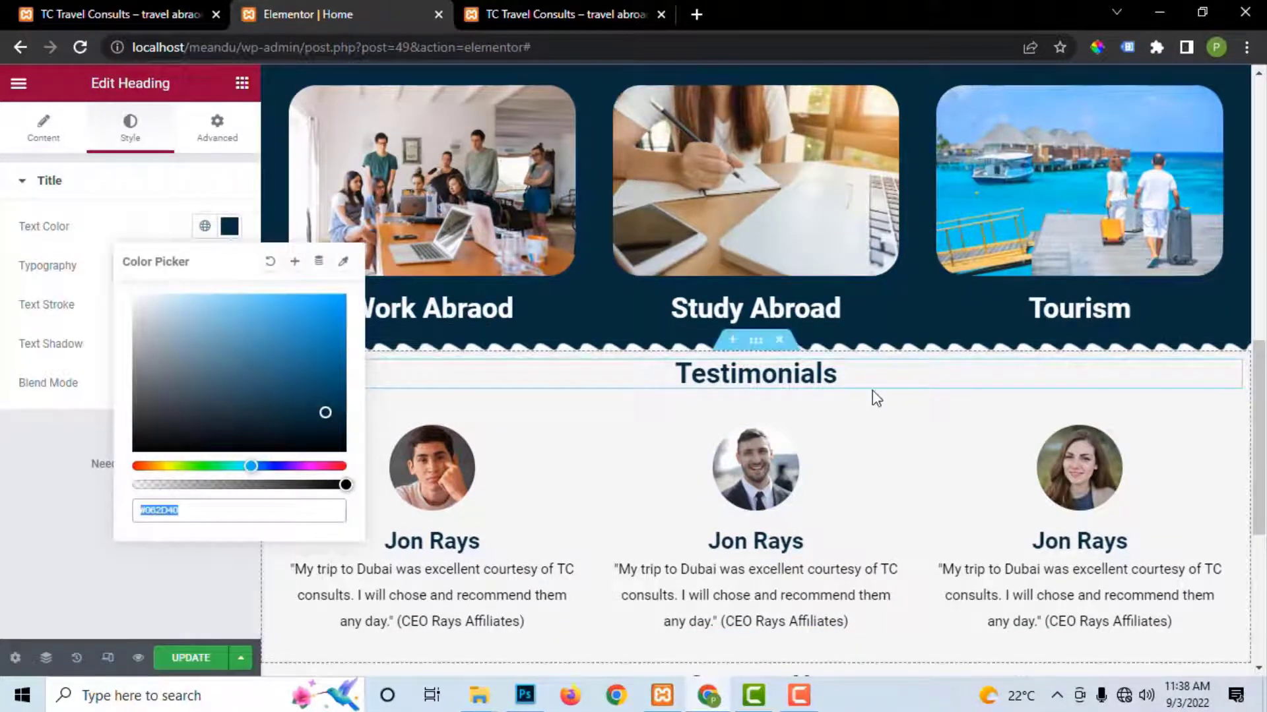
scroll(667, 444, down, 5)
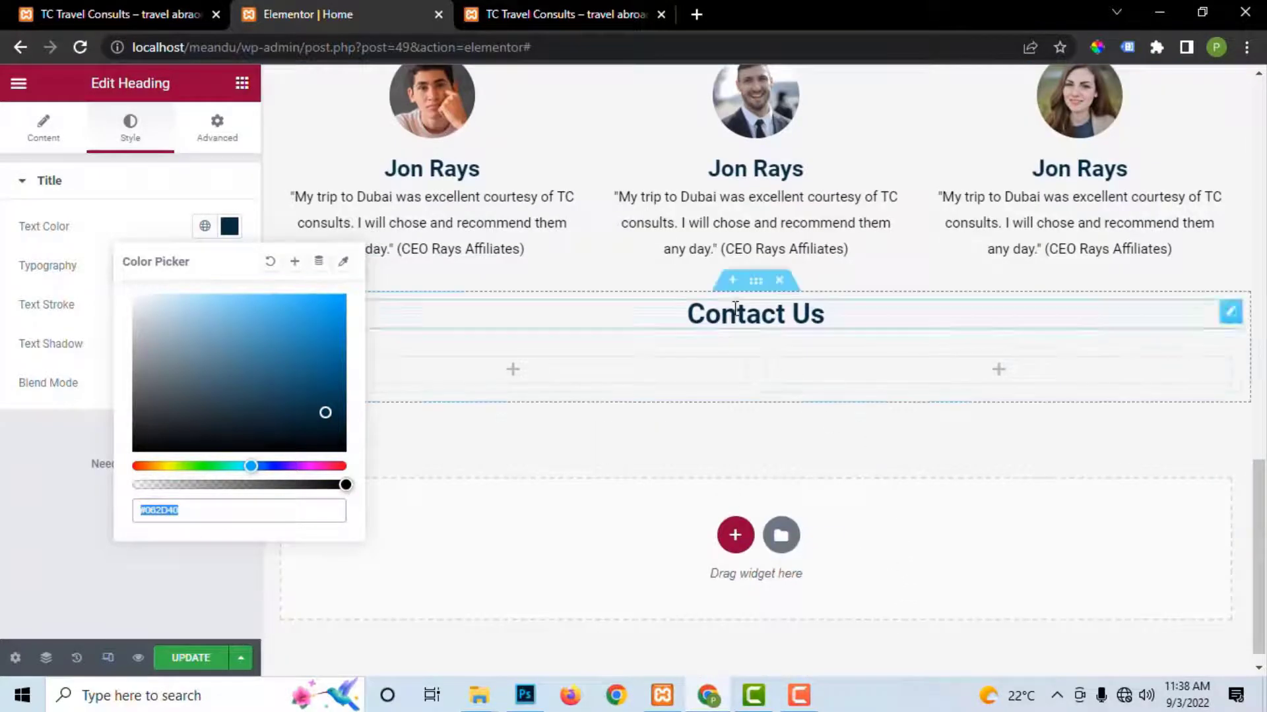
Step: Apply #062D40 as the Contact Us section background and save
click(757, 282)
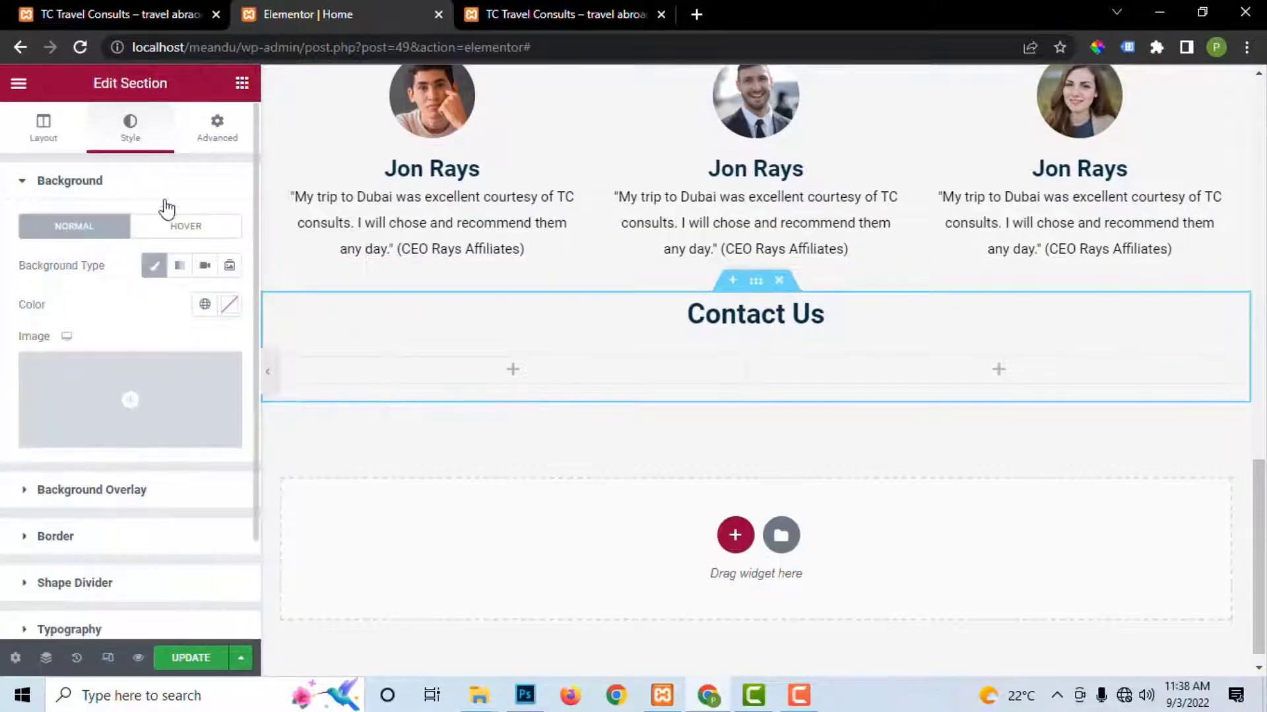
click(229, 304)
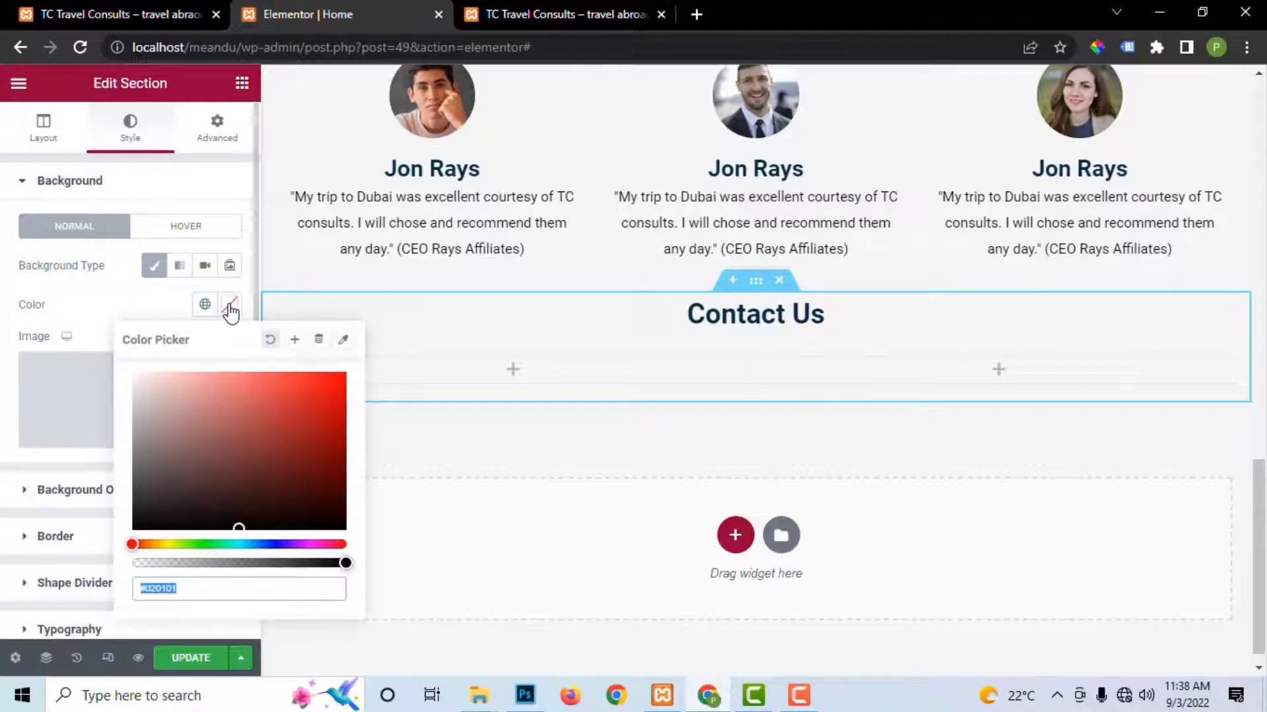
key(ctrl+v)
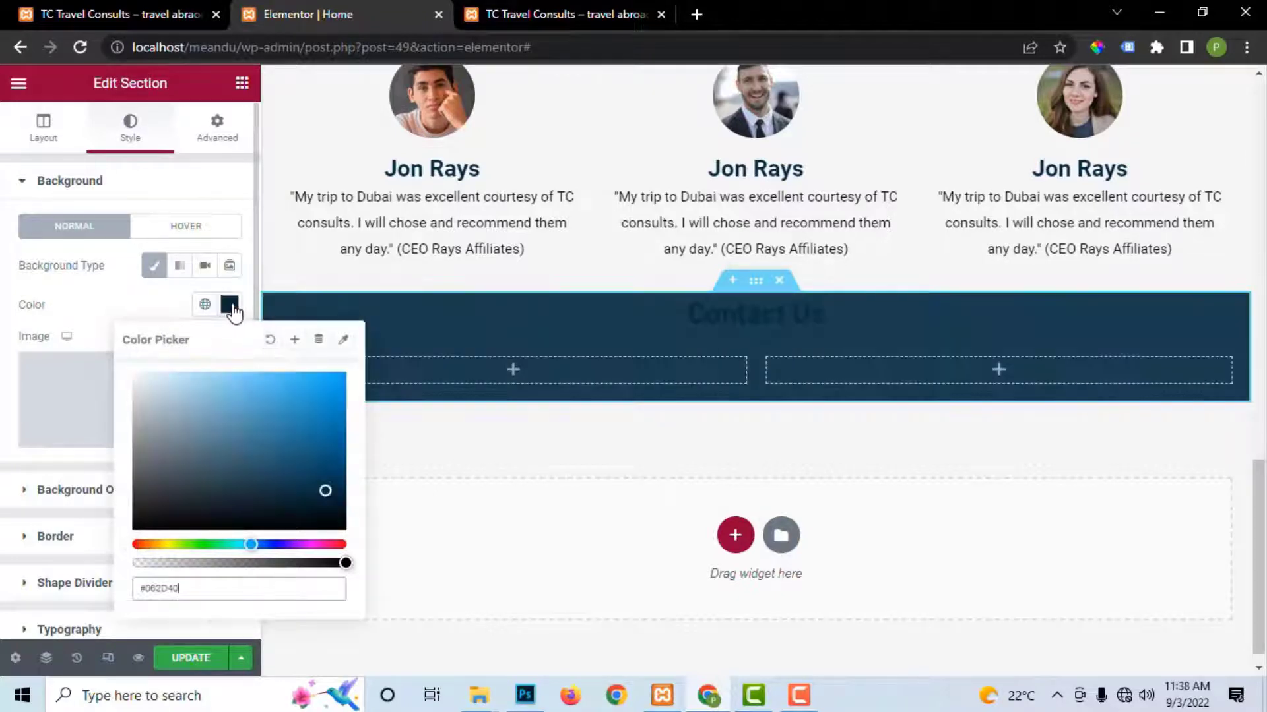
click(190, 658)
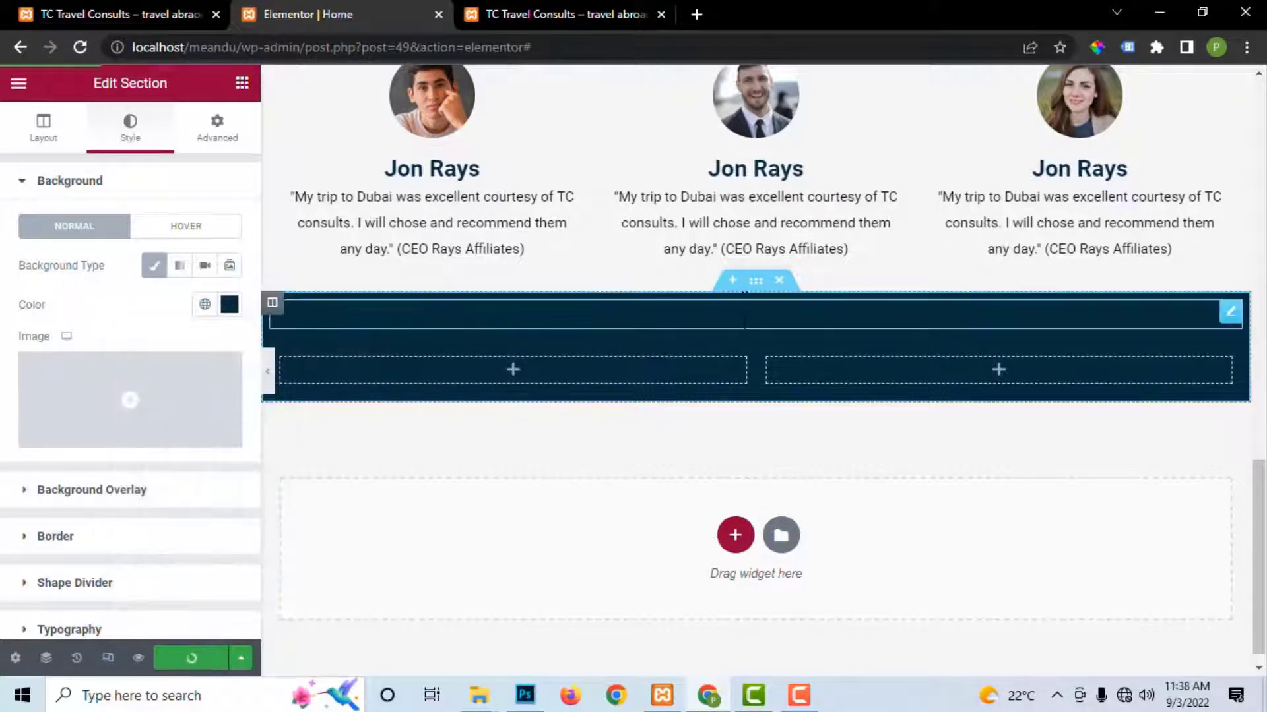
click(1231, 314)
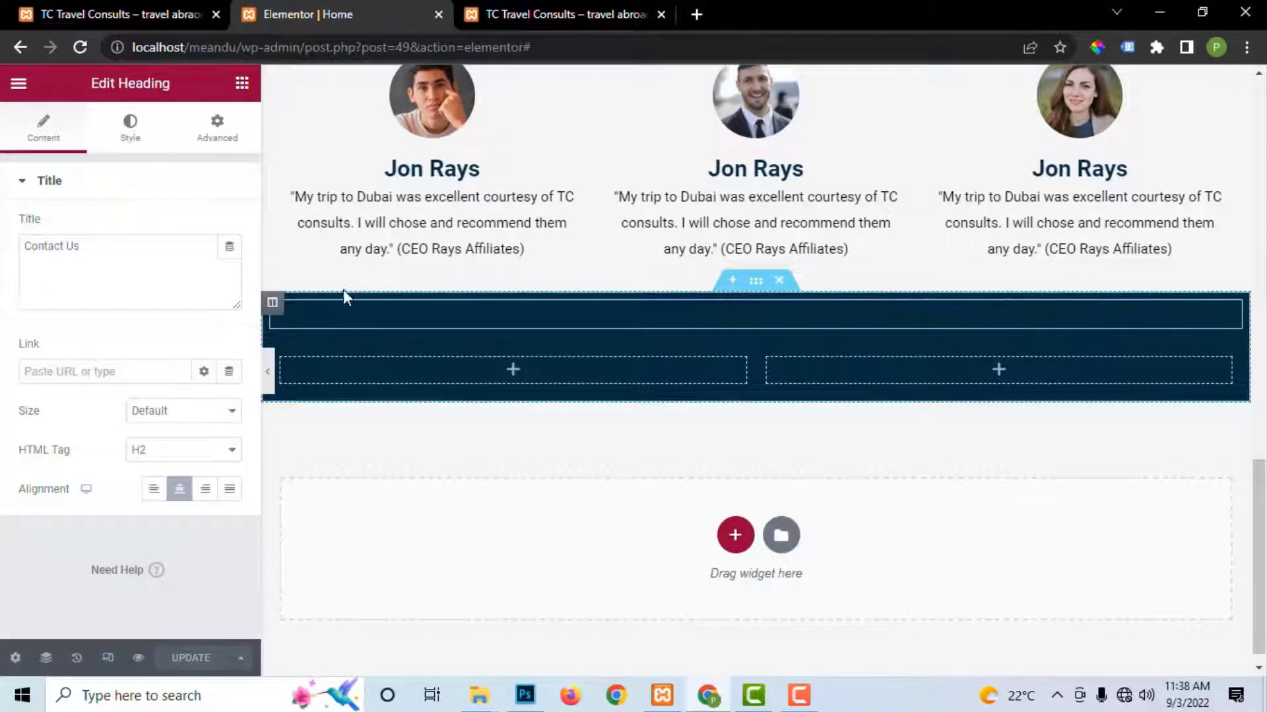
Step: Set the Contact Us heading text colour to #FFFFFF and save
click(130, 126)
click(230, 227)
text(#FFFFFF)
click(198, 659)
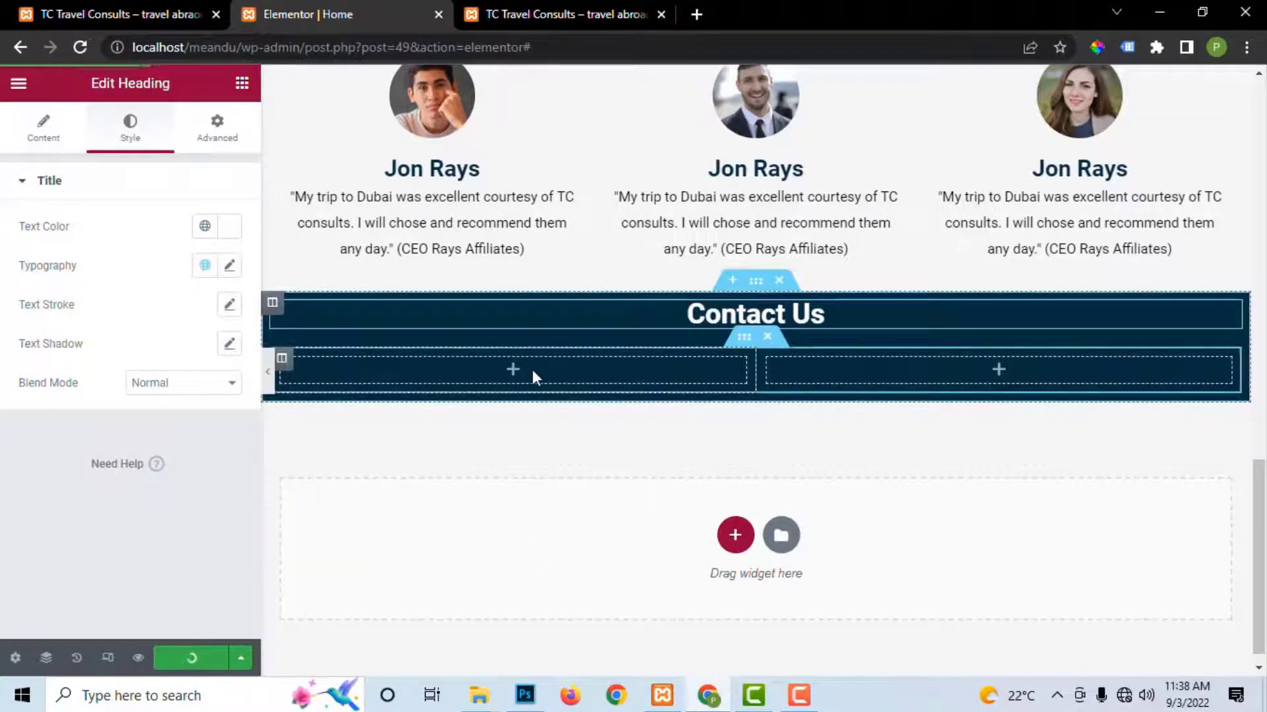
Step: Search widgets for 'short' and place a Shortcode widget in the right column
click(559, 15)
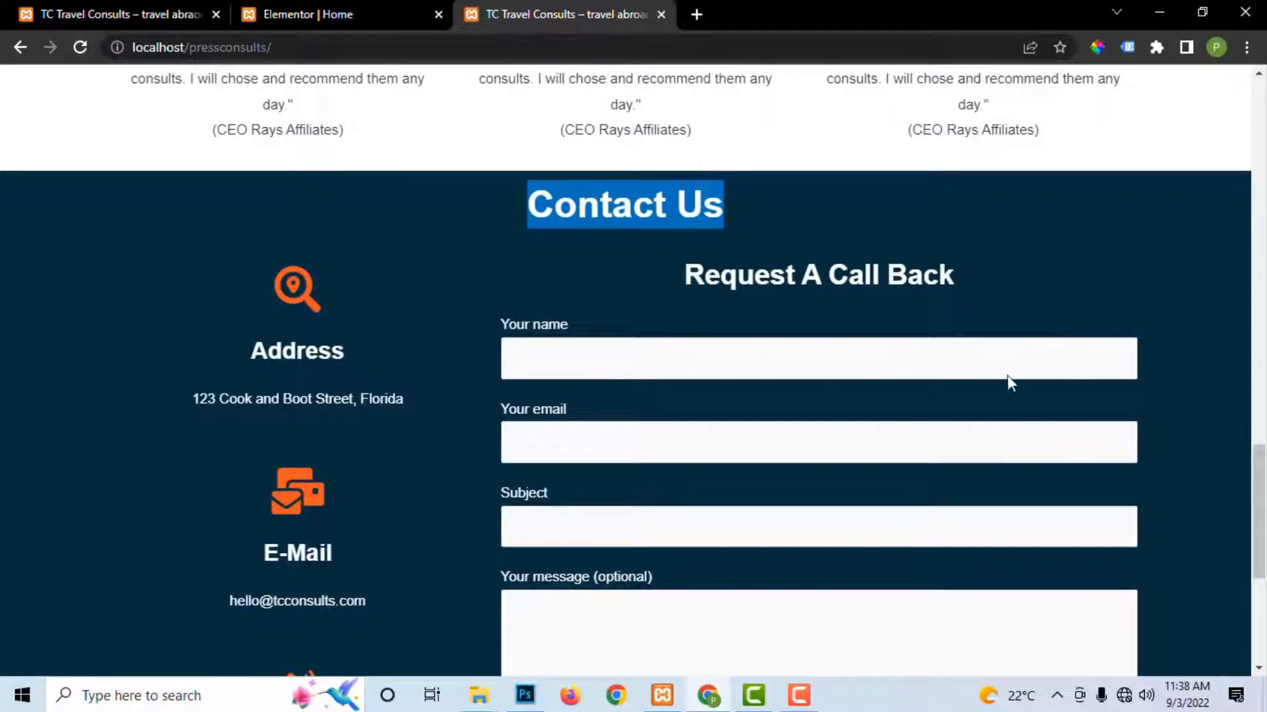
scroll(893, 455, down, 3)
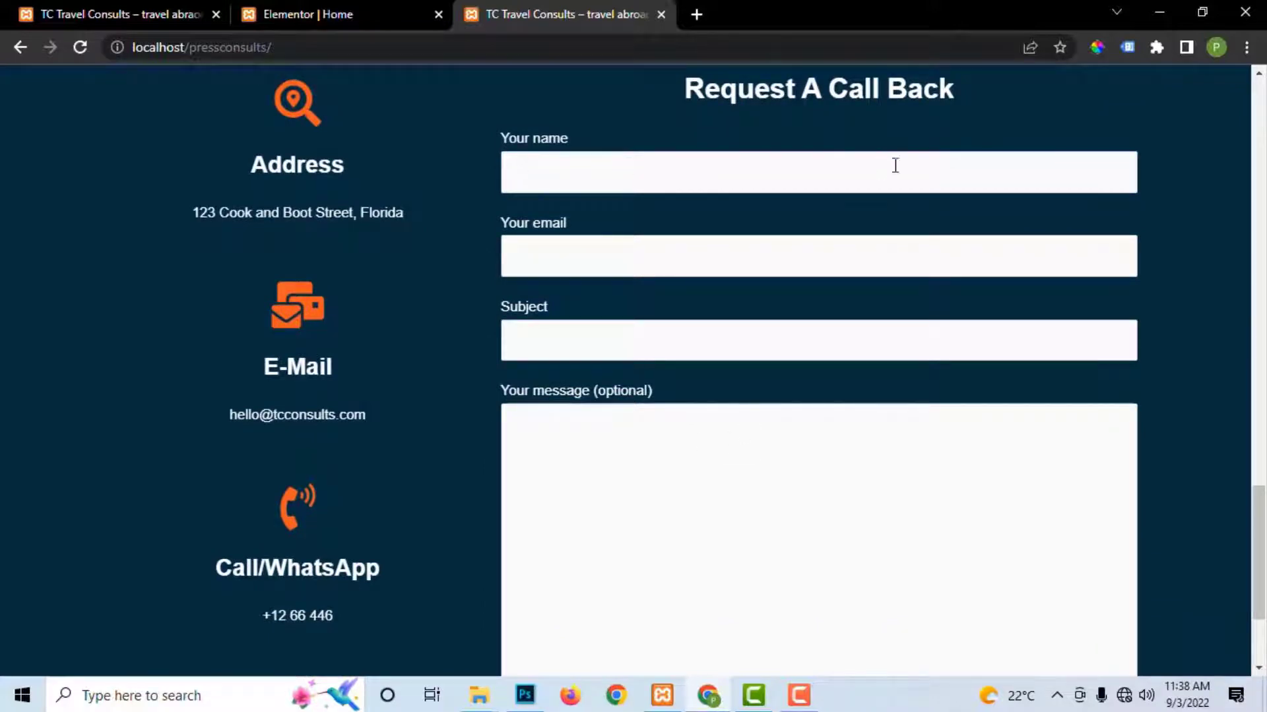
click(331, 14)
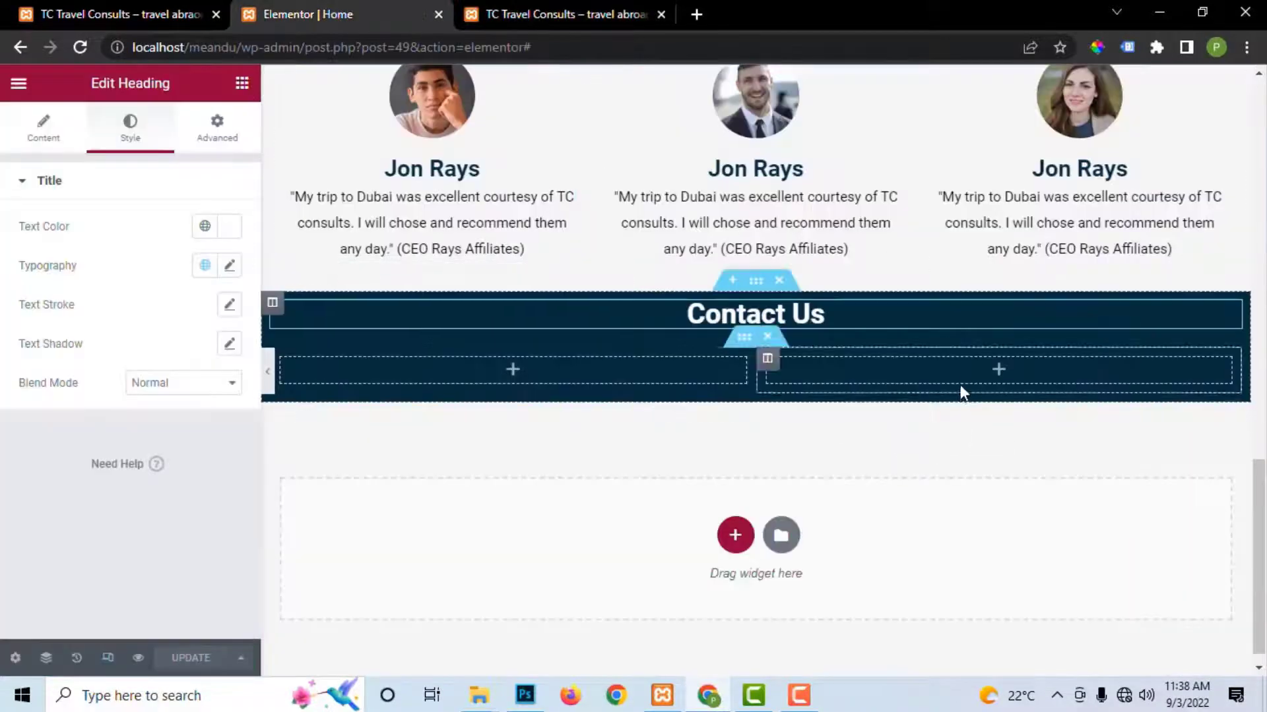
click(242, 83)
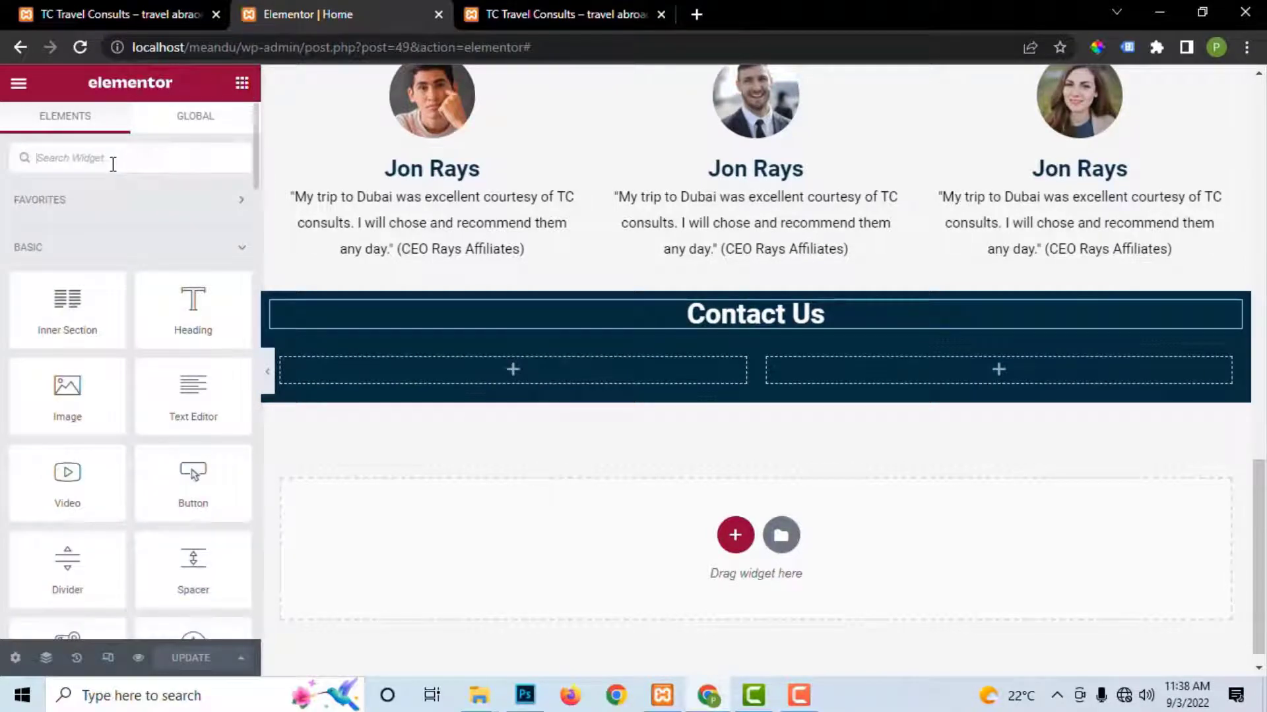
text(short)
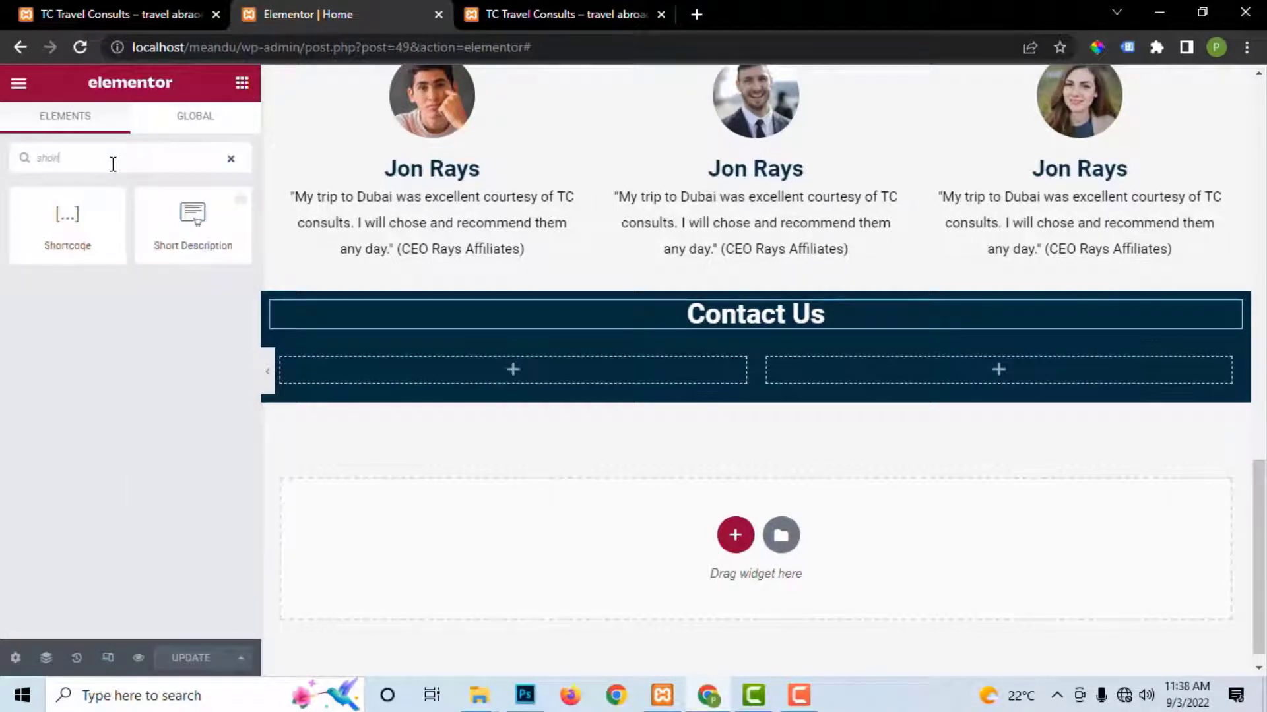
drag(66, 217, 862, 366)
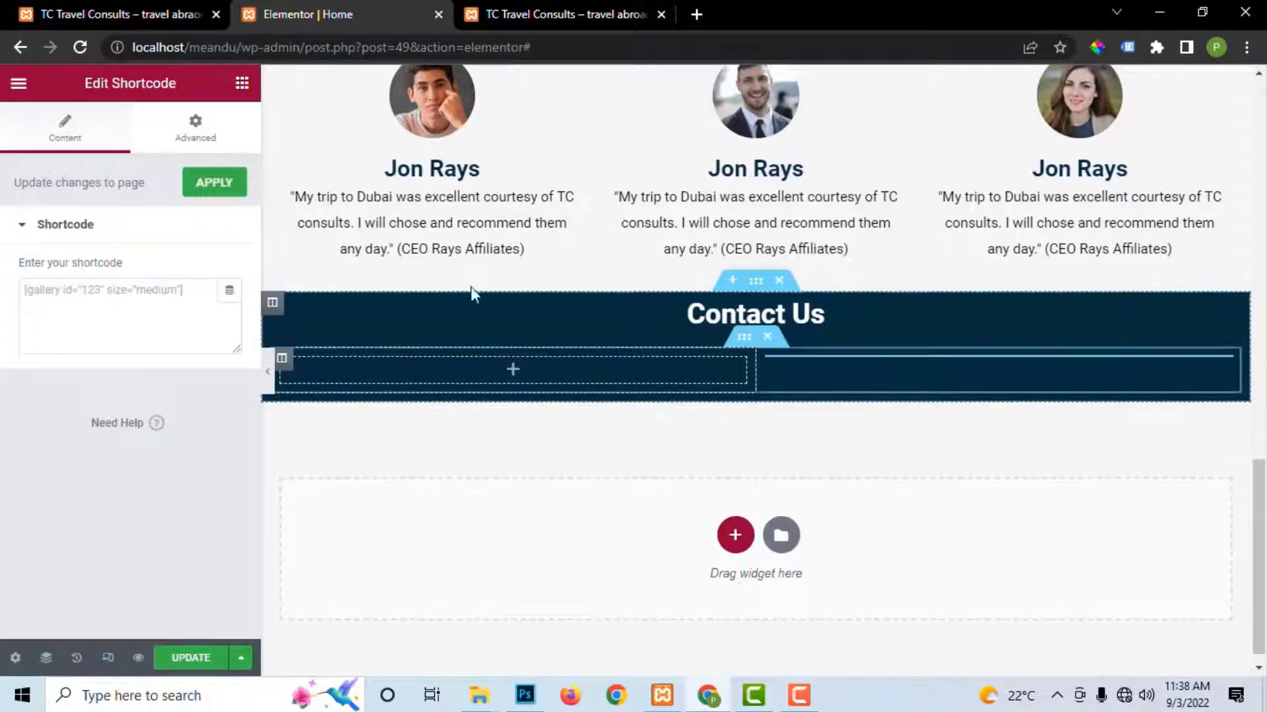
click(561, 14)
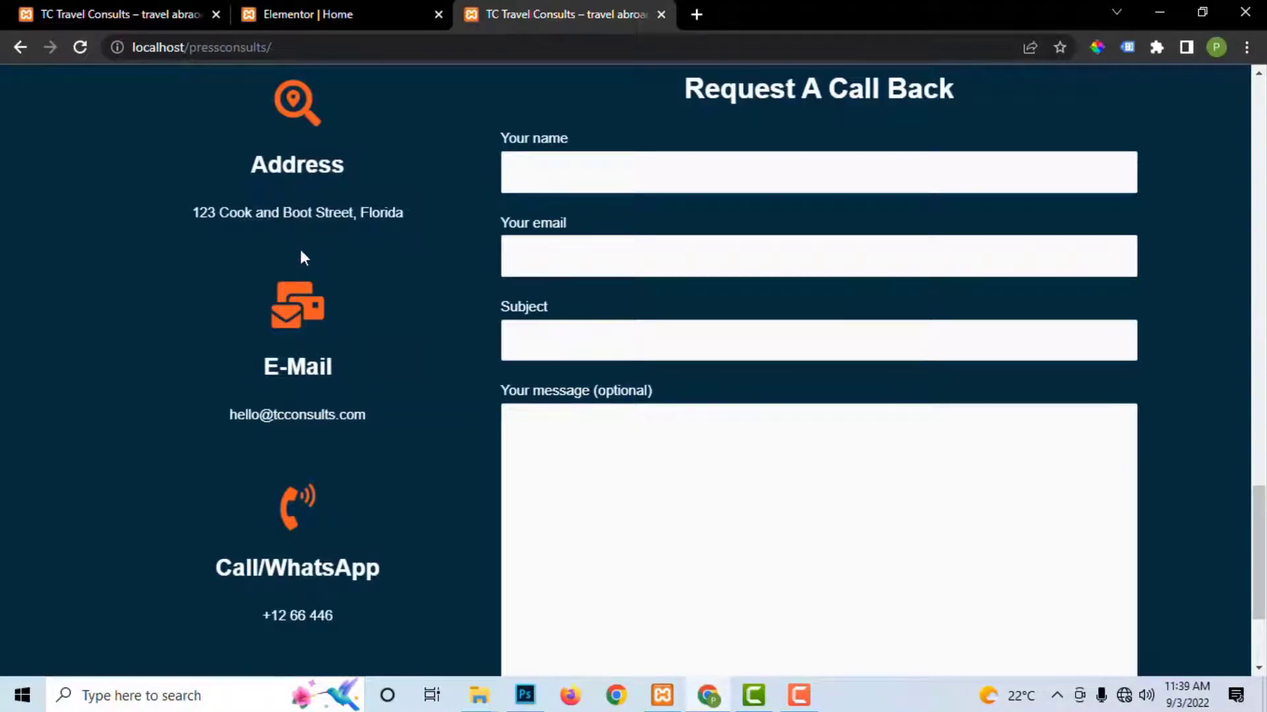
click(274, 12)
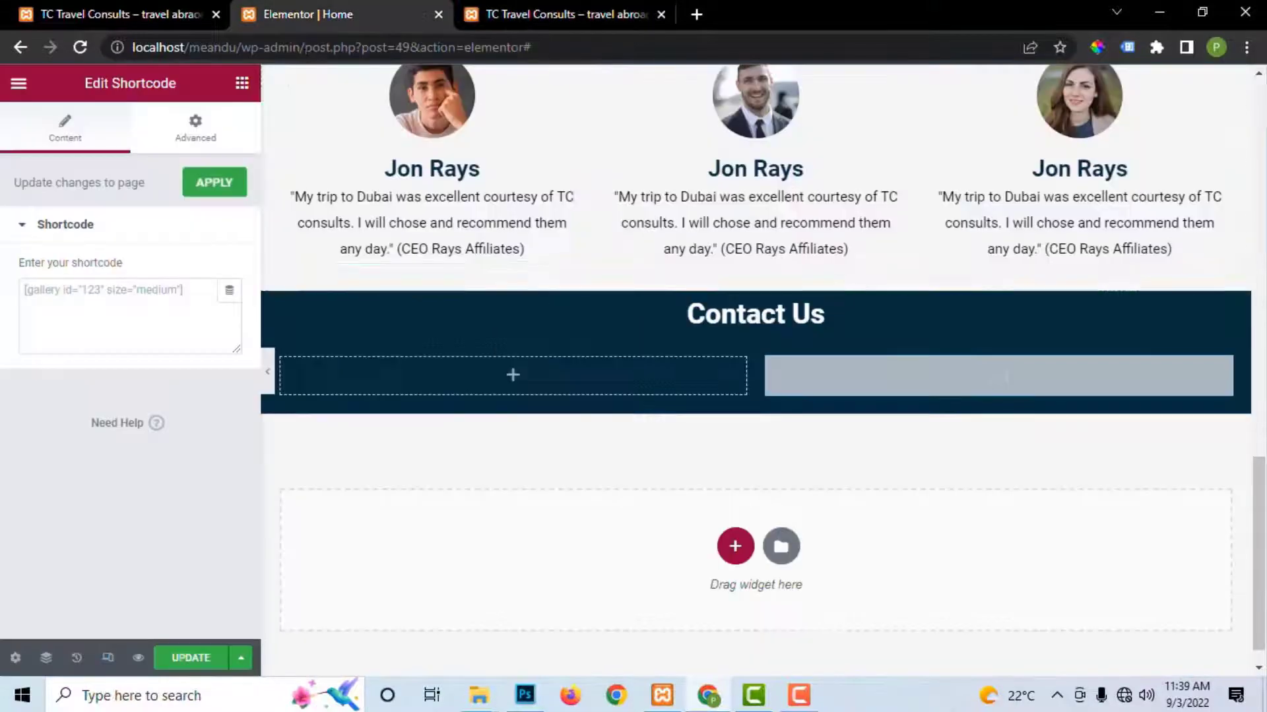
click(242, 85)
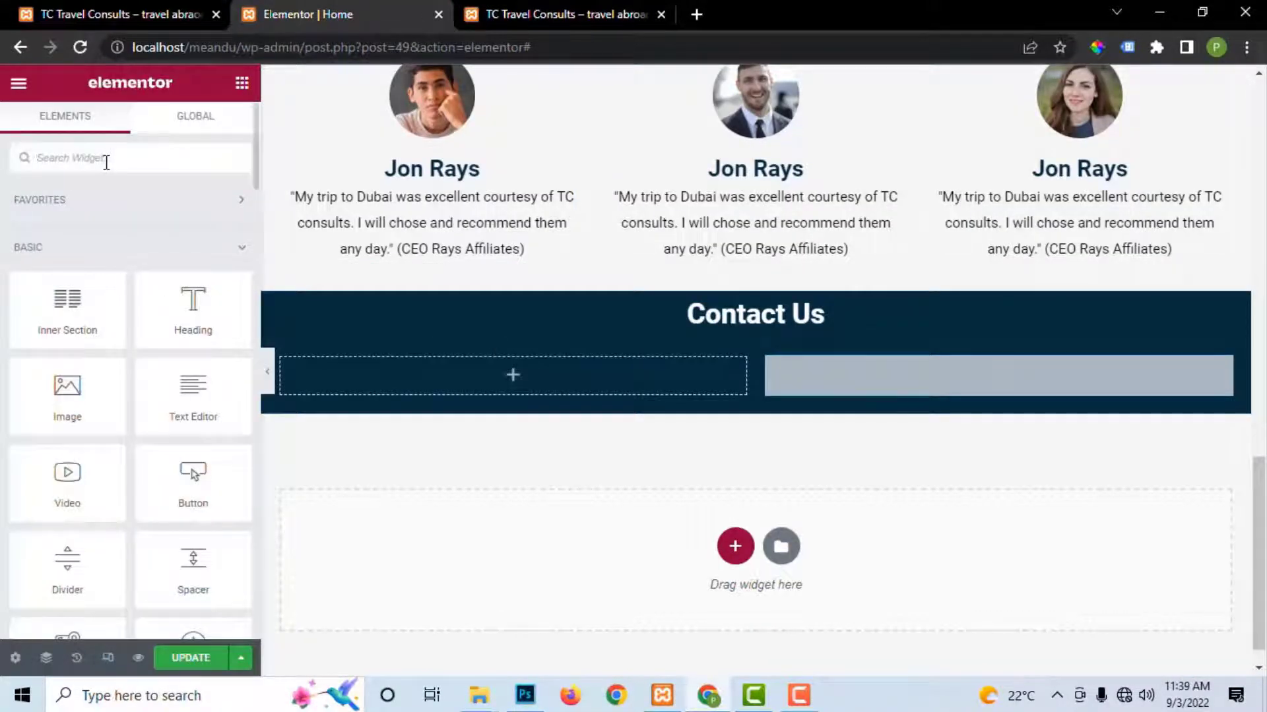
Step: Search widgets for 'icon', drop an Icon Box into the left column, and save
click(106, 163)
text(icon)
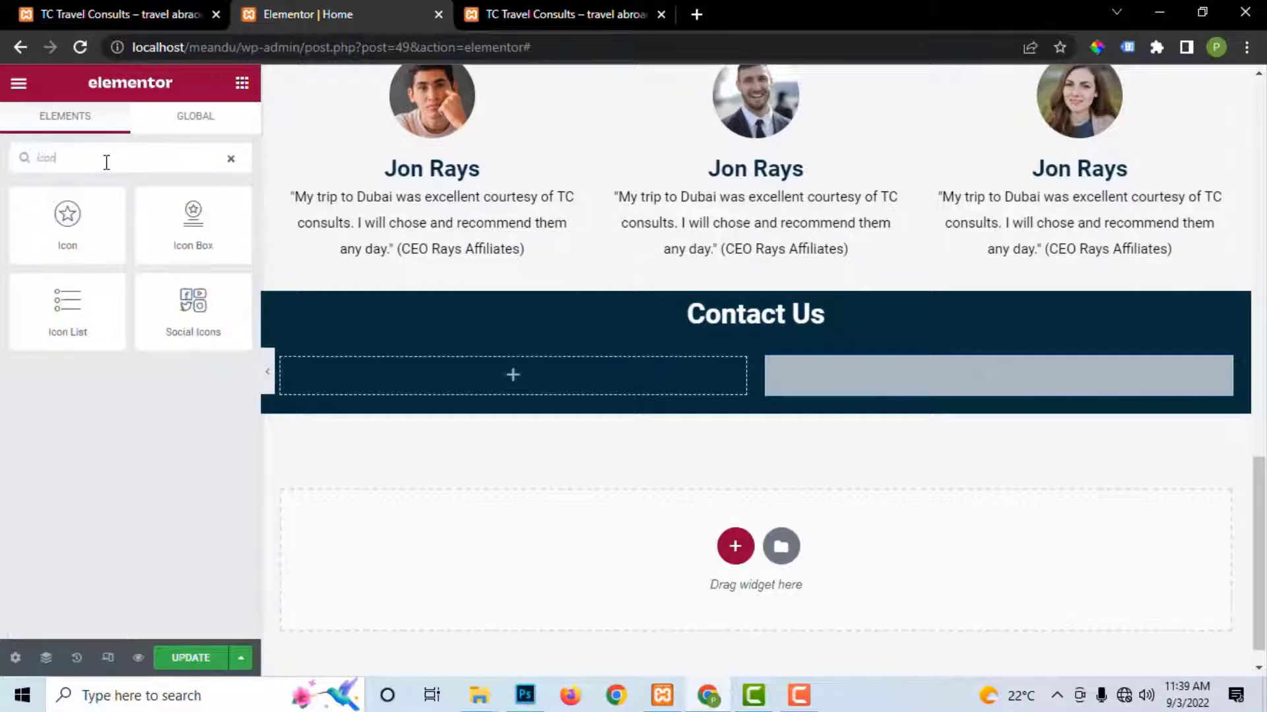
drag(383, 323, 470, 377)
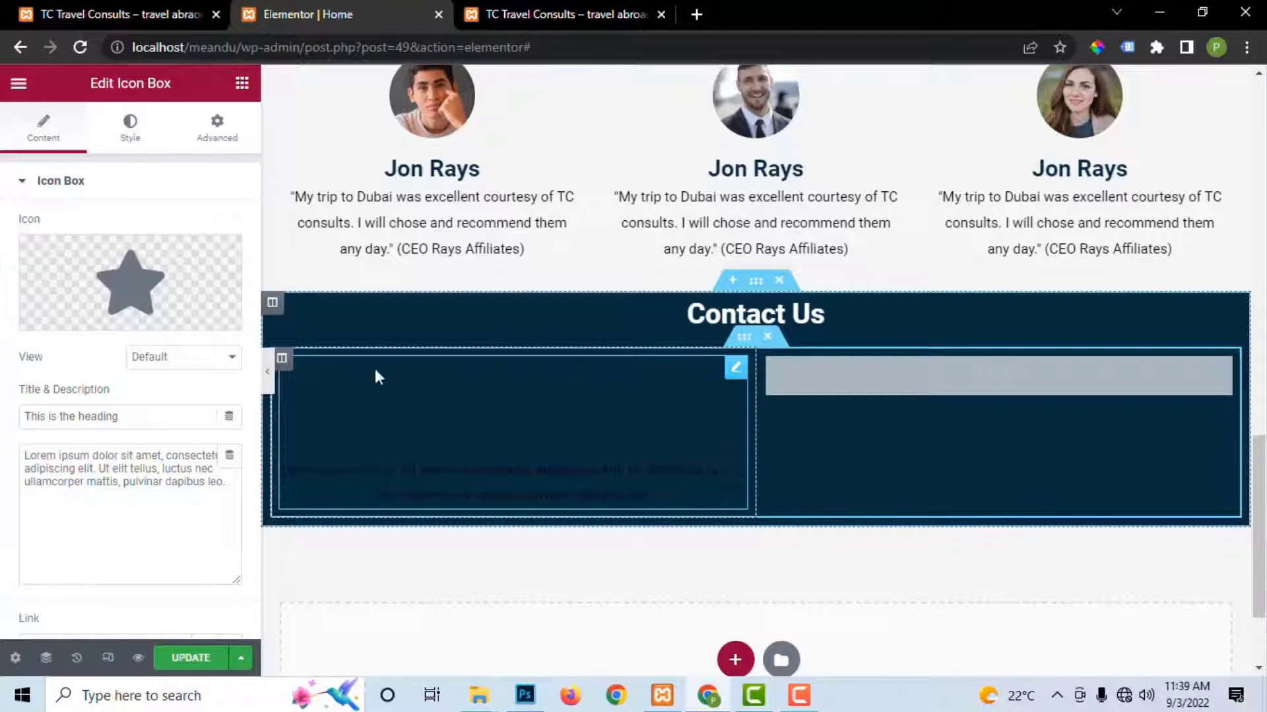
click(191, 657)
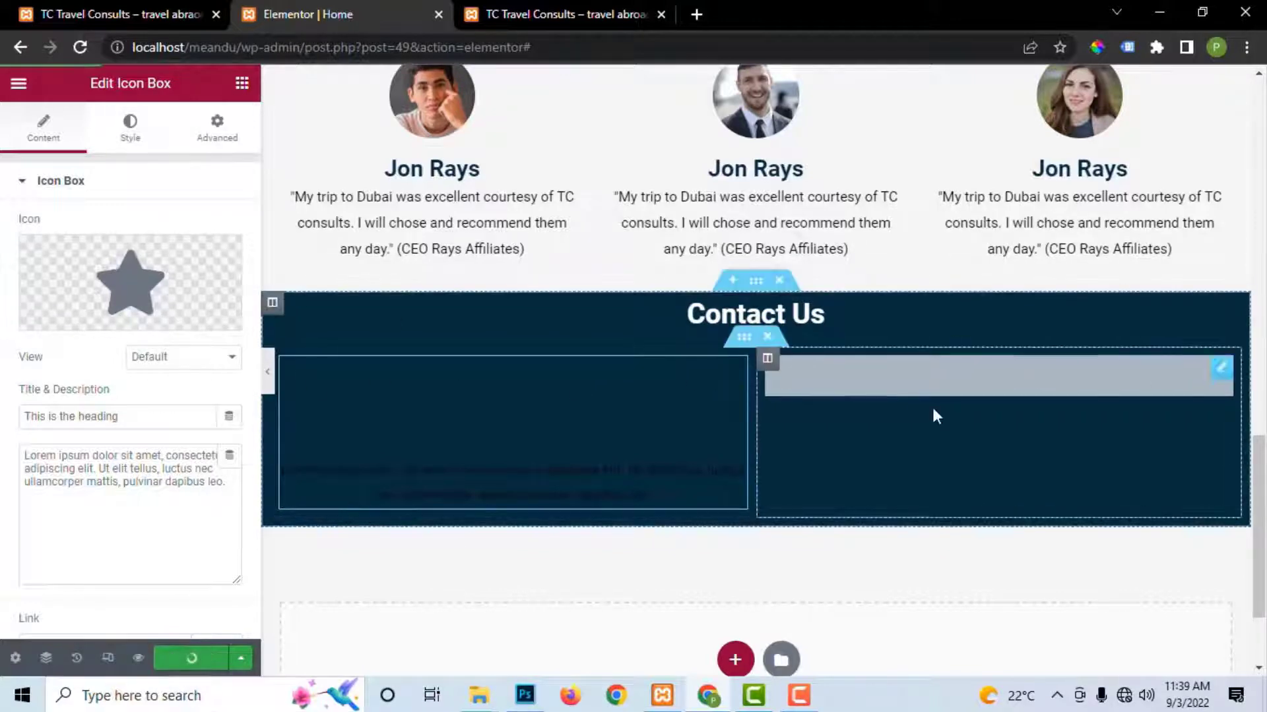
scroll(711, 365, up, 2)
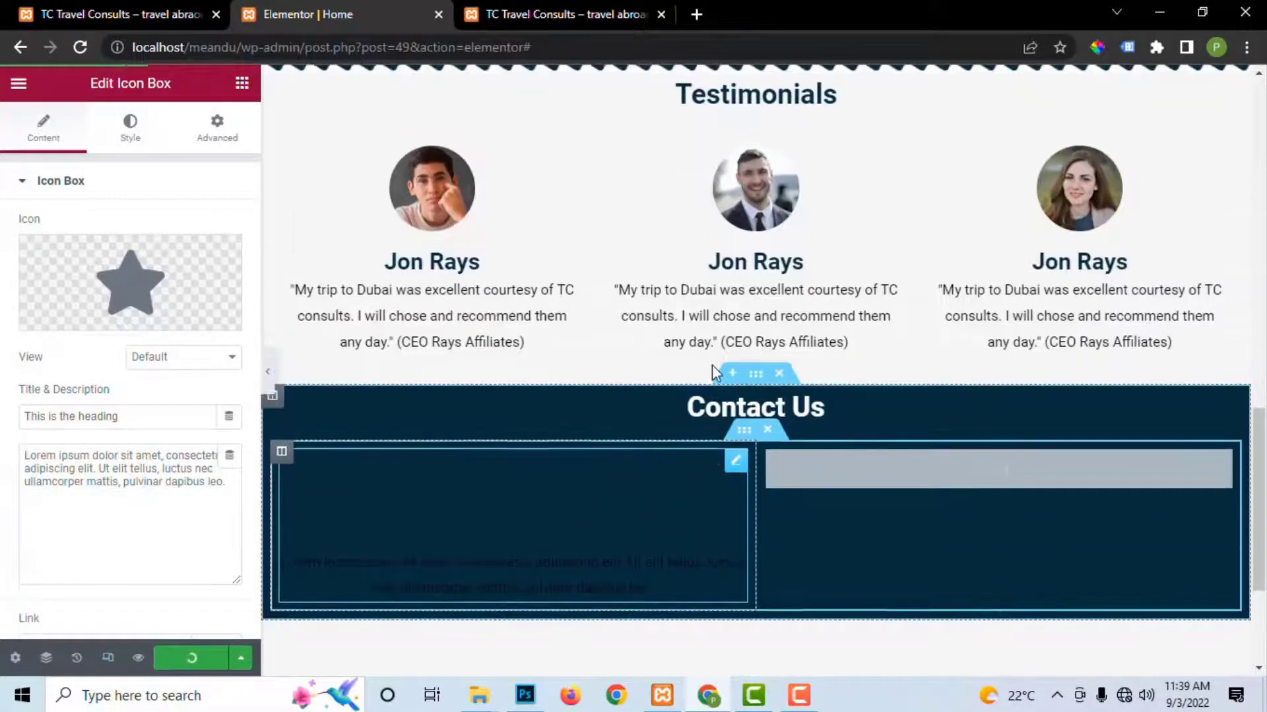
scroll(711, 365, down, 3)
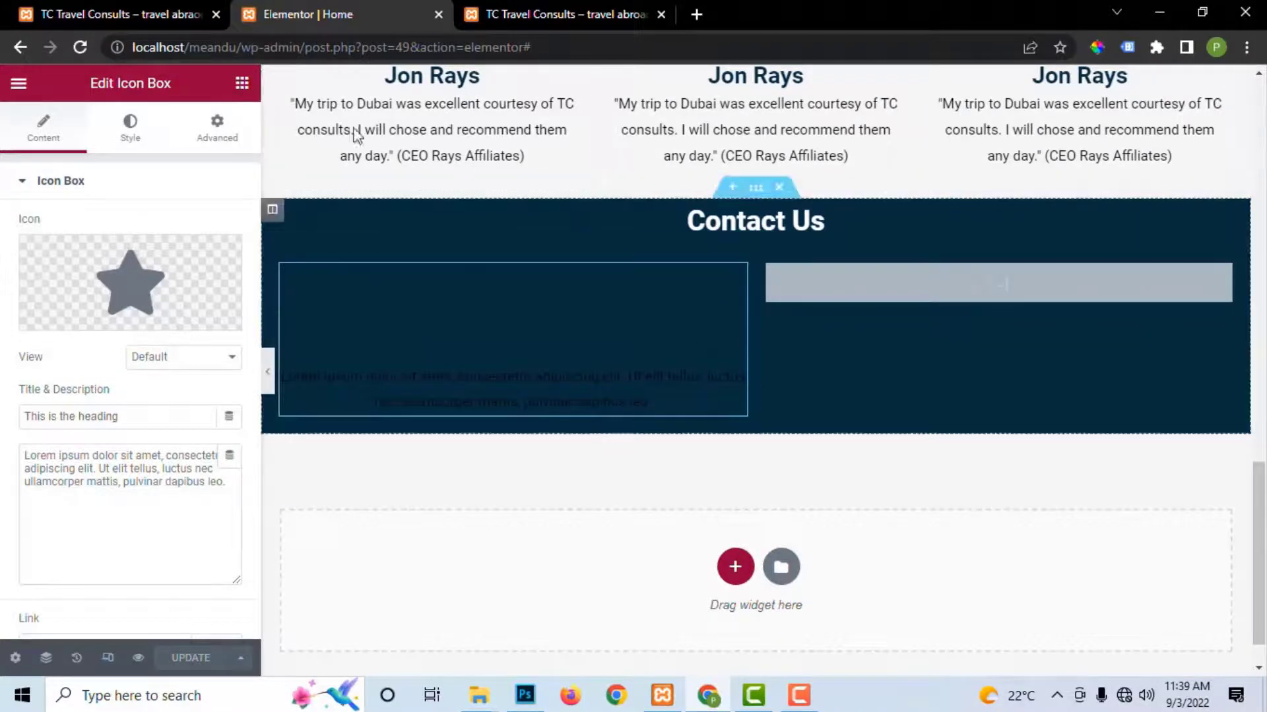
Step: Change the icon box's padding (typed 2015) and save the page
click(228, 135)
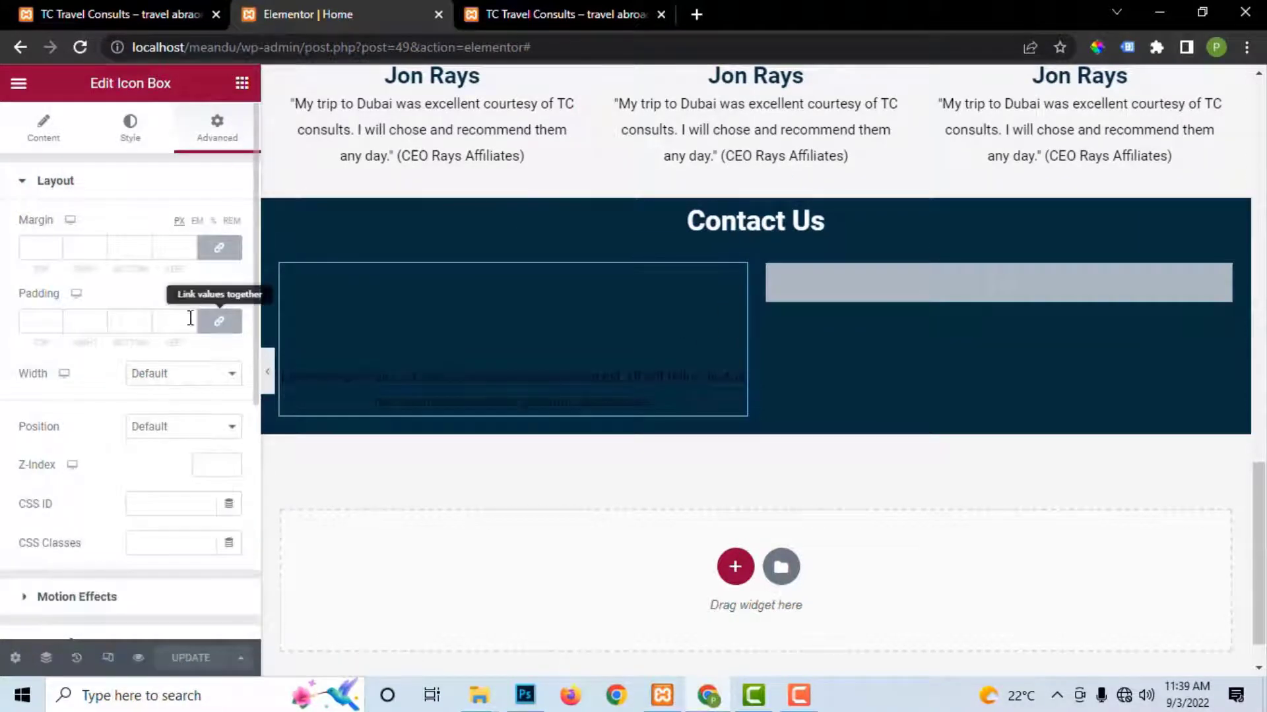
click(38, 323)
text(20)
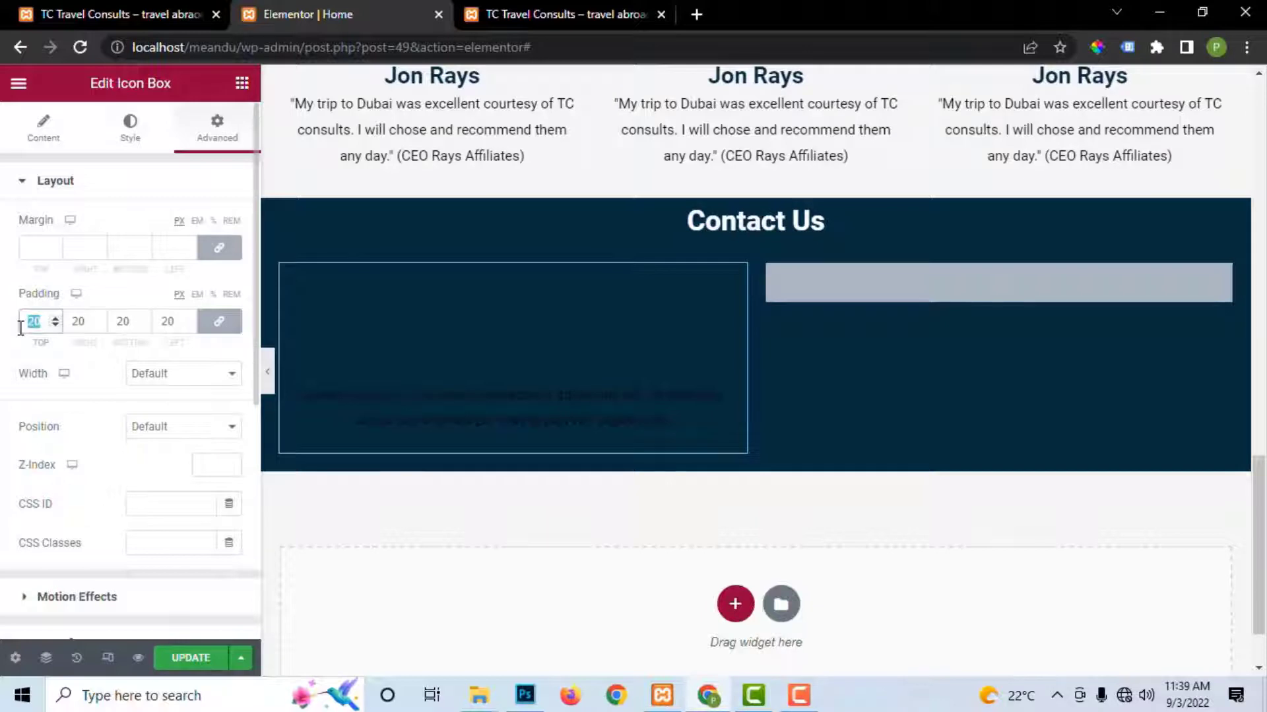
text(15)
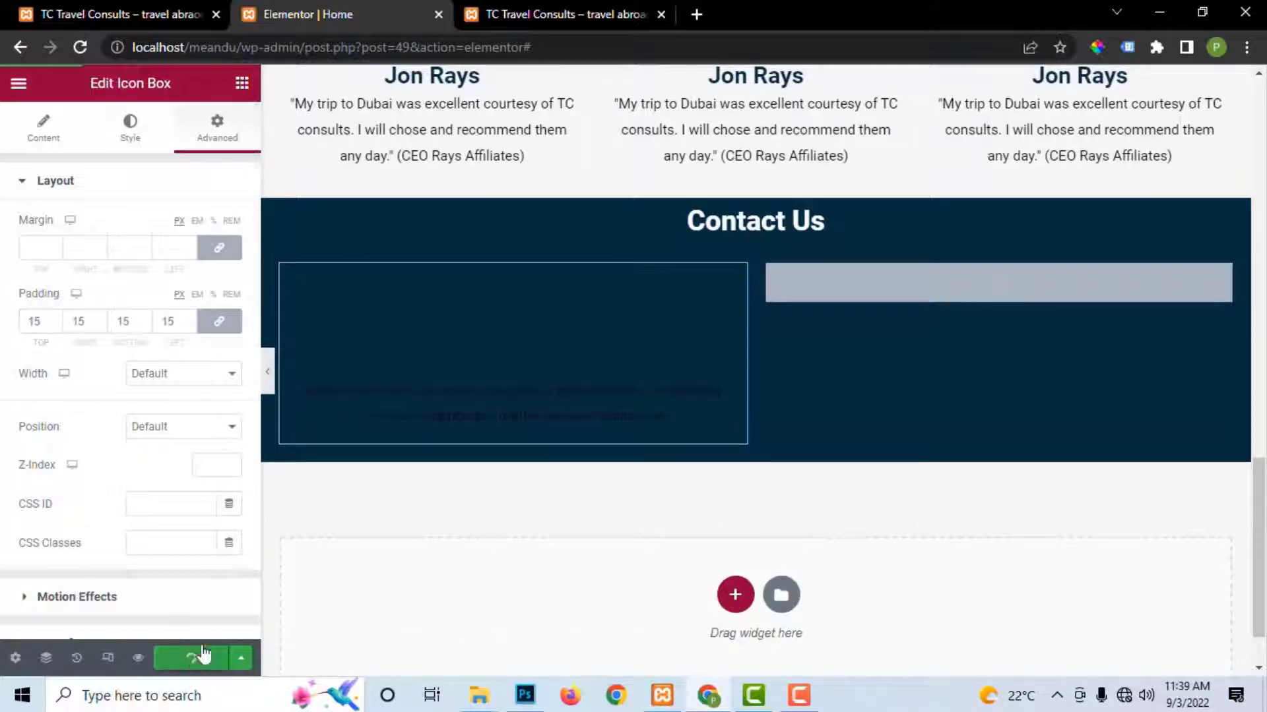
click(191, 657)
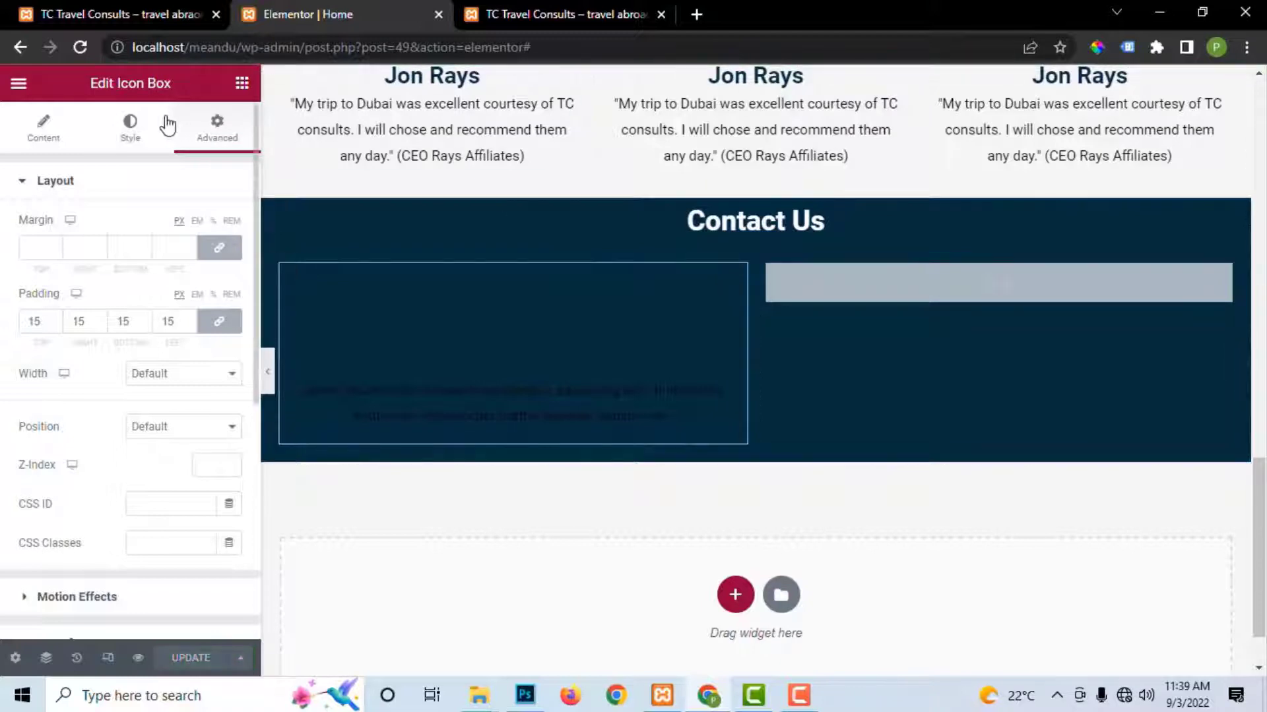
Step: Browse the icon box's icon and title/description style options
click(132, 127)
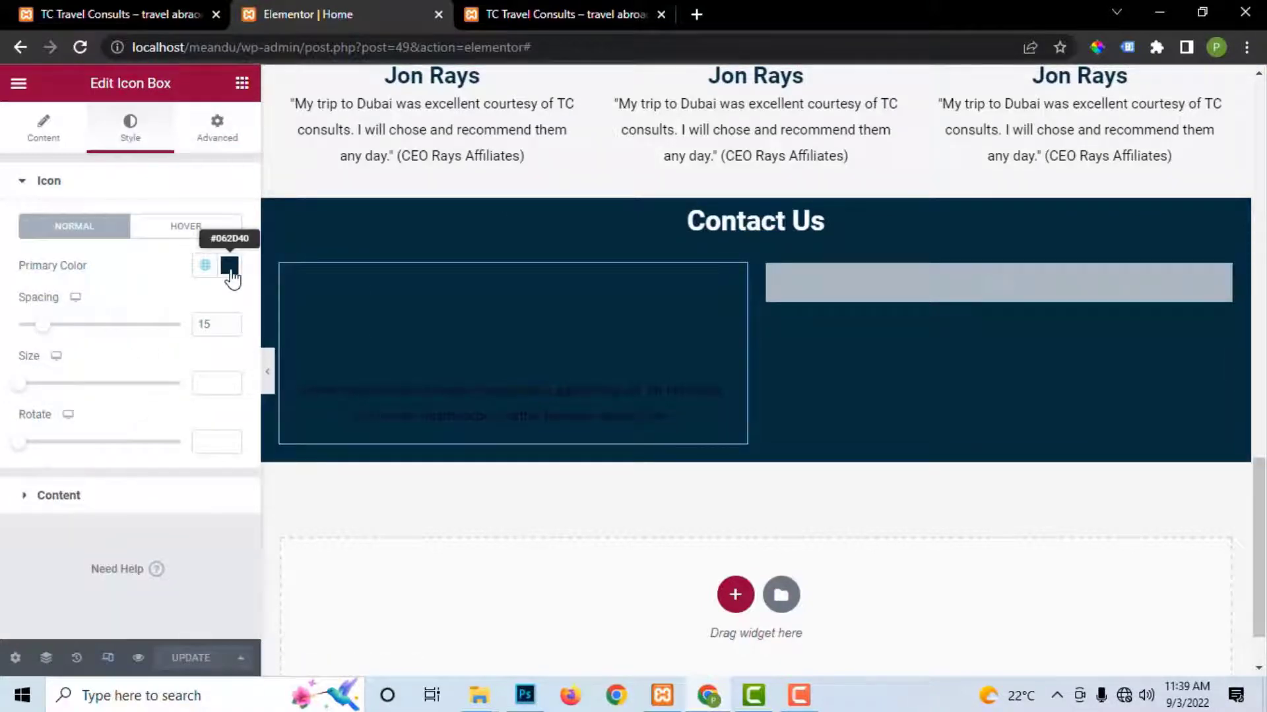
click(229, 265)
click(13, 476)
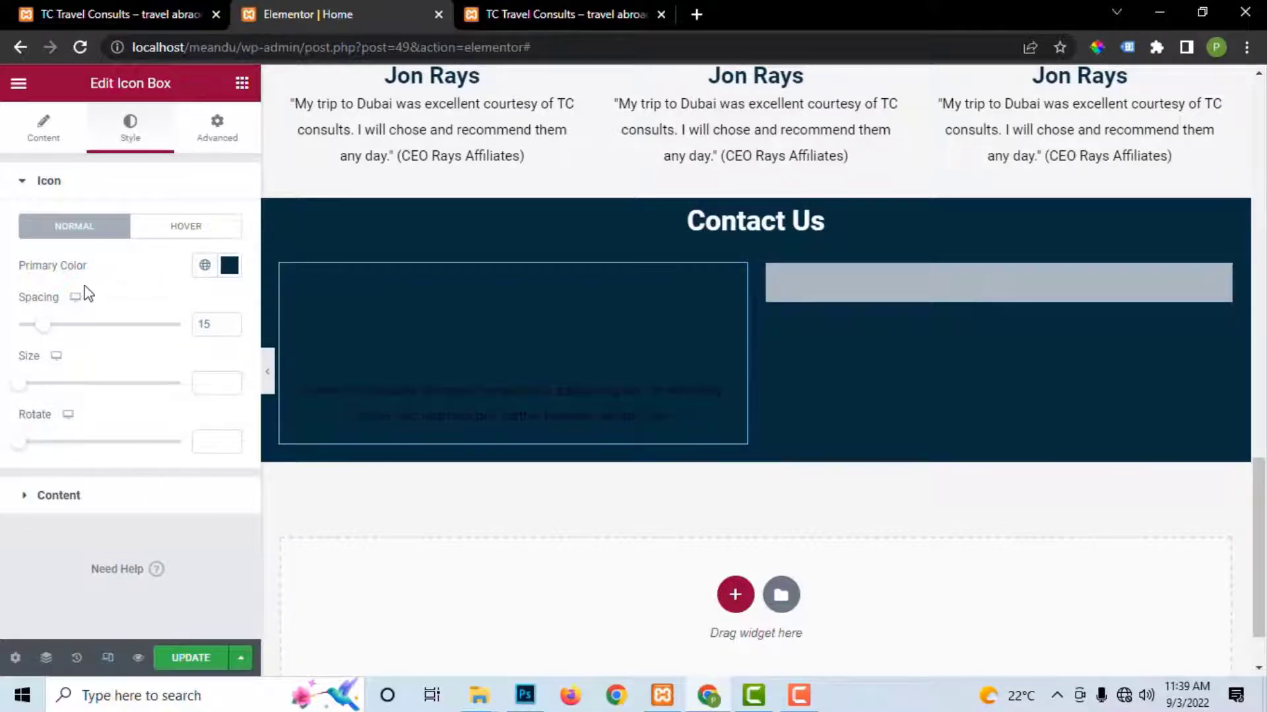
click(39, 498)
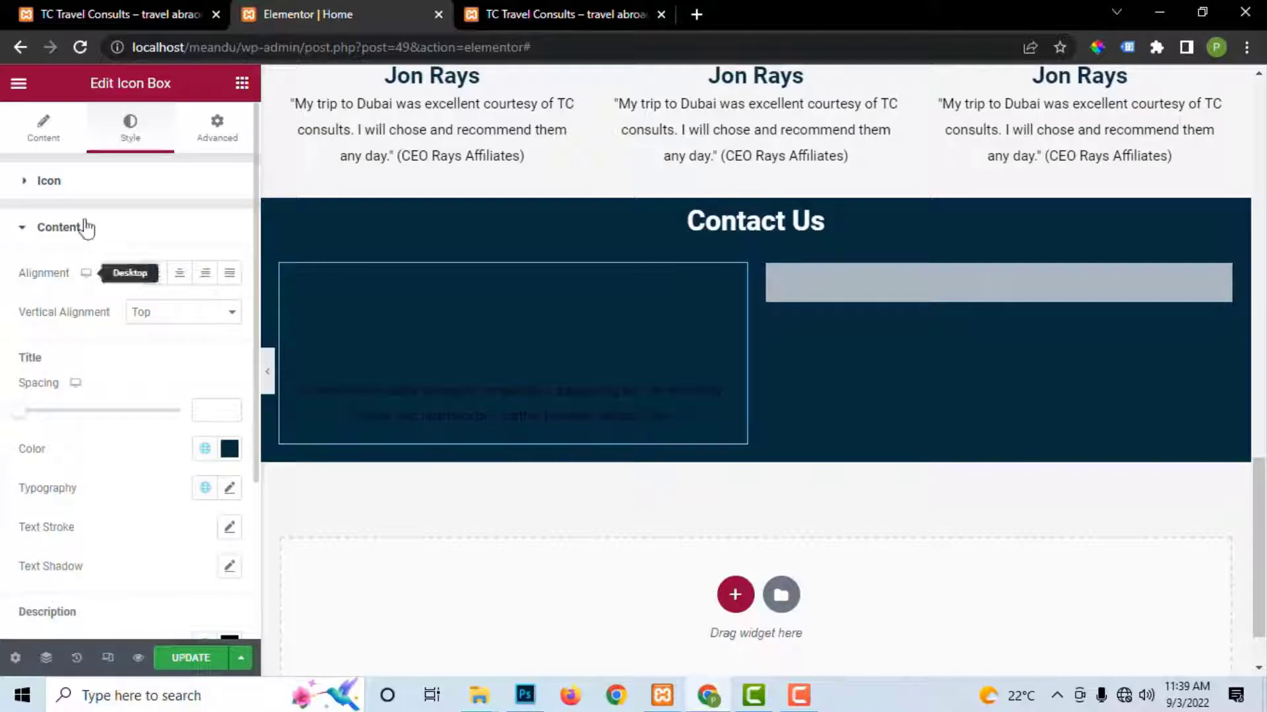
click(25, 231)
click(24, 186)
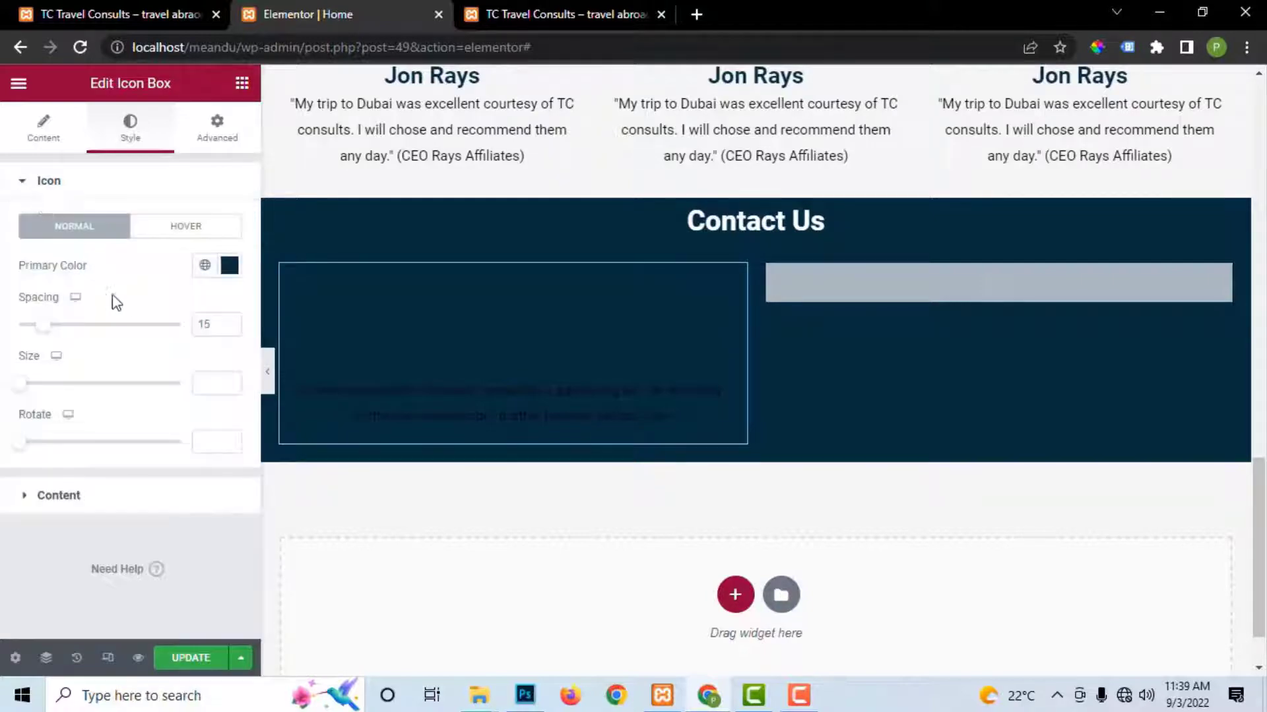
scroll(720, 155, up, 5)
scroll(719, 155, up, 10)
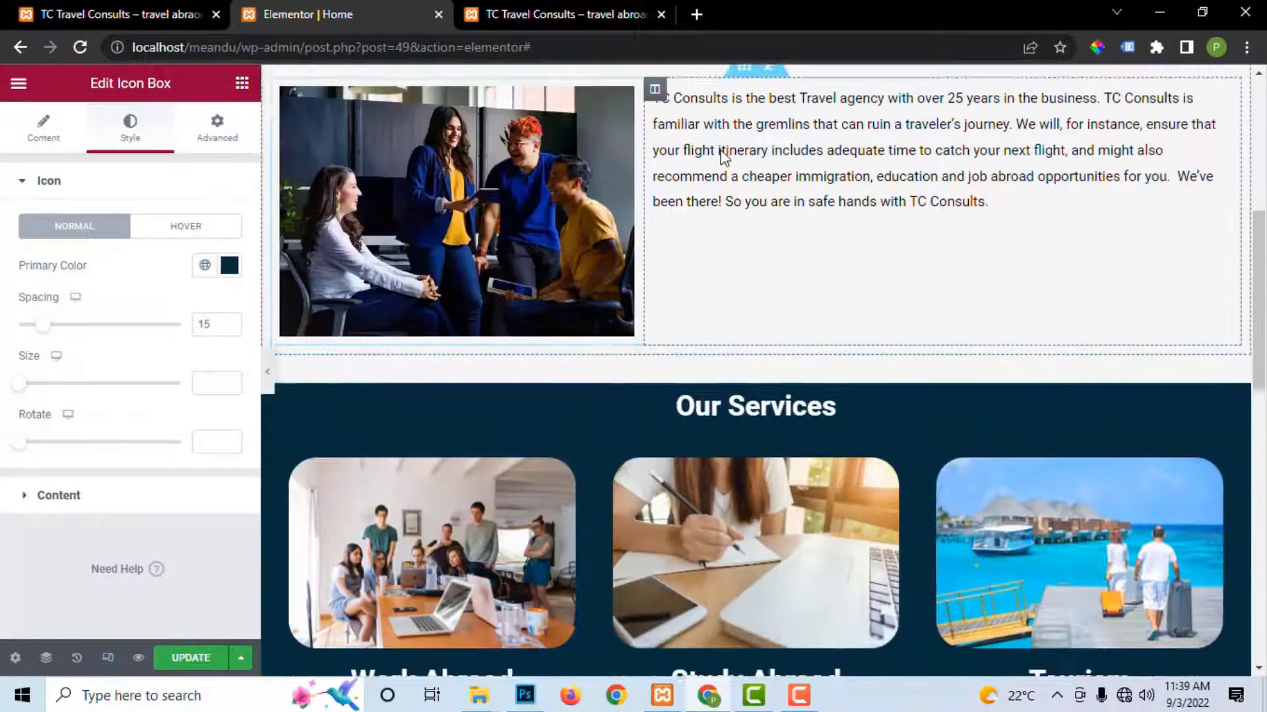
Step: Copy the orange #F15A22 background colour from the hero's Contact Us Now button
click(1231, 301)
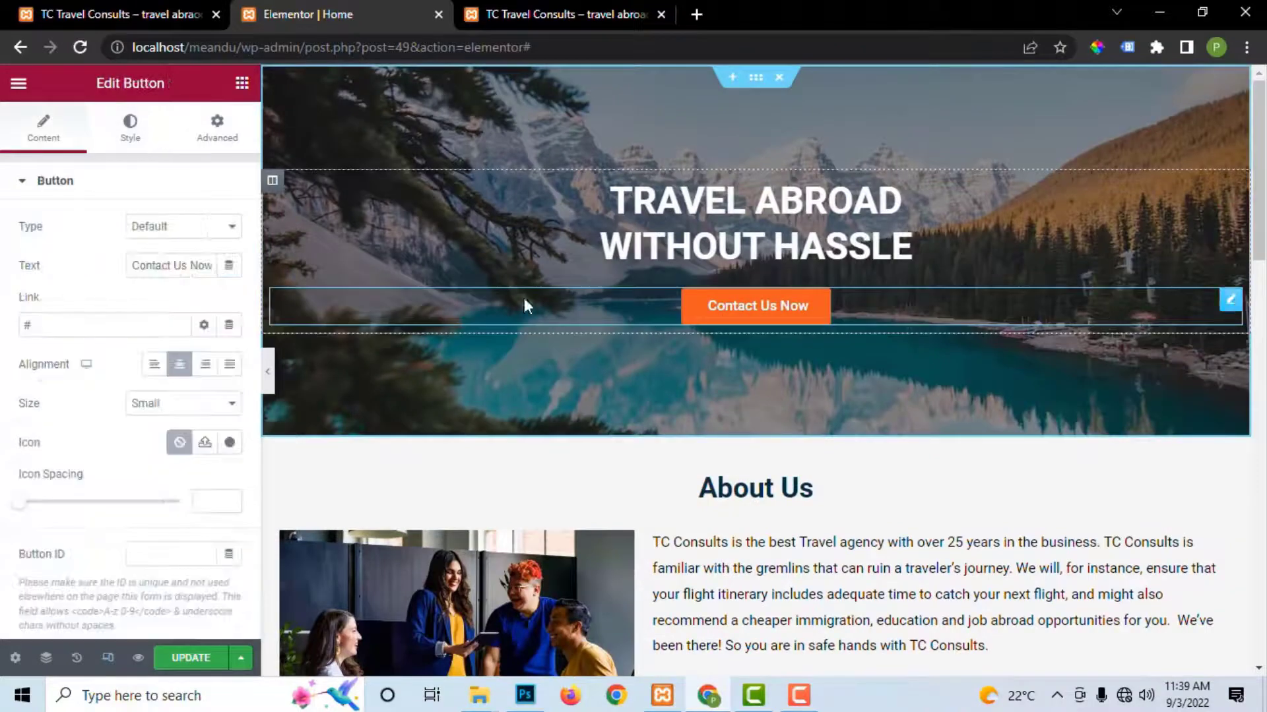
click(137, 142)
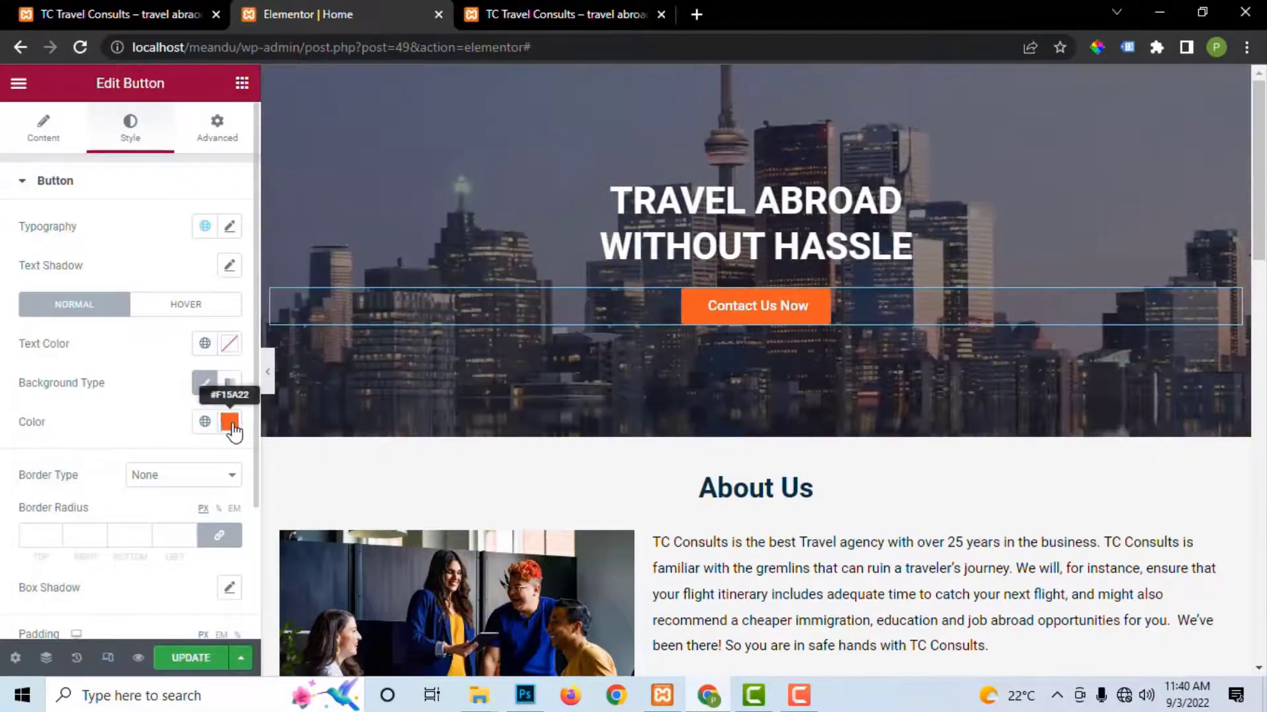
click(230, 422)
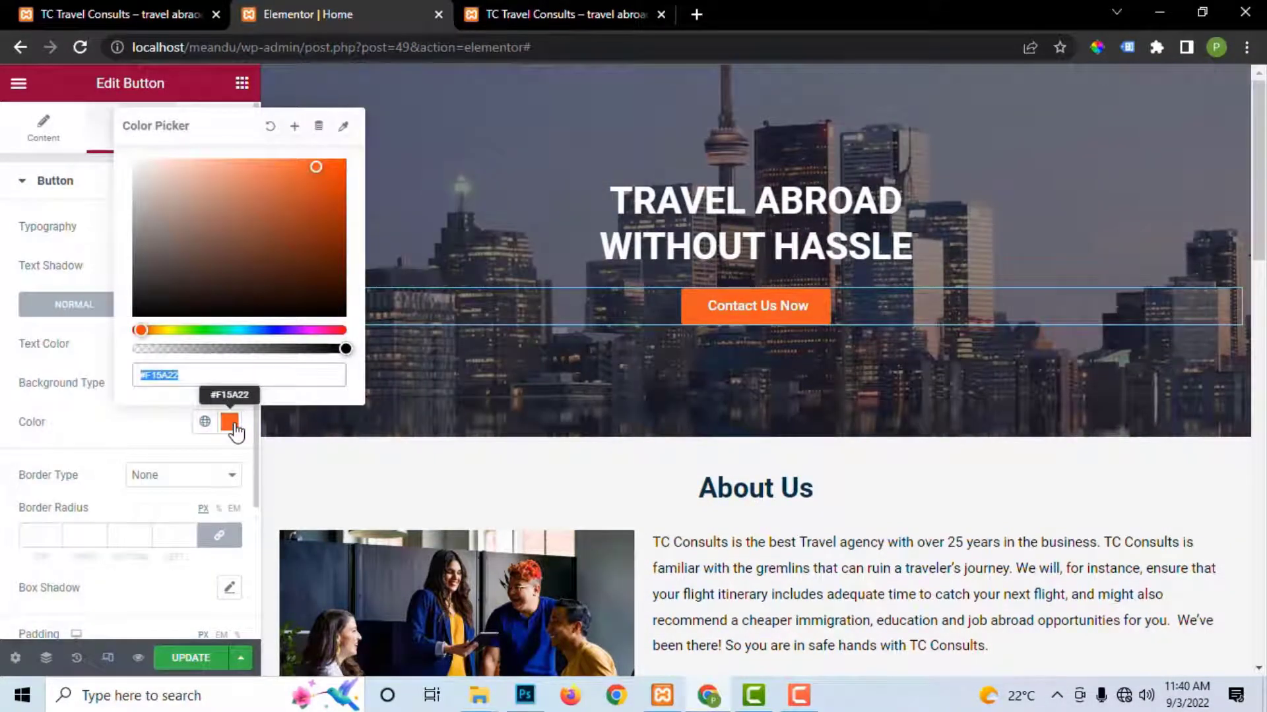
scroll(328, 475, down, 15)
scroll(1010, 548, down, 4)
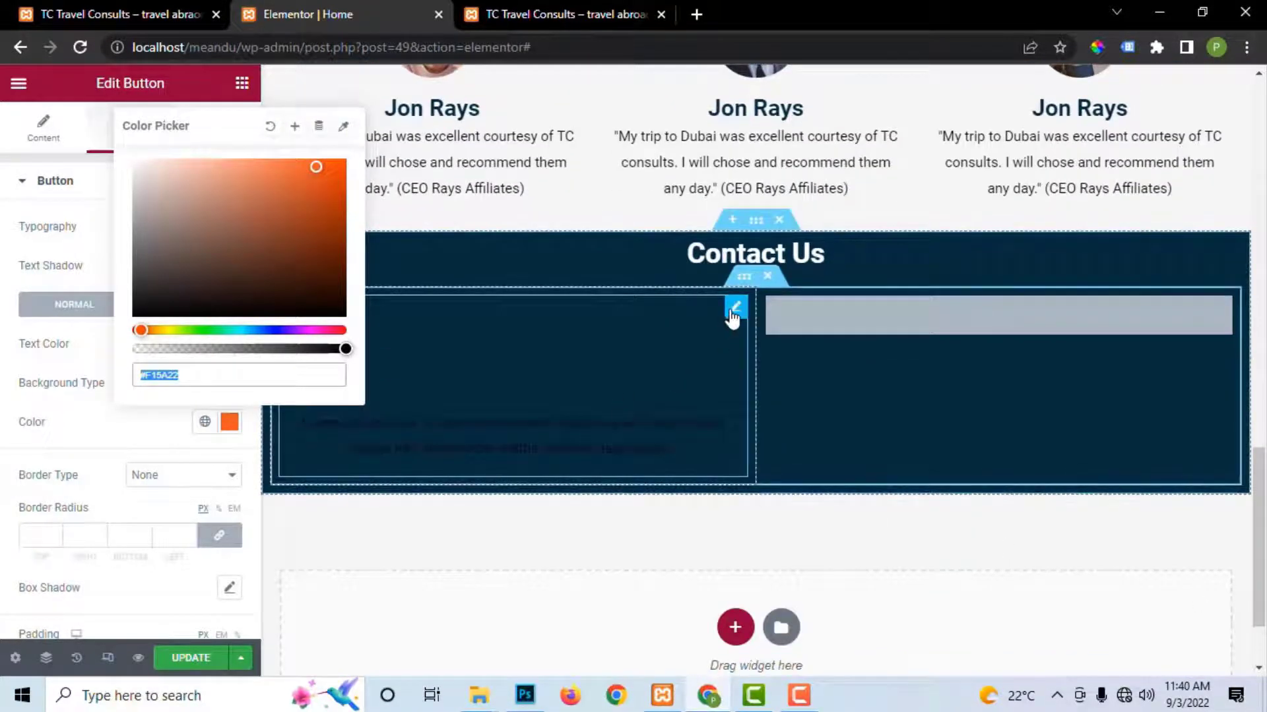
Step: Paste the orange #F15A22 as the icon box's primary icon colour and save
click(735, 306)
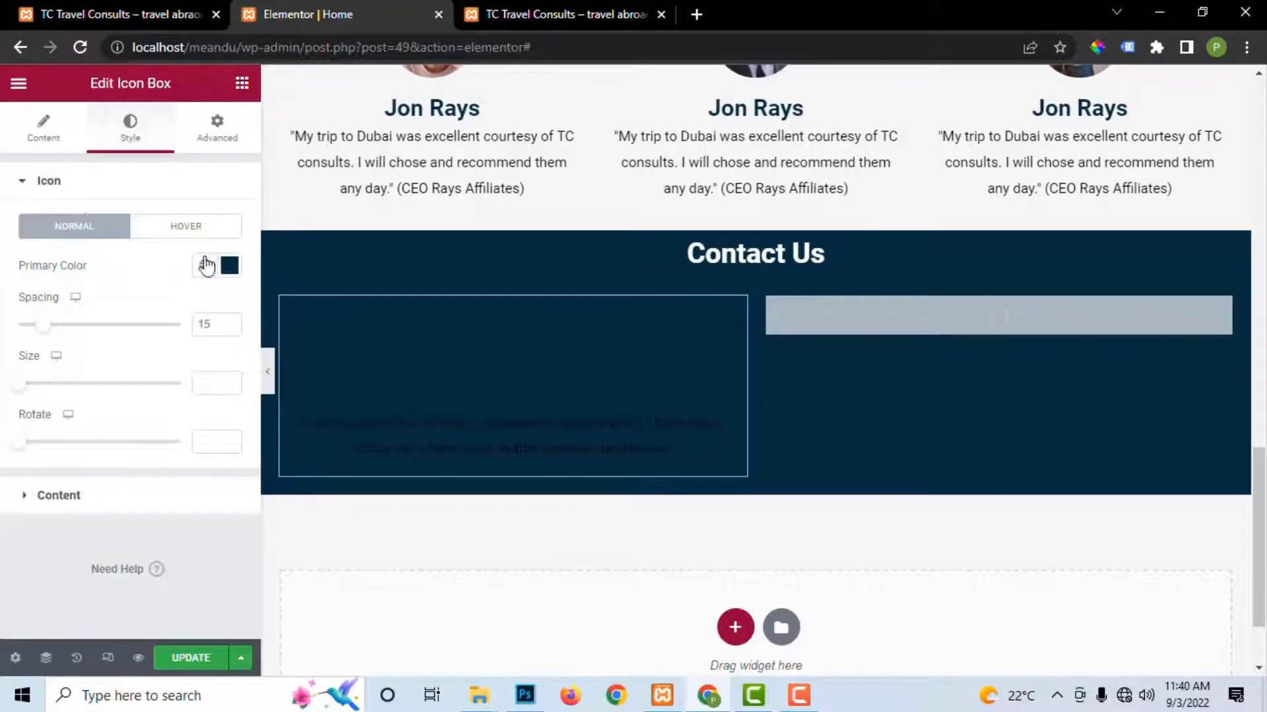
click(228, 266)
key(ctrl+v)
click(198, 660)
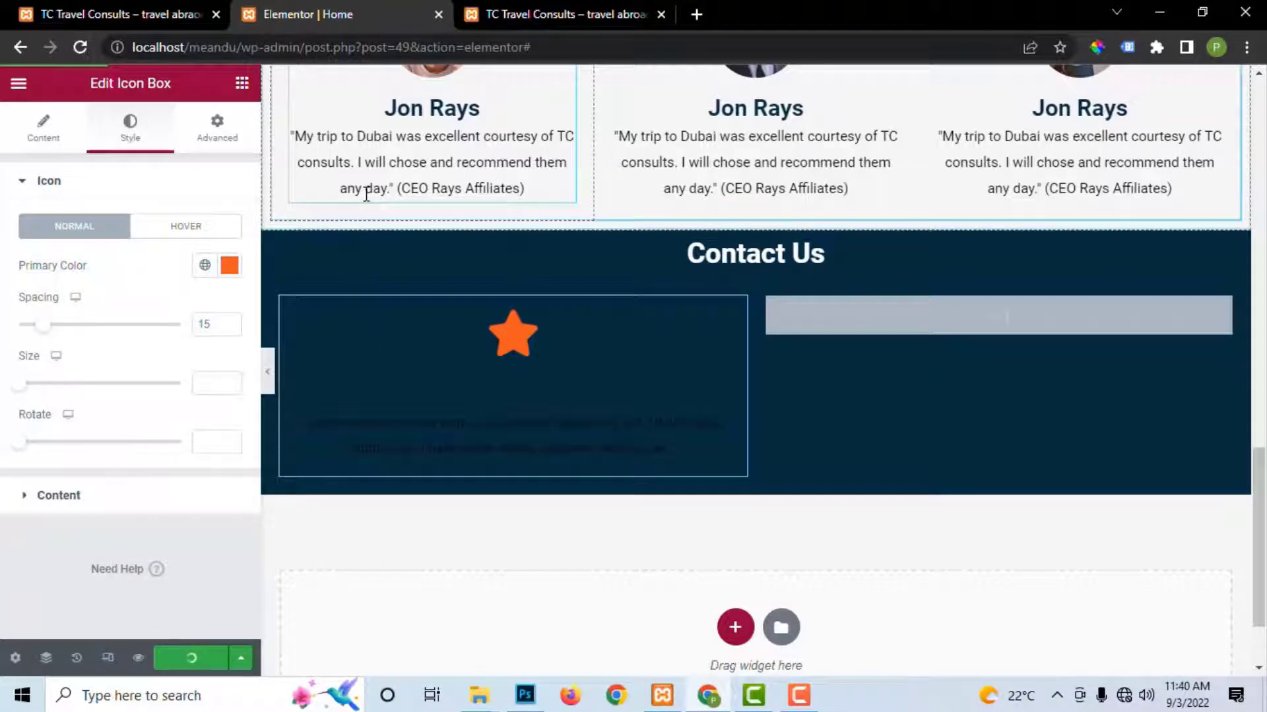
Step: Set the icon box title colour to near-white #F8FDFF and save
click(584, 14)
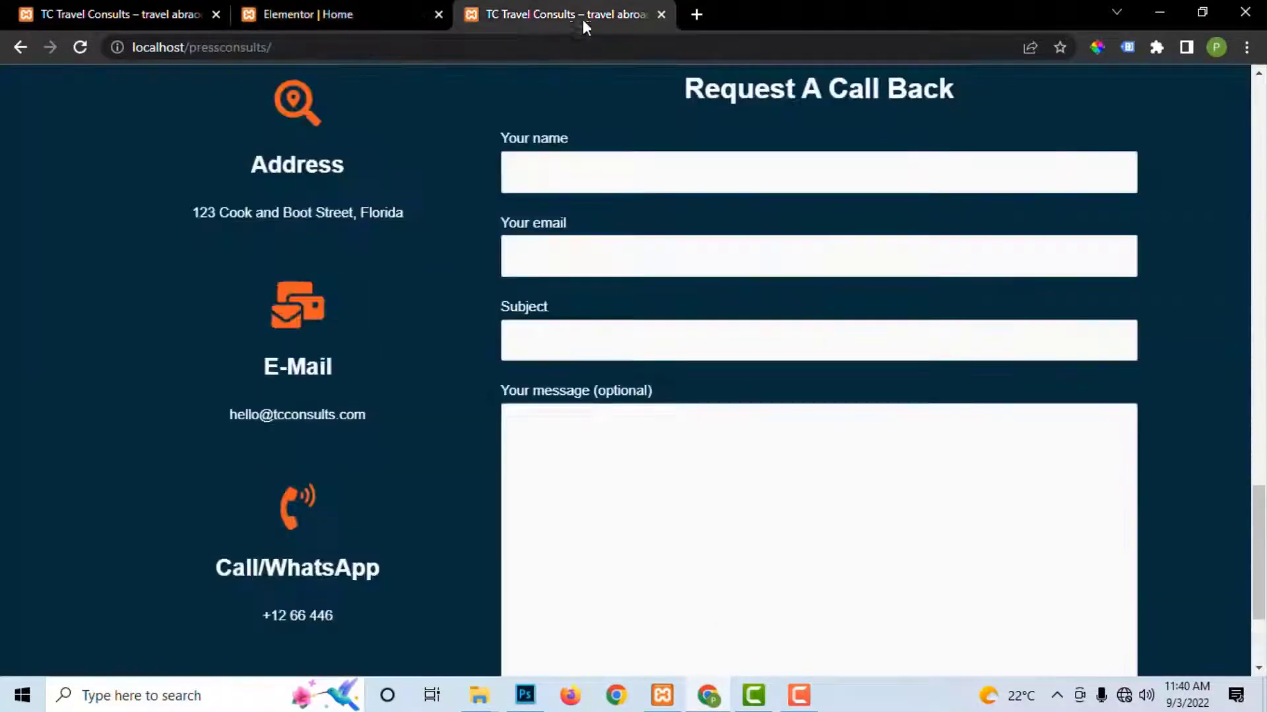
click(295, 14)
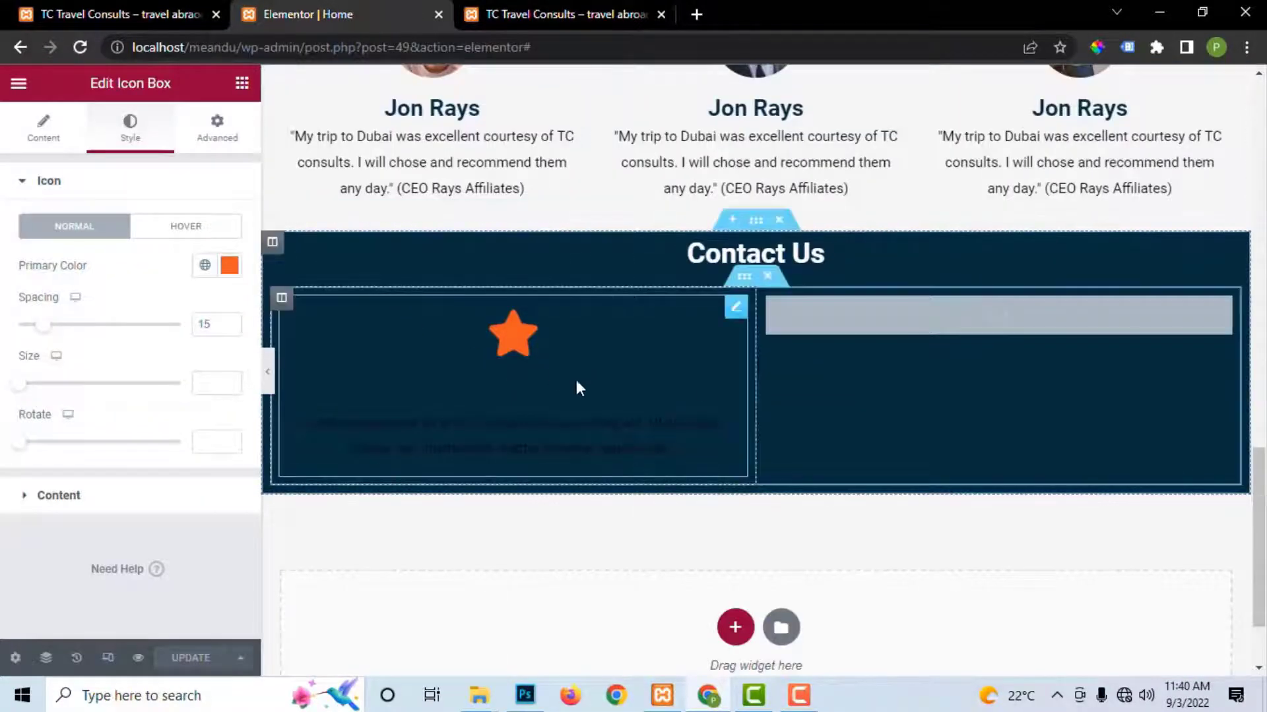
click(26, 502)
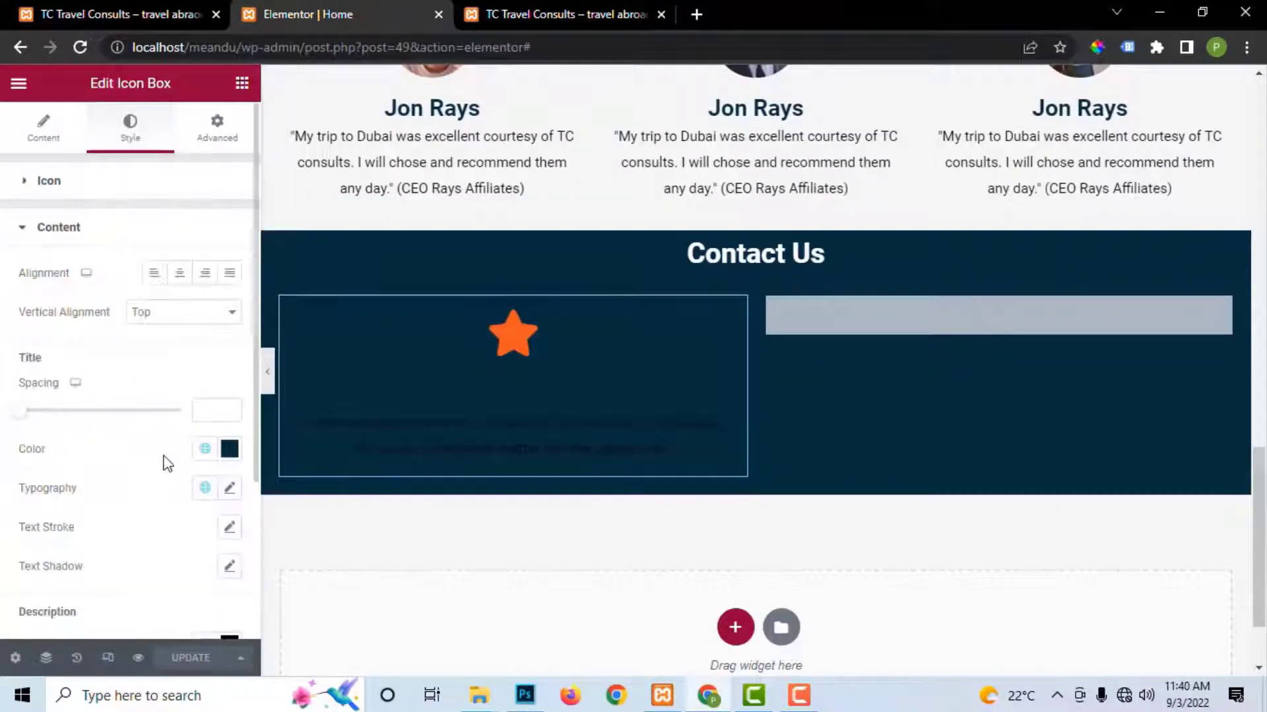
click(230, 448)
text(#F8FDFF)
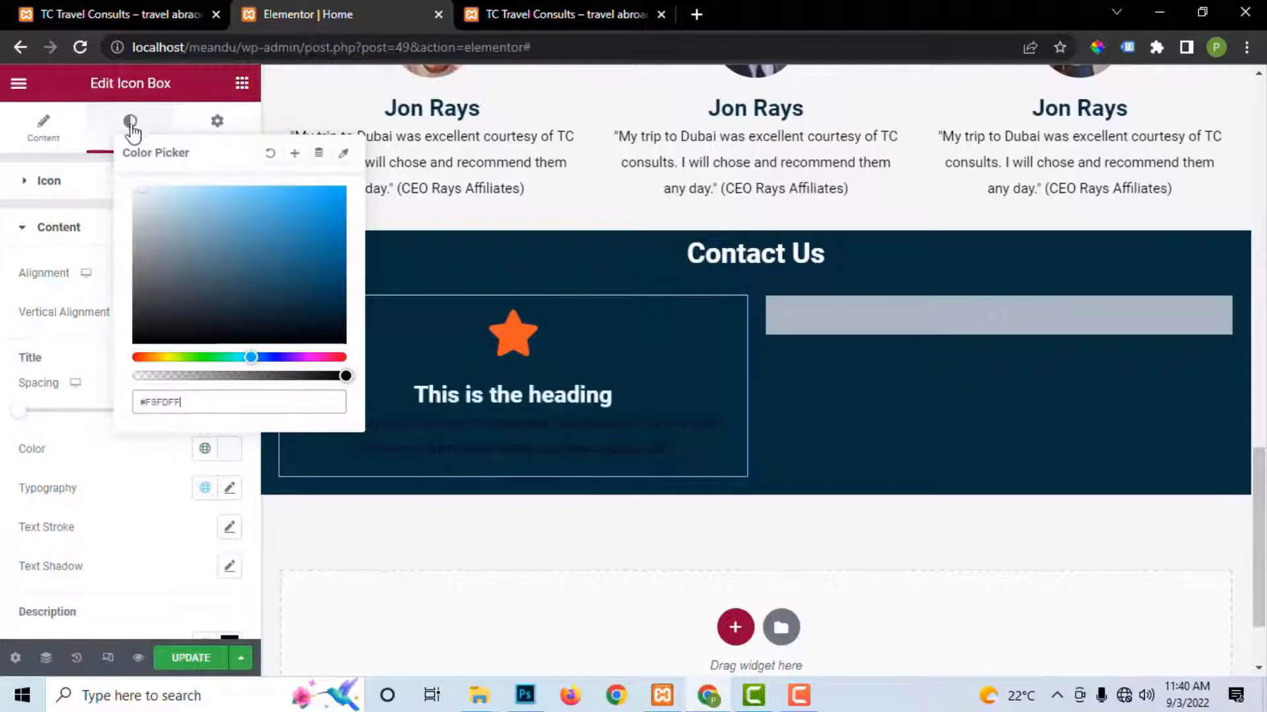
click(188, 659)
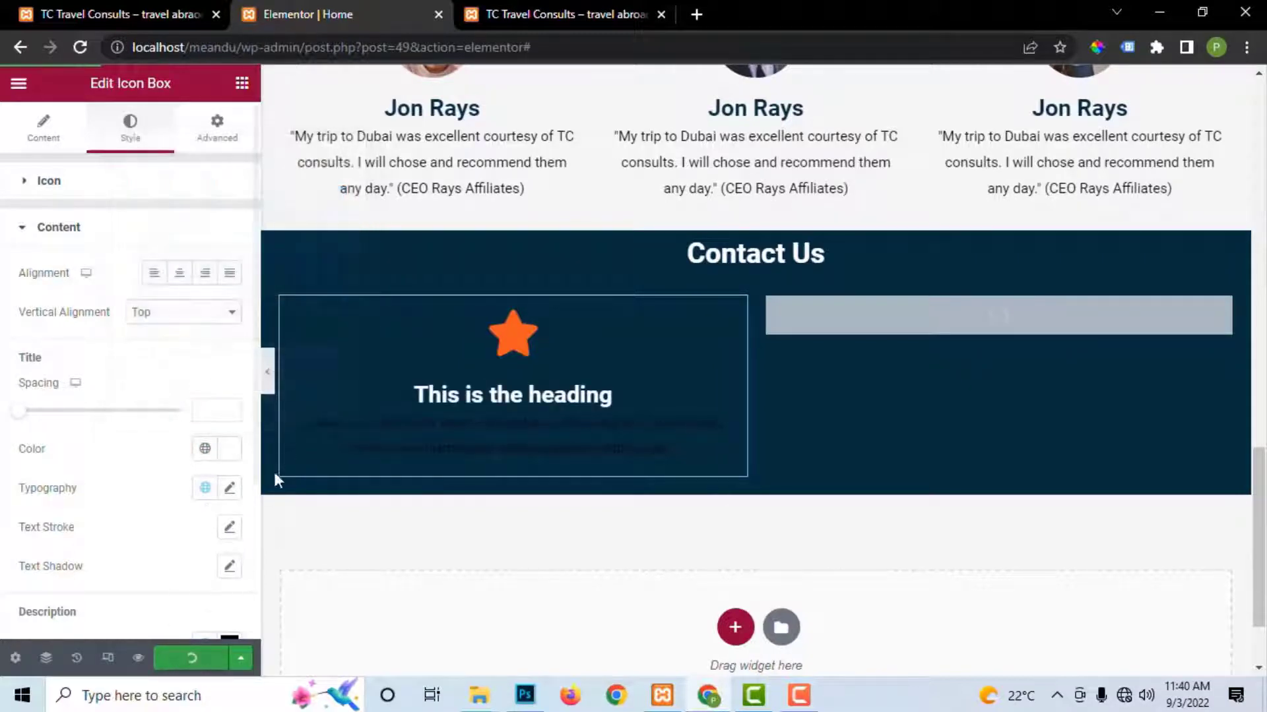
Step: Make the icon box description light grey #DFDADA and save the page
scroll(57, 414, down, 3)
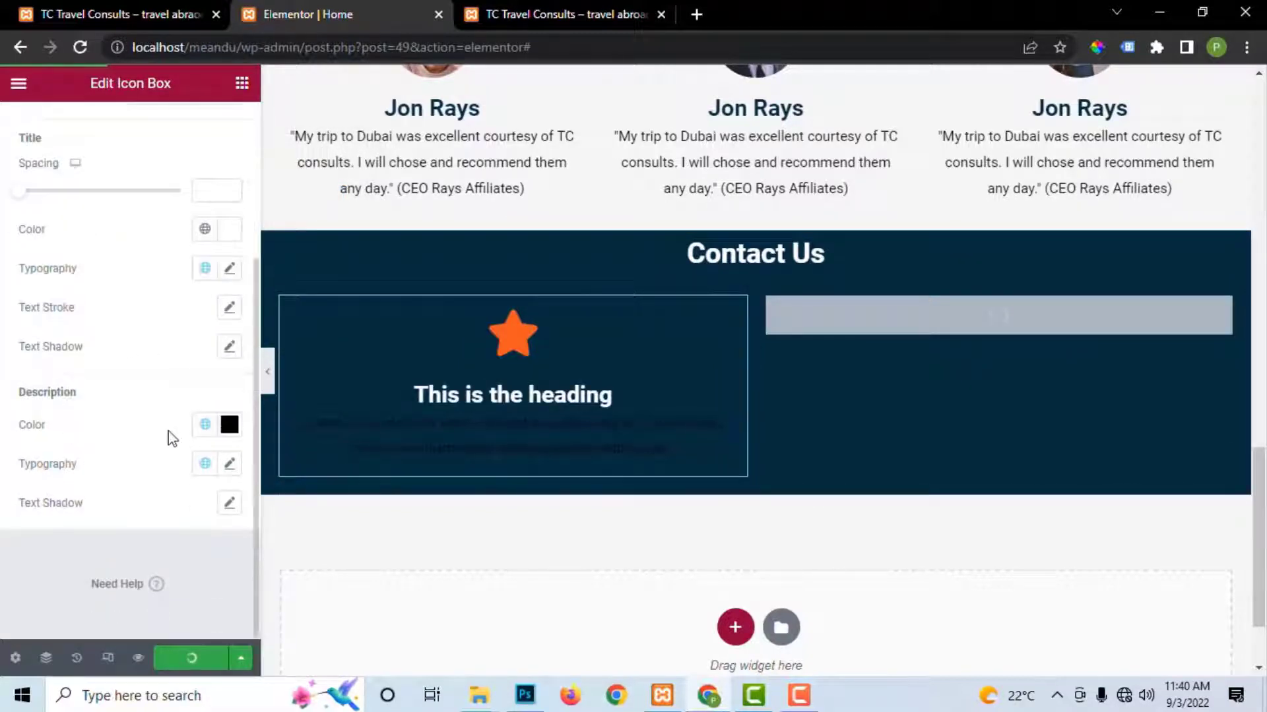
click(229, 425)
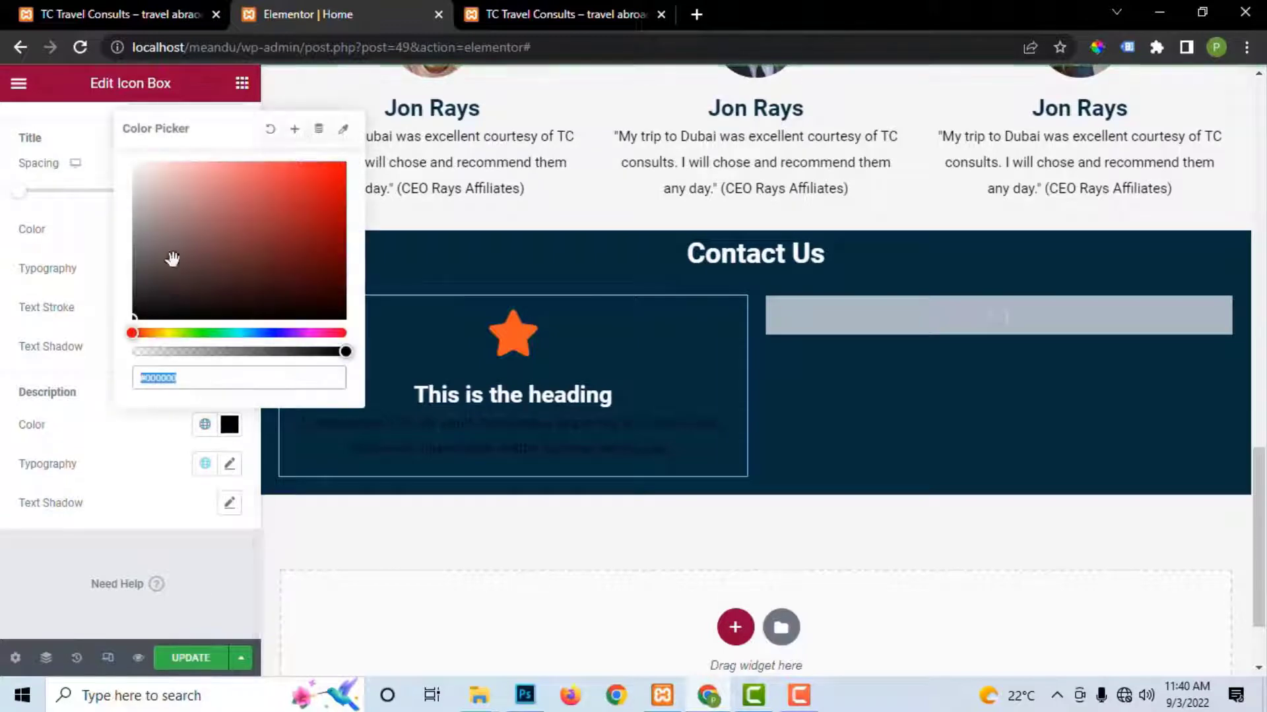
text(#FFFFFF)
drag(133, 168, 142, 189)
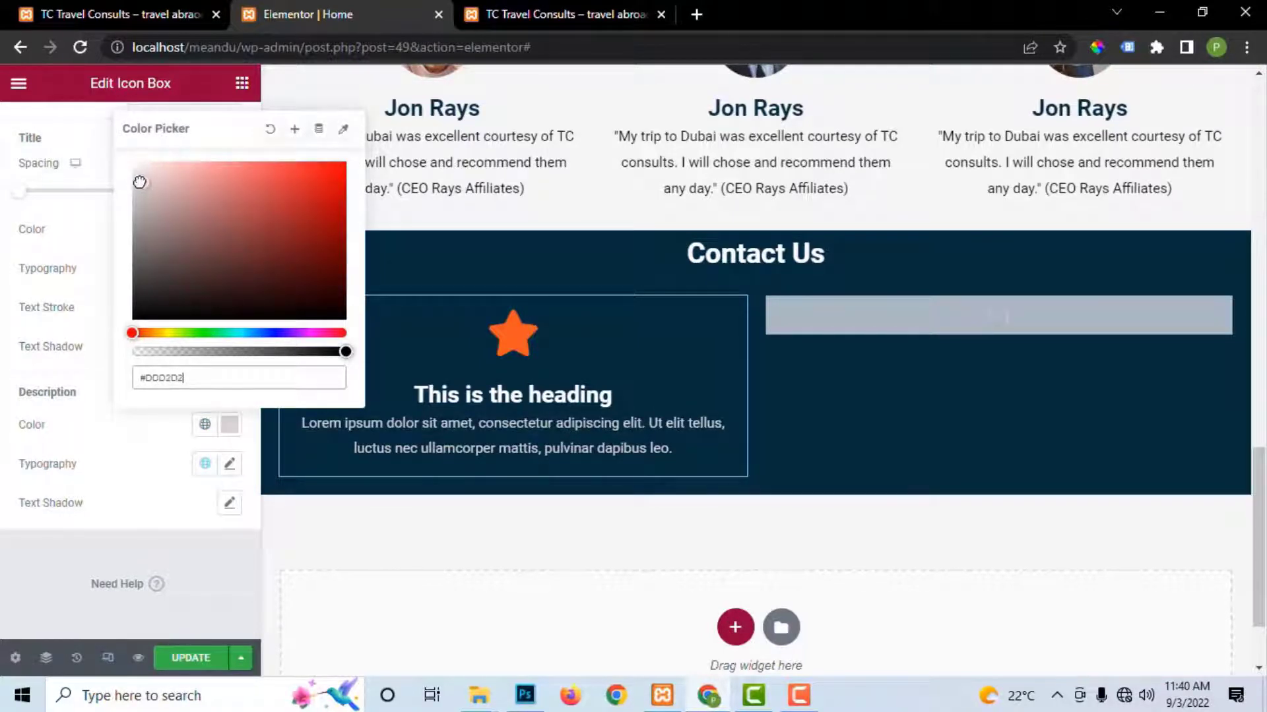
click(191, 657)
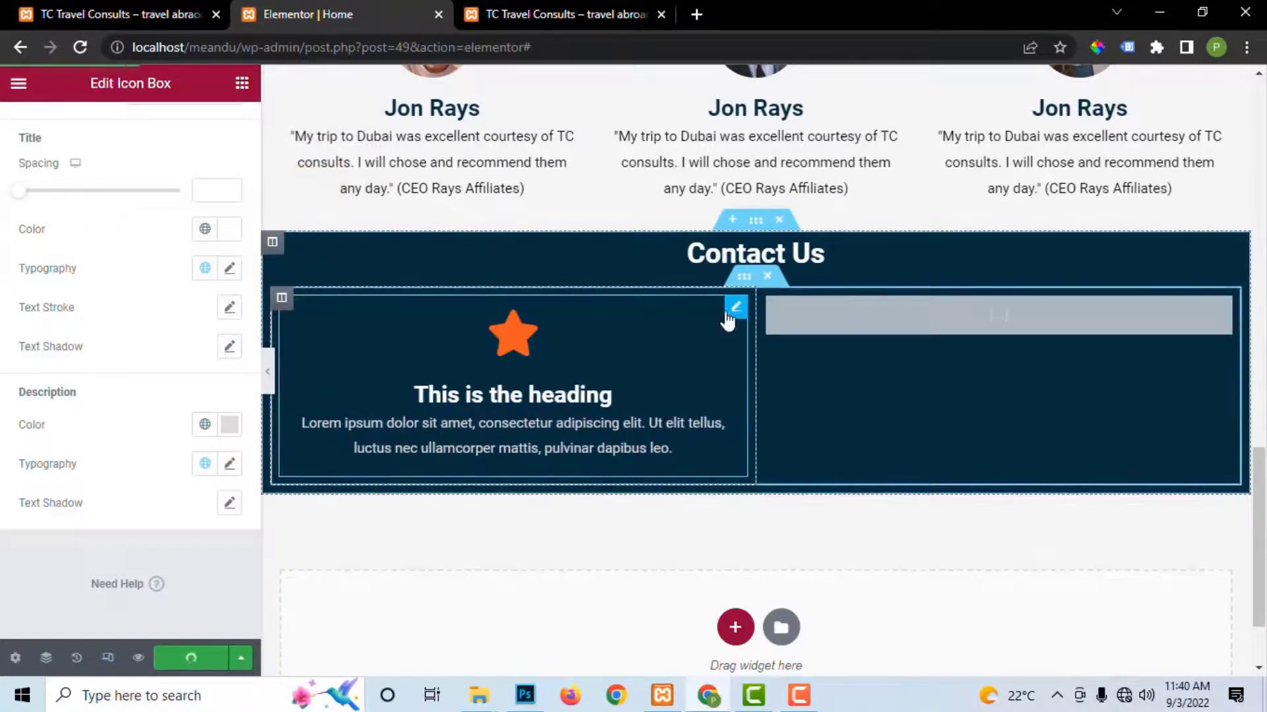
Step: Duplicate the star icon box twice so three copies stack, and save the page
right_click(735, 318)
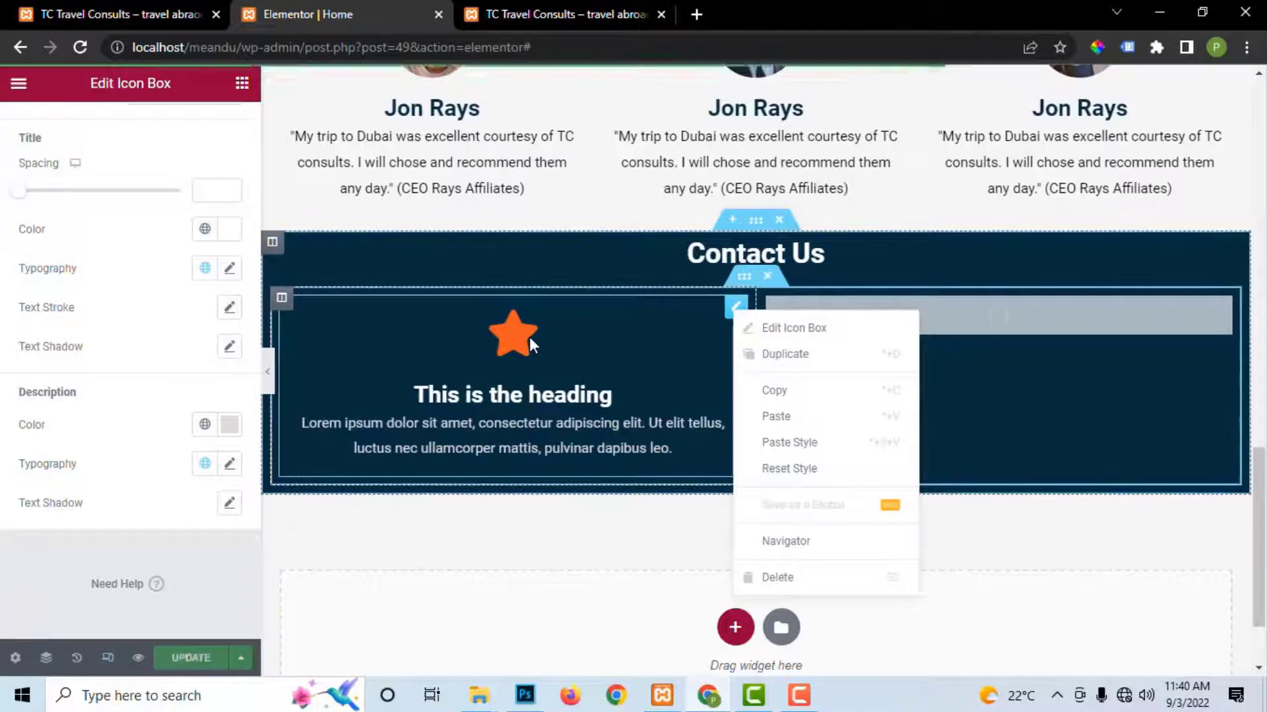
click(789, 355)
right_click(736, 310)
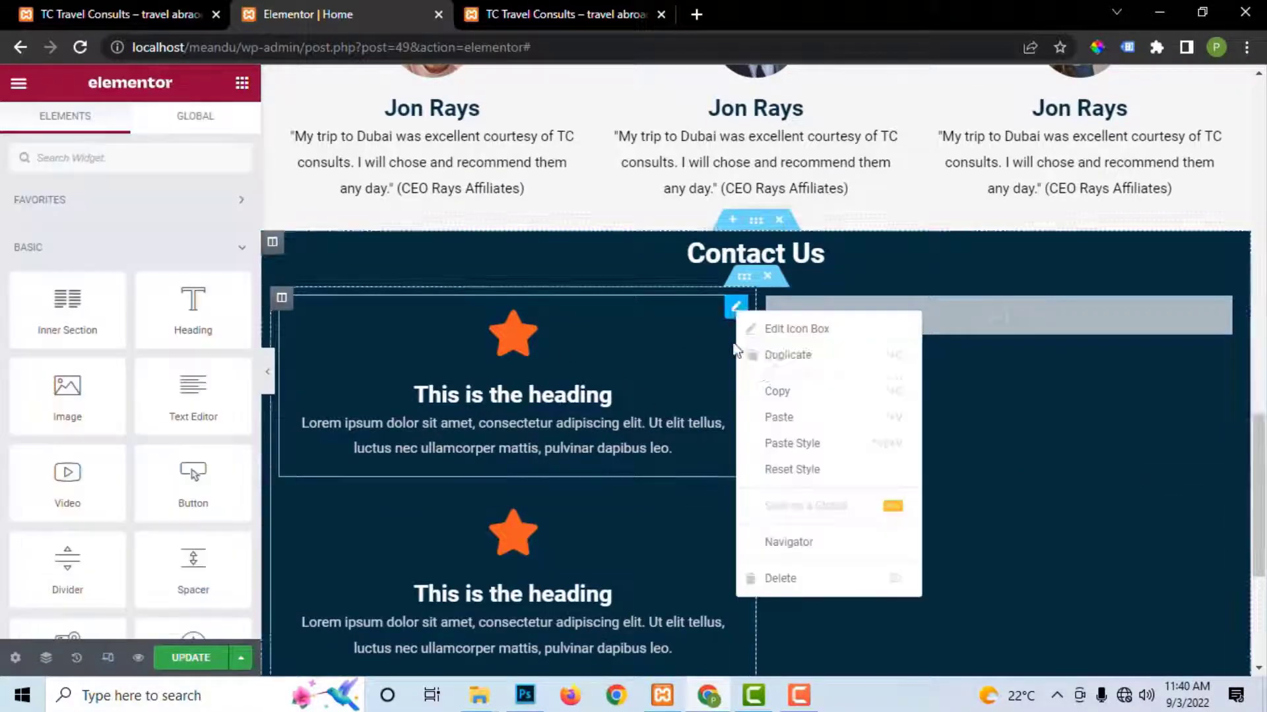
click(774, 356)
scroll(469, 429, down, 5)
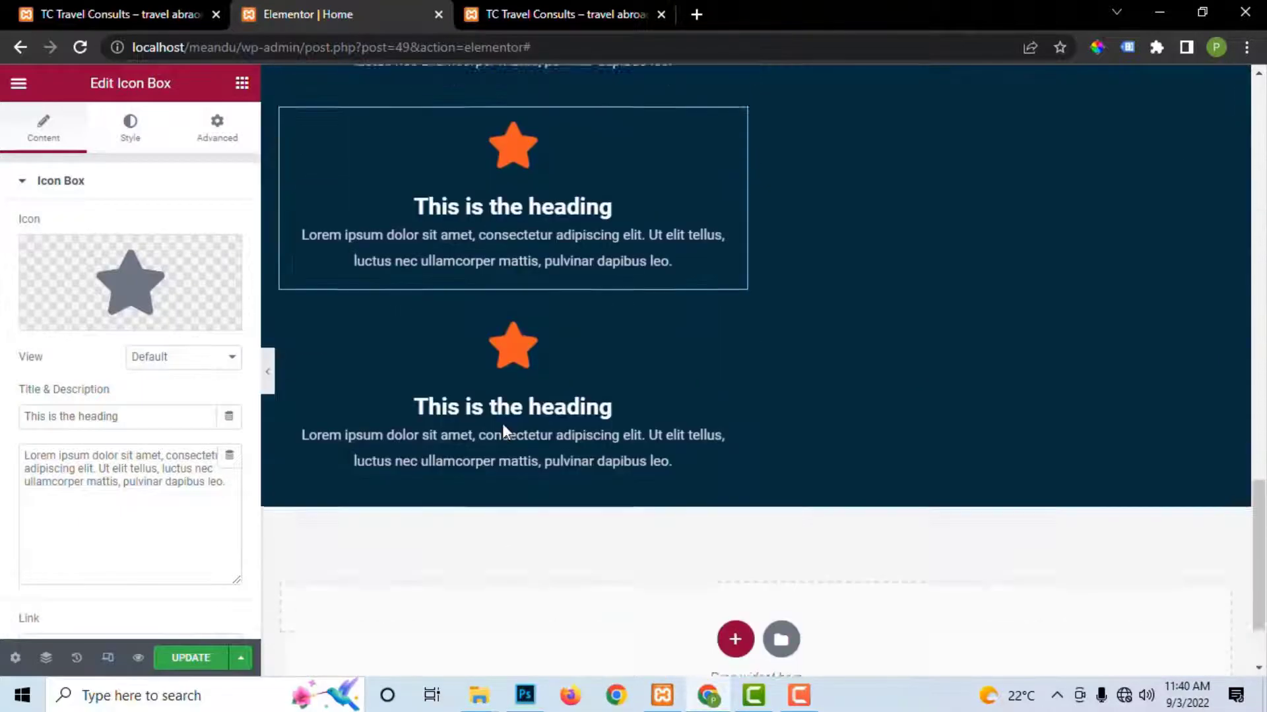
scroll(502, 423, up, 4)
click(188, 657)
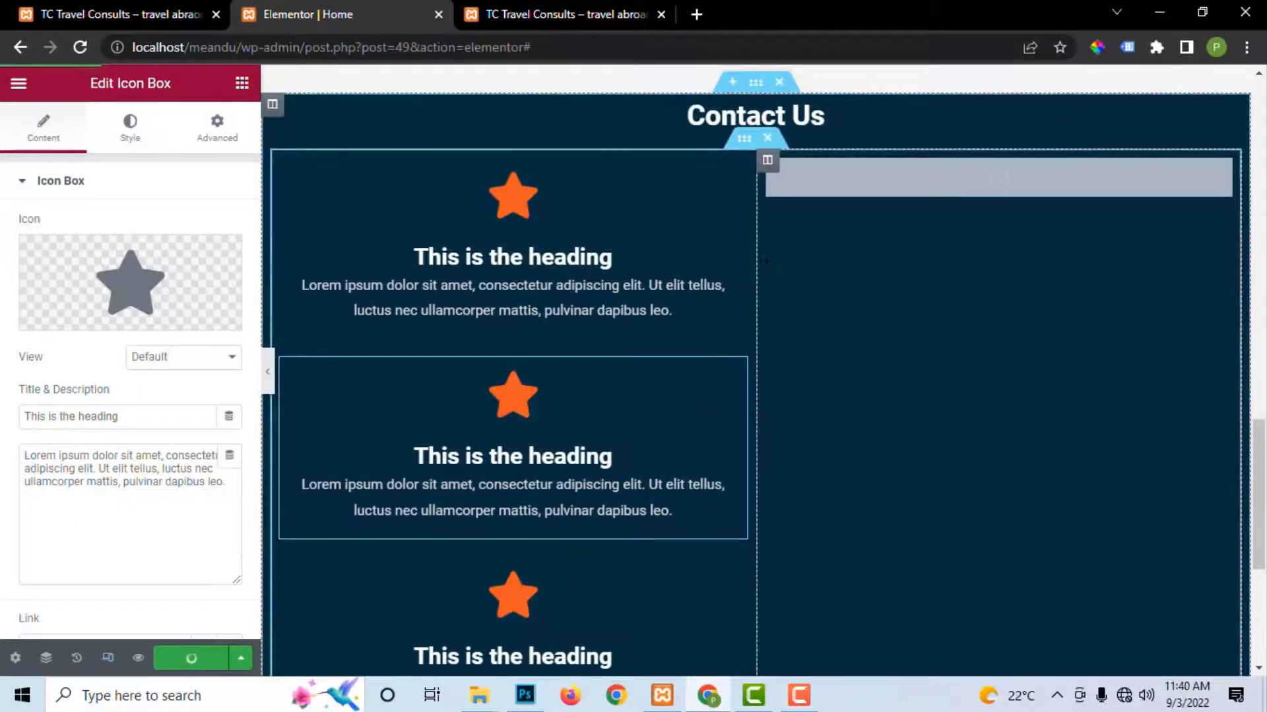
Step: Resize the icon-box column to roughly 39% beside the form and save again
drag(756, 260, 609, 280)
drag(610, 338, 649, 343)
scroll(663, 293, down, 7)
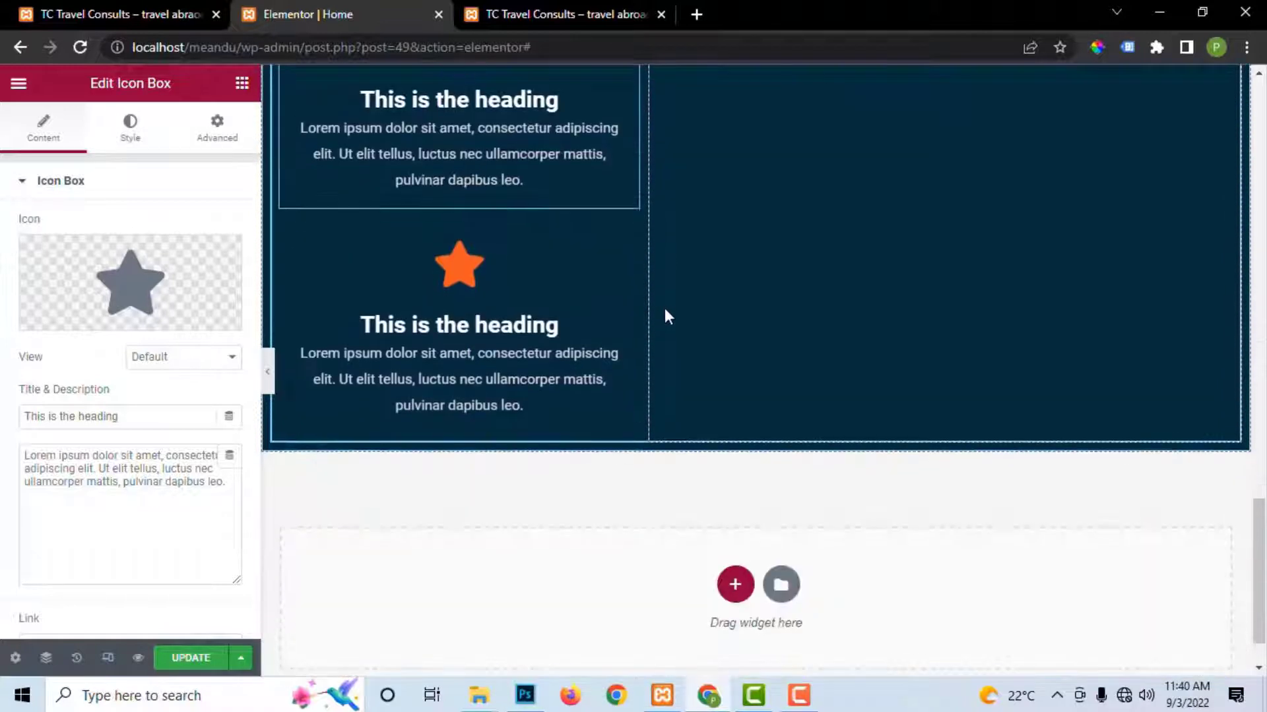
click(190, 657)
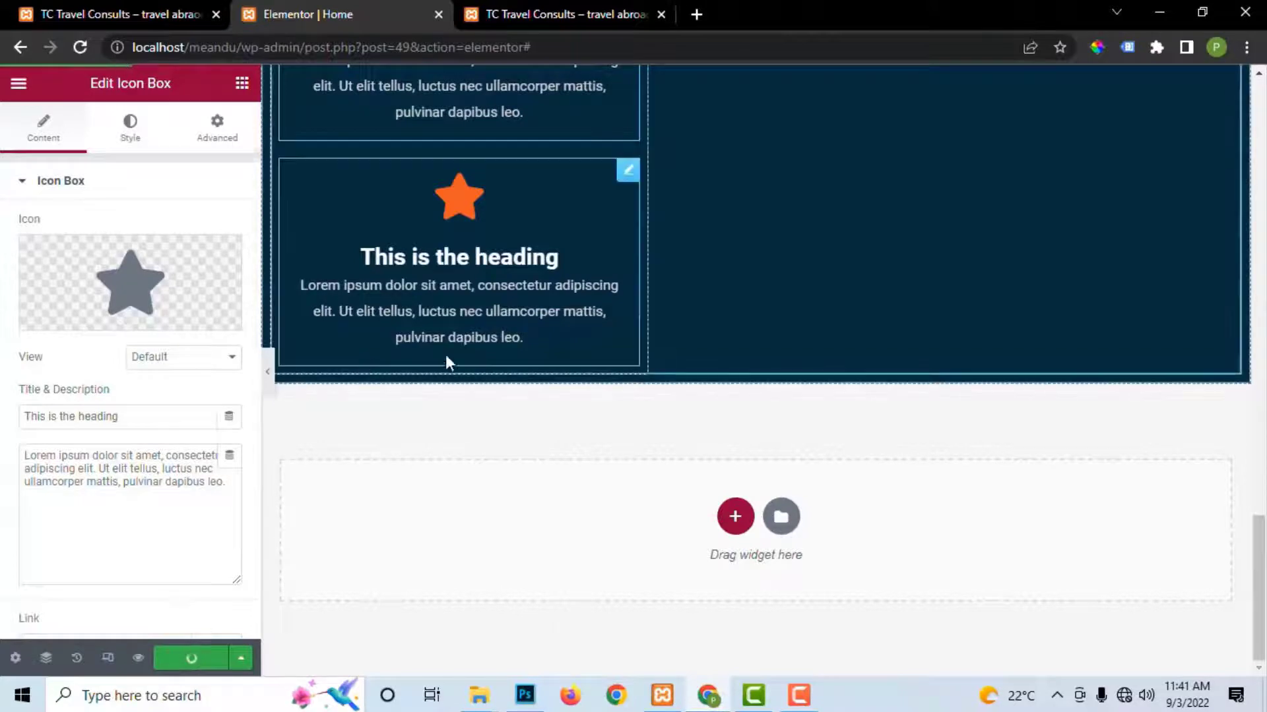
scroll(592, 295, up, 10)
scroll(601, 302, down, 4)
scroll(655, 347, up, 3)
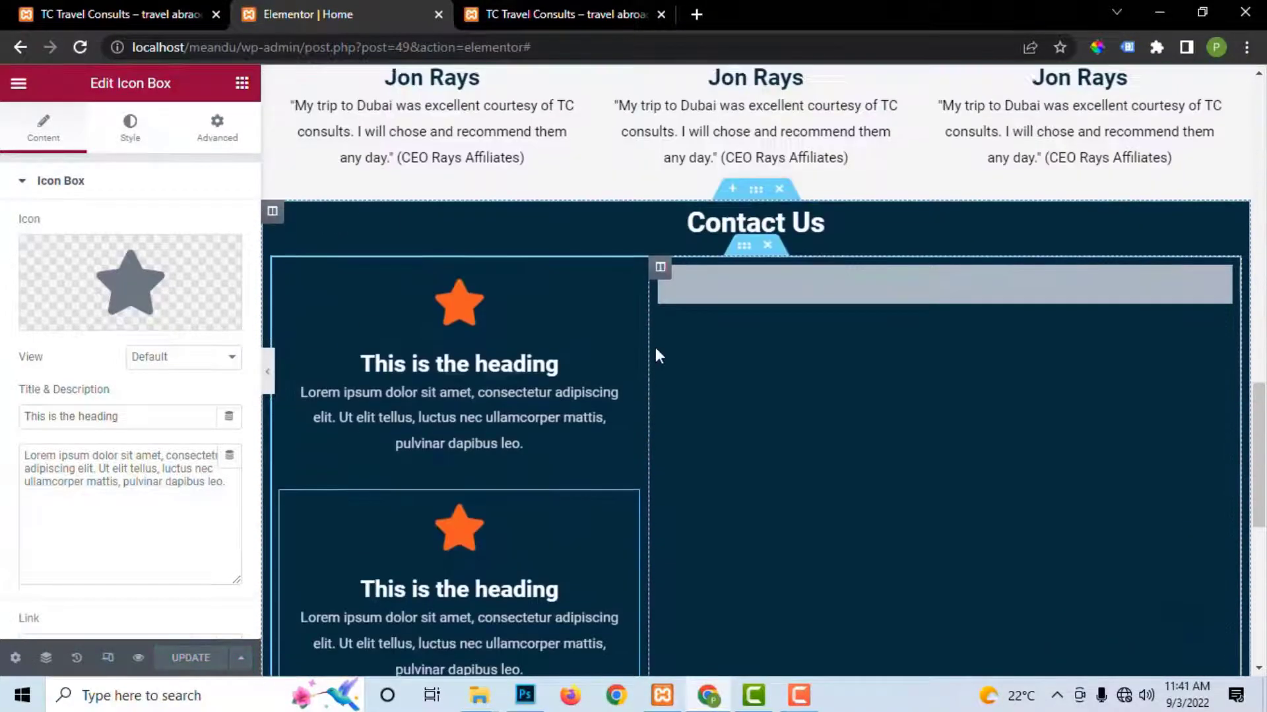
scroll(669, 343, down, 3)
scroll(445, 207, up, 2)
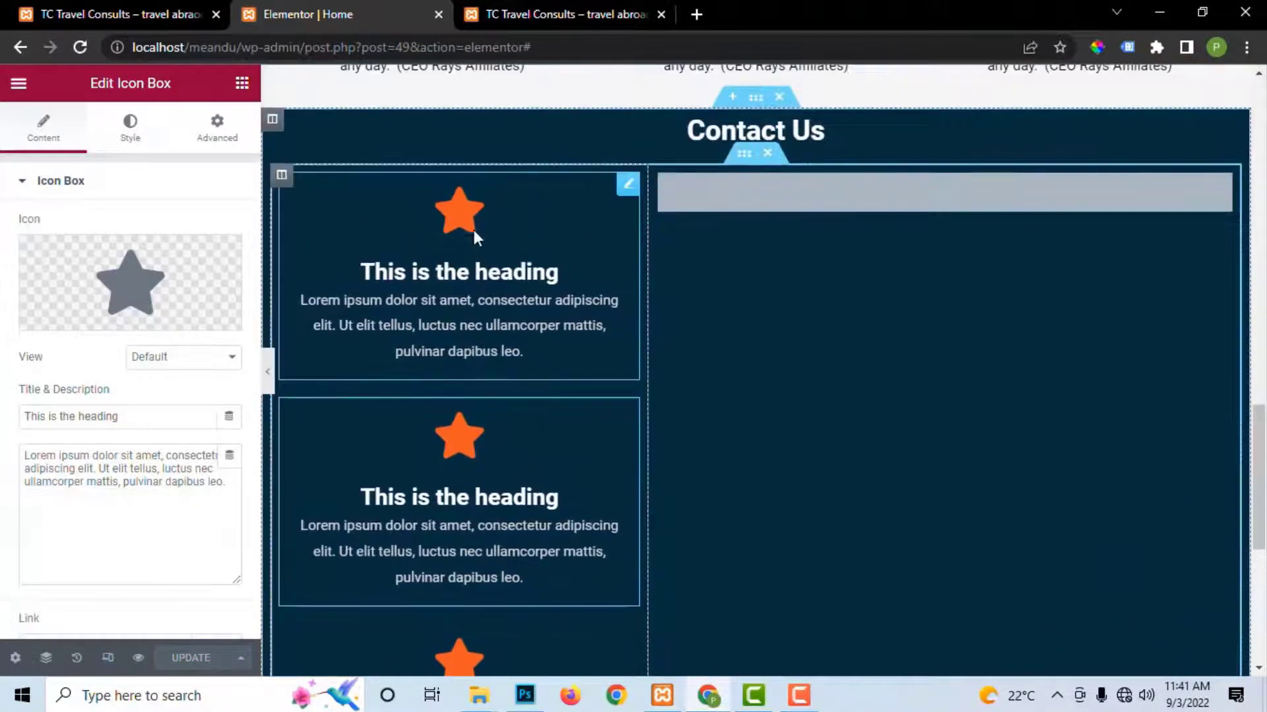
Step: Copy the Address heading from the live site and paste it as the first box's title
click(574, 14)
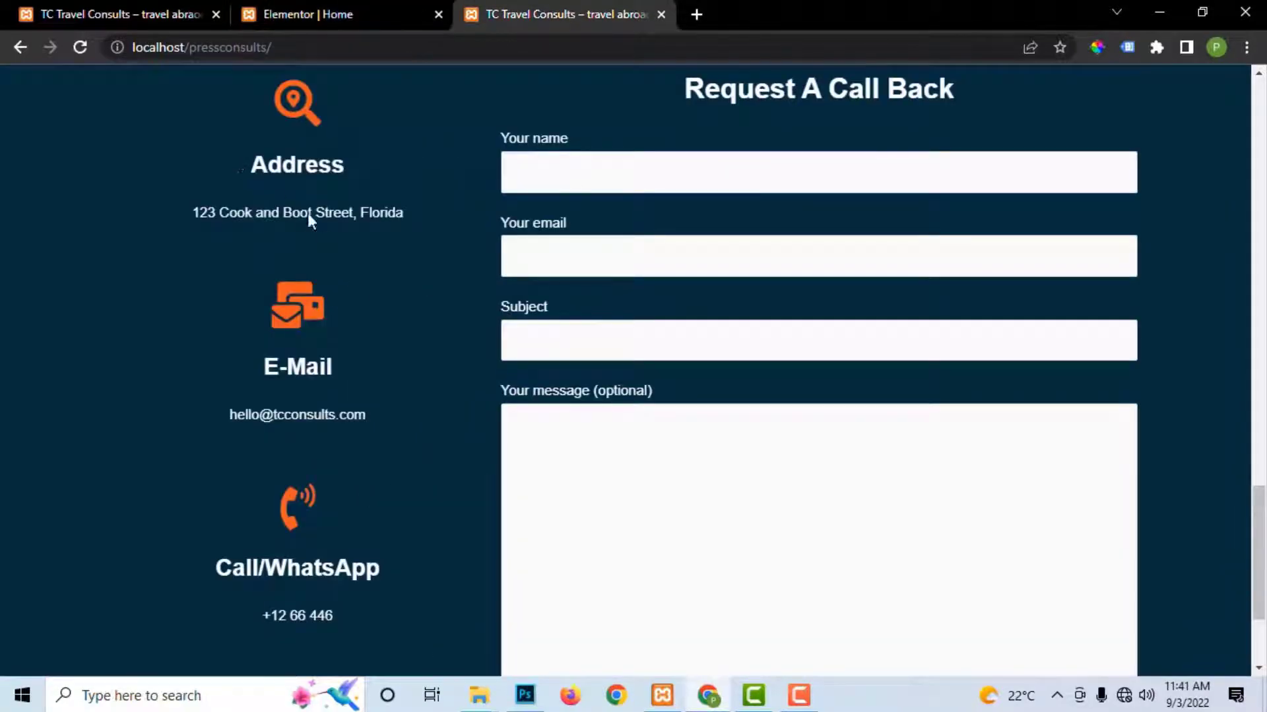
scroll(283, 218, up, 3)
drag(247, 356, 374, 344)
right_click(314, 358)
click(342, 369)
click(359, 17)
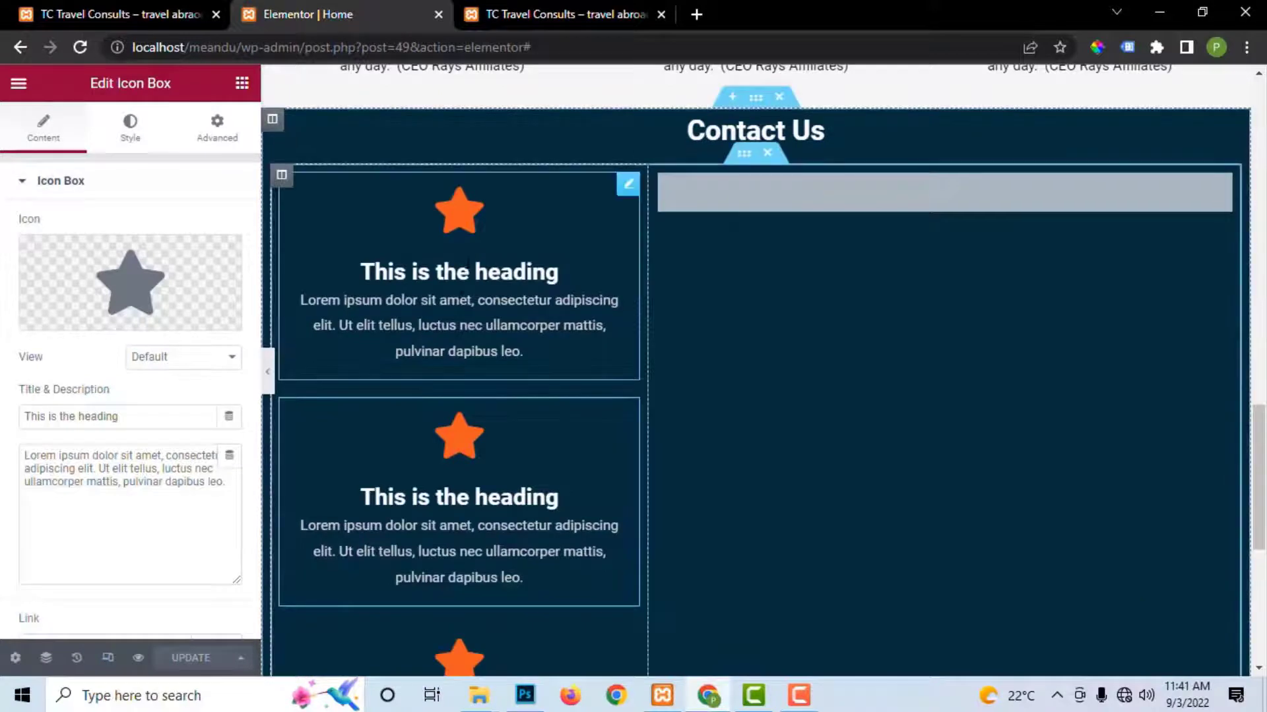
click(130, 126)
click(41, 126)
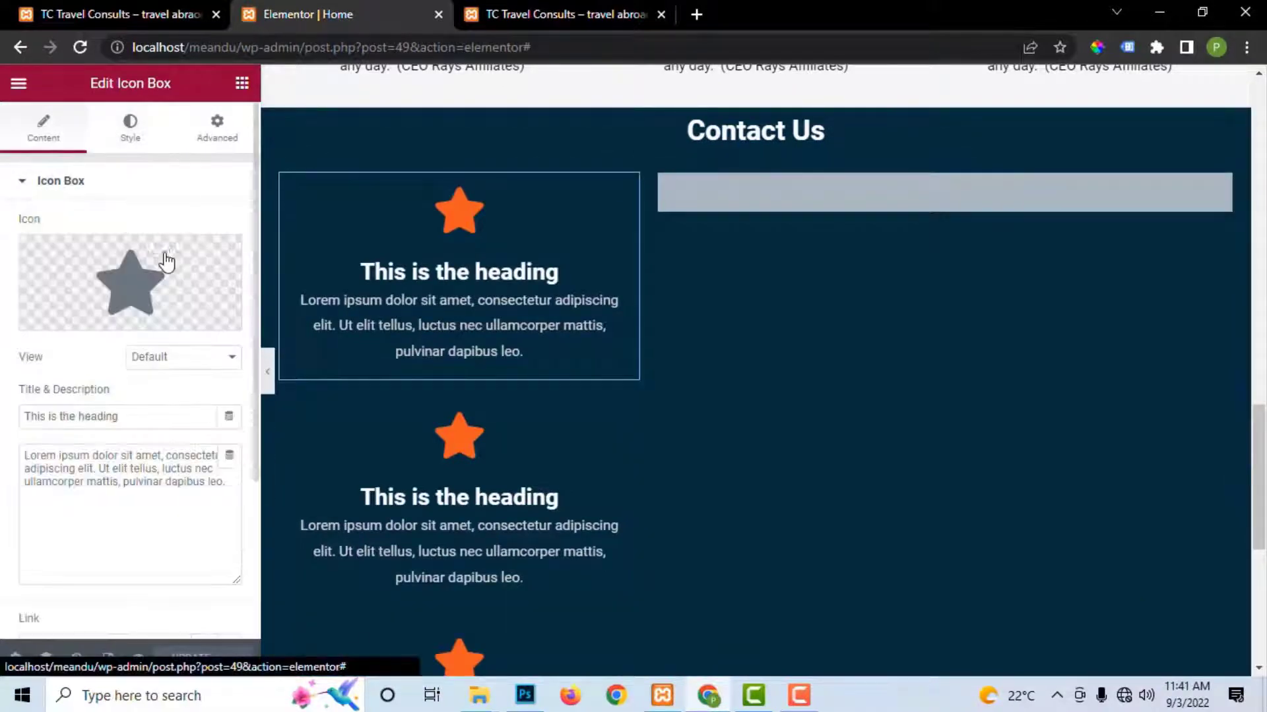
drag(136, 418, 3, 419)
key(ctrl+v)
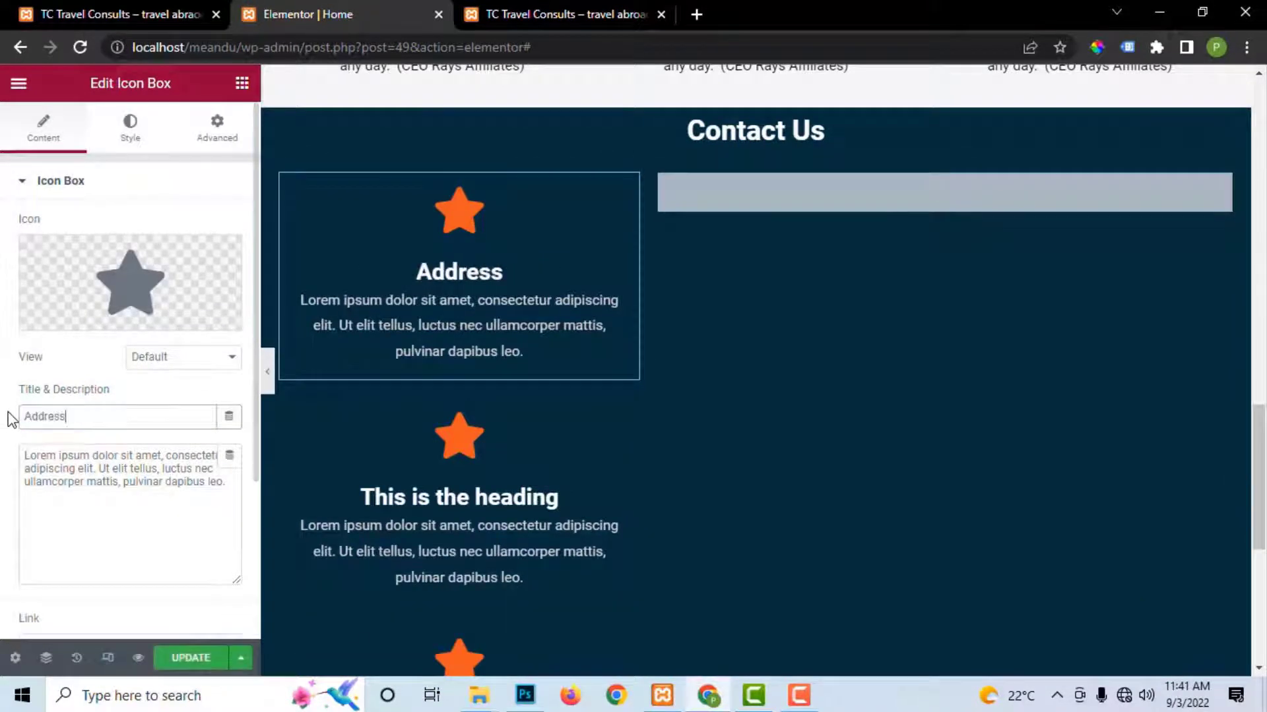
Step: Paste the street address from the live site as the description and save the page
key(ctrl+Tab)
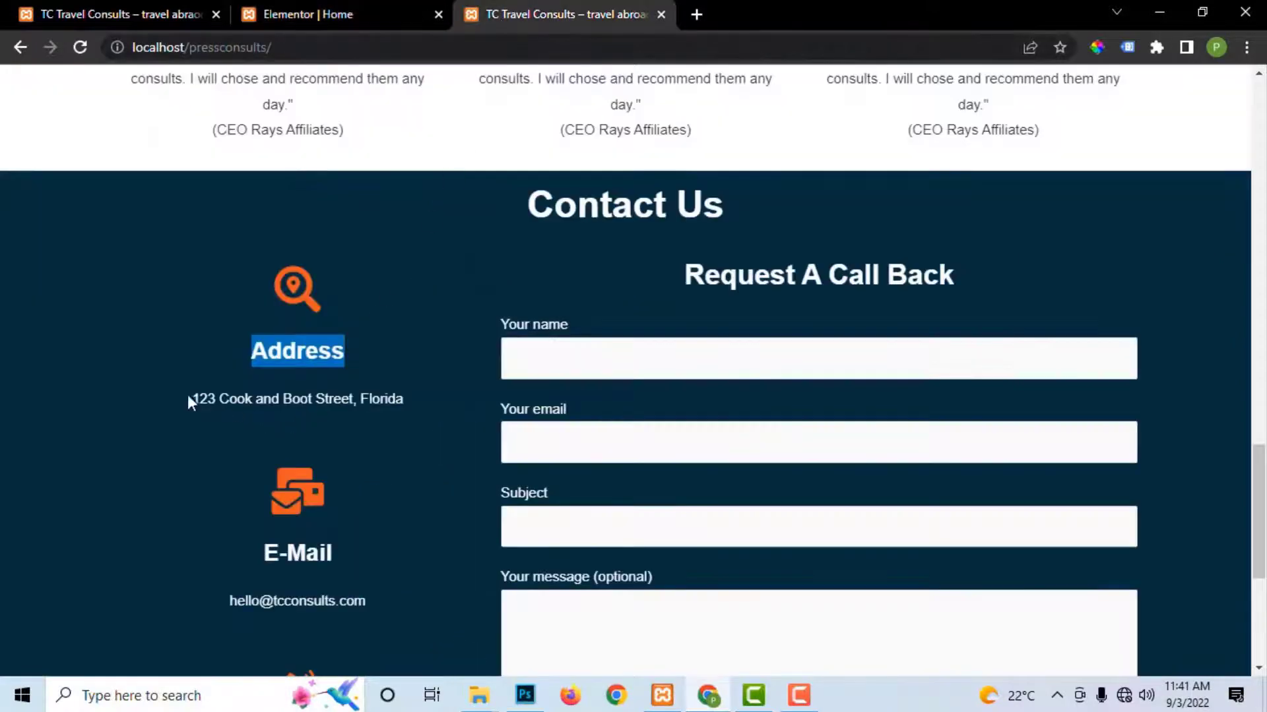
drag(188, 395, 435, 396)
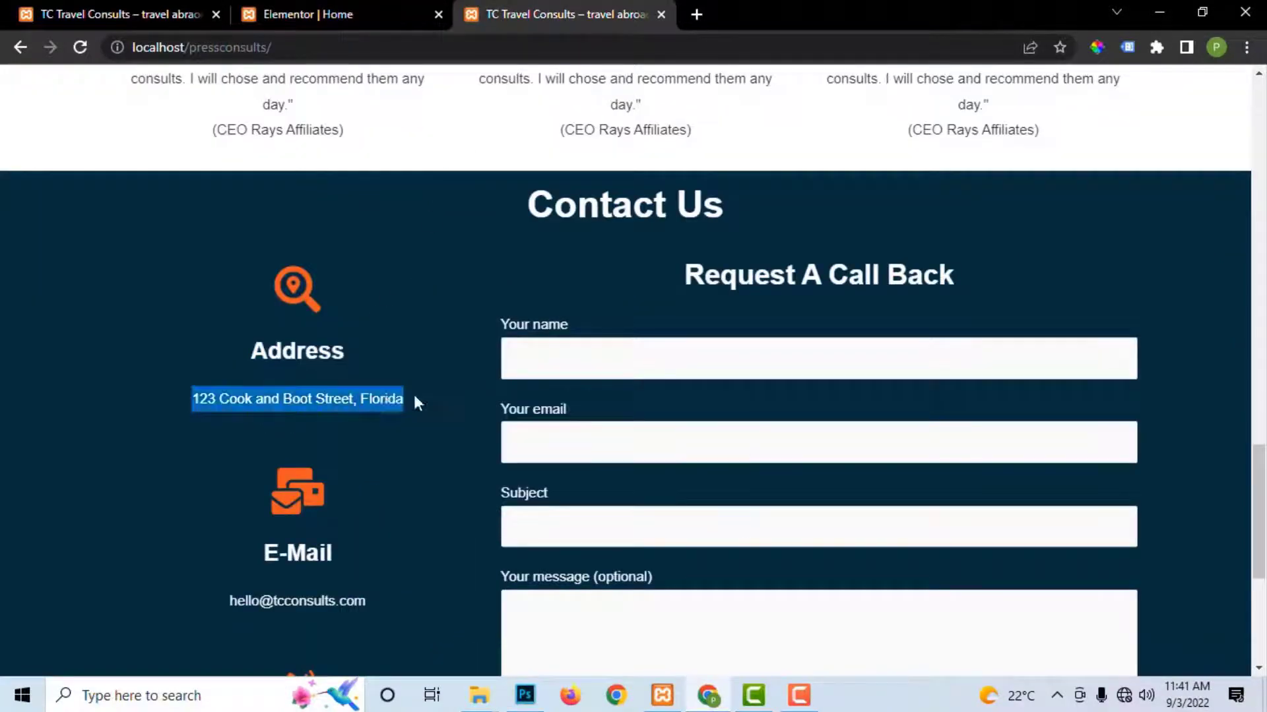
click(356, 13)
click(113, 485)
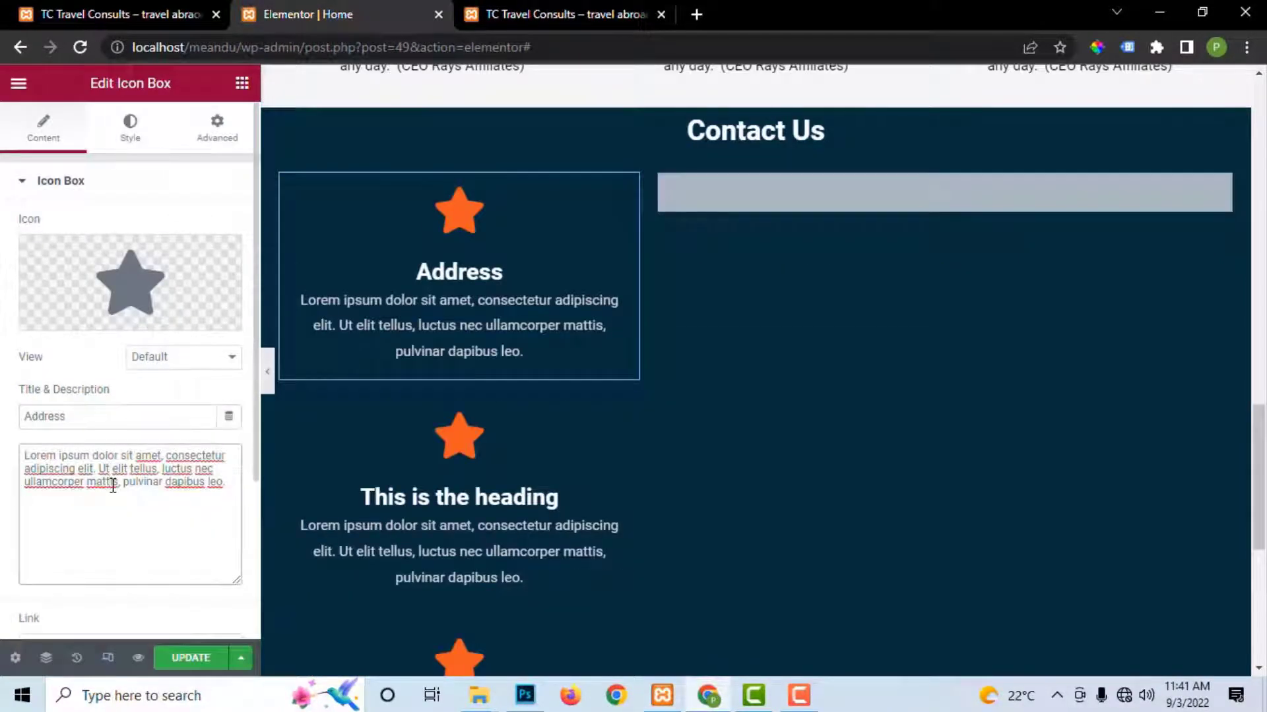
key(ctrl+a)
key(ctrl+v)
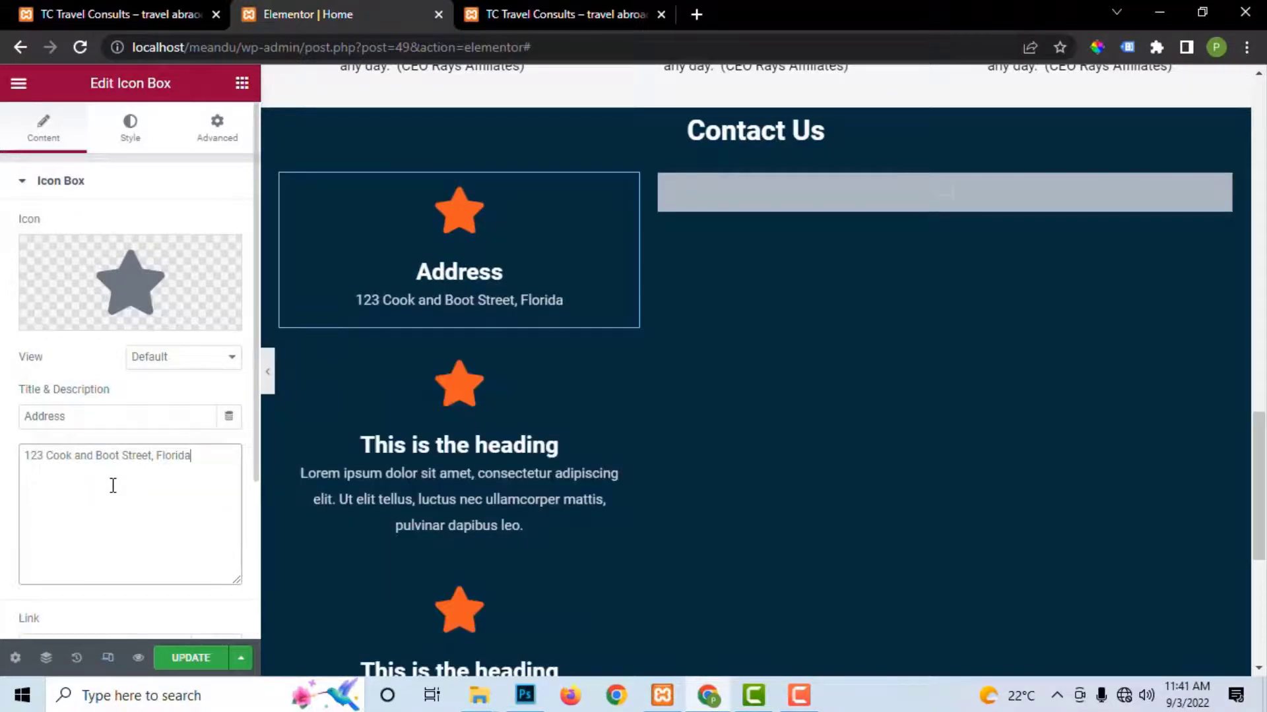
click(195, 659)
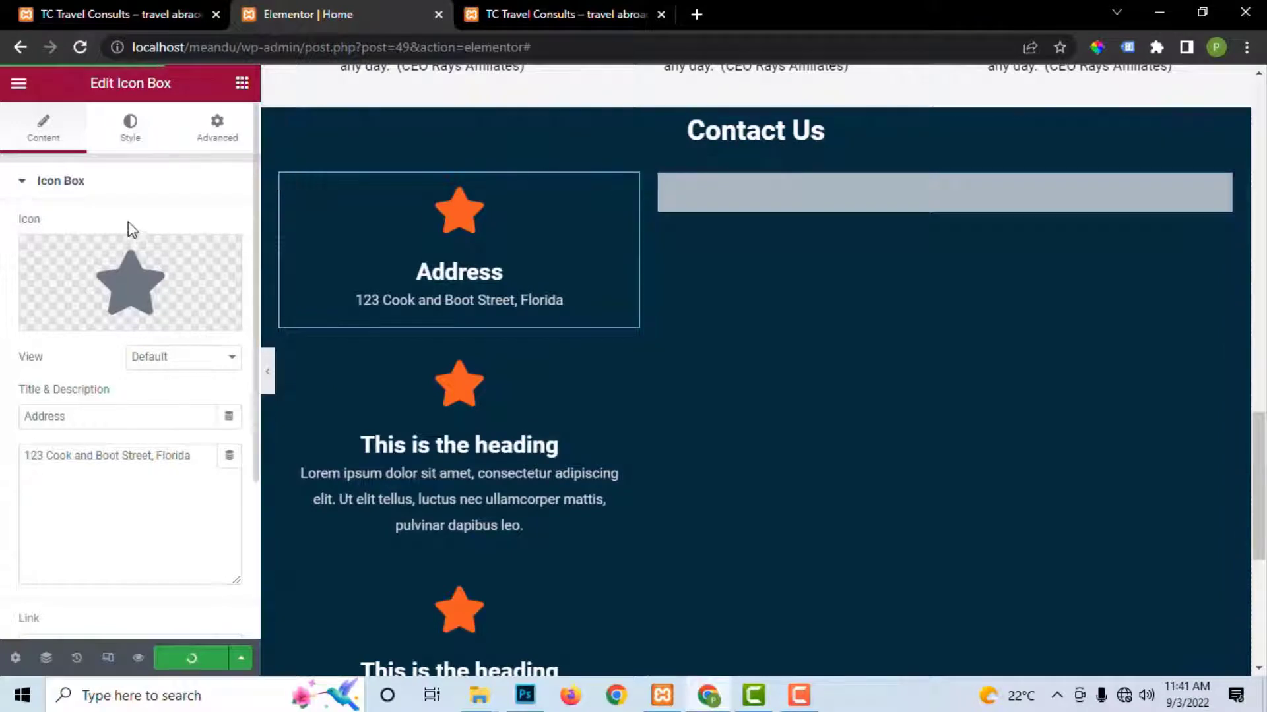
Step: Give the Address box the Search location icon (searched 'loca'), then drag the second box right
click(123, 323)
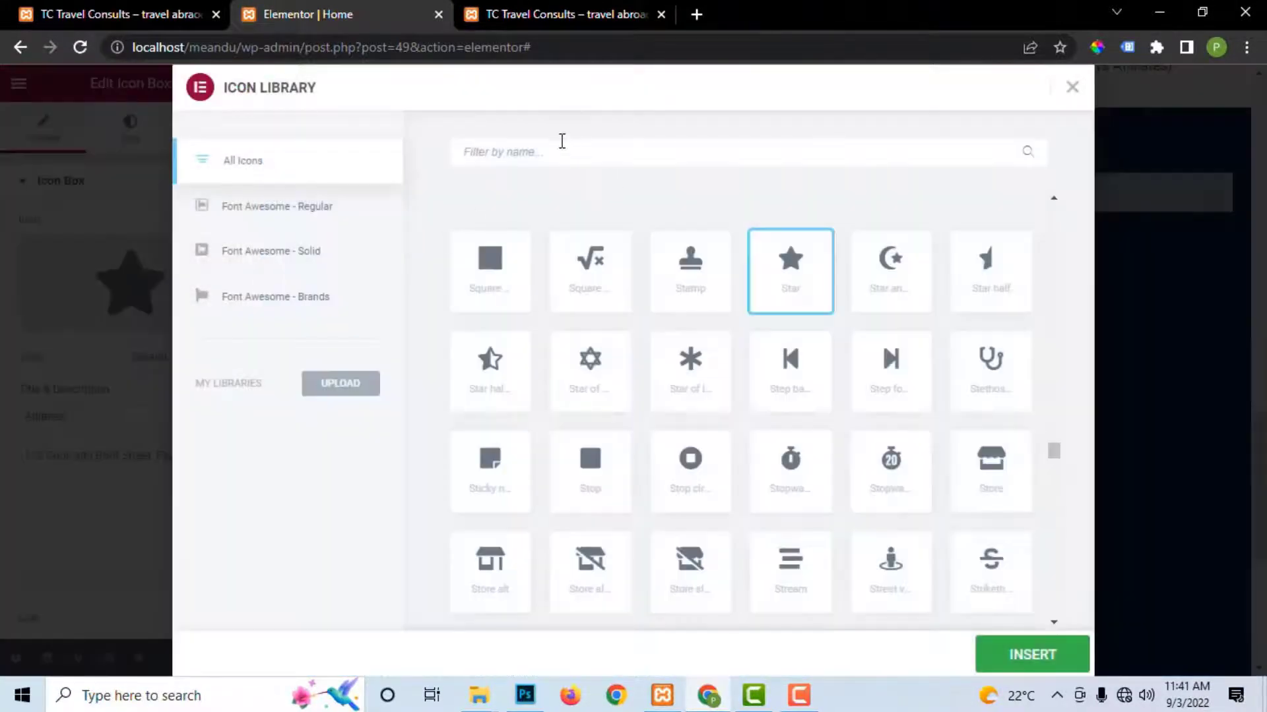
click(549, 151)
text(add)
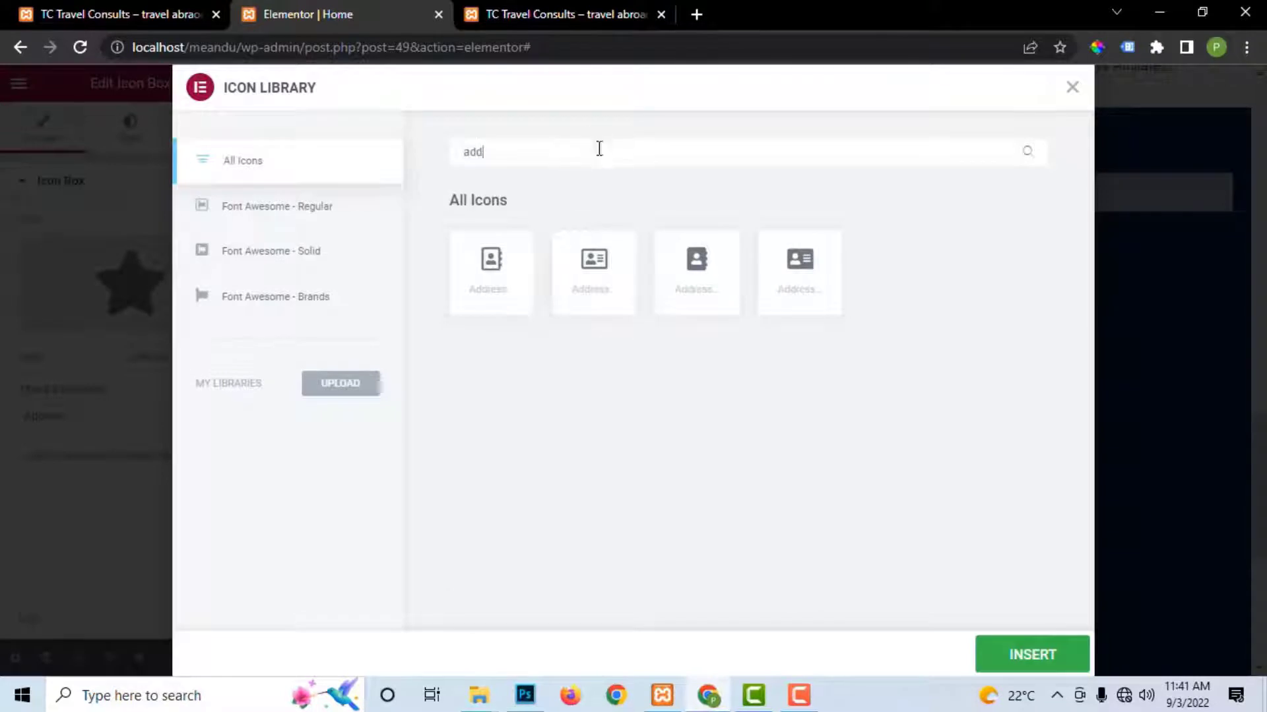
drag(599, 149, 364, 182)
text(lo)
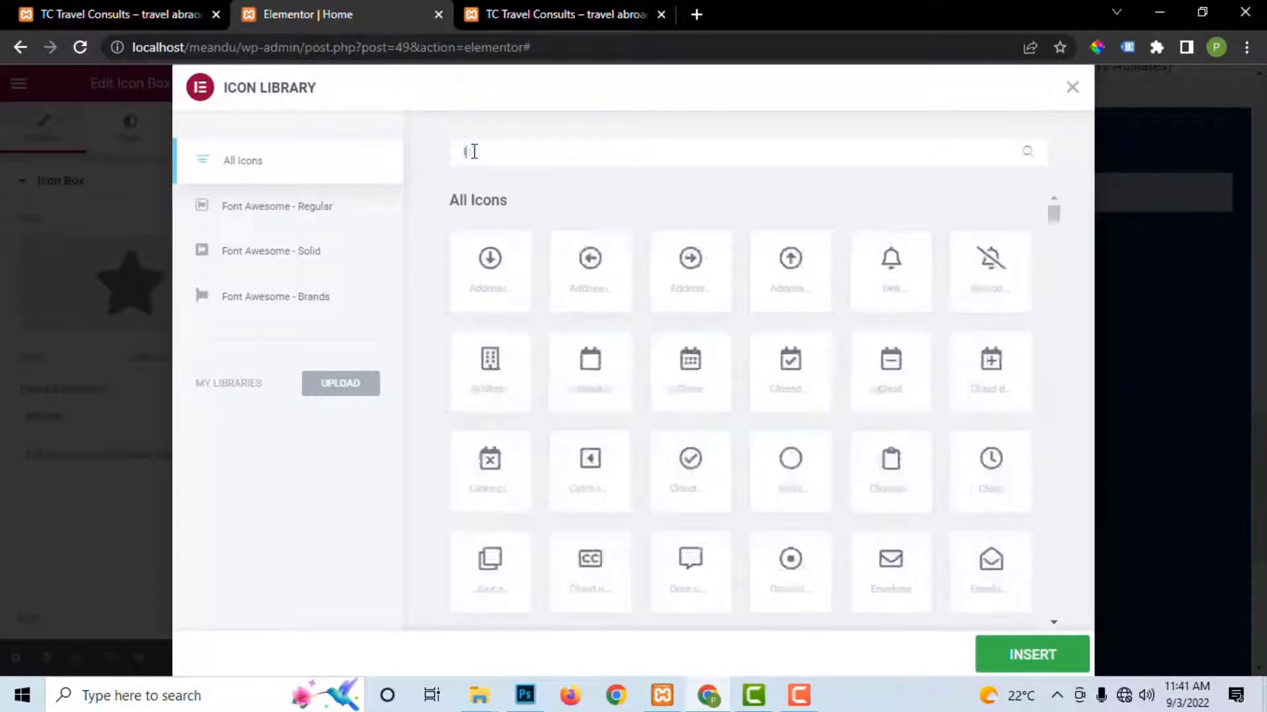
text(ca)
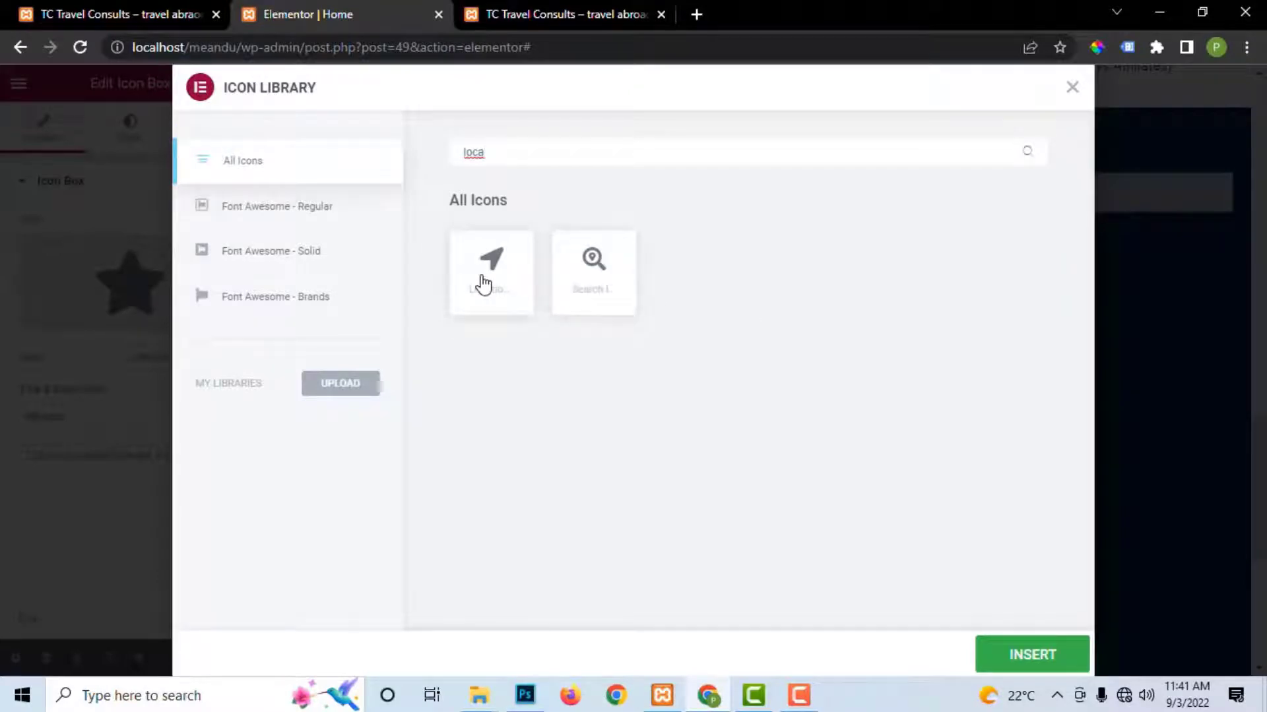
click(596, 260)
click(1016, 651)
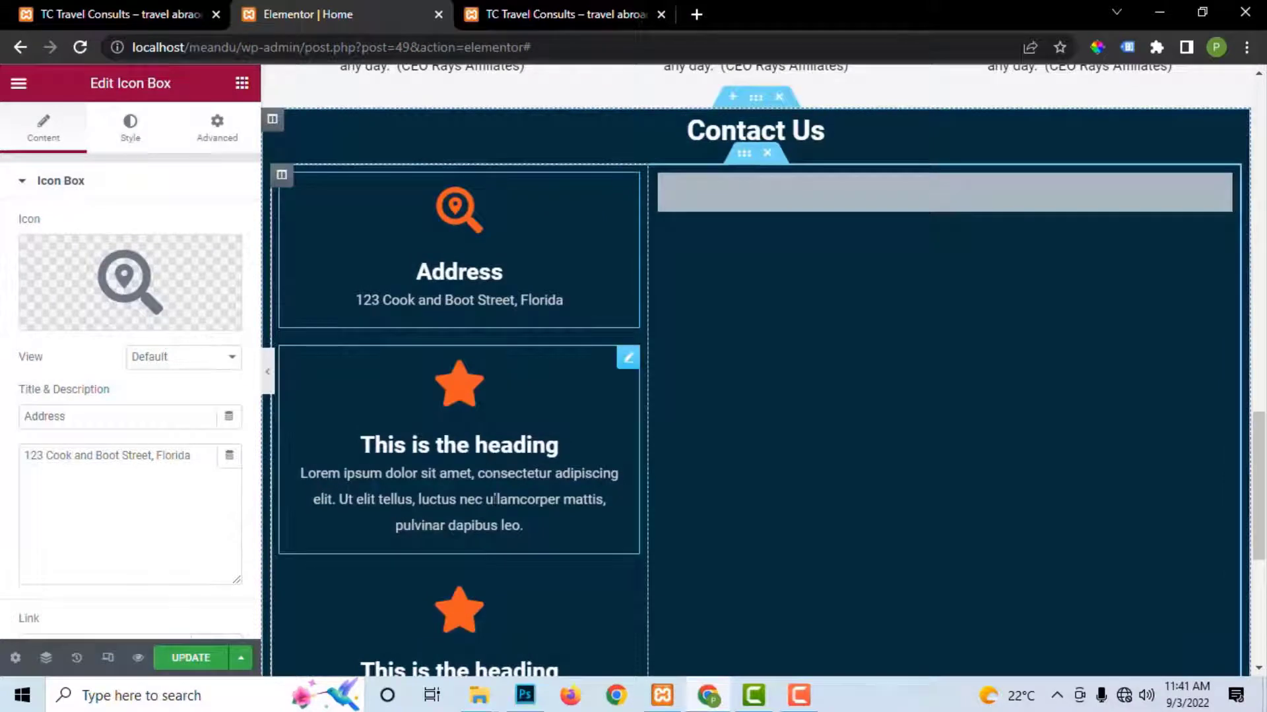
drag(626, 361, 666, 310)
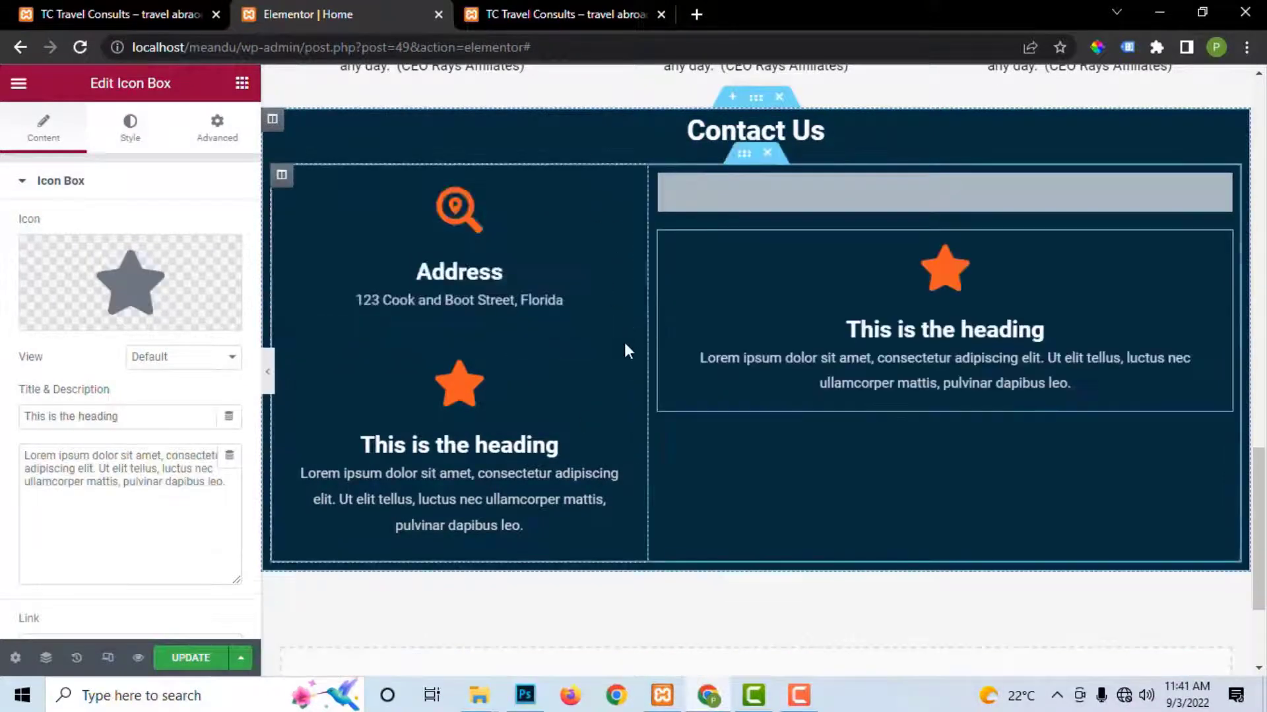
Step: Undo the move, then paste E-Mail from the live site as the second box's title
key(ctrl+z)
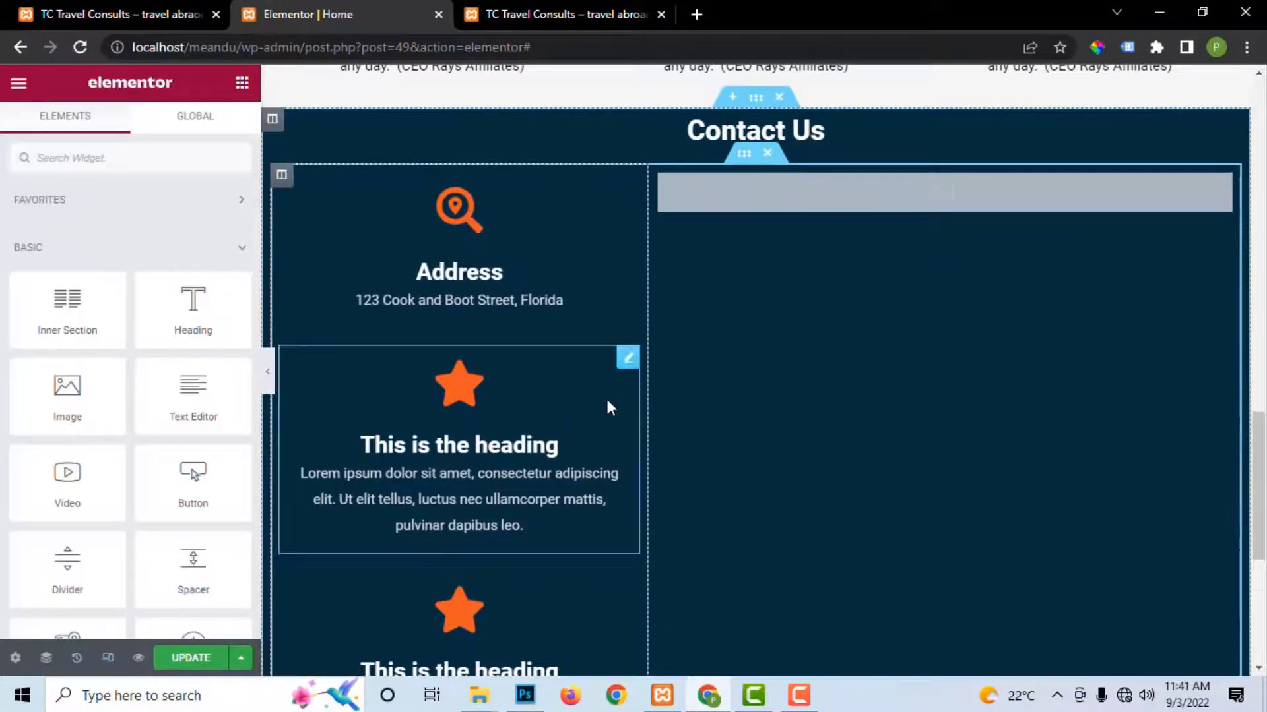
click(627, 360)
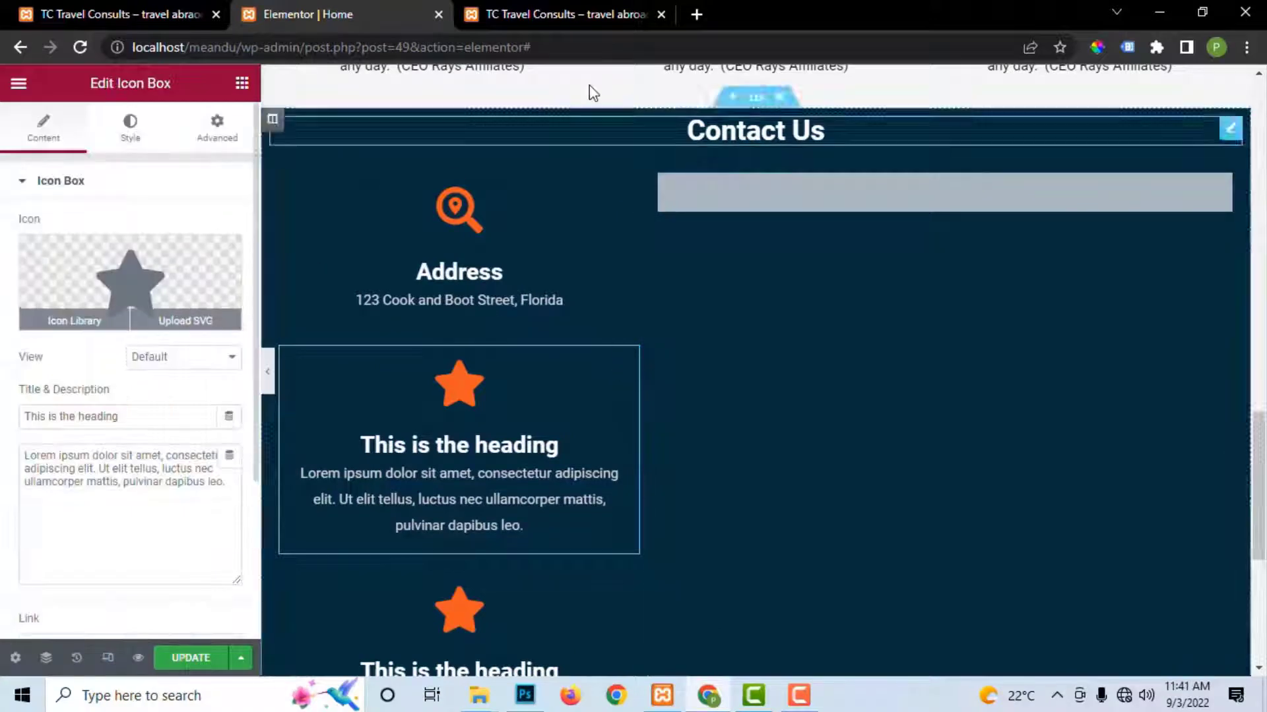
click(570, 8)
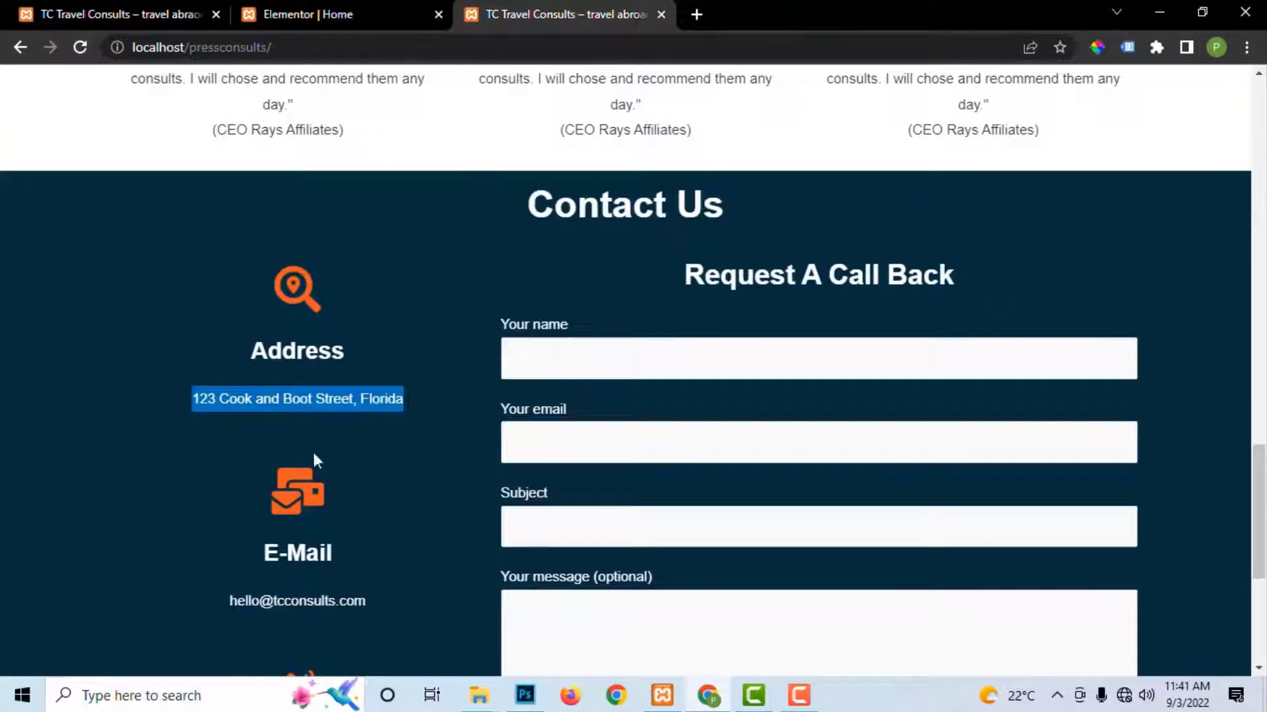
drag(248, 584, 389, 603)
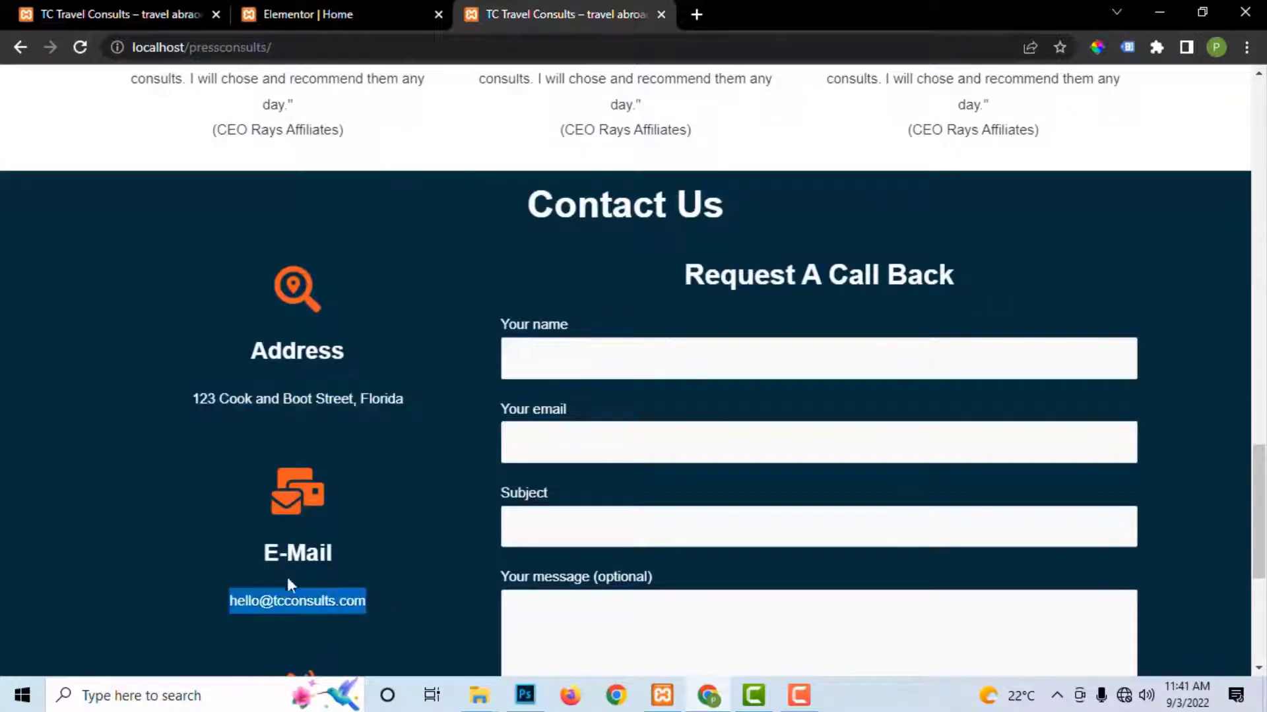
triple_click(298, 555)
key(ctrl+c)
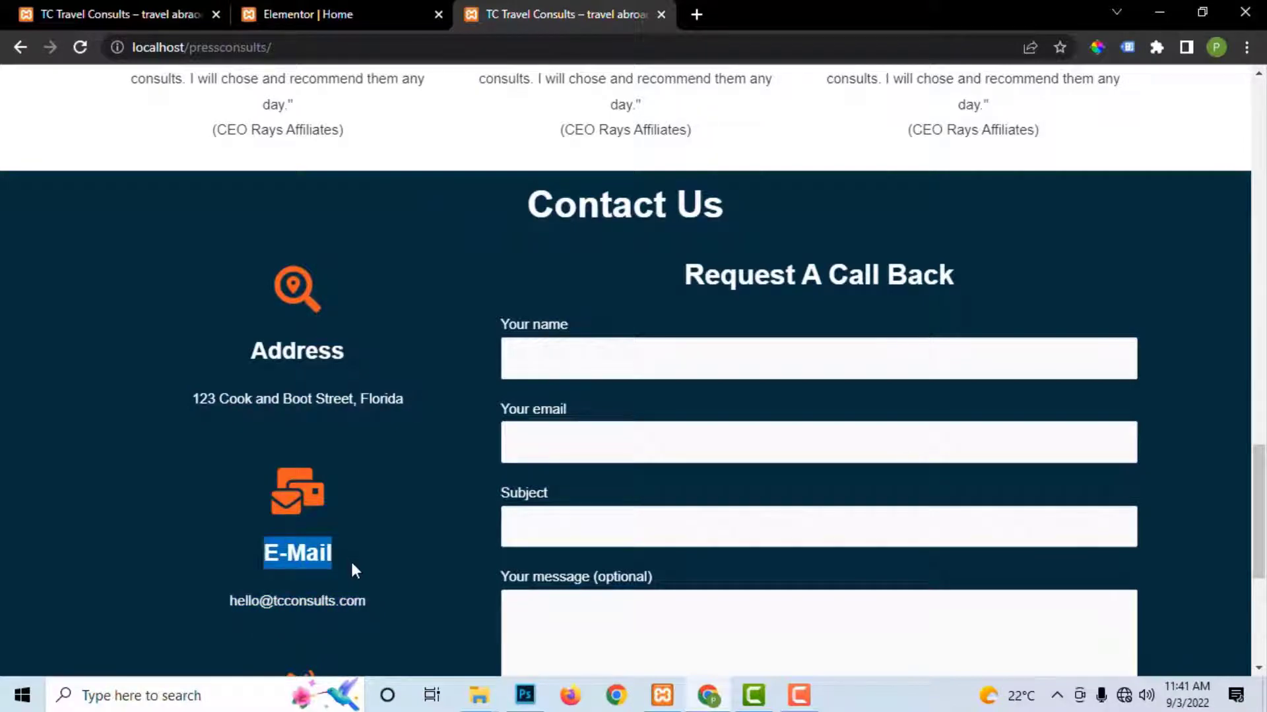
click(317, 14)
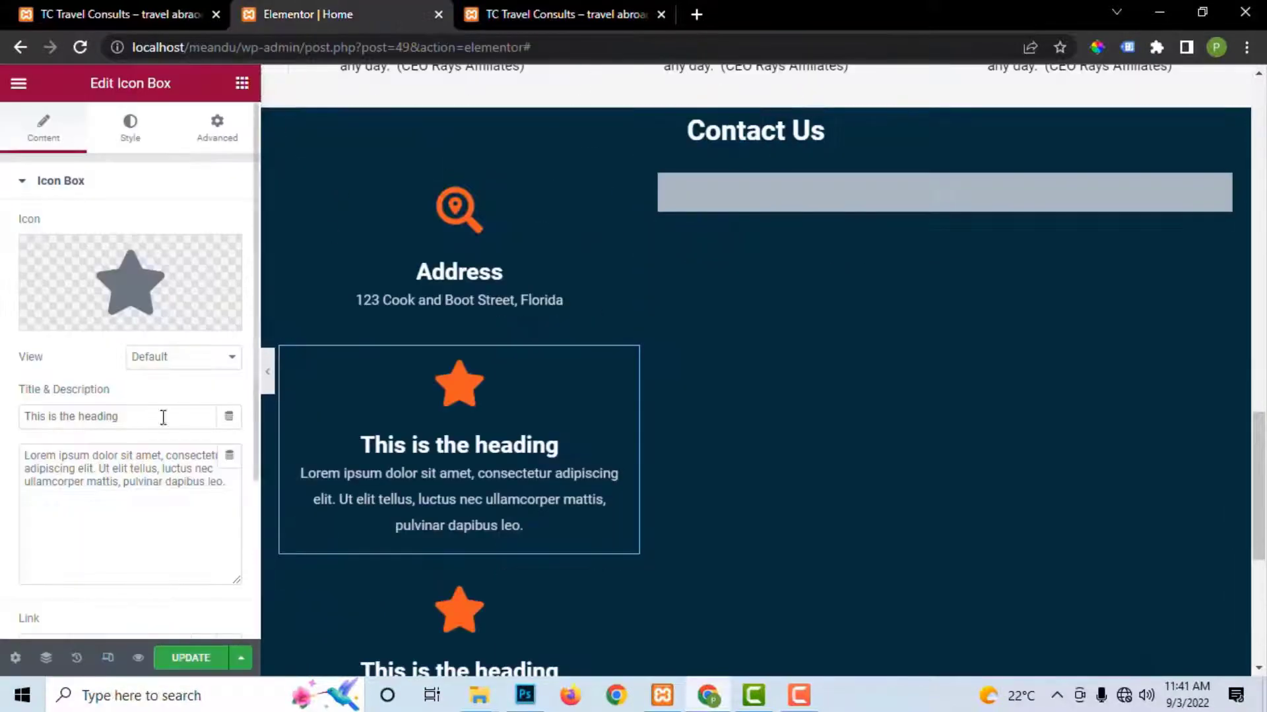
drag(129, 417, 4, 417)
key(ctrl+v)
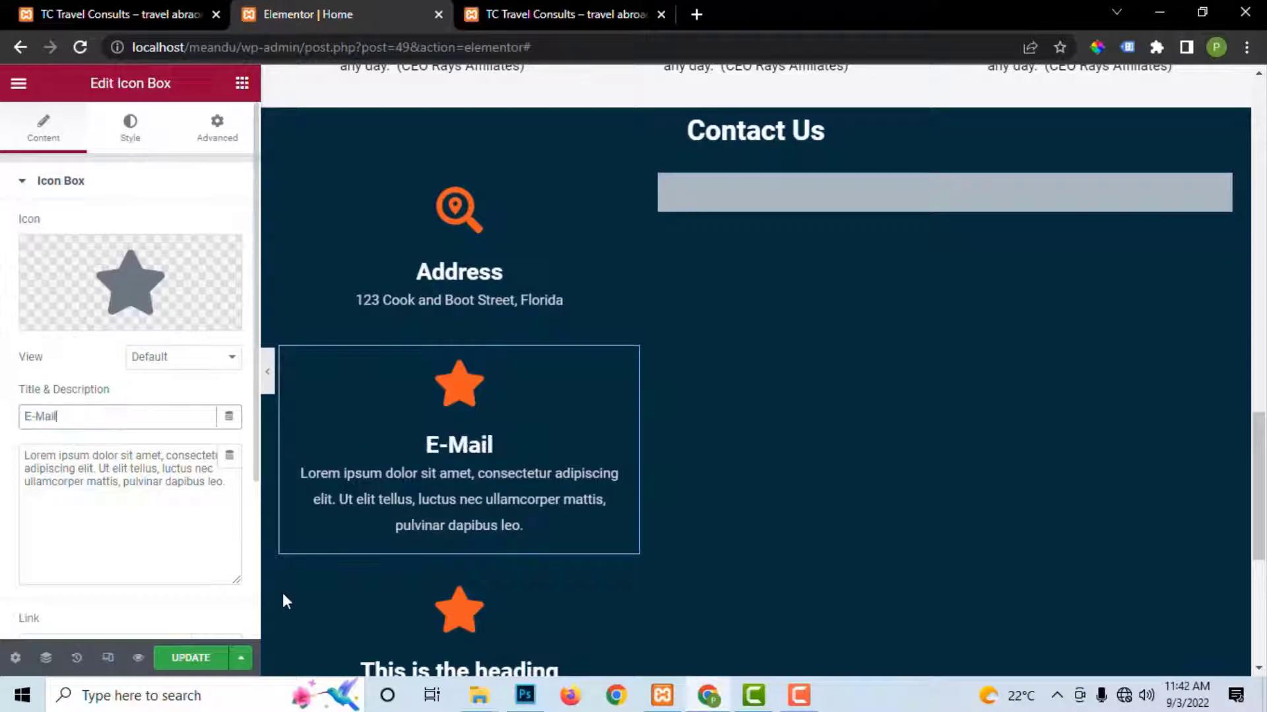
Step: Paste the contact e-mail address from the live site as the description and save
click(568, 14)
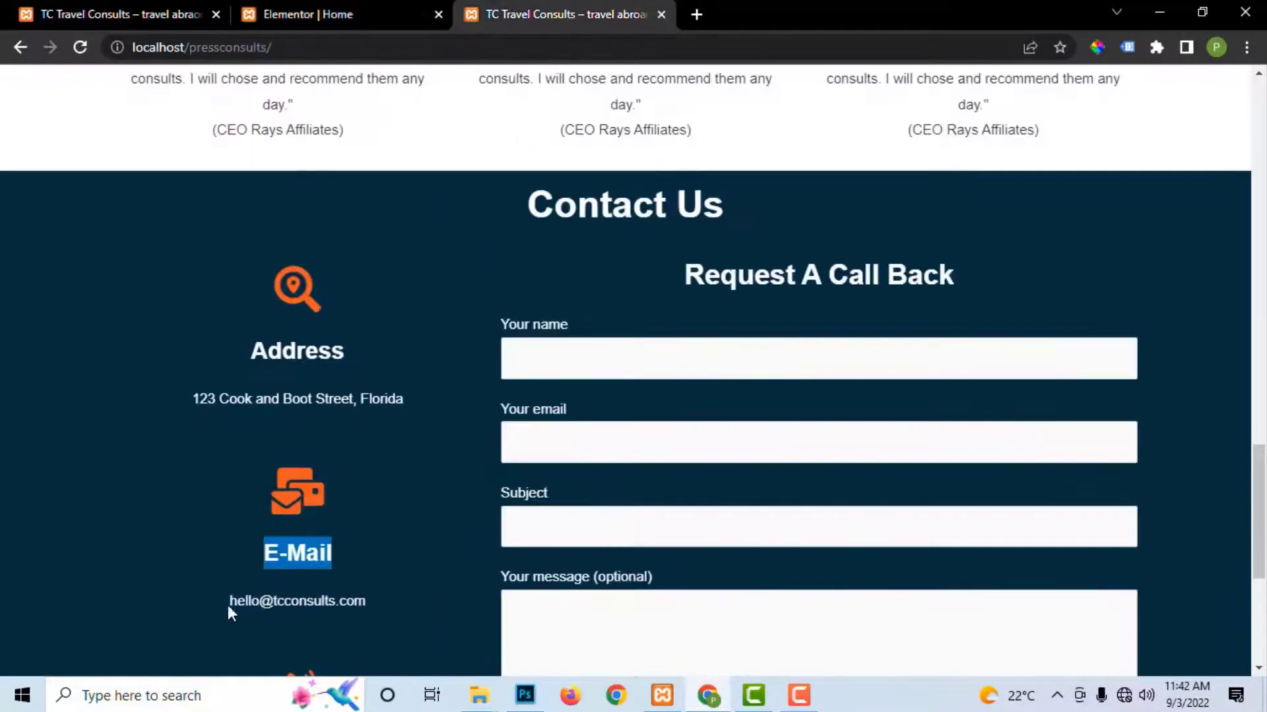
drag(231, 603, 362, 599)
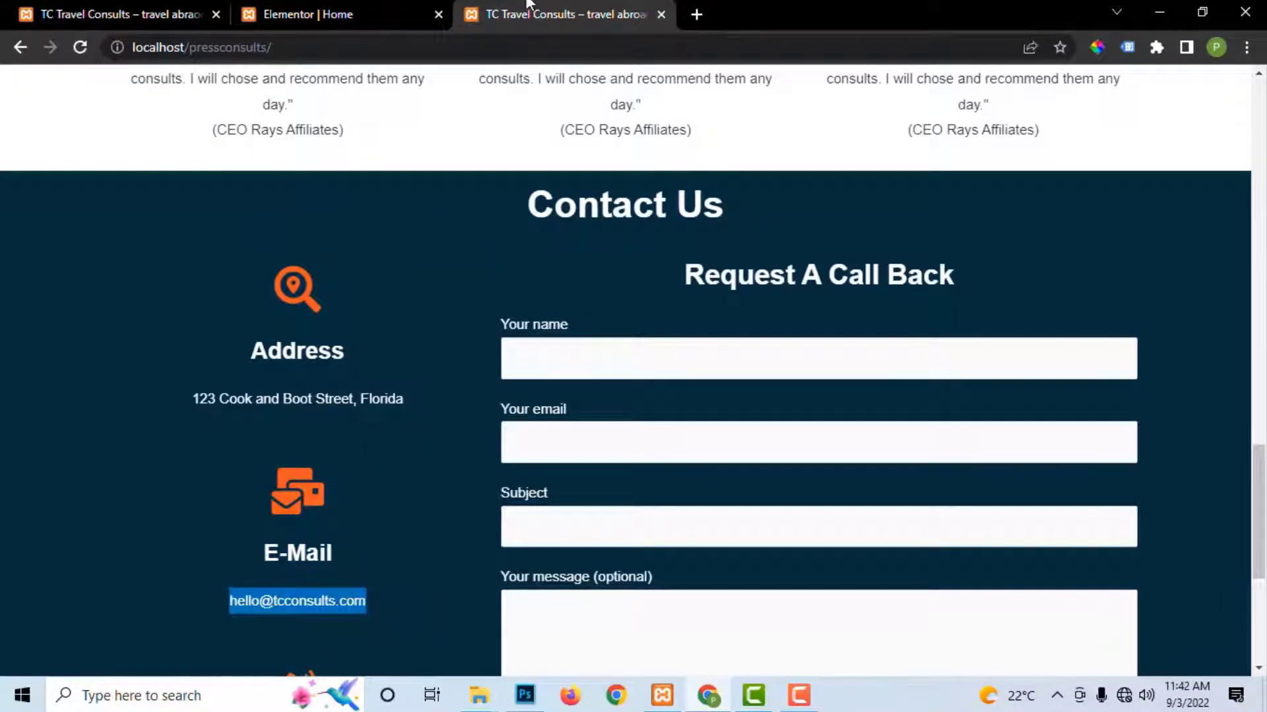
click(362, 14)
click(194, 482)
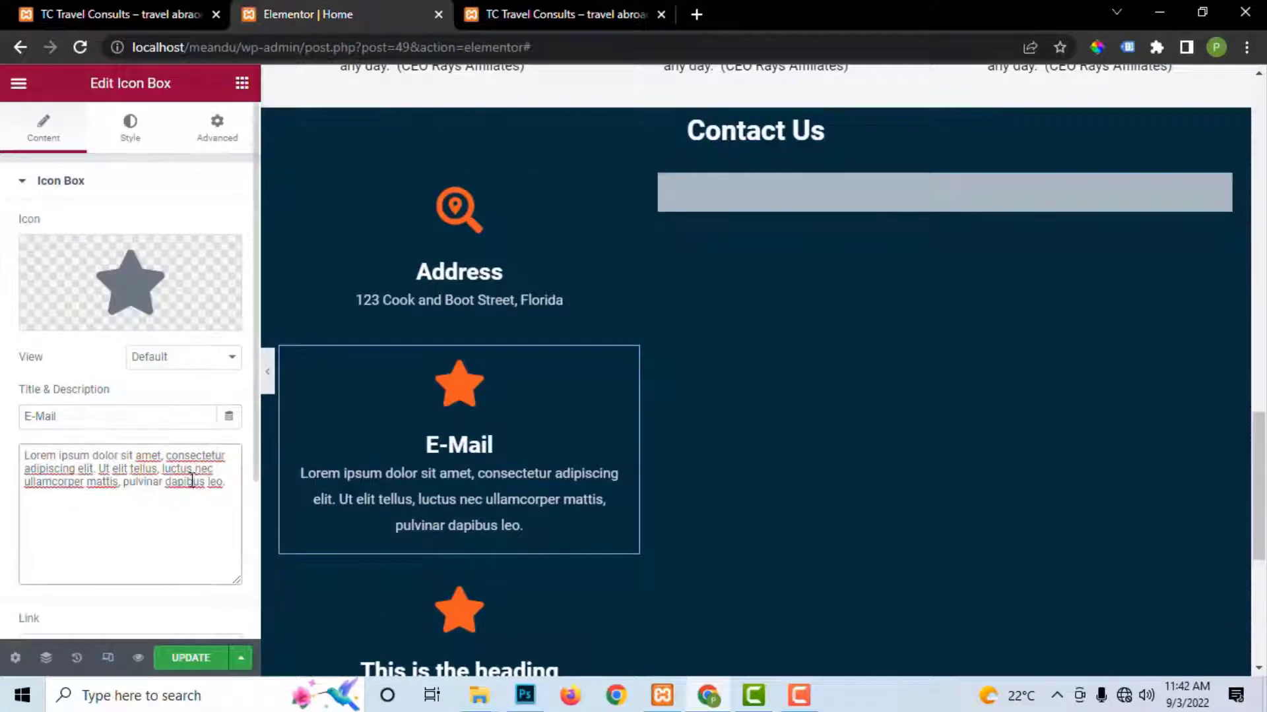
key(ctrl+a)
key(ctrl+v)
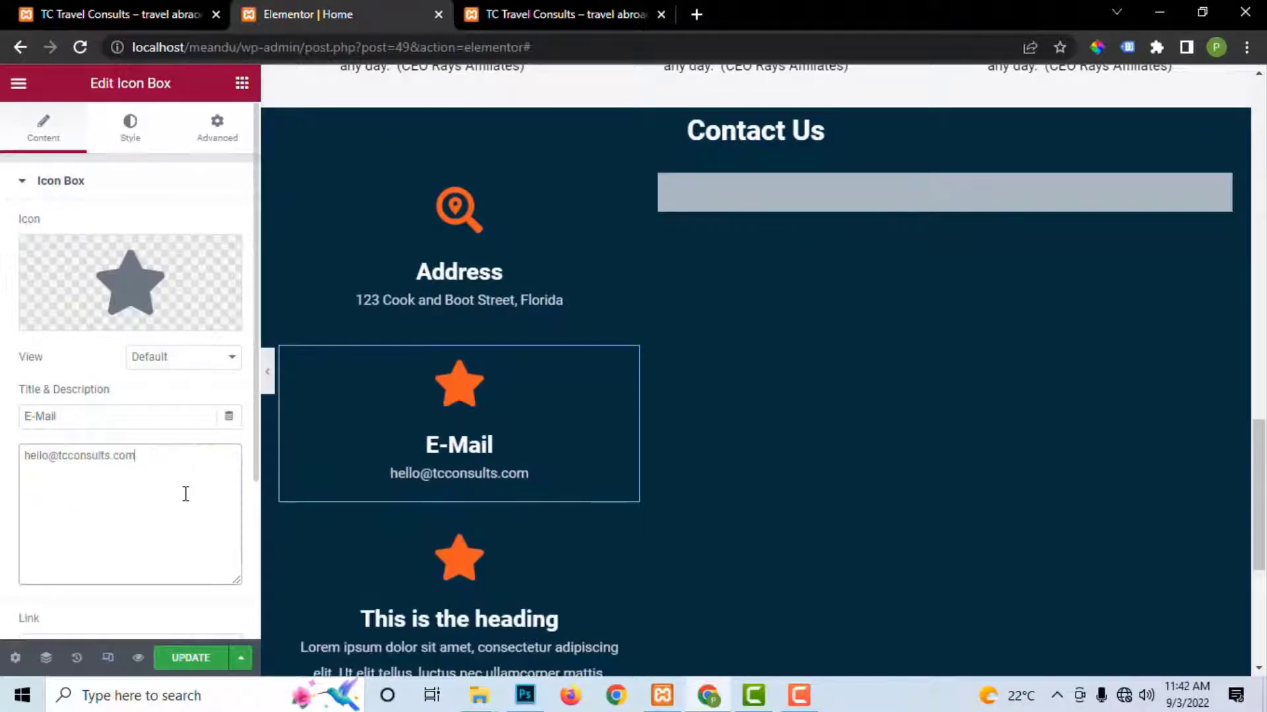
click(190, 657)
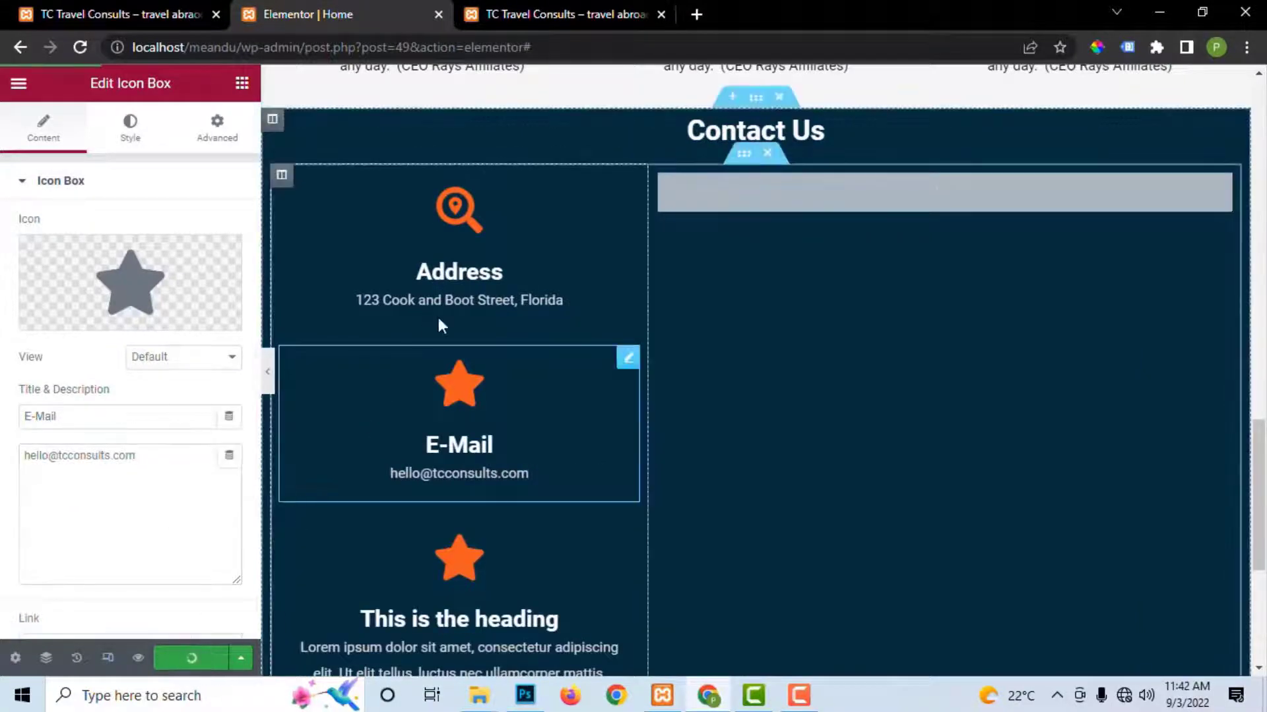
Step: Give the E-Mail box the Mail bulk icon from a 'mail' search and save
mouse_move(145, 317)
click(72, 317)
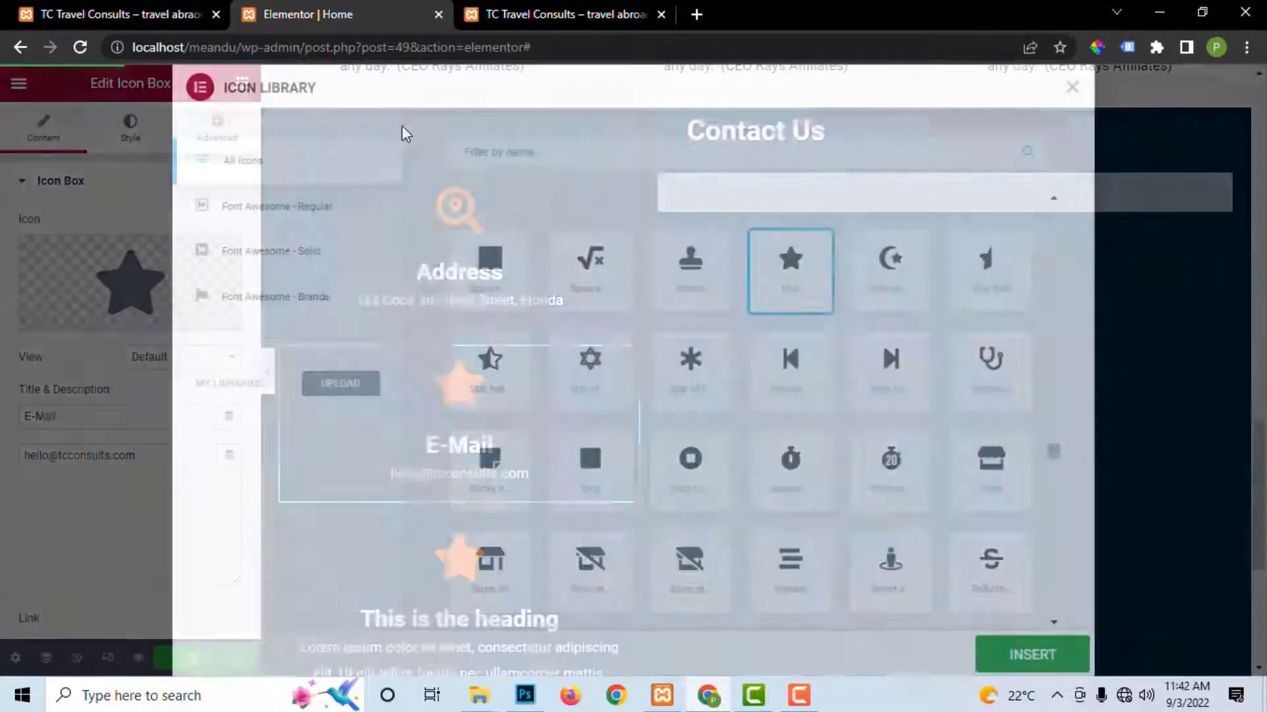
text(m)
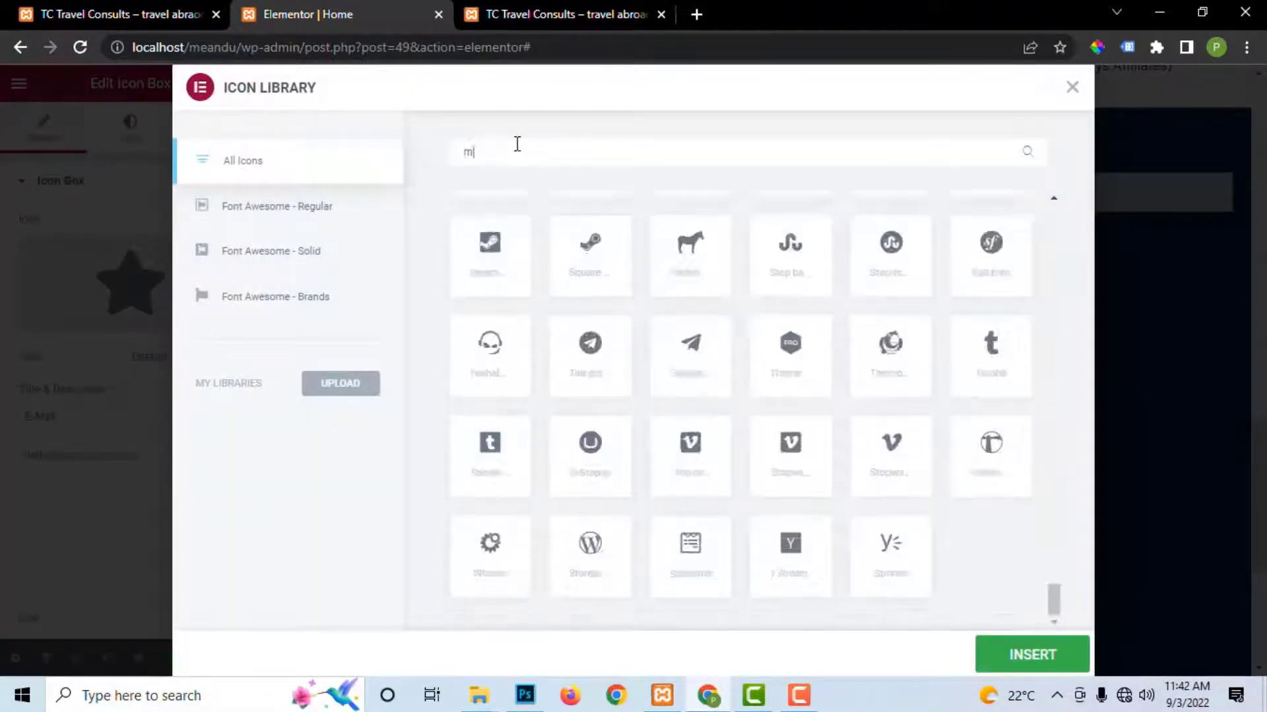
text(ail)
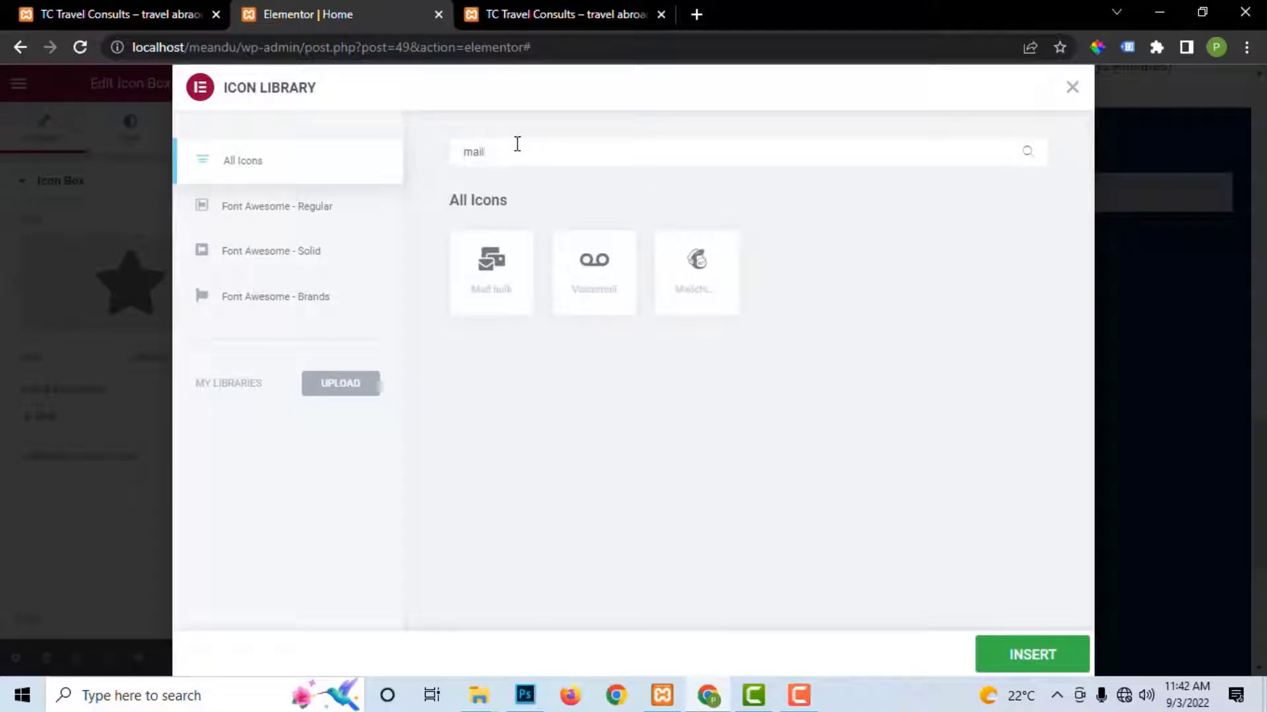
click(512, 274)
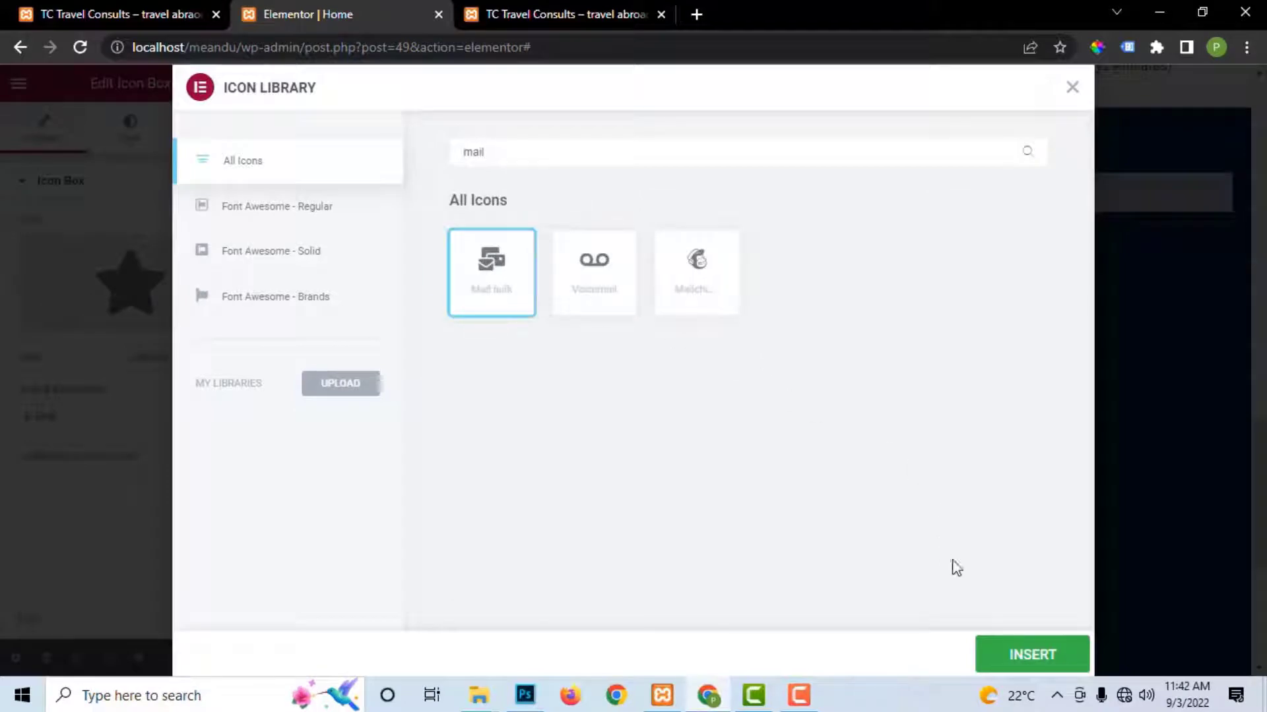
click(1020, 653)
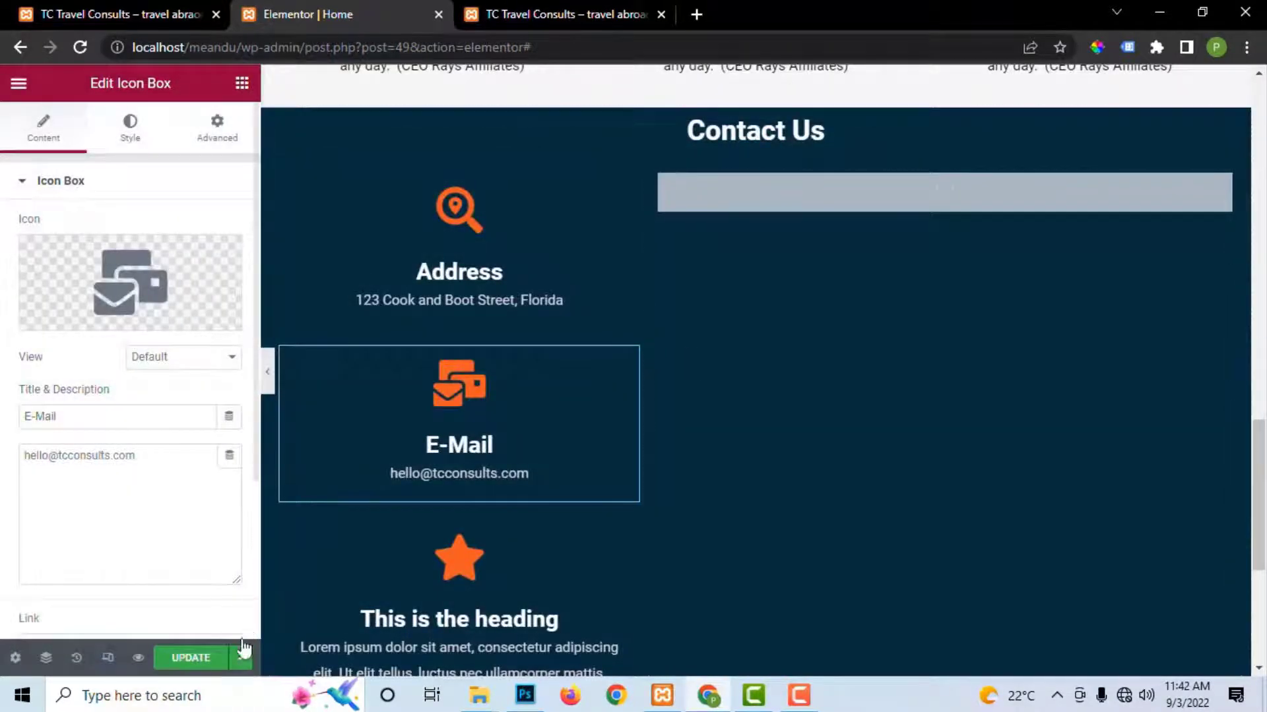
click(191, 657)
Step: Look over the contact details on the live contact page
scroll(382, 503, down, 4)
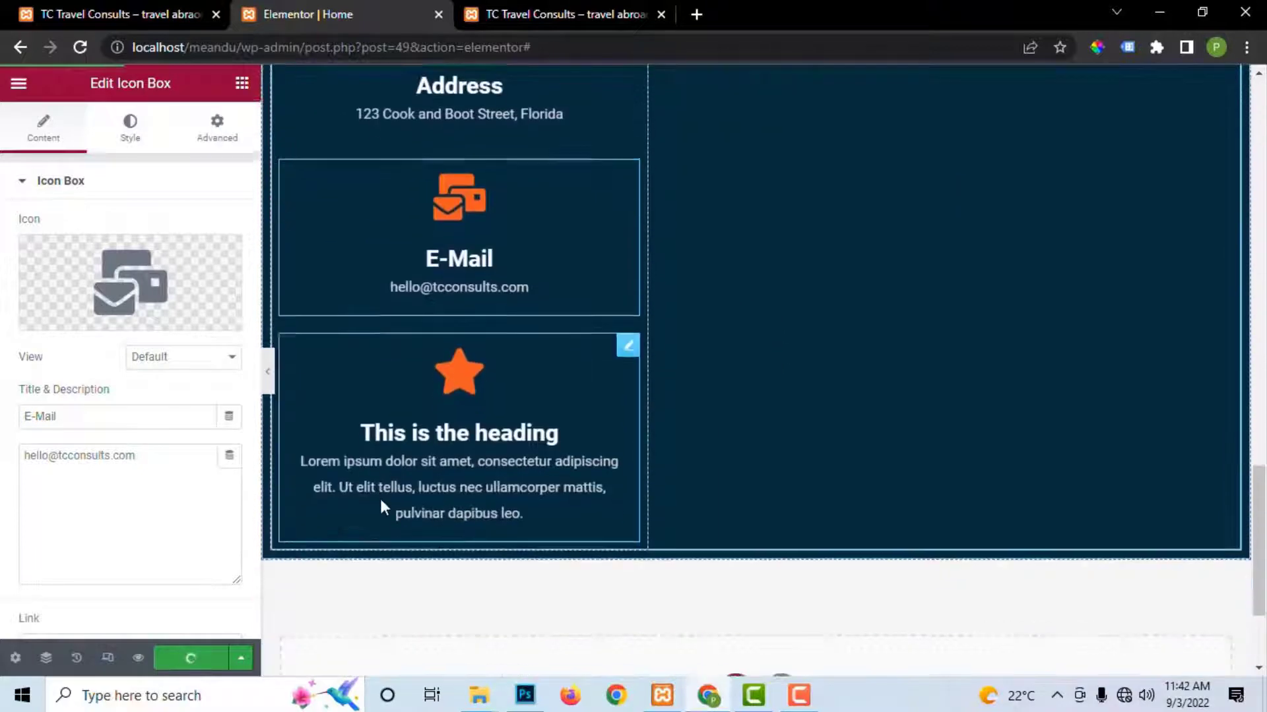
click(566, 14)
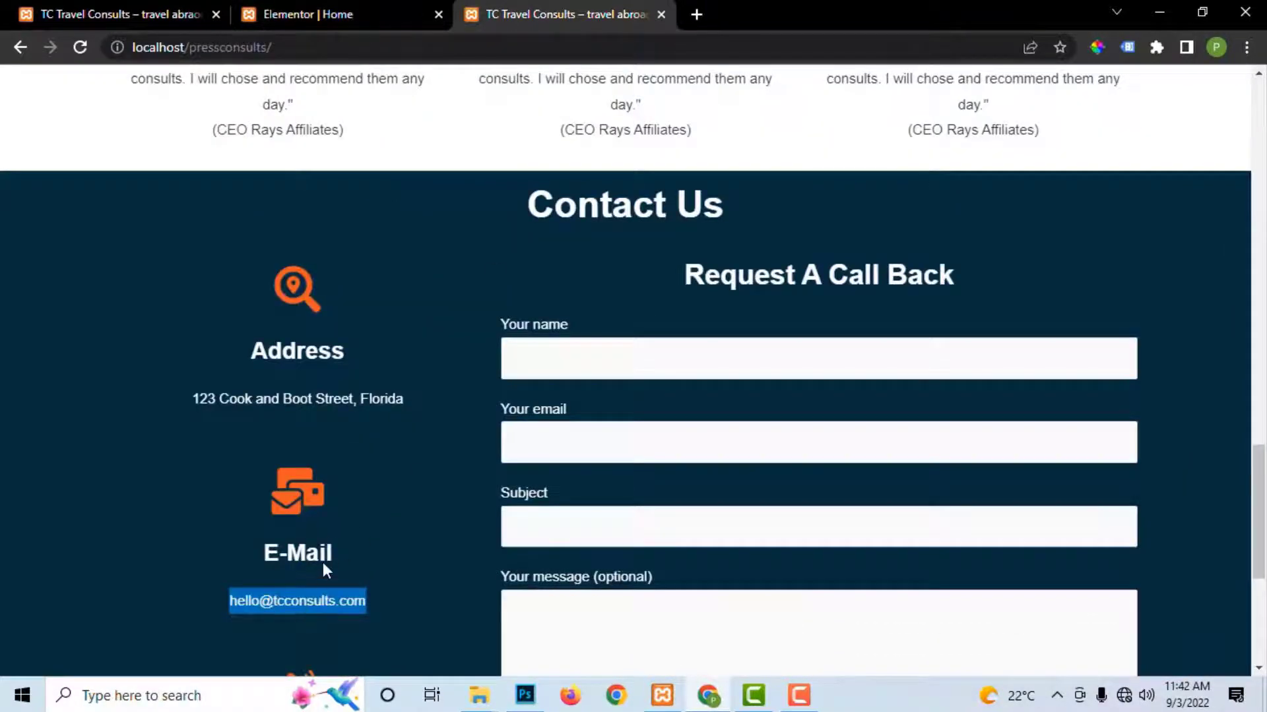
scroll(322, 562, down, 4)
click(371, 396)
Step: Give the third box a square phone icon found by searching 'phon'
click(366, 9)
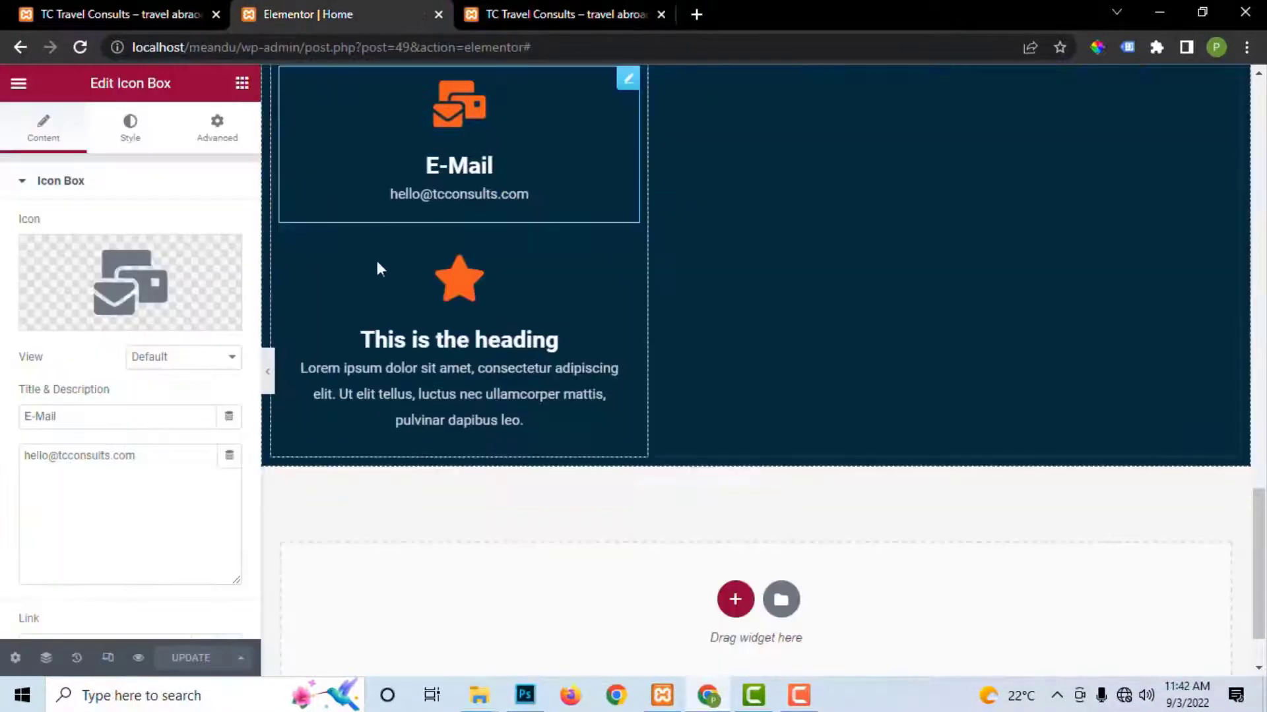
click(613, 264)
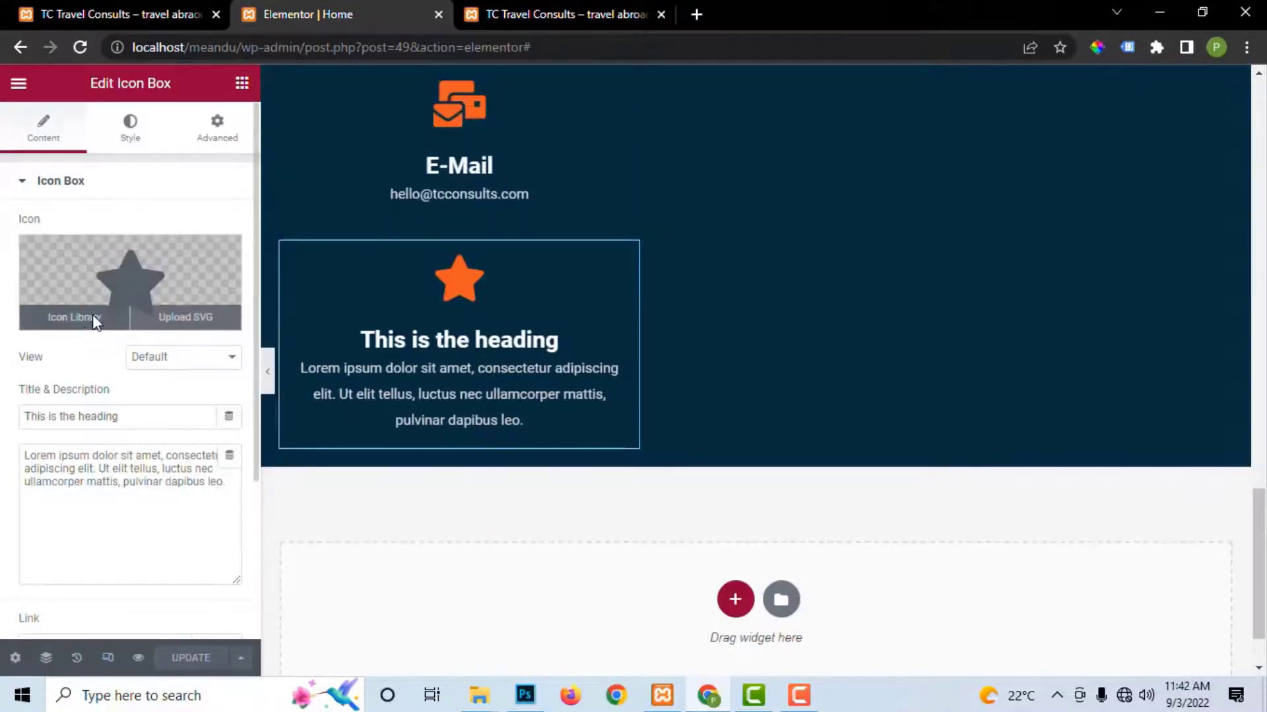
click(93, 321)
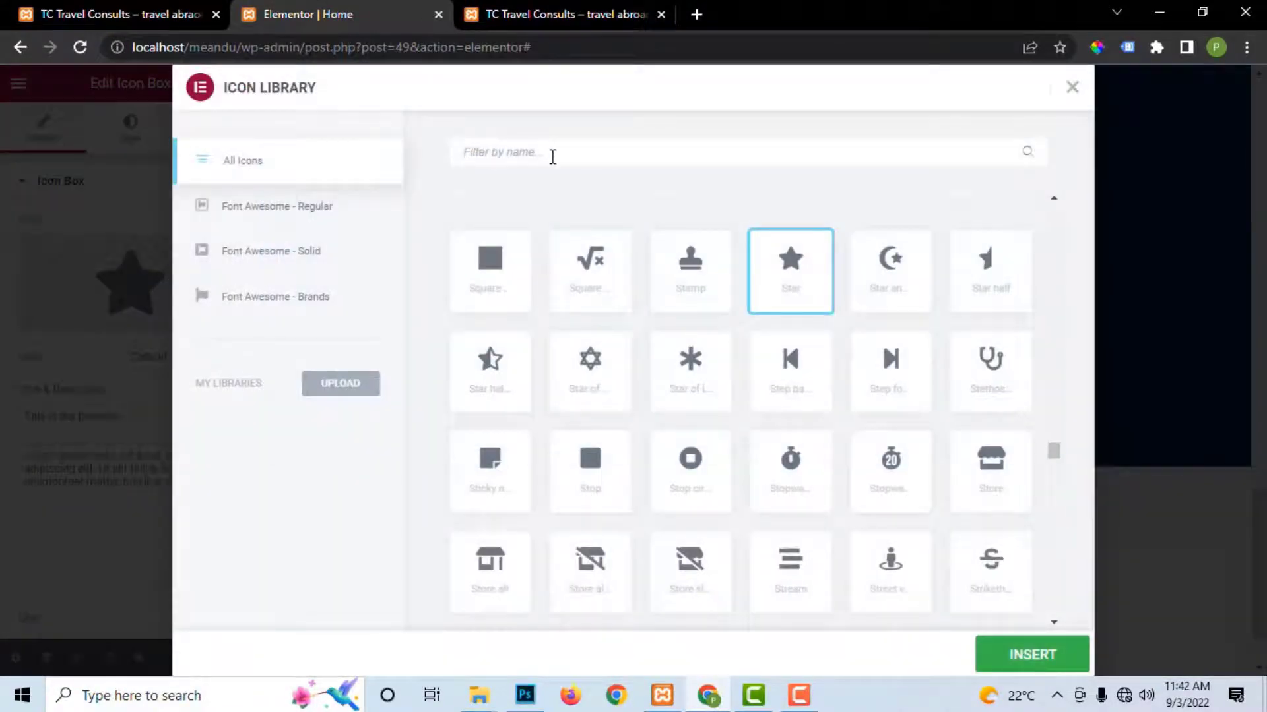
text(phon)
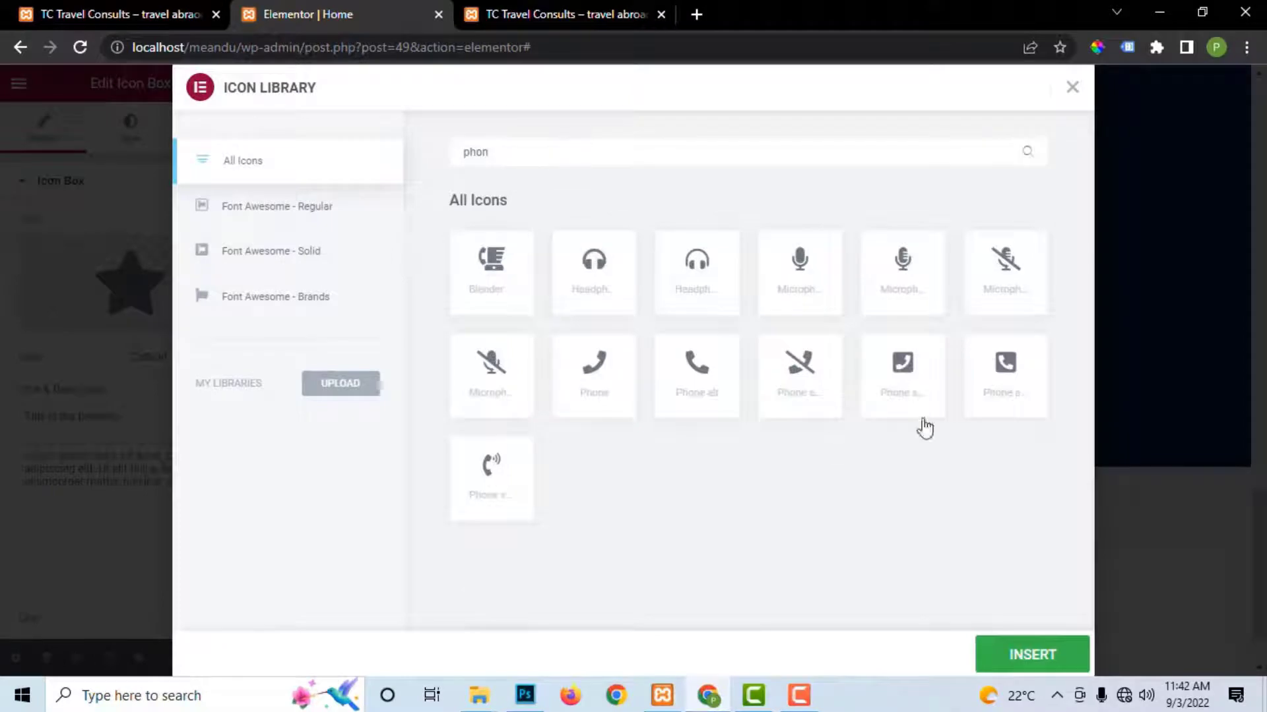
click(593, 377)
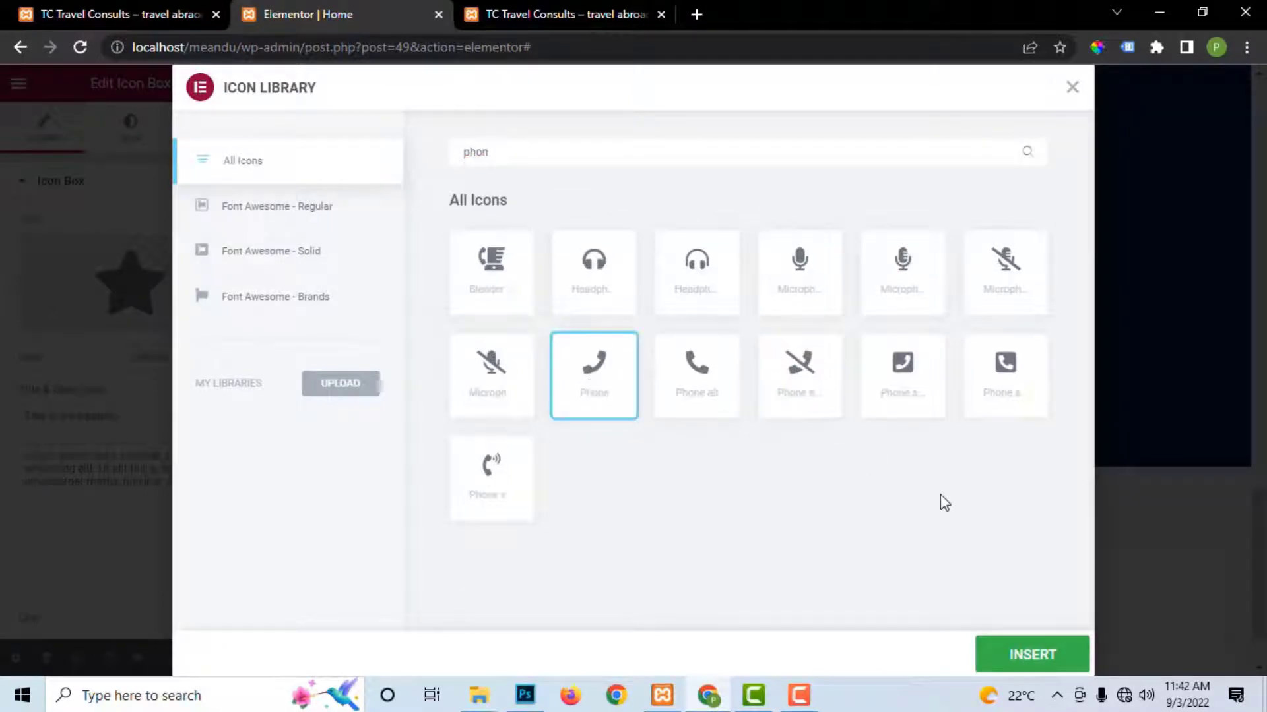
click(937, 419)
click(1024, 645)
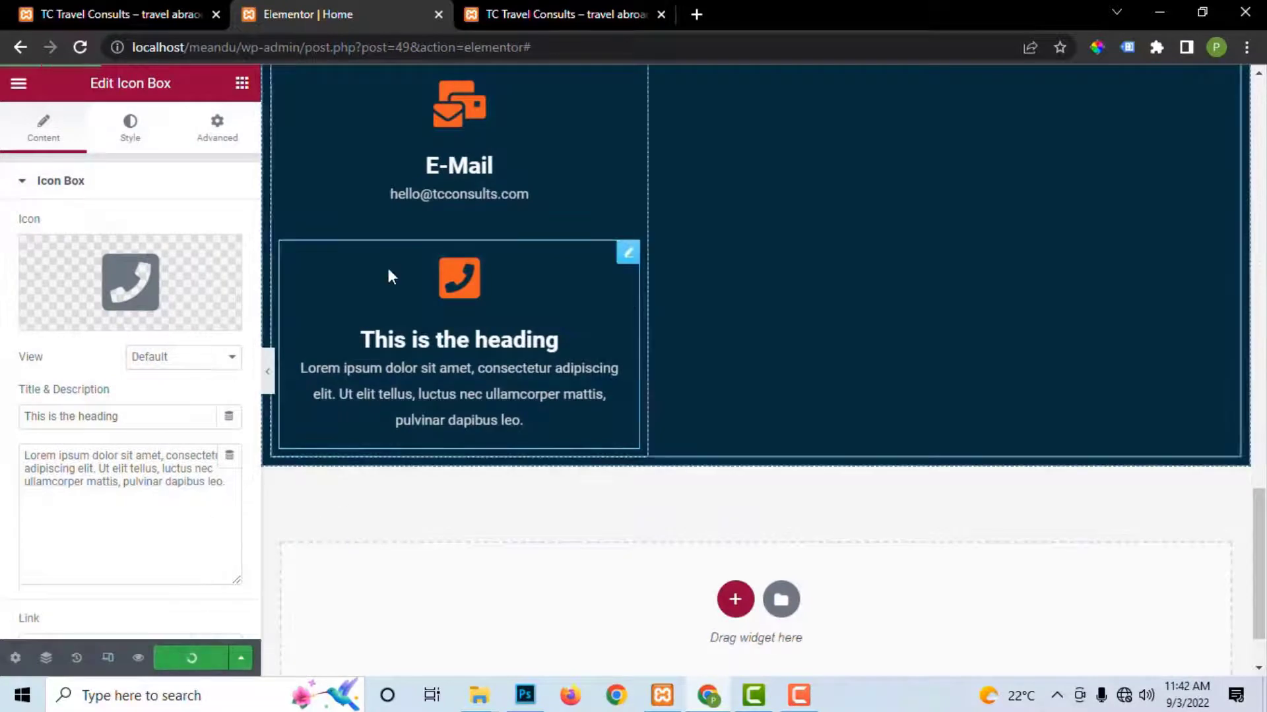
Step: Copy the Call/WhatsApp heading text from the live contact page
click(577, 14)
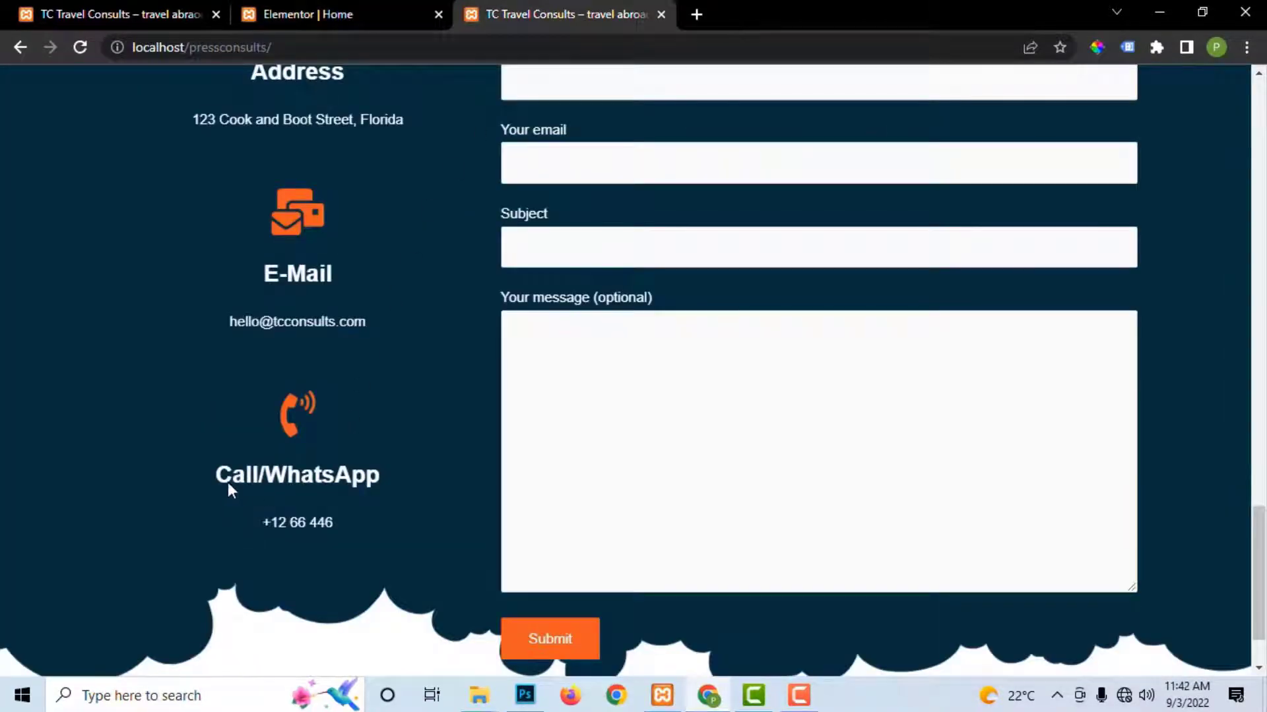
drag(218, 477, 398, 461)
right_click(351, 484)
click(379, 497)
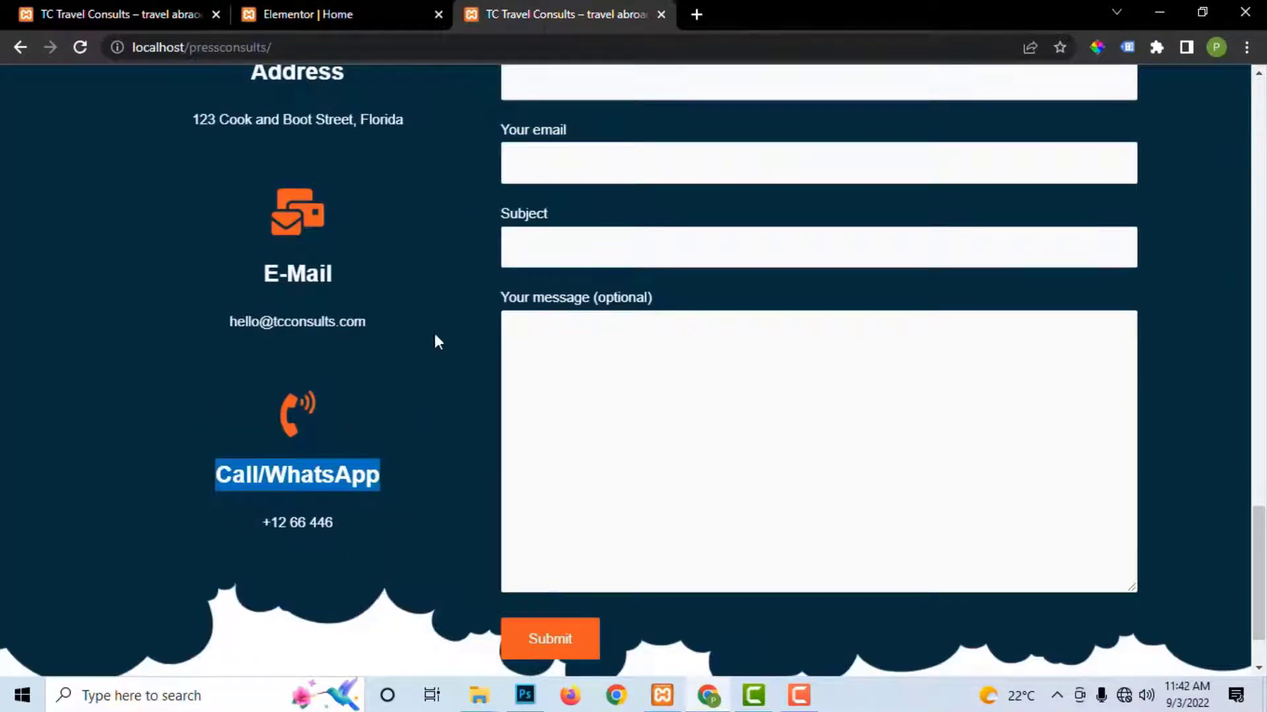
click(370, 13)
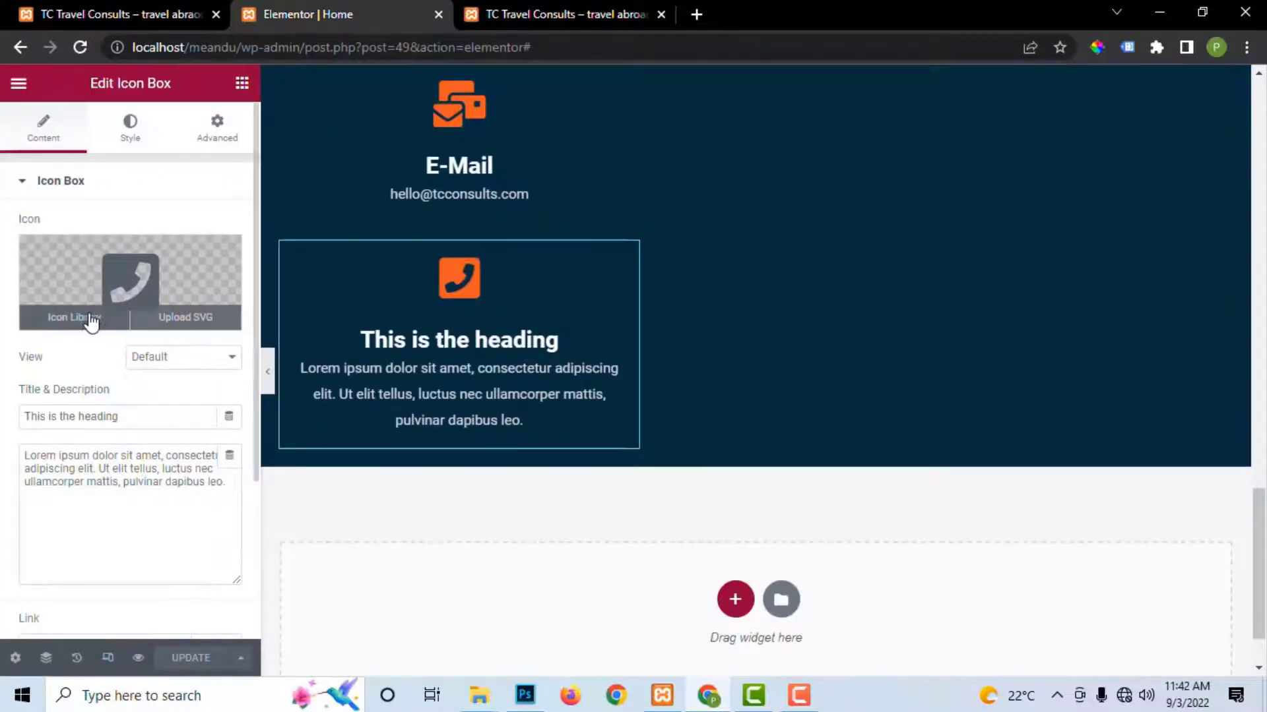
Step: Replace the phone icon with the WhatsApp icon found by searching 'wh'
click(90, 320)
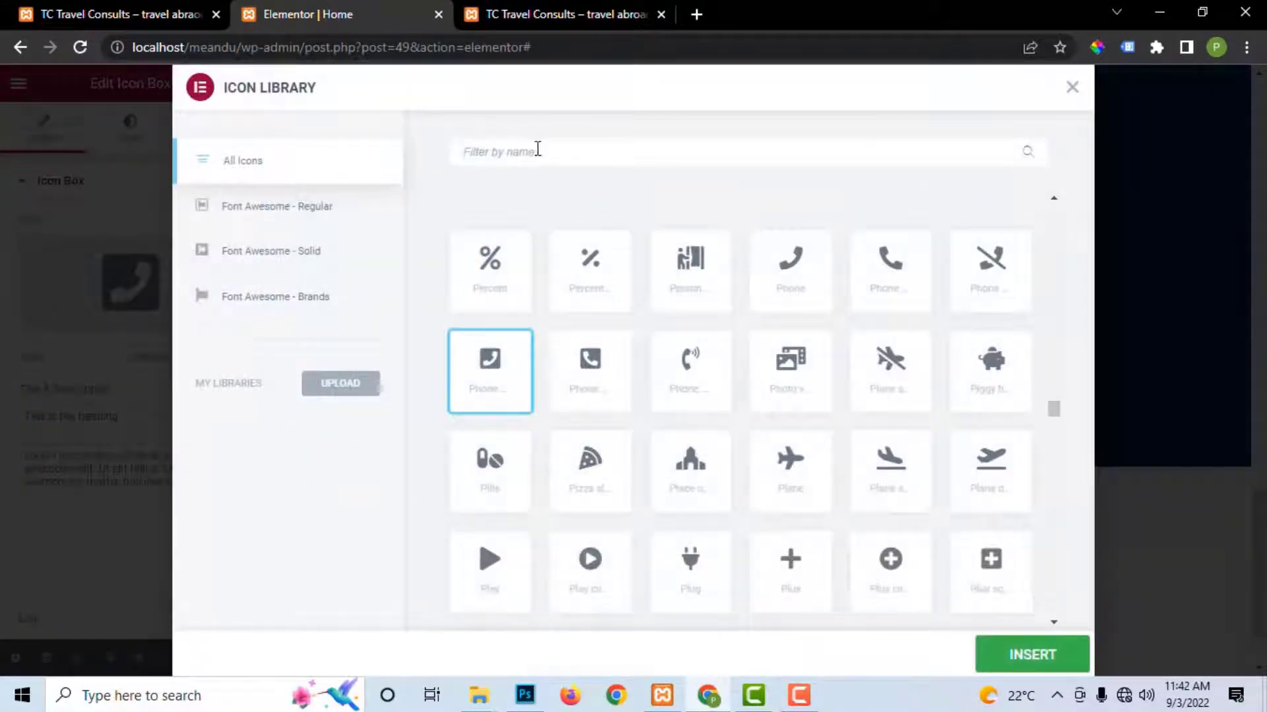
click(537, 149)
text(wh)
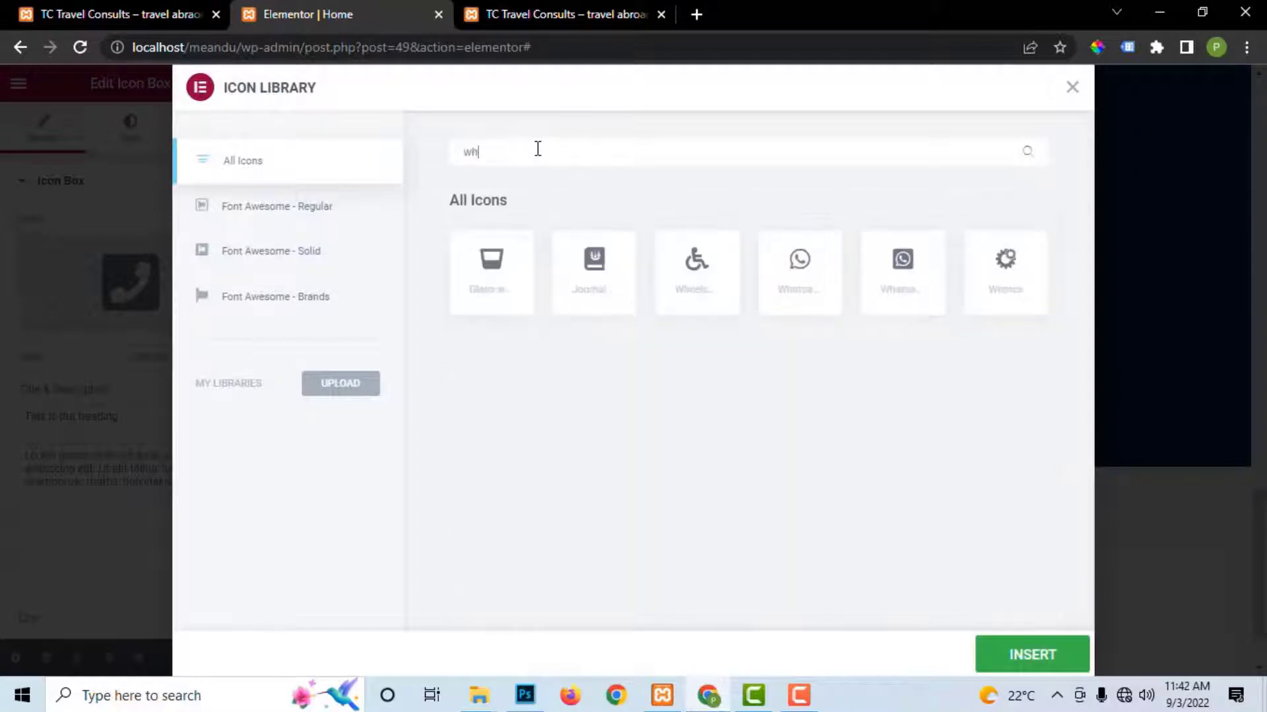
click(799, 261)
click(1029, 655)
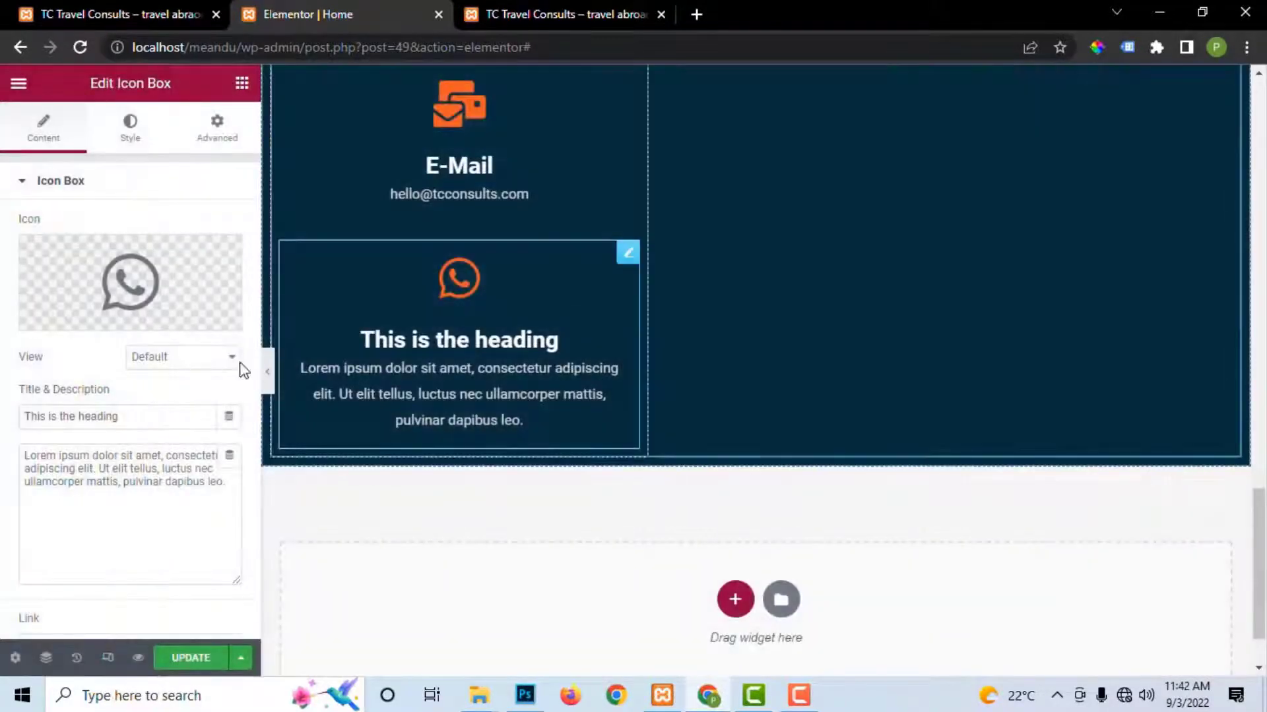
Step: Paste Call/WhatsApp as the heading and the live site's phone number as description, then save
triple_click(136, 416)
key(ctrl+v)
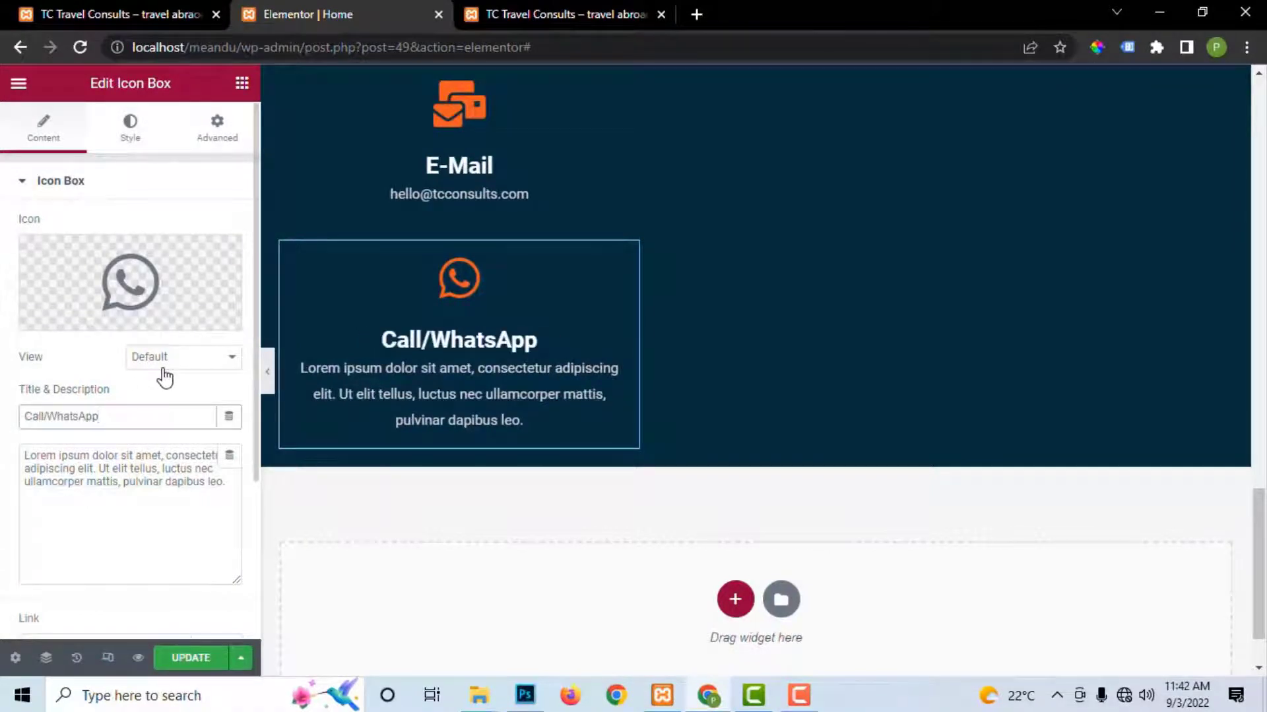
click(167, 488)
key(ctrl+a)
click(560, 14)
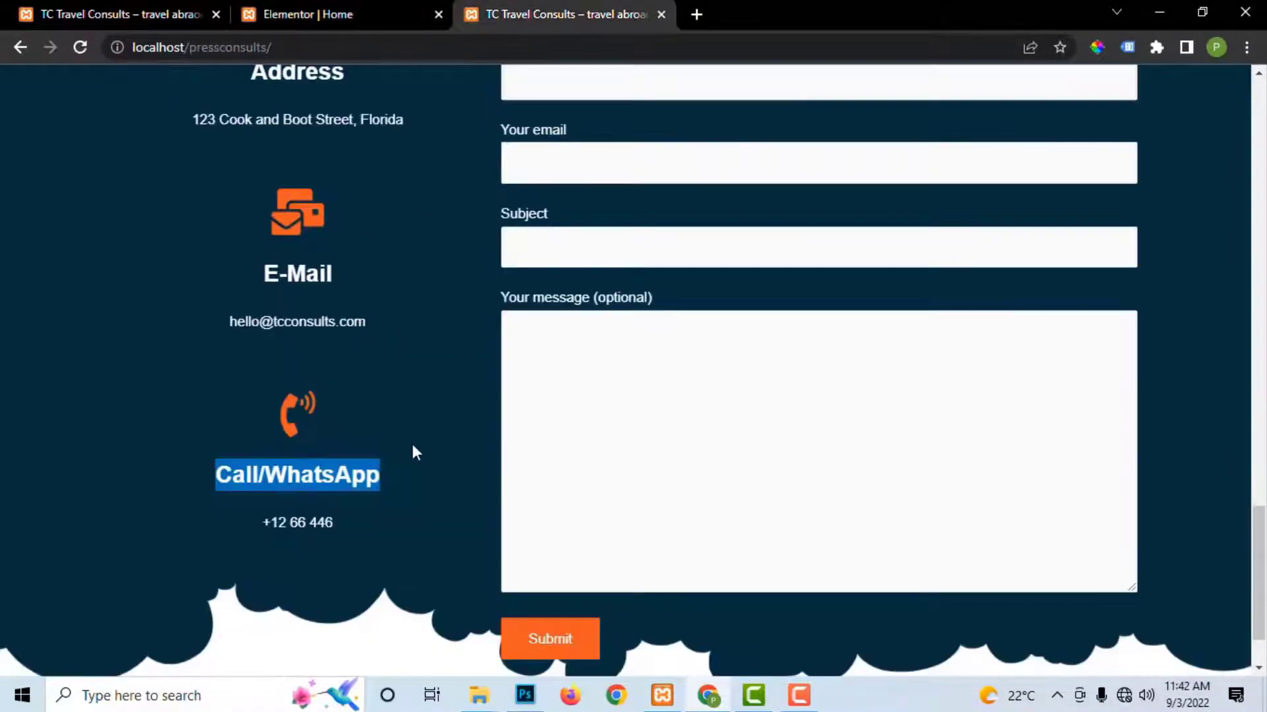
triple_click(335, 521)
right_click(337, 524)
click(360, 540)
click(366, 8)
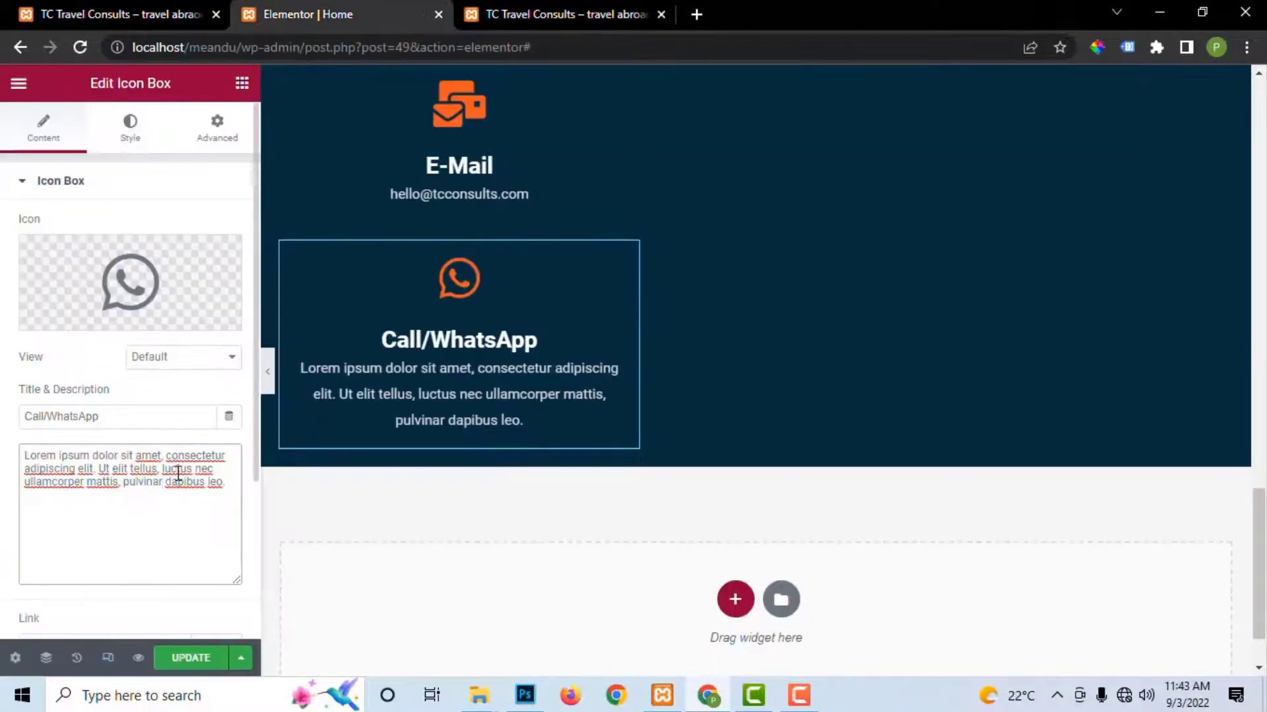
key(ctrl+a)
key(ctrl+v)
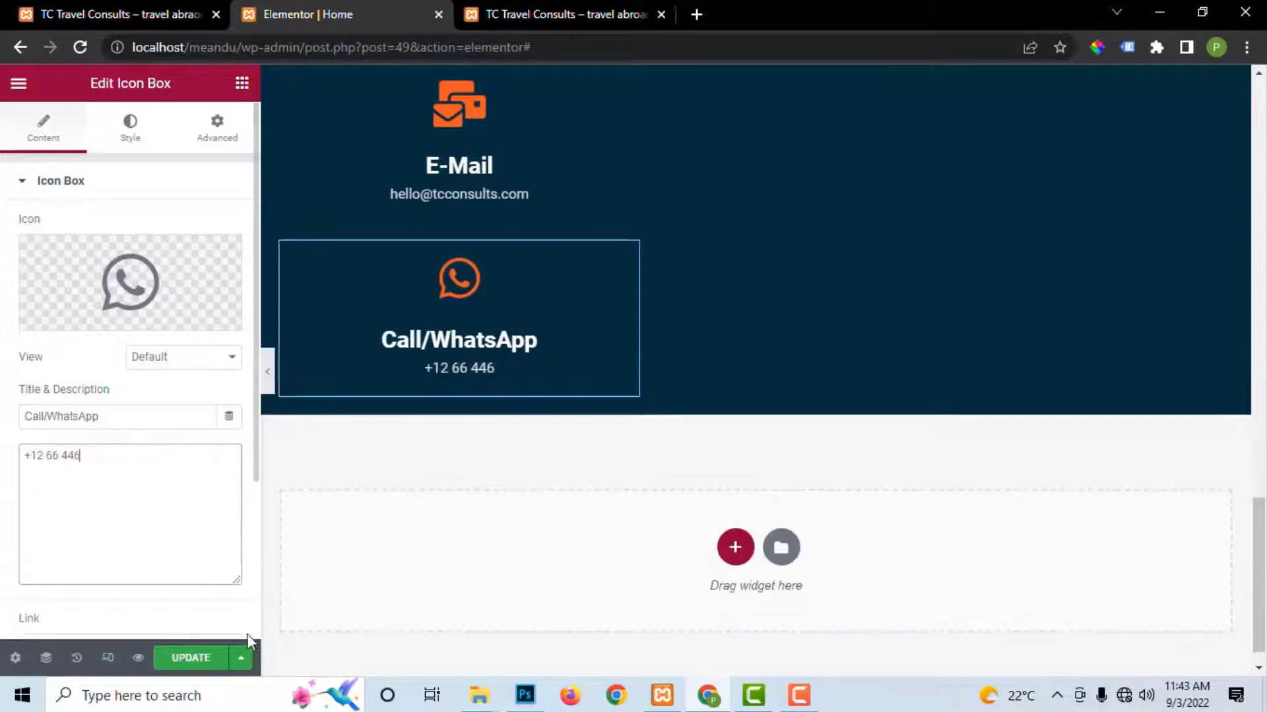
click(180, 660)
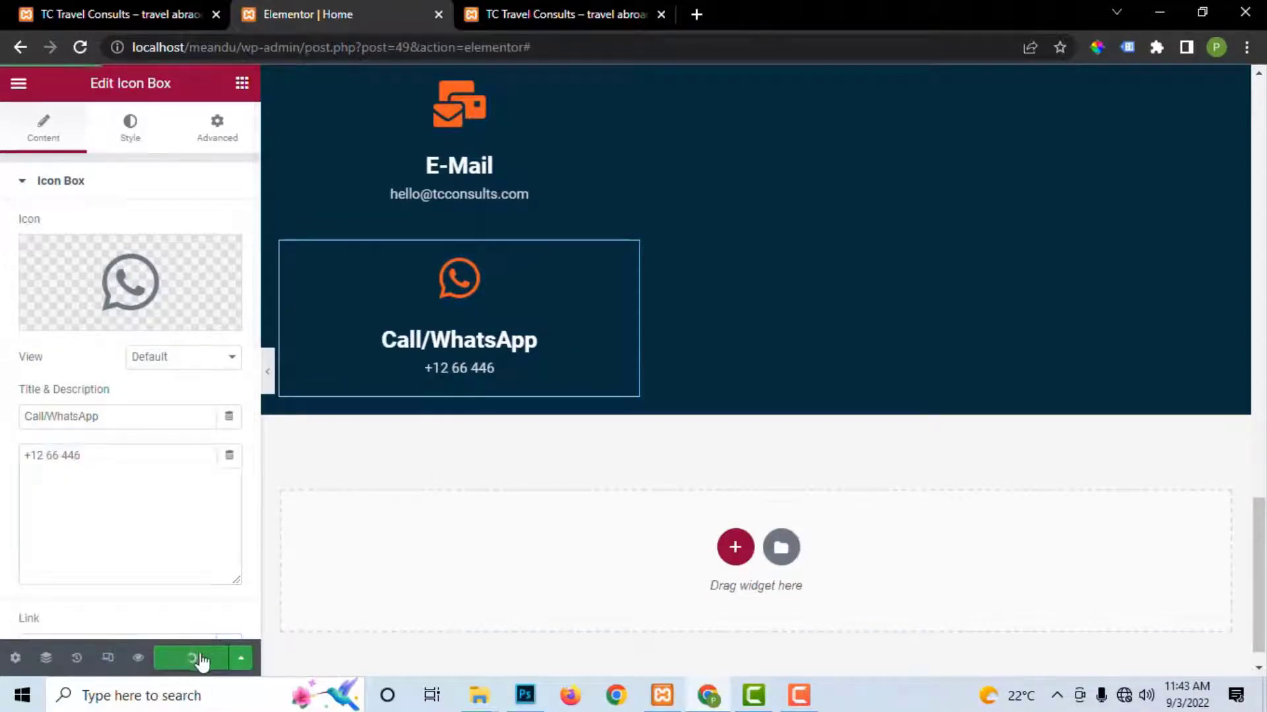
Step: Compare the finished contact boxes with the live site's contact section
scroll(748, 275, up, 6)
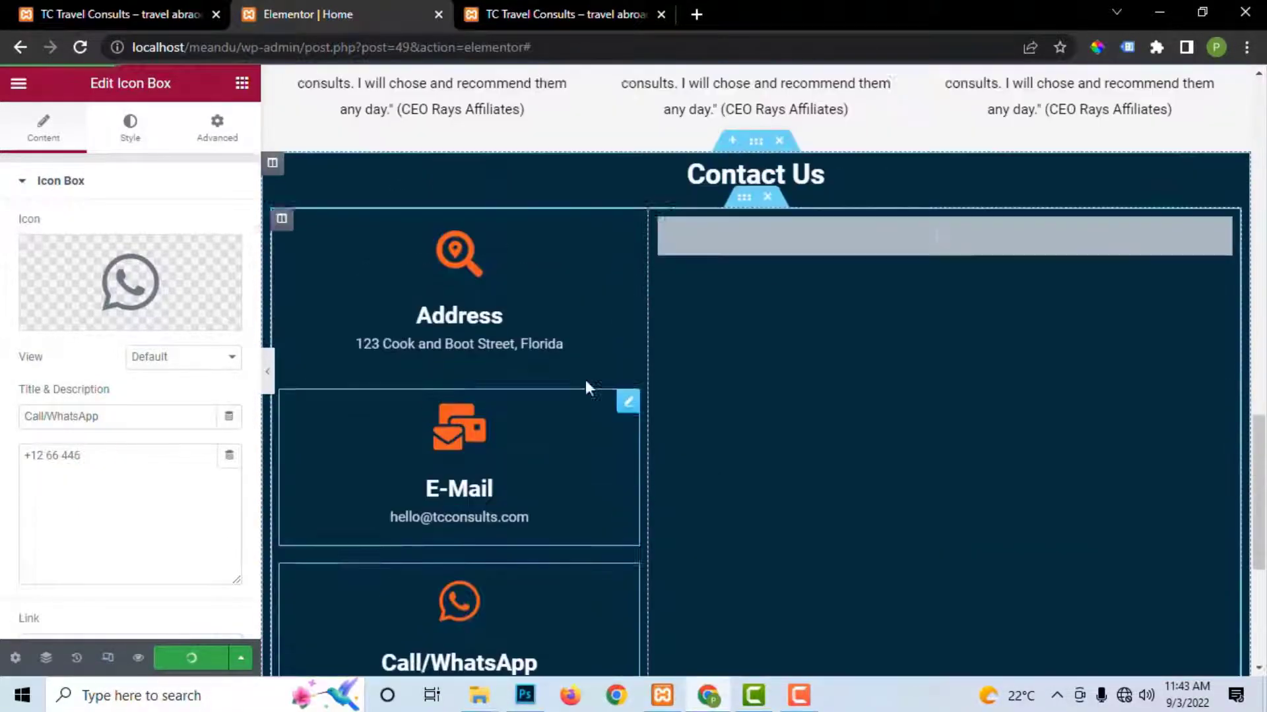
scroll(836, 358, down, 4)
scroll(836, 357, up, 4)
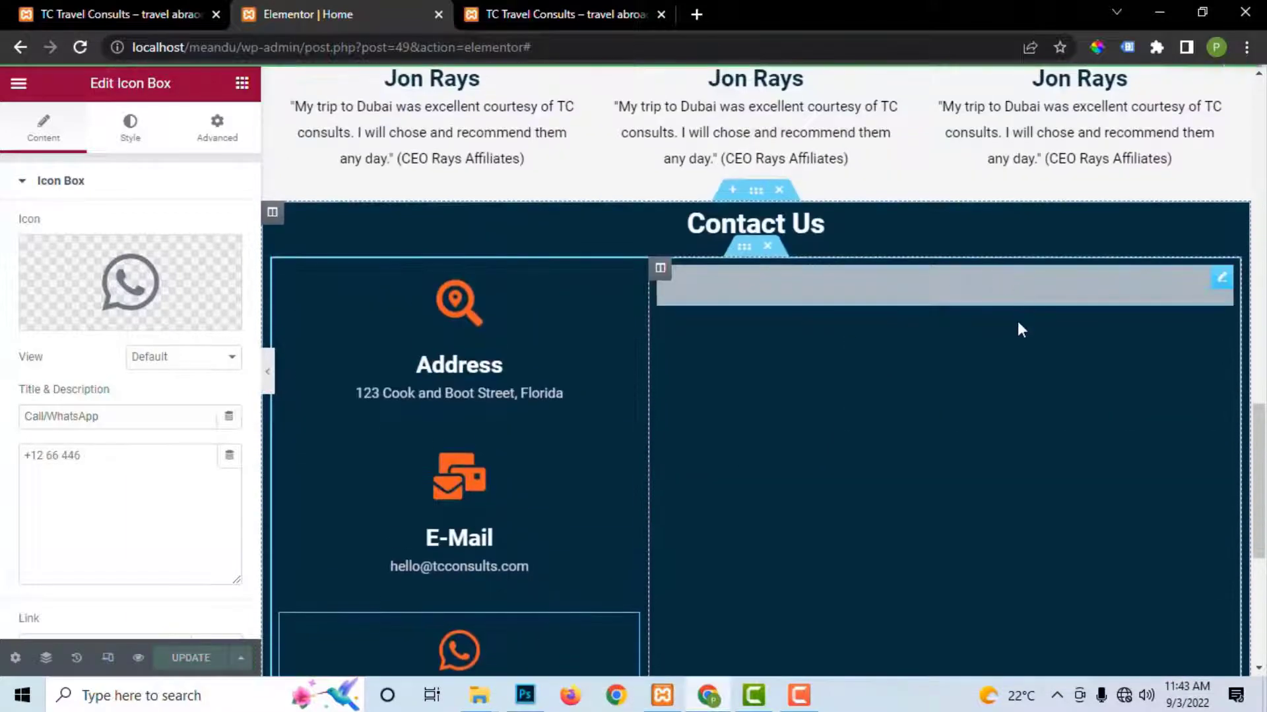
scroll(1017, 322, down, 5)
scroll(976, 300, up, 3)
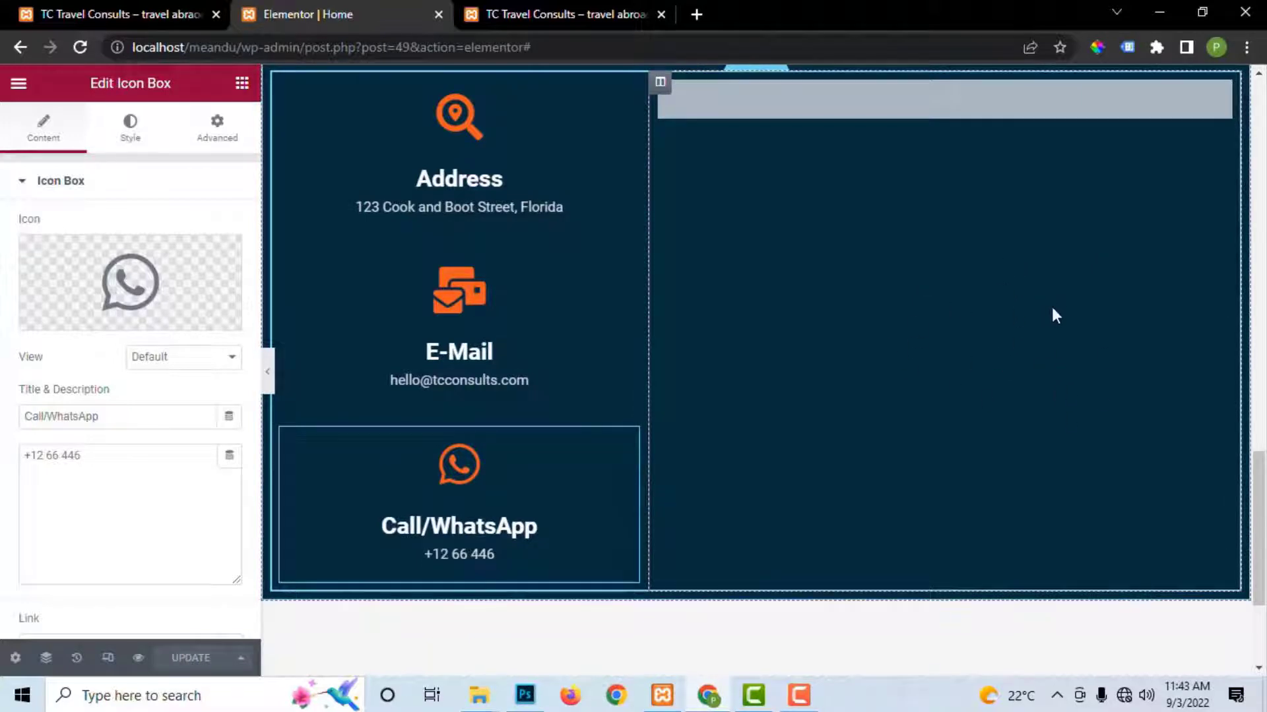
scroll(1054, 314, up, 2)
scroll(1054, 314, down, 4)
scroll(535, 429, up, 2)
scroll(494, 412, down, 2)
scroll(506, 173, up, 4)
click(561, 13)
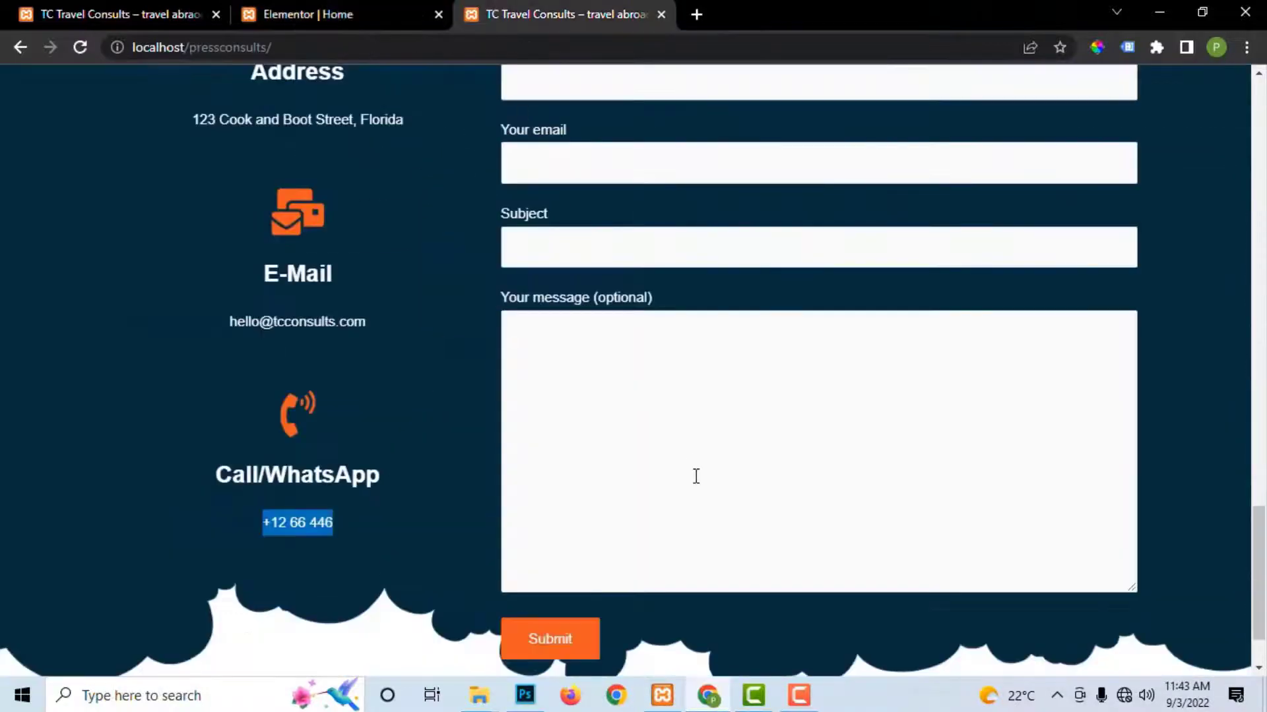
scroll(695, 475, down, 2)
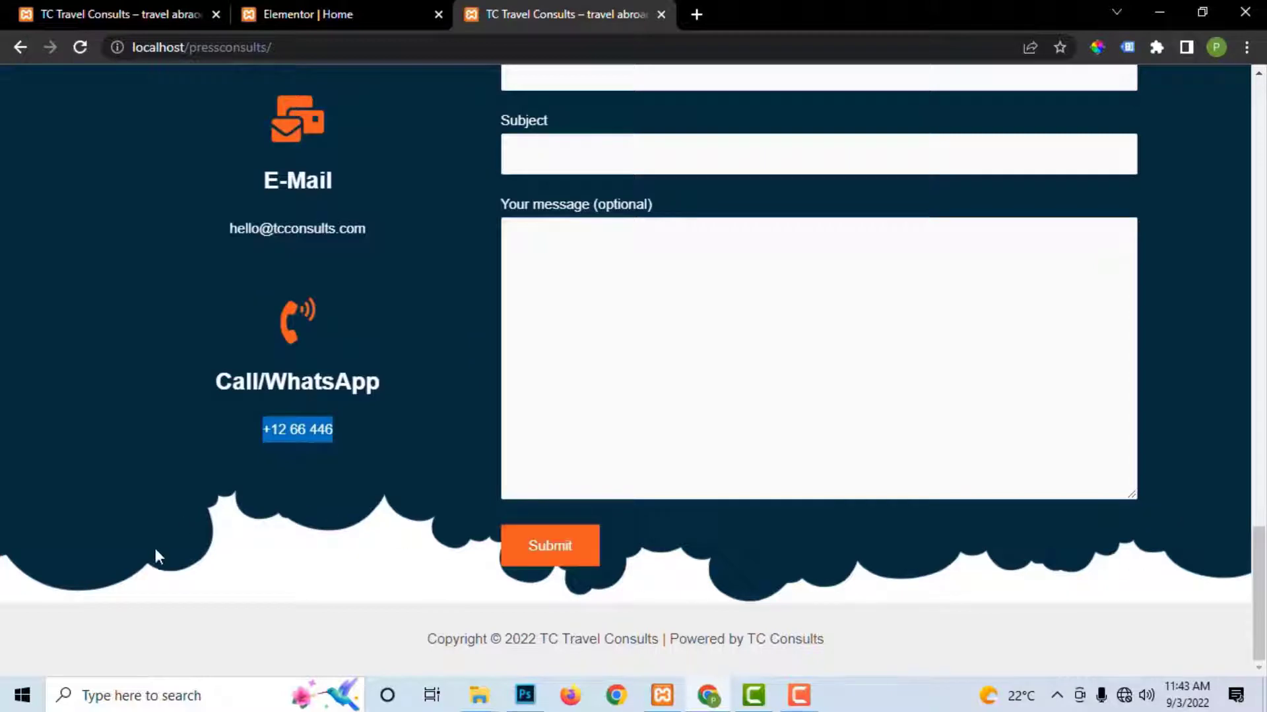
click(344, 12)
scroll(789, 376, down, 1)
scroll(791, 377, up, 2)
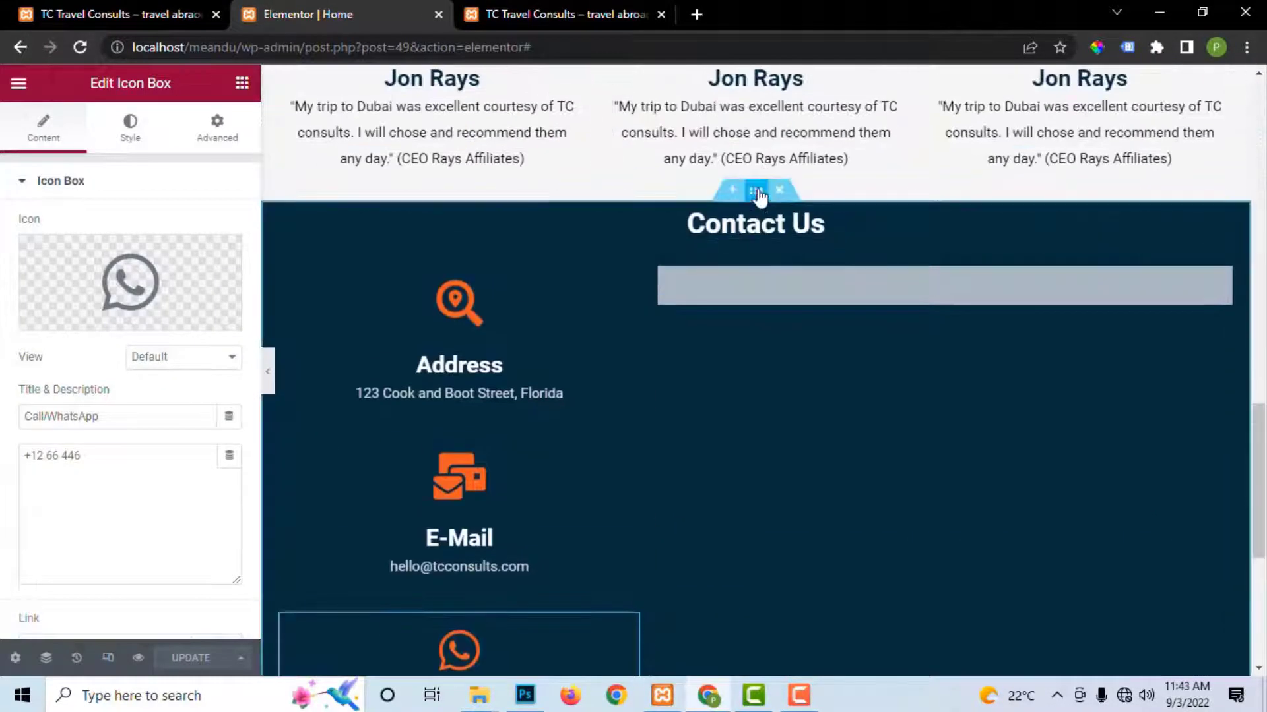
Step: Select the Contact Us section and set its bottom shape divider to Clouds
click(755, 192)
click(218, 132)
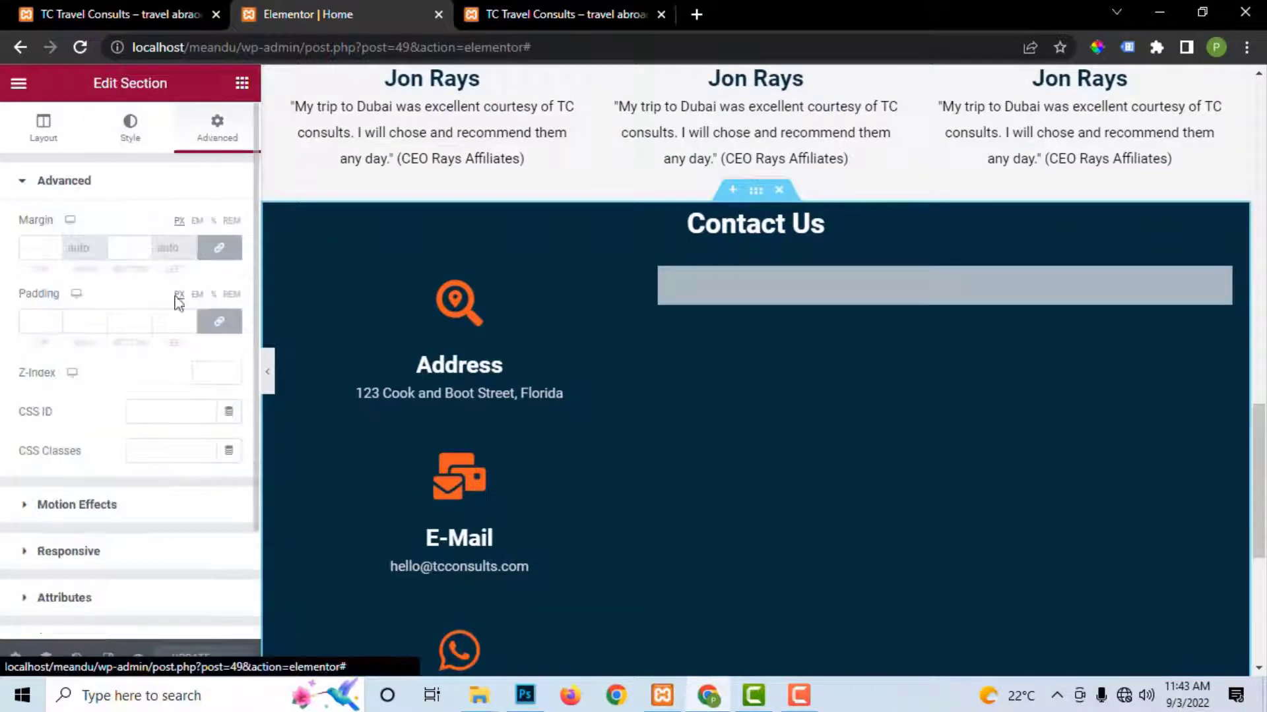
click(124, 148)
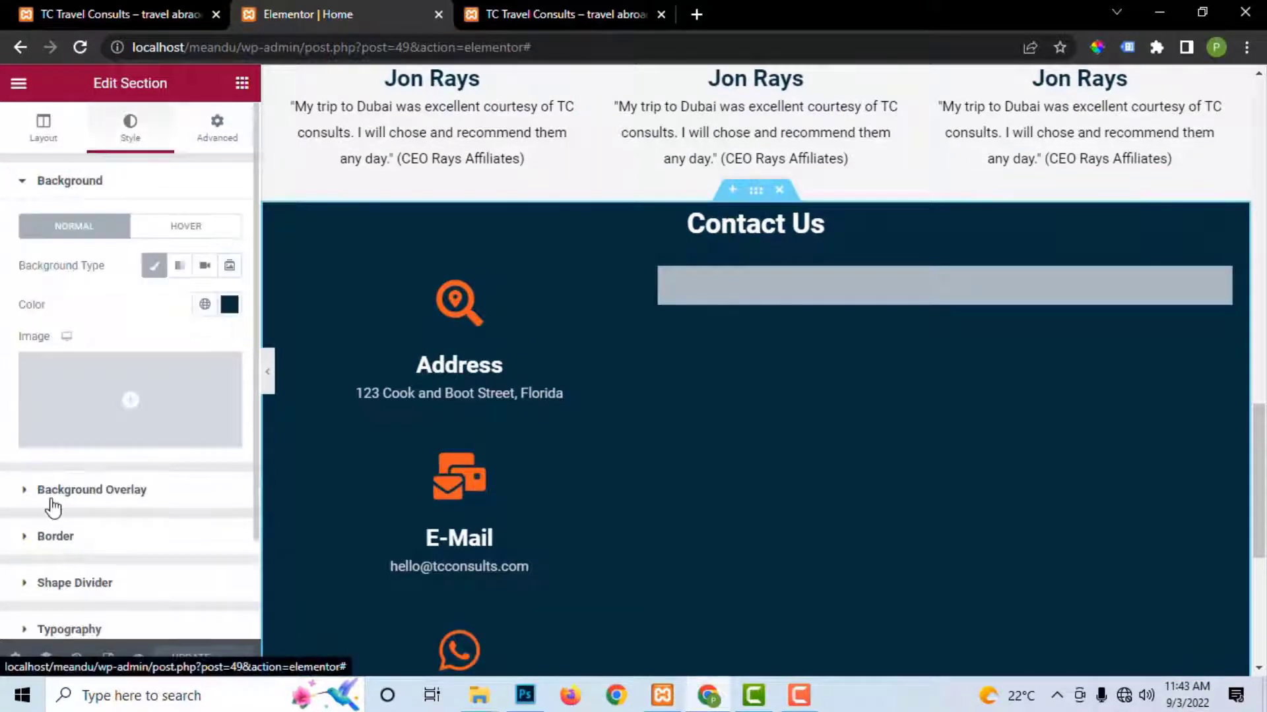
scroll(49, 567, down, 1)
click(28, 495)
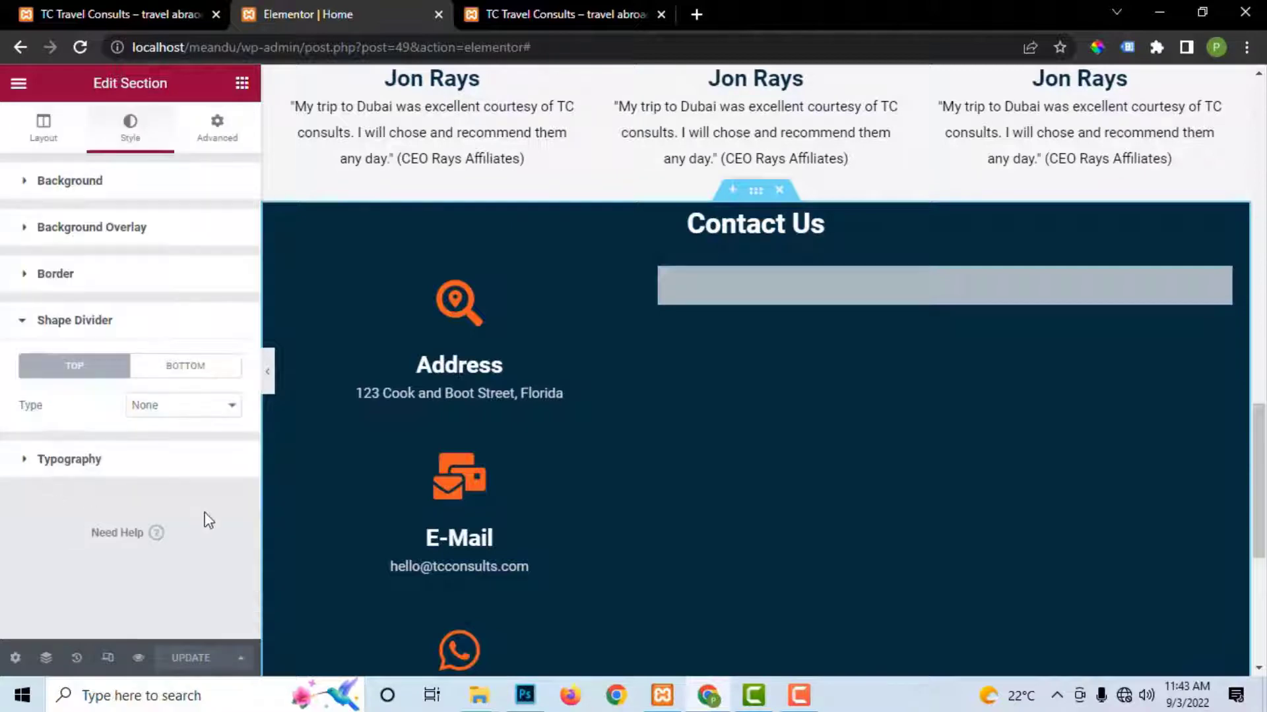
click(171, 414)
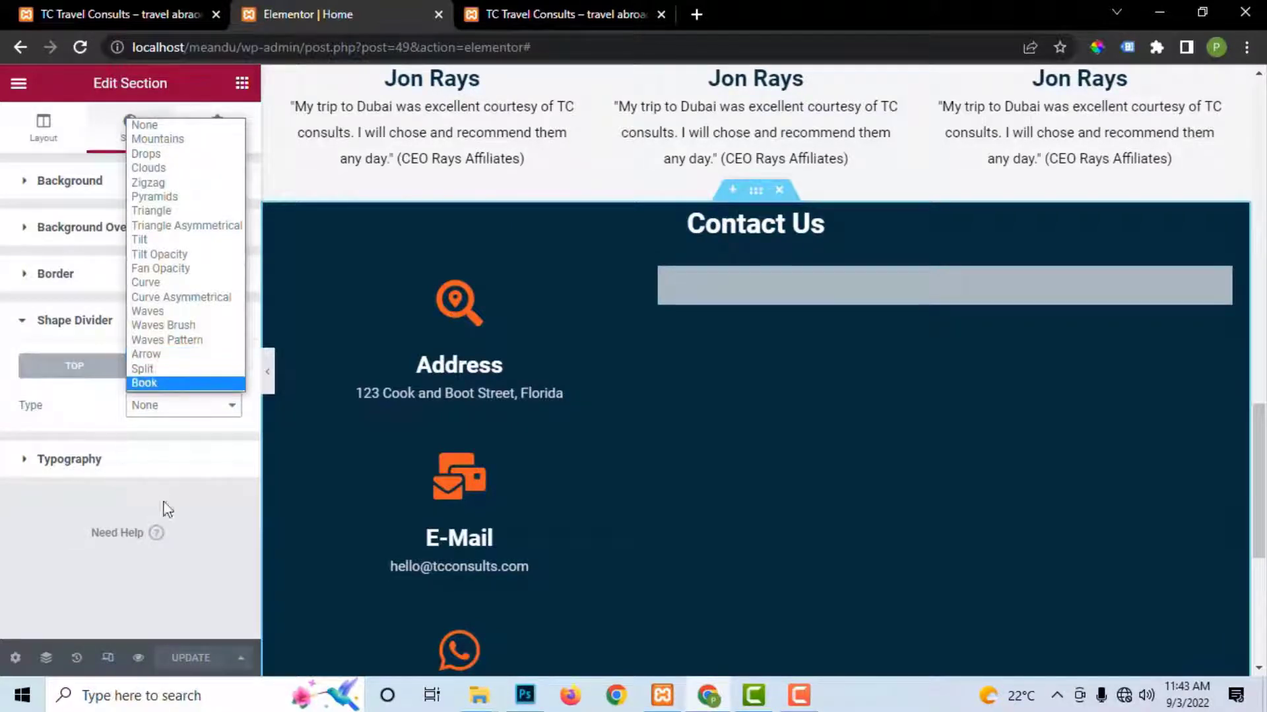
click(172, 451)
click(187, 376)
click(175, 406)
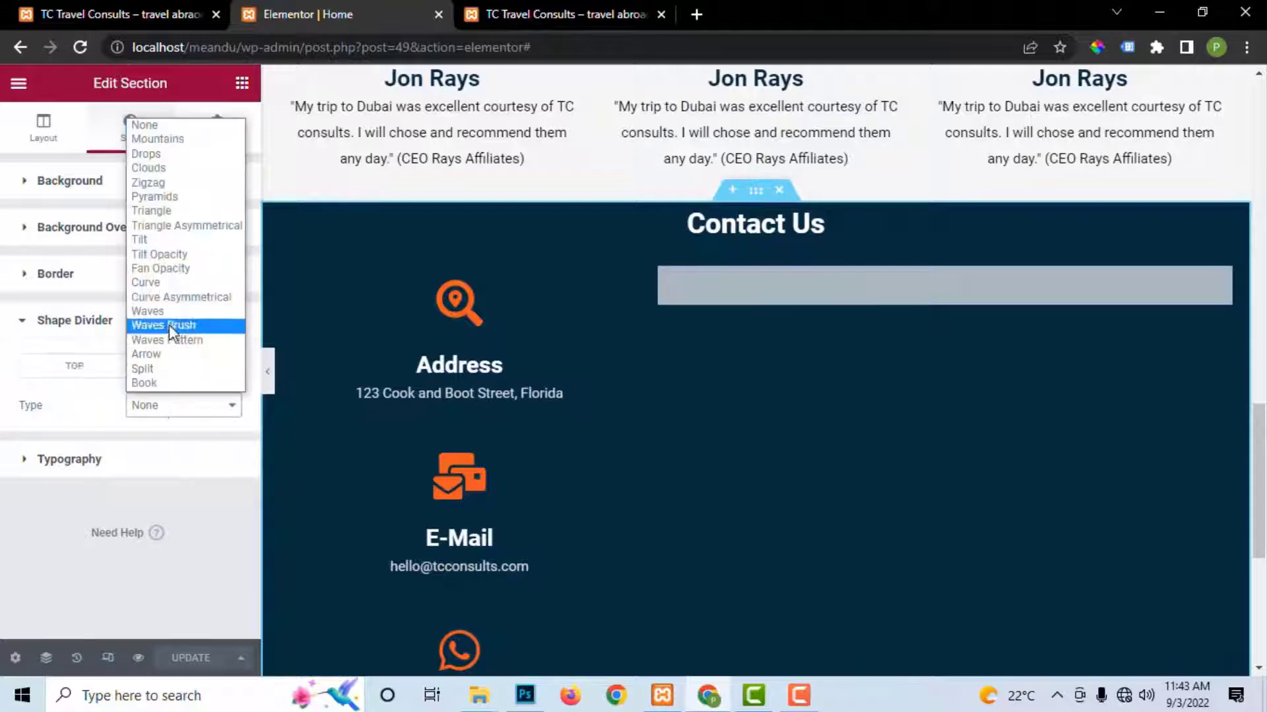
click(164, 167)
Step: Save the page with the Clouds divider and bring up the section's Advanced settings
scroll(953, 403, down, 5)
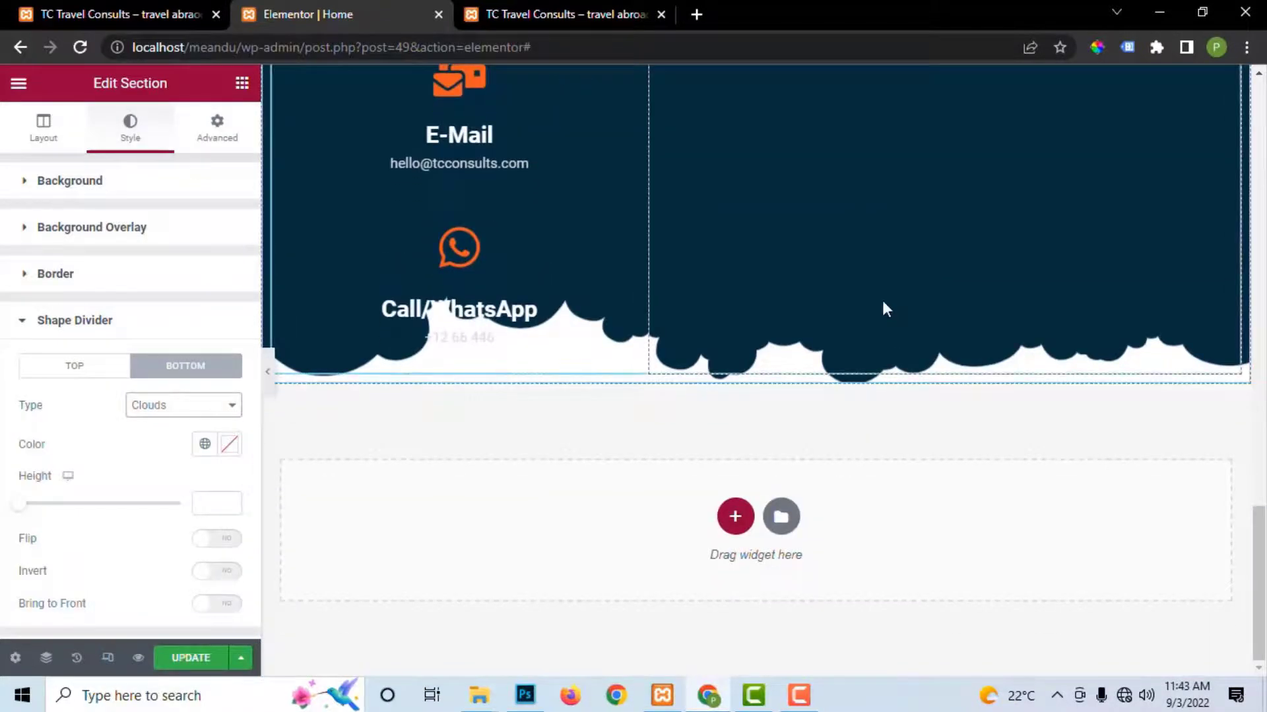
scroll(882, 299, up, 2)
click(192, 657)
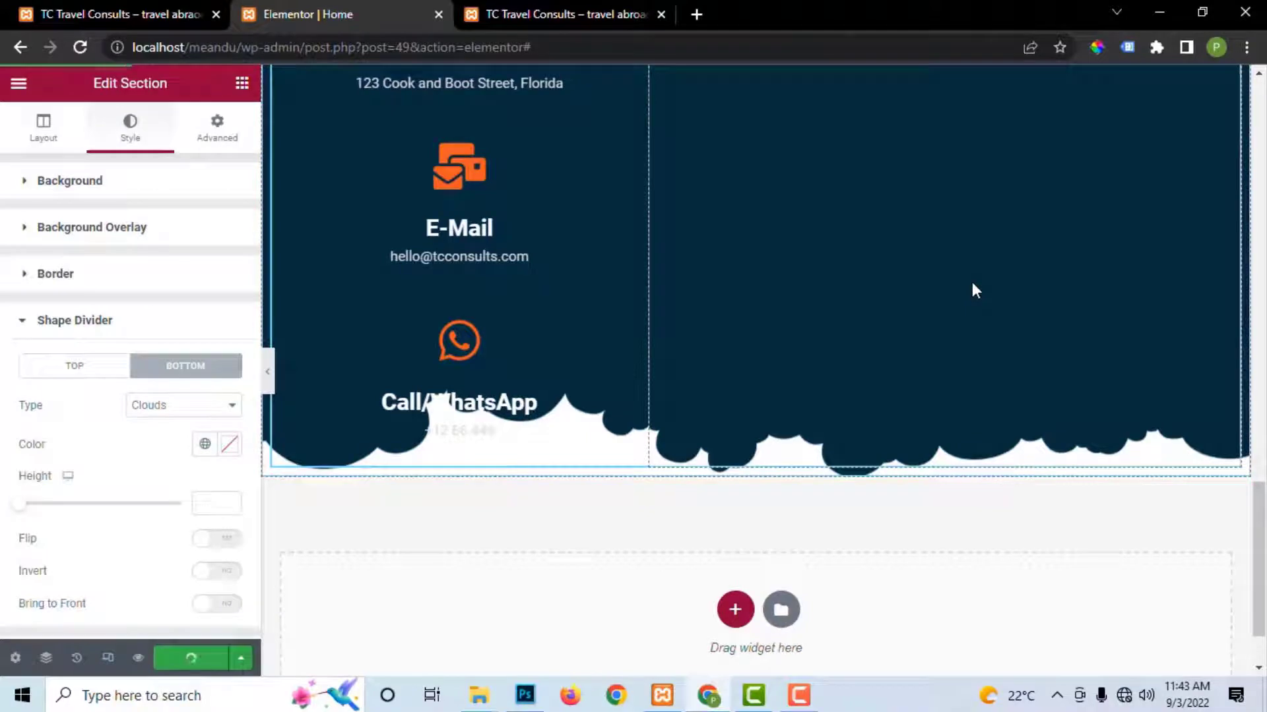
scroll(972, 284, up, 10)
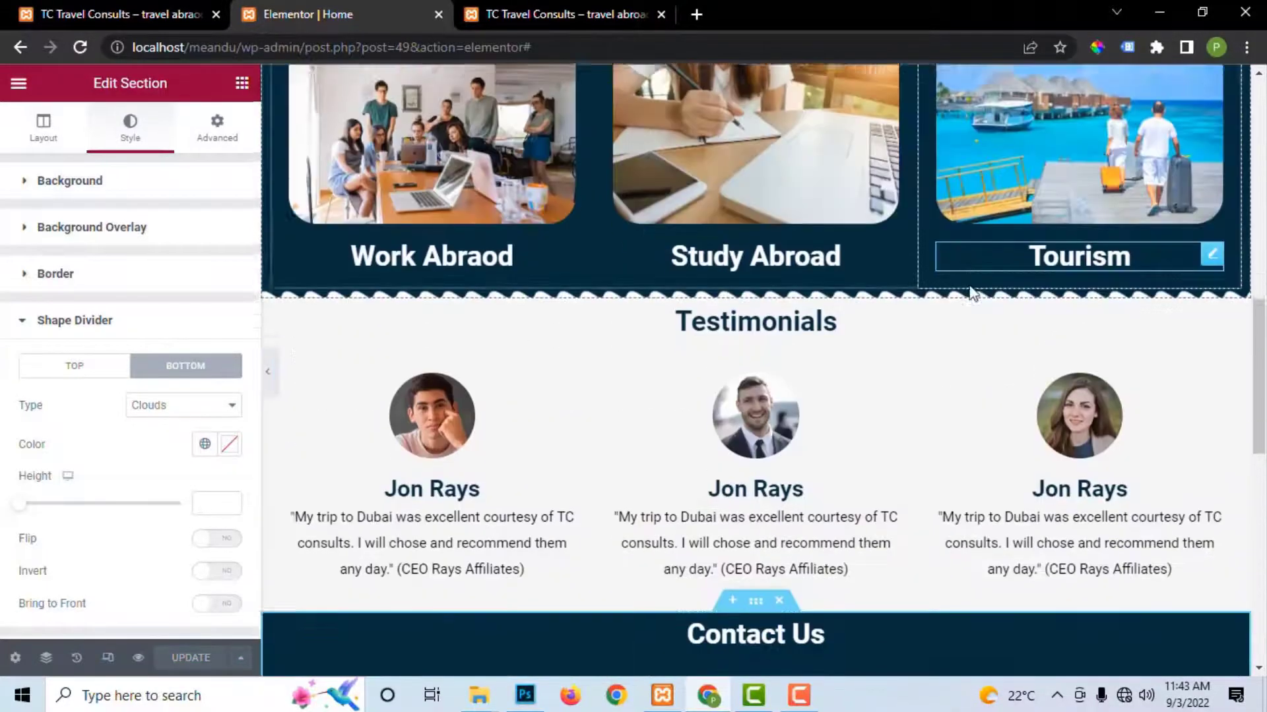
scroll(968, 290, down, 6)
scroll(960, 300, down, 3)
scroll(959, 300, up, 4)
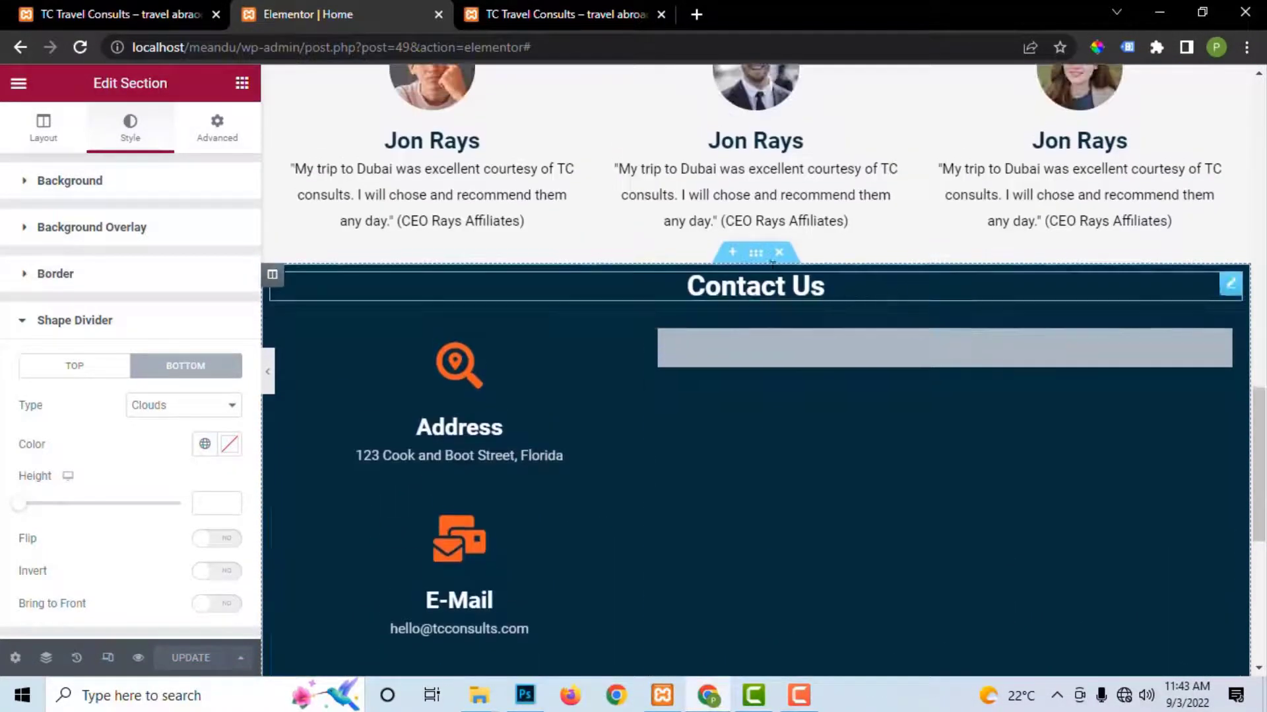
click(217, 127)
Step: Set the Contact Us section's top padding to 30 and apply it
click(36, 319)
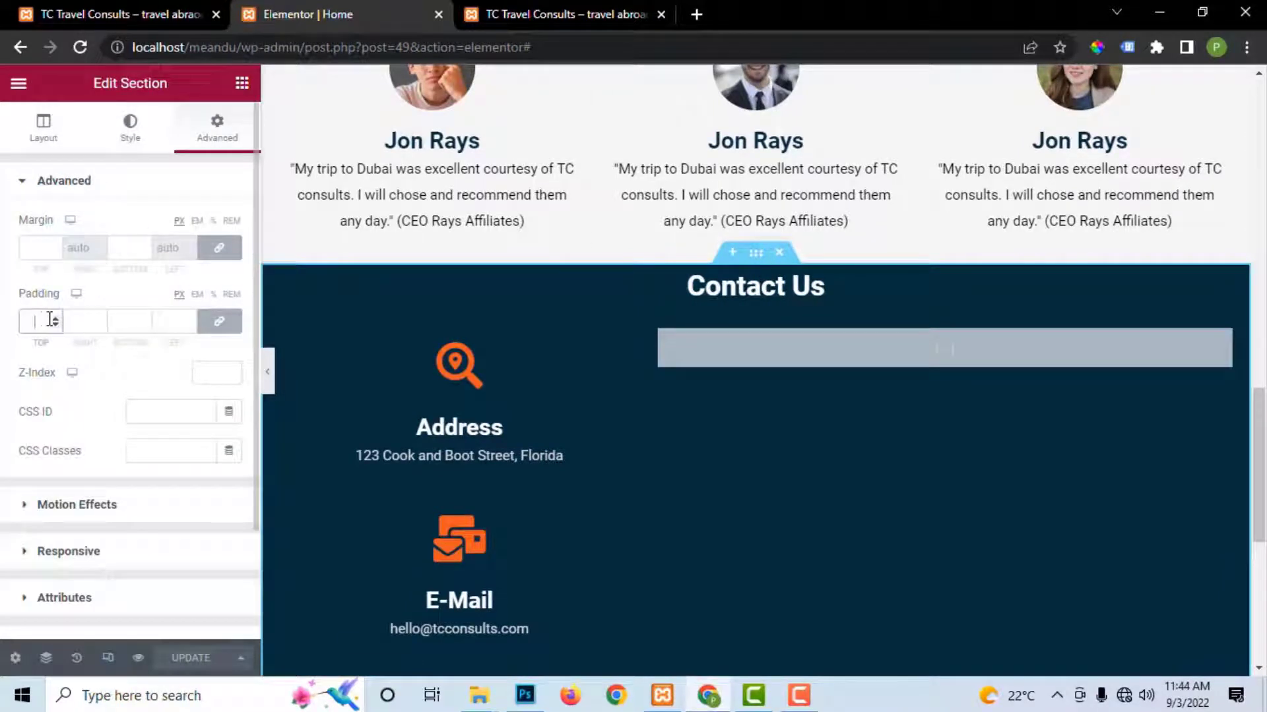
text(30)
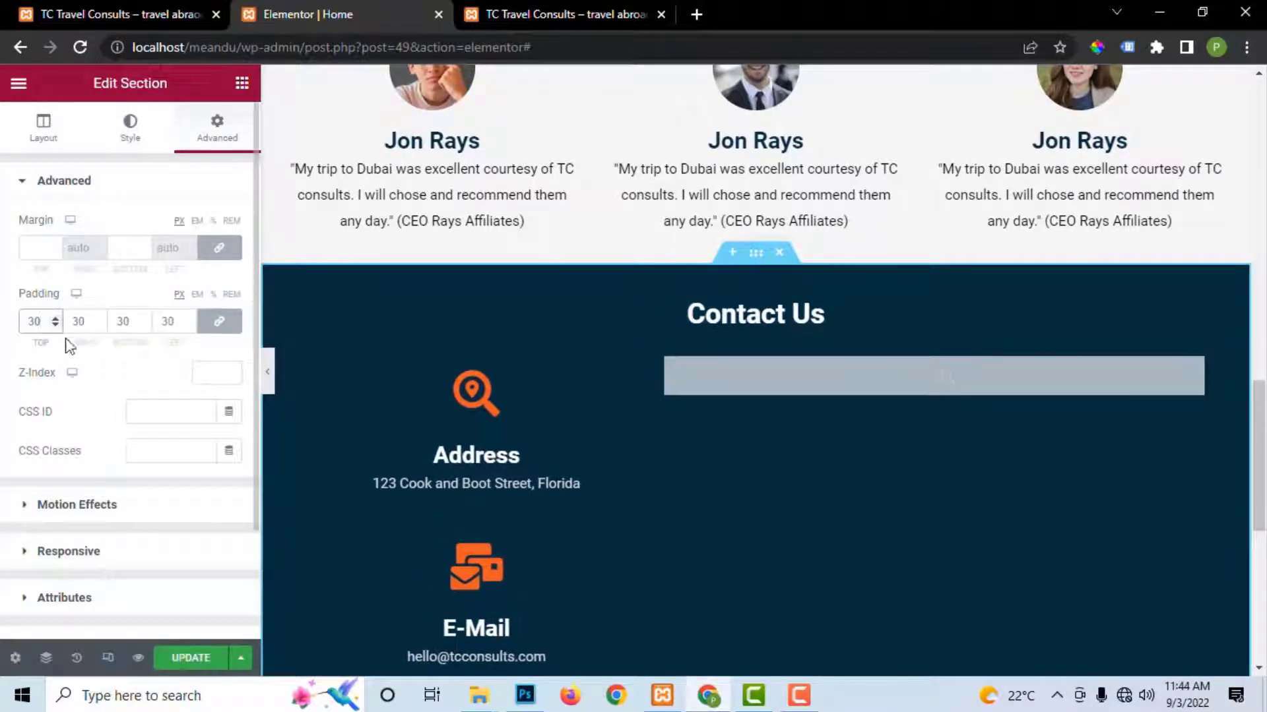
click(190, 658)
scroll(805, 440, down, 8)
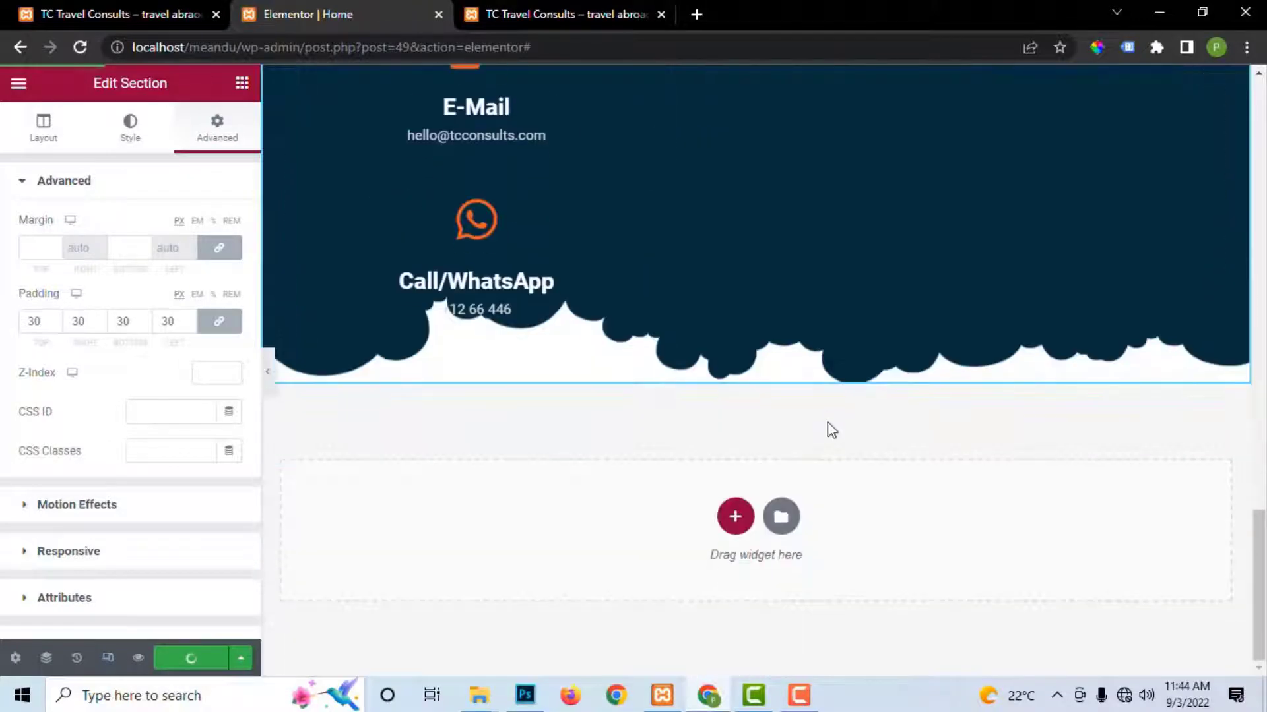
scroll(827, 422, up, 5)
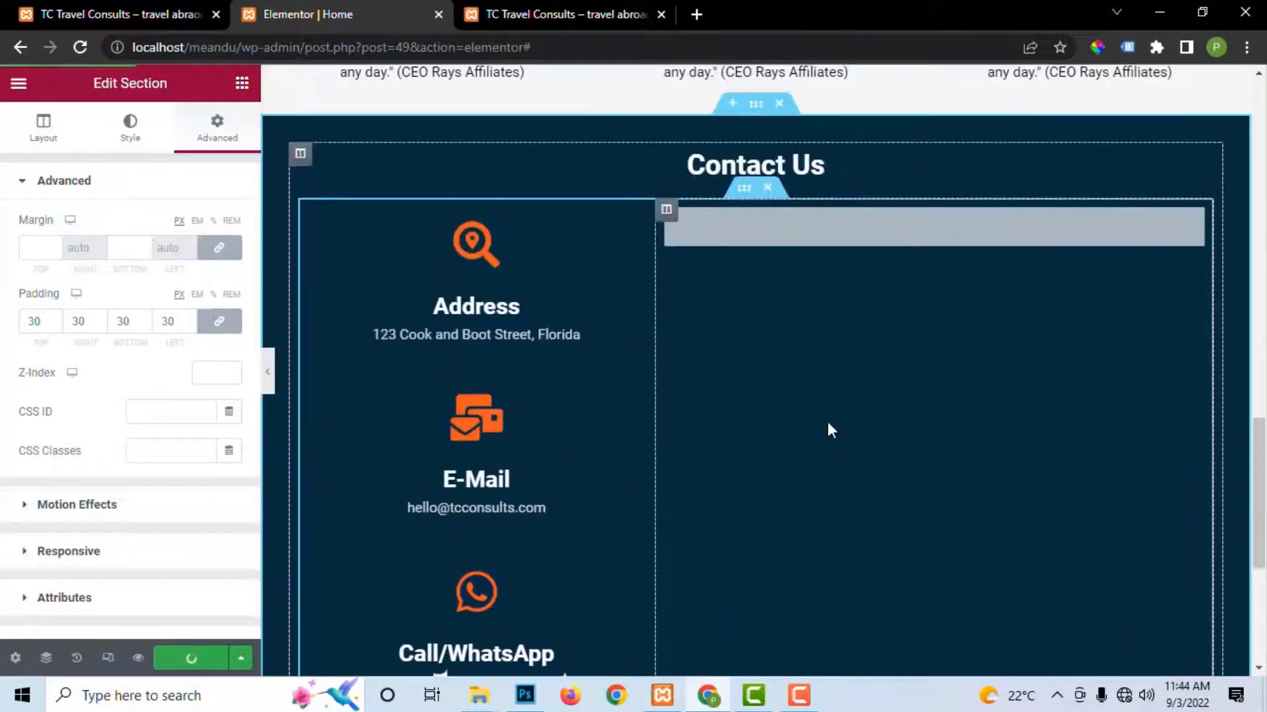
scroll(828, 425, down, 5)
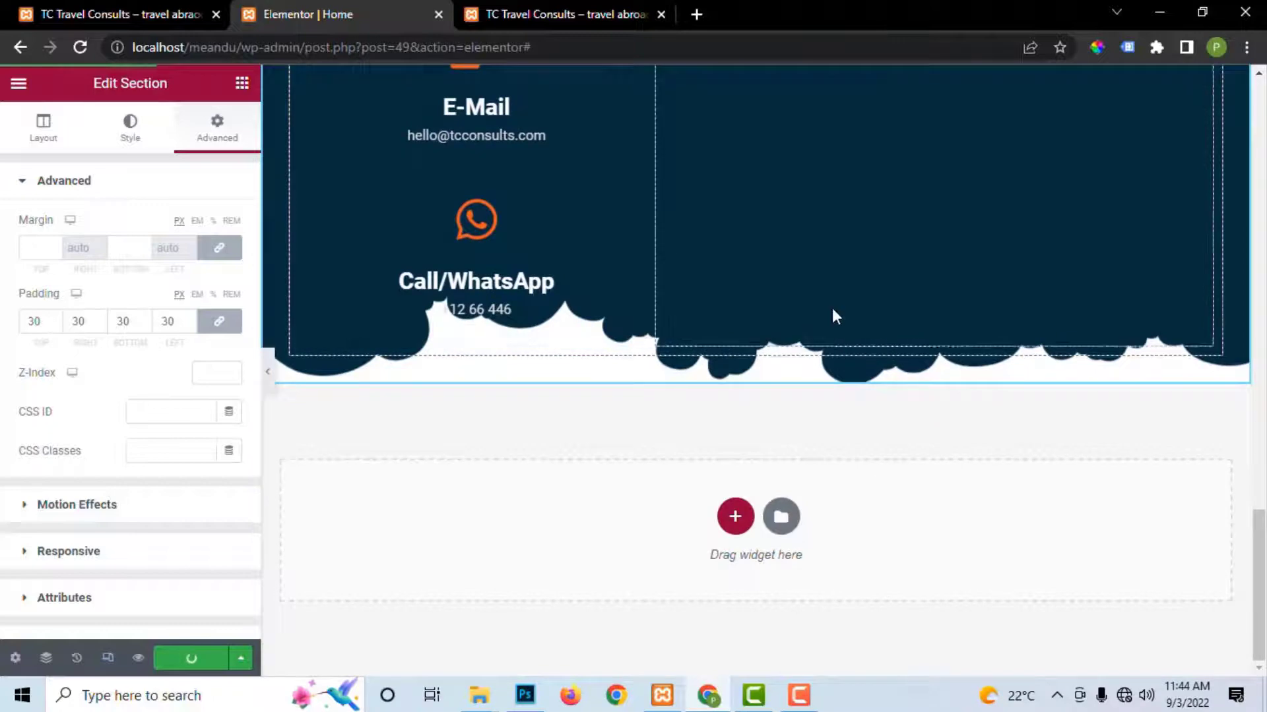
scroll(835, 198, up, 10)
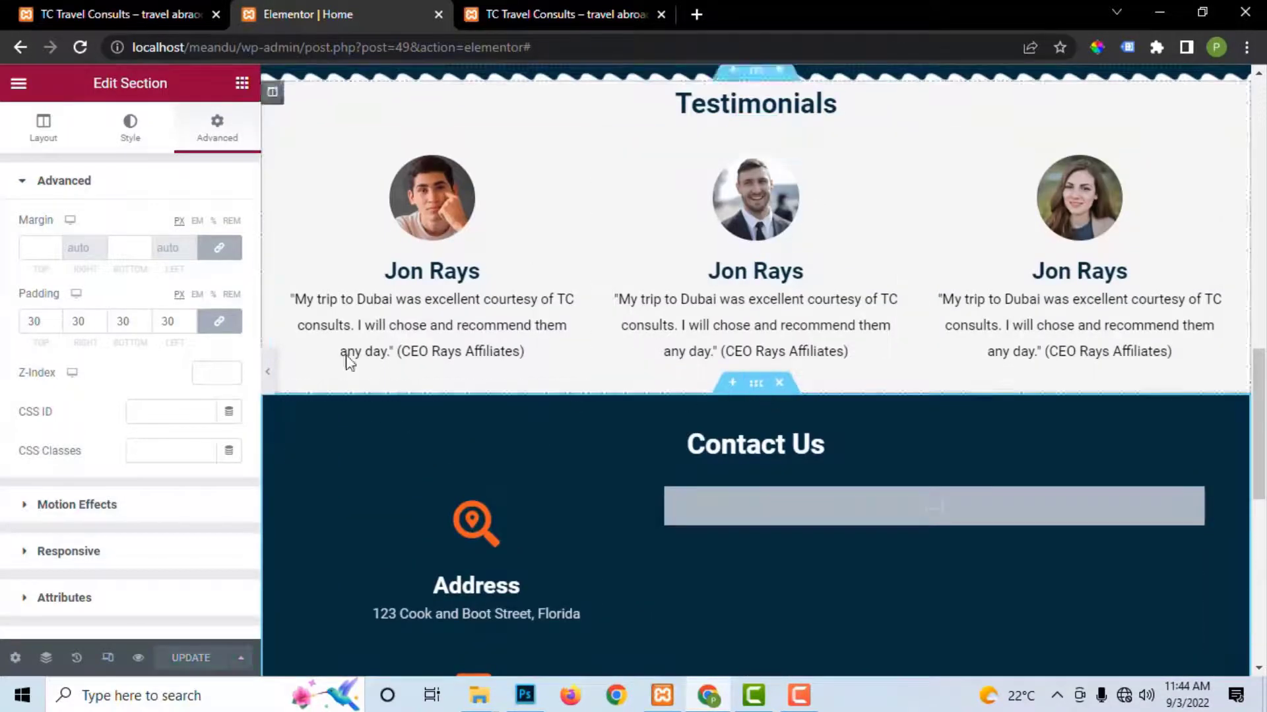
Step: Add a bottom Clouds shape divider with height 69 and save the page
click(130, 132)
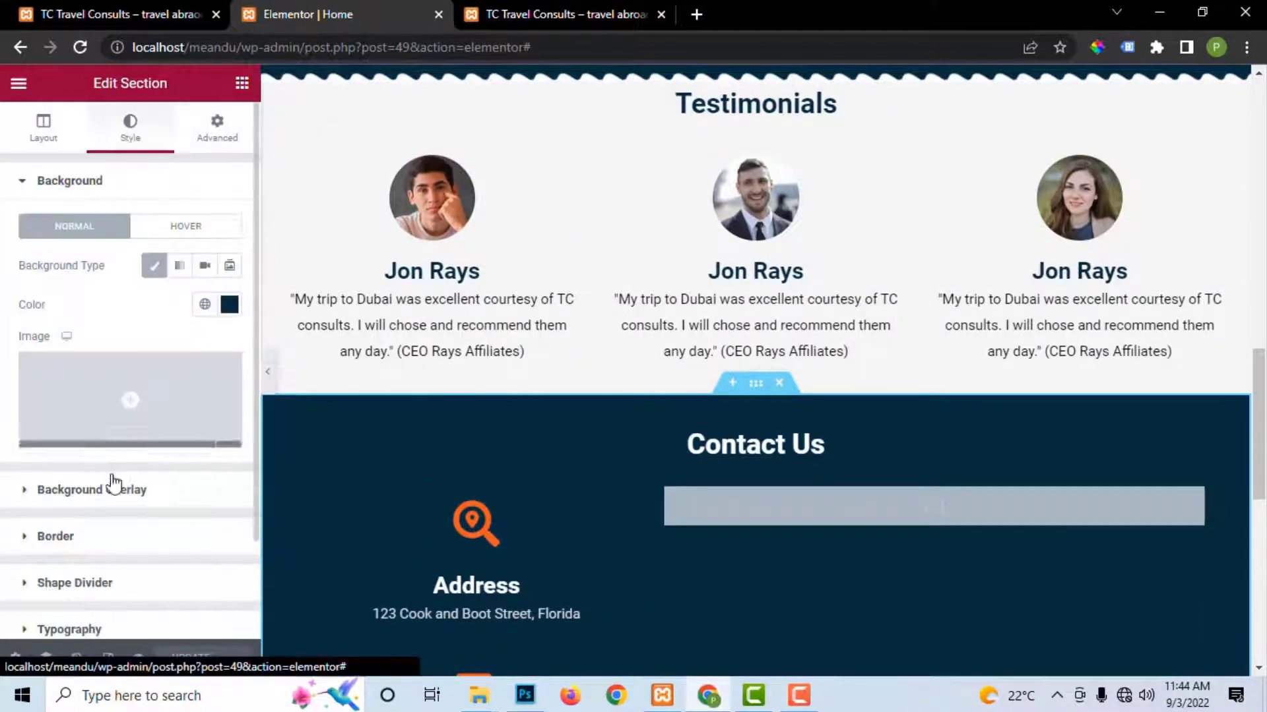
click(24, 586)
scroll(433, 397, down, 4)
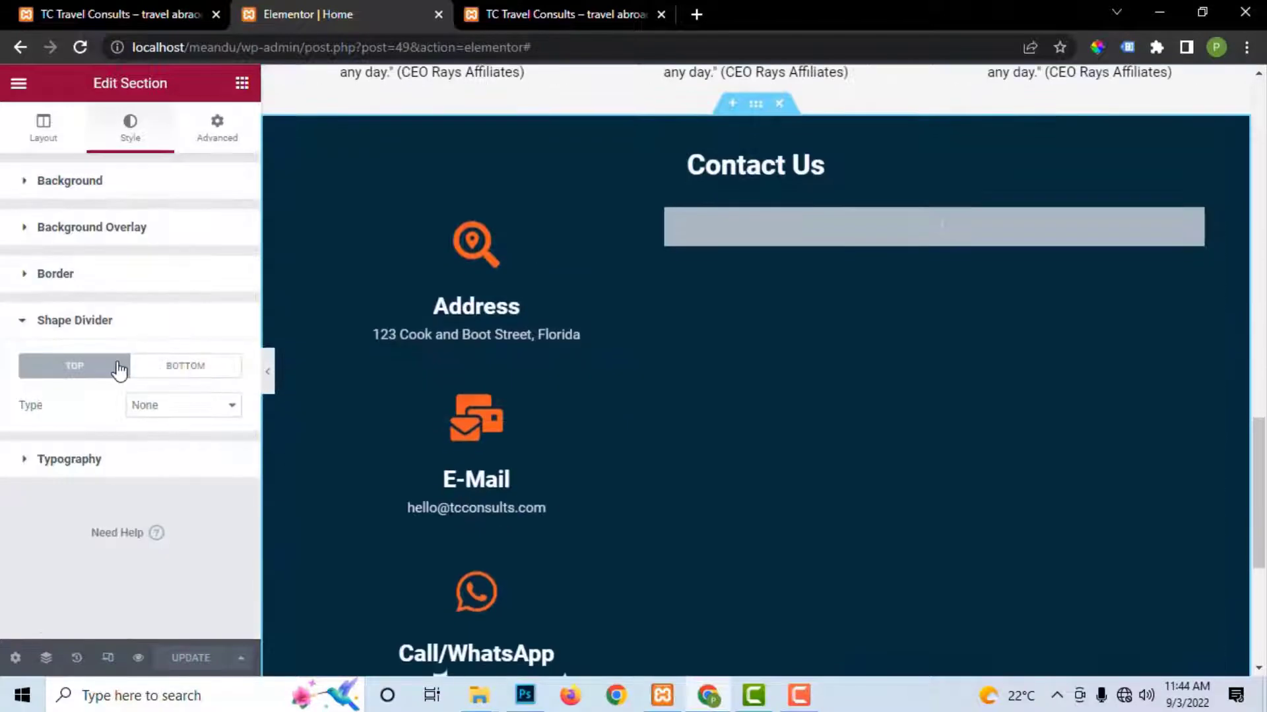
click(167, 370)
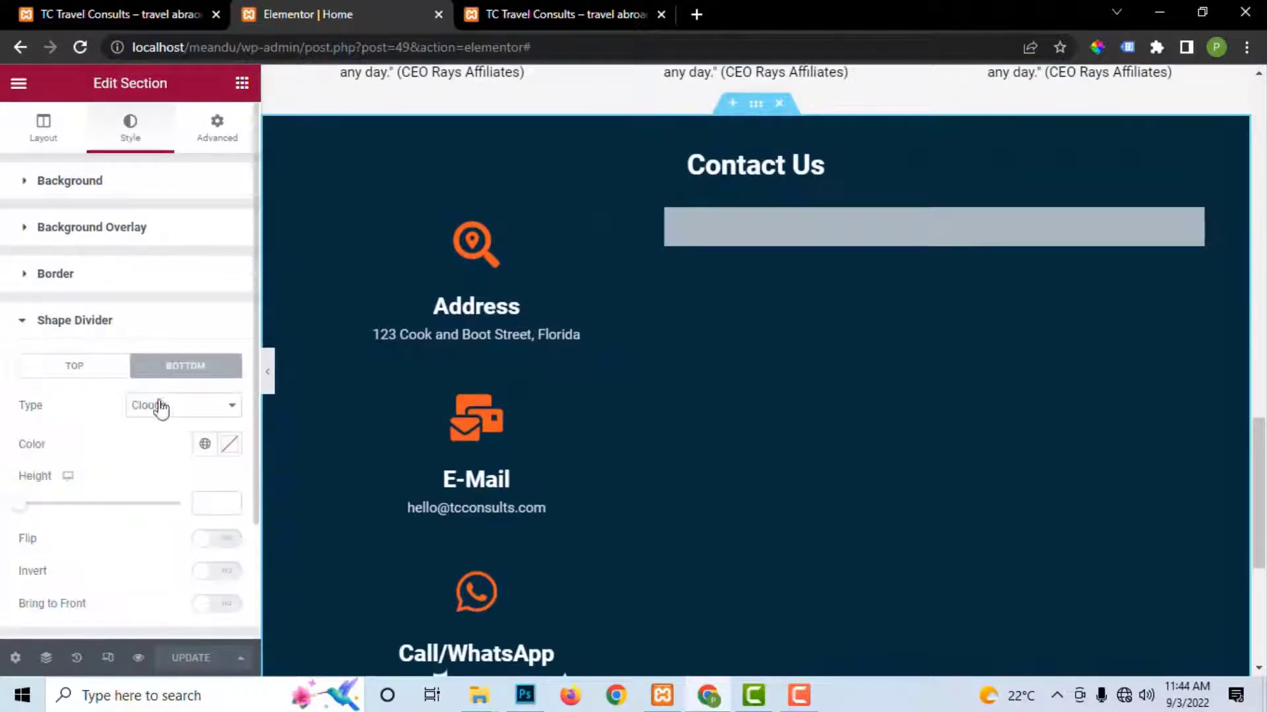
scroll(161, 466, down, 2)
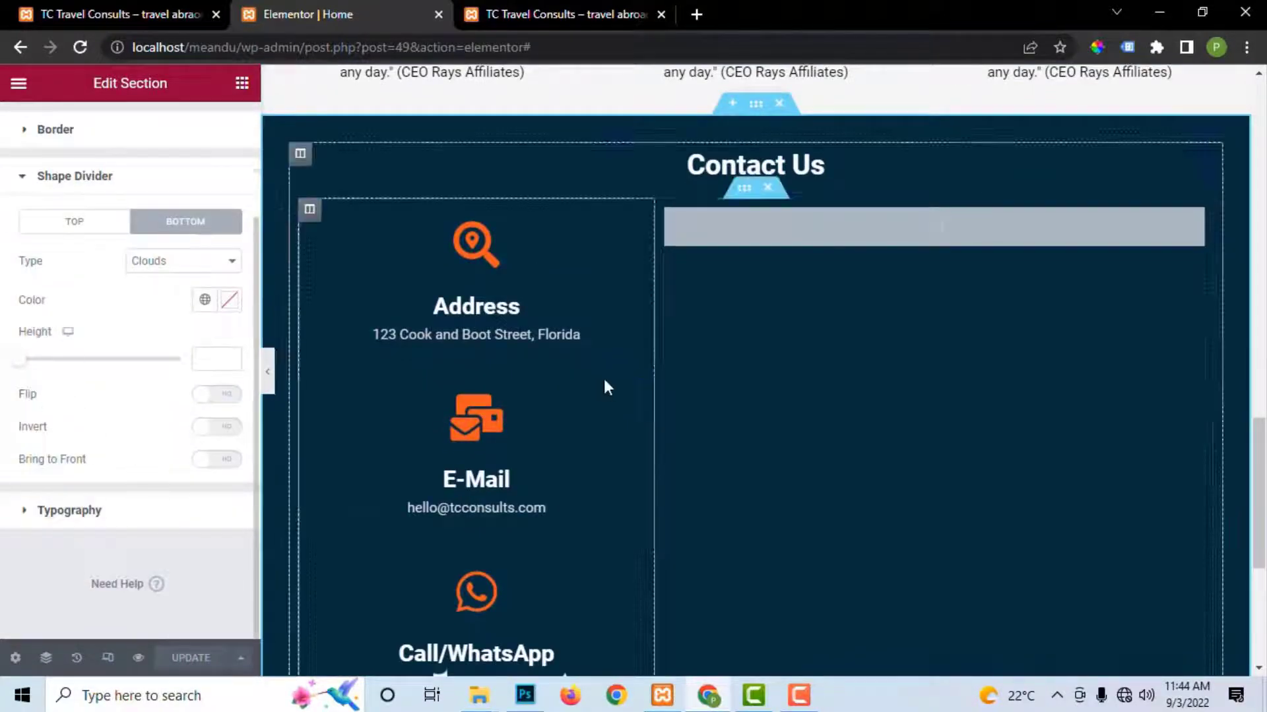
scroll(605, 383, down, 5)
drag(20, 360, 55, 370)
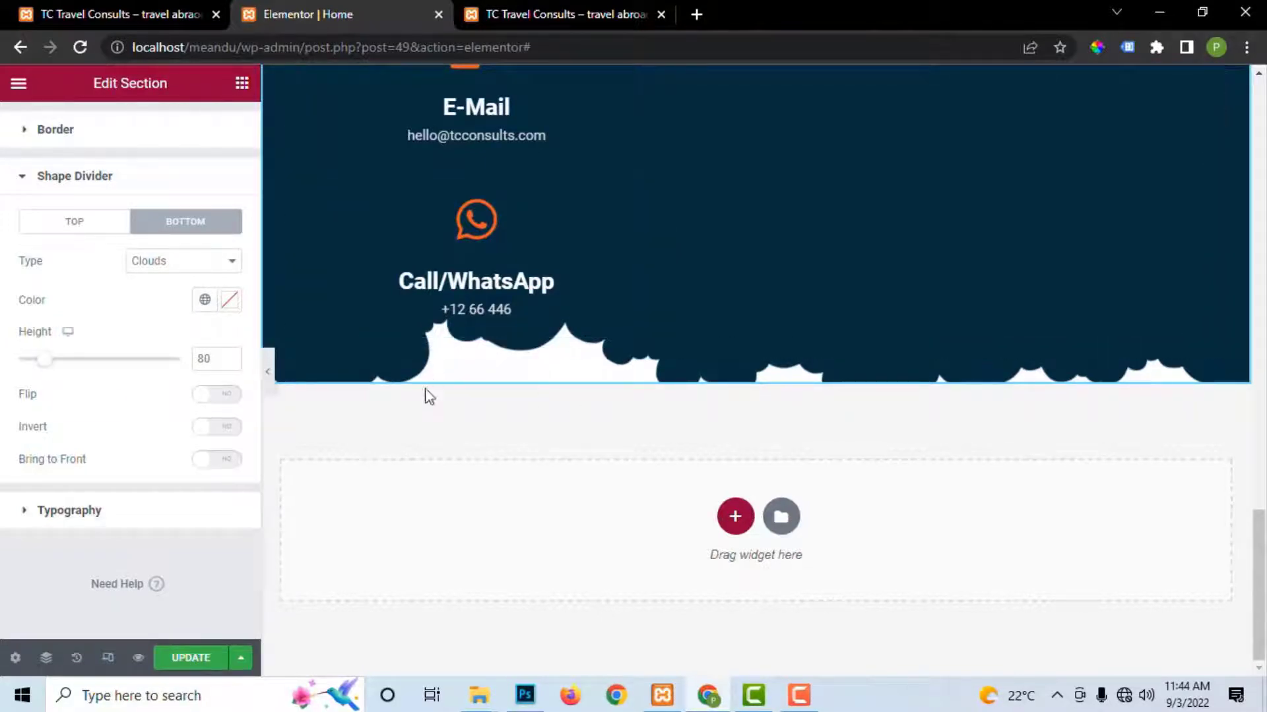
drag(53, 365, 43, 364)
key(ctrl+s)
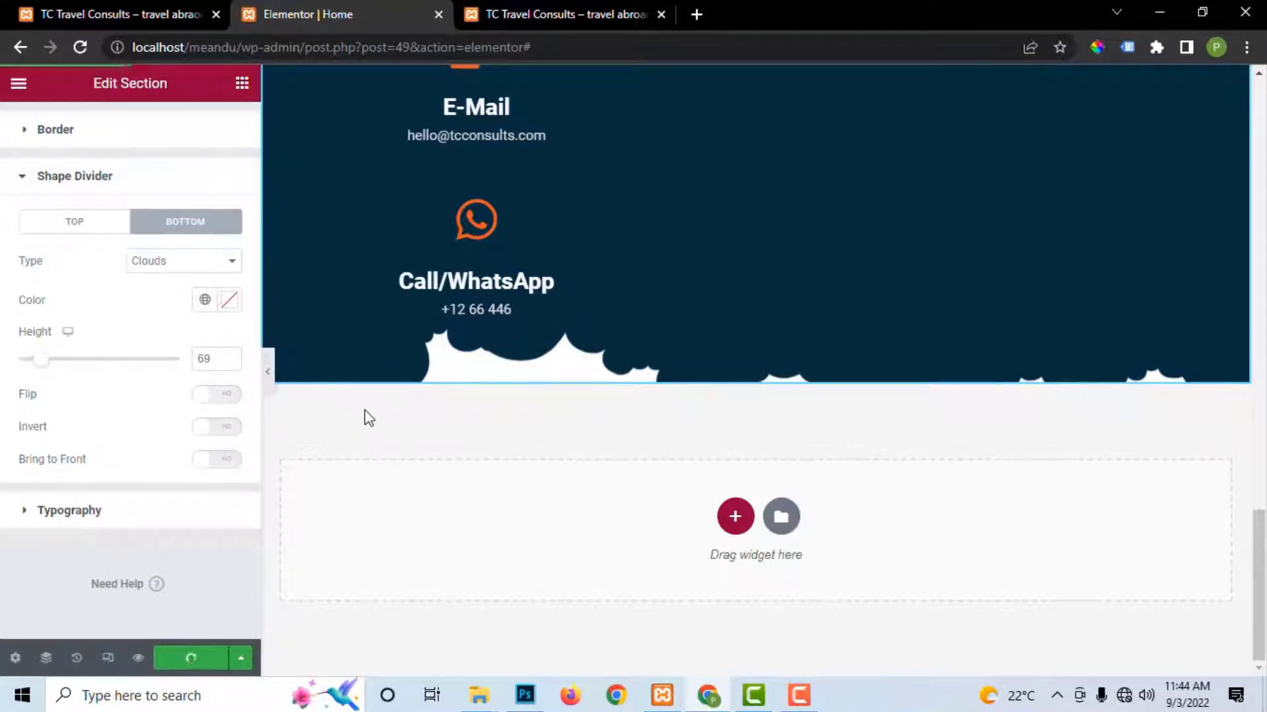
click(566, 12)
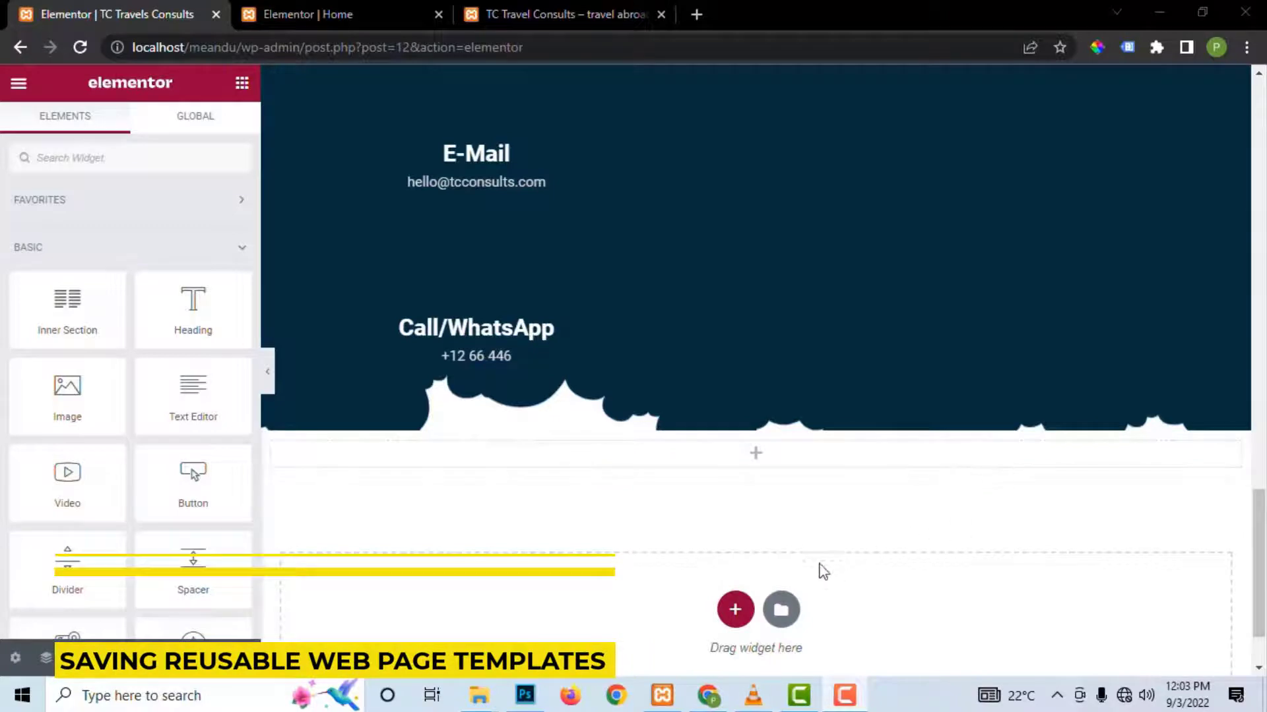
Step: Preview the Contact section's cloud divider on the live site
scroll(1094, 407, up, 1)
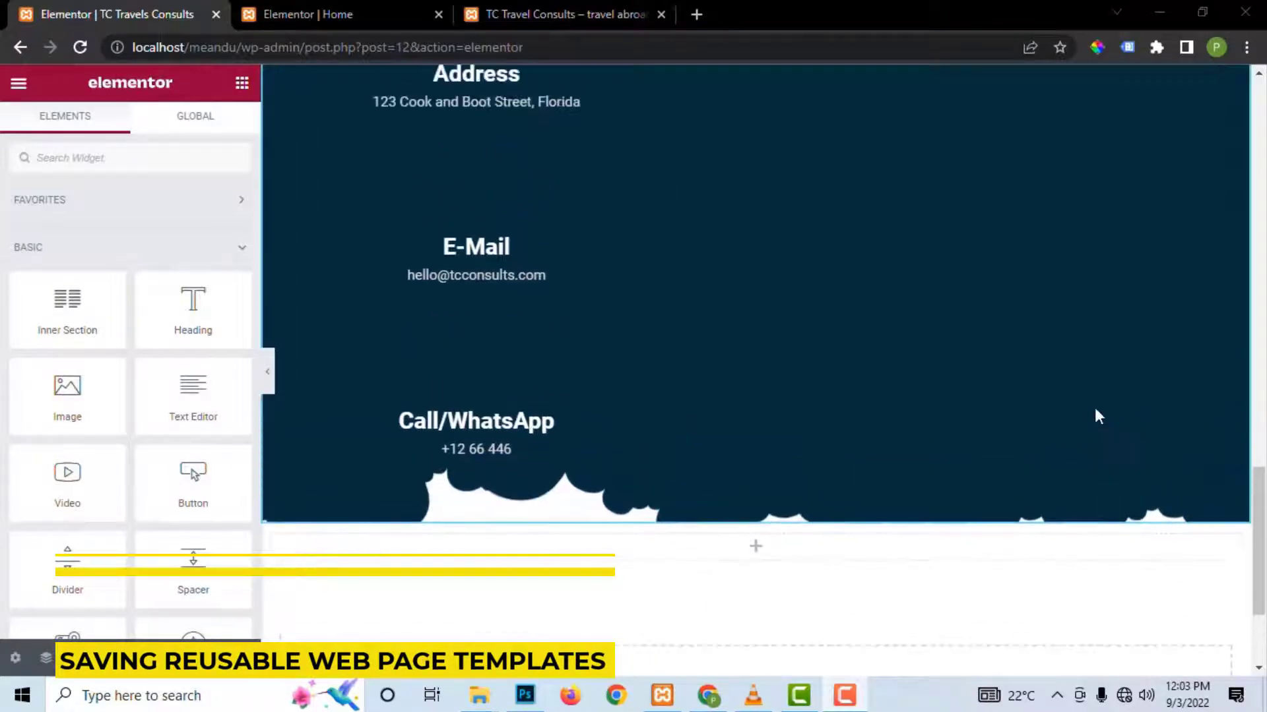
click(520, 16)
scroll(716, 449, down, 8)
scroll(716, 449, down, 15)
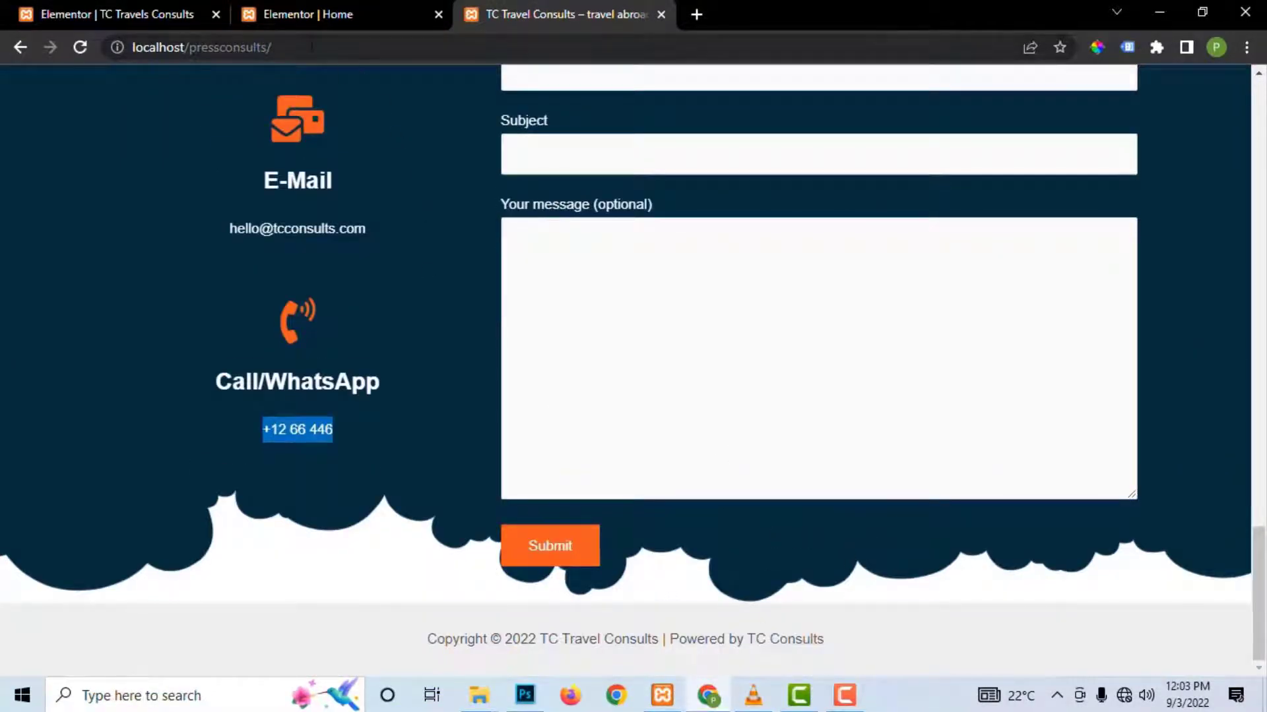
Step: Return to the Elementor Home page editor and review the cloud-edged Contact section
click(306, 15)
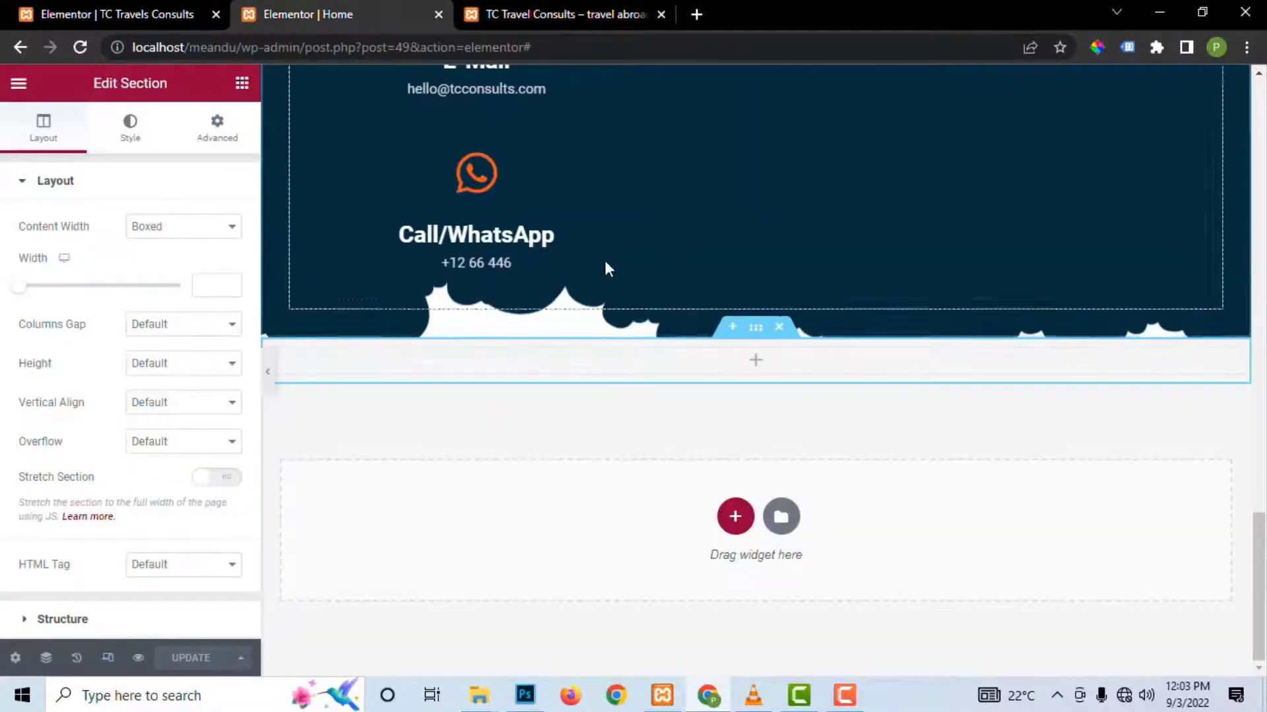
scroll(660, 294, up, 6)
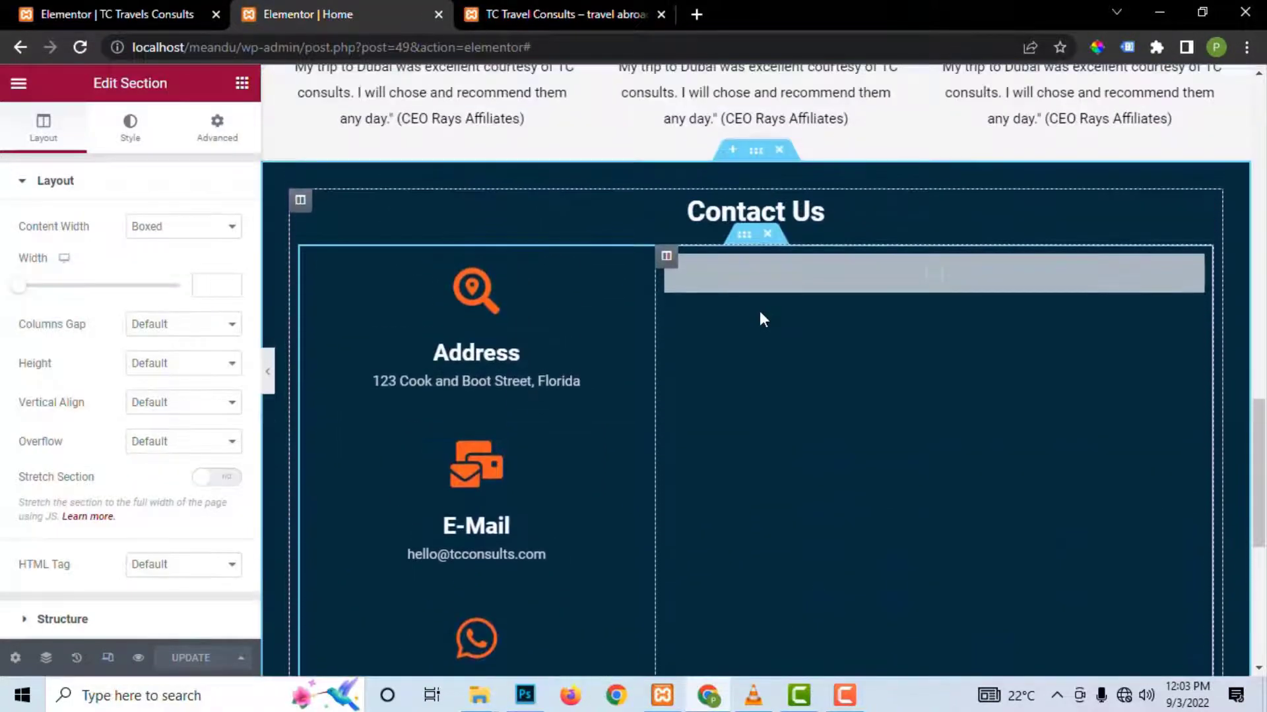
scroll(753, 303, down, 5)
scroll(756, 313, down, 1)
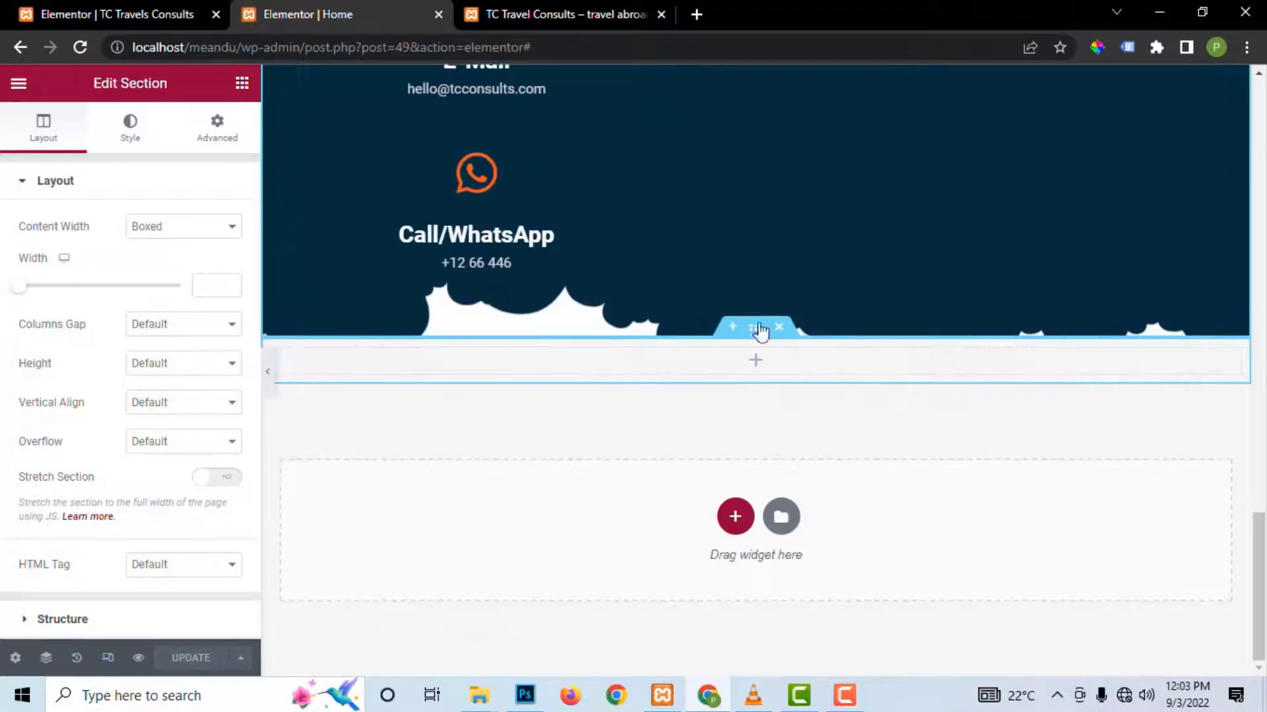
scroll(839, 453, up, 1)
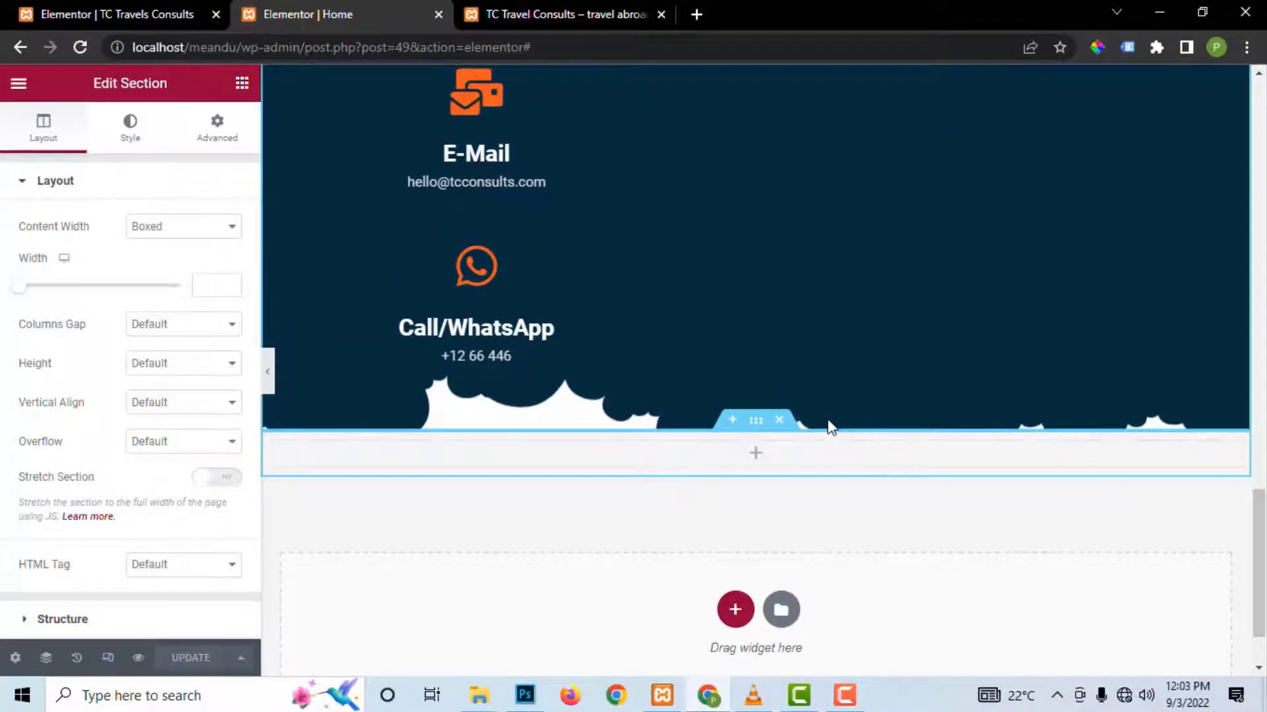
scroll(830, 427, up, 1)
scroll(830, 428, up, 3)
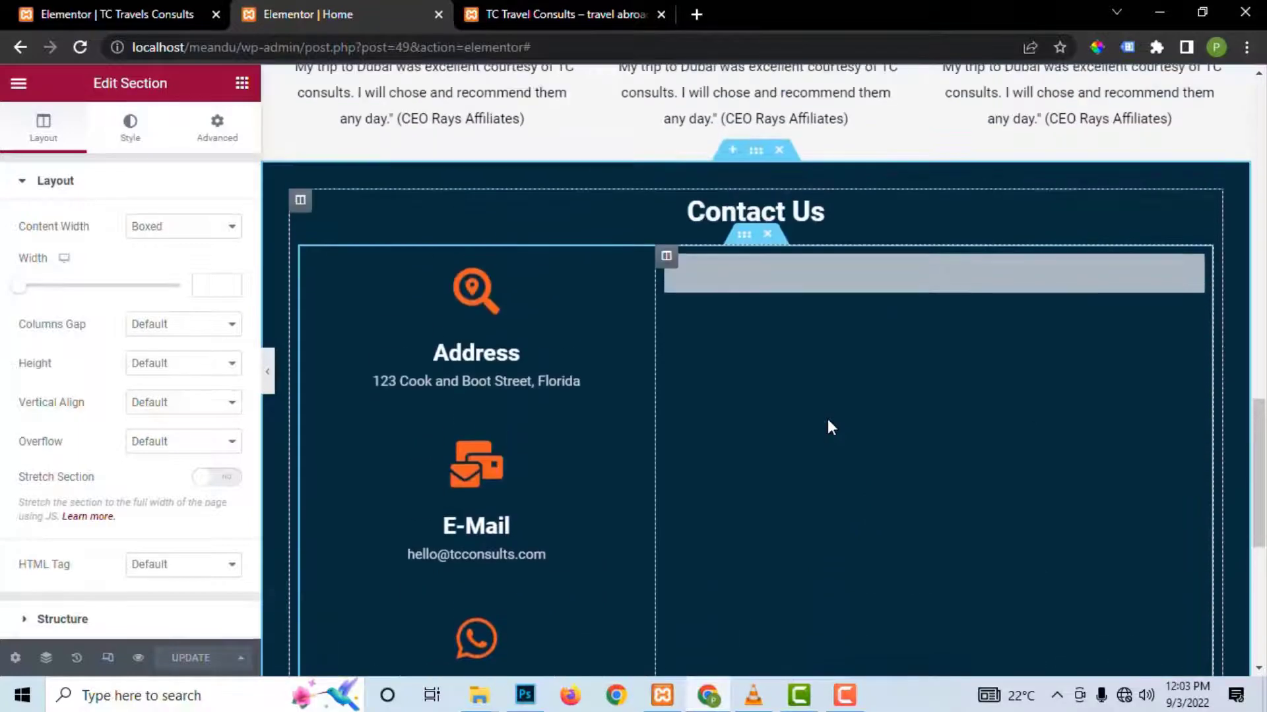
scroll(829, 426, down, 5)
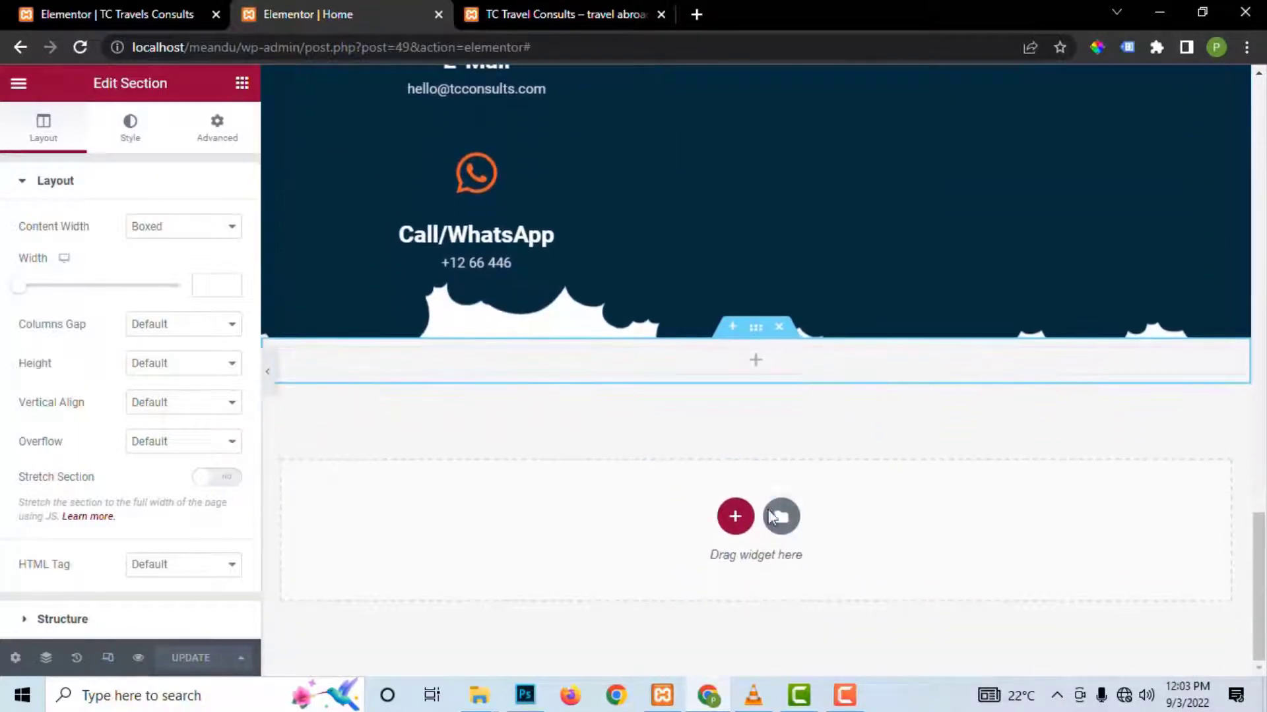
Step: Delete the saved 'tc_consults home' template from My Templates and close the library
click(781, 518)
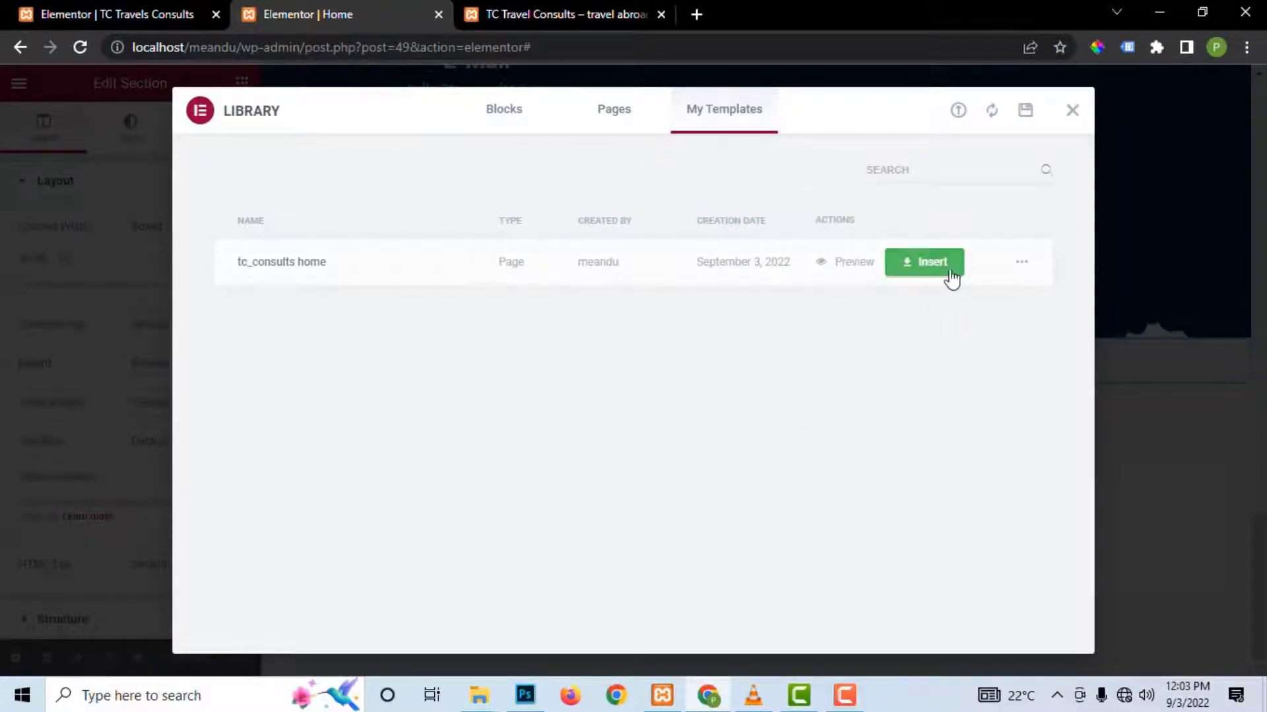
click(1021, 263)
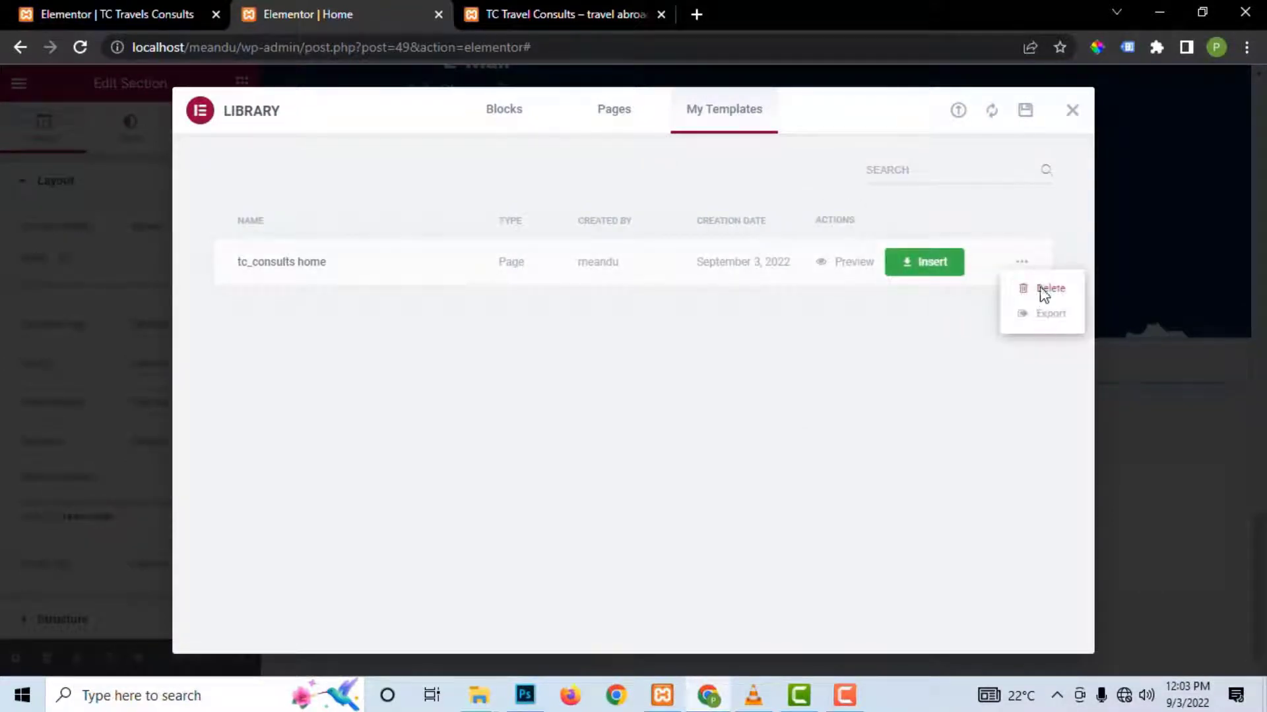
click(1040, 289)
click(731, 428)
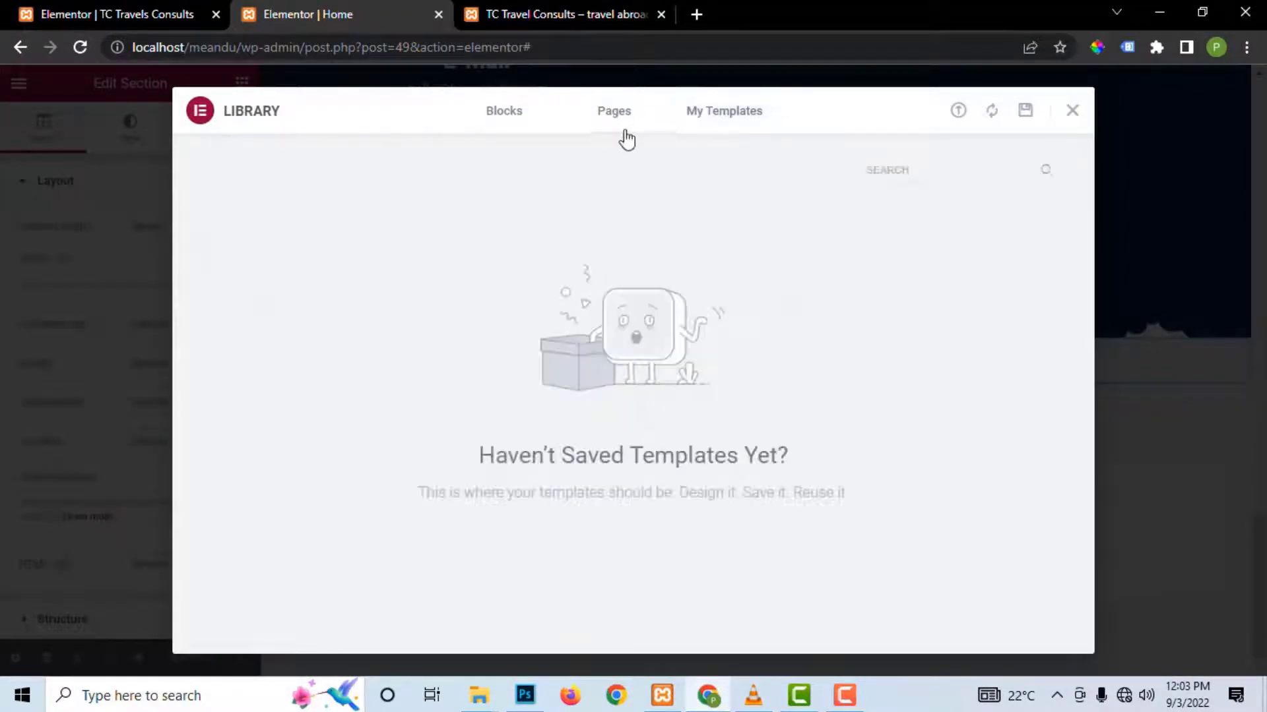
click(1072, 111)
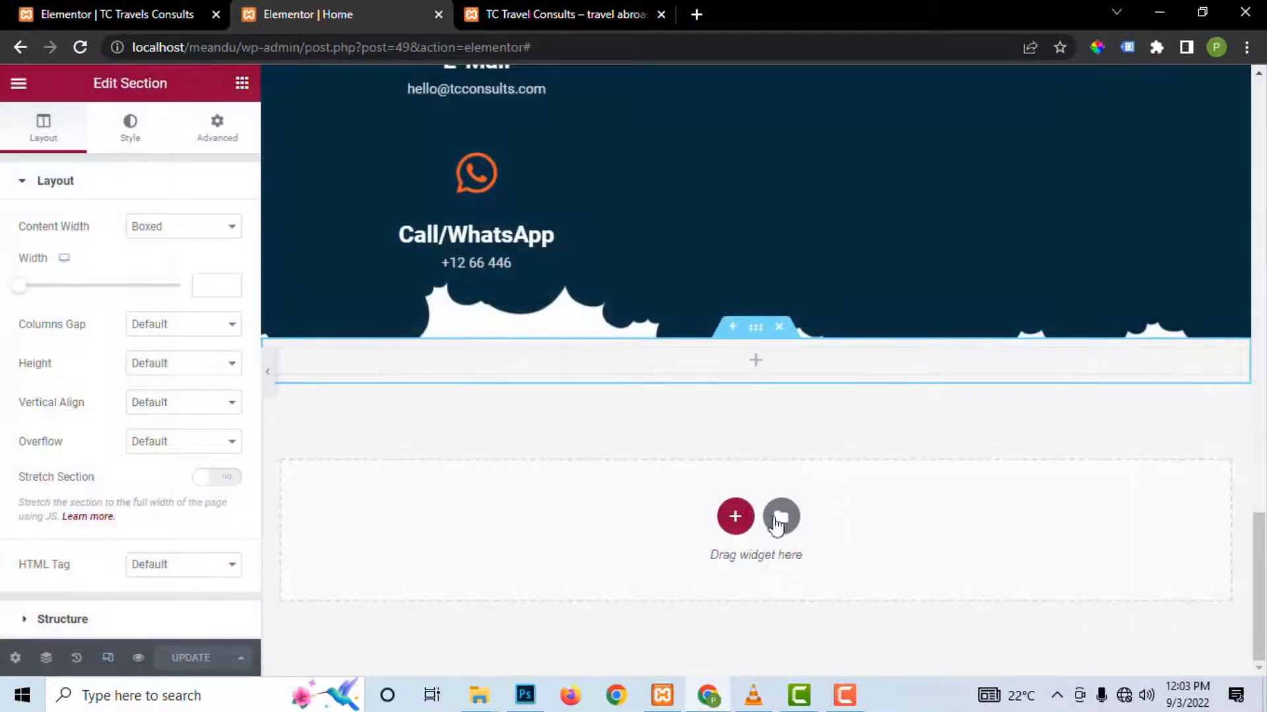
scroll(776, 225, up, 10)
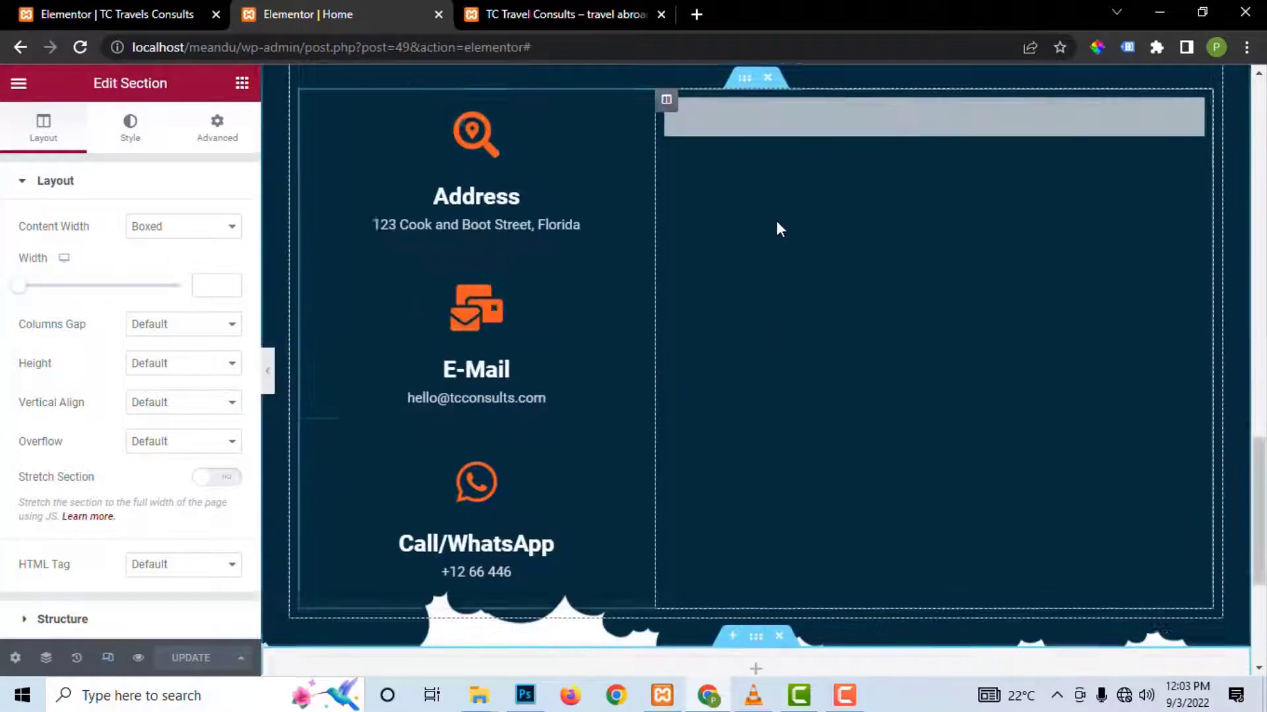
scroll(777, 219, up, 10)
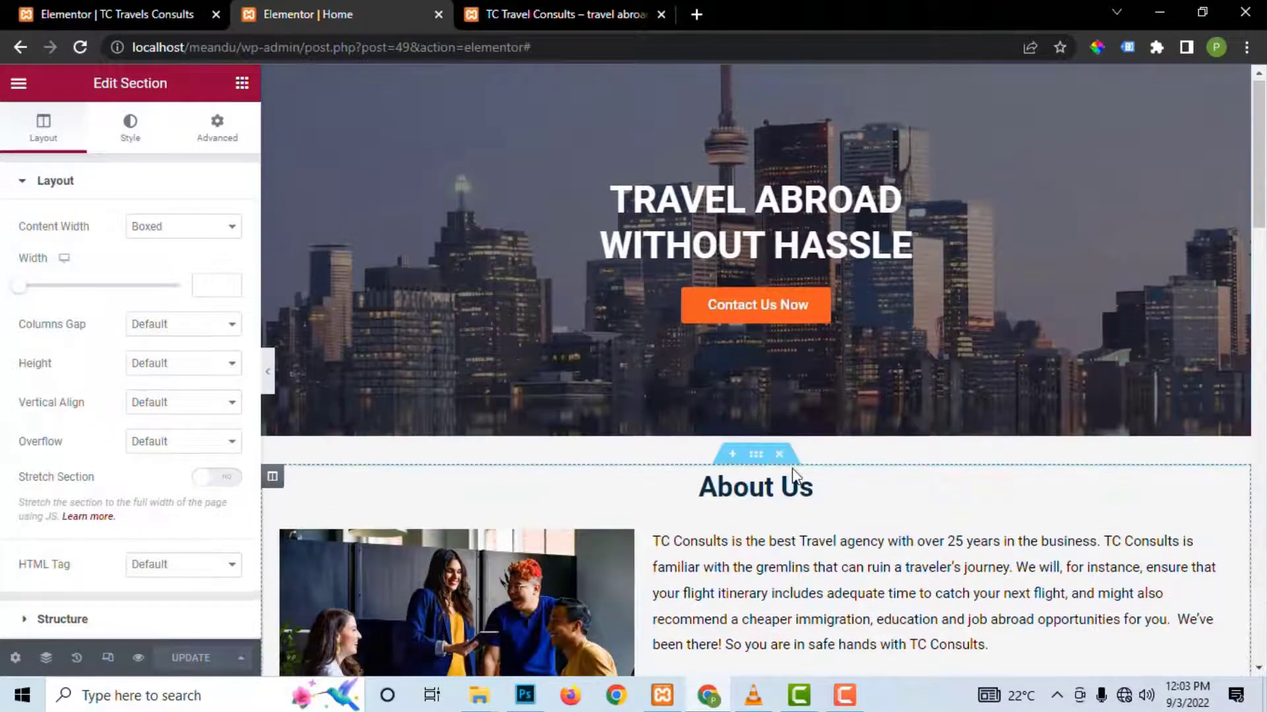
scroll(793, 469, down, 8)
scroll(794, 469, down, 7)
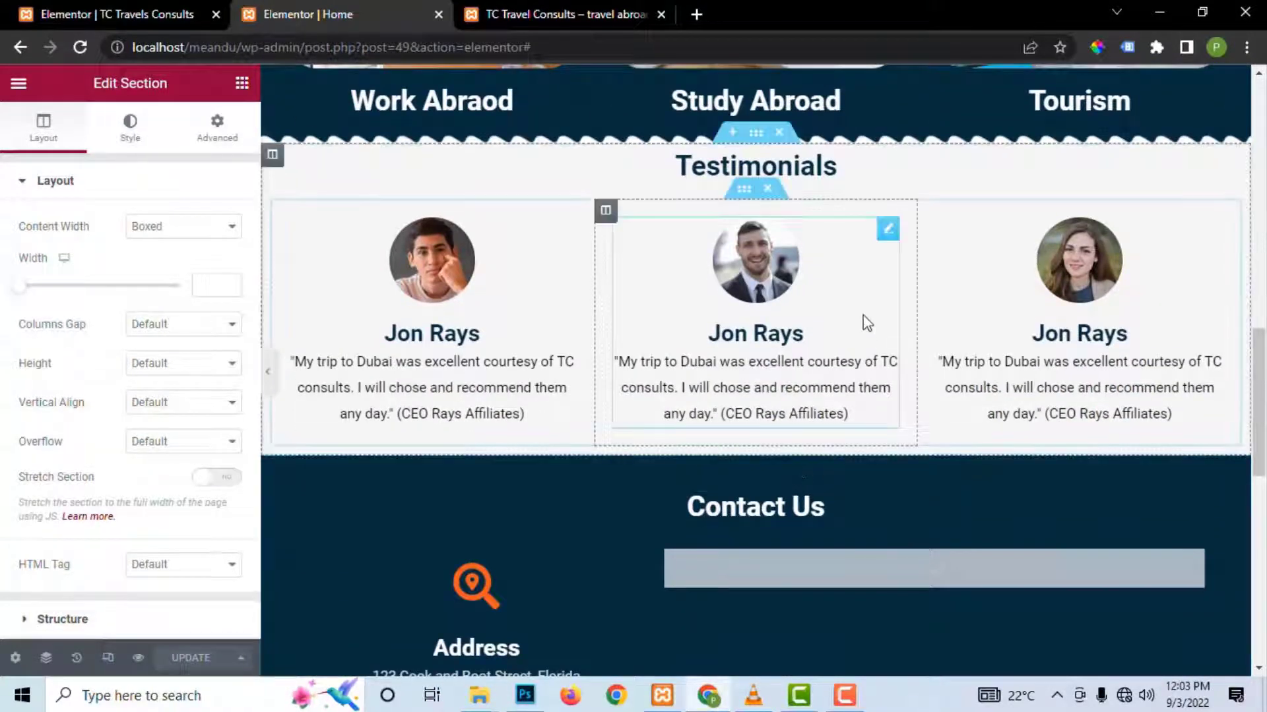
scroll(853, 330, up, 4)
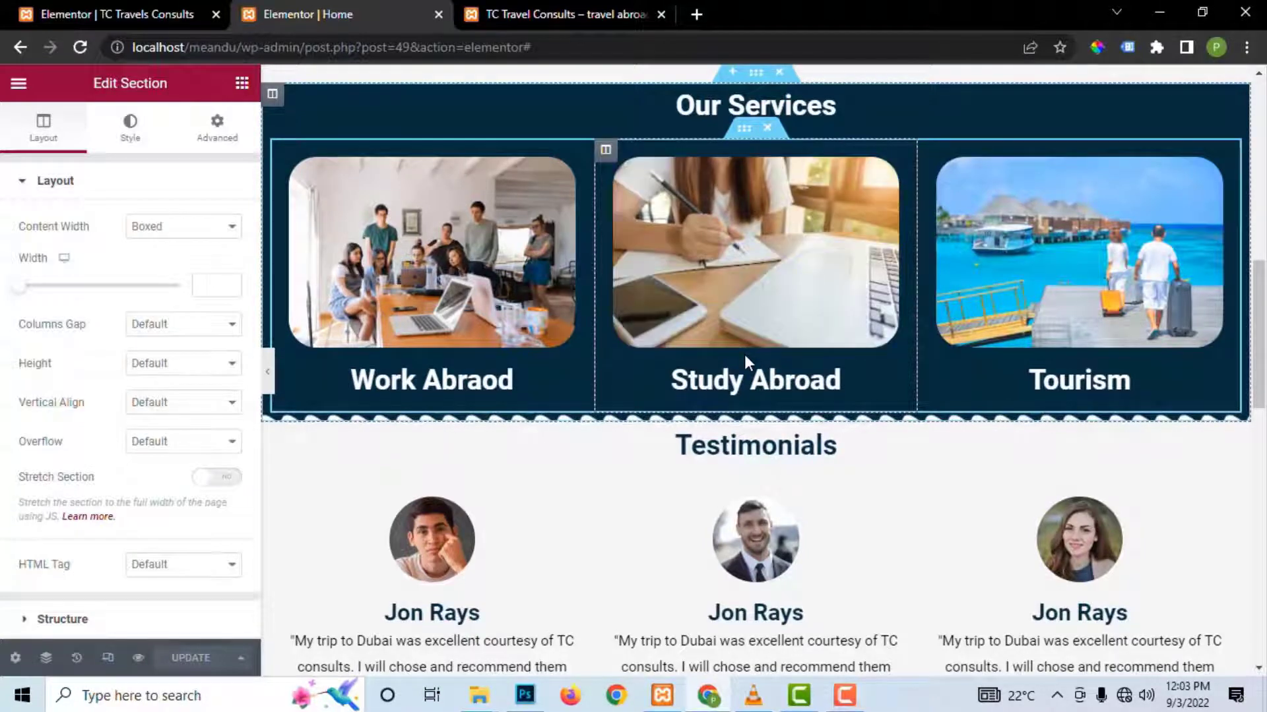
scroll(744, 354, down, 10)
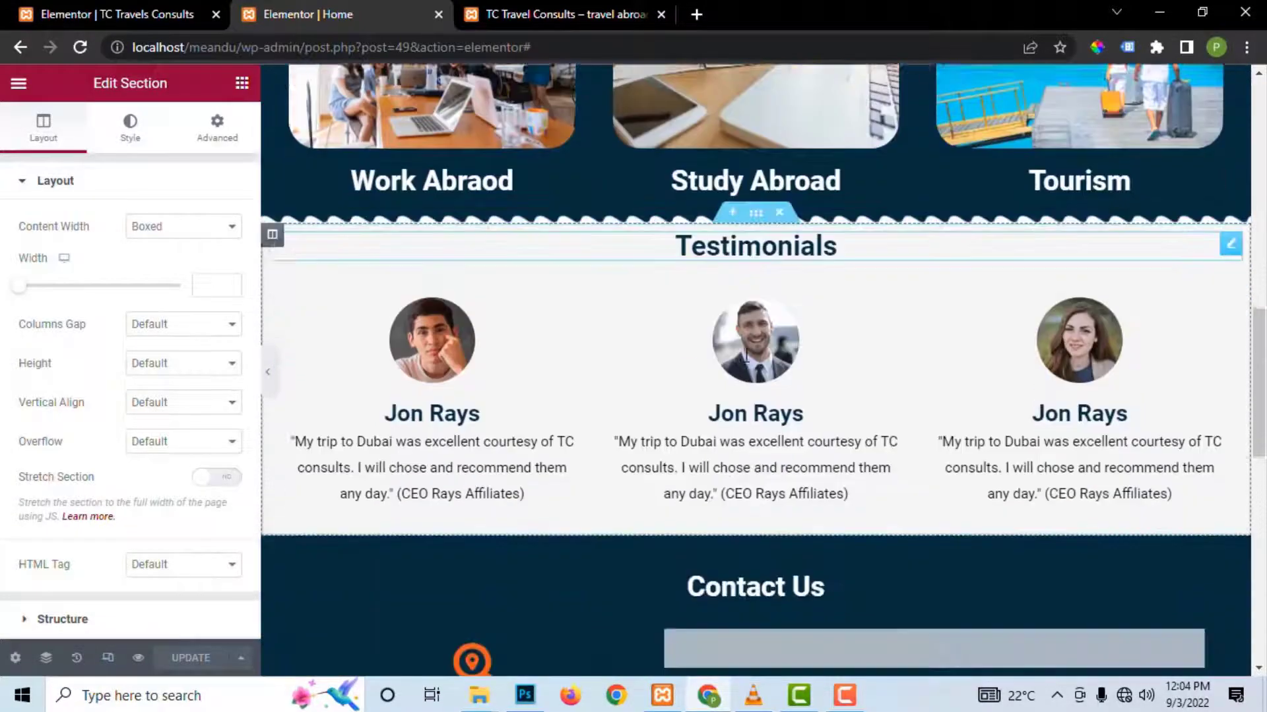
scroll(746, 359, down, 6)
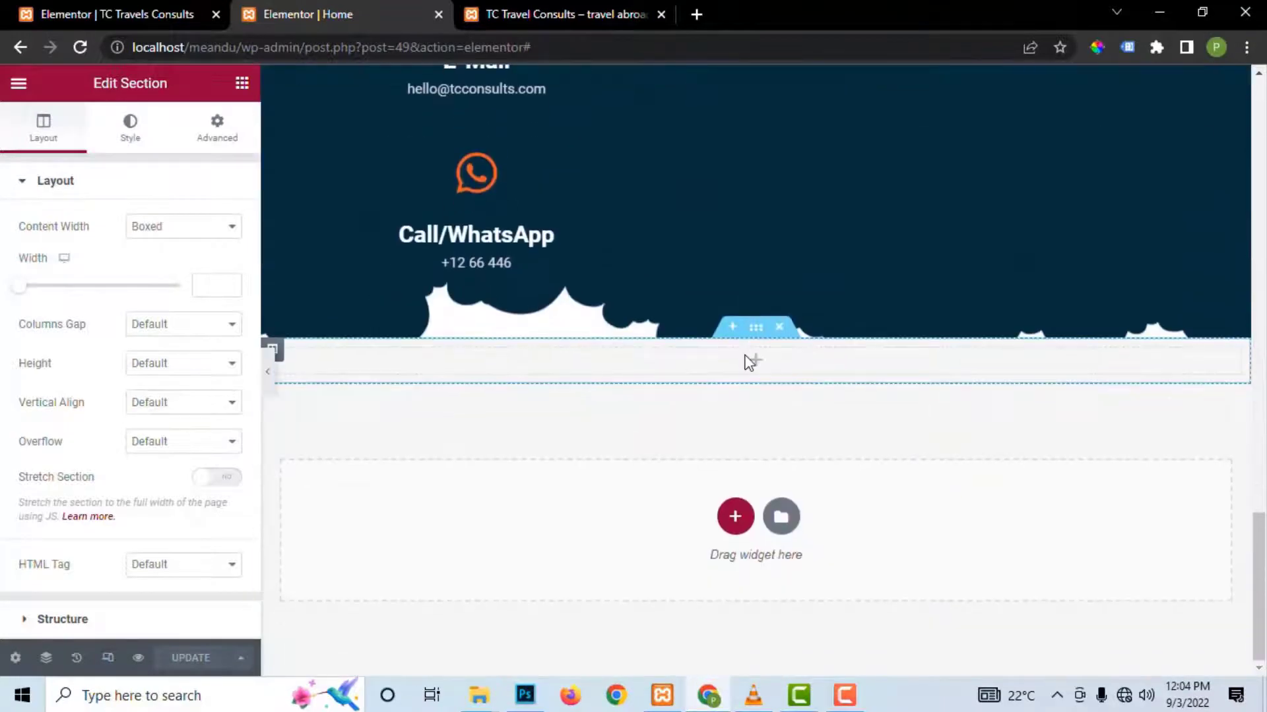
Step: Open the template library, browse the Pages and Blocks tabs, then view My Templates
click(782, 518)
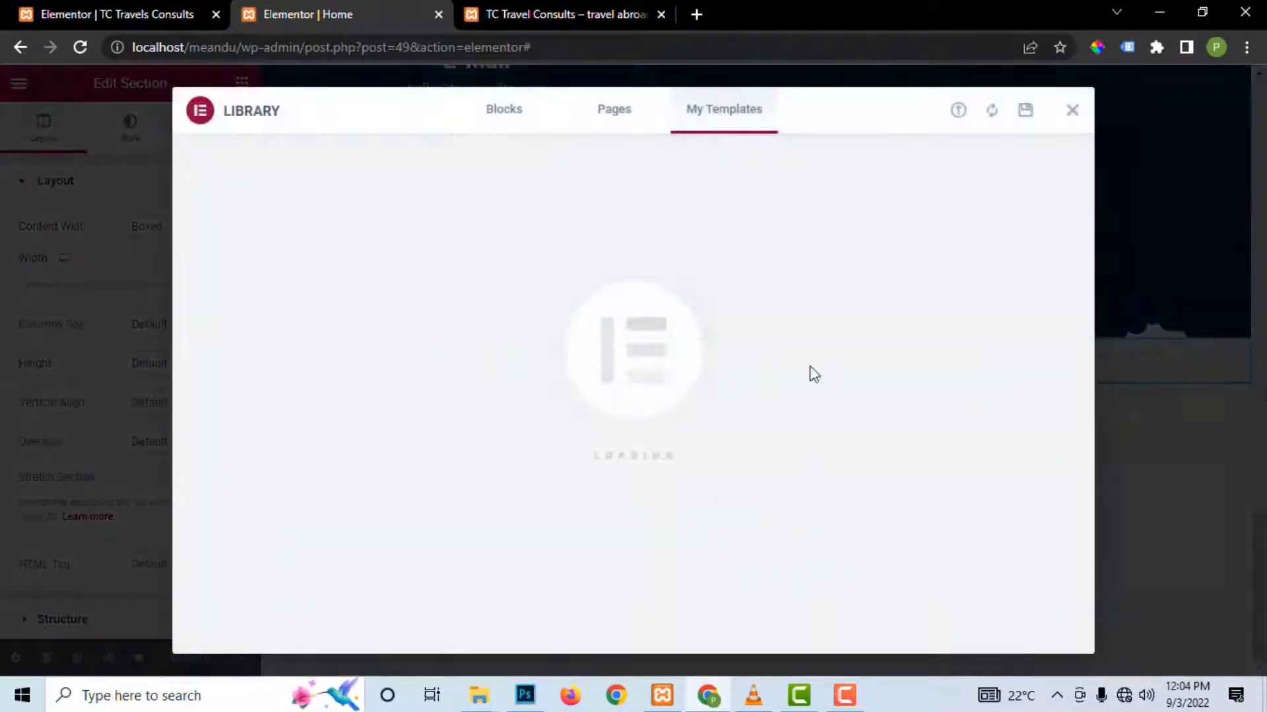
click(597, 117)
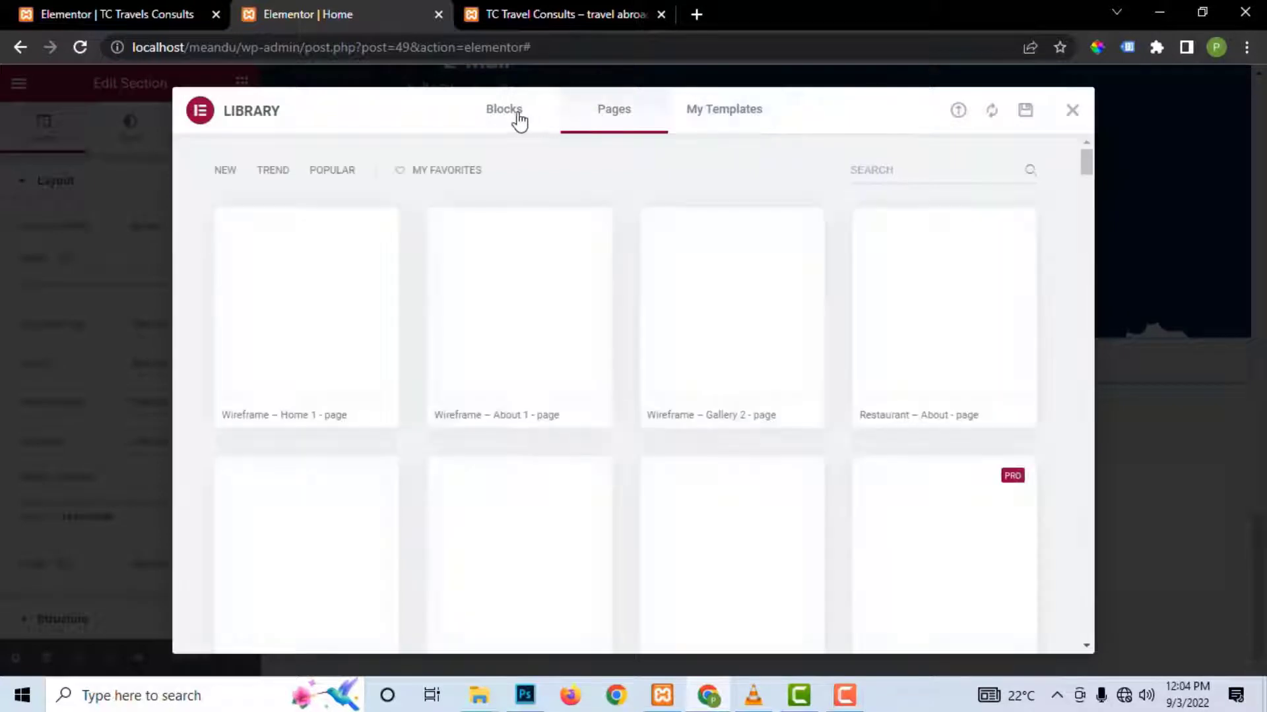
click(619, 121)
click(510, 117)
click(613, 120)
click(747, 116)
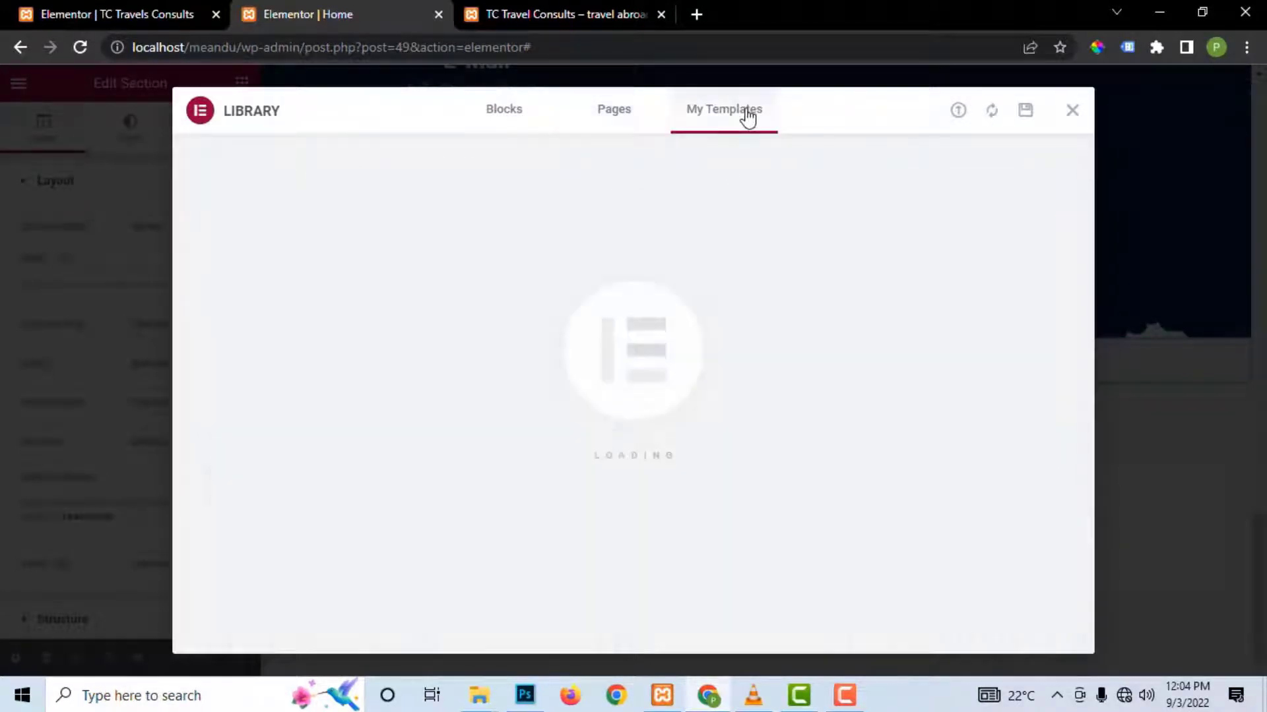
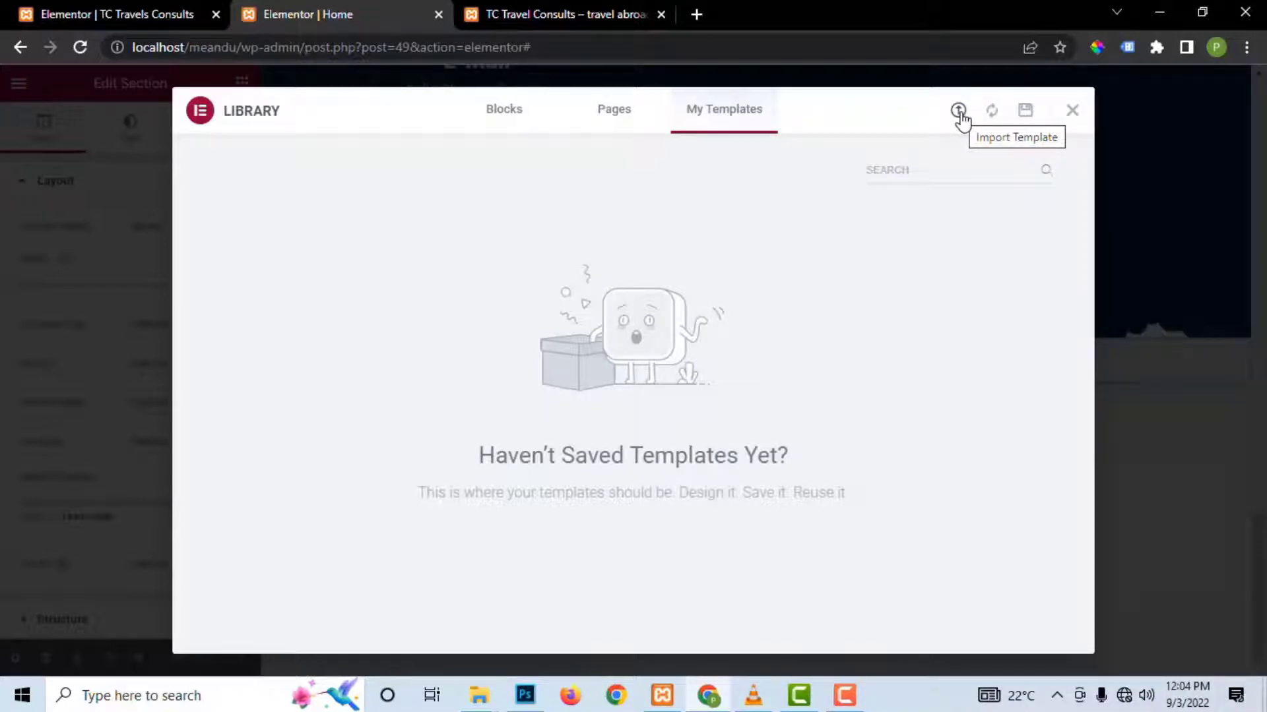
Step: Save the current page as library template 'tc_travels_consults', then close the library
click(959, 111)
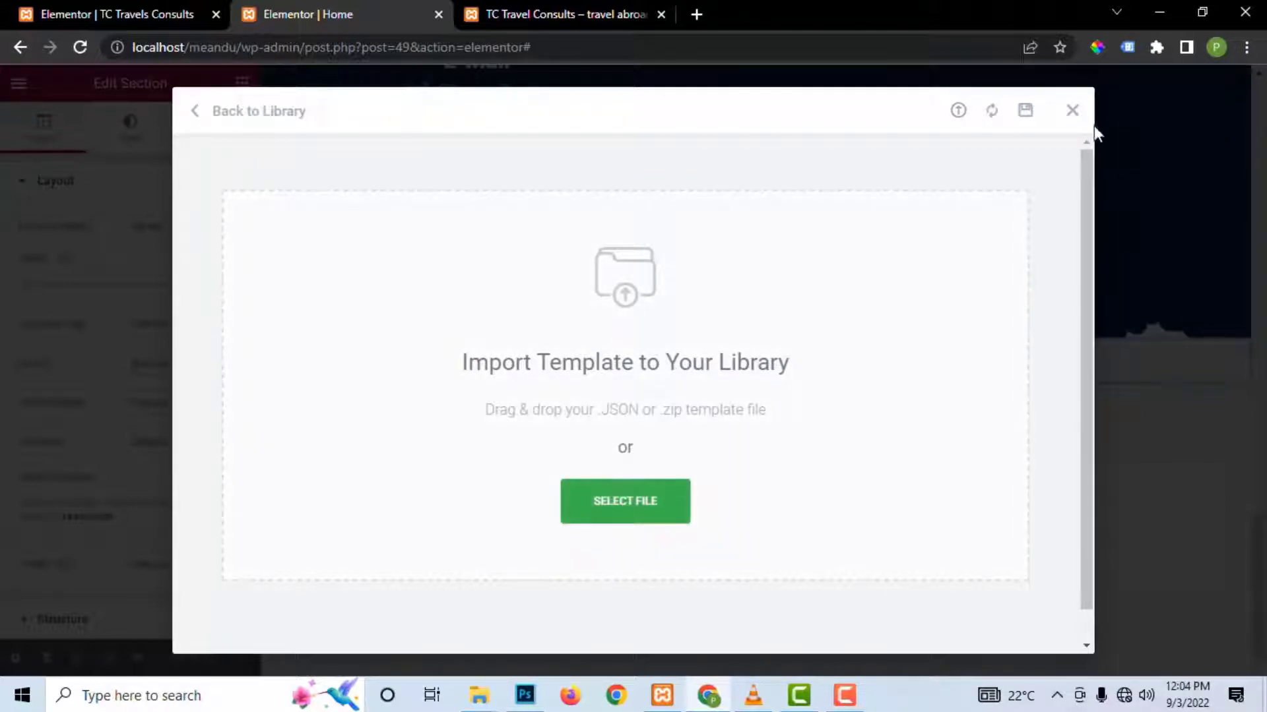
click(1025, 110)
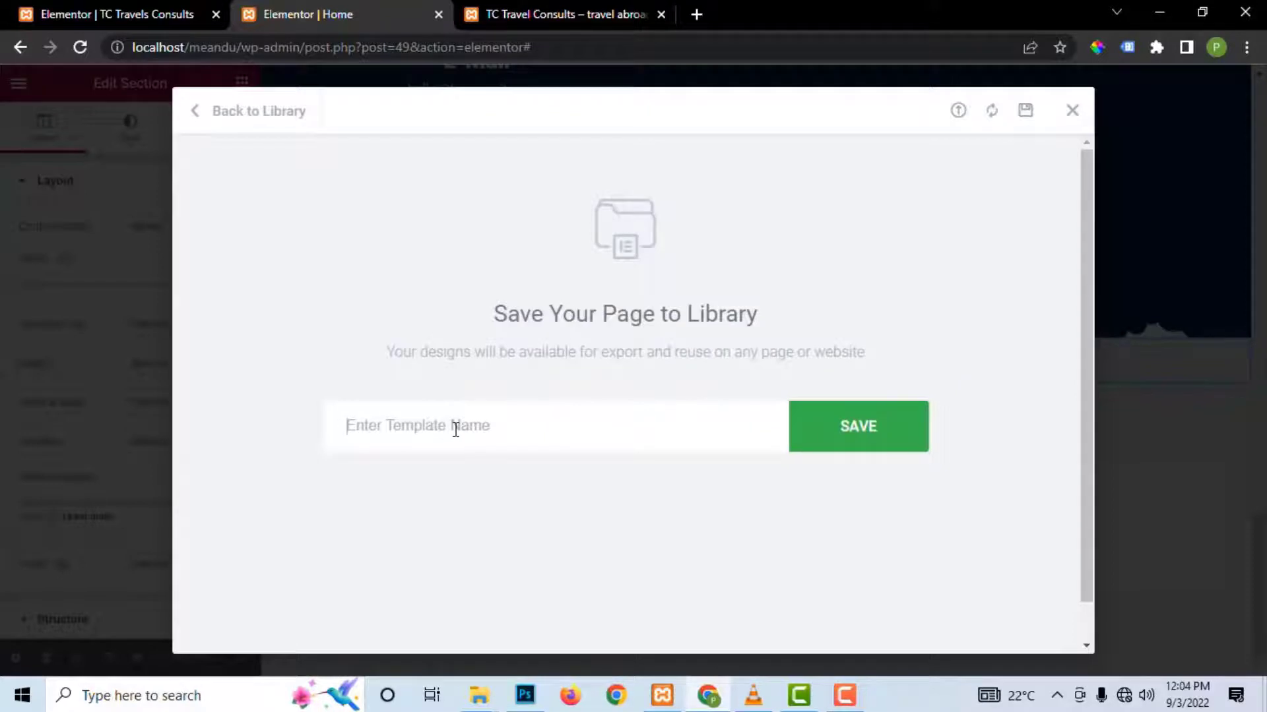
text(tc_travels_consults)
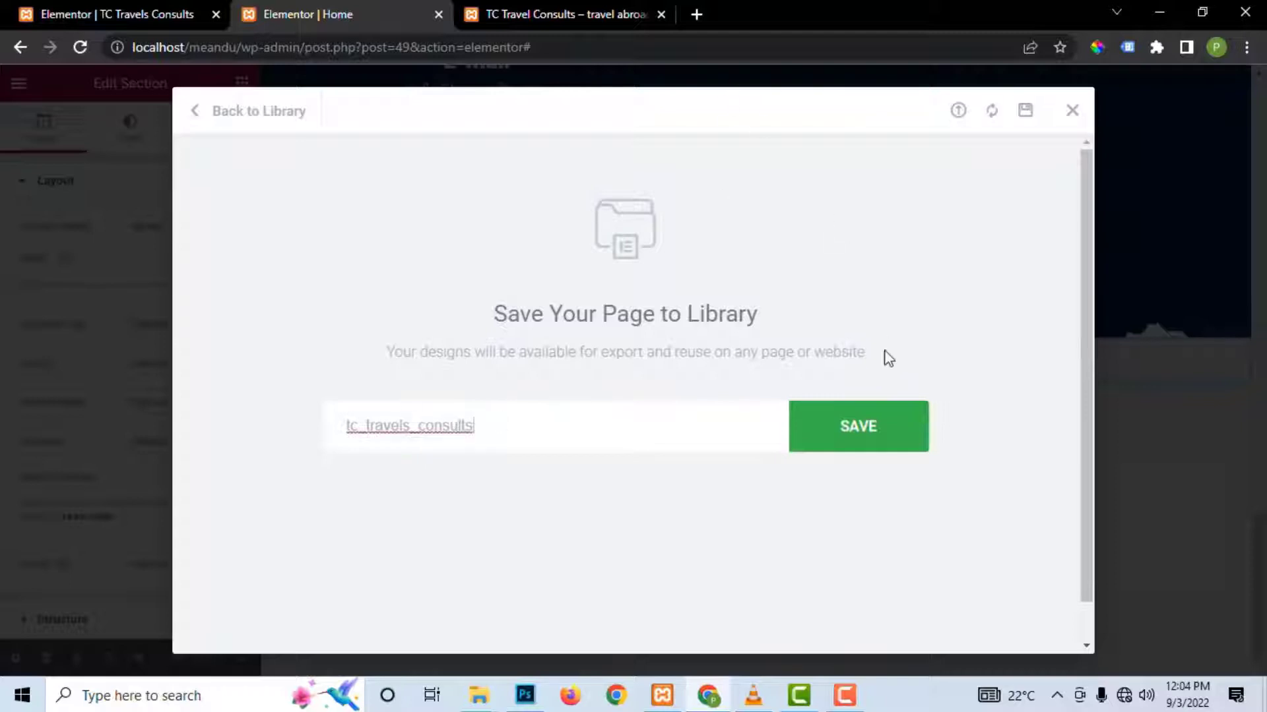
click(868, 432)
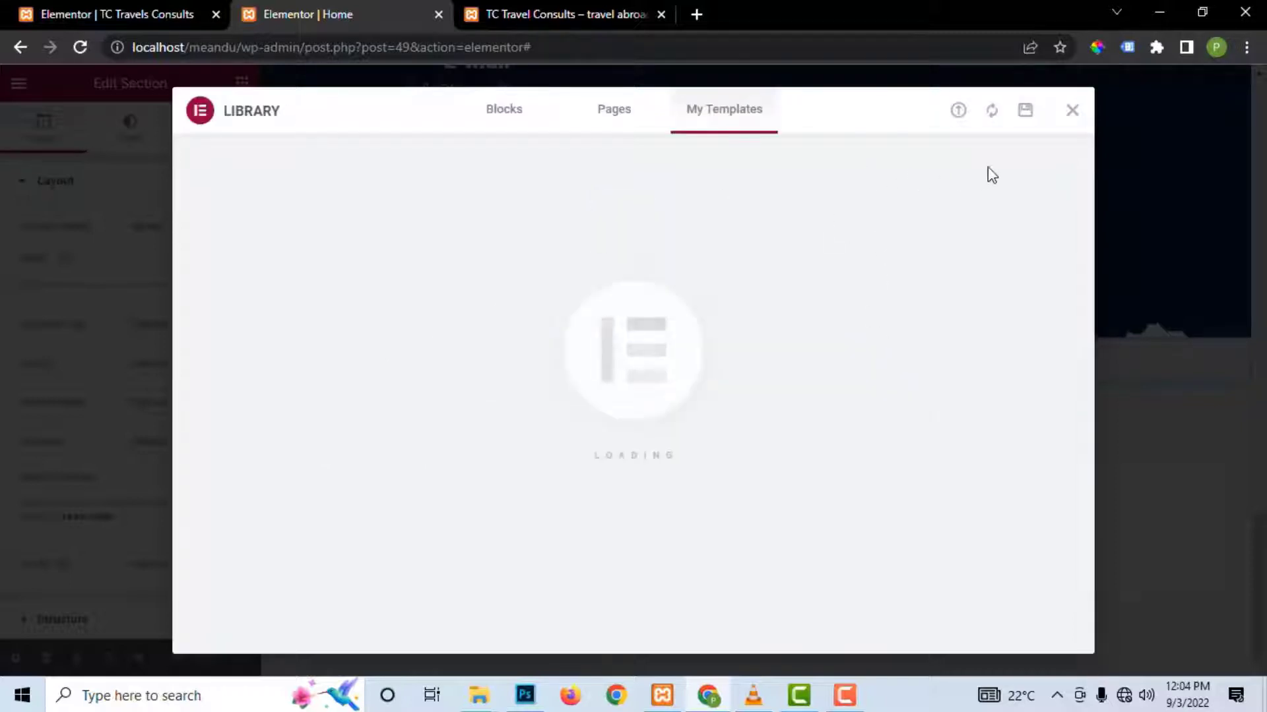
click(1072, 110)
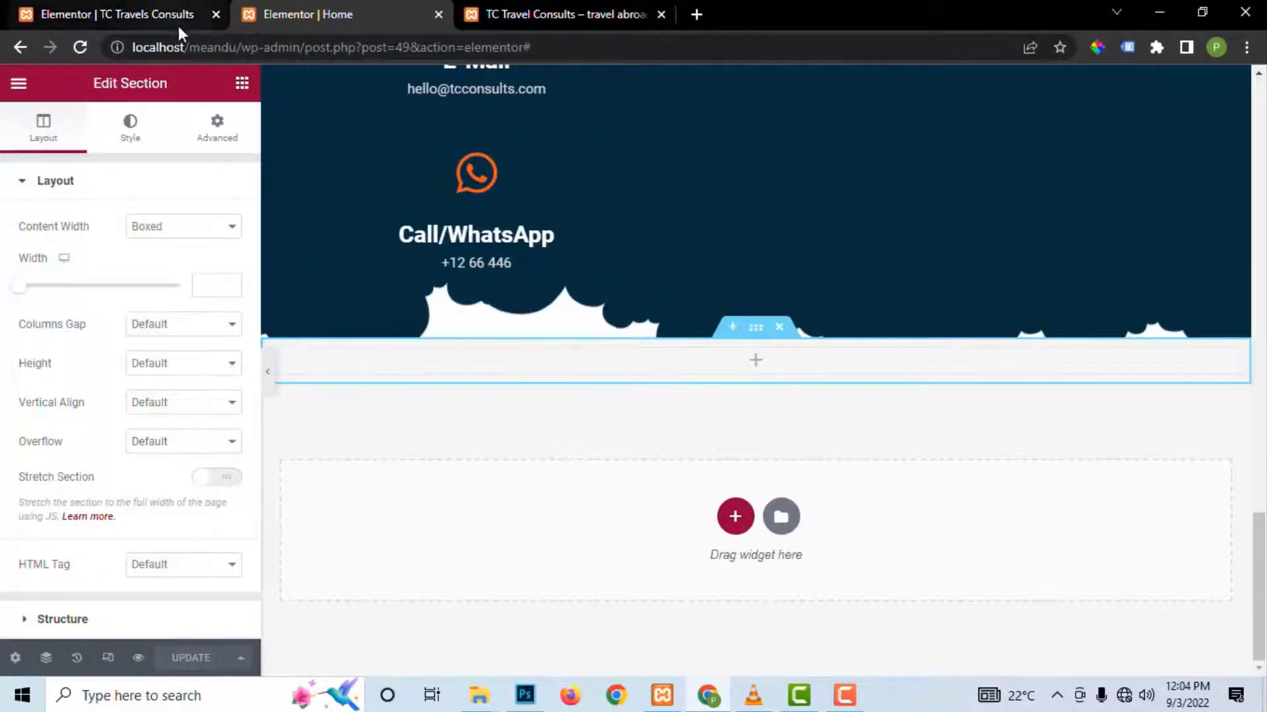
Step: Open a new tab beside the site tab and load the localhost homepage
click(696, 14)
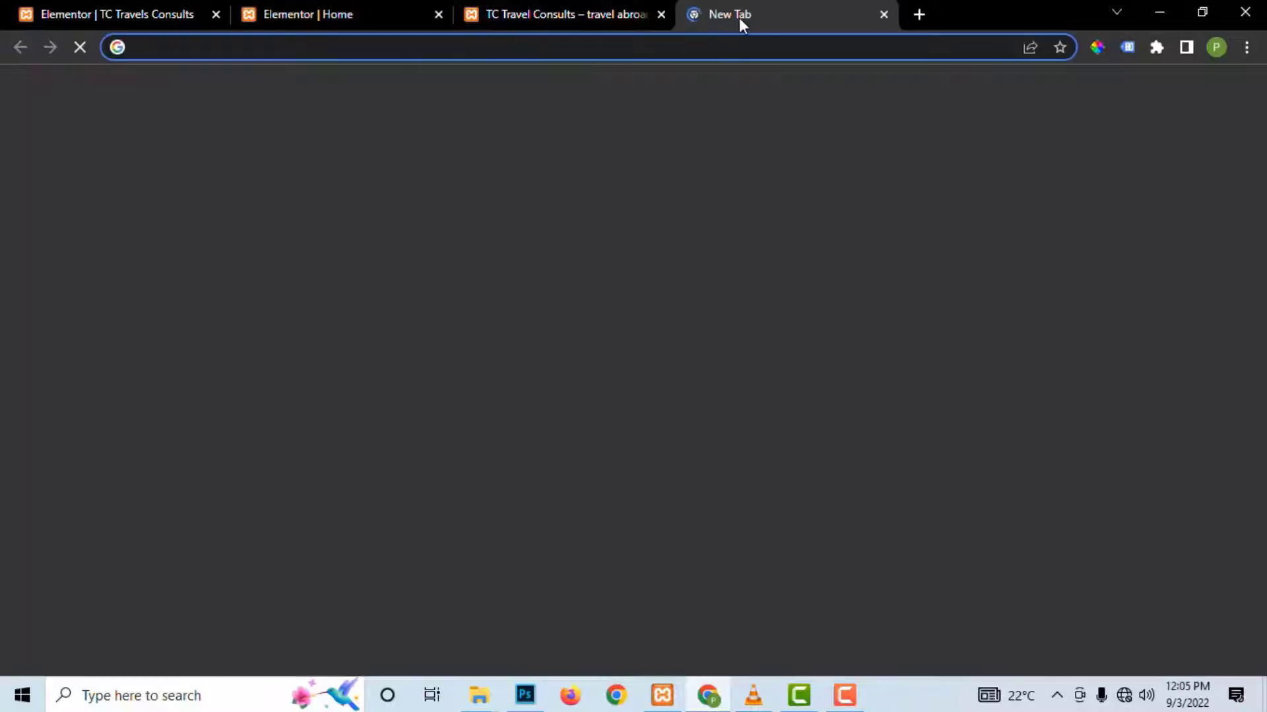
drag(567, 26, 513, 31)
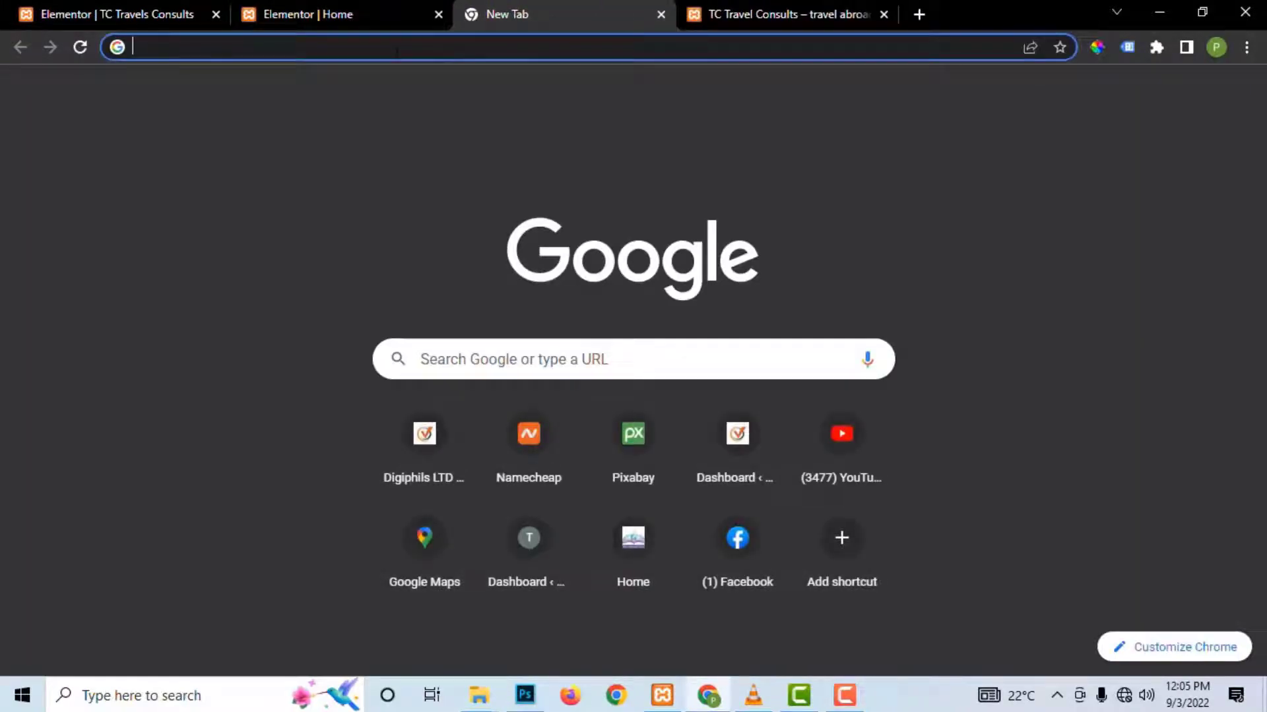
text(lo)
key(Right)
key(BackSpace)
key(BackSpace)
key(BackSpace)
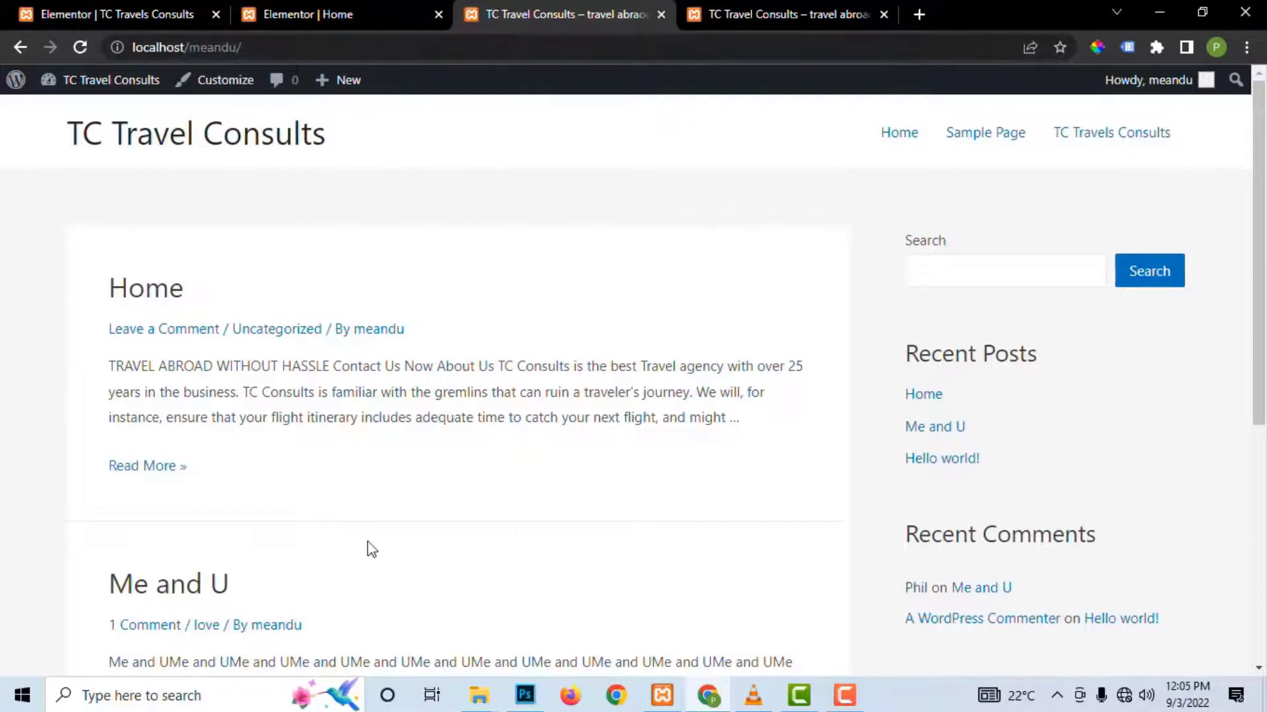
Step: Scroll through the TC Travel Consults homepage's post list and sidebar
scroll(379, 461, down, 4)
scroll(869, 477, down, 2)
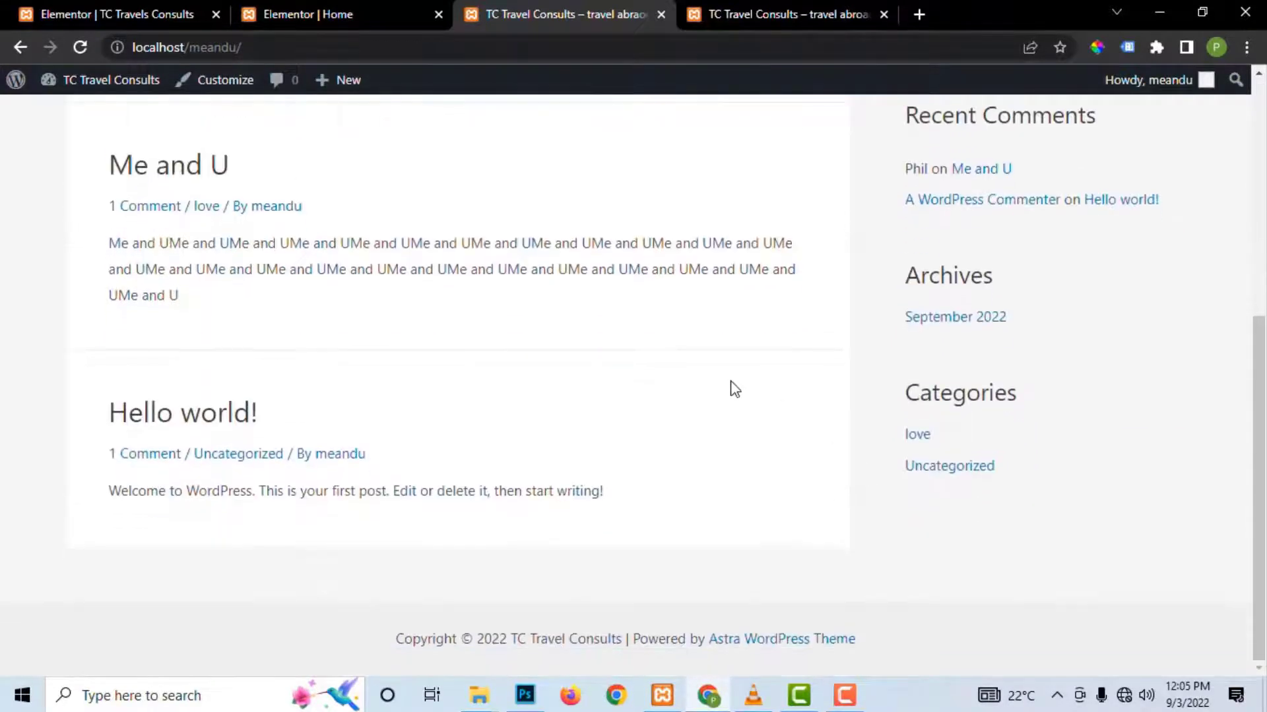
scroll(734, 389, up, 6)
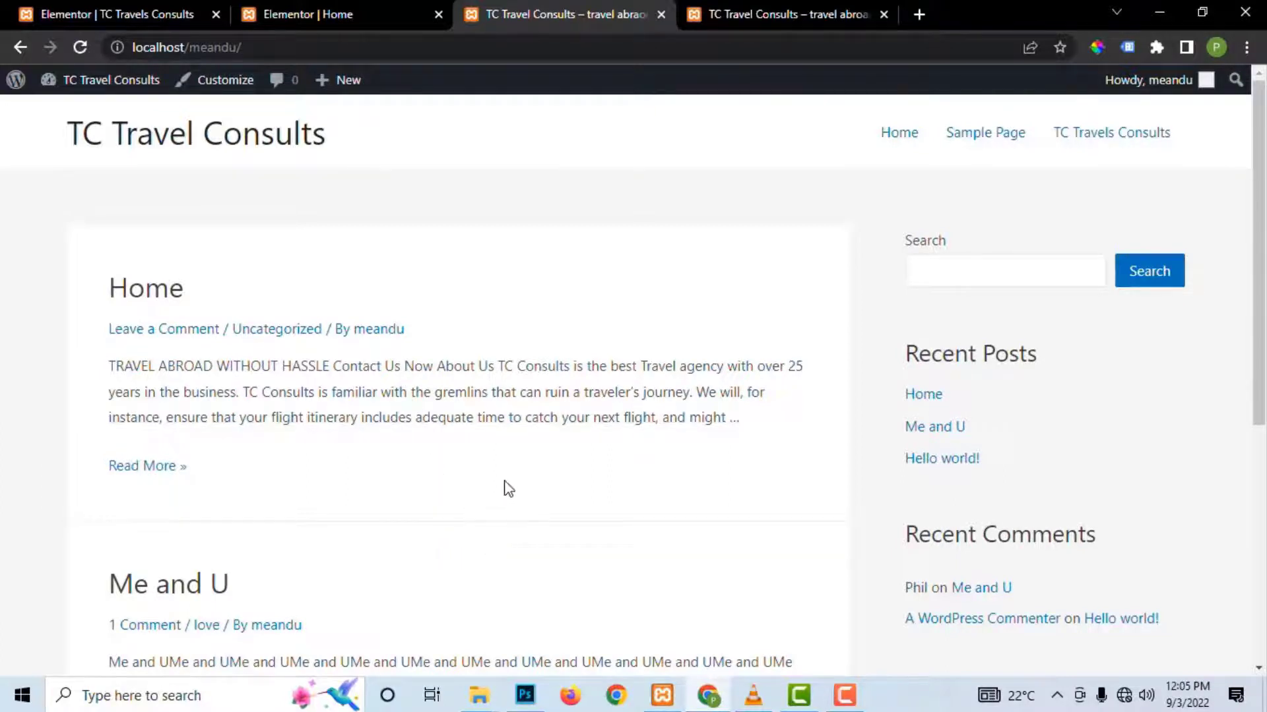
scroll(504, 486, down, 1)
scroll(504, 486, up, 1)
scroll(122, 446, down, 6)
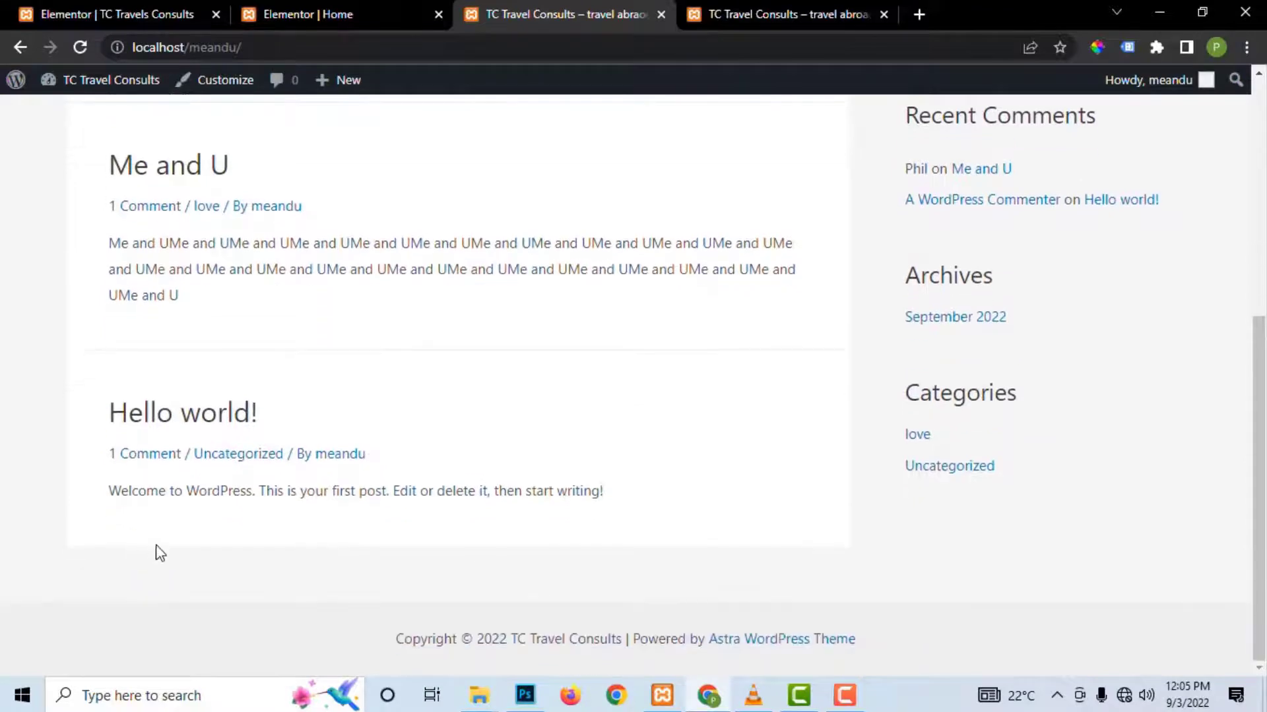
scroll(652, 341, up, 5)
scroll(112, 214, down, 1)
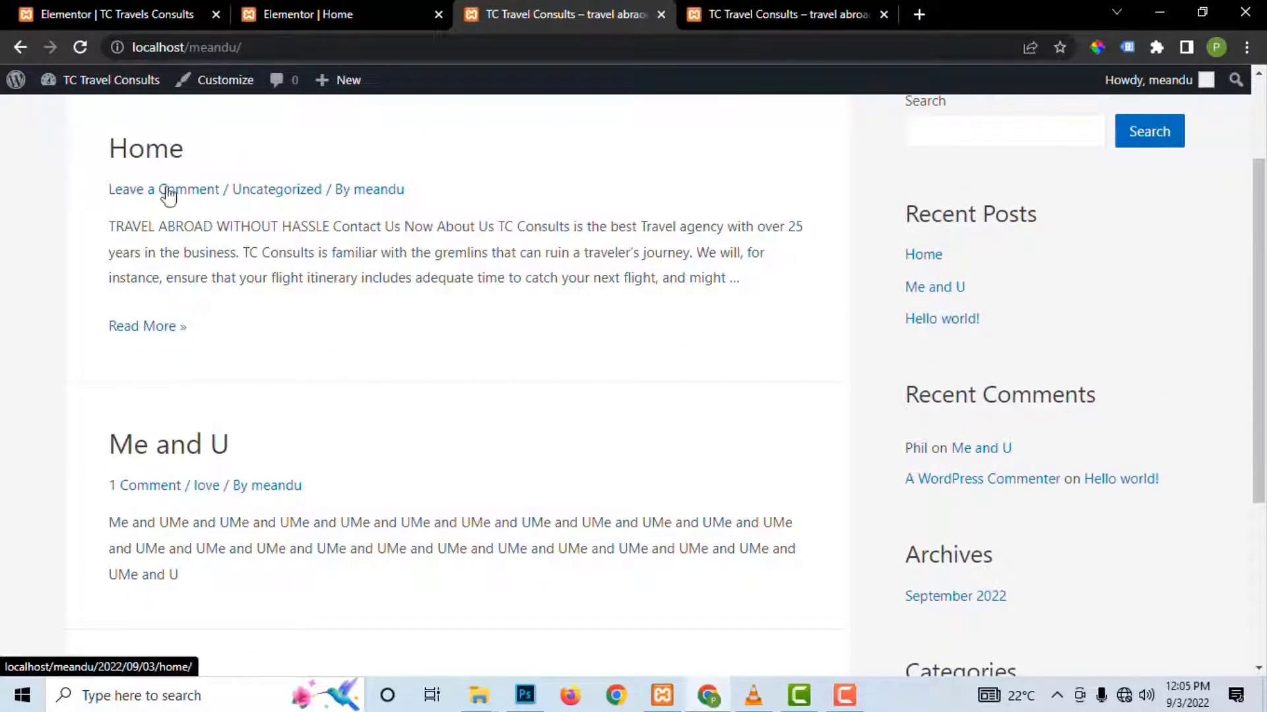
scroll(272, 494, down, 3)
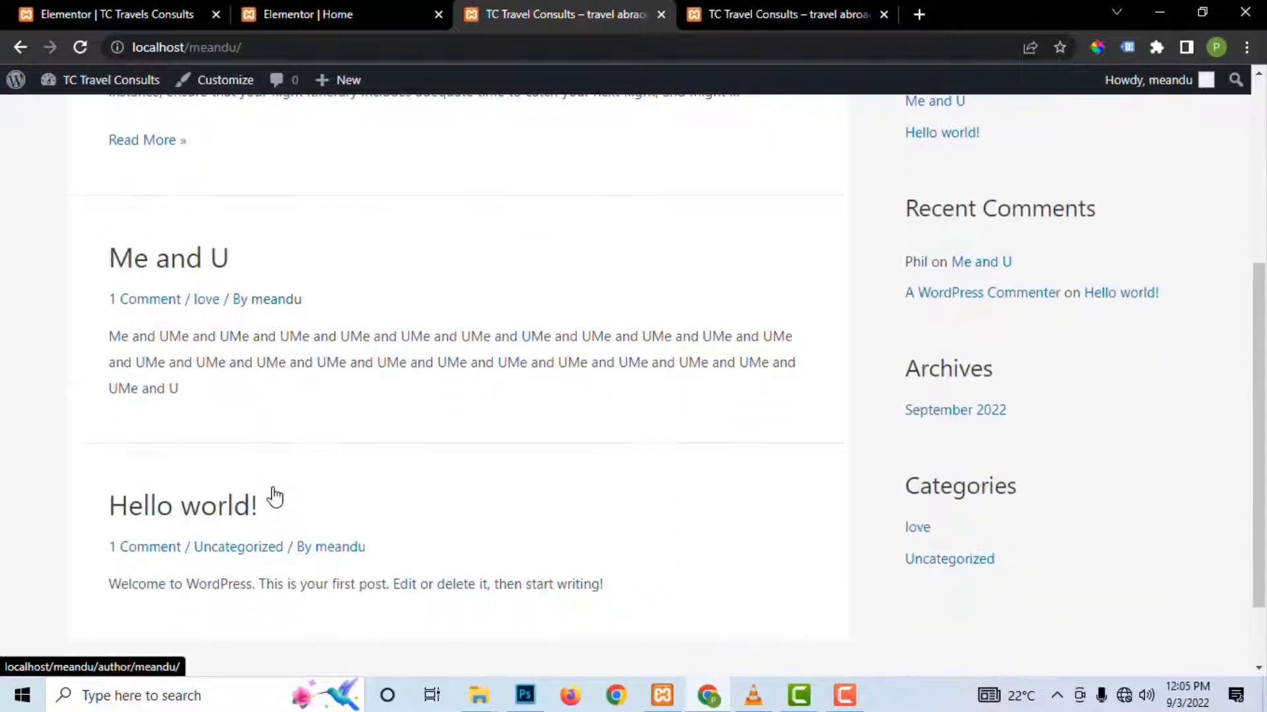
scroll(307, 281, up, 5)
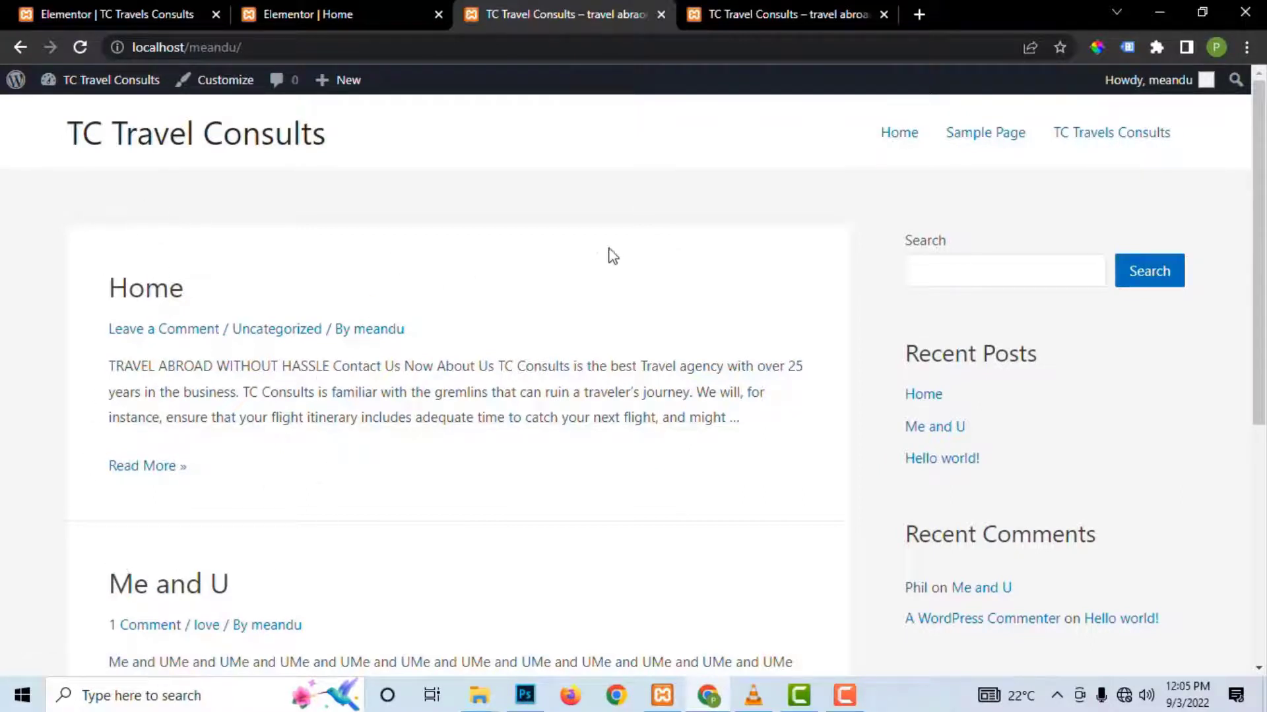
double_click(266, 47)
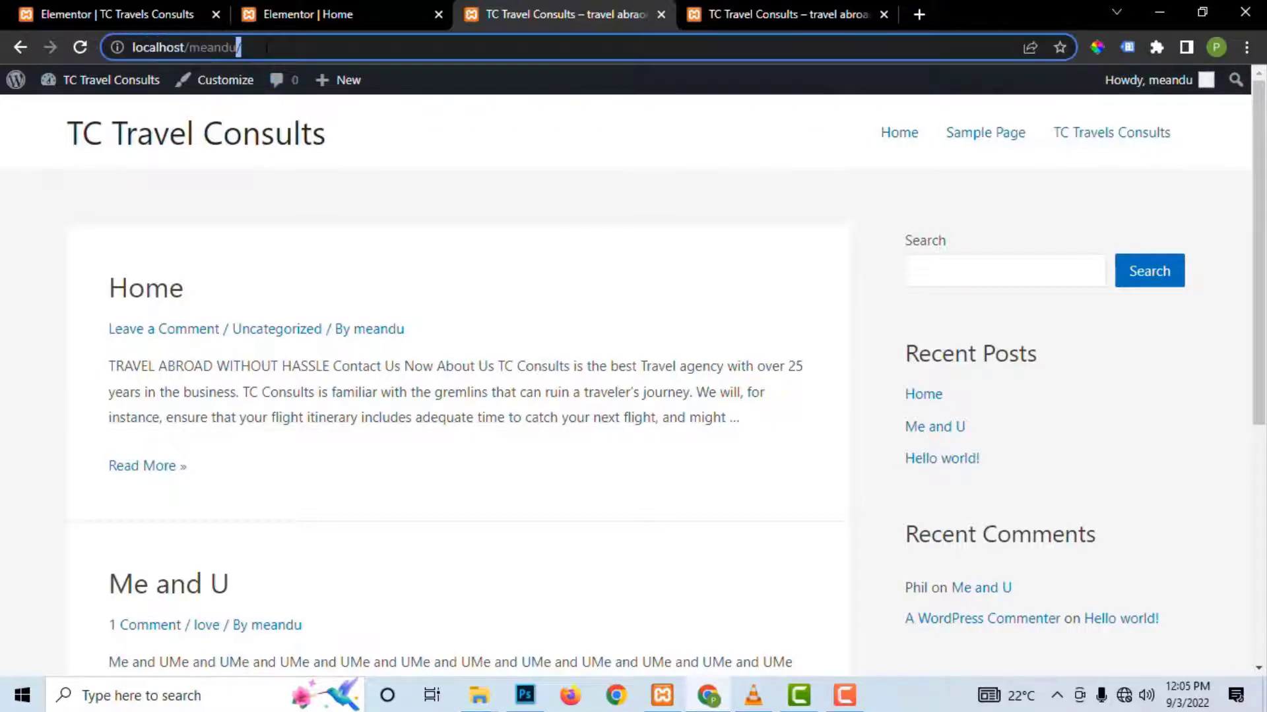
Step: Go to the WordPress dashboard's Pages list and start a new page
text(wp)
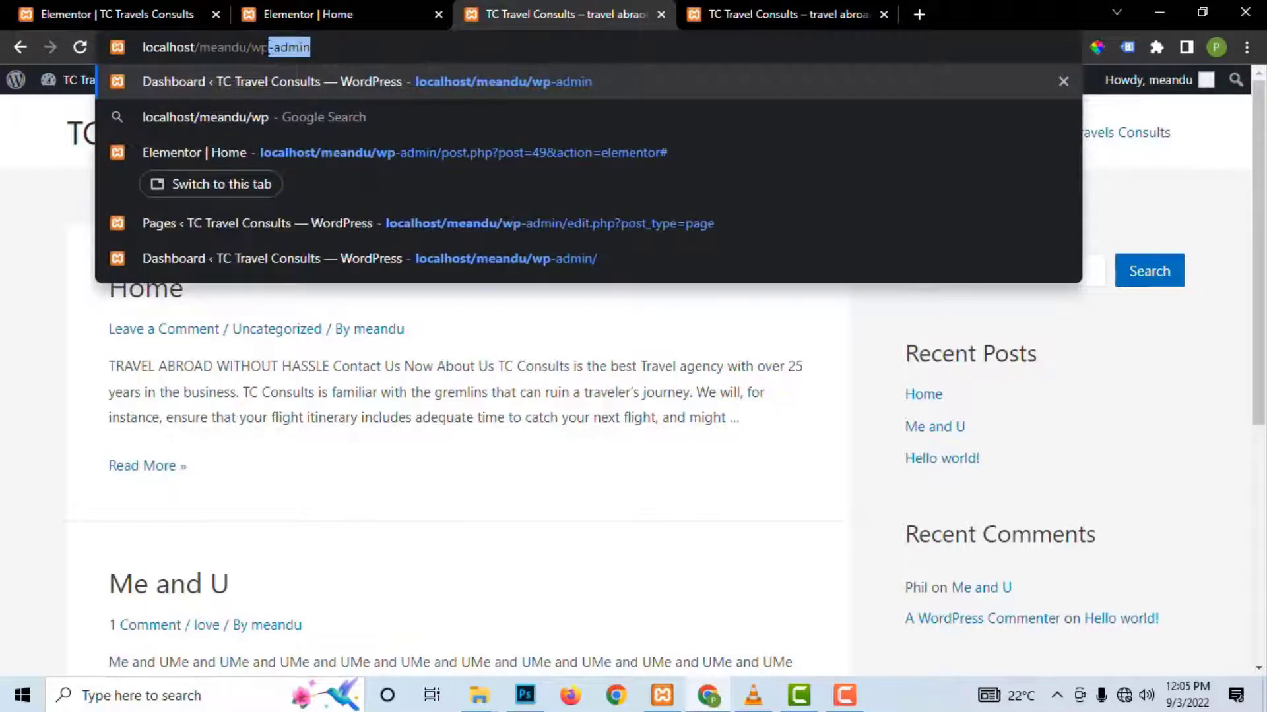
key(Return)
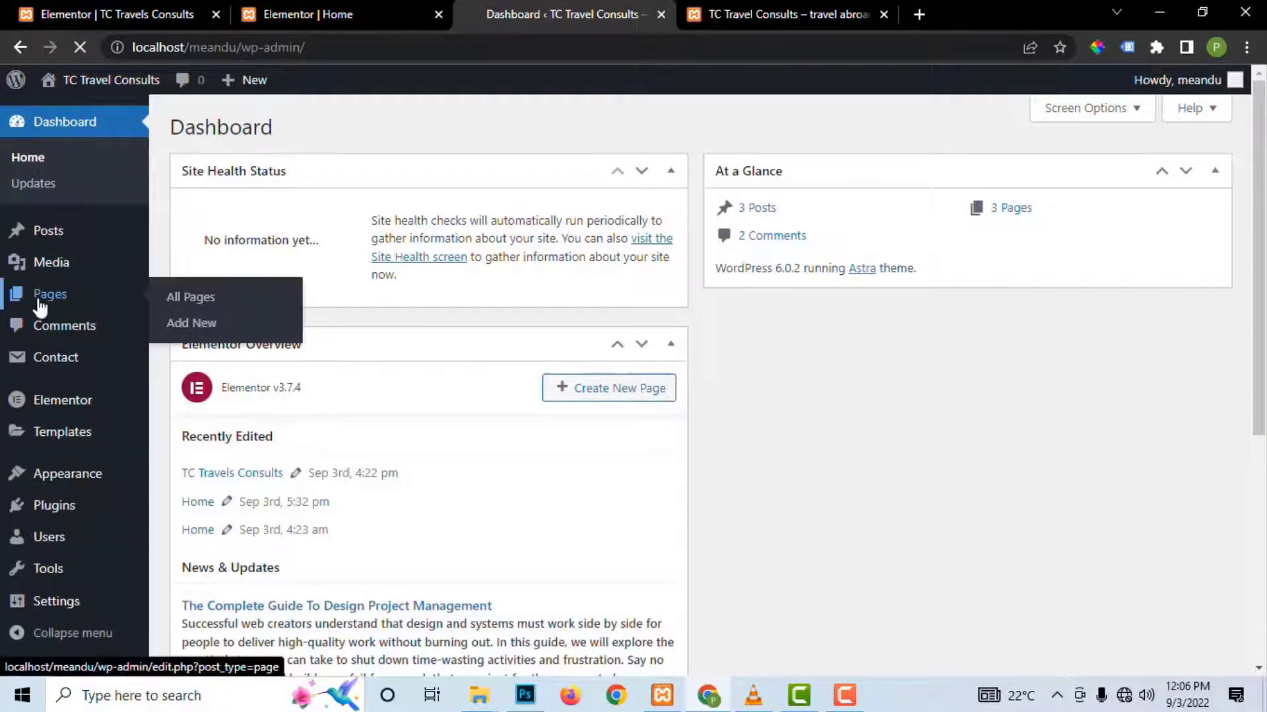
click(40, 302)
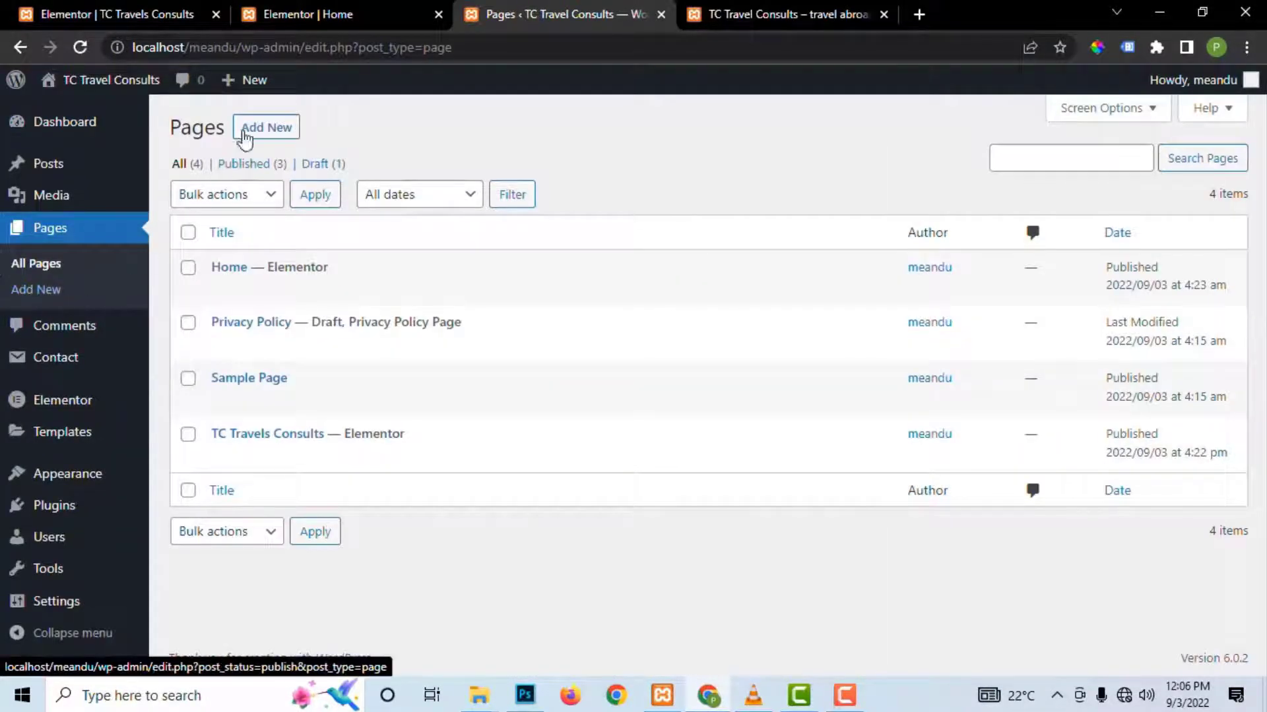
click(257, 132)
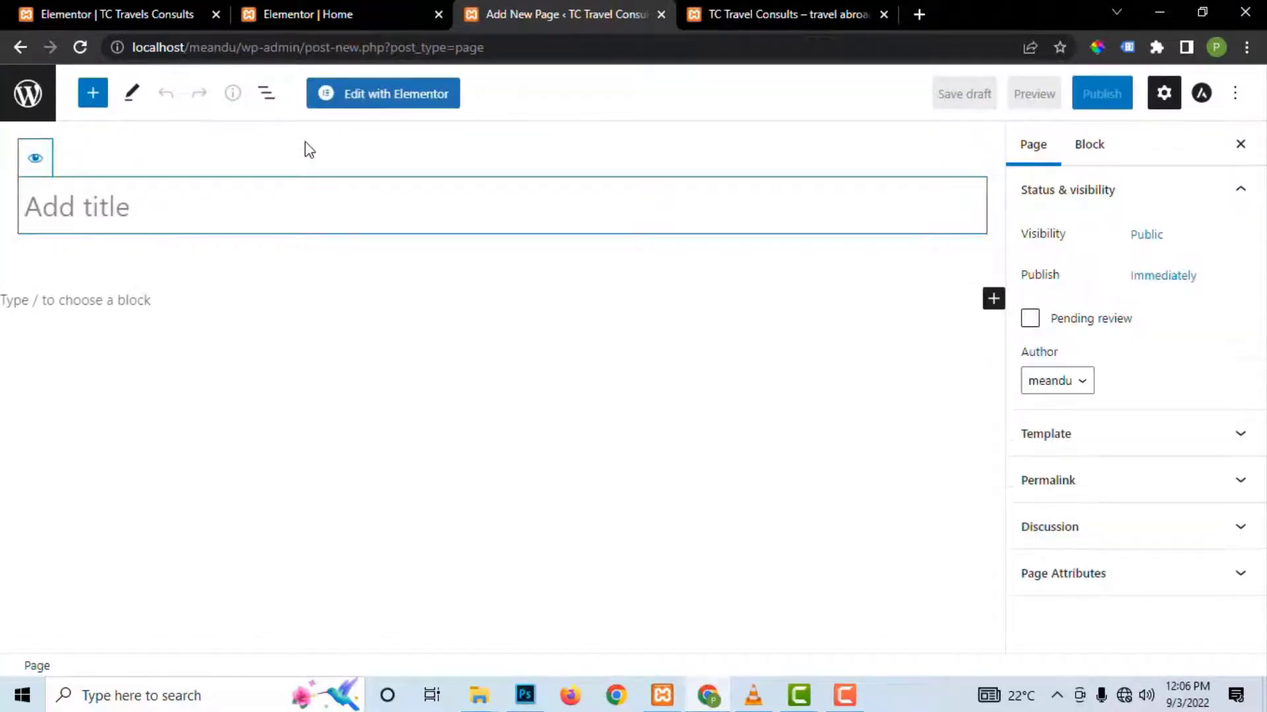
Step: Title the page 'Tc Travels', publish it, and open it in Elementor
text(tc)
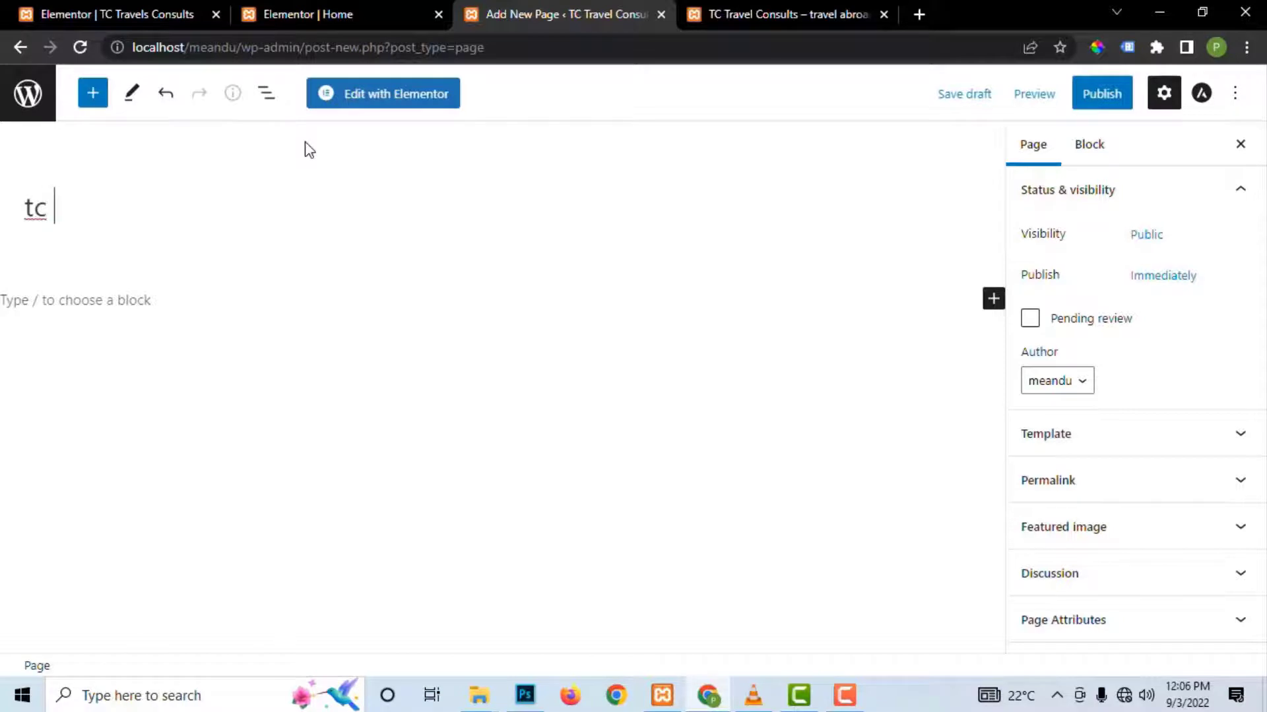
text( travels)
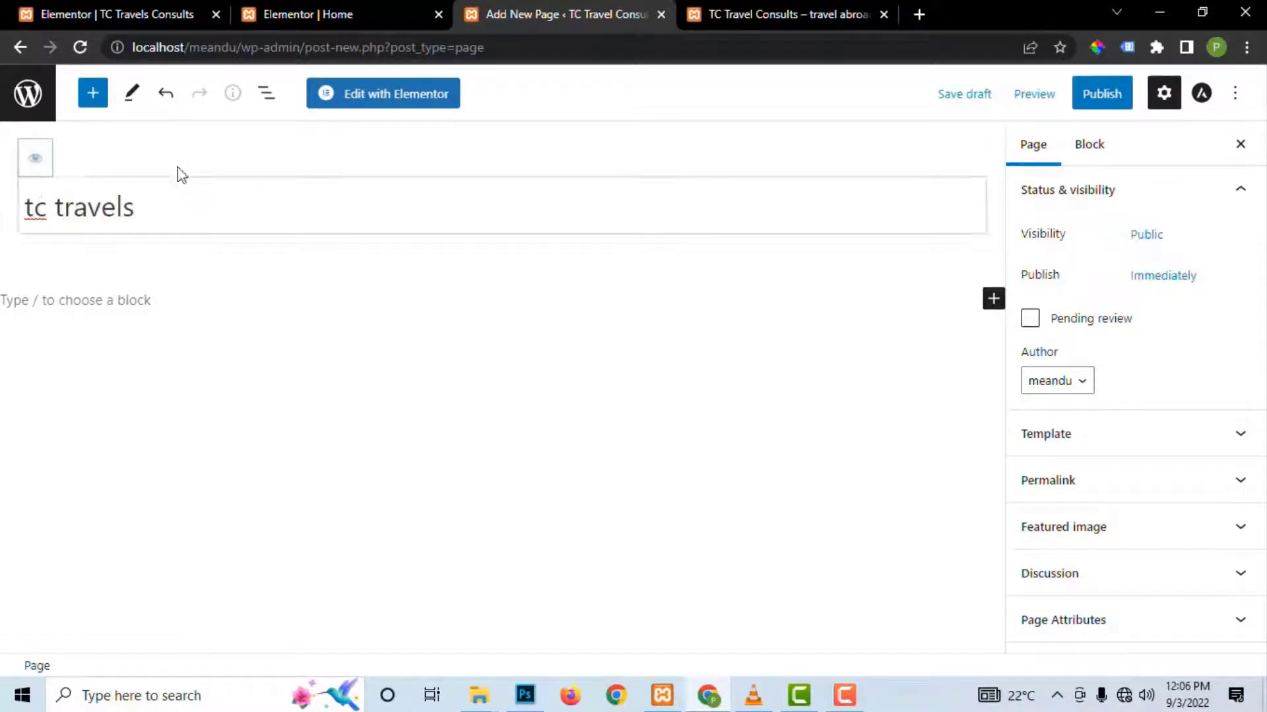
drag(34, 207, 60, 213)
text(Tc )
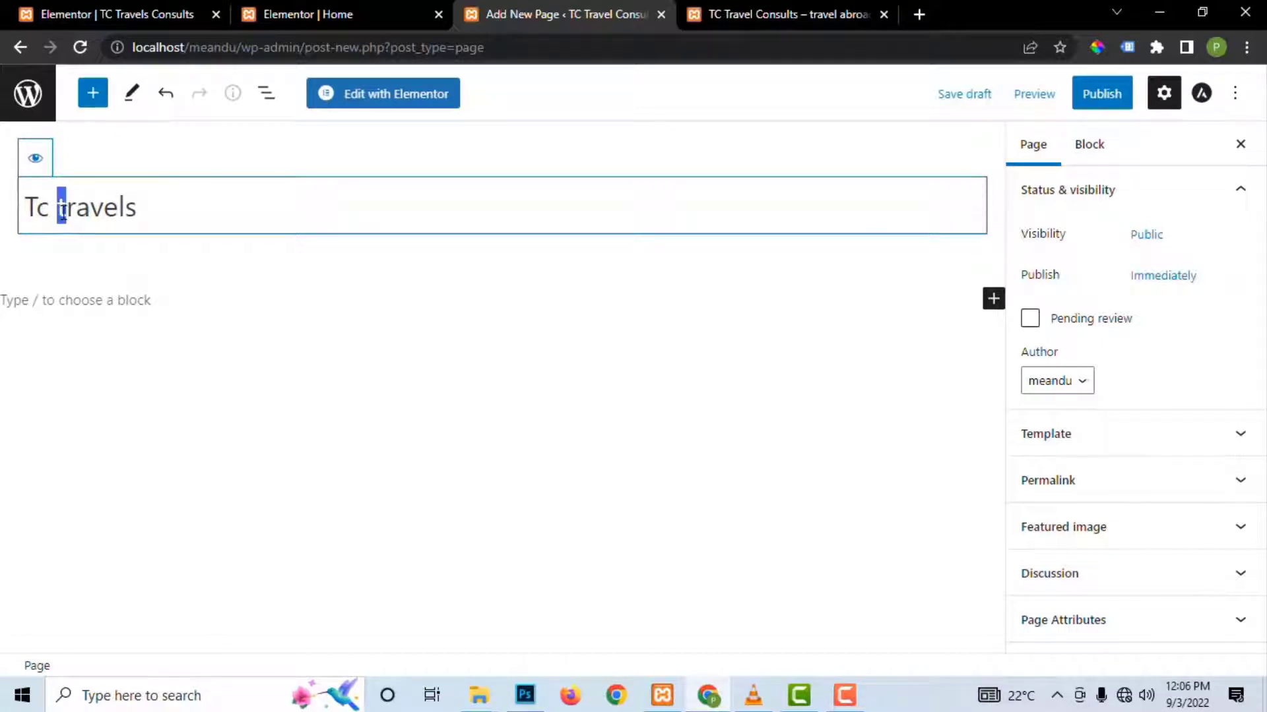
text(T)
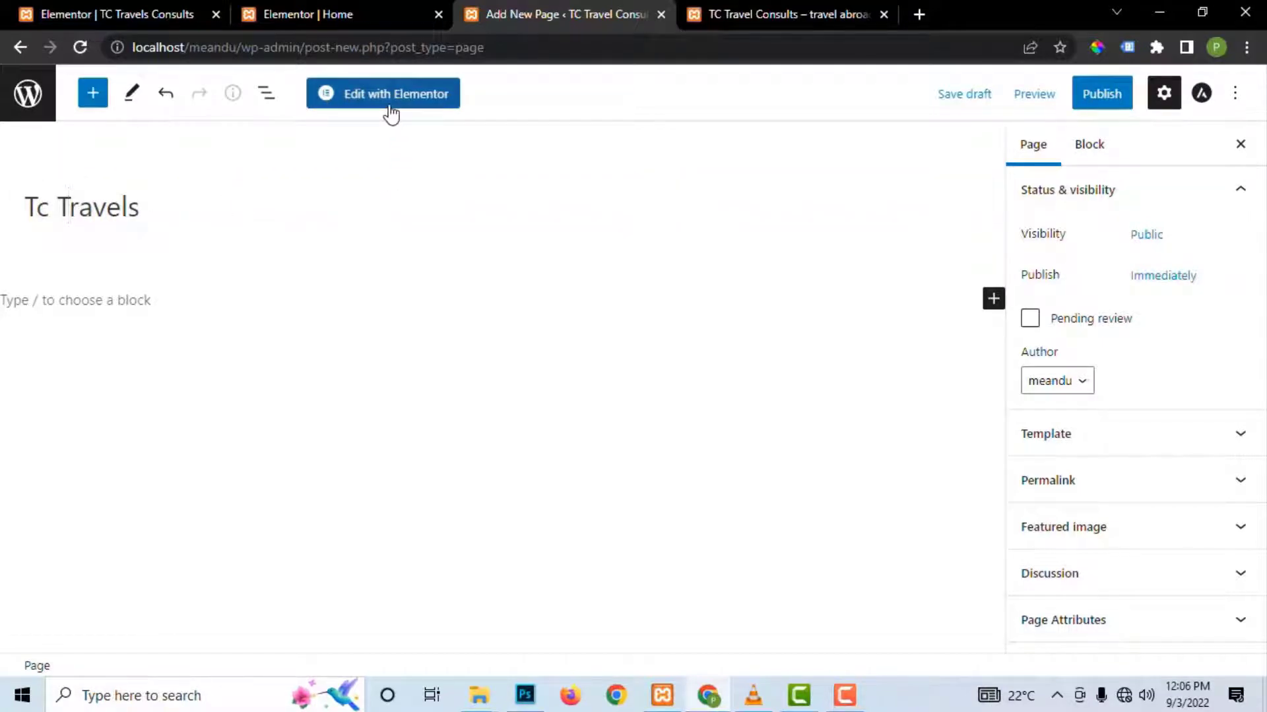
click(1089, 98)
click(1089, 98)
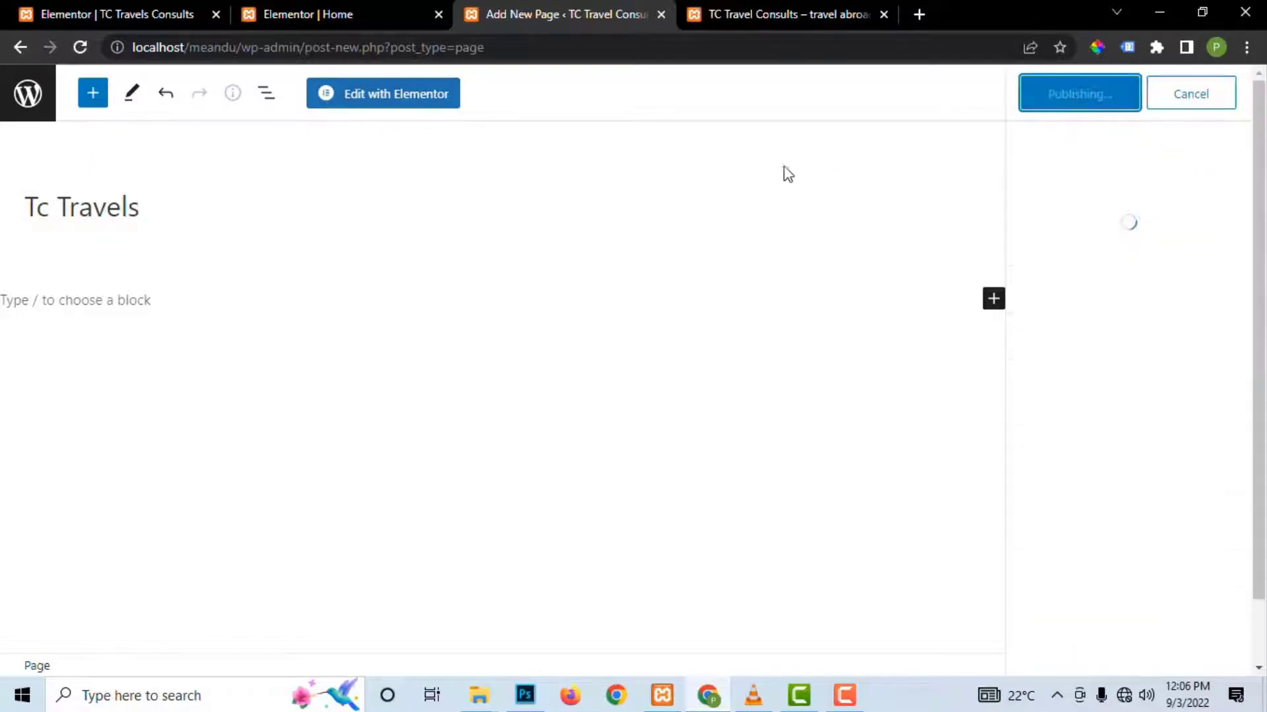
click(383, 113)
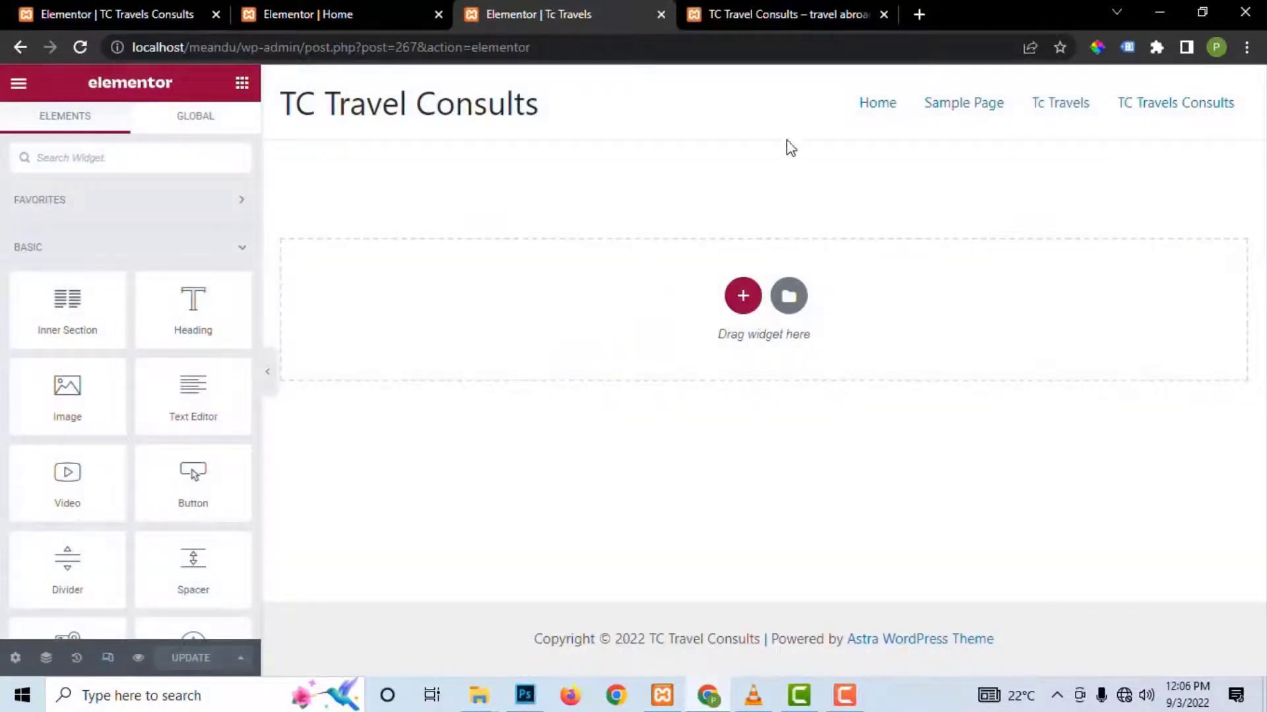
Step: Insert the saved tc_travels_consults template from My Templates and apply its page settings
click(800, 300)
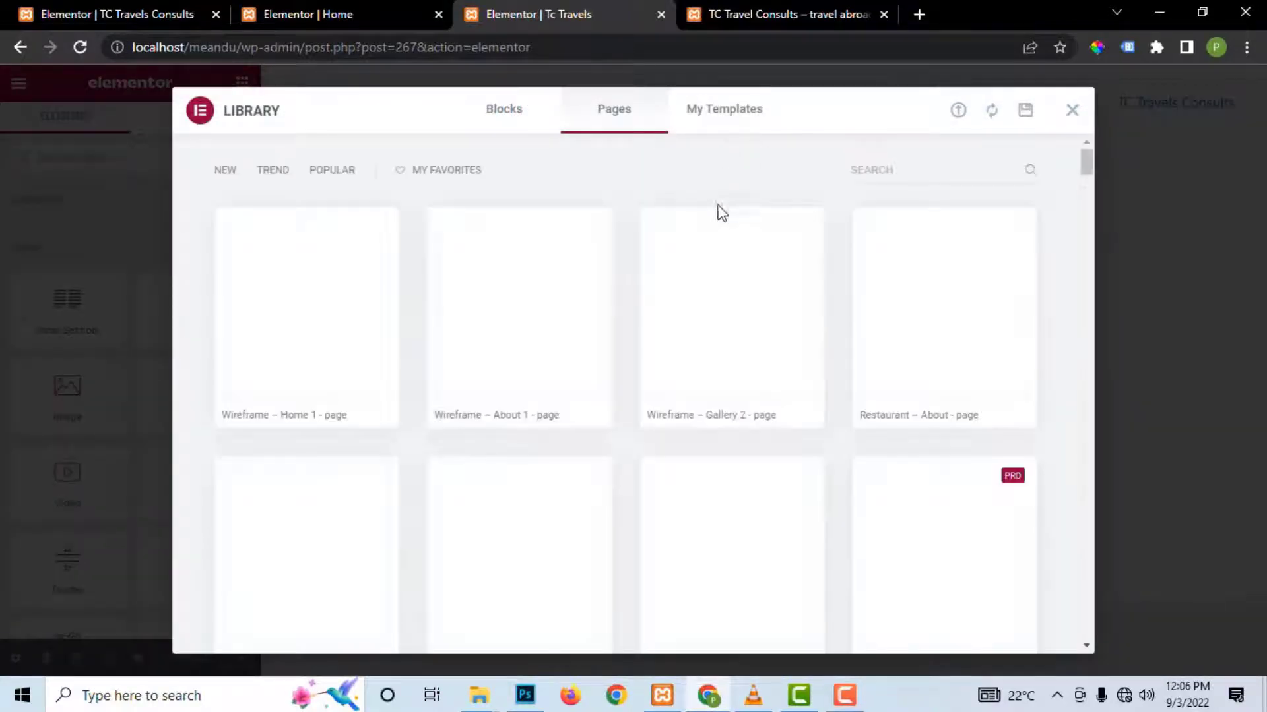
click(732, 119)
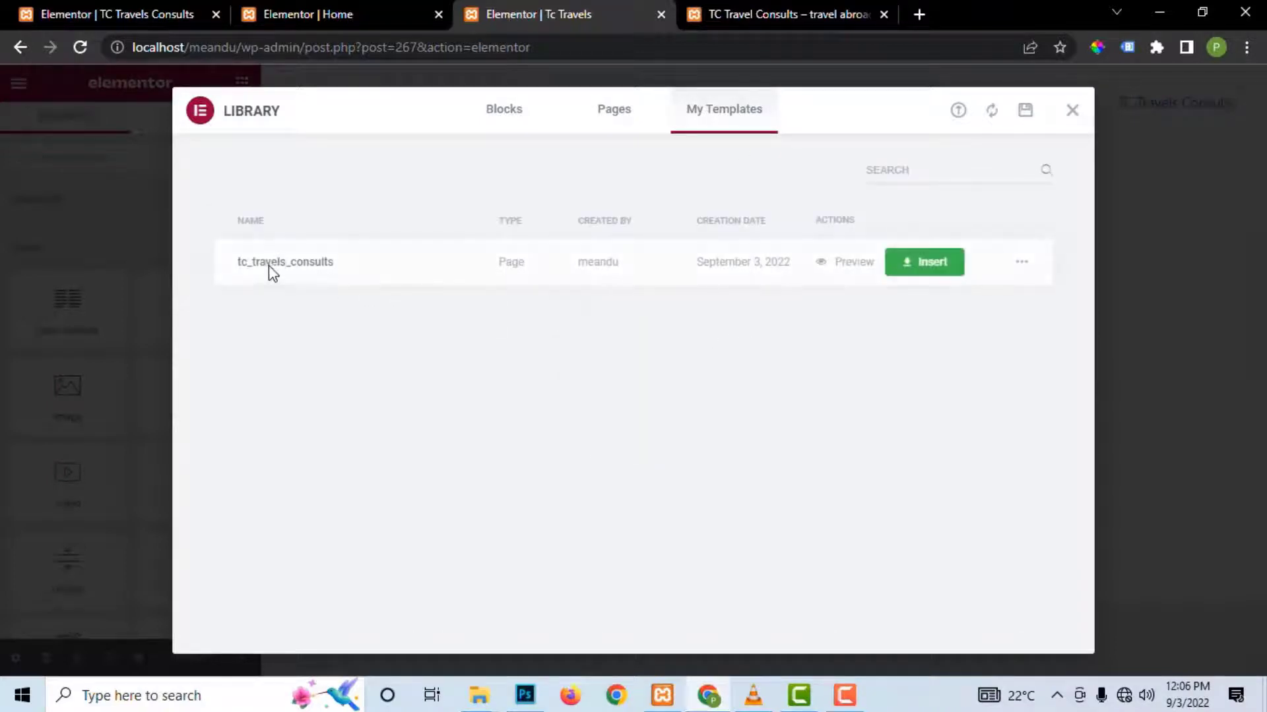
click(930, 262)
click(742, 441)
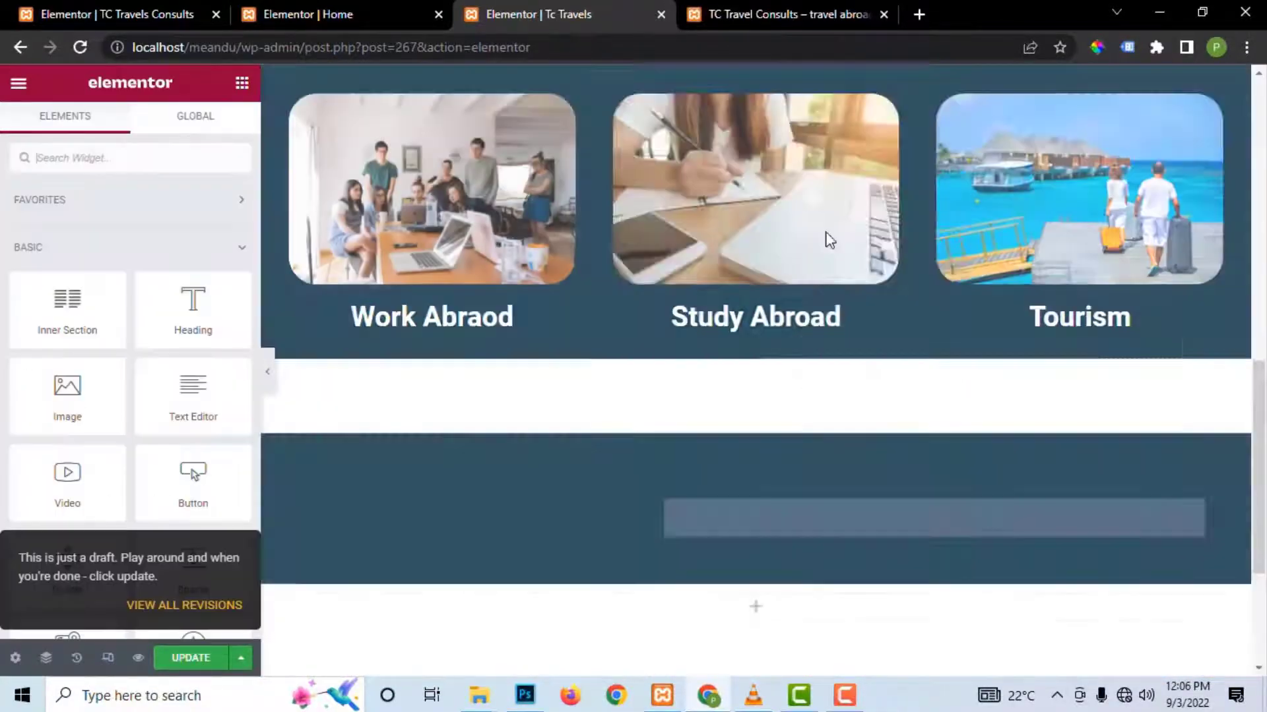
Step: Review the inserted travel layout and save the Tc Travels page with Update
scroll(824, 351, up, 8)
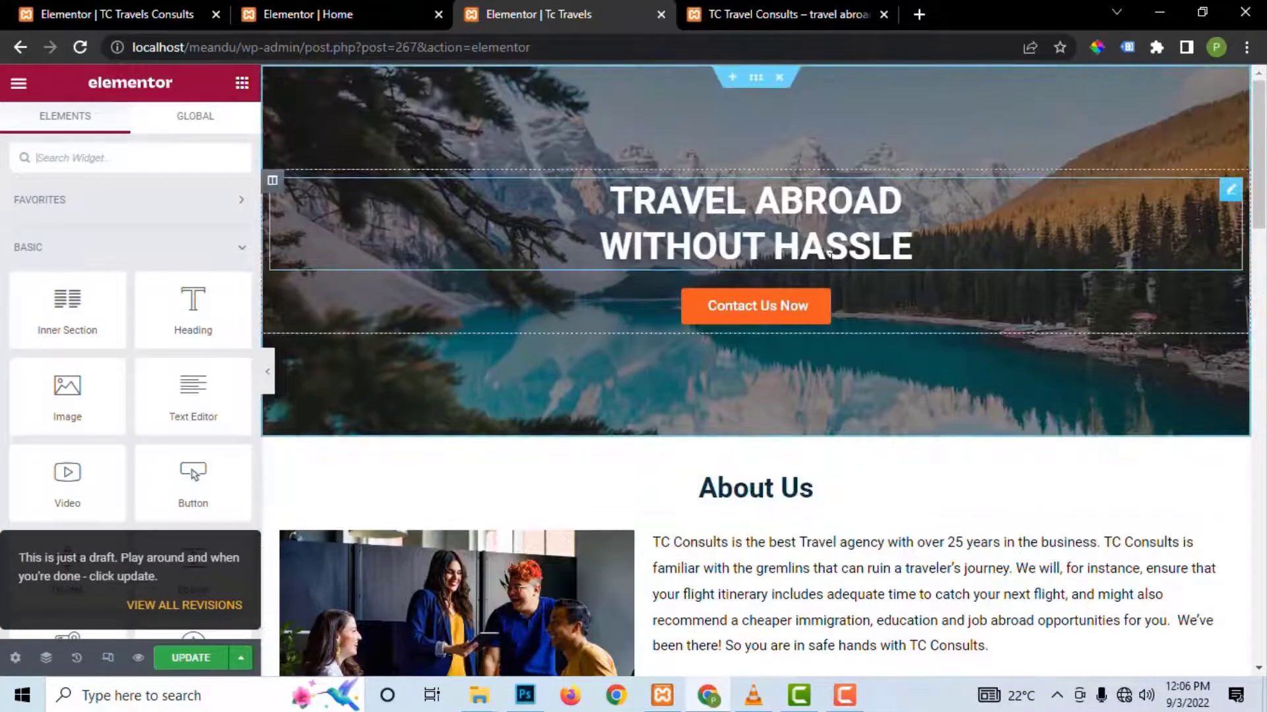
scroll(832, 276, down, 5)
scroll(832, 275, down, 15)
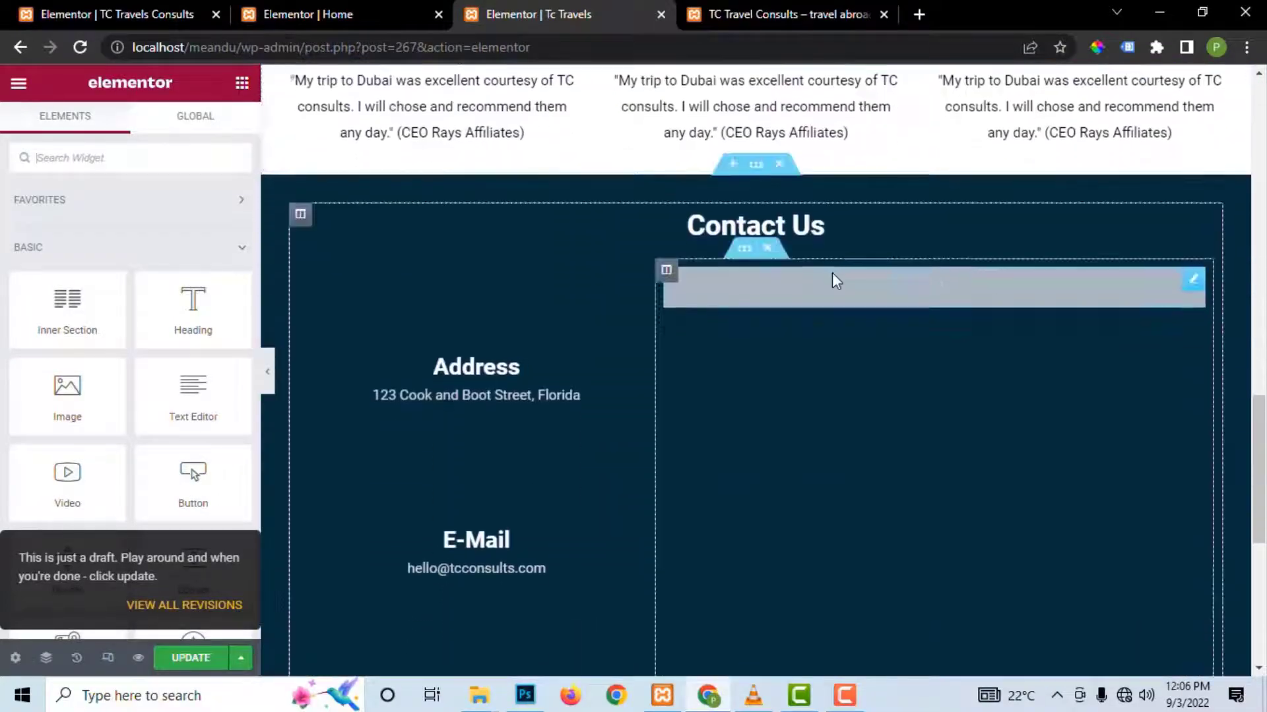
scroll(833, 273, down, 3)
scroll(832, 275, up, 8)
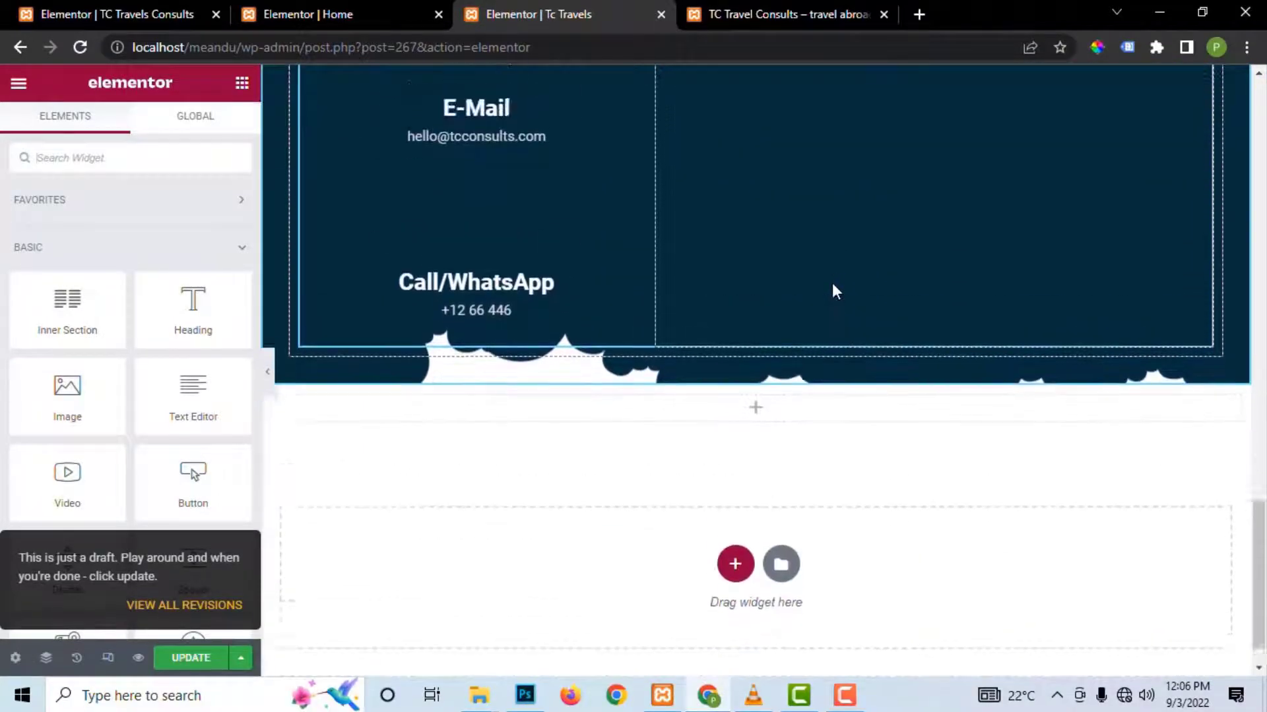
scroll(833, 290, up, 20)
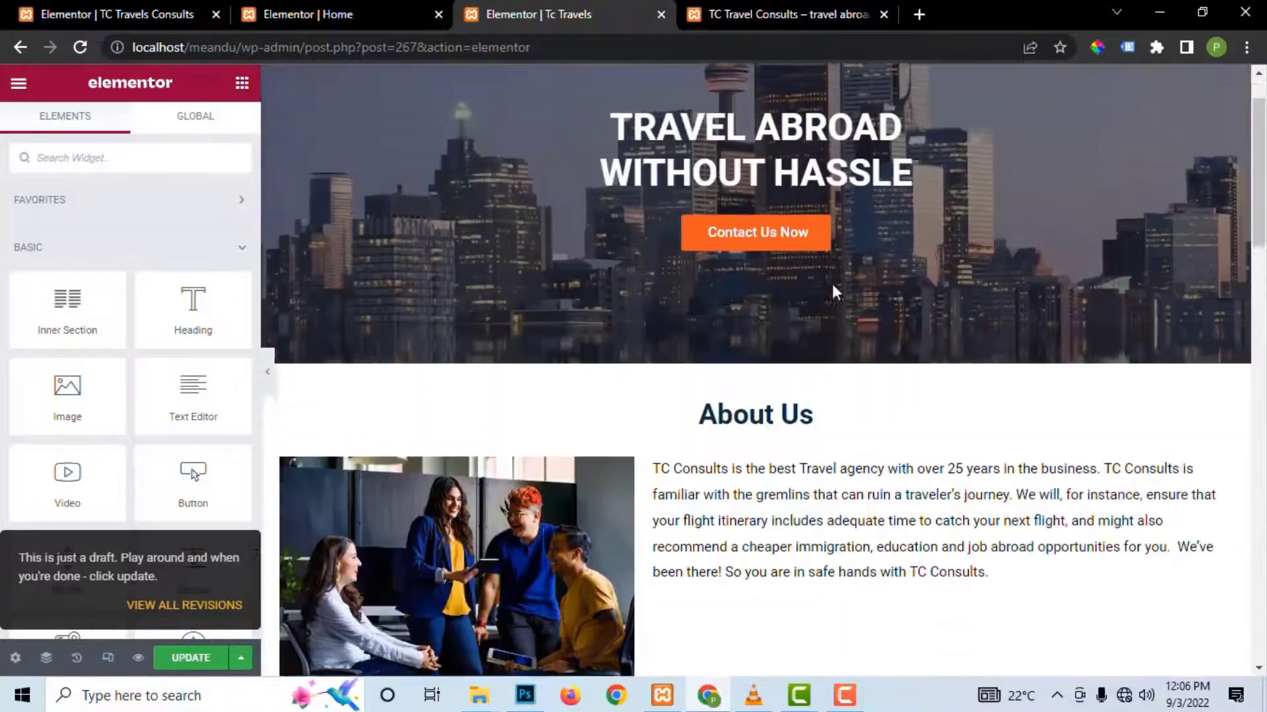
scroll(832, 283, down, 18)
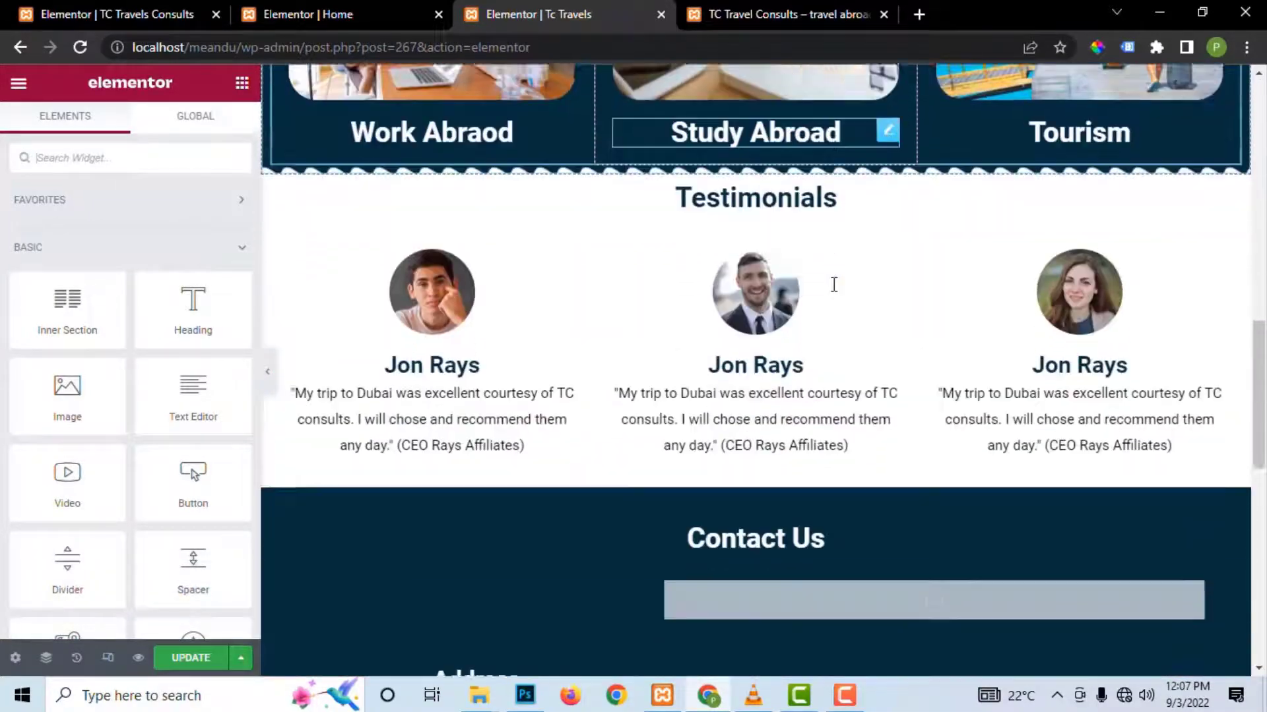
scroll(834, 284, down, 7)
click(200, 659)
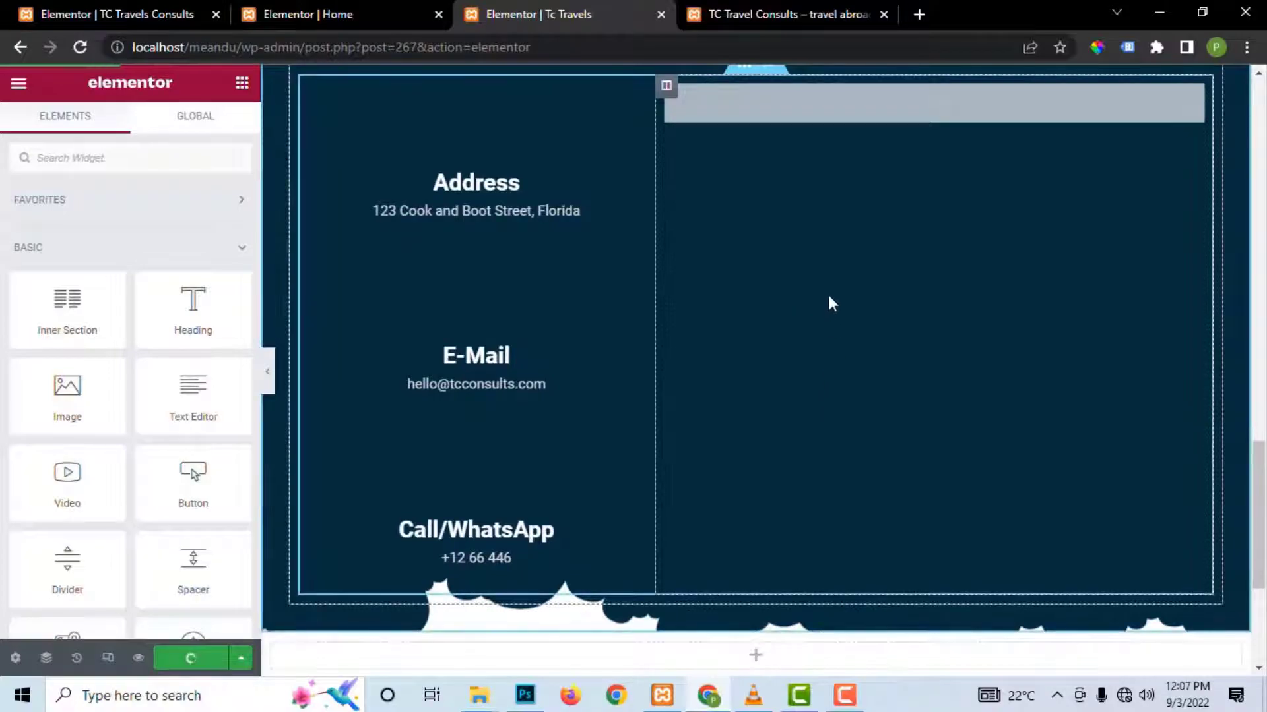
Step: Drop a Heading widget into the Contact Us column above the grey contact form
scroll(825, 325, up, 5)
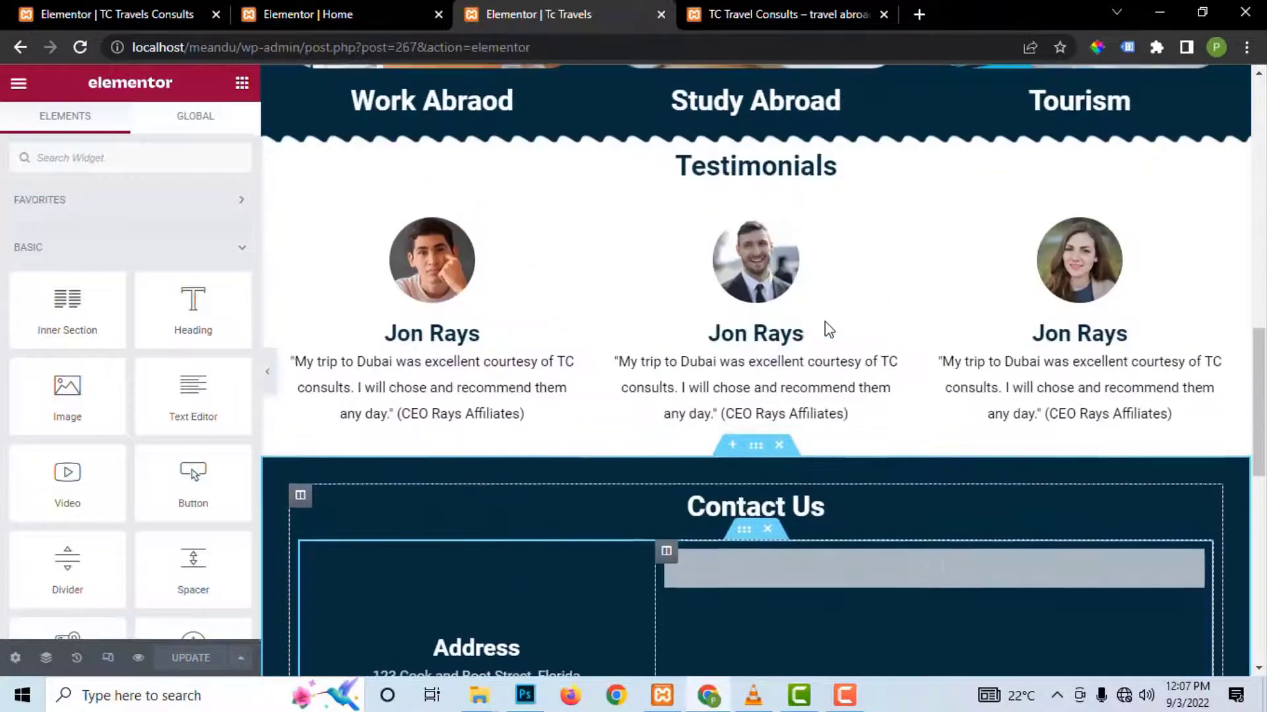
scroll(495, 487, down, 5)
scroll(576, 353, up, 15)
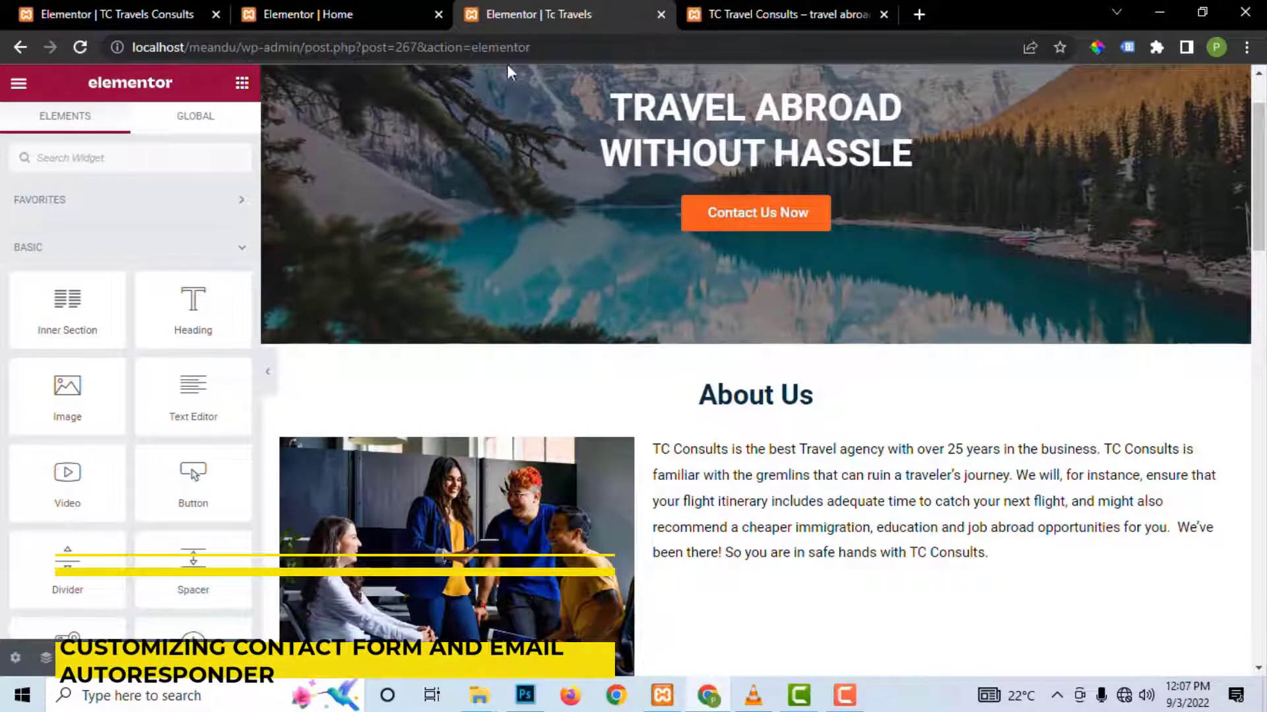
drag(629, 47, 462, 49)
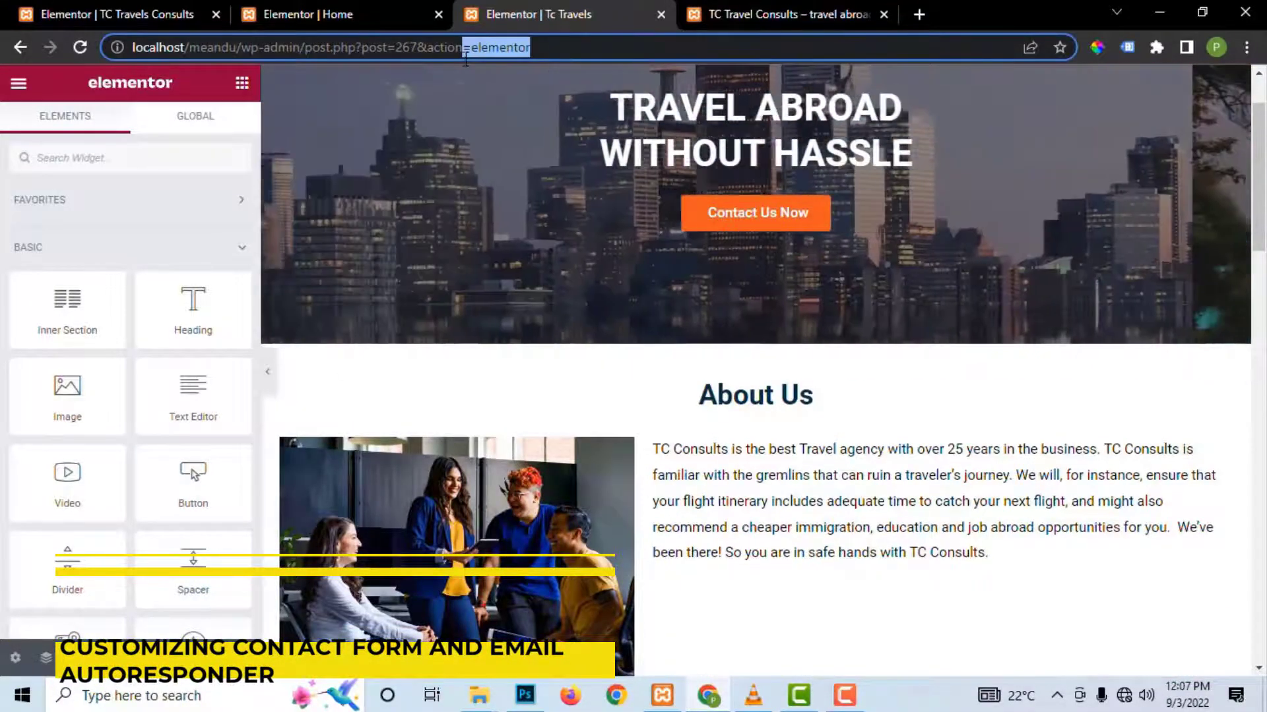
scroll(964, 486, down, 10)
scroll(961, 483, down, 8)
scroll(948, 433, up, 2)
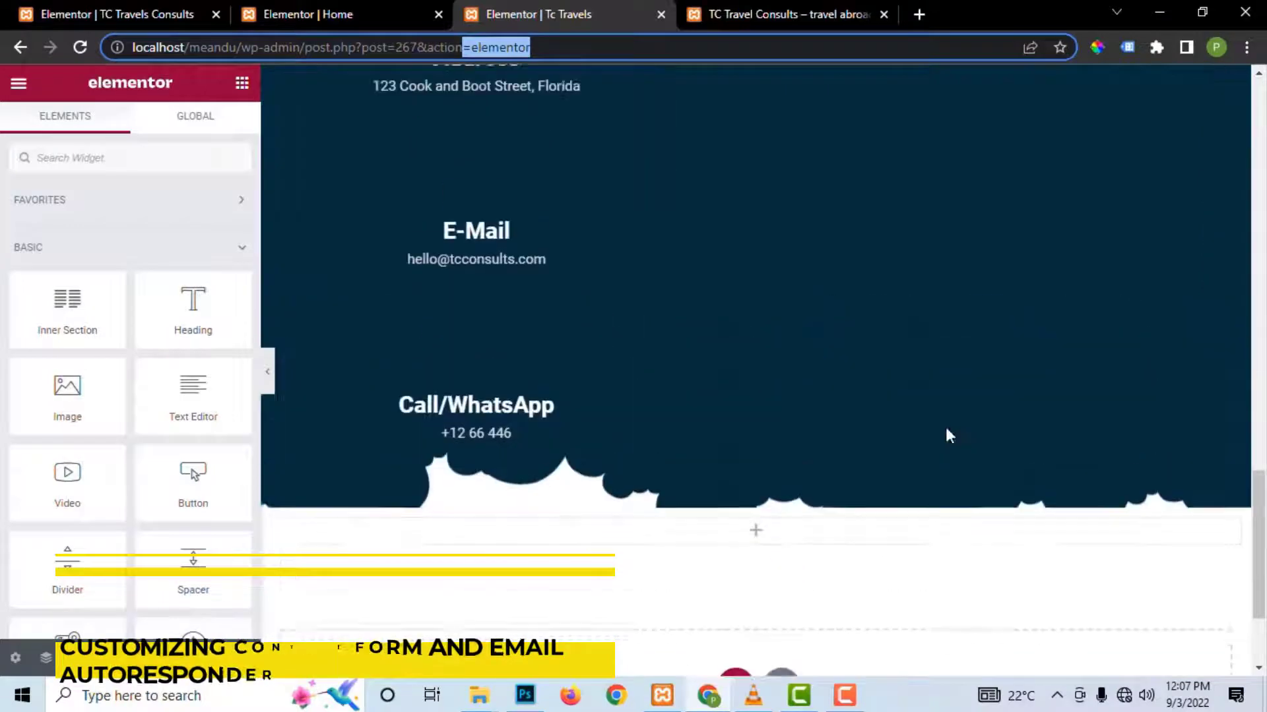
scroll(917, 360, up, 4)
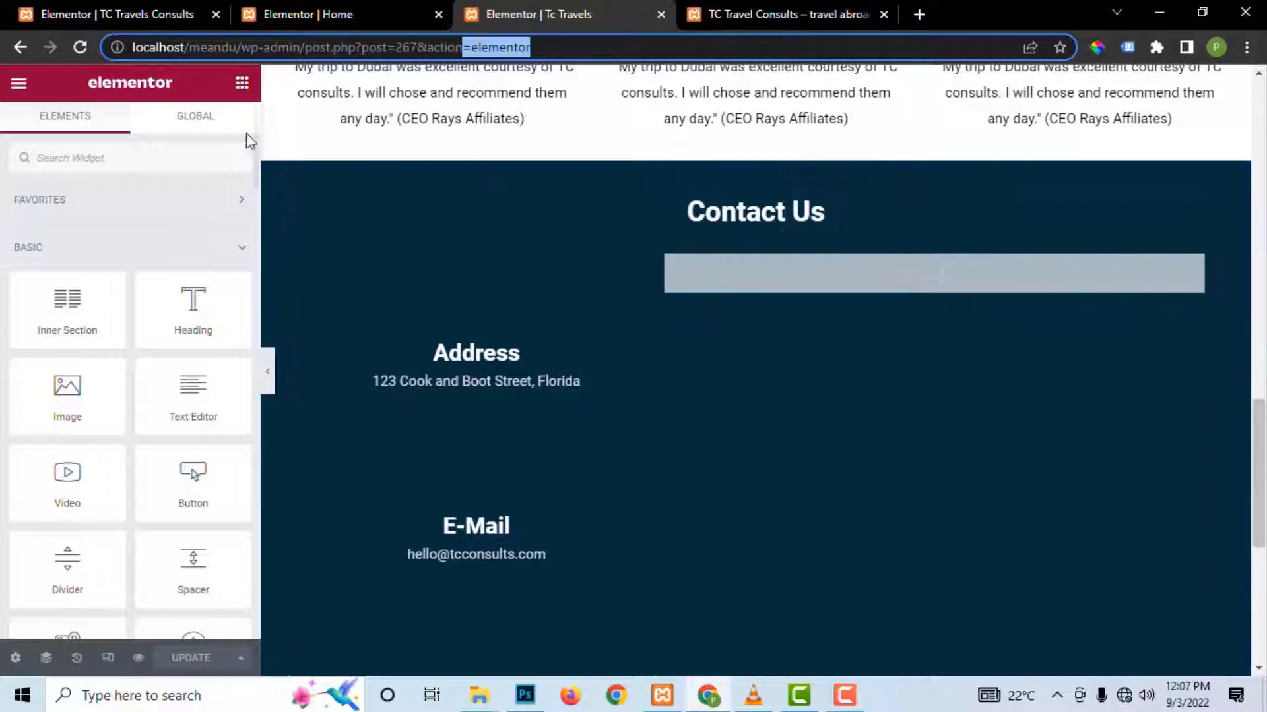
click(245, 90)
drag(586, 322, 902, 257)
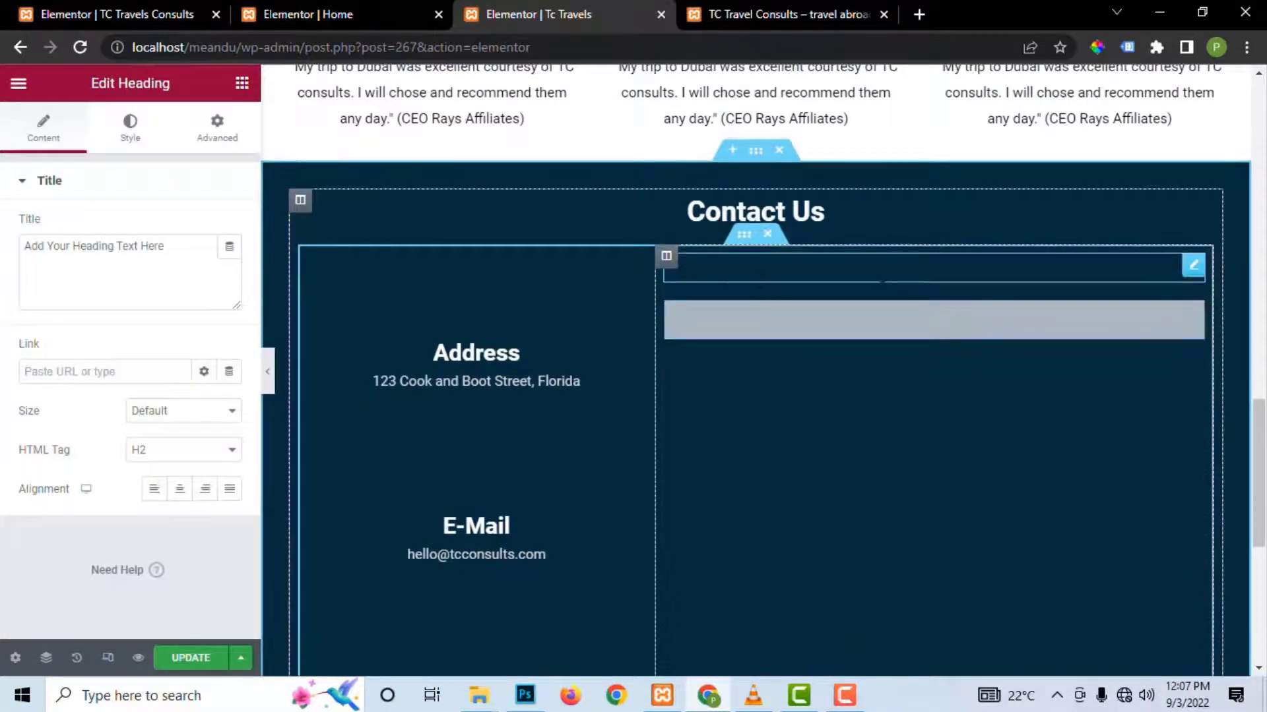
click(770, 21)
Step: Close the Tc Travels editor tab, leaving without saving, and return to the Home editor
click(360, 14)
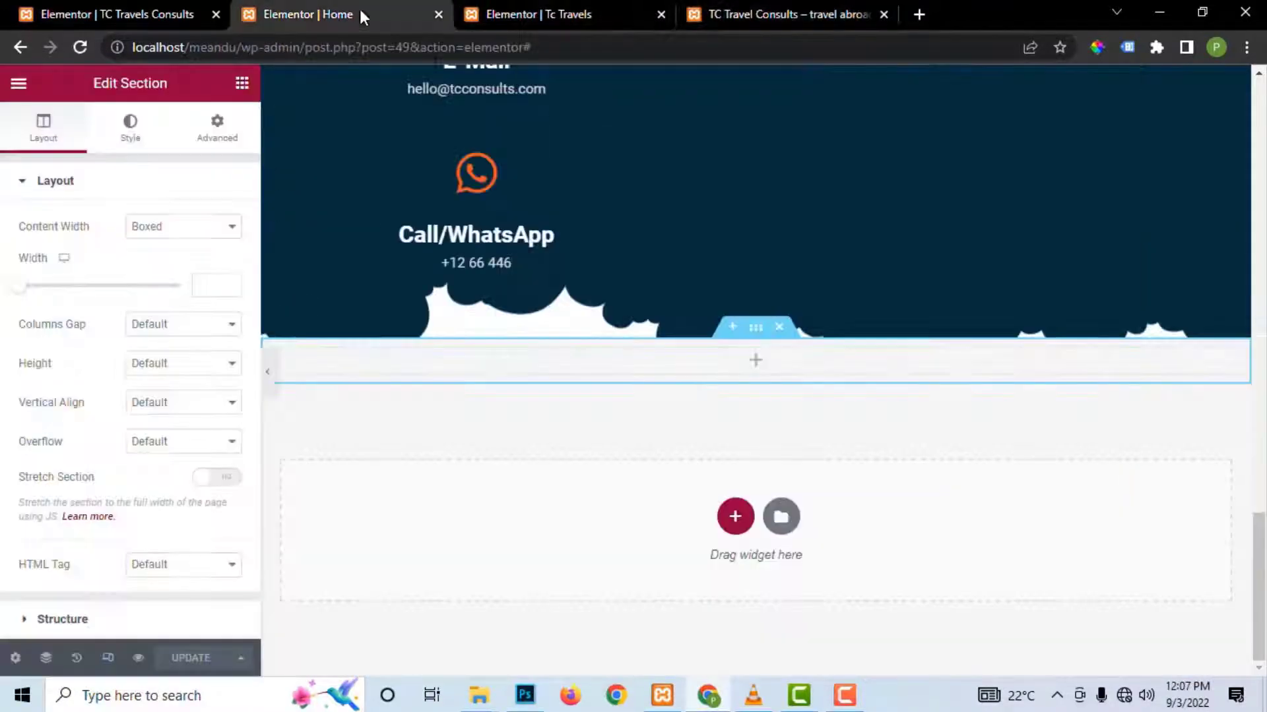
scroll(874, 277, up, 3)
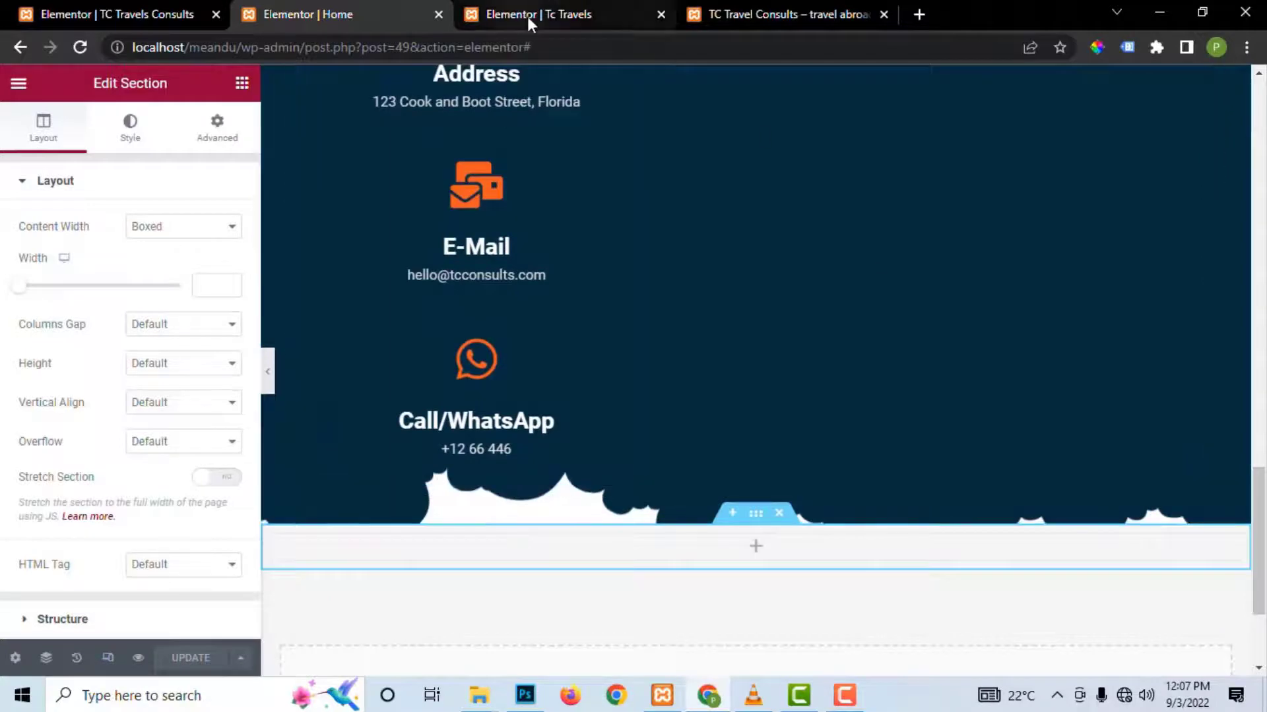
click(525, 17)
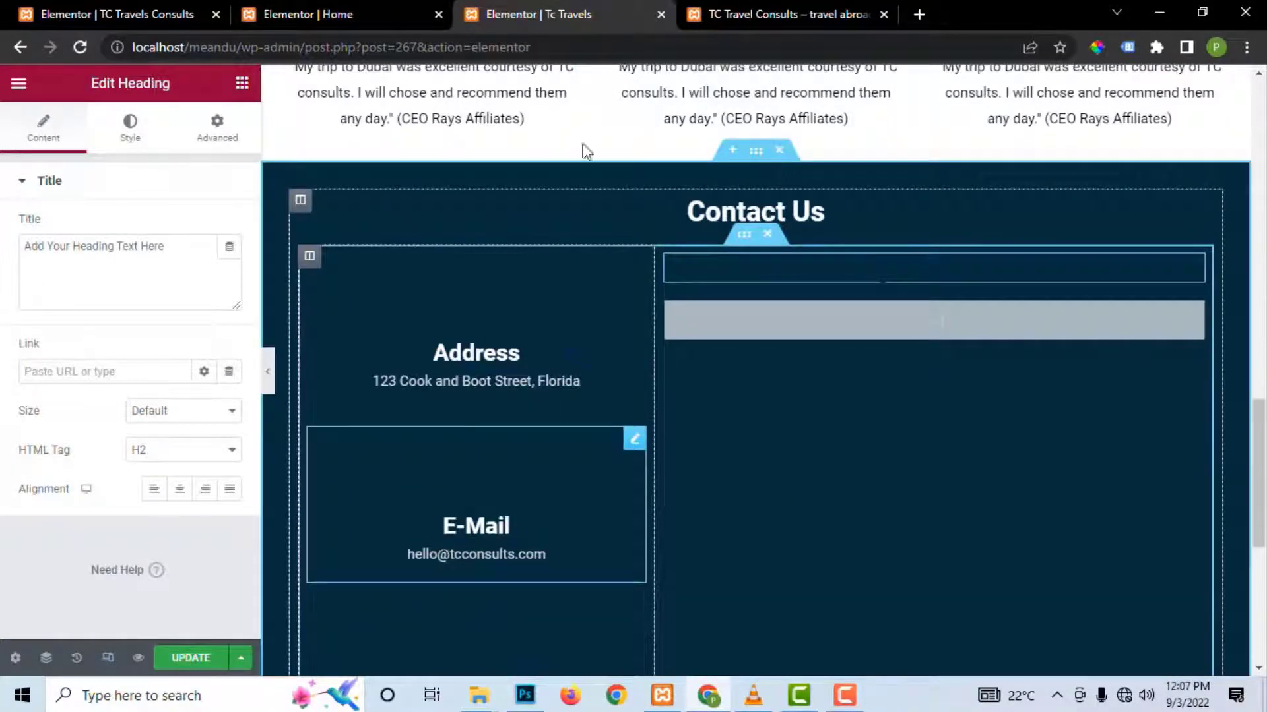
click(660, 15)
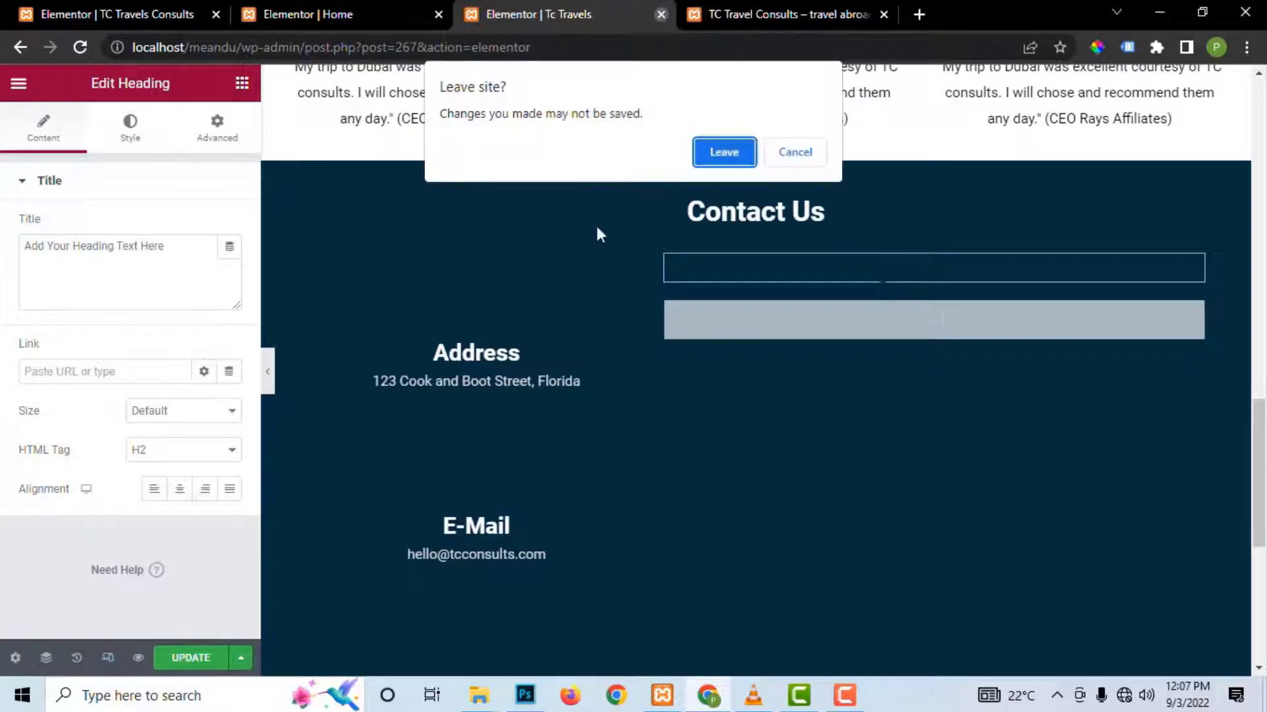
click(724, 151)
click(281, 13)
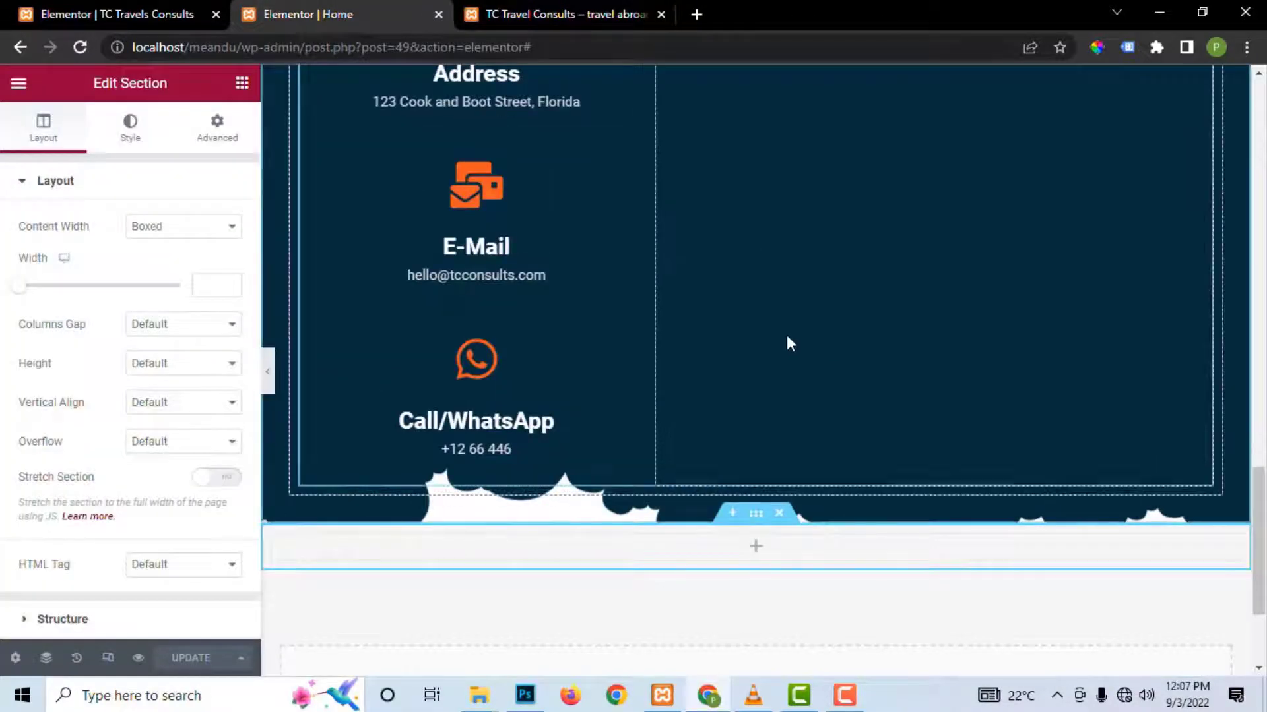
scroll(687, 200, up, 3)
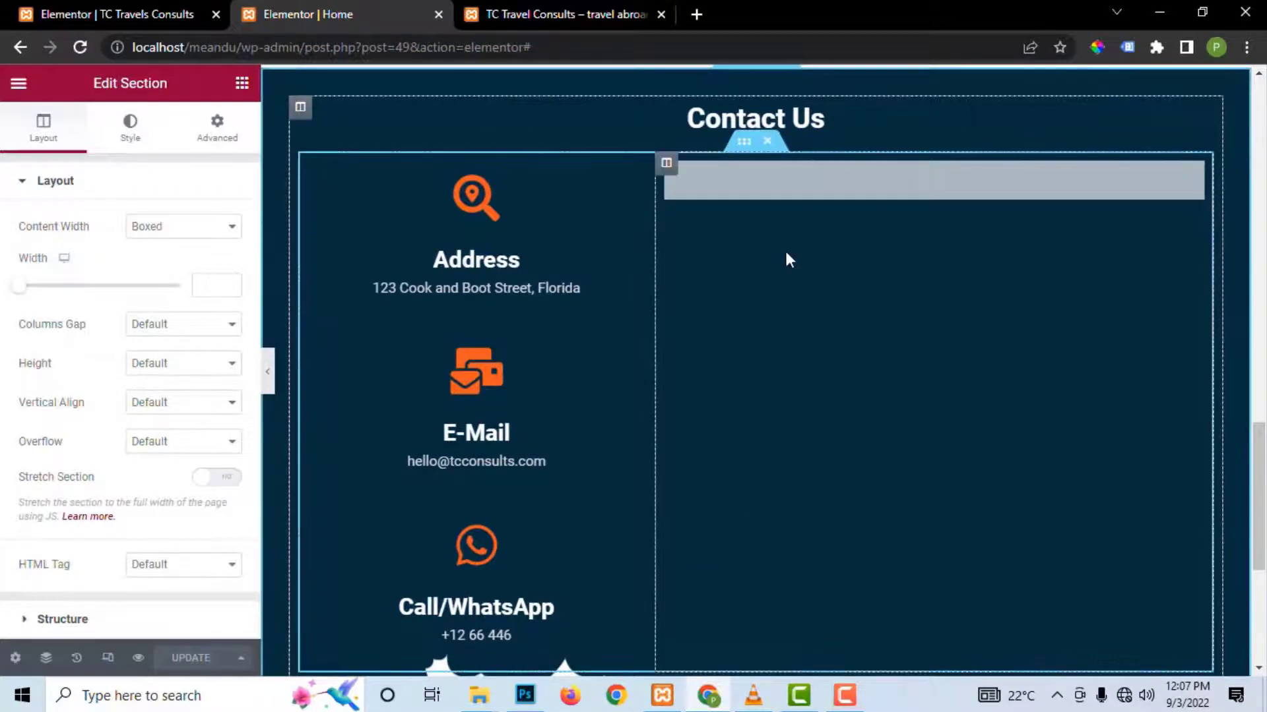
Step: Add a centred 'Request a Call Back' heading above the contact form
click(242, 83)
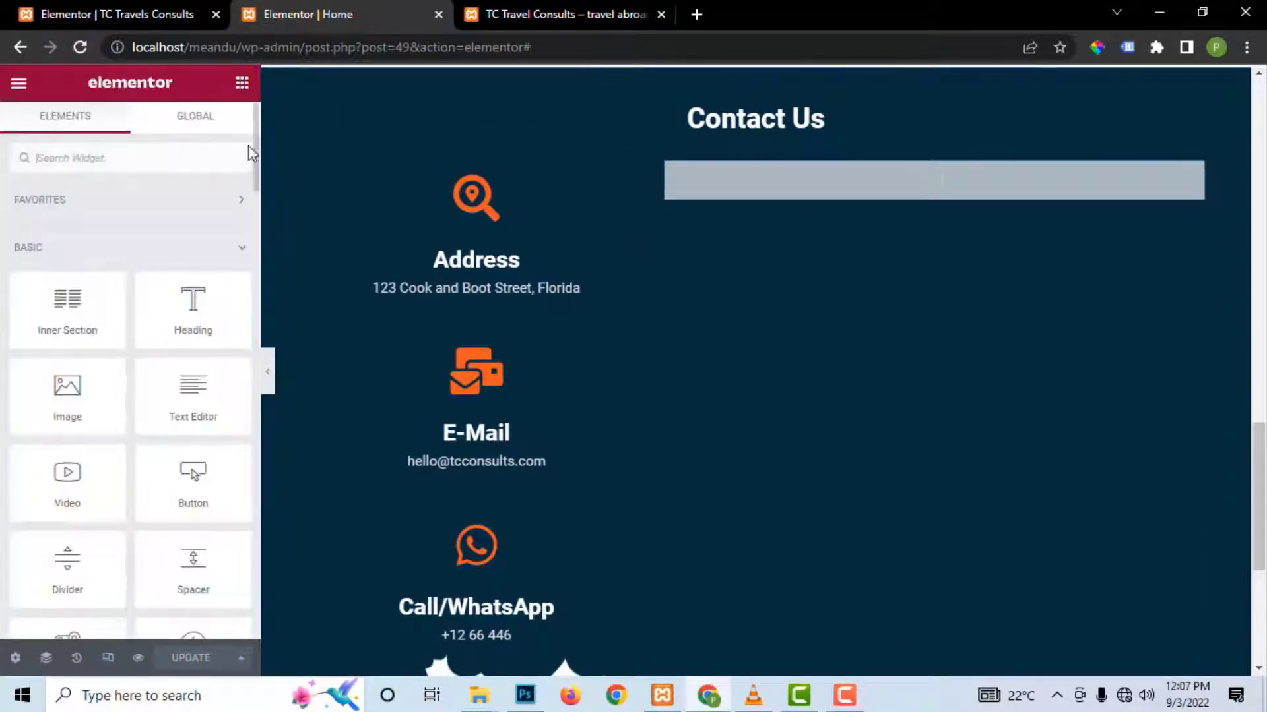
drag(193, 306, 794, 167)
drag(169, 250, 23, 258)
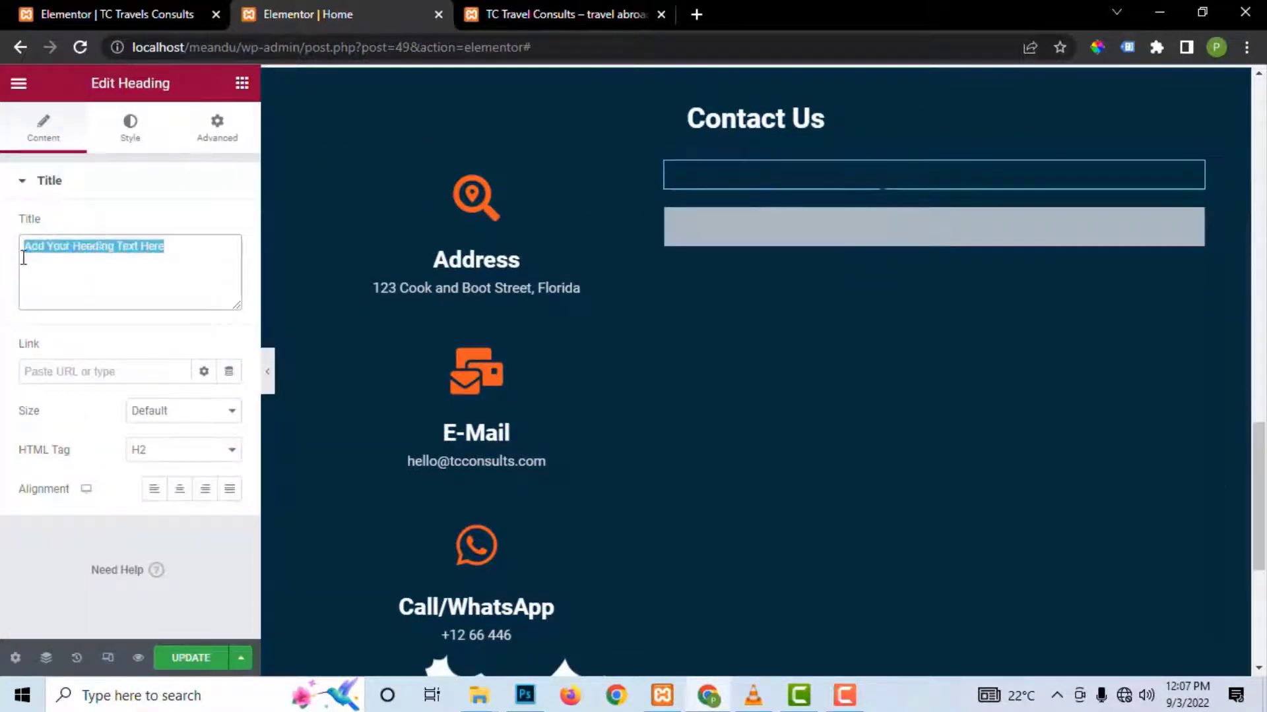
text(Request a Call Back)
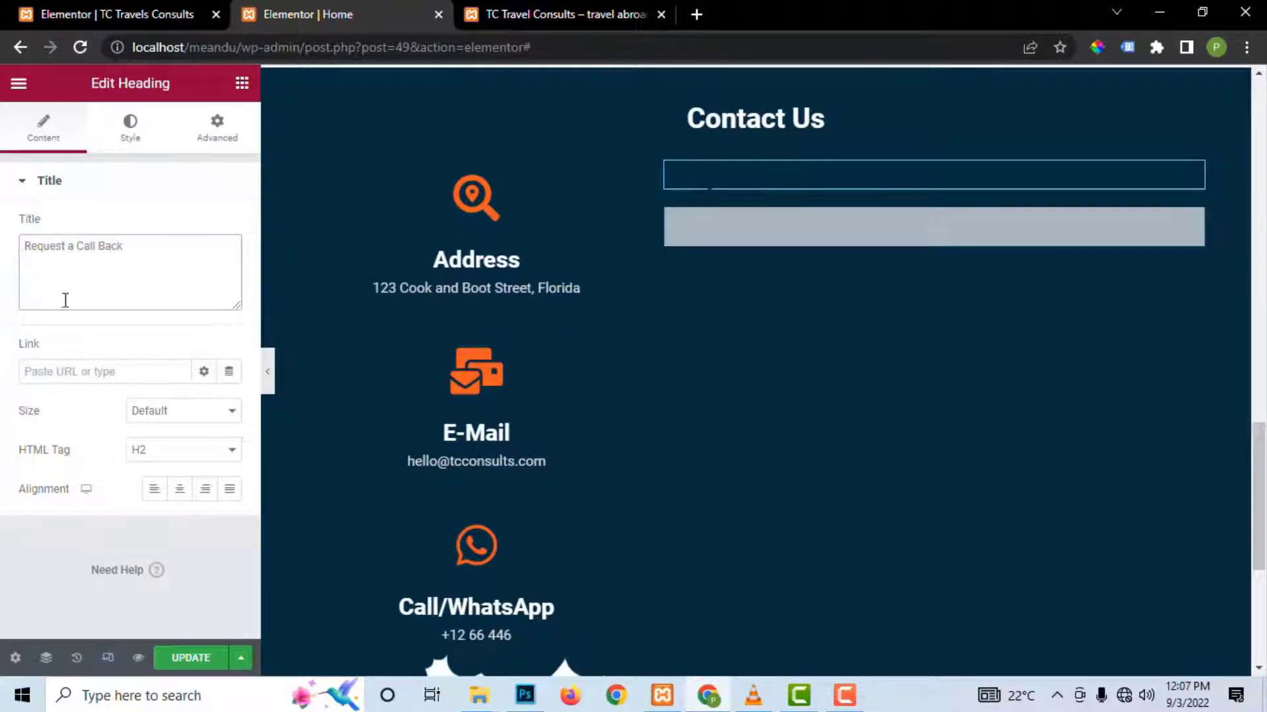
click(180, 491)
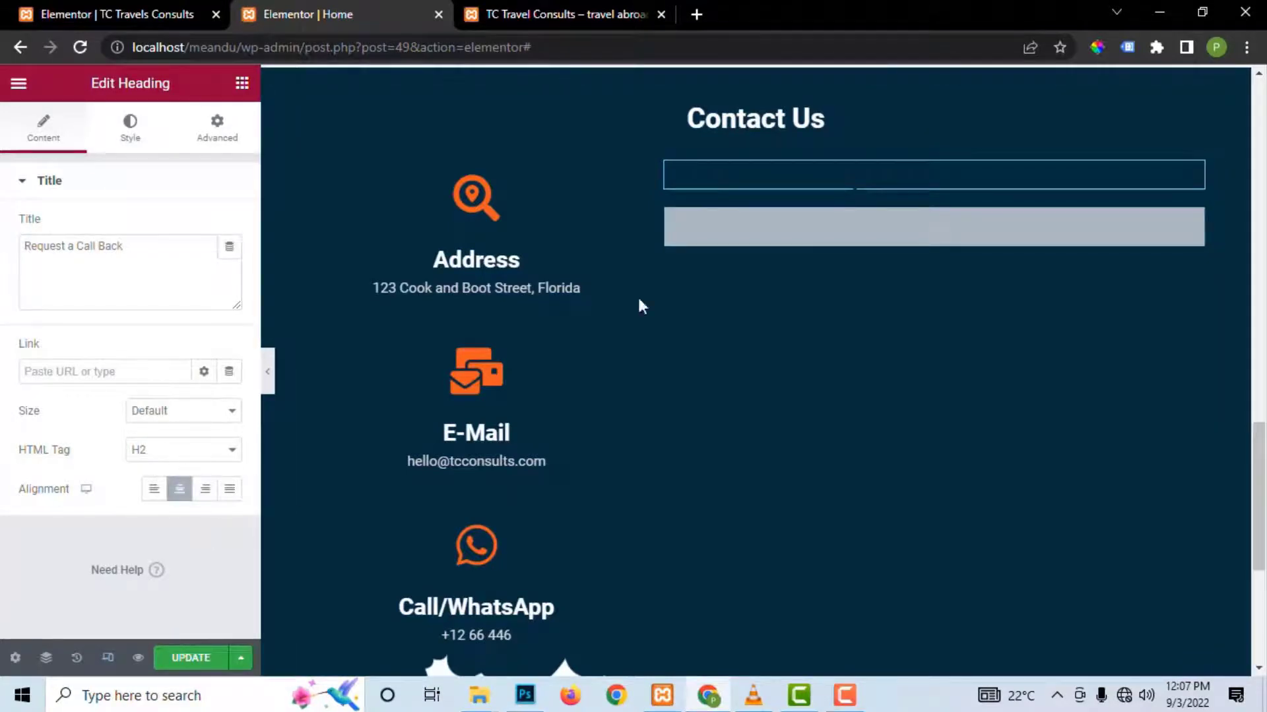
Step: Style the heading white (#FFFFFF), size 24, weight 500, and save the page
click(150, 134)
click(229, 227)
text(#FFFFFF)
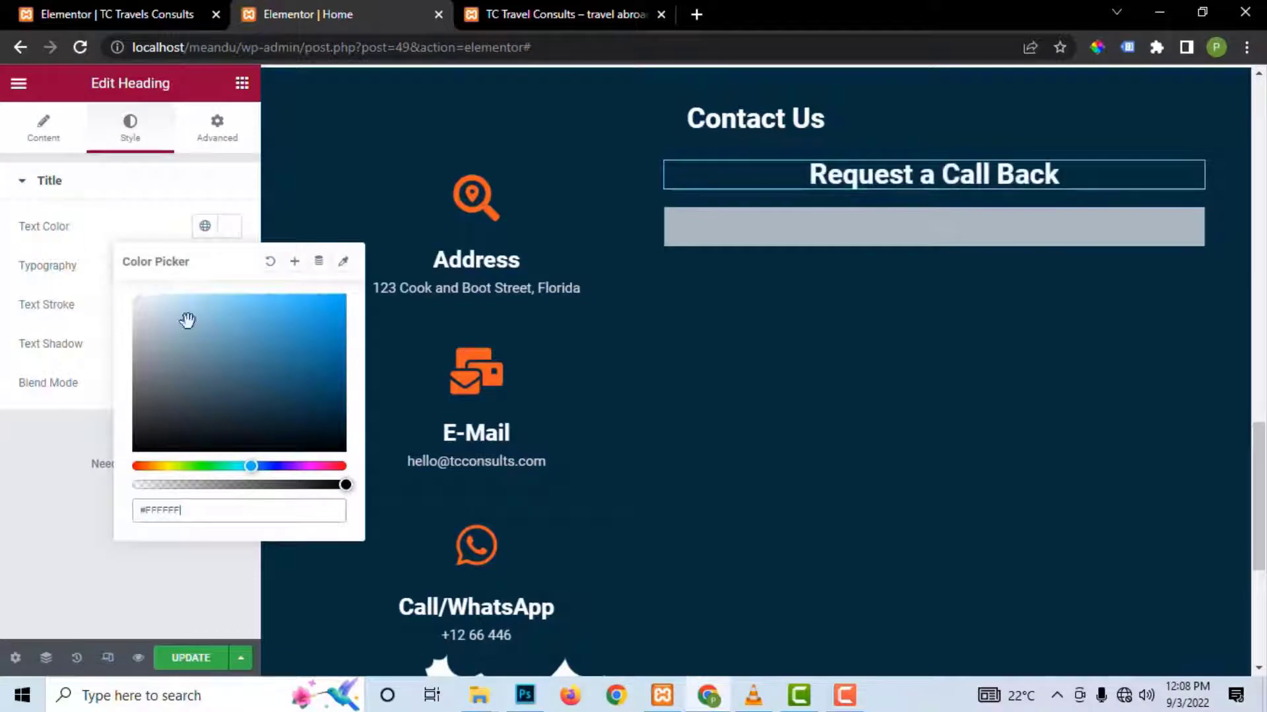
click(190, 657)
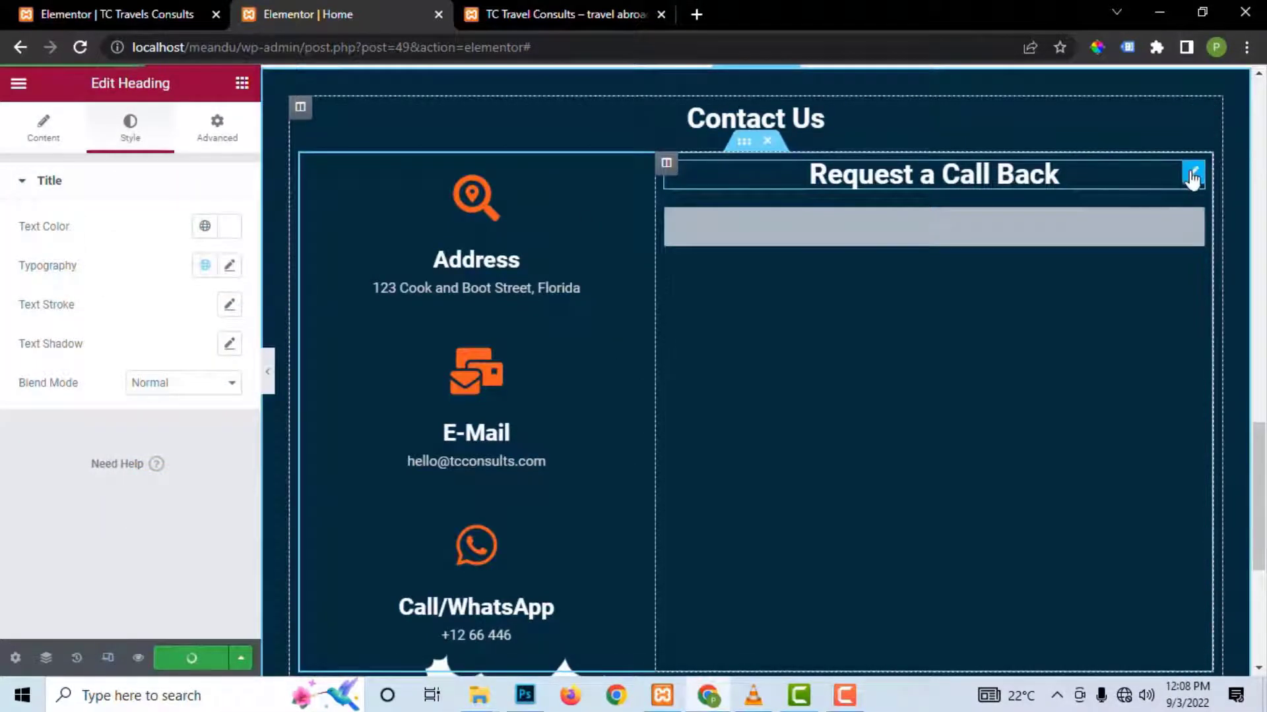
click(230, 266)
drag(42, 418, 54, 419)
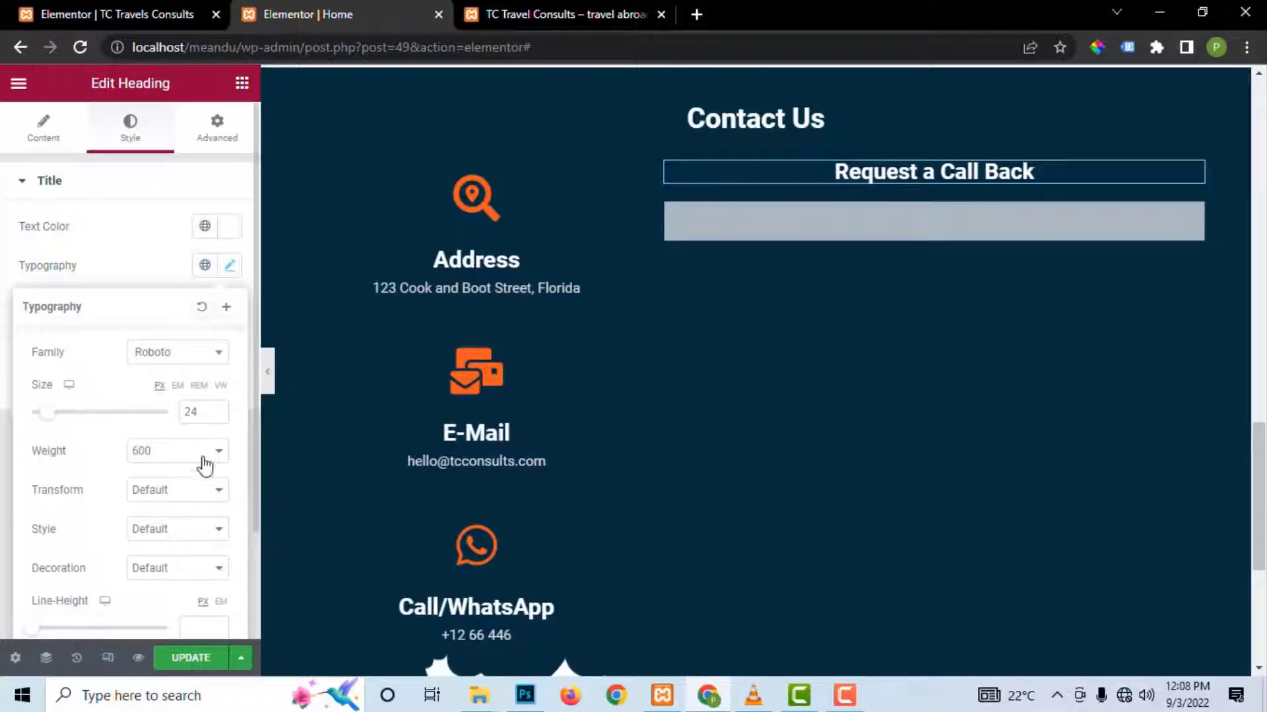
click(147, 458)
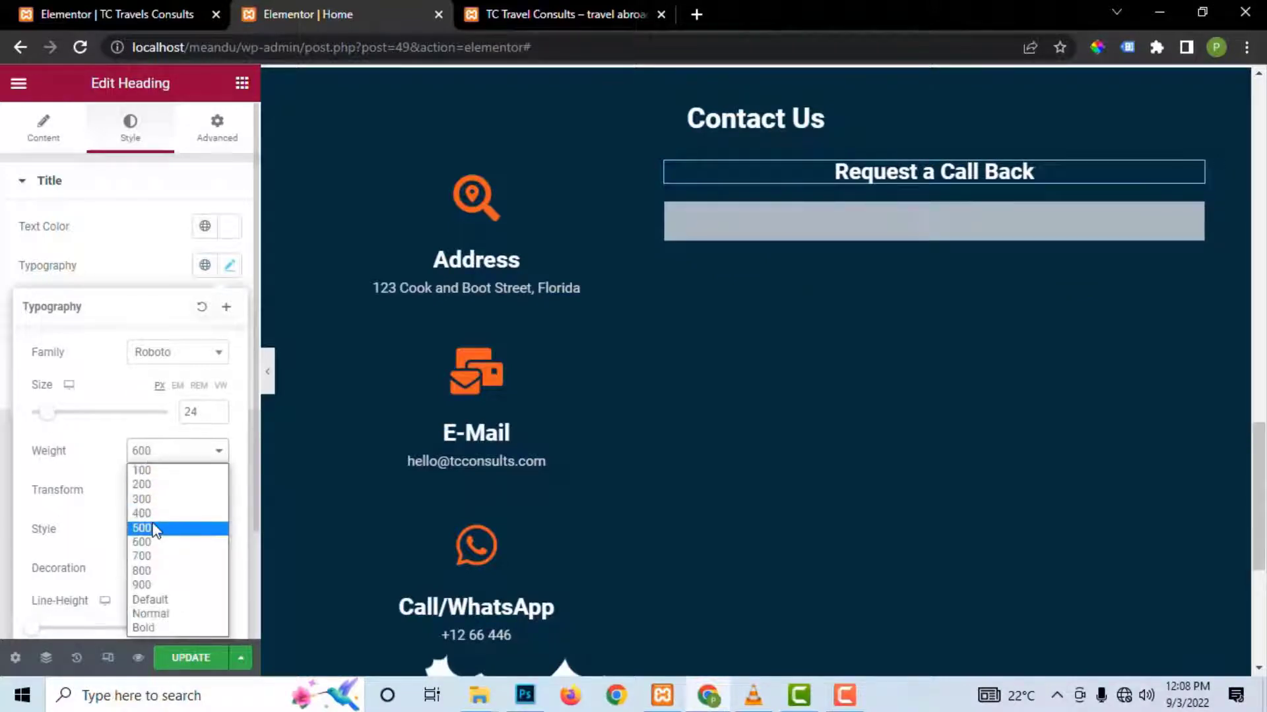
click(153, 530)
click(204, 664)
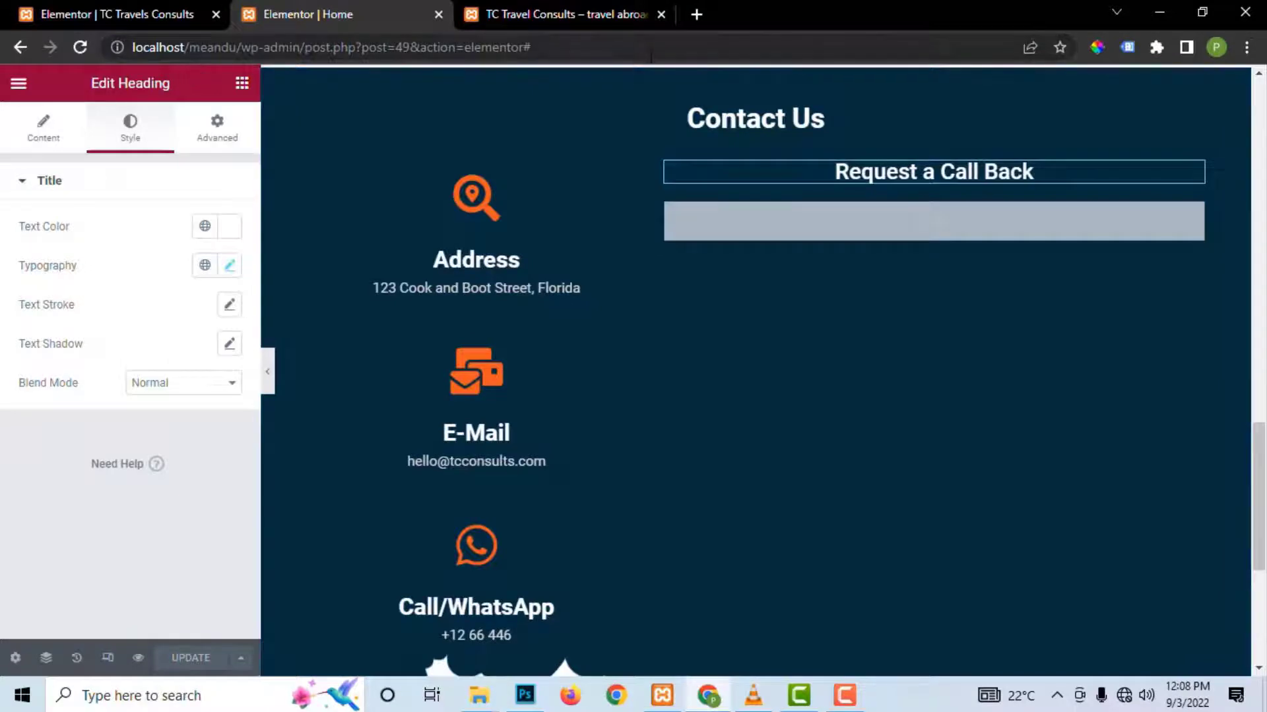
Step: In a new tab, load localhost/meandu/wp-admin and close the extra editor tab
click(693, 12)
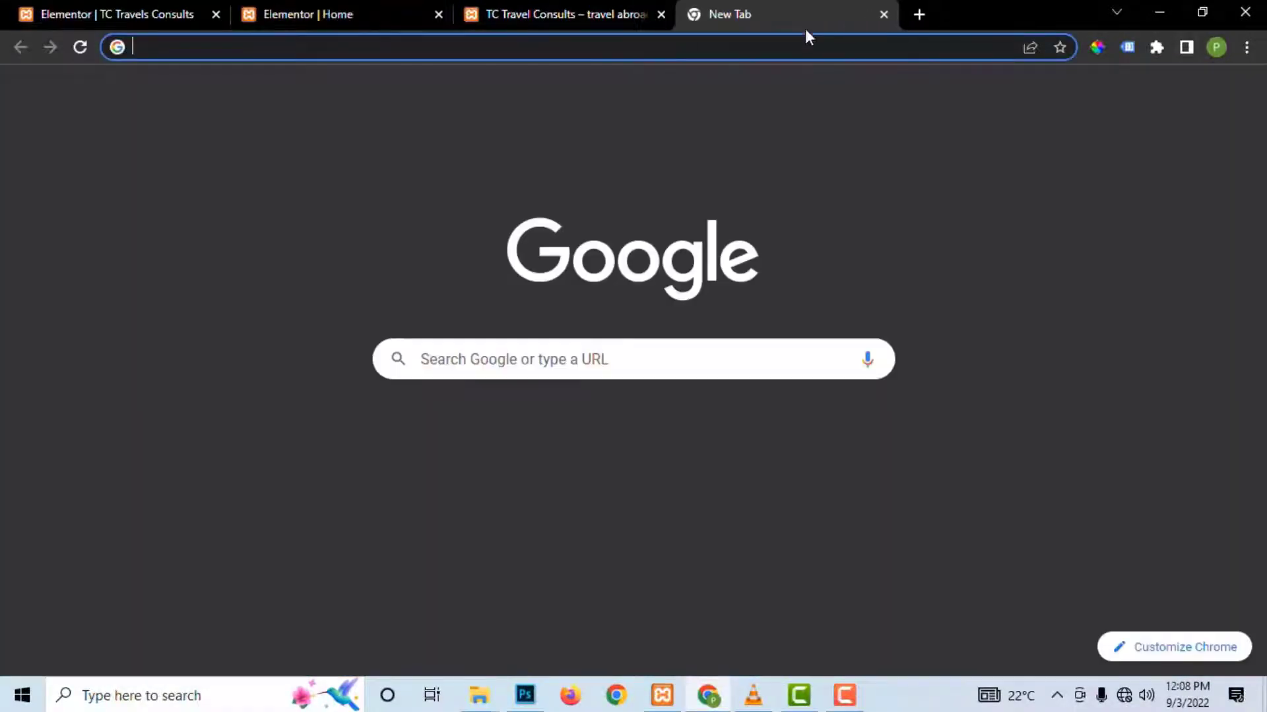
drag(671, 21, 558, 18)
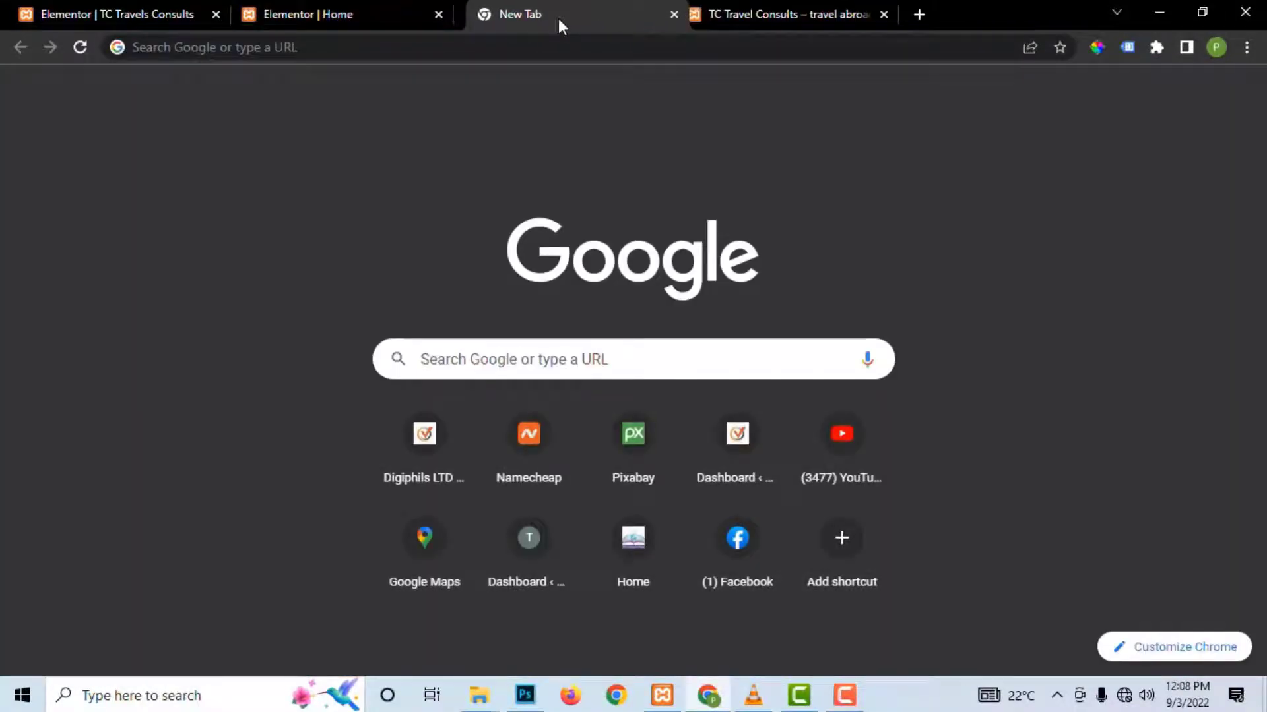
click(214, 14)
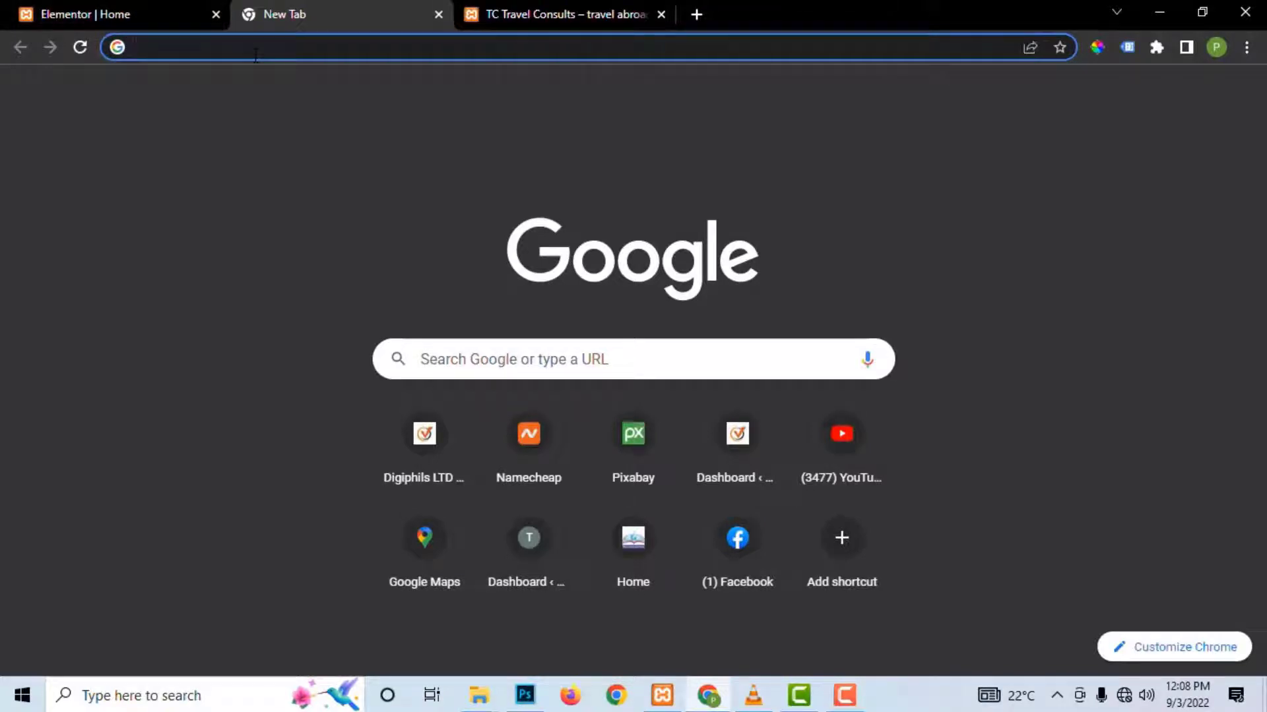
text(lo)
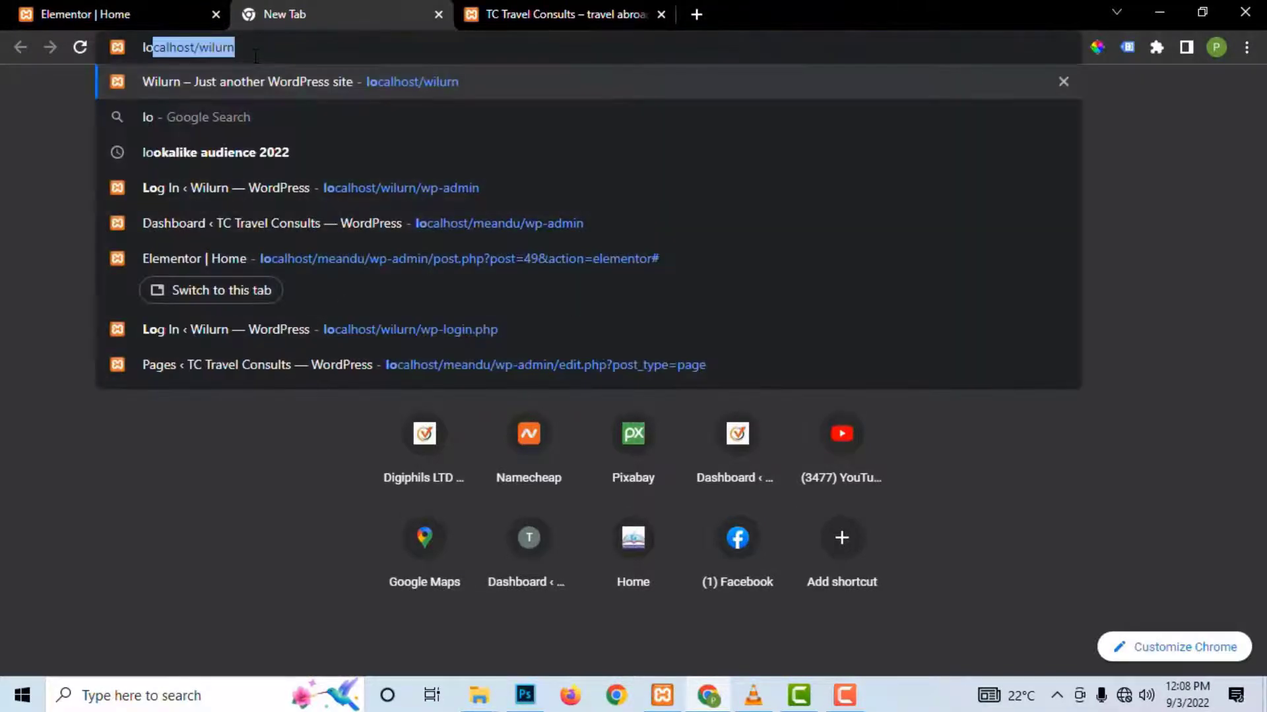
key(End)
key(BackSpace)
key(BackSpace)
key(BackSpace)
key(BackSpace)
key(BackSpace)
key(BackSpace)
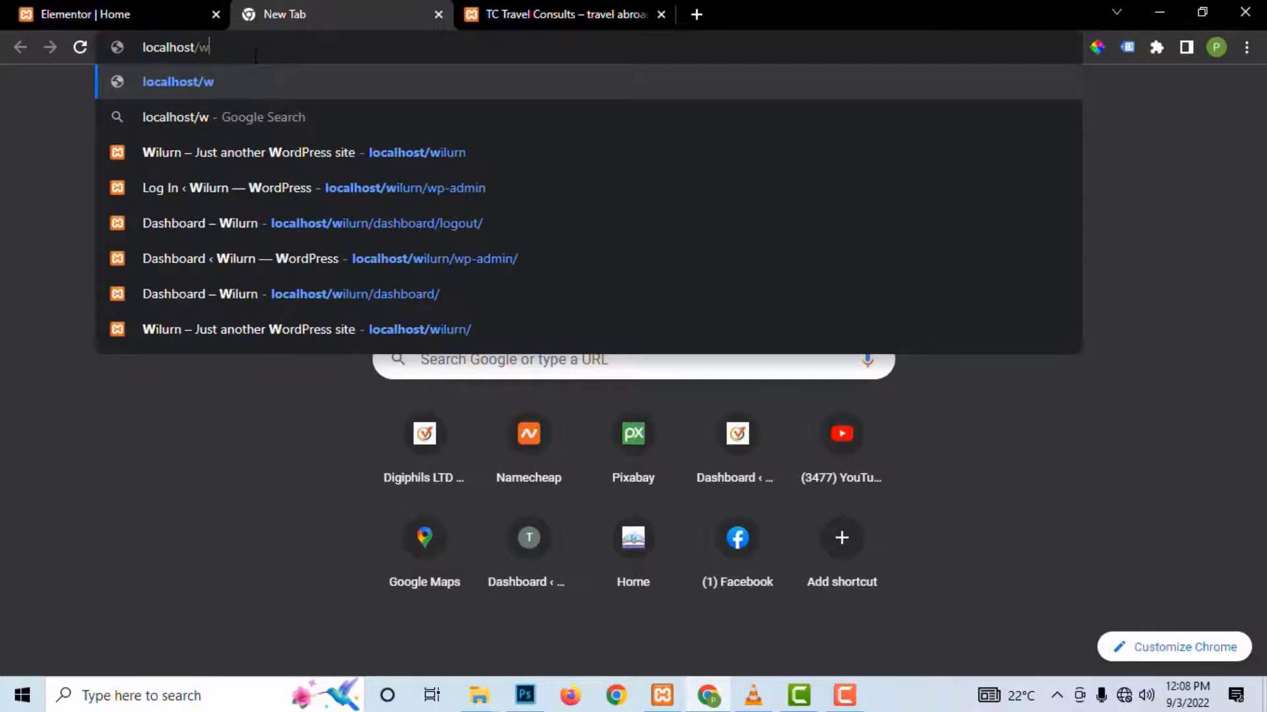
text(me)
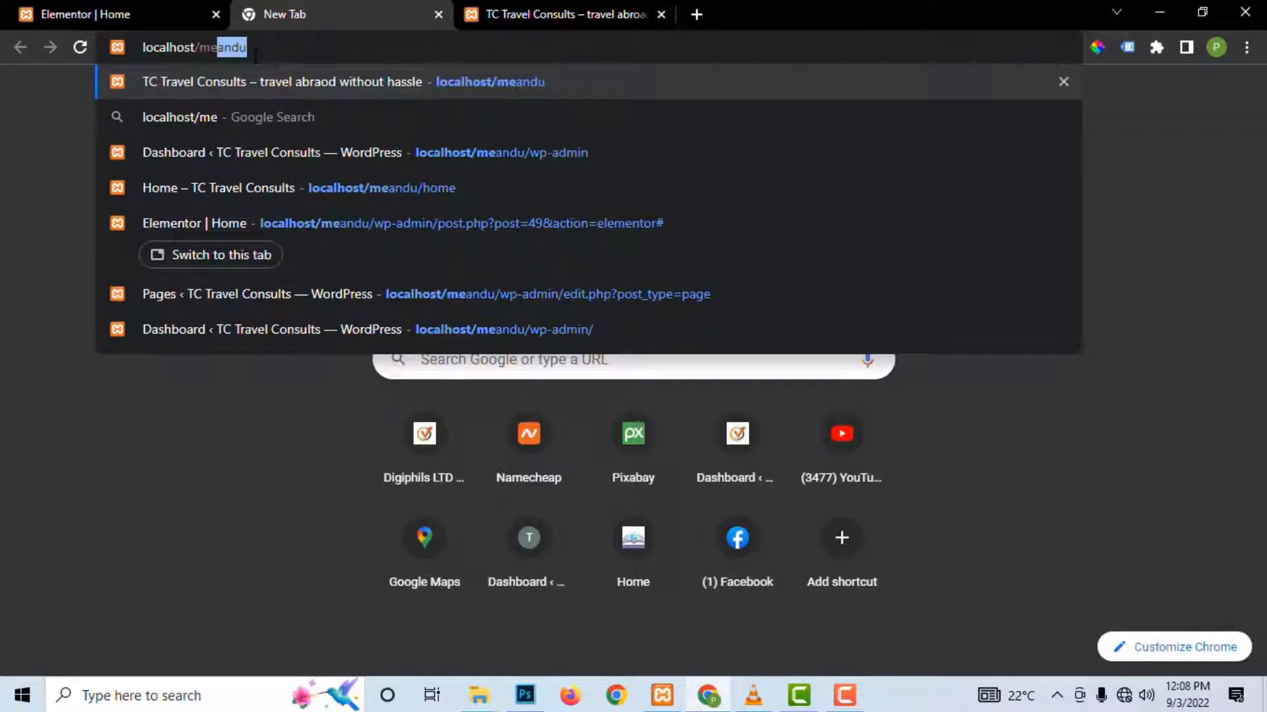
text(andu/w)
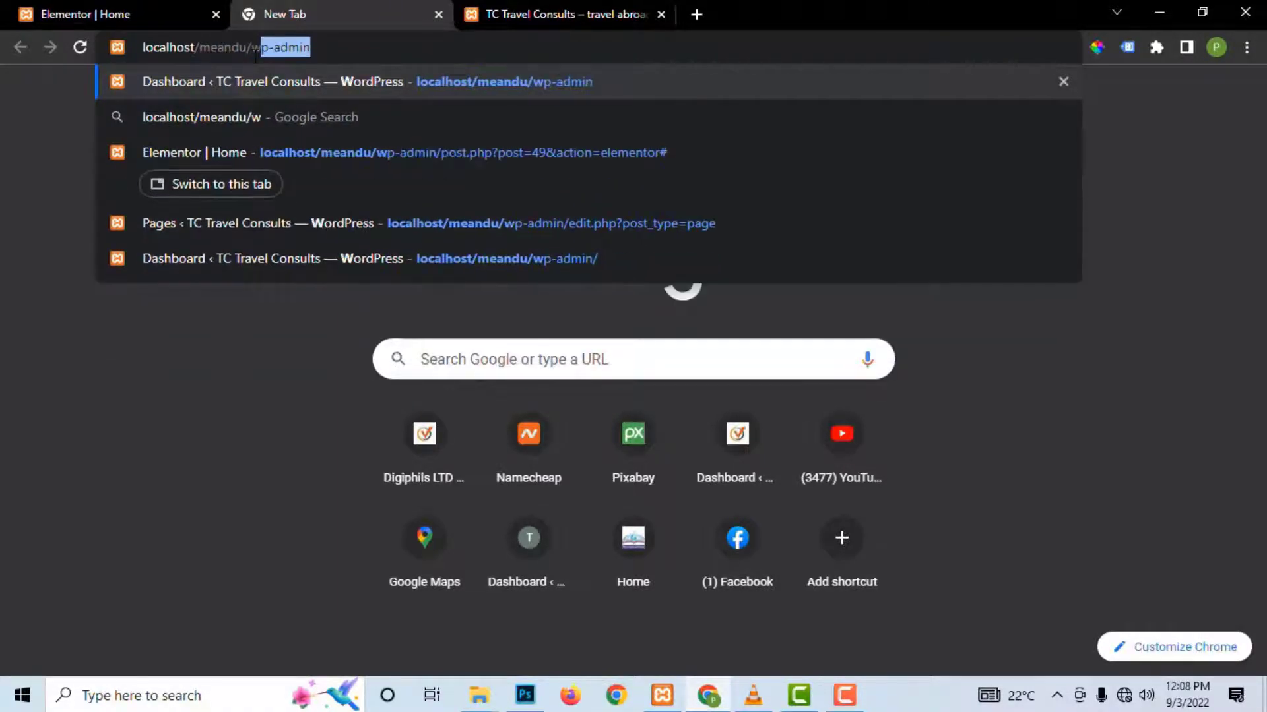
key(Return)
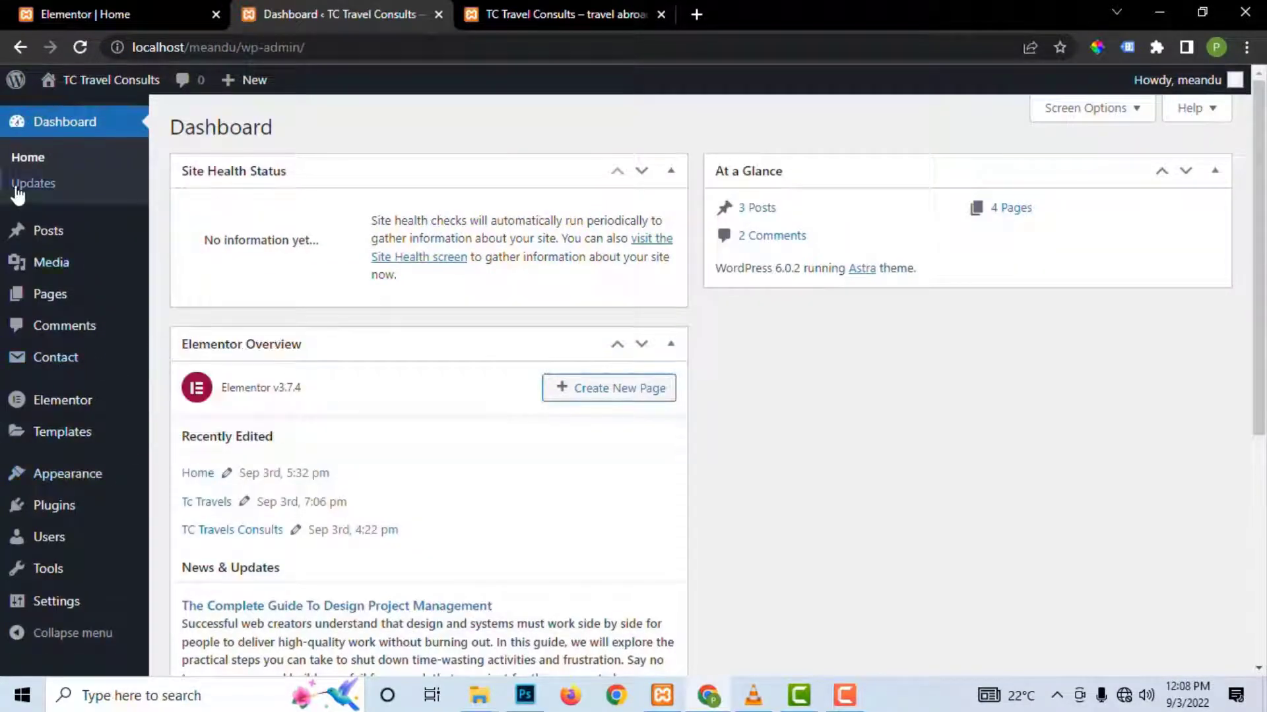
Step: Open Contact form 1 for editing from the Contact Forms list
mouse_move(58, 366)
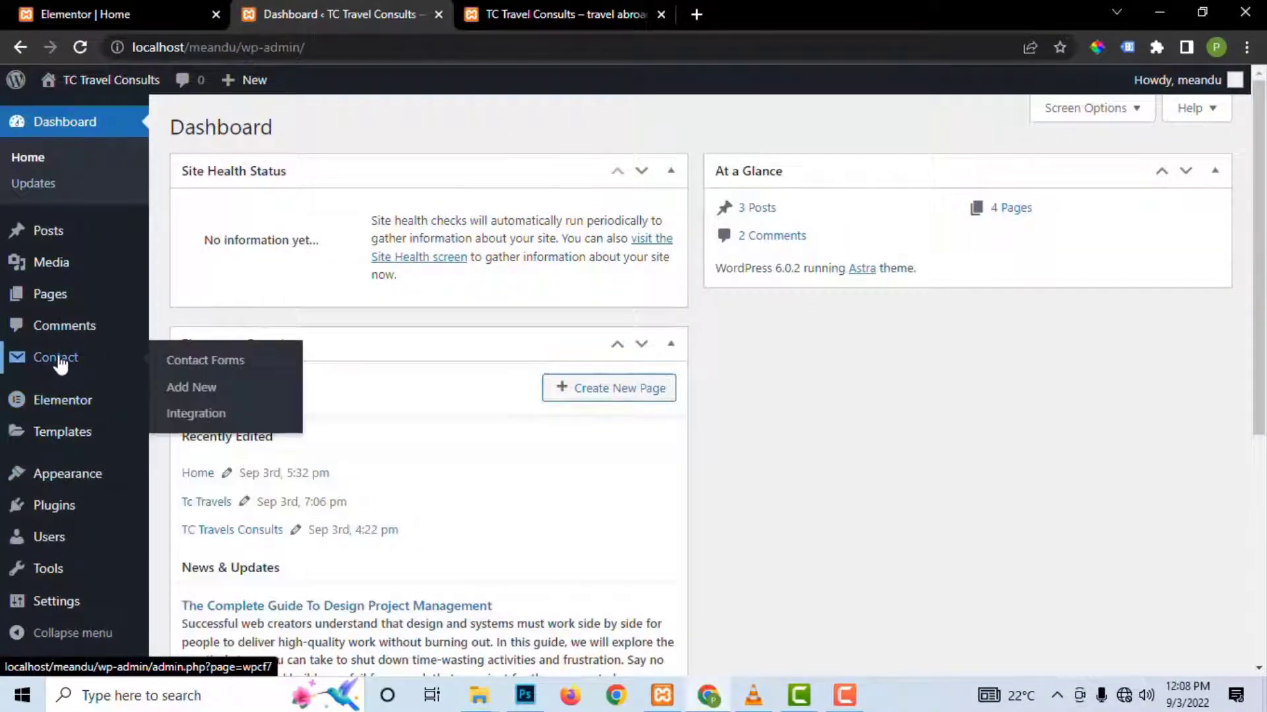
click(66, 508)
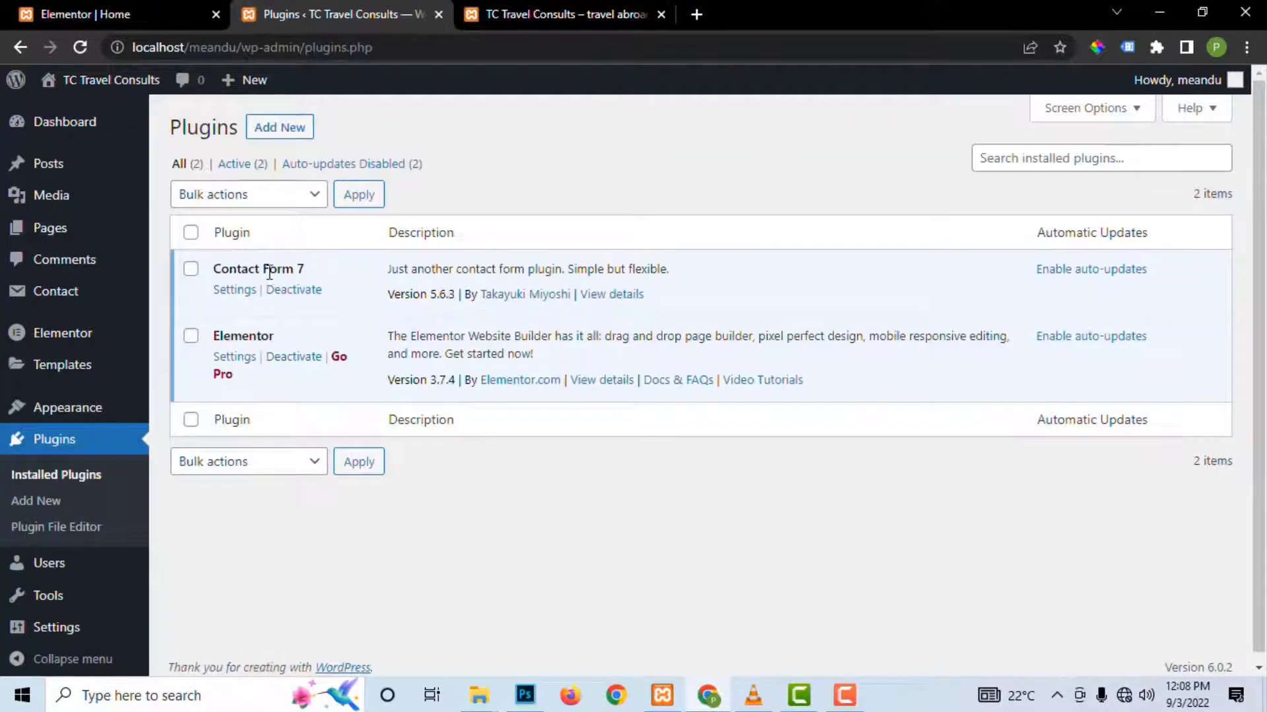
mouse_move(55, 302)
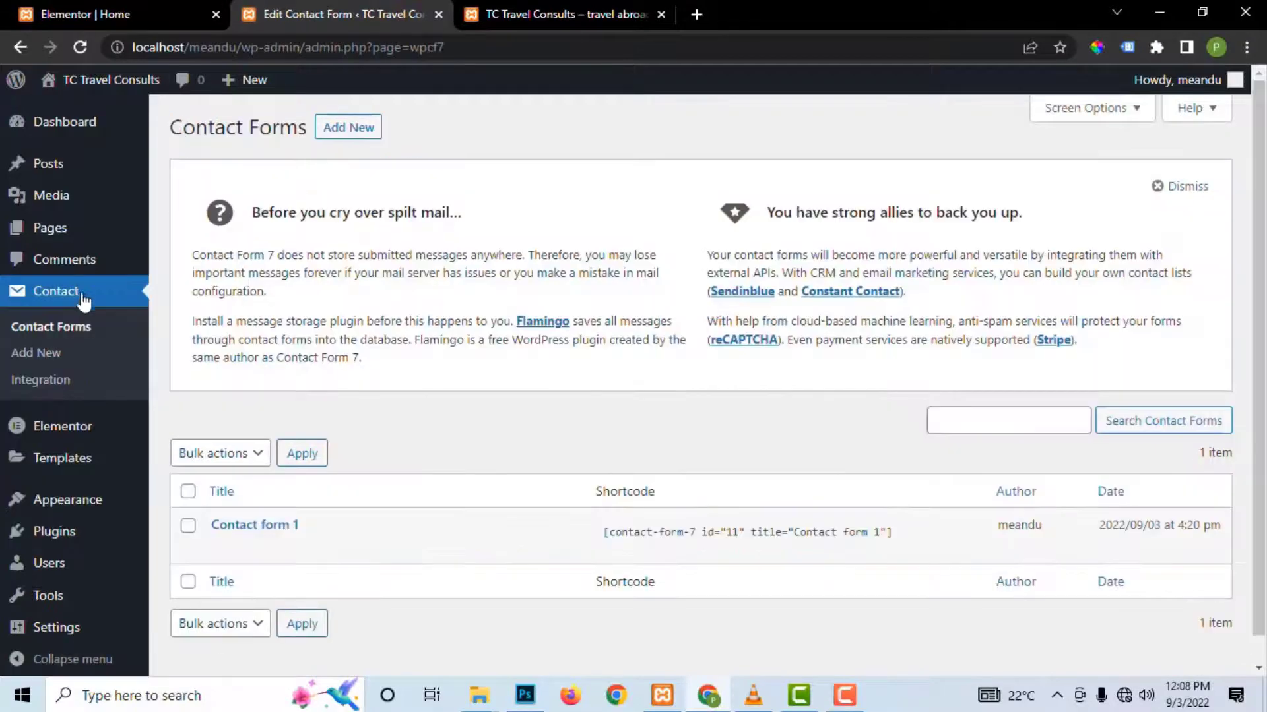
scroll(393, 476, down, 1)
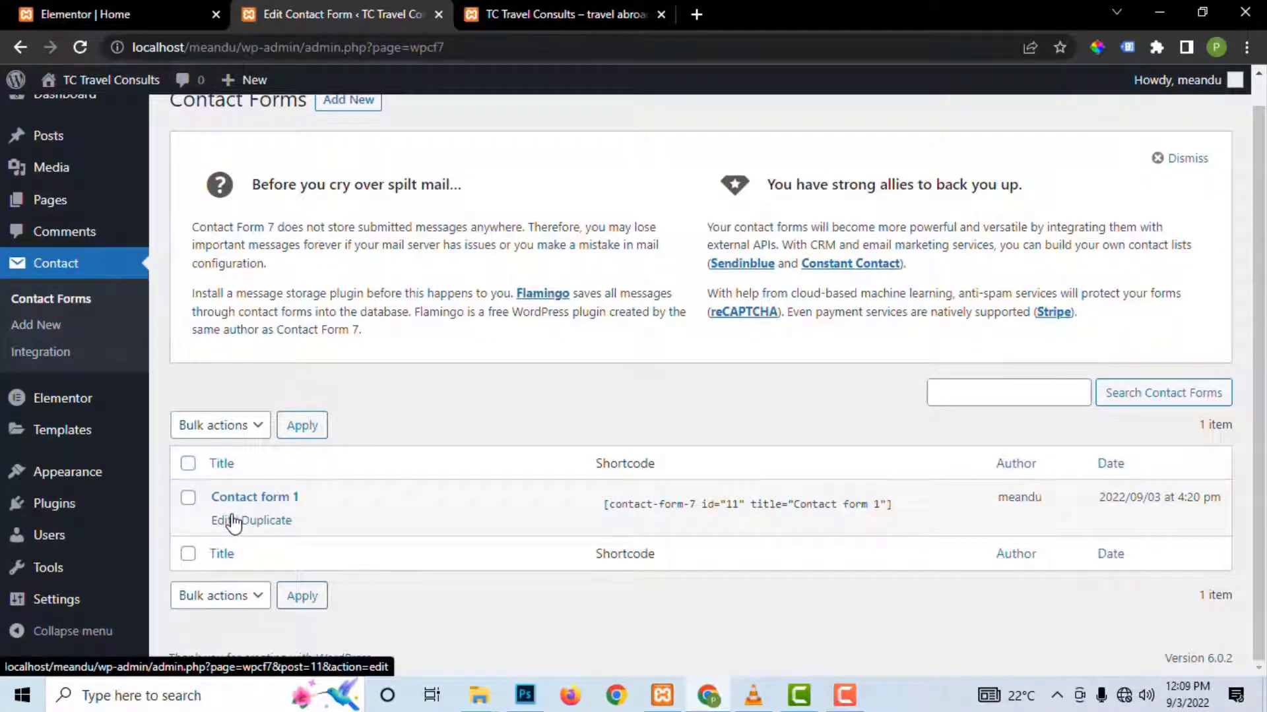
click(223, 522)
scroll(367, 311, down, 5)
scroll(385, 307, up, 3)
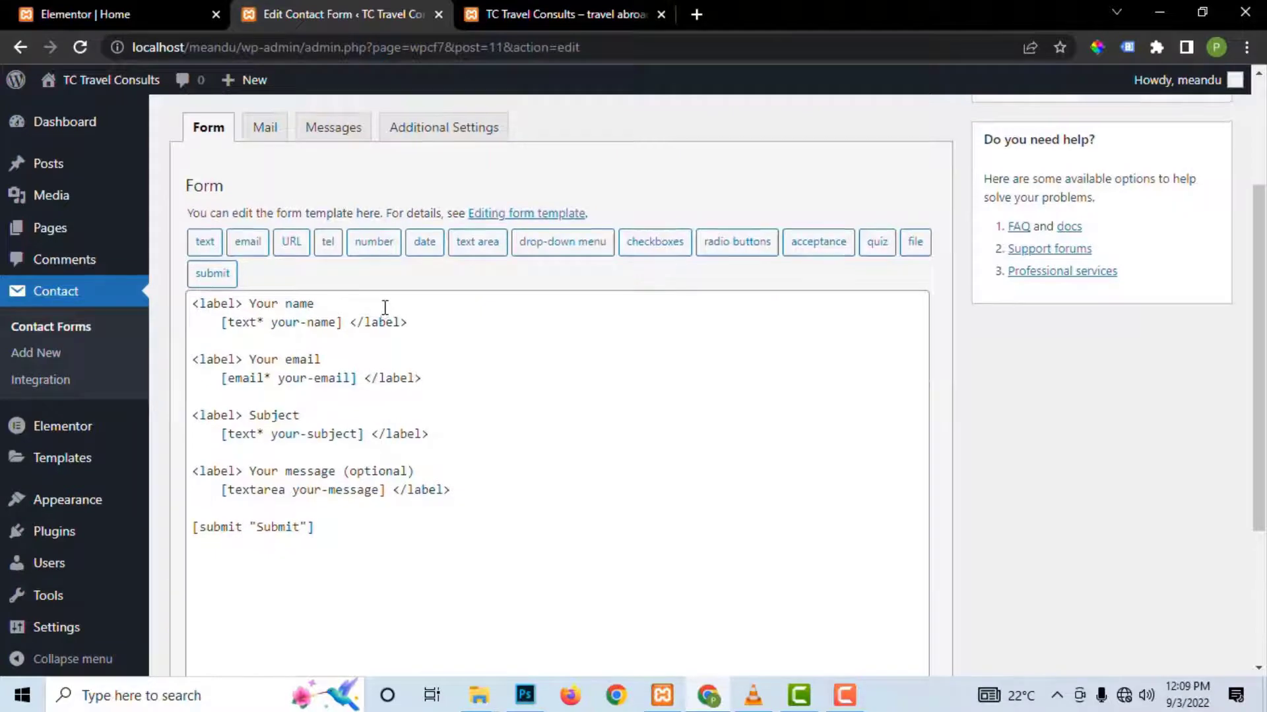
scroll(384, 308, up, 1)
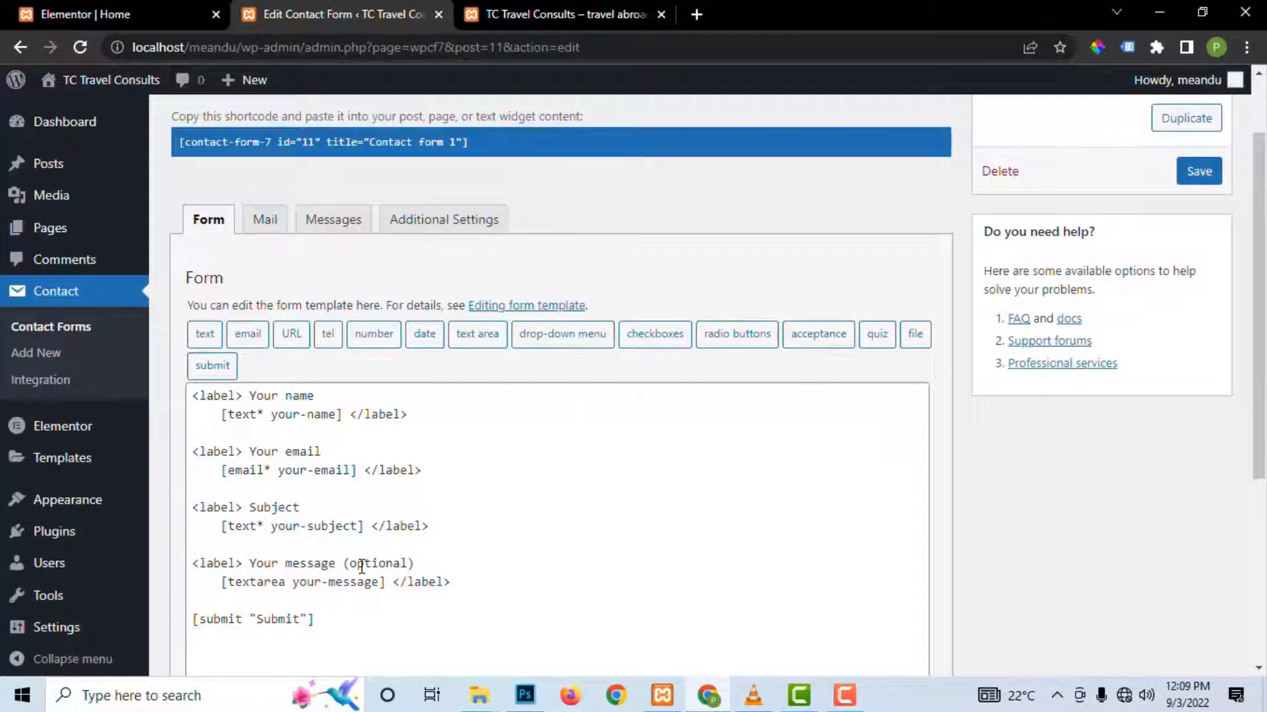
Step: Select and copy Contact form 1's shortcode
click(273, 469)
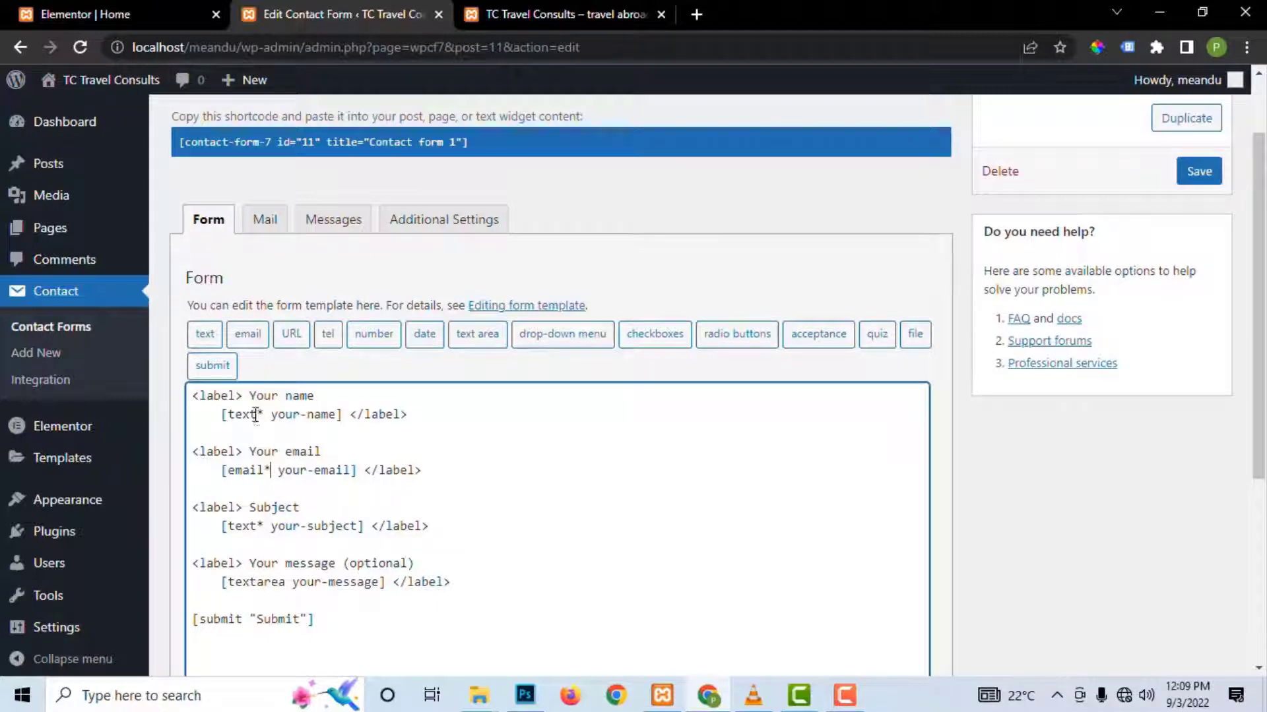
click(267, 525)
click(488, 142)
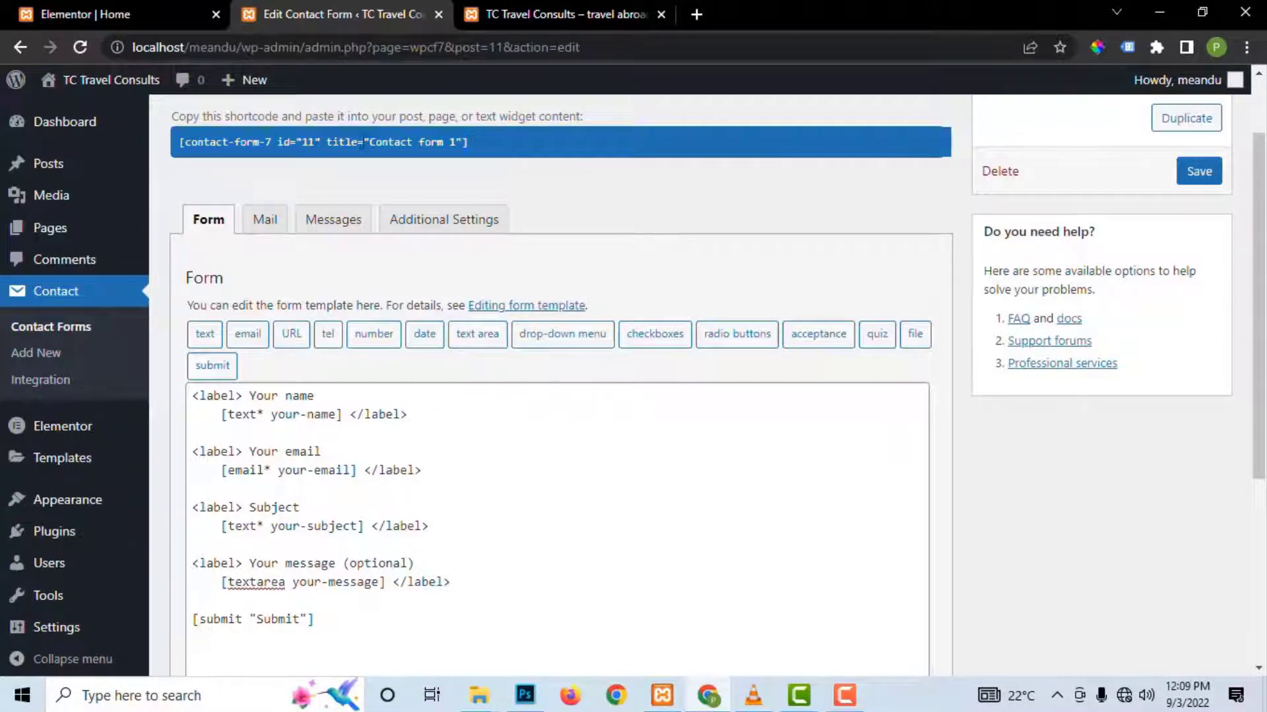
right_click(218, 137)
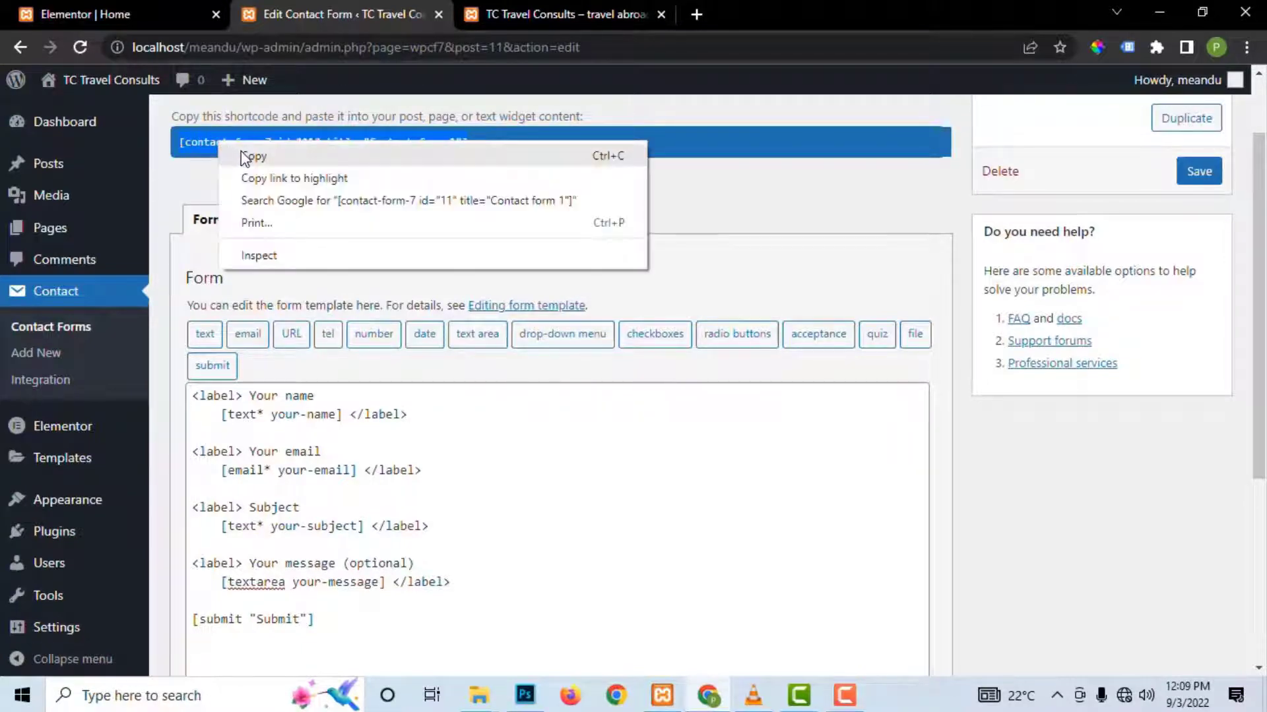
click(245, 157)
Step: Return to the Elementor editor of the Home page
click(543, 14)
scroll(745, 165, up, 9)
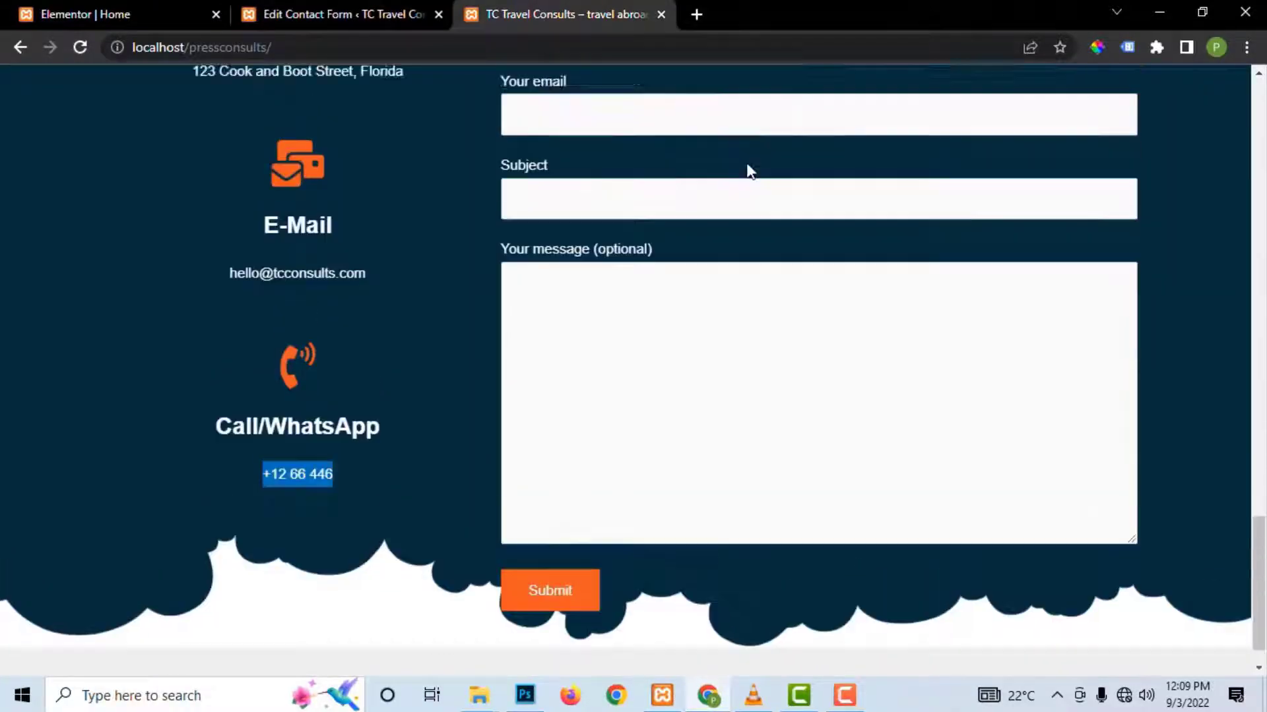
scroll(891, 330, up, 15)
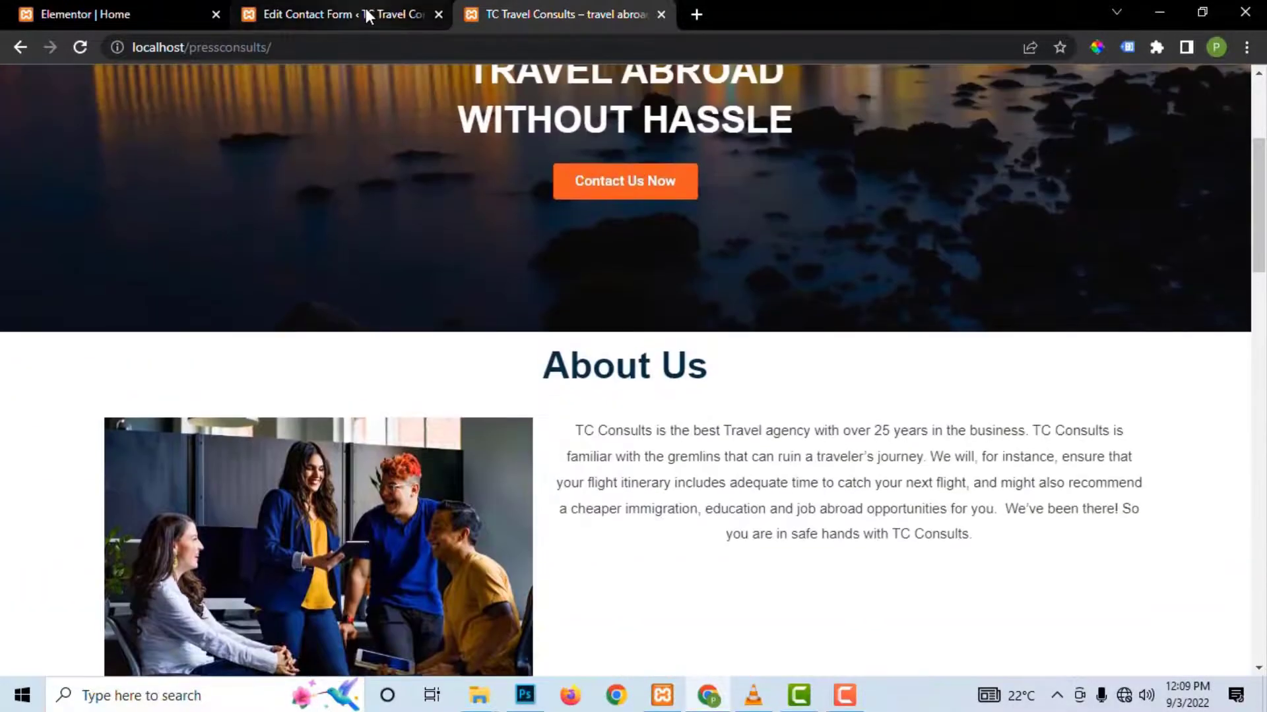
click(365, 10)
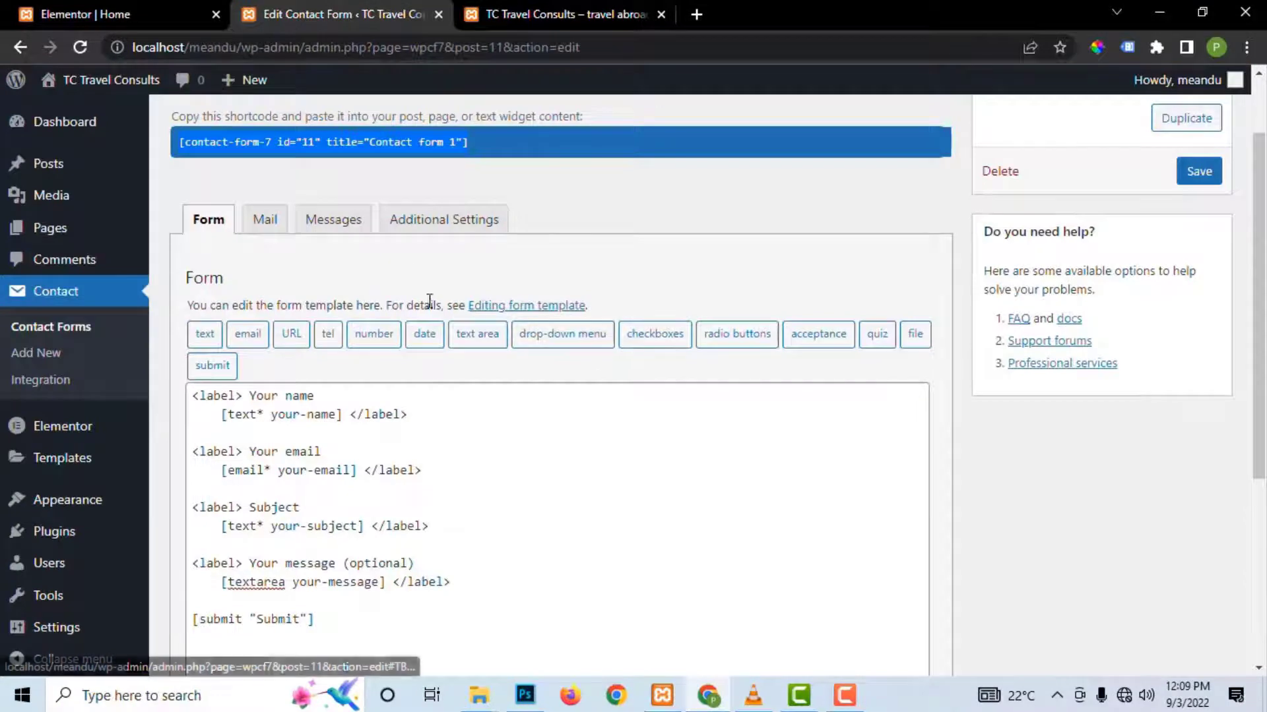
click(104, 15)
scroll(868, 249, up, 3)
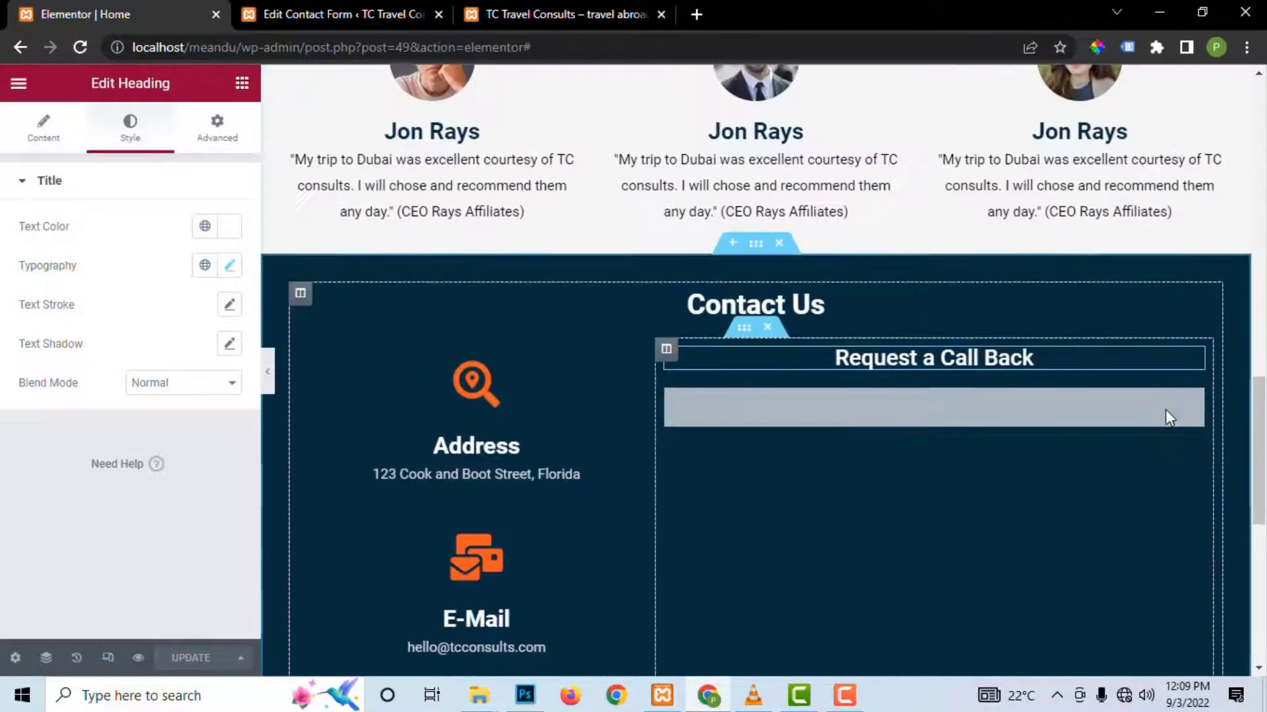
Step: Paste Contact form 1's shortcode into the widget under Request a Call Back and apply it
click(1193, 401)
click(116, 286)
key(ctrl+v)
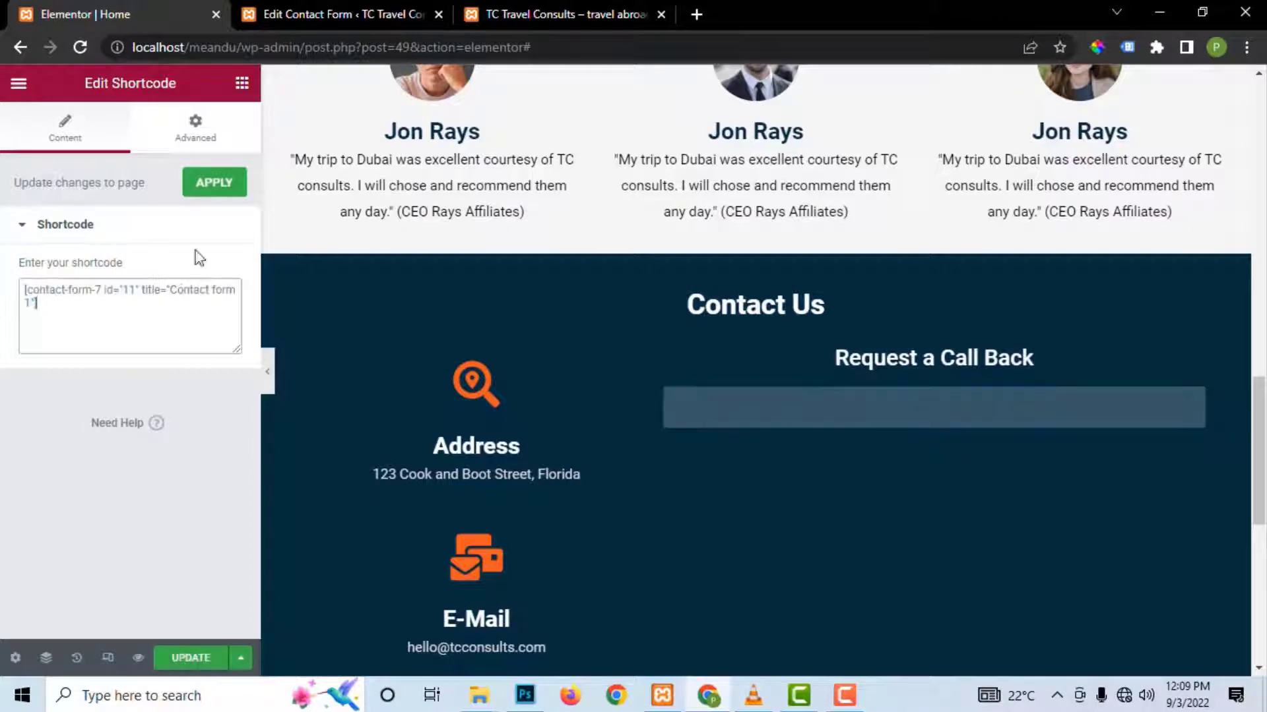
click(209, 190)
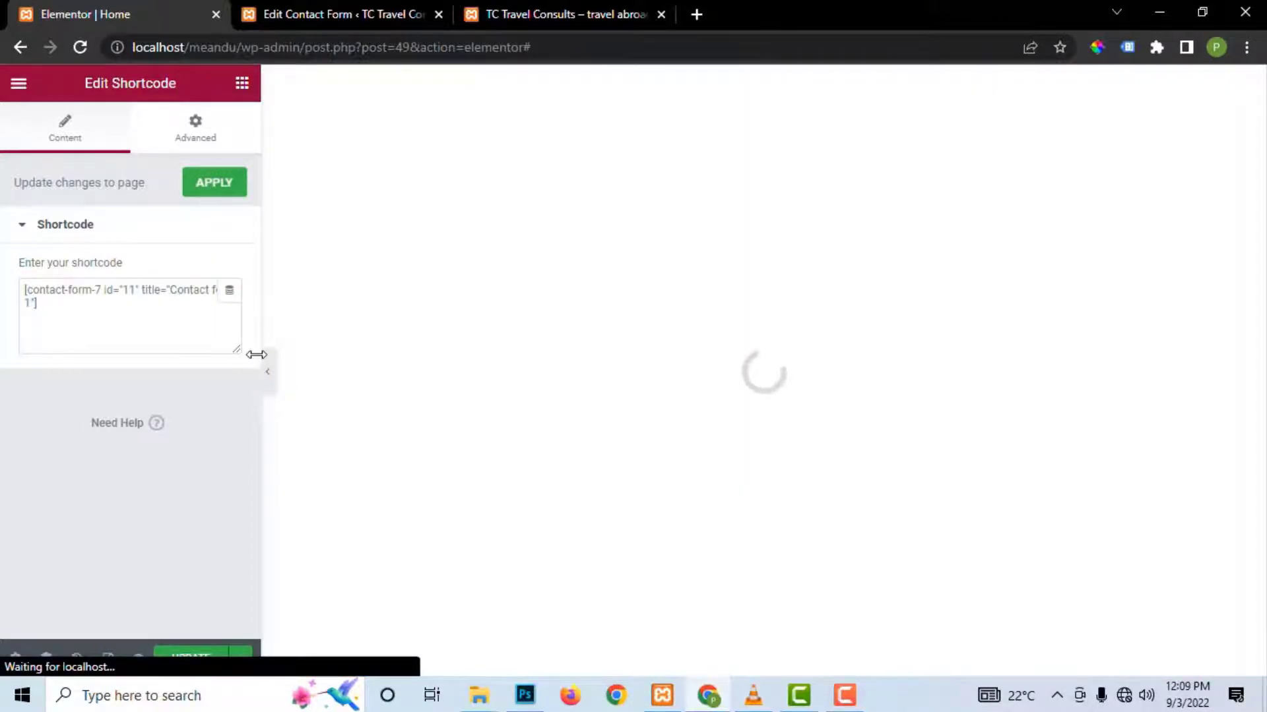
scroll(788, 480, up, 18)
scroll(785, 479, down, 4)
scroll(785, 478, down, 12)
scroll(788, 486, up, 4)
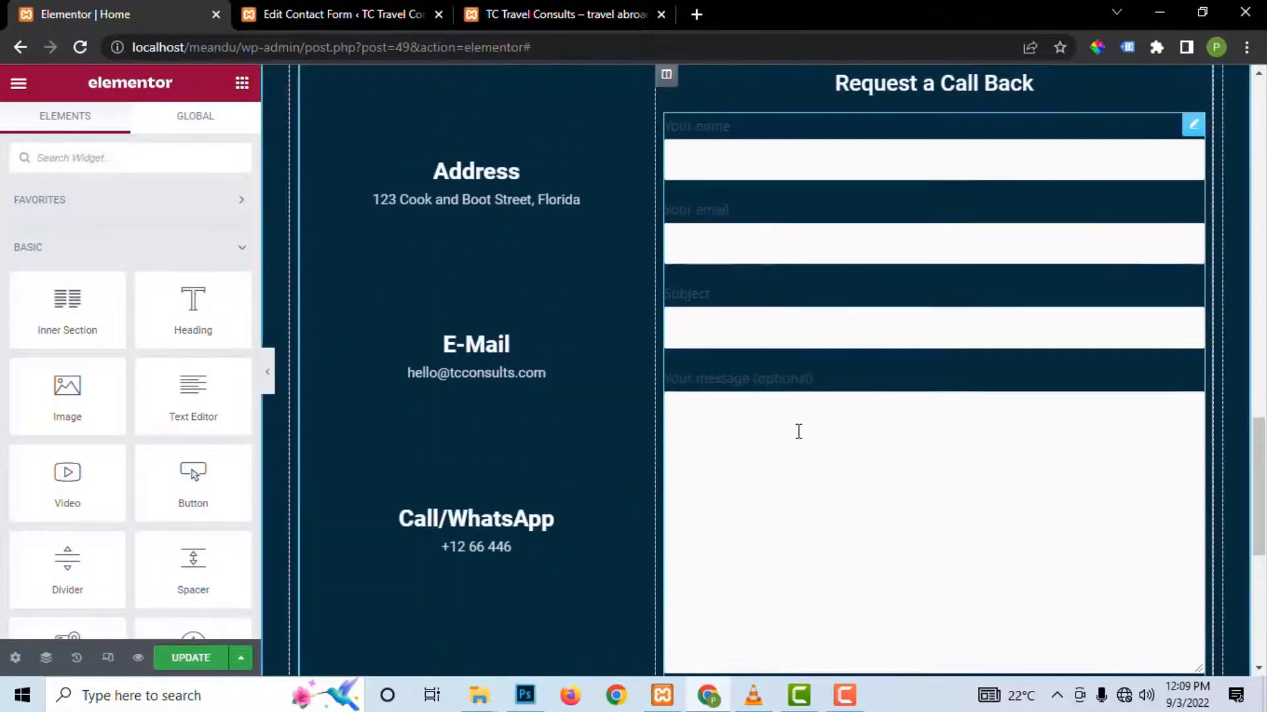
scroll(902, 440, up, 4)
scroll(902, 328, down, 2)
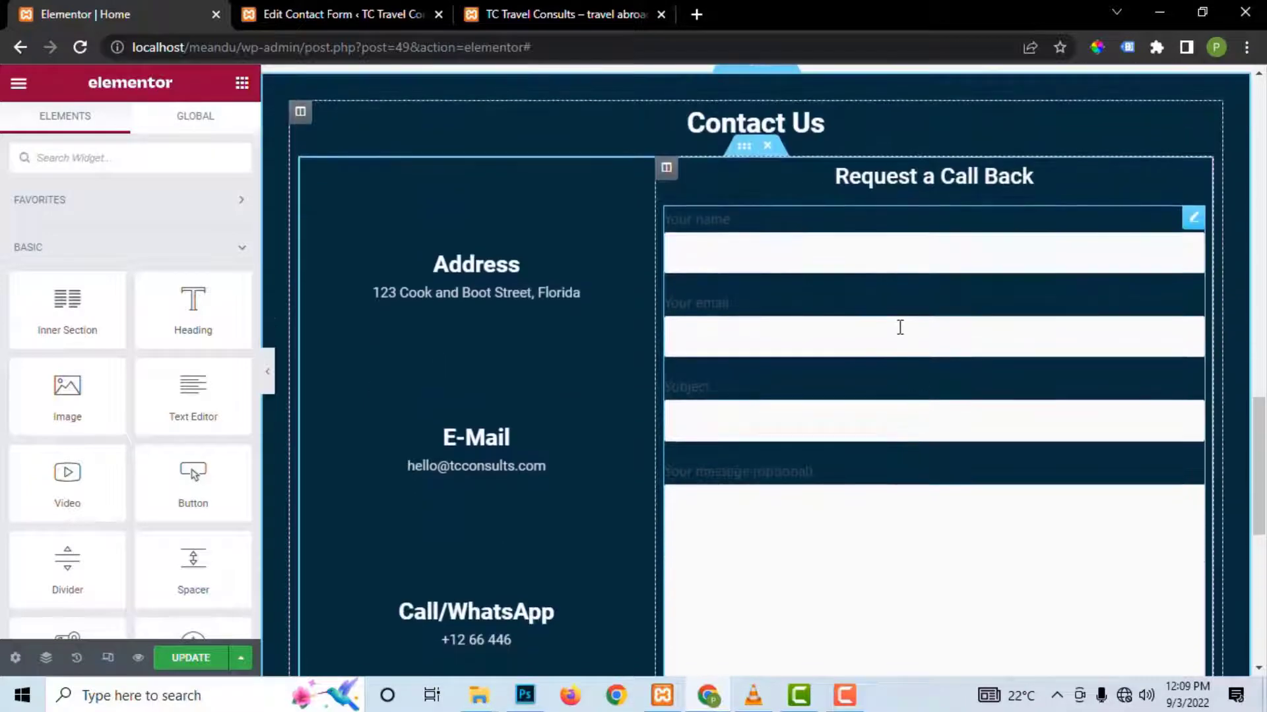
scroll(903, 480, down, 1)
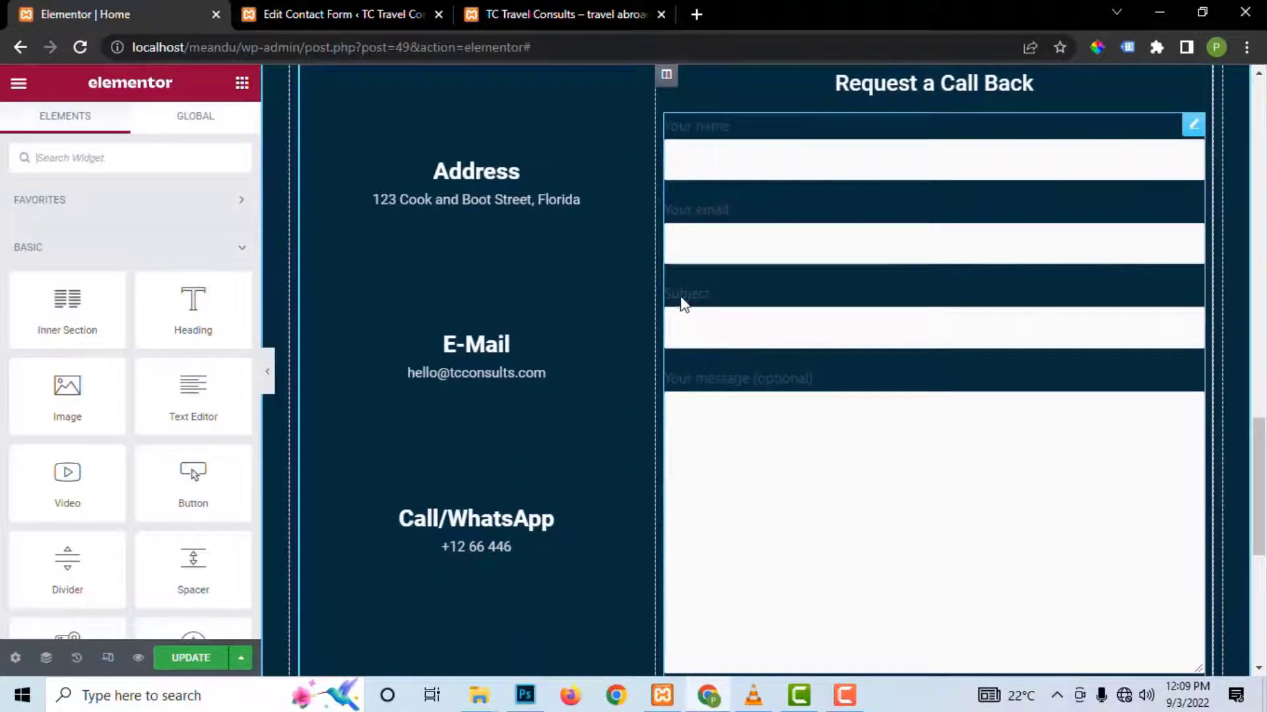
scroll(725, 226, up, 1)
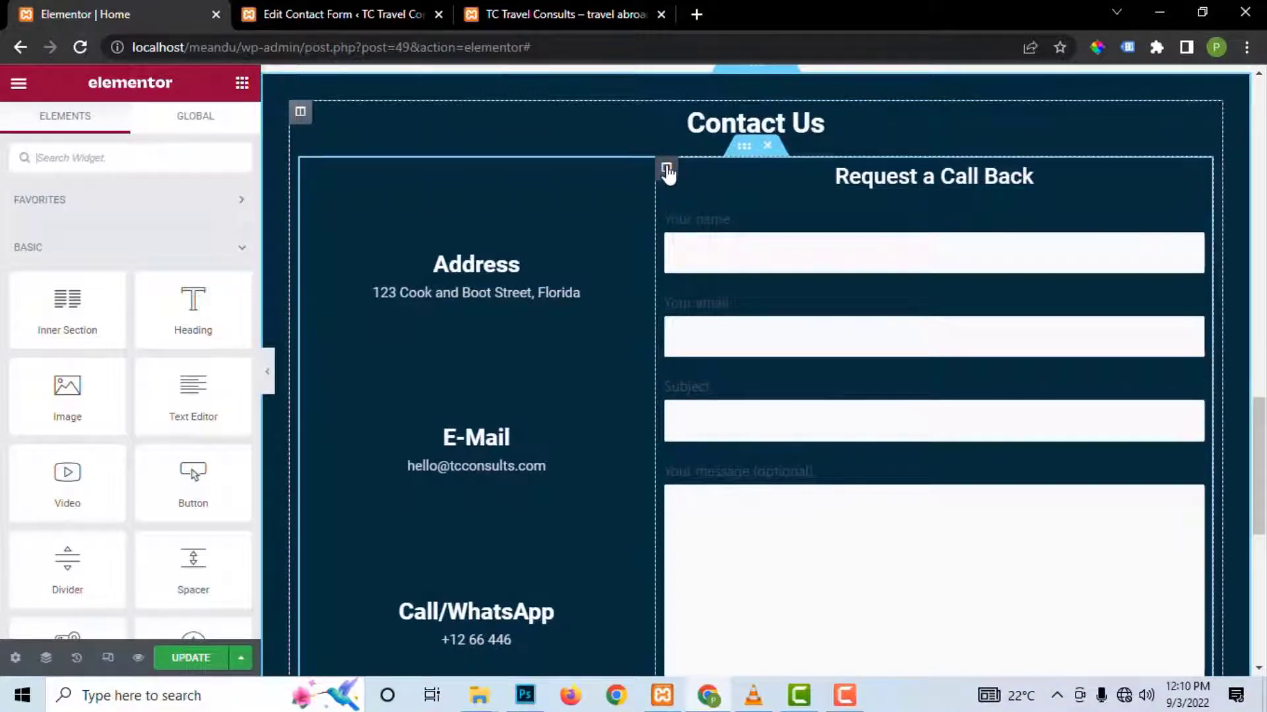
Step: Give the contact form's column a solid white background colour
click(666, 170)
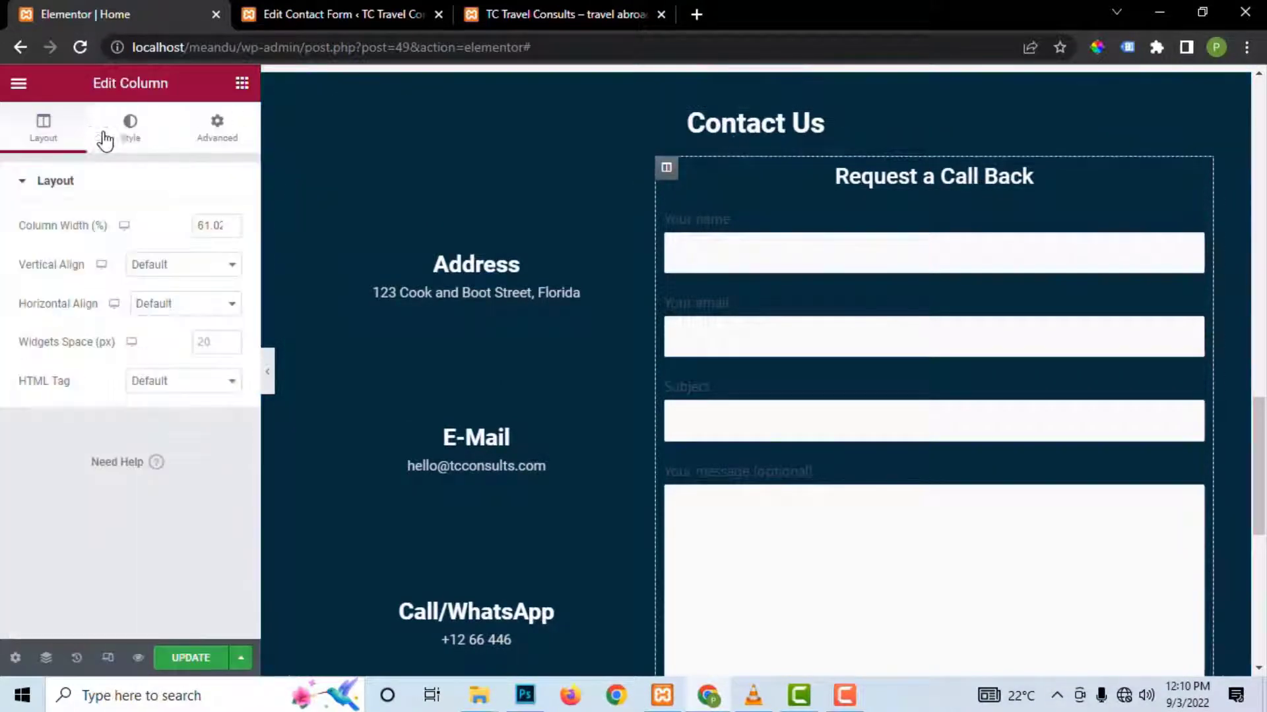
click(132, 136)
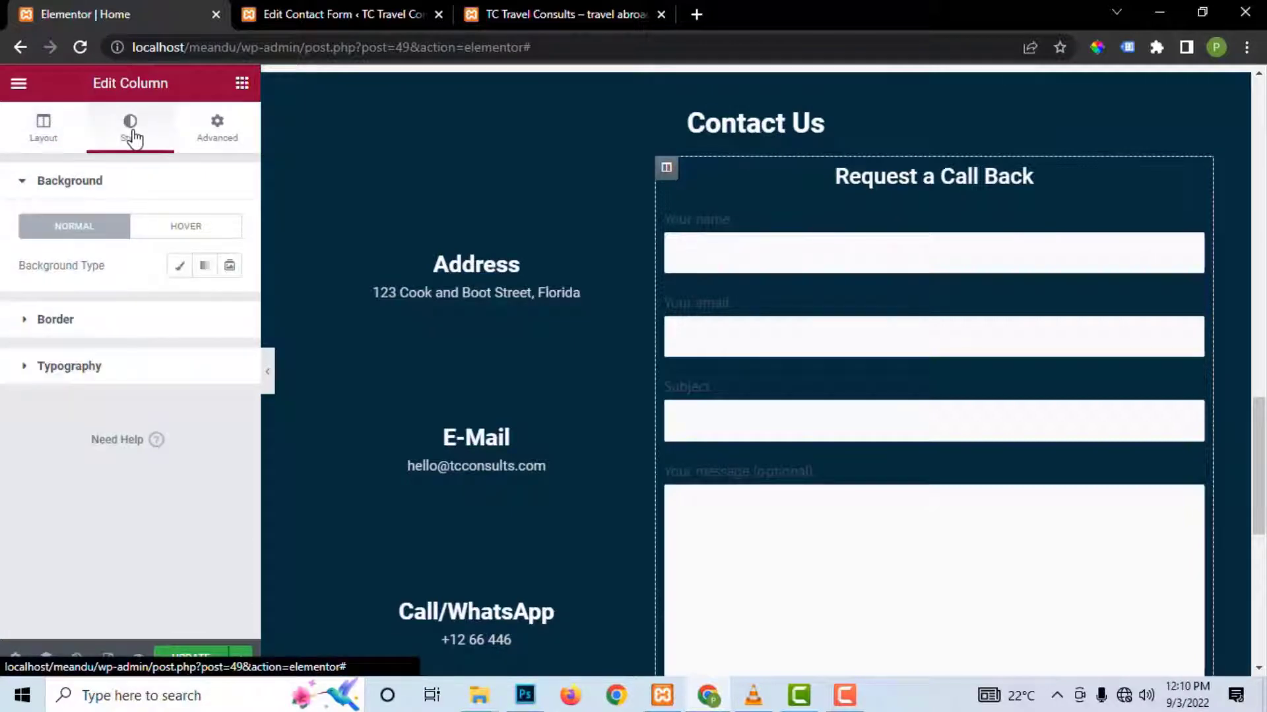
click(179, 265)
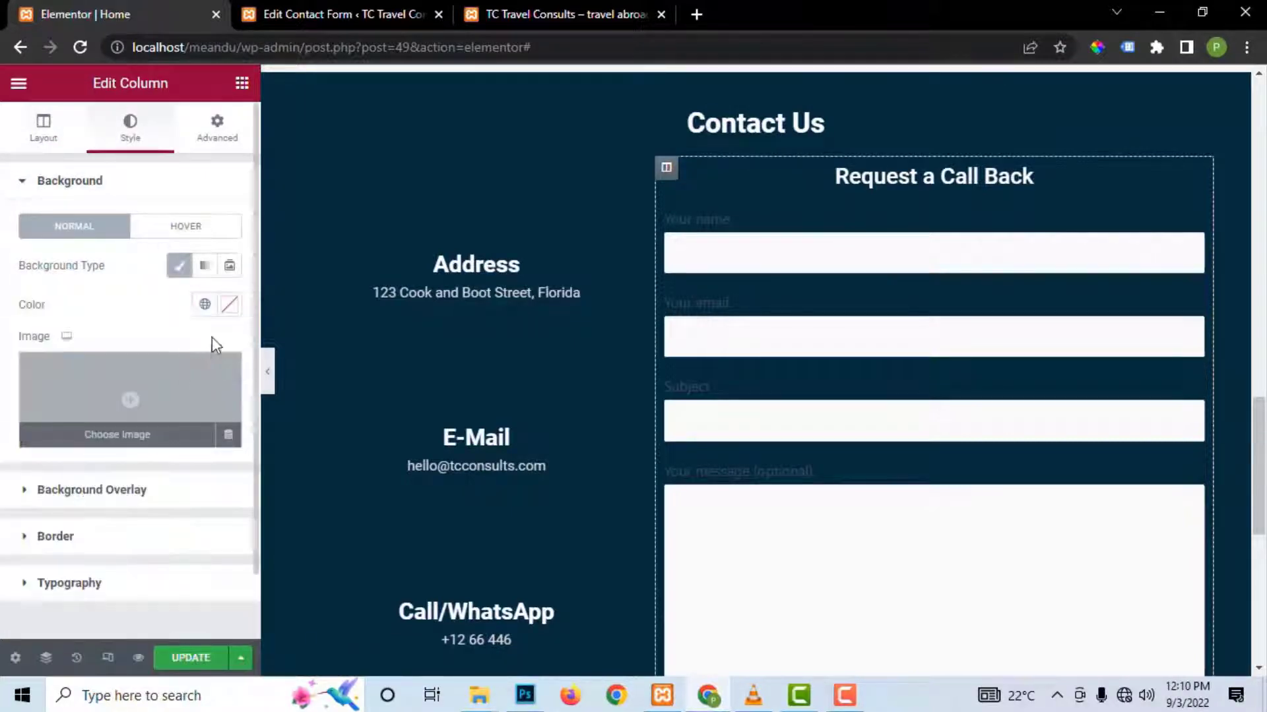
click(230, 305)
drag(198, 413, 136, 376)
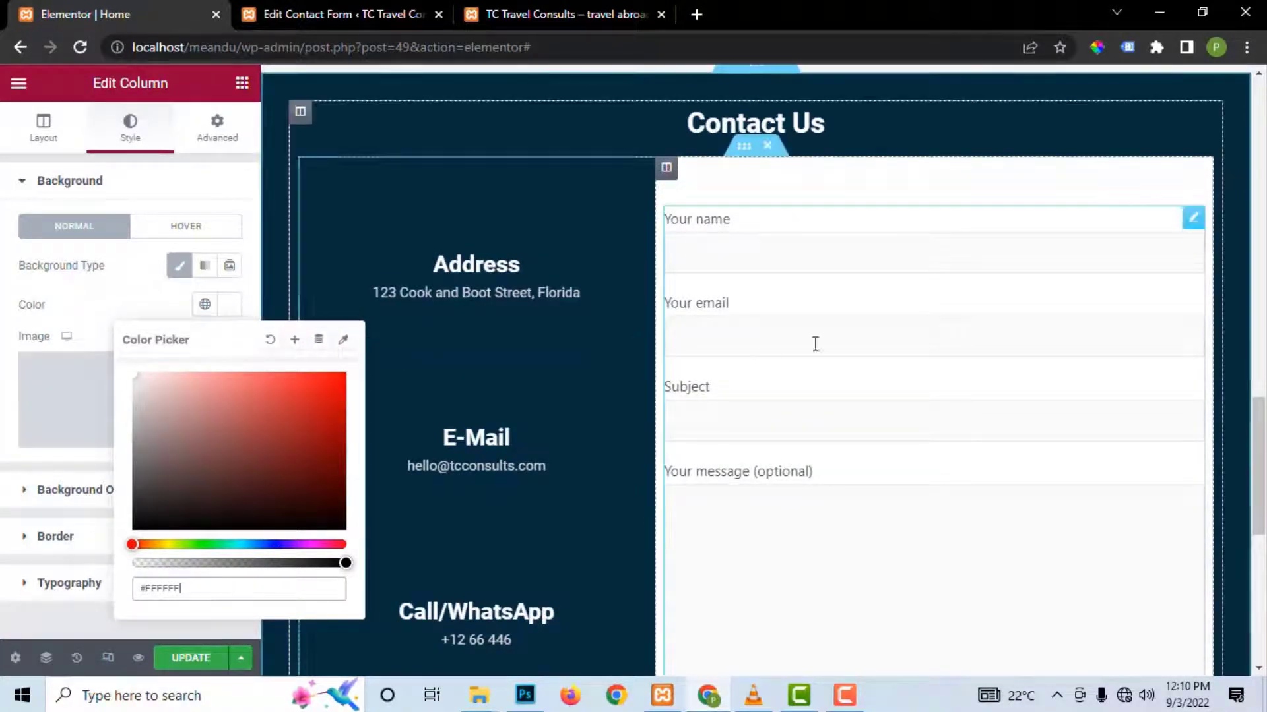
key(Escape)
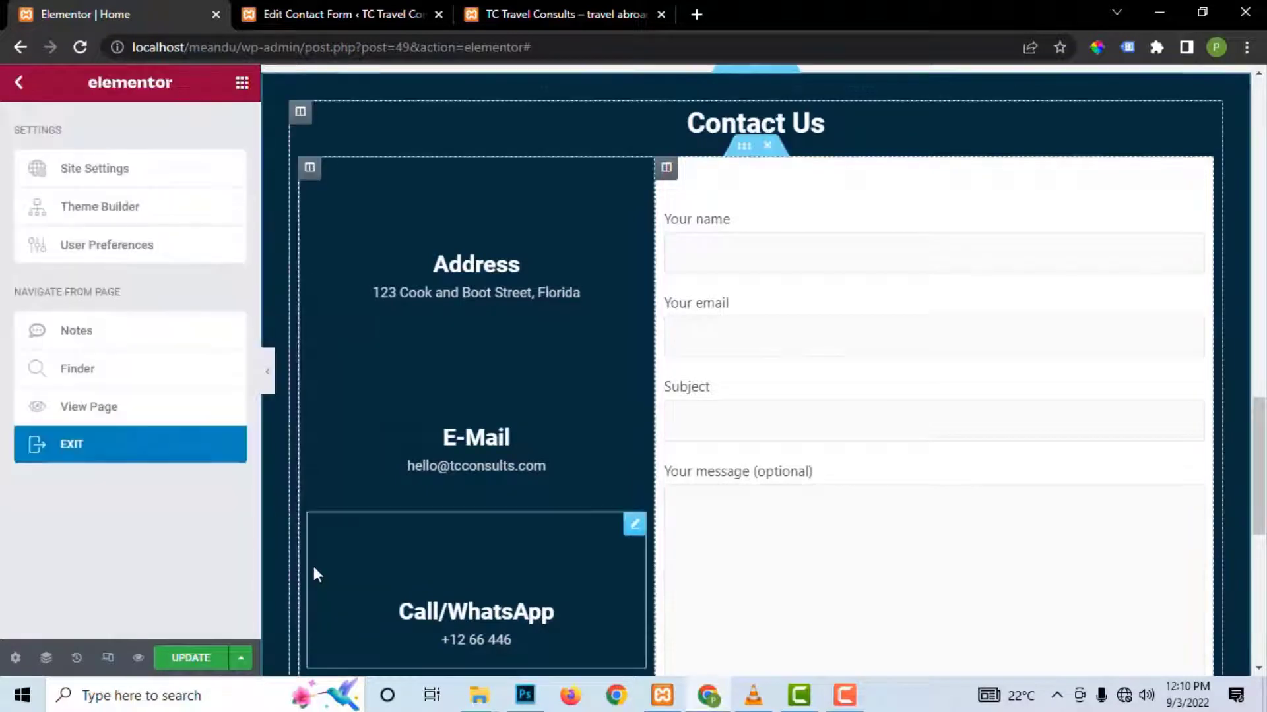
Step: Reselect the form column's style settings and bring up the page's edit history
scroll(858, 402, down, 6)
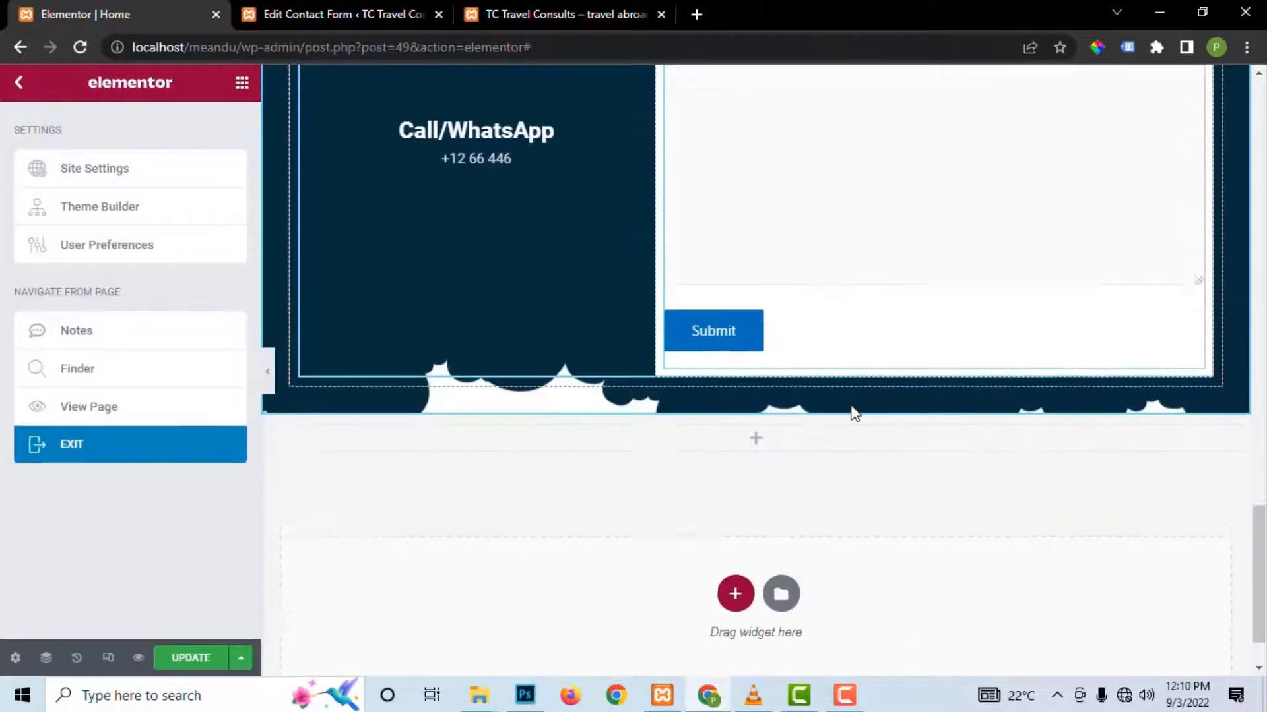
scroll(858, 350, up, 7)
scroll(861, 335, up, 2)
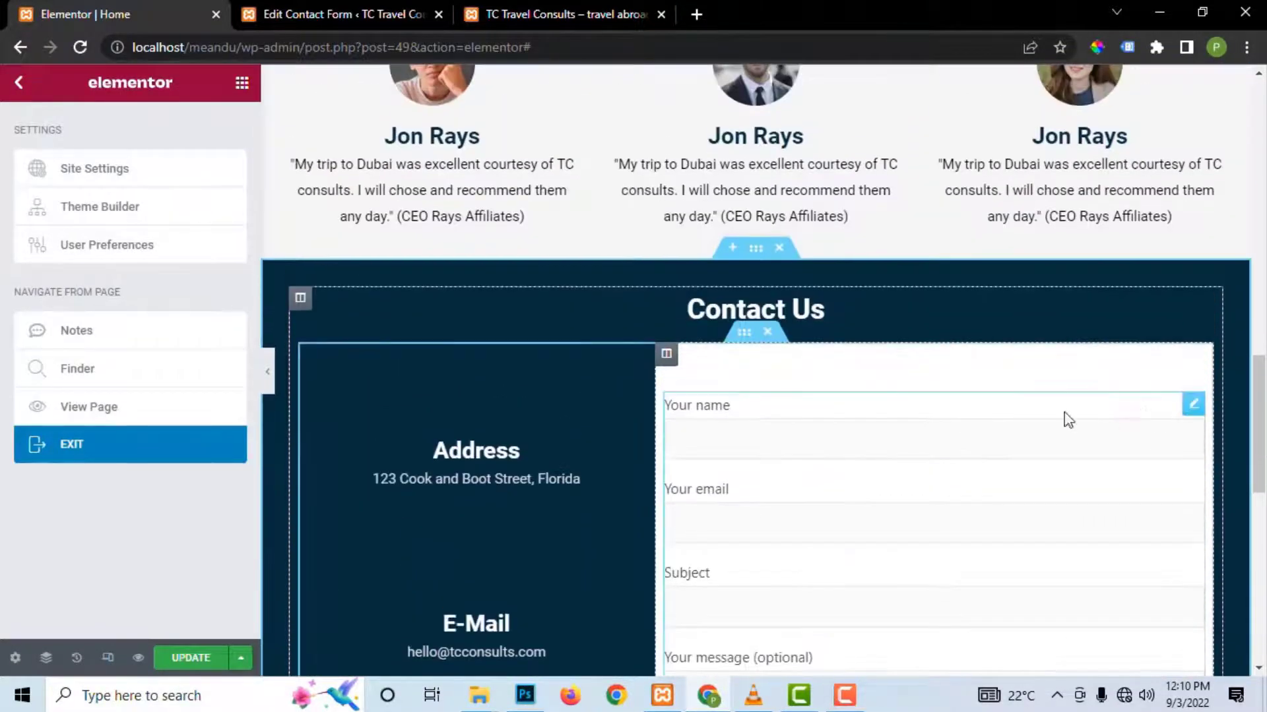
scroll(882, 441, down, 4)
scroll(785, 436, up, 3)
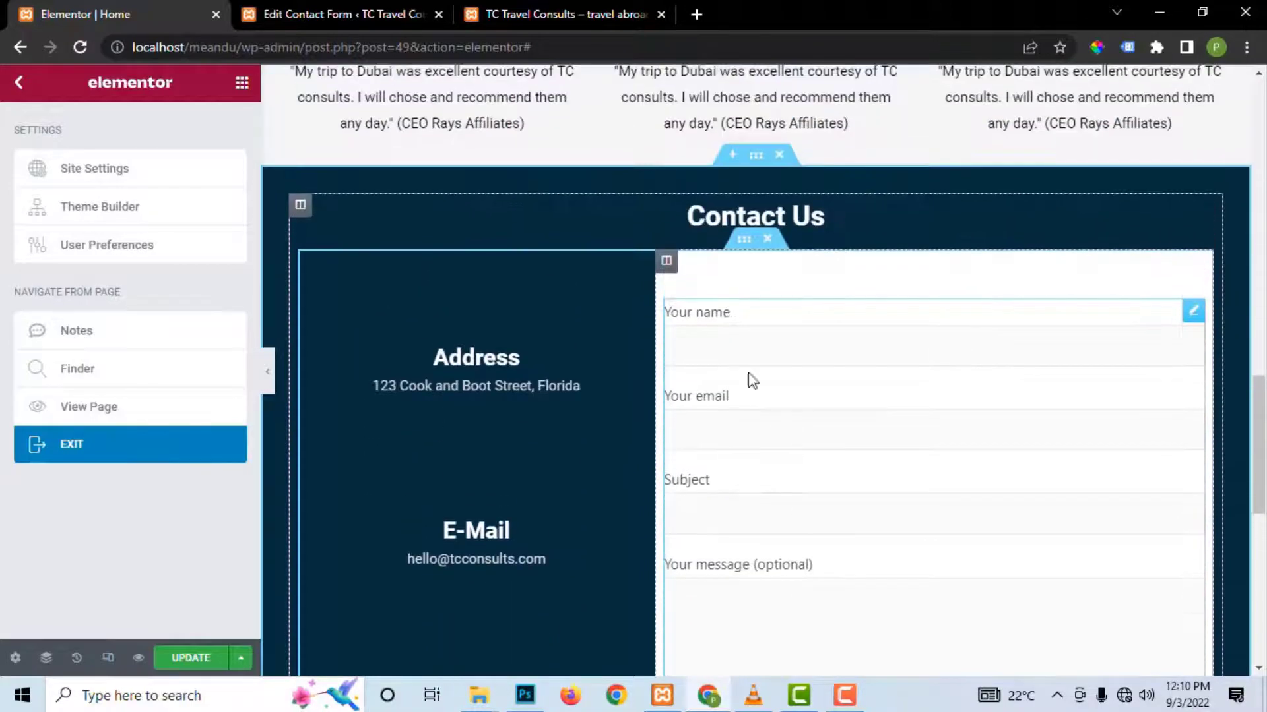
click(666, 261)
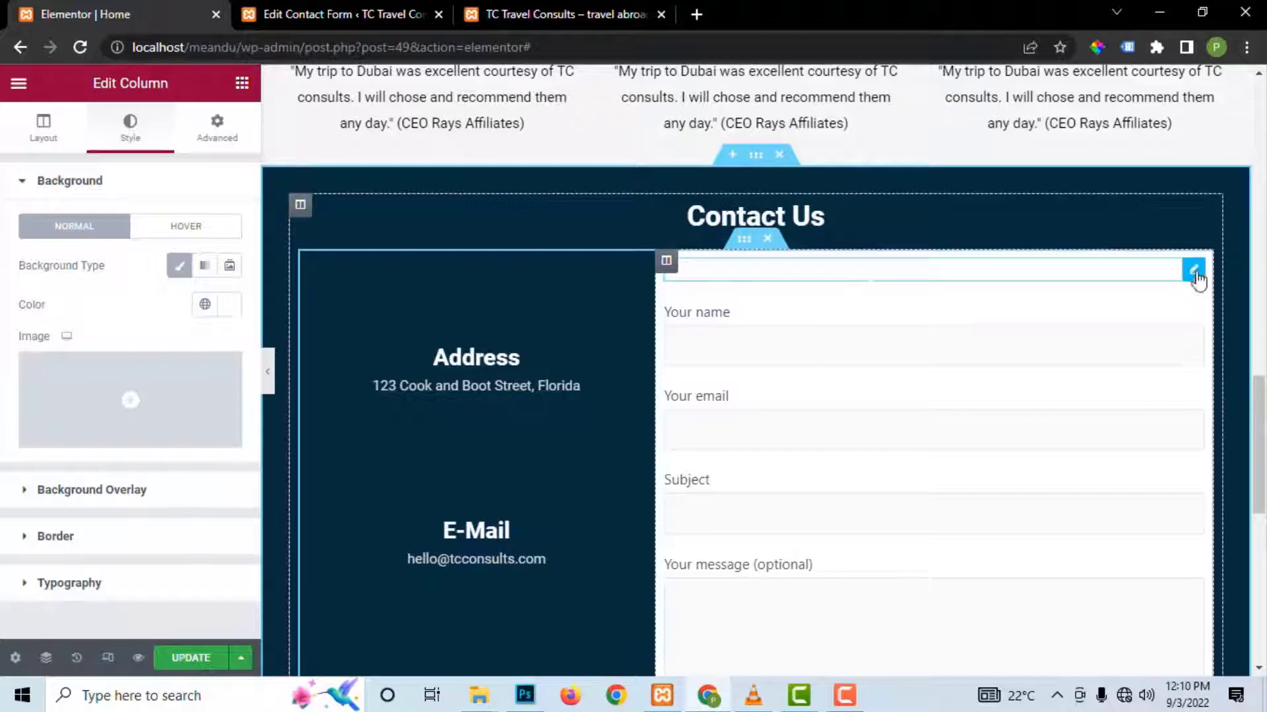
click(76, 658)
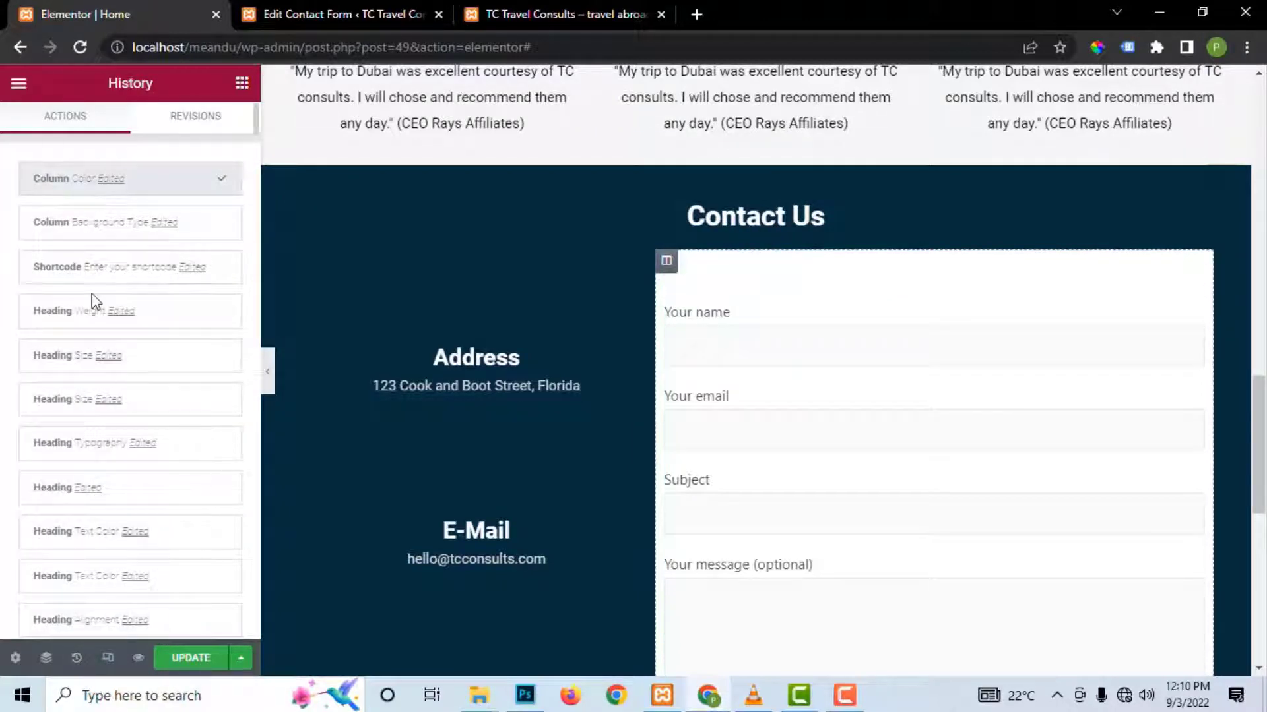
Step: Revert 'Column Background Type Edited' in History, update the page, and reselect the form column's style
scroll(93, 428, down, 10)
scroll(99, 395, up, 10)
click(132, 238)
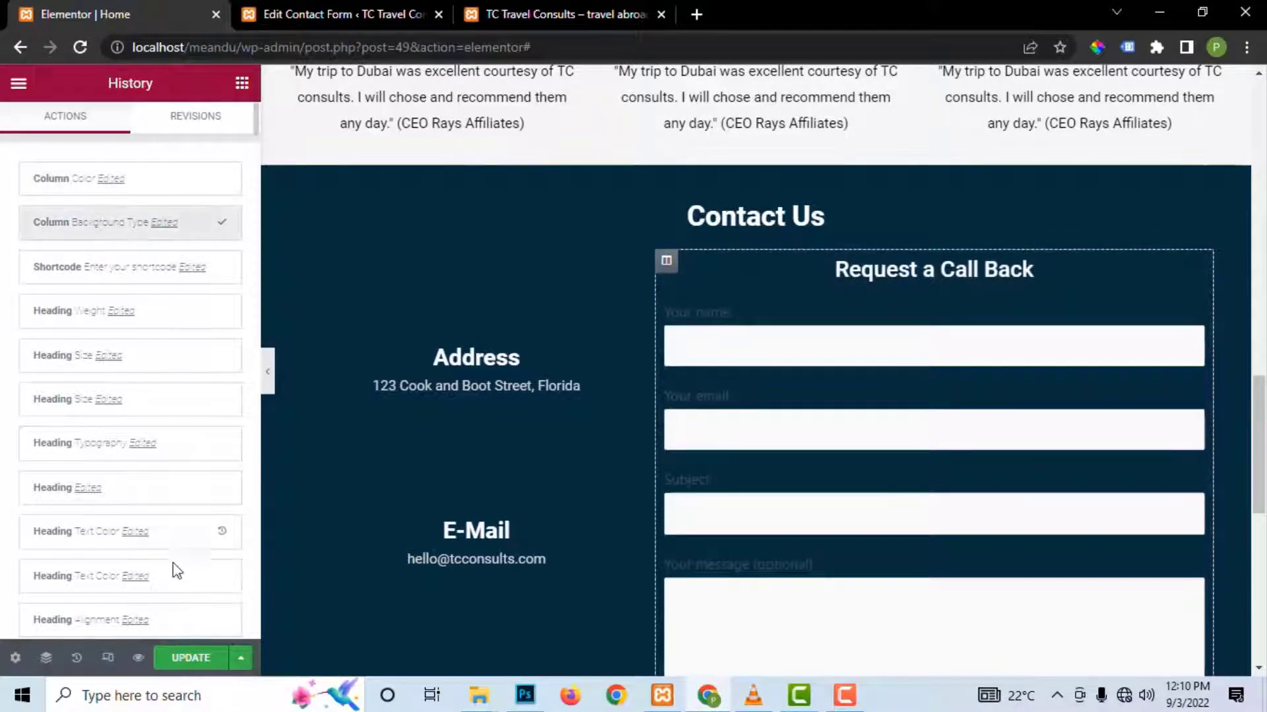
click(190, 659)
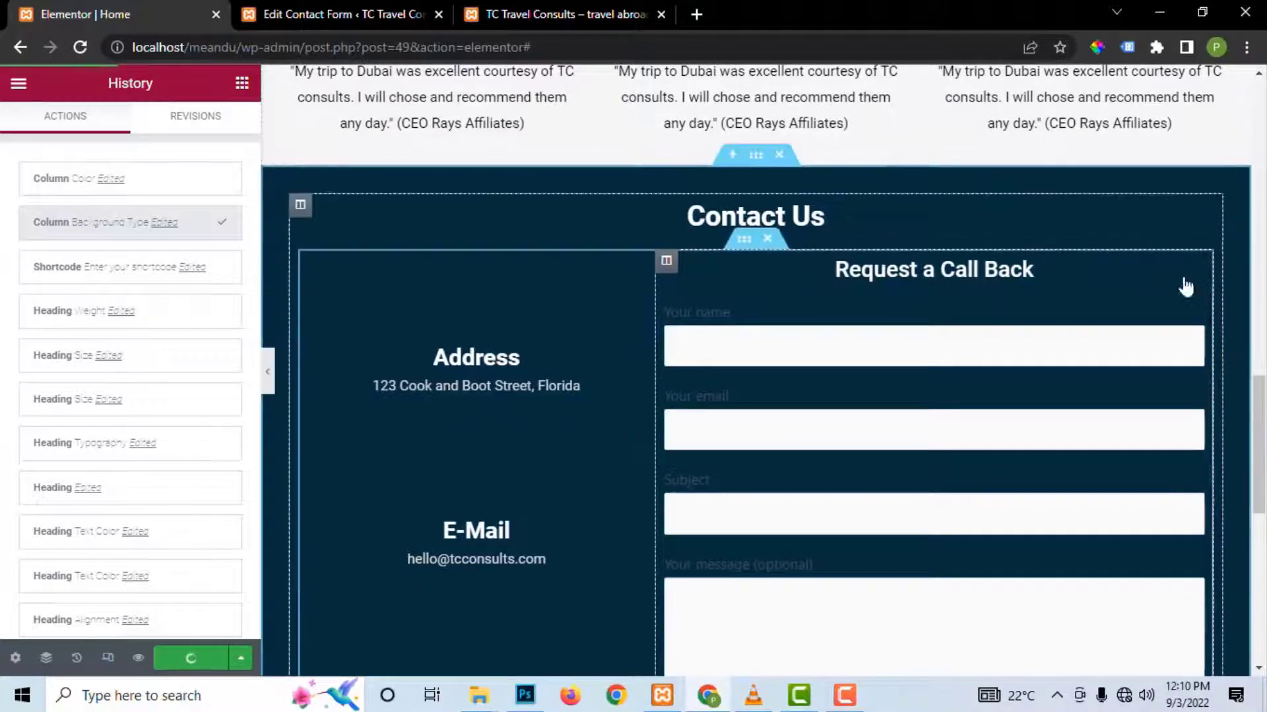
click(310, 260)
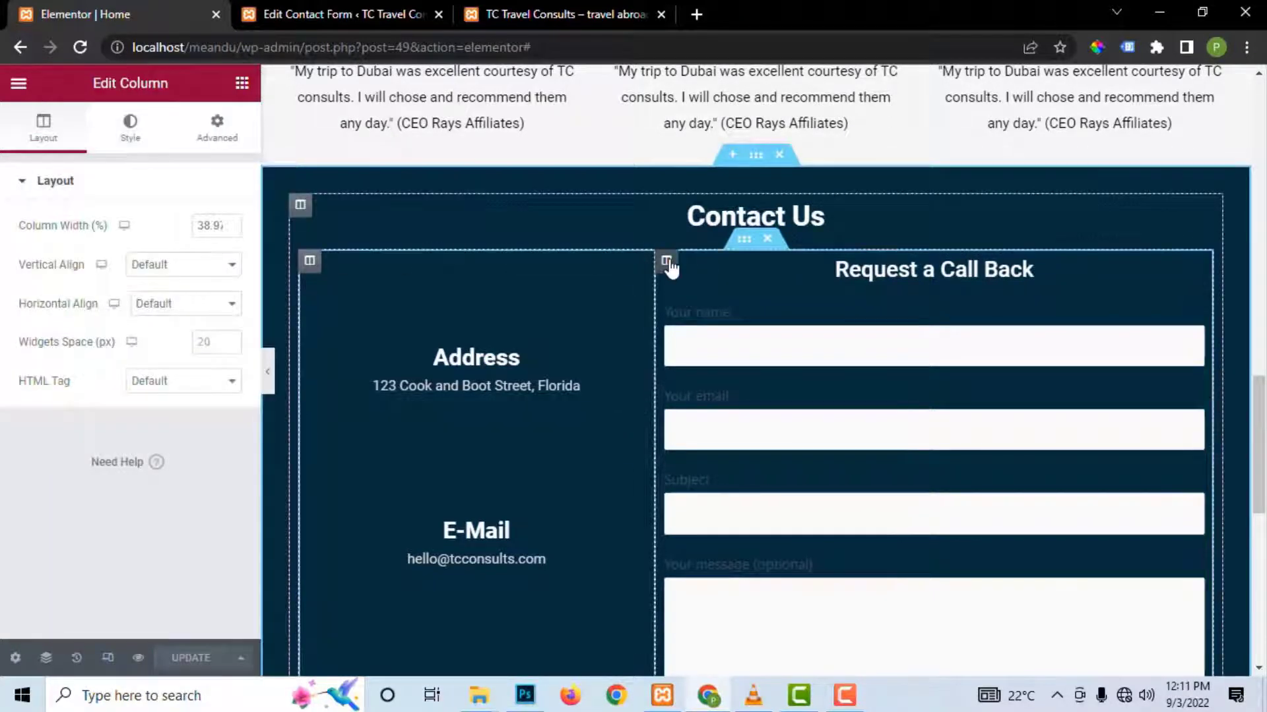
click(668, 262)
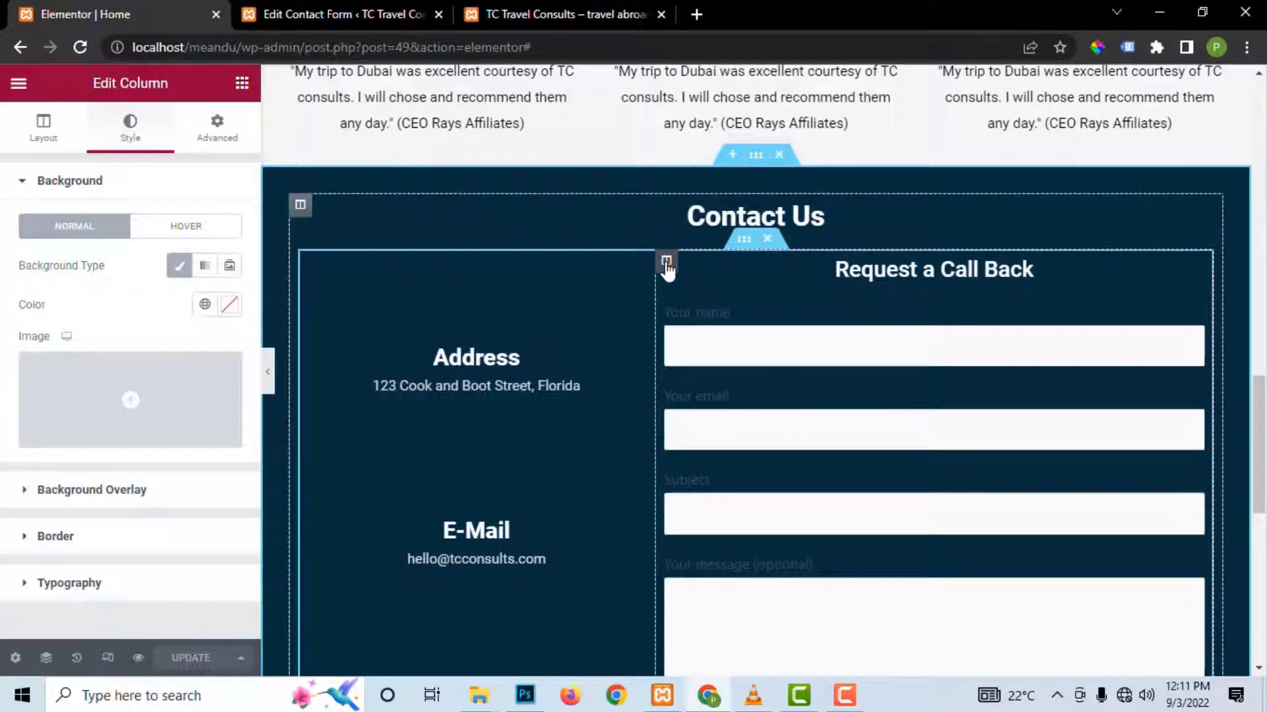
Step: Set the form column's Typography text colour to near-white and update the page
click(33, 584)
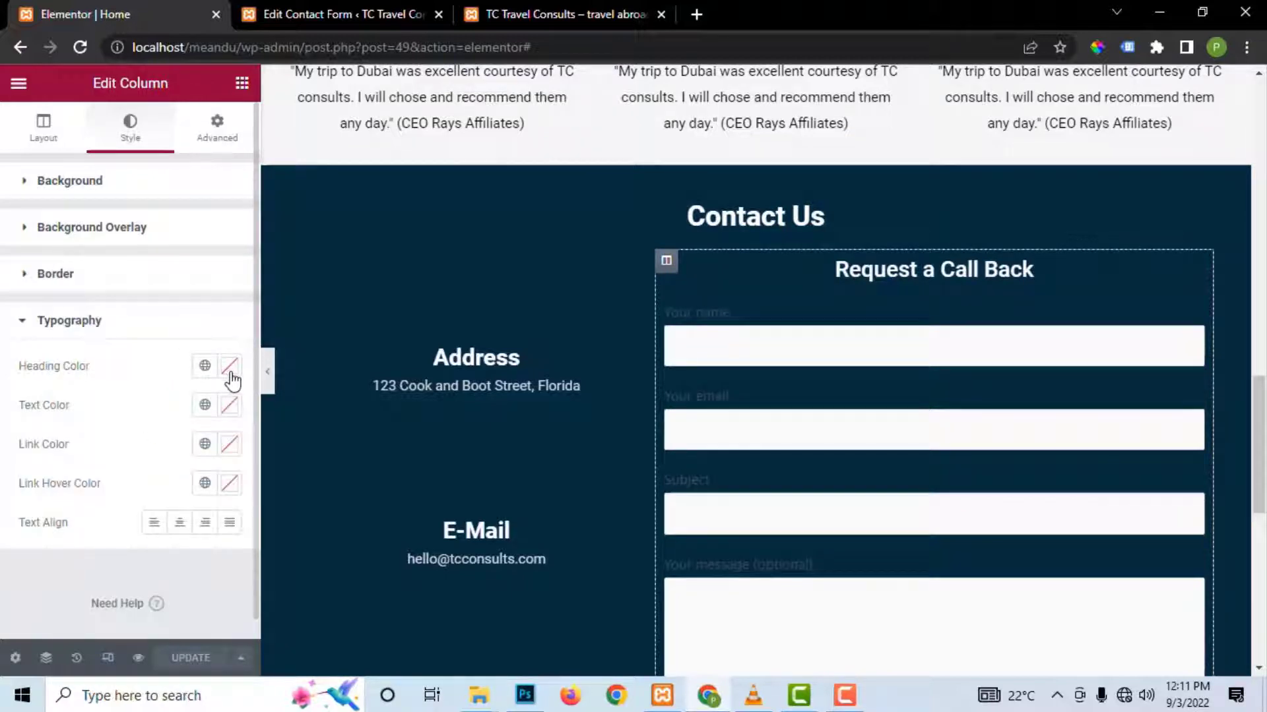
click(229, 405)
drag(153, 201, 141, 66)
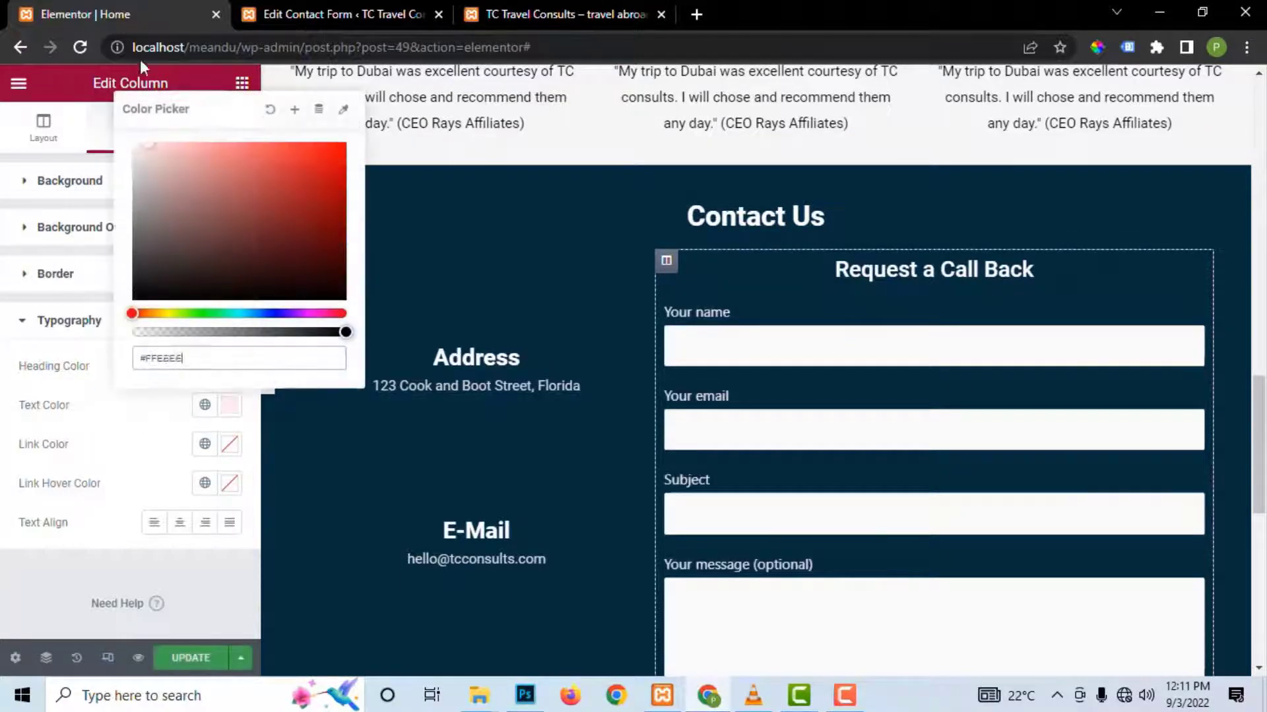
click(198, 655)
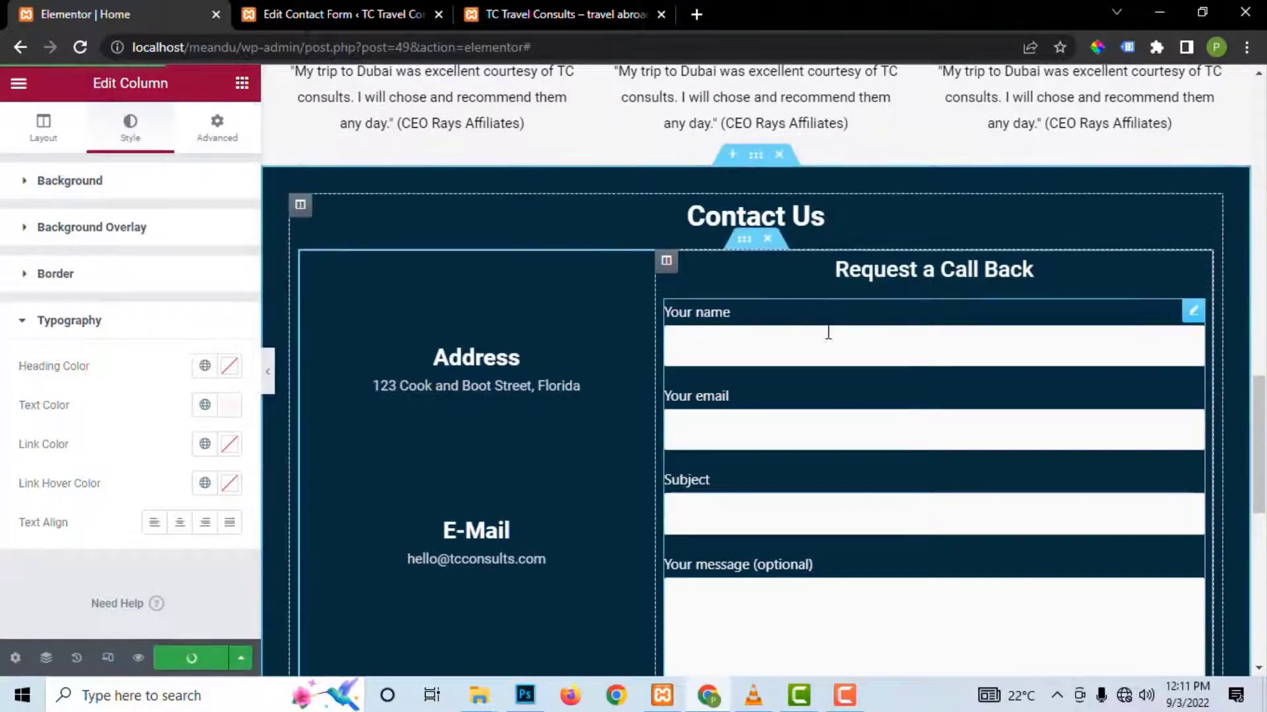
scroll(829, 342, down, 5)
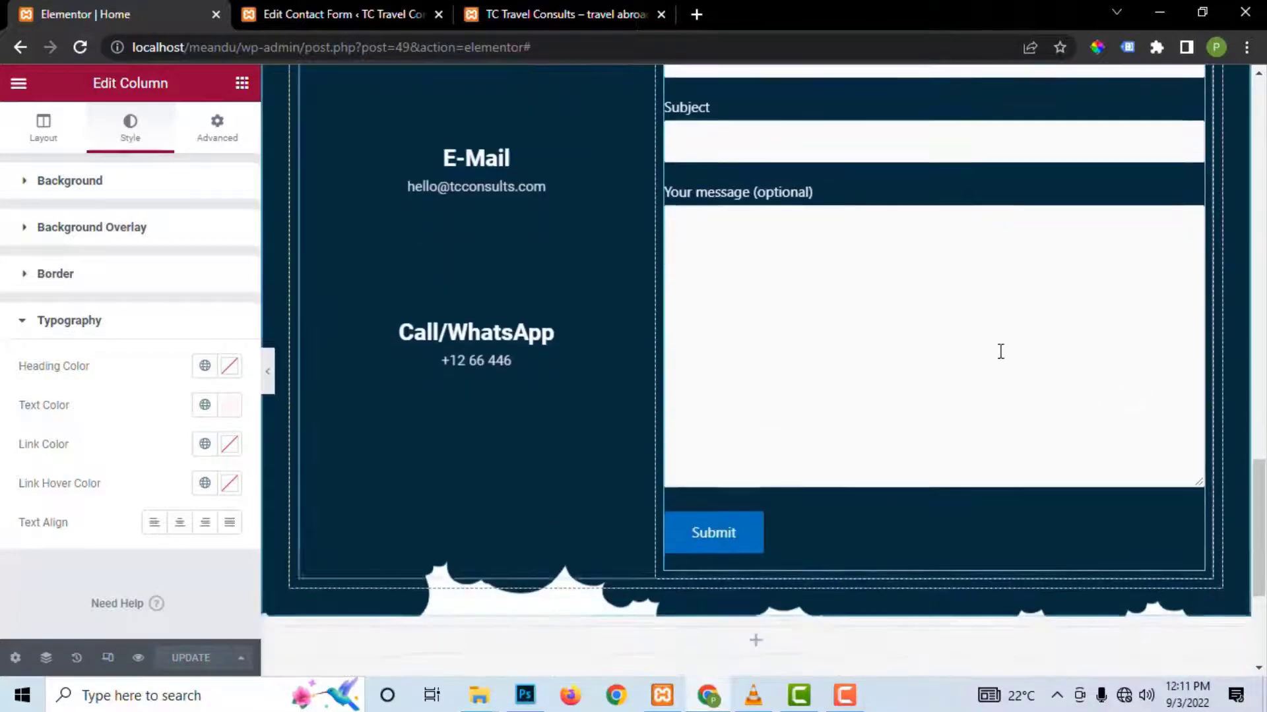
scroll(998, 357, up, 4)
scroll(1000, 352, up, 2)
scroll(999, 351, down, 1)
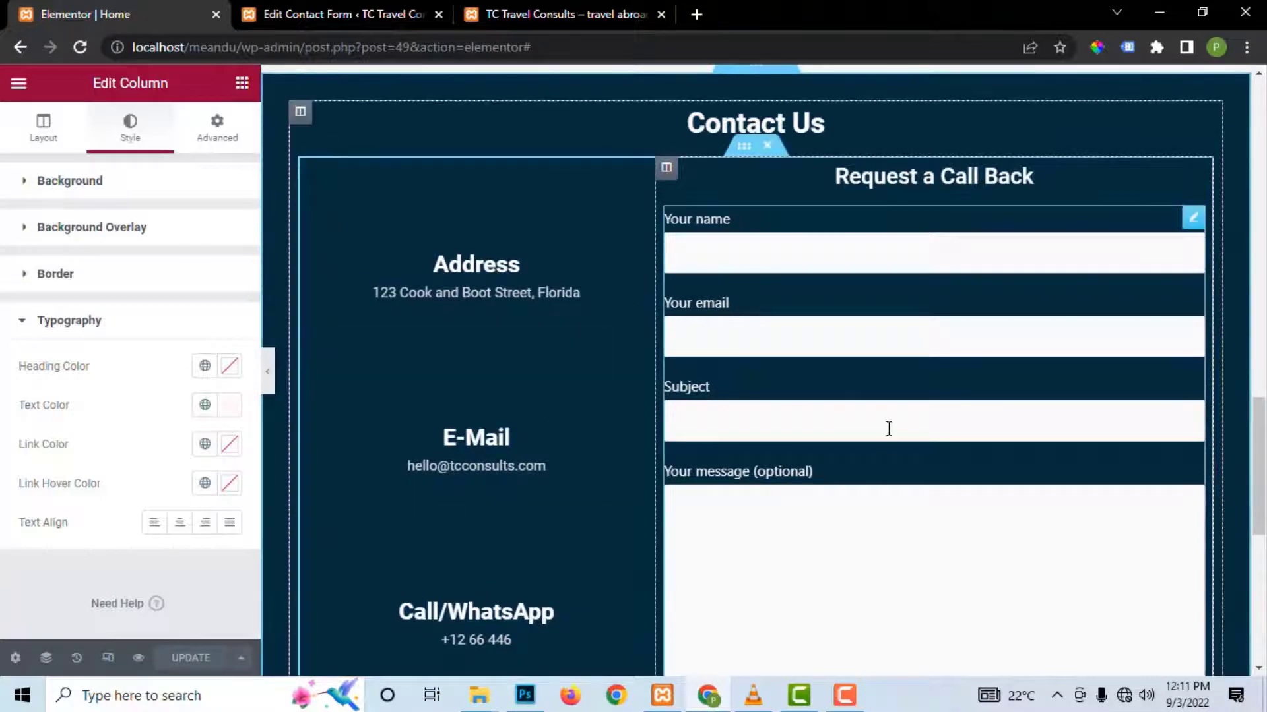
scroll(891, 396, down, 2)
scroll(895, 387, up, 1)
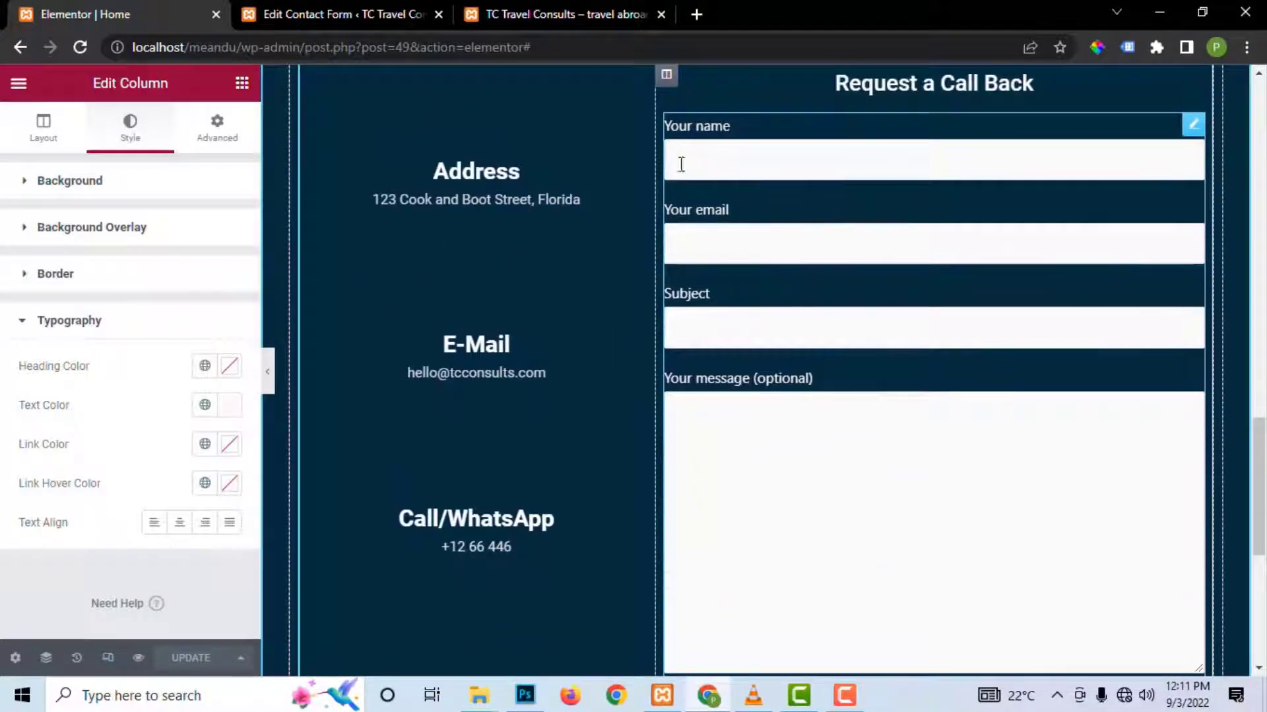
scroll(734, 251, up, 1)
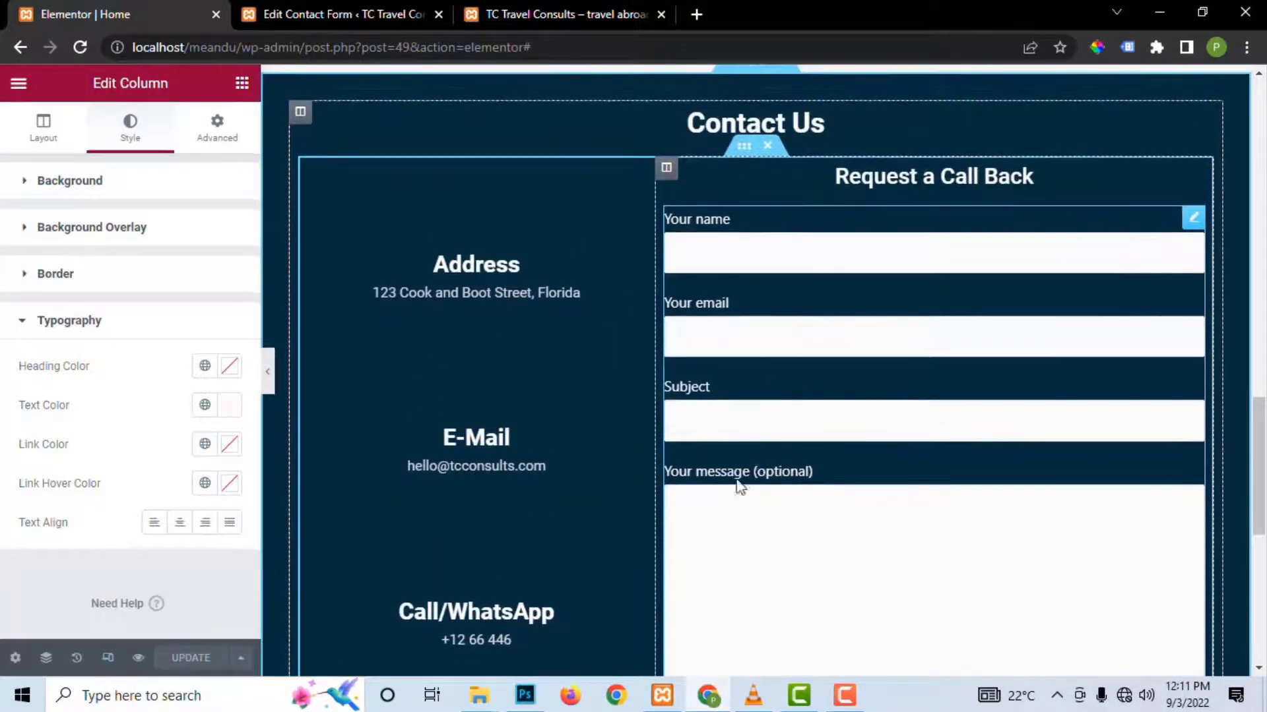
scroll(845, 481, down, 1)
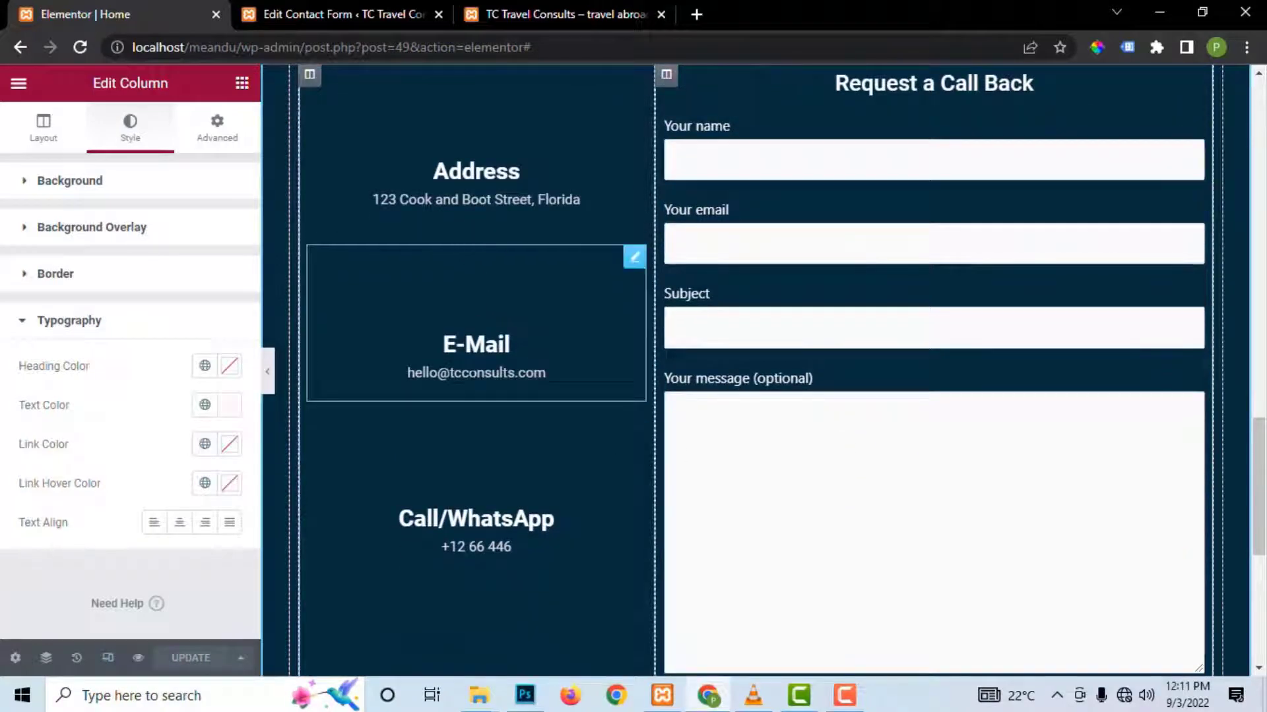
scroll(476, 523, down, 2)
scroll(474, 521, up, 3)
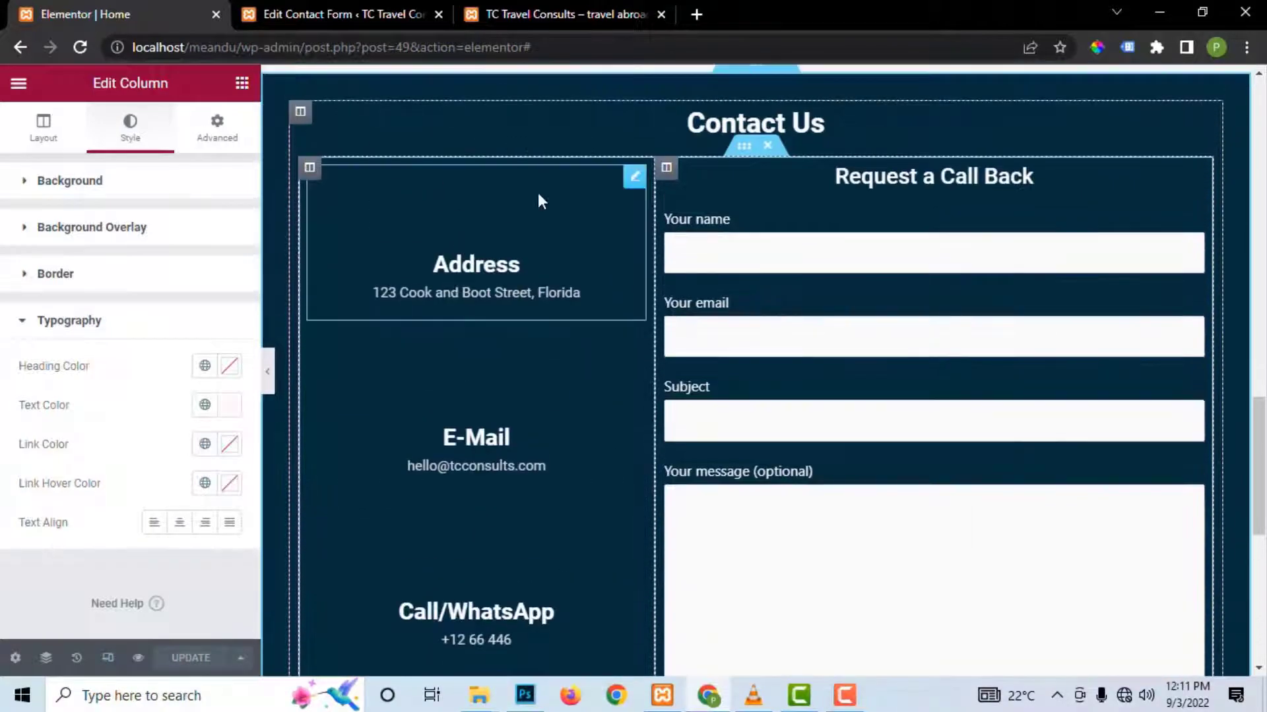
Step: Select the Address icon box, then reload the Elementor editor page
click(634, 177)
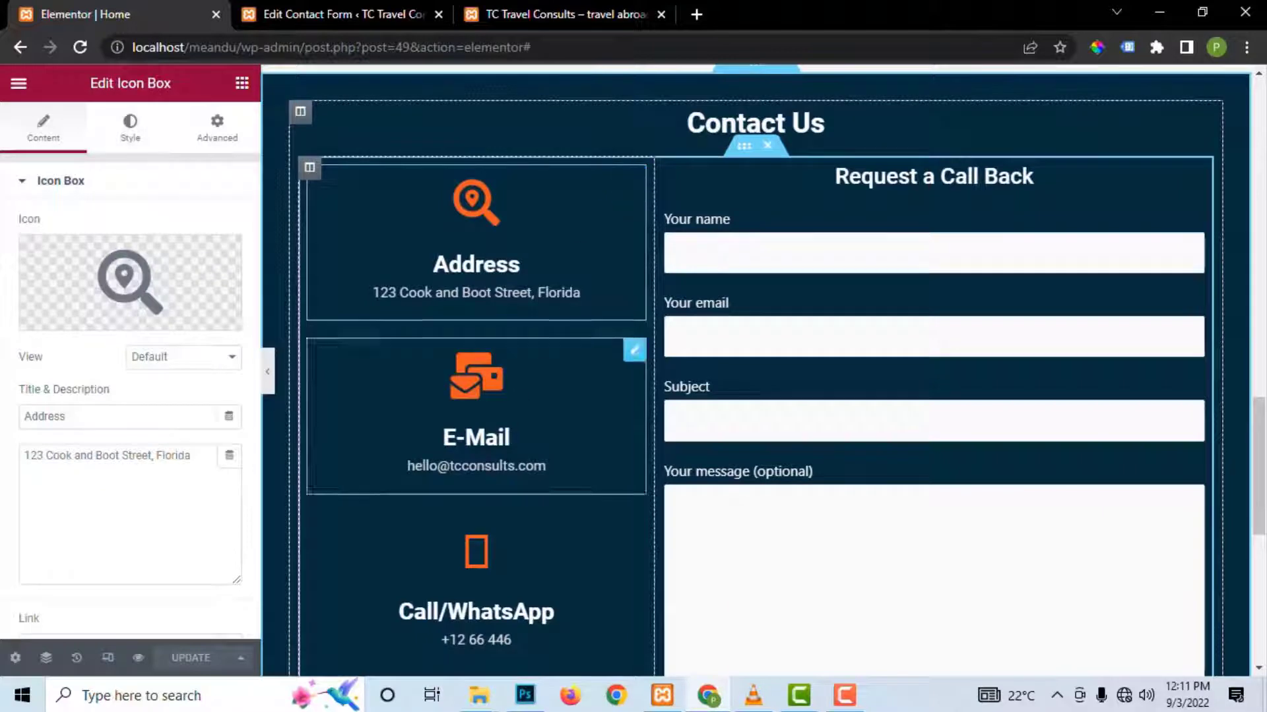
scroll(468, 376, up, 3)
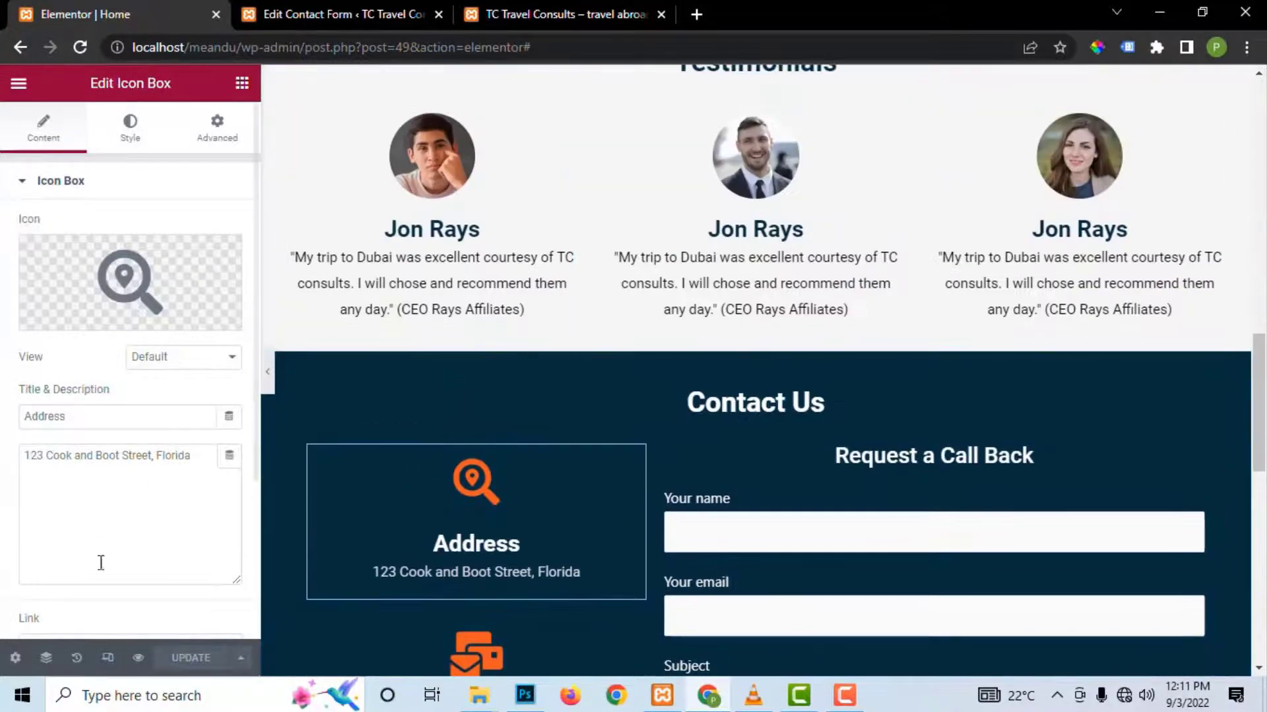
click(80, 47)
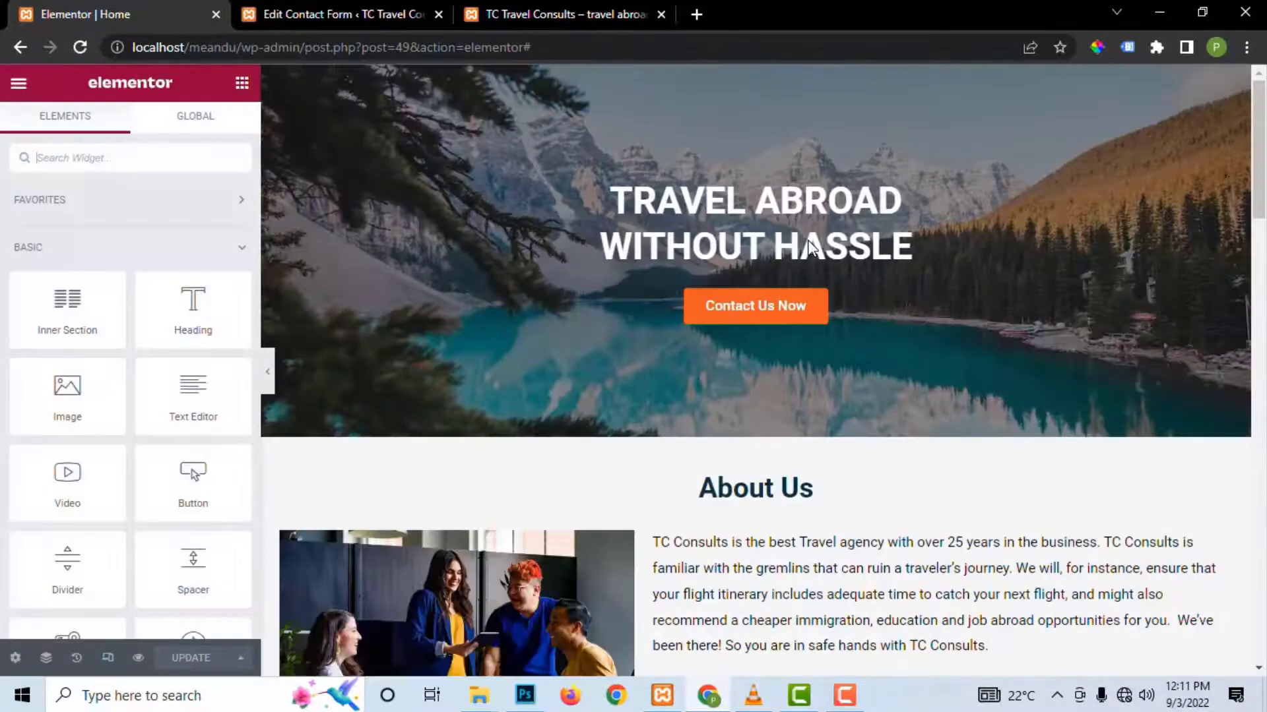
Step: Go to the Contact Us section and open the contact form's Edit Shortcode settings
scroll(997, 316, down, 15)
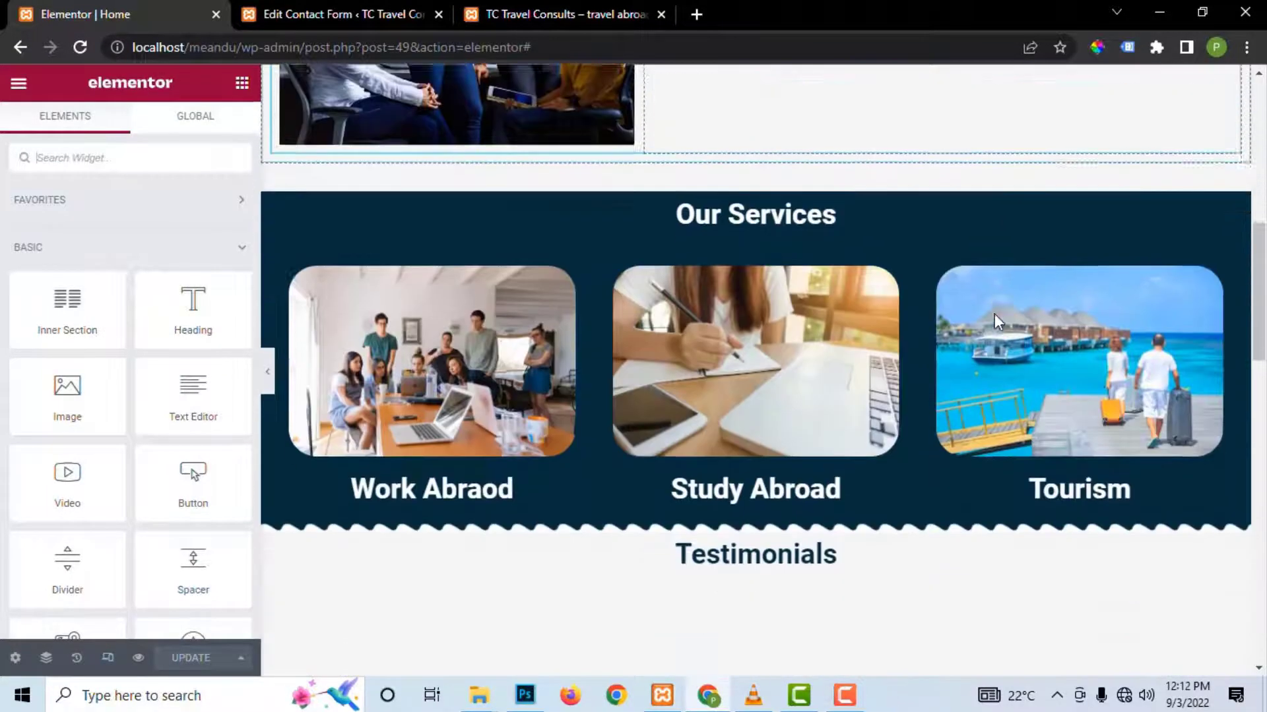
scroll(1000, 321, down, 12)
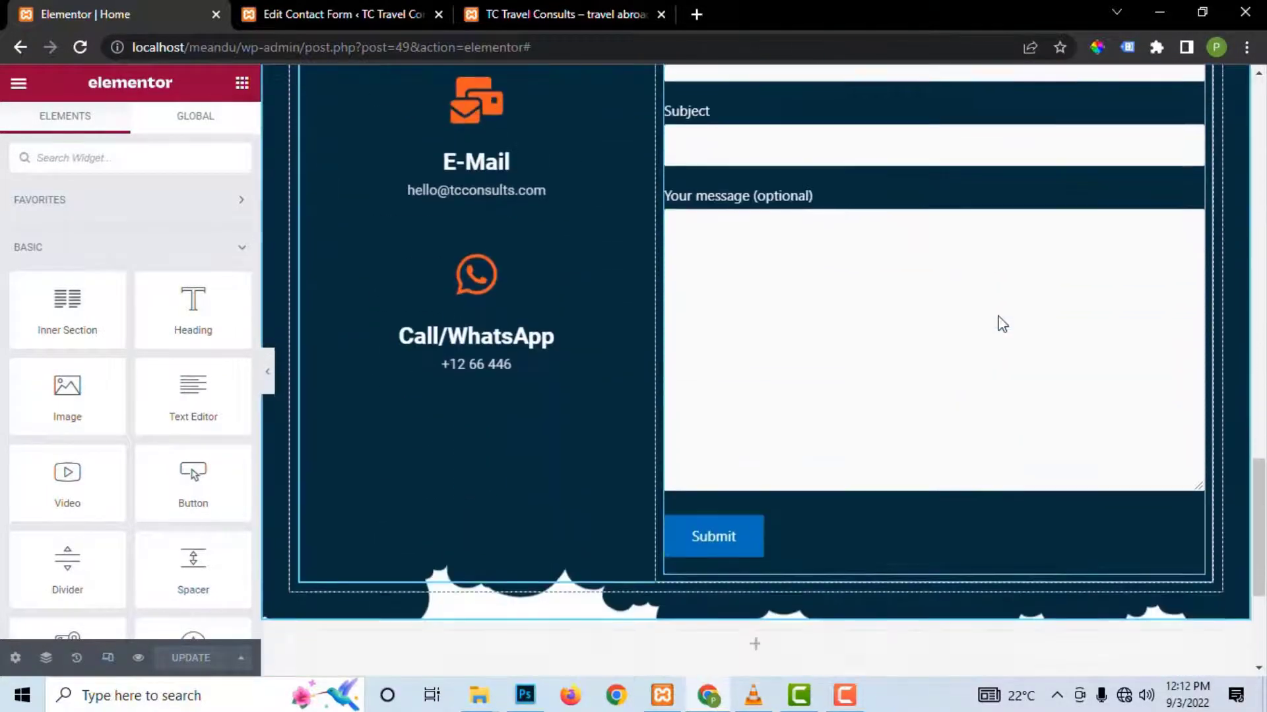
scroll(1000, 316, up, 15)
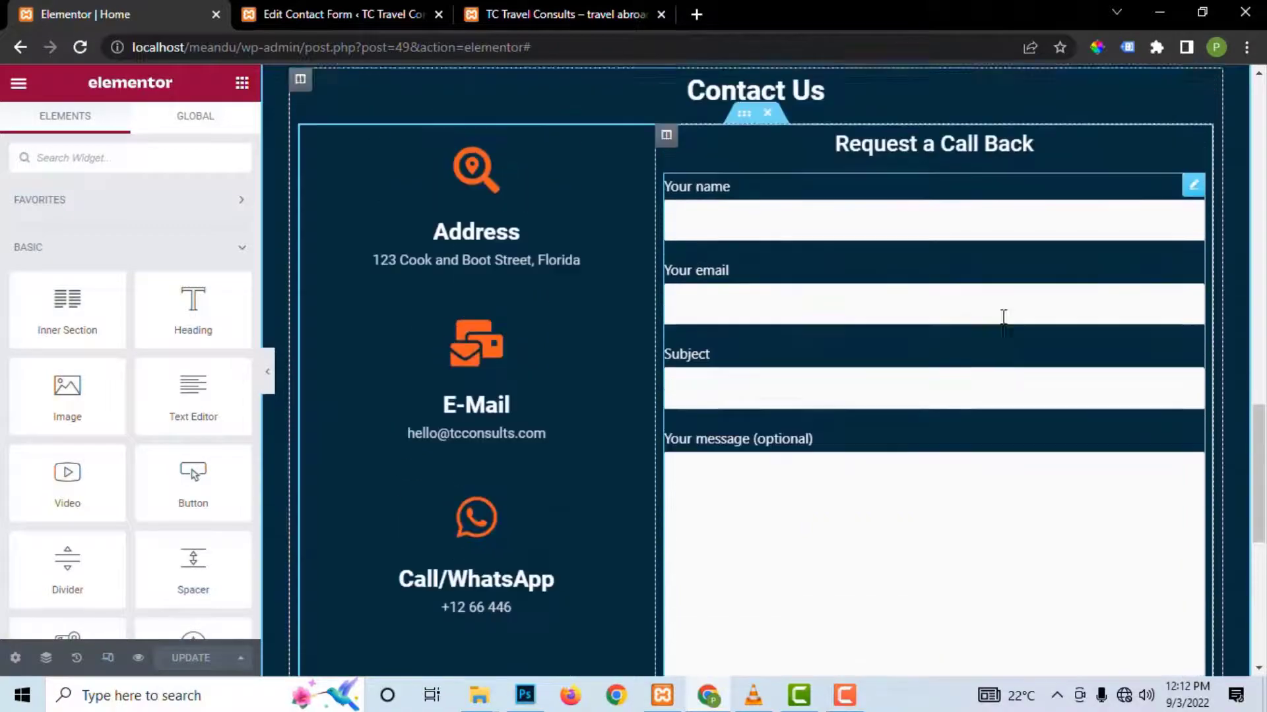
scroll(1004, 320, down, 9)
scroll(1003, 356, down, 2)
scroll(1004, 359, up, 2)
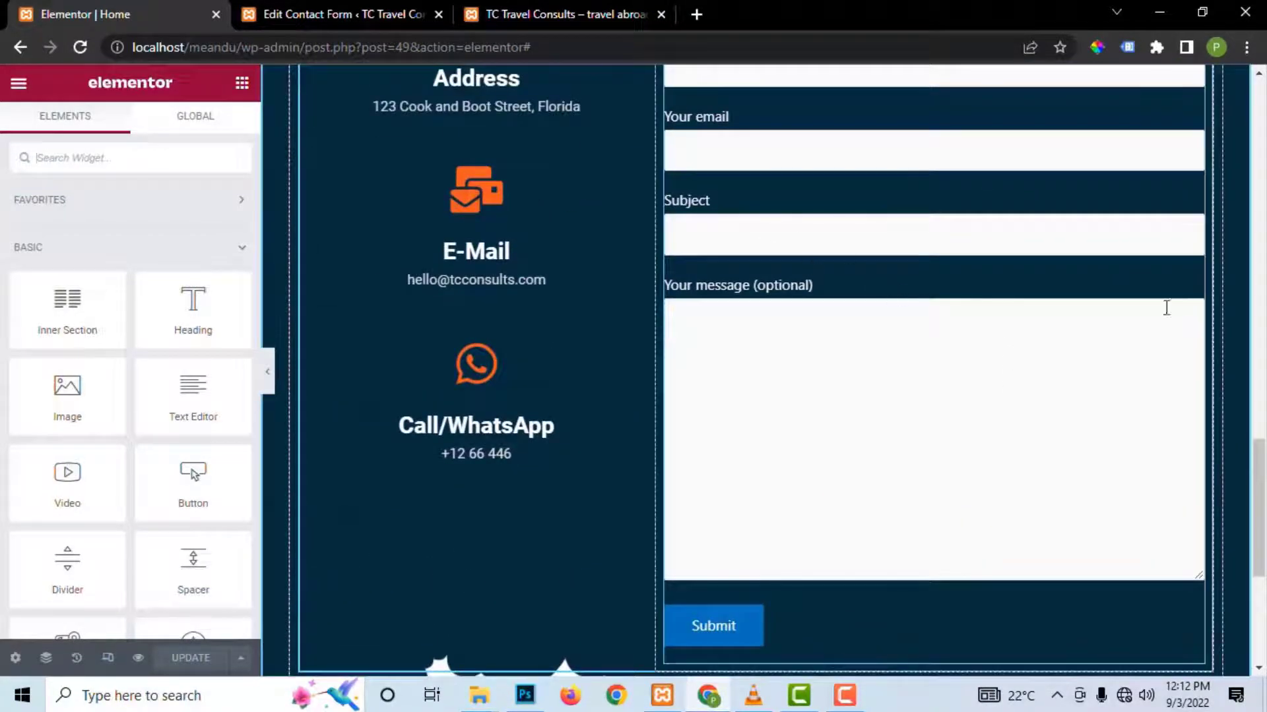
scroll(933, 386, up, 1)
scroll(933, 390, down, 2)
click(931, 390)
scroll(821, 351, up, 3)
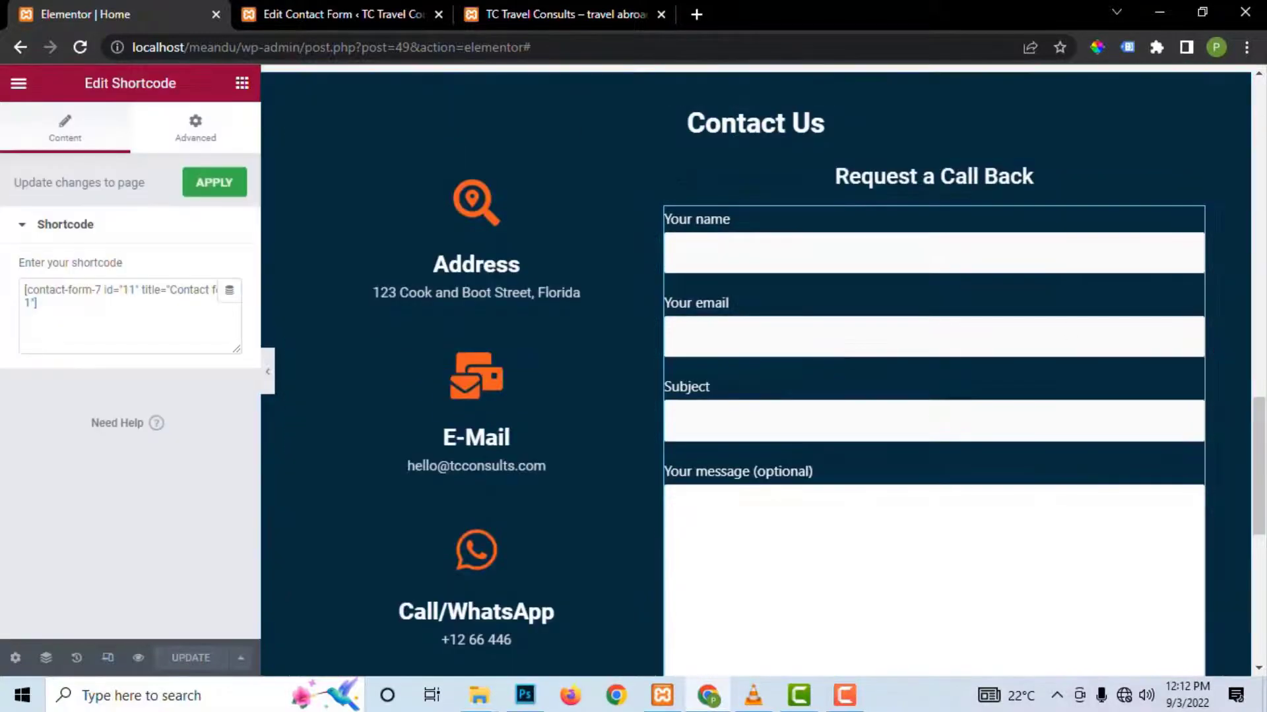
Step: Set the Contact Us section's bottom Clouds shape divider height to about 97
drag(1264, 461, 1264, 545)
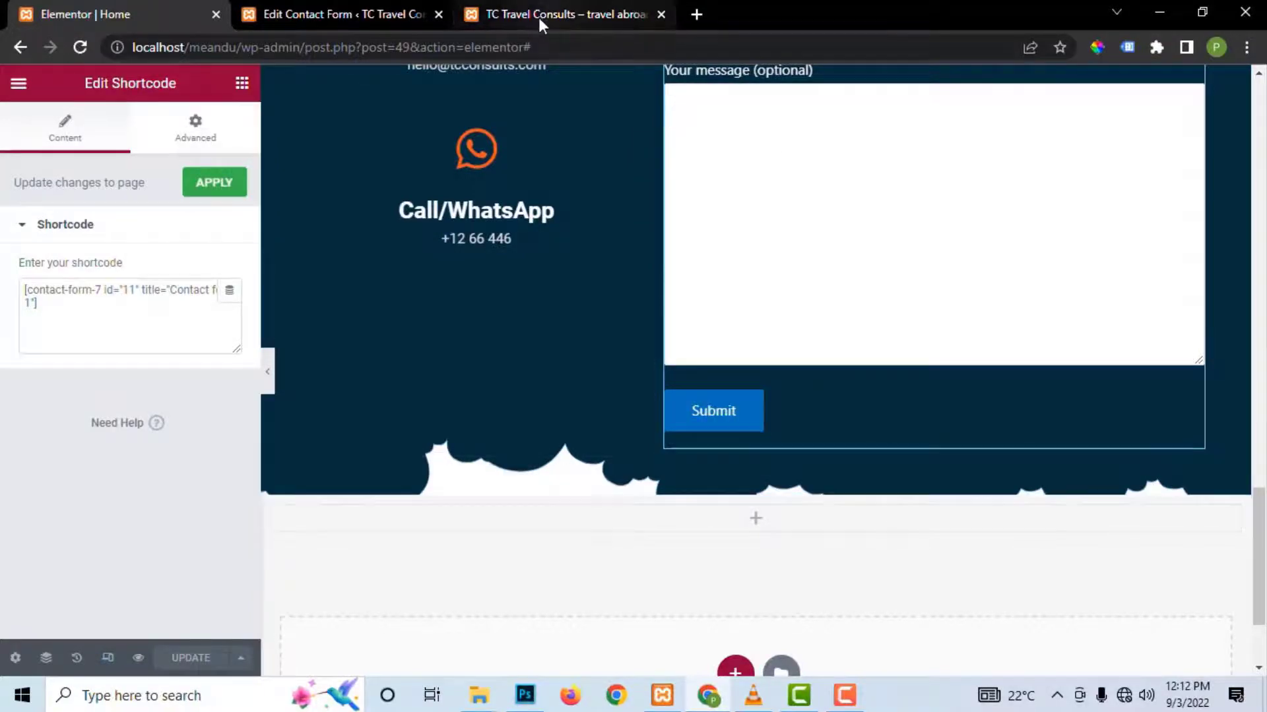
click(762, 281)
scroll(750, 151, up, 8)
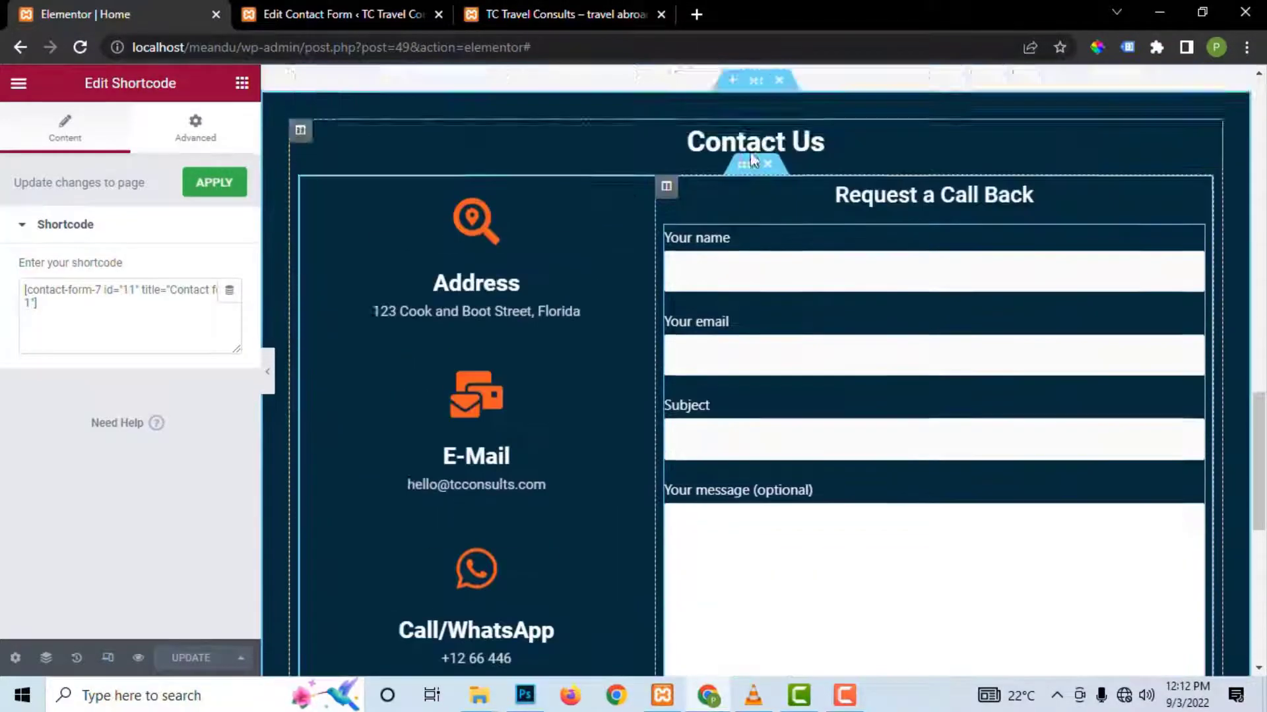
click(755, 222)
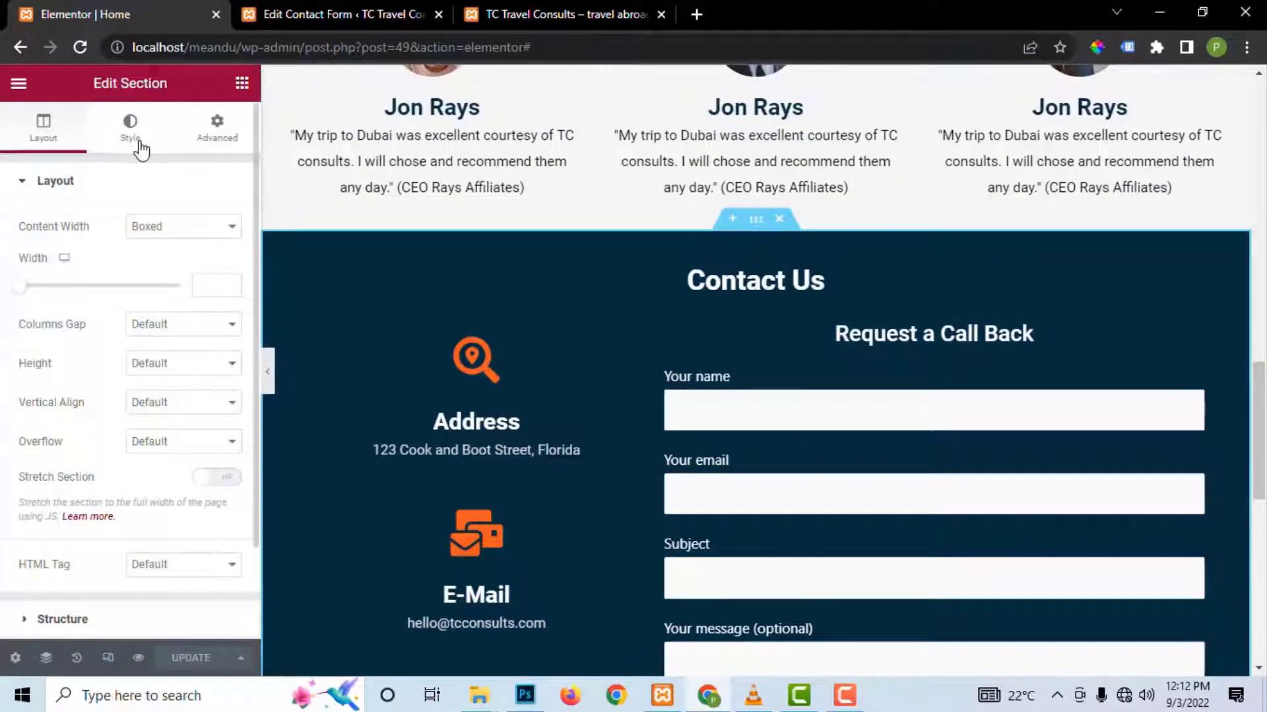
click(131, 125)
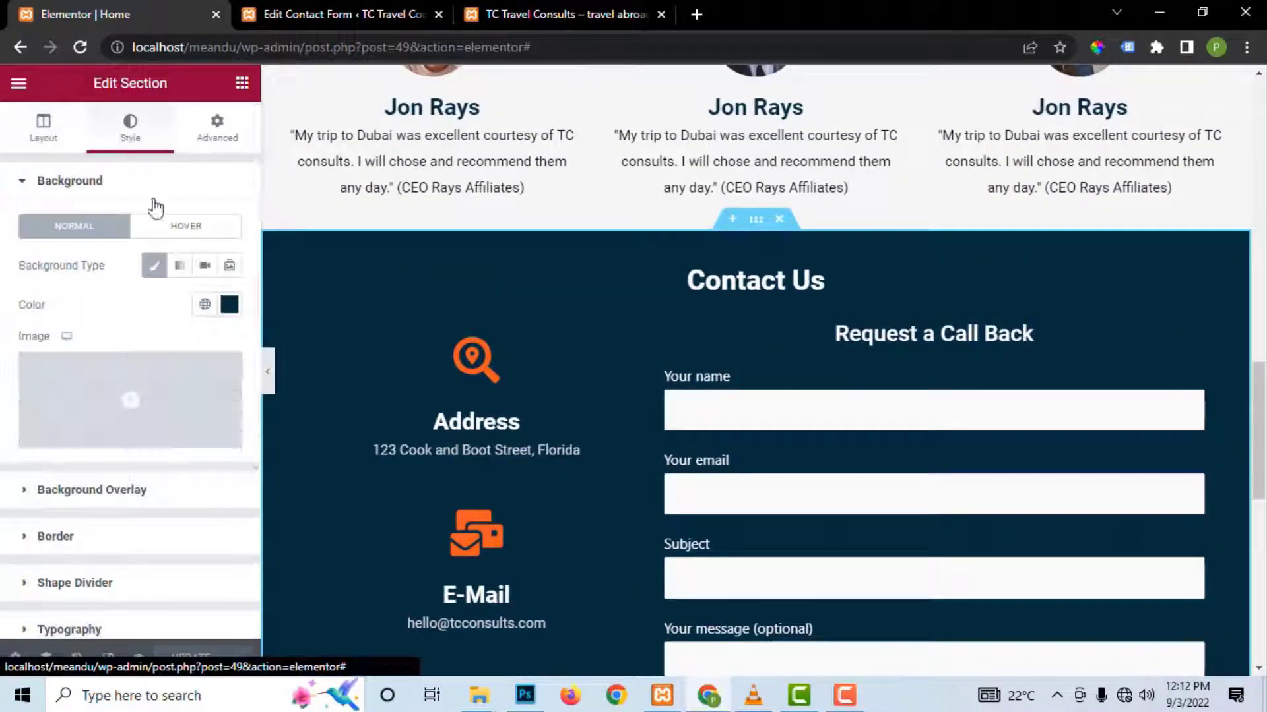
click(30, 584)
click(157, 370)
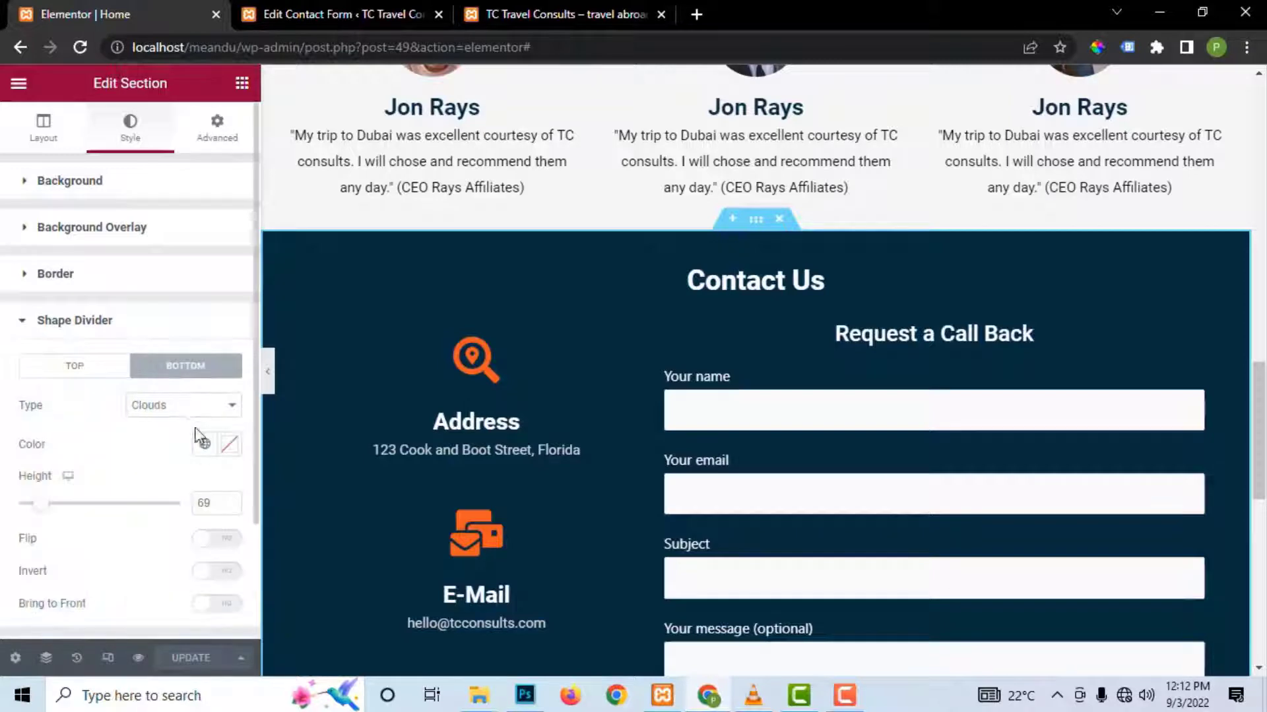
drag(41, 504, 52, 504)
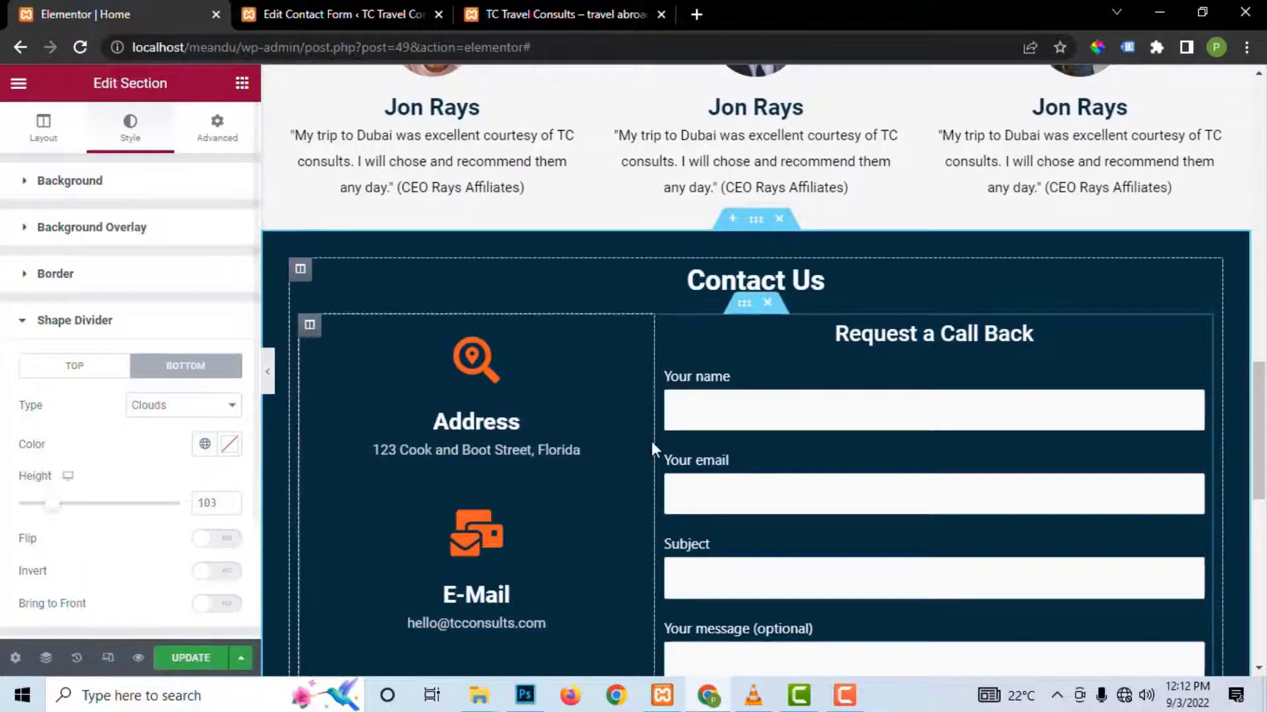
scroll(652, 441, down, 5)
scroll(651, 442, down, 2)
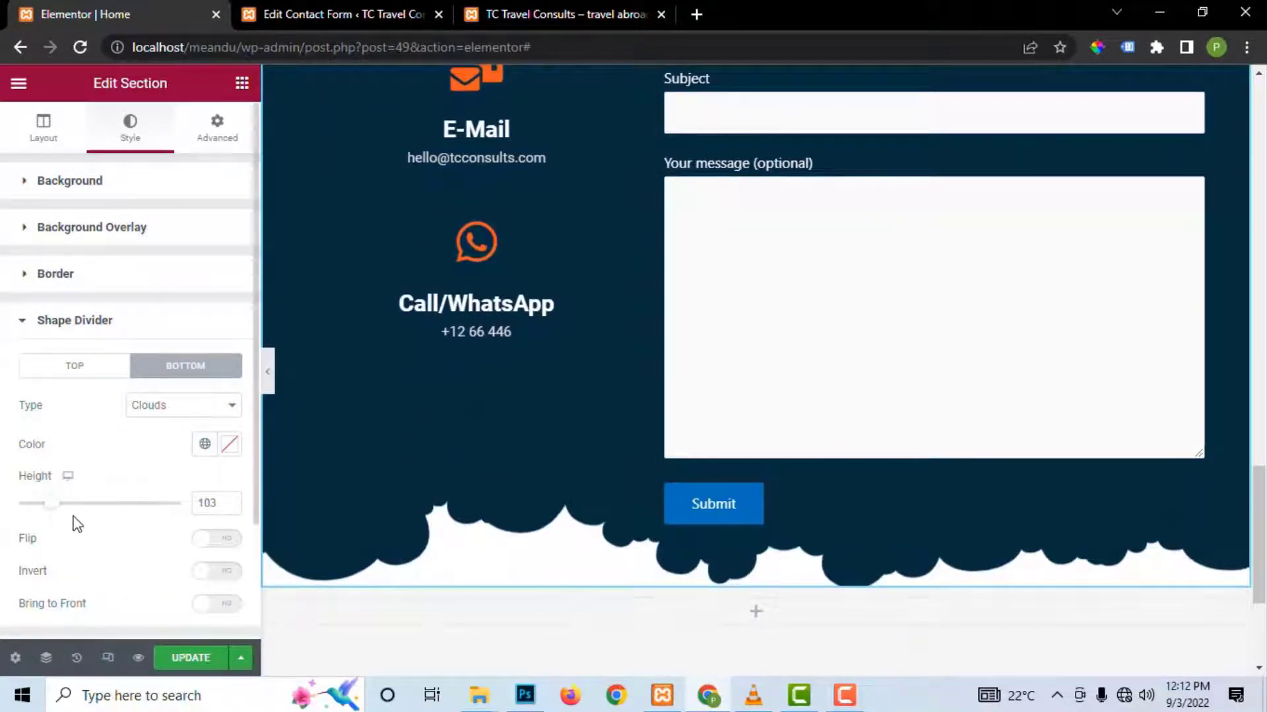
drag(47, 509, 51, 516)
Step: Check the clouds divider on the live homepage's Contact Us section, then return to the page editor
click(613, 14)
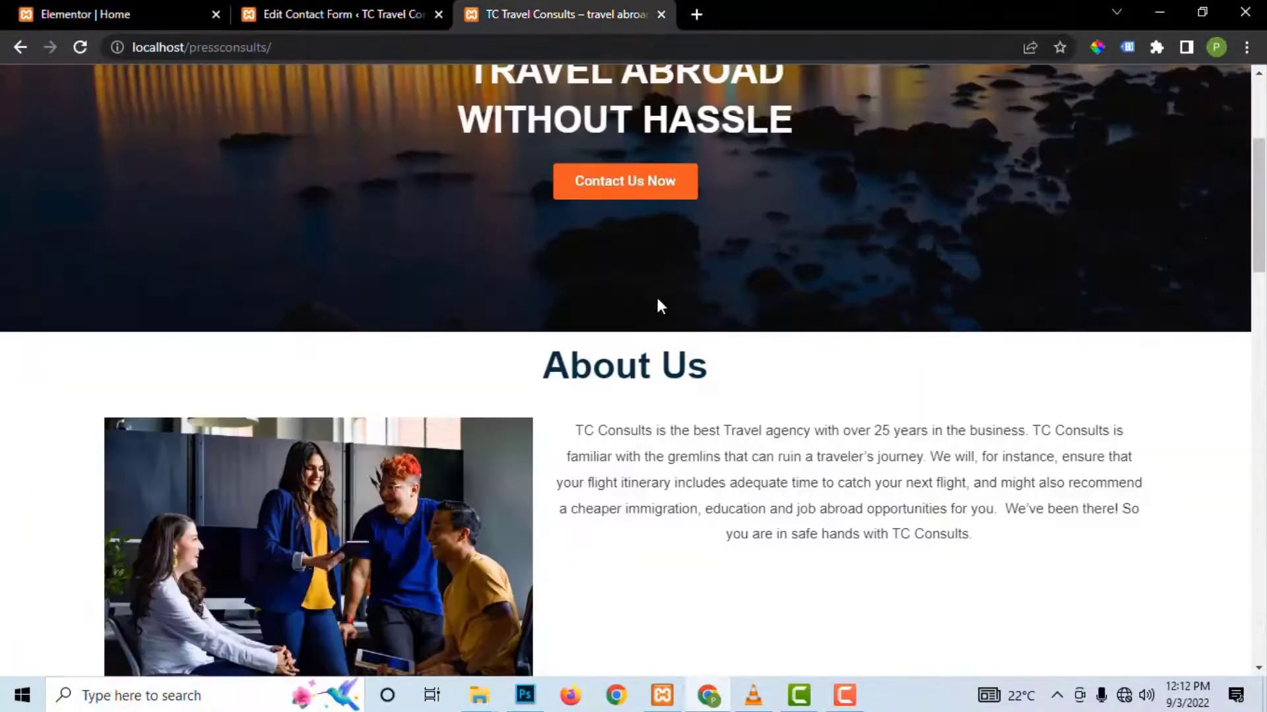
scroll(647, 297, down, 20)
scroll(651, 318, down, 5)
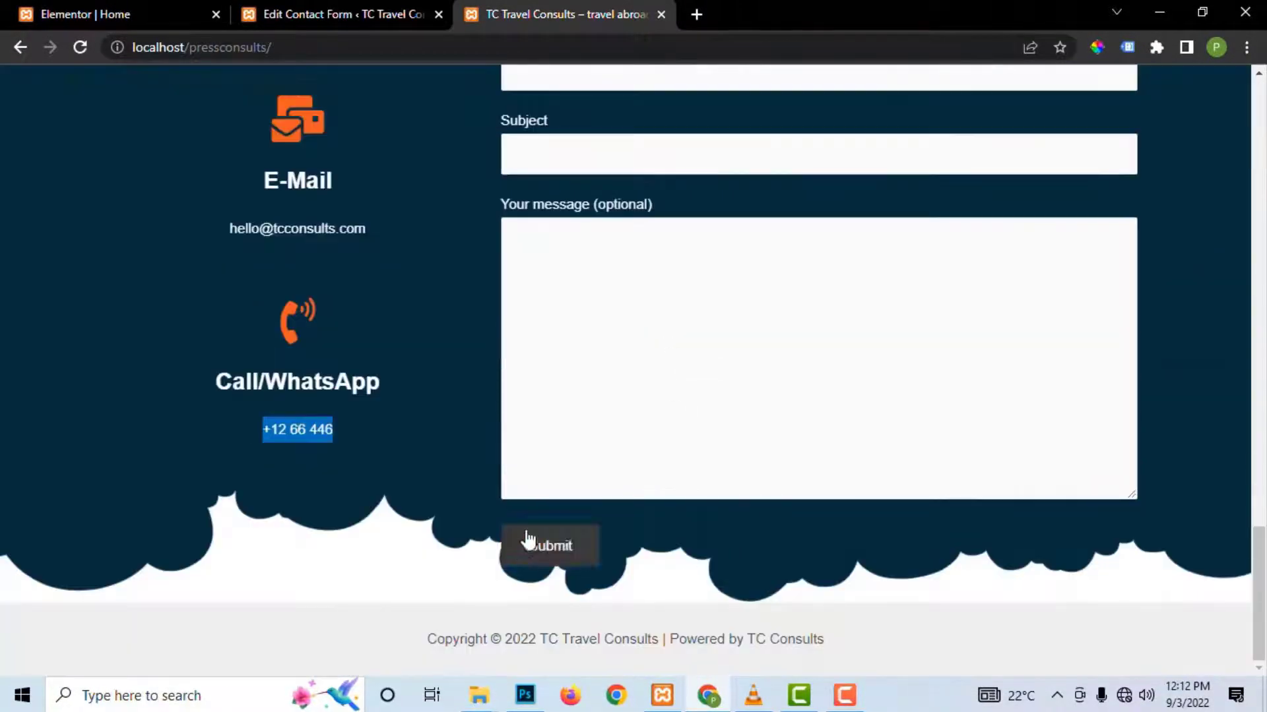
click(327, 14)
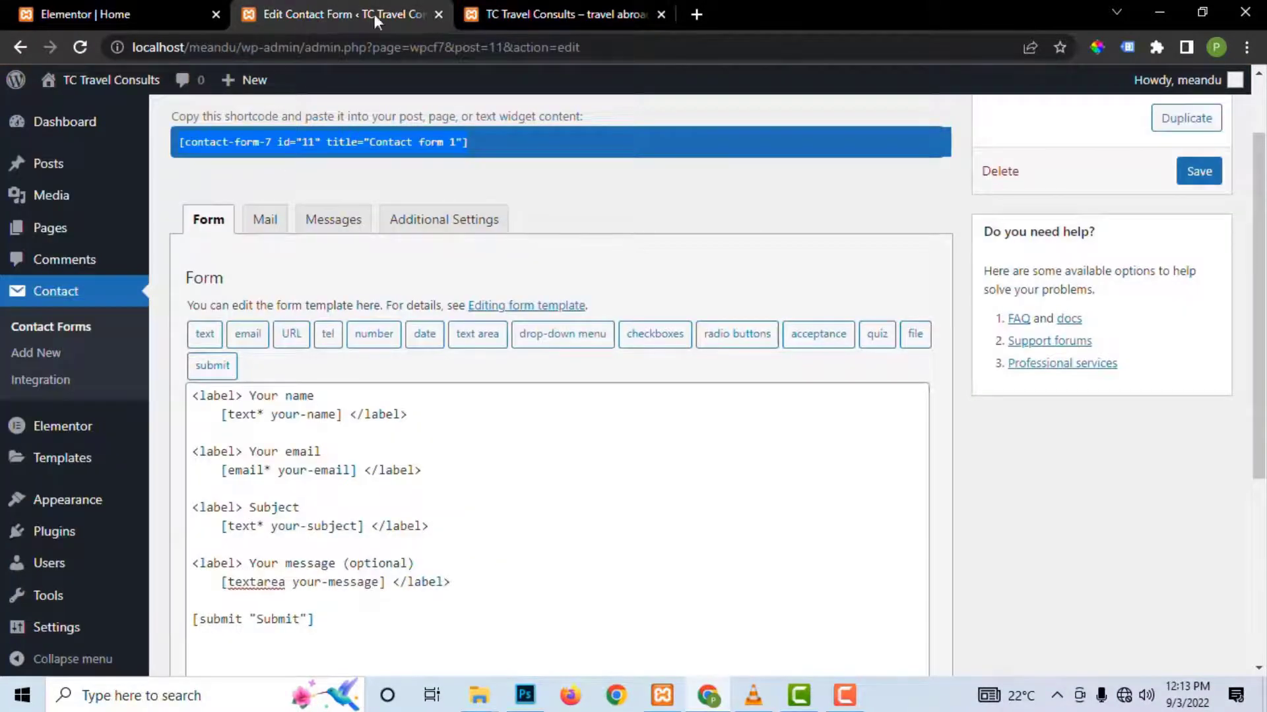
click(145, 12)
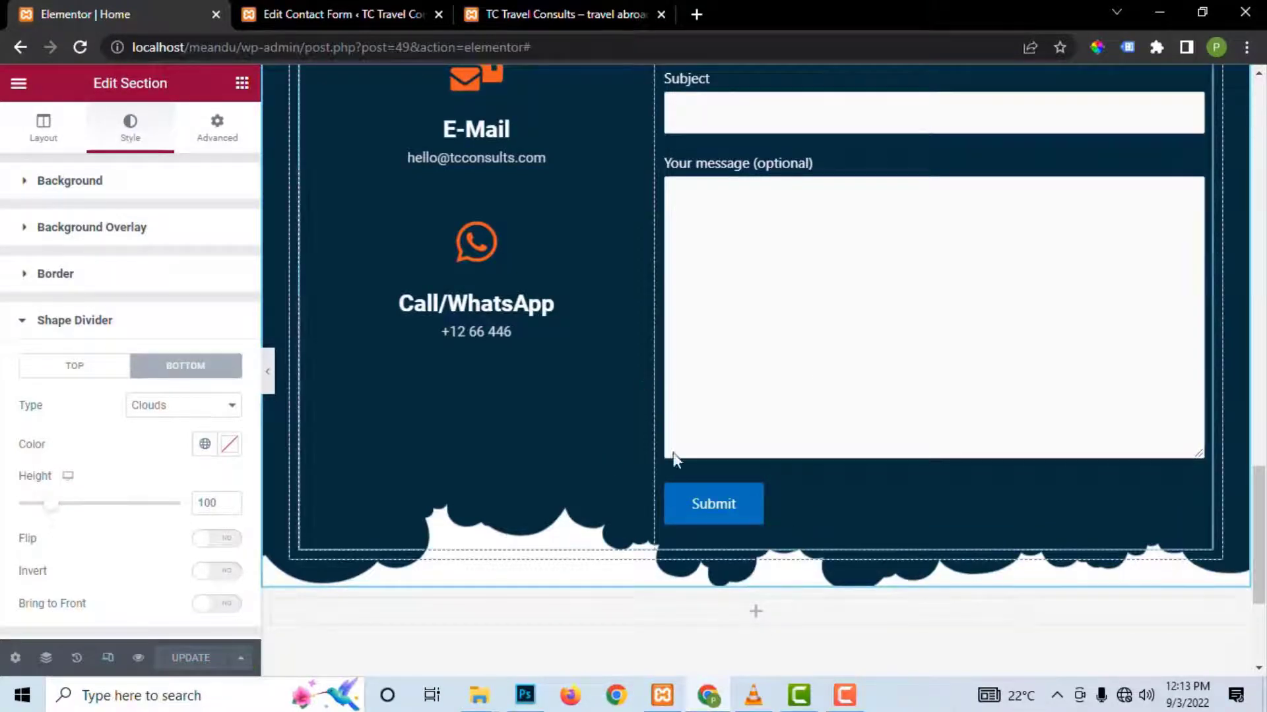
scroll(710, 512, up, 3)
scroll(708, 485, up, 10)
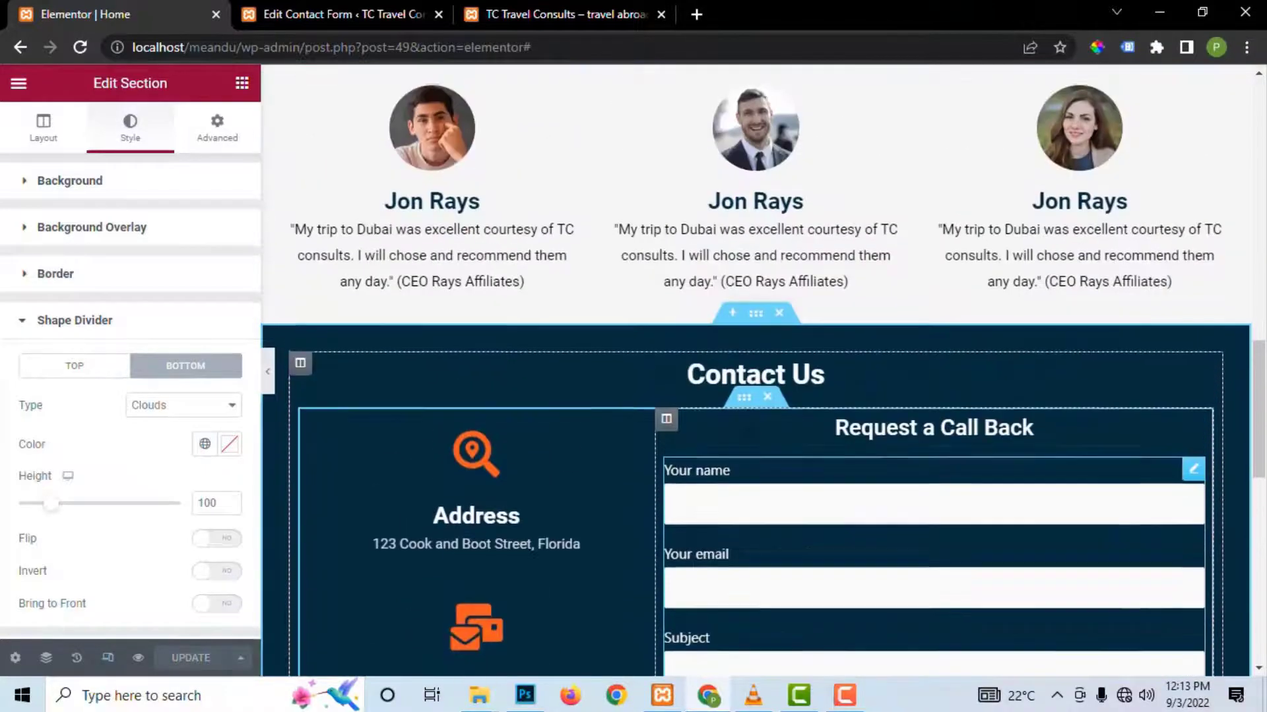
scroll(748, 428, down, 3)
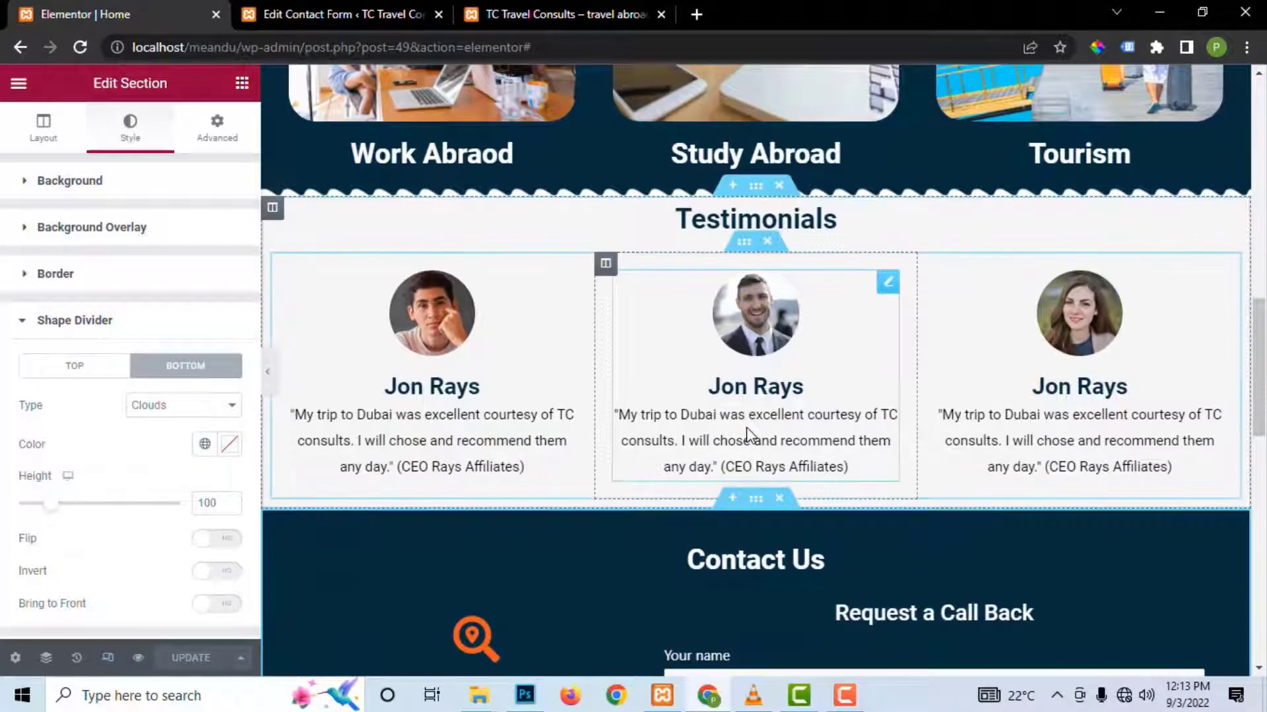
click(291, 12)
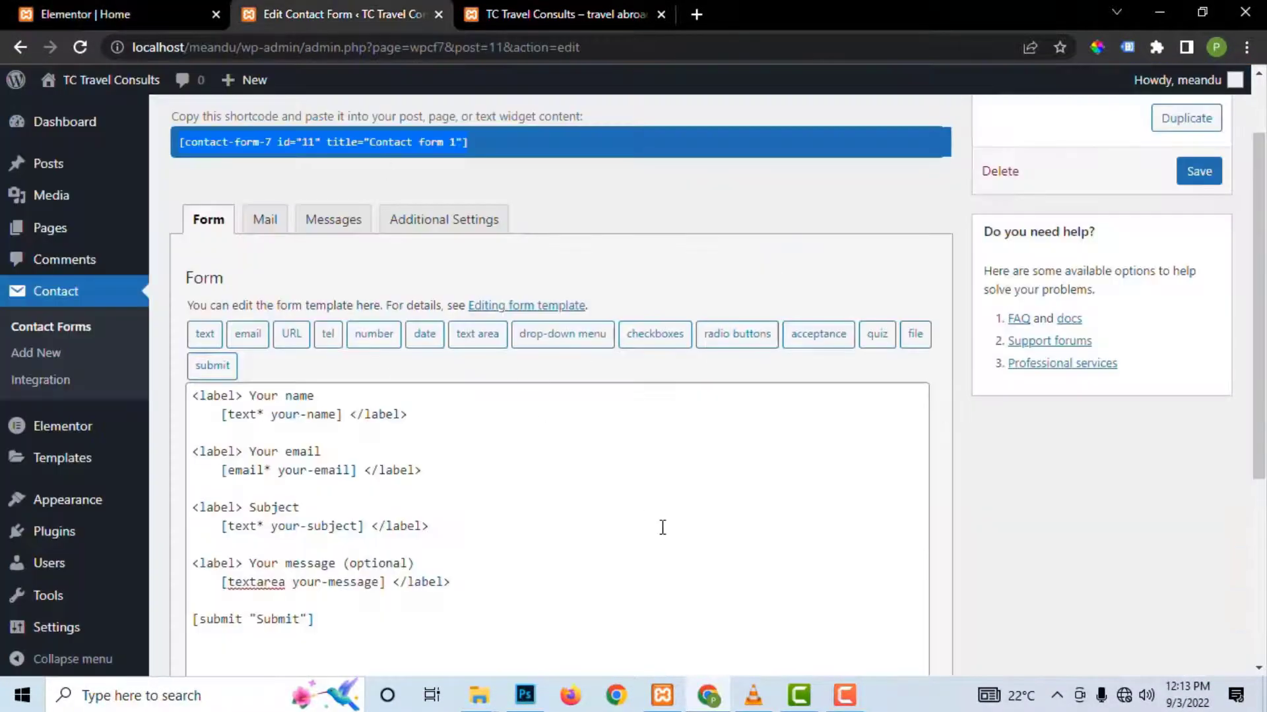
scroll(662, 526, down, 5)
scroll(662, 526, up, 3)
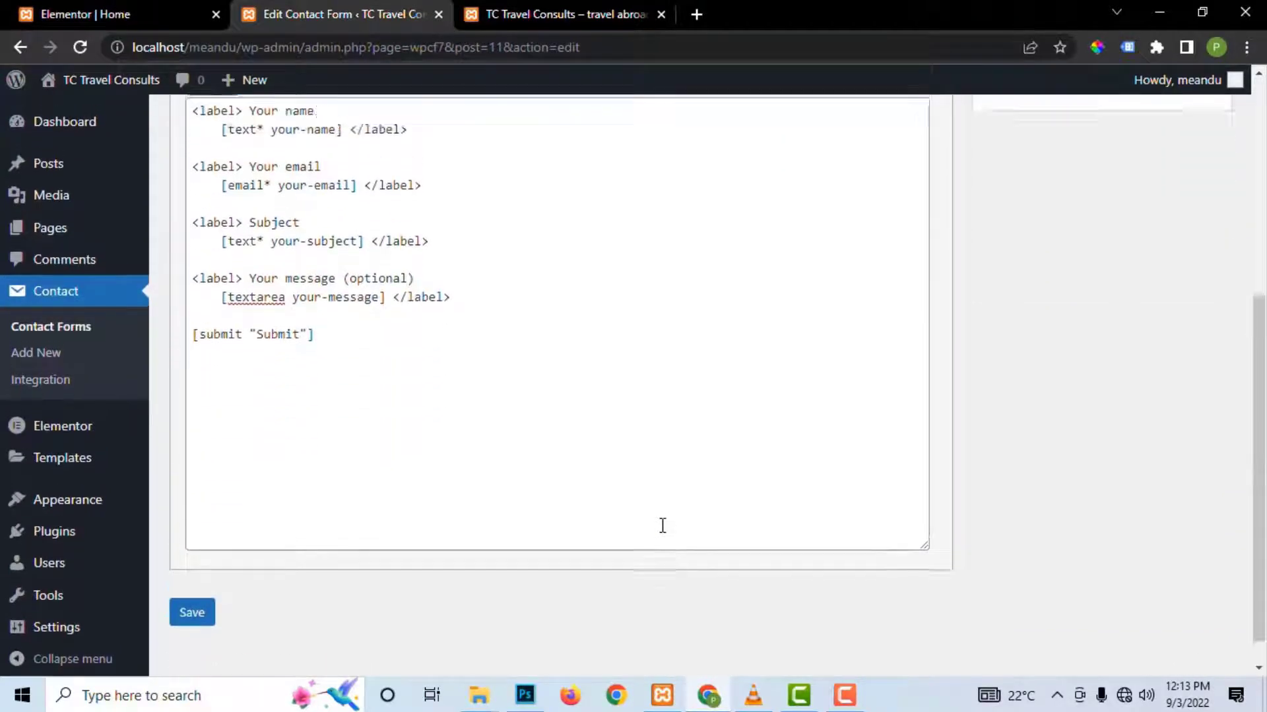
scroll(662, 526, up, 2)
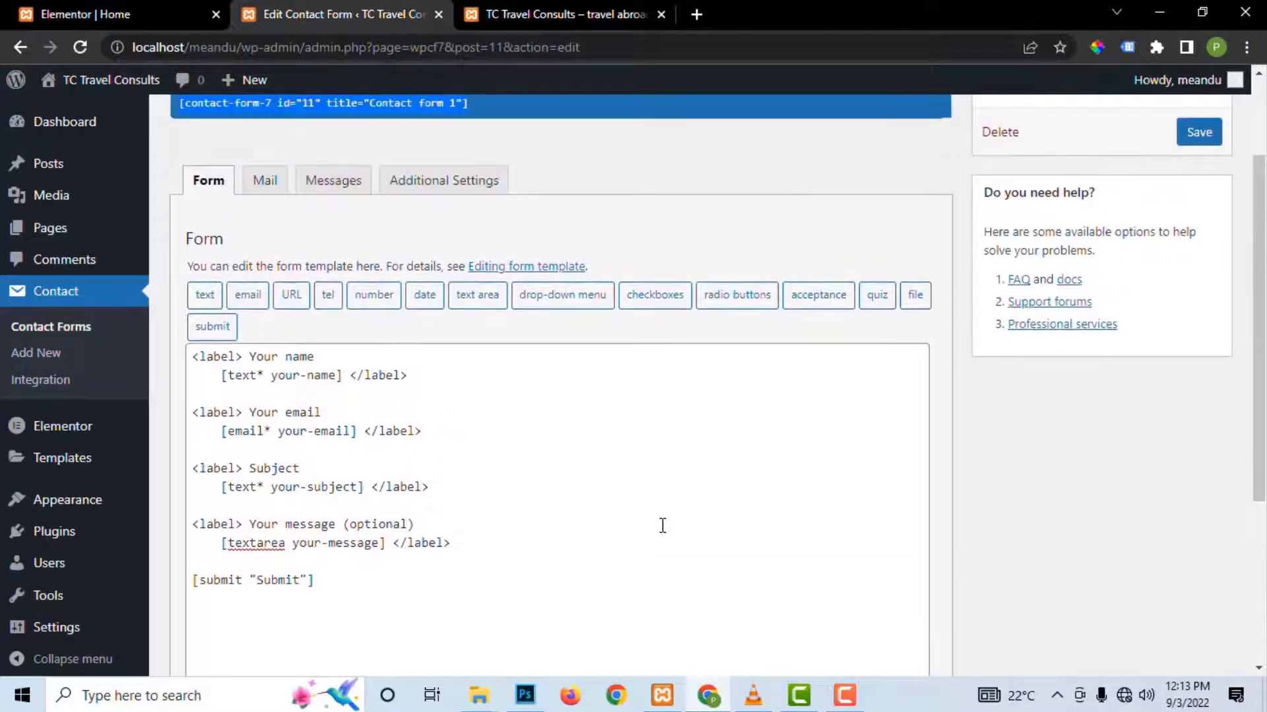
scroll(662, 526, up, 2)
scroll(662, 526, down, 5)
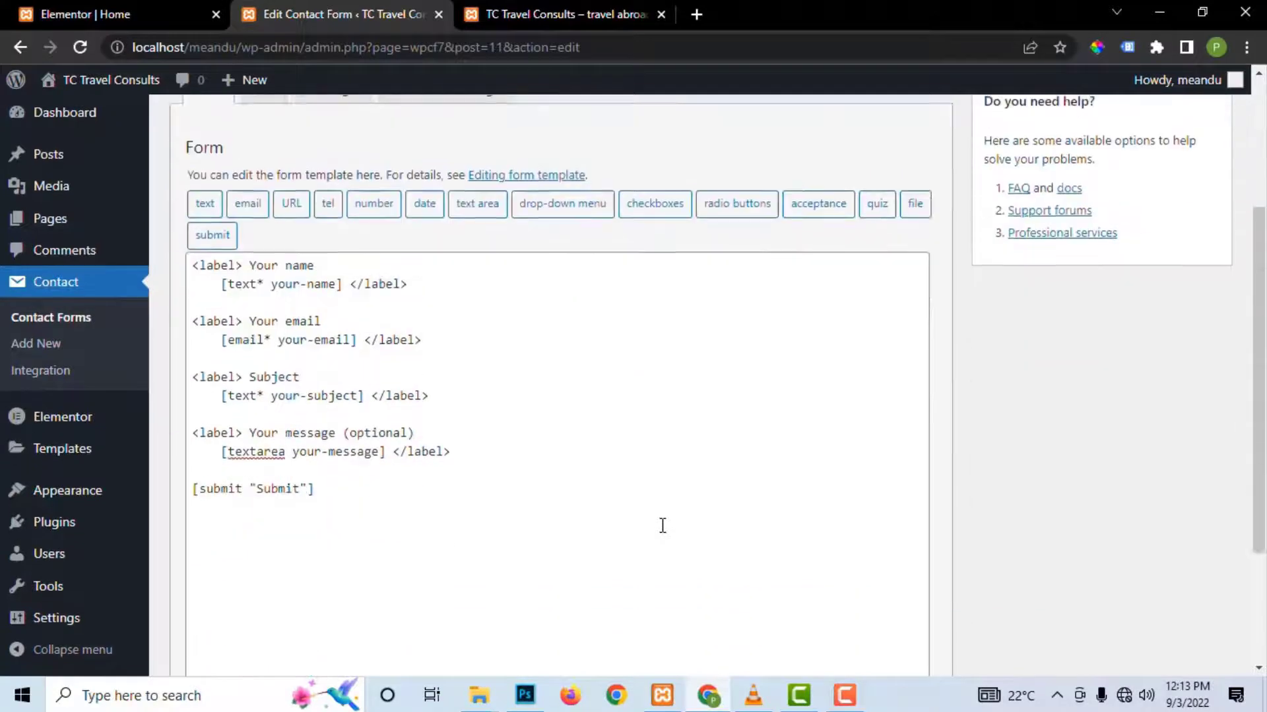
scroll(663, 526, up, 3)
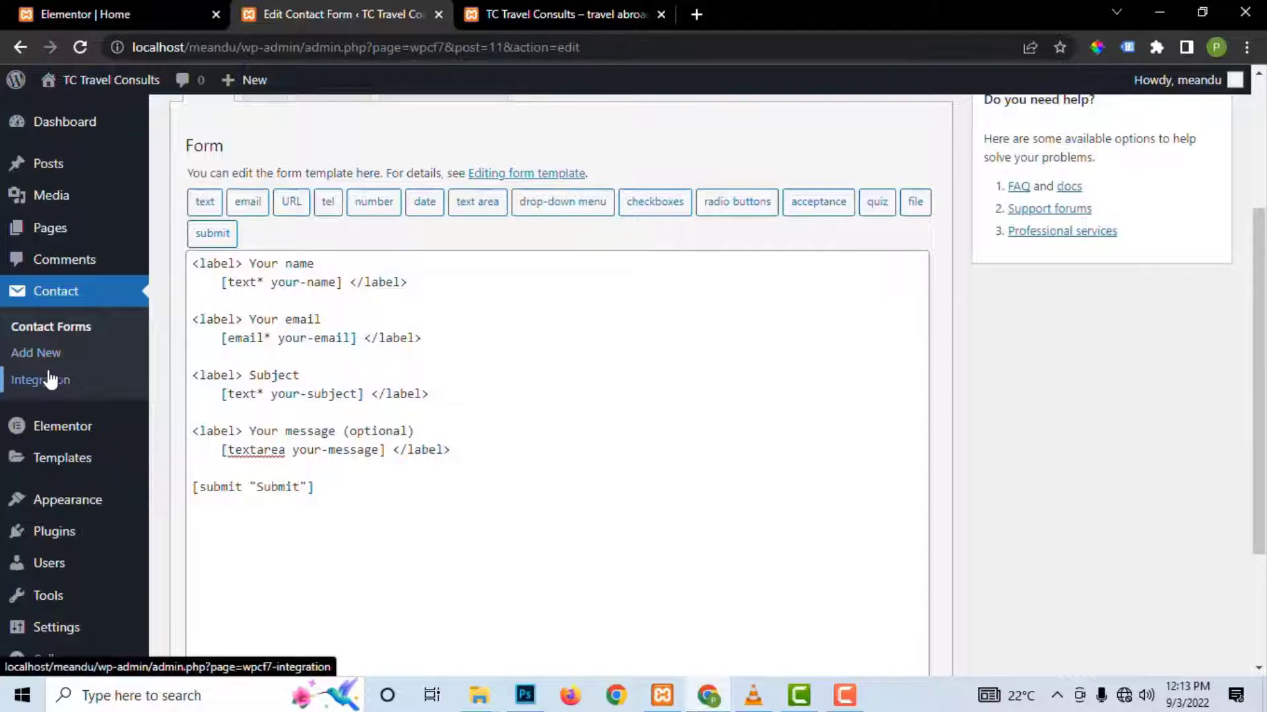
Step: Review the reCAPTCHA card on Contact Form 7's Integration page, then open the Contact Forms list
click(48, 383)
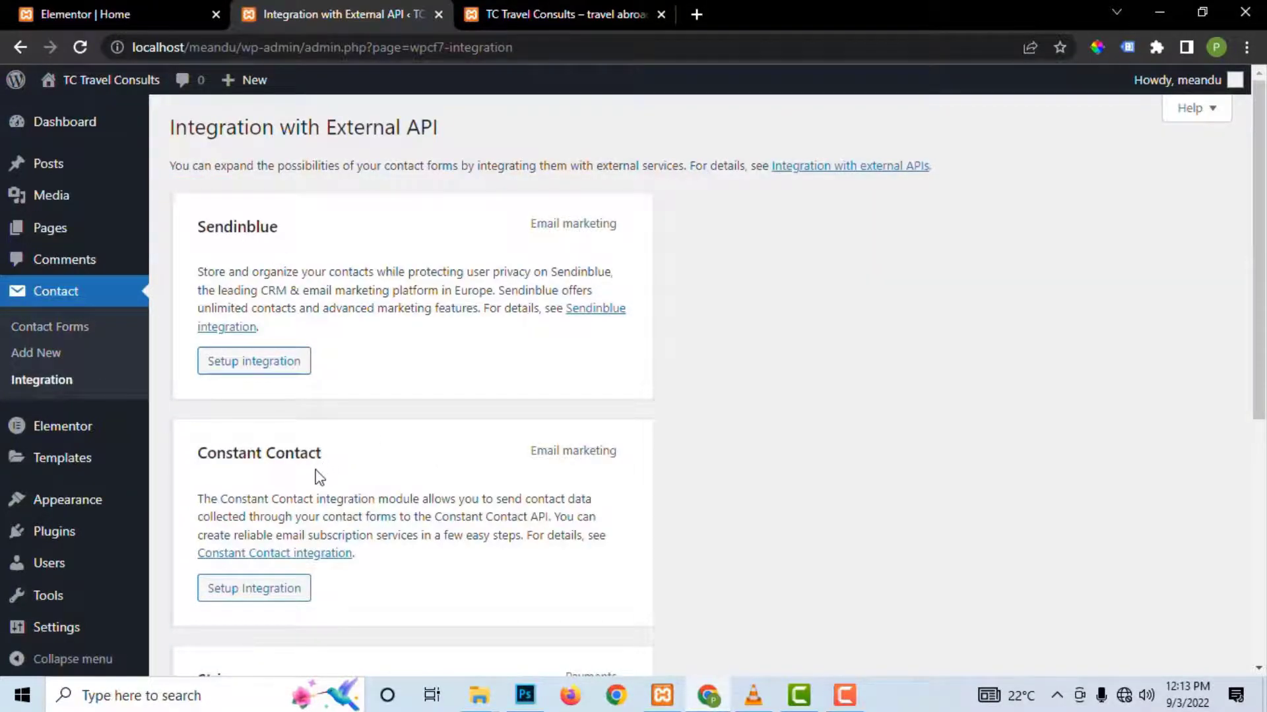
scroll(320, 477, down, 4)
scroll(241, 521, down, 3)
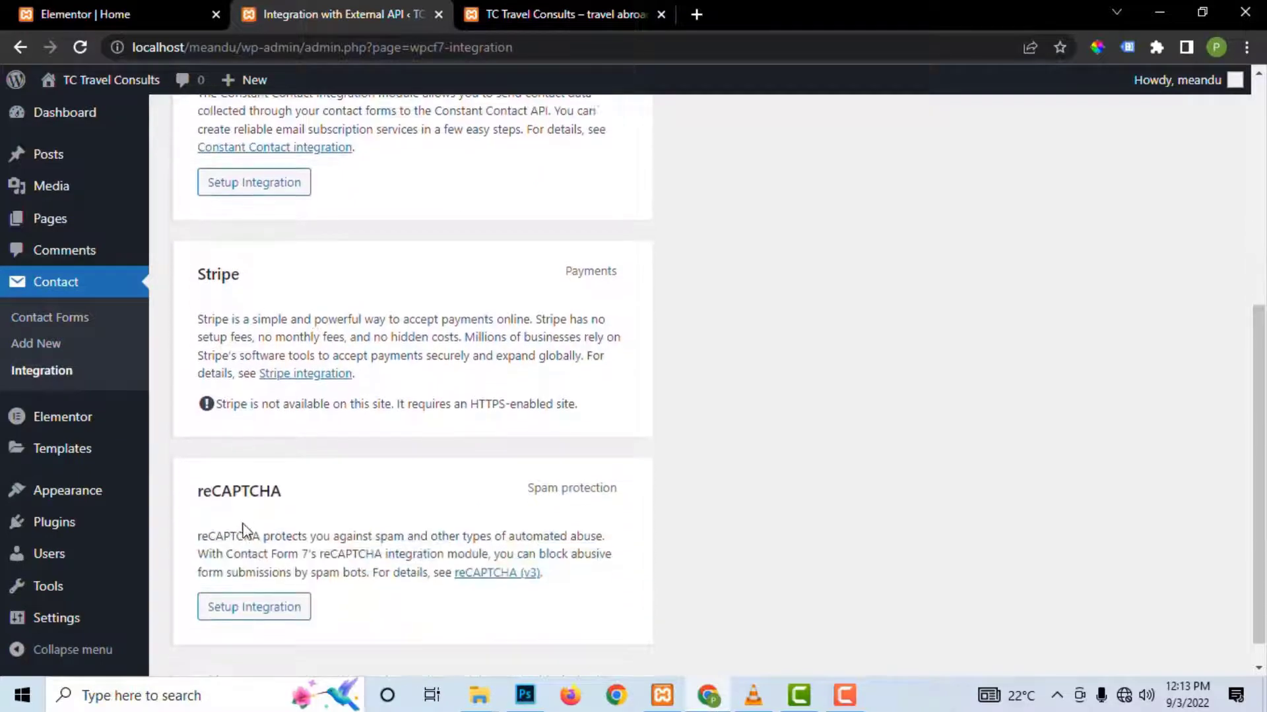
scroll(246, 509, up, 2)
scroll(249, 473, down, 2)
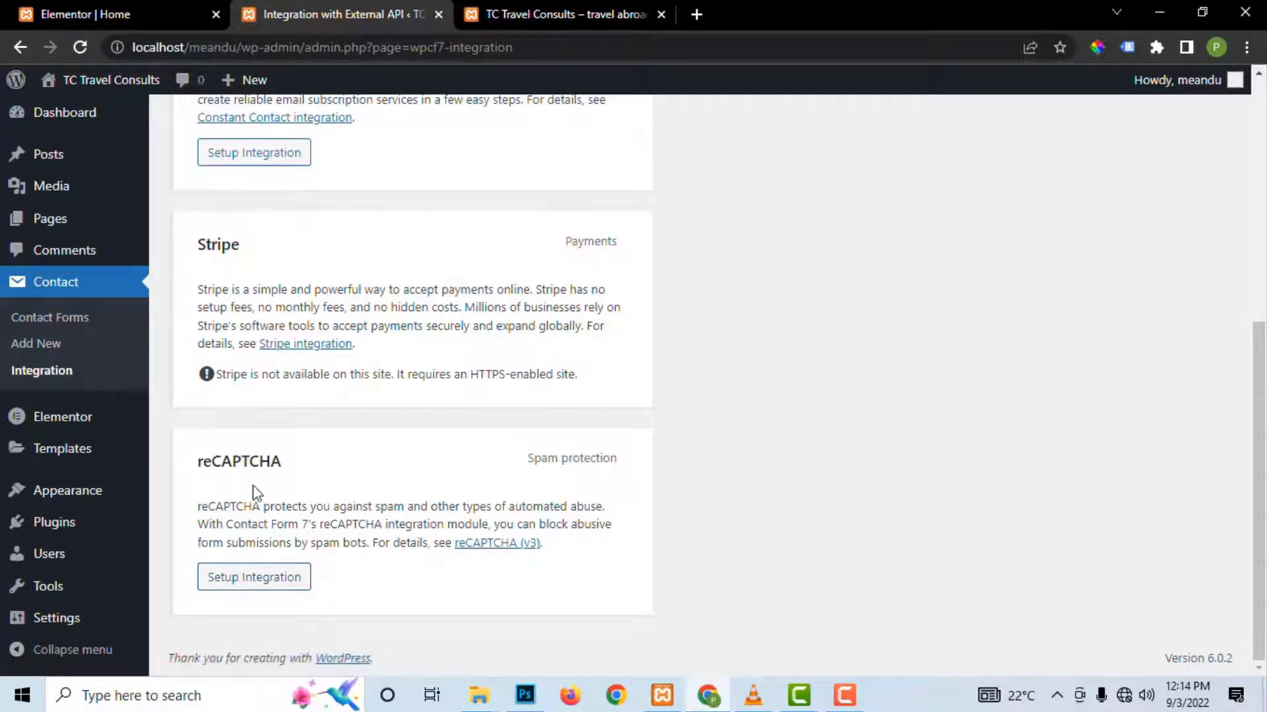
drag(198, 461, 281, 469)
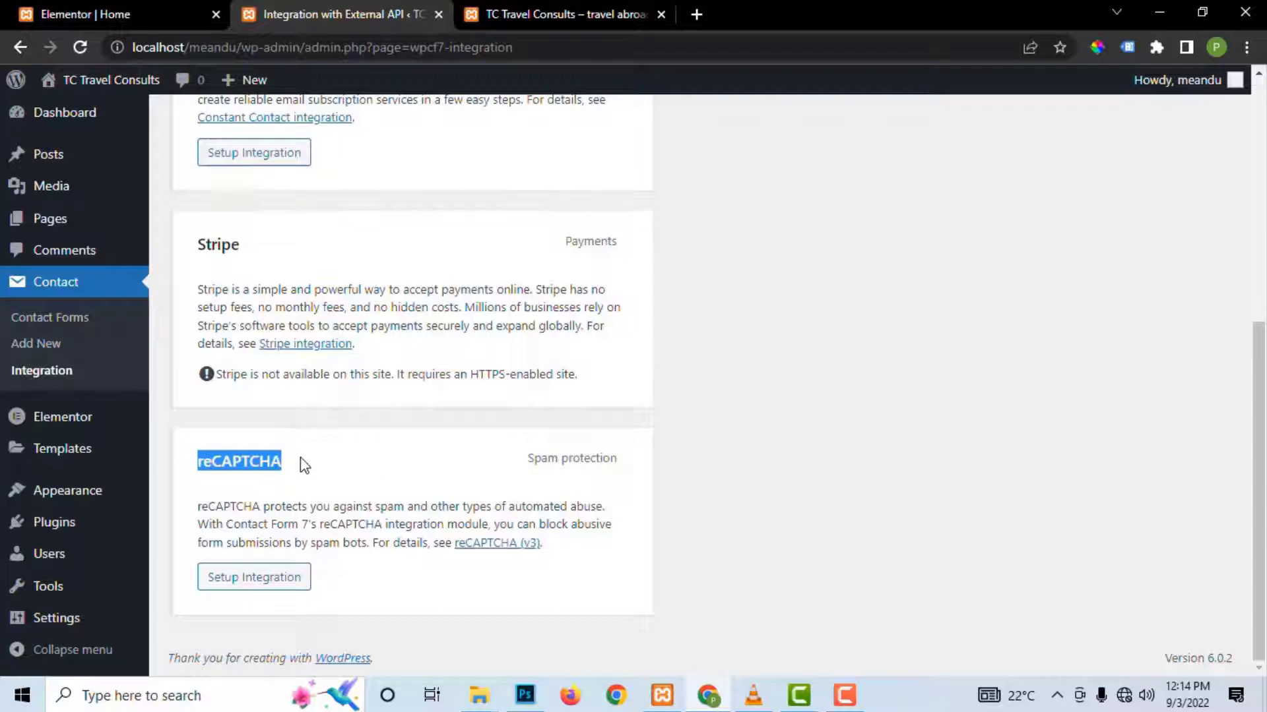
scroll(305, 465, up, 1)
click(277, 330)
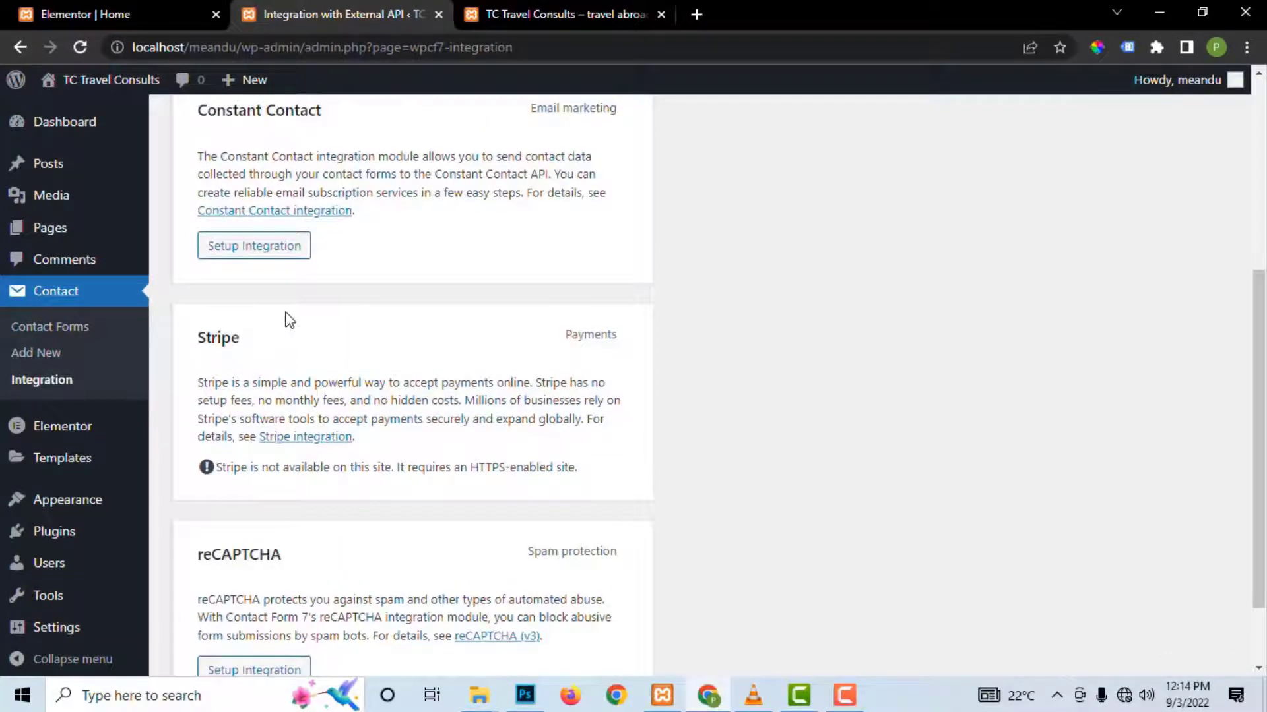
scroll(285, 320, up, 3)
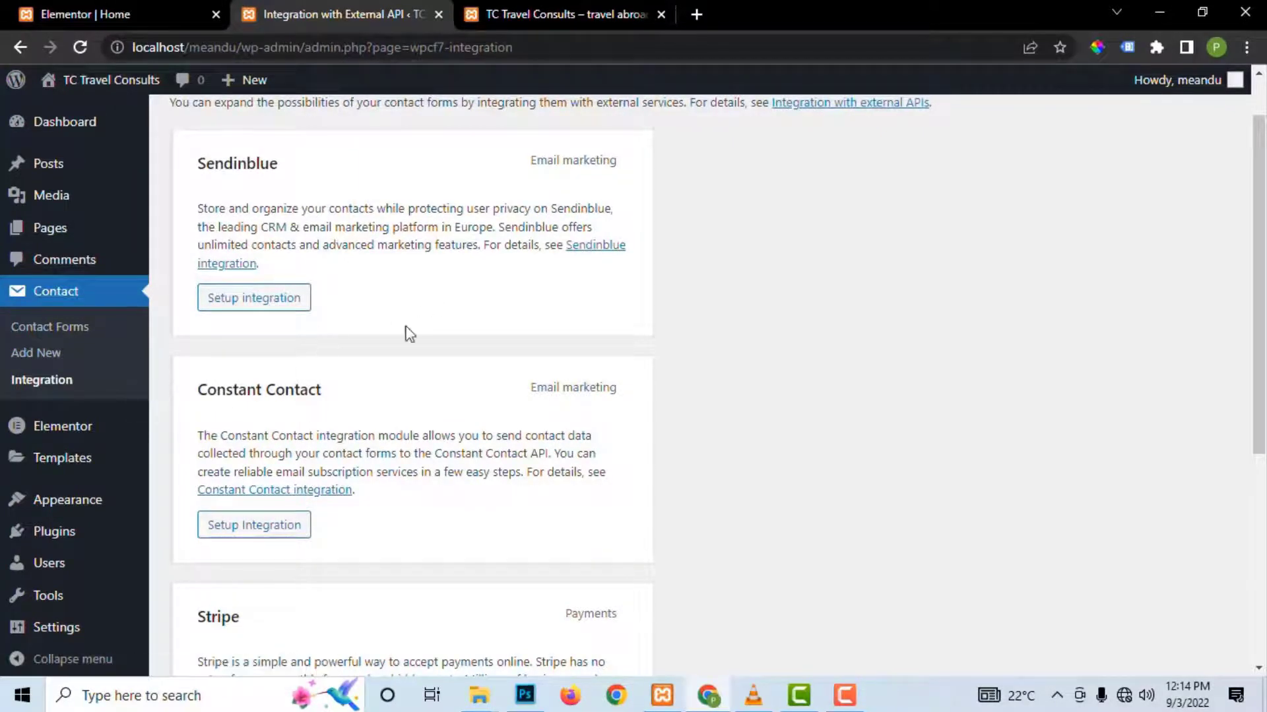
scroll(302, 561, down, 4)
scroll(290, 508, down, 2)
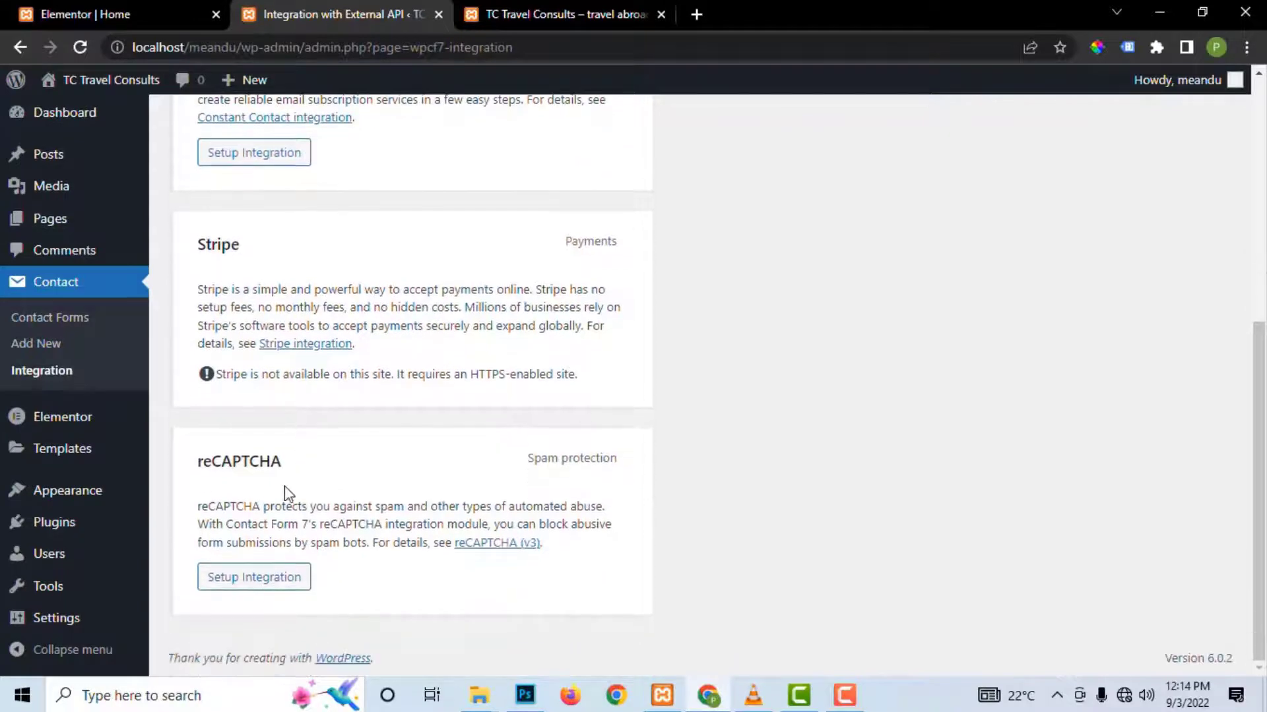
scroll(277, 409, up, 6)
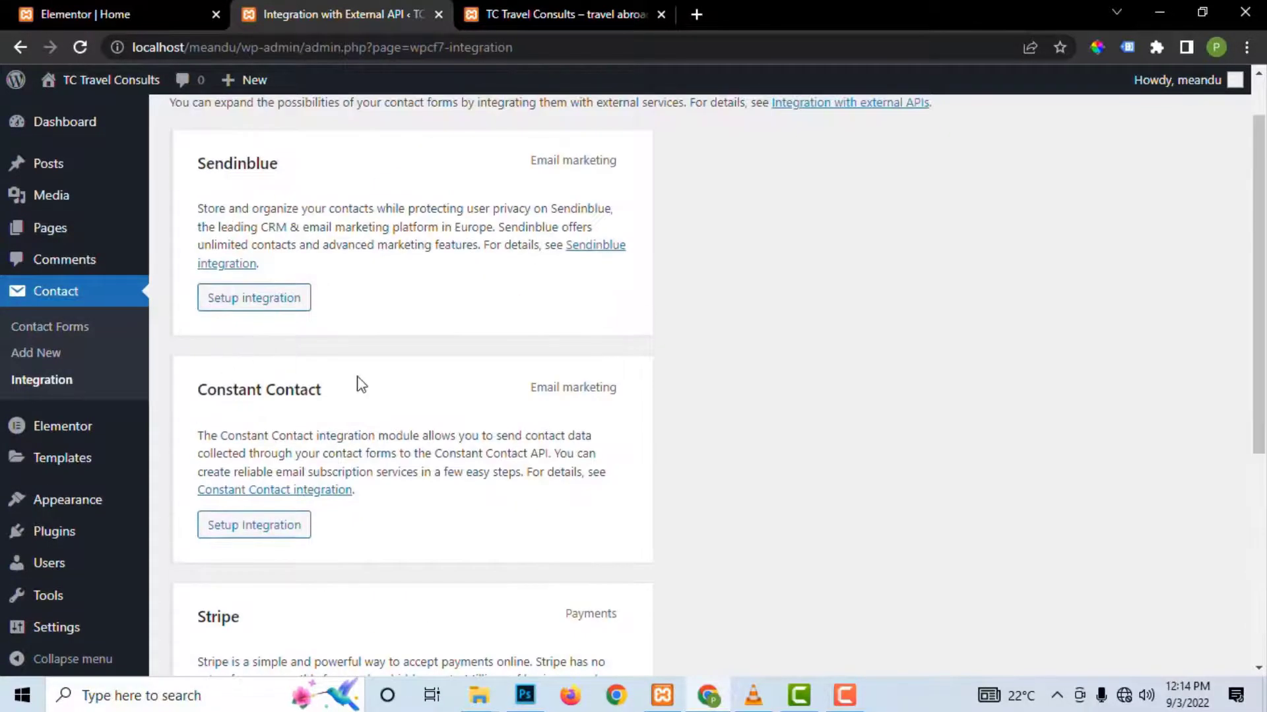
scroll(360, 382, up, 1)
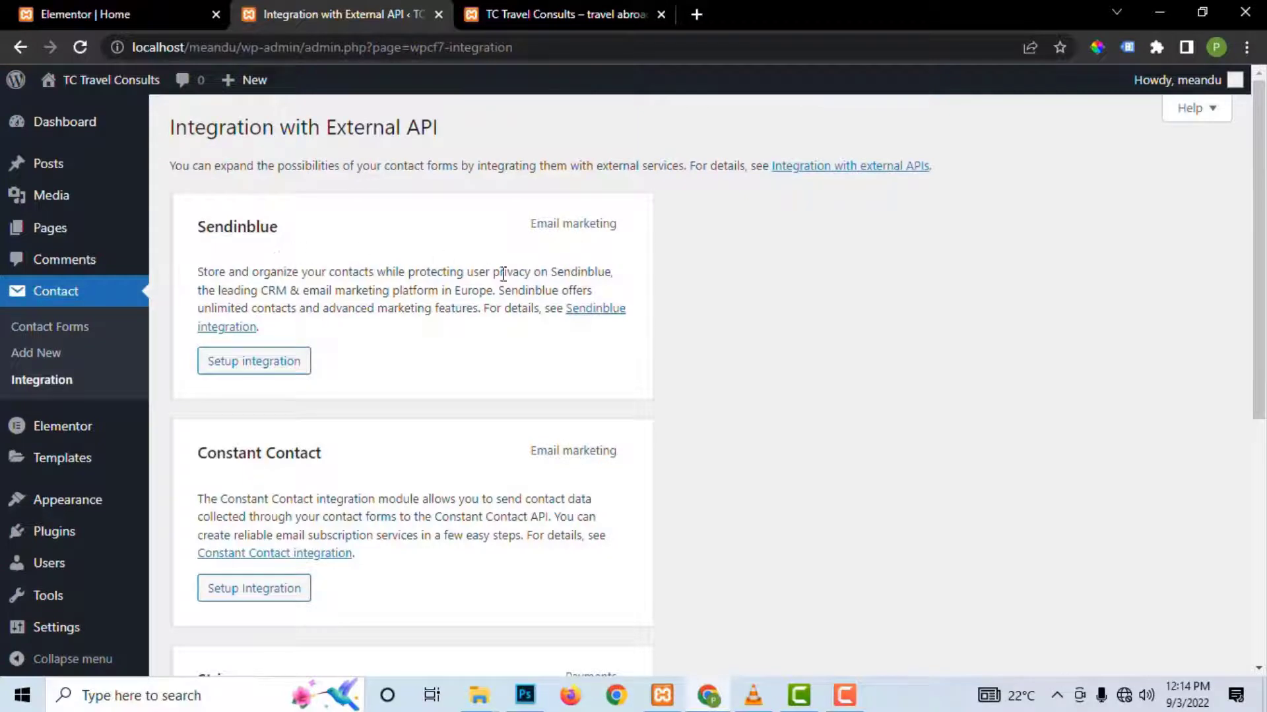
click(58, 328)
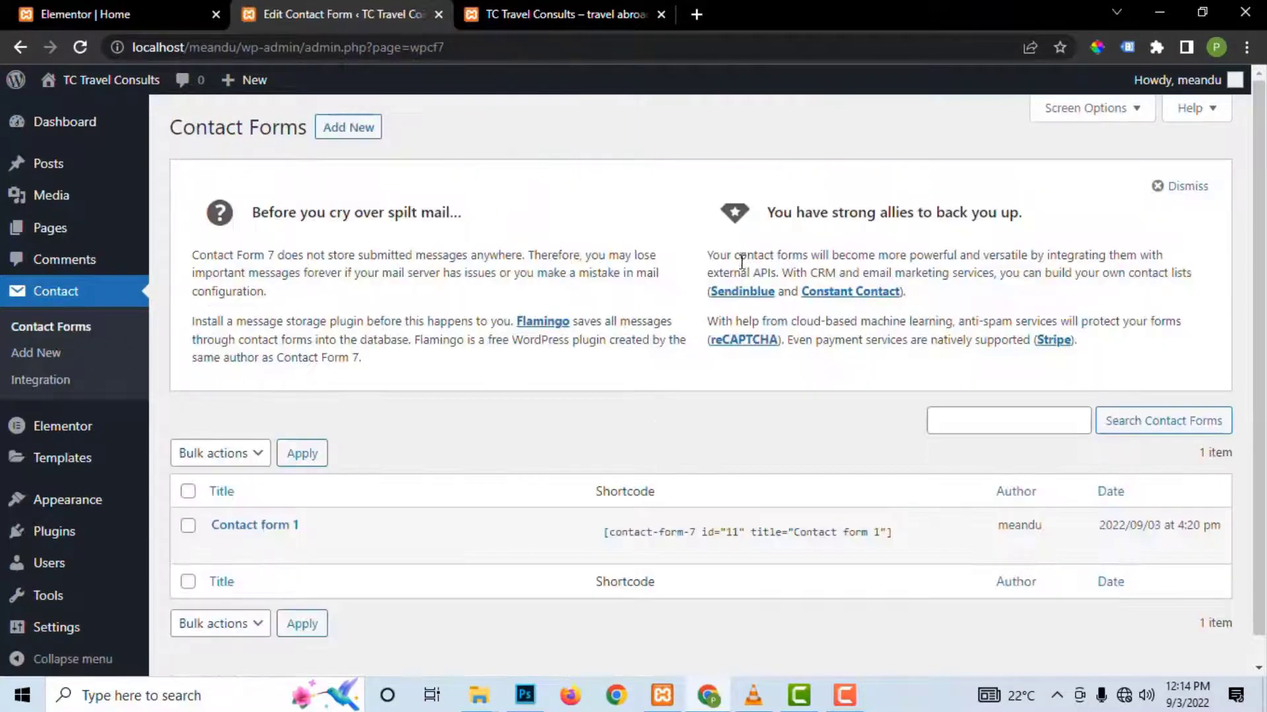
scroll(578, 396, down, 1)
Step: Edit Contact form 1 and review its Mail tab down to the Mail (2) section
click(221, 520)
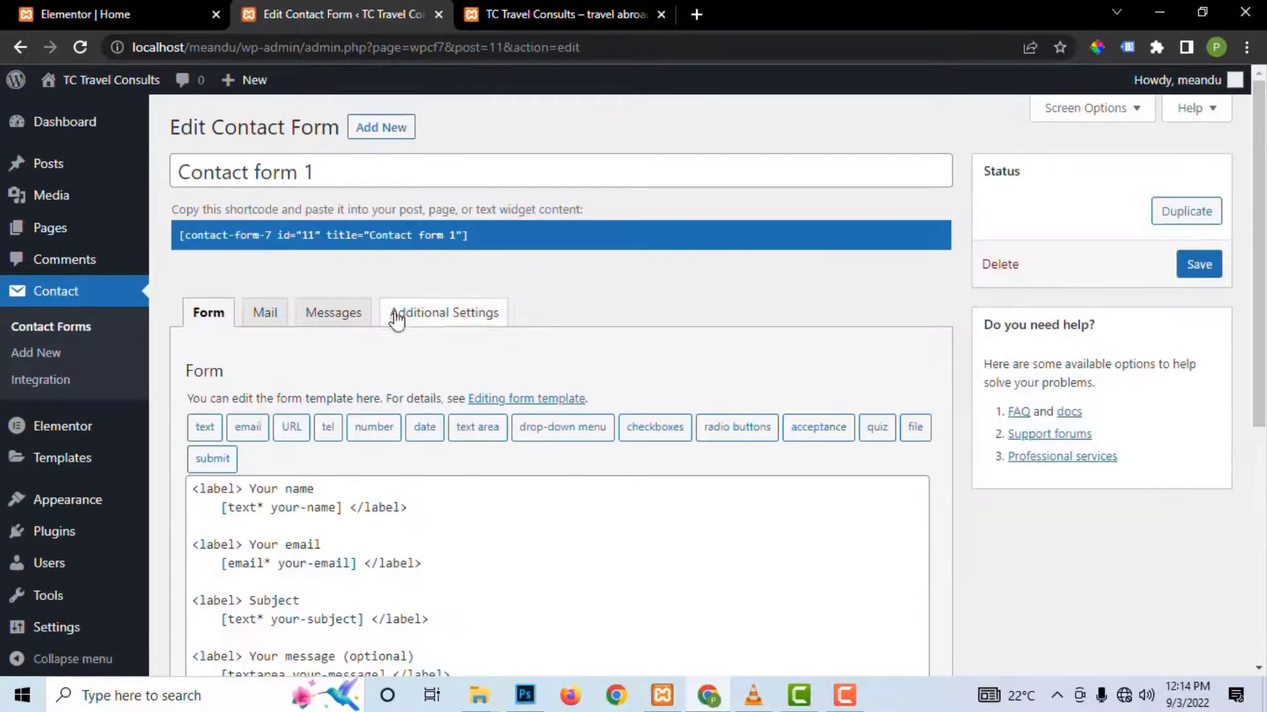
scroll(750, 337, down, 4)
scroll(271, 201, up, 3)
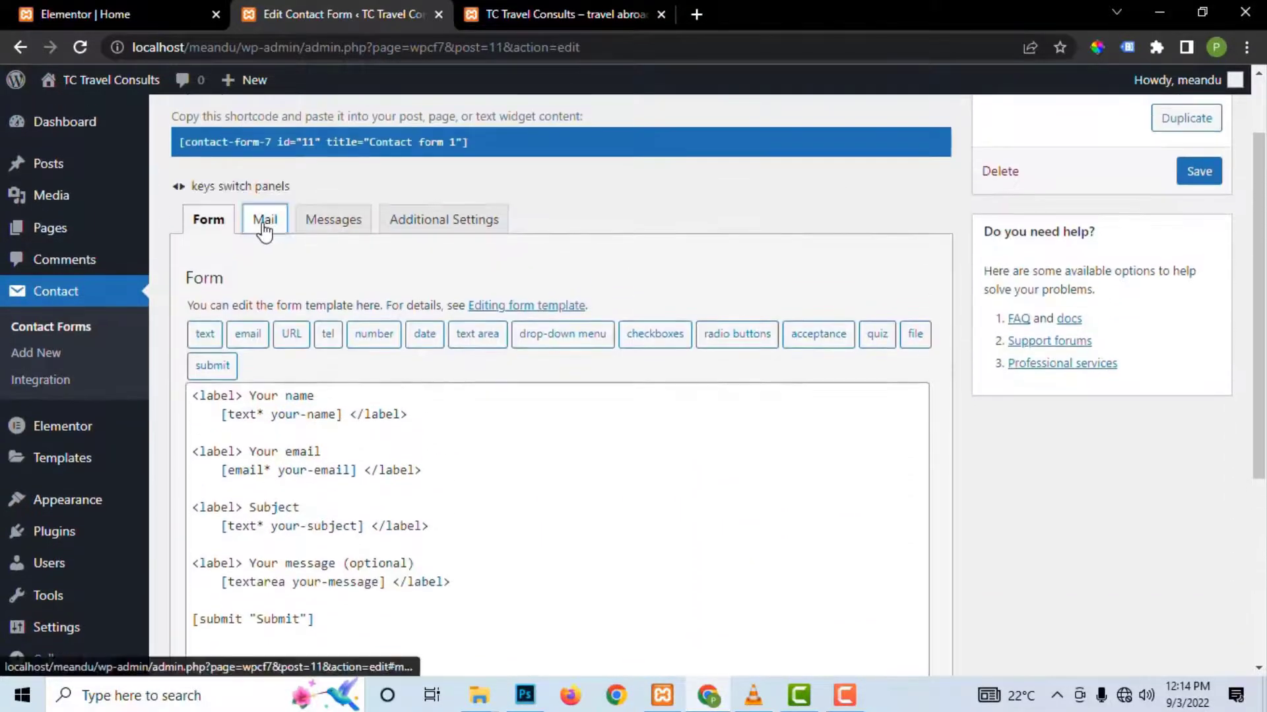
click(264, 222)
scroll(644, 404, down, 2)
scroll(644, 403, down, 2)
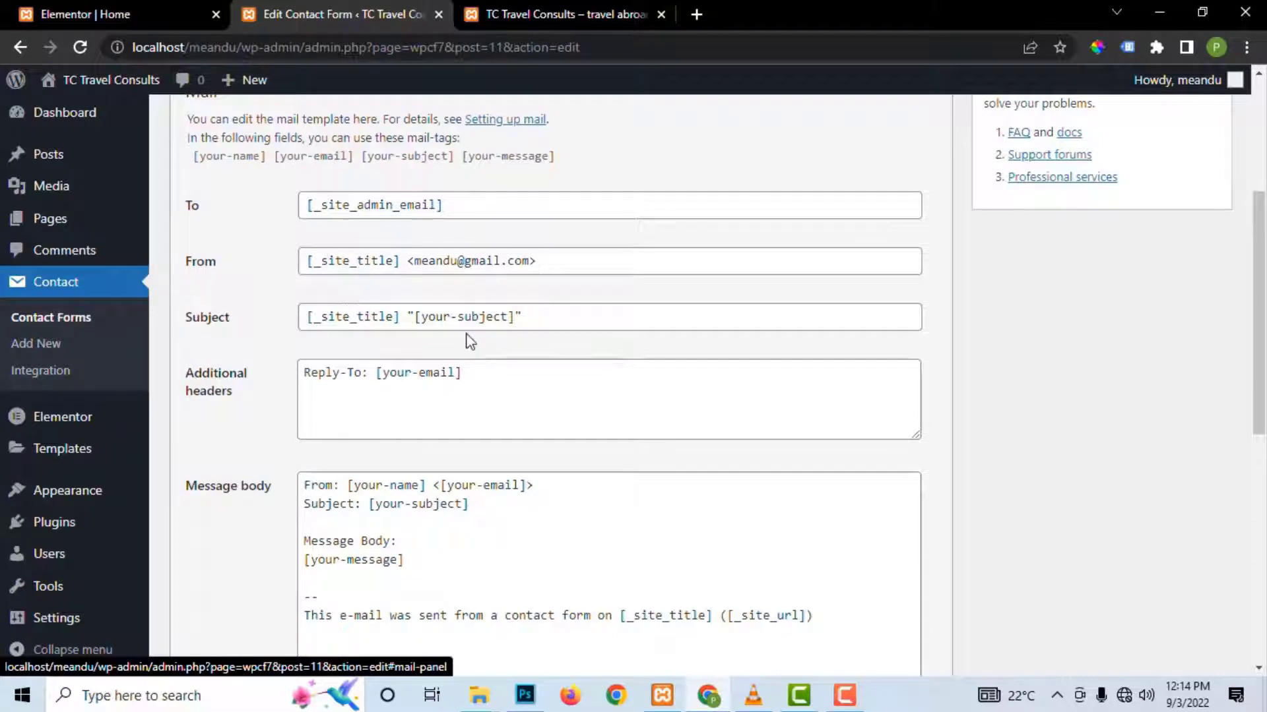
scroll(468, 340, down, 2)
scroll(467, 221, up, 4)
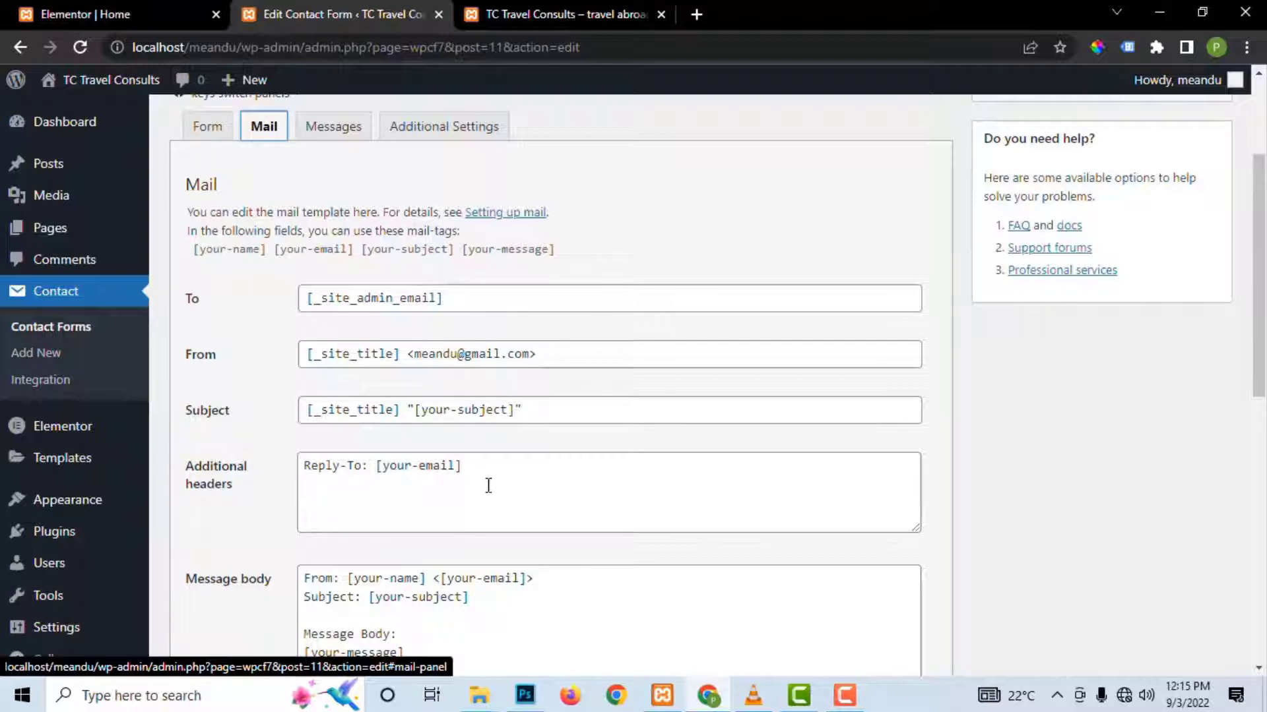
scroll(488, 485, down, 4)
scroll(488, 485, down, 5)
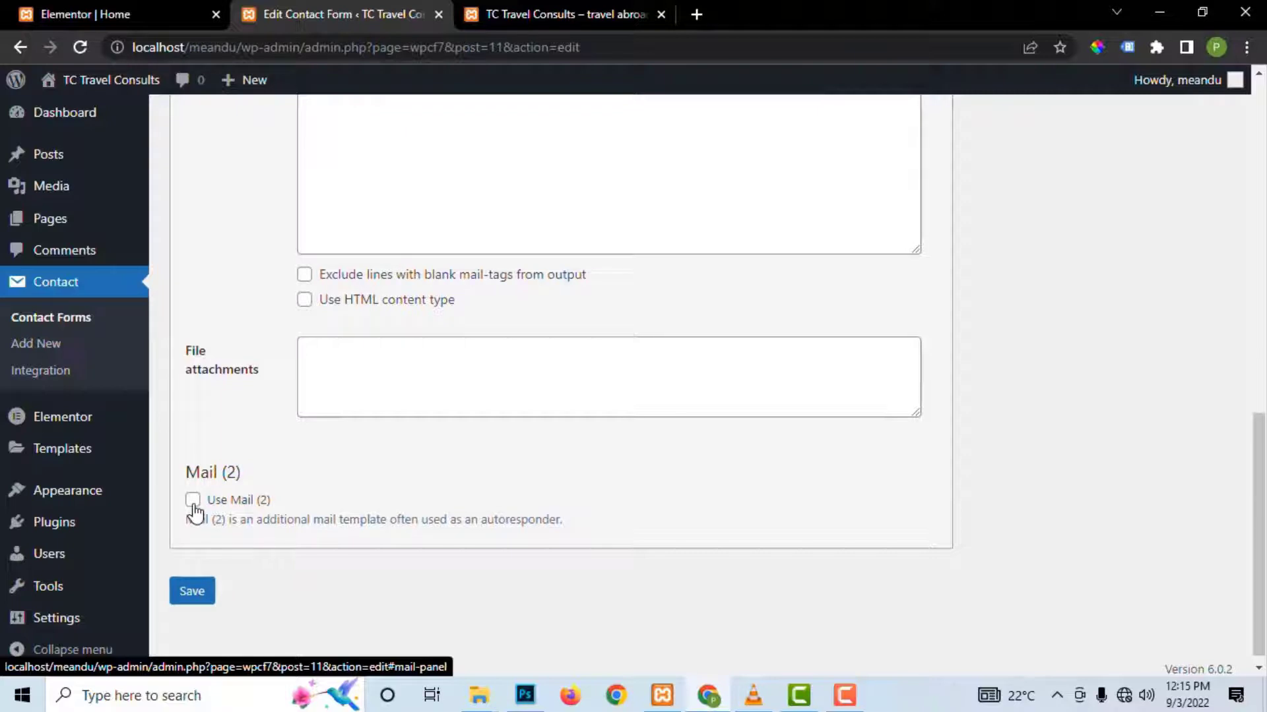
Step: Tick 'Use Mail (2)' and select its [your-email] recipient, sender address and [your-subject] subject tag
click(193, 500)
scroll(368, 481, down, 4)
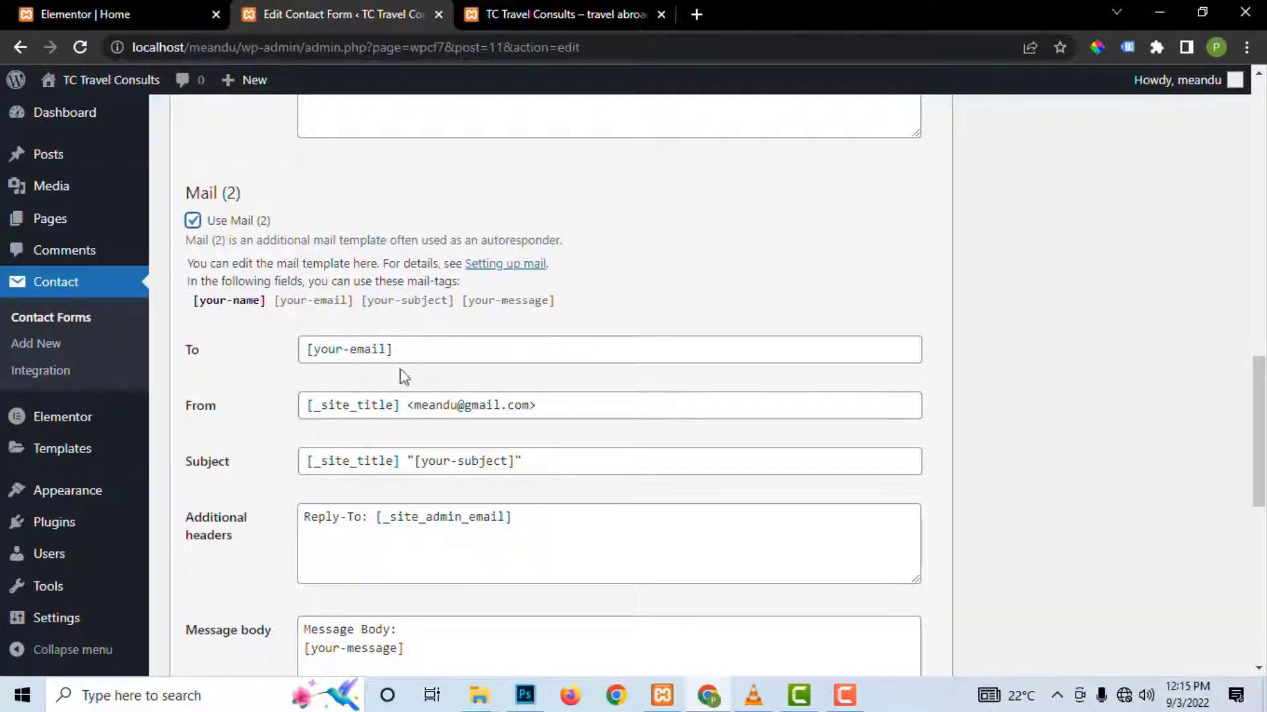
scroll(435, 460, down, 3)
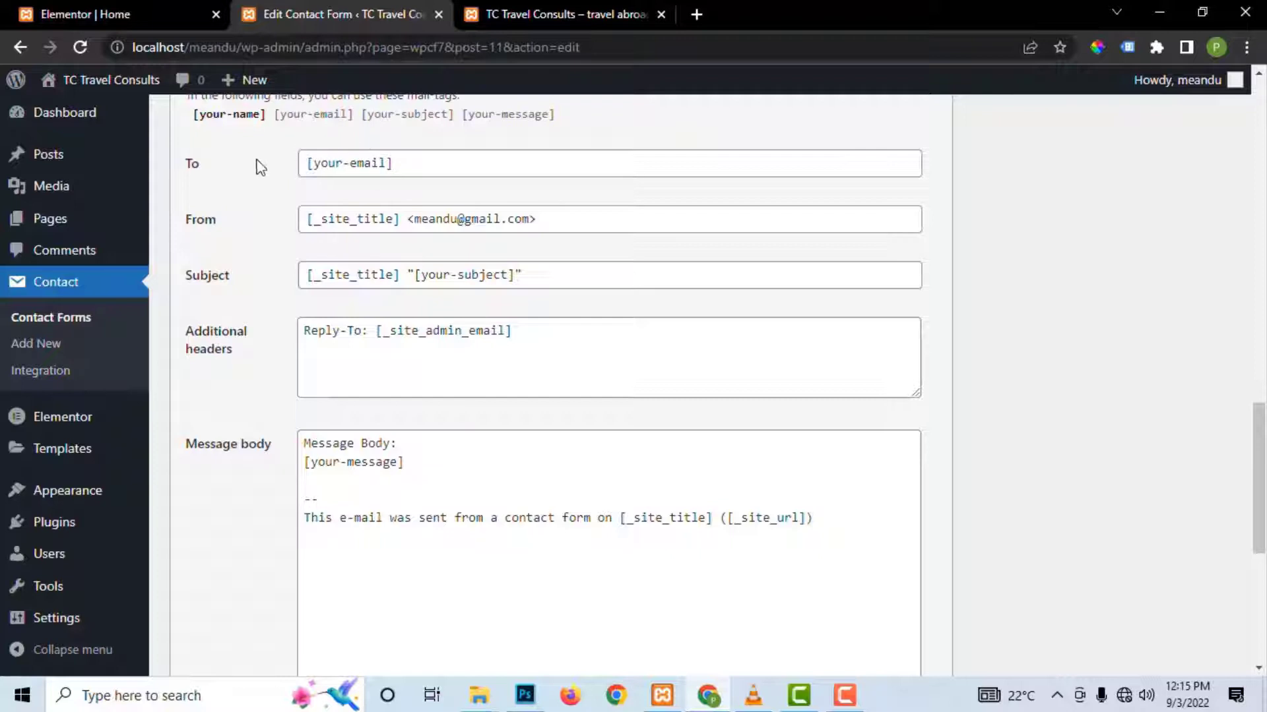
drag(422, 164, 305, 164)
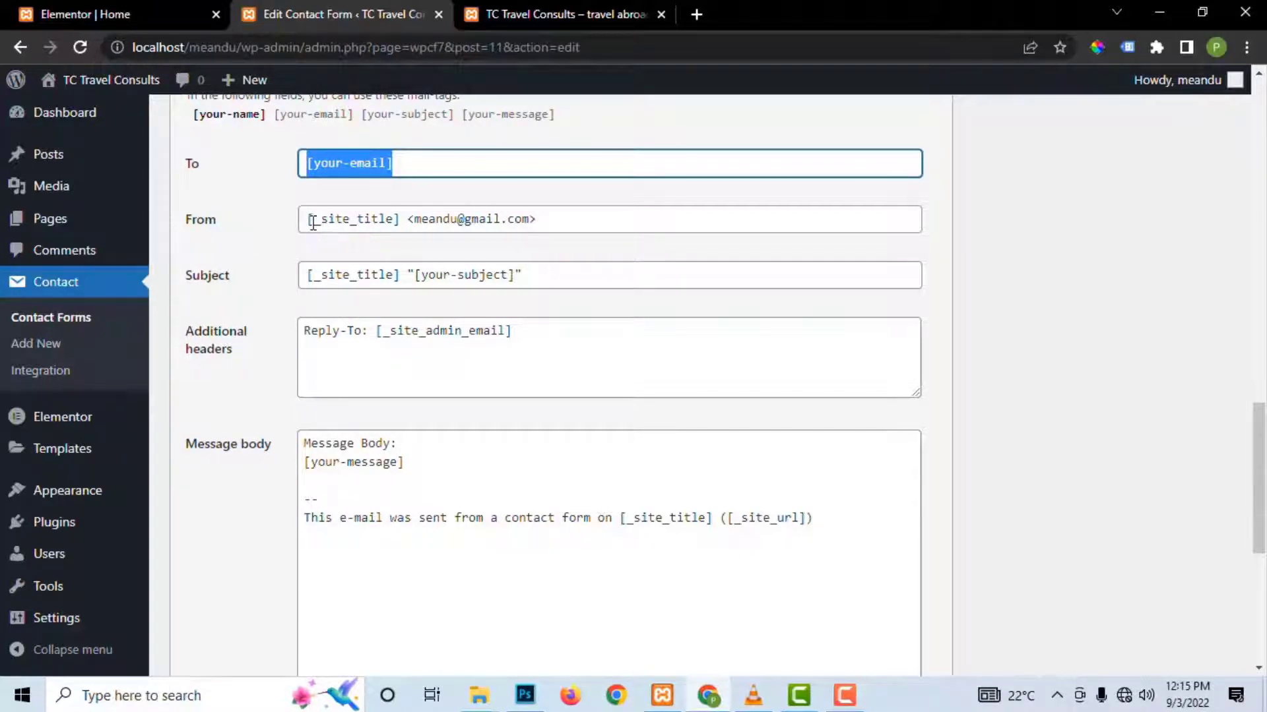
mouse_move(312, 222)
mouse_down()
mouse_move(523, 220)
mouse_move(312, 230)
mouse_up()
click(557, 220)
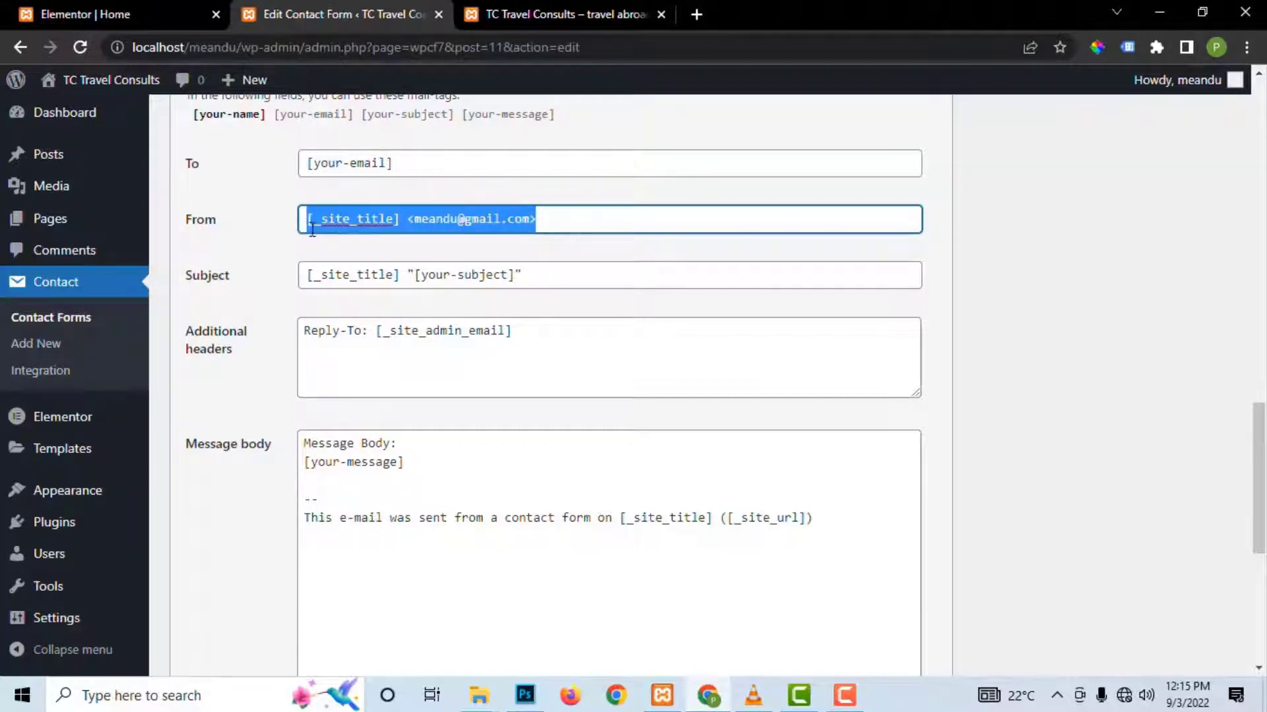
click(382, 219)
drag(571, 217, 409, 225)
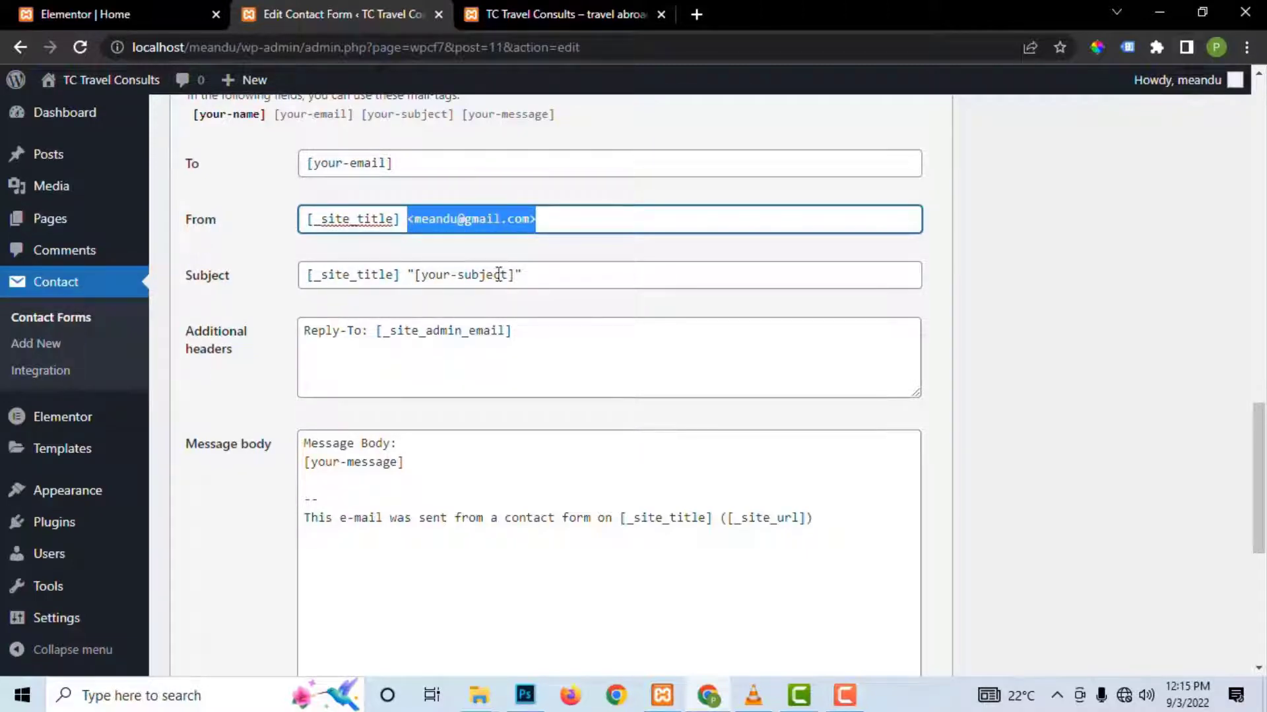
drag(543, 277, 303, 275)
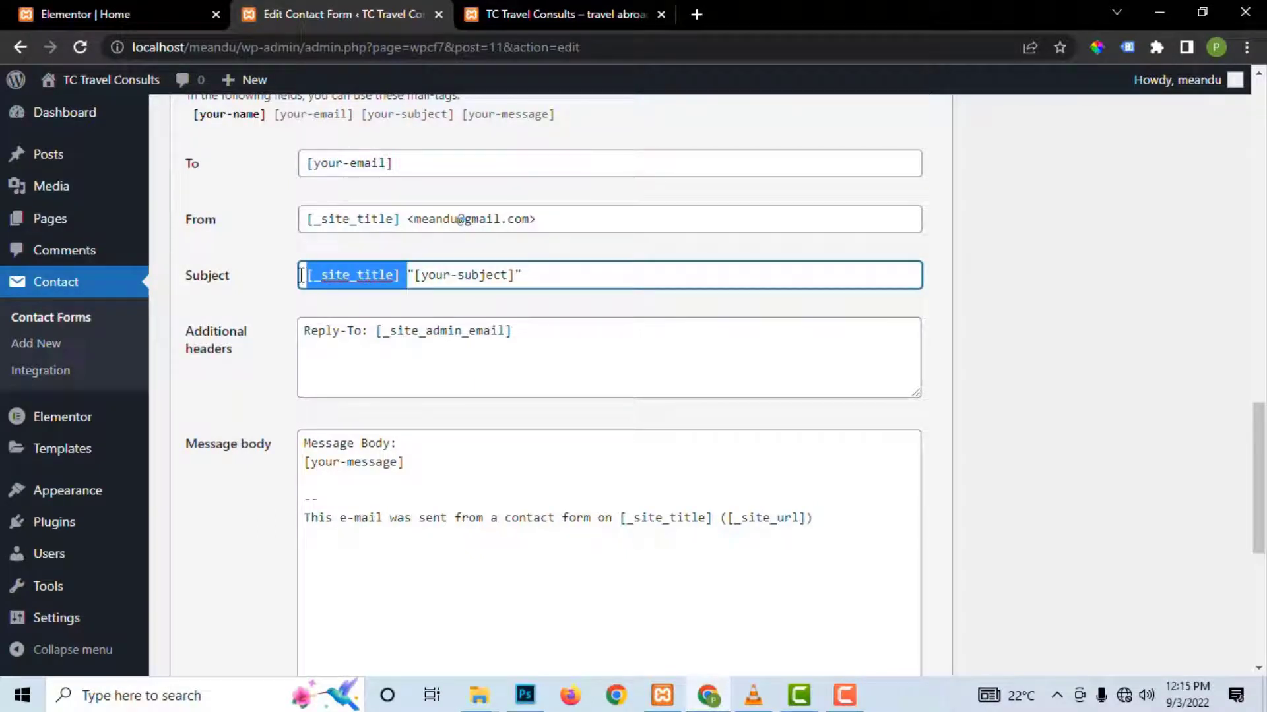
click(524, 275)
drag(534, 277, 407, 275)
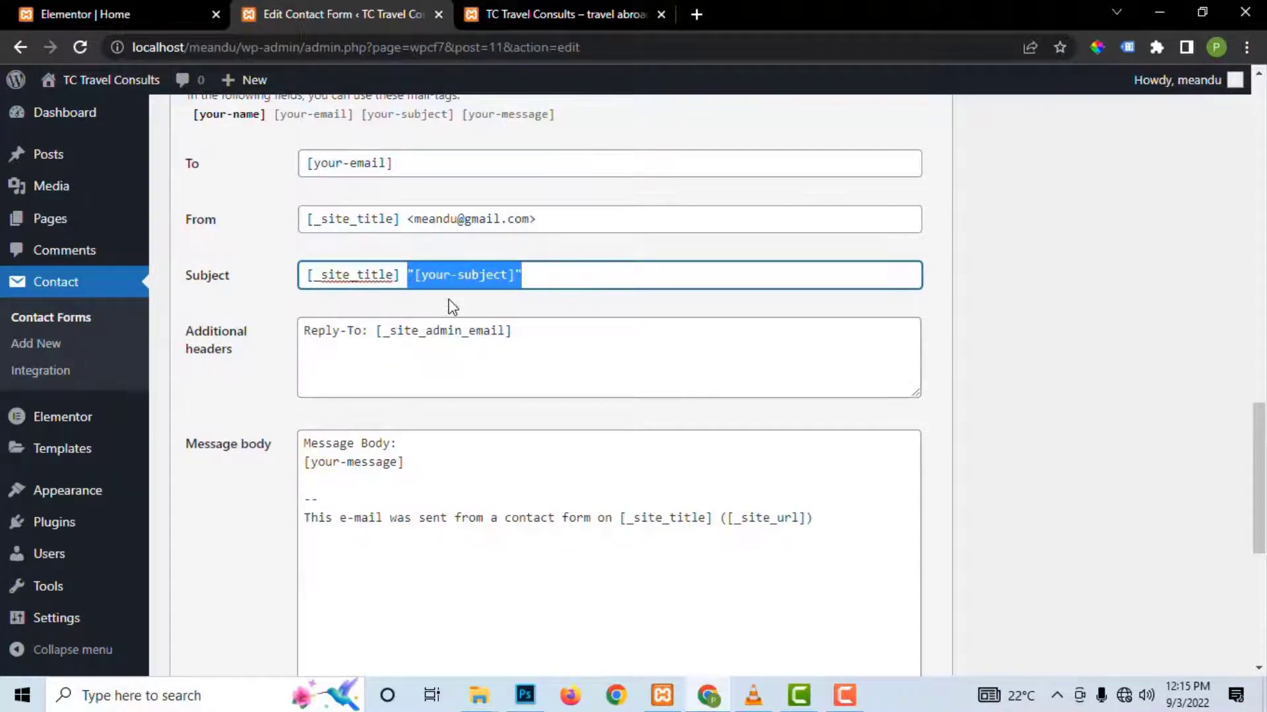
Step: Replace the Mail (2) subject tag with 'THANKS FOR REQUESTING A CALL BACK' and select the reply-to and body text
text(T)
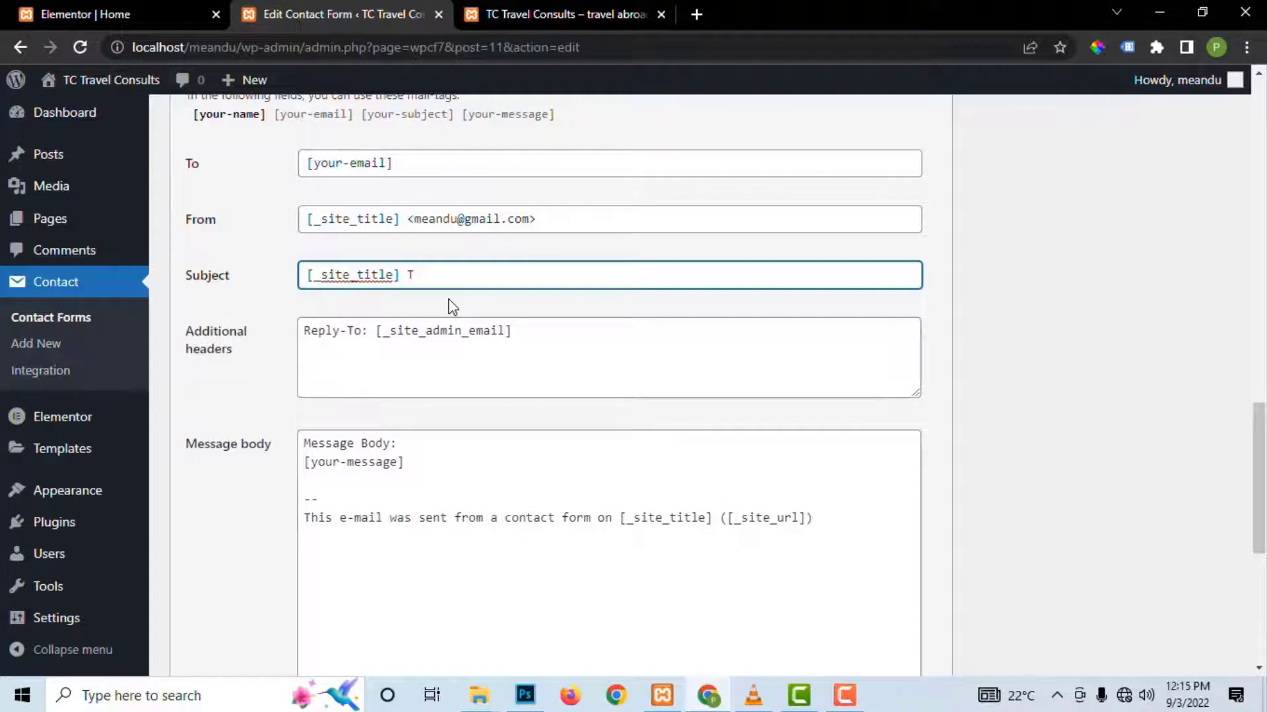
text(HANKS FOR REQUESTIN)
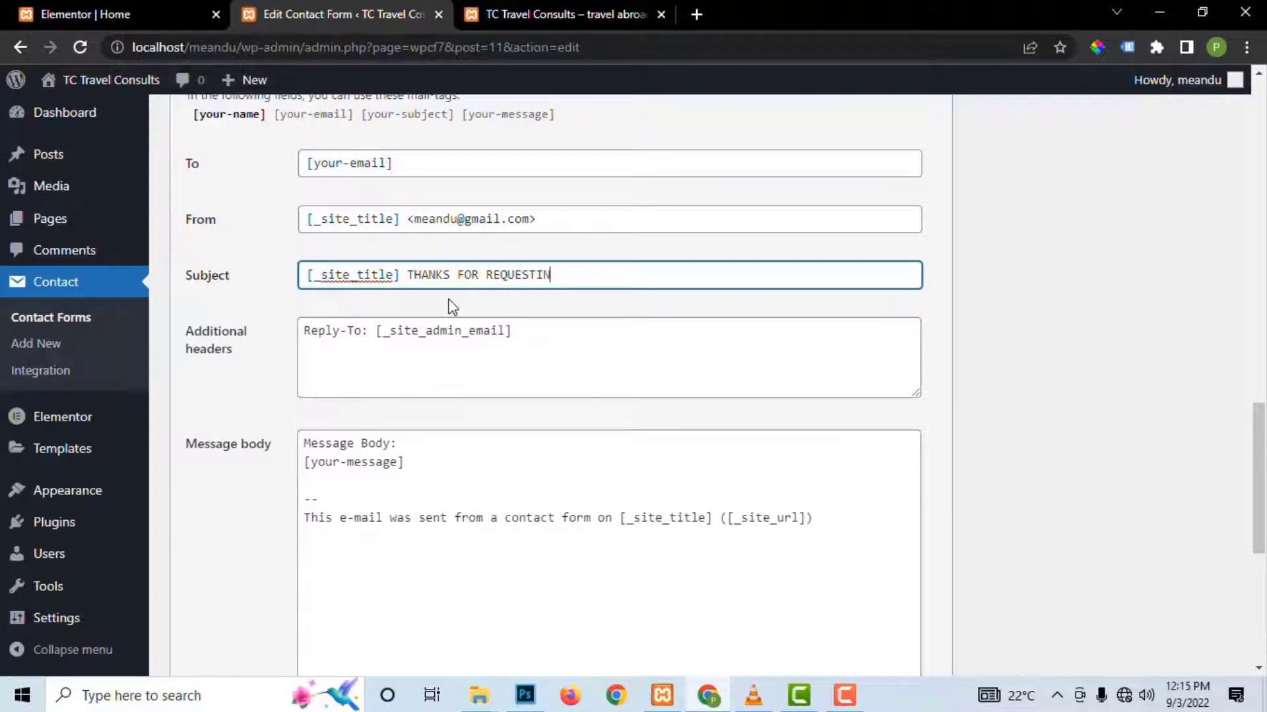
text(G A CALL BACK)
drag(377, 332, 533, 340)
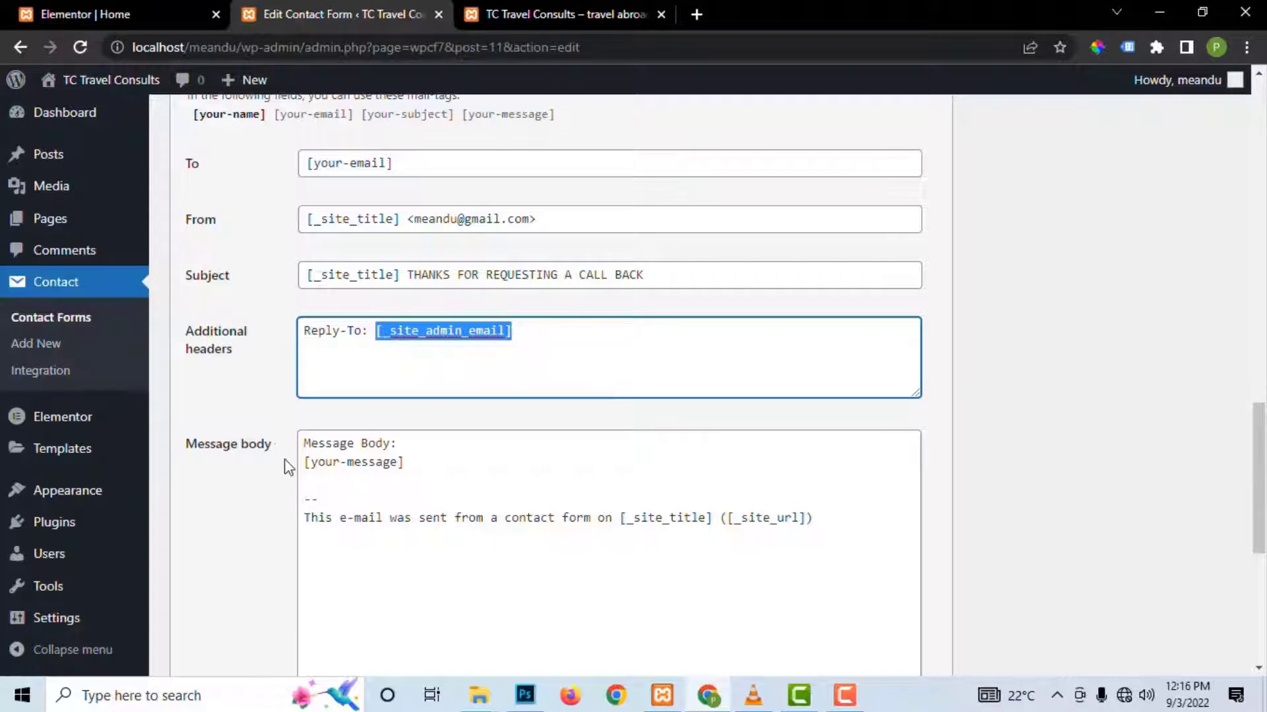
drag(302, 445, 604, 493)
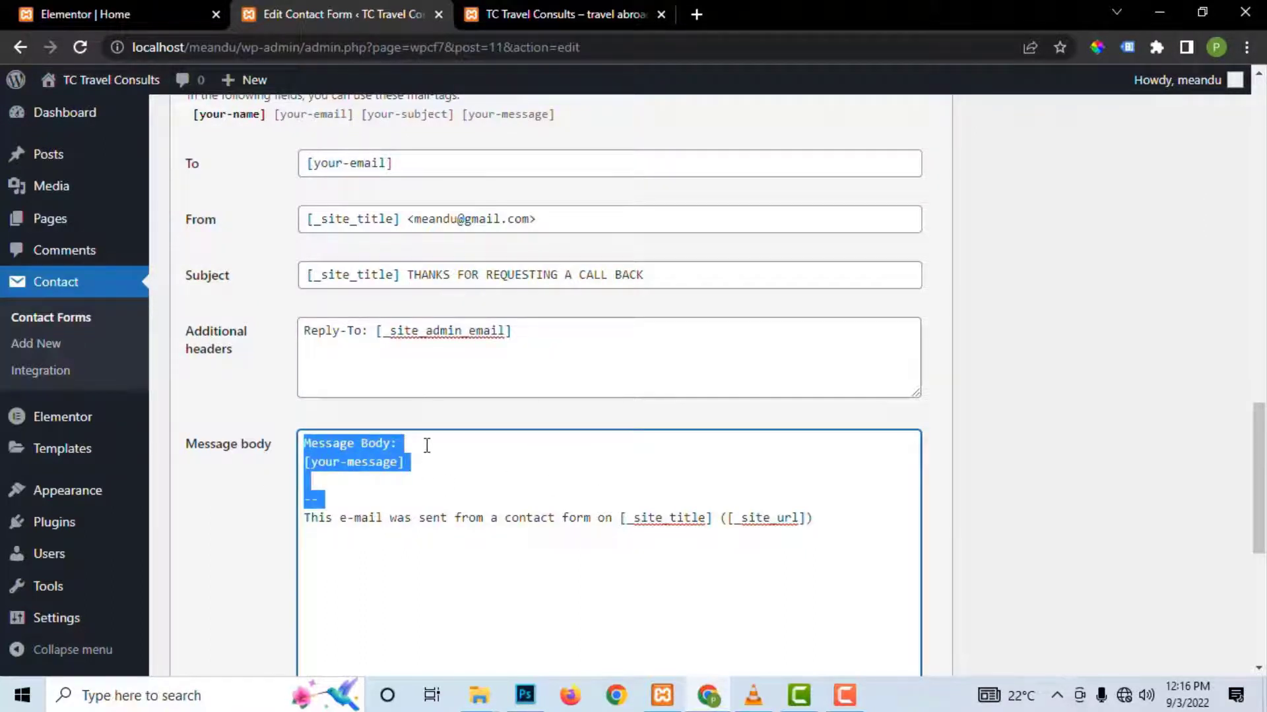
Step: Replace 'Message Body: [your-message]' in the Mail (2) body with 'Thanks for requesting a call back. One of our staff will call you shortly.'
drag(436, 470, 288, 437)
key(BackSpace)
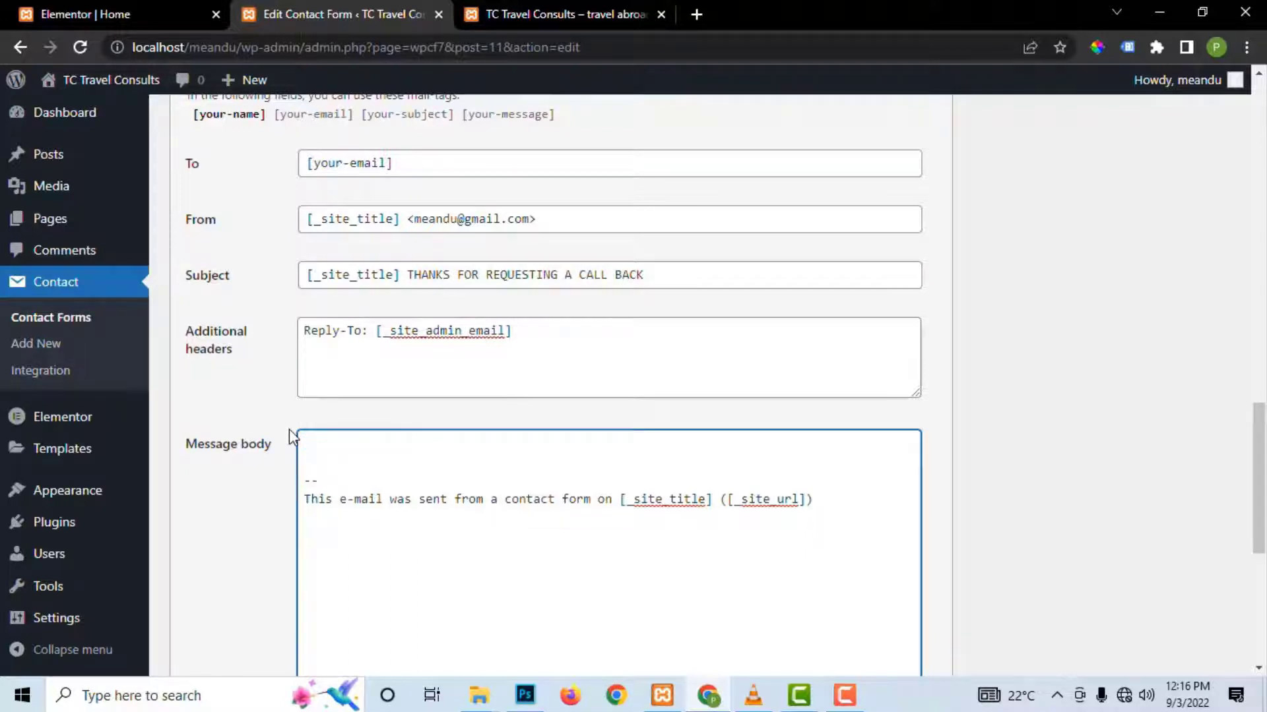
text(than)
key(BackSpace)
key(BackSpace)
key(BackSpace)
key(BackSpace)
text(Thanks for requesting )
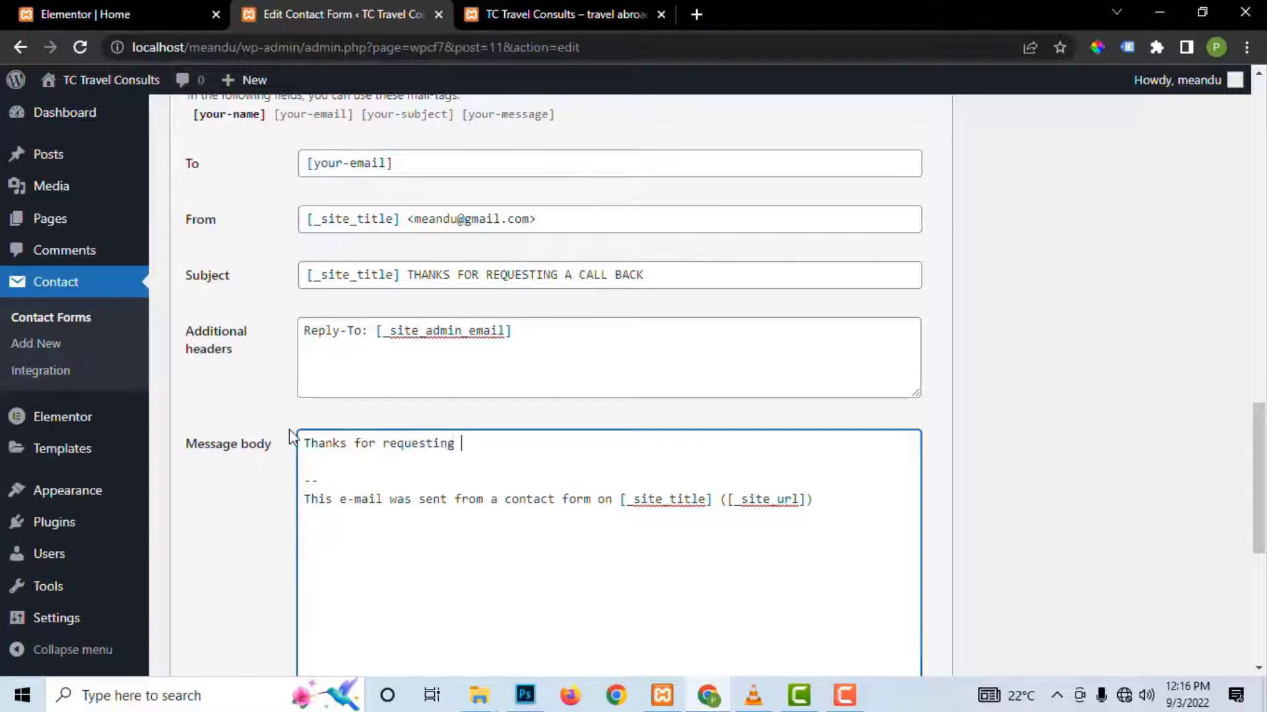
text(a call back. One of)
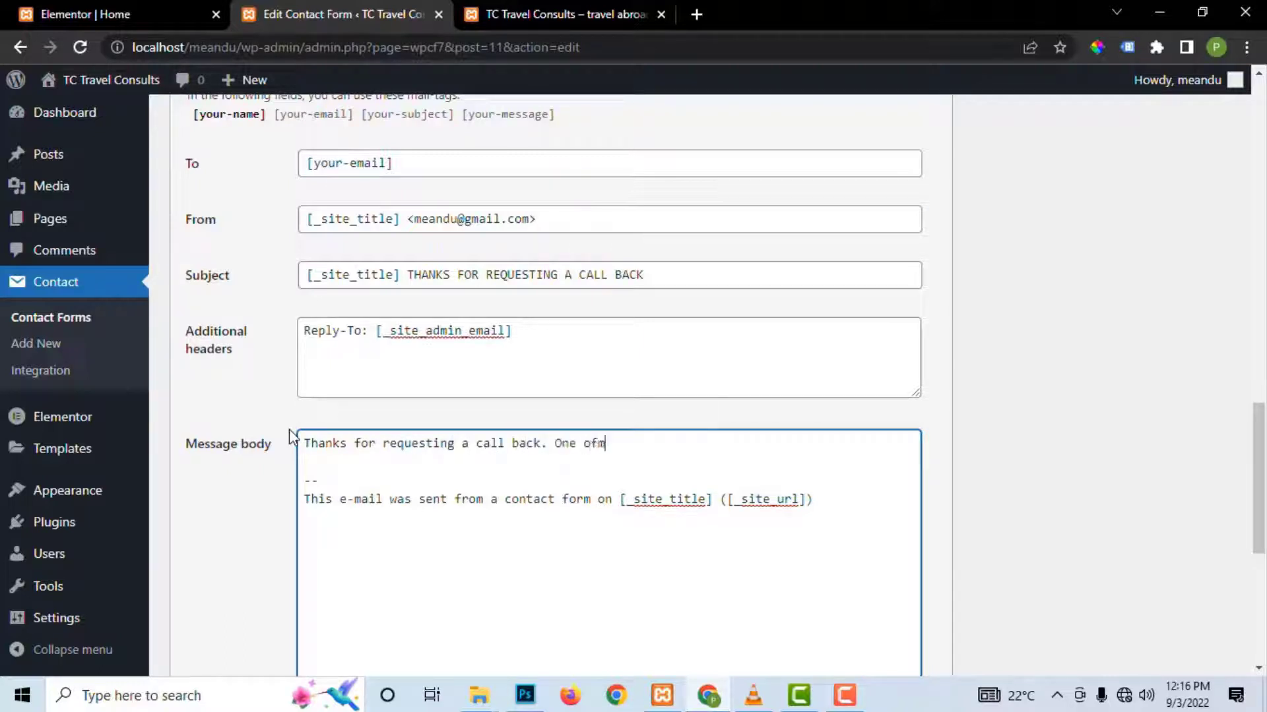
text( of our staff will call you shortly.)
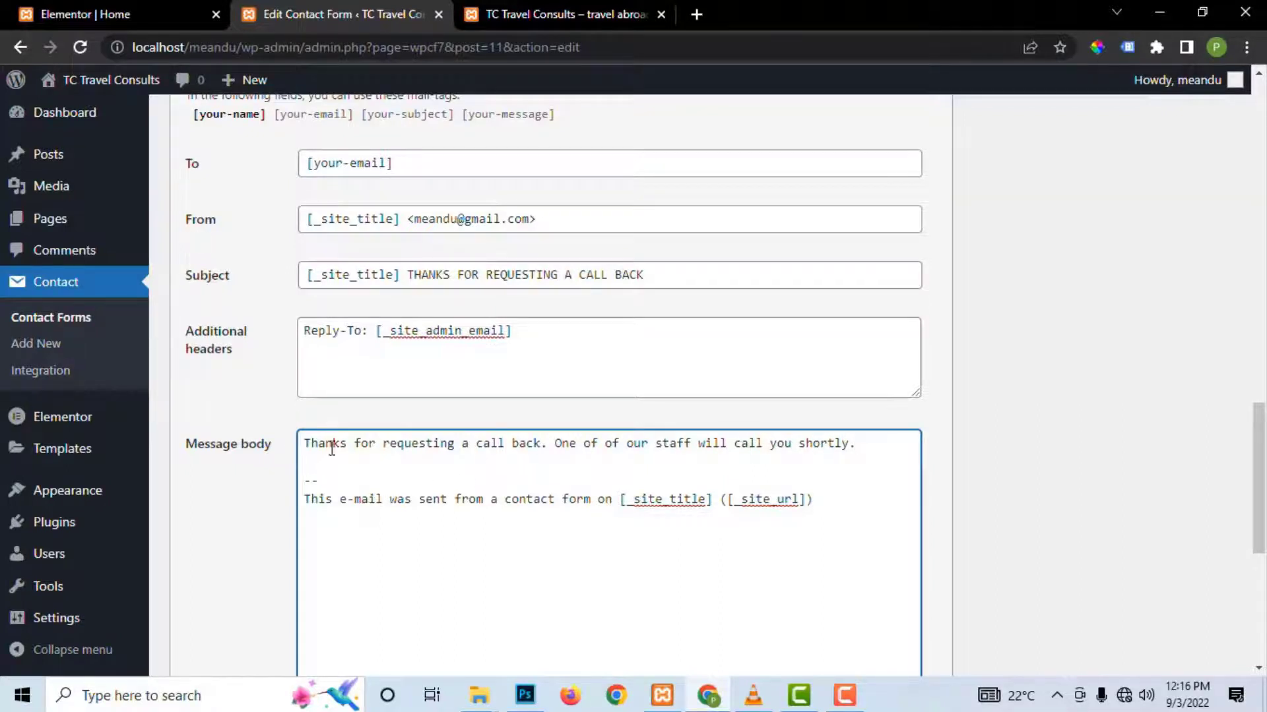
scroll(404, 341, down, 3)
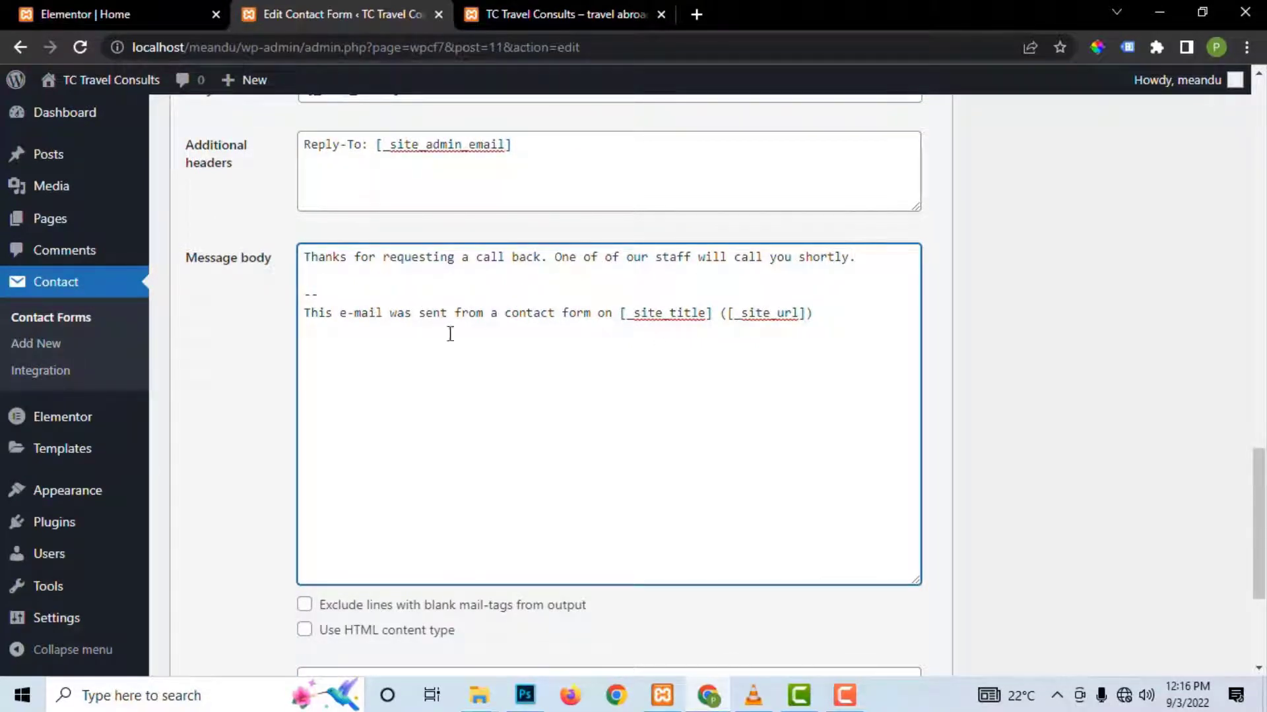
scroll(487, 283, up, 5)
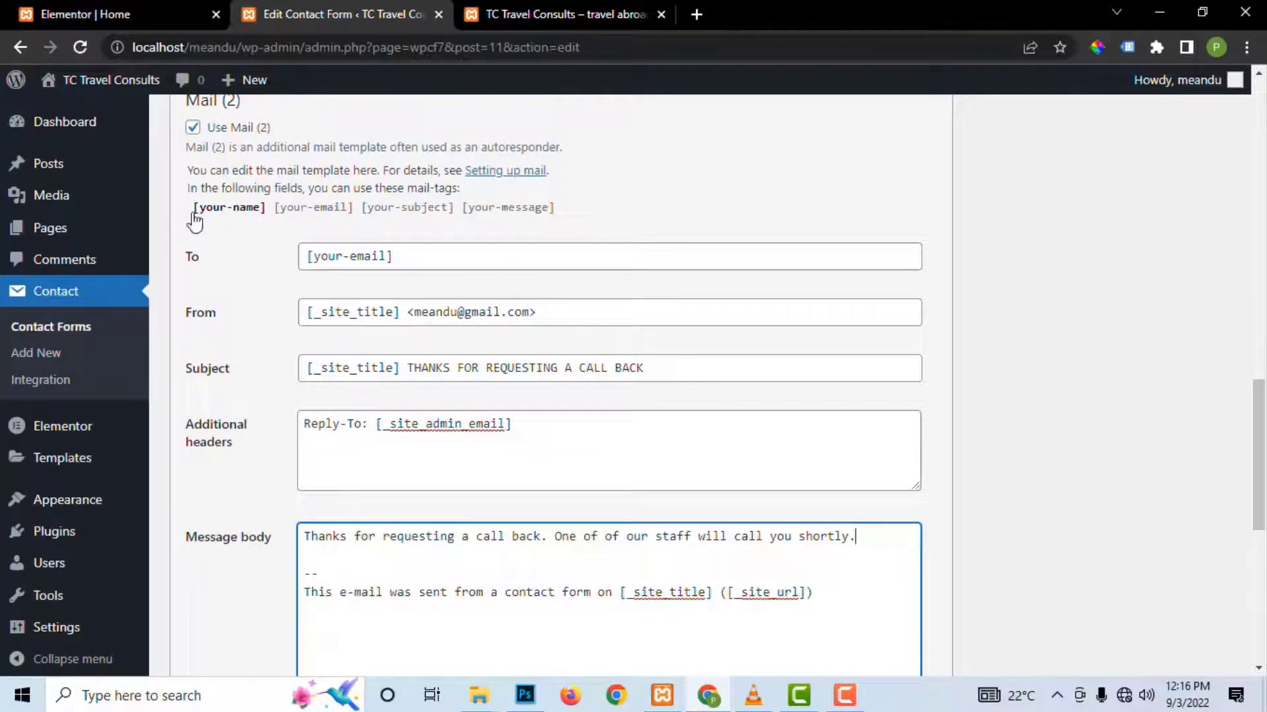
Step: Insert the [your-name] tag after 'Thanks' and add 'We are glad to hear from you.'
drag(193, 210, 267, 225)
key(ctrl+c)
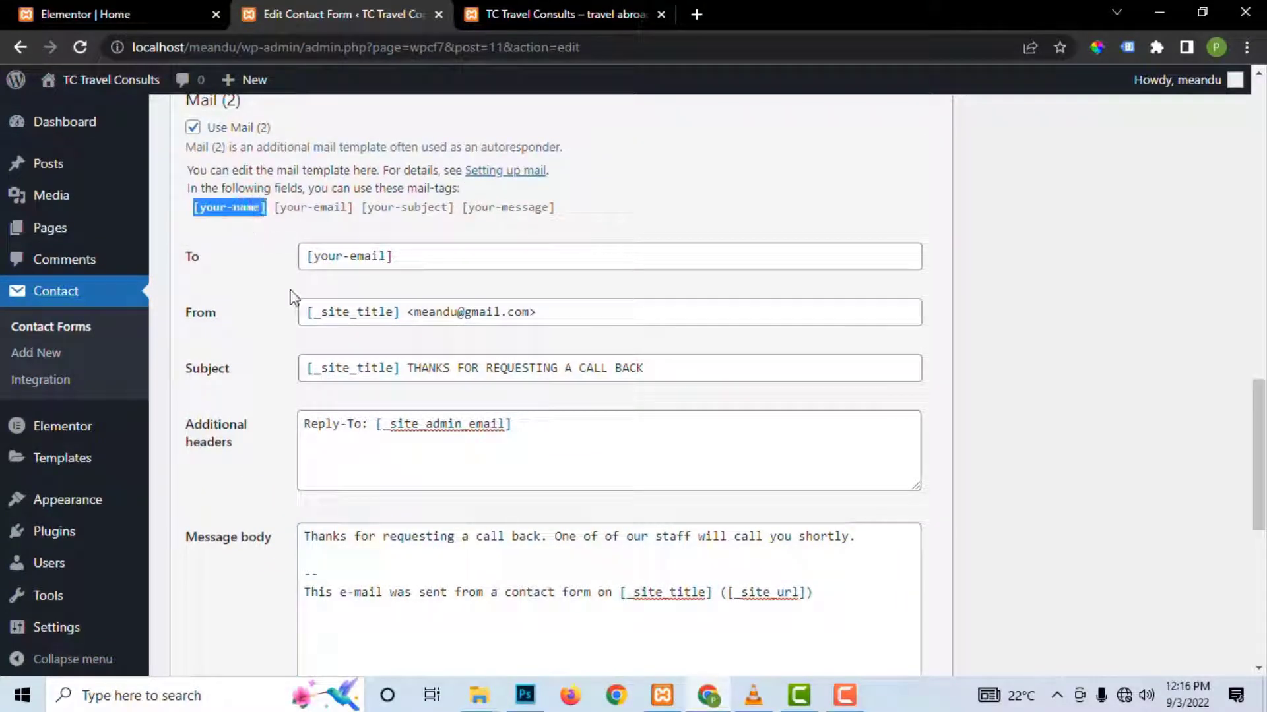
scroll(443, 394, down, 2)
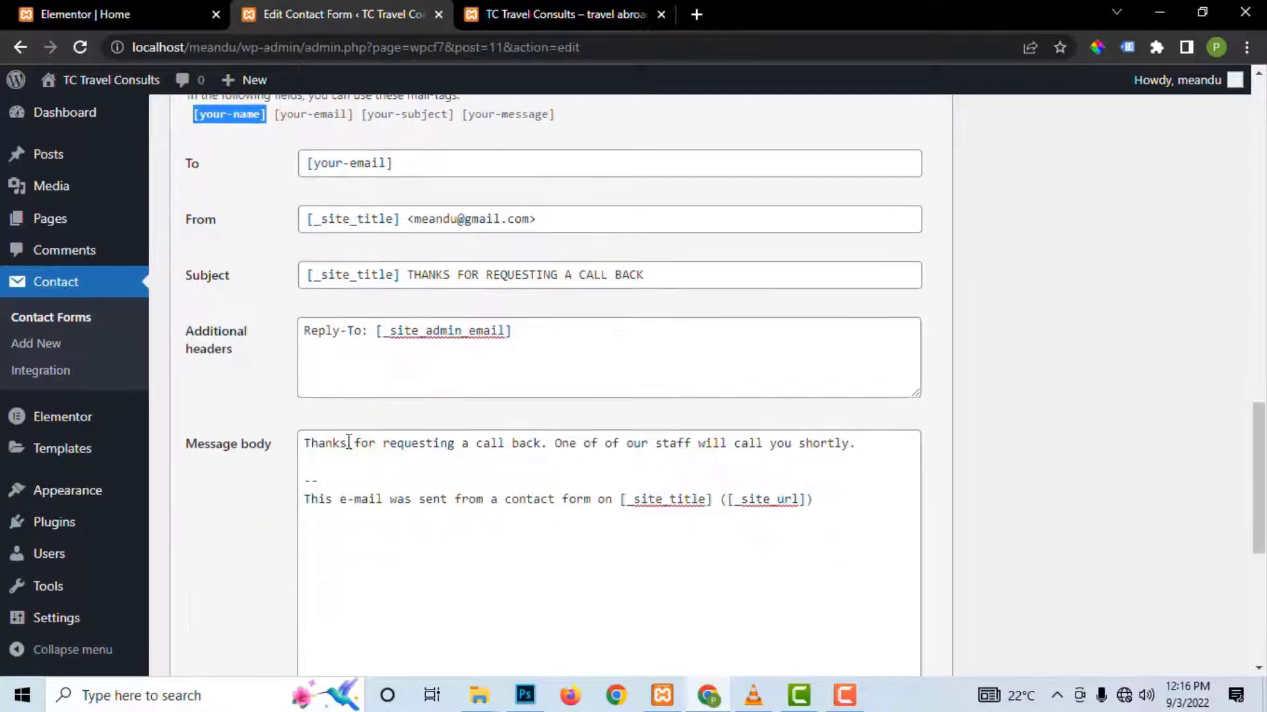
click(349, 445)
key(ctrl+v)
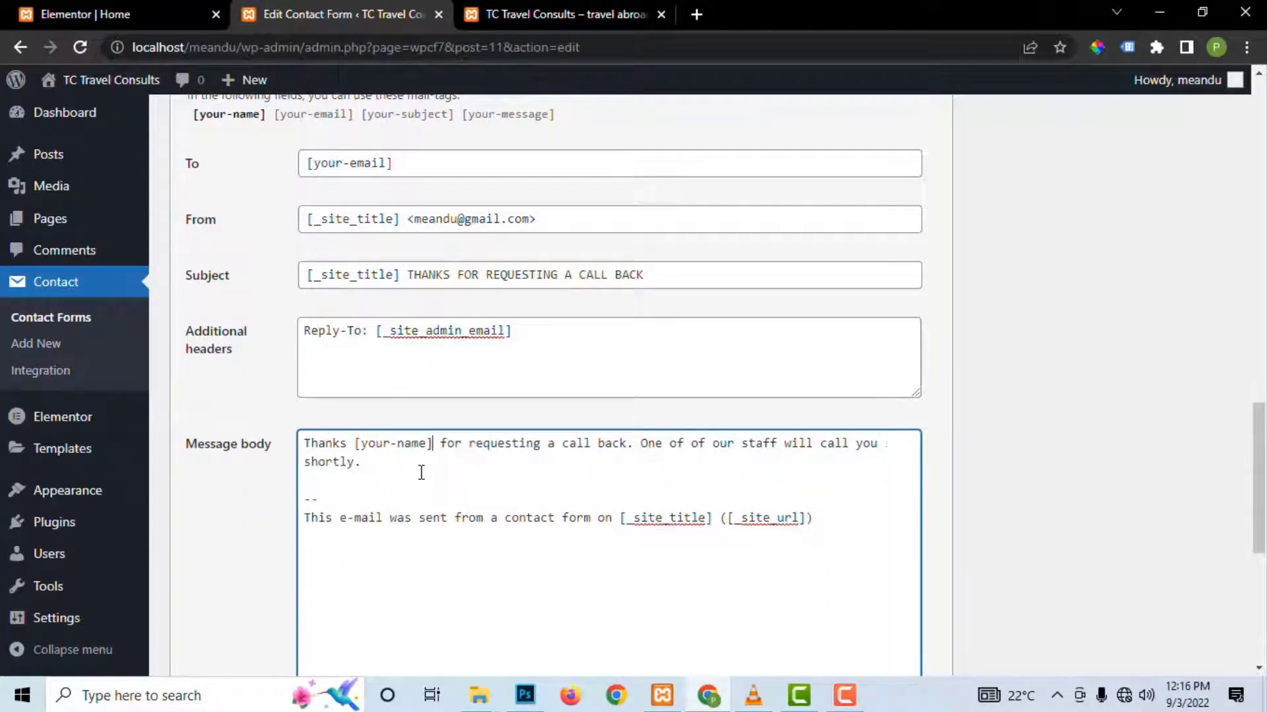
text(,)
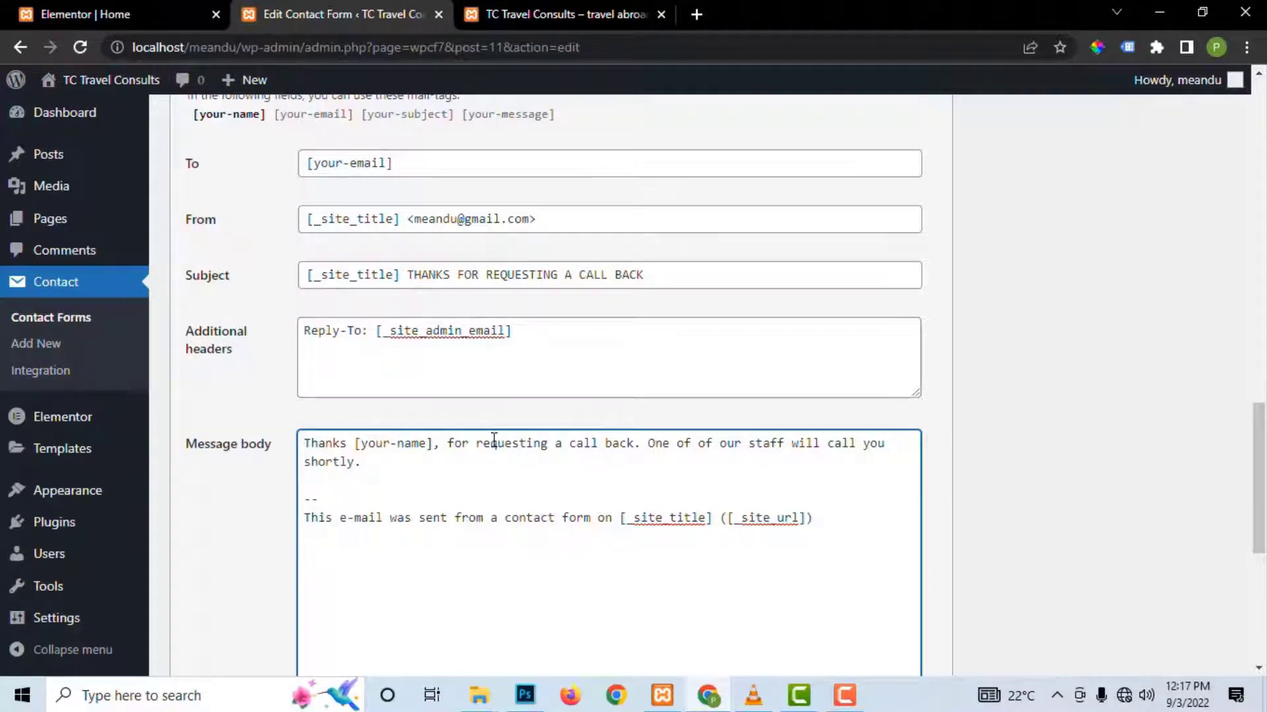
key(BackSpace)
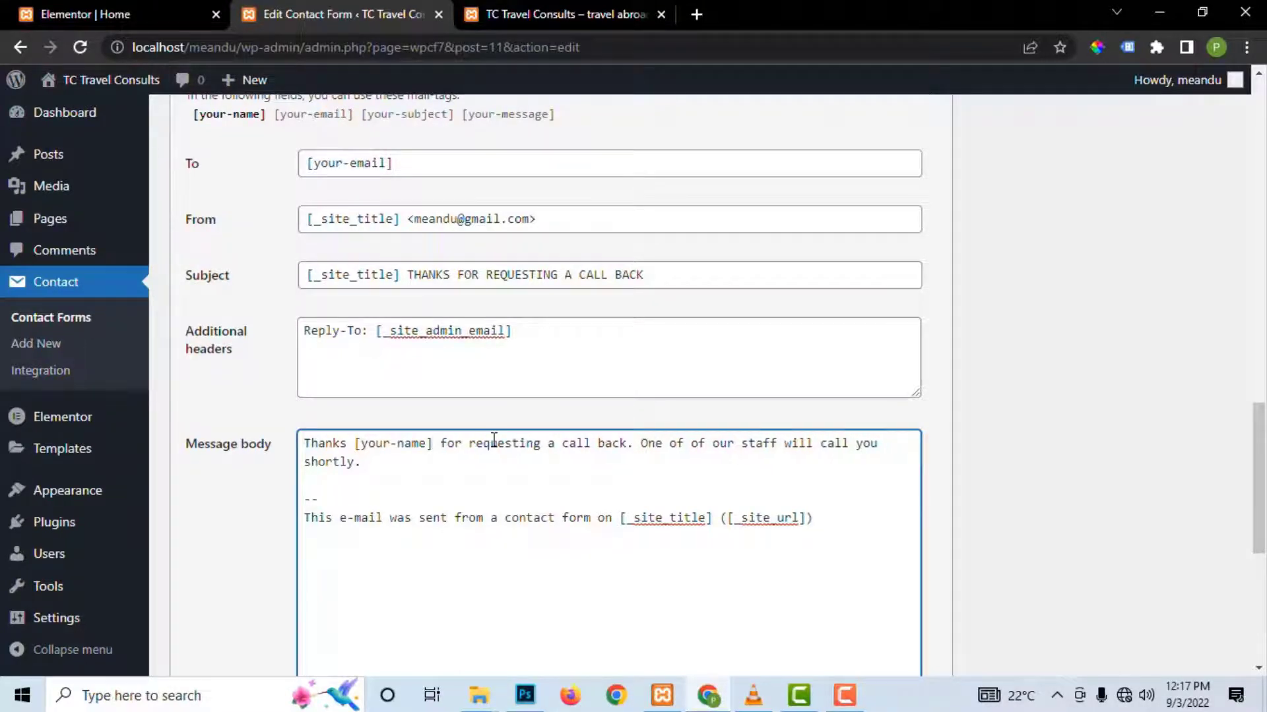
text(. We are )
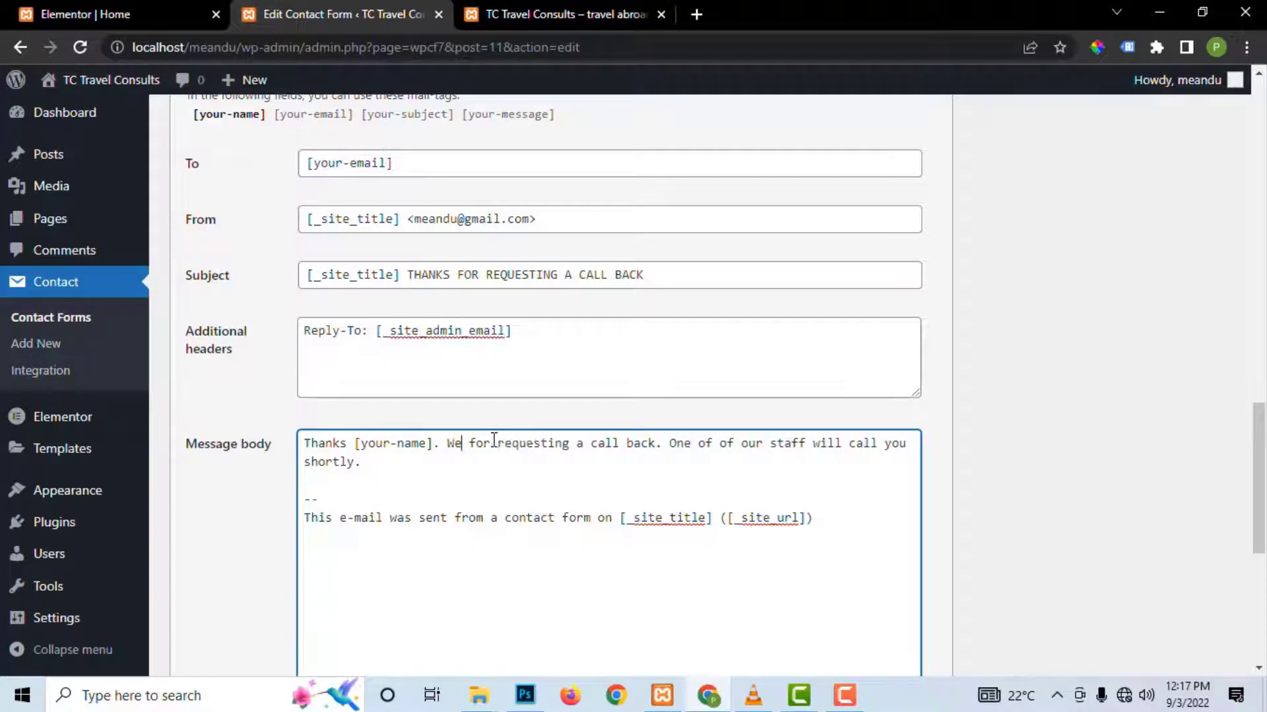
text(g)
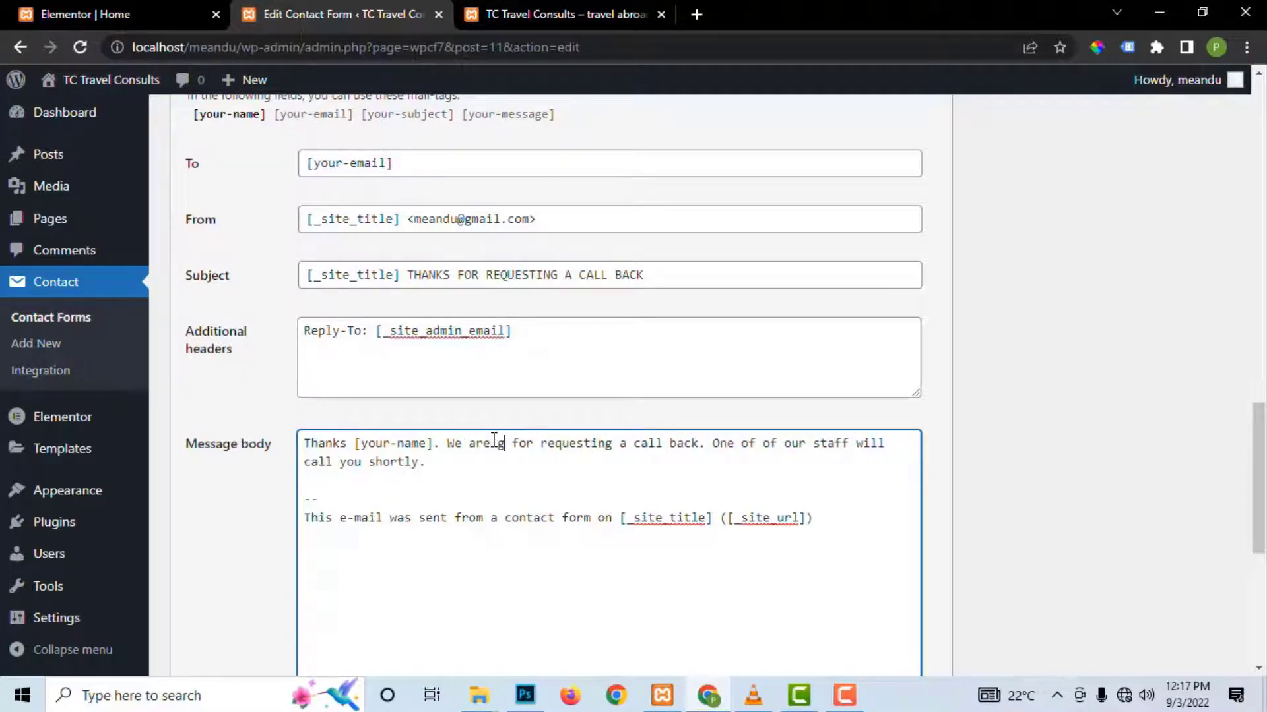
text(lad to he)
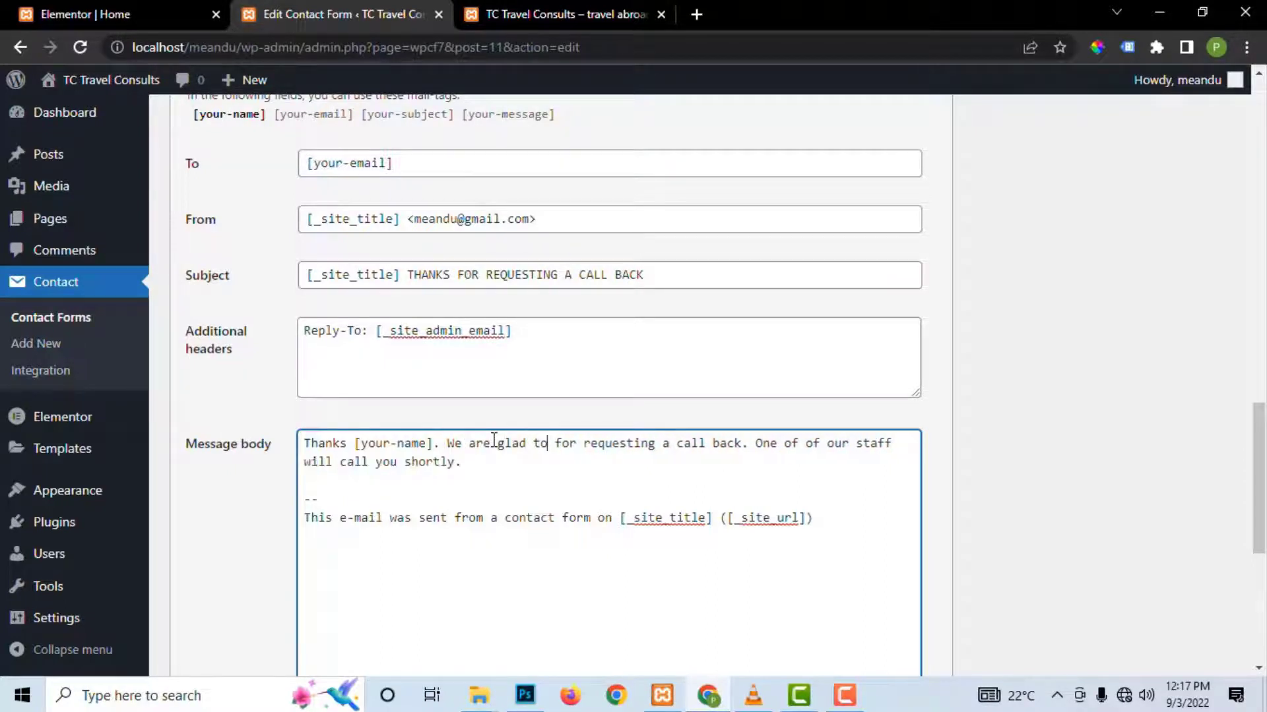
text(ar)
text( from yu)
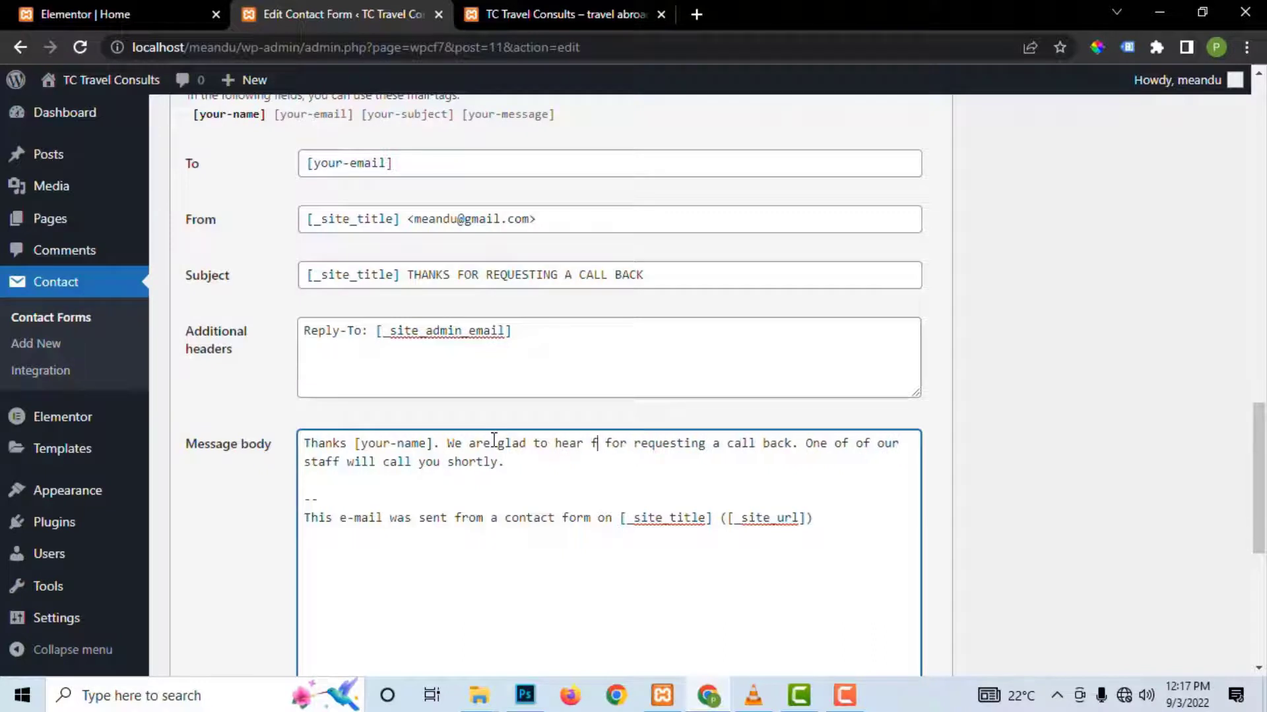
key(BackSpace)
text(om yo)
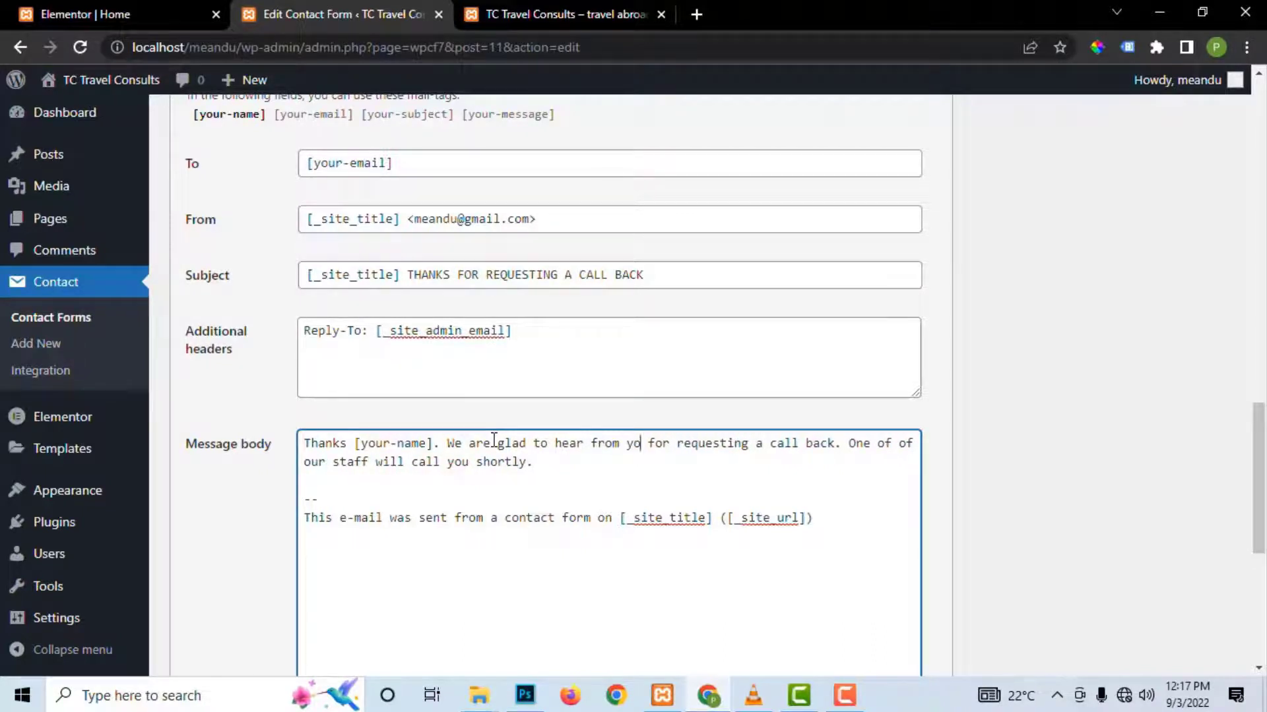
text(u.)
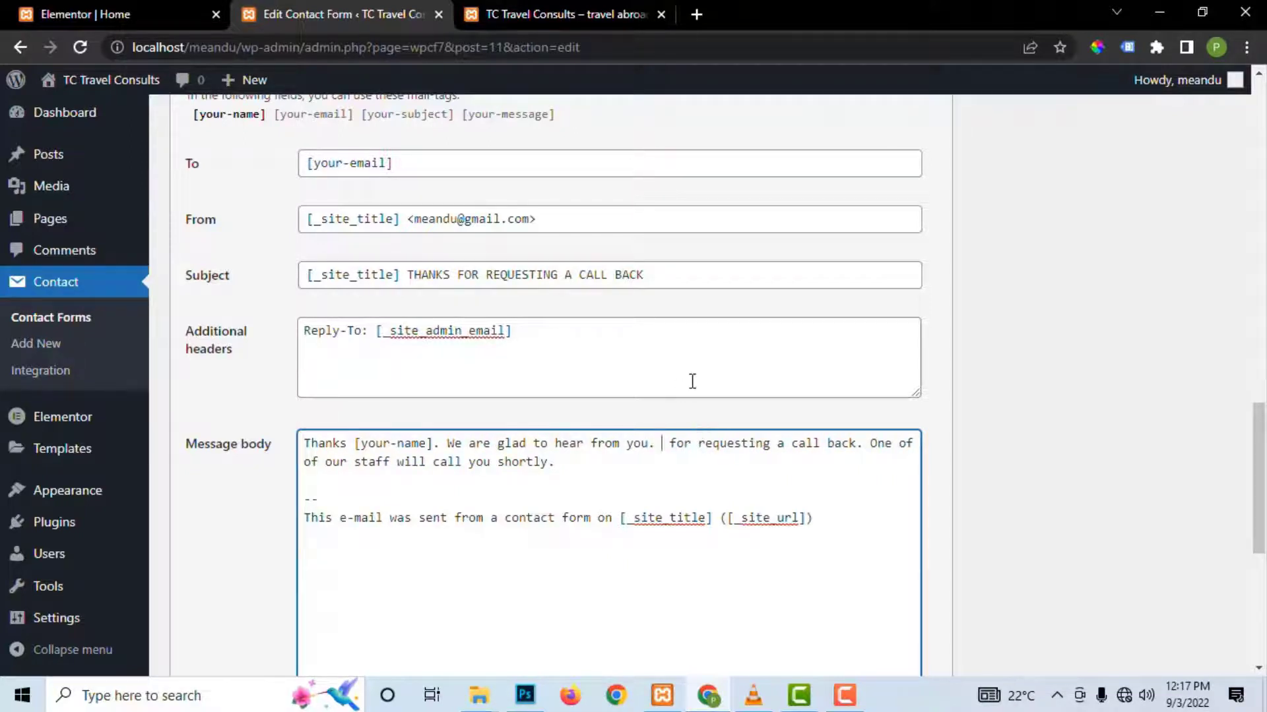
Step: Delete 'for requesting a call back.', the extra space, and 'a contact form on' from the body
shift+click(864, 450)
key(BackSpace)
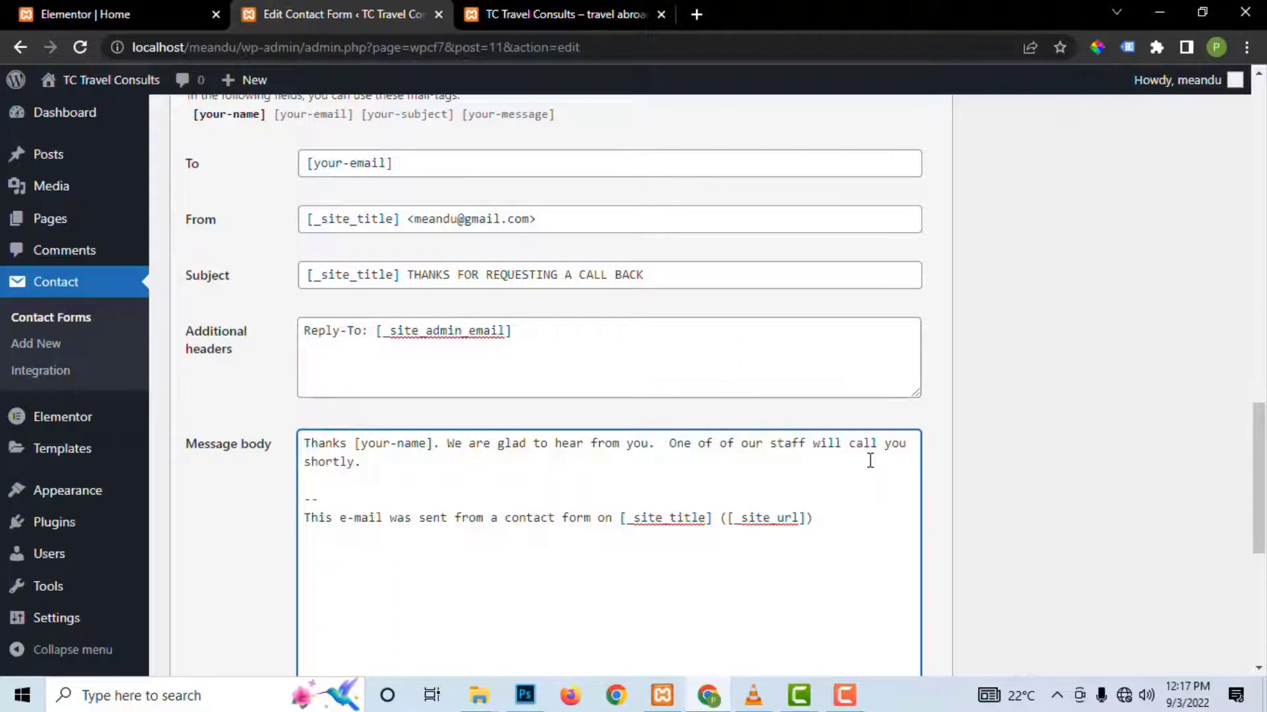
key(BackSpace)
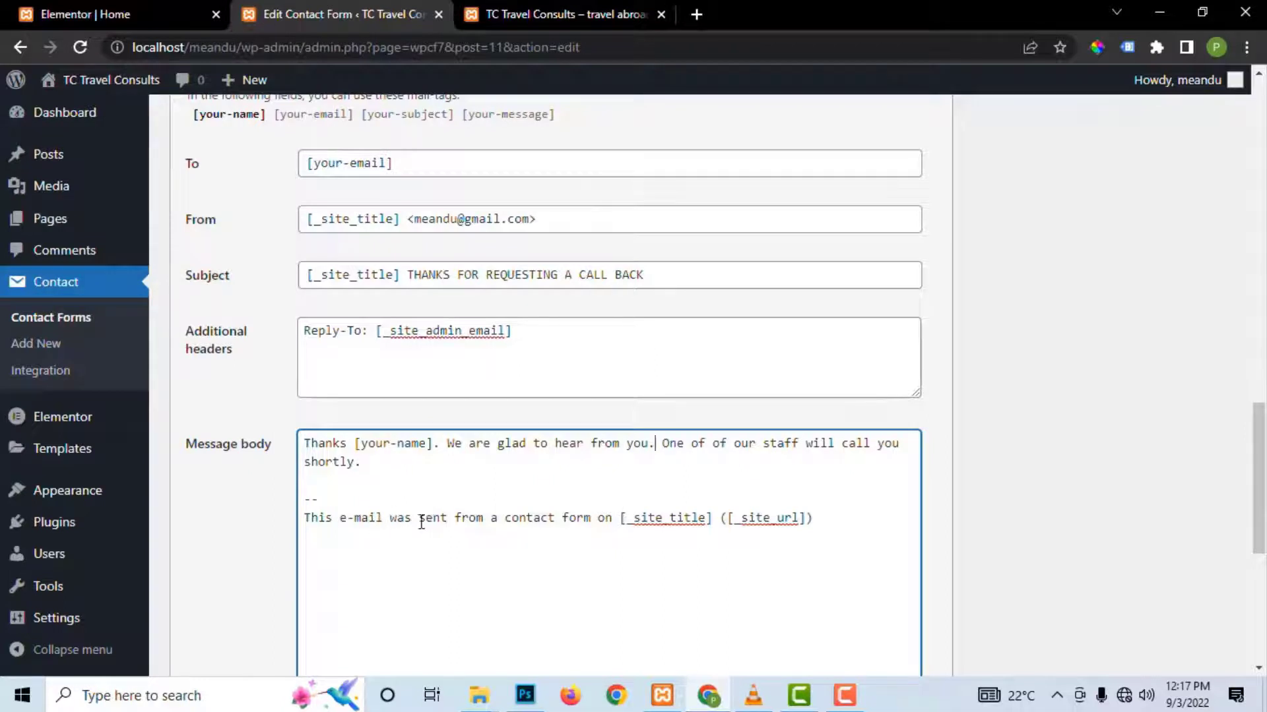
drag(493, 520, 619, 525)
key(BackSpace)
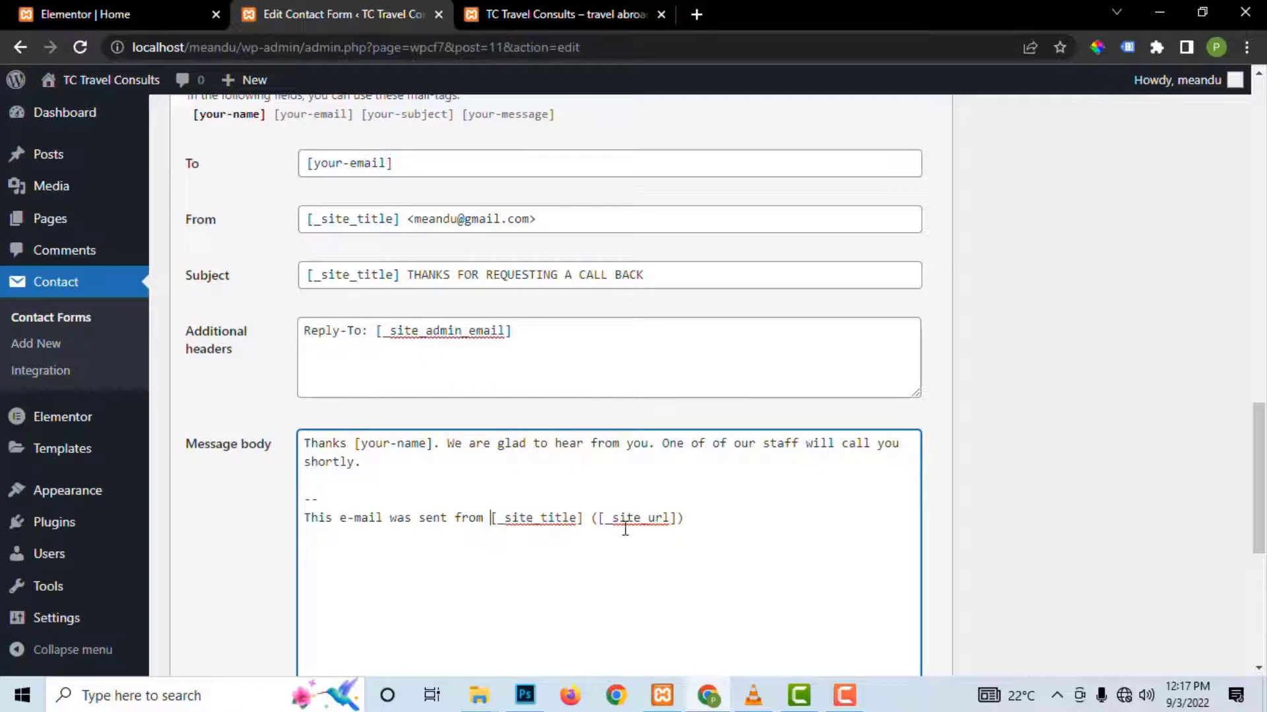
scroll(437, 545, down, 5)
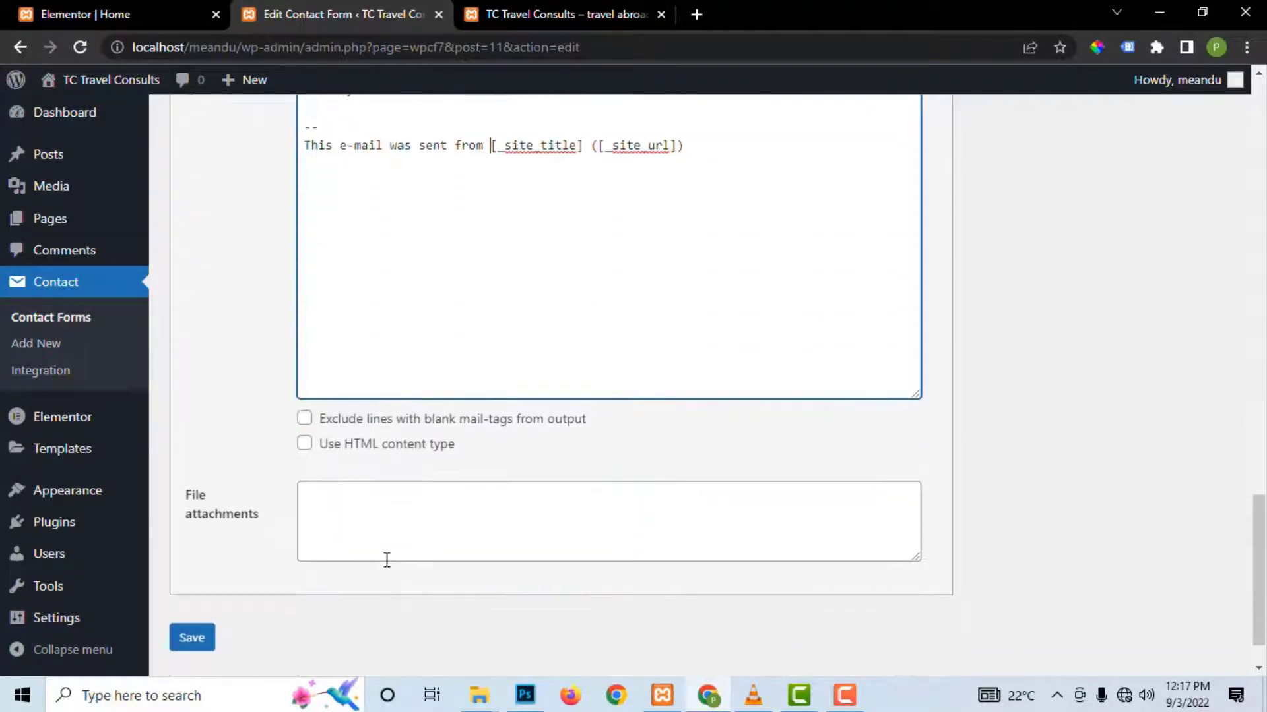
Step: Save Contact form 1 with the edited mail templates
scroll(306, 636, up, 1)
scroll(198, 594, down, 2)
click(192, 580)
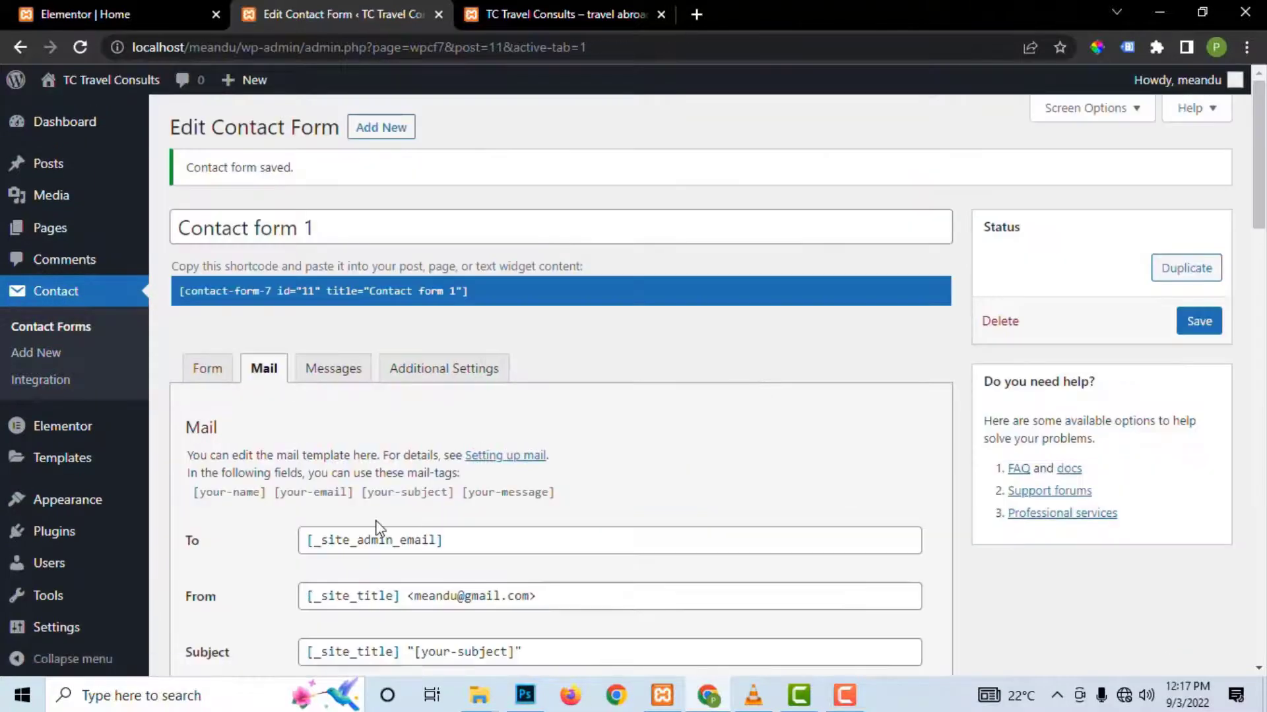
scroll(376, 523, down, 6)
scroll(383, 518, up, 3)
scroll(385, 519, down, 8)
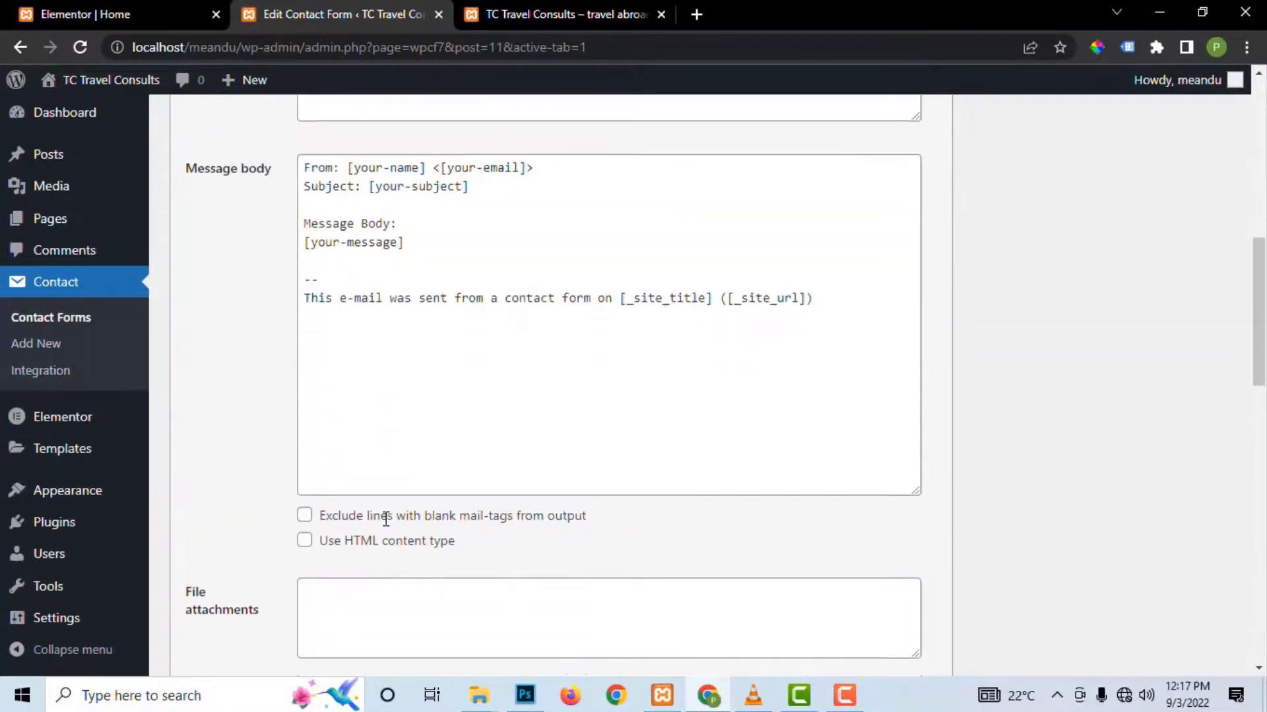
scroll(386, 520, up, 1)
scroll(389, 515, up, 10)
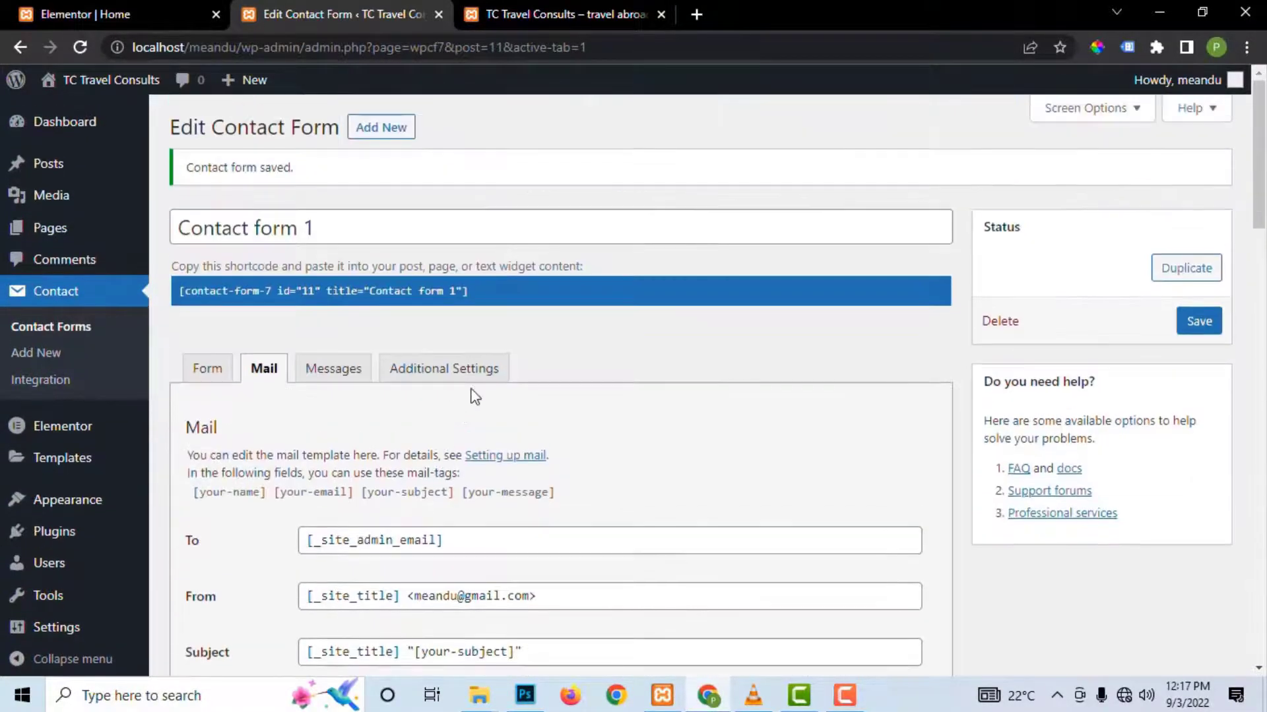
Step: Review the Messages panel and select the success message text
click(335, 369)
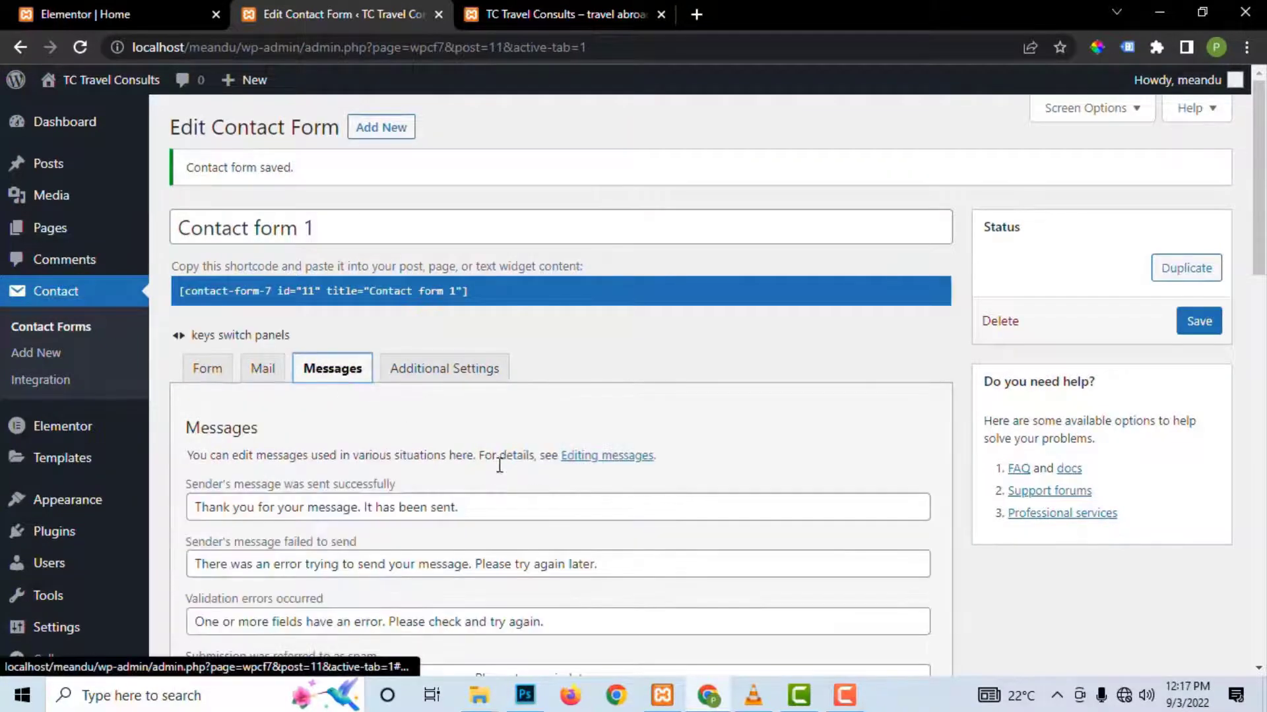
scroll(335, 369, down, 3)
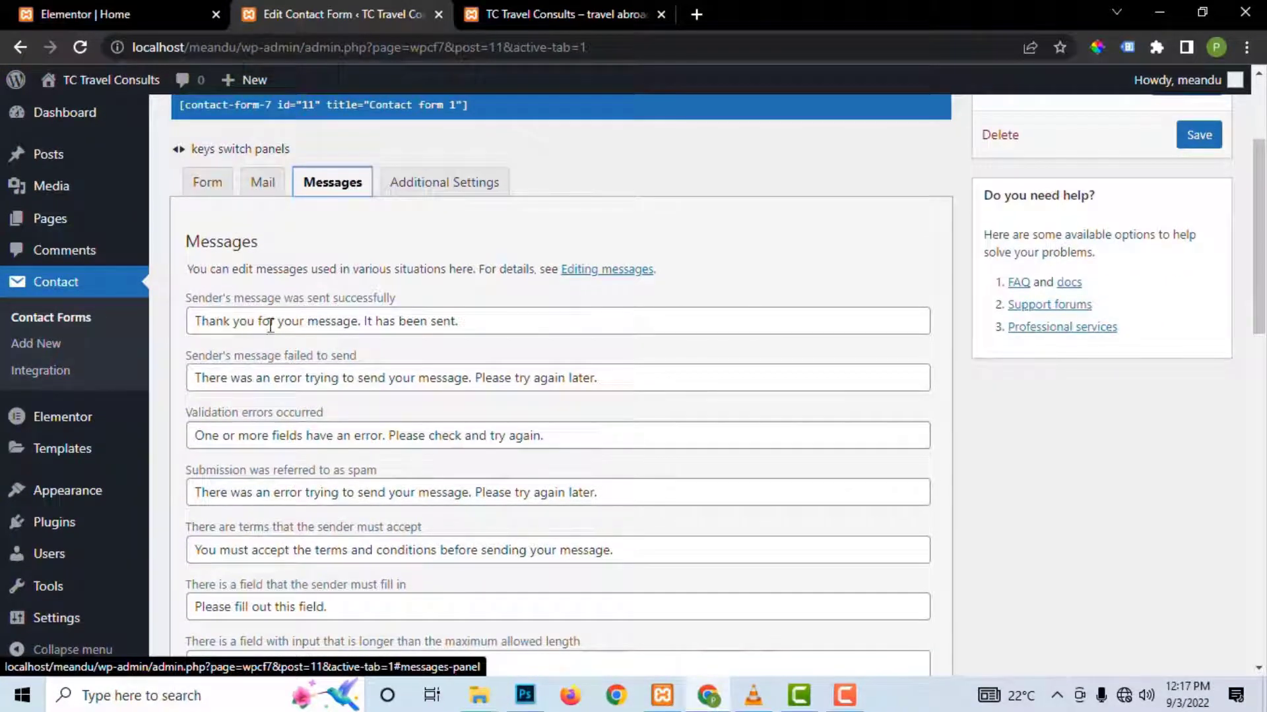
triple_click(535, 317)
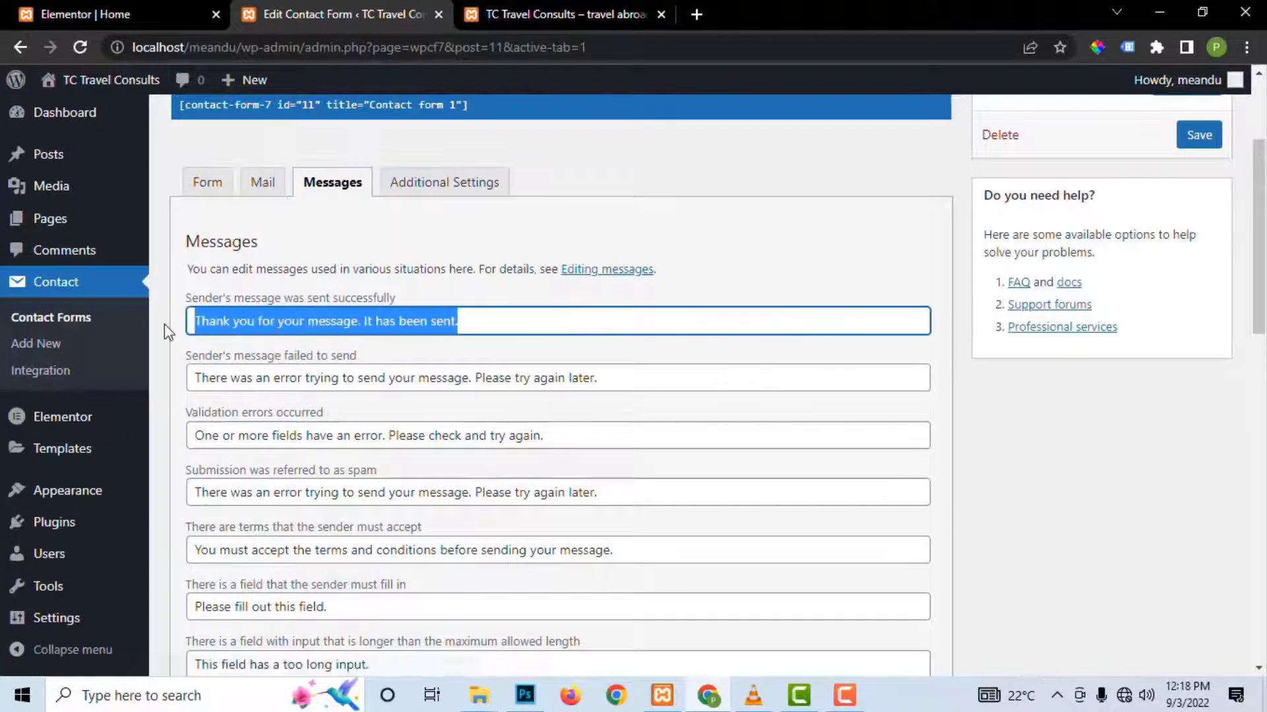
Step: Check Additional Settings, then go back to the contact forms list and edit Contact form 1
click(446, 185)
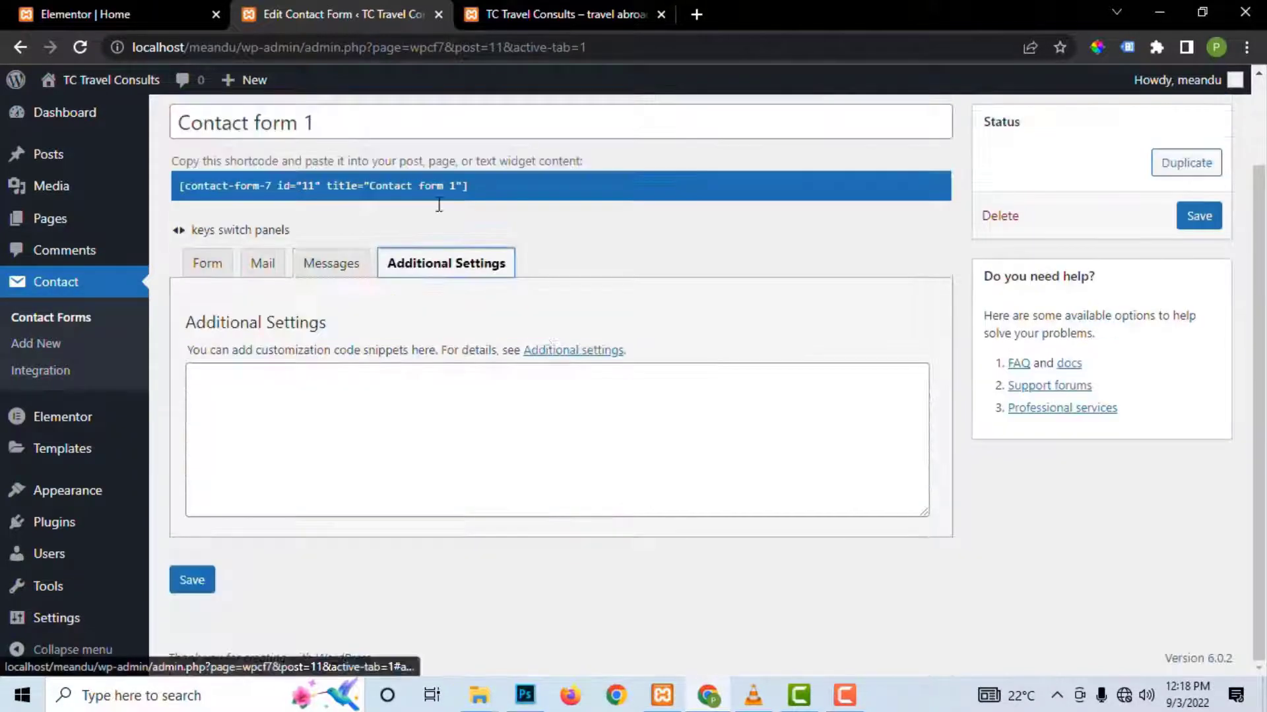
scroll(483, 267, up, 2)
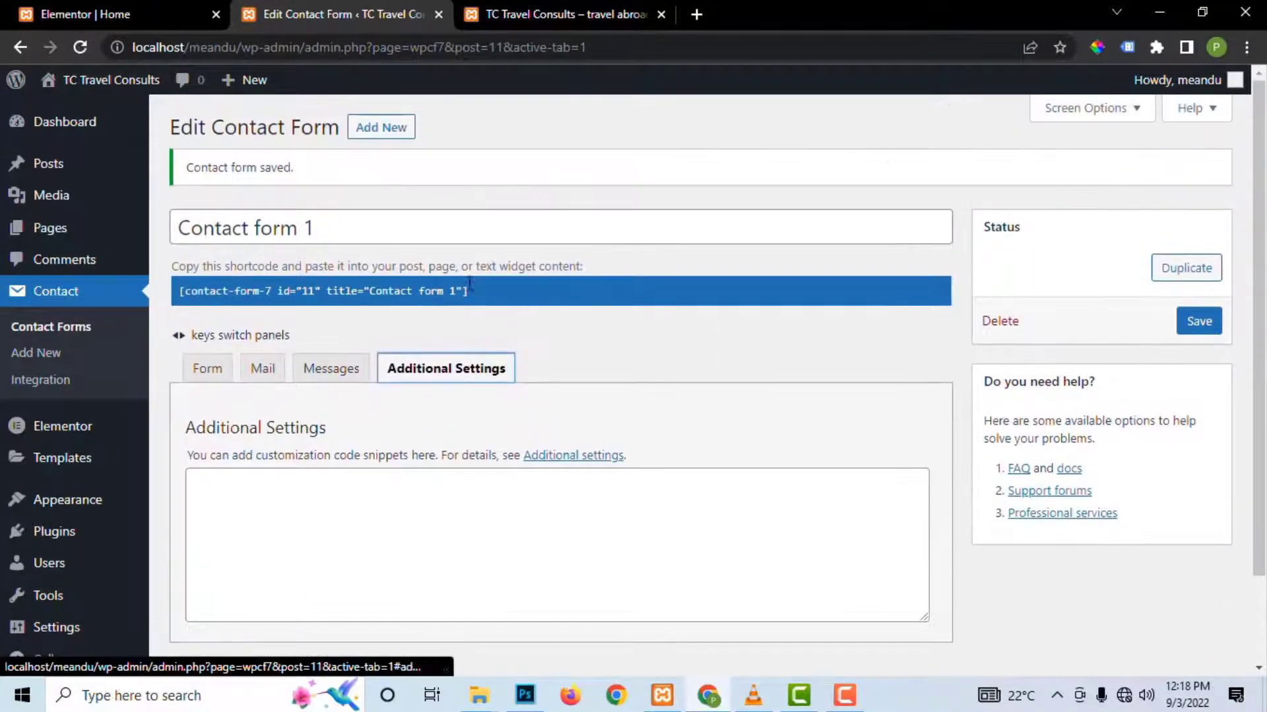
click(37, 353)
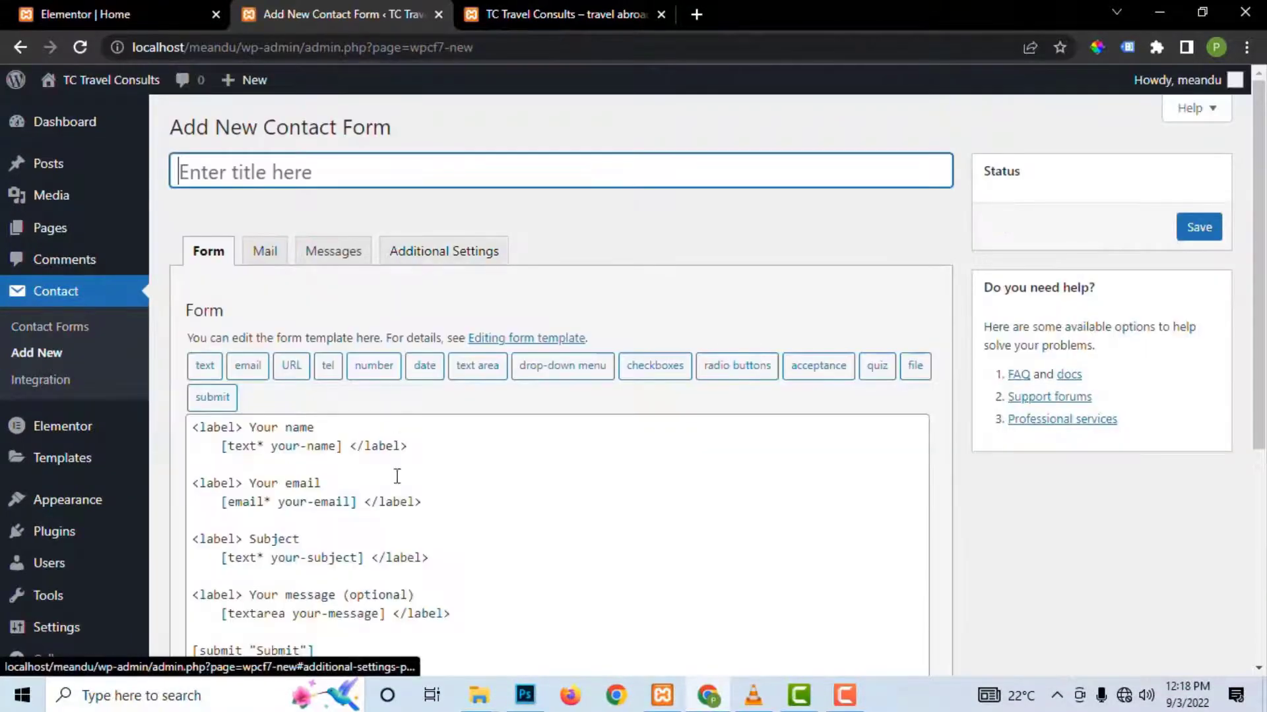
scroll(395, 436, down, 4)
scroll(334, 321, up, 4)
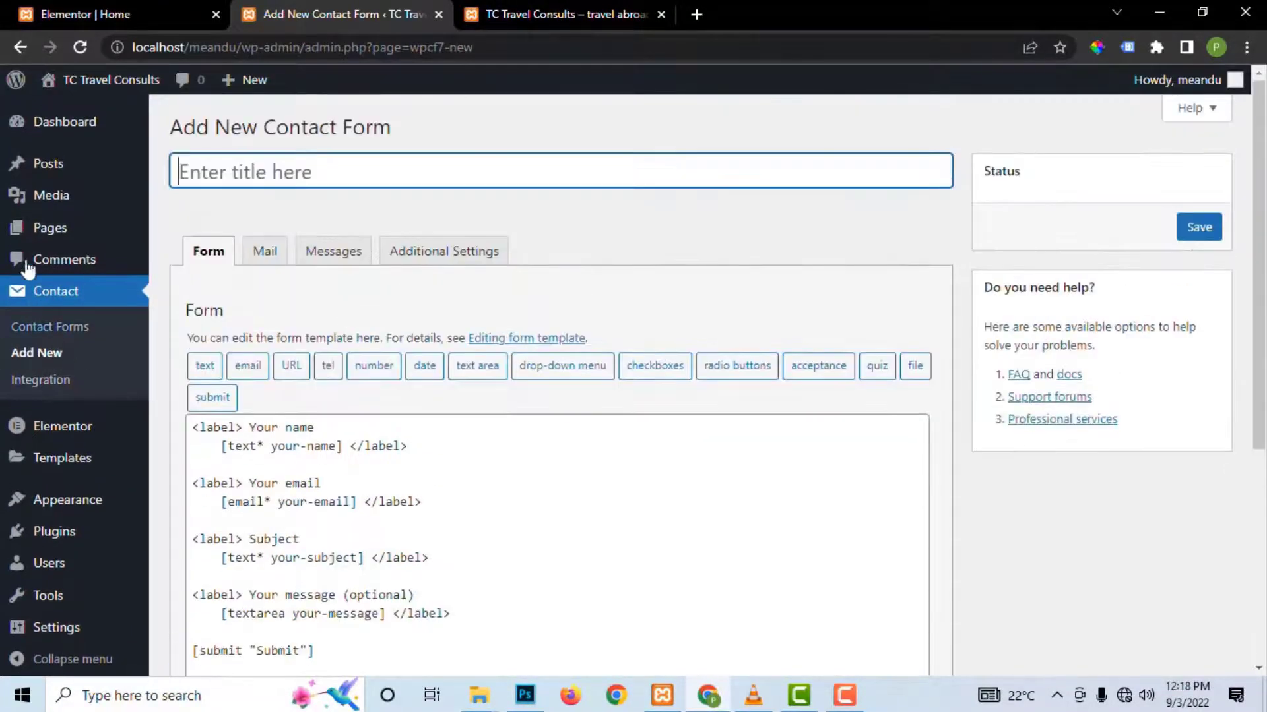
click(51, 328)
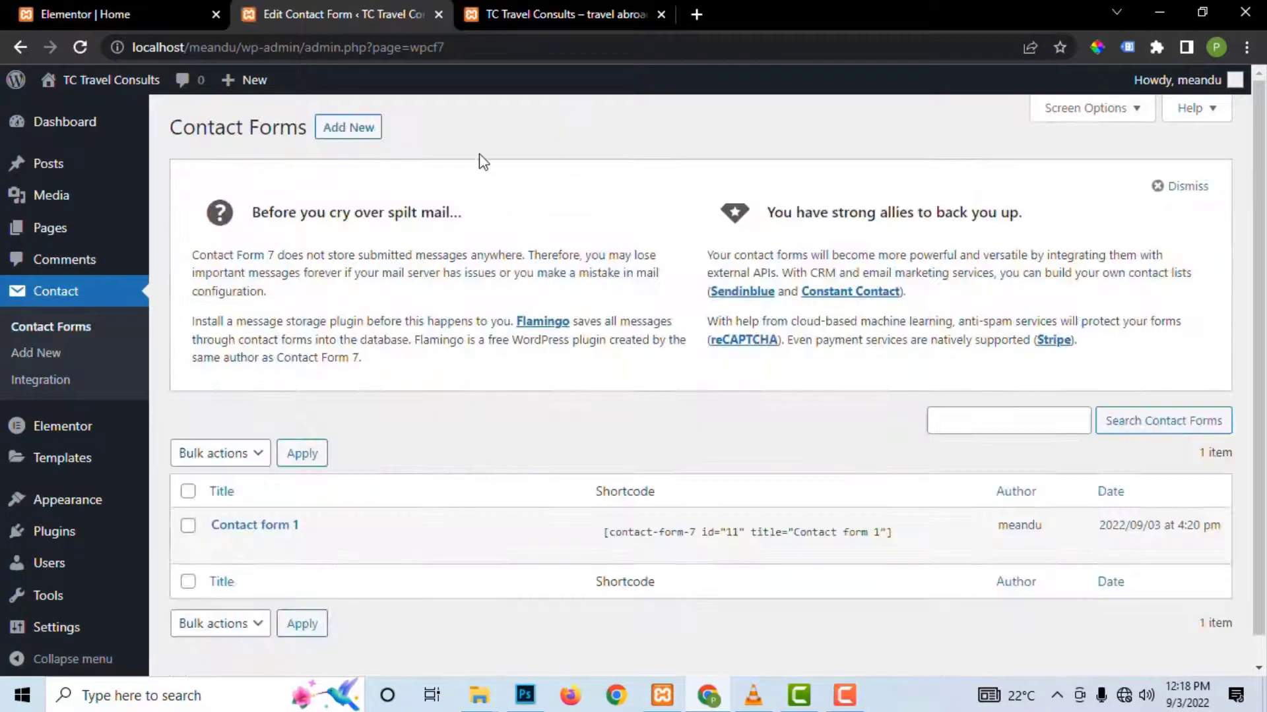
click(63, 351)
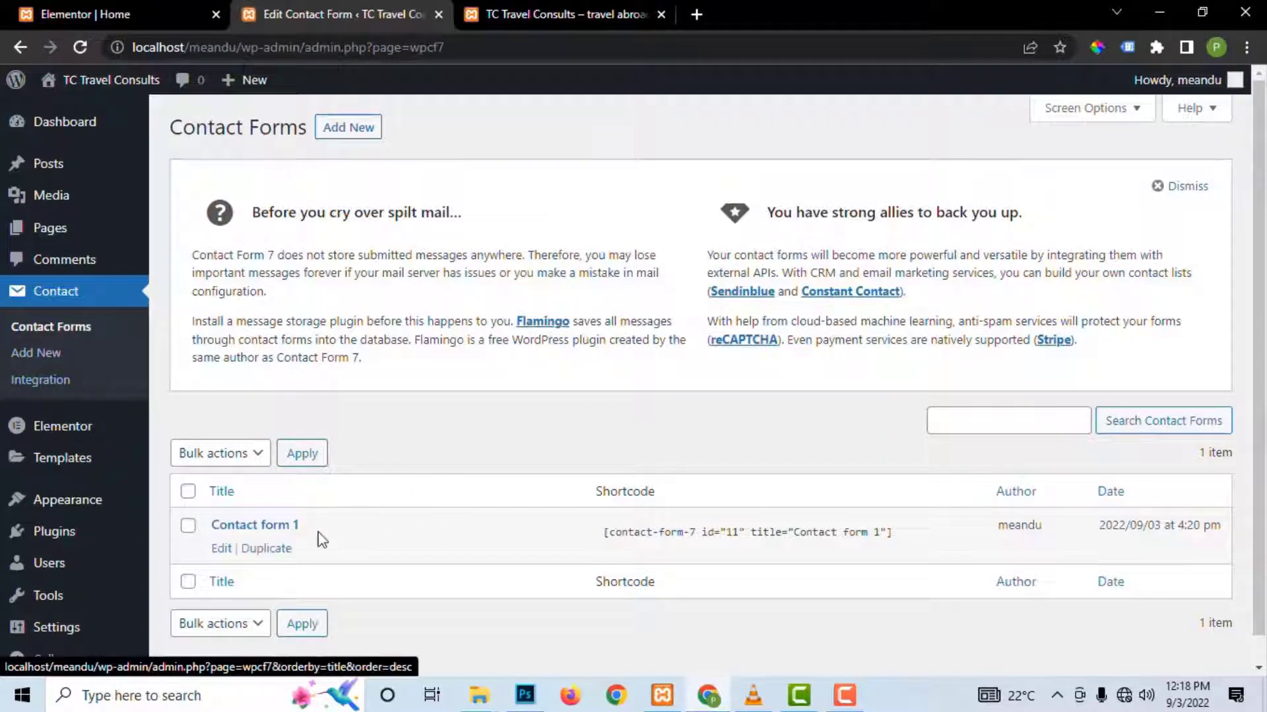
click(230, 558)
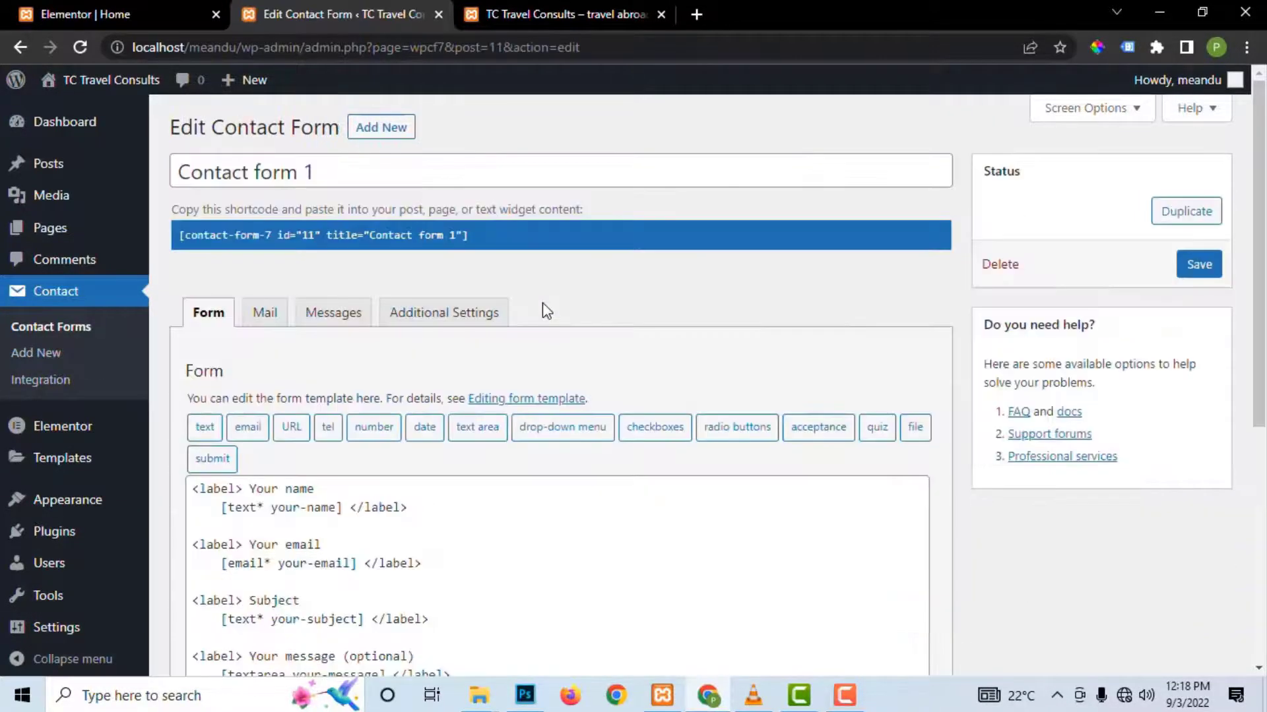
scroll(539, 311, down, 6)
scroll(450, 386, up, 3)
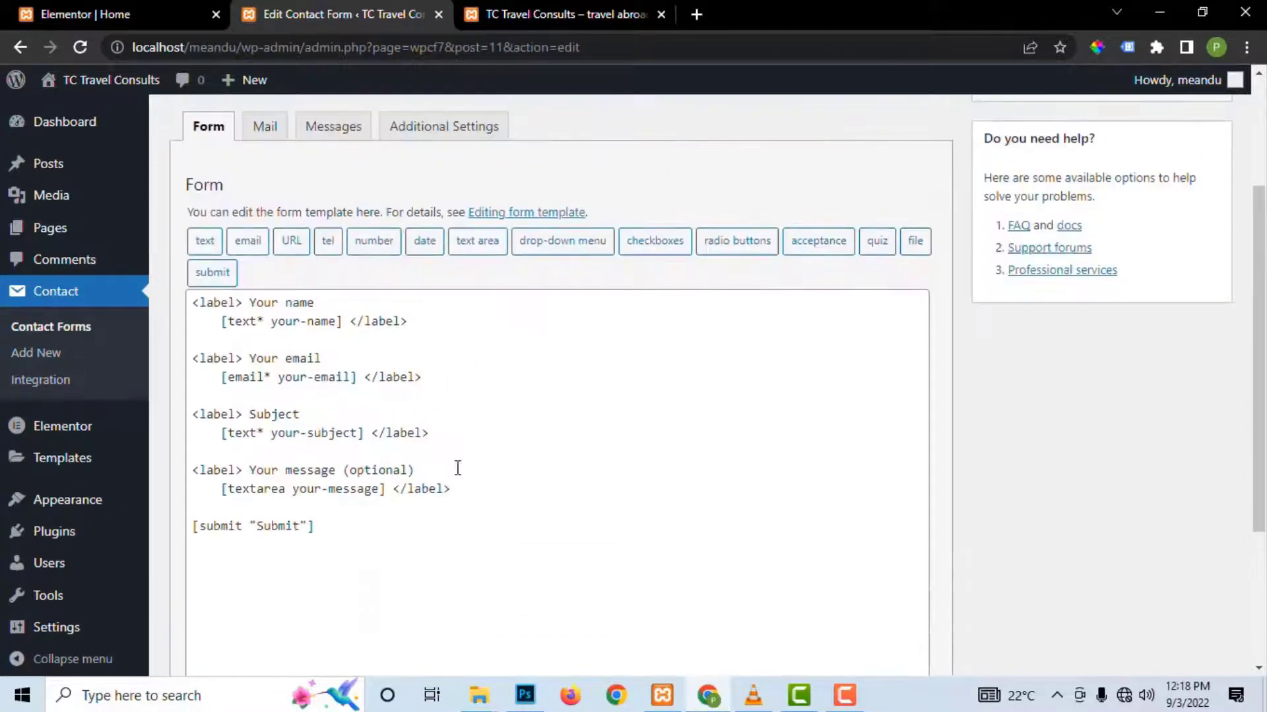
Step: Add a 'What Service are you interested in?' line below the Subject field in the template
click(450, 436)
key(Return)
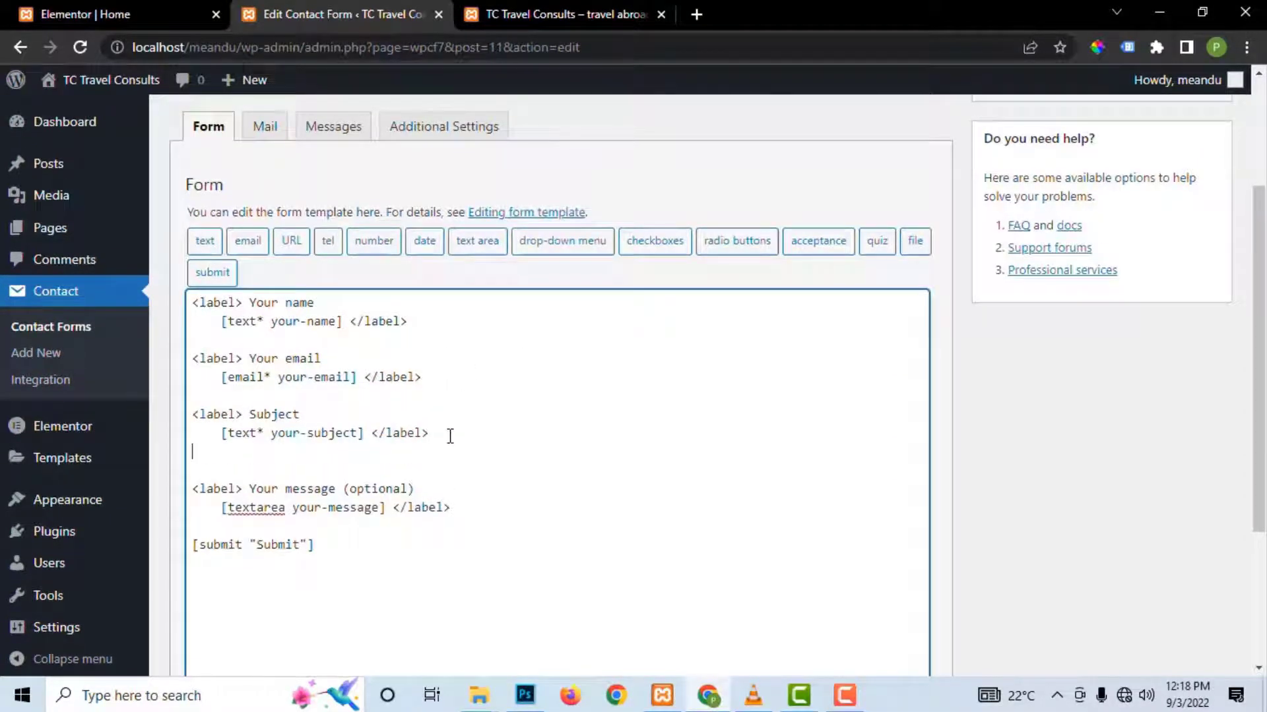
key(Return)
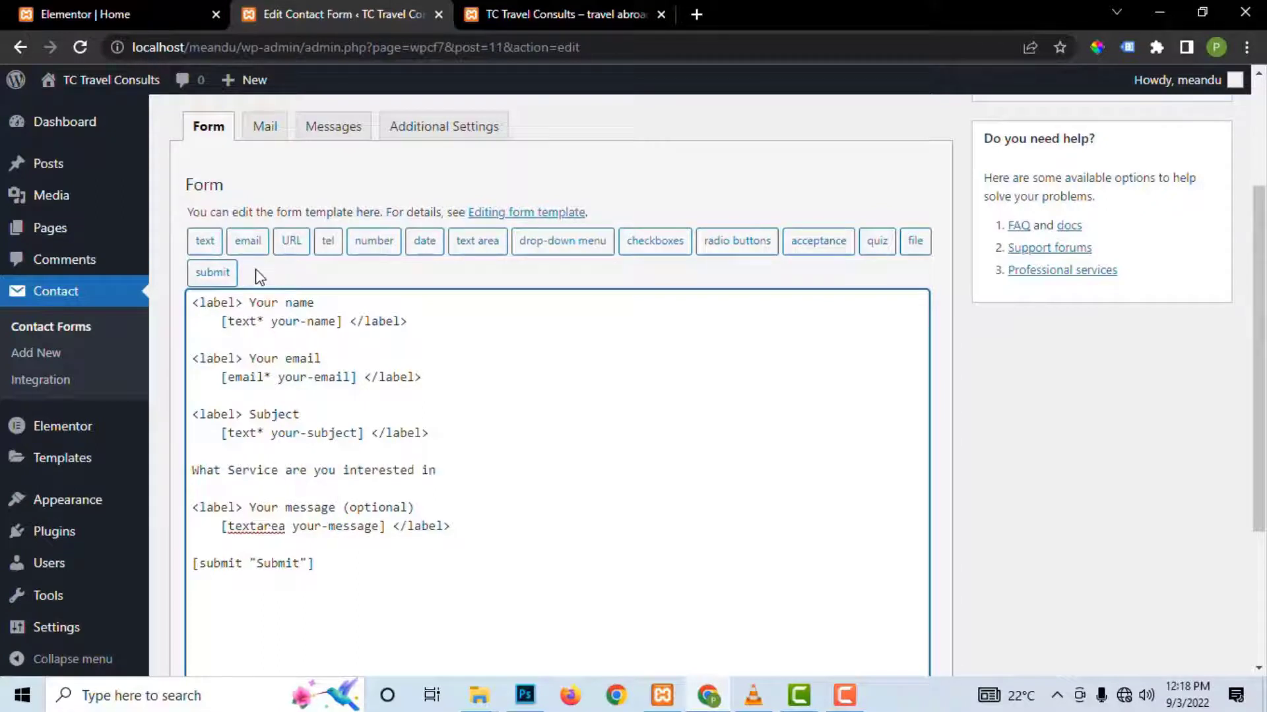
key(Return)
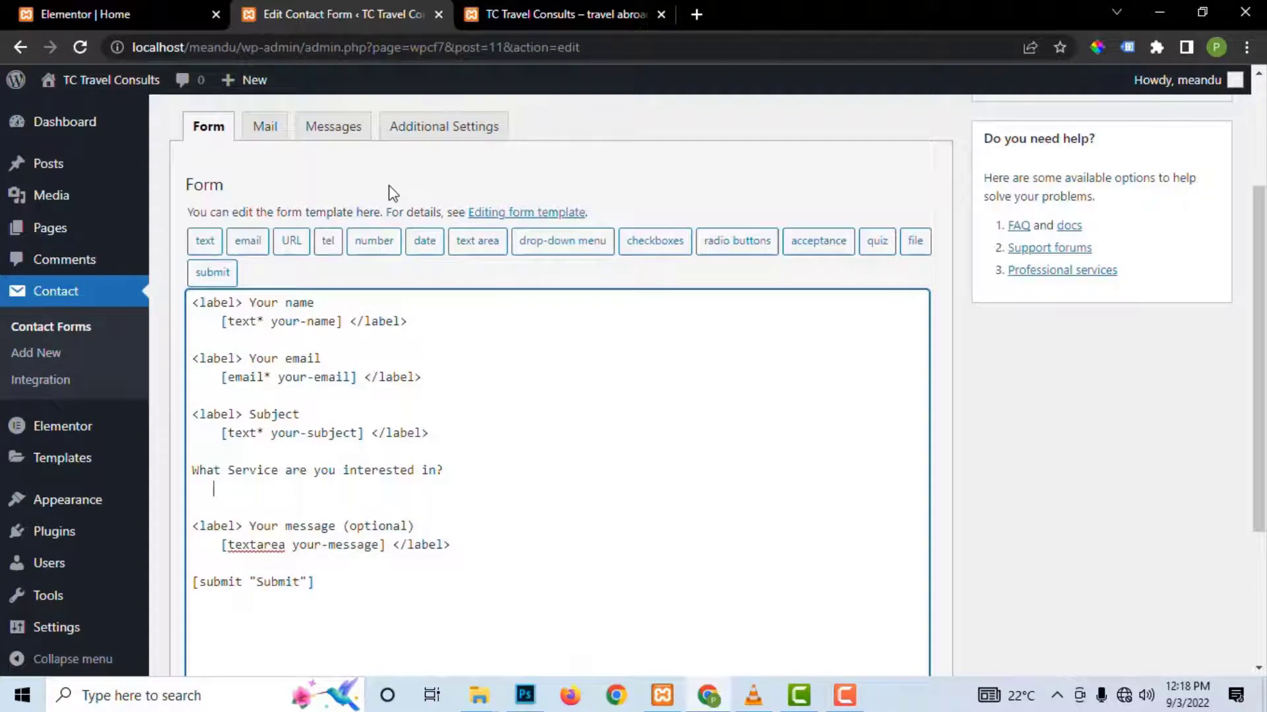
click(653, 241)
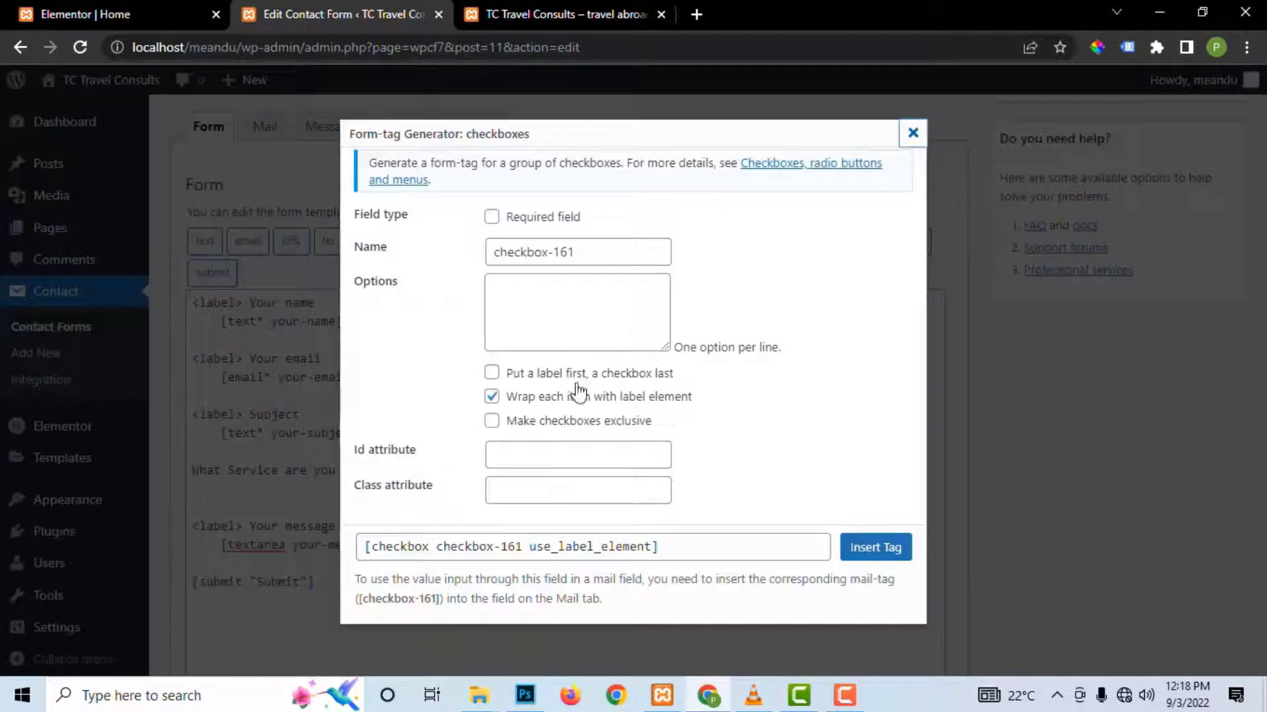
Step: Insert a required checkboxes tag with options Study, Work and Tourism, labels placed first
click(492, 217)
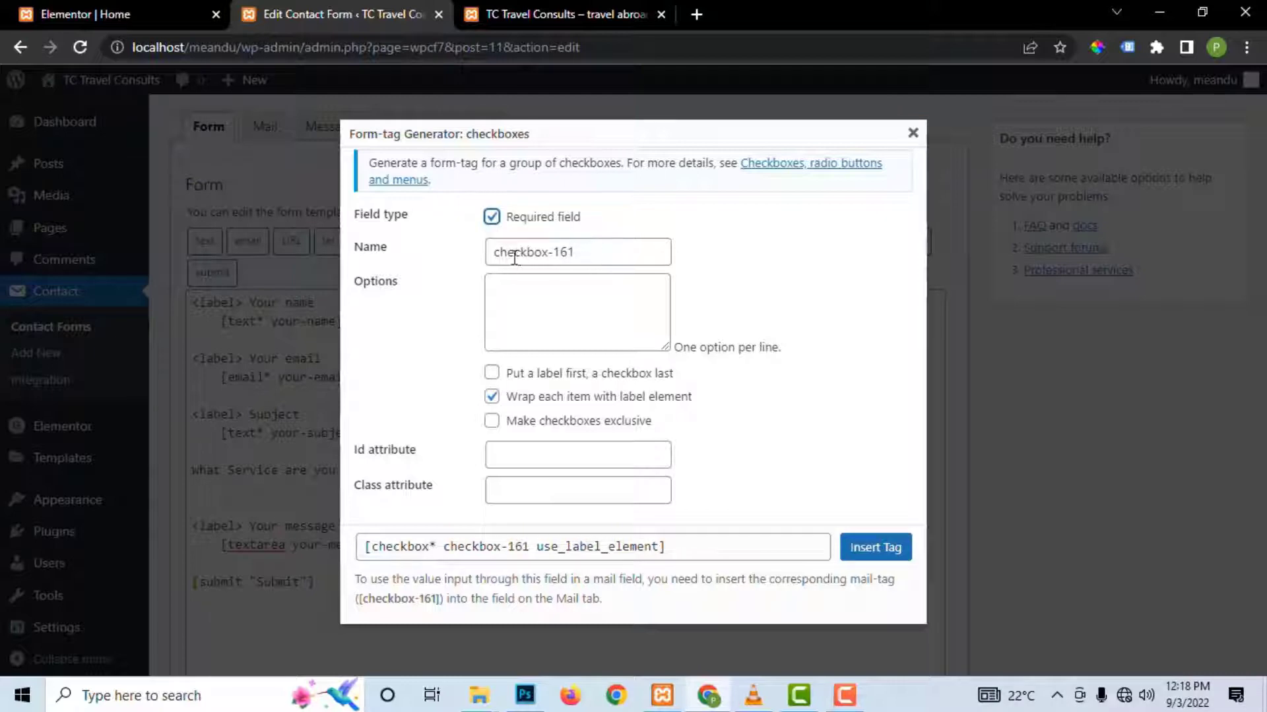
drag(598, 251, 476, 255)
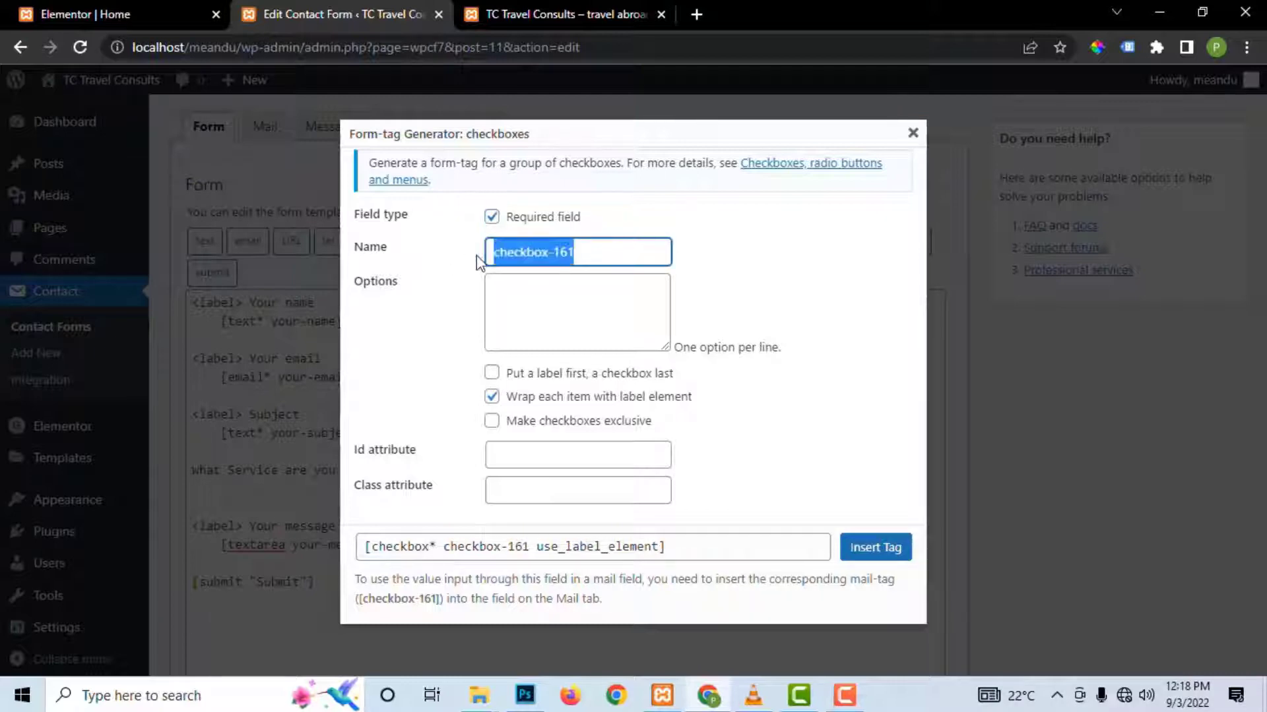
click(525, 297)
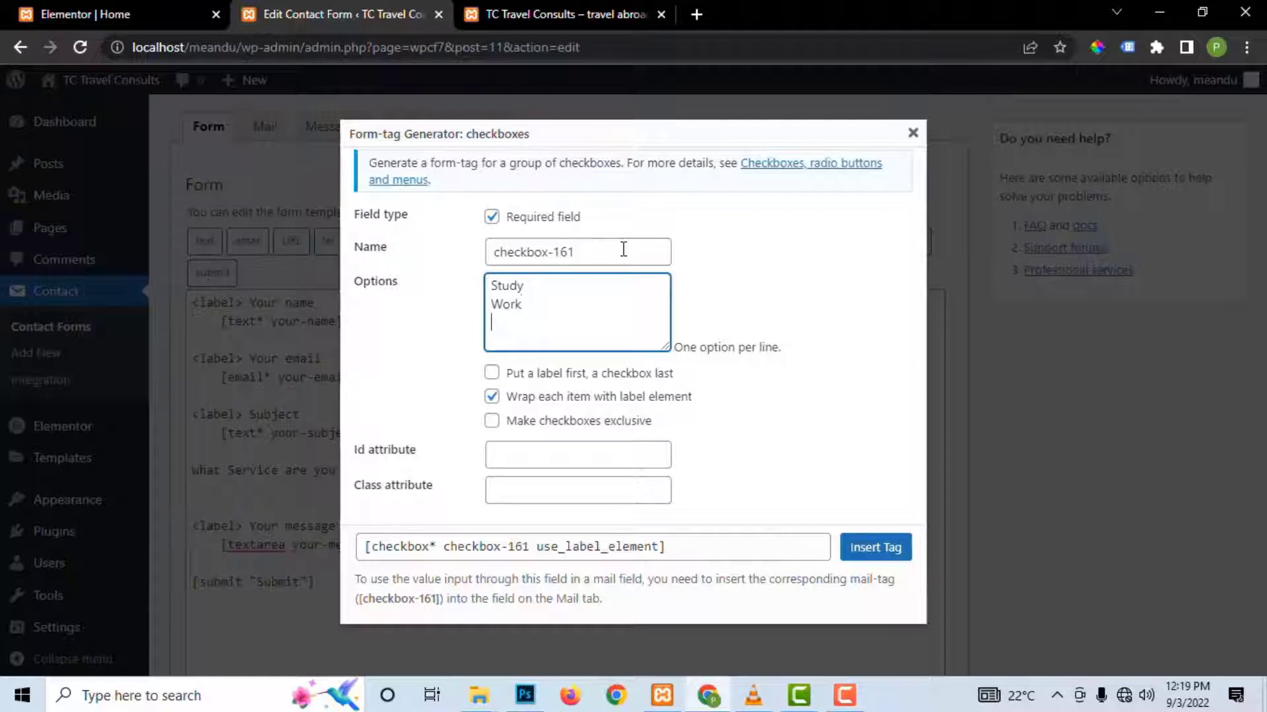
text(ism)
click(493, 374)
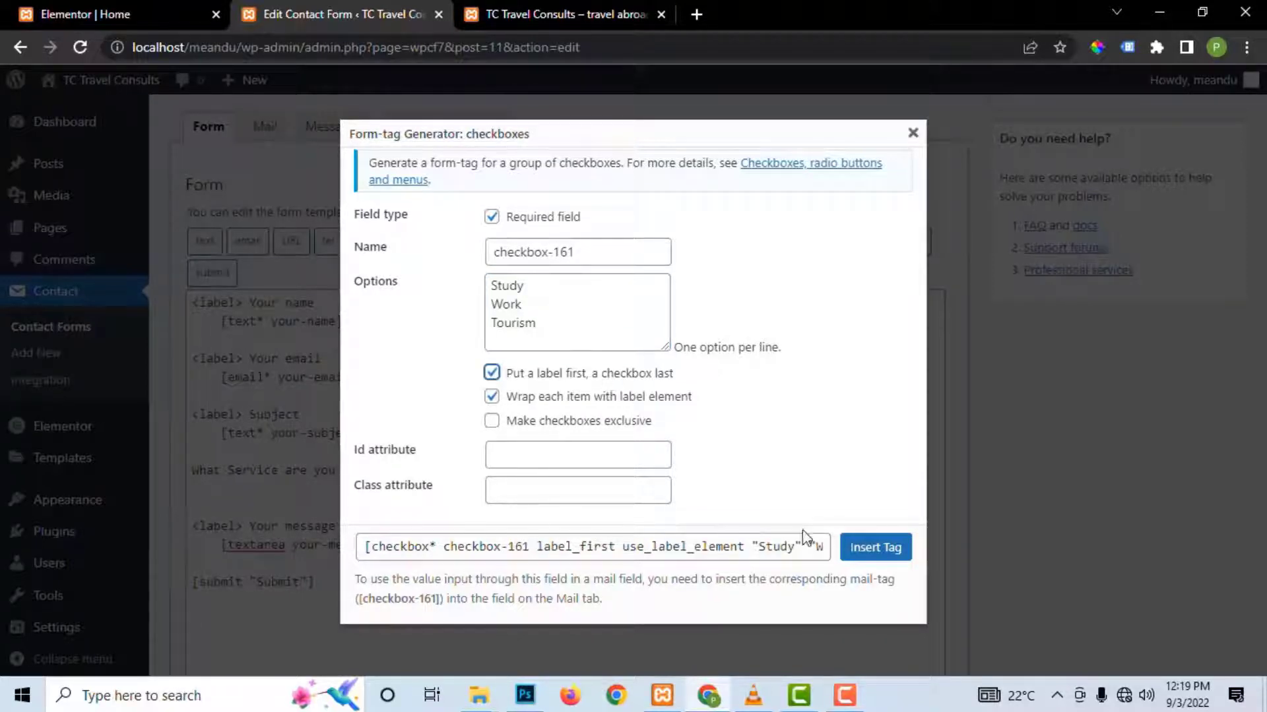
click(865, 549)
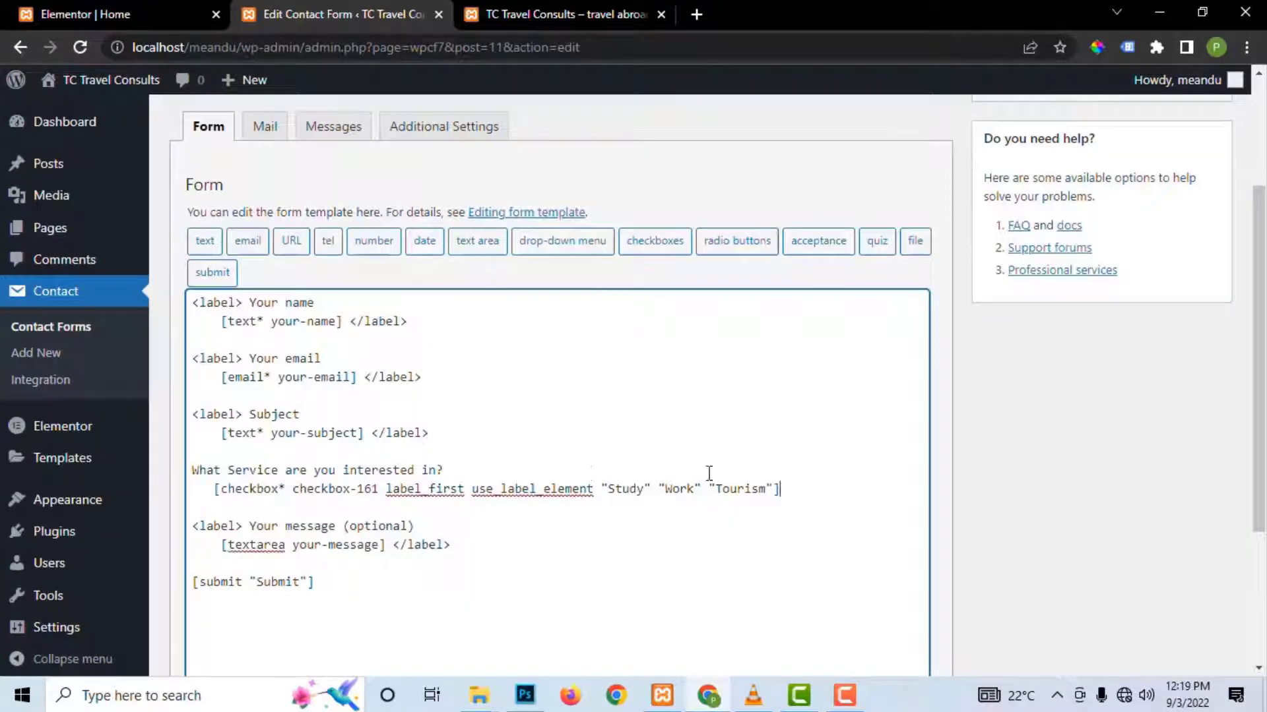
scroll(440, 469, down, 3)
scroll(913, 249, up, 5)
Step: Save the contact form and reload the Elementor homepage editor
click(1199, 264)
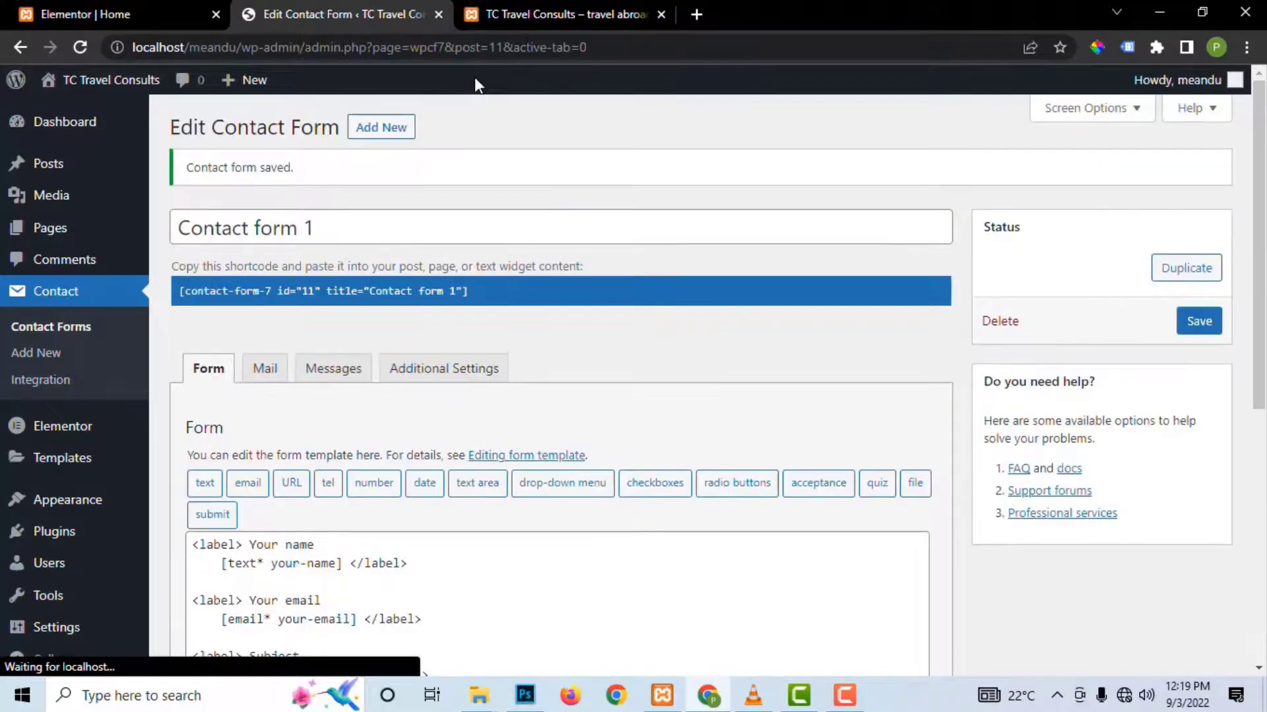
click(115, 13)
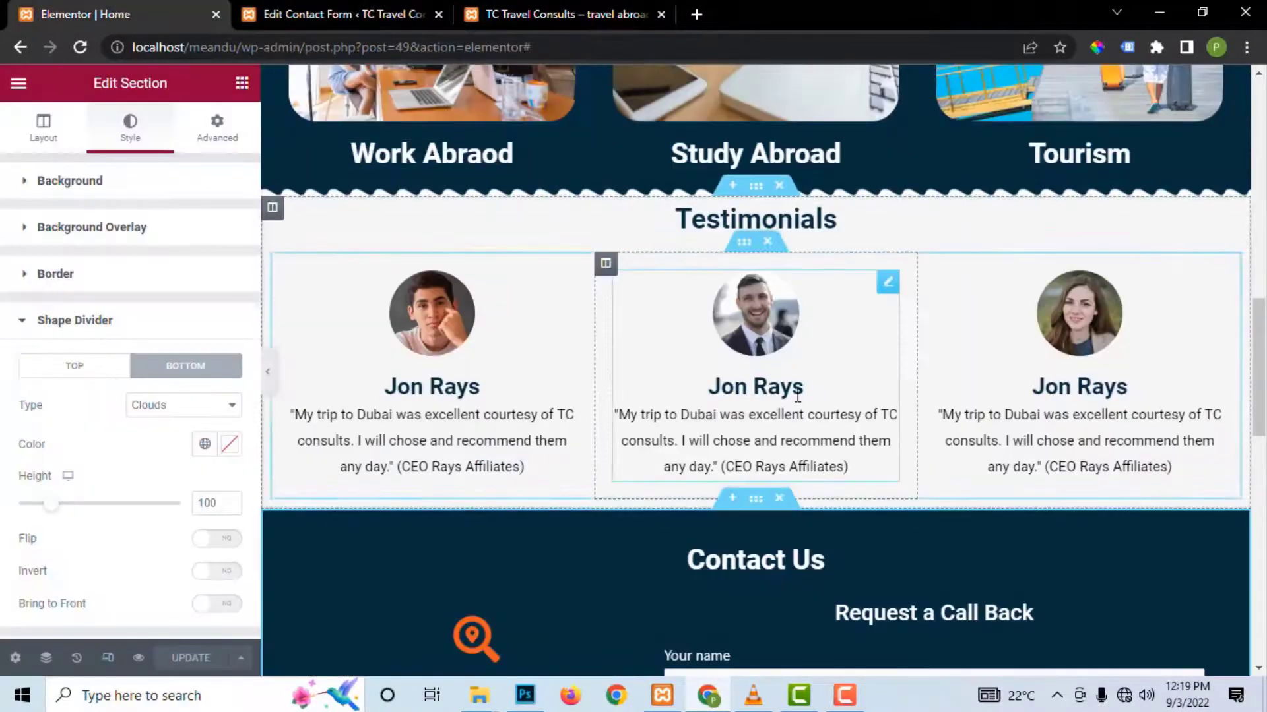
scroll(838, 416, down, 8)
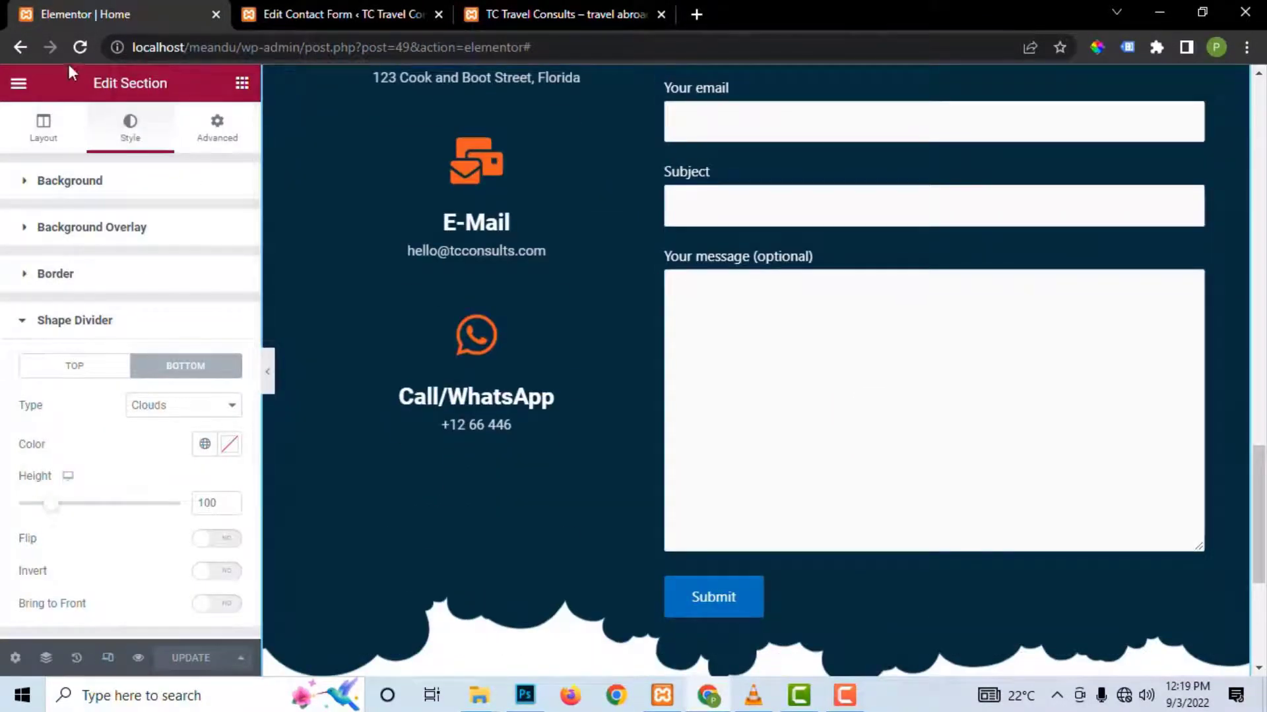
click(80, 47)
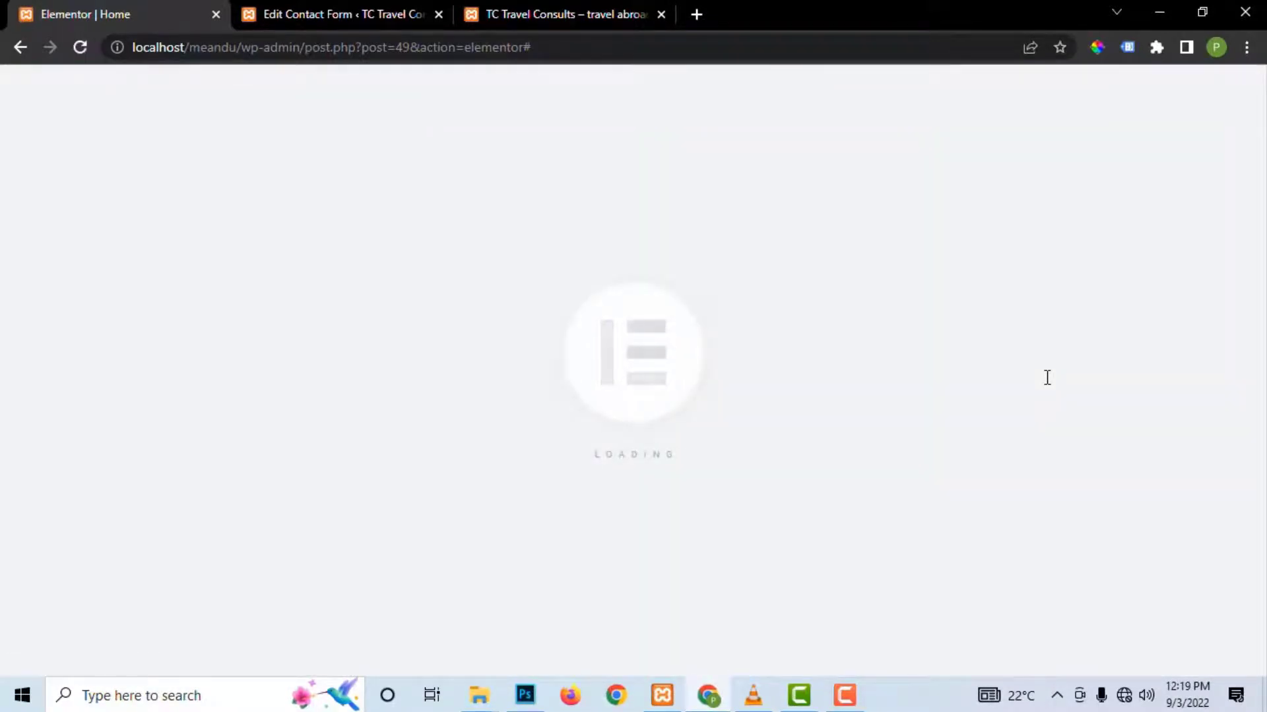
Step: Test the Study, Work and Tourism checkboxes in the homepage form, leaving Tourism unticked
scroll(1041, 377, down, 1)
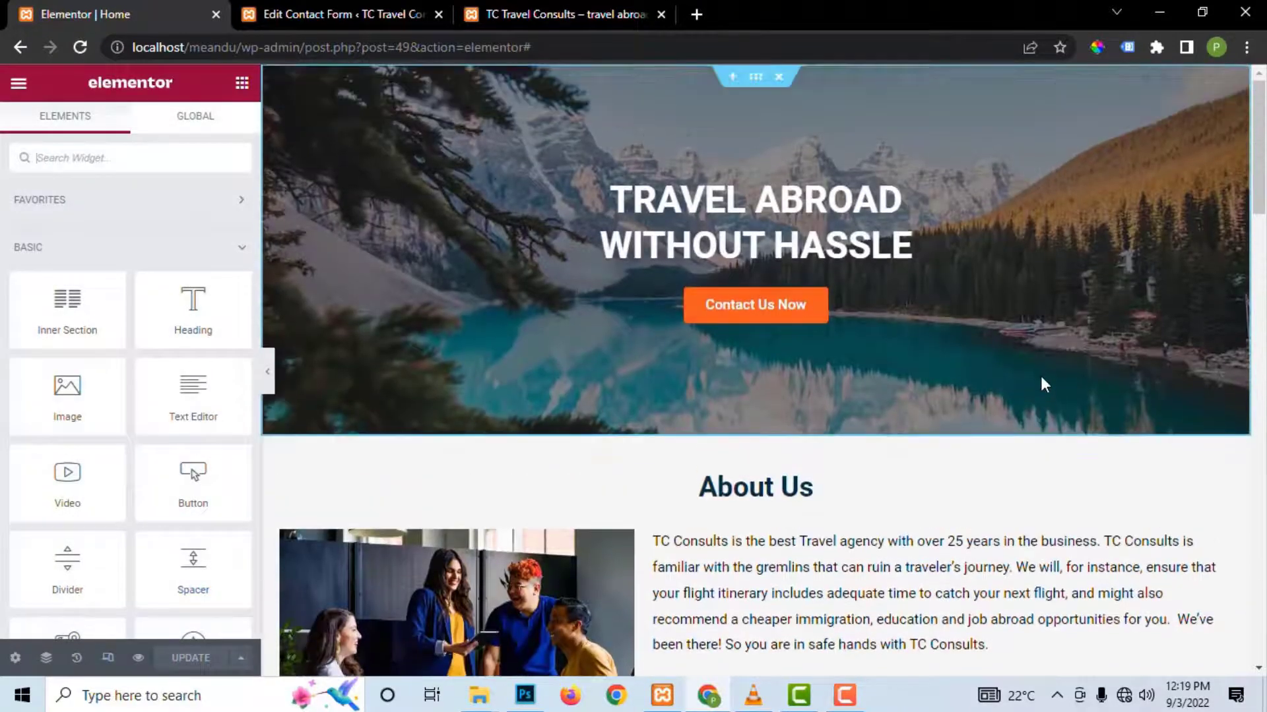
scroll(1041, 384, down, 20)
scroll(1041, 385, up, 6)
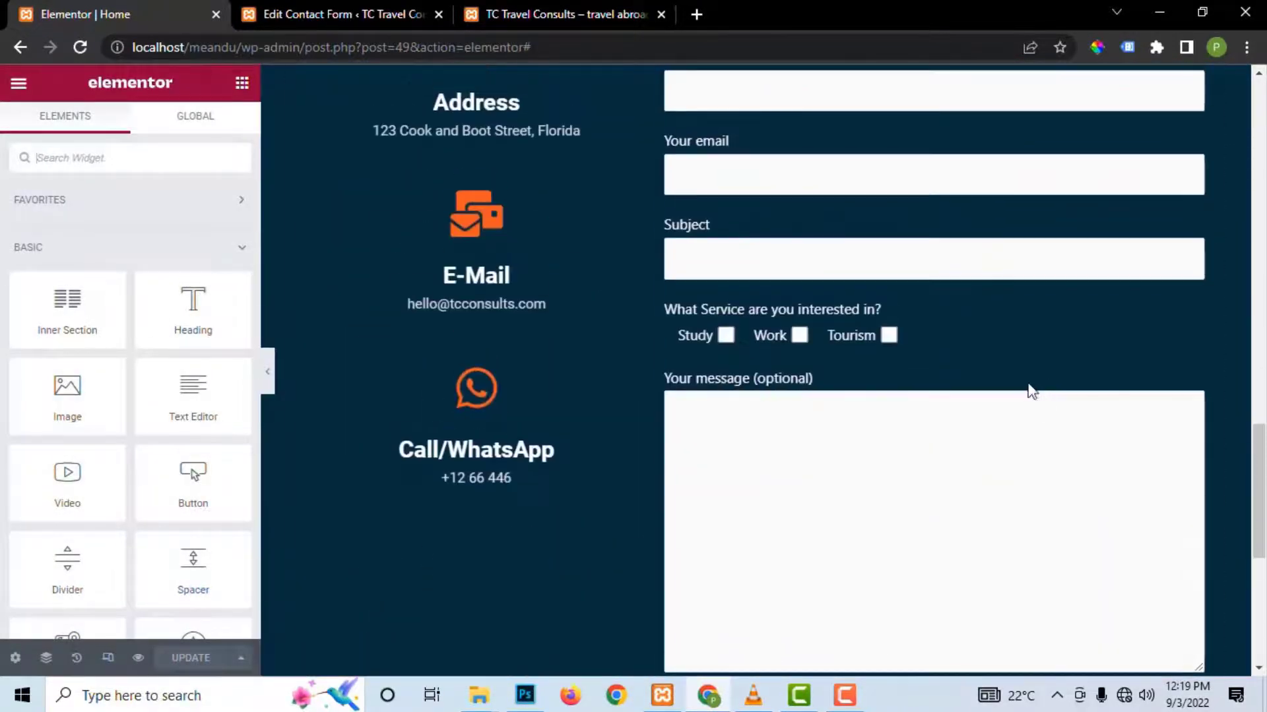
click(726, 336)
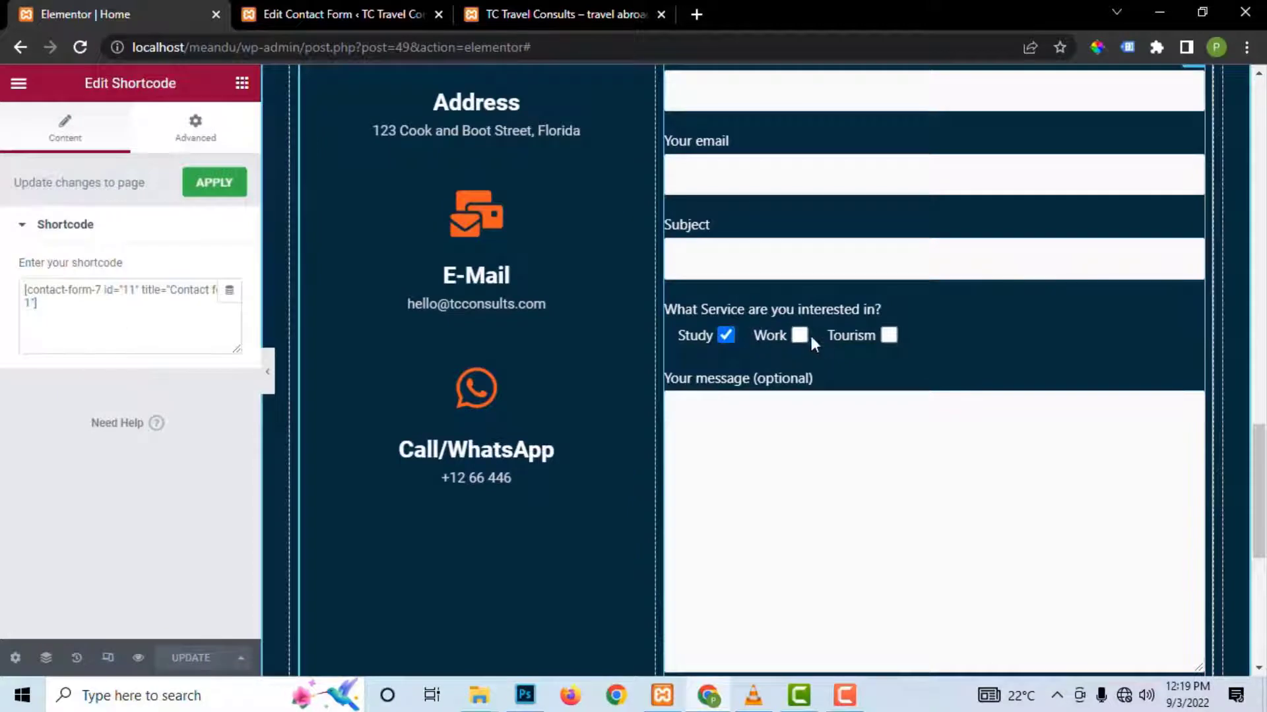
click(887, 336)
click(799, 336)
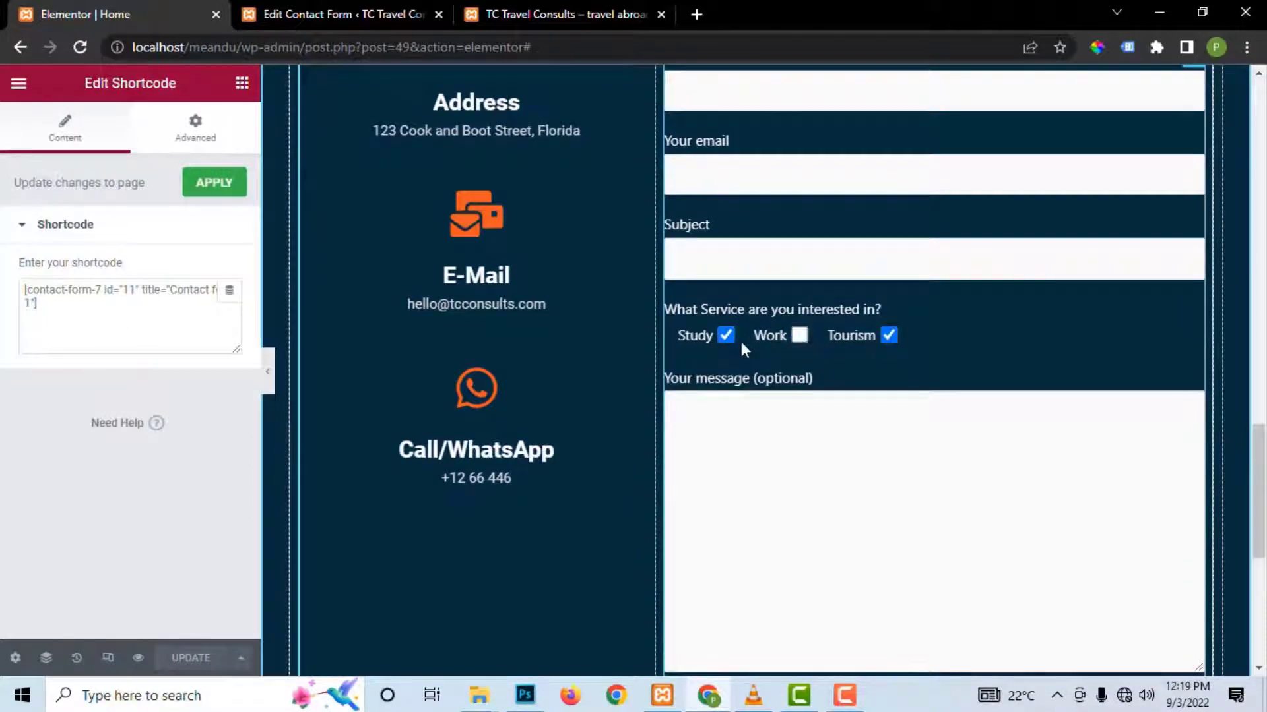
click(888, 336)
Step: Review the contact form's edit page, then return to the Elementor editor
click(343, 18)
scroll(345, 455, down, 5)
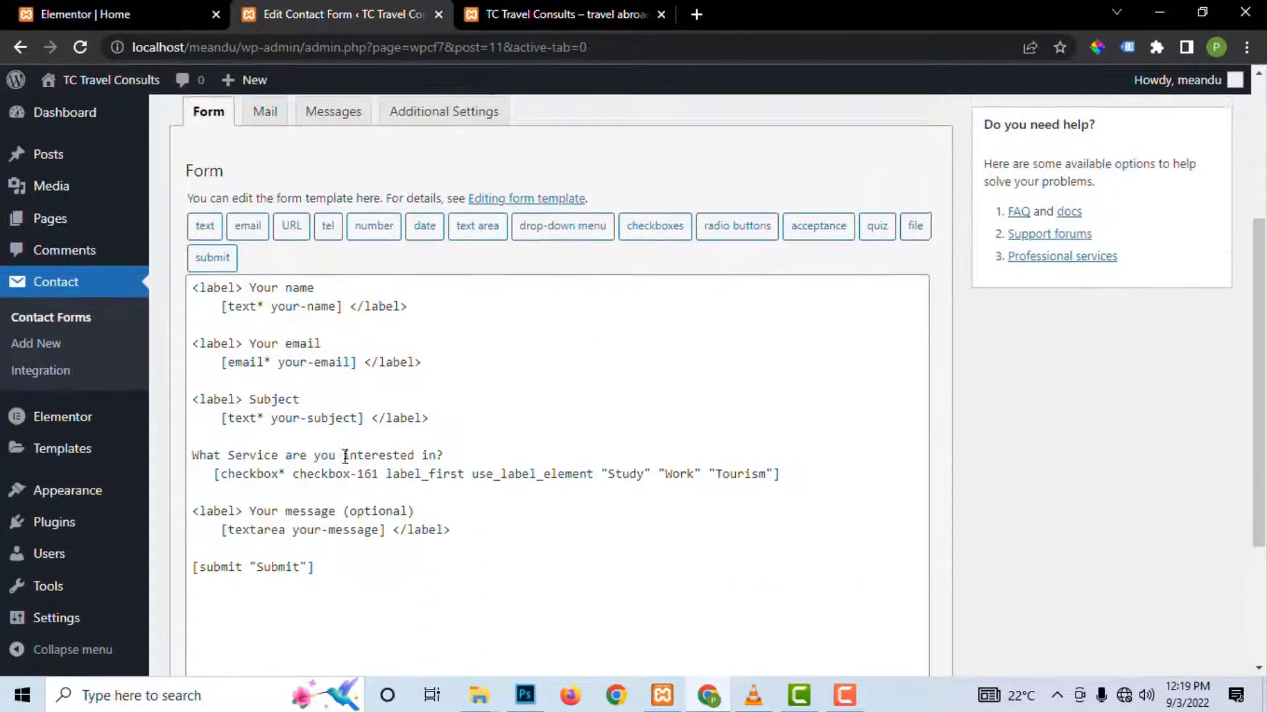
scroll(343, 454, up, 3)
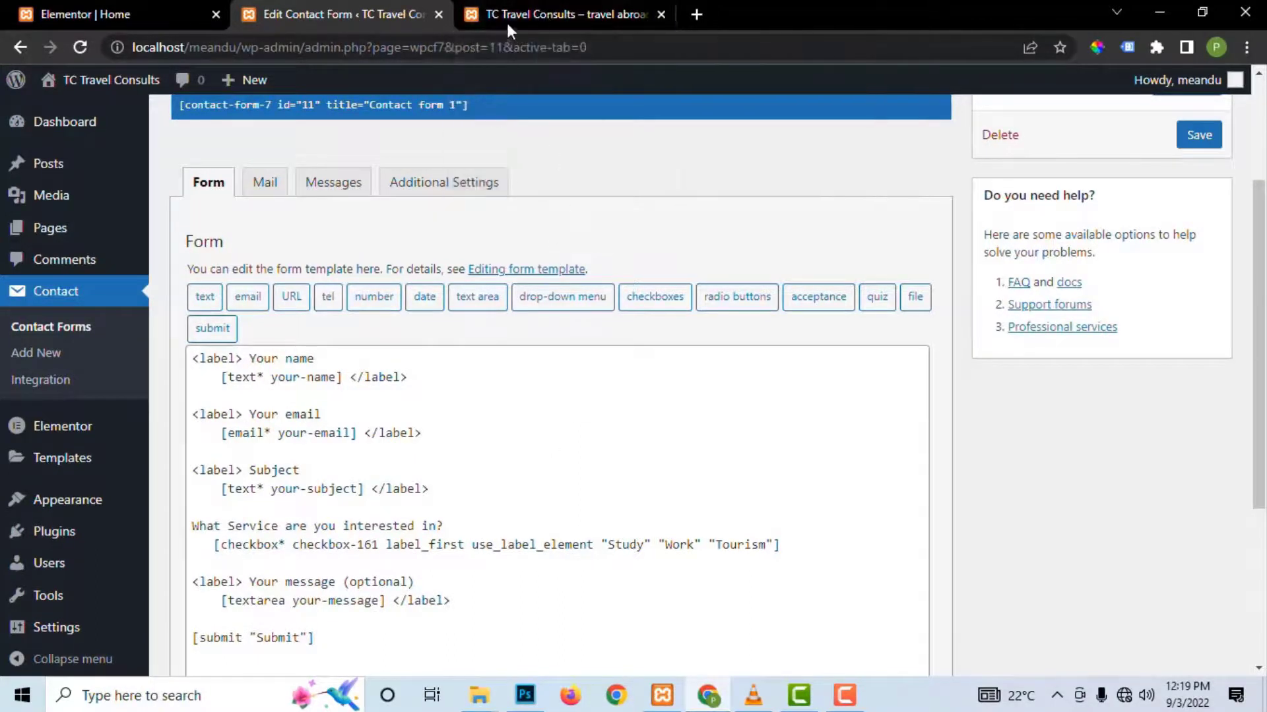
click(125, 10)
scroll(714, 359, down, 5)
scroll(714, 358, up, 5)
Step: Open the homepage preview in a new tab and launch the browser's developer tools
click(138, 658)
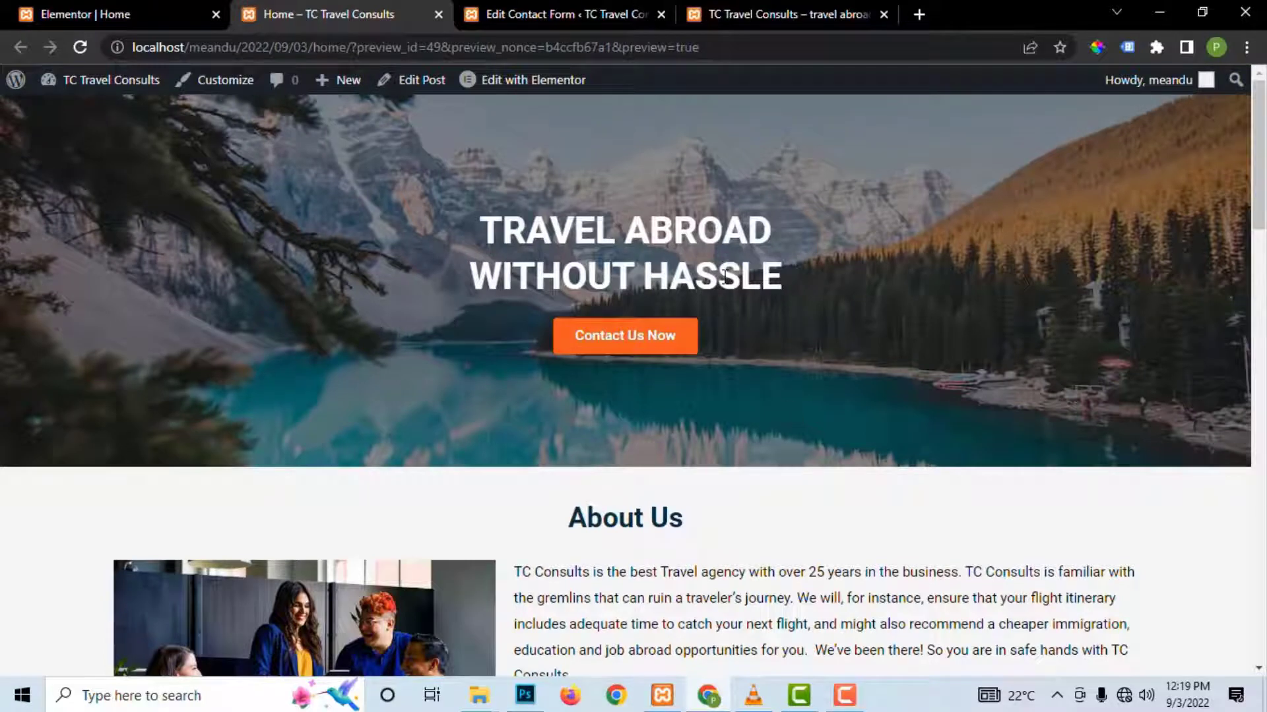
scroll(724, 276, down, 15)
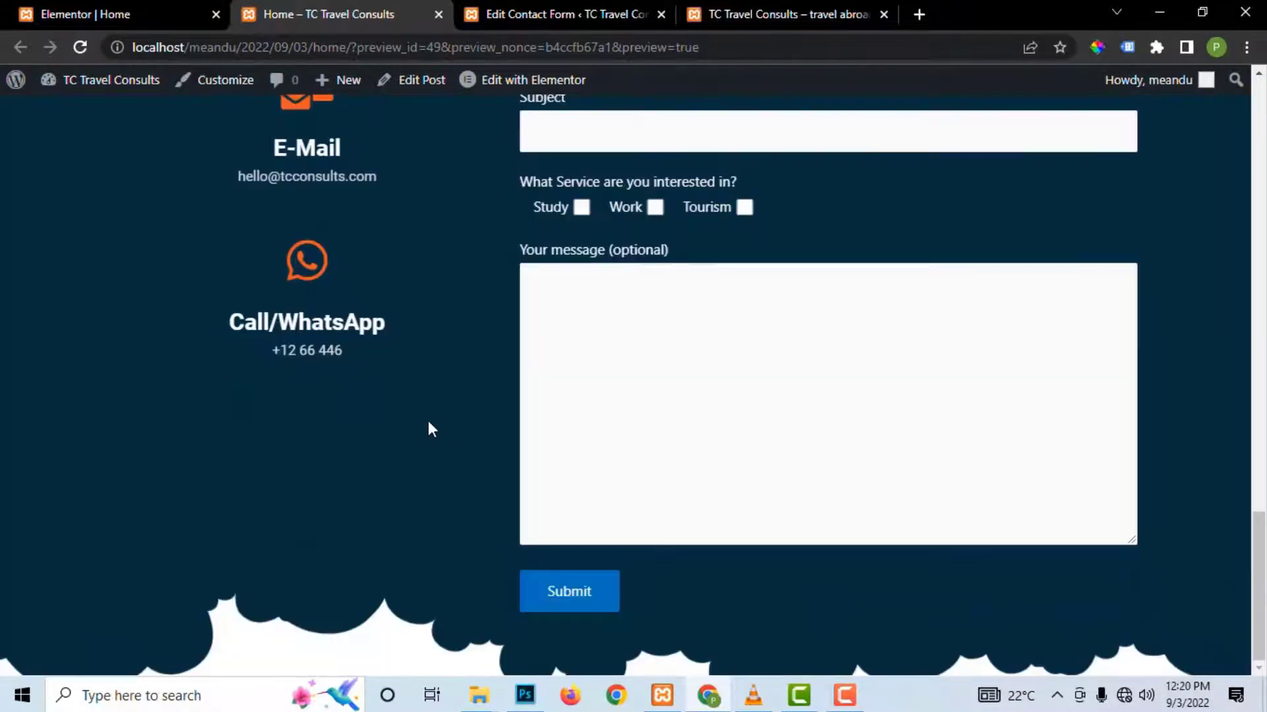
right_click(427, 421)
click(463, 407)
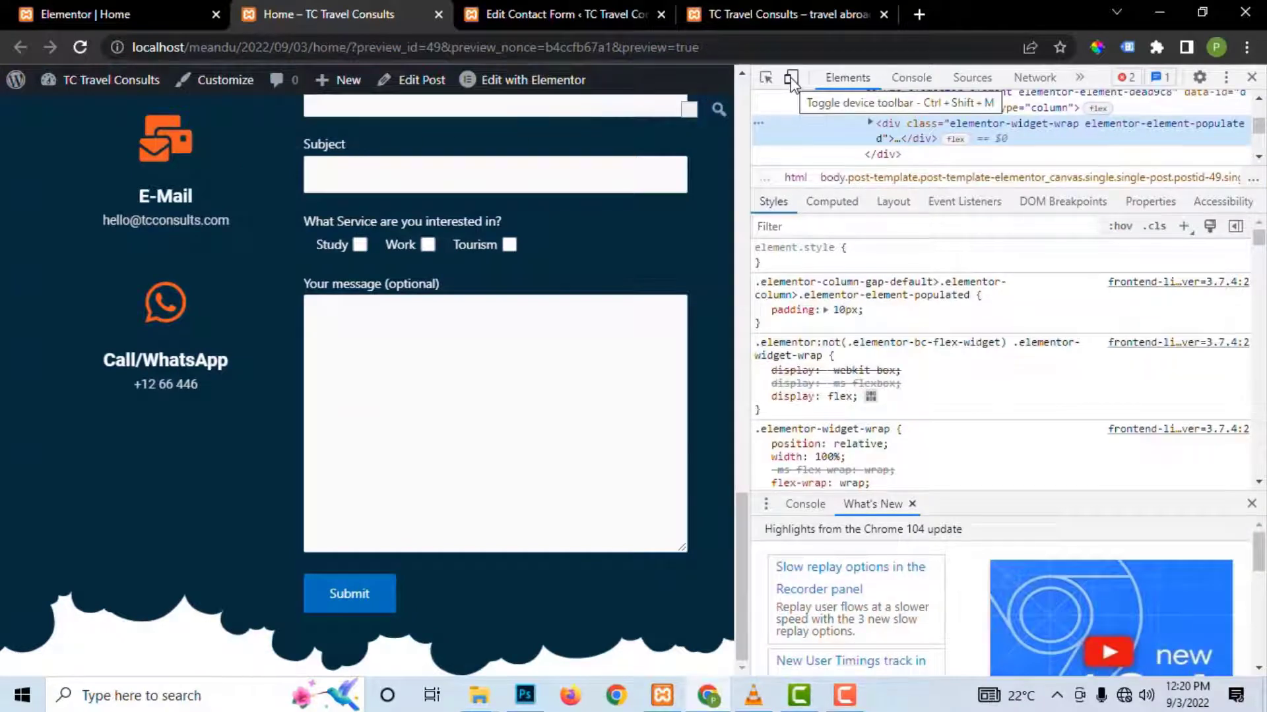
Step: Emulate an iPhone SE viewport and scroll through the mobile homepage
click(791, 78)
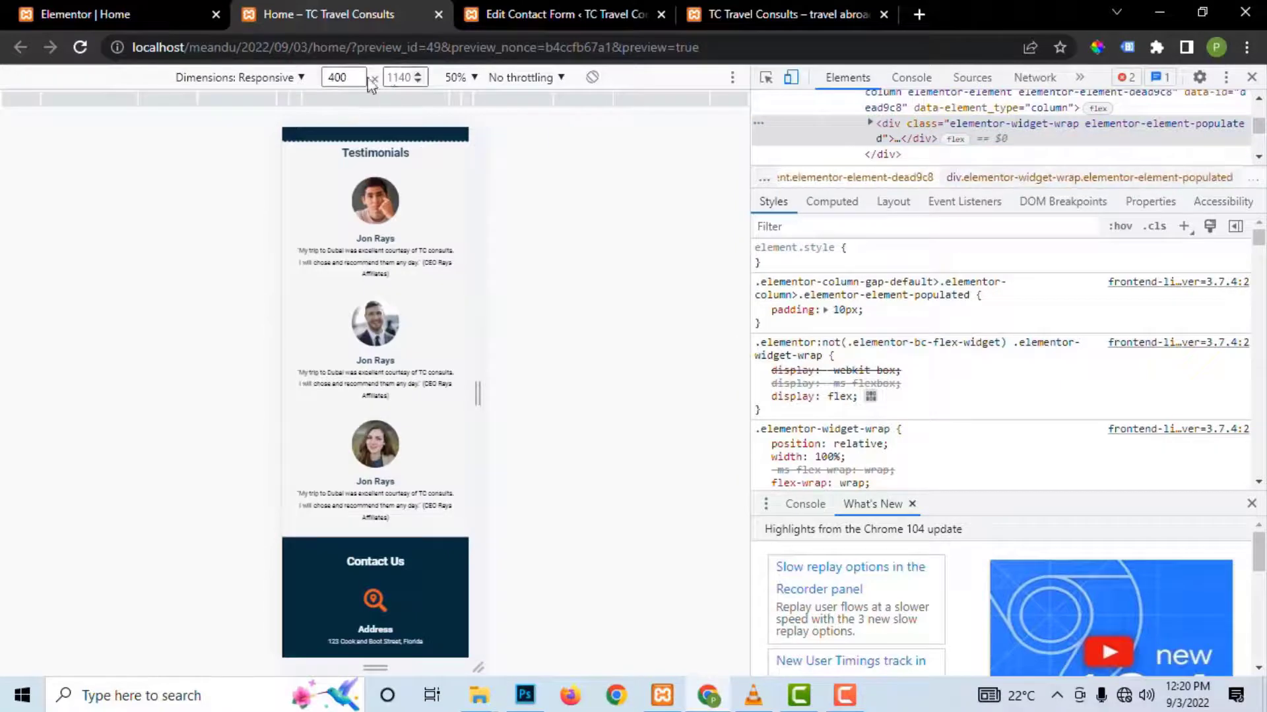
click(262, 79)
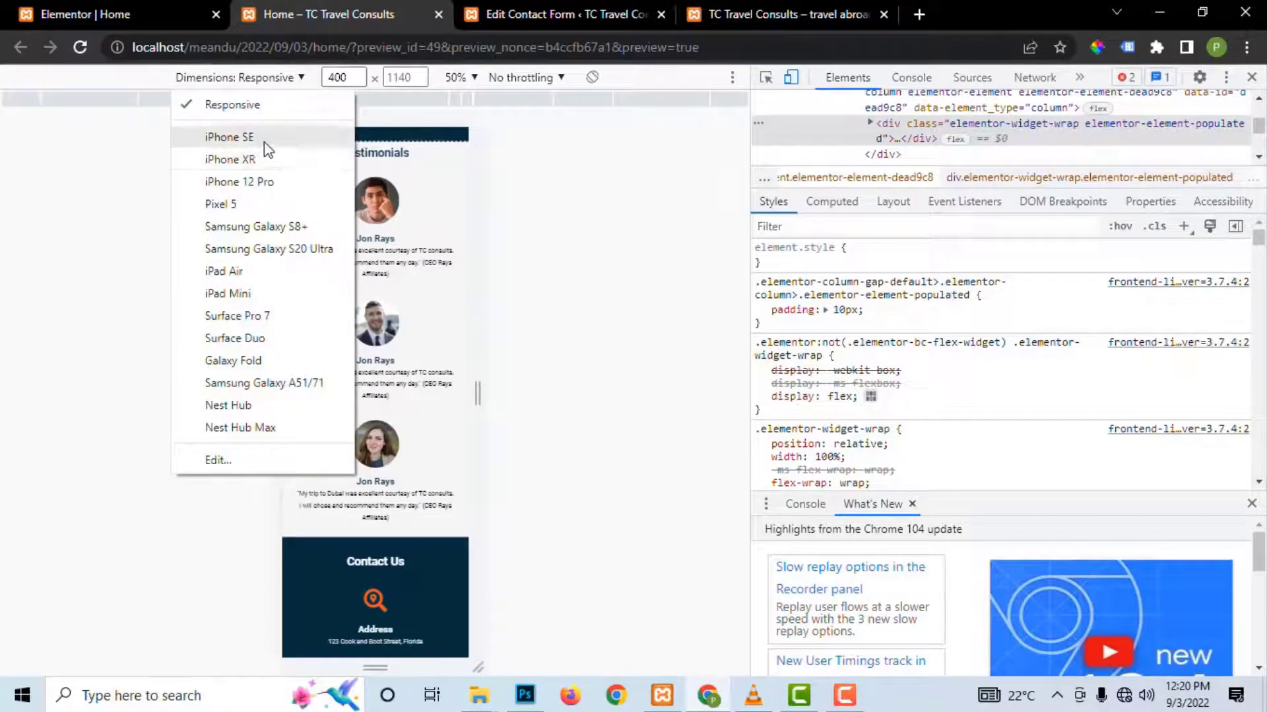
click(261, 137)
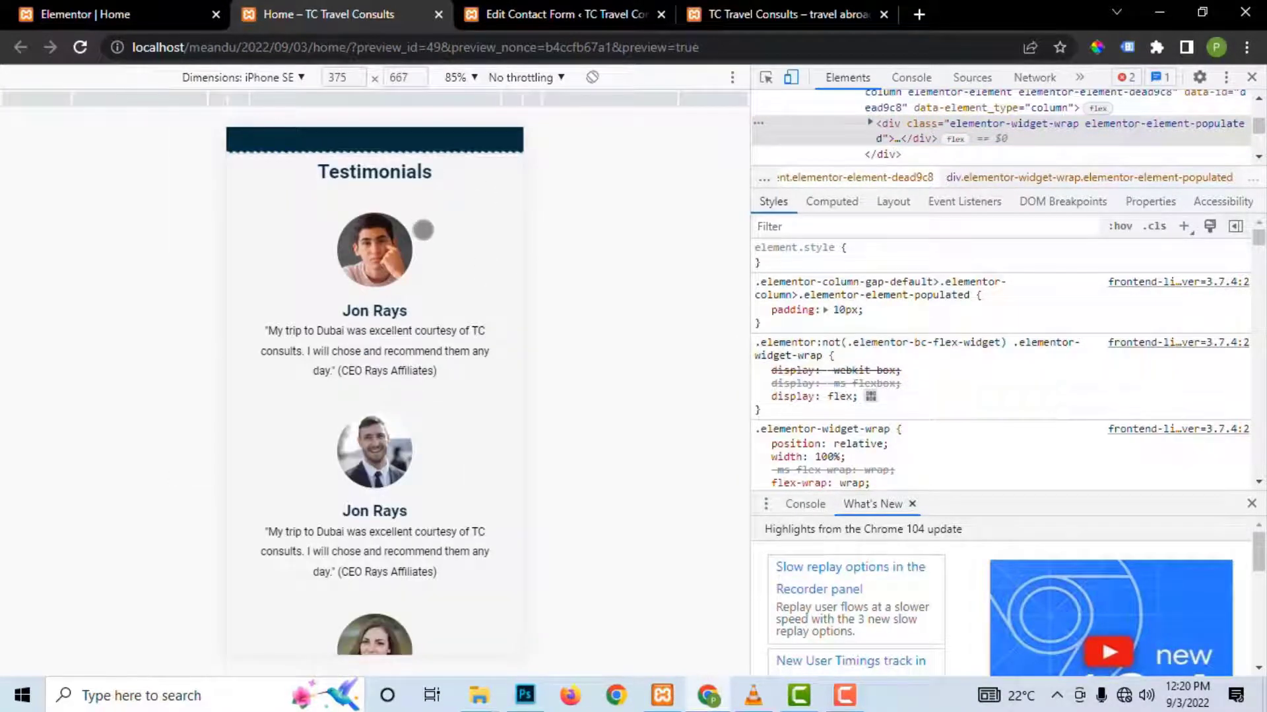
scroll(422, 226, up, 3)
scroll(449, 219, up, 10)
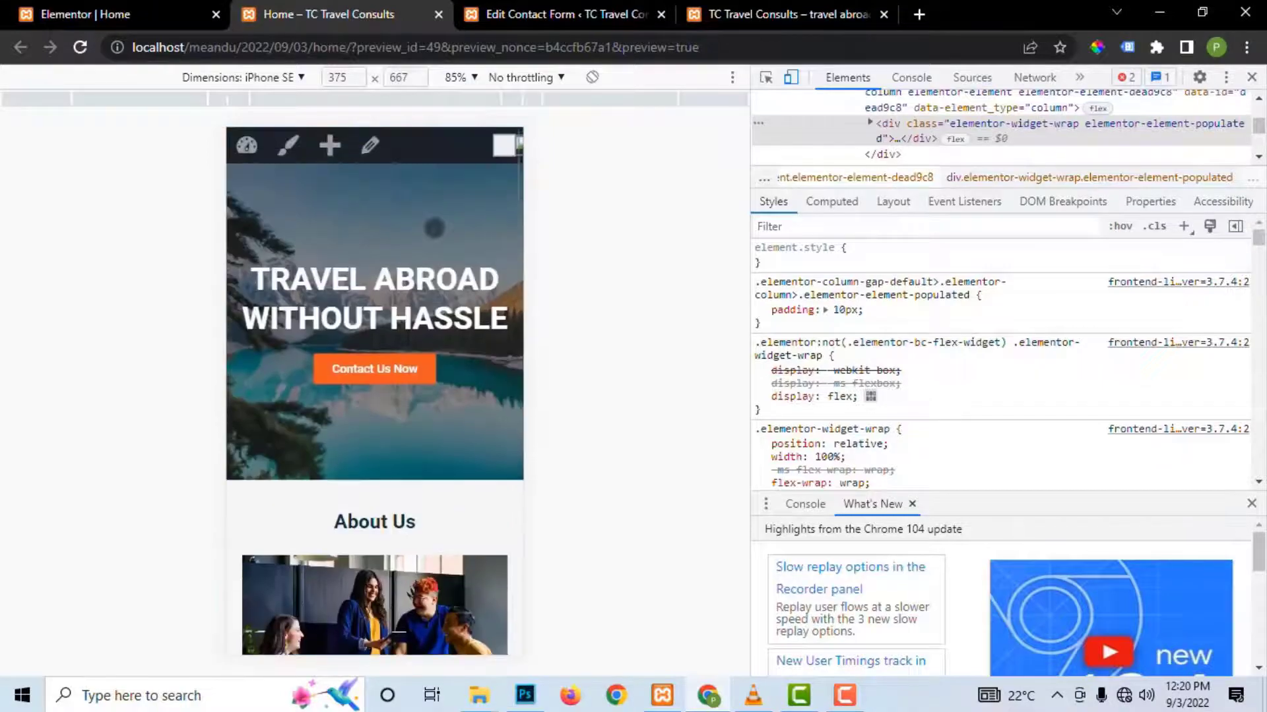
scroll(449, 219, down, 6)
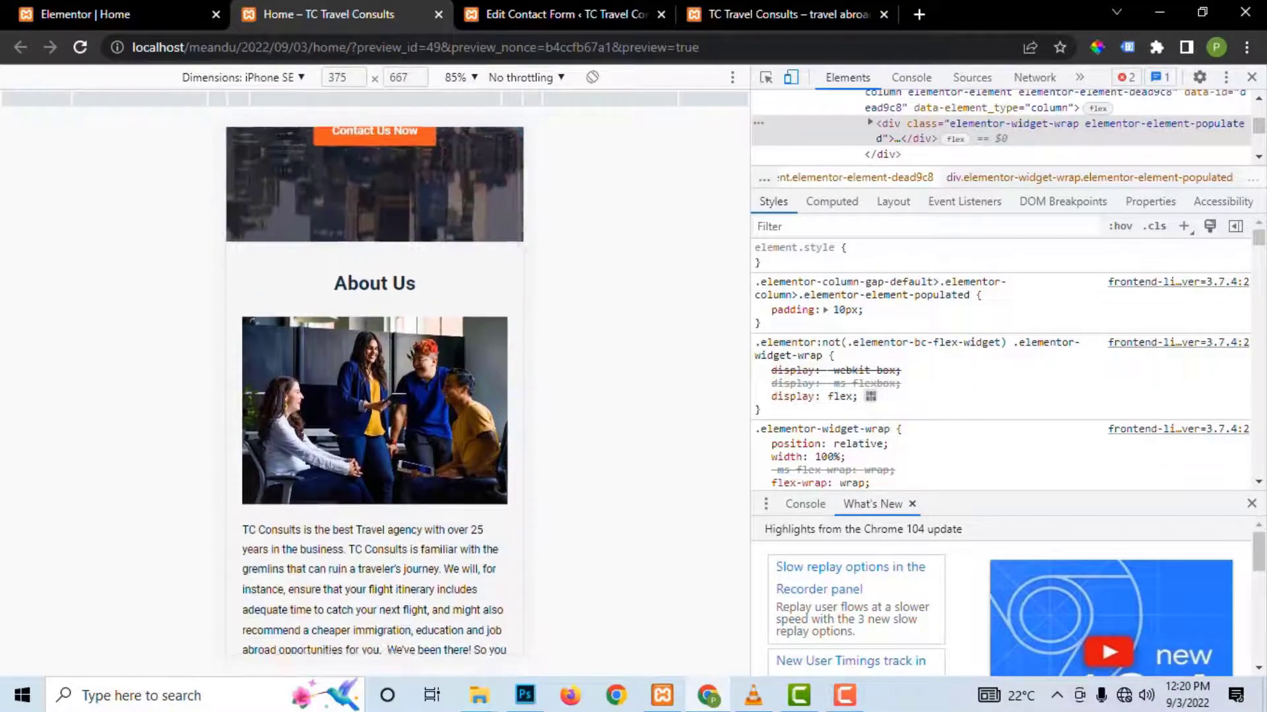
scroll(375, 392, down, 8)
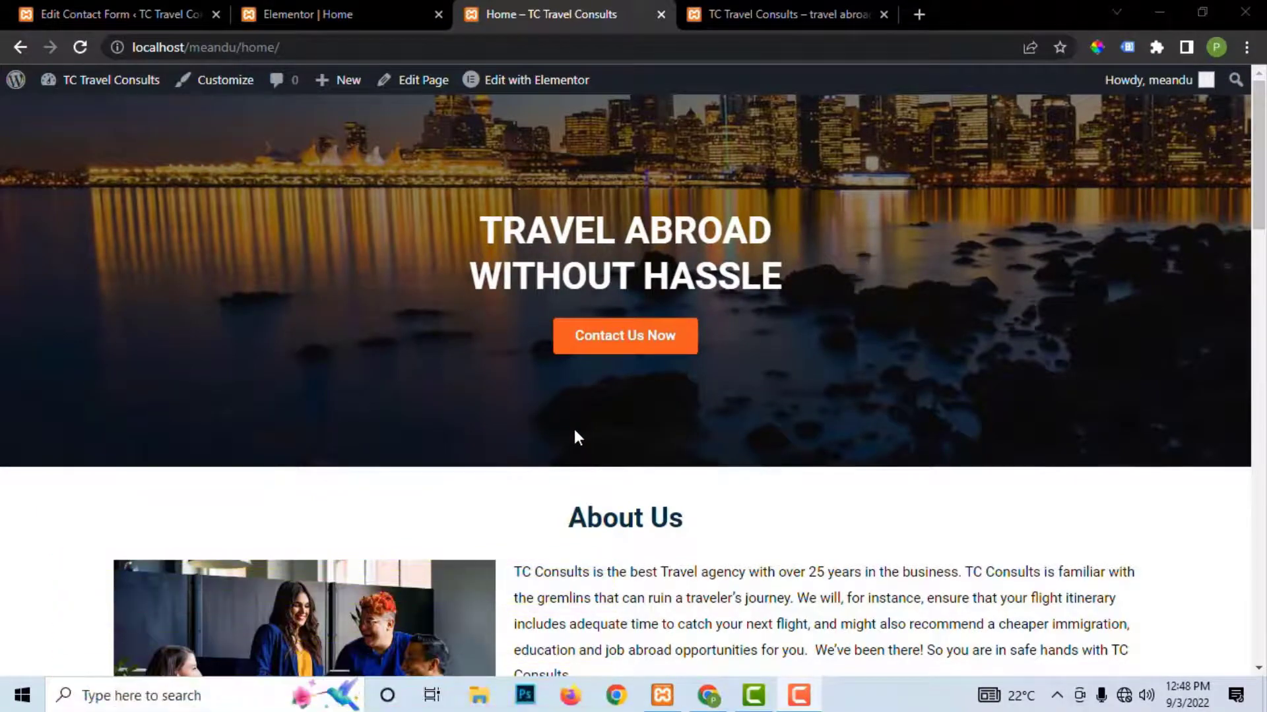
Step: Scroll the live homepage down to the contact form and reload the page twice
scroll(575, 430, down, 7)
scroll(575, 437, down, 10)
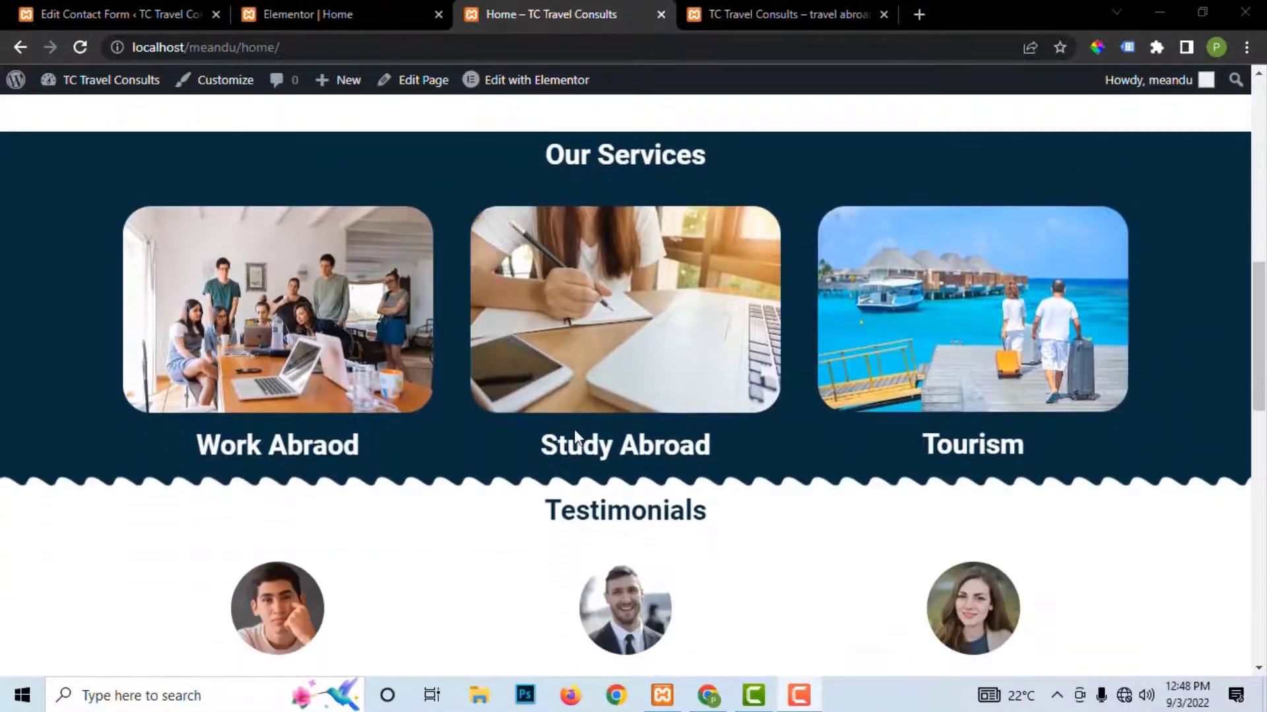
scroll(577, 437, down, 5)
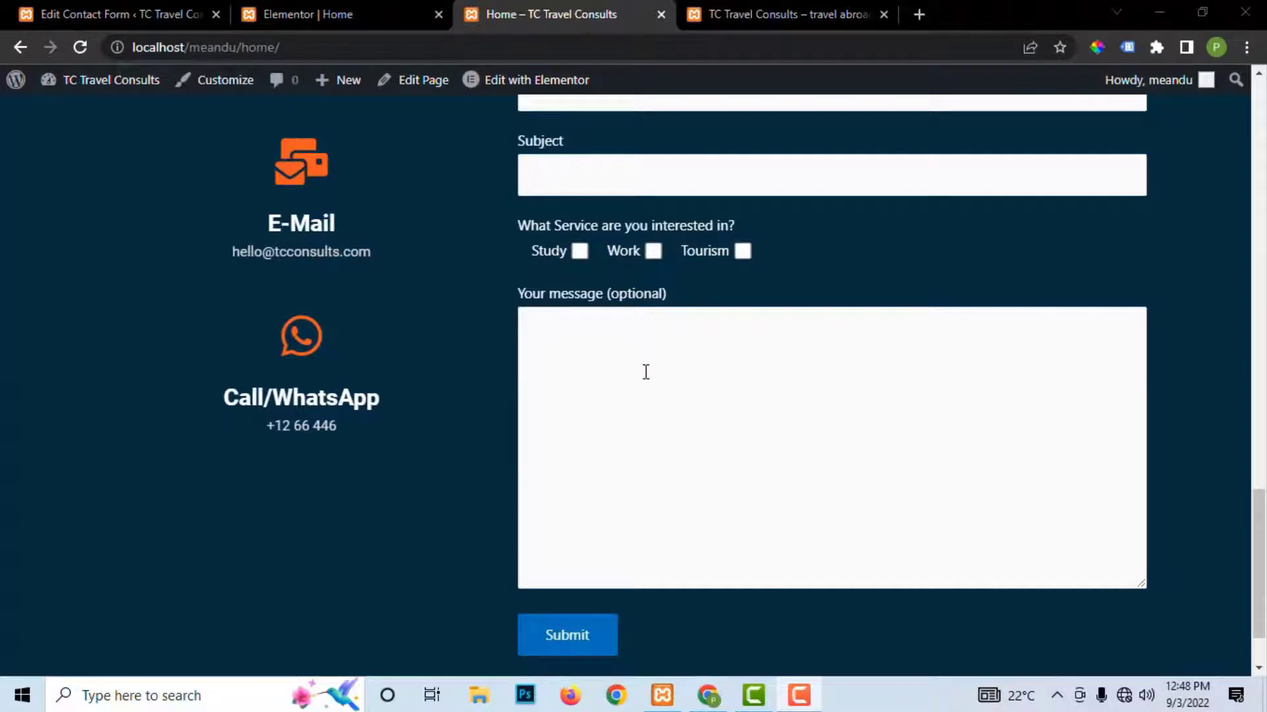
scroll(654, 392, down, 1)
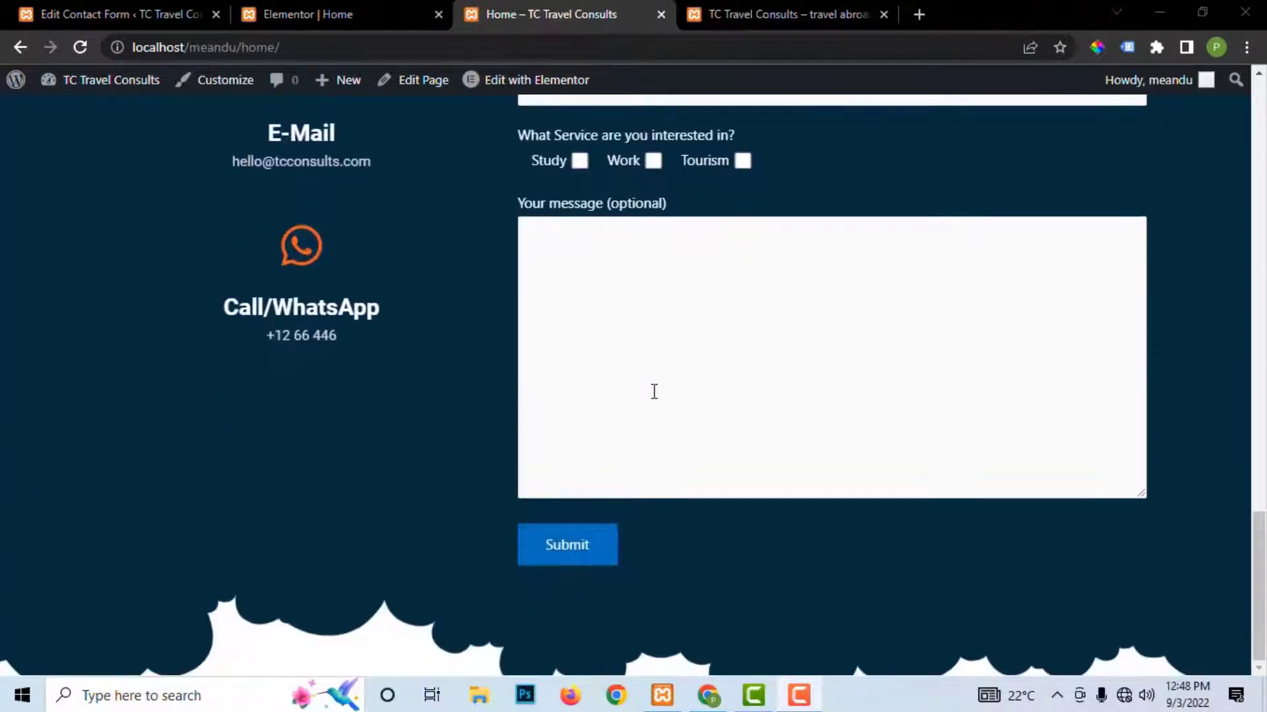
scroll(654, 392, up, 3)
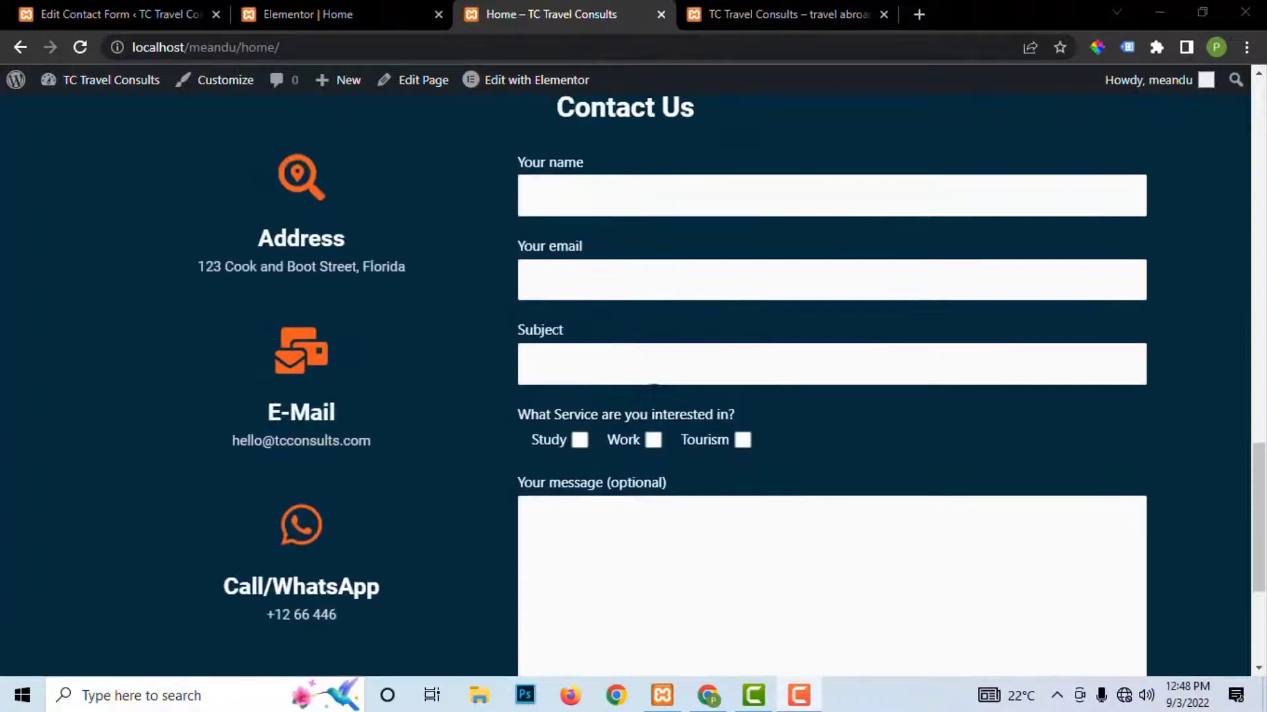
click(80, 47)
scroll(690, 317, up, 10)
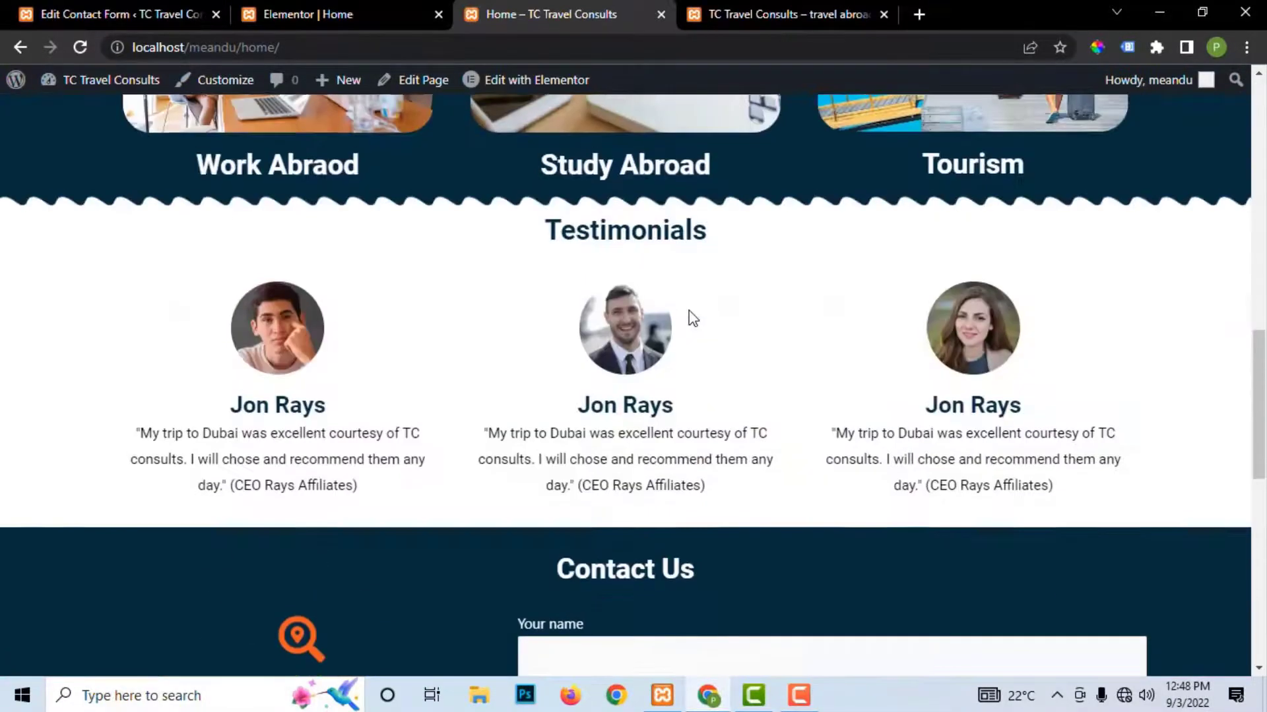
scroll(691, 316, up, 8)
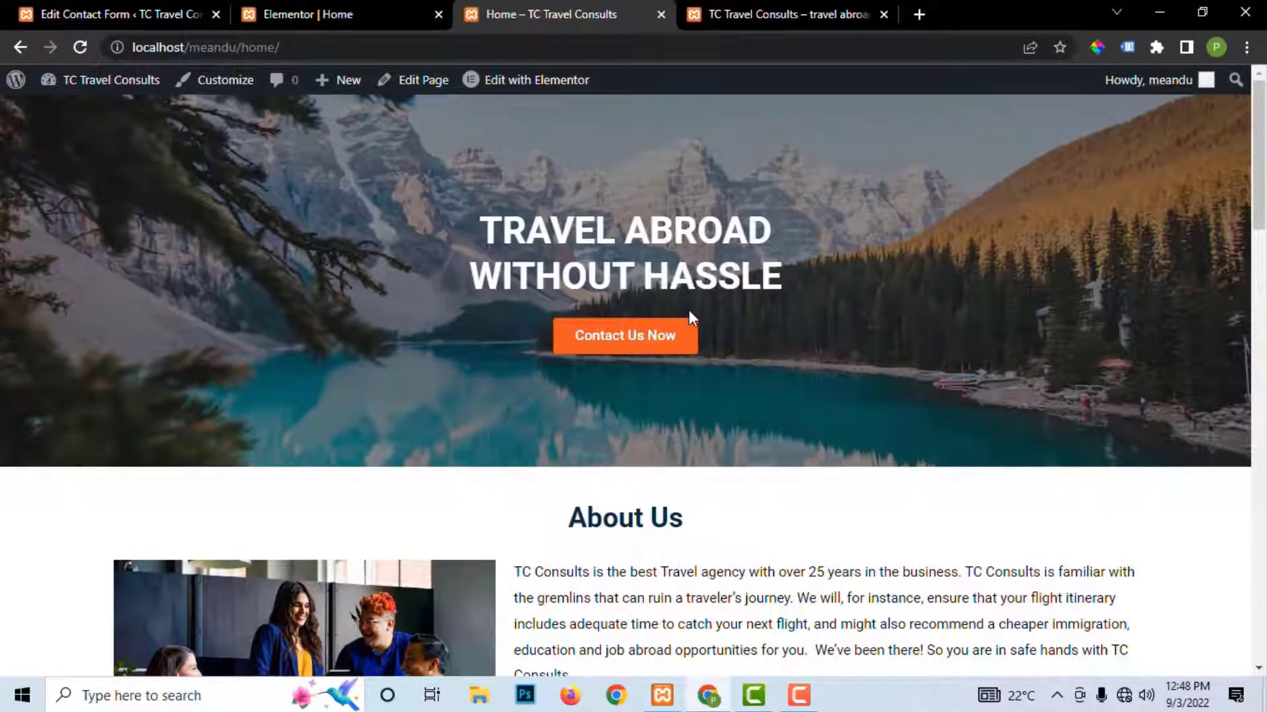
click(80, 47)
Step: Switch to the localhost/pressconsults TC Travel Consults tab and reload it
click(805, 15)
scroll(384, 200, up, 7)
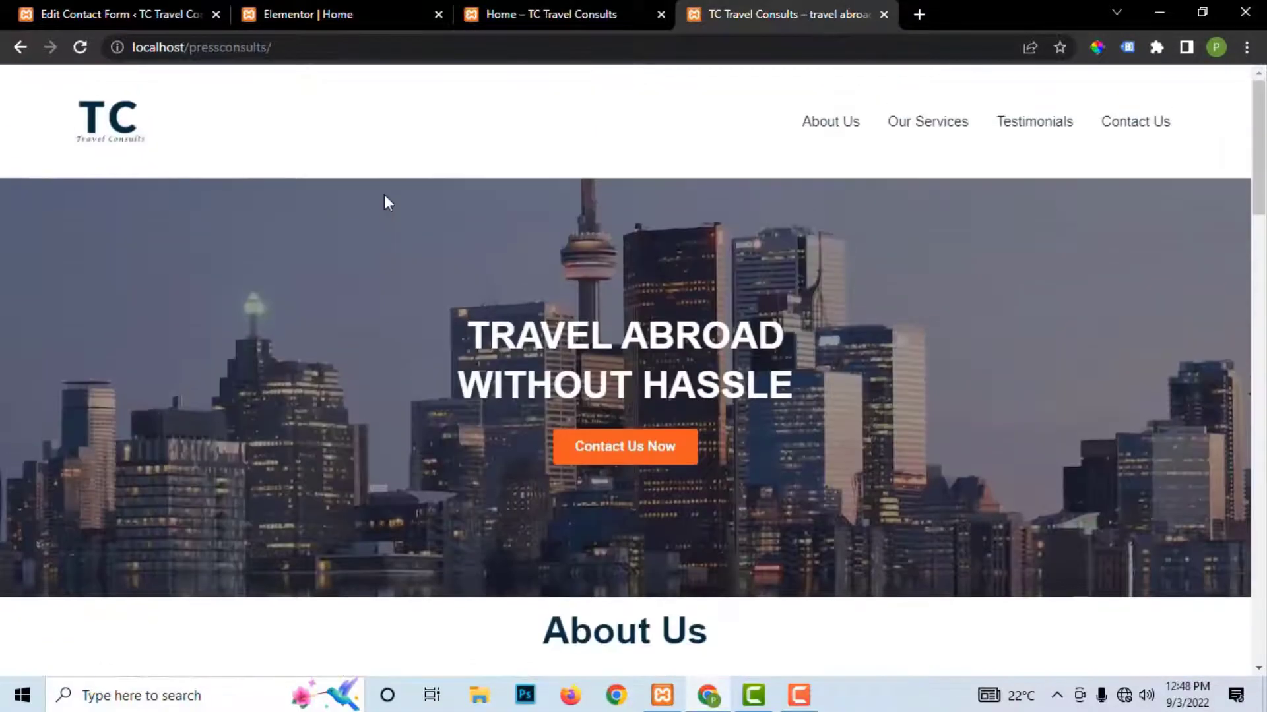
click(79, 47)
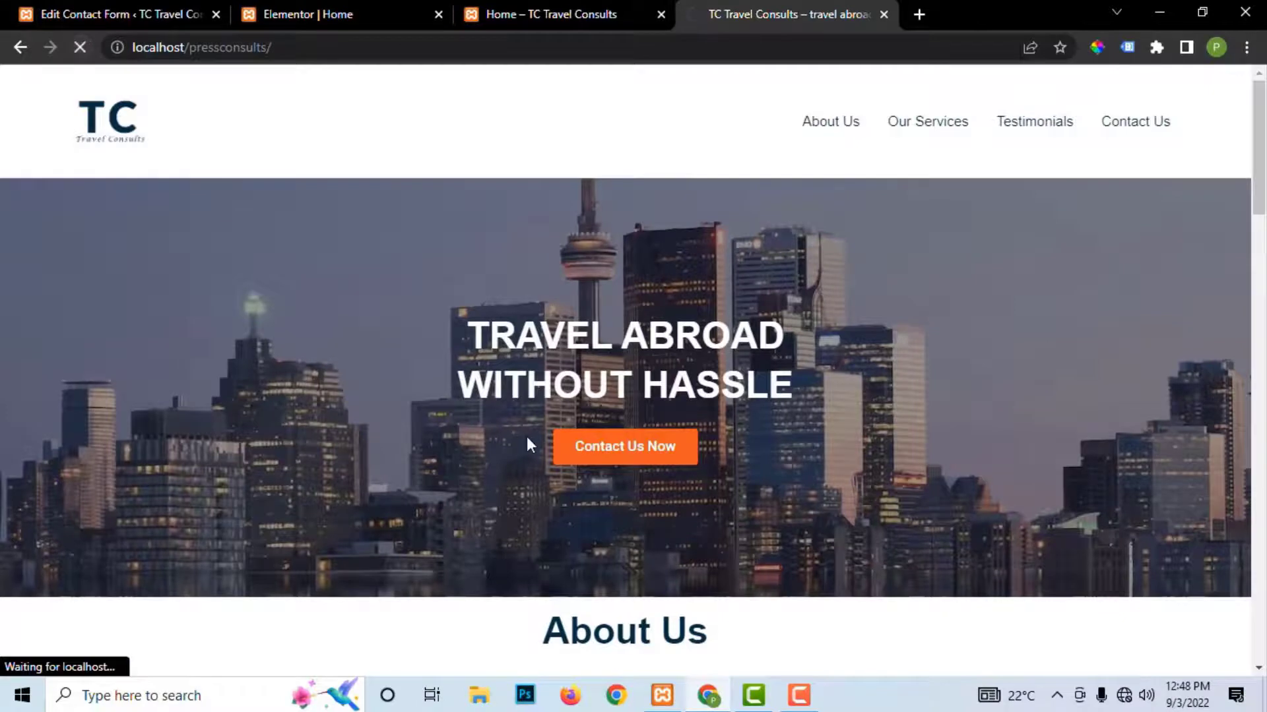
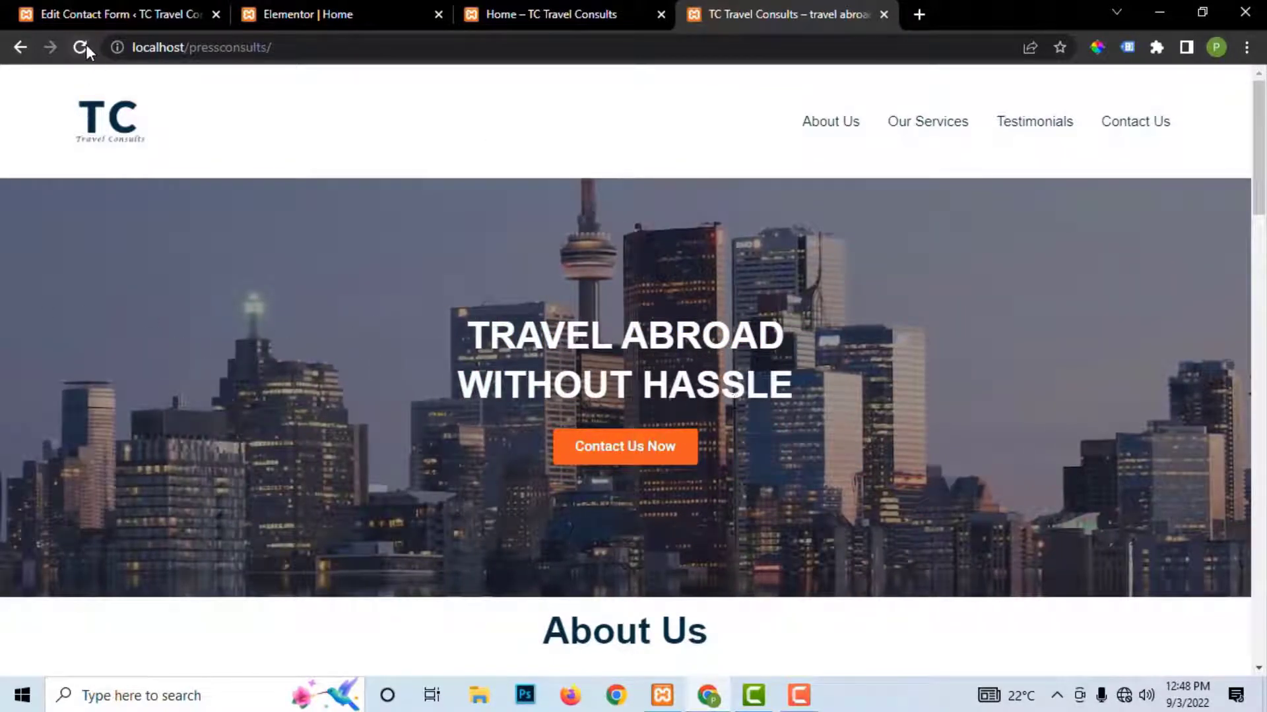
Step: Reload the live homepage and scroll through it
click(85, 46)
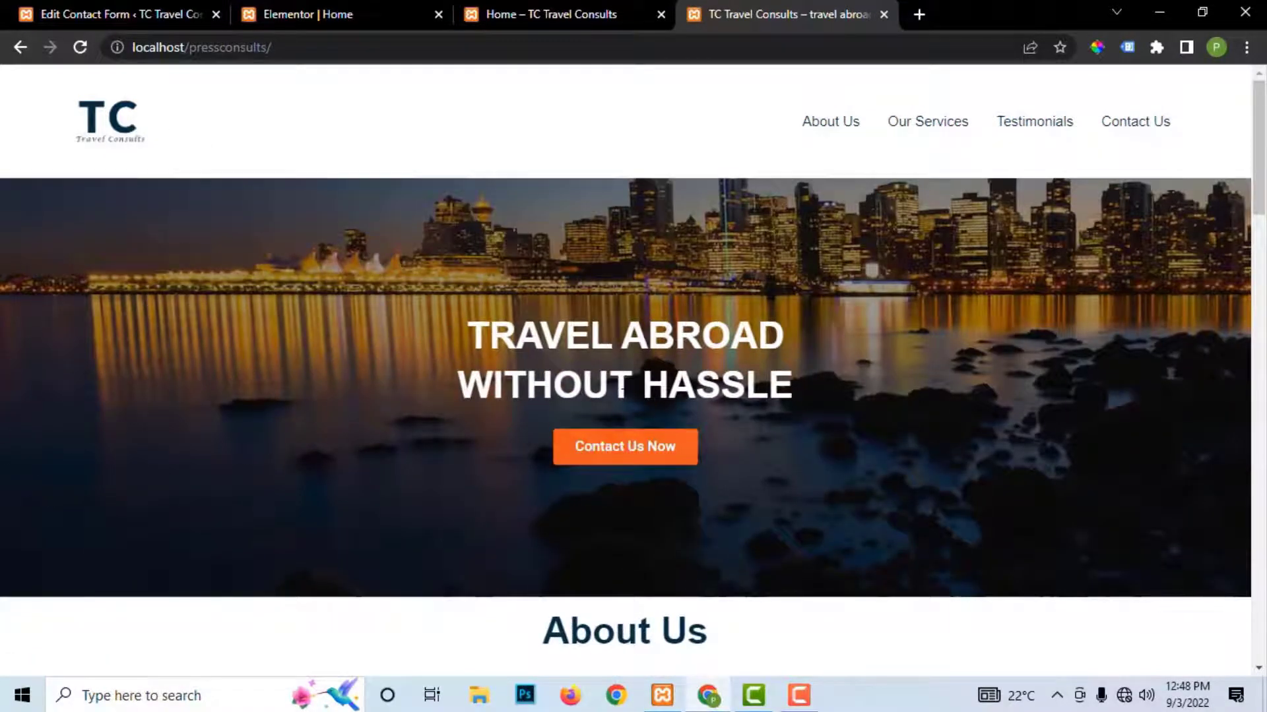
scroll(622, 389, down, 3)
scroll(666, 460, down, 2)
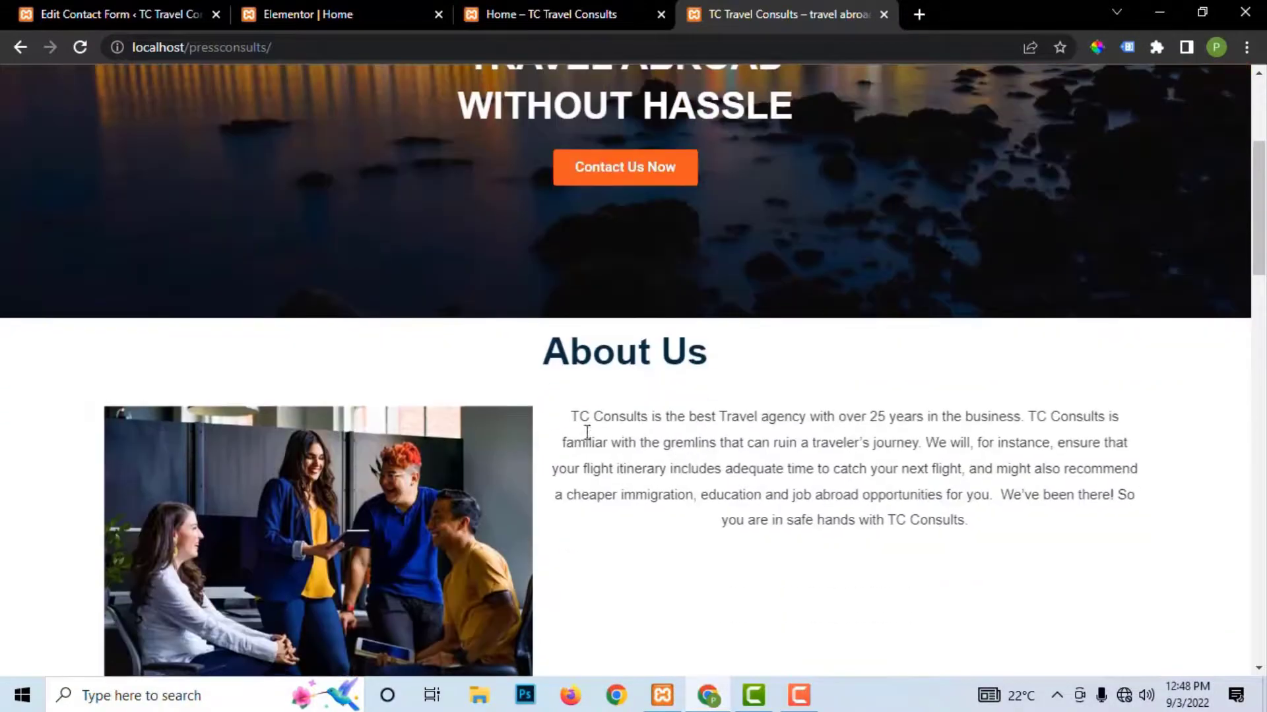
scroll(673, 436, up, 4)
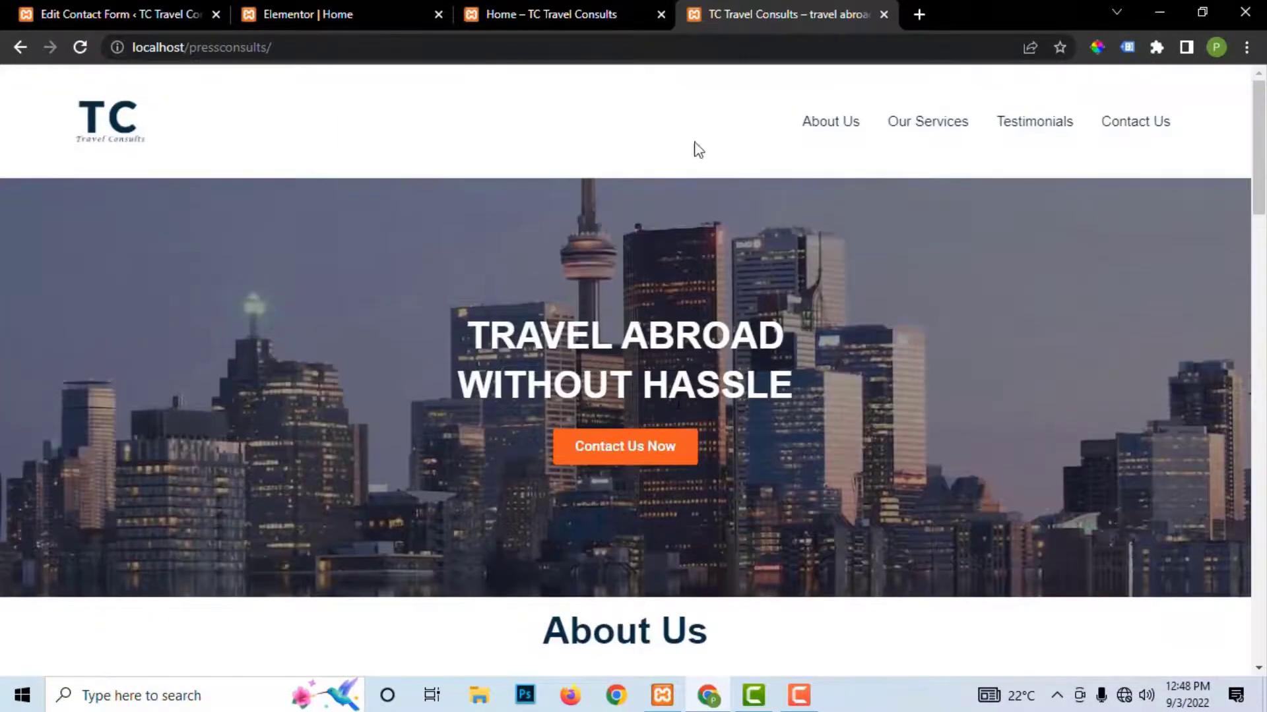
Step: Compare the front-end Home page with the Elementor editor, reopening the element settings panel
click(537, 9)
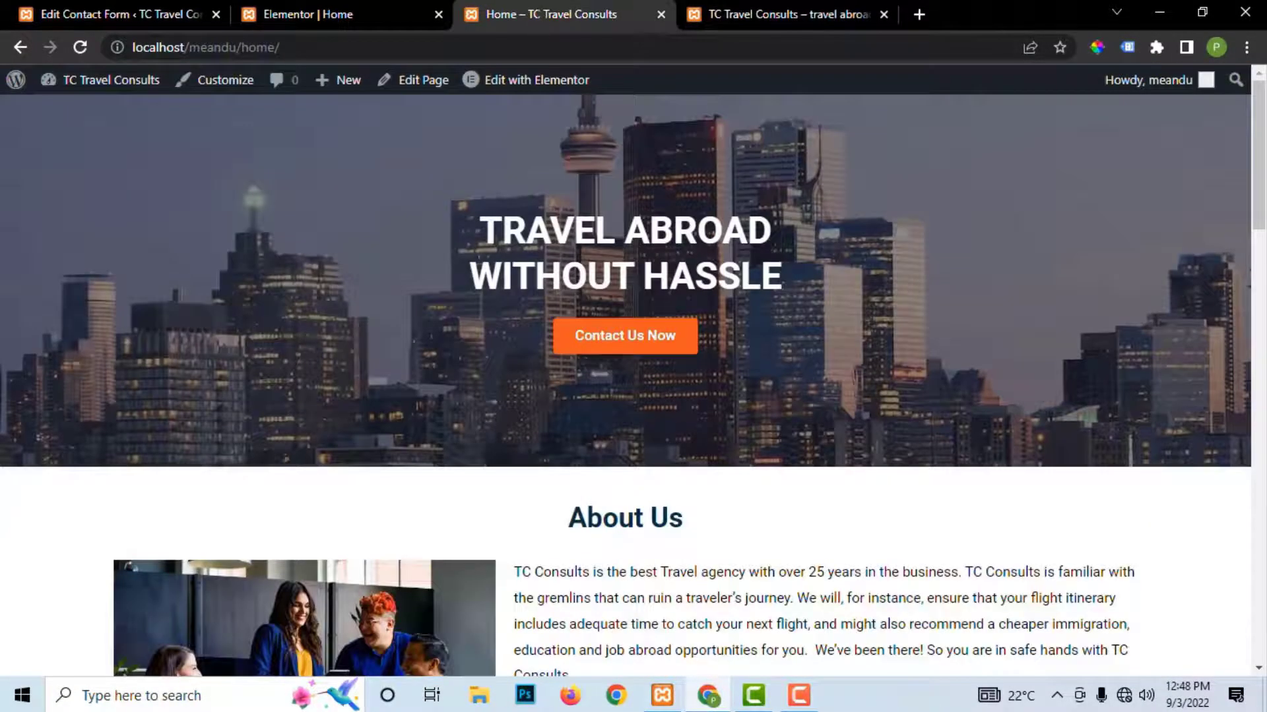
click(359, 15)
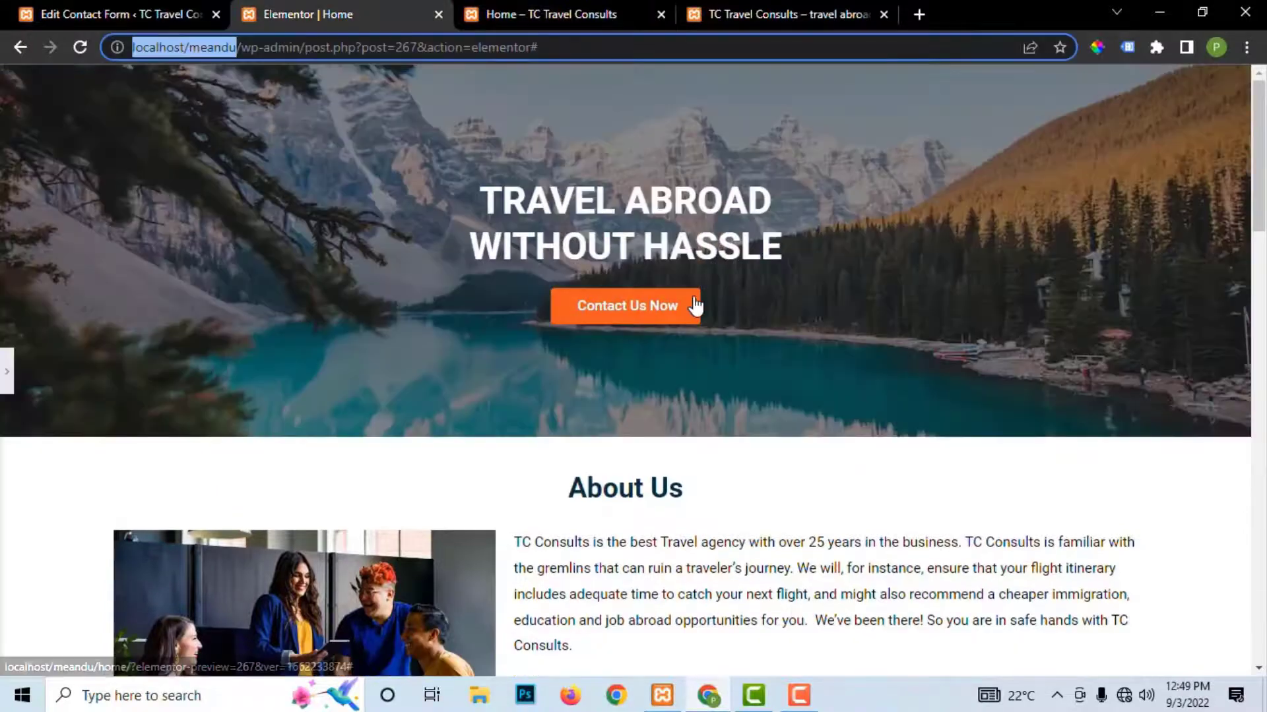
click(6, 372)
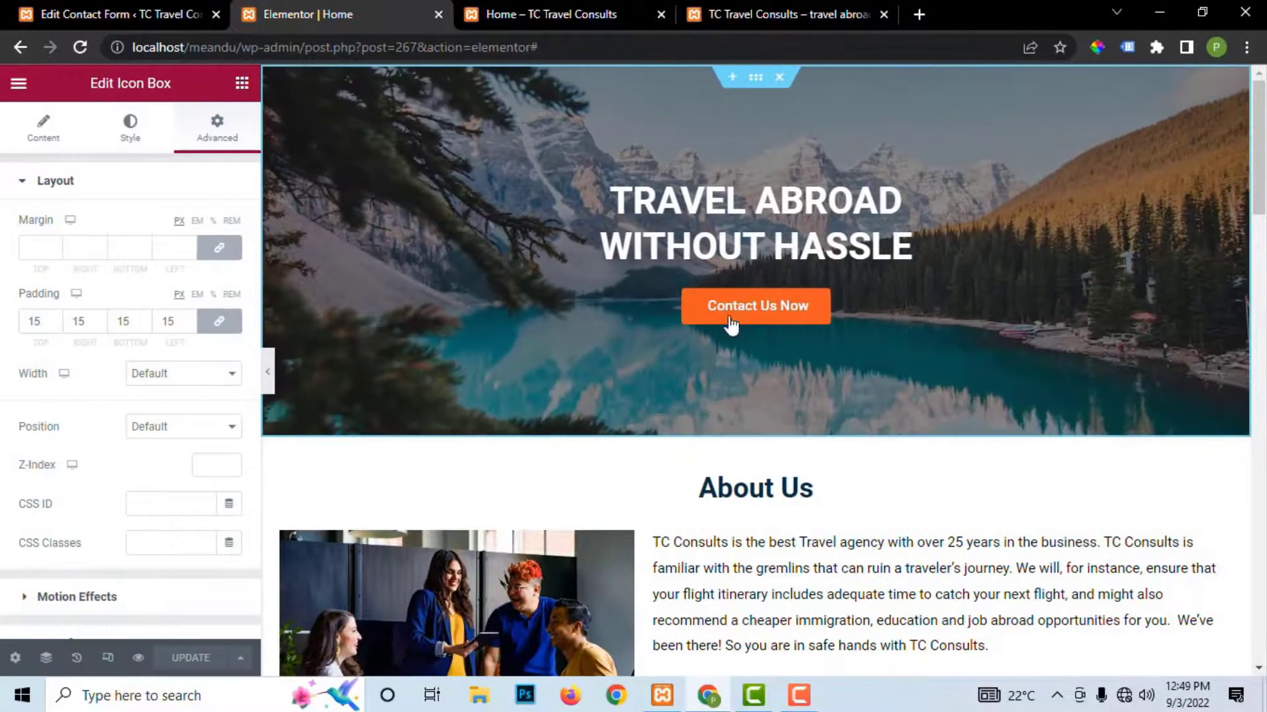
scroll(444, 220, down, 7)
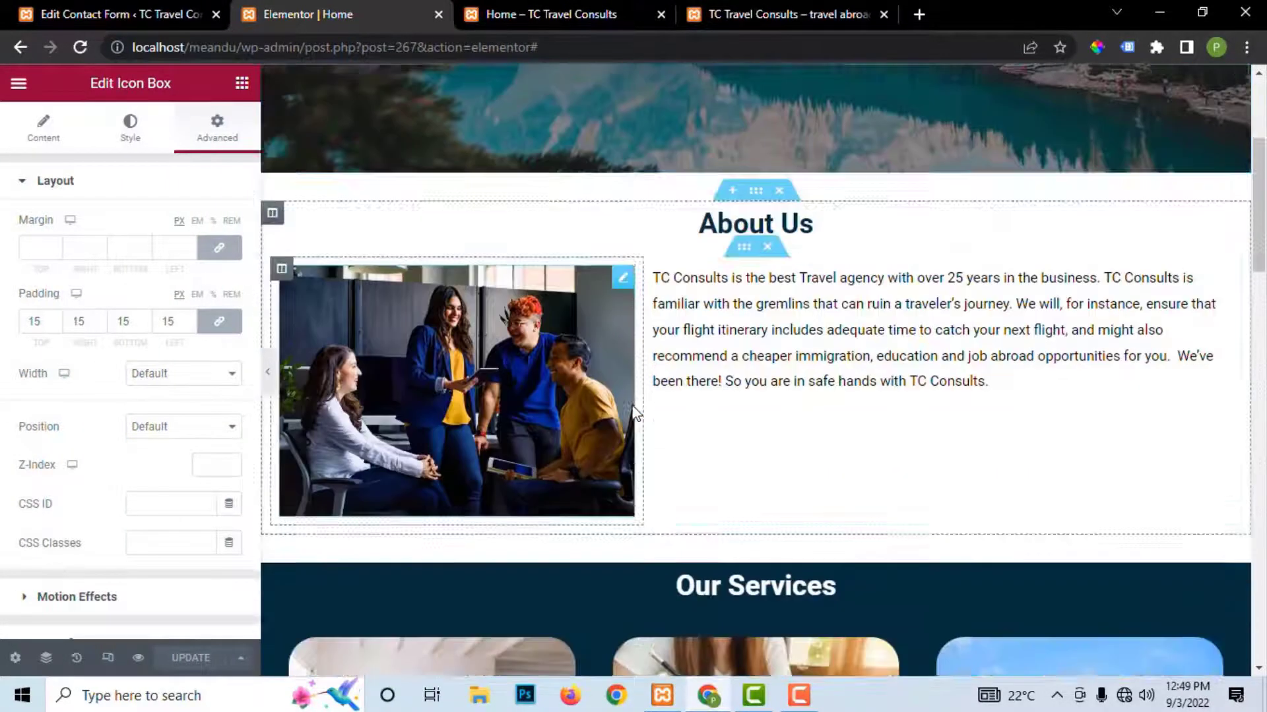
scroll(634, 413, up, 4)
click(542, 14)
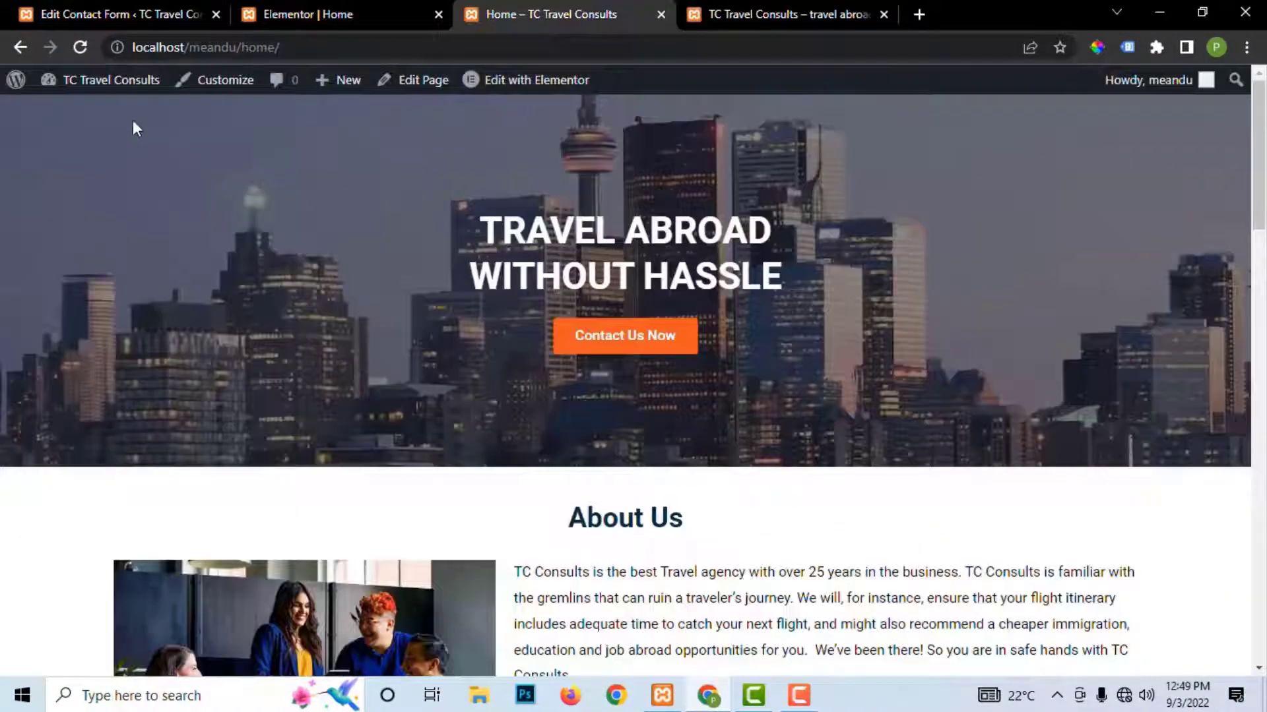
mouse_move(509, 93)
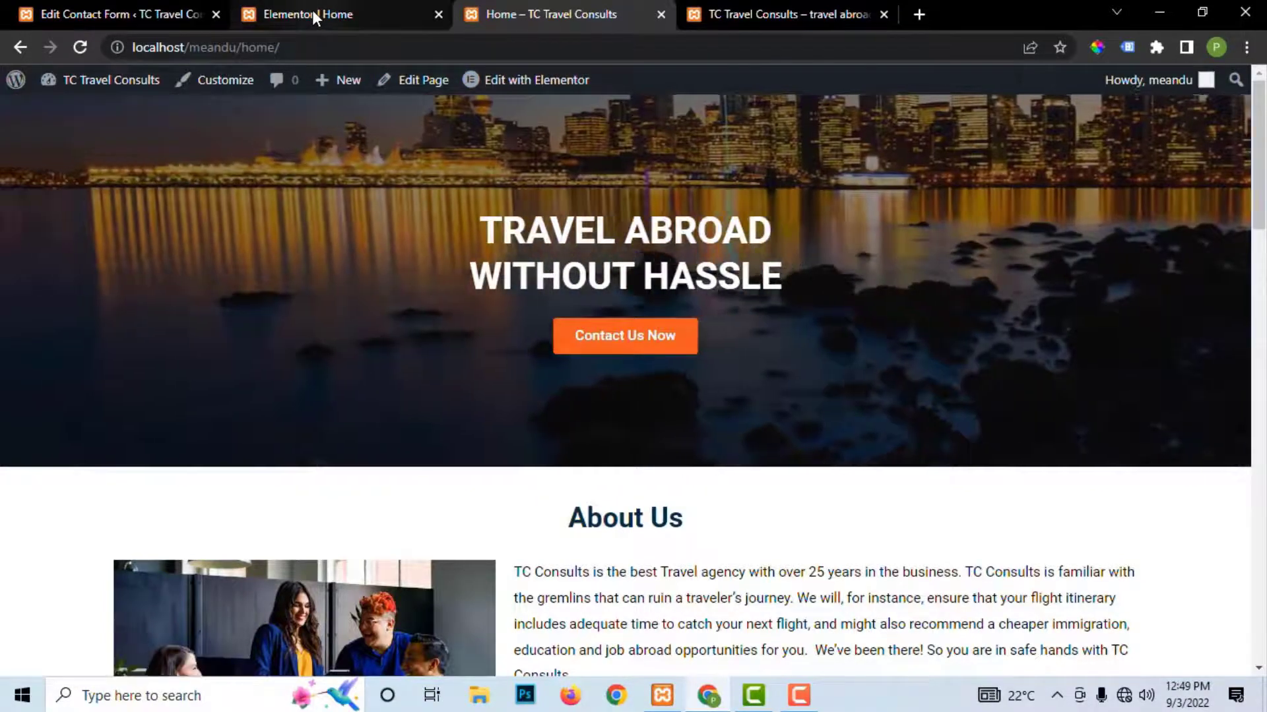
click(311, 12)
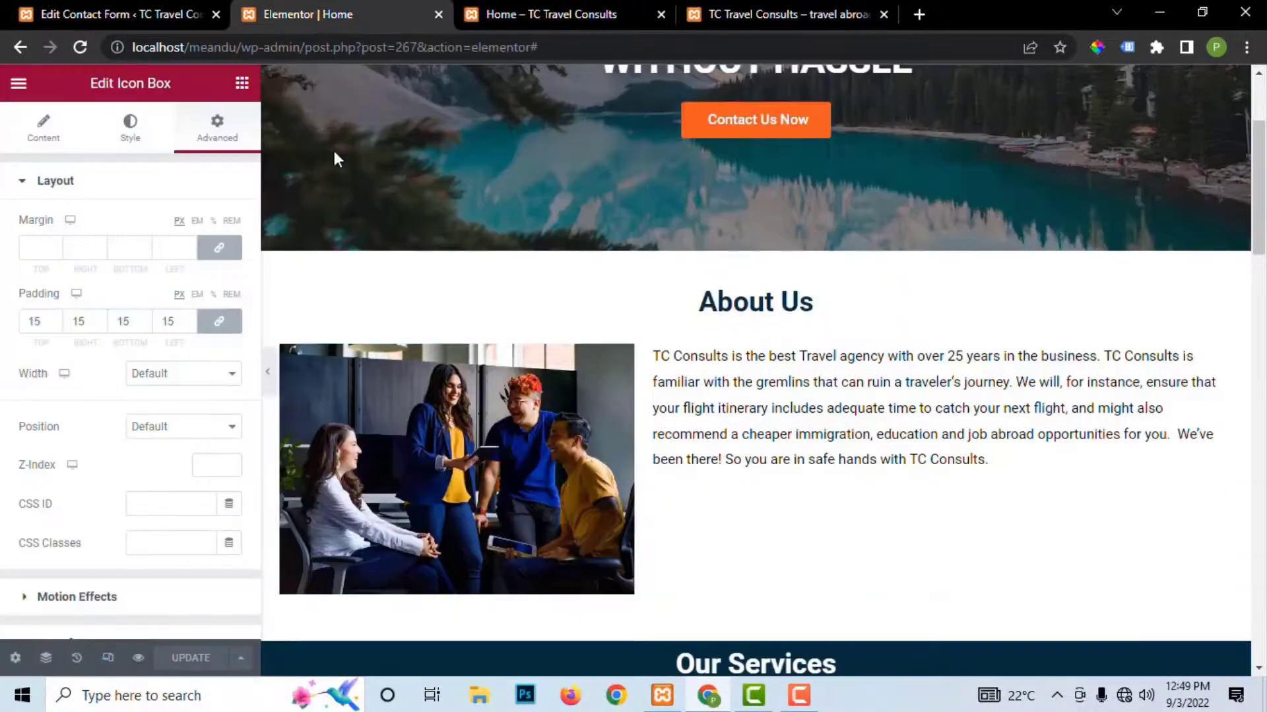
Step: Check the Contact Forms and Pages lists in wp-admin, then return to the Elementor Home editor
click(85, 11)
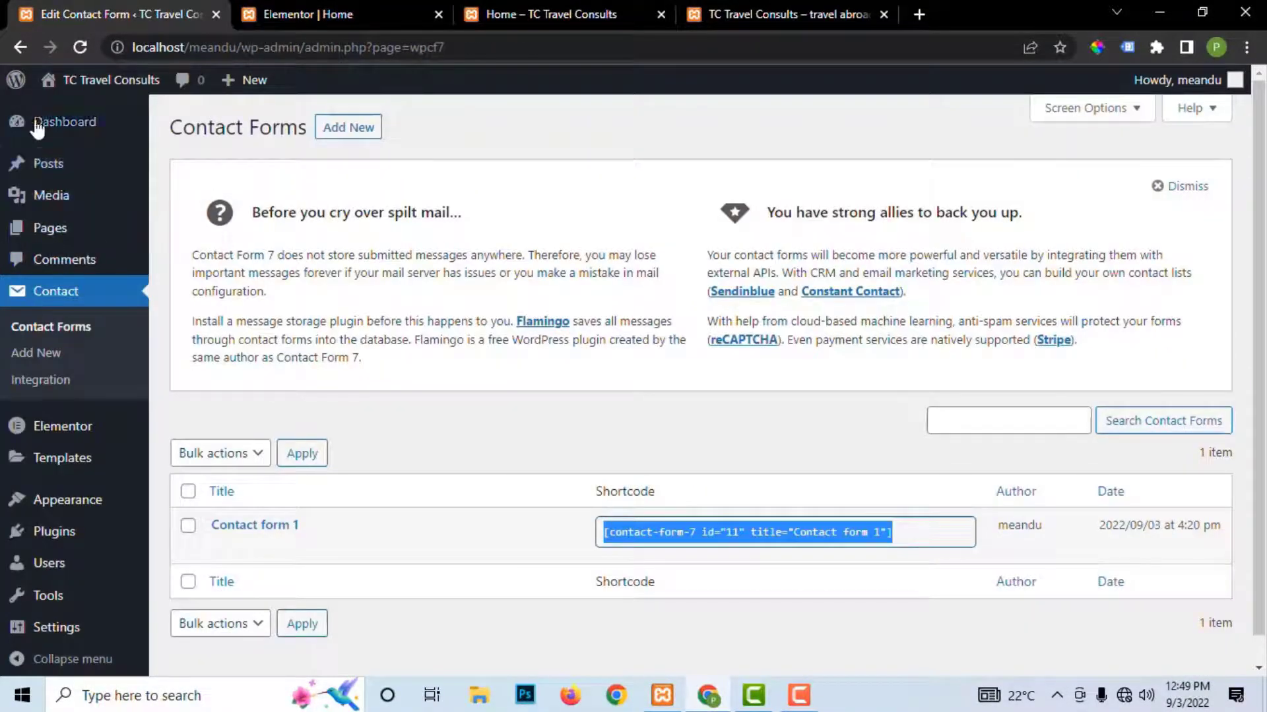
click(58, 230)
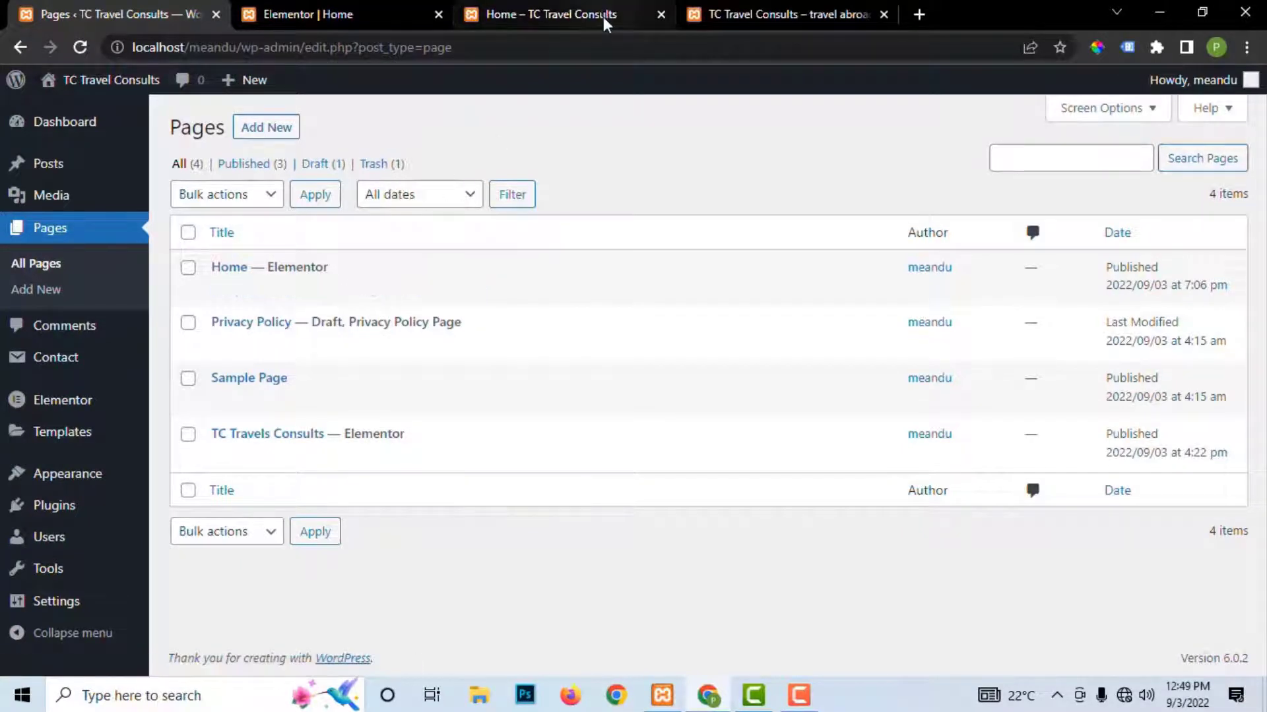
click(548, 17)
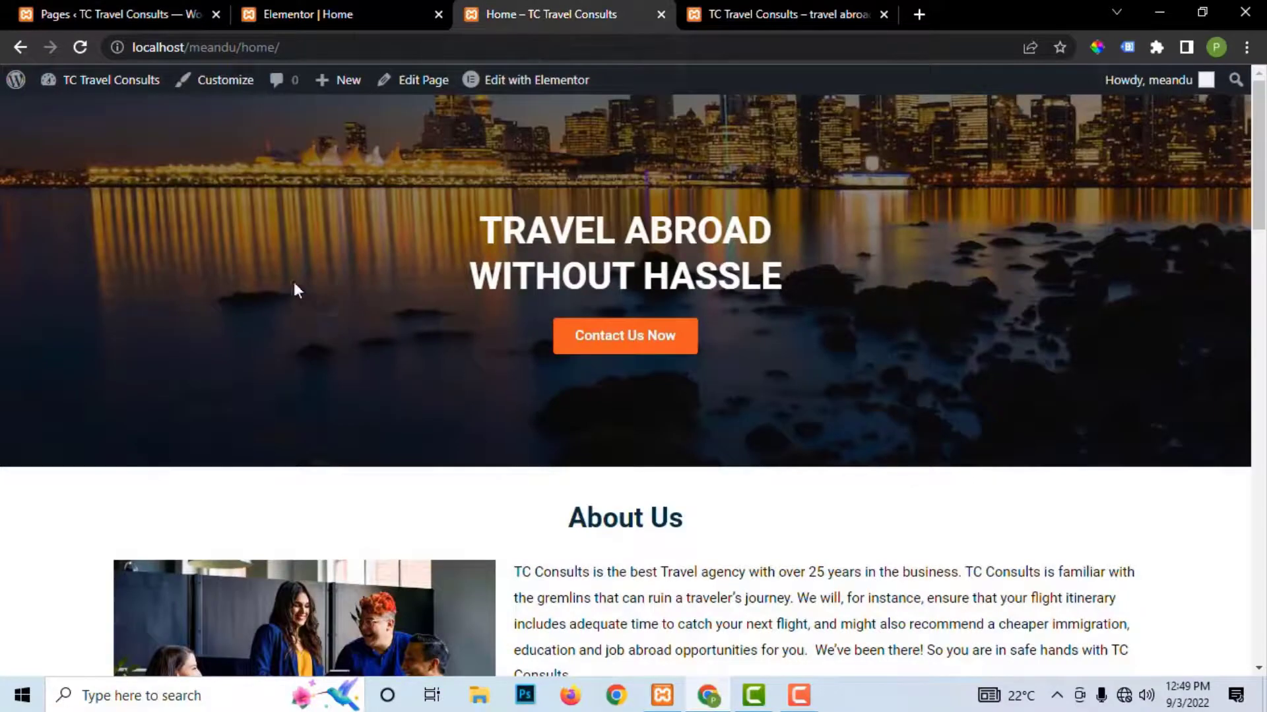
click(382, 9)
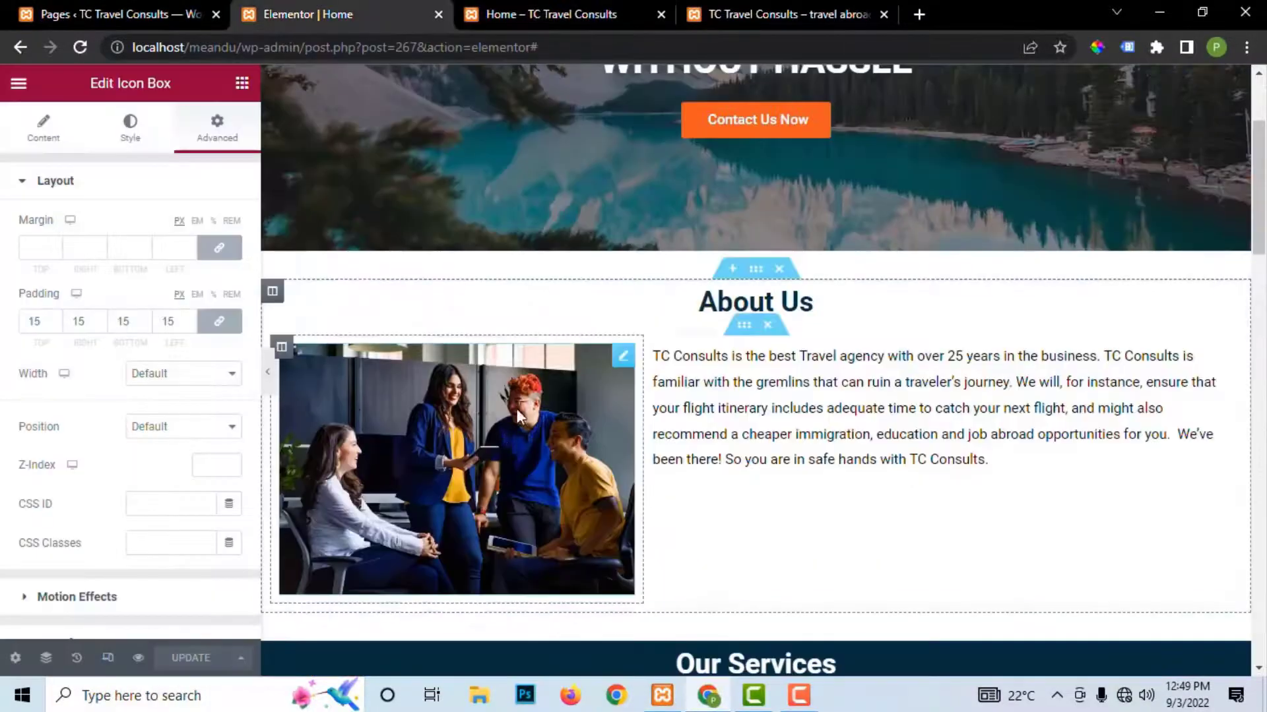
scroll(515, 270, up, 3)
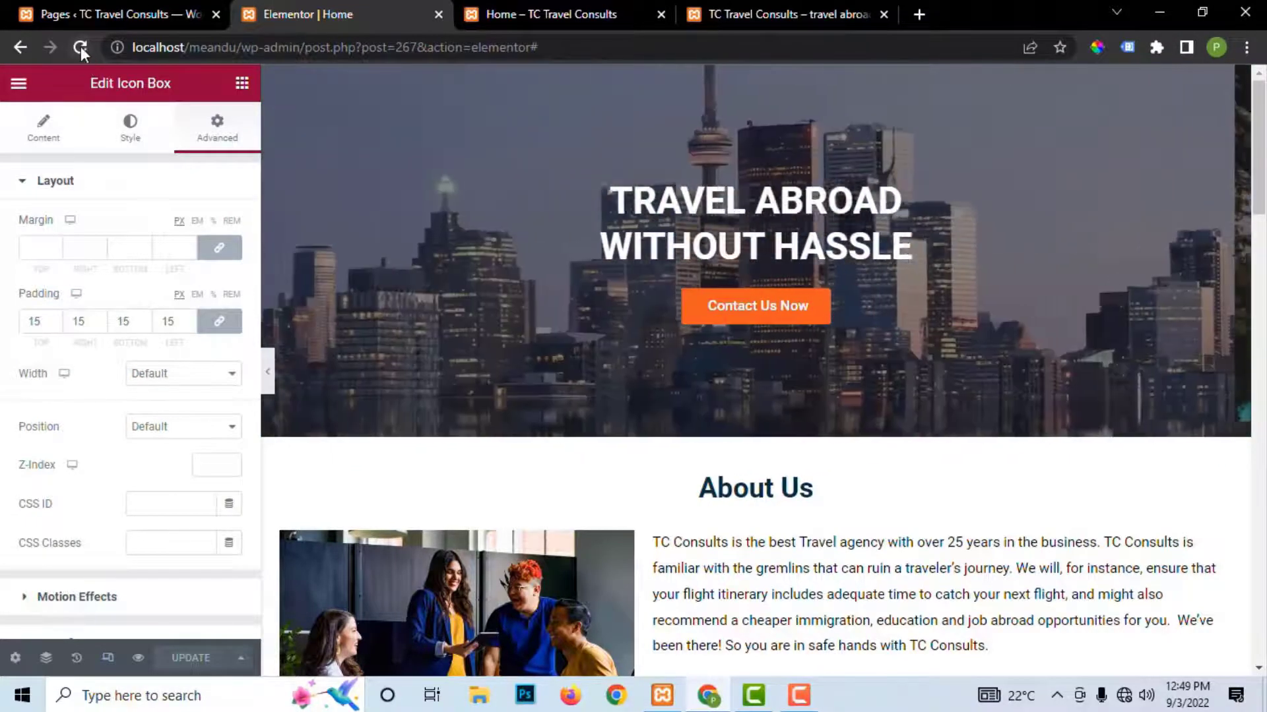
Step: Reload the editor and open Motion Effects for the TRAVEL ABROAD WITHOUT HASSLE heading
click(80, 47)
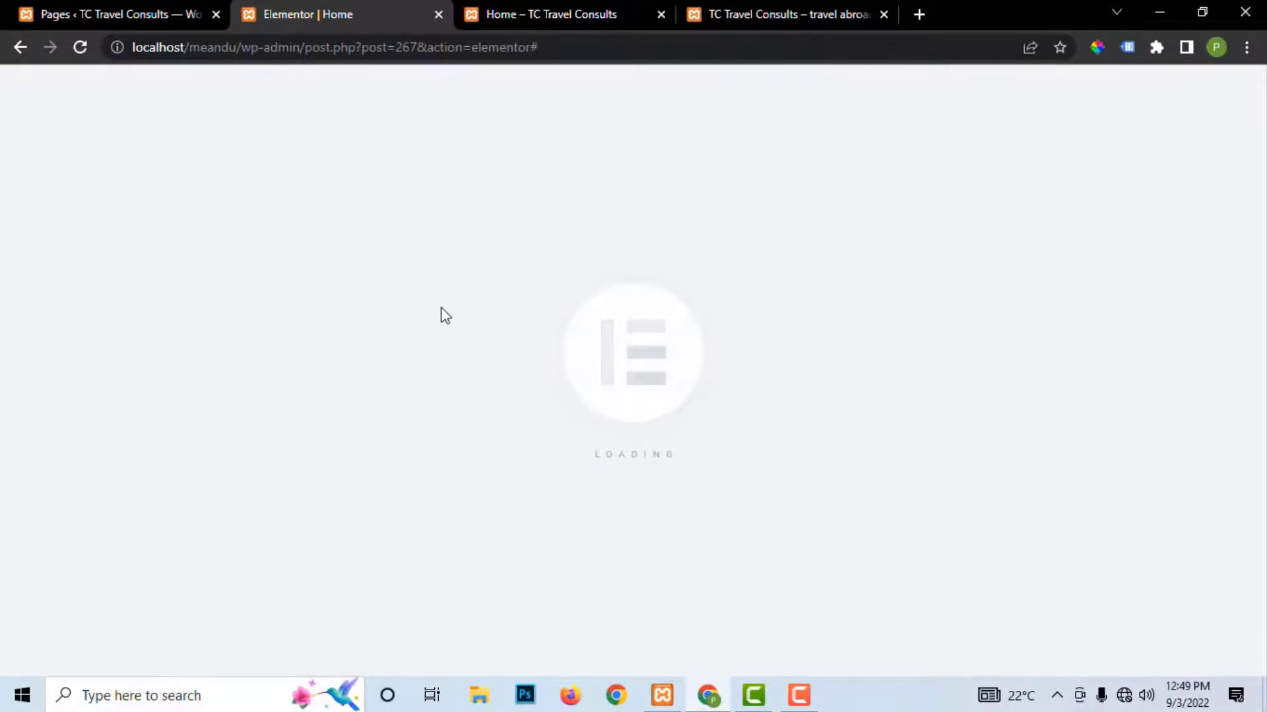
scroll(754, 383, down, 3)
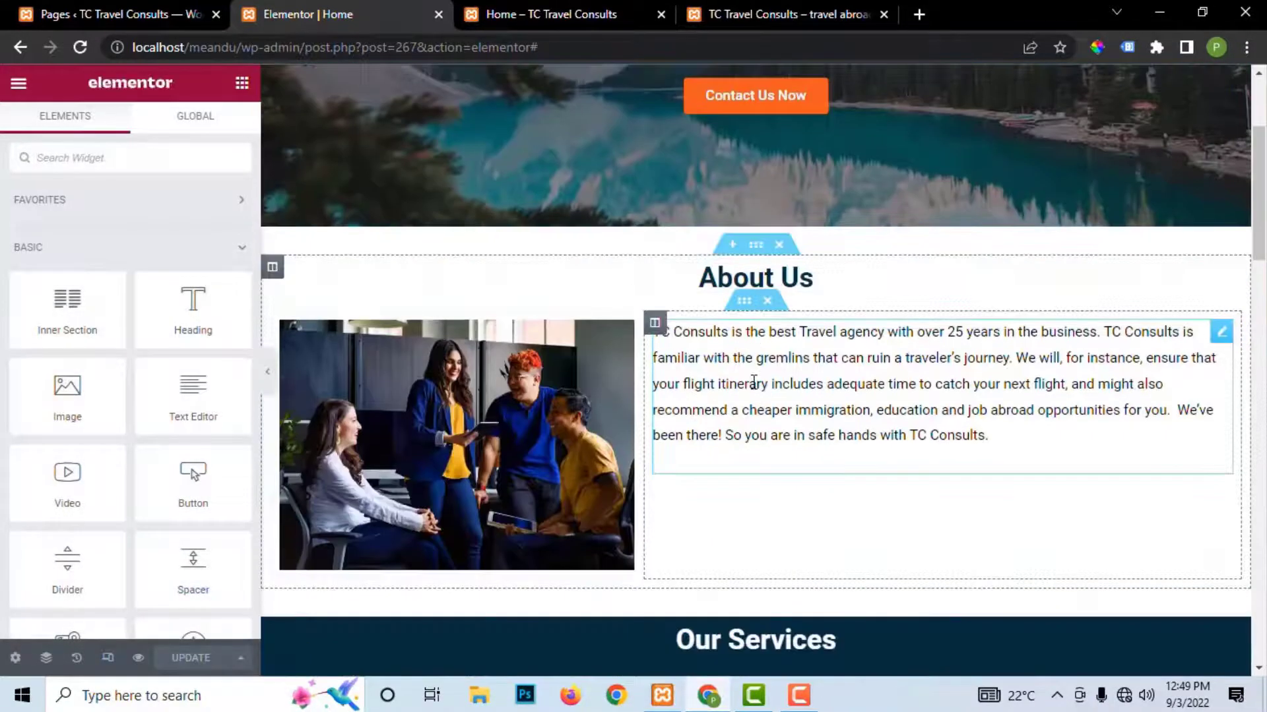
scroll(753, 383, down, 10)
scroll(754, 382, up, 15)
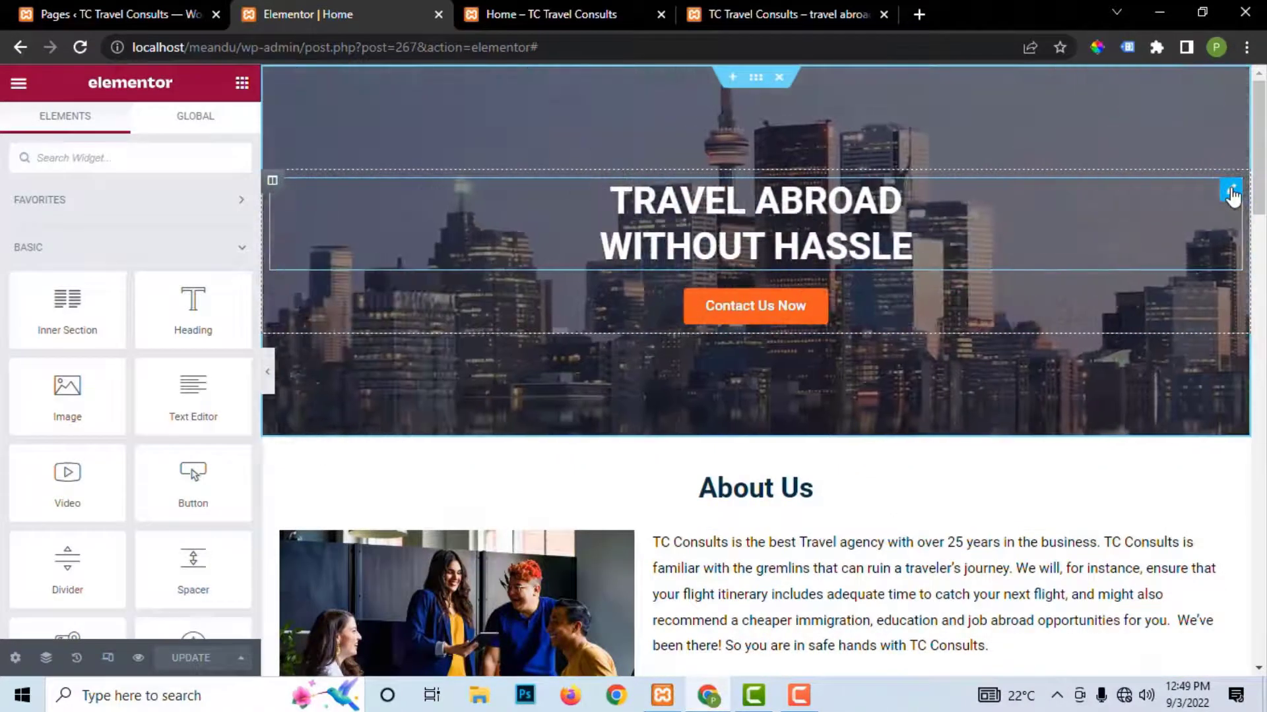
click(1231, 191)
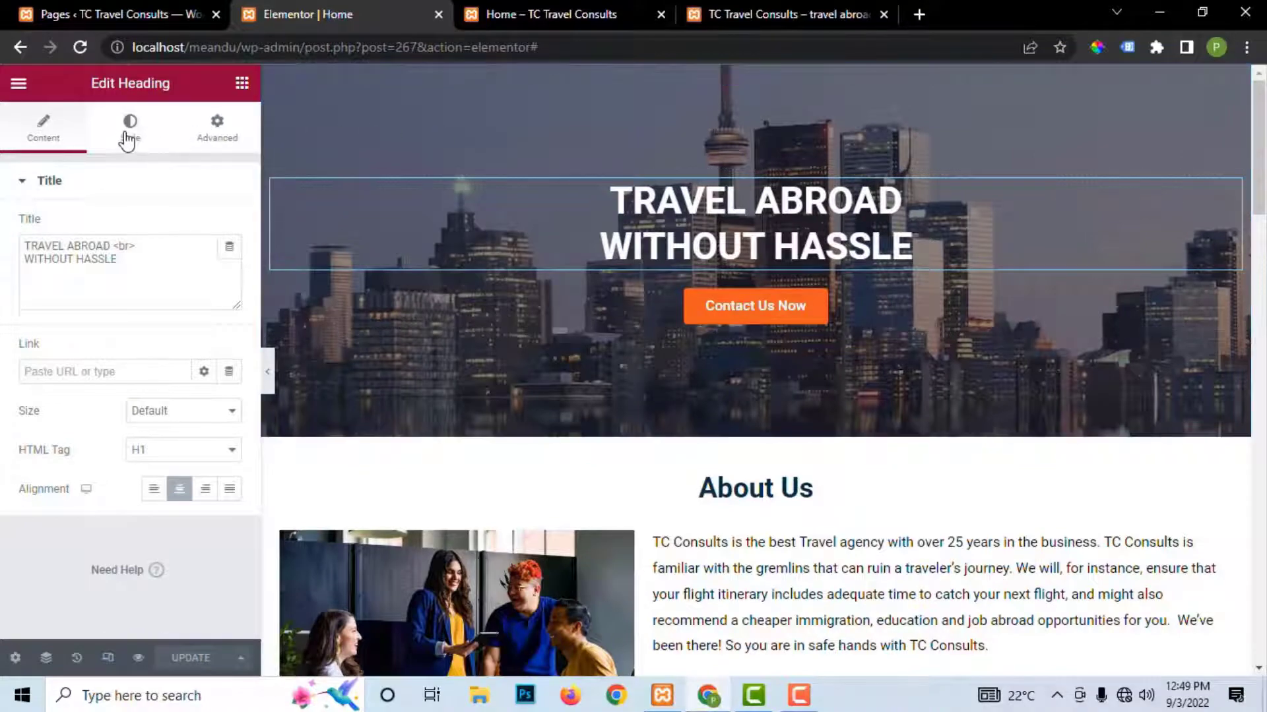
click(217, 135)
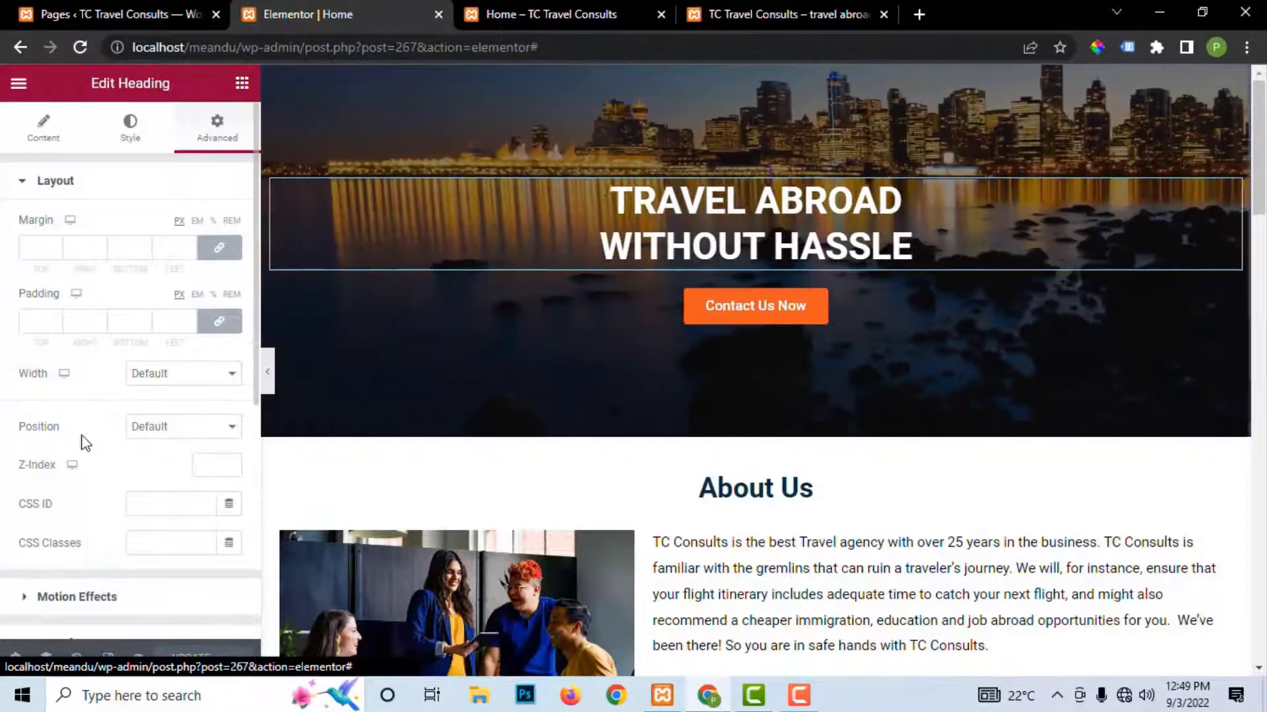
scroll(83, 455, down, 3)
click(25, 415)
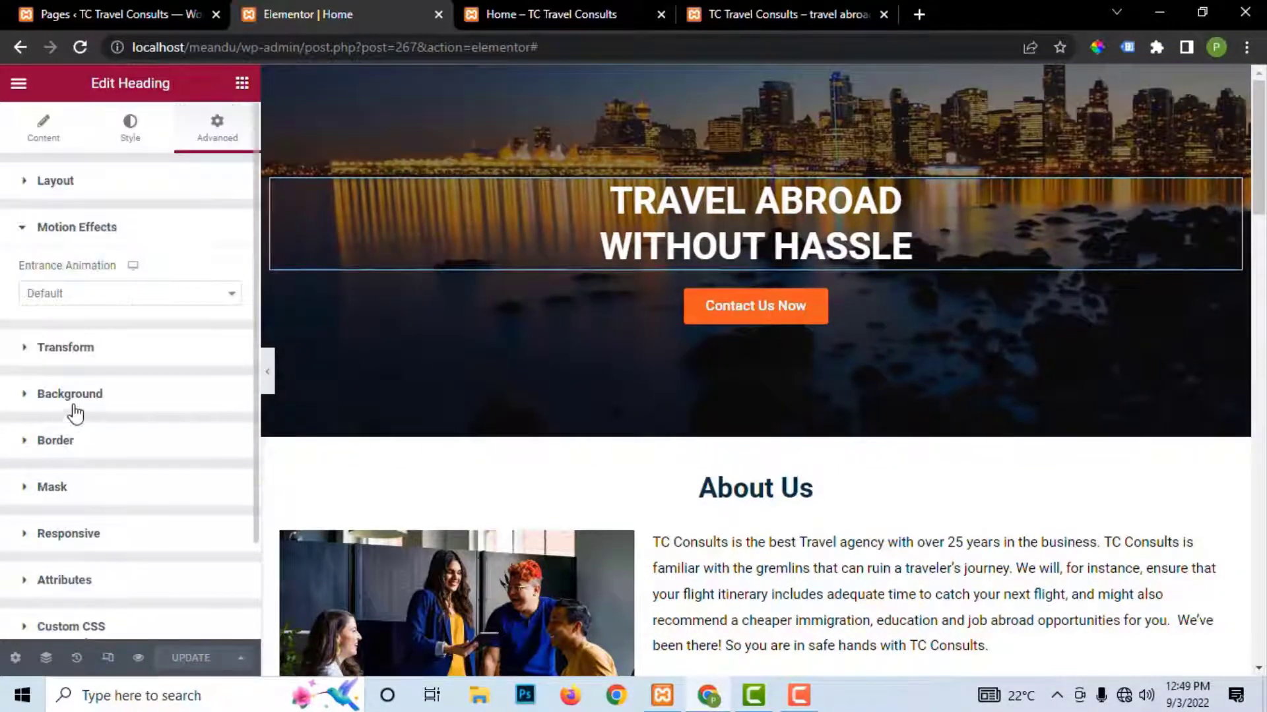
Step: Set the heading's entrance animation to Roll In, after trying Bounce In and Slide In Down, and save
click(76, 297)
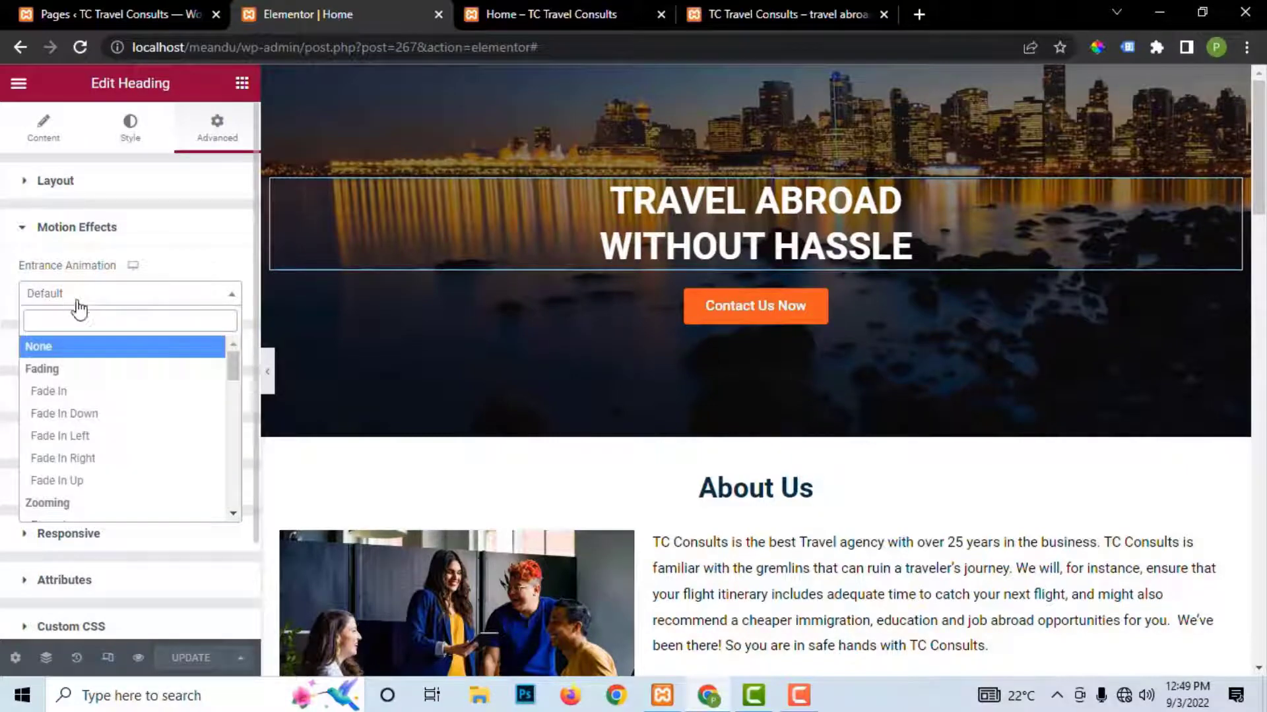
scroll(79, 461, down, 3)
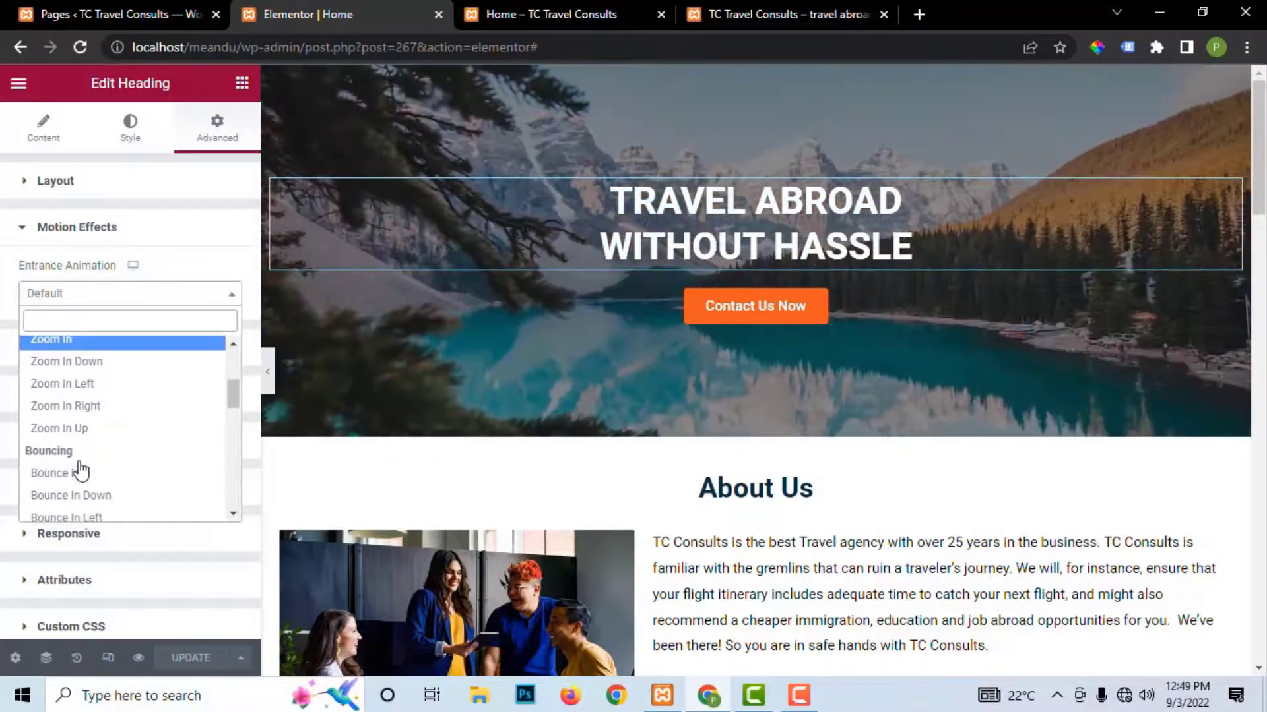
scroll(81, 468, down, 2)
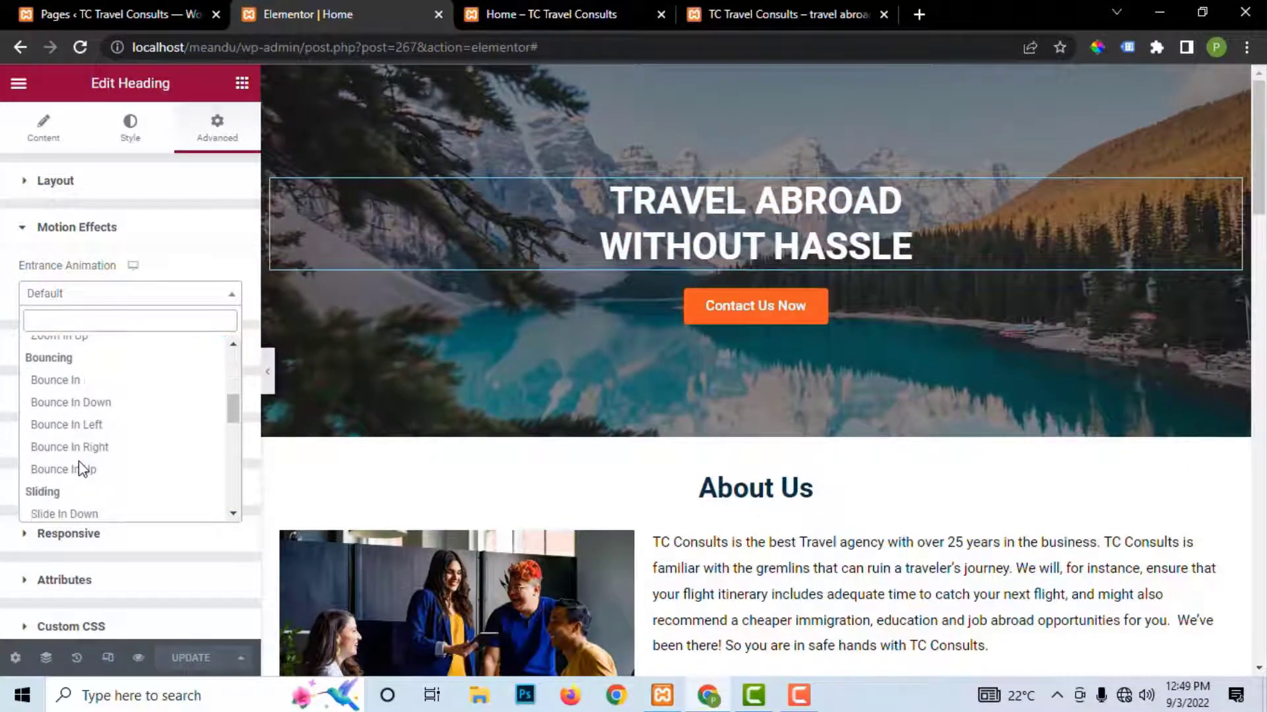
click(82, 386)
click(72, 297)
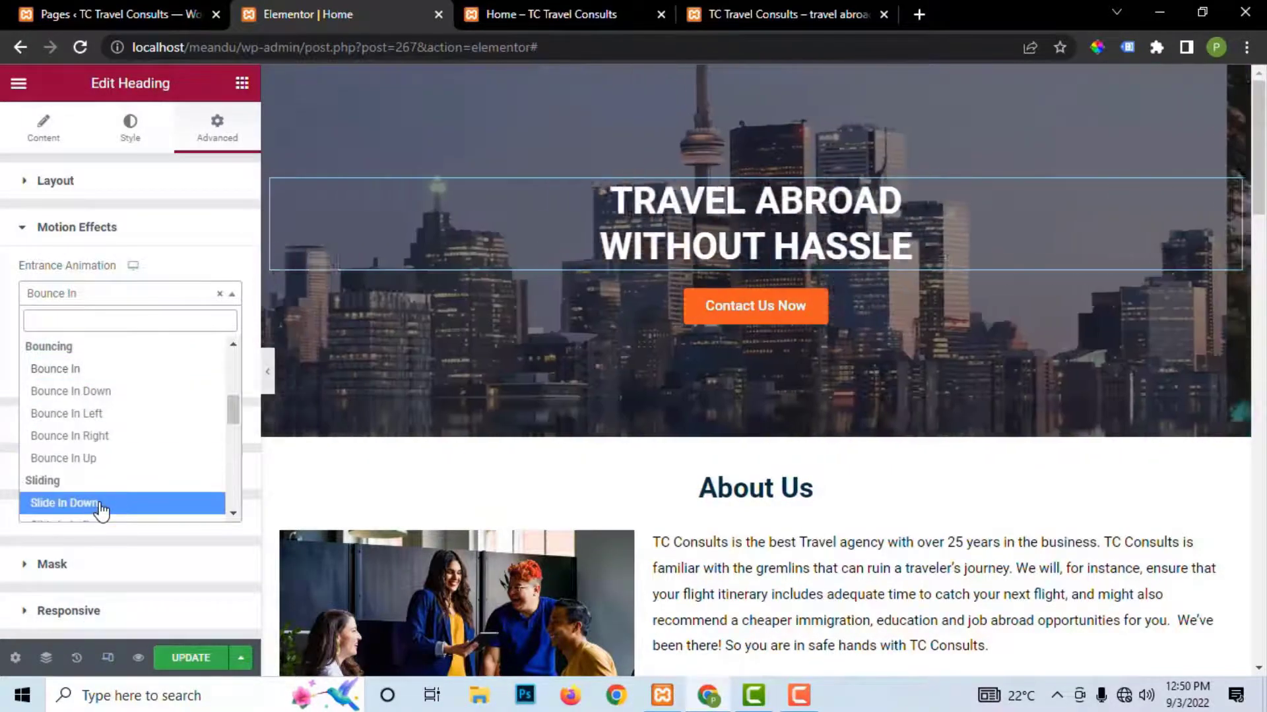
click(98, 504)
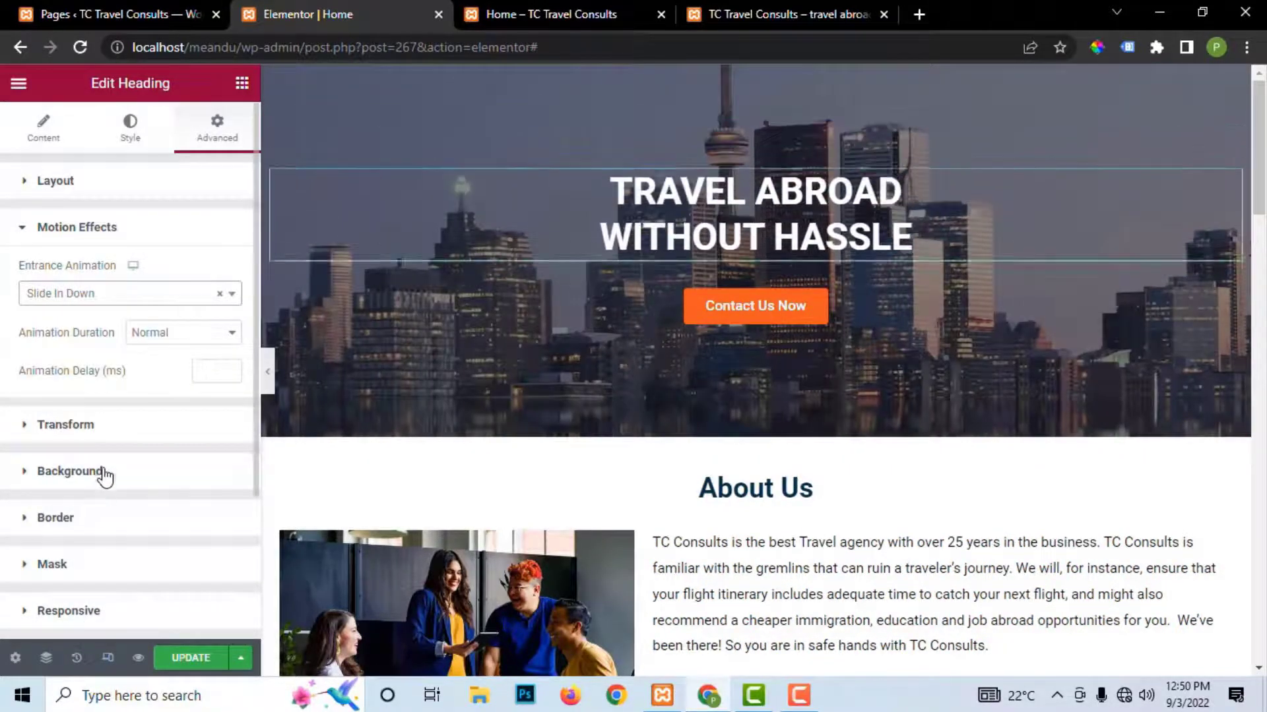
click(91, 297)
scroll(97, 439, down, 2)
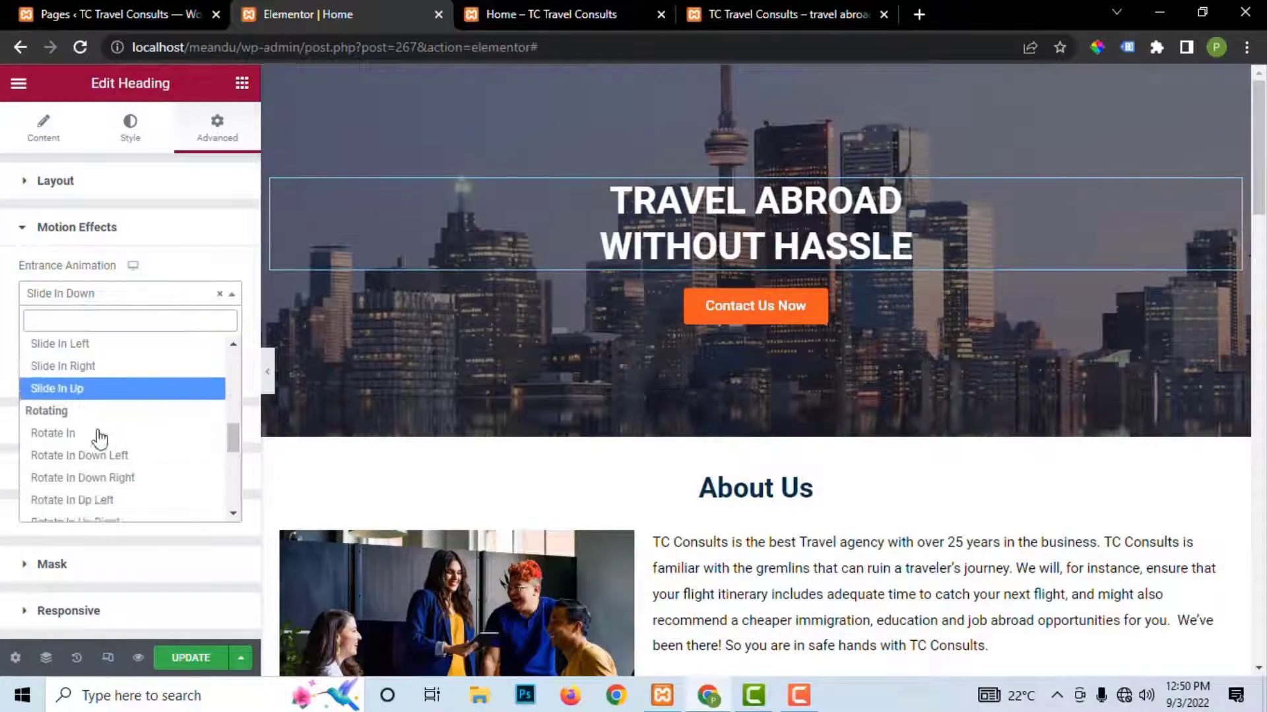
scroll(99, 438, down, 2)
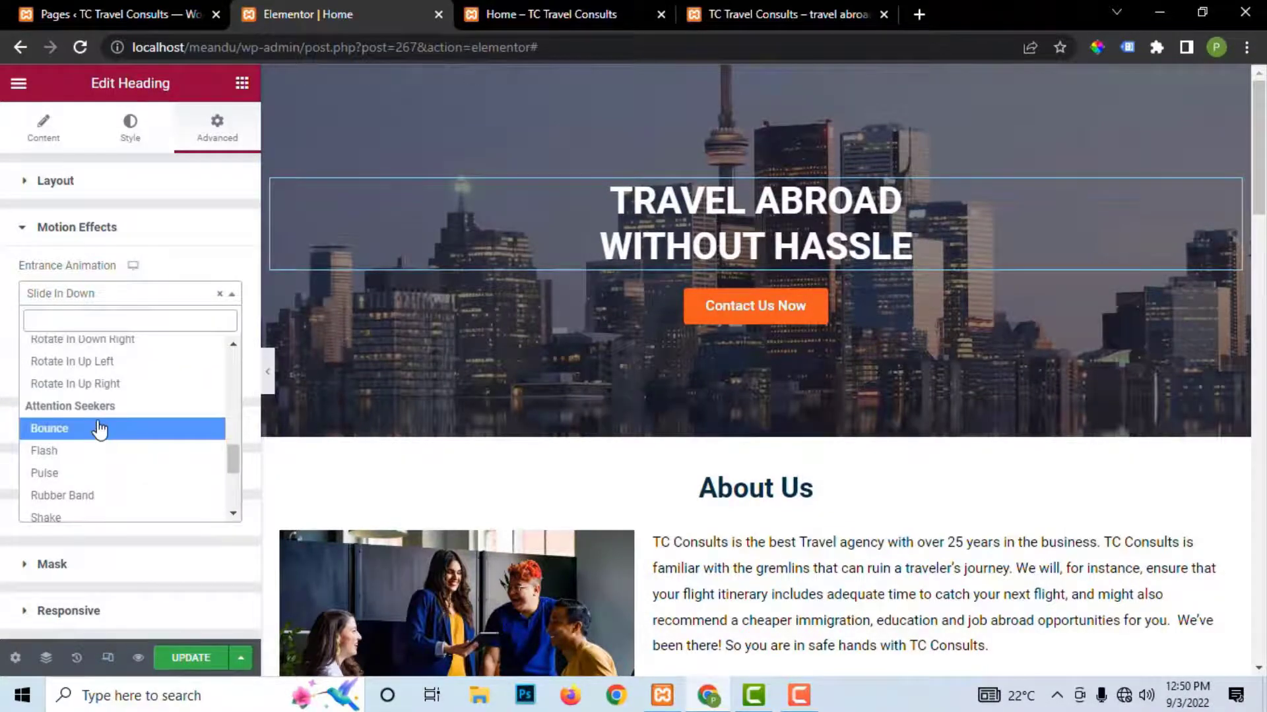
scroll(92, 453, down, 3)
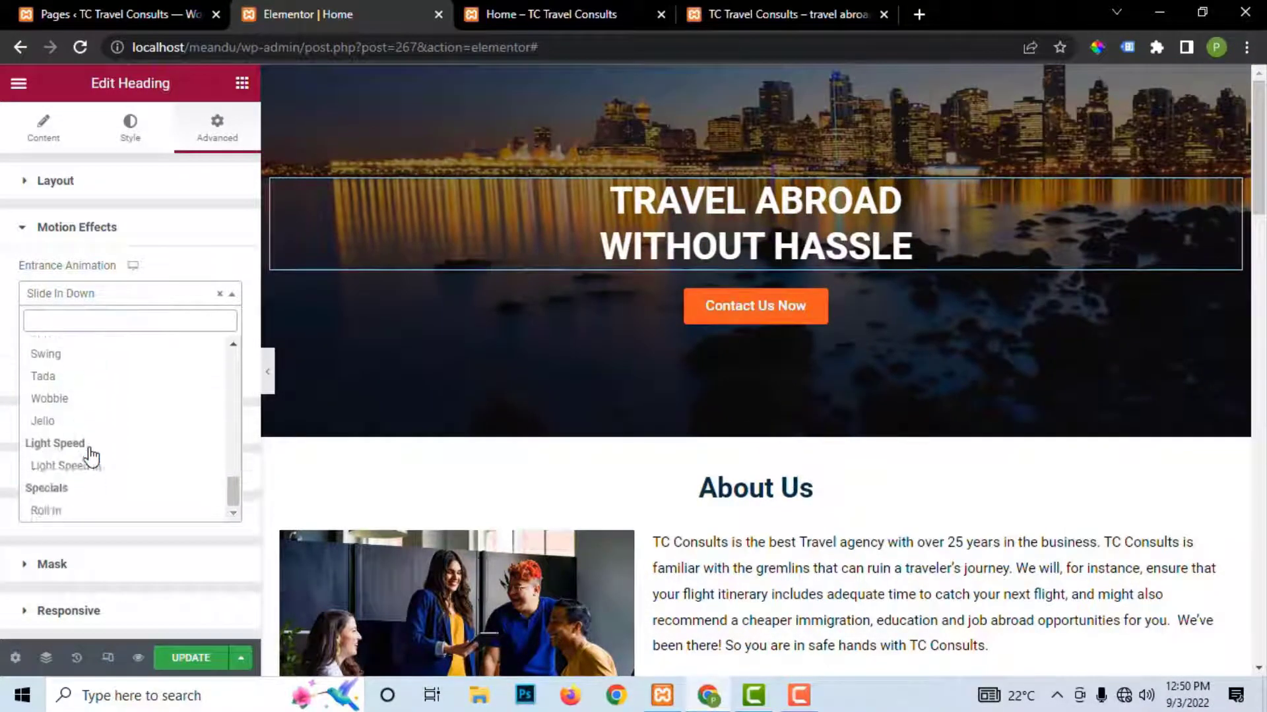
click(82, 512)
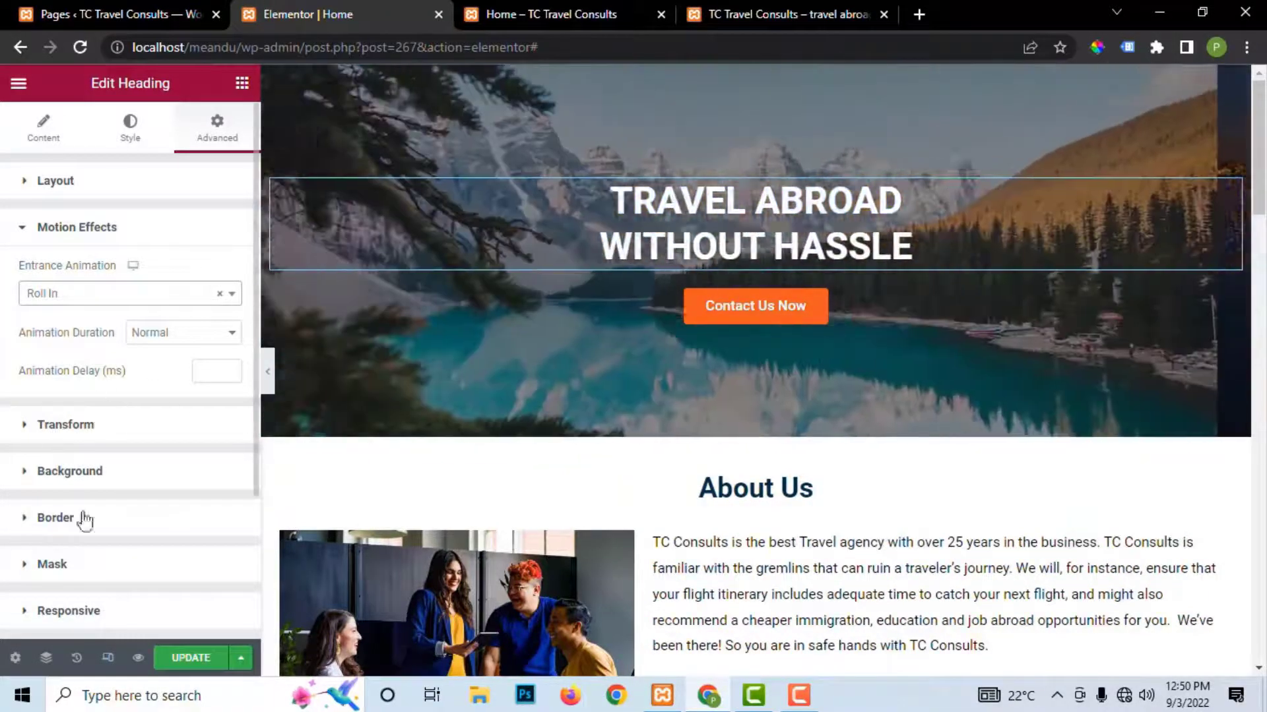
click(194, 655)
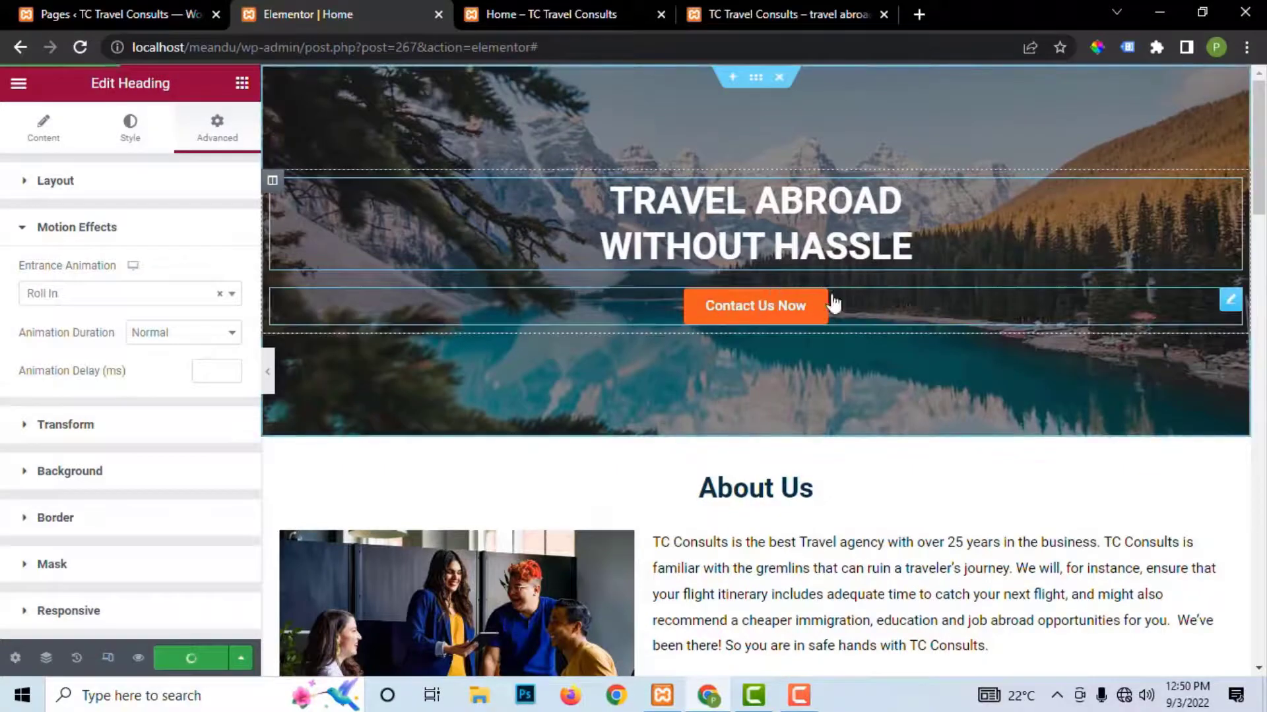
Step: Give the Contact Us Now button a Roll In entrance animation
click(1230, 302)
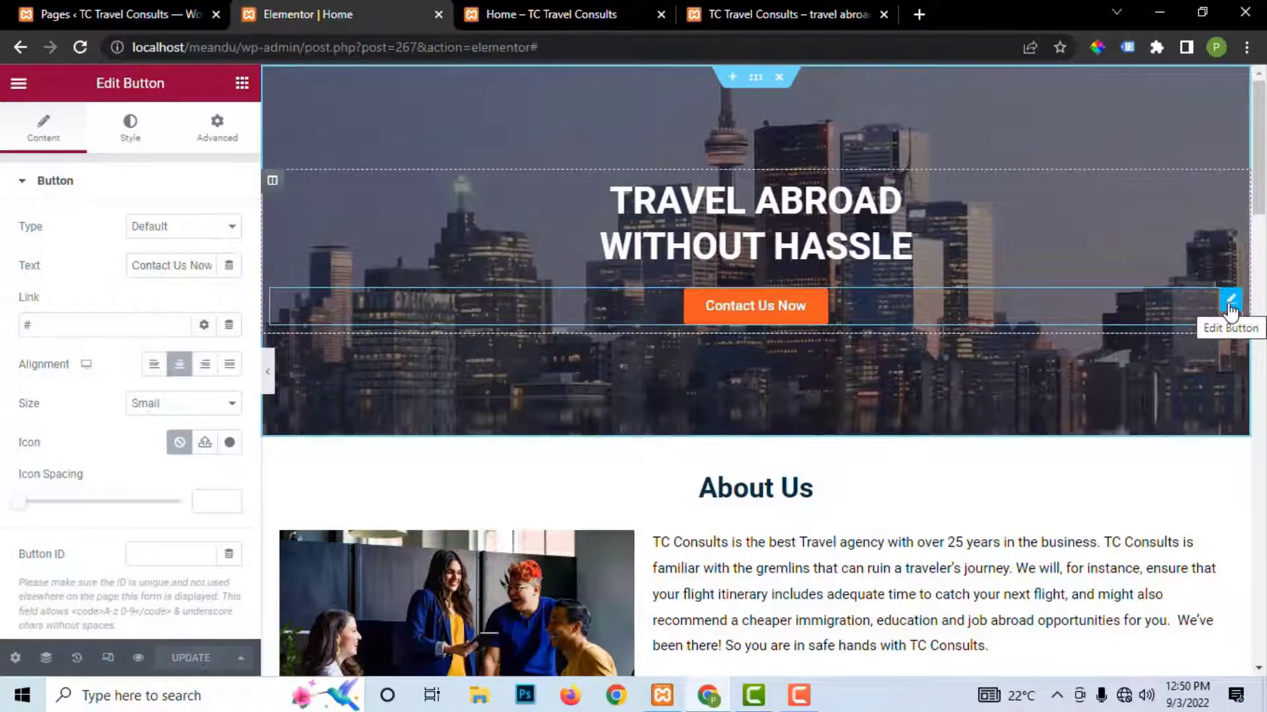
click(218, 129)
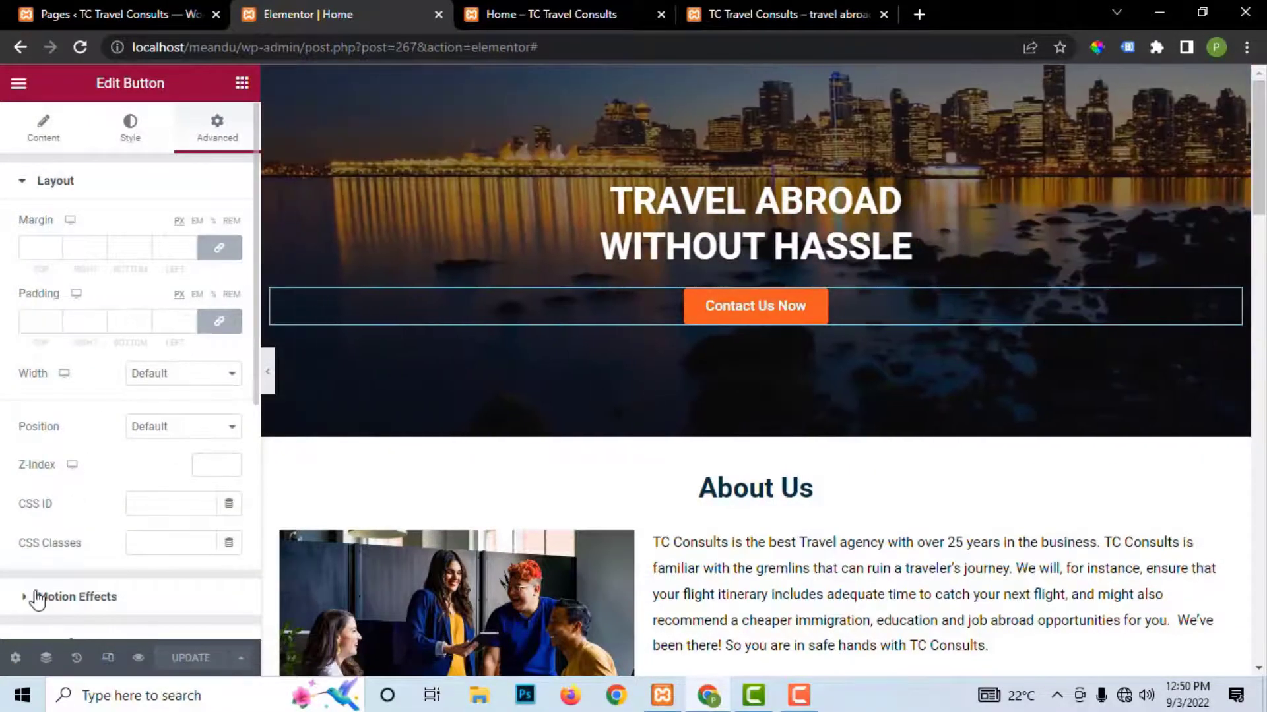
click(41, 597)
click(86, 300)
scroll(89, 434, down, 10)
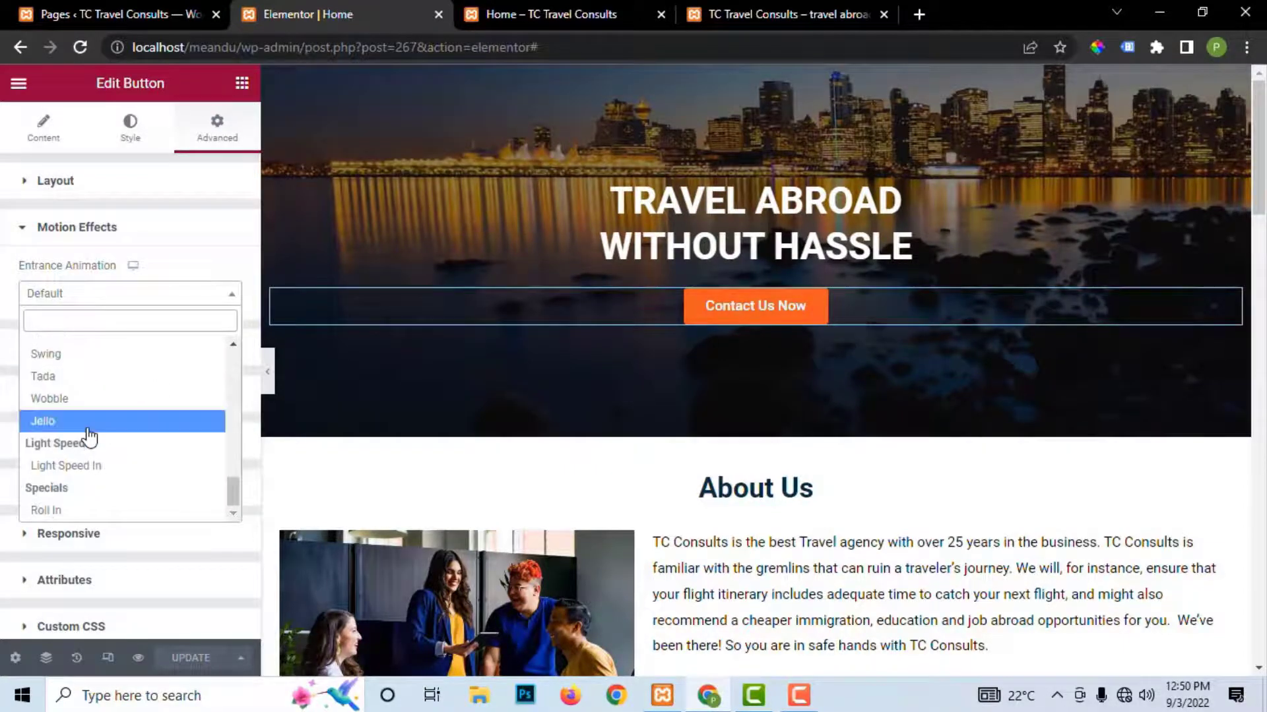
click(61, 512)
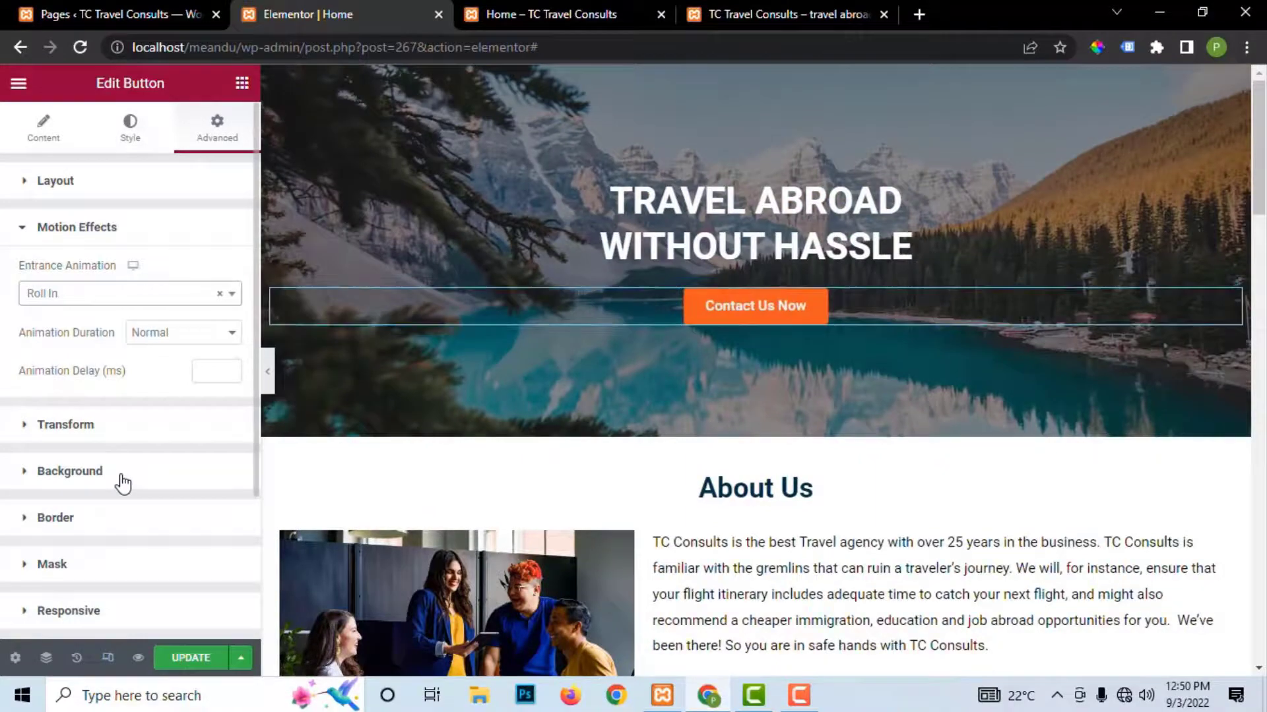
Step: Set the button's animation duration to Fast and save the page
click(84, 303)
click(83, 304)
click(165, 336)
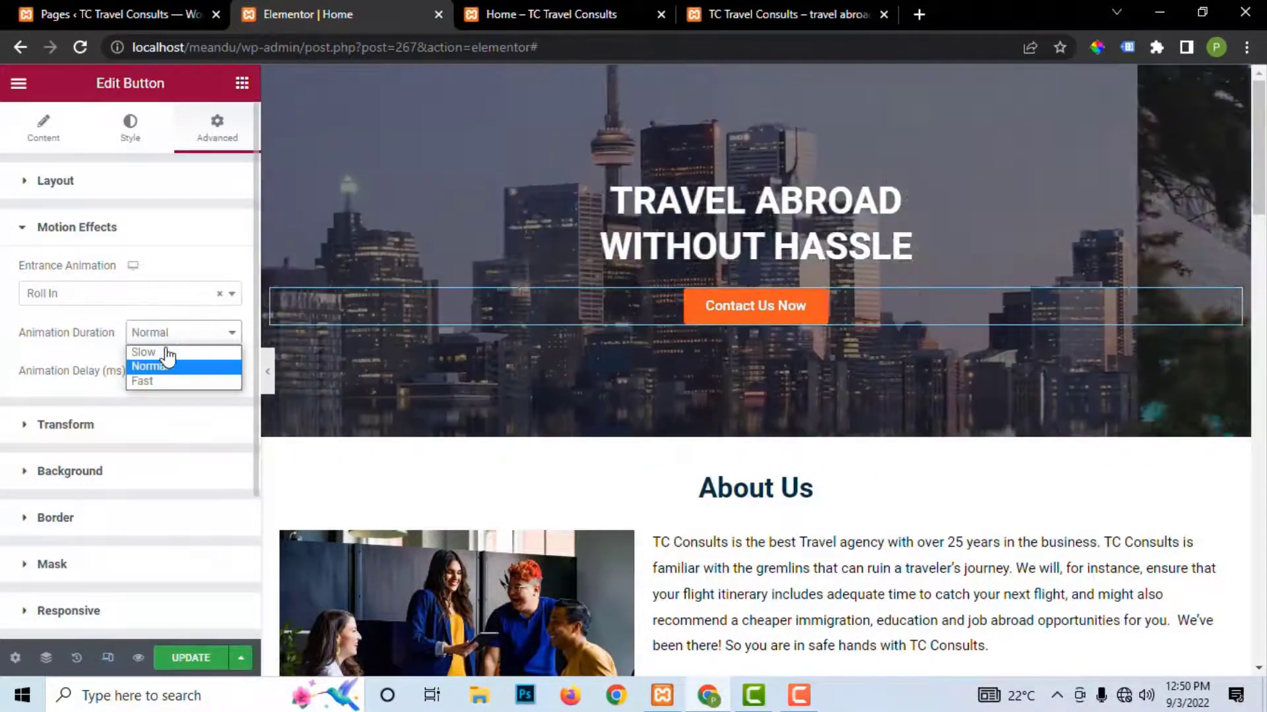
click(164, 361)
click(163, 360)
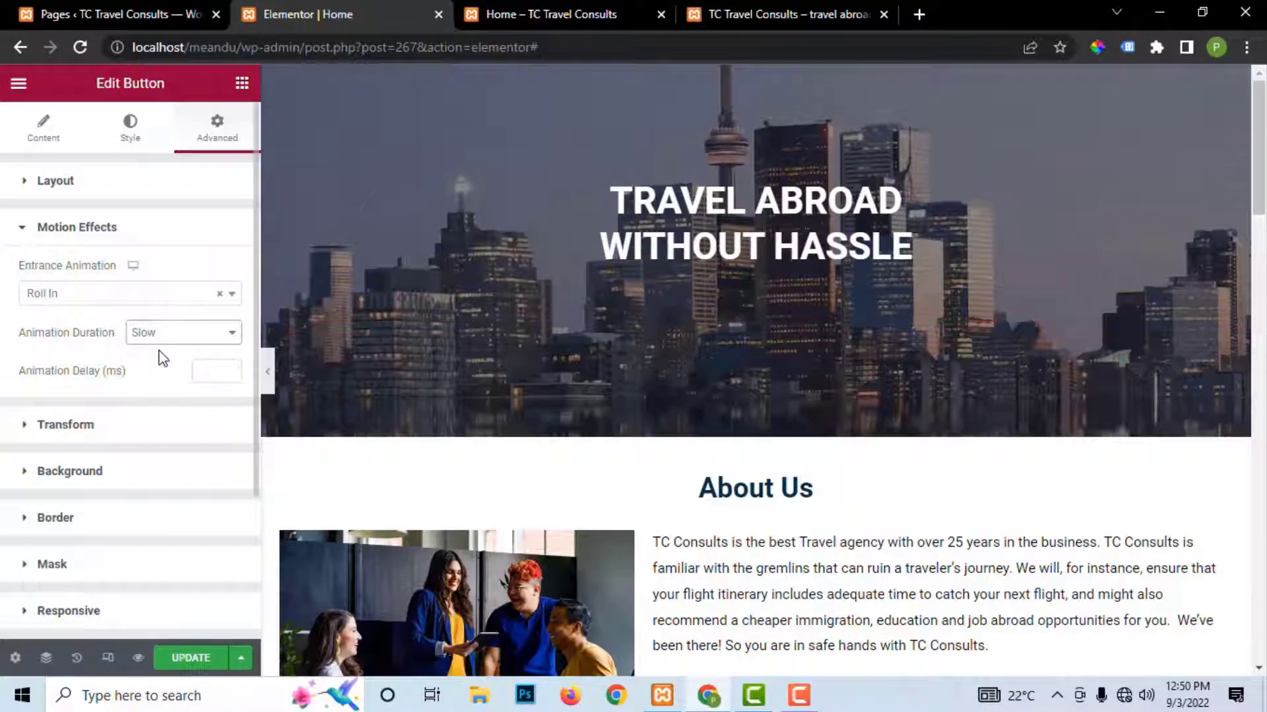
click(155, 338)
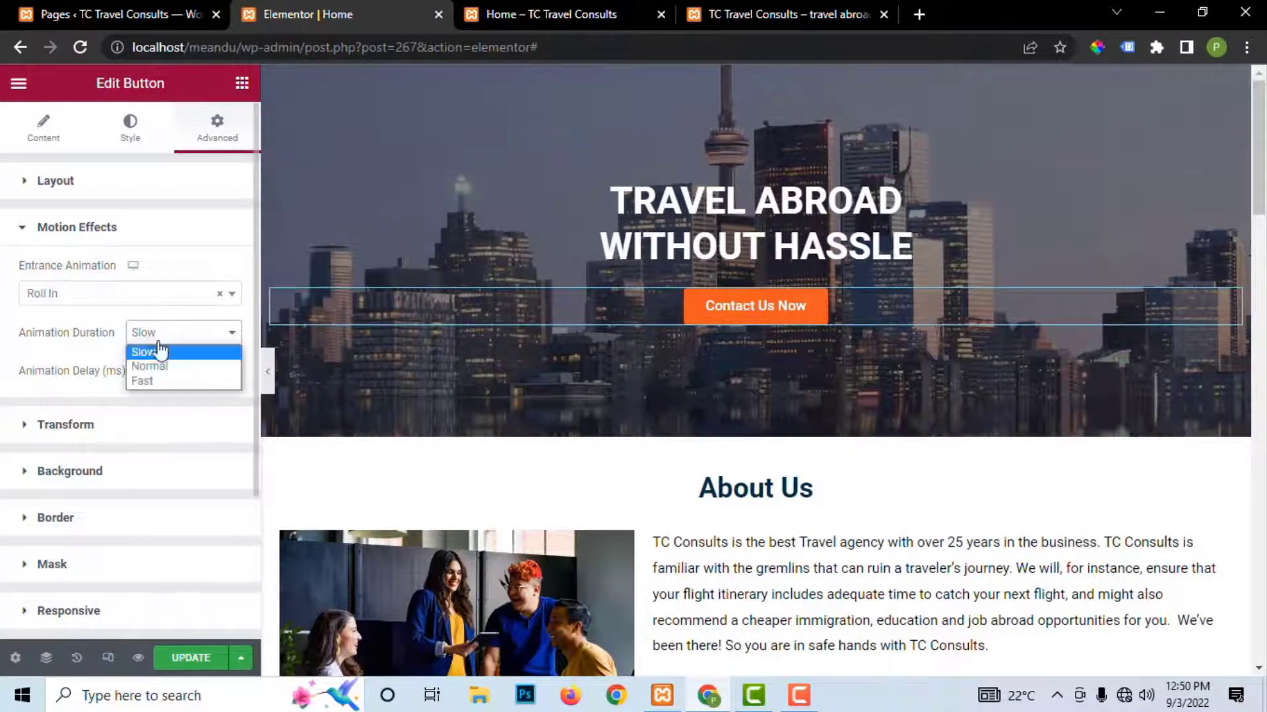
click(160, 376)
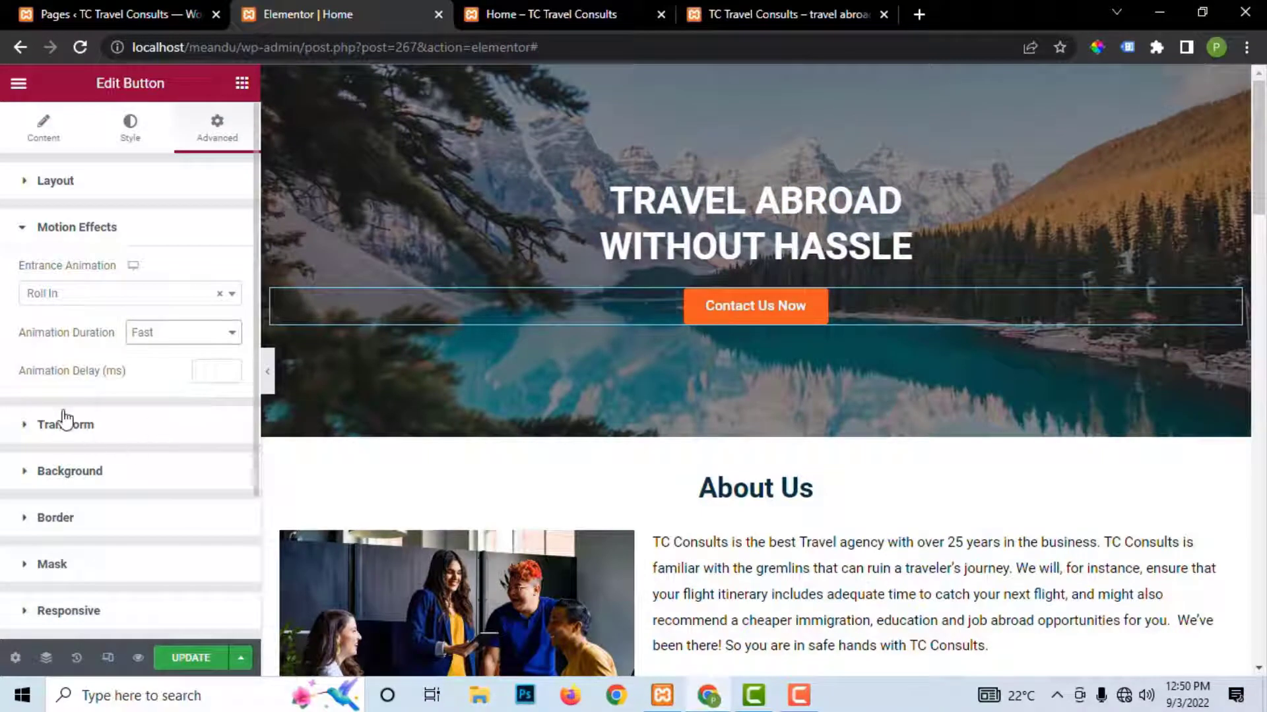
click(180, 666)
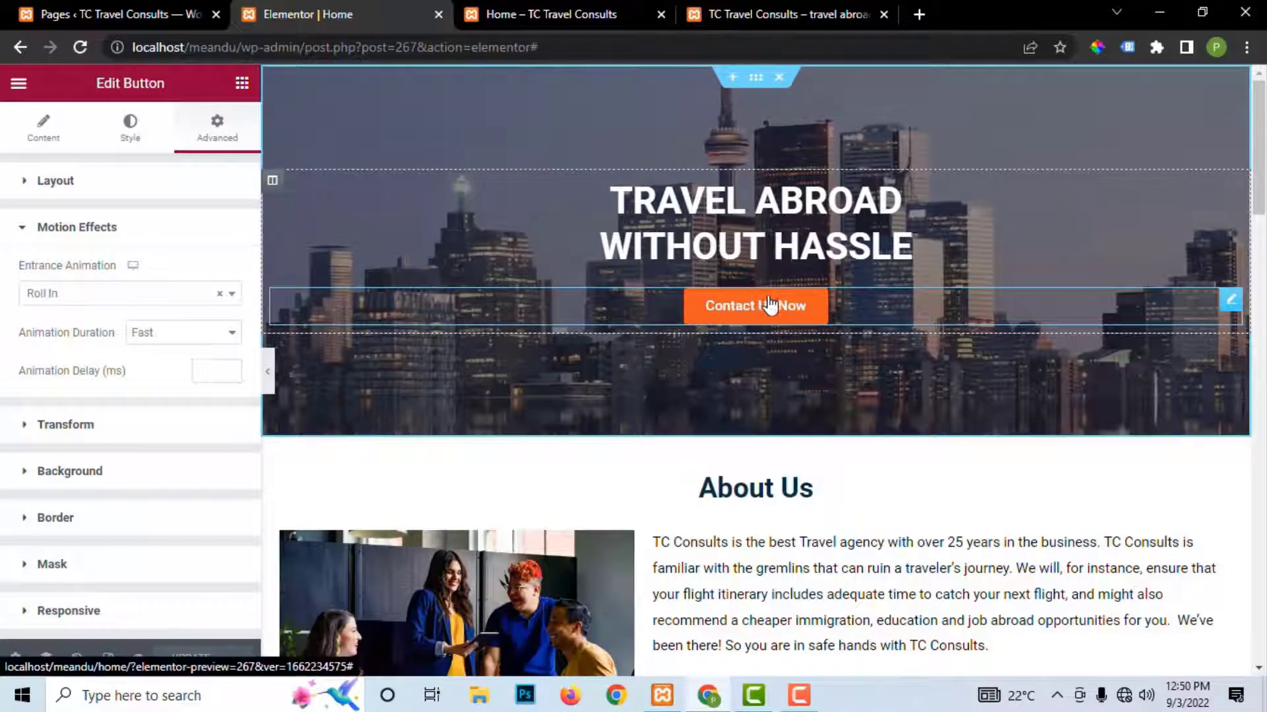
Step: Preview the Home page on the live site, then return to the Elementor editor
click(752, 14)
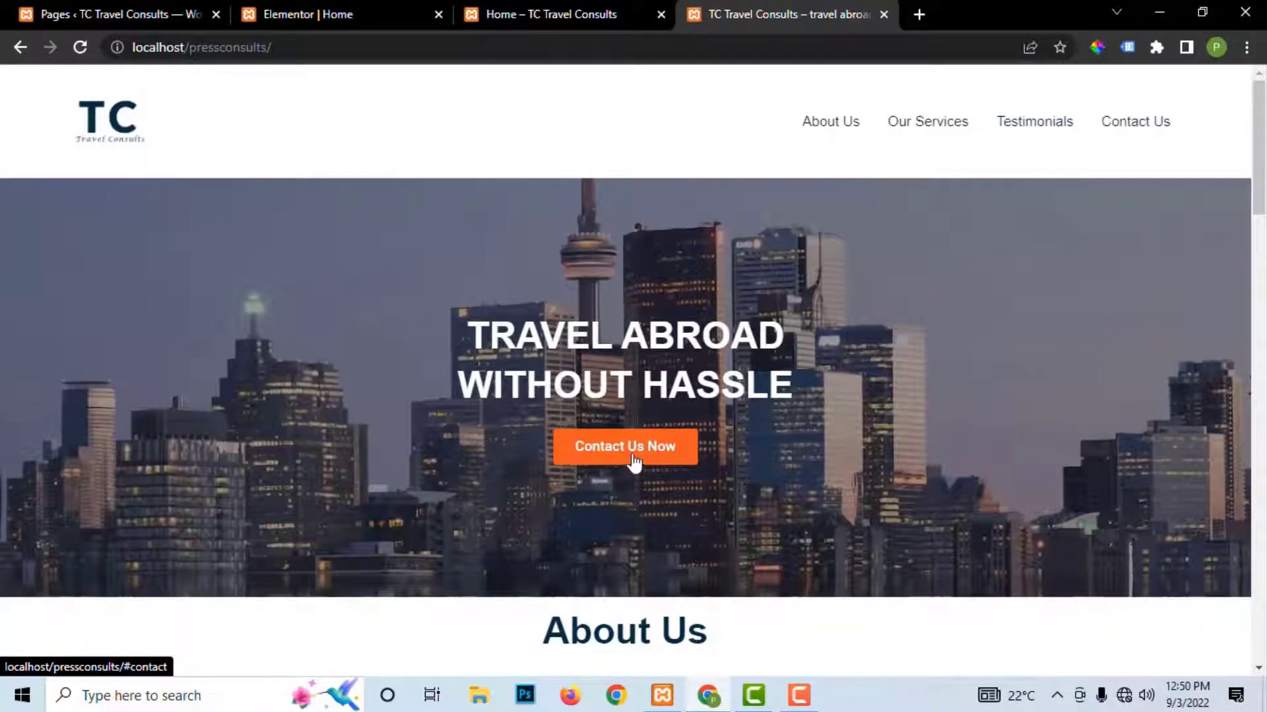
scroll(670, 402, down, 5)
scroll(669, 402, up, 5)
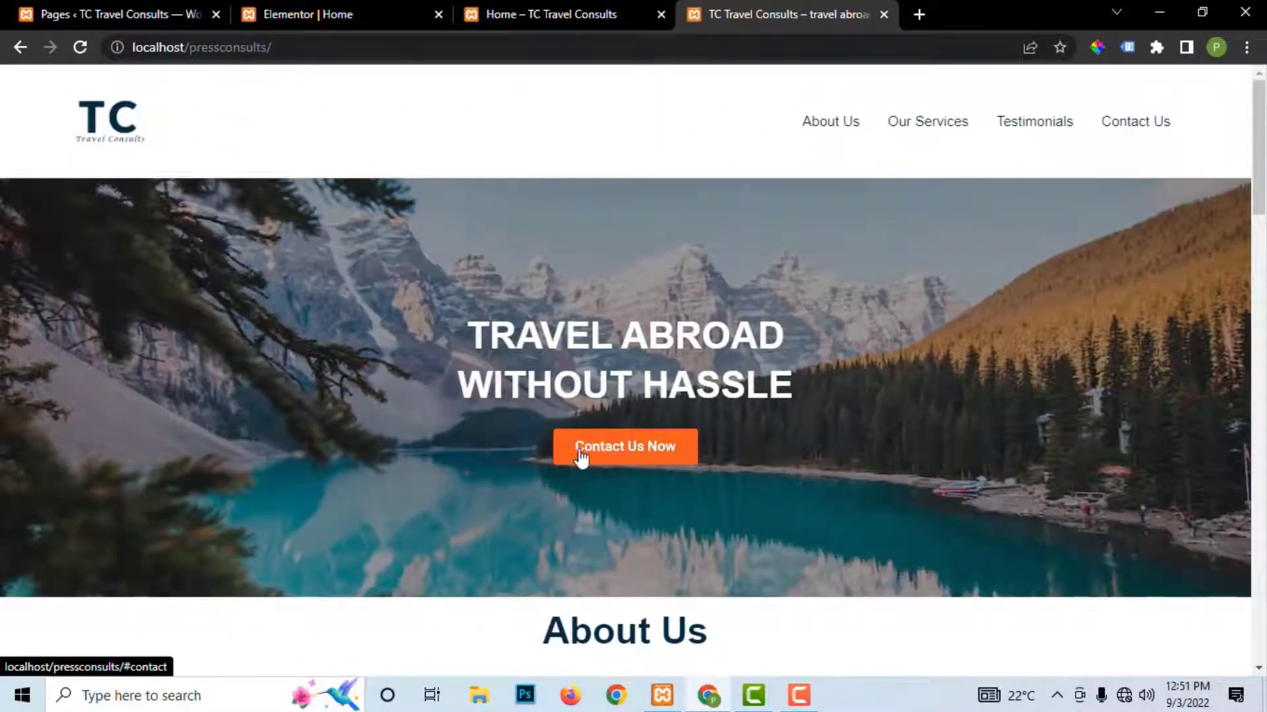
click(548, 14)
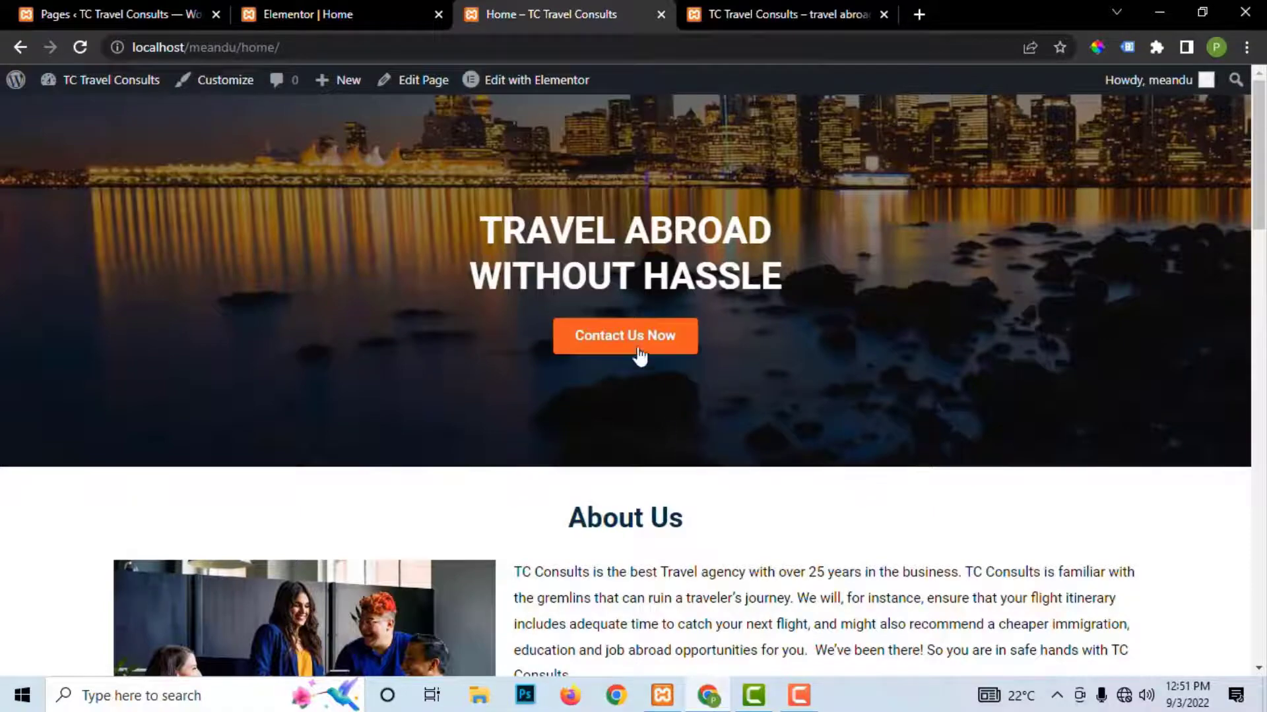
click(295, 15)
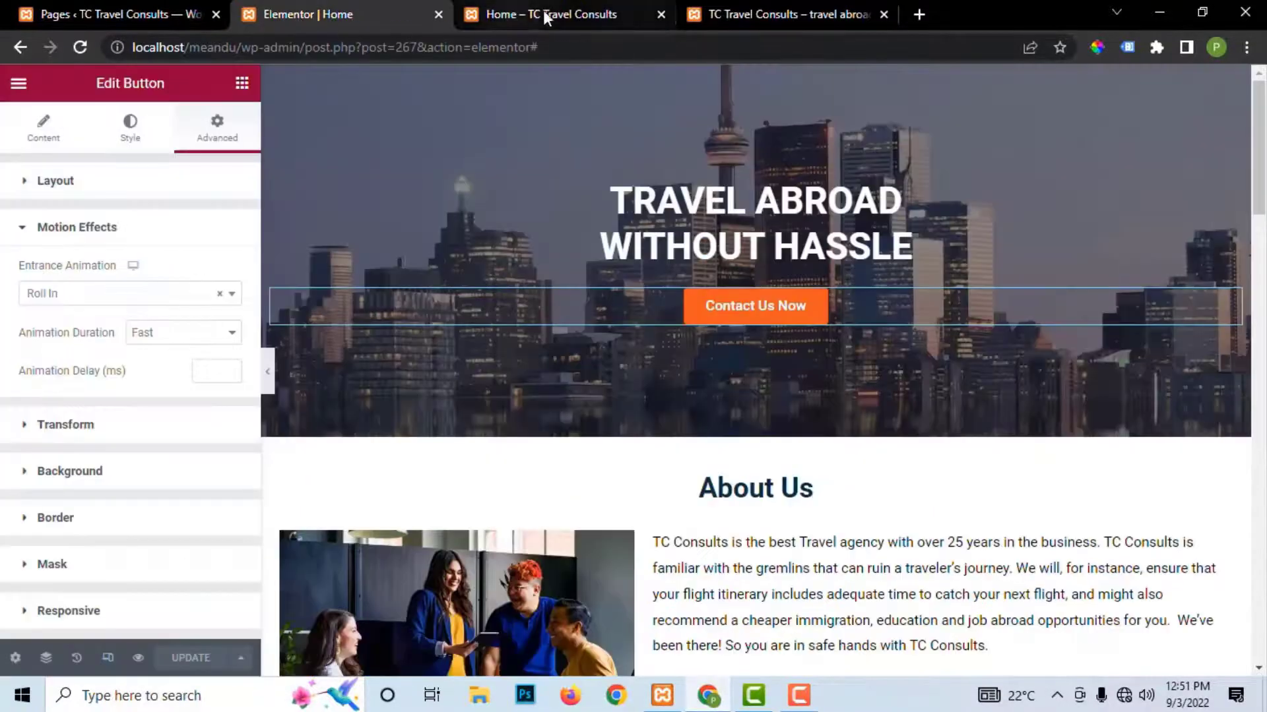
click(533, 14)
click(308, 4)
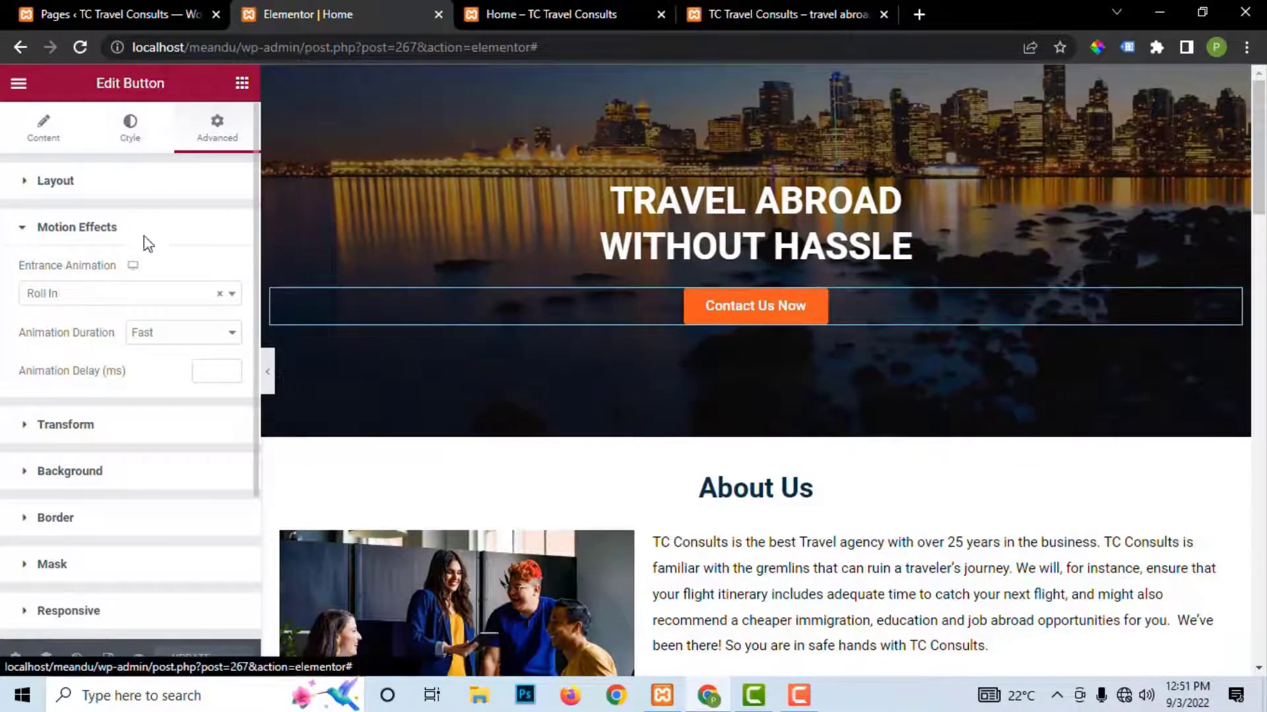
Step: Set the button's hover text colour to dark grey #4F4C4C, save, and add a Pulse hover animation
click(130, 128)
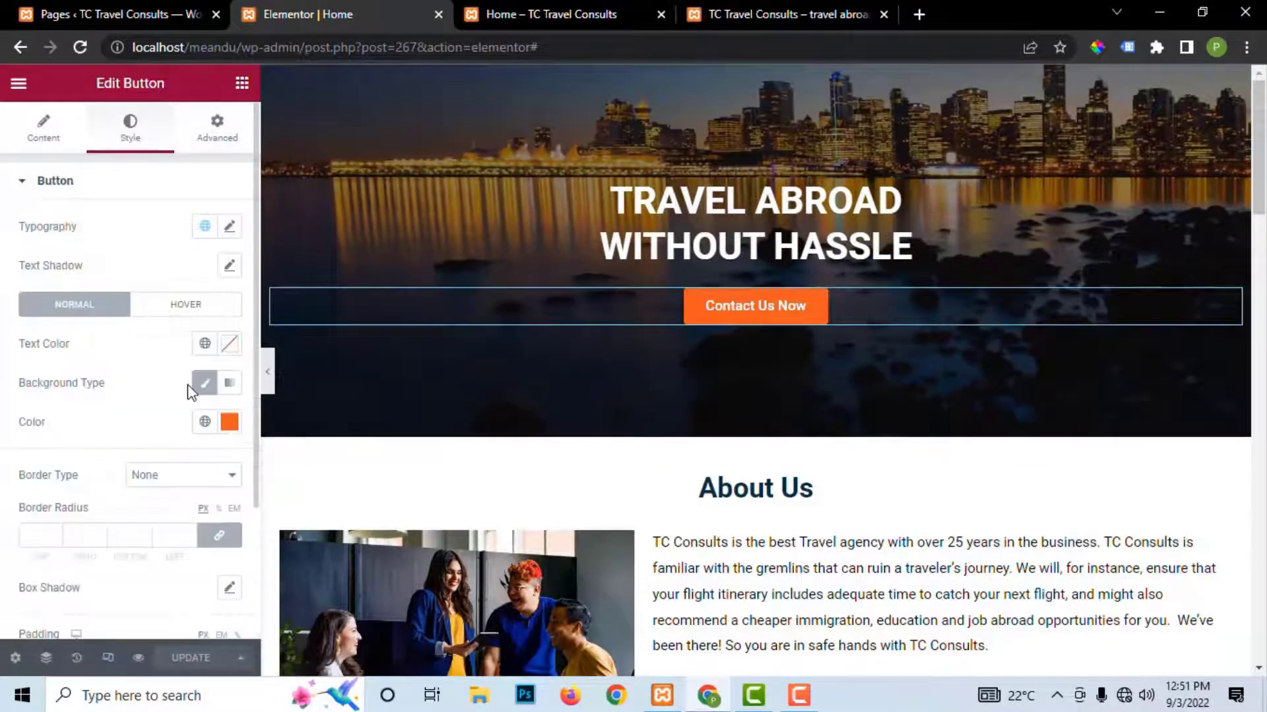
click(184, 310)
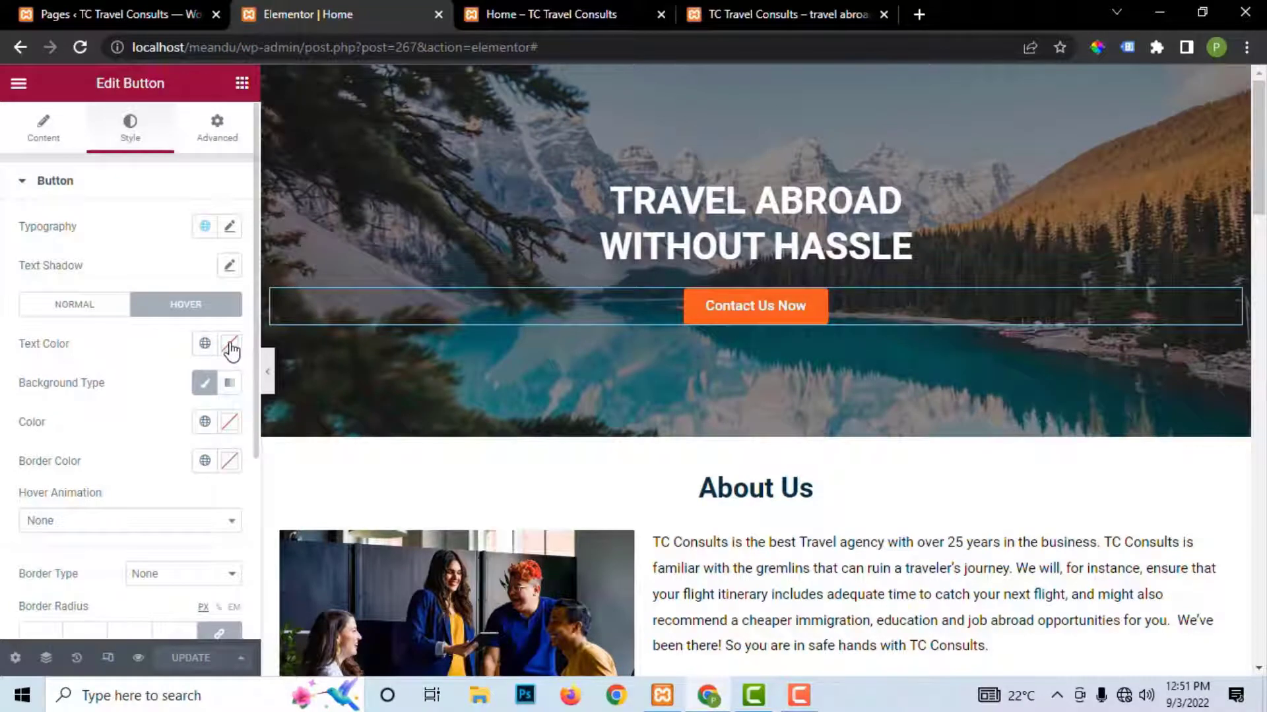
click(230, 345)
click(142, 520)
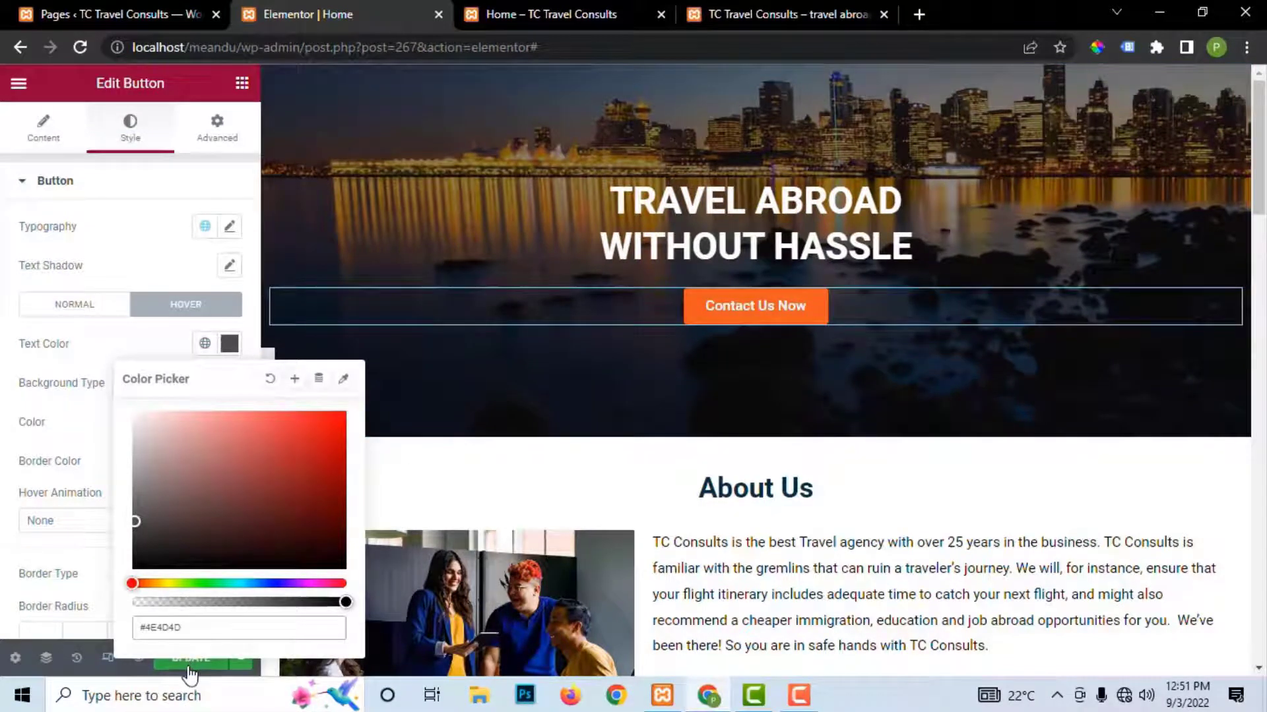
click(190, 665)
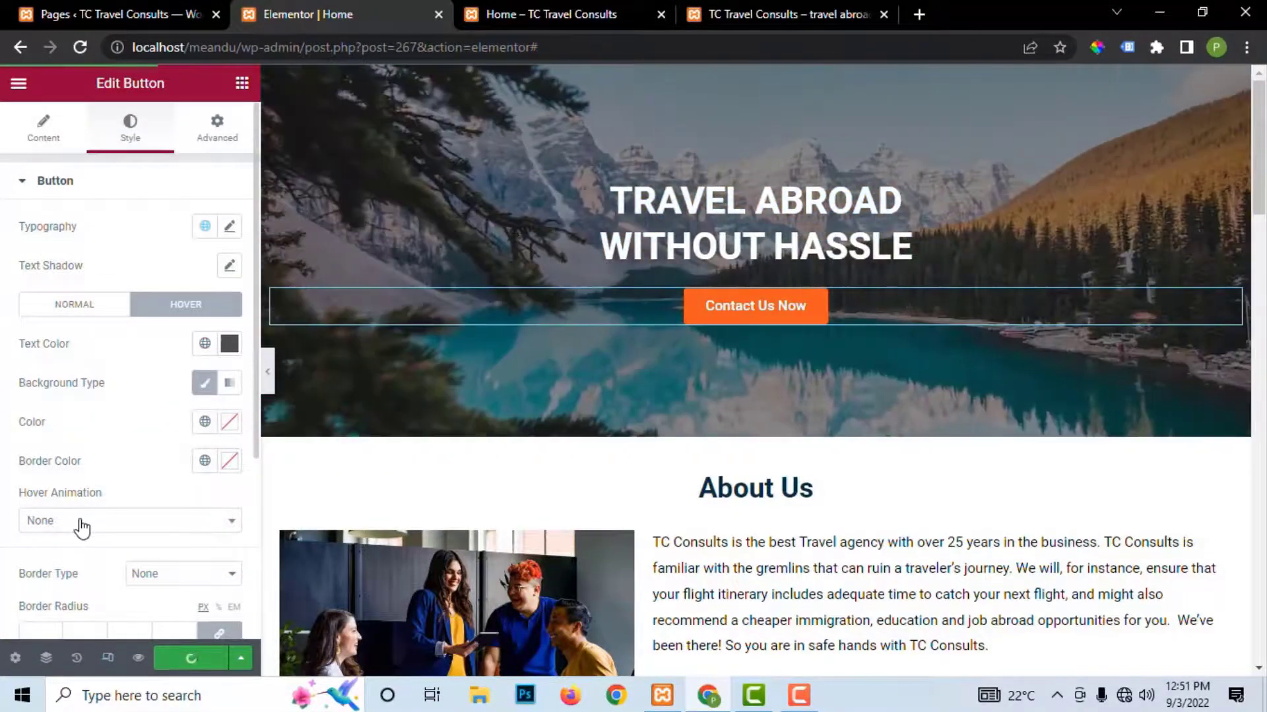
click(81, 521)
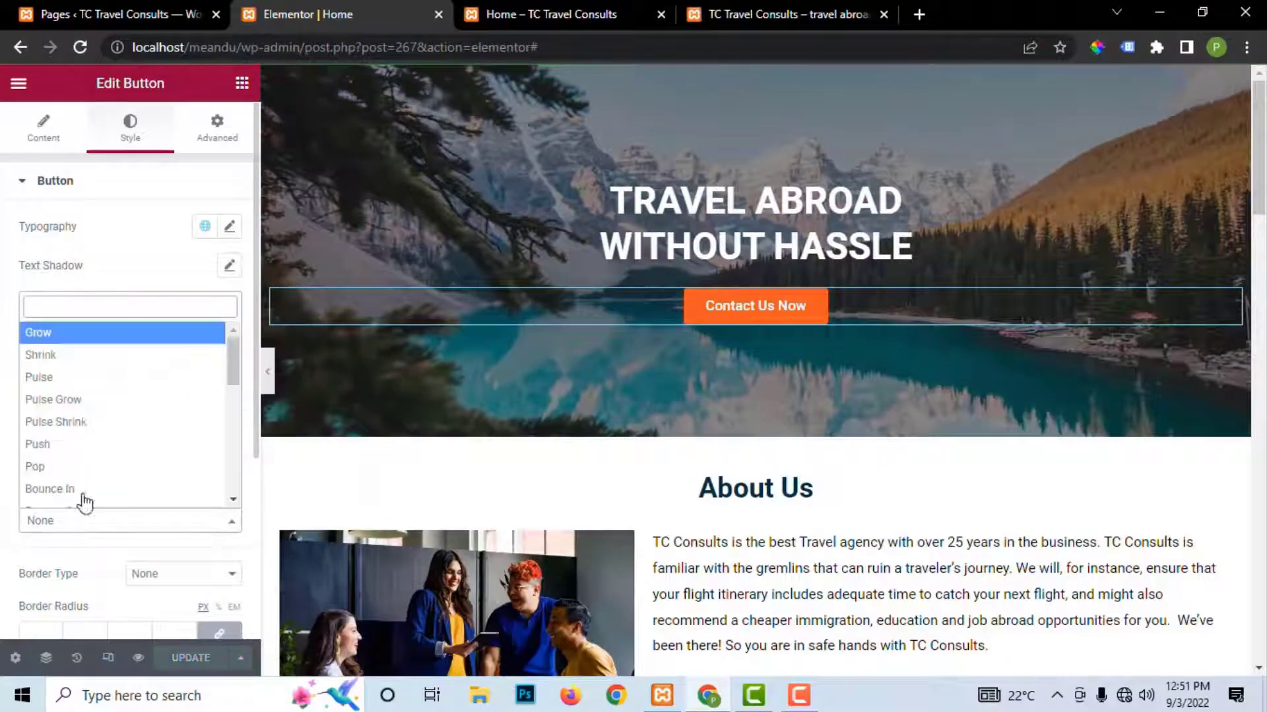
click(52, 375)
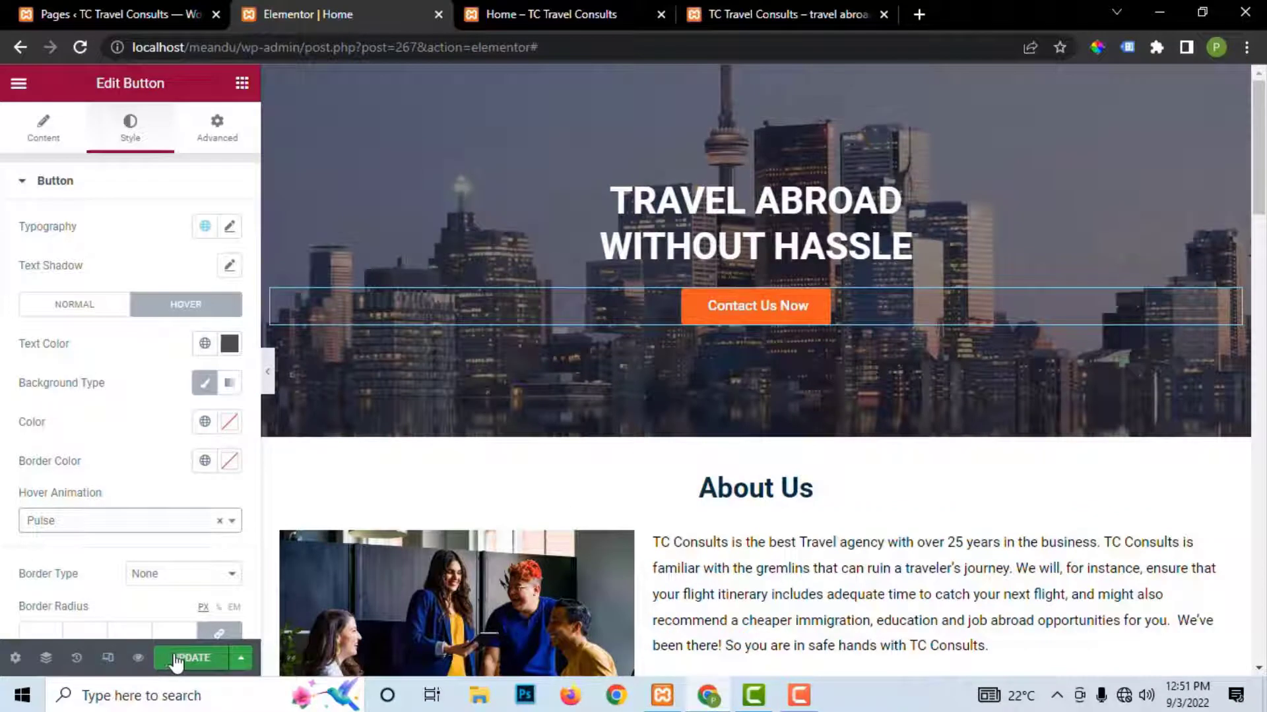
Step: Paste white in as the button's hover border colour and save the page
click(175, 660)
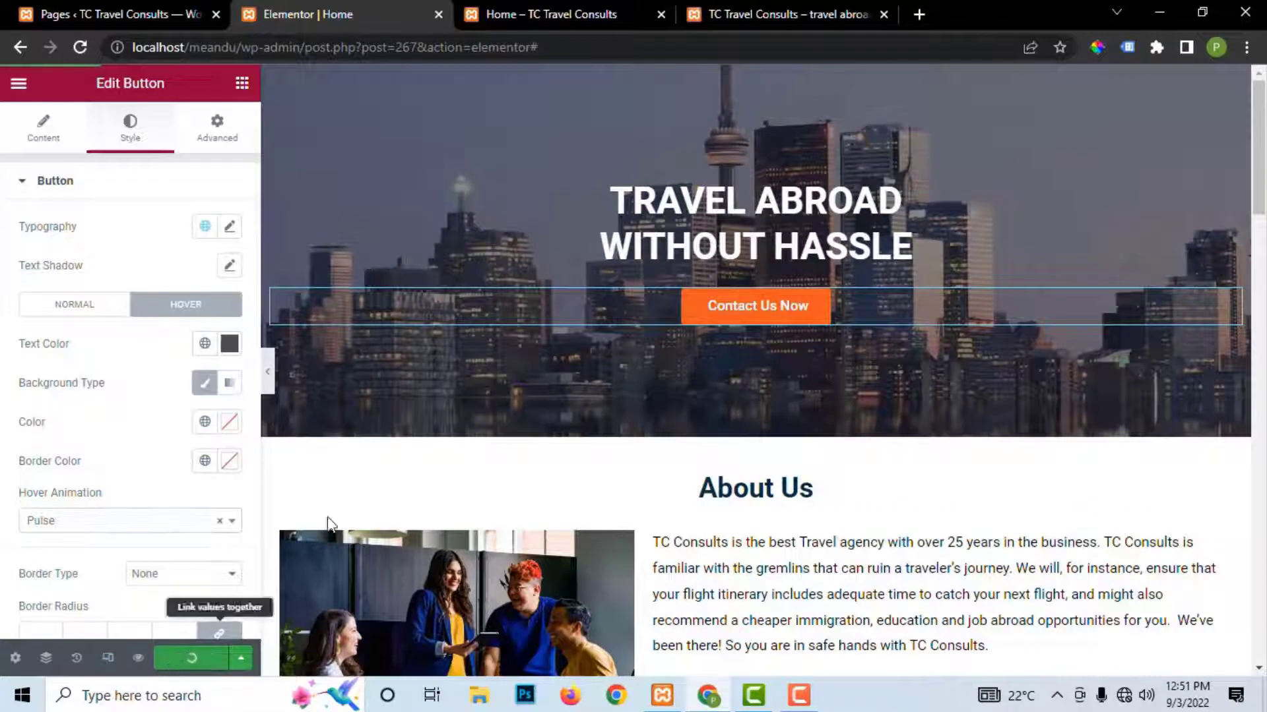
click(227, 464)
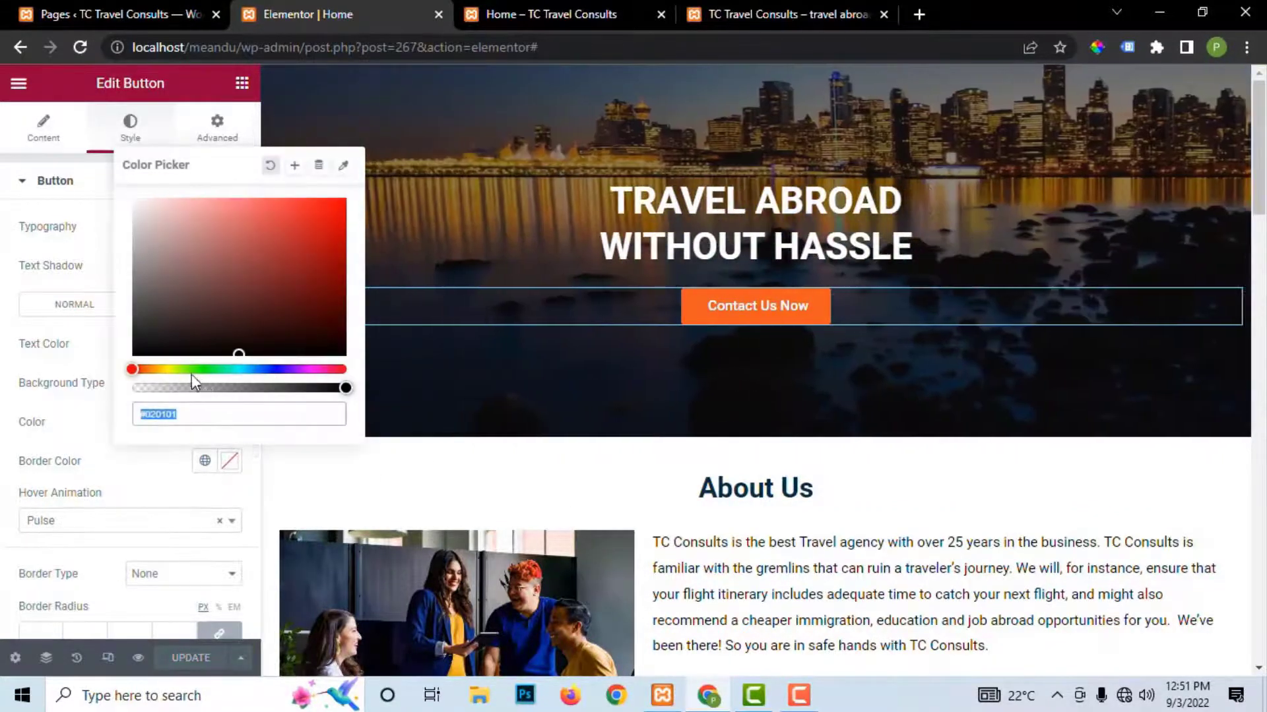
text(#FFFFFF)
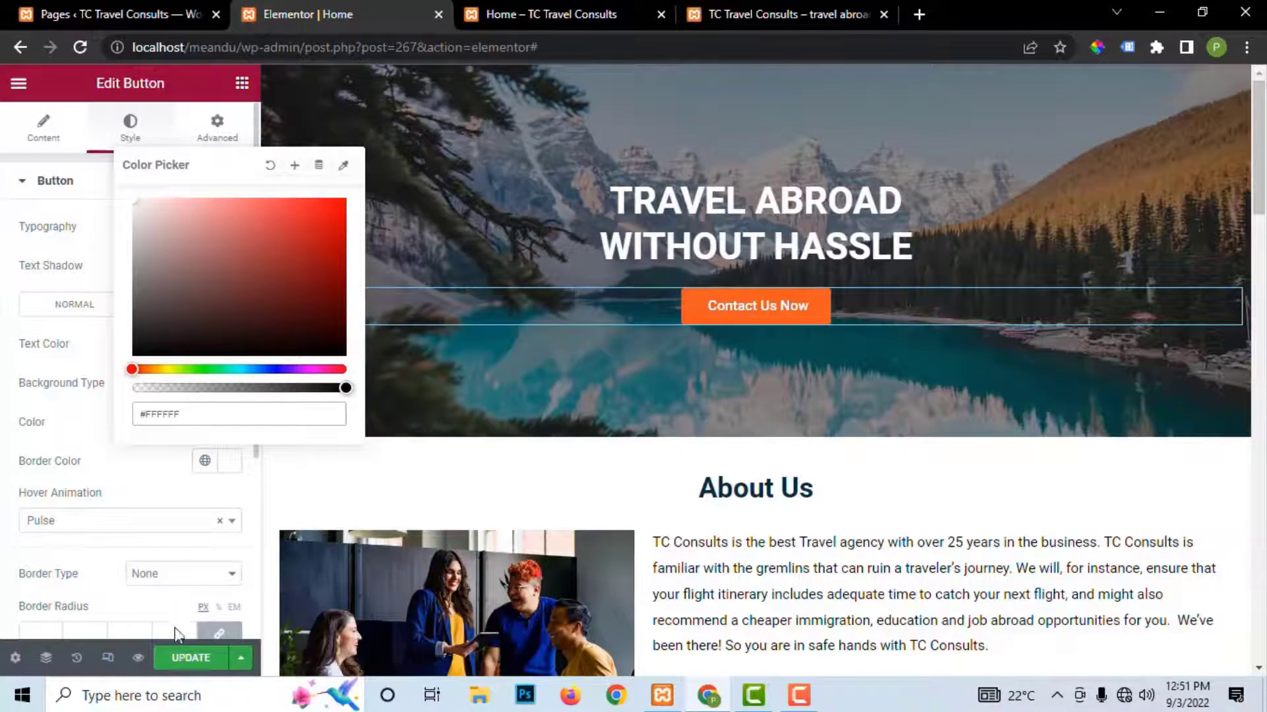
click(177, 659)
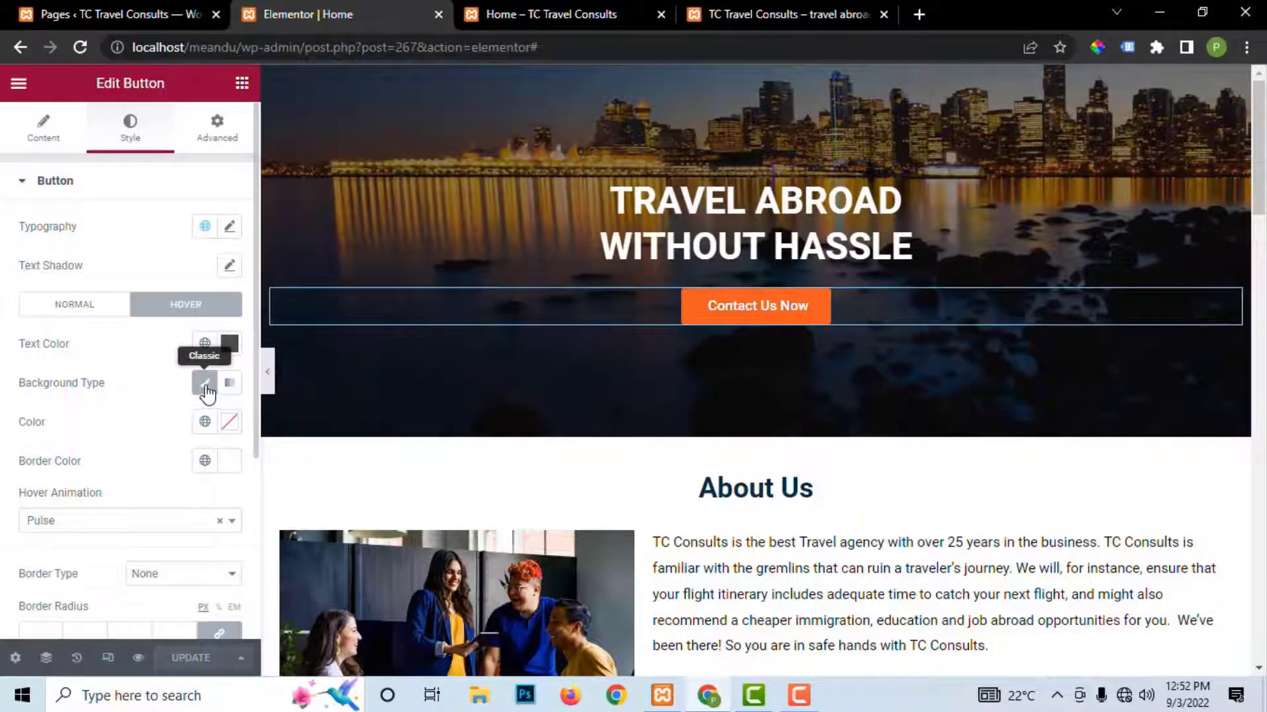
Step: Give the button a semi-transparent white hover background (#FFFFFF3B) and save the page
click(206, 387)
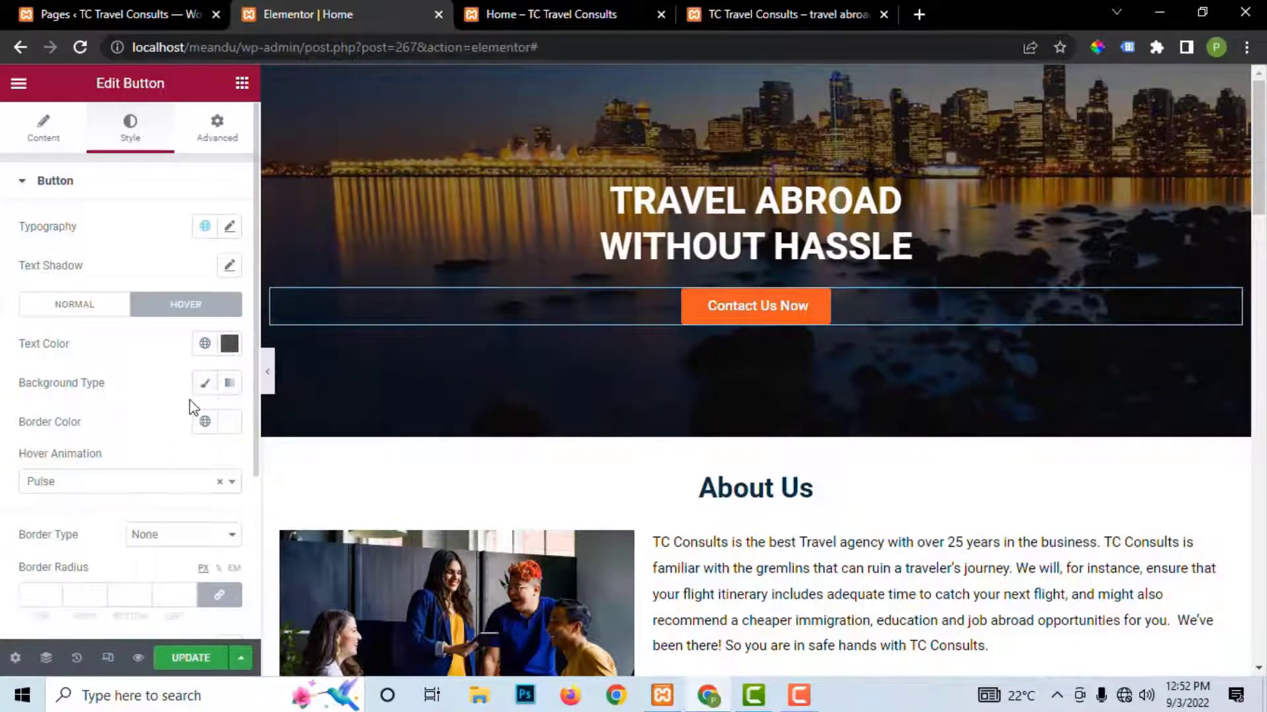
click(206, 386)
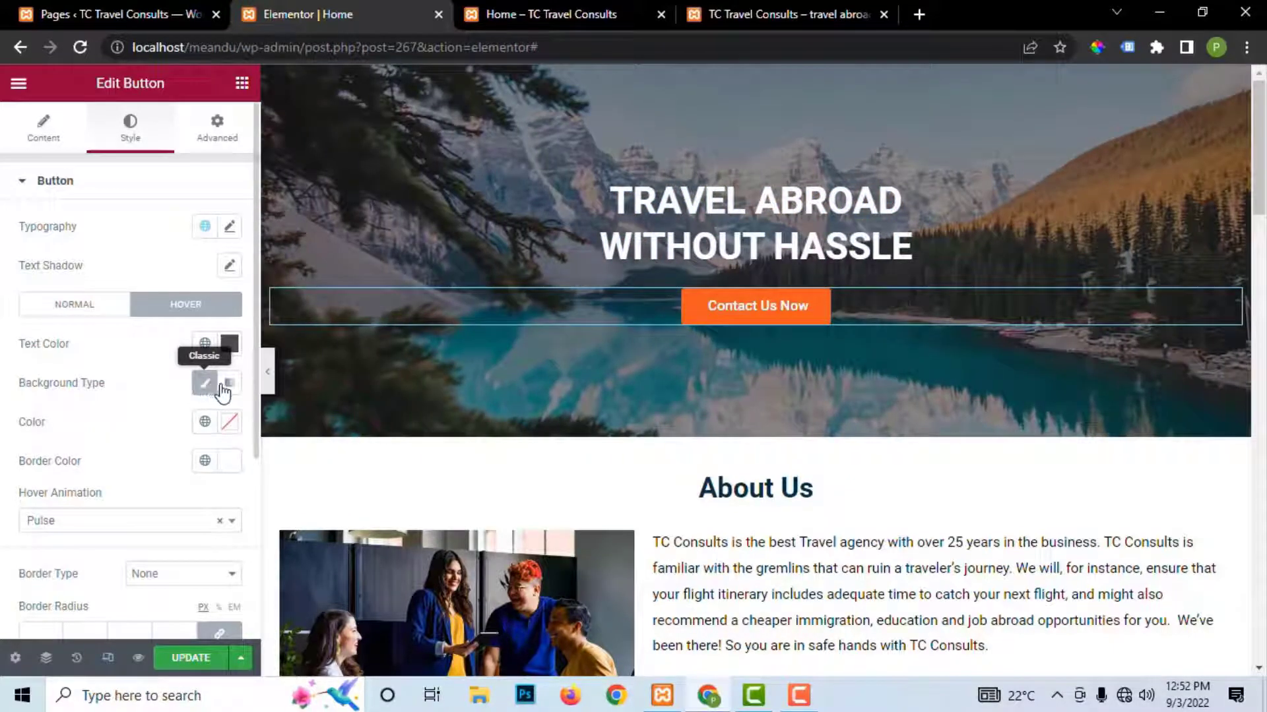
click(206, 387)
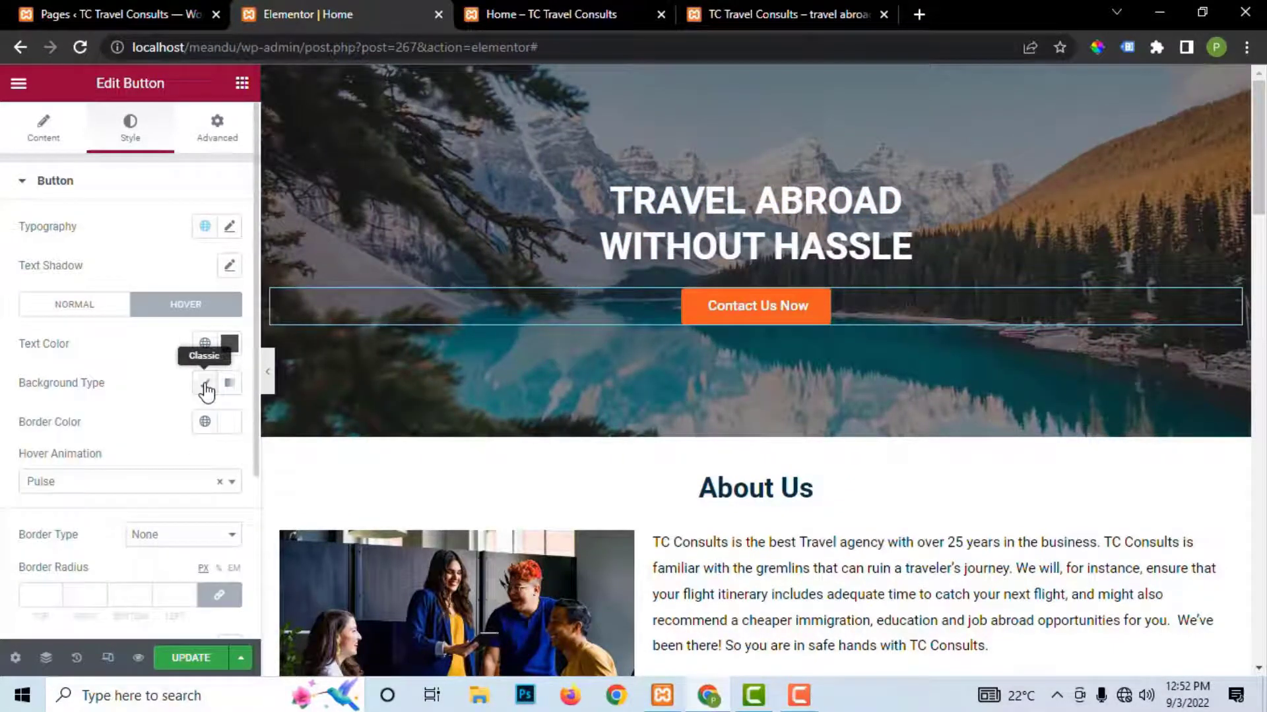
click(206, 387)
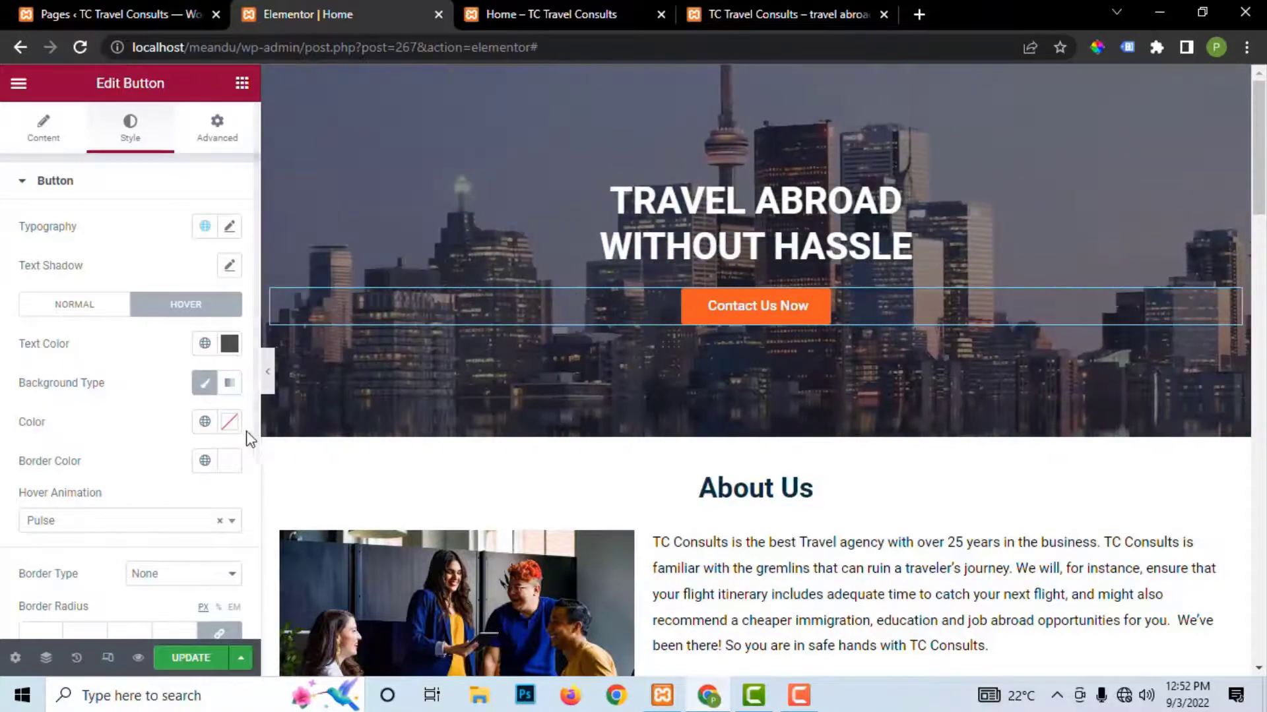
click(230, 423)
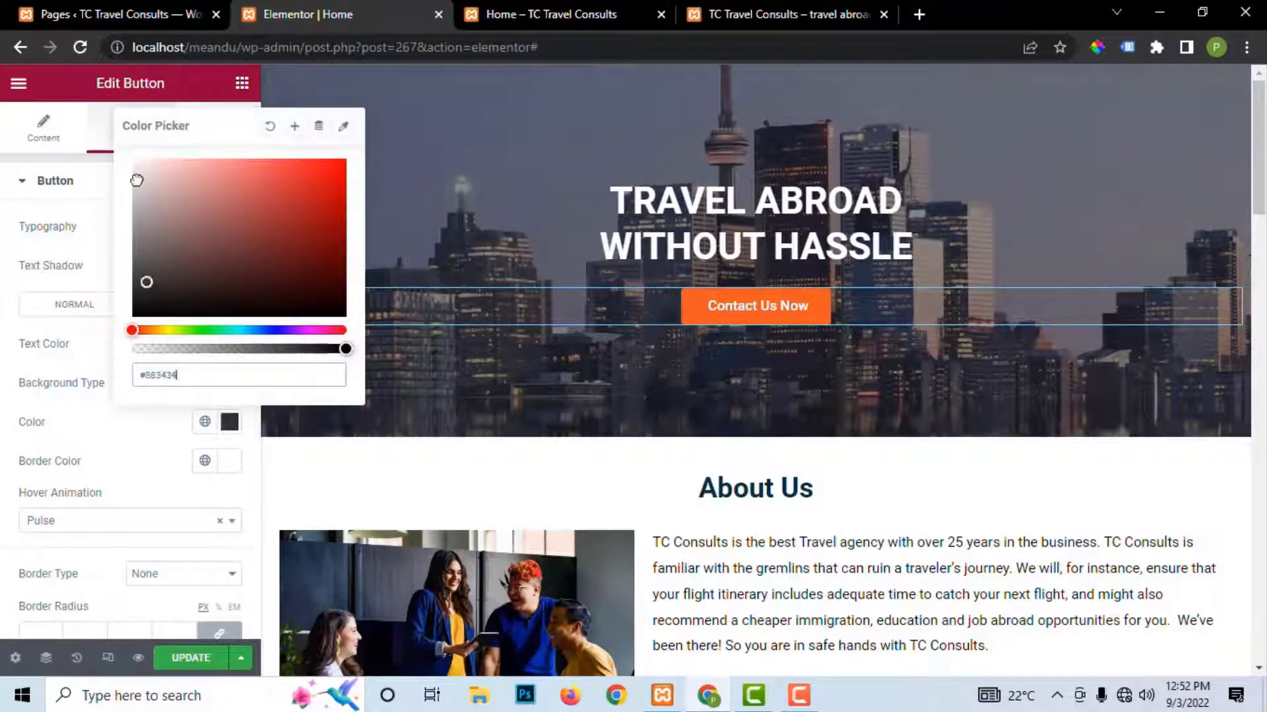
click(198, 657)
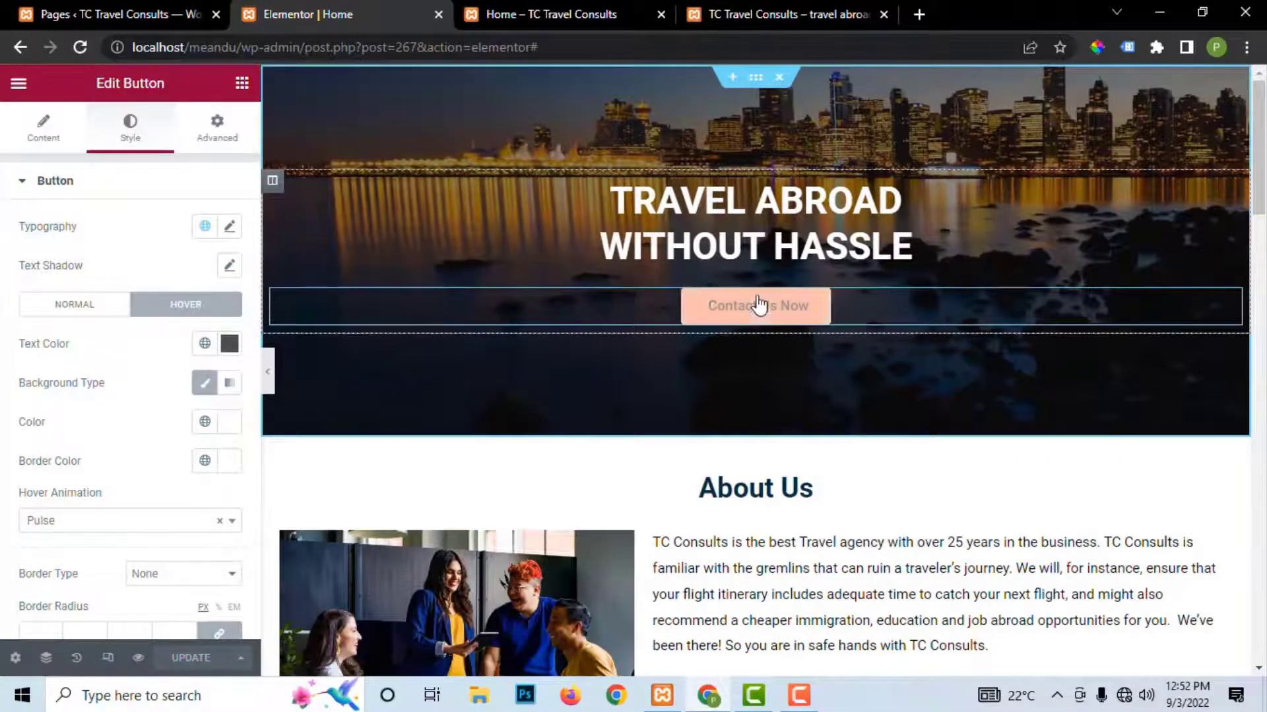
click(227, 428)
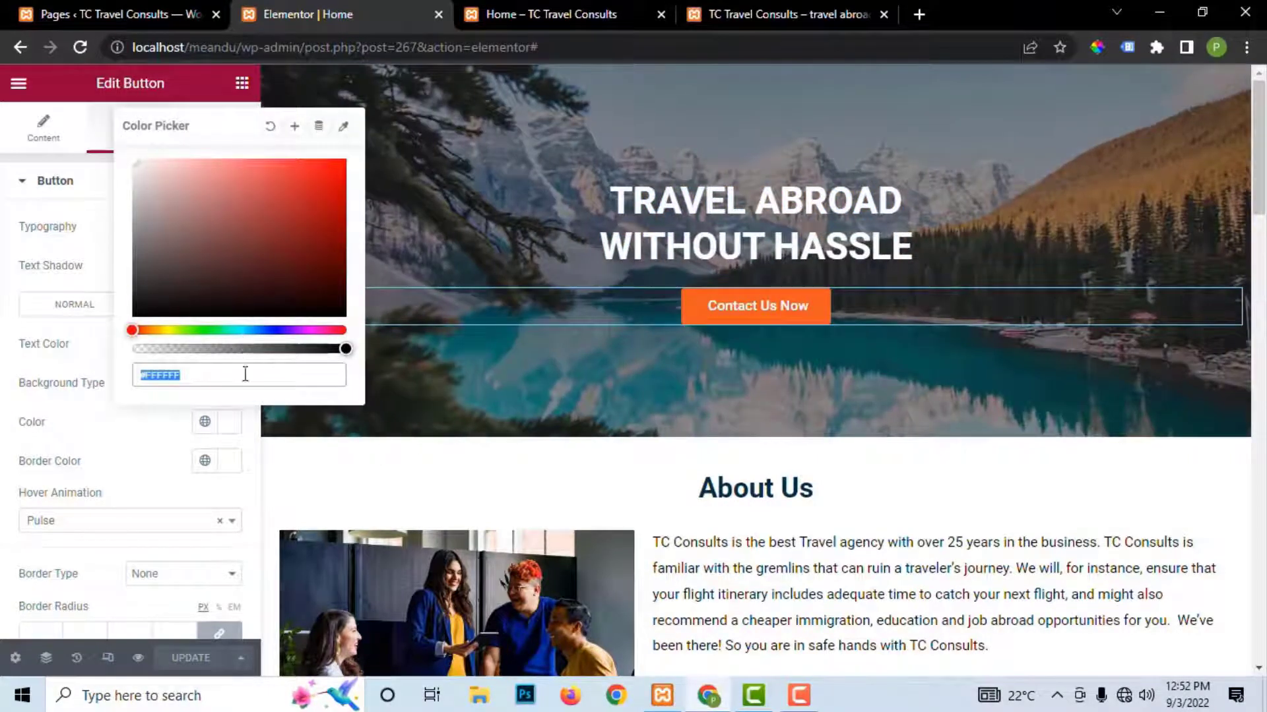
drag(338, 347, 46, 359)
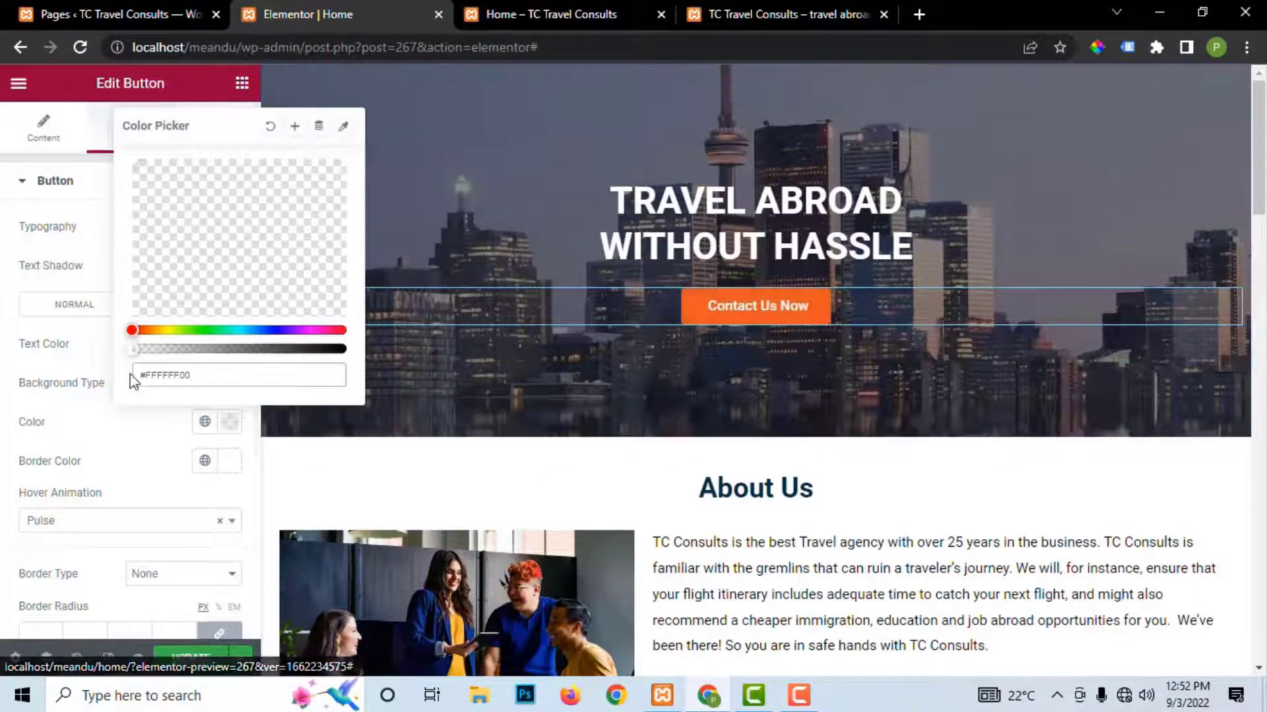
drag(134, 349, 515, 382)
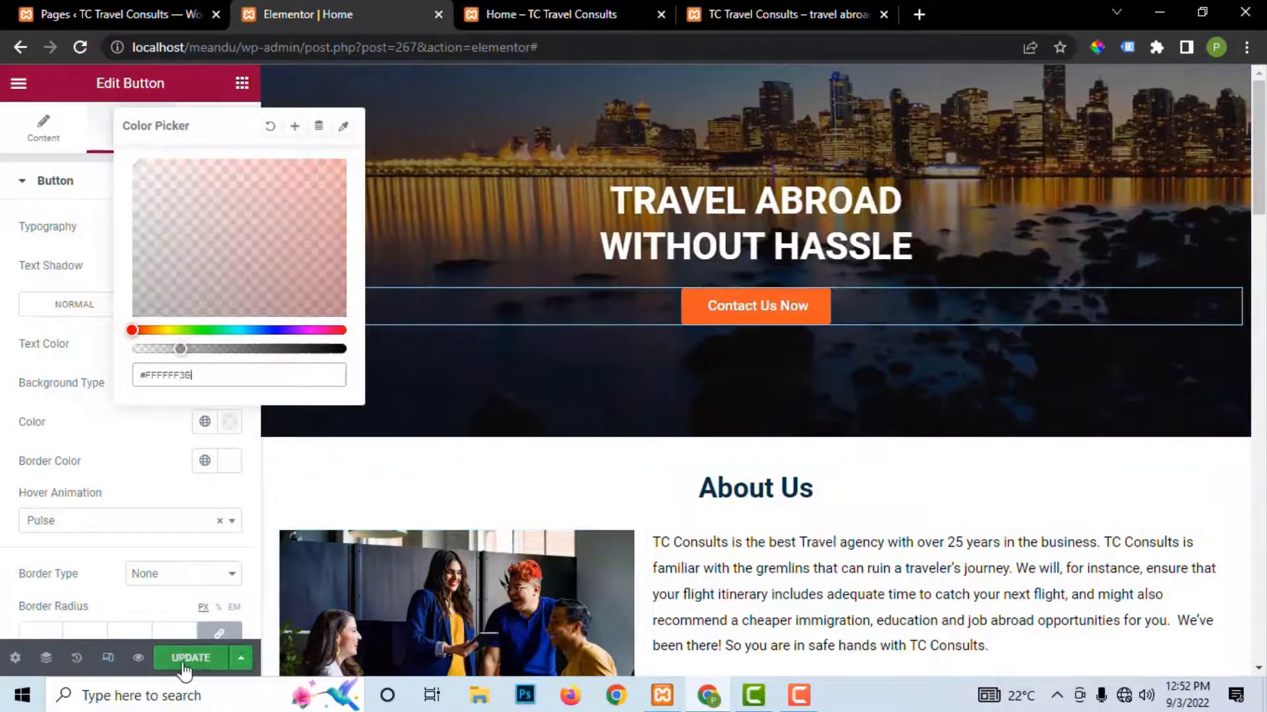
click(191, 658)
Step: Raise the hover background colour's alpha to full so it is solid, and save
scroll(91, 524, down, 3)
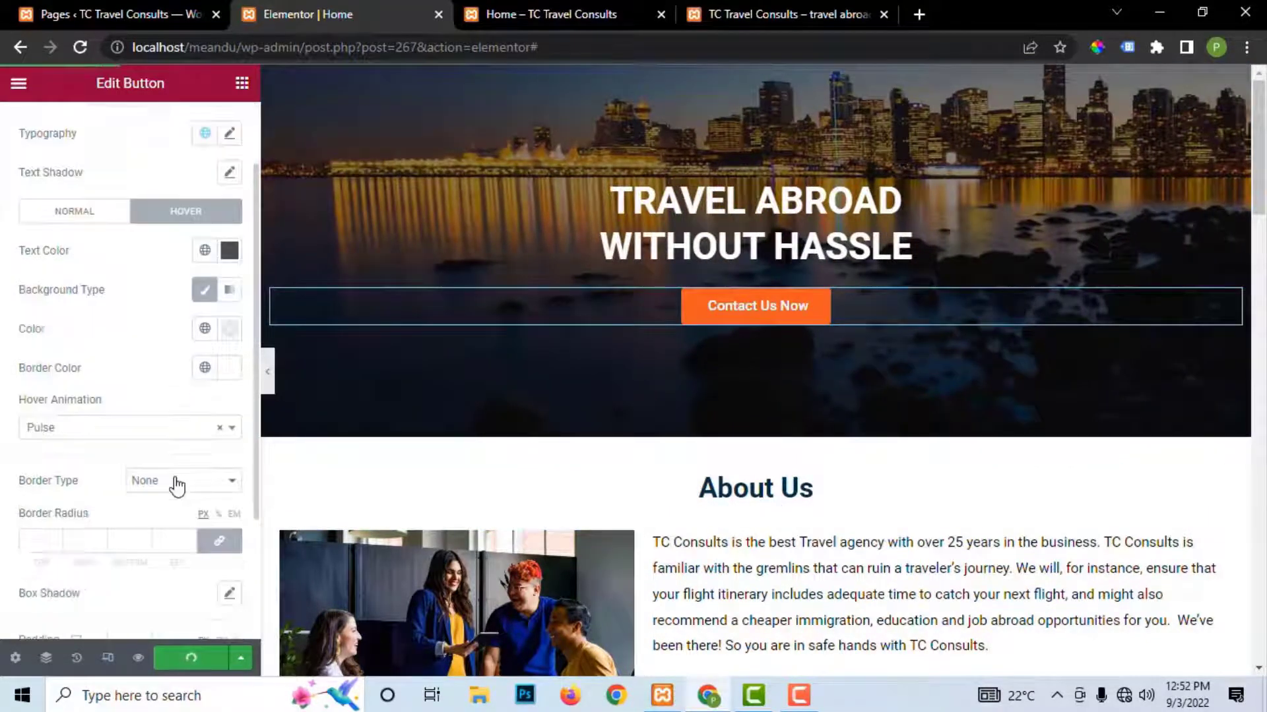
scroll(758, 333, down, 5)
scroll(950, 219, up, 1)
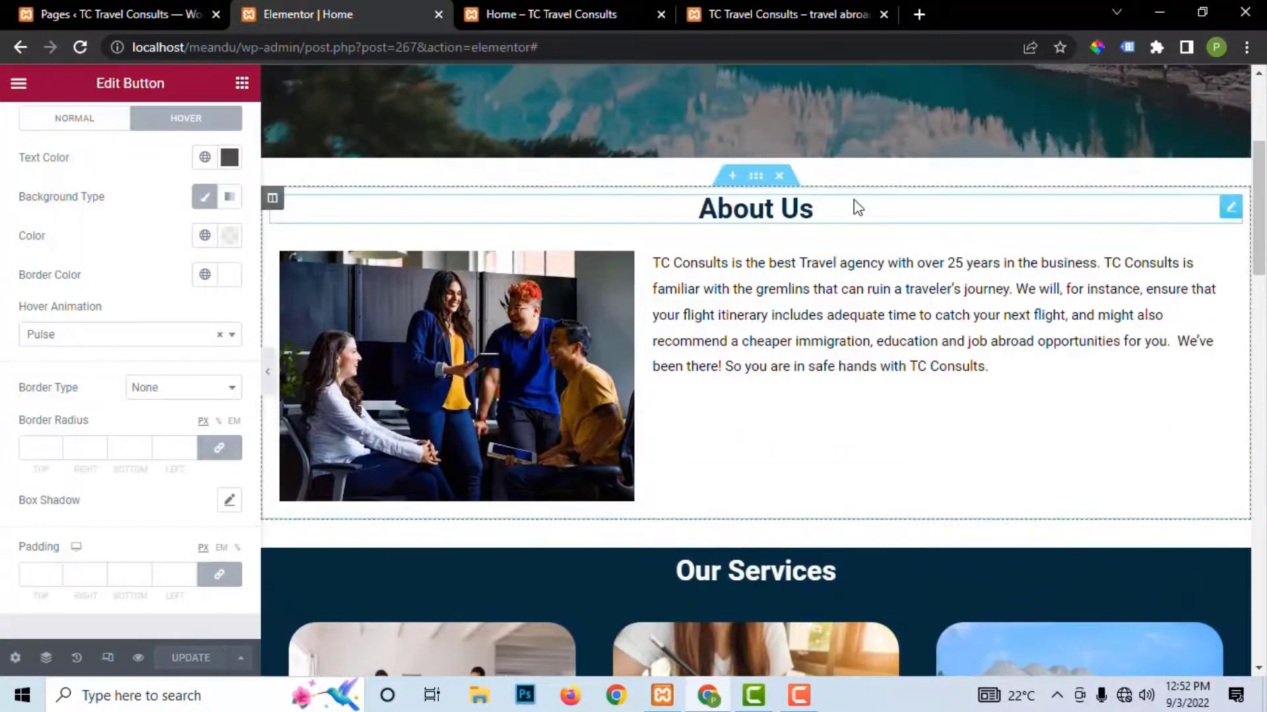
scroll(854, 207, up, 3)
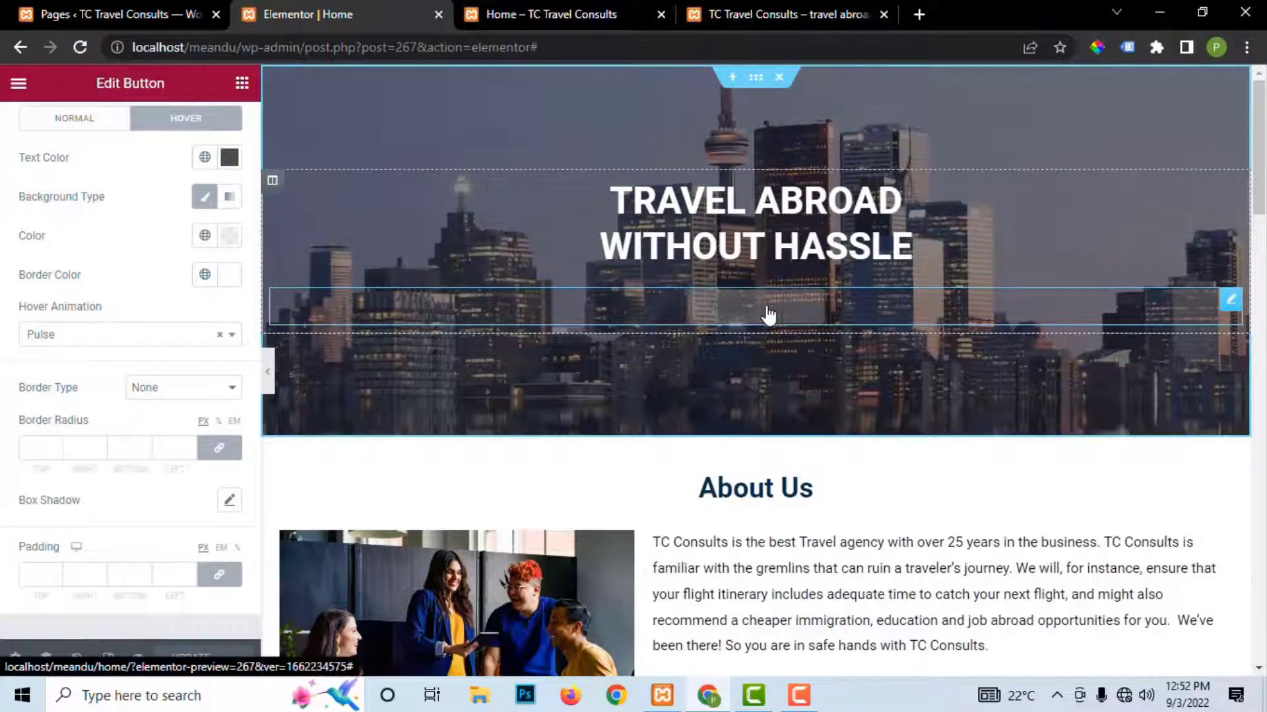
scroll(151, 315, up, 2)
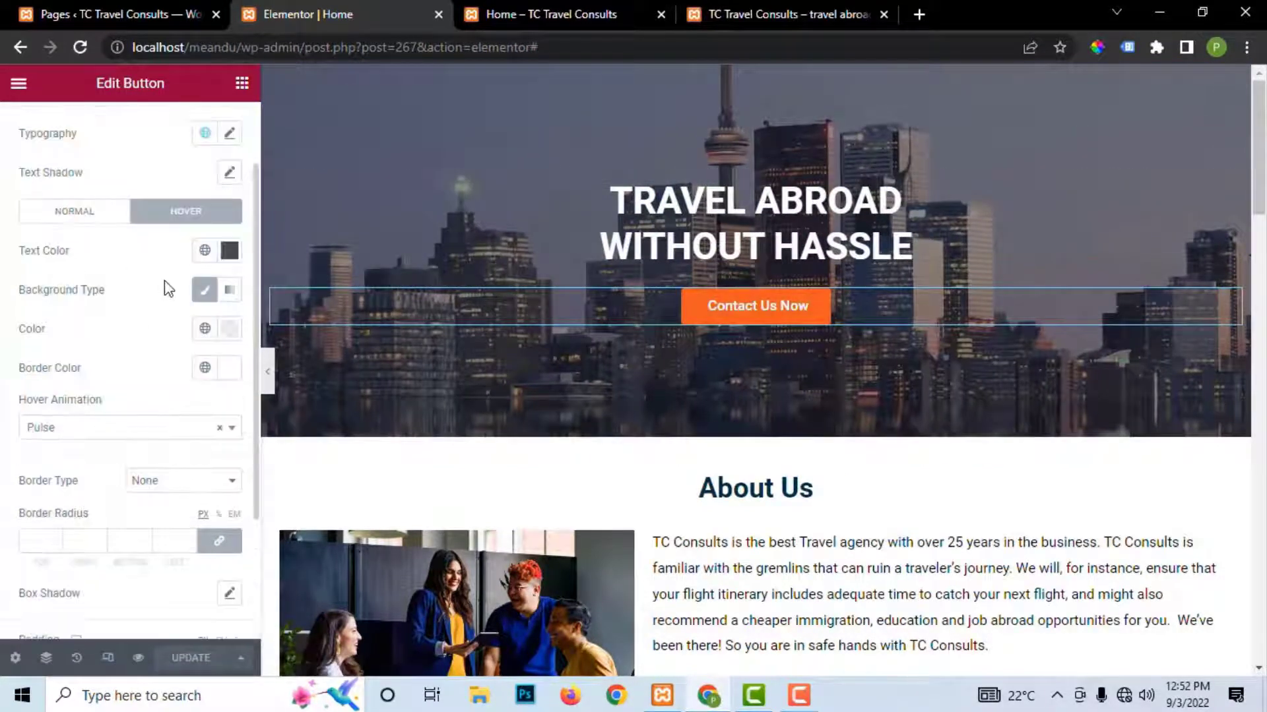
click(234, 333)
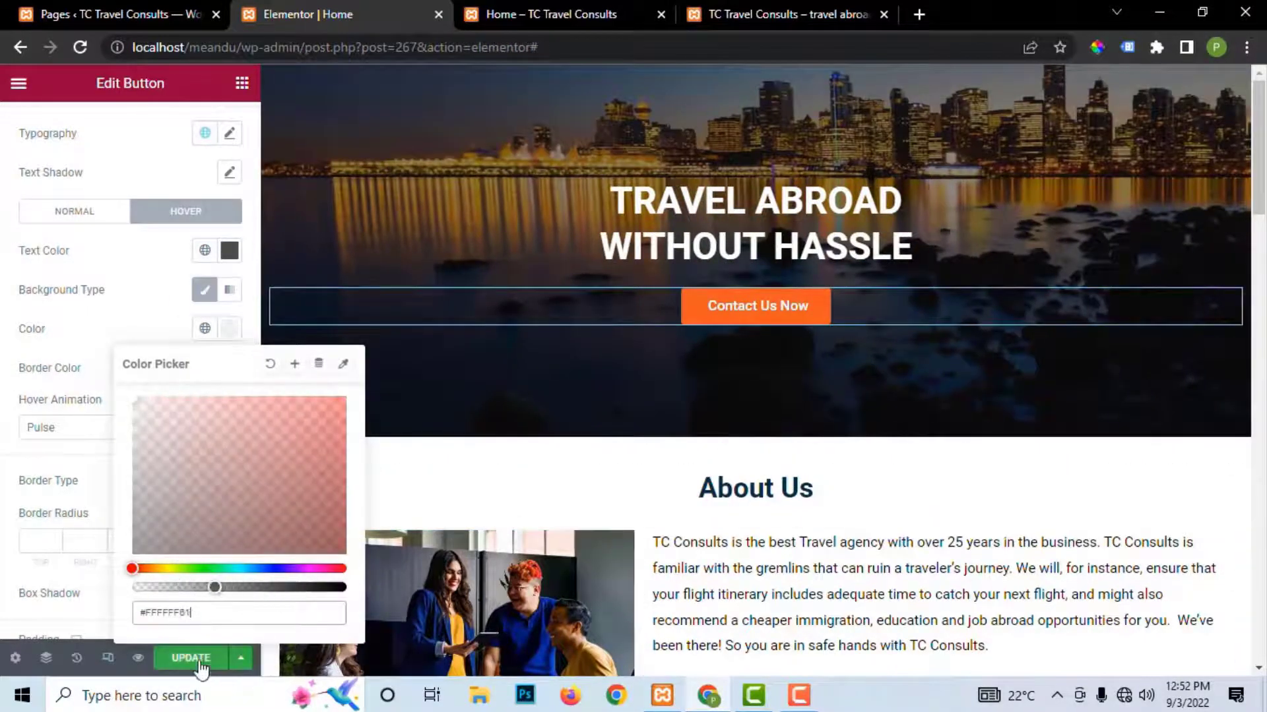
click(201, 659)
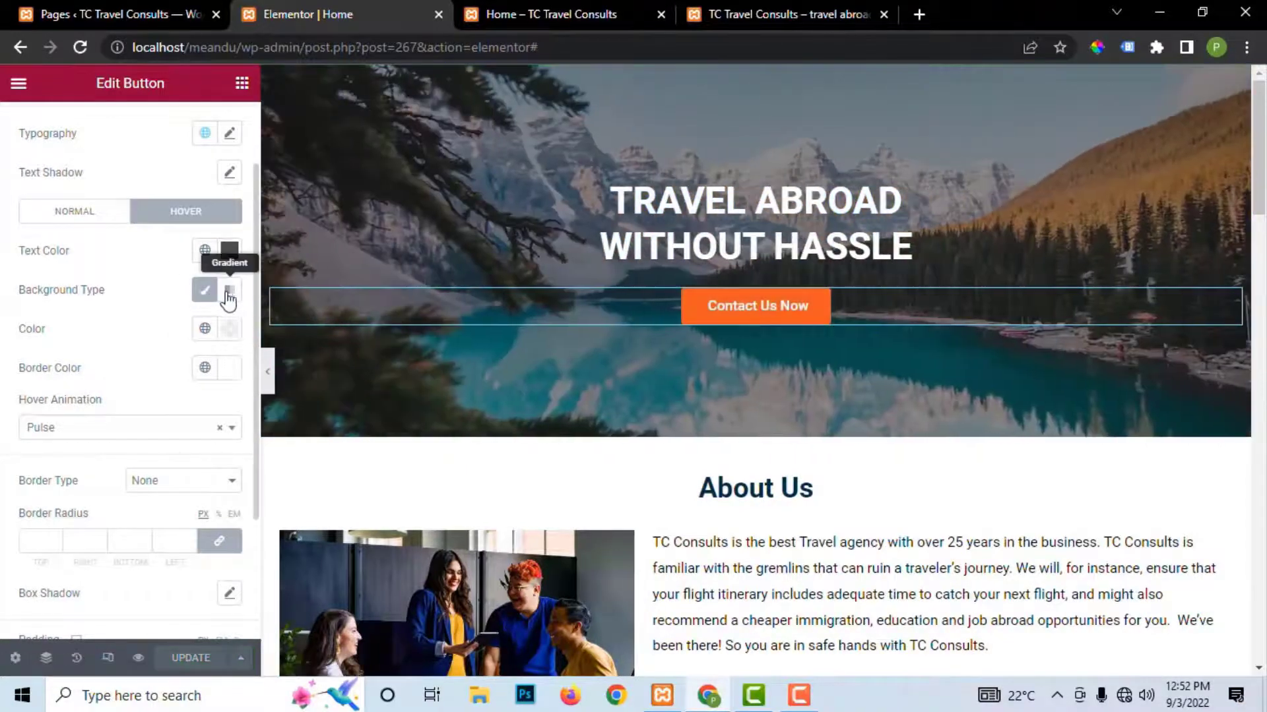
click(228, 328)
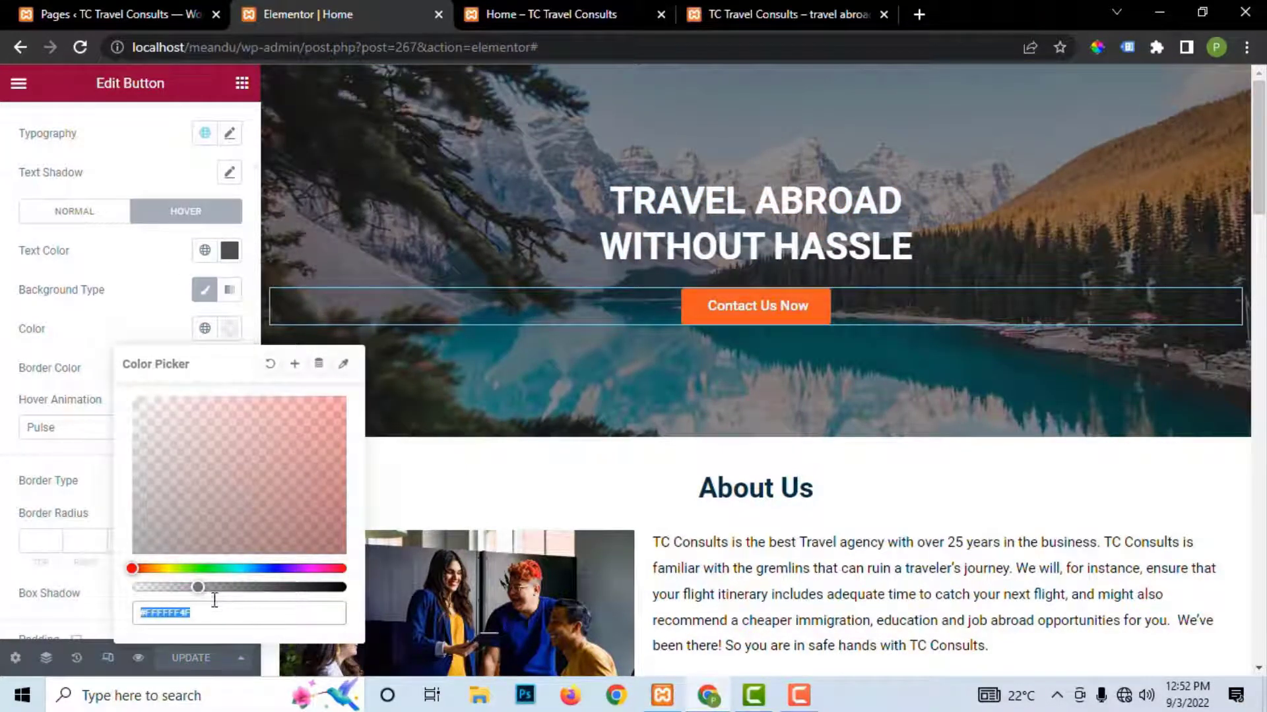
drag(198, 586, 336, 588)
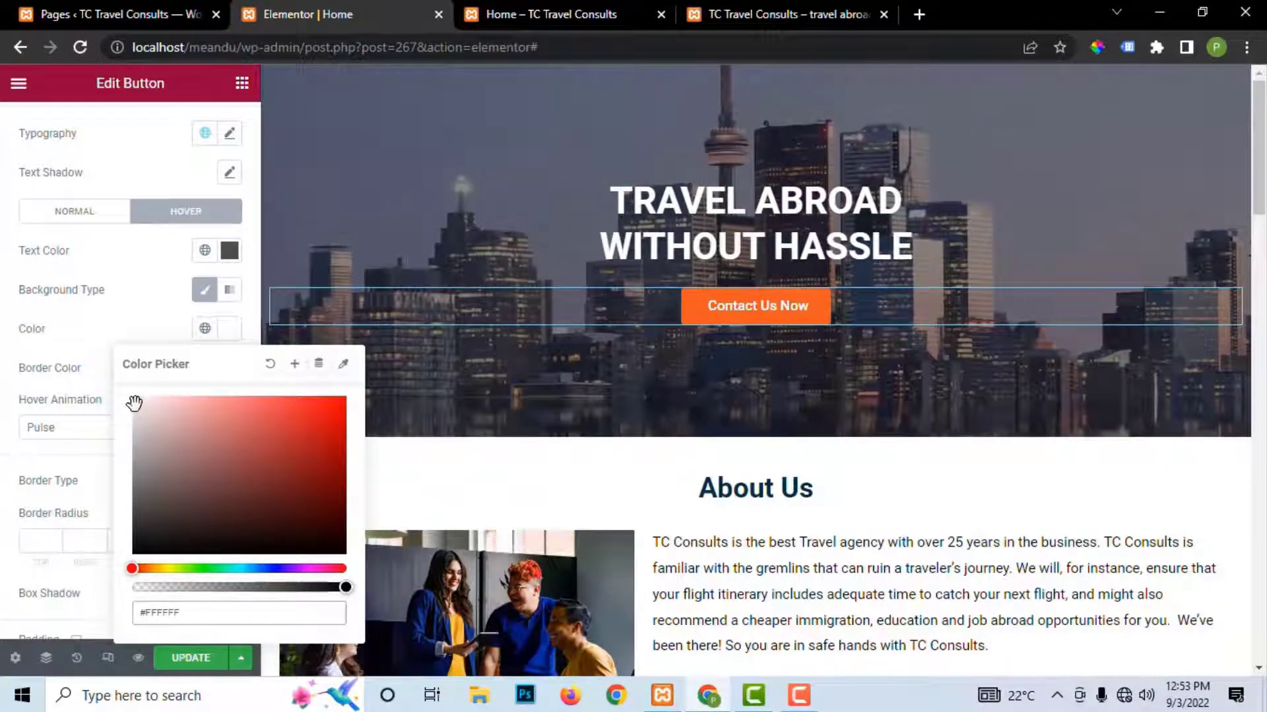
click(184, 659)
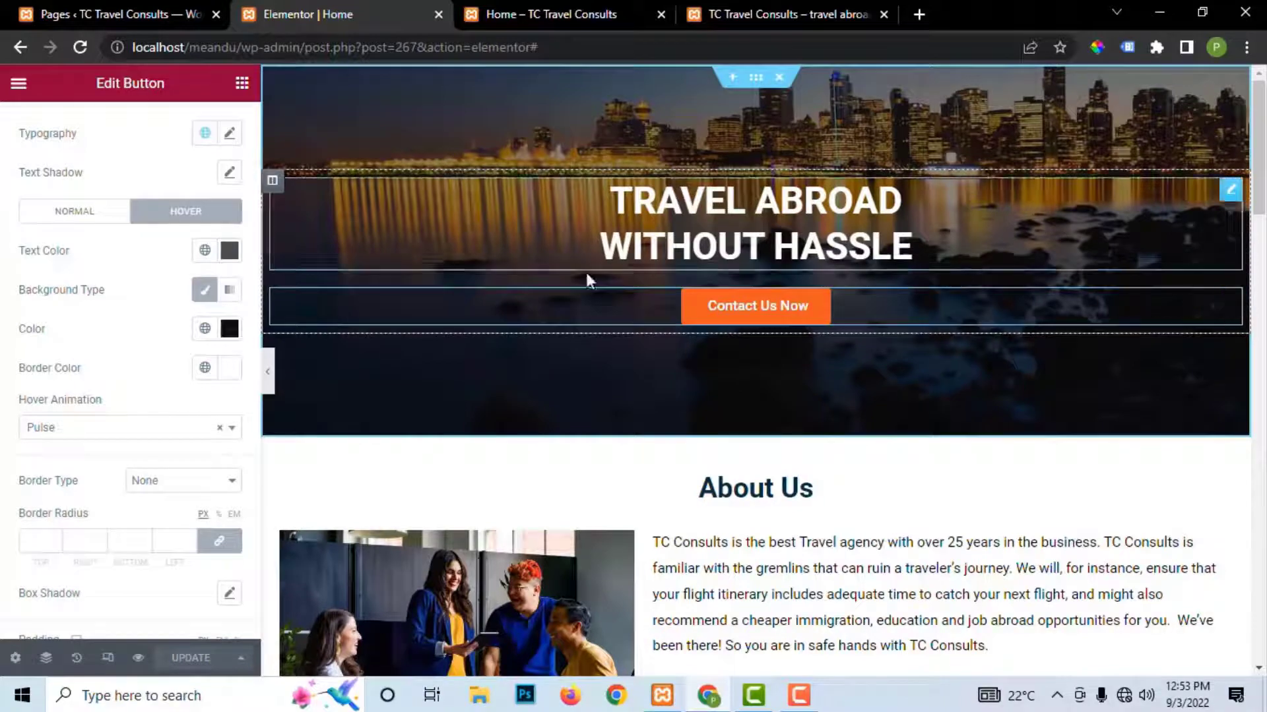
Step: Copy the button's normal orange #F15A22 into its hover background colour and save
click(75, 210)
click(230, 330)
key(ctrl+c)
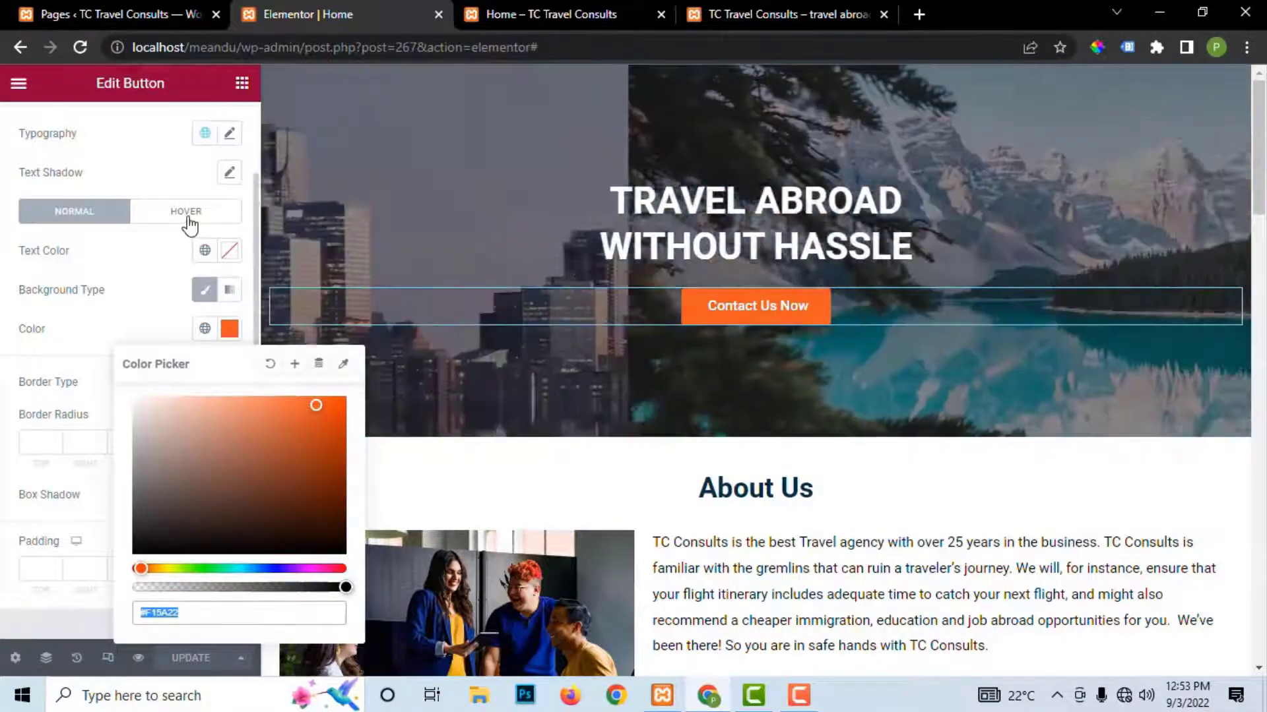
click(186, 212)
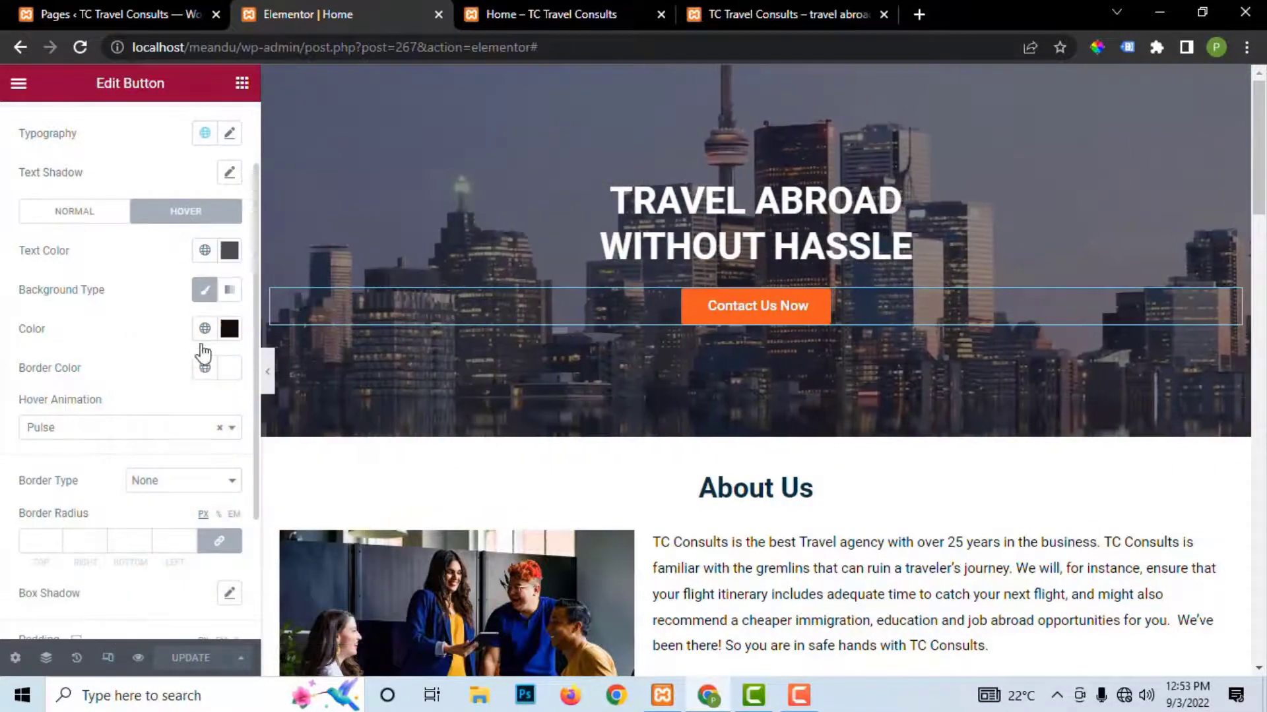
click(231, 328)
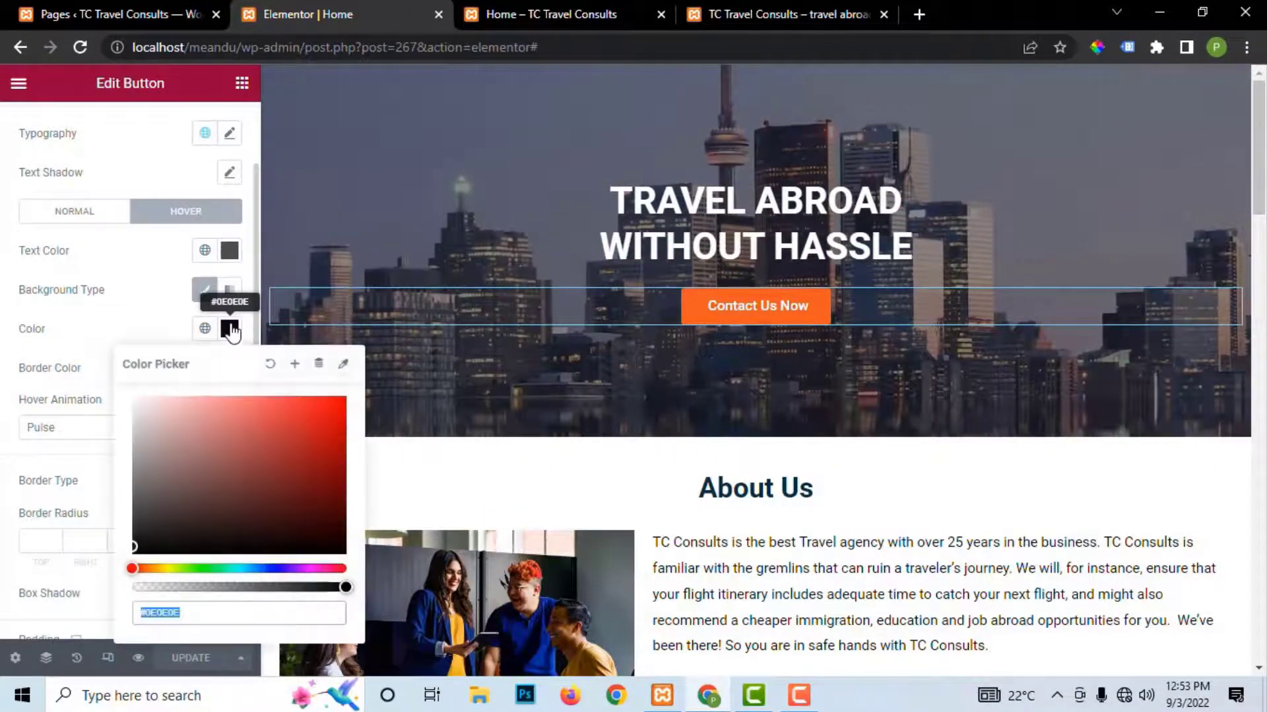
key(ctrl+v)
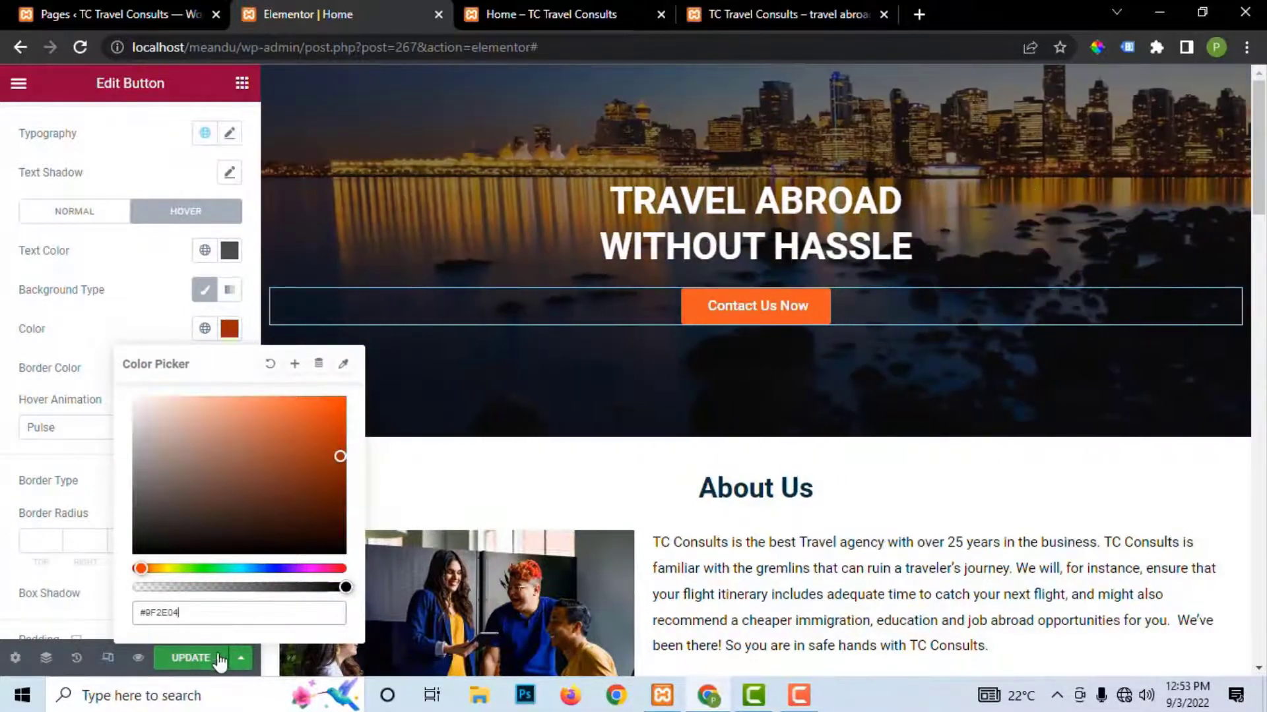
click(210, 659)
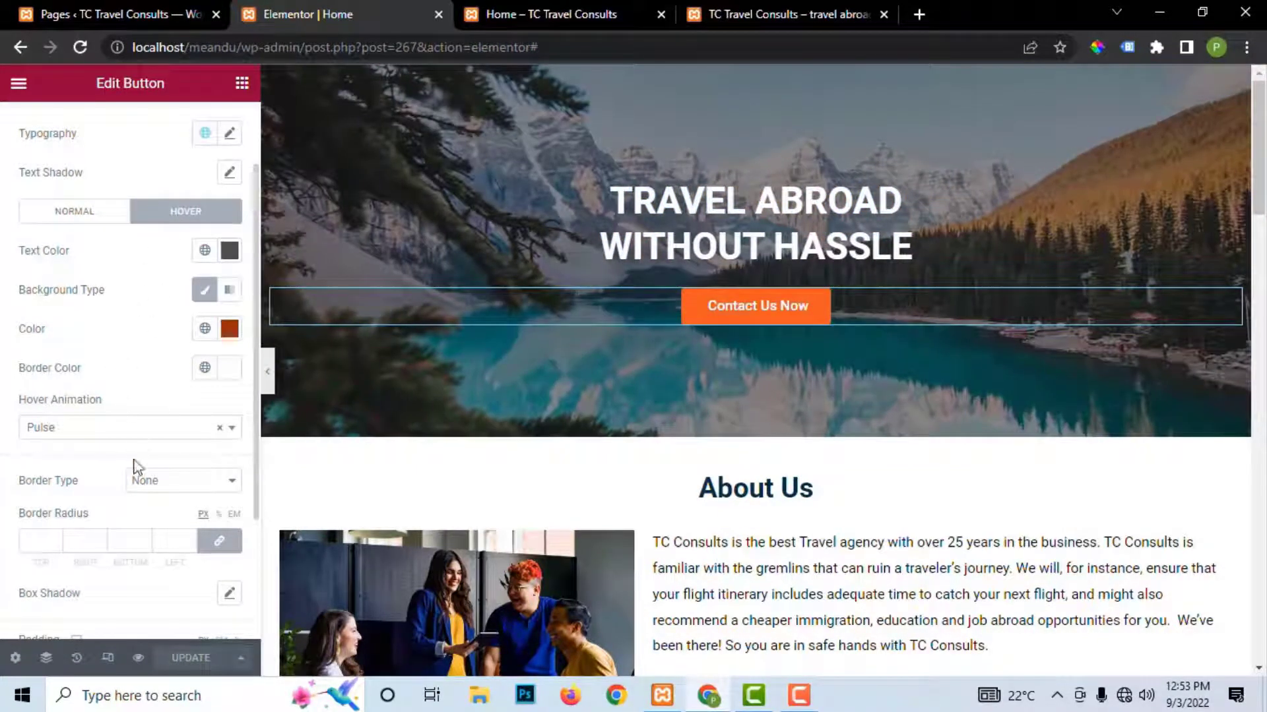
Step: Set the button's hover border colour to #F15A22, leaving the border style unchanged, and save
scroll(108, 486, down, 3)
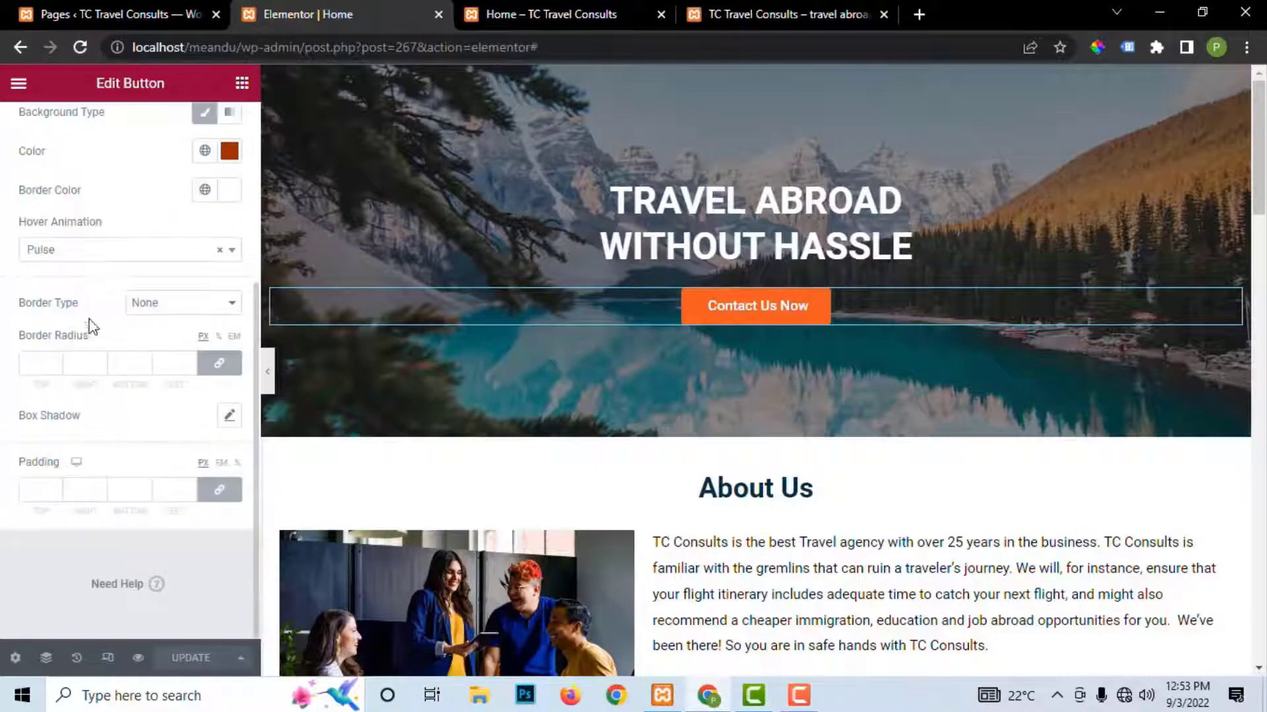
scroll(93, 334, up, 3)
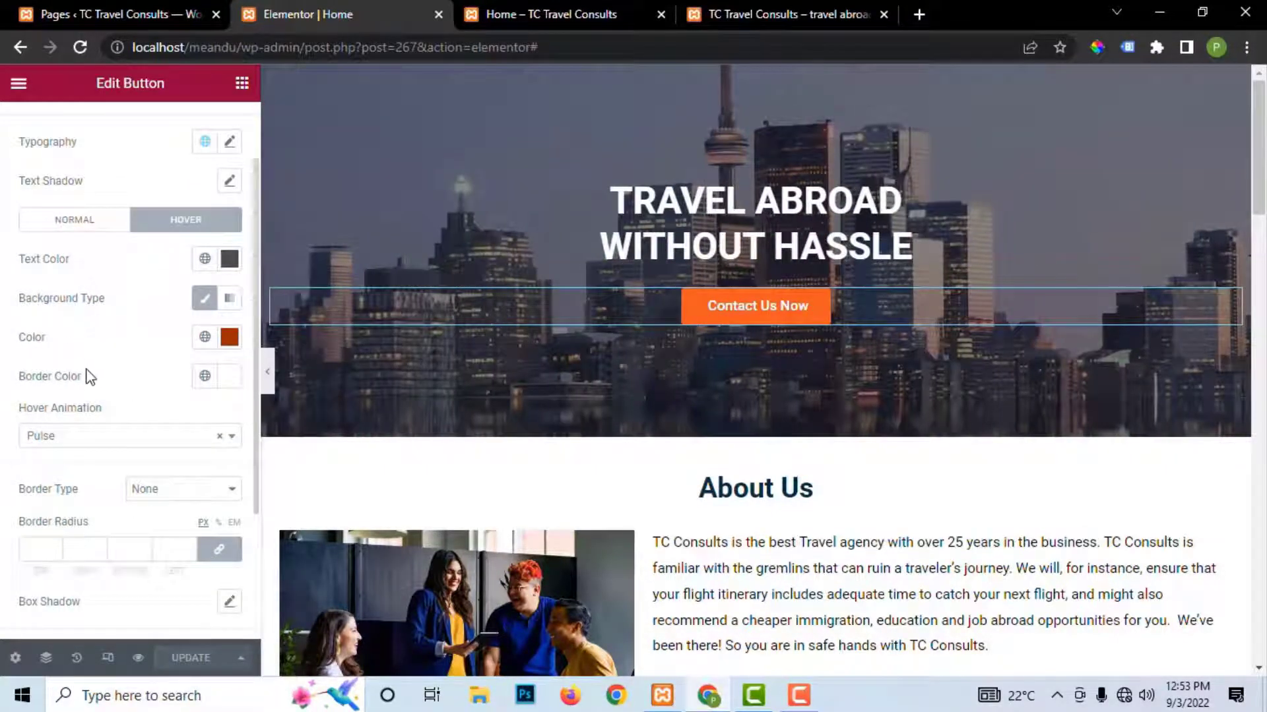
scroll(105, 513, down, 3)
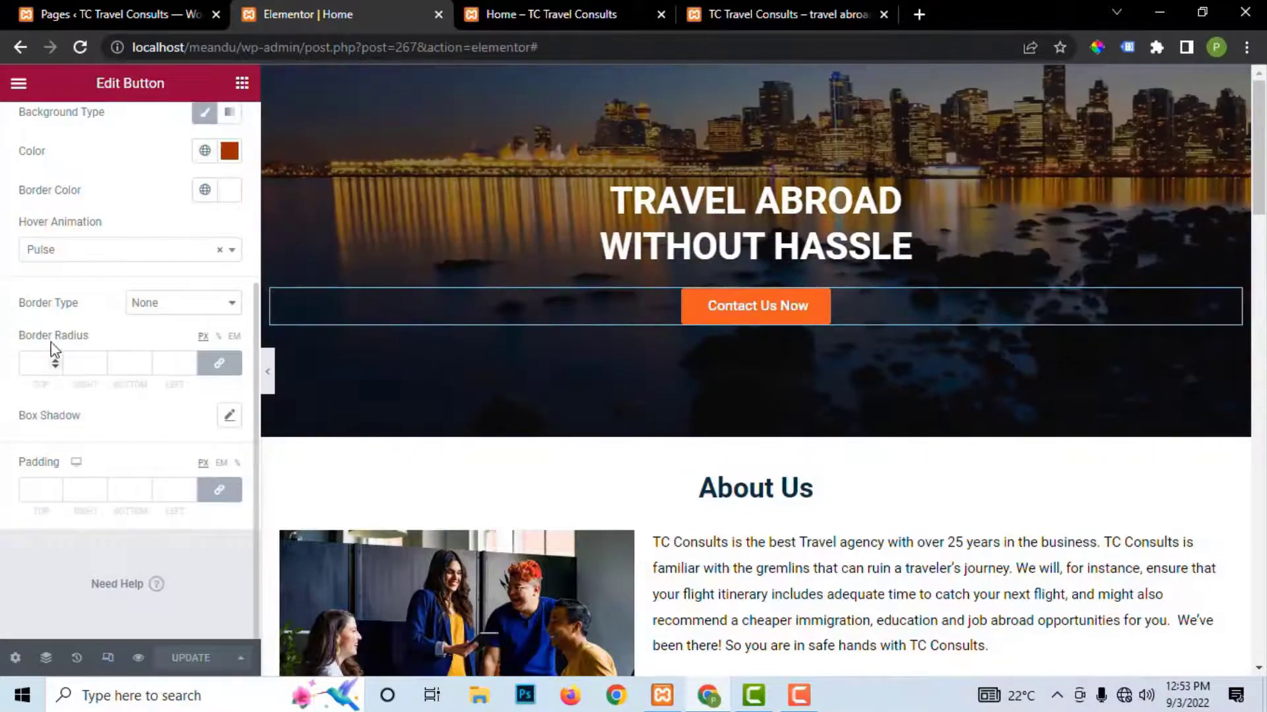
click(188, 305)
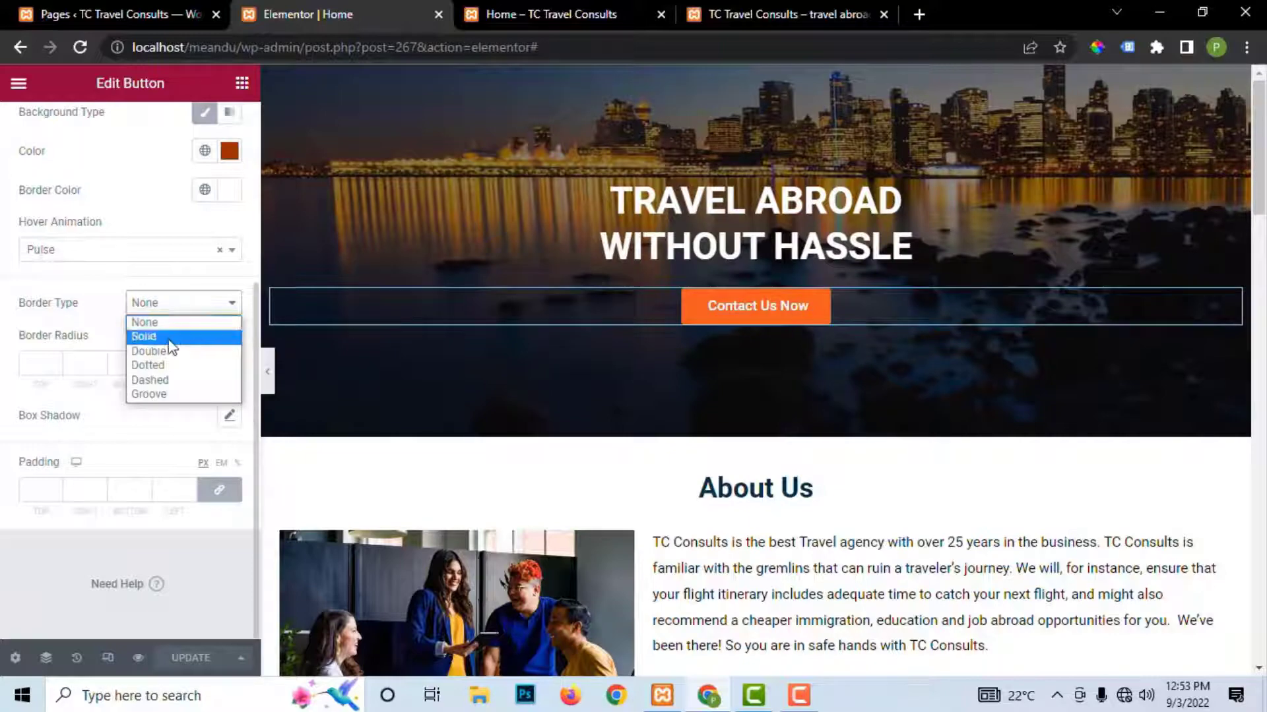
click(180, 343)
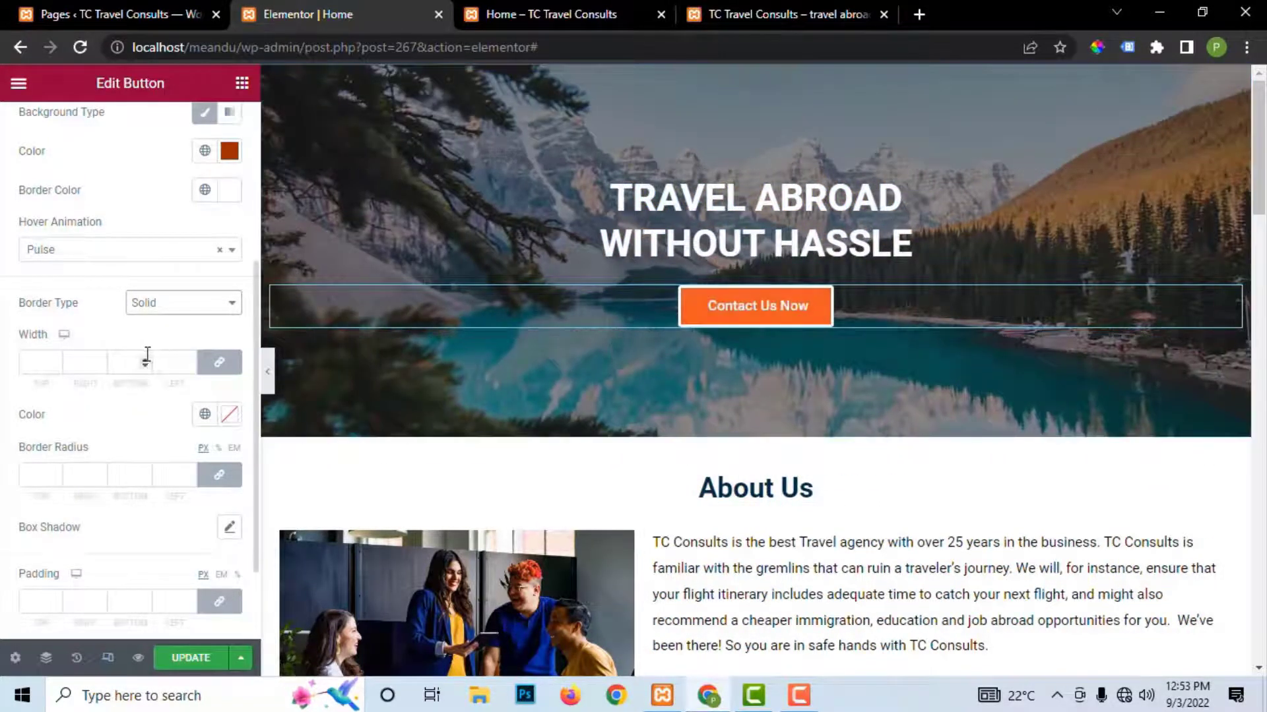
click(153, 304)
click(142, 322)
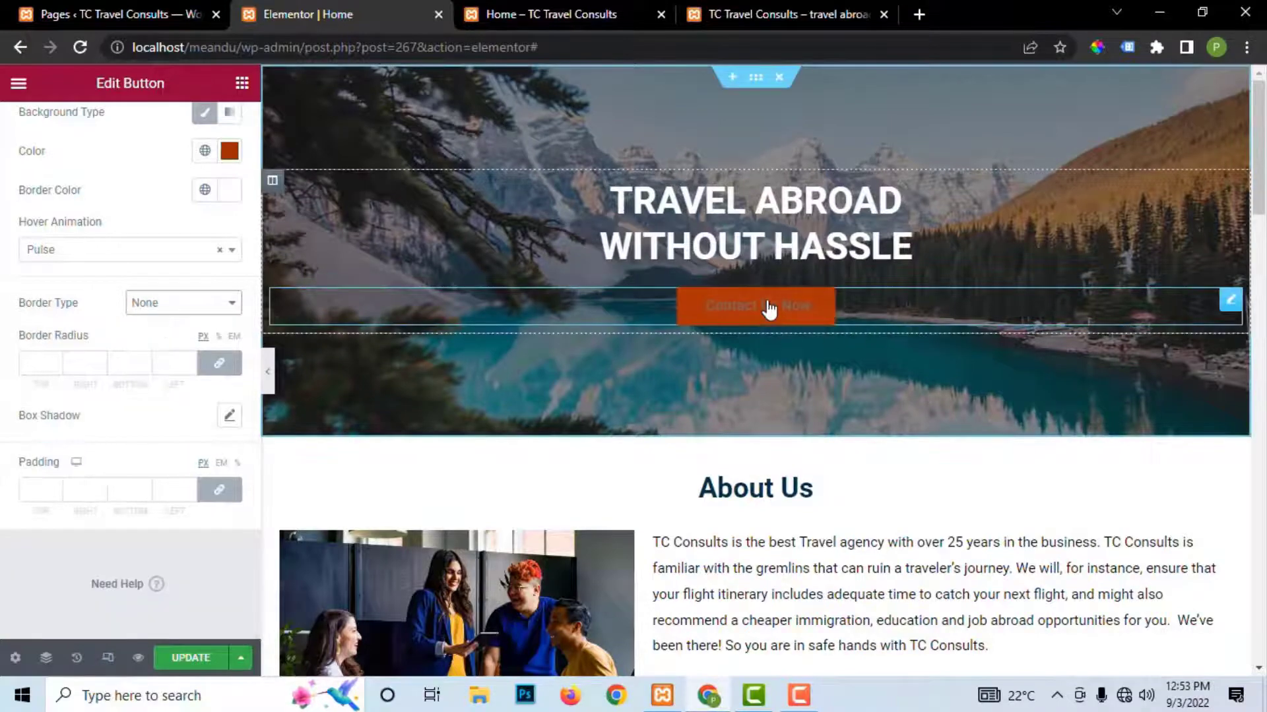
scroll(109, 276, up, 3)
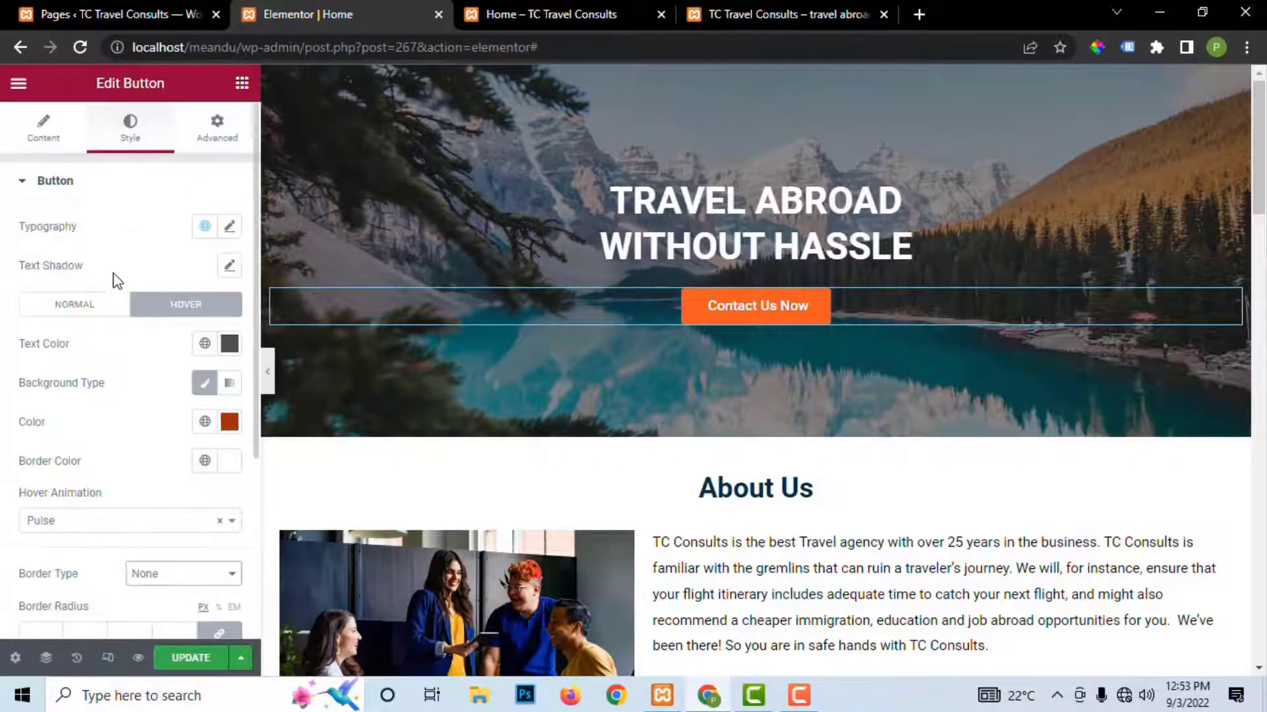
scroll(99, 341, down, 1)
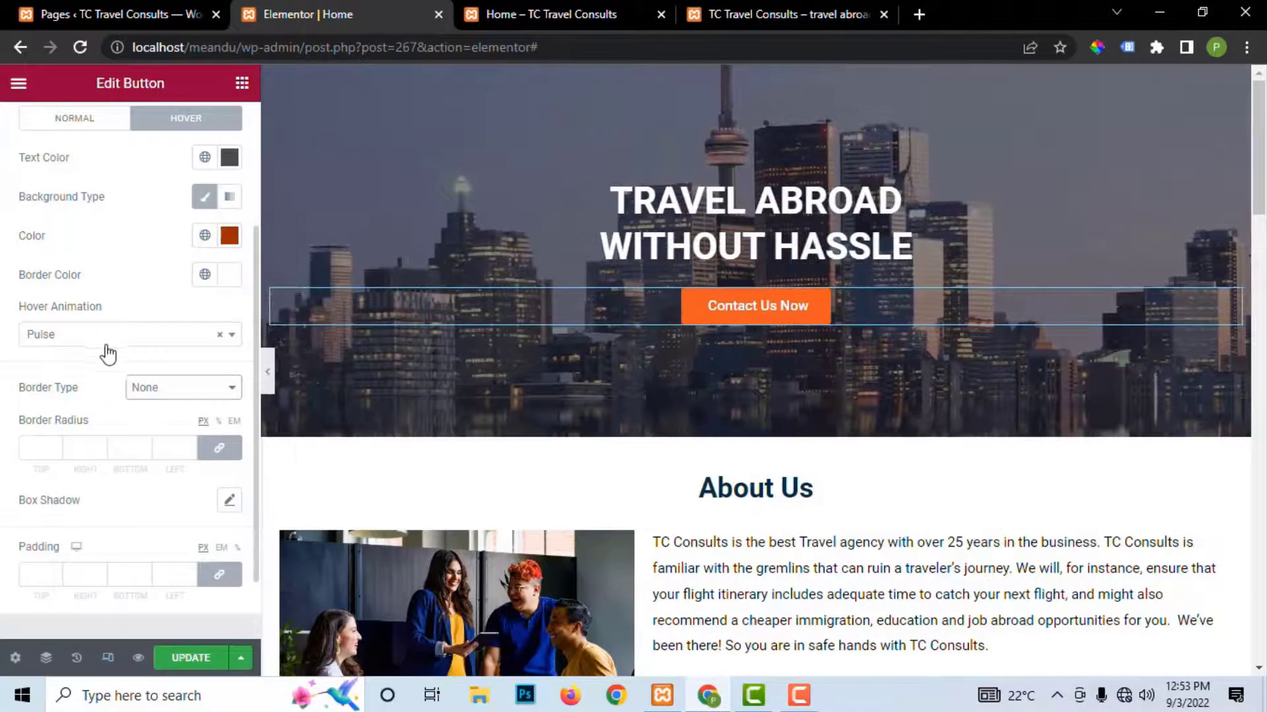
click(228, 282)
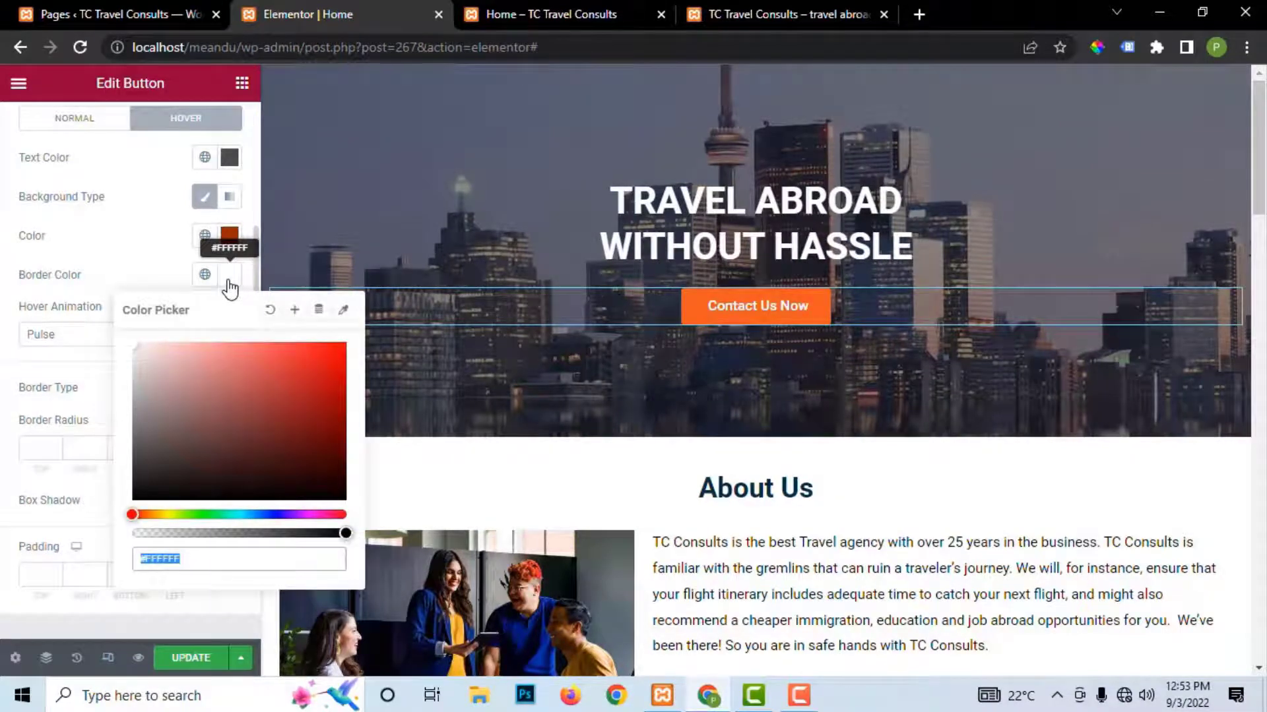
key(ctrl+v)
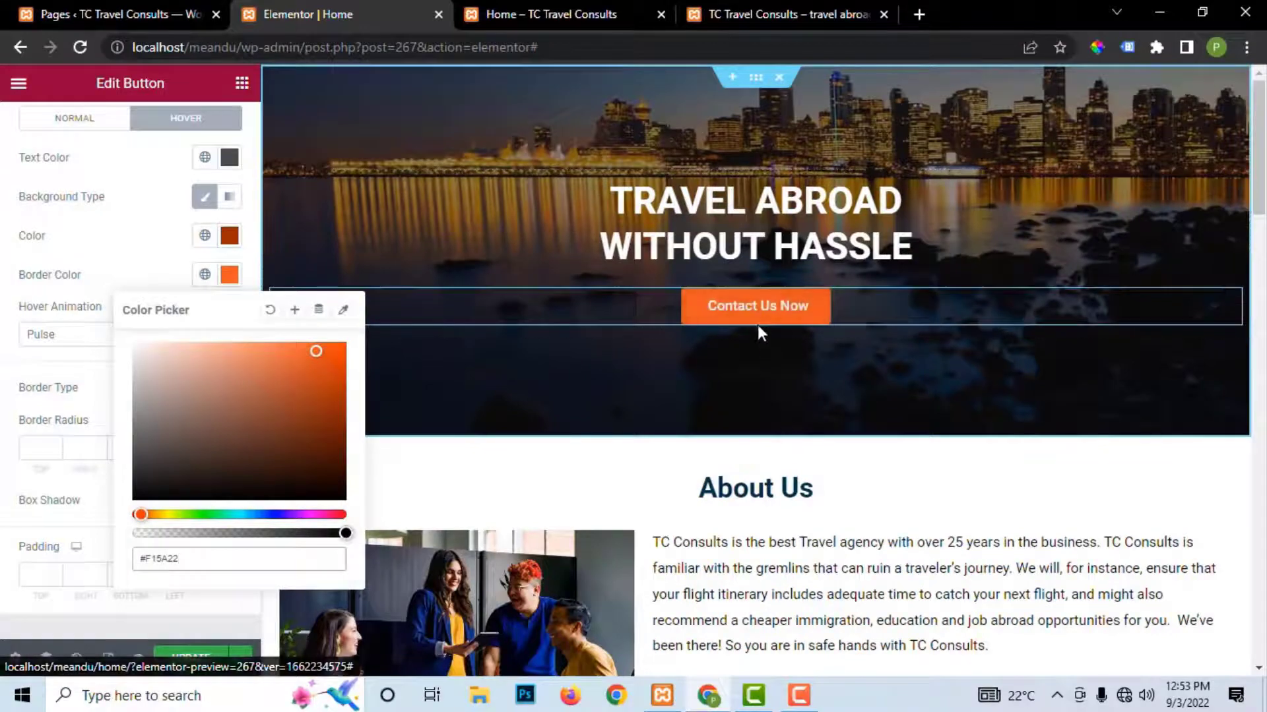
click(191, 657)
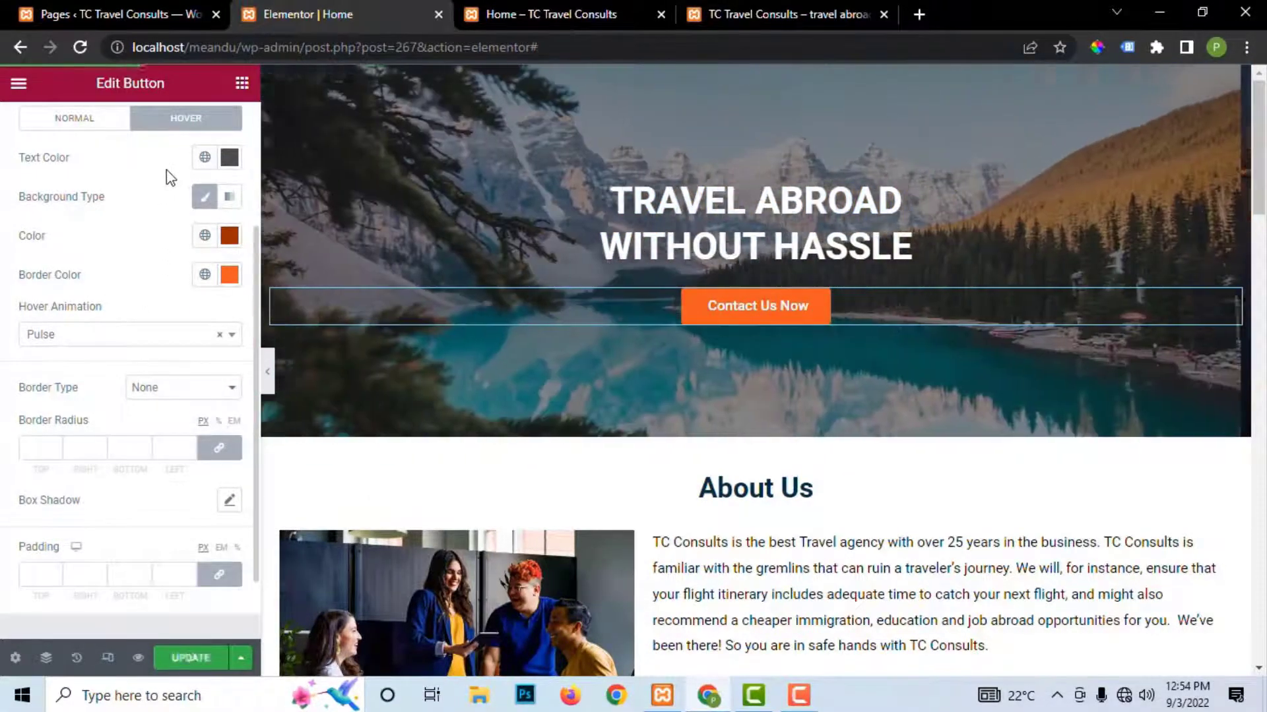
Step: Change the hover text colour to light grey #EAEAEA and save the page
scroll(165, 188, up, 2)
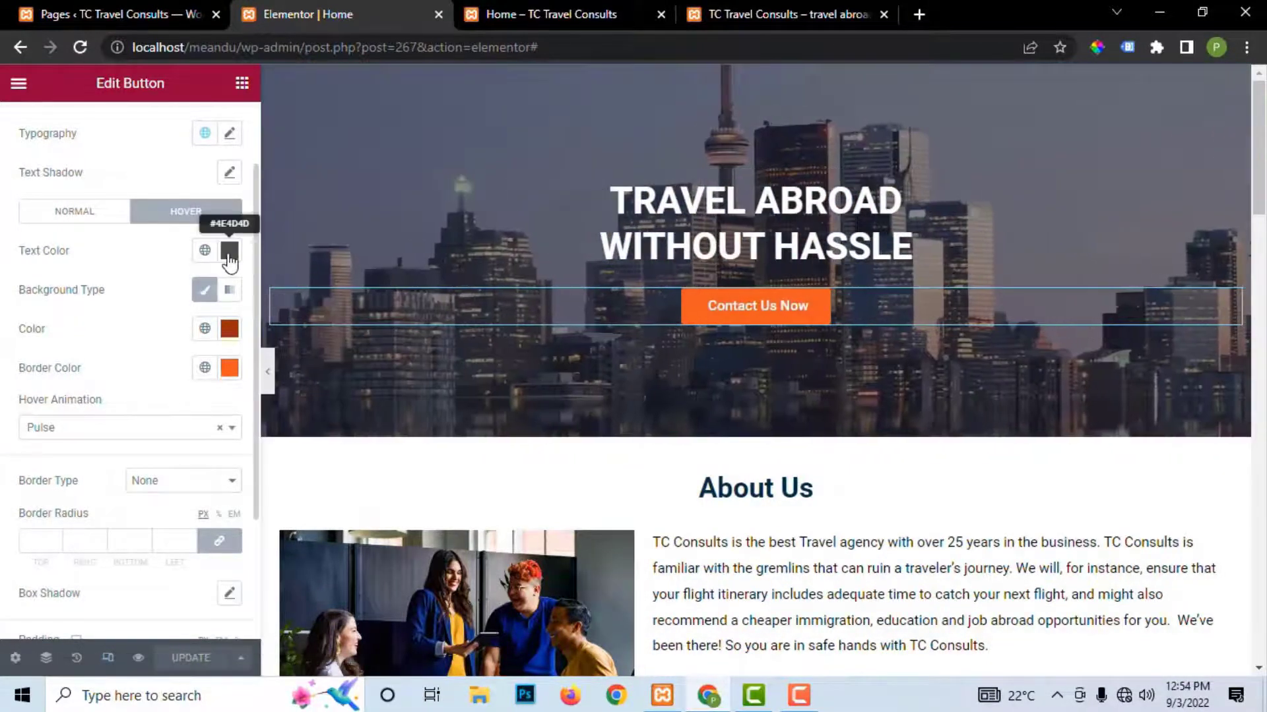
click(229, 250)
drag(170, 377, 131, 332)
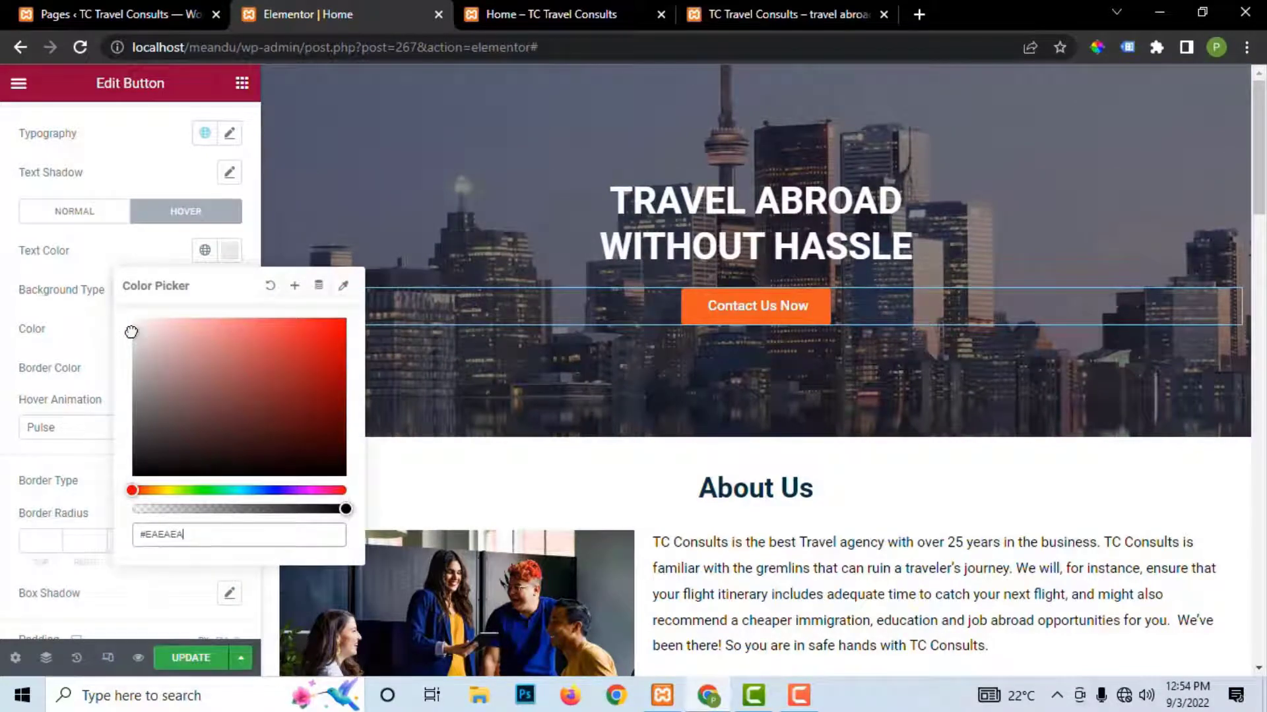
click(215, 661)
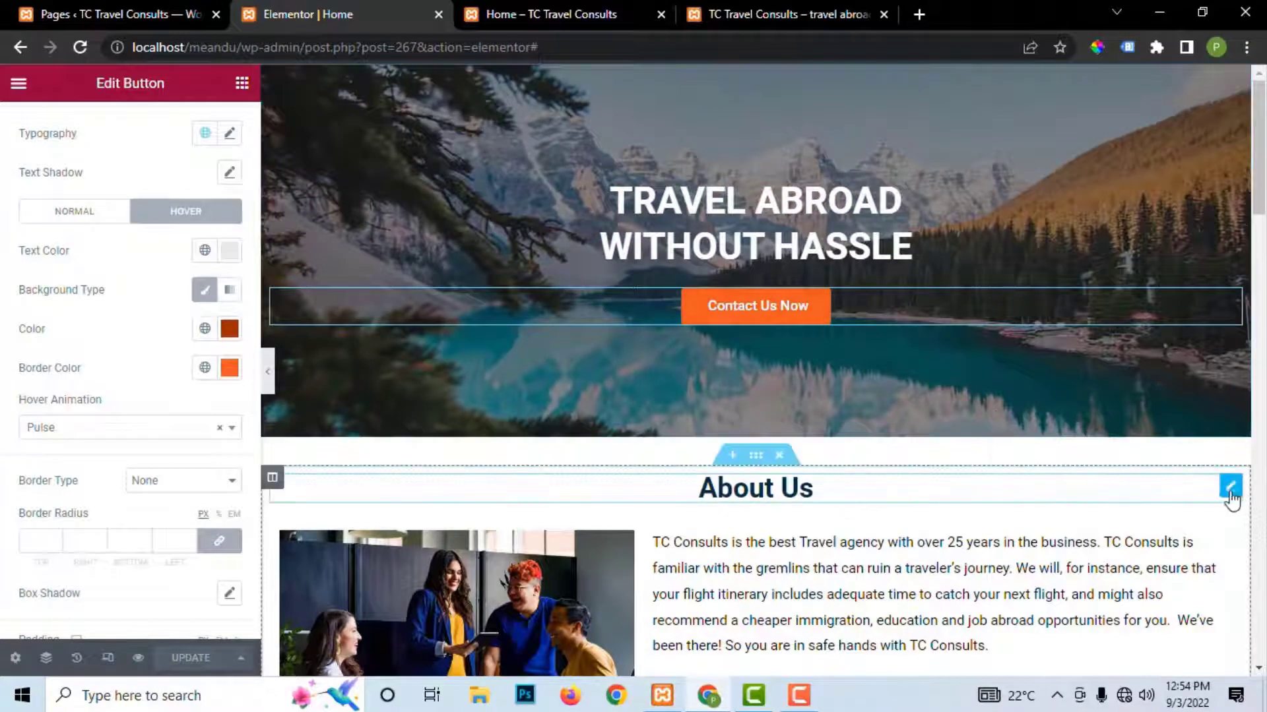
Step: Give the first About Us element a Bounce In Up entrance animation
click(1230, 489)
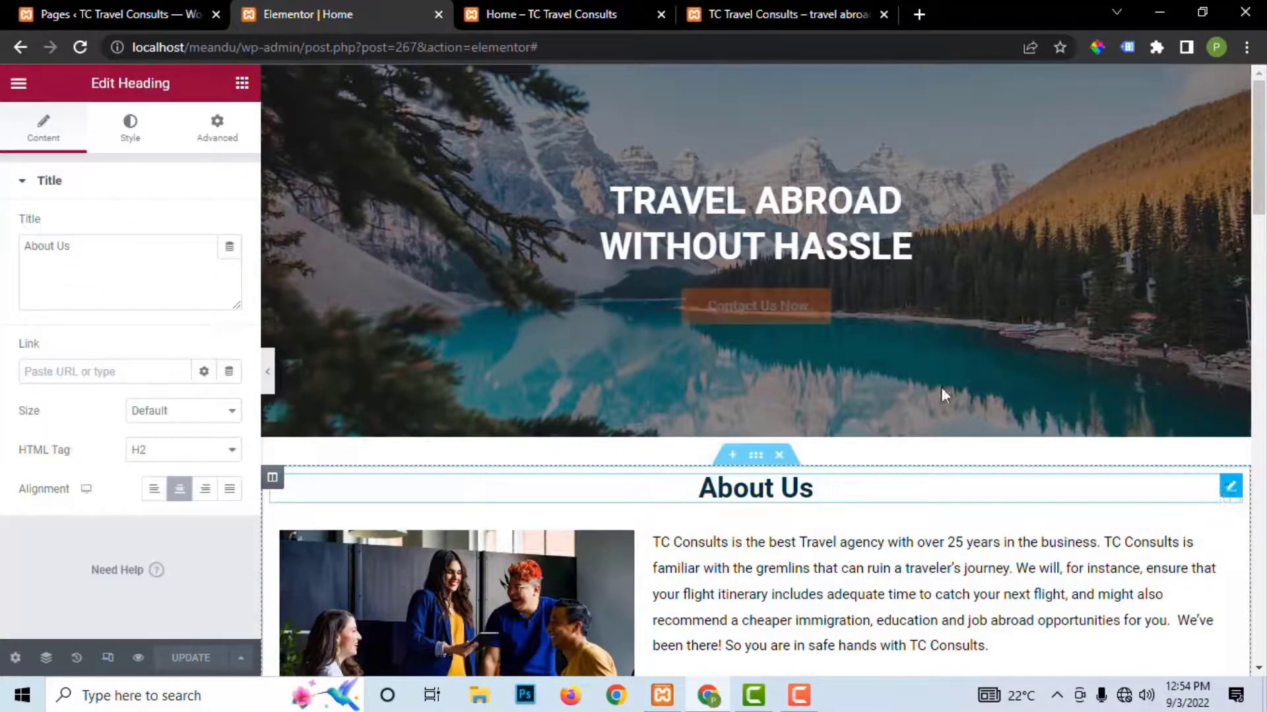
click(217, 127)
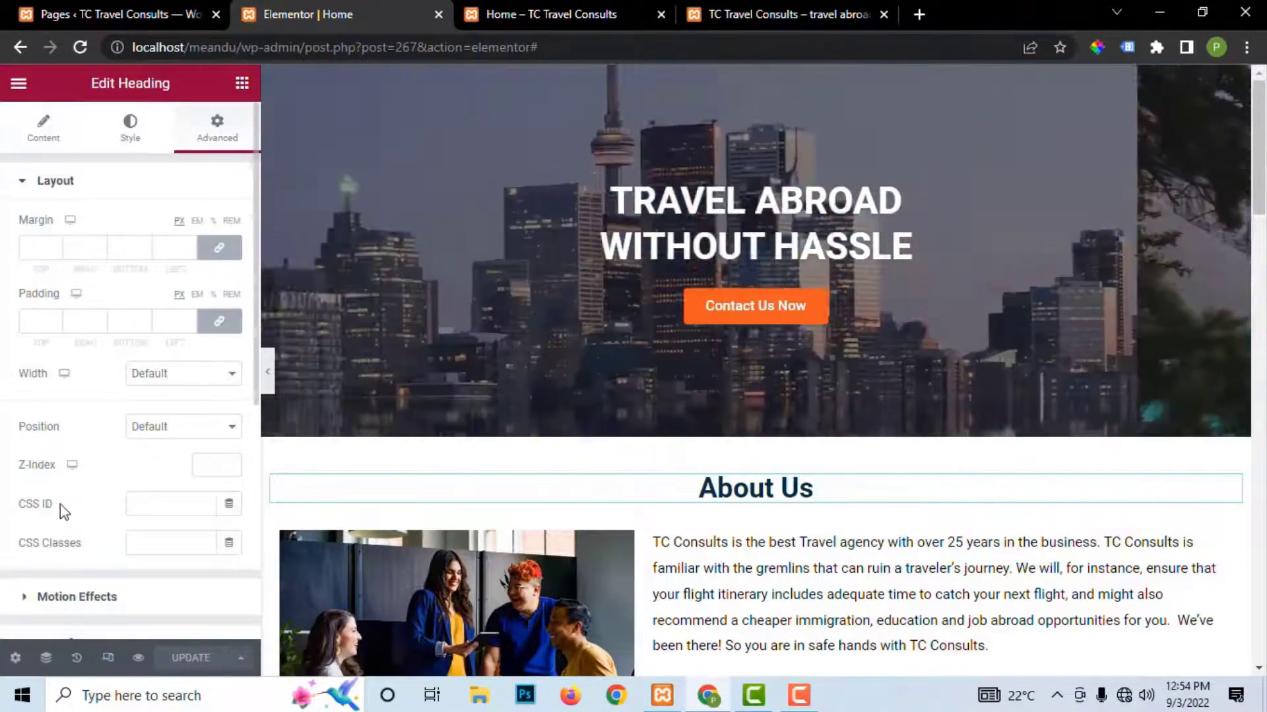
scroll(31, 541, down, 2)
click(25, 506)
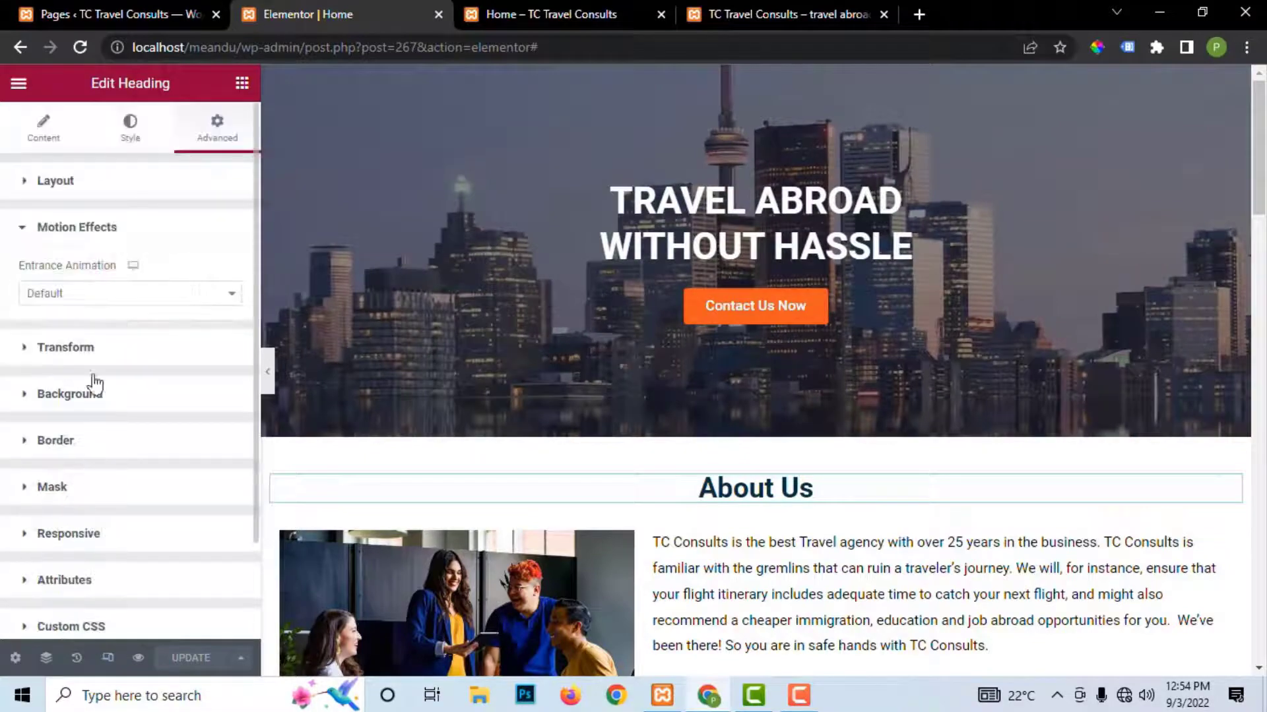
click(86, 298)
scroll(79, 461, down, 3)
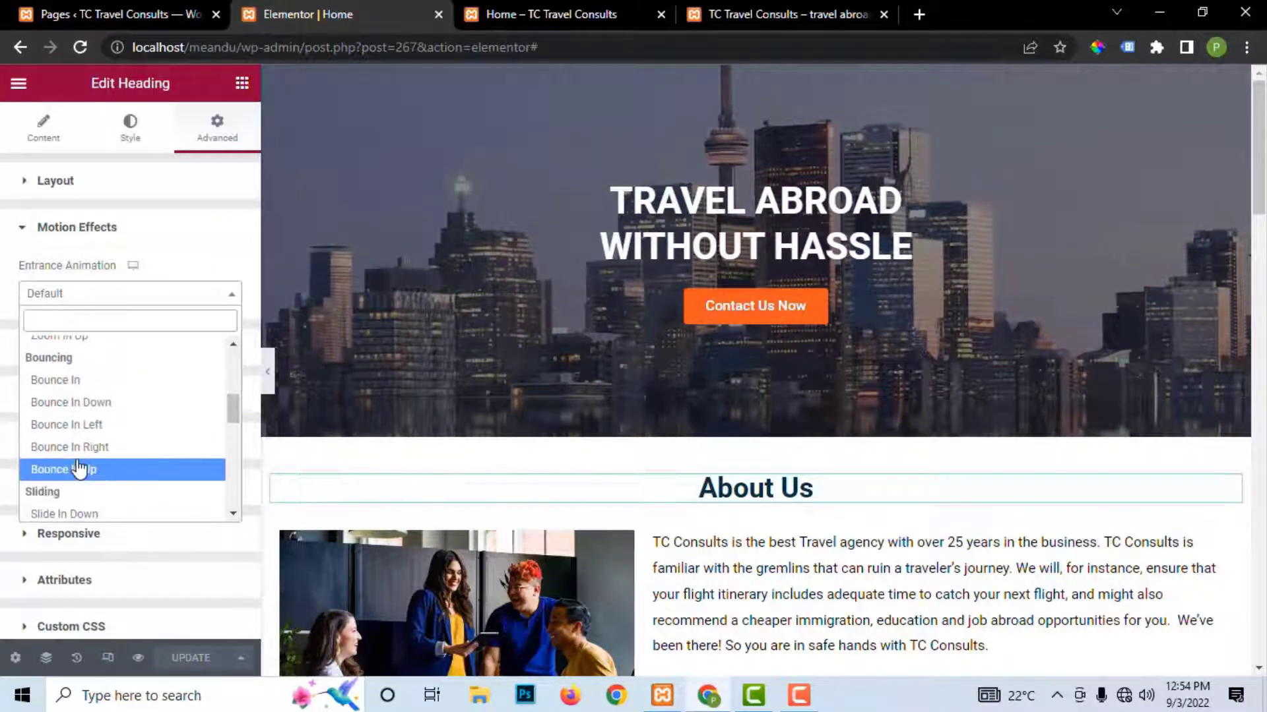
click(79, 469)
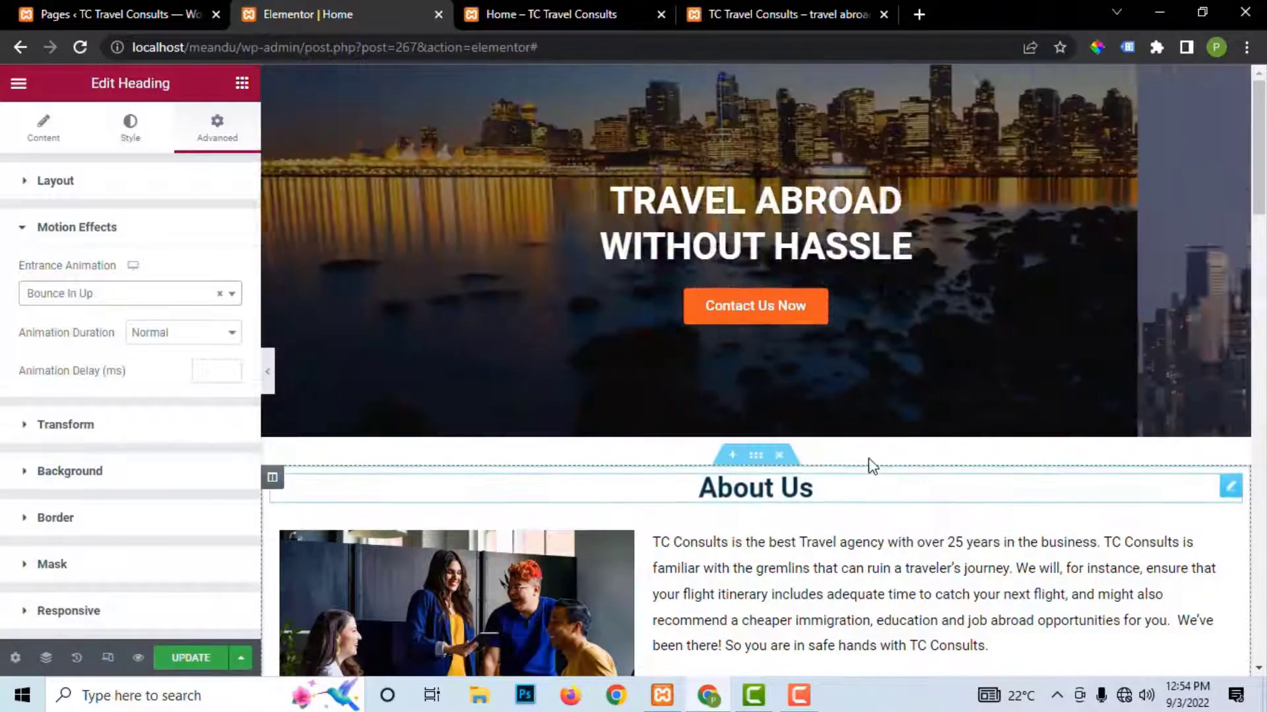
scroll(868, 465, down, 2)
scroll(879, 475, down, 3)
Step: Make the About Us image slide in with a Slide In Left entrance animation
click(624, 171)
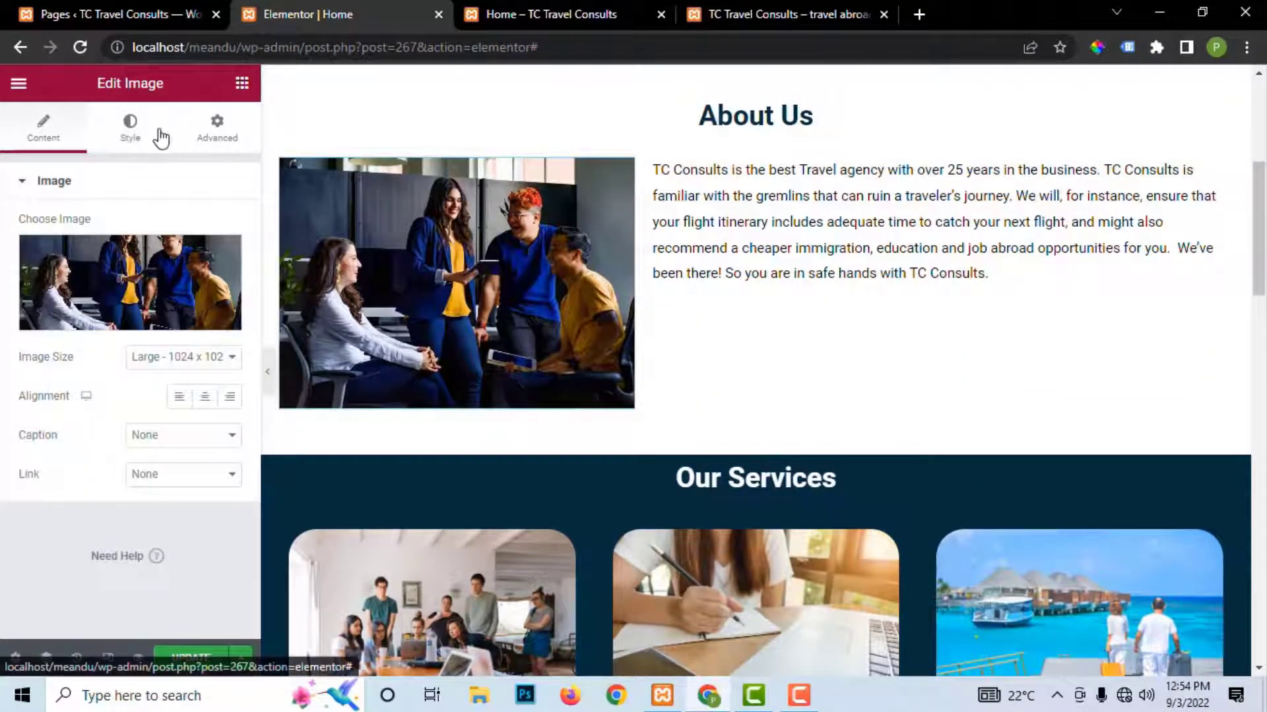
click(217, 128)
scroll(26, 429, down, 3)
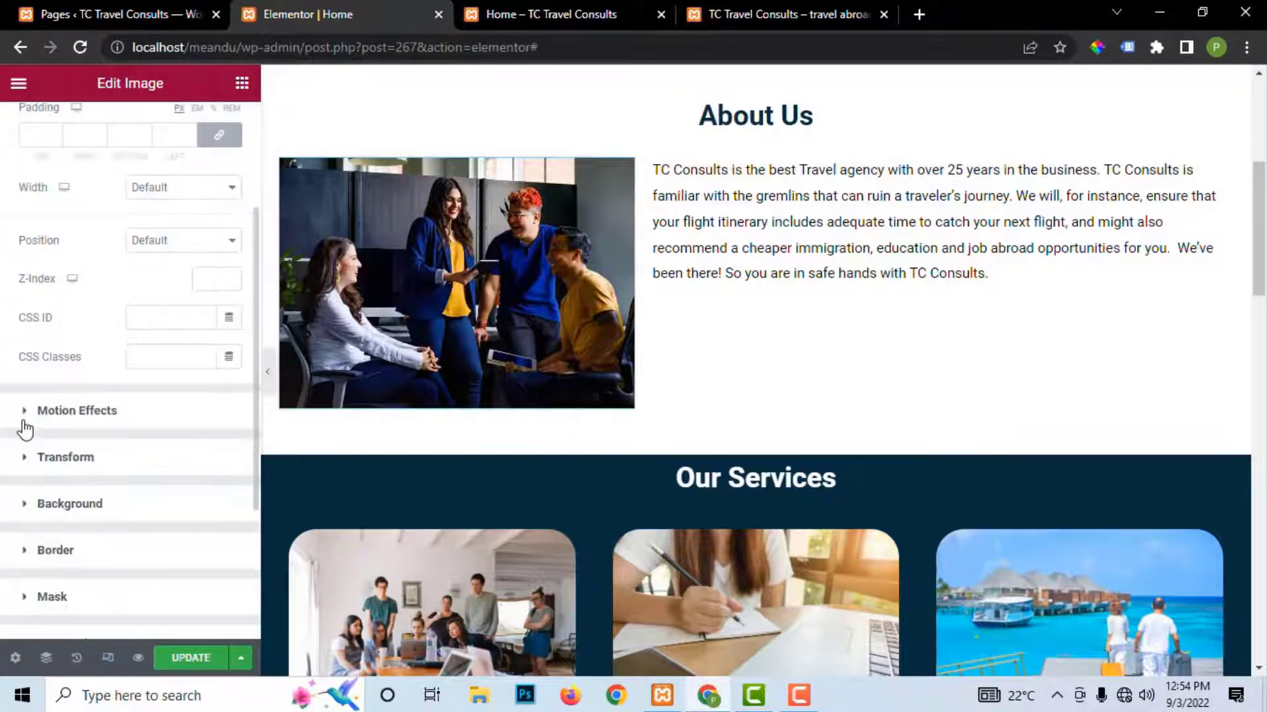
click(25, 419)
click(83, 297)
scroll(93, 441, down, 5)
click(93, 447)
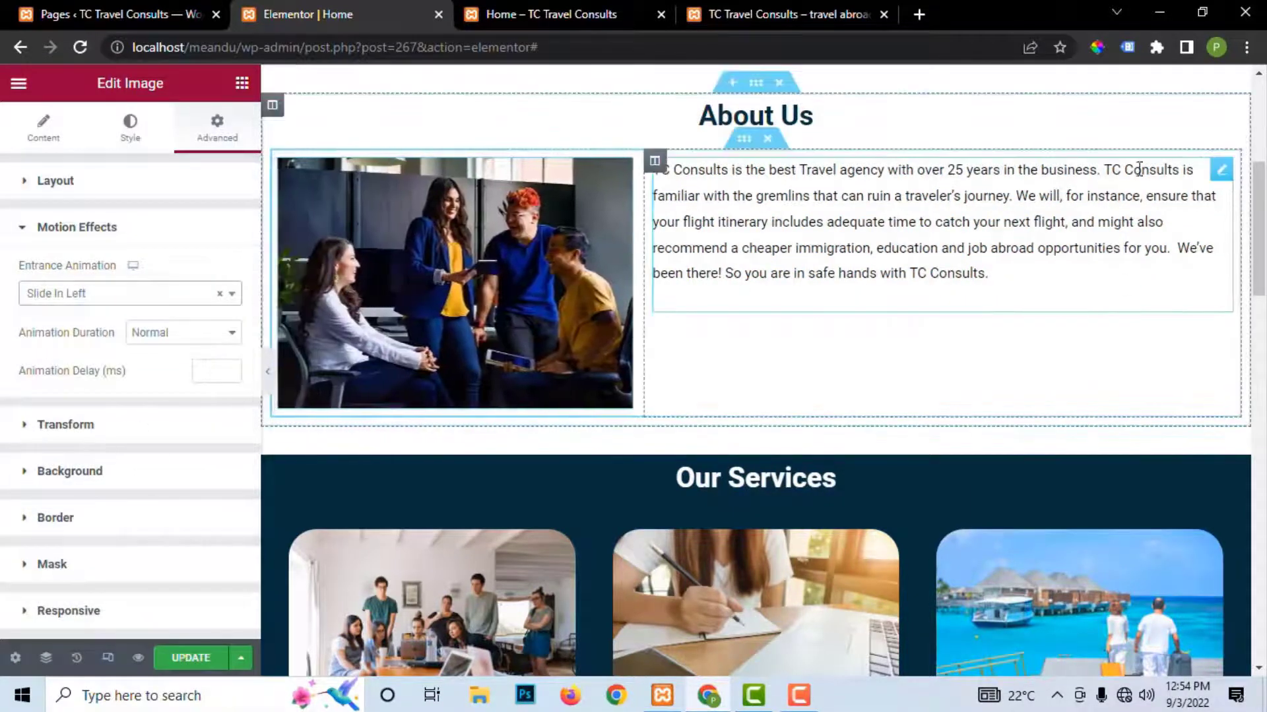
Step: Give the About Us text block a Bounce In Up entrance animation with Slow duration
click(1221, 175)
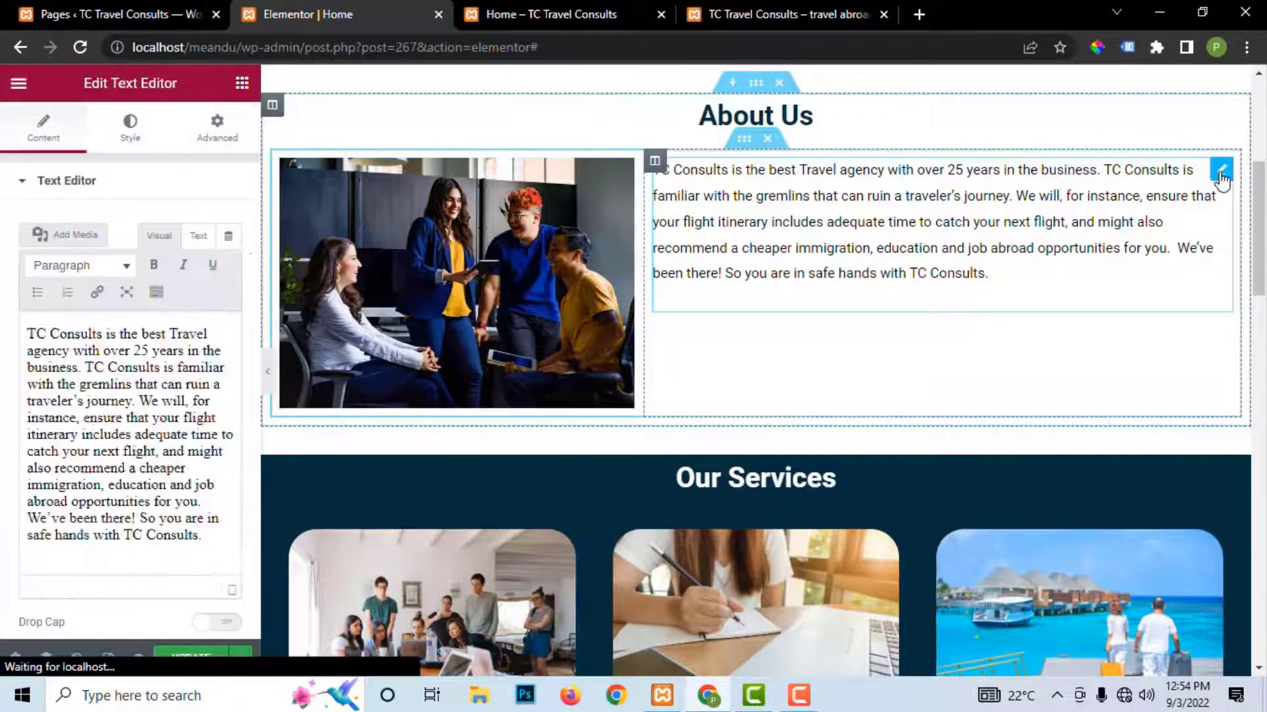
click(217, 127)
click(40, 599)
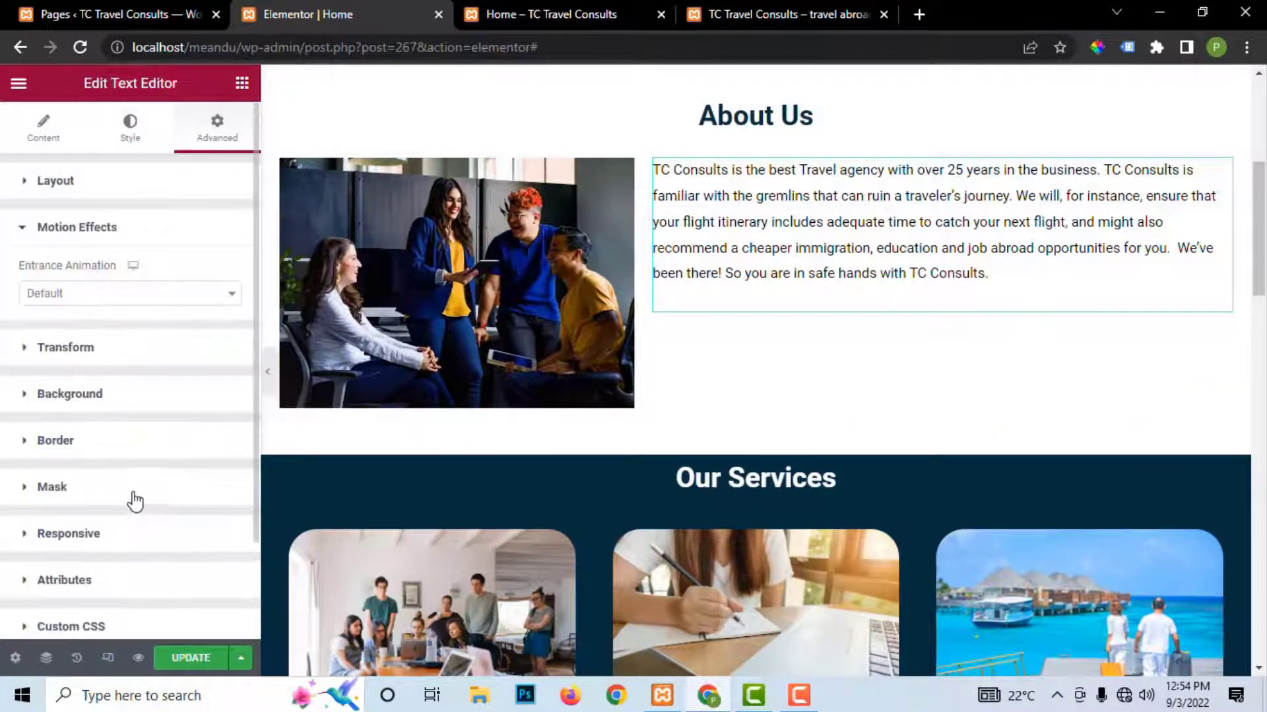
click(83, 295)
scroll(82, 448, down, 4)
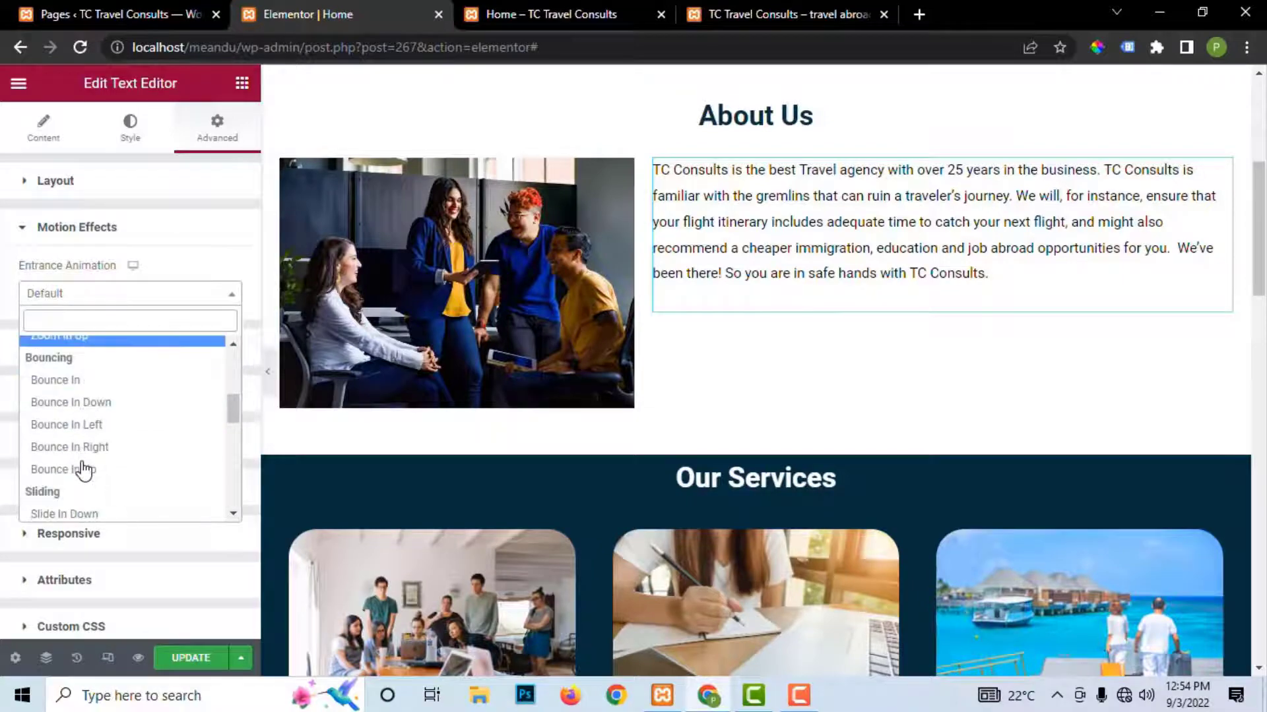
click(79, 469)
click(164, 331)
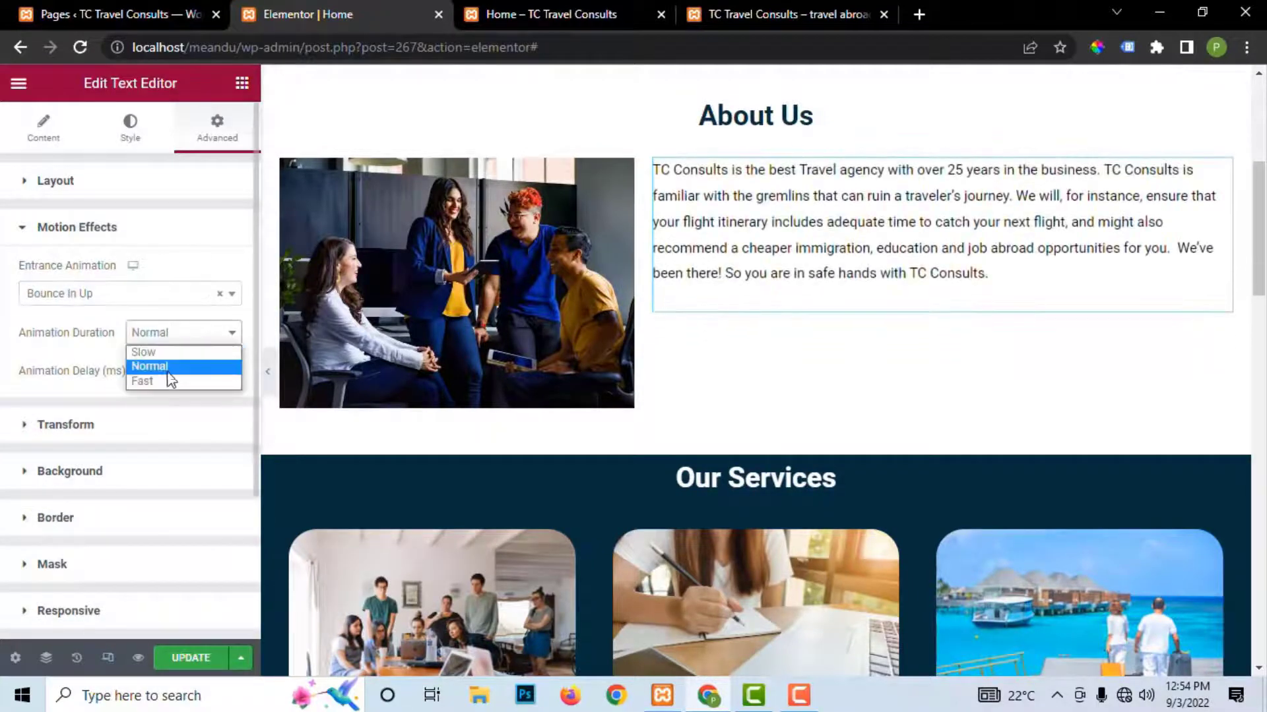
click(143, 353)
scroll(773, 473, down, 4)
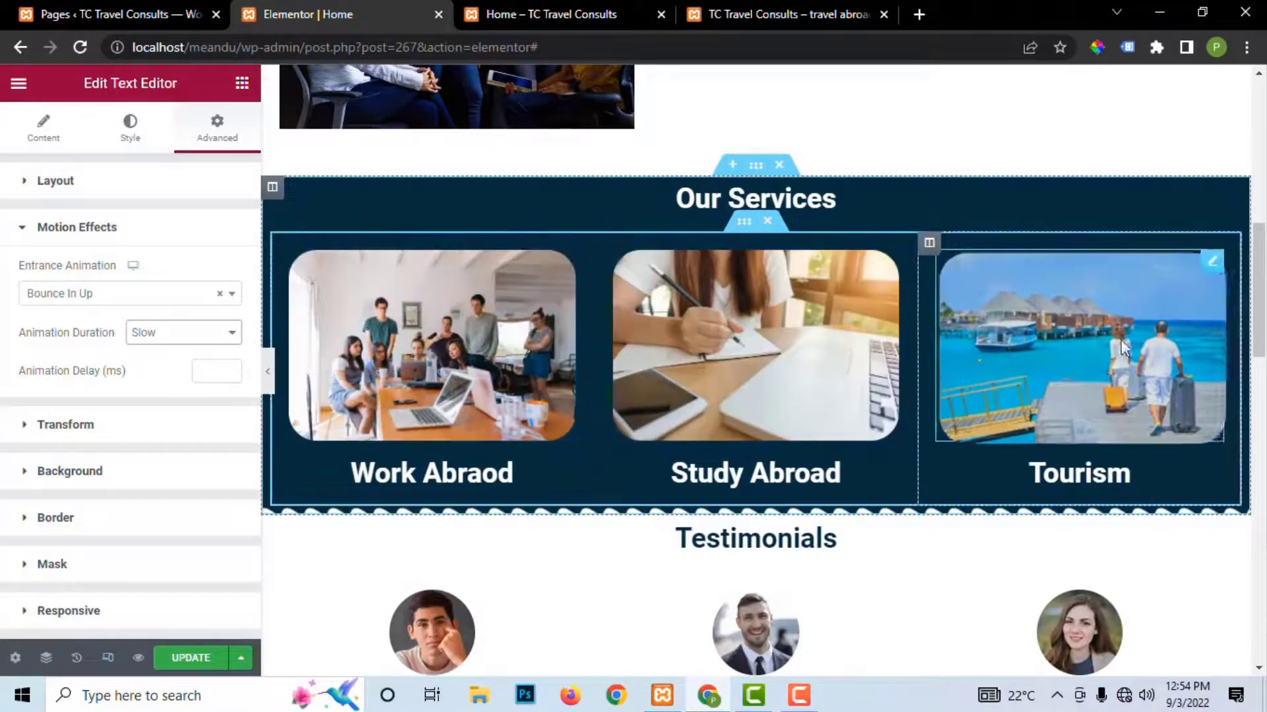
Step: Set the Our Services heading's entrance animation to Slide In Right
click(1230, 193)
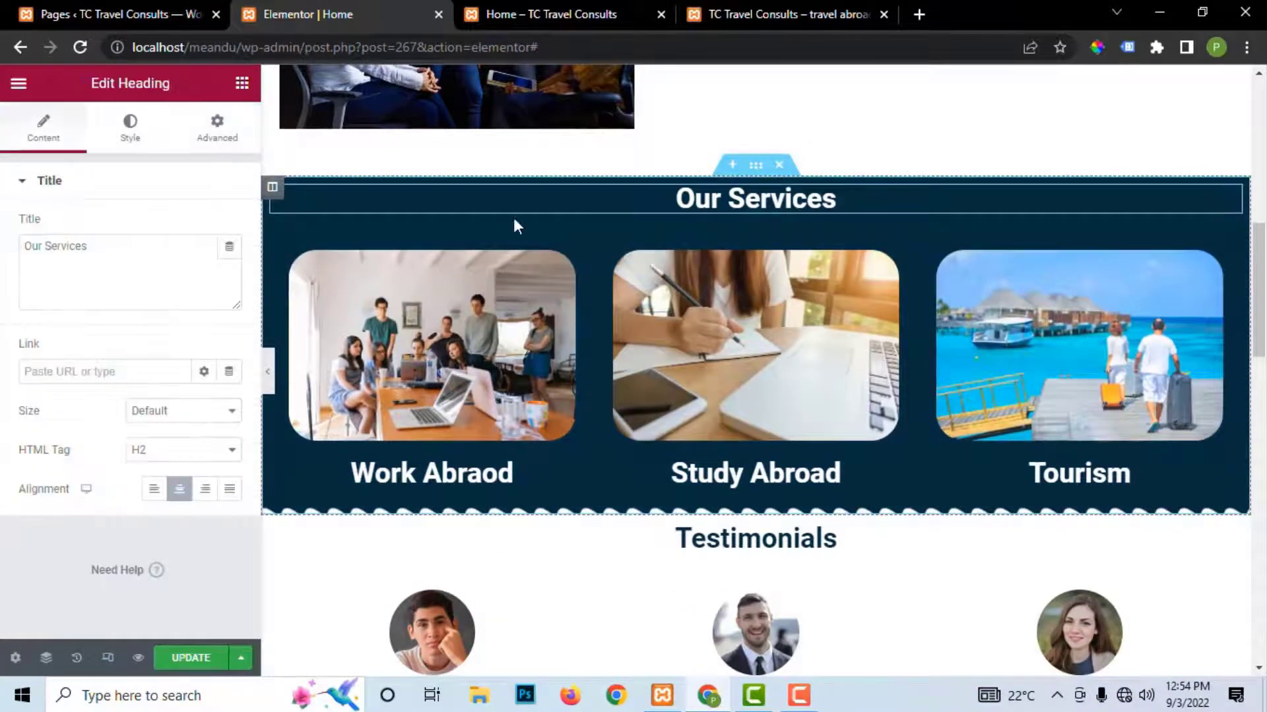
click(210, 137)
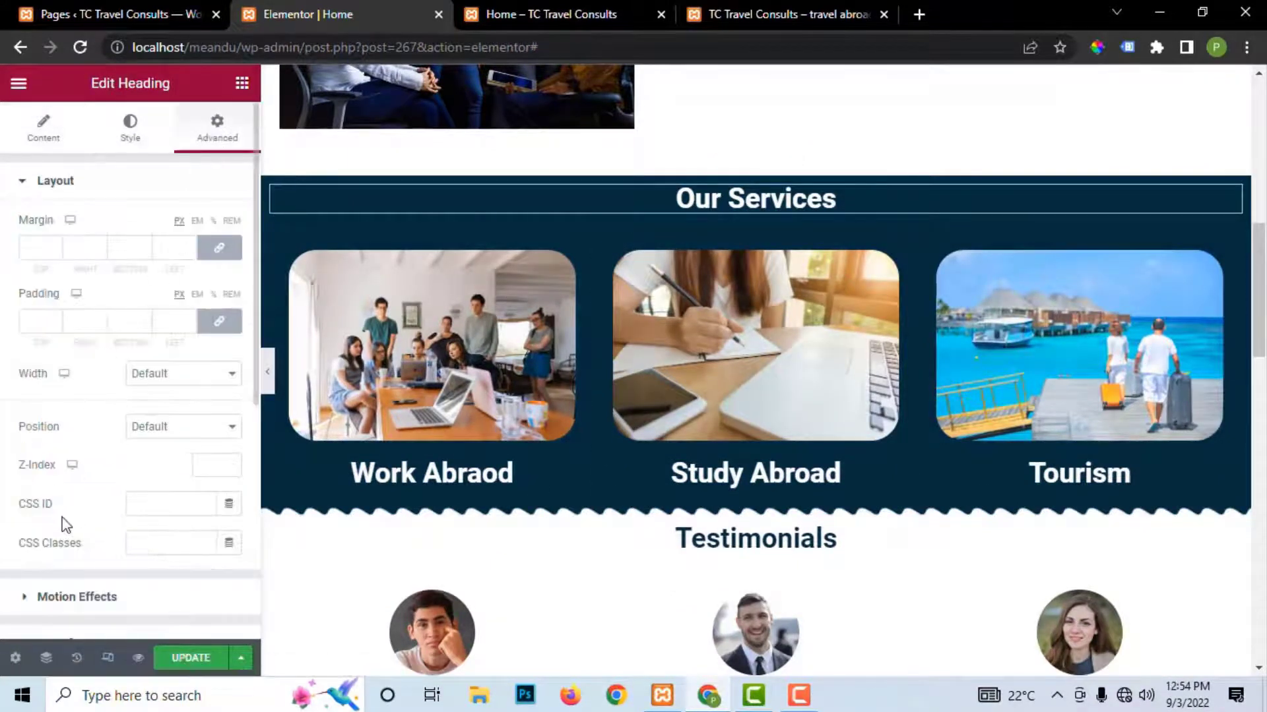
click(74, 598)
click(54, 300)
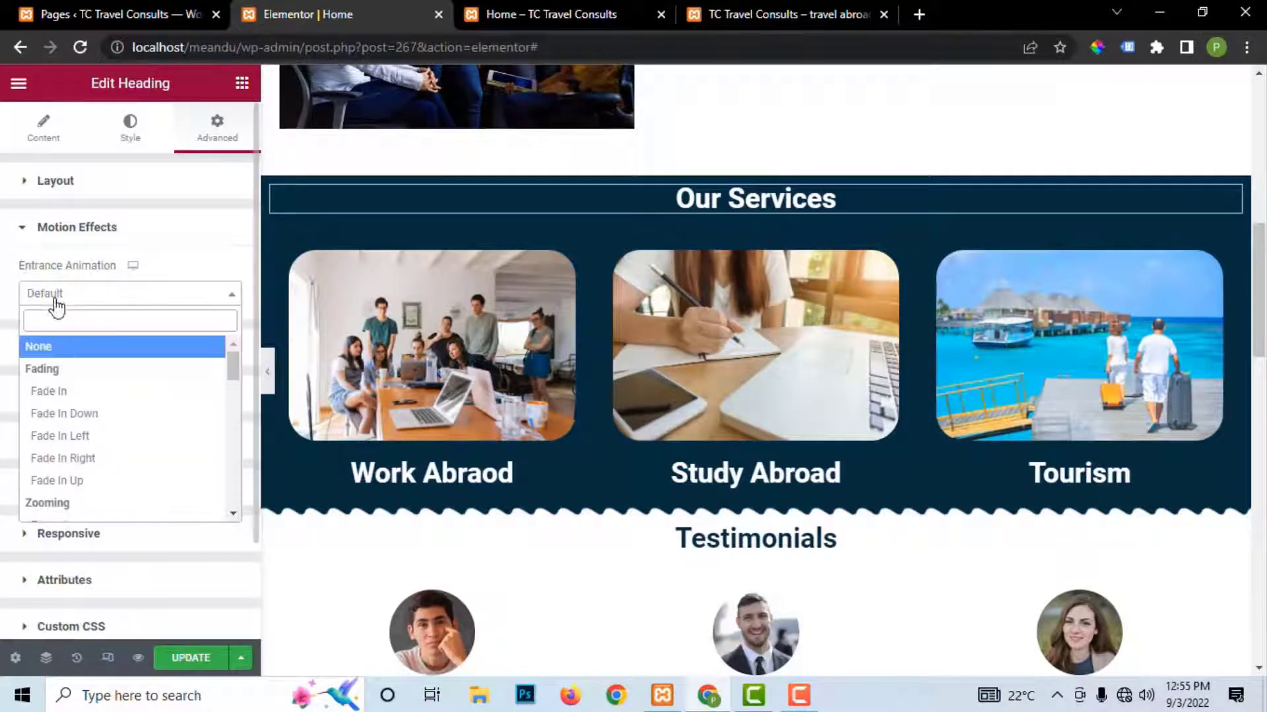
scroll(74, 478, down, 5)
click(63, 466)
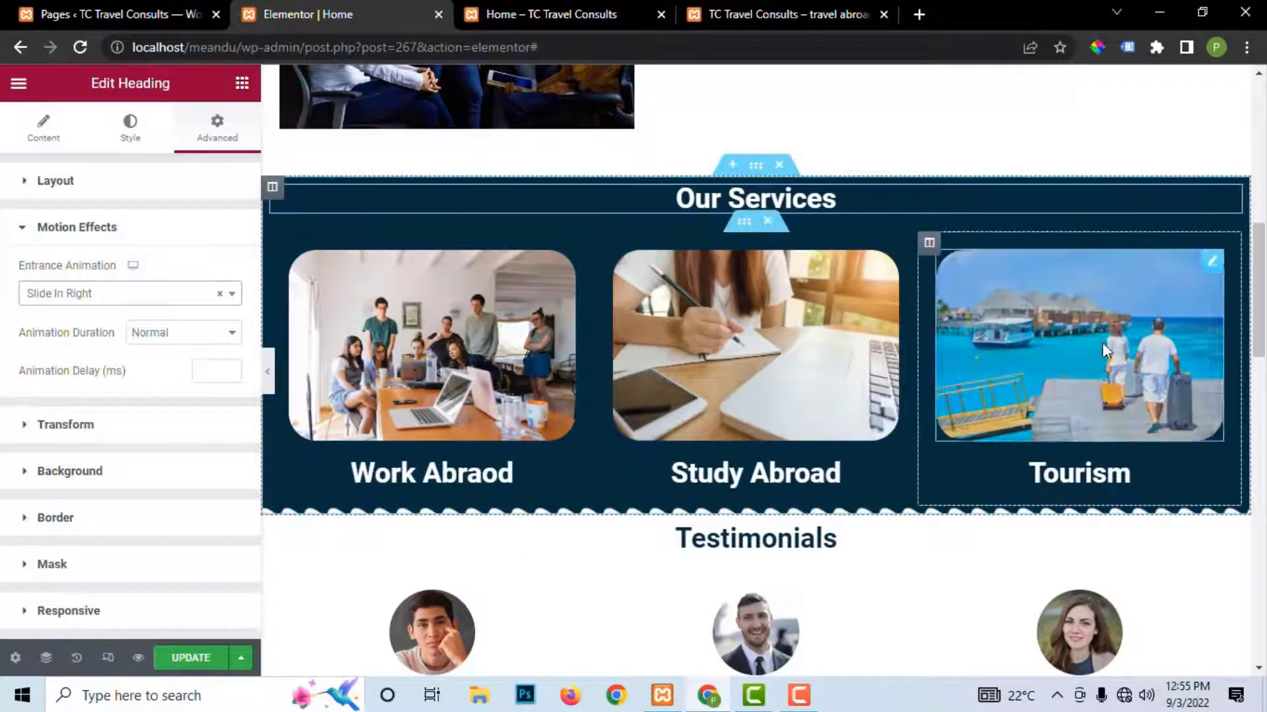
scroll(645, 435, down, 2)
scroll(645, 436, down, 3)
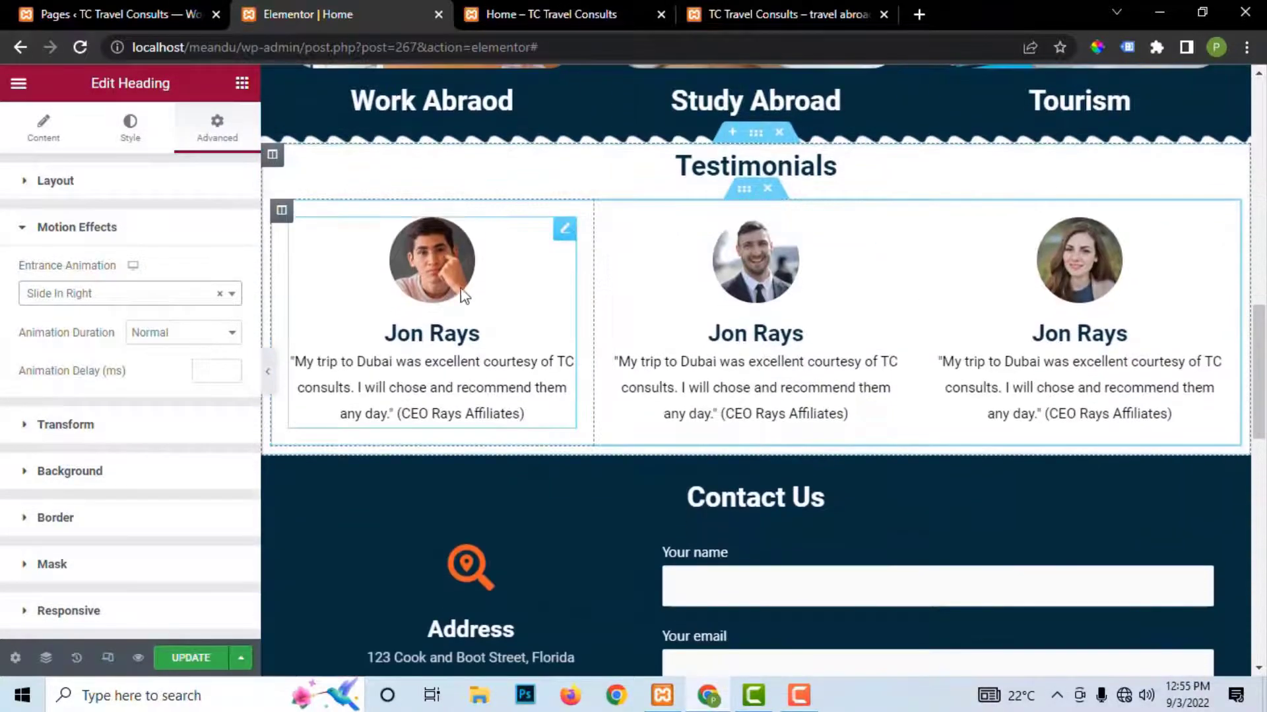
scroll(475, 509, down, 3)
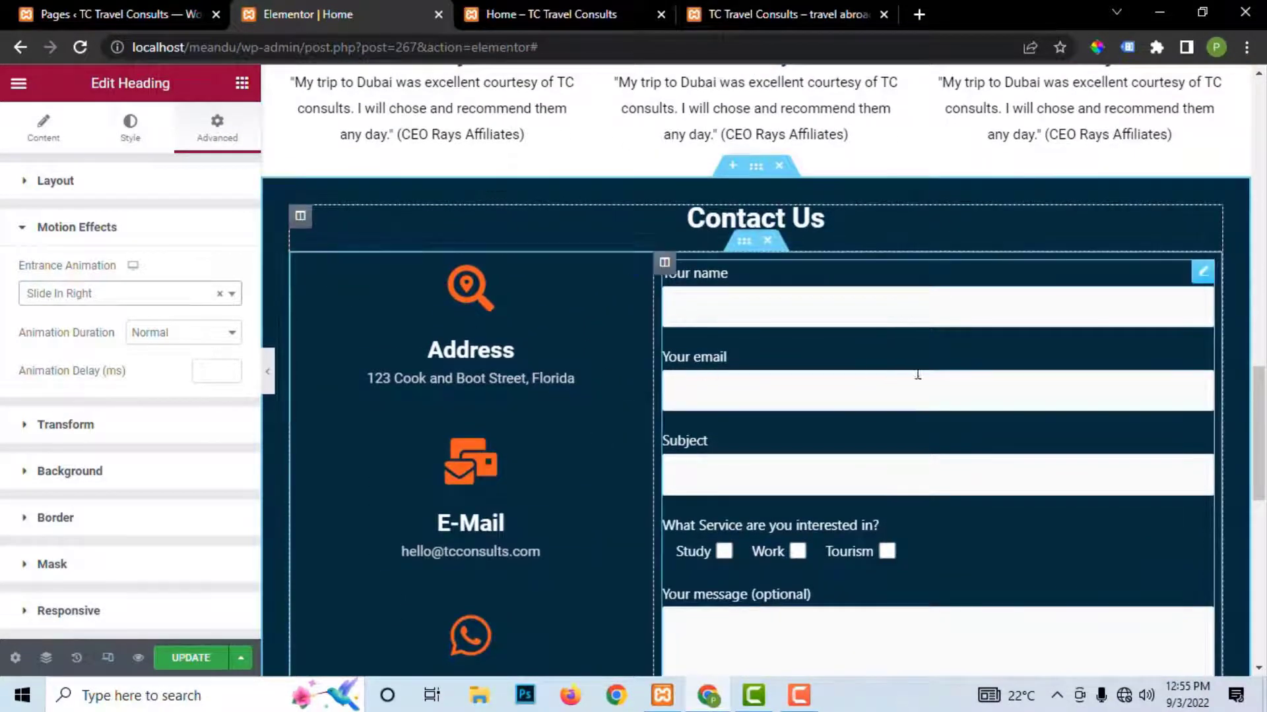
Step: Try Slide In Left on a Contact Us column, then reset its entrance animation to None
click(300, 218)
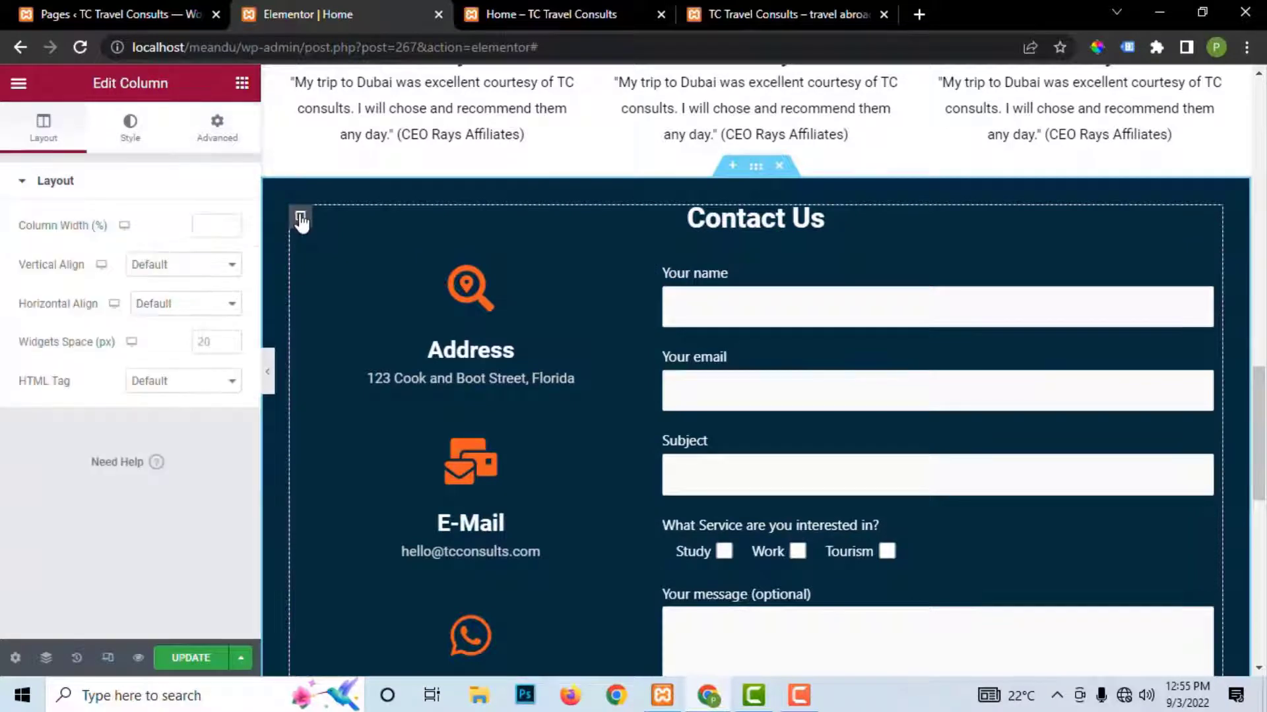
click(214, 128)
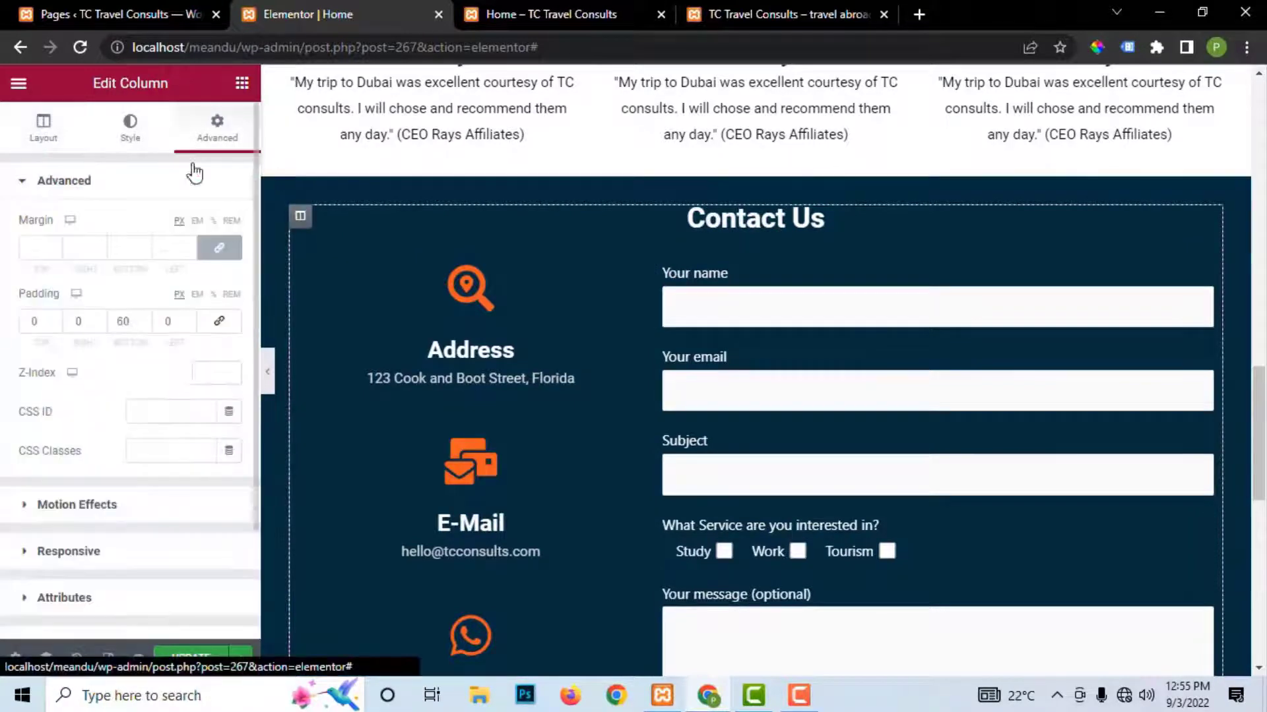
click(25, 509)
click(76, 305)
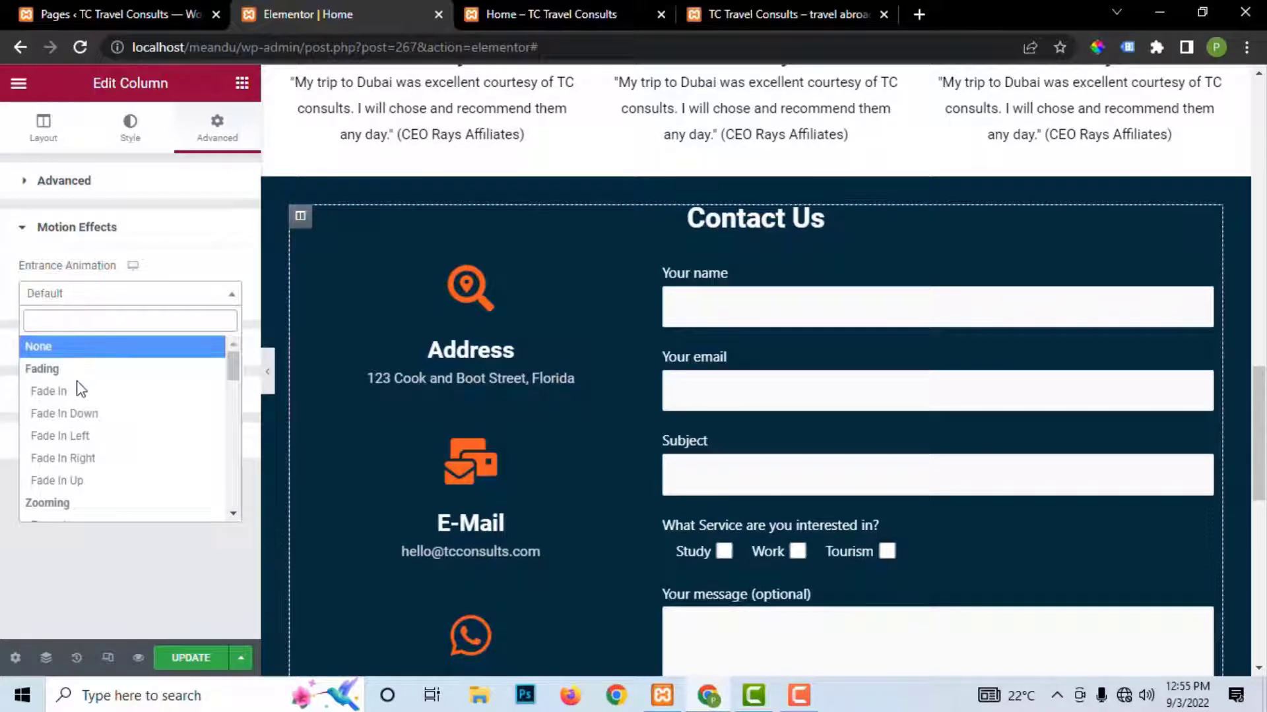
scroll(79, 487, down, 5)
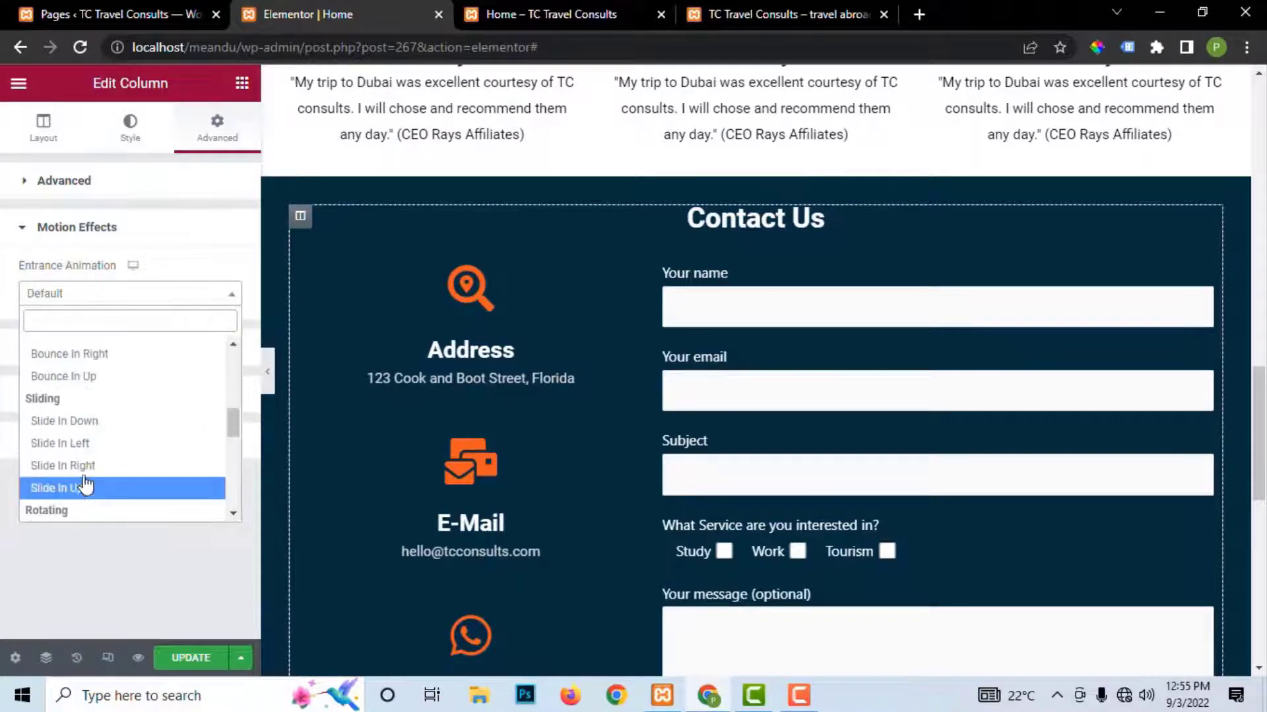
click(79, 449)
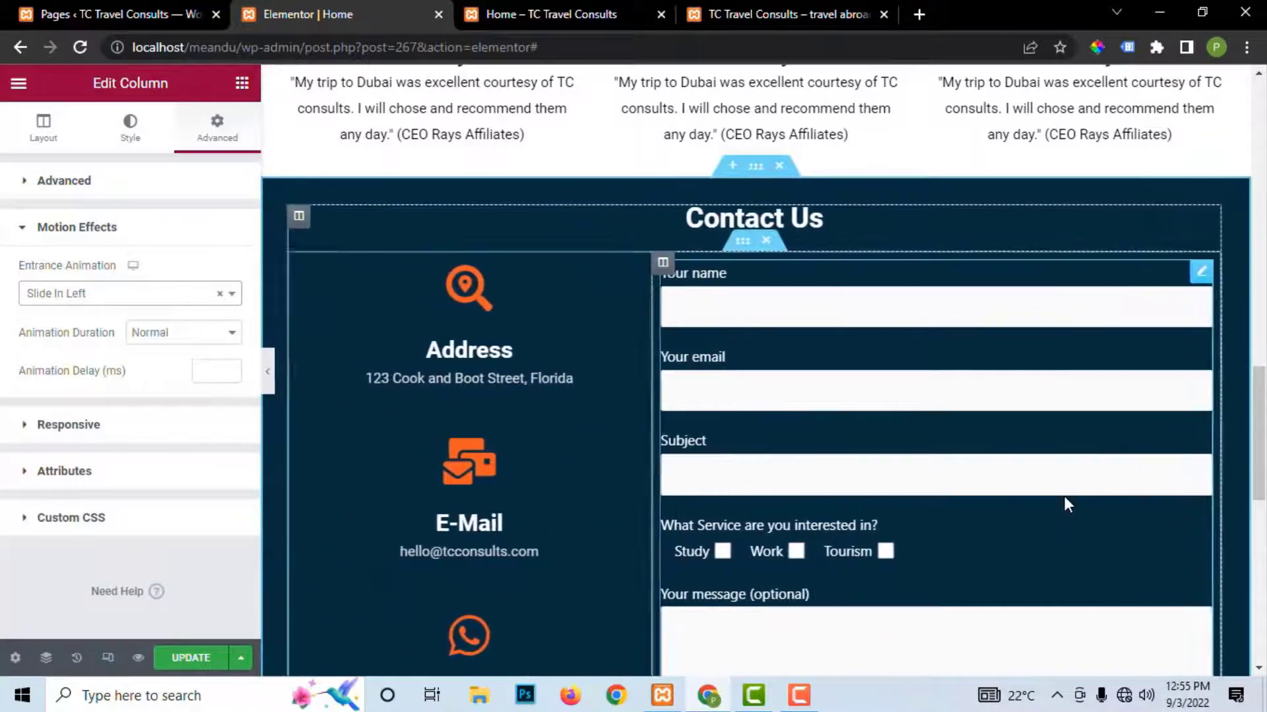
click(146, 295)
scroll(89, 369, up, 5)
click(86, 346)
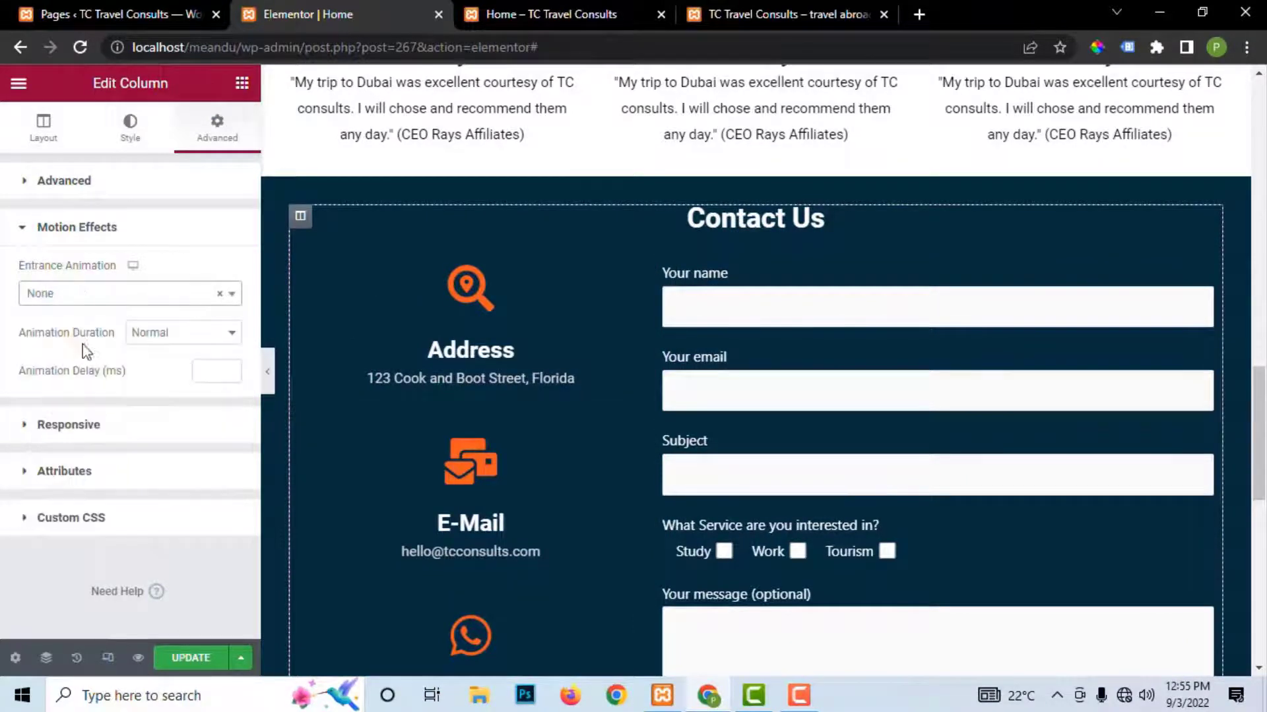
Step: Give the left Contact Us column a Fade In Right entrance animation
click(300, 262)
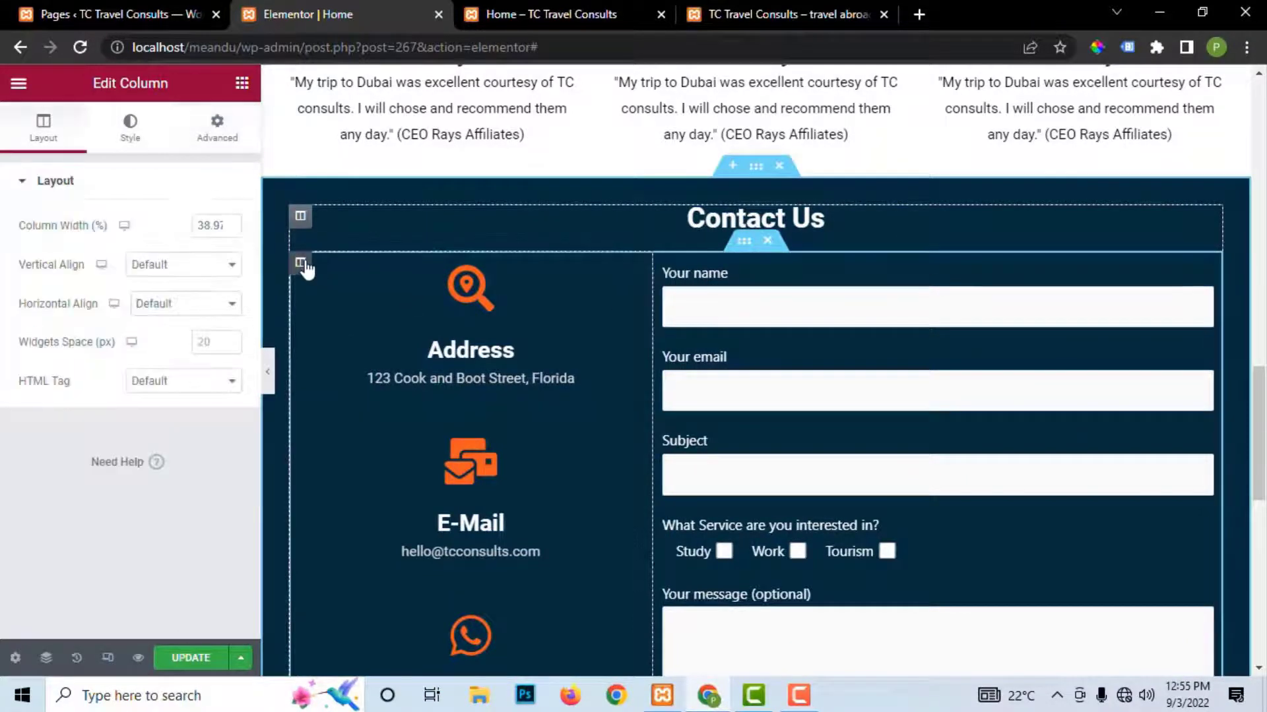
click(196, 137)
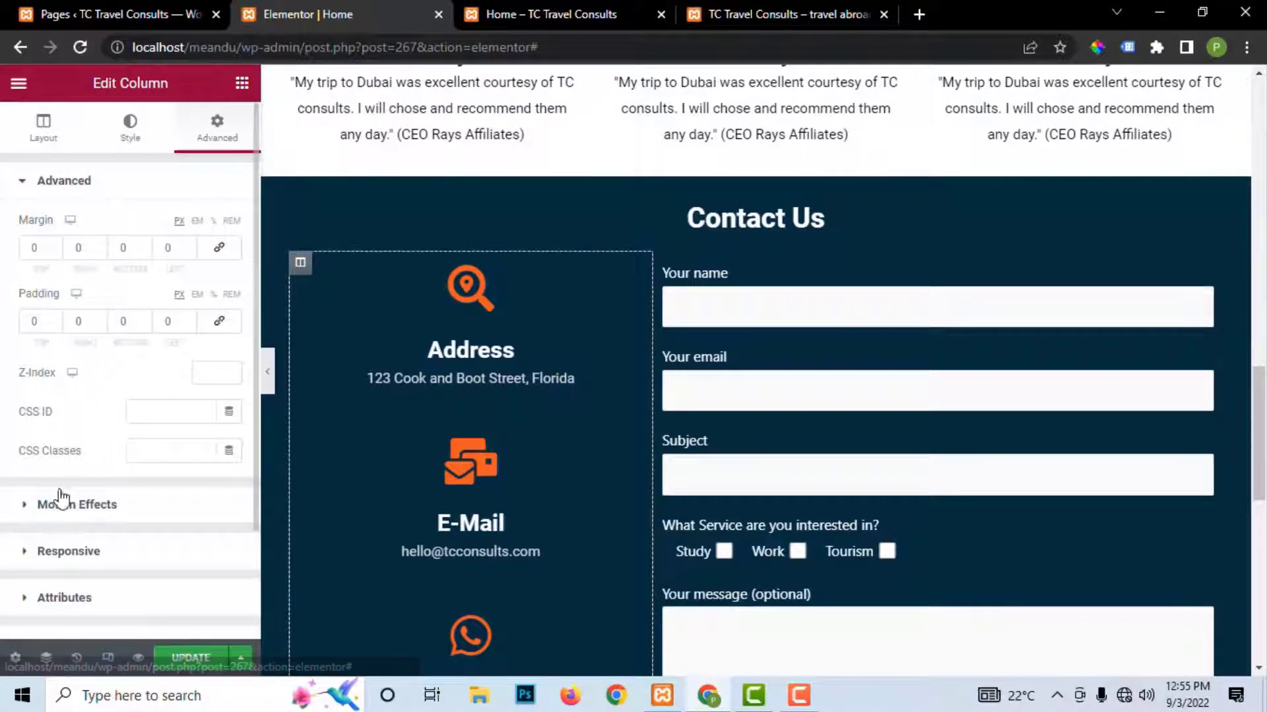
click(60, 505)
click(102, 293)
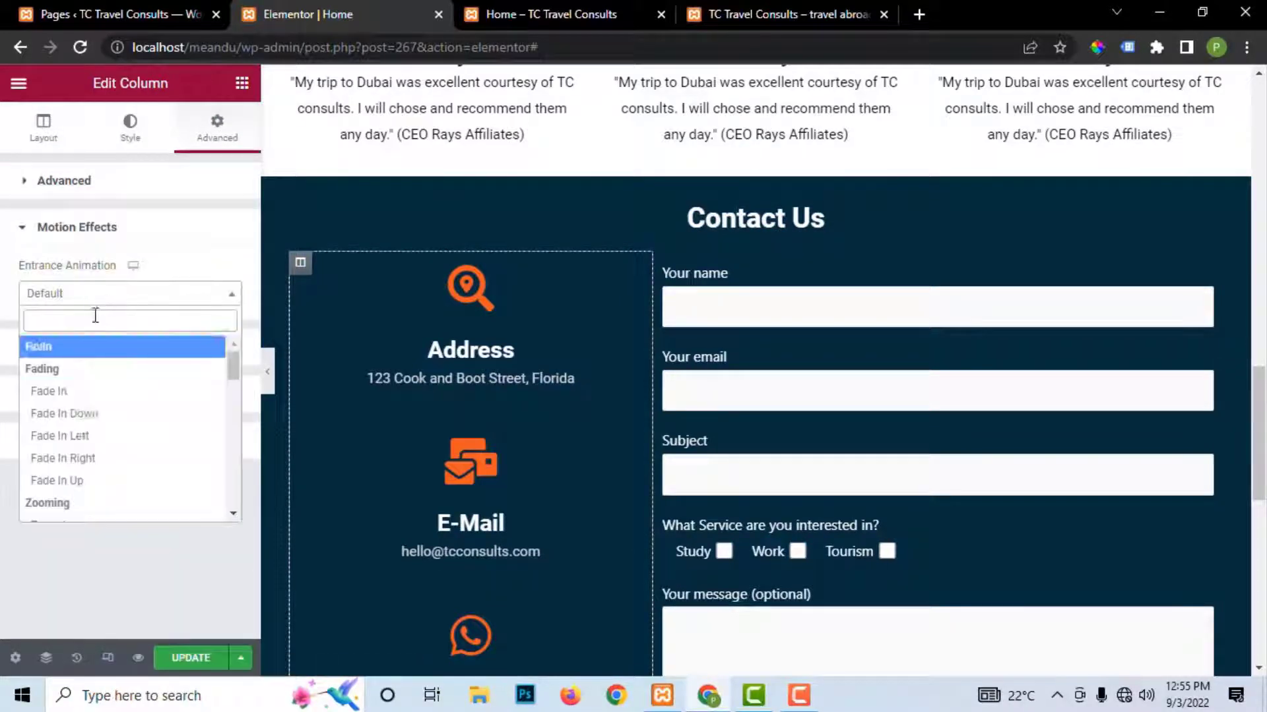
click(79, 455)
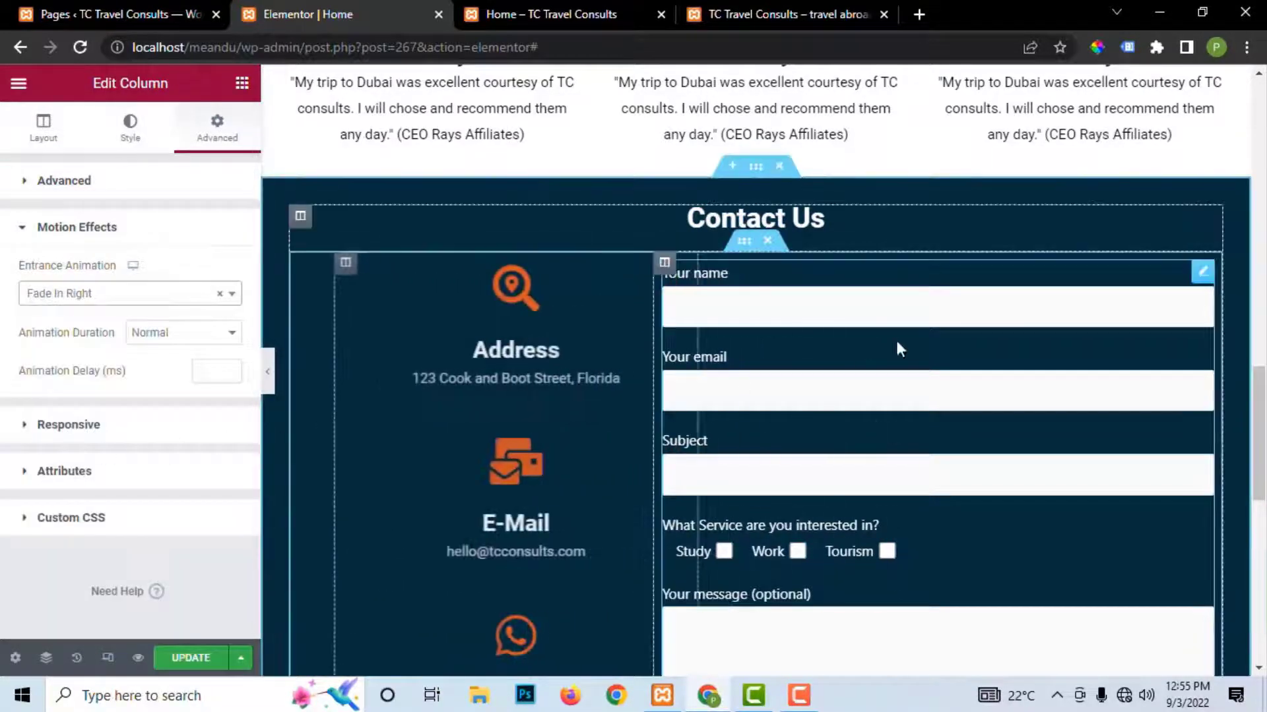
Step: Give the contact form column a Rubber Band entrance animation
click(664, 262)
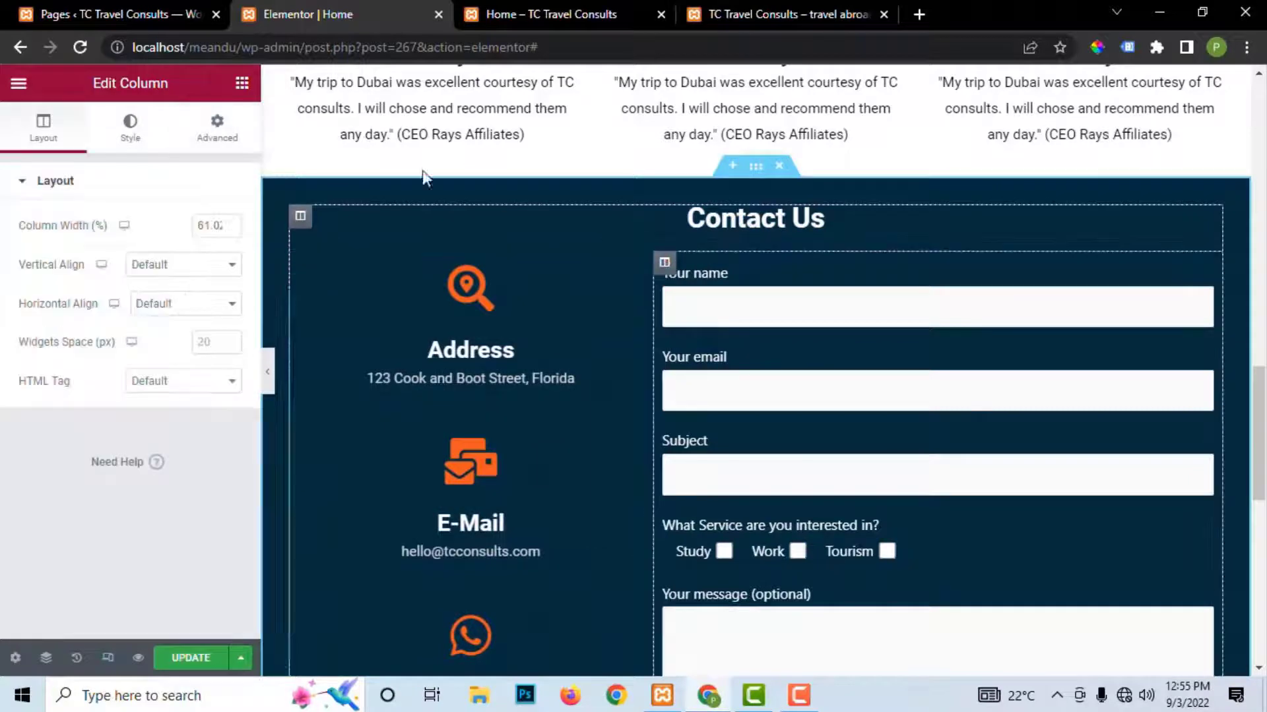
click(225, 132)
scroll(120, 521, down, 1)
scroll(119, 521, down, 1)
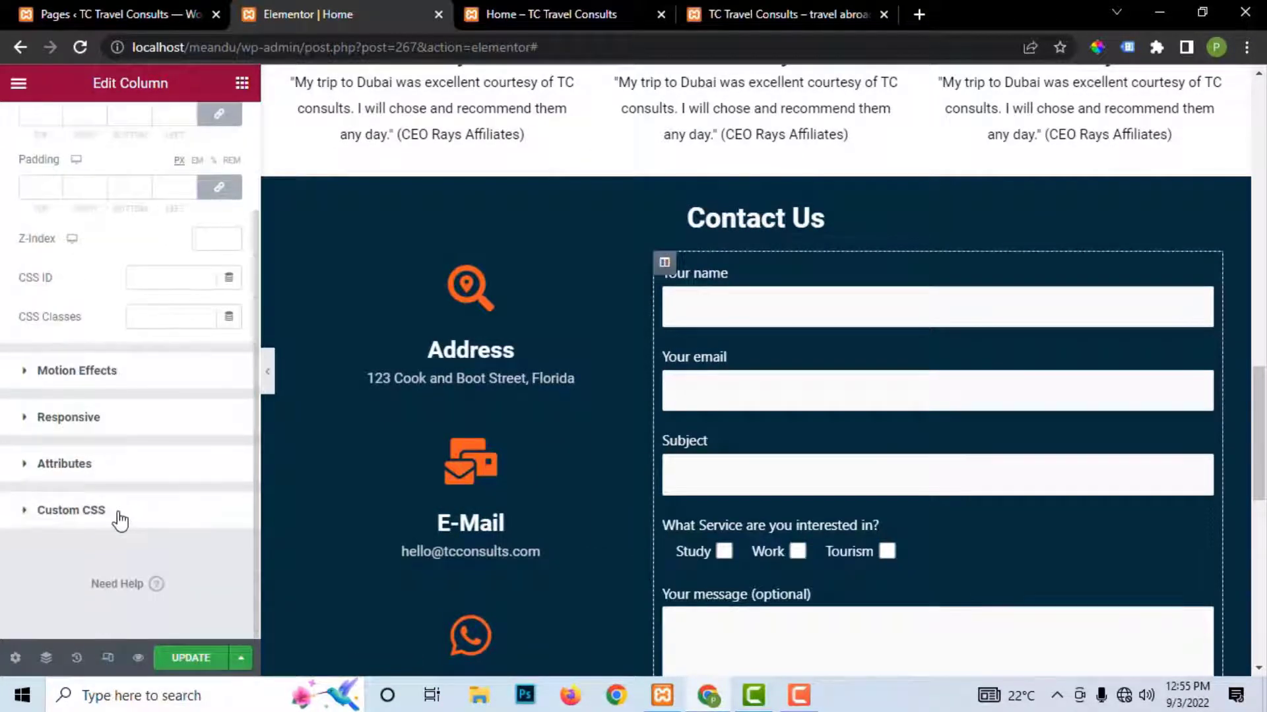
click(41, 373)
click(74, 284)
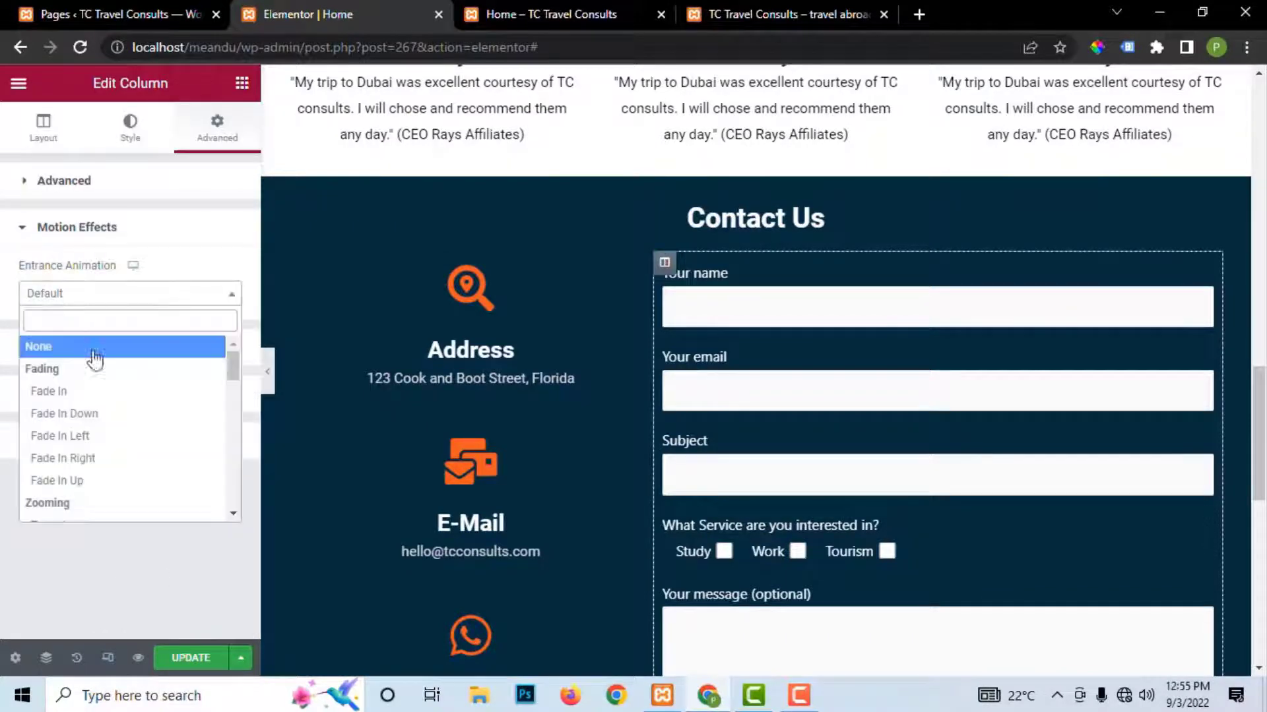
scroll(91, 498, down, 8)
scroll(91, 489, down, 3)
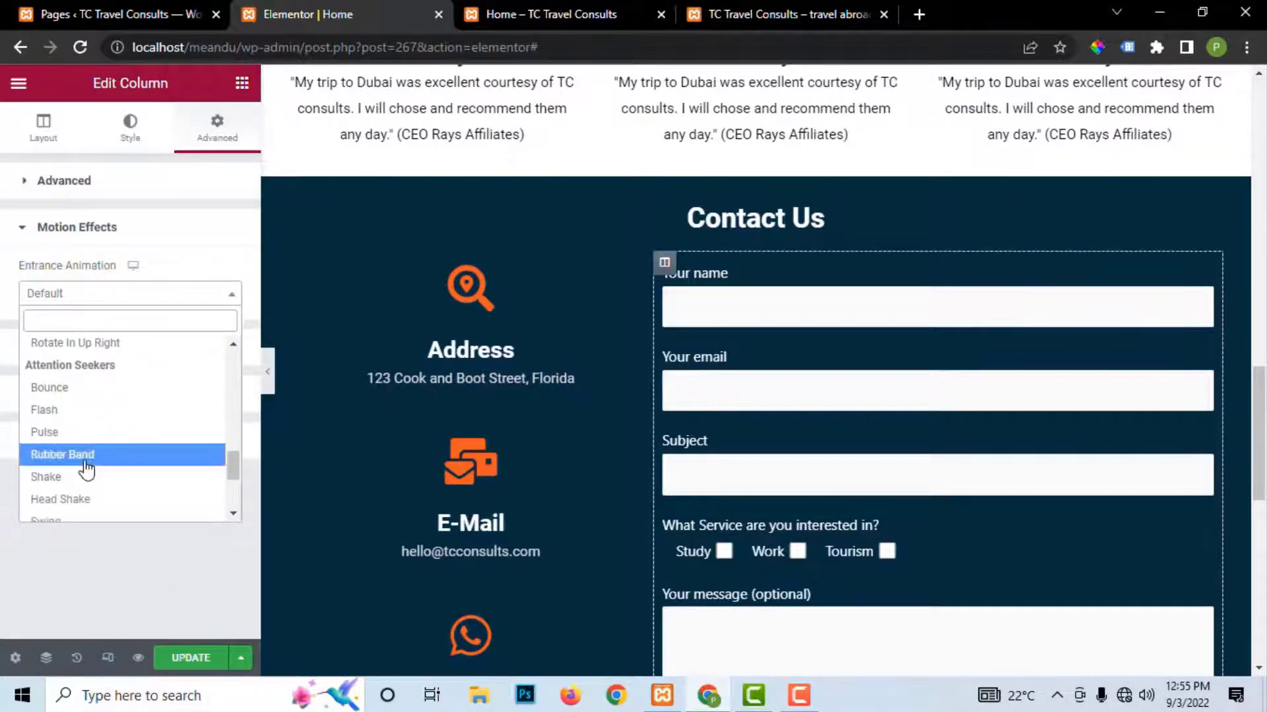
click(83, 461)
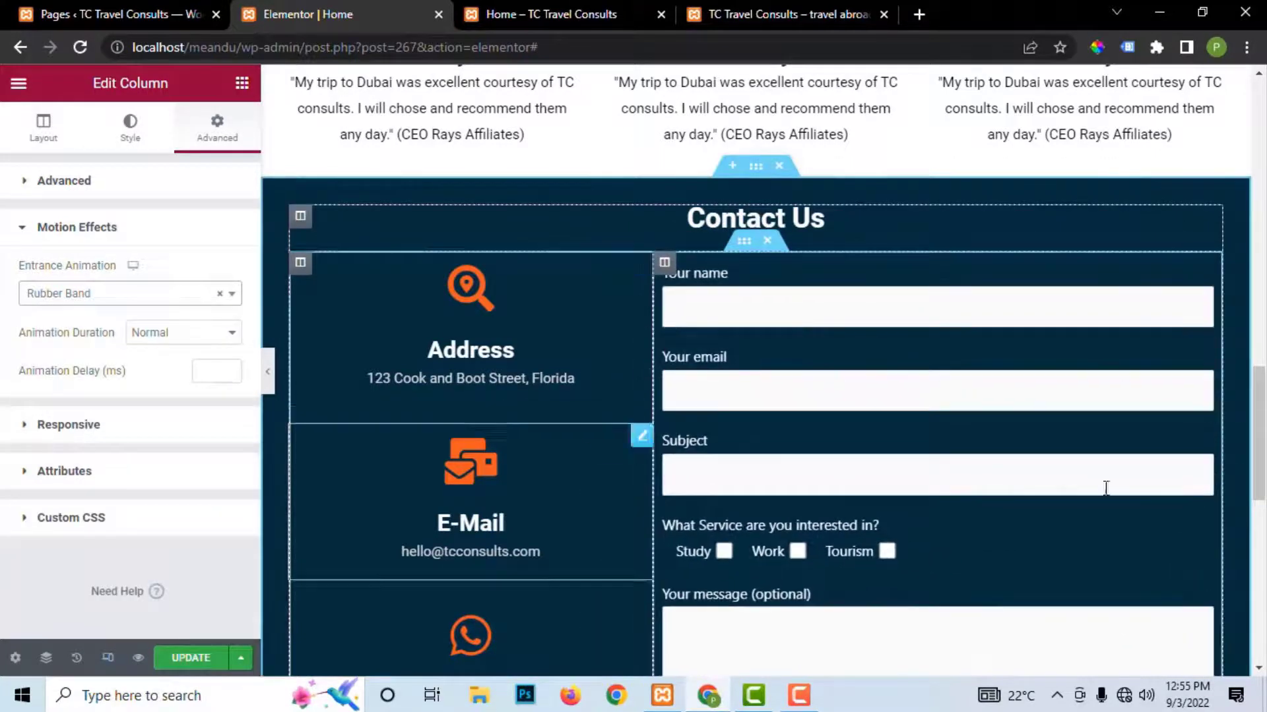
Step: Update the page to save the new animations
scroll(922, 396, down, 1)
scroll(921, 396, down, 8)
click(225, 653)
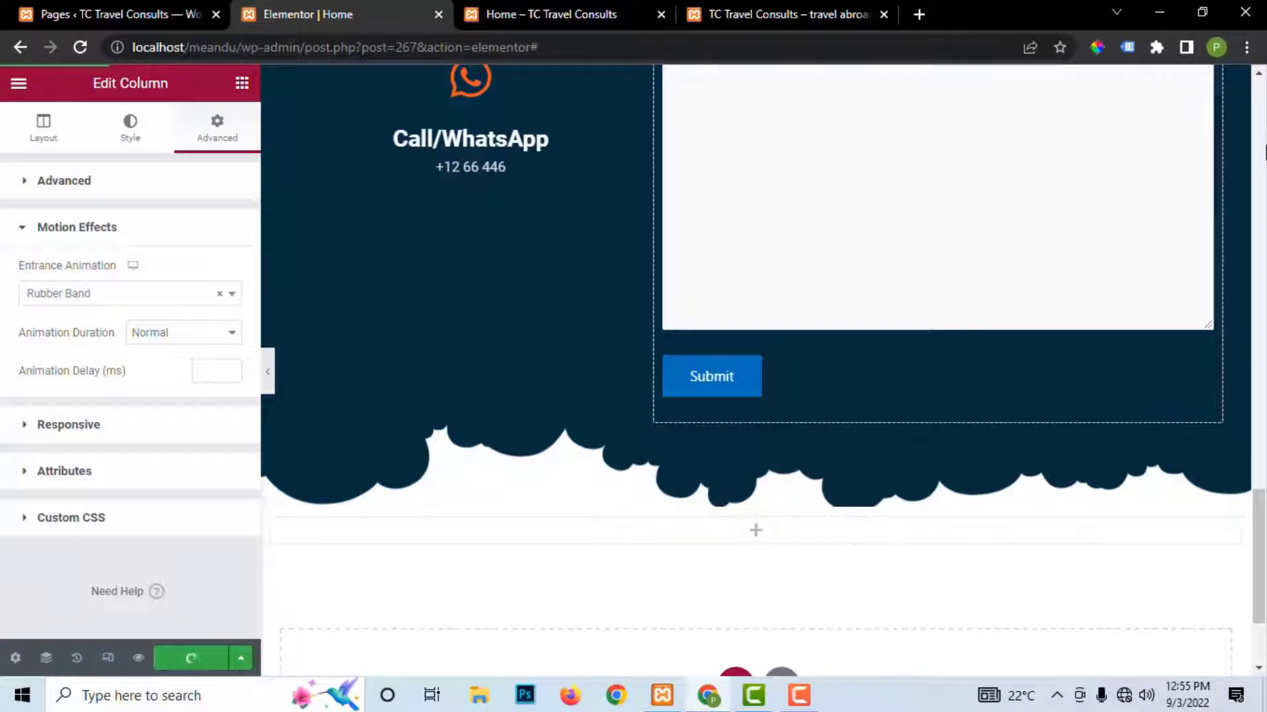
scroll(1108, 211, up, 20)
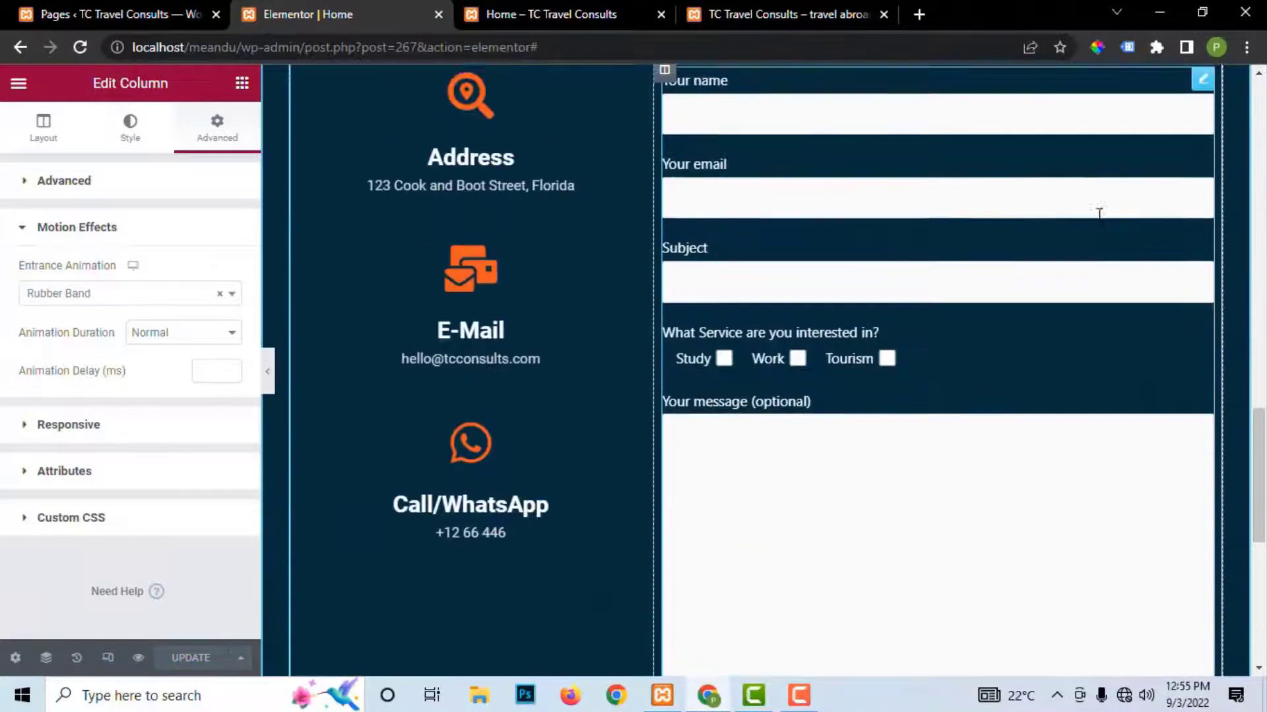
scroll(1044, 227, up, 13)
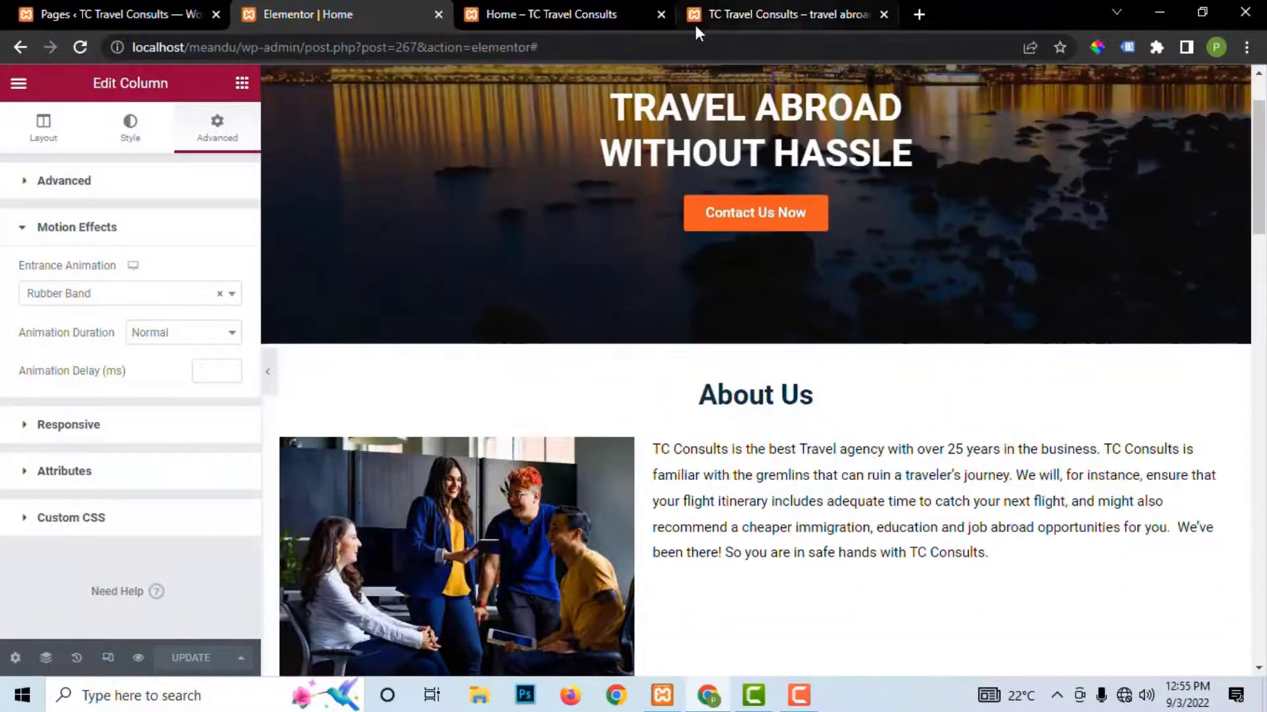
Step: Reload the Home – TC Travel Consults tab and scroll through the animated sections before returning to the editor
click(528, 17)
mouse_move(20, 84)
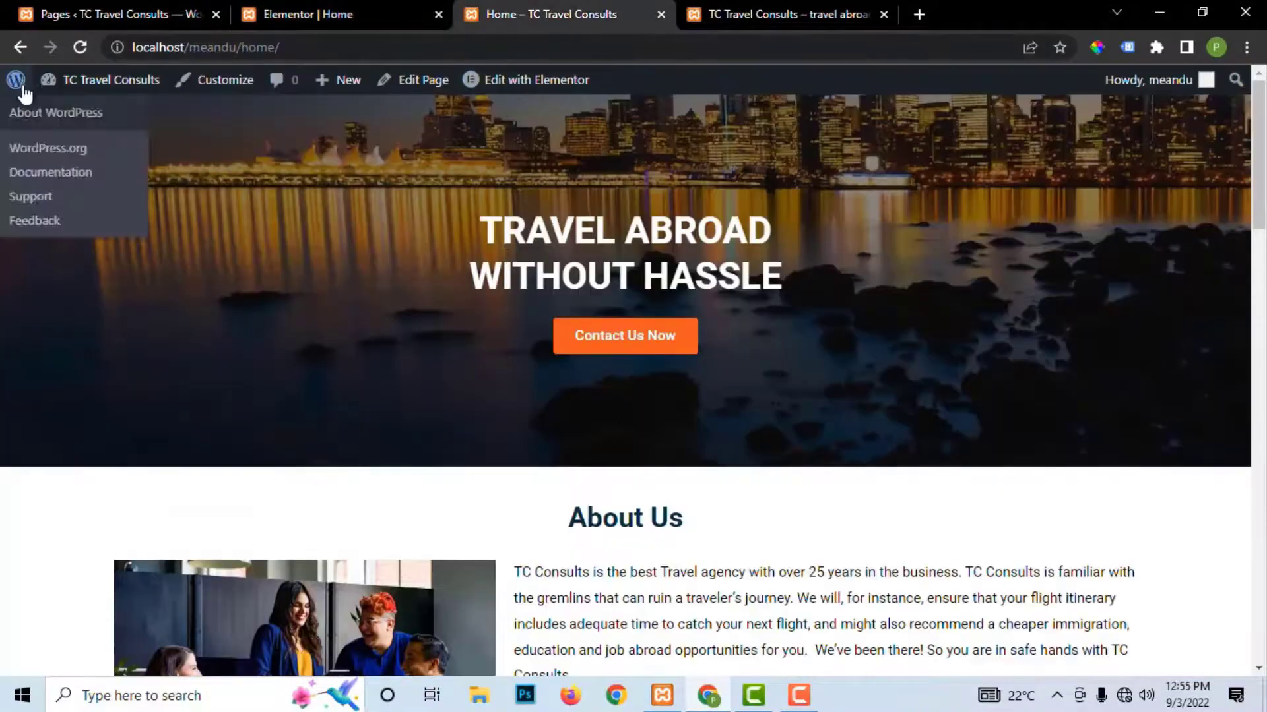
click(81, 48)
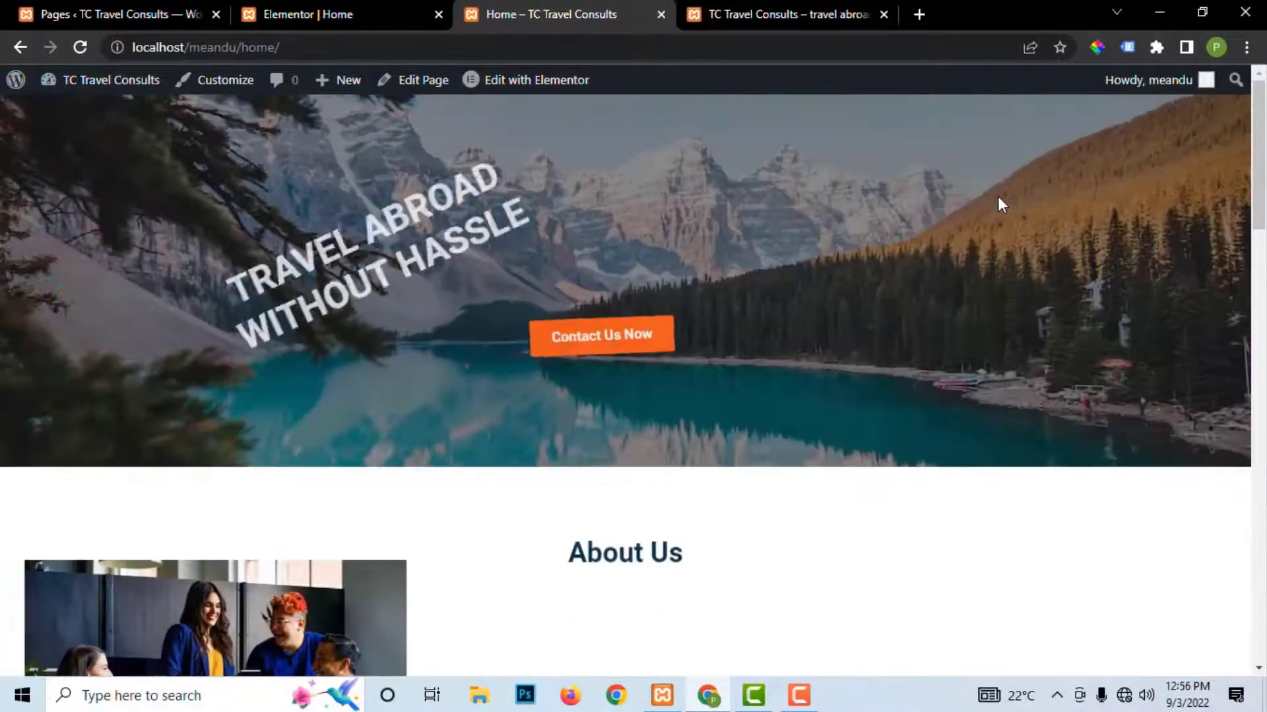
scroll(1004, 200, down, 10)
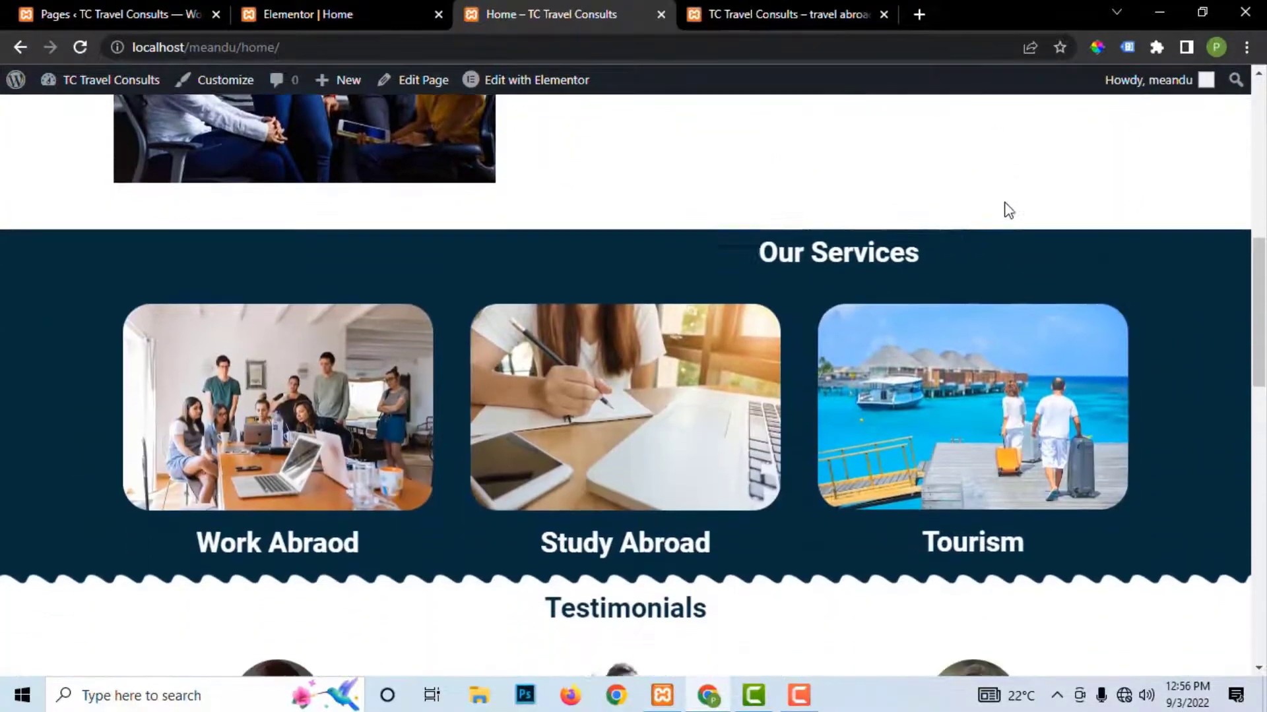
scroll(1007, 210, down, 10)
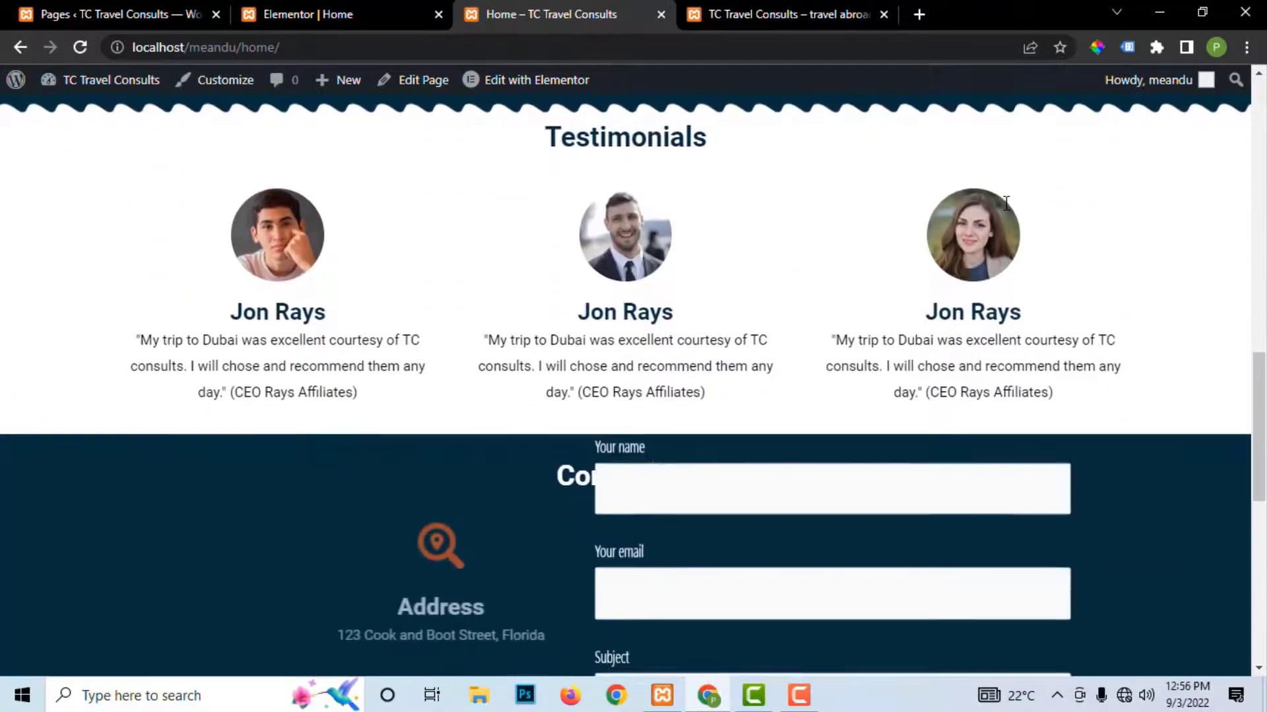
scroll(1006, 205, down, 6)
scroll(953, 215, up, 12)
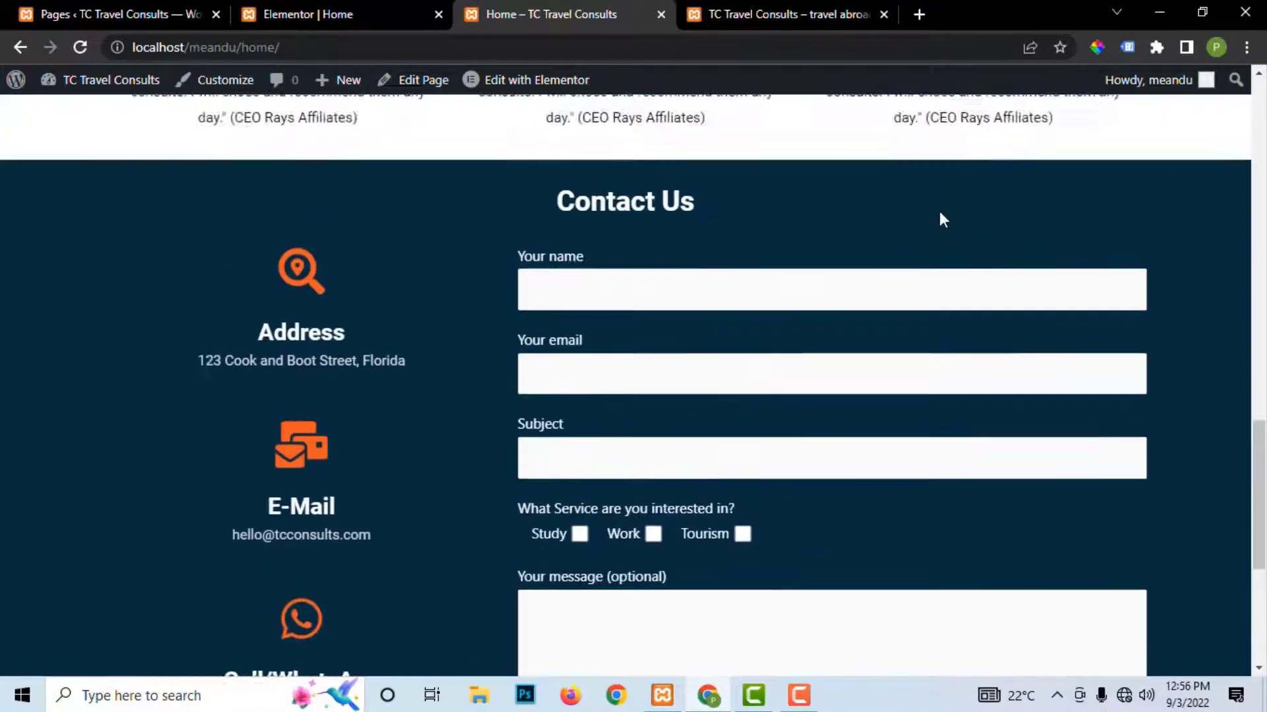
scroll(716, 416, up, 2)
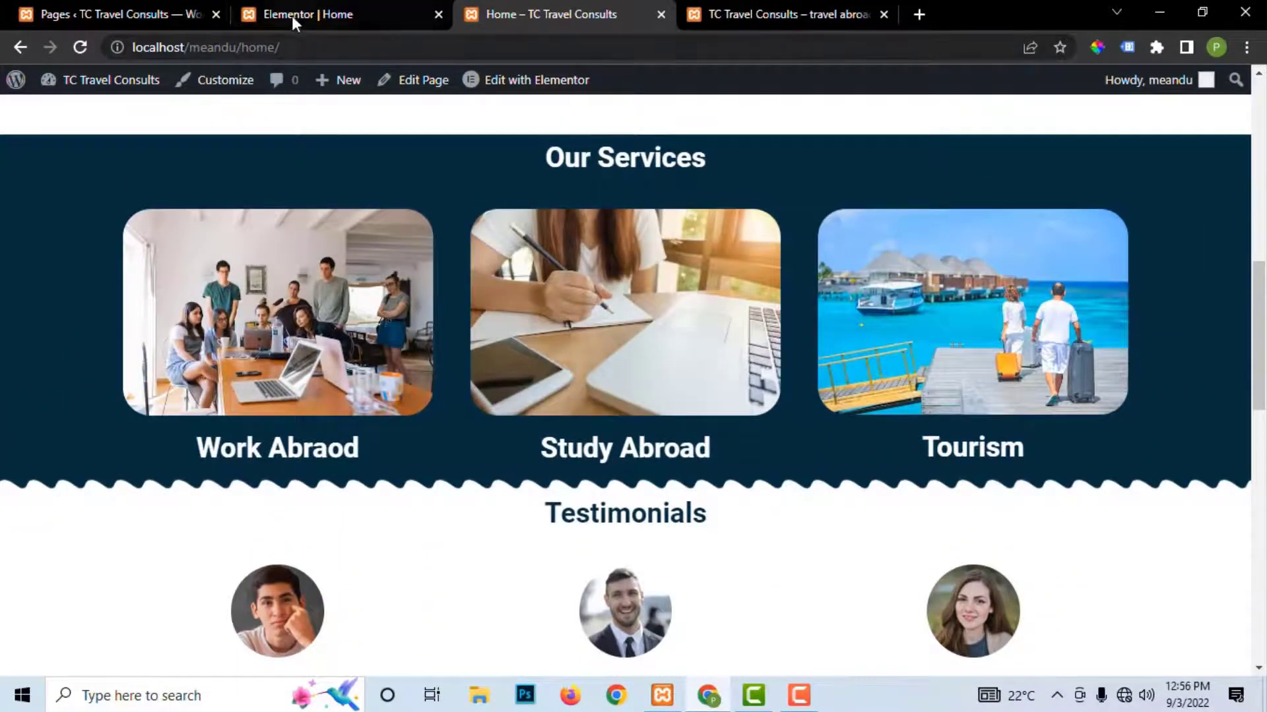
click(292, 15)
Step: Try Swing, then set the Our Services inner section to Roll In and update the page
scroll(604, 517, down, 6)
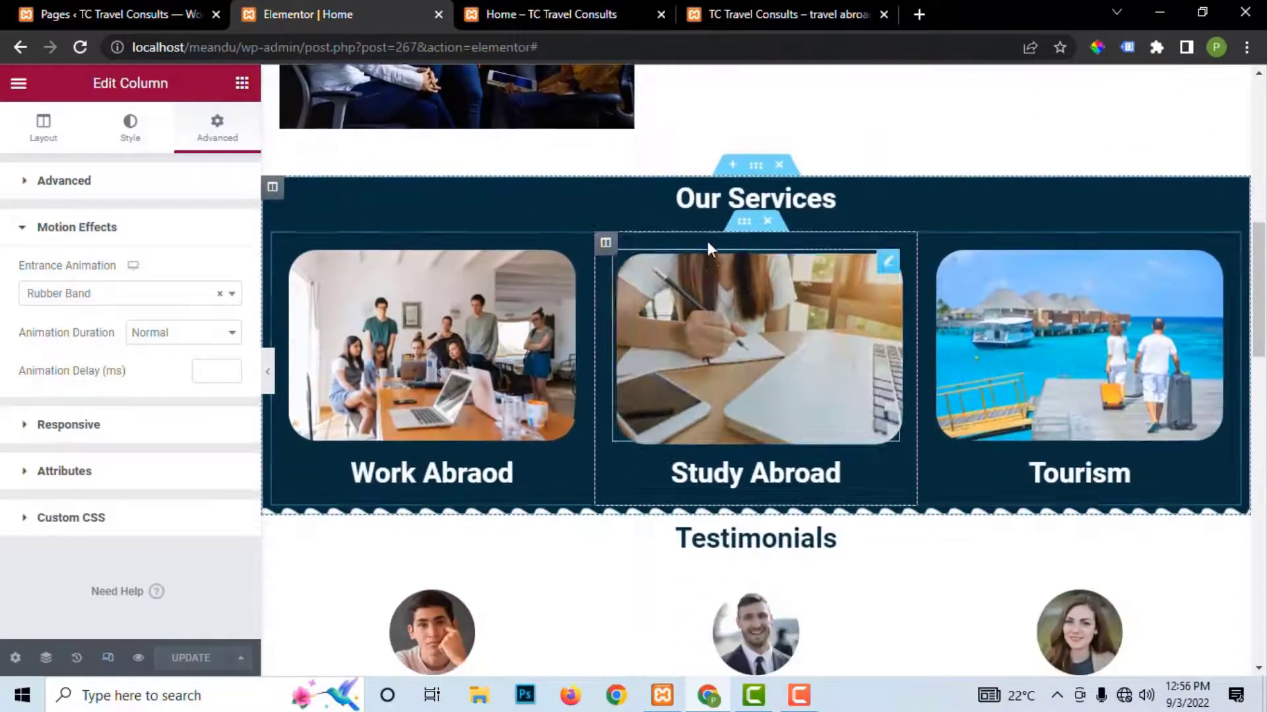
click(744, 222)
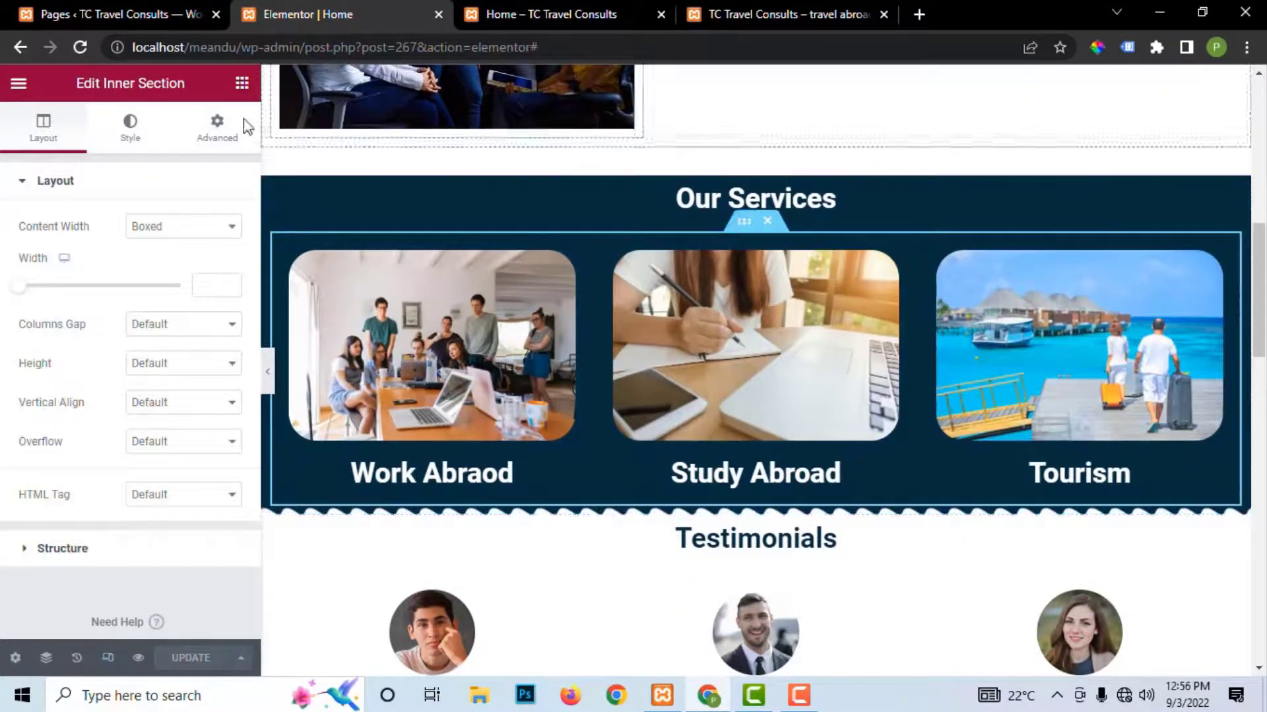
click(217, 126)
click(89, 504)
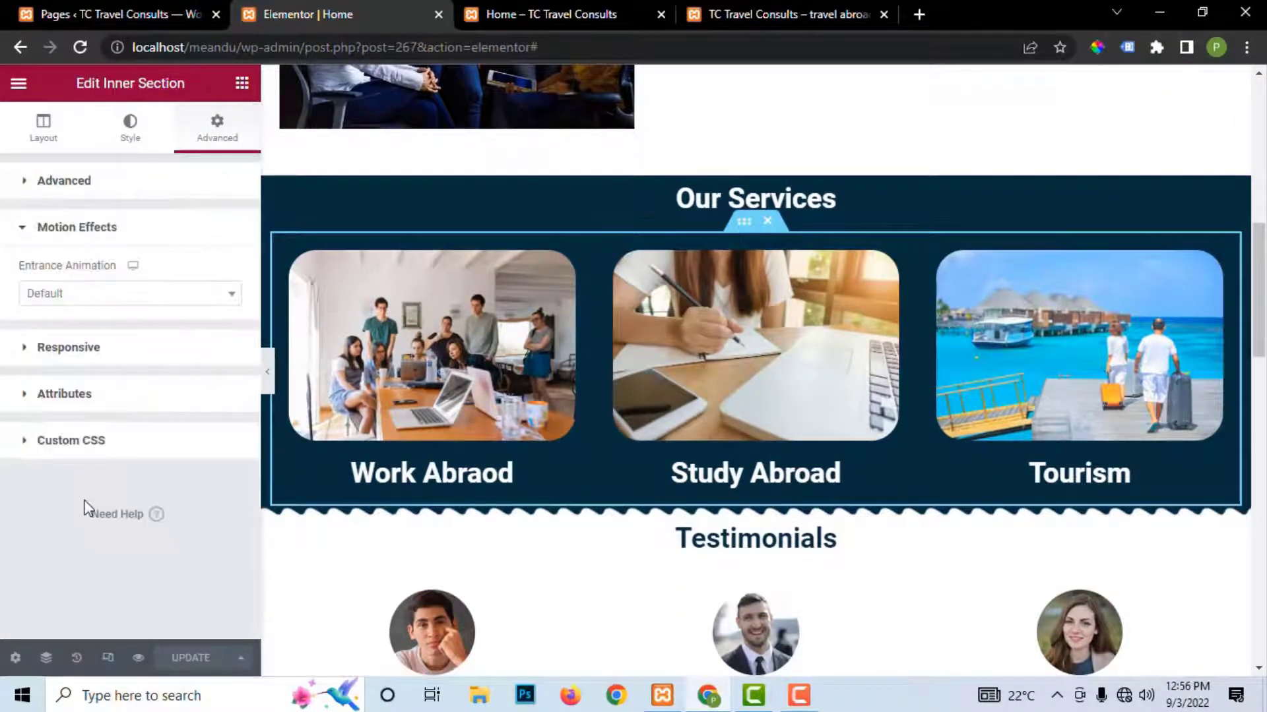
click(99, 293)
scroll(108, 438, down, 10)
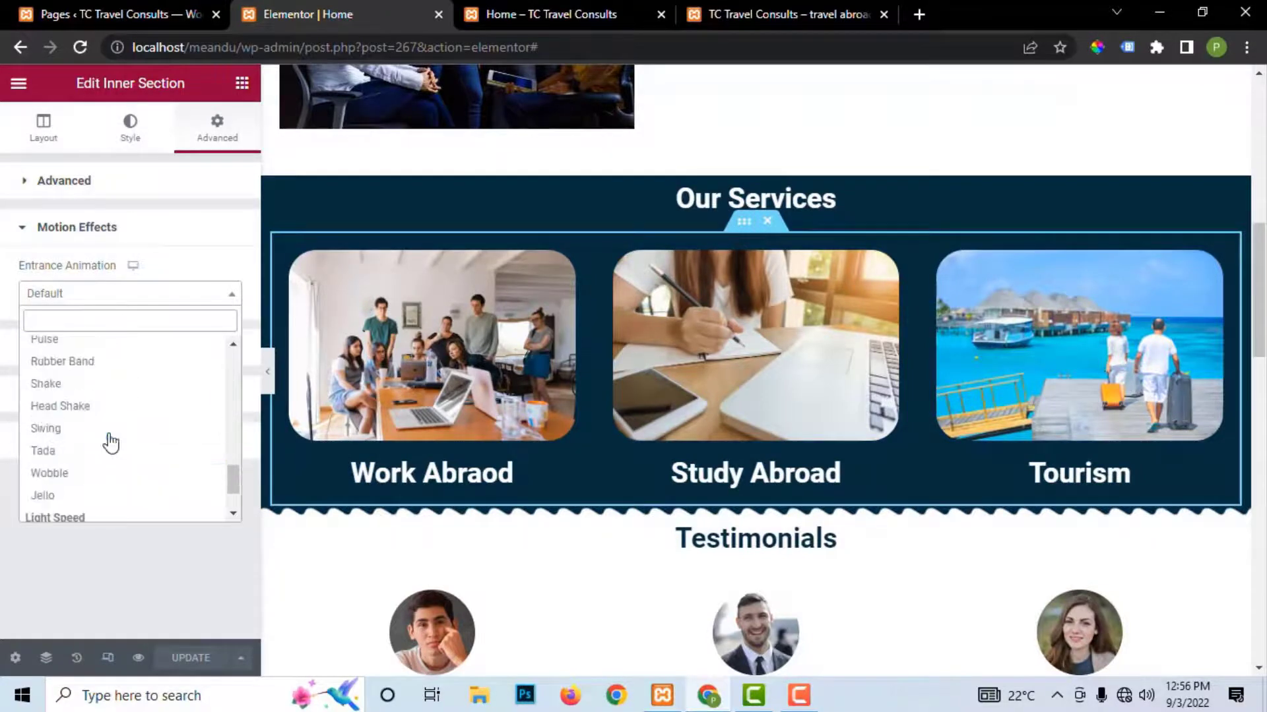
click(108, 429)
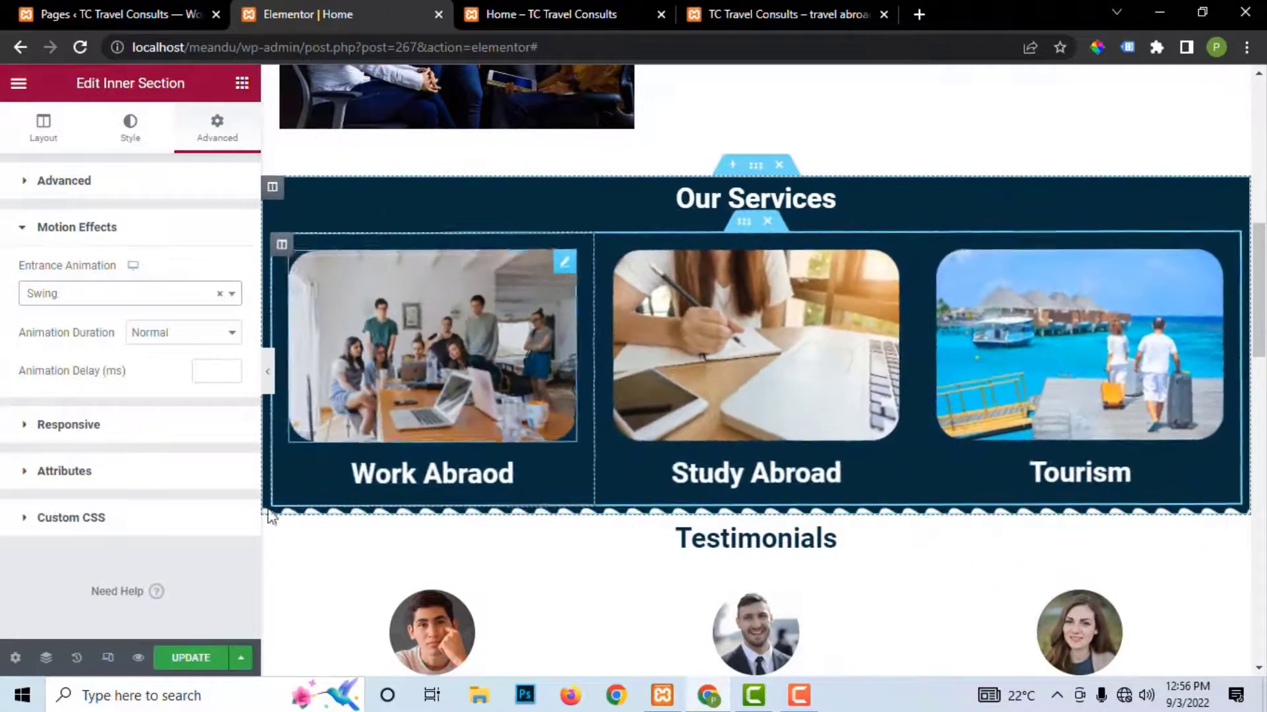
click(116, 294)
scroll(125, 469, down, 1)
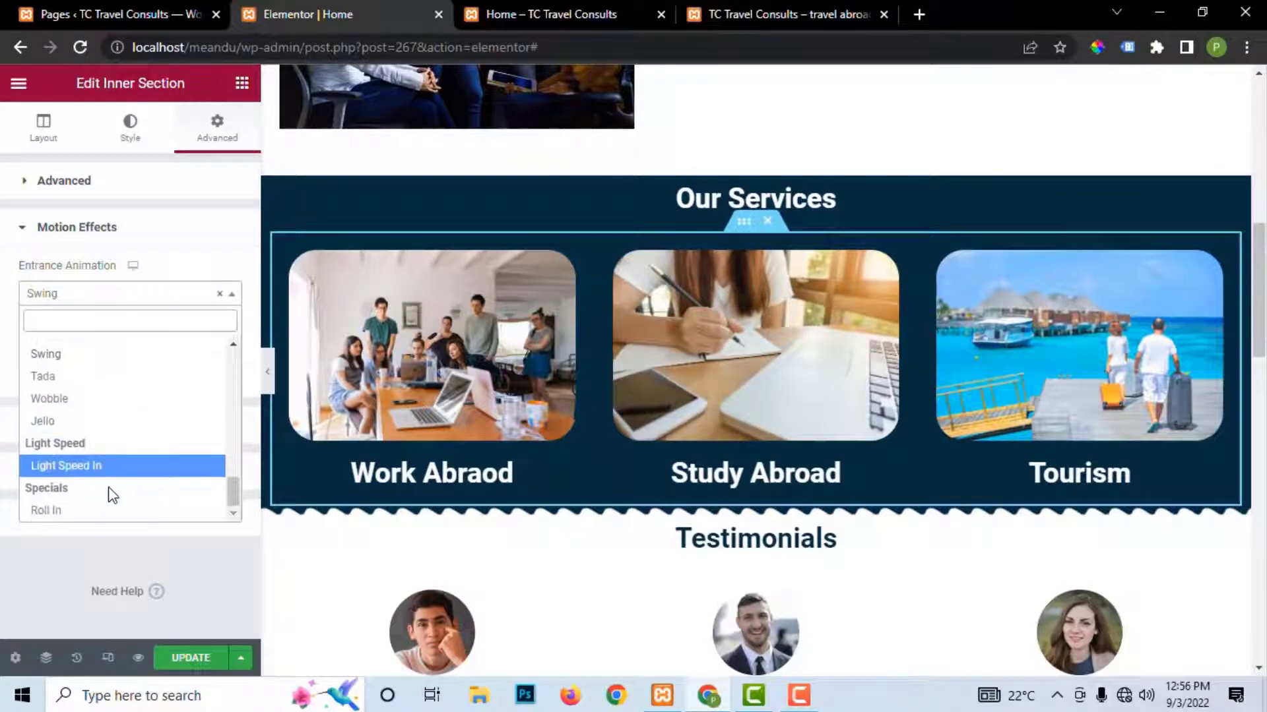
click(97, 513)
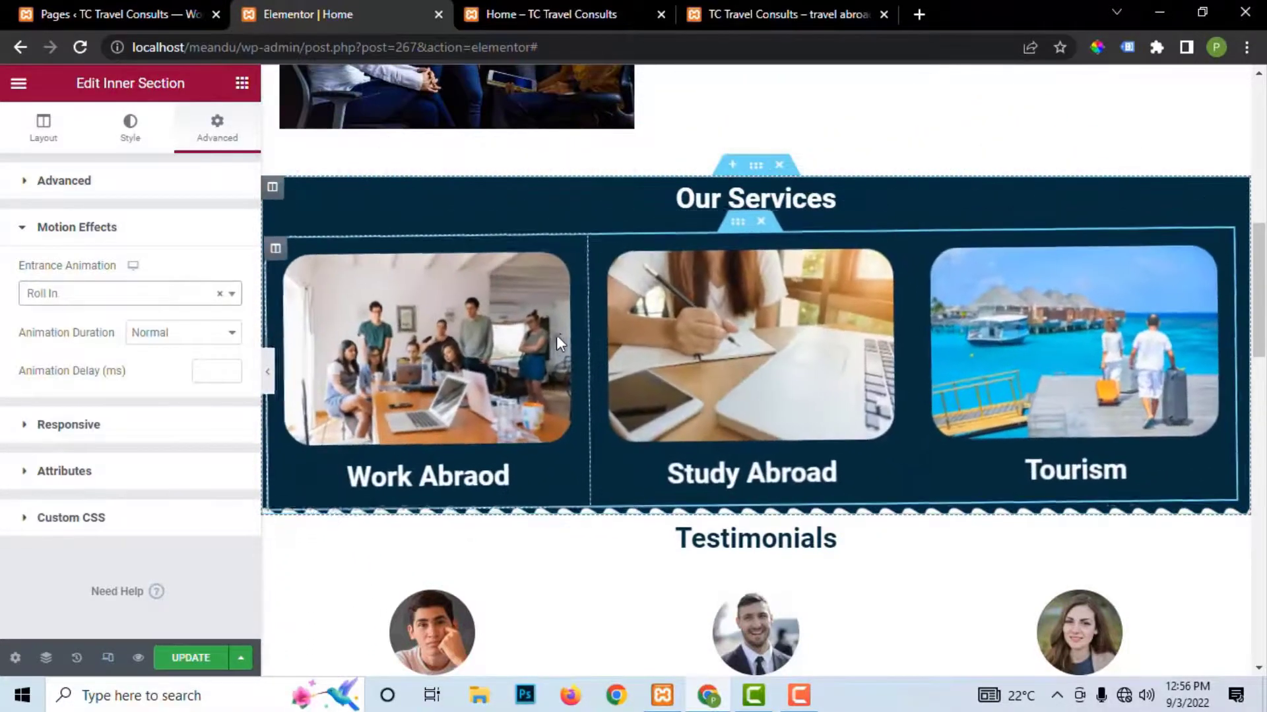
click(191, 660)
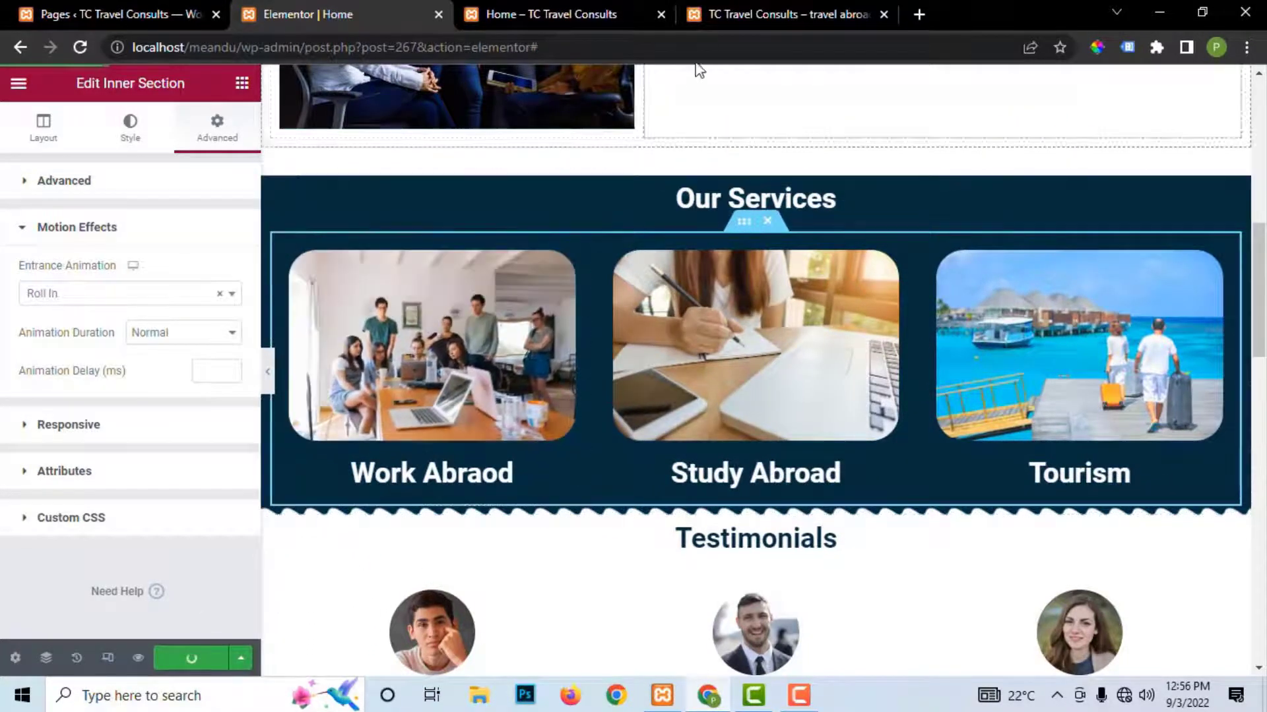
click(537, 14)
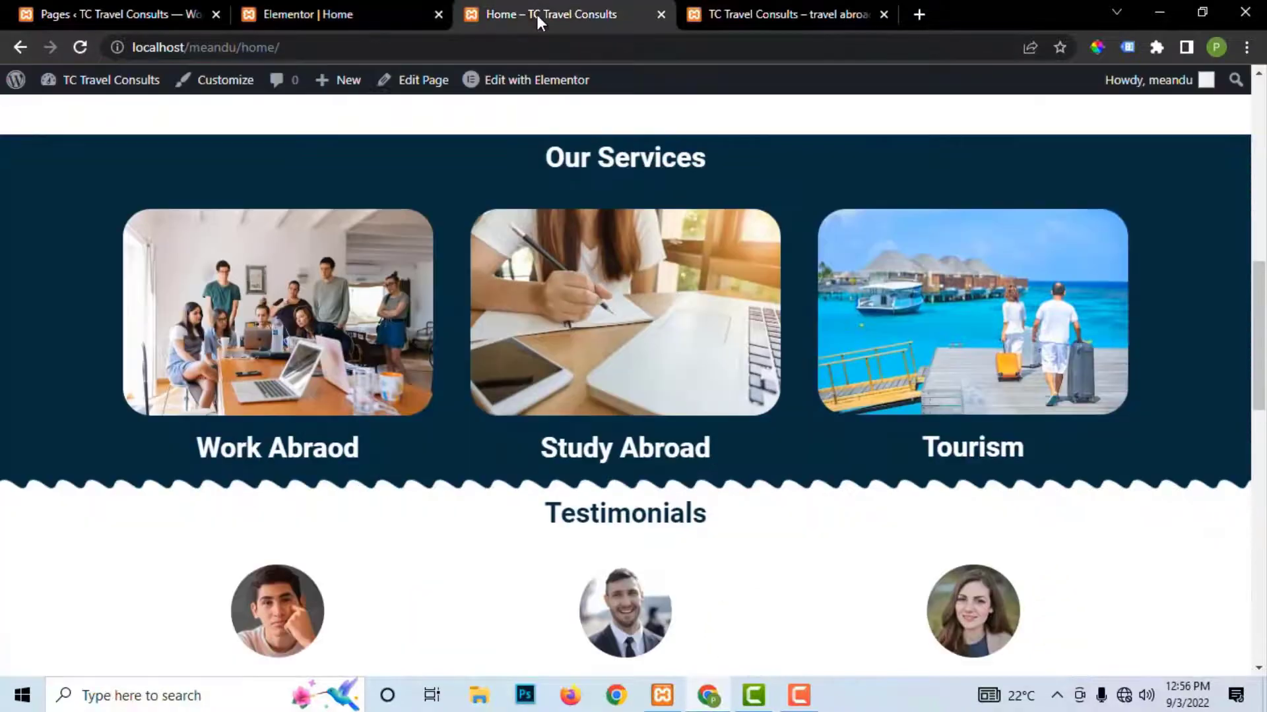
Step: Reload the live homepage and scroll through it to review the Our Services Roll In animation
click(79, 48)
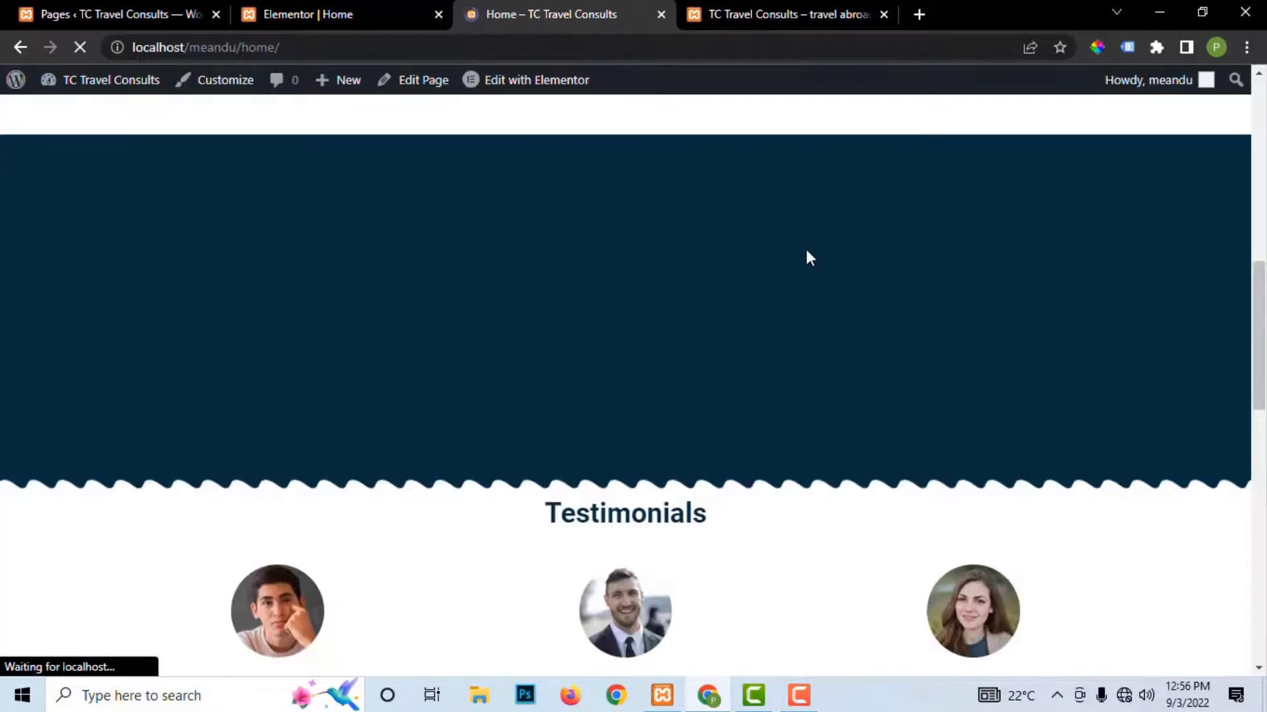
scroll(806, 249, up, 10)
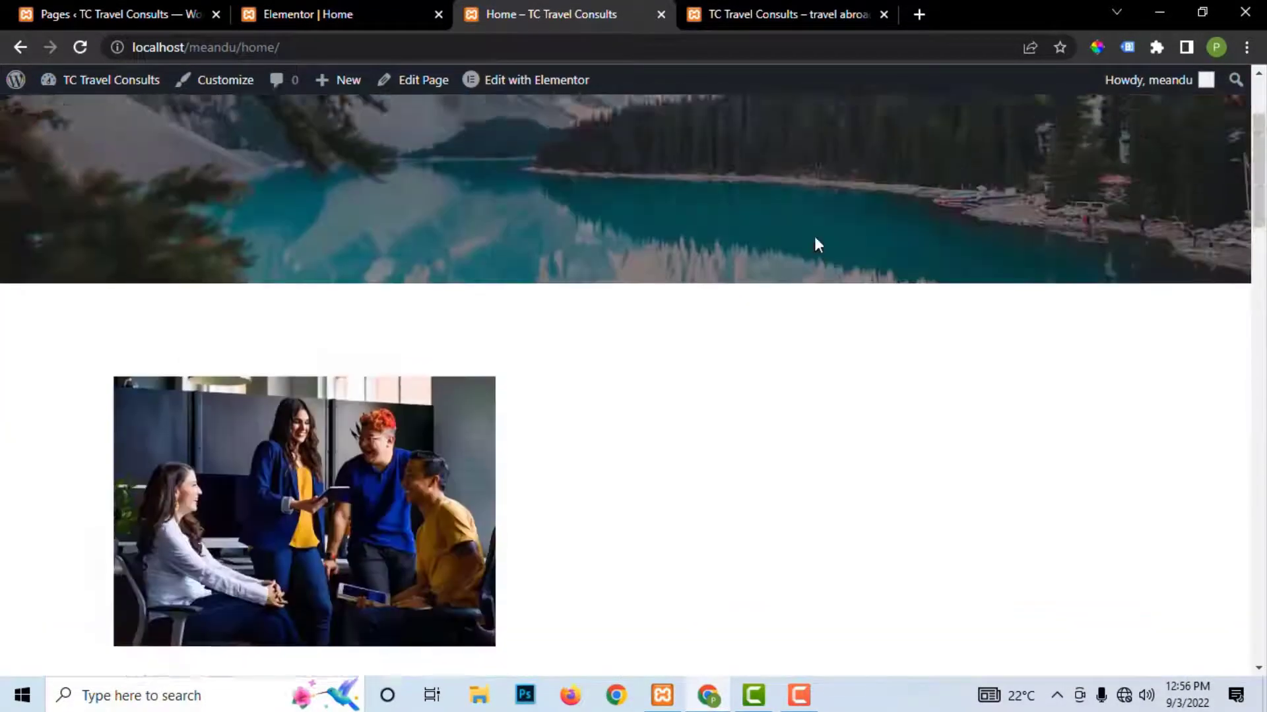
scroll(818, 228, down, 20)
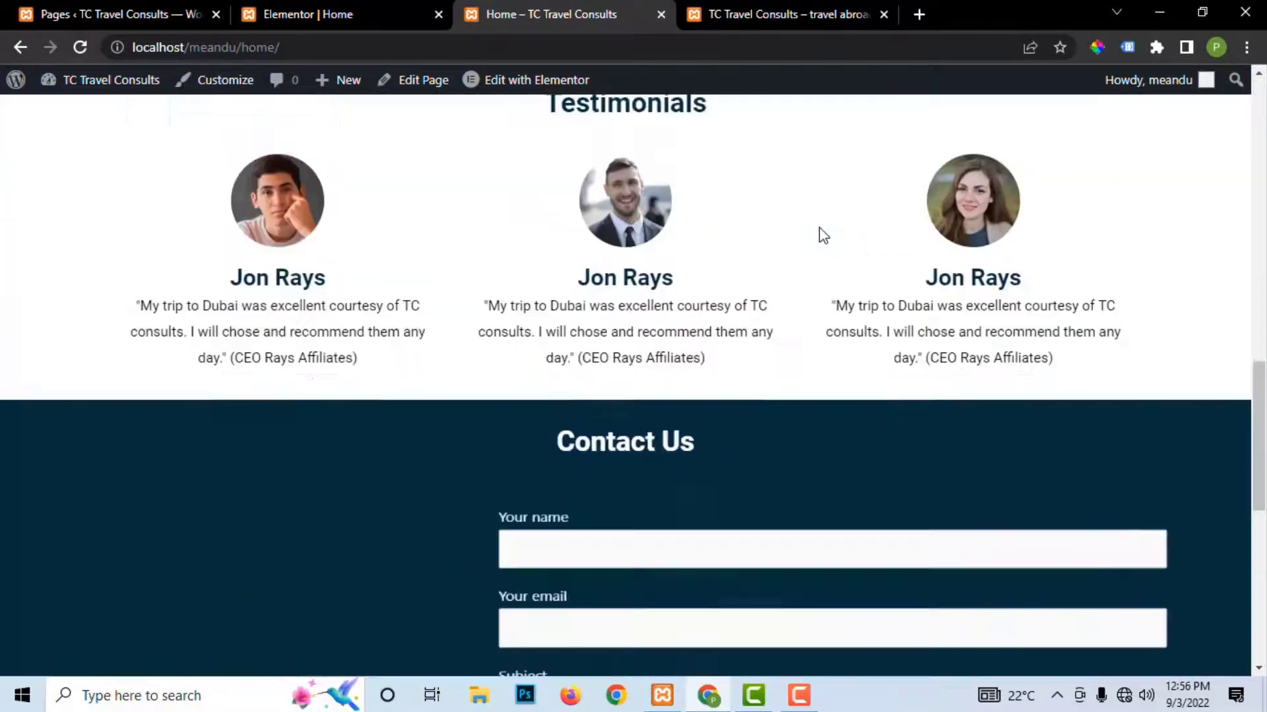
scroll(822, 235, down, 3)
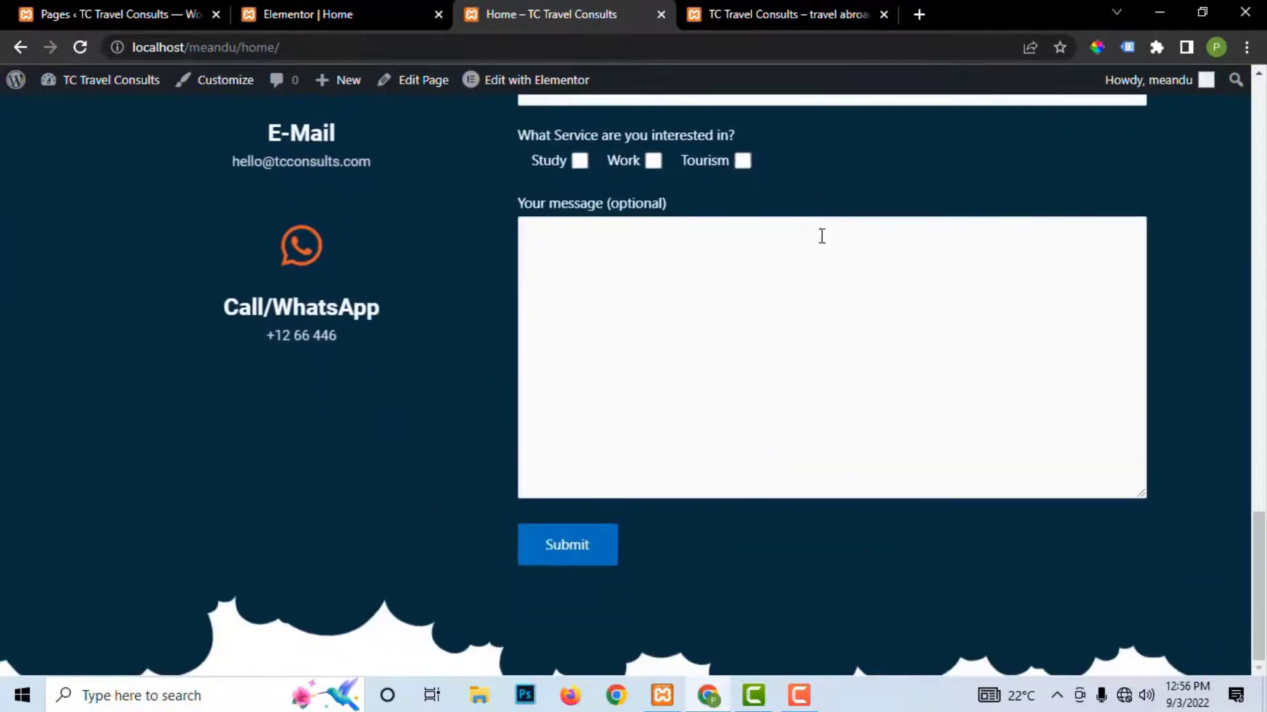
scroll(822, 232, up, 20)
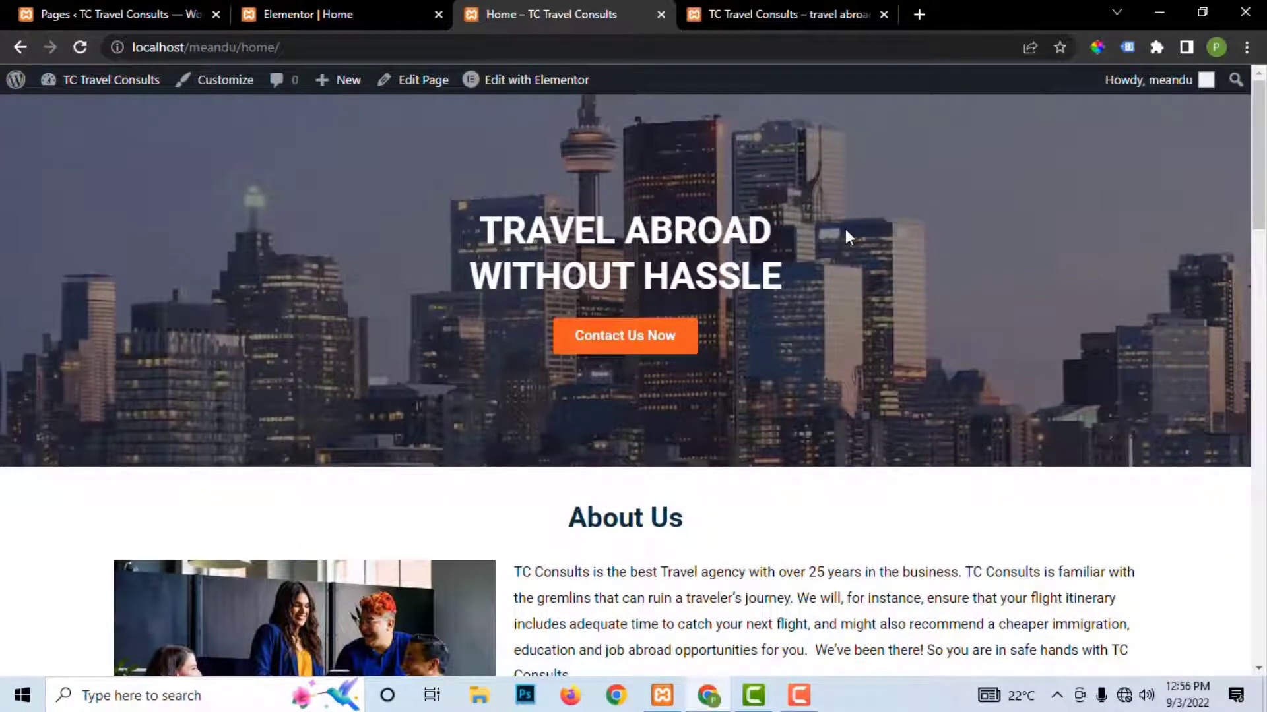
scroll(825, 252, down, 7)
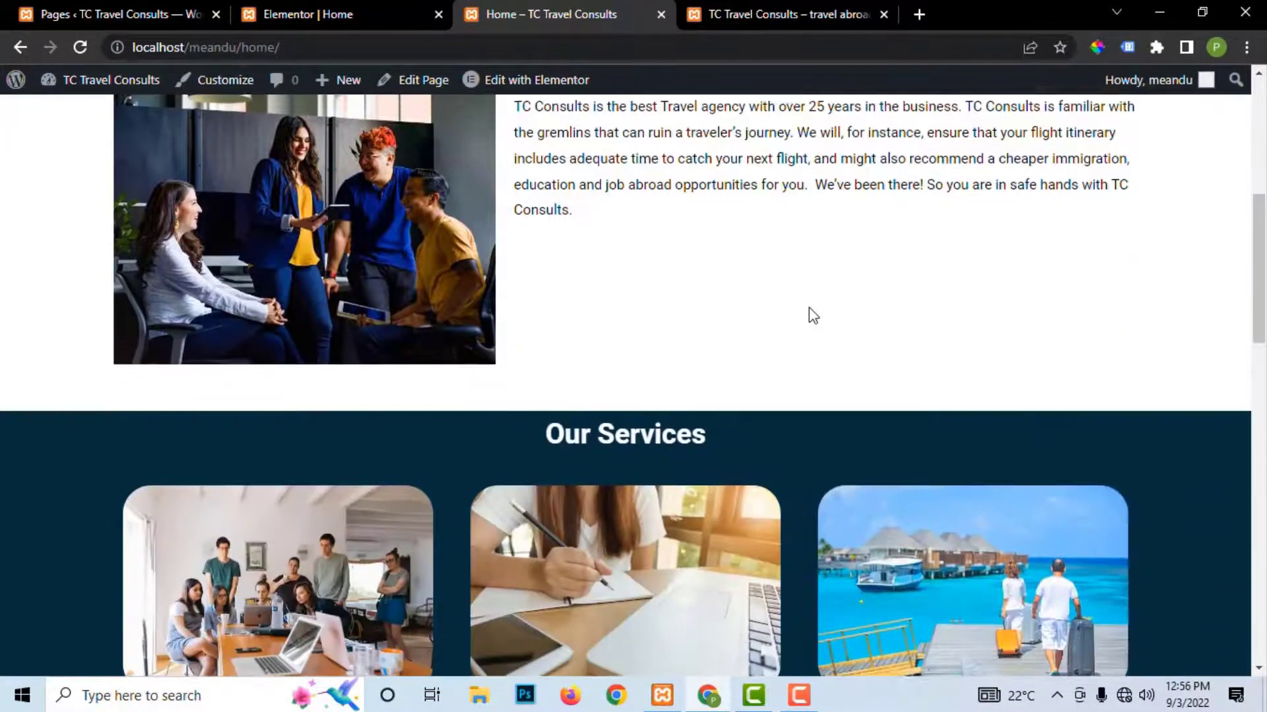
scroll(809, 307, down, 10)
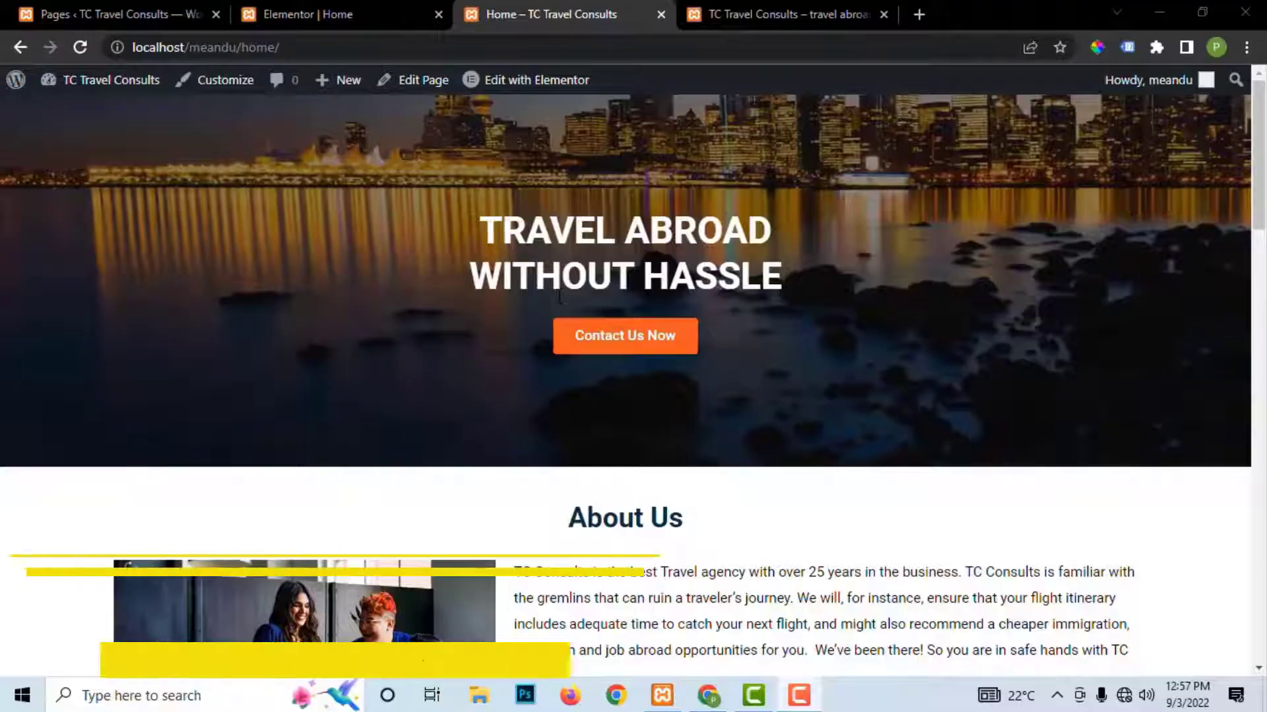
scroll(560, 298, down, 1)
scroll(559, 298, down, 15)
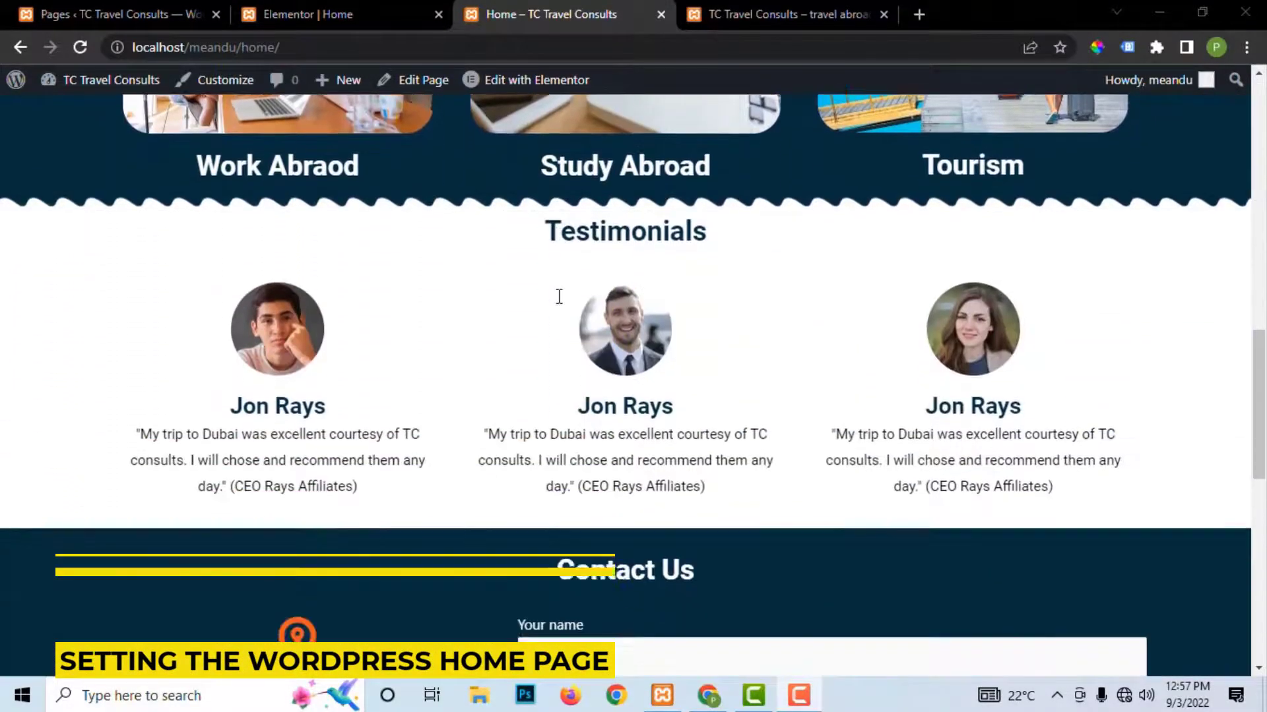
scroll(559, 297, down, 4)
scroll(574, 277, up, 11)
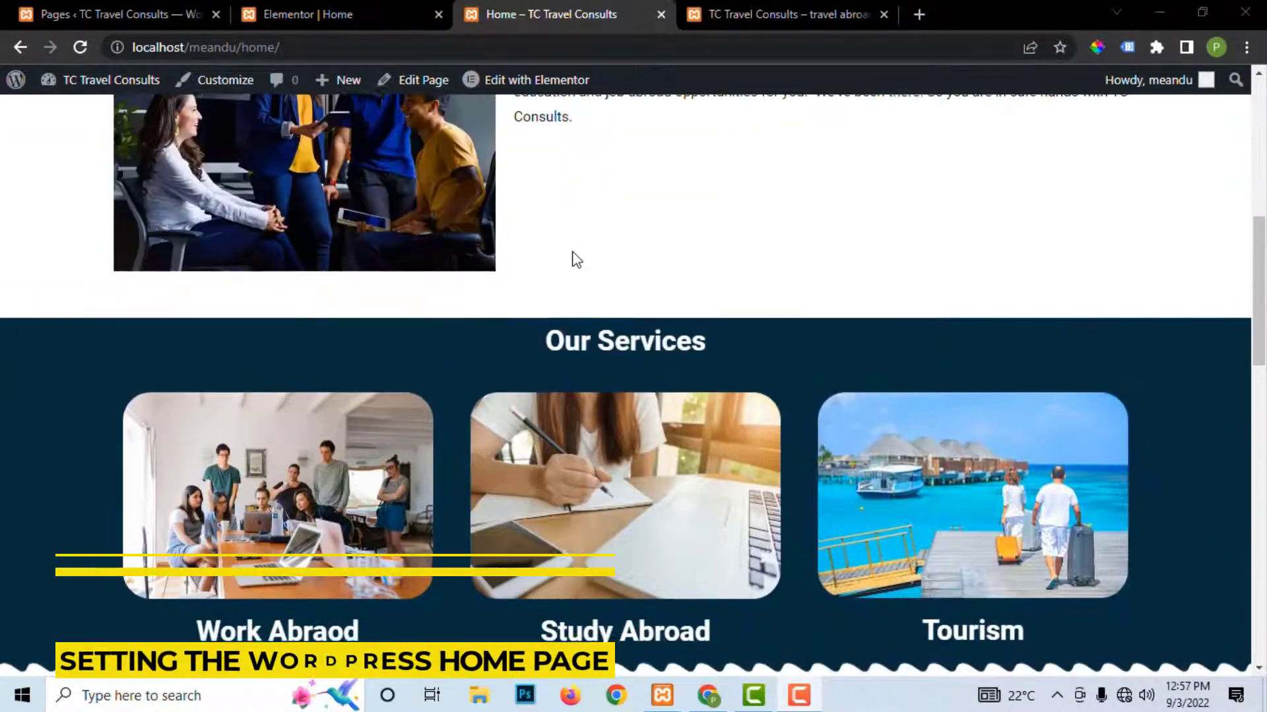
scroll(574, 257, up, 8)
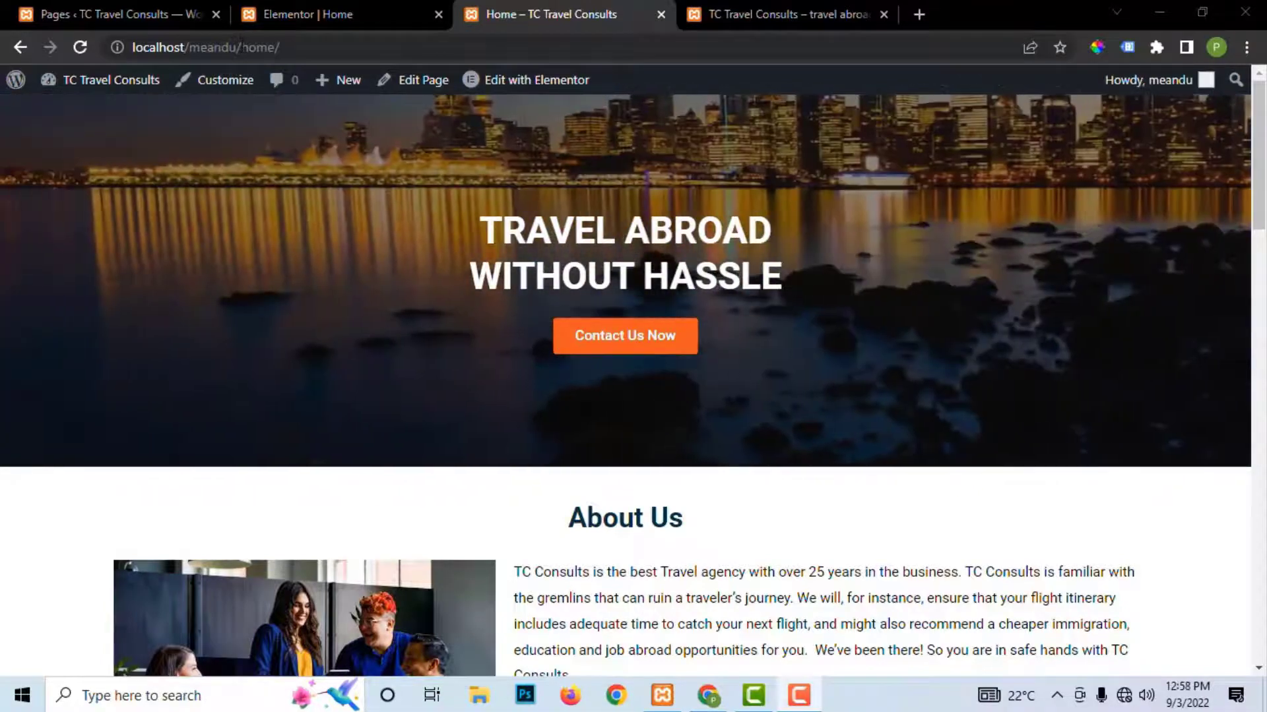
click(205, 47)
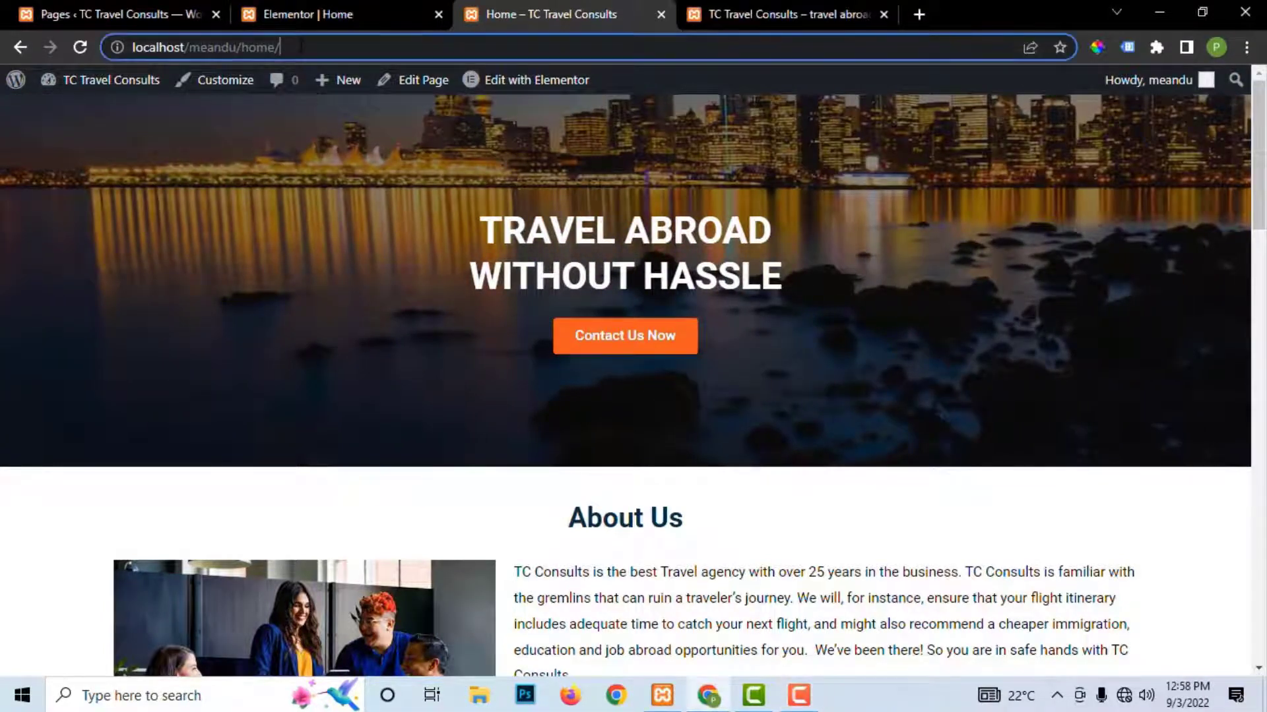
click(281, 47)
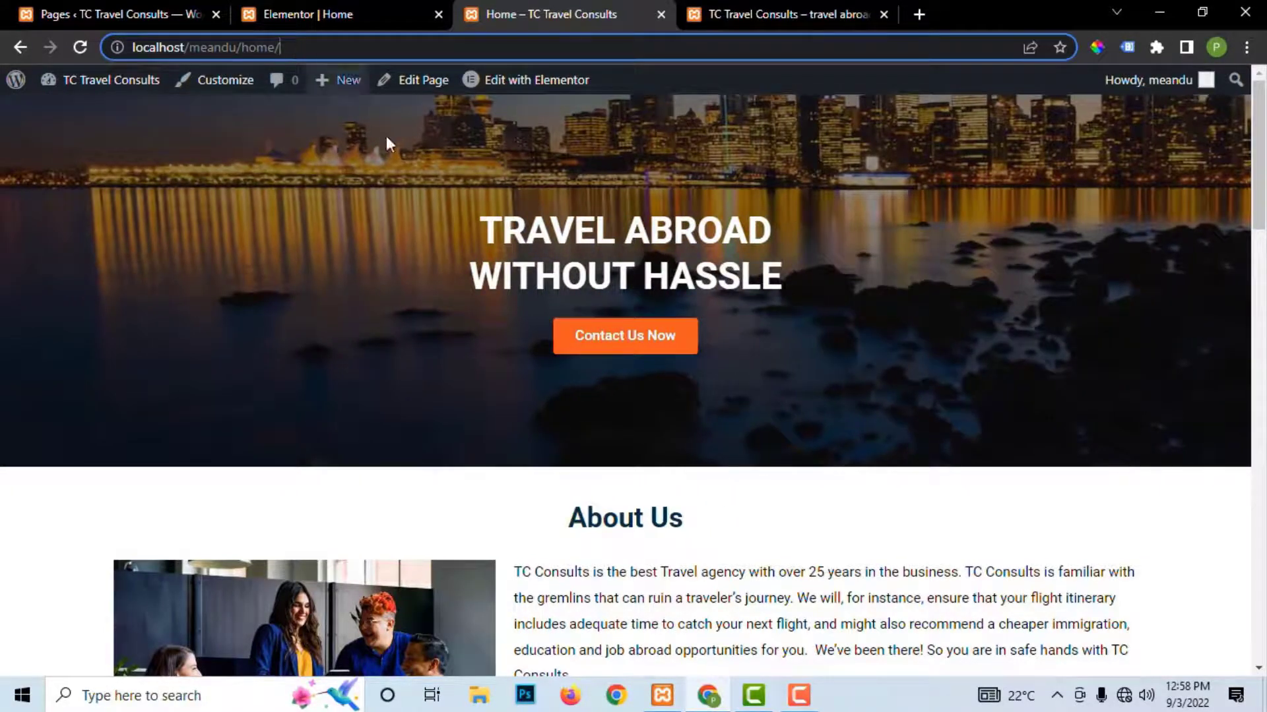
Step: Trim the editor tab's address to localhost/meandu and browse the site's posts-list front page
click(335, 20)
click(419, 49)
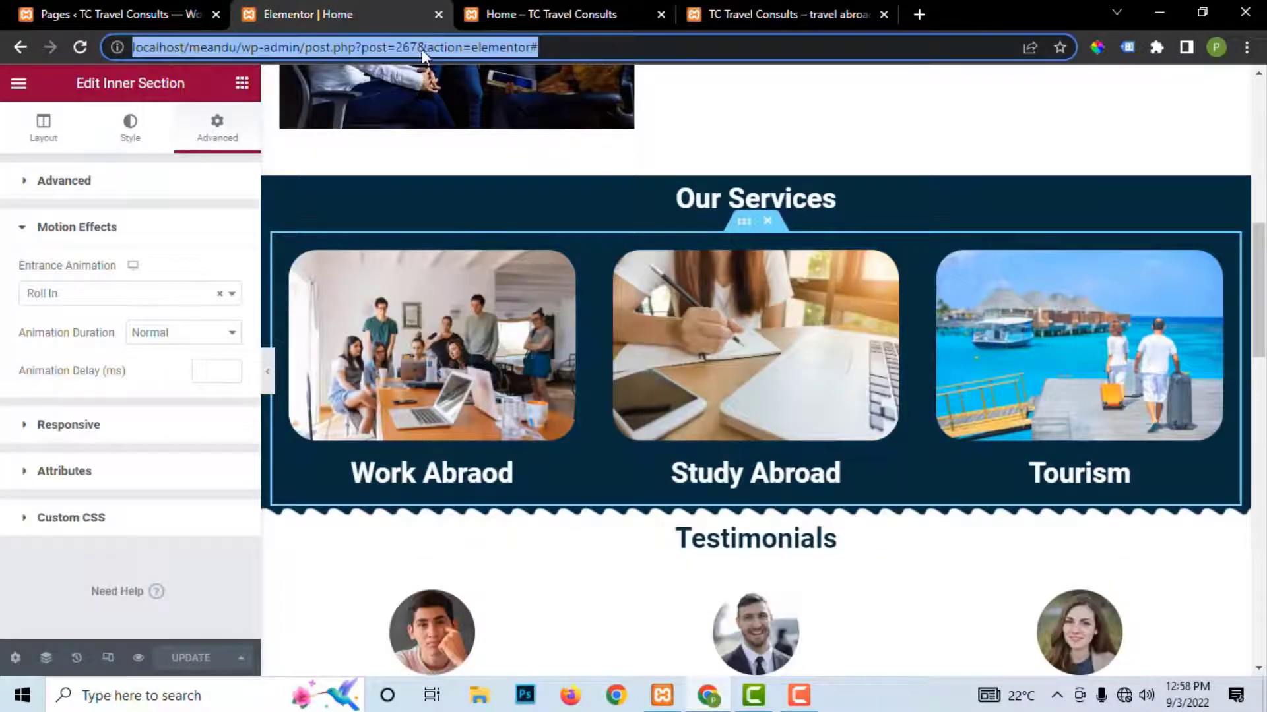
click(422, 49)
drag(540, 47, 207, 48)
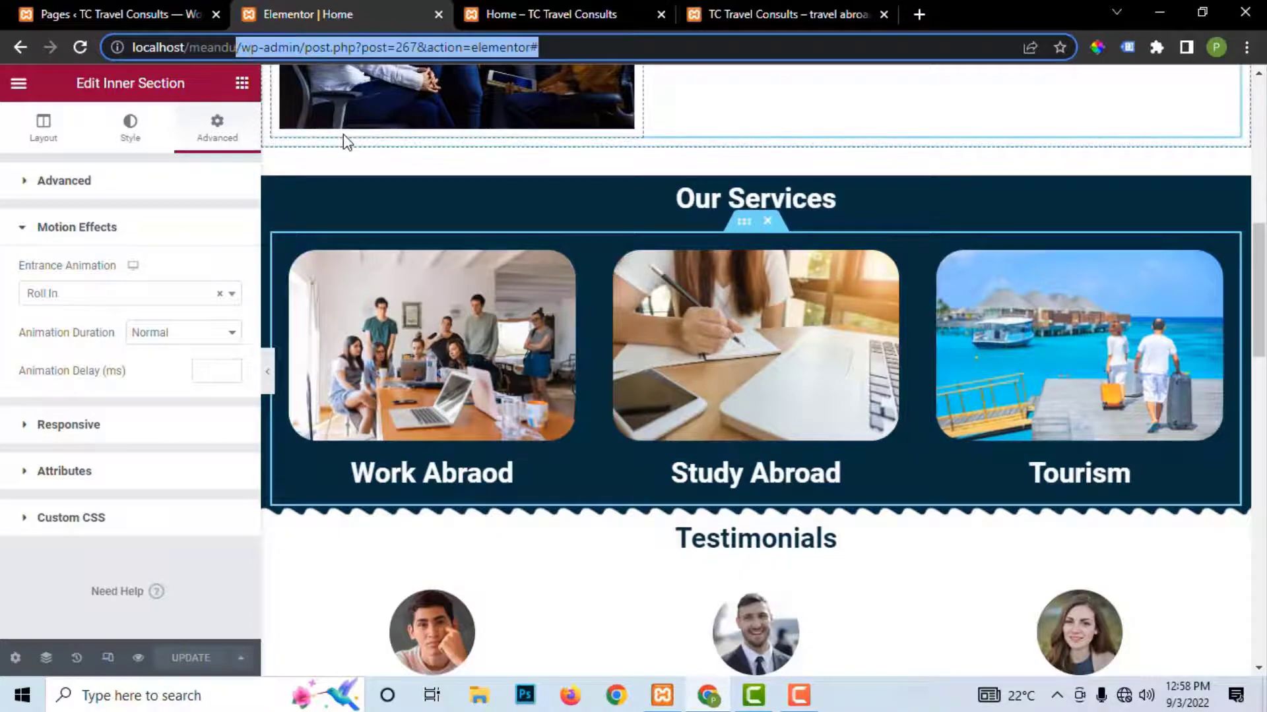
key(BackSpace)
key(Return)
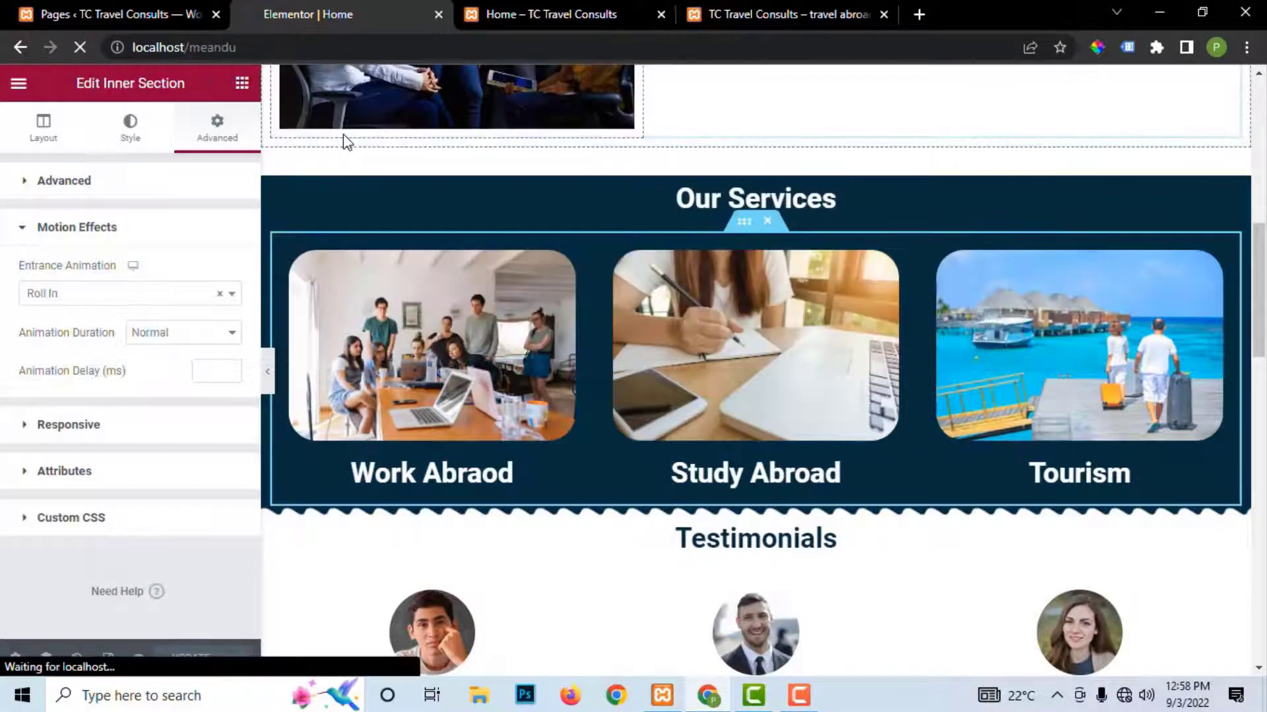
scroll(375, 303, down, 5)
scroll(370, 302, up, 4)
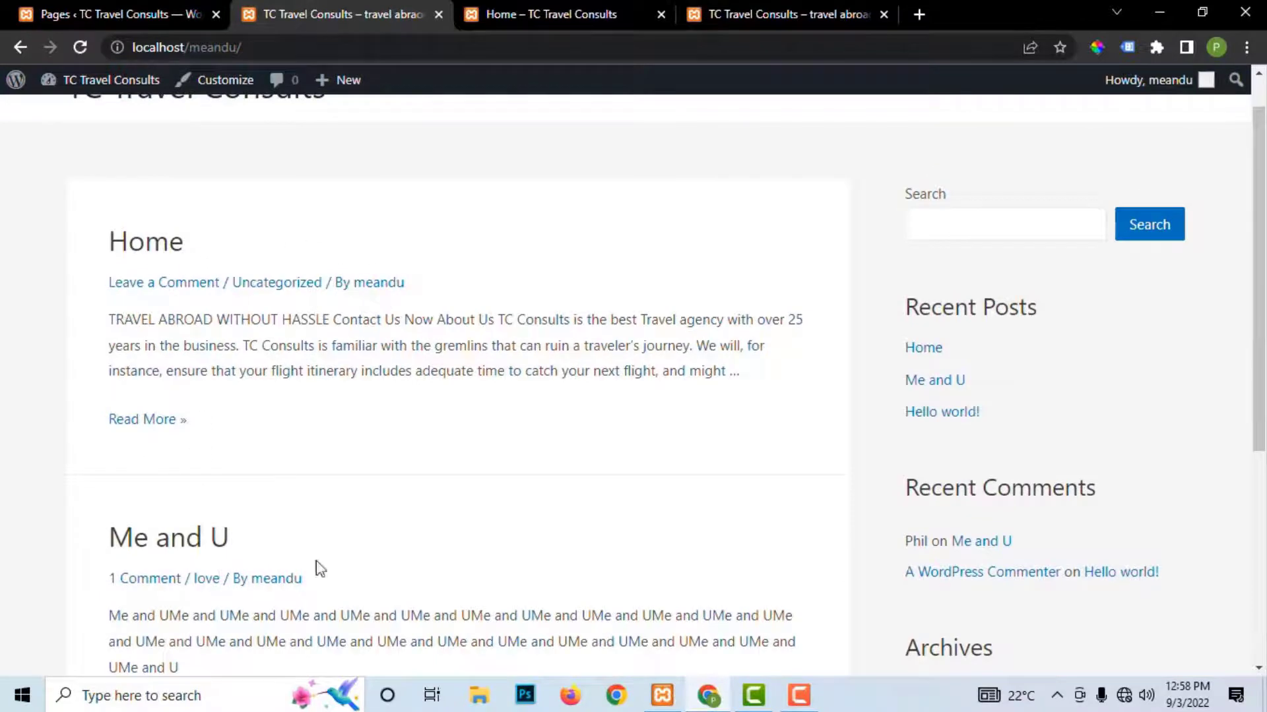
scroll(396, 521, down, 5)
scroll(398, 513, up, 5)
scroll(416, 198, up, 1)
Step: Reload and scroll the live Home page tab, then return to the localhost/meandu tab's address
click(523, 12)
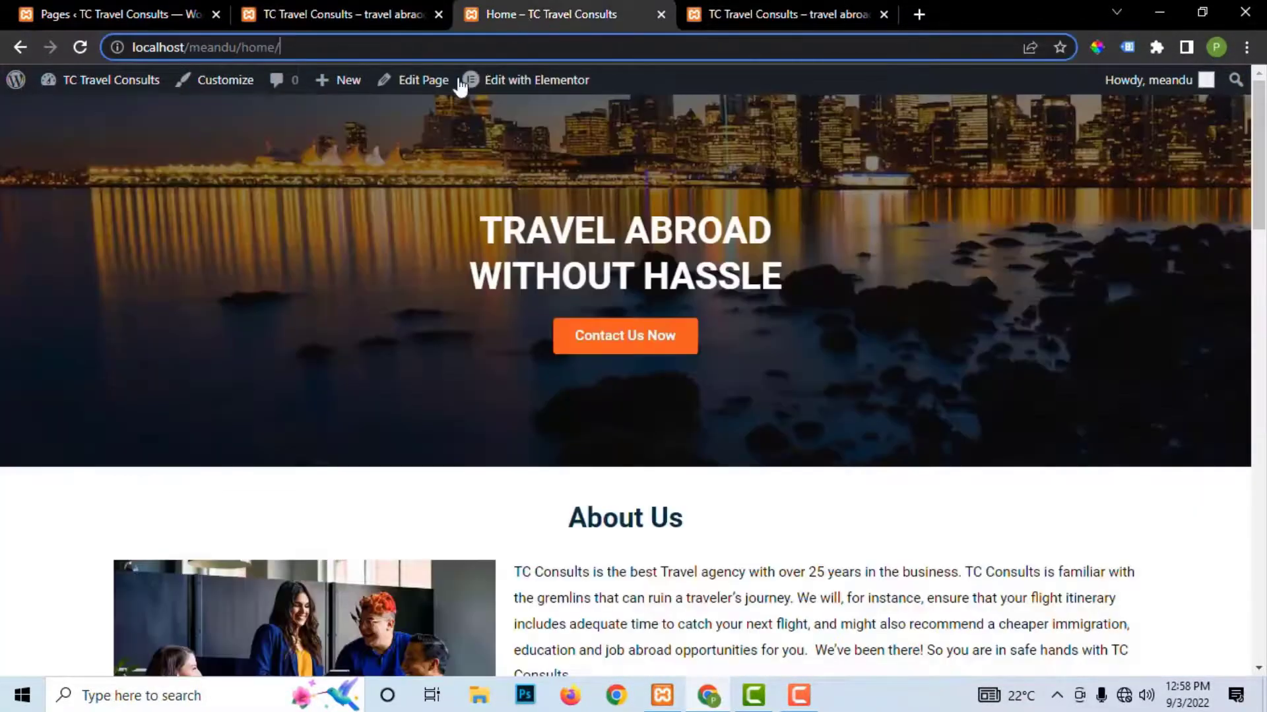
click(80, 47)
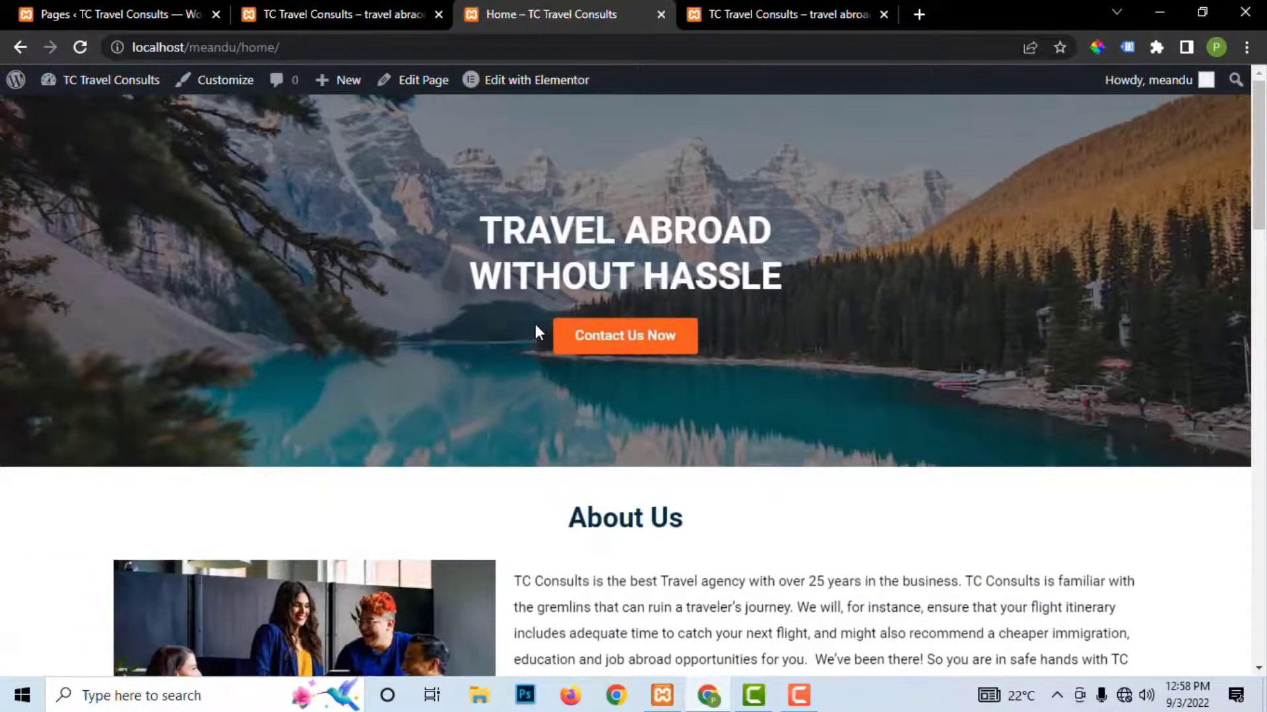
scroll(536, 332, down, 15)
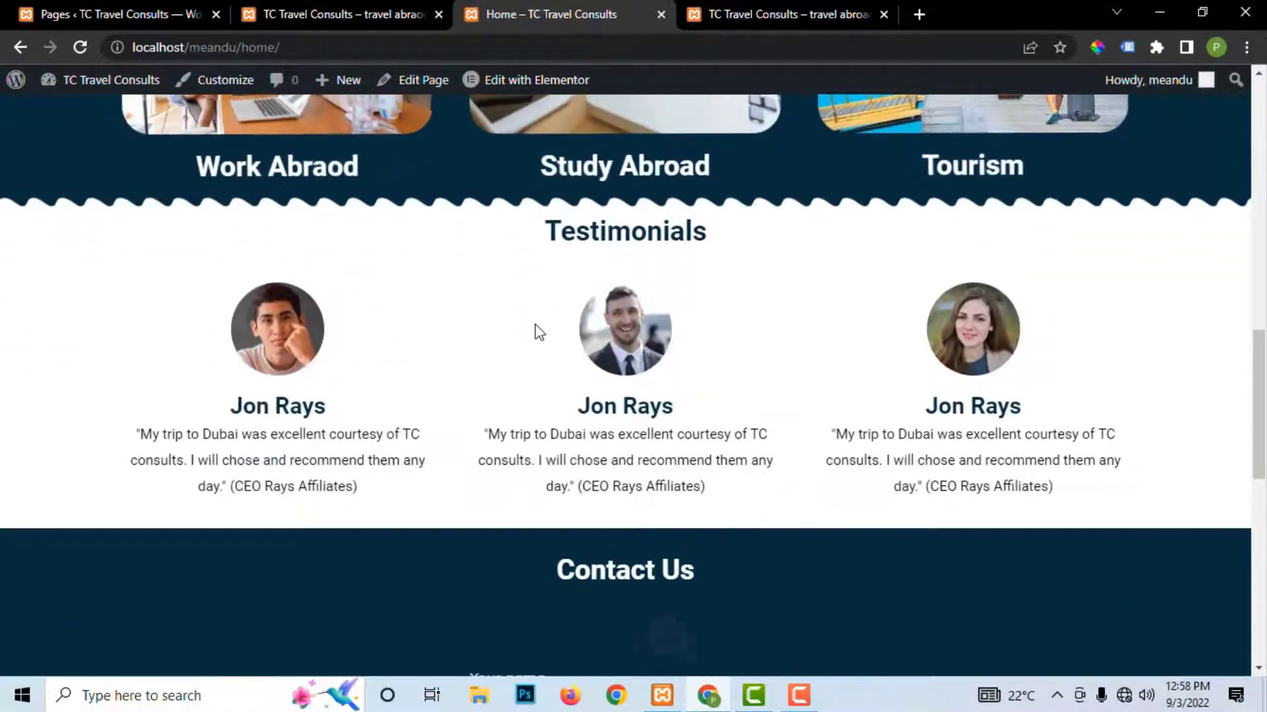
scroll(539, 332, down, 10)
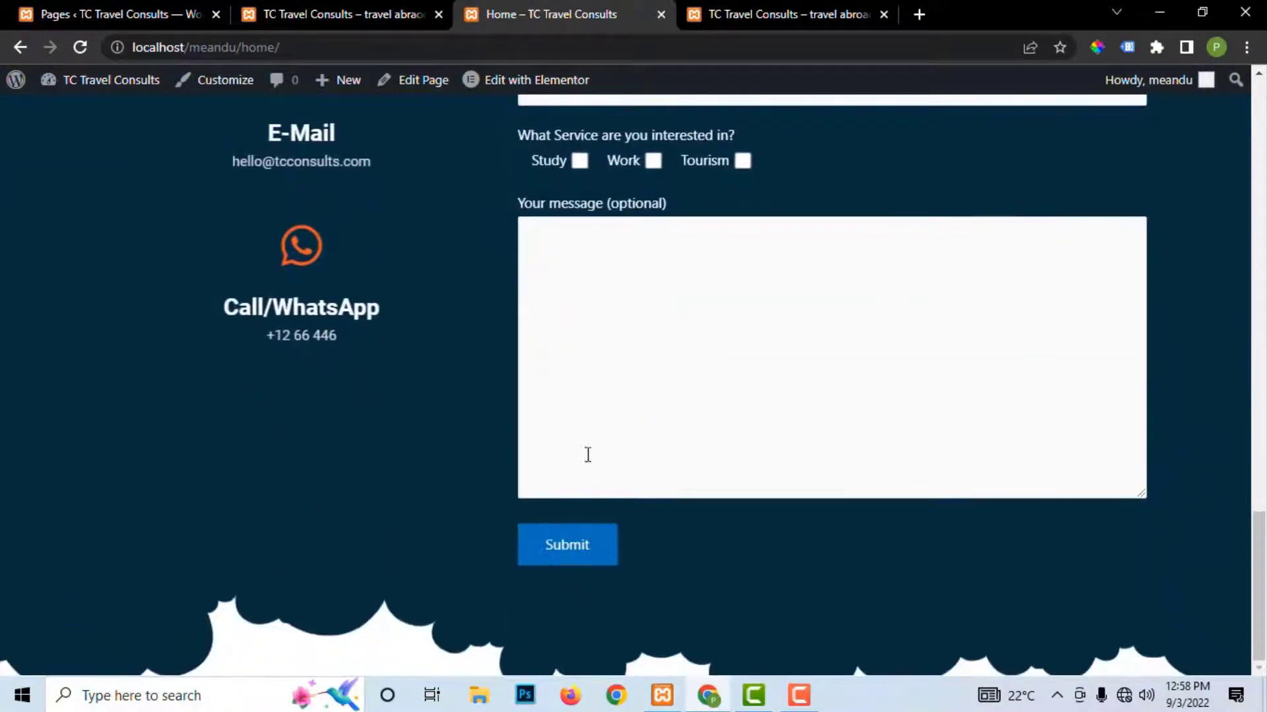
scroll(523, 368, up, 3)
click(357, 17)
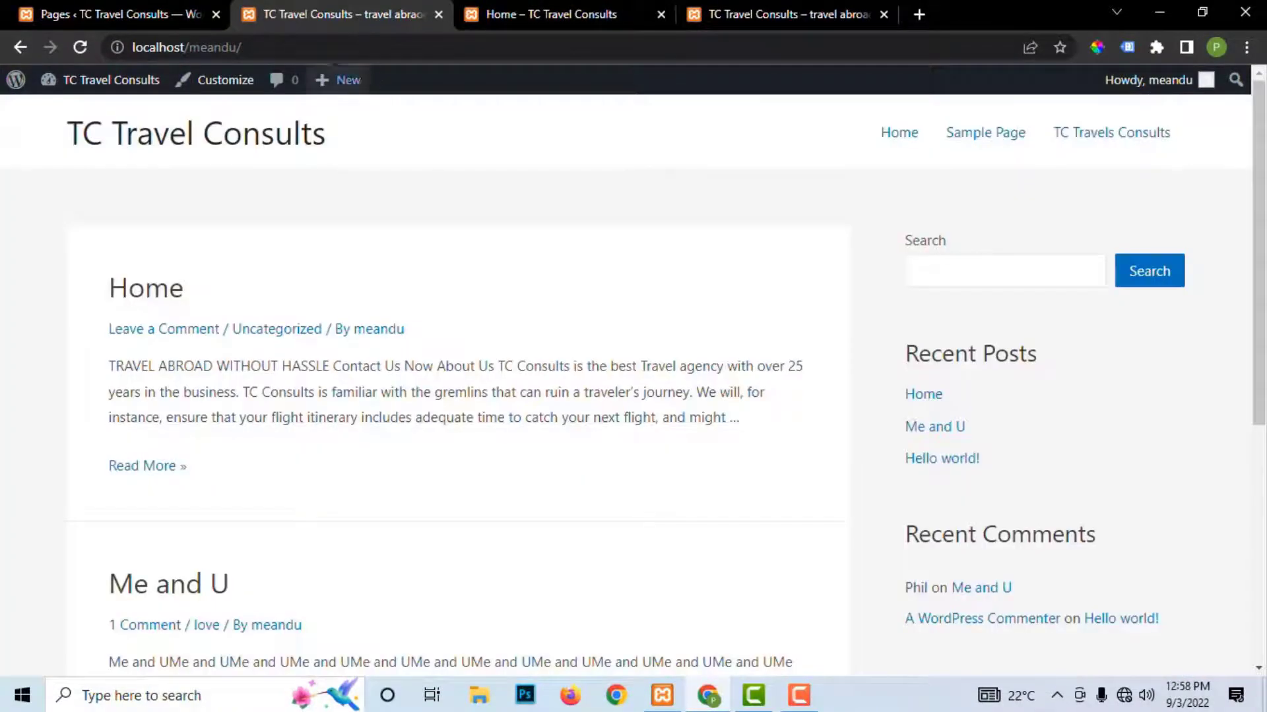
click(305, 47)
Step: Load the wp-admin dashboard and go to the General Settings page under Settings
click(315, 47)
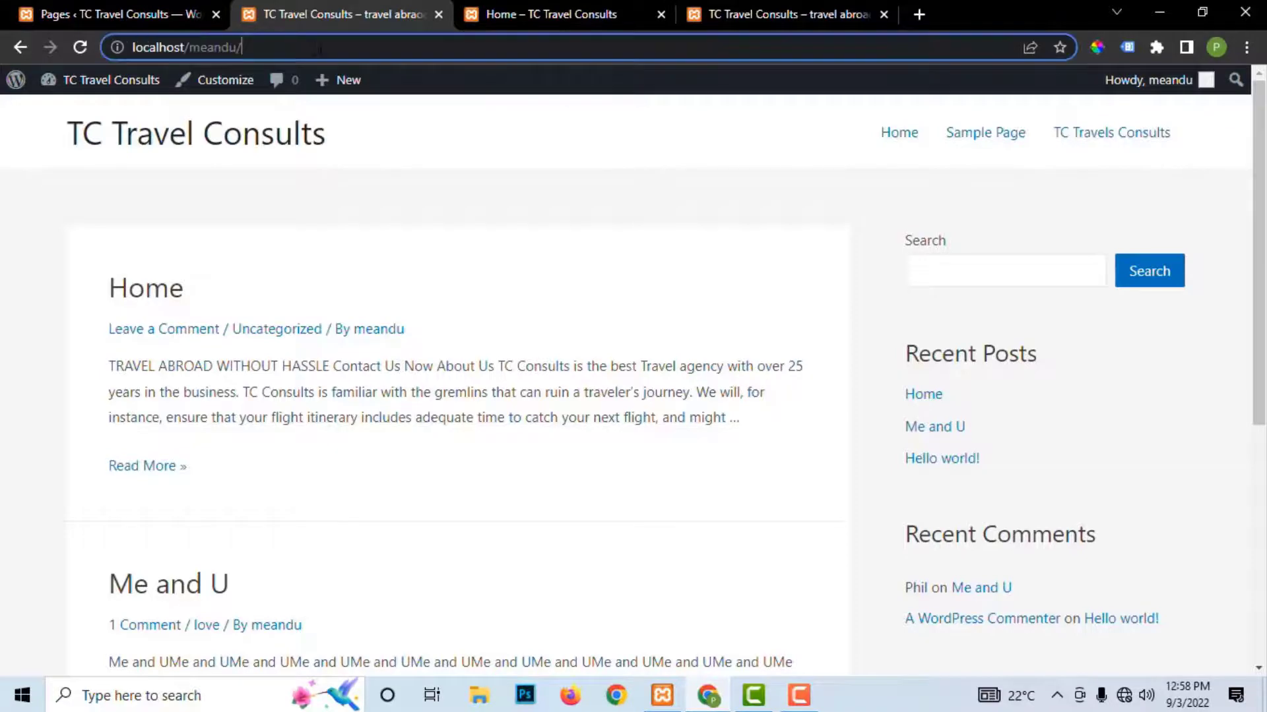
text(w)
key(Return)
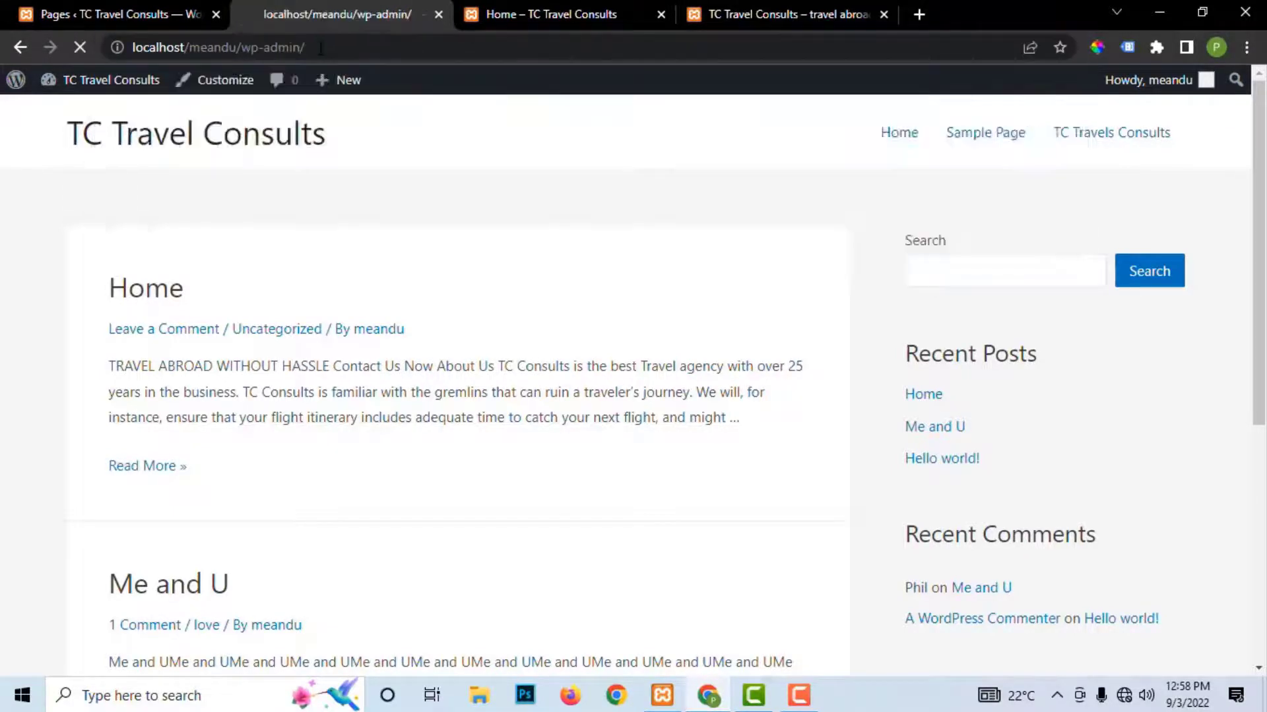
scroll(27, 359, down, 5)
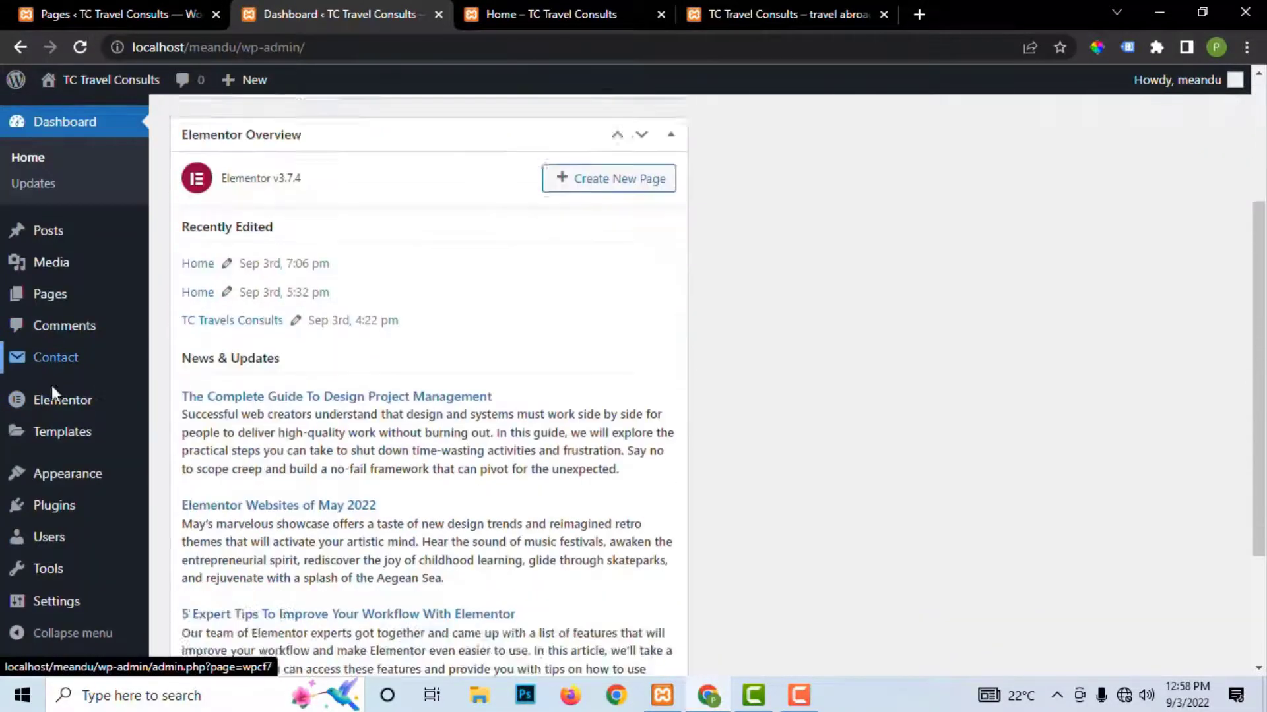
mouse_move(53, 607)
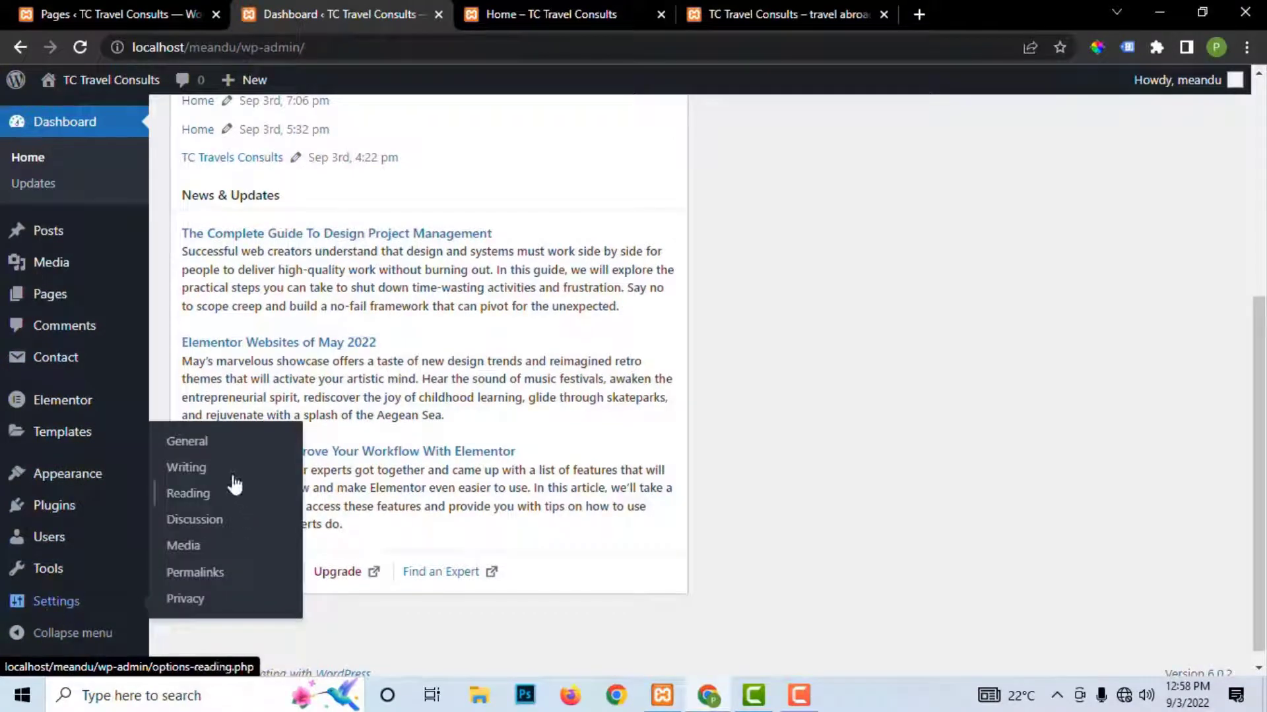
click(267, 438)
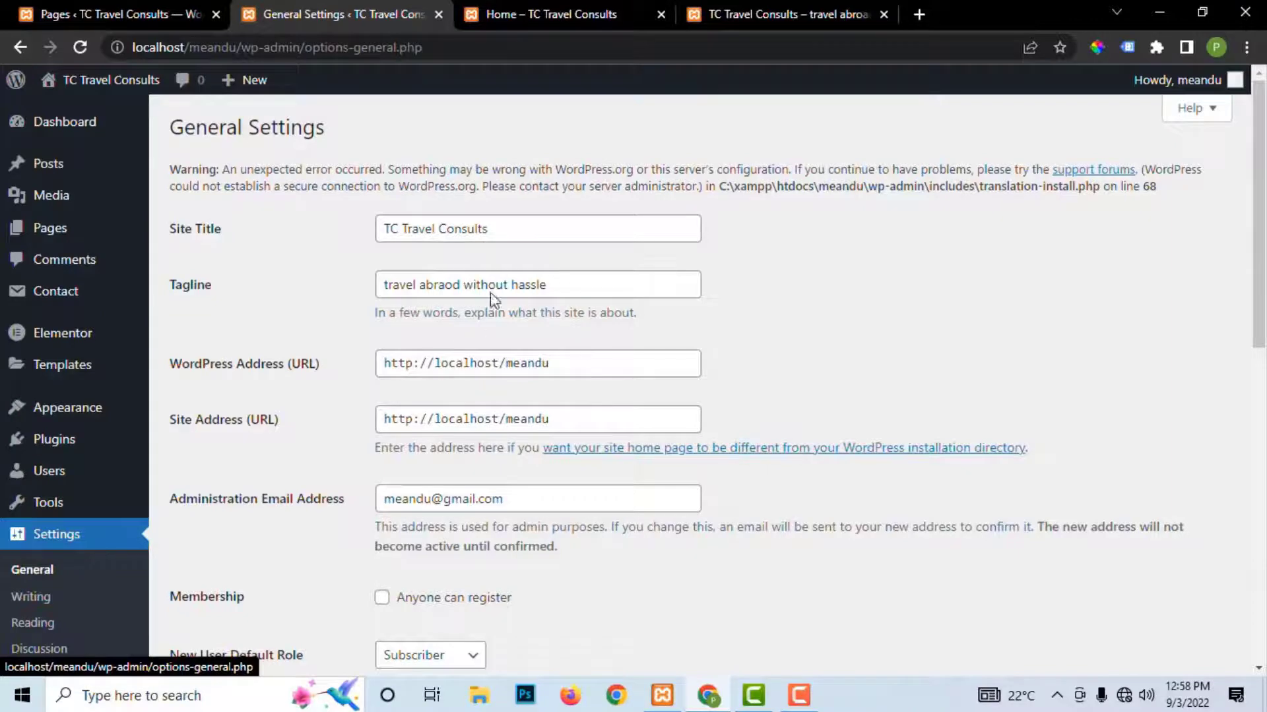
scroll(489, 376, down, 4)
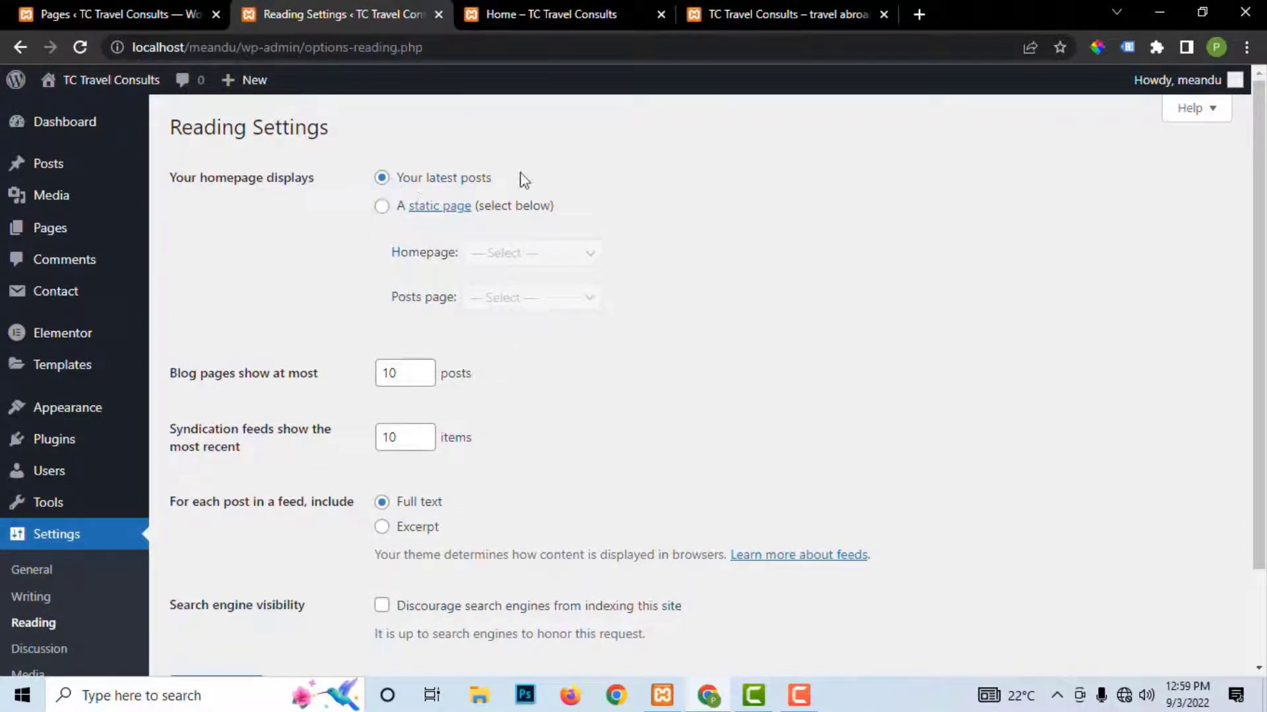
Step: Choose 'A static page' with Home as the Homepage and save the Reading settings
click(383, 207)
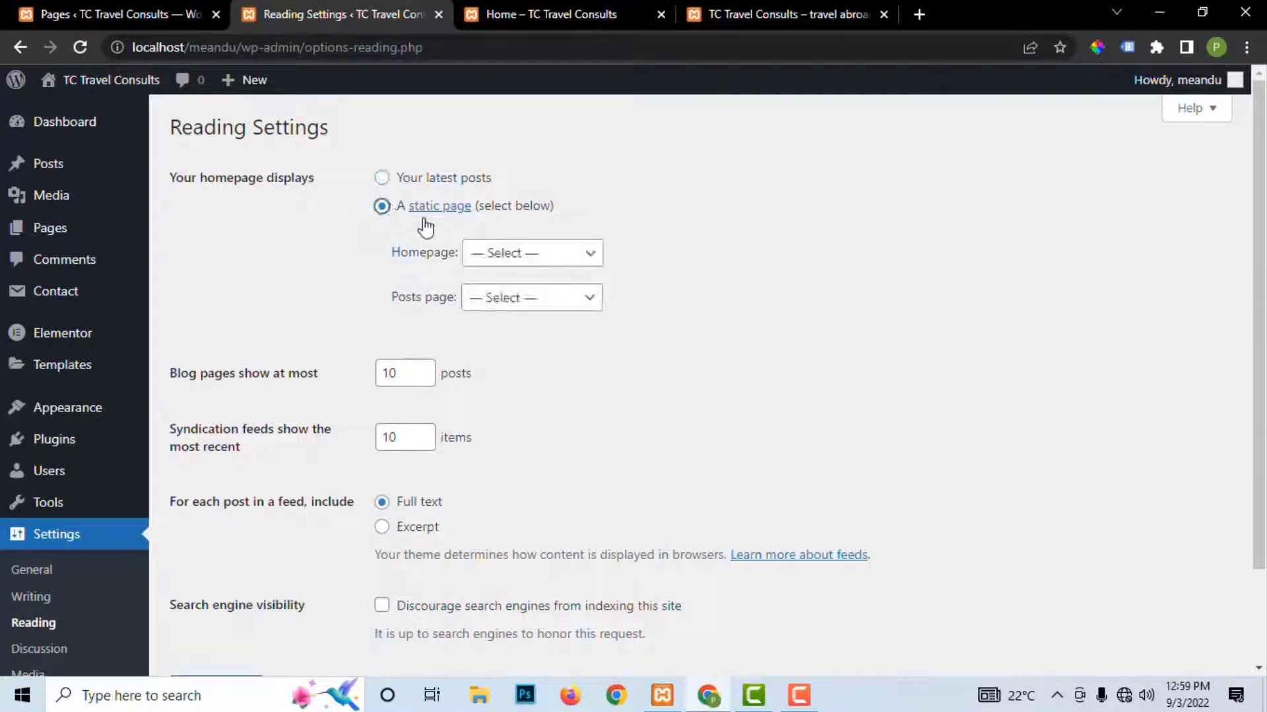
click(498, 259)
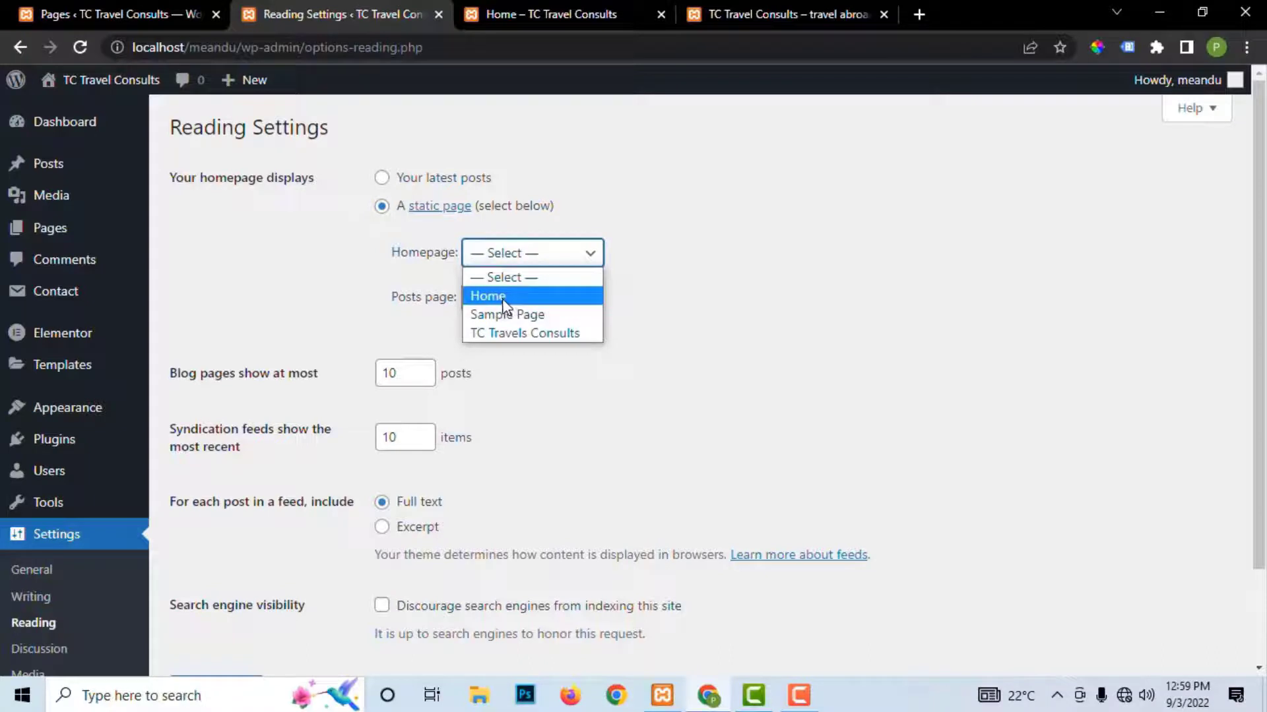
click(505, 297)
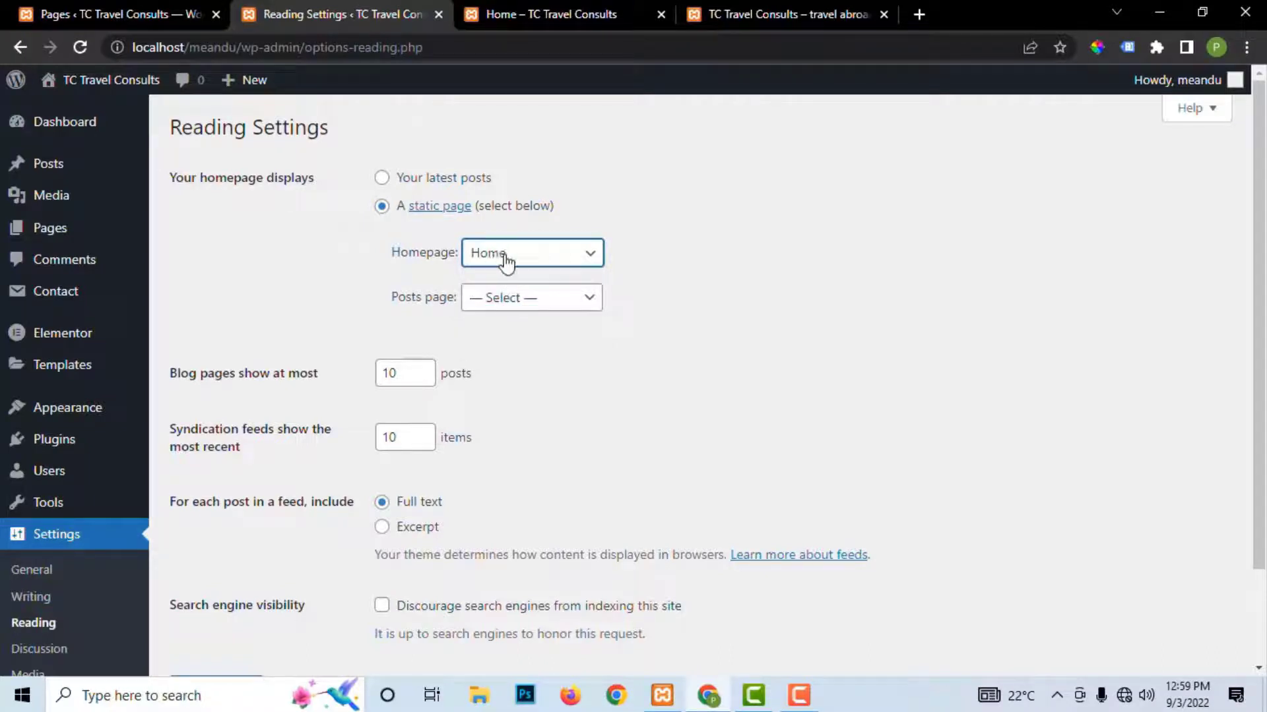
scroll(621, 355, down, 2)
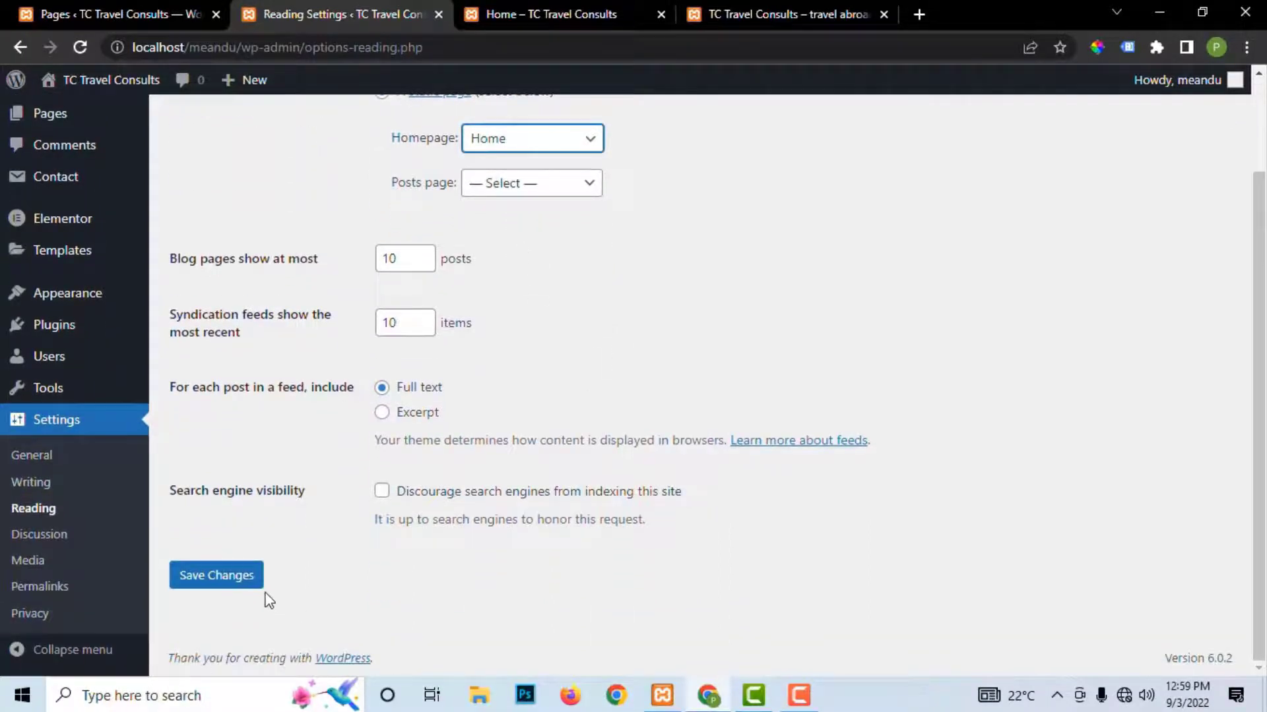
click(218, 576)
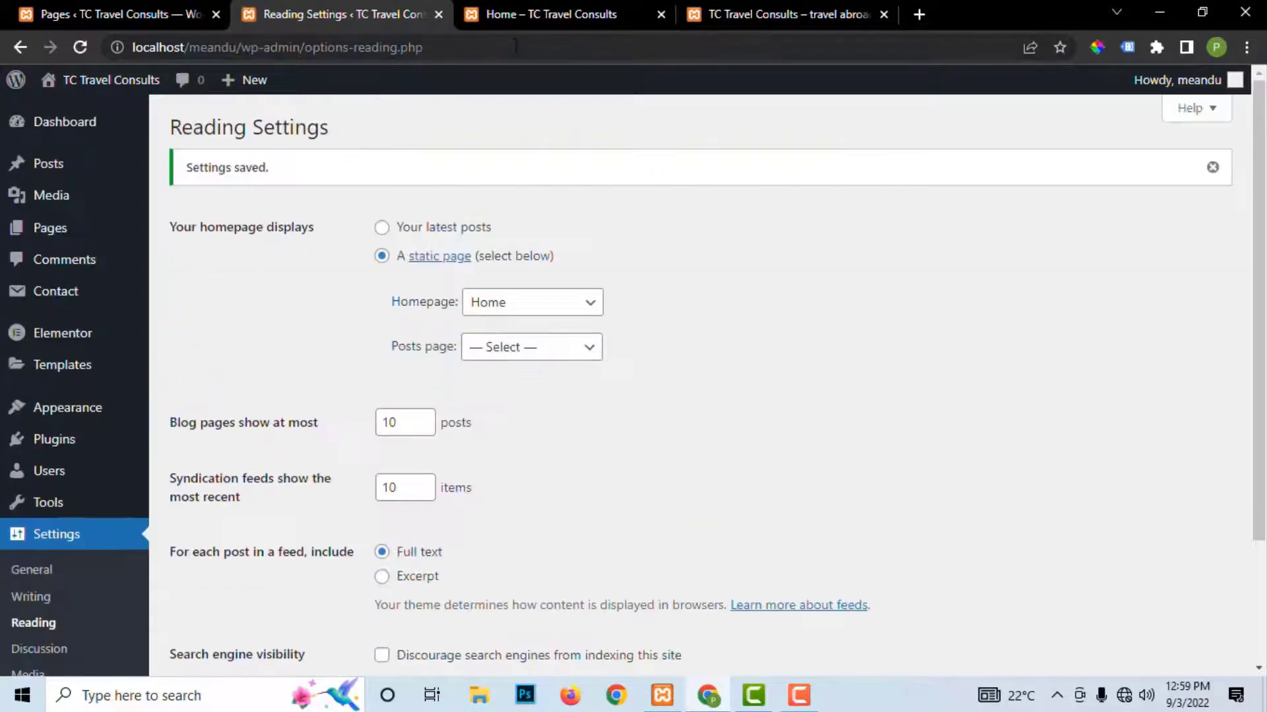
click(524, 25)
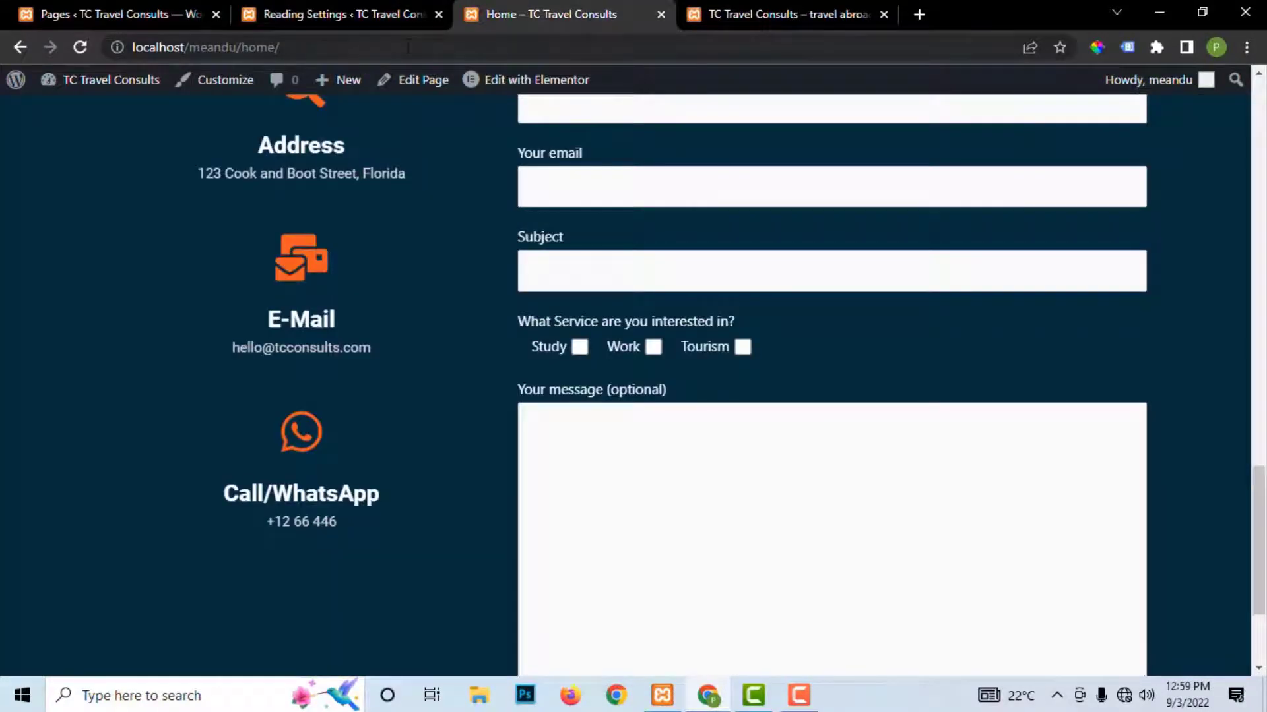
Step: Reload localhost/meandu/ and scroll to confirm it now shows the travel hero, About Us and contact form
scroll(642, 178, up, 15)
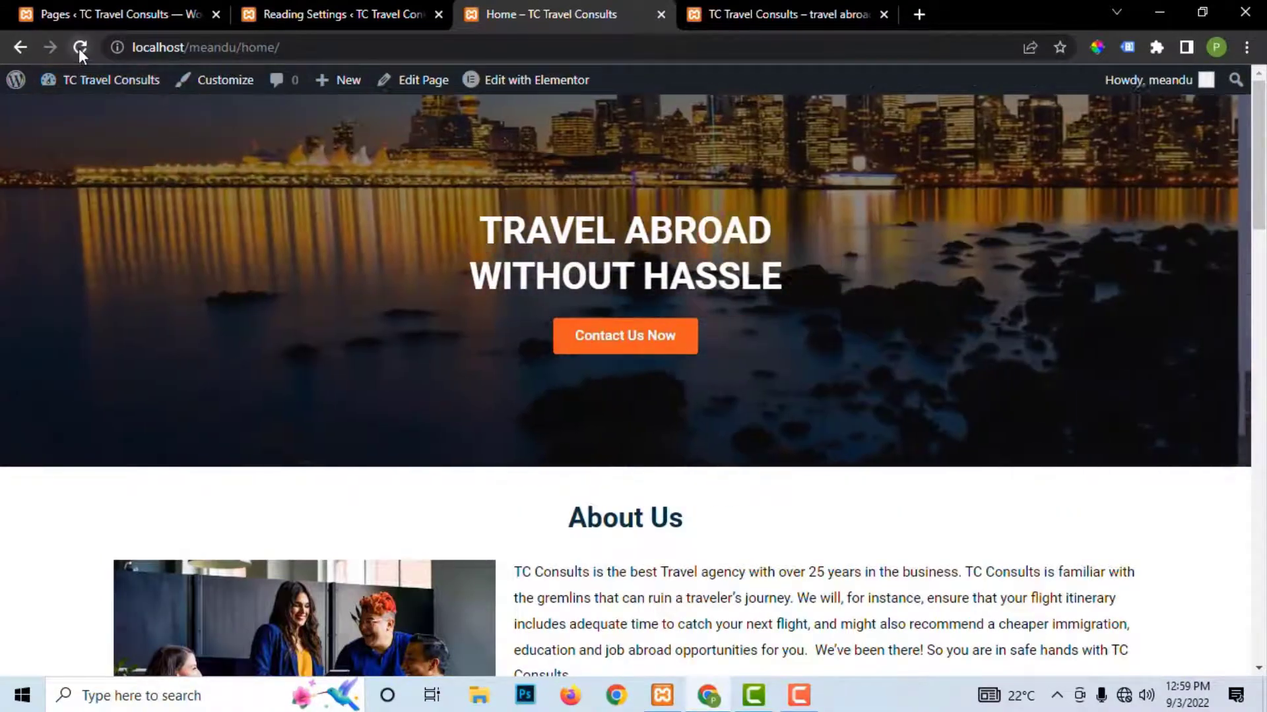
click(80, 48)
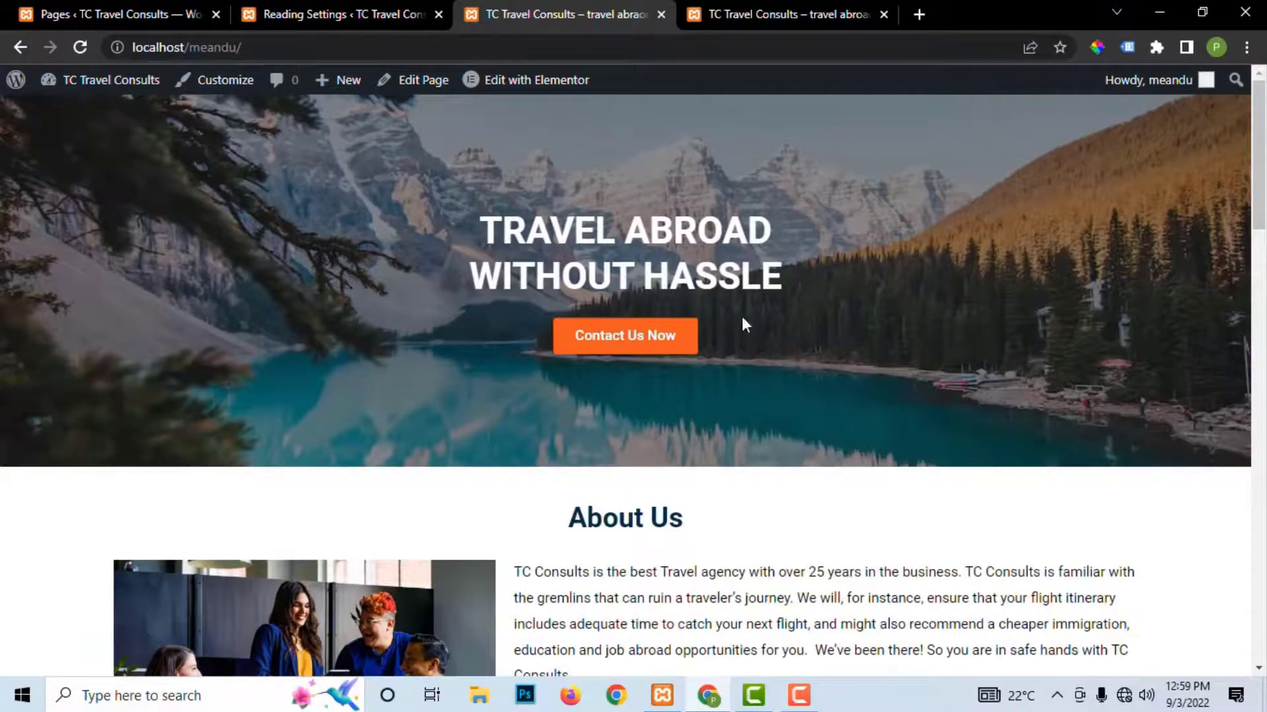
scroll(743, 322, down, 20)
scroll(743, 323, down, 3)
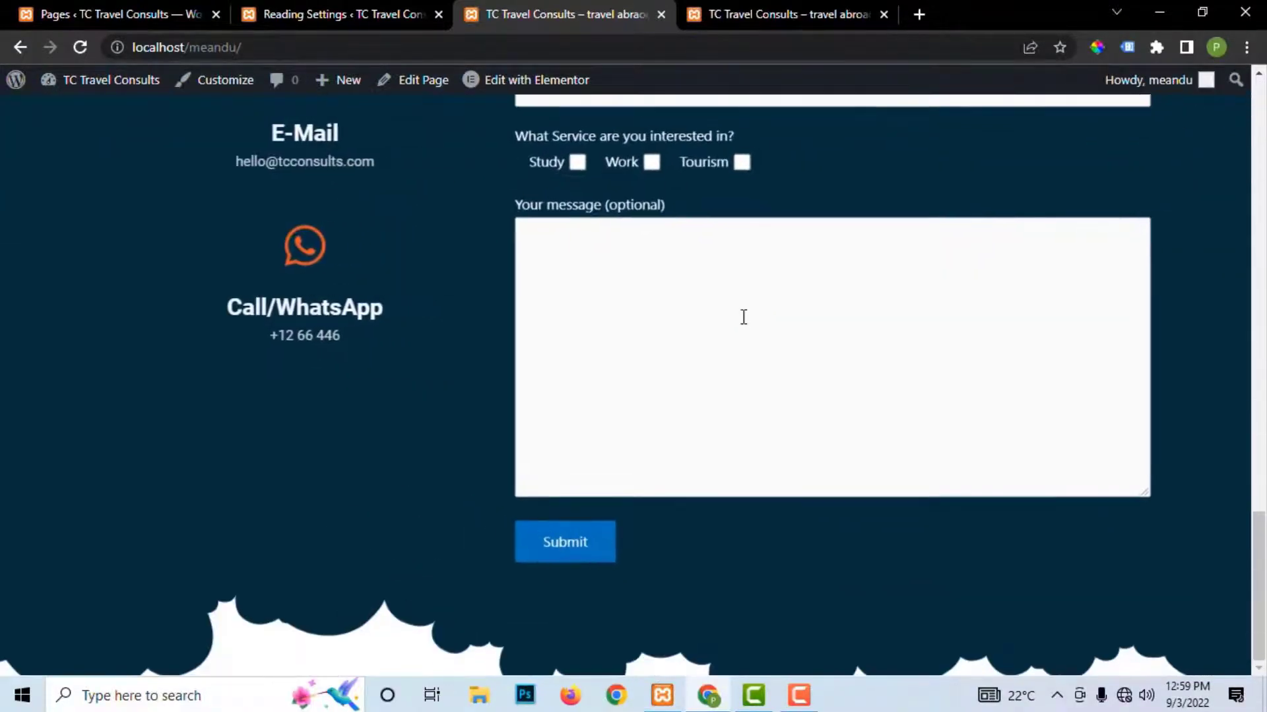
scroll(743, 320, up, 20)
scroll(744, 317, down, 1)
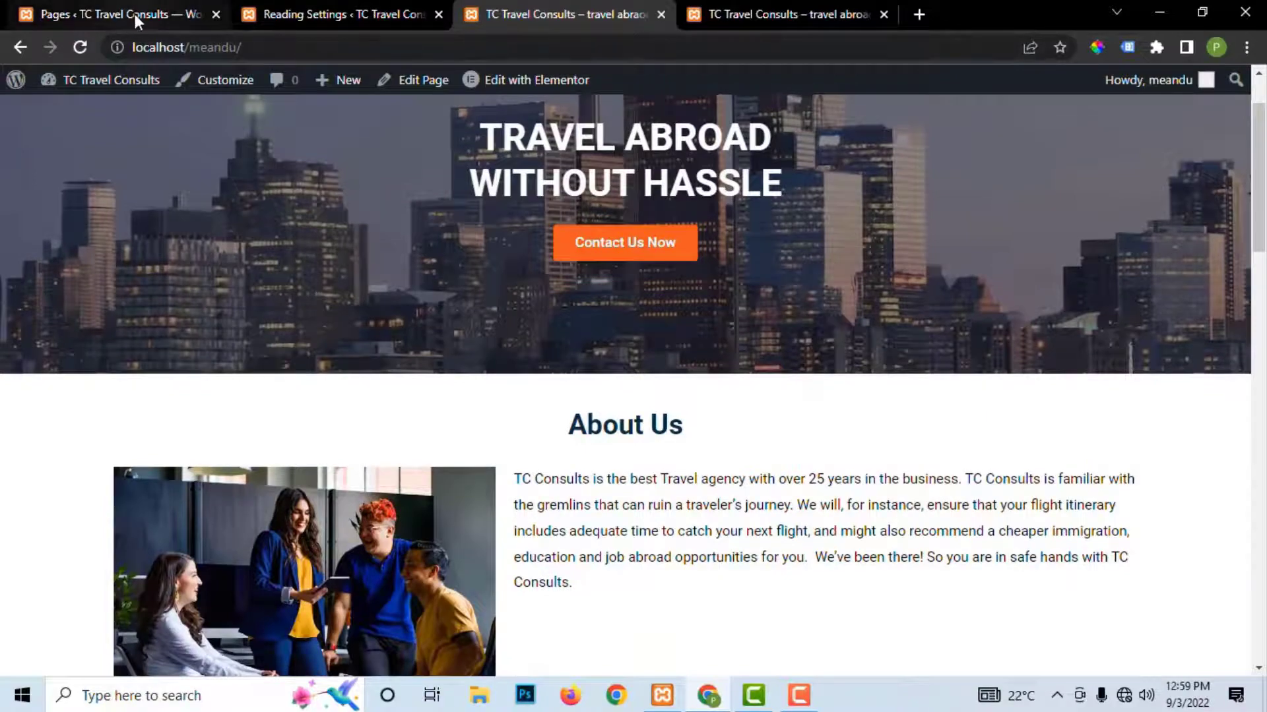
click(330, 48)
mouse_move(241, 48)
mouse_down()
mouse_move(196, 53)
mouse_move(244, 61)
mouse_up()
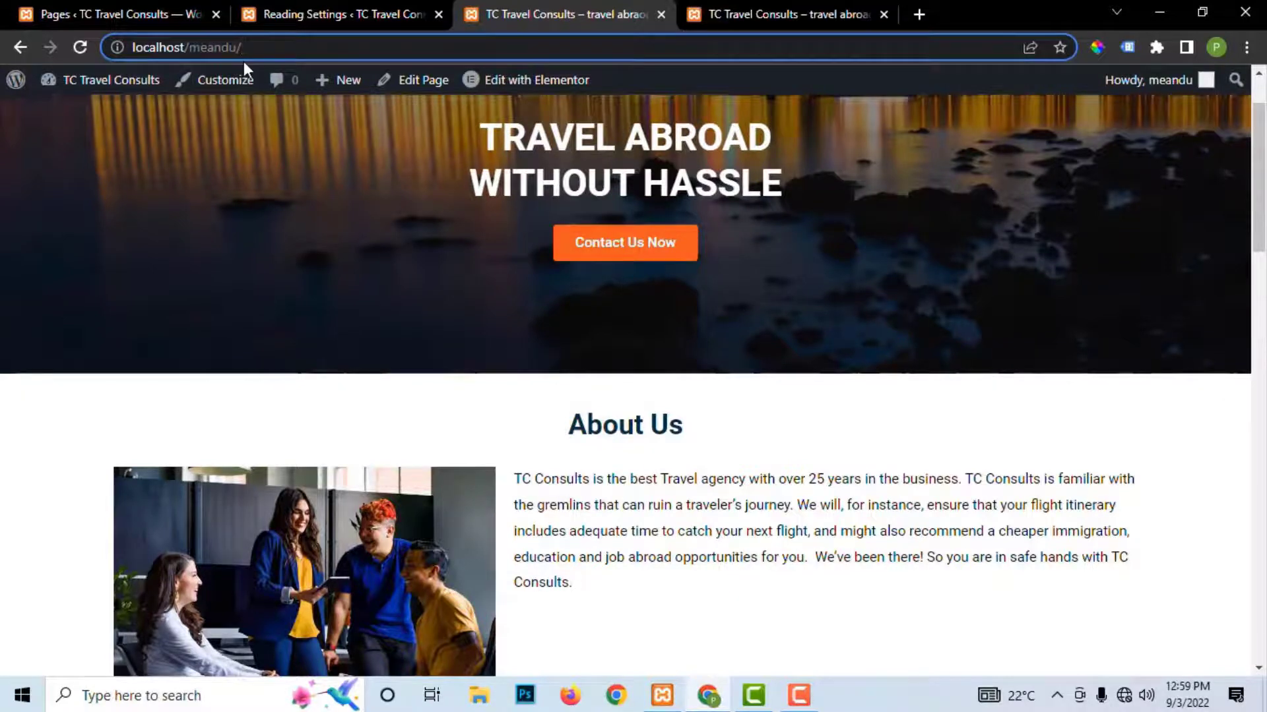
key(Return)
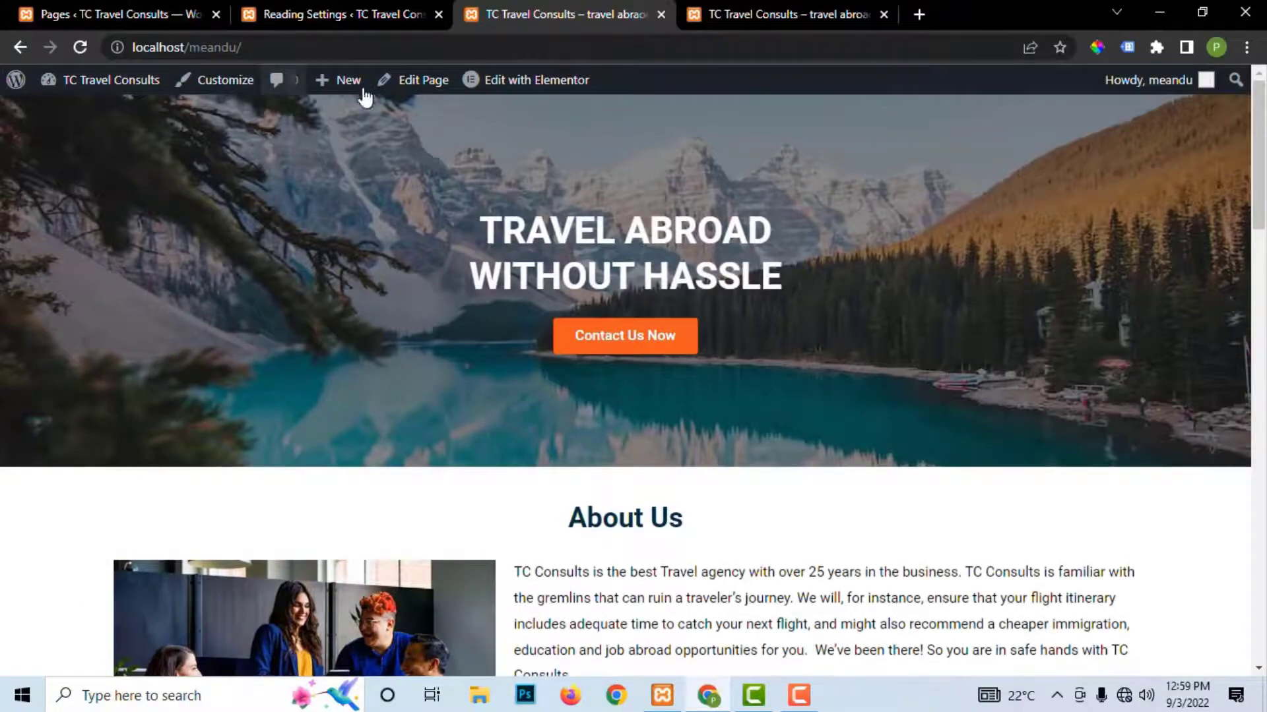
scroll(644, 396, down, 20)
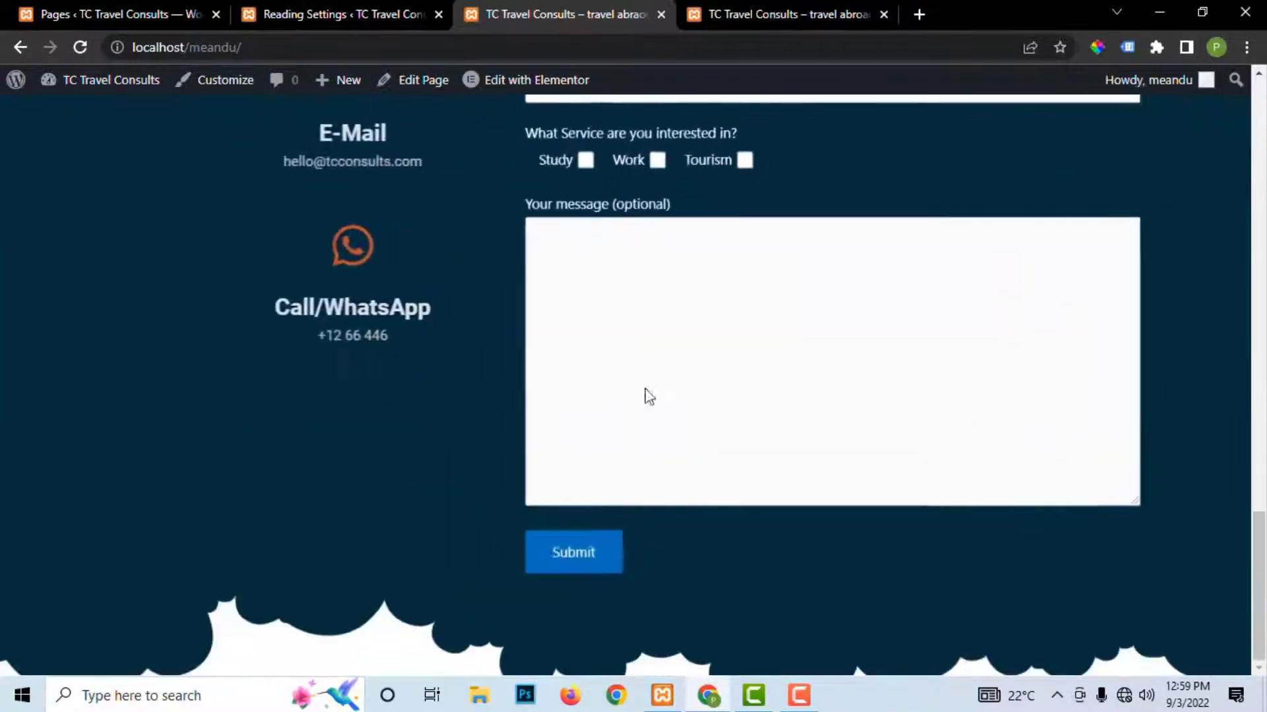
scroll(649, 391, up, 20)
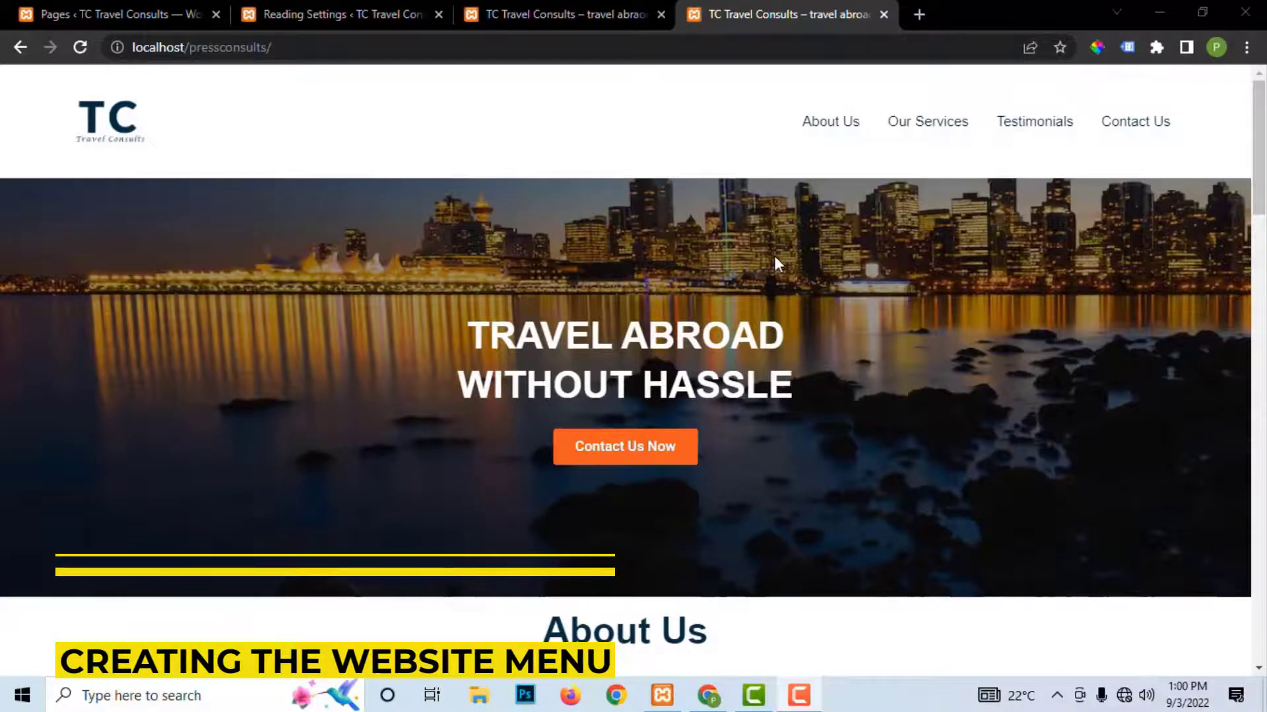
Step: Try the reference site's About Us and Our Services menu links
scroll(774, 256, down, 10)
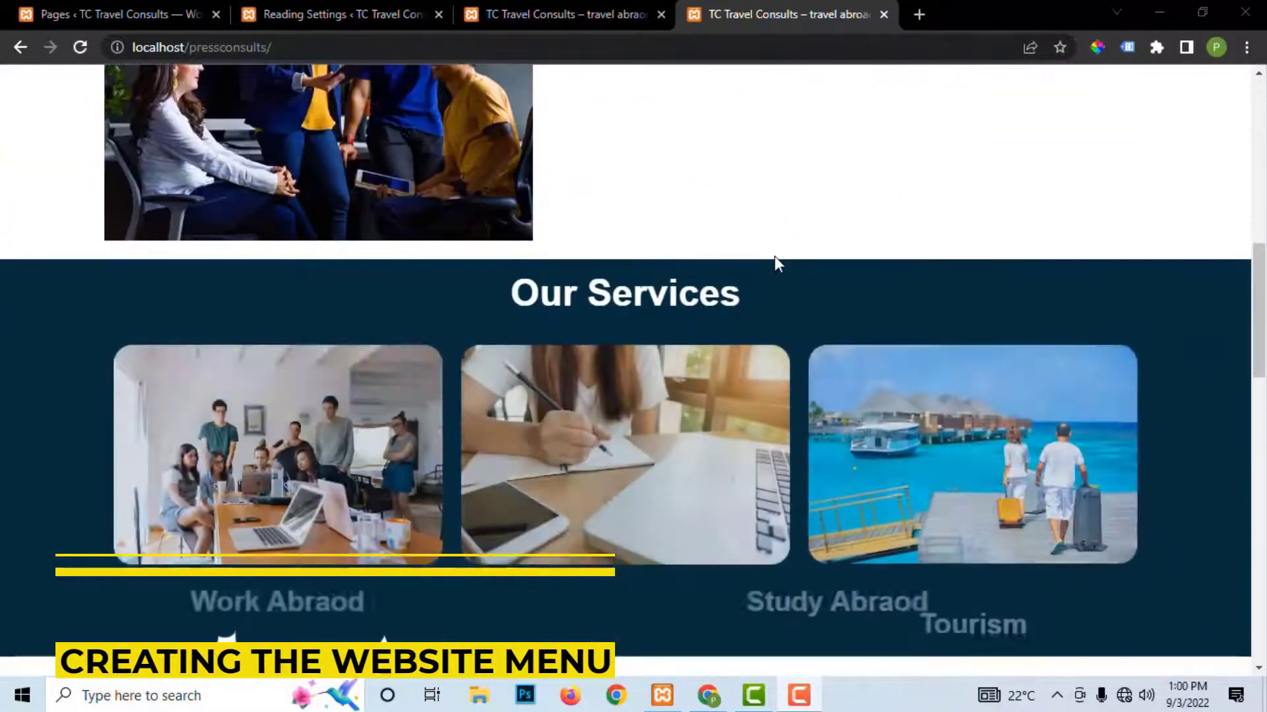
scroll(775, 256, down, 20)
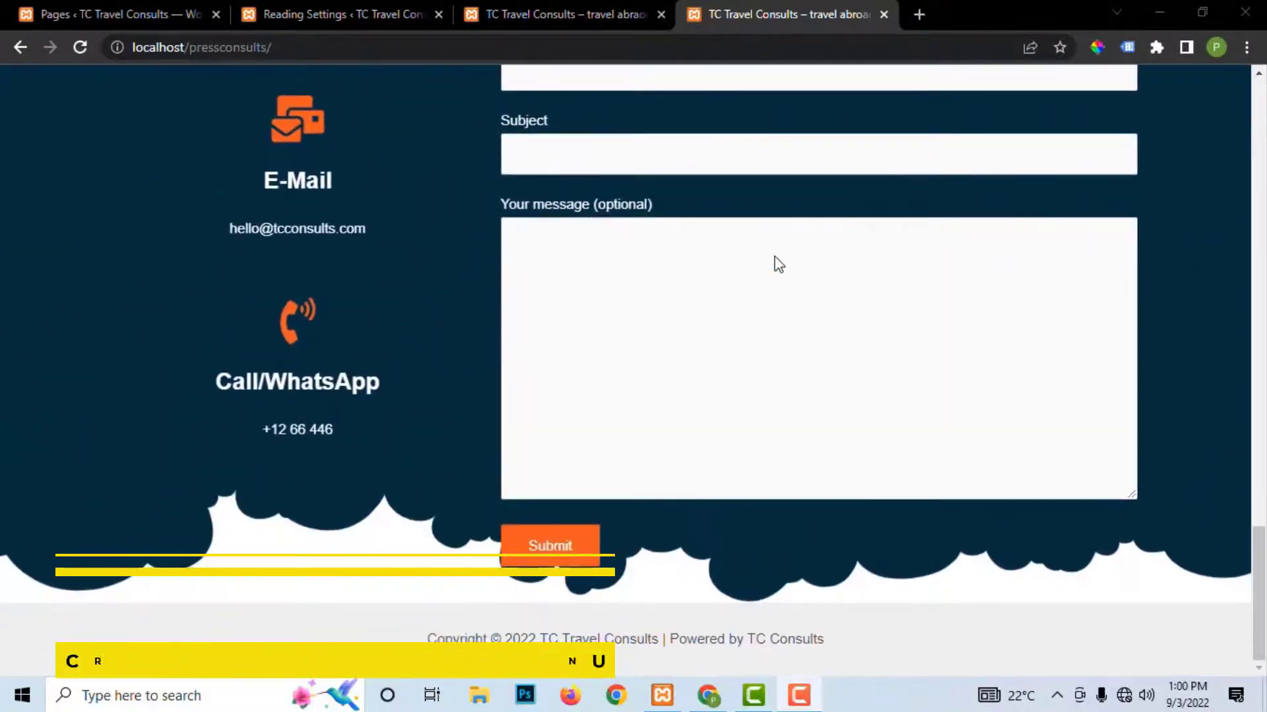
scroll(778, 264, up, 20)
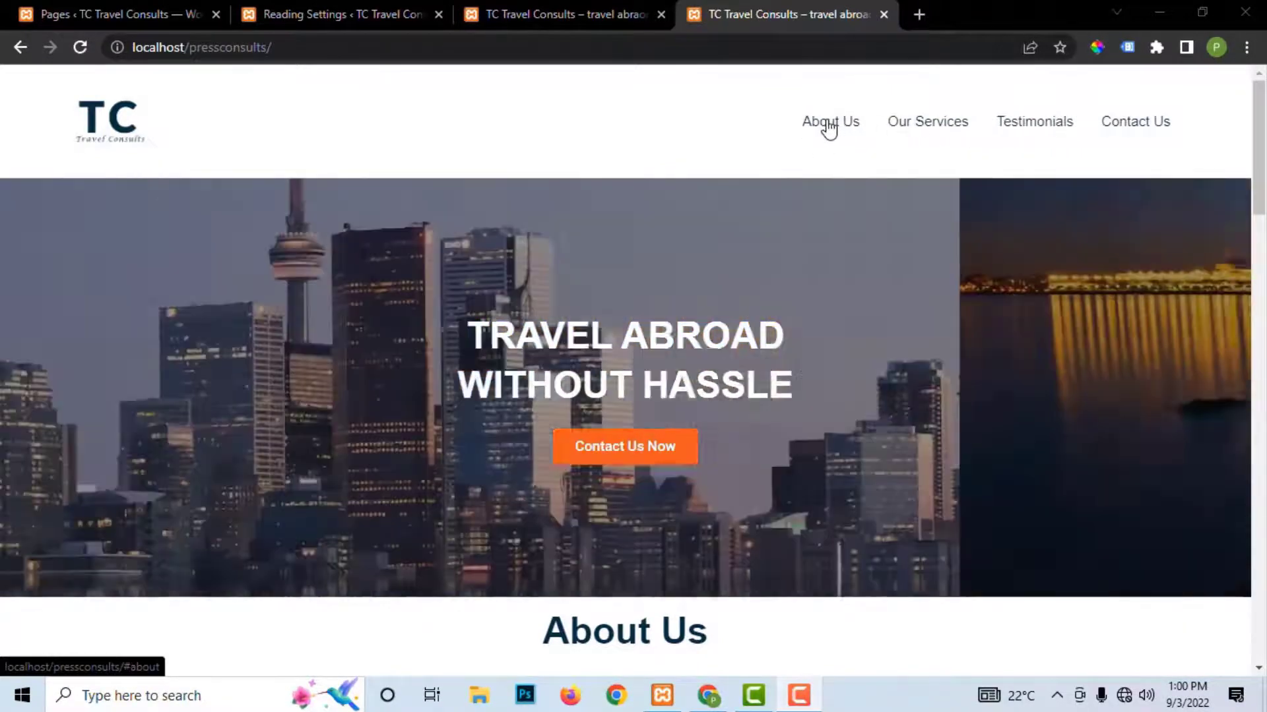
click(826, 125)
scroll(933, 109, up, 6)
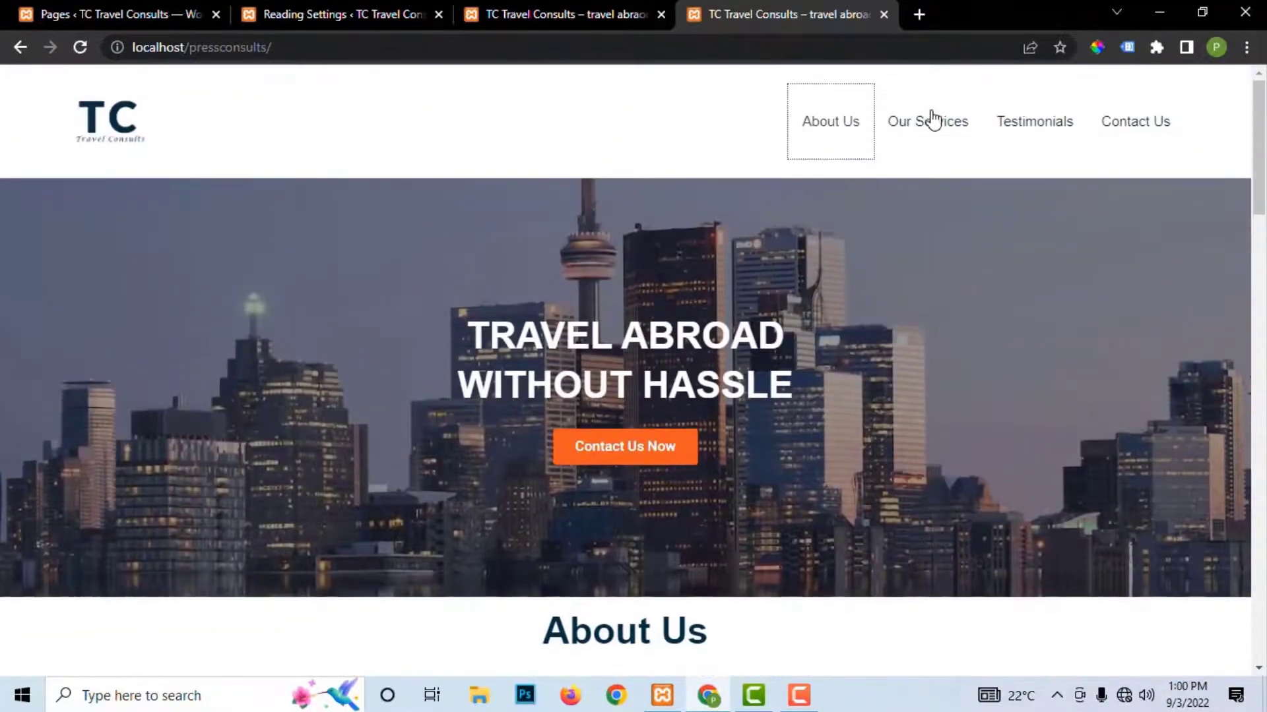
click(933, 121)
scroll(1024, 126, up, 10)
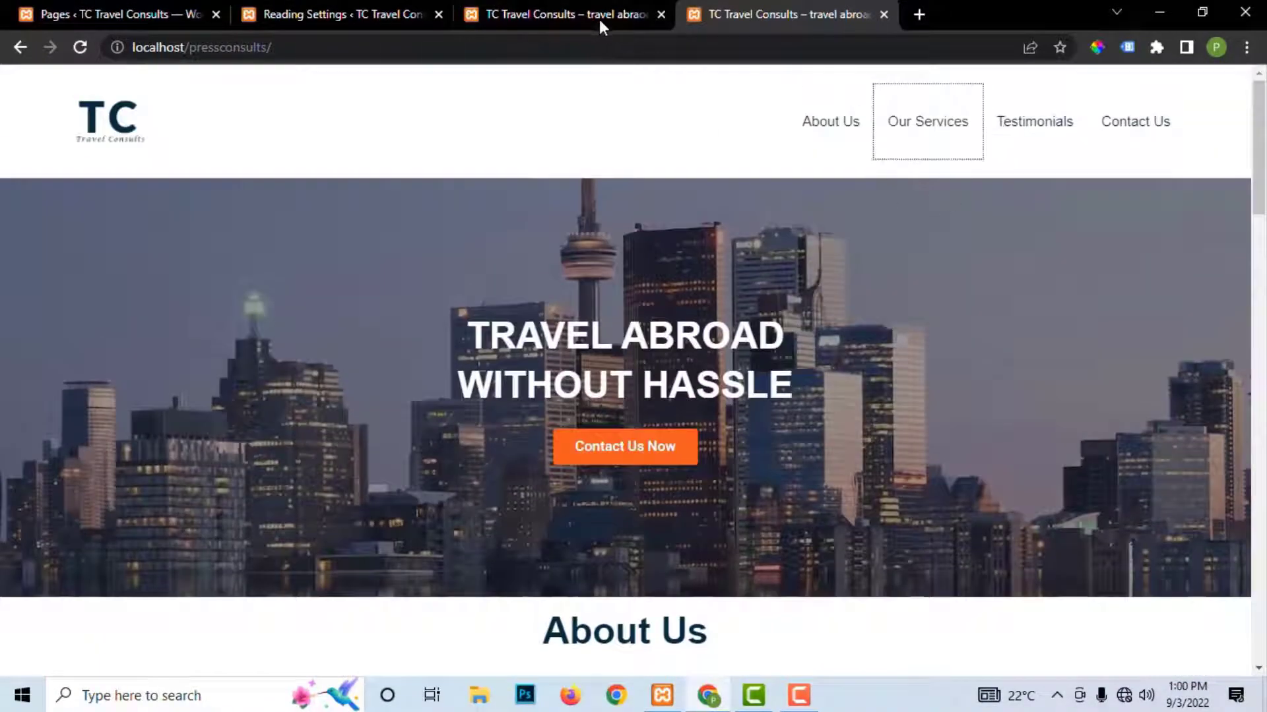
Step: Switch to the localhost/meandu tab and scroll through the designed Home page
click(563, 12)
scroll(528, 408, down, 3)
scroll(528, 408, down, 12)
scroll(525, 408, up, 3)
scroll(526, 408, up, 12)
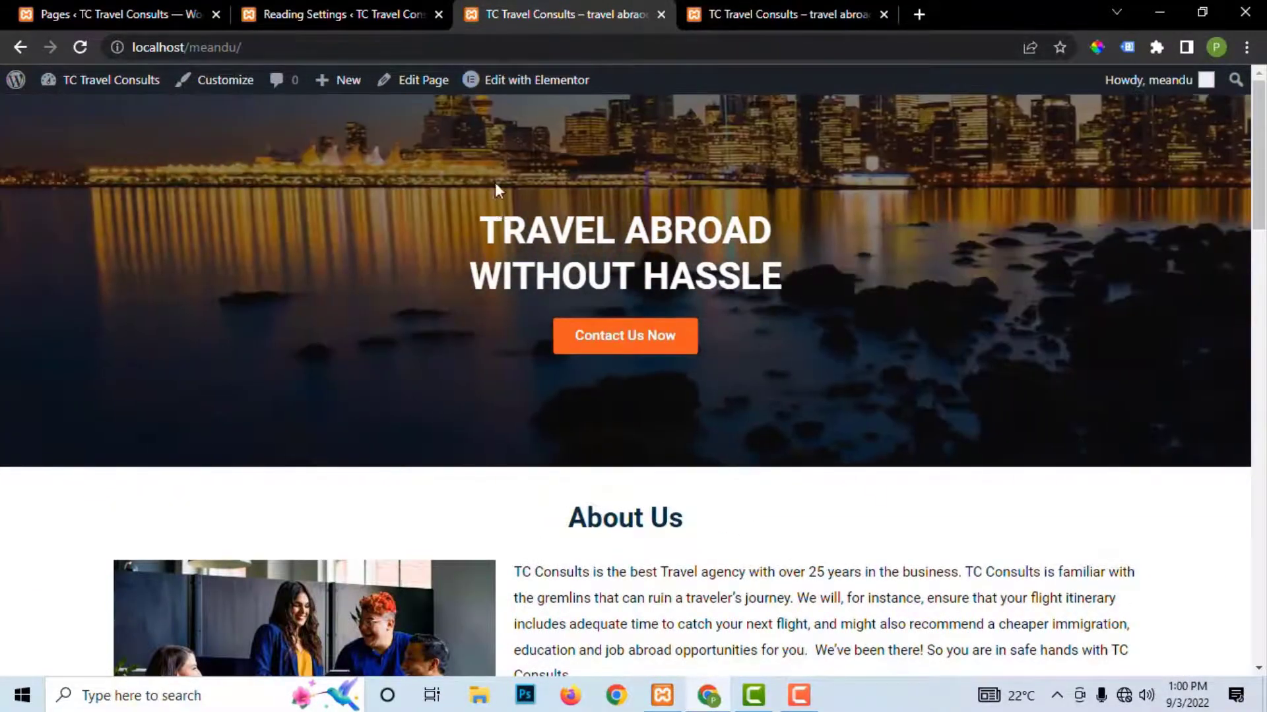
Step: Trim the Reading Settings address to load the admin dashboard, and close the old Pages tab
click(332, 14)
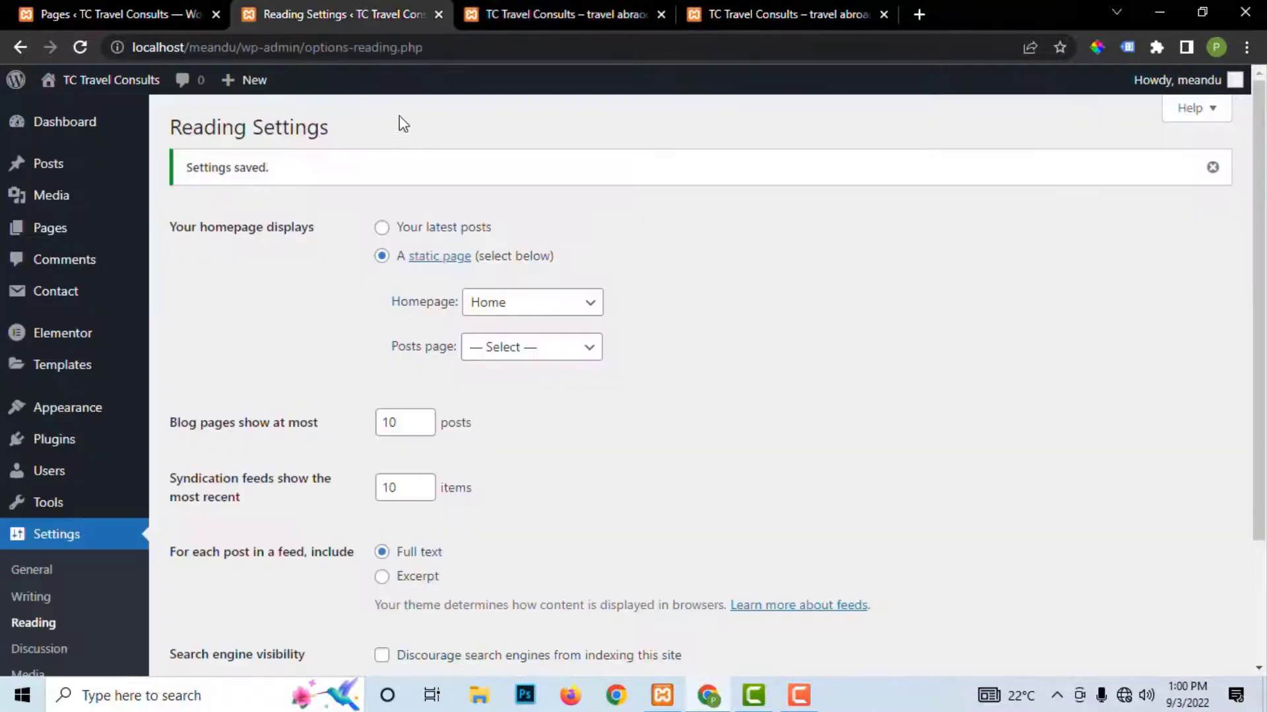
drag(473, 55, 295, 61)
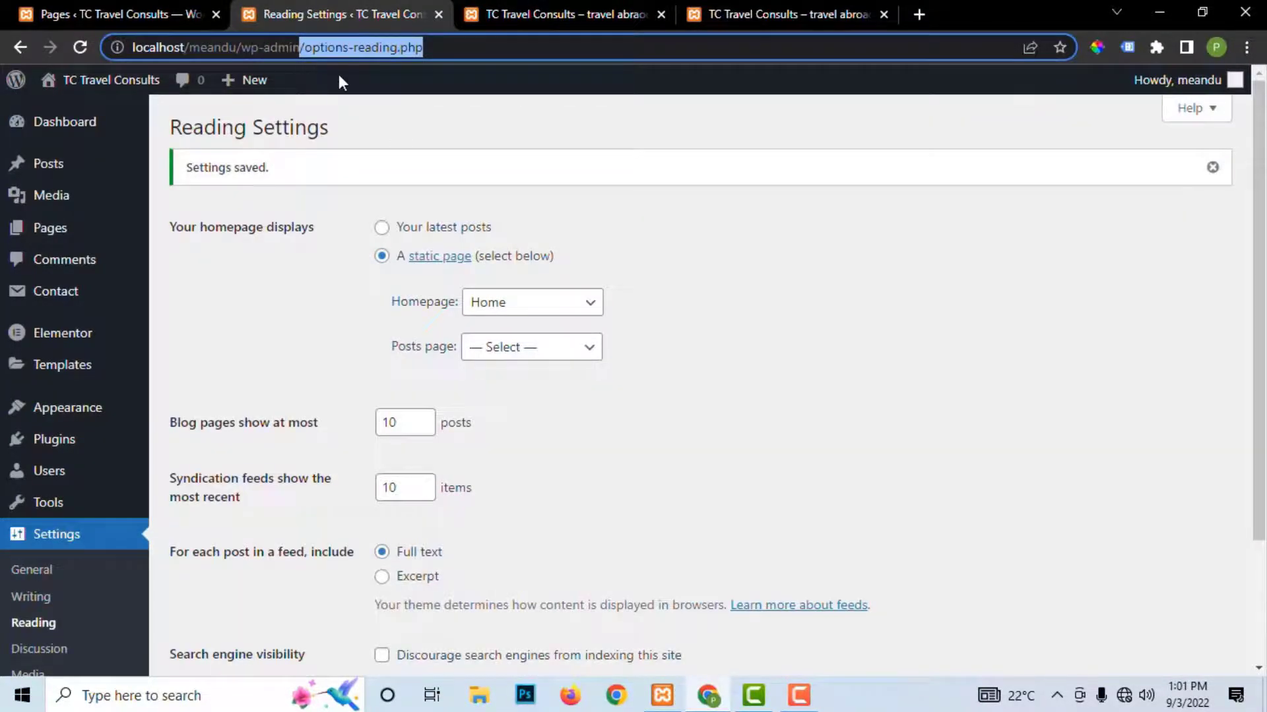
key(BackSpace)
key(Return)
scroll(579, 319, down, 2)
scroll(579, 319, up, 2)
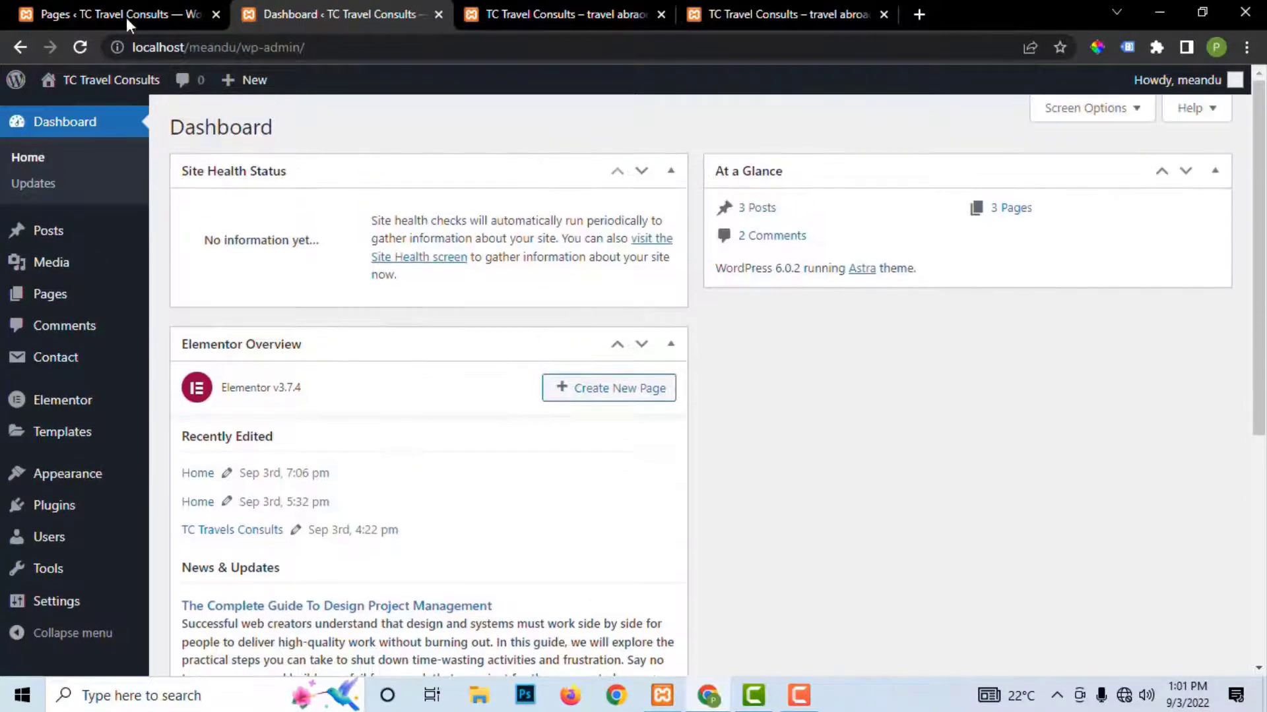
click(216, 15)
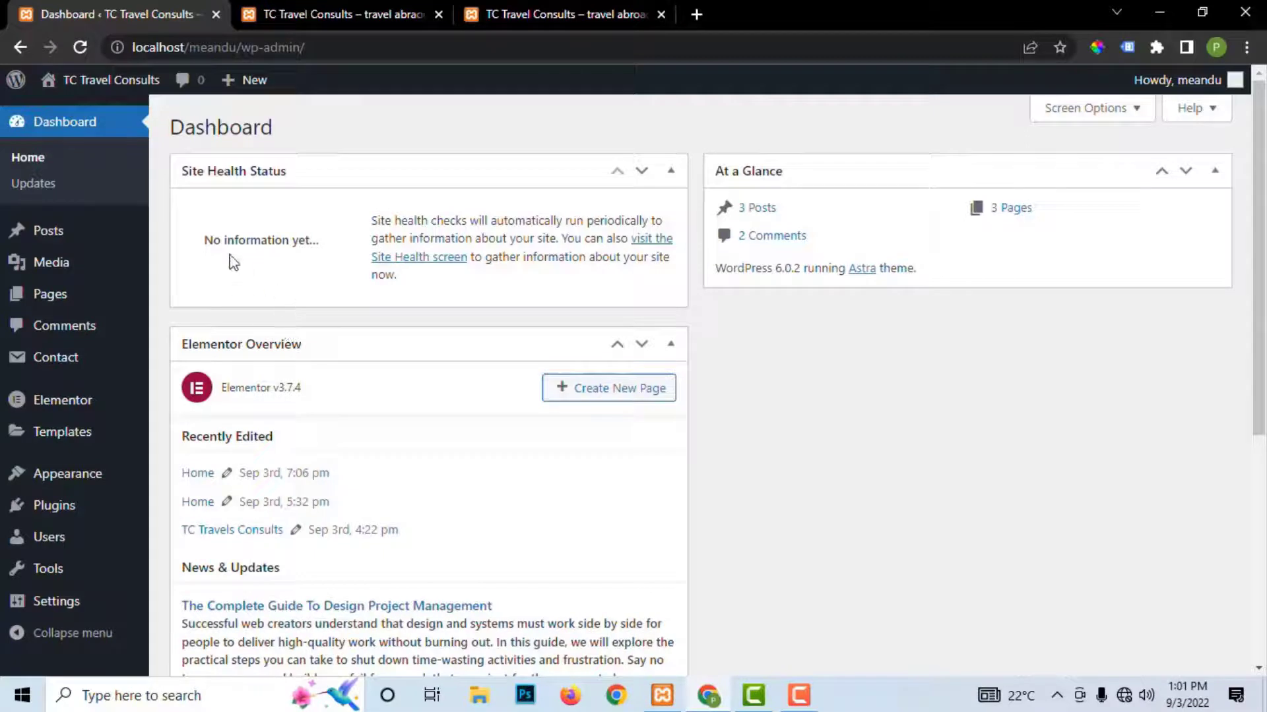
Step: Open Appearance > Menus, then launch Edit with Elementor for the homepage in the site tab
mouse_move(66, 483)
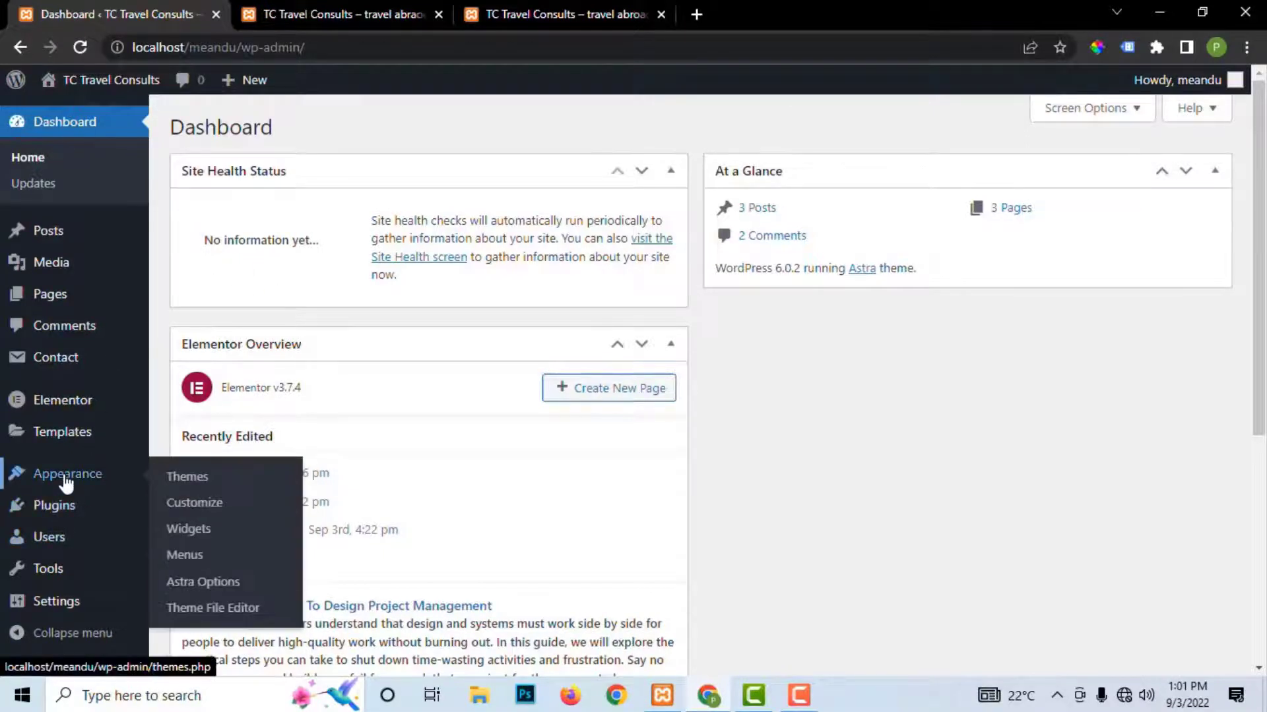
click(184, 555)
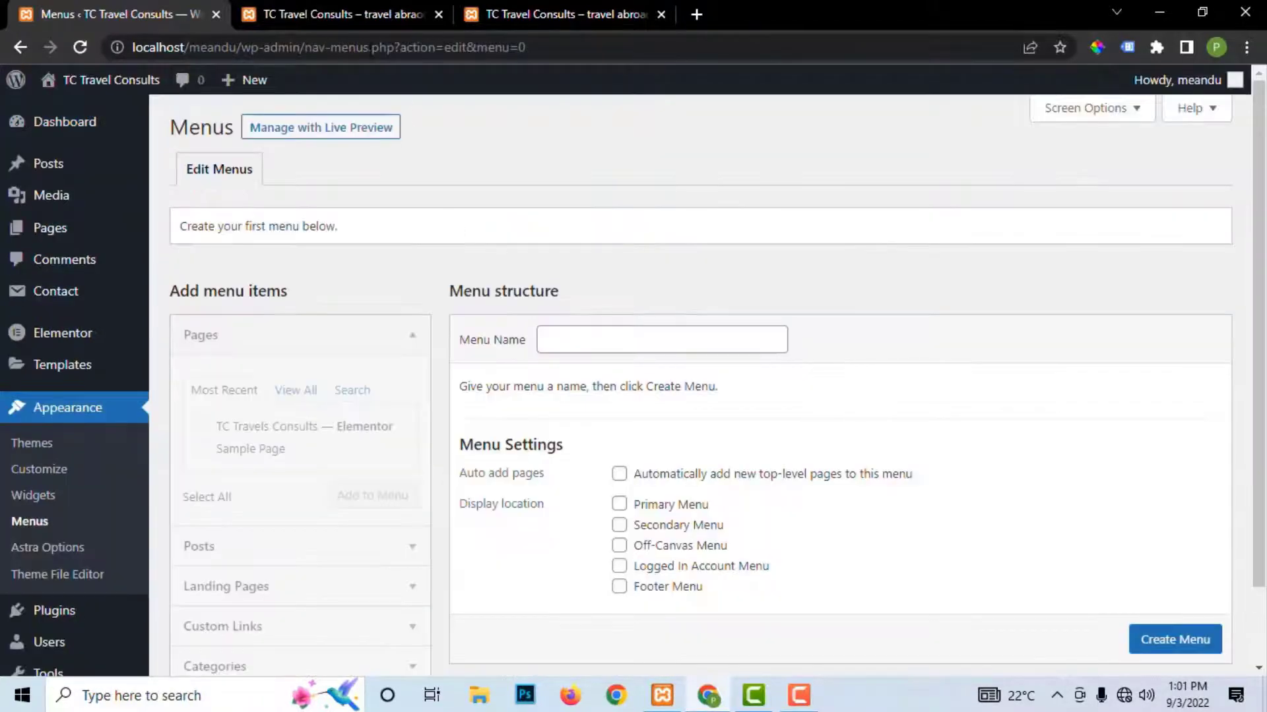
click(328, 12)
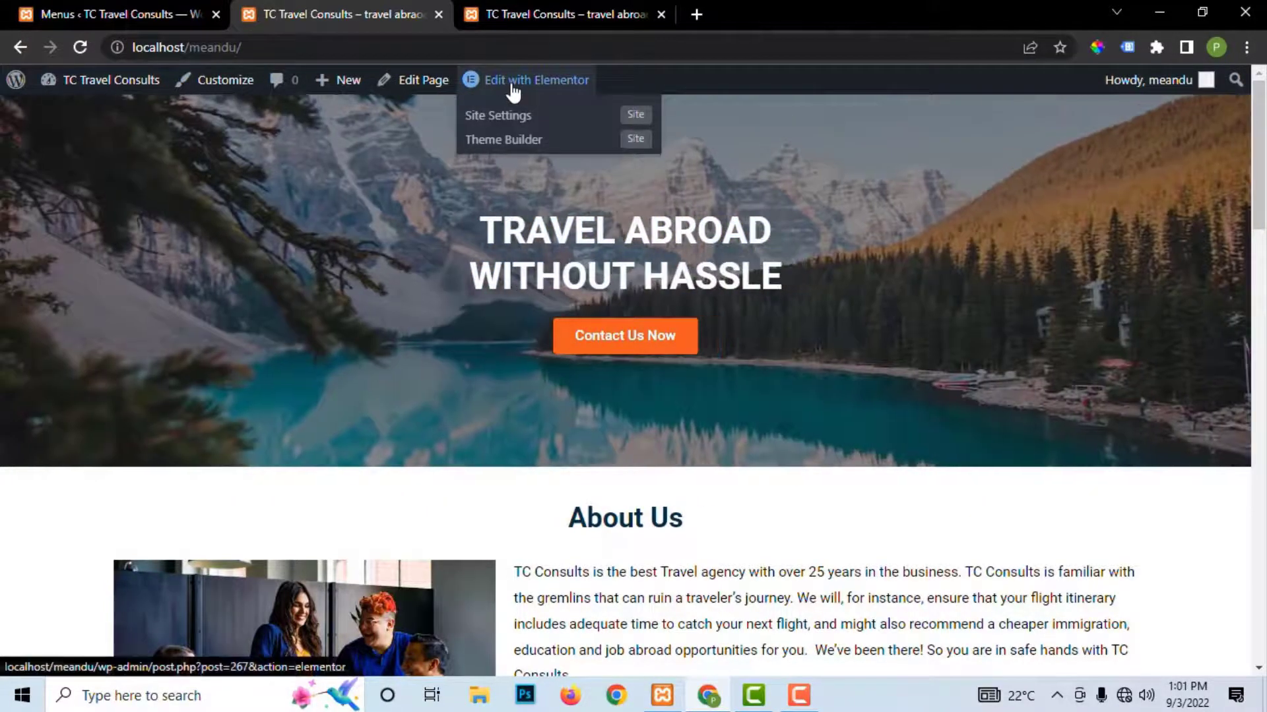
click(511, 86)
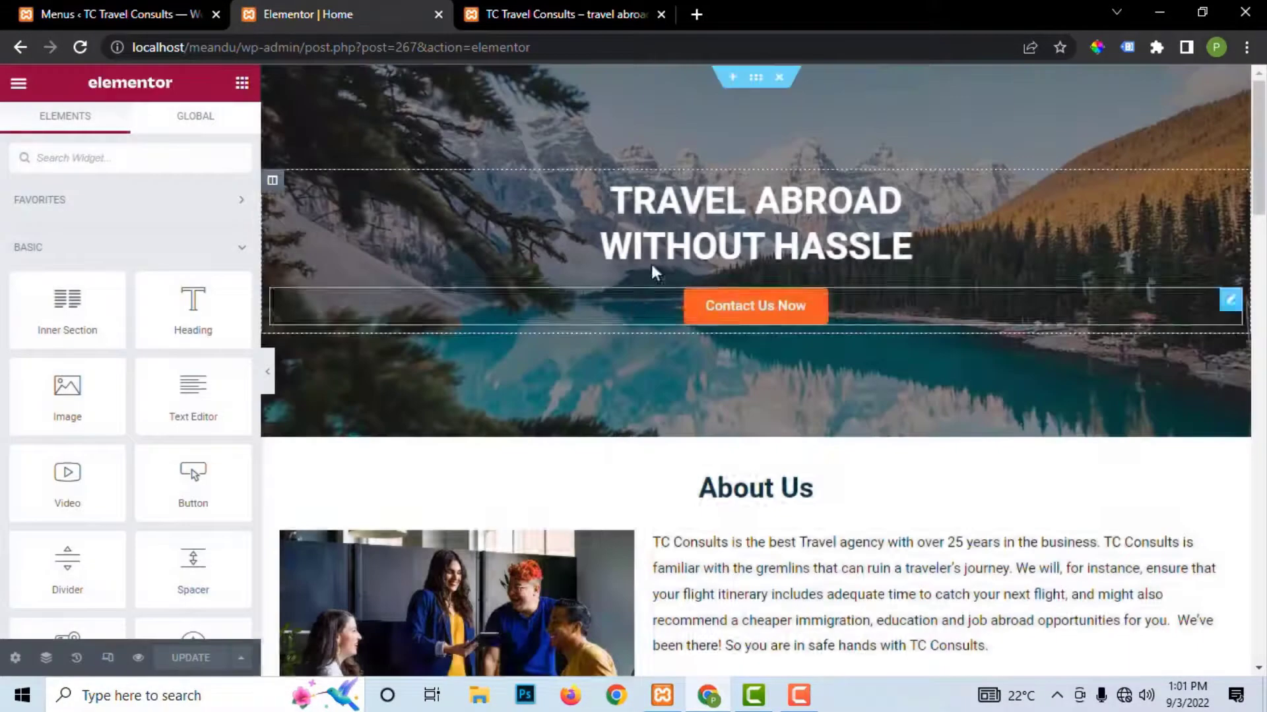
Step: Enter 'Main Menu' as the new menu's name and create the menu
click(125, 15)
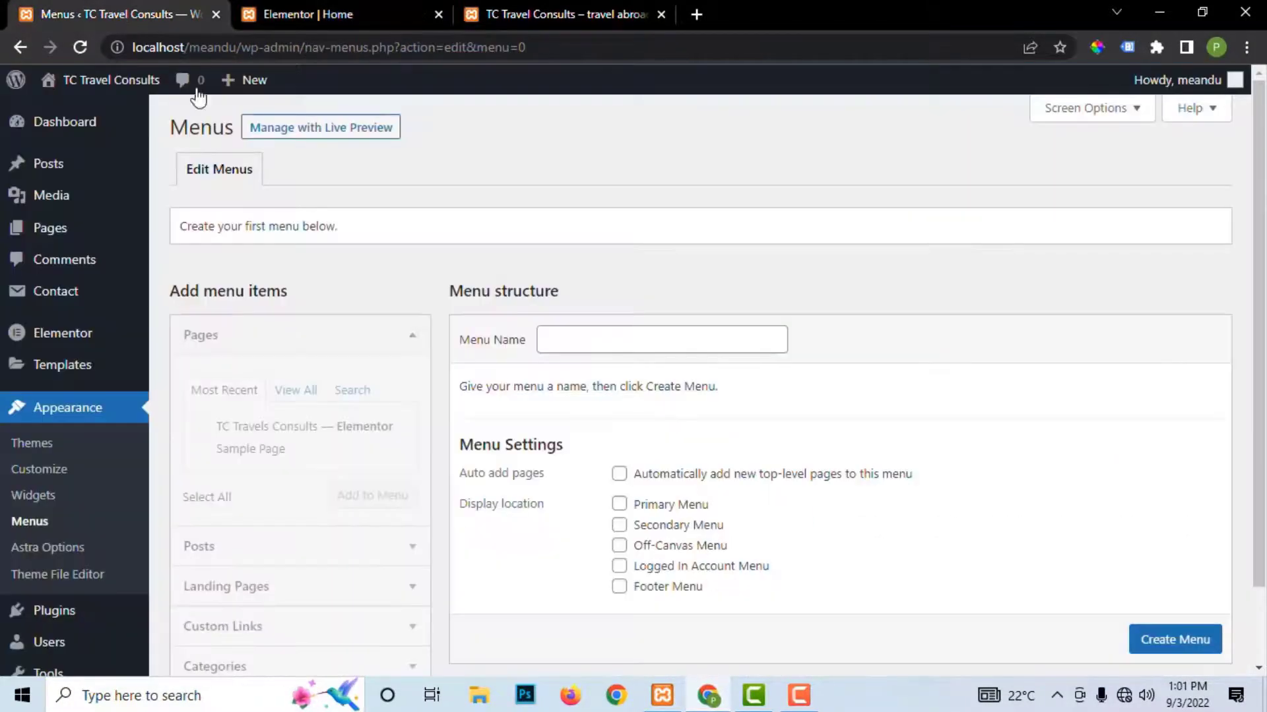
scroll(332, 403, down, 2)
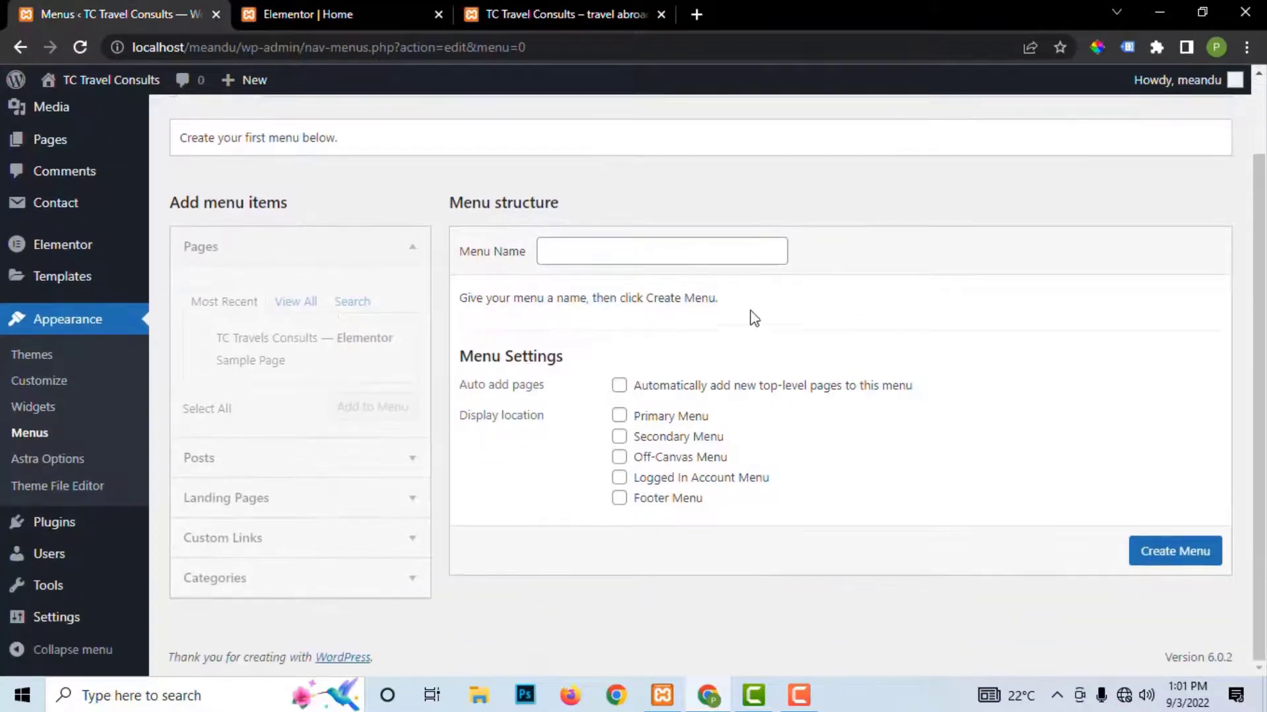
click(624, 257)
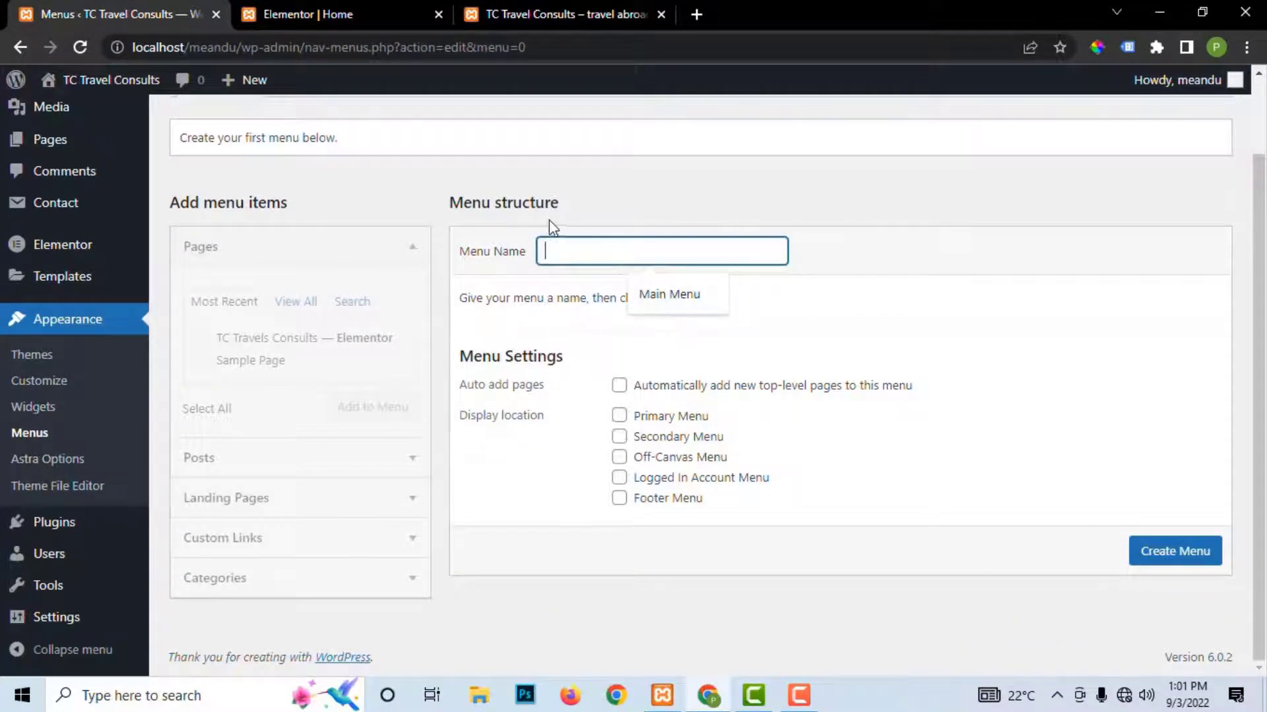
click(907, 329)
click(623, 252)
click(650, 295)
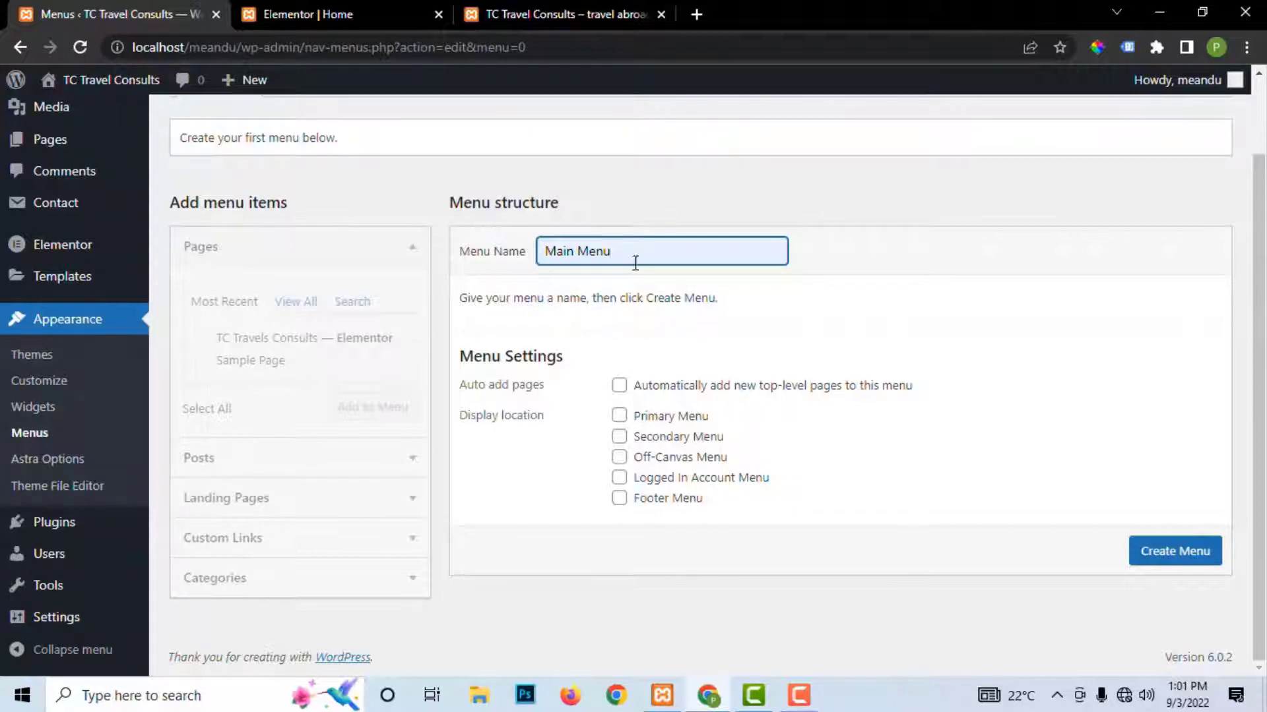
drag(642, 253, 493, 264)
key(BackSpace)
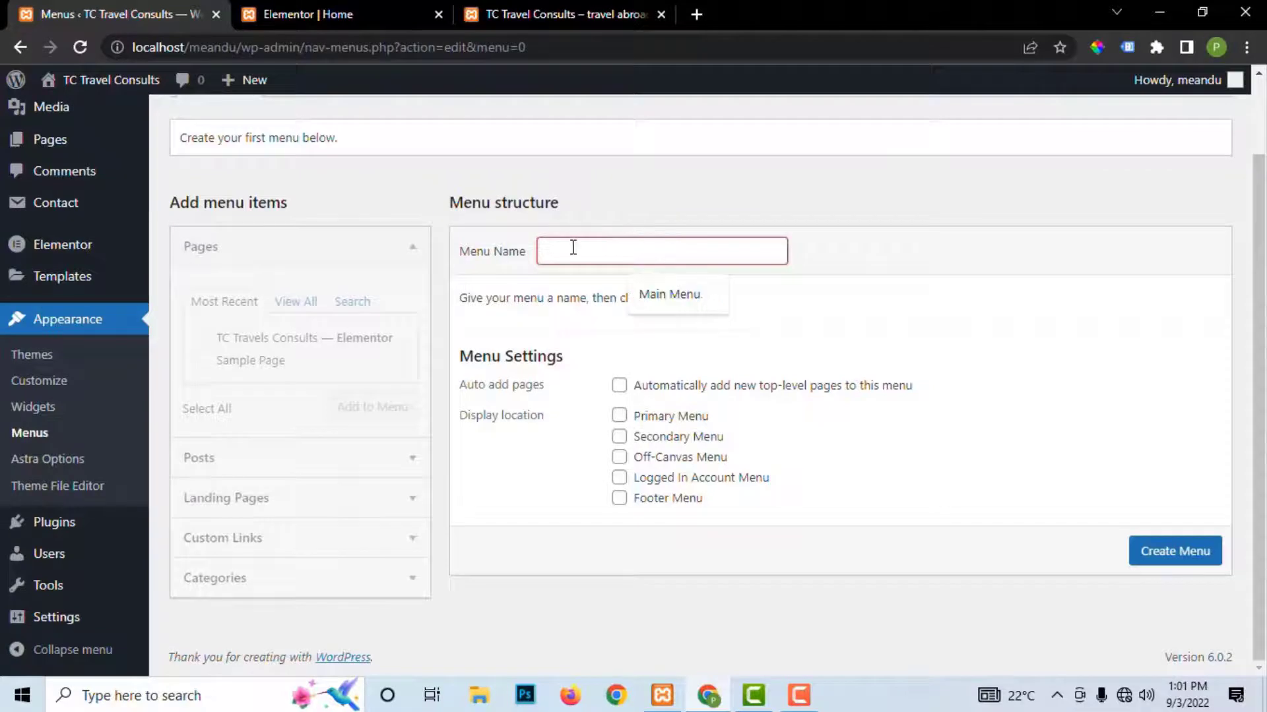
click(667, 292)
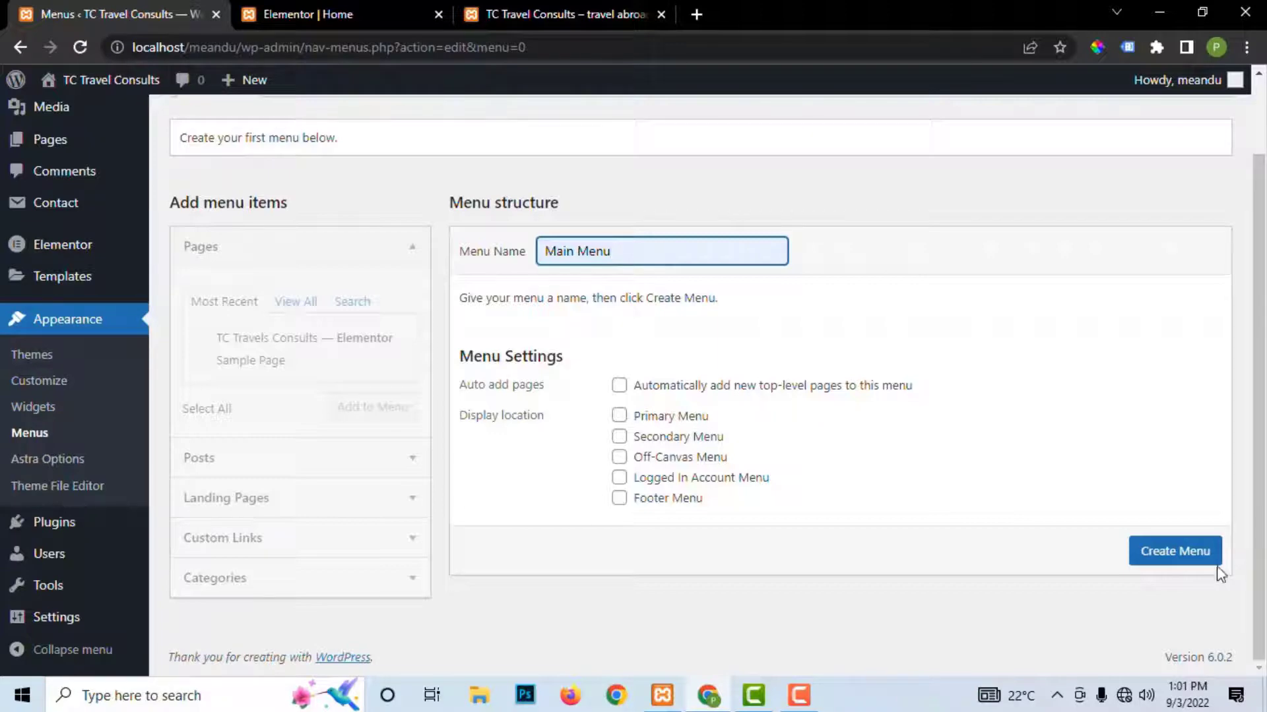
click(1187, 554)
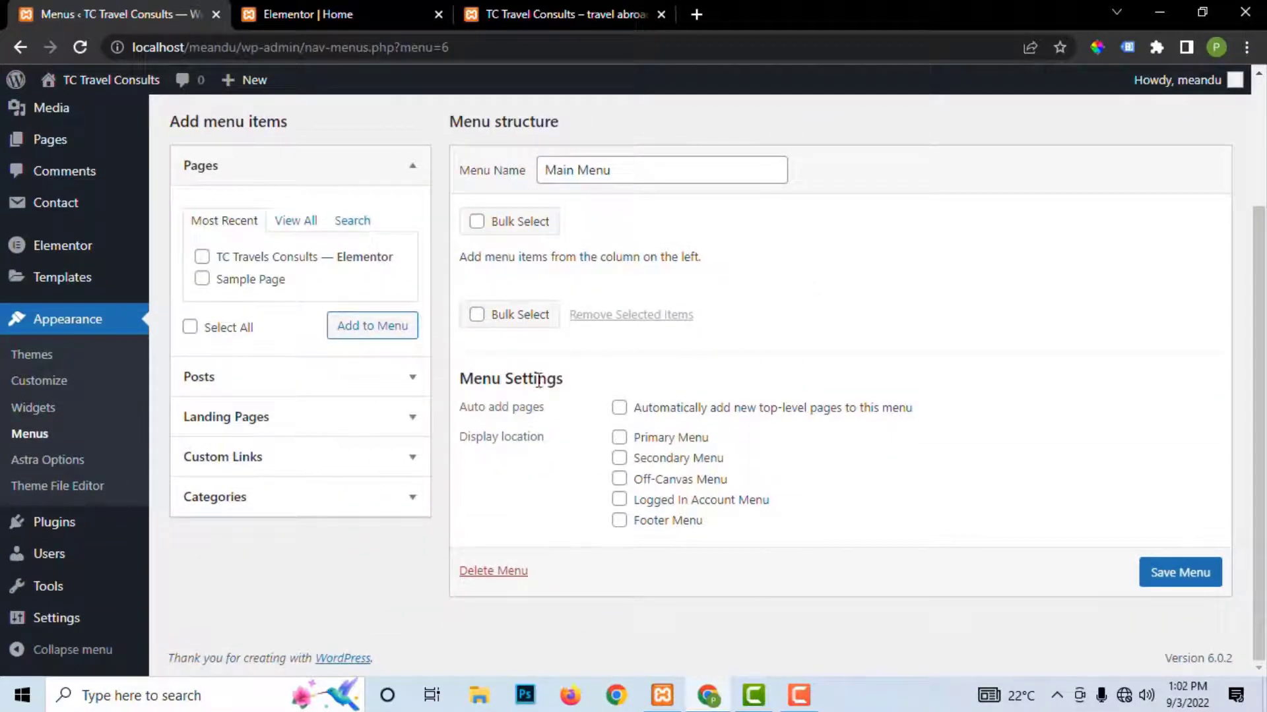
Step: Assign Main Menu to the Primary Menu and Footer Menu locations and save it
click(620, 440)
click(620, 524)
scroll(693, 330, up, 1)
scroll(682, 462, down, 1)
click(1173, 573)
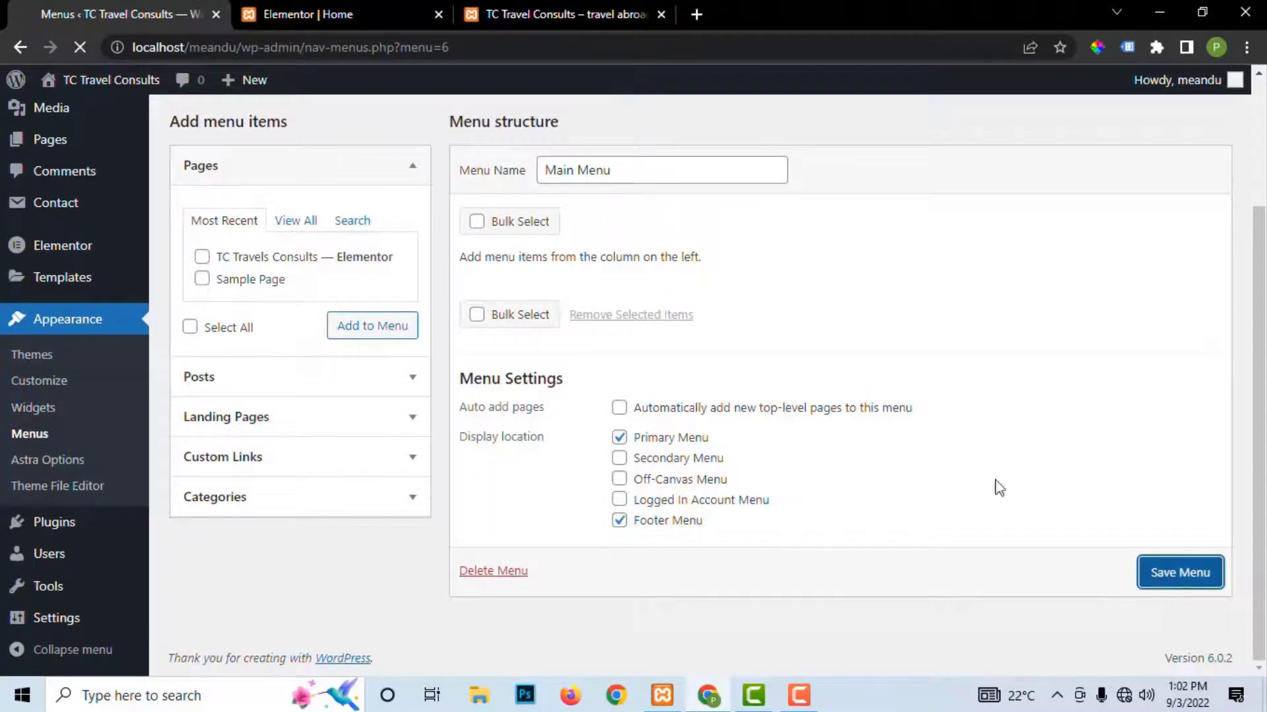
Step: Browse the View All and Most Recent page lists, then expand Custom Links and focus the URL field
scroll(741, 396, down, 2)
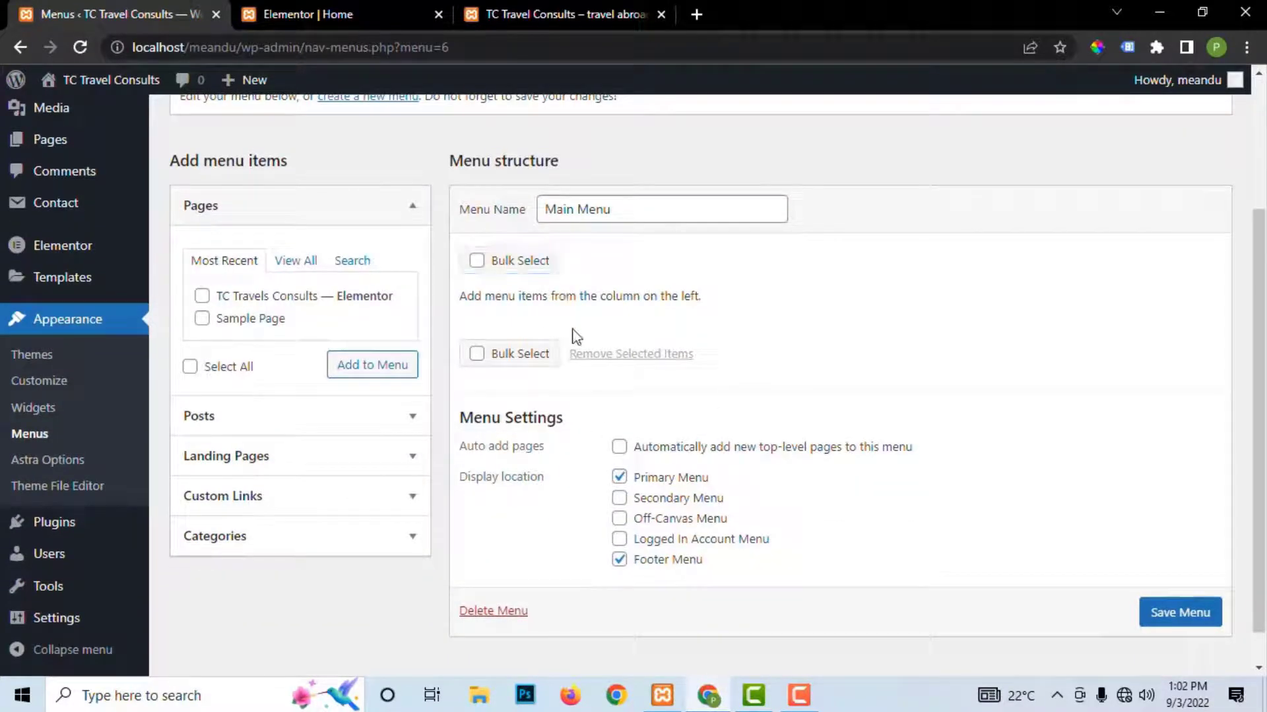
click(295, 263)
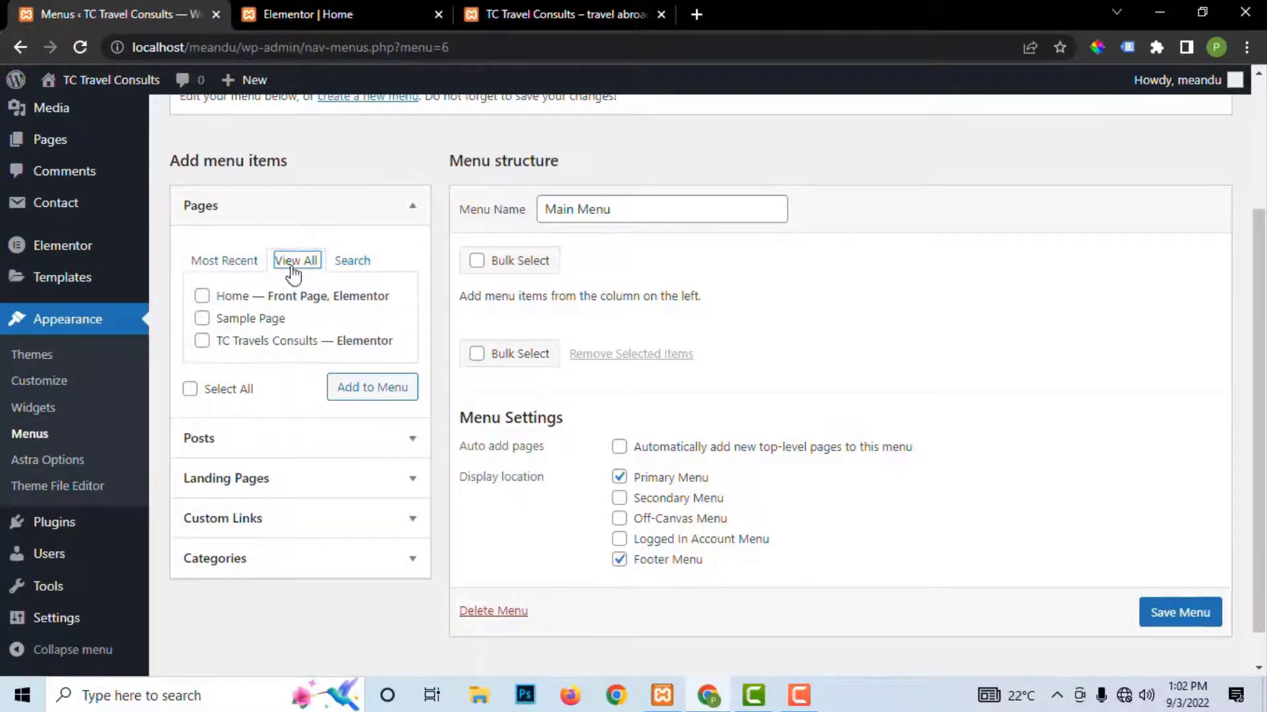
click(243, 268)
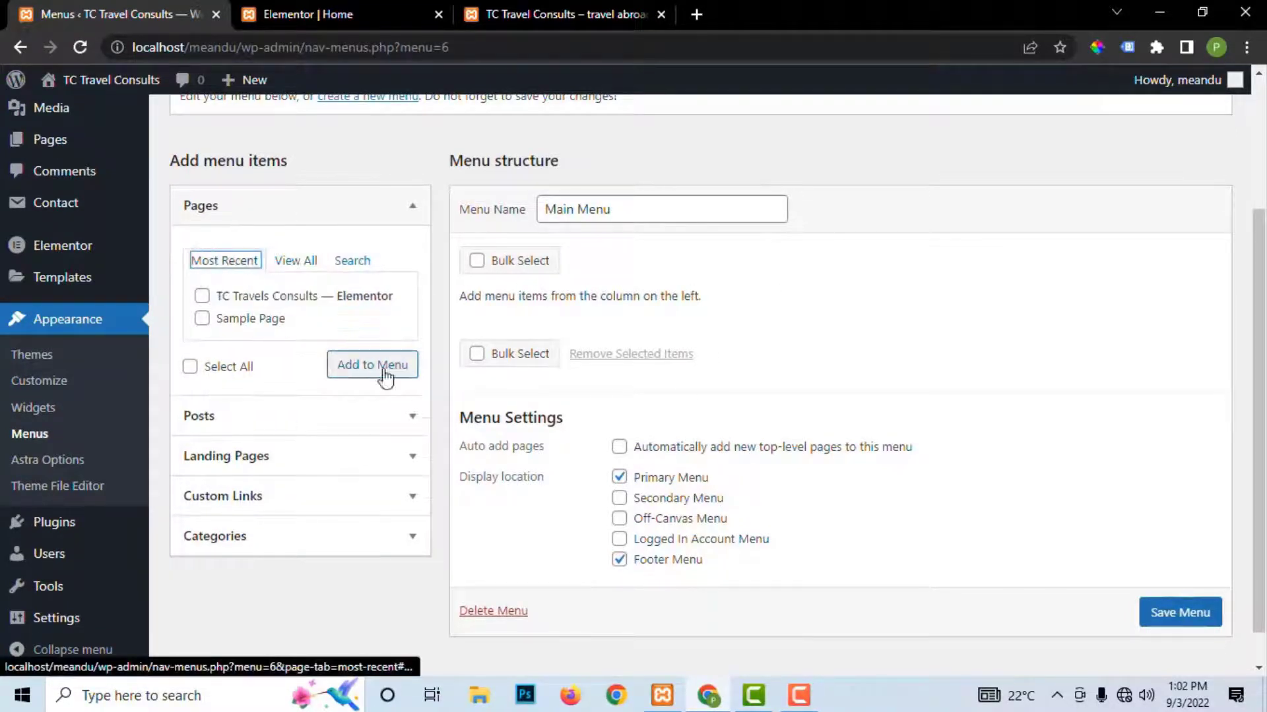
click(295, 264)
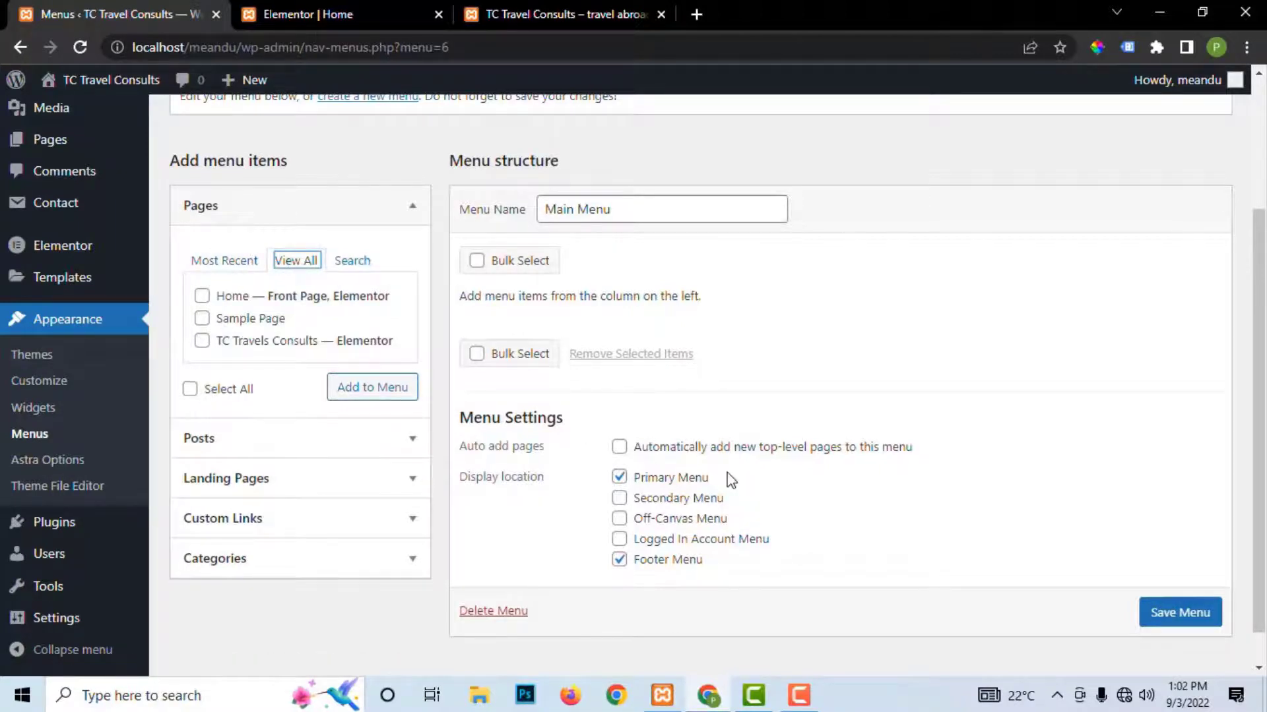
click(242, 270)
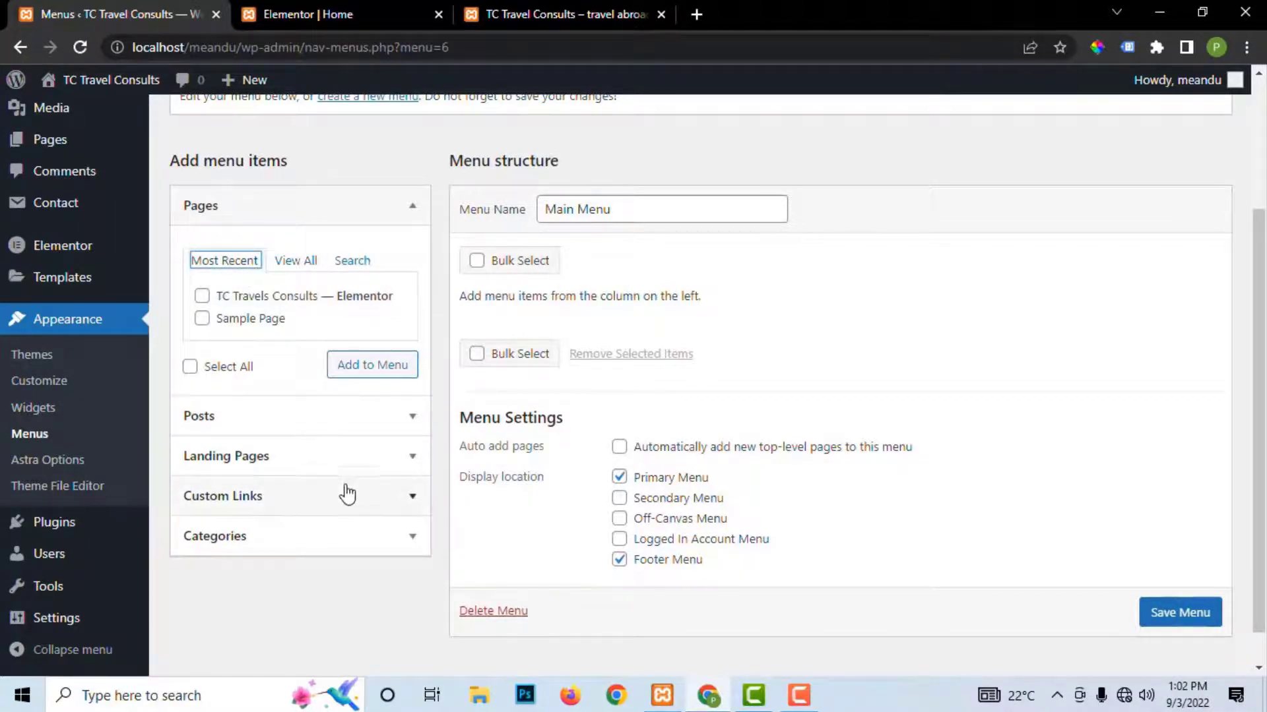
click(413, 500)
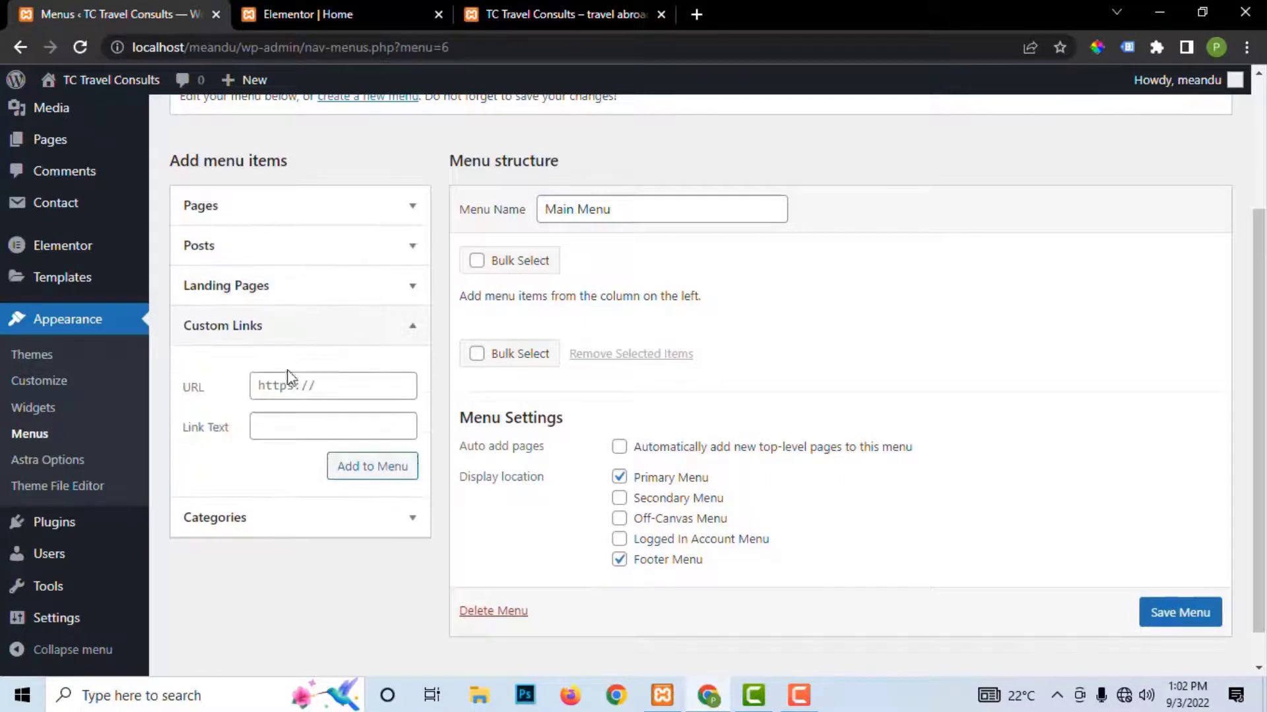
click(301, 387)
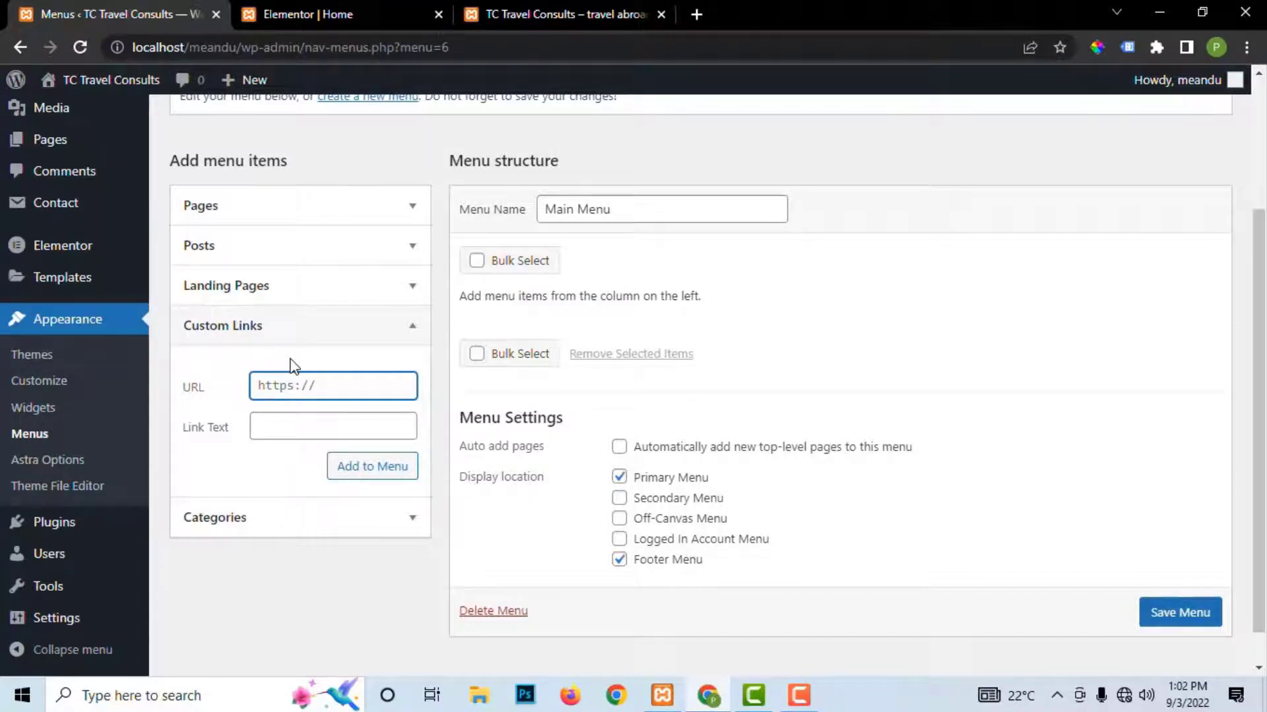
Step: Scroll through the Elementor Home page's hero, About Us, Our Services and Testimonials sections
click(310, 15)
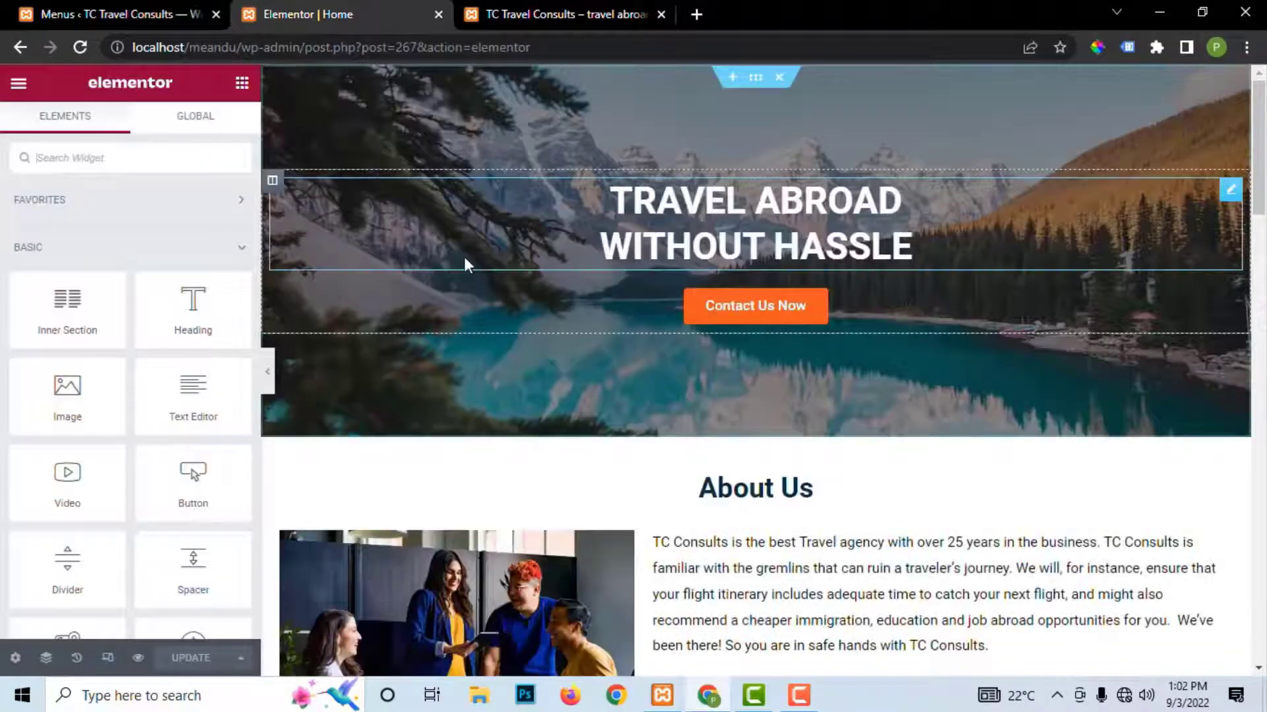
scroll(593, 289, down, 5)
scroll(593, 289, up, 5)
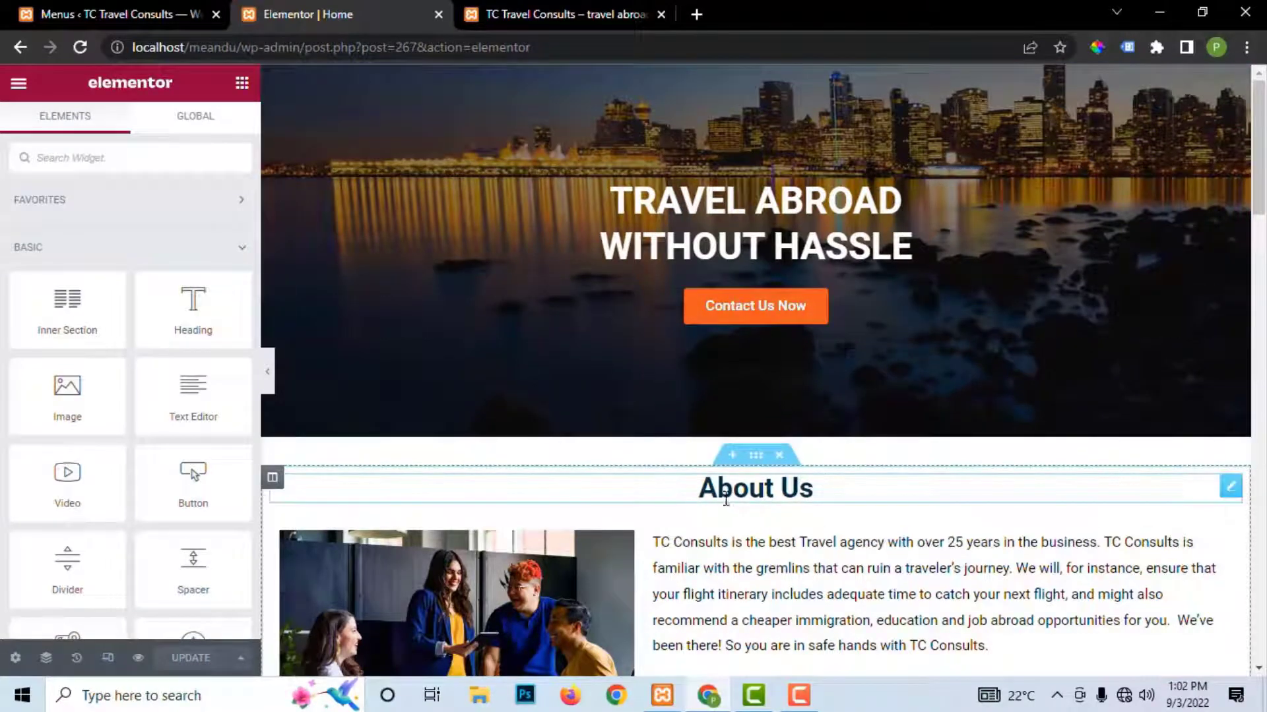
scroll(814, 498, down, 5)
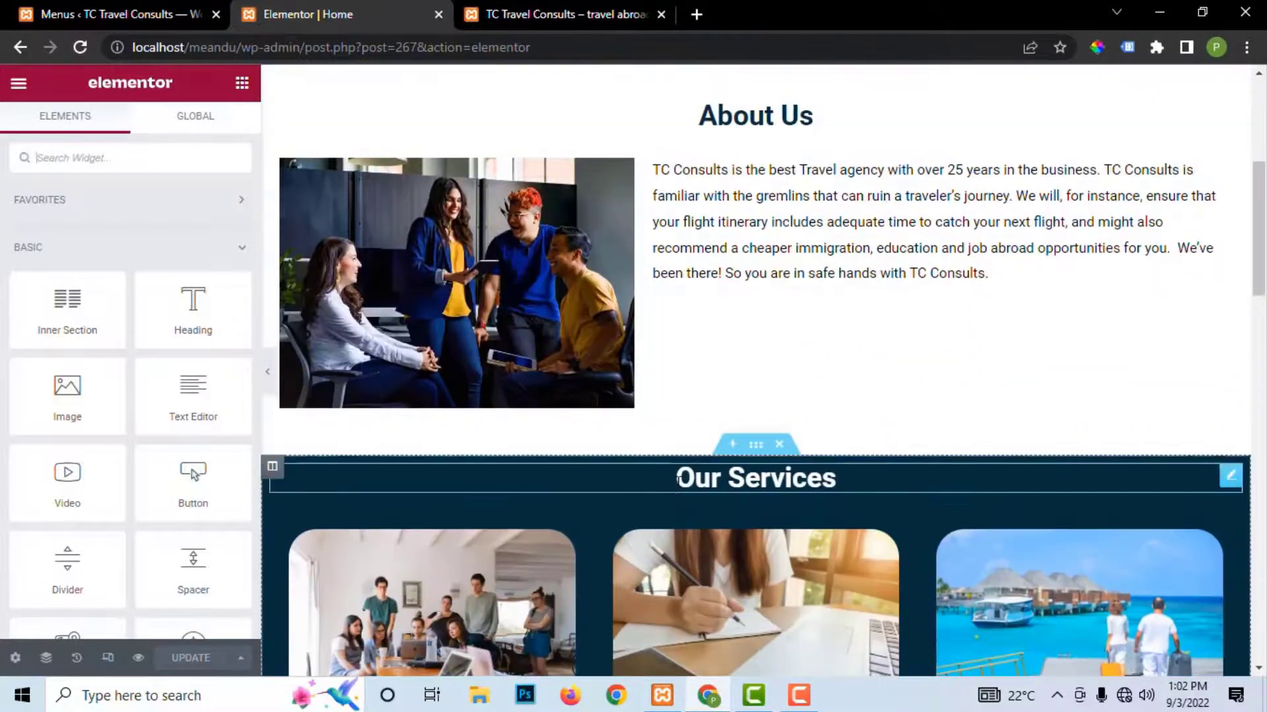
scroll(889, 503, down, 5)
scroll(837, 354, up, 3)
Step: Add an 'About' custom link pointing to #about to Main Menu
scroll(828, 309, up, 7)
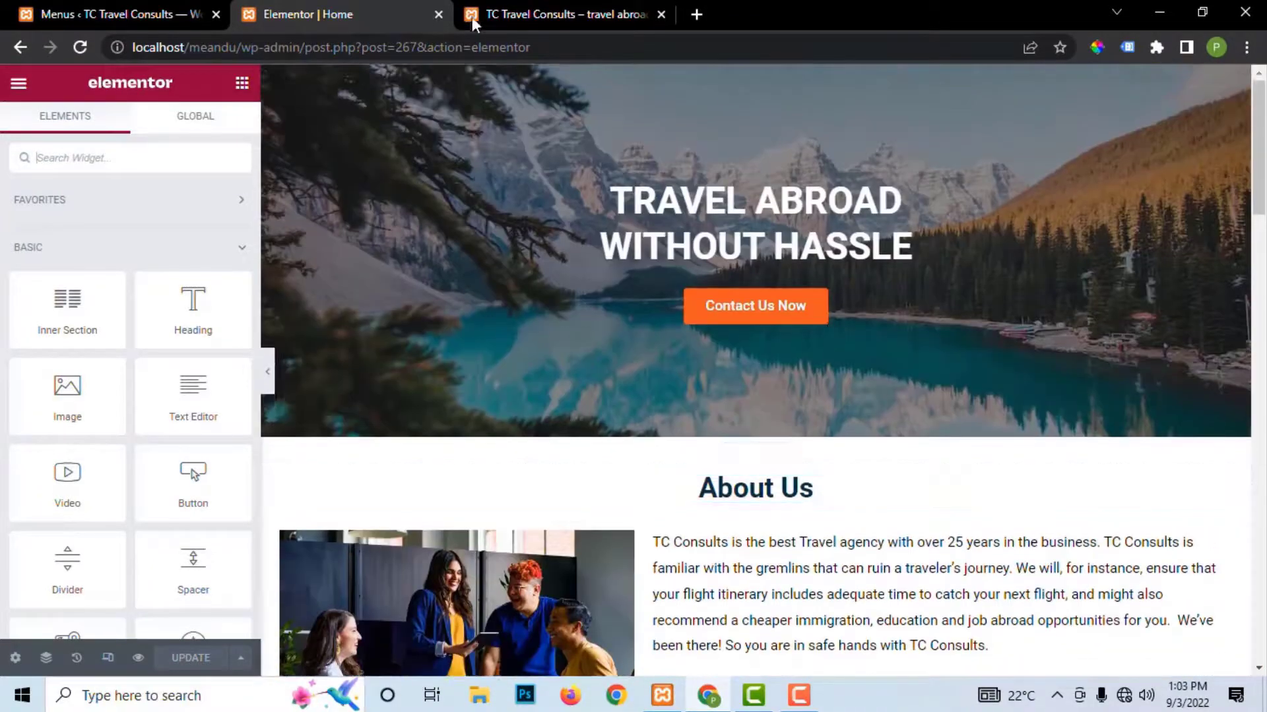
click(527, 14)
click(136, 9)
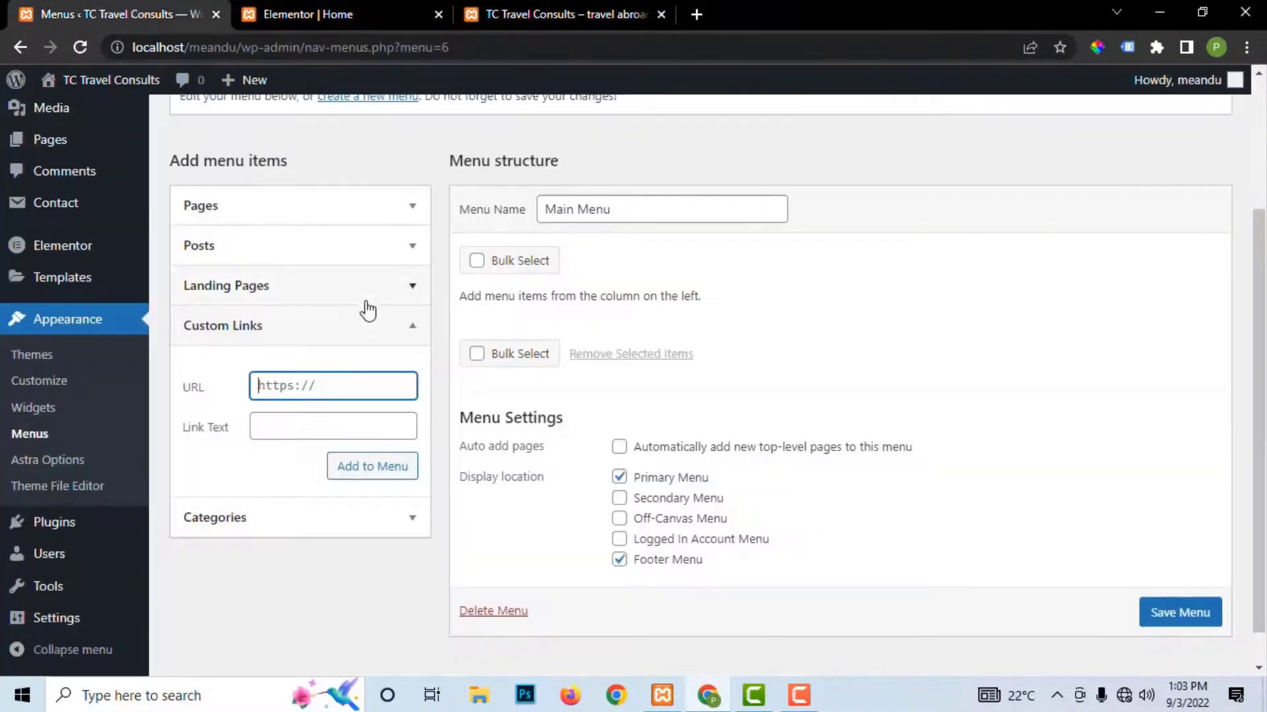
click(278, 433)
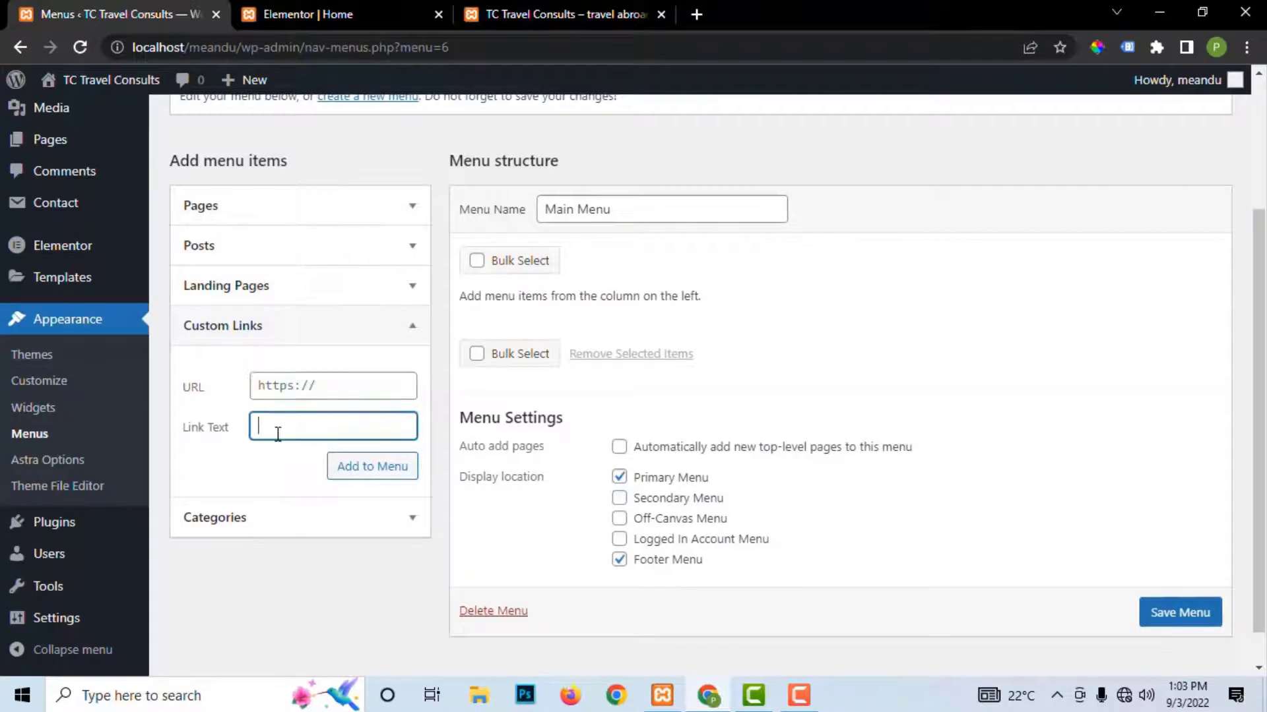
text(About)
click(284, 384)
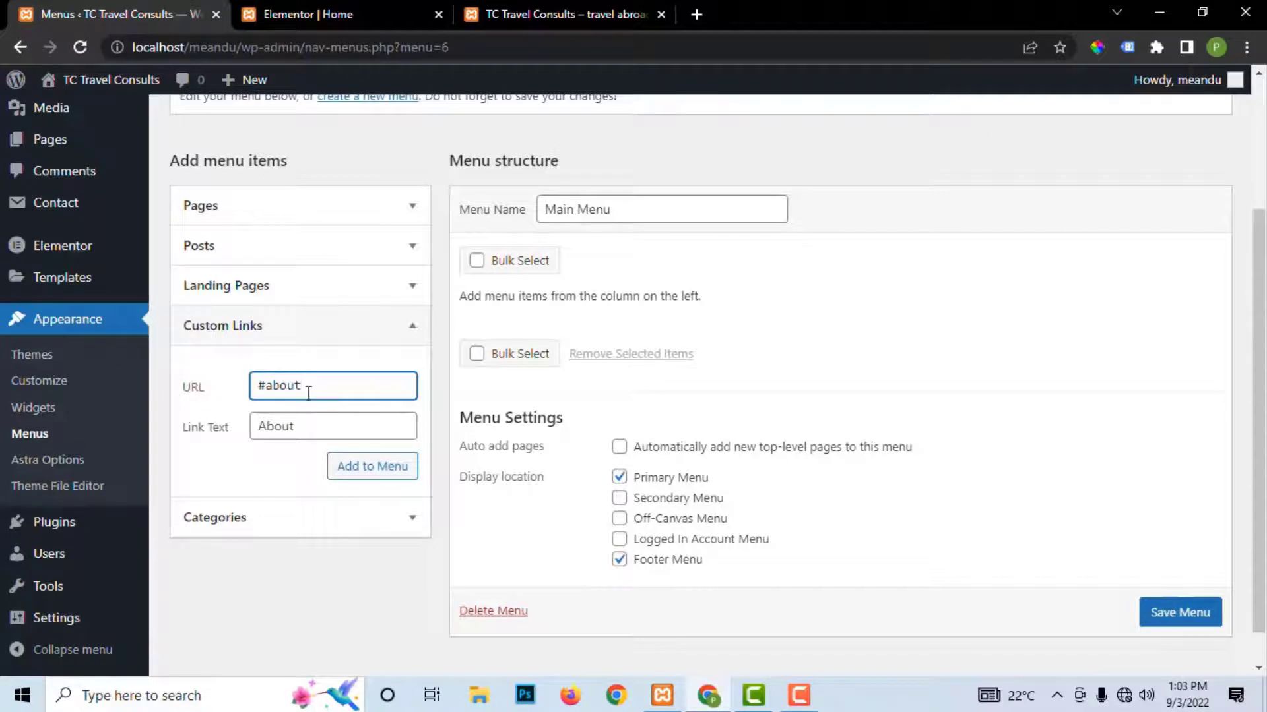
drag(313, 387, 269, 388)
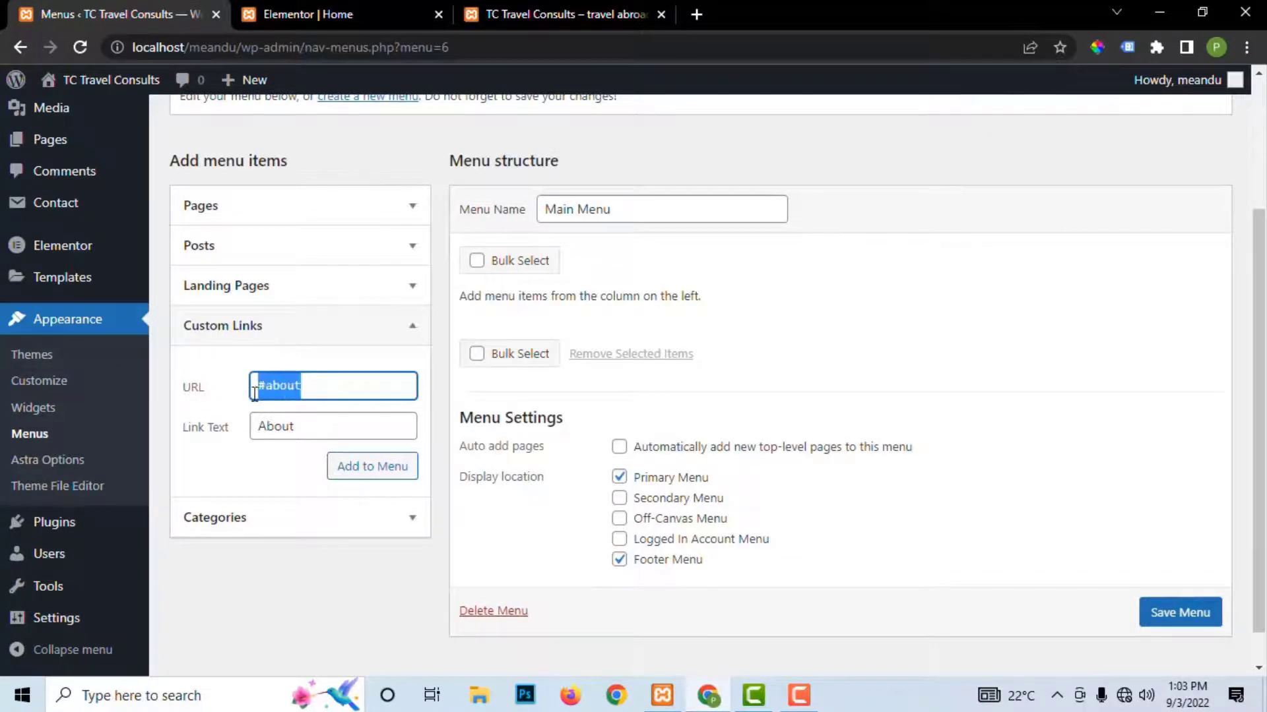
click(367, 473)
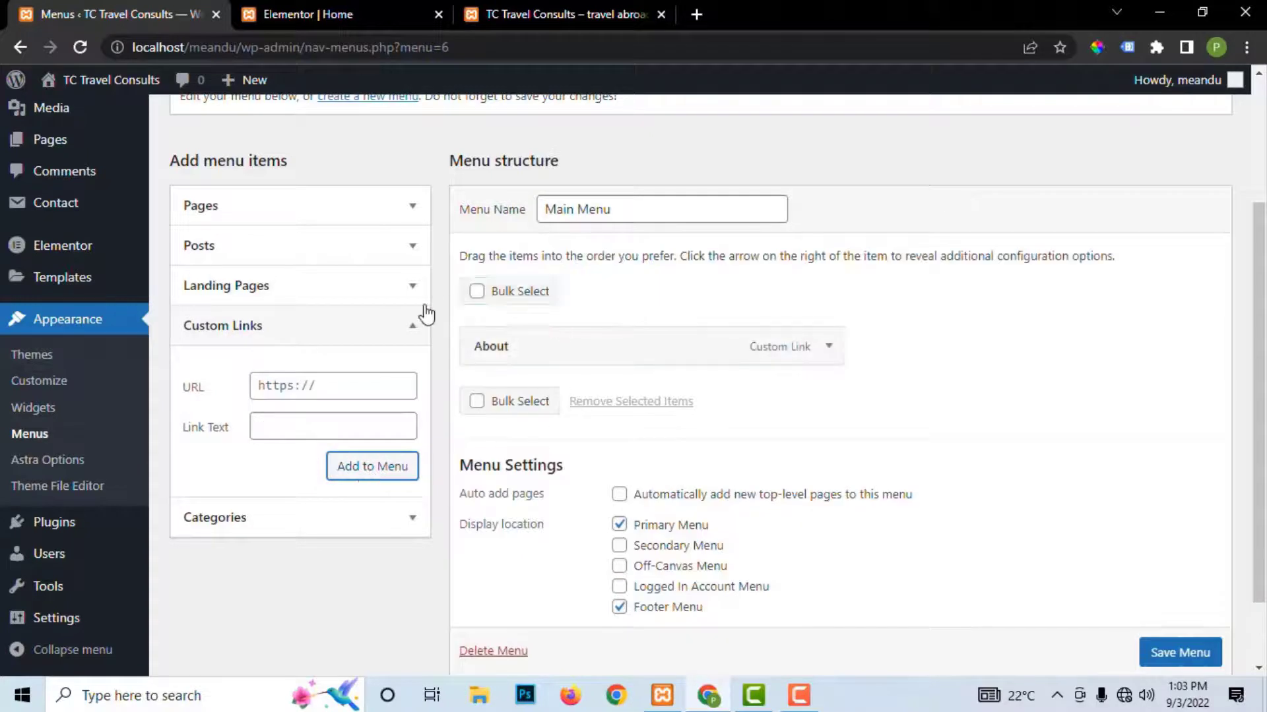
Step: Add a 'Services' custom link pointing to #services to Main Menu
click(277, 424)
click(279, 388)
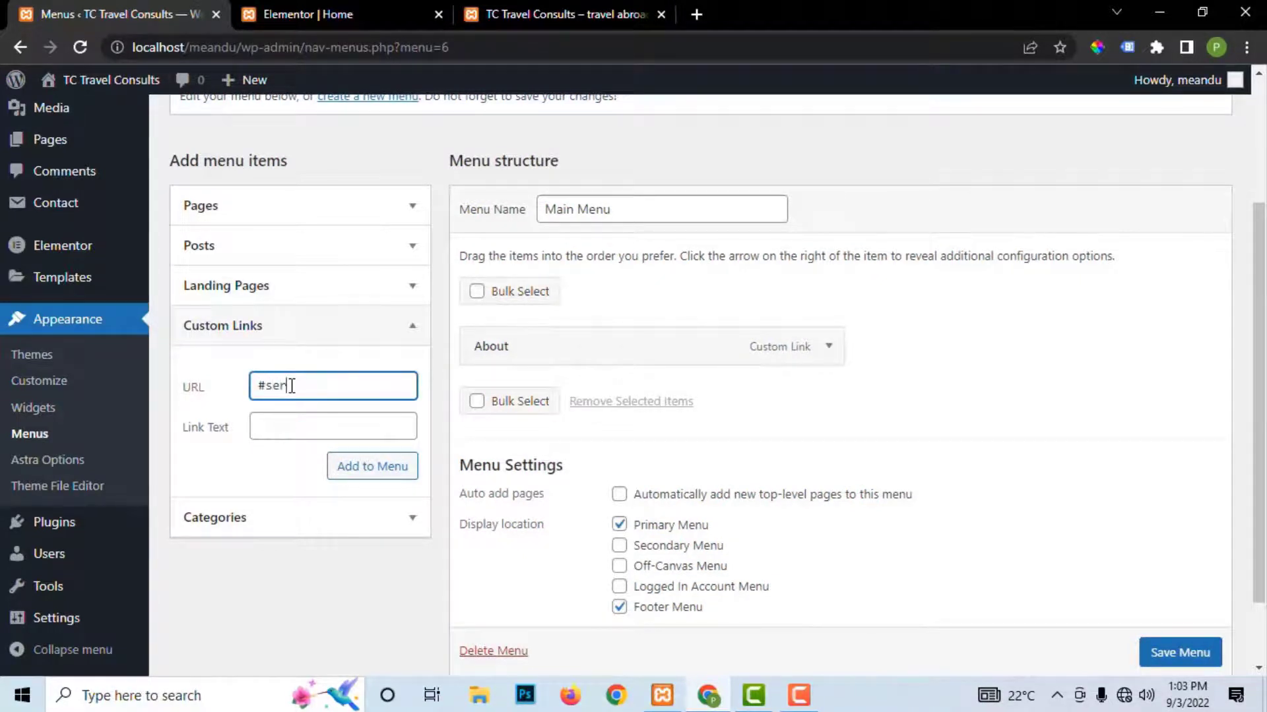
click(318, 430)
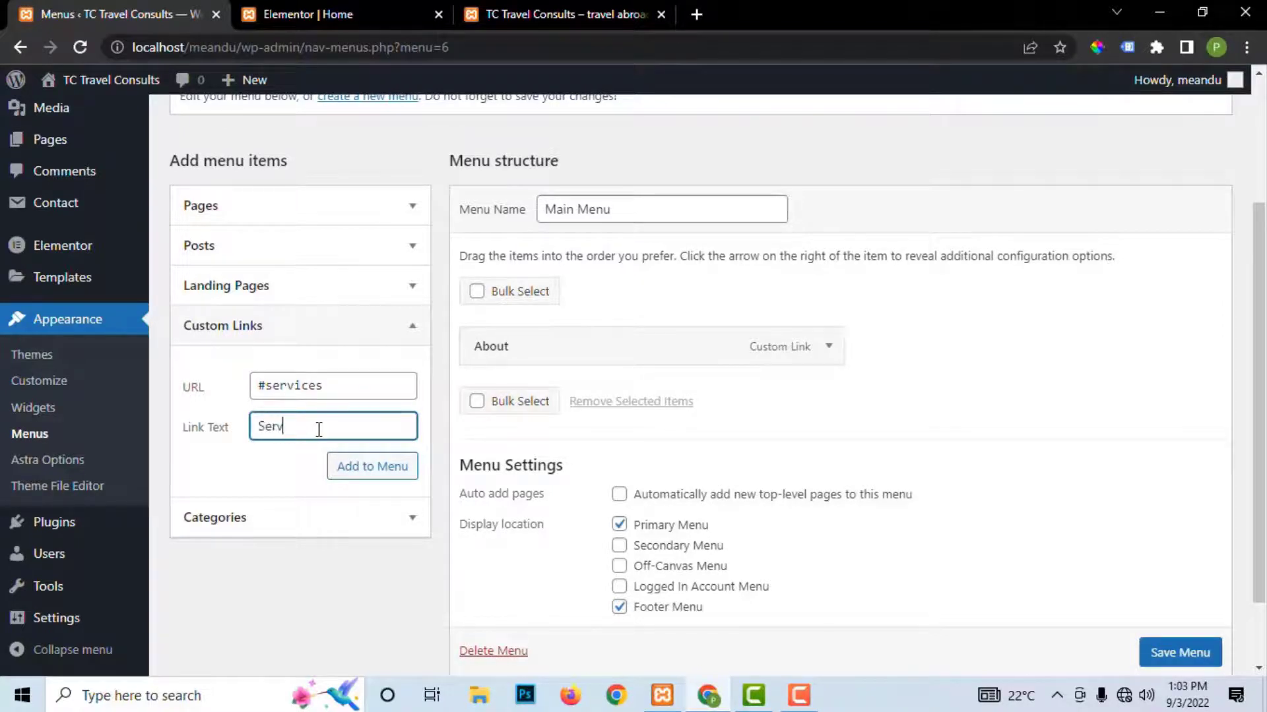
click(353, 469)
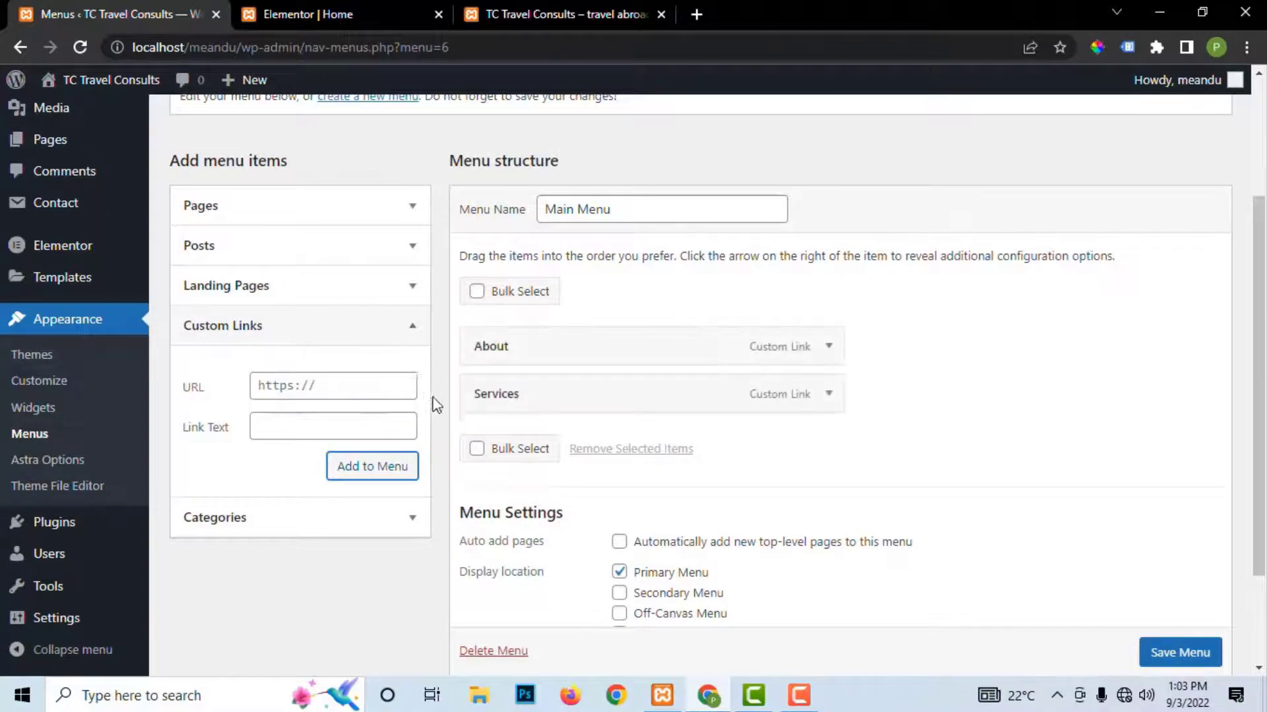
click(536, 13)
Step: Add a 'Testimonials' custom link pointing to #testimonials to Main Menu
scroll(678, 410, down, 4)
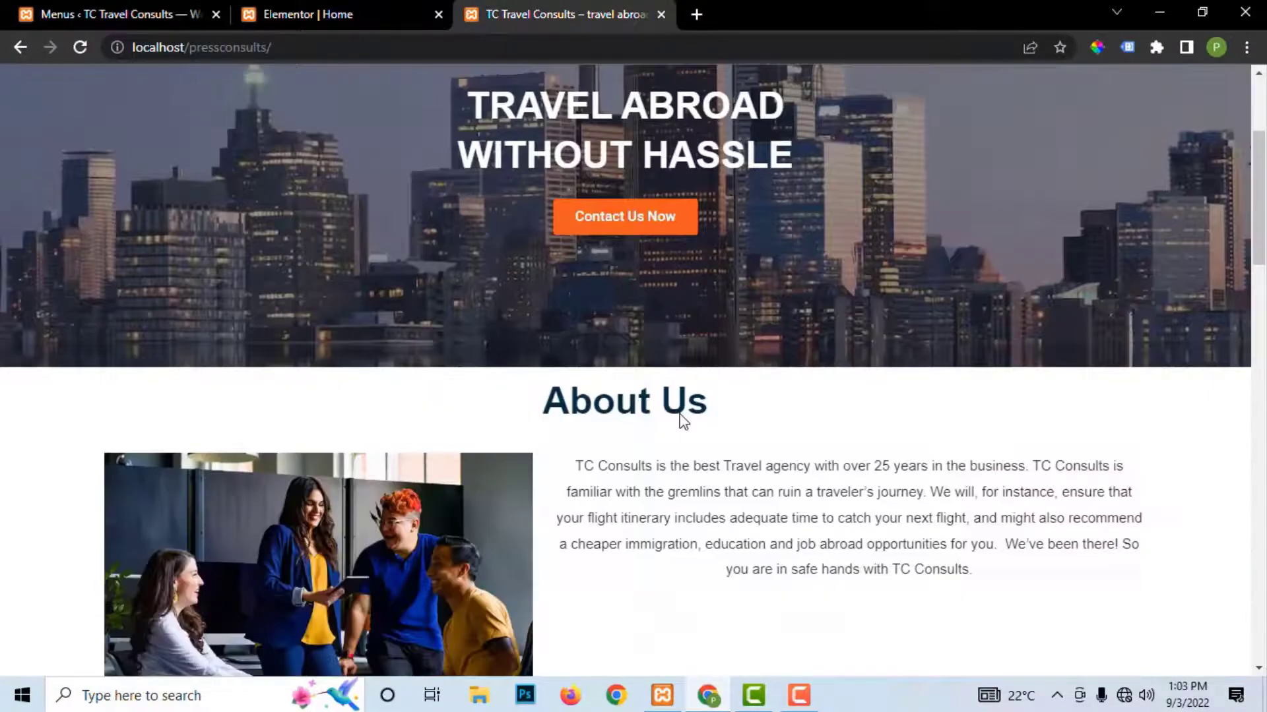
scroll(672, 406, down, 15)
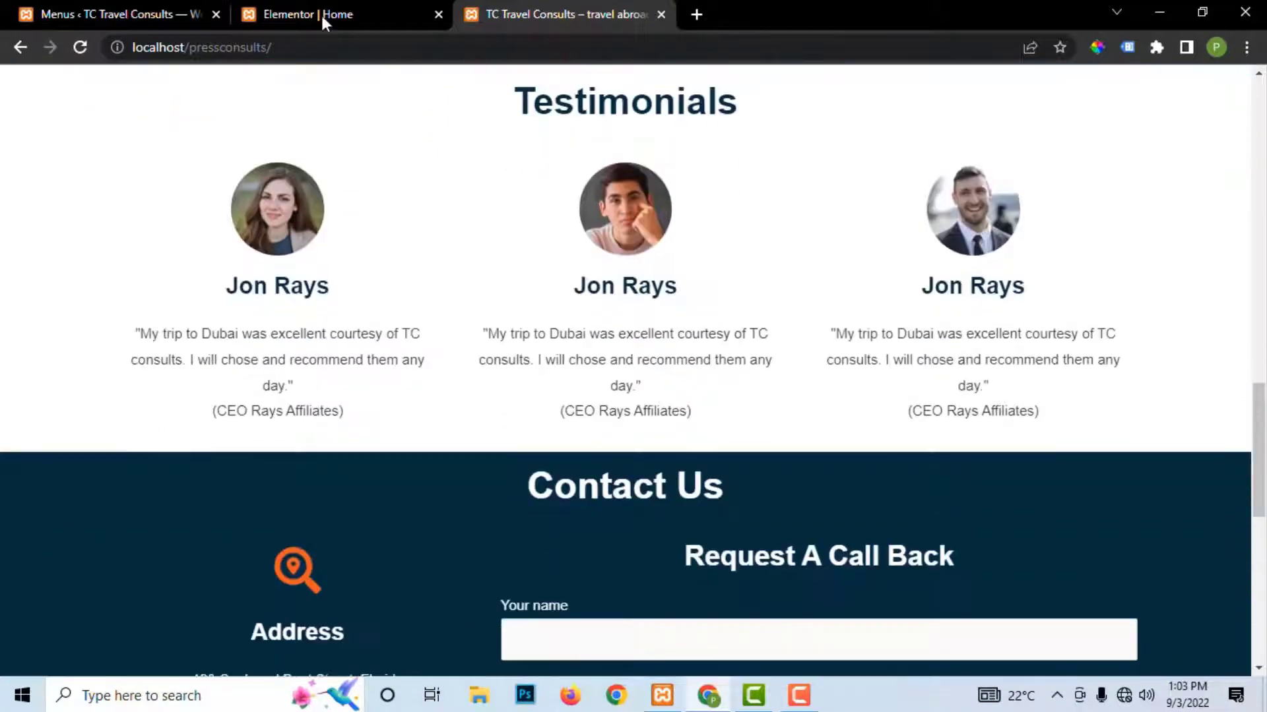
click(302, 11)
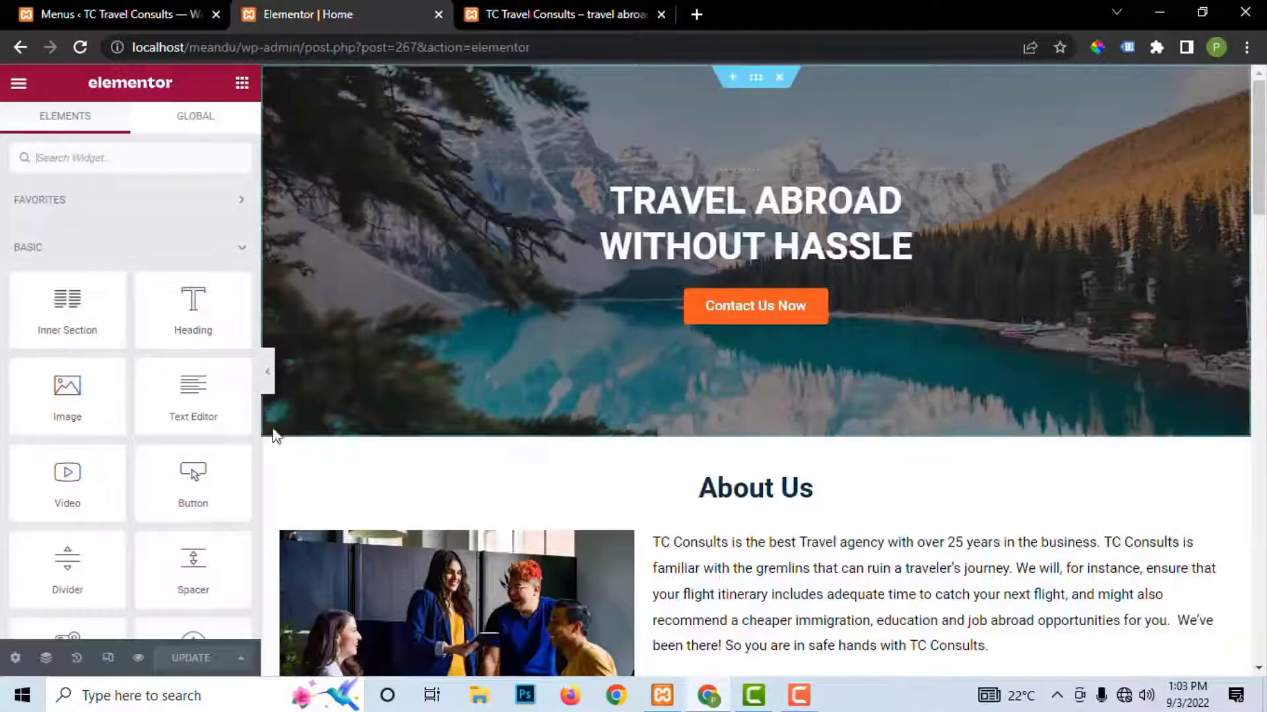
click(161, 21)
click(289, 388)
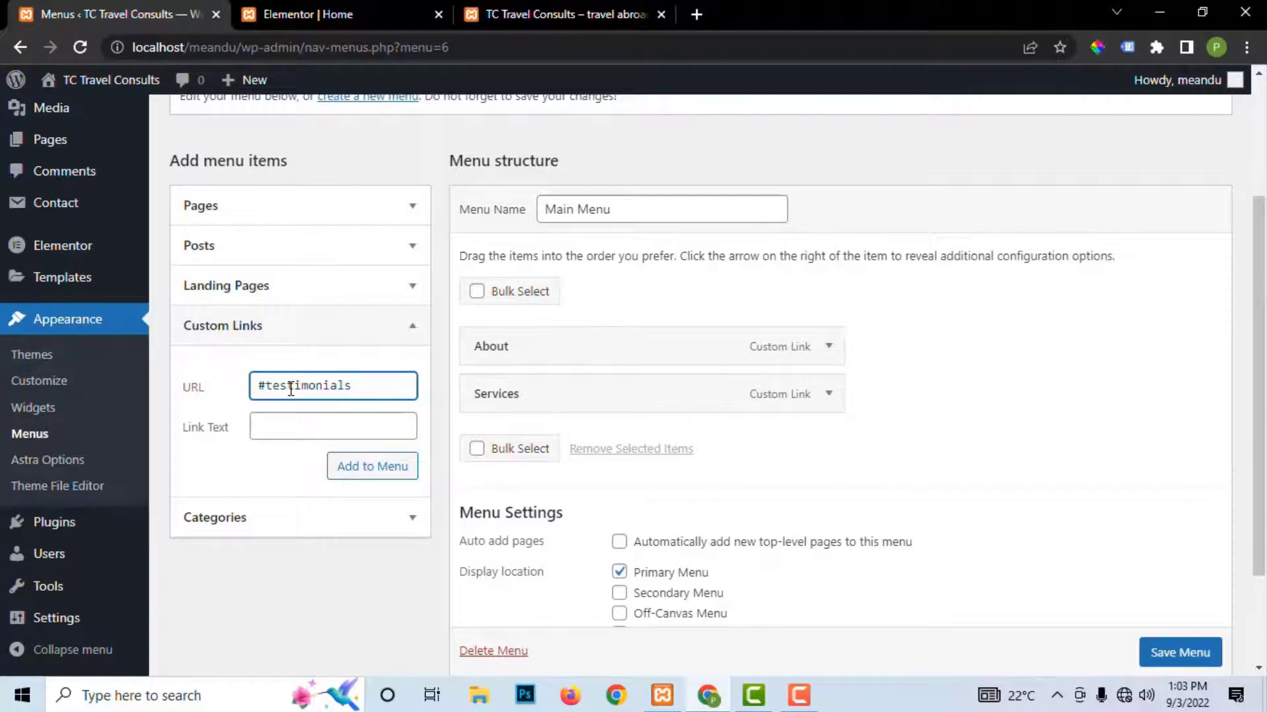
click(316, 432)
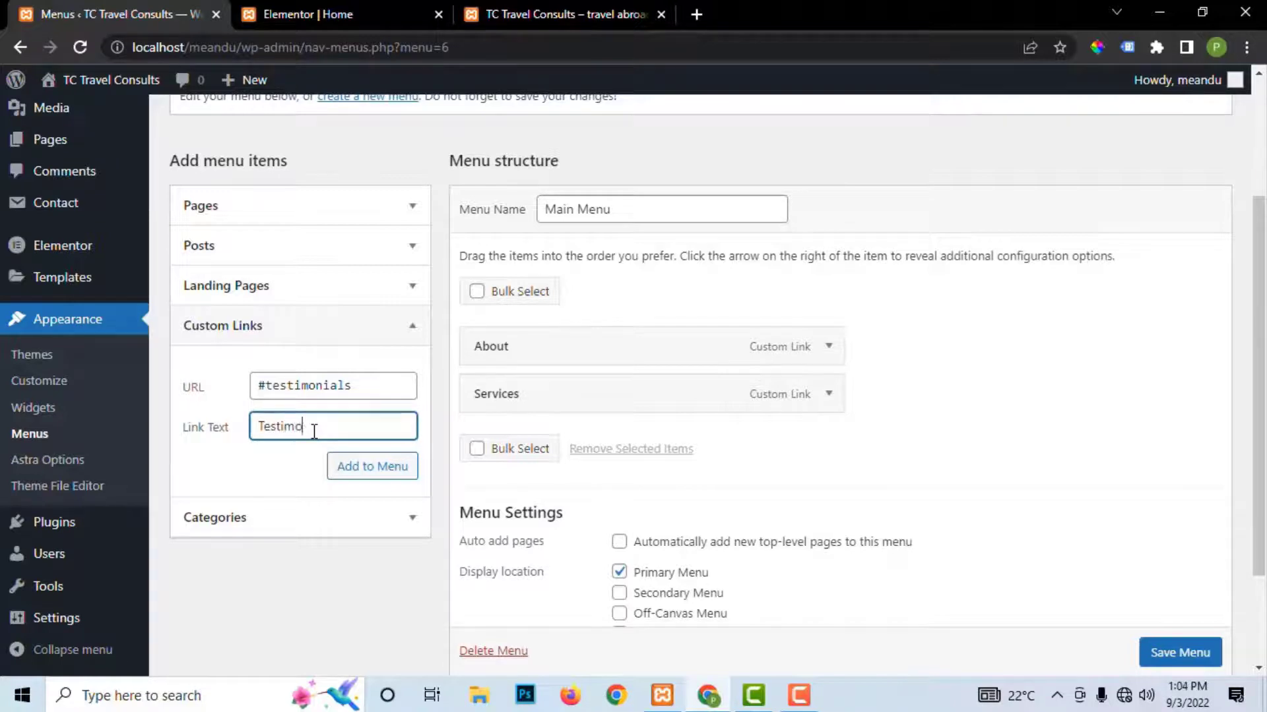
text(Testimonials)
click(368, 470)
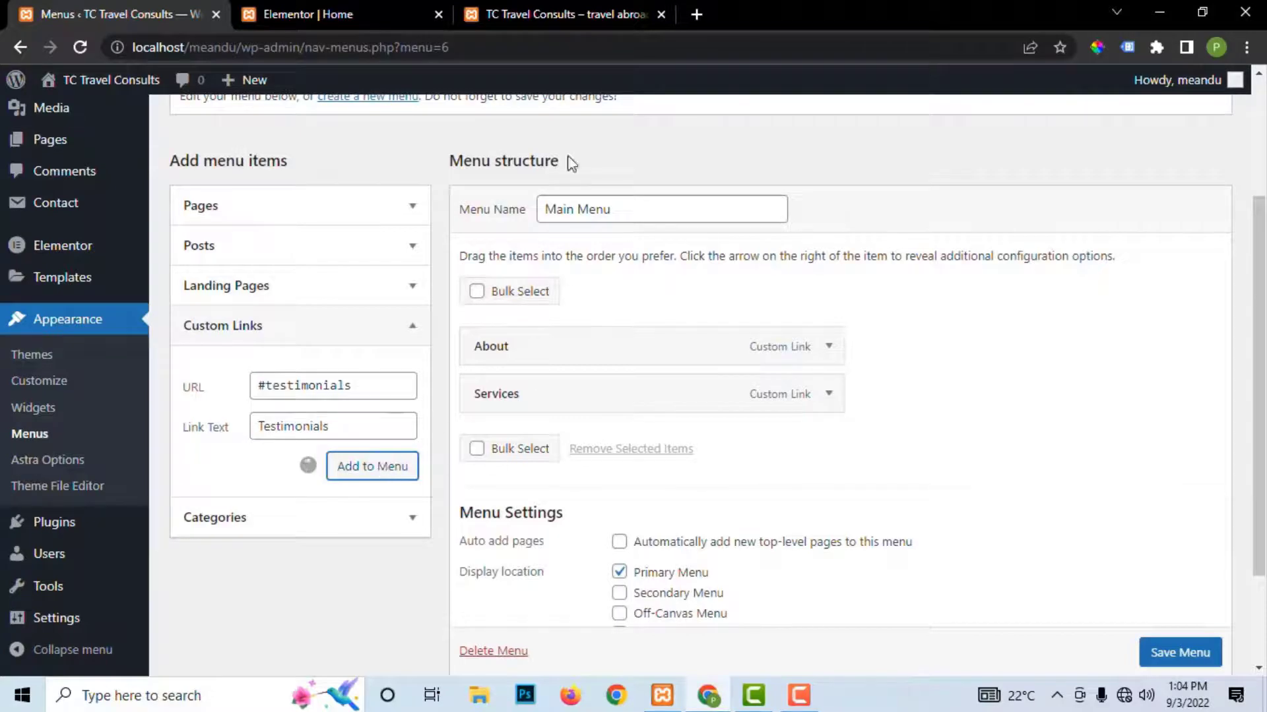
Step: Add a 'Contact Us' custom link pointing to #contact to Main Menu
click(554, 20)
scroll(621, 429, down, 3)
scroll(660, 433, down, 2)
click(309, 14)
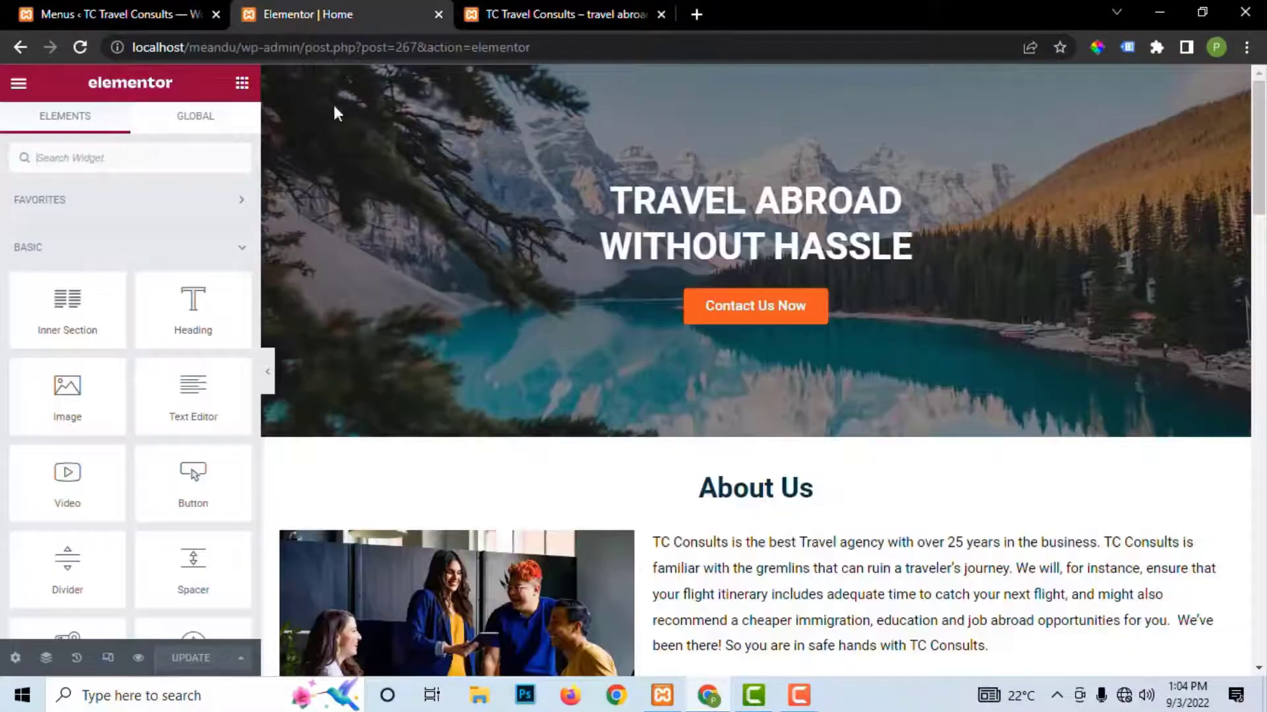
click(151, 8)
click(311, 391)
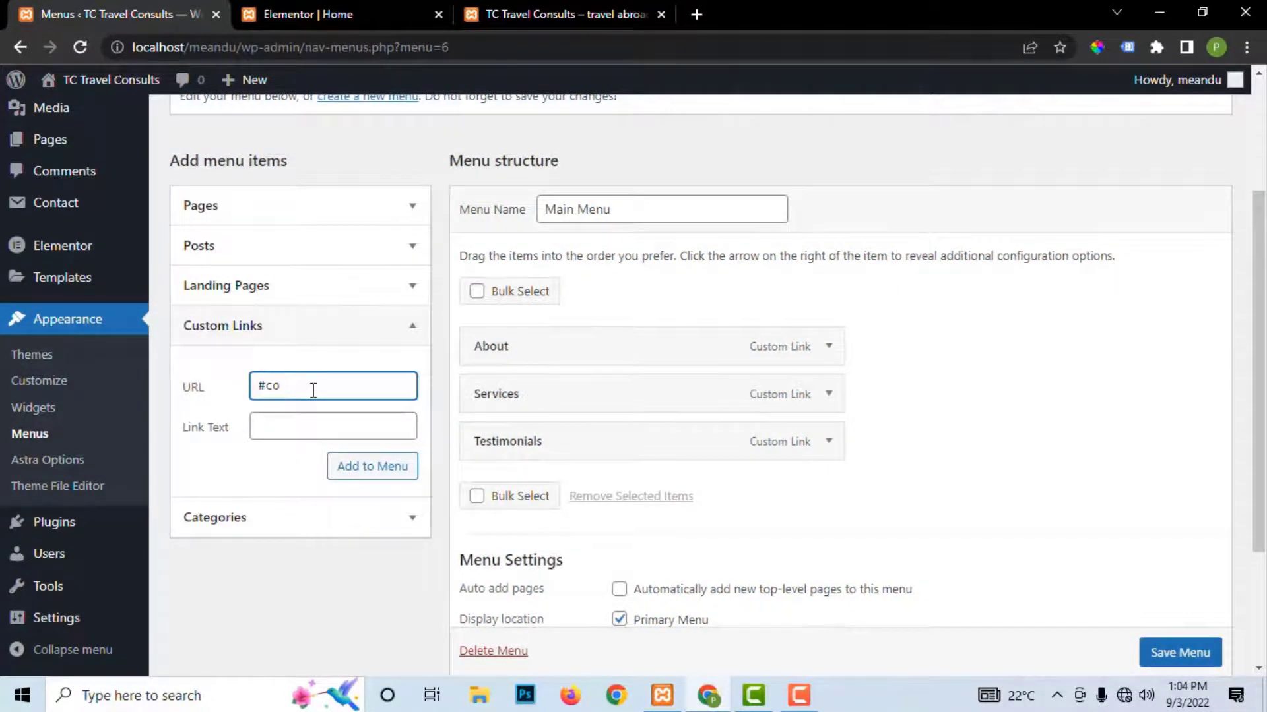
click(305, 433)
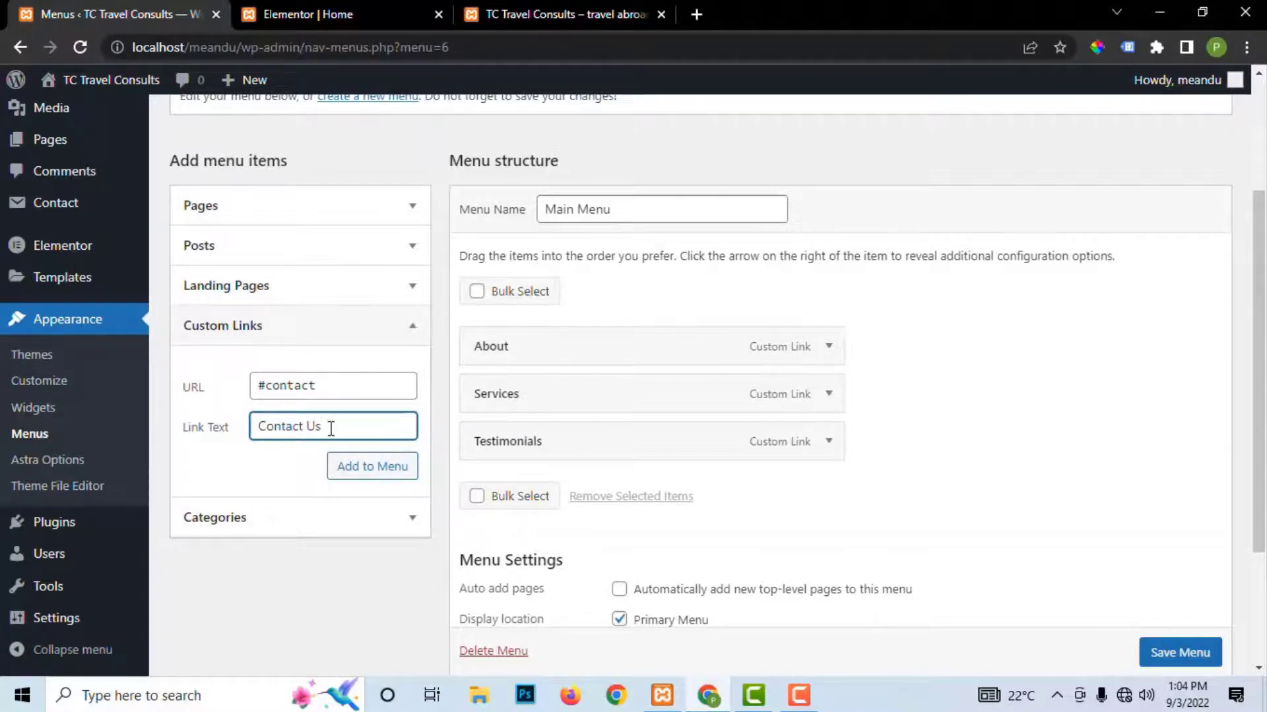
click(375, 468)
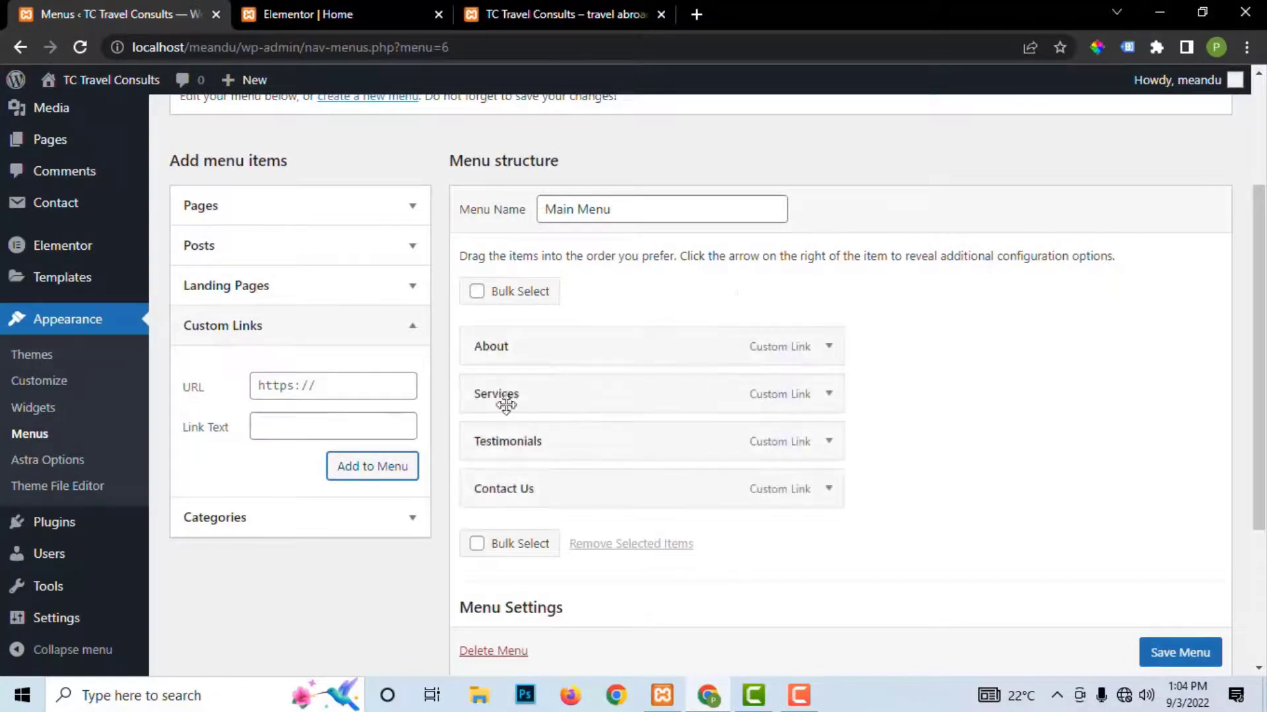
Step: Save Main Menu, confirm the About item's #about URL, and return to the Elementor Home tab
click(1172, 660)
scroll(1171, 660, down, 1)
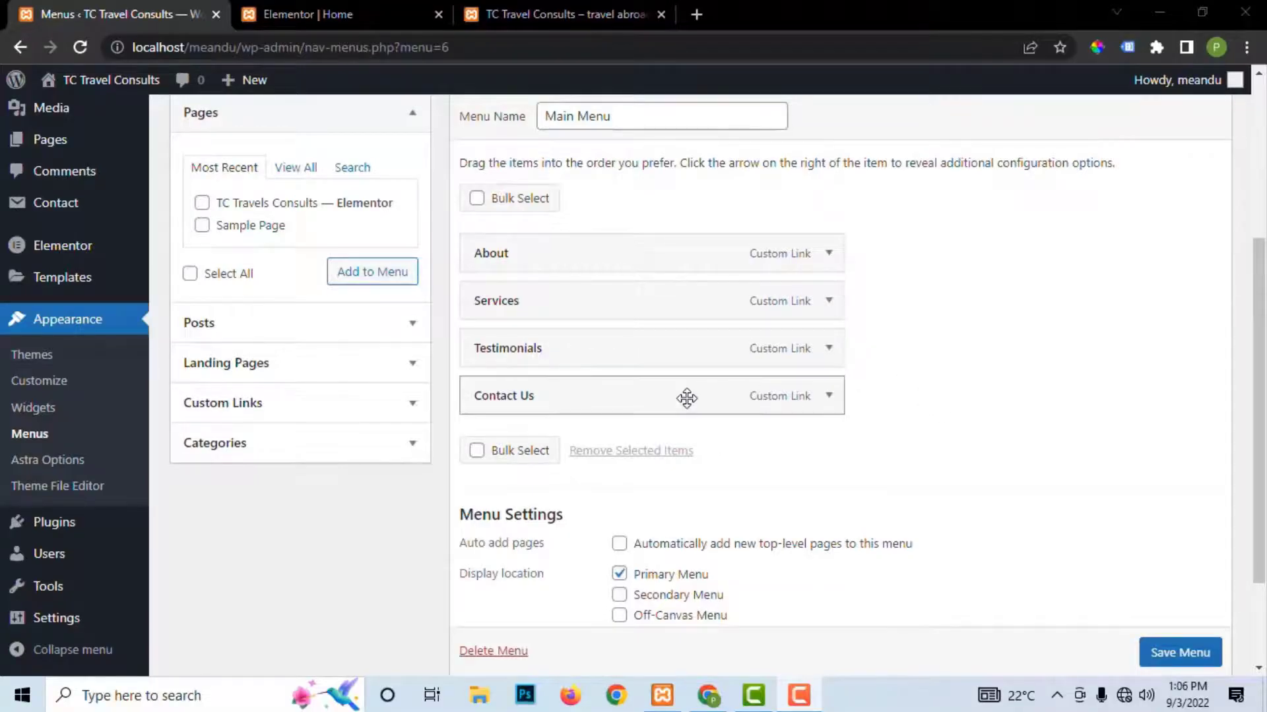
scroll(684, 399, up, 2)
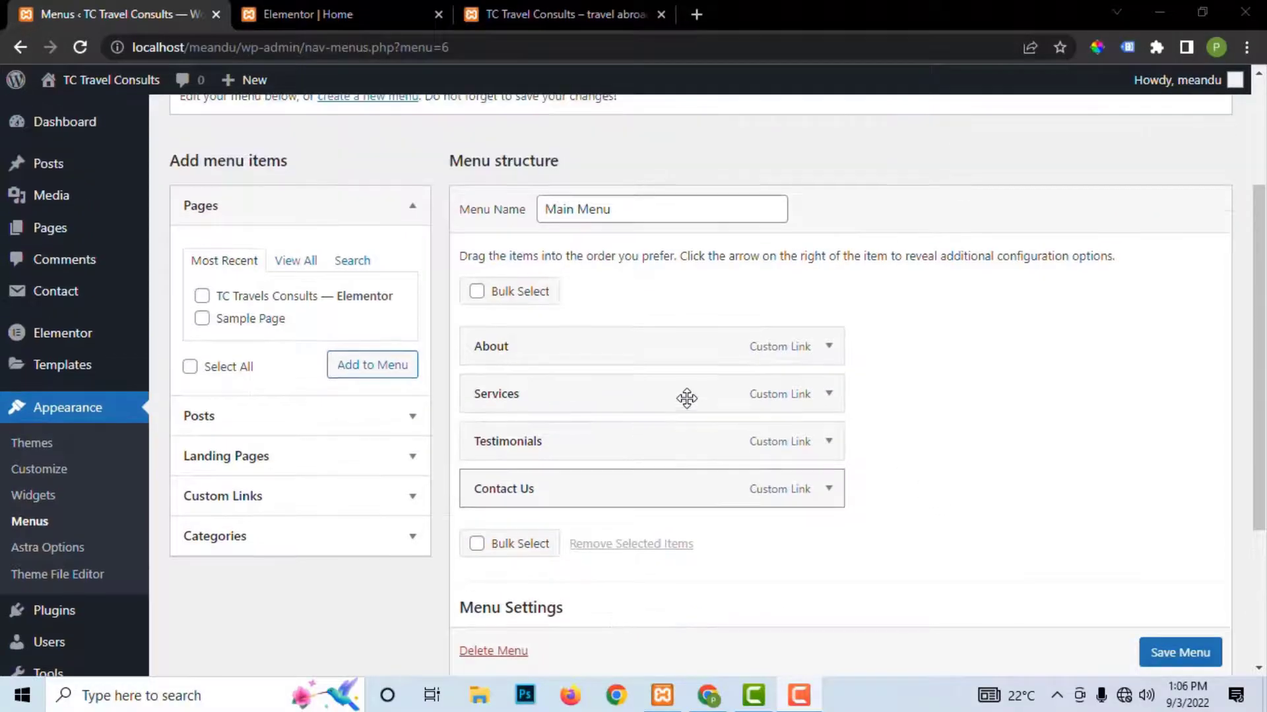
click(826, 348)
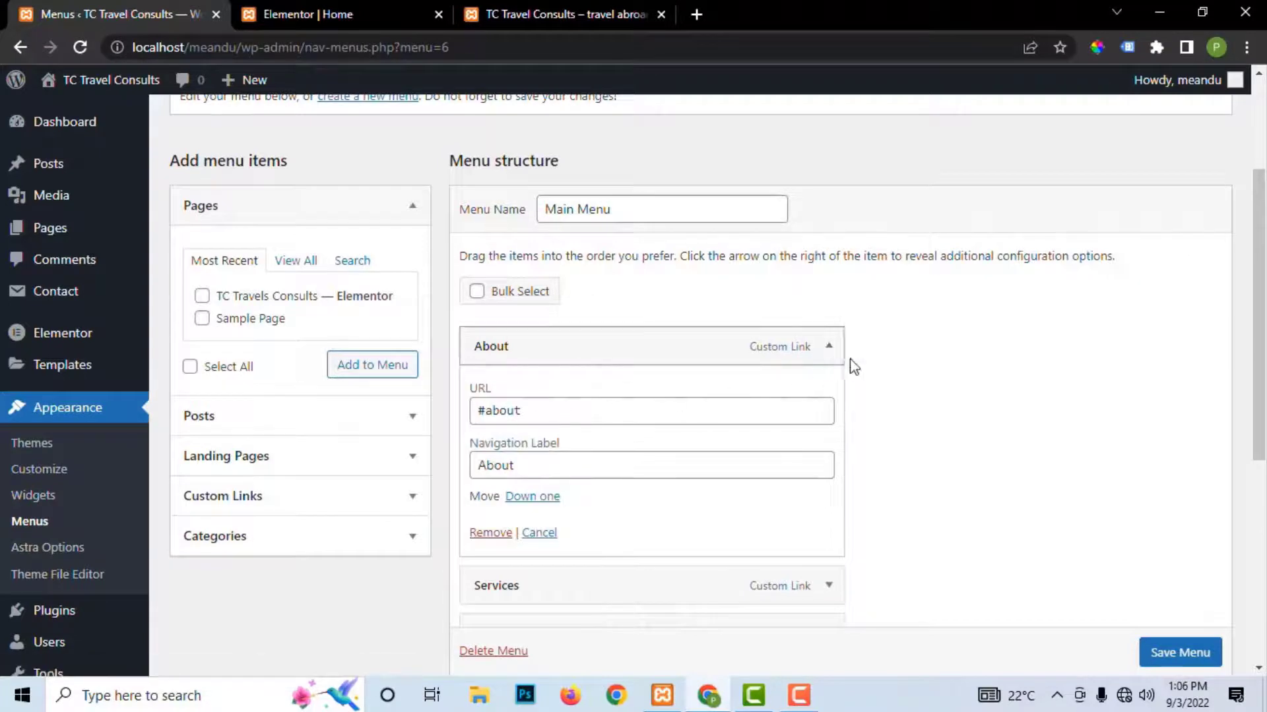
click(830, 348)
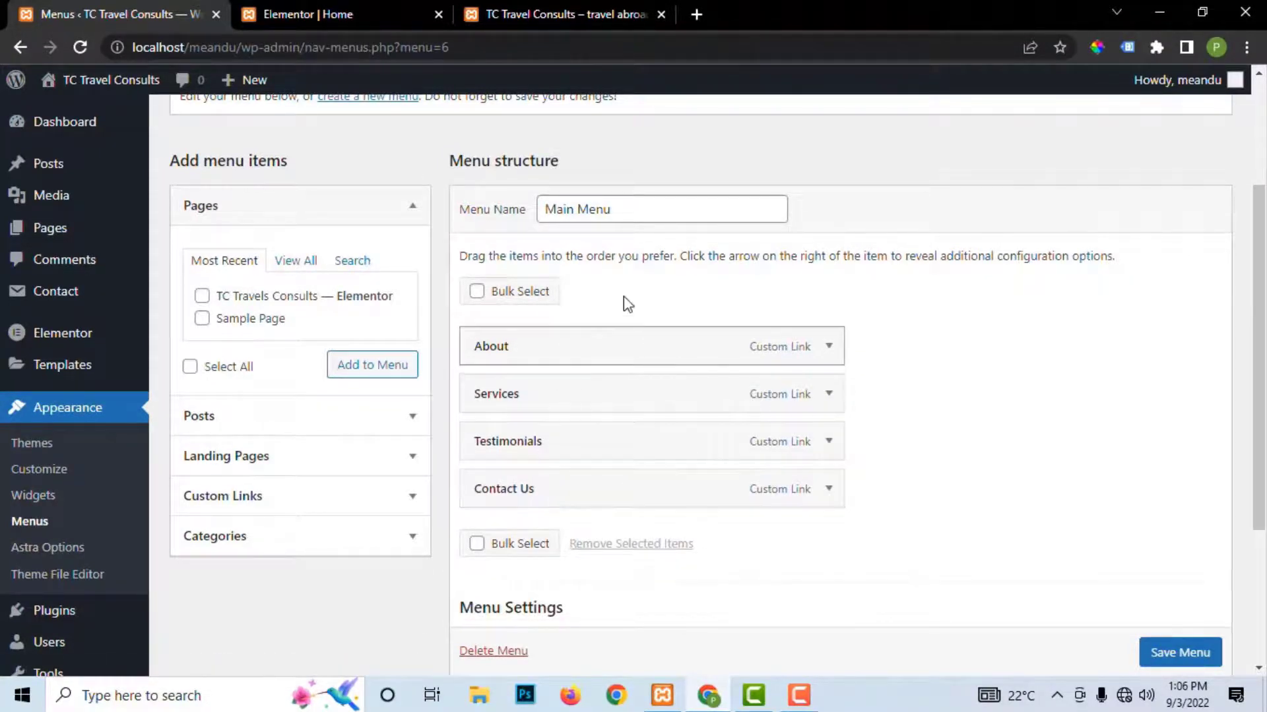
click(314, 15)
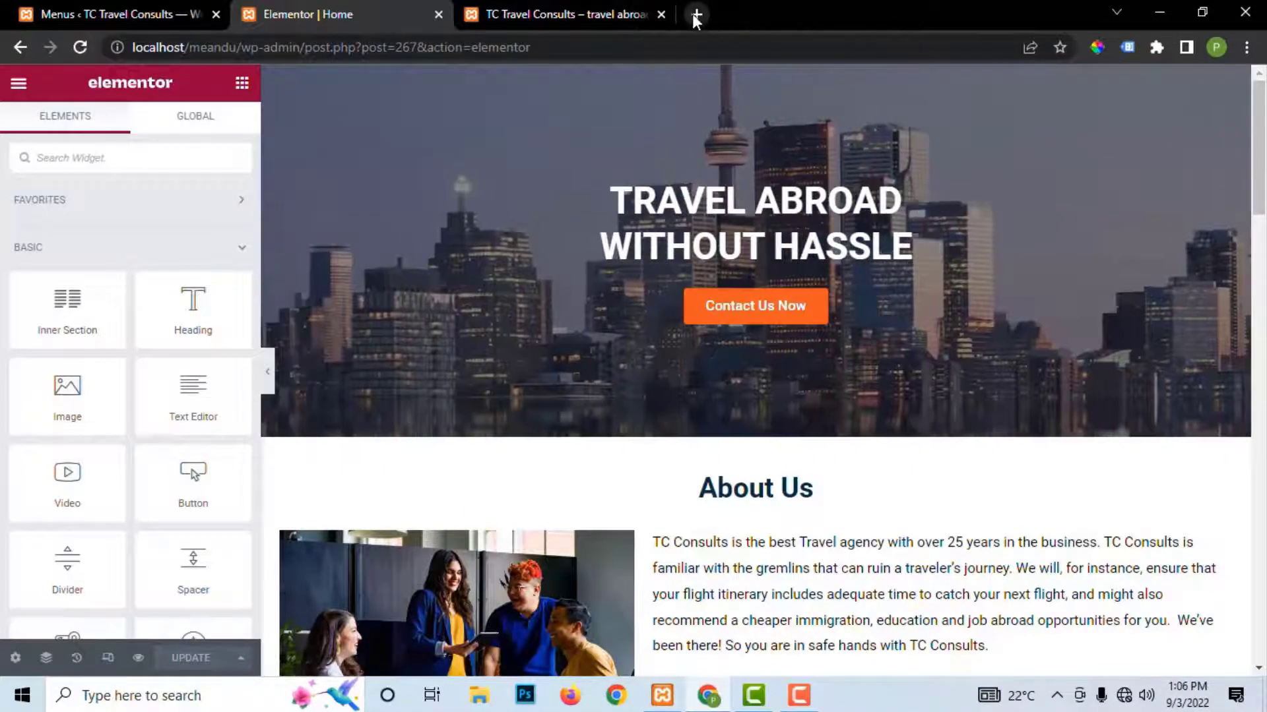
Step: Load localhost/meandu in a new tab, reload and scroll it, then return to Elementor
click(696, 14)
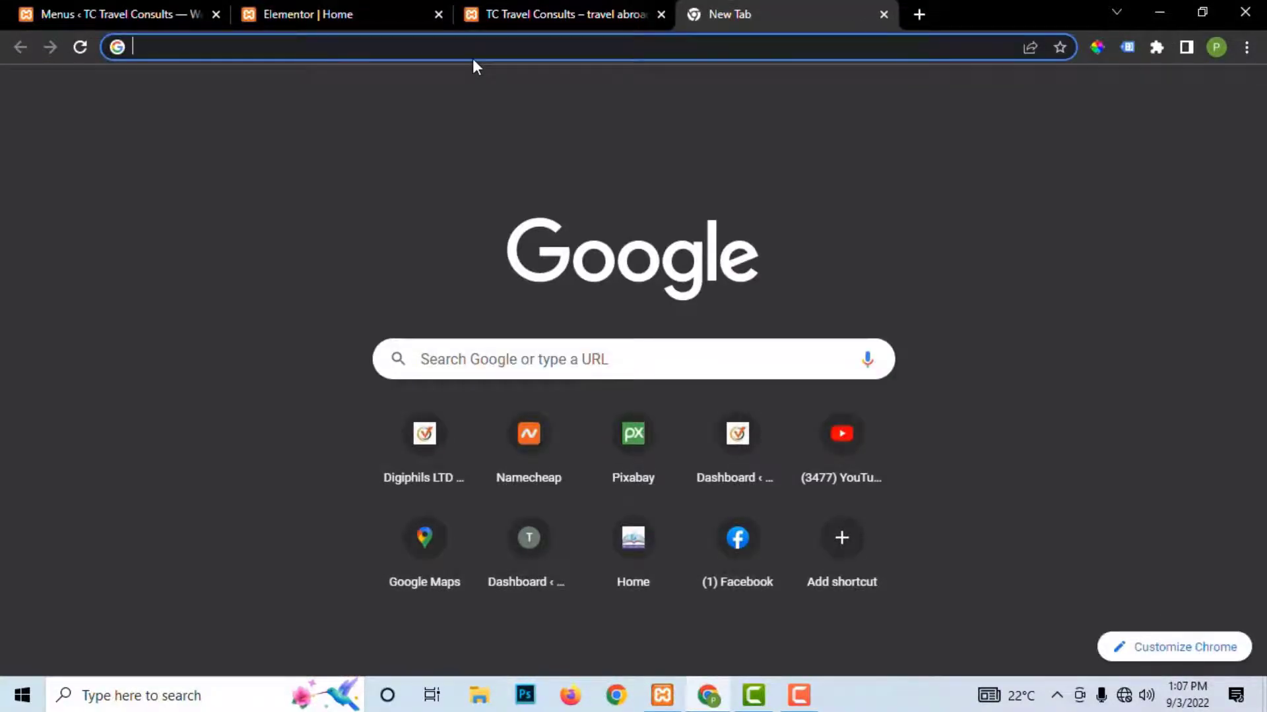
text(o)
key(BackSpace)
key(BackSpace)
text(lo)
key(Return)
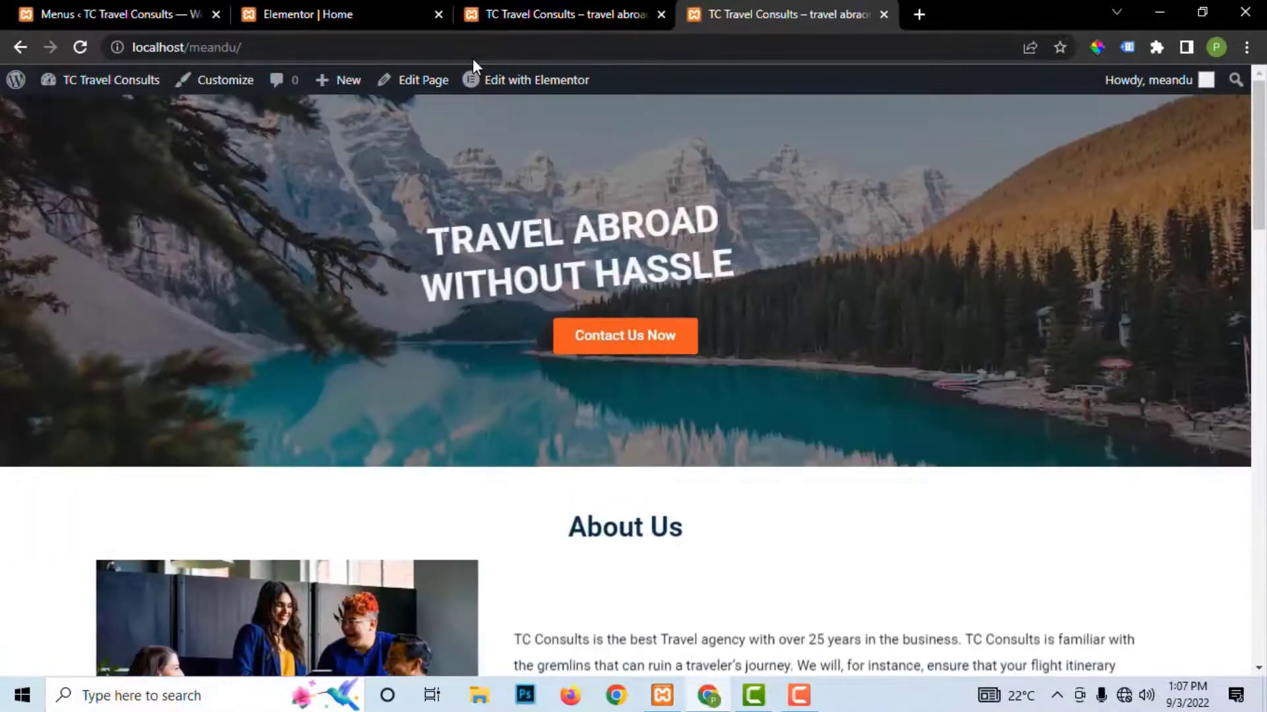
scroll(493, 169, down, 1)
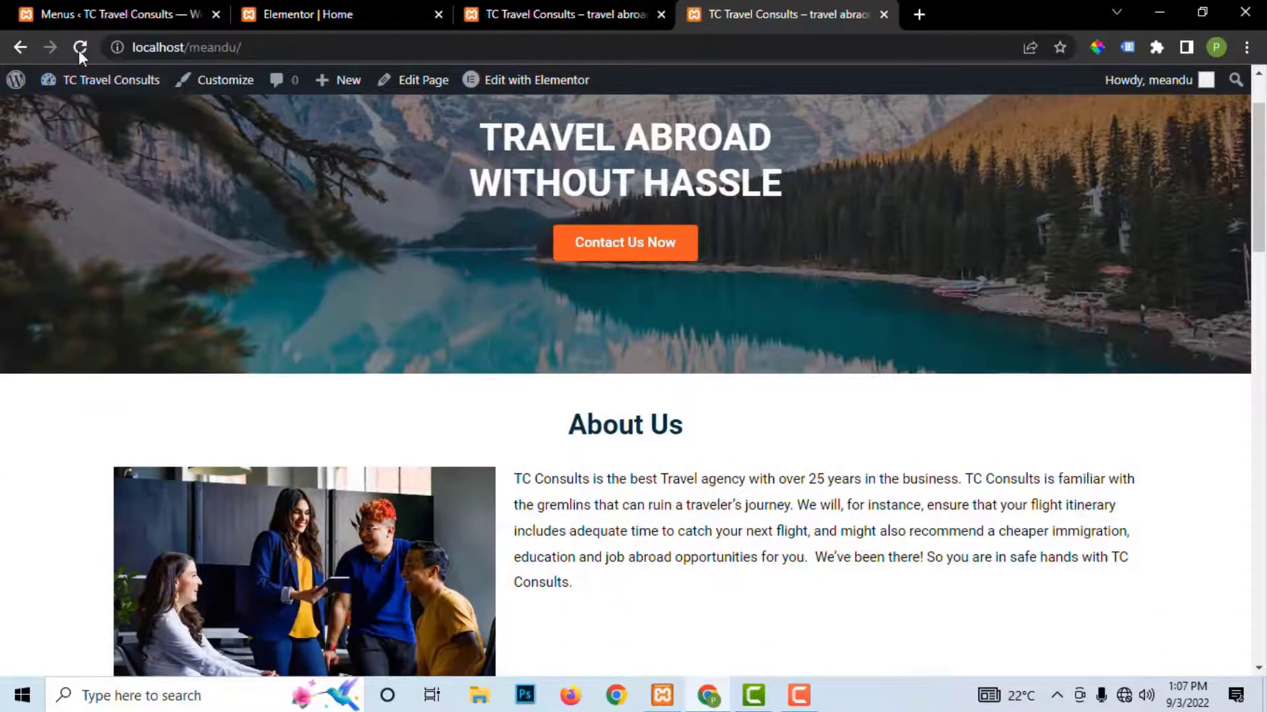
click(80, 47)
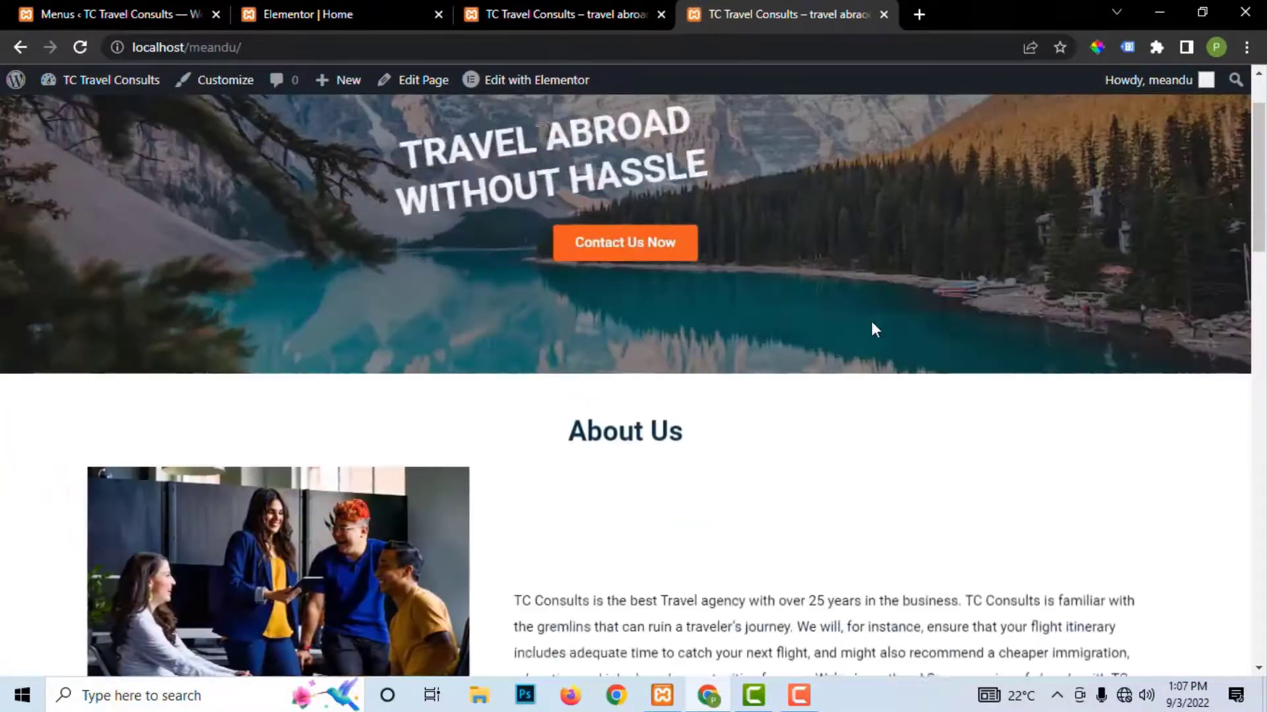
scroll(870, 356, down, 6)
scroll(869, 350, down, 8)
scroll(1188, 133, up, 20)
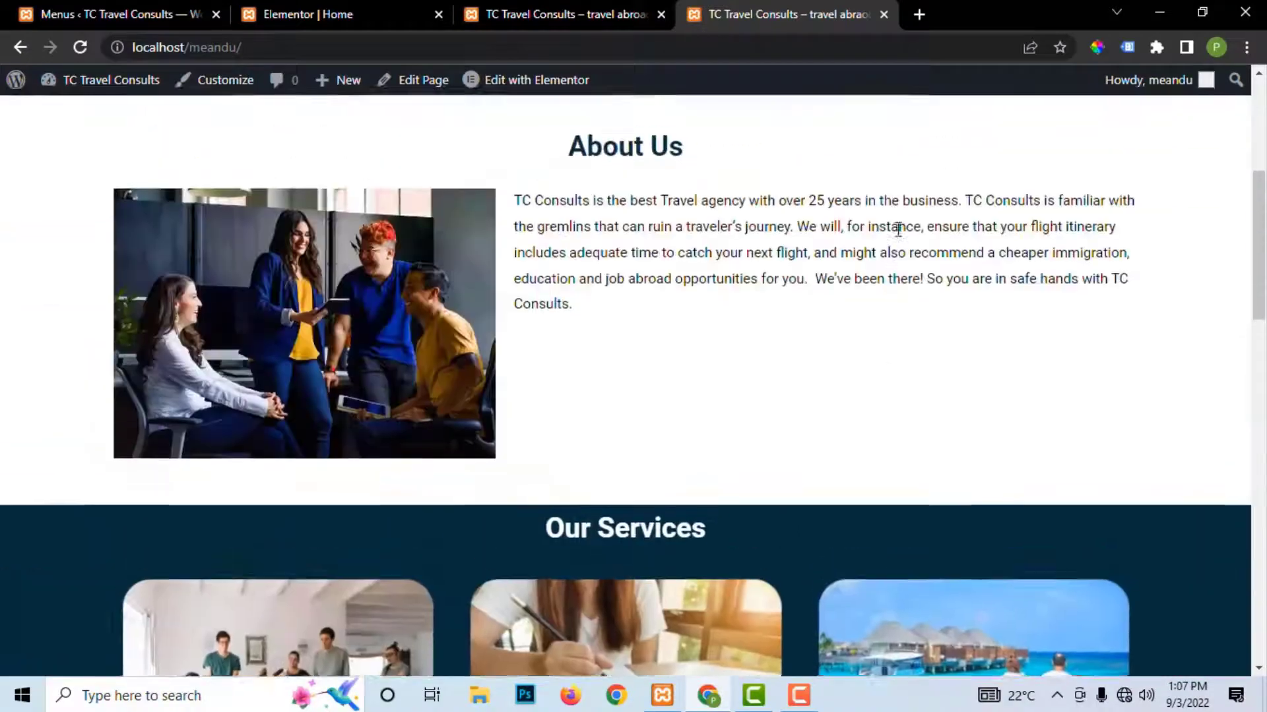
click(301, 13)
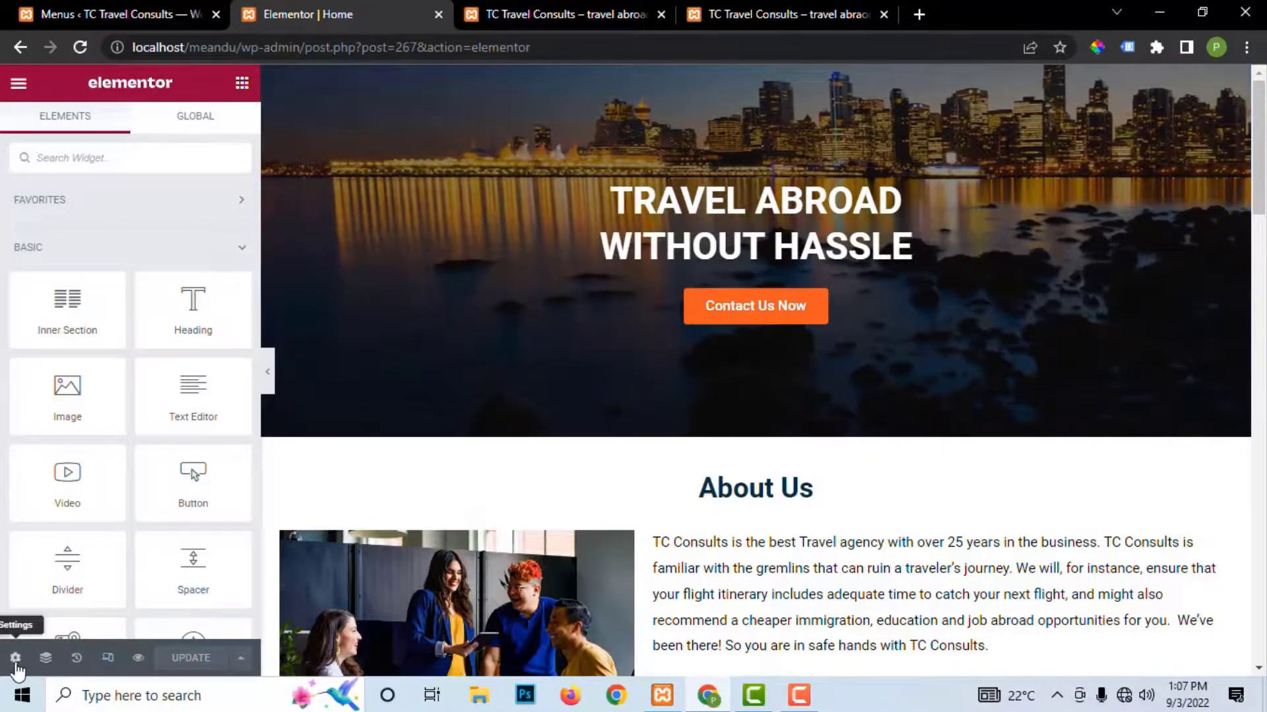
Step: Set the Home page's Page Layout to Default, close the reference site tab, and Update
click(15, 659)
click(173, 533)
click(170, 546)
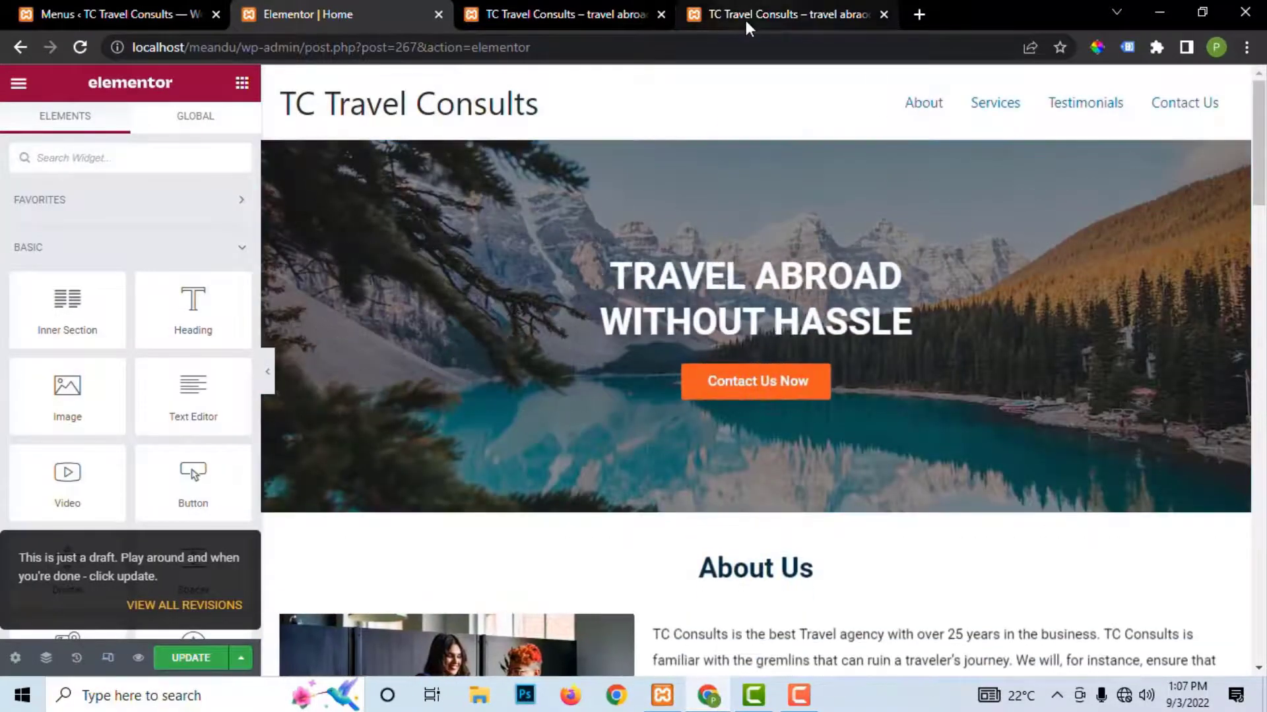
click(560, 17)
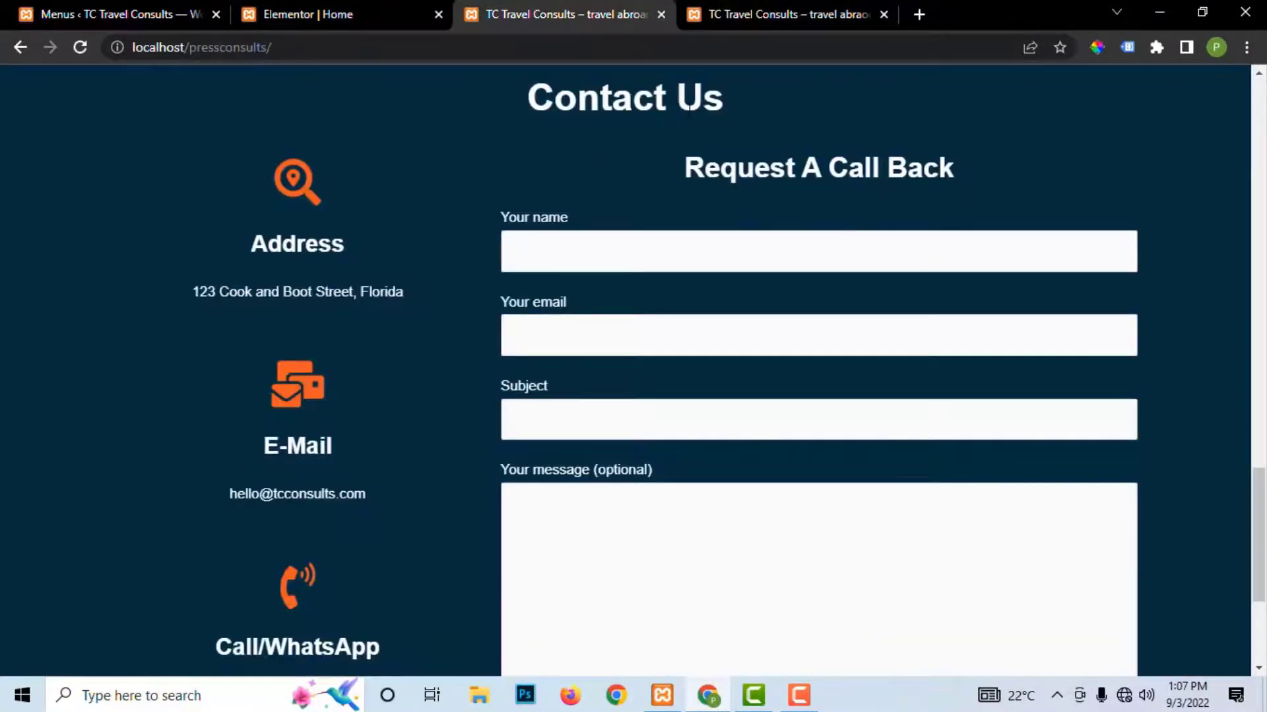
scroll(706, 109, up, 20)
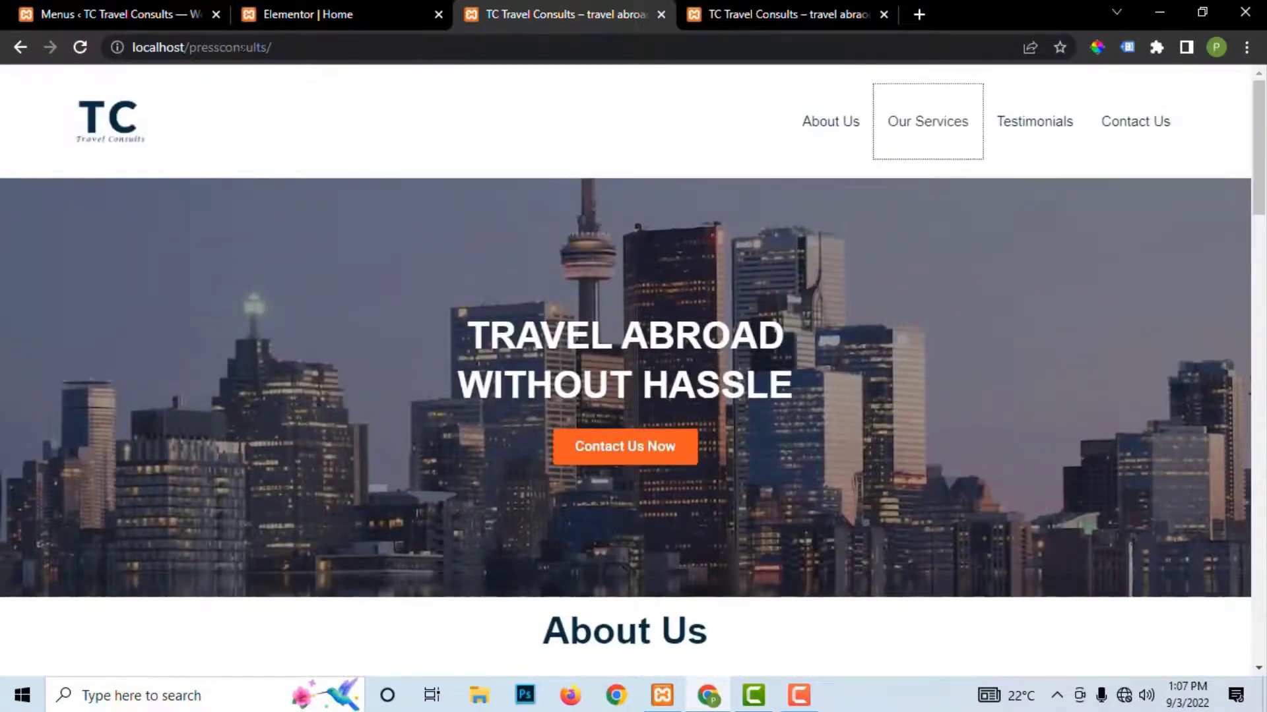
click(661, 14)
click(604, 14)
click(80, 49)
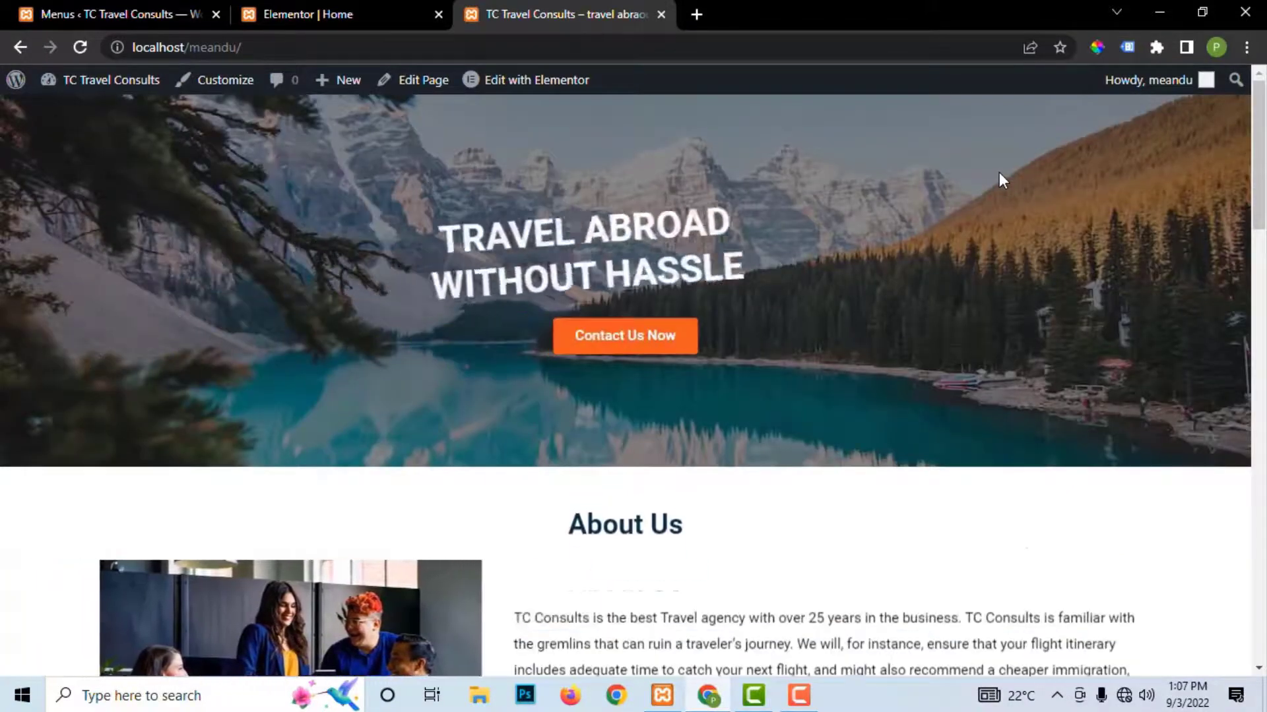
click(342, 7)
click(198, 660)
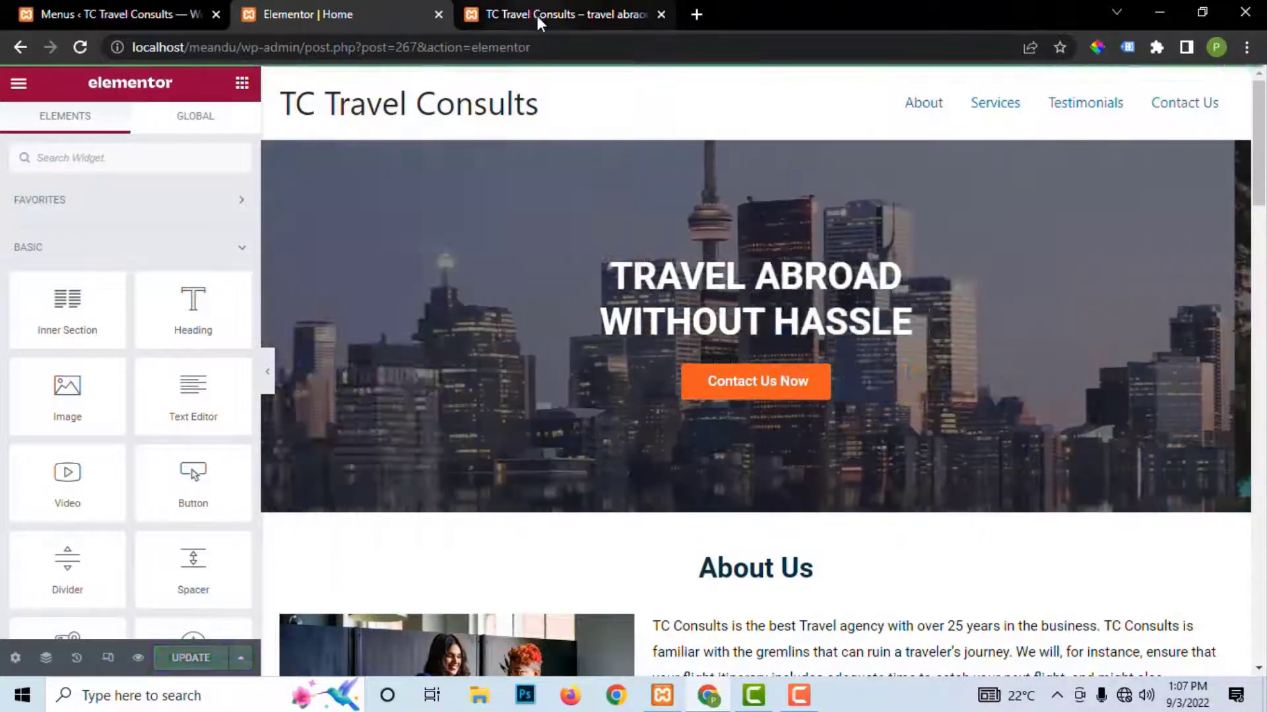
Step: Reload the live homepage to show the header's About, Services, Testimonials and Contact Us links
click(536, 15)
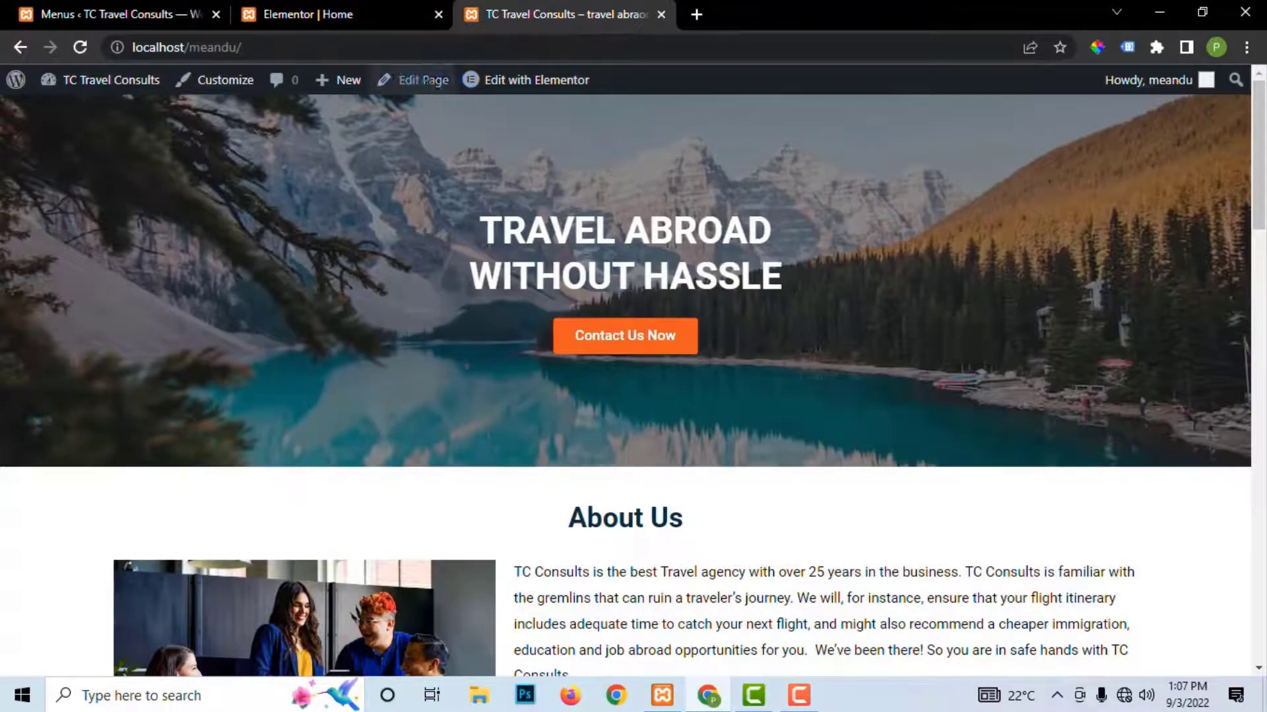
click(338, 15)
click(518, 25)
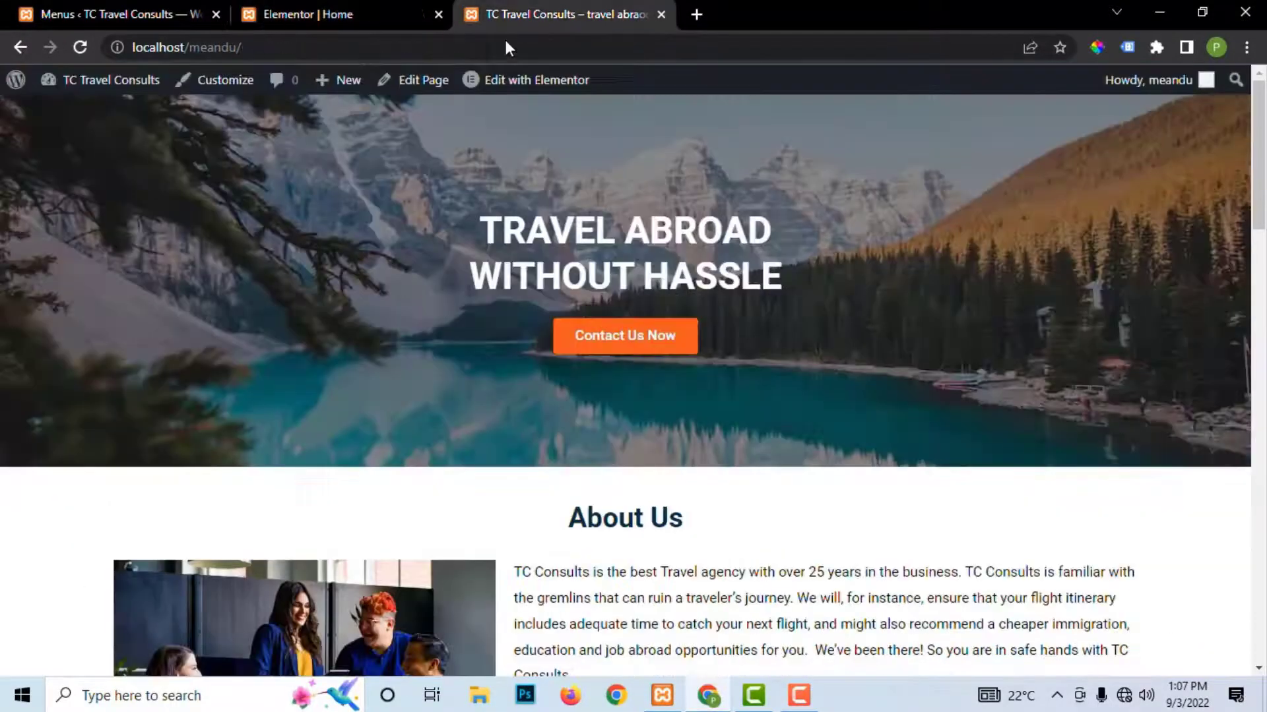
click(76, 53)
mouse_move(83, 74)
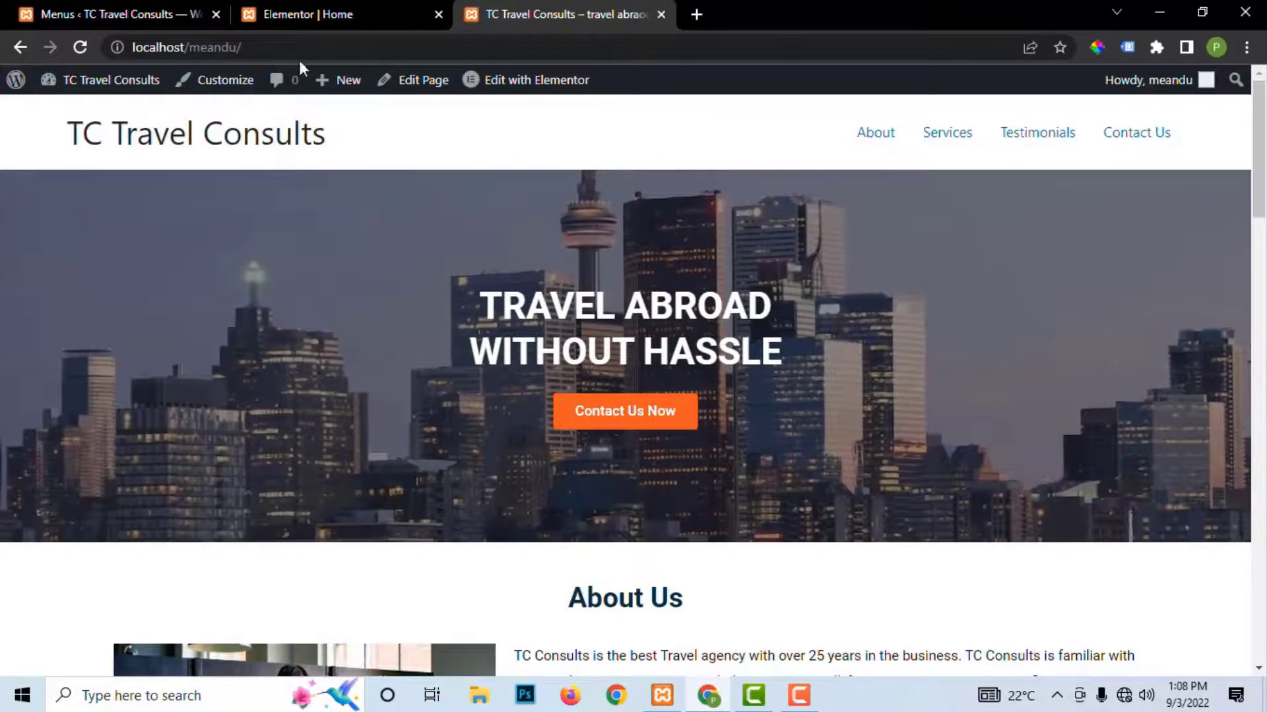
click(79, 54)
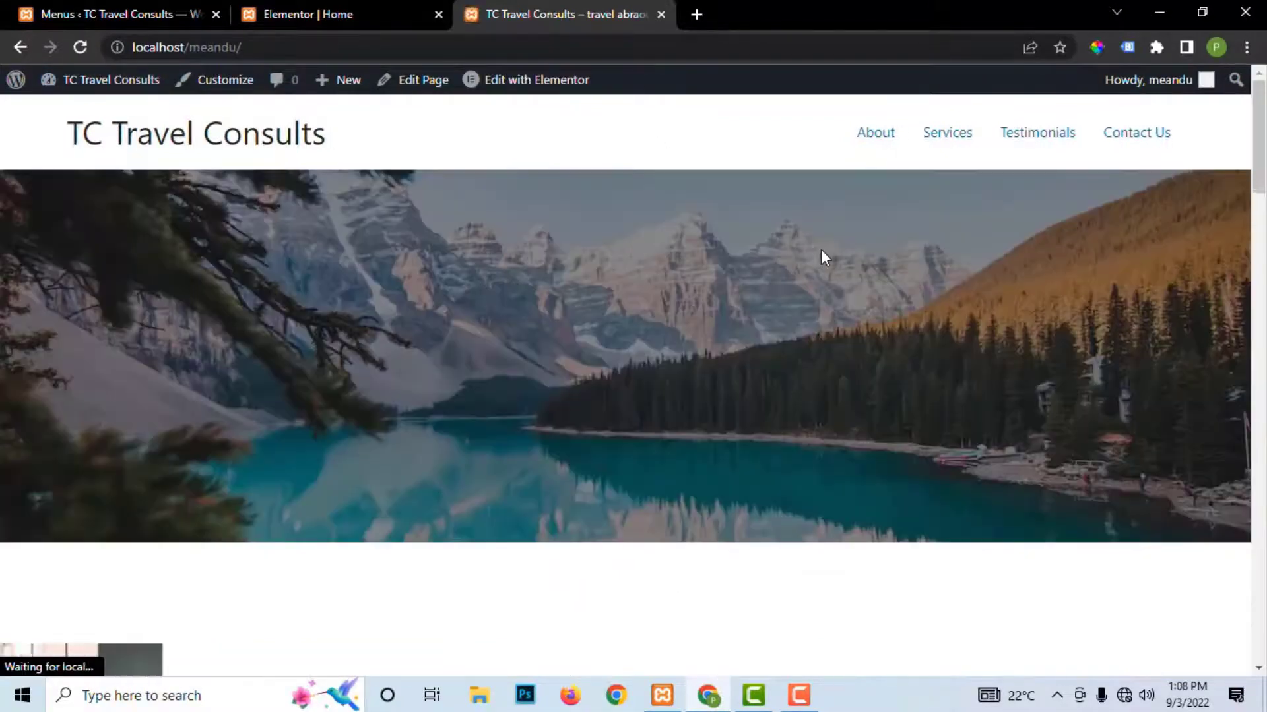
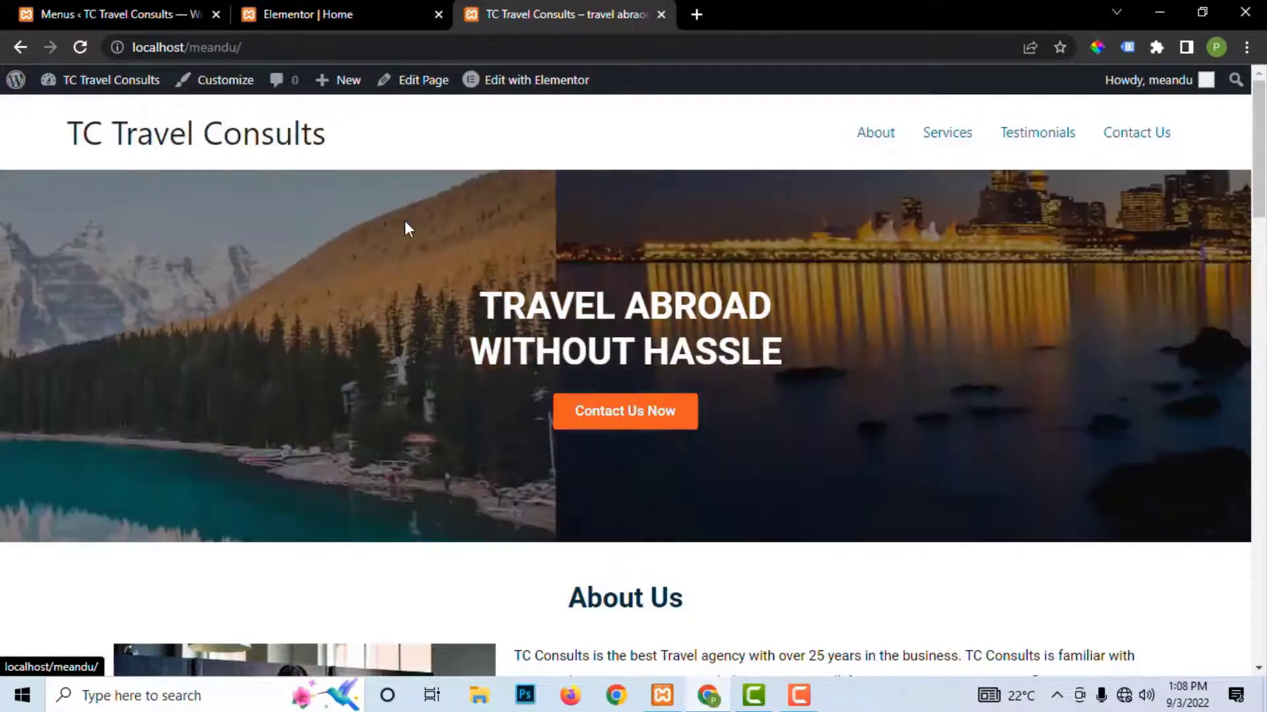
Step: Scroll the live homepage to the footer and back up, then return to the Elementor Home editor
scroll(466, 279, down, 20)
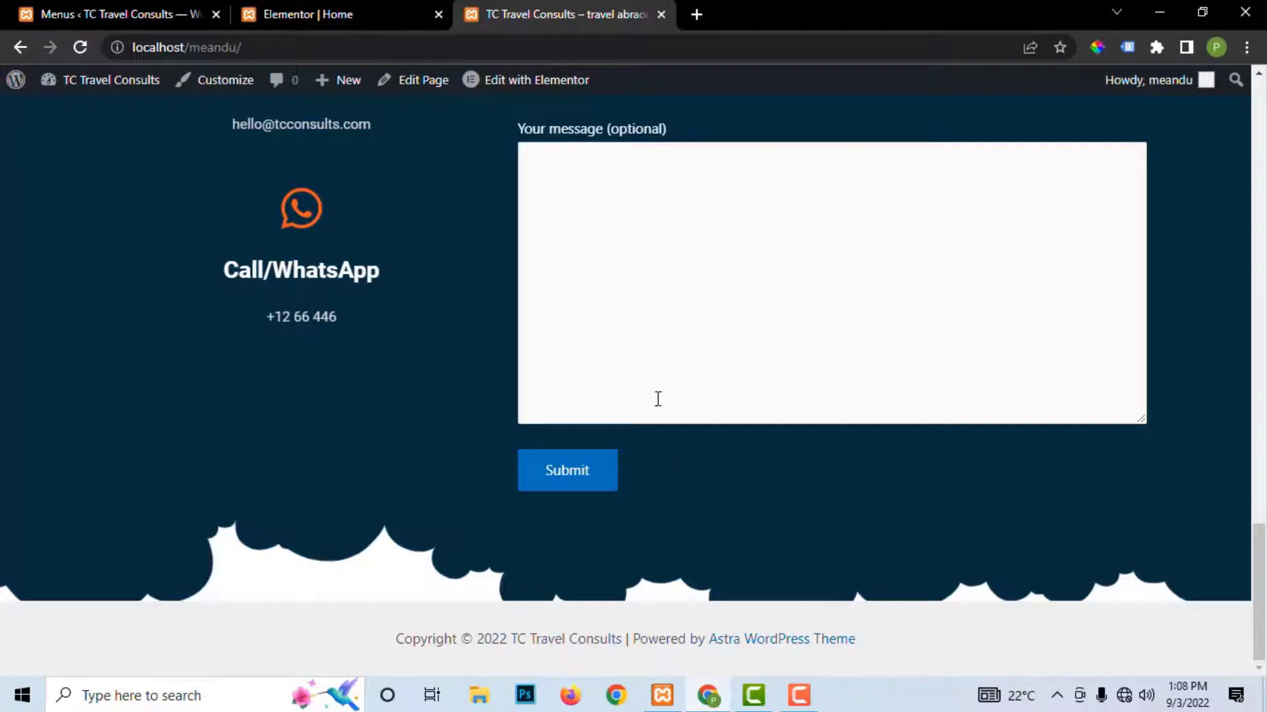
scroll(633, 230, up, 20)
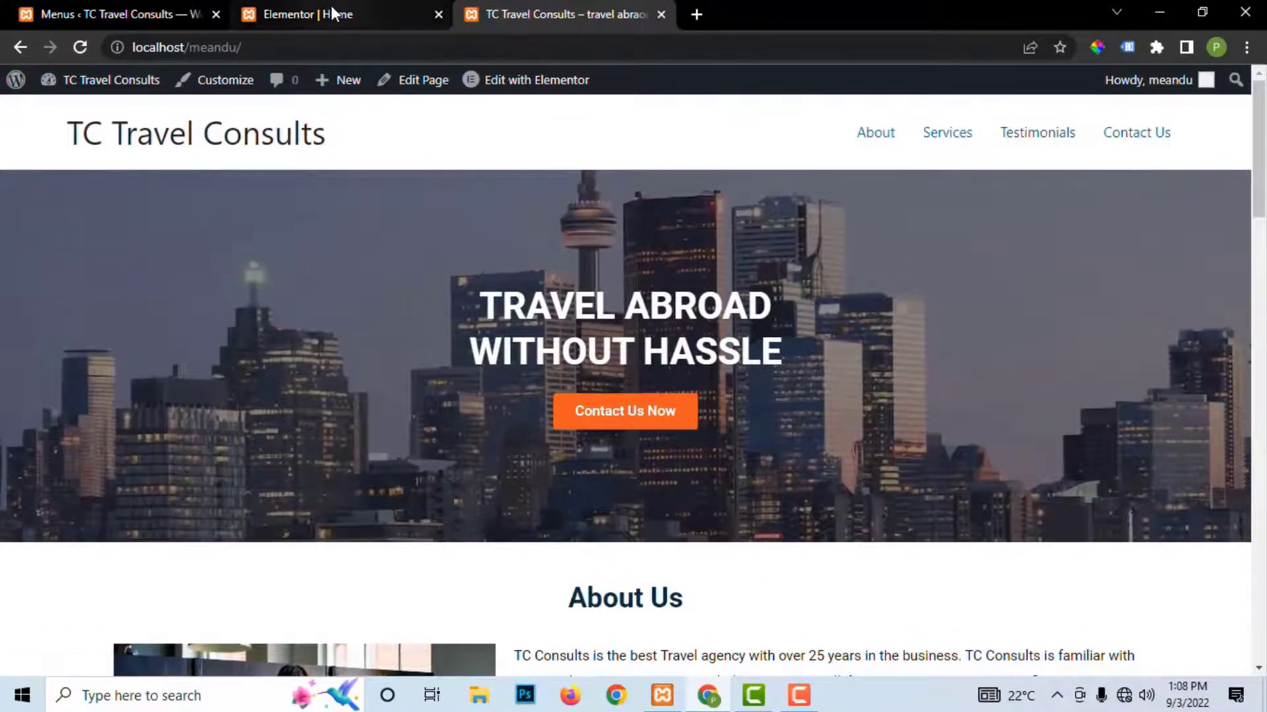
click(331, 13)
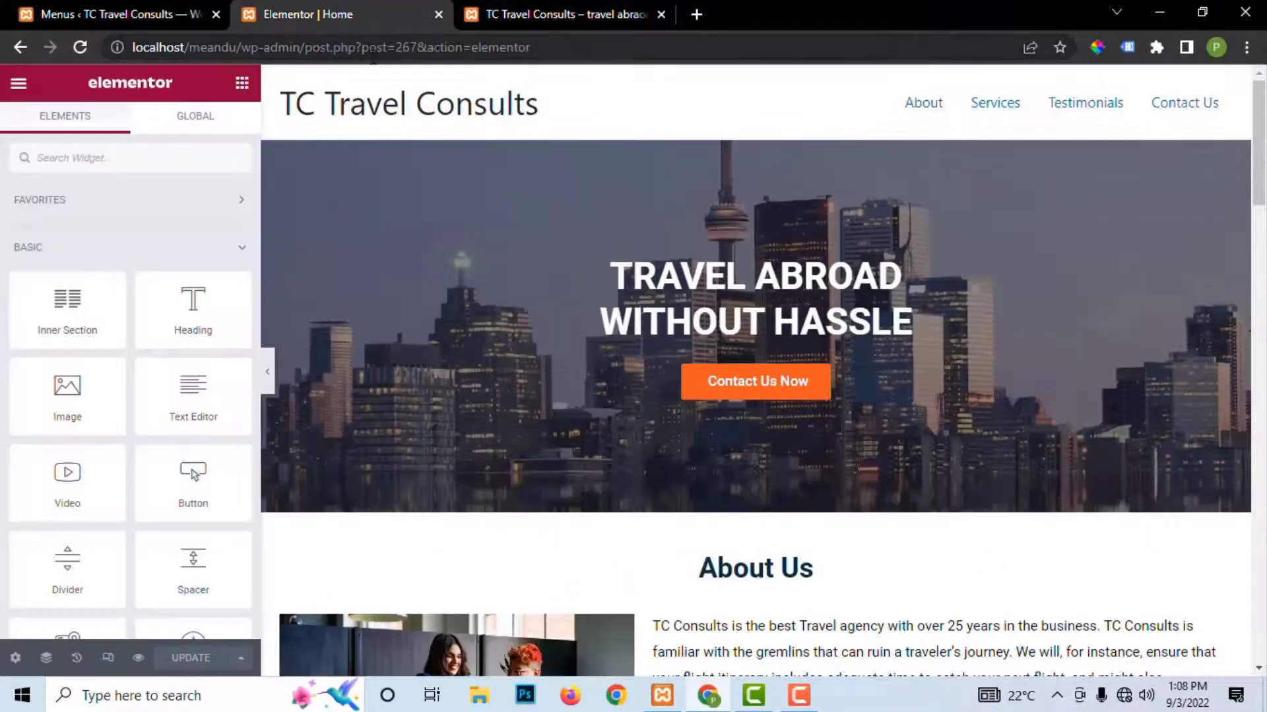
Step: Nest Services, Testimonials and Contact Us under About, save the Main Menu, and view the dropdown live
click(152, 14)
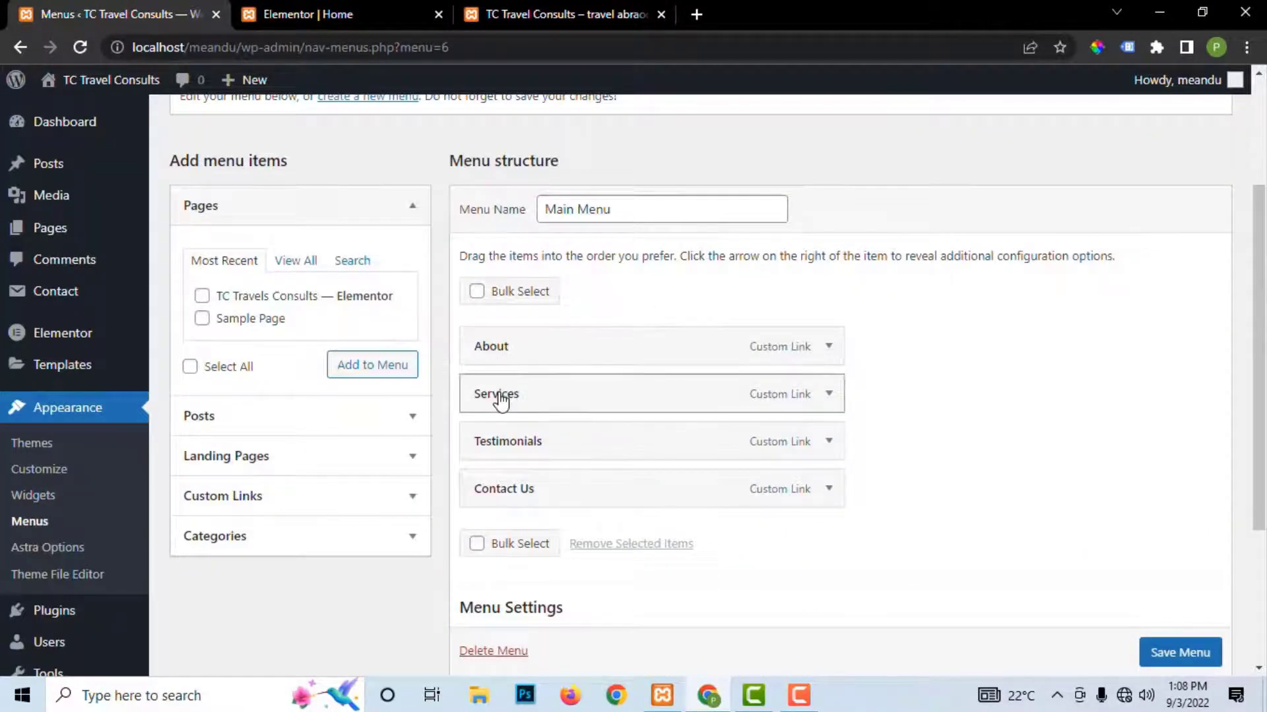
drag(489, 403, 521, 402)
drag(494, 449, 525, 449)
drag(528, 495, 549, 498)
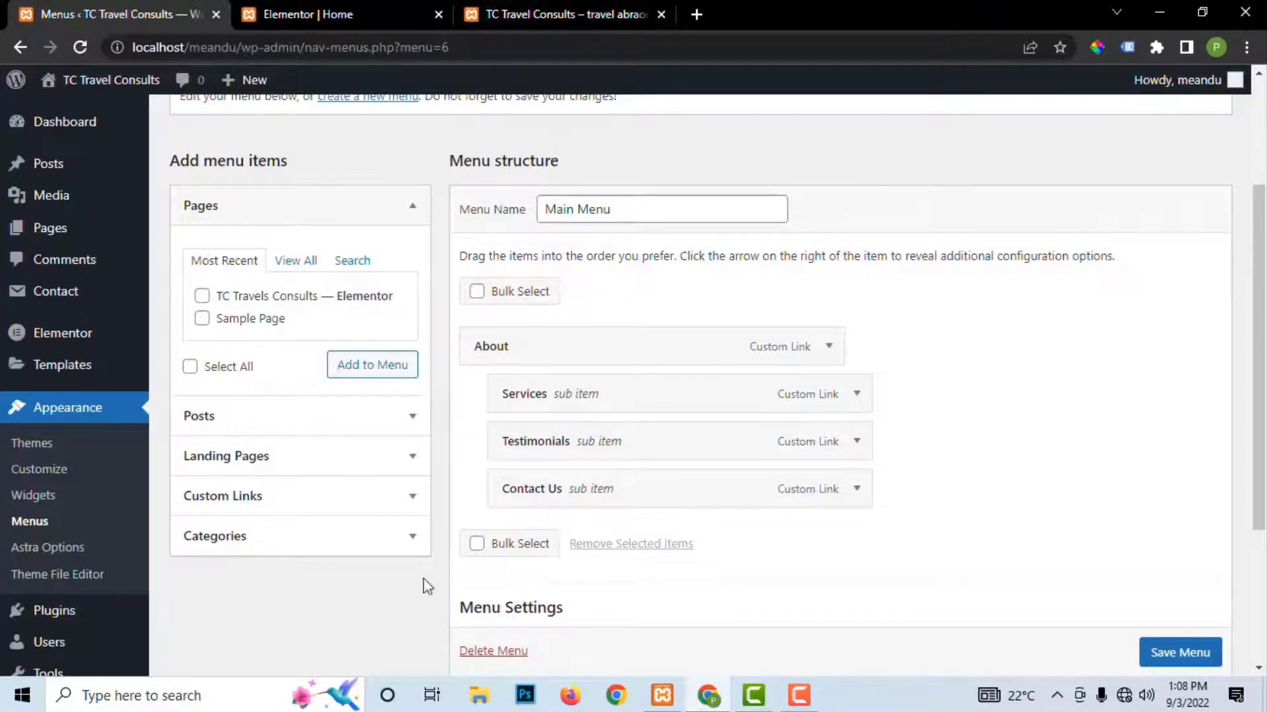
click(1181, 652)
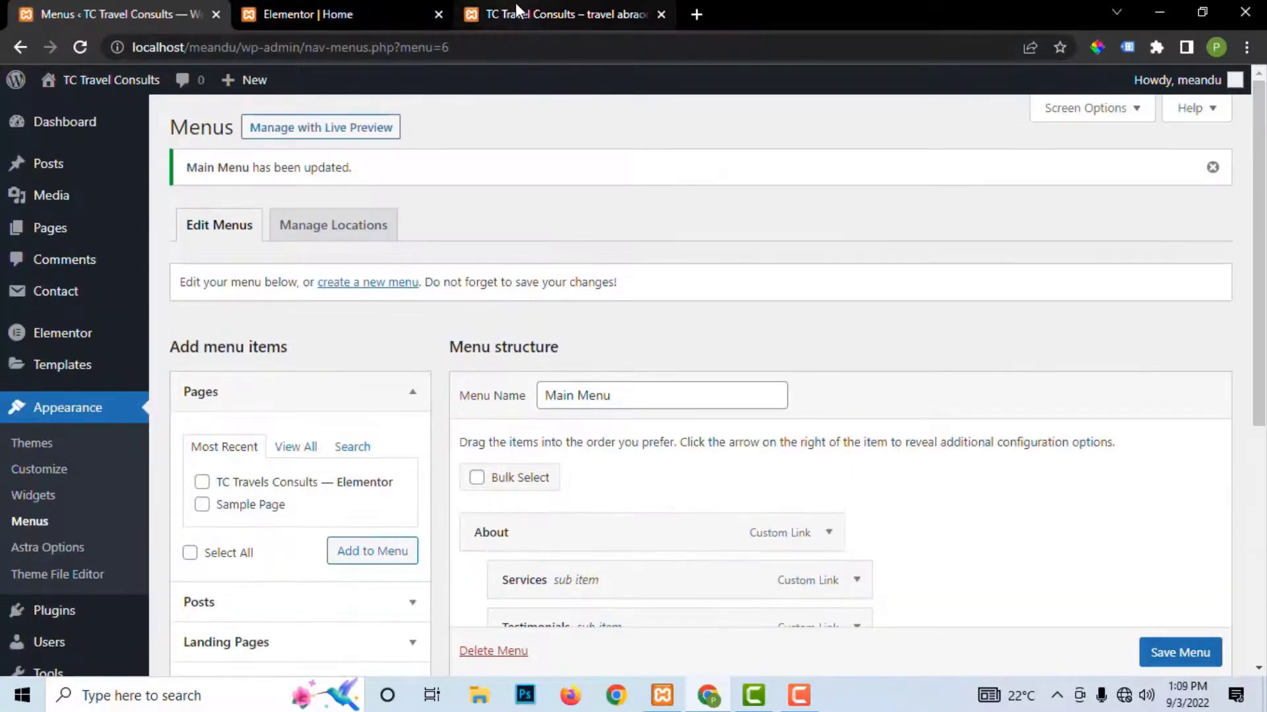
click(502, 14)
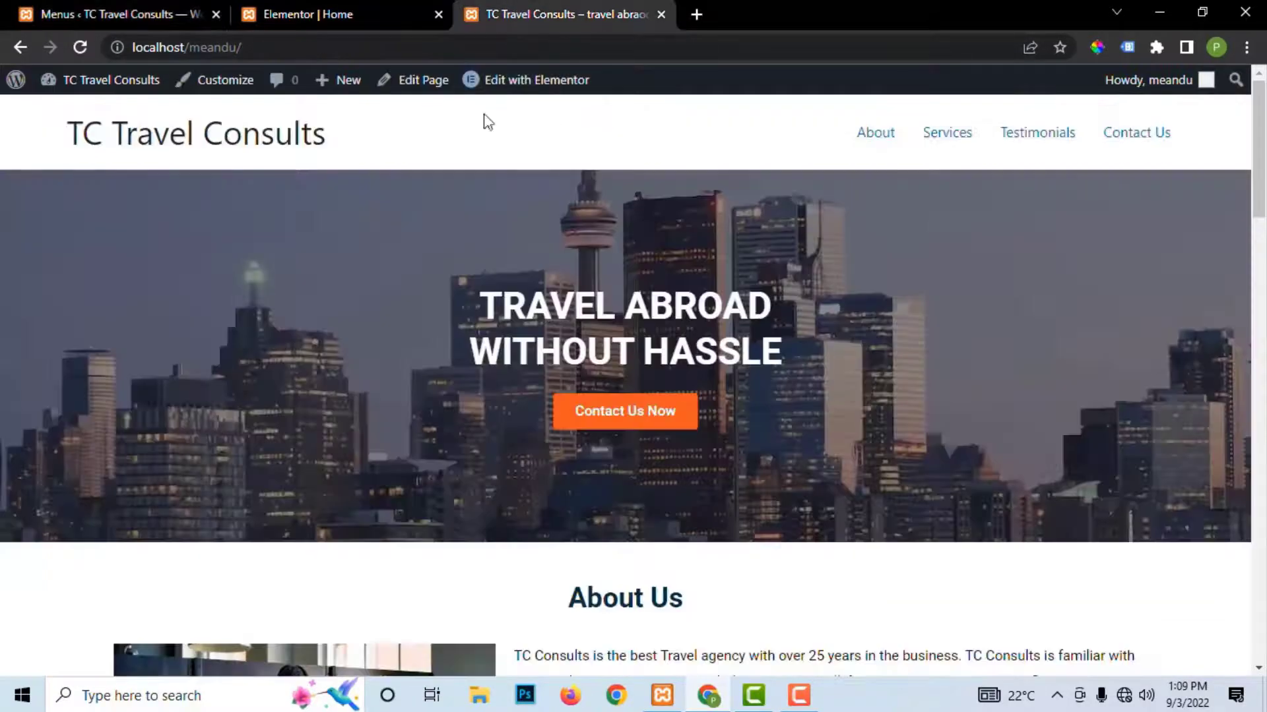
click(80, 49)
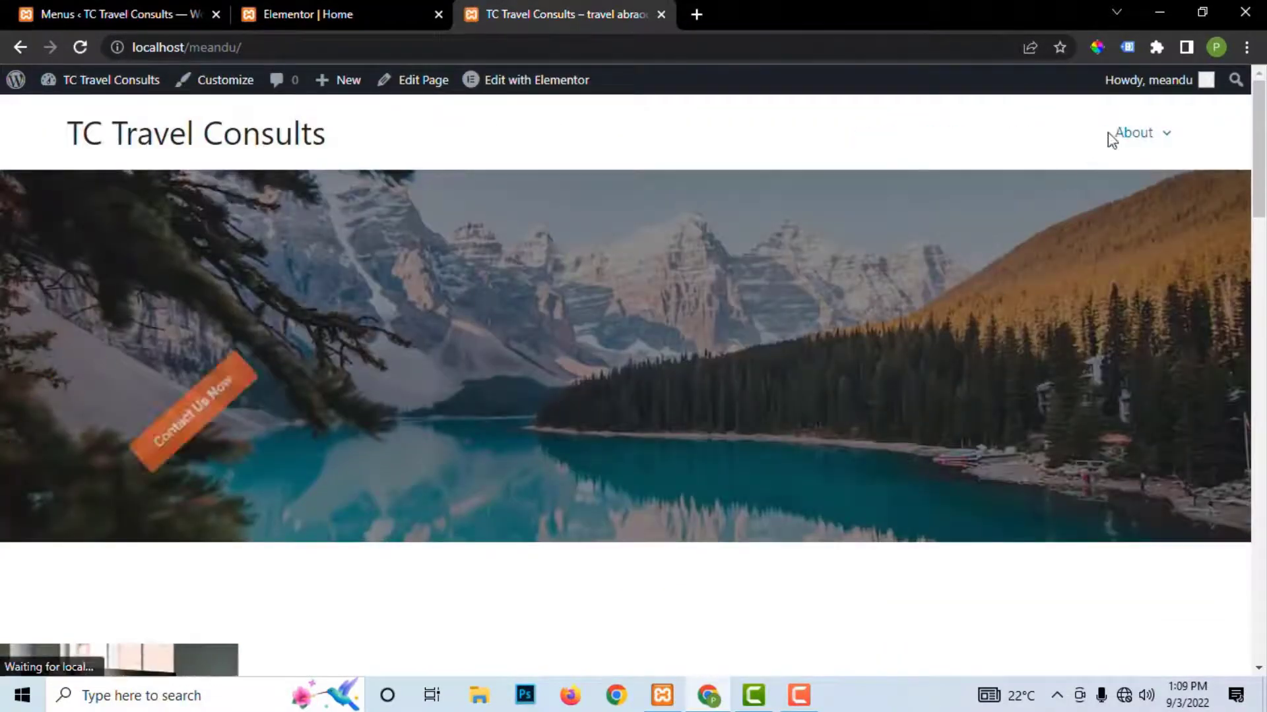
mouse_move(1141, 133)
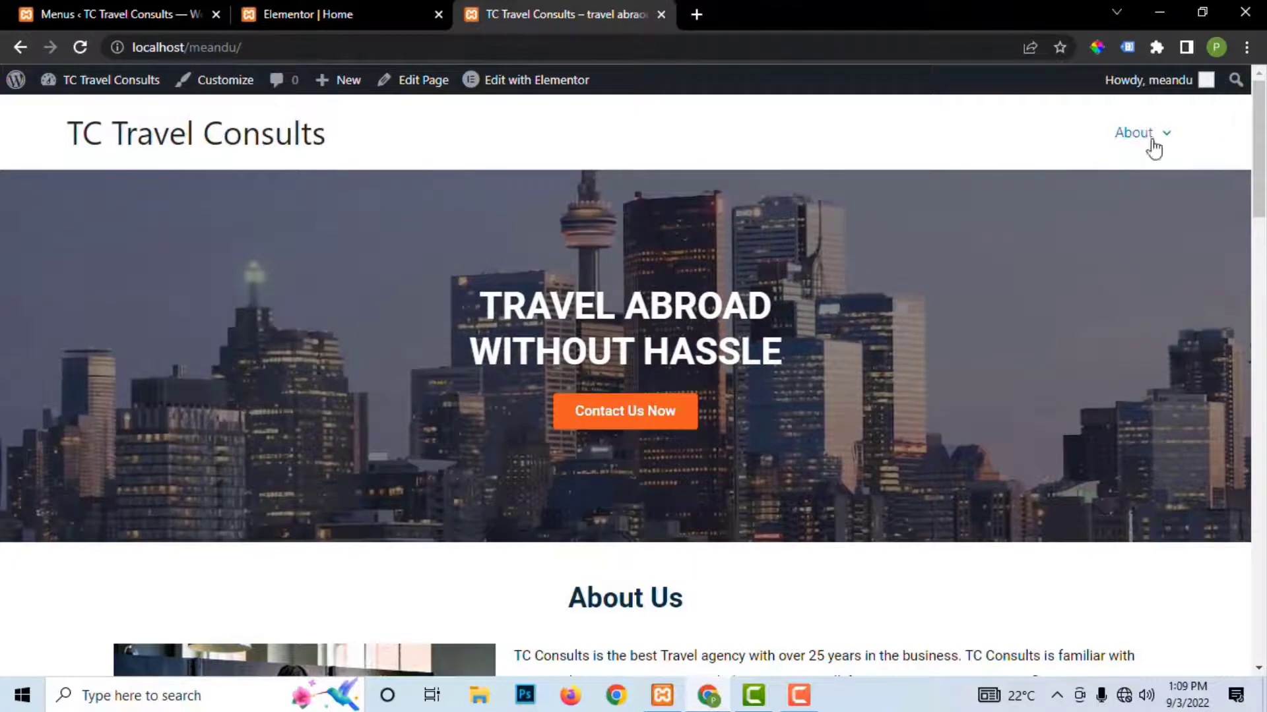
Step: Move Services, Testimonials and Contact Us back to top level, save the menu, and reload the site
click(131, 16)
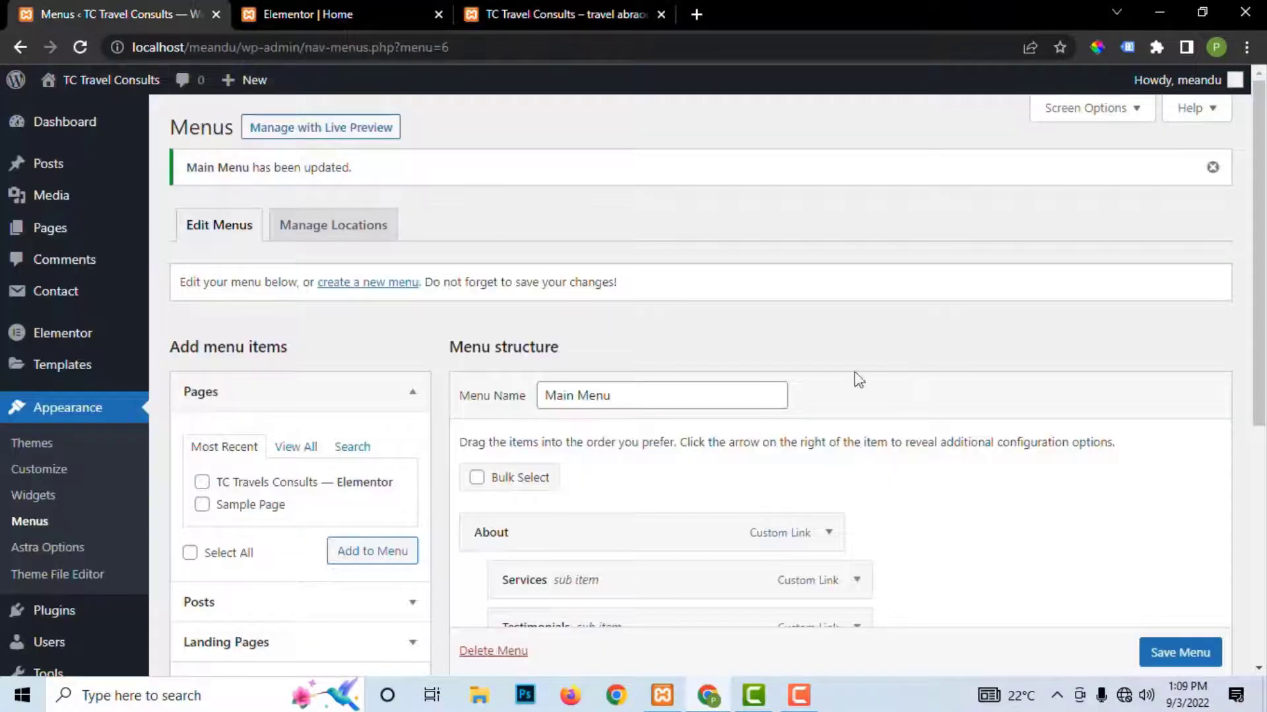
scroll(792, 432, down, 3)
drag(549, 396, 512, 409)
drag(538, 499, 455, 489)
drag(551, 445, 512, 452)
drag(555, 396, 519, 401)
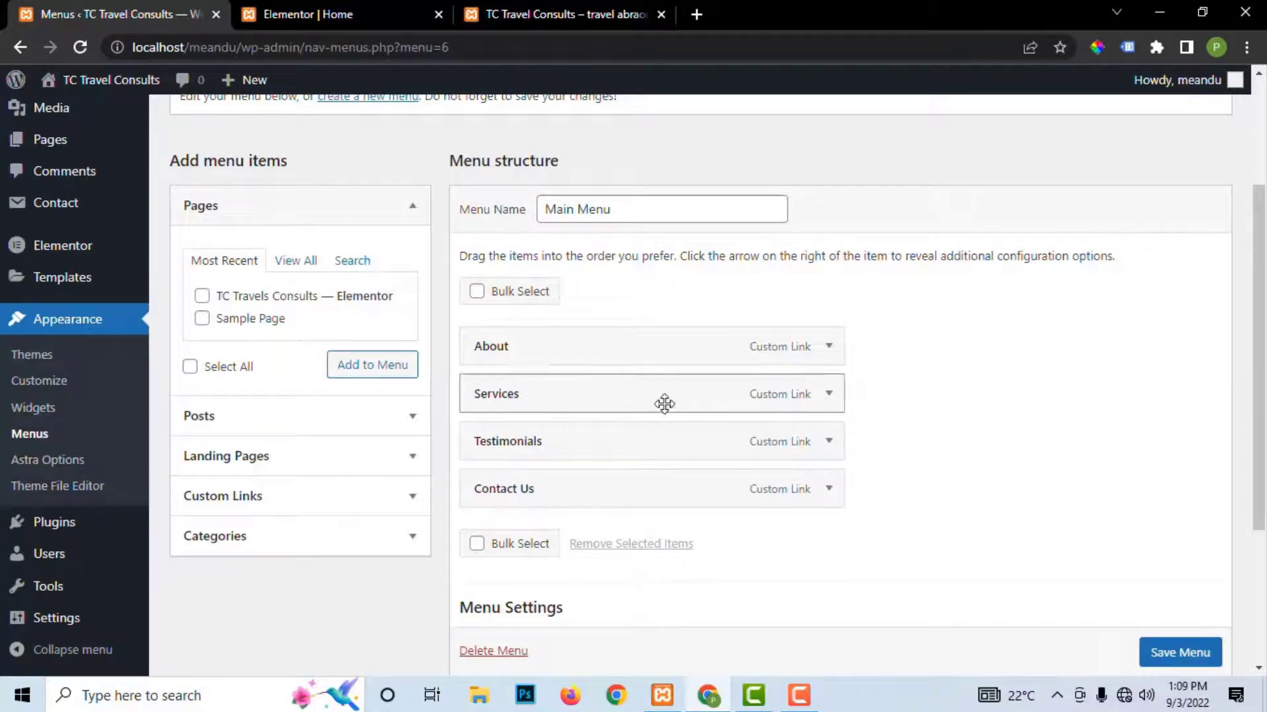
scroll(1182, 640, down, 1)
click(1177, 638)
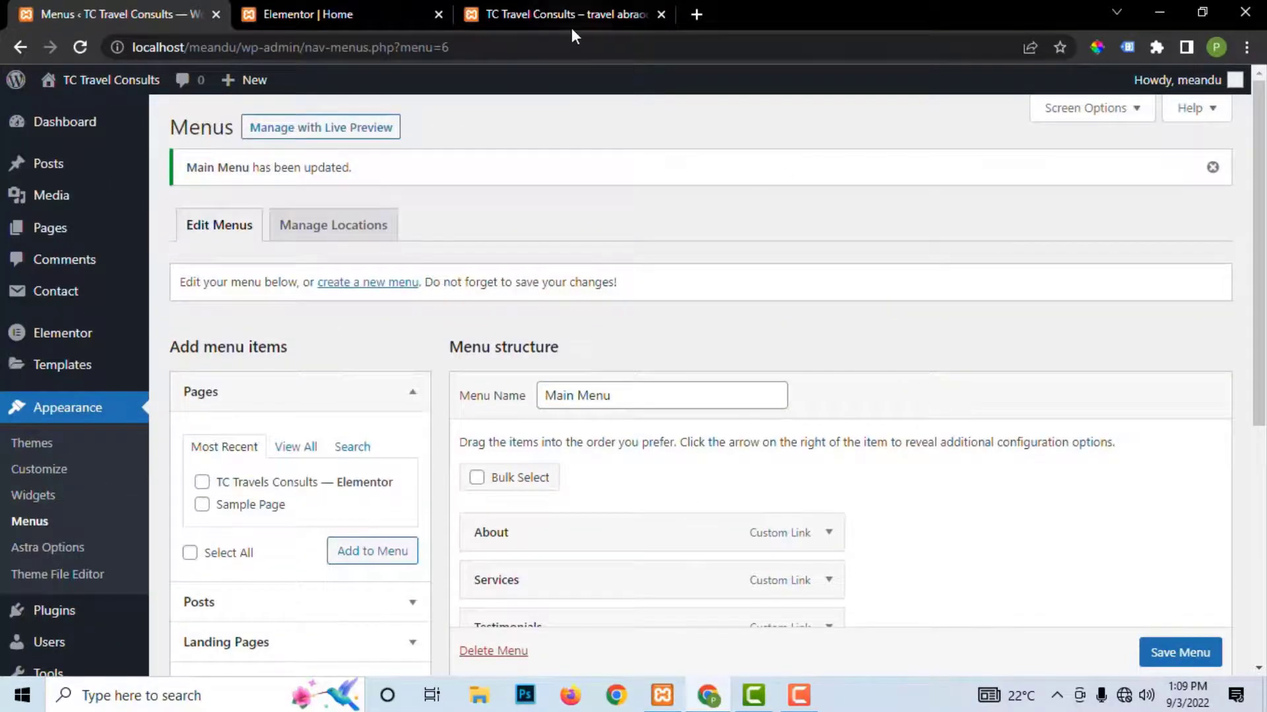
click(541, 14)
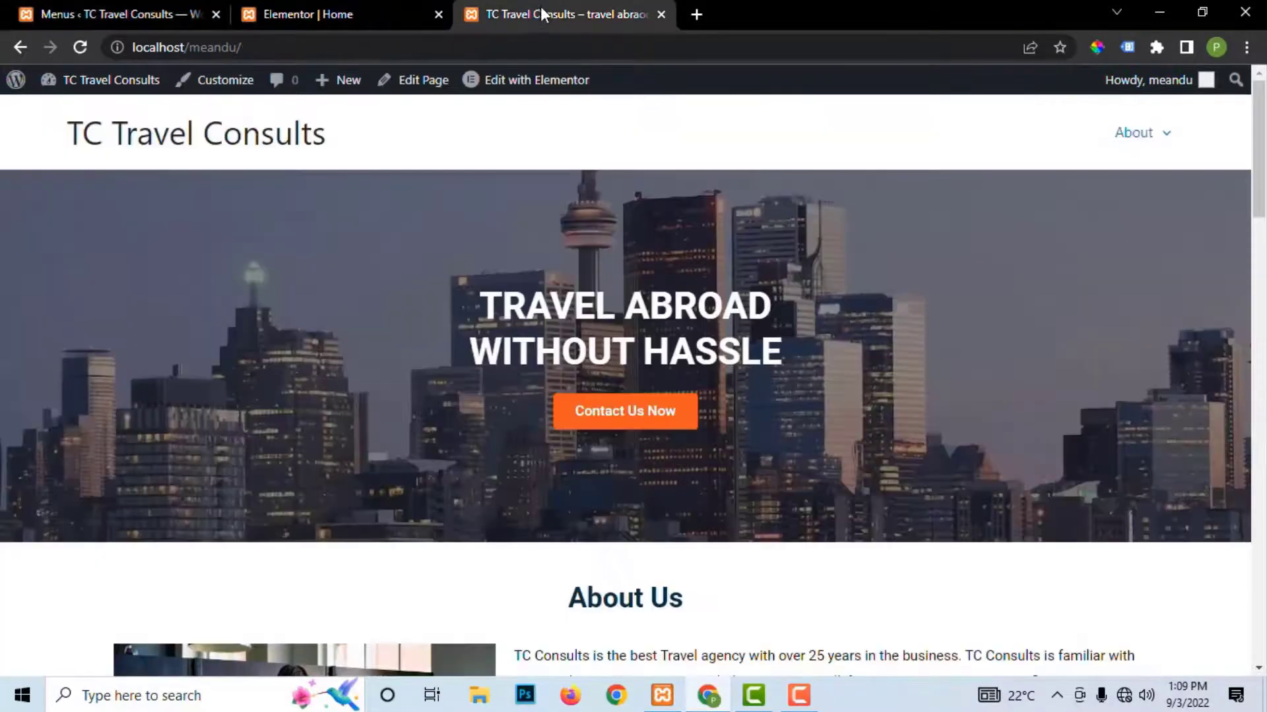
click(79, 49)
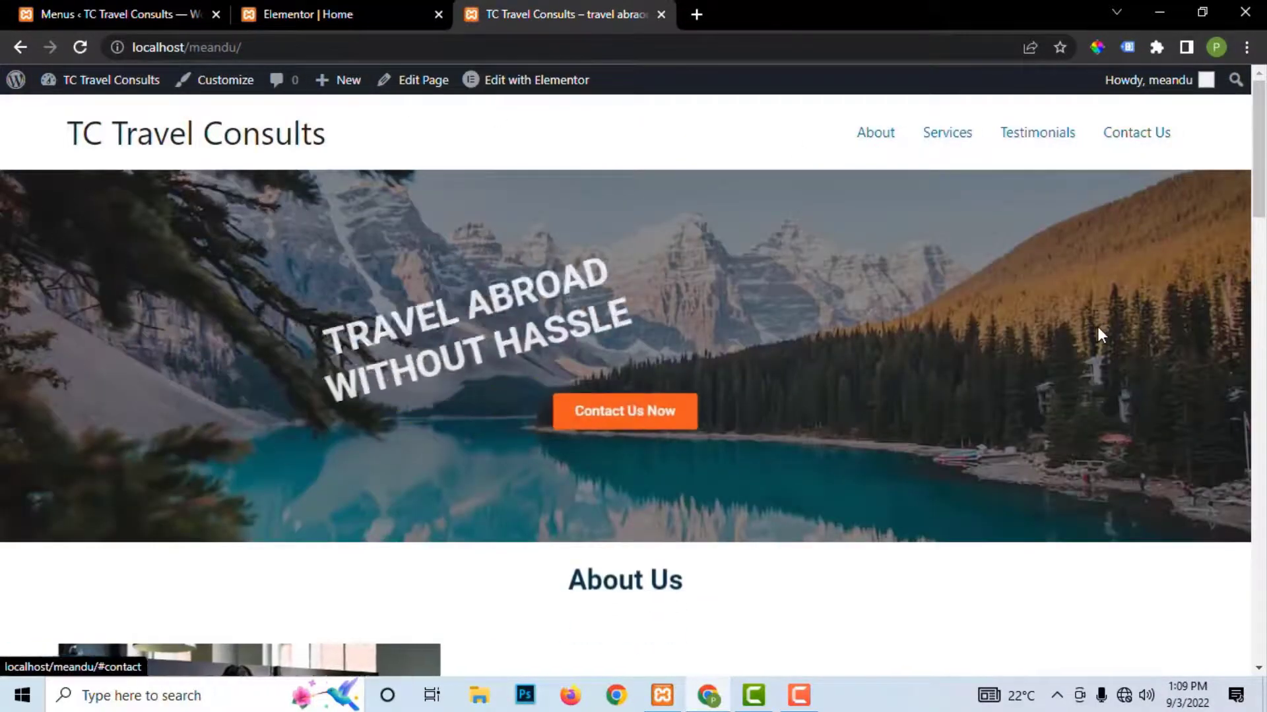
Step: Scroll through the live homepage and test where the About menu link goes
scroll(1097, 325, down, 2)
scroll(1097, 327, down, 2)
scroll(1098, 327, up, 3)
scroll(1098, 328, down, 10)
scroll(1096, 325, down, 17)
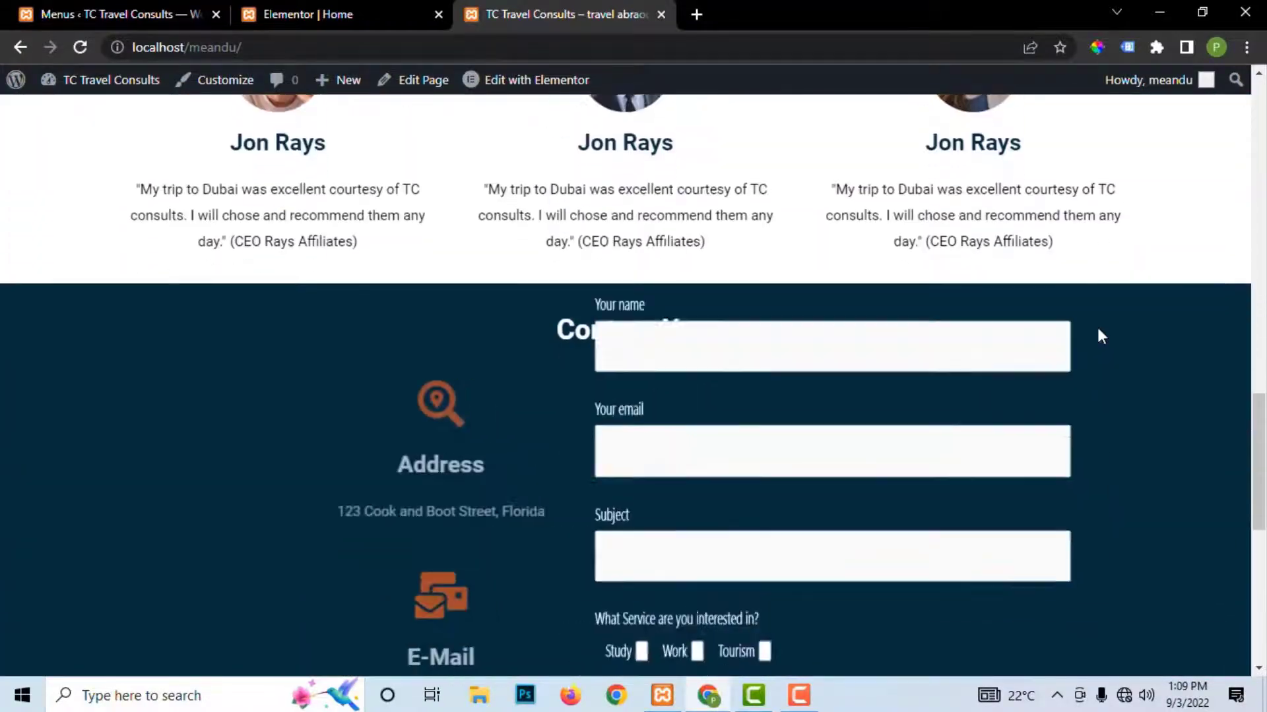
scroll(1100, 329, up, 20)
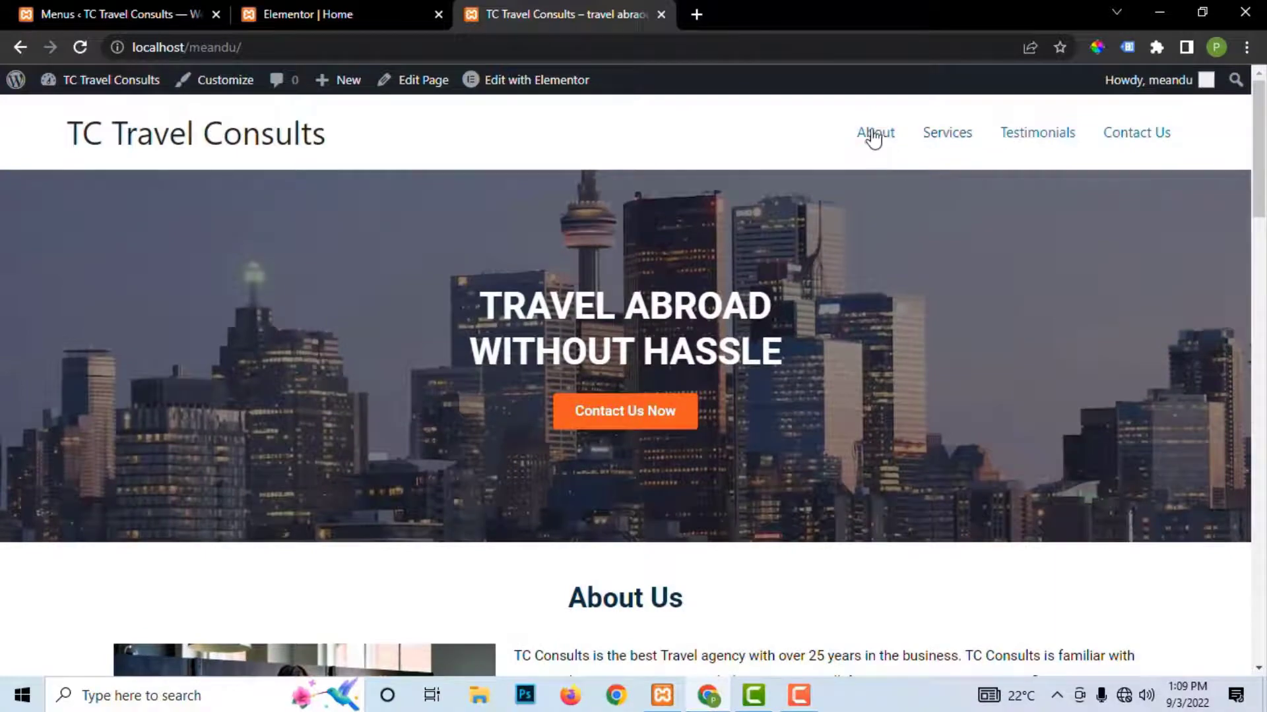
click(874, 139)
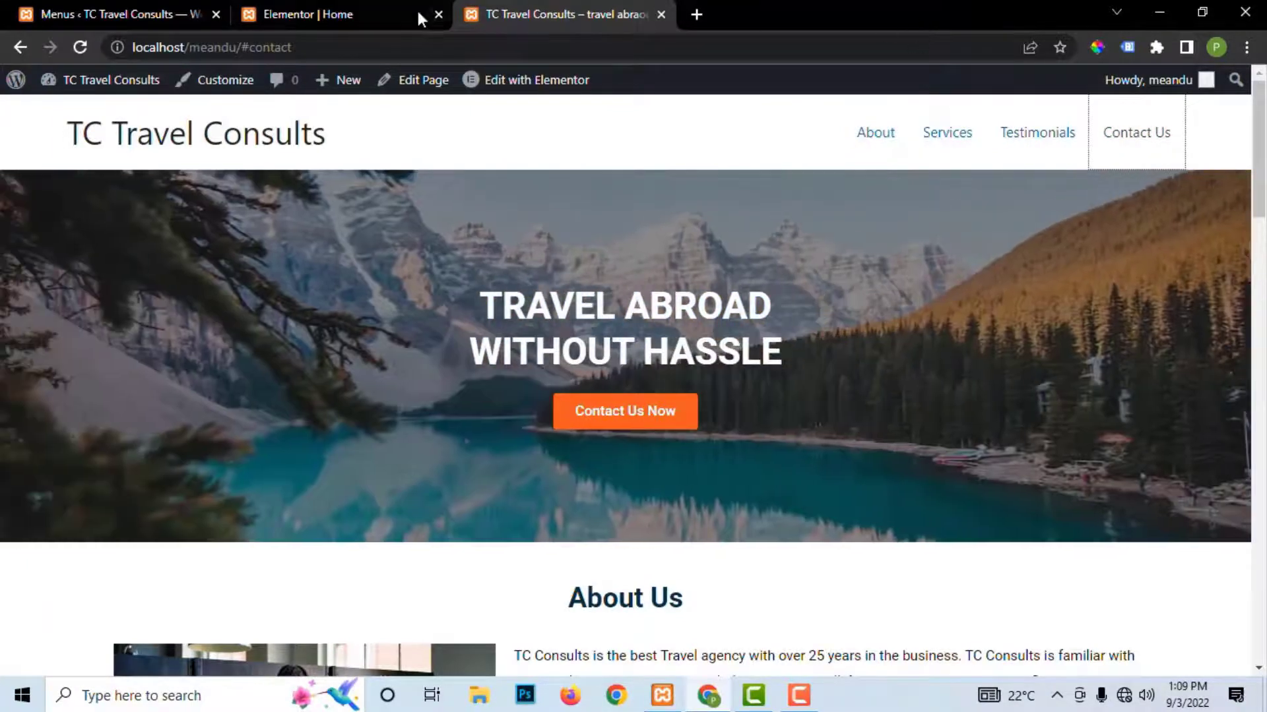
Step: Expand the About menu item to confirm its #about link, then return to the Elementor Home editor
click(128, 19)
scroll(729, 460, down, 3)
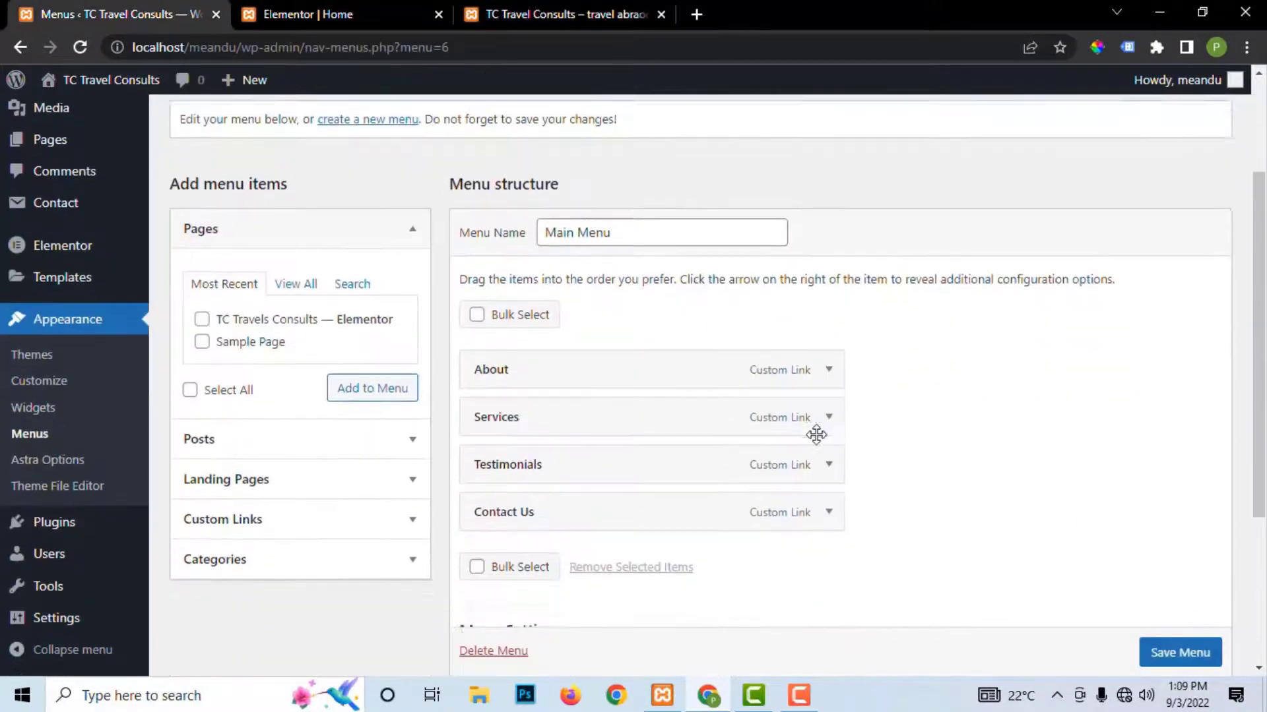
click(828, 348)
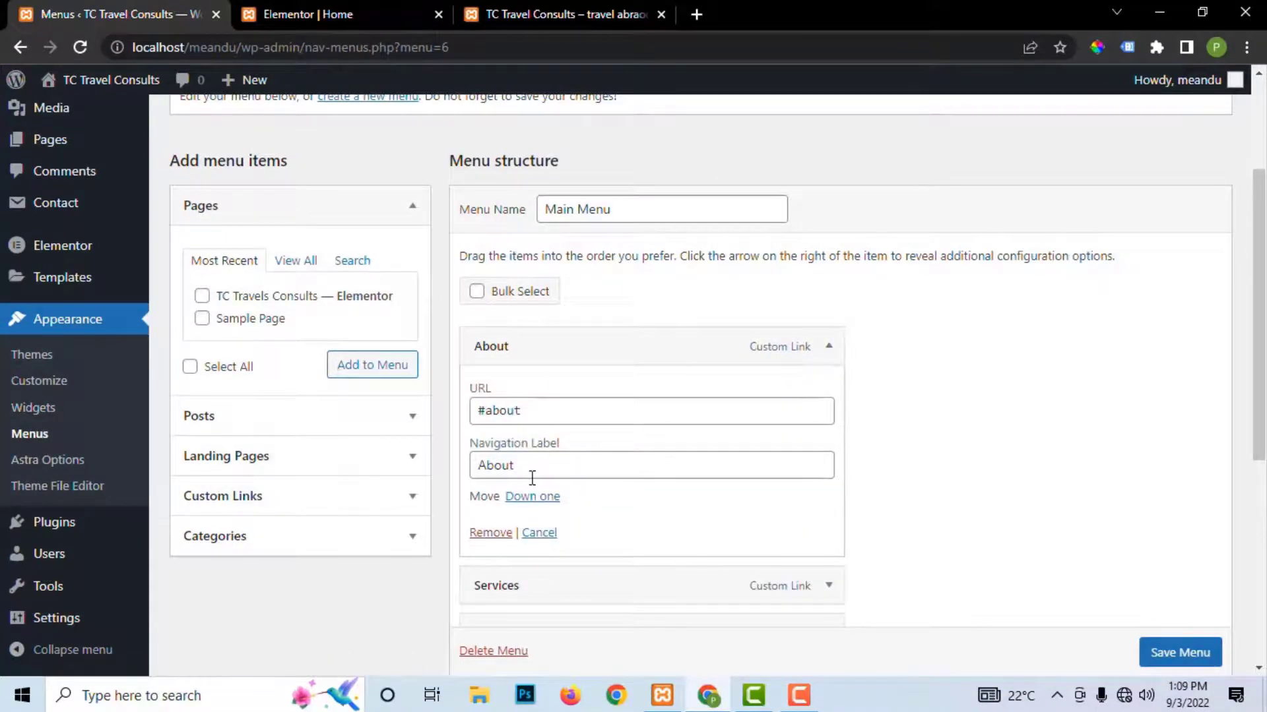
click(512, 13)
scroll(713, 472, down, 3)
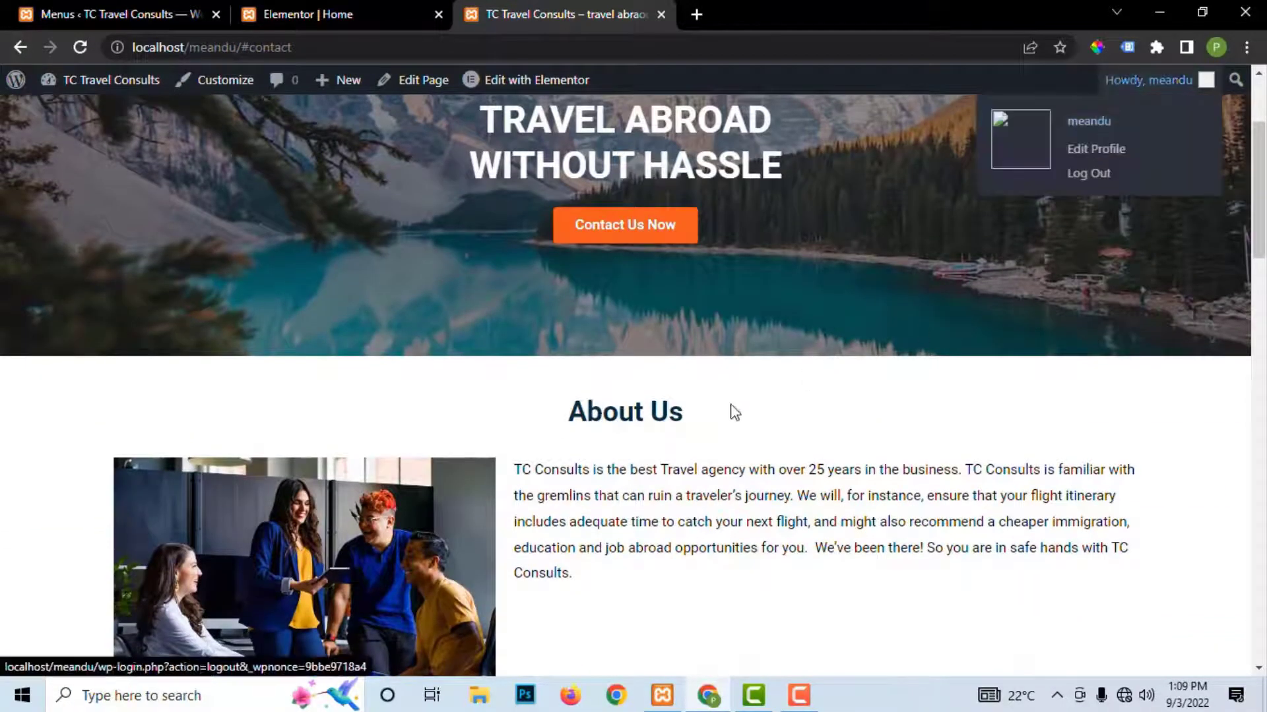
click(310, 14)
scroll(772, 310, down, 4)
scroll(772, 310, up, 4)
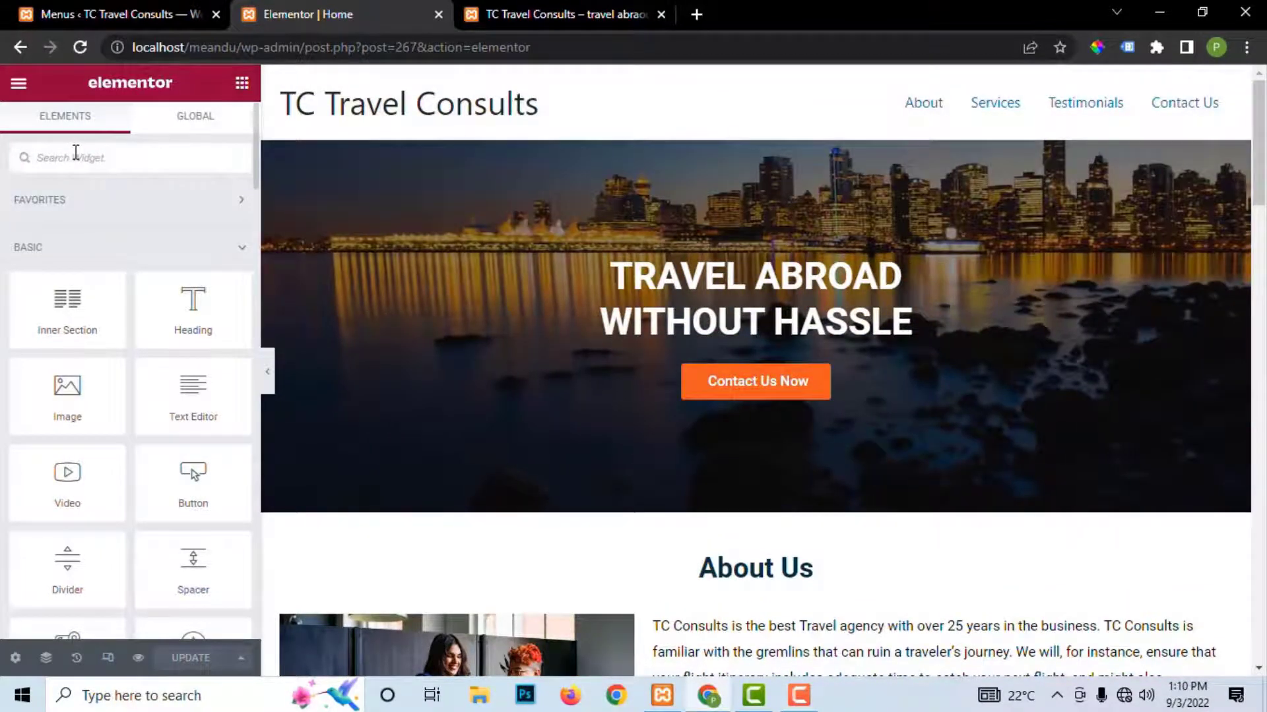
Step: Add a Menu Anchor above About Us with ID #about copied from the menu, and save
click(76, 157)
text(anc)
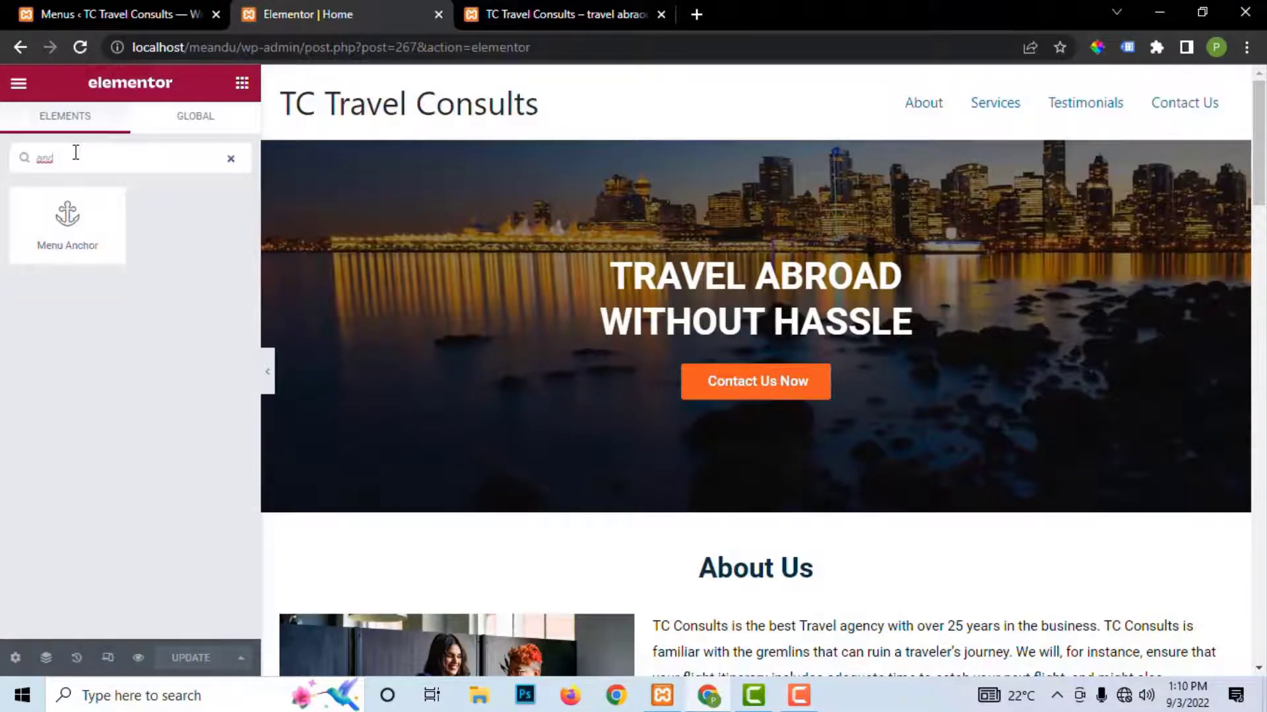
drag(65, 249, 706, 555)
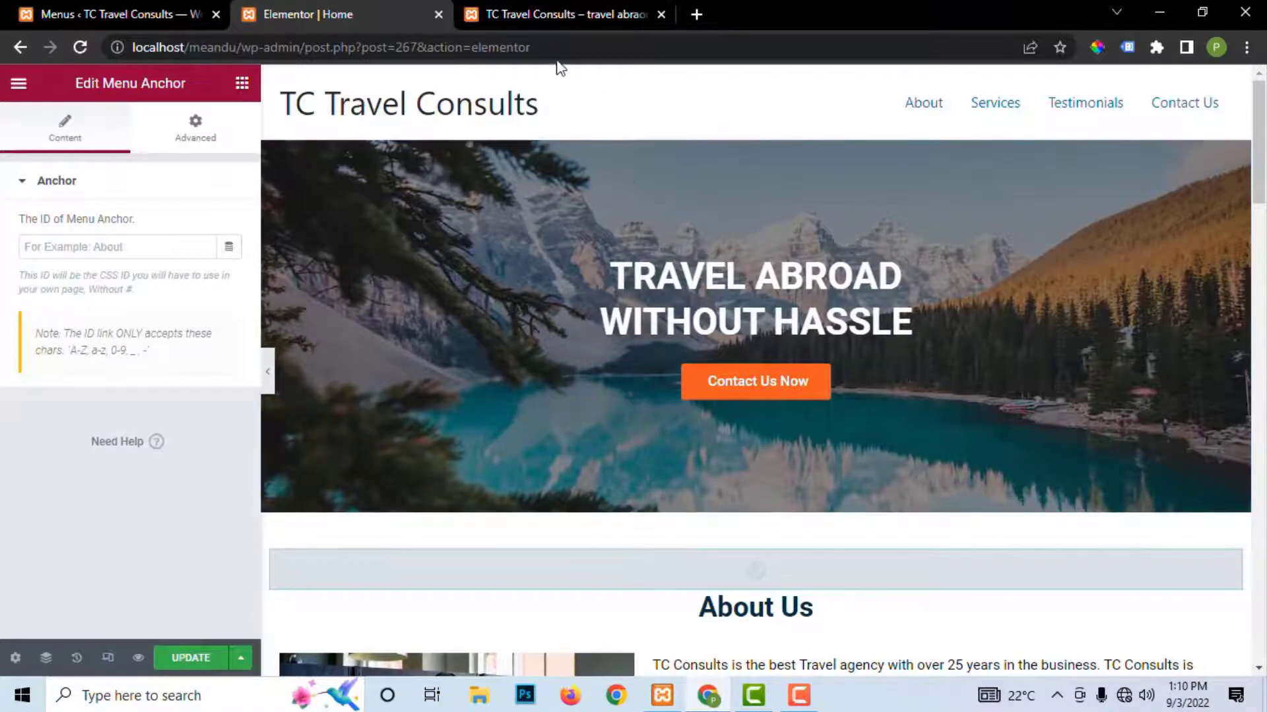
click(100, 17)
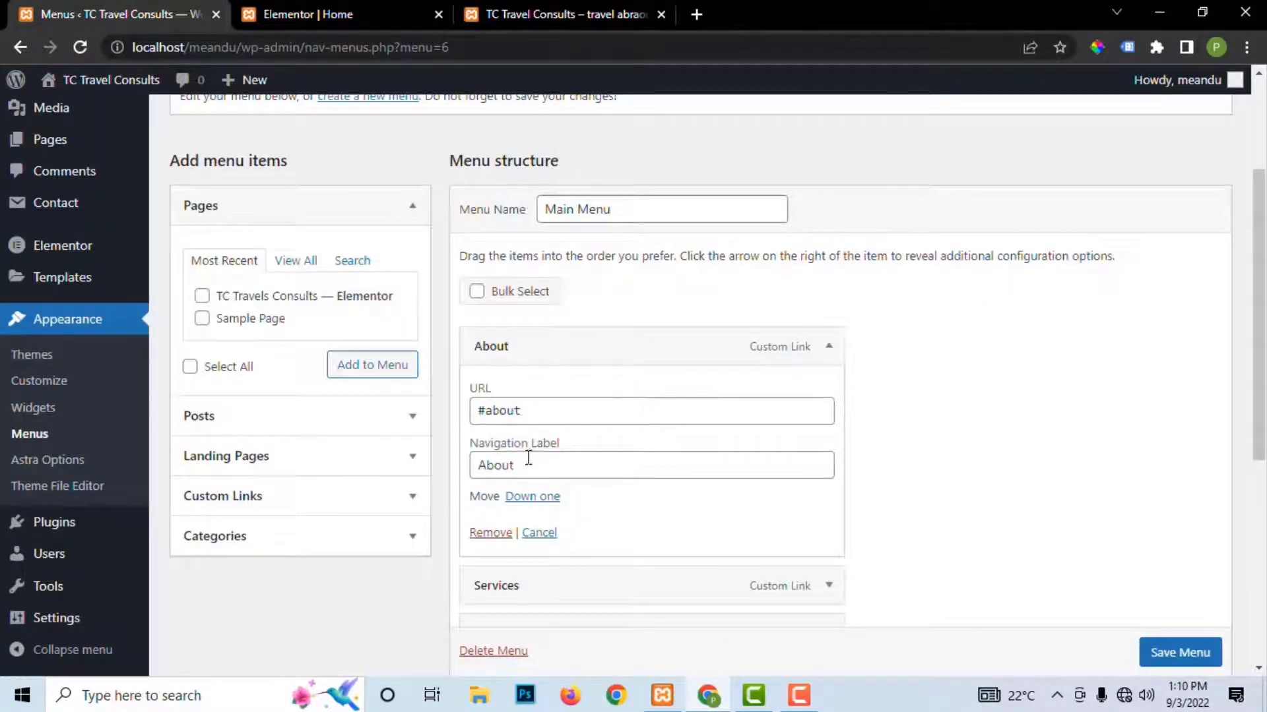
drag(535, 414, 493, 417)
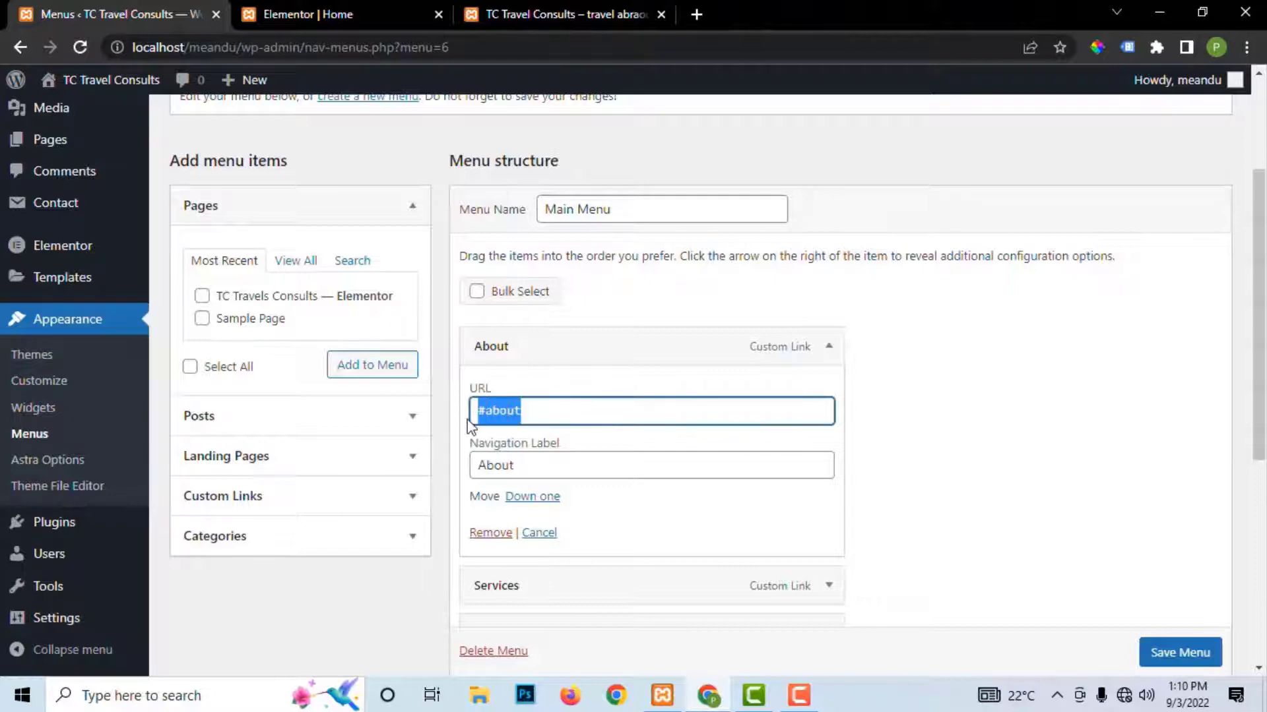
right_click(508, 417)
click(546, 190)
click(401, 25)
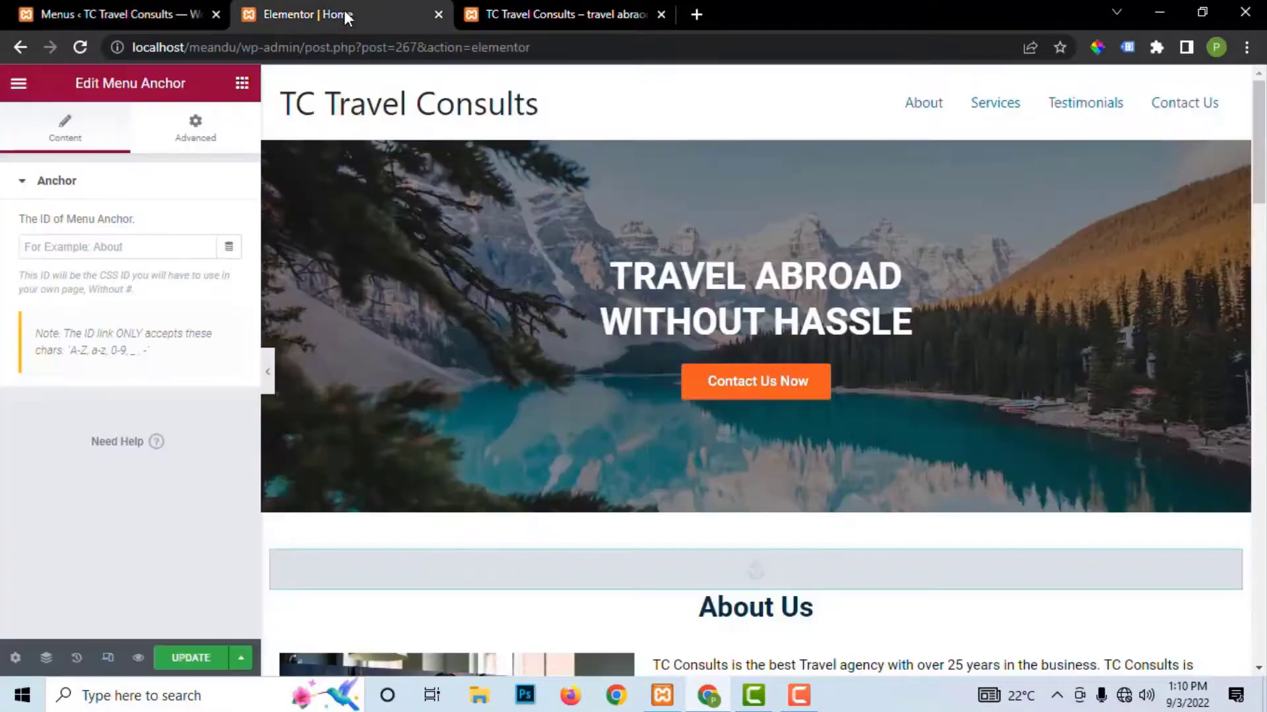
right_click(71, 248)
click(117, 395)
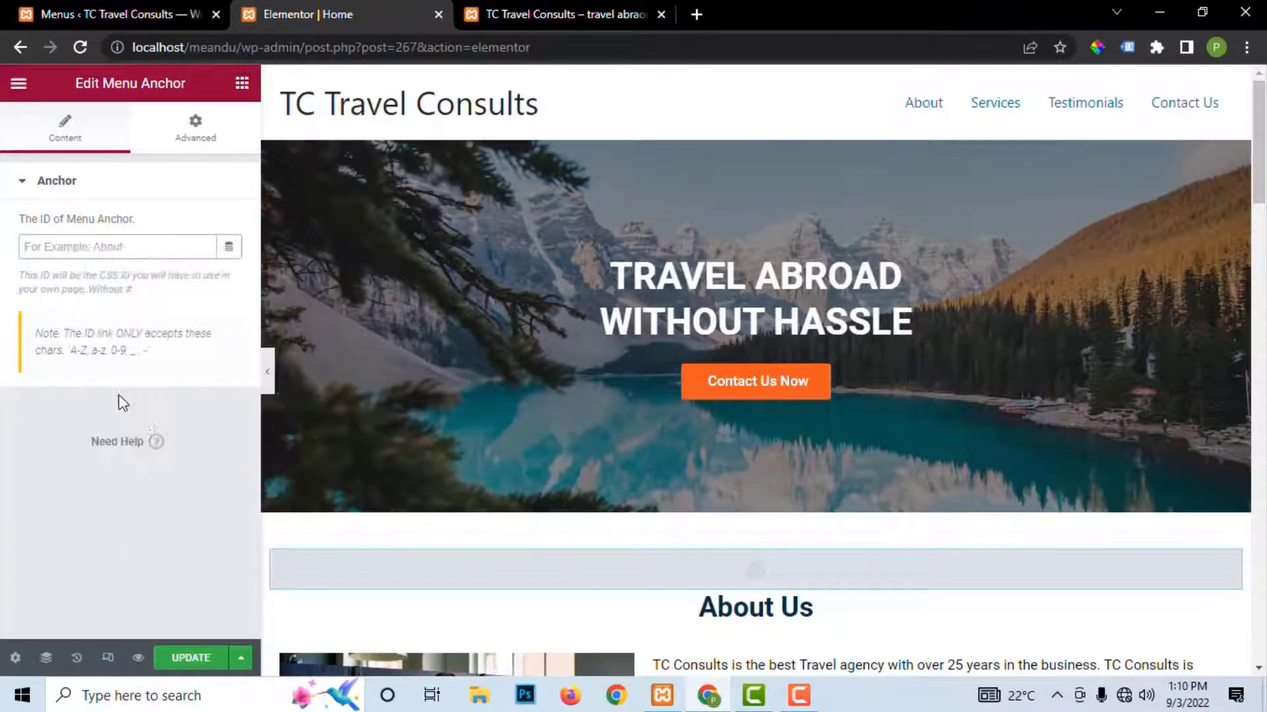
click(196, 658)
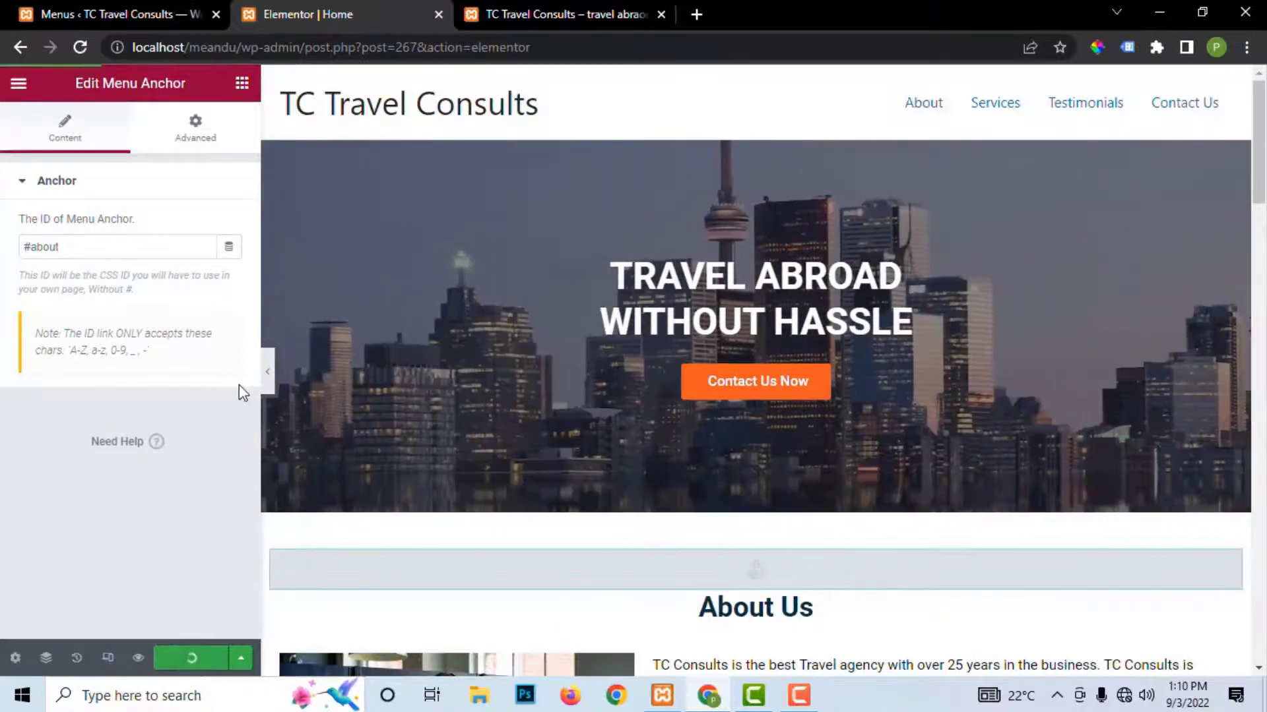
Step: Reload the live site and check that About jumps to the About Us section
click(572, 17)
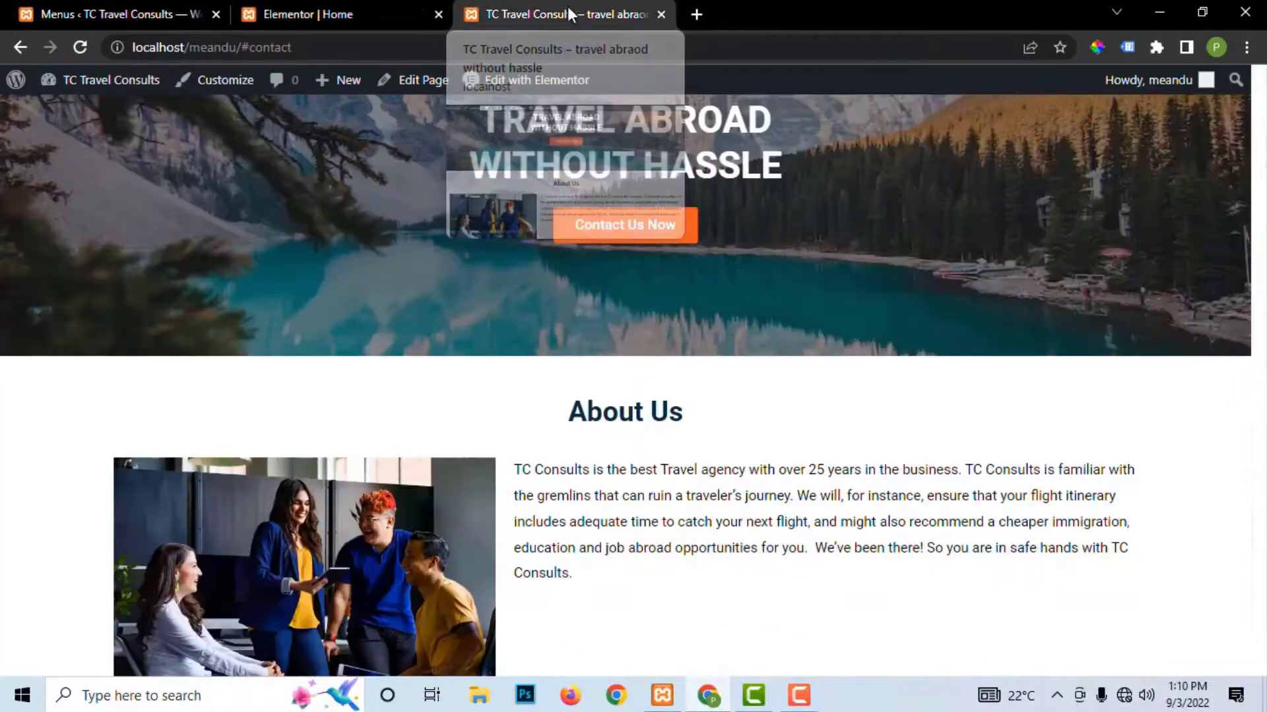
click(79, 47)
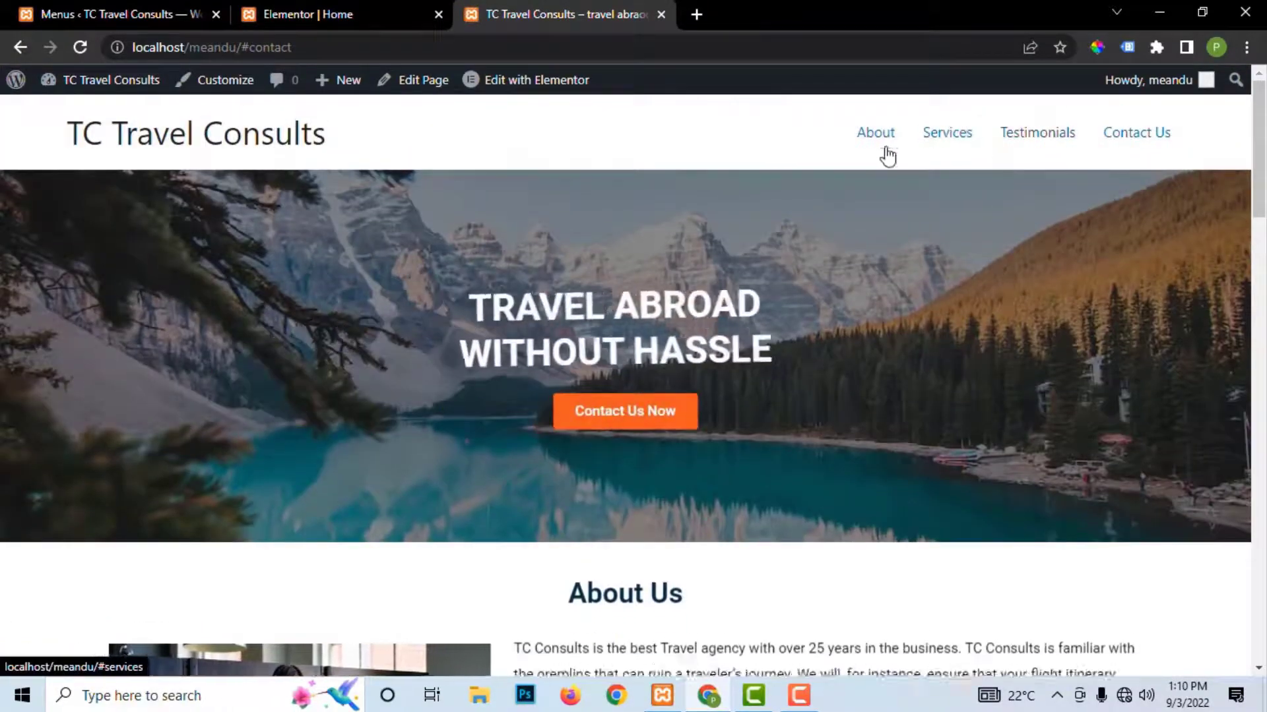
click(880, 139)
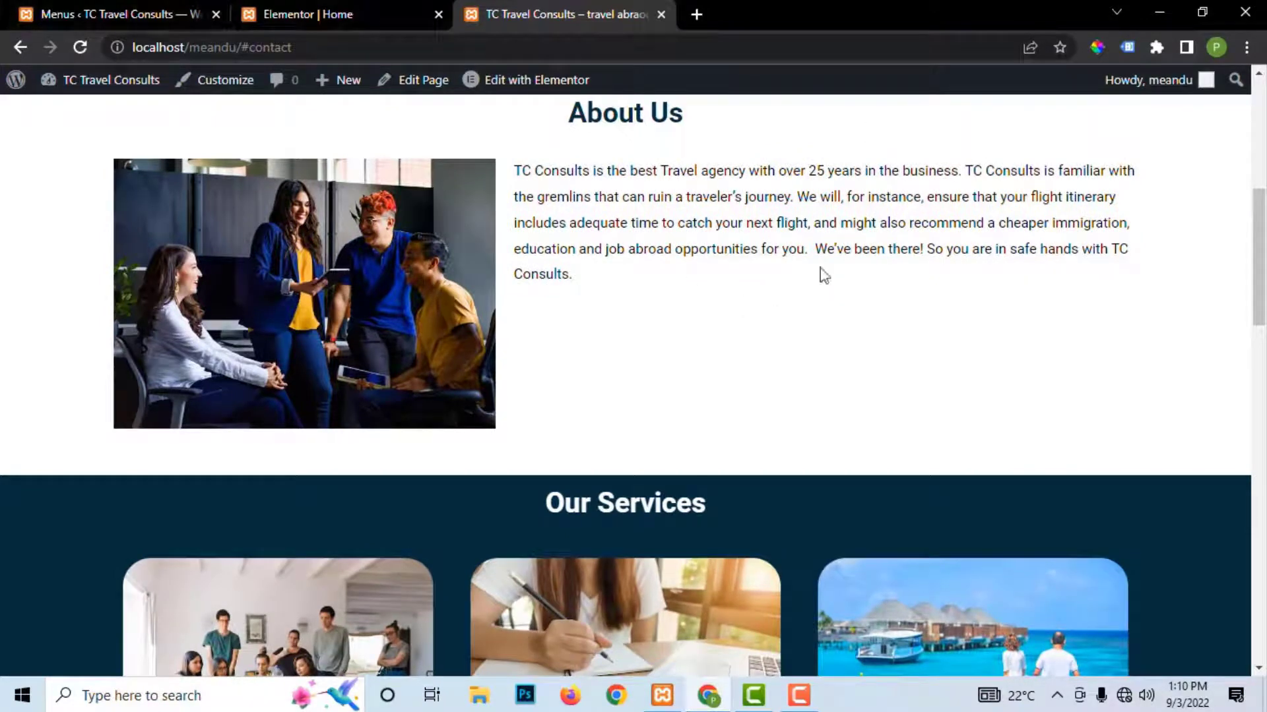
Step: Collapse the About menu item and expand Services to show its #services link
click(113, 12)
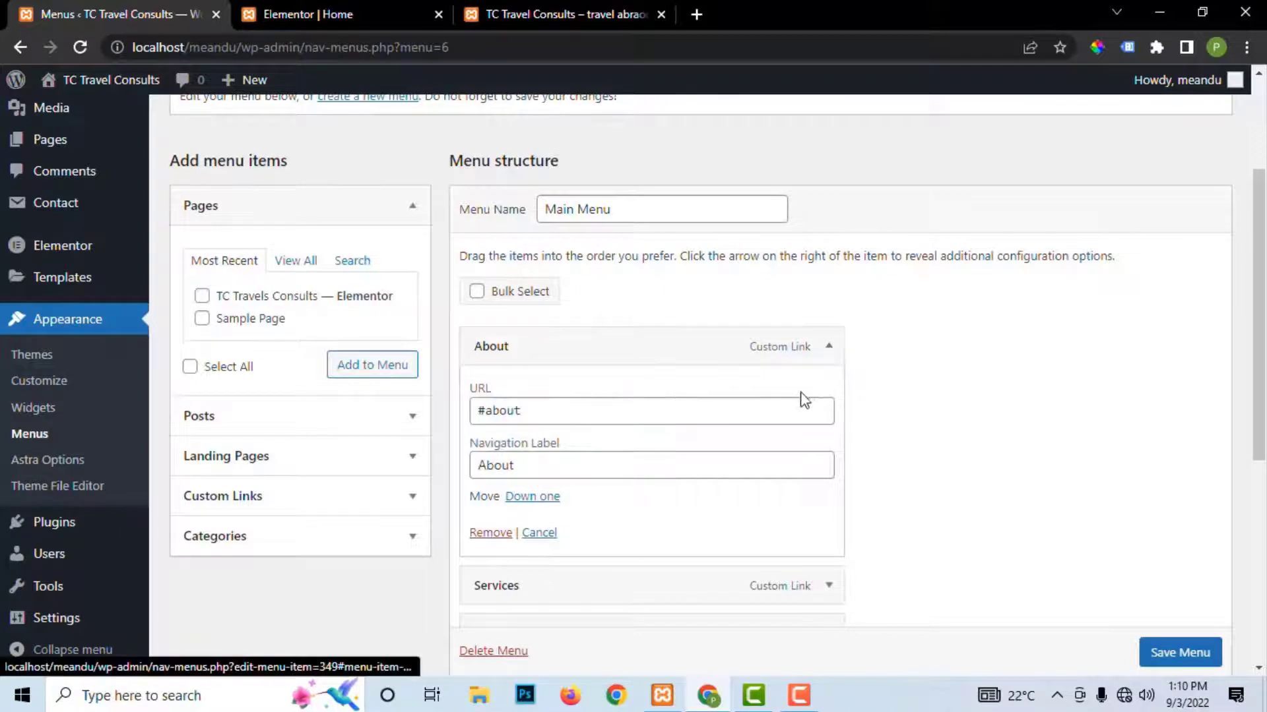
click(829, 346)
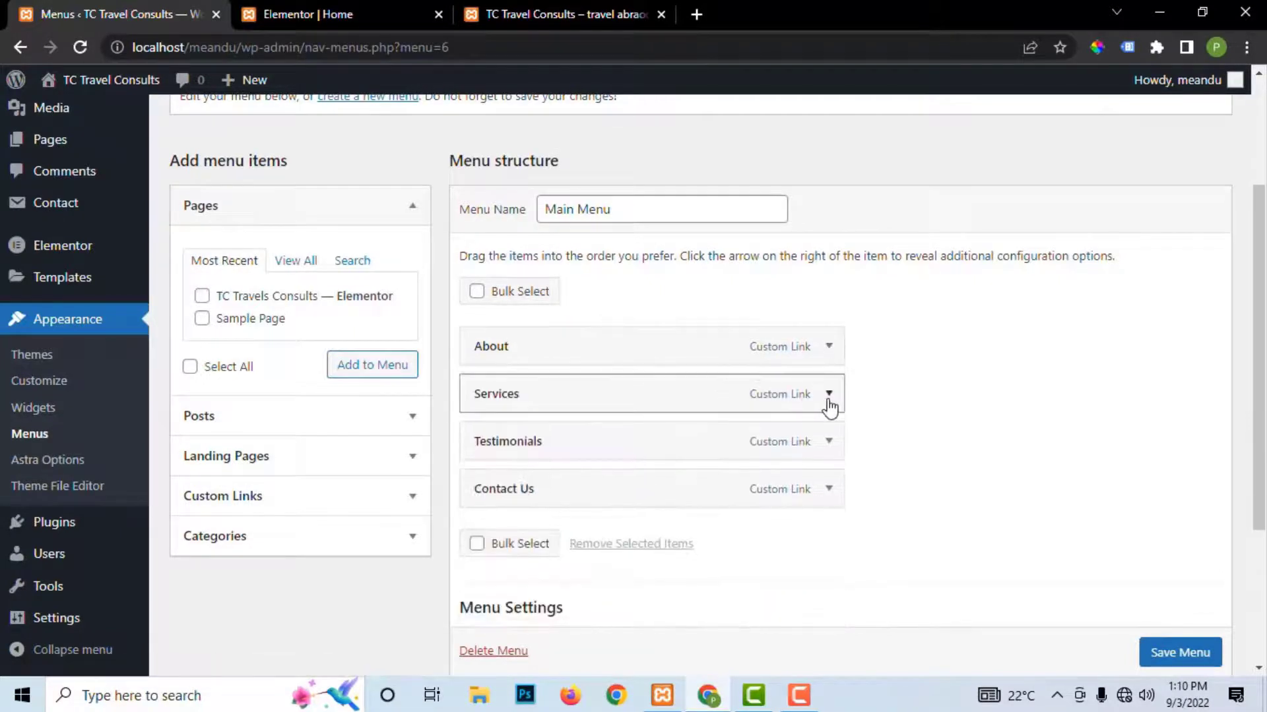
click(829, 394)
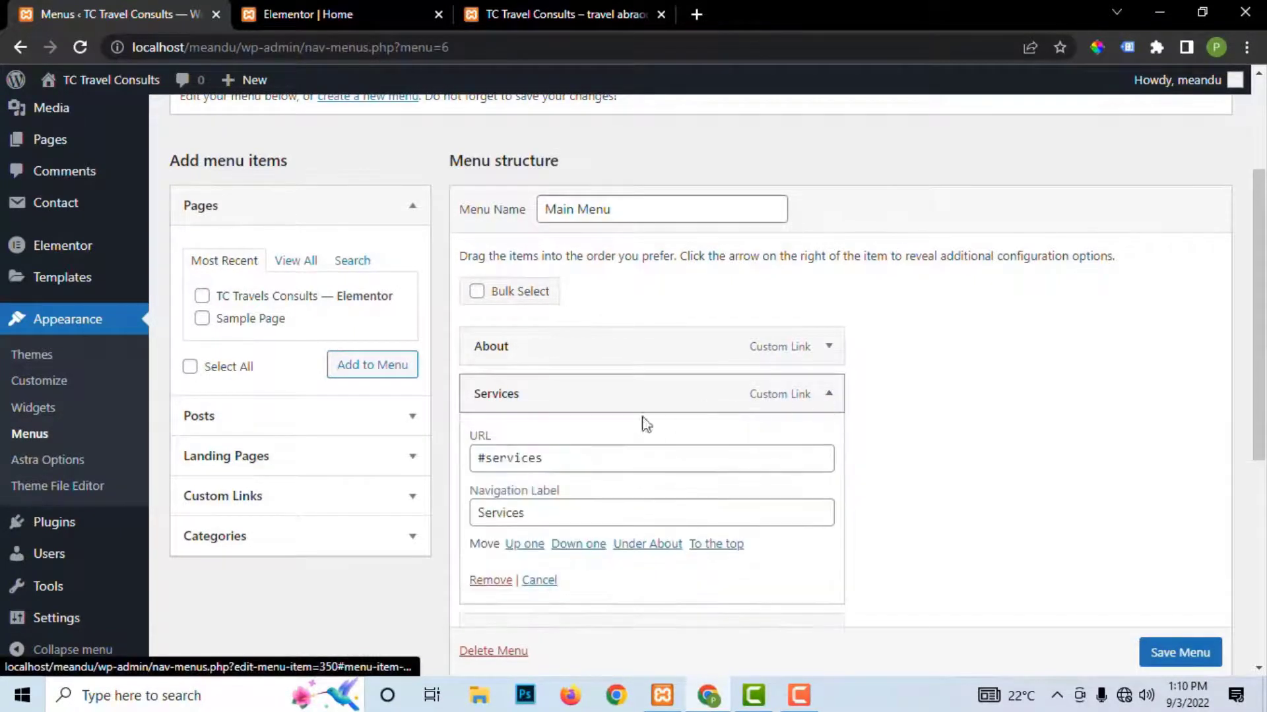
Step: Copy #services from the menu, add a Menu Anchor above Our Services using it, and Update
drag(589, 457, 461, 469)
right_click(510, 455)
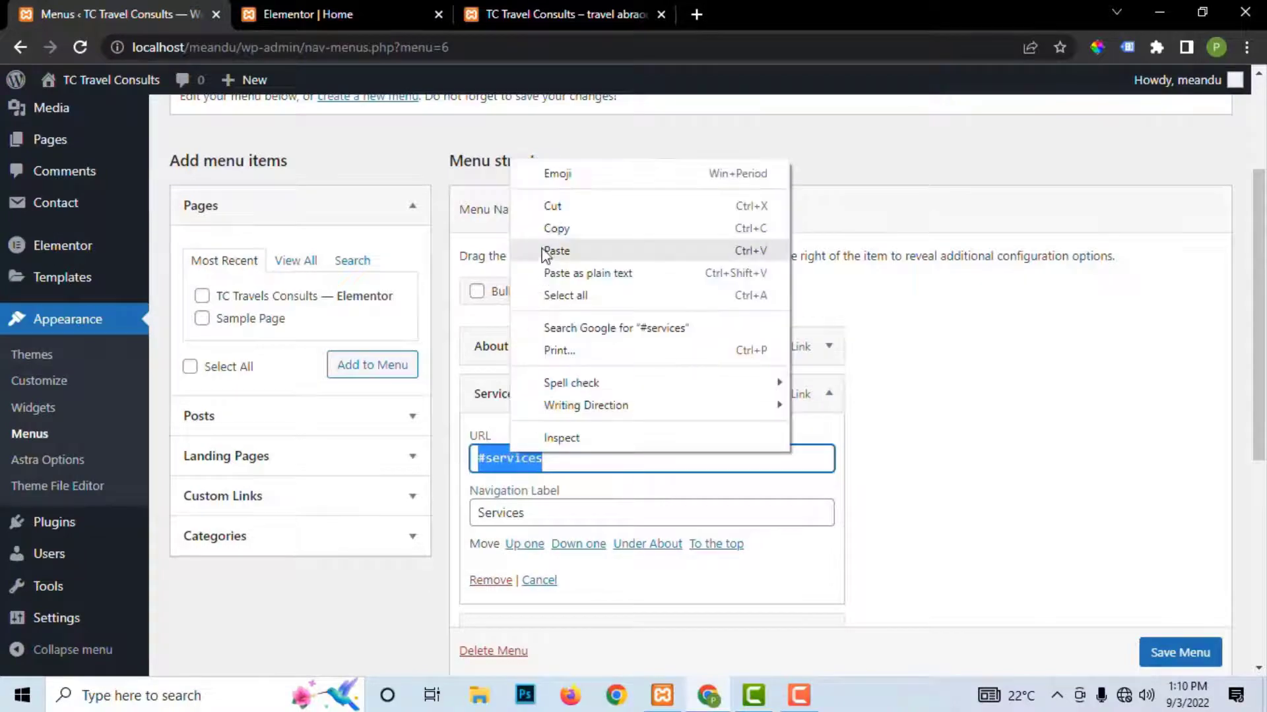
click(552, 231)
click(289, 2)
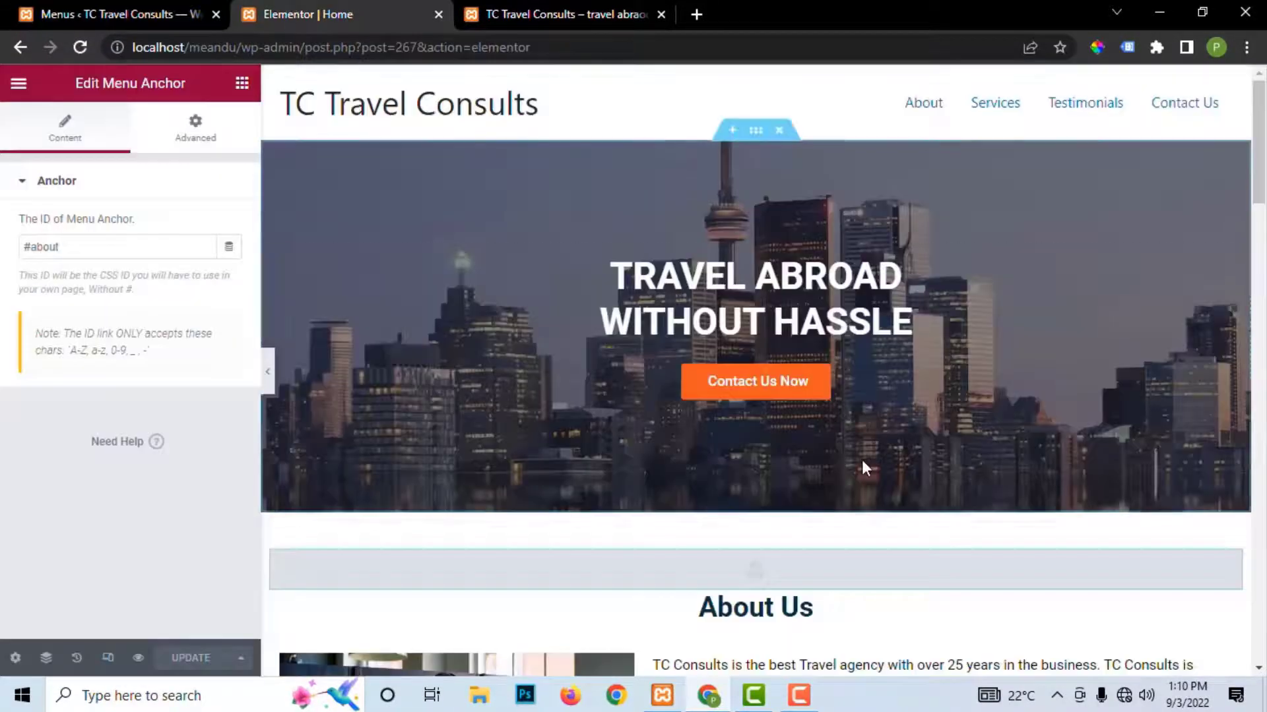
scroll(862, 461, down, 10)
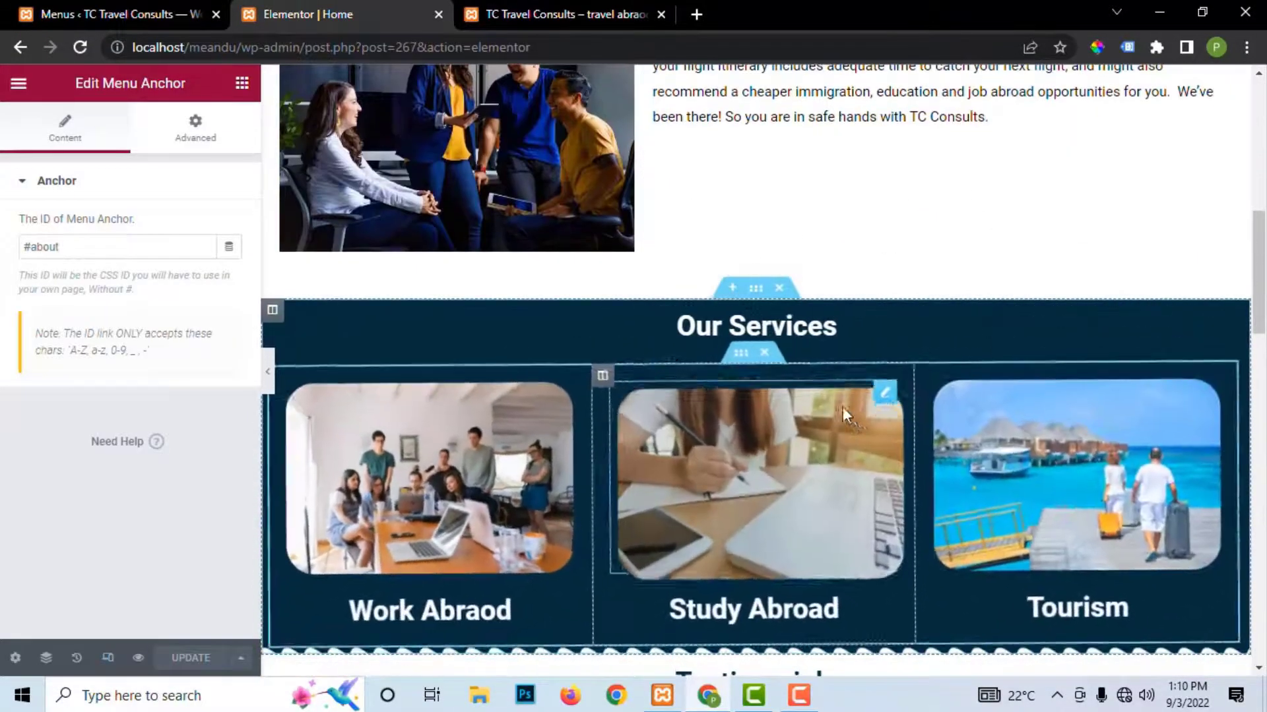
click(237, 85)
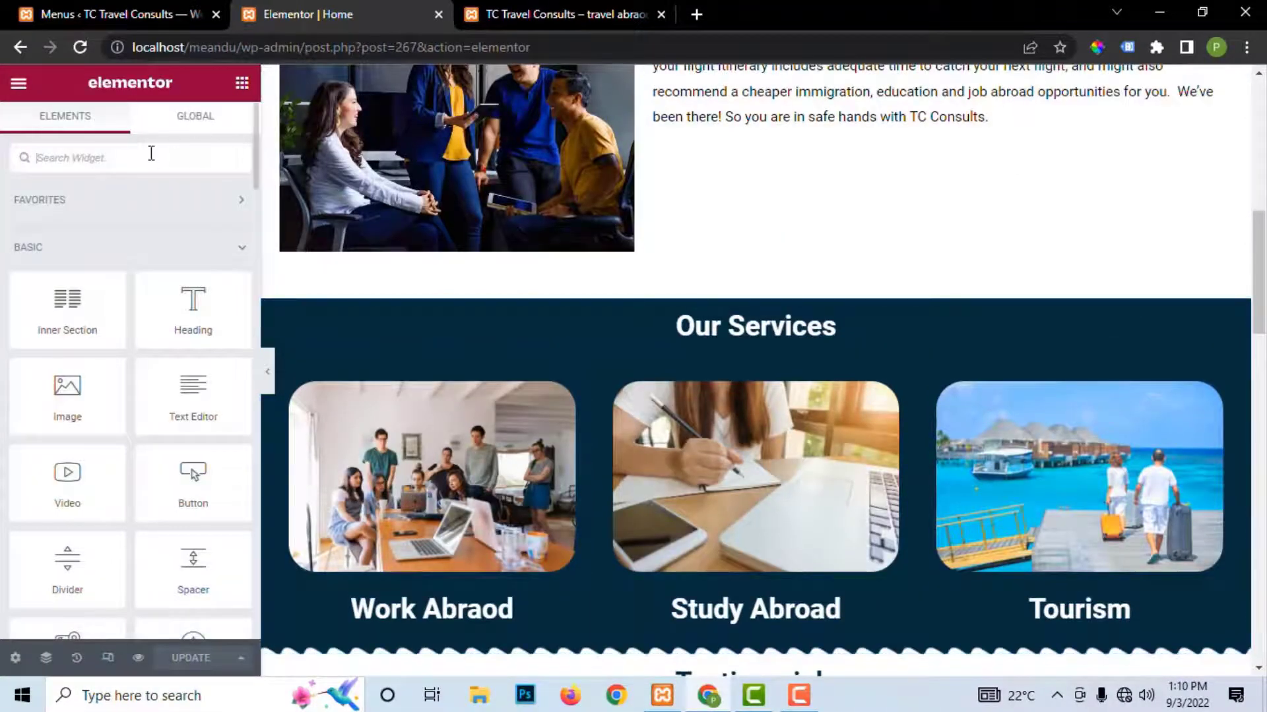
text(anm)
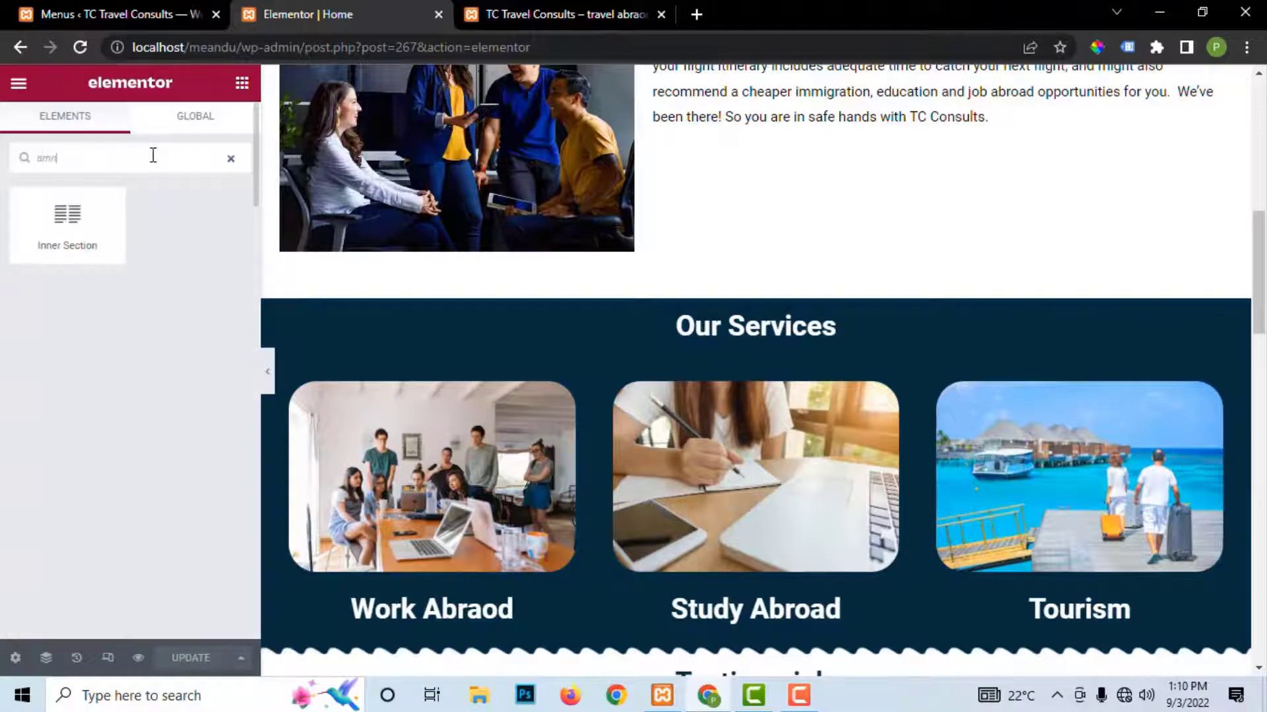
text(nd)
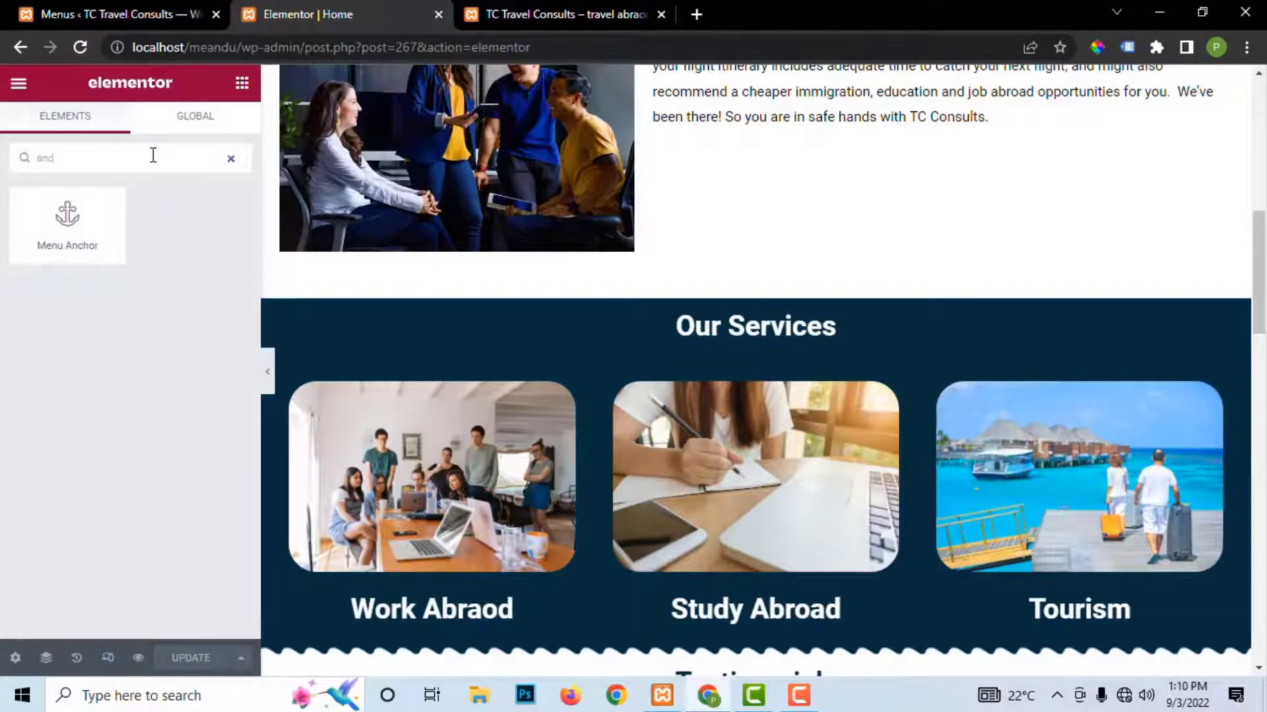
drag(41, 225, 727, 314)
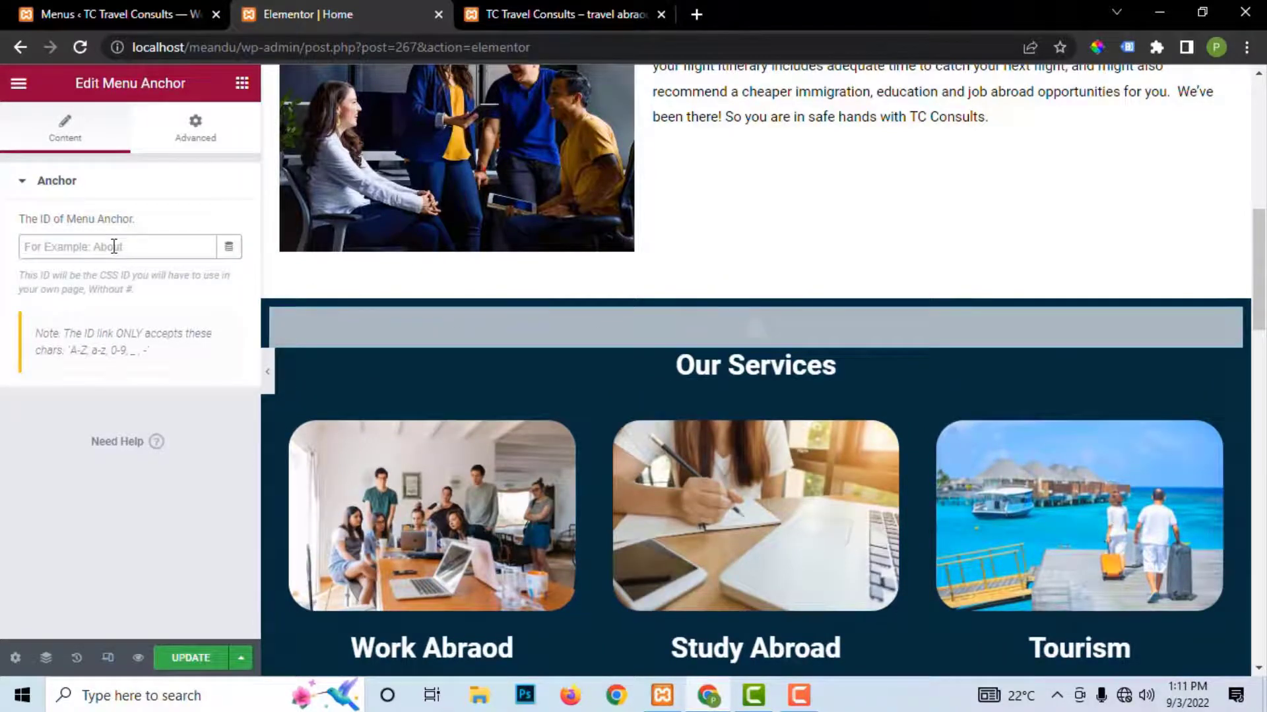
click(187, 660)
scroll(991, 370, down, 8)
scroll(991, 364, up, 1)
Step: Drop a 50 px Spacer widget directly above the Testimonials section's heading
click(756, 224)
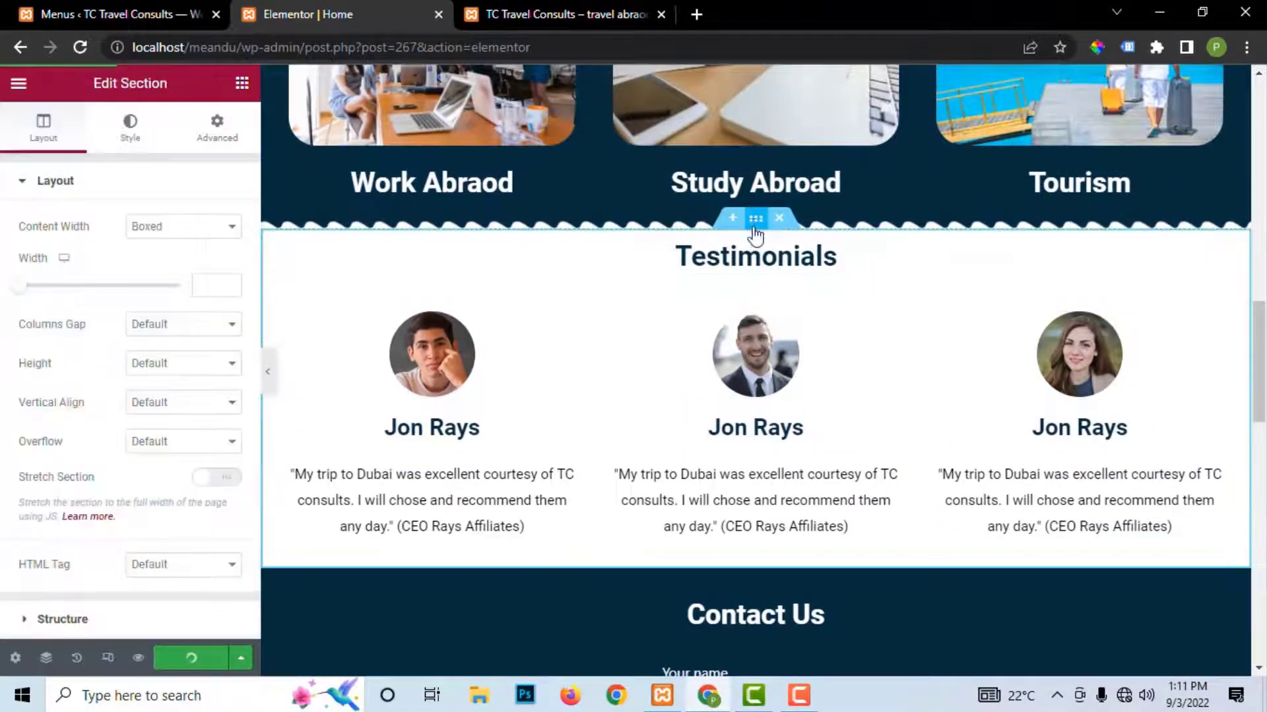
click(241, 83)
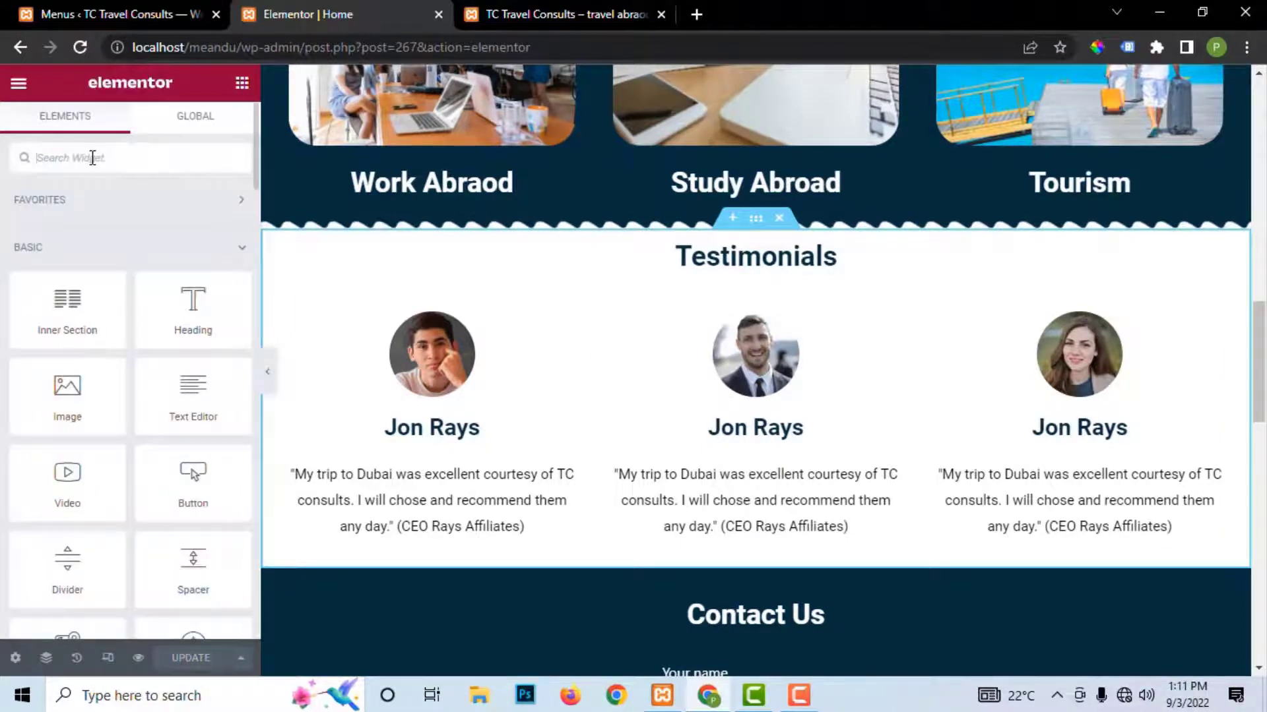
text(sp)
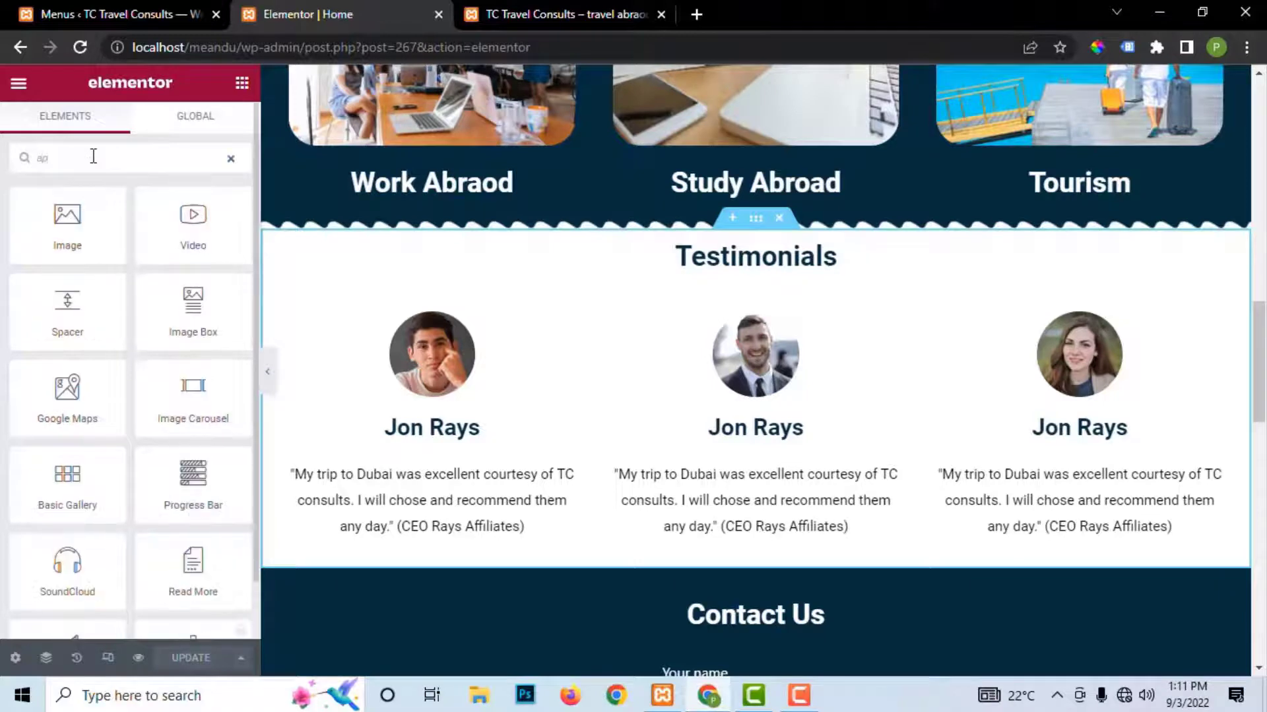
text(ace)
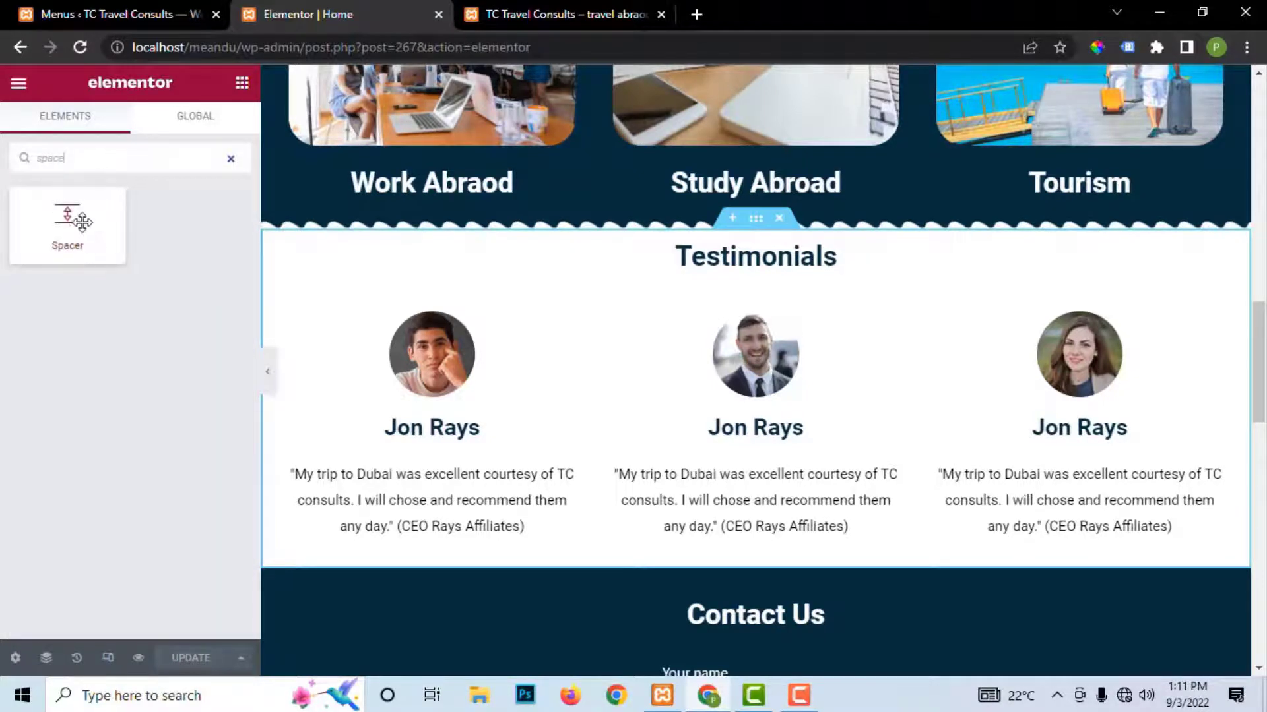
drag(82, 223, 774, 254)
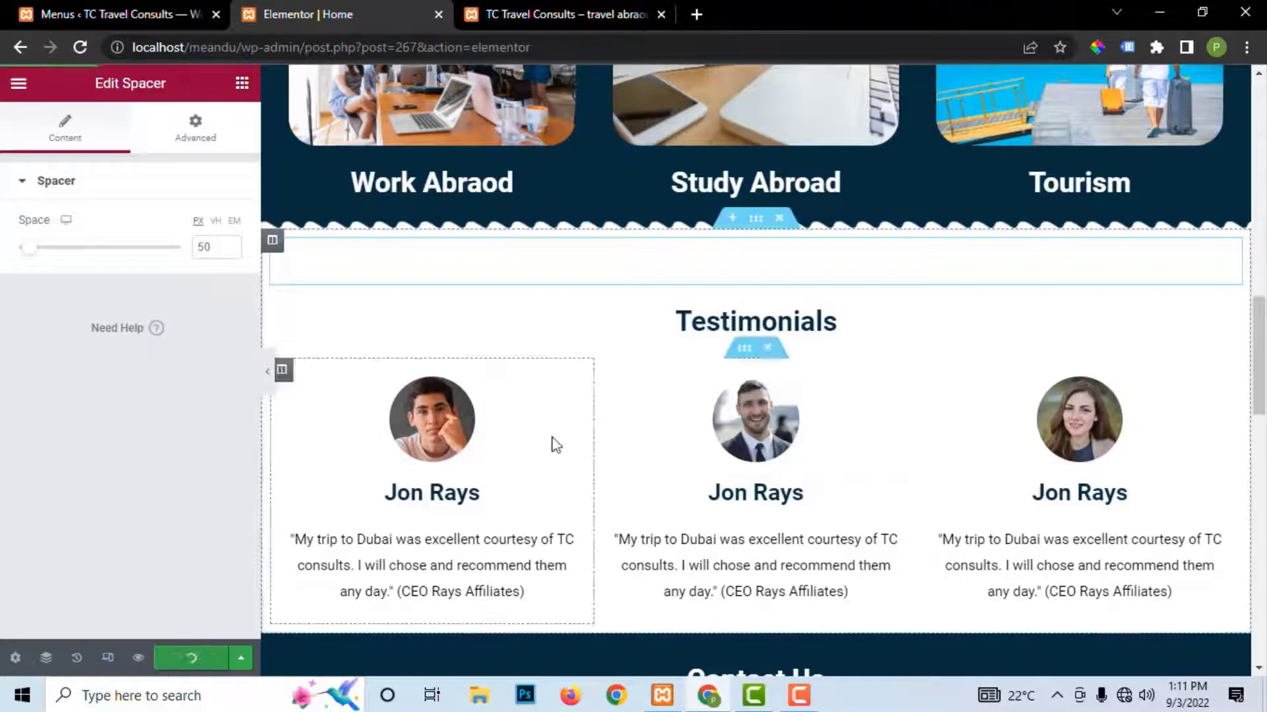
scroll(891, 337, up, 3)
scroll(891, 334, down, 3)
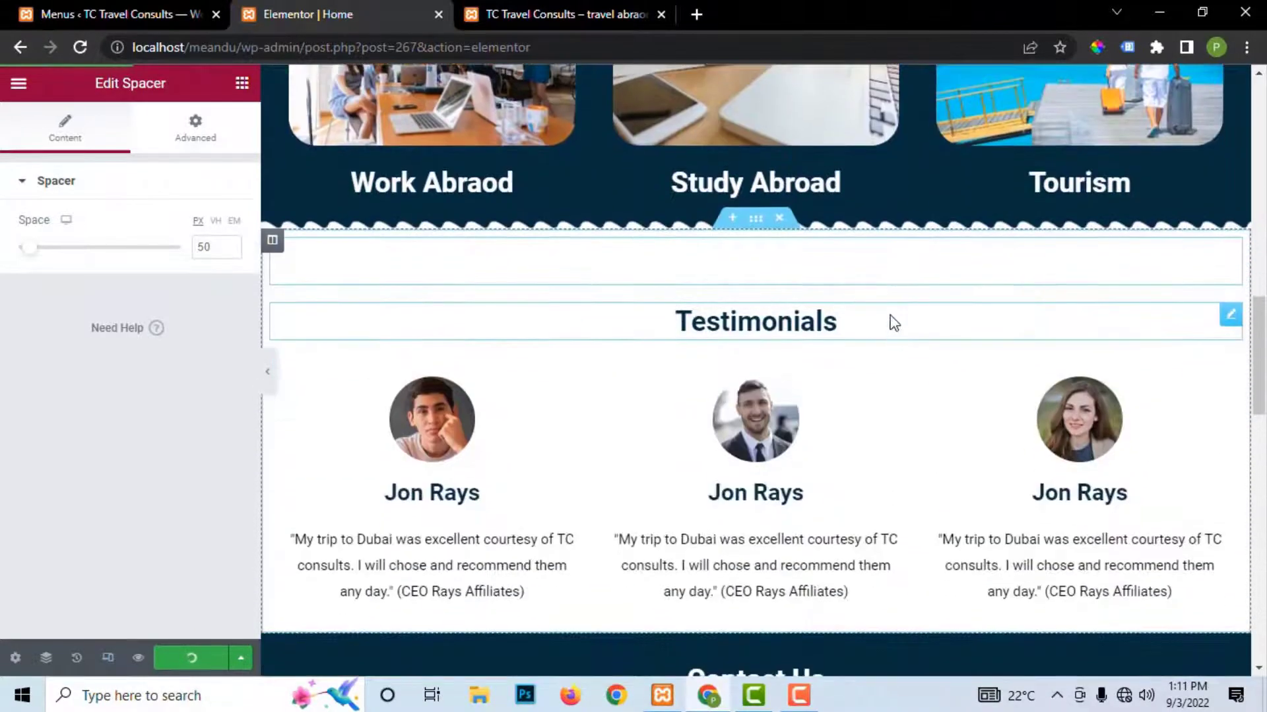
scroll(775, 330, up, 1)
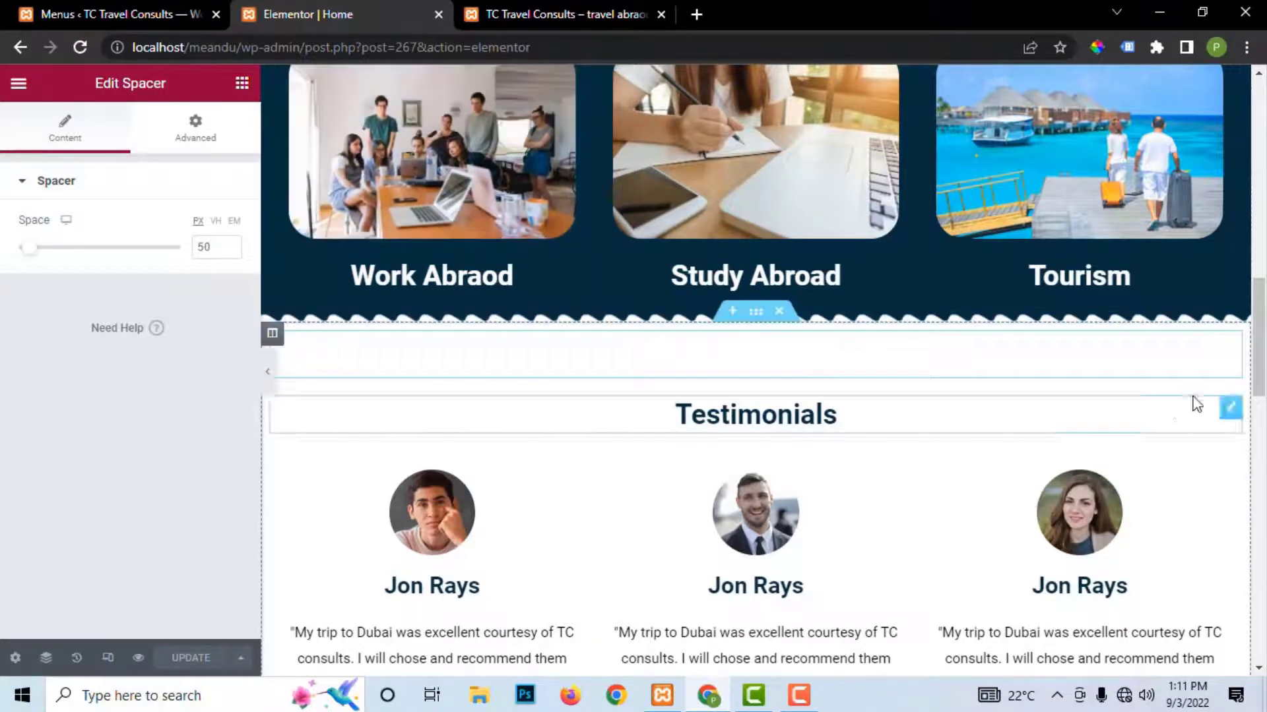
Step: Place a Menu Anchor widget above the Testimonials heading
click(242, 83)
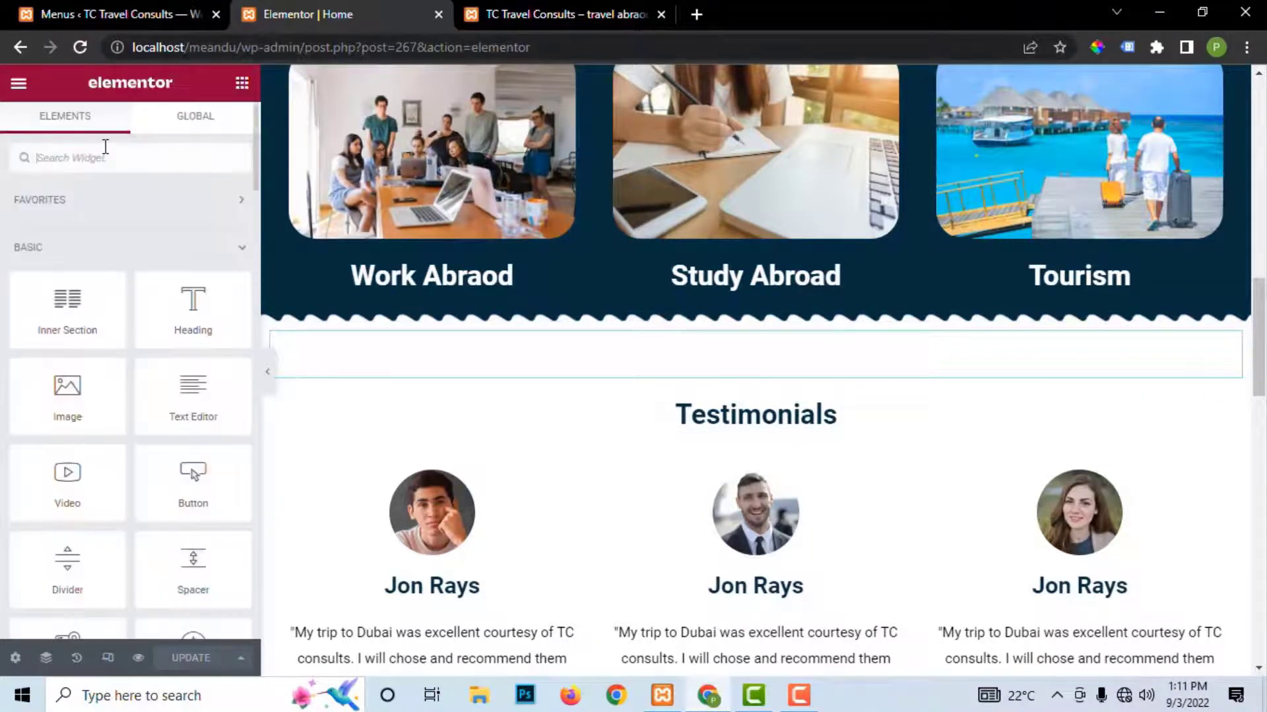
text(anc)
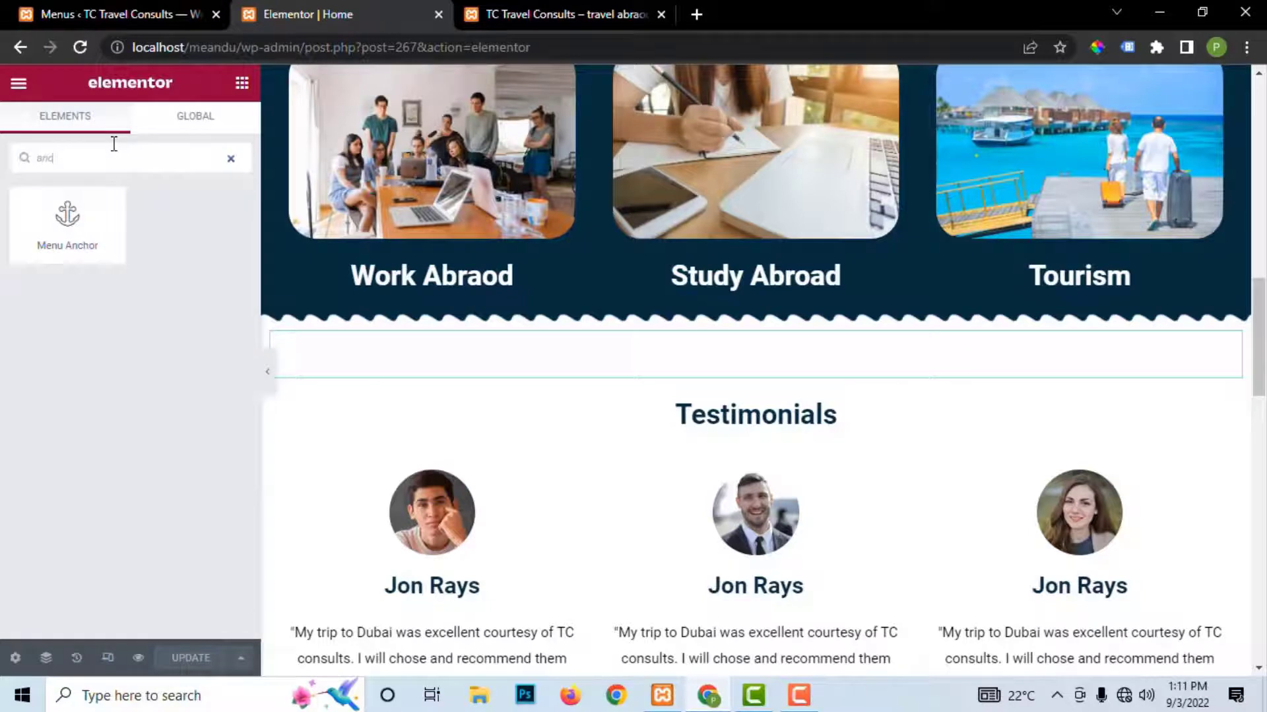
drag(62, 250, 716, 404)
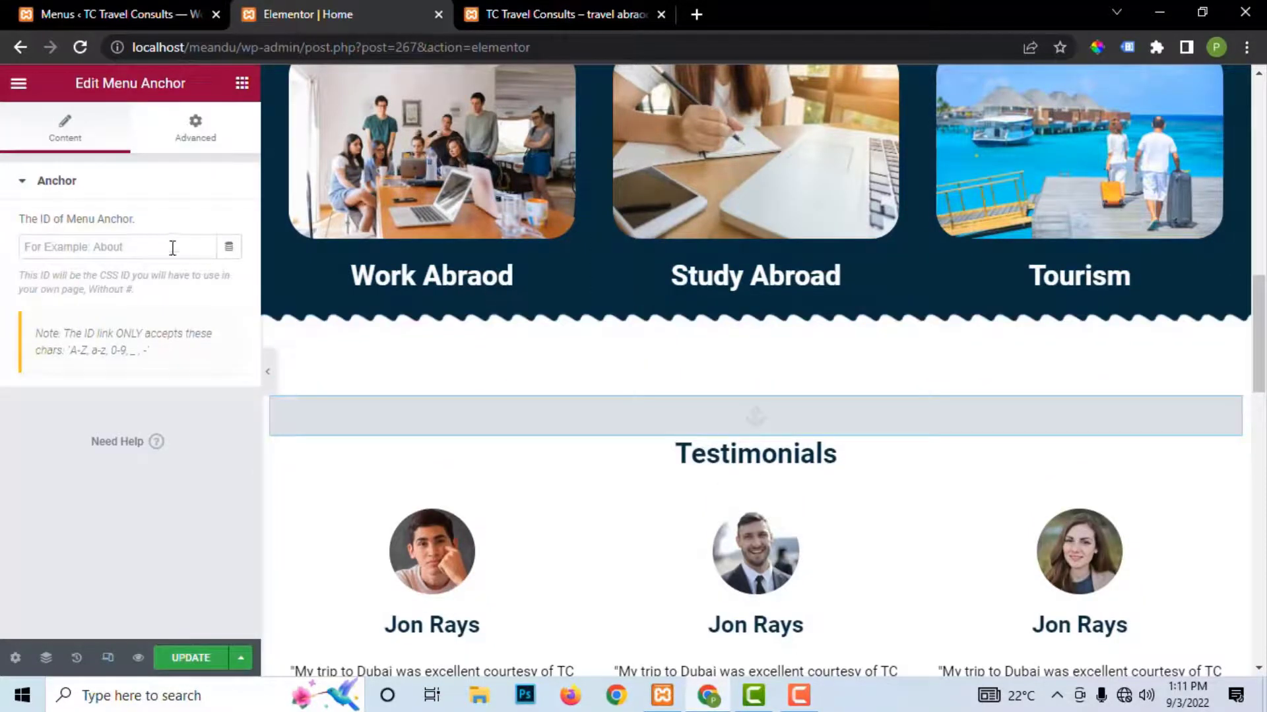
Step: Copy #testimonials from the Testimonials menu item into the anchor ID, then Update the page
click(131, 13)
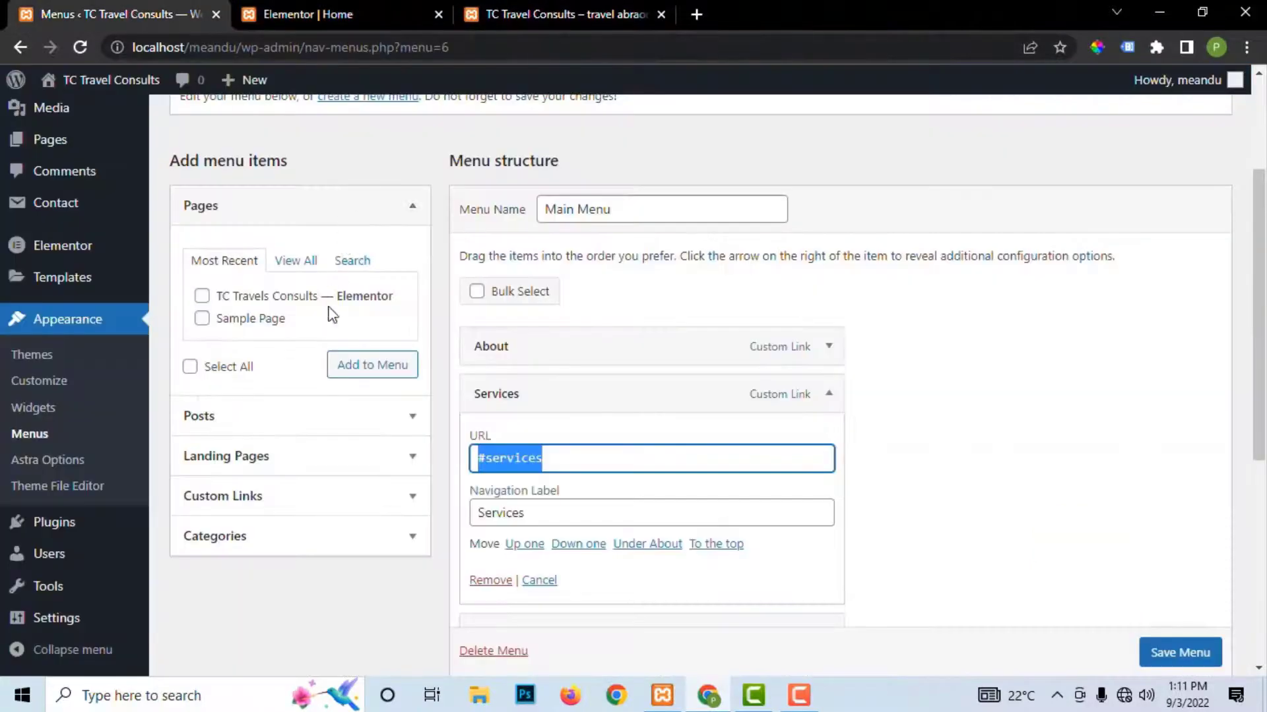
click(828, 394)
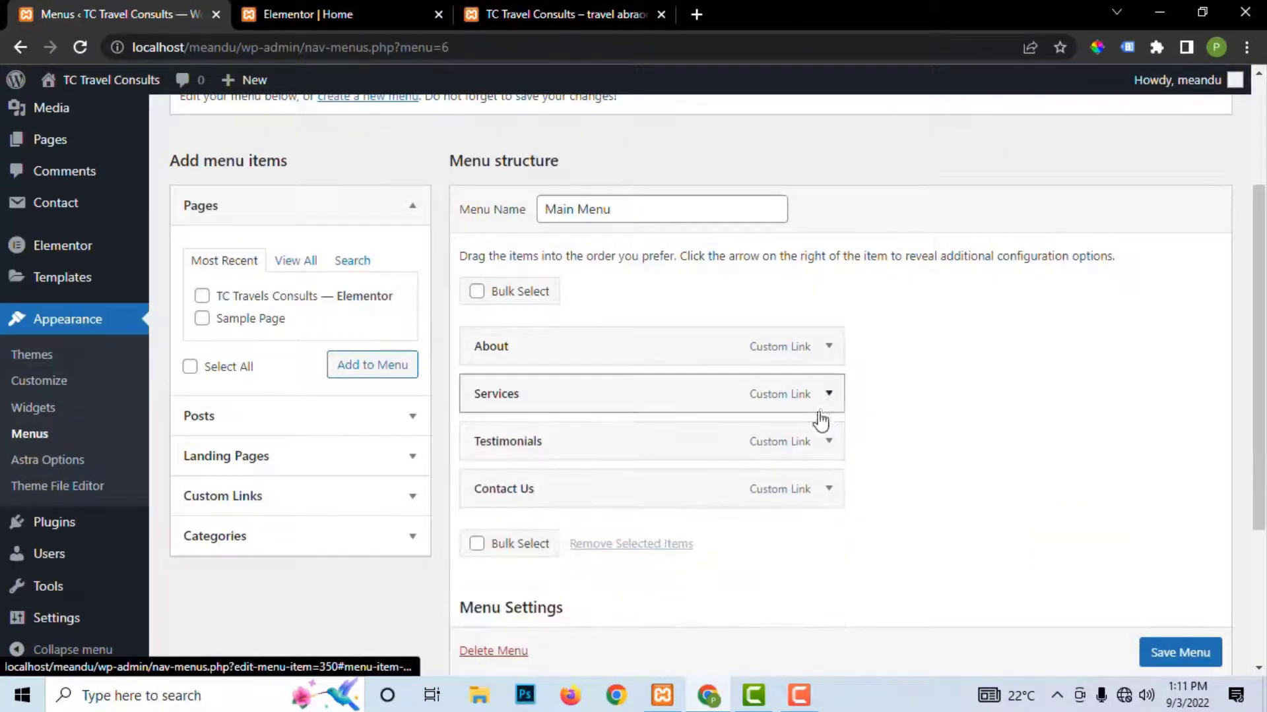
click(829, 442)
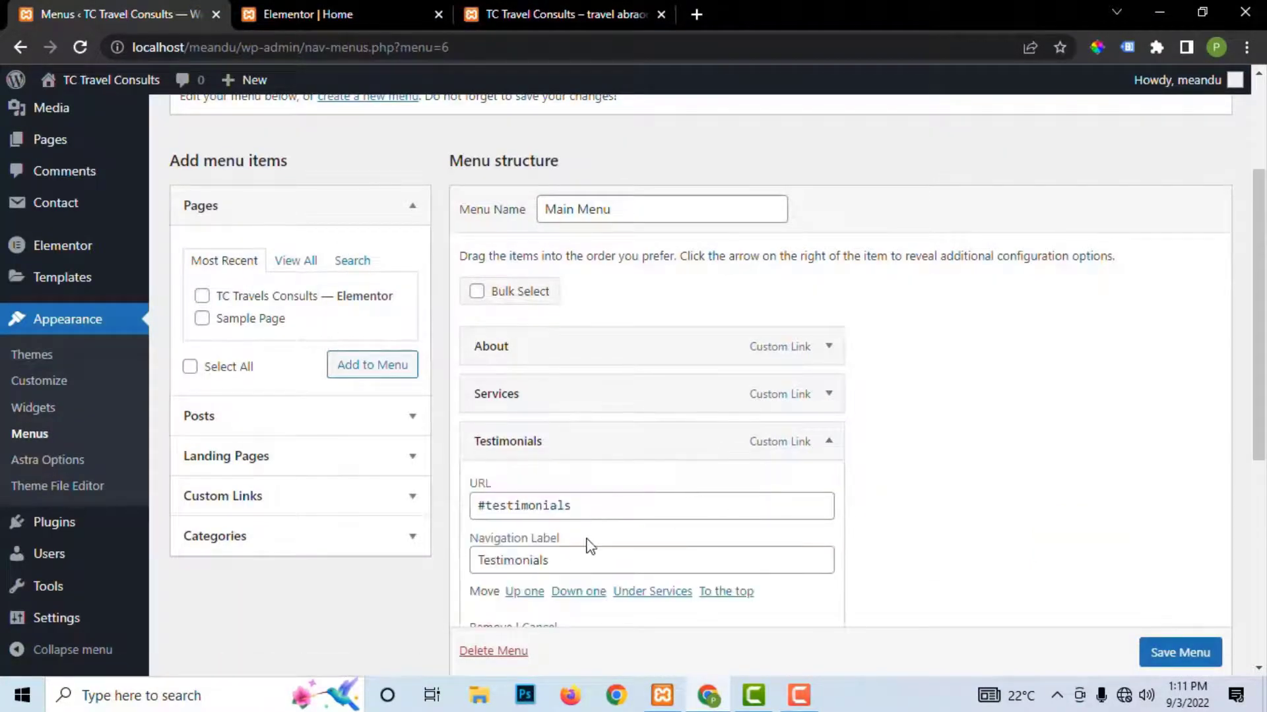
click(580, 505)
drag(580, 505, 461, 518)
right_click(513, 507)
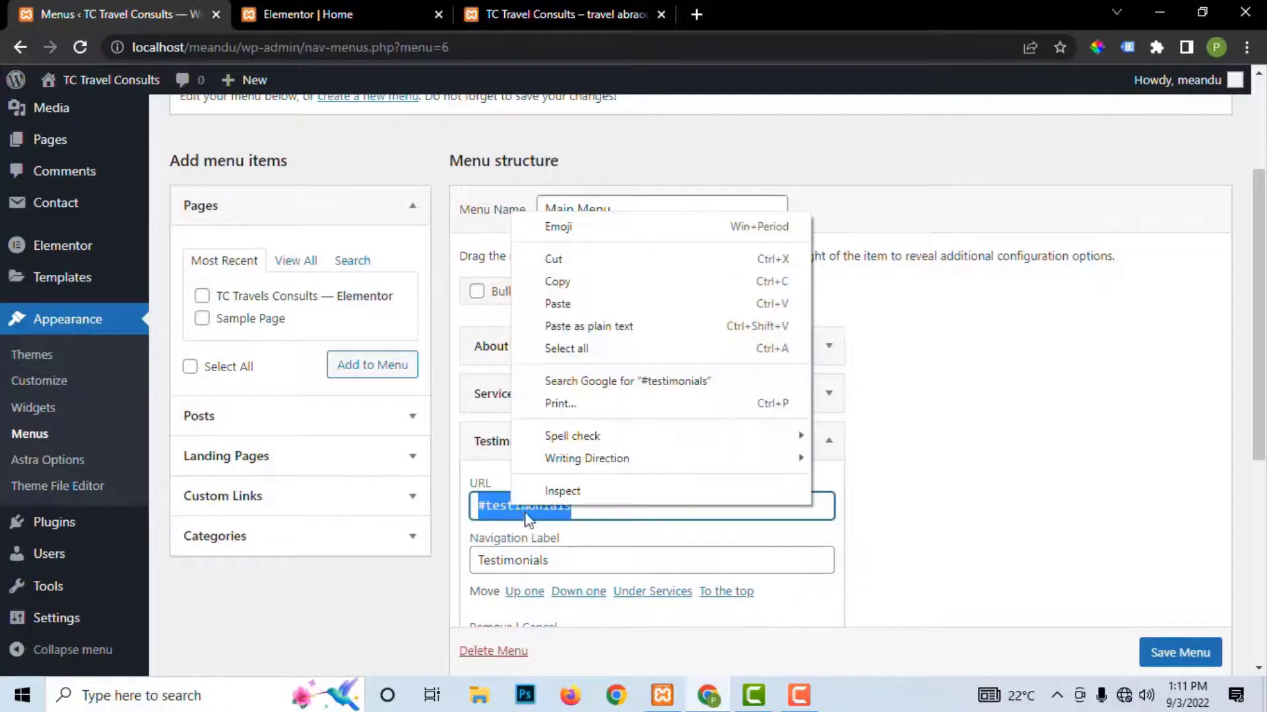
click(557, 281)
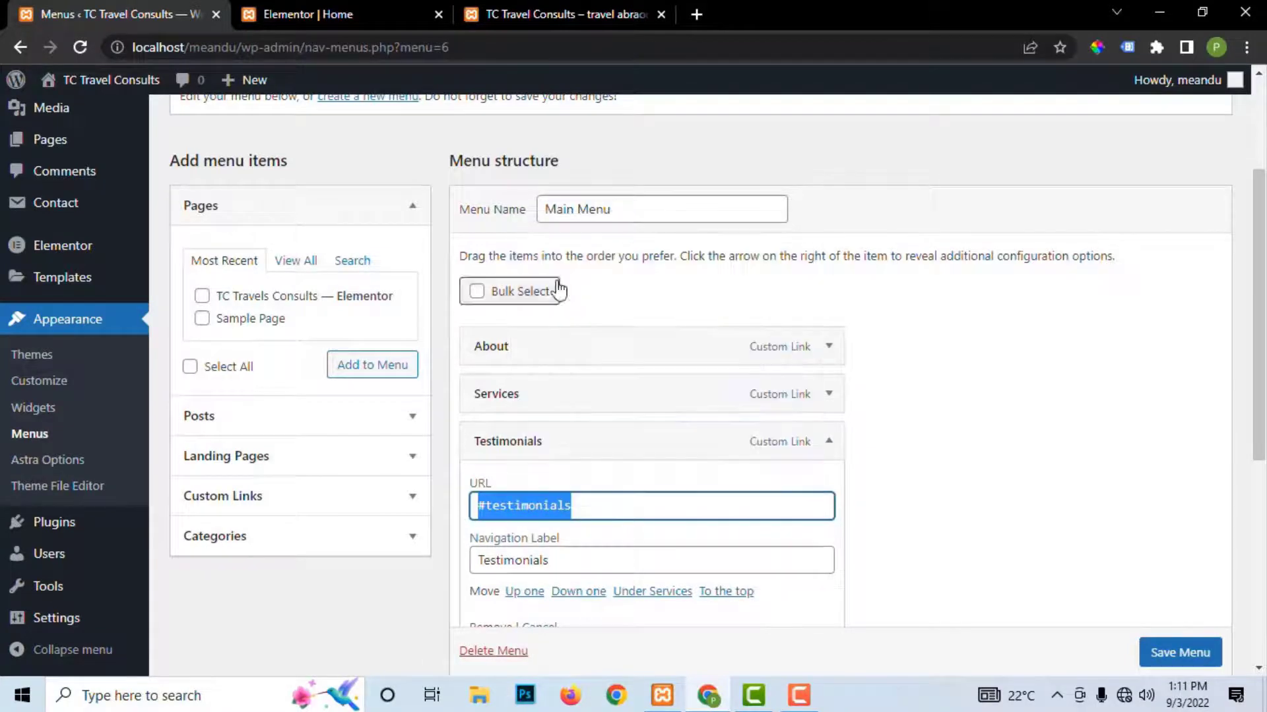
click(367, 10)
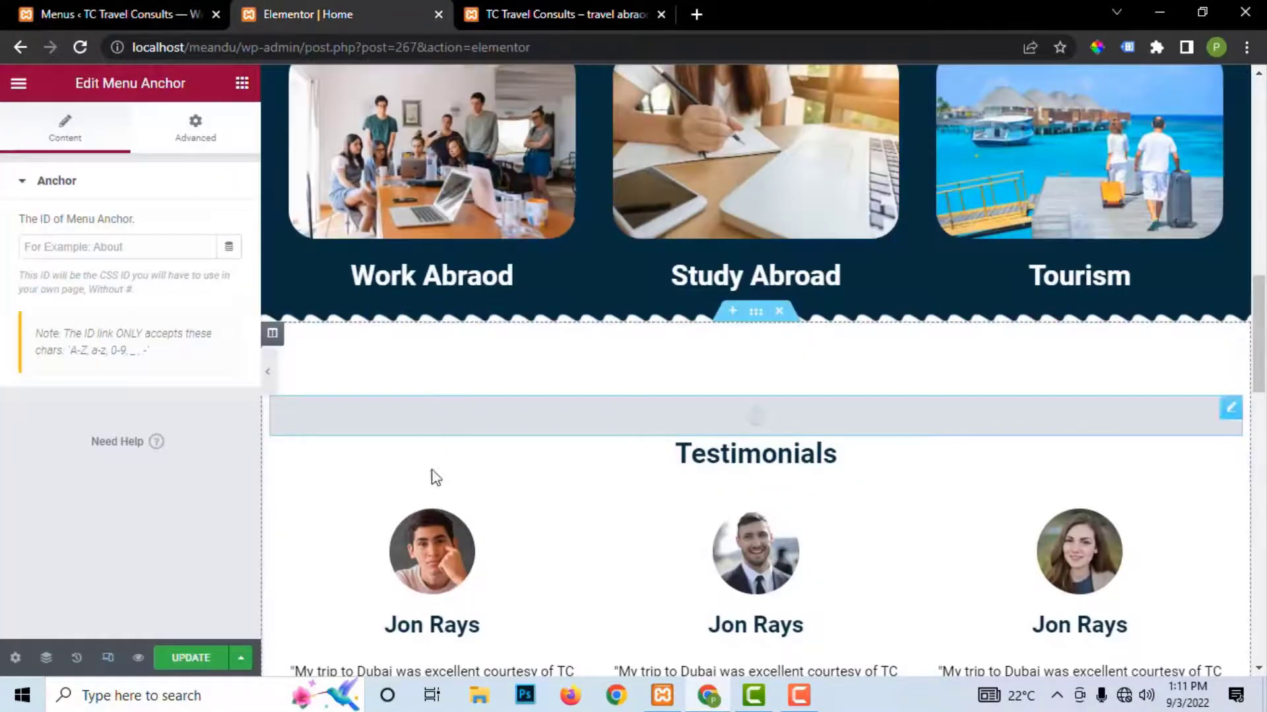
click(61, 246)
key(ctrl+v)
click(190, 657)
scroll(1062, 409, down, 7)
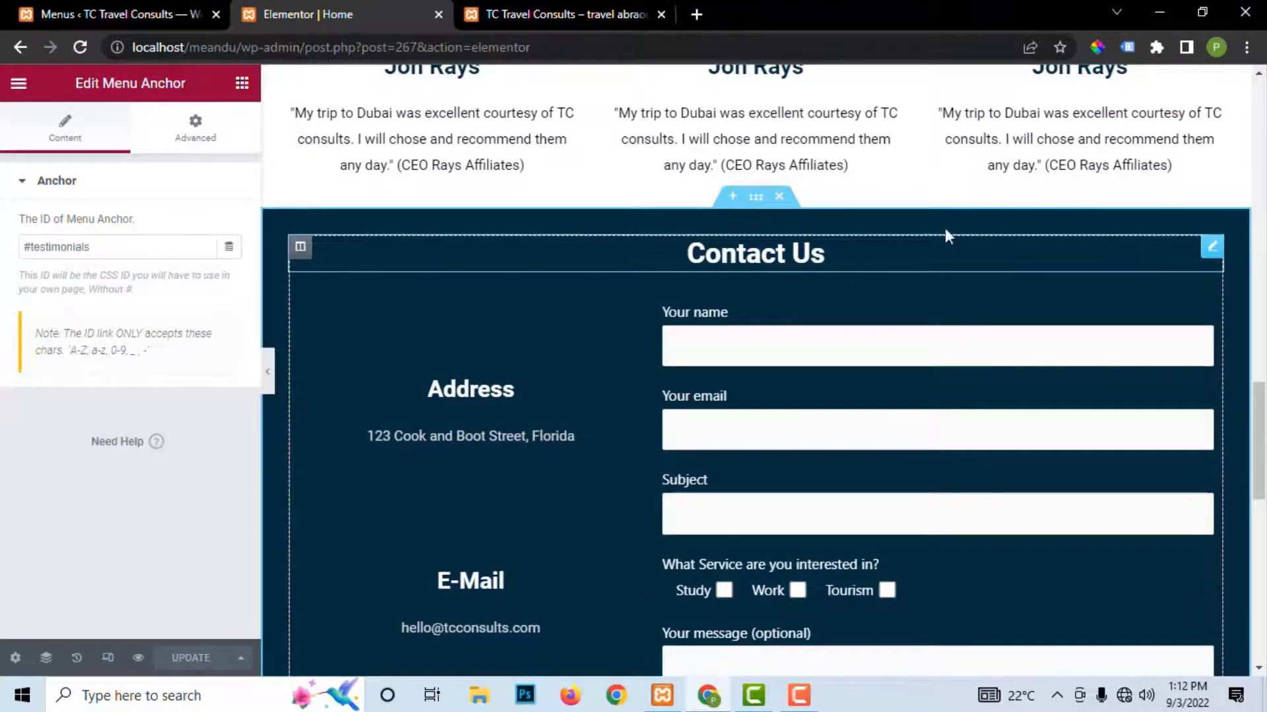
Step: Add a Spacer and a Menu Anchor above the Contact Us heading
click(242, 83)
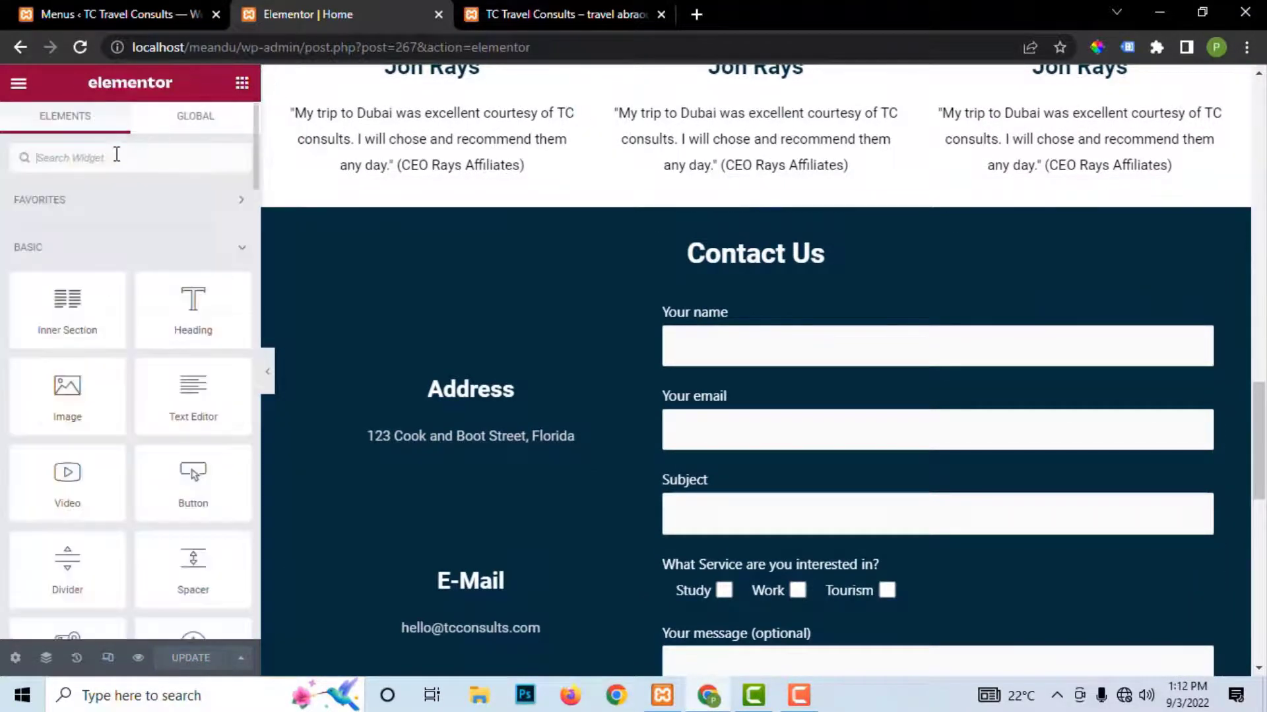
text(spac)
drag(54, 197, 756, 259)
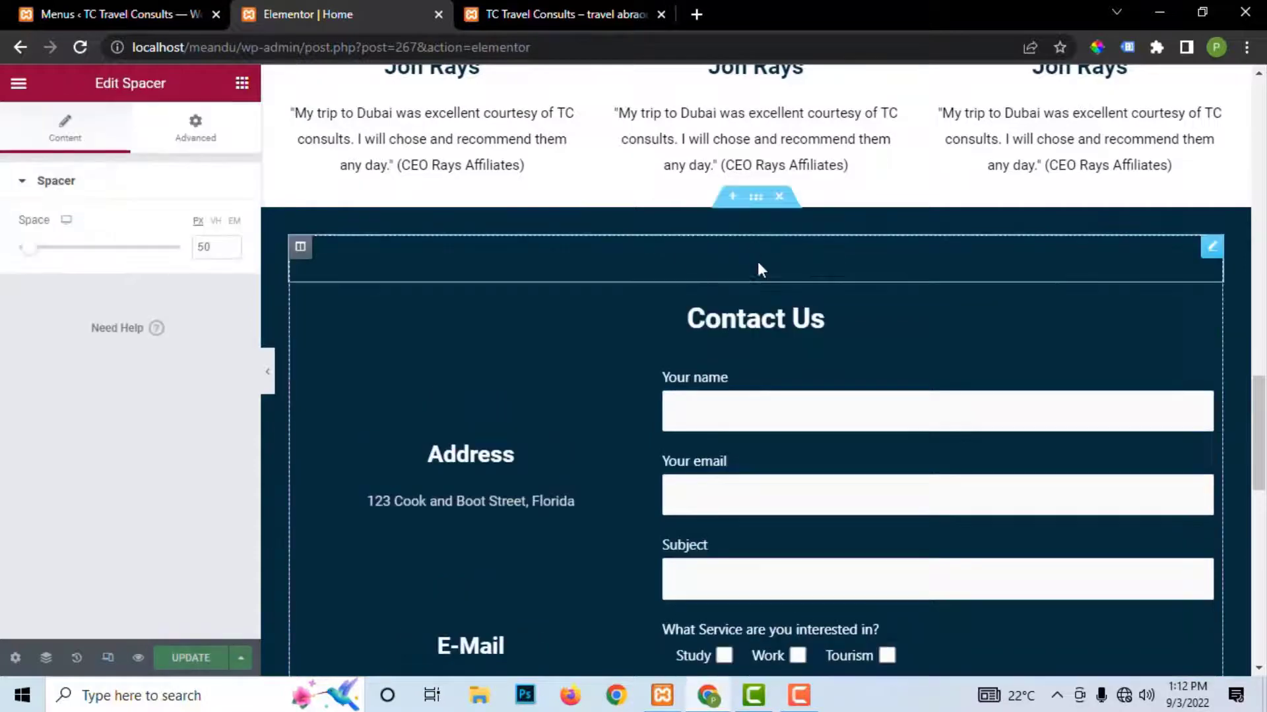
click(242, 84)
text(and)
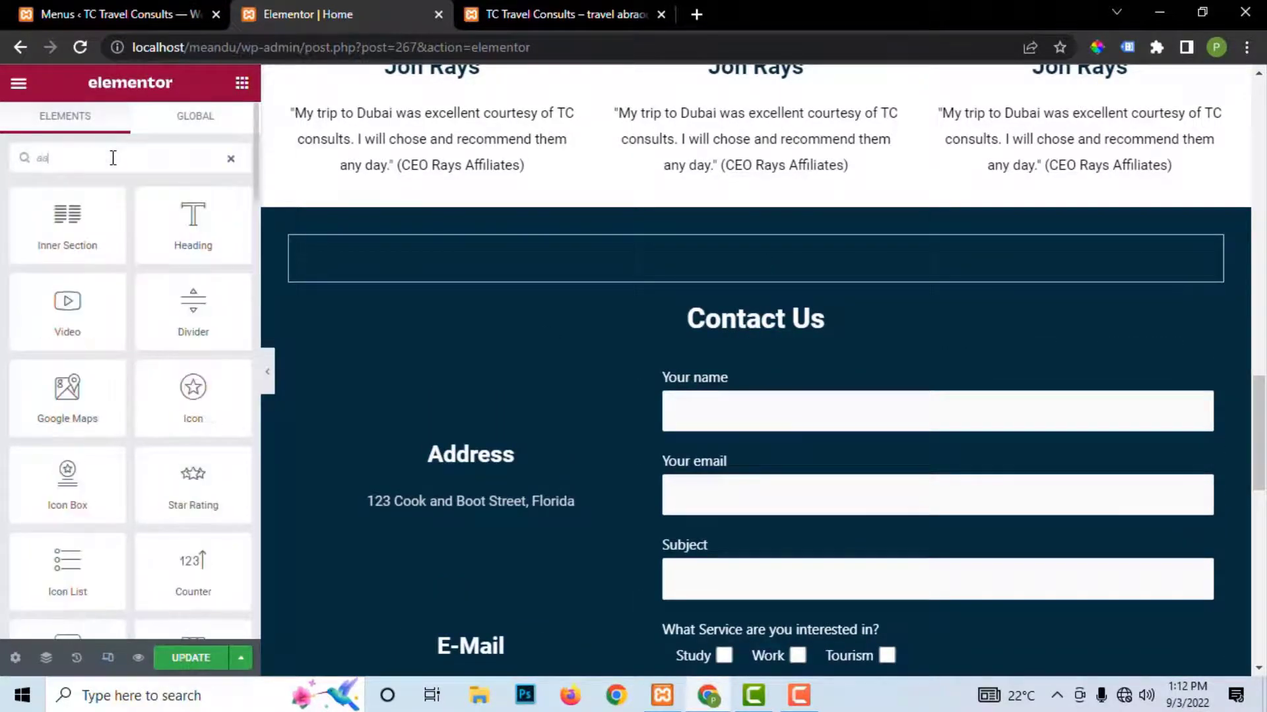
drag(69, 228, 779, 276)
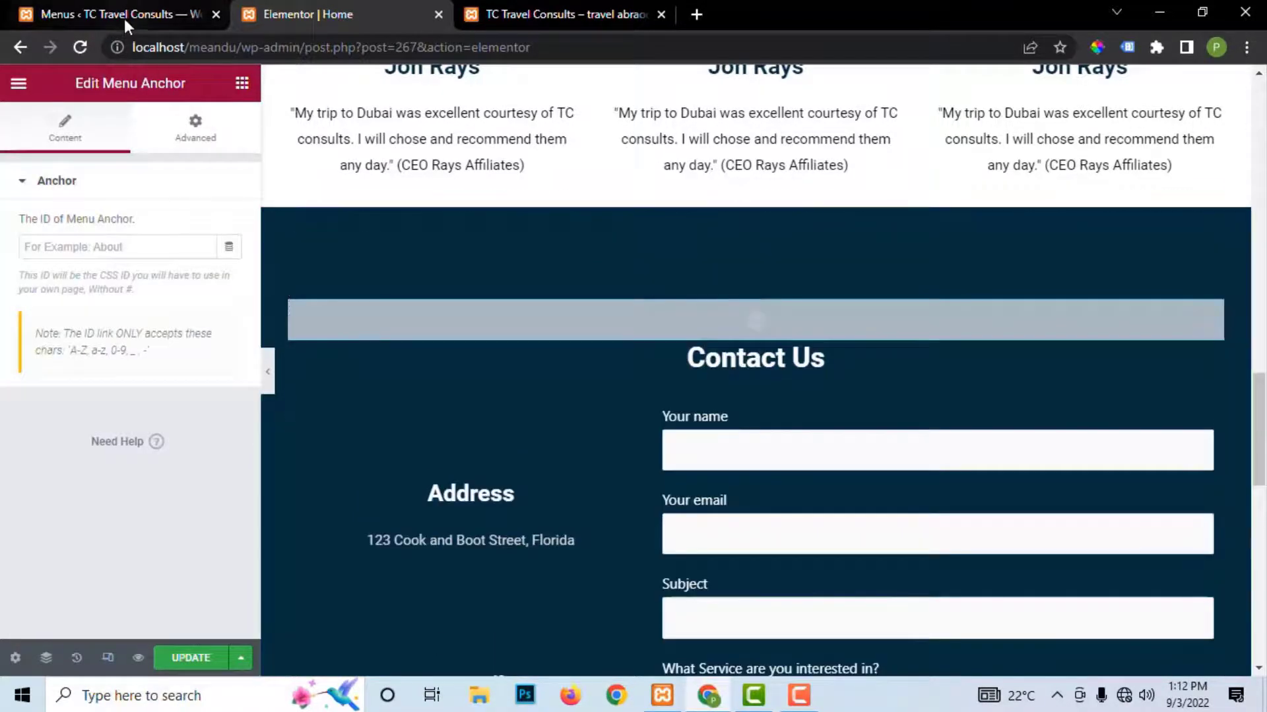
Step: Copy #contact from the Contact Us menu item into the anchor ID, then Update
click(124, 15)
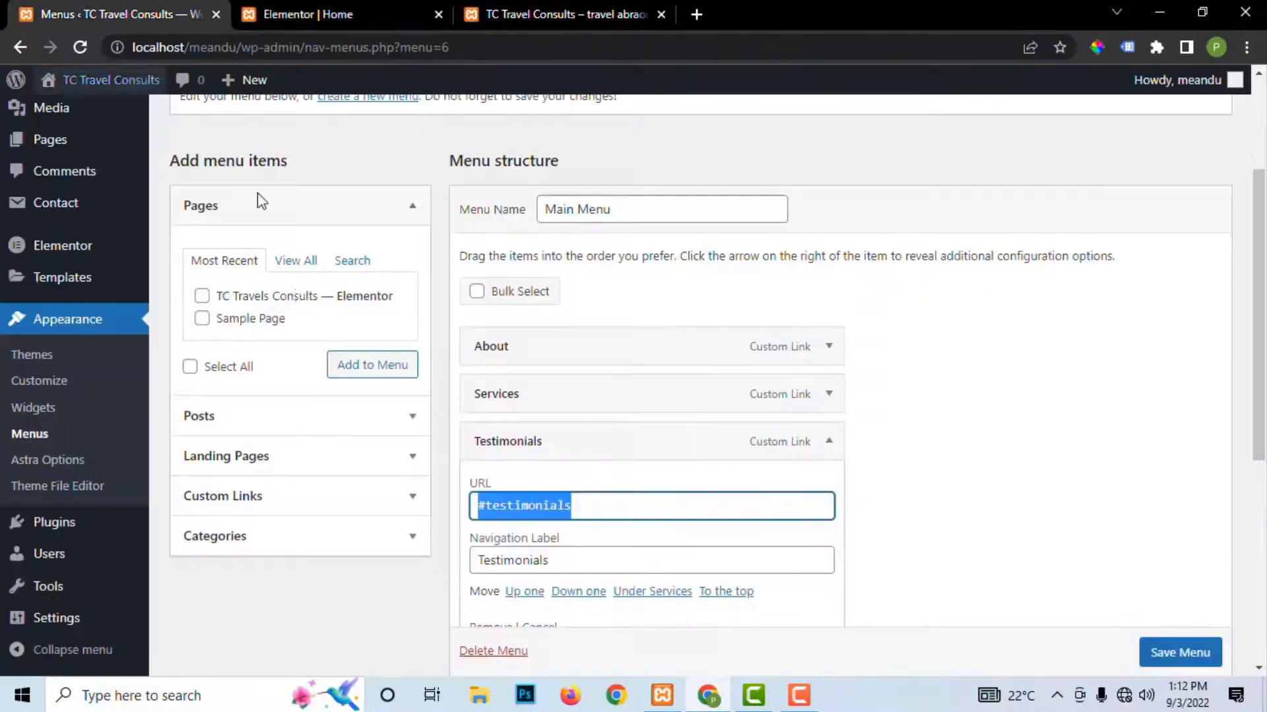
click(825, 443)
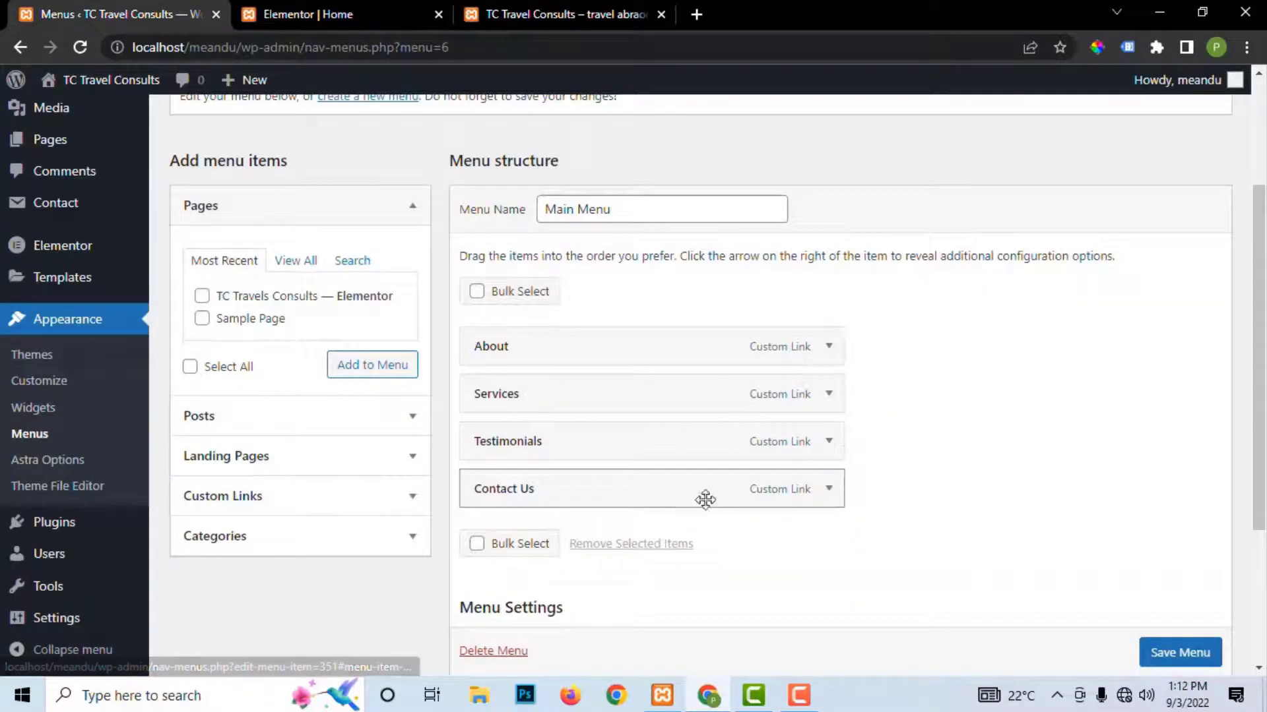
click(825, 491)
drag(565, 552, 438, 566)
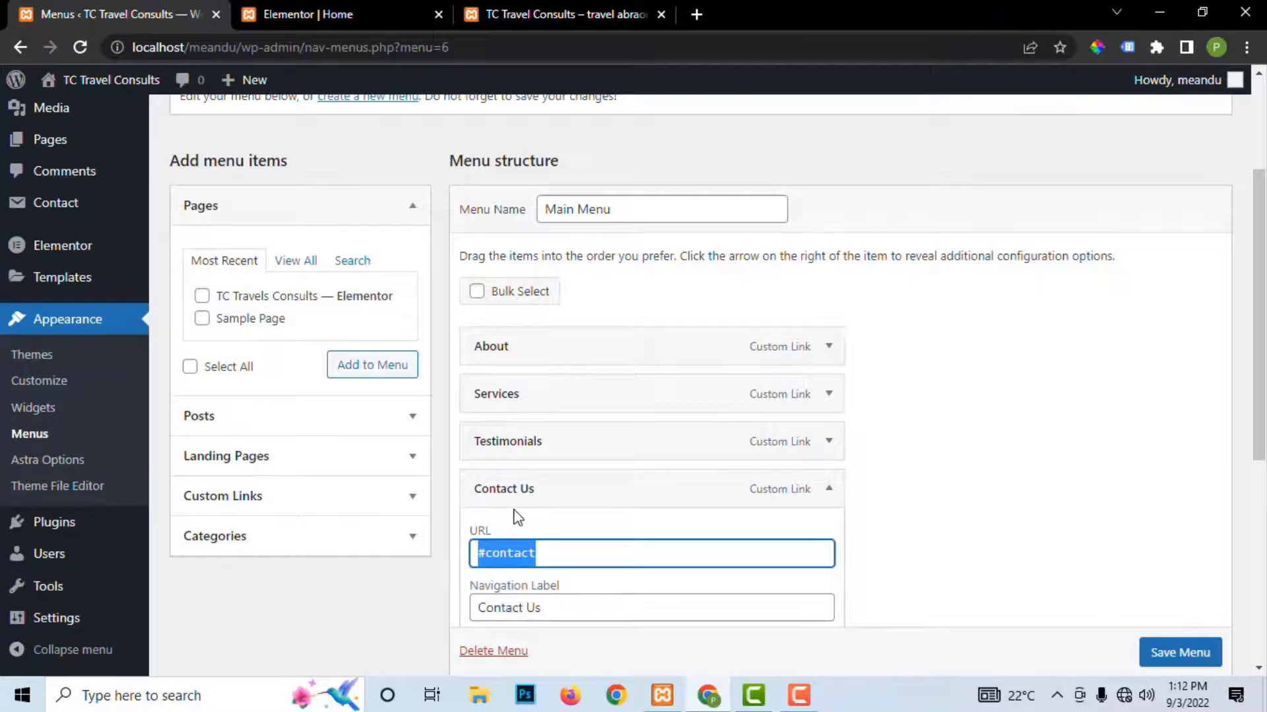
click(325, 13)
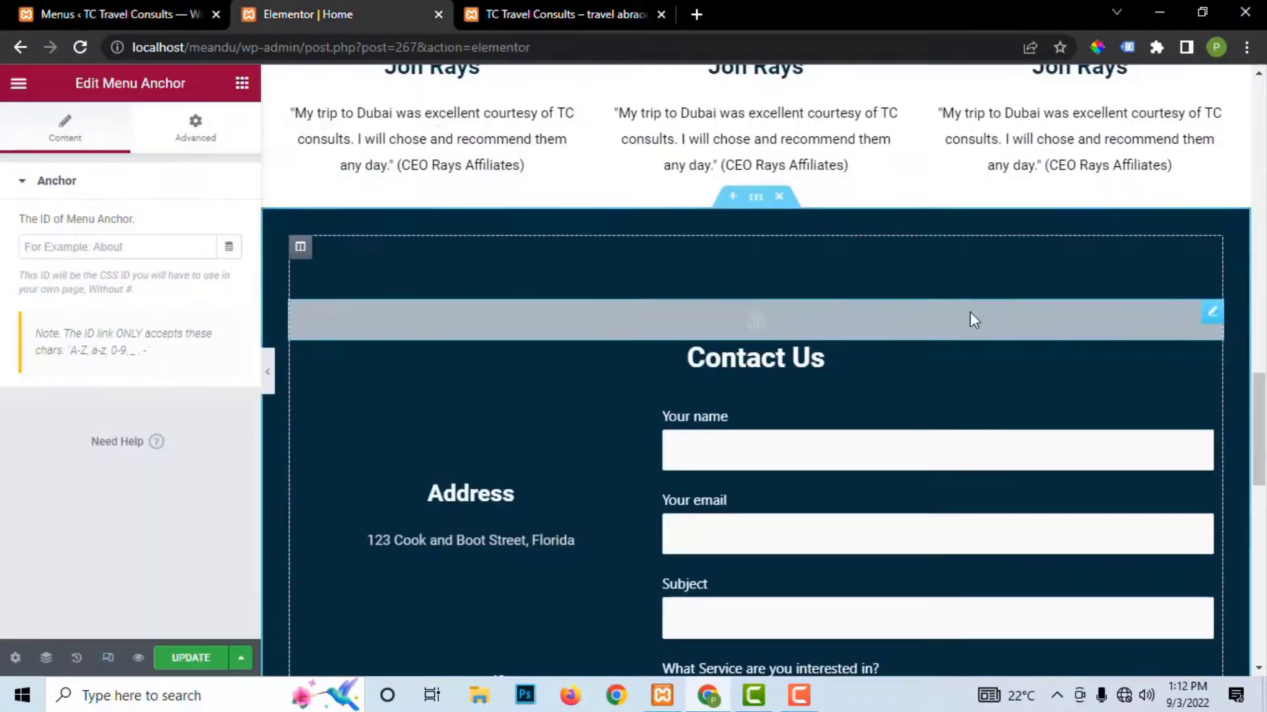
click(92, 247)
key(ctrl+v)
click(190, 658)
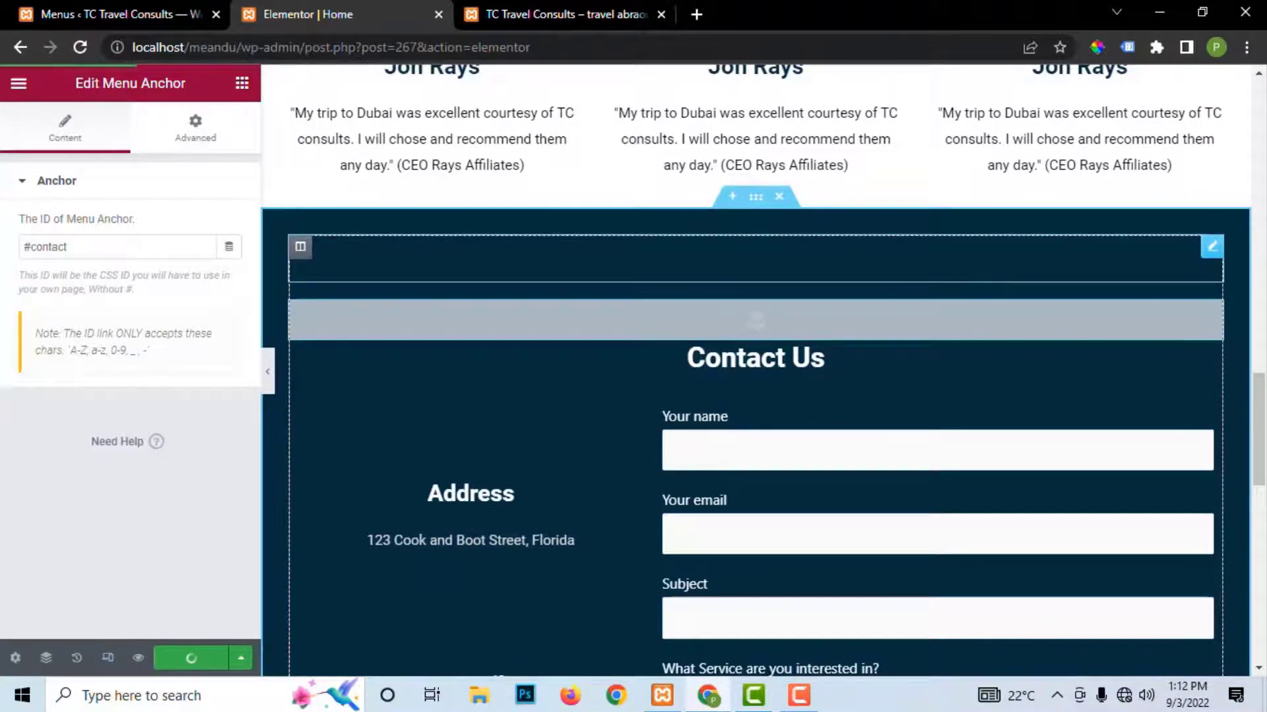
click(572, 10)
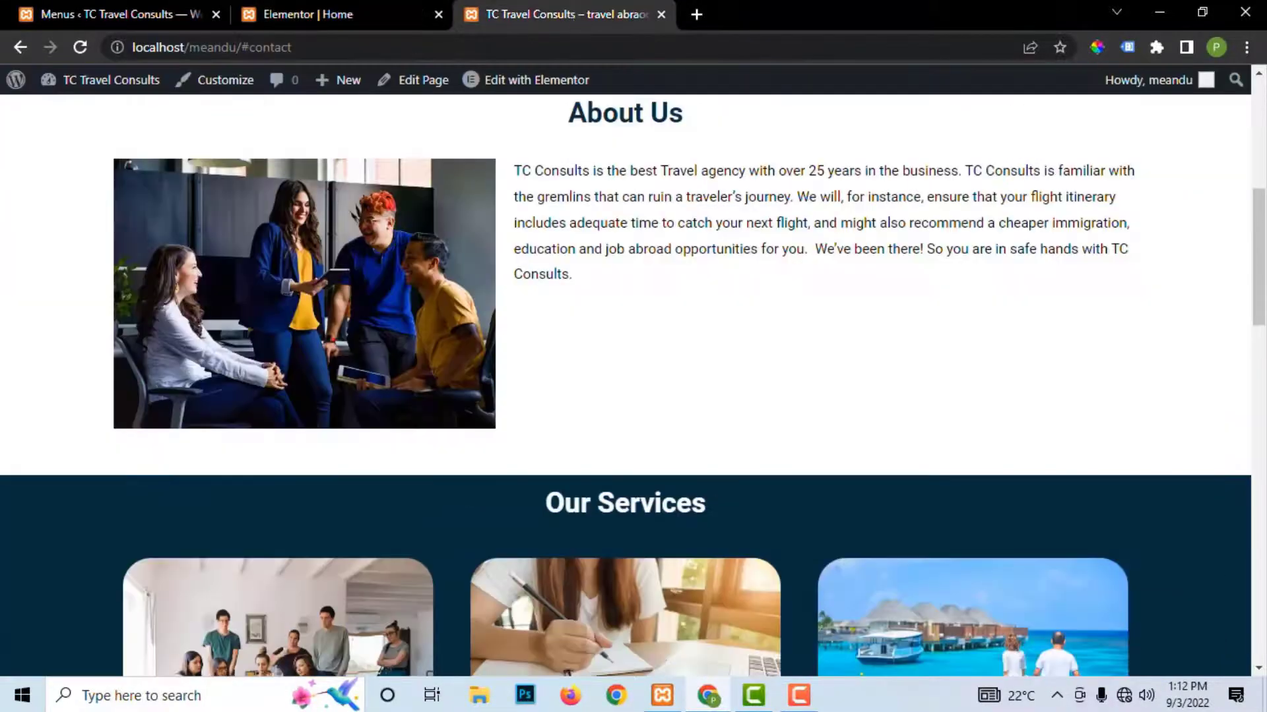
click(80, 47)
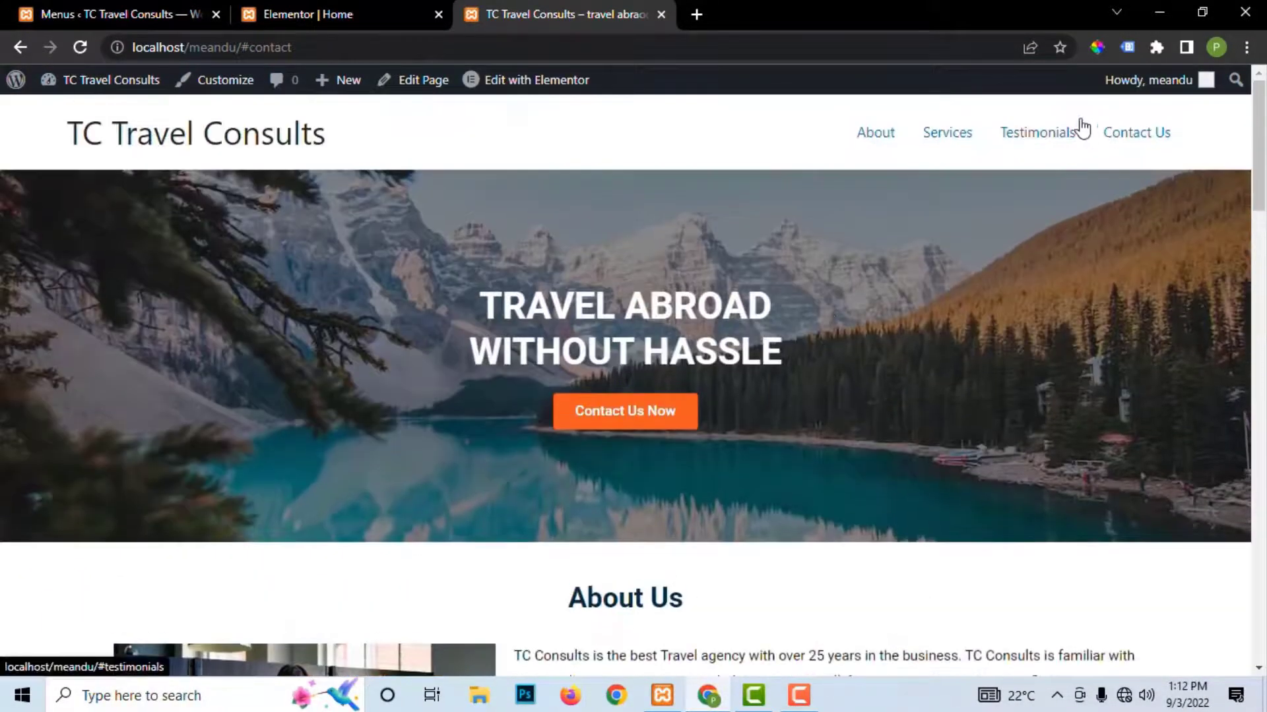
click(1134, 132)
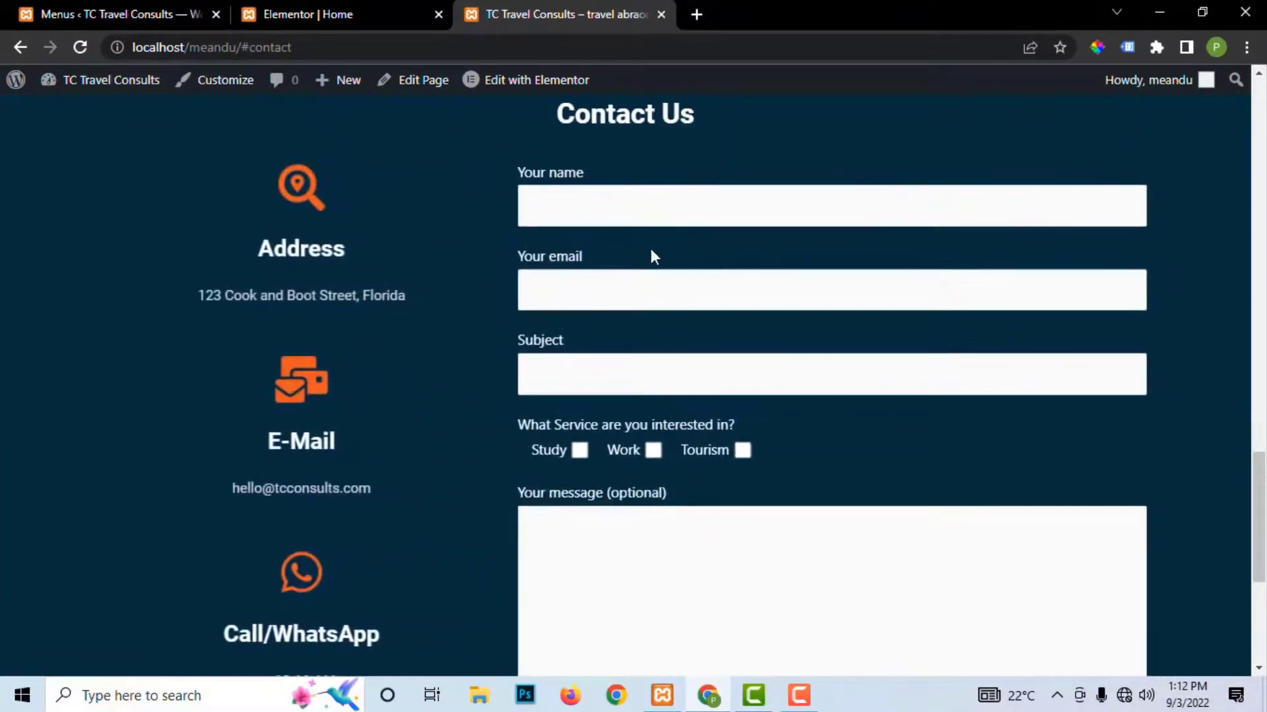
scroll(583, 500, down, 5)
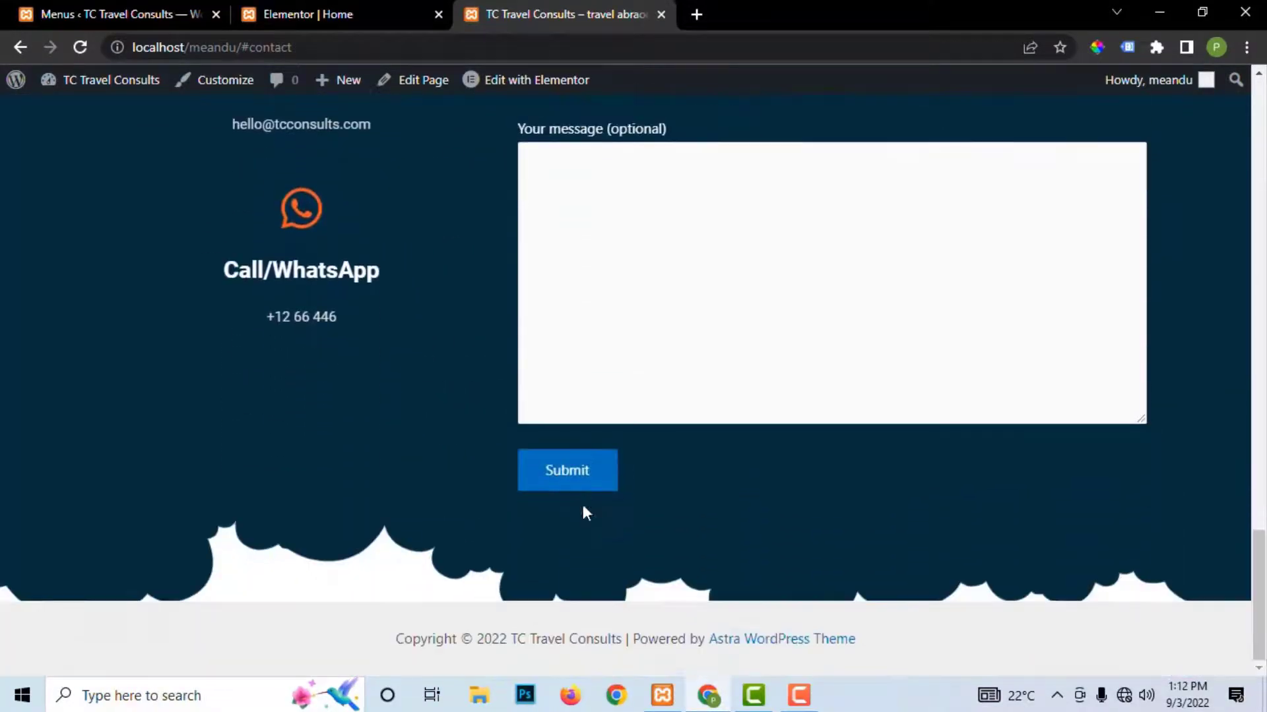
scroll(583, 512, up, 10)
scroll(1092, 204, up, 10)
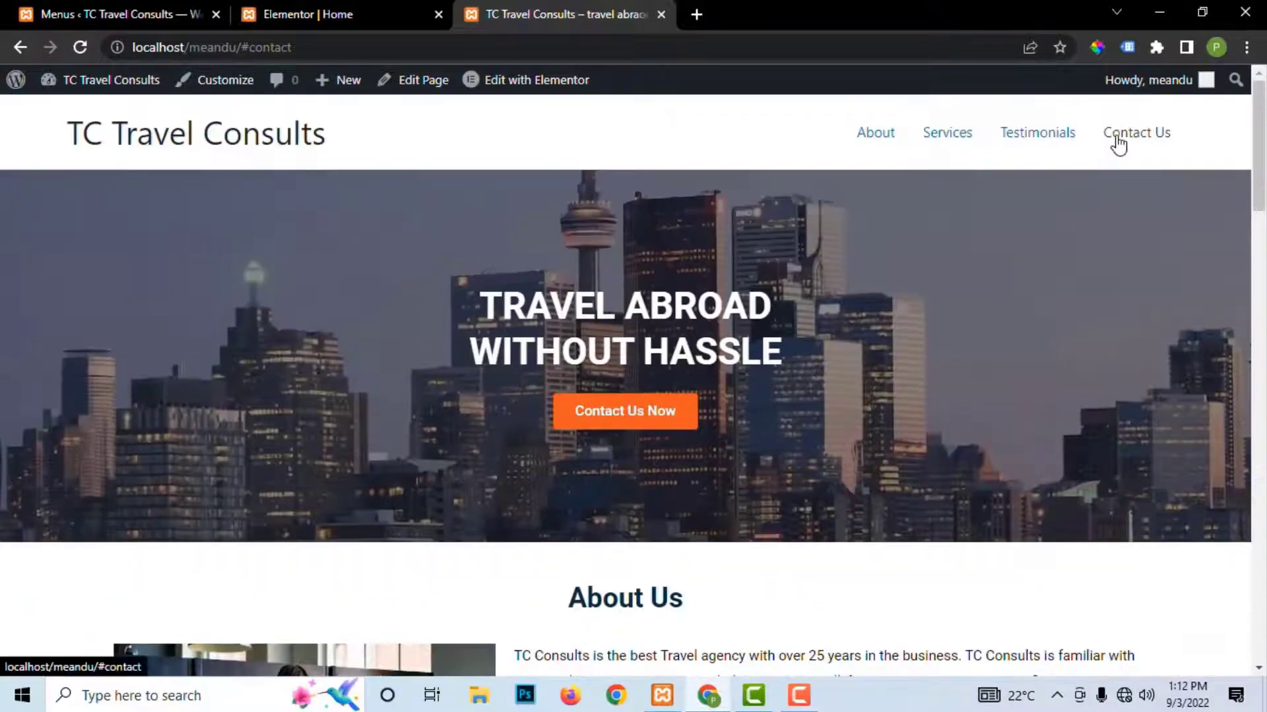
click(1065, 134)
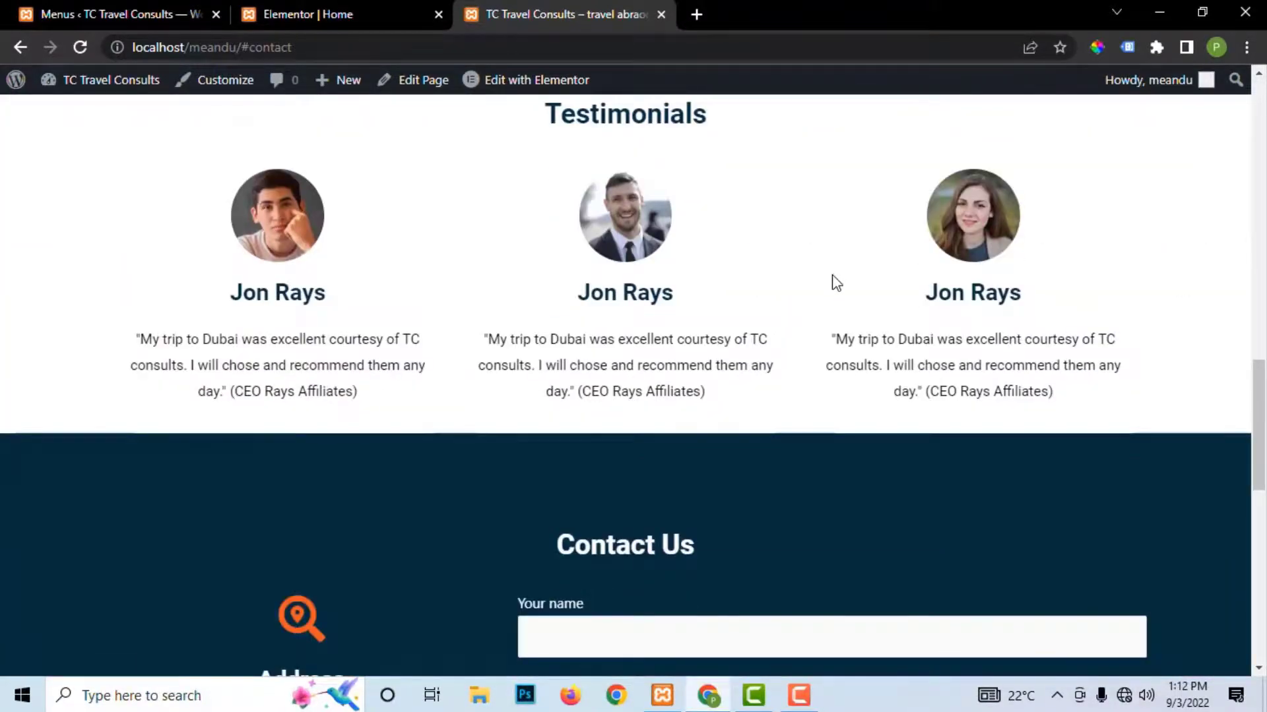
scroll(835, 282, up, 15)
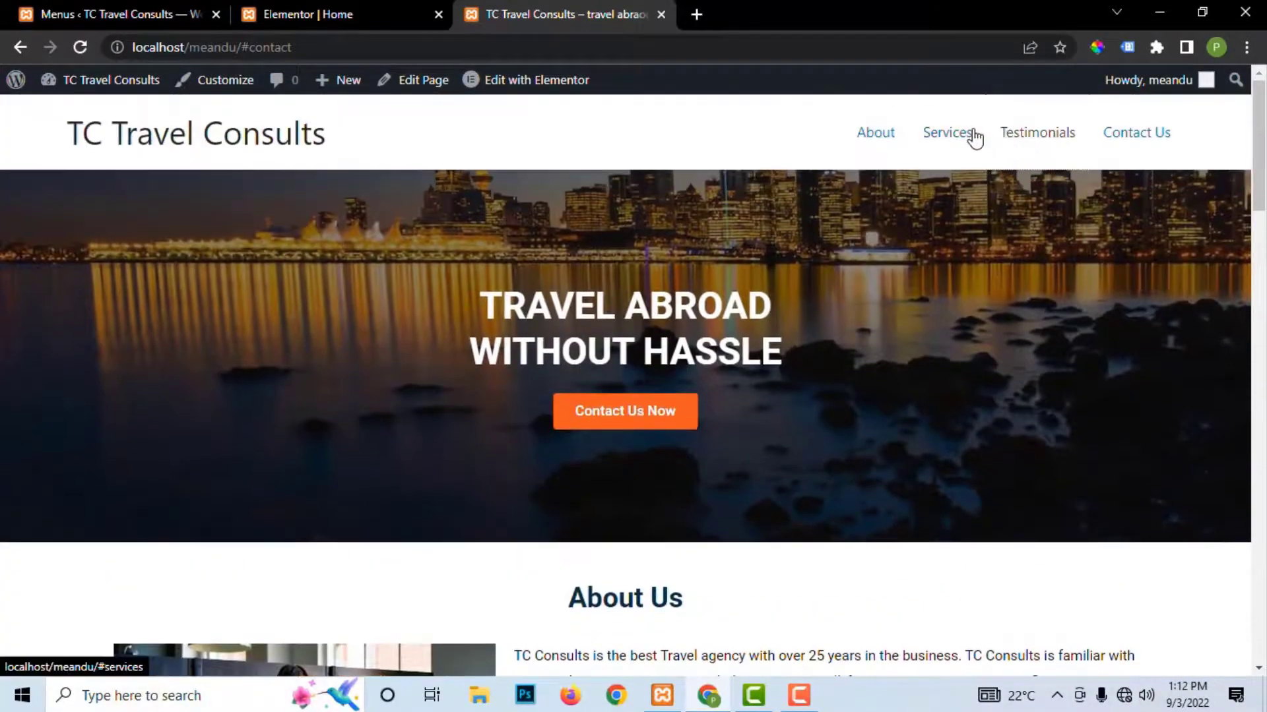
click(976, 136)
scroll(956, 230, up, 10)
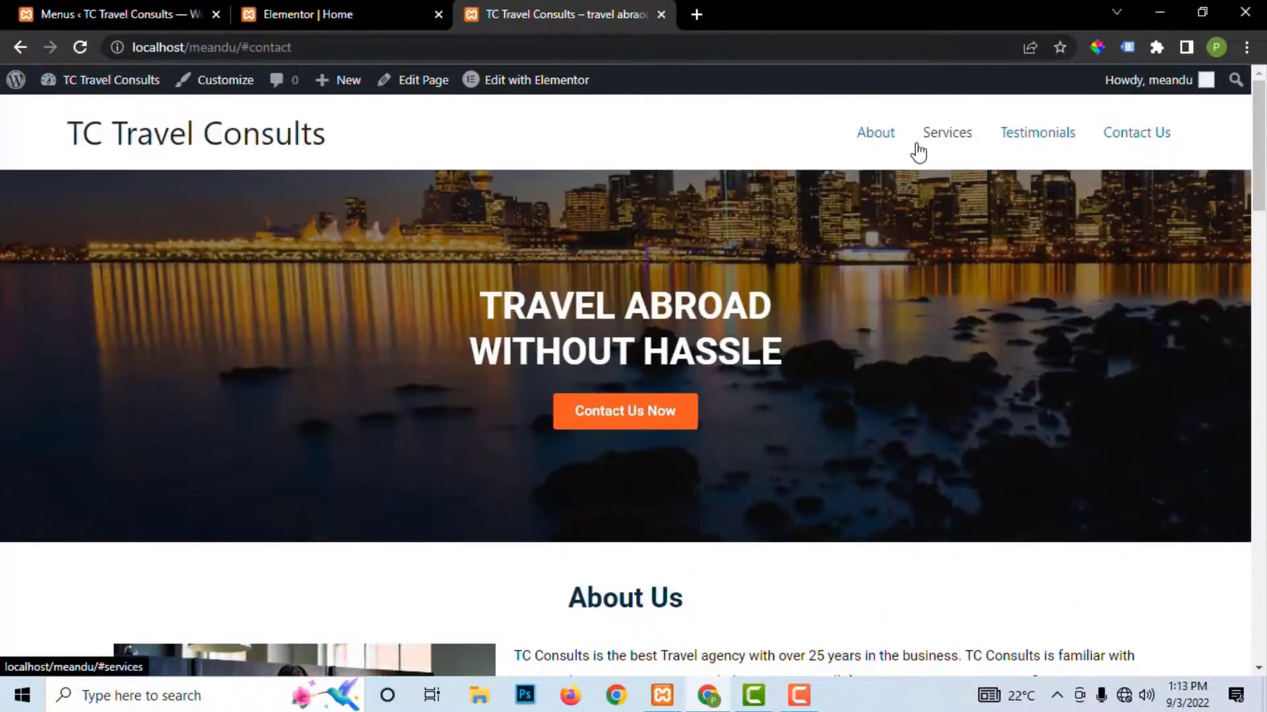
click(881, 135)
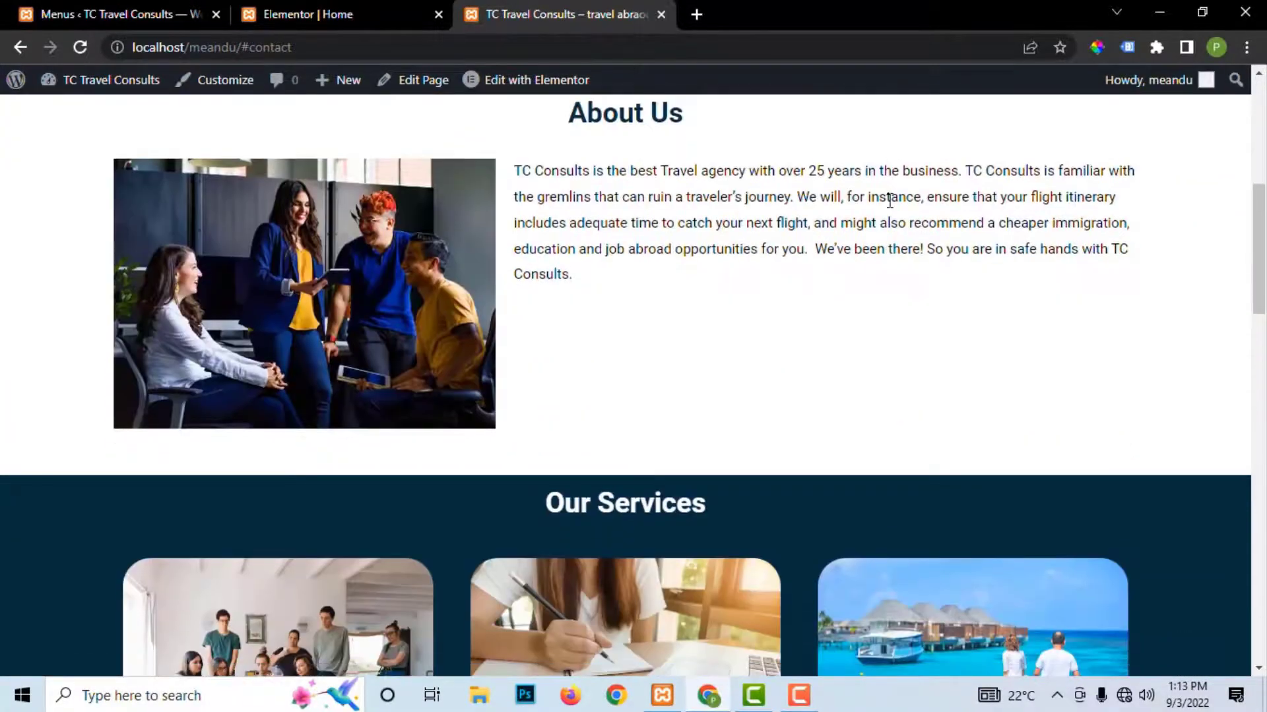
scroll(889, 200, up, 7)
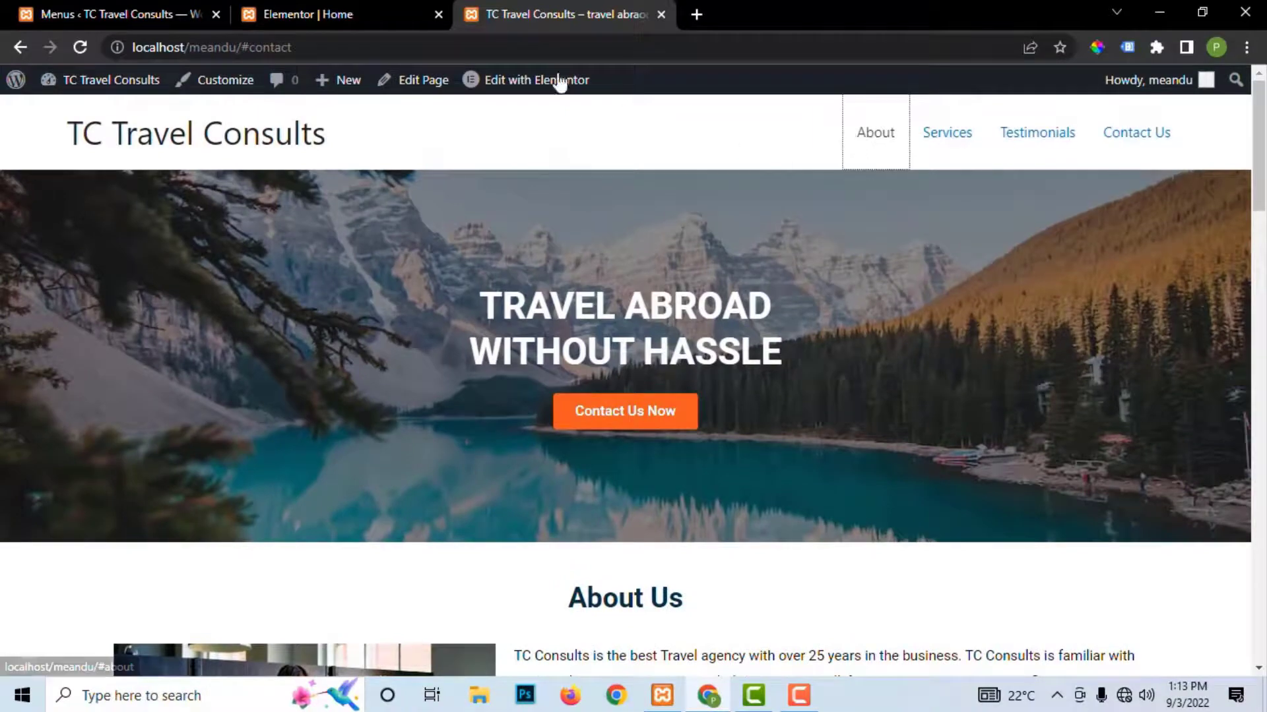
click(314, 20)
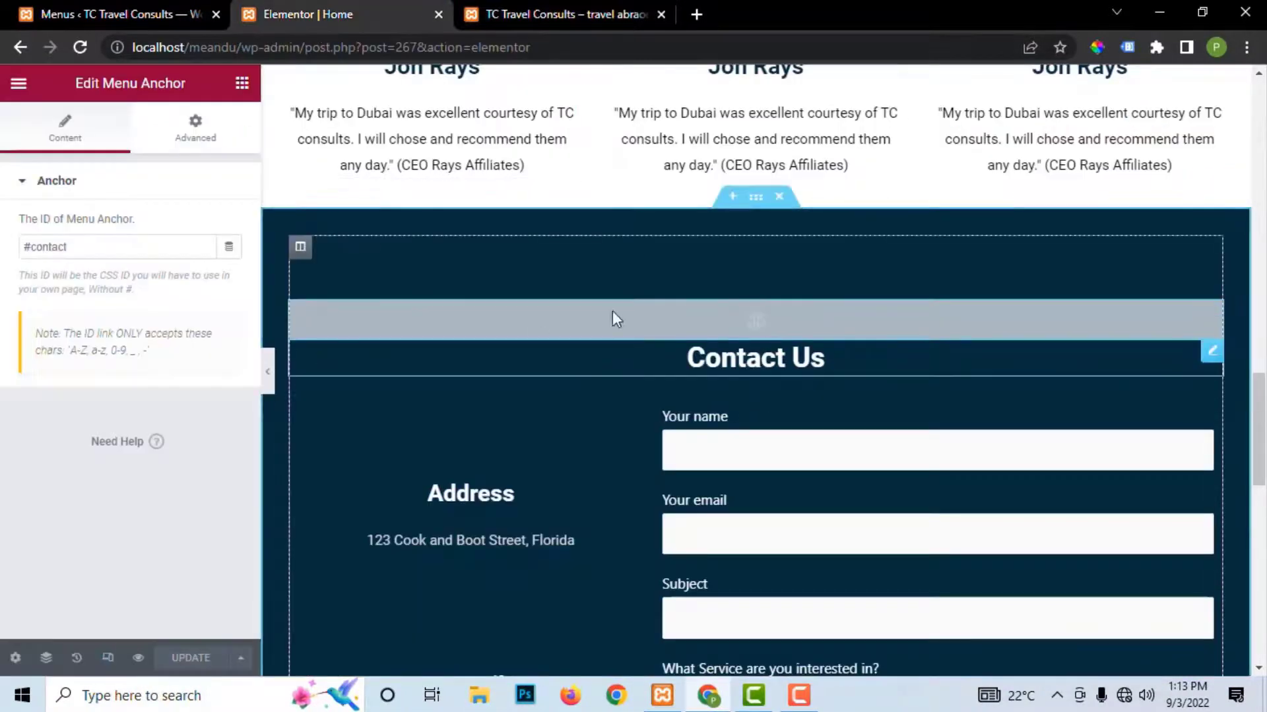
scroll(620, 250, up, 15)
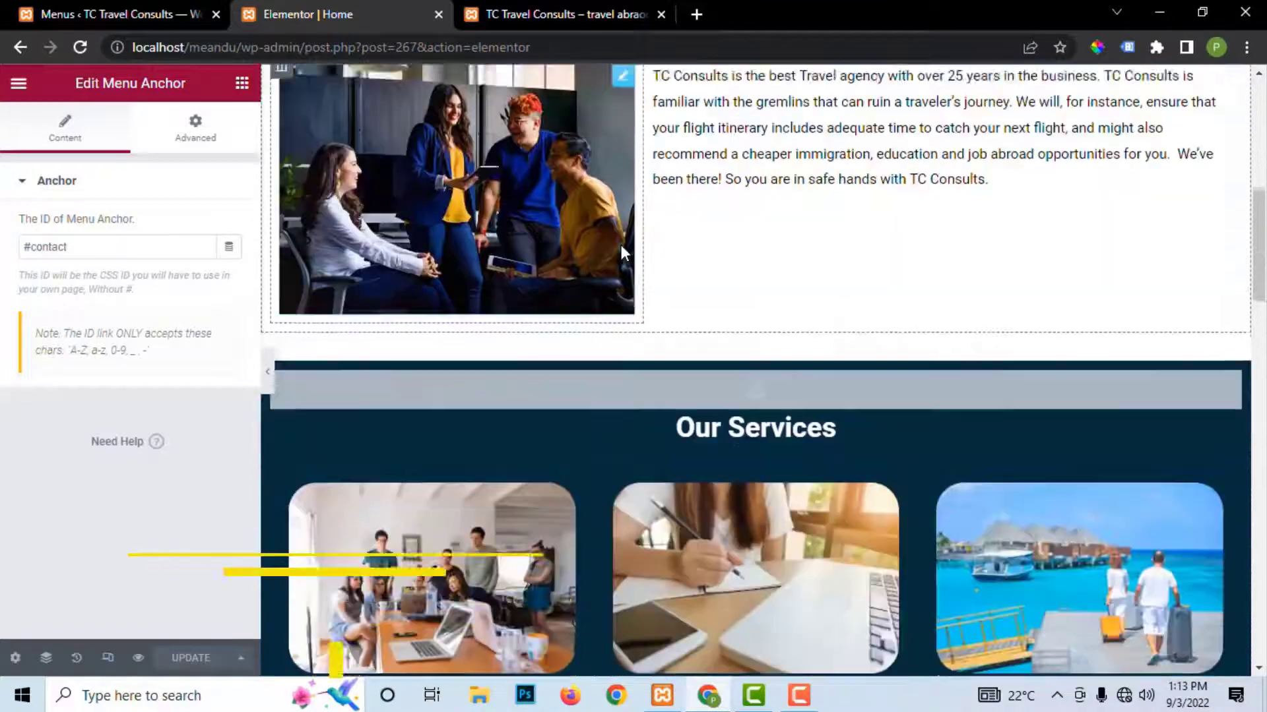
scroll(620, 245, down, 4)
click(500, 15)
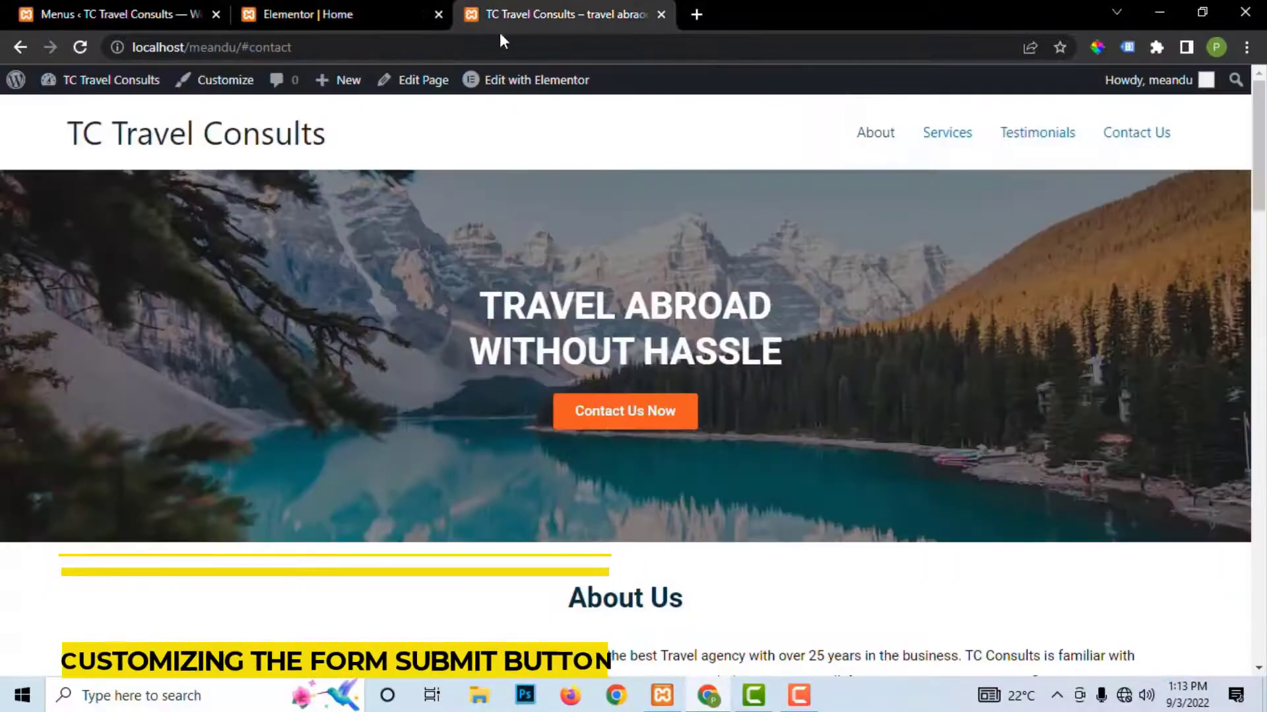
scroll(732, 462, down, 15)
scroll(736, 464, down, 4)
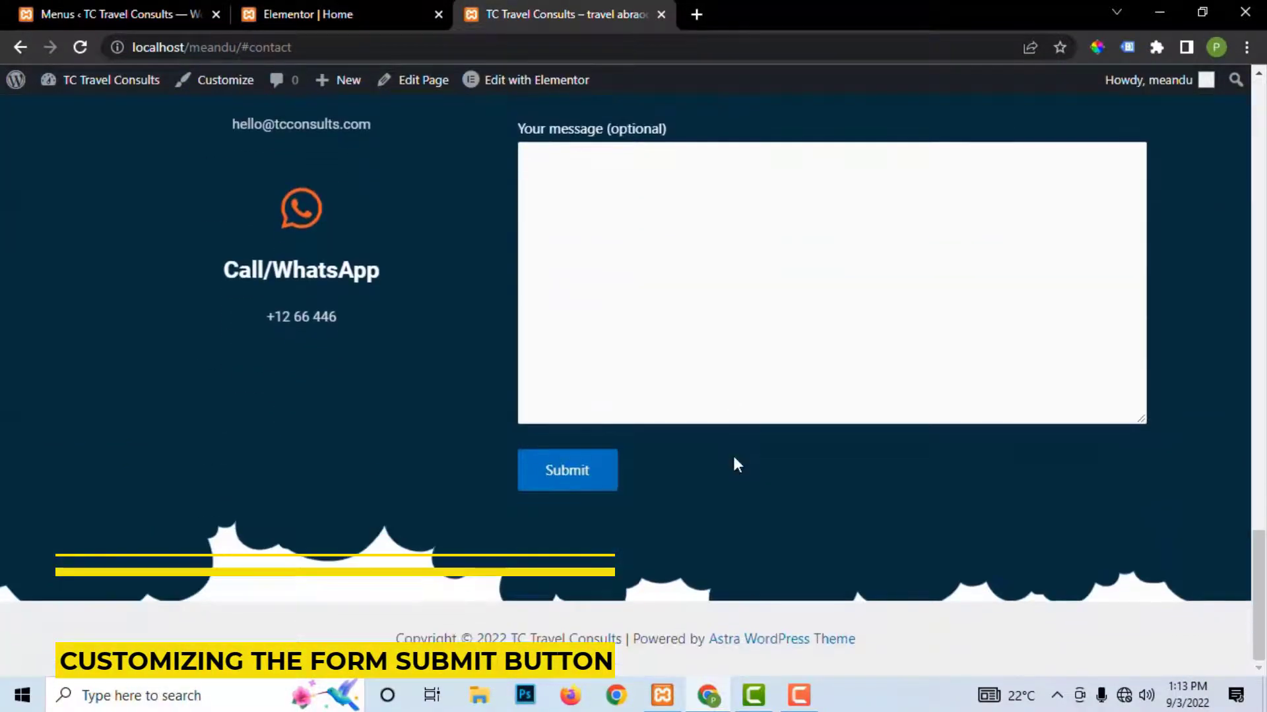
scroll(728, 464, up, 4)
scroll(728, 463, down, 4)
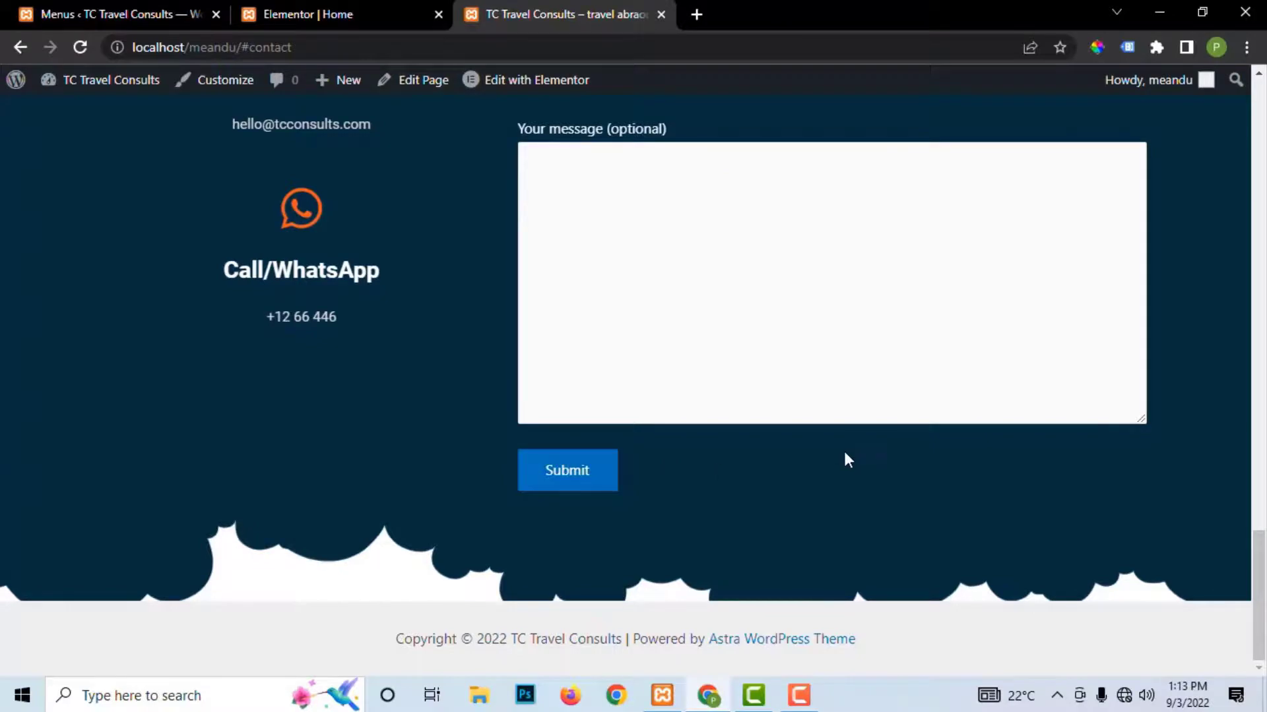
scroll(844, 451, up, 20)
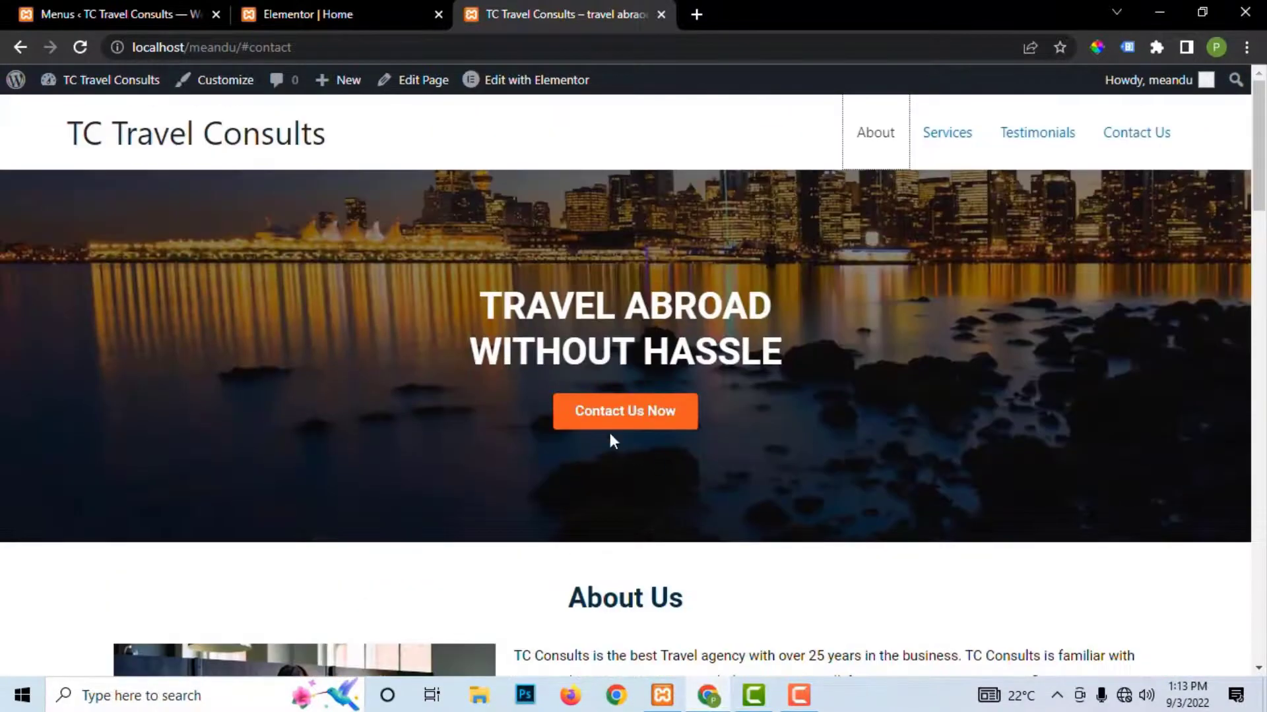
scroll(652, 419, down, 8)
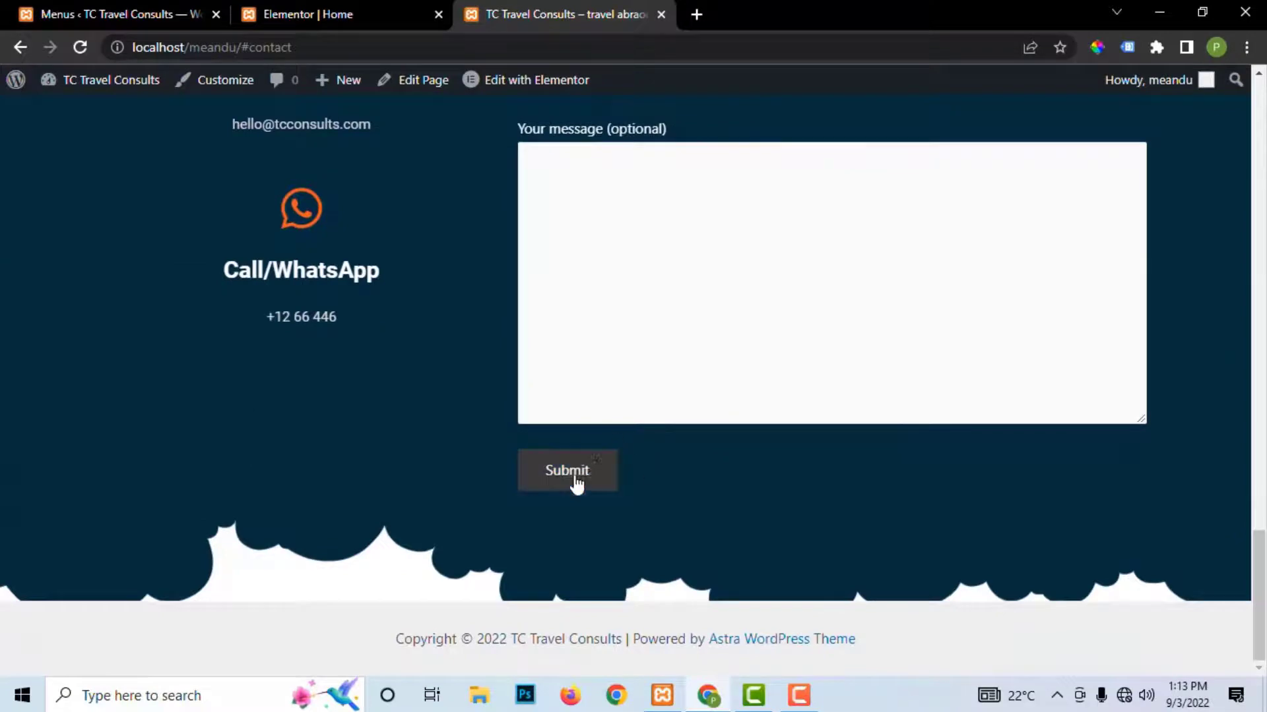
click(298, 15)
Step: In Site Settings > Buttons, toggle off the buttons' Classic background type
click(18, 85)
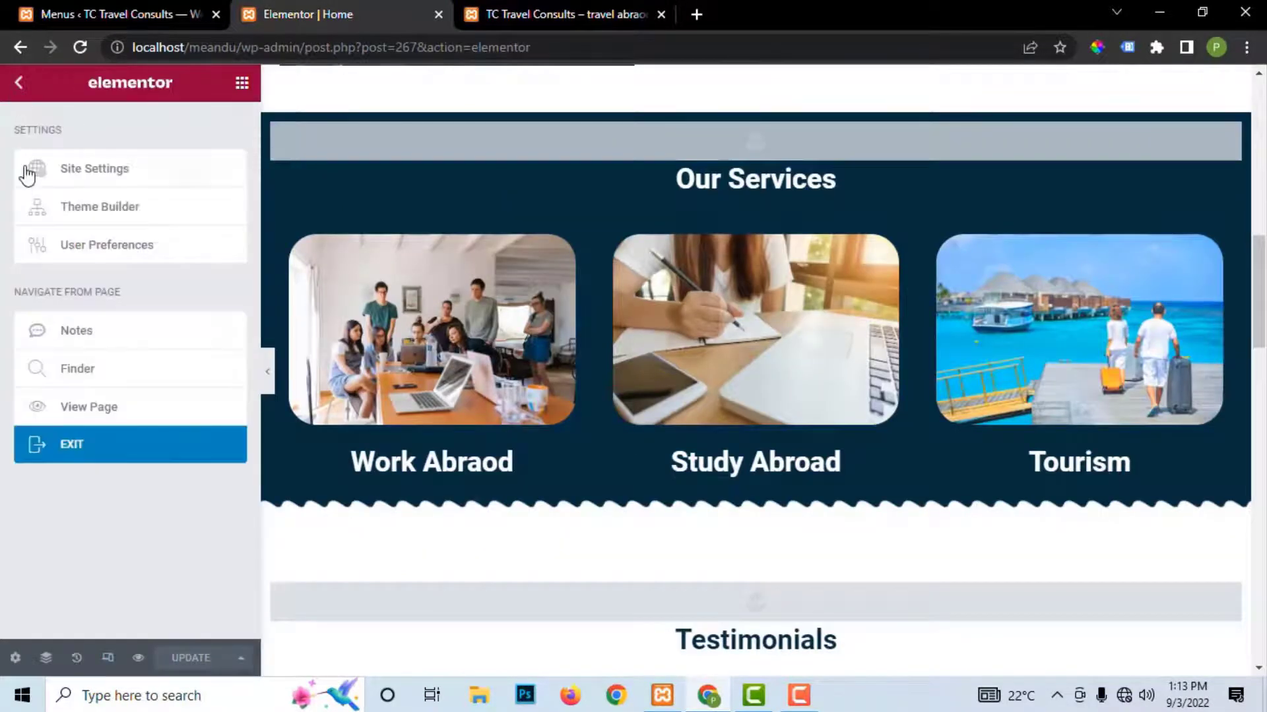
click(93, 176)
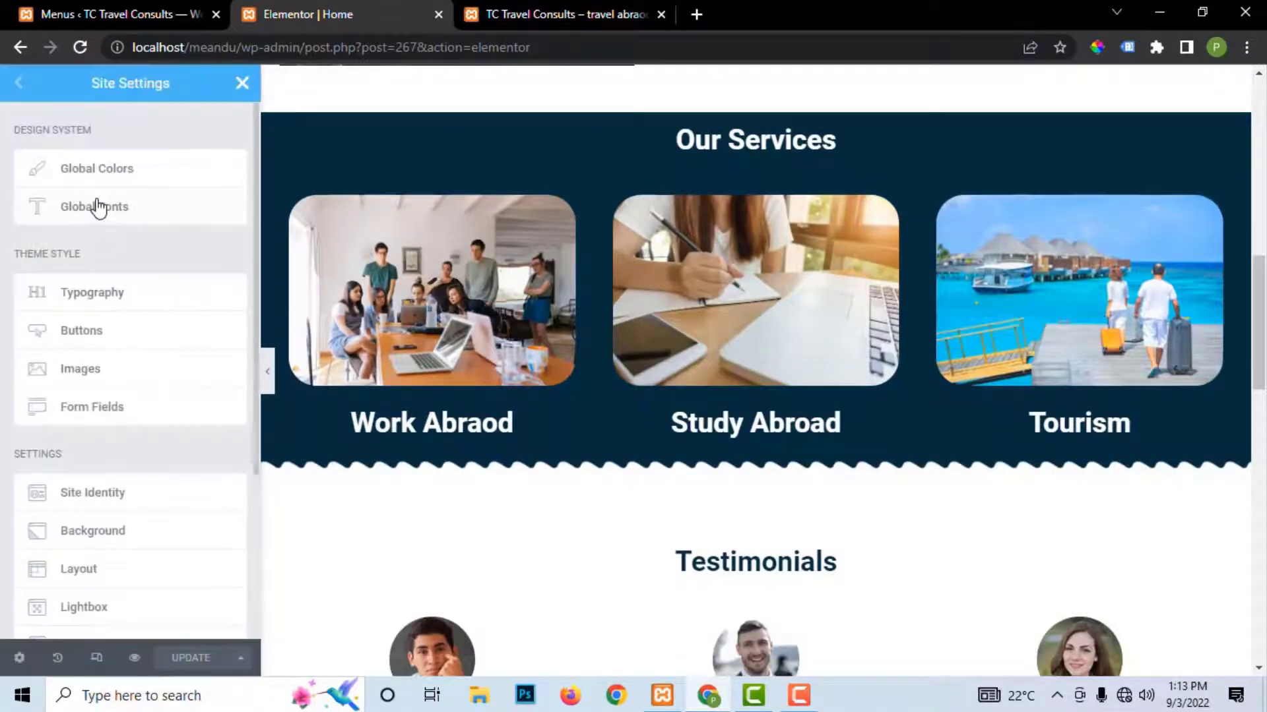
click(76, 331)
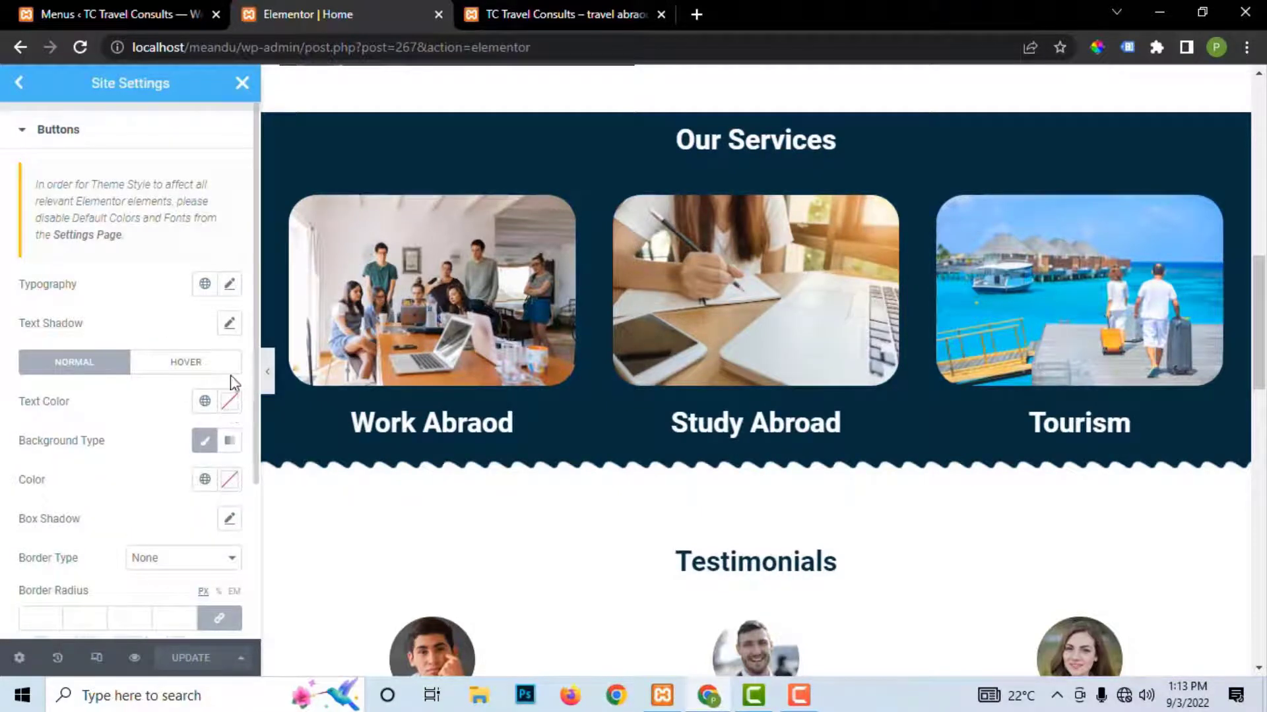
click(200, 443)
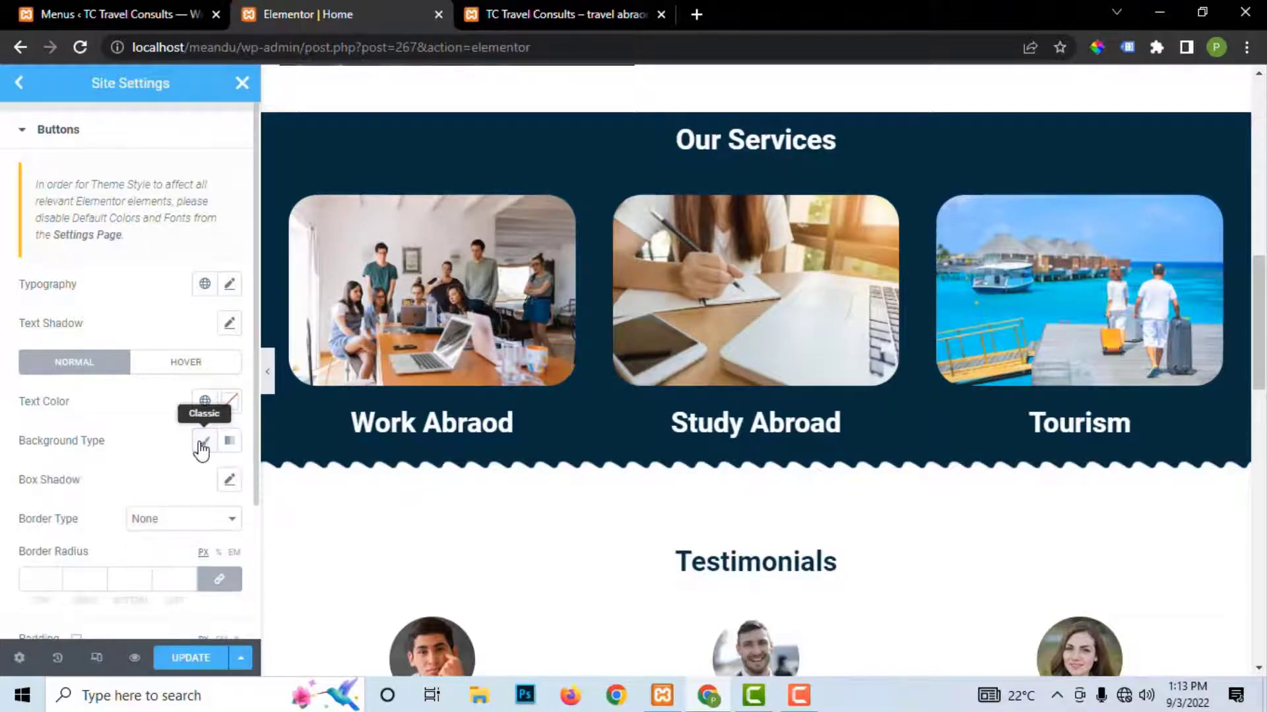
Step: Bring up the live site's Contact Us Now hero at the top of the page
click(532, 14)
scroll(470, 175, up, 3)
scroll(470, 176, up, 20)
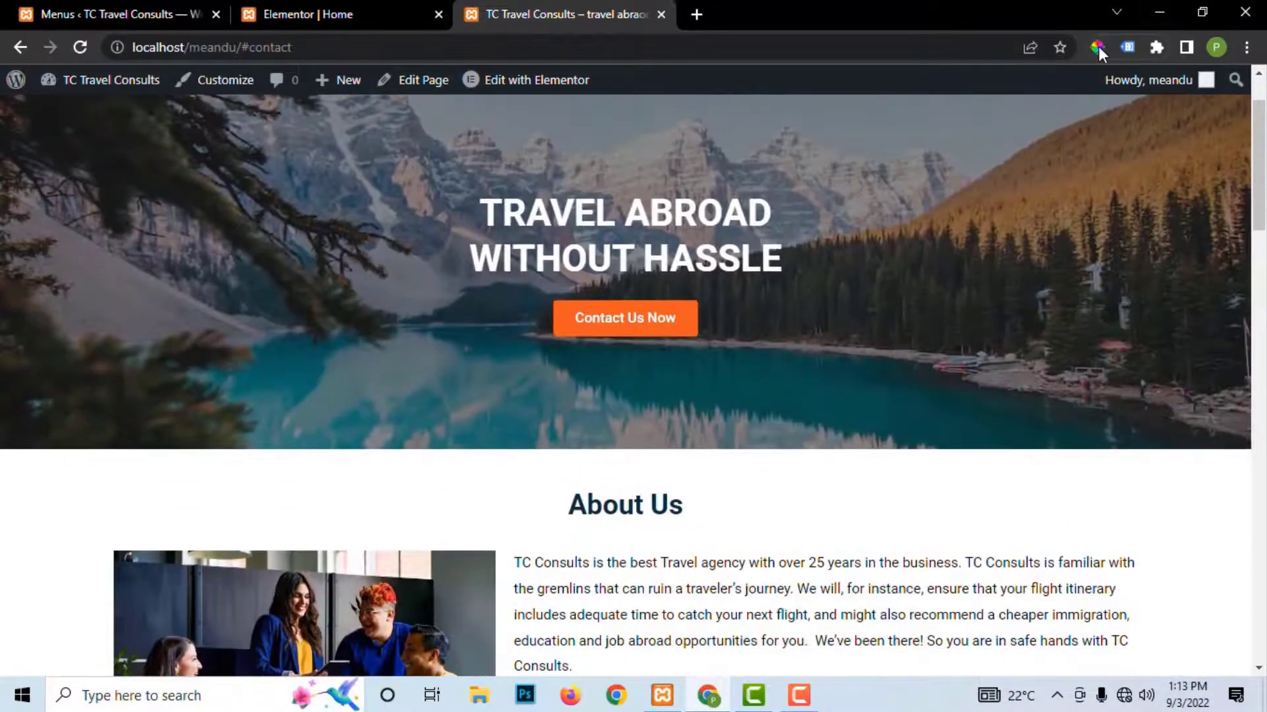
Step: Sample the hero button's orange F15A22 and set it as the Classic global button background, saving
click(1095, 49)
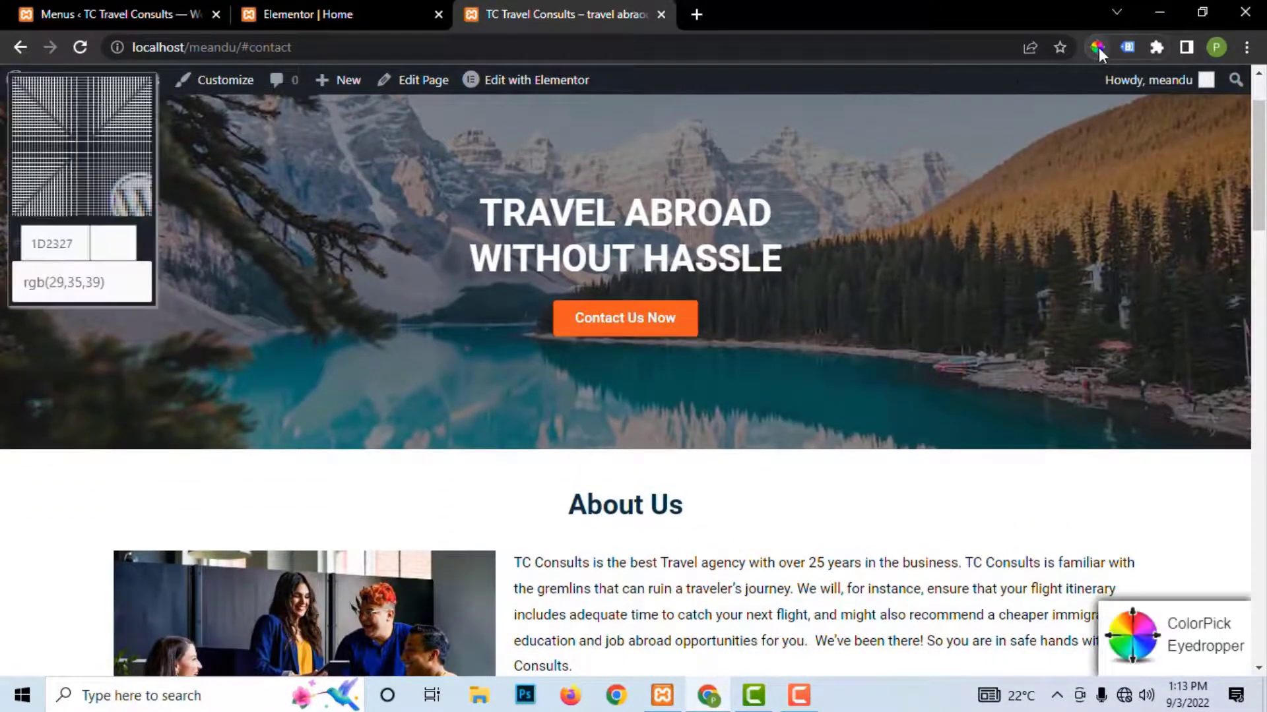
click(676, 311)
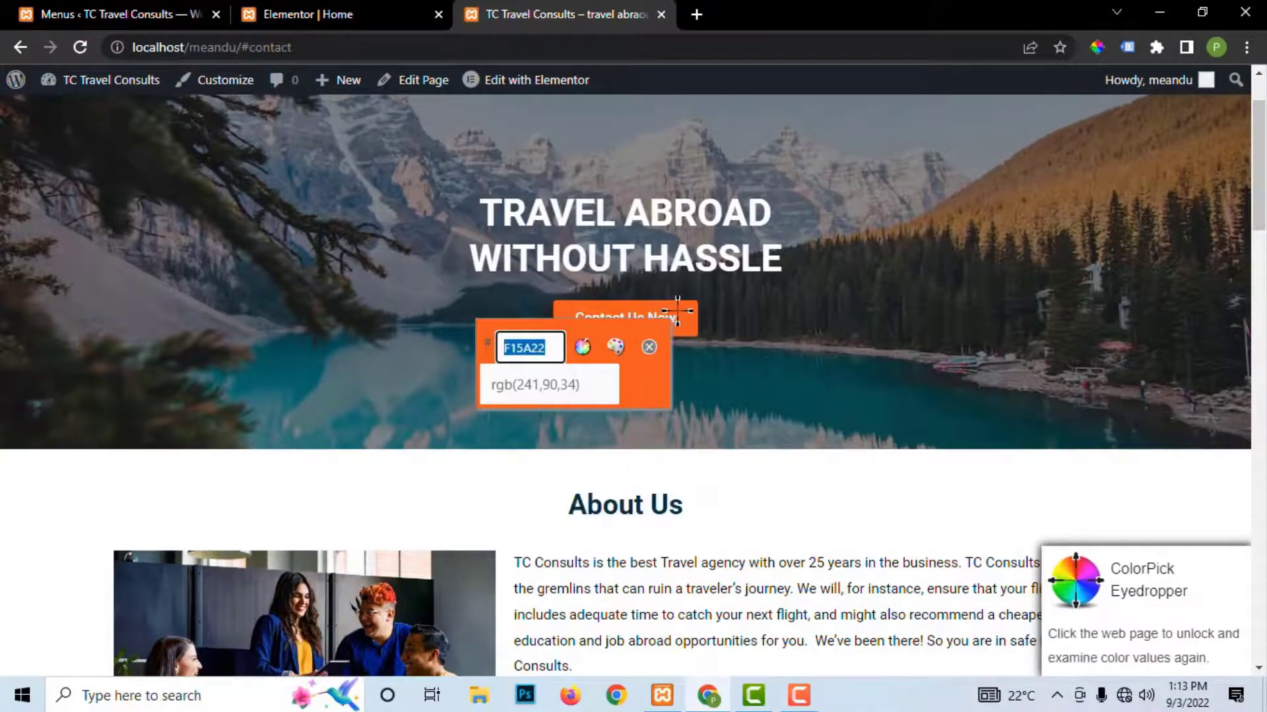
click(309, 14)
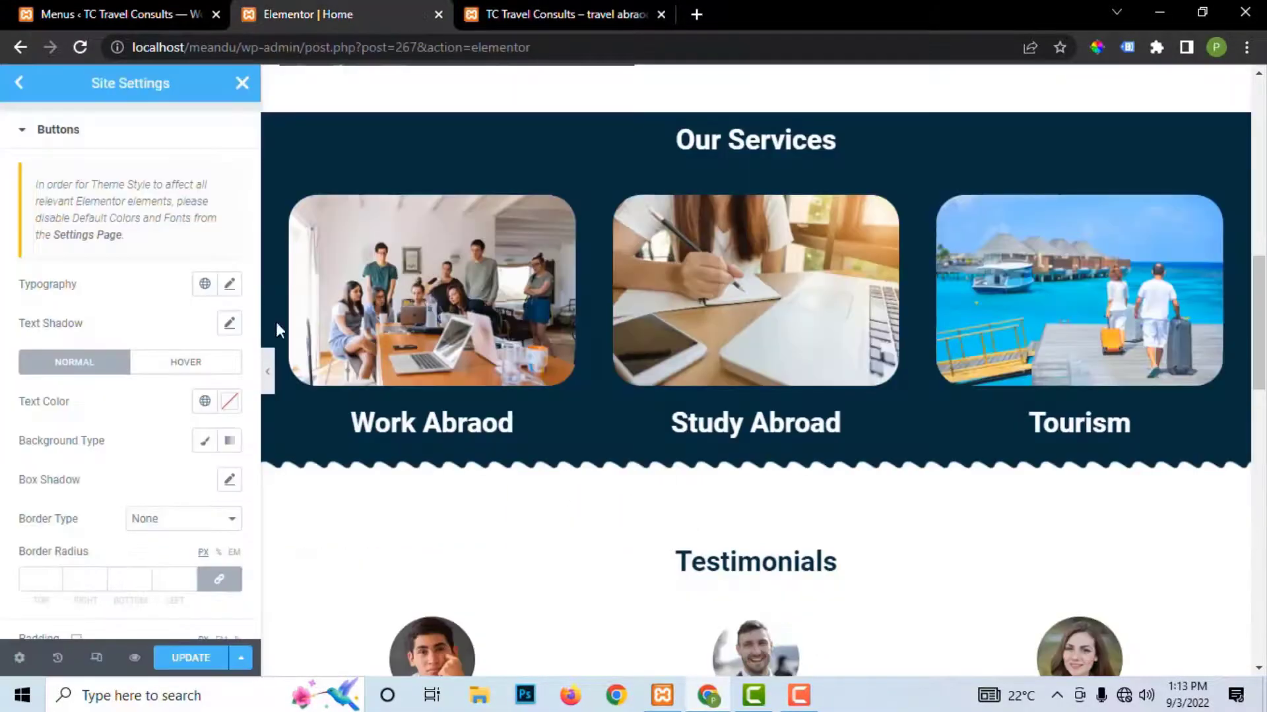
click(207, 442)
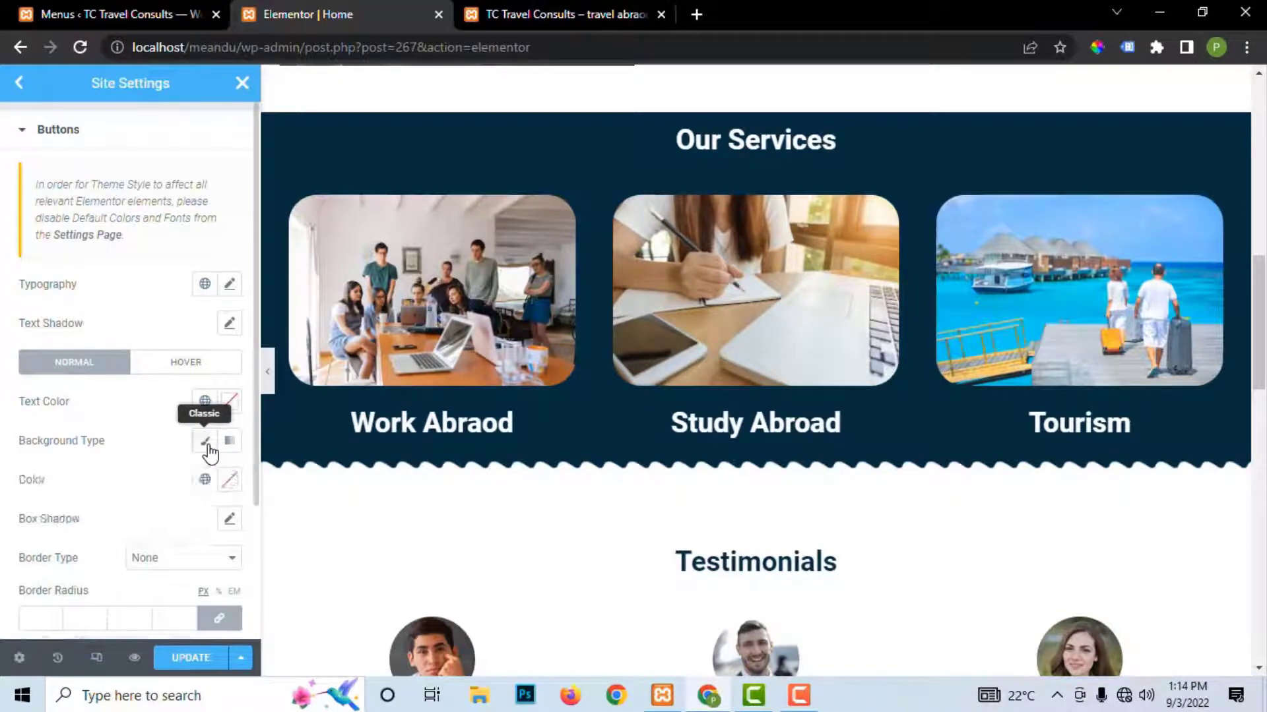
click(225, 487)
key(ctrl+v)
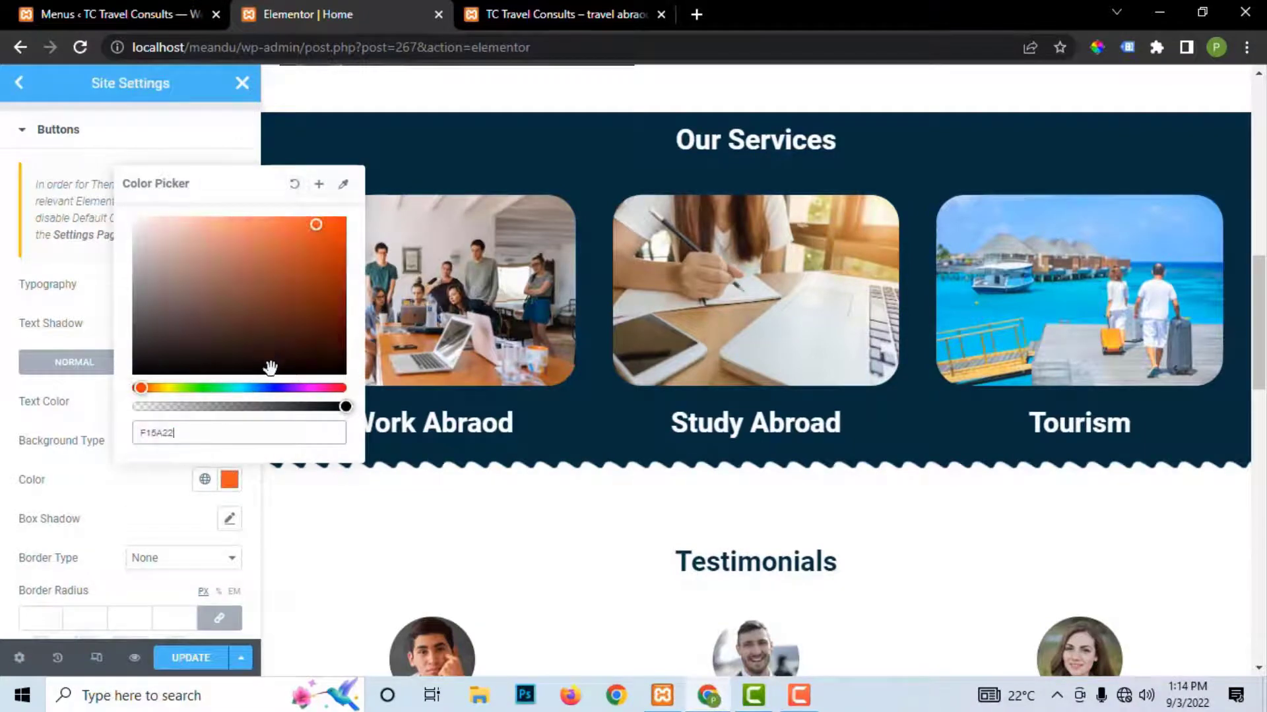
click(190, 658)
scroll(751, 327, down, 10)
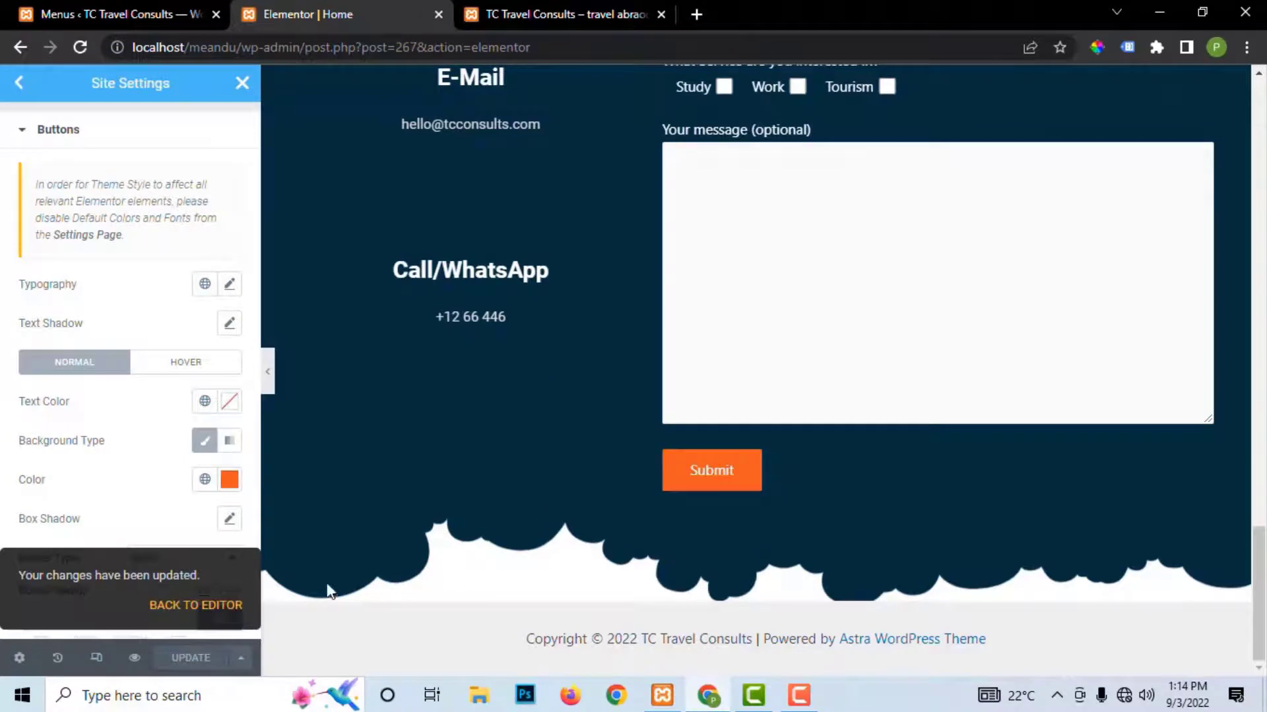
click(567, 14)
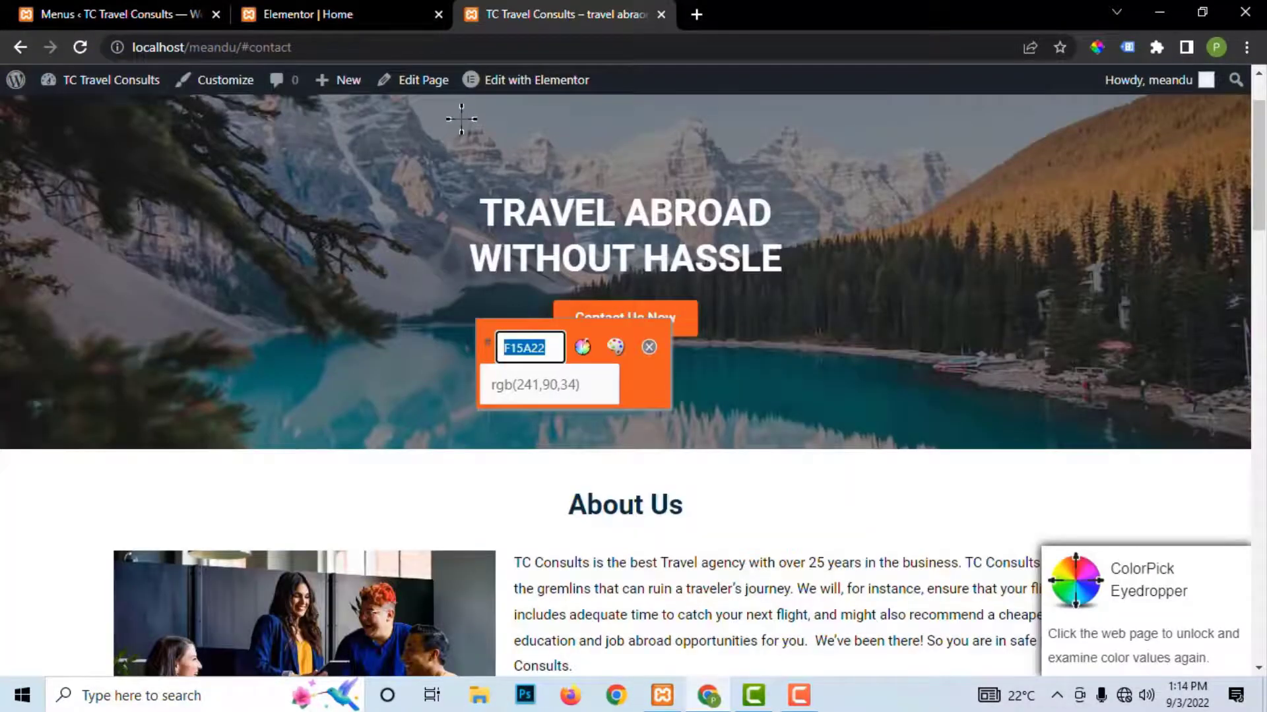
Step: Close the colour picker readout and reload the live TC Travel Consults page
key(Escape)
scroll(560, 202, up, 2)
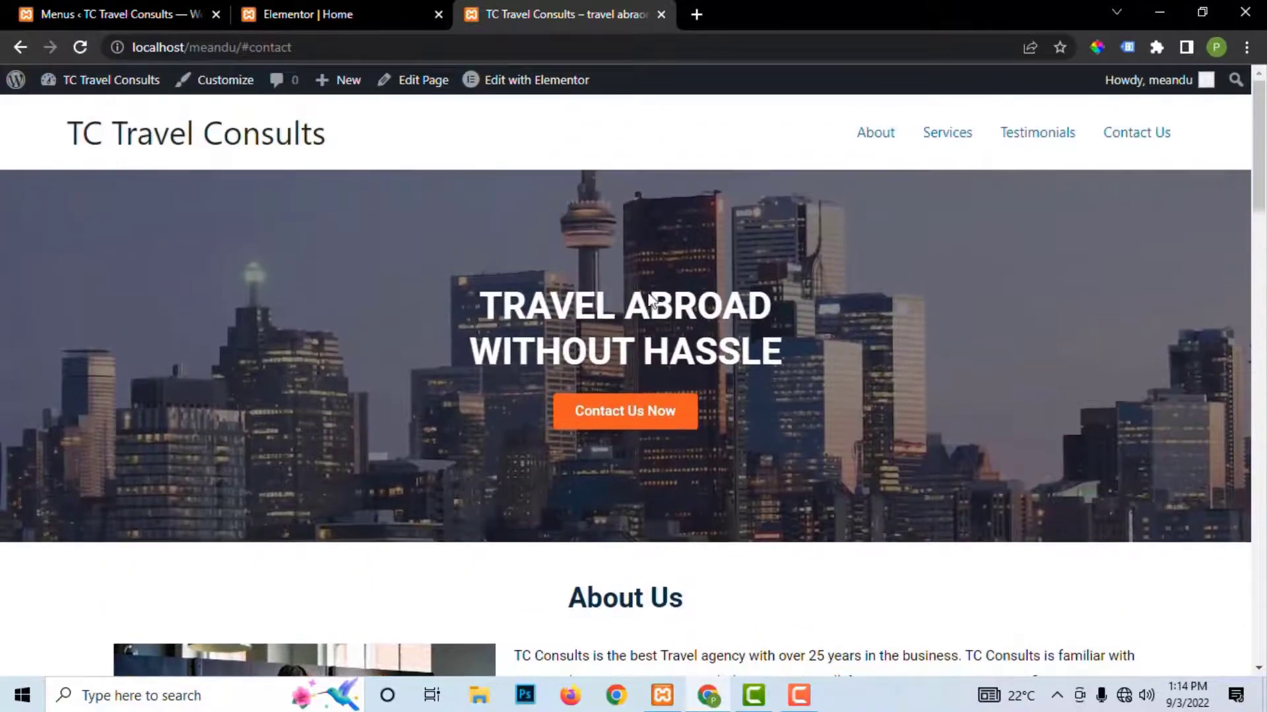
scroll(669, 314, down, 5)
scroll(669, 313, down, 6)
scroll(664, 311, up, 4)
scroll(664, 306, up, 5)
scroll(664, 306, down, 3)
scroll(591, 221, up, 3)
click(83, 47)
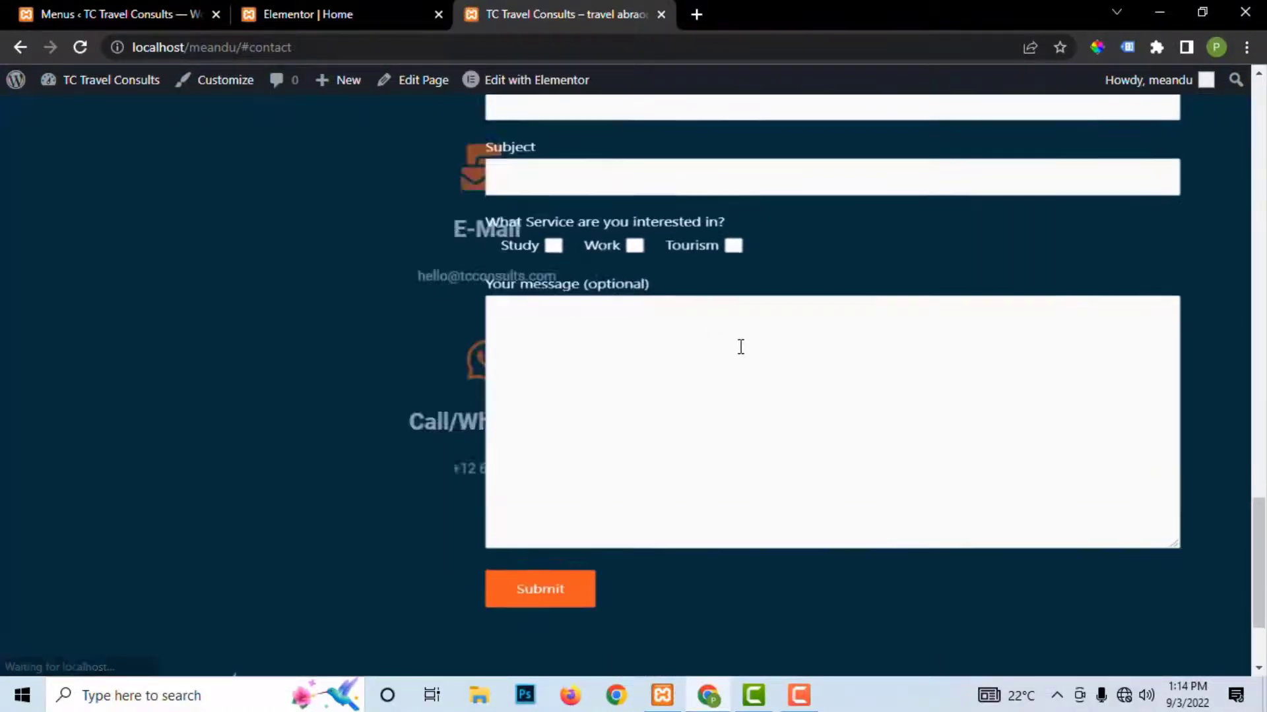
Step: Review the contact form, check the Your name field, then scroll back up to the header
scroll(743, 351, down, 1)
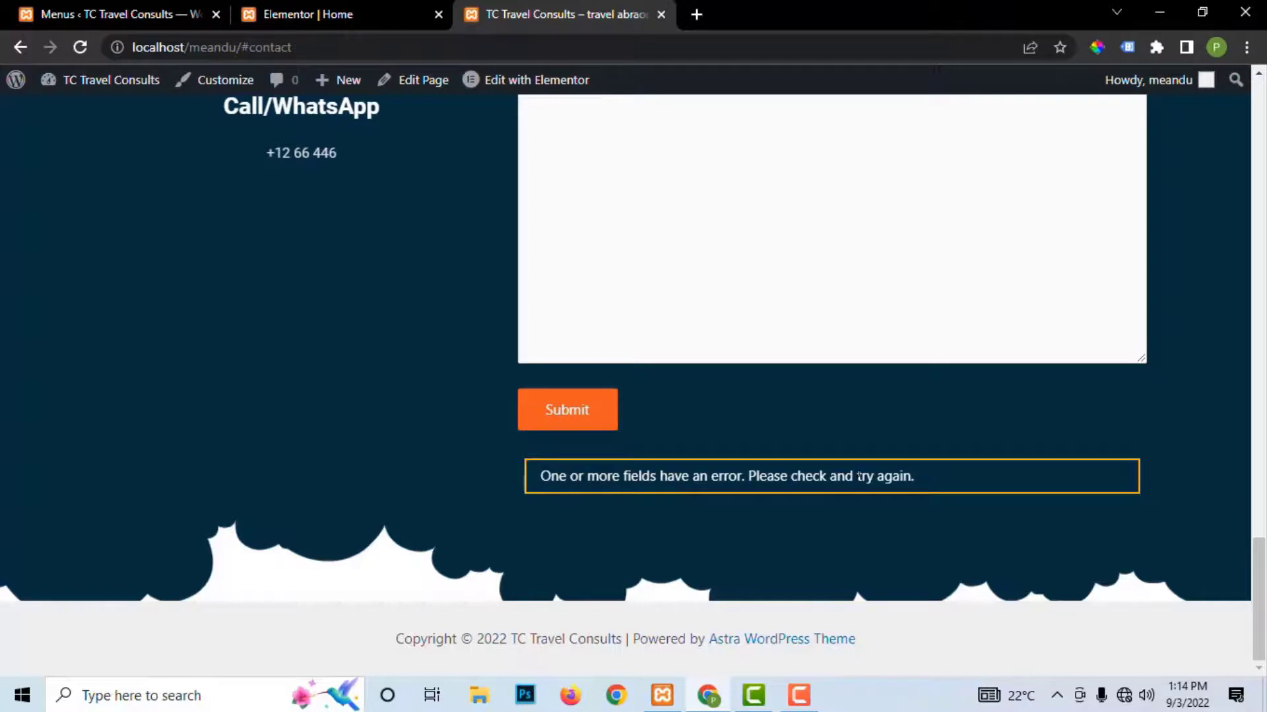
scroll(705, 293, up, 10)
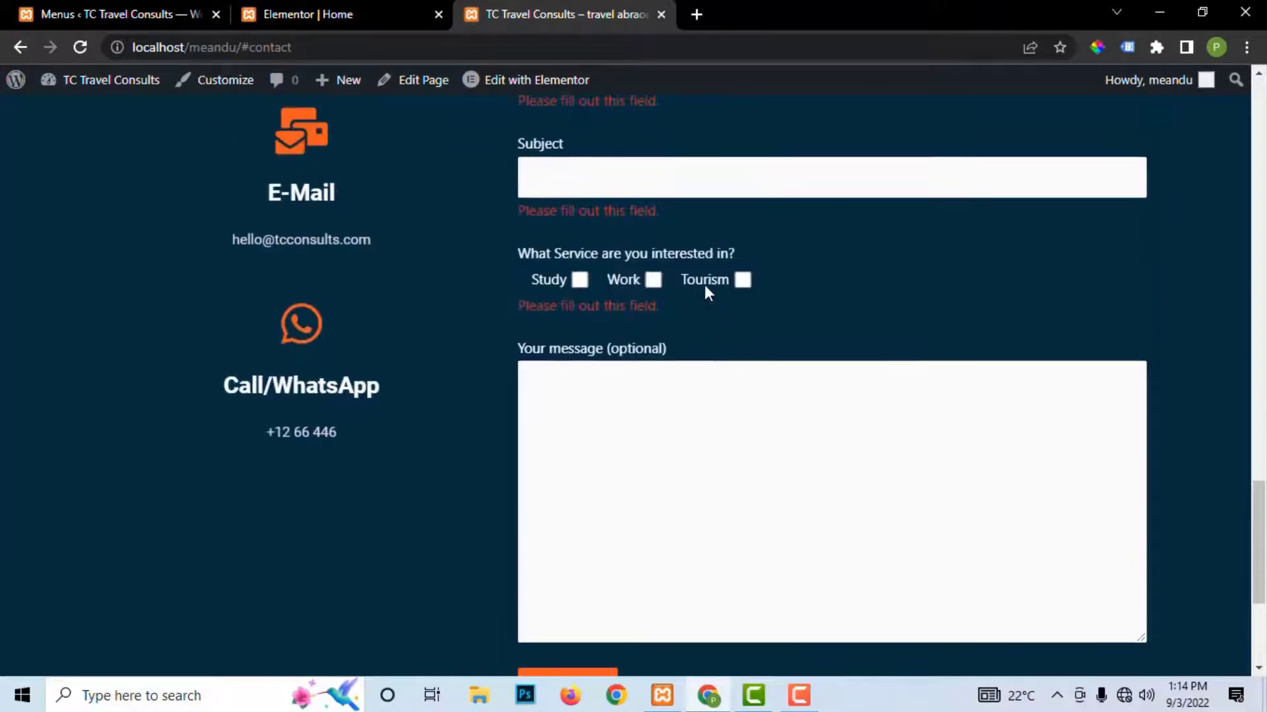
scroll(703, 273, down, 4)
scroll(706, 282, down, 5)
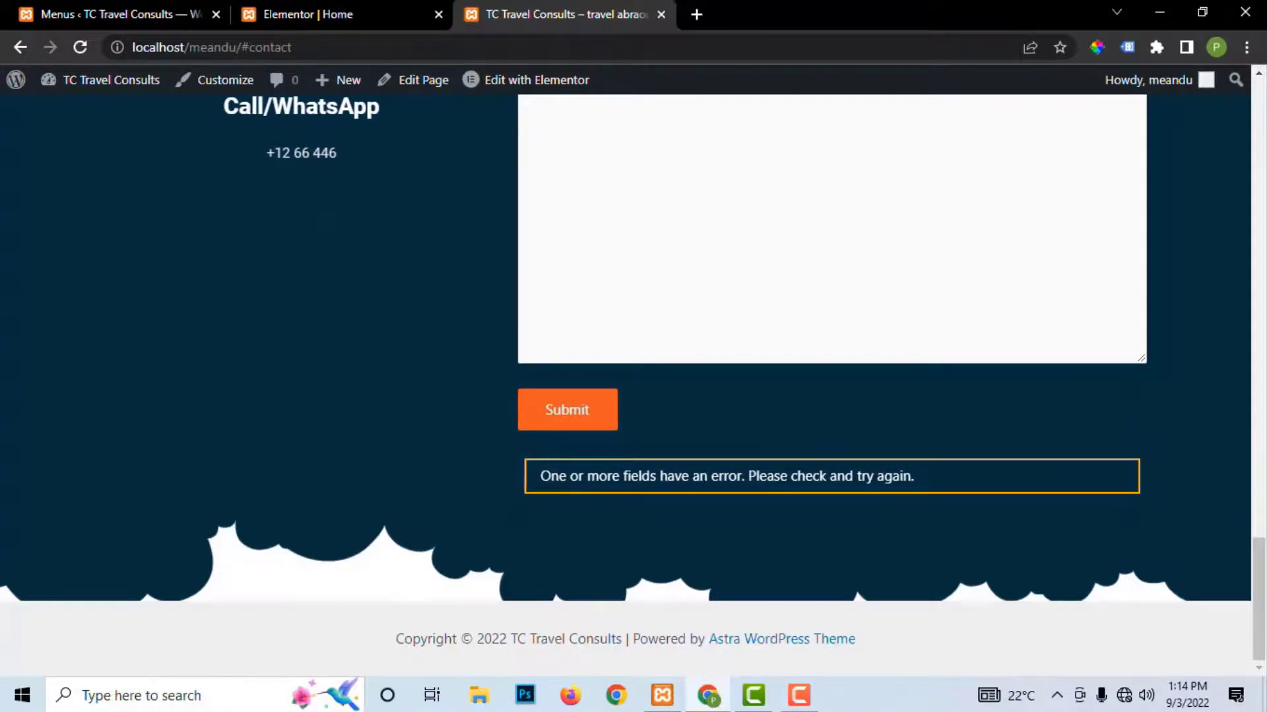
scroll(944, 477, up, 8)
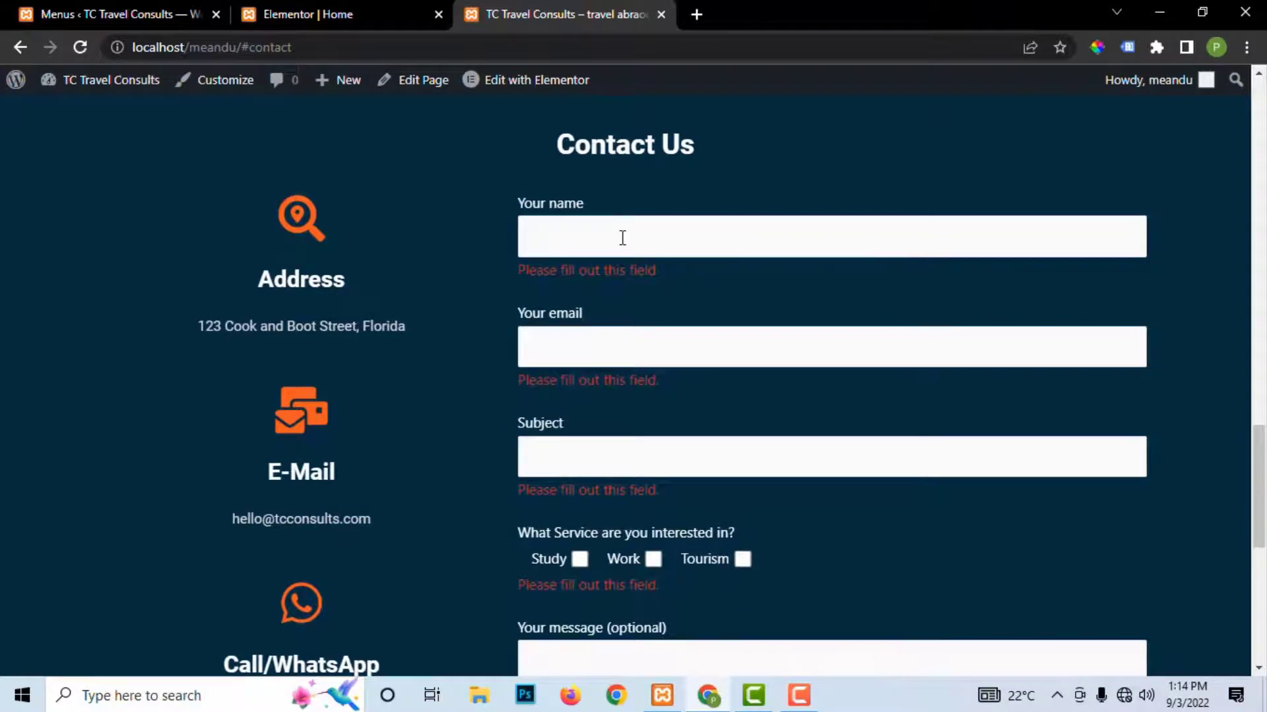
click(622, 238)
scroll(1103, 335, down, 3)
scroll(1106, 343, down, 5)
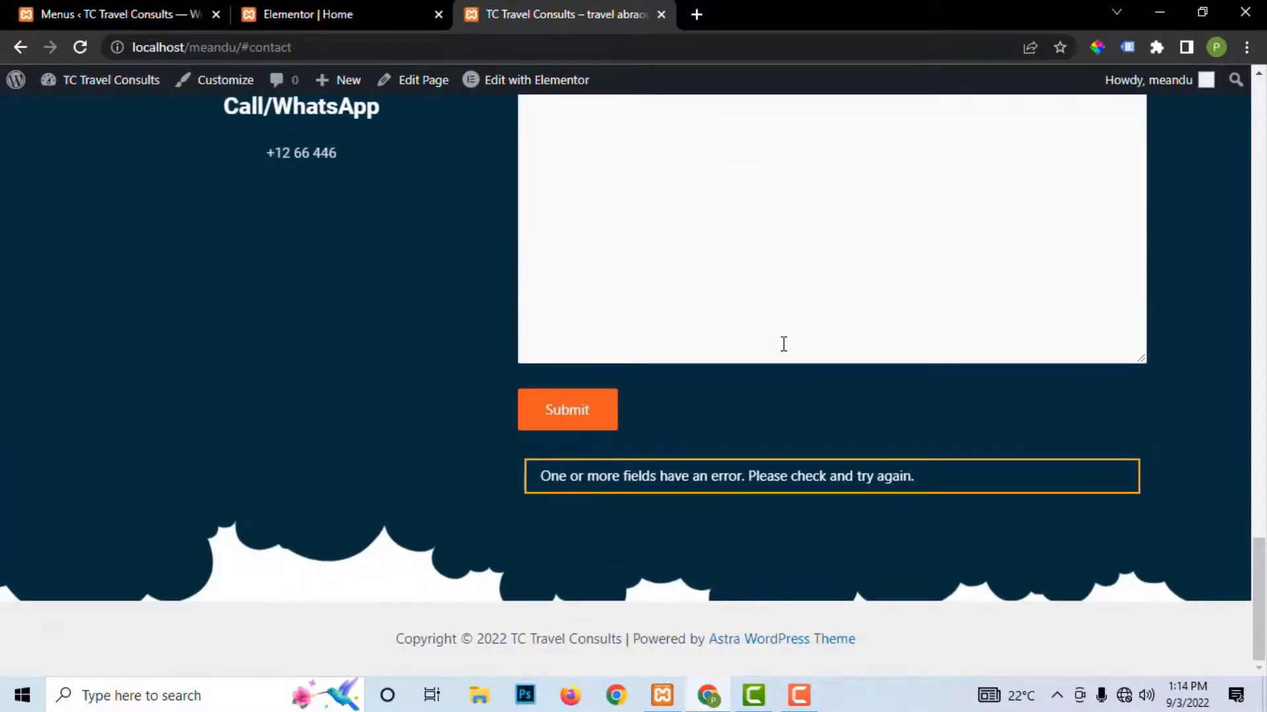
scroll(784, 344, up, 20)
scroll(797, 328, down, 6)
scroll(800, 328, down, 14)
scroll(797, 323, up, 4)
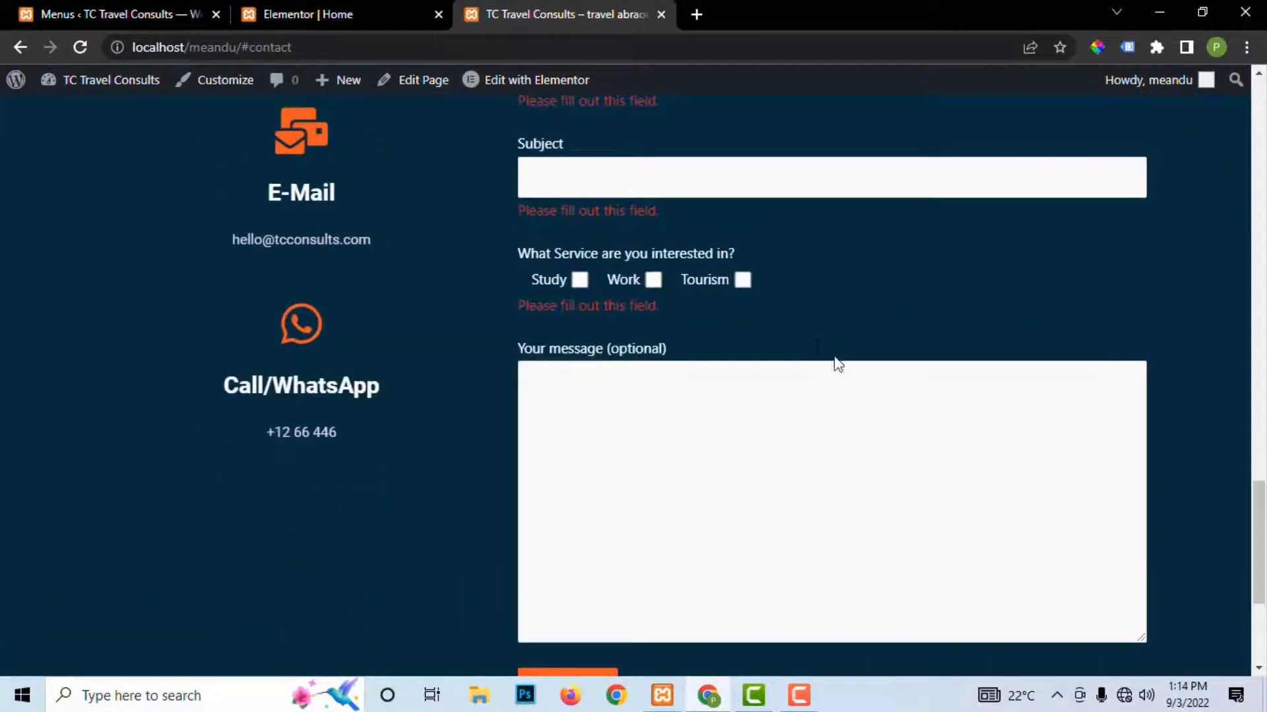
scroll(698, 326, up, 18)
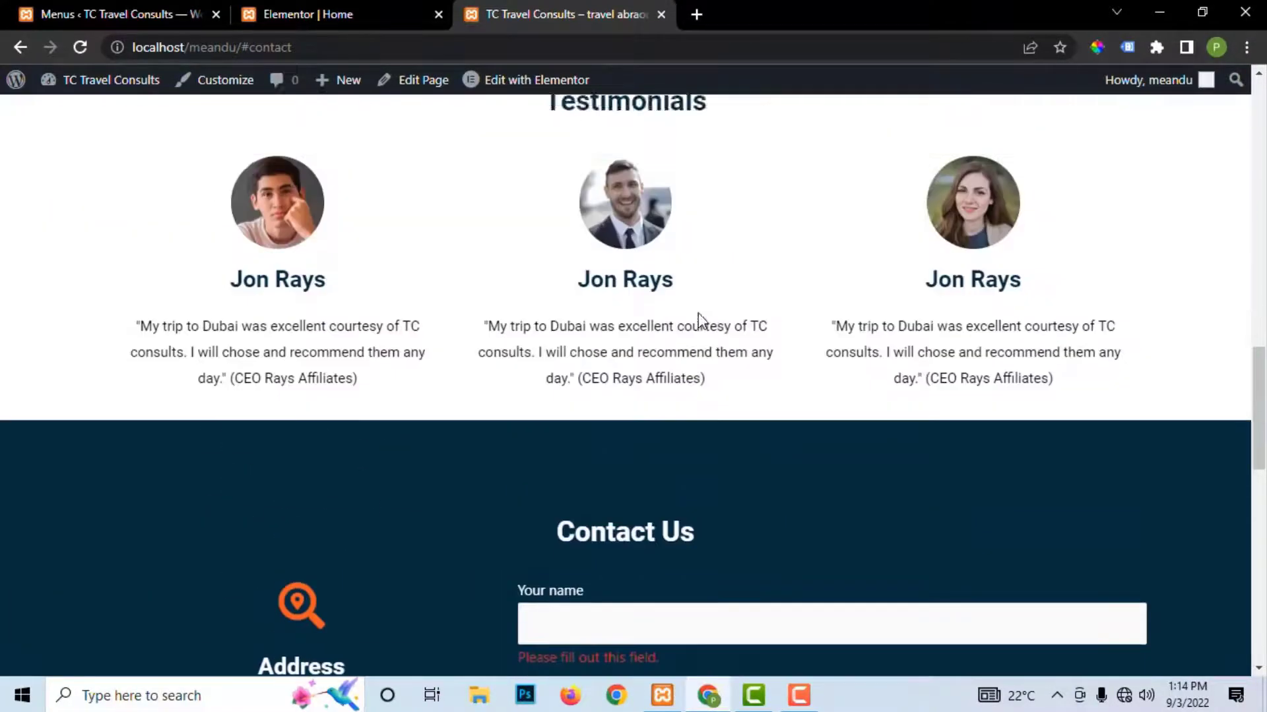
scroll(700, 313, up, 4)
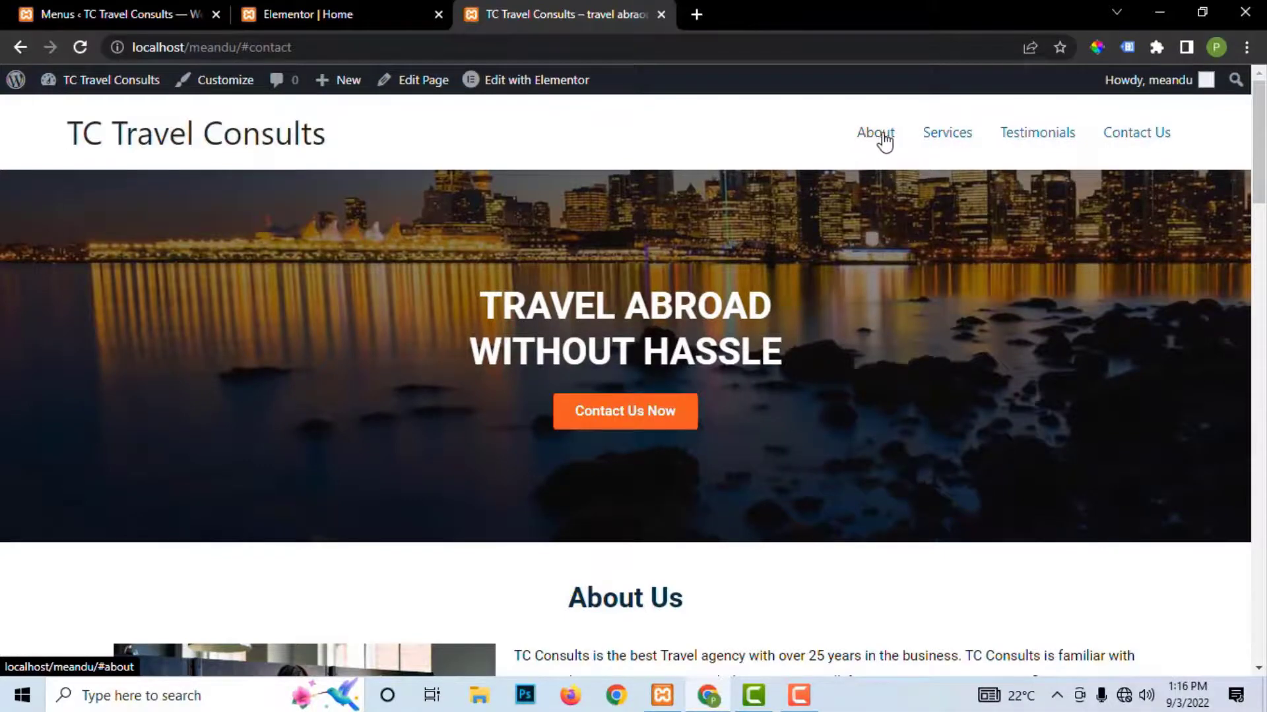
Step: Scroll the live page once more, then return to the 'Elementor | Home' editor tab
scroll(617, 308, down, 4)
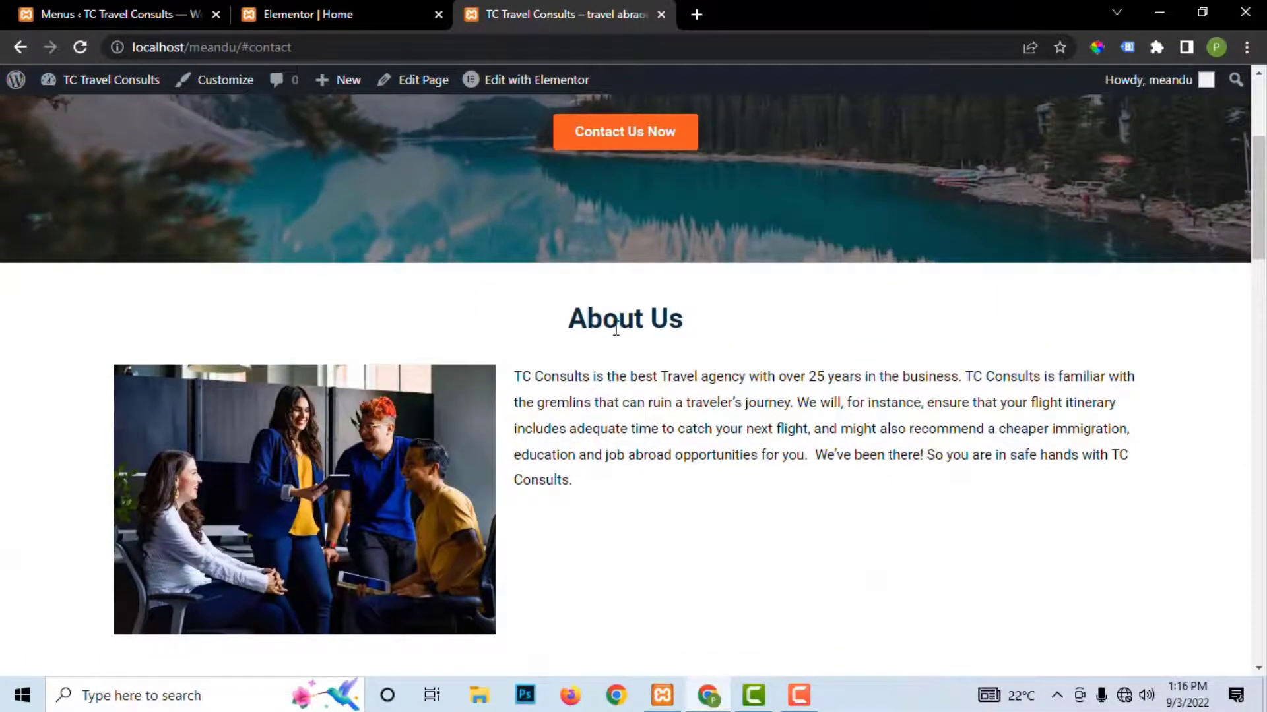
scroll(616, 326, down, 10)
scroll(615, 332, down, 15)
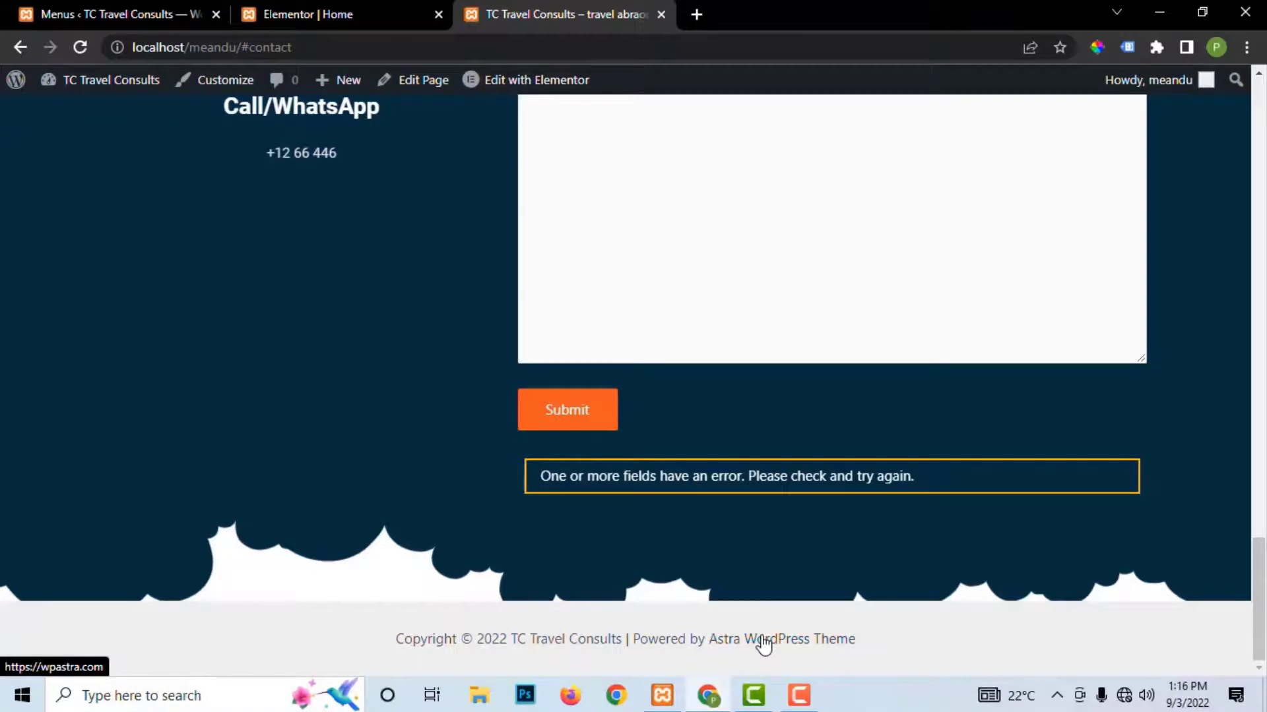
scroll(709, 304, up, 20)
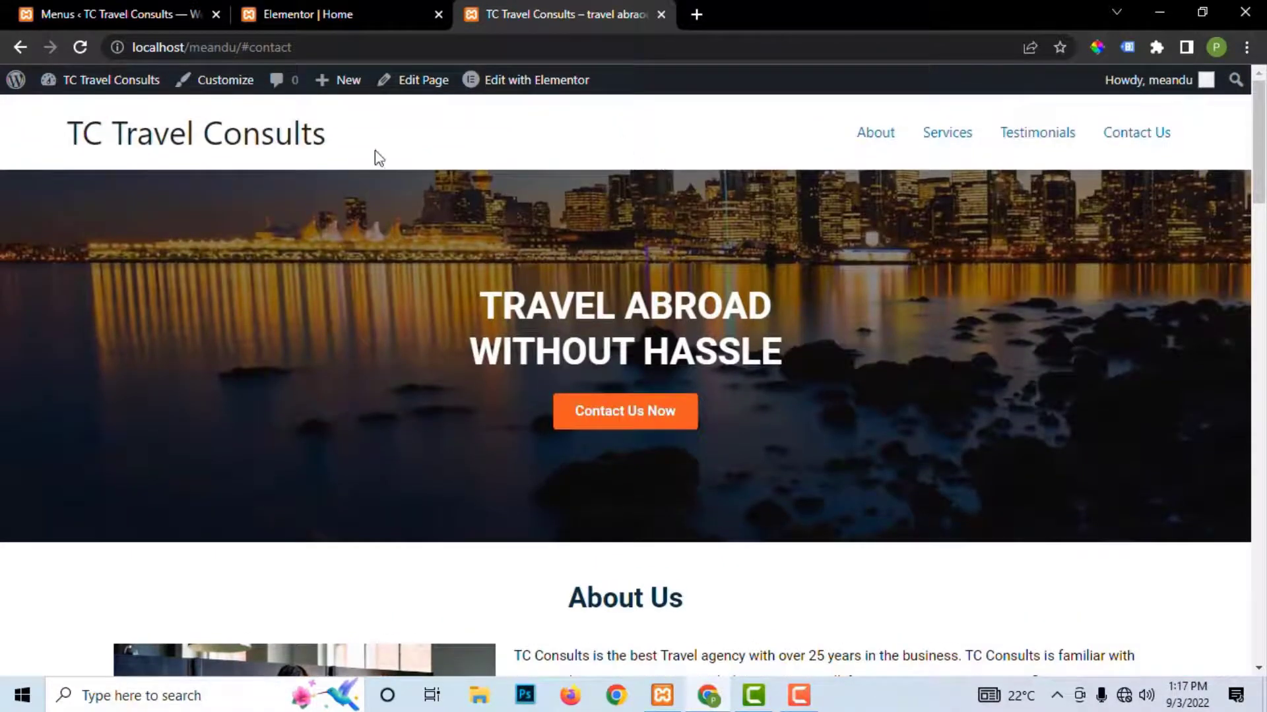
click(323, 17)
scroll(444, 316, down, 7)
scroll(449, 317, up, 7)
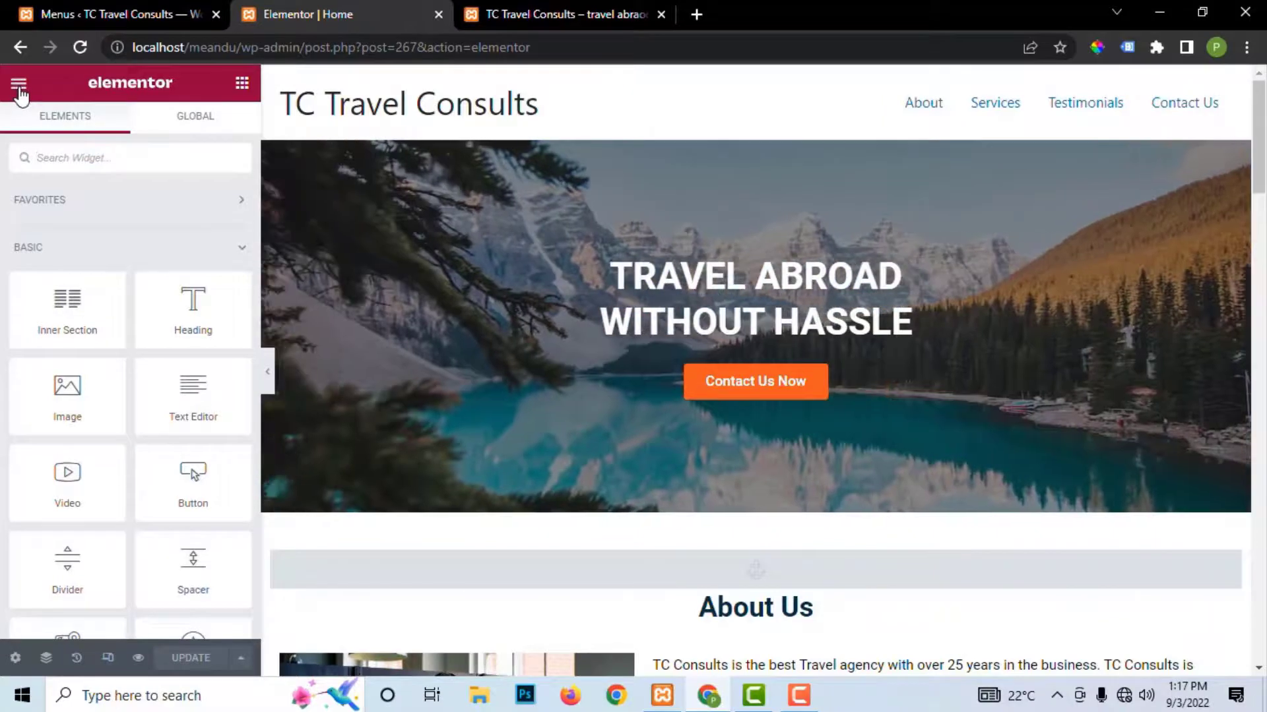
Step: Set tc-blue.png as the Site Logo under Elementor's Site Settings > Site Identity
click(19, 86)
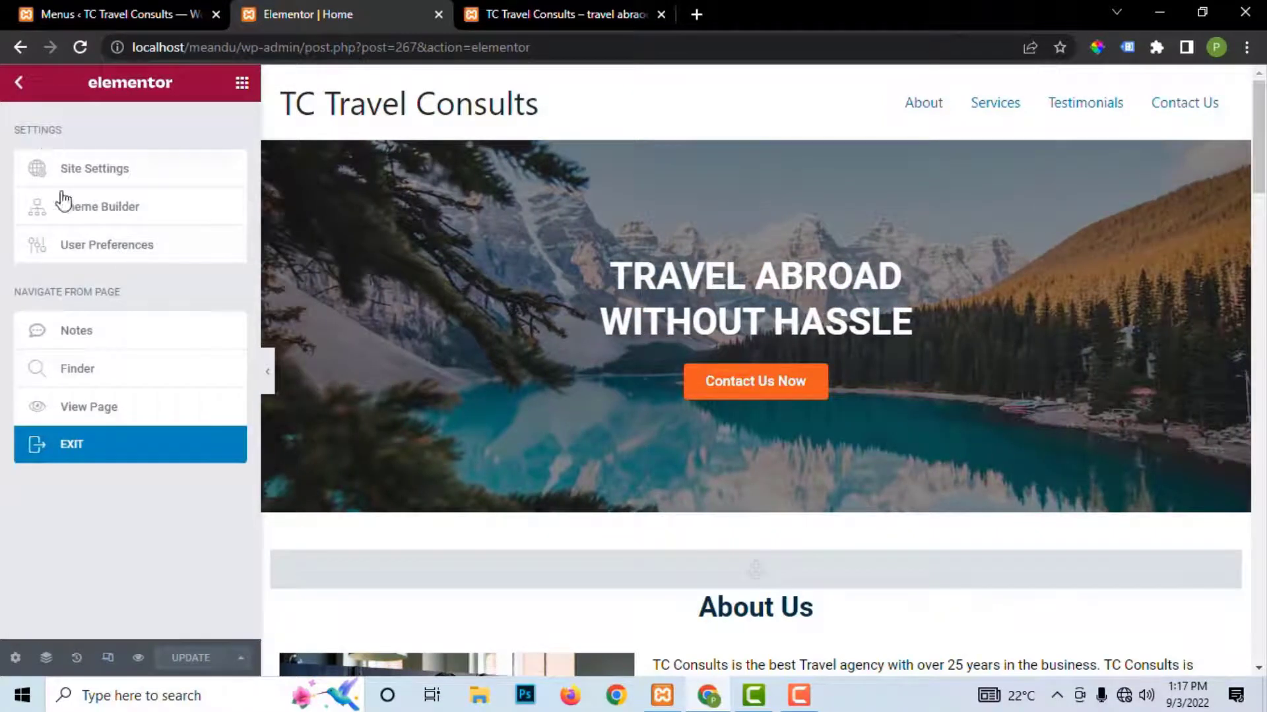
click(112, 172)
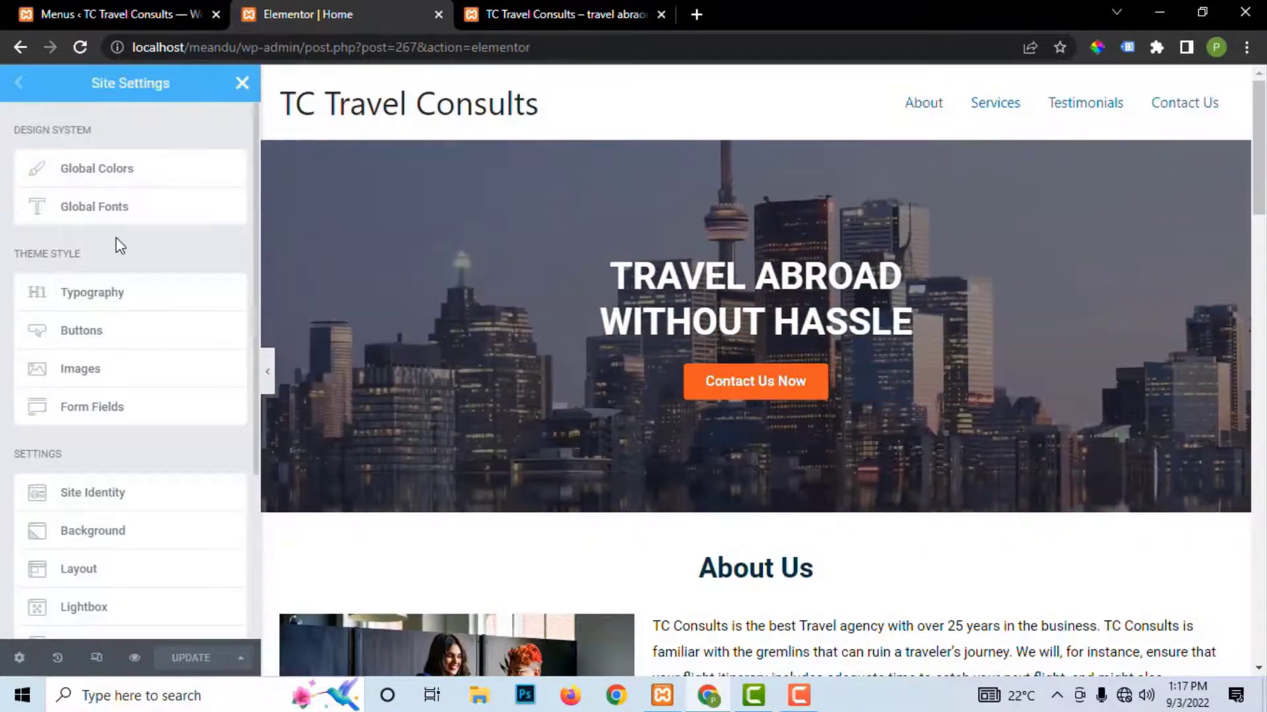
scroll(97, 456, down, 3)
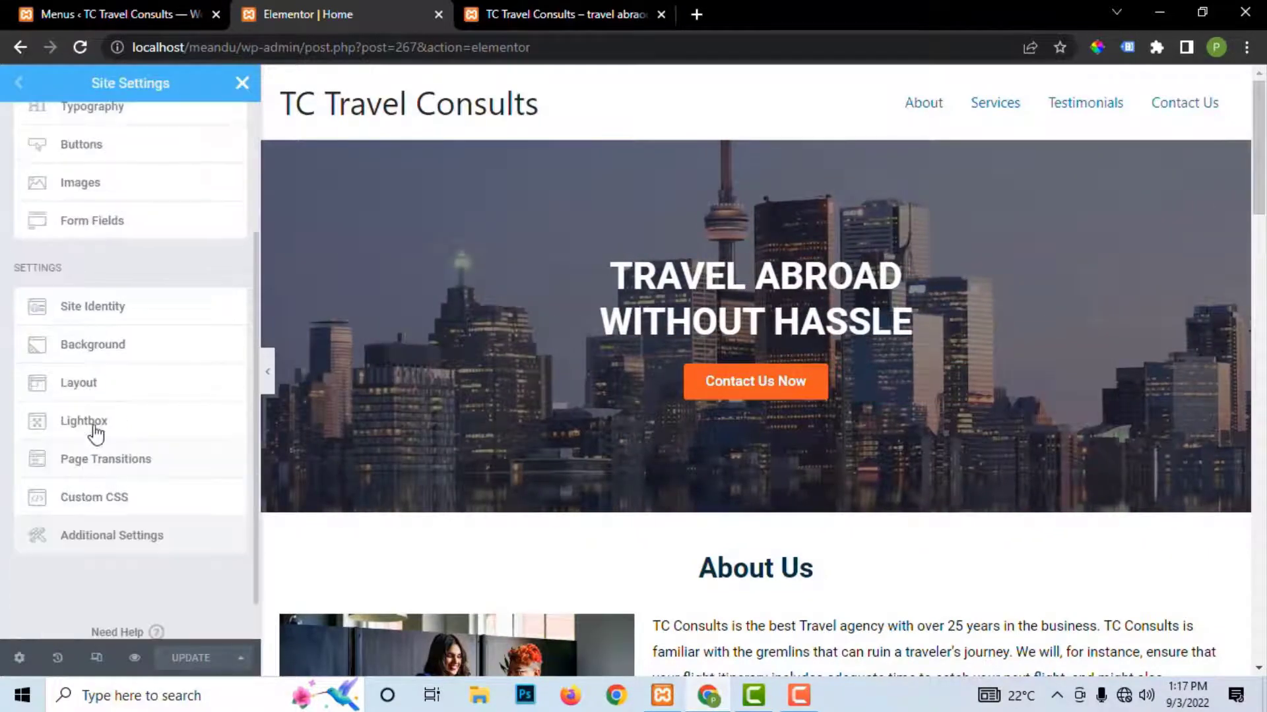
click(79, 311)
mouse_move(70, 462)
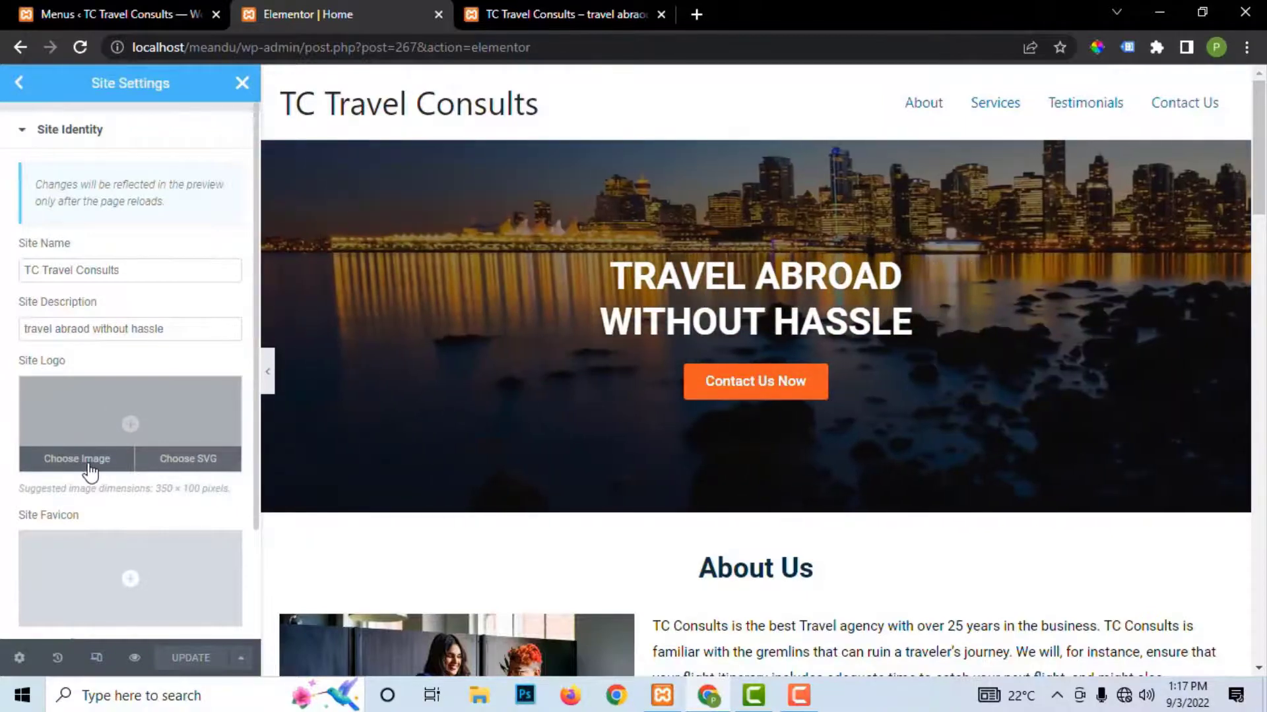
click(90, 473)
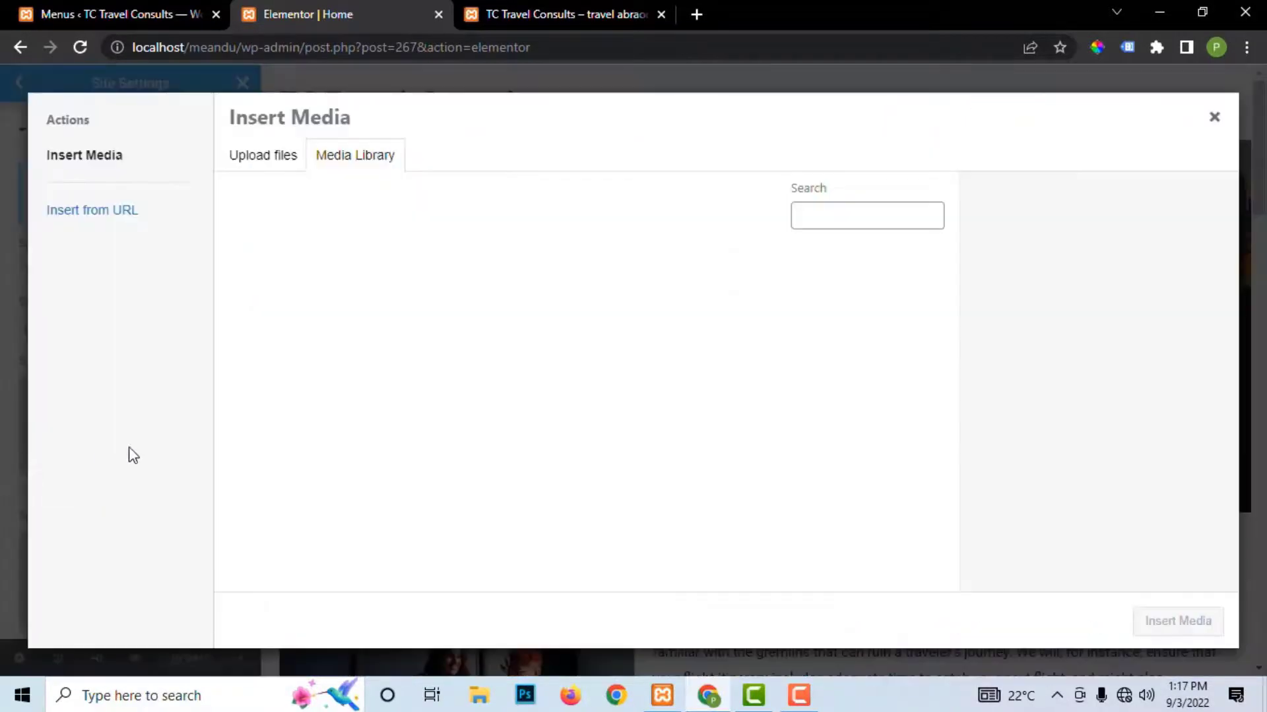
scroll(459, 488, down, 1)
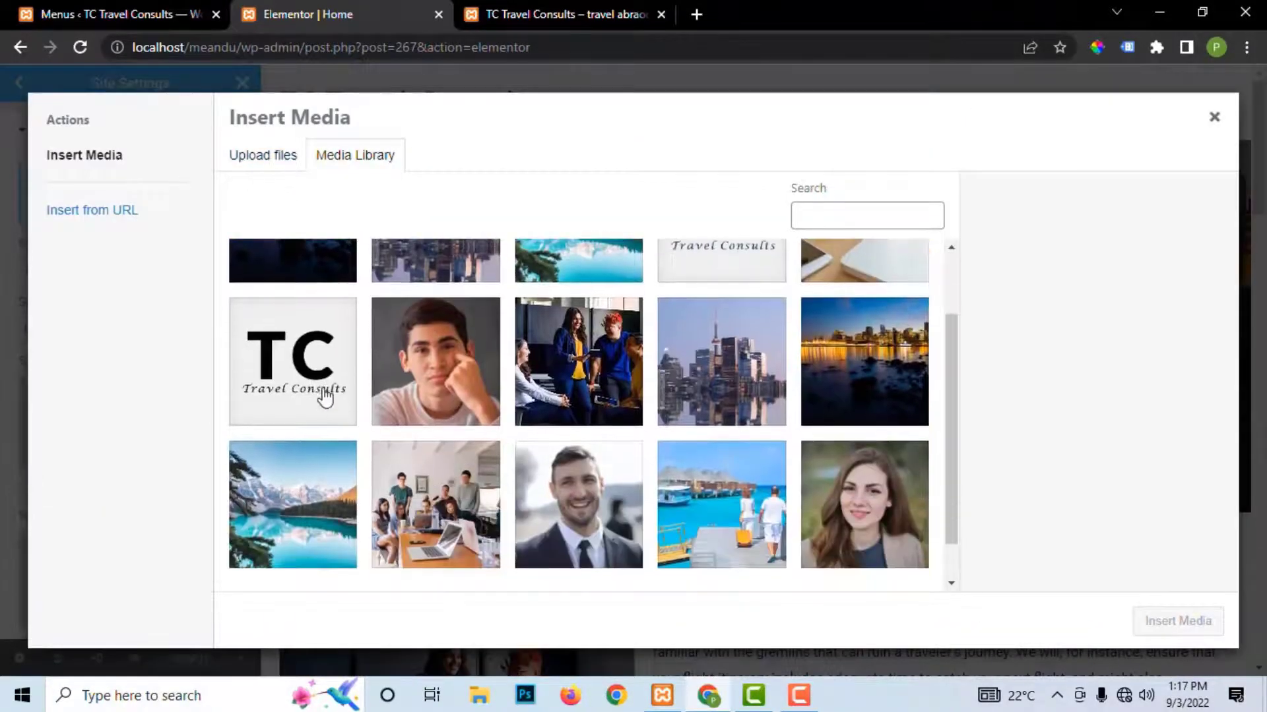
click(356, 401)
scroll(531, 412, down, 1)
scroll(531, 413, up, 2)
click(756, 330)
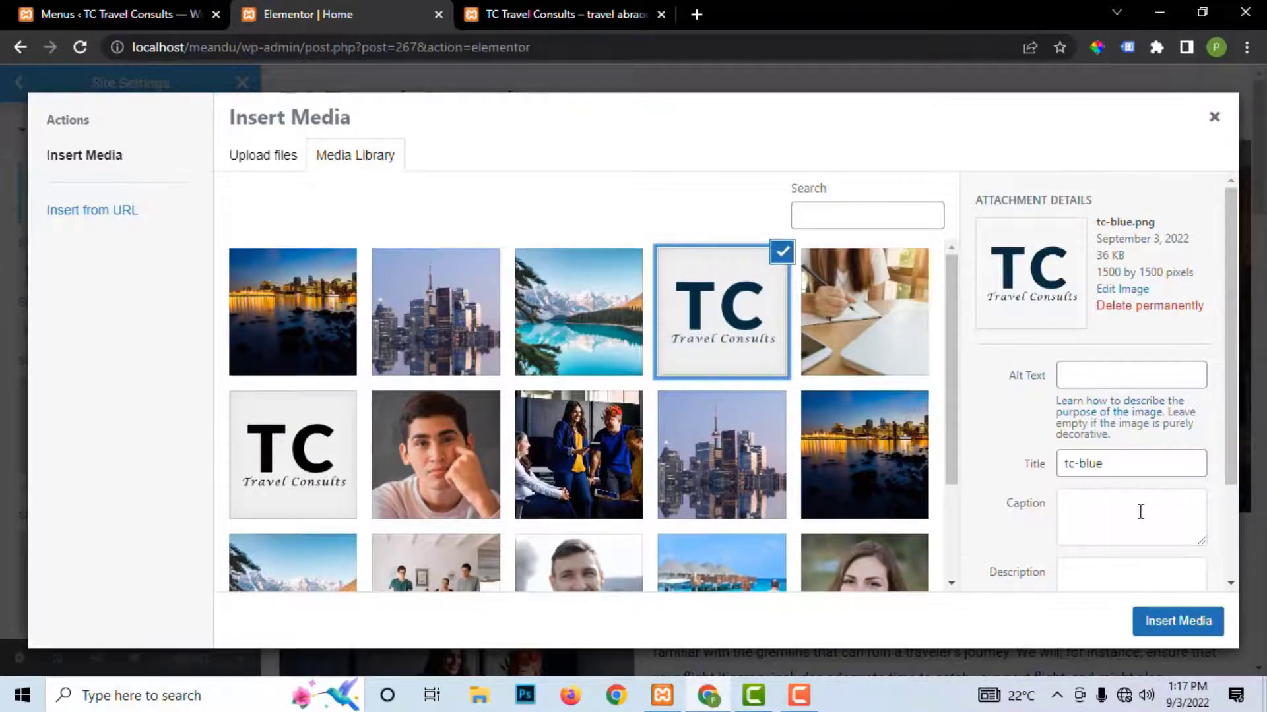
click(1175, 622)
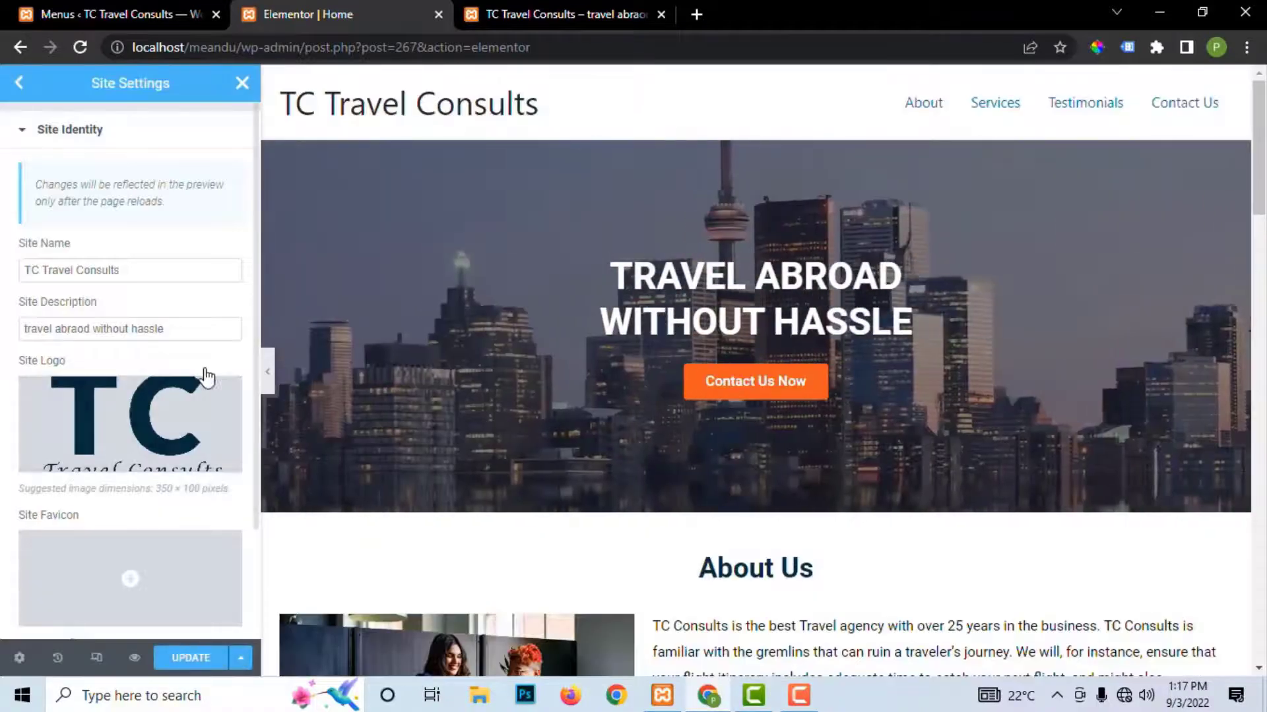
Step: Save the updated site settings with UPDATE
scroll(142, 491, down, 2)
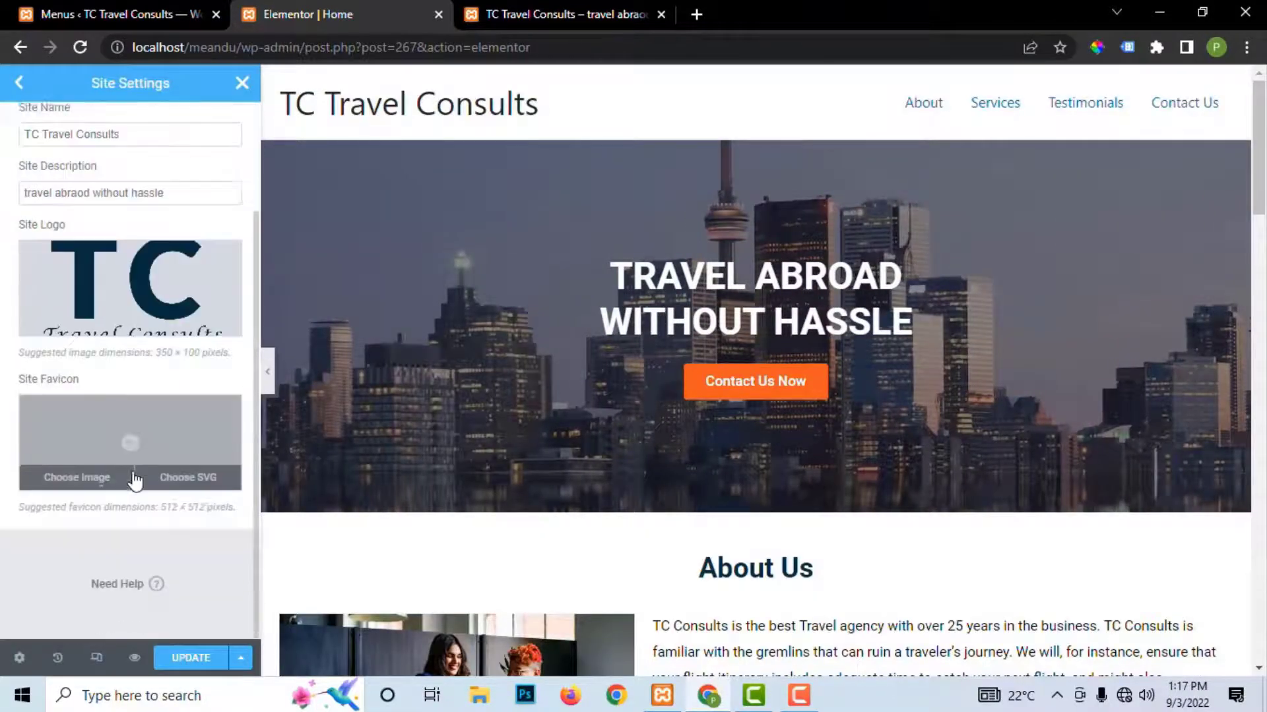
scroll(136, 471, up, 2)
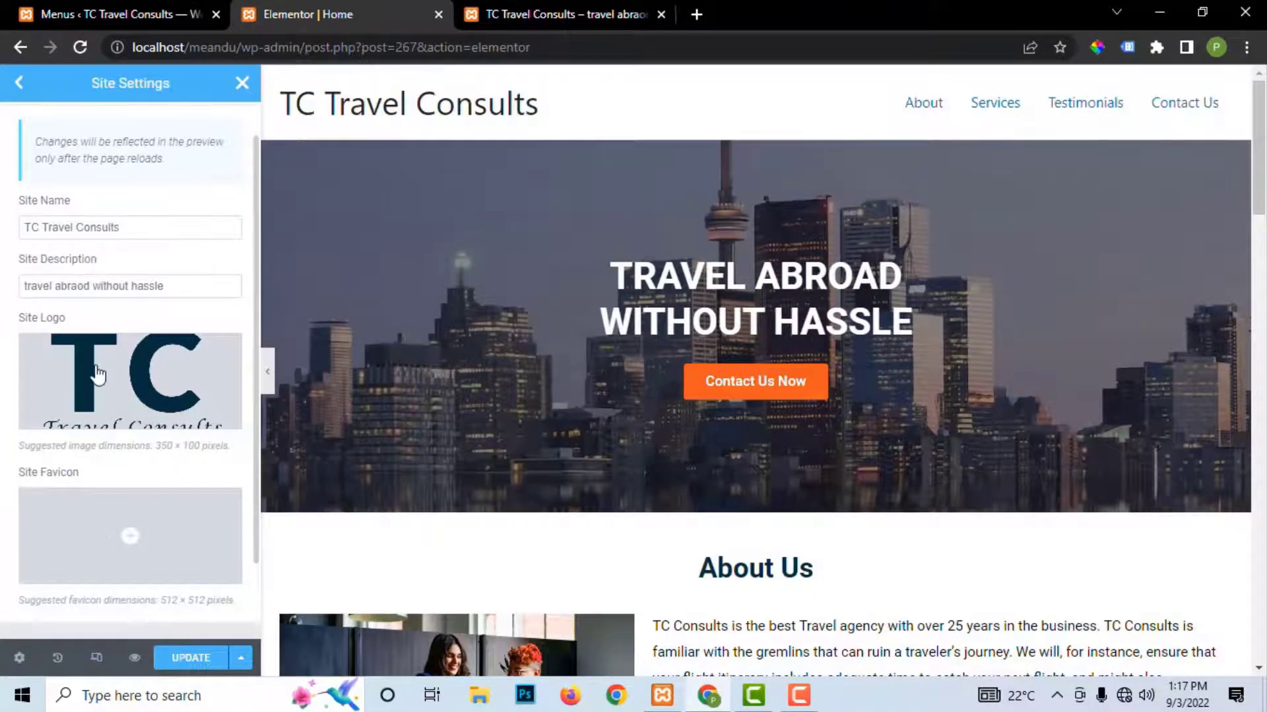
scroll(119, 488, down, 2)
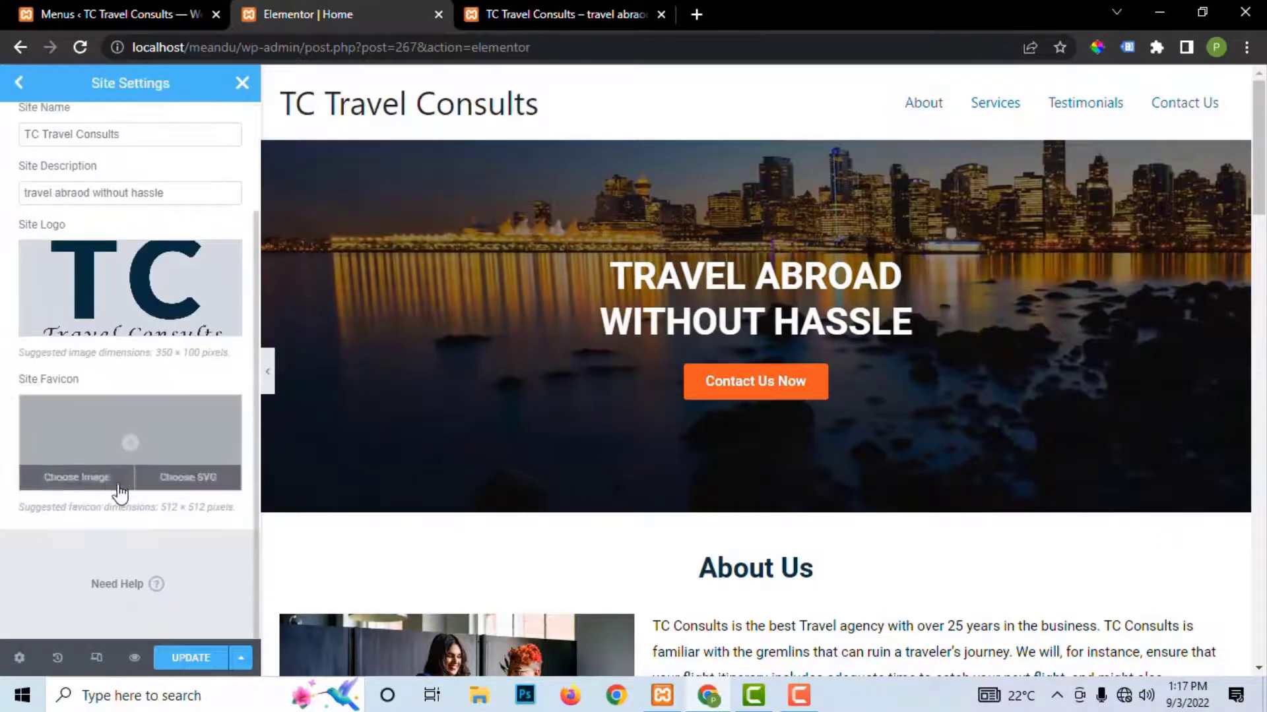
click(191, 657)
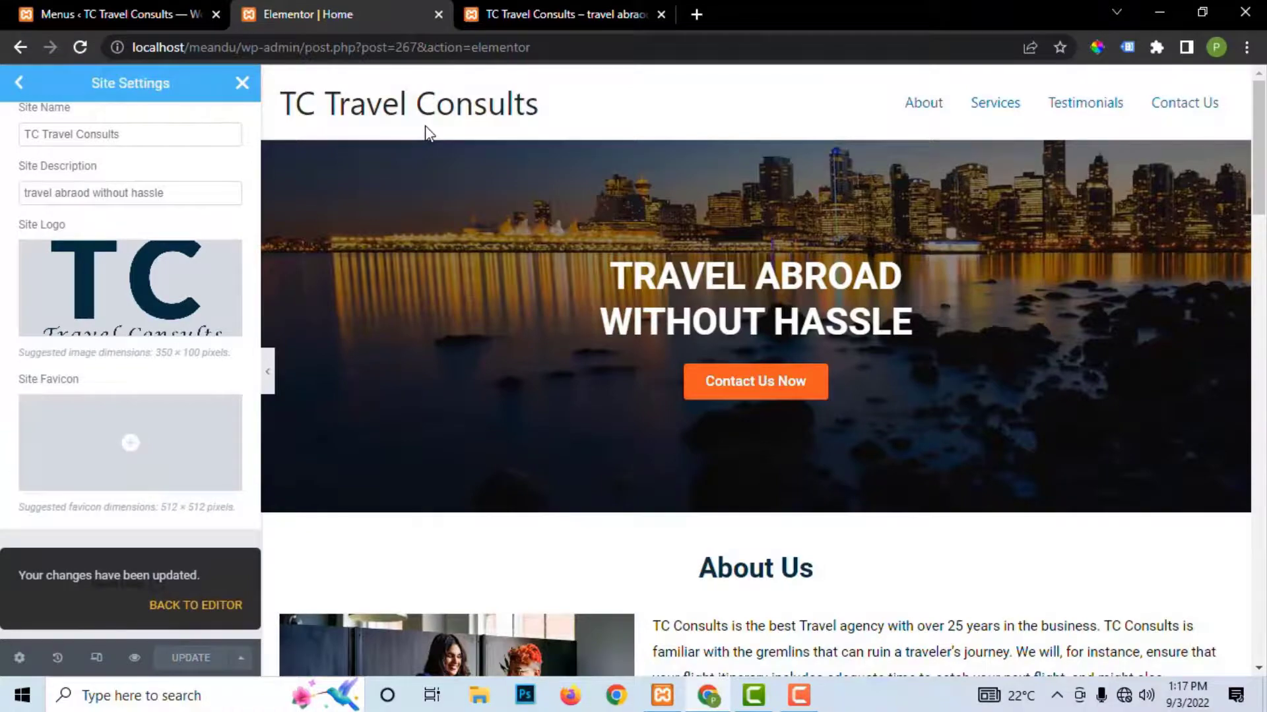
scroll(429, 165, down, 8)
scroll(241, 372, up, 2)
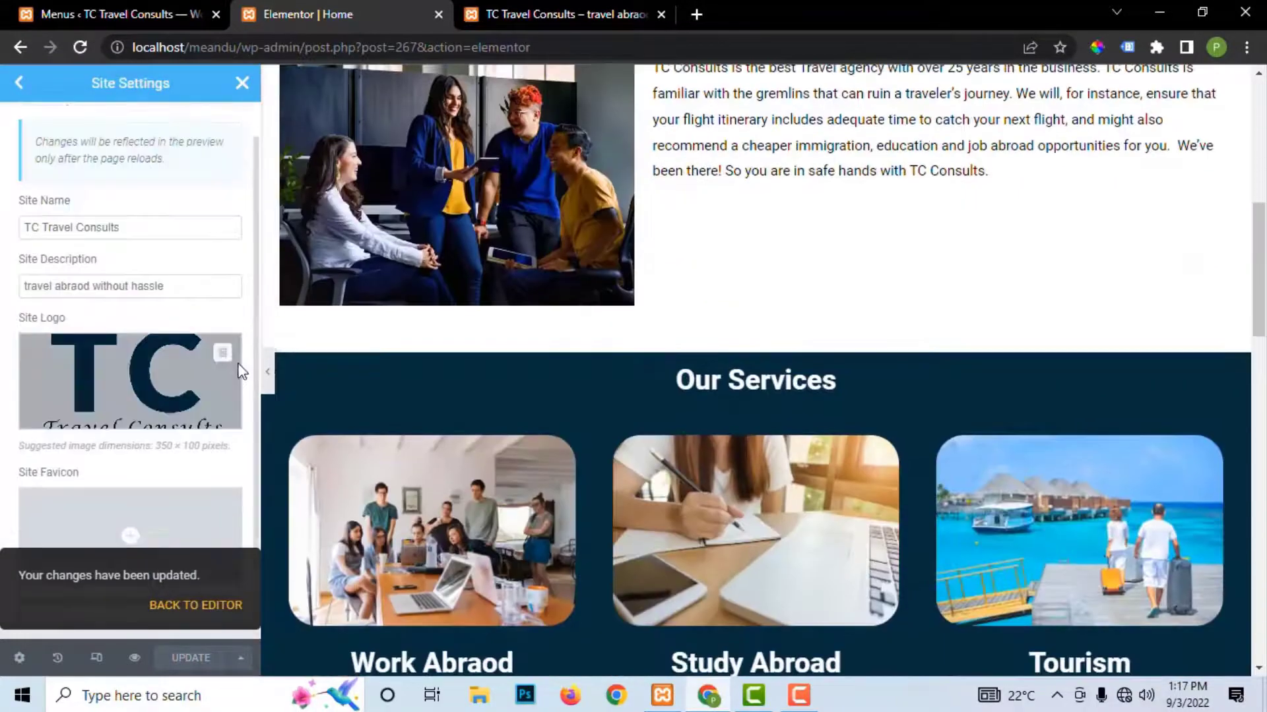
scroll(685, 200, up, 8)
Step: Reload the live site to view the new logo, then return to Elementor's site settings overview
click(566, 14)
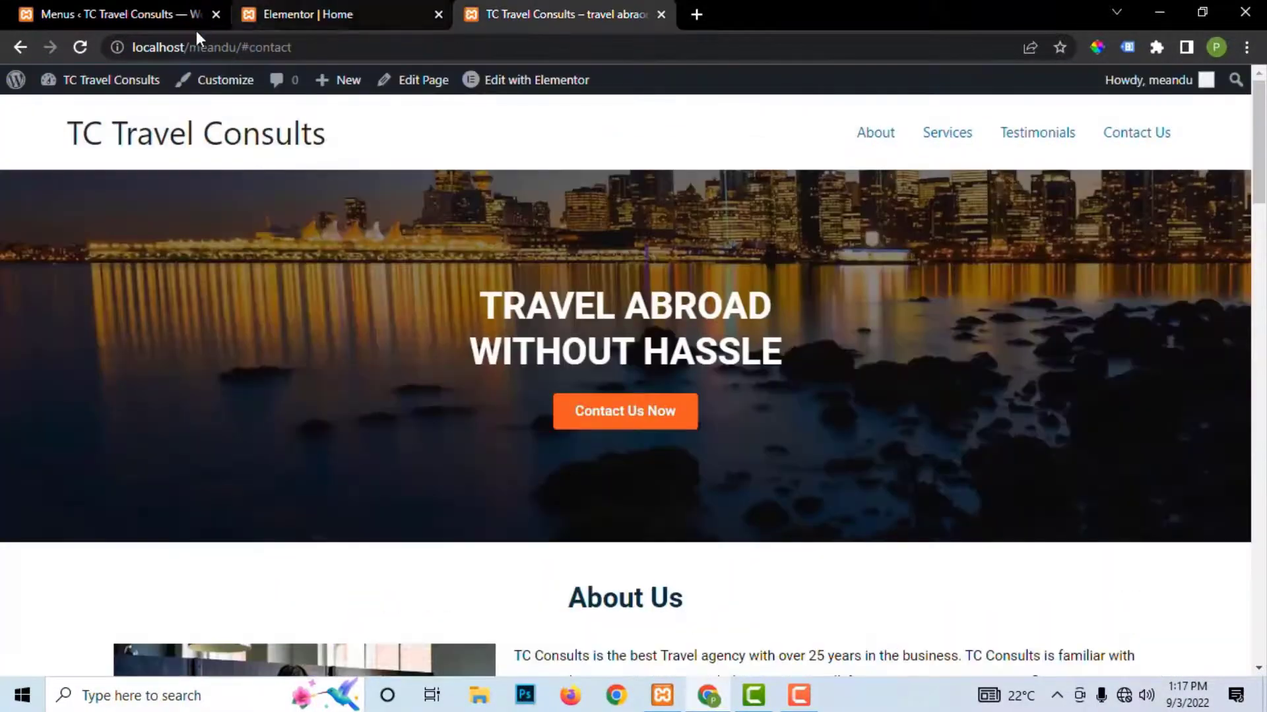
click(80, 47)
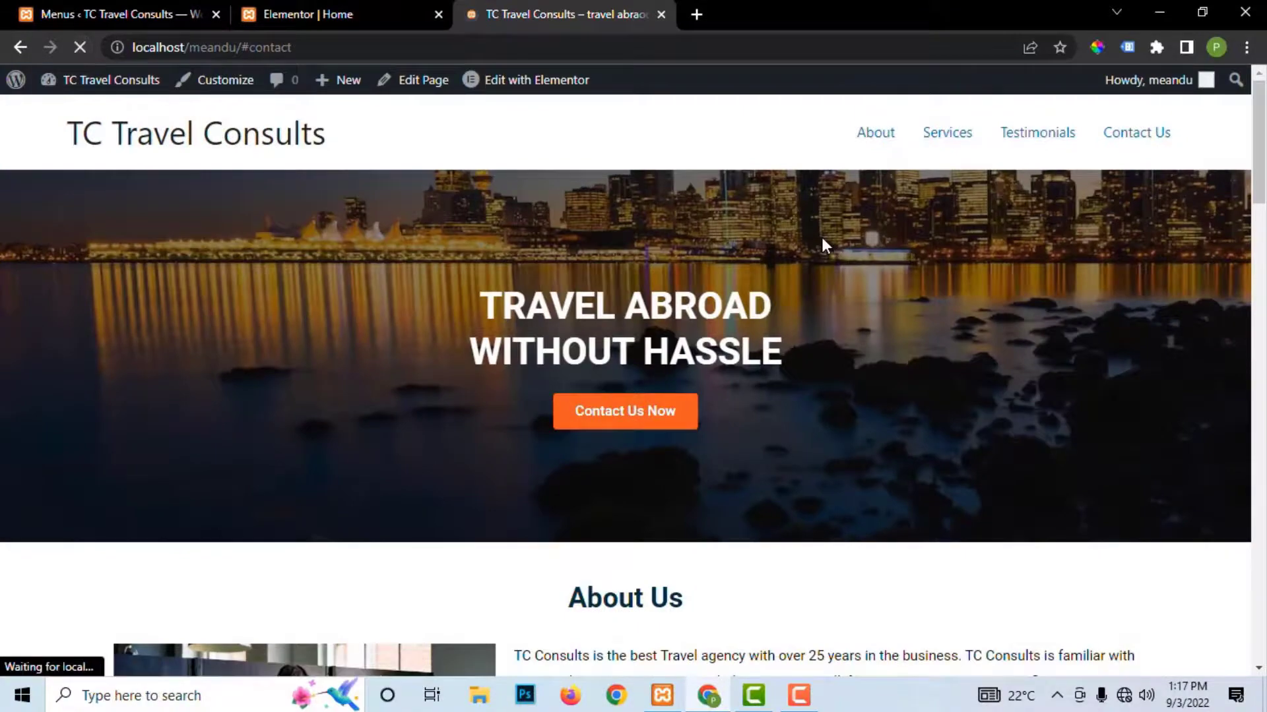
scroll(825, 245, down, 5)
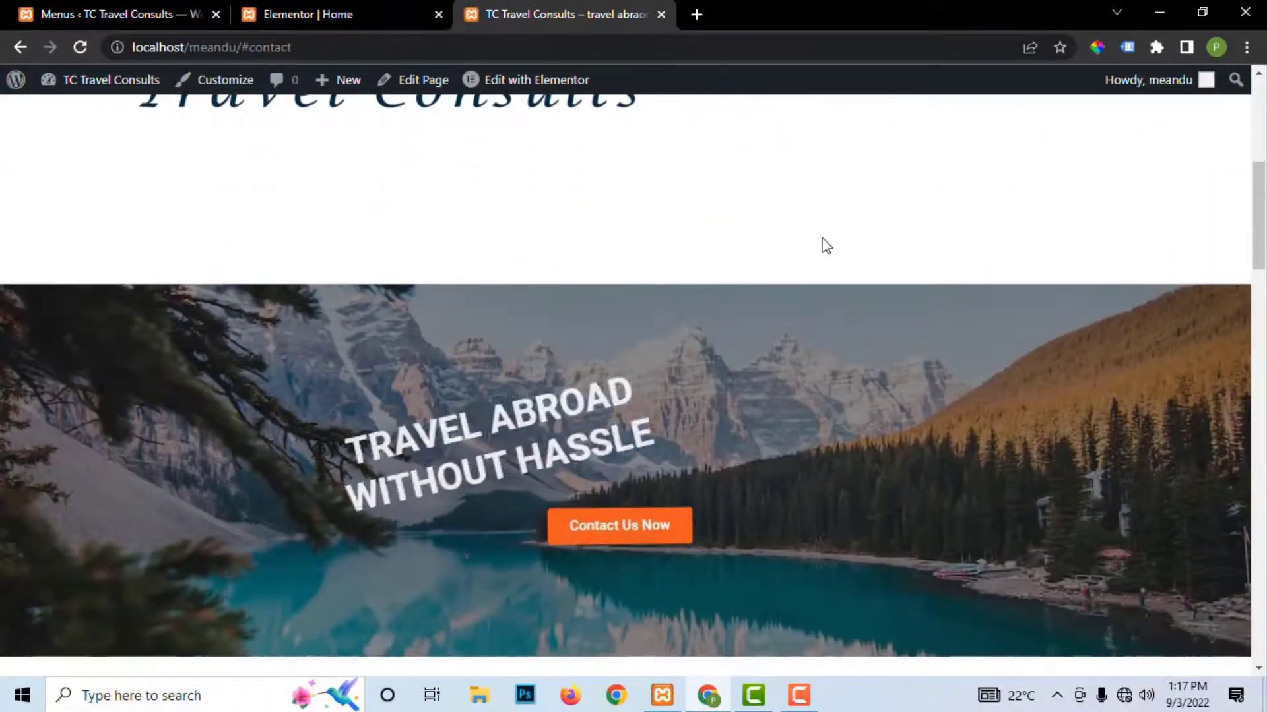
scroll(825, 246, up, 5)
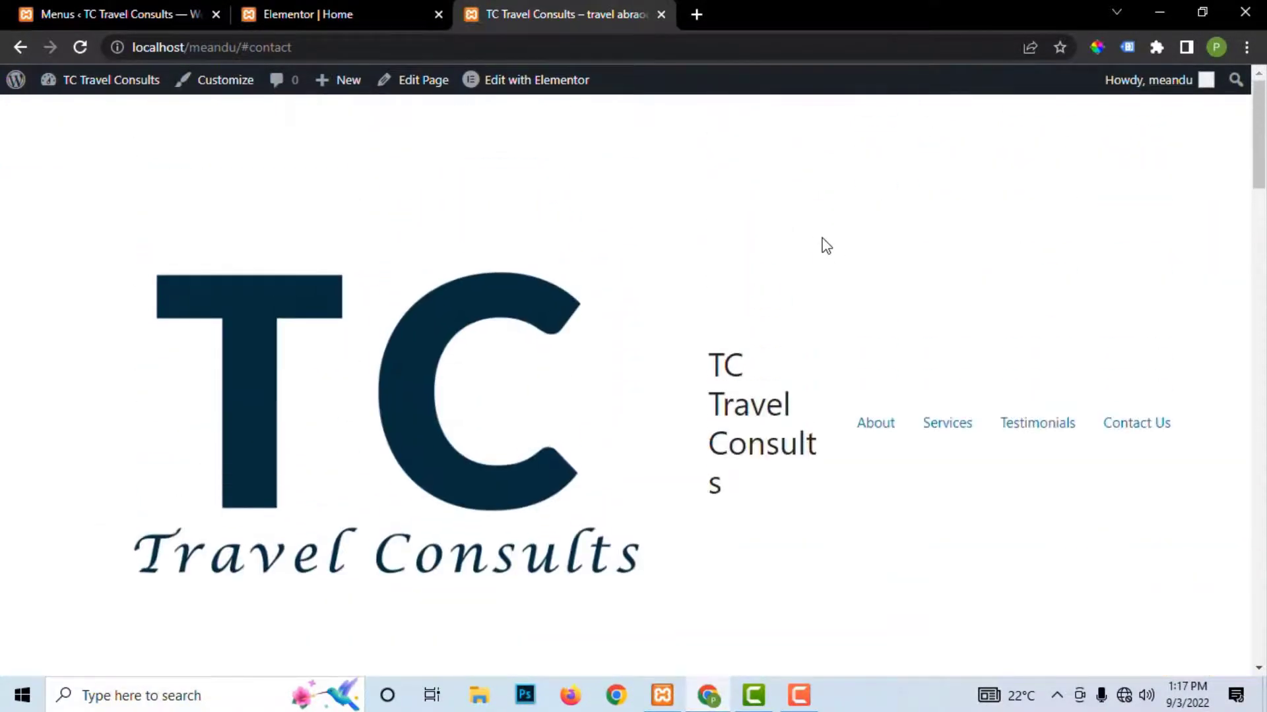
click(148, 14)
click(290, 14)
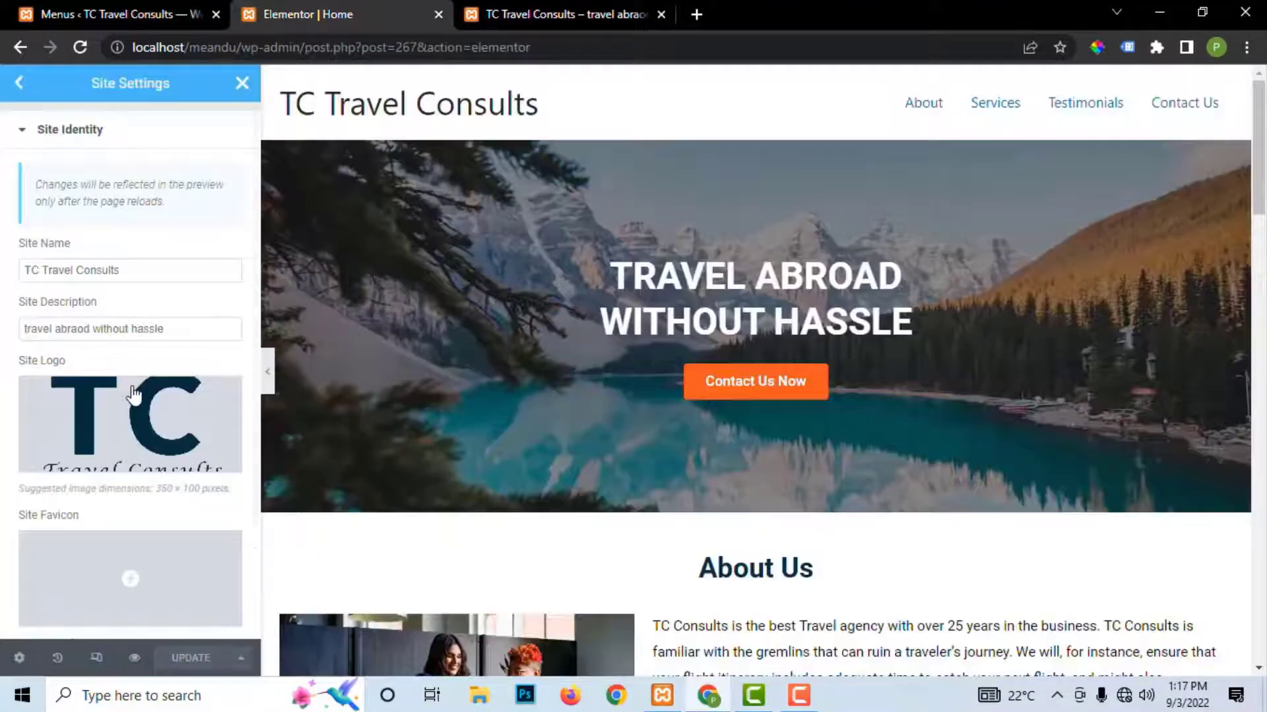
scroll(135, 396, down, 1)
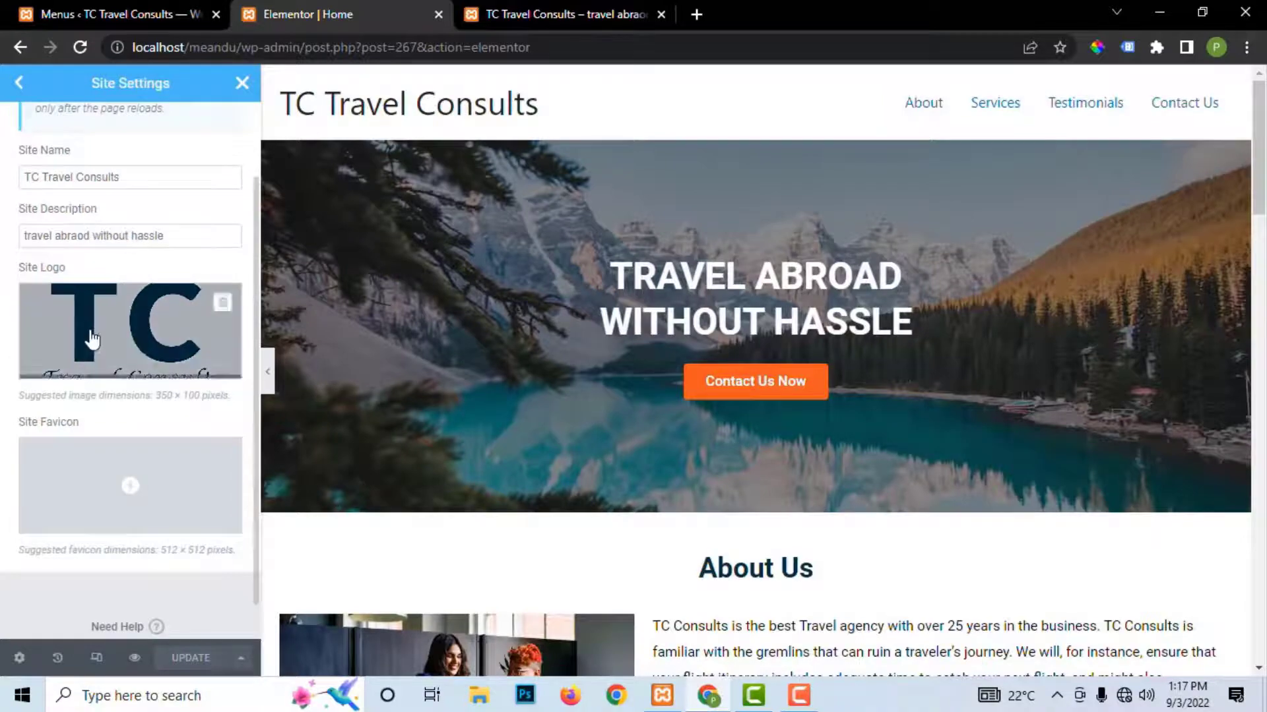
scroll(92, 337, down, 1)
scroll(99, 338, up, 1)
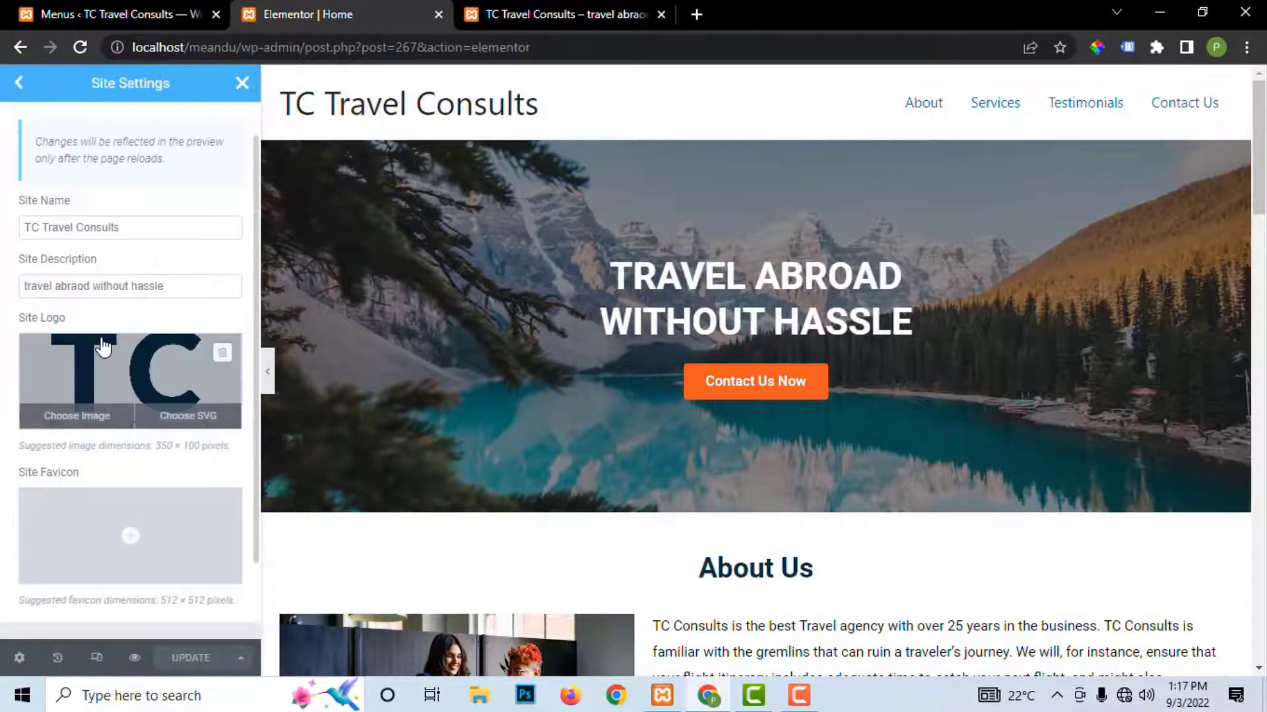
scroll(102, 346, up, 1)
click(19, 83)
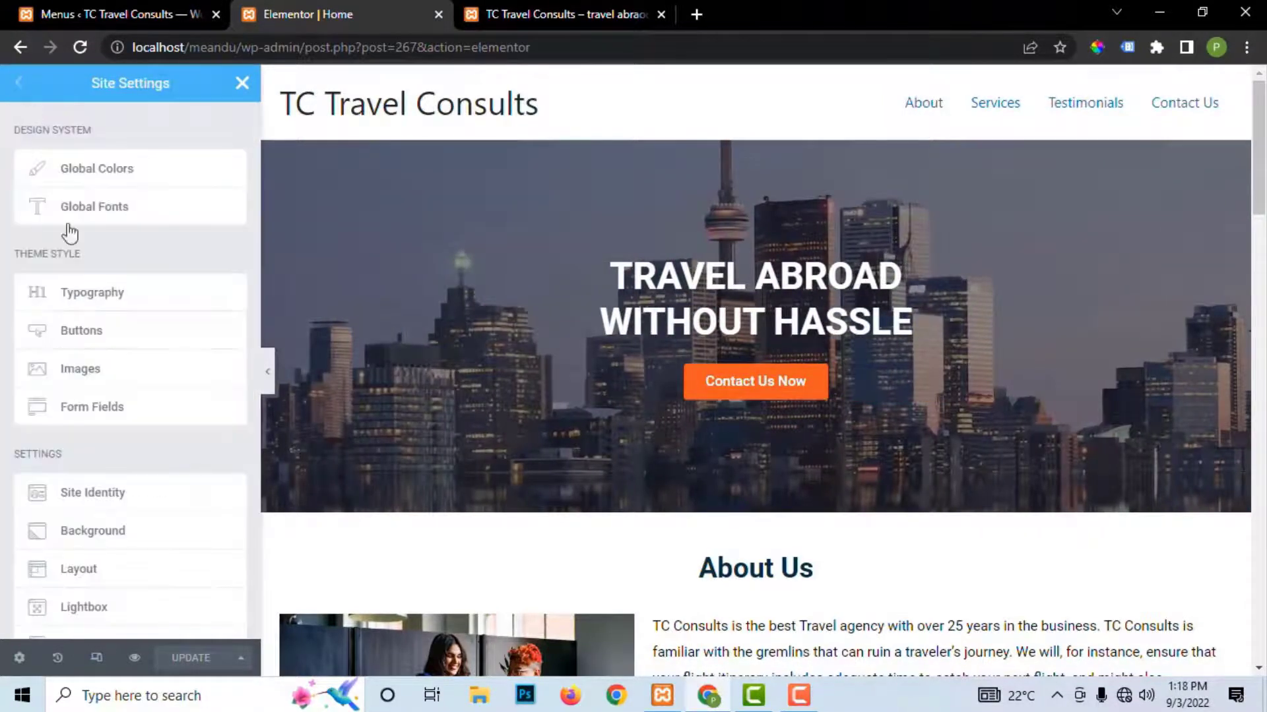
Step: Reload the live site again and launch the Customizer from the admin bar
click(479, 18)
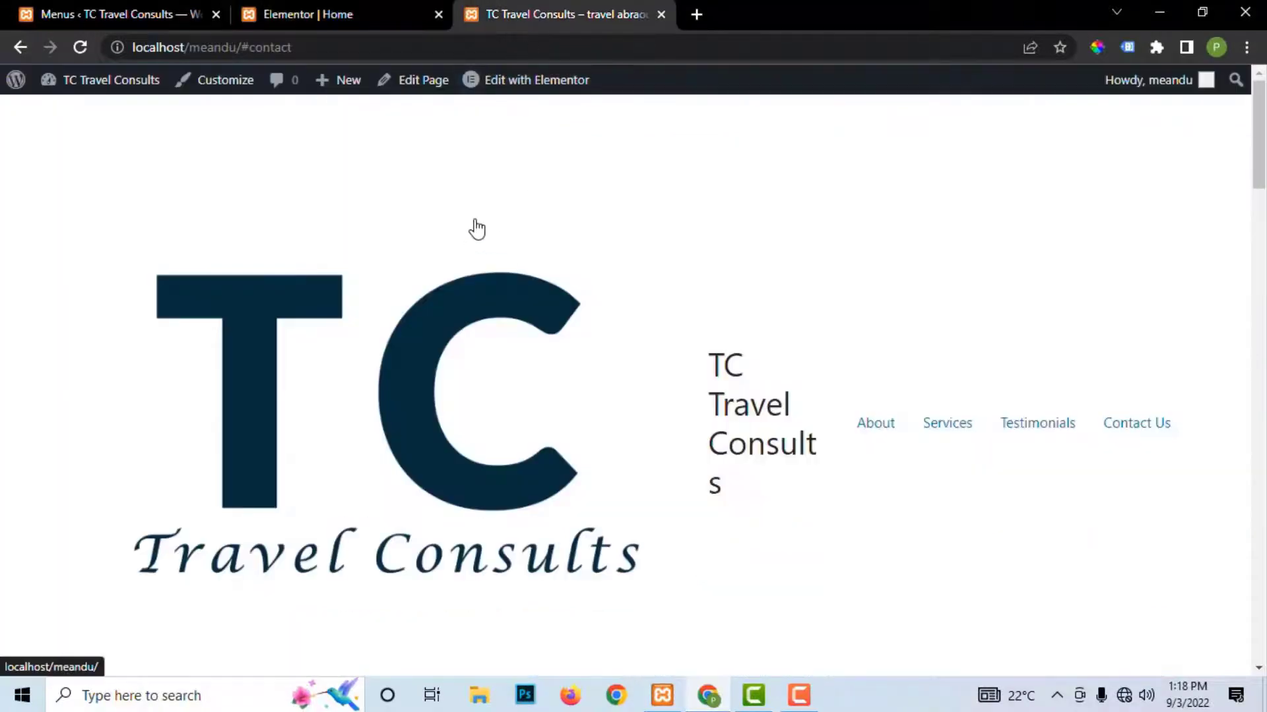
scroll(777, 370, down, 15)
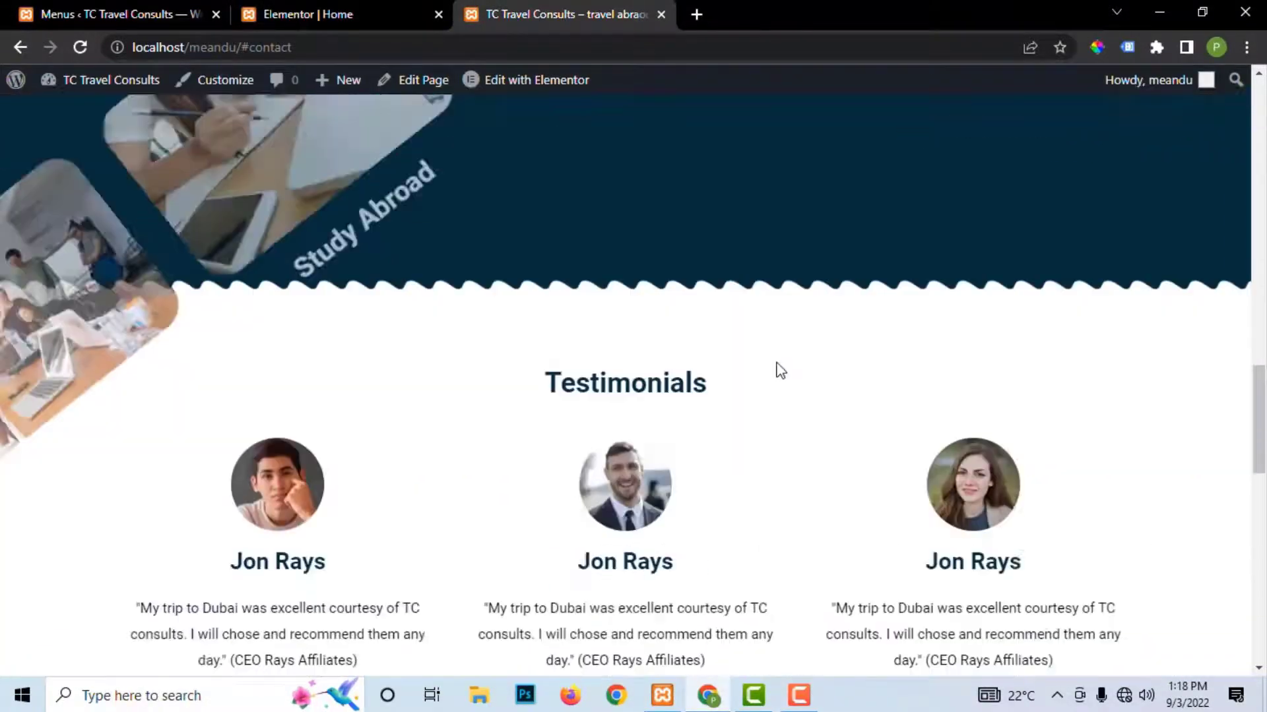
scroll(774, 353, down, 5)
scroll(774, 353, up, 7)
click(81, 46)
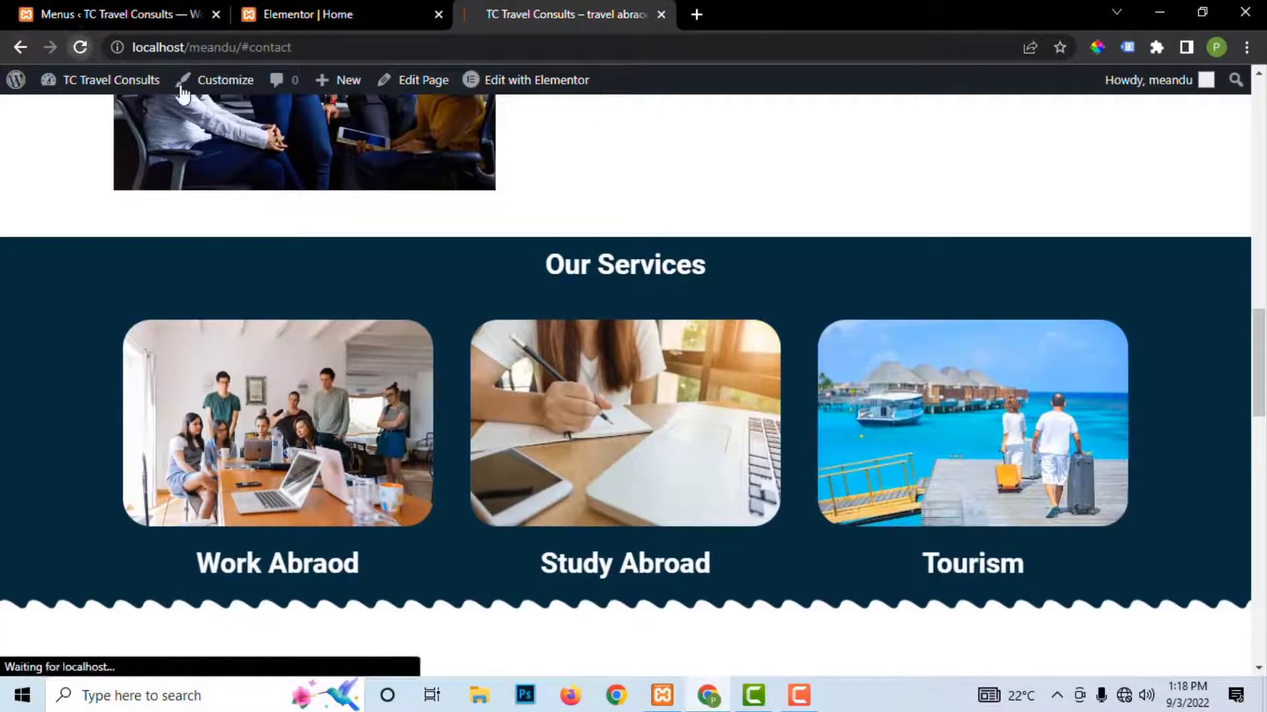
scroll(656, 240, up, 5)
scroll(655, 240, up, 10)
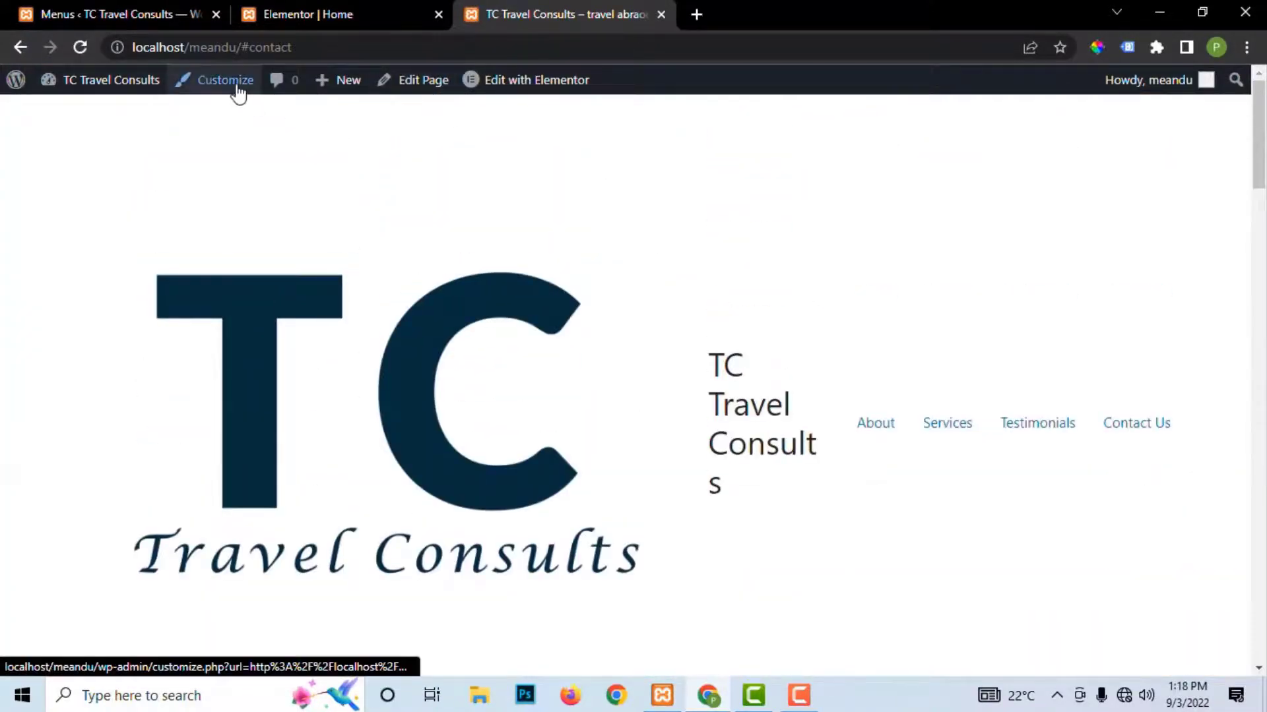
click(239, 93)
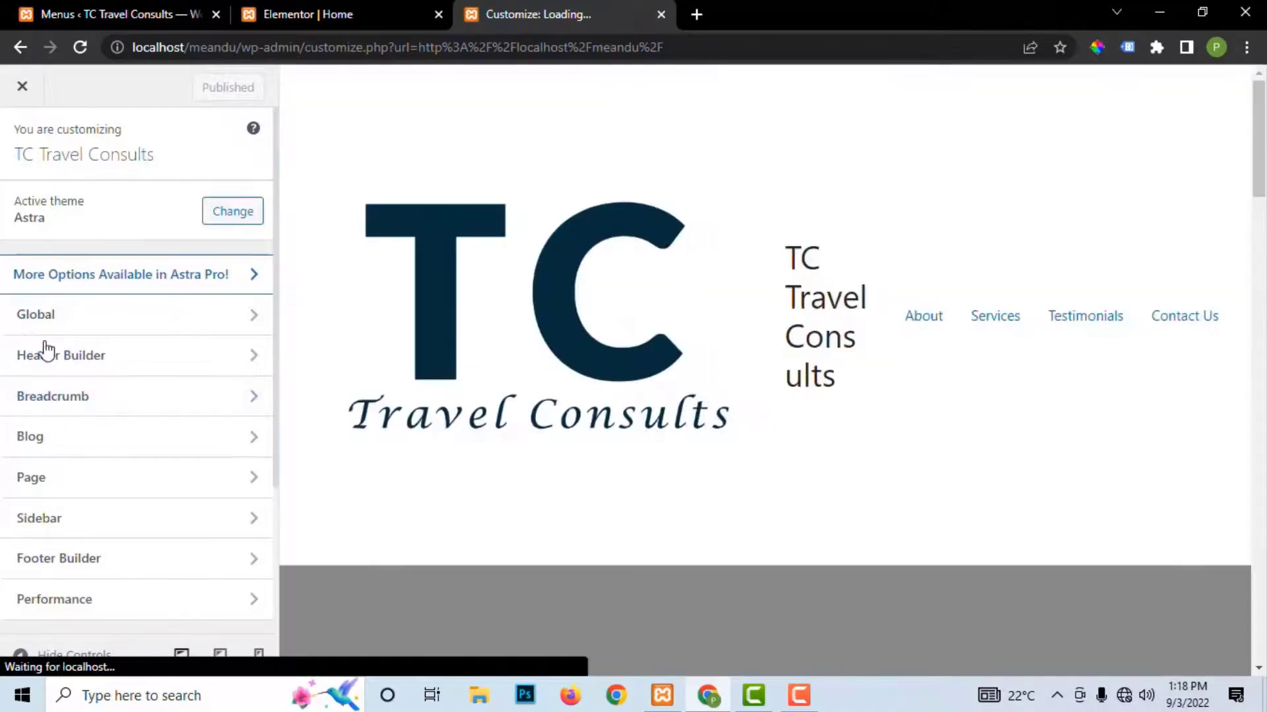
Step: Go to Site Identity's Site Title & Logo Settings in the Astra Customizer
scroll(36, 455, down, 3)
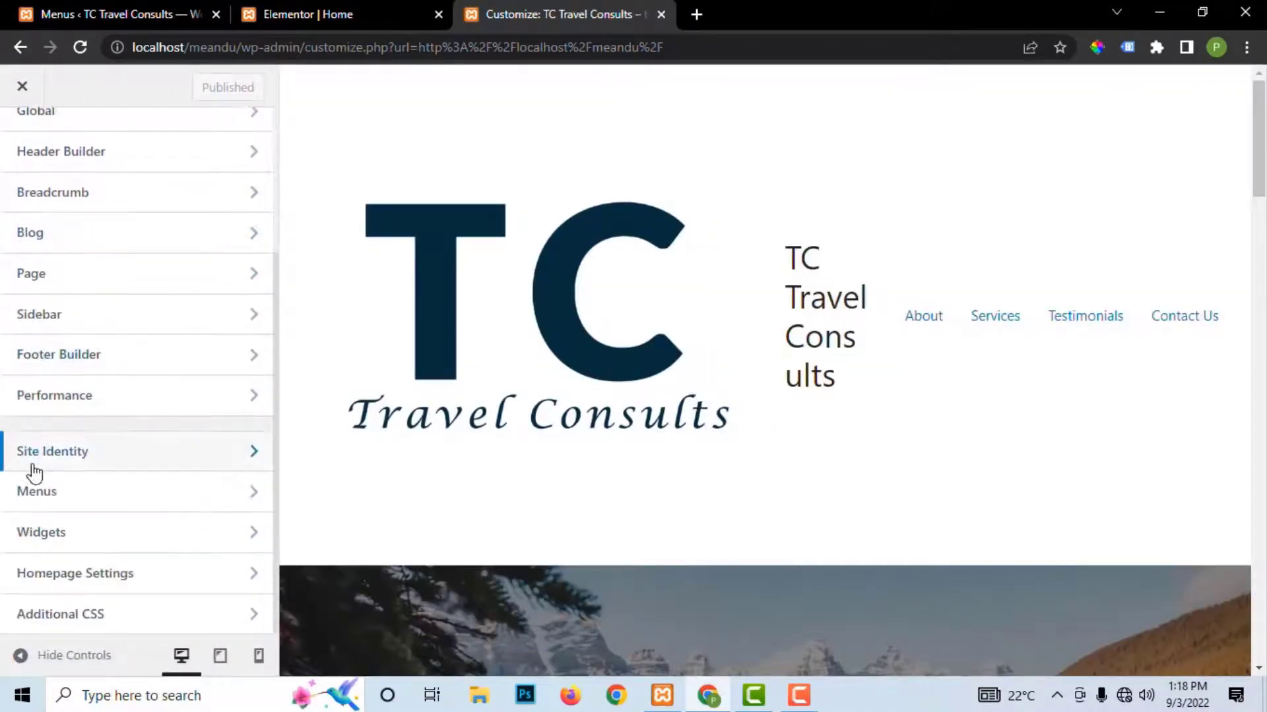
scroll(46, 263, up, 3)
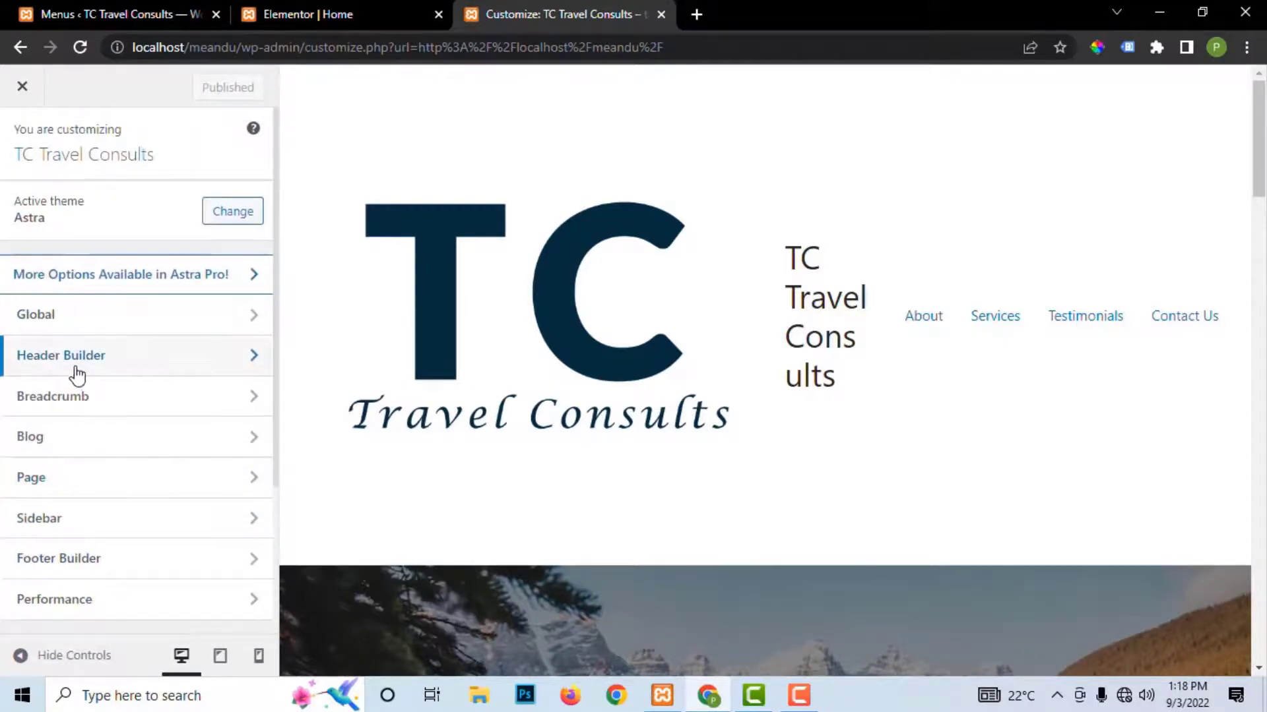
scroll(72, 343, down, 3)
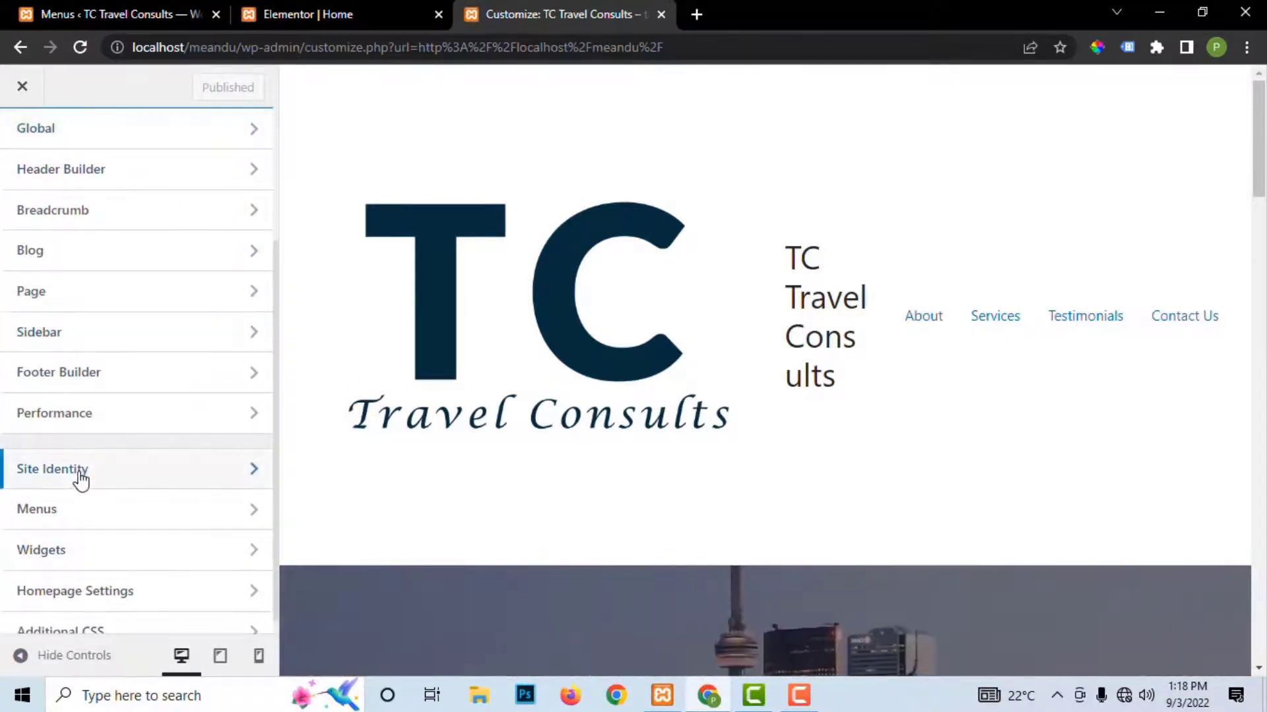
click(79, 472)
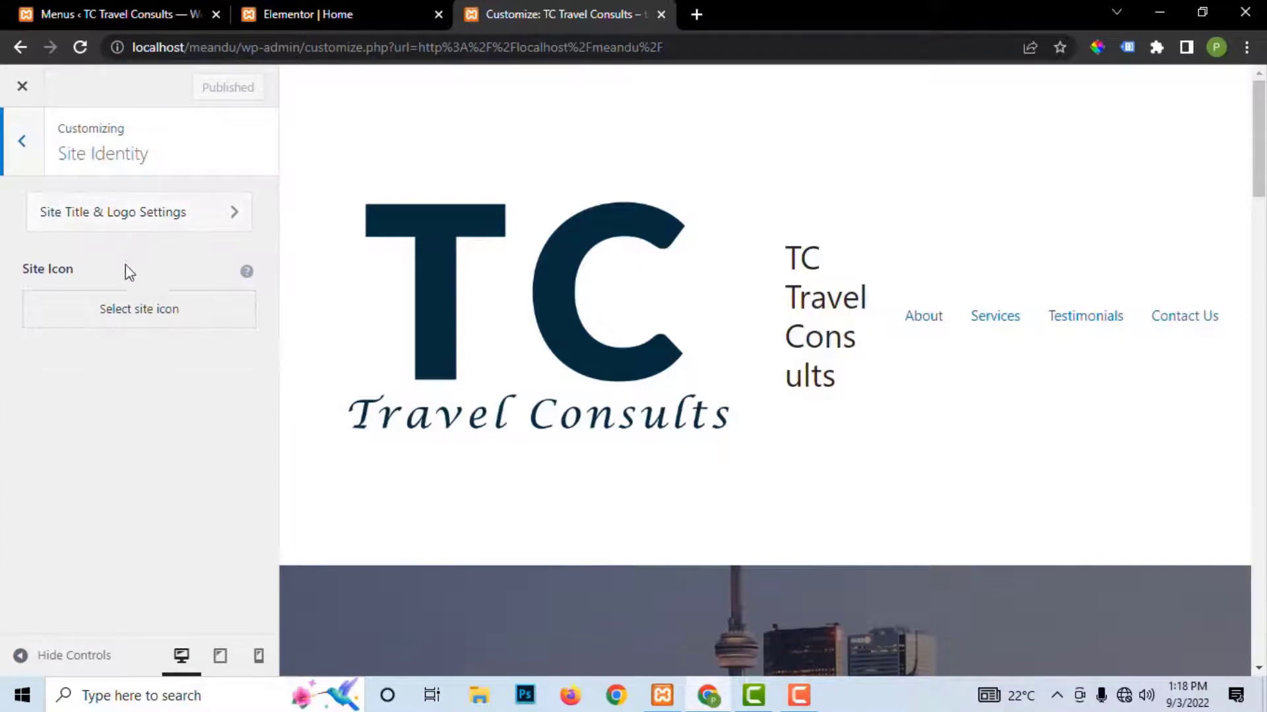
click(121, 222)
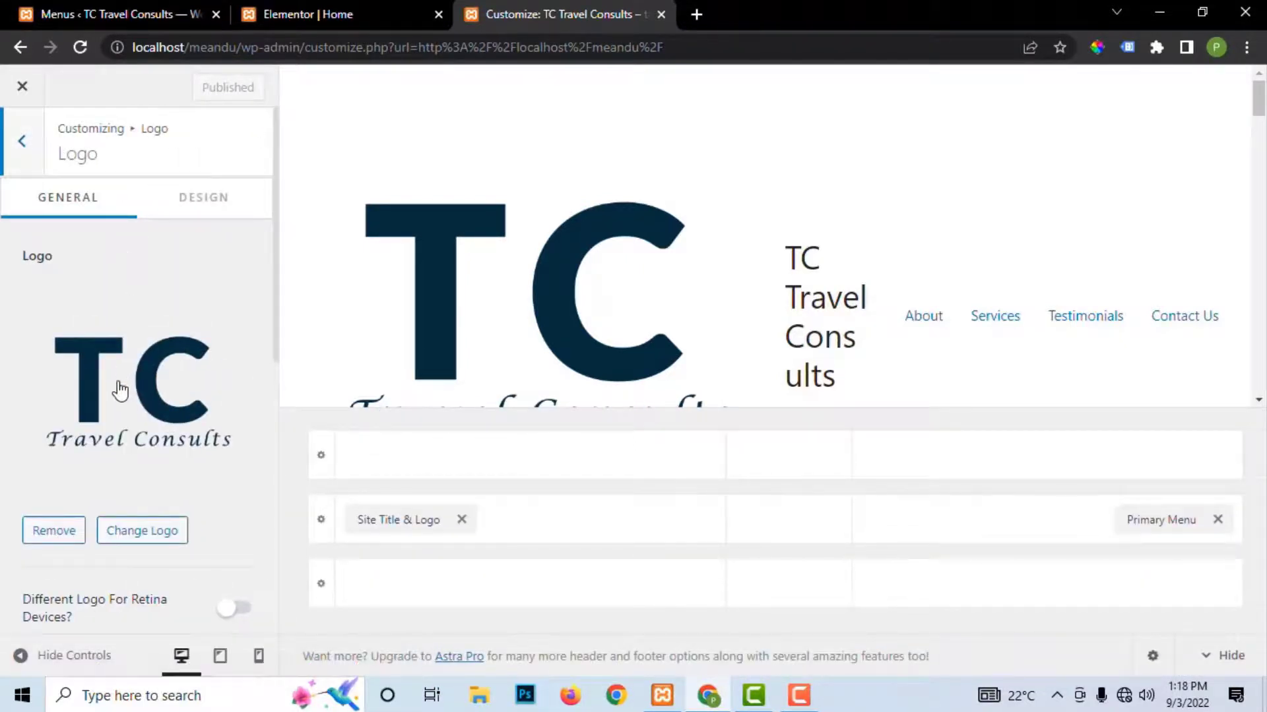
Step: Toggle Display Site Title off and back on, then disable Inline Logo & Site Title
scroll(120, 390, down, 4)
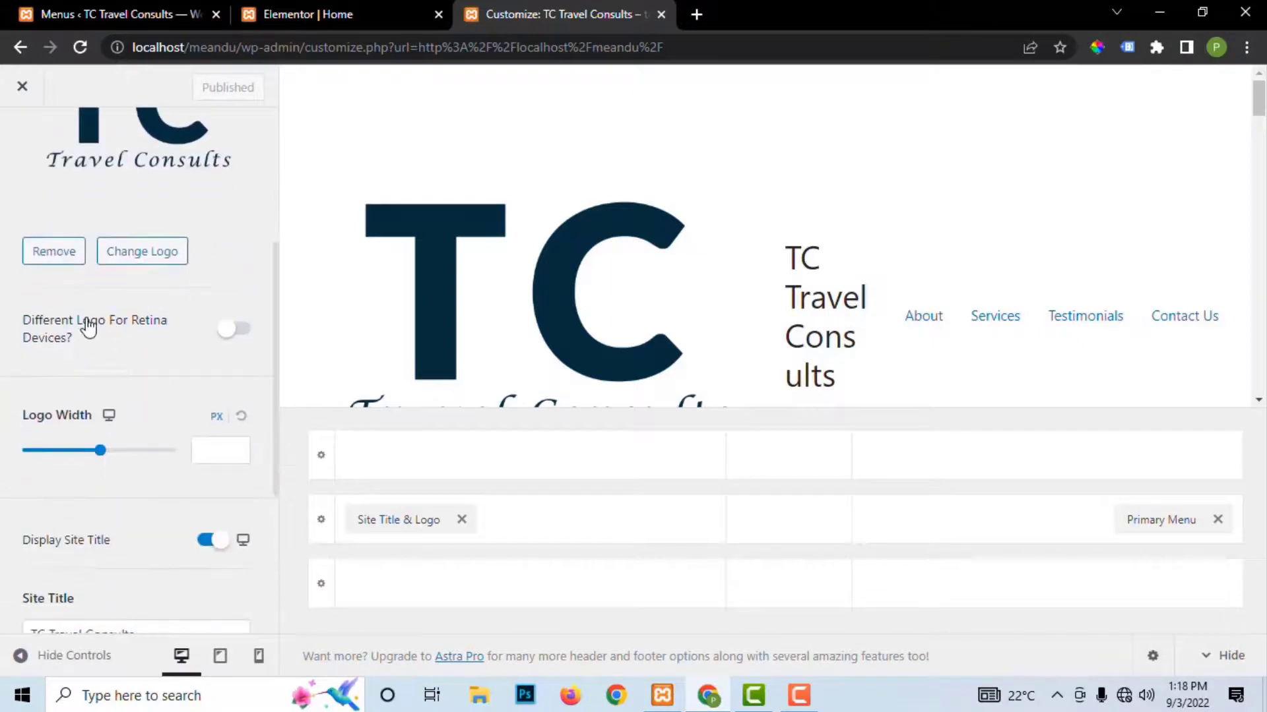
scroll(107, 401, down, 3)
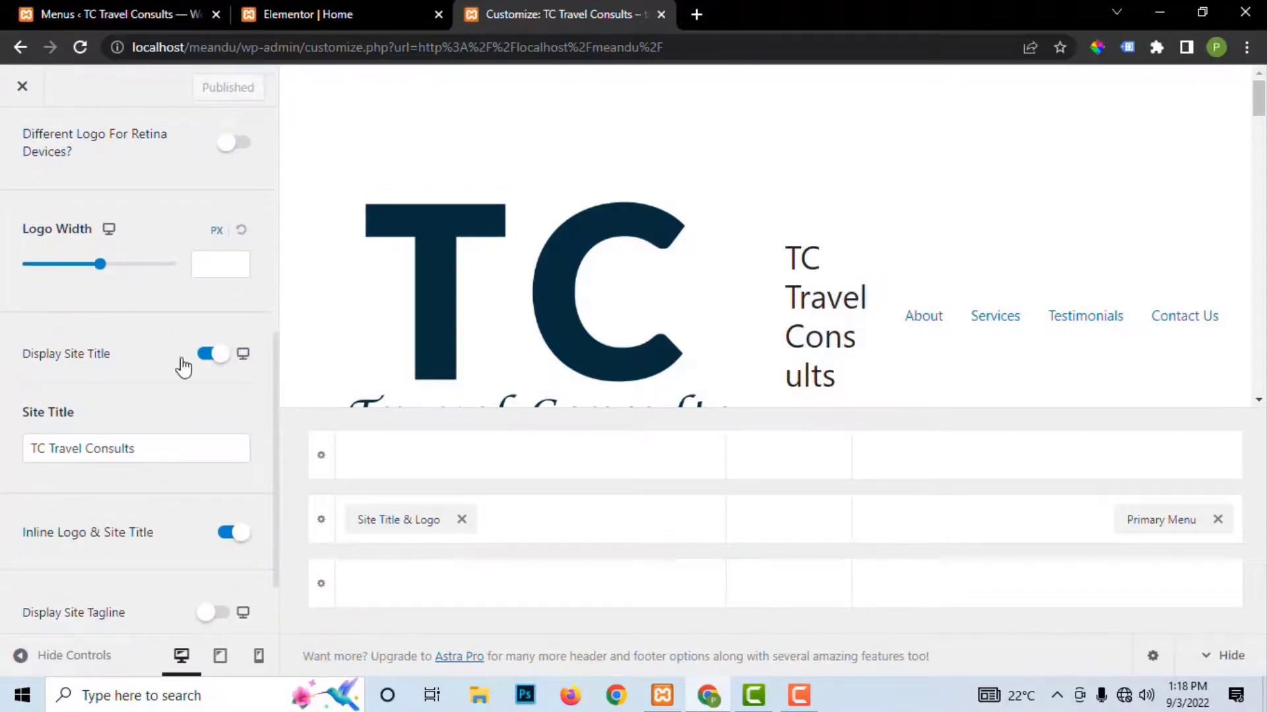
click(208, 356)
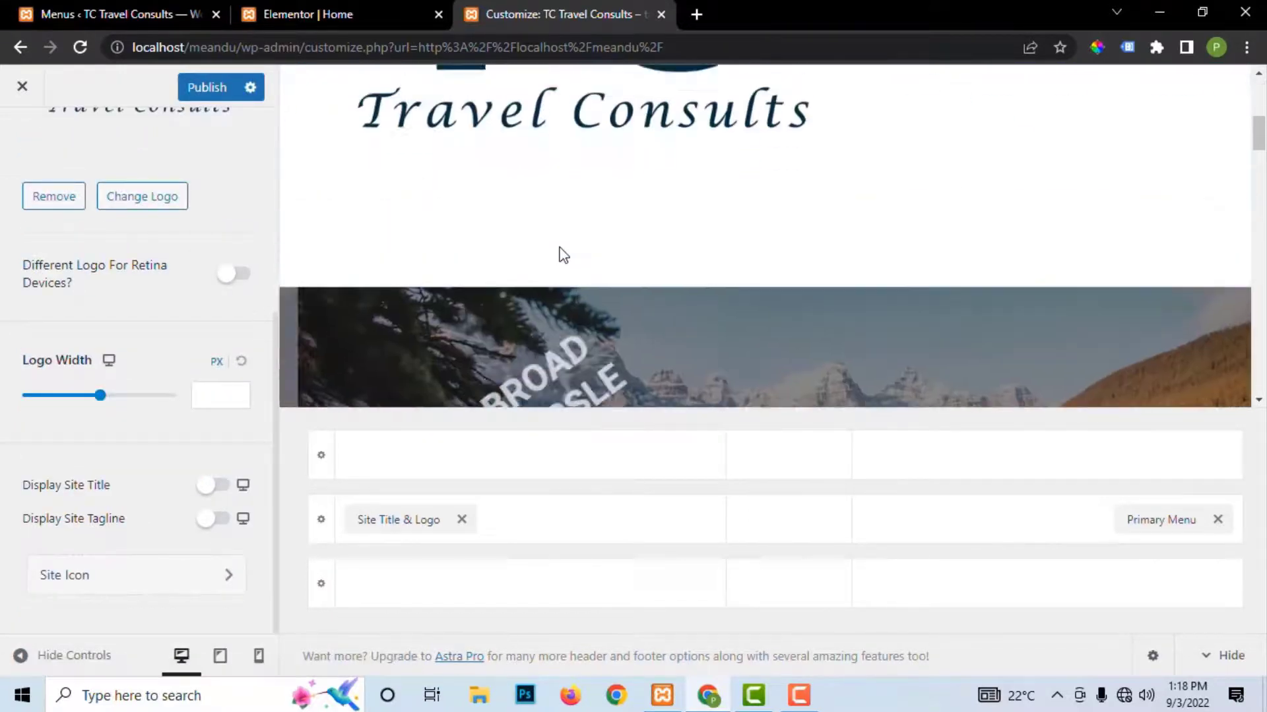
scroll(562, 258, down, 1)
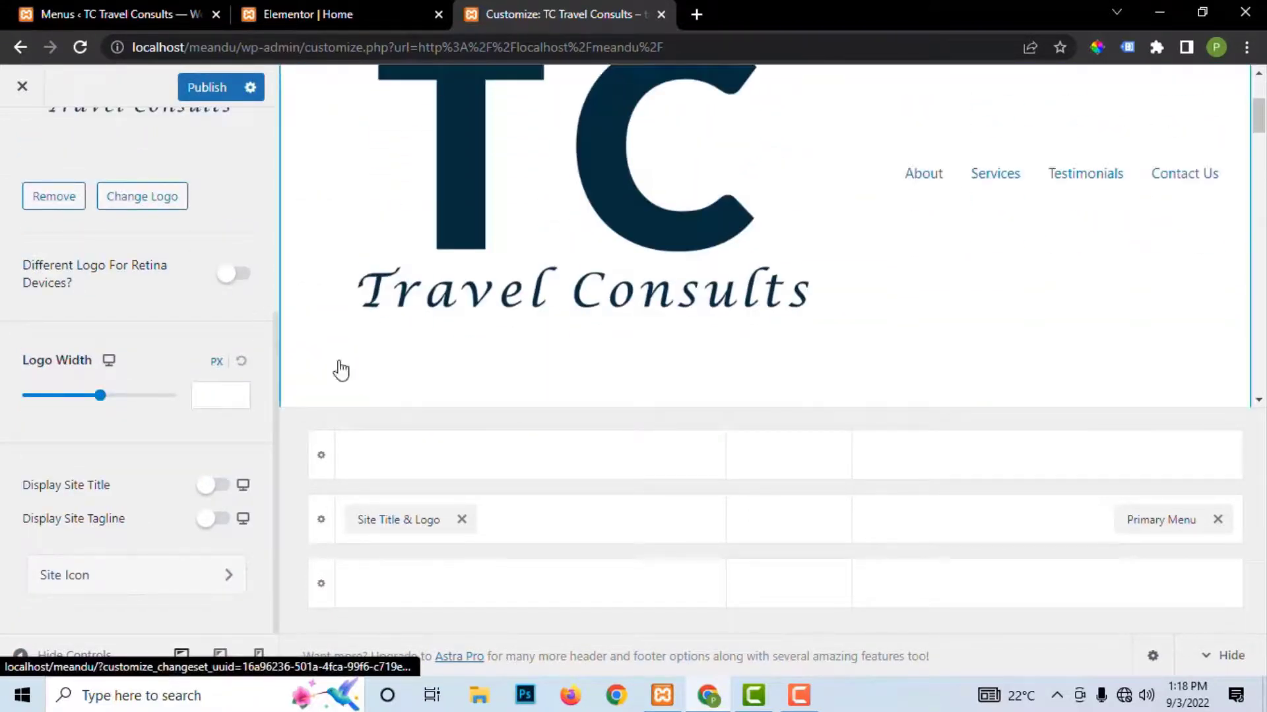
click(210, 488)
scroll(218, 489, down, 2)
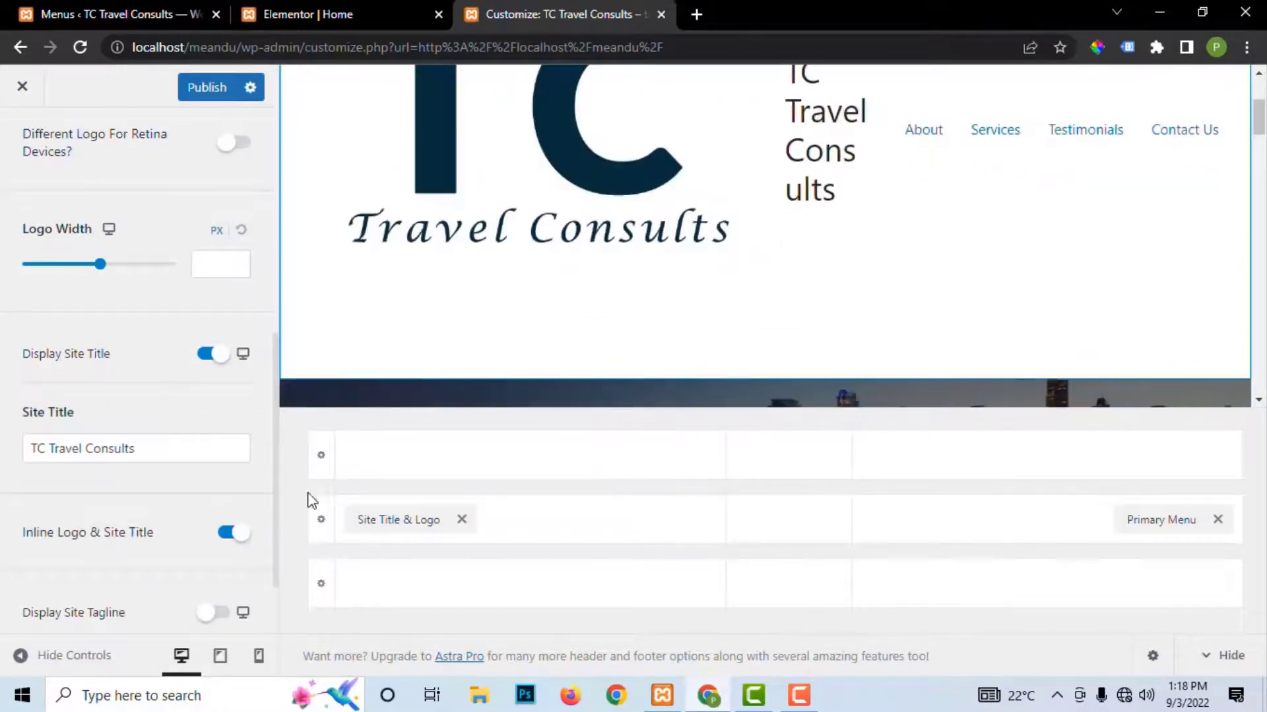
click(234, 534)
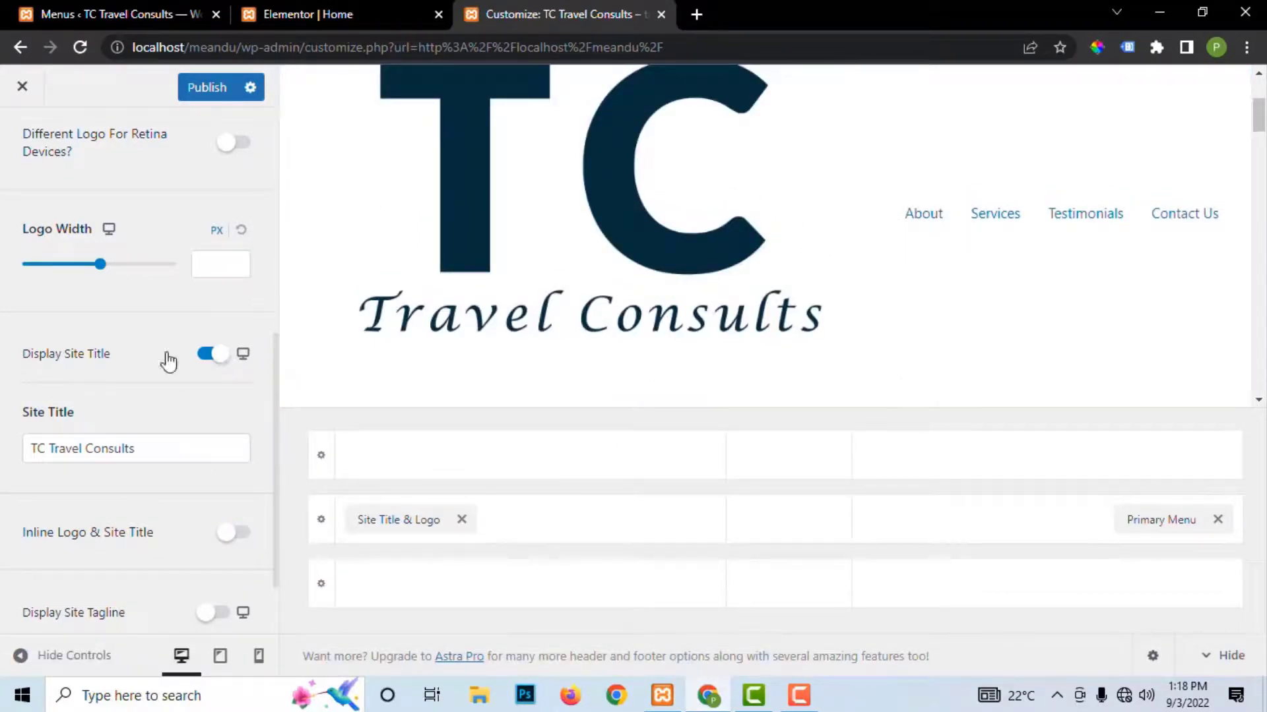
Step: Set Logo Width to 85 px, switch off Display Site Title, and publish
drag(102, 272, 52, 271)
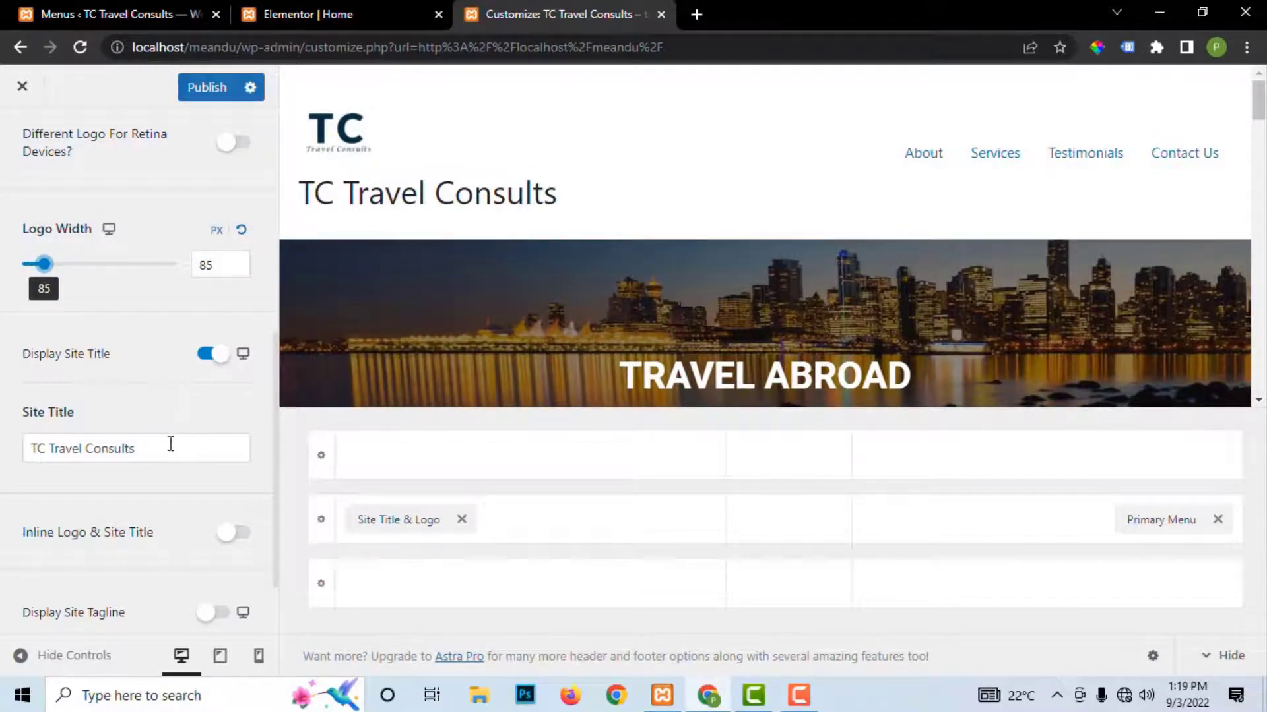
scroll(161, 454, down, 2)
scroll(160, 454, up, 5)
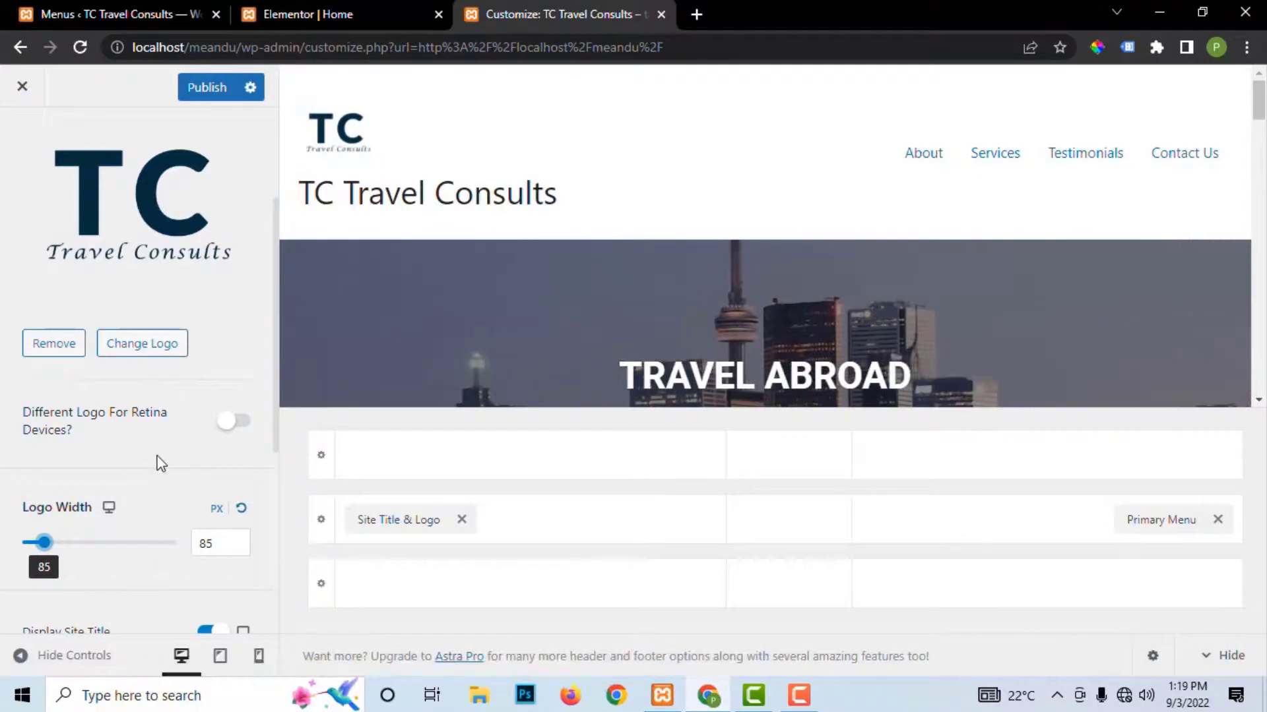
scroll(161, 462, down, 4)
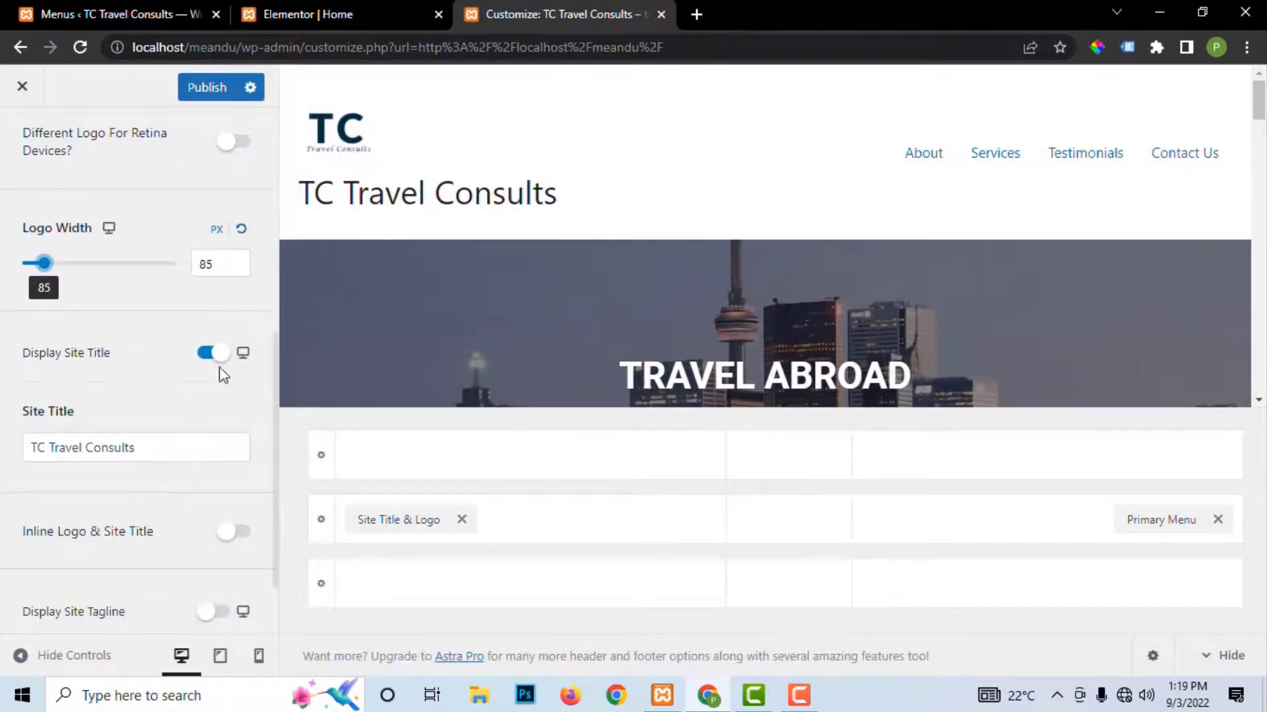
click(207, 356)
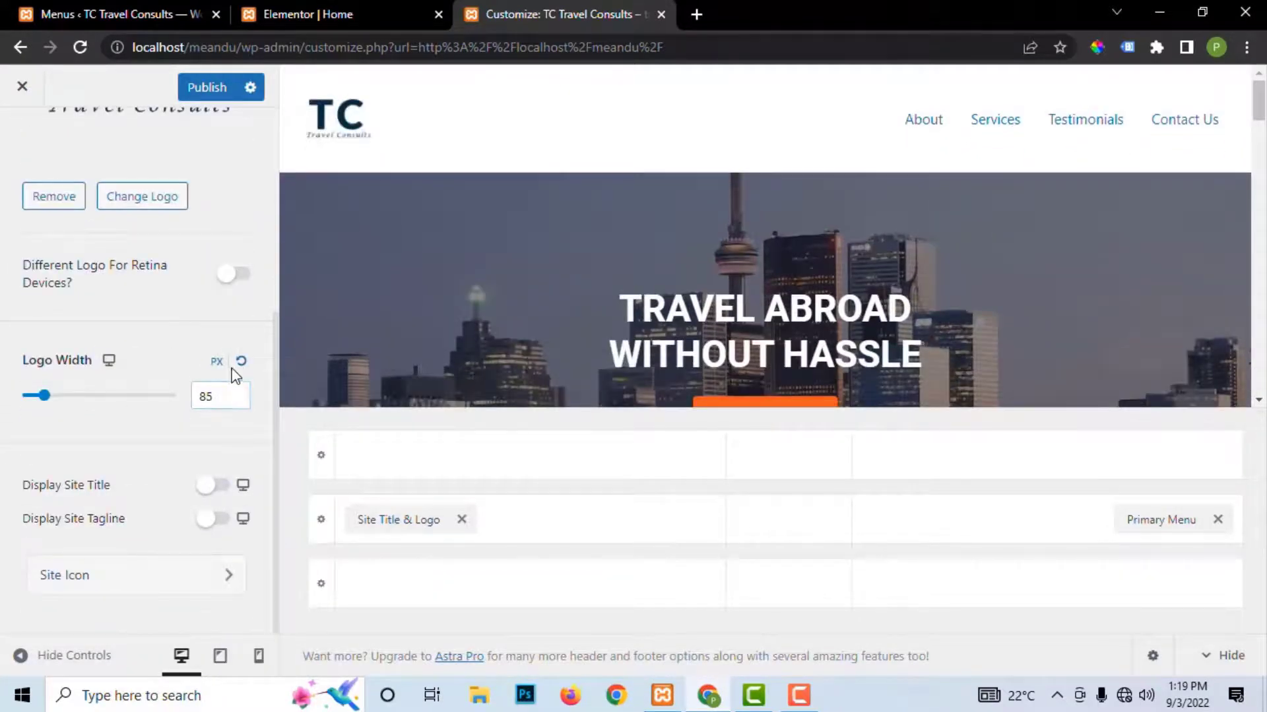
click(218, 87)
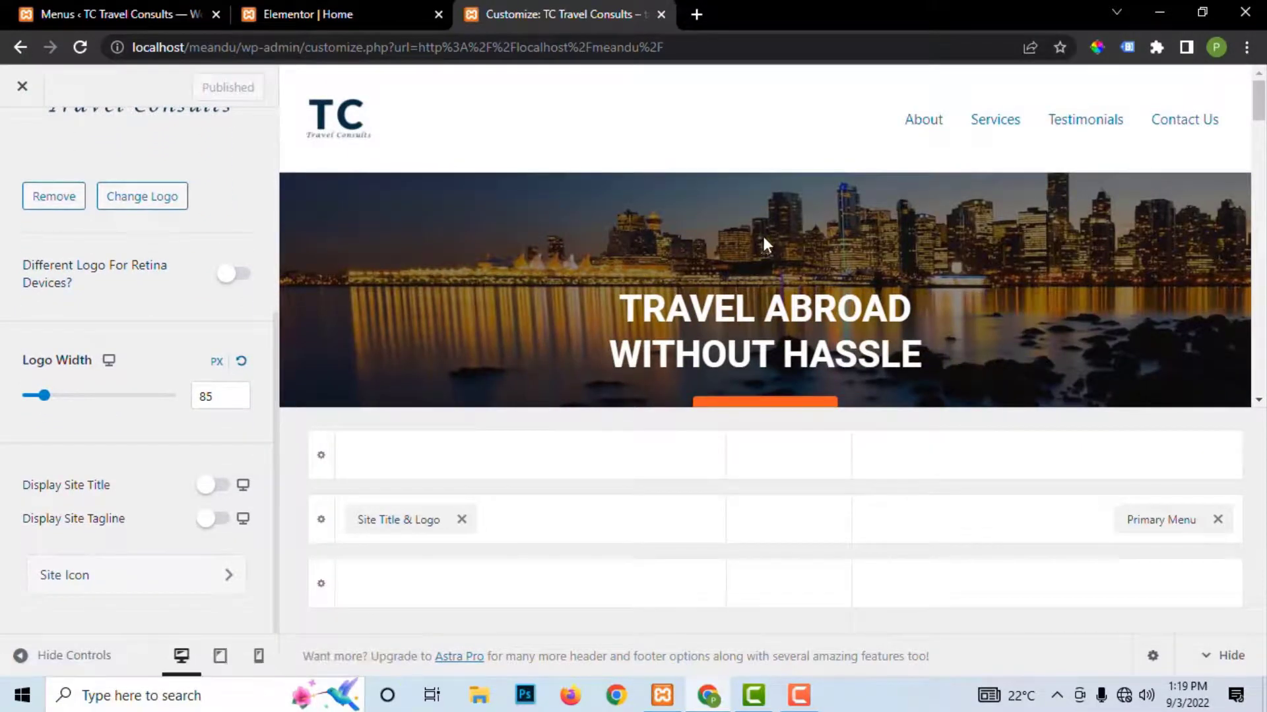
Step: Jump the Customizer preview to the Contact Us section
scroll(950, 252, down, 2)
scroll(950, 253, down, 3)
scroll(950, 254, up, 5)
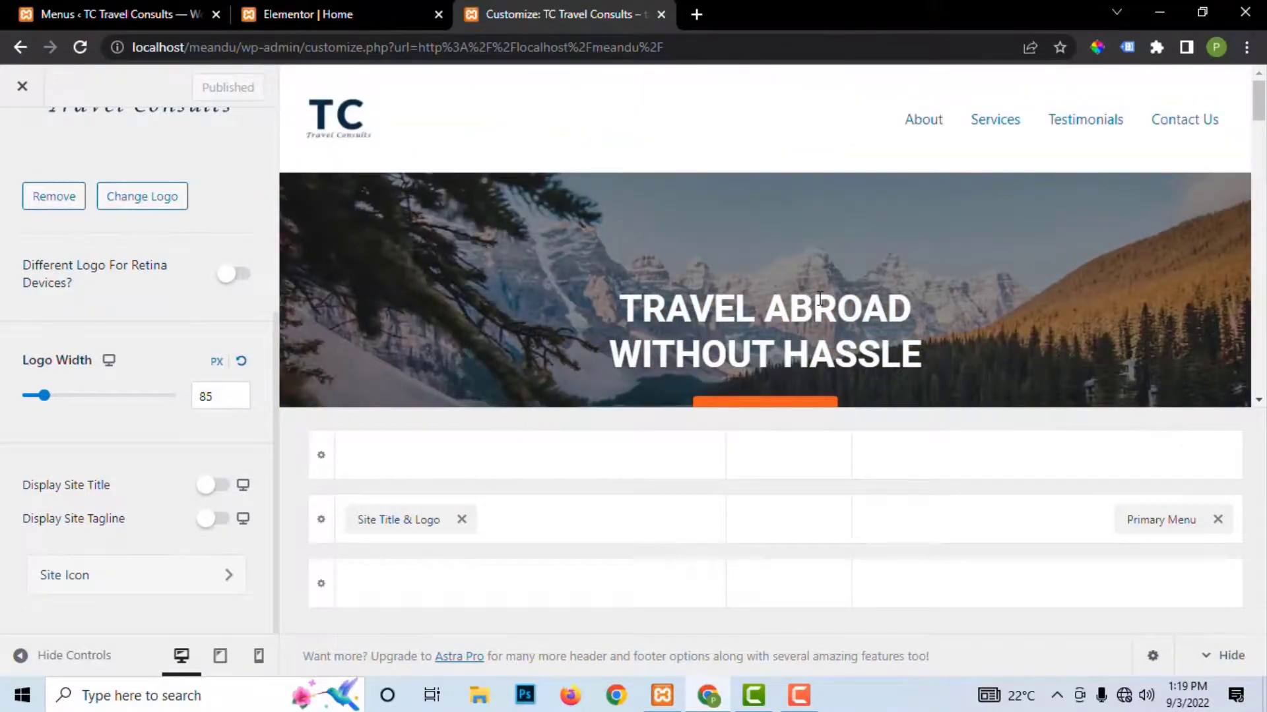
scroll(804, 227, down, 4)
scroll(805, 227, up, 4)
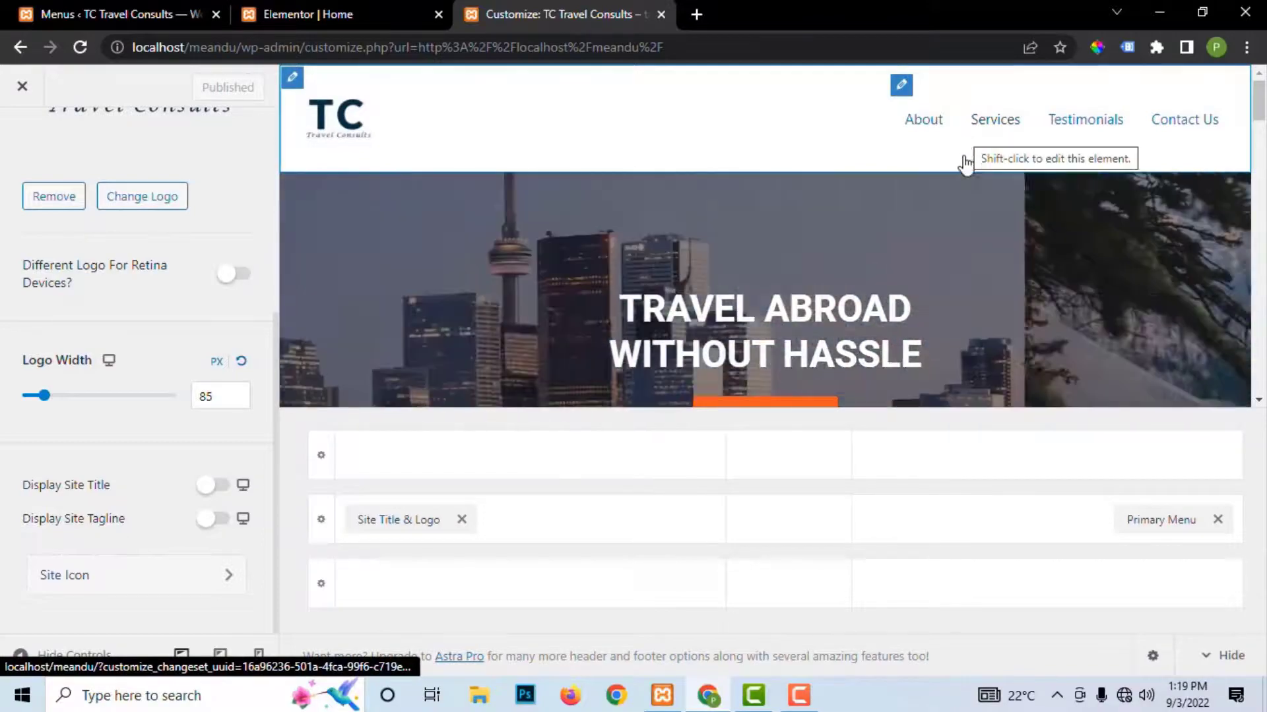
click(1159, 125)
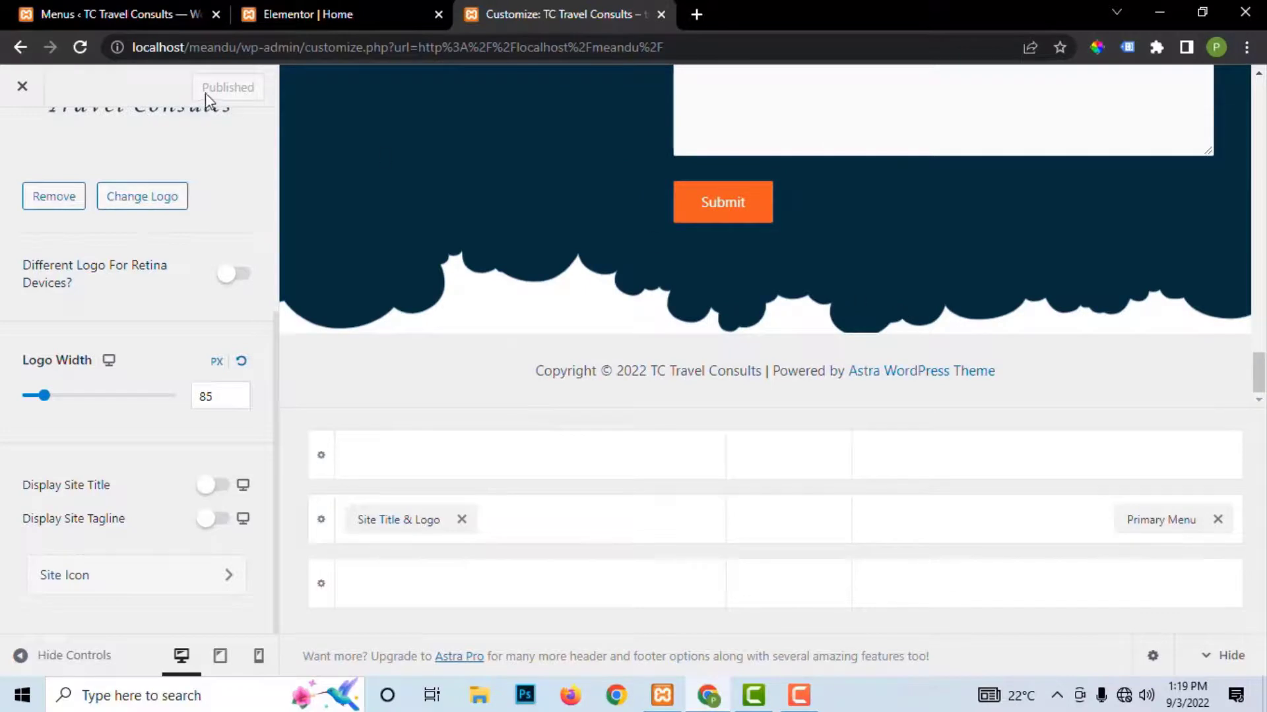
scroll(826, 217, up, 7)
scroll(828, 219, down, 7)
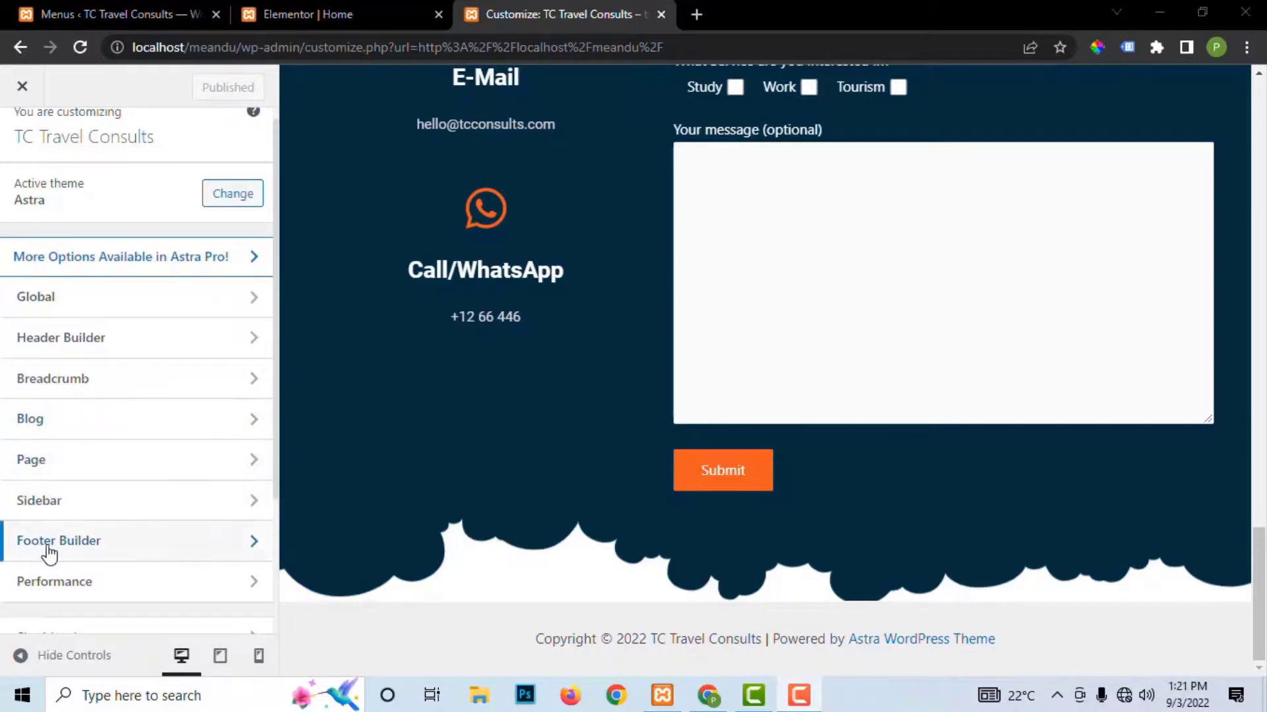
Step: Browse the copyright, primary menu and logo settings, ending on the Primary Header row (80 px height)
click(777, 640)
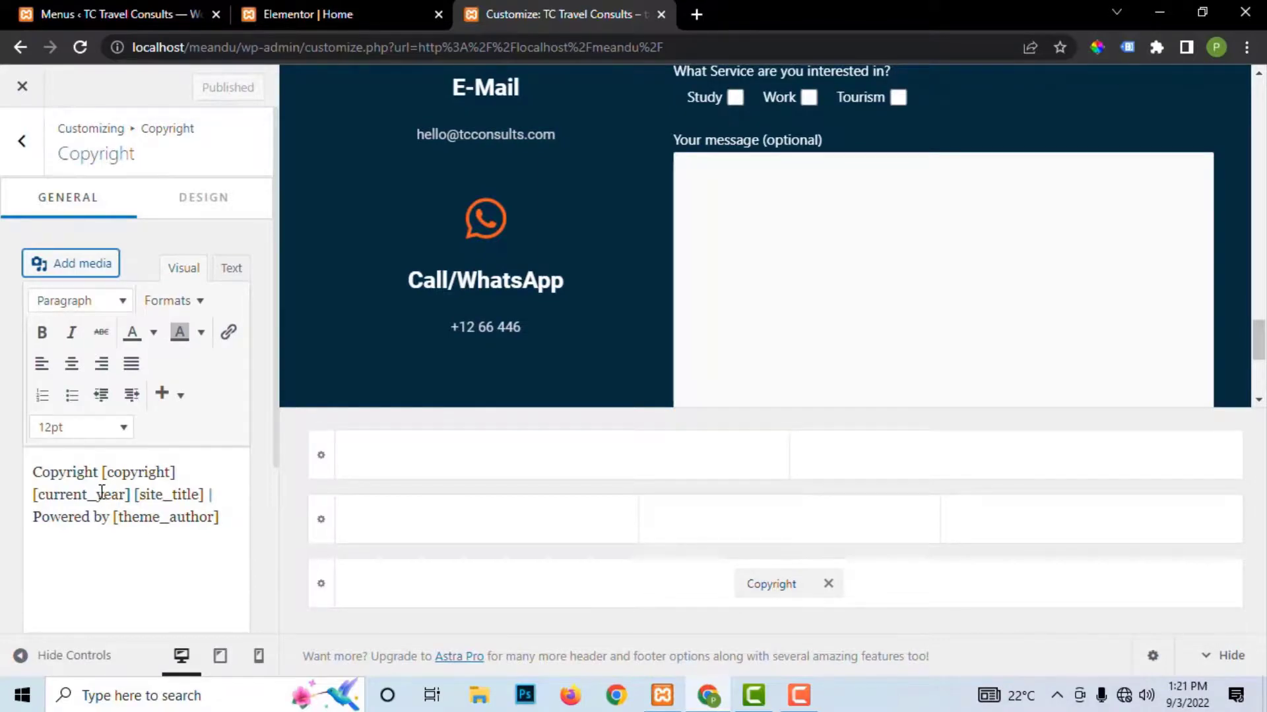
scroll(901, 204, up, 20)
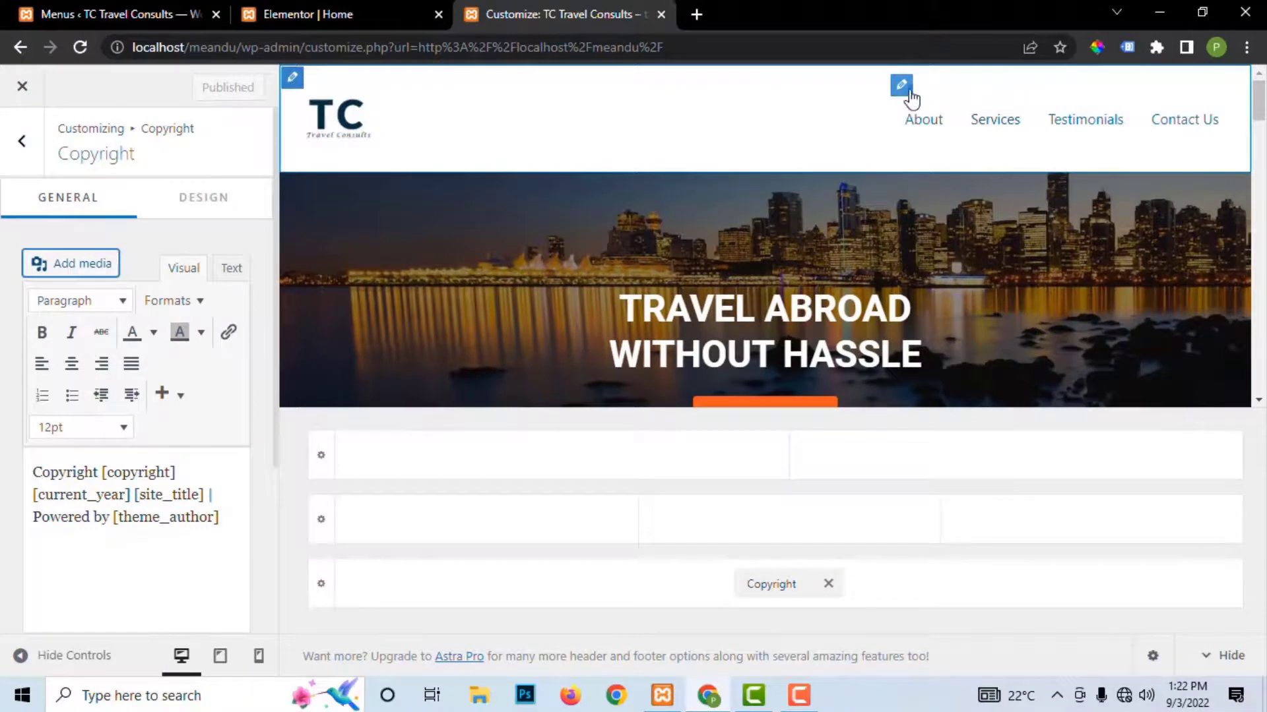
click(903, 87)
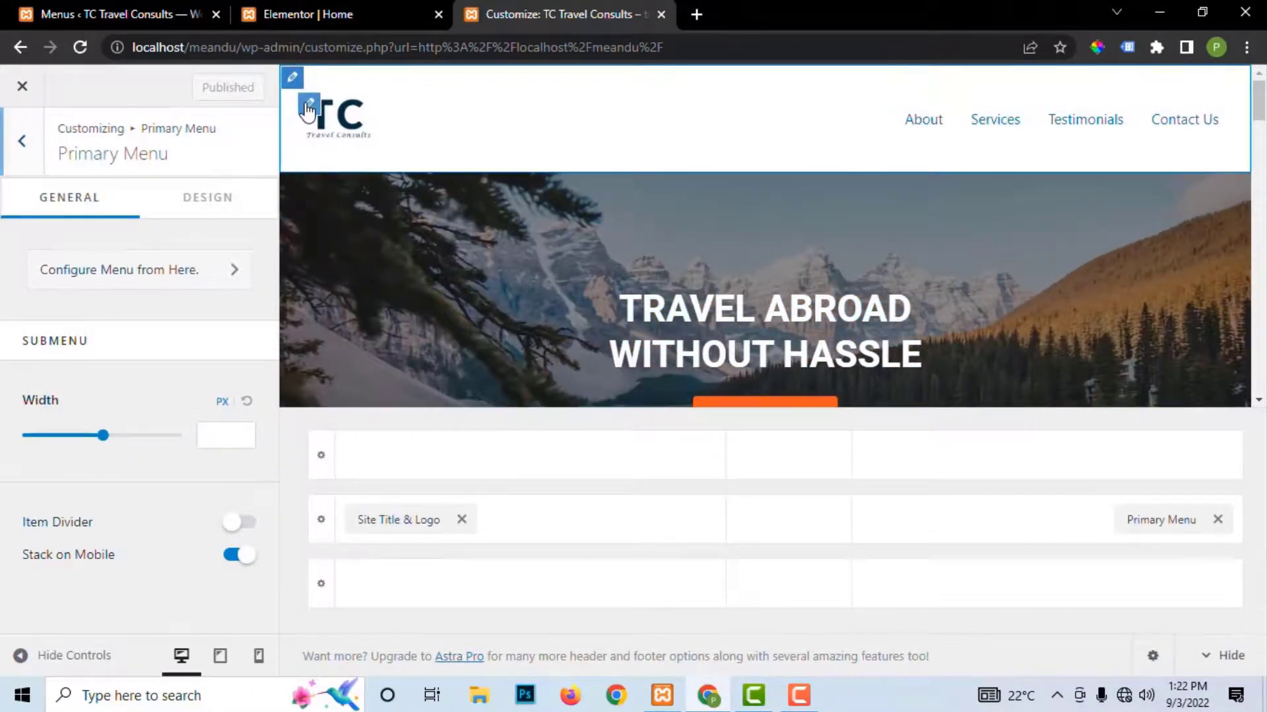
click(309, 105)
click(292, 77)
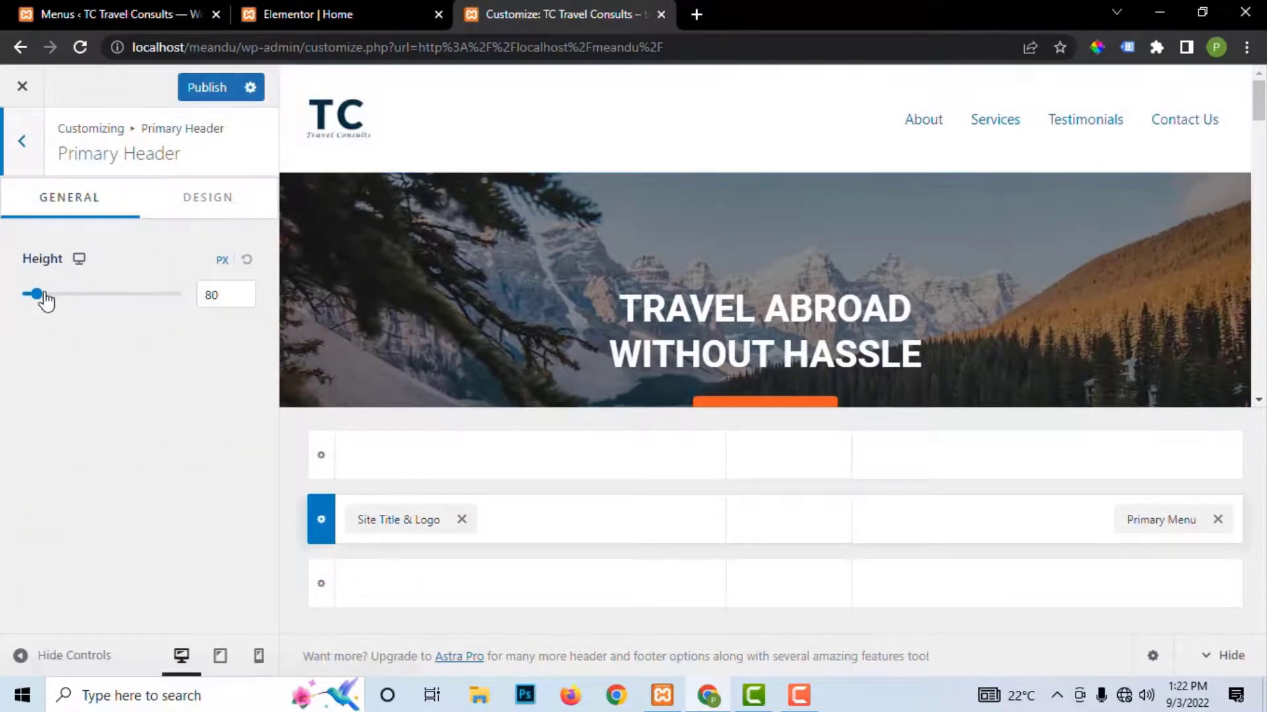
Step: Shrink the Primary Header height to 30 px
drag(36, 294, 9, 313)
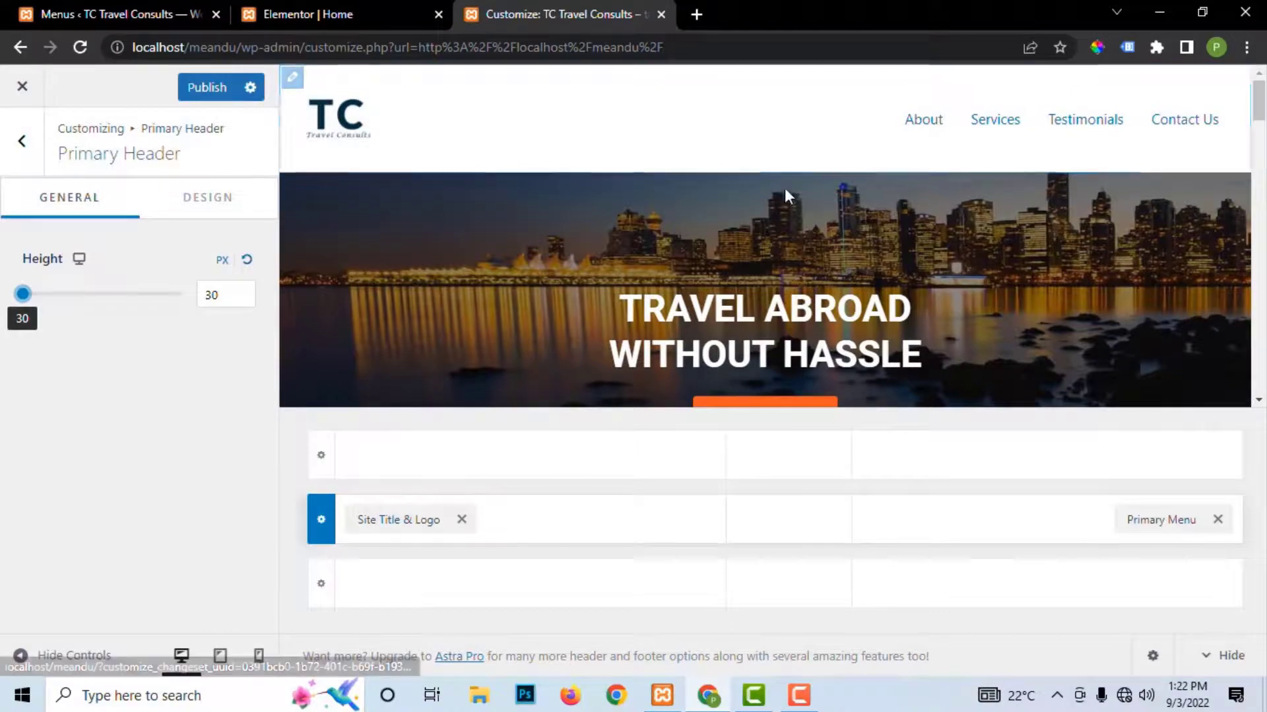
scroll(765, 211, down, 5)
scroll(813, 198, down, 15)
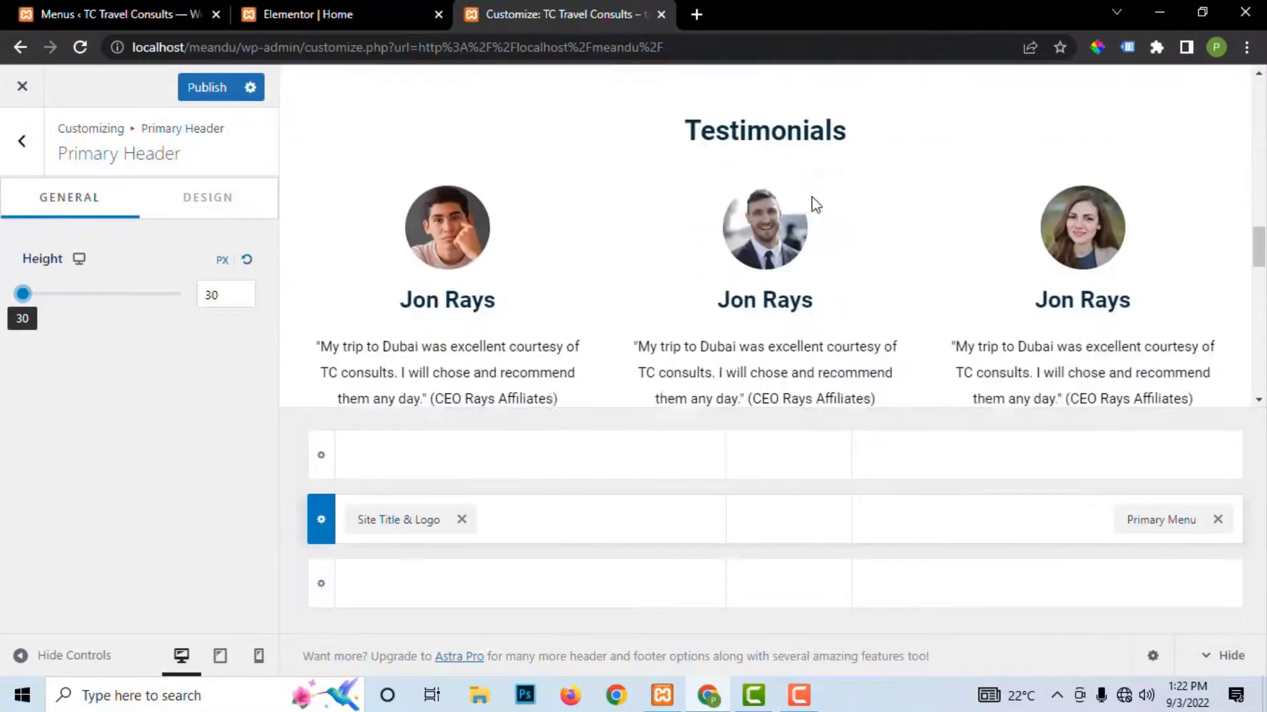
scroll(812, 198, down, 1)
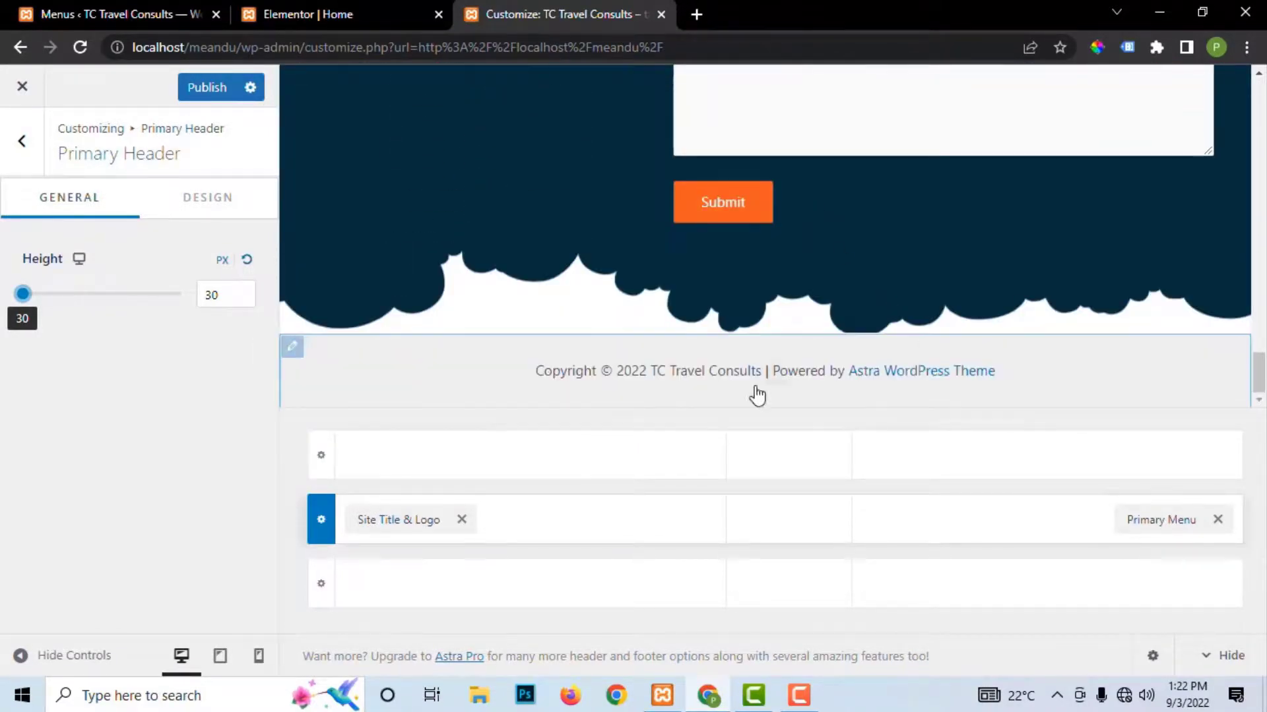
Step: Set the Below Footer row height to 30 px and bring up the copyright text editor
click(776, 376)
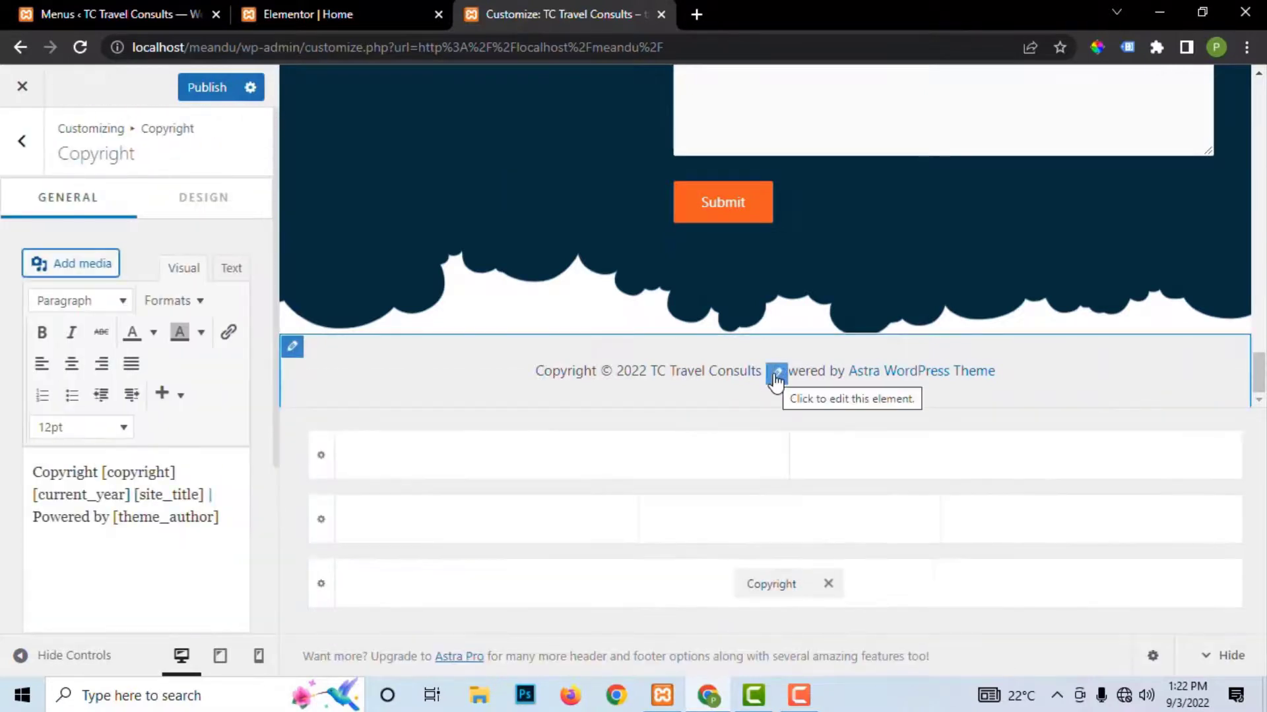
click(290, 351)
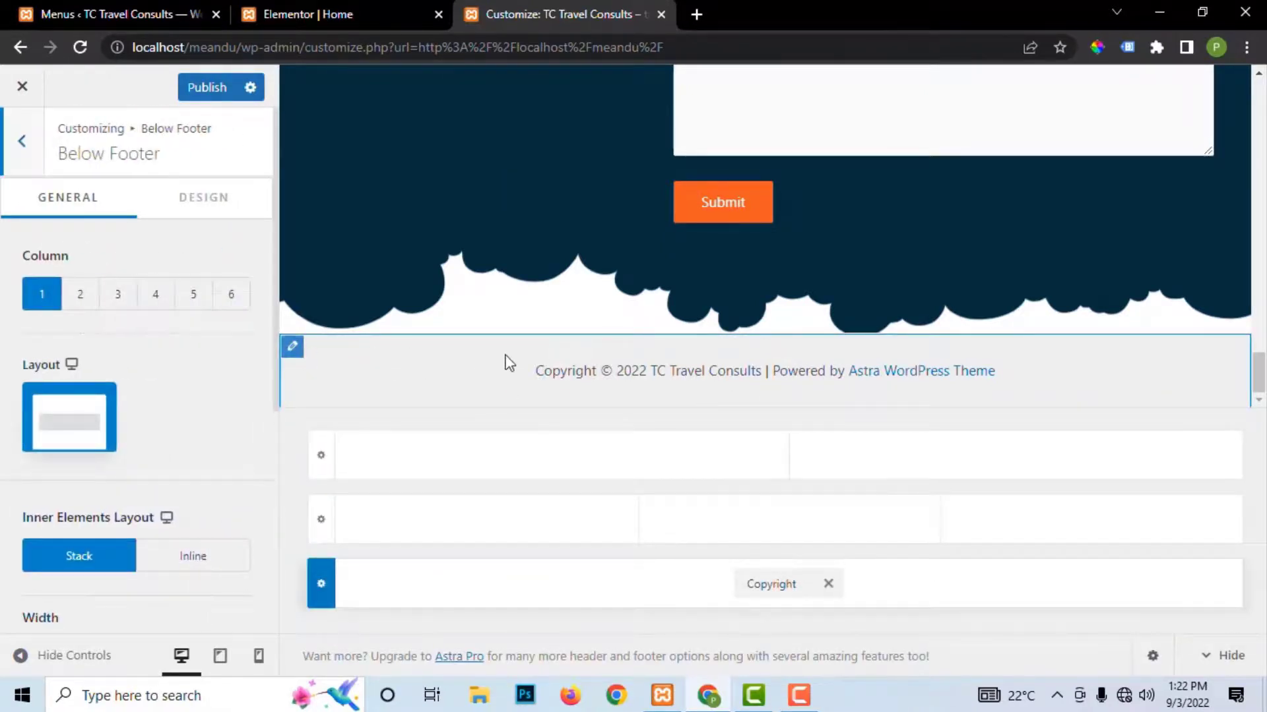
scroll(173, 524, down, 5)
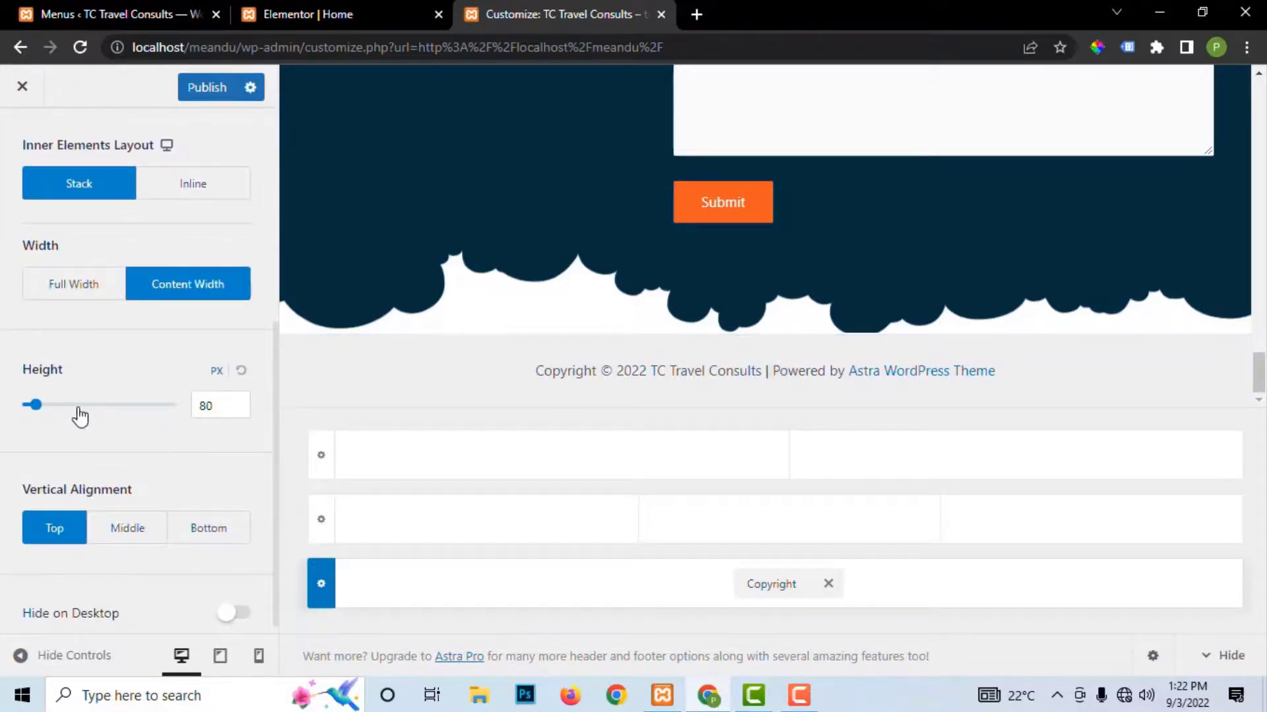
mouse_move(35, 404)
mouse_down()
mouse_move(53, 405)
mouse_move(29, 408)
mouse_up()
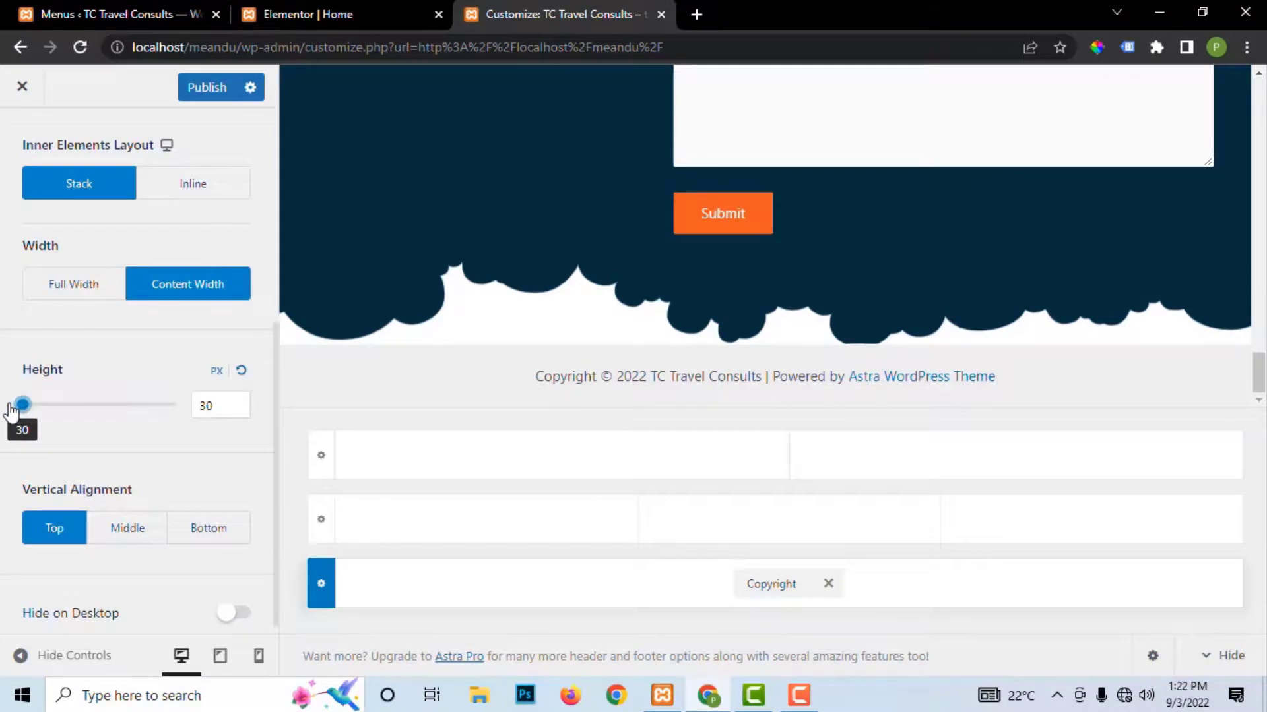
click(777, 382)
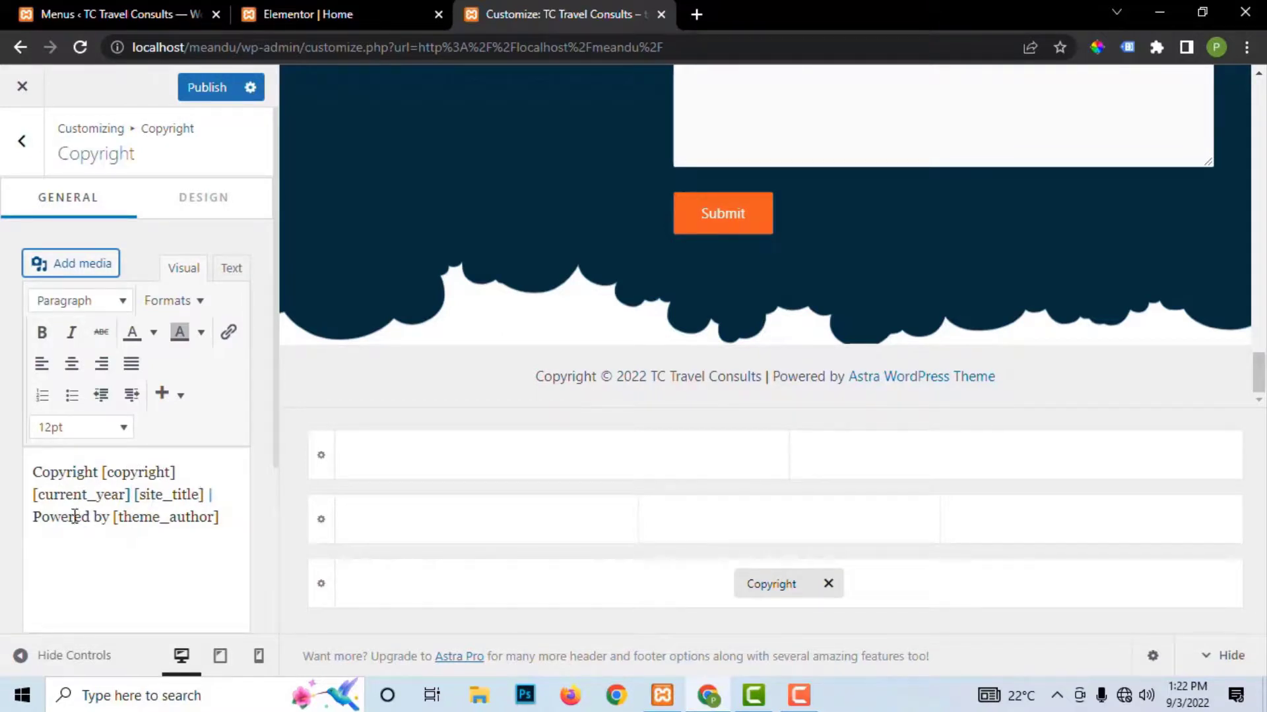
Step: Replace [theme_author] in the footer credit with 'TC Travels Consult' and publish
drag(113, 518, 224, 523)
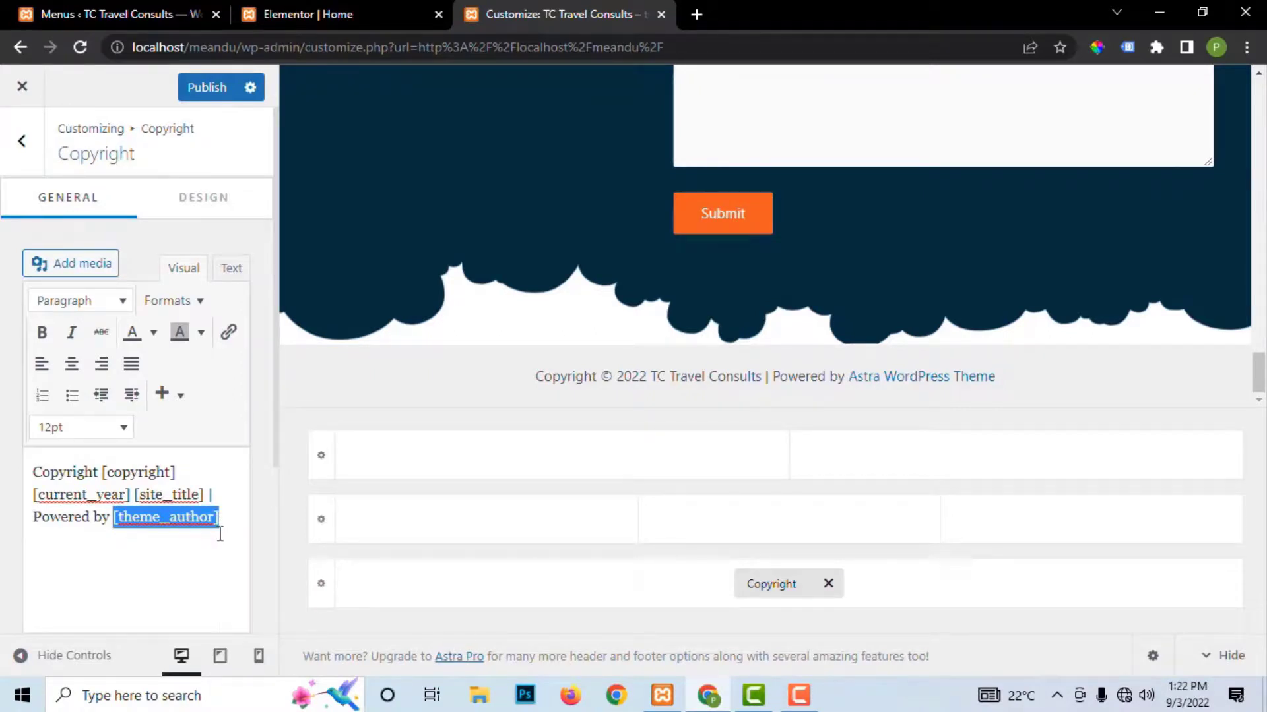
text(TC)
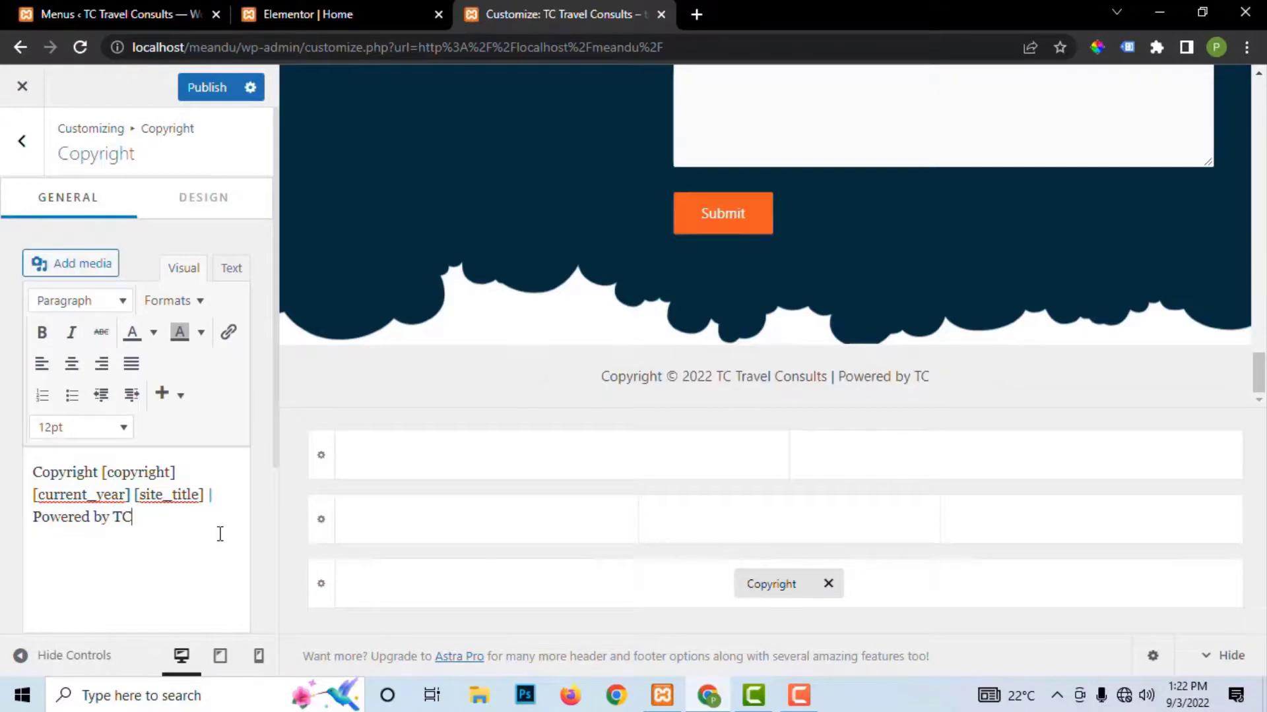
text( Tra)
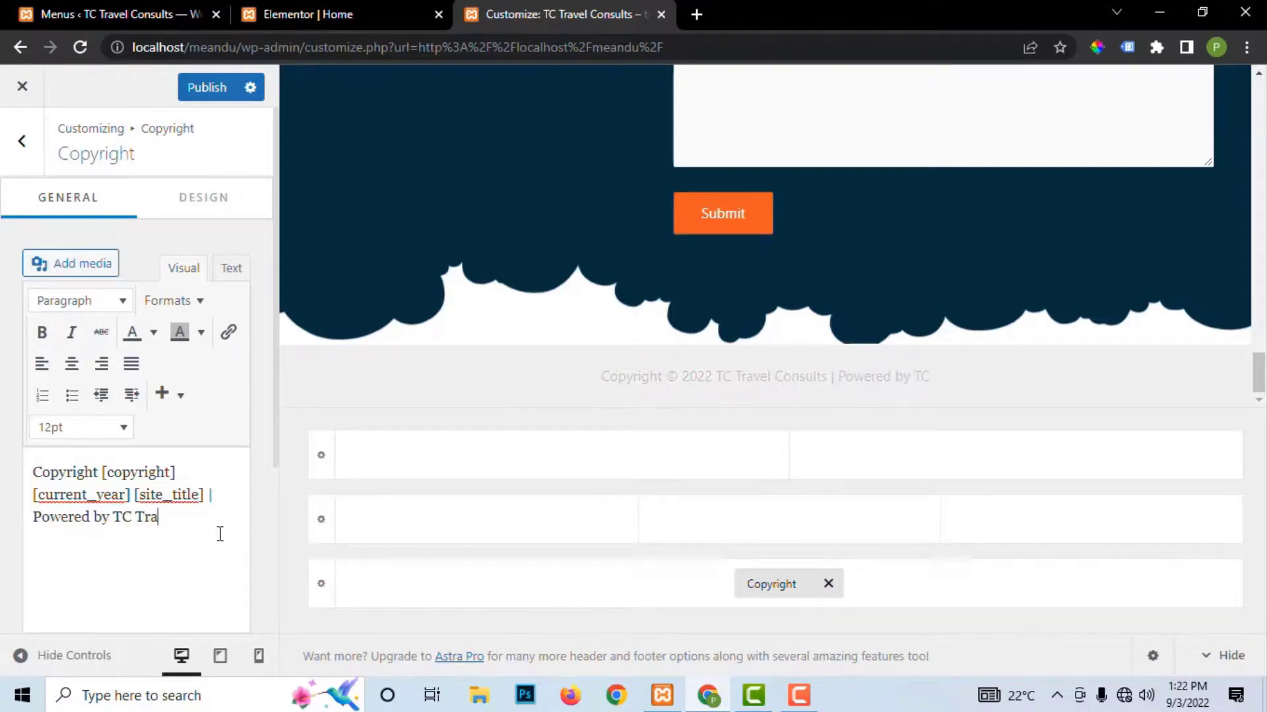
key(BackSpace)
key(BackSpace)
text(ls Consult)
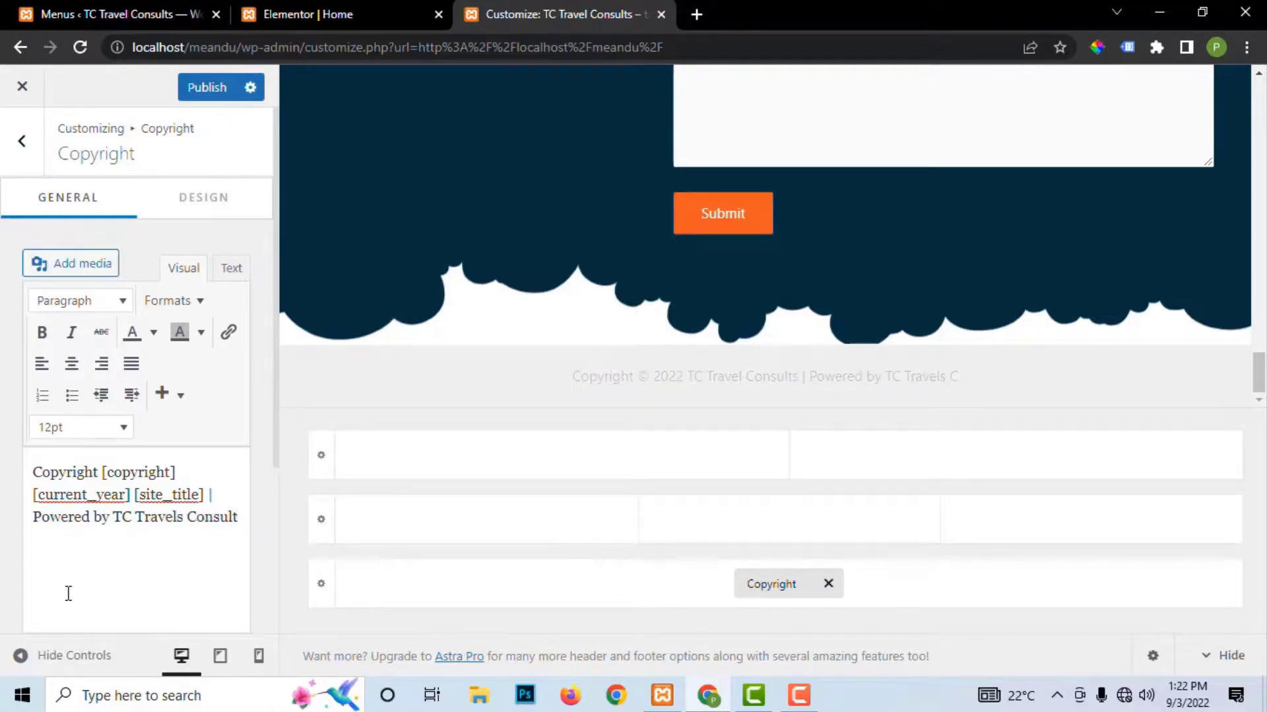
click(206, 87)
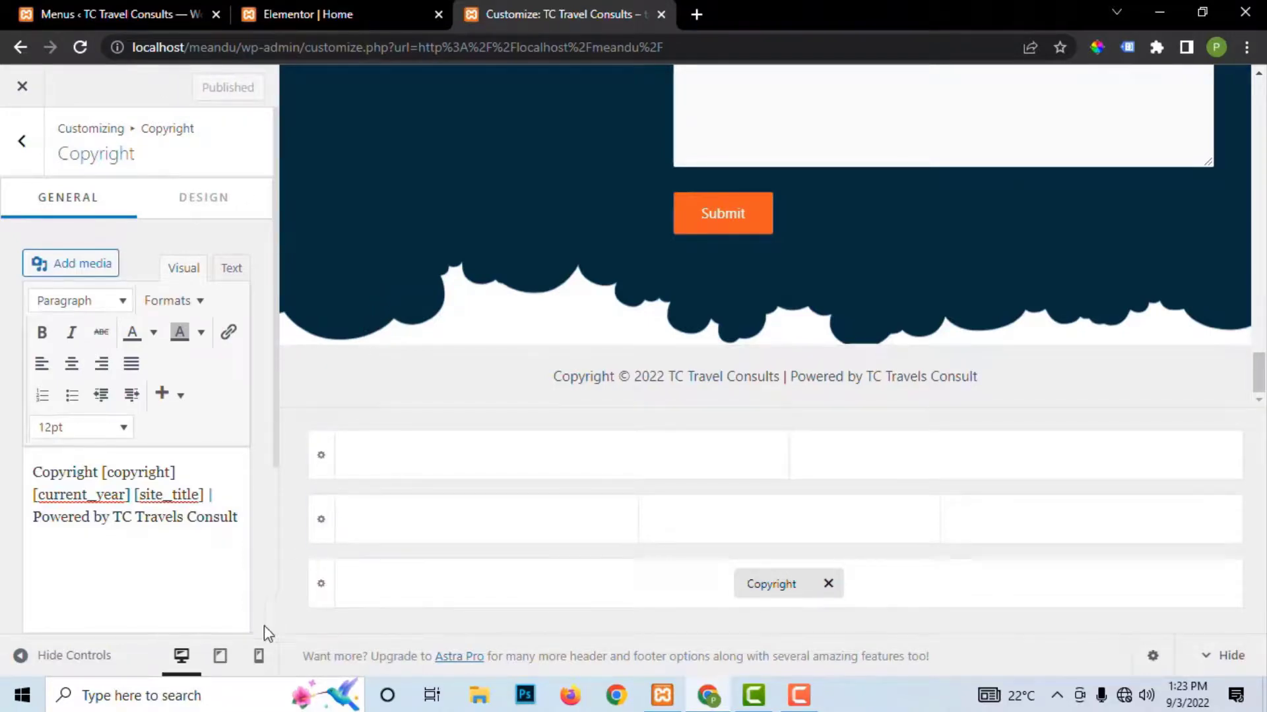
Step: Switch the preview to mobile width and reach the Off-Canvas Menu settings through the hamburger menu
click(259, 655)
scroll(798, 277, up, 5)
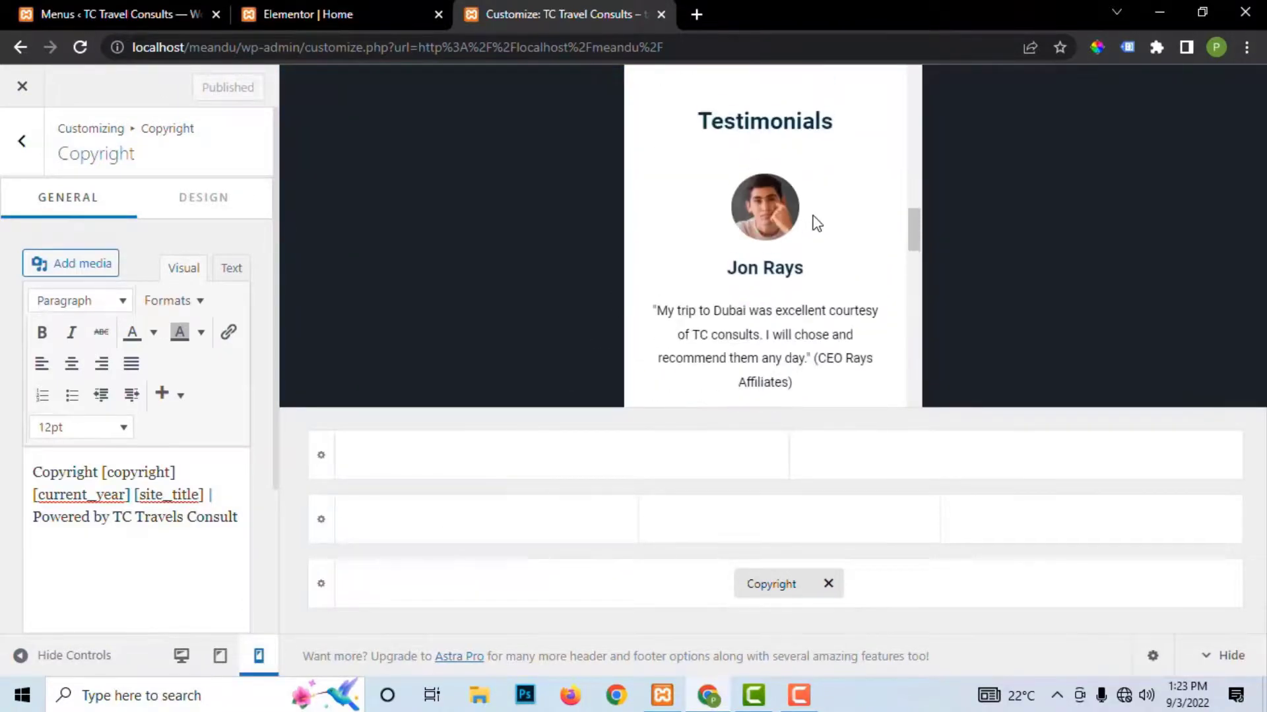
scroll(817, 223, up, 7)
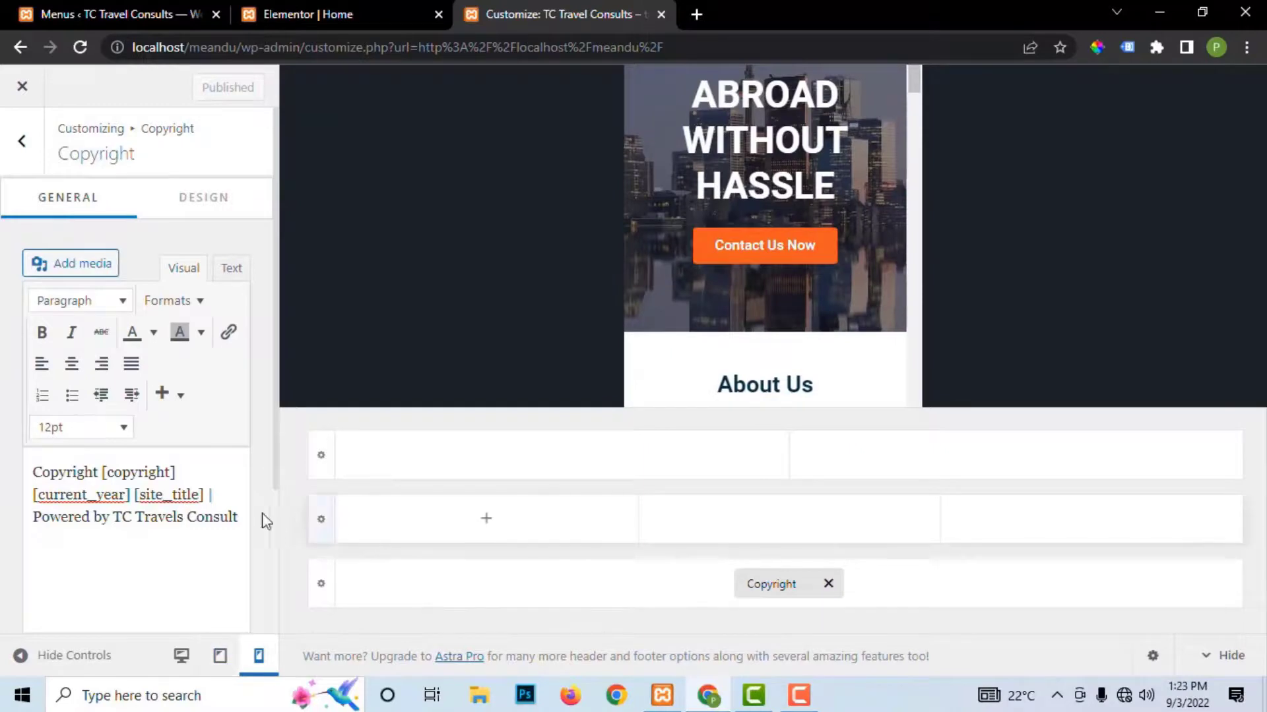
scroll(797, 227, up, 1)
scroll(802, 186, up, 3)
click(868, 110)
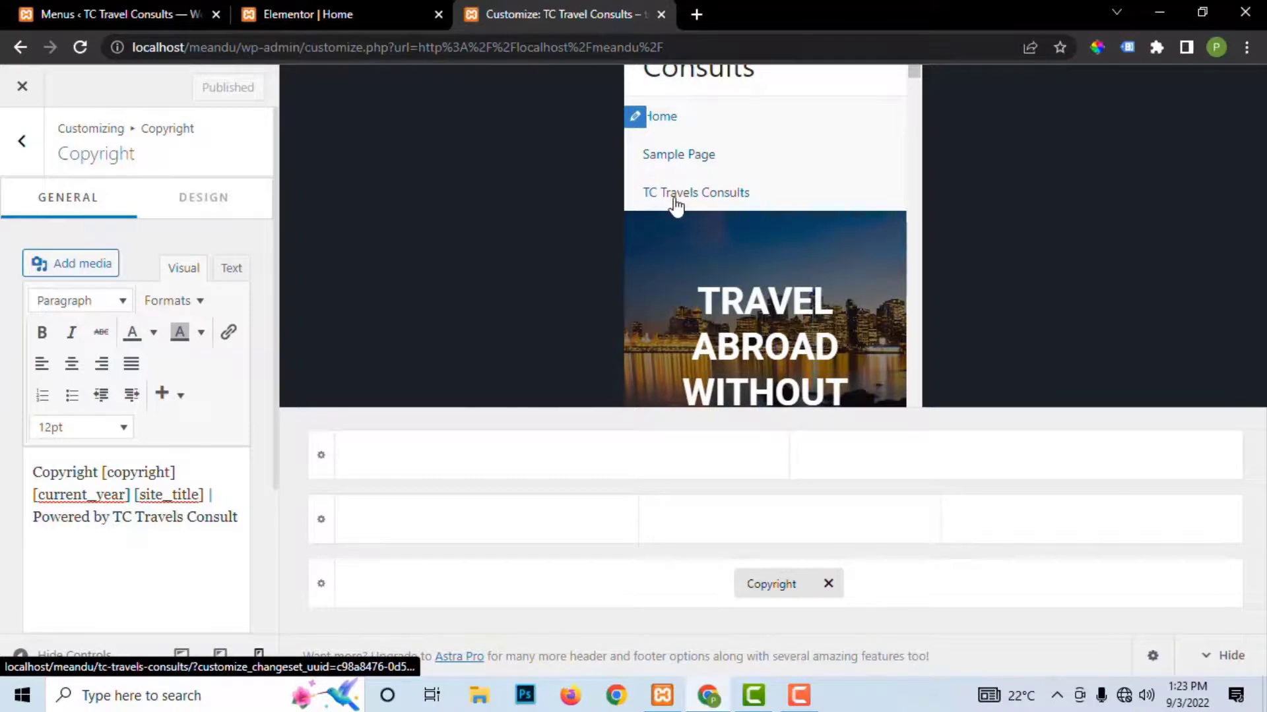
scroll(673, 179, up, 2)
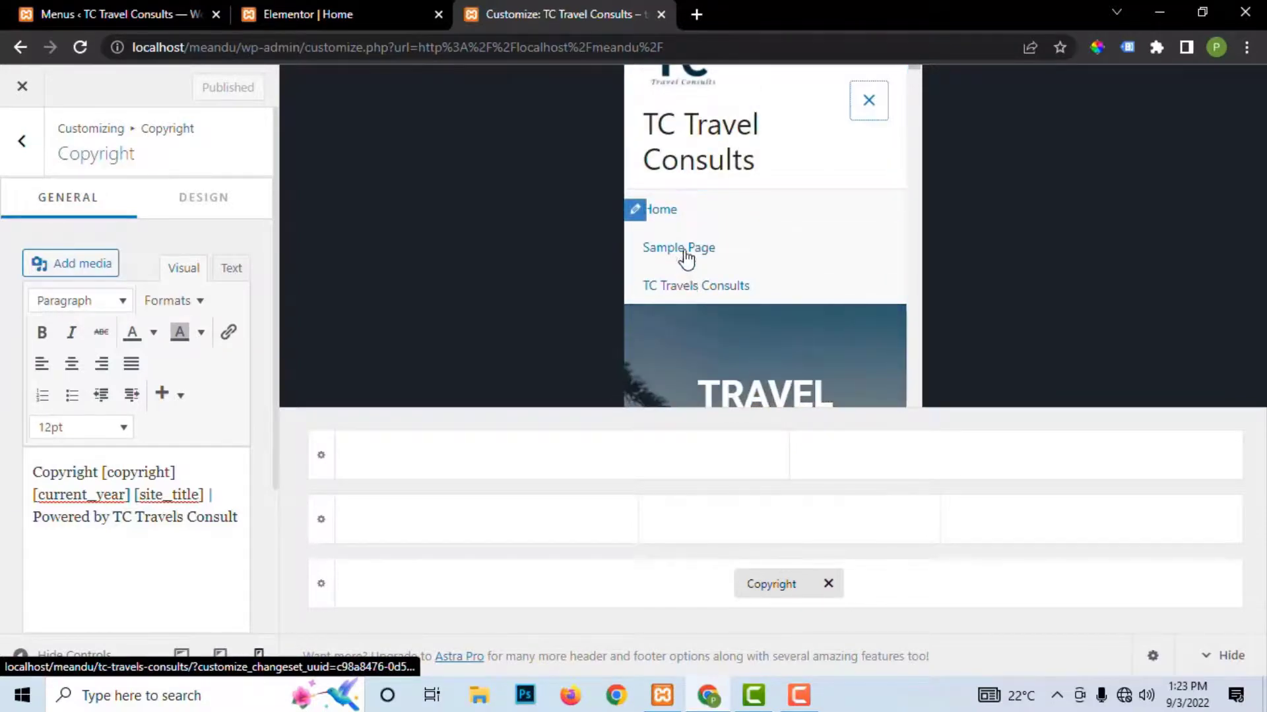
click(863, 92)
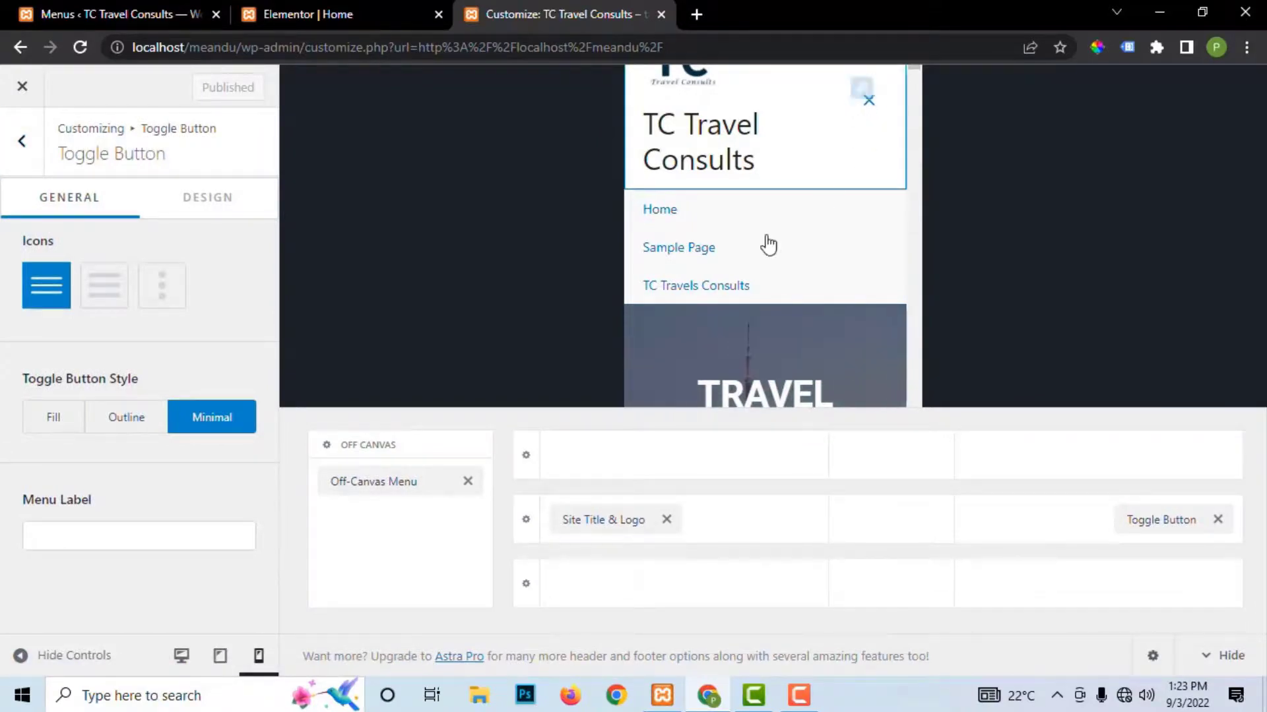
click(635, 214)
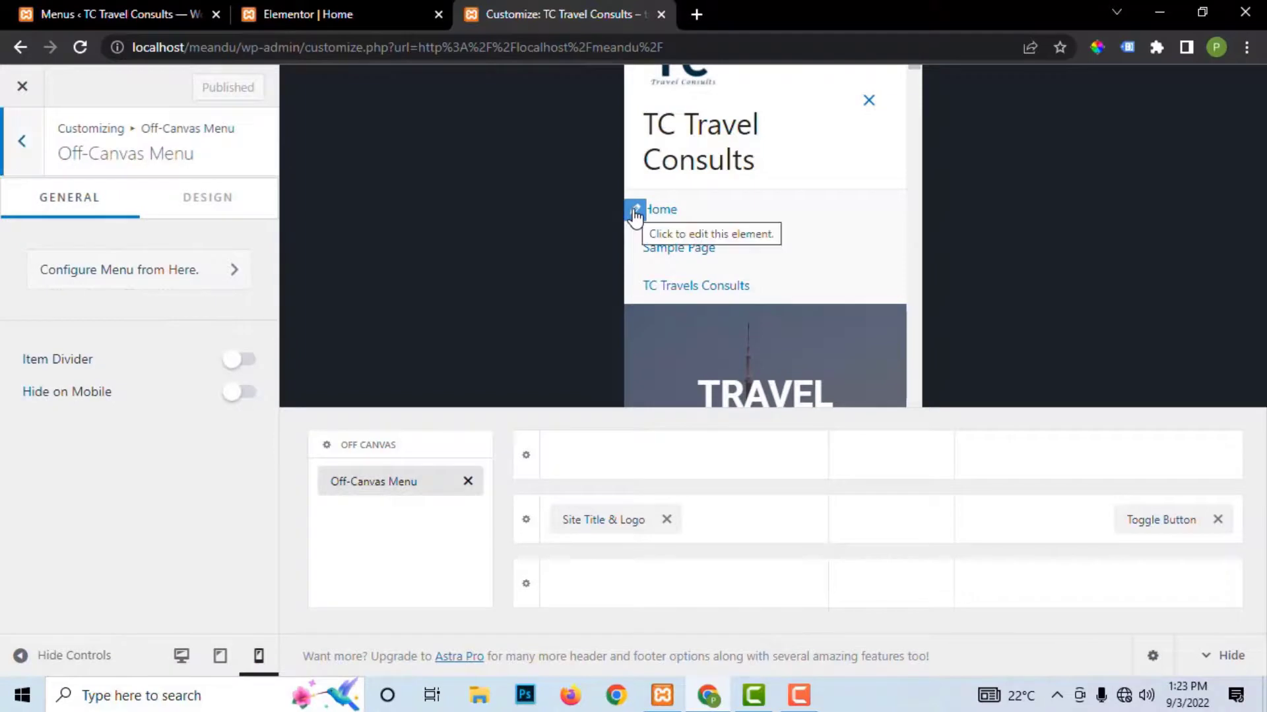
Step: Assign Main Menu to the Secondary and Off-Canvas menu locations
click(121, 278)
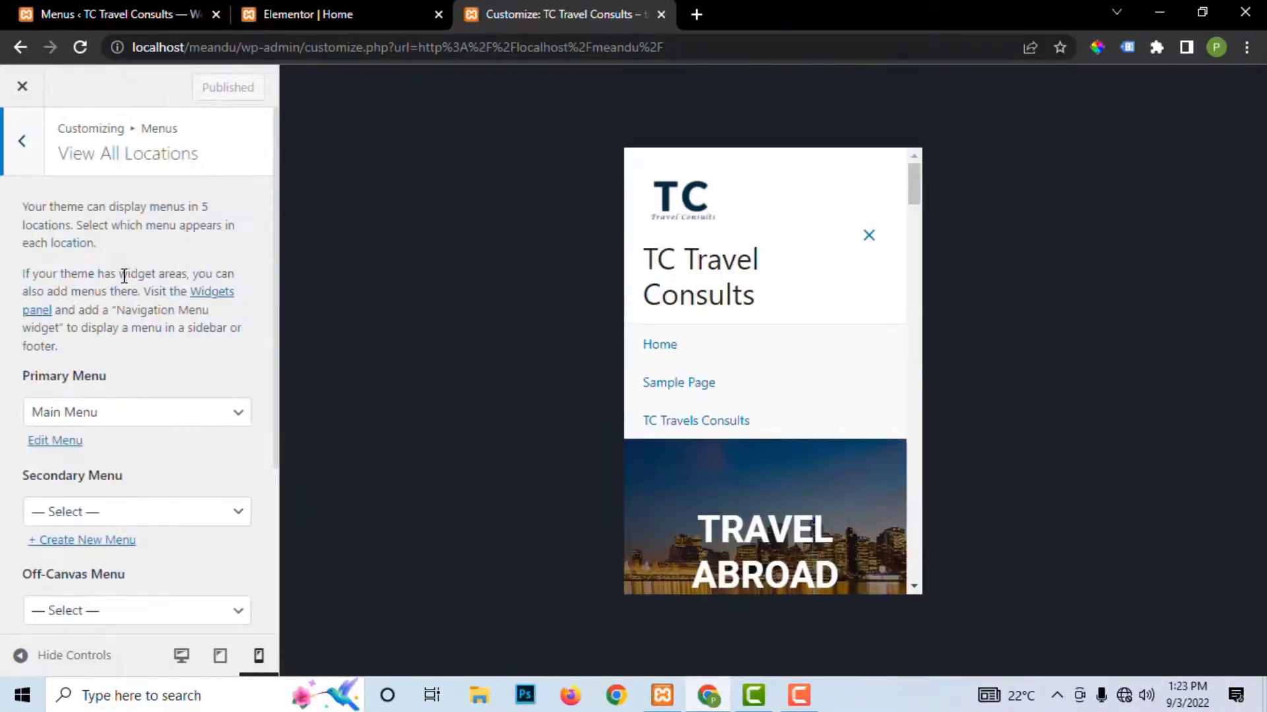
scroll(148, 404, down, 3)
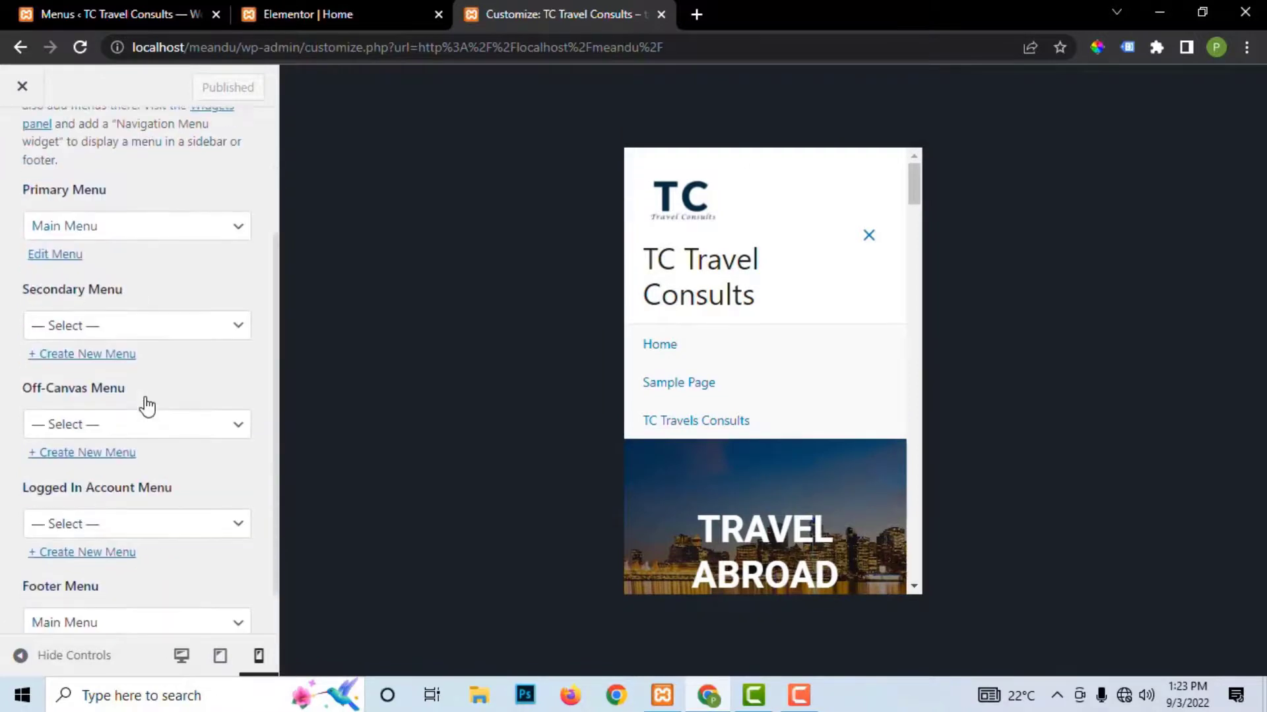
click(114, 330)
click(99, 370)
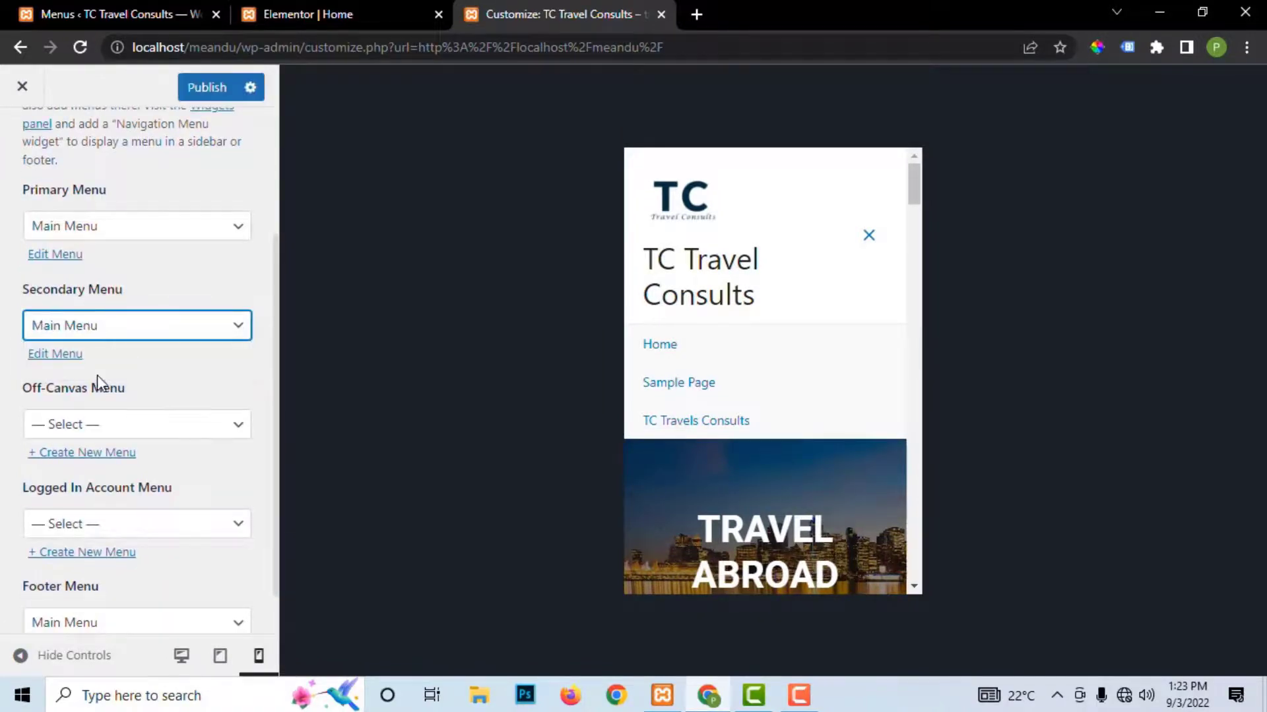
click(160, 429)
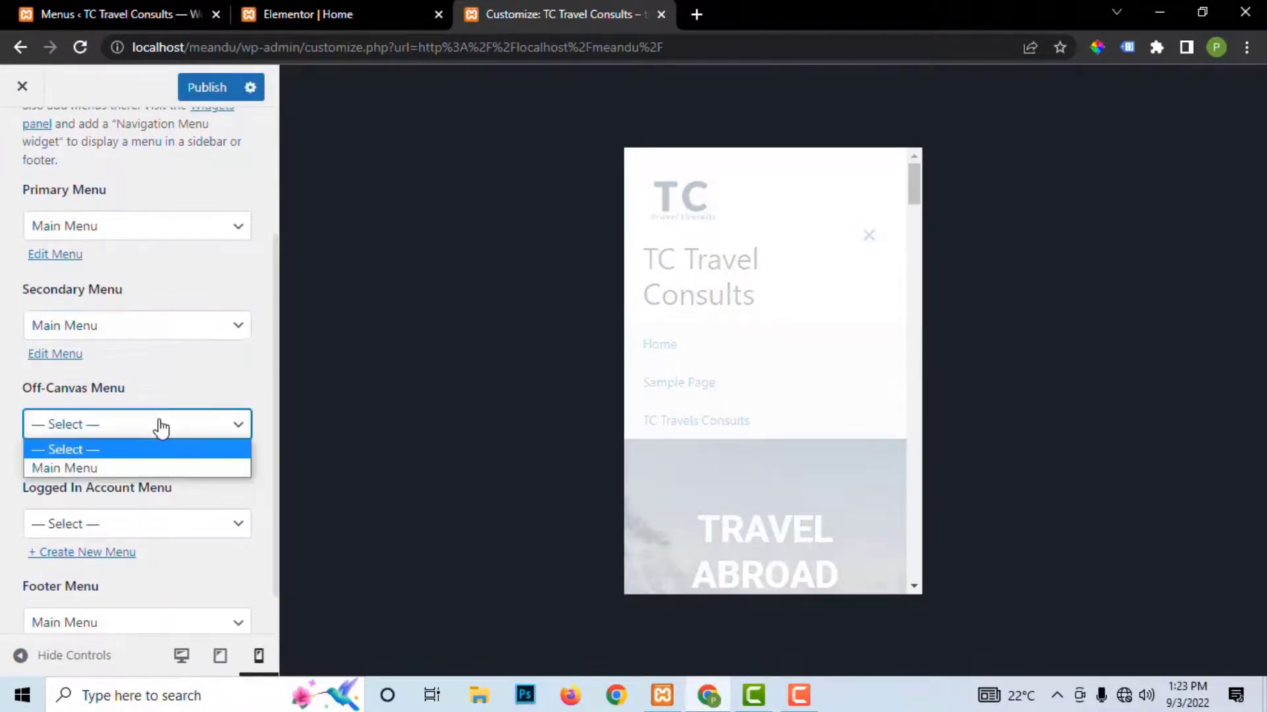
click(136, 471)
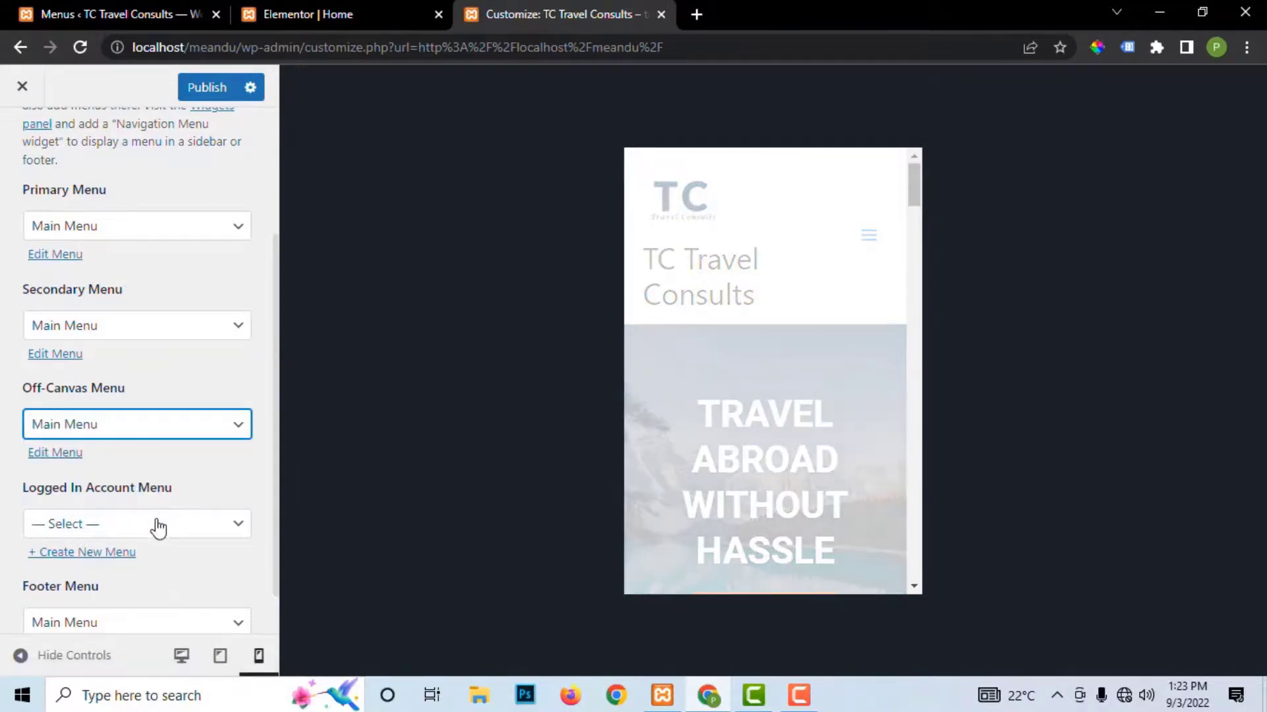
Step: Assign Main Menu to the Logged In Account and Footer locations, publish, and check the mobile menu
click(156, 526)
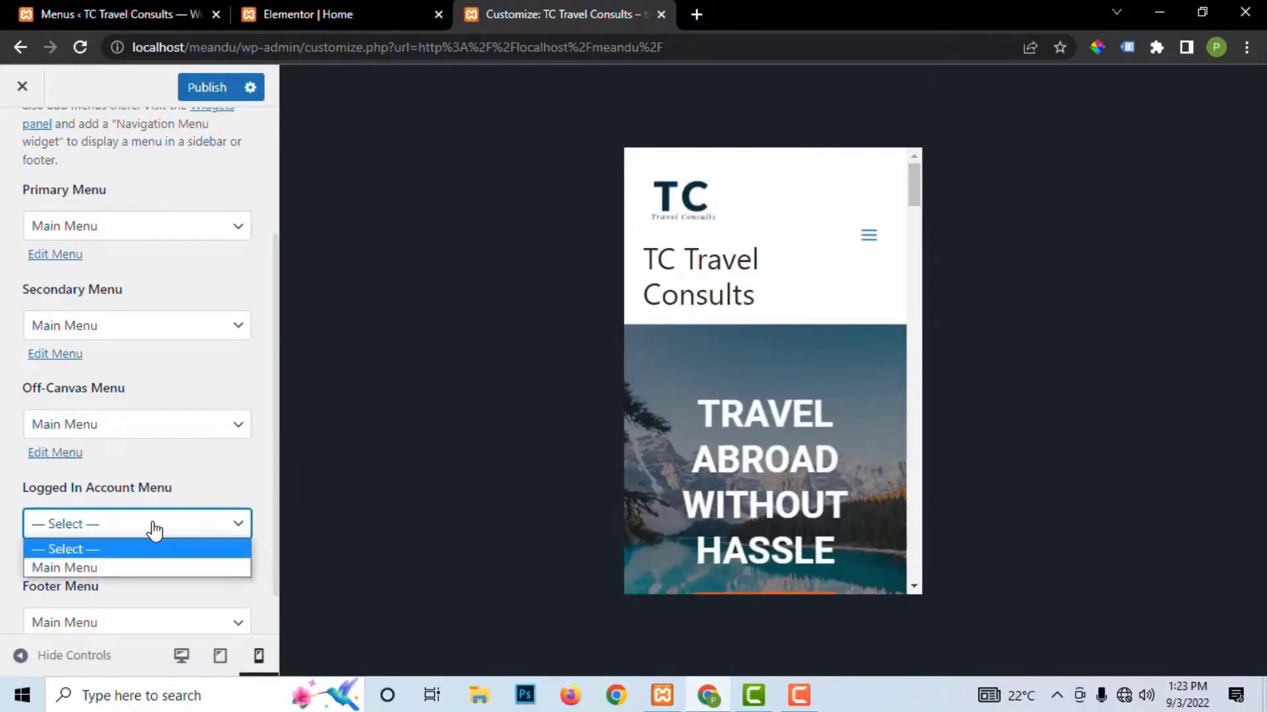
click(139, 569)
scroll(161, 528, down, 1)
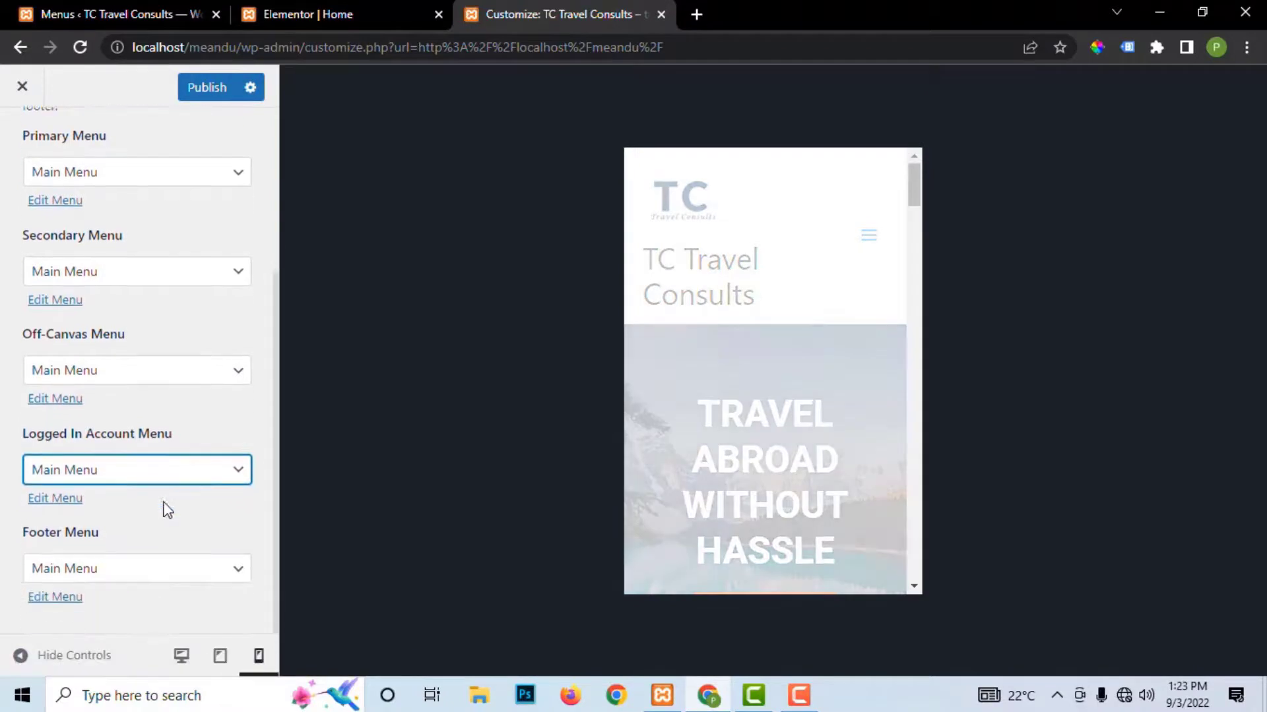
click(127, 572)
click(115, 611)
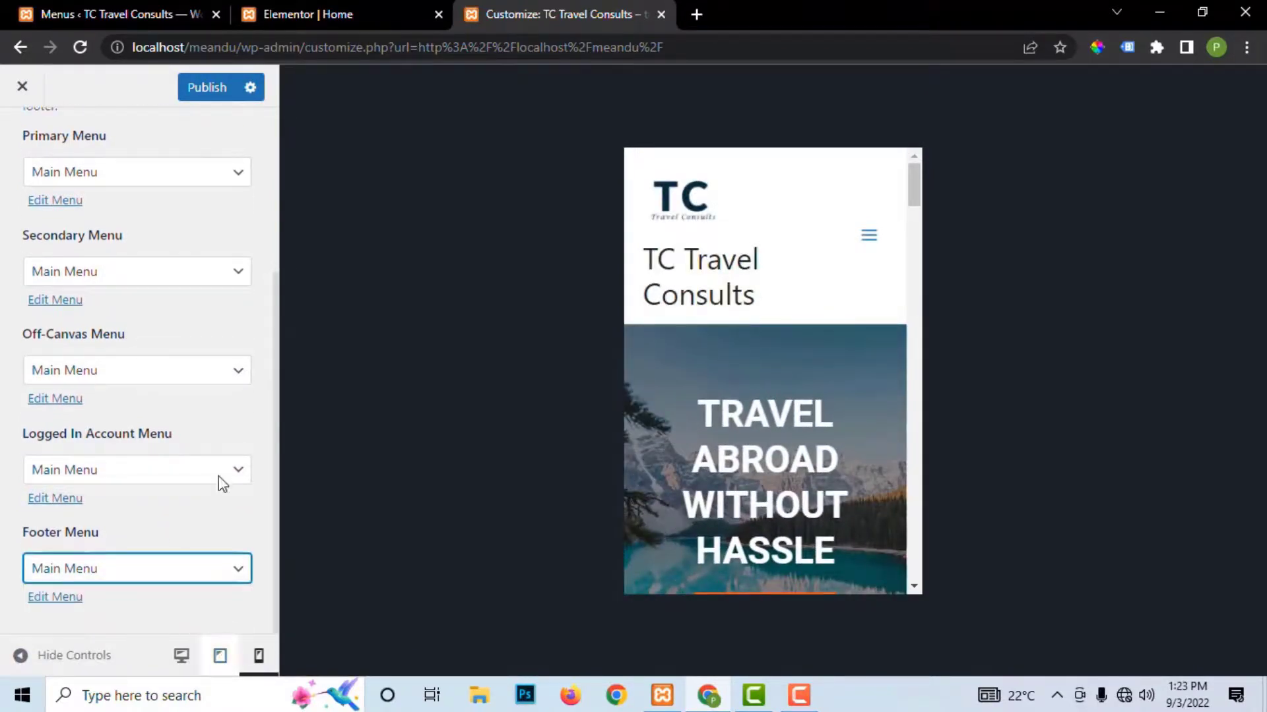
click(203, 92)
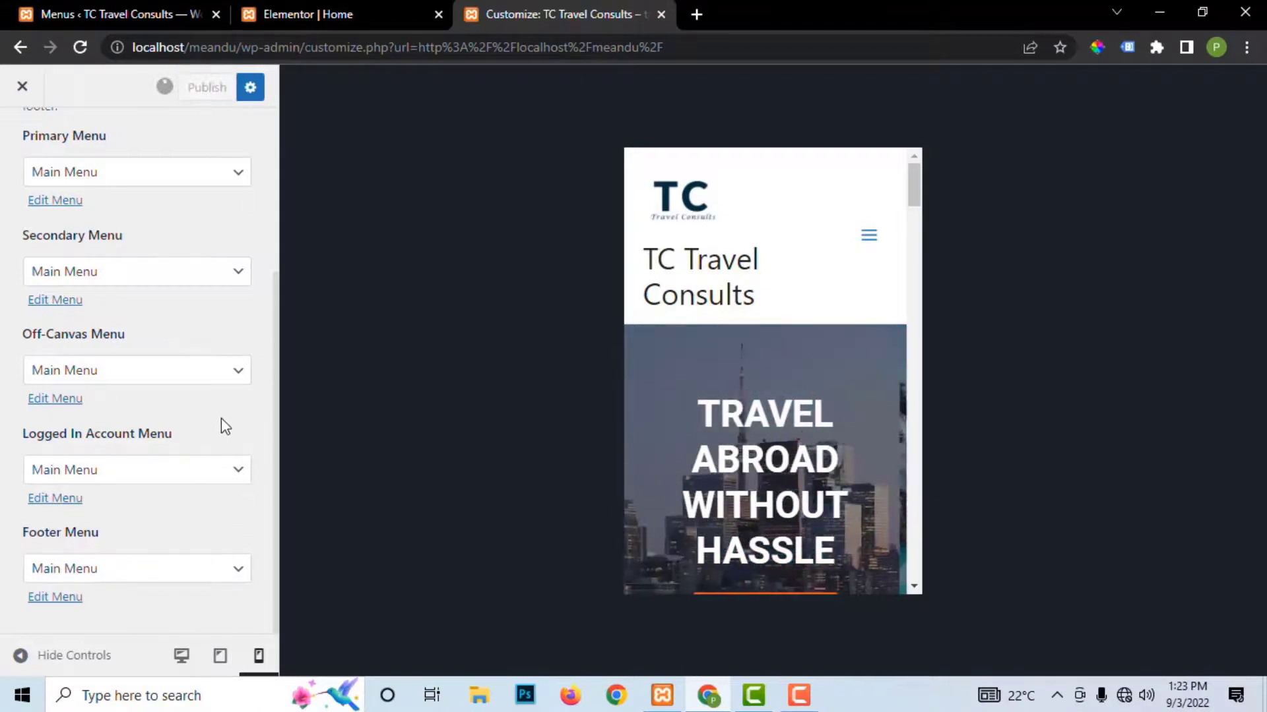
click(868, 243)
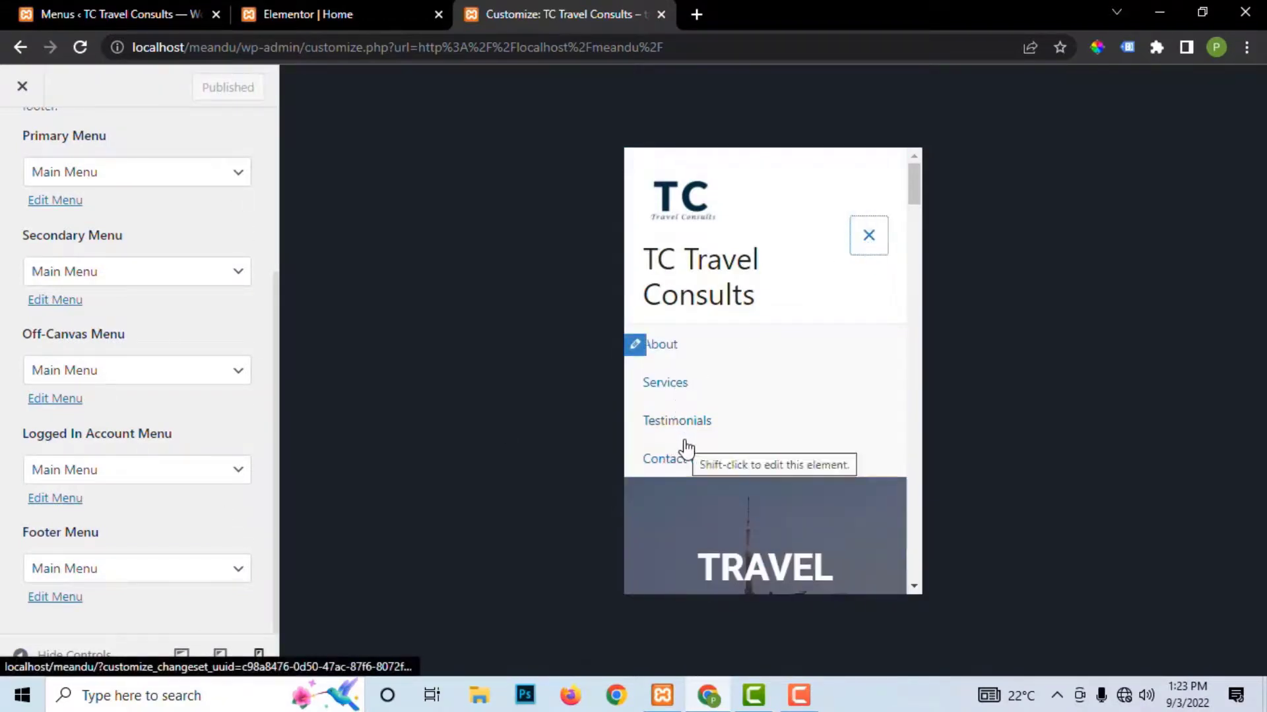
Step: Try the menu toggle in the tablet-width header preview, then return the preview to desktop width
click(220, 656)
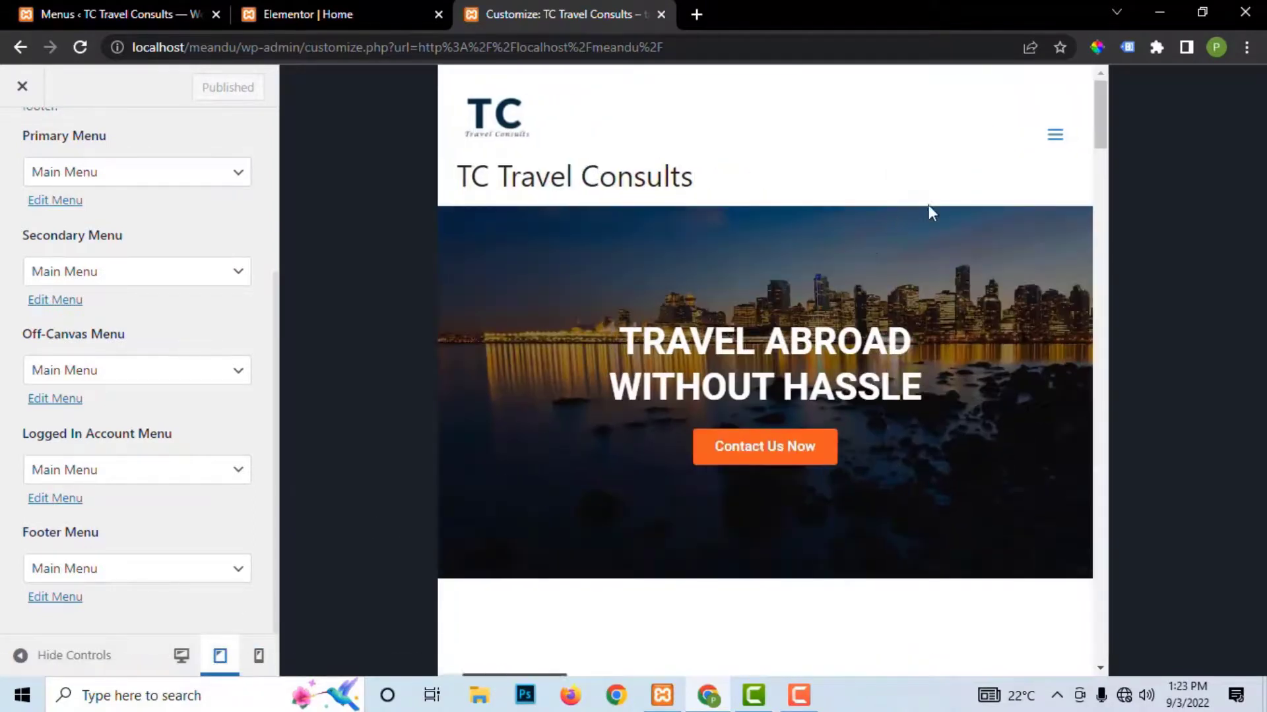
click(1046, 139)
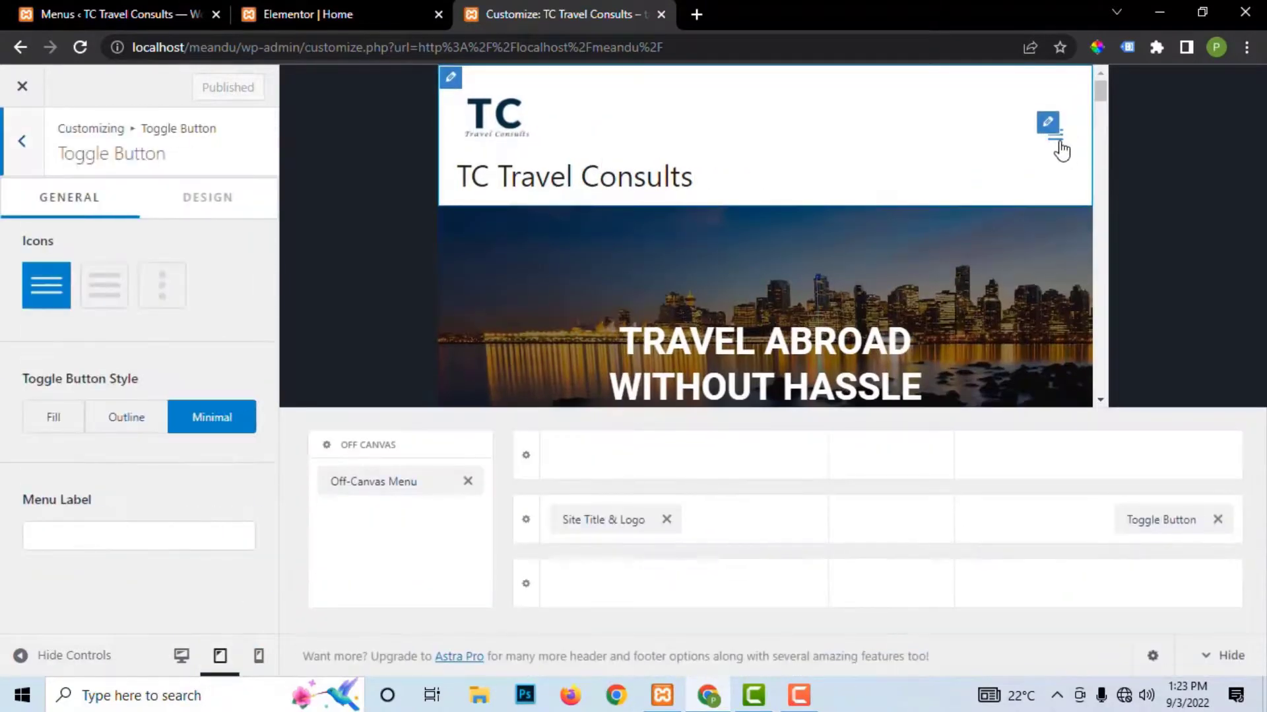
click(1057, 144)
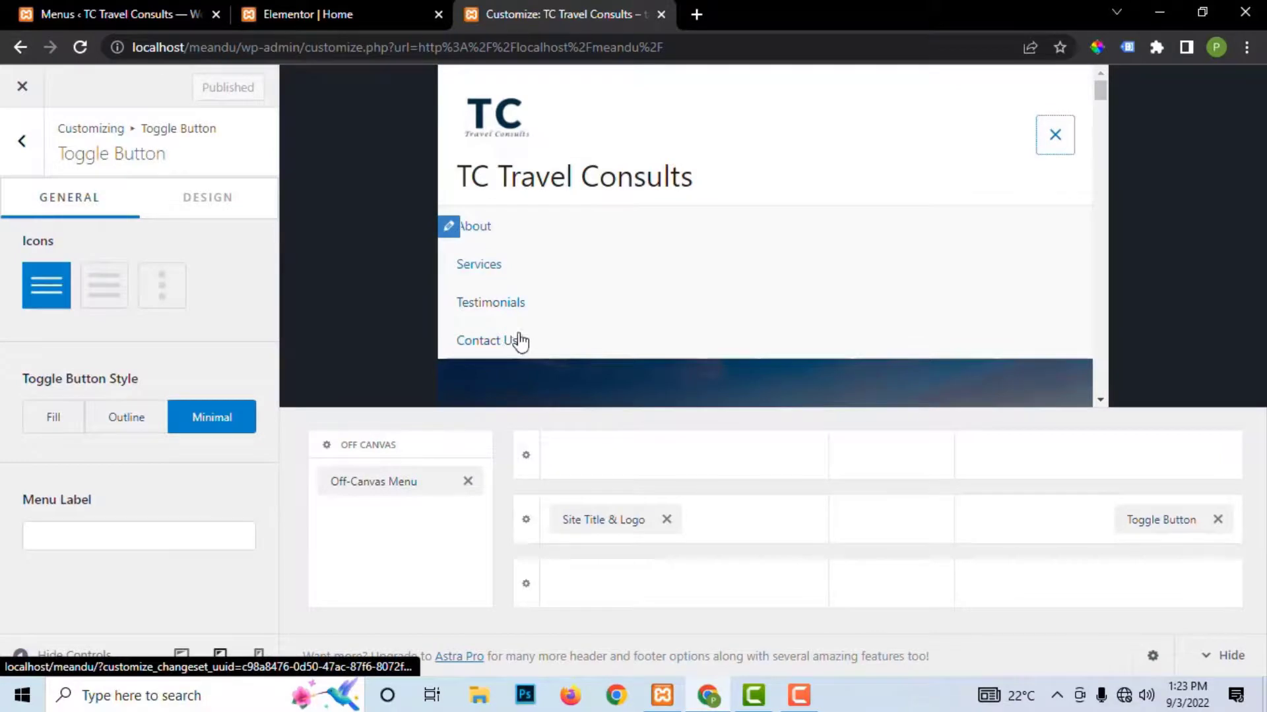
click(182, 656)
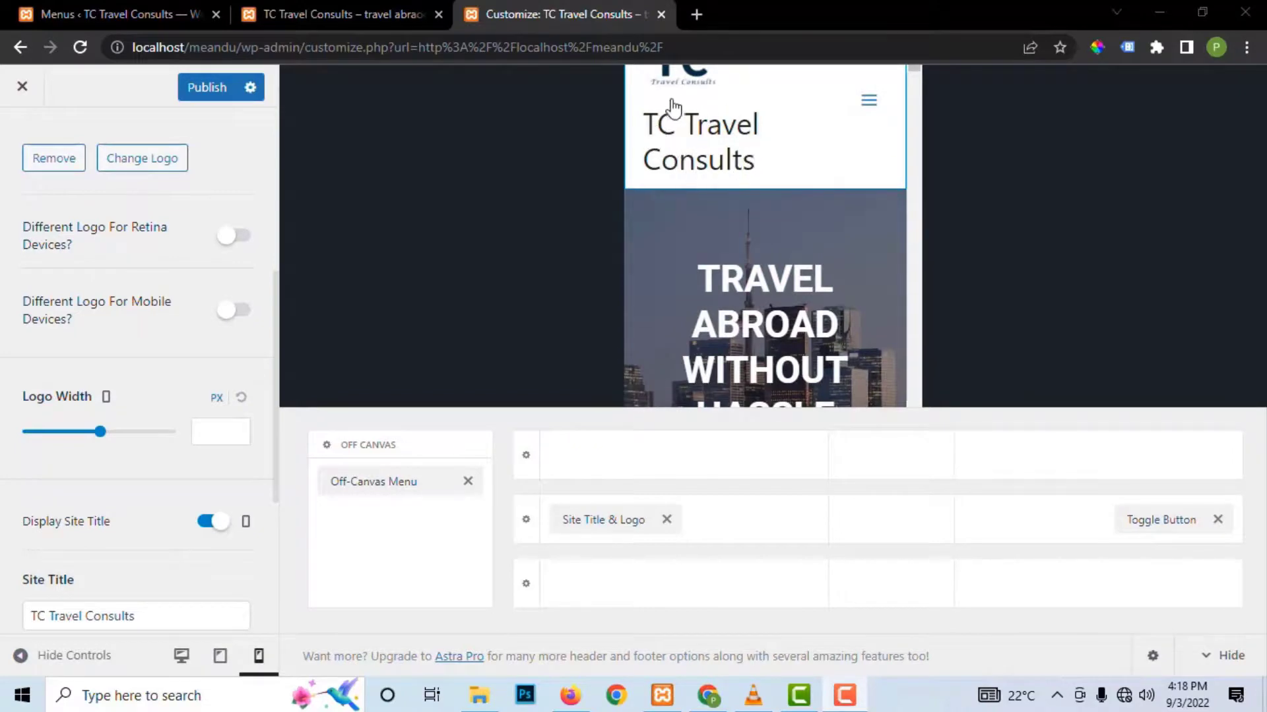
Step: Turn off Display Site Title for the mobile and tablet headers and publish
click(222, 655)
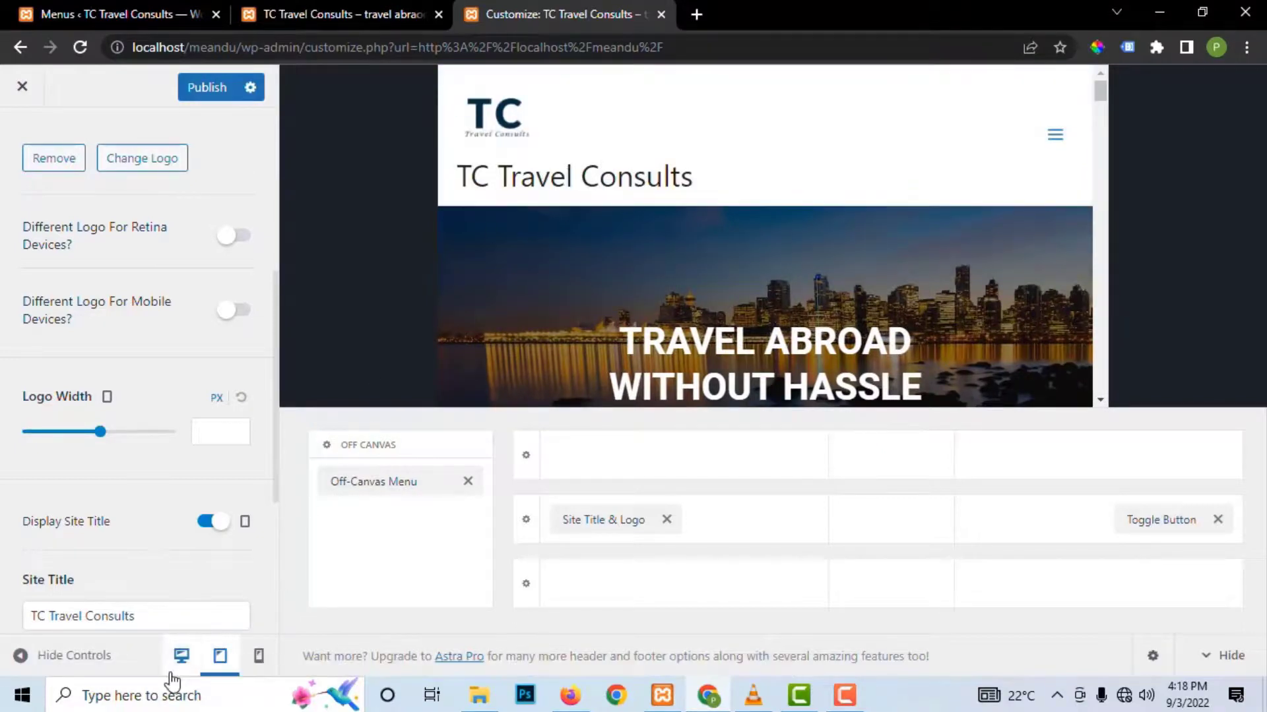
click(182, 659)
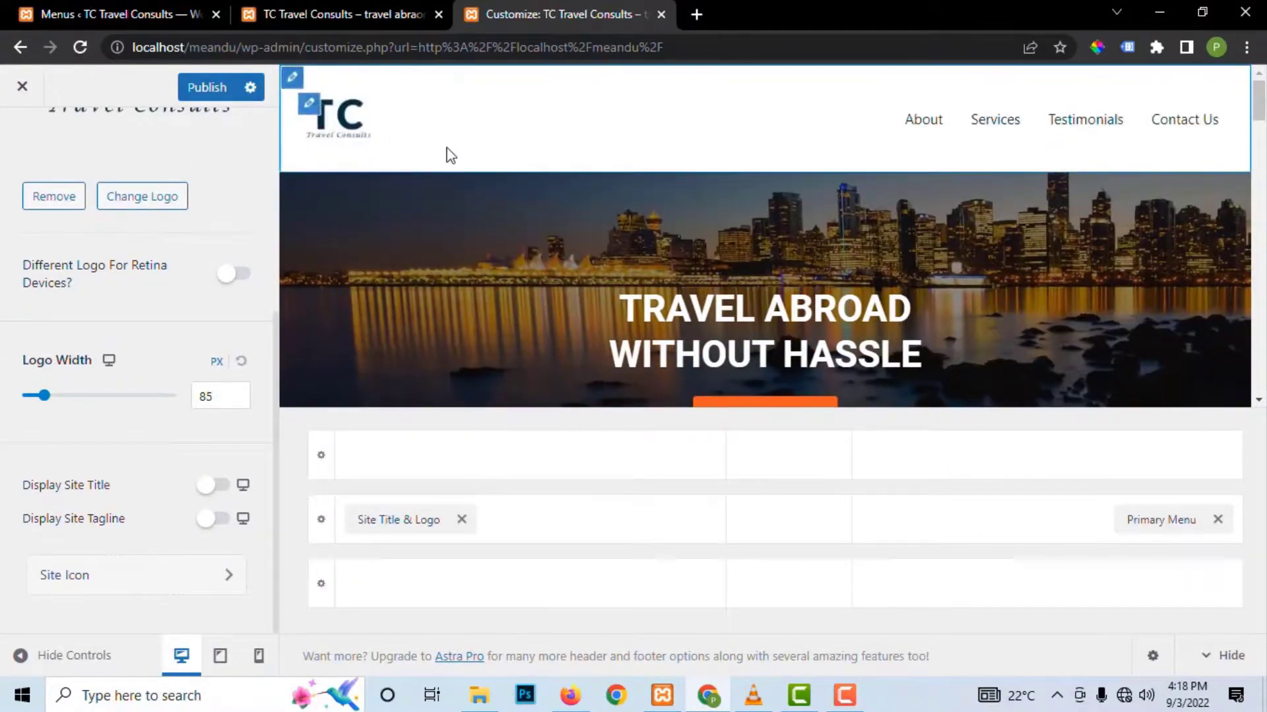
click(257, 657)
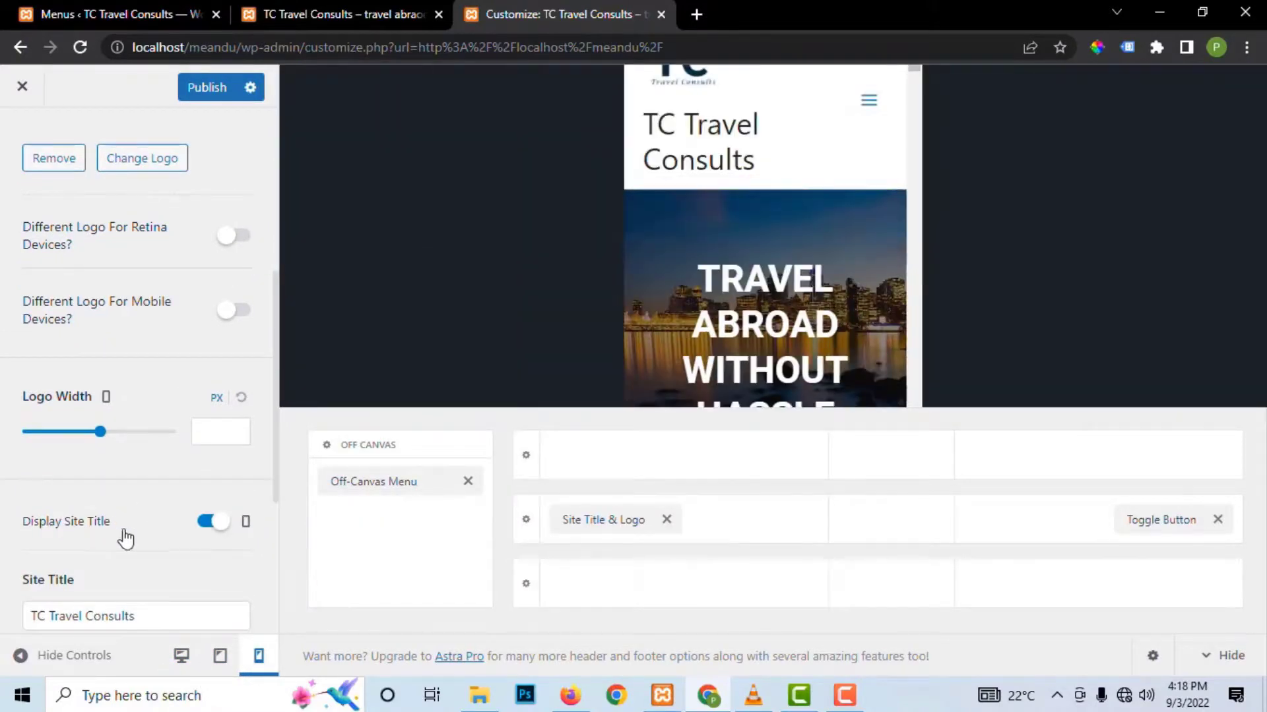
click(212, 523)
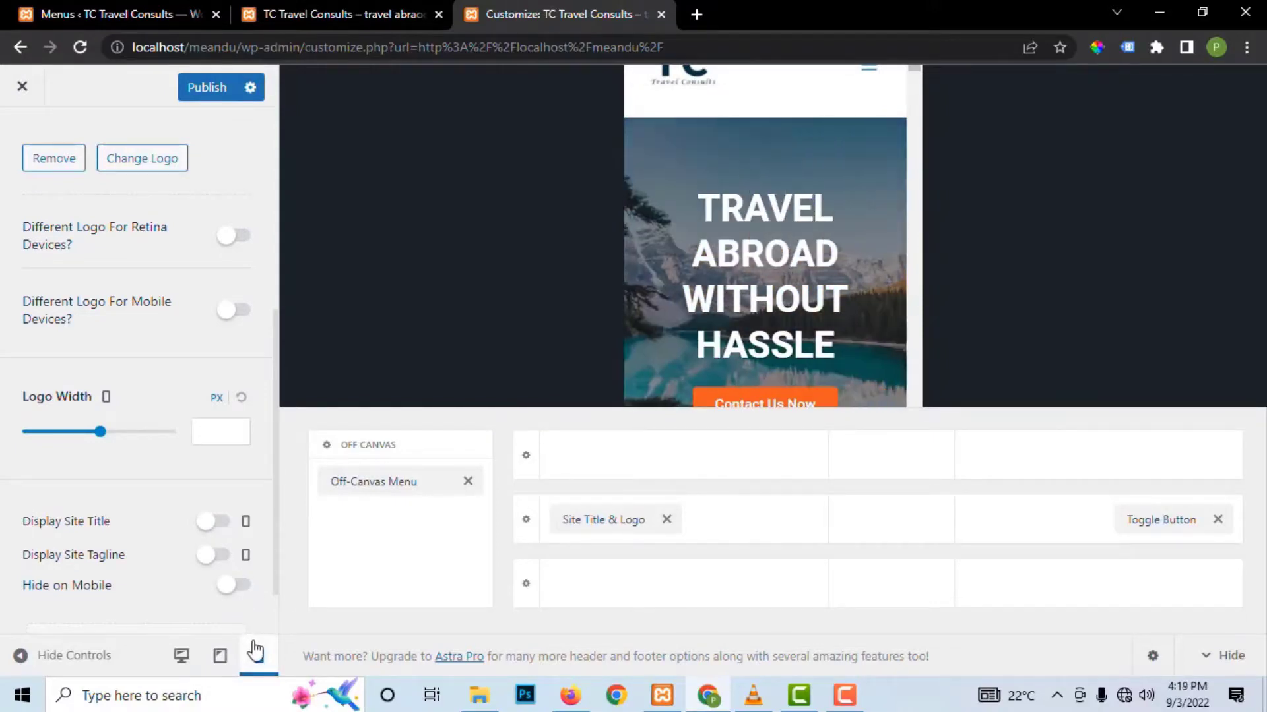
click(222, 654)
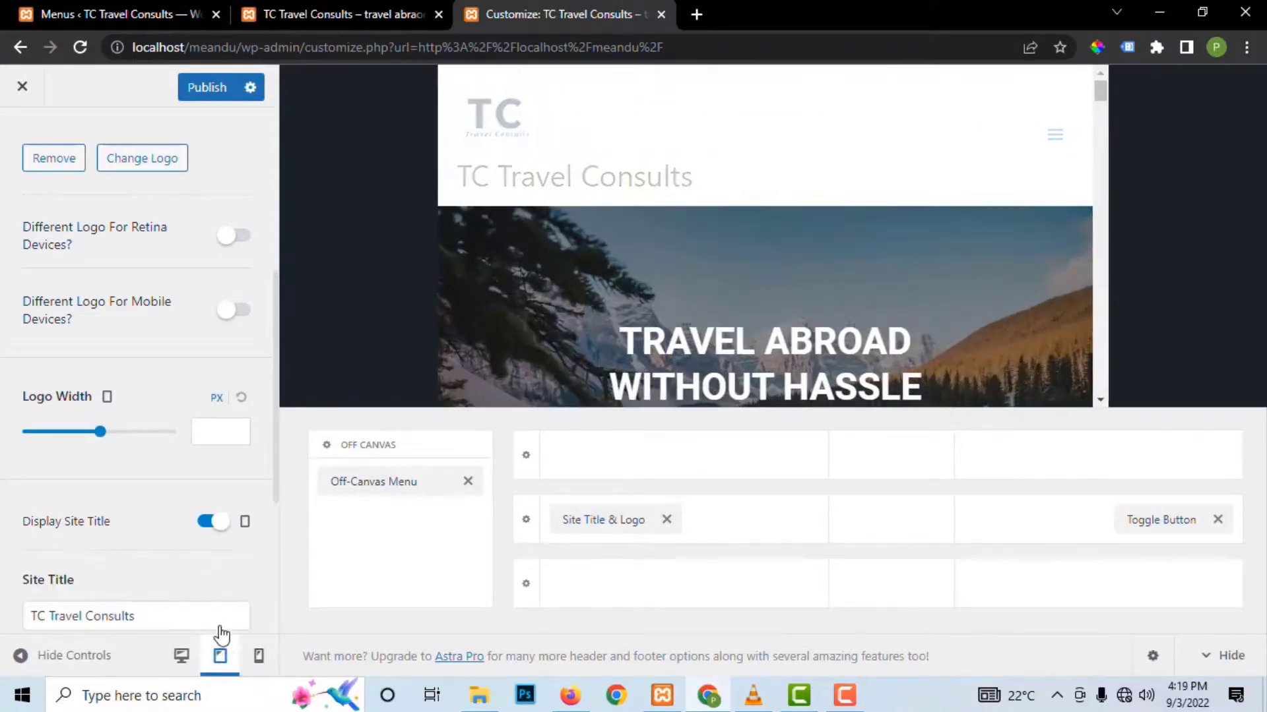
click(209, 523)
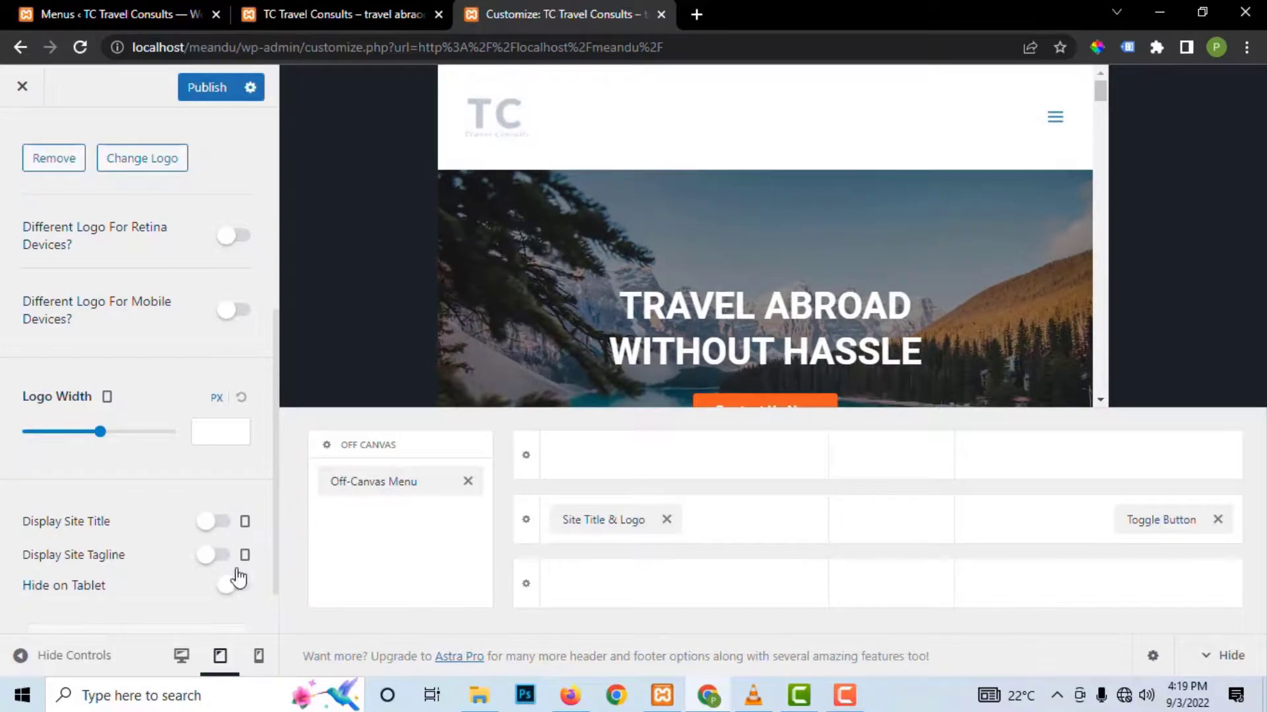
click(210, 86)
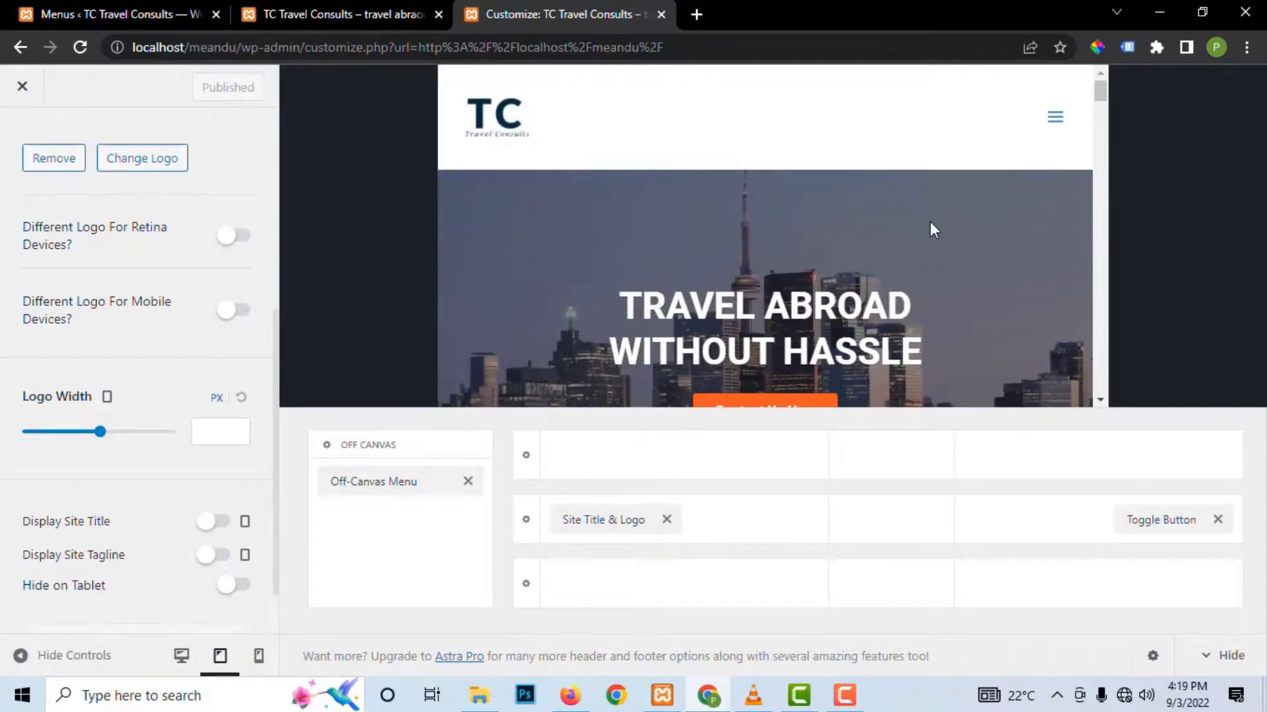
Step: Test the hamburger menu in the tablet and mobile previews, then go to the live site
click(1055, 119)
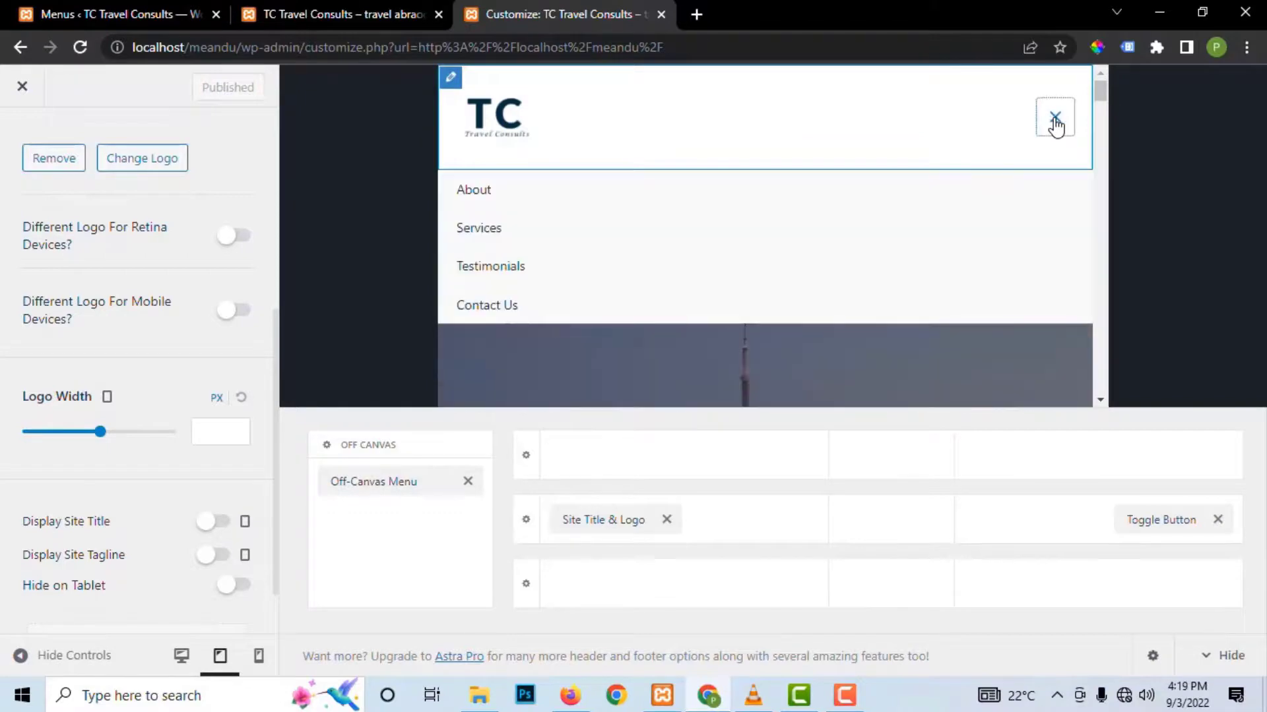
click(1055, 122)
click(259, 655)
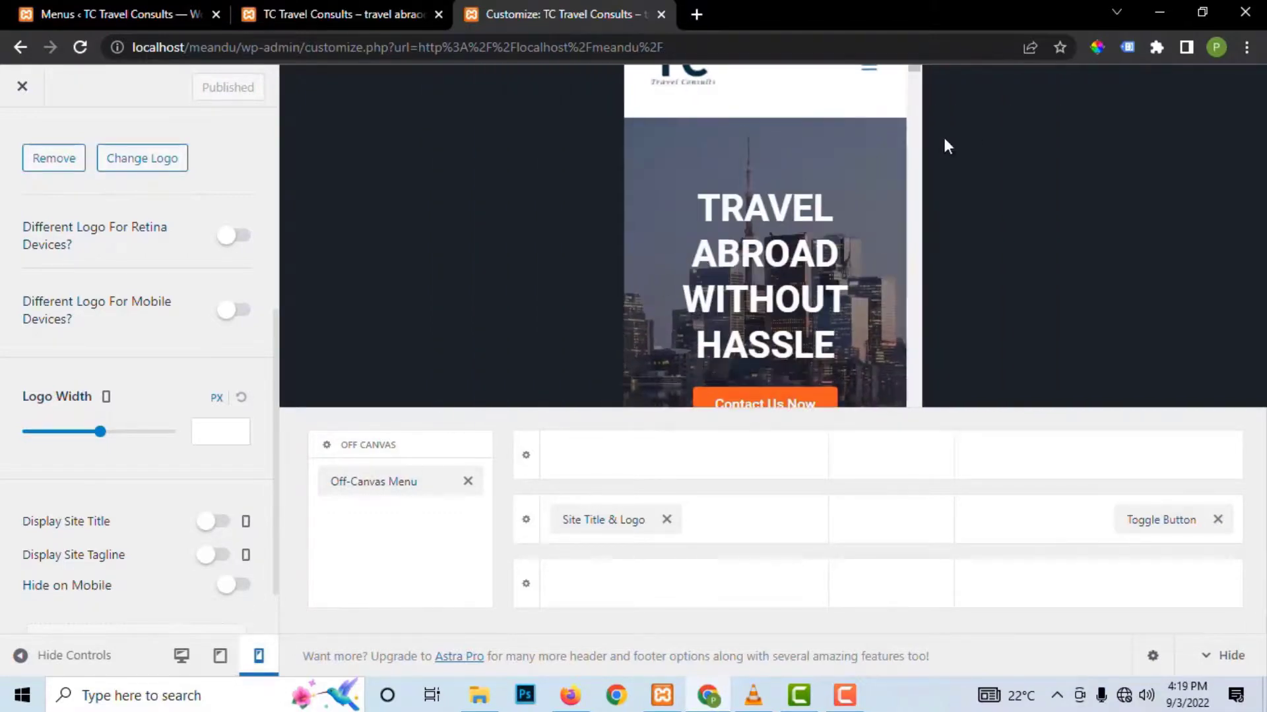
click(875, 78)
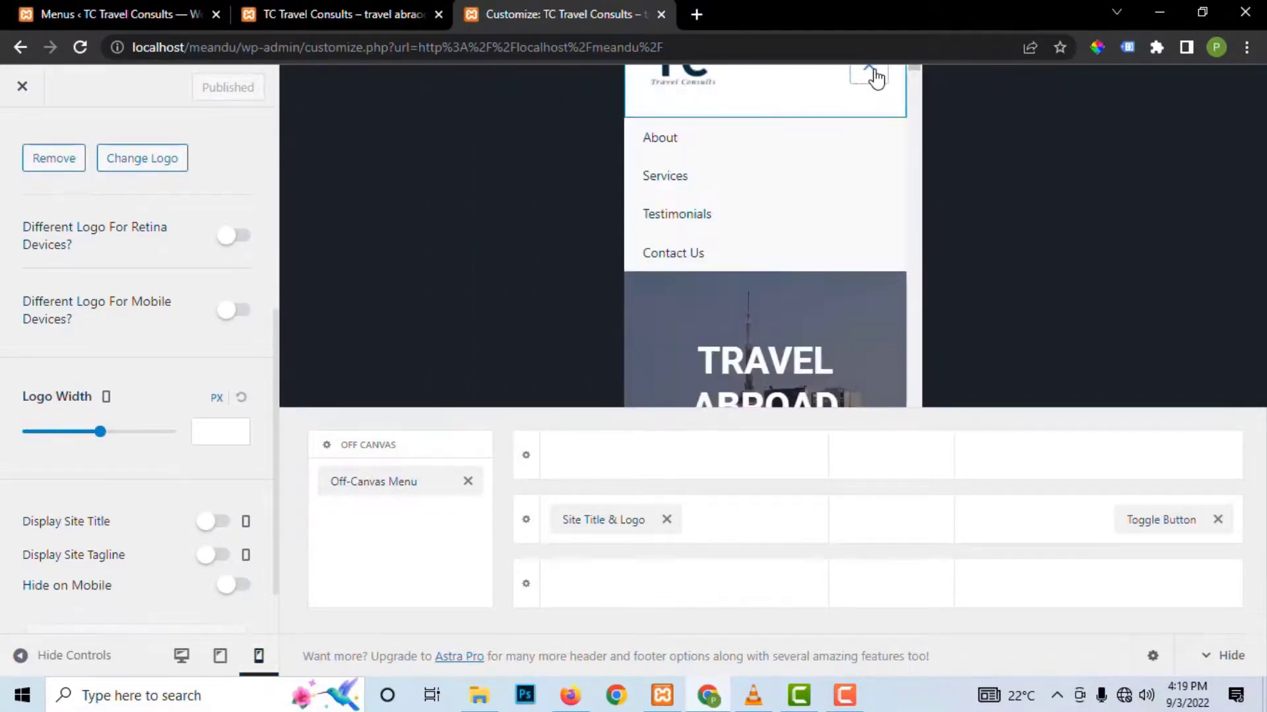
click(868, 86)
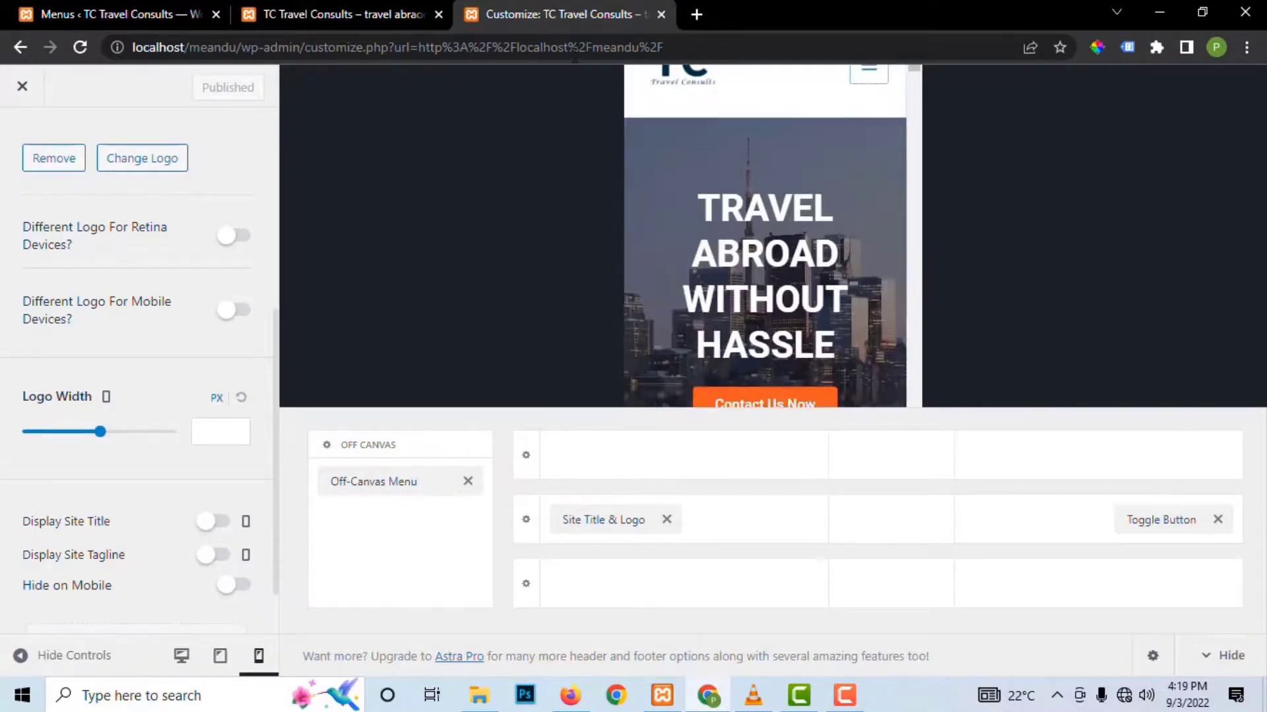
click(361, 15)
scroll(509, 172, up, 2)
scroll(509, 173, up, 3)
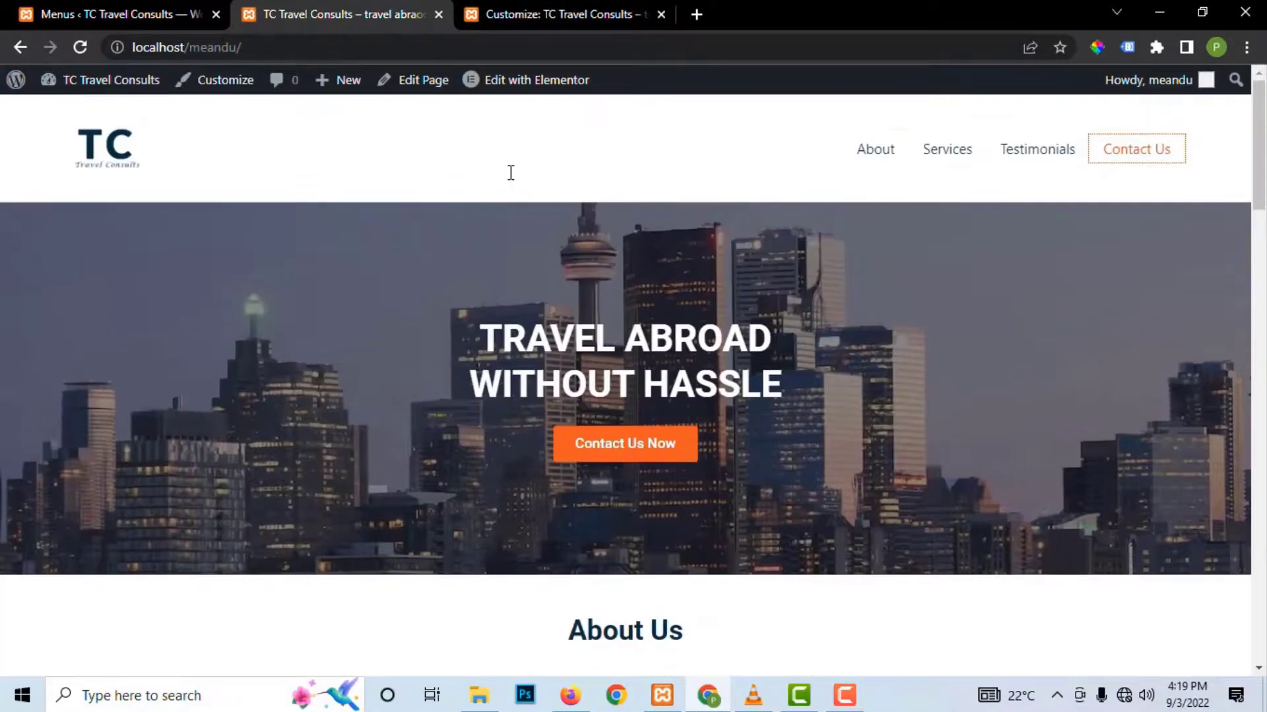
click(74, 49)
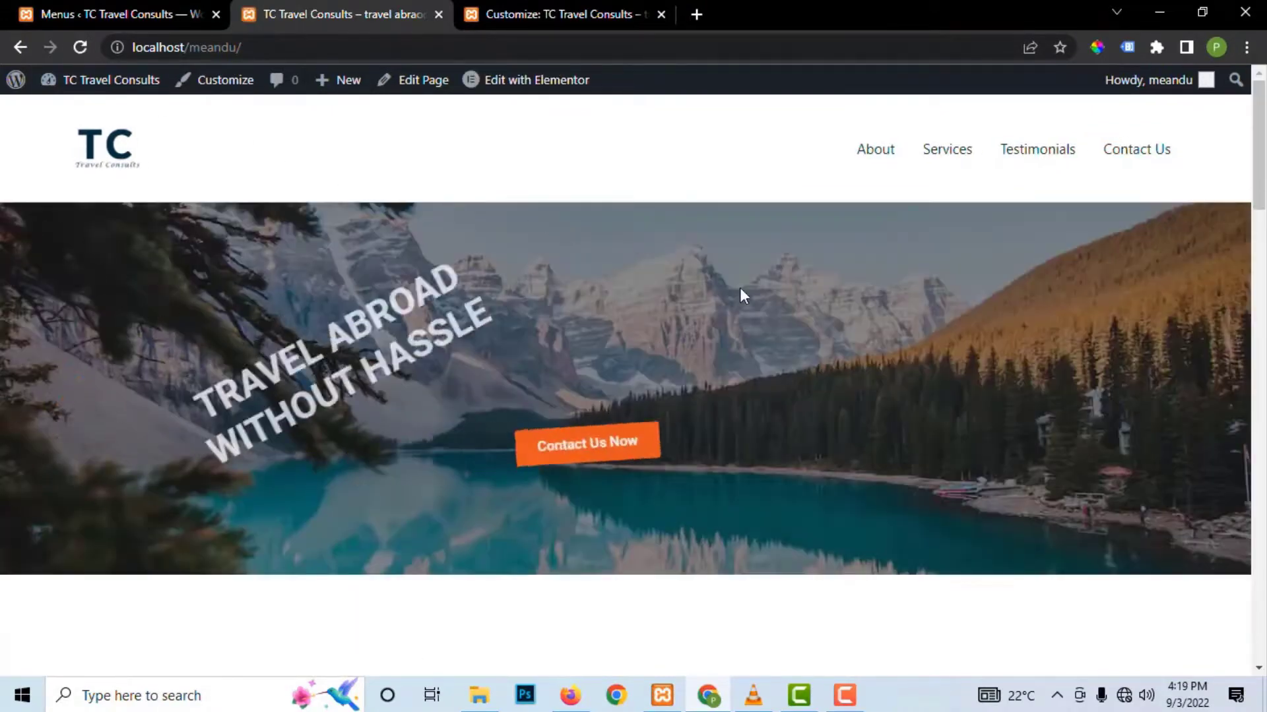
right_click(852, 404)
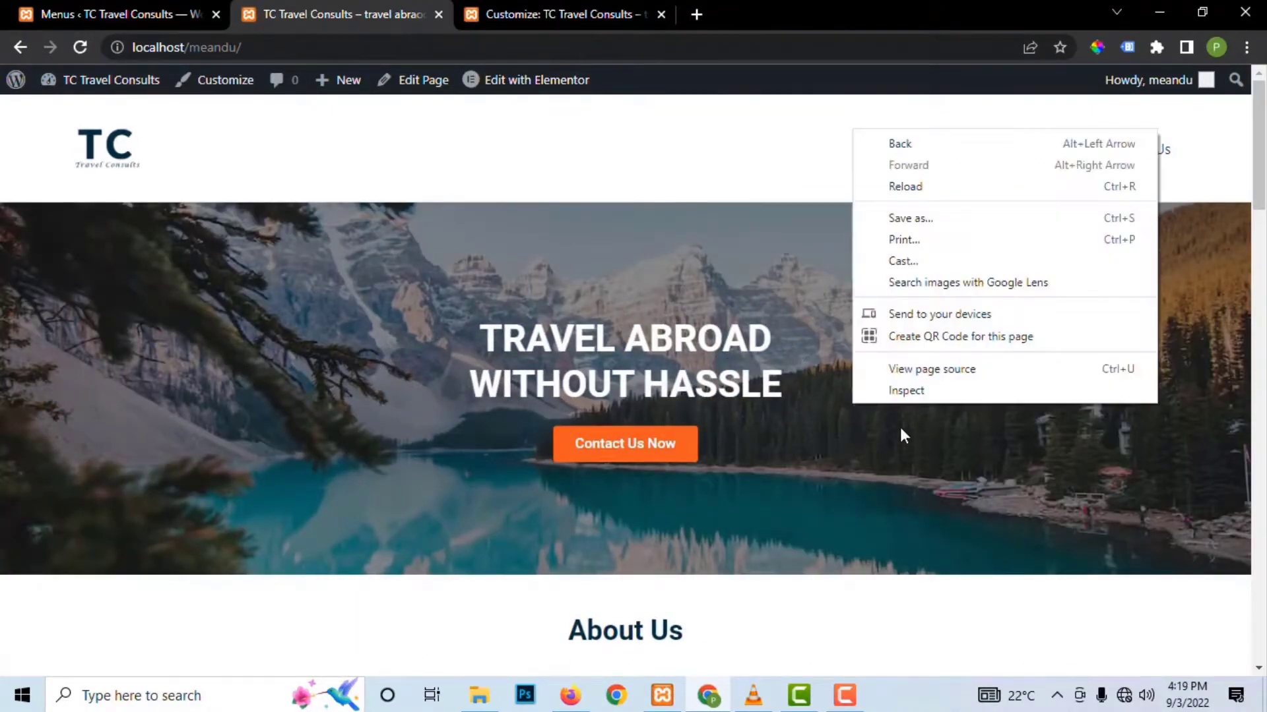
click(901, 394)
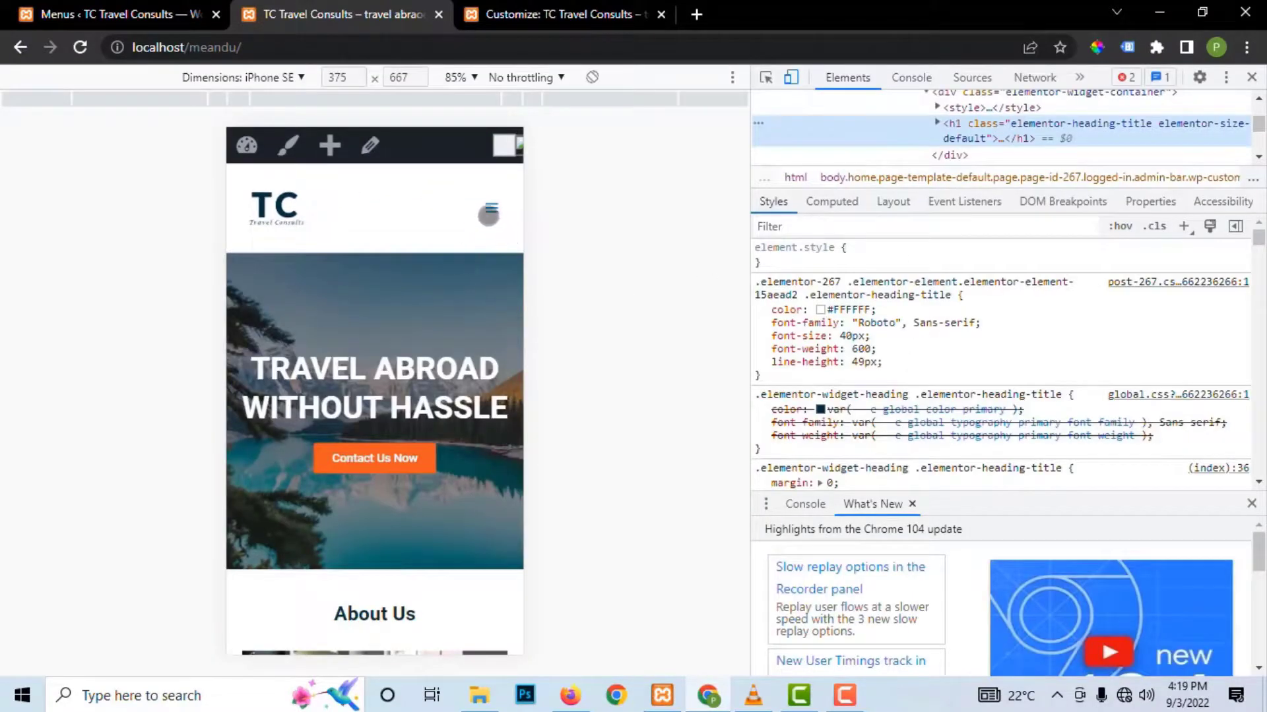
click(494, 207)
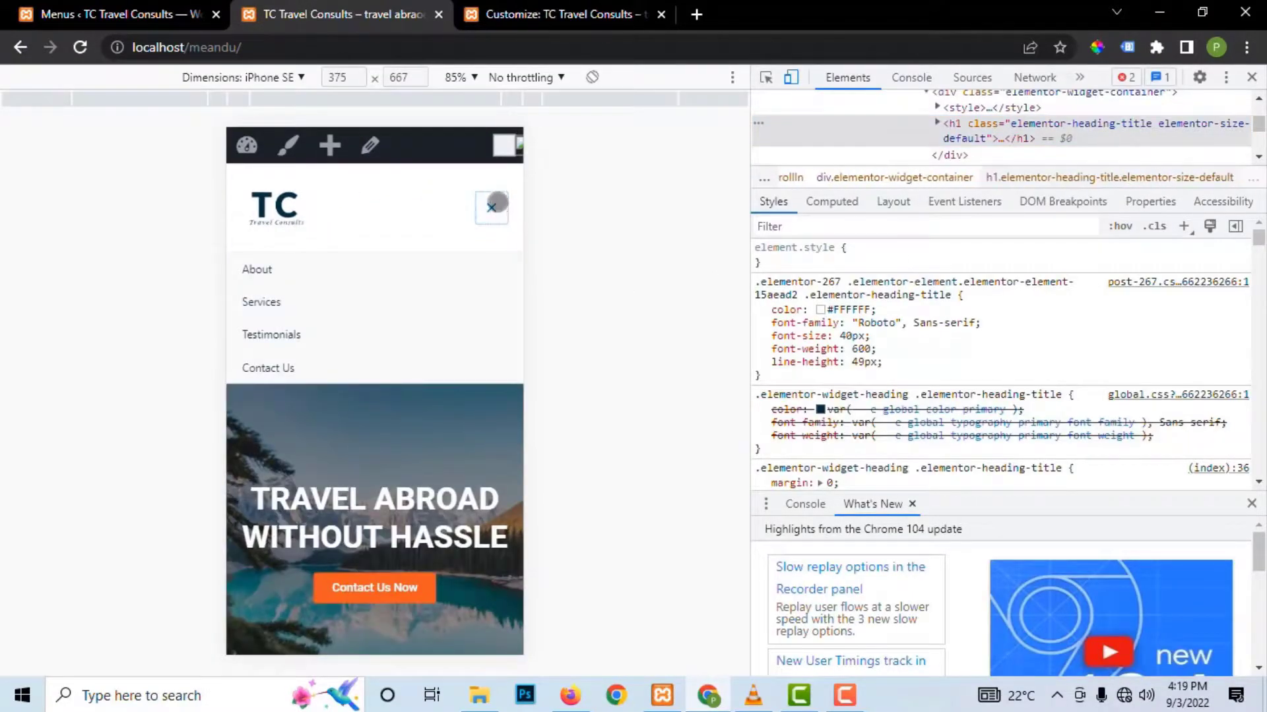
click(494, 205)
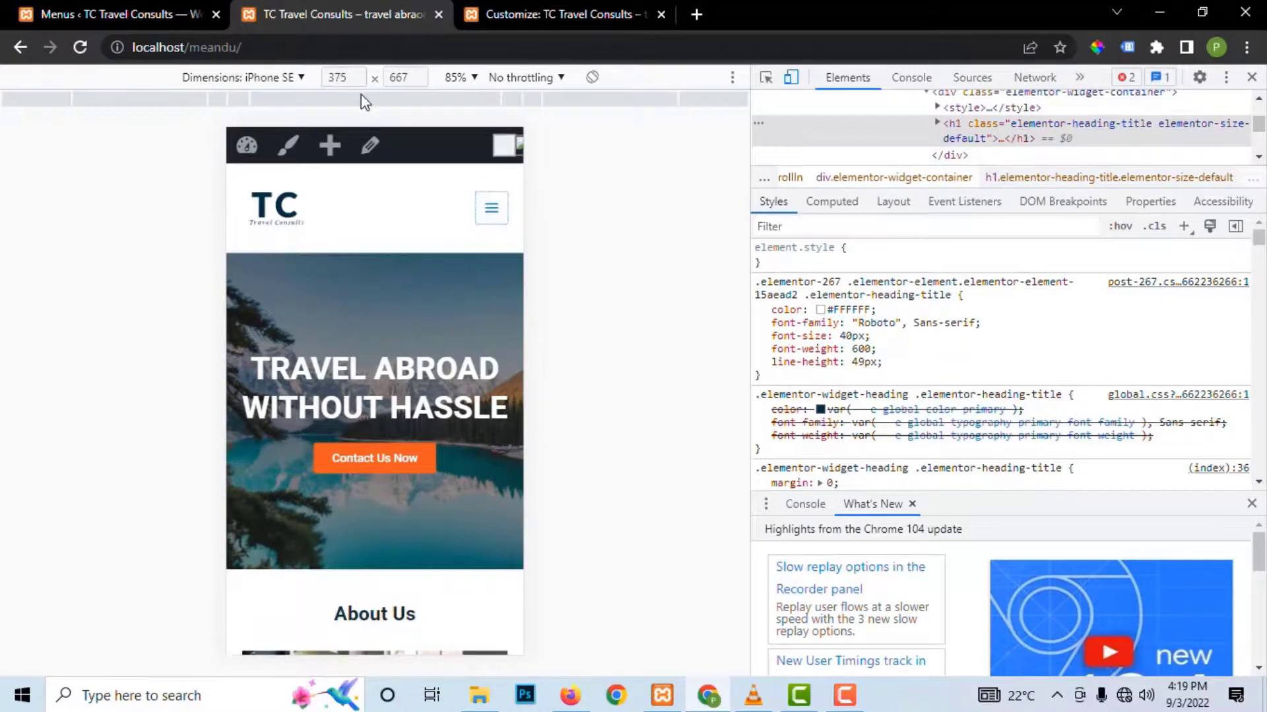
click(239, 79)
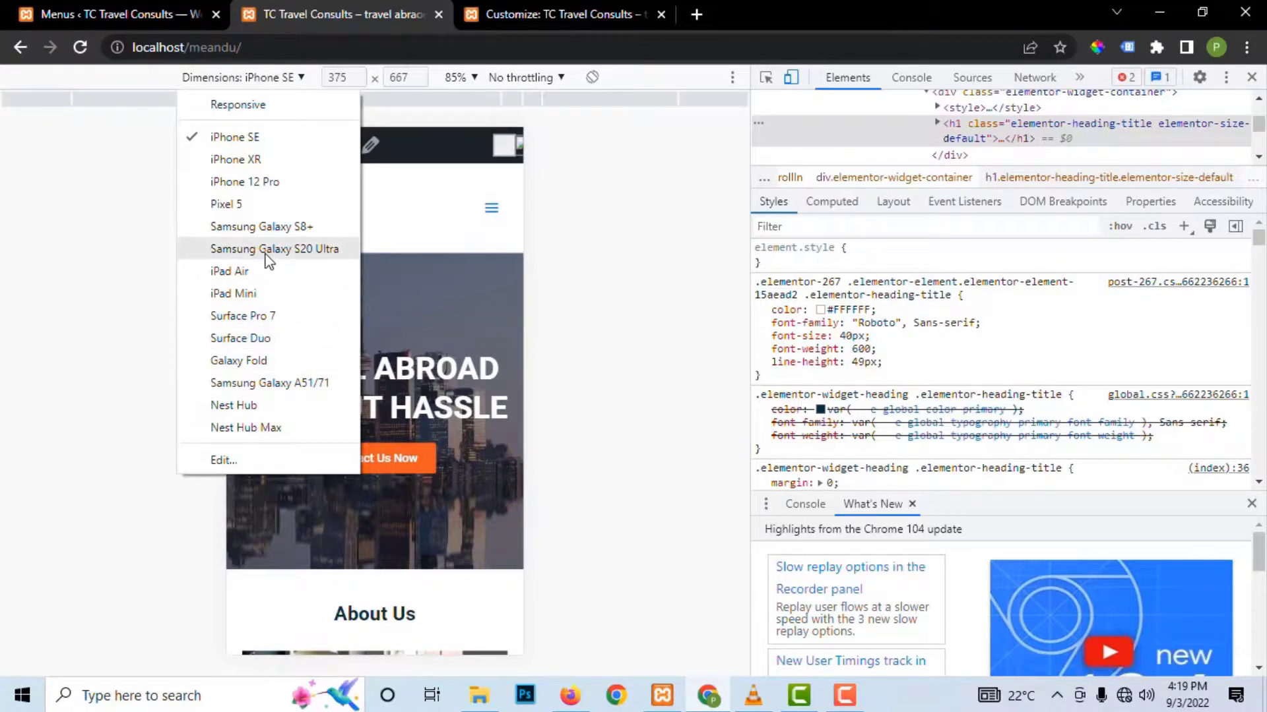
click(259, 275)
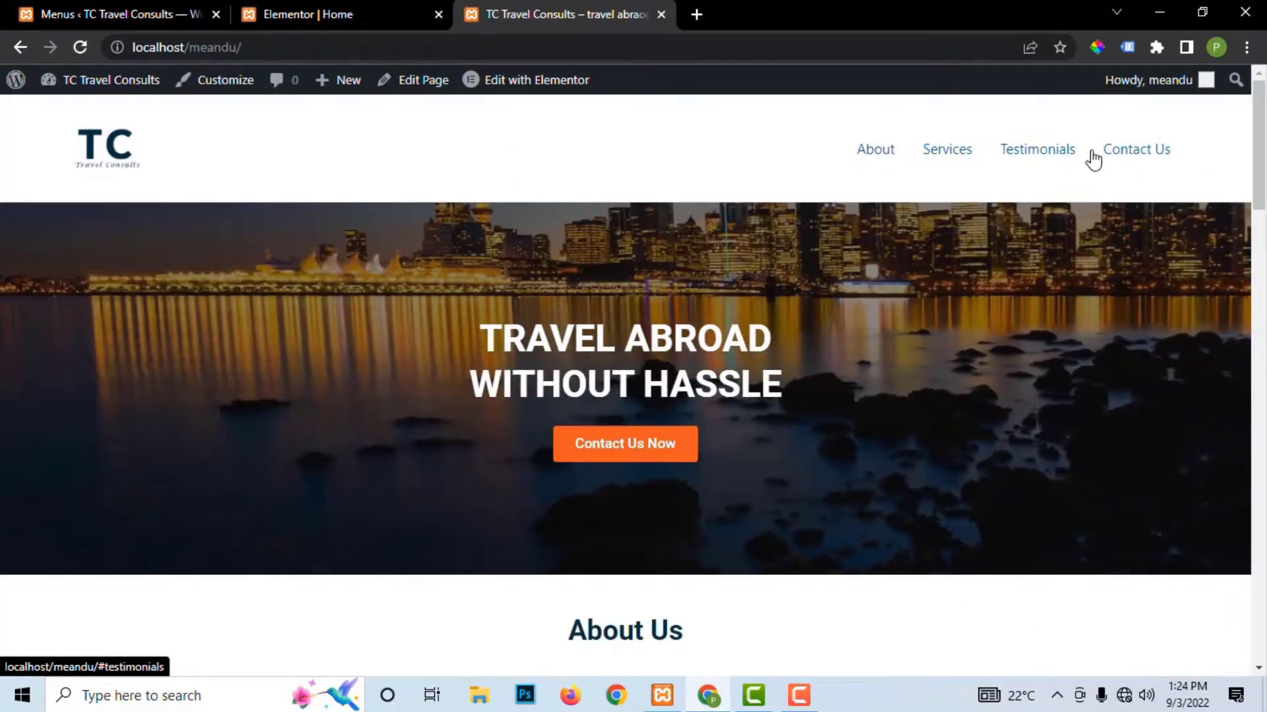
Step: Open the Customizer's Global > Colors settings for the site
click(225, 84)
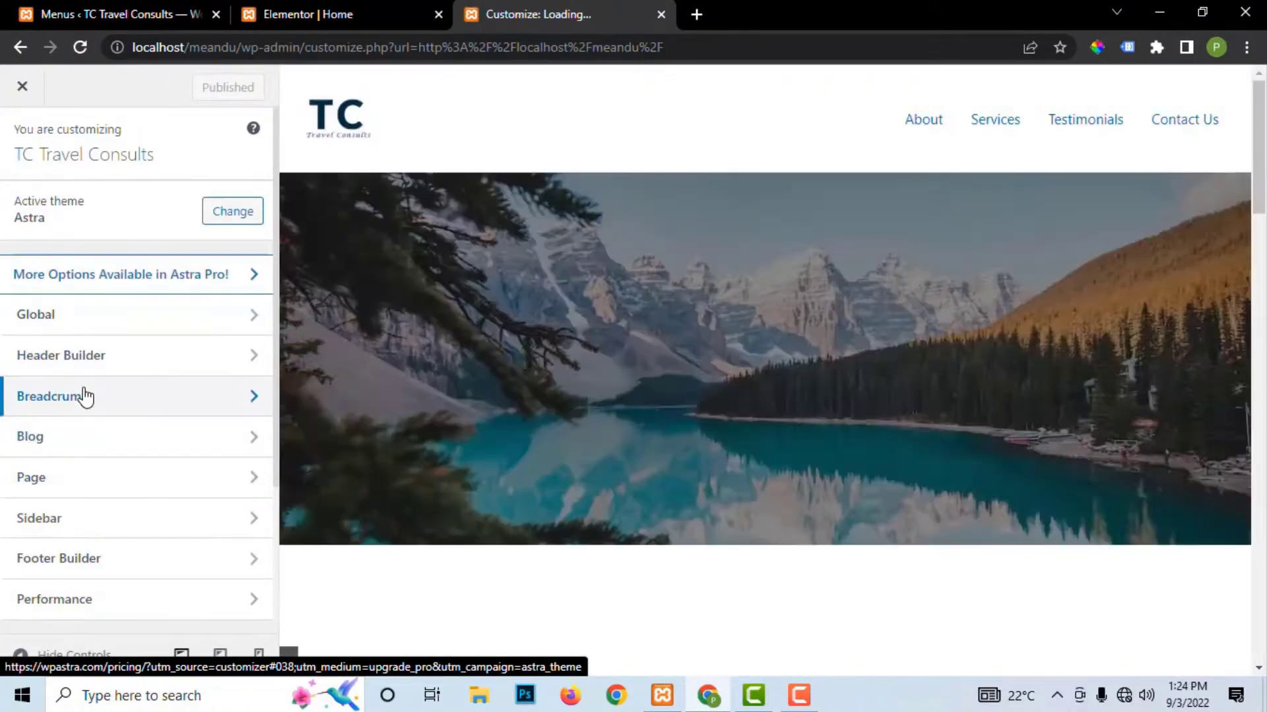
click(57, 322)
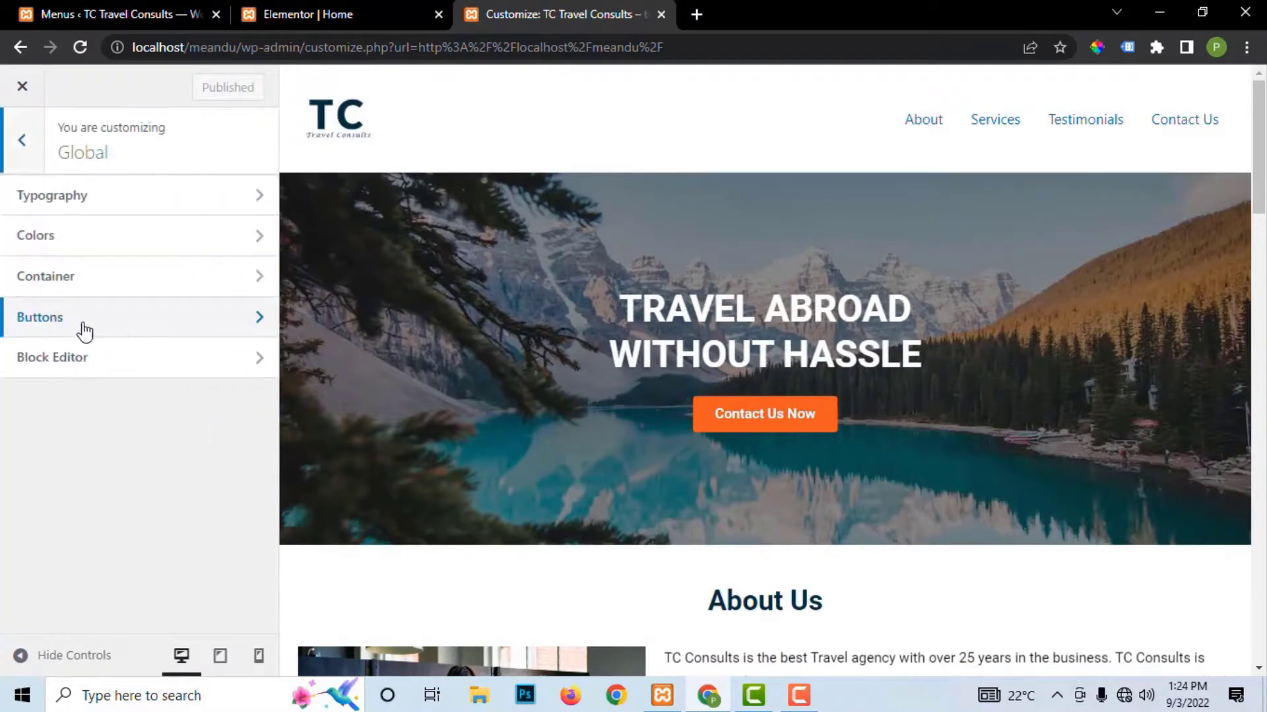
click(60, 250)
scroll(94, 528, down, 1)
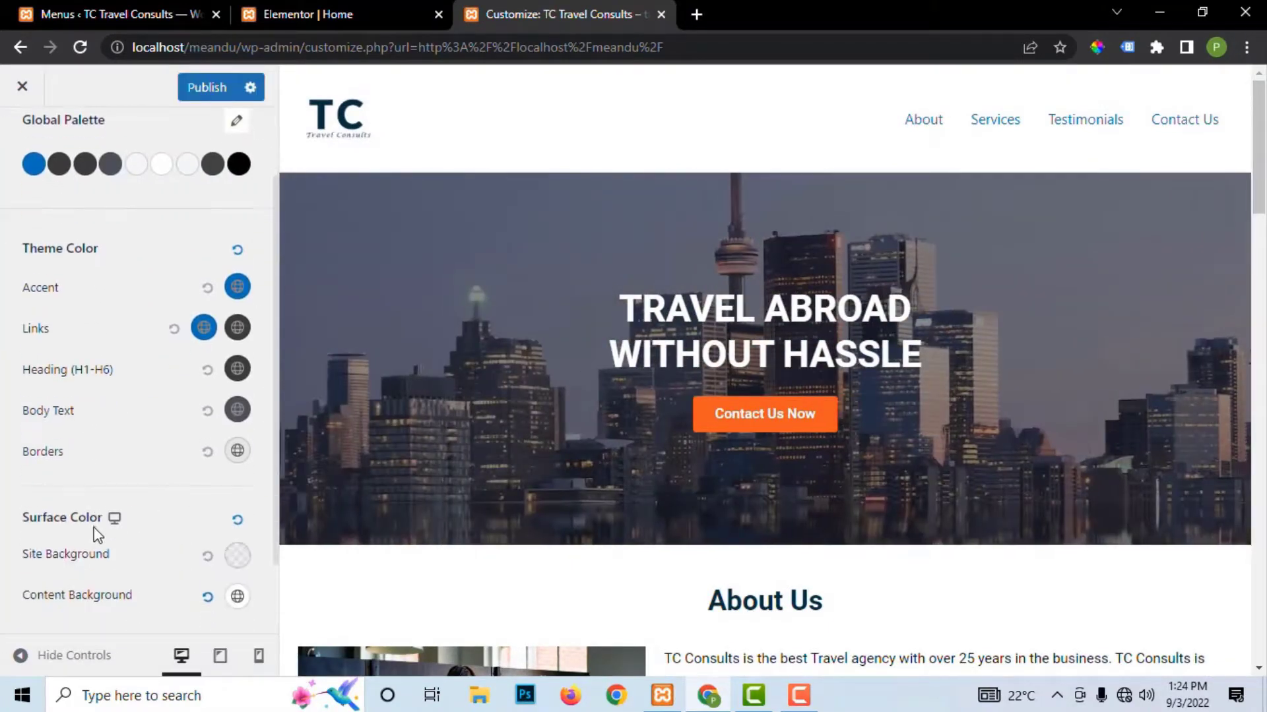
scroll(98, 533, down, 1)
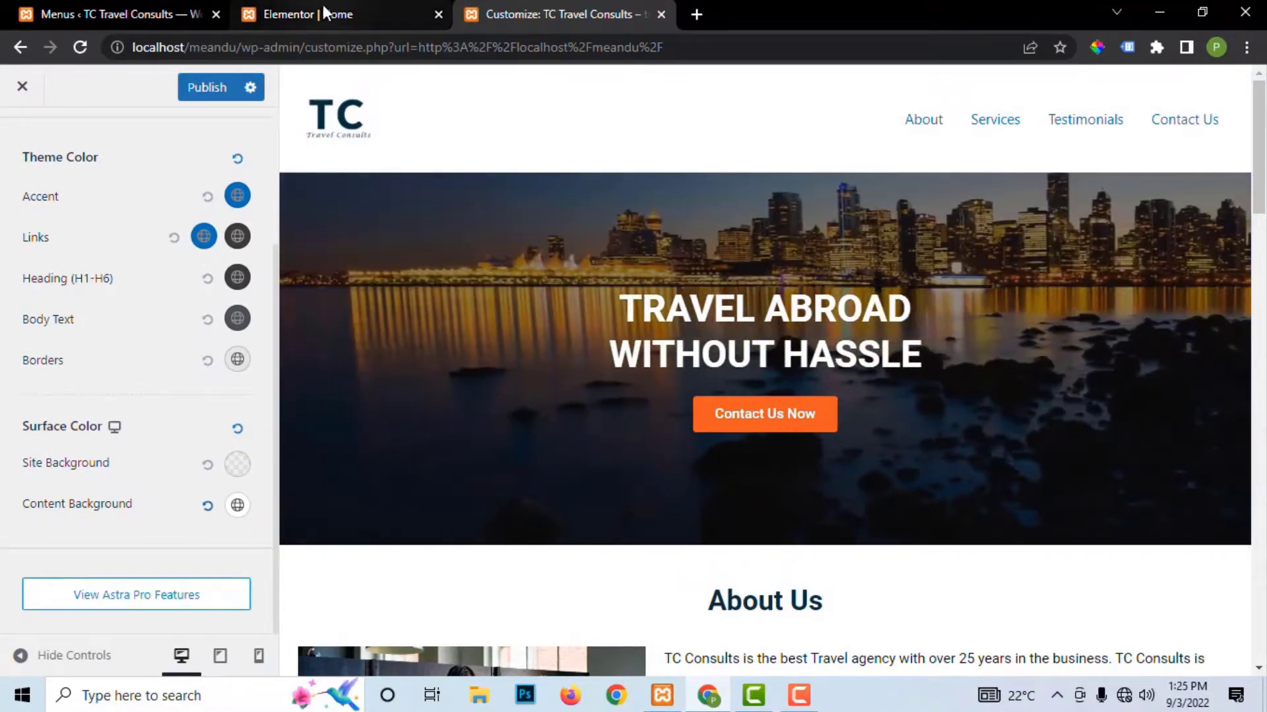
Step: Sample the About Us heading colour 062D40 with the ColorPick eyedropper in Elementor
click(323, 14)
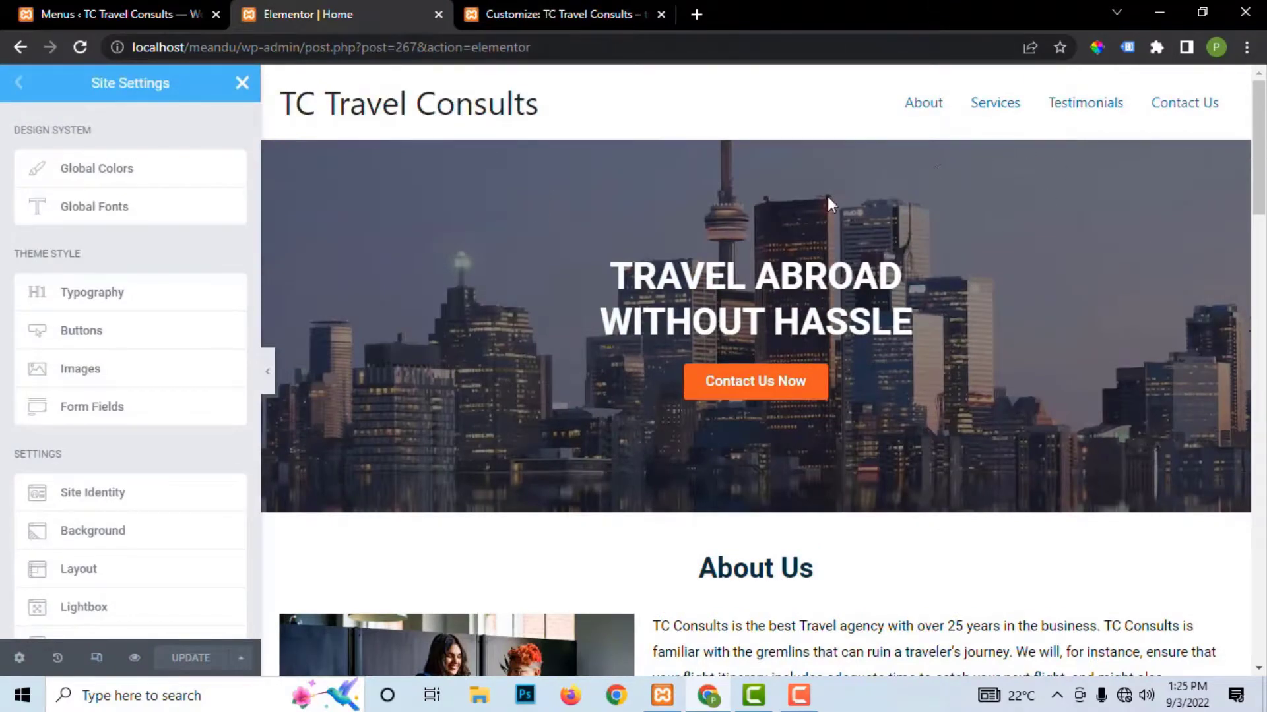
click(242, 83)
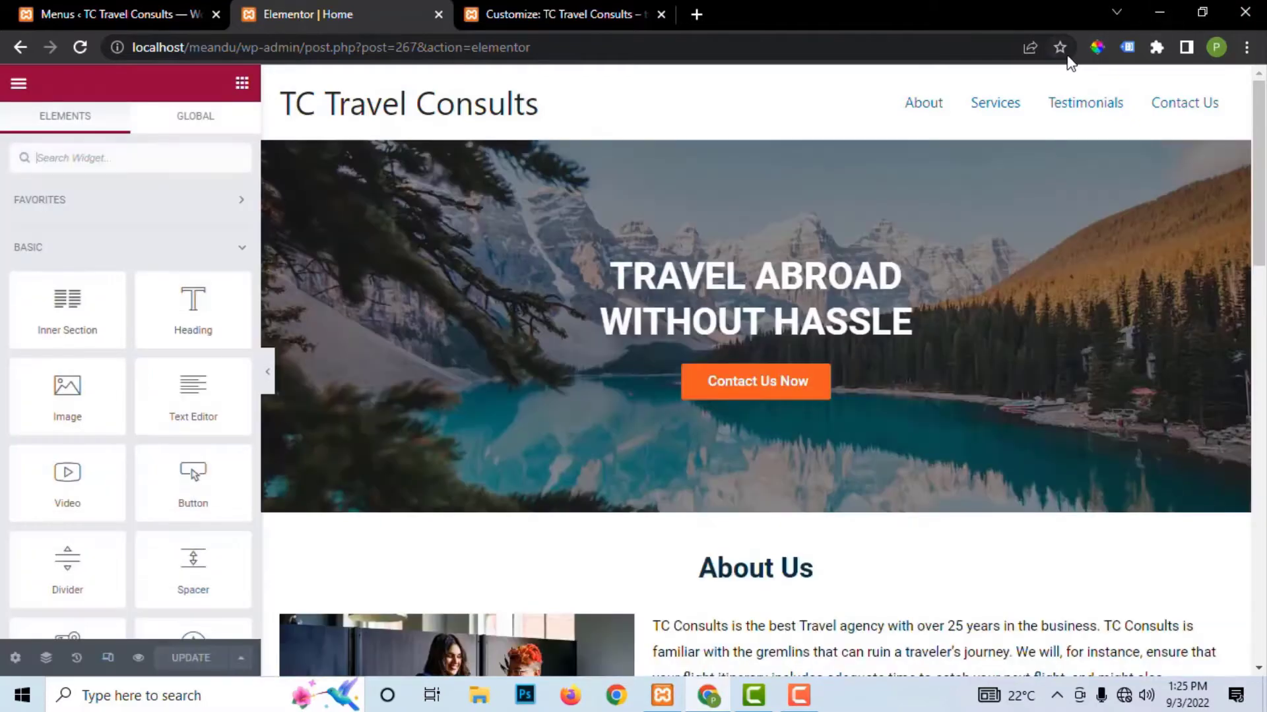
click(1095, 48)
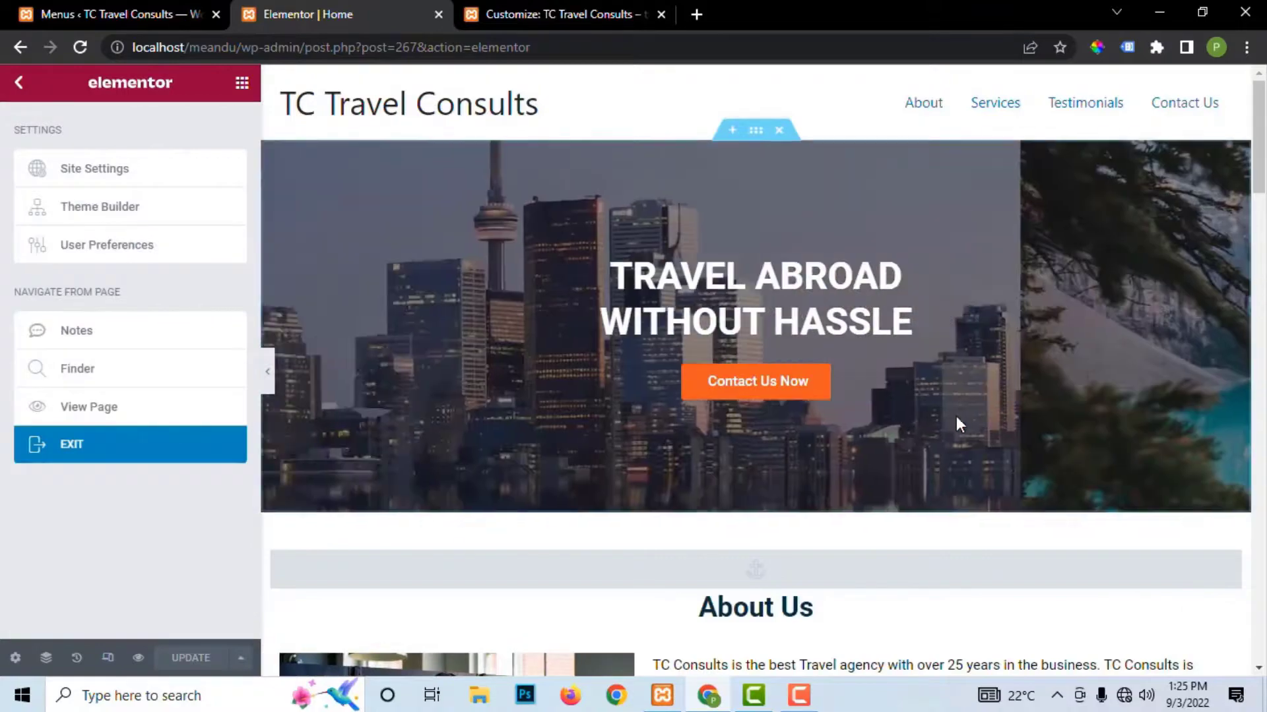
scroll(949, 426, down, 5)
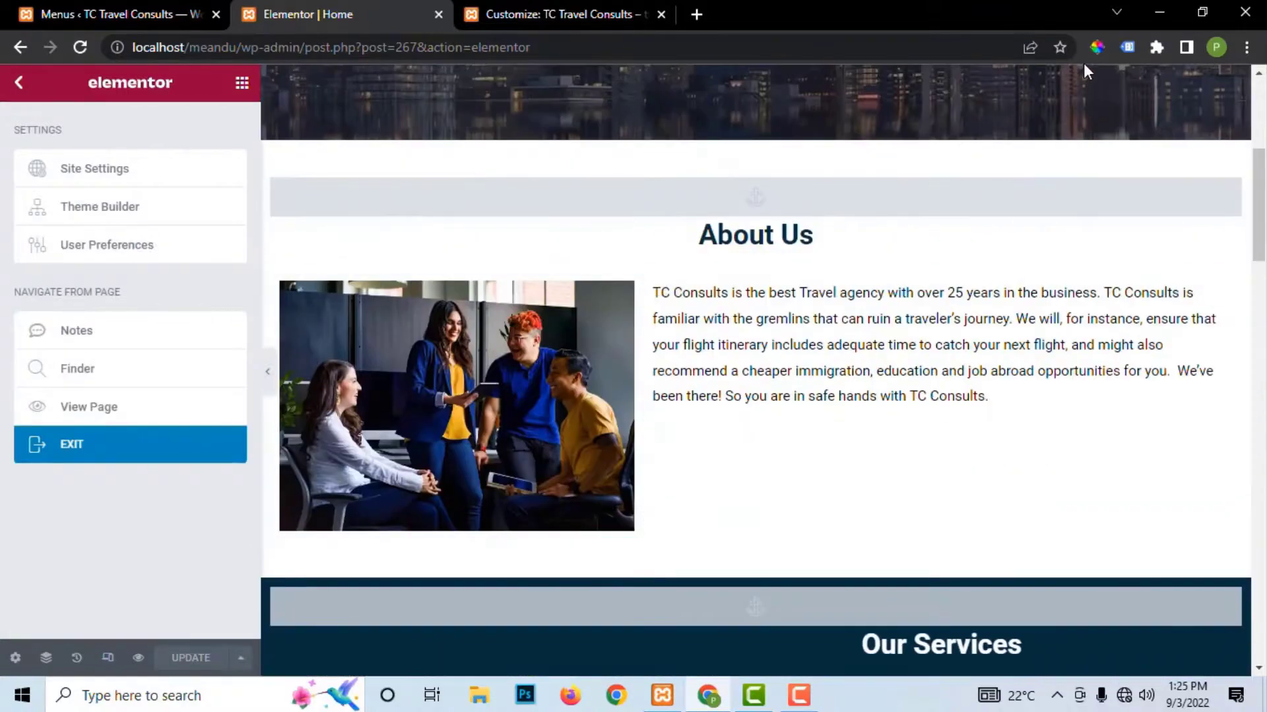
click(1097, 47)
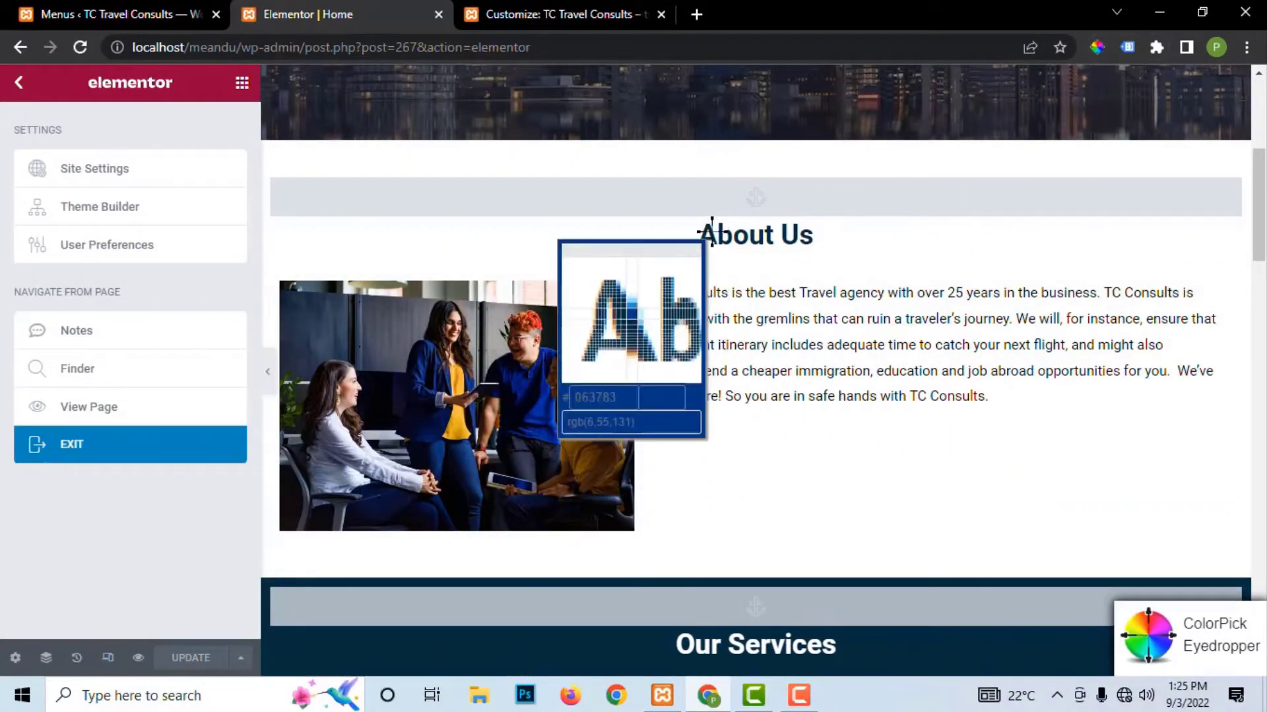
click(712, 234)
key(ctrl+c)
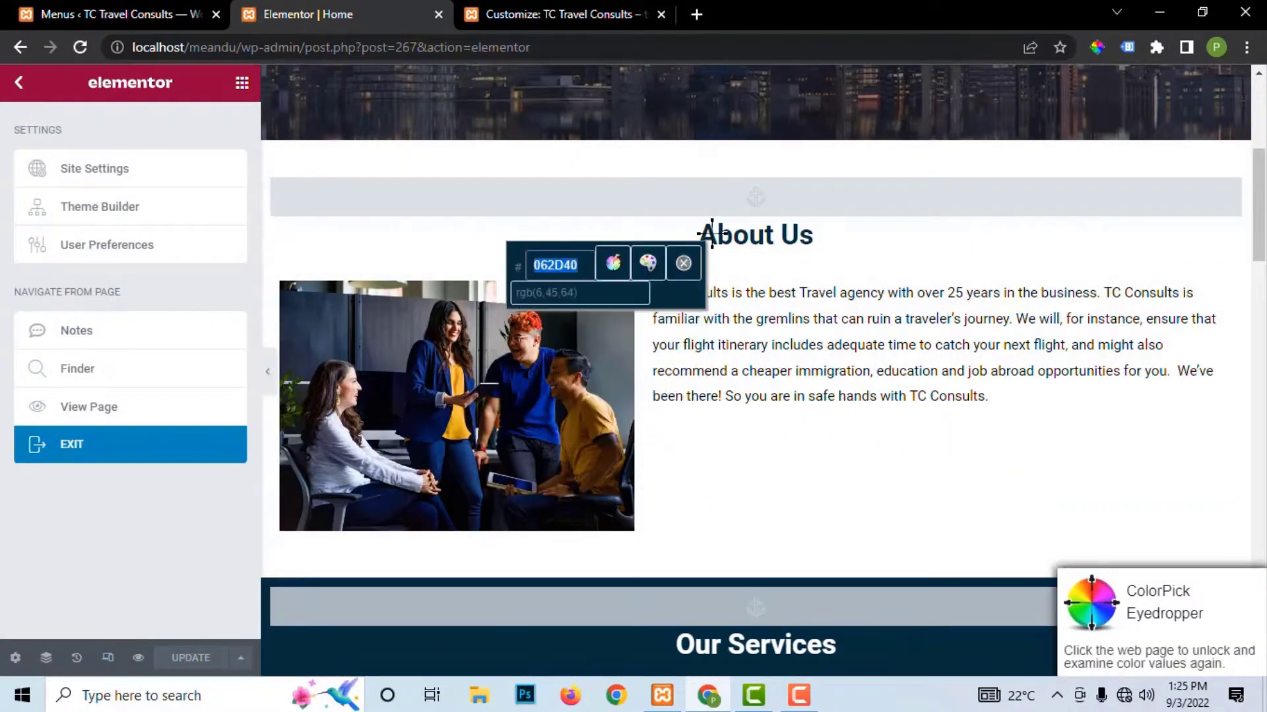
click(548, 14)
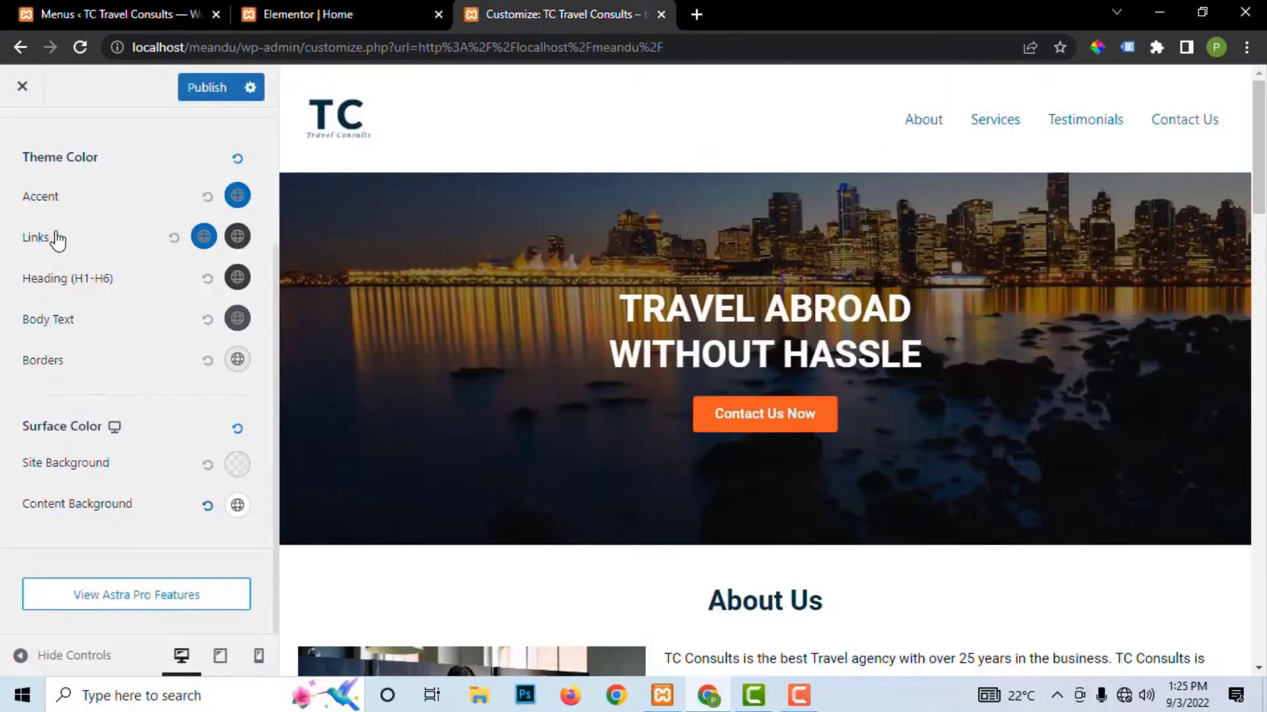
Step: Replace the link colour 0170B9 with navy 062D40 and publish
click(203, 237)
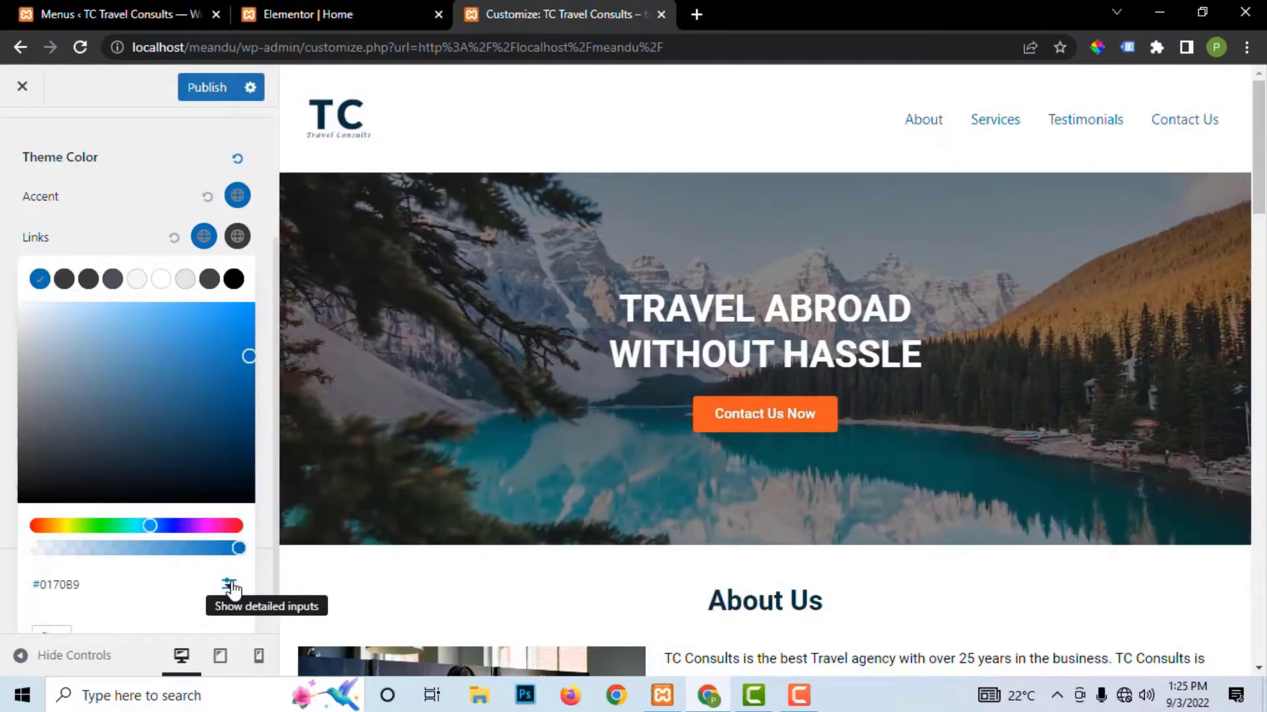
click(229, 585)
scroll(113, 597, down, 1)
double_click(110, 564)
key(ctrl+v)
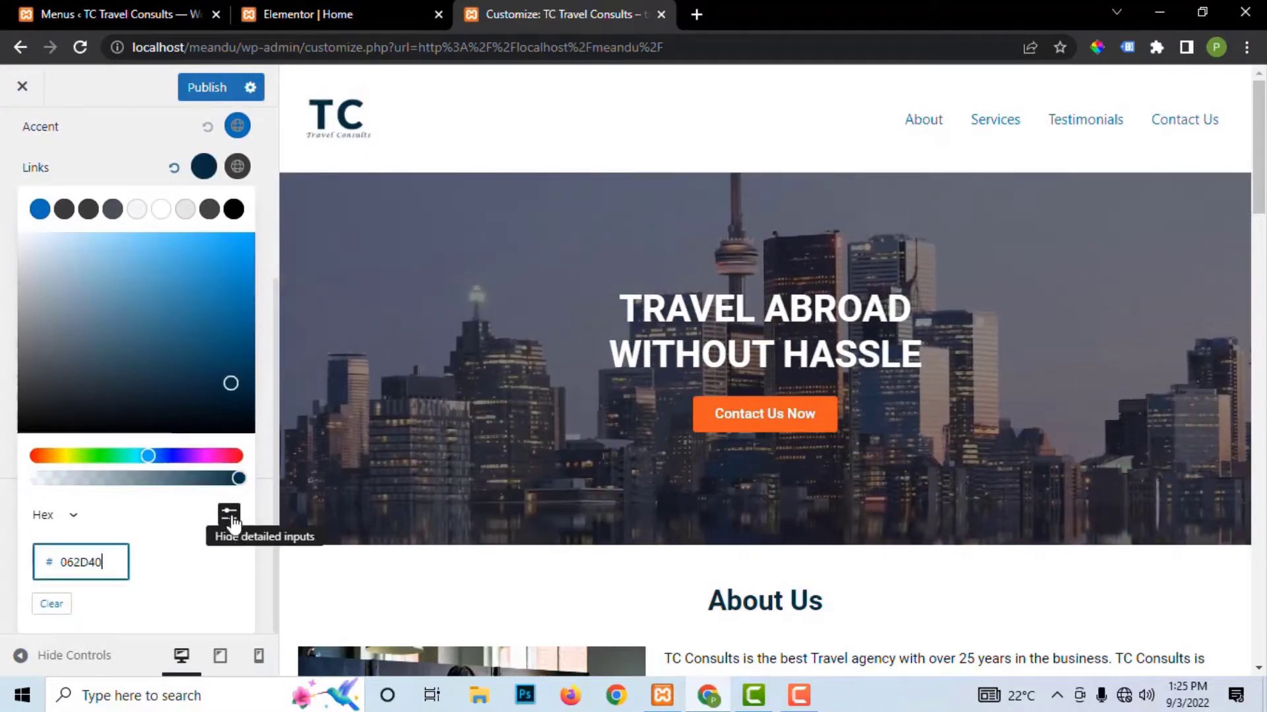
click(196, 88)
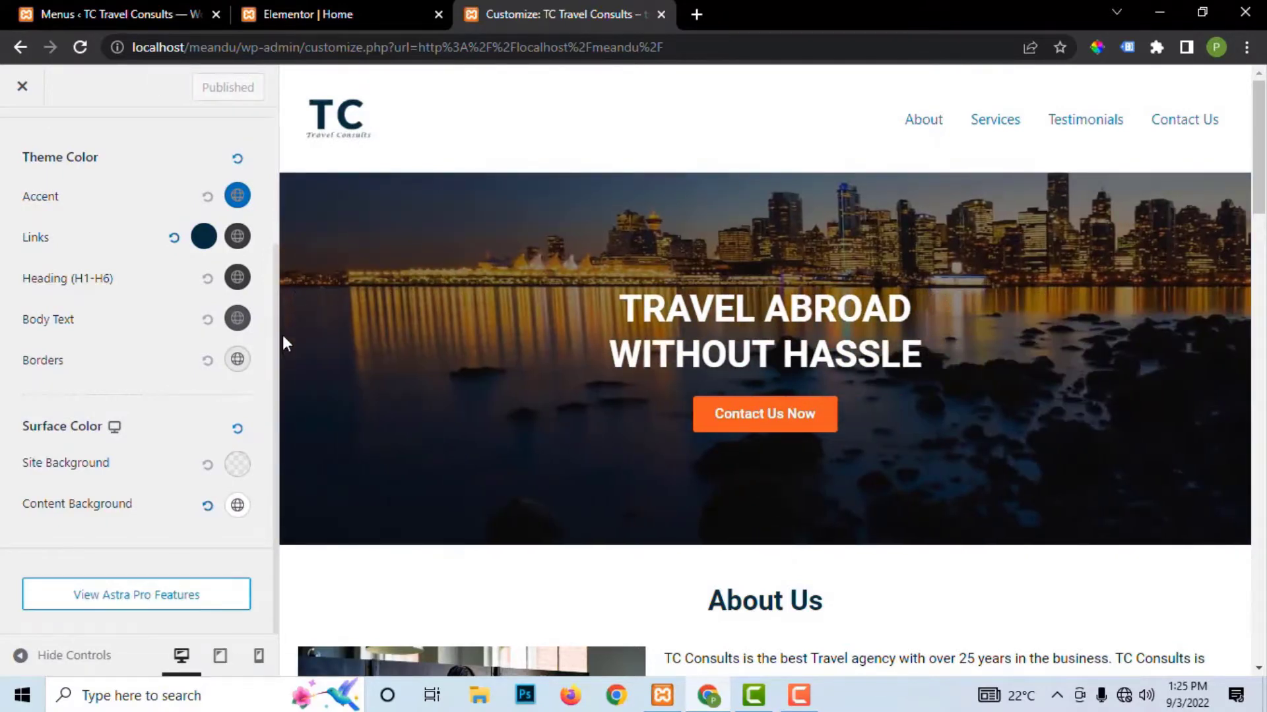
Step: Load the live front page at localhost/meandu instead of the admin editor
click(386, 9)
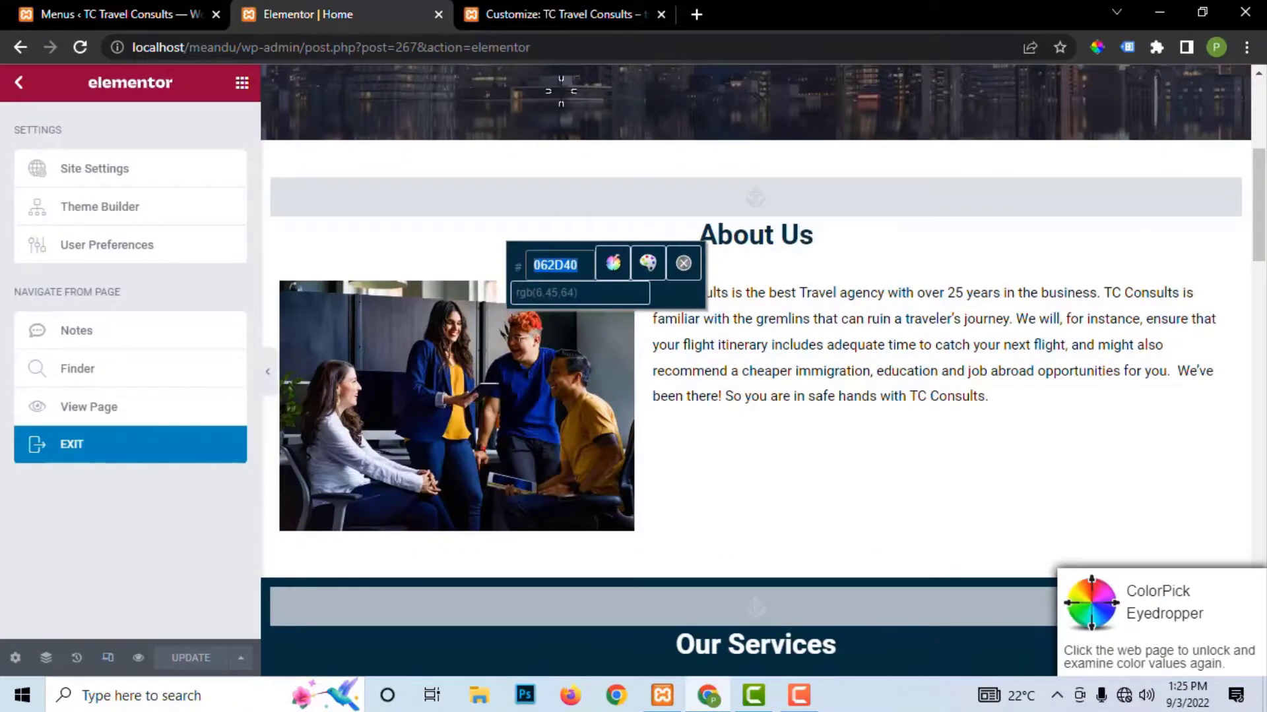
drag(553, 50, 254, 49)
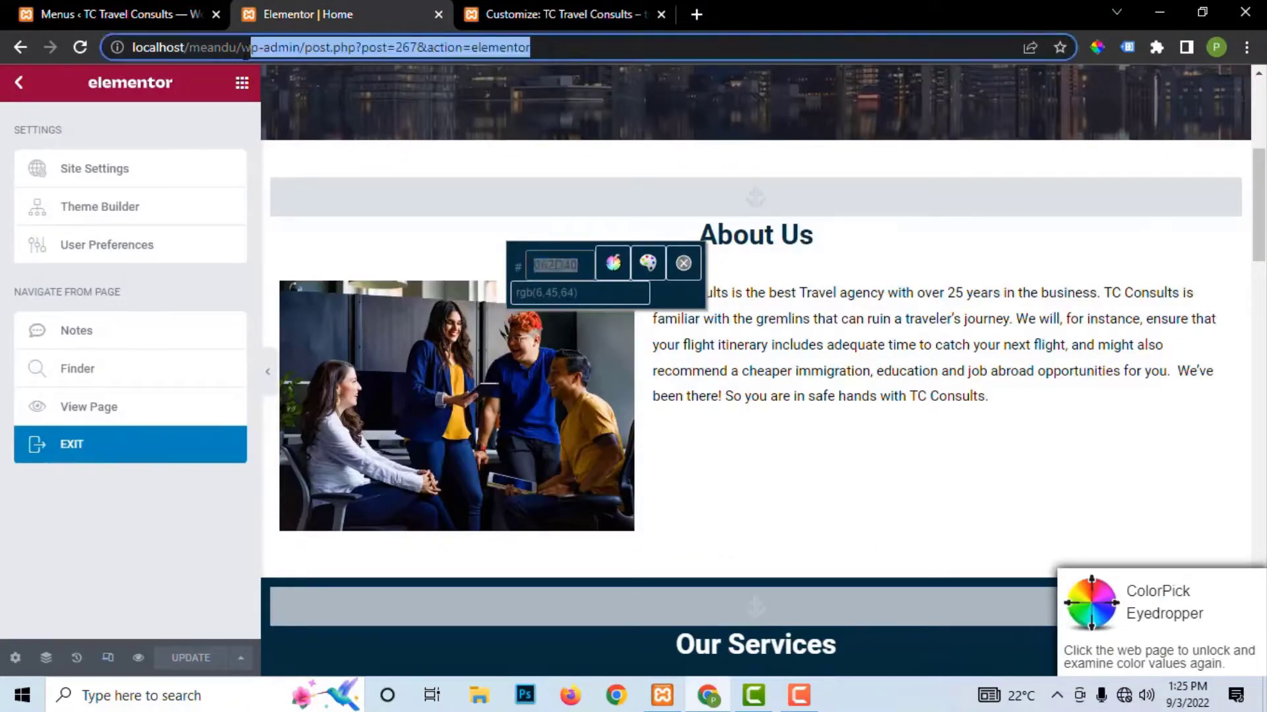
key(BackSpace)
key(Return)
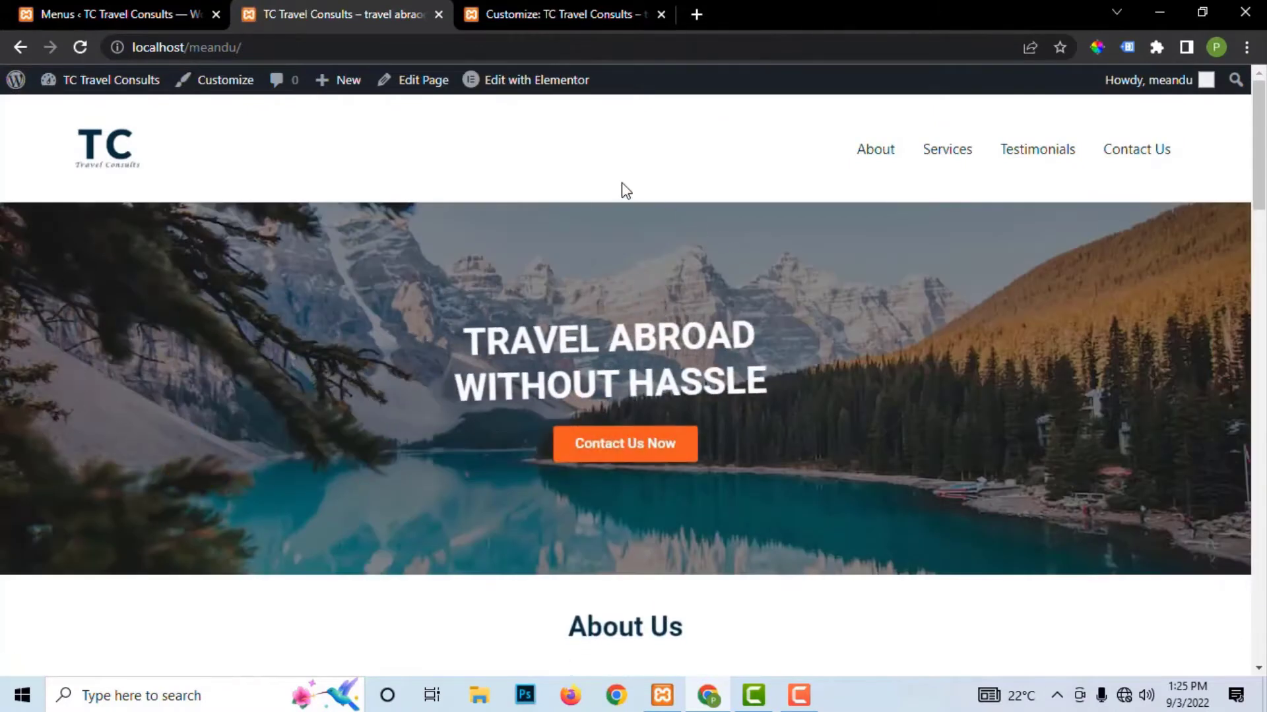
Step: Set the link hover colour to black as a test and publish it
click(79, 48)
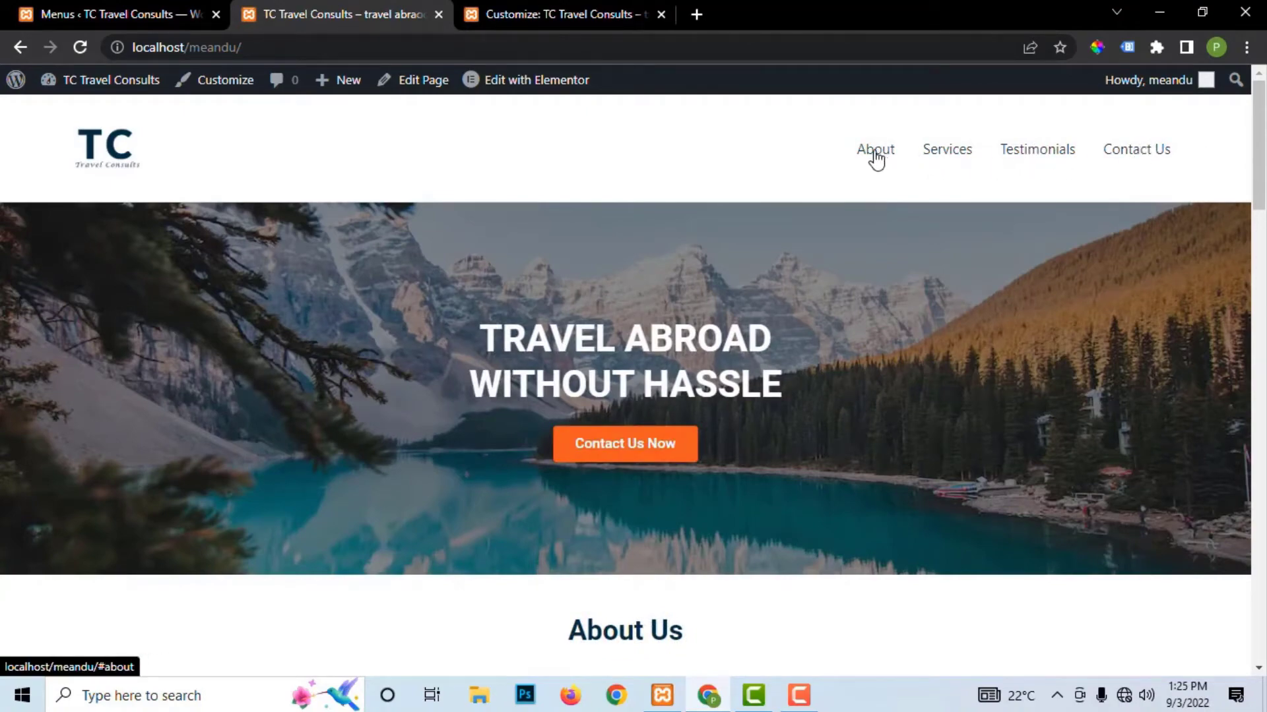
click(557, 15)
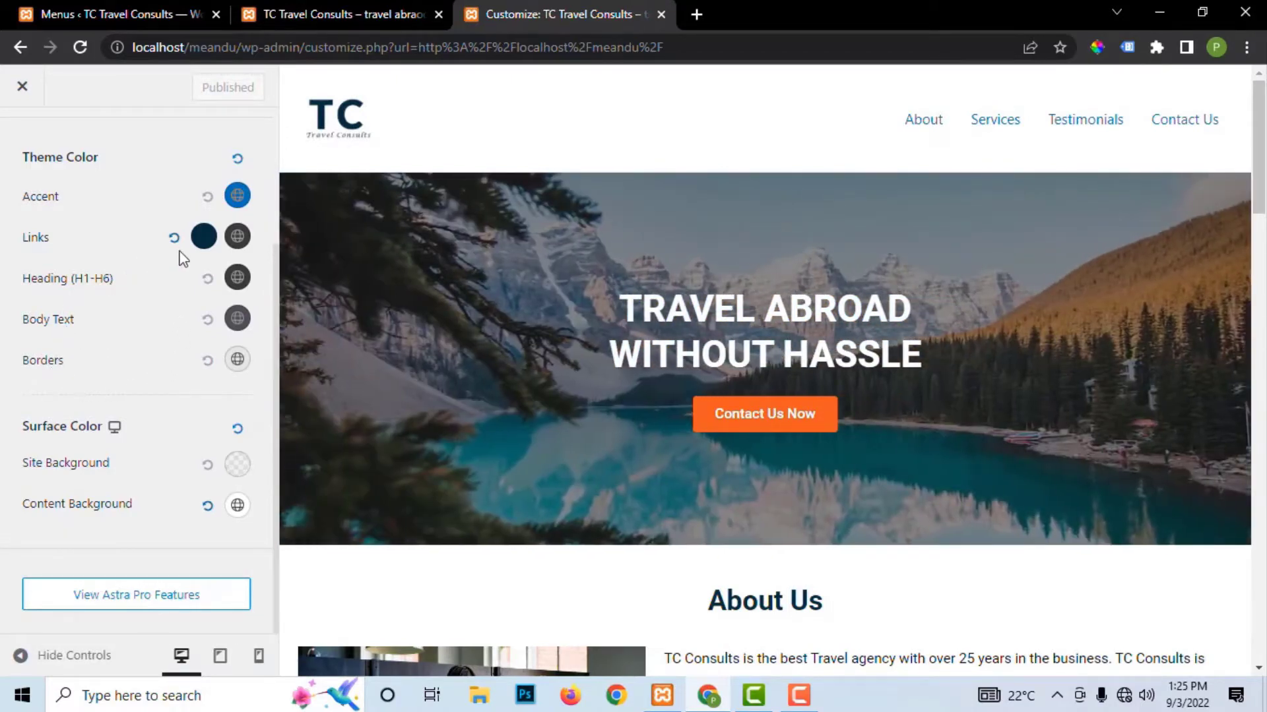
click(239, 238)
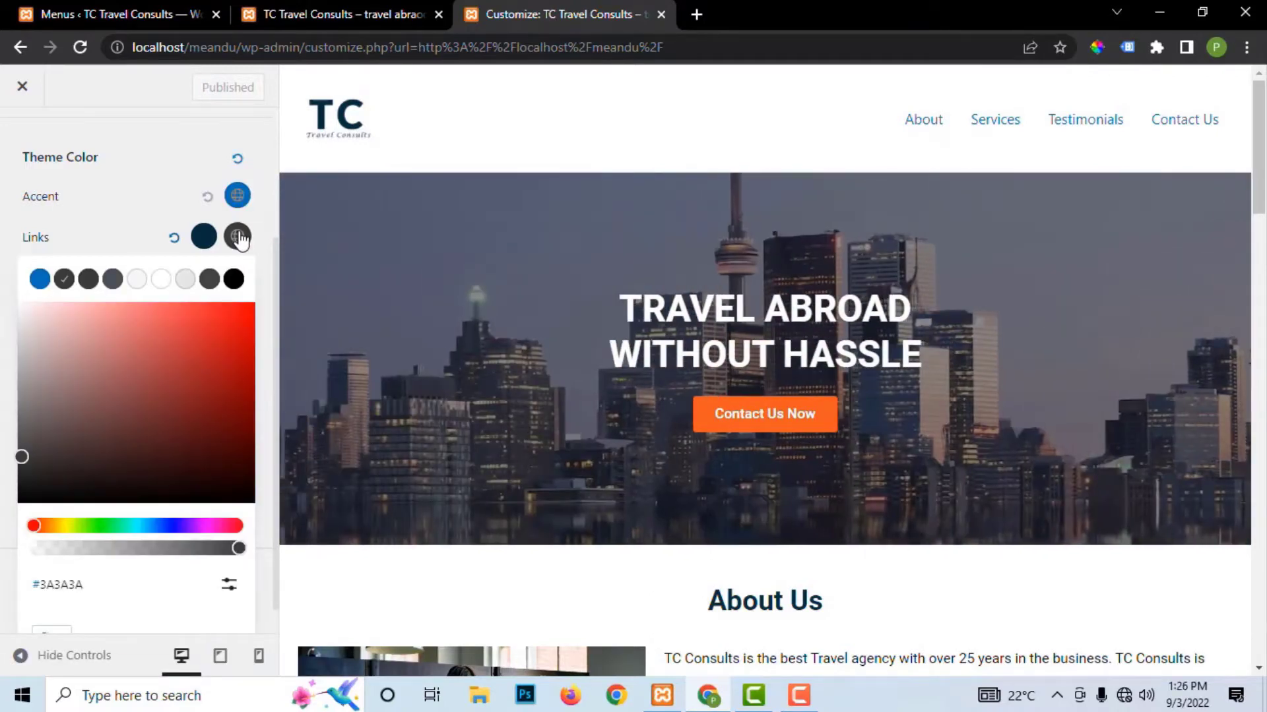
click(227, 585)
scroll(141, 571, down, 1)
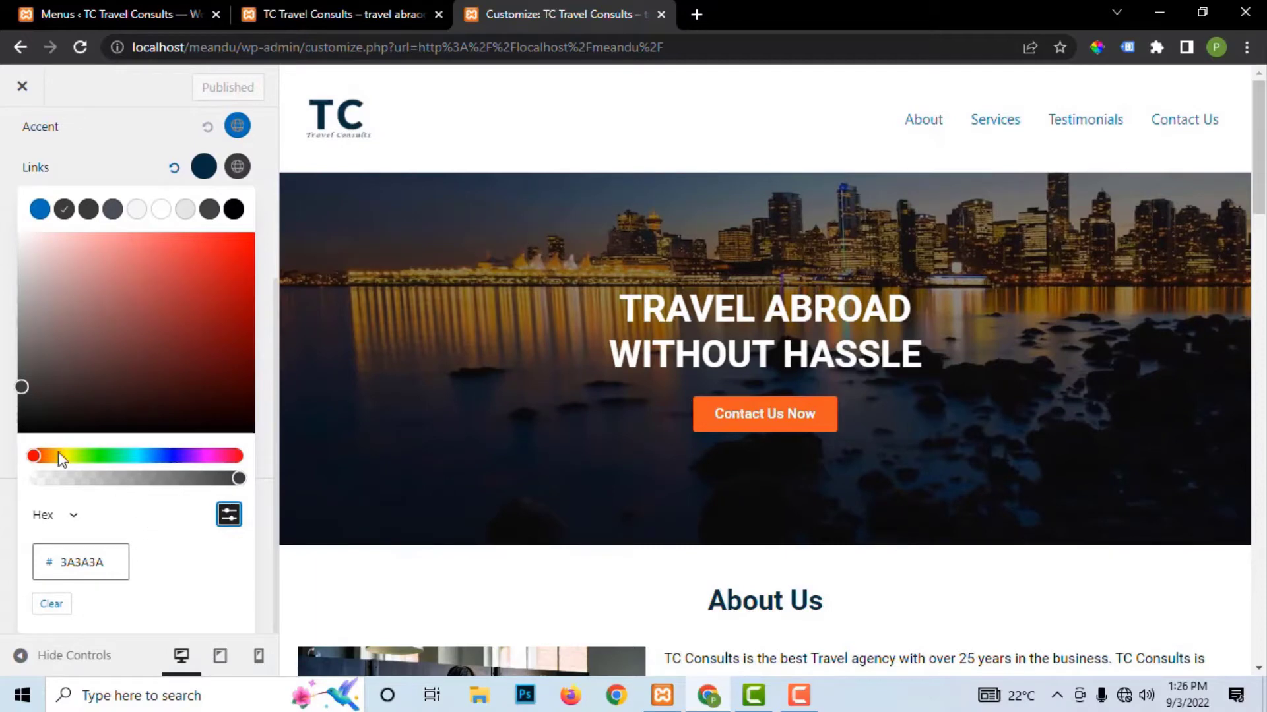
drag(26, 386, 27, 452)
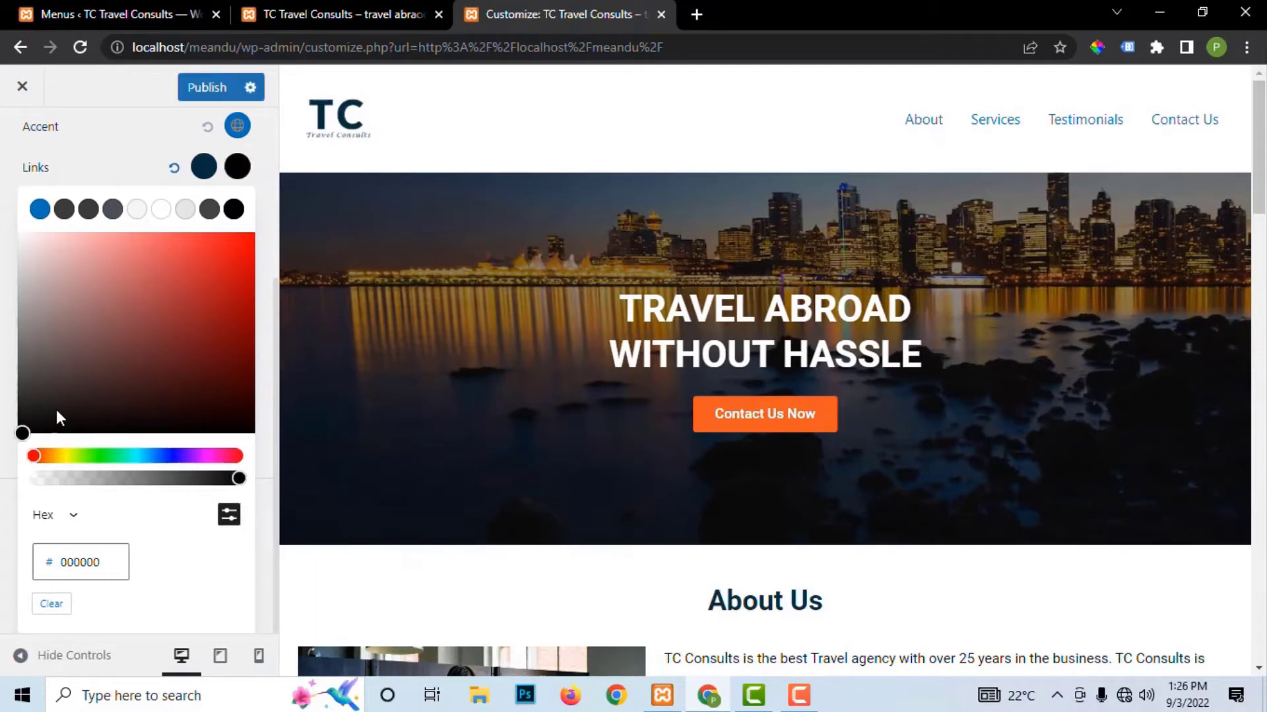
click(205, 87)
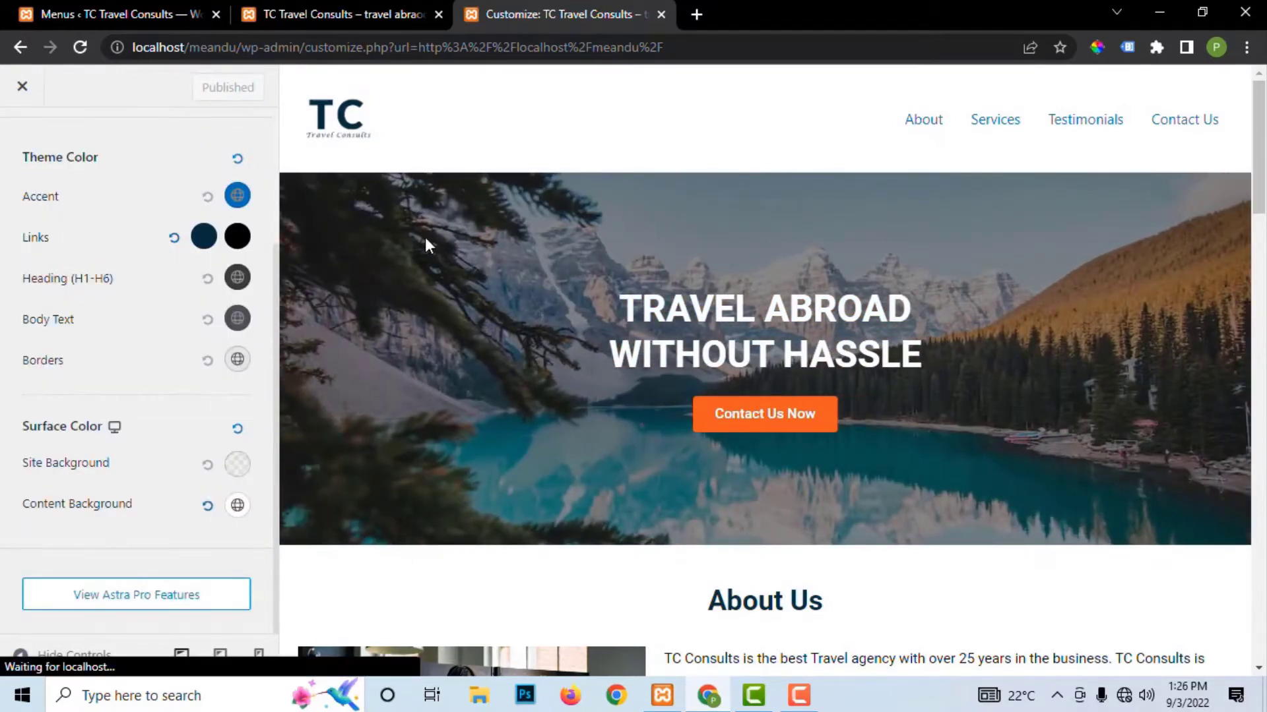
Step: Reload the live site and sample the Contact Us Now button's orange, F15A22
click(339, 14)
click(80, 47)
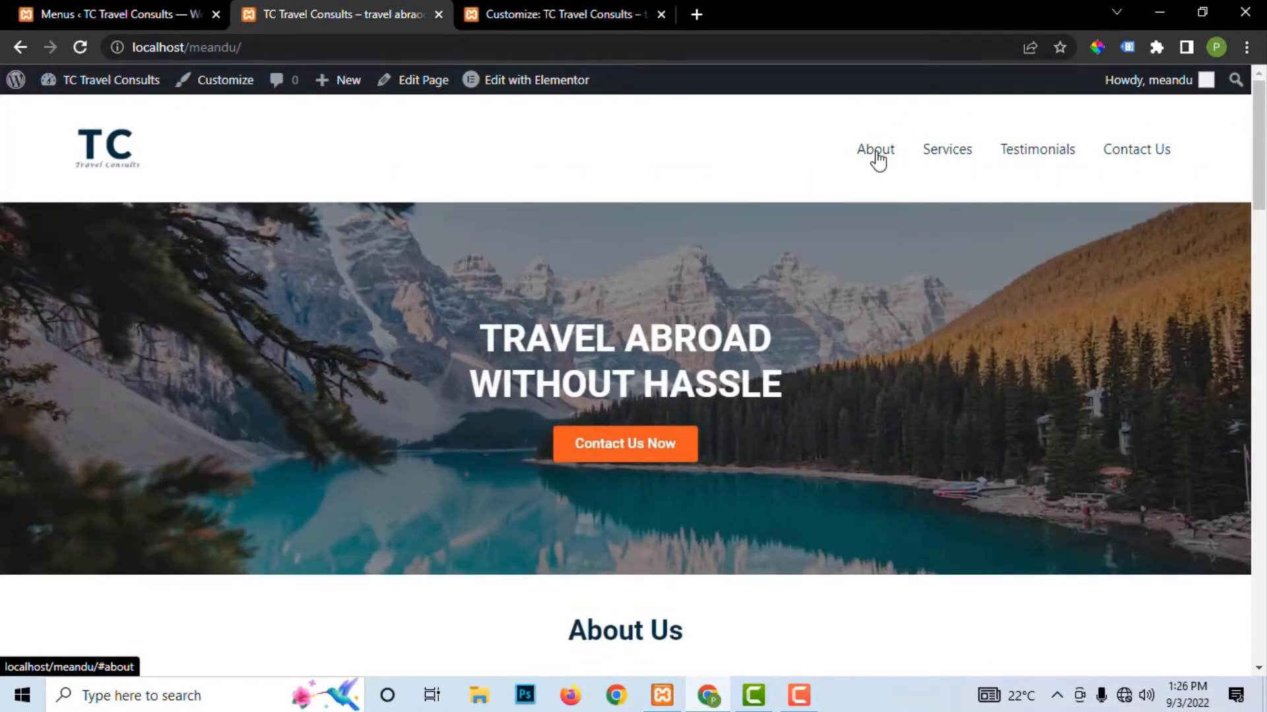
click(491, 28)
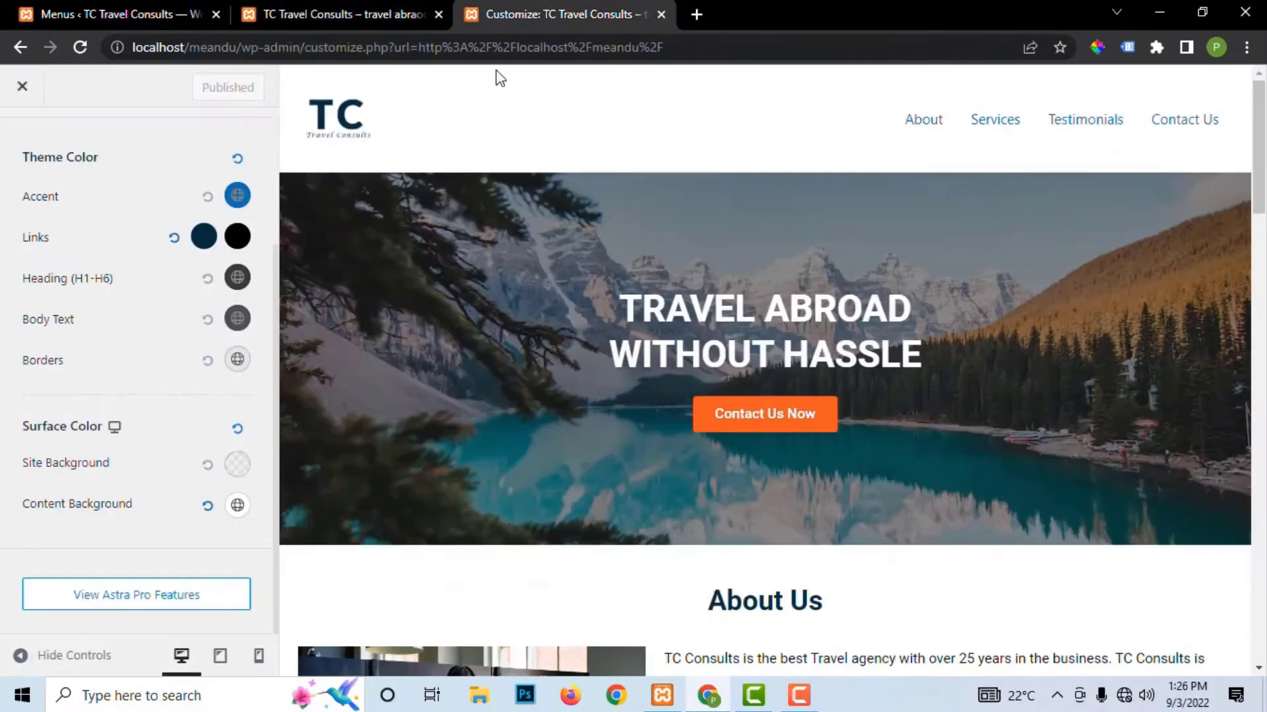
click(323, 15)
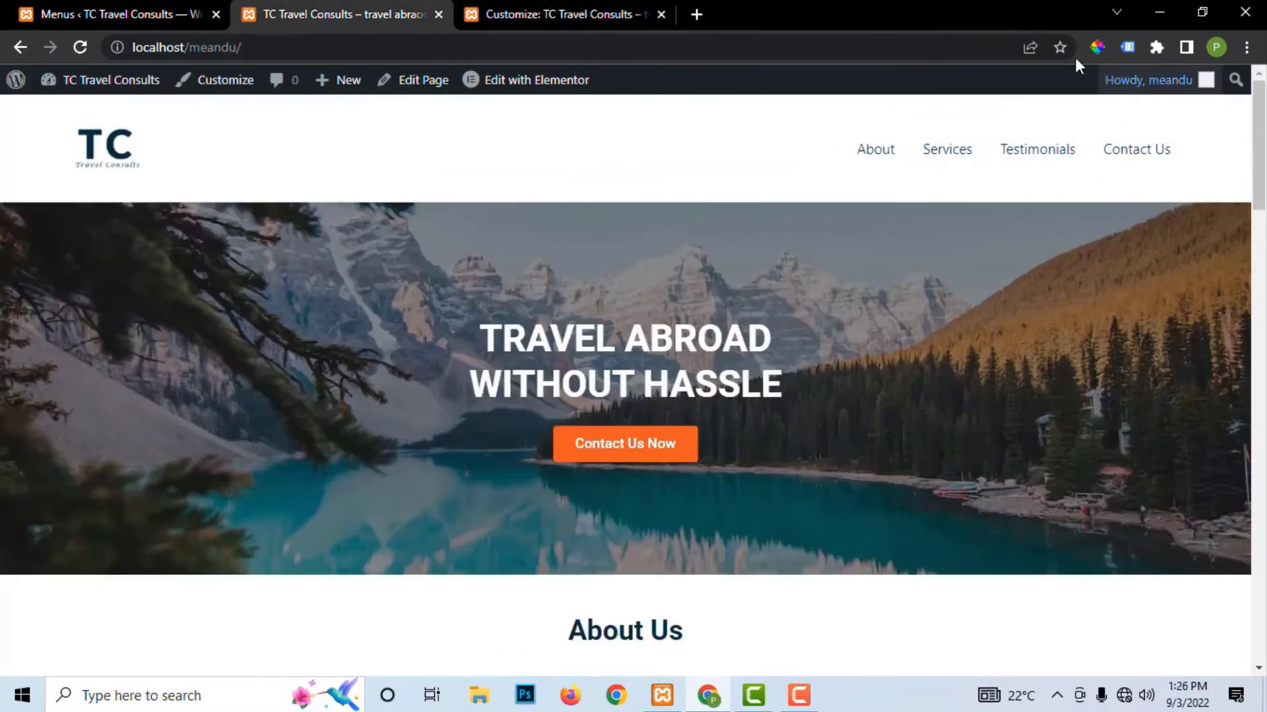
click(680, 434)
key(ctrl+c)
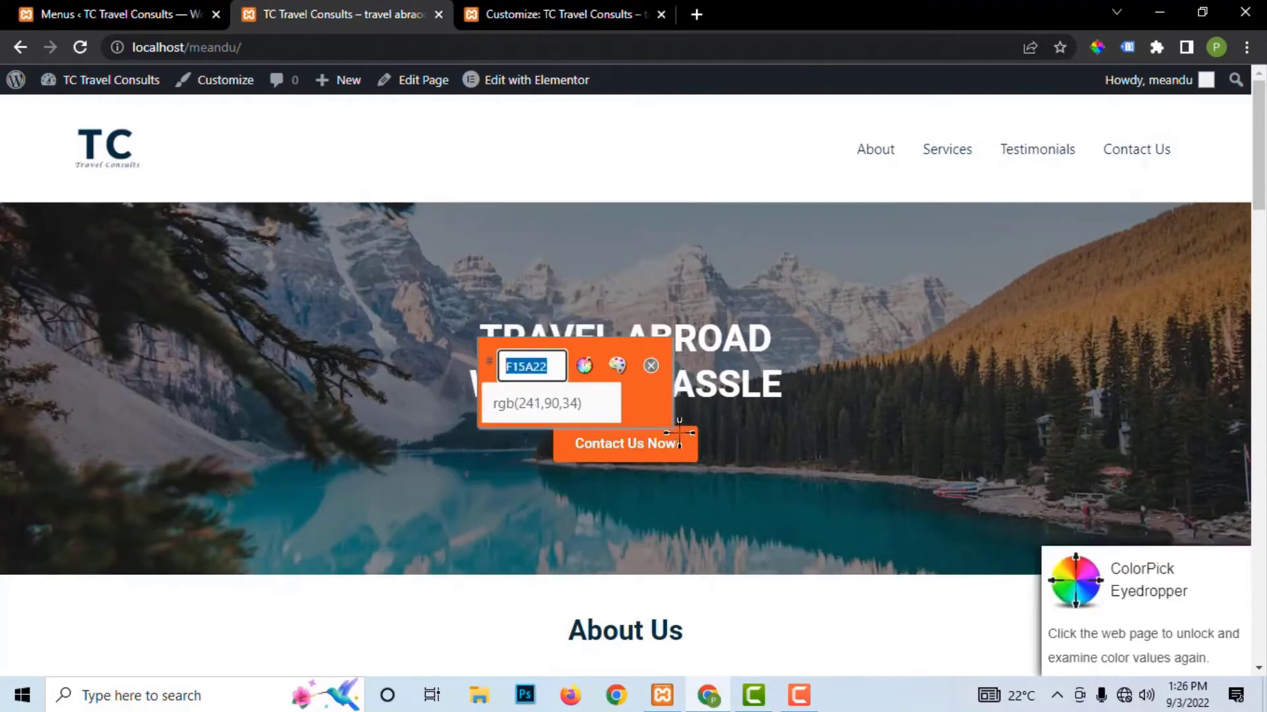
Step: Paste F15A22 as the link hover colour, publish, and return to the live site
click(488, 20)
click(237, 236)
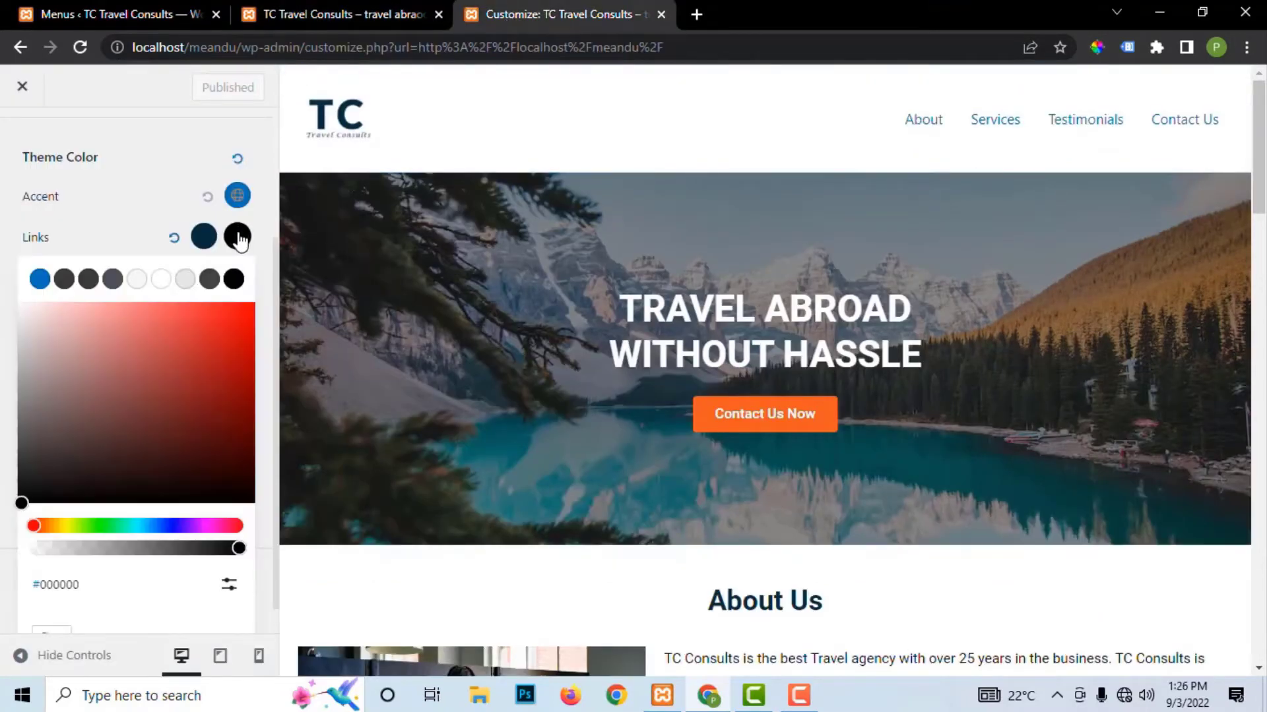
click(229, 584)
scroll(156, 602, down, 1)
drag(103, 562, 59, 566)
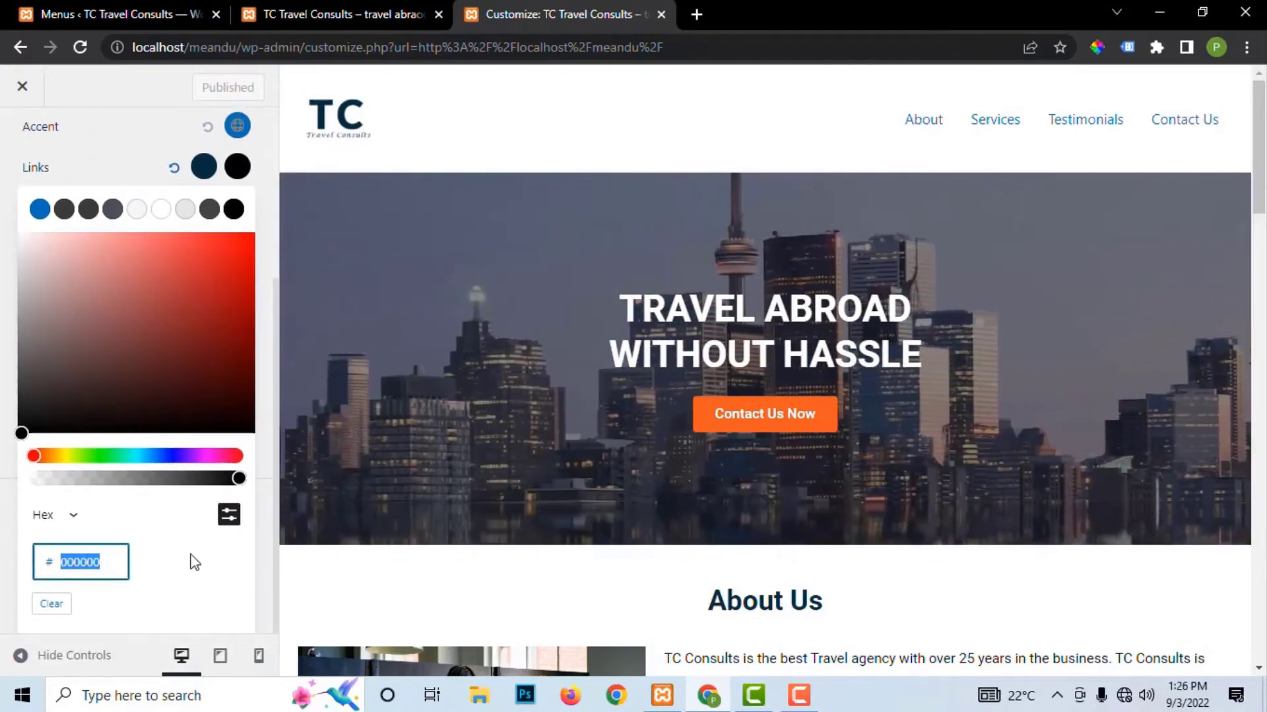
key(ctrl+v)
click(209, 84)
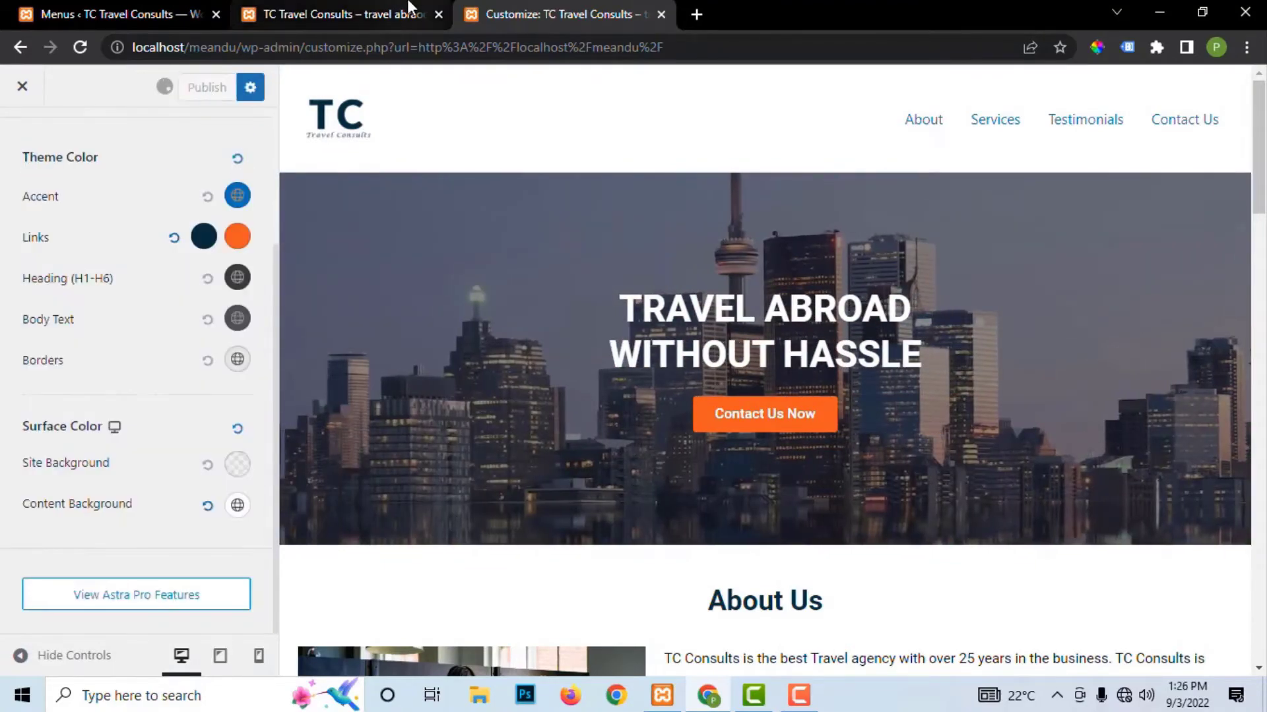
click(301, 16)
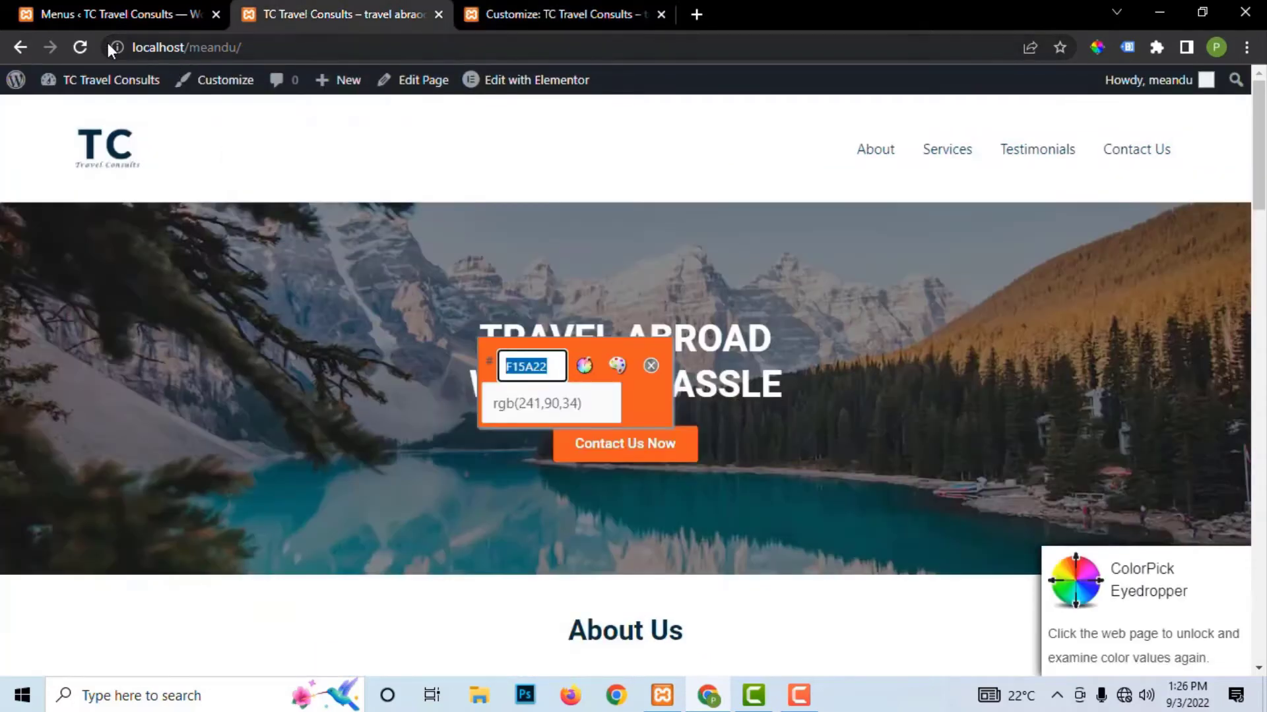
Step: Reload the live homepage and scroll through it to review the new link colours
click(80, 48)
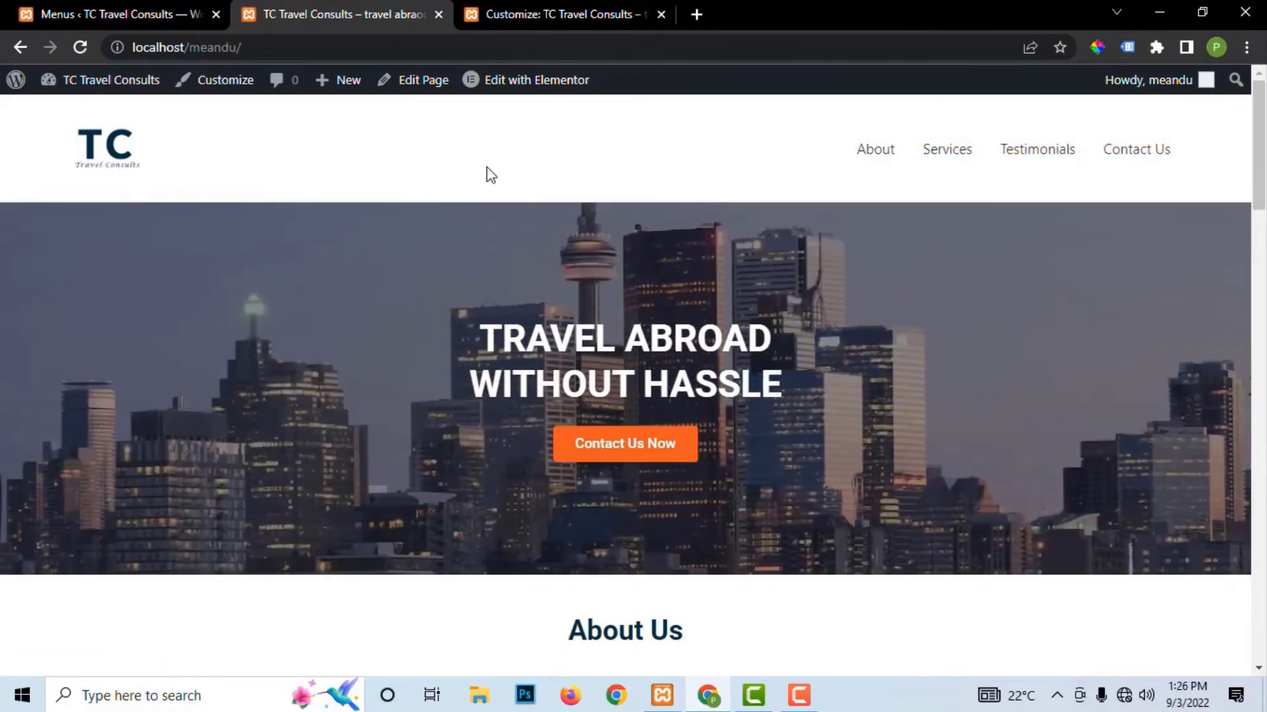
scroll(724, 404, down, 6)
scroll(421, 254, up, 5)
scroll(545, 328, down, 1)
scroll(545, 325, down, 20)
scroll(544, 334, down, 4)
scroll(661, 452, up, 13)
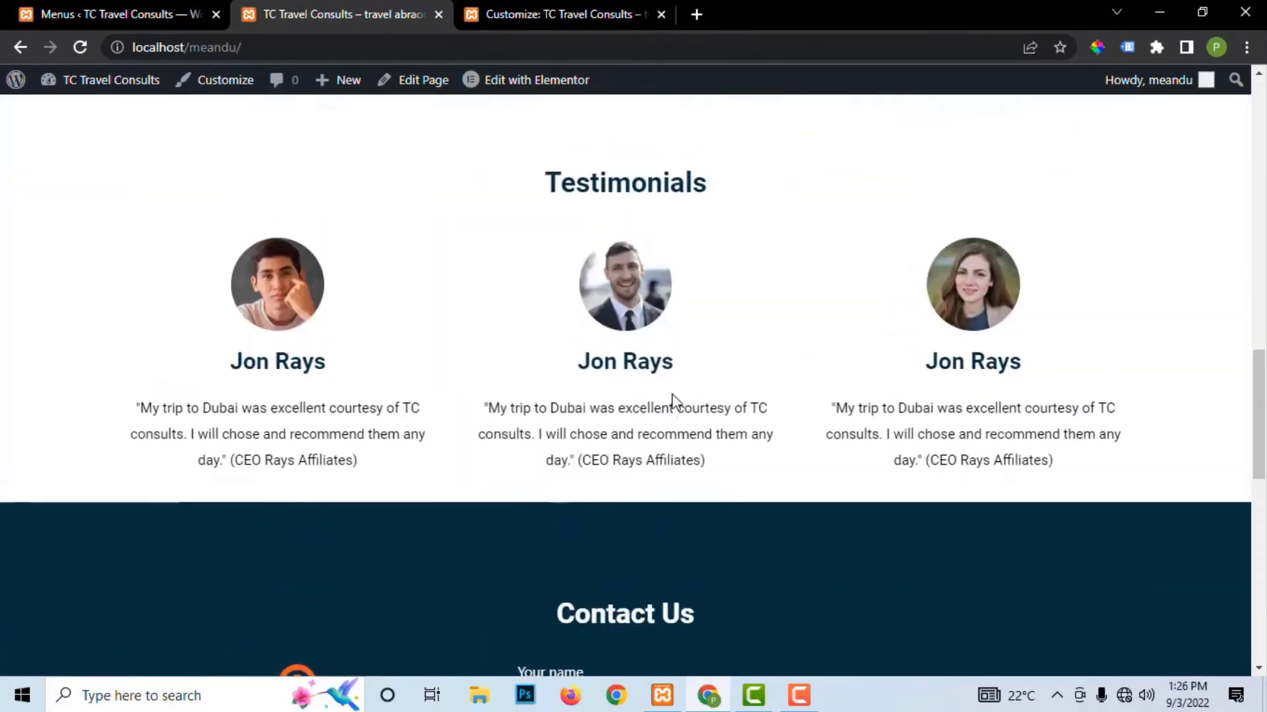
scroll(674, 396, up, 12)
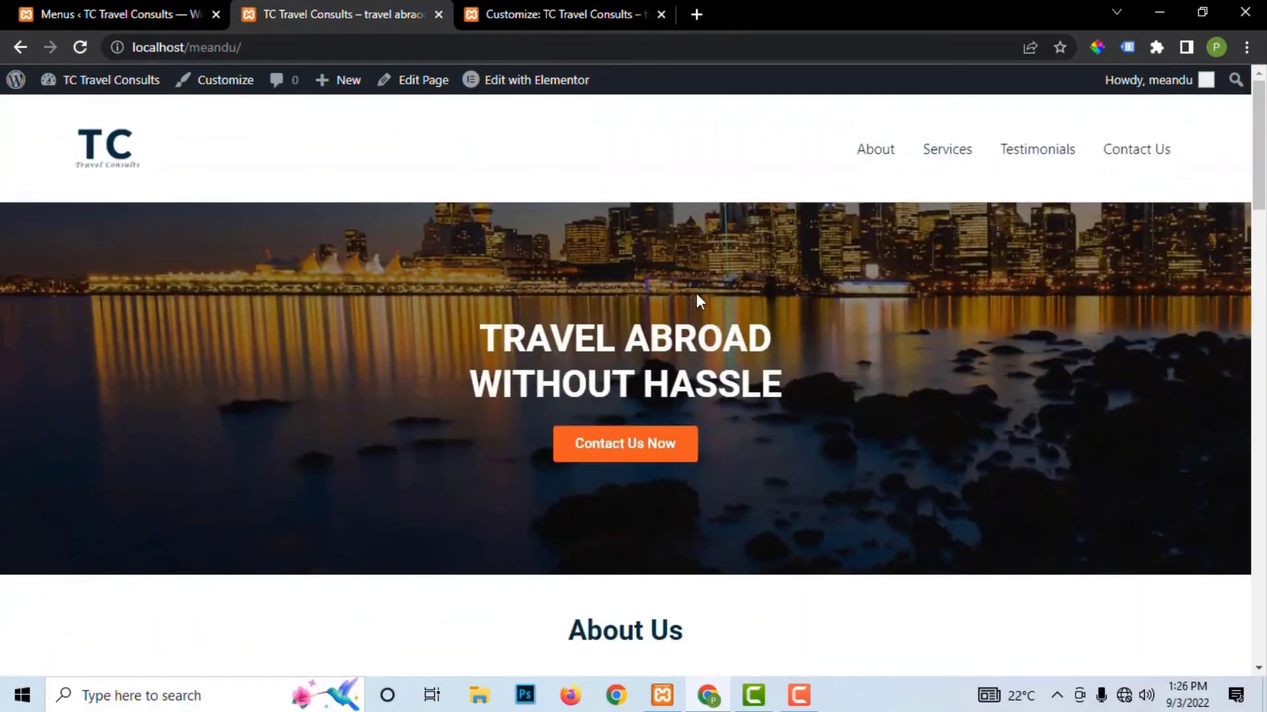
Step: Click About, Services, Testimonials and Contact Us to confirm each jumps to its section
click(881, 161)
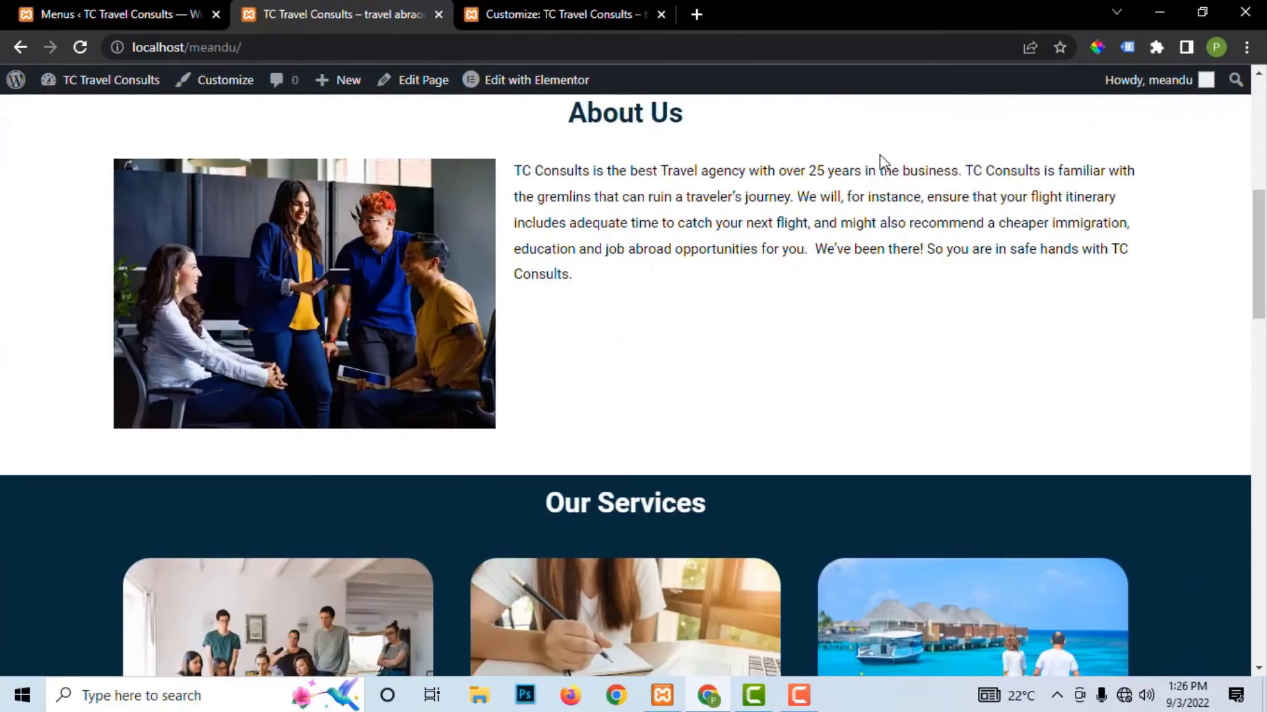
scroll(880, 154, up, 8)
click(947, 146)
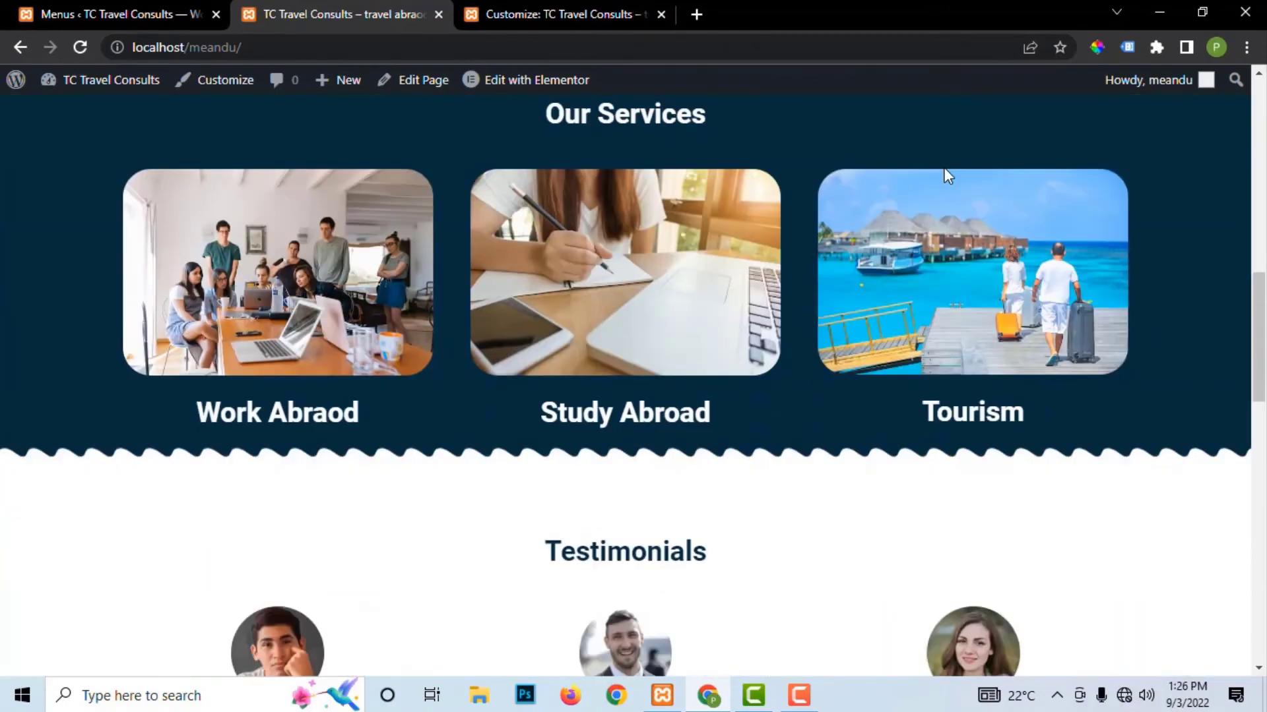
scroll(944, 176, up, 10)
click(1040, 150)
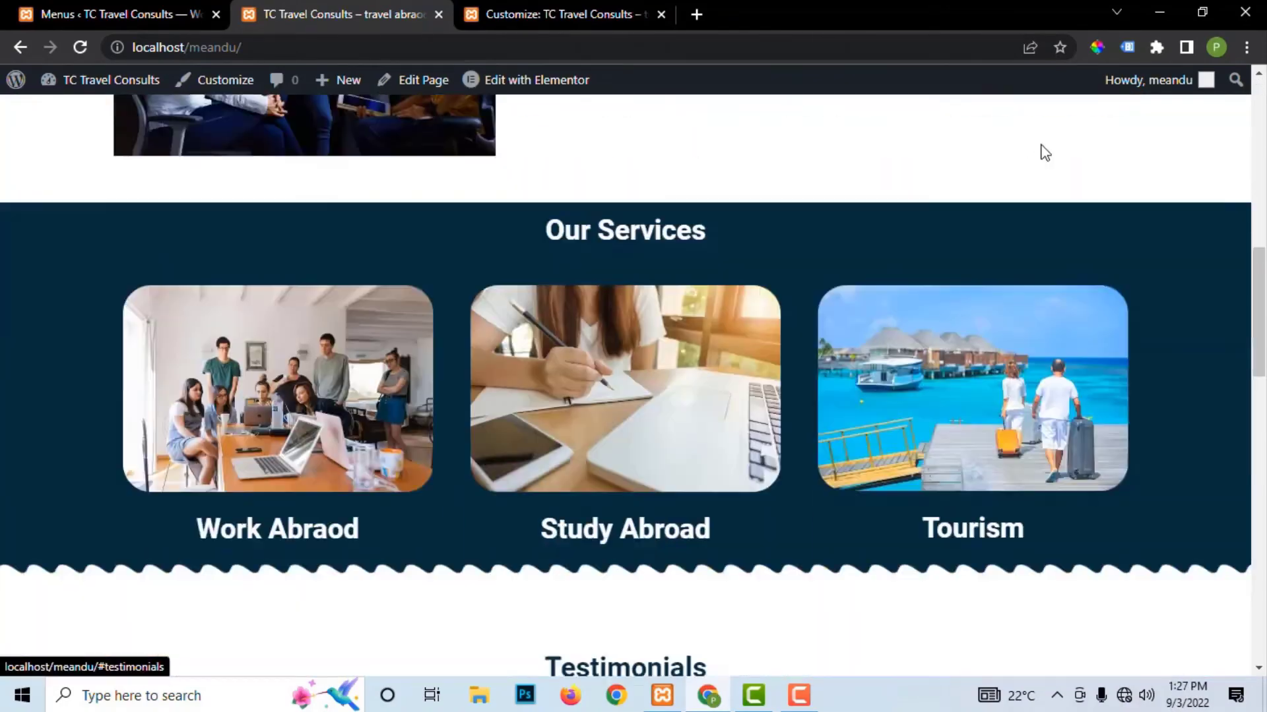
scroll(1044, 153, up, 5)
scroll(1049, 150, up, 10)
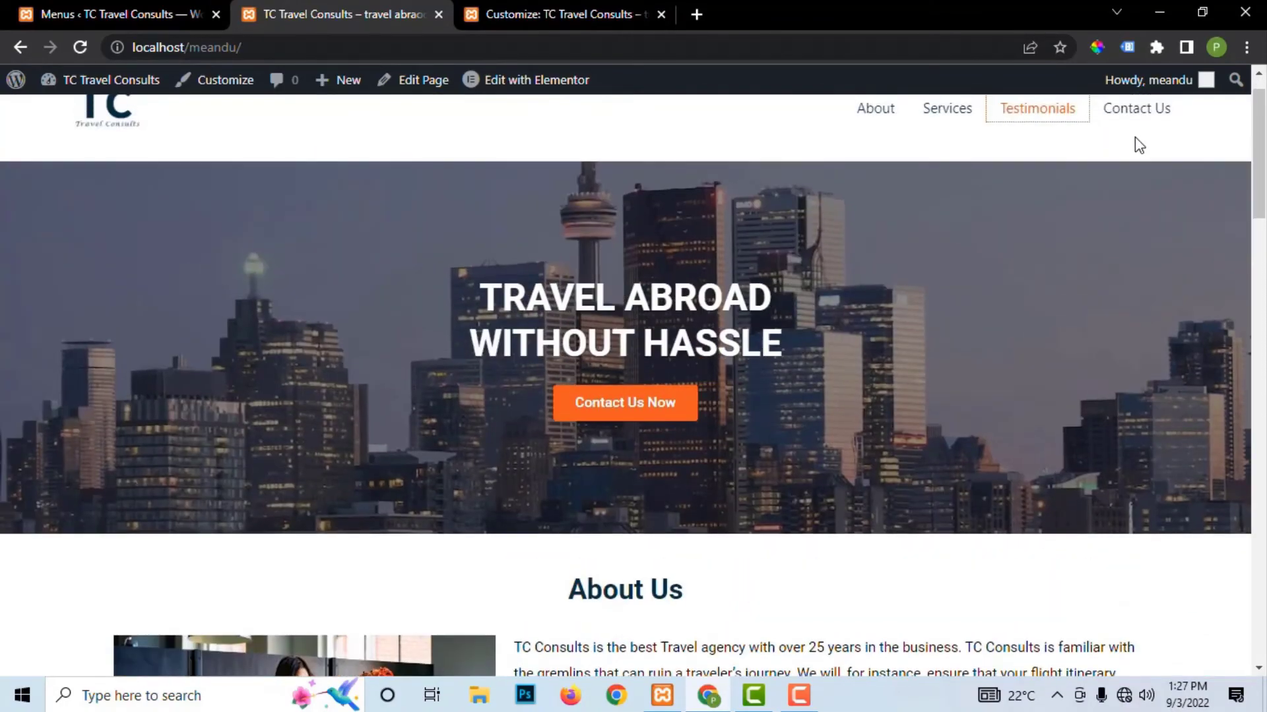
click(1140, 150)
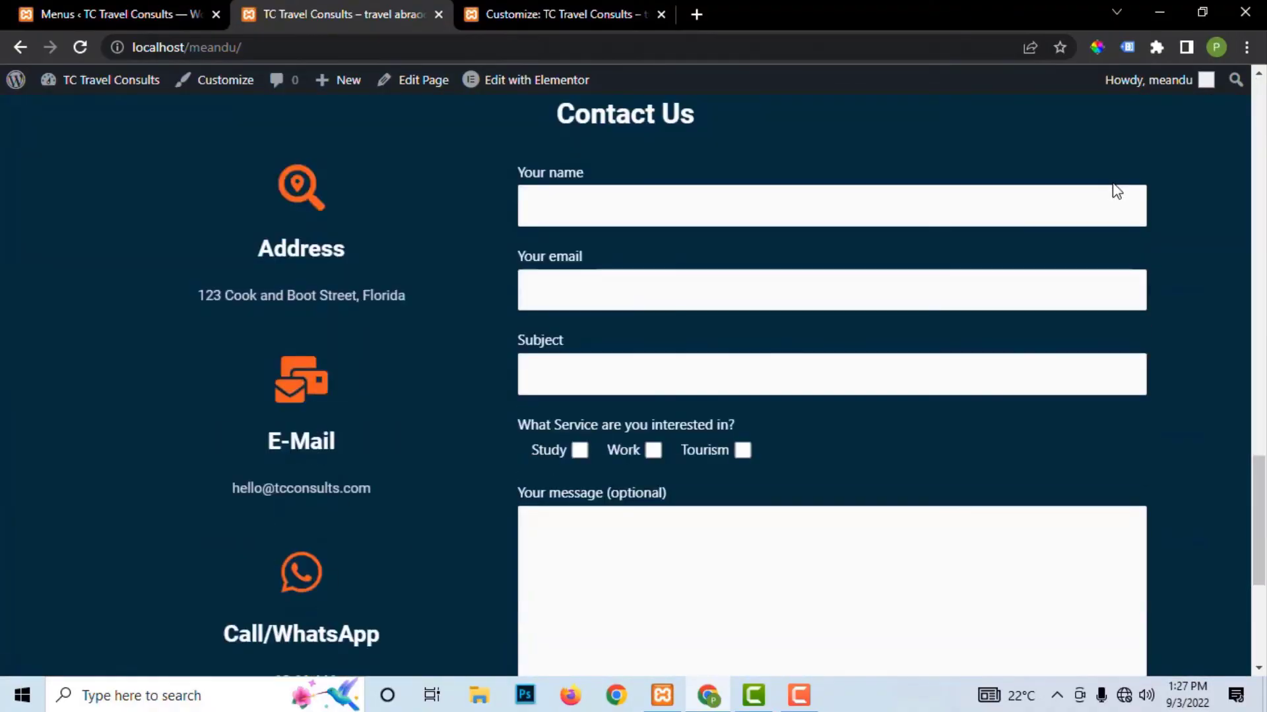